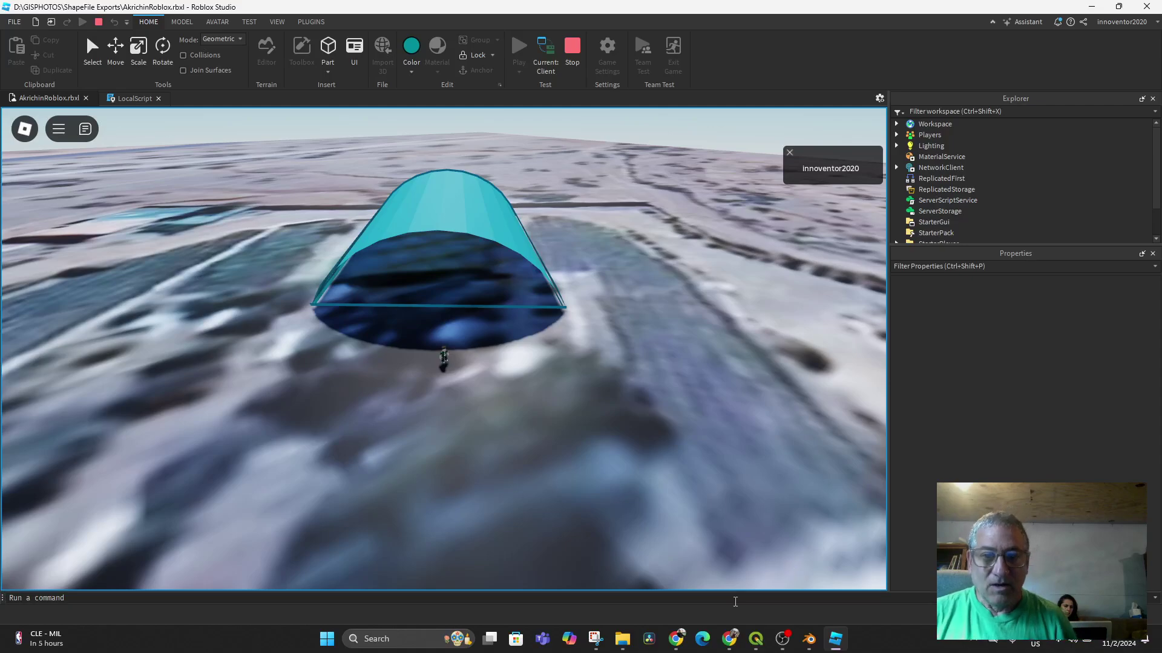
# Examine the greenhouse from outside and inside in the running play test, walk the character through its doorway, and stop the test.
pyautogui.moveTo(552, 410); pyautogui.dragTo(524, 421, button='right')
pyautogui.scroll(5, 513, 401)
pyautogui.scroll(-3, 513, 402)
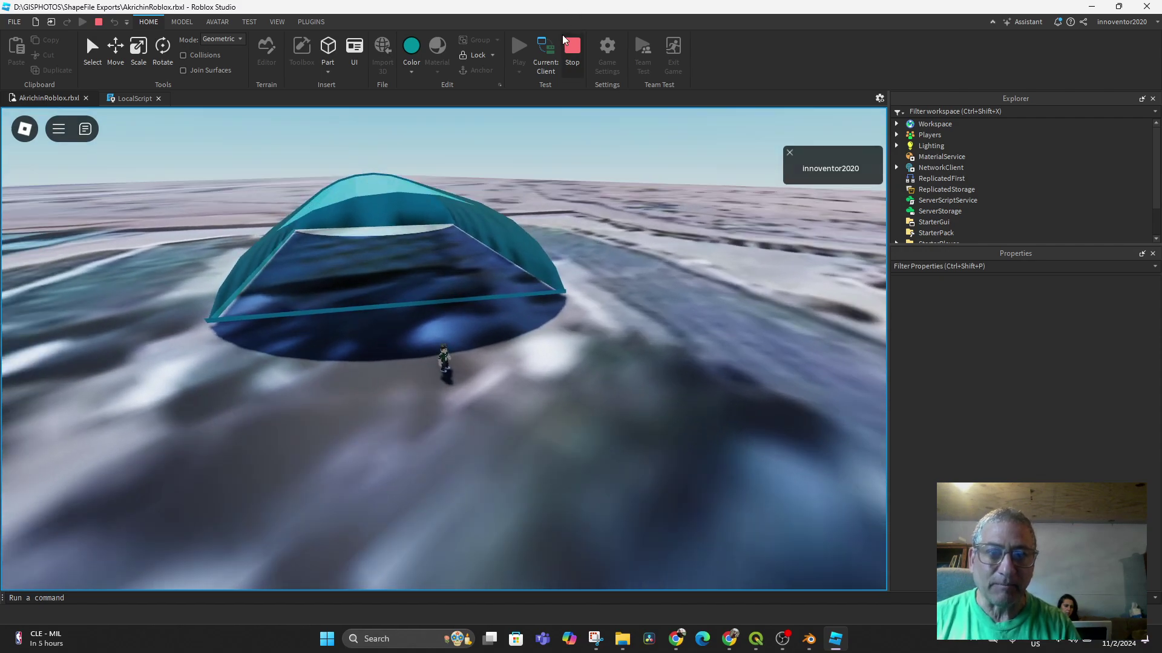
pyautogui.moveTo(510, 321); pyautogui.dragTo(503, 376, button='right')
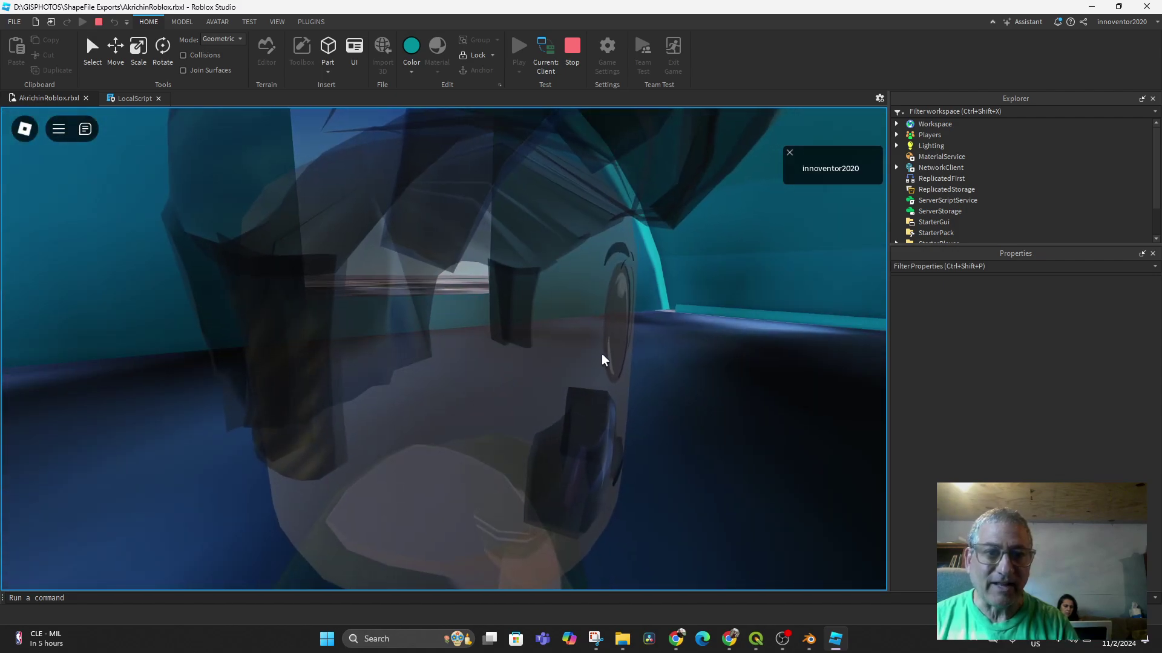
pyautogui.scroll(-6, 602, 360)
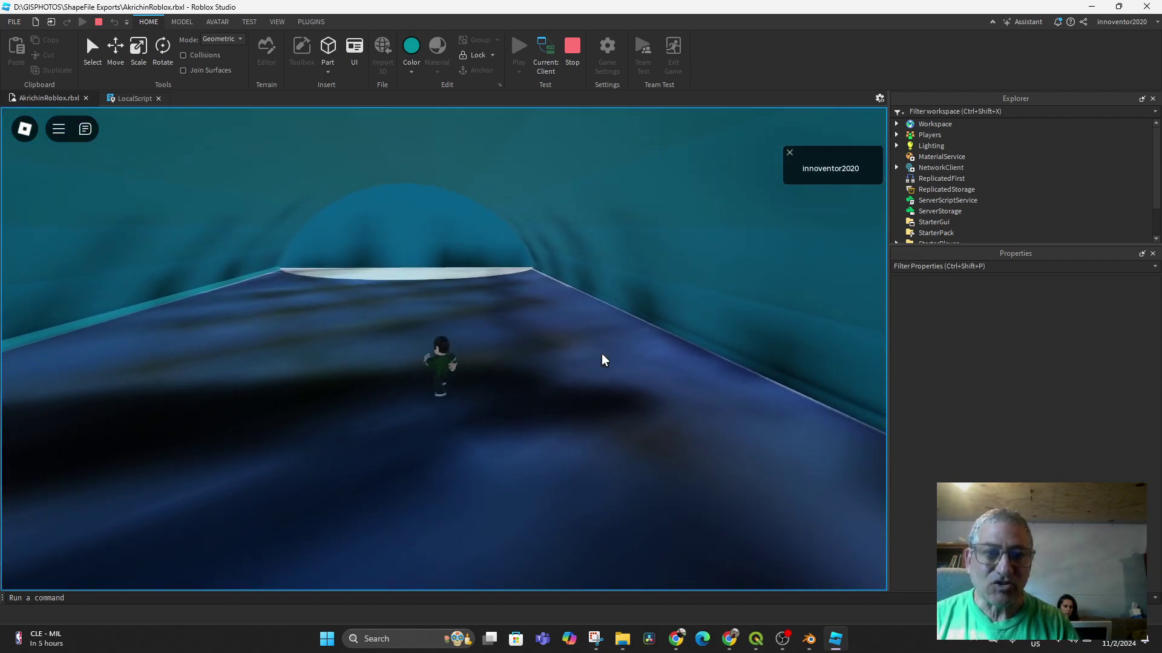
pyautogui.moveTo(603, 356); pyautogui.dragTo(603, 356, button='right')
pyautogui.press('w')
pyautogui.press('space')
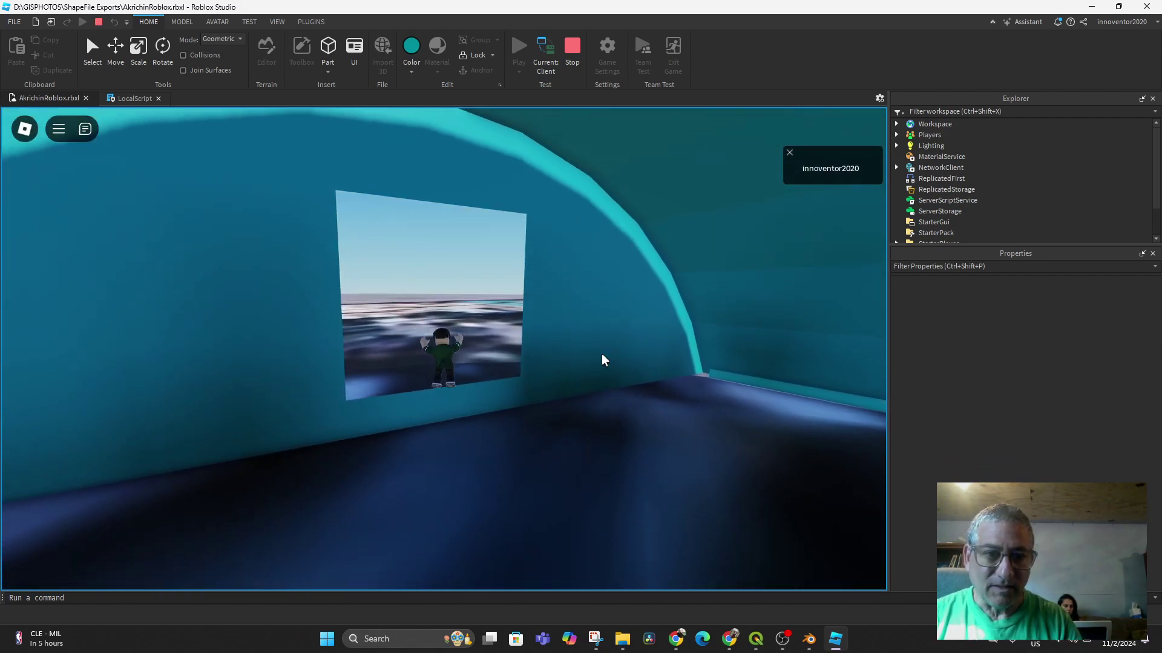
pyautogui.press('Up')
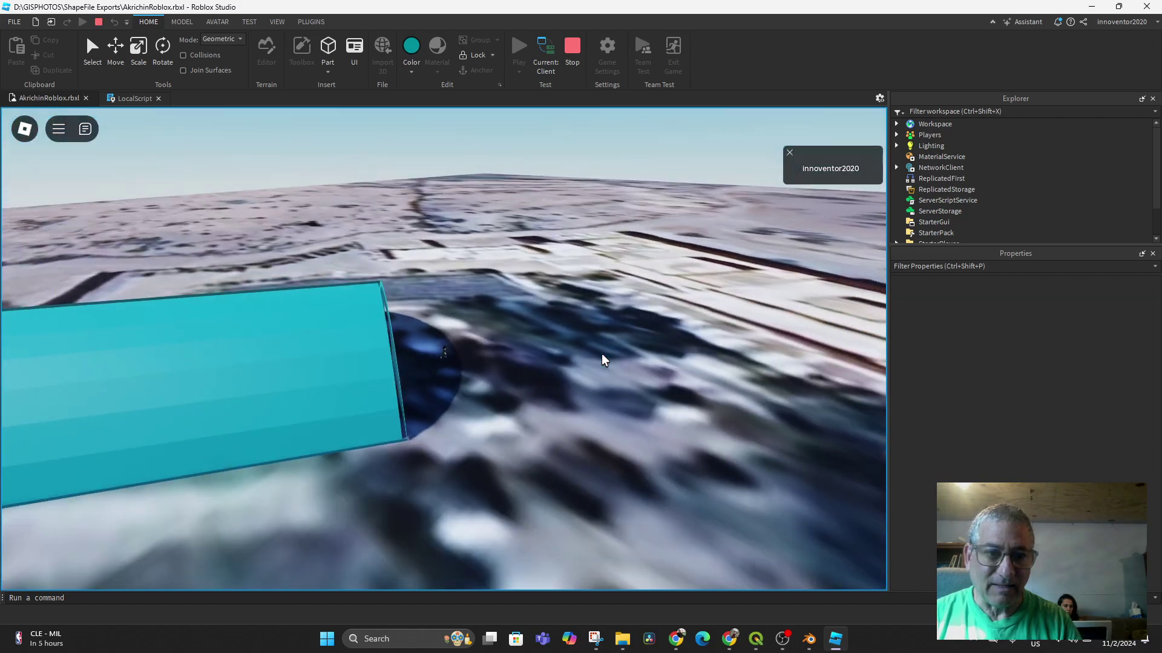
pyautogui.moveTo(602, 356); pyautogui.dragTo(603, 356, button='right')
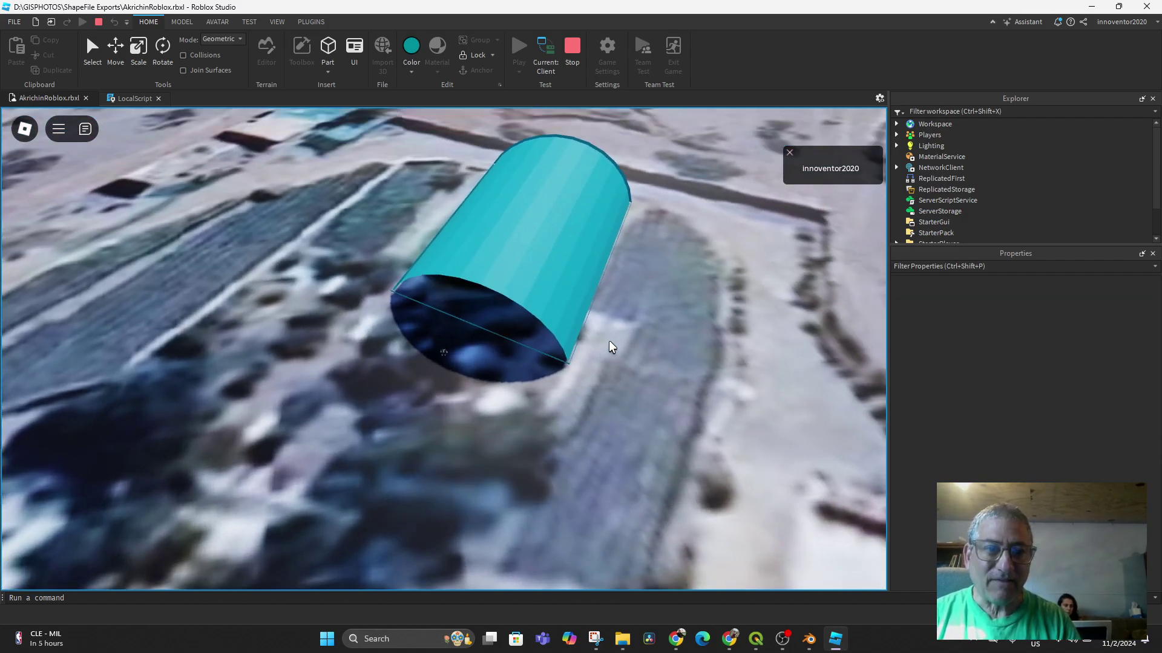
pyautogui.scroll(-5, 611, 347)
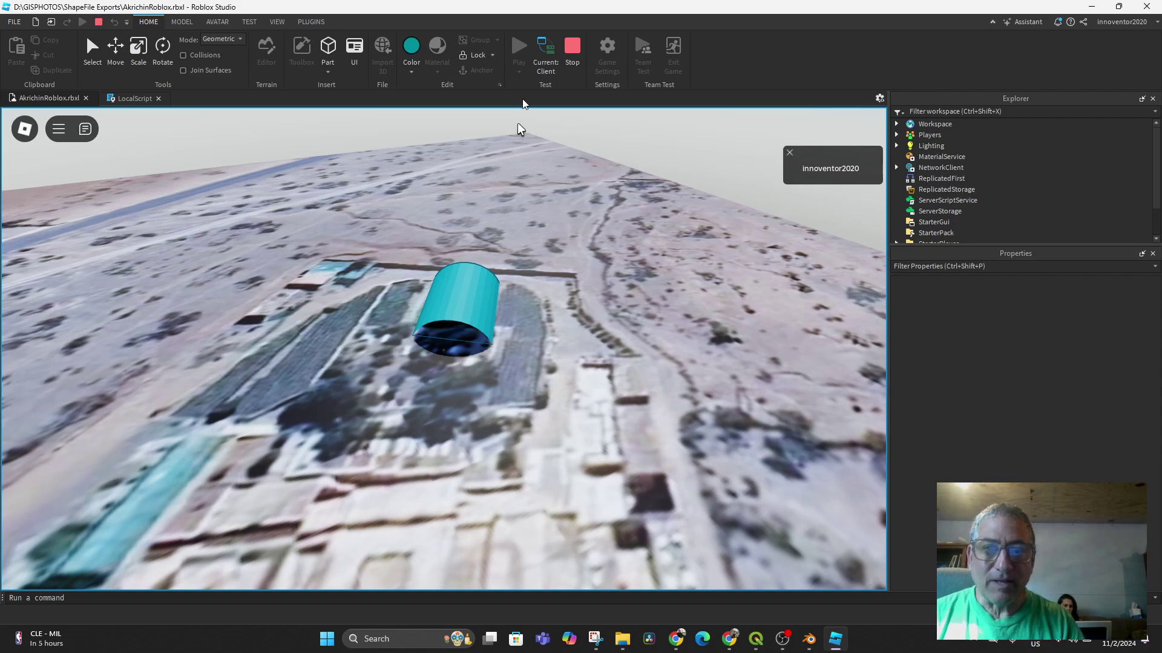
pyautogui.click(571, 59)
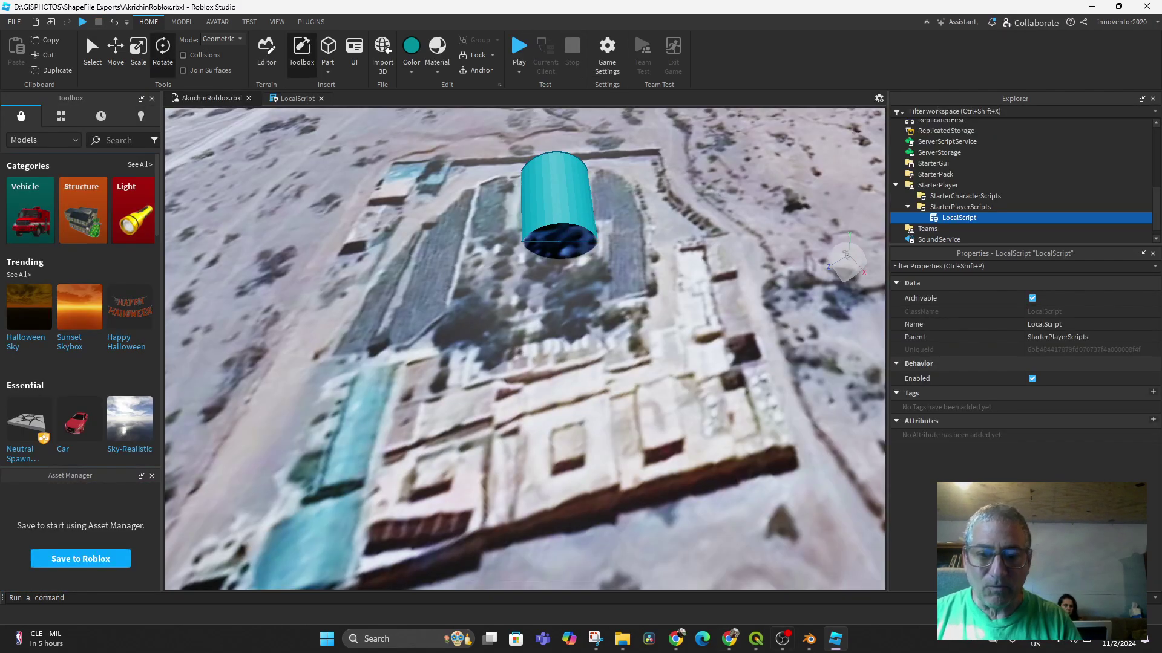
# Switch to Blender and undo the clearing of the greenhouse cylinder's rotation.
pyautogui.click(811, 643)
pyautogui.scroll(3, 530, 321)
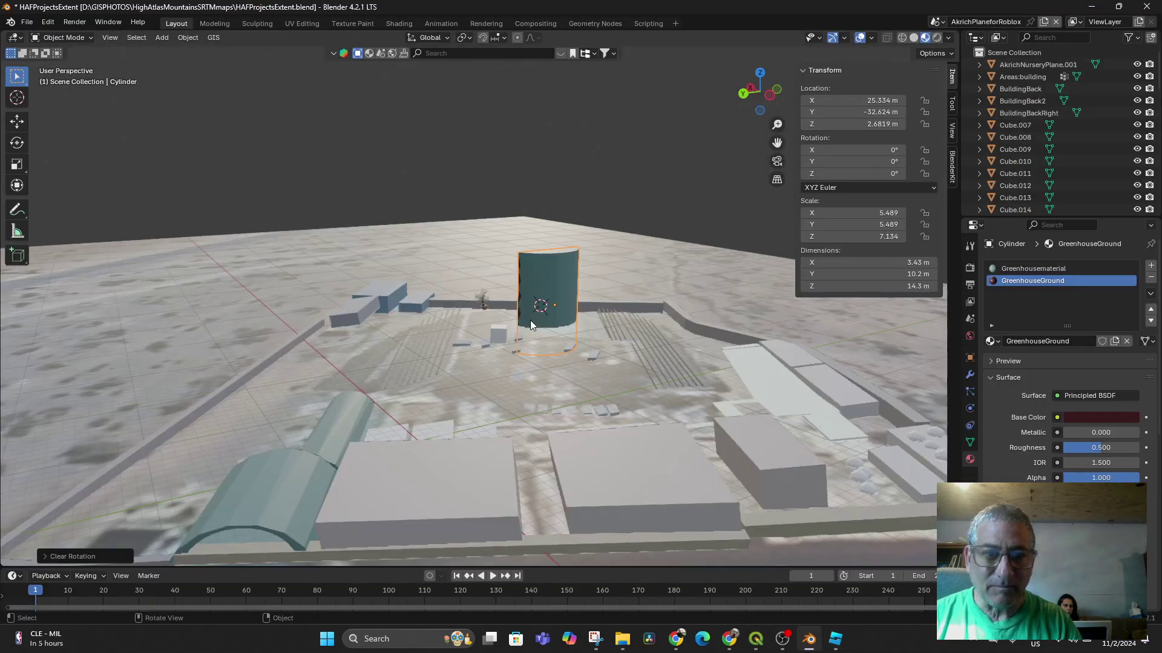
pyautogui.moveTo(530, 320)
pyautogui.mouseDown(button='middle')
pyautogui.moveTo(591, 348)
pyautogui.moveTo(643, 334)
pyautogui.moveTo(609, 343)
pyautogui.moveTo(598, 324)
pyautogui.moveTo(545, 326)
pyautogui.mouseUp(button='middle')
pyautogui.hotkey('ctrl', 'z')
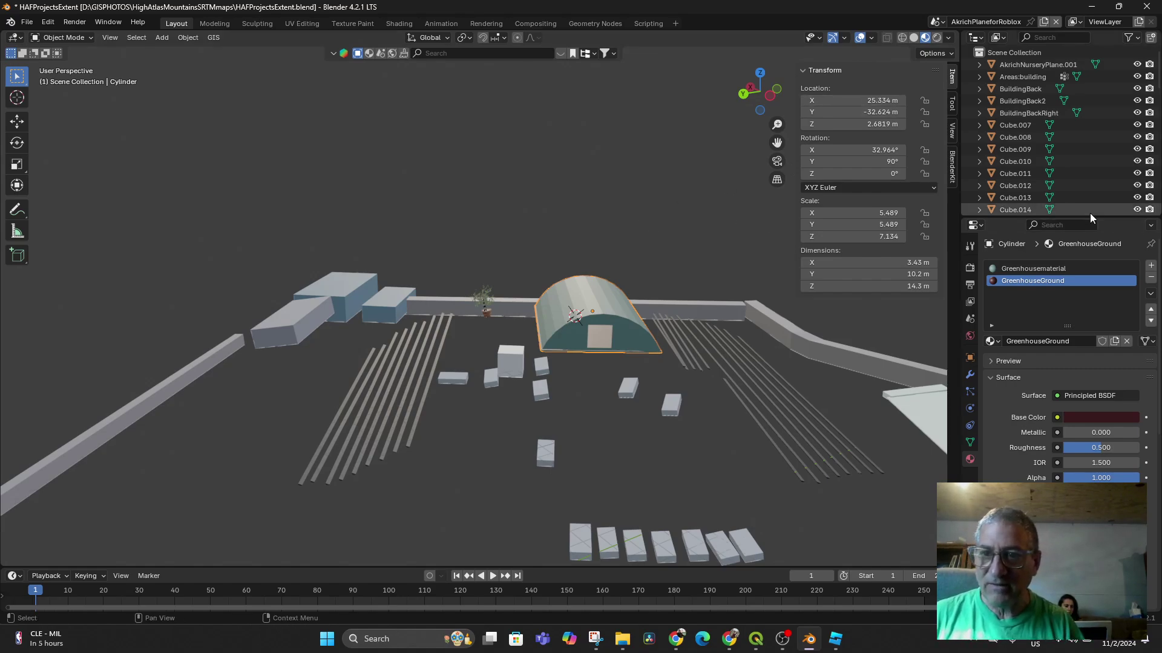
# Rename the greenhouse's Cylinder object as BigGreenhouse.
pyautogui.scroll(-5, 1075, 173)
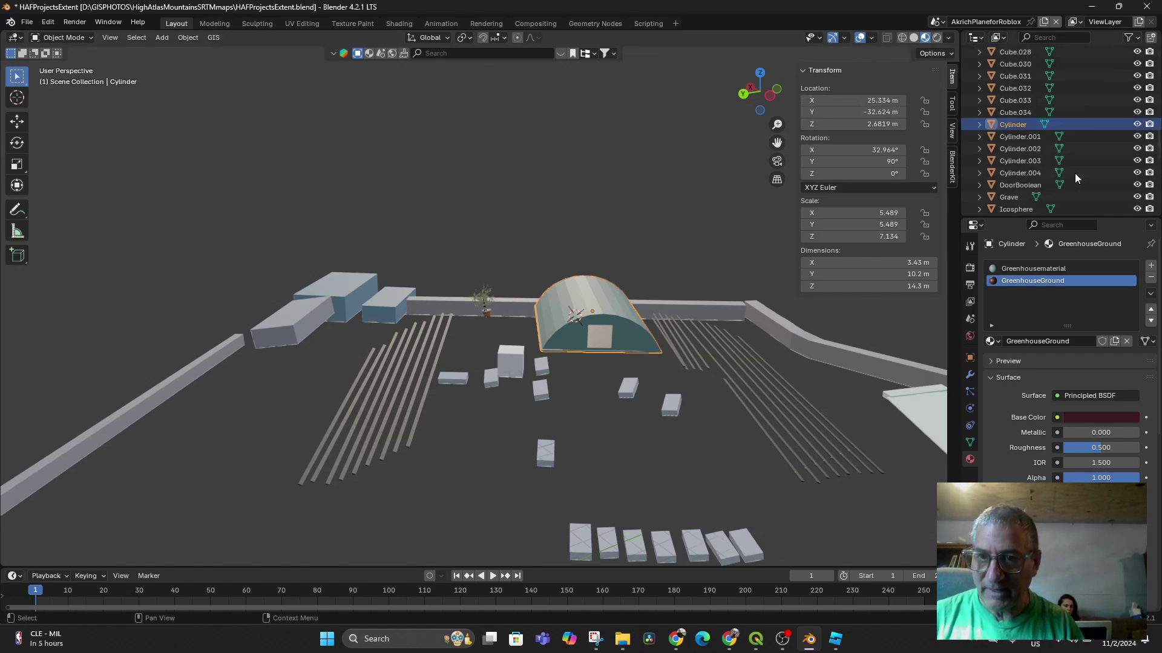
pyautogui.doubleClick(1012, 123)
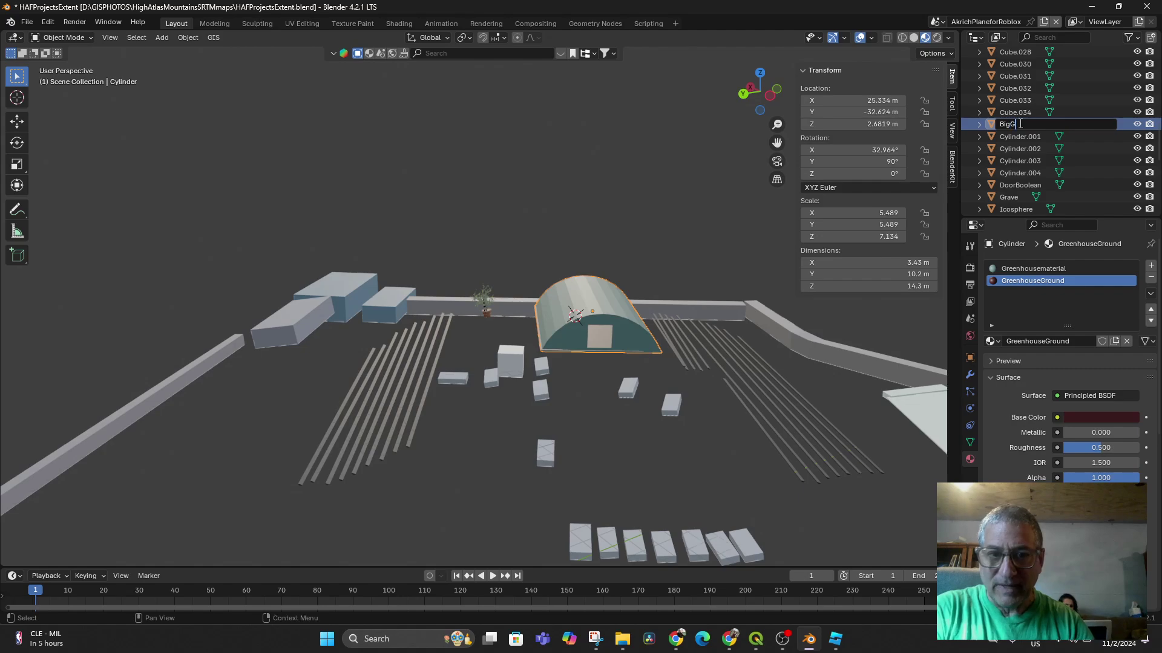
pyautogui.write('BigGreenhouse')
pyautogui.press('Return')
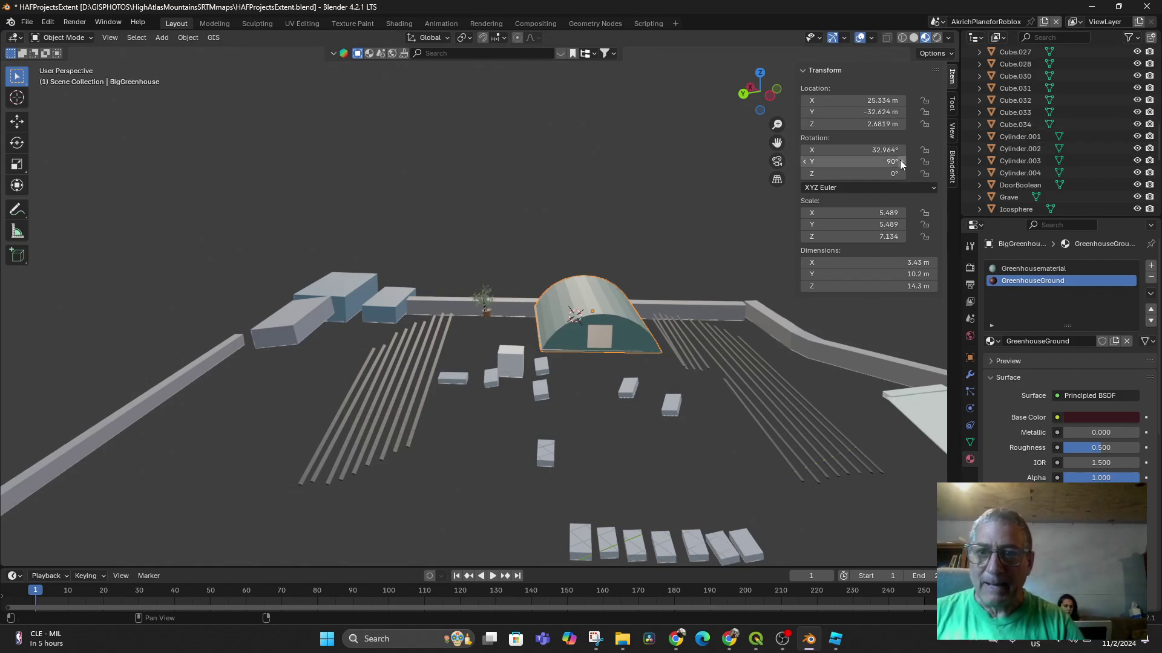
pyautogui.scroll(5, 1072, 174)
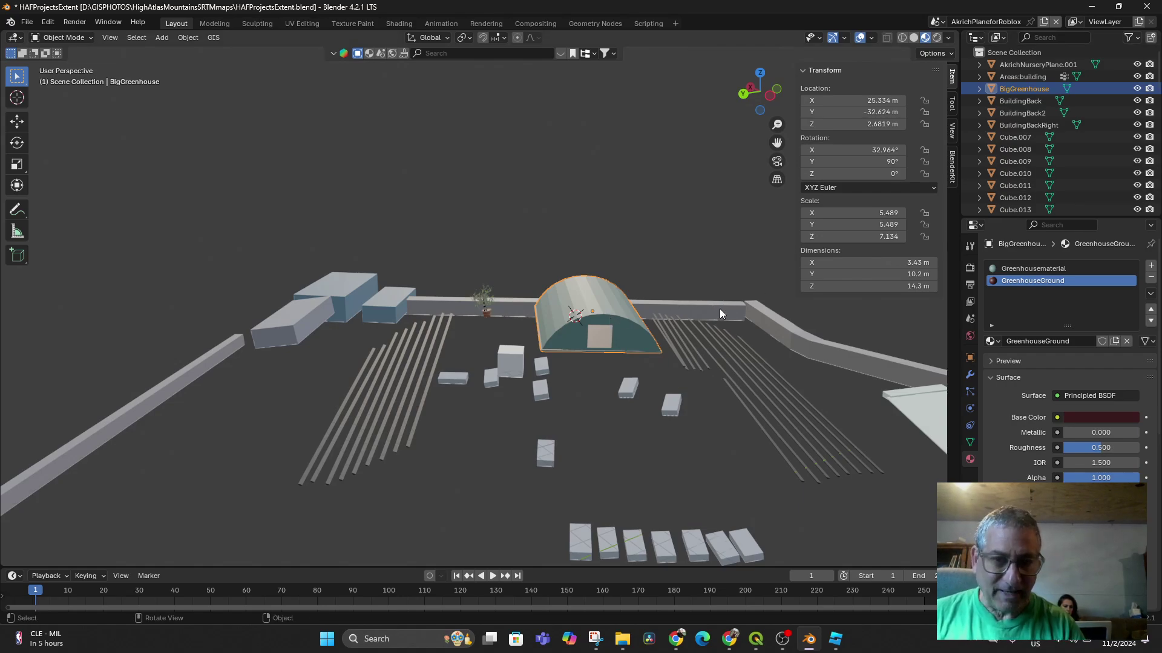
pyautogui.press('h')
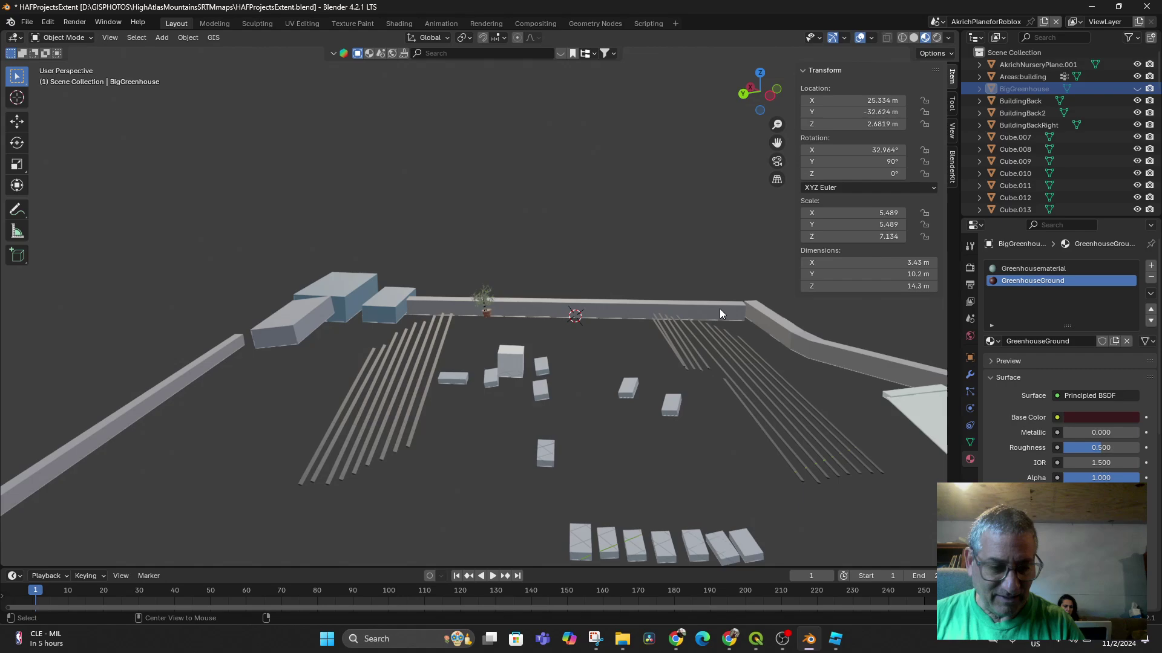
pyautogui.hotkey('alt', 'h')
pyautogui.click(725, 307)
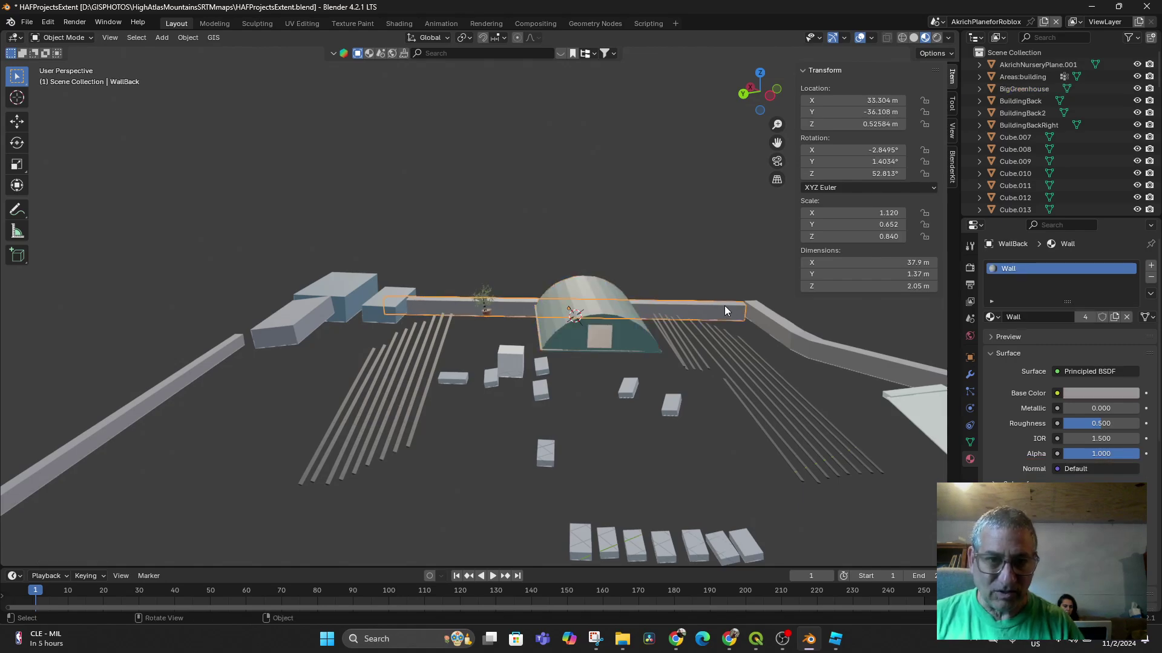
pyautogui.hotkey('alt', 'h')
pyautogui.hotkey('ctrl', 'z')
# Hide all objects in the scene and make only BigGreenhouse visible again.
pyautogui.scroll(1, 597, 209)
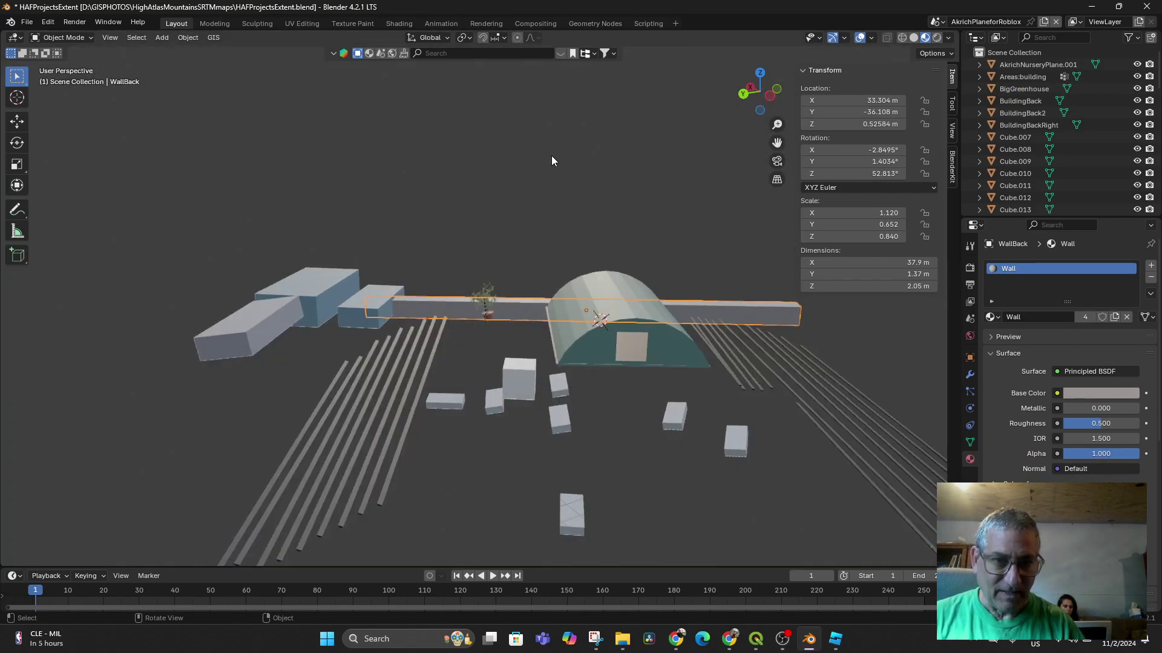
pyautogui.click(551, 156)
pyautogui.press('a')
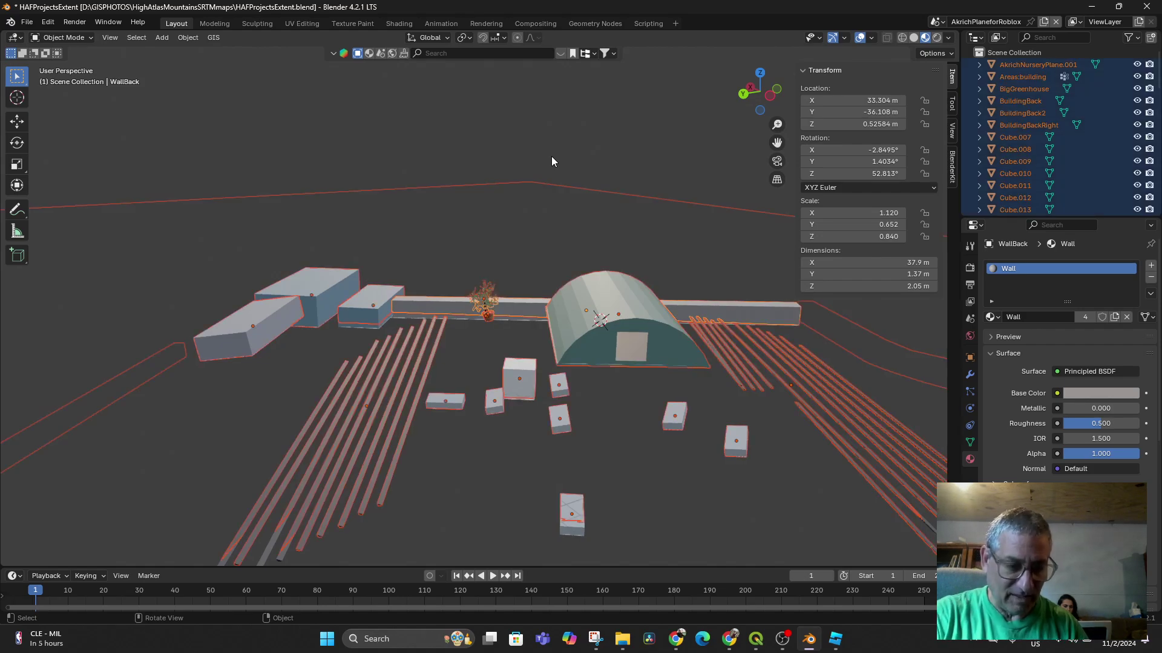
pyautogui.press('h')
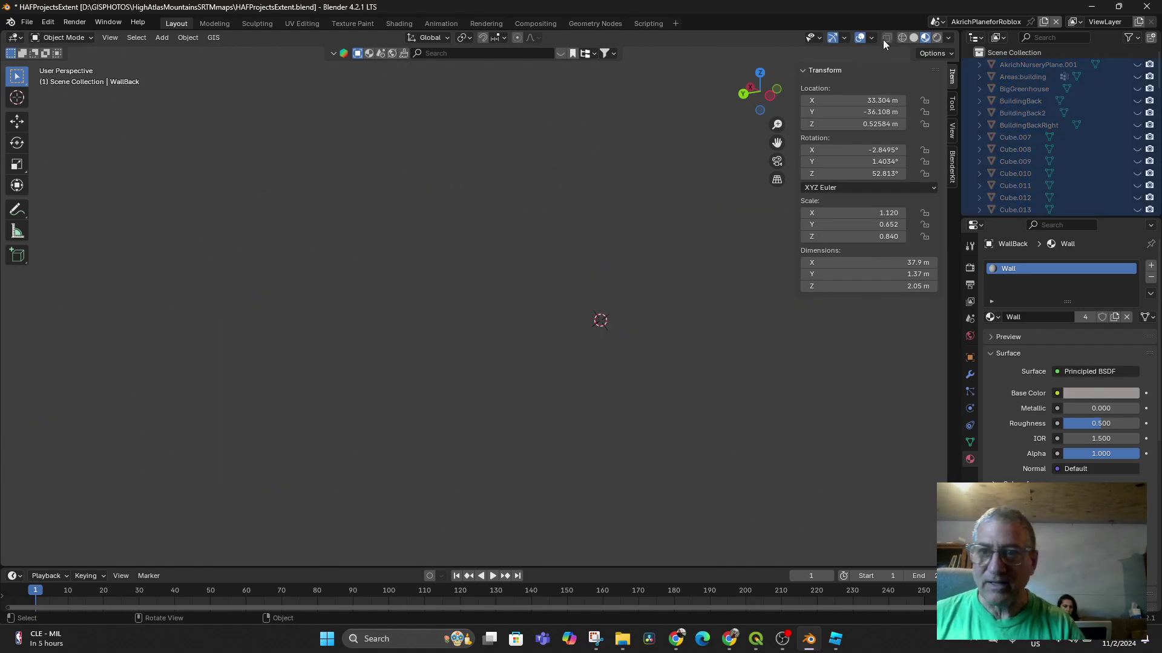
pyautogui.click(1047, 90)
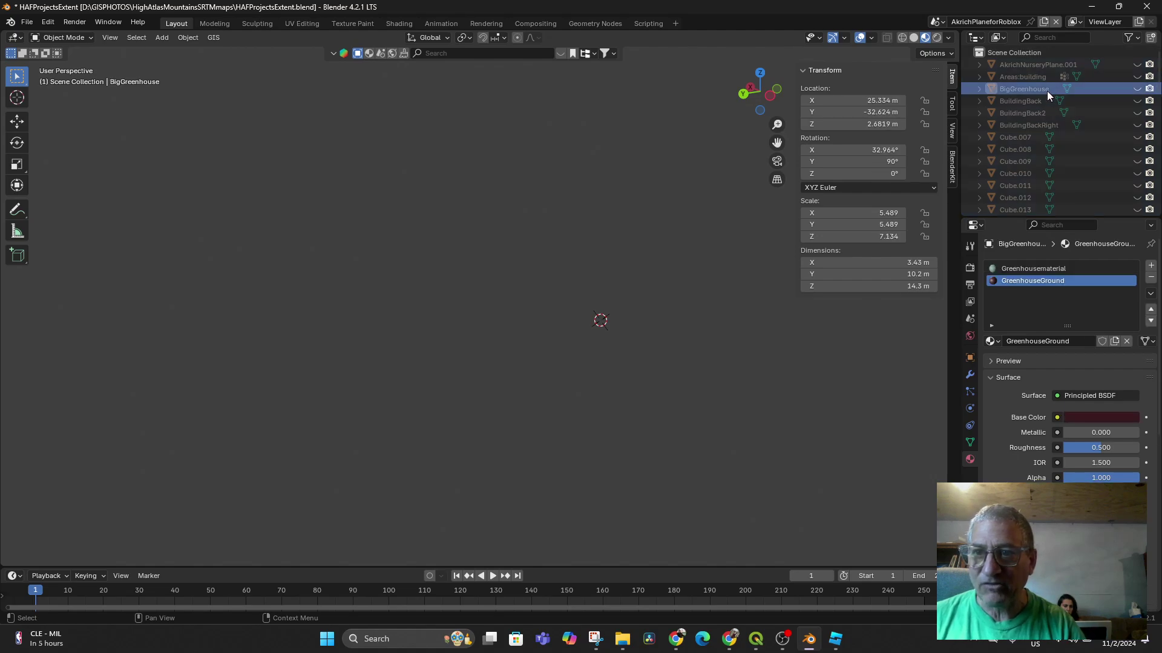
pyautogui.click(1137, 89)
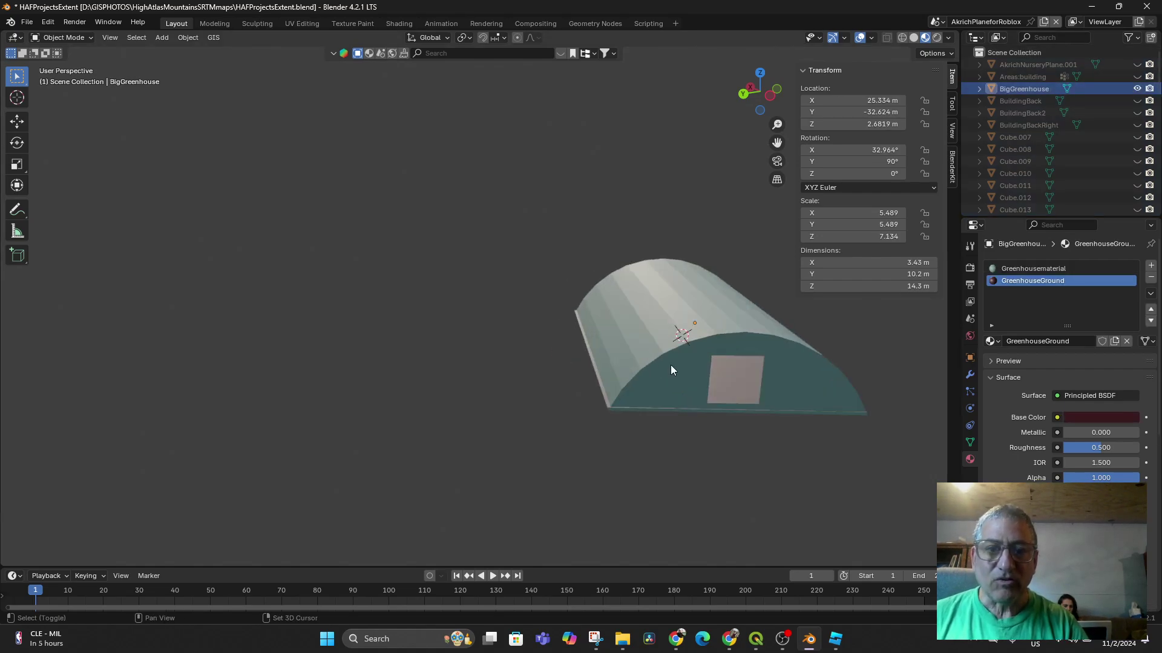
# Look over the greenhouse's interior and front doorway, and put BigGreenhouse into Edit Mode.
pyautogui.moveTo(671, 370); pyautogui.dragTo(399, 359, button='middle')
pyautogui.scroll(5, 452, 351)
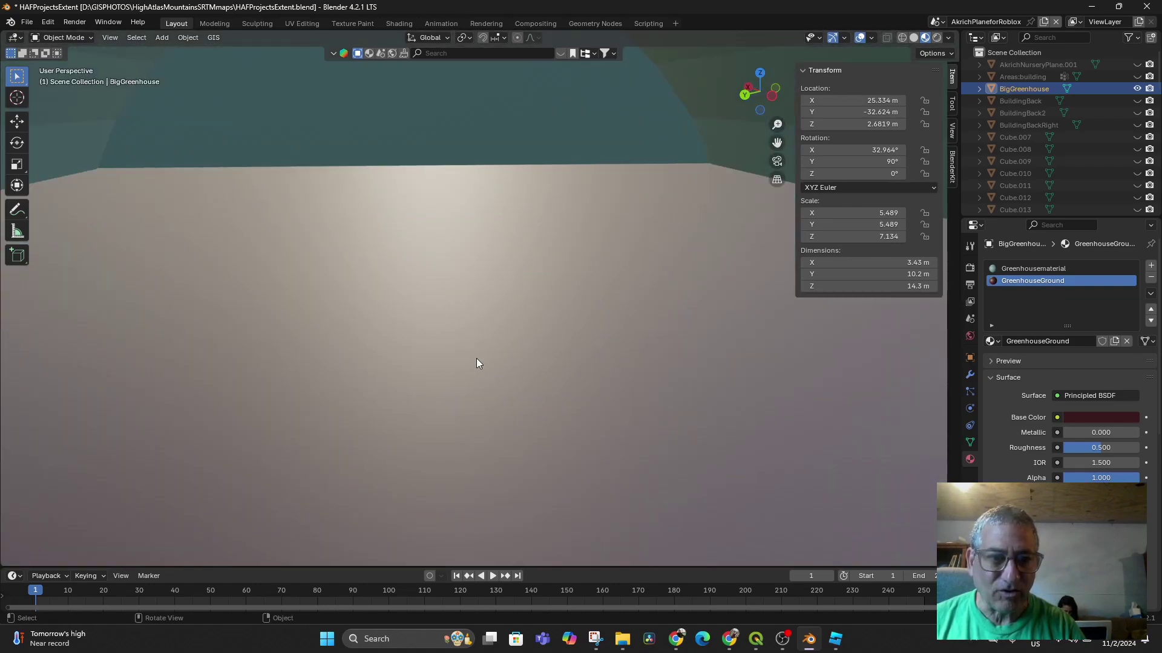
pyautogui.scroll(3, 484, 352)
pyautogui.moveTo(491, 346); pyautogui.dragTo(533, 341, button='middle')
pyautogui.scroll(-8, 552, 344)
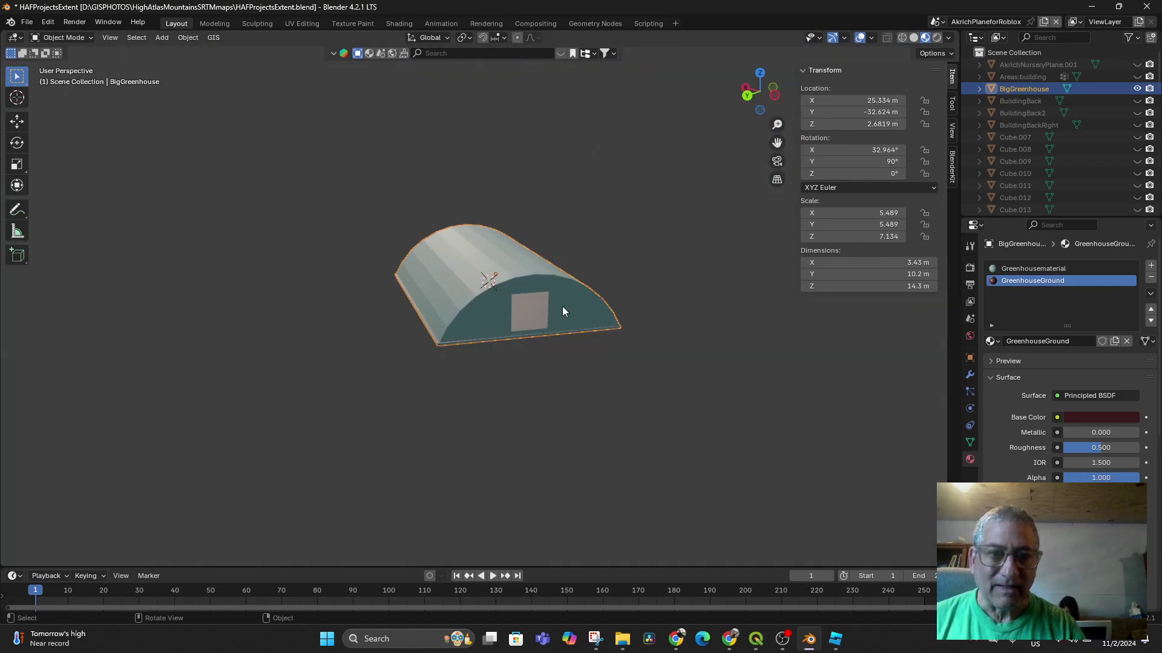
pyautogui.click(65, 38)
pyautogui.click(63, 64)
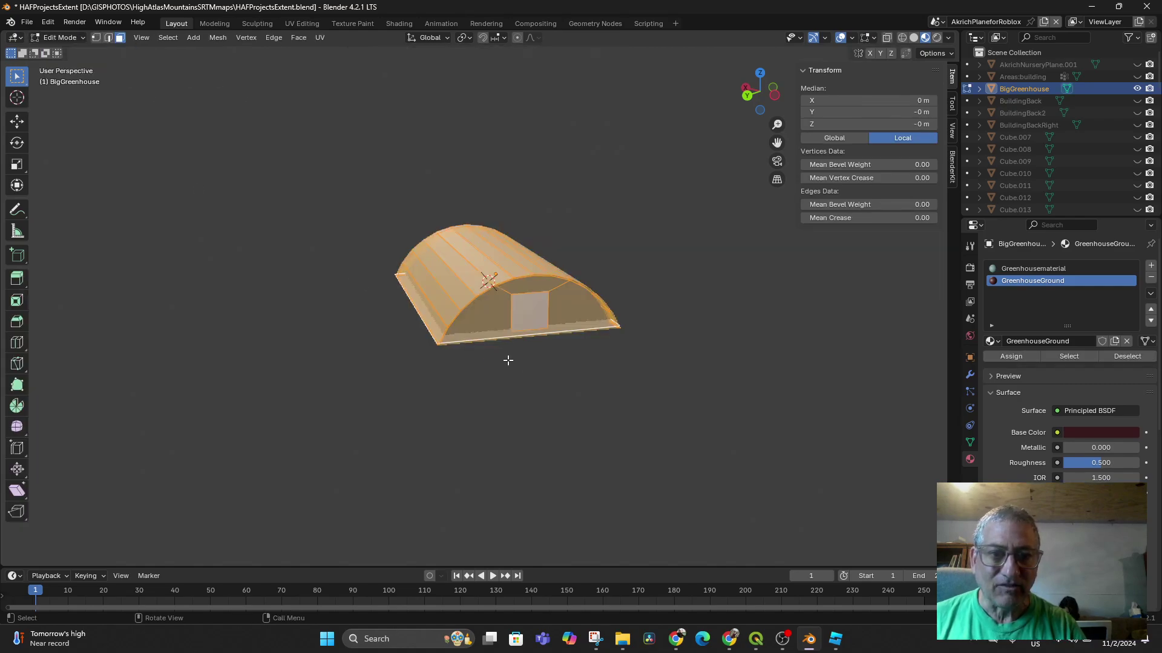
# Move the doorway opening's bottom edge down along the global Z axis by about 0.3 m, close to the greenhouse floor.
pyautogui.scroll(2, 508, 360)
pyautogui.moveTo(566, 401); pyautogui.dragTo(552, 394, button='middle')
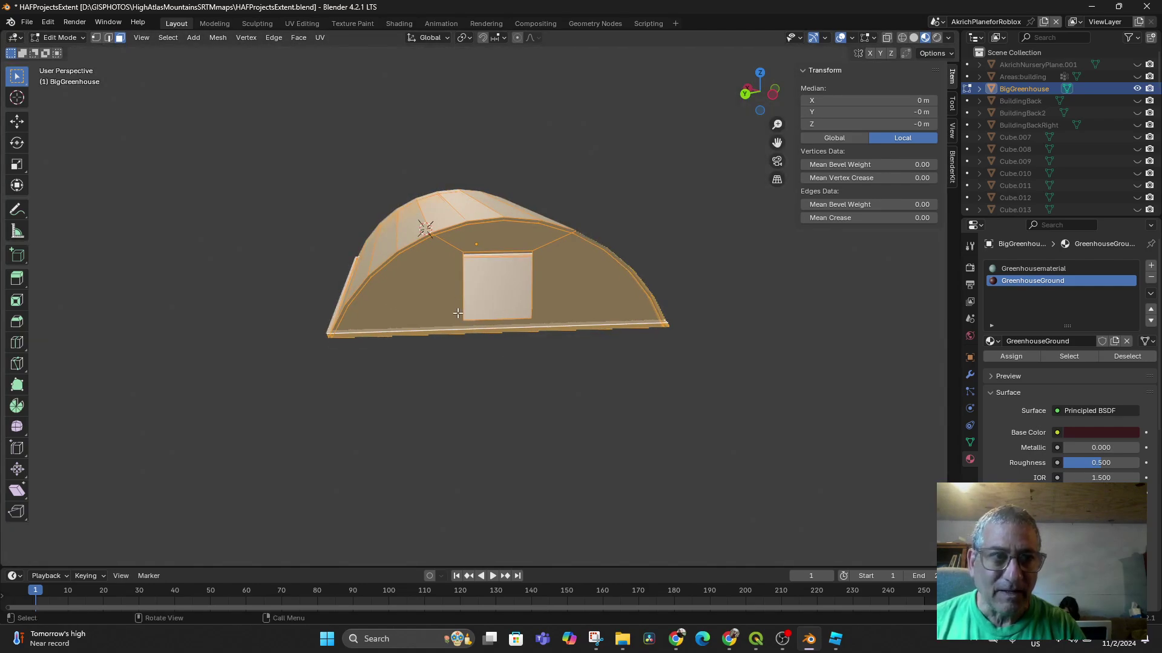
pyautogui.click(108, 38)
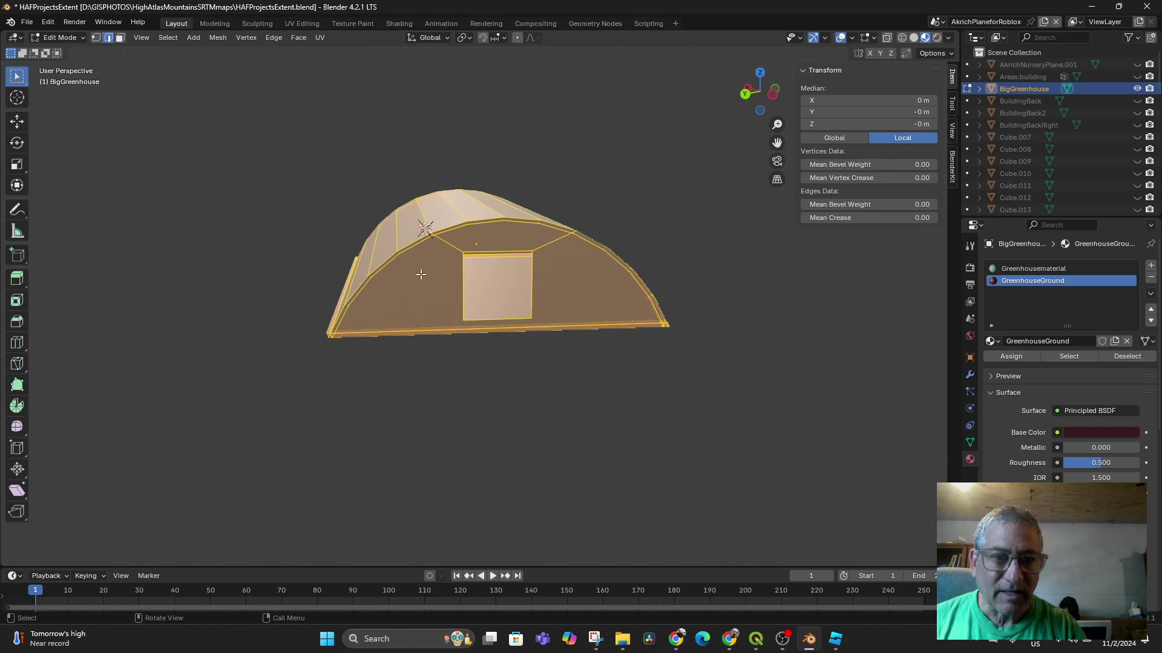
pyautogui.click(490, 319)
pyautogui.press('g')
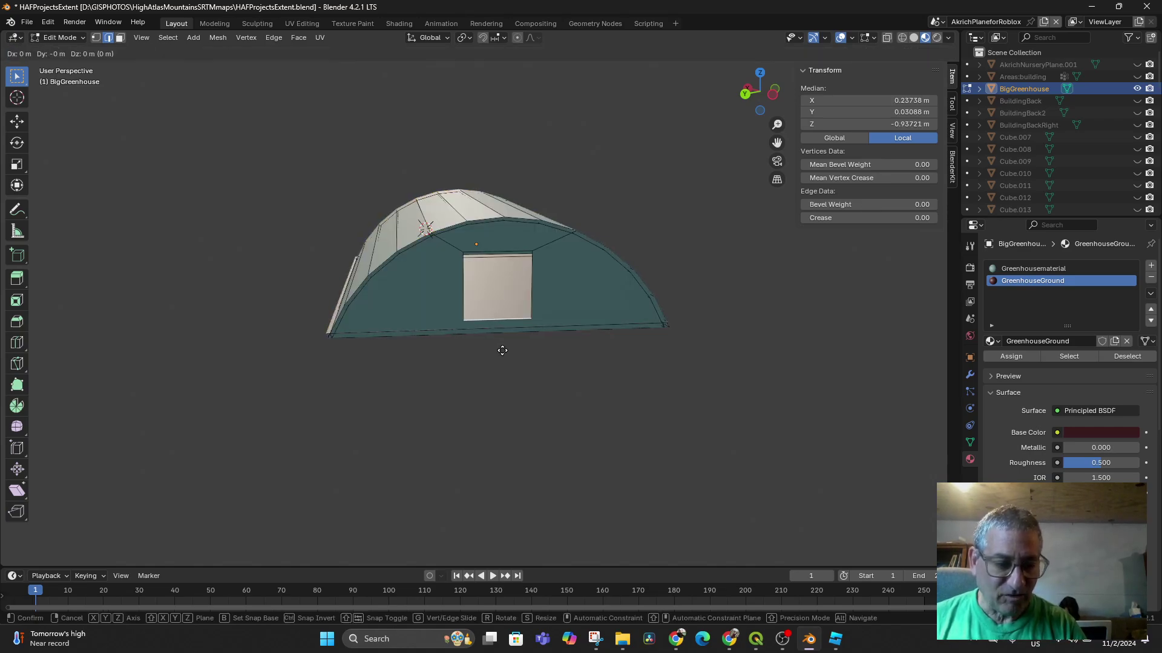
pyautogui.press('z')
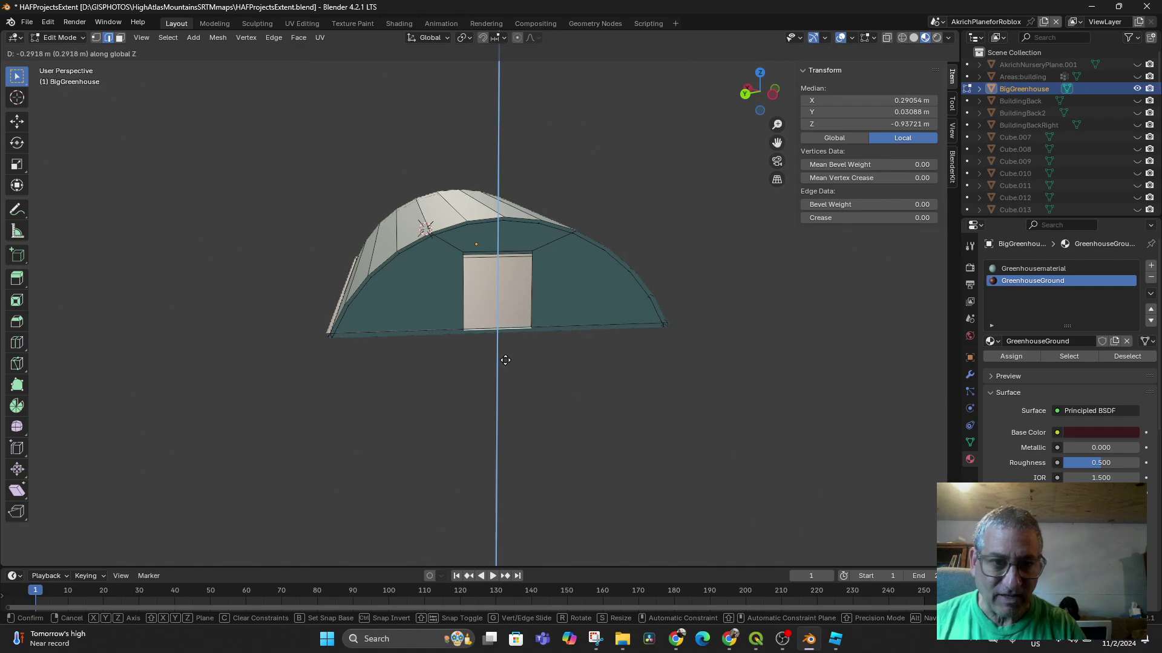
pyautogui.click(506, 360)
# Select the front wall's faces around the doorway and extrude them inward along their normal, to a local Z of about -0.89 m.
pyautogui.moveTo(507, 362); pyautogui.dragTo(573, 383, button='middle')
pyautogui.scroll(3, 511, 376)
pyautogui.scroll(6, 532, 394)
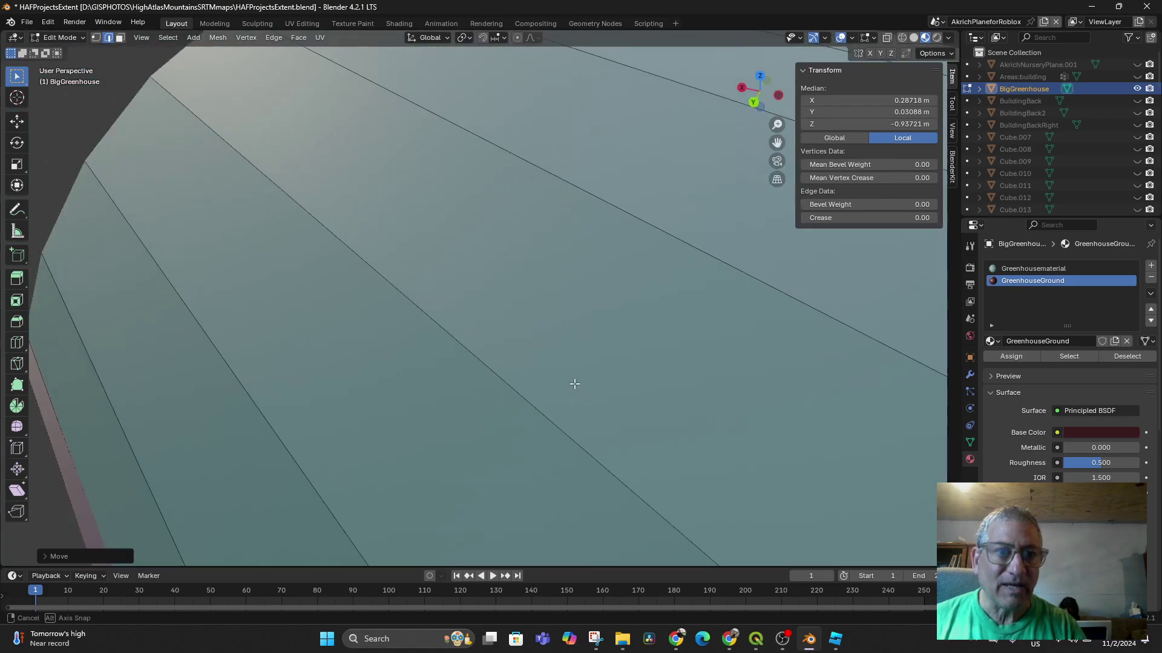
pyautogui.scroll(-6, 560, 387)
pyautogui.moveTo(505, 399); pyautogui.dragTo(461, 391, button='middle')
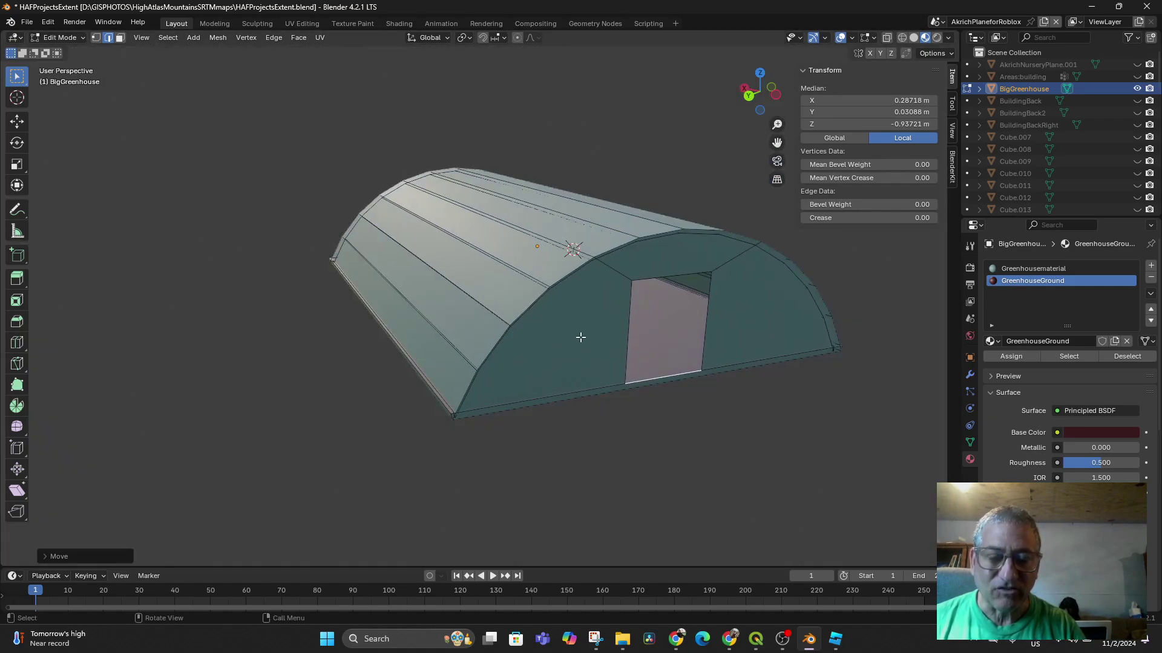
pyautogui.click(120, 39)
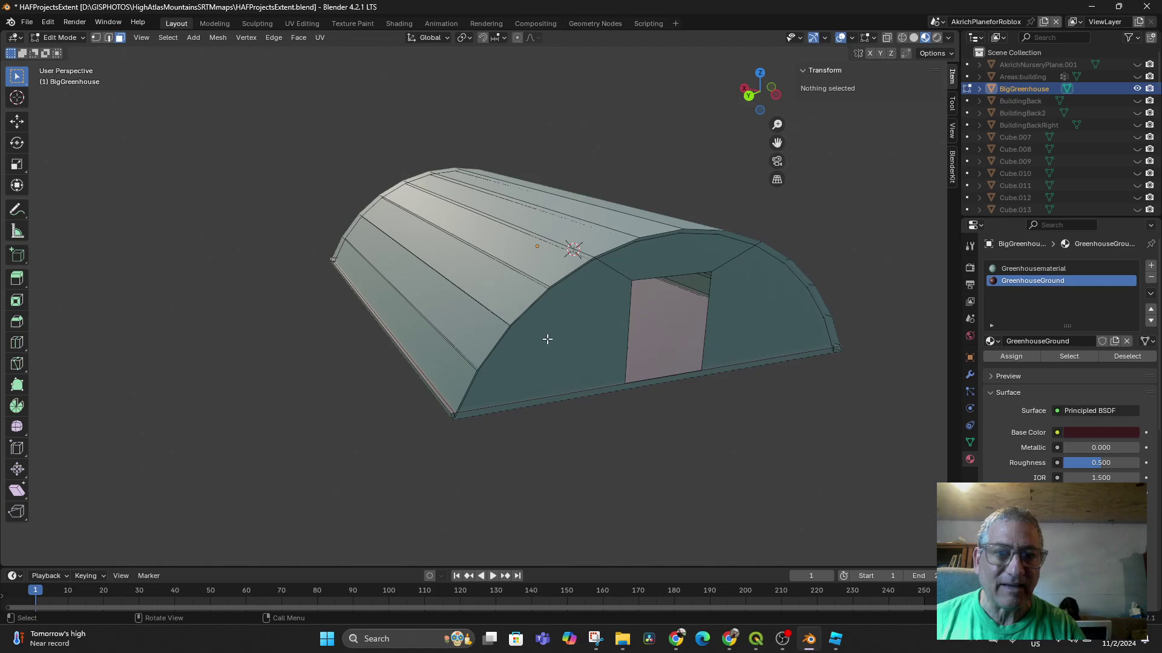
pyautogui.click(555, 345)
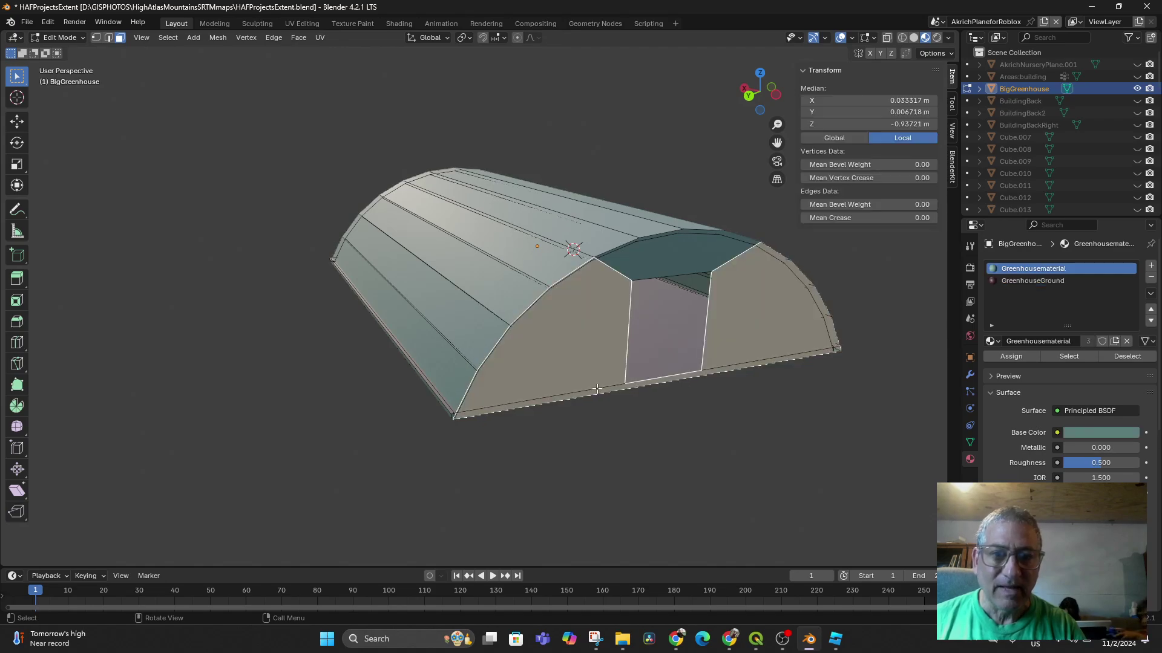
pyautogui.keyDown('shift'); pyautogui.click(690, 263); pyautogui.keyUp('shift')
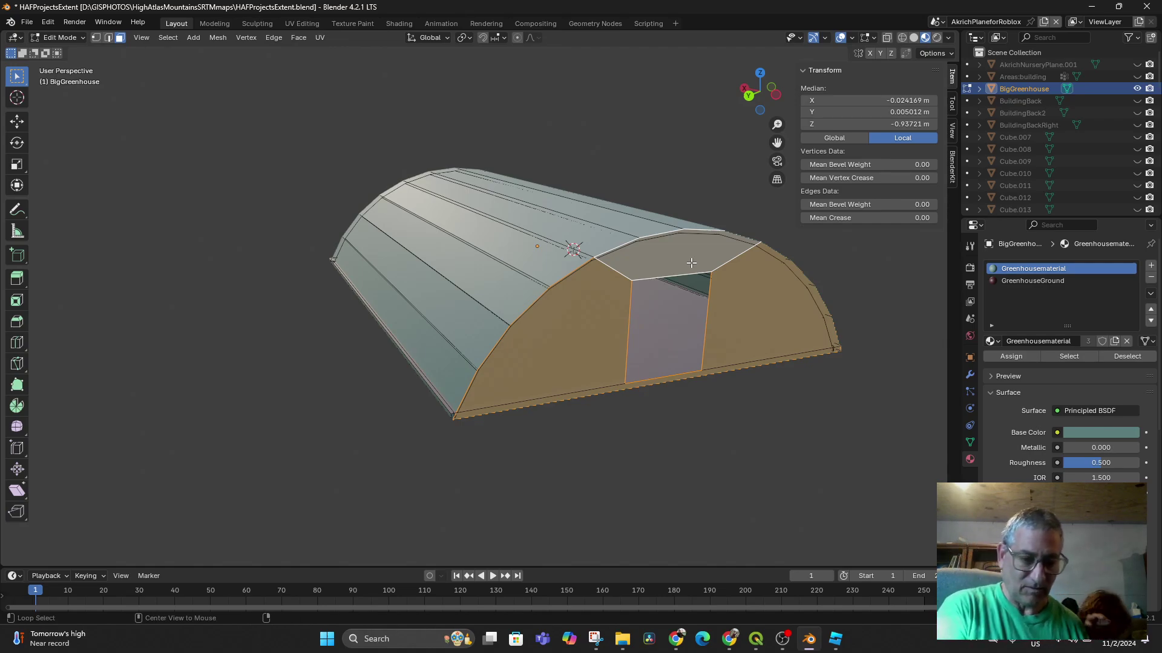
pyautogui.moveTo(691, 262); pyautogui.dragTo(715, 391, button='middle')
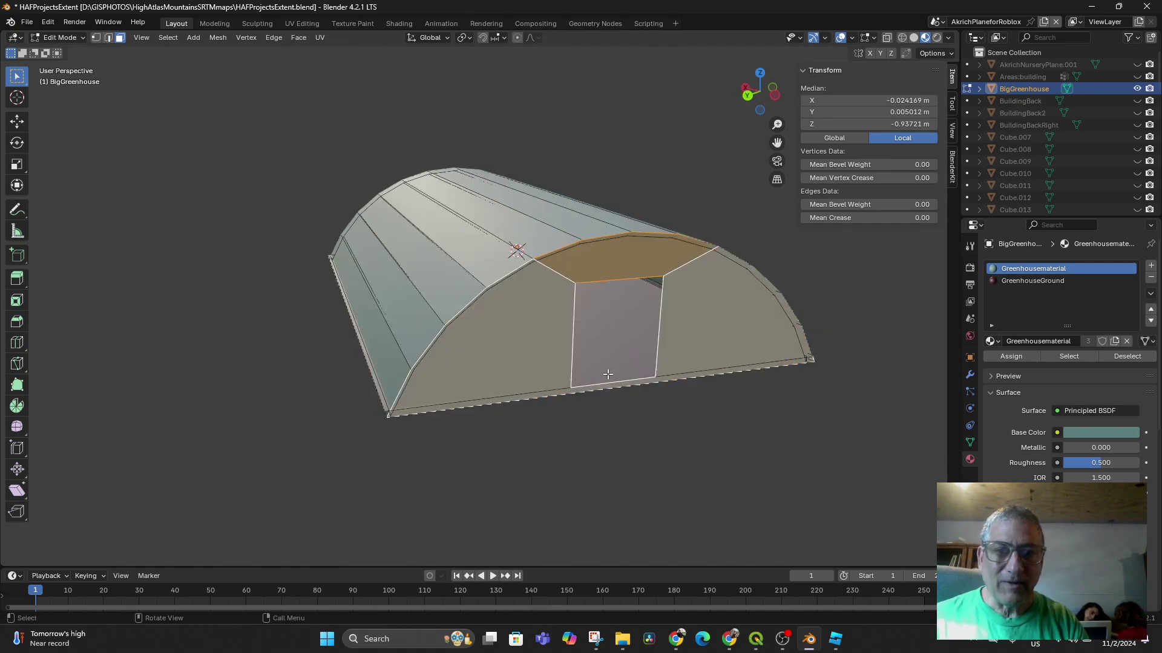
pyautogui.click(901, 38)
pyautogui.moveTo(645, 422)
pyautogui.mouseDown(button='middle')
pyautogui.moveTo(710, 430)
pyautogui.moveTo(576, 446)
pyautogui.moveTo(618, 440)
pyautogui.moveTo(603, 439)
pyautogui.mouseUp(button='middle')
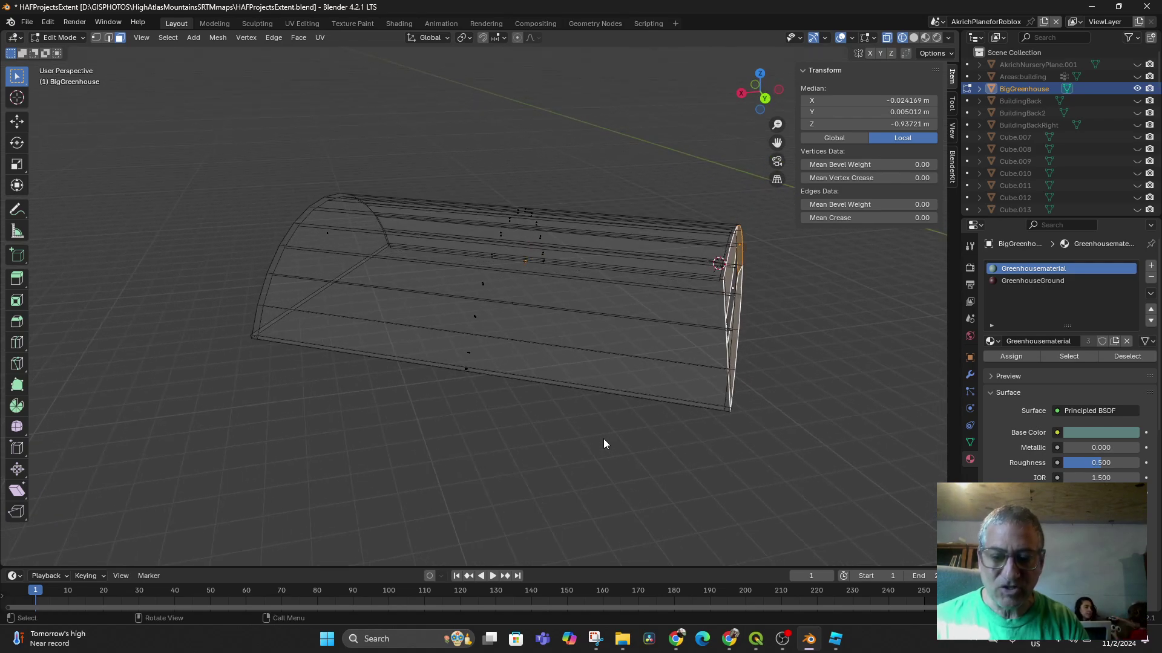
pyautogui.press('KP_7')
pyautogui.keyDown('shift'); pyautogui.moveTo(408, 294); pyautogui.dragTo(445, 419, button='middle'); pyautogui.keyUp('shift')
pyautogui.press('g')
pyautogui.press('z')
pyautogui.press('z')
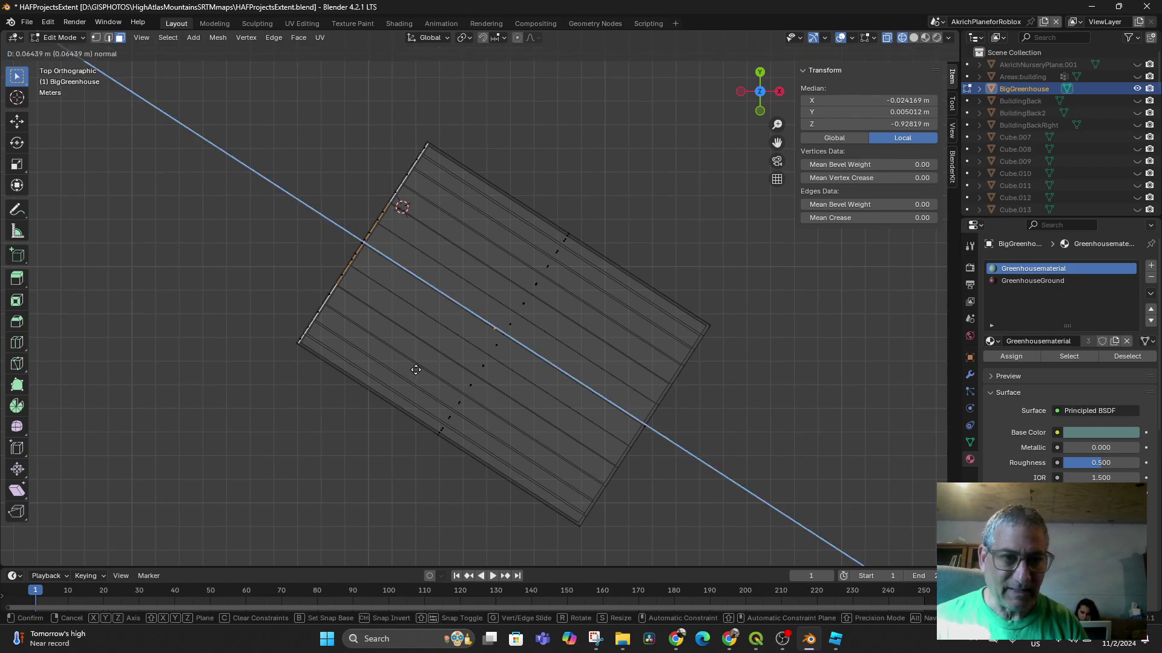
pyautogui.click(423, 371)
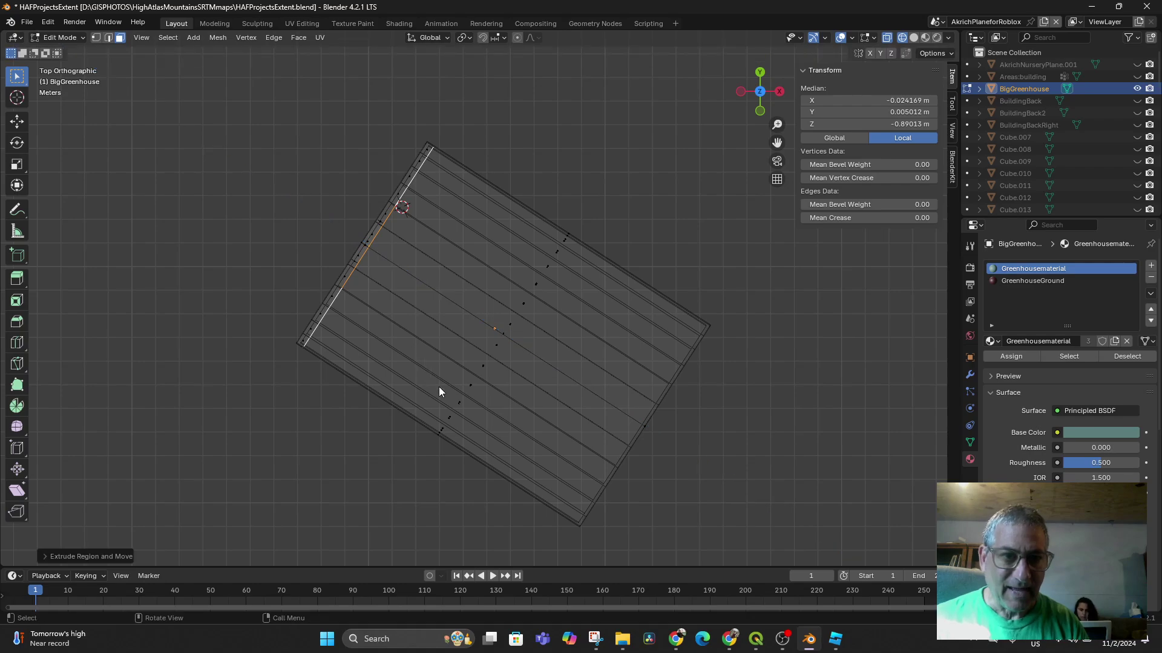
# Examine the extruded front wall and doorway frame in wireframe from several angles, with vertex selection active.
pyautogui.moveTo(438, 386); pyautogui.dragTo(630, 278, button='middle')
pyautogui.scroll(6, 572, 289)
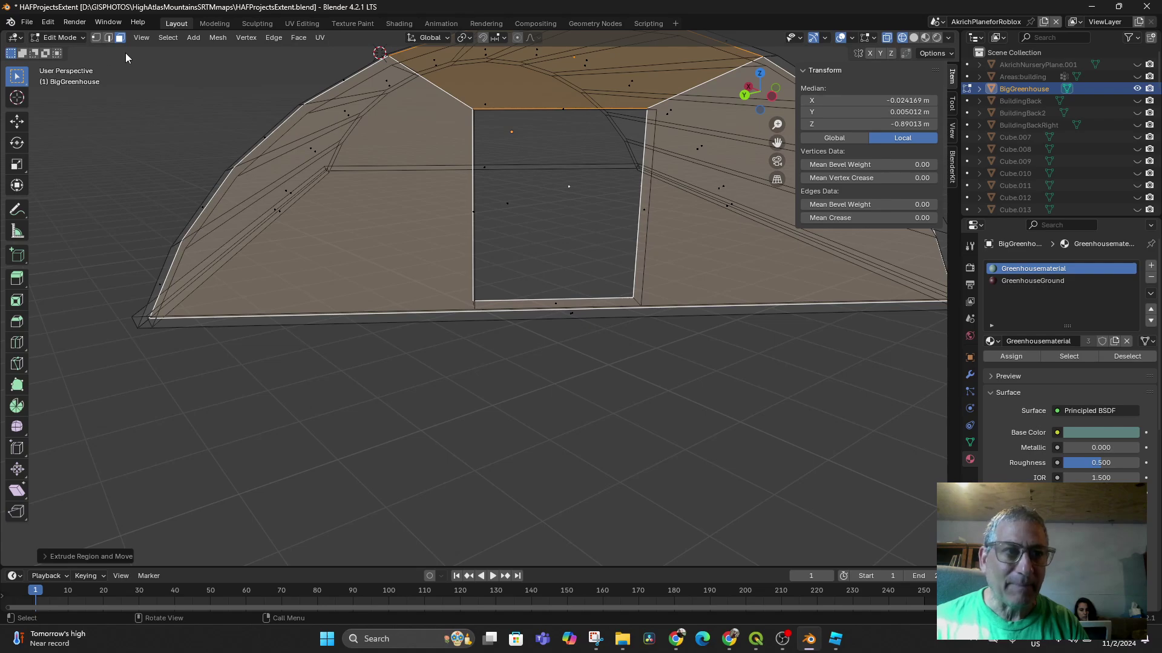
pyautogui.click(95, 38)
pyautogui.scroll(3, 558, 224)
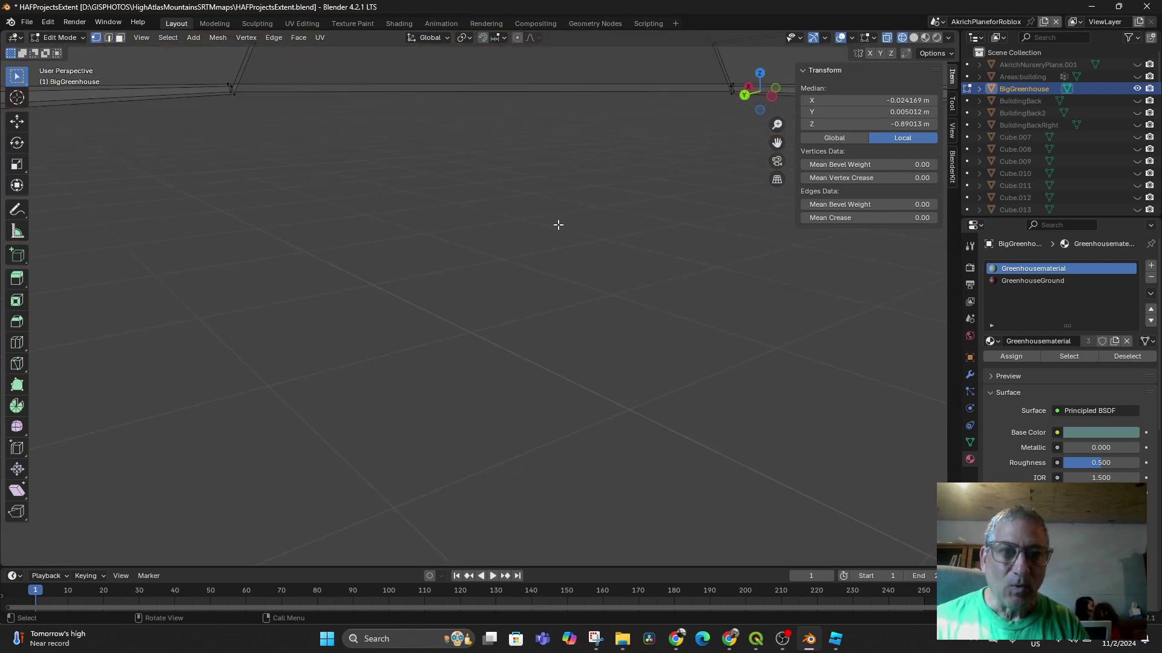
pyautogui.scroll(-5, 563, 206)
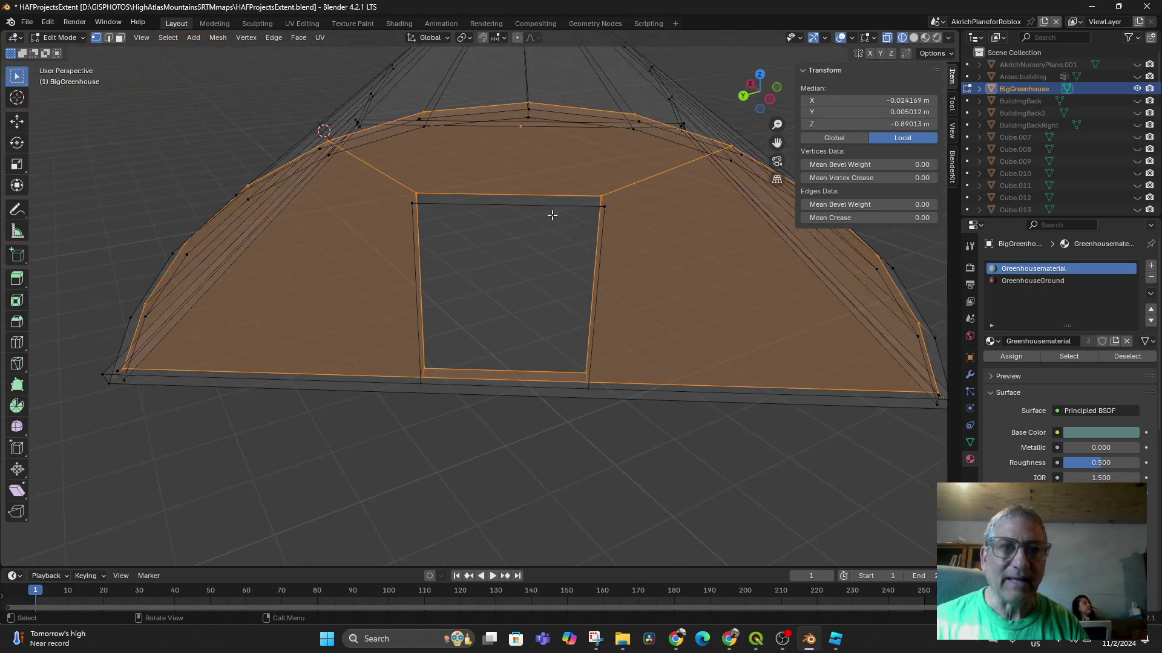
pyautogui.moveTo(549, 216)
pyautogui.mouseDown(button='middle')
pyautogui.moveTo(574, 213)
pyautogui.moveTo(472, 223)
pyautogui.moveTo(469, 199)
pyautogui.moveTo(581, 218)
pyautogui.moveTo(569, 222)
pyautogui.mouseUp(button='middle')
pyautogui.scroll(-4, 568, 222)
pyautogui.moveTo(601, 306); pyautogui.dragTo(625, 237, button='middle')
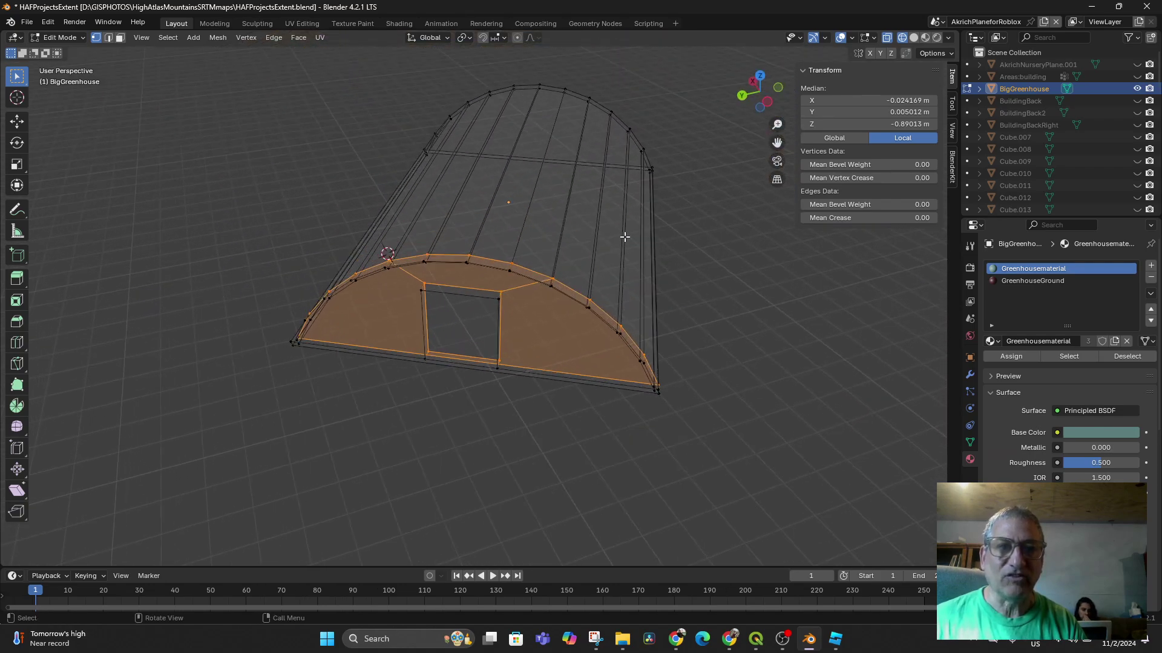
# Return BigGreenhouse to Object Mode and display it with Material Preview shading.
pyautogui.click(54, 37)
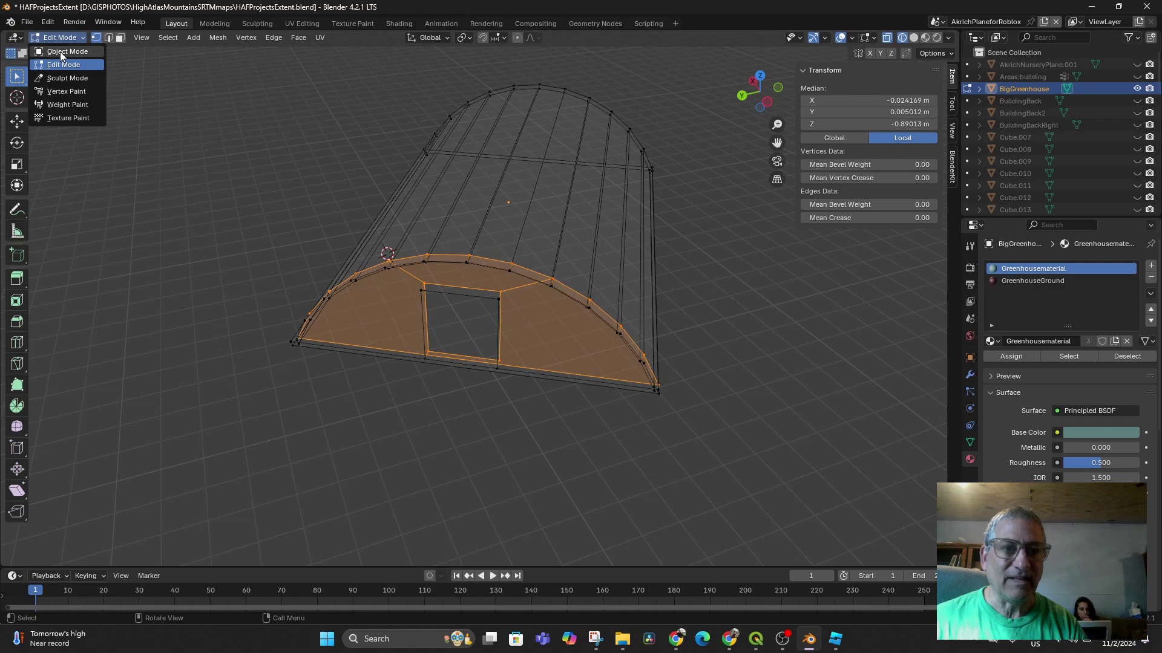
pyautogui.click(59, 52)
pyautogui.moveTo(584, 331); pyautogui.dragTo(593, 324, button='middle')
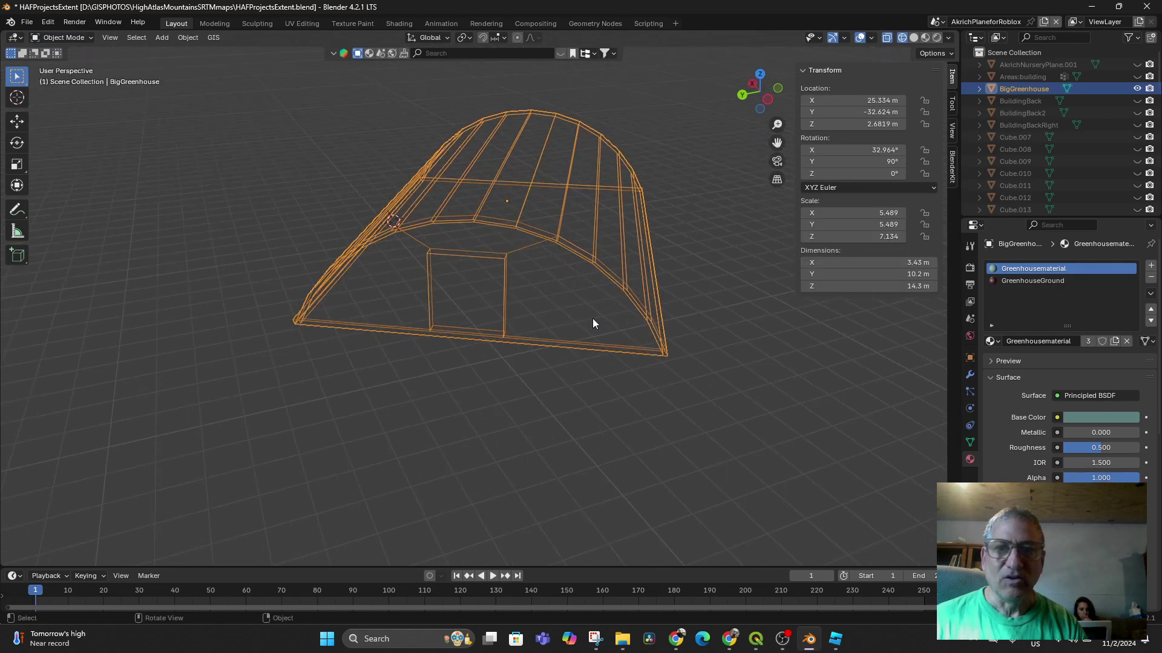
pyautogui.click(913, 38)
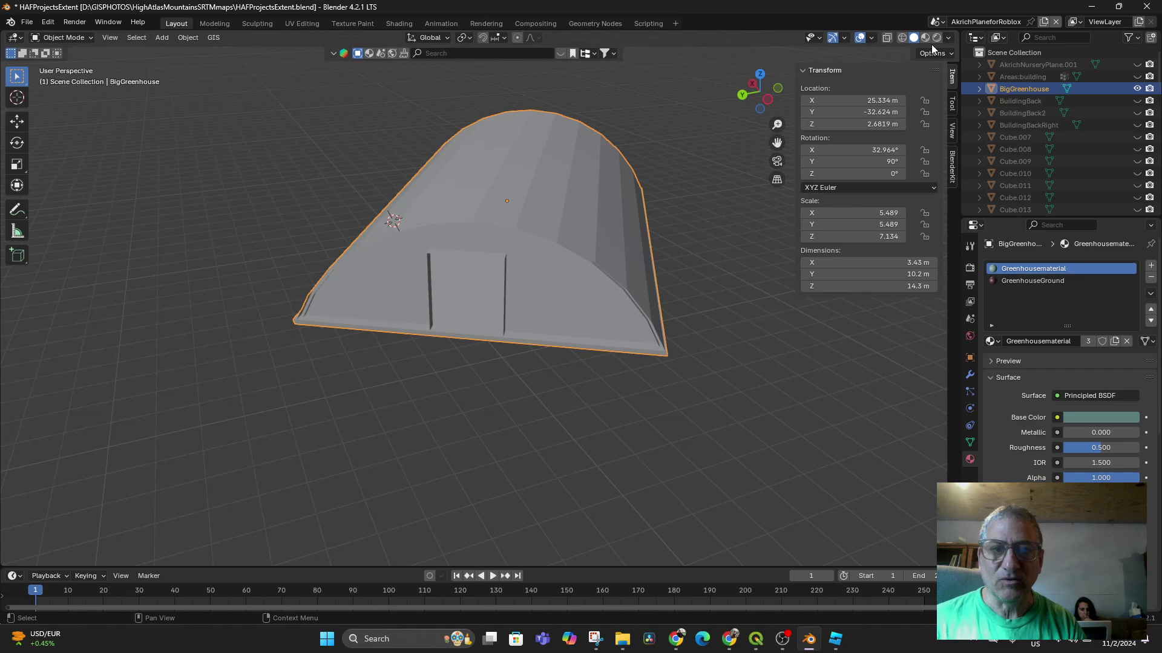
pyautogui.click(925, 38)
# Inspect the greenhouse's interior, floor and front doorway from inside and outside, comparing Solid and Material Preview shading.
pyautogui.moveTo(761, 260)
pyautogui.mouseDown(button='middle')
pyautogui.moveTo(764, 209)
pyautogui.moveTo(759, 230)
pyautogui.moveTo(669, 311)
pyautogui.moveTo(680, 315)
pyautogui.moveTo(567, 322)
pyautogui.moveTo(446, 304)
pyautogui.moveTo(437, 318)
pyautogui.moveTo(462, 309)
pyautogui.moveTo(461, 295)
pyautogui.moveTo(444, 313)
pyautogui.mouseUp(button='middle')
pyautogui.scroll(8, 655, 313)
pyautogui.scroll(-3, 672, 315)
pyautogui.scroll(3, 438, 319)
pyautogui.scroll(-3, 460, 311)
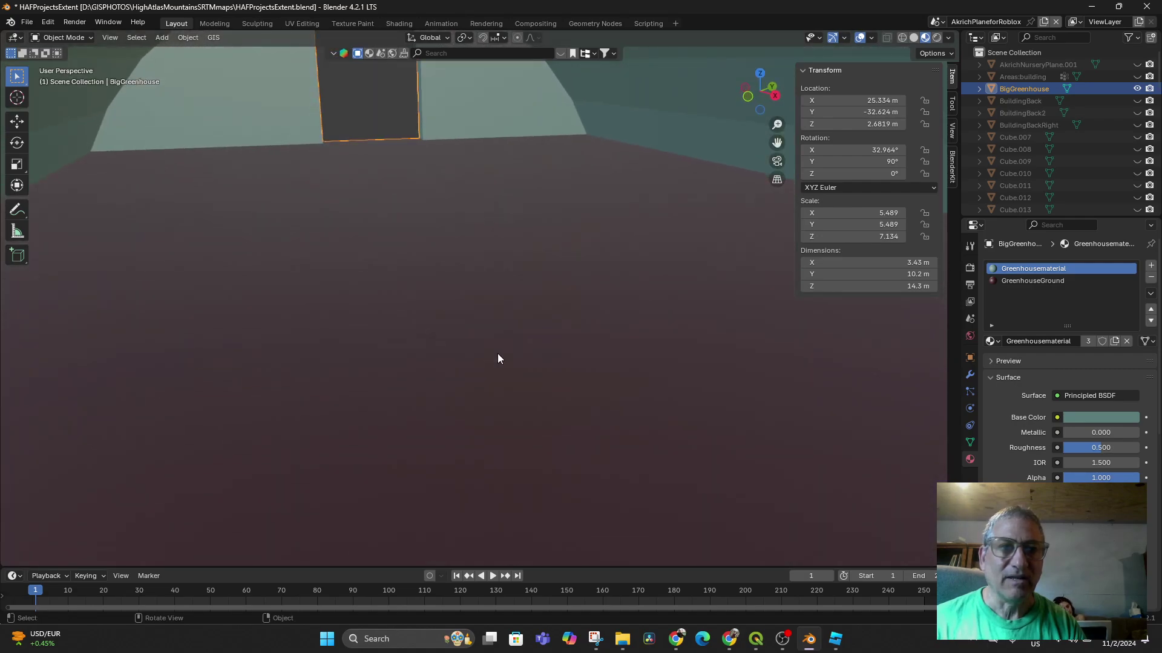
pyautogui.scroll(3, 493, 357)
pyautogui.scroll(-8, 491, 358)
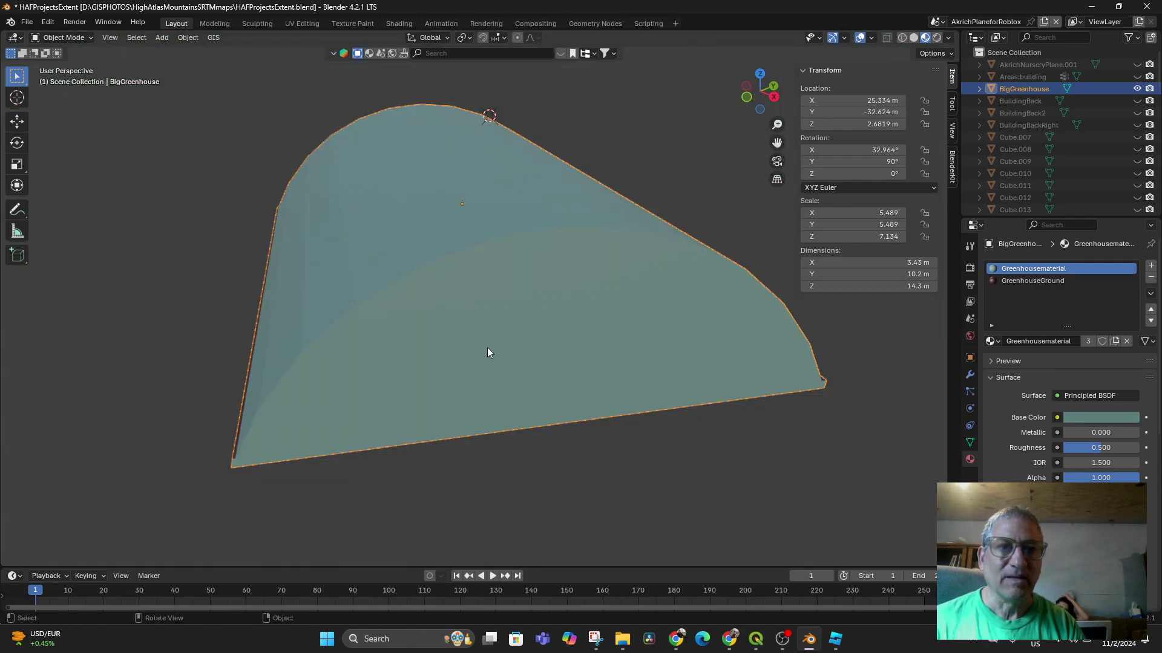
pyautogui.moveTo(485, 347); pyautogui.dragTo(395, 241, button='middle')
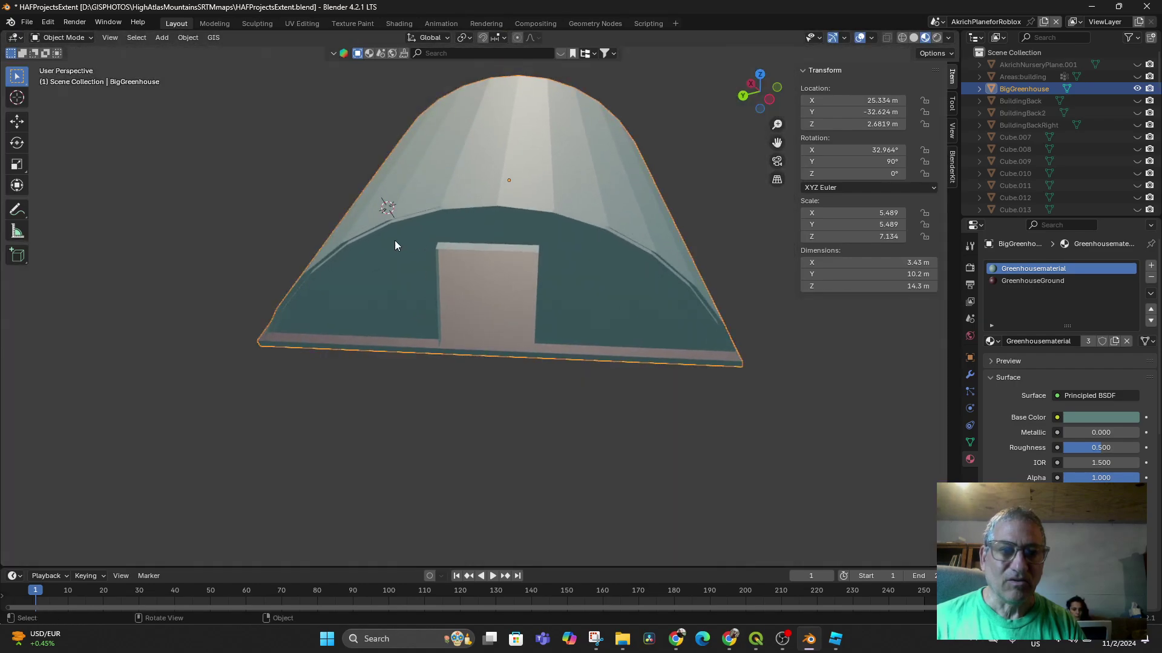
pyautogui.click(913, 38)
pyautogui.scroll(-5, 727, 211)
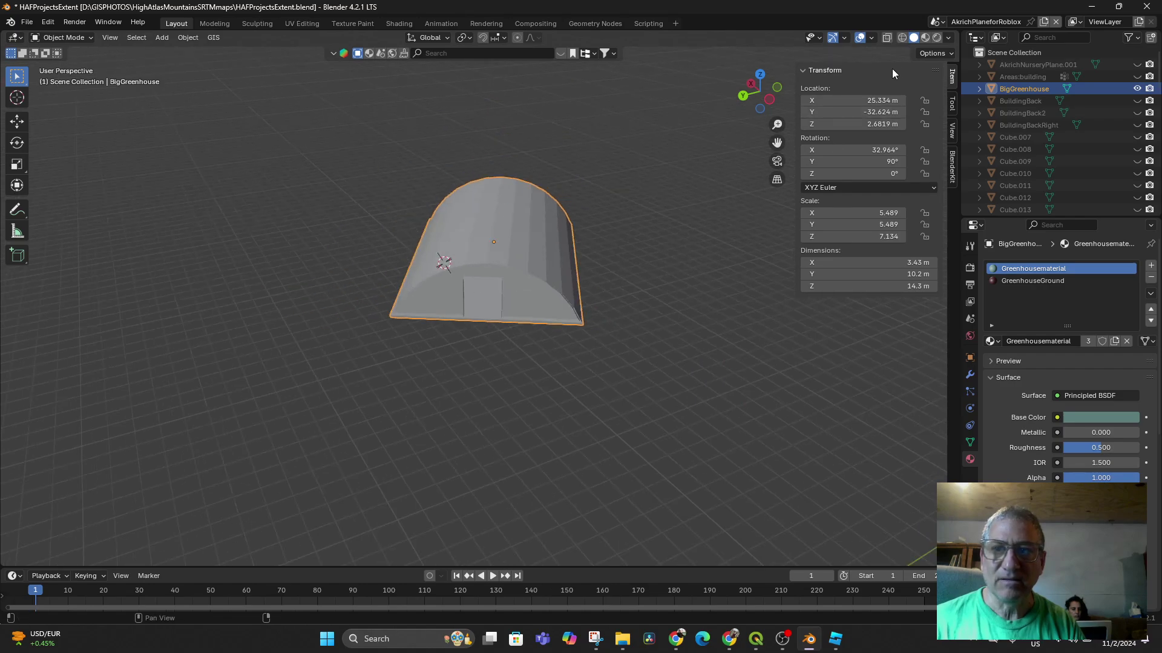
pyautogui.click(925, 38)
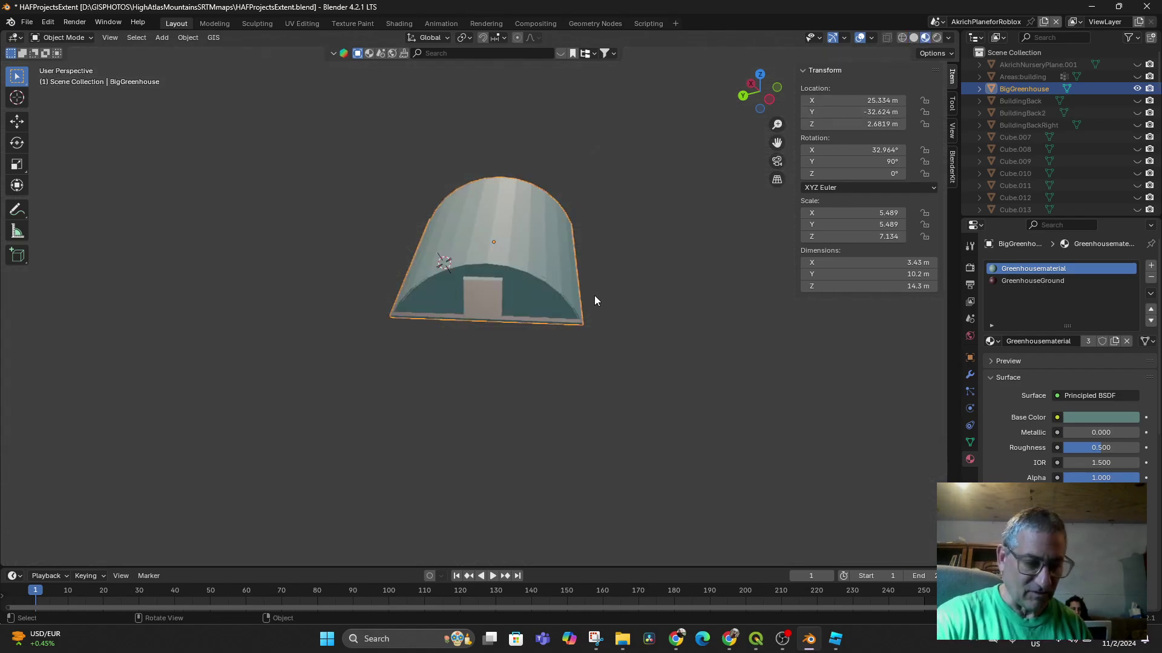
# Unhide all scene objects, select only BigGreenhouse, and check its front doorway within the nursery surroundings.
pyautogui.hotkey('alt', 'h')
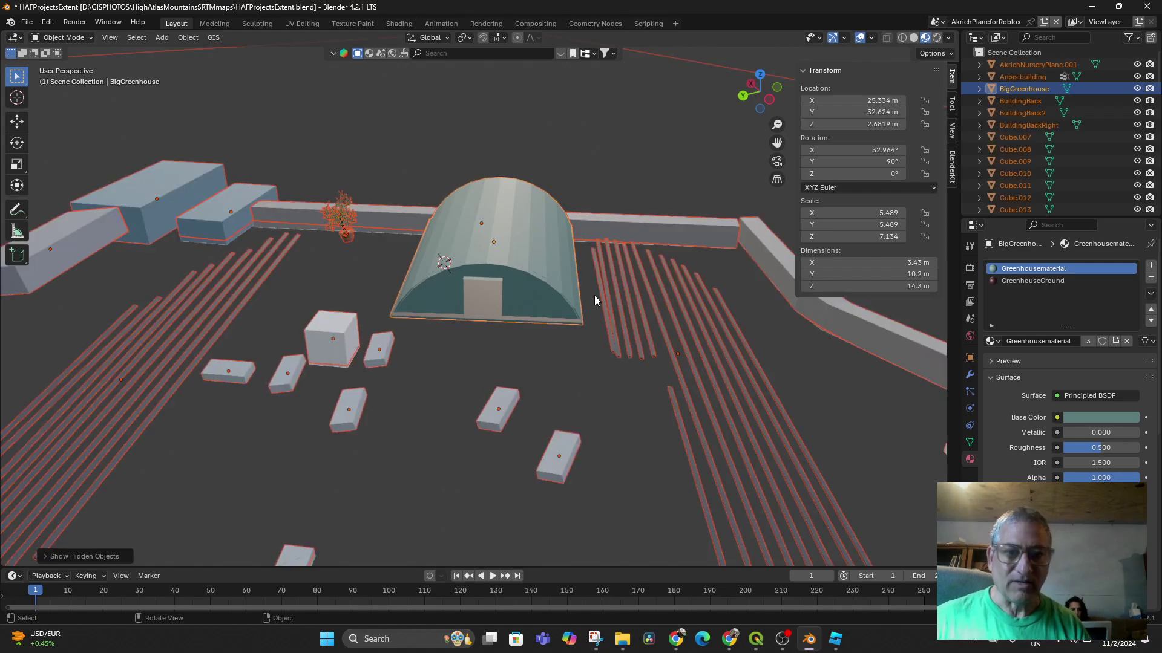
pyautogui.click(913, 38)
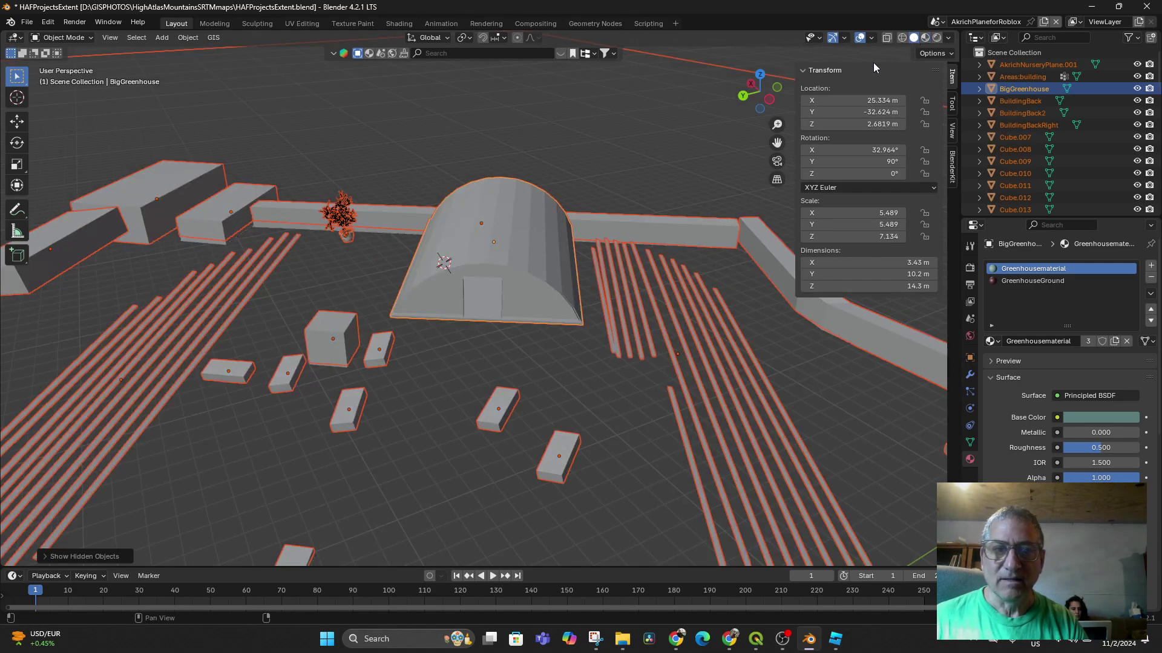
pyautogui.scroll(-6, 680, 157)
pyautogui.scroll(8, 580, 203)
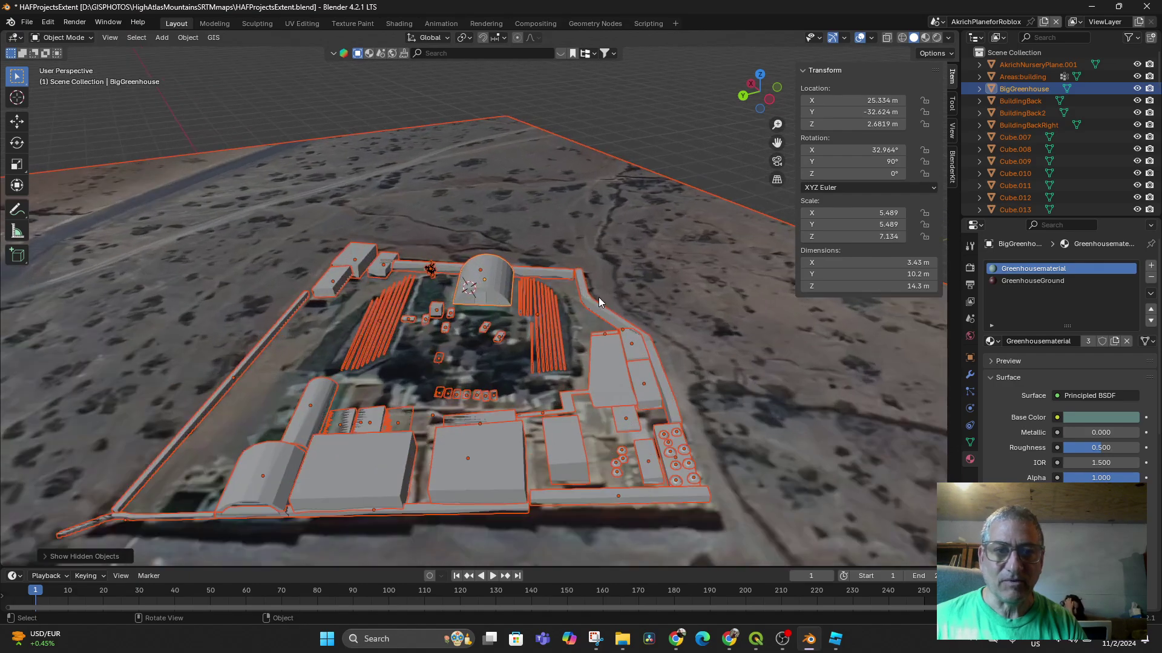
pyautogui.click(514, 289)
pyautogui.moveTo(517, 294); pyautogui.dragTo(491, 266, button='middle')
pyautogui.moveTo(605, 218)
pyautogui.mouseDown(button='middle')
pyautogui.moveTo(659, 225)
pyautogui.moveTo(620, 227)
pyautogui.mouseUp(button='middle')
pyautogui.scroll(4, 553, 263)
pyautogui.scroll(2, 553, 264)
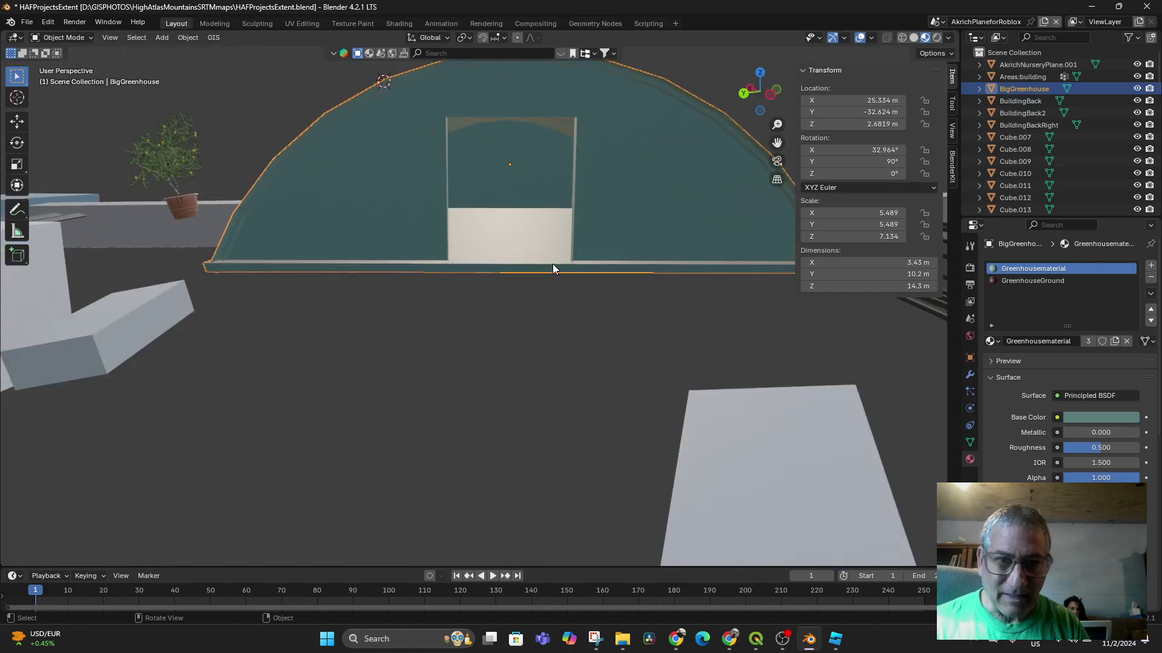
pyautogui.moveTo(553, 267); pyautogui.dragTo(557, 309, button='middle')
pyautogui.scroll(-5, 557, 270)
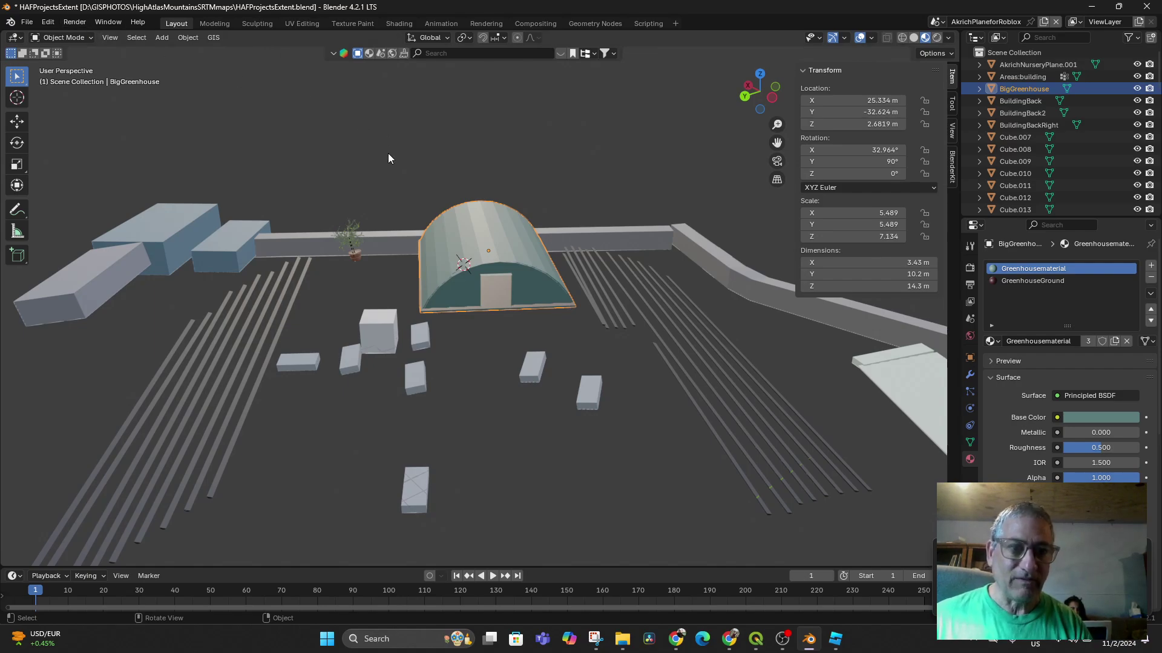
# Export only the selected BigGreenhouse as FBX at 0.01 scale, overwriting GreenhouseLargeBack.fbx in the ShapeFile Exports folder.
pyautogui.click(26, 22)
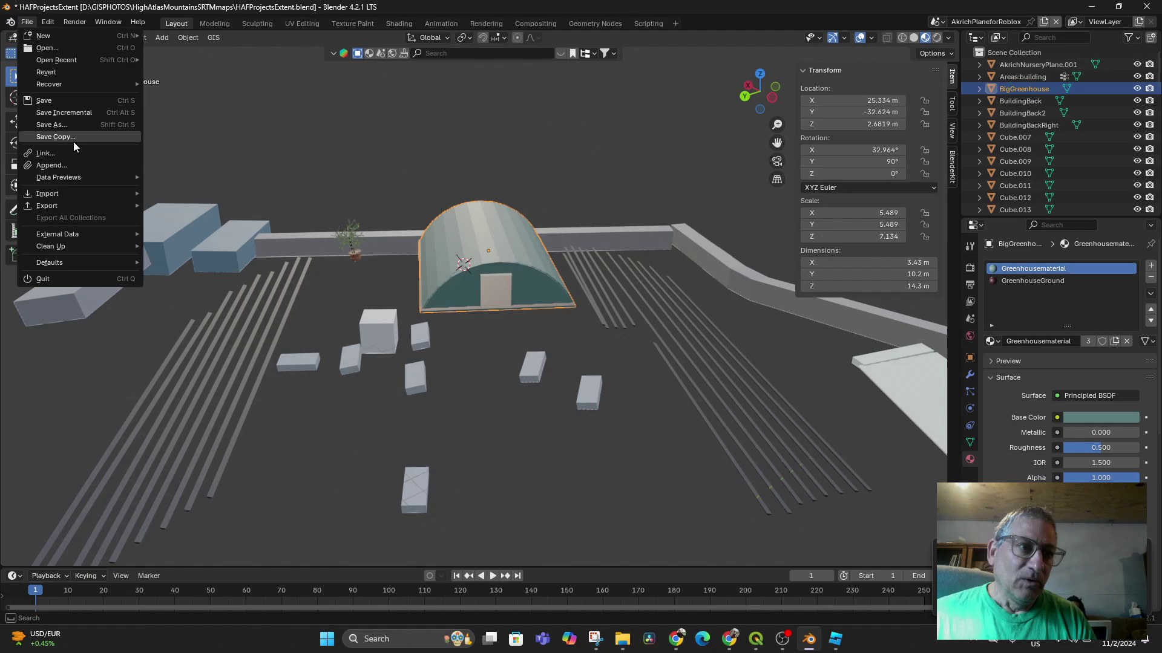
pyautogui.moveTo(96, 207)
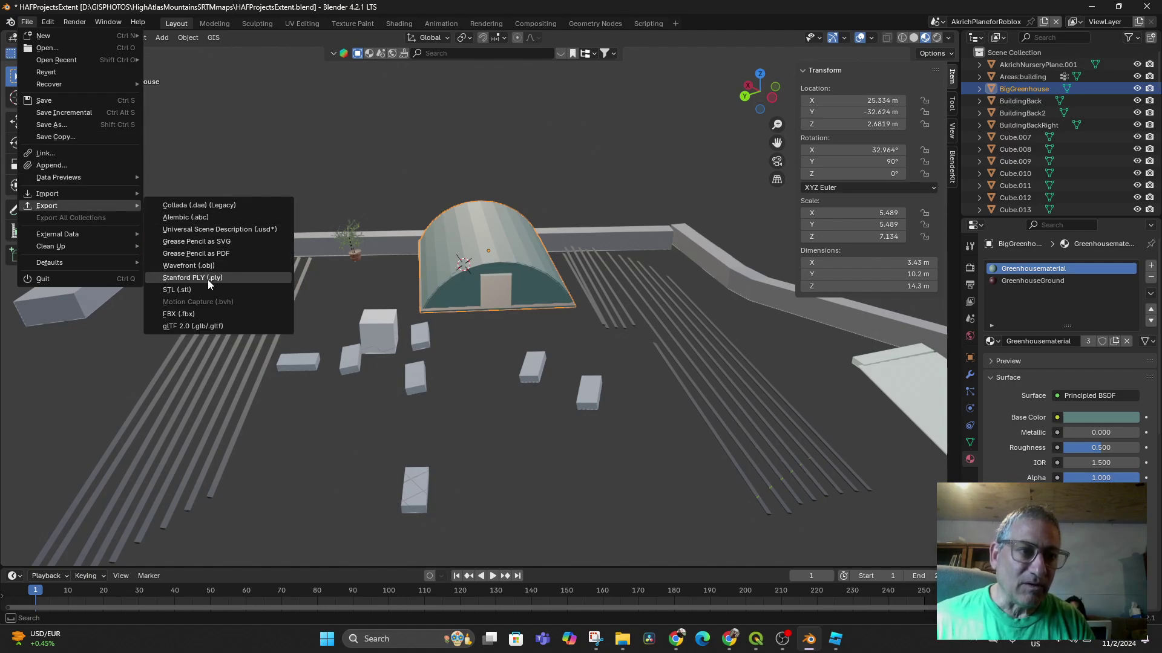
pyautogui.click(191, 313)
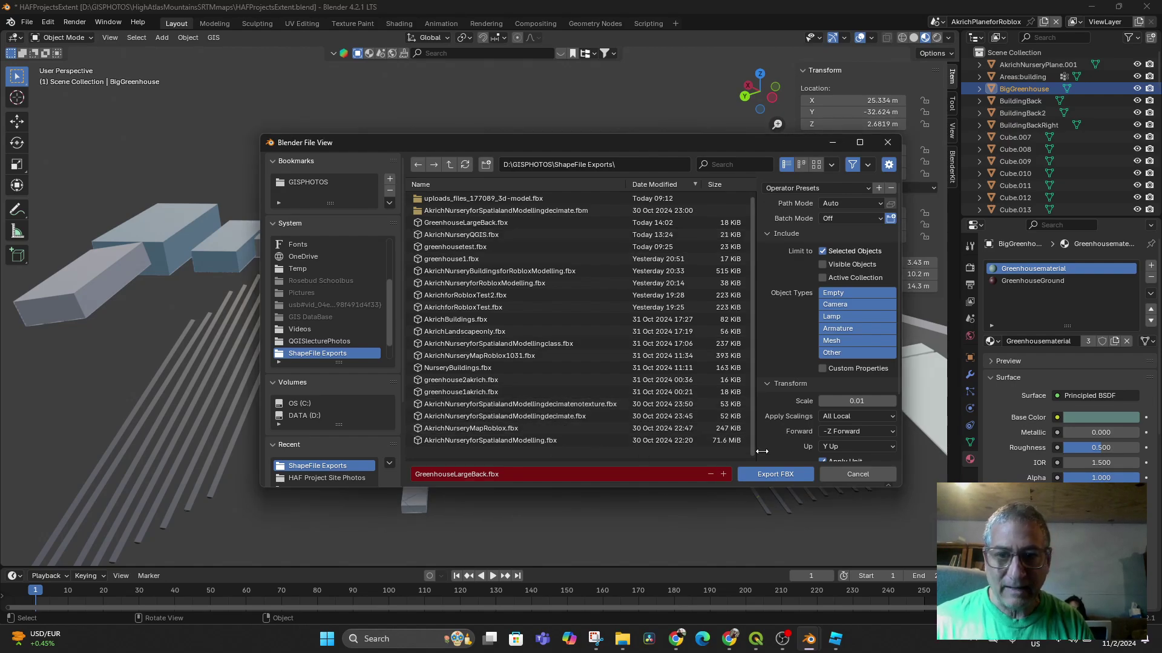
pyautogui.scroll(-3, 807, 364)
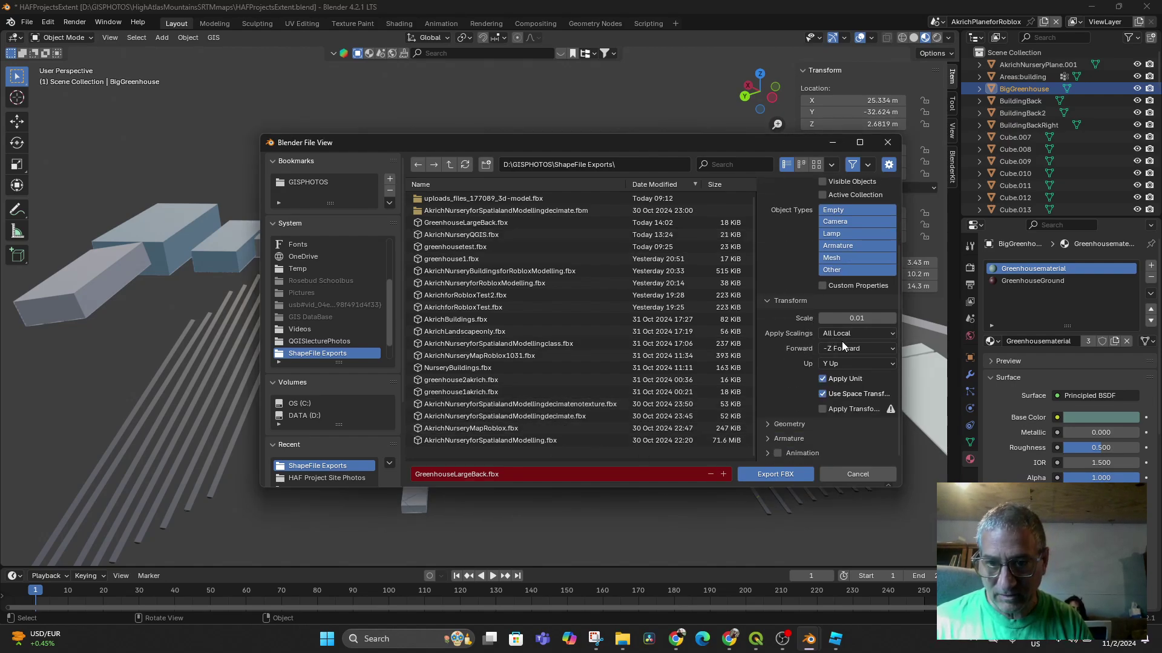
pyautogui.click(788, 474)
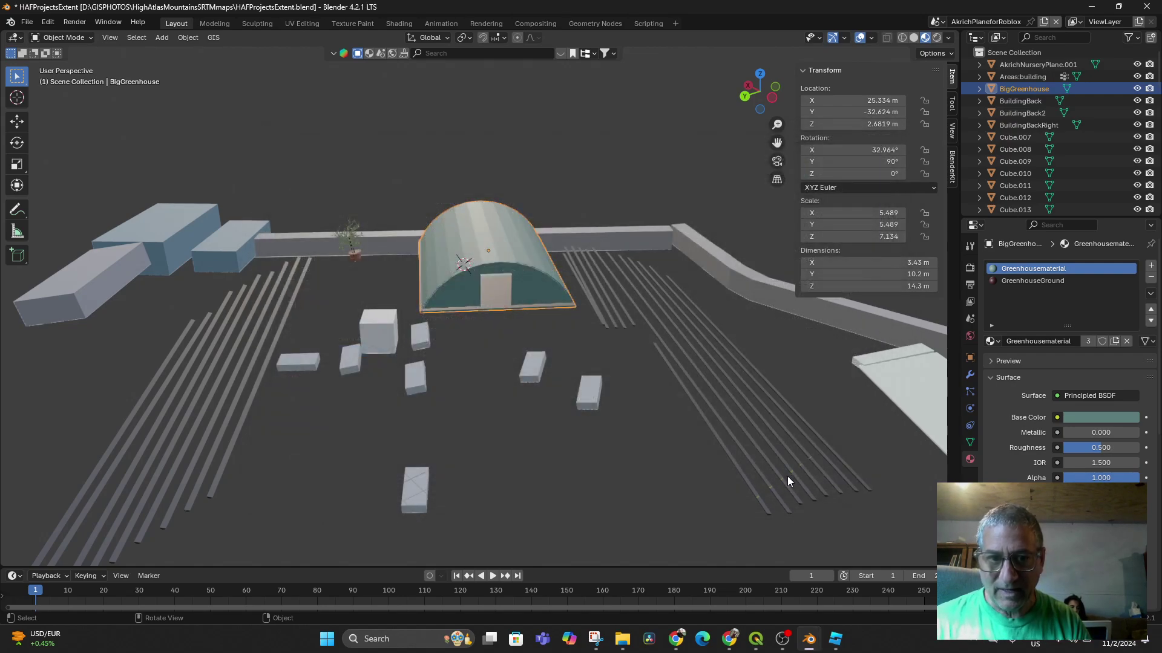
# Switch to Roblox Studio and delete the old GreenhouseLargeBack model from the nursery map.
pyautogui.click(835, 642)
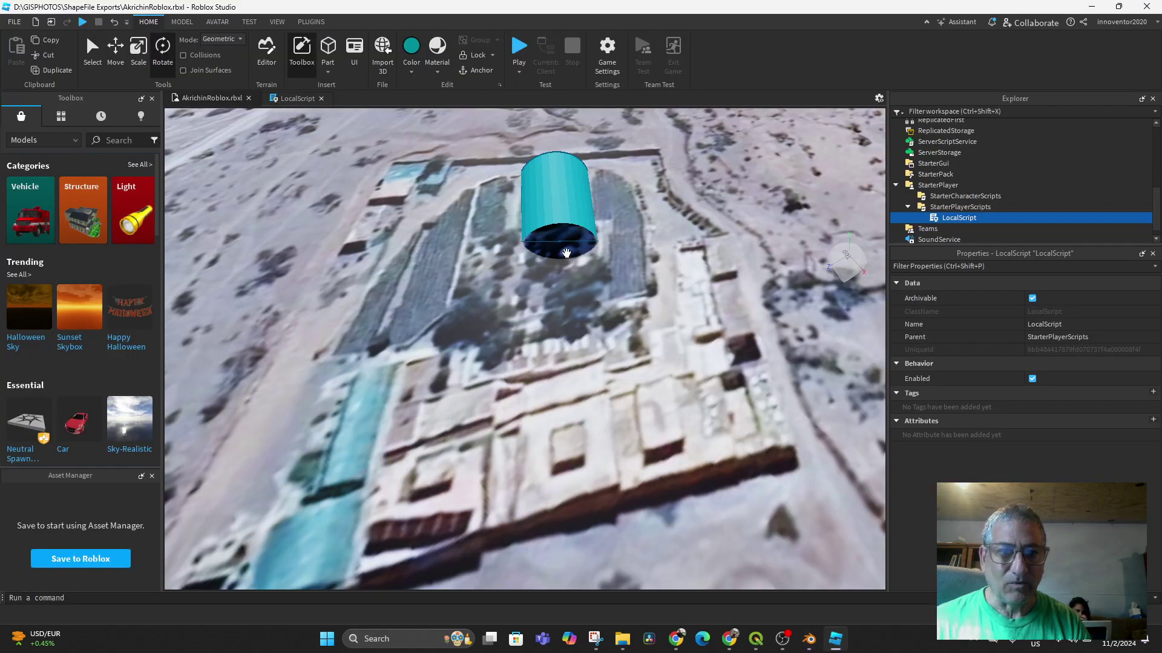
pyautogui.click(564, 220)
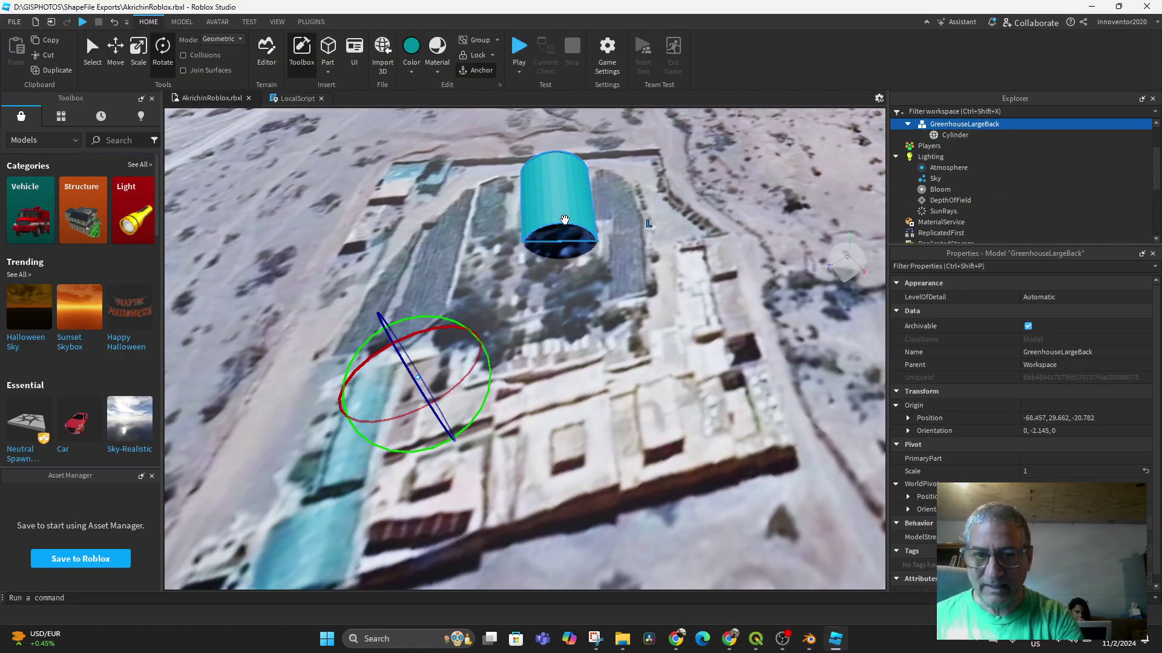
pyautogui.press('Delete')
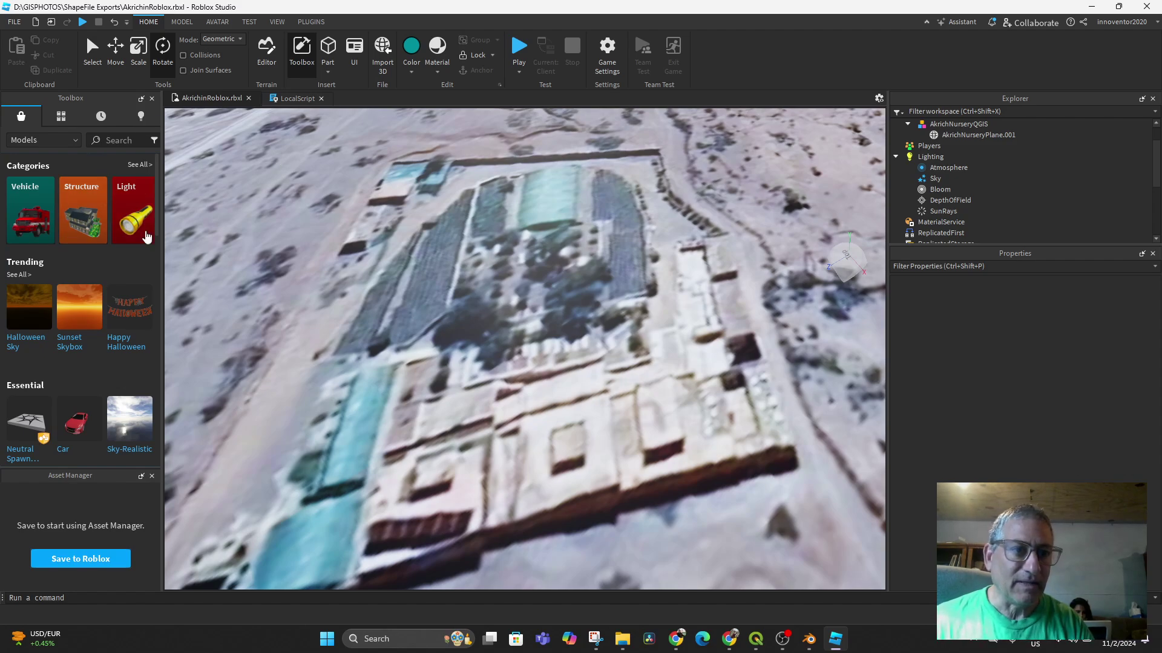
# Import GreenhouseLargeBack.fbx from the ShapeFile Exports folder into the workspace as a model.
pyautogui.click(384, 61)
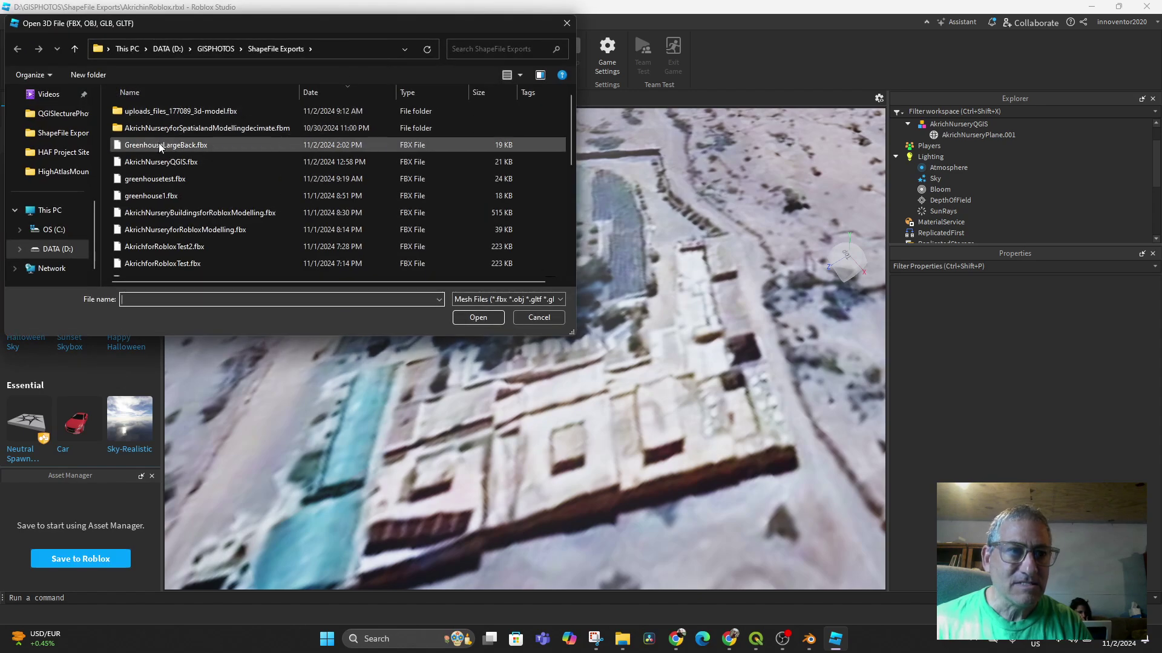
pyautogui.click(160, 144)
pyautogui.click(471, 315)
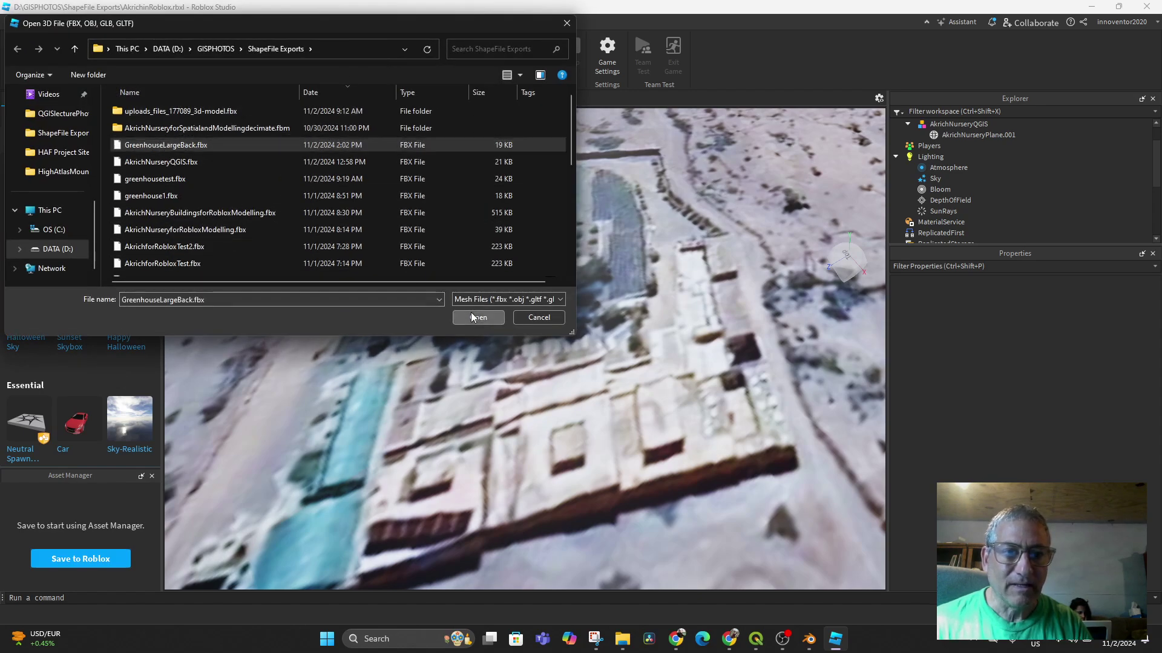
pyautogui.moveTo(482, 304); pyautogui.dragTo(356, 237)
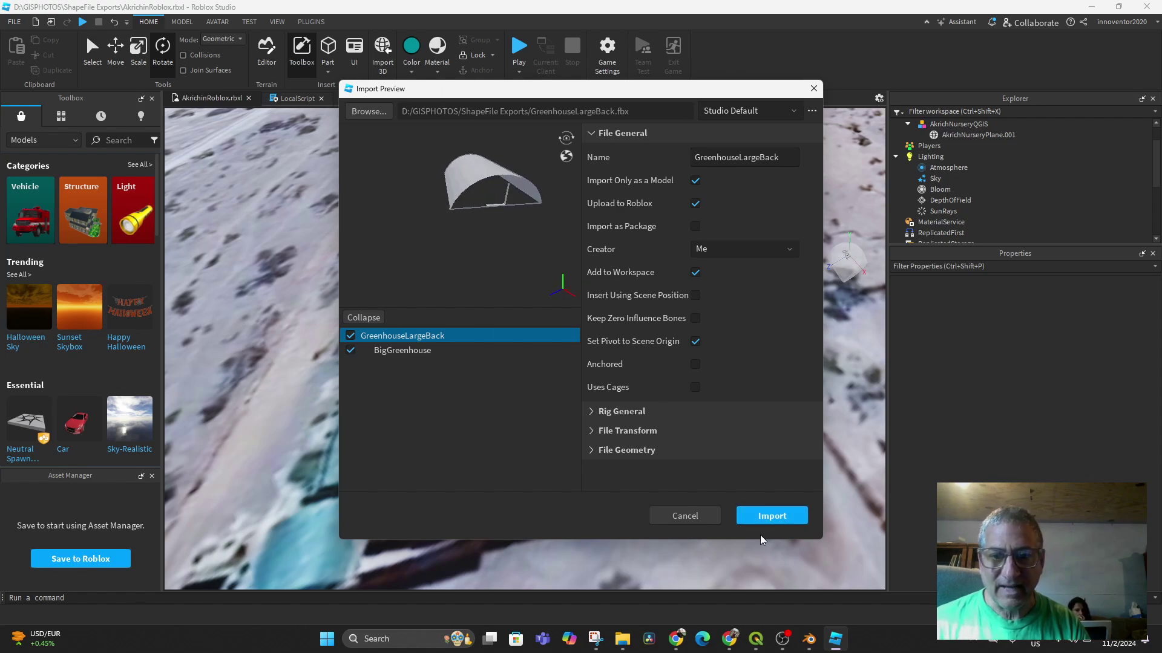
pyautogui.click(770, 518)
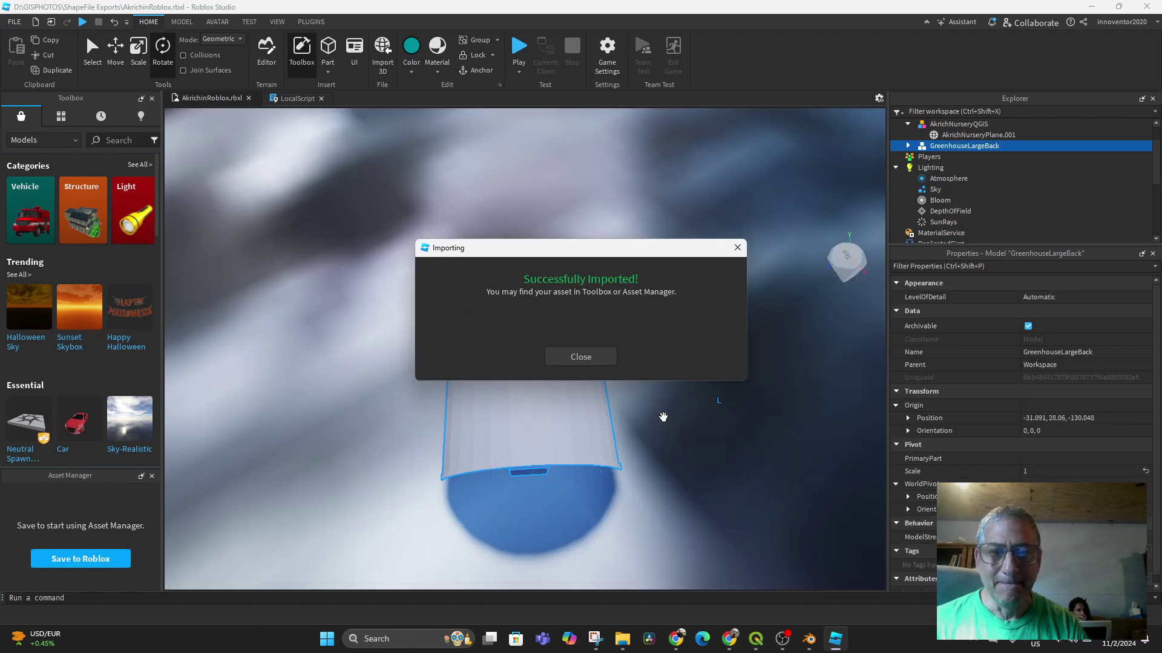
pyautogui.click(580, 363)
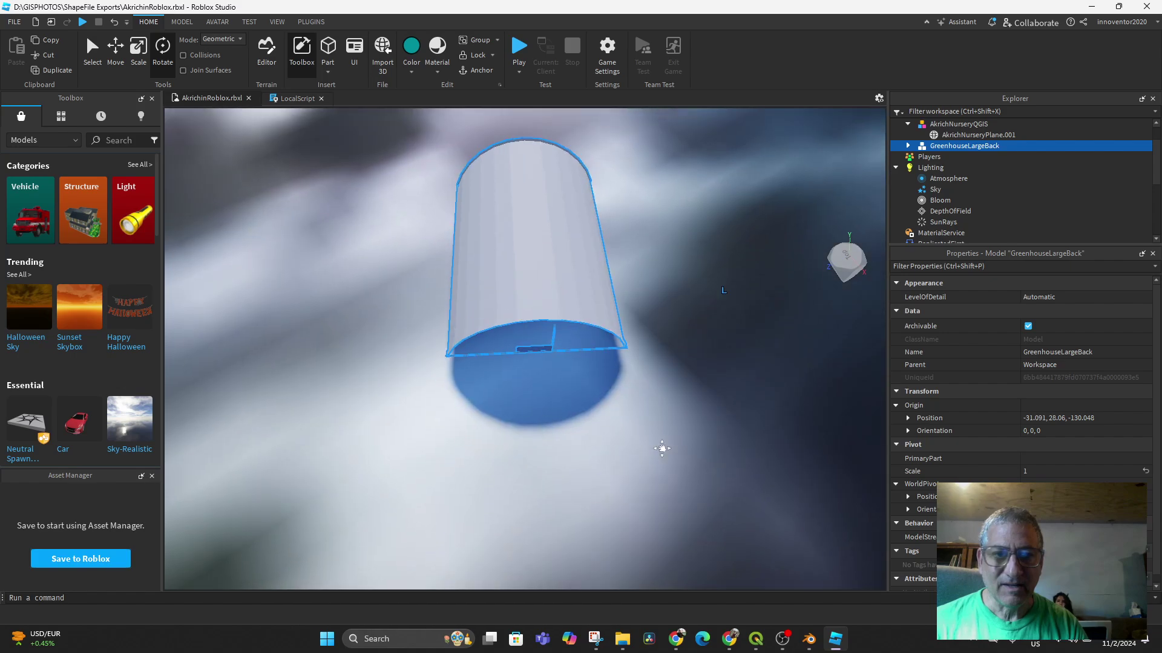
# Scale the imported greenhouse model to 100 and set its position to 0, 0, 0.
pyautogui.moveTo(658, 449); pyautogui.dragTo(656, 448, button='right')
pyautogui.moveTo(656, 449)
pyautogui.mouseDown(button='middle')
pyautogui.moveTo(662, 412)
pyautogui.moveTo(643, 431)
pyautogui.mouseUp(button='middle')
pyautogui.moveTo(643, 431); pyautogui.dragTo(623, 399, button='right')
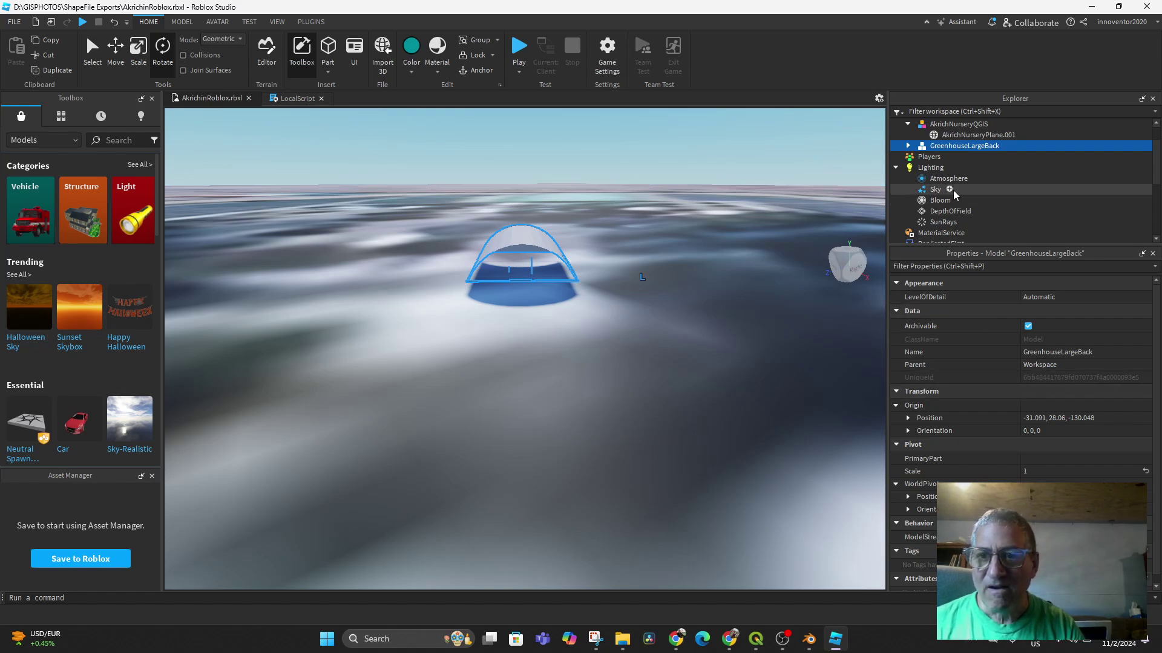
pyautogui.click(1034, 472)
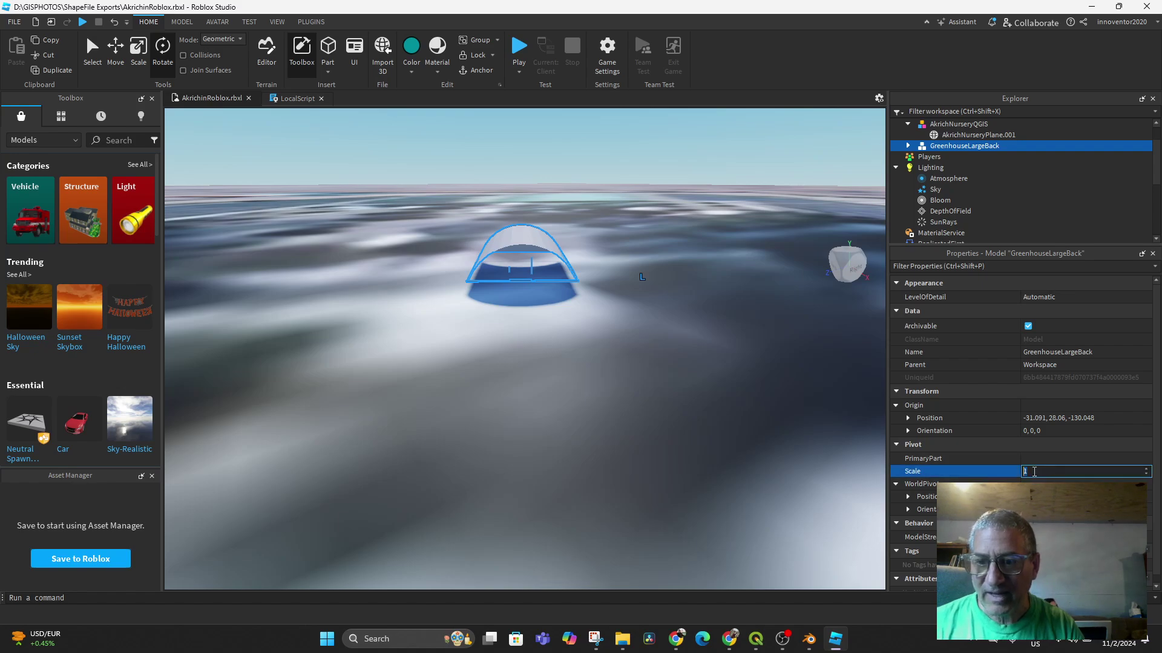
pyautogui.write('100')
pyautogui.press('Return')
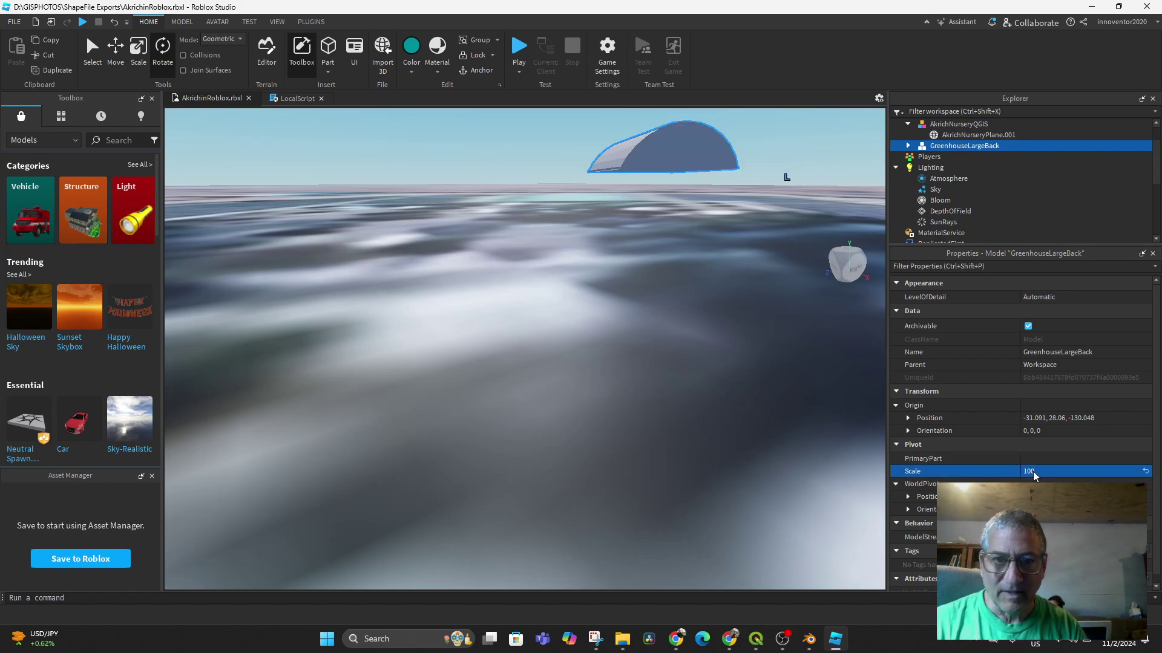
pyautogui.press('e')
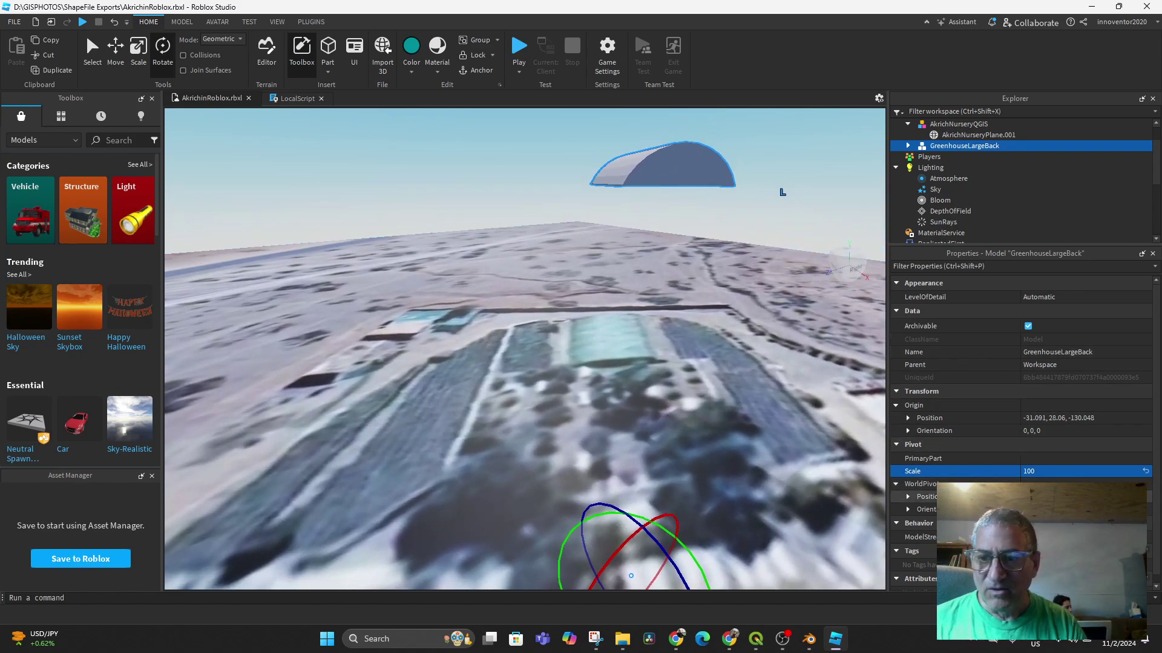
pyautogui.click(1055, 497)
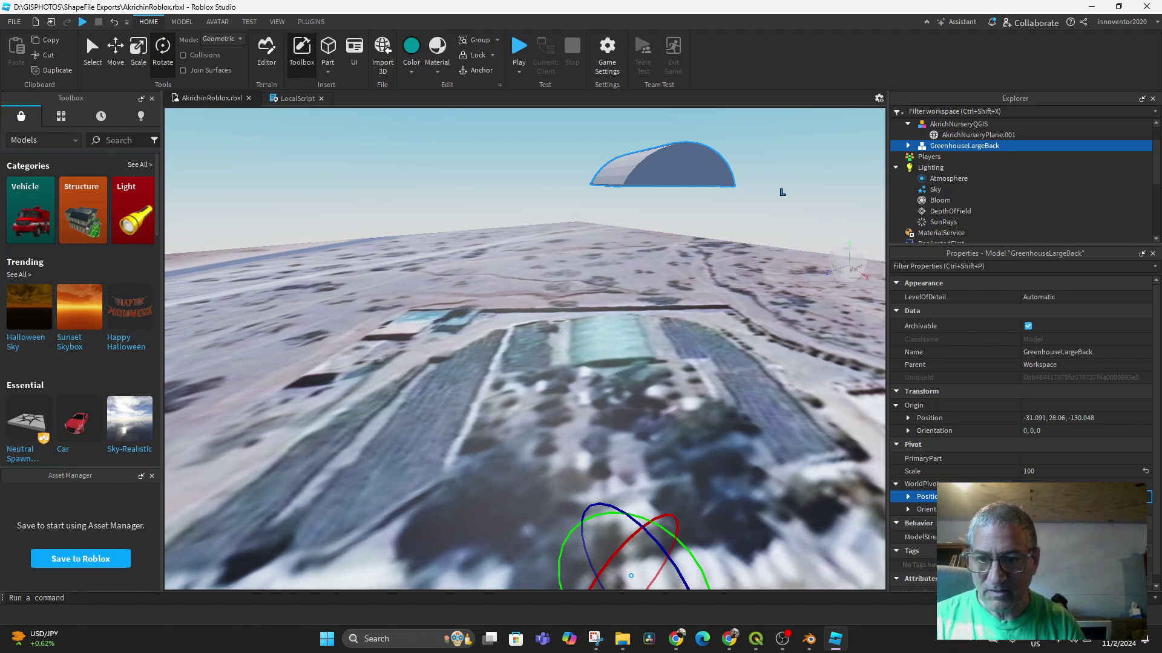
pyautogui.press('Return')
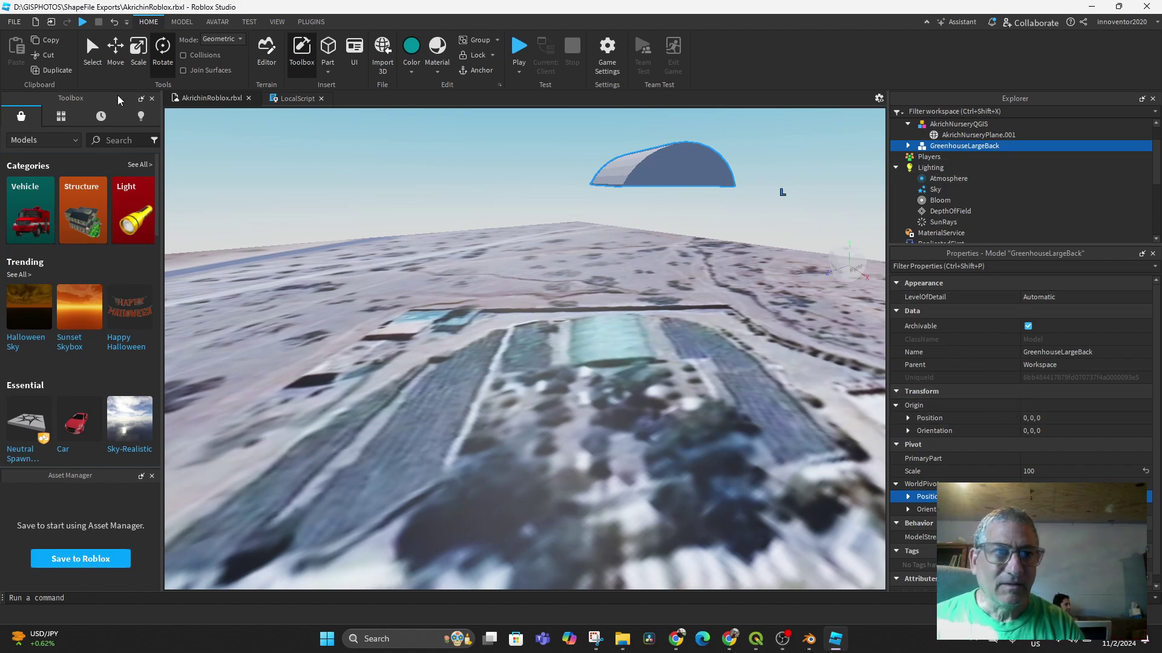
# Lower the greenhouse model vertically toward the nursery map, to a Y position of about -700.
pyautogui.hotkey('ctrl', '2')
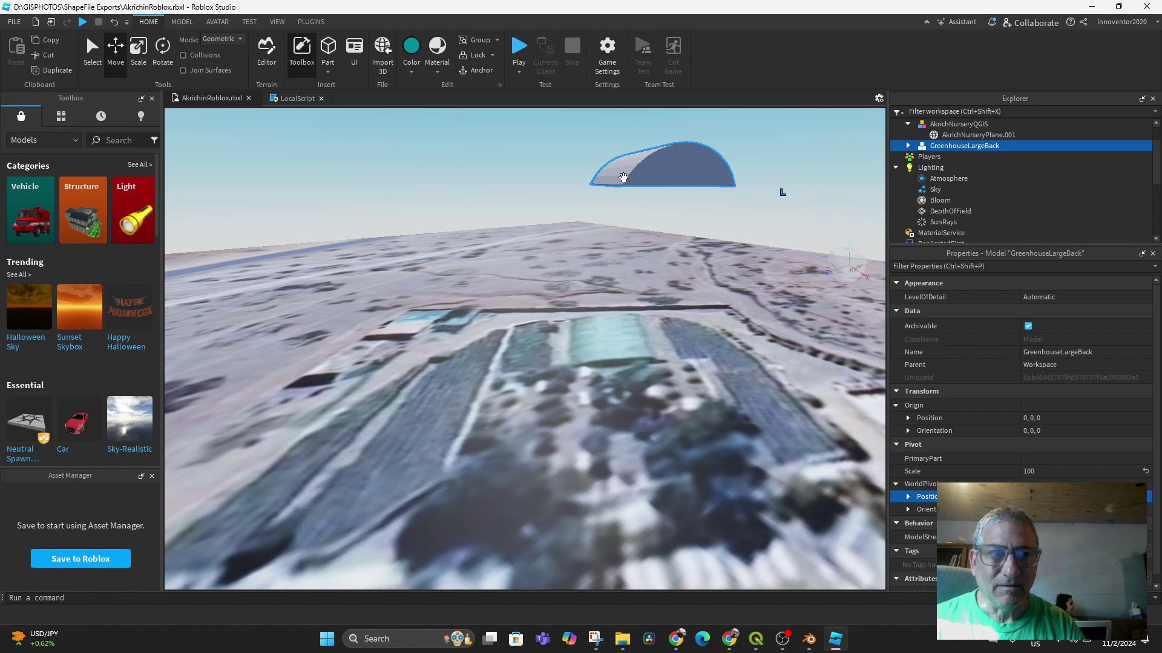
pyautogui.scroll(-6, 624, 177)
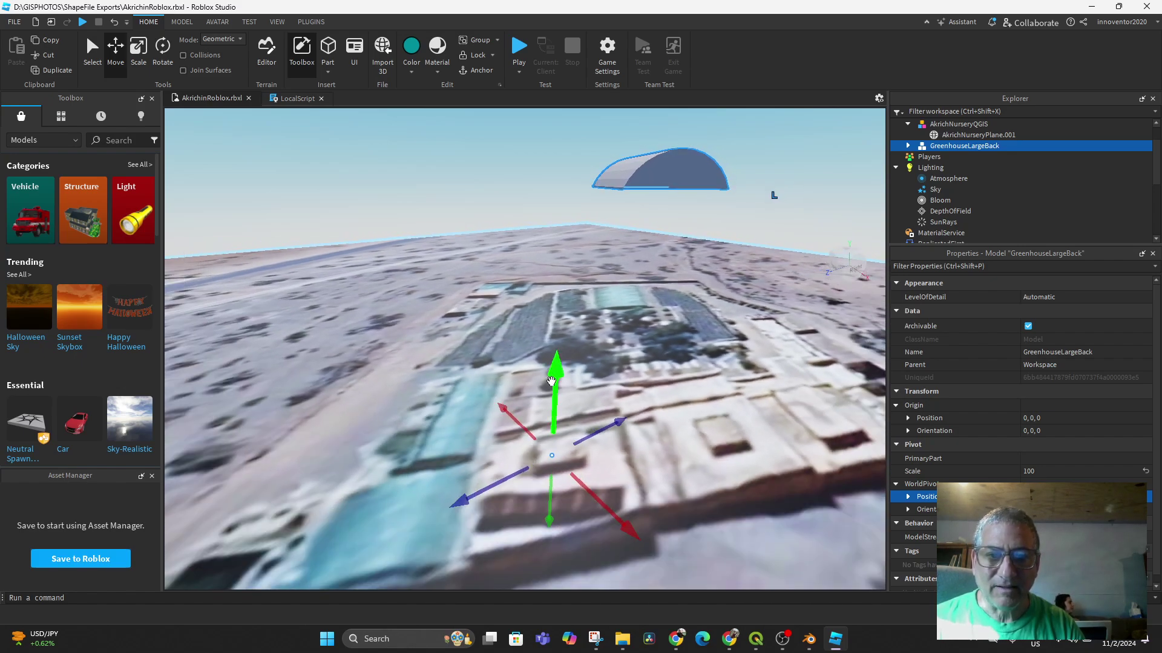
pyautogui.moveTo(550, 381); pyautogui.dragTo(534, 452)
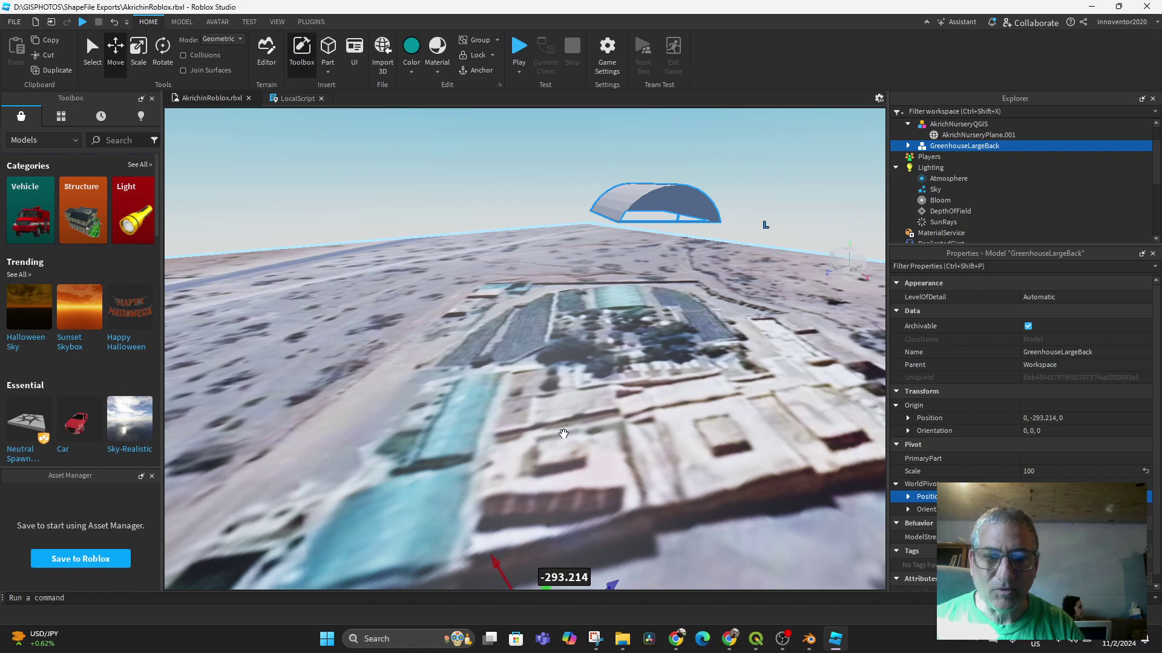
pyautogui.scroll(-4, 563, 434)
pyautogui.moveTo(549, 545); pyautogui.dragTo(516, 652)
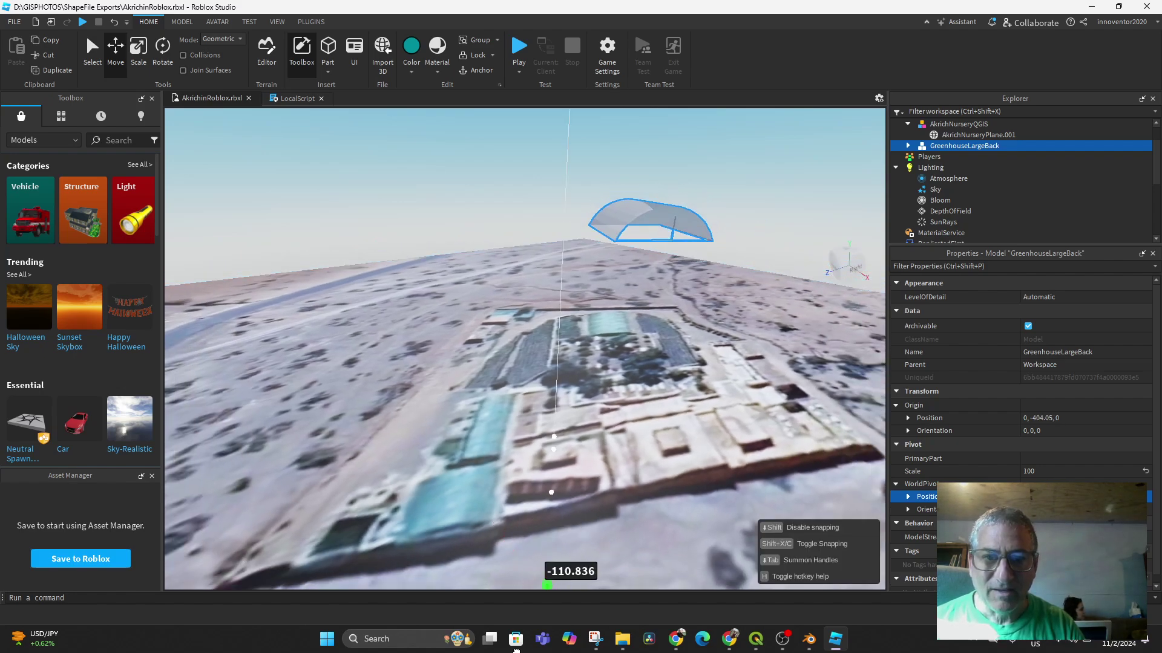
pyautogui.scroll(-5, 584, 378)
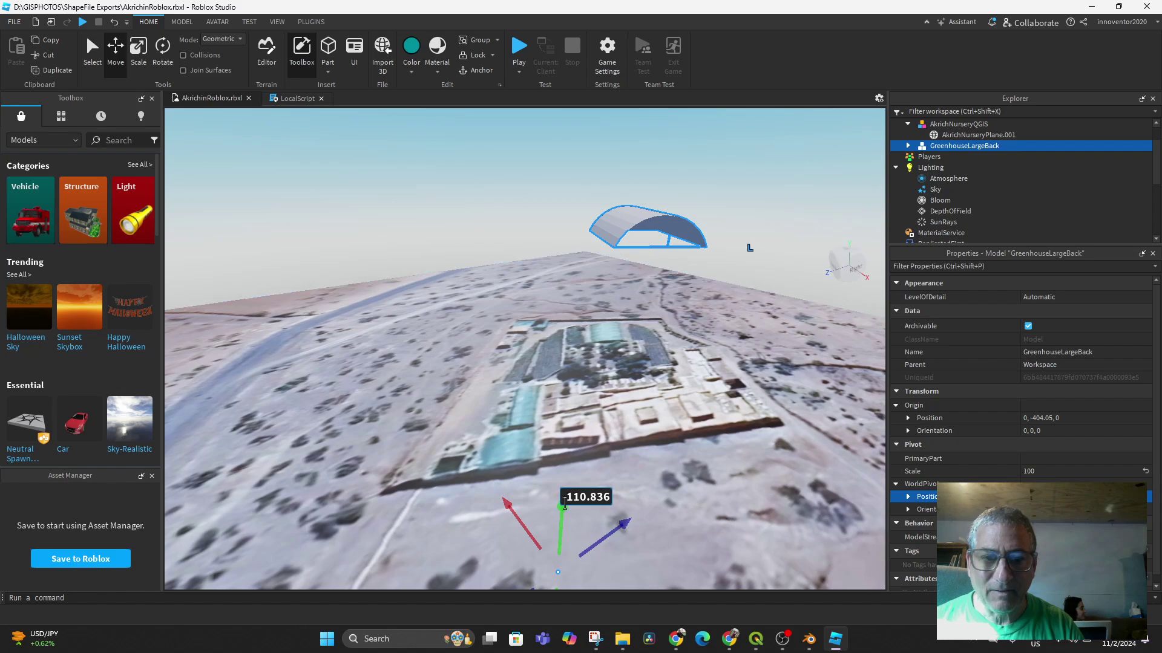
pyautogui.moveTo(564, 504); pyautogui.dragTo(553, 587)
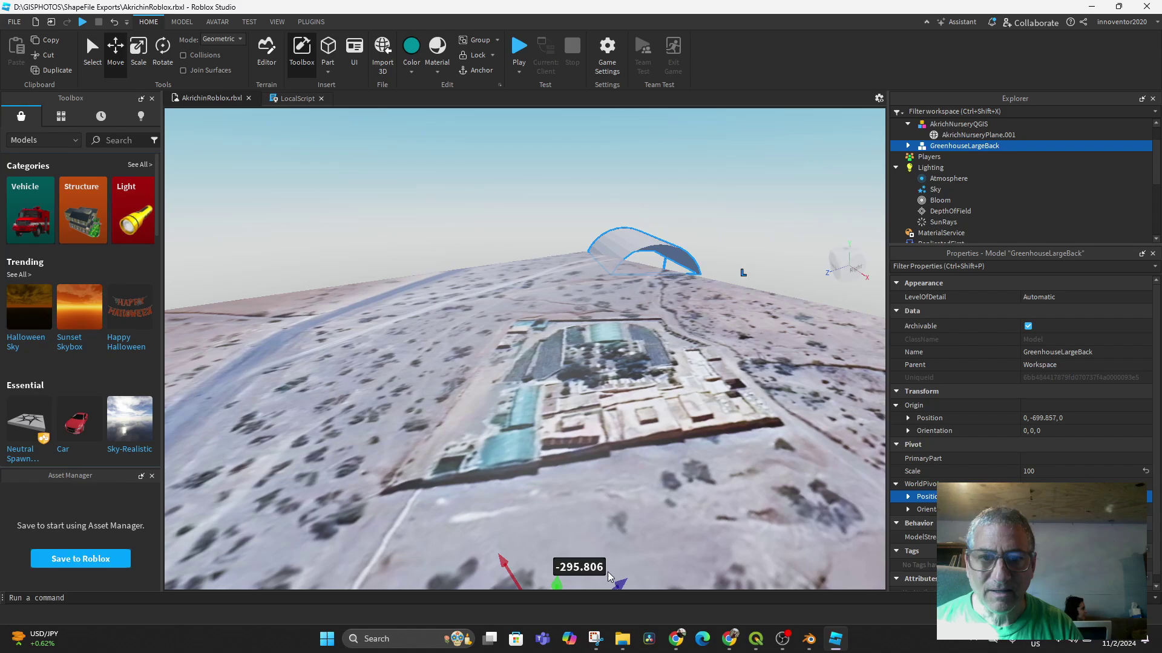
# Check the greenhouse above the nursery map and delete the imported GreenhouseLargeBack model from the workspace.
pyautogui.scroll(2, 636, 339)
pyautogui.moveTo(641, 329)
pyautogui.mouseDown(button='right')
pyautogui.moveTo(659, 332)
pyautogui.moveTo(635, 319)
pyautogui.mouseUp(button='right')
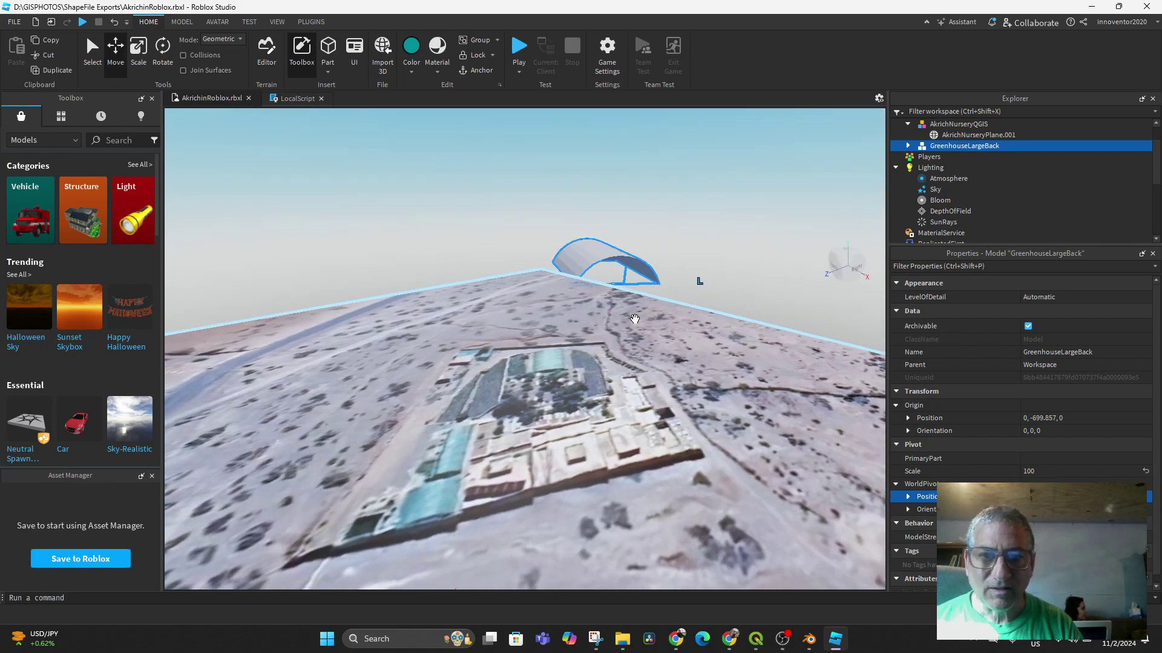
pyautogui.scroll(-1, 610, 277)
pyautogui.scroll(4, 610, 277)
pyautogui.scroll(-2, 609, 278)
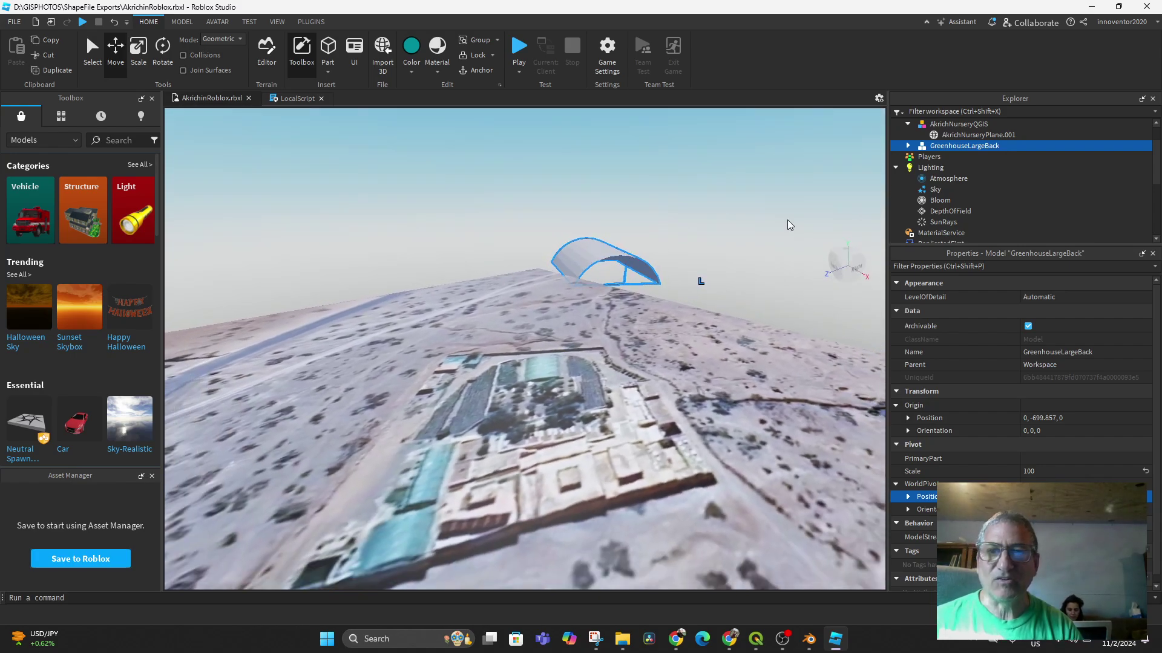
pyautogui.doubleClick(932, 147)
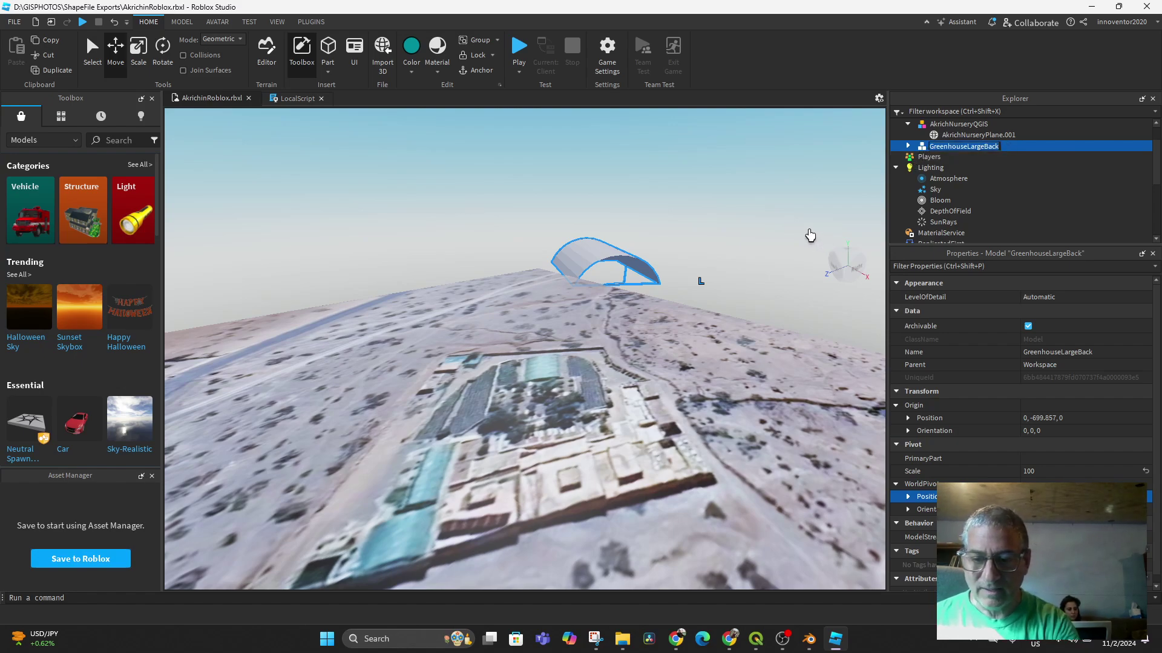
pyautogui.press('BackSpace')
pyautogui.press('Escape')
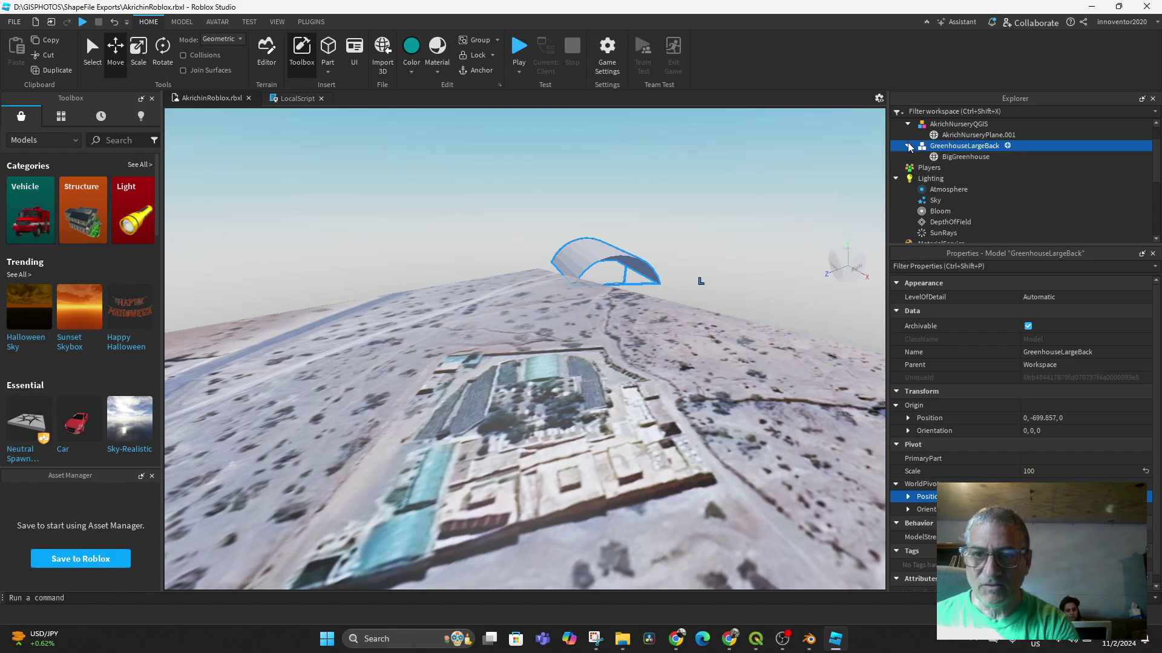
pyautogui.press('Delete')
pyautogui.moveTo(629, 410); pyautogui.dragTo(624, 426, button='middle')
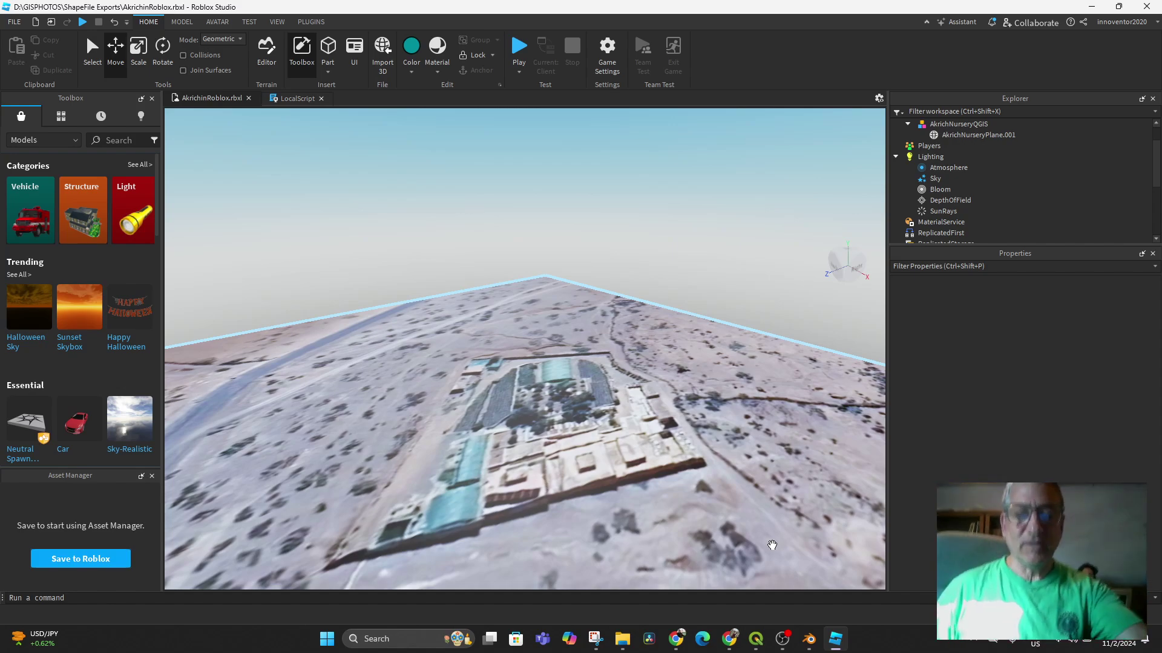
# Switch to Blender and compare BigGreenhouse with the Face Orientation overlay off and on.
pyautogui.hotkey('alt', 'Tab')
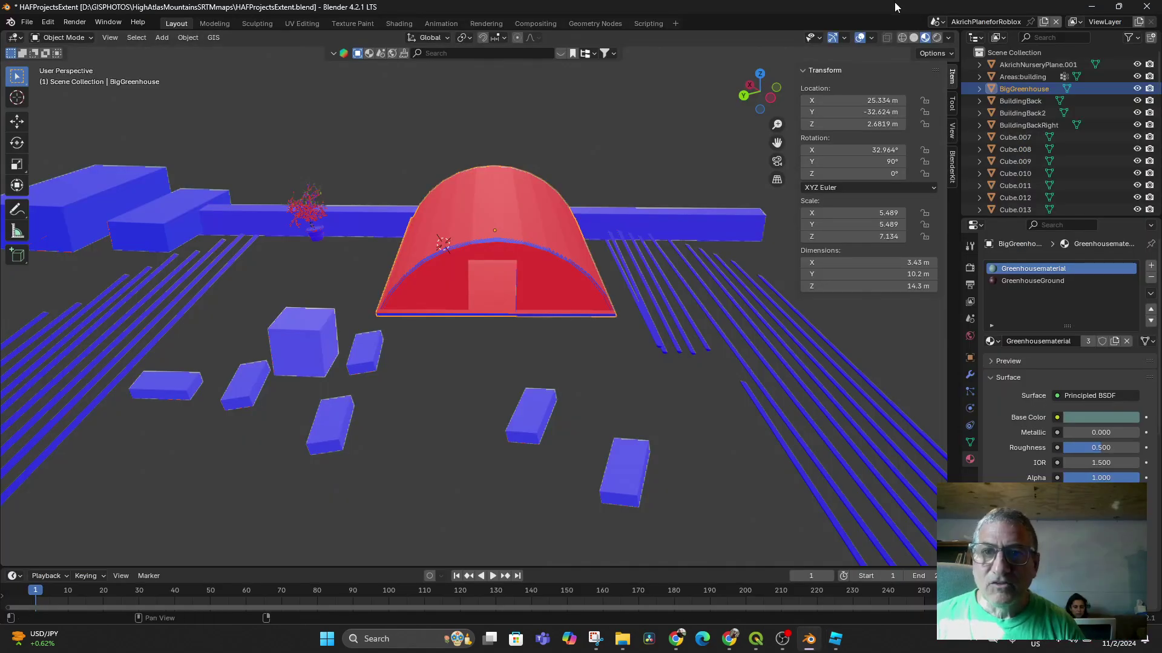
pyautogui.click(872, 39)
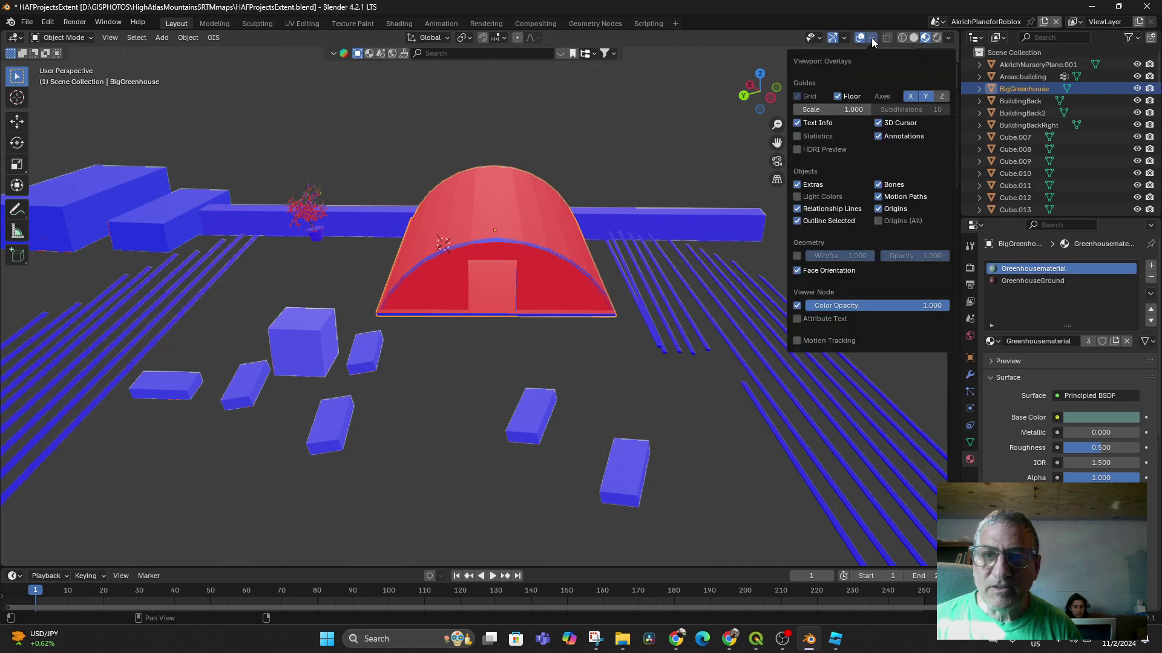
pyautogui.click(797, 271)
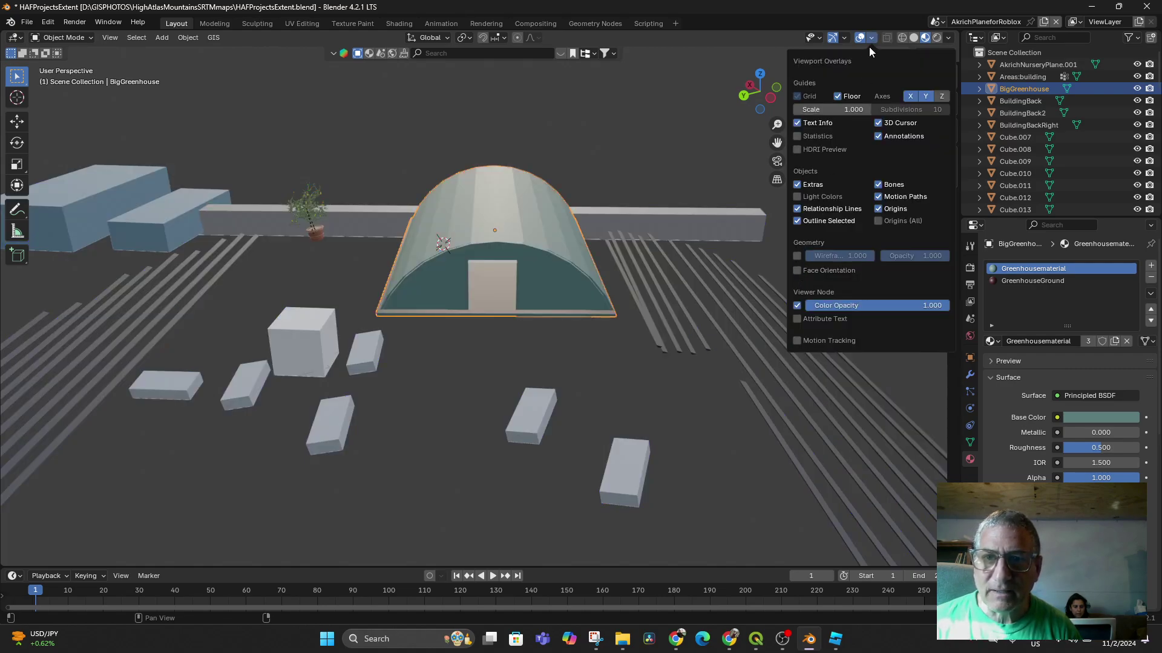
pyautogui.click(797, 270)
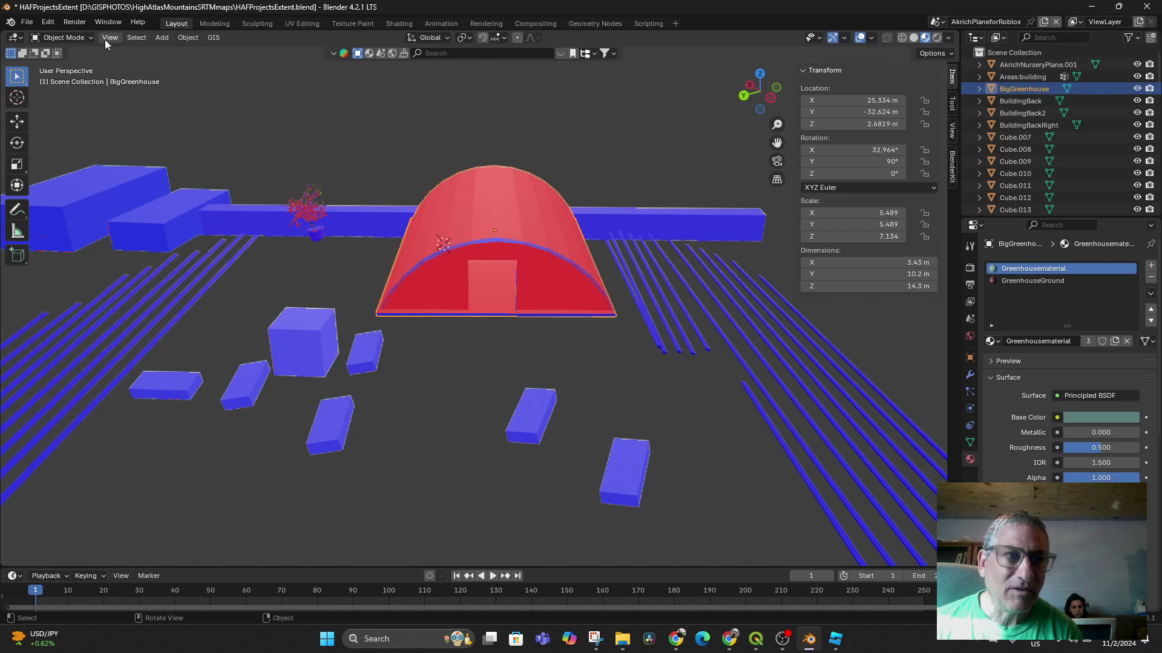
# Flip the normals of BigGreenhouse's selected front wall faces in Edit Mode and clear the selection.
pyautogui.click(66, 36)
pyautogui.click(67, 62)
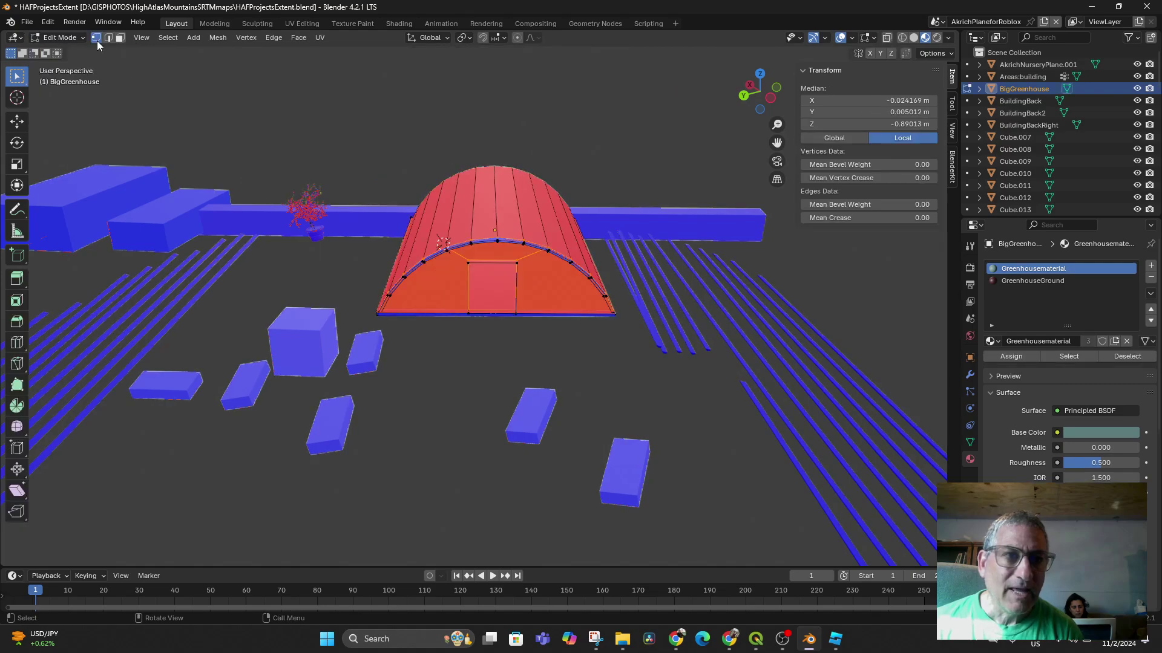
pyautogui.click(217, 37)
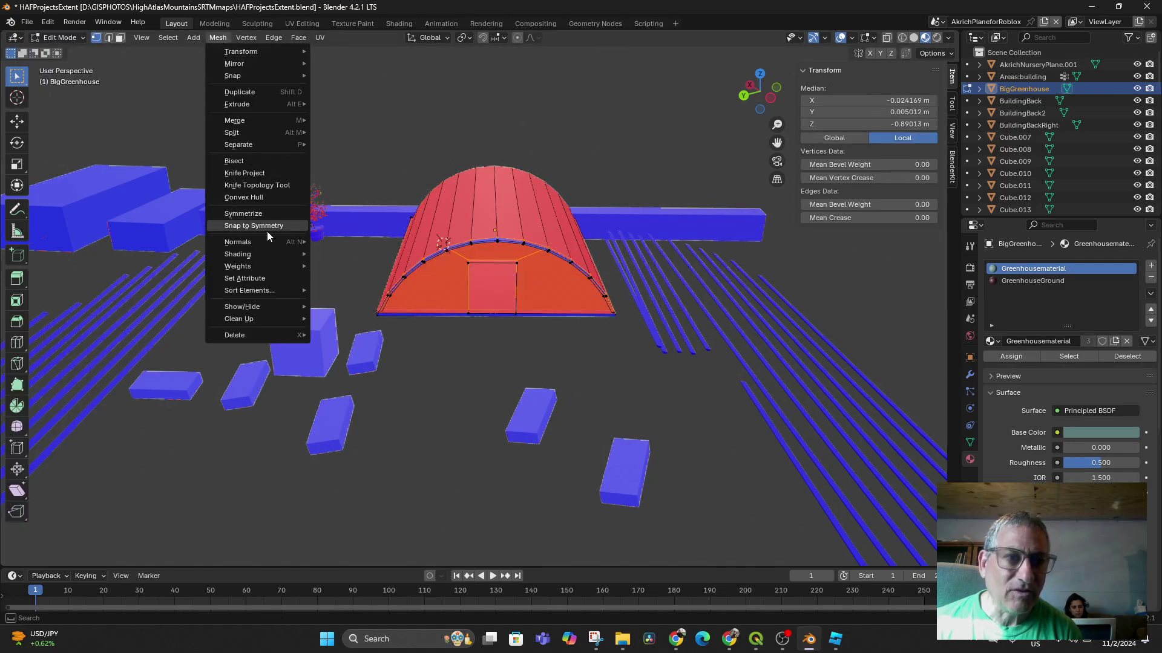
pyautogui.moveTo(271, 242)
pyautogui.click(355, 242)
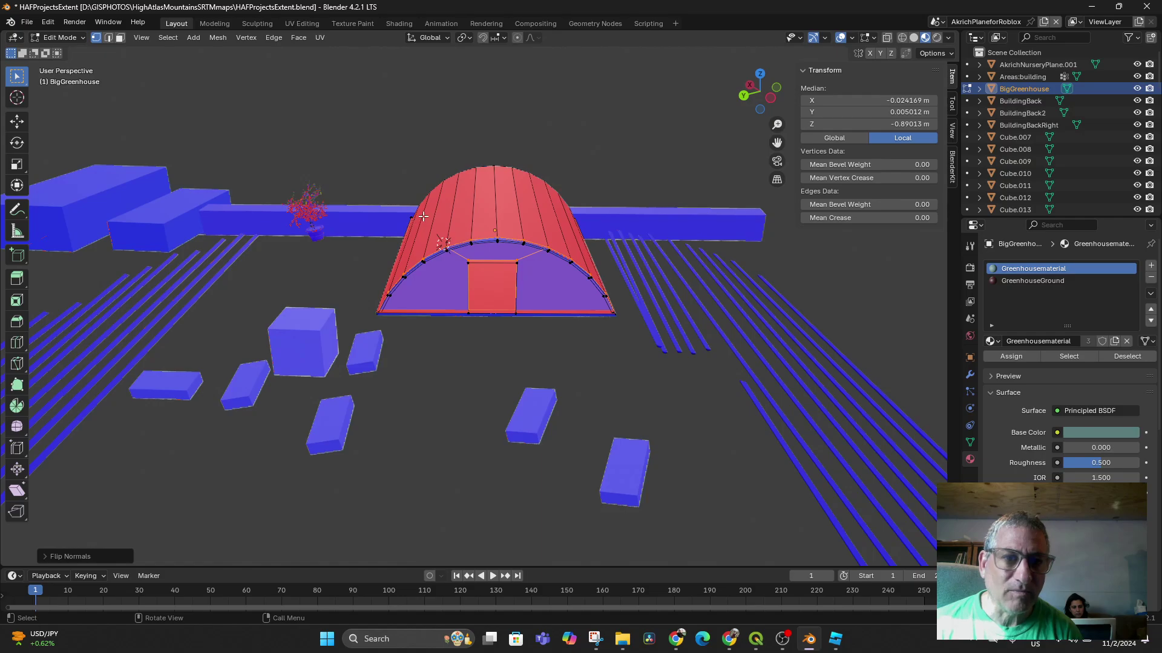
pyautogui.hotkey('alt', 'a')
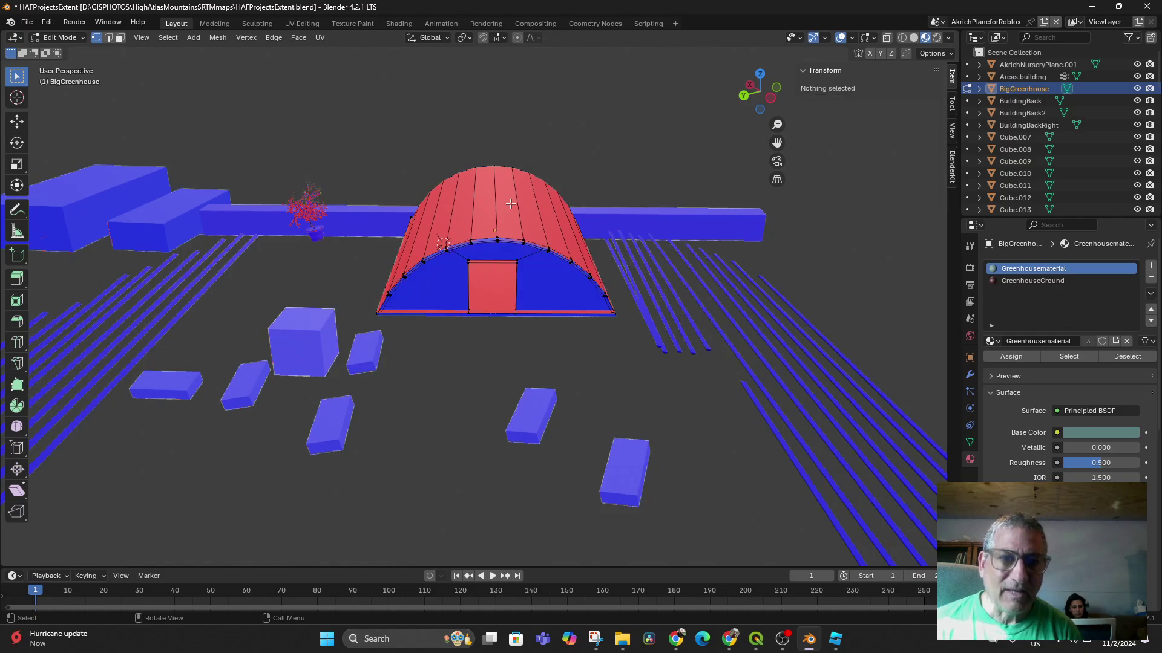
# Select the entire BigGreenhouse mesh in wireframe shading, return to material preview shading, and flip all of its normals.
pyautogui.moveTo(512, 203); pyautogui.dragTo(482, 251, button='middle')
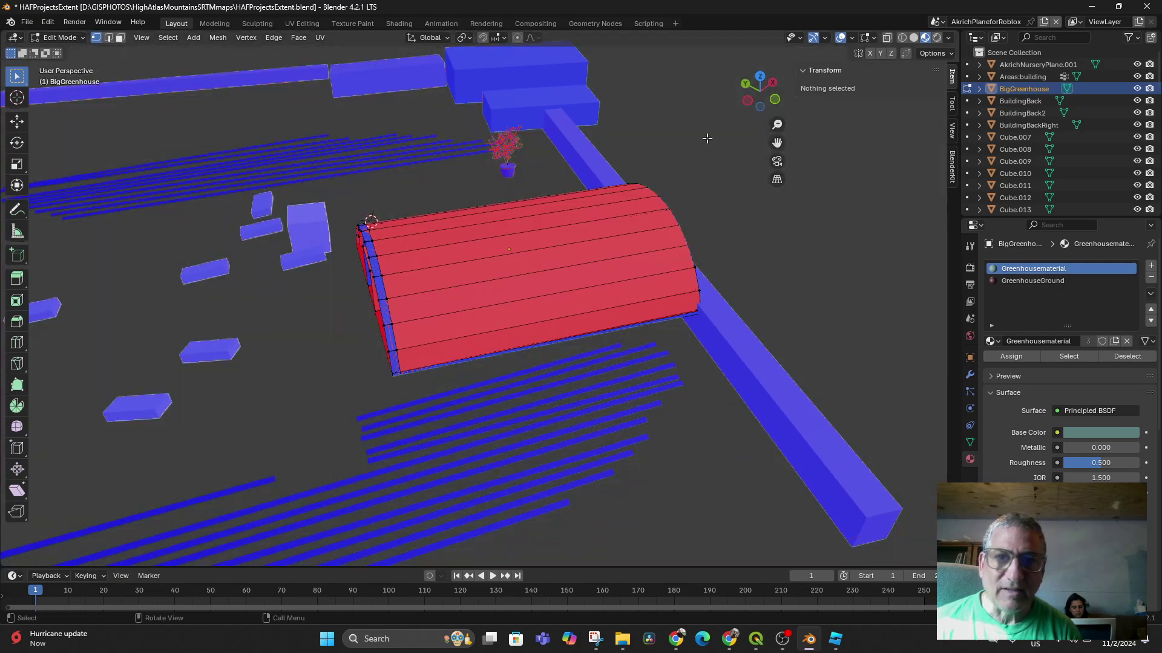
pyautogui.click(902, 38)
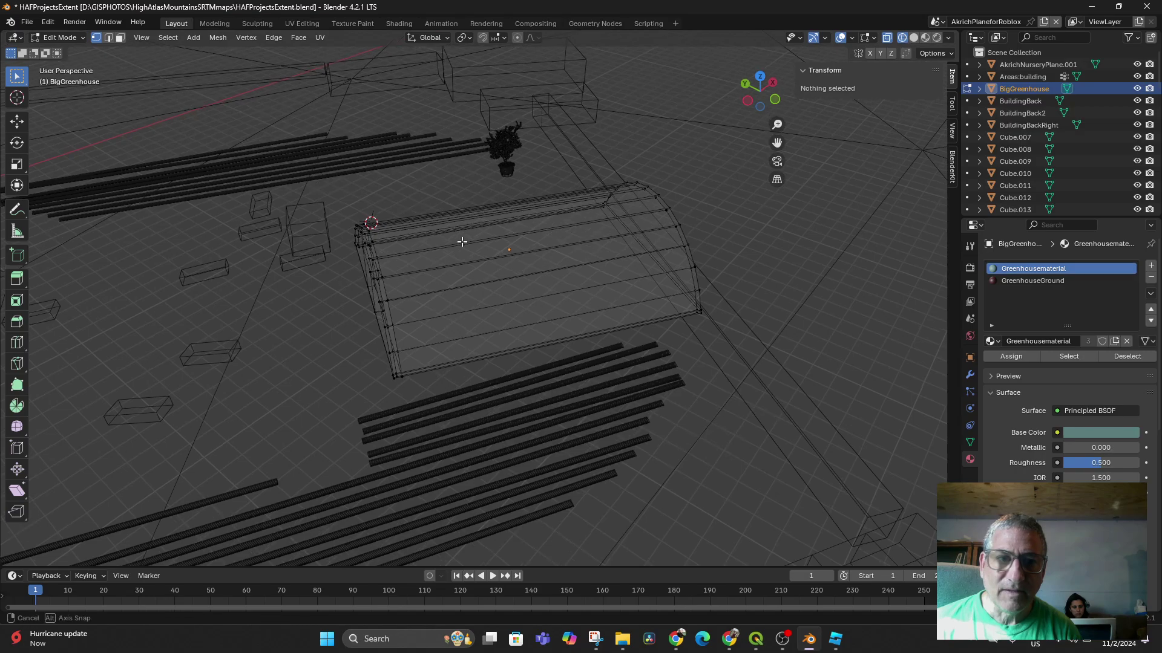
pyautogui.moveTo(462, 238)
pyautogui.mouseDown(button='middle')
pyautogui.moveTo(575, 329)
pyautogui.moveTo(562, 342)
pyautogui.mouseUp(button='middle')
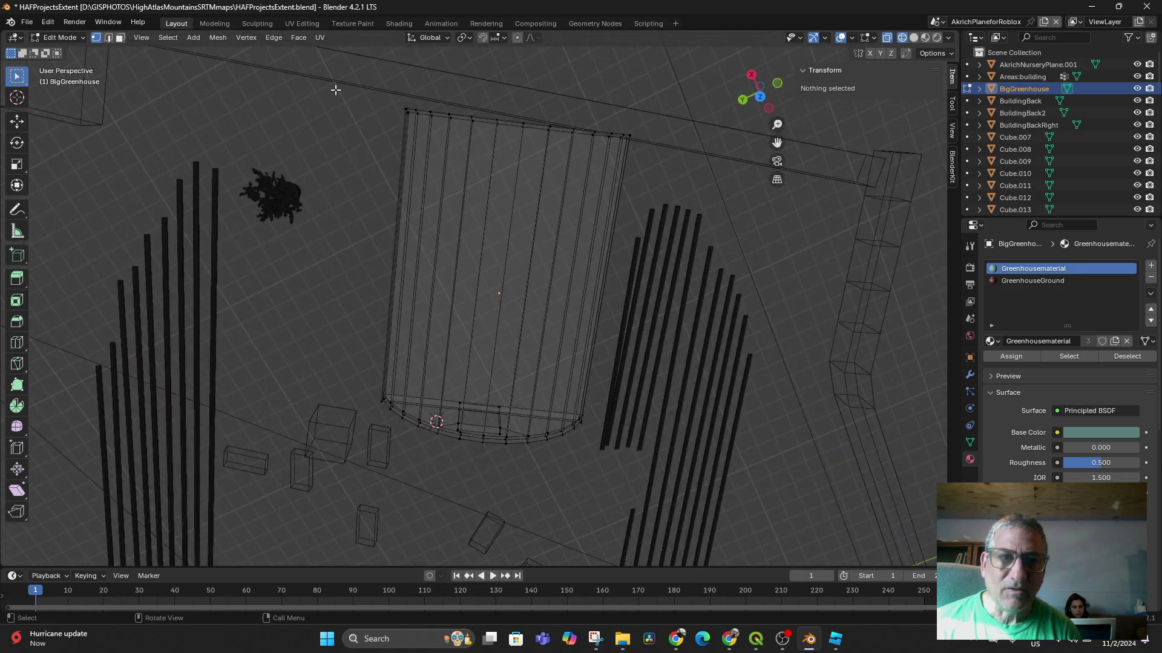
pyautogui.moveTo(336, 89); pyautogui.dragTo(622, 466)
pyautogui.moveTo(615, 462); pyautogui.dragTo(605, 232, button='middle')
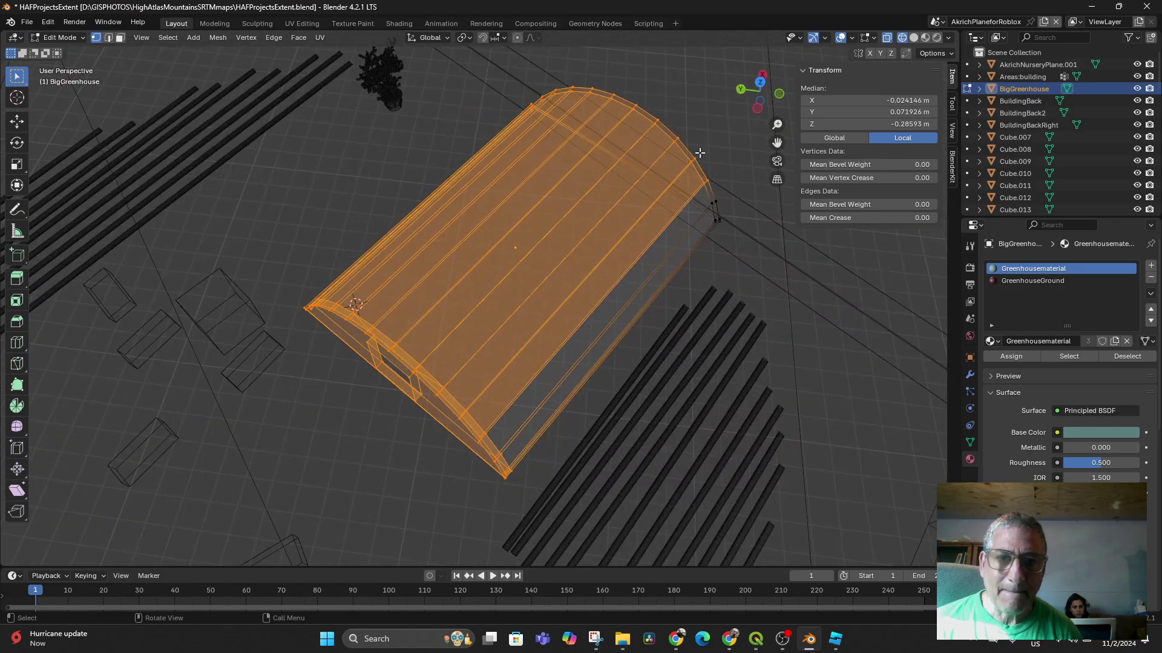
pyautogui.moveTo(653, 167); pyautogui.dragTo(493, 163, button='middle')
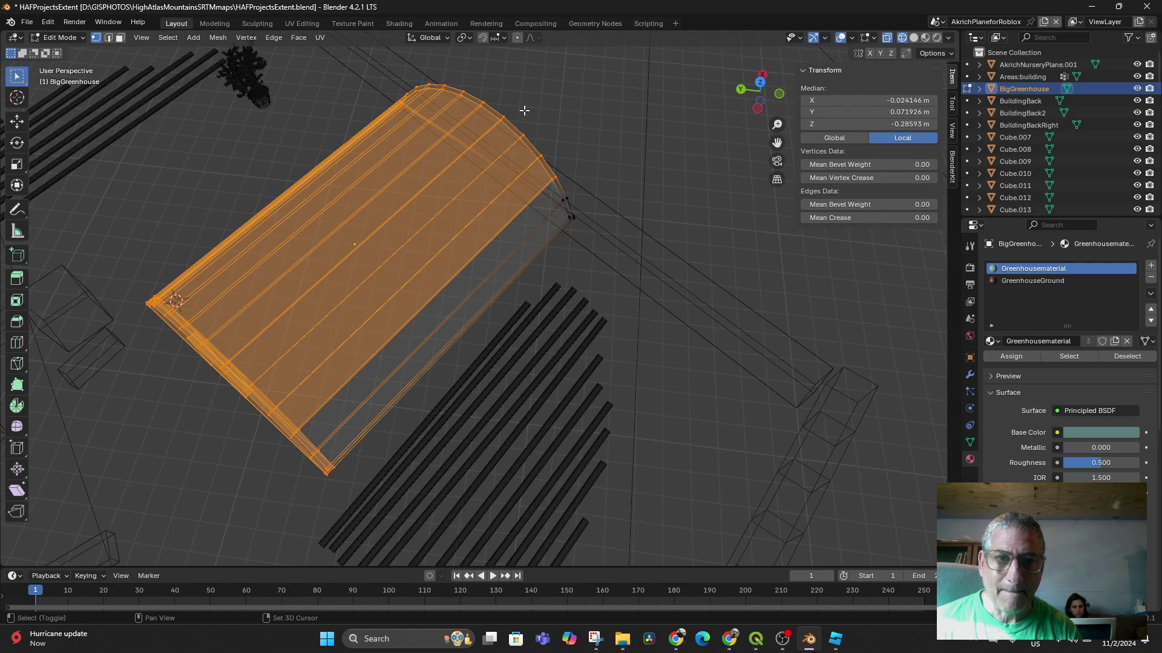
pyautogui.moveTo(524, 111); pyautogui.dragTo(542, 162, button='middle')
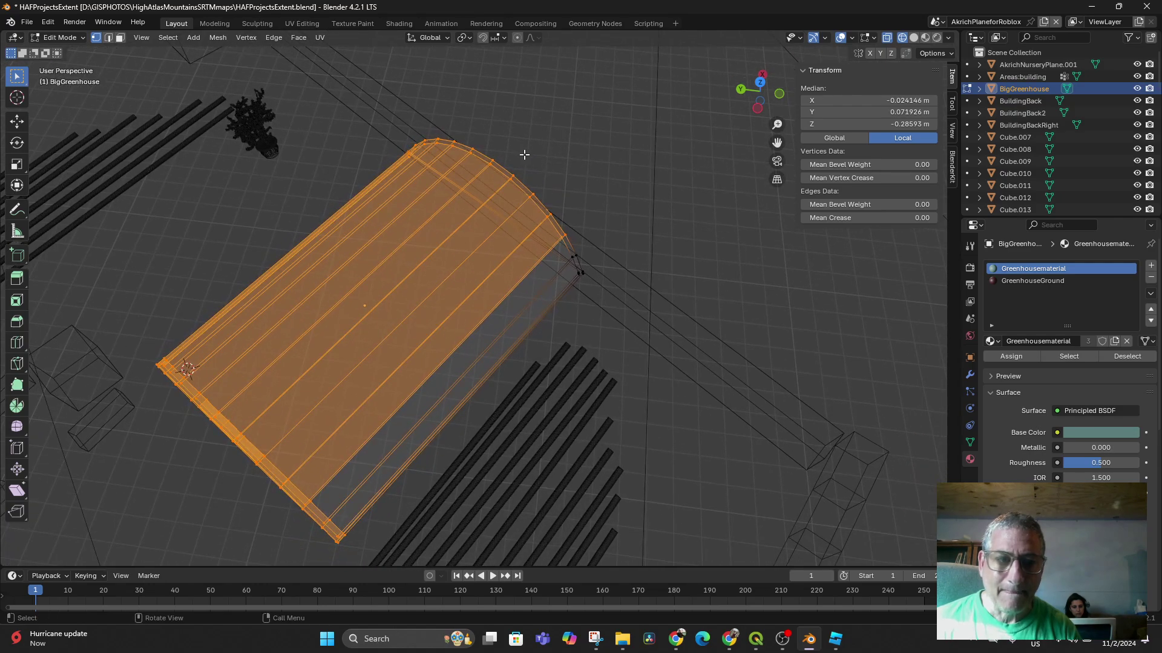
pyautogui.keyDown('shift'); pyautogui.moveTo(524, 155); pyautogui.dragTo(613, 351); pyautogui.keyUp('shift')
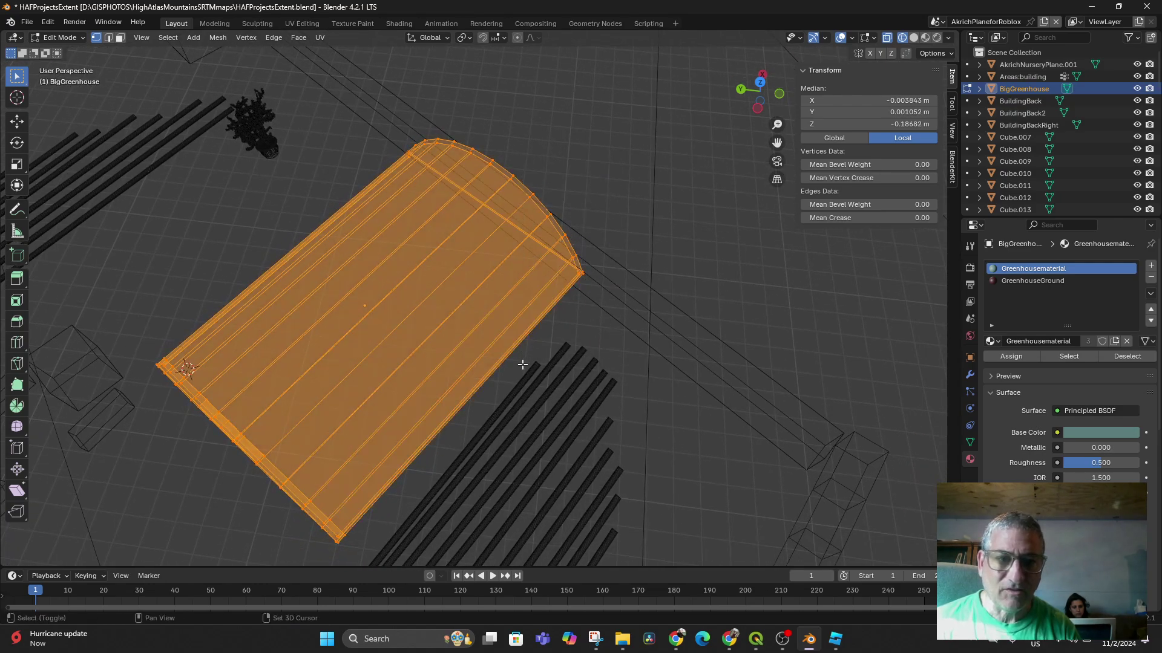
pyautogui.moveTo(524, 363); pyautogui.dragTo(592, 296, button='middle')
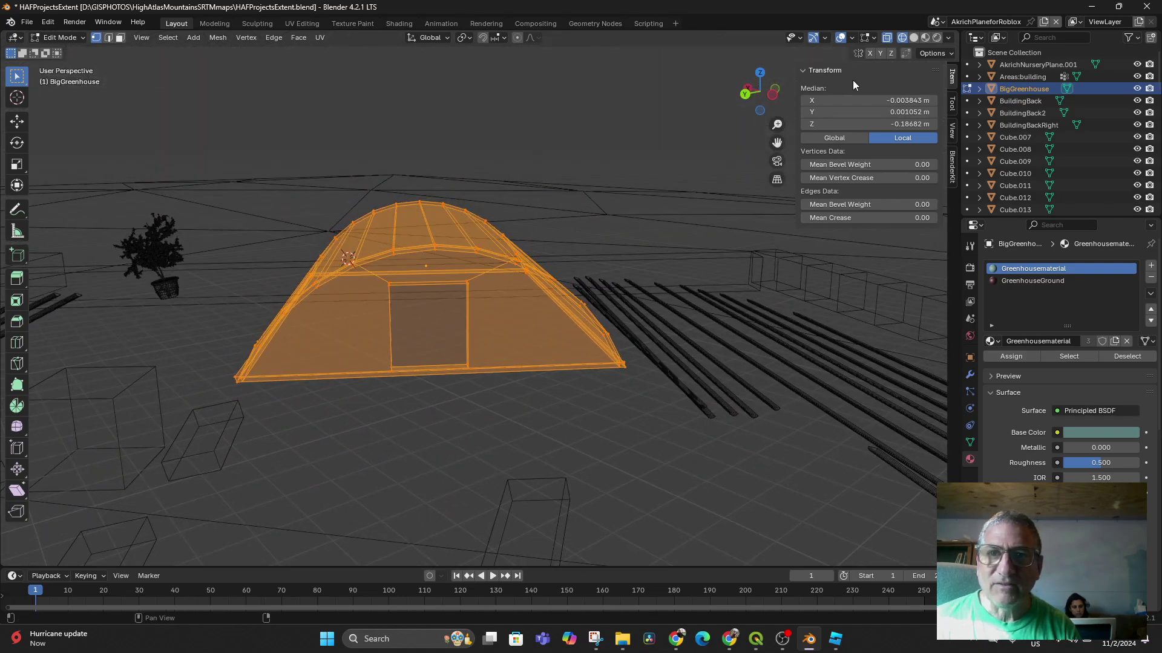
pyautogui.click(914, 38)
pyautogui.click(925, 37)
pyautogui.moveTo(695, 208); pyautogui.dragTo(539, 214, button='middle')
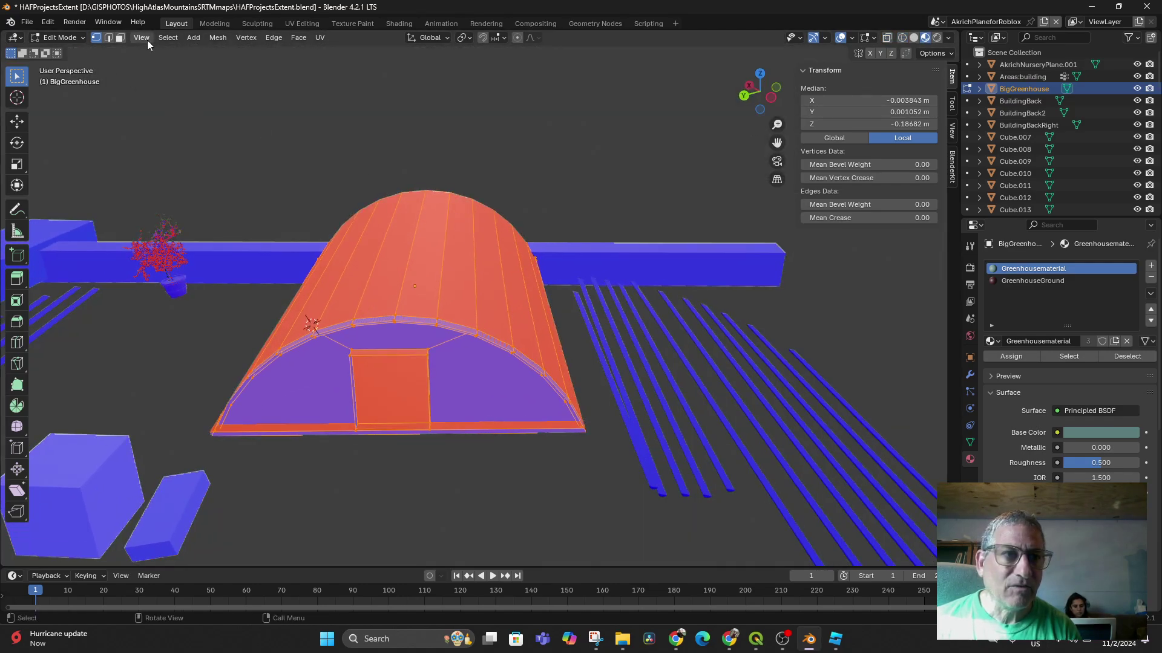
pyautogui.click(174, 39)
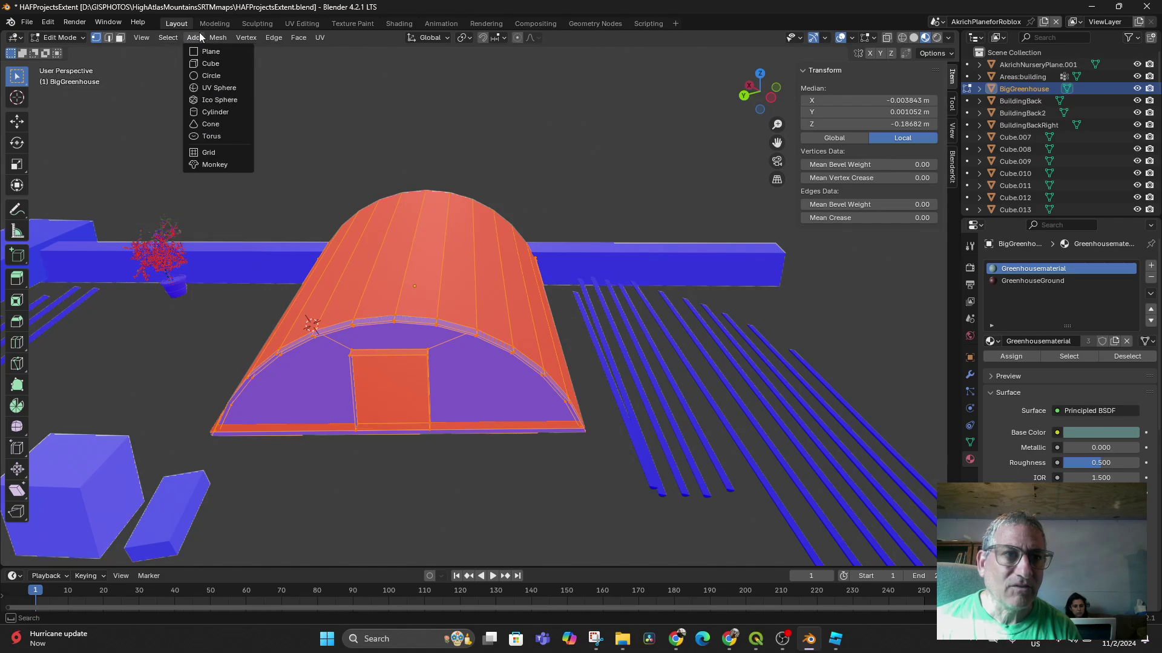
pyautogui.moveTo(216, 40)
pyautogui.moveTo(265, 244)
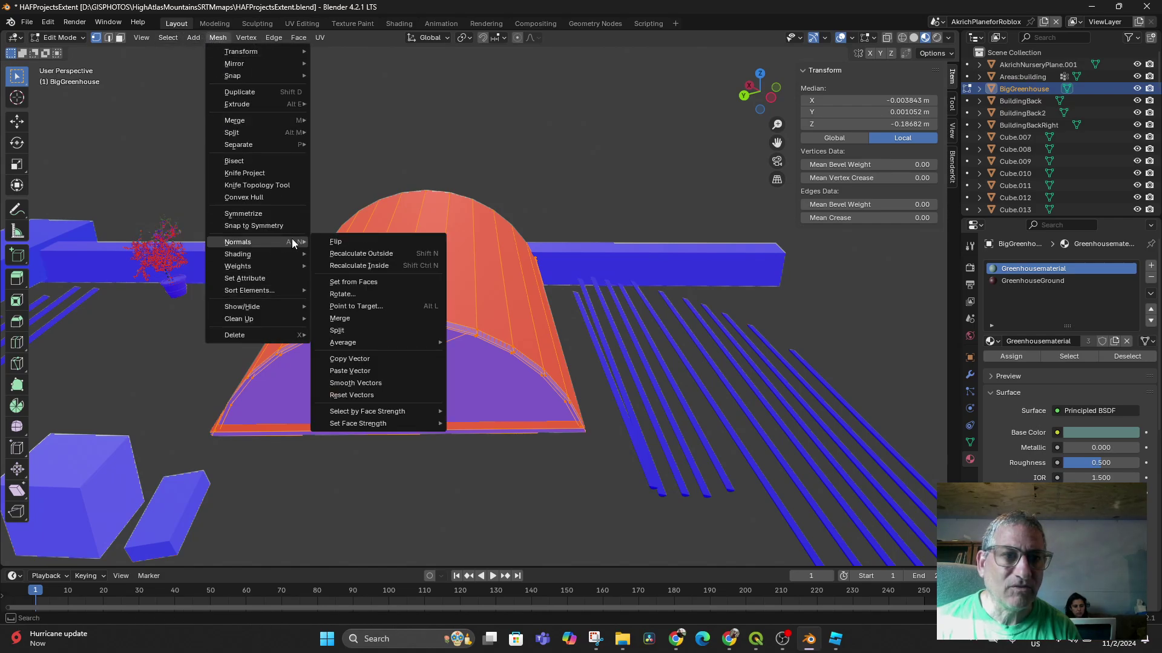
pyautogui.click(336, 241)
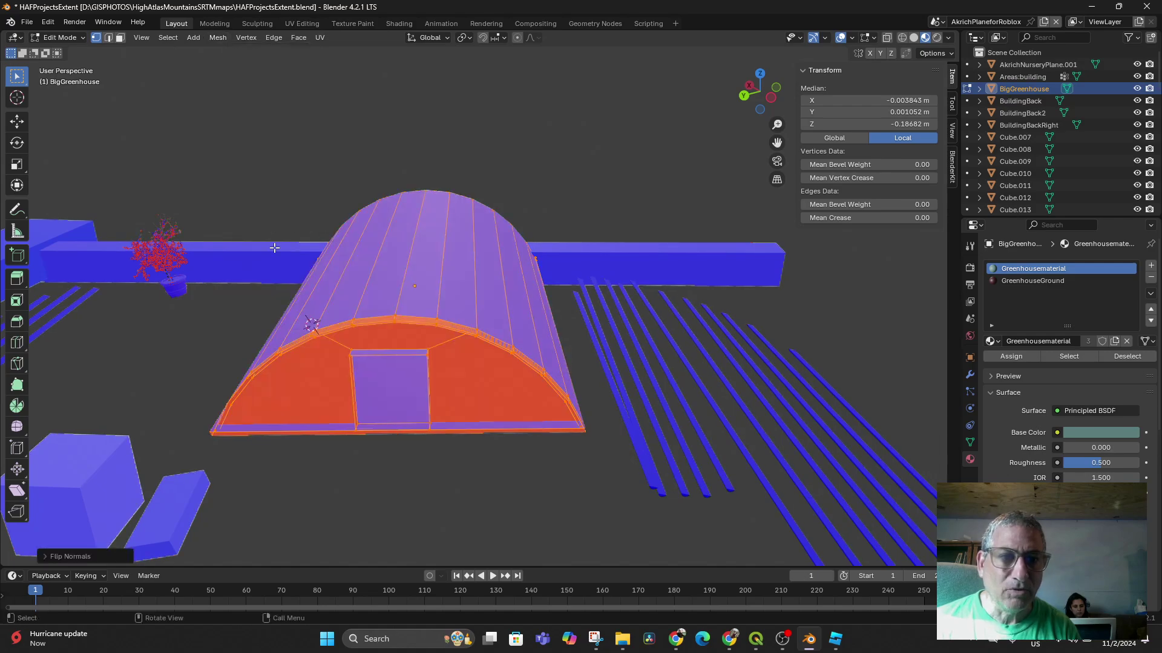
# Select the front wall faces around the greenhouse doorway in face select mode and flip their normals.
pyautogui.click(303, 378)
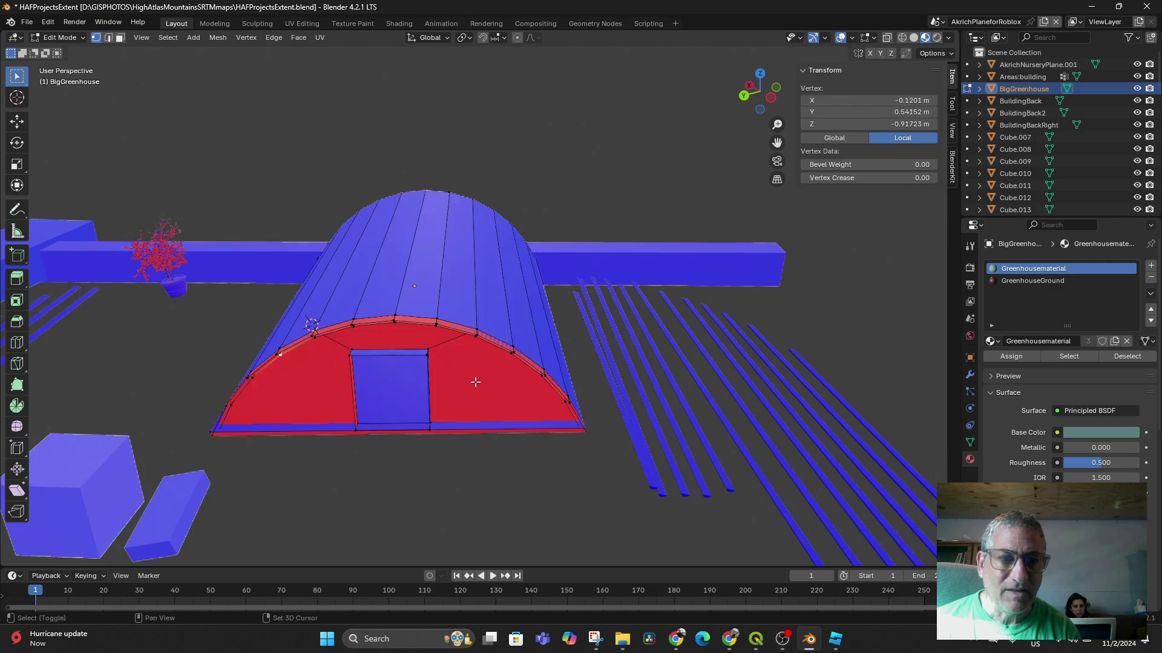
pyautogui.click(108, 38)
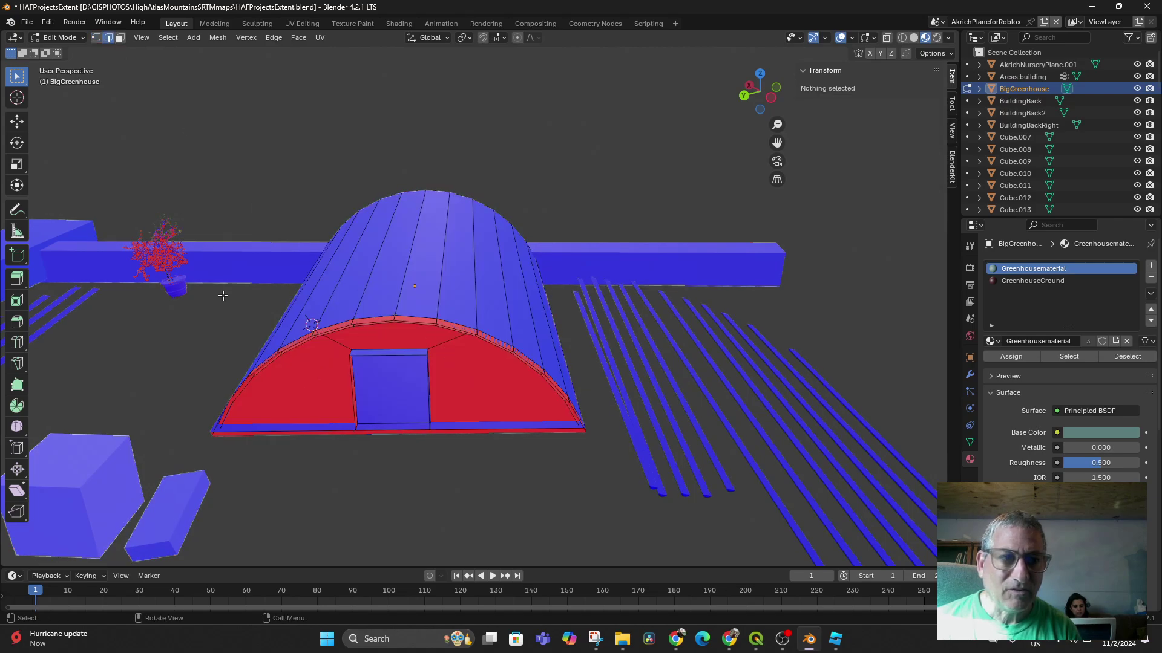
pyautogui.click(120, 38)
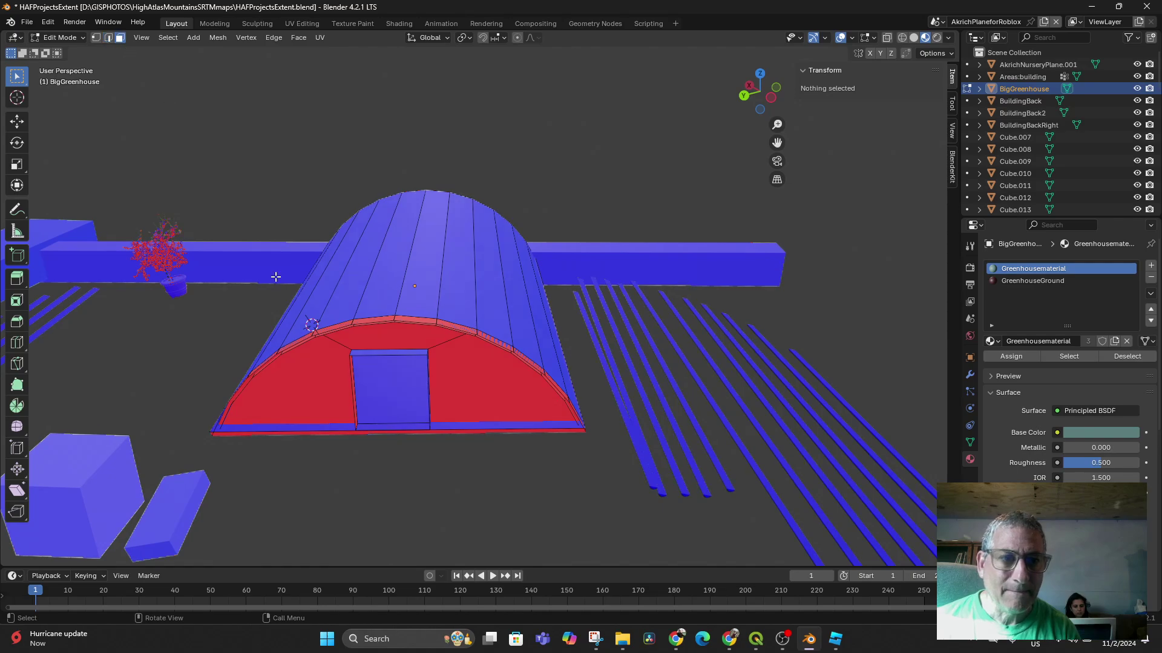
pyautogui.click(351, 336)
pyautogui.keyDown('shift'); pyautogui.click(387, 335); pyautogui.keyUp('shift')
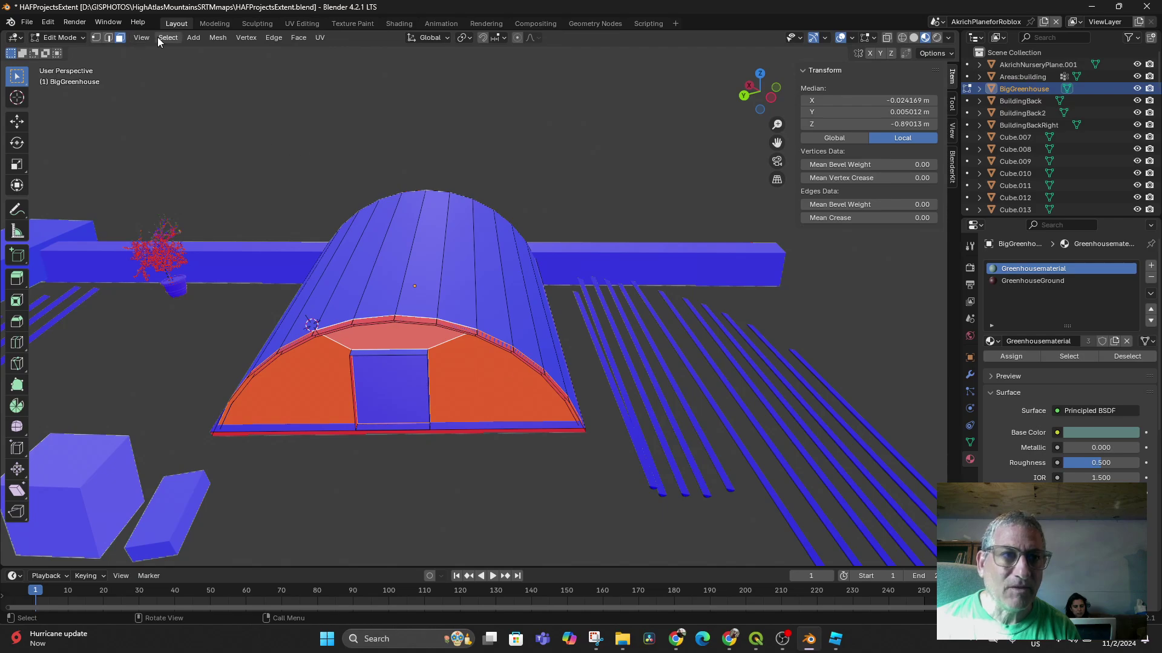
pyautogui.click(224, 37)
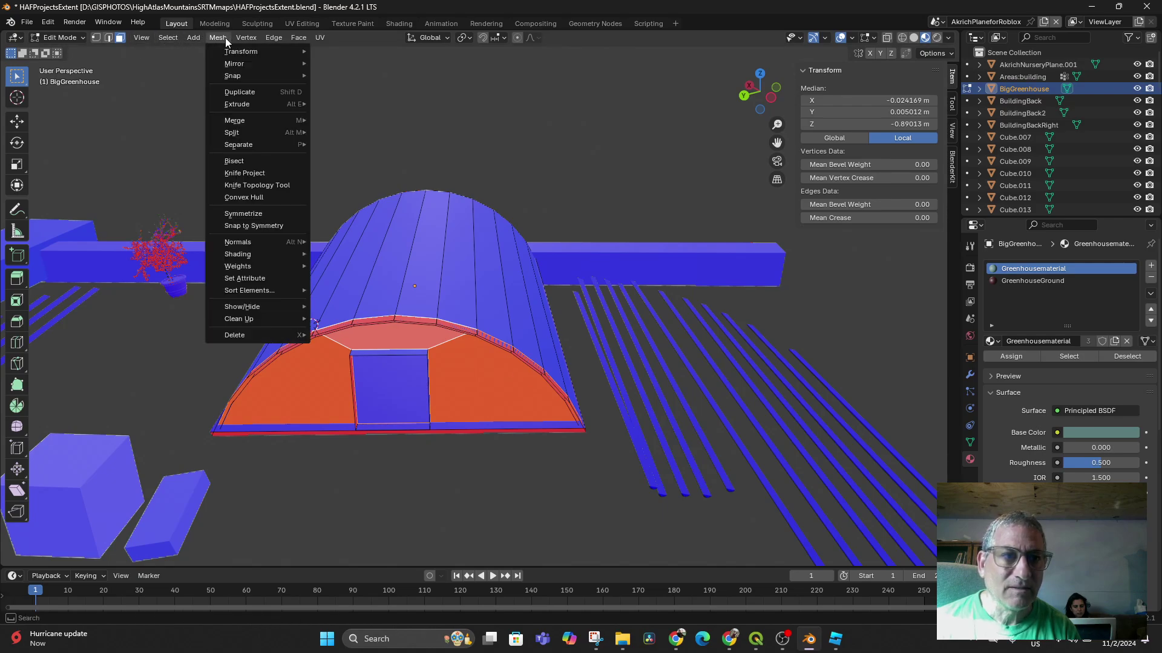
pyautogui.moveTo(251, 242)
pyautogui.click(332, 242)
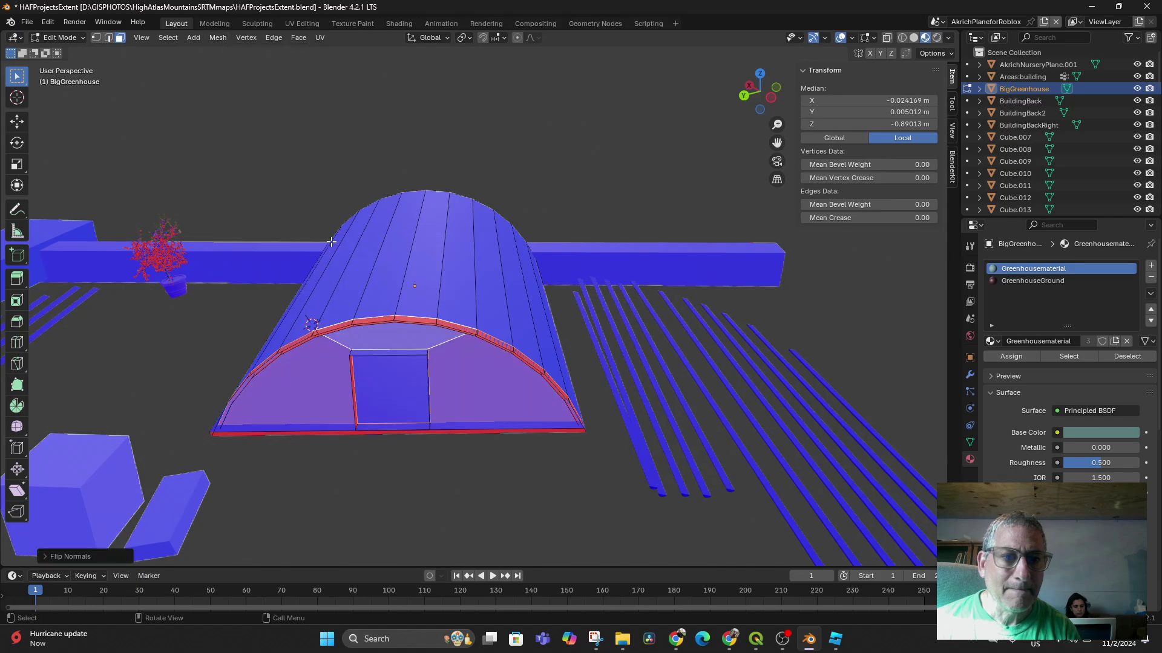
# Flip the normals of the doorway's left jamb face and the rear wall face seen through the doorway.
pyautogui.moveTo(332, 244); pyautogui.dragTo(288, 288, button='middle')
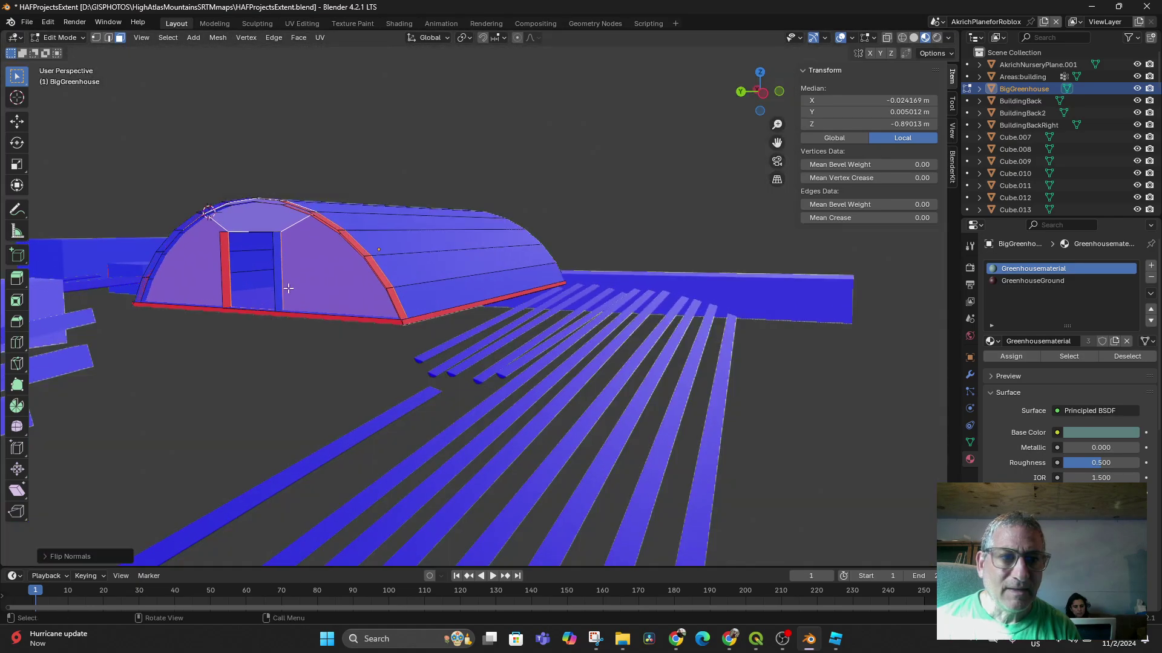
pyautogui.click(224, 271)
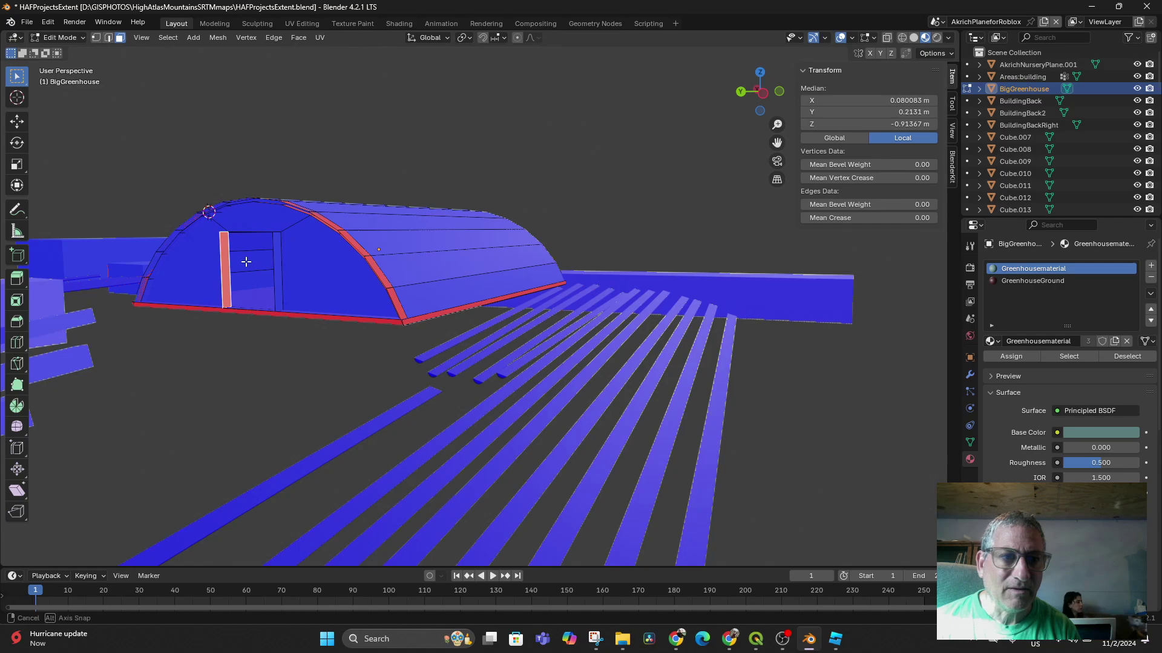
pyautogui.moveTo(247, 260); pyautogui.dragTo(284, 259, button='middle')
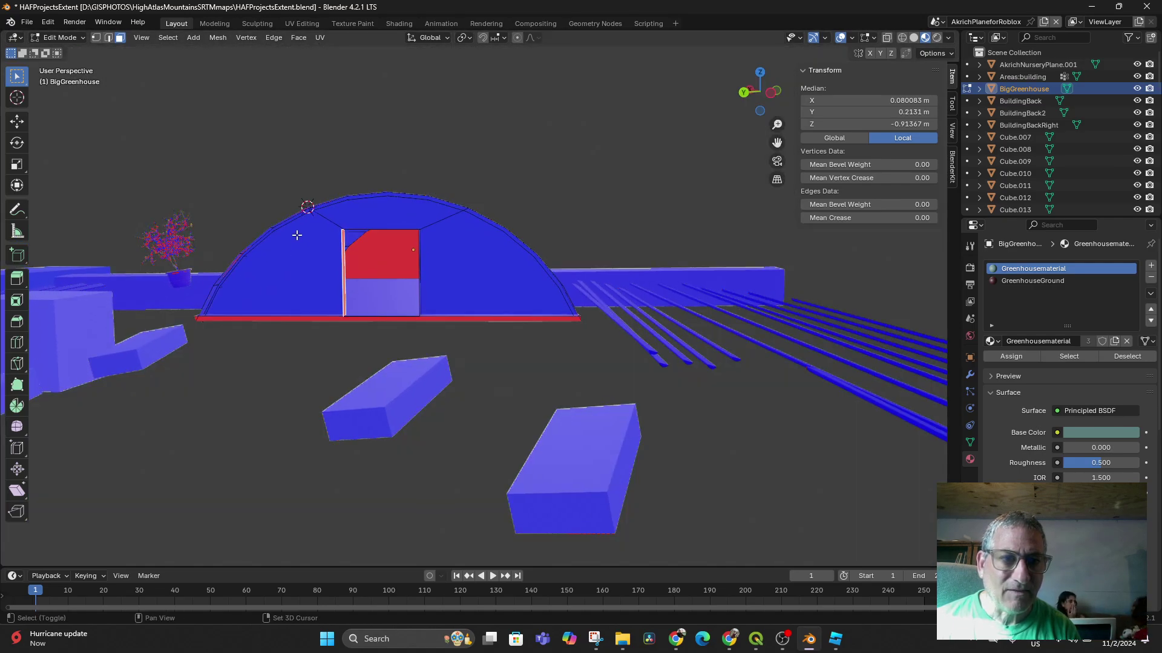
pyautogui.keyDown('shift'); pyautogui.click(378, 260); pyautogui.keyUp('shift')
pyautogui.moveTo(352, 292); pyautogui.dragTo(354, 303, button='middle')
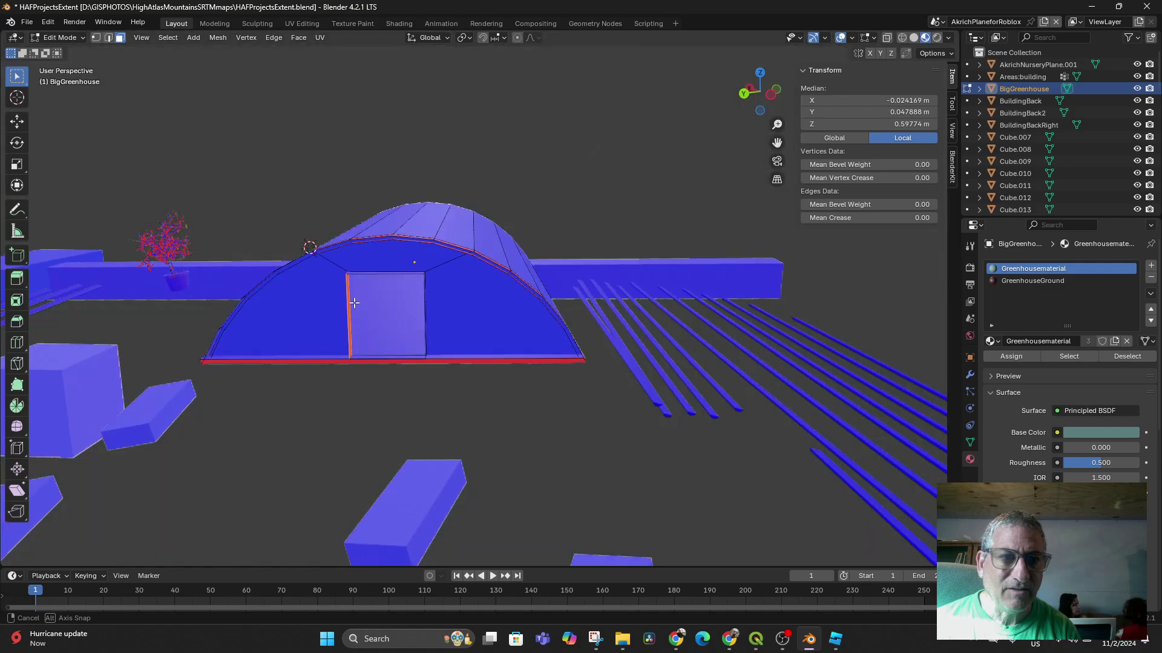
pyautogui.click(218, 37)
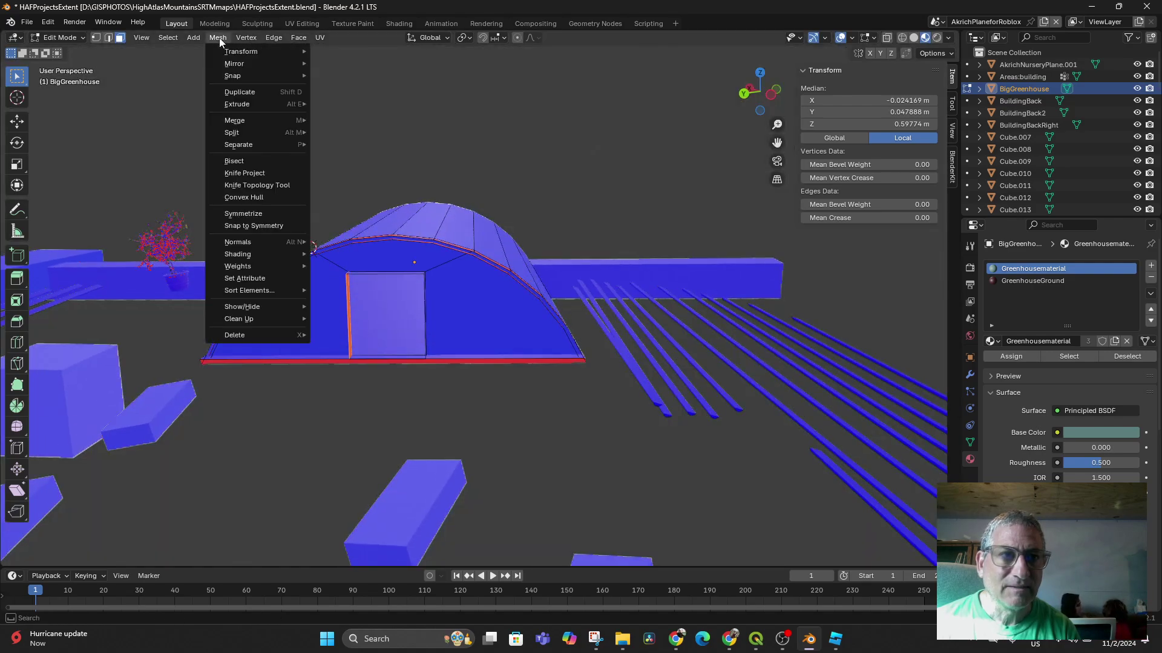
pyautogui.moveTo(260, 242)
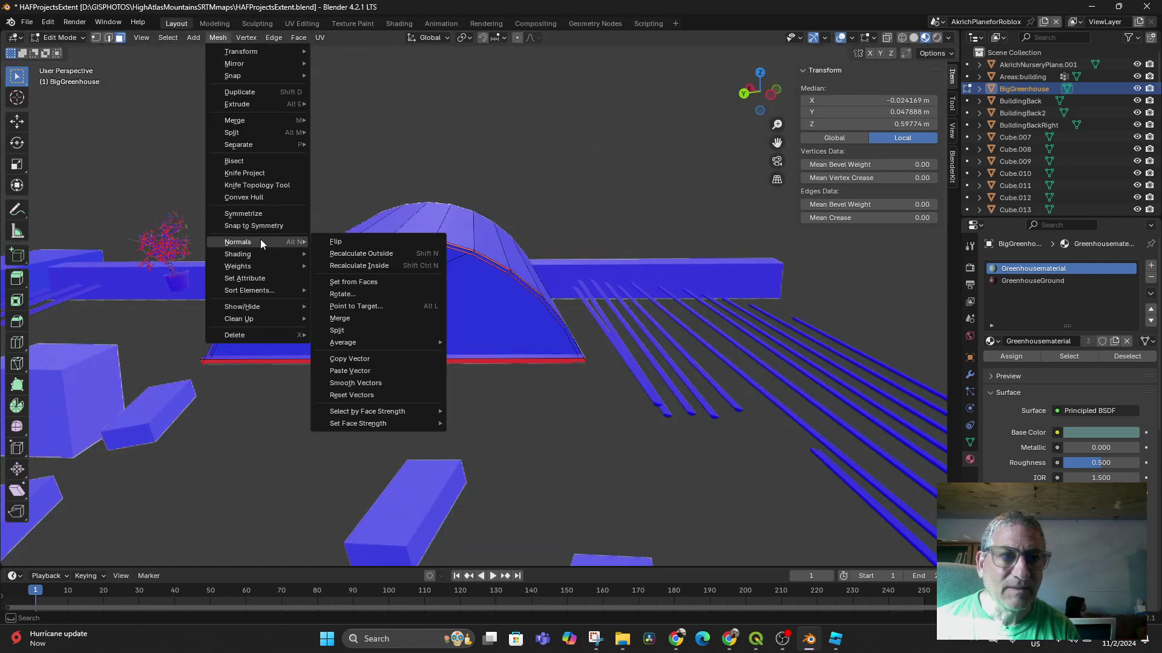
pyautogui.click(340, 241)
# Flip the normals of the doorway's right jamb face and the narrow face across its top.
pyautogui.moveTo(317, 309); pyautogui.dragTo(389, 312, button='middle')
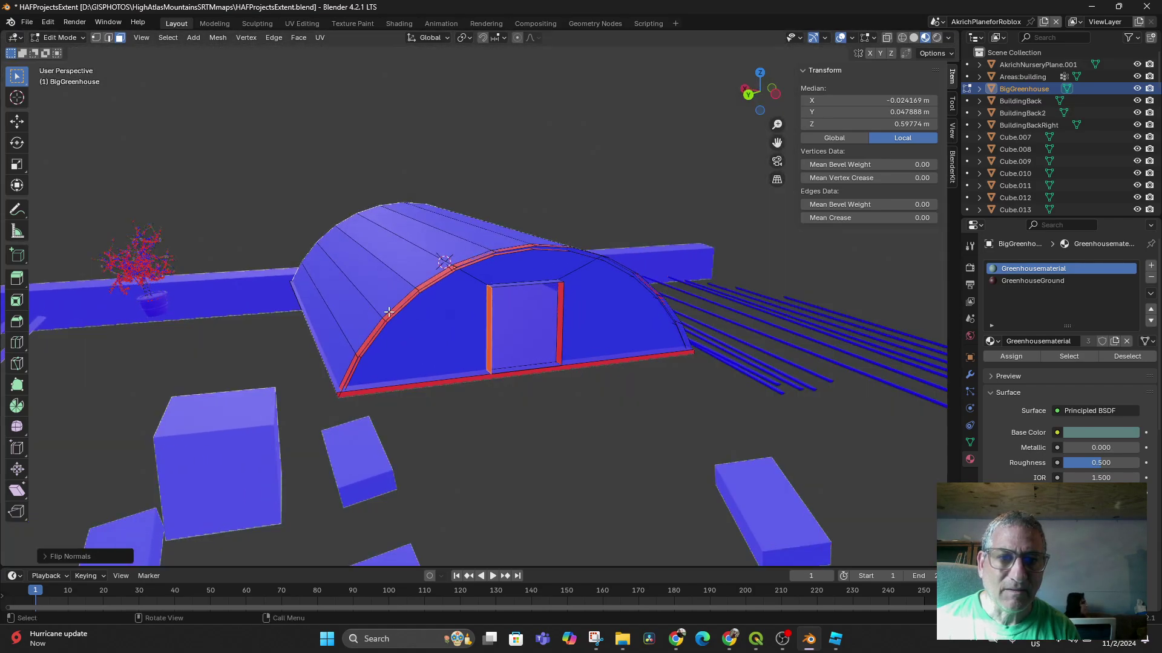
pyautogui.click(559, 329)
pyautogui.moveTo(545, 341); pyautogui.dragTo(540, 321, button='middle')
pyautogui.moveTo(539, 270); pyautogui.dragTo(498, 203, button='middle')
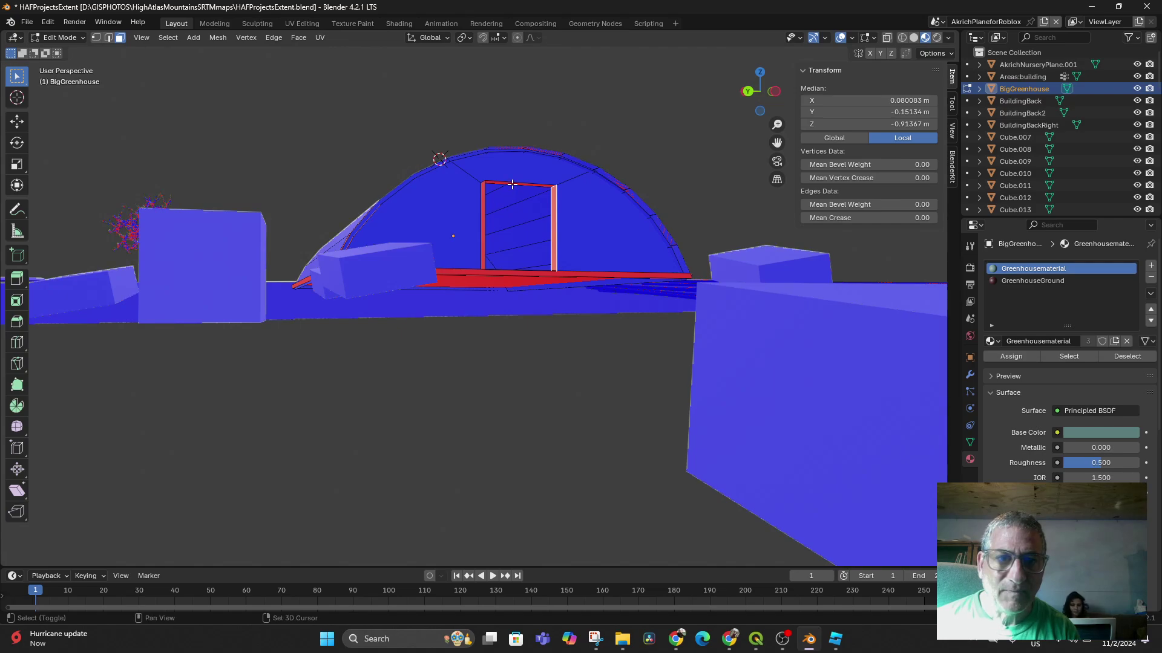
pyautogui.keyDown('shift'); pyautogui.click(513, 184); pyautogui.keyUp('shift')
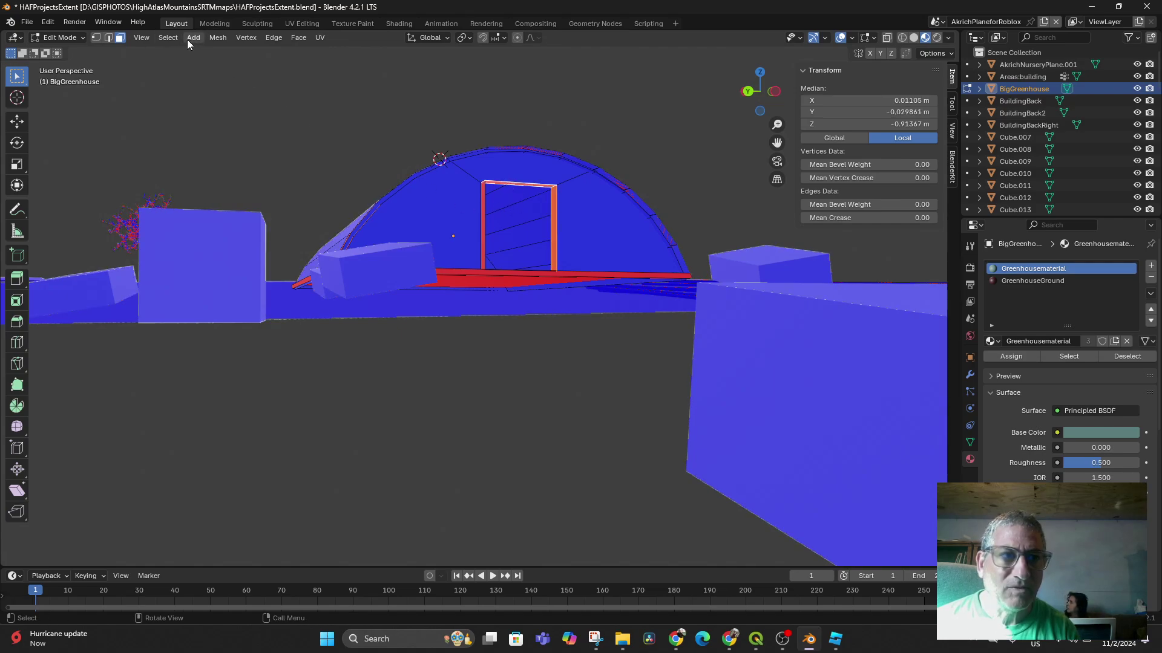
pyautogui.click(218, 39)
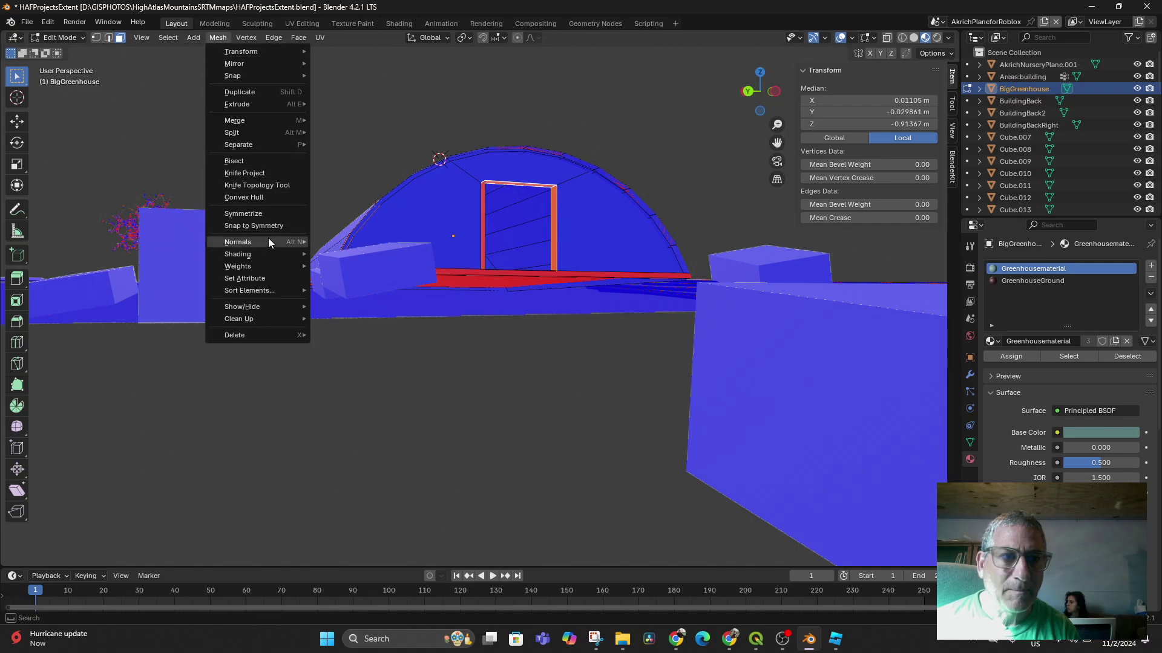
pyautogui.moveTo(269, 241)
pyautogui.click(349, 237)
# Extrude the greenhouse's rear end wall face outward by about 0.21 m.
pyautogui.moveTo(349, 237); pyautogui.dragTo(544, 253, button='middle')
pyautogui.scroll(4, 422, 275)
pyautogui.scroll(-3, 435, 268)
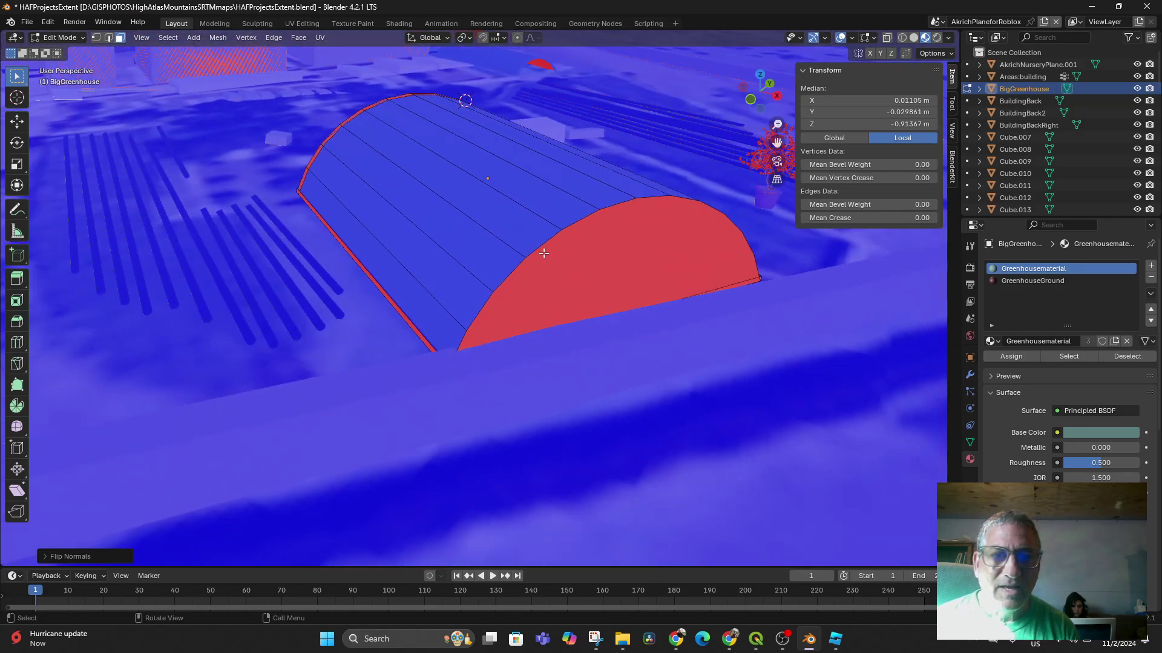
pyautogui.click(607, 264)
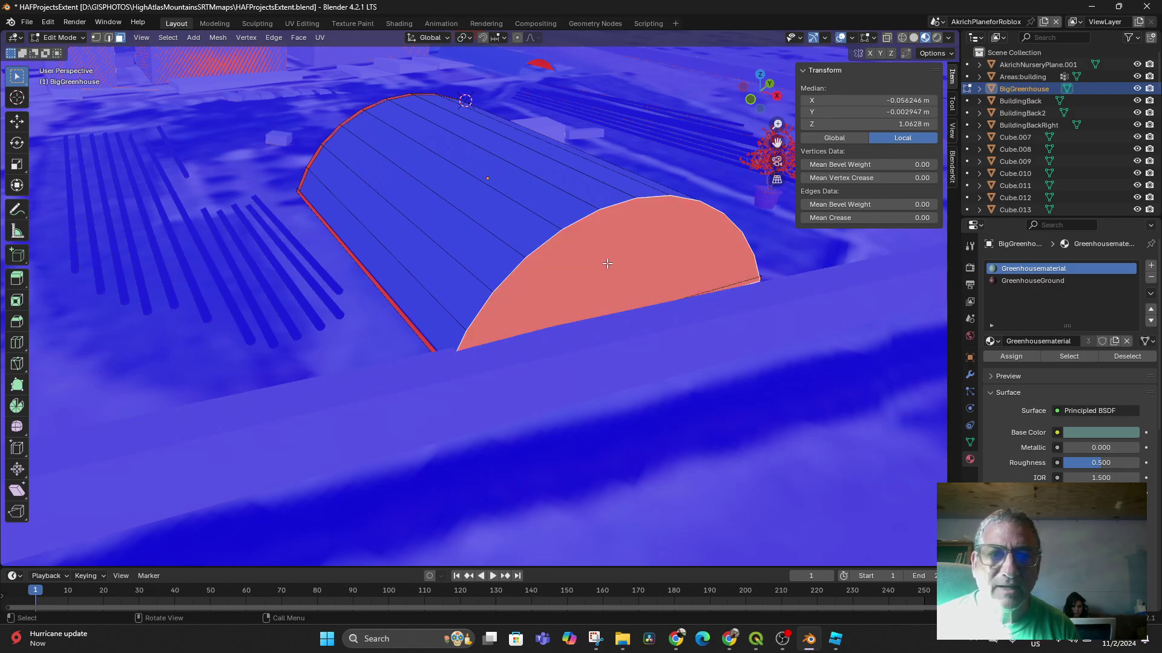
pyautogui.moveTo(456, 189); pyautogui.dragTo(522, 211, button='middle')
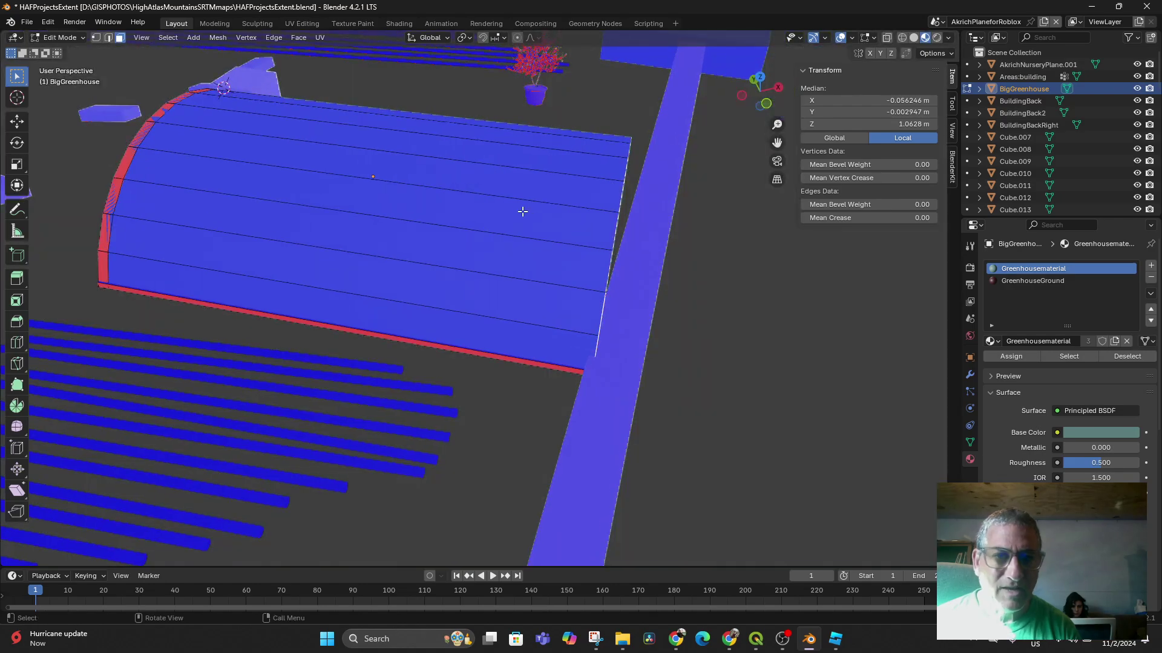
pyautogui.press('e')
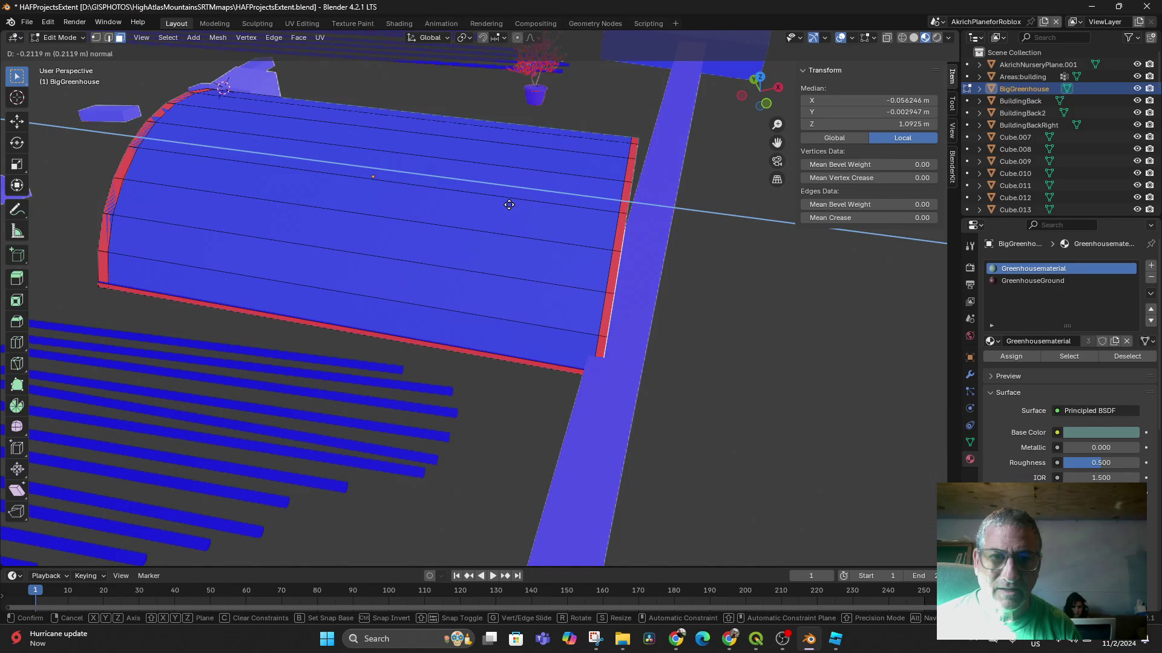
pyautogui.click(508, 205)
# Flip the normals of the extruded outer face on the greenhouse's rear end wall.
pyautogui.moveTo(611, 257); pyautogui.dragTo(606, 267, button='middle')
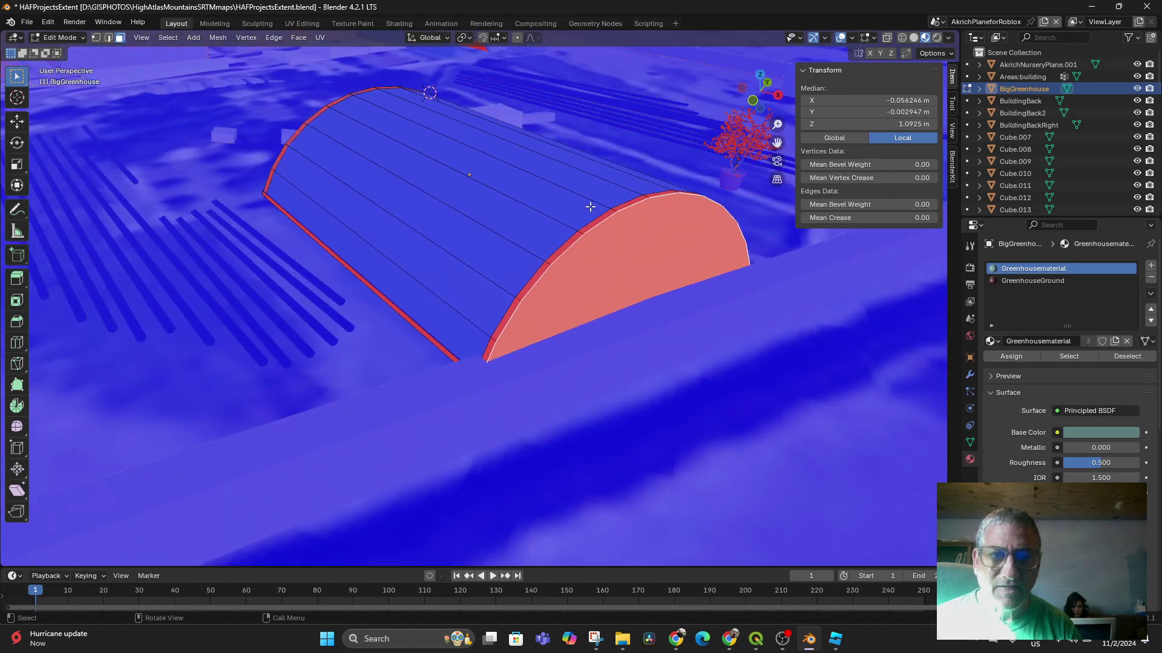
pyautogui.moveTo(539, 251); pyautogui.dragTo(645, 285, button='middle')
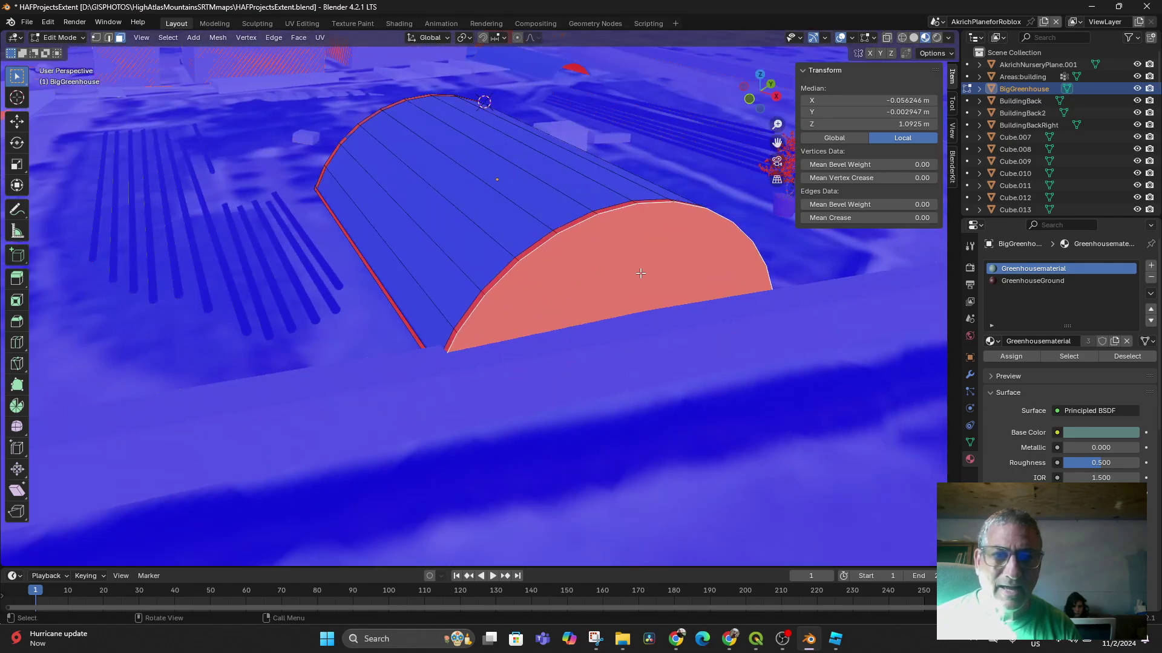
pyautogui.click(223, 38)
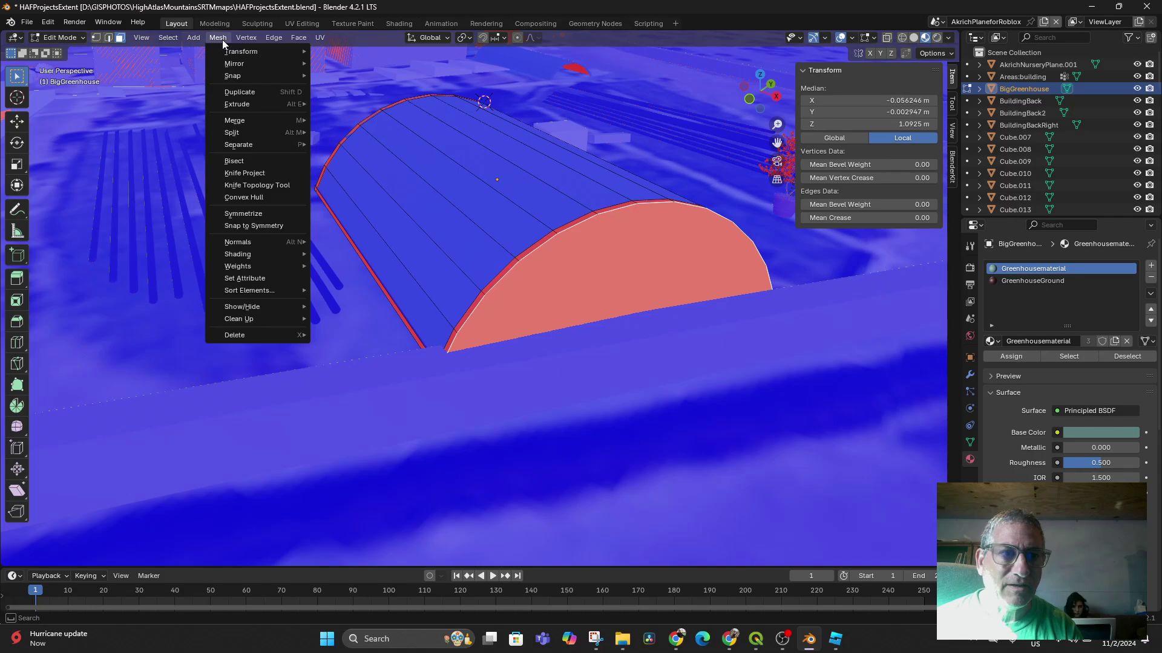
pyautogui.moveTo(239, 241)
pyautogui.click(334, 242)
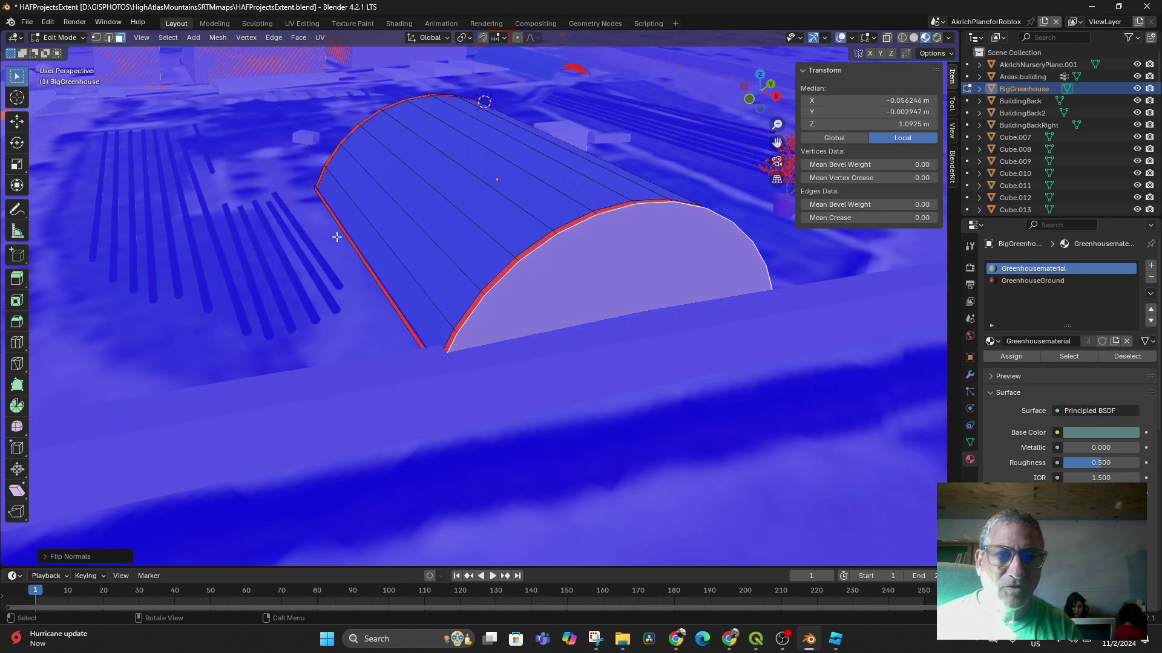
# Flip the normals of the selected rear wall face again while viewing it through the front doorway.
pyautogui.moveTo(333, 242); pyautogui.dragTo(669, 254, button='middle')
pyautogui.click(372, 233)
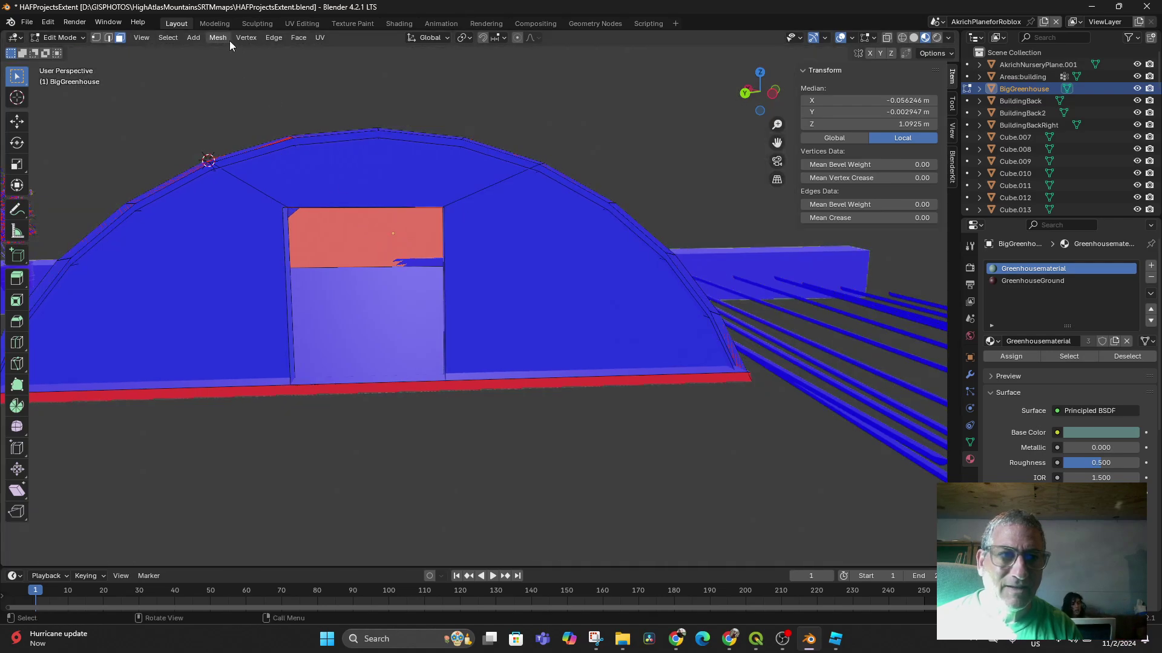
pyautogui.click(195, 38)
pyautogui.moveTo(217, 38)
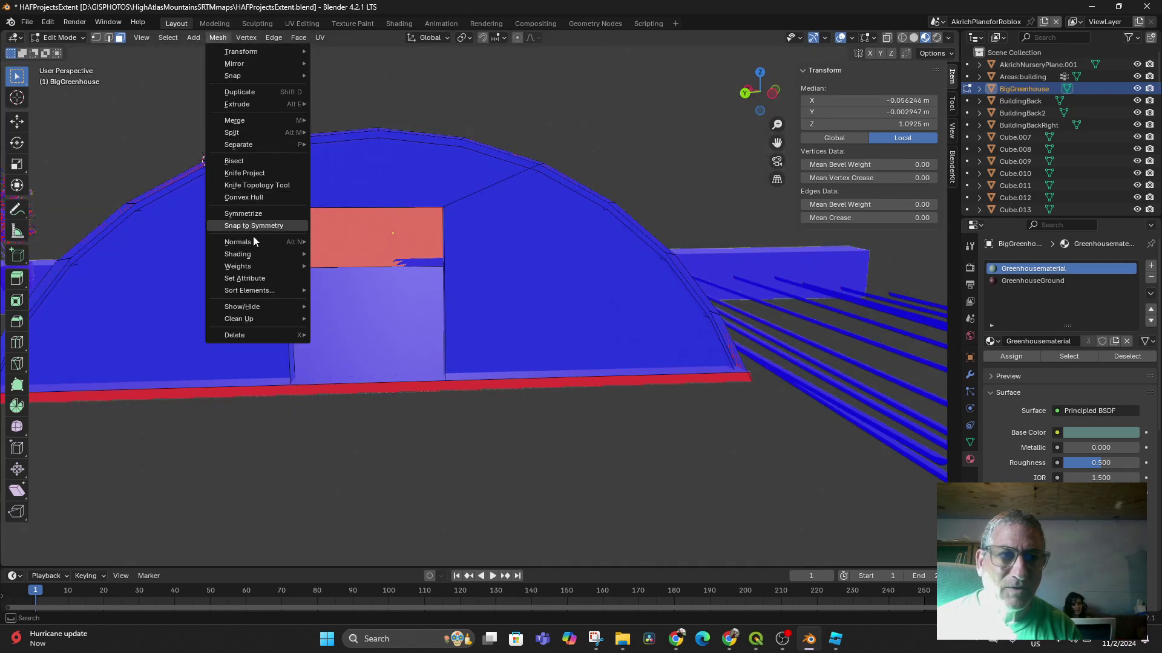
pyautogui.moveTo(255, 241)
pyautogui.click(344, 242)
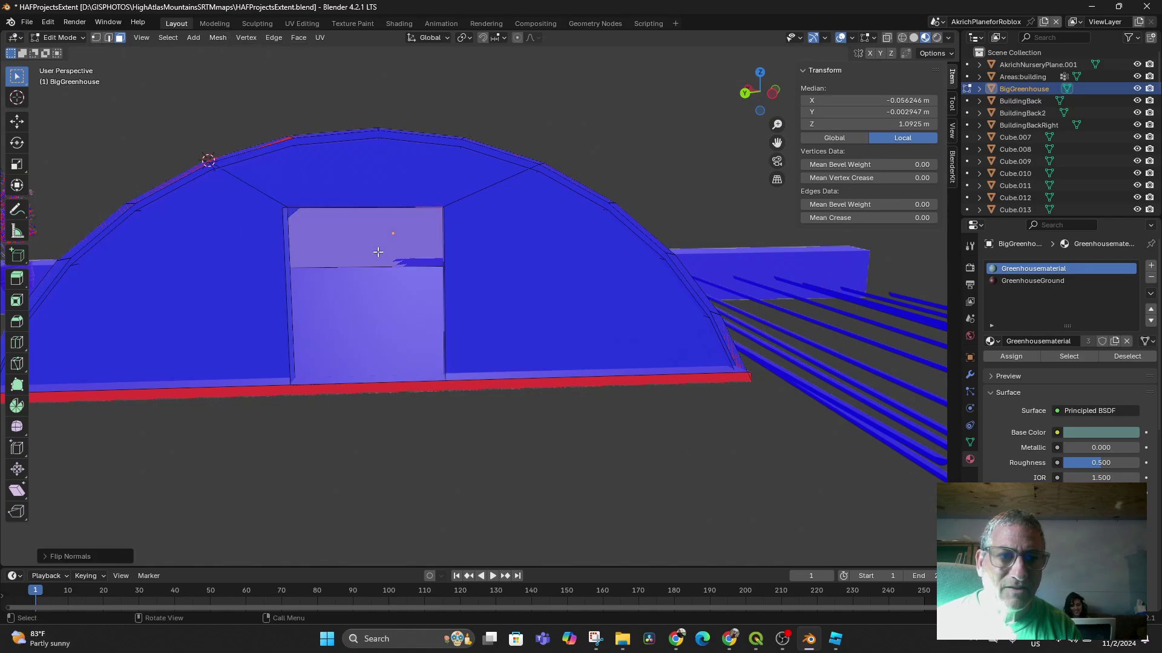
# Inspect the rear end wall from outside, open the greenhouse's mesh data properties, and expand BigGreenhouse in the outliner down to its materials.
pyautogui.moveTo(381, 252); pyautogui.dragTo(185, 262, button='middle')
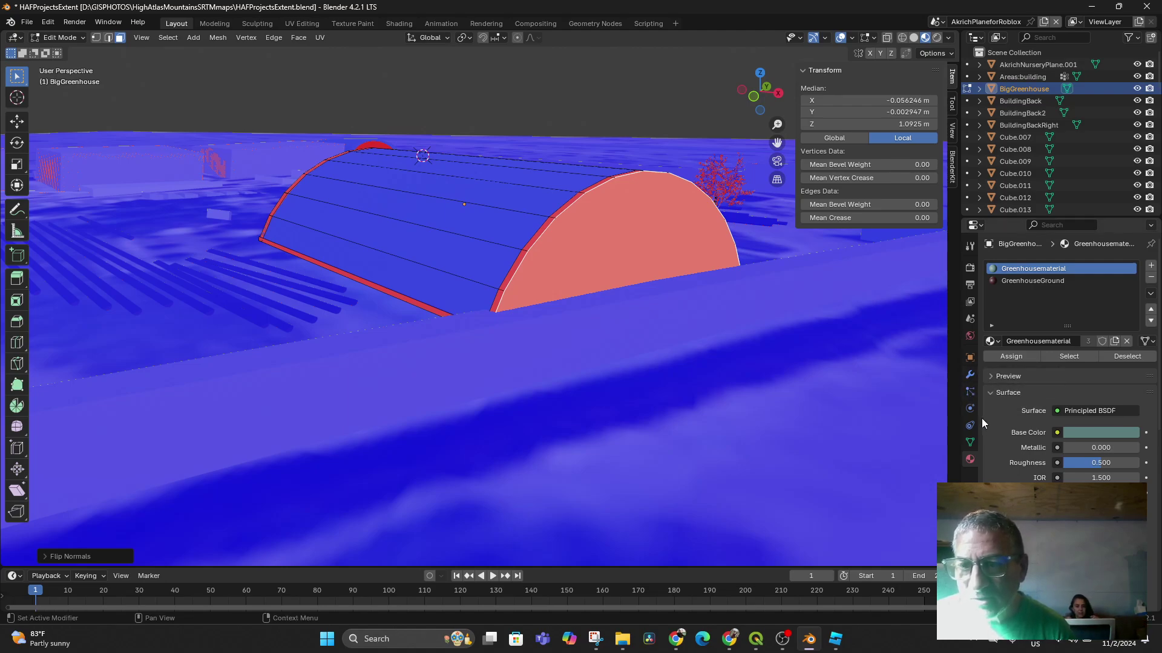
pyautogui.click(972, 443)
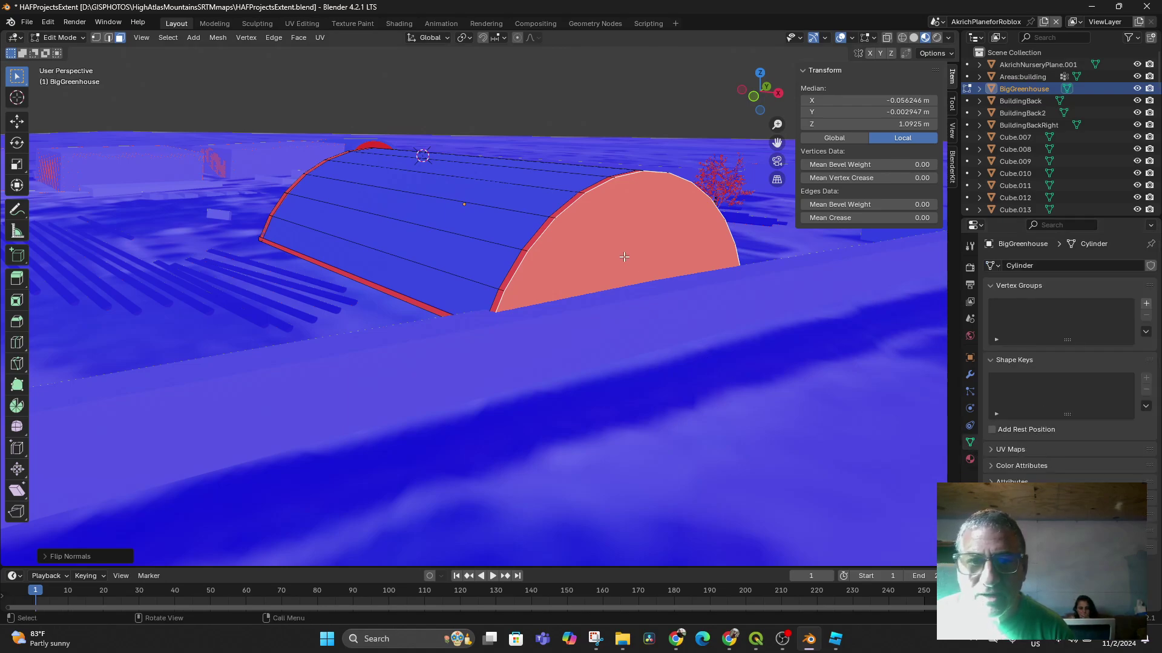
pyautogui.moveTo(617, 240); pyautogui.dragTo(795, 217, button='middle')
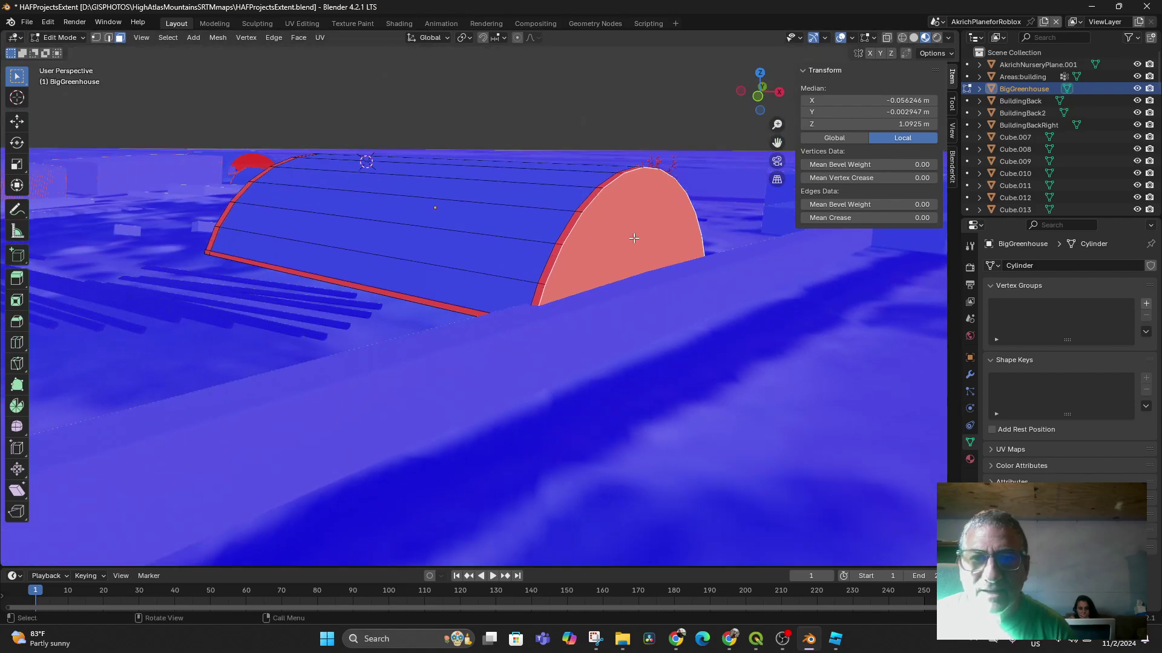
pyautogui.click(979, 89)
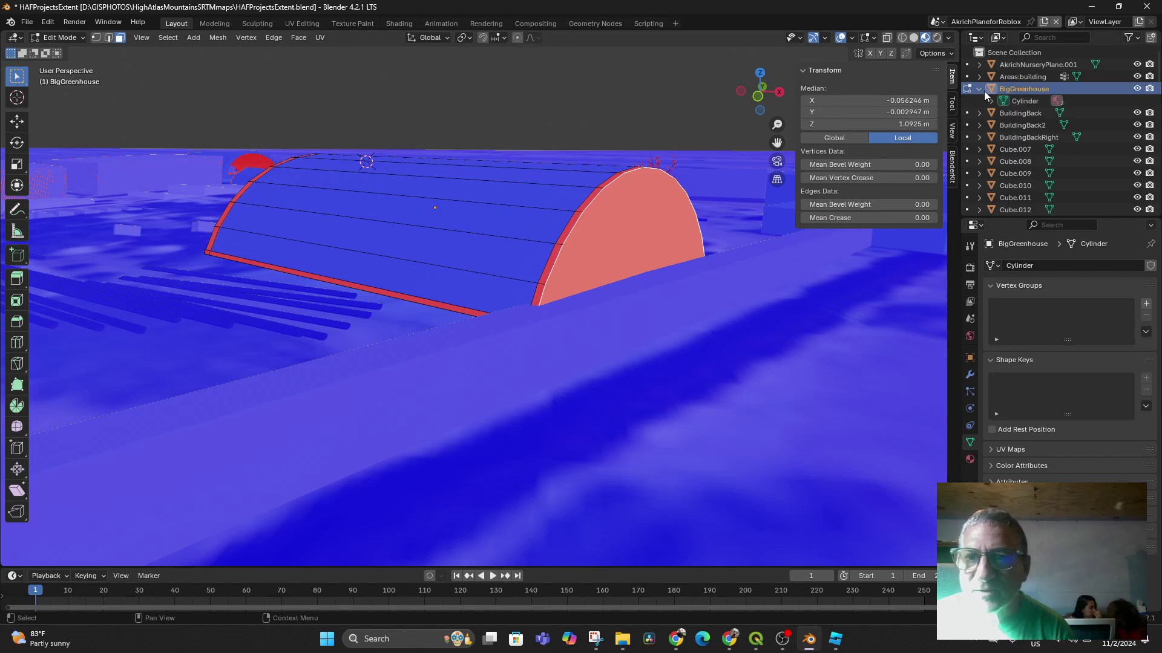
pyautogui.click(992, 101)
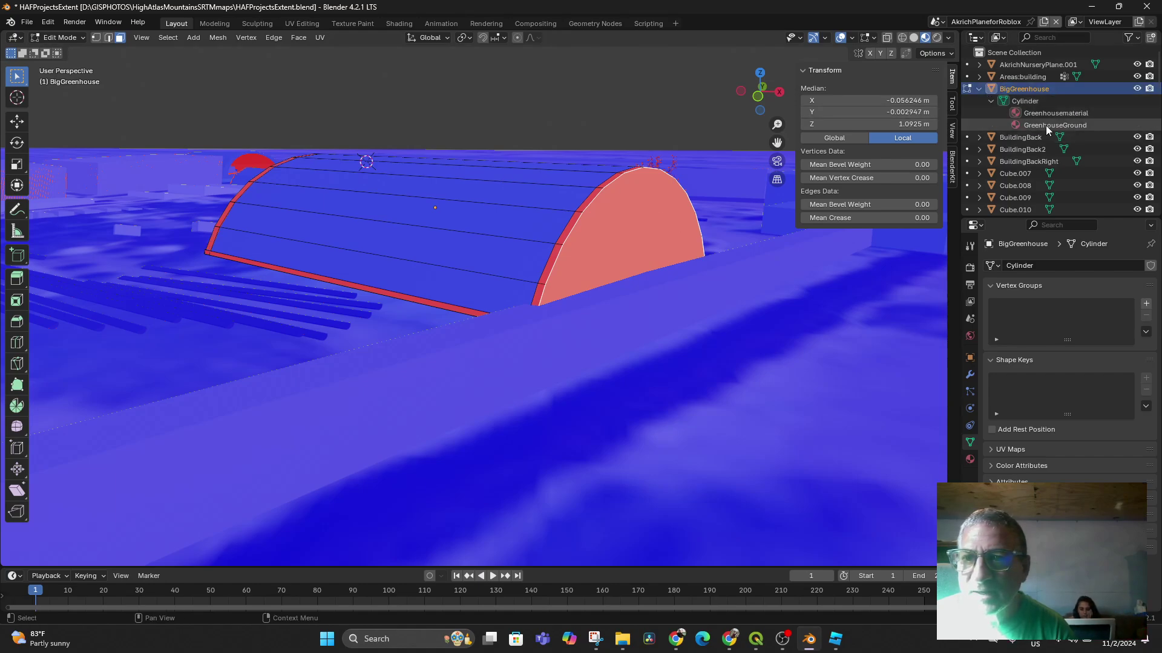
# Return to Object Mode and export the selected greenhouse as FBX, overwriting GreenhouseLargeBack.fbx in the ShapeFile Exports folder.
pyautogui.moveTo(807, 247); pyautogui.dragTo(432, 221, button='middle')
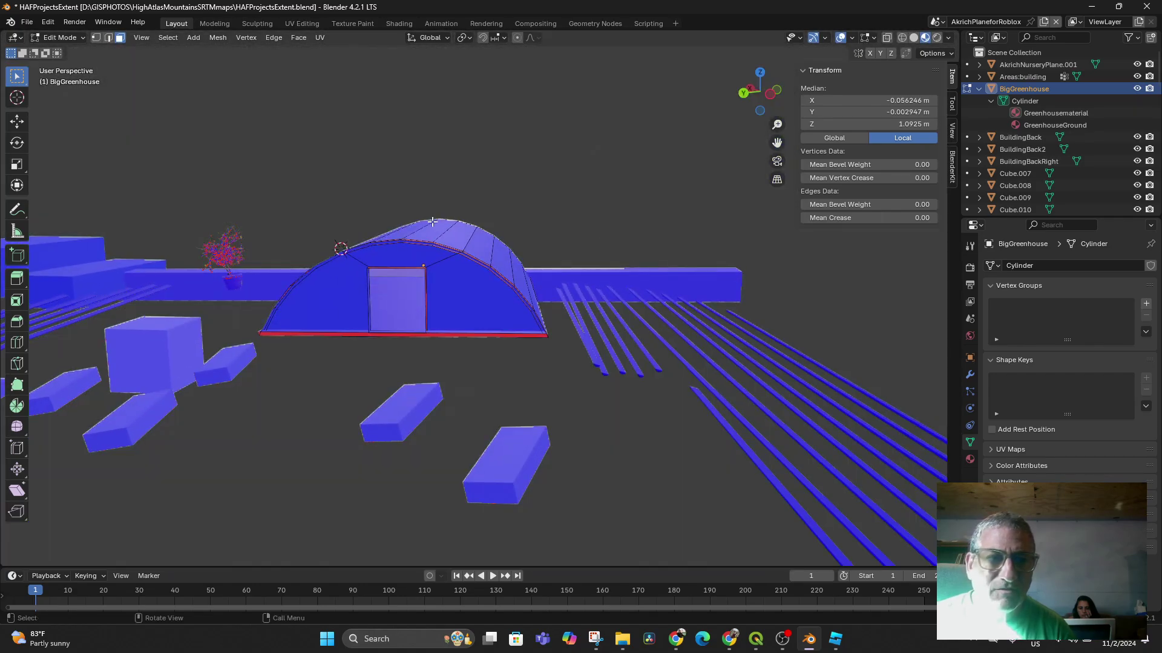
pyautogui.scroll(-3, 408, 212)
pyautogui.click(62, 38)
pyautogui.click(67, 50)
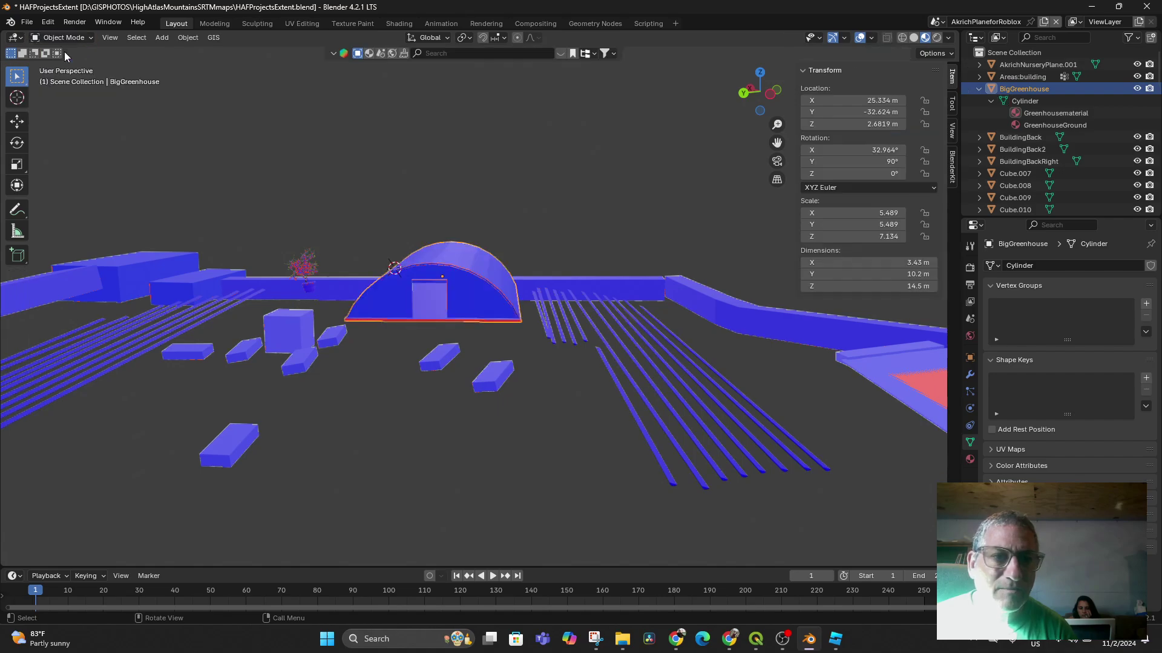
pyautogui.moveTo(547, 293); pyautogui.dragTo(542, 320, button='middle')
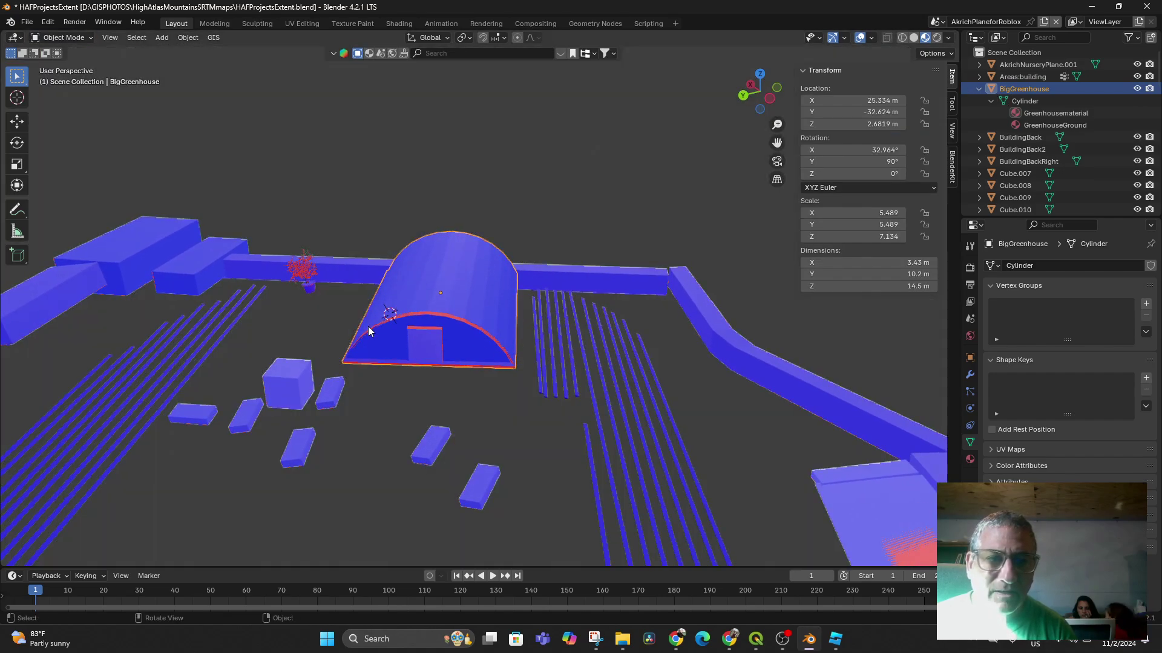
pyautogui.click(26, 22)
pyautogui.moveTo(72, 192)
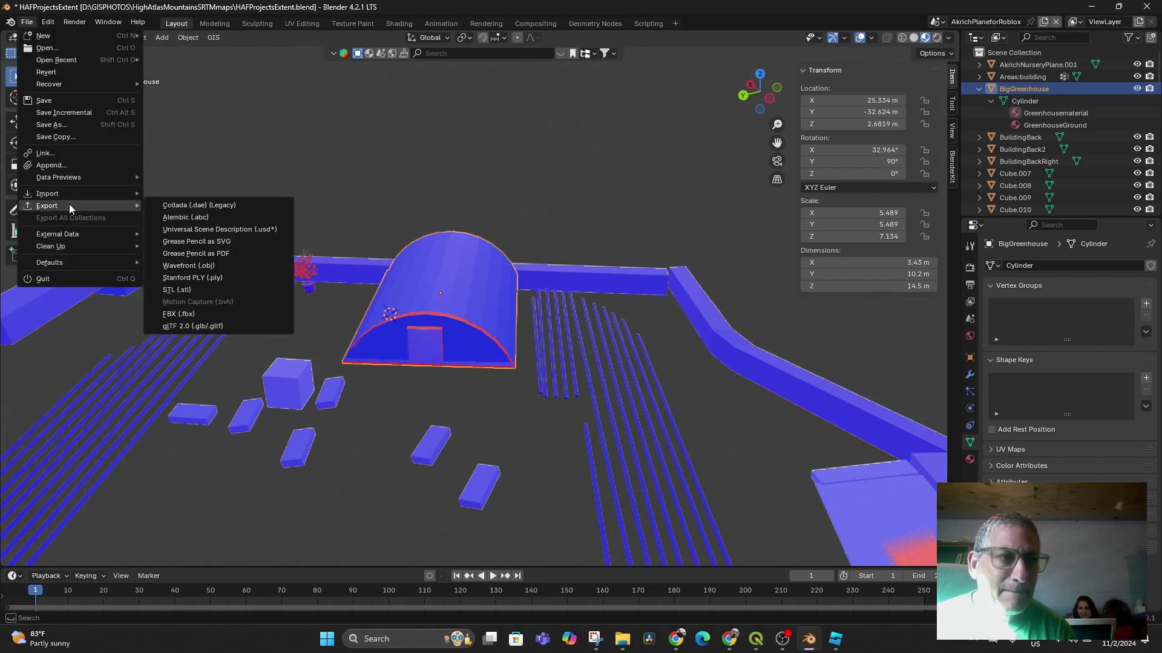
pyautogui.click(193, 313)
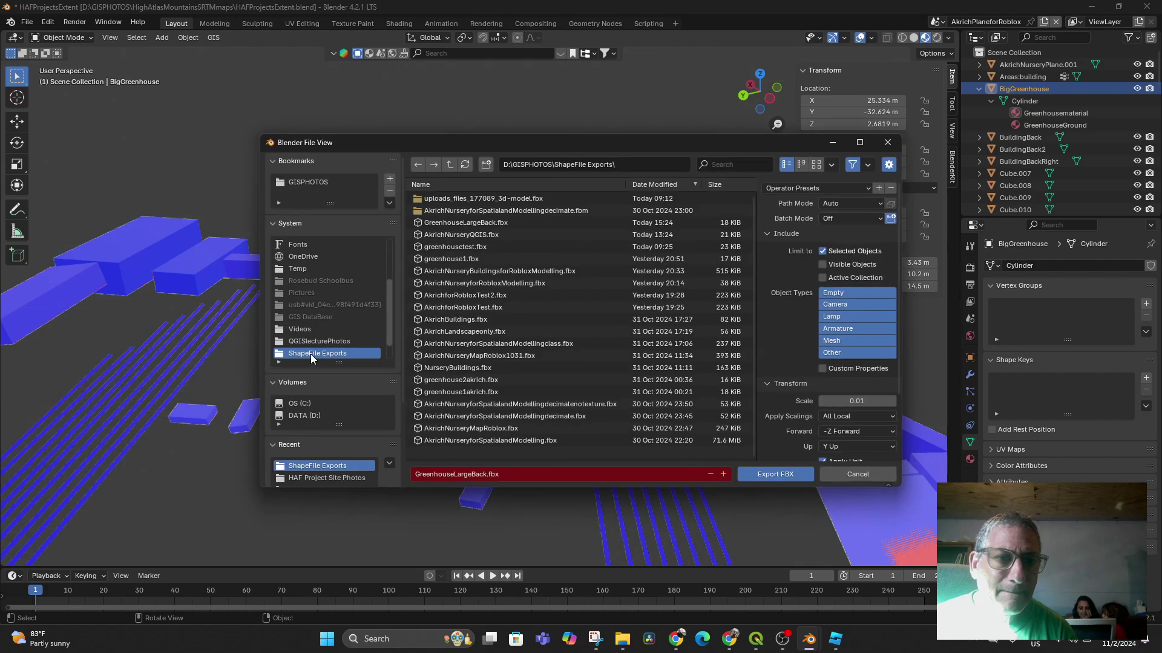
pyautogui.scroll(-3, 860, 426)
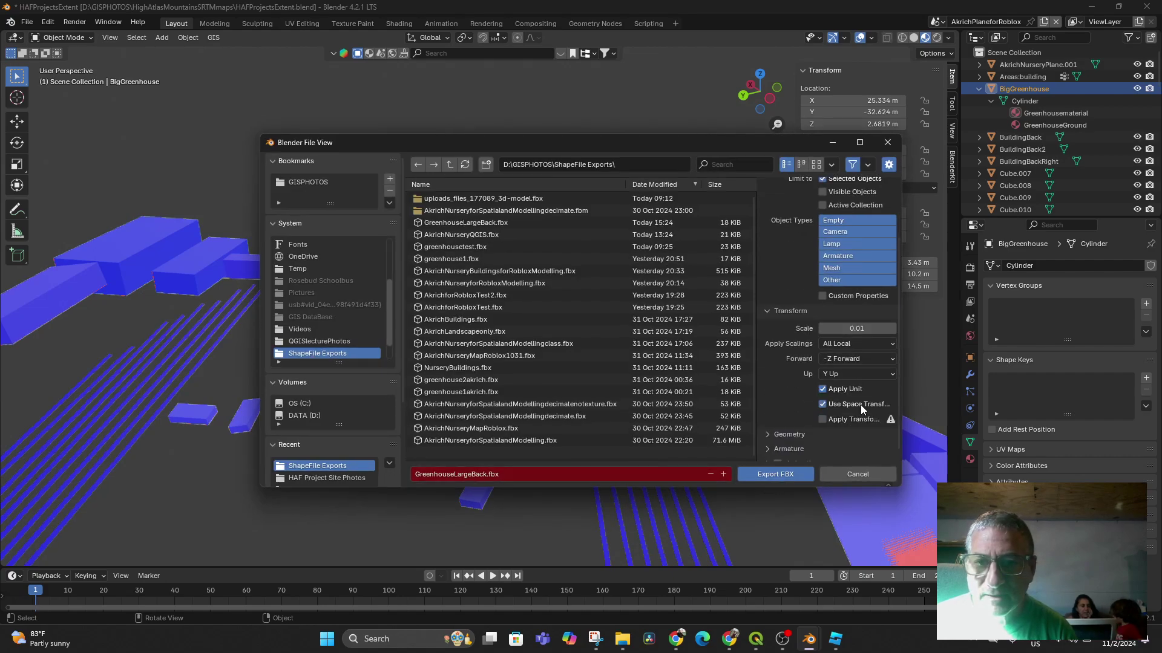
pyautogui.click(781, 475)
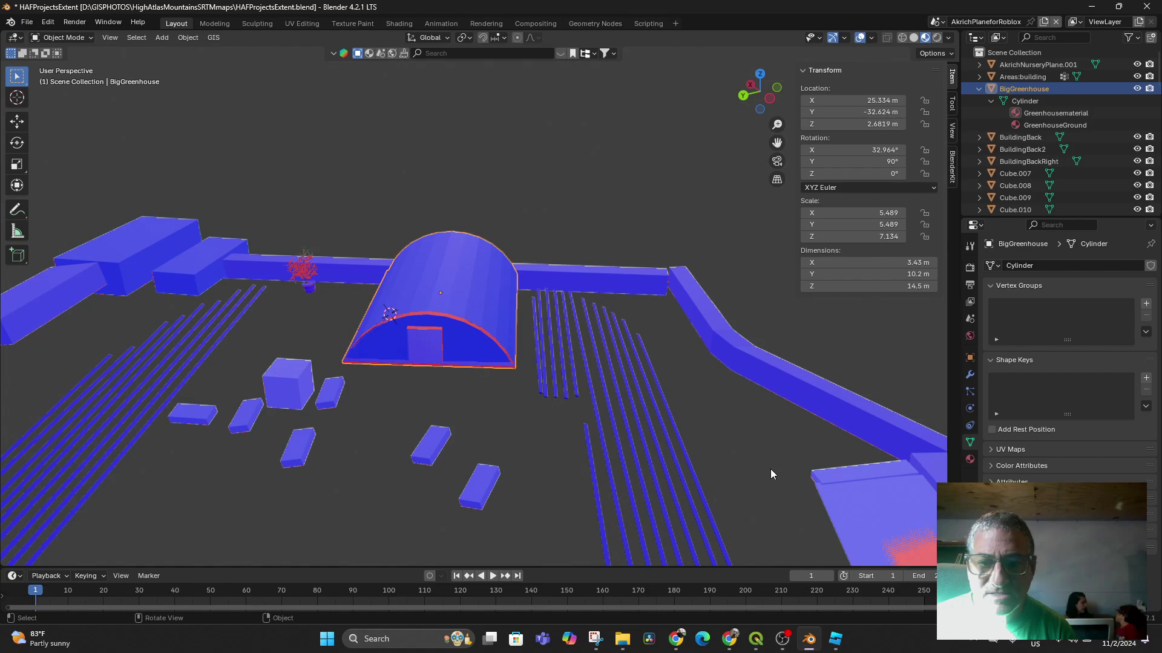
# Switch to Roblox Studio and import GreenhouseLargeBack.fbx into the workspace with the default import options, after checking its preview from several sides.
pyautogui.click(835, 643)
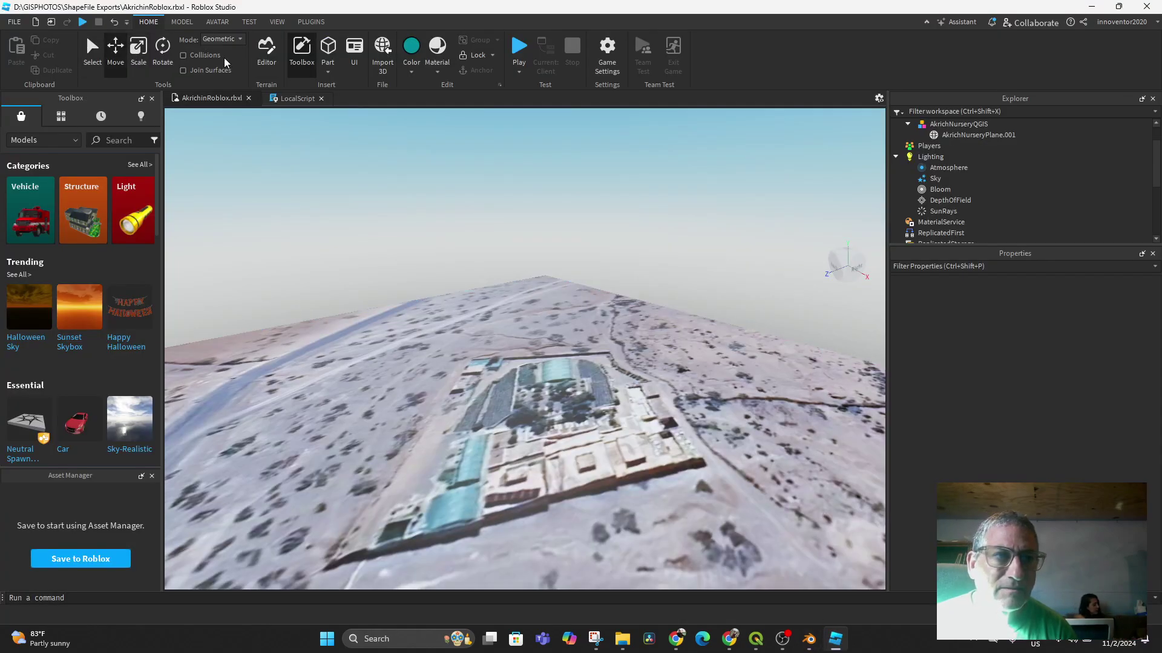
pyautogui.click(380, 53)
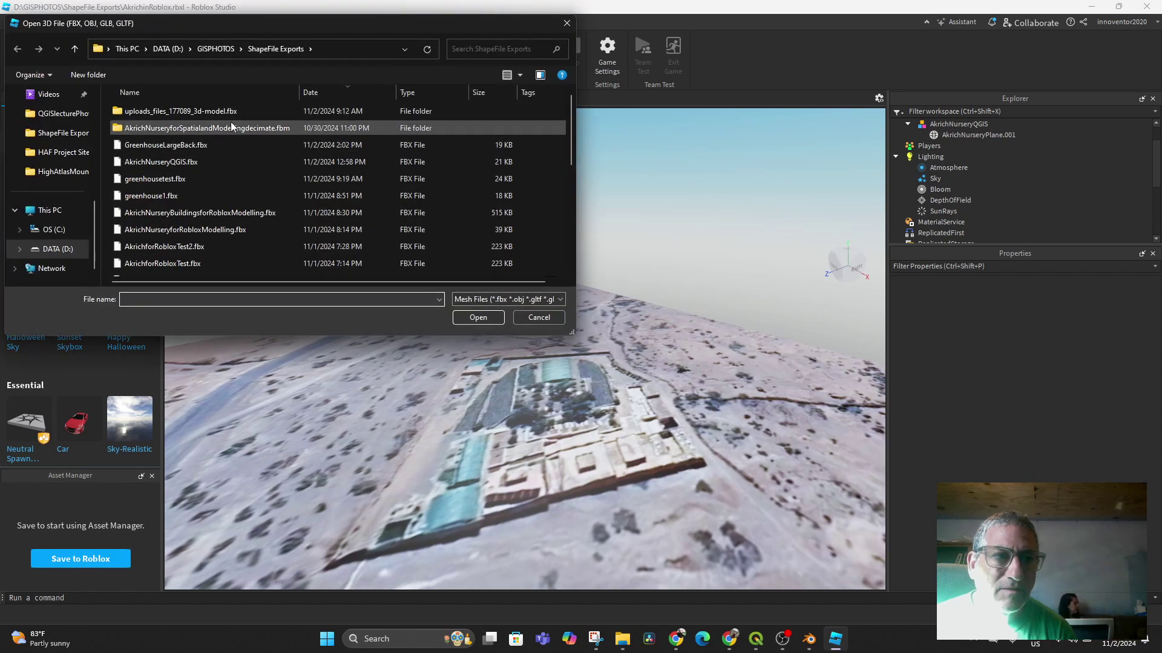
pyautogui.doubleClick(175, 145)
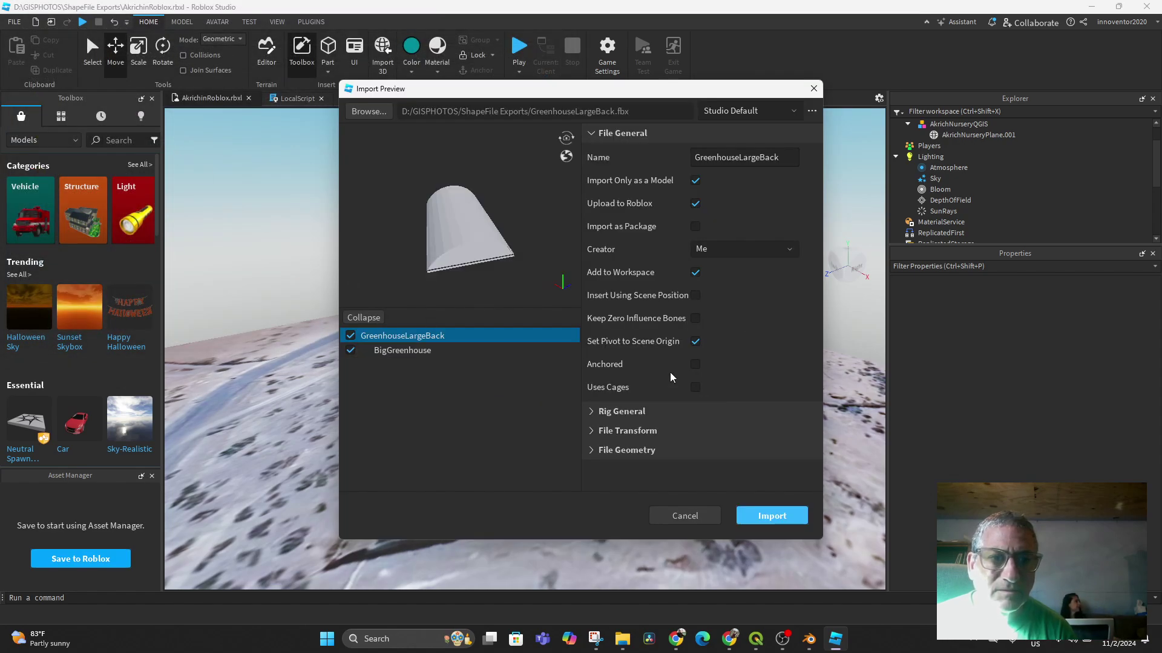
pyautogui.moveTo(488, 283); pyautogui.dragTo(769, 275)
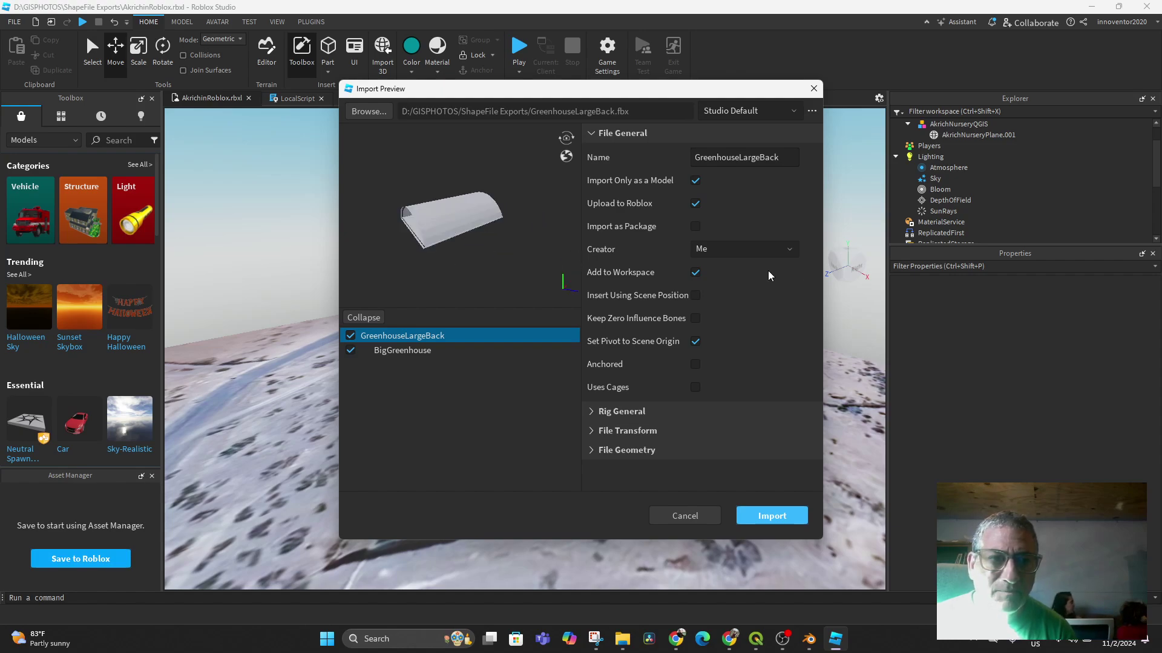
pyautogui.moveTo(496, 242); pyautogui.dragTo(342, 221)
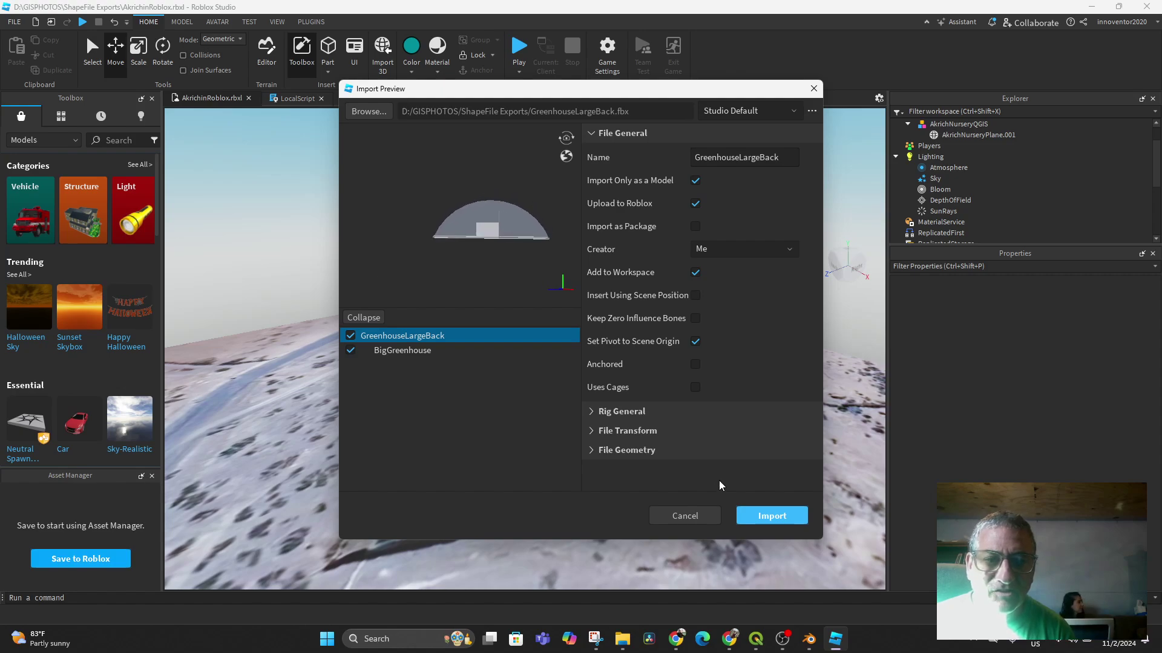
pyautogui.click(772, 516)
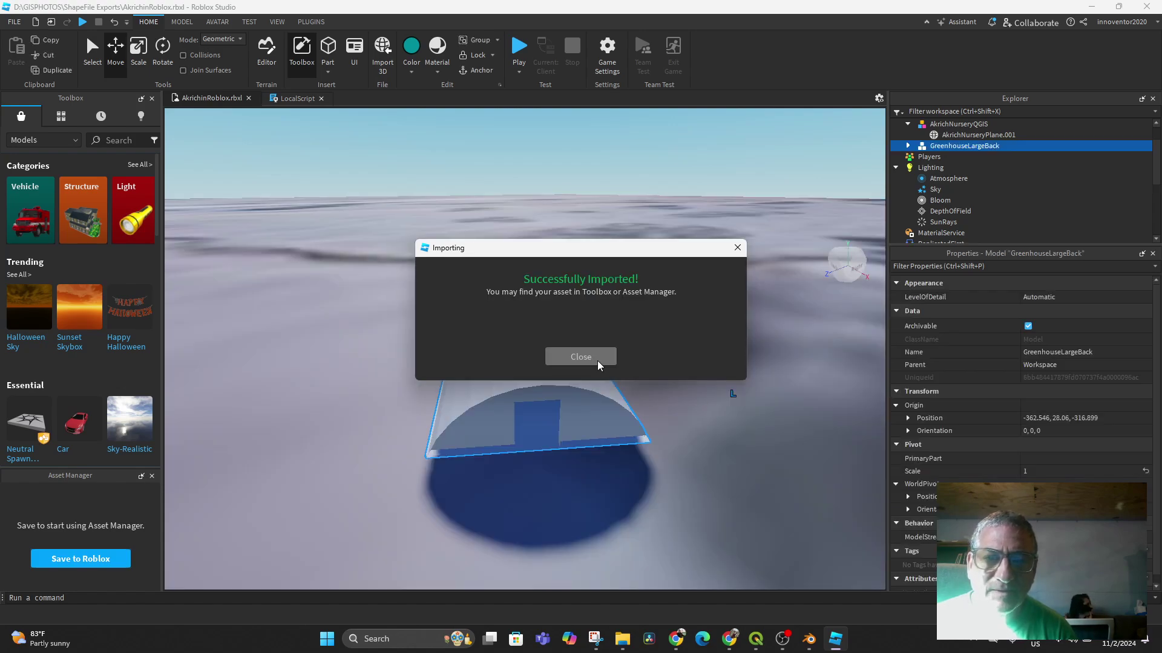
pyautogui.click(599, 358)
# Set the imported GreenhouseLargeBack model's scale to 100 and the Y value of its world pivot position to 0.
pyautogui.moveTo(670, 458); pyautogui.dragTo(549, 442, button='right')
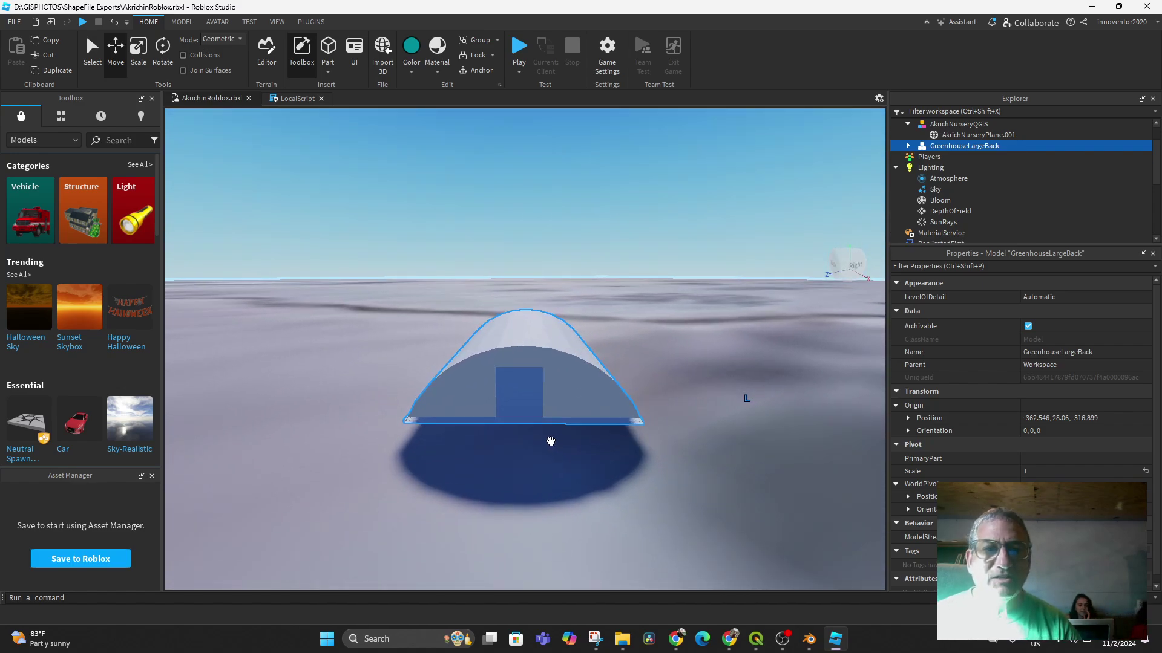
pyautogui.scroll(-4, 538, 448)
pyautogui.scroll(8, 538, 447)
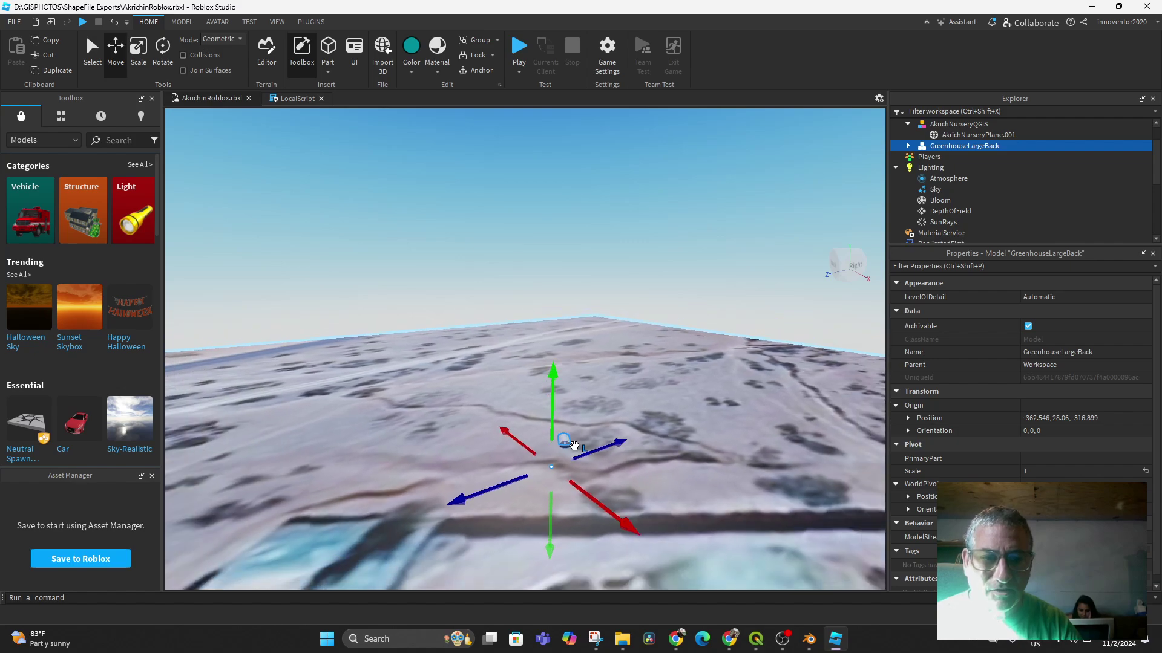
pyautogui.click(1039, 472)
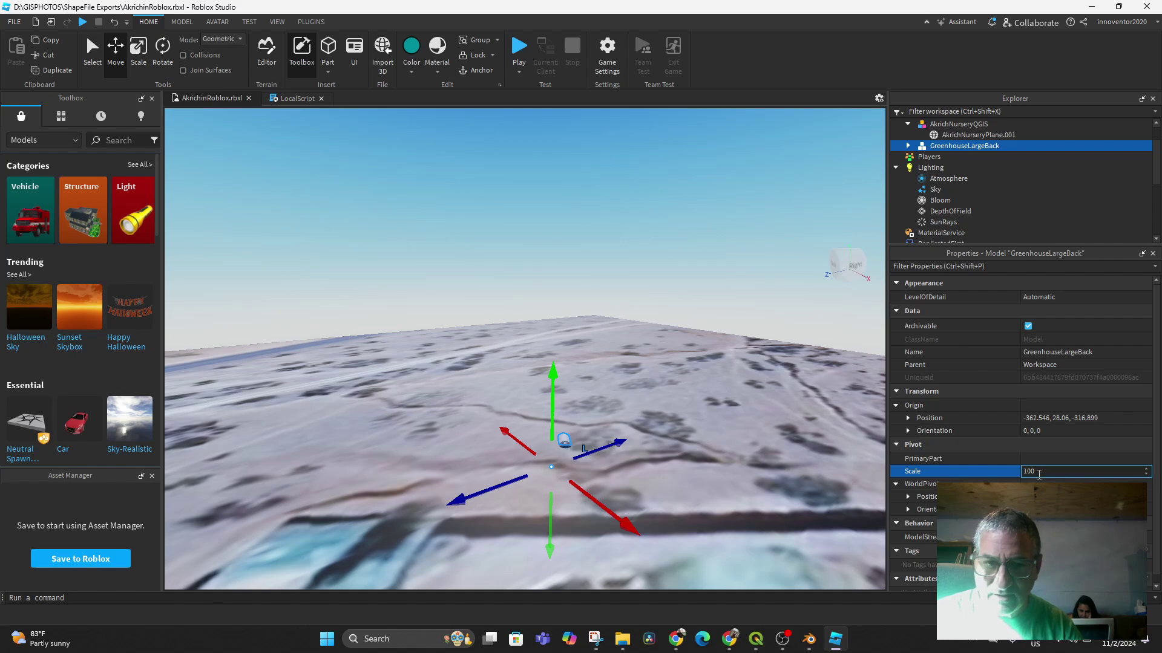
pyautogui.write('100')
pyautogui.press('Return')
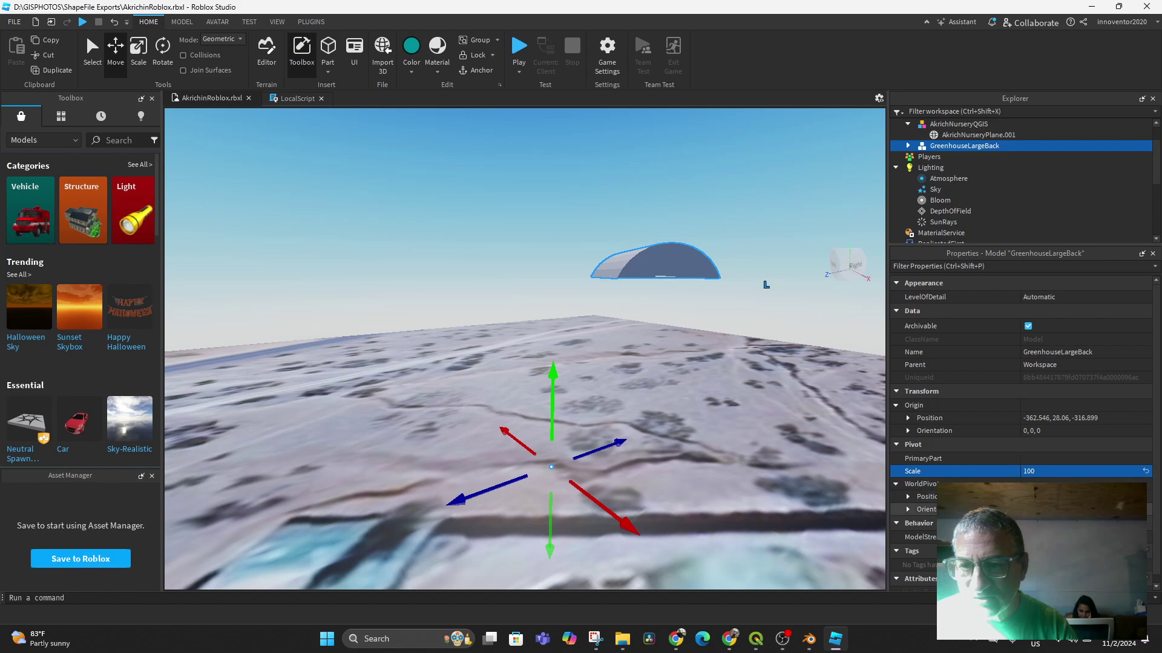
pyautogui.click(1060, 497)
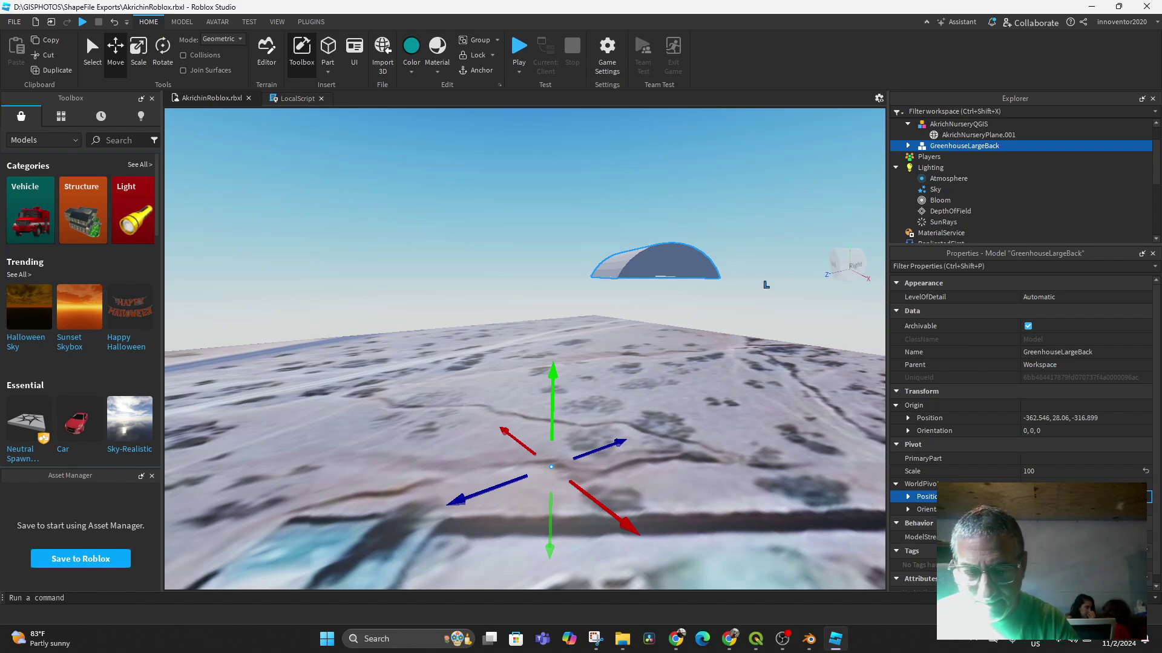
pyautogui.press('Return')
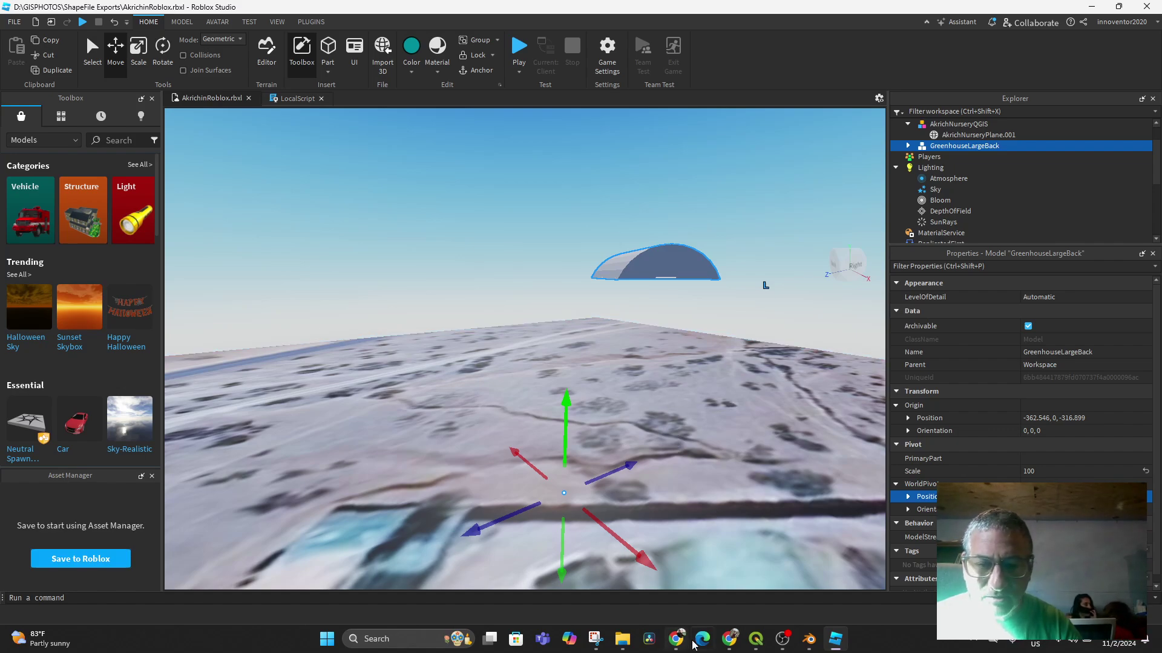
# Switch to Blender and add a new empty scene named BuildingsforExport.
pyautogui.click(809, 641)
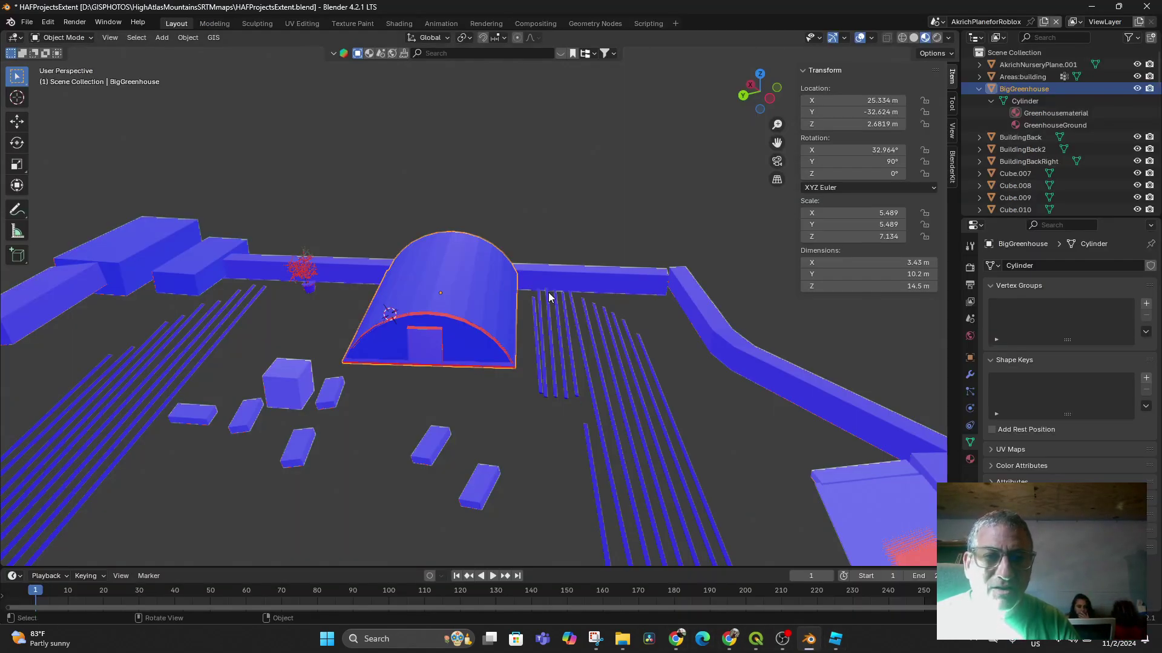
pyautogui.moveTo(550, 297); pyautogui.dragTo(502, 357, button='middle')
pyautogui.scroll(-8, 512, 312)
pyautogui.scroll(-6, 502, 338)
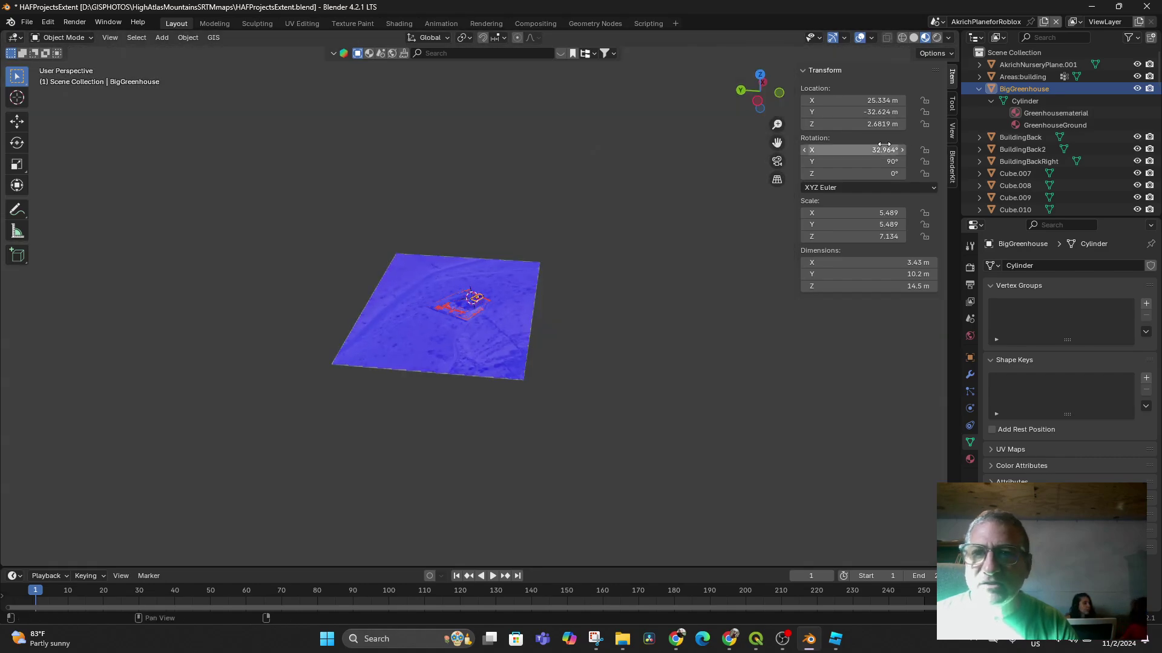
pyautogui.click(936, 22)
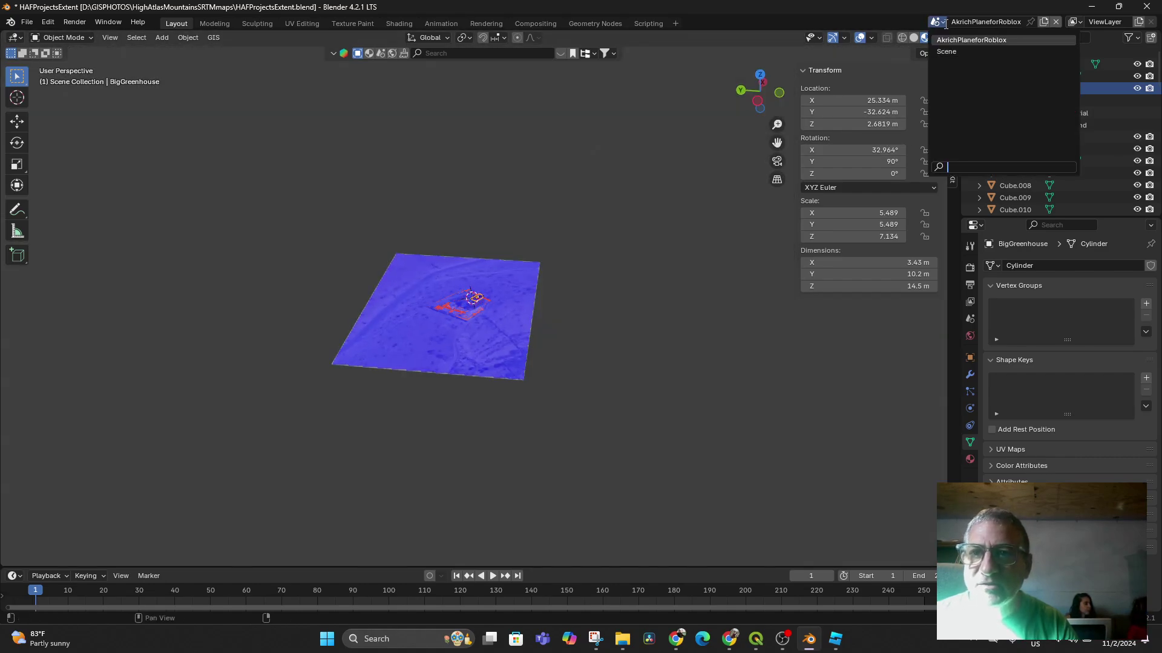
pyautogui.click(1042, 25)
pyautogui.click(1040, 23)
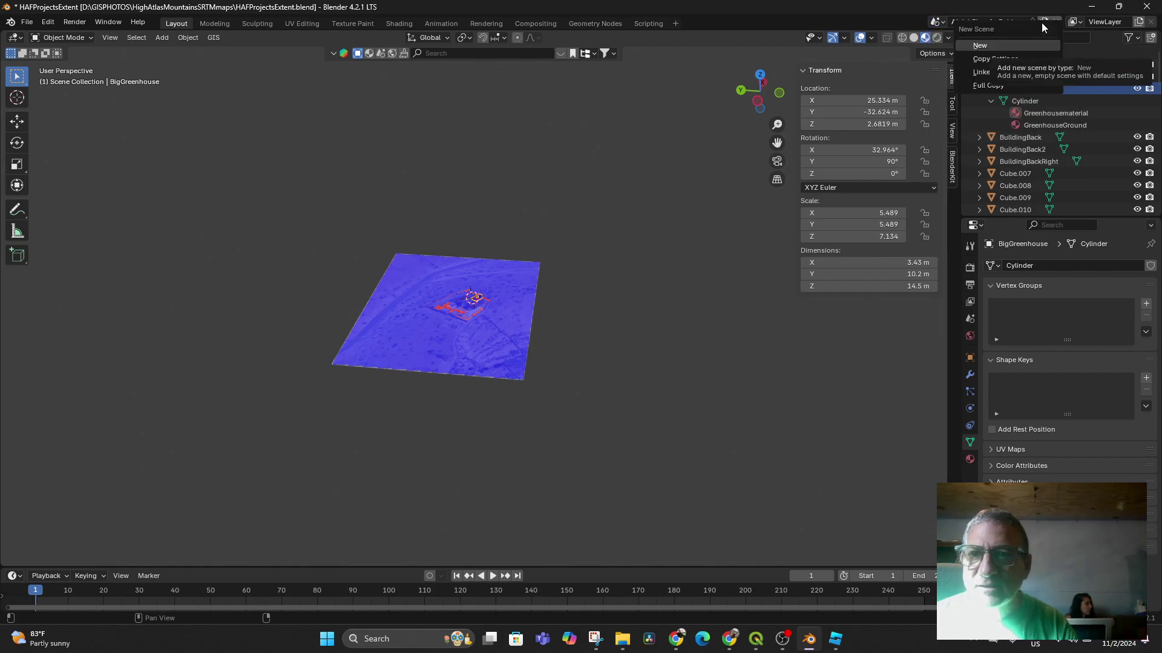
pyautogui.click(992, 46)
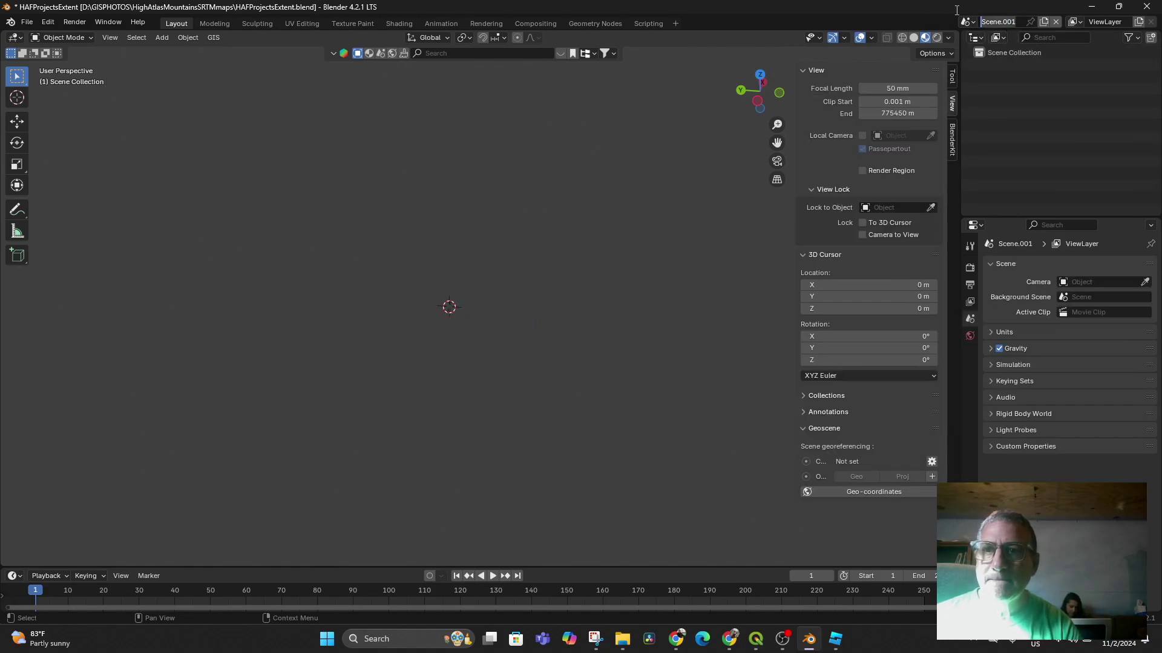
pyautogui.write('Bui')
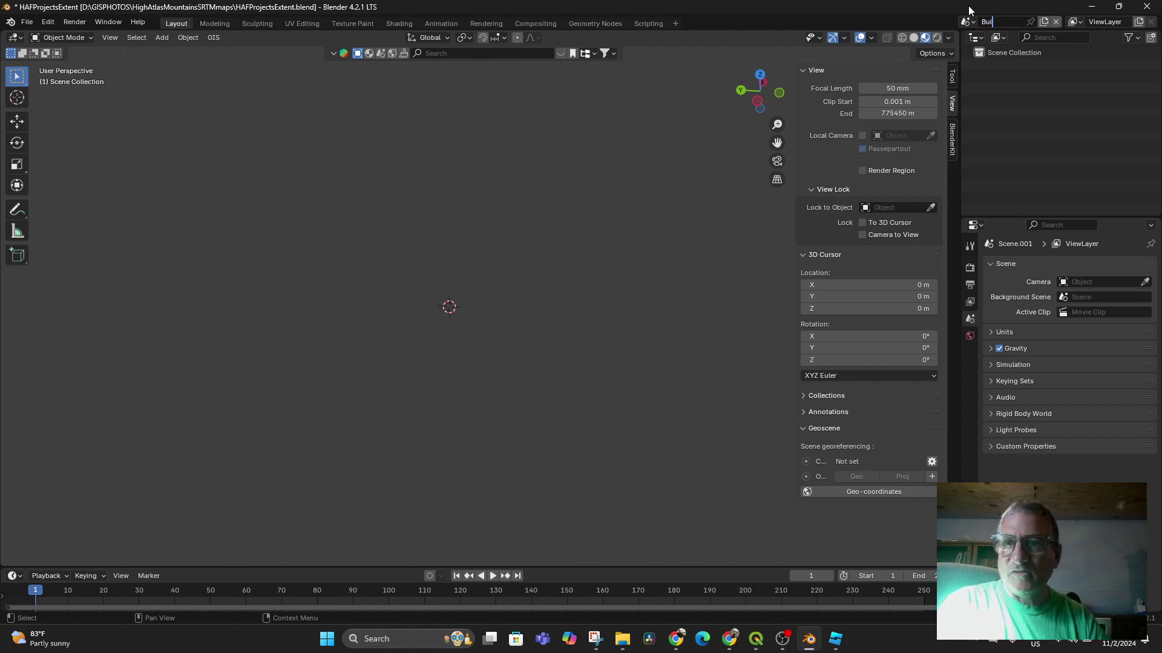
pyautogui.write('ldingsforExp')
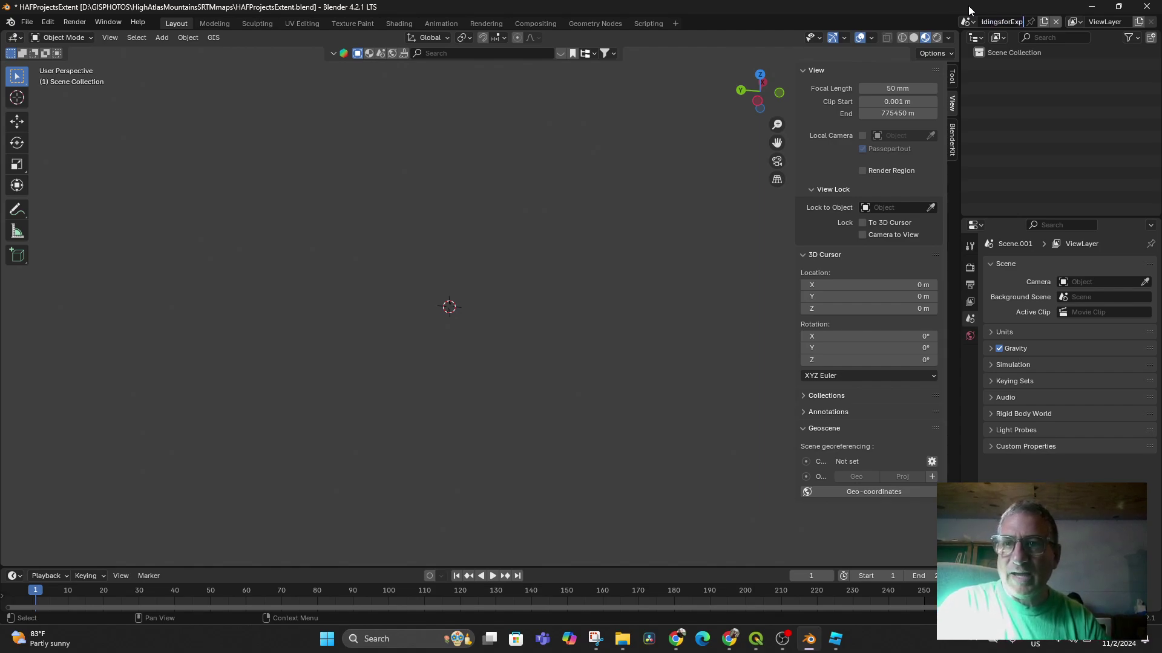
pyautogui.write('ort')
pyautogui.press('Return')
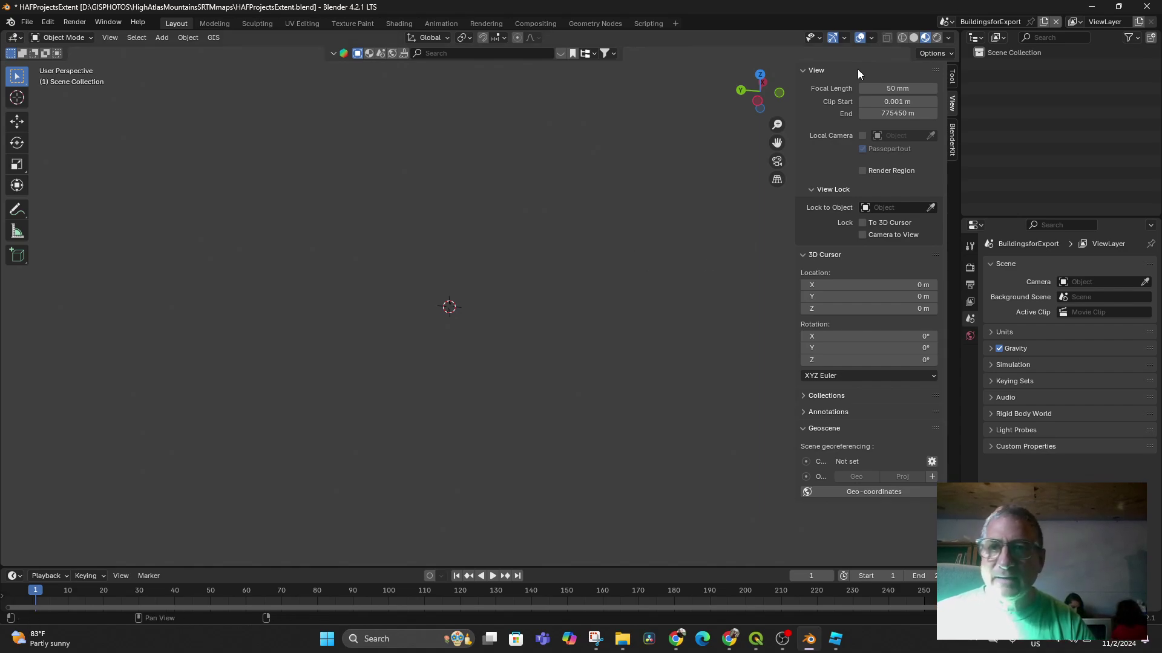
# Copy BigGreenhouse from the AkrichPlaneforRoblox scene and paste it into the BuildingsforExport scene.
pyautogui.click(947, 23)
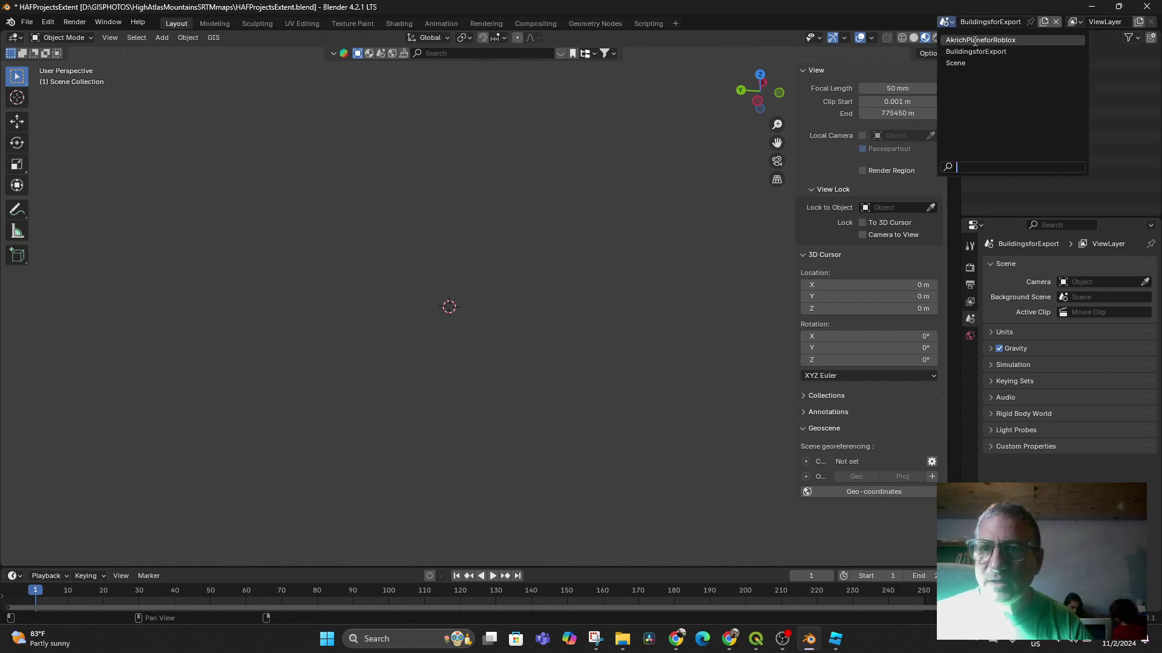
pyautogui.click(975, 40)
pyautogui.scroll(18, 499, 302)
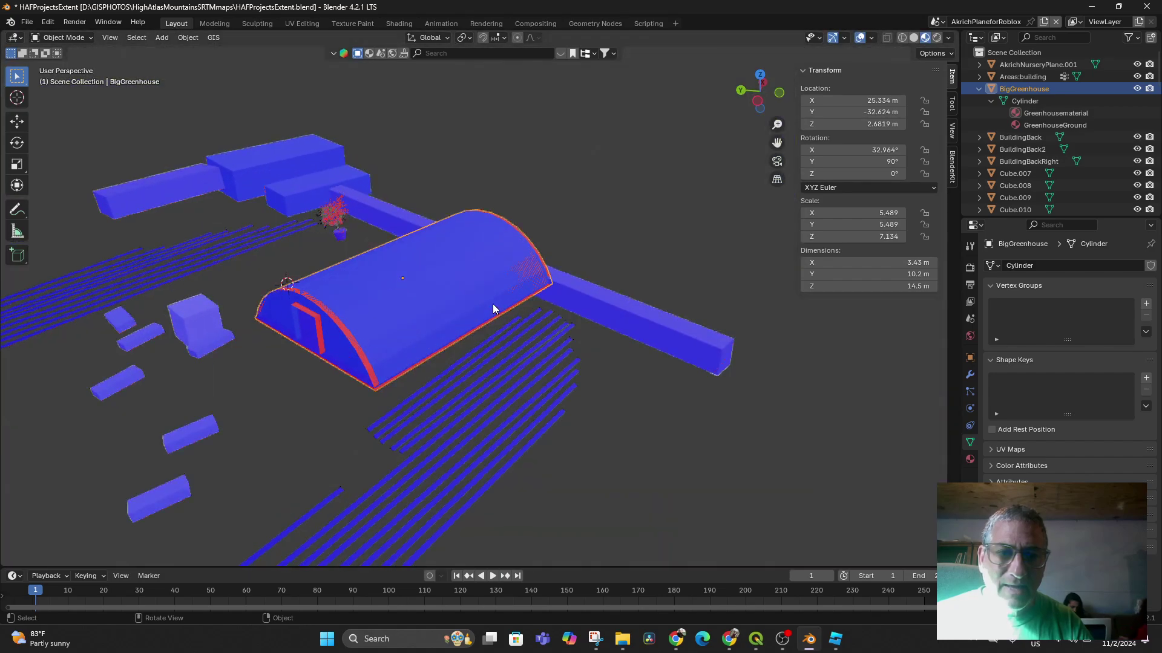
pyautogui.moveTo(492, 303); pyautogui.dragTo(509, 300, button='middle')
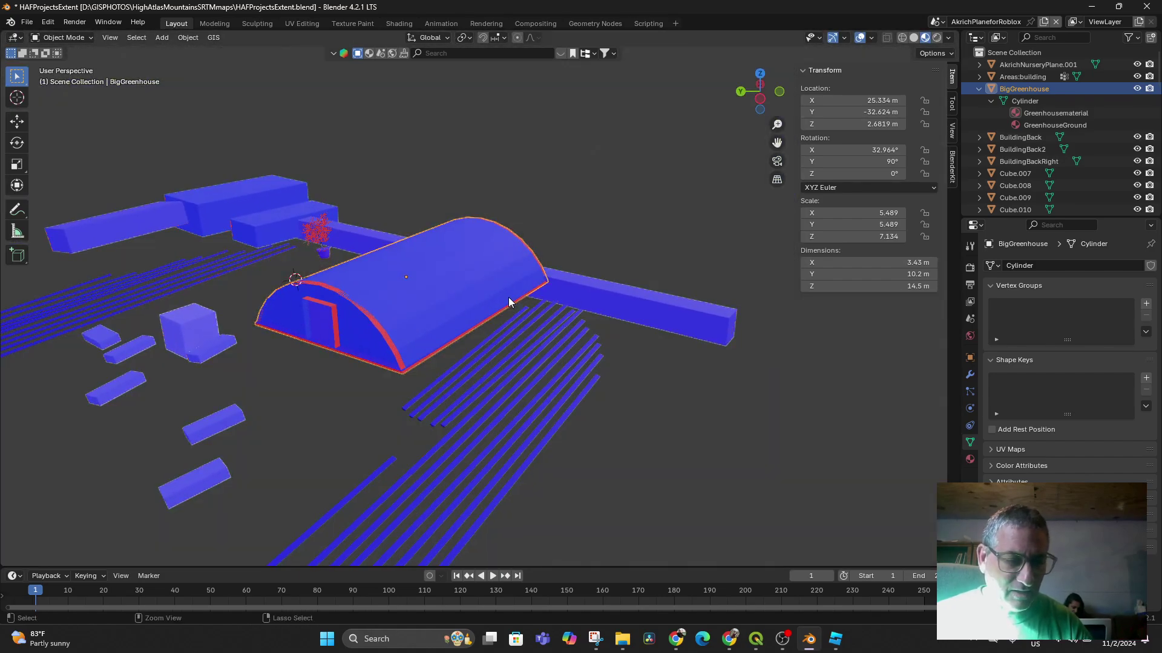
pyautogui.hotkey('ctrl', 'c')
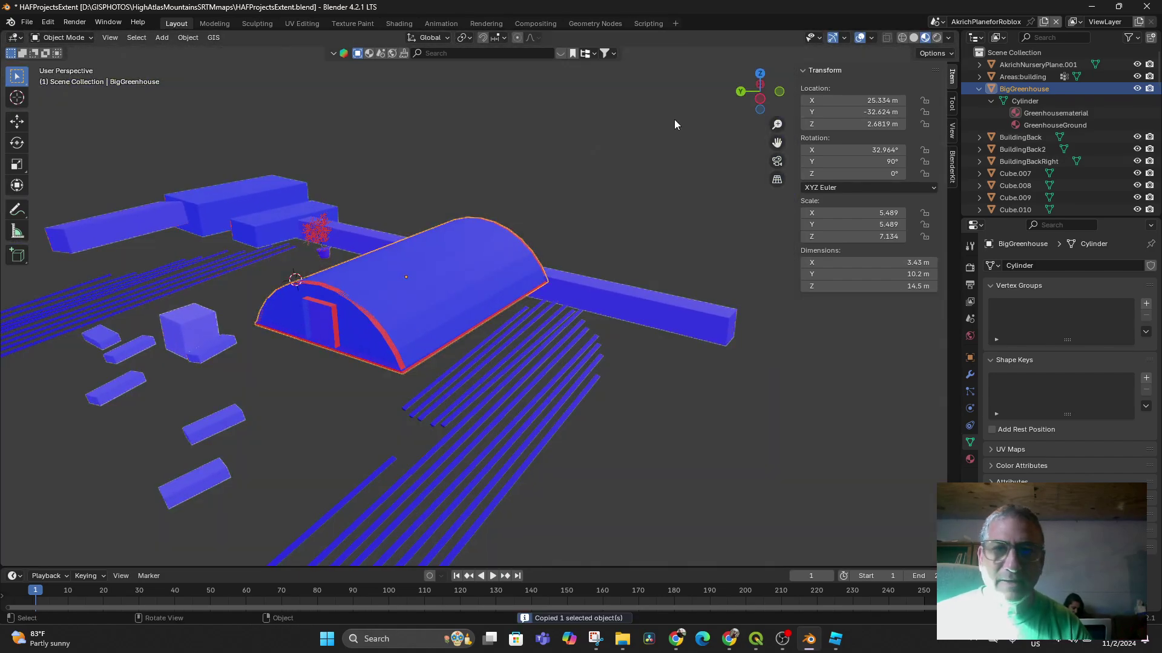
pyautogui.click(937, 21)
pyautogui.click(954, 51)
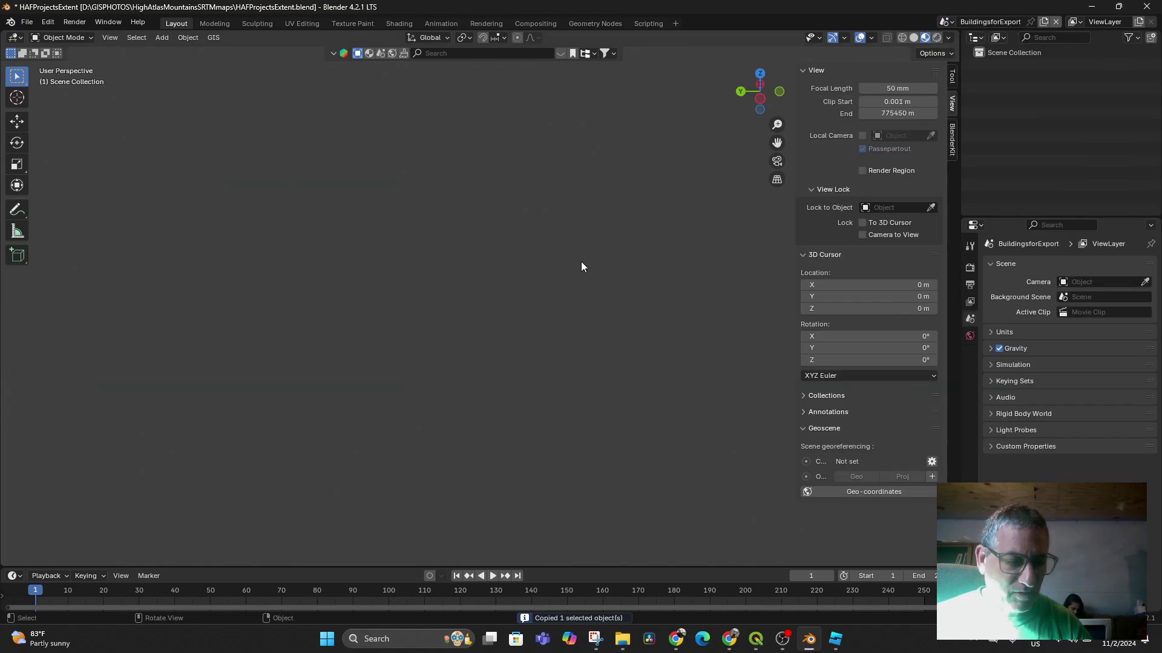
pyautogui.hotkey('ctrl', 'v')
pyautogui.scroll(-3, 551, 289)
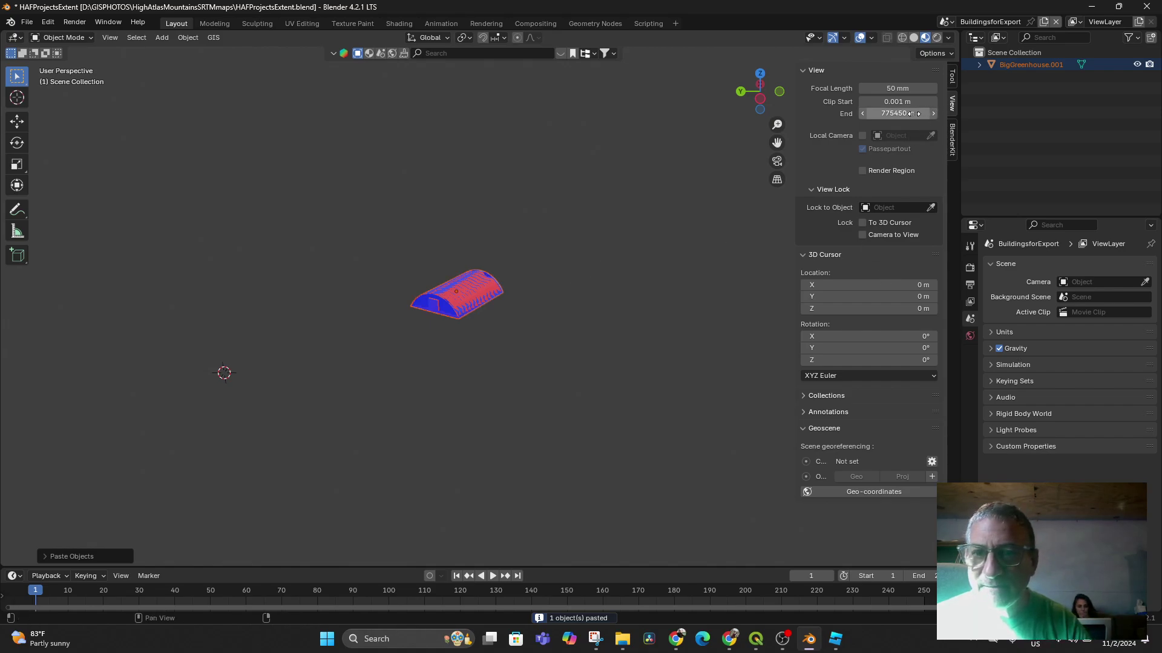
# Select the pasted greenhouse and set its X, Y and Z location to 0 m.
pyautogui.click(953, 74)
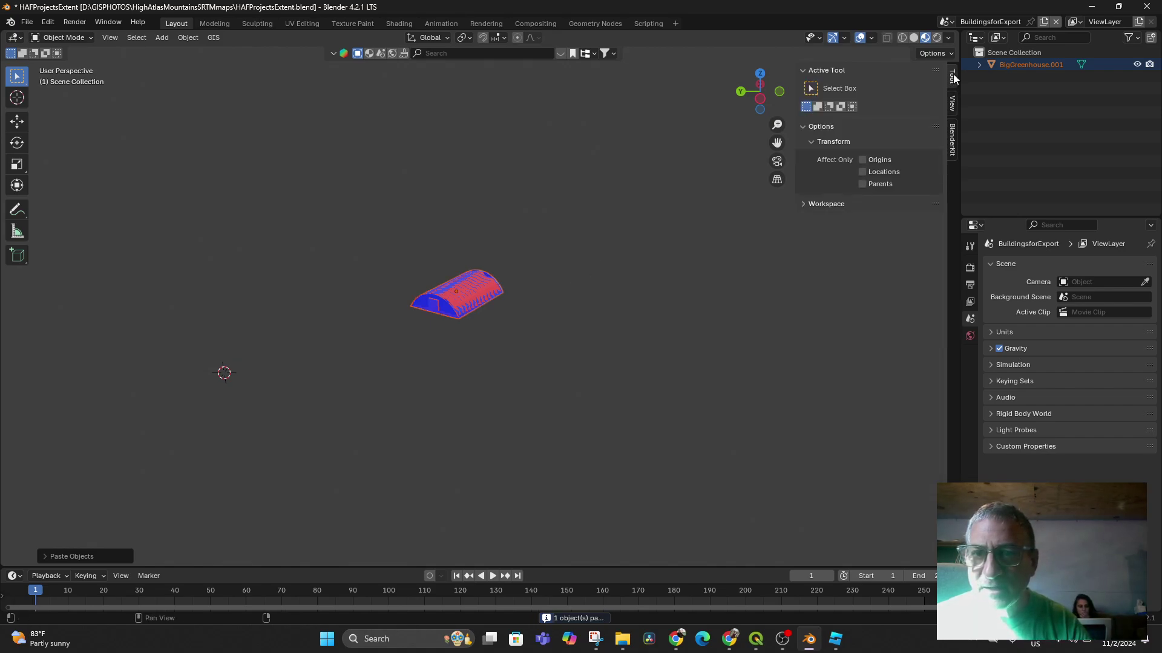
pyautogui.click(953, 104)
pyautogui.click(476, 292)
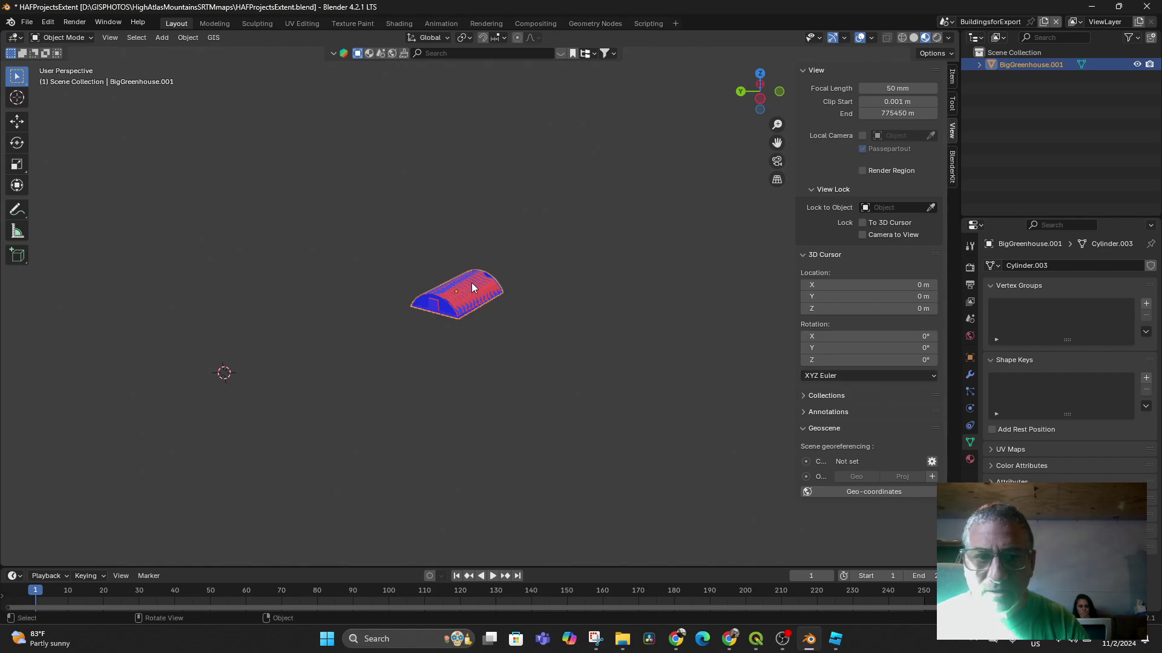
pyautogui.moveTo(396, 264); pyautogui.dragTo(509, 321)
pyautogui.scroll(3, 740, 231)
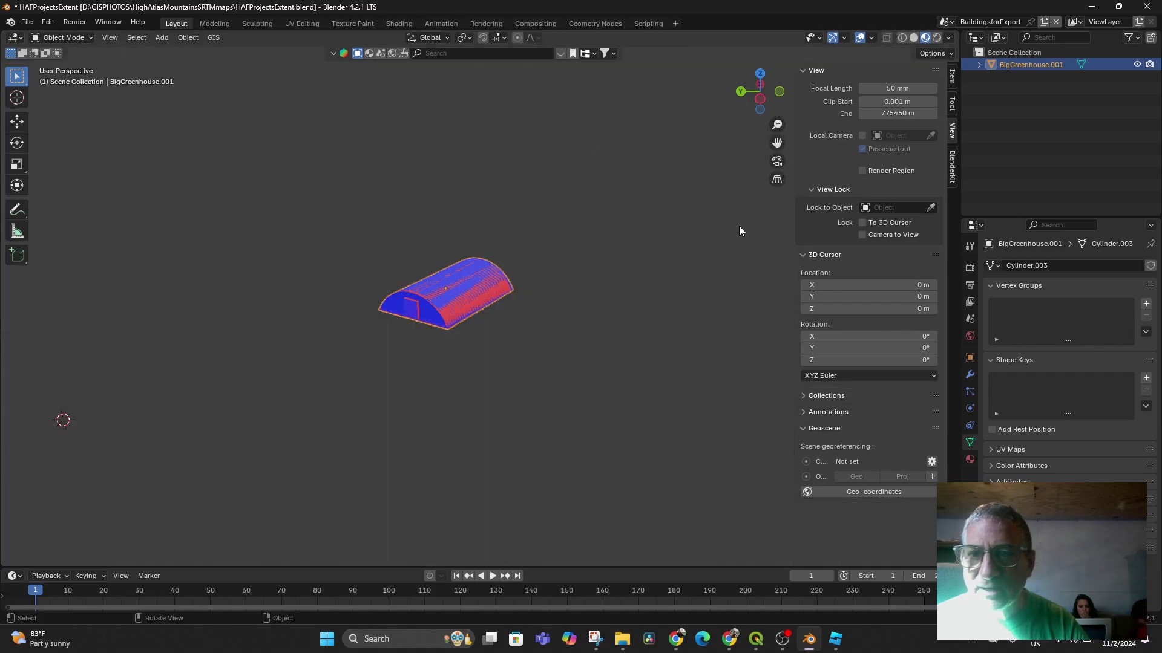
pyautogui.click(953, 79)
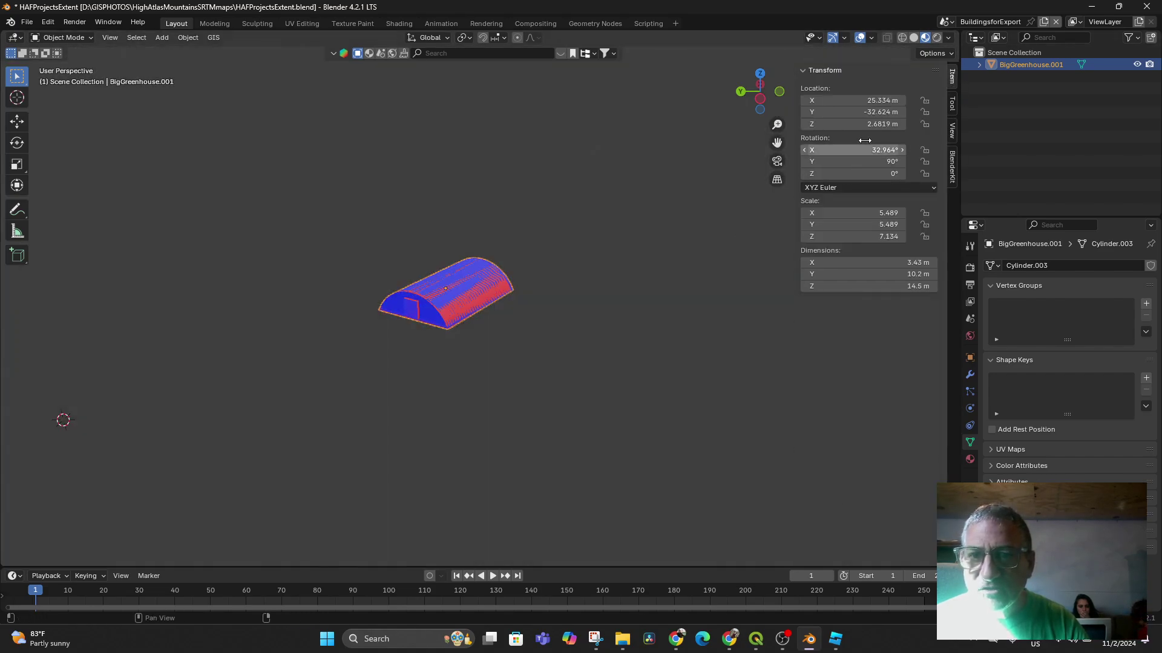
pyautogui.click(873, 101)
pyautogui.write('0')
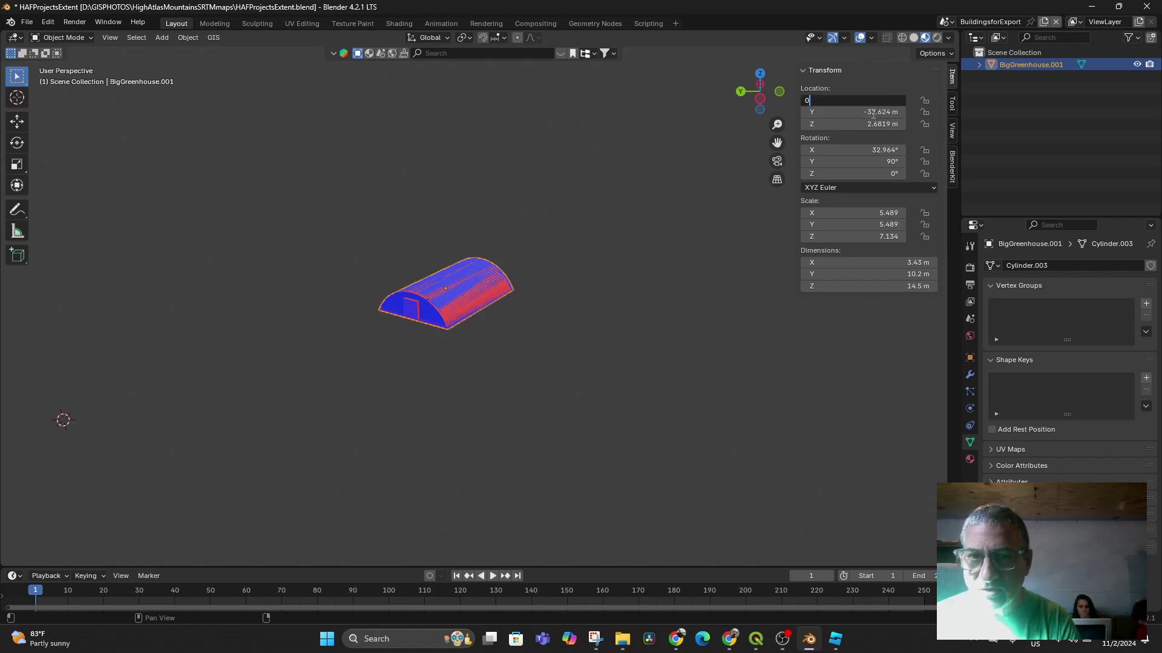
pyautogui.press('Return')
pyautogui.click(874, 113)
pyautogui.write('0')
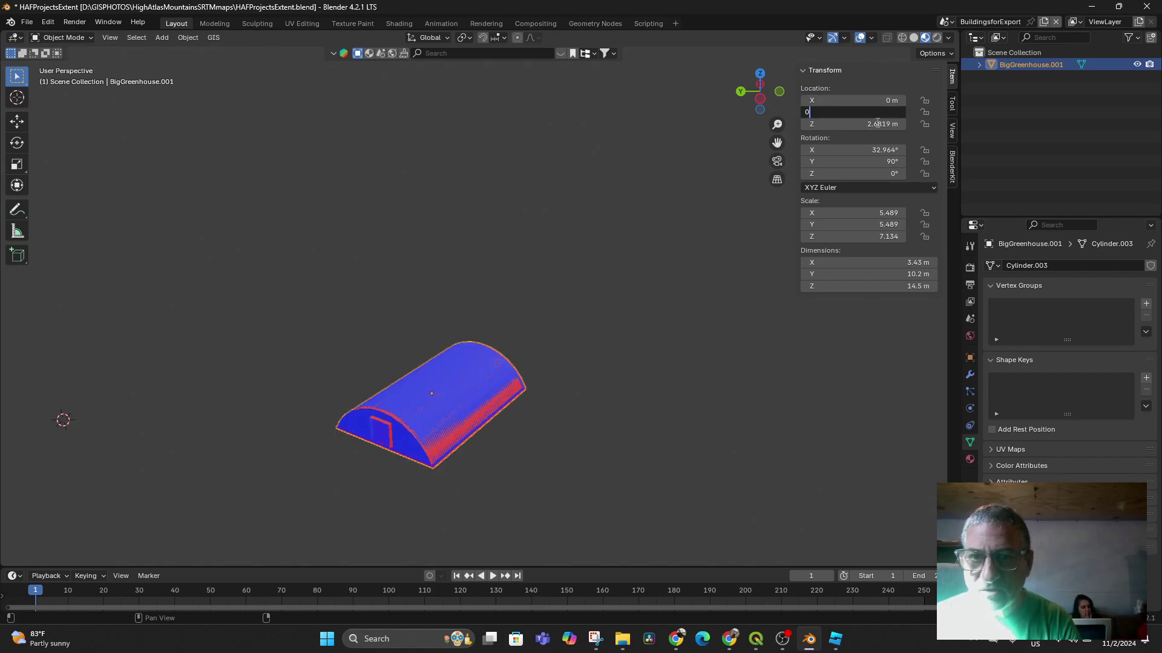
pyautogui.press('Return')
pyautogui.click(878, 123)
pyautogui.press('Return')
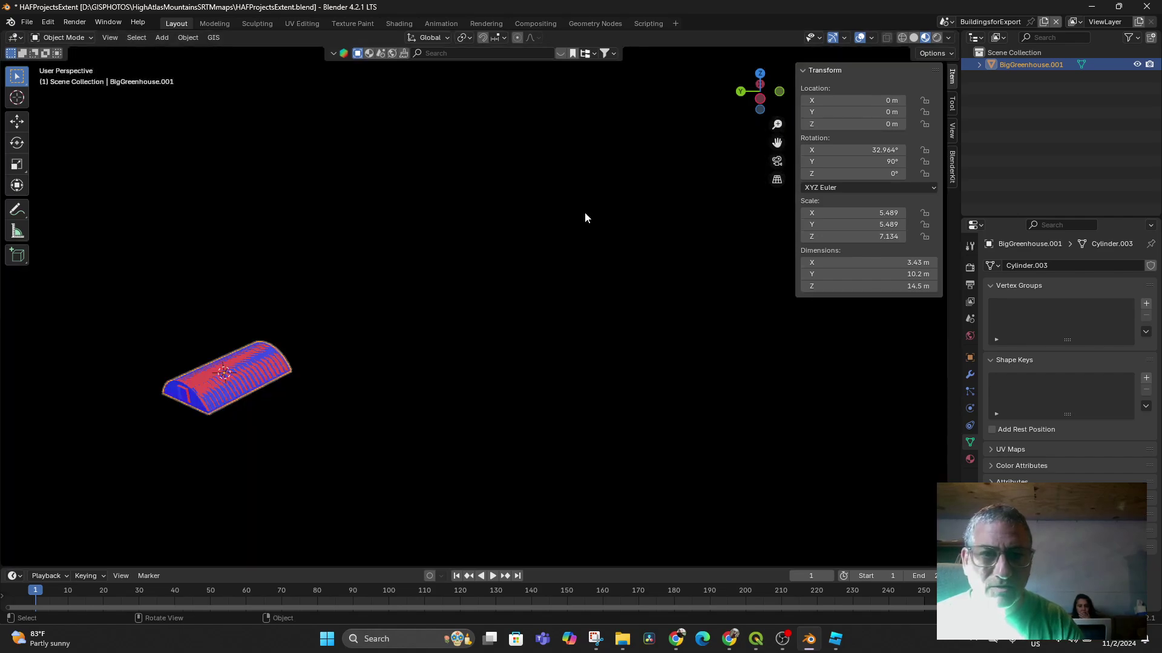
# Examine the greenhouse from several sides and from underneath to check where its origin sits.
pyautogui.scroll(-5, 585, 212)
pyautogui.moveTo(630, 184); pyautogui.dragTo(674, 218, button='middle')
pyautogui.scroll(-20, 663, 226)
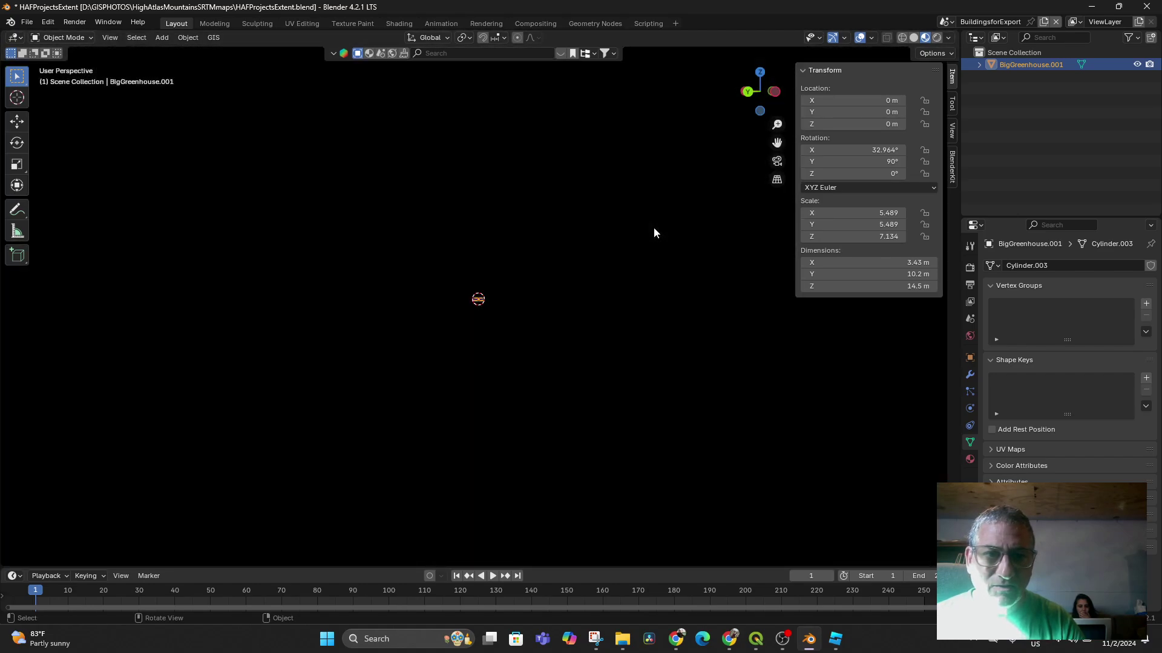
pyautogui.scroll(8, 653, 228)
pyautogui.scroll(-3, 654, 227)
pyautogui.moveTo(654, 227); pyautogui.dragTo(652, 257, button='middle')
pyautogui.rightClick(652, 259)
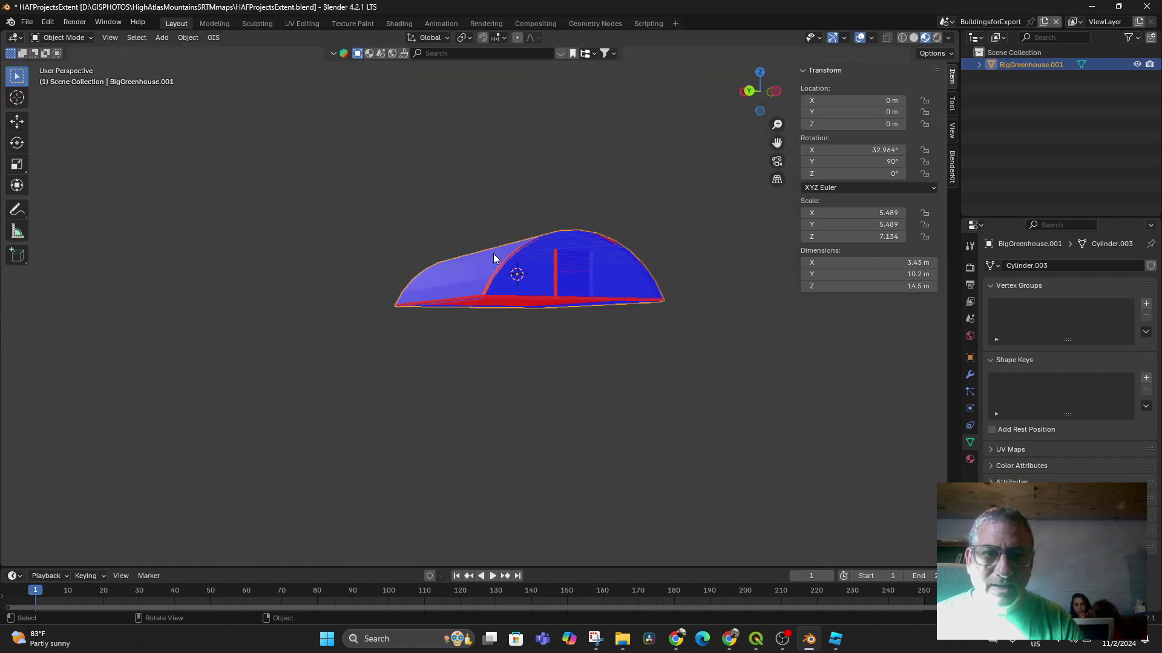
pyautogui.moveTo(493, 255); pyautogui.dragTo(300, 173, button='middle')
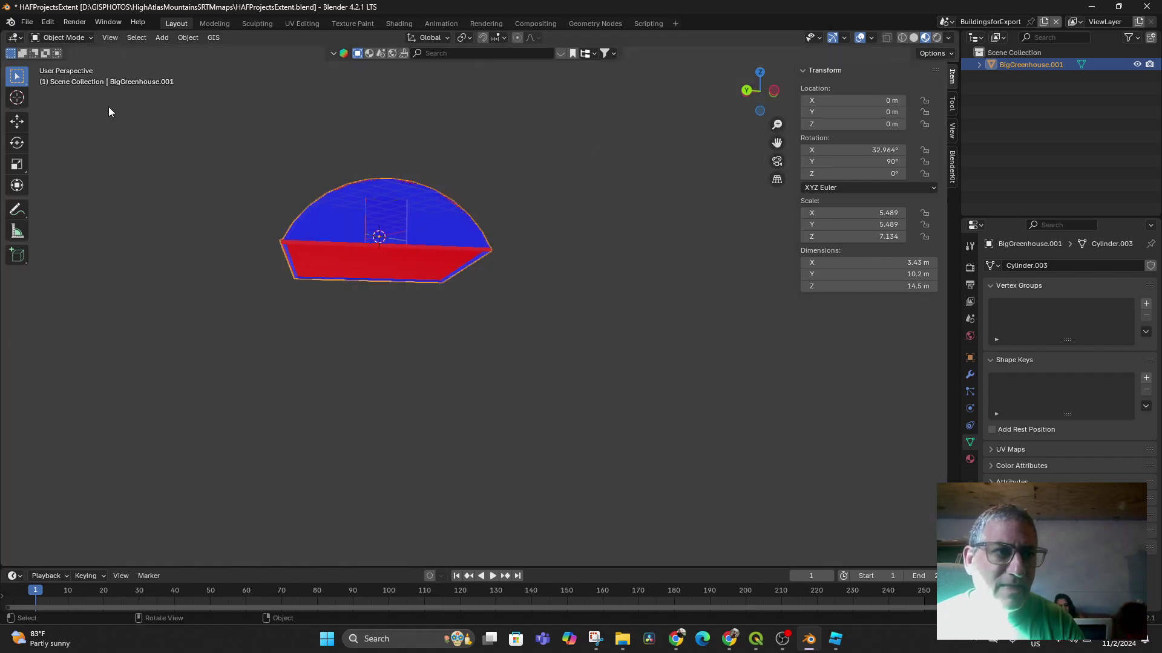
# Set the pasted greenhouse's origin to its geometry, check it from the door side and deselect it.
pyautogui.click(188, 38)
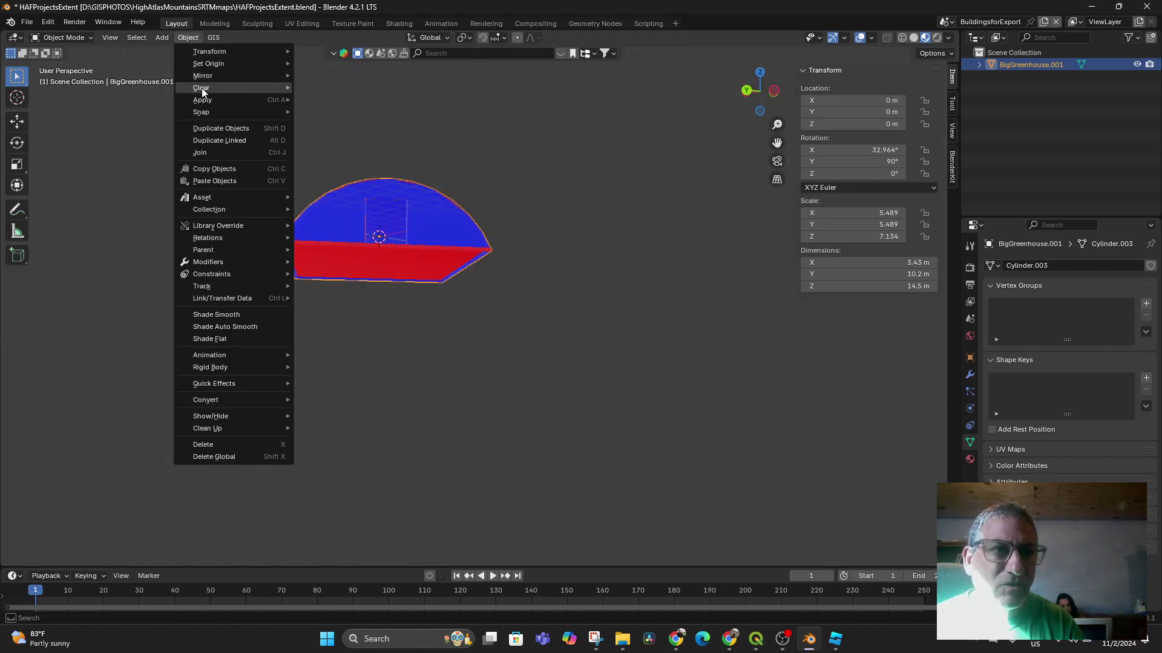
pyautogui.moveTo(201, 113)
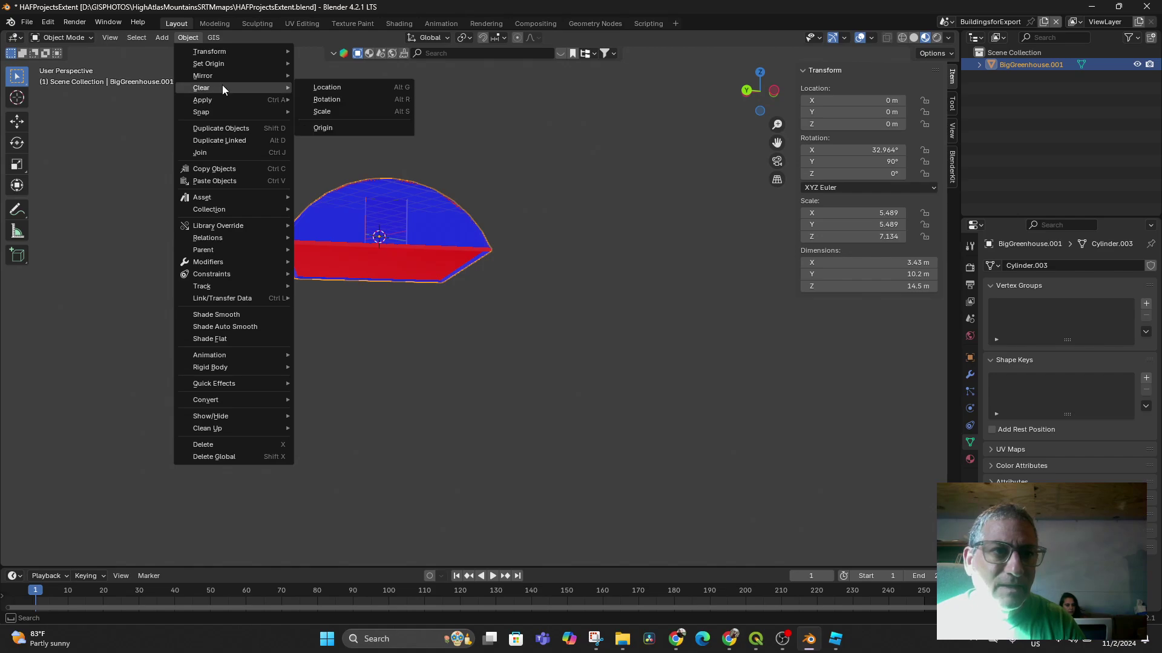
pyautogui.moveTo(231, 64)
pyautogui.click(340, 77)
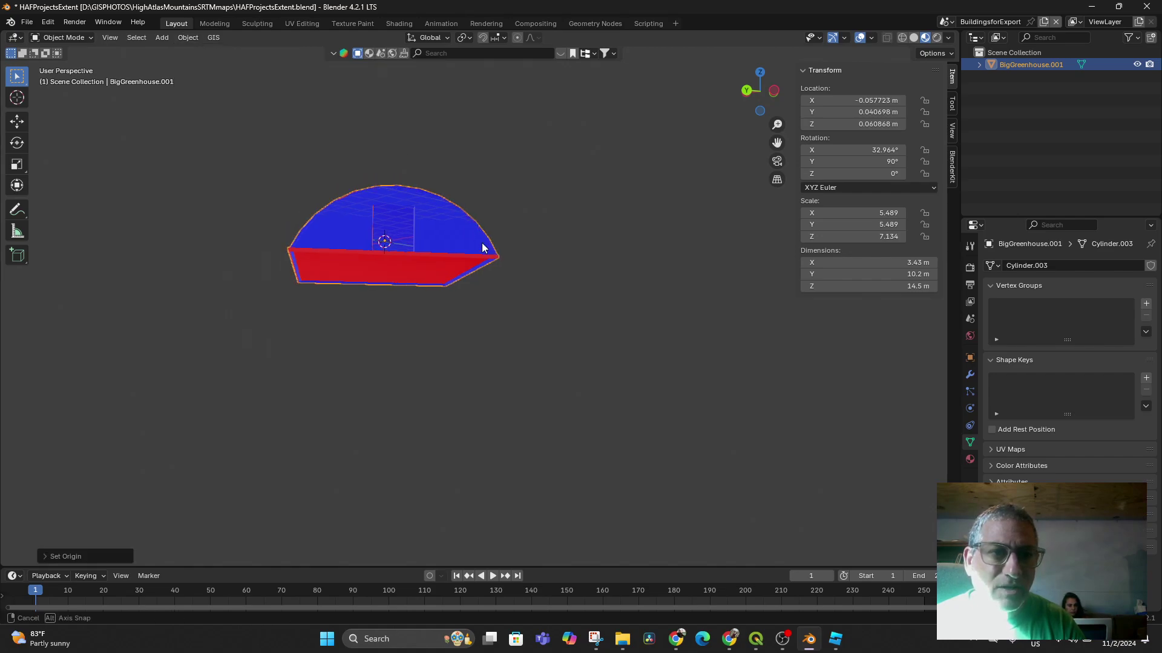
pyautogui.moveTo(482, 247)
pyautogui.mouseDown(button='middle')
pyautogui.moveTo(484, 263)
pyautogui.moveTo(491, 247)
pyautogui.moveTo(482, 250)
pyautogui.mouseUp(button='middle')
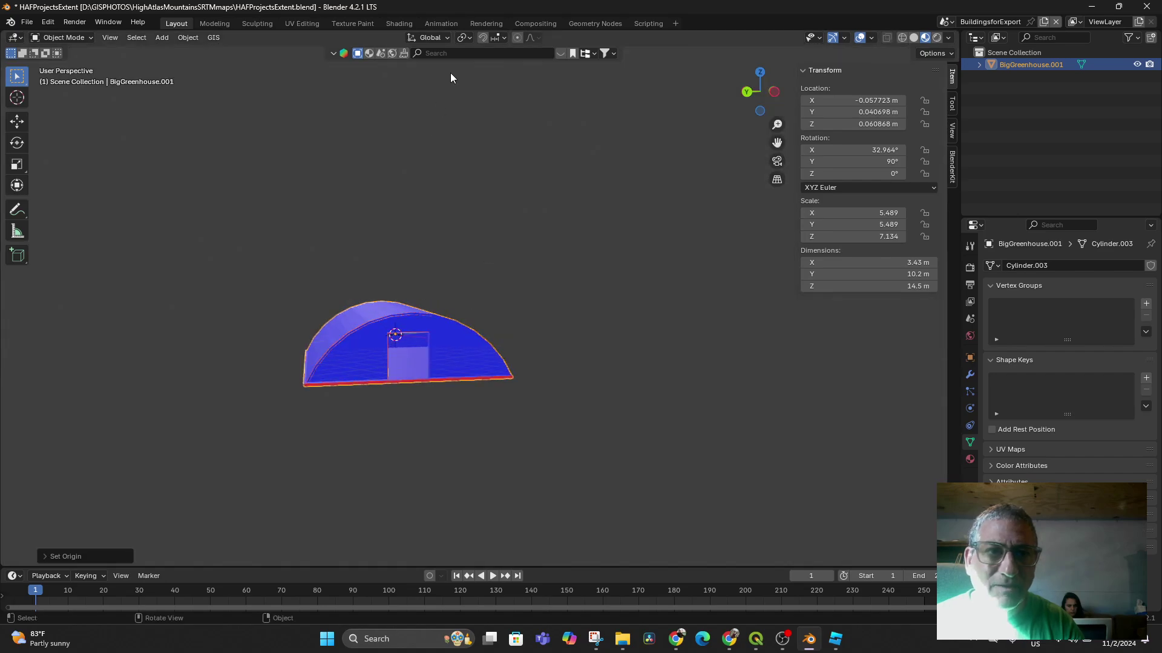
pyautogui.click(445, 38)
pyautogui.click(658, 299)
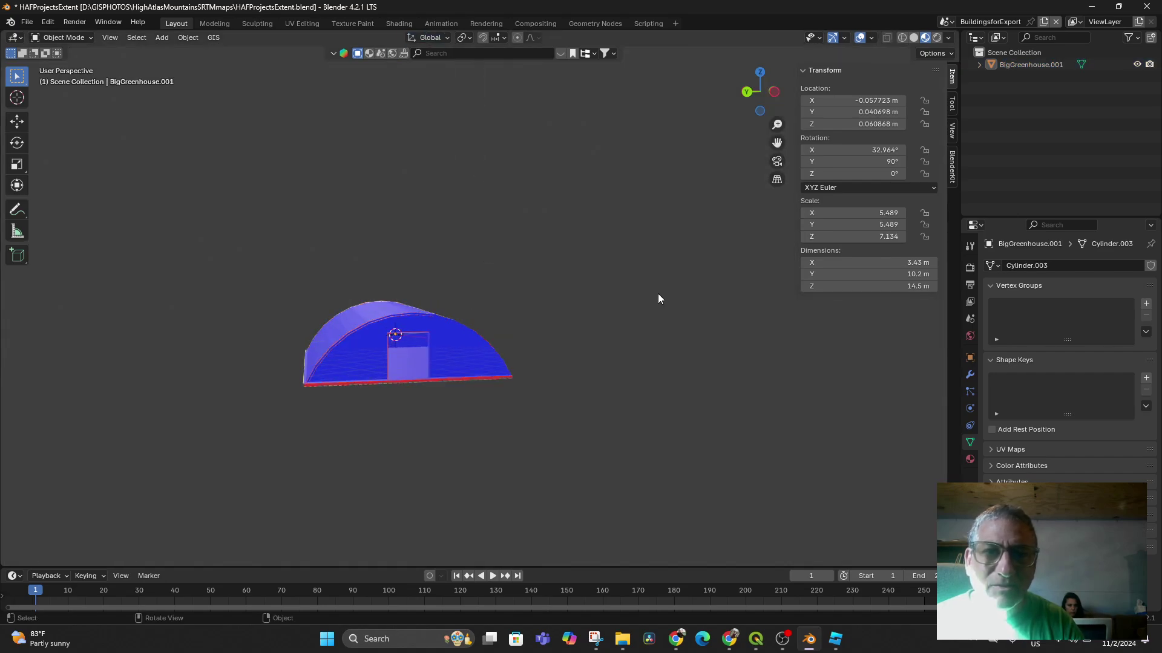
pyautogui.moveTo(629, 328); pyautogui.dragTo(818, 264, button='middle')
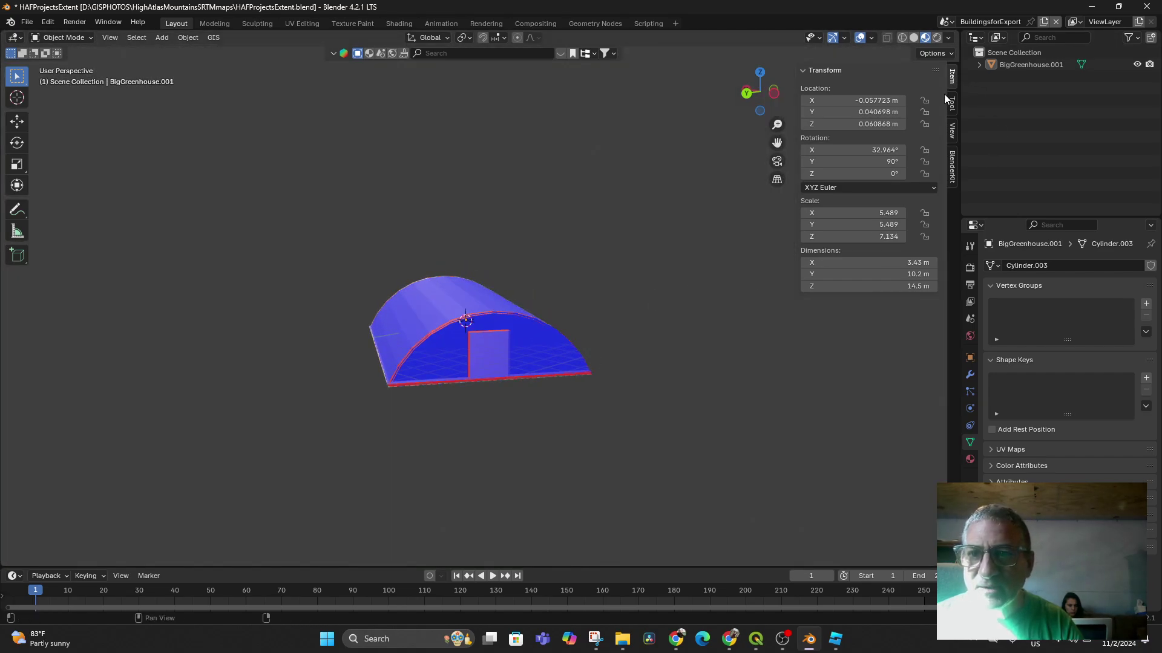
# Return to the AkrichPlaneforRoblox scene and turn off the viewport overlays to view the textured nursery plane from above.
pyautogui.click(946, 22)
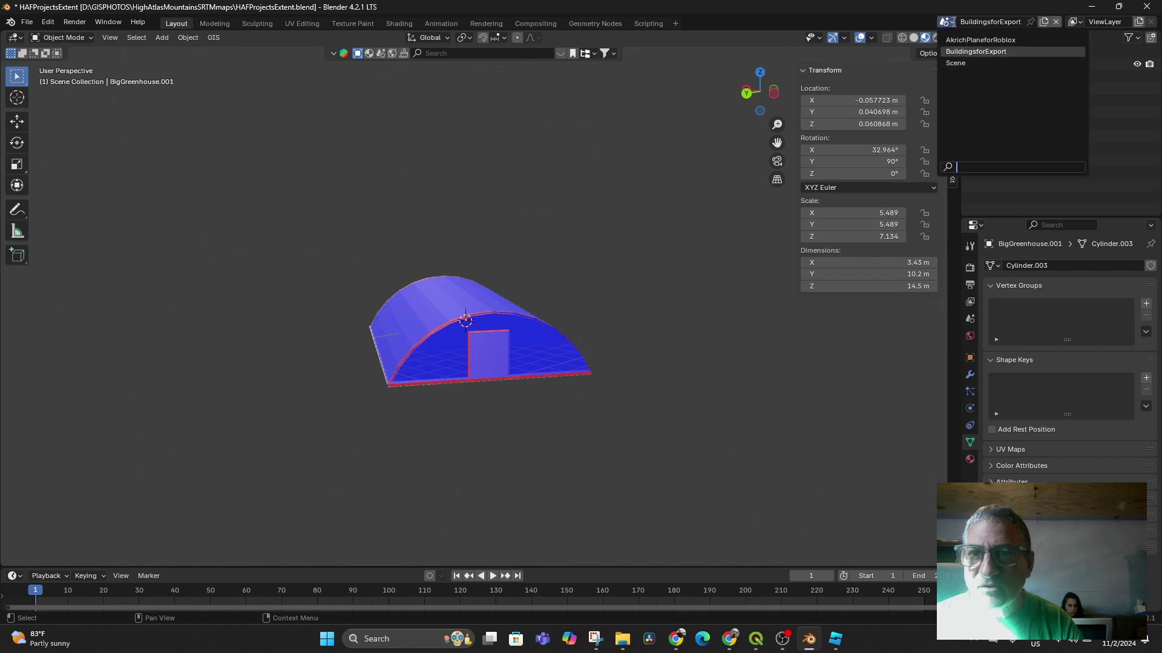
pyautogui.click(963, 41)
pyautogui.scroll(-20, 647, 224)
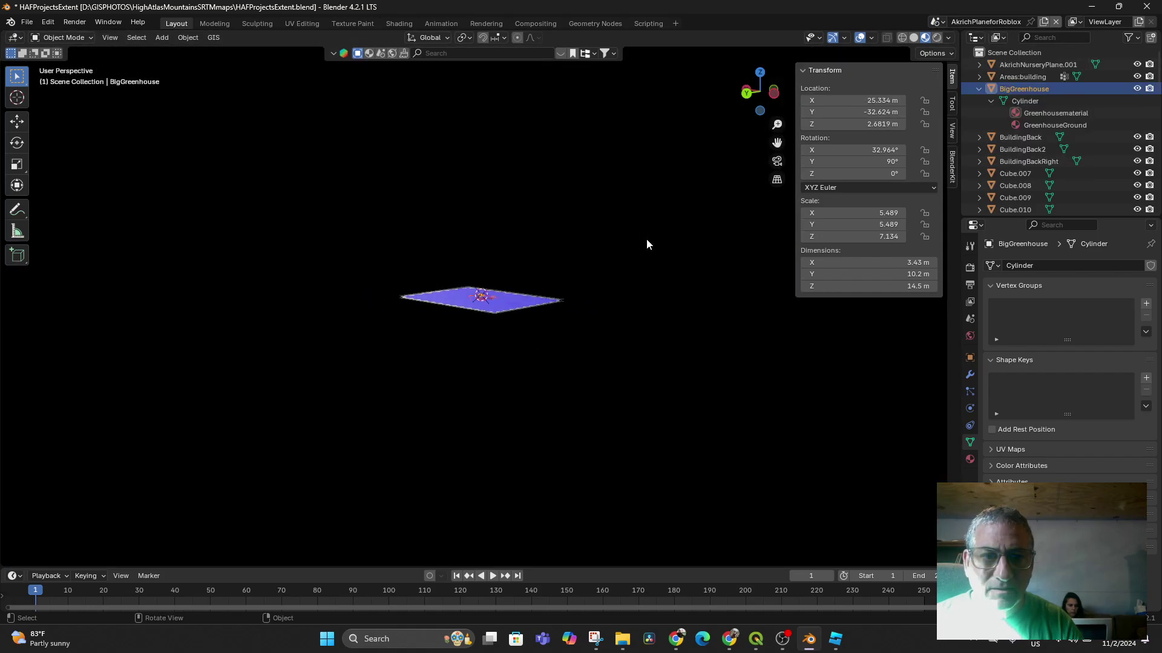
pyautogui.scroll(10, 646, 242)
pyautogui.scroll(-4, 645, 242)
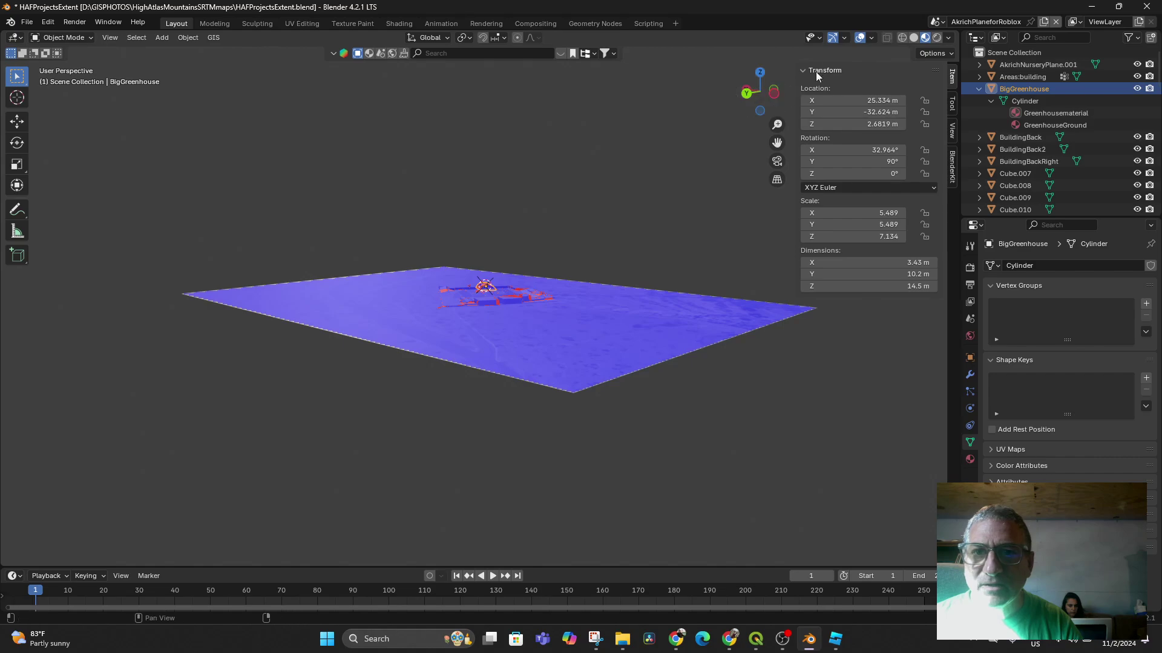
pyautogui.click(860, 38)
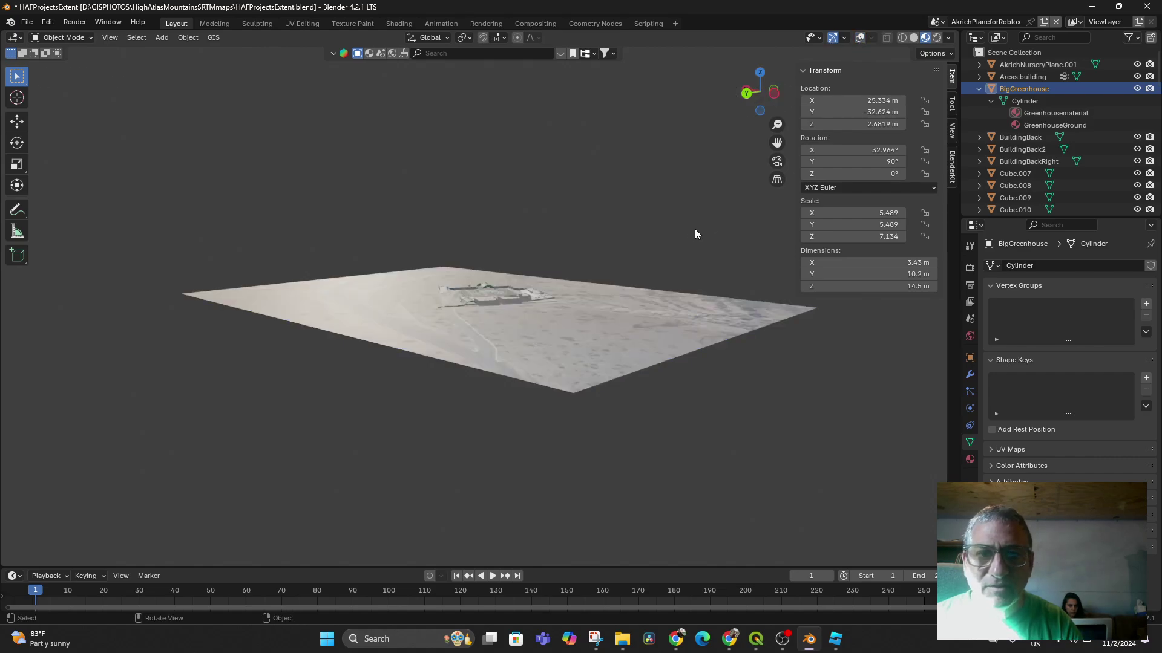
pyautogui.moveTo(695, 228); pyautogui.dragTo(689, 254, button='middle')
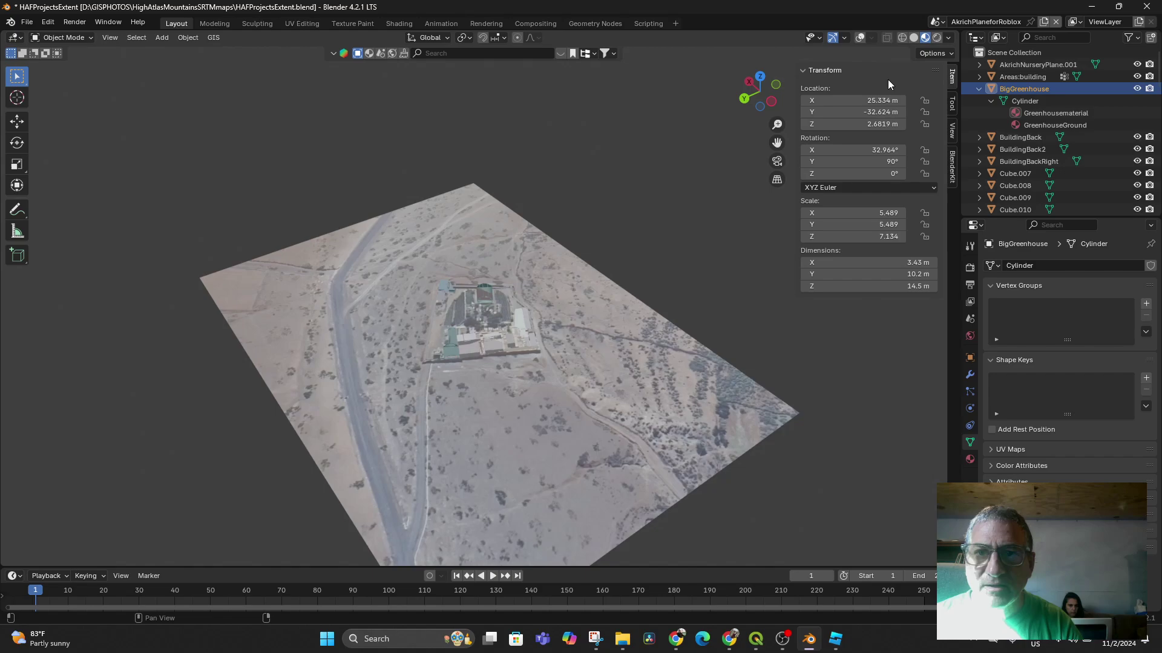
# Turn the viewport overlays back on and disable the face orientation colouring.
pyautogui.click(858, 38)
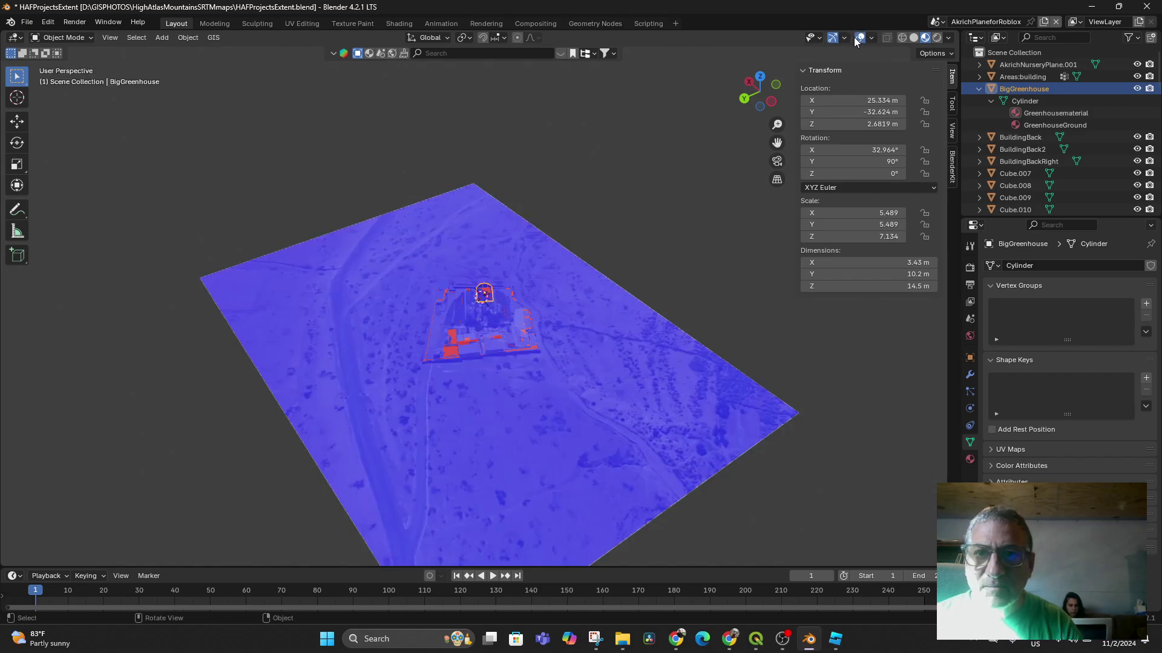
pyautogui.click(872, 38)
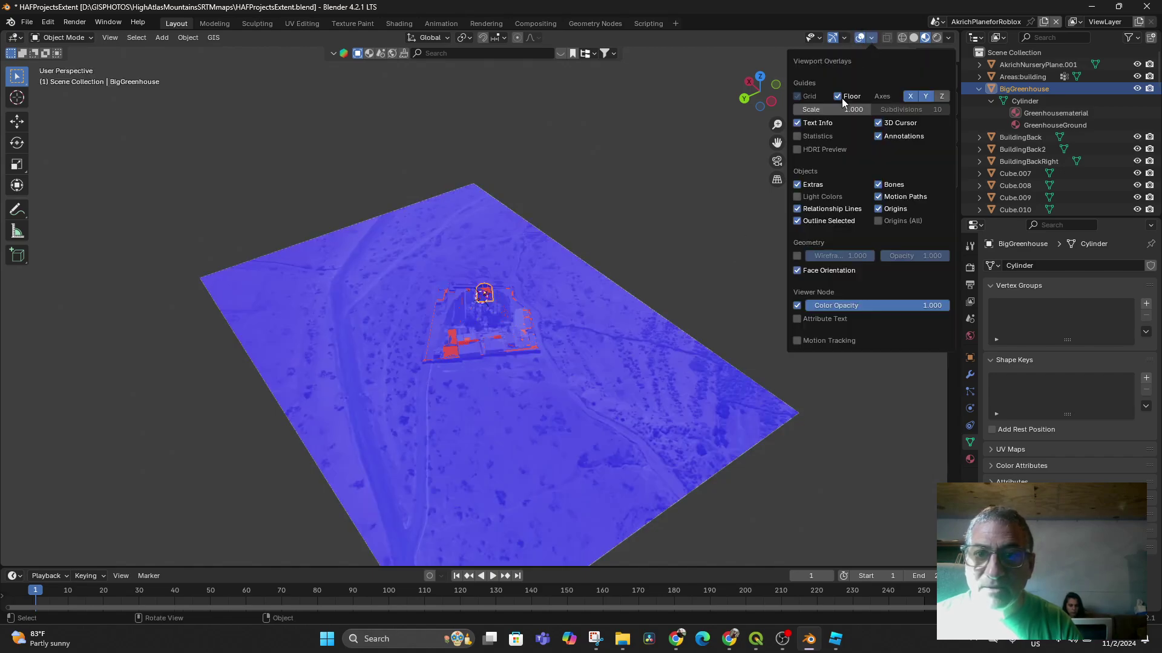
pyautogui.click(797, 271)
pyautogui.moveTo(586, 242)
pyautogui.mouseDown(button='middle')
pyautogui.moveTo(599, 216)
pyautogui.moveTo(584, 240)
pyautogui.mouseUp(button='middle')
# Switch to the BuildingsforExport scene and bring the greenhouse into closer view.
pyautogui.click(939, 22)
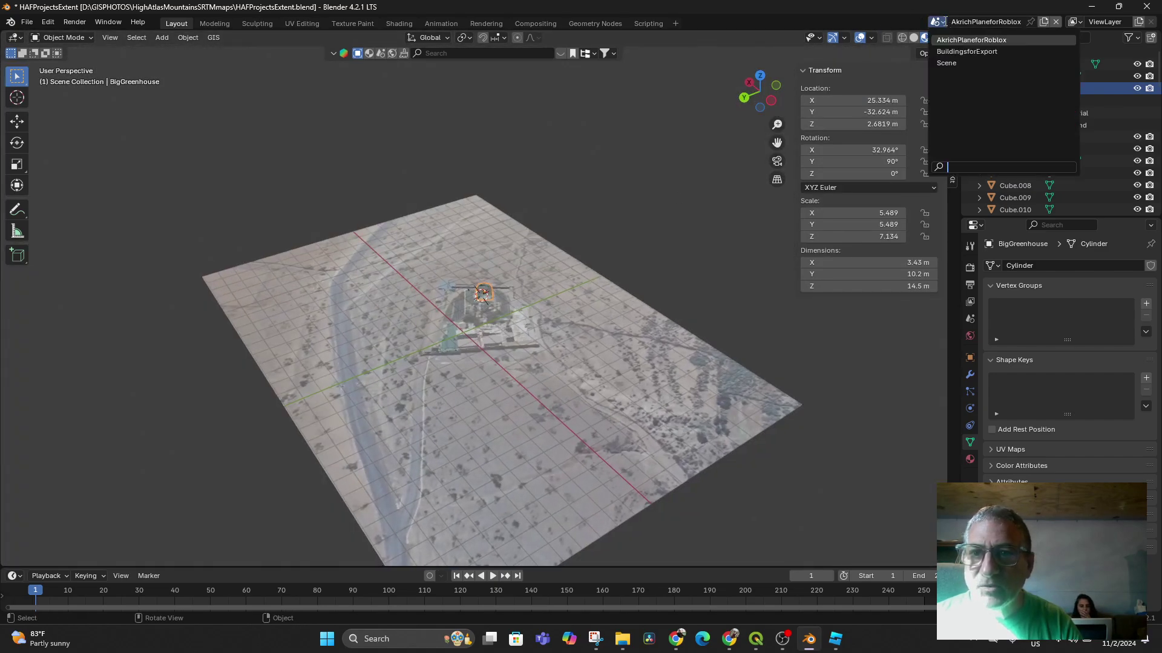
pyautogui.click(998, 60)
pyautogui.scroll(4, 609, 300)
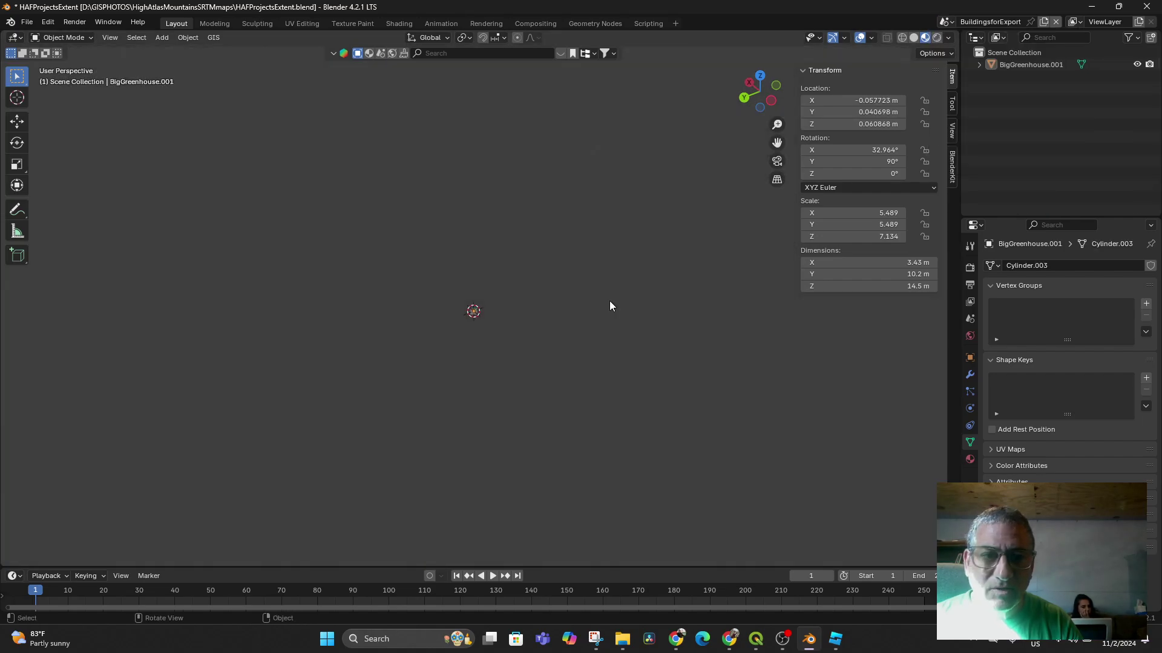
pyautogui.click(872, 38)
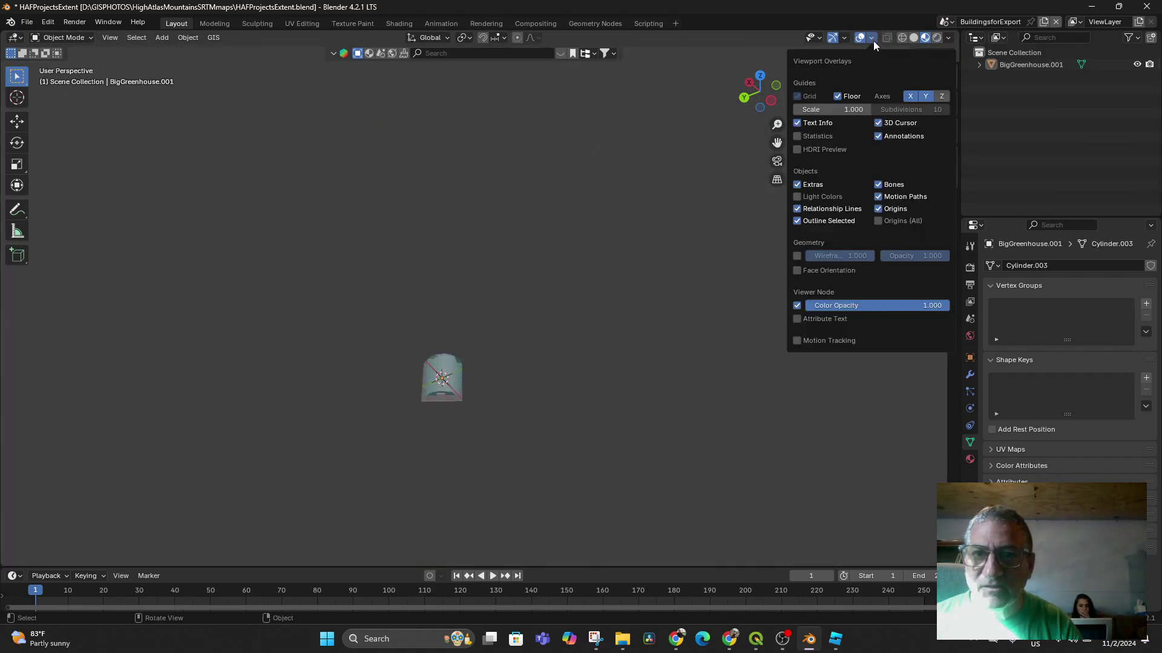
pyautogui.click(797, 270)
pyautogui.click(797, 270)
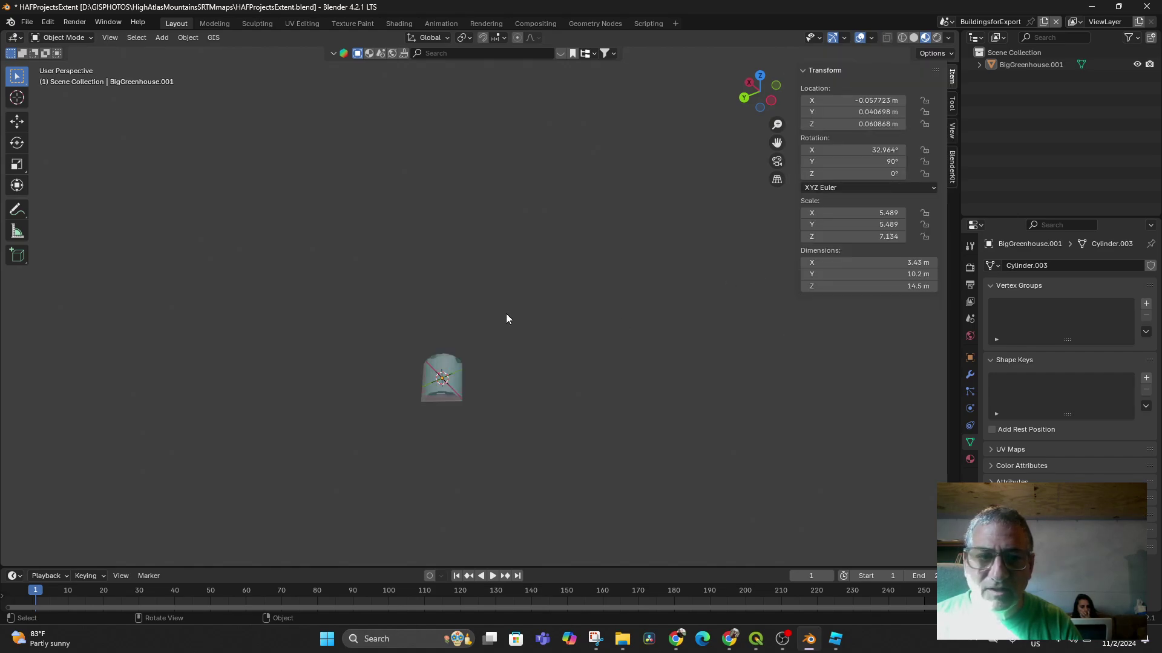
# Compare the greenhouse in wireframe, solid and material preview shading, and leave the viewport in solid shading.
pyautogui.scroll(3, 501, 339)
pyautogui.hotkey('shift', 'z')
pyautogui.keyDown('shift'); pyautogui.moveTo(475, 408); pyautogui.dragTo(537, 287, button='middle'); pyautogui.keyUp('shift')
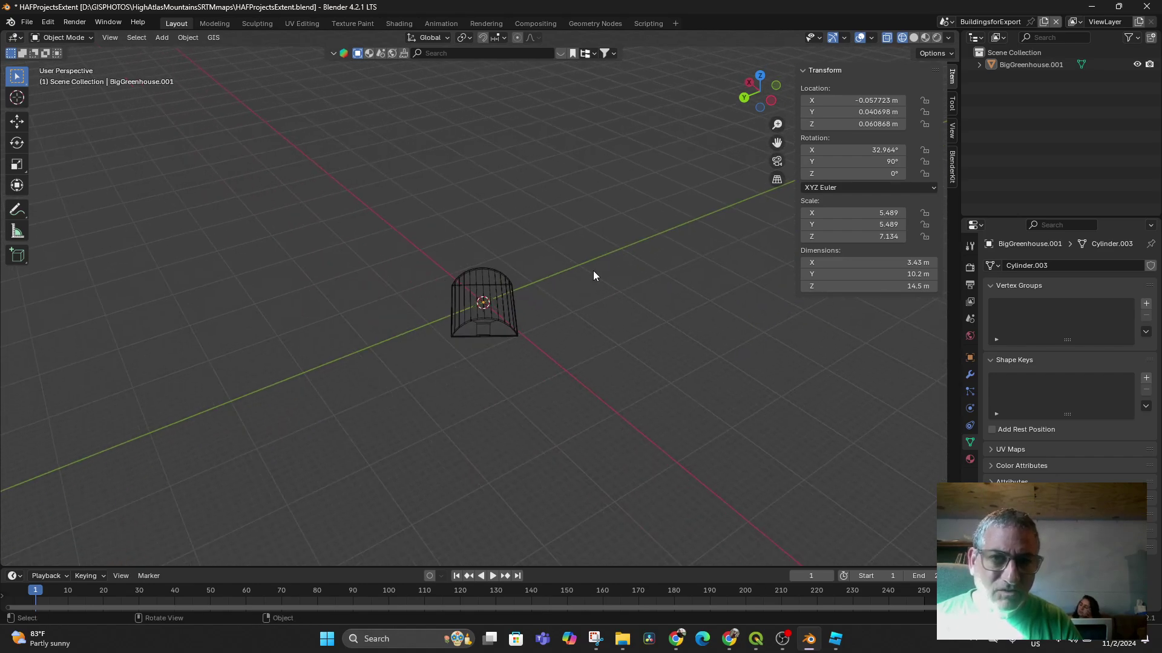
pyautogui.click(915, 38)
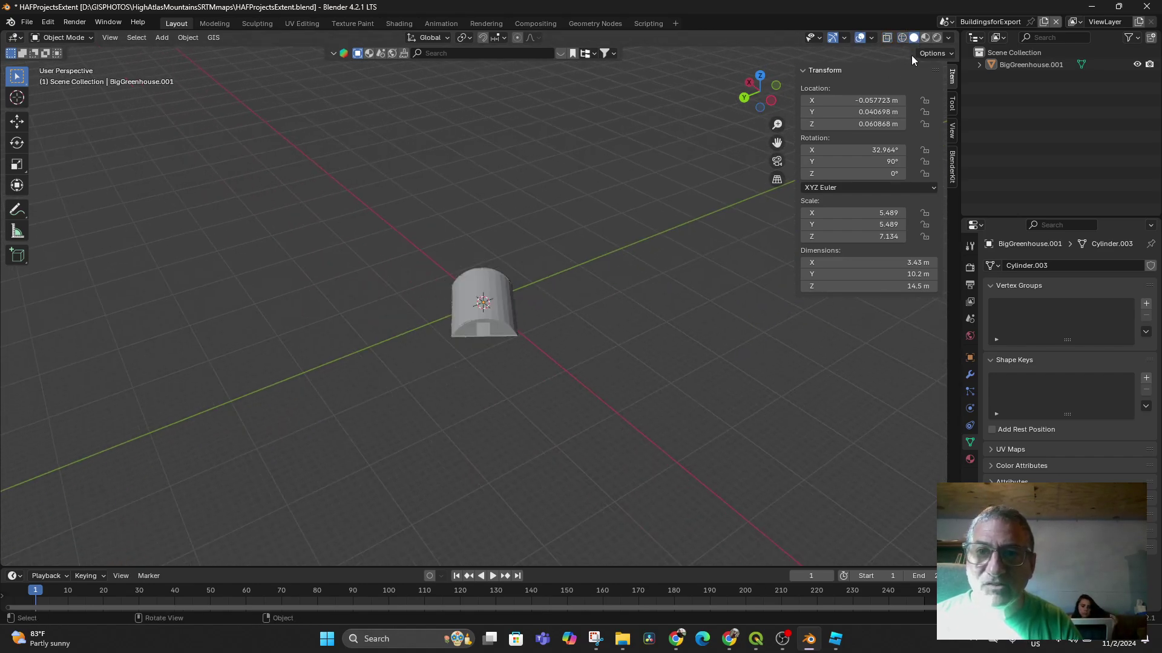
pyautogui.click(925, 39)
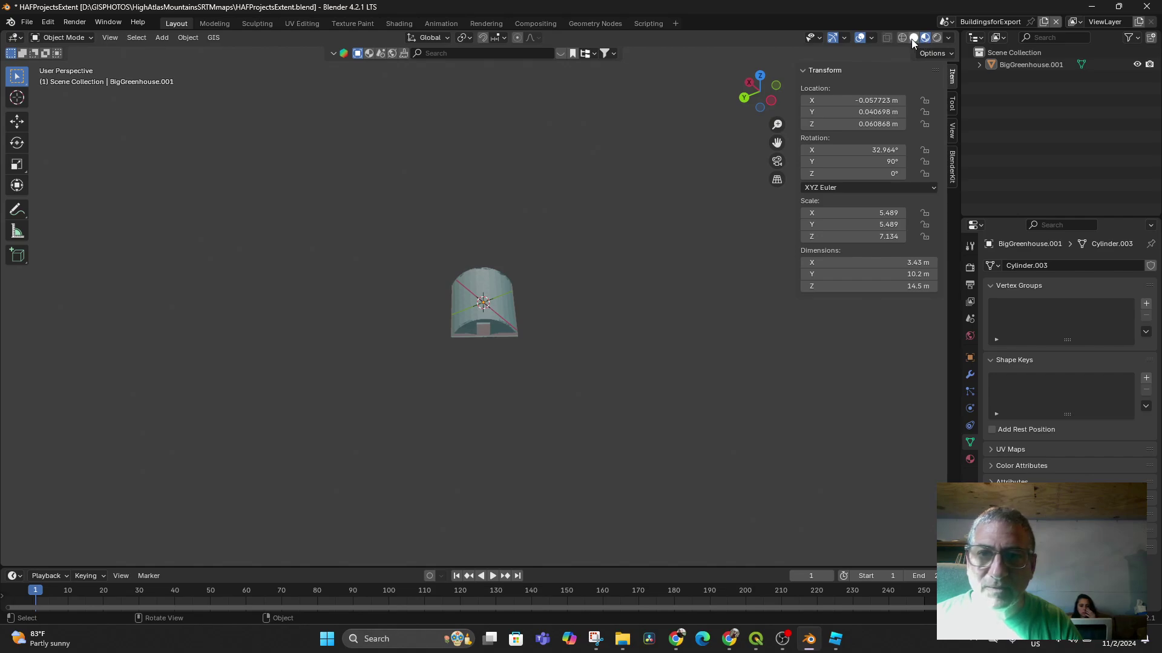
pyautogui.click(914, 38)
pyautogui.moveTo(629, 236)
pyautogui.mouseDown(button='middle')
pyautogui.moveTo(589, 256)
pyautogui.moveTo(557, 323)
pyautogui.mouseUp(button='middle')
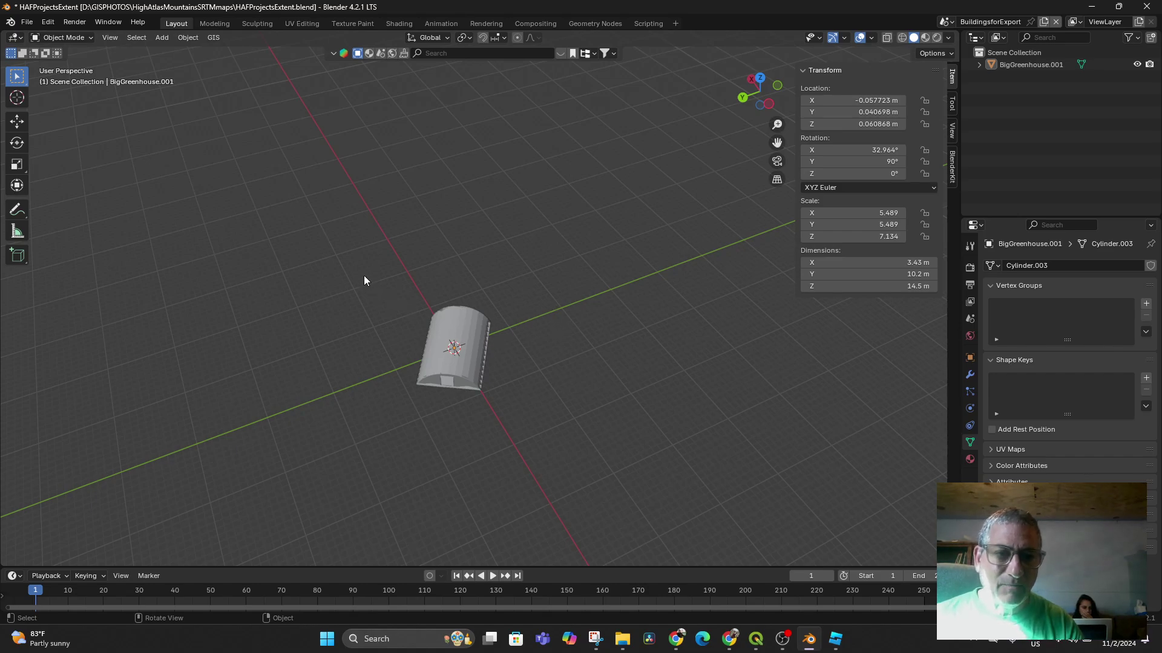
# Select the greenhouse and set its X rotation to 0° so it lines up with the X axis.
pyautogui.moveTo(364, 276); pyautogui.dragTo(485, 390)
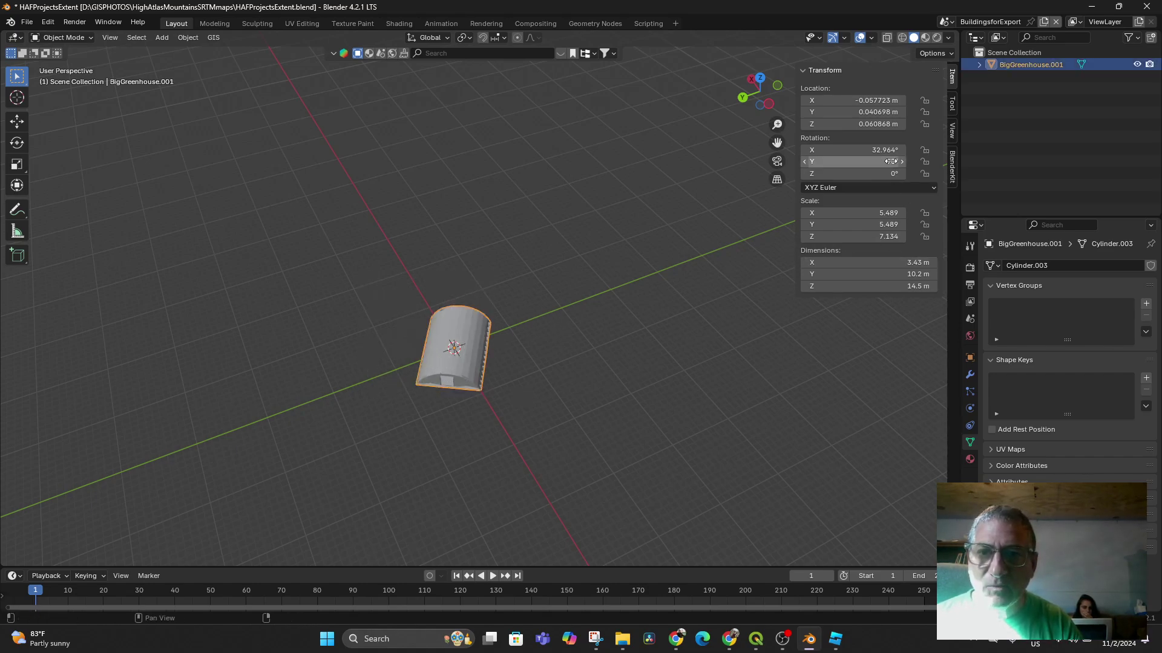
pyautogui.write('0')
pyautogui.press('Return')
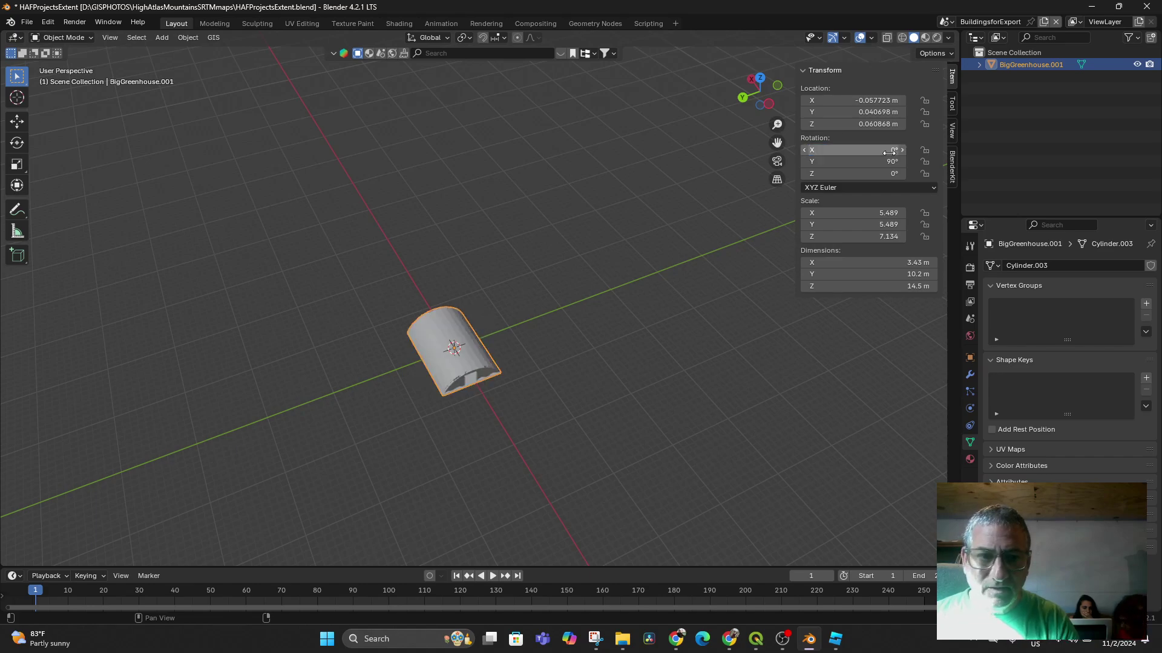
pyautogui.moveTo(540, 295); pyautogui.dragTo(572, 323, button='middle')
pyautogui.rightClick(573, 324)
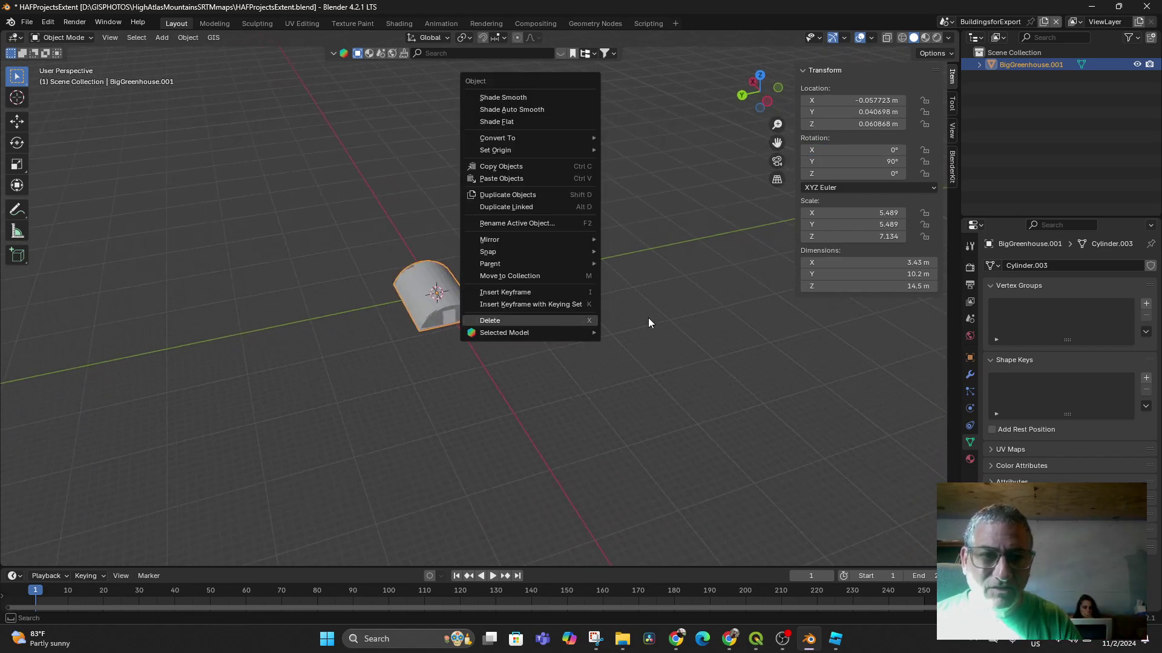
pyautogui.moveTo(666, 288); pyautogui.dragTo(694, 290, button='middle')
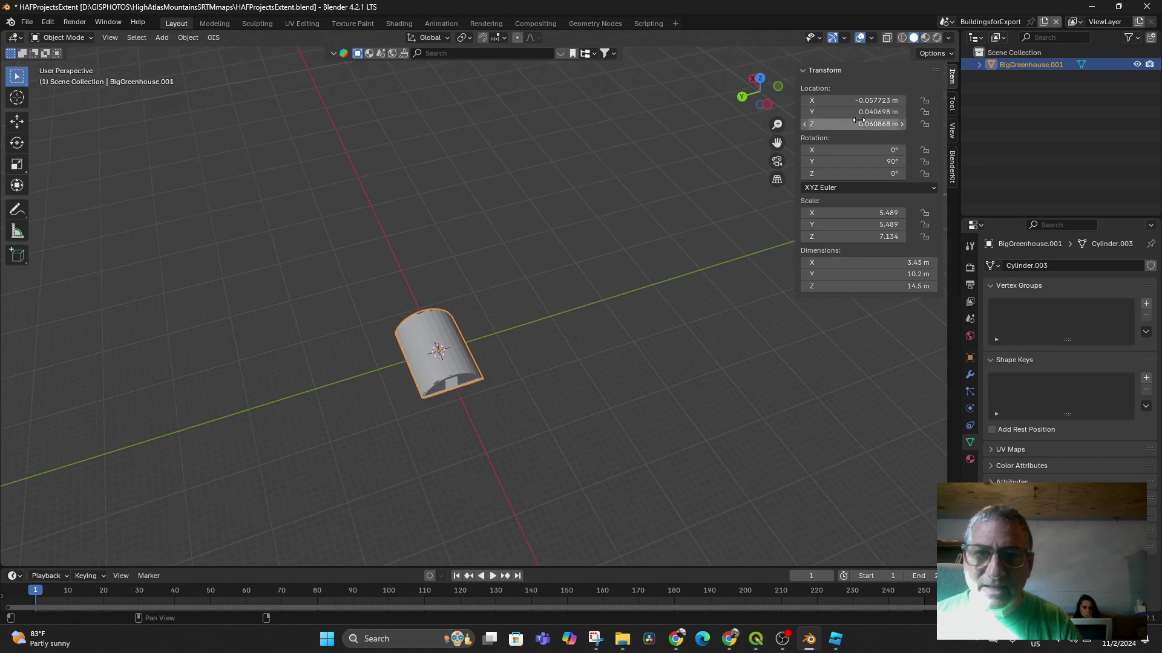
# Set the greenhouse's X, Y and Z location to 0 m.
pyautogui.click(864, 102)
pyautogui.write('0')
pyautogui.press('Return')
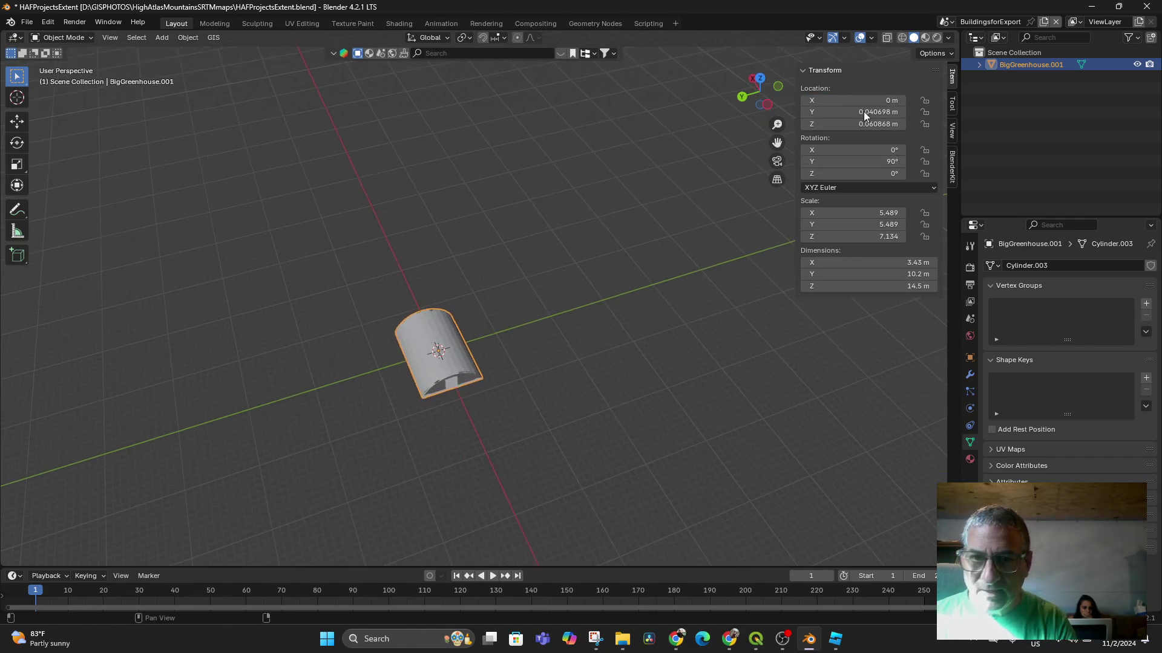
pyautogui.click(865, 112)
pyautogui.write('0')
pyautogui.press('Return')
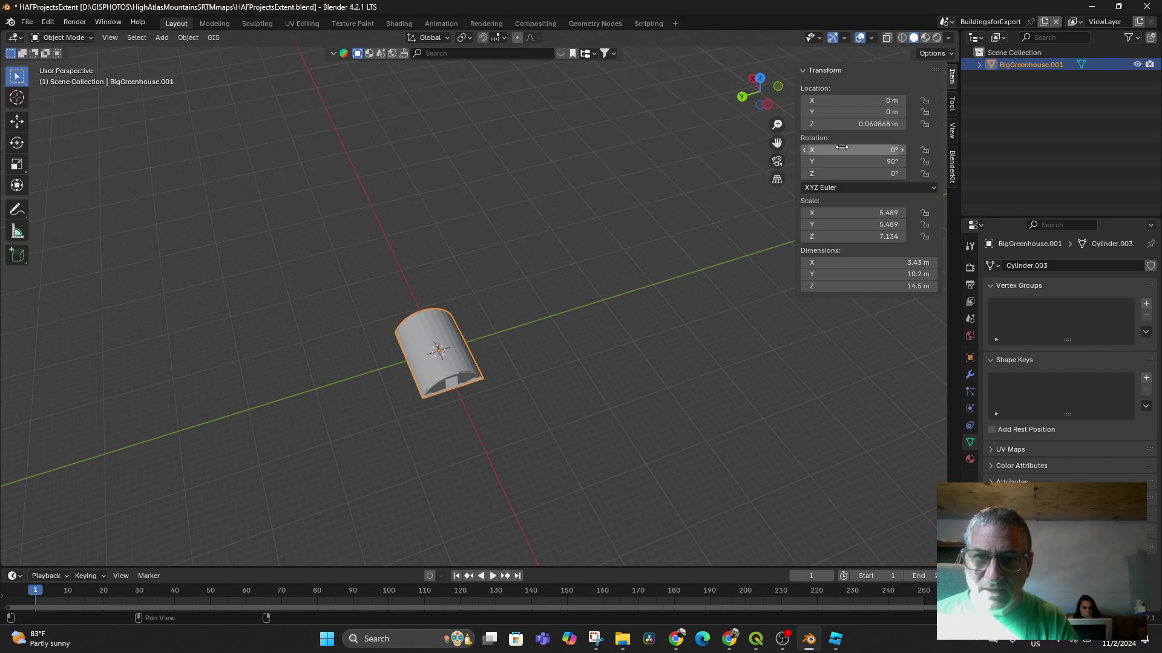
pyautogui.click(869, 125)
pyautogui.write('0')
pyautogui.press('Return')
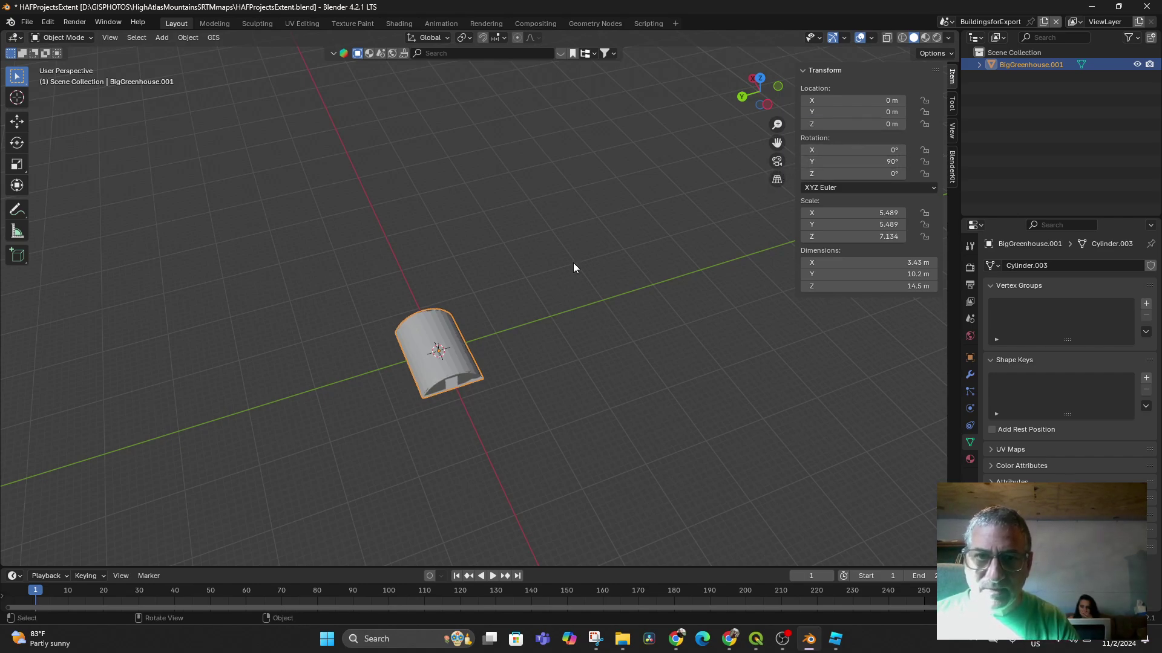
# Apply all transforms to the greenhouse.
pyautogui.moveTo(573, 265); pyautogui.dragTo(483, 345, button='middle')
pyautogui.hotkey('ctrl', 'a')
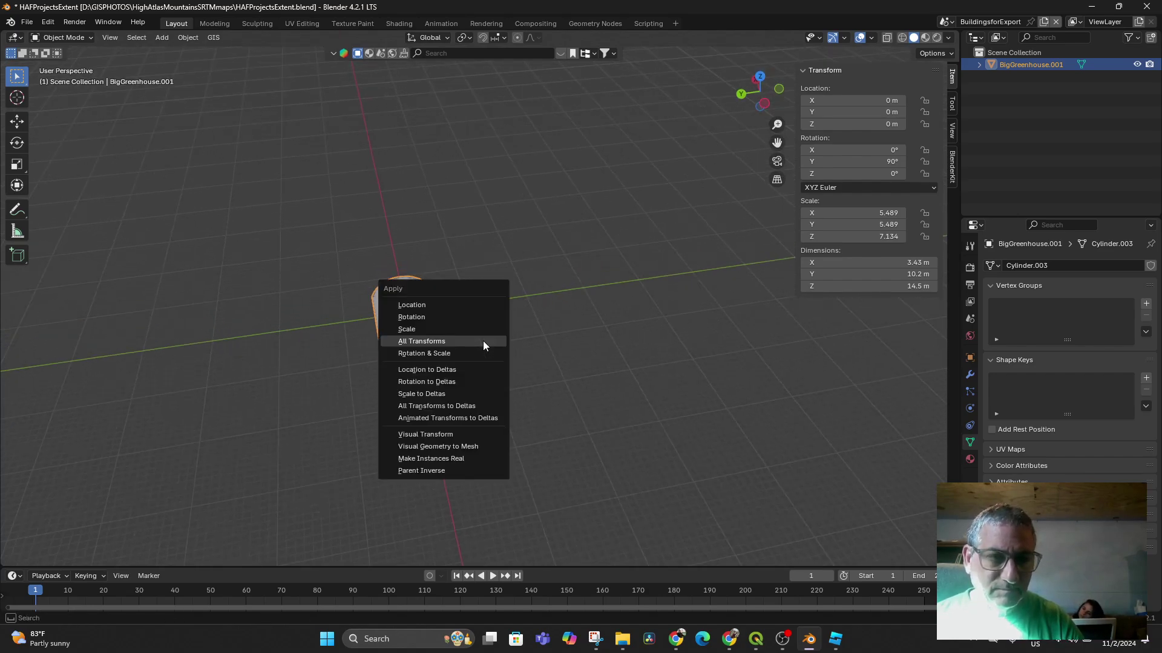
pyautogui.click(474, 343)
pyautogui.moveTo(478, 339); pyautogui.dragTo(563, 366, button='middle')
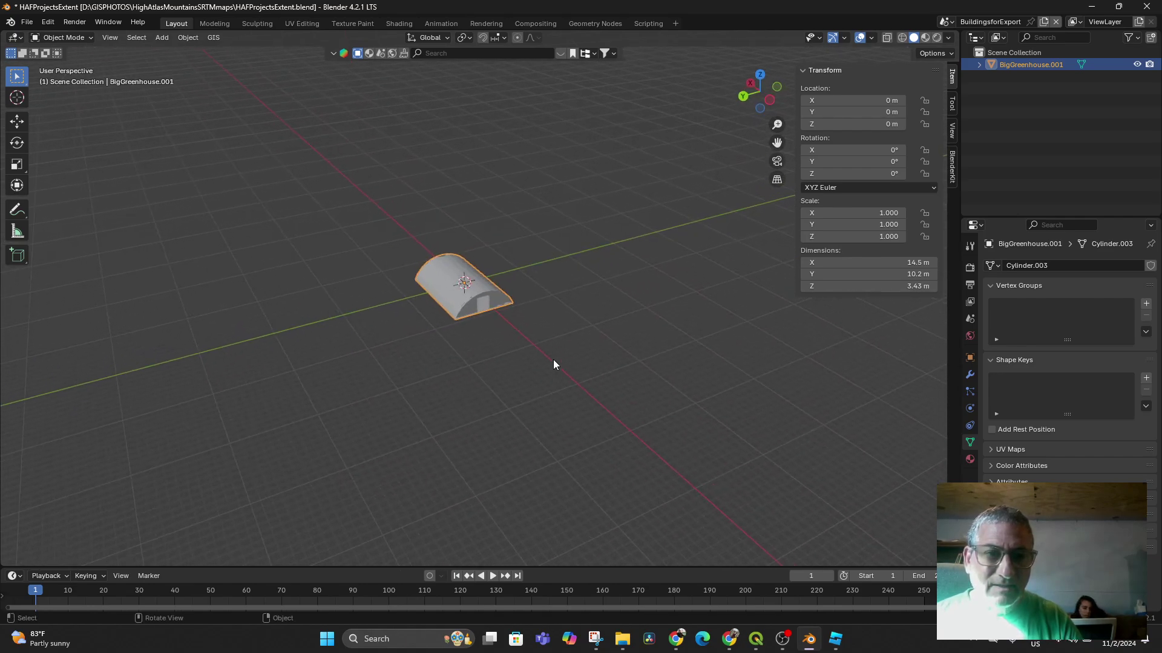
# Export the selected greenhouse as FBX, overwriting GreenhouseLargeBack.fbx in the ShapeFile Exports folder with the Selected Objects limit and 0.01 scale.
pyautogui.click(27, 23)
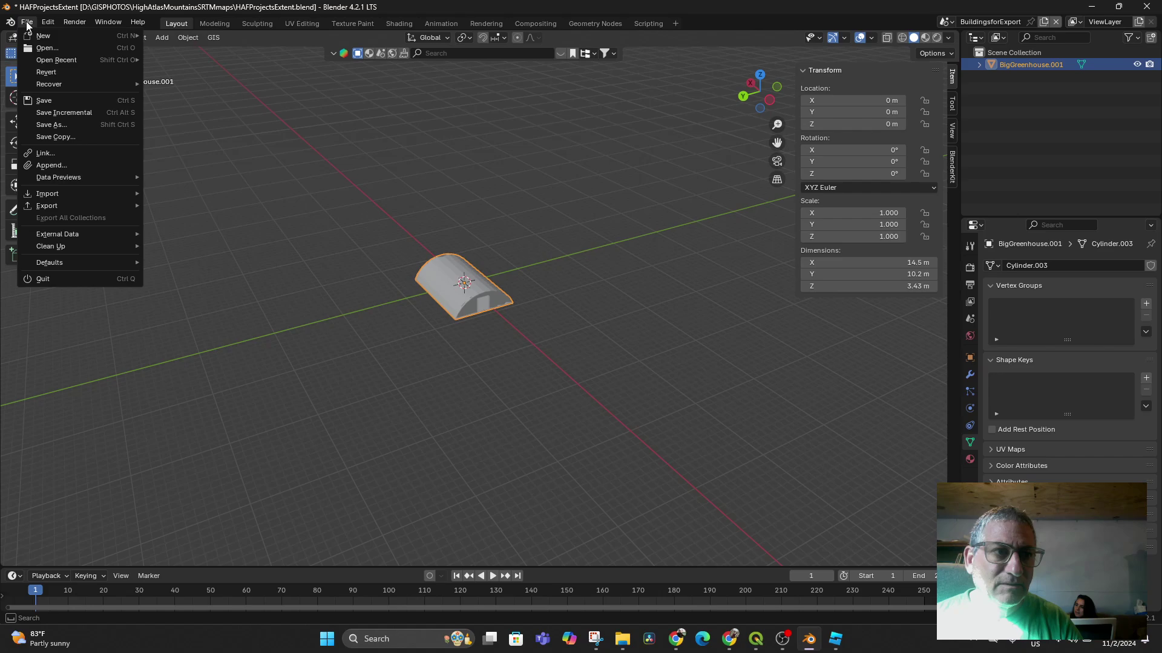
pyautogui.moveTo(74, 207)
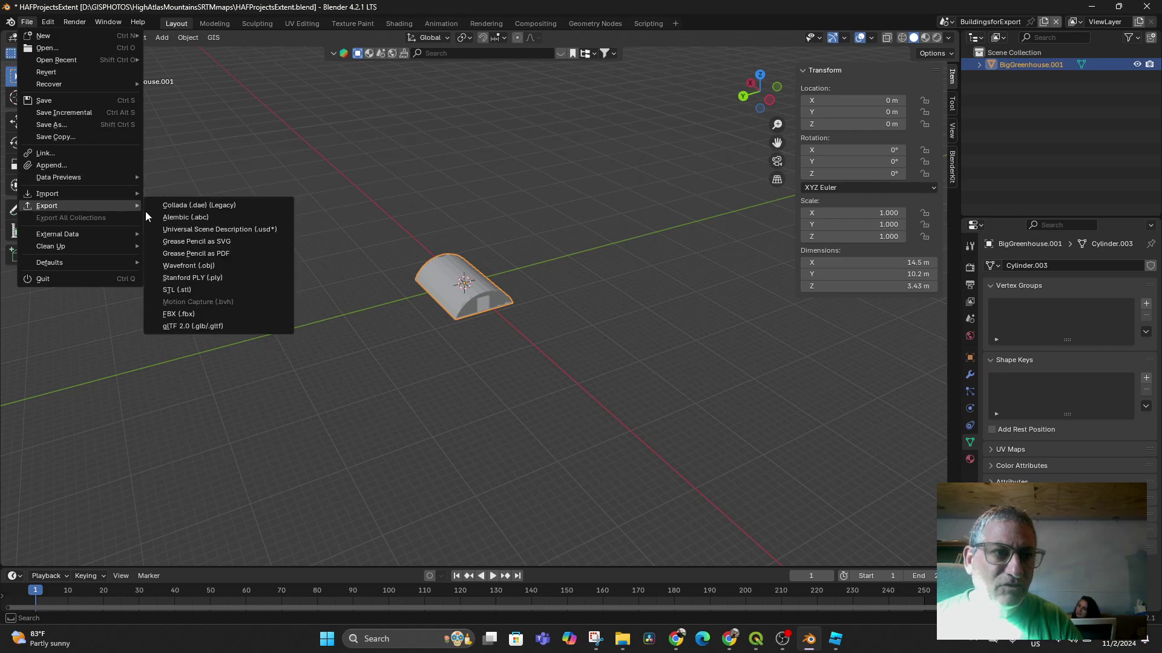
pyautogui.click(201, 313)
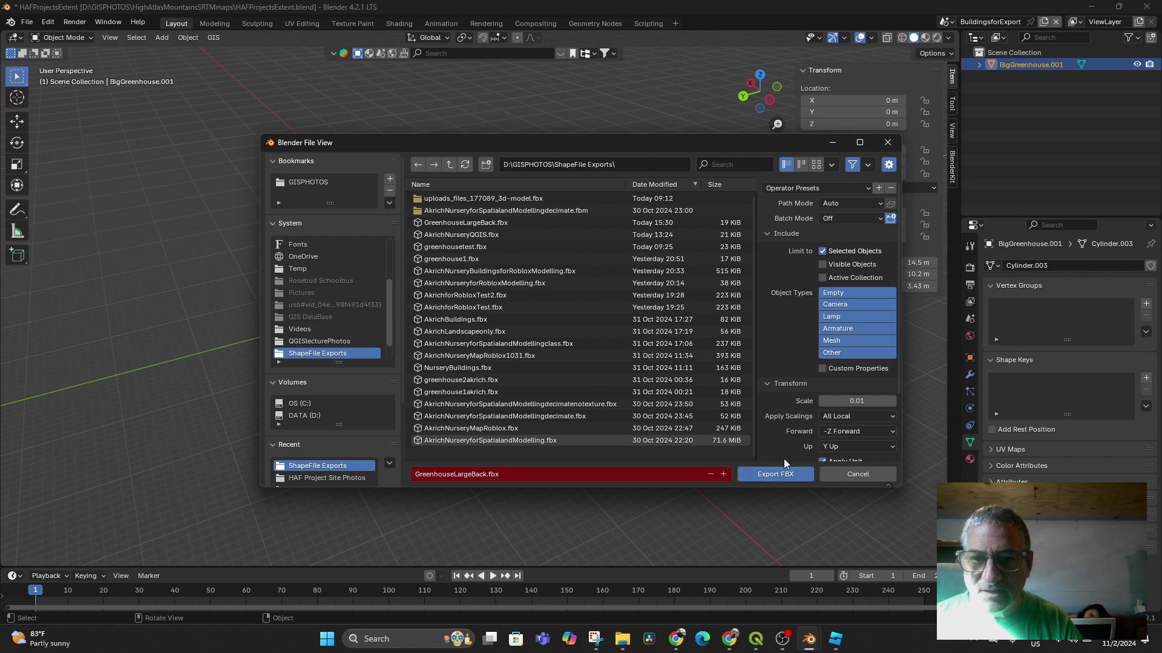
pyautogui.click(772, 476)
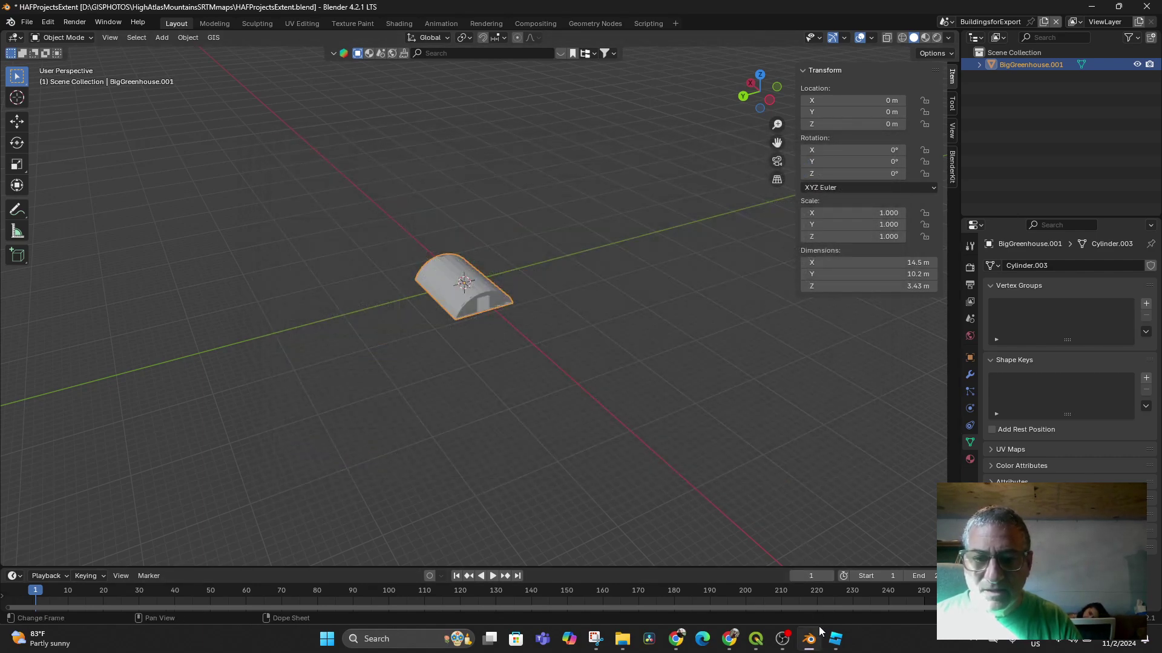
# Switch to Roblox Studio and delete the previously imported GreenhouseLargeBack model from the workspace.
pyautogui.click(835, 639)
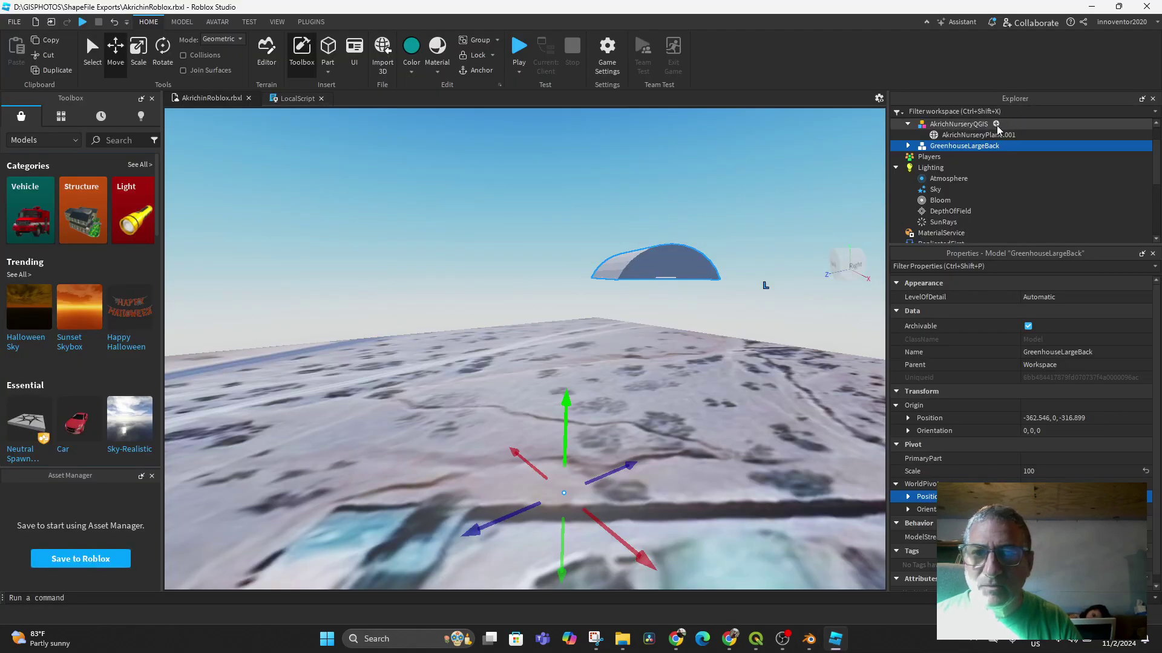
pyautogui.click(948, 211)
pyautogui.click(912, 146)
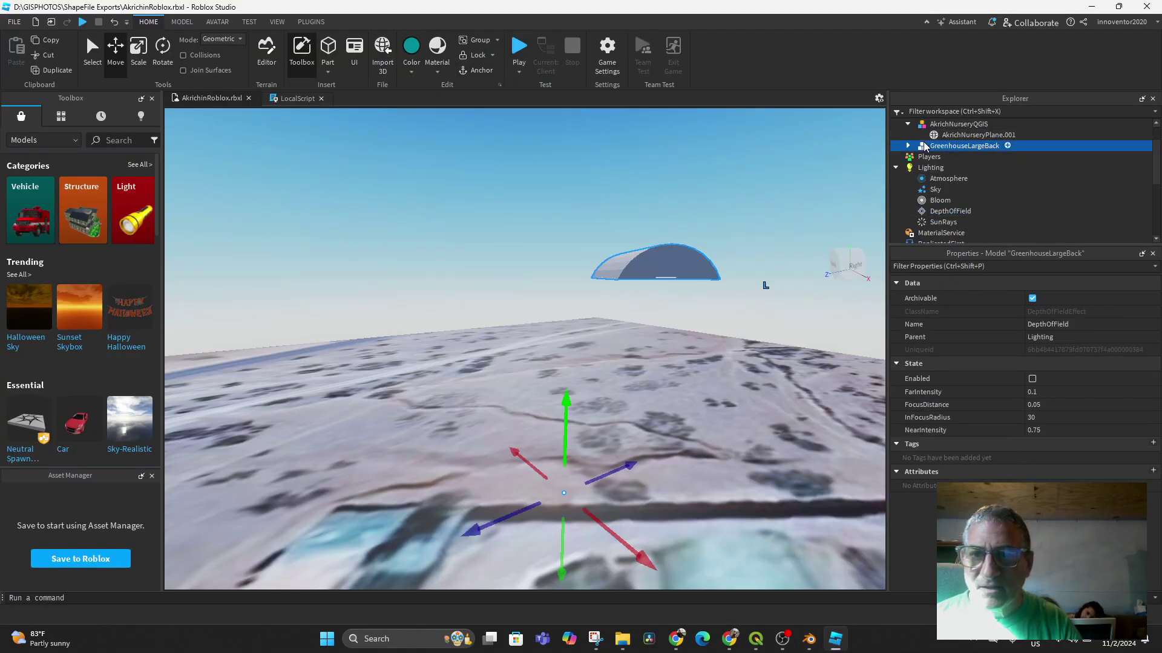
pyautogui.press('Delete')
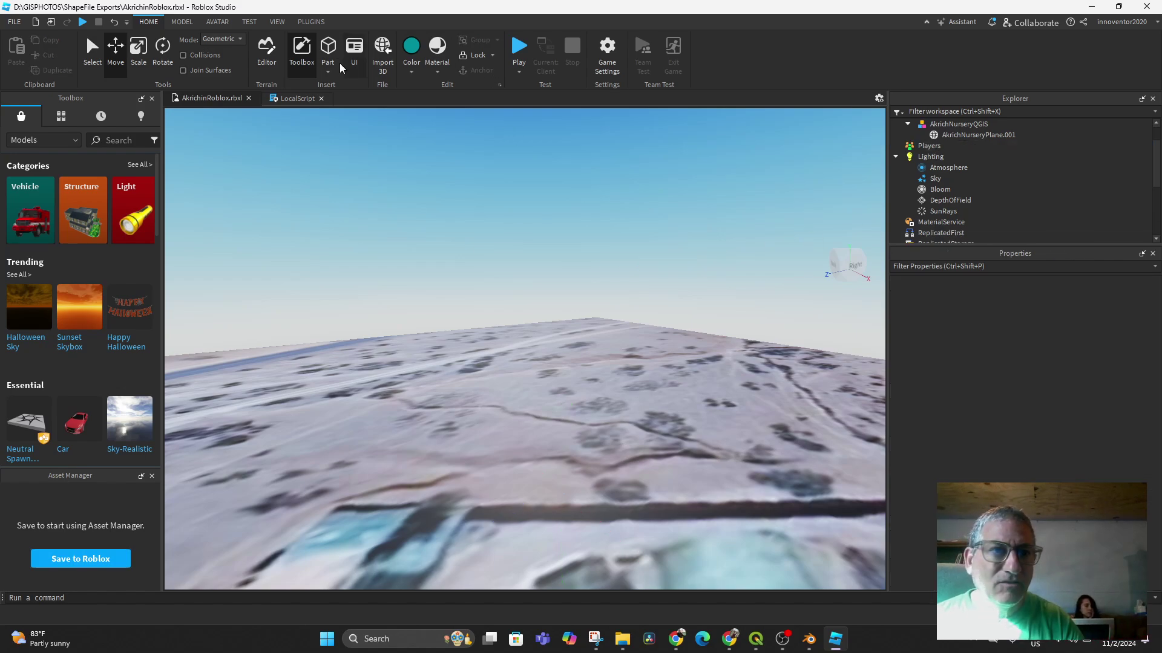
# Import GreenhouseLargeBack.fbx as a 3D model with the default settings after checking its preview.
pyautogui.click(382, 52)
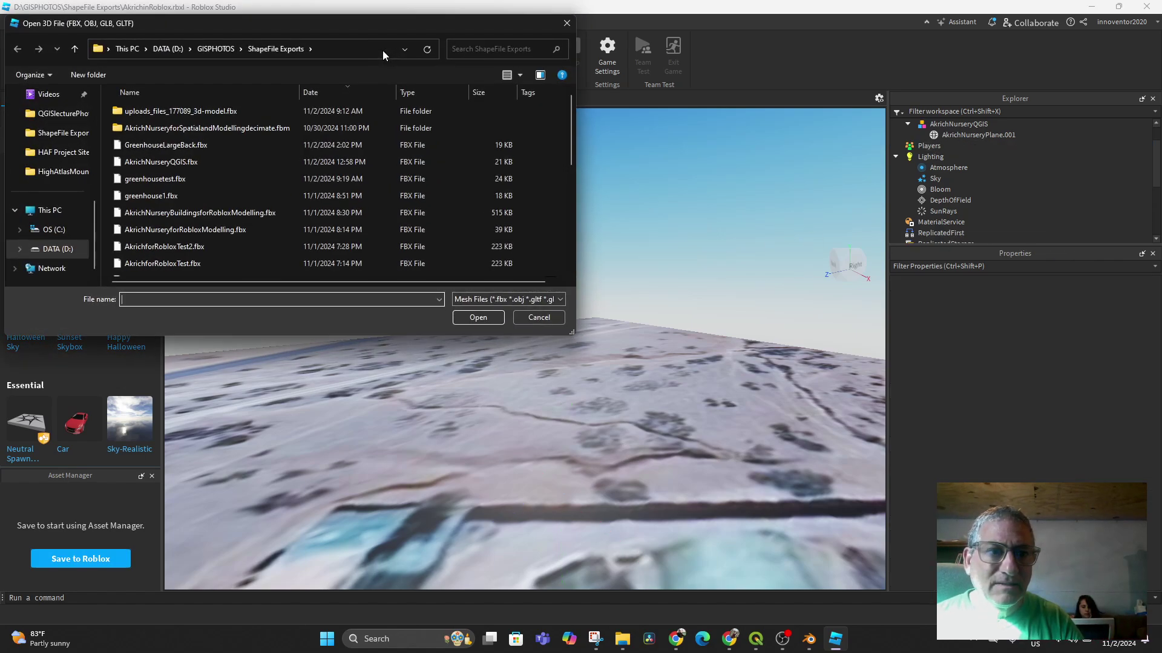
pyautogui.doubleClick(184, 146)
pyautogui.moveTo(511, 275); pyautogui.dragTo(535, 228)
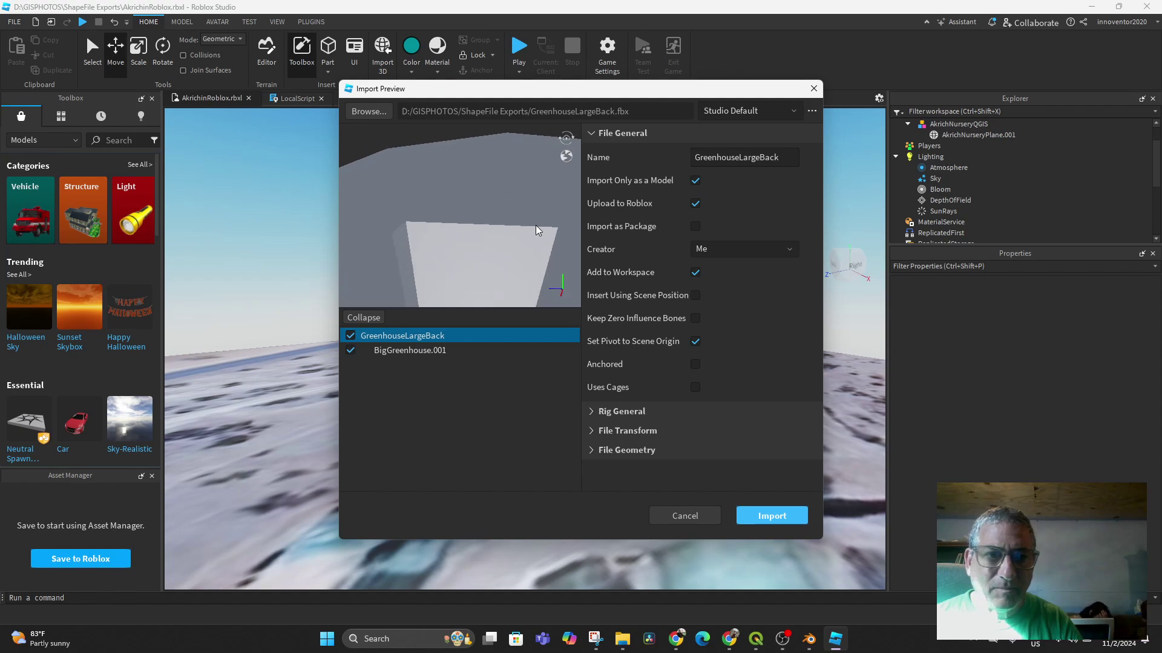
pyautogui.scroll(-5, 519, 235)
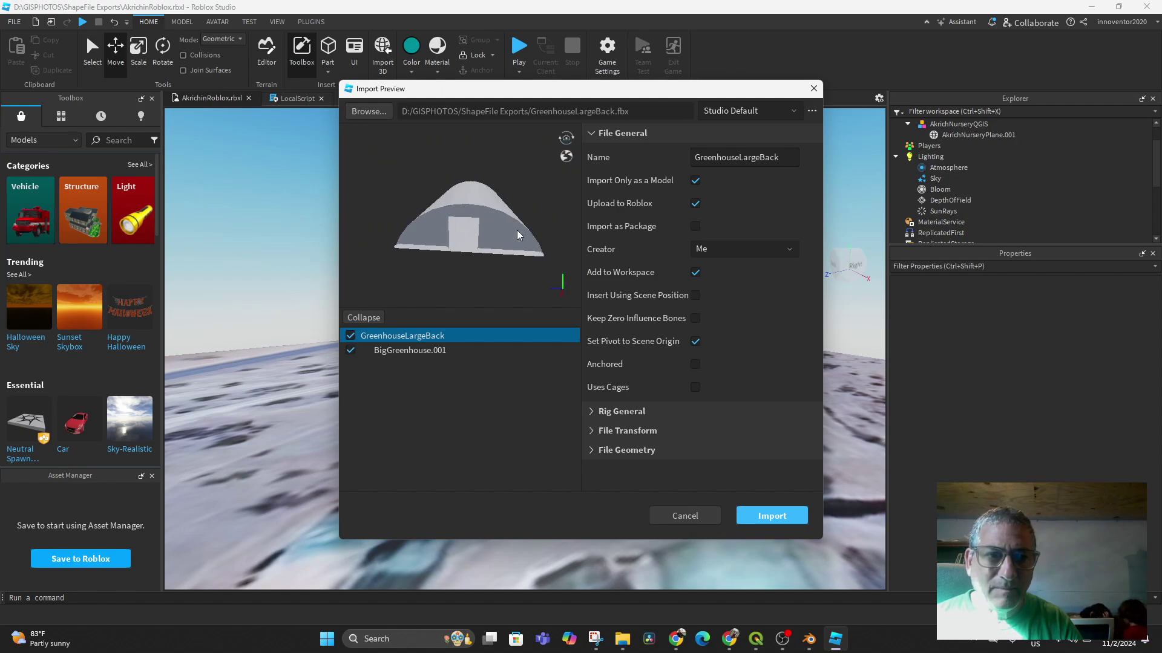
pyautogui.click(764, 517)
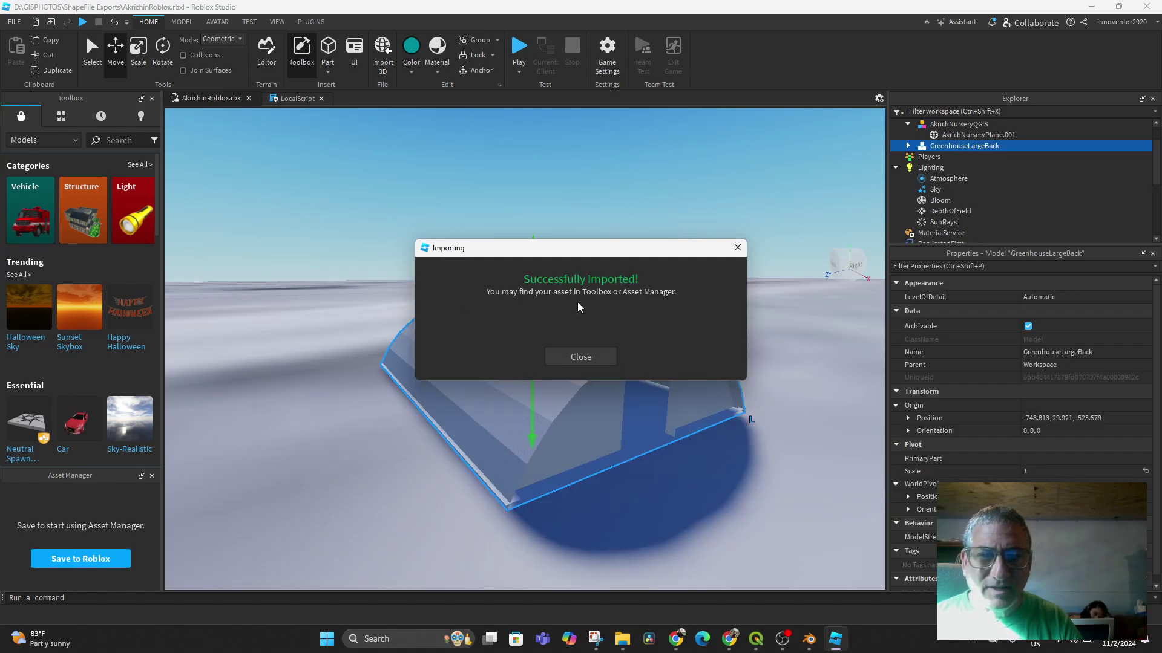
pyautogui.click(738, 247)
# Try to move the imported greenhouse towards the nursery compound on the map from the top view.
pyautogui.press('d')
pyautogui.moveTo(724, 416); pyautogui.dragTo(721, 418, button='right')
pyautogui.scroll(-10, 722, 418)
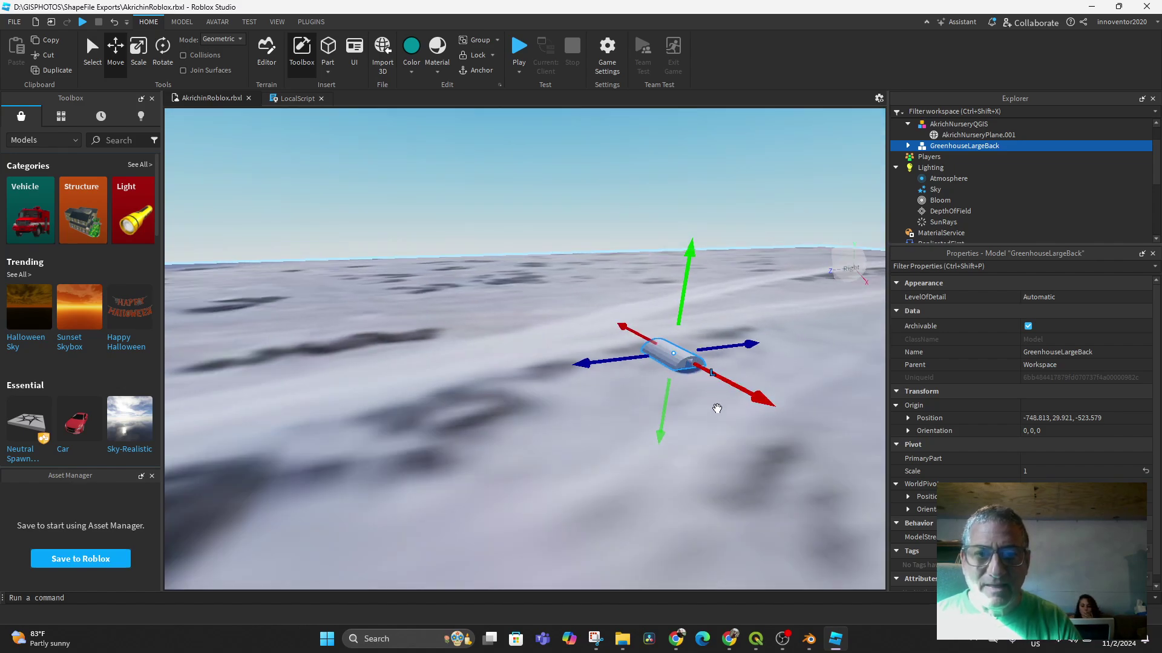
pyautogui.scroll(-10, 649, 377)
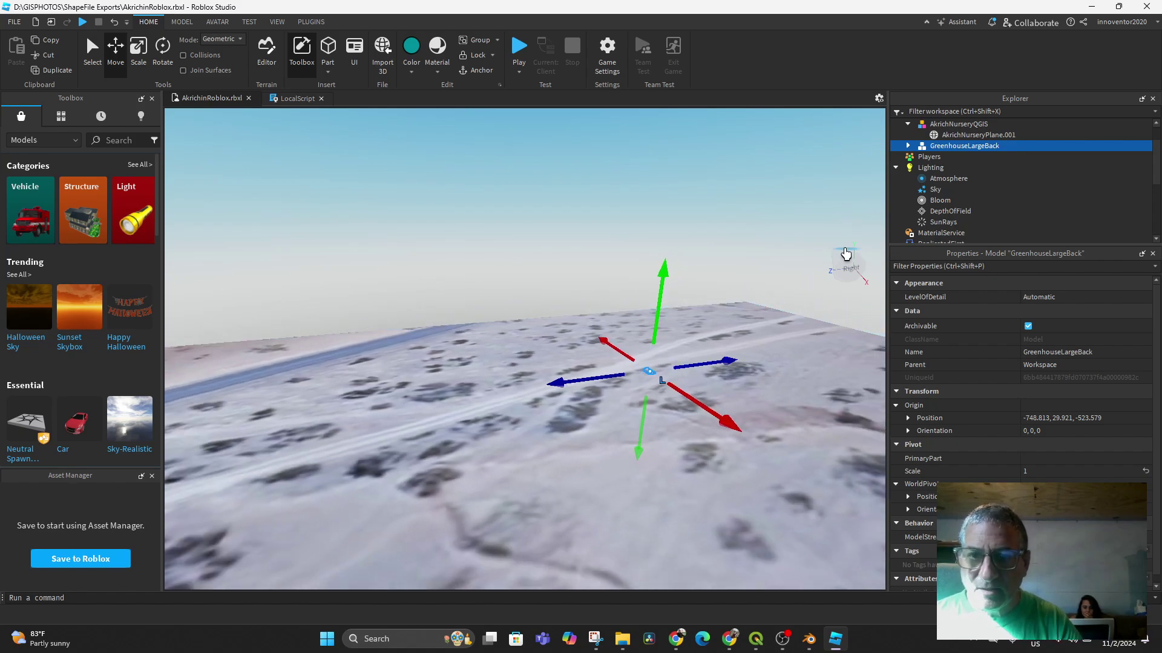
pyautogui.click(846, 253)
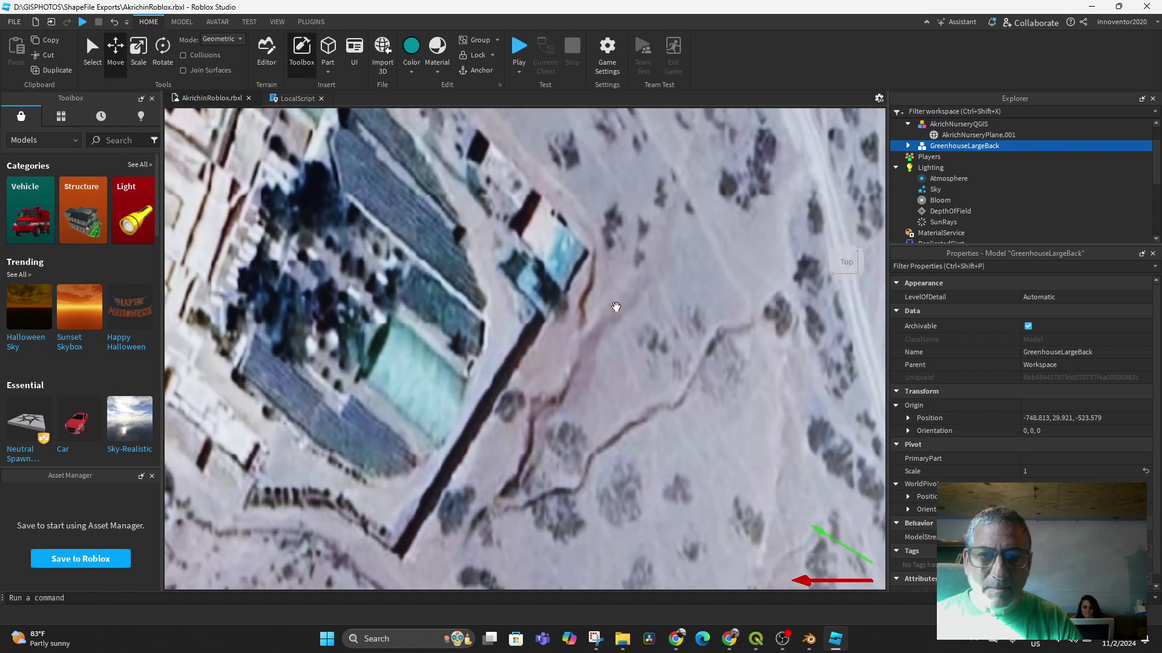
pyautogui.scroll(-3, 616, 307)
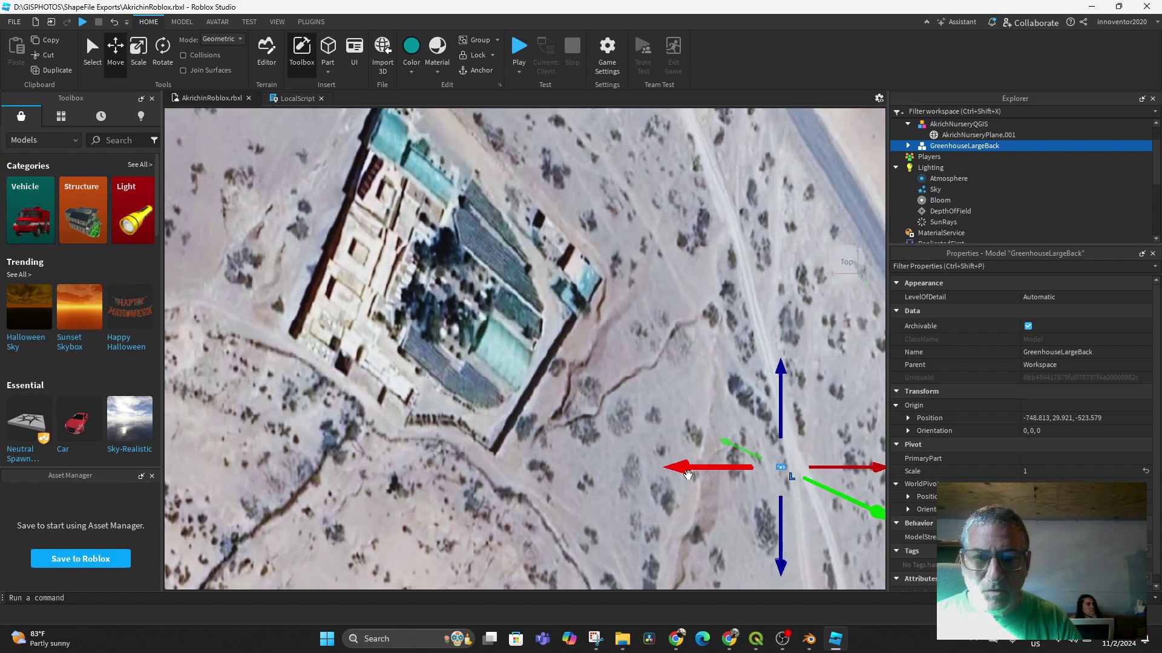
pyautogui.moveTo(688, 482); pyautogui.dragTo(541, 422)
pyautogui.hotkey('ctrl', 'z')
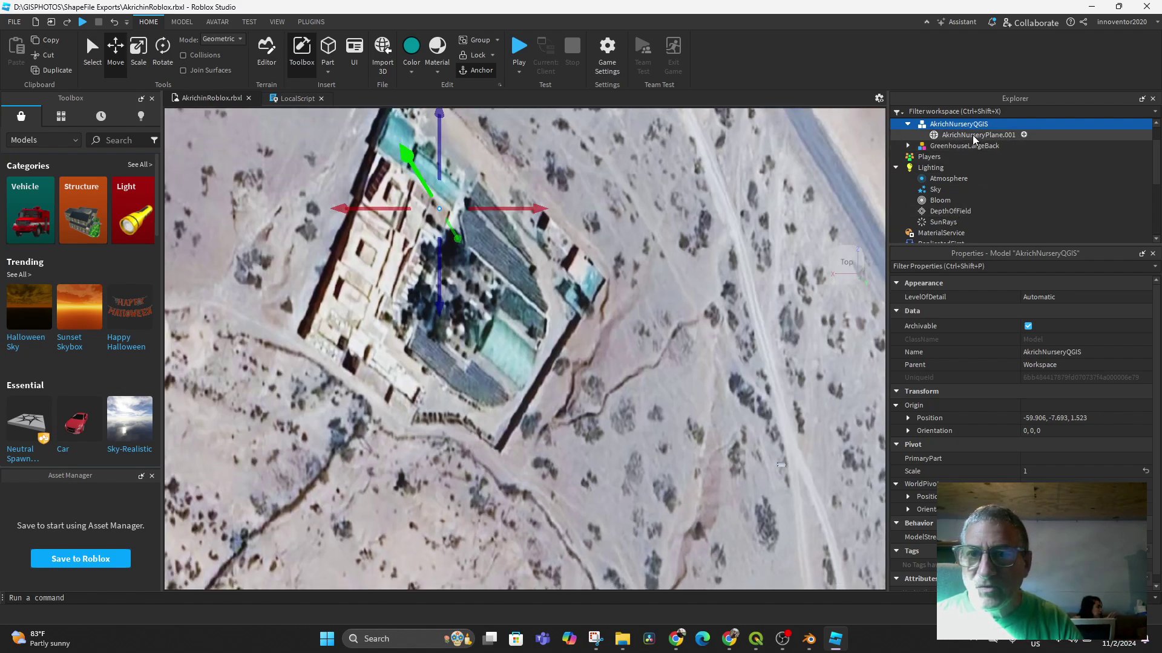
# Move the GreenhouseLargeBack model over the pale greenhouse roof in the nursery compound, to about X -205.8 and Z -301.
pyautogui.click(957, 146)
pyautogui.moveTo(687, 464); pyautogui.dragTo(363, 404)
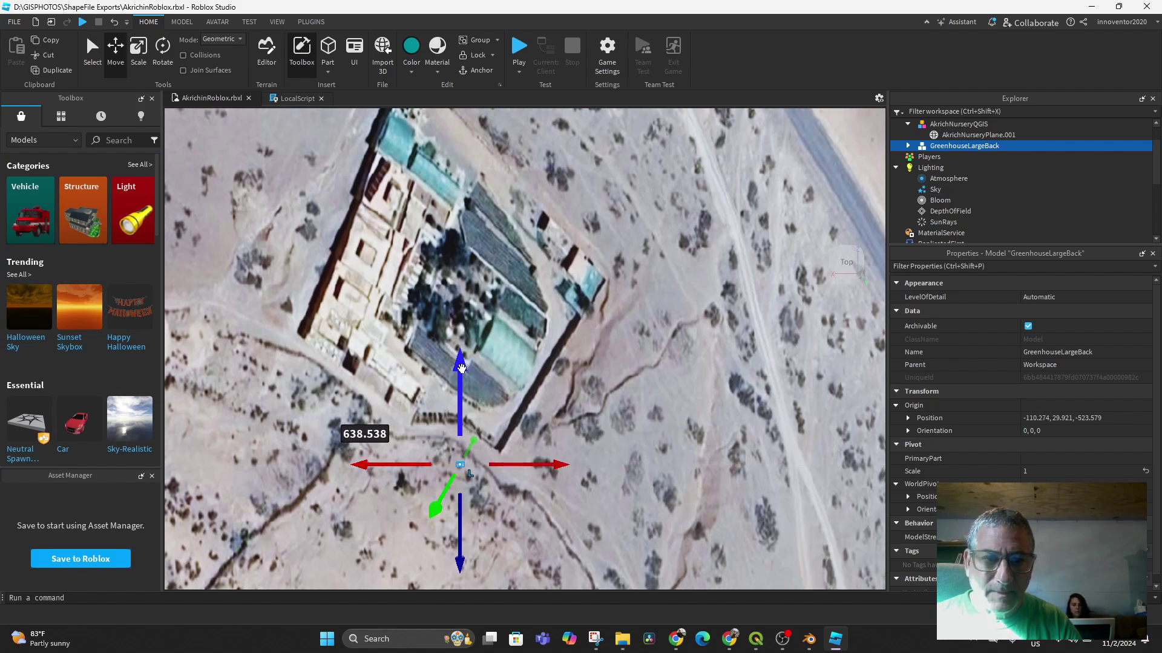
pyautogui.moveTo(461, 369); pyautogui.dragTo(463, 224)
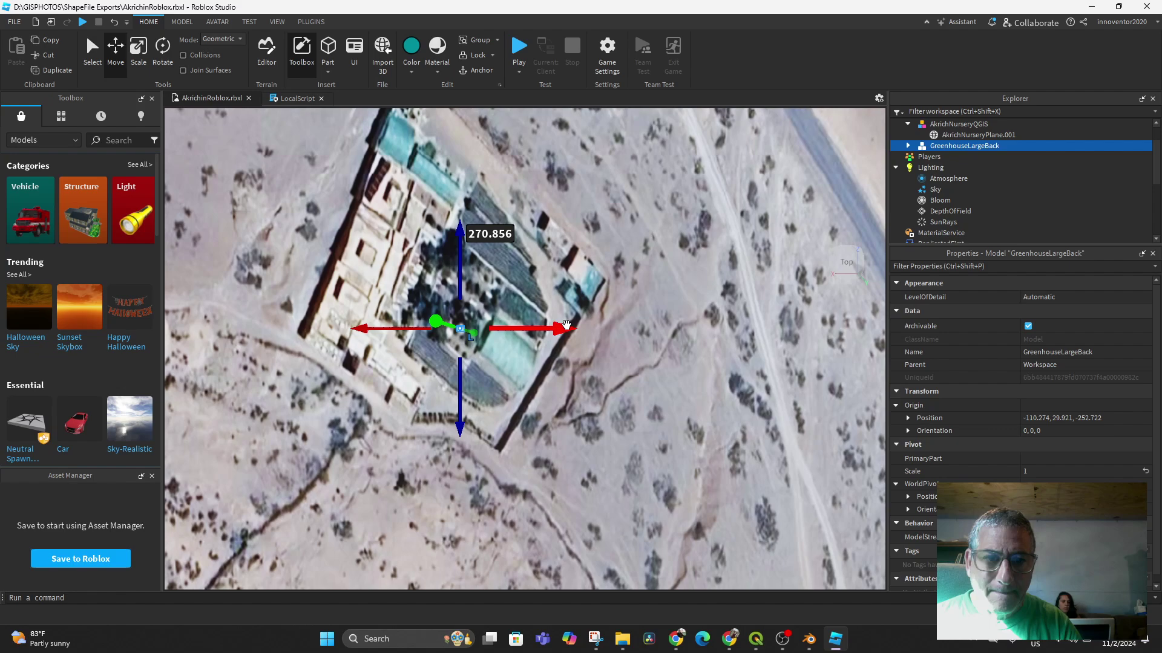
pyautogui.moveTo(566, 330); pyautogui.dragTo(599, 332)
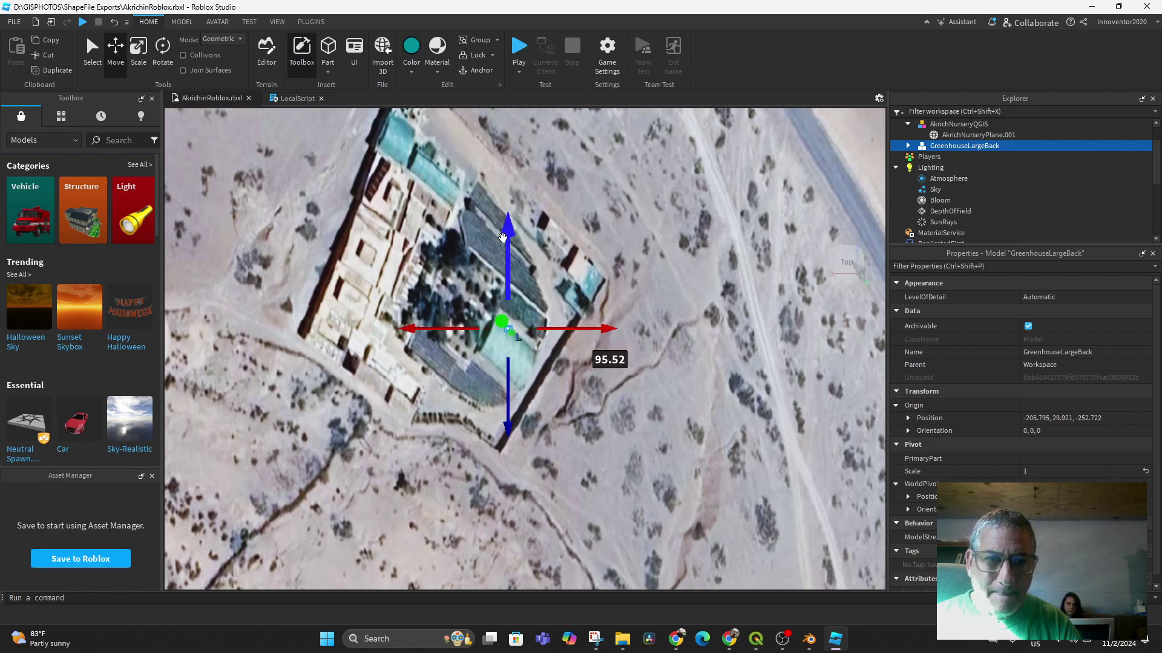
pyautogui.moveTo(504, 235); pyautogui.dragTo(497, 261)
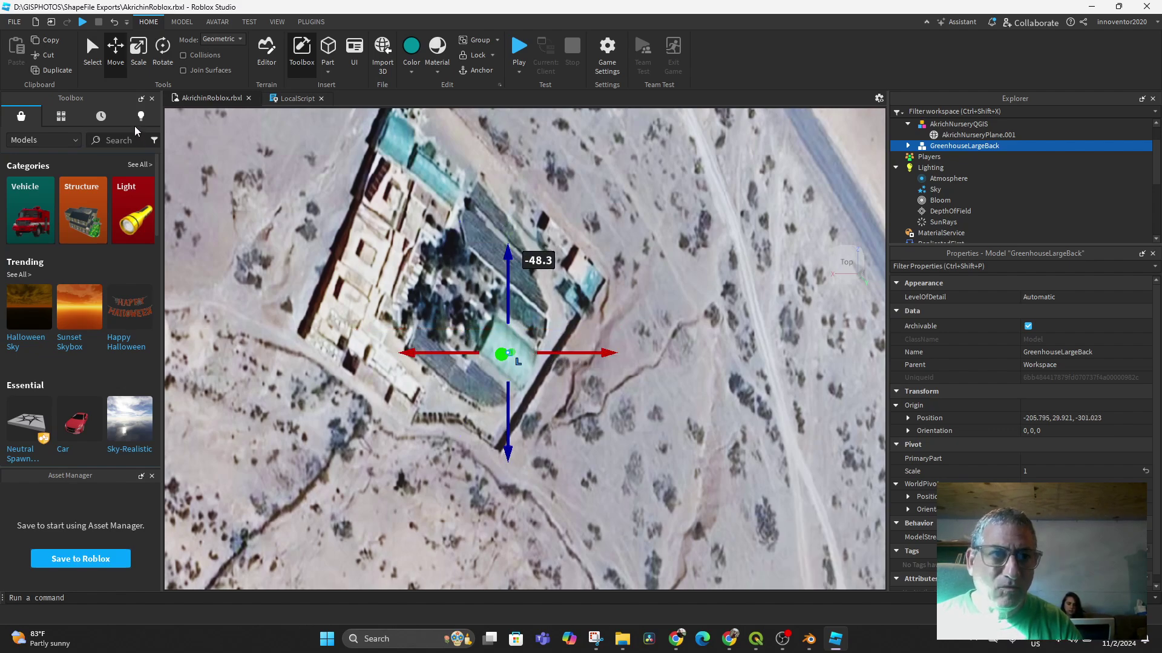
# Rotate the greenhouse model around its vertical axis to about -42.8° so it follows the compound's orientation.
pyautogui.click(162, 49)
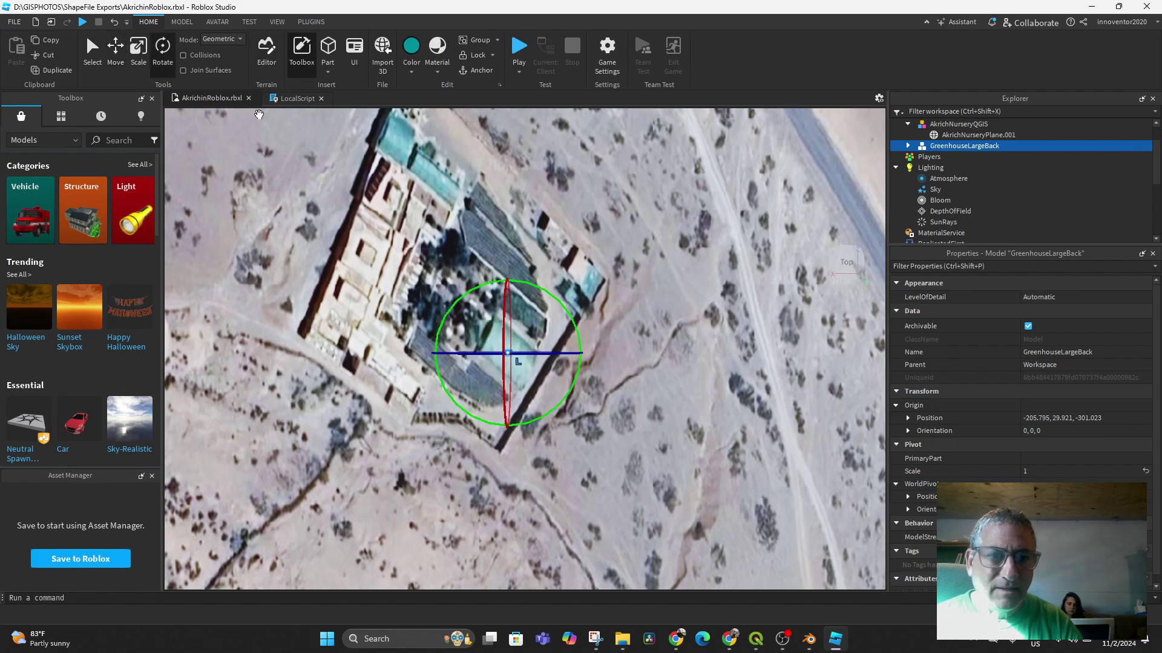
pyautogui.moveTo(575, 352); pyautogui.dragTo(559, 386)
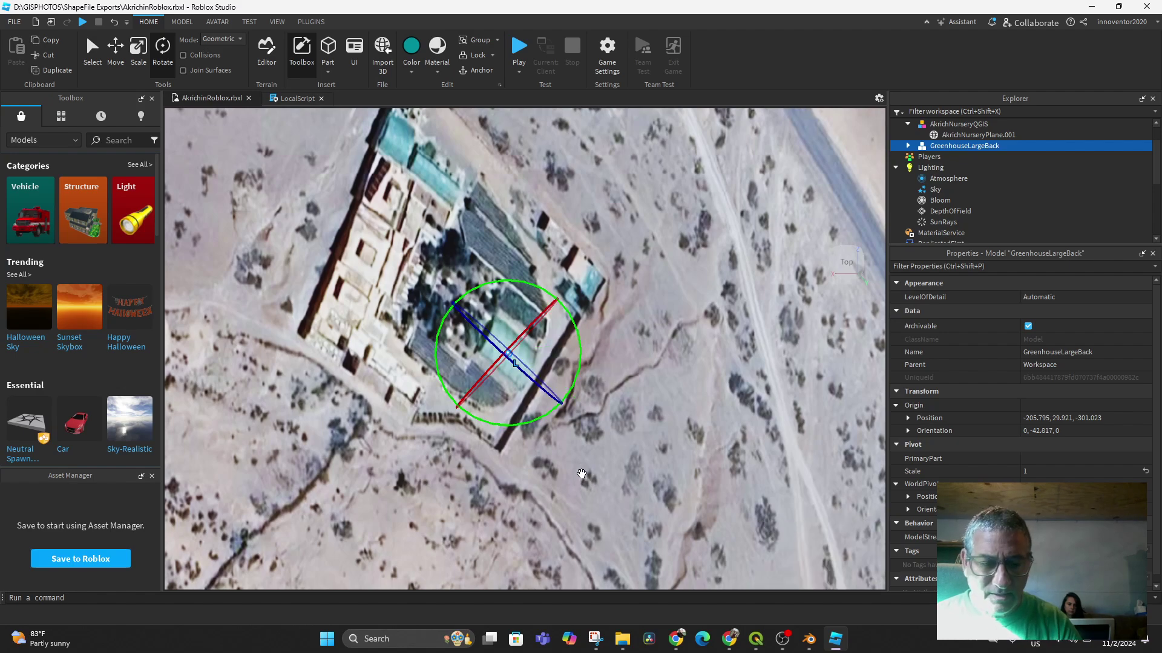
pyautogui.press('f')
pyautogui.moveTo(569, 474); pyautogui.dragTo(543, 443, button='middle')
pyautogui.moveTo(543, 443); pyautogui.dragTo(543, 445, button='right')
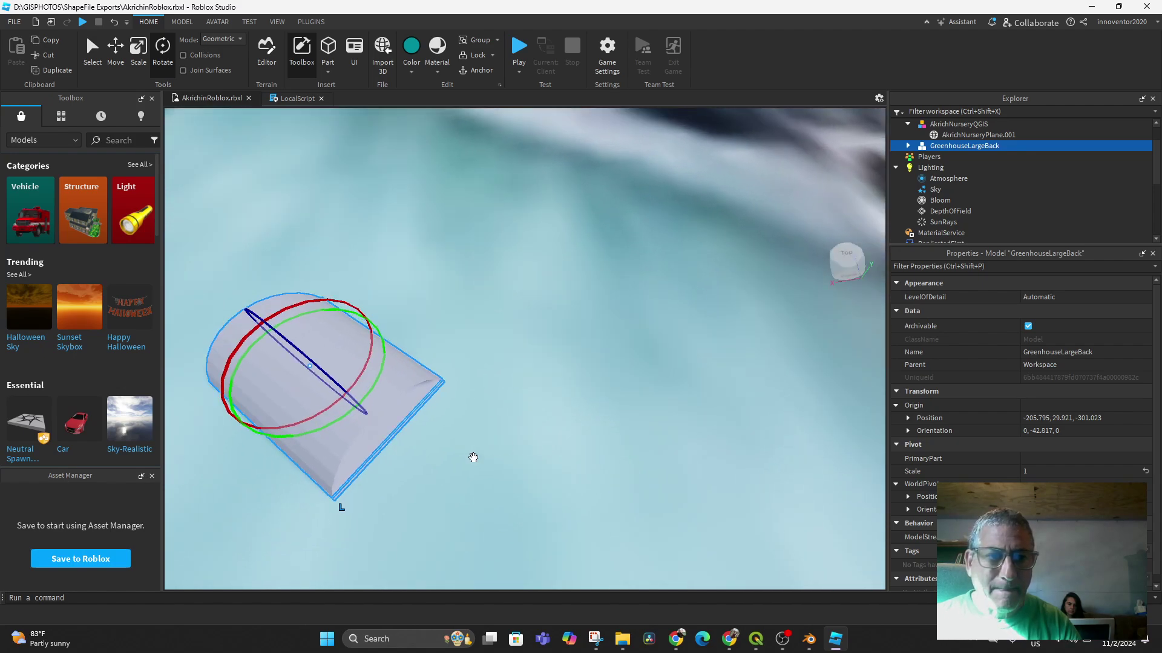
pyautogui.moveTo(473, 457); pyautogui.dragTo(529, 457, button='right')
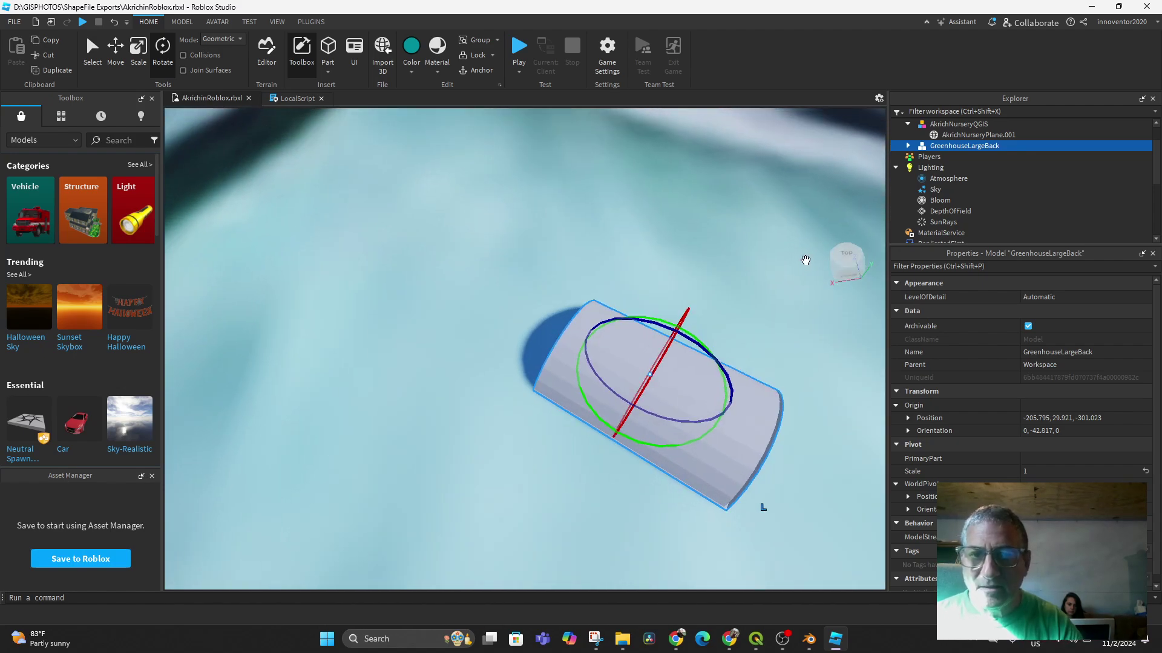
# Try a scale of 100 on the greenhouse model and compare its size with the map.
pyautogui.click(846, 260)
pyautogui.scroll(-5, 755, 345)
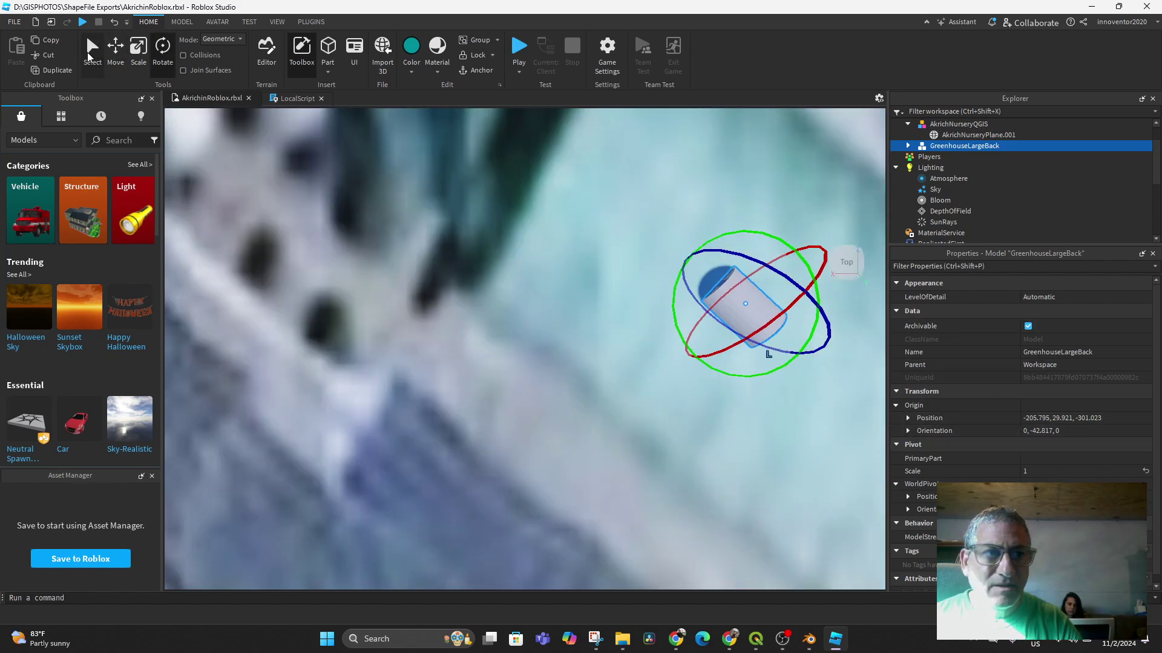
pyautogui.click(92, 49)
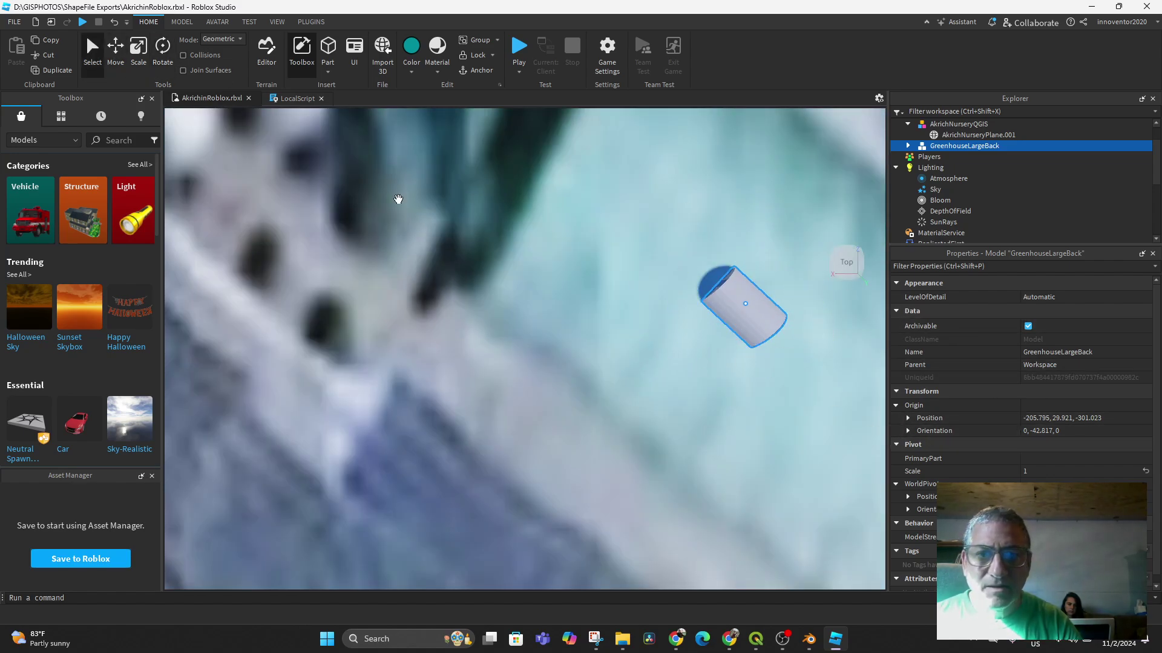
pyautogui.click(1032, 474)
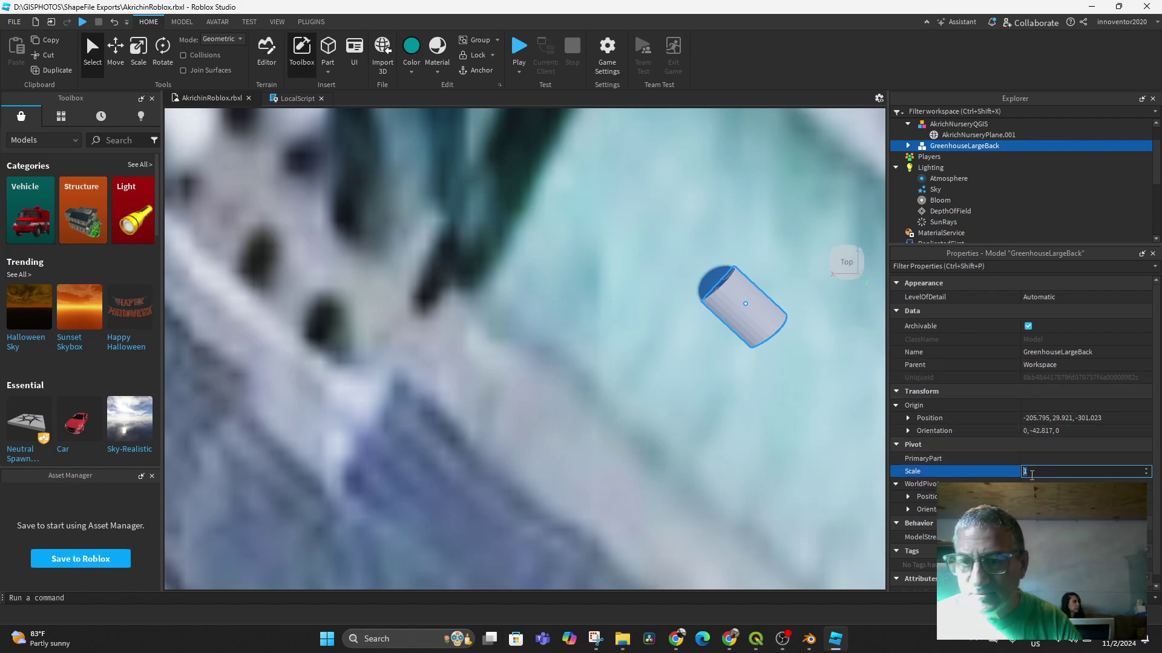
pyautogui.write('100')
pyautogui.press('Return')
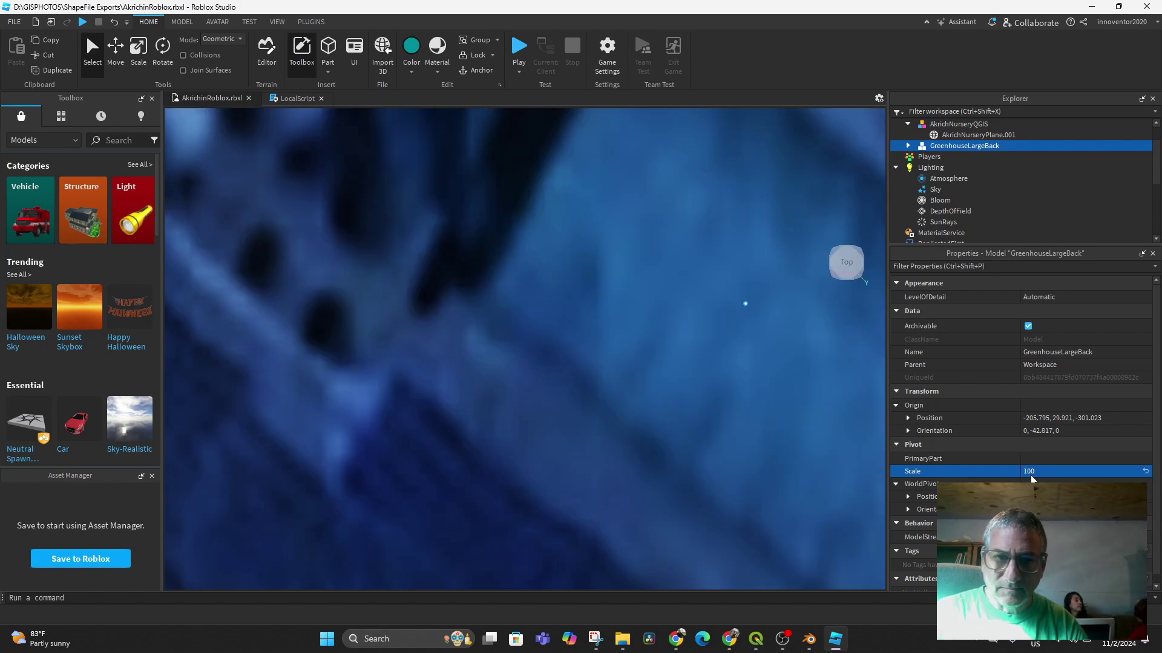
pyautogui.scroll(-4, 639, 342)
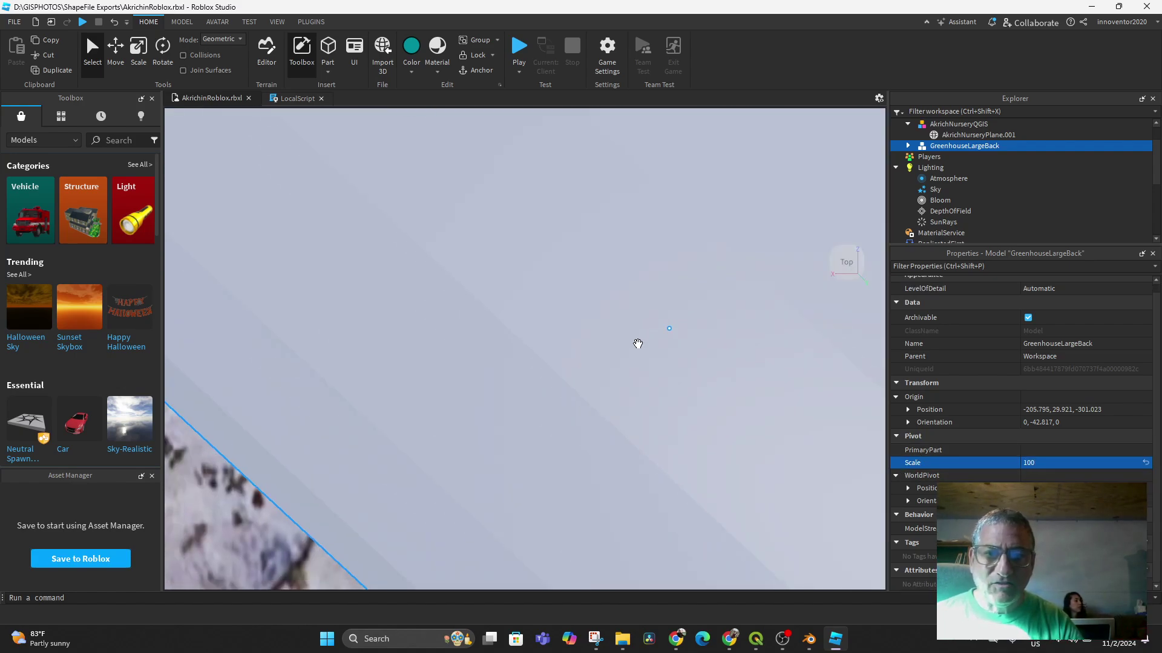
pyautogui.moveTo(637, 346); pyautogui.dragTo(609, 348, button='right')
pyautogui.scroll(-8, 561, 384)
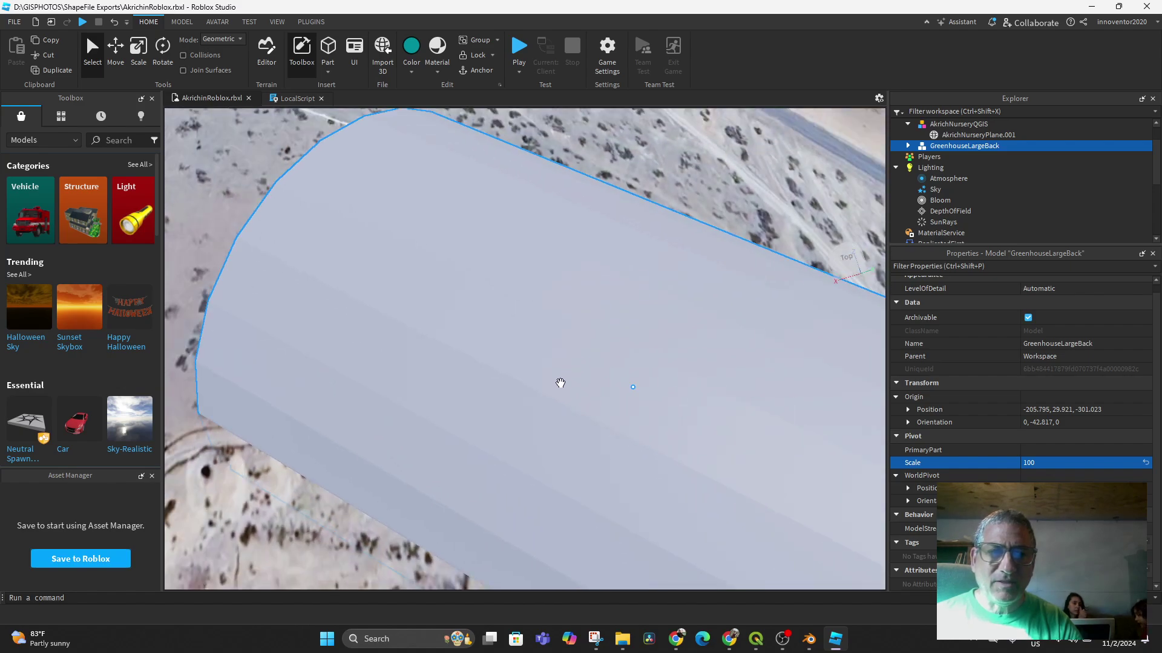
pyautogui.scroll(-6, 575, 415)
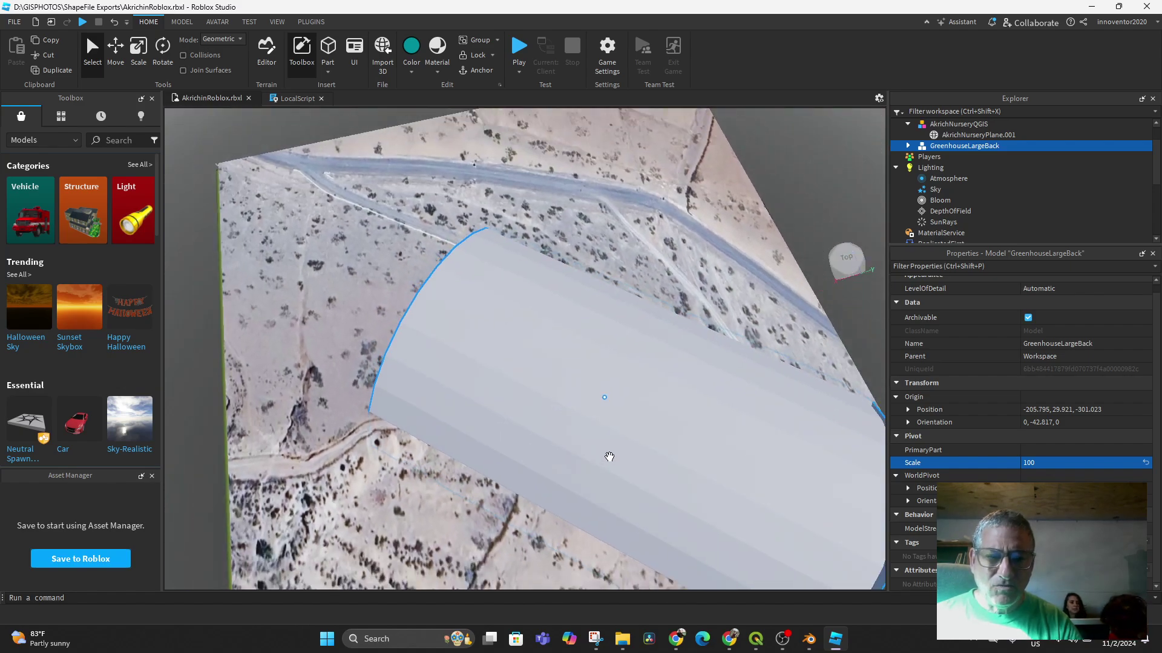
# Set the greenhouse model's scale to 10.
pyautogui.click(1066, 463)
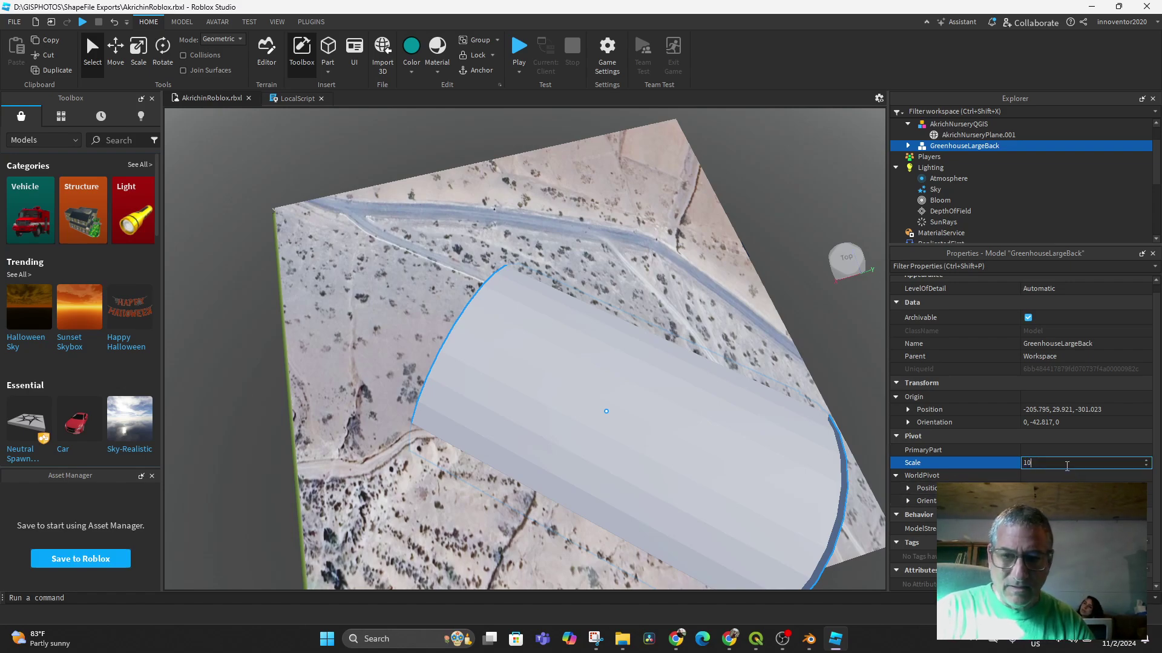
pyautogui.write('10')
pyautogui.press('Return')
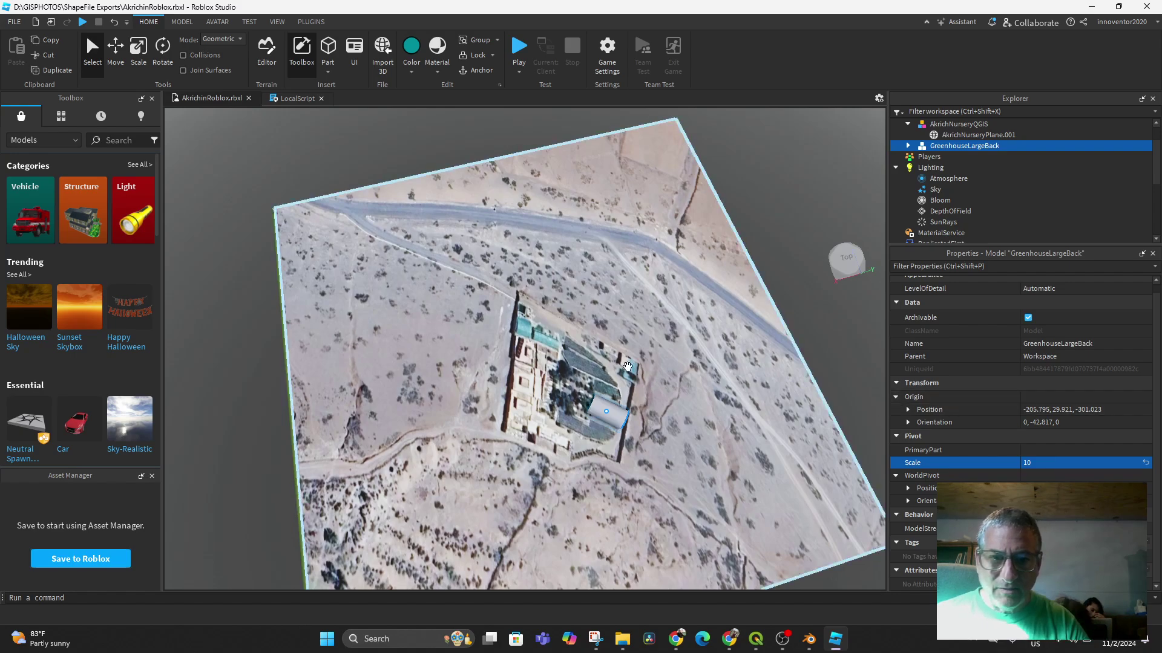
# Fine-tune the greenhouse over its map footprint, rotating it to about -41° and moving it to about X -207.8, Z -299.6.
pyautogui.moveTo(654, 424); pyautogui.dragTo(651, 423, button='right')
pyautogui.scroll(5, 652, 424)
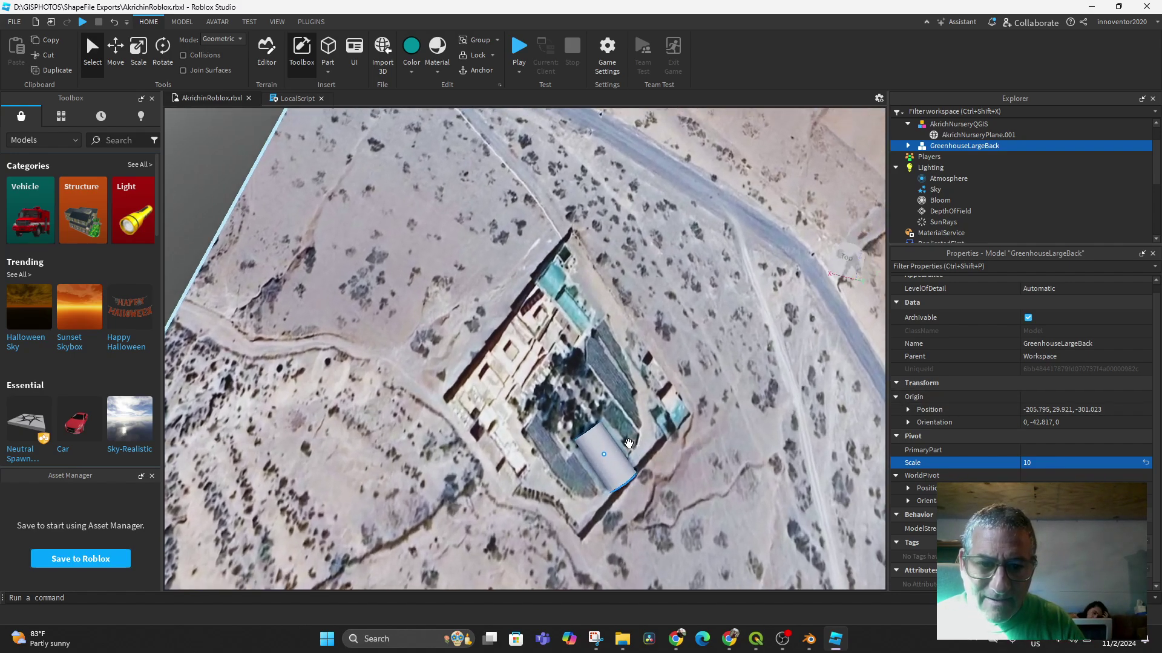
pyautogui.scroll(2, 628, 443)
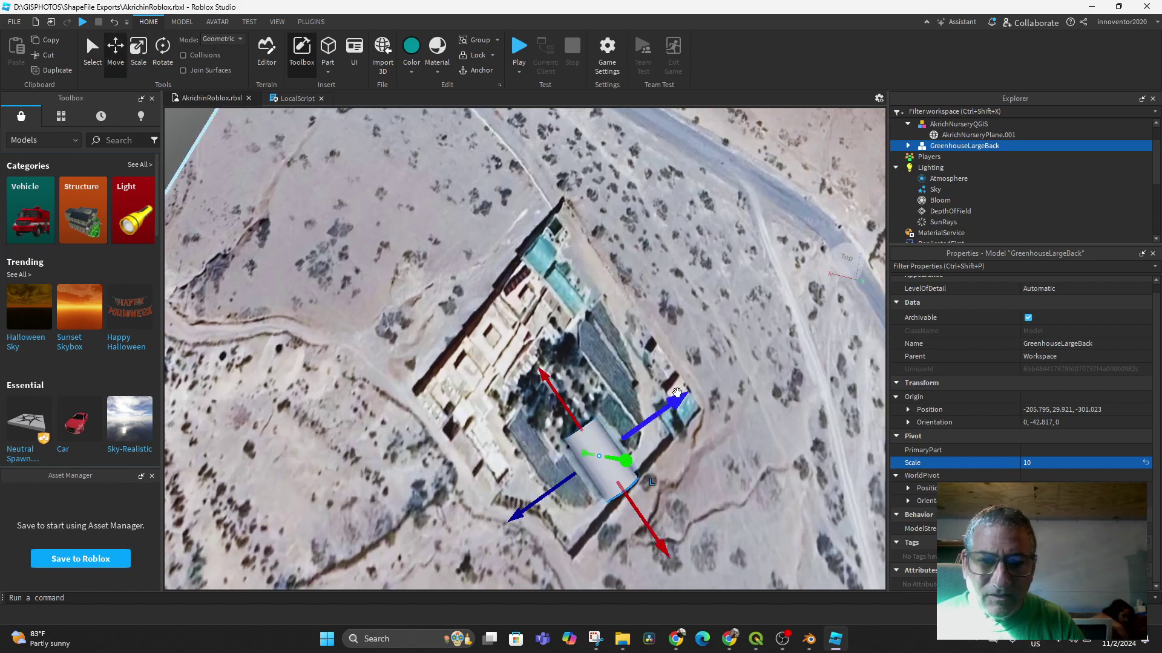
pyautogui.moveTo(676, 394); pyautogui.dragTo(685, 398)
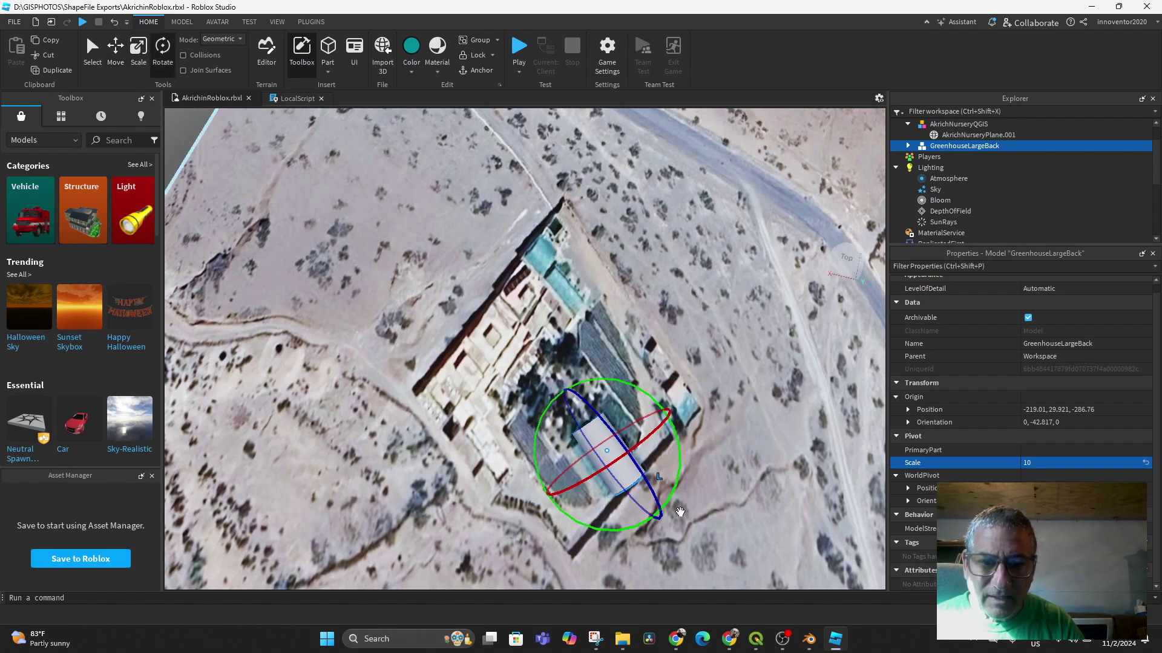
pyautogui.moveTo(667, 505)
pyautogui.mouseDown()
pyautogui.moveTo(671, 514)
pyautogui.moveTo(680, 492)
pyautogui.mouseUp()
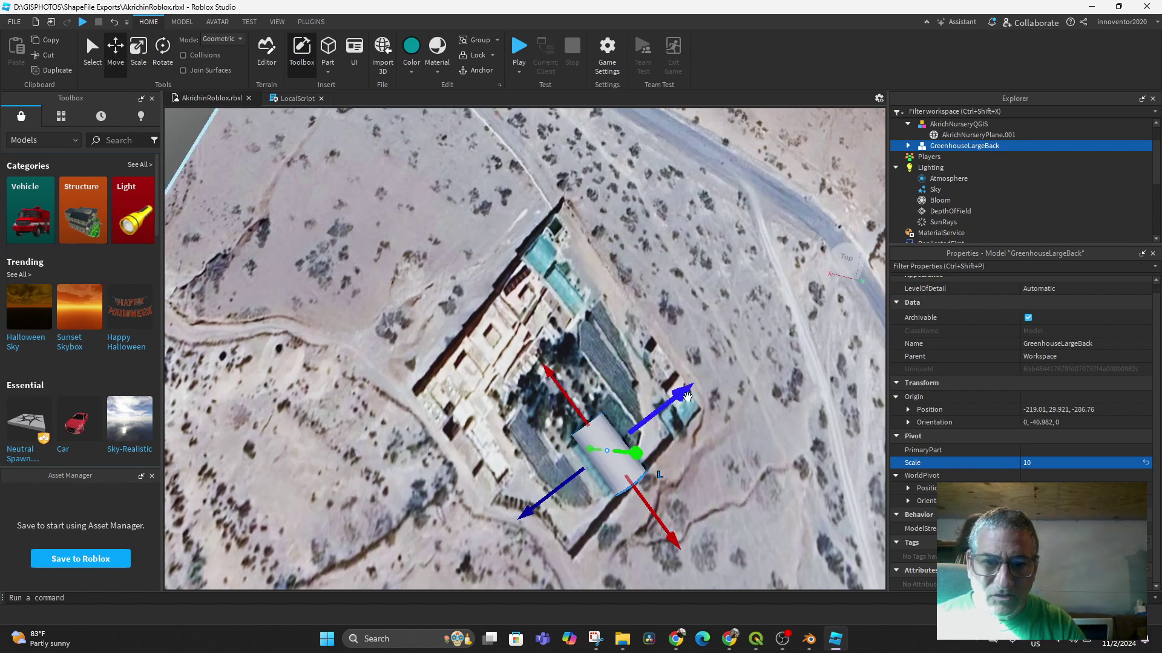
pyautogui.moveTo(686, 397); pyautogui.dragTo(677, 401)
# Check the greenhouse's ends at ground level and raise the model out of the terrain to a Y position of about 42.3.
pyautogui.moveTo(779, 229); pyautogui.dragTo(778, 228, button='right')
pyautogui.scroll(-4, 672, 380)
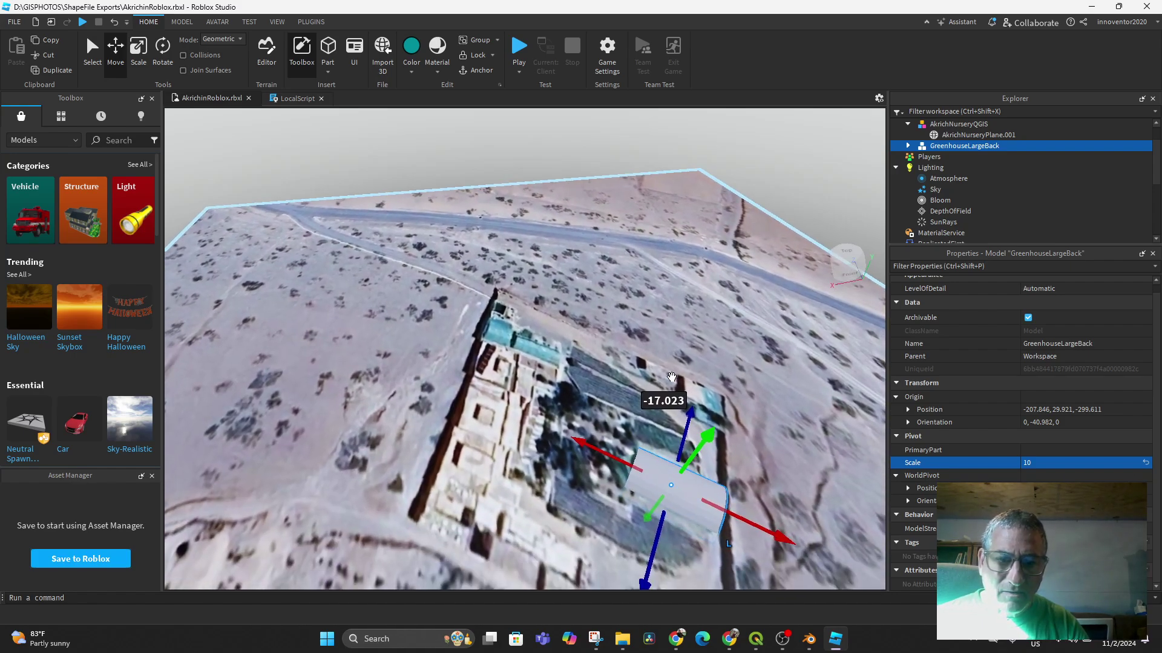
pyautogui.moveTo(671, 380); pyautogui.dragTo(672, 380, button='right')
pyautogui.press('f')
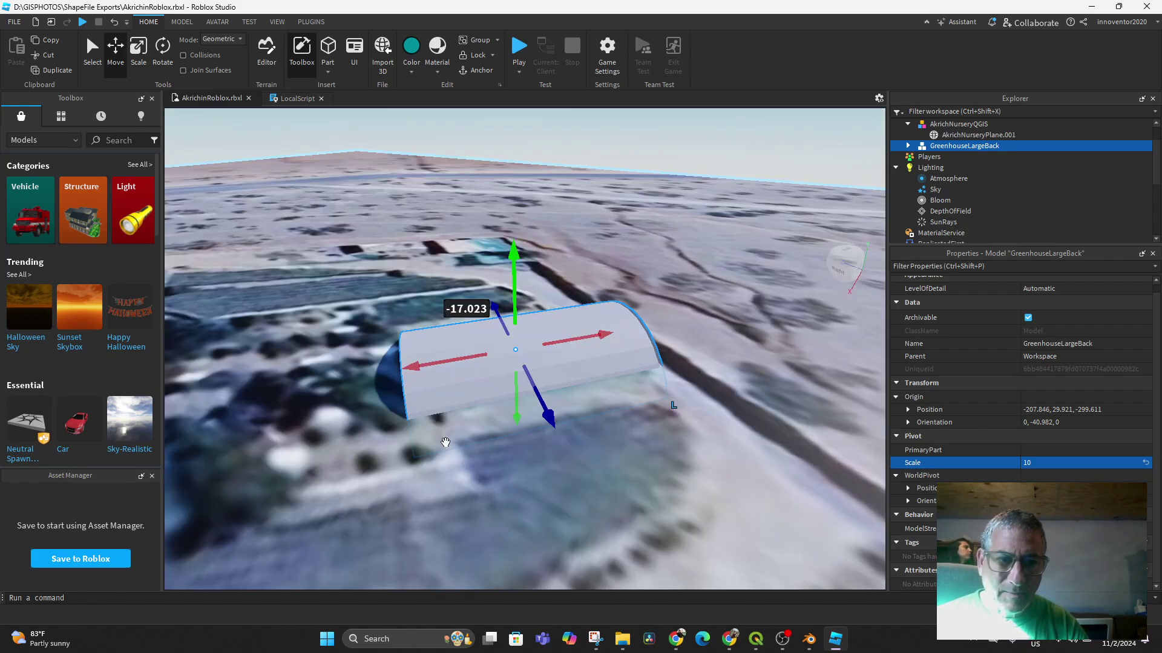
pyautogui.moveTo(445, 443); pyautogui.dragTo(461, 461, button='right')
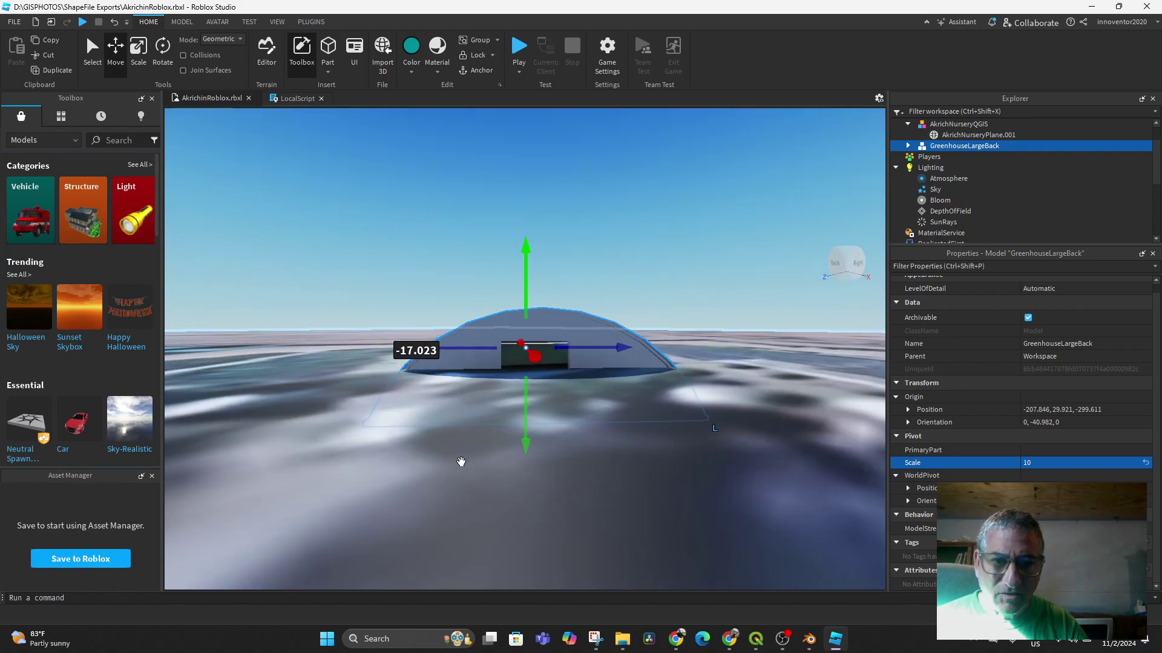
pyautogui.scroll(6, 466, 460)
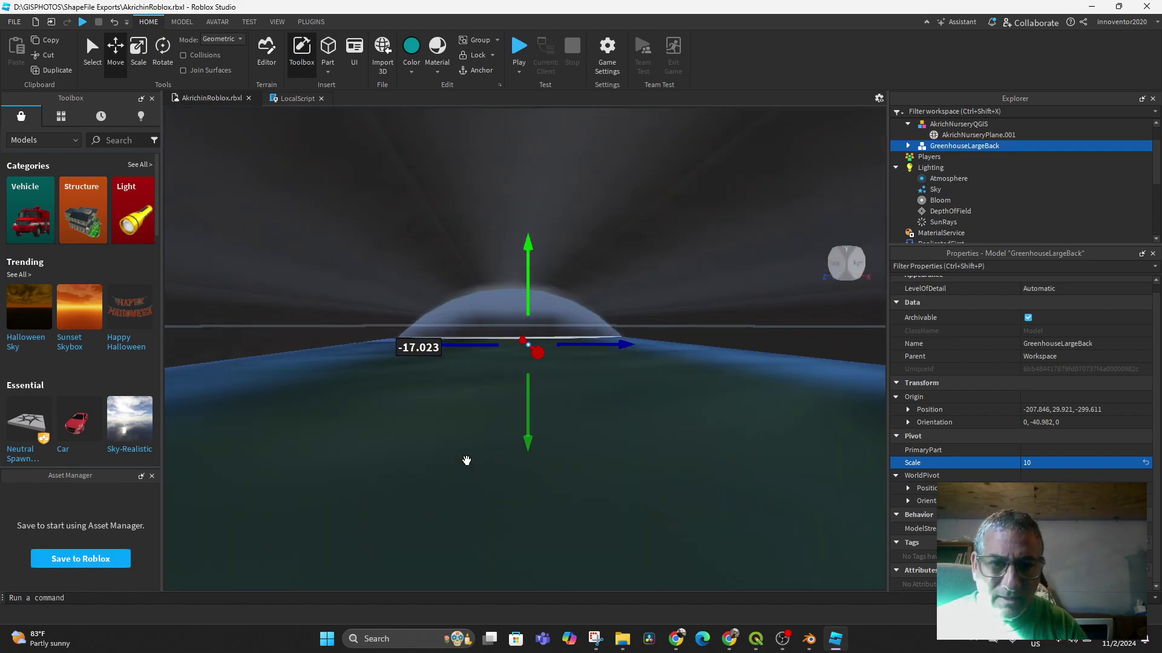
pyautogui.scroll(-8, 467, 461)
pyautogui.moveTo(510, 465); pyautogui.dragTo(512, 461, button='right')
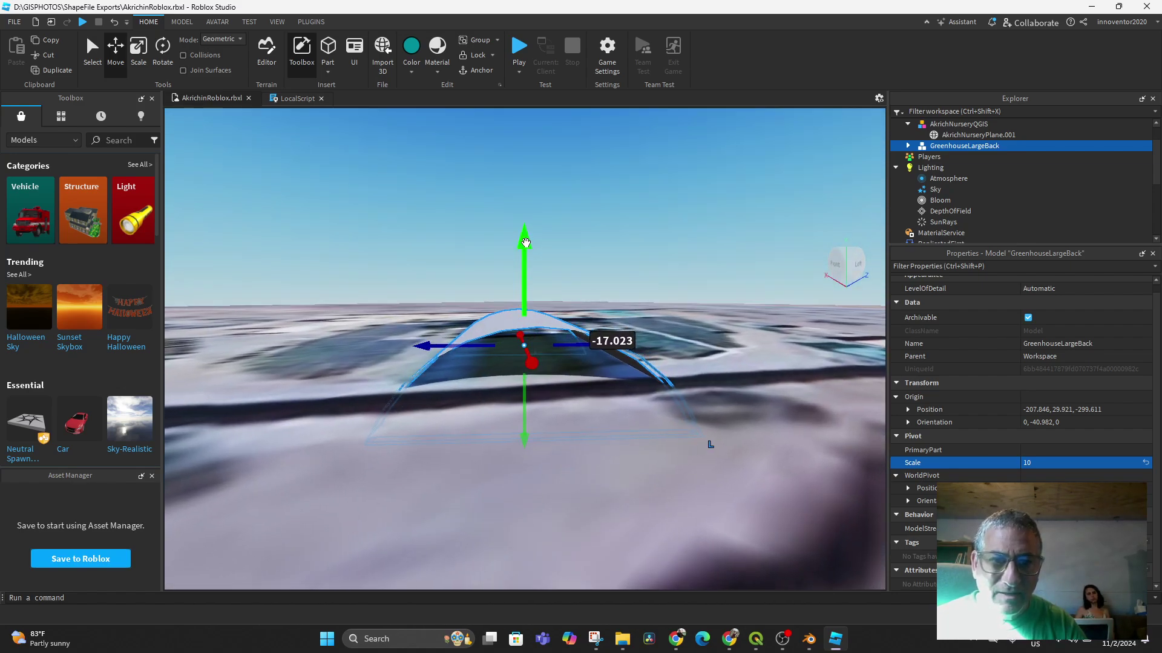
pyautogui.moveTo(525, 243)
pyautogui.mouseDown()
pyautogui.moveTo(525, 209)
pyautogui.moveTo(527, 220)
pyautogui.mouseUp()
pyautogui.moveTo(463, 287); pyautogui.dragTo(463, 286, button='right')
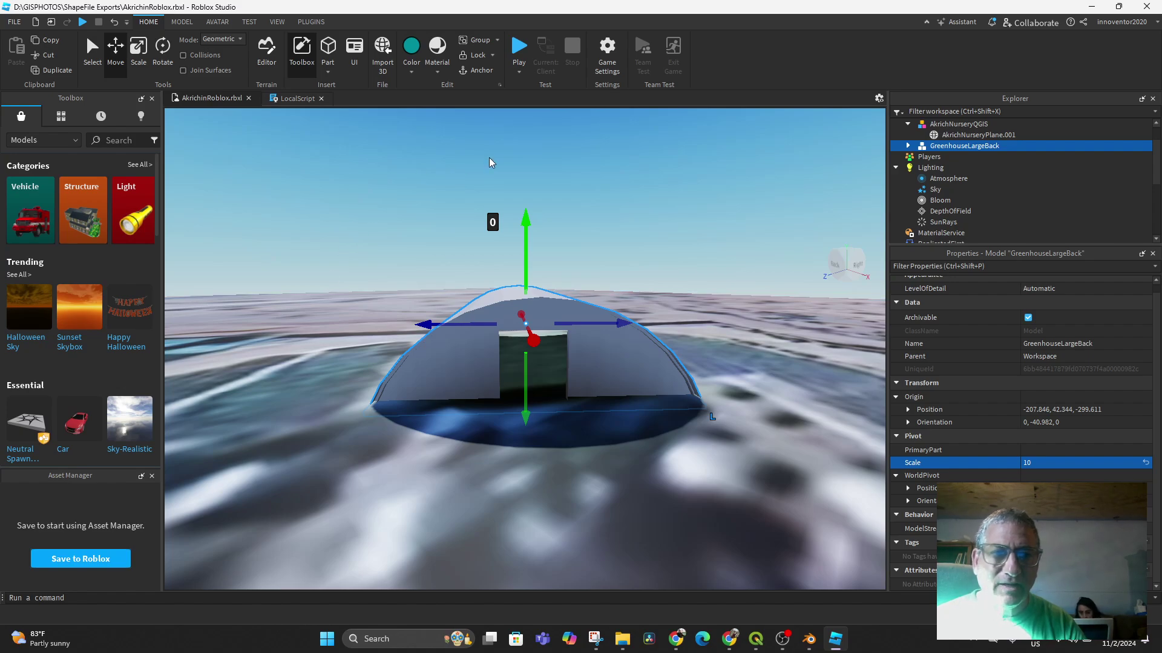
# Save the place to its existing file and start a playtest.
pyautogui.click(14, 22)
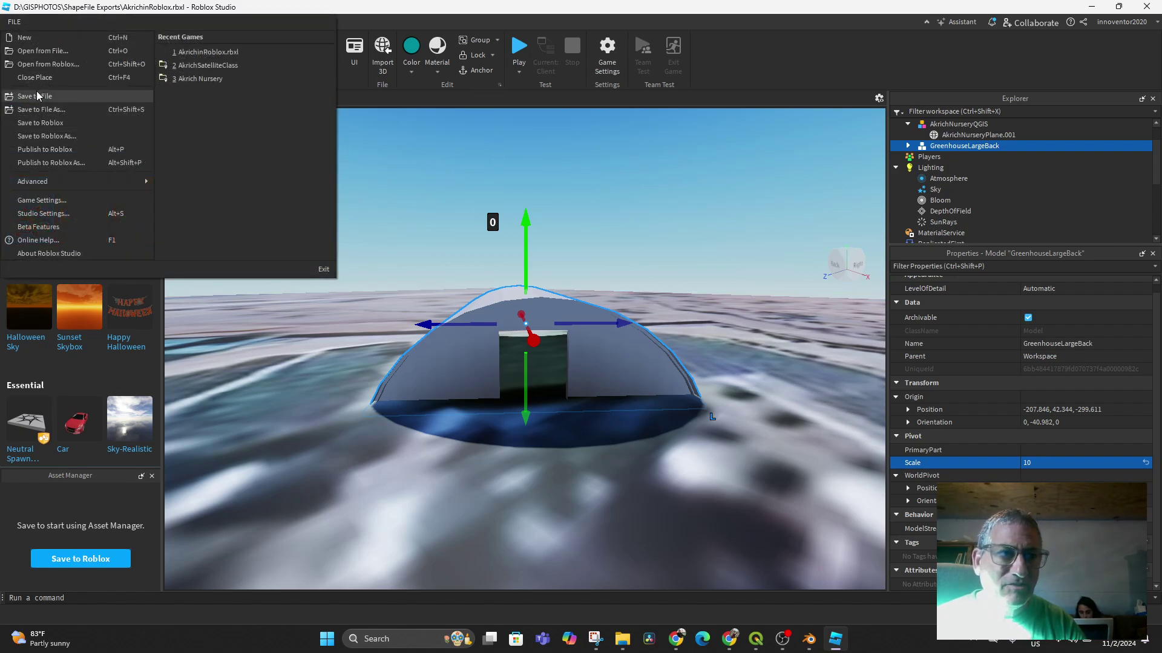
pyautogui.click(40, 98)
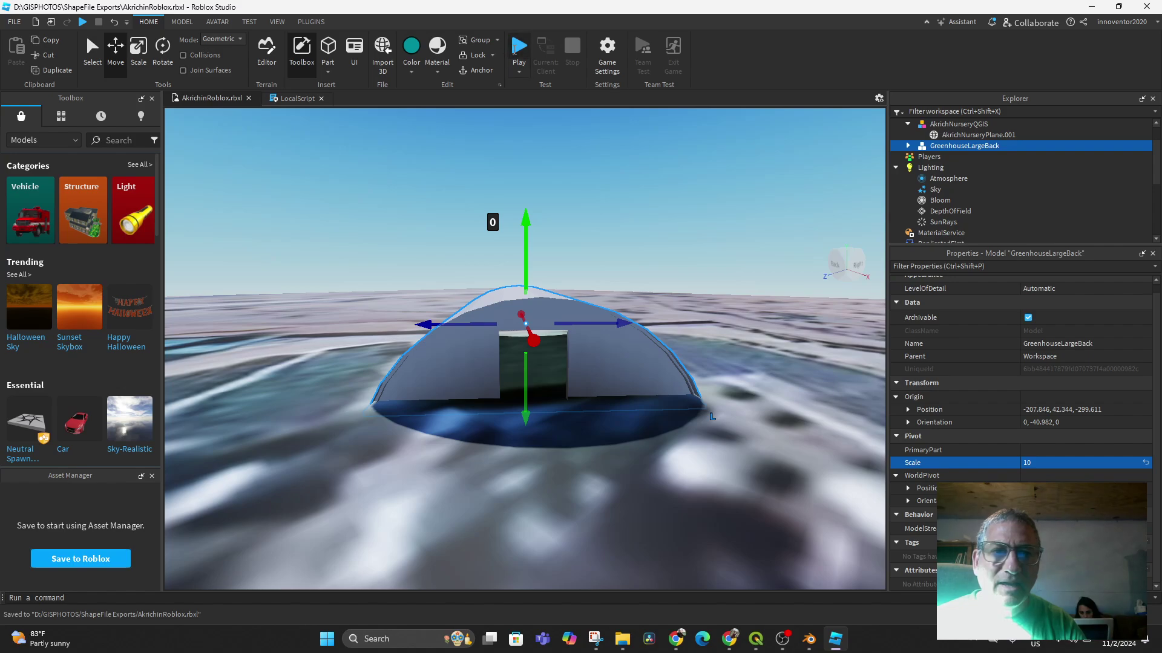
pyautogui.click(514, 49)
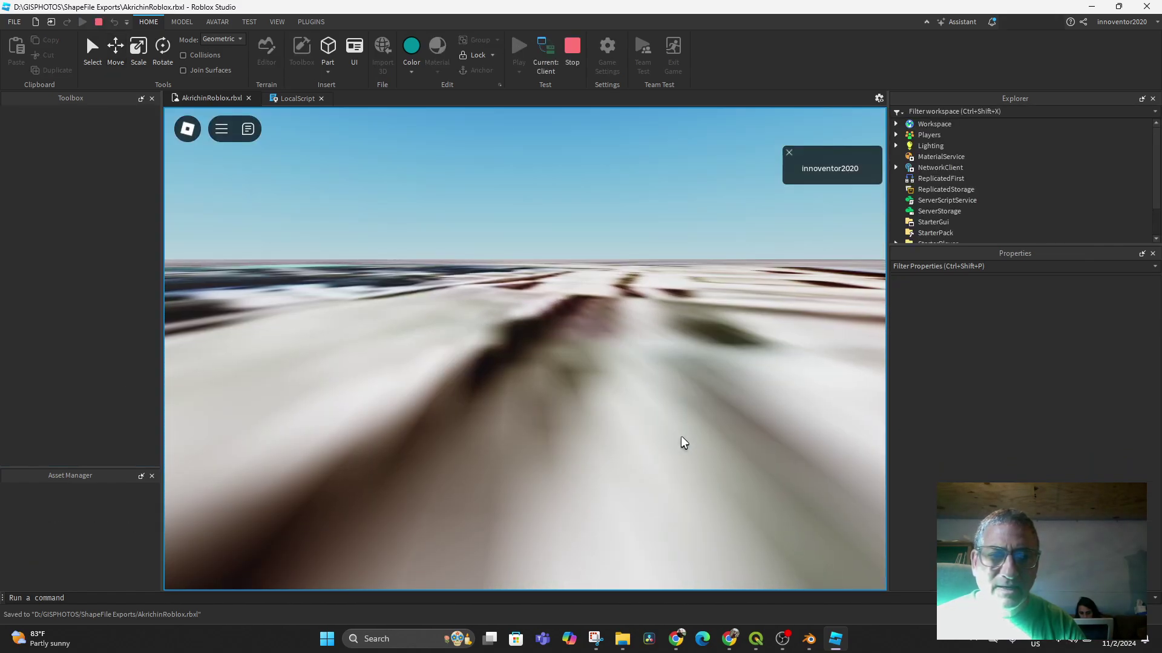
# Walk the avatar across the map to the greenhouse and through its interior to examine the building.
pyautogui.moveTo(681, 437); pyautogui.dragTo(516, 437, button='right')
pyautogui.press('w')
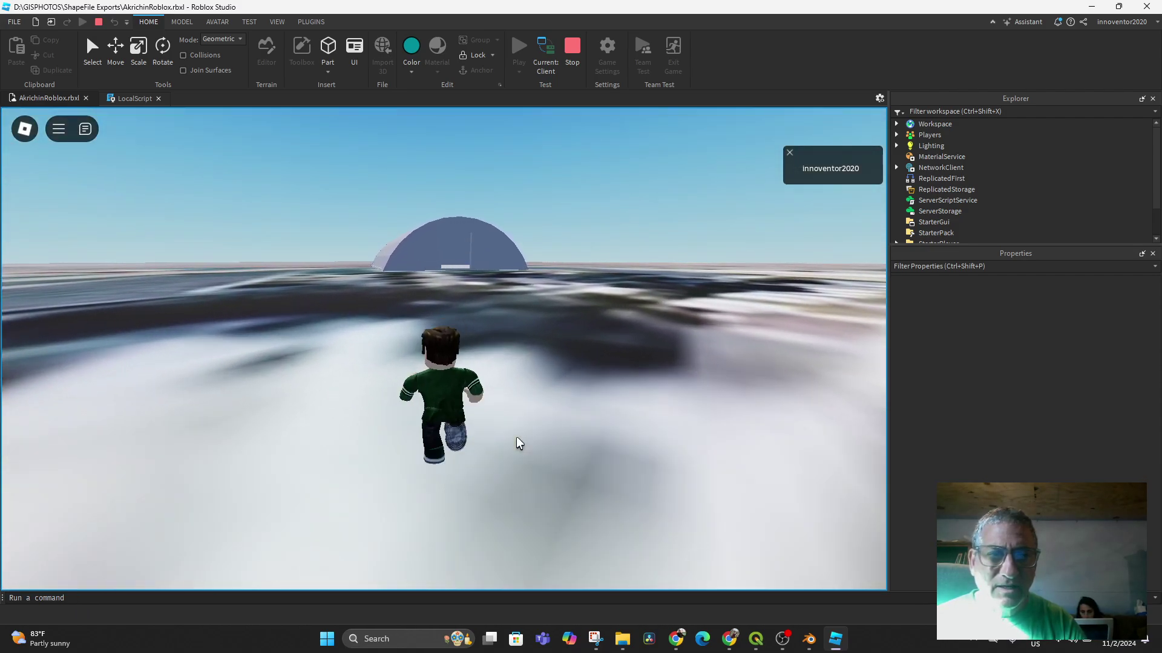
pyautogui.press('w')
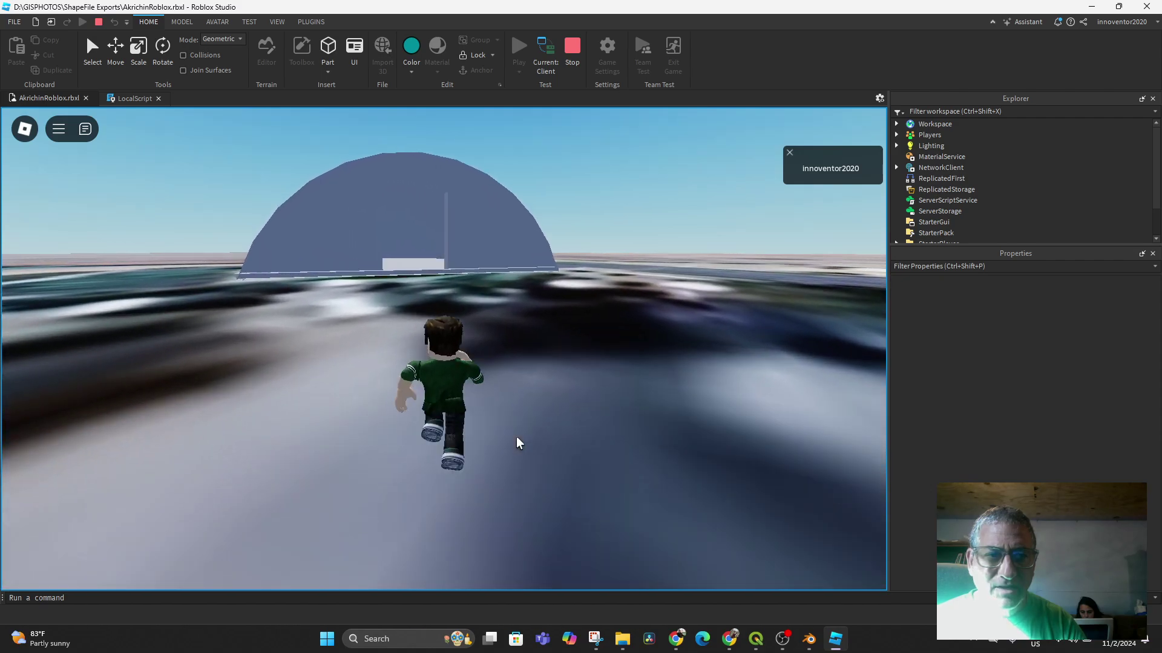
pyautogui.press('w')
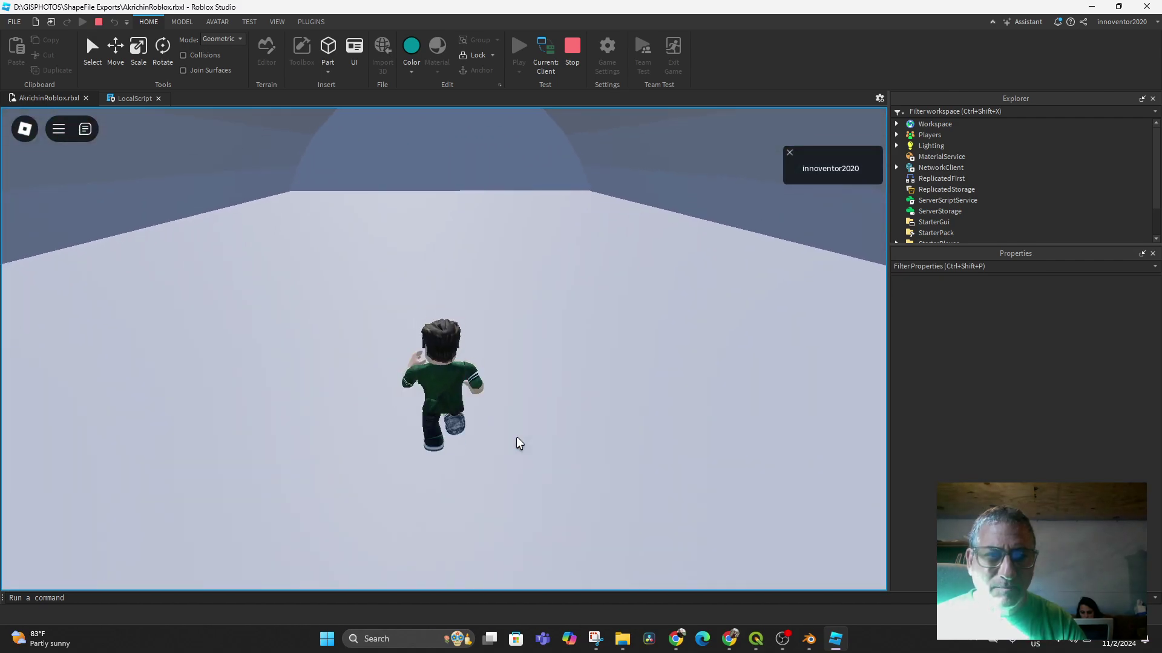
pyautogui.press('w')
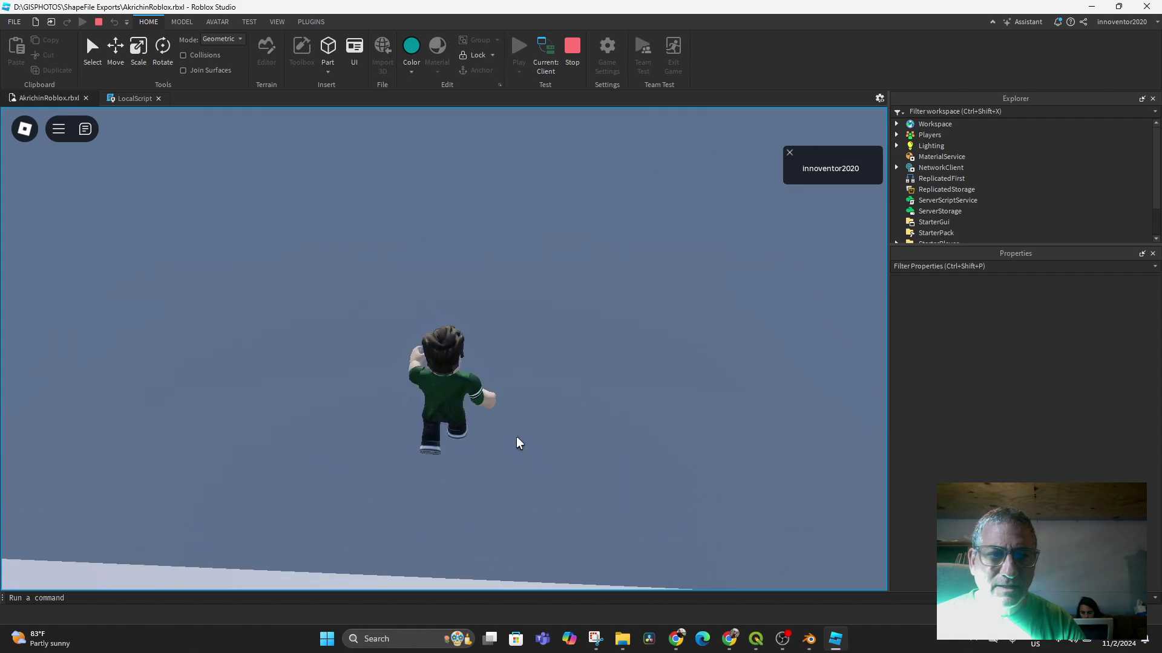
pyautogui.press('a')
pyautogui.press('w')
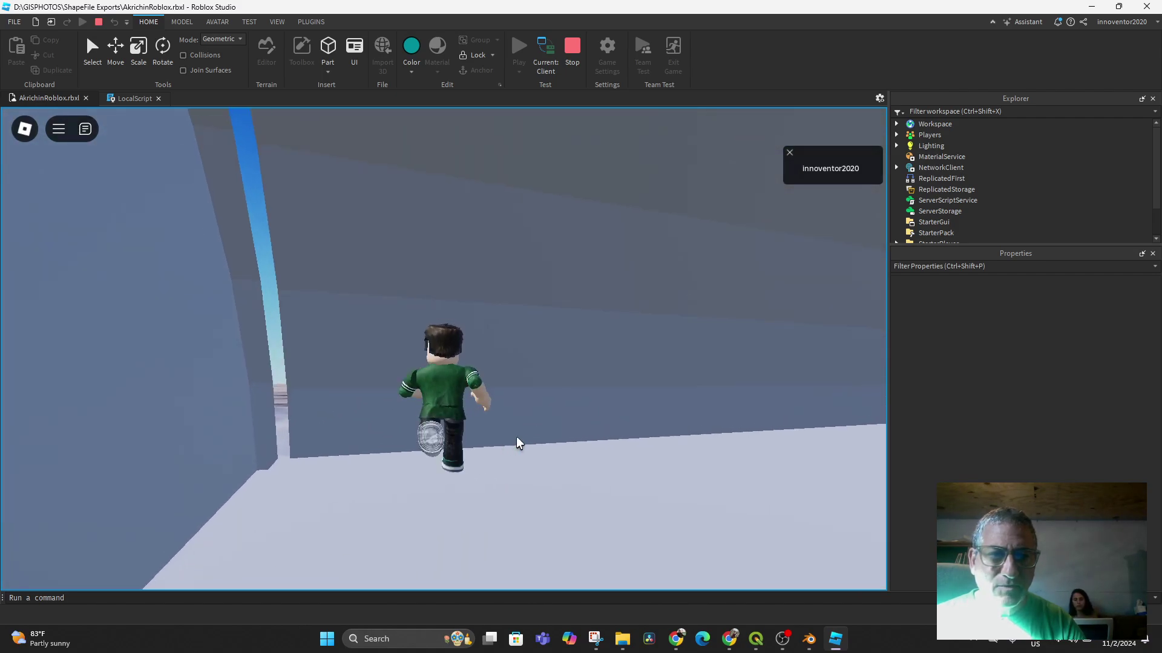
# Walk the avatar through the greenhouse interior, out onto the terrain and back inside to examine its walls and openings.
pyautogui.press('d')
pyautogui.press('w')
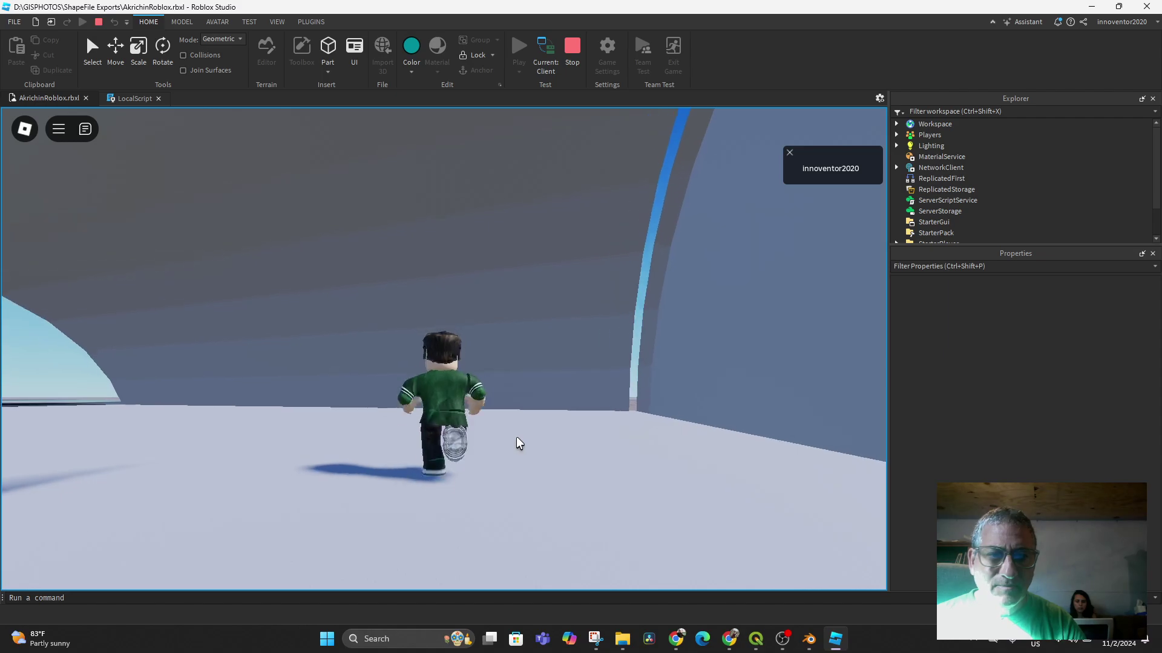
pyautogui.press('w')
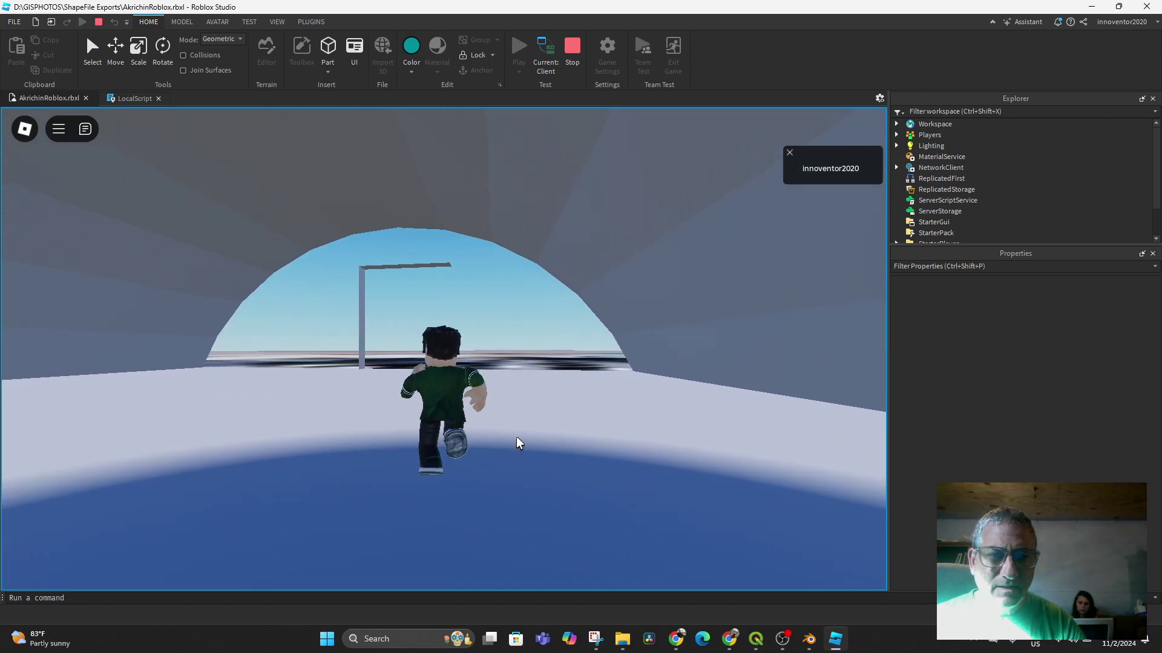
pyautogui.press('w')
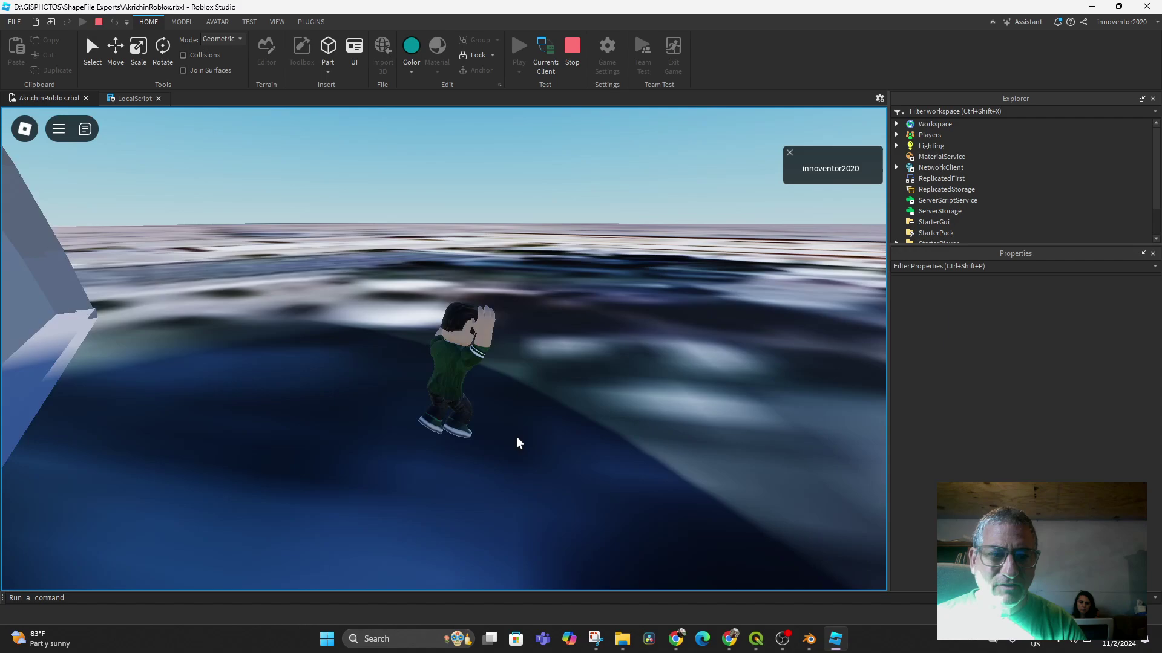
pyautogui.press('Left')
pyautogui.press('Up')
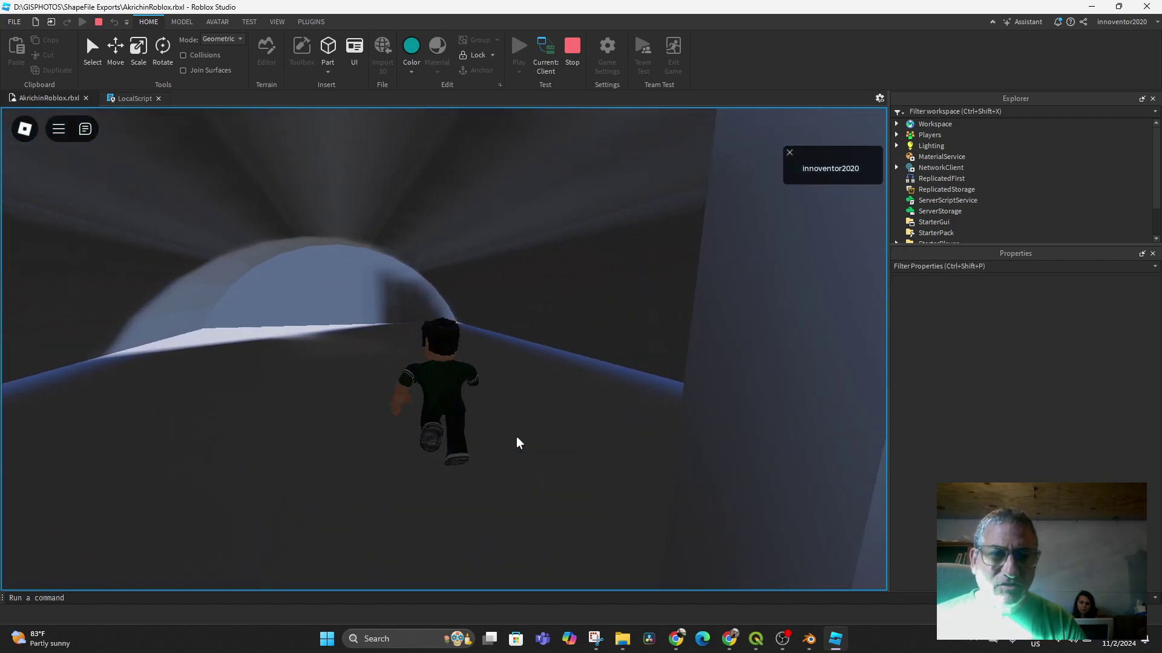
pyautogui.press('w')
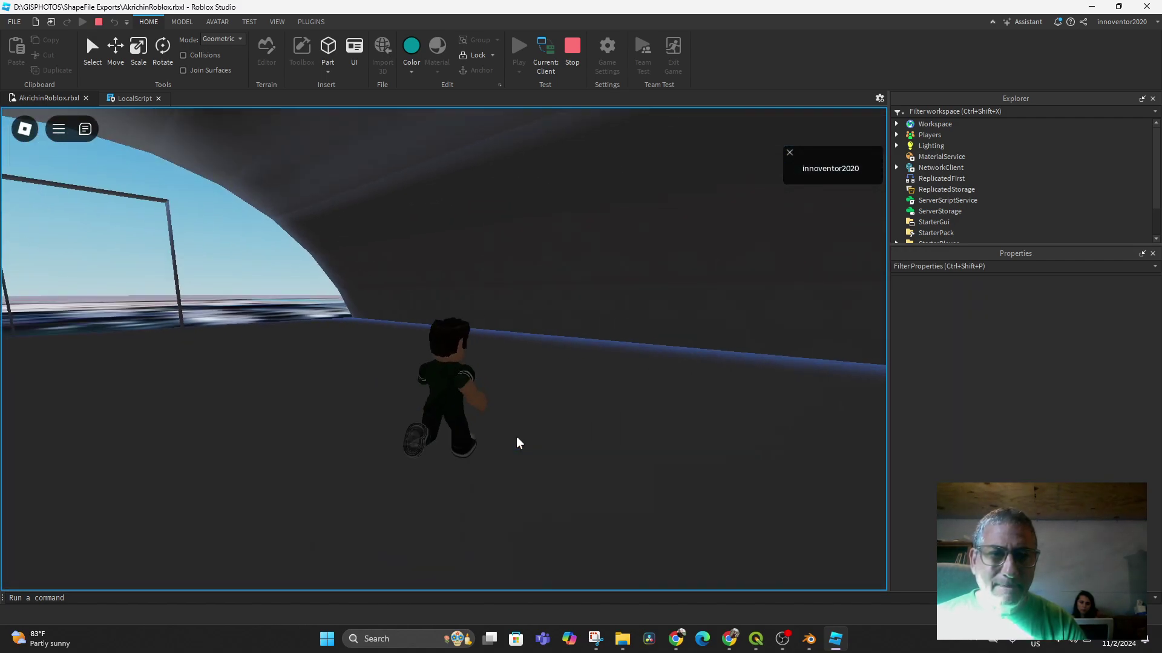
pyautogui.press('w')
pyautogui.press('Left')
pyautogui.press('w')
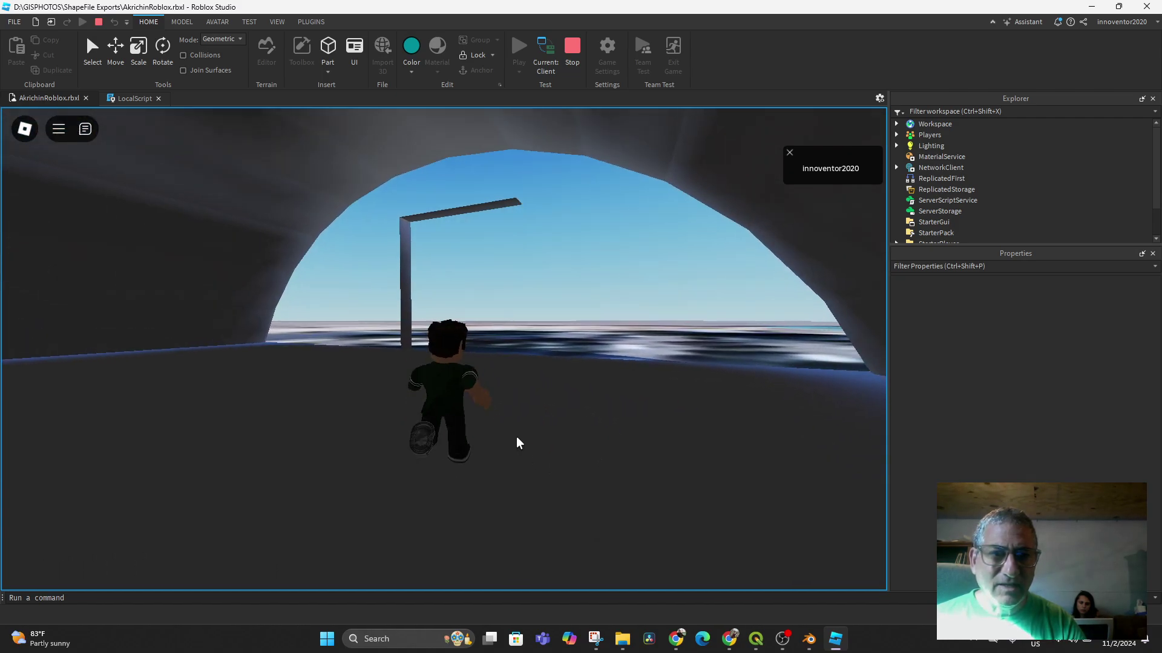
pyautogui.press('w')
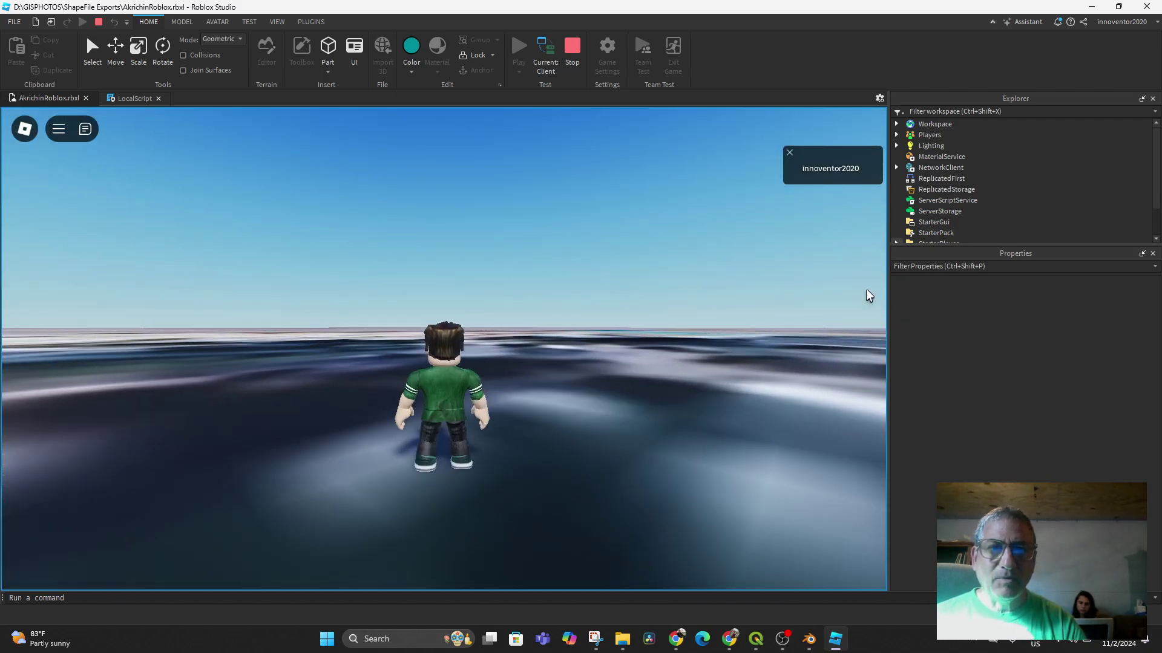
# Examine the greenhouse's doorway end and its placement on the nursery map from close up and from high above.
pyautogui.scroll(-5, 588, 286)
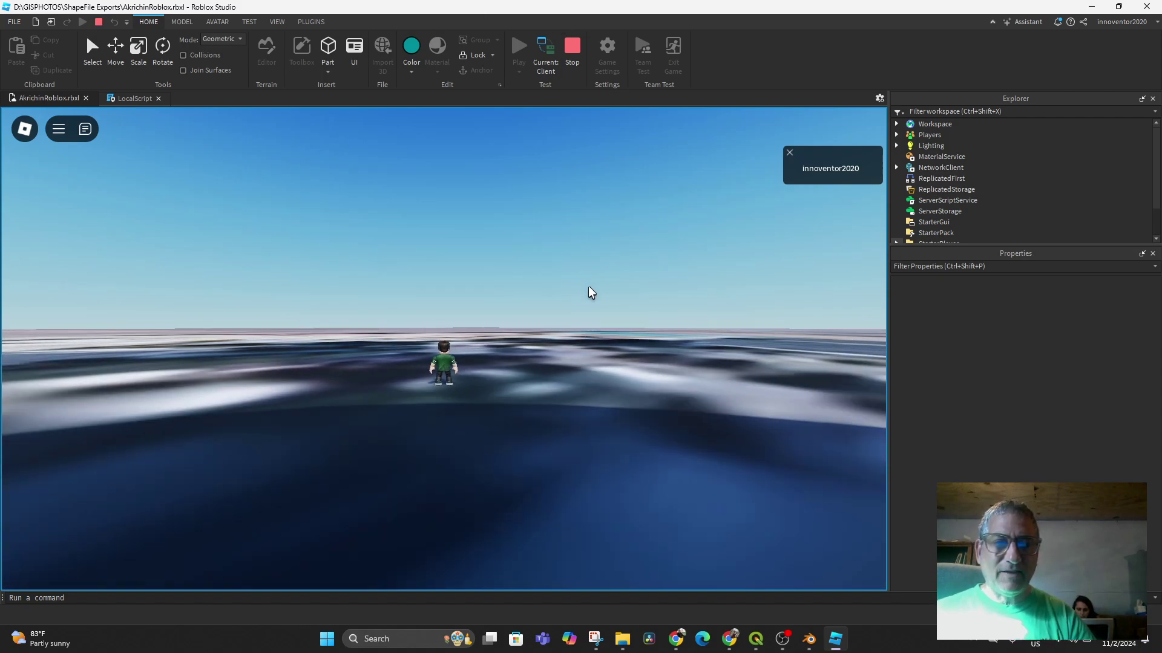
pyautogui.moveTo(588, 286); pyautogui.dragTo(514, 292, button='right')
pyautogui.scroll(-6, 561, 274)
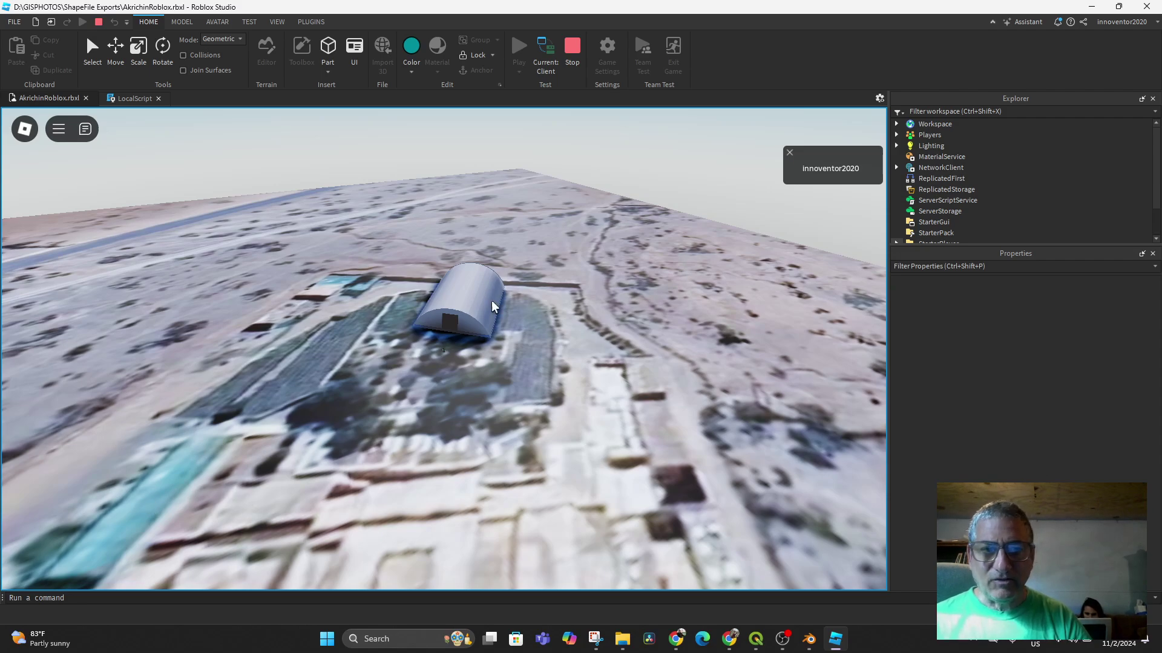
pyautogui.scroll(6, 484, 315)
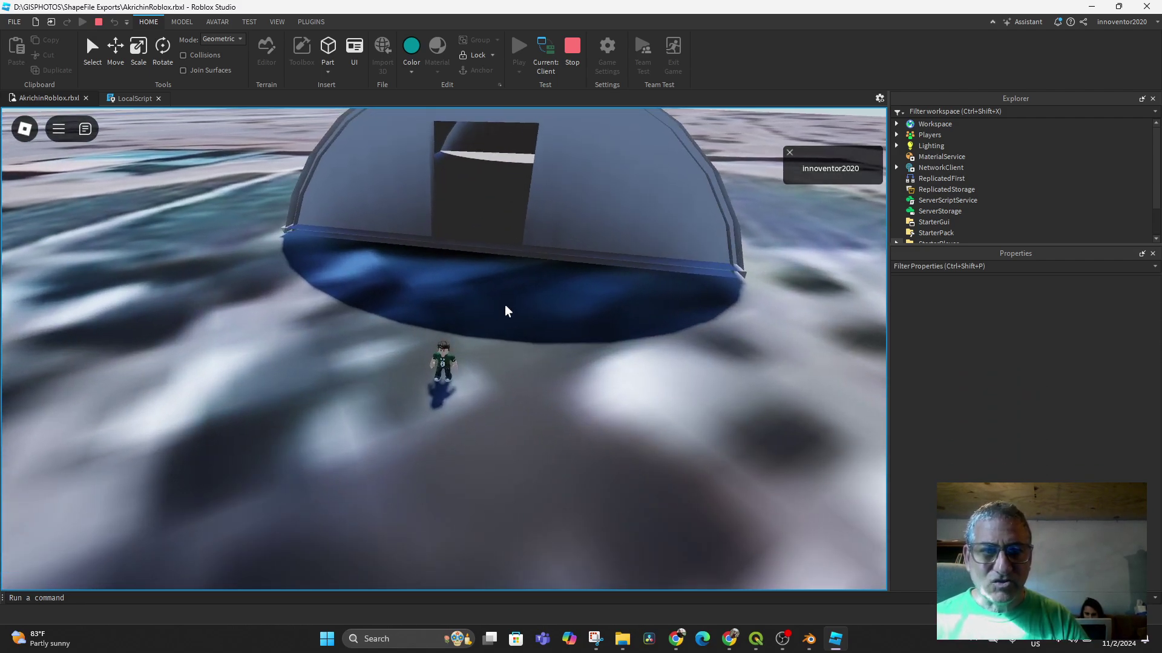
pyautogui.scroll(-2, 506, 303)
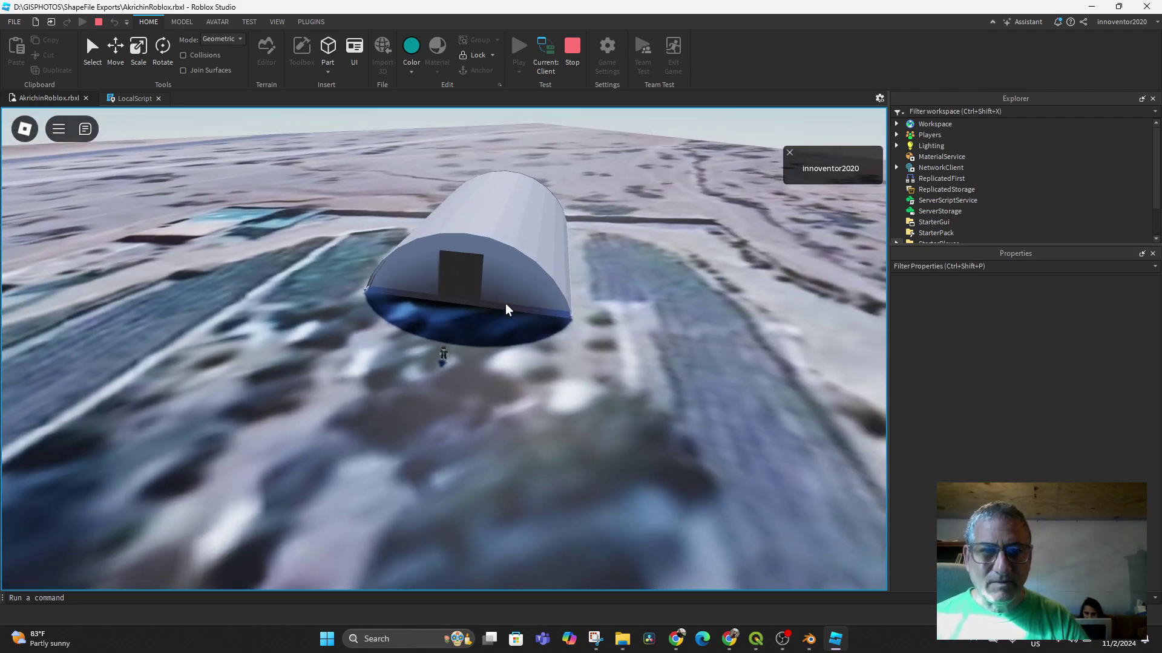
pyautogui.scroll(-3, 506, 305)
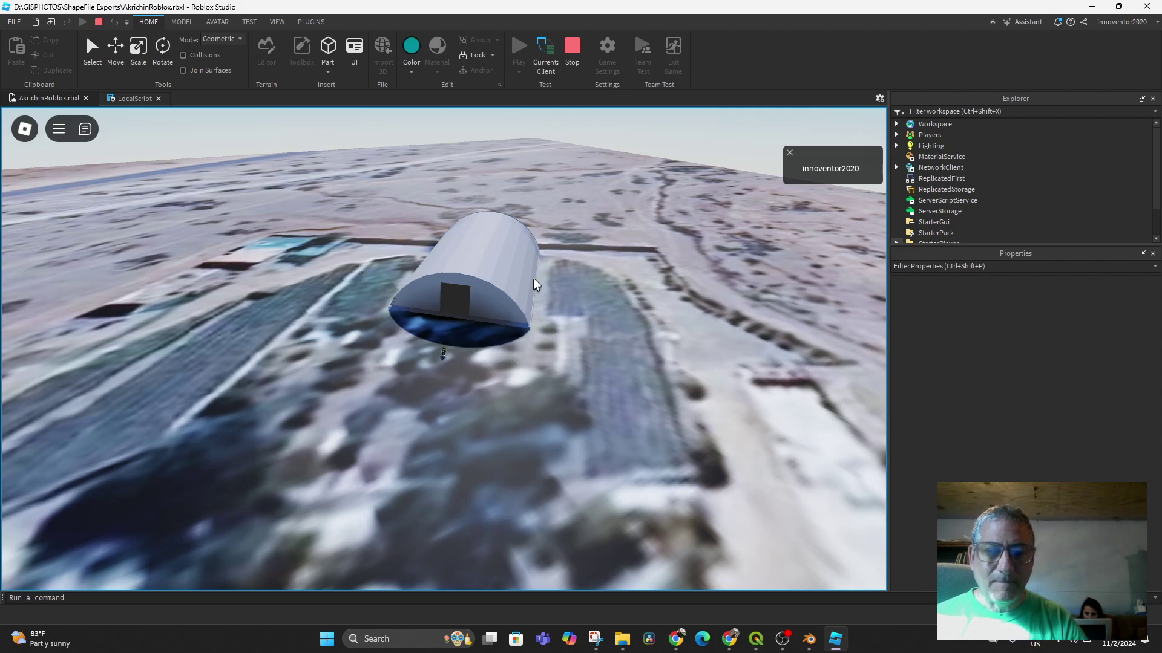
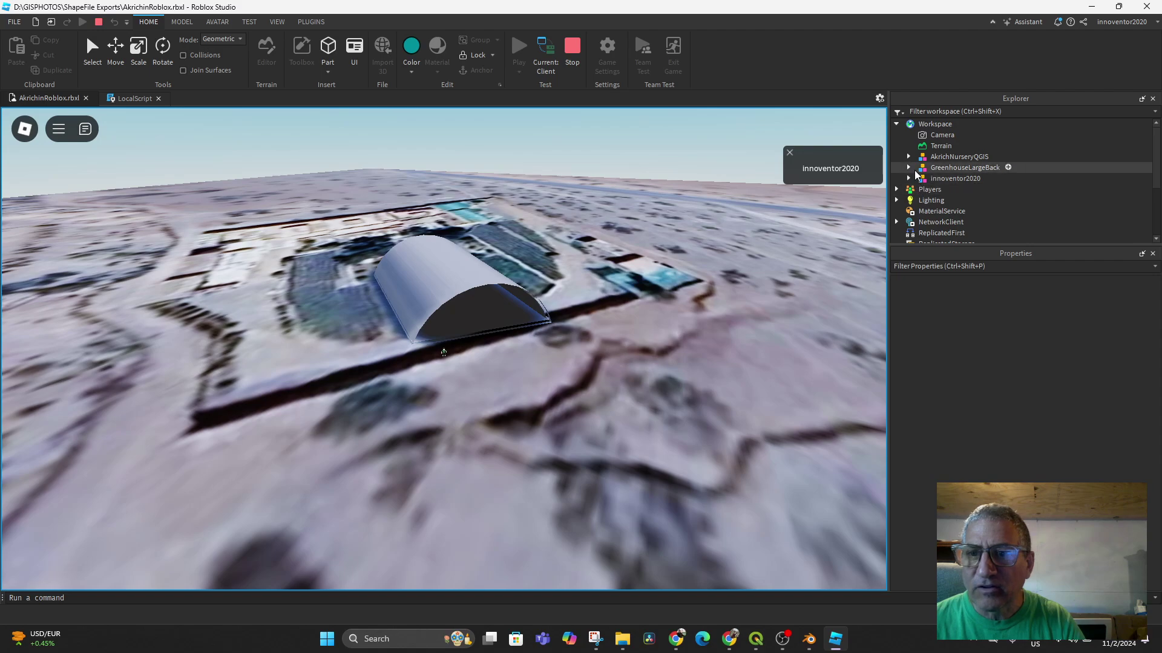
# Turn on DoubleSided for the BigGreenhouse.001 mesh inside GreenhouseLargeBack while the playtest is running, and look at its back end.
pyautogui.click(908, 167)
pyautogui.click(953, 179)
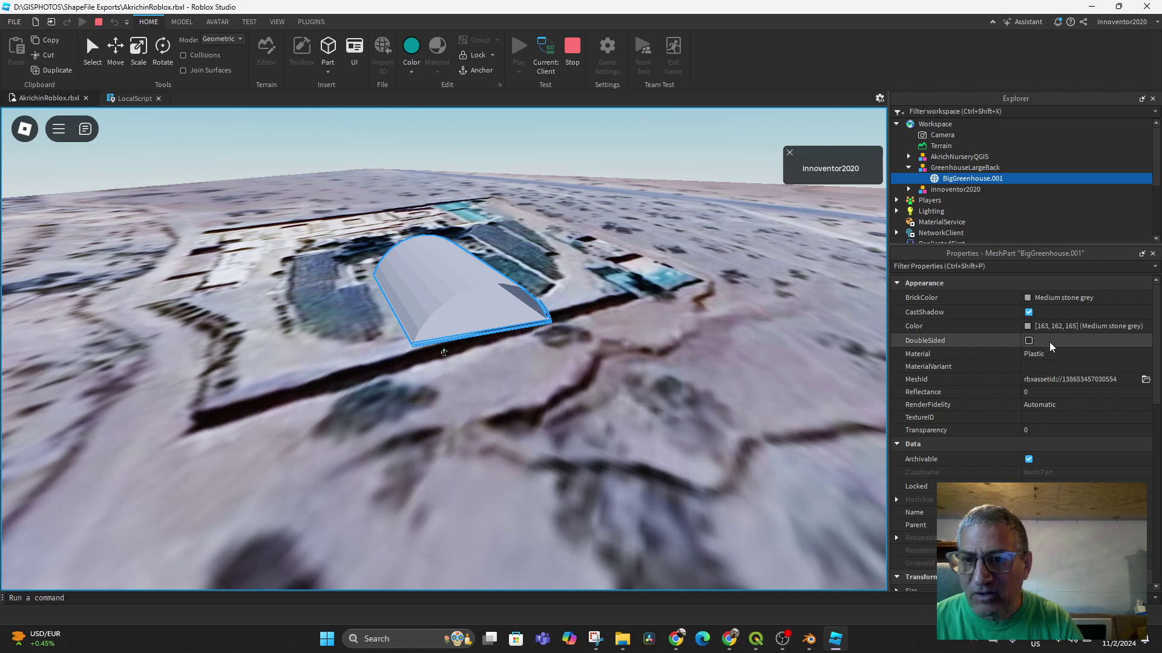
pyautogui.click(1029, 343)
pyautogui.moveTo(638, 419); pyautogui.dragTo(637, 420, button='right')
pyautogui.moveTo(547, 396); pyautogui.dragTo(547, 396, button='right')
pyautogui.moveTo(314, 409); pyautogui.dragTo(306, 407, button='right')
pyautogui.scroll(-5, 383, 422)
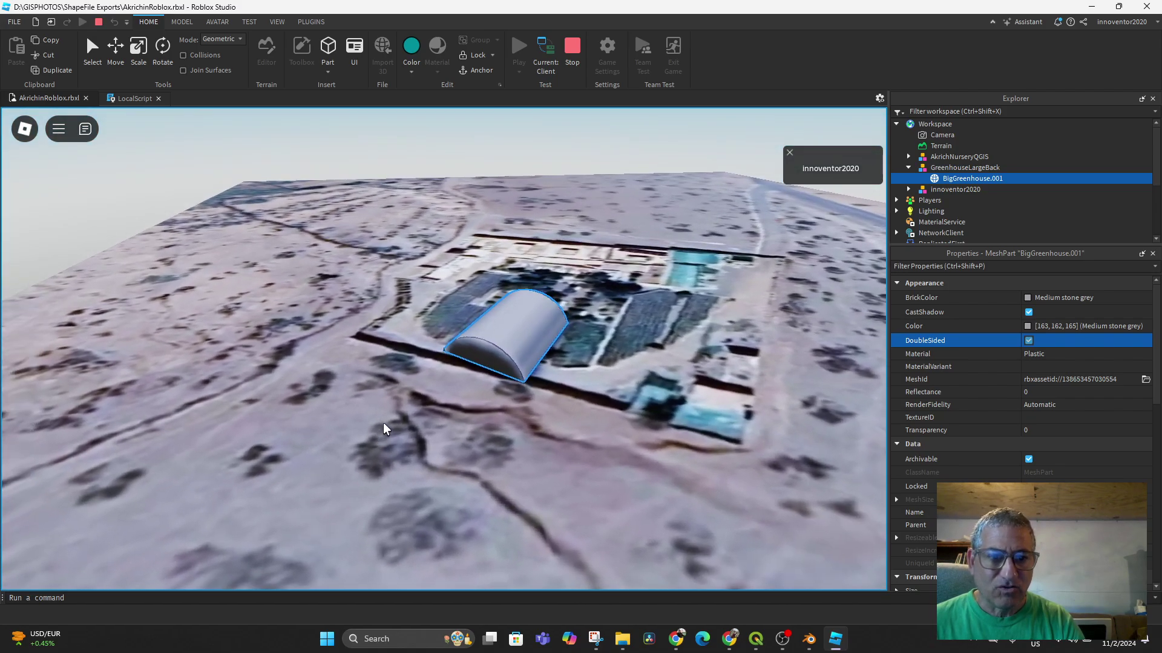
# Walk the avatar through the double-sided greenhouse and view it from inside and from above the map.
pyautogui.press('w')
pyautogui.moveTo(383, 423); pyautogui.dragTo(403, 420, button='right')
pyautogui.scroll(10, 383, 422)
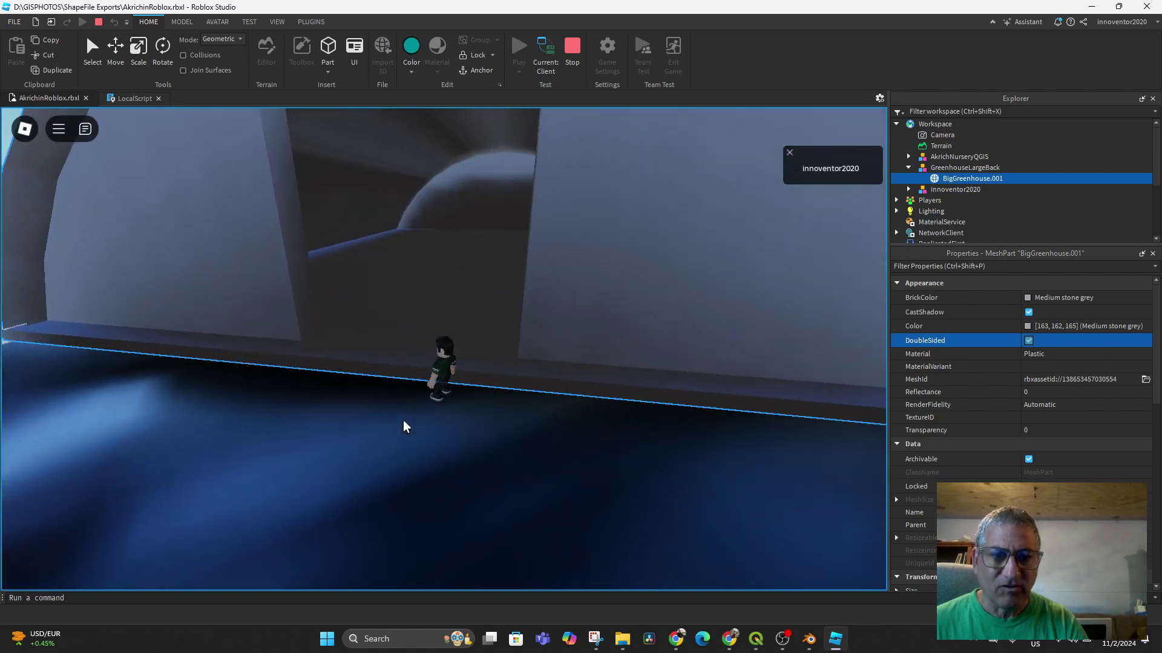
pyautogui.press('w')
pyautogui.press('w')
pyautogui.press('w')
pyautogui.press('w')
pyautogui.press('w')
pyautogui.press('w')
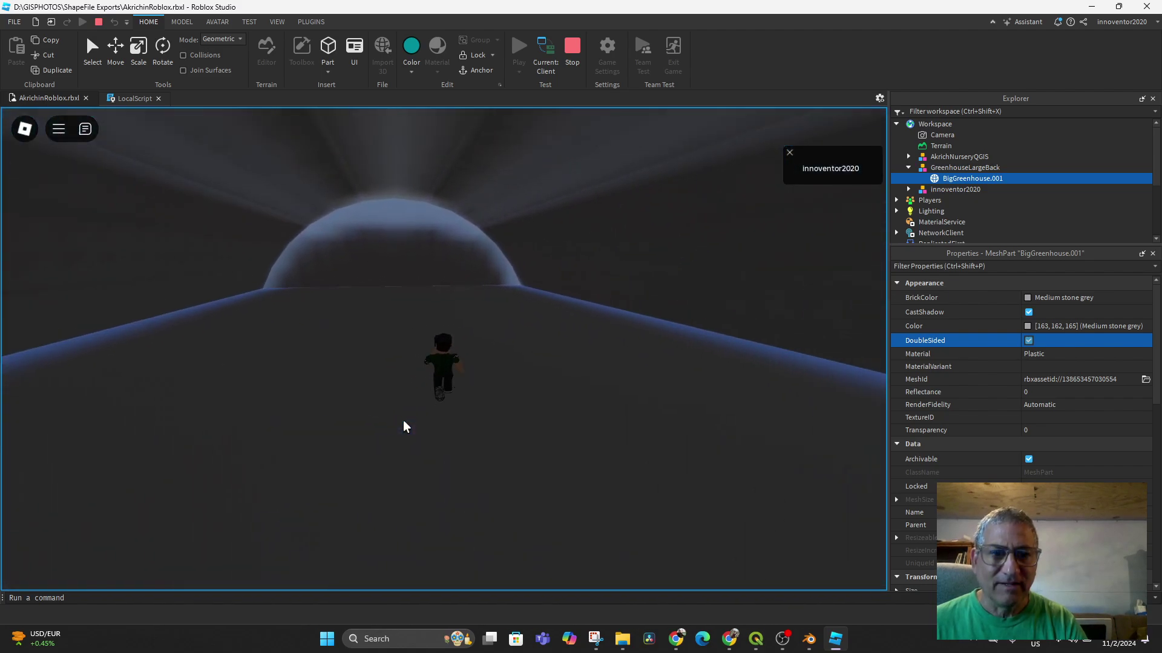
pyautogui.press('w')
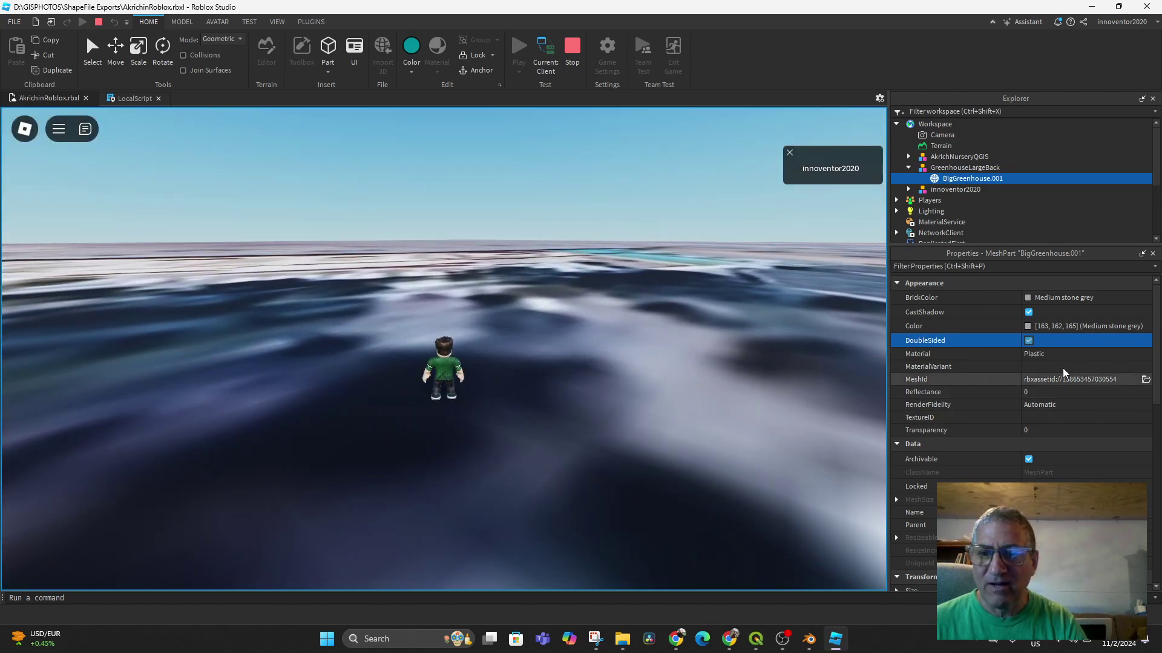
pyautogui.moveTo(532, 361); pyautogui.dragTo(476, 375, button='right')
pyautogui.scroll(-10, 416, 345)
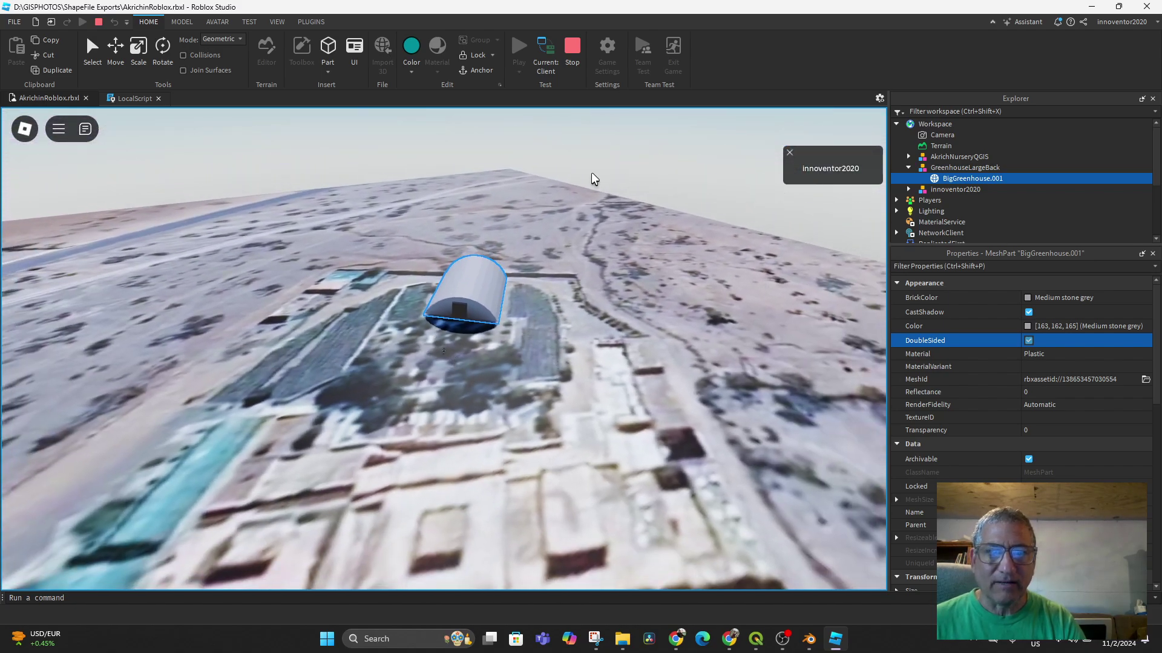
# Stop the playtest and enable DoubleSided on the BigGreenhouse.001 mesh in the place itself, checking the walls from both ends and inside.
pyautogui.click(572, 50)
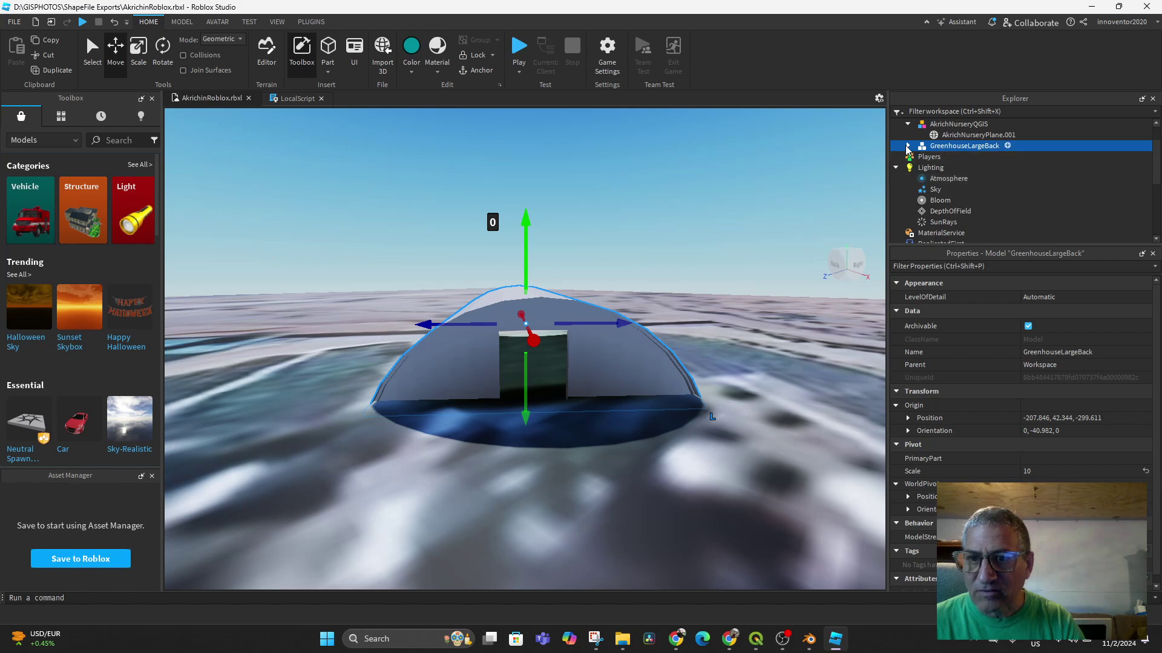
pyautogui.click(940, 159)
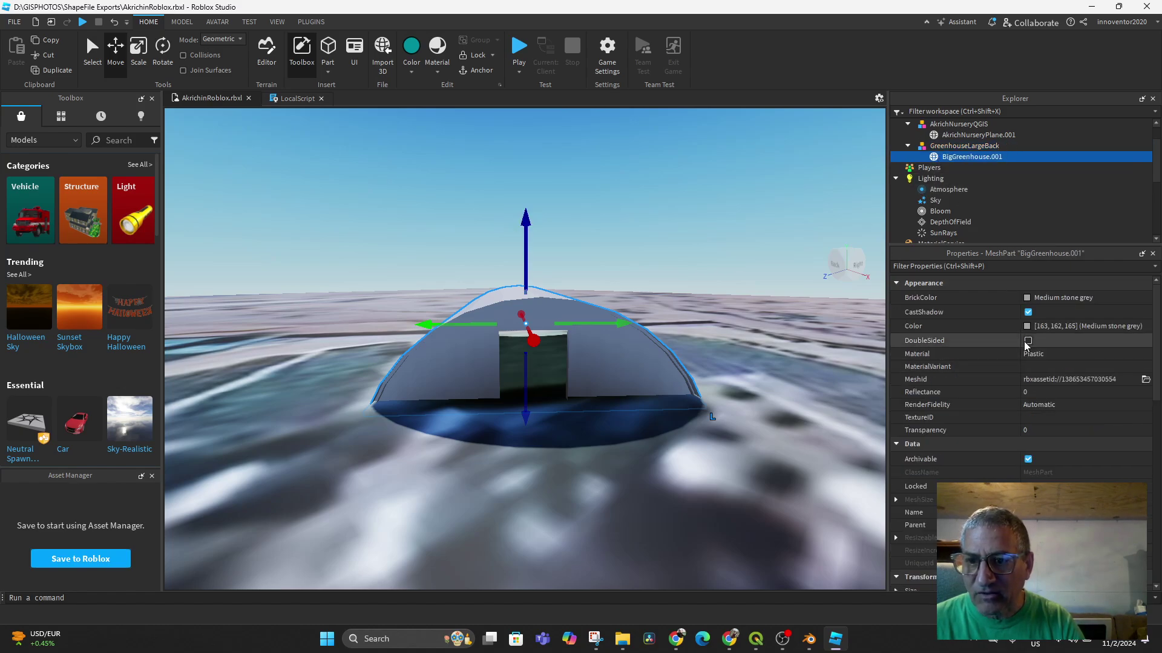
pyautogui.moveTo(668, 479); pyautogui.dragTo(670, 476, button='right')
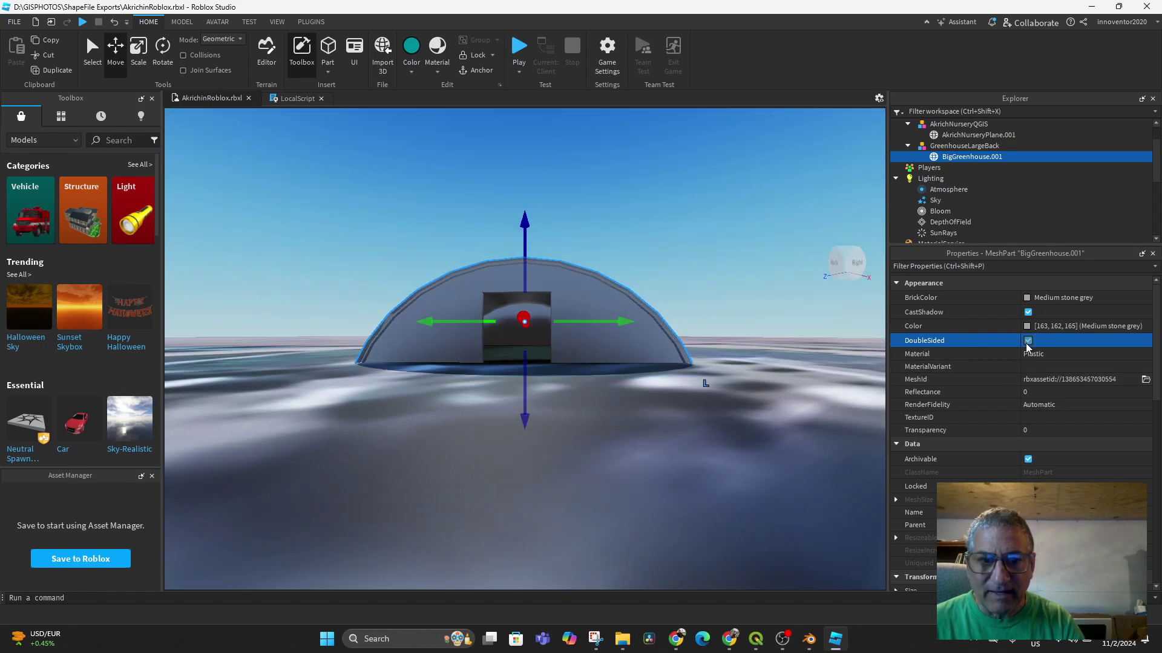
pyautogui.moveTo(655, 416); pyautogui.dragTo(655, 416, button='right')
pyautogui.click(1027, 340)
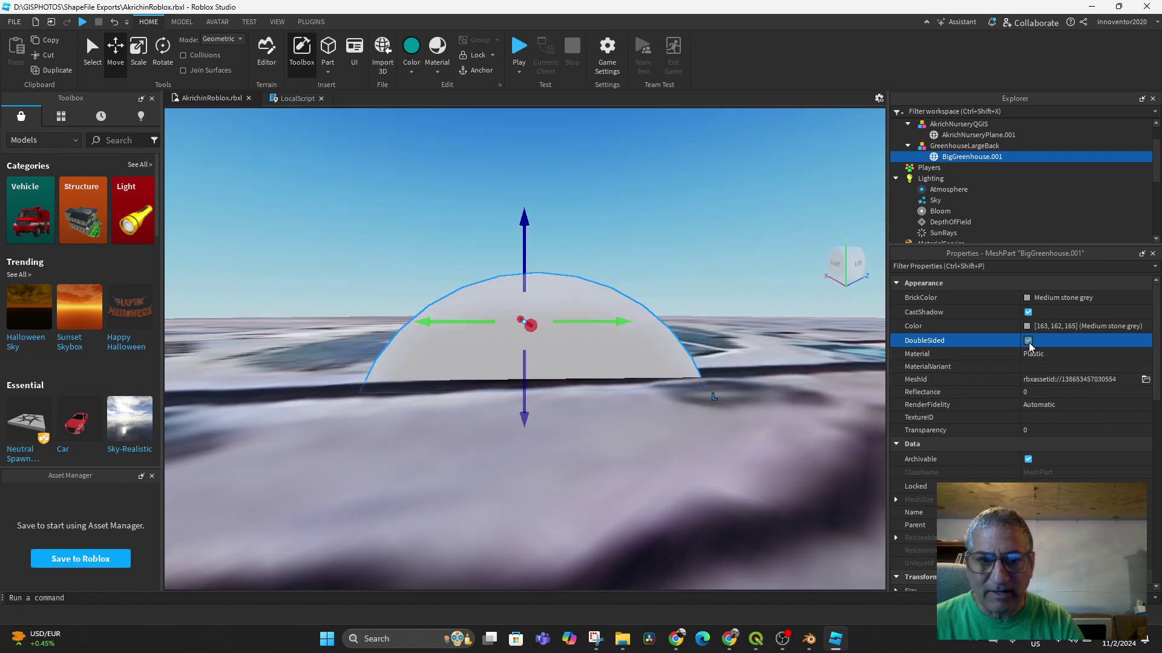
pyautogui.moveTo(422, 397); pyautogui.dragTo(430, 402, button='right')
pyautogui.scroll(5, 592, 401)
pyautogui.scroll(3, 592, 401)
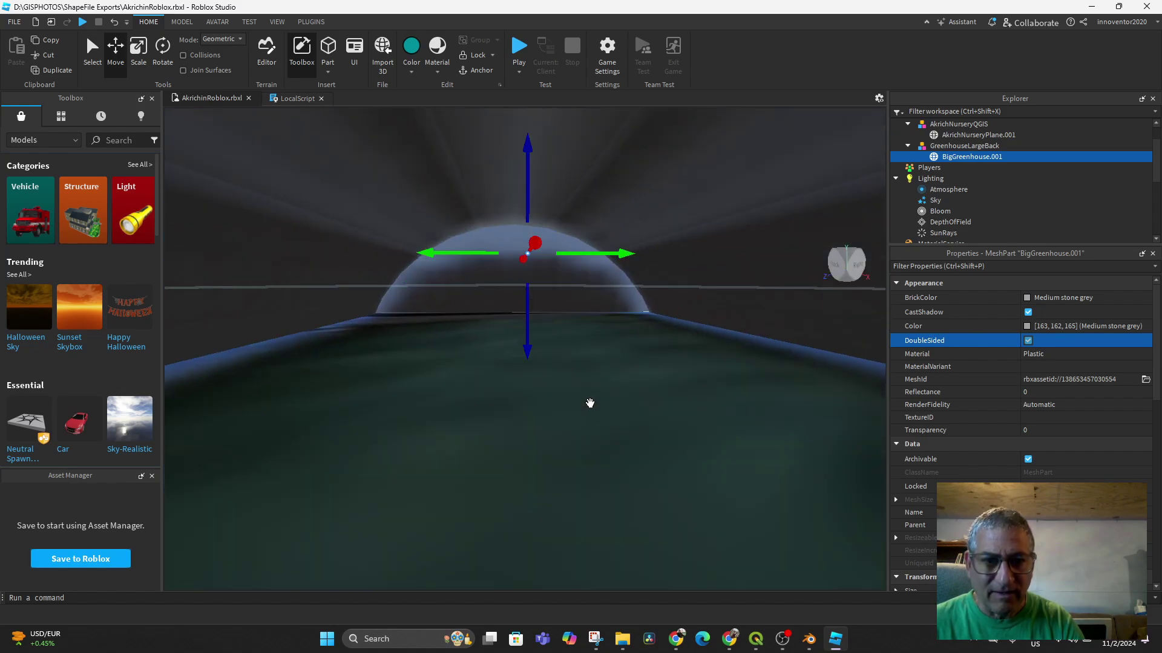
pyautogui.moveTo(590, 403); pyautogui.dragTo(590, 403, button='right')
pyautogui.scroll(-5, 555, 391)
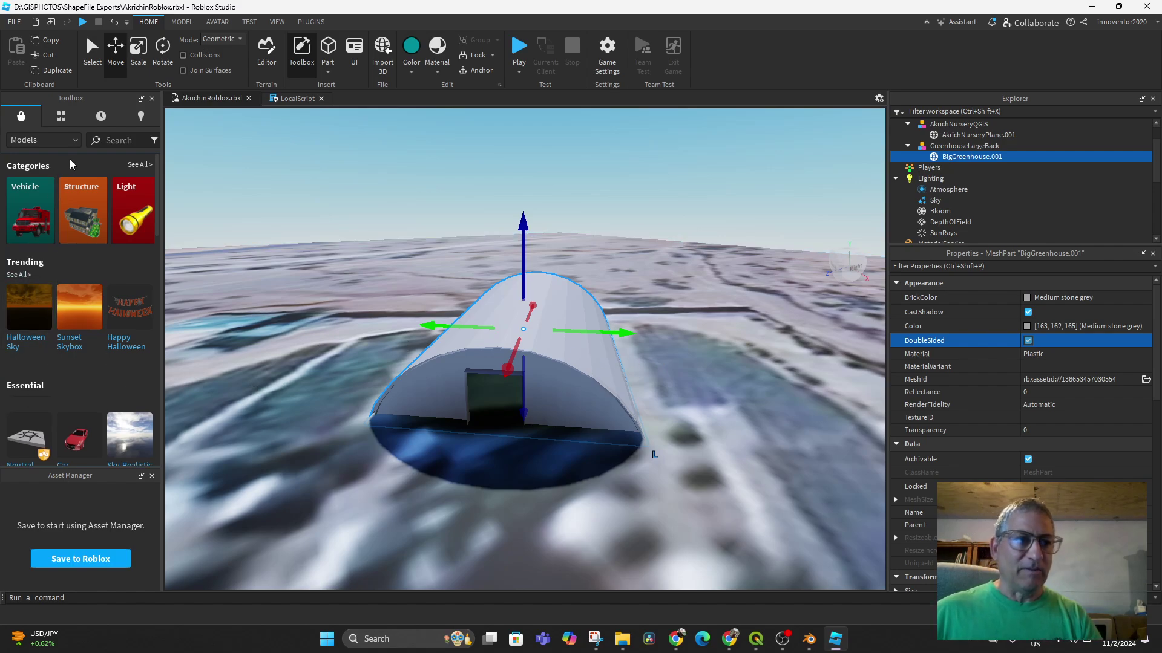
# Search the Toolbox decals for "greenhouse" and insert the "greenhouse cafe" decal on the BigGreenhouse.001 mesh.
pyautogui.click(70, 144)
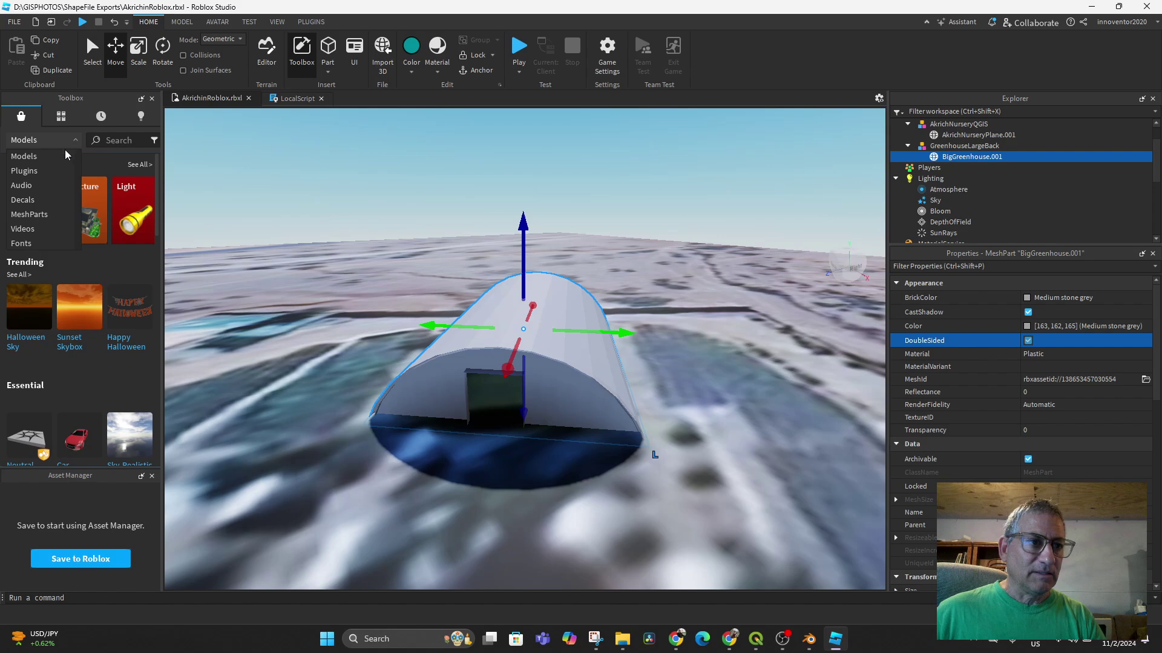
pyautogui.click(36, 199)
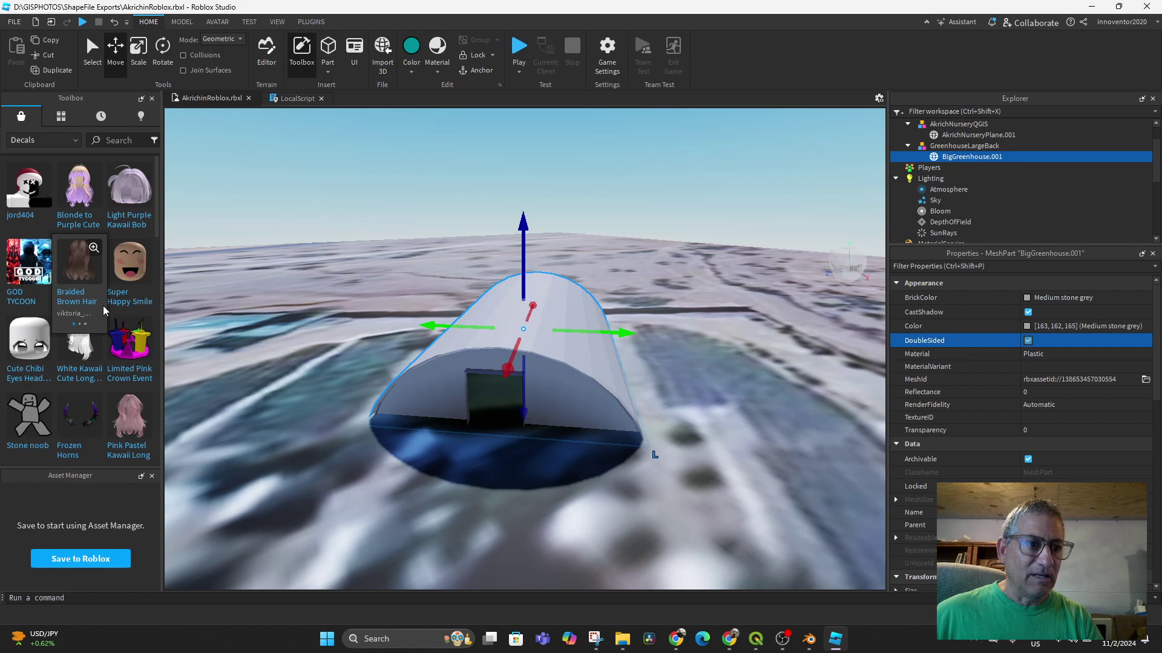
pyautogui.click(122, 140)
pyautogui.write('greenhouse')
pyautogui.press('Return')
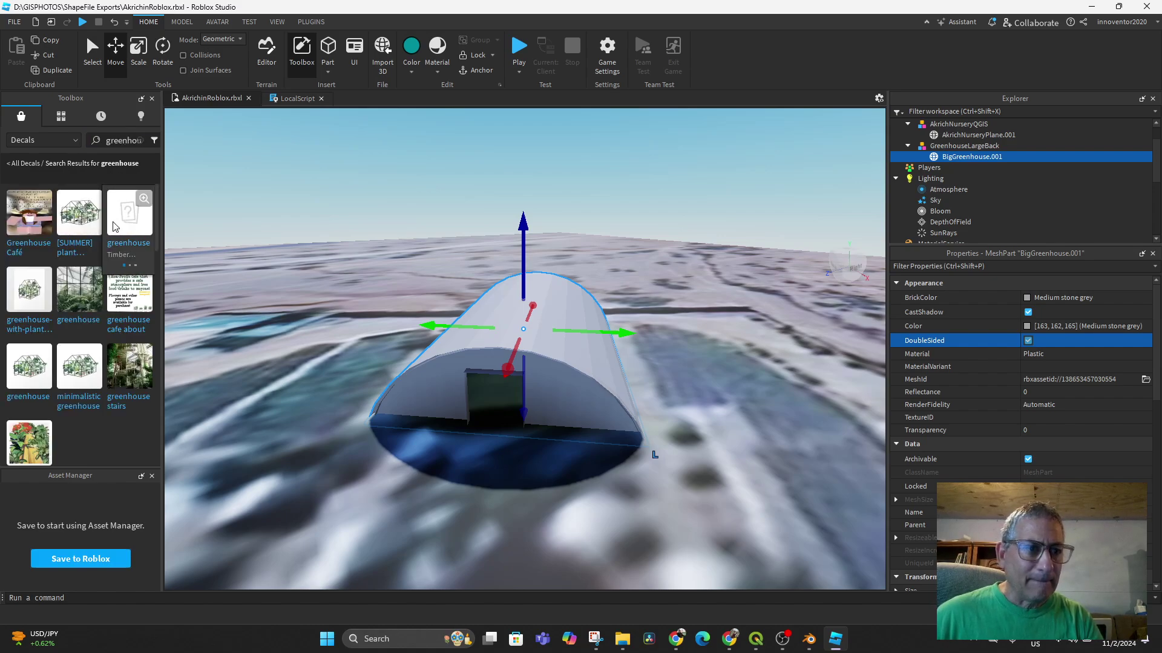
pyautogui.scroll(-3, 101, 328)
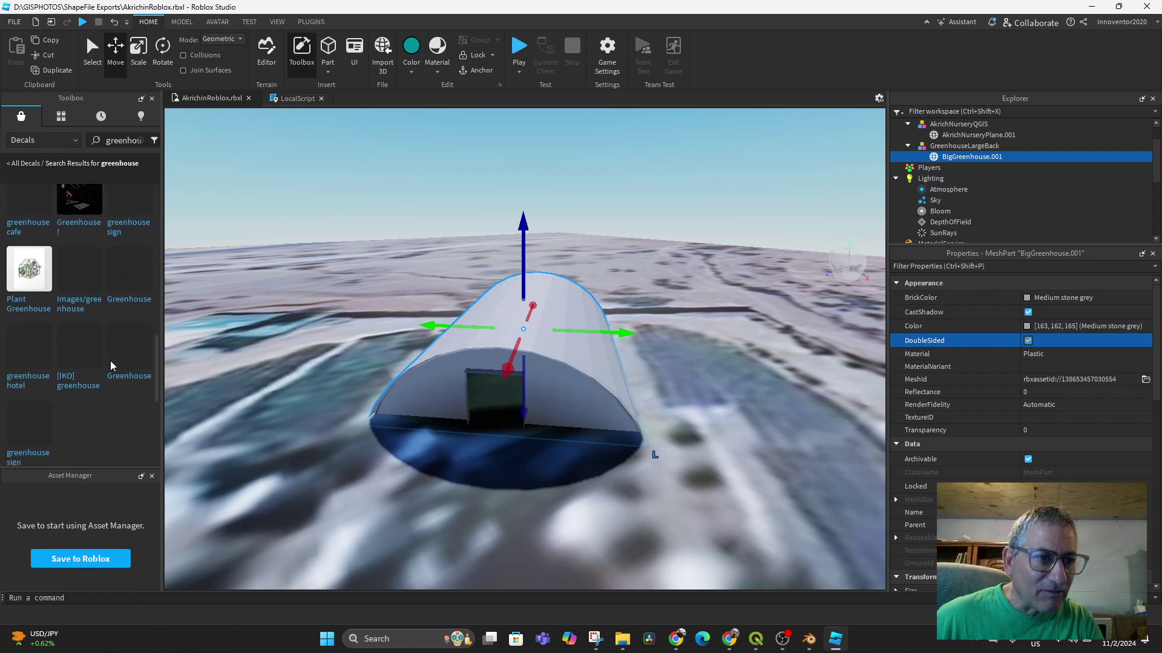
pyautogui.scroll(-2, 111, 366)
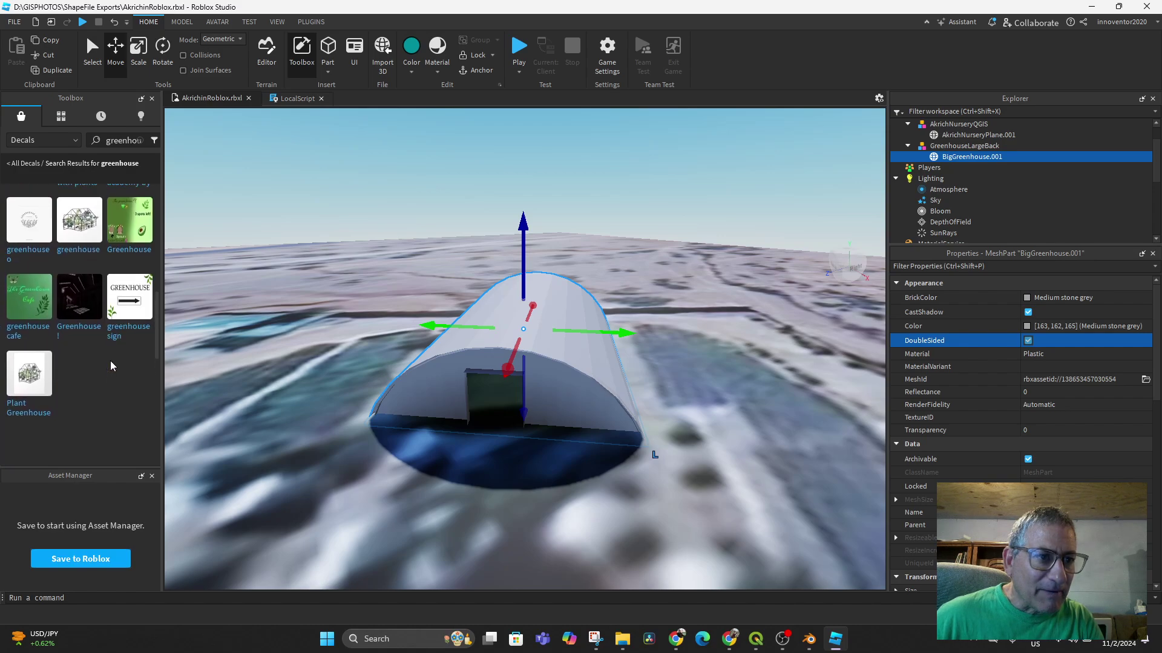
pyautogui.click(30, 298)
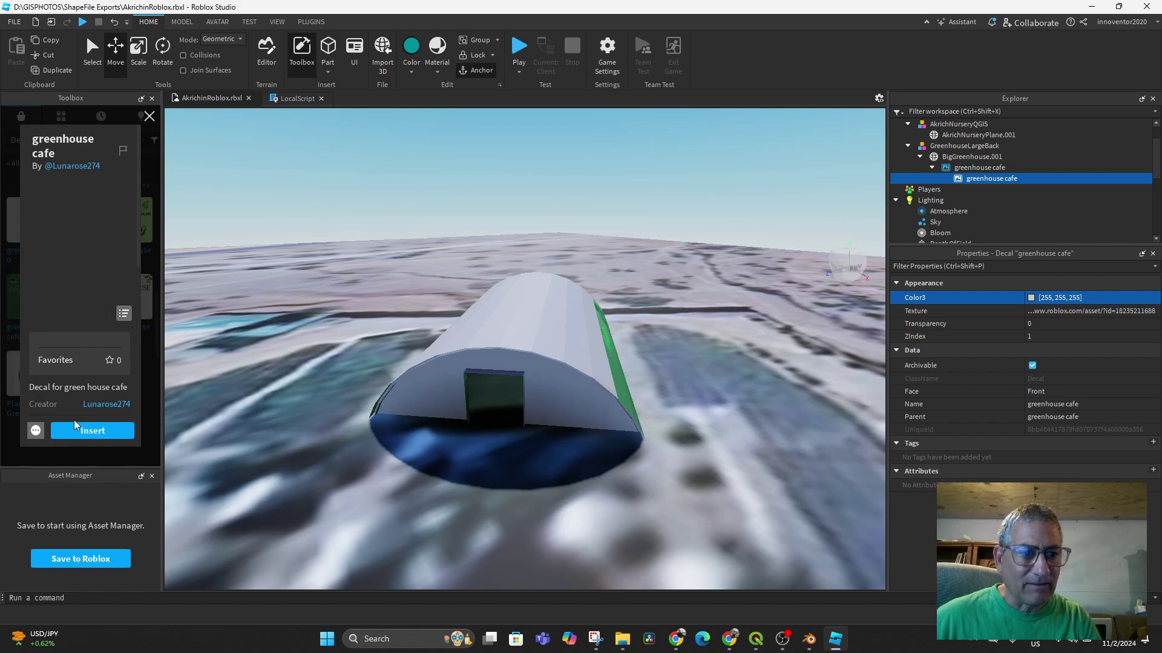
pyautogui.click(89, 433)
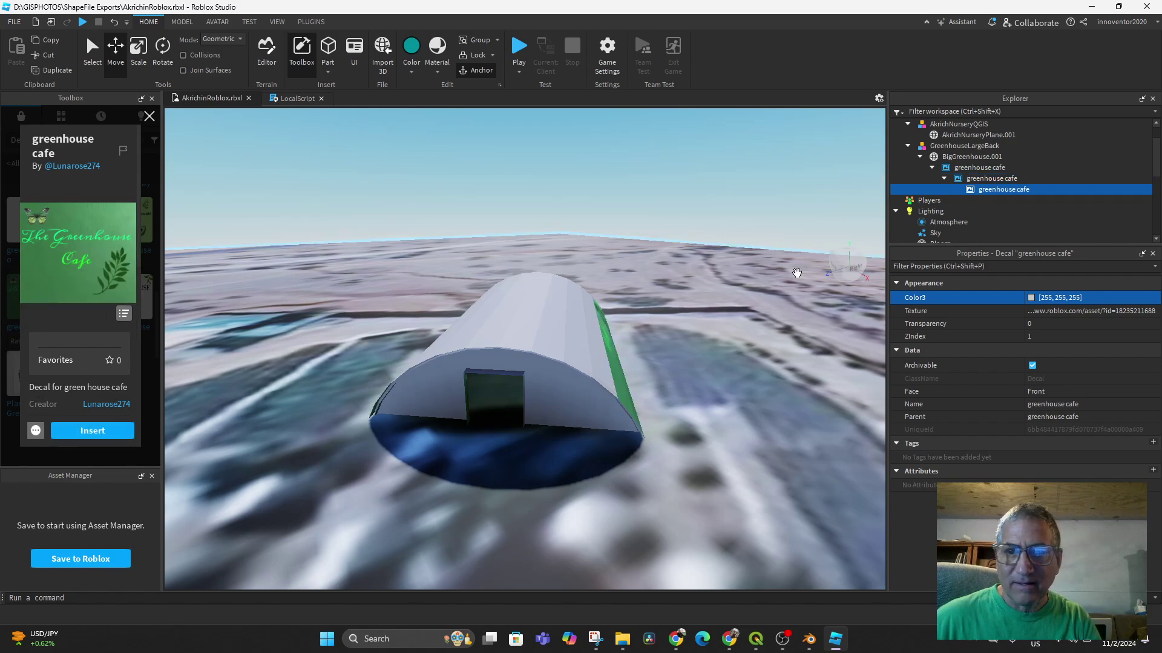
# Check the decal on the greenhouse's side and delete the duplicate nested greenhouse cafe decals, keeping the one directly under BigGreenhouse.001.
pyautogui.moveTo(641, 352); pyautogui.dragTo(509, 392, button='right')
pyautogui.moveTo(509, 392)
pyautogui.mouseDown(button='middle')
pyautogui.moveTo(615, 363)
pyautogui.moveTo(696, 384)
pyautogui.moveTo(502, 390)
pyautogui.mouseUp(button='middle')
pyautogui.click(678, 397)
pyautogui.moveTo(502, 390)
pyautogui.mouseDown(button='right')
pyautogui.moveTo(402, 393)
pyautogui.moveTo(494, 395)
pyautogui.mouseUp(button='right')
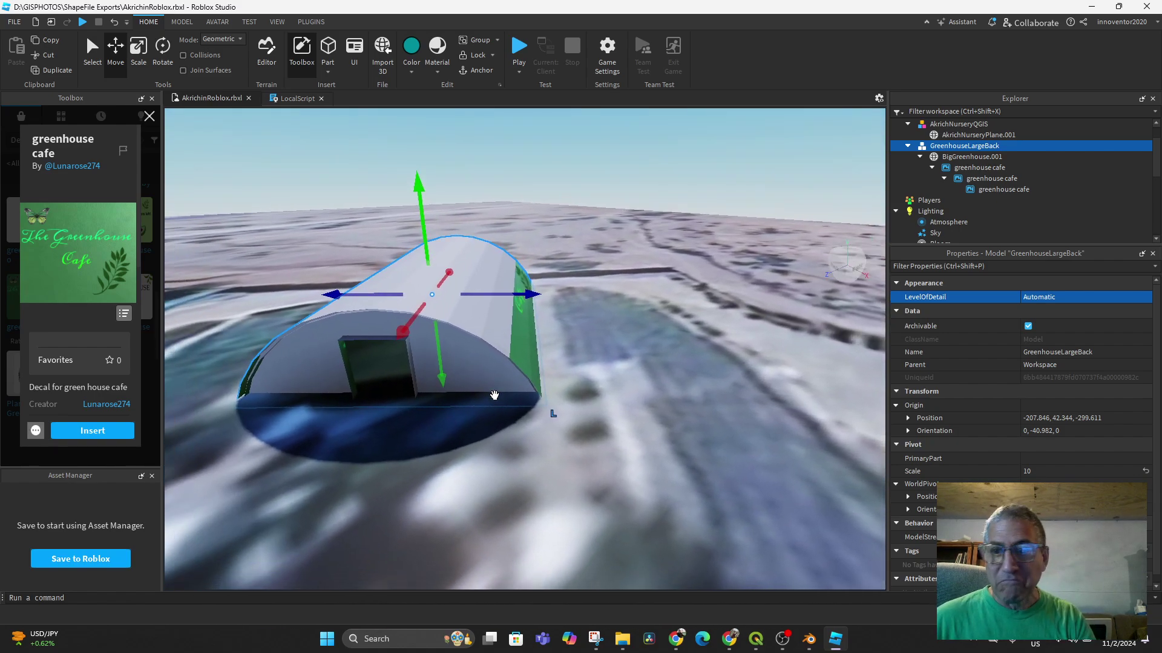
pyautogui.click(967, 170)
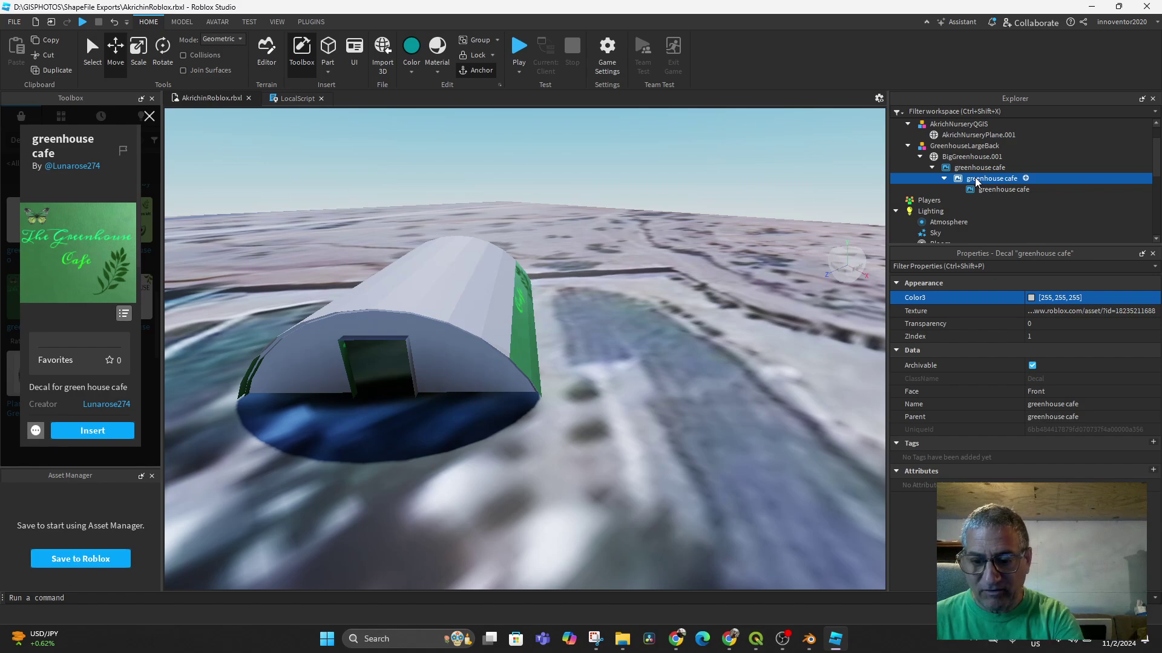
pyautogui.press('Delete')
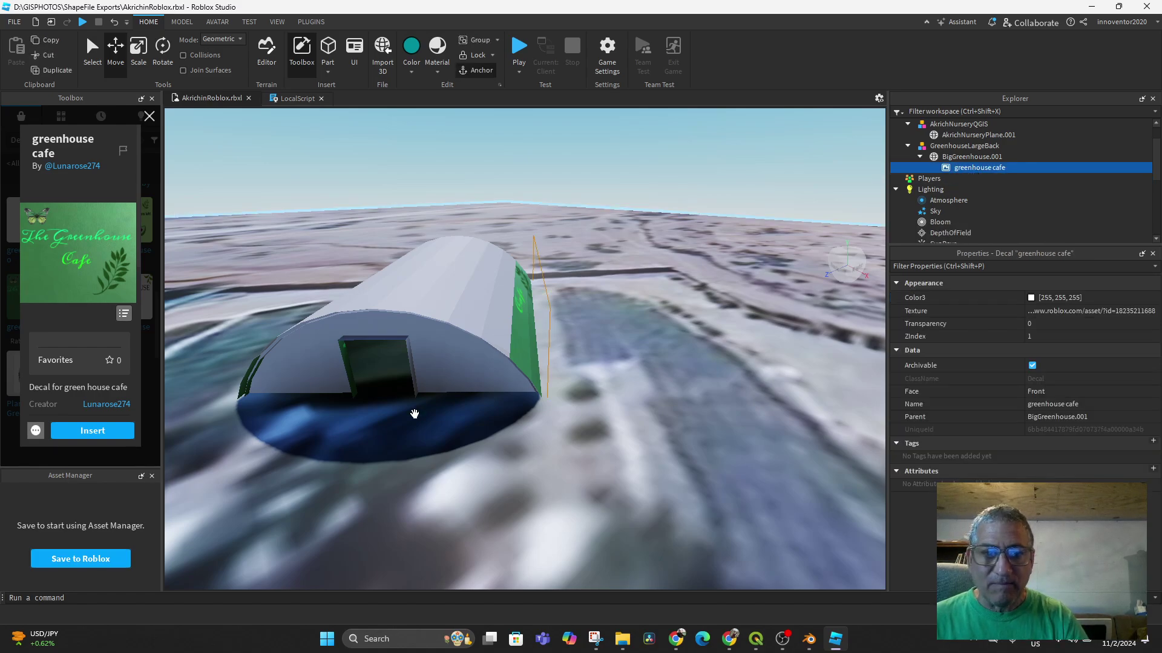
# Examine the greenhouse cafe decal on the greenhouse from the doorway, inside and above.
pyautogui.scroll(3, 401, 449)
pyautogui.scroll(-4, 399, 451)
pyautogui.moveTo(399, 452); pyautogui.dragTo(493, 407, button='middle')
pyautogui.scroll(3, 496, 396)
pyautogui.scroll(-1, 504, 388)
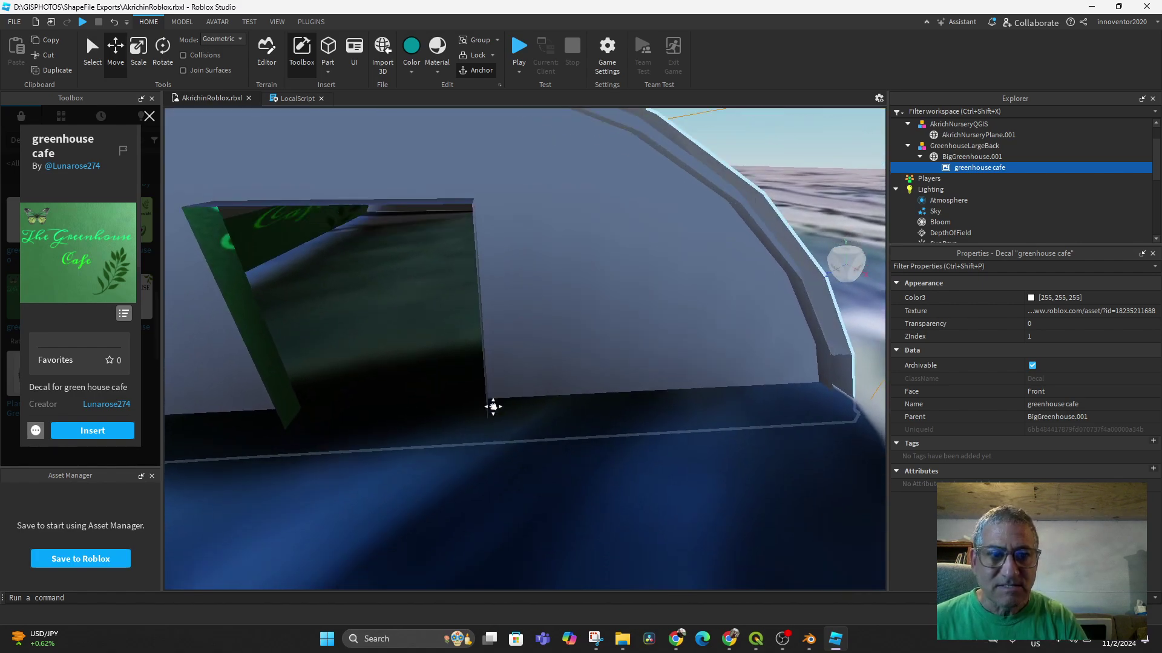
pyautogui.scroll(1, 390, 347)
pyautogui.scroll(-10, 450, 349)
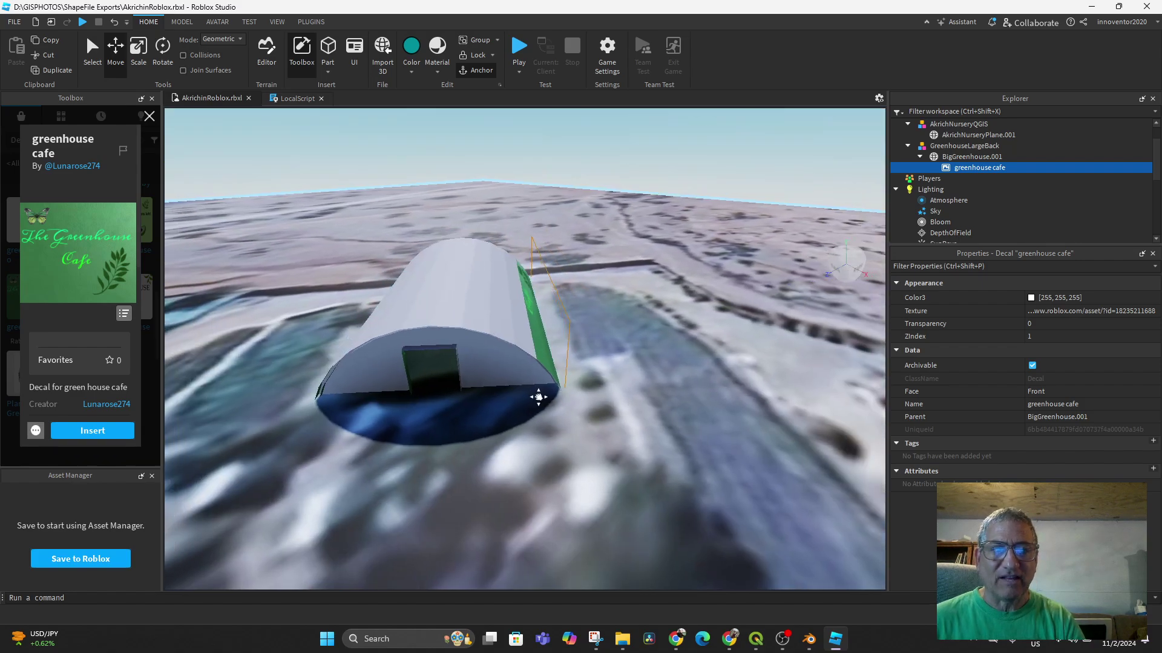
pyautogui.moveTo(539, 397); pyautogui.dragTo(630, 410, button='middle')
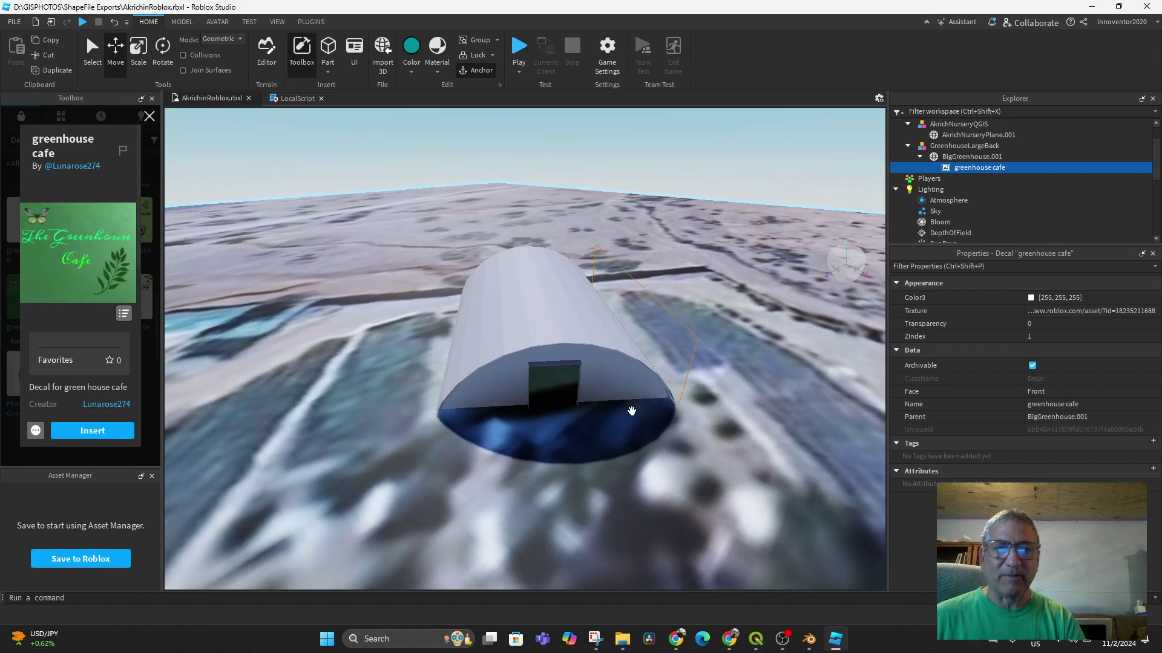
pyautogui.moveTo(630, 410); pyautogui.dragTo(623, 441, button='right')
pyautogui.moveTo(622, 441); pyautogui.dragTo(600, 421, button='middle')
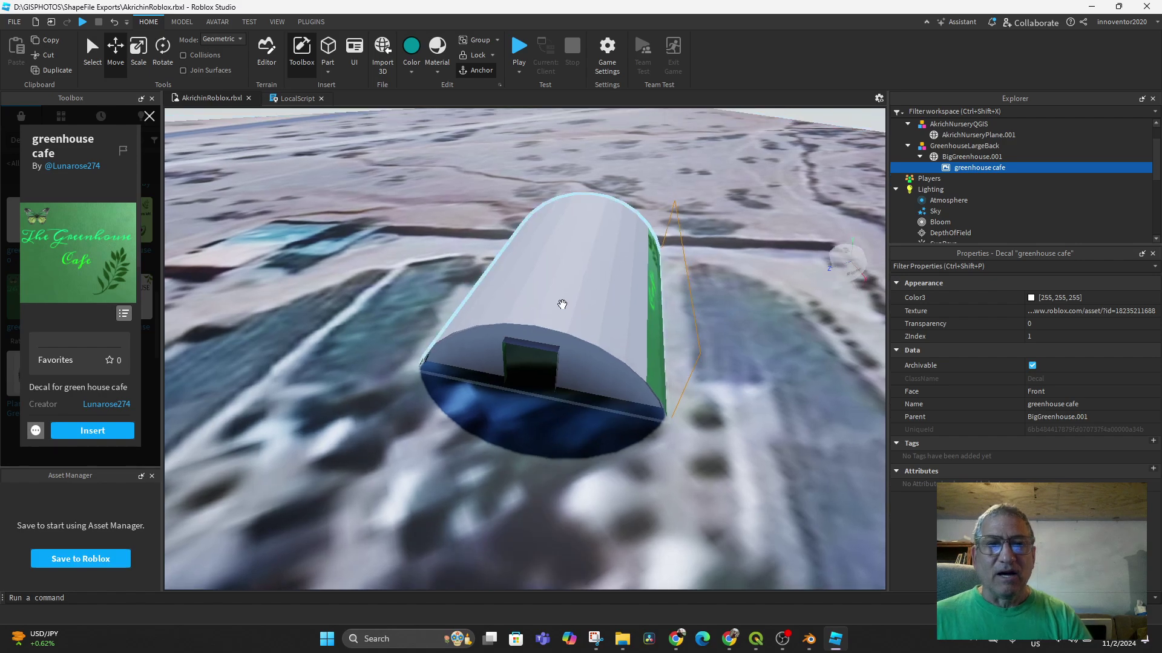
# Select the GreenhouseLargeBack model and examine its placement on the nursery map from above.
pyautogui.click(572, 275)
pyautogui.click(411, 54)
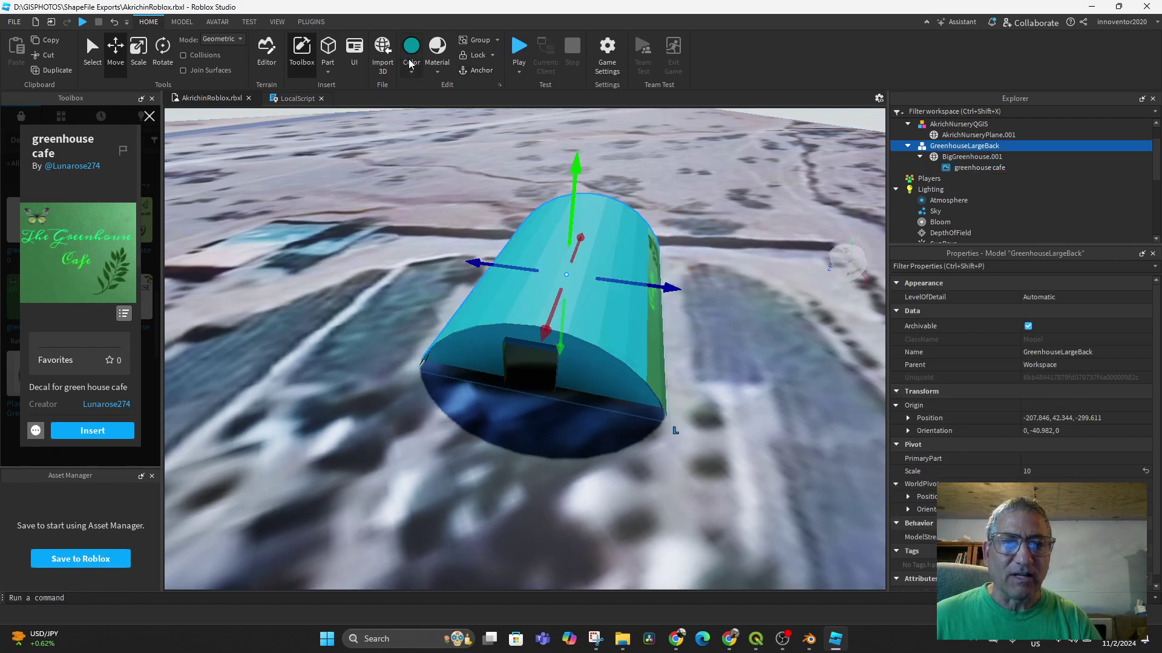
pyautogui.press('f')
pyautogui.scroll(-3, 620, 399)
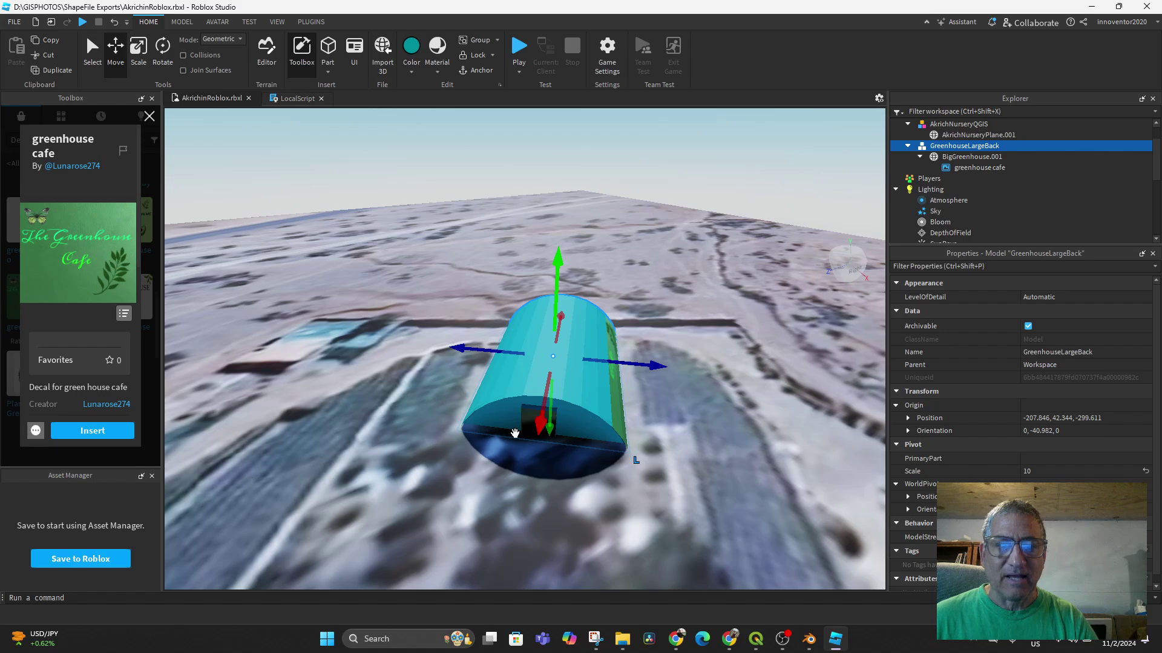
pyautogui.moveTo(514, 433); pyautogui.dragTo(539, 378, button='middle')
pyautogui.moveTo(539, 378); pyautogui.dragTo(550, 483, button='right')
pyautogui.scroll(-1, 514, 482)
pyautogui.scroll(3, 505, 489)
pyautogui.moveTo(585, 511); pyautogui.dragTo(596, 334, button='middle')
pyautogui.scroll(-4, 596, 333)
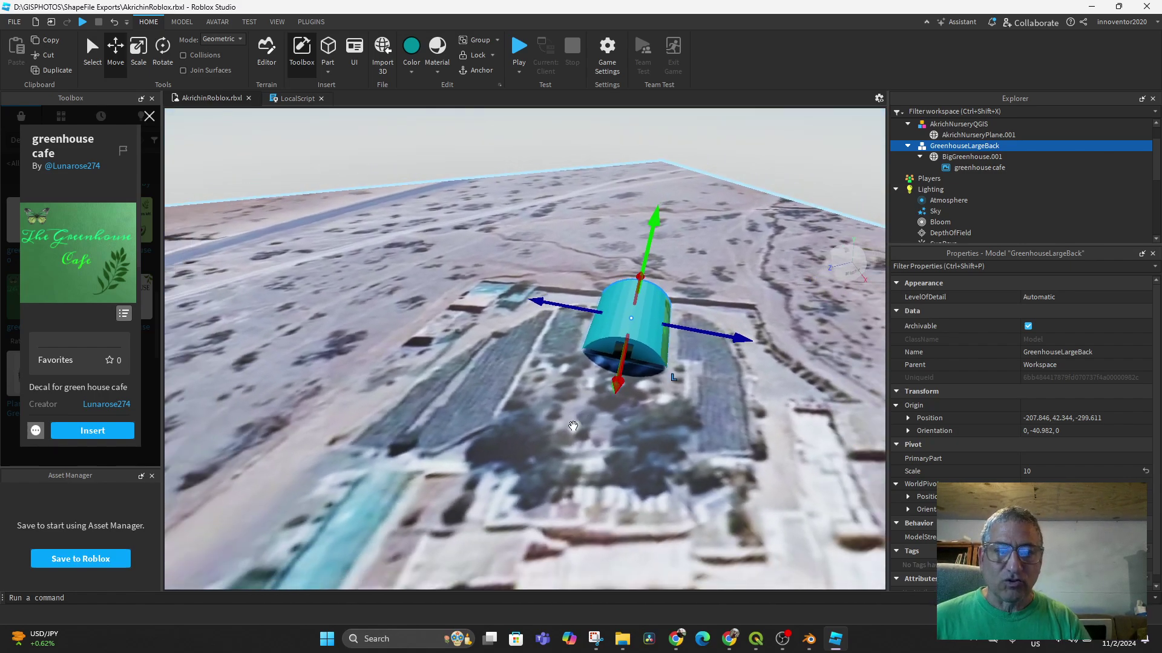
pyautogui.moveTo(571, 429); pyautogui.dragTo(571, 430, button='right')
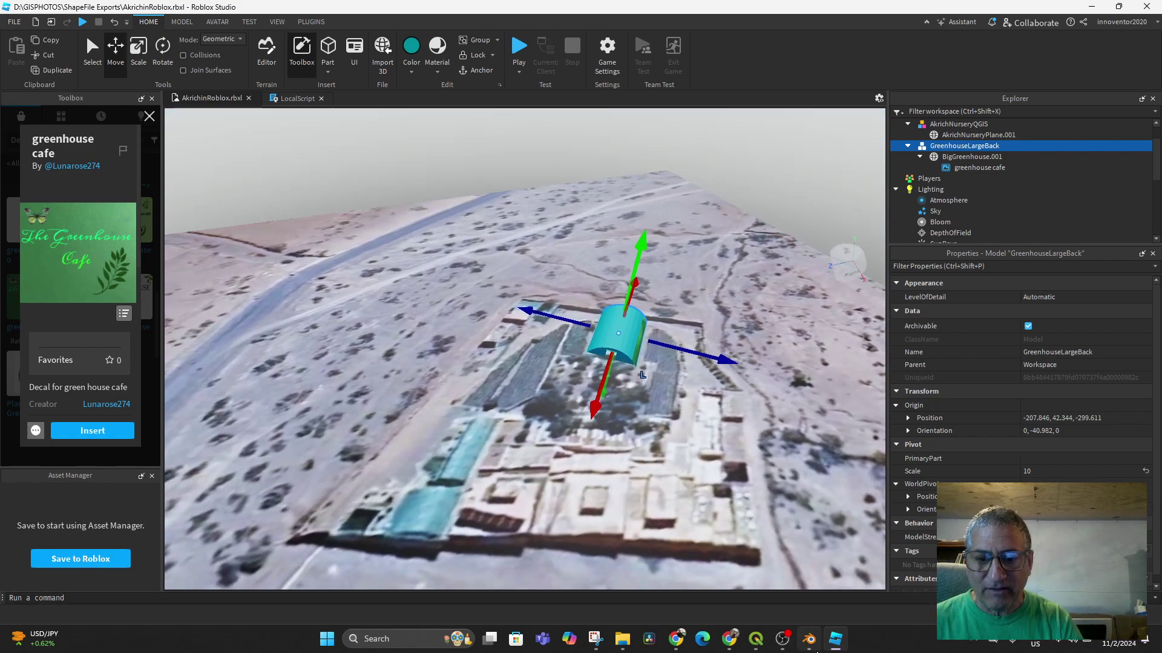
# Switch to Blender, open the AkrichPlaneforRoblox scene and select the arched greenhouse beside the nursery's front wall.
pyautogui.click(809, 639)
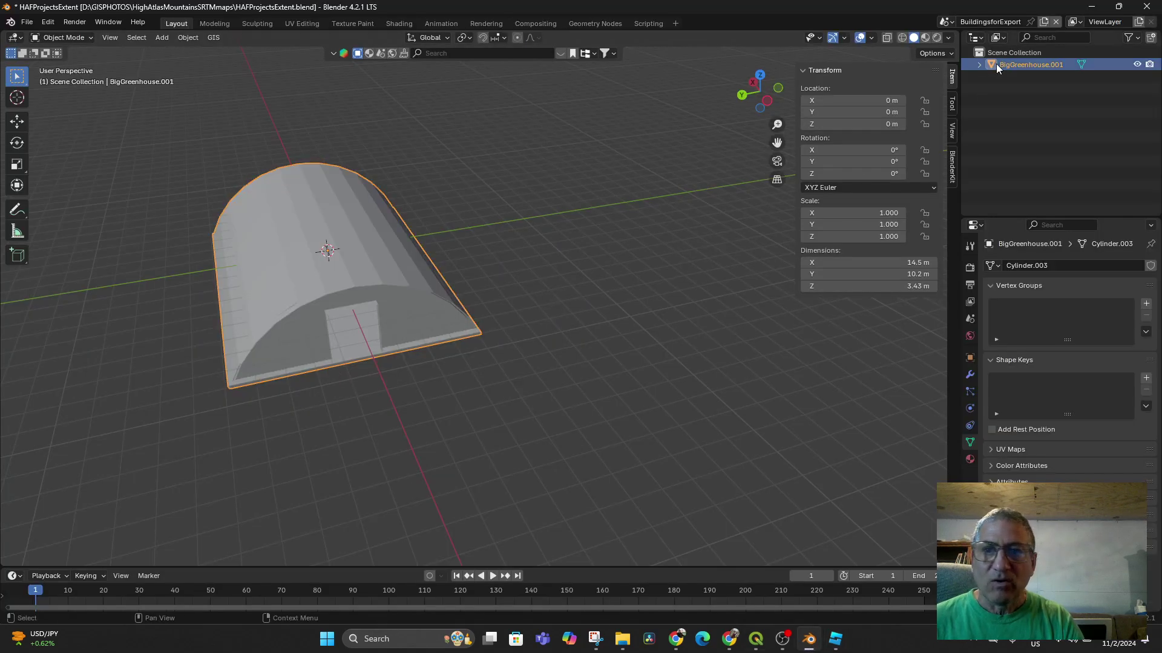
pyautogui.click(947, 22)
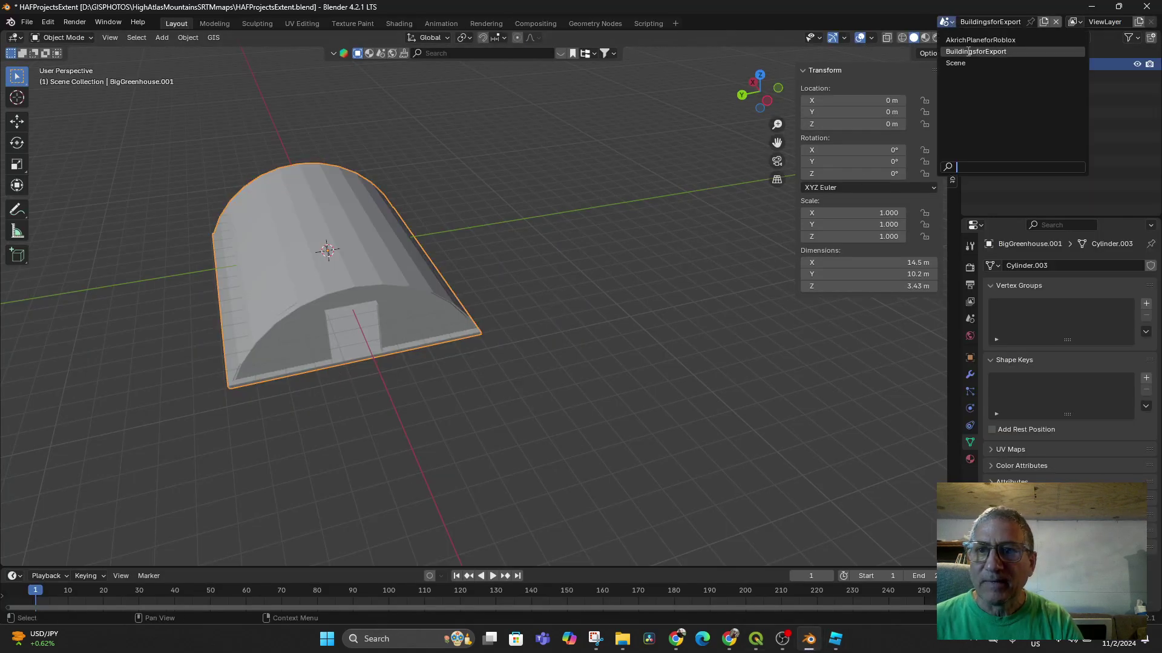
pyautogui.click(974, 40)
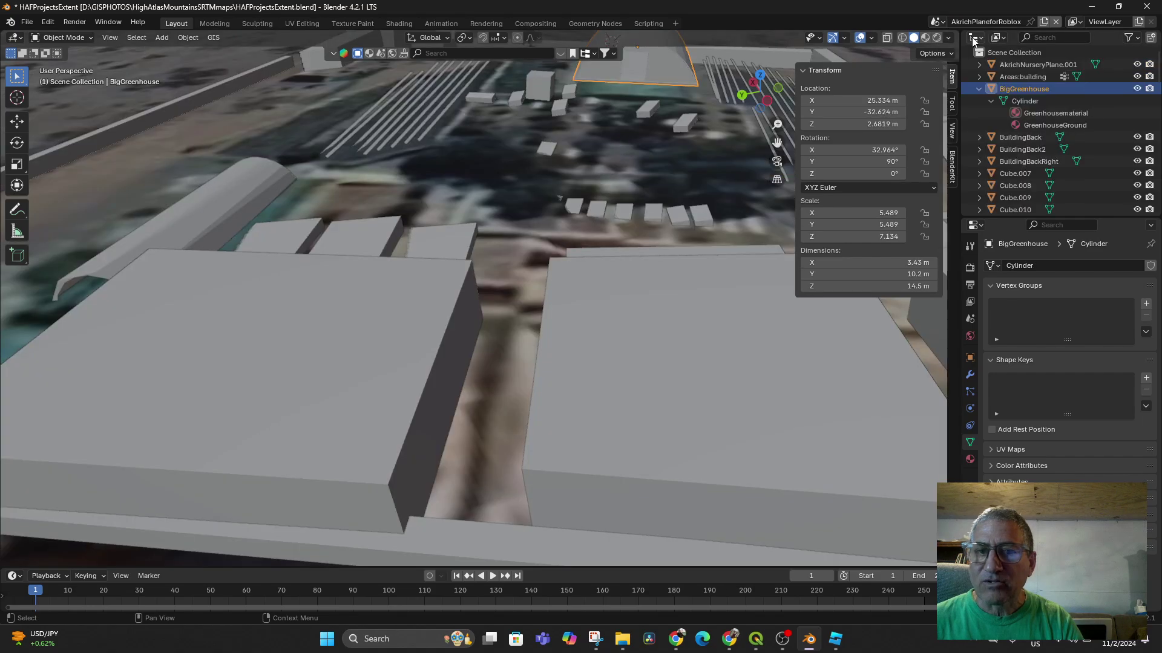
pyautogui.scroll(-6, 574, 327)
pyautogui.moveTo(571, 327); pyautogui.dragTo(522, 341, button='middle')
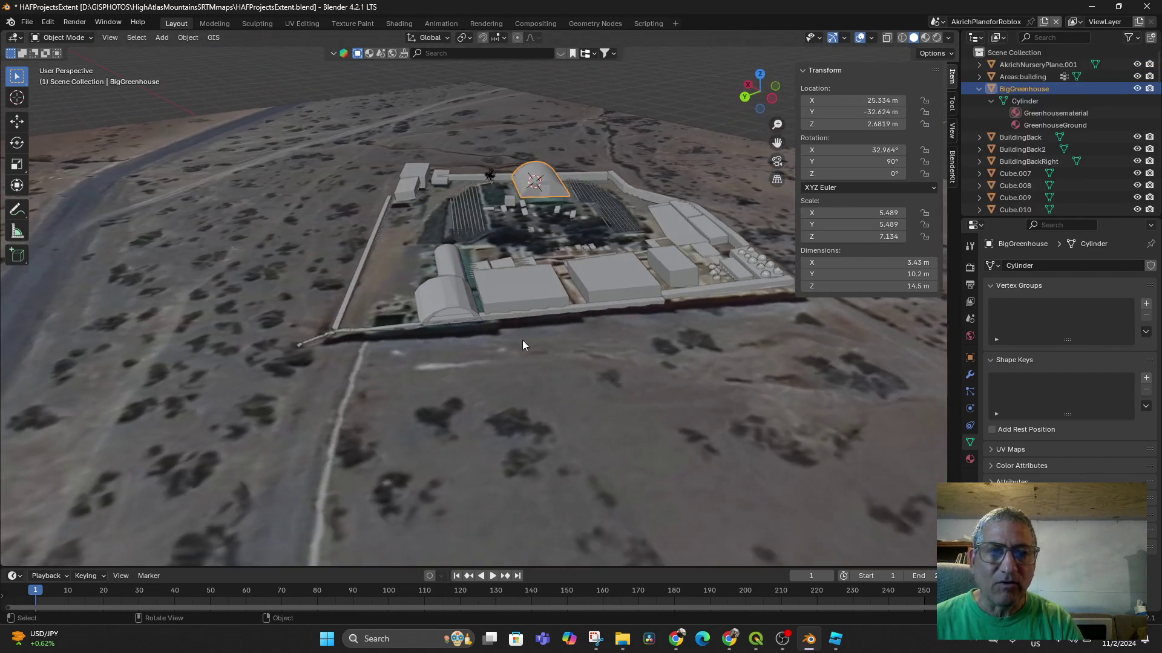
pyautogui.click(442, 311)
pyautogui.moveTo(474, 370); pyautogui.dragTo(467, 379, button='middle')
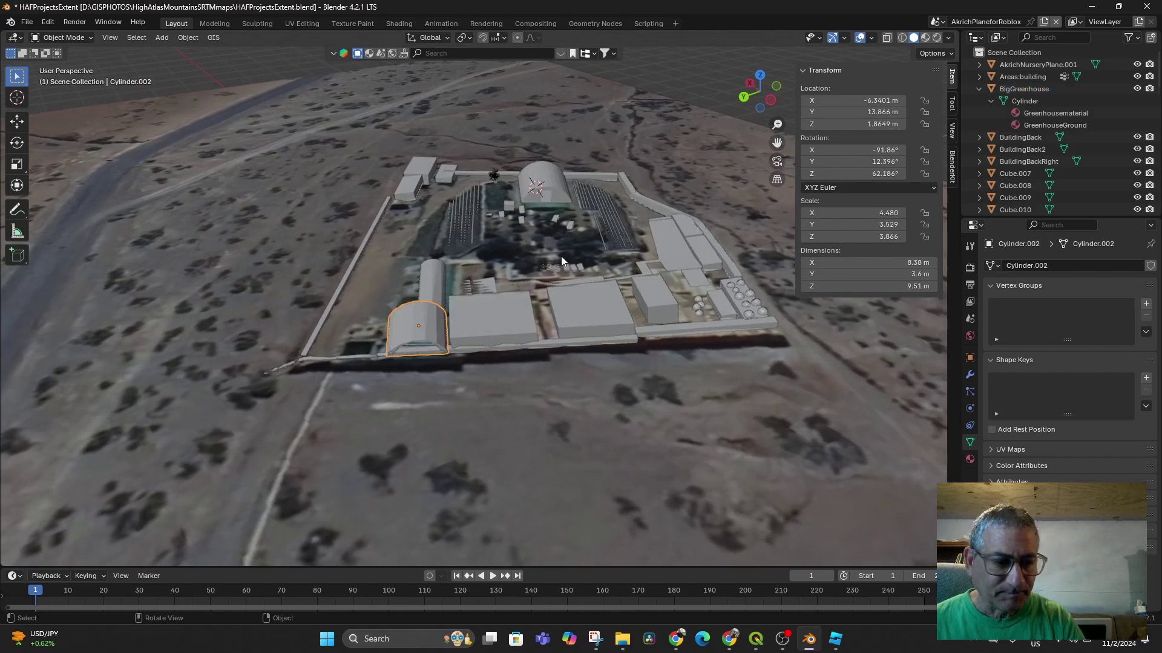
# Try to reveal hidden geometry in the front greenhouse's mesh in Edit Mode and return to Object Mode.
pyautogui.press('Tab')
pyautogui.moveTo(501, 327)
pyautogui.mouseDown(button='middle')
pyautogui.moveTo(498, 306)
pyautogui.moveTo(511, 311)
pyautogui.mouseUp(button='middle')
pyautogui.scroll(3, 449, 324)
pyautogui.scroll(1, 449, 323)
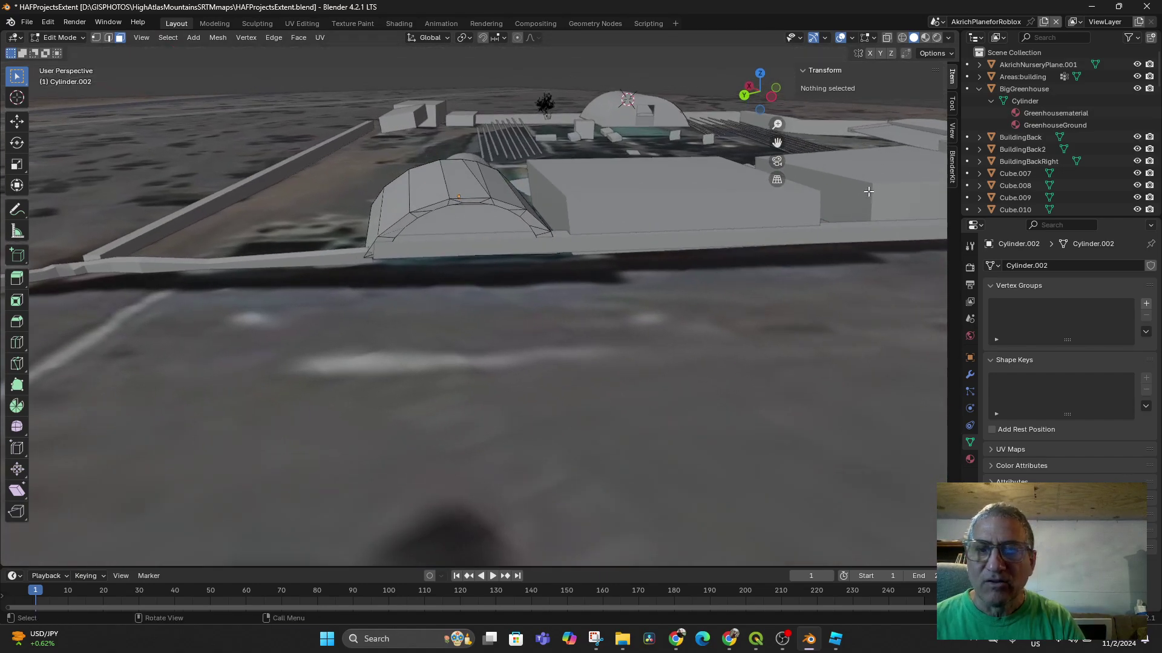
pyautogui.hotkey('alt', 'h')
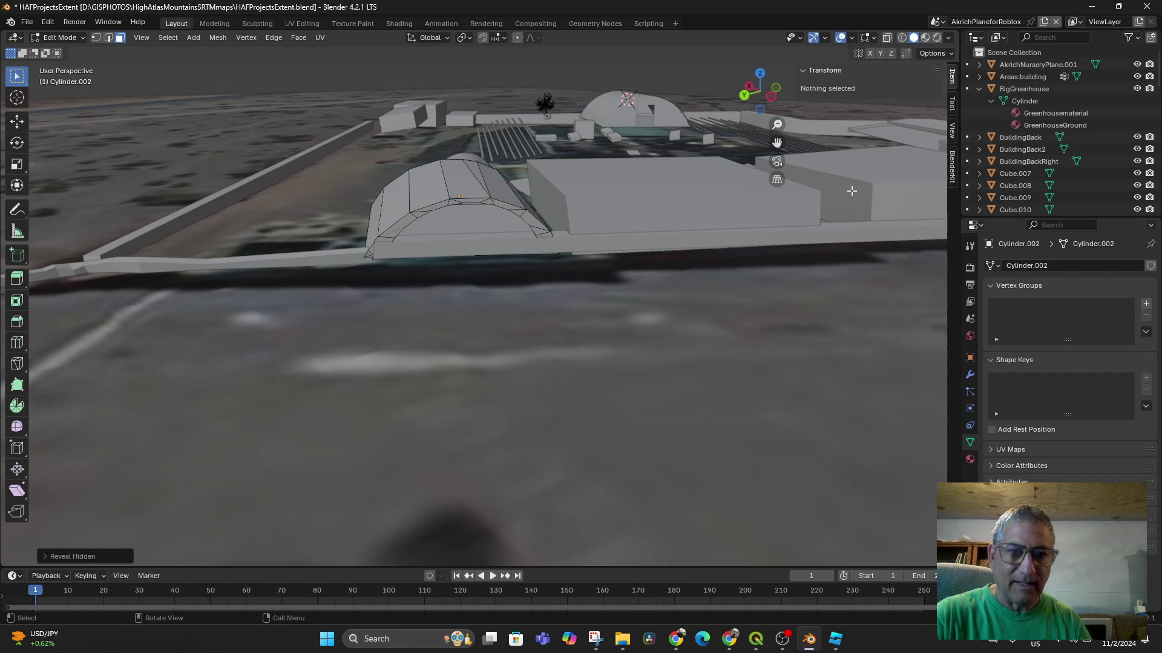
pyautogui.click(71, 40)
pyautogui.click(57, 52)
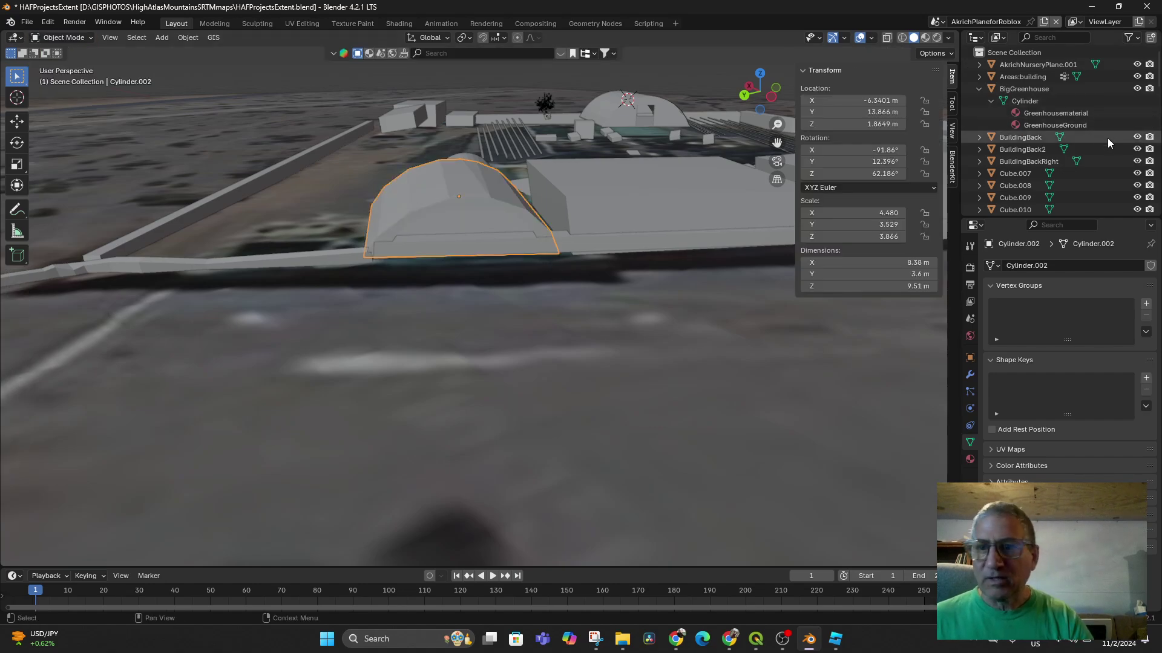
# Locate the front greenhouse object Cylinder.002 in the Outliner and rename it GreenhouseFront.
pyautogui.press('KP_Decimal')
pyautogui.doubleClick(1020, 124)
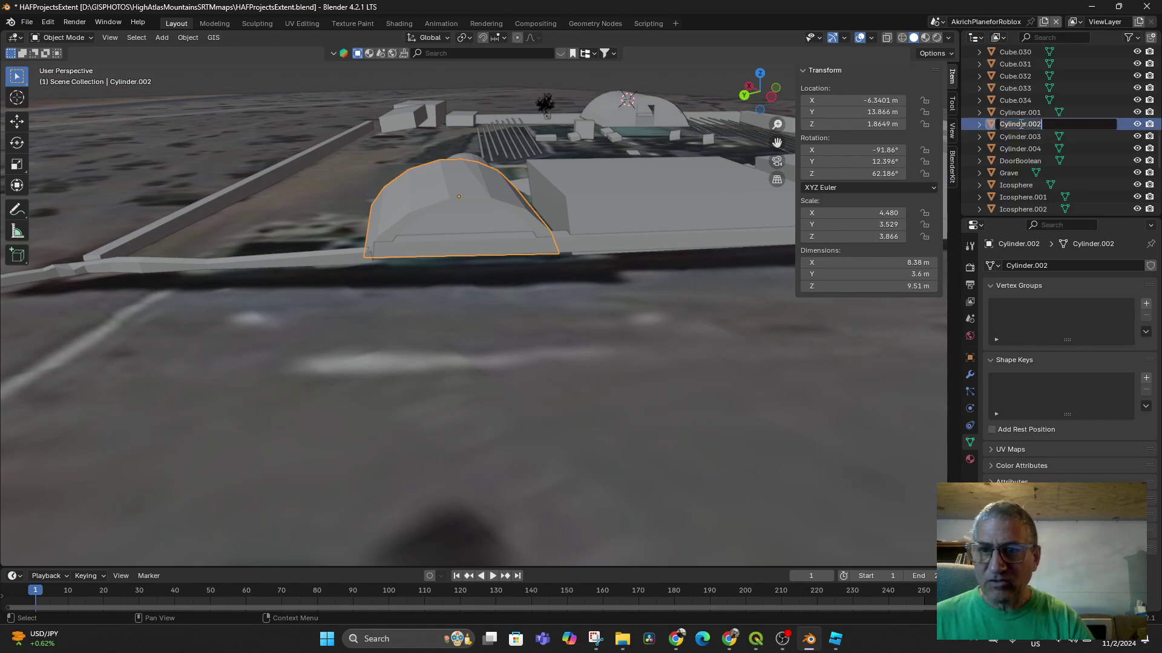
pyautogui.write('Gree')
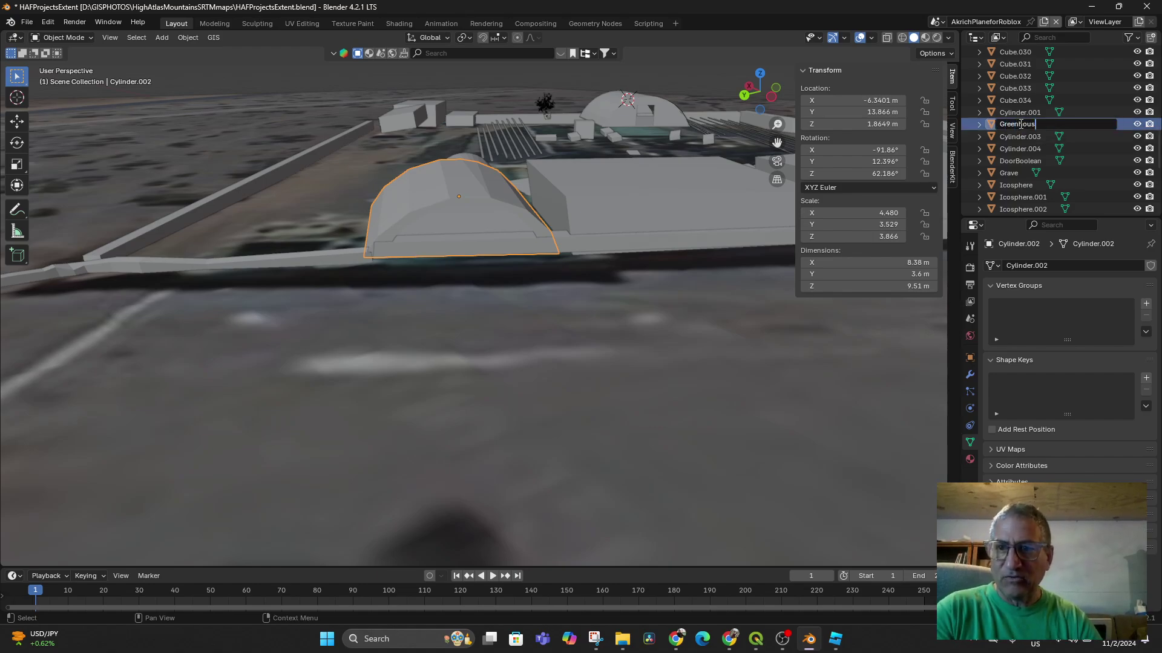
pyautogui.write('nhouseFront')
pyautogui.press('Return')
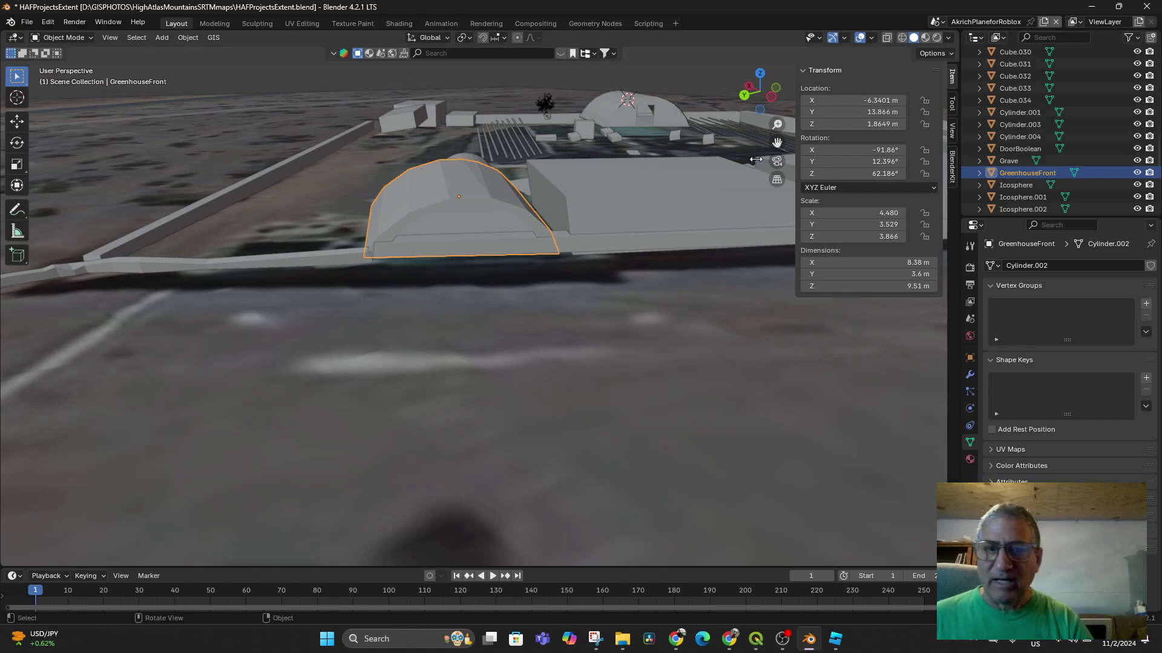
# Hide the AkrichNurseryPlane.001 ground plane and all the other objects in the scene.
pyautogui.click(593, 332)
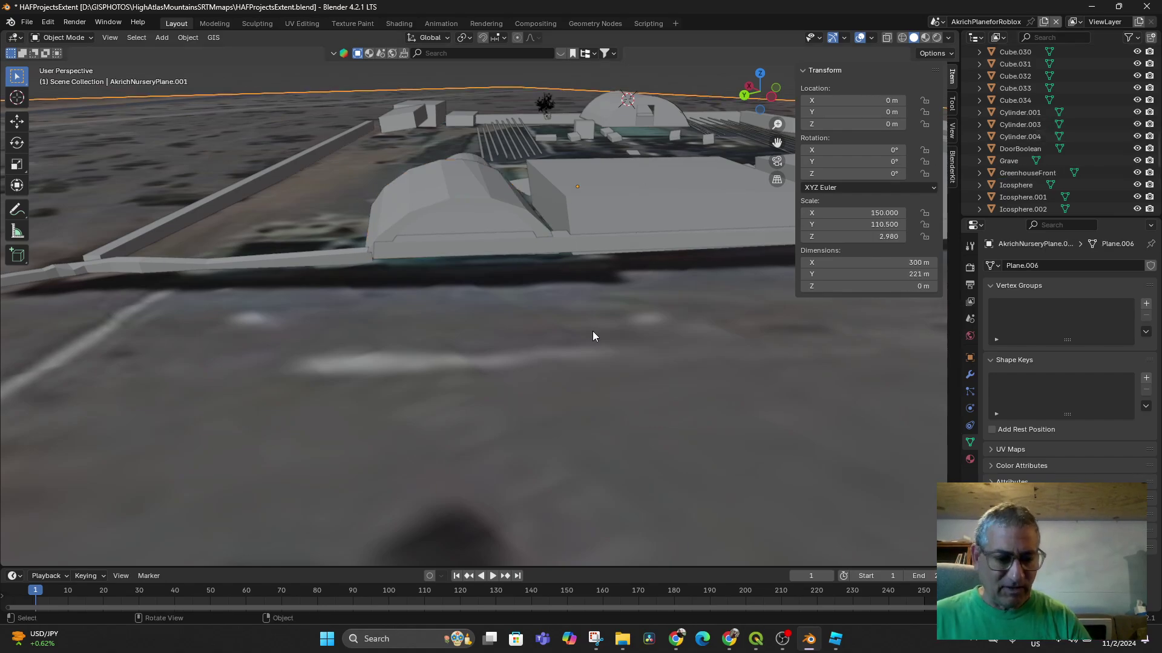
pyautogui.press('h')
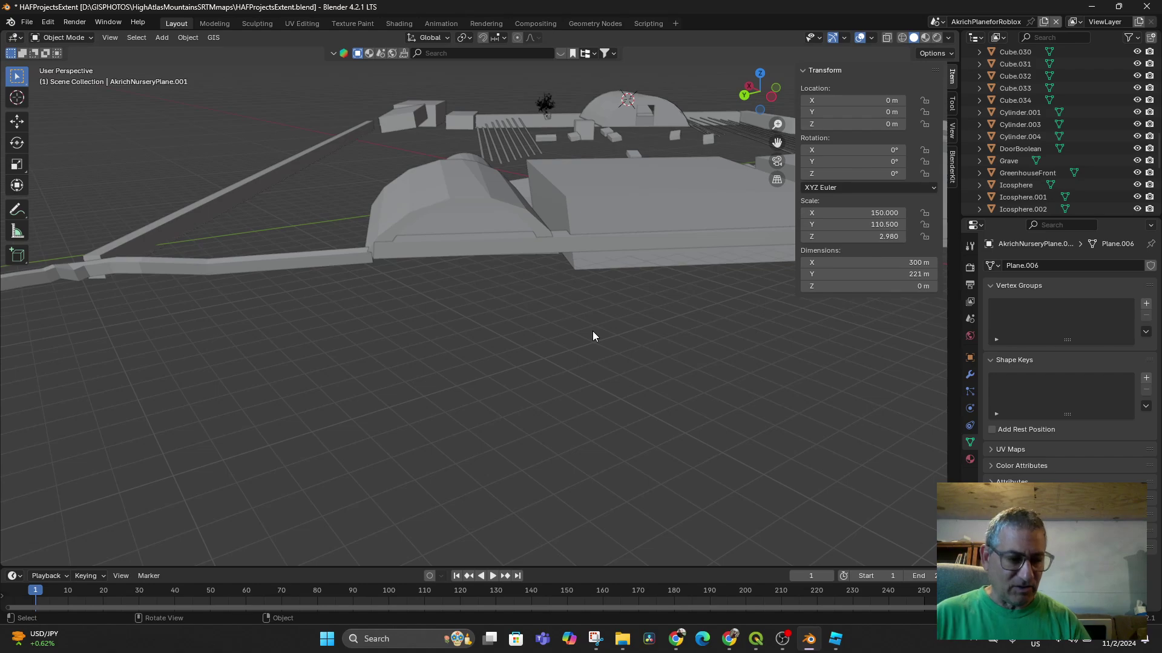
pyautogui.press('a')
pyautogui.press('h')
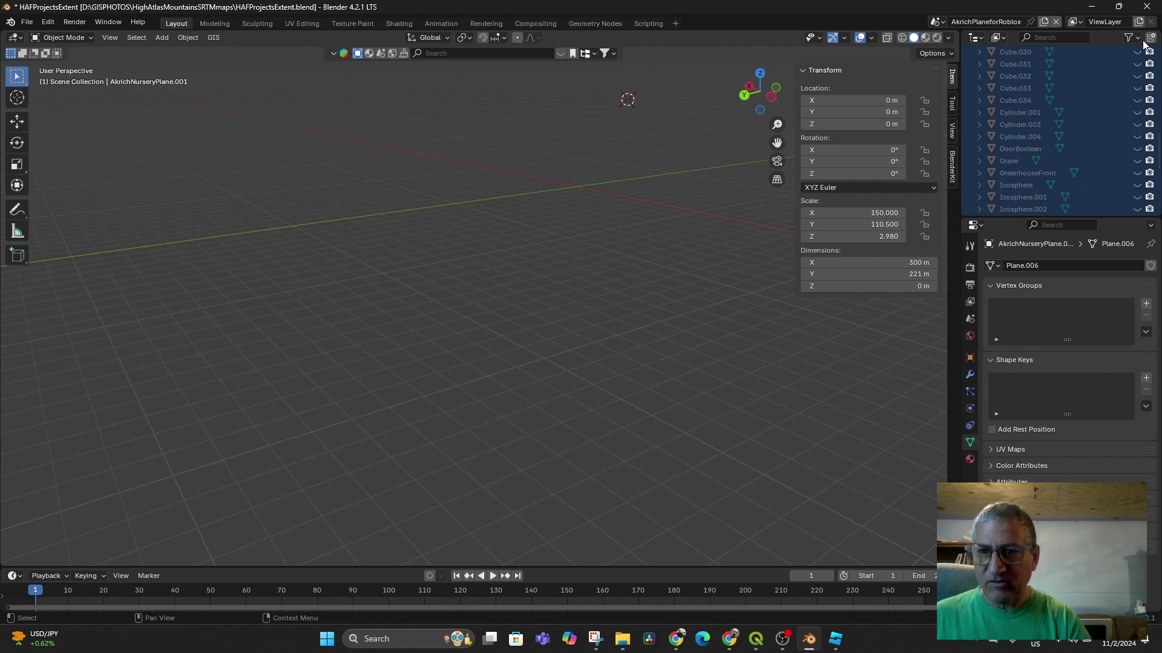
# Filter the Outliner by "green" and make only GreenhouseFront visible again.
pyautogui.scroll(10, 1113, 116)
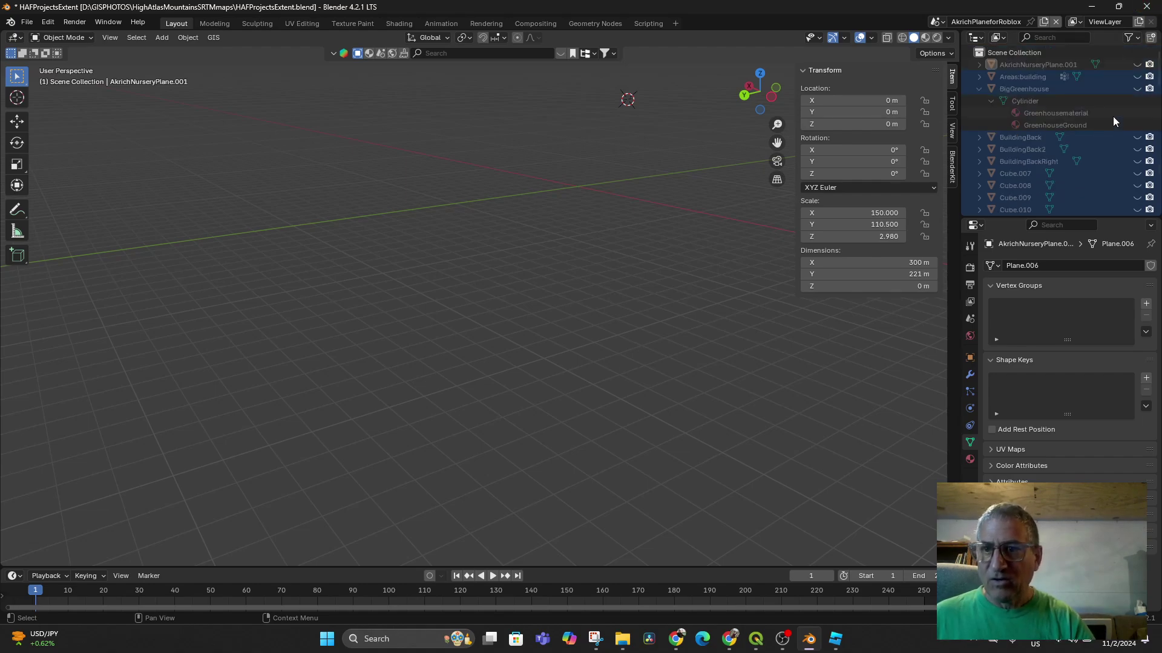
pyautogui.write('green')
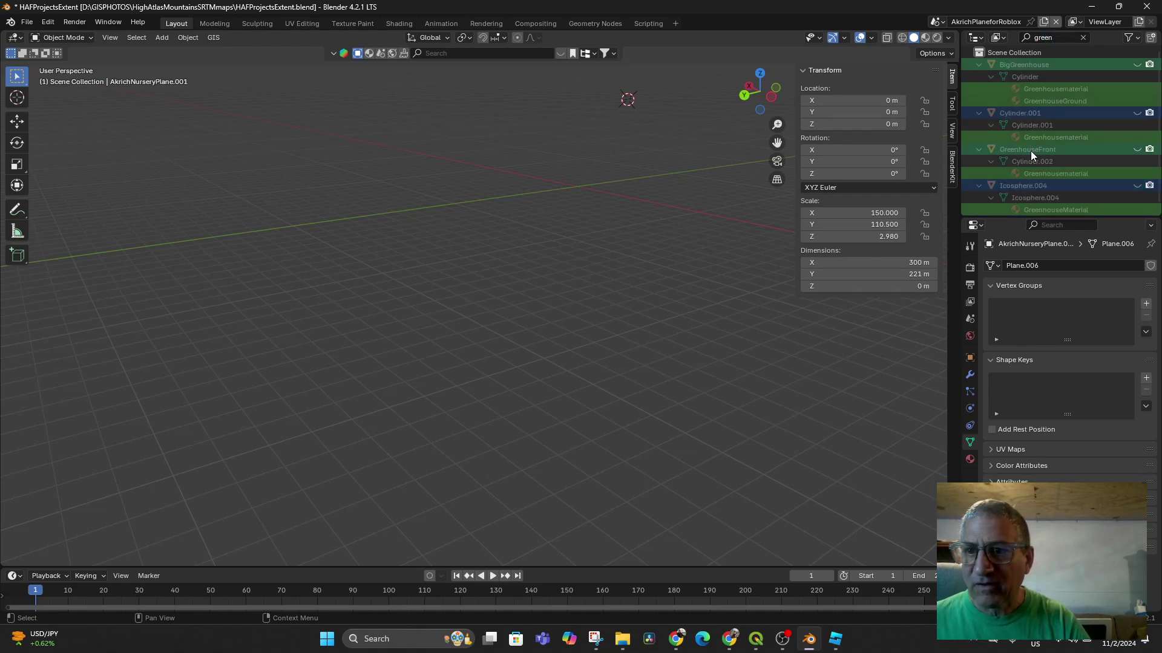
pyautogui.click(1138, 150)
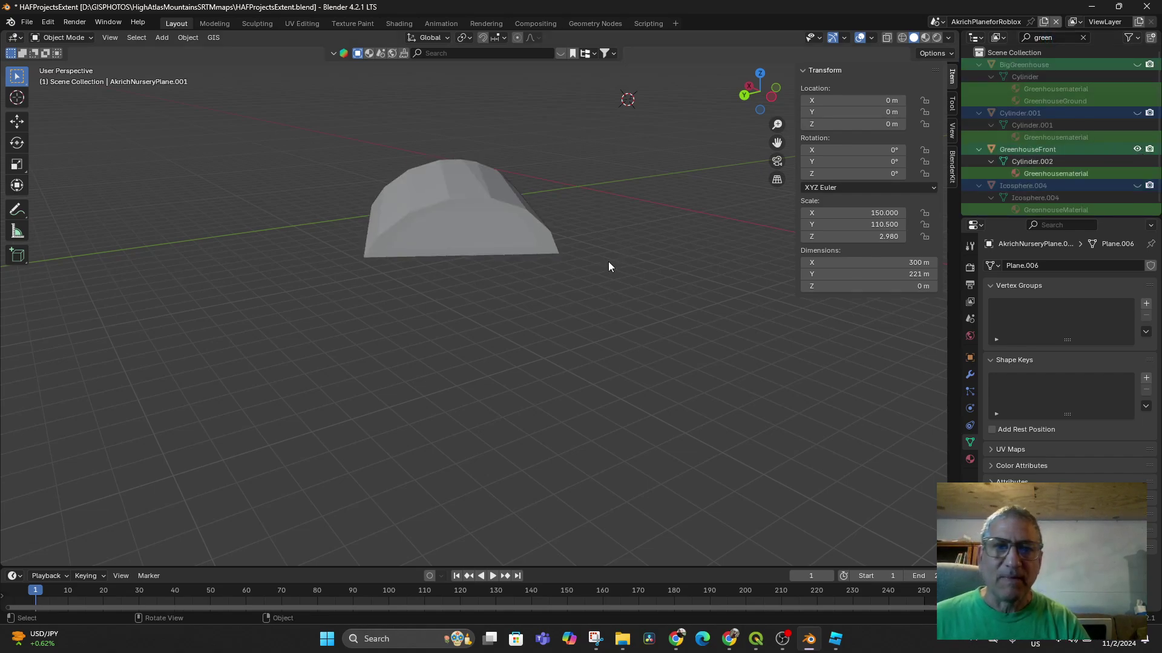
# Show the viewport in wireframe, select GreenhouseFront and enter Edit Mode on its mesh.
pyautogui.click(901, 38)
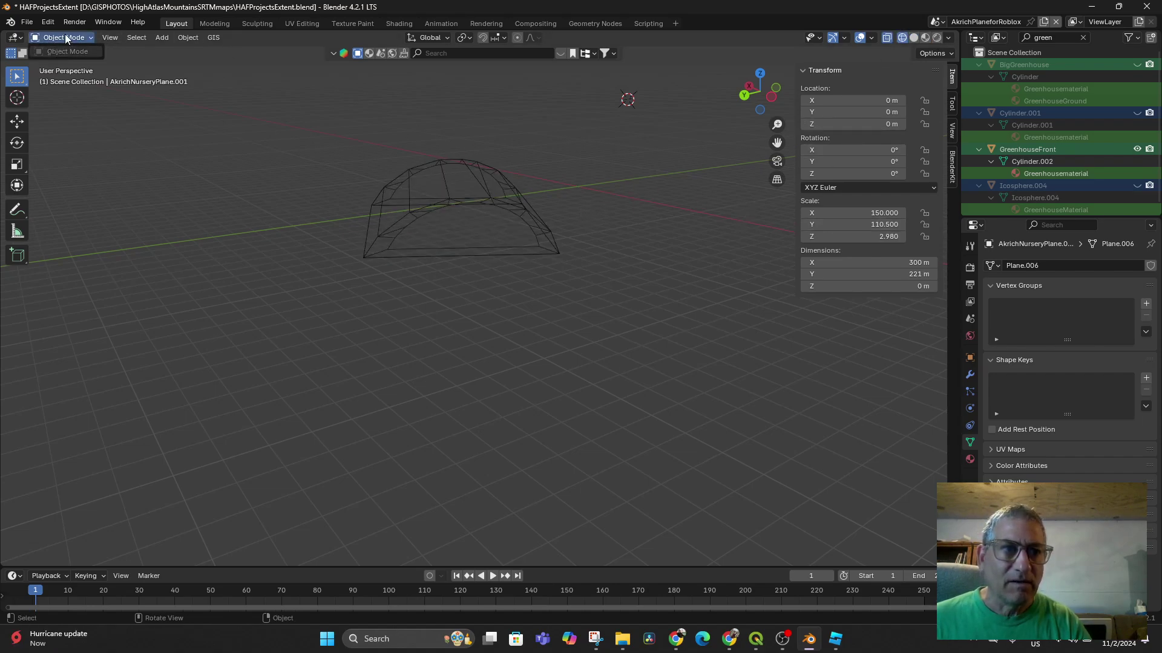
pyautogui.click(477, 195)
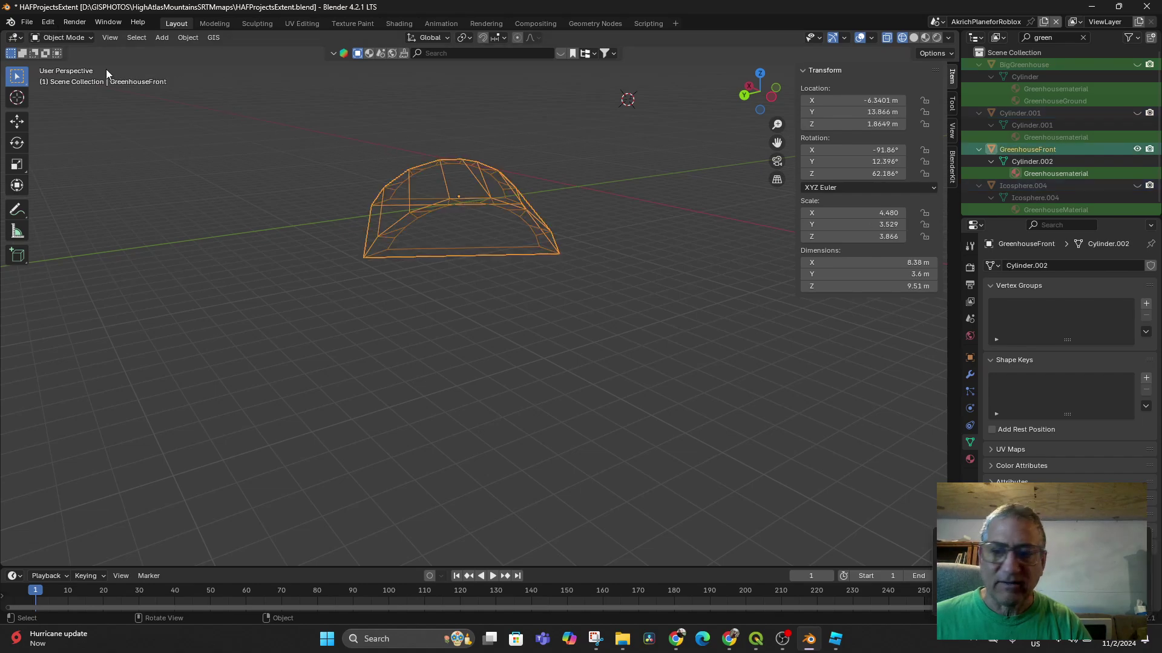
pyautogui.click(37, 38)
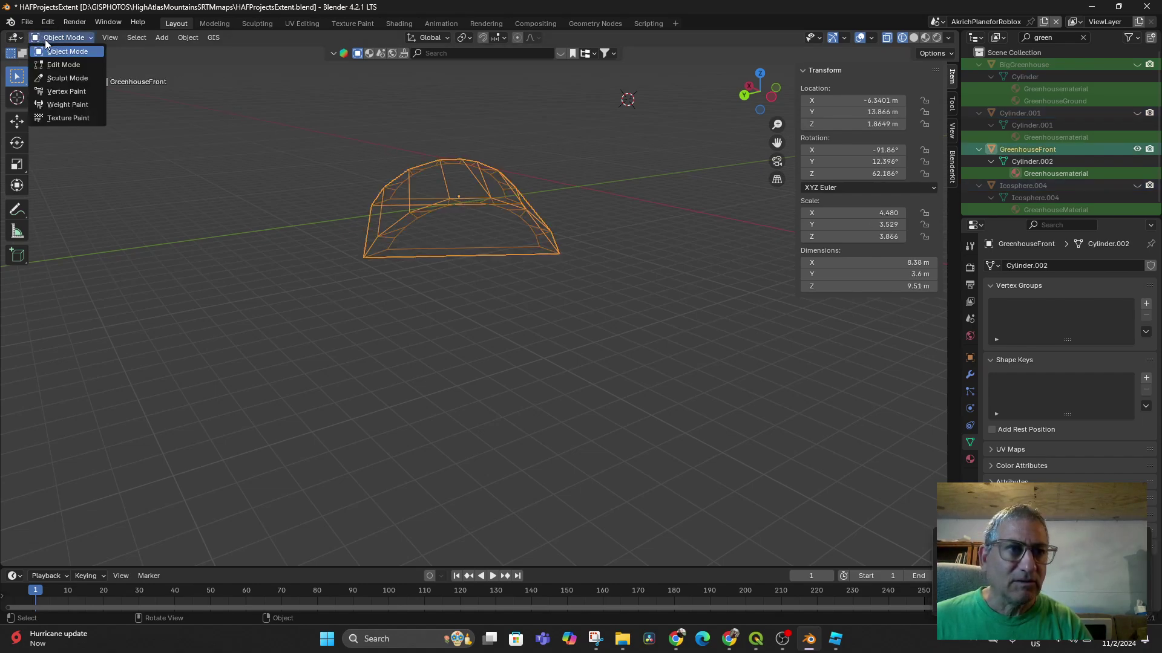
pyautogui.click(62, 64)
# Examine the wireframe of GreenhouseFront from several angles, checking its end and roof faces.
pyautogui.moveTo(539, 244); pyautogui.dragTo(563, 262, button='middle')
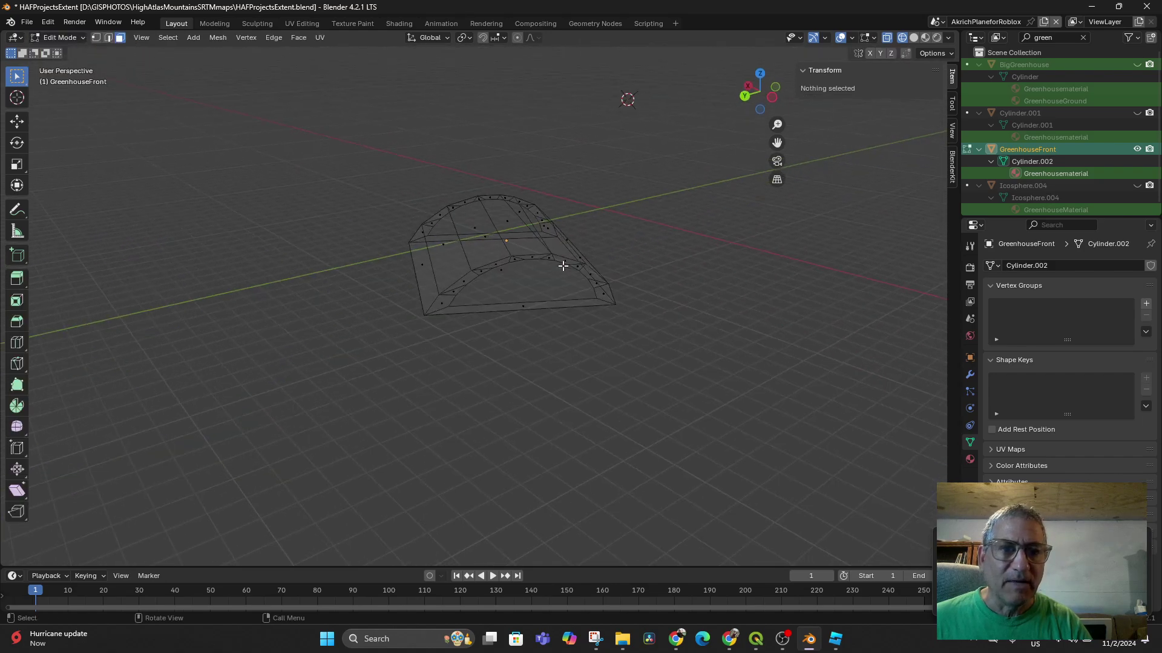
pyautogui.rightClick(558, 270)
pyautogui.moveTo(659, 301); pyautogui.dragTo(543, 291, button='middle')
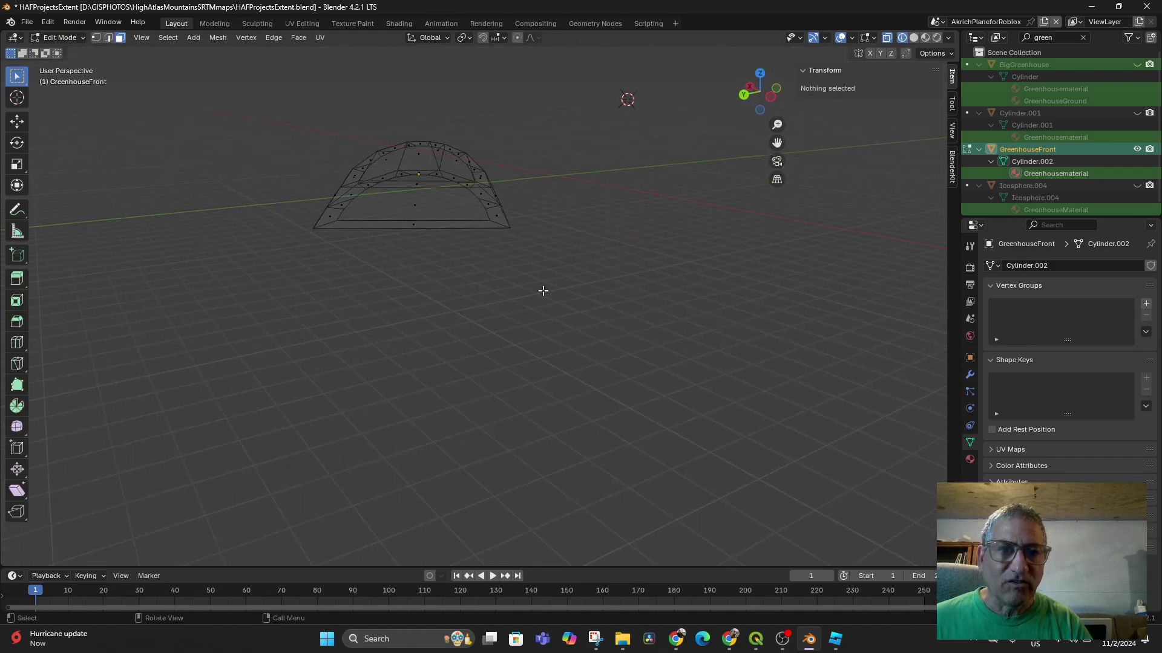
pyautogui.click(416, 209)
pyautogui.moveTo(441, 236); pyautogui.dragTo(450, 182, button='middle')
pyautogui.click(452, 104)
pyautogui.moveTo(454, 118); pyautogui.dragTo(492, 214, button='middle')
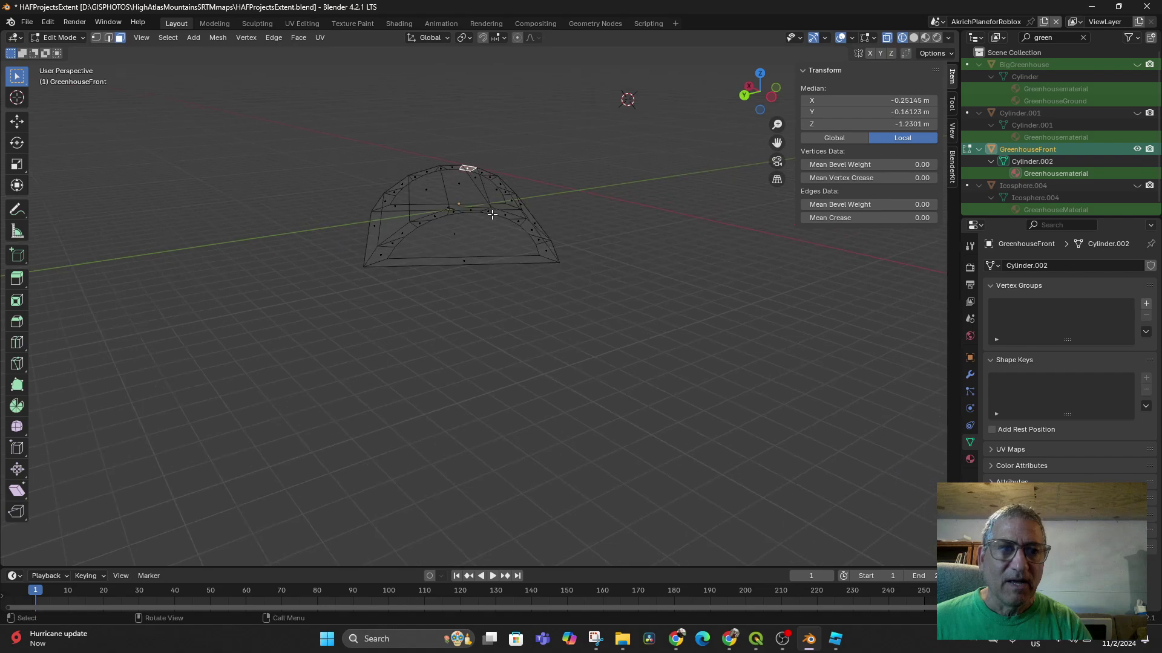
# Select all vertices around one open end of GreenhouseFront and fill the opening with a face.
pyautogui.click(96, 37)
pyautogui.keyDown('shift'); pyautogui.moveTo(363, 241); pyautogui.dragTo(379, 249, button='middle'); pyautogui.keyUp('shift')
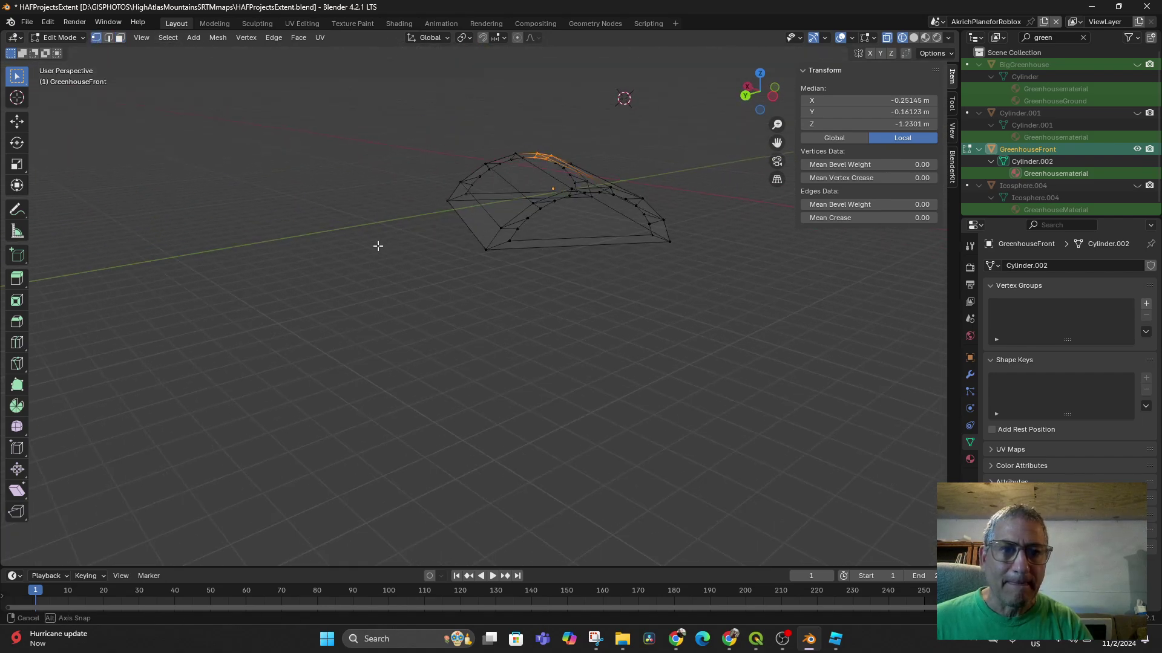
pyautogui.keyDown('shift'); pyautogui.moveTo(464, 278); pyautogui.dragTo(497, 286, button='right'); pyautogui.keyUp('shift')
pyautogui.moveTo(354, 289); pyautogui.dragTo(410, 296, button='middle')
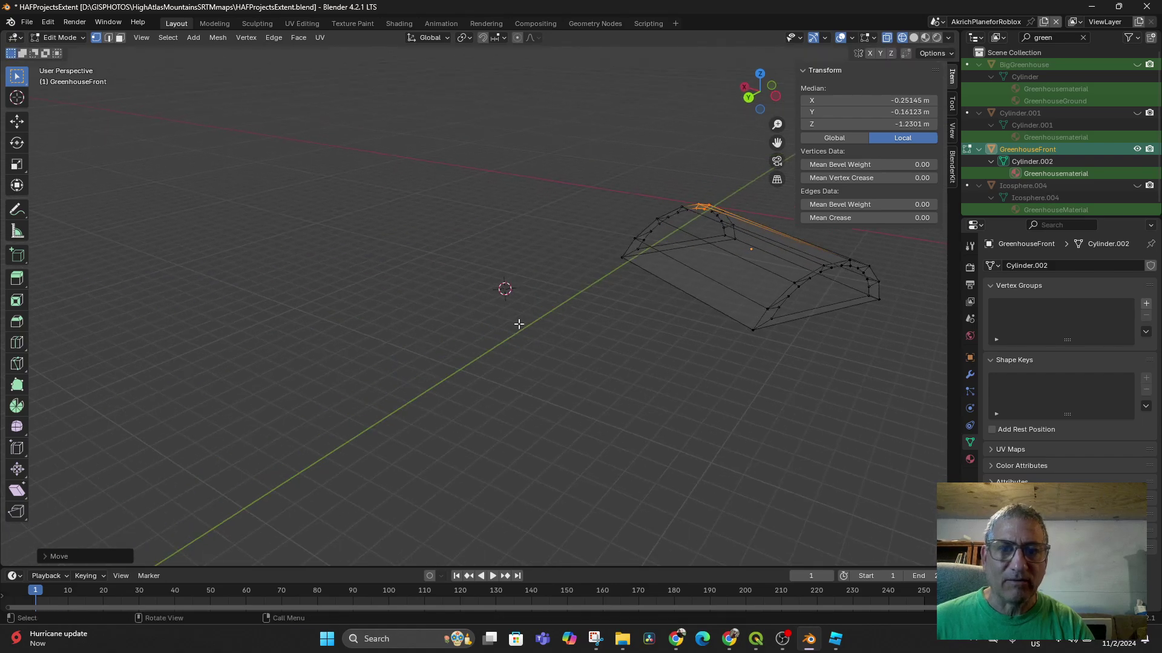
pyautogui.moveTo(531, 325); pyautogui.dragTo(432, 259, button='middle')
pyautogui.click(432, 260)
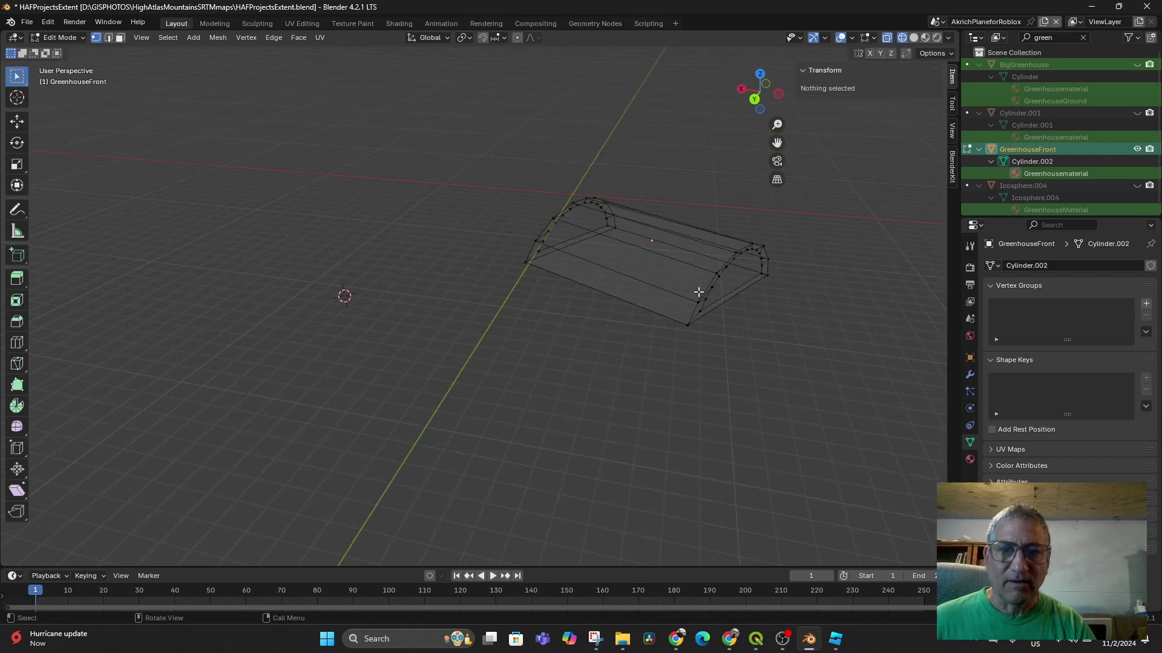
pyautogui.moveTo(662, 206); pyautogui.dragTo(779, 344)
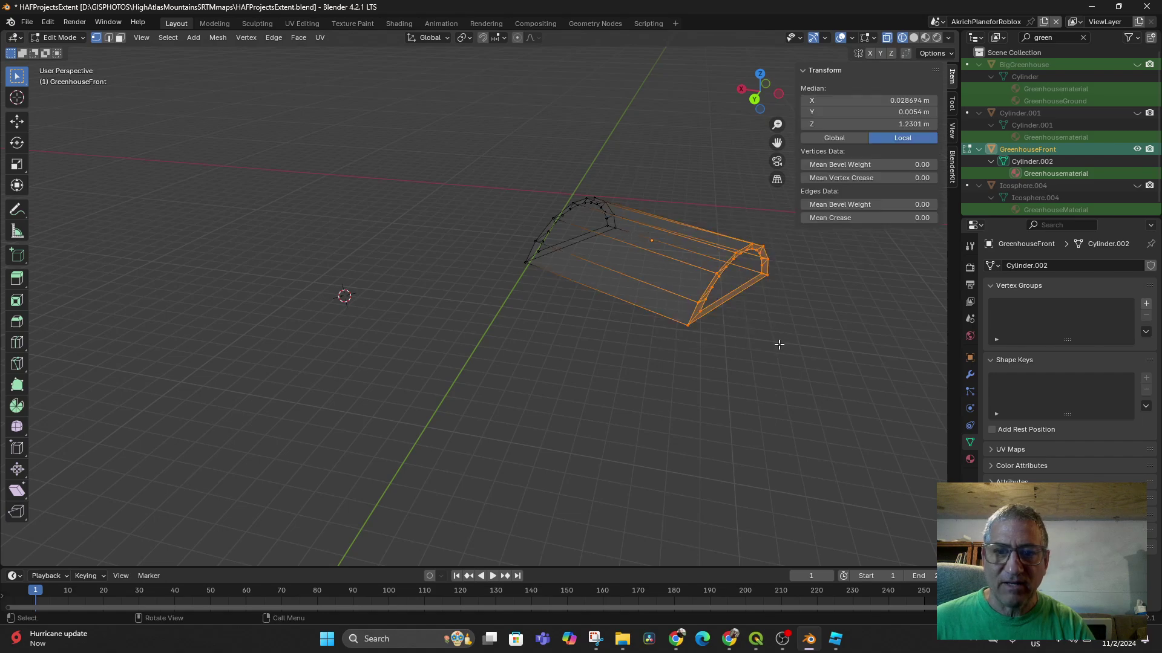
pyautogui.moveTo(739, 334); pyautogui.dragTo(715, 329, button='middle')
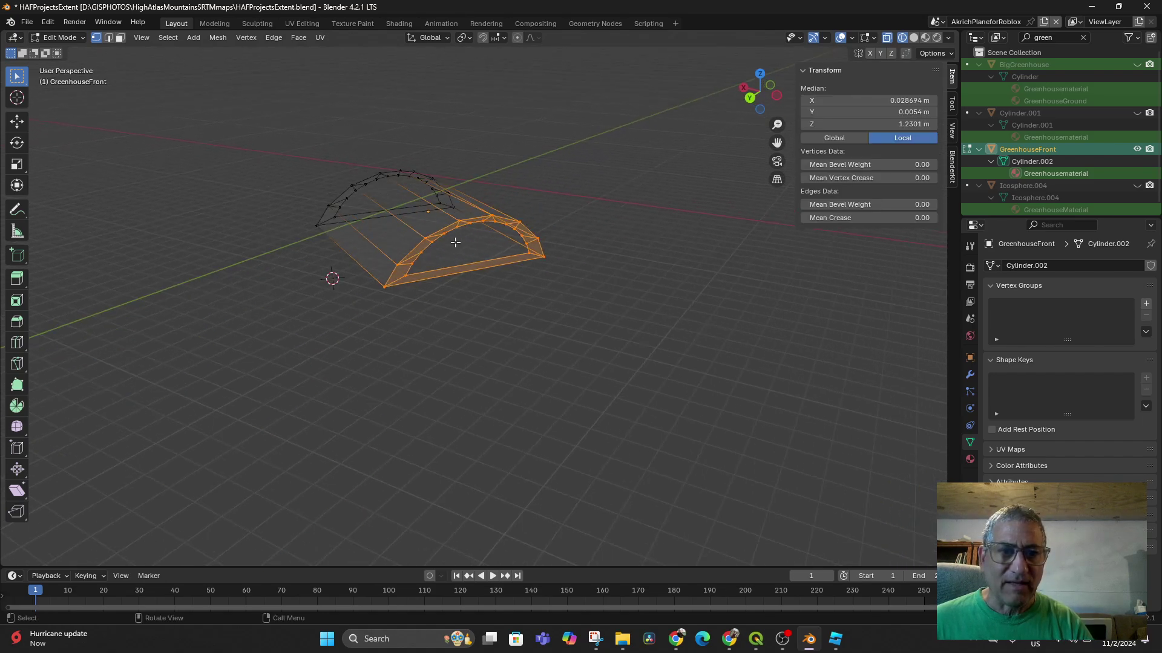
pyautogui.press('f')
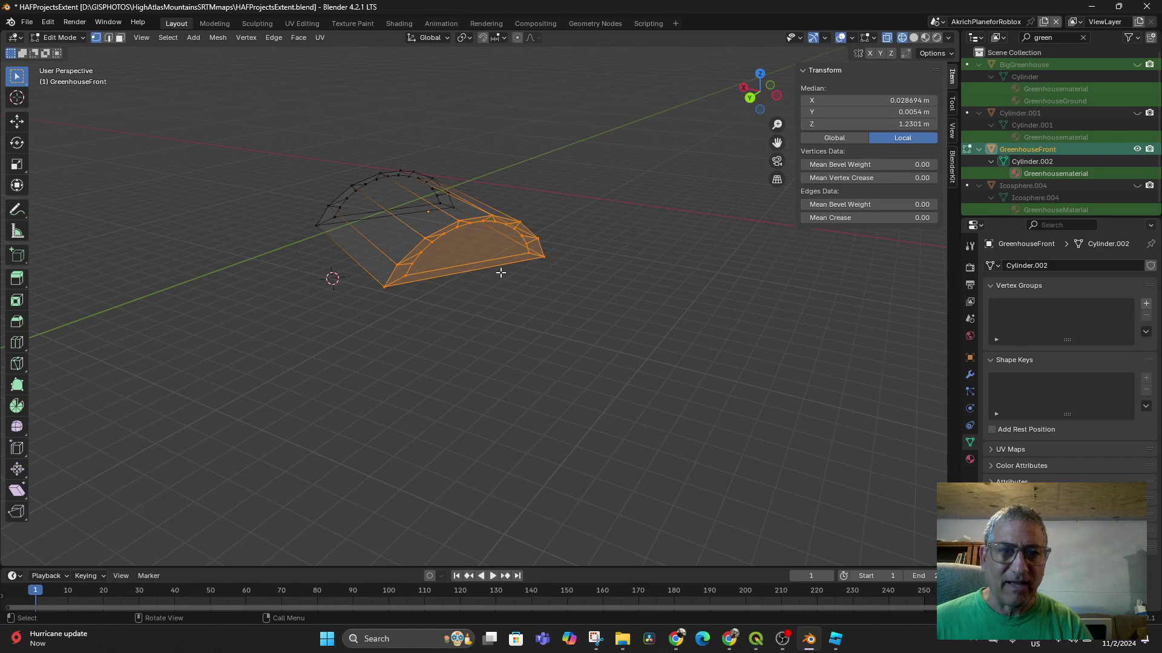
# Select only the new arched end face and extrude it slightly inward.
pyautogui.moveTo(501, 273); pyautogui.dragTo(470, 307, button='middle')
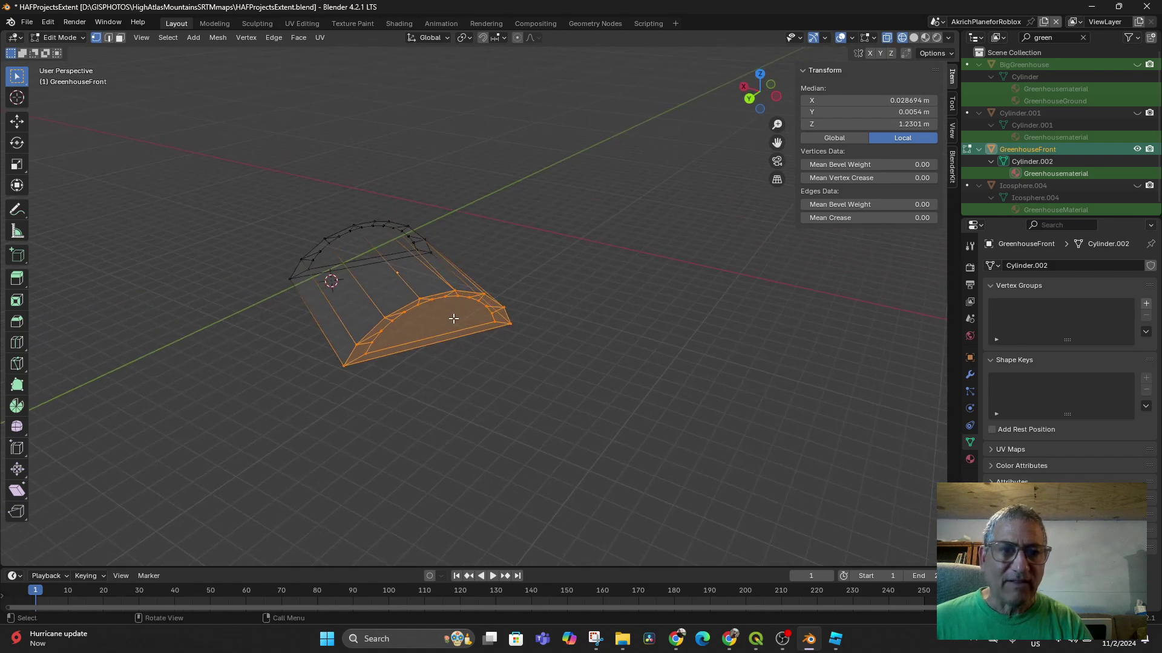
pyautogui.click(447, 318)
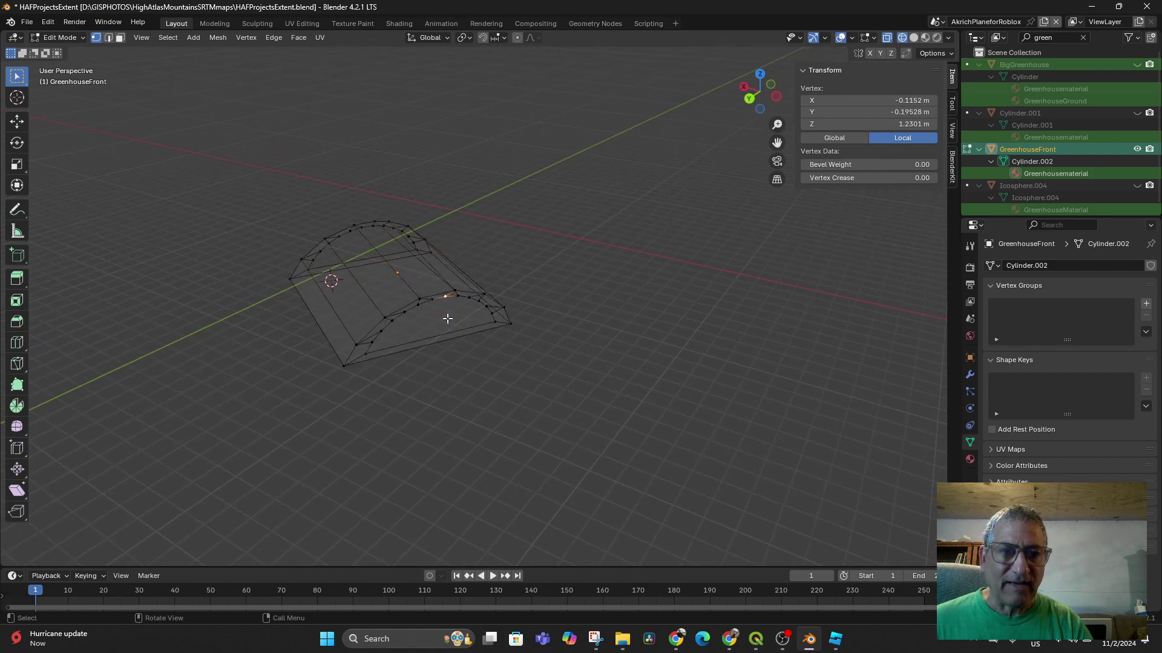
pyautogui.click(120, 38)
pyautogui.click(432, 324)
pyautogui.moveTo(432, 325); pyautogui.dragTo(483, 375, button='middle')
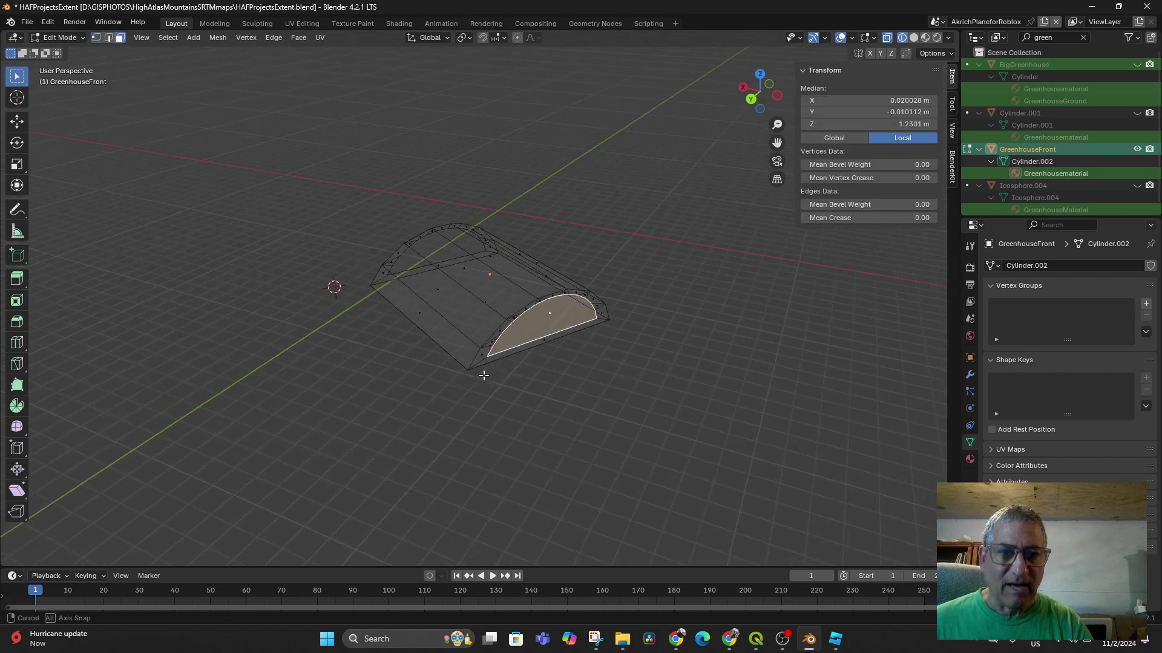
pyautogui.press('e')
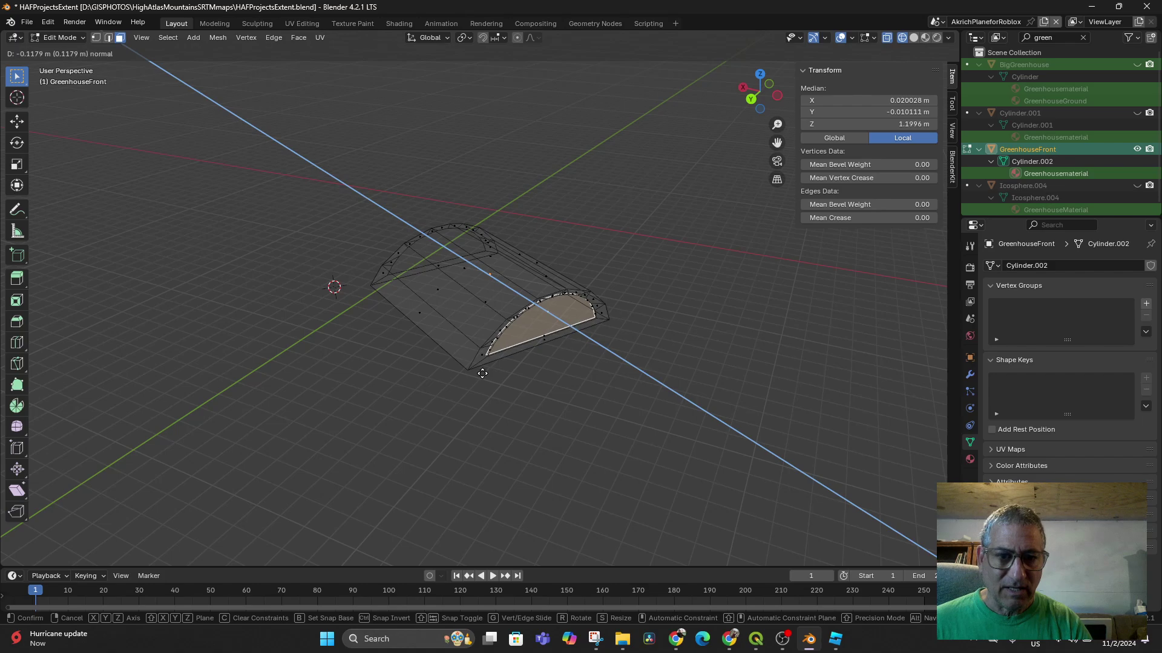
pyautogui.click(483, 366)
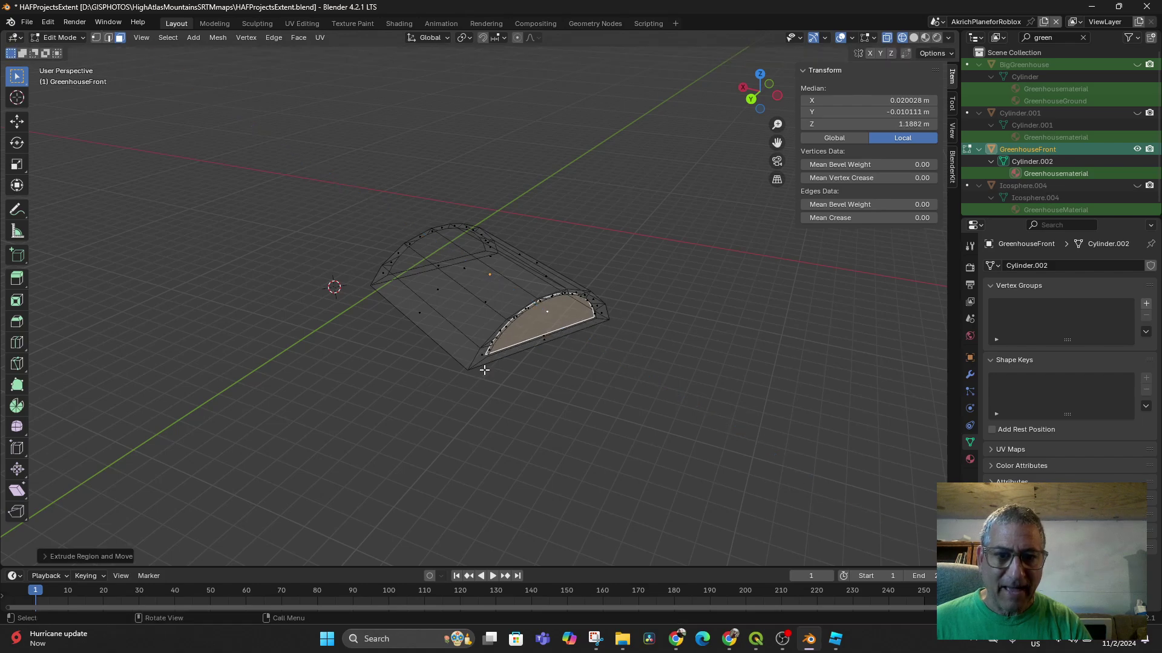
# Select the rim faces at the opposite end of GreenhouseFront and fill that opening with a face.
pyautogui.moveTo(484, 364); pyautogui.dragTo(543, 401, button='middle')
pyautogui.moveTo(415, 293); pyautogui.dragTo(464, 309, button='middle')
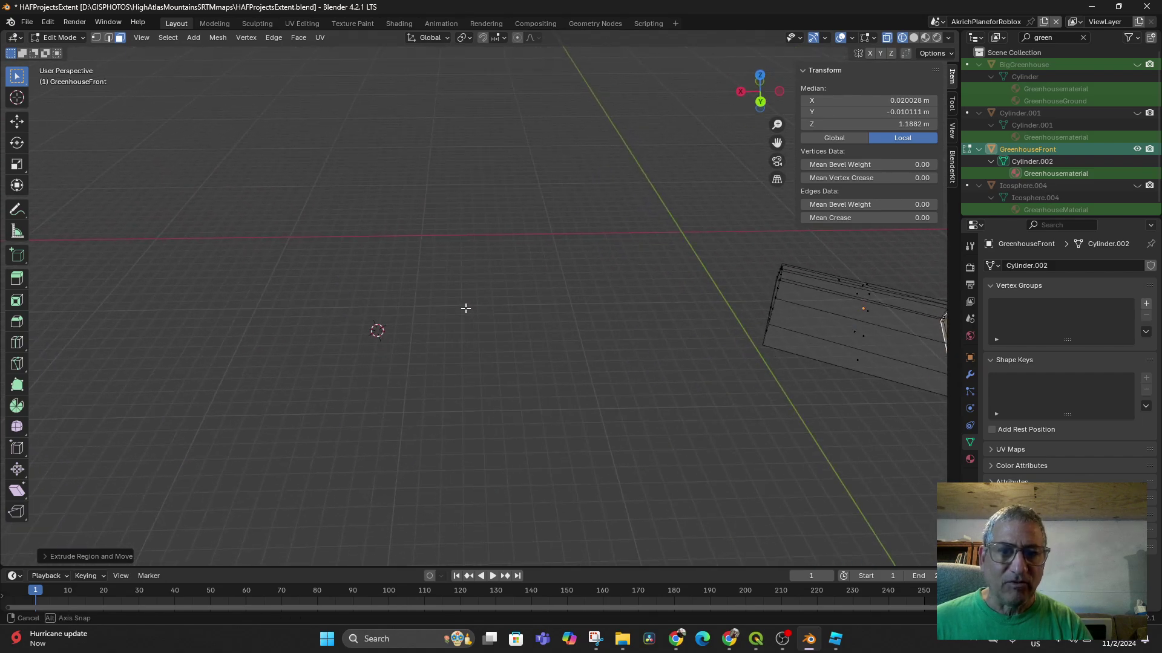
pyautogui.moveTo(628, 339); pyautogui.dragTo(521, 327, button='middle')
pyautogui.moveTo(655, 207); pyautogui.dragTo(719, 327)
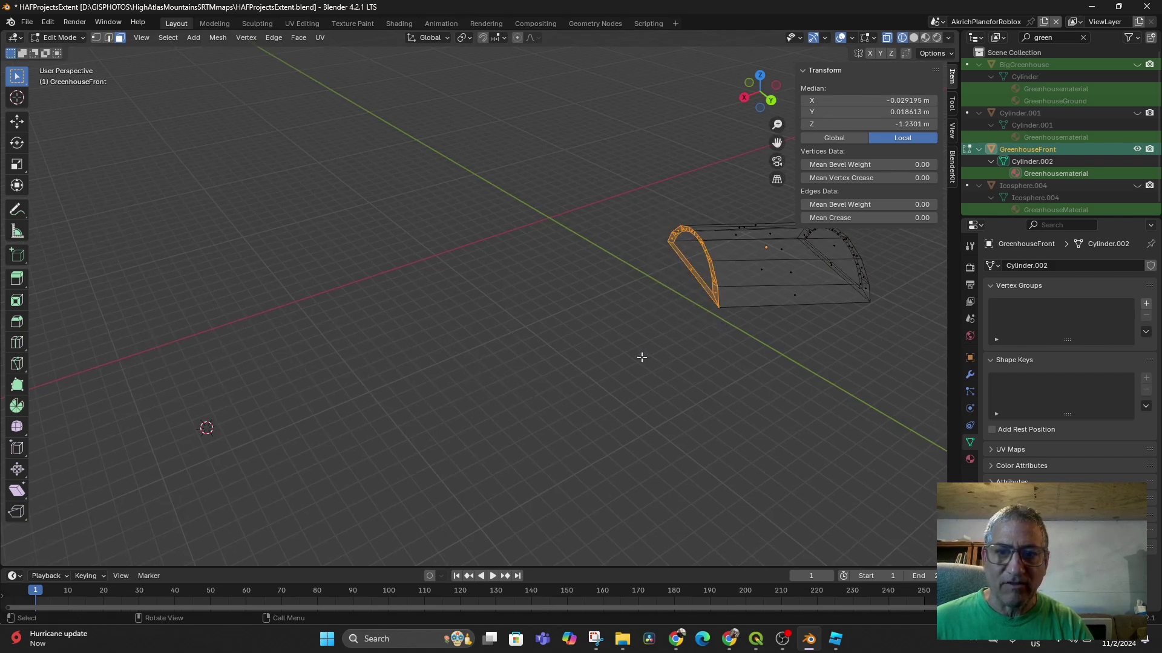
pyautogui.press('f')
pyautogui.press('g')
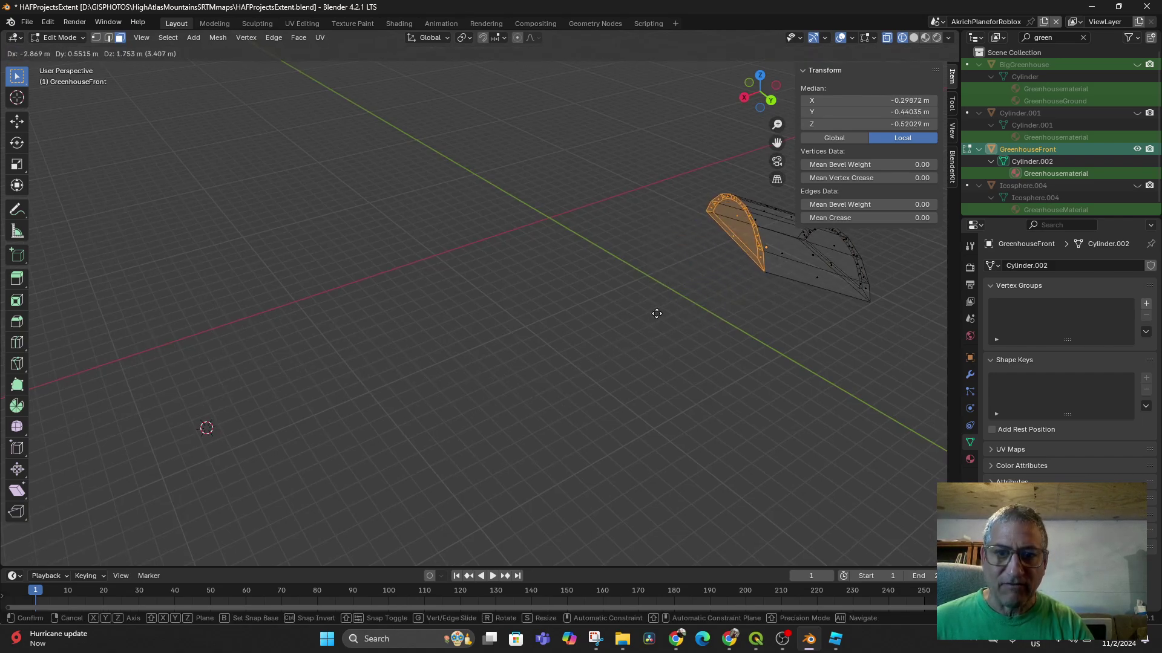
pyautogui.rightClick(557, 355)
# Select only the new face at the opposite end and extrude it slightly inward.
pyautogui.click(688, 254)
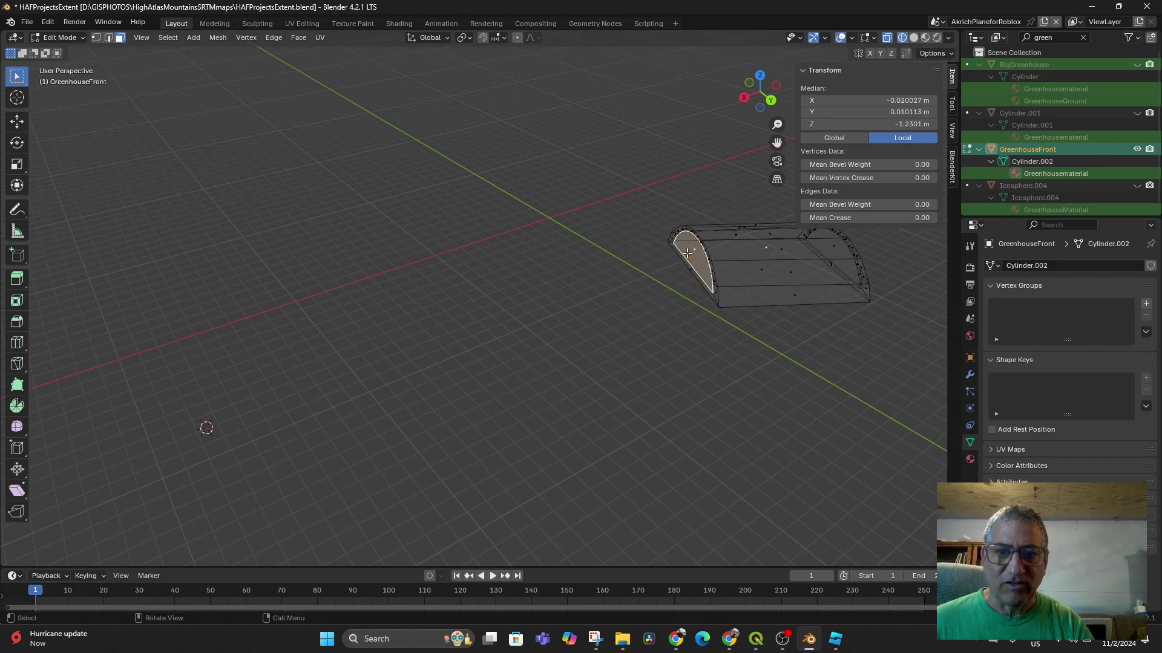
pyautogui.press('e')
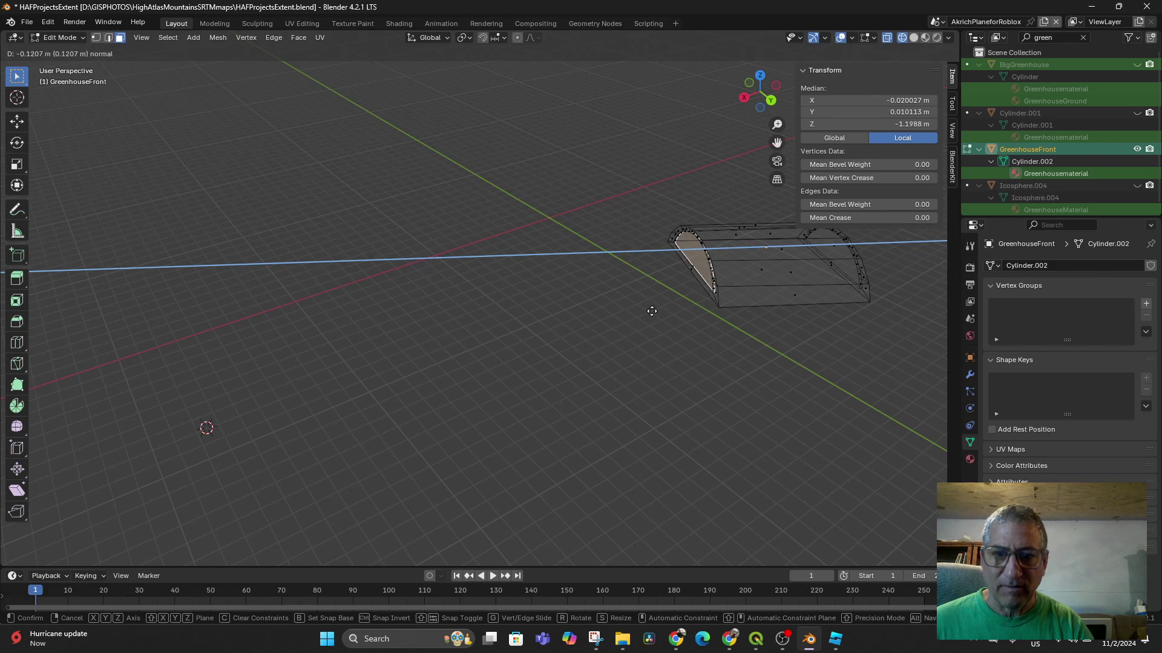
pyautogui.click(651, 310)
pyautogui.moveTo(651, 309); pyautogui.dragTo(643, 363, button='middle')
pyautogui.hotkey('ctrl', 'f')
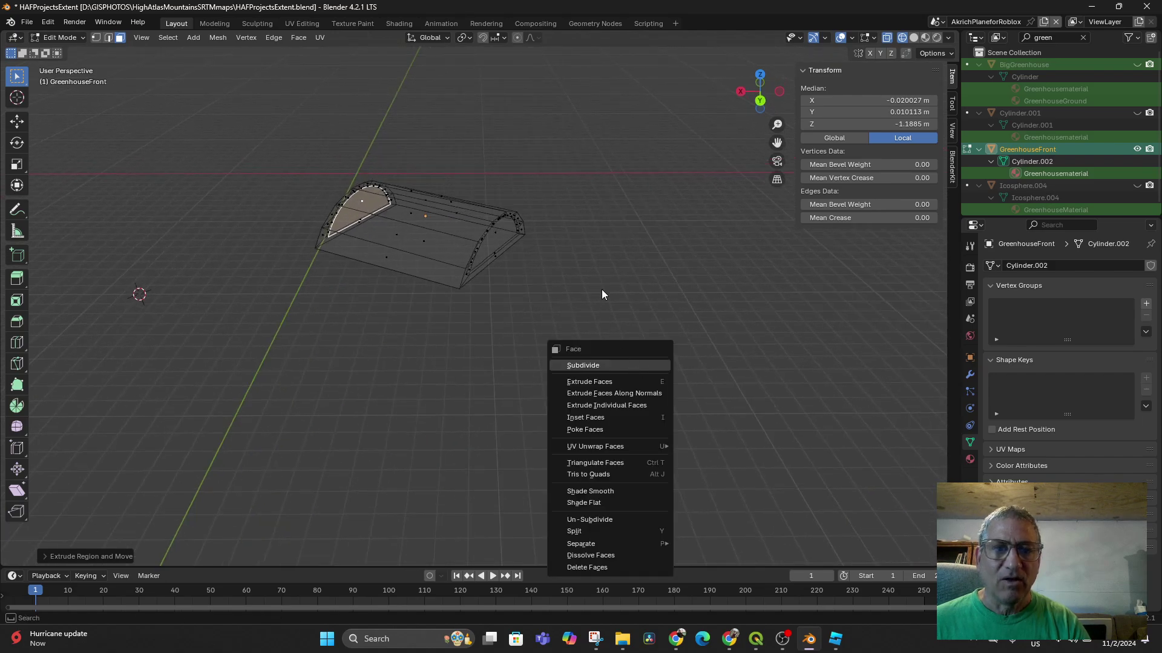
pyautogui.moveTo(535, 311); pyautogui.dragTo(539, 313, button='middle')
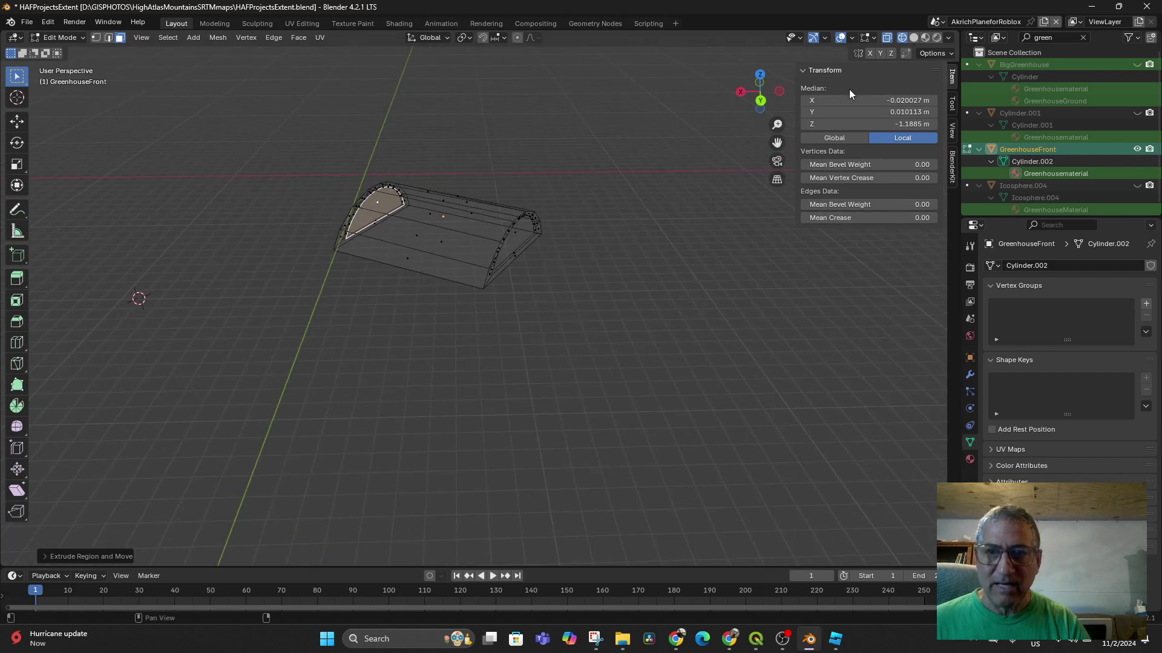
# Show the viewport in Material Preview, reveal any hidden geometry of the mesh and deselect everything.
pyautogui.click(924, 37)
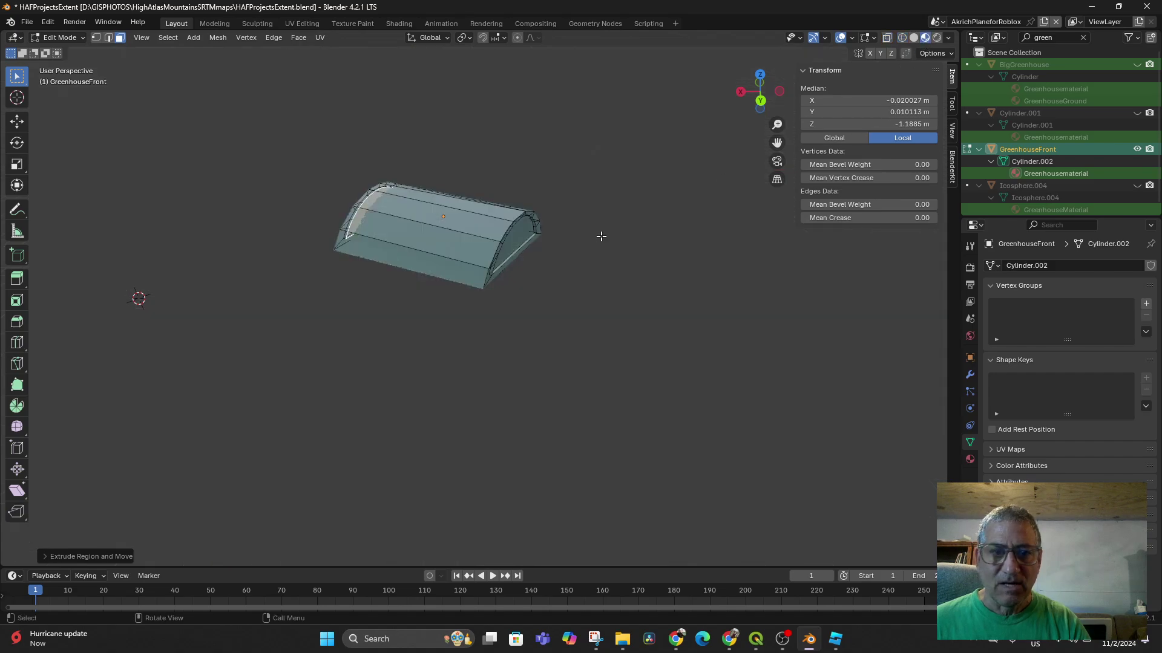
pyautogui.moveTo(602, 270)
pyautogui.mouseDown(button='middle')
pyautogui.moveTo(611, 301)
pyautogui.moveTo(601, 262)
pyautogui.moveTo(599, 278)
pyautogui.mouseUp(button='middle')
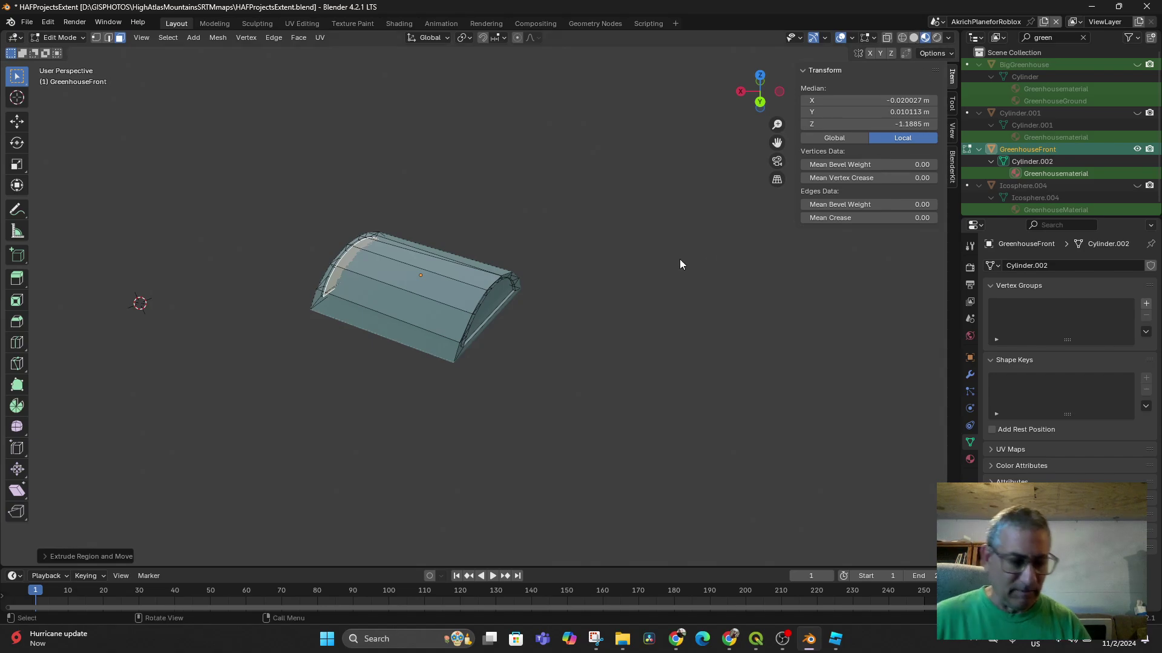
pyautogui.hotkey('alt', 'h')
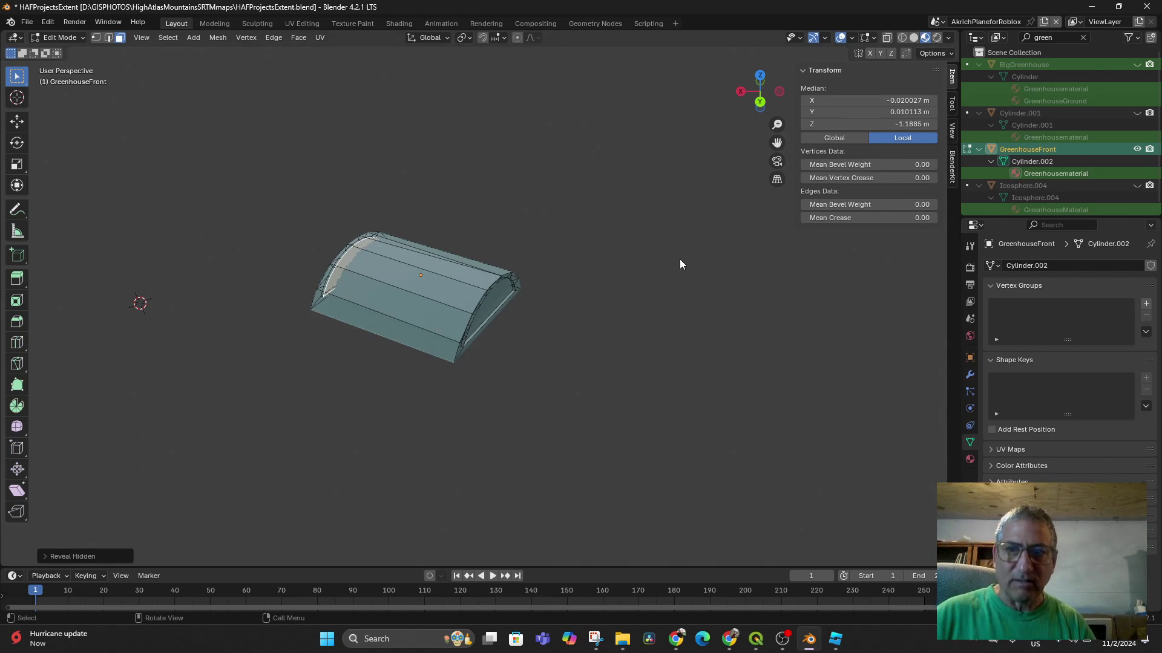
pyautogui.hotkey('alt', 'a')
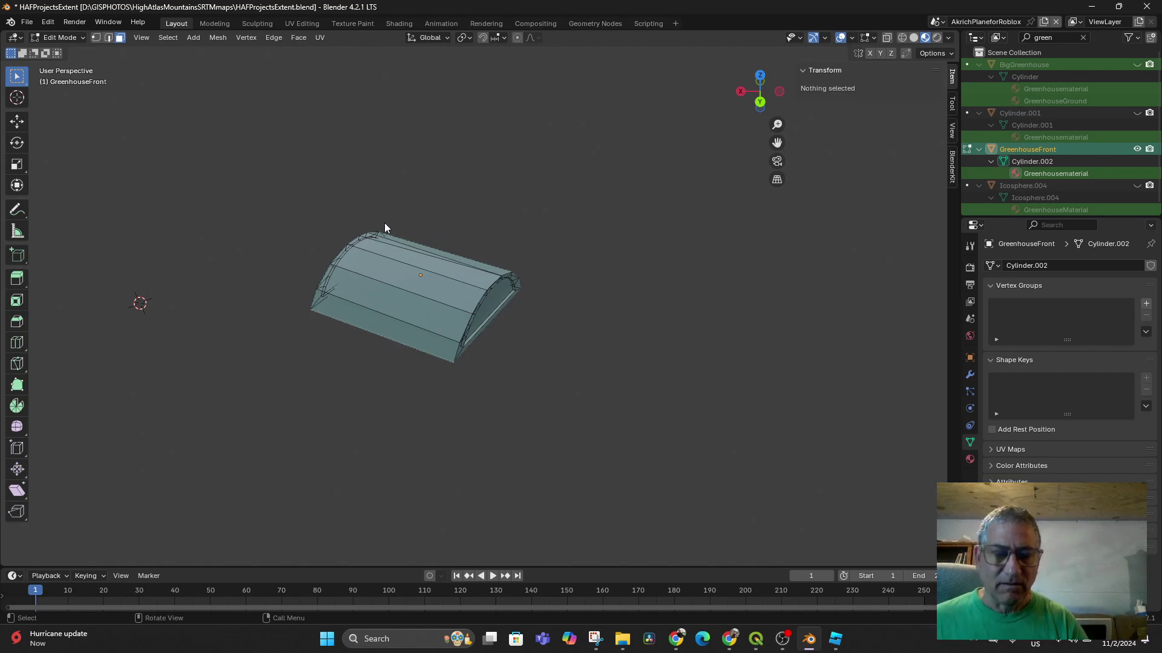
# Return to Object Mode and unhide all objects in the nursery scene.
pyautogui.click(59, 38)
pyautogui.click(60, 52)
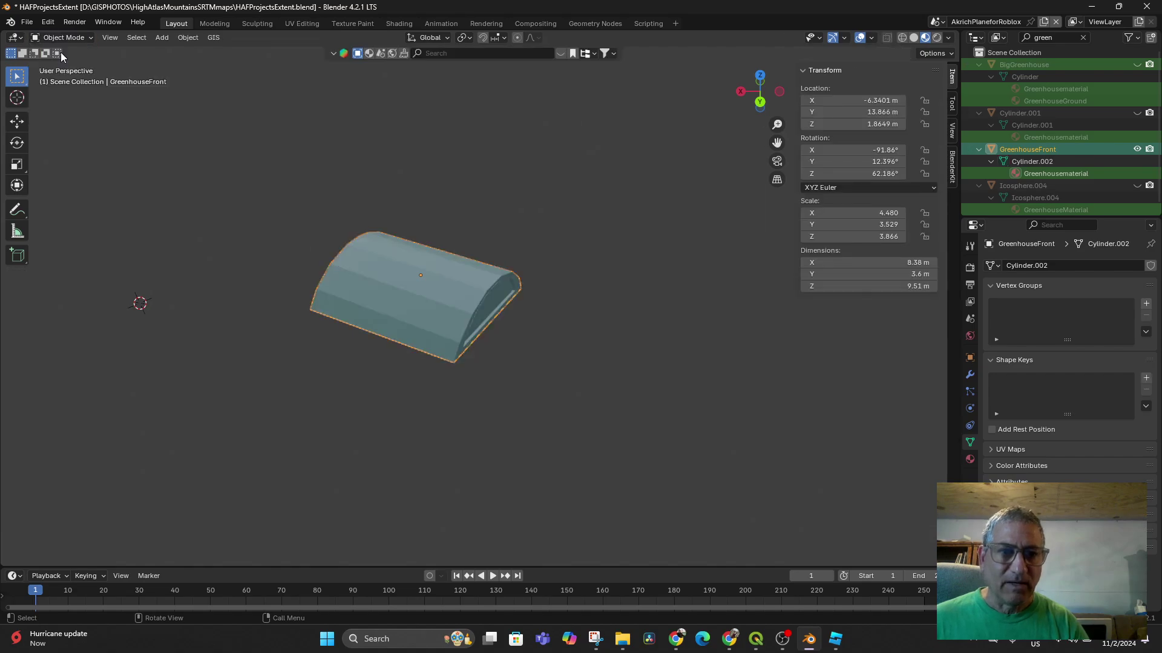
pyautogui.hotkey('alt', 'h')
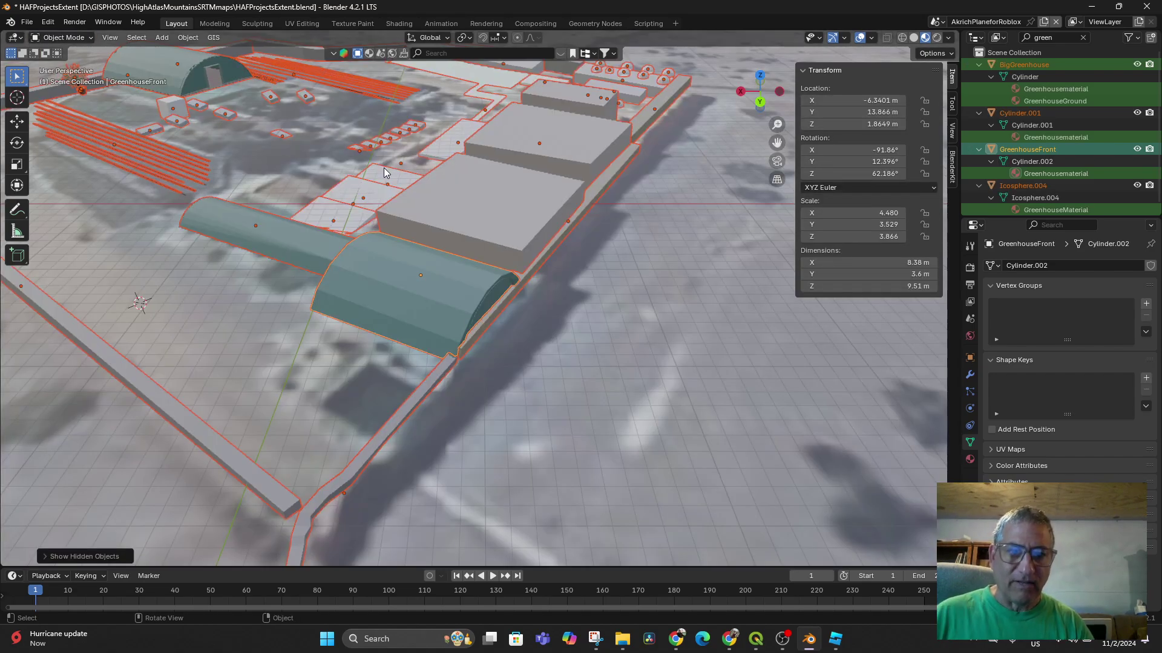
pyautogui.moveTo(337, 189); pyautogui.dragTo(421, 277, button='middle')
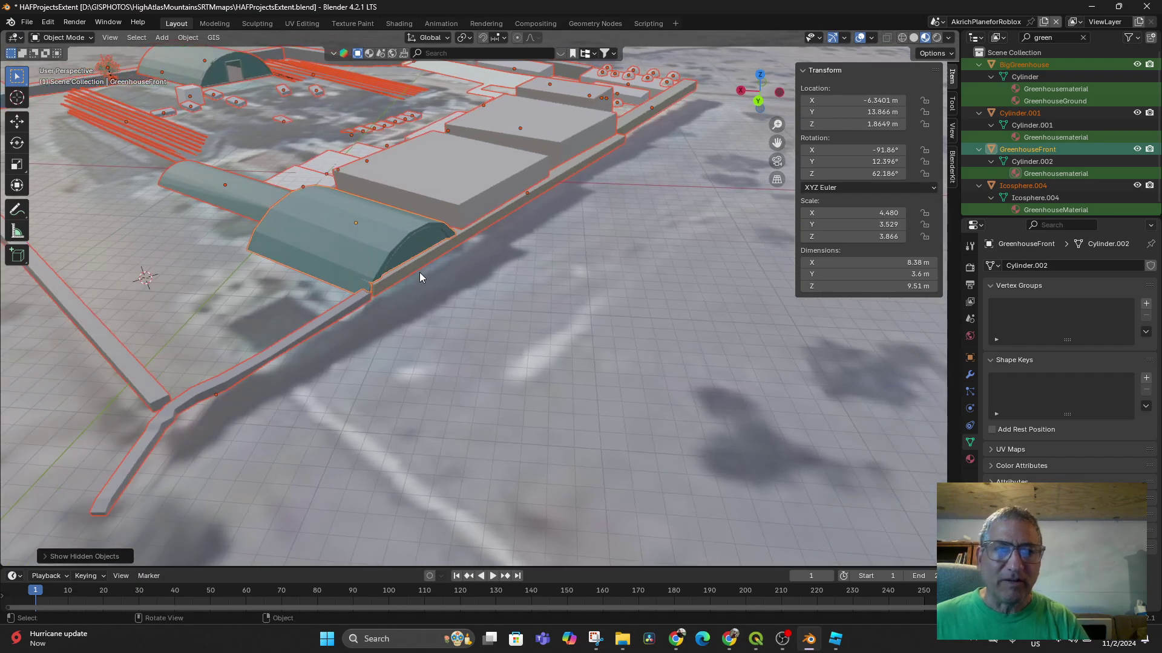
pyautogui.rightClick(373, 288)
pyautogui.moveTo(469, 328); pyautogui.dragTo(529, 338, button='middle')
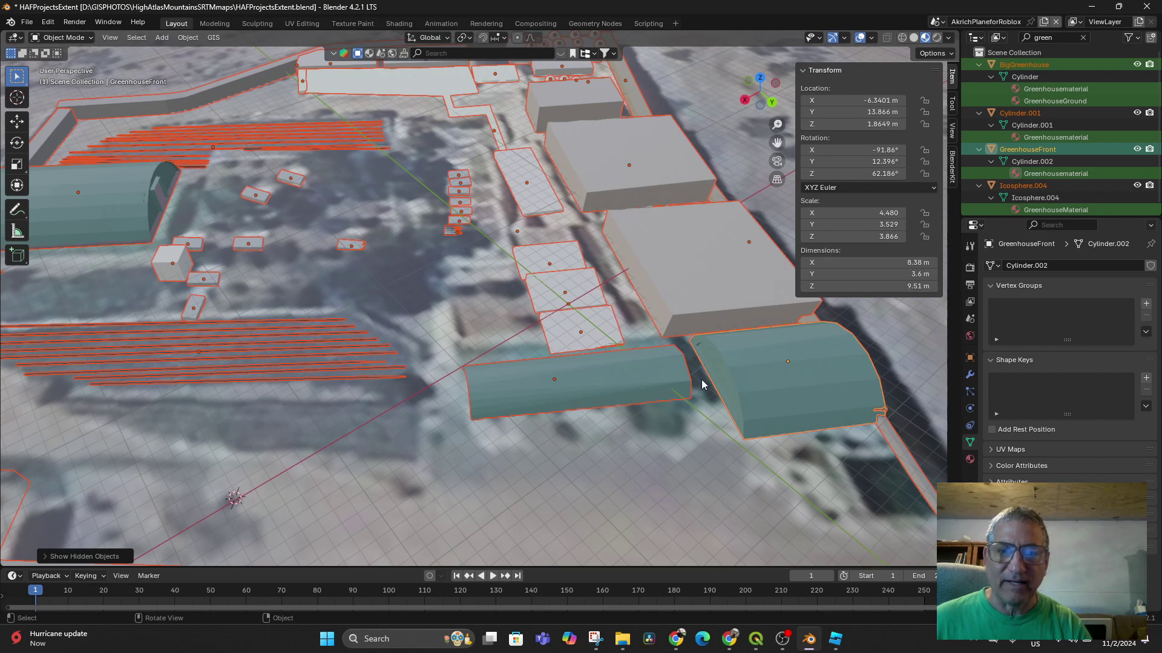
# Select only GreenhouseFront, show the viewport in wireframe and enter Edit Mode on its mesh.
pyautogui.click(795, 373)
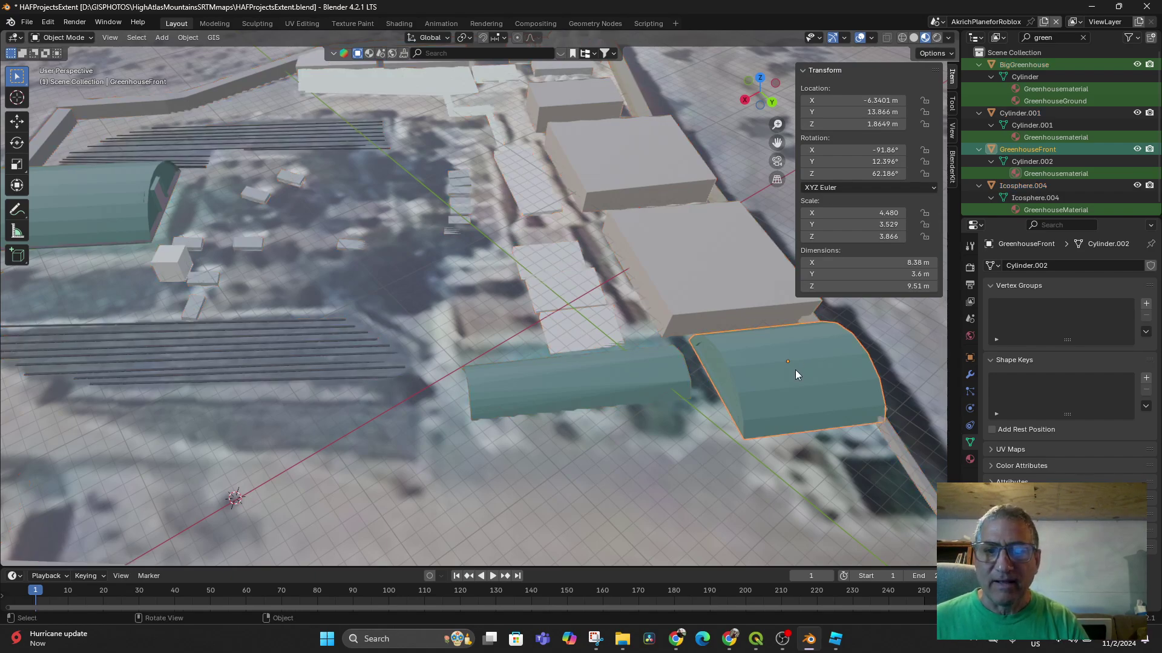
pyautogui.click(901, 37)
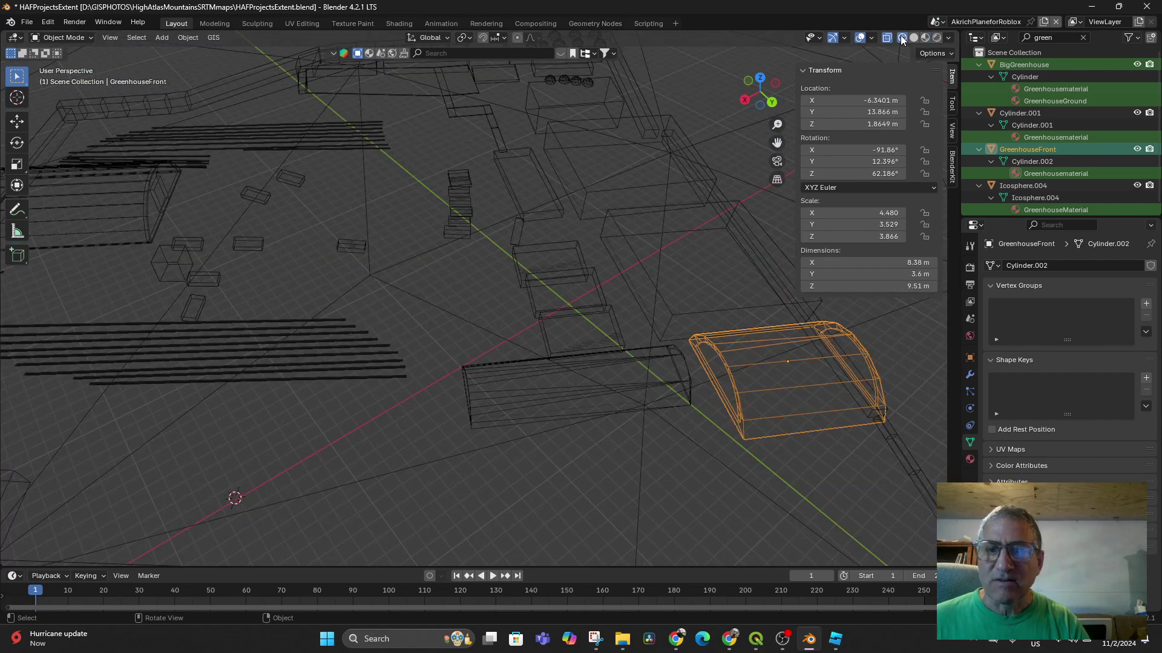
pyautogui.click(64, 38)
pyautogui.click(68, 63)
# Select the recessed end face of GreenhouseFront on the side facing the smaller greenhouse.
pyautogui.rightClick(442, 371)
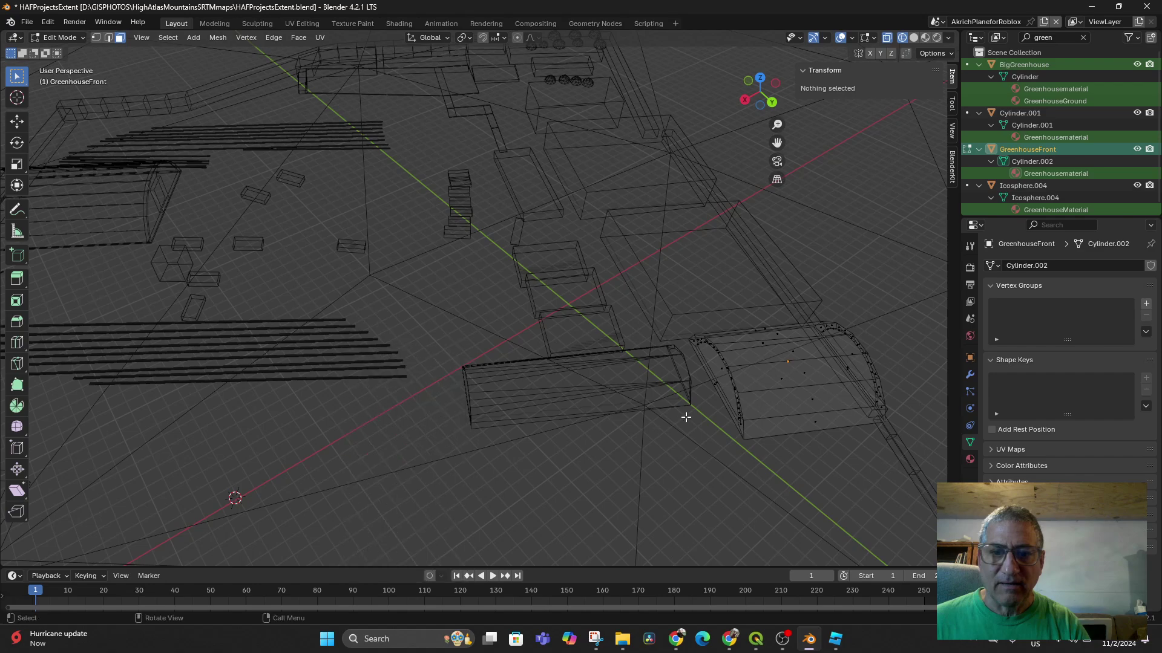
pyautogui.click(725, 380)
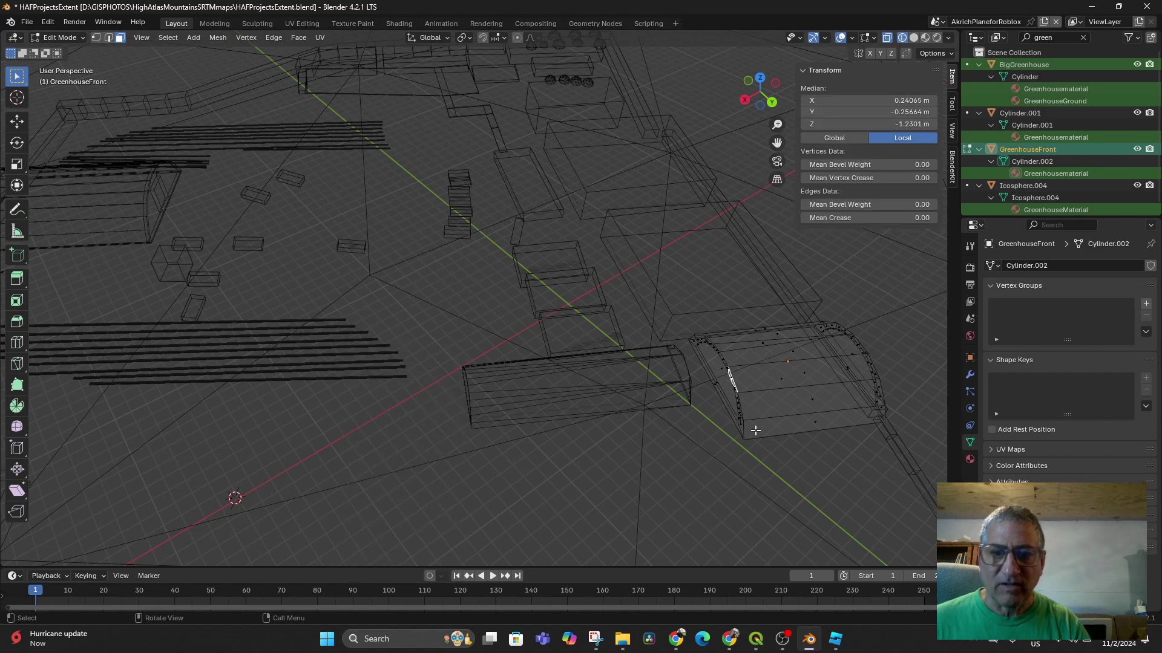
pyautogui.click(712, 366)
pyautogui.rightClick(720, 404)
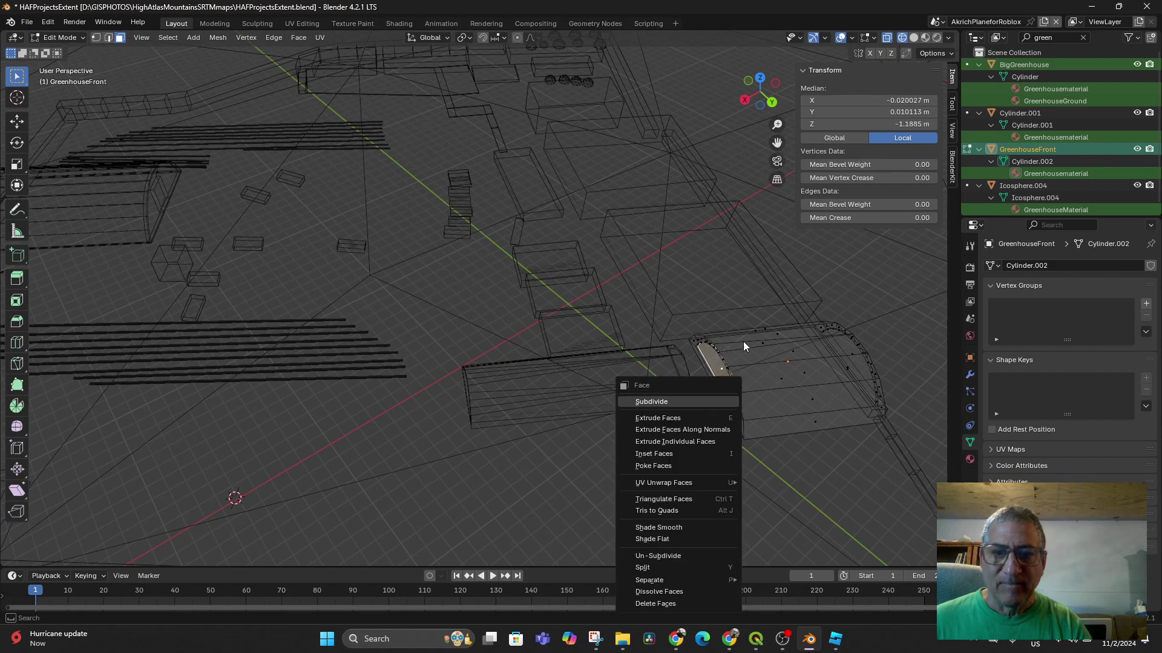
pyautogui.scroll(-8, 471, 239)
pyautogui.scroll(4, 472, 239)
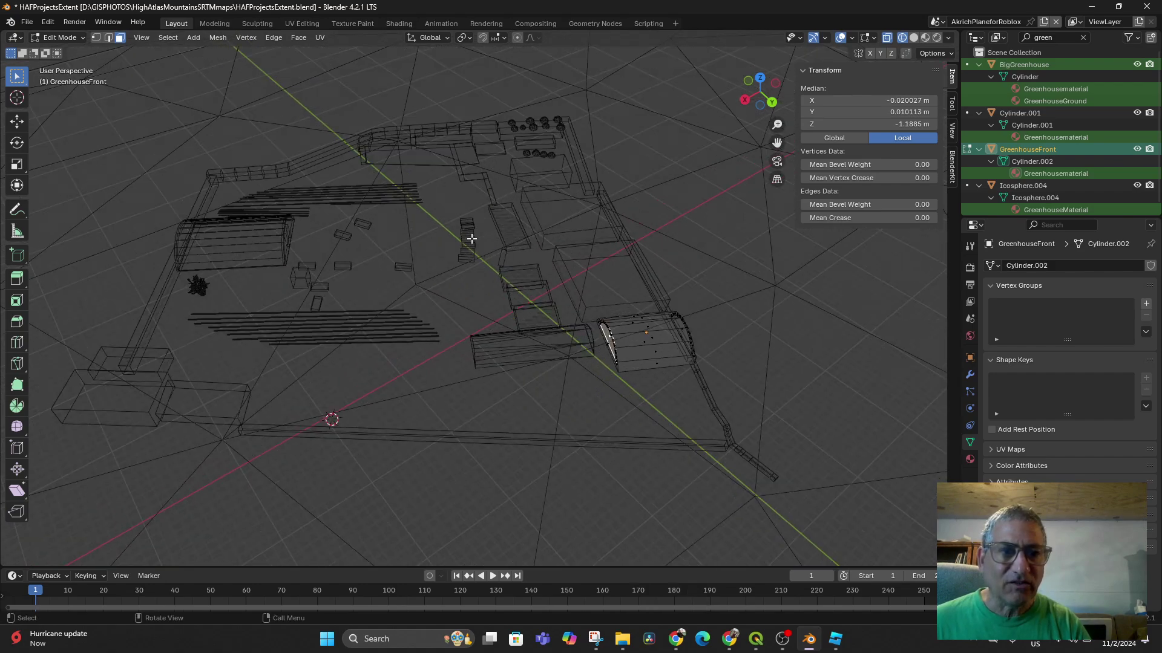
pyautogui.scroll(2, 472, 239)
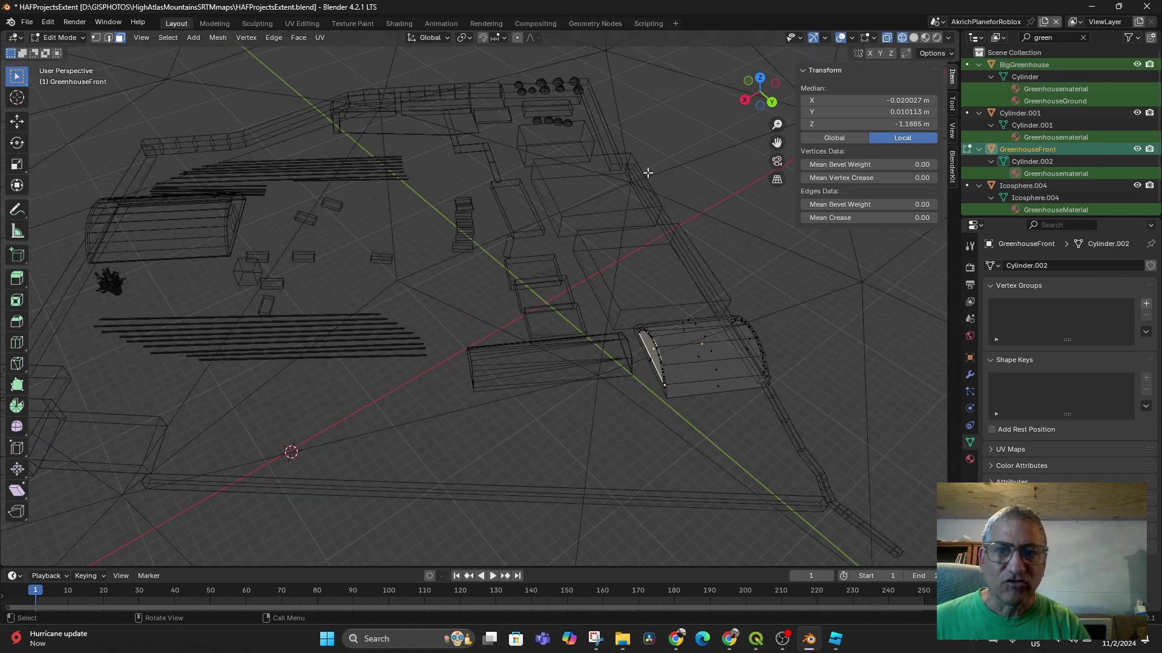
# Return to Object Mode and move the DoorBoolean cube in top view to GreenhouseFront's end facing the smaller greenhouse, about X -2.4 m, Y 11 m.
pyautogui.click(47, 35)
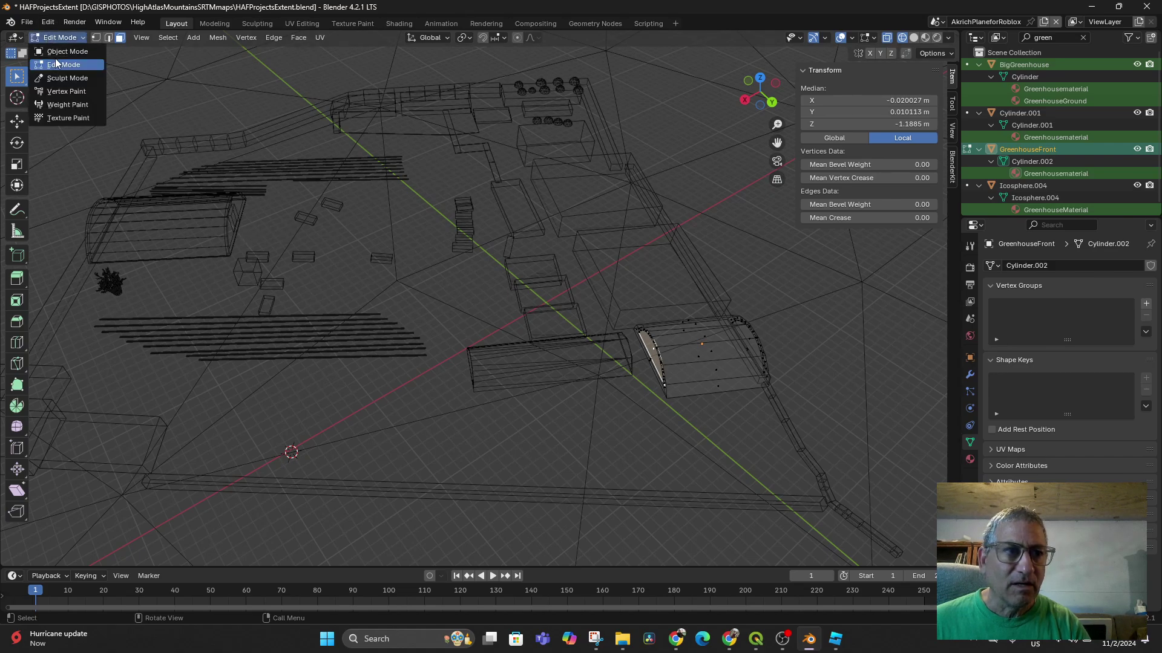
pyautogui.click(56, 52)
pyautogui.click(248, 275)
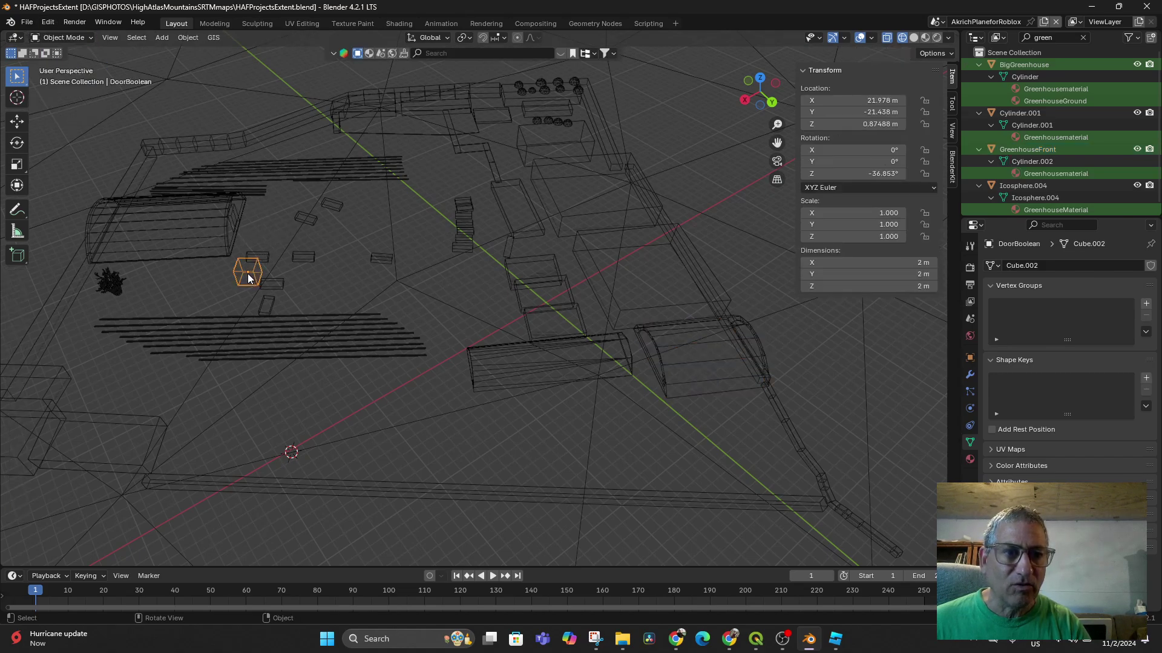
pyautogui.press('KP_7')
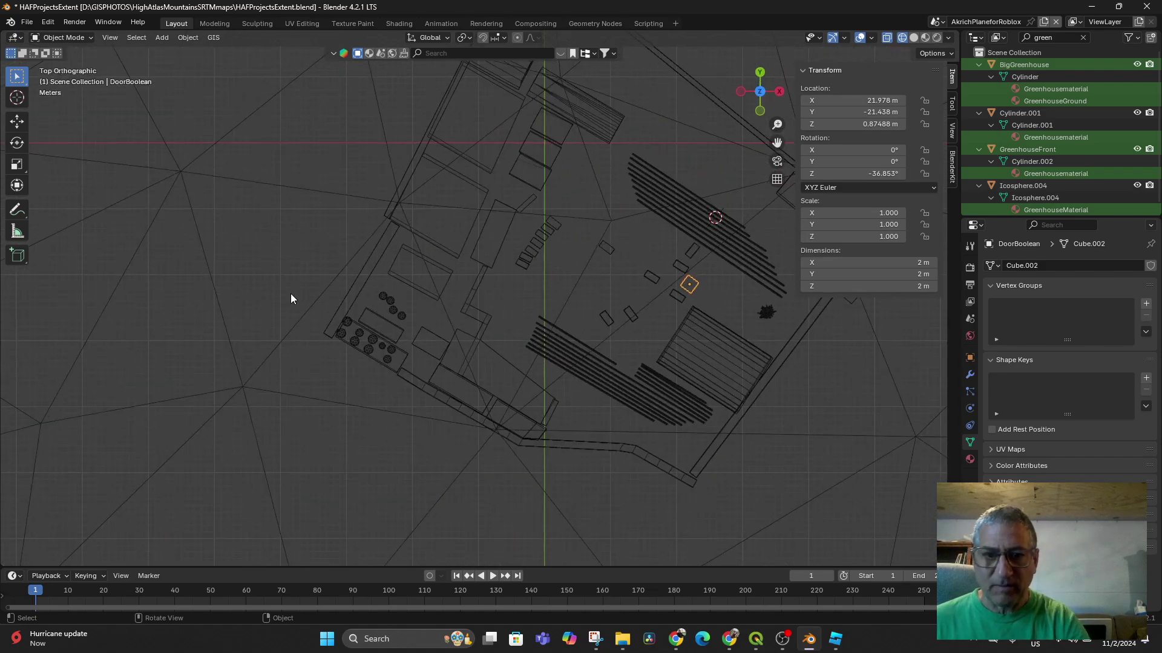
pyautogui.press('g')
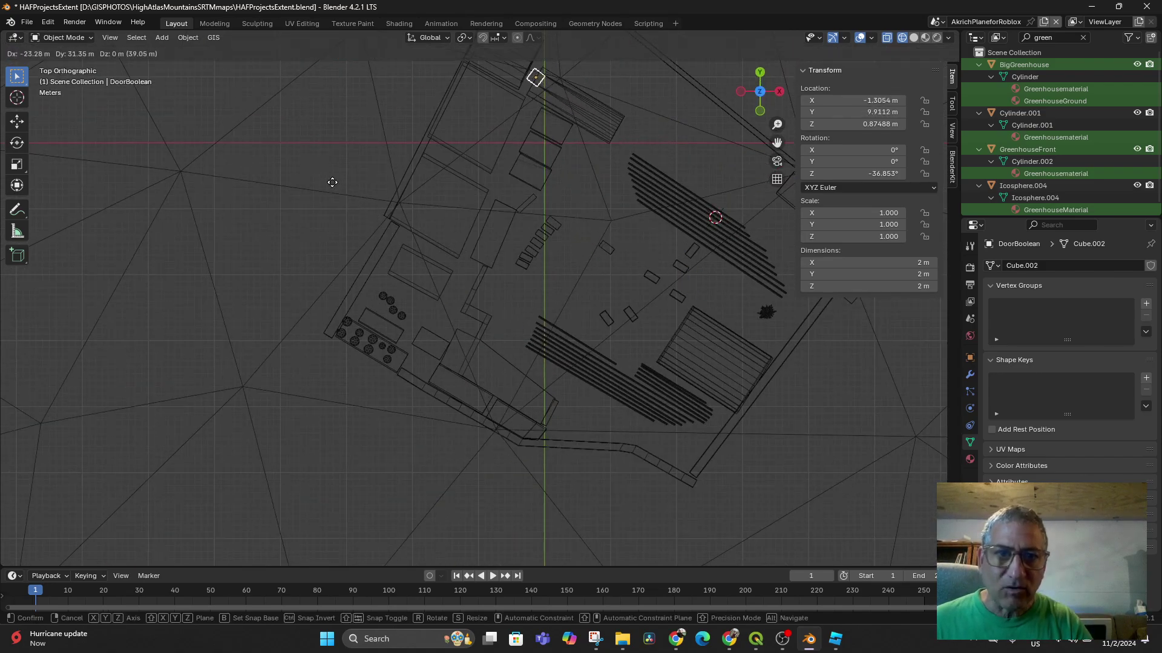
pyautogui.click(327, 187)
pyautogui.moveTo(327, 187); pyautogui.dragTo(291, 352, button='middle')
pyautogui.scroll(2, 487, 378)
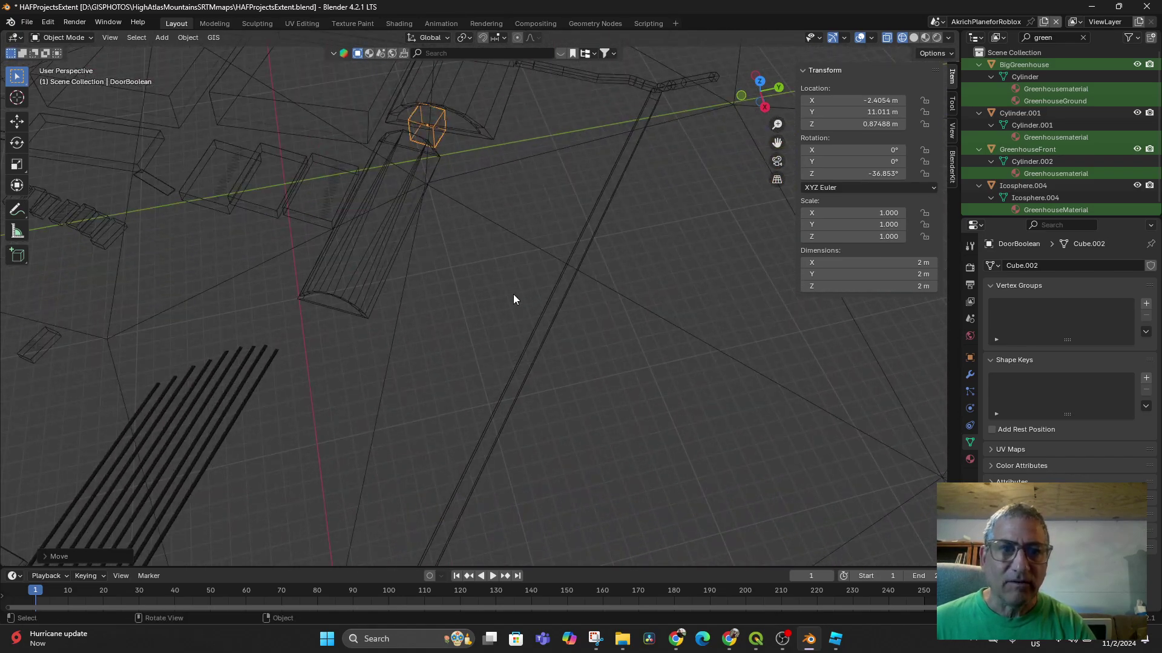
# Scale DoorBoolean down to about 0.654 and rotate it to about -28° around Z to line up with GreenhouseFront's end wall.
pyautogui.keyDown('shift'); pyautogui.moveTo(514, 295); pyautogui.dragTo(575, 402, button='middle'); pyautogui.keyUp('shift')
pyautogui.scroll(4, 521, 335)
pyautogui.scroll(4, 571, 383)
pyautogui.scroll(-7, 573, 396)
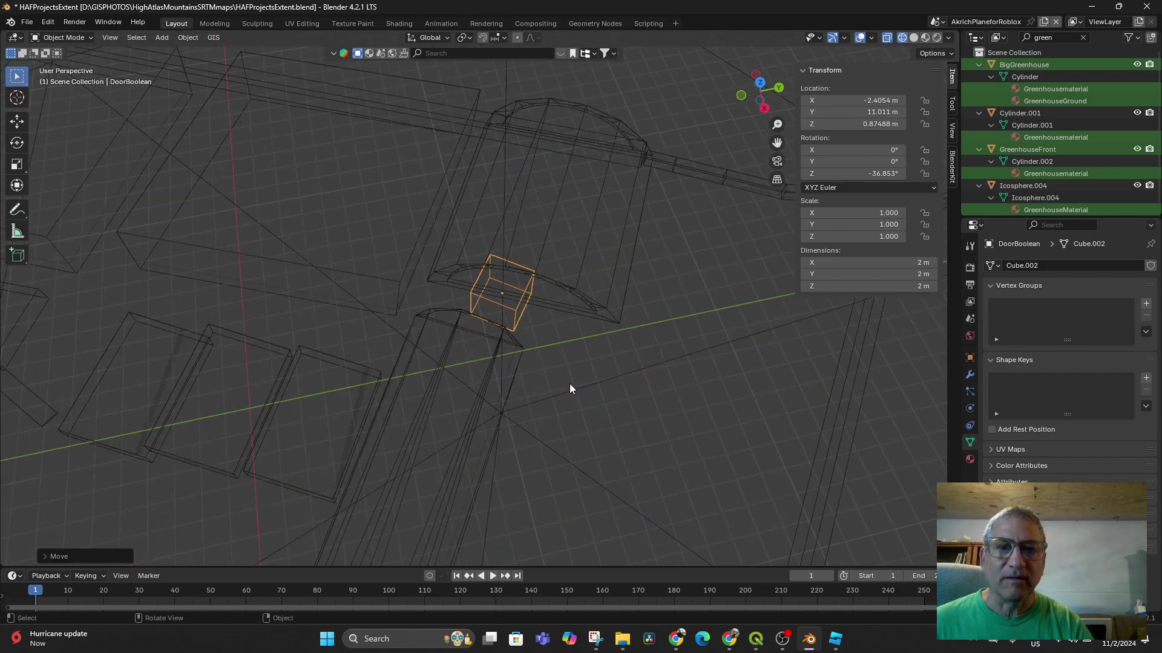
pyautogui.press('s')
pyautogui.click(516, 319)
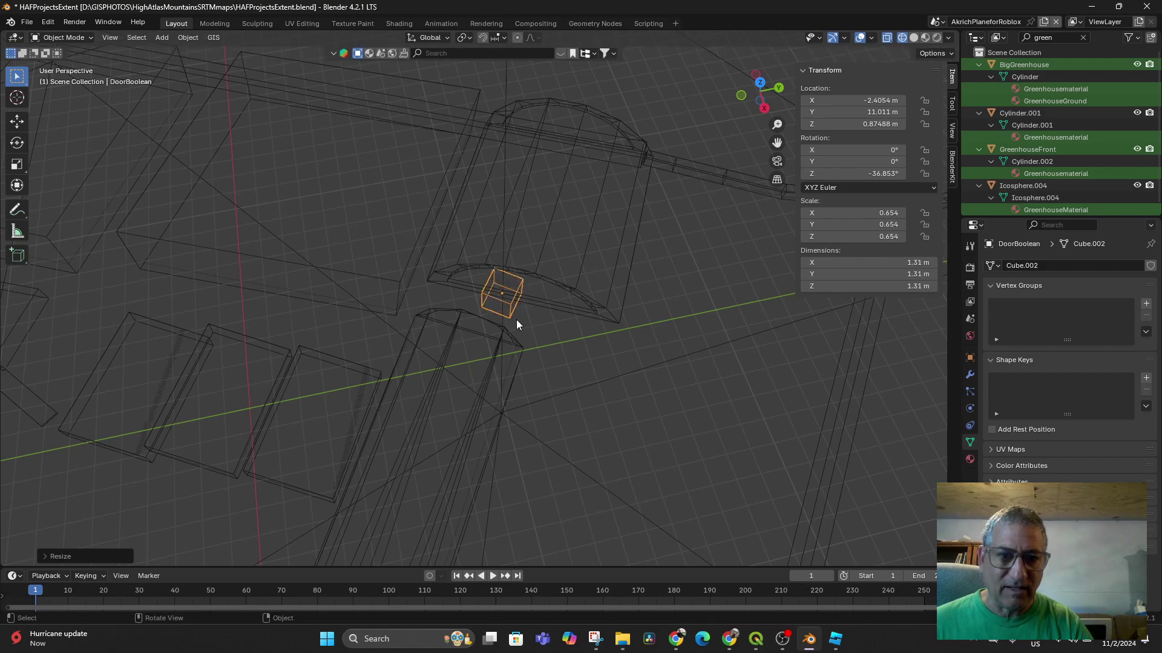
pyautogui.press('r')
pyautogui.click(522, 321)
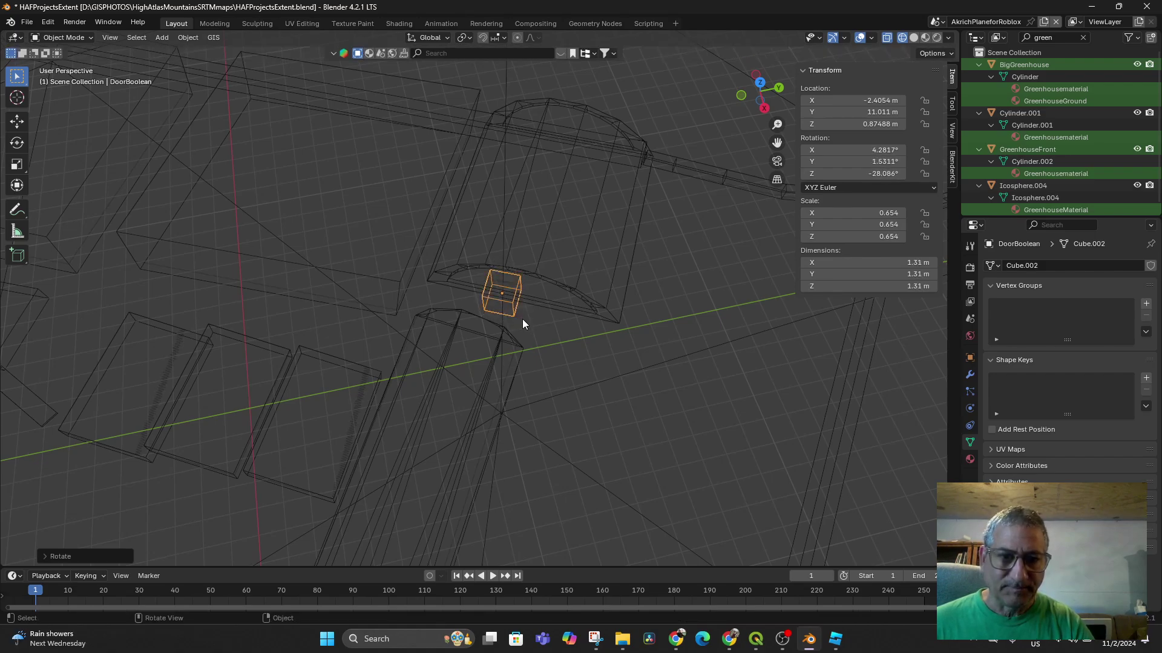
# Move DoorBoolean in top view along GreenhouseFront's end wall to about X -1.96 m, Y 11.85 m.
pyautogui.press('KP_7')
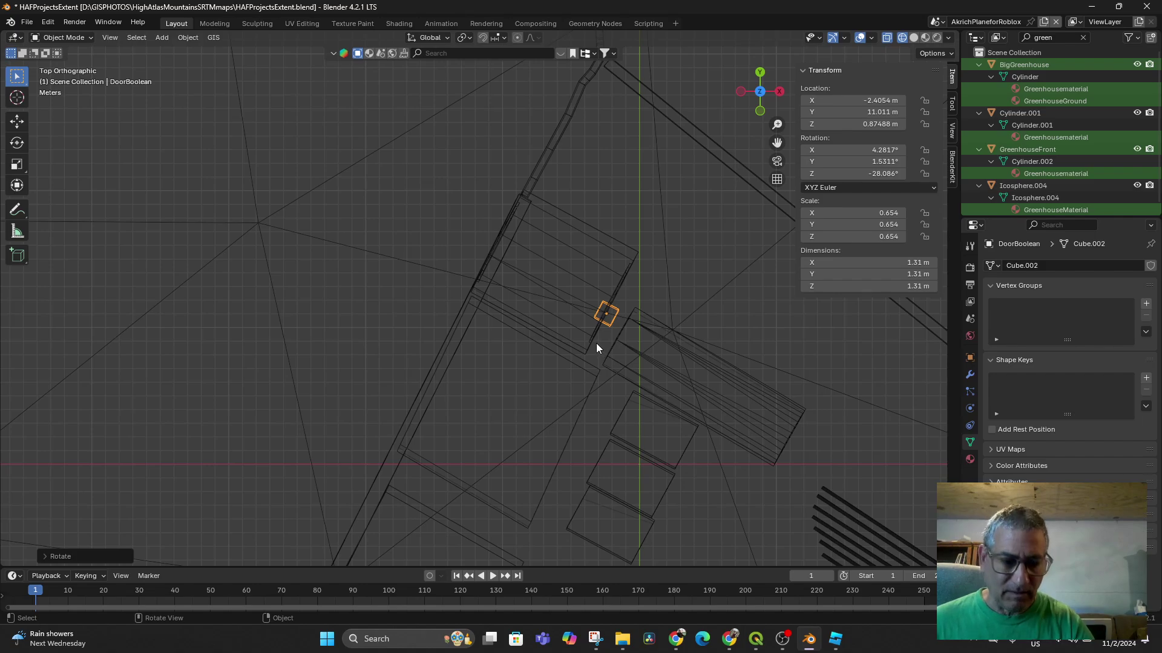
pyautogui.press('g')
pyautogui.click(608, 335)
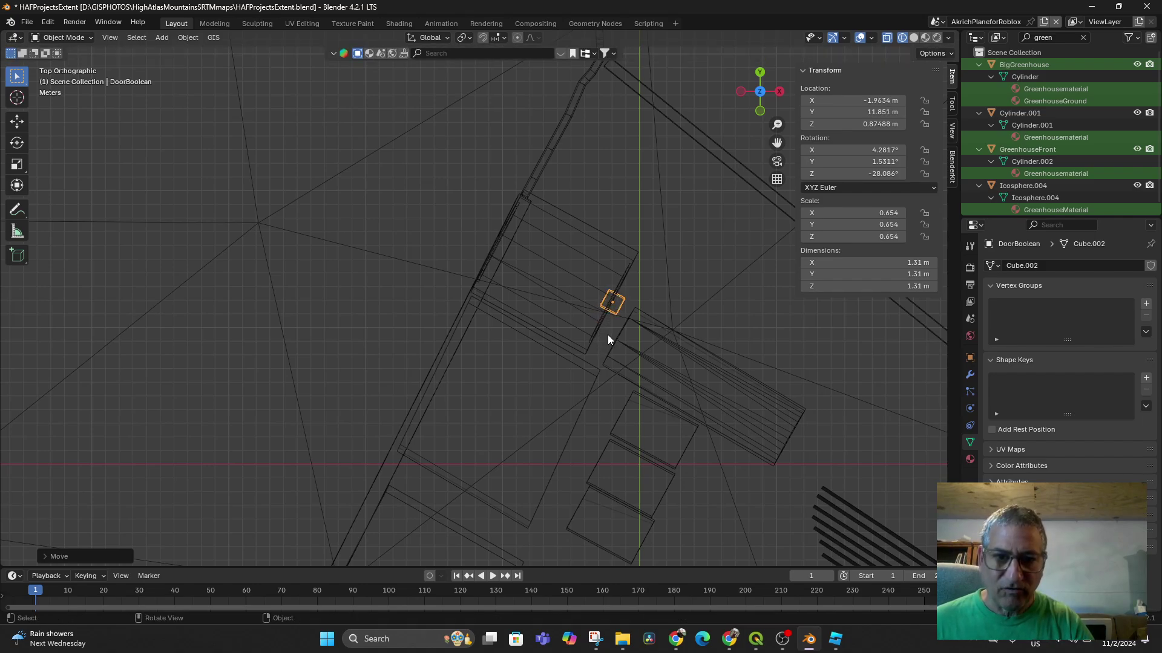
pyautogui.moveTo(607, 335); pyautogui.dragTo(571, 344, button='middle')
pyautogui.scroll(2, 620, 313)
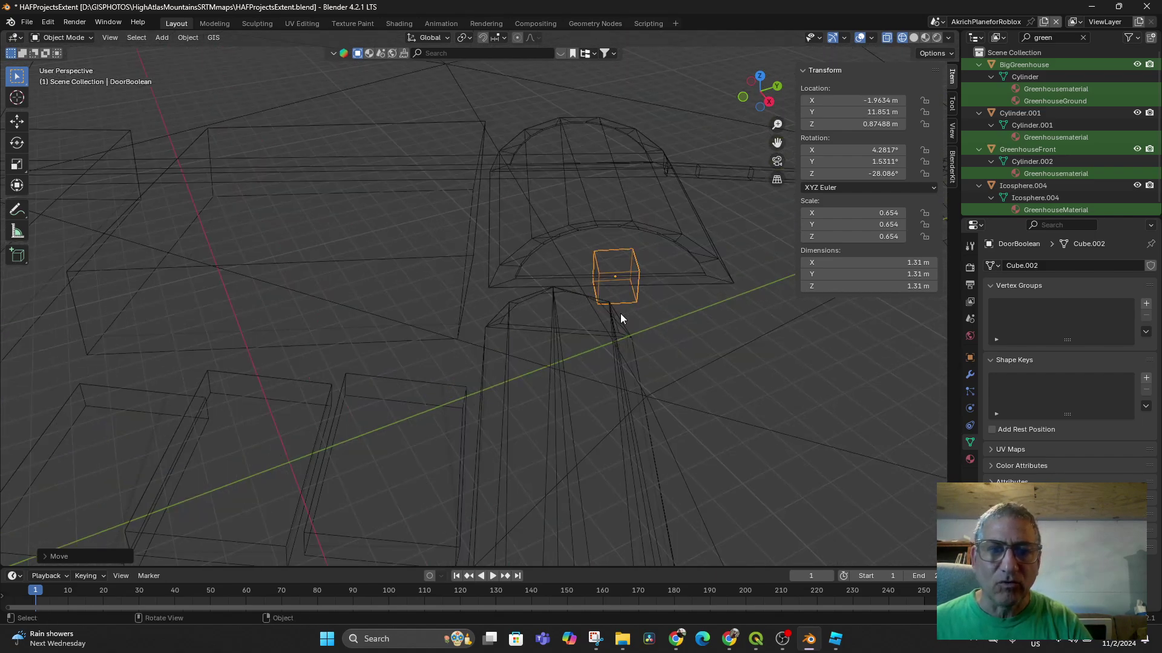
pyautogui.moveTo(636, 324); pyautogui.dragTo(640, 330, button='middle')
pyautogui.moveTo(625, 327); pyautogui.dragTo(622, 322, button='middle')
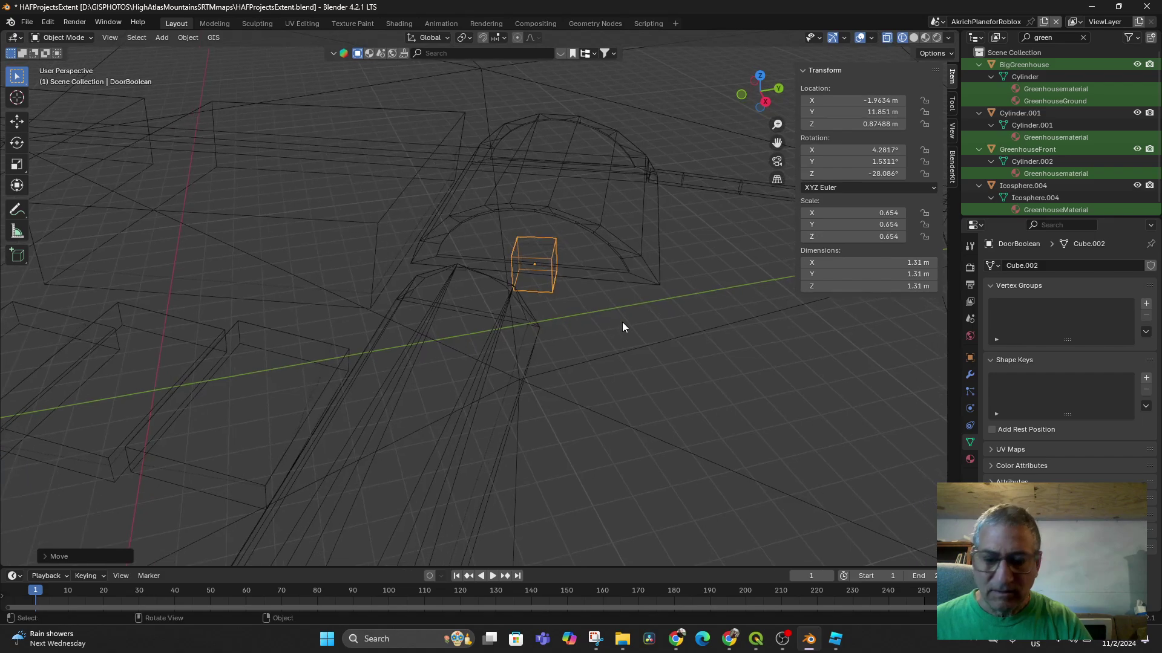
# Shift DoorBoolean so it straddles GreenhouseFront's end wall and raise it along Z to about 1.1 m.
pyautogui.press('KP_7')
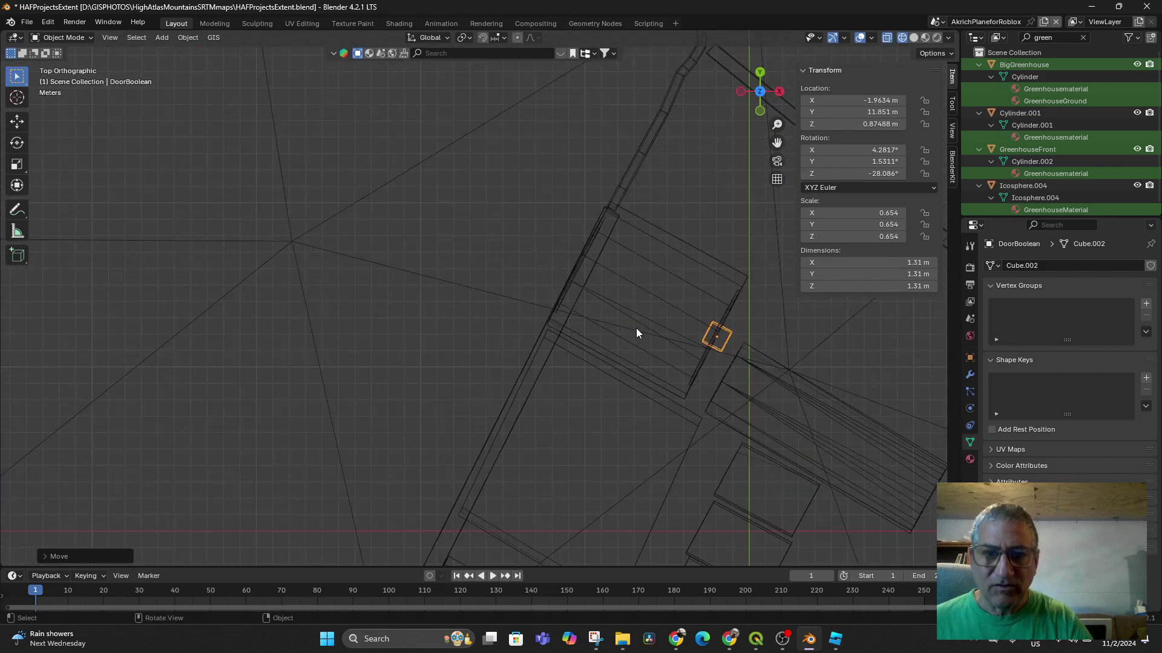
pyautogui.press('g')
pyautogui.click(699, 340)
pyautogui.moveTo(697, 340); pyautogui.dragTo(640, 248, button='middle')
pyautogui.press('g')
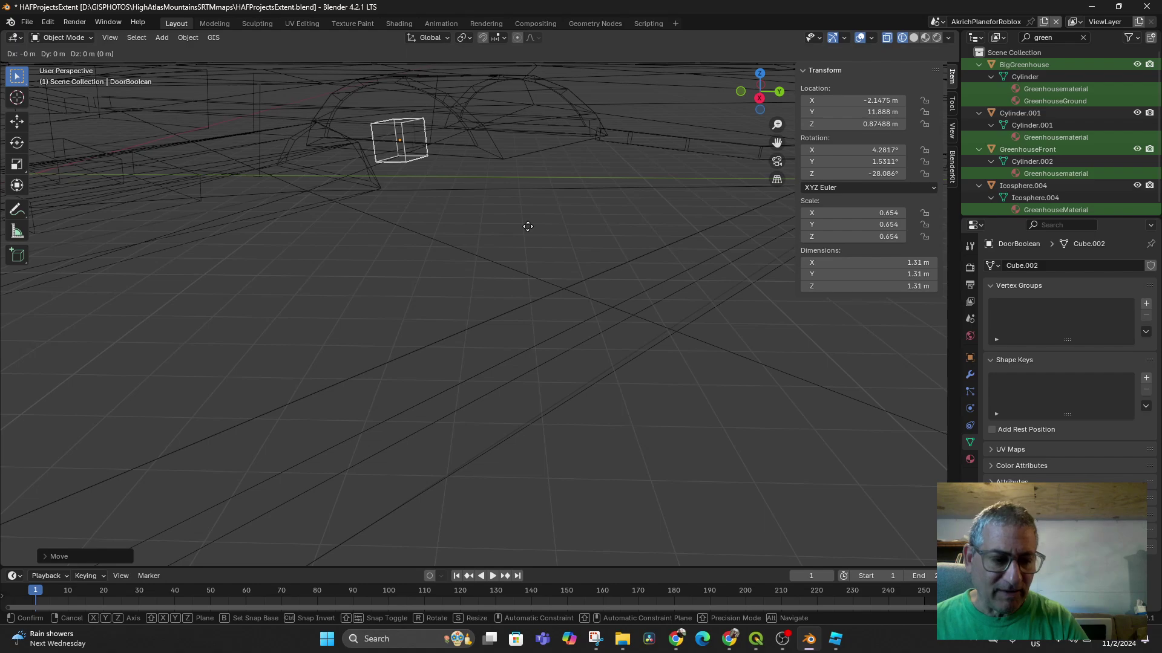
pyautogui.press('z')
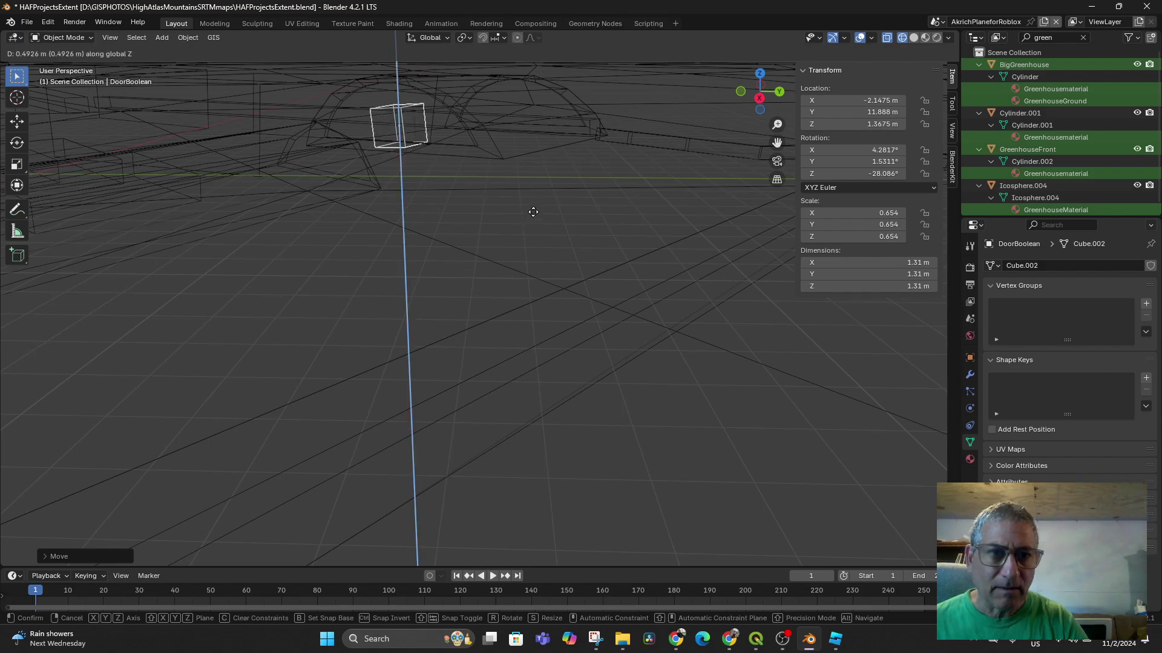
pyautogui.click(533, 212)
pyautogui.moveTo(501, 267); pyautogui.dragTo(507, 288, button='middle')
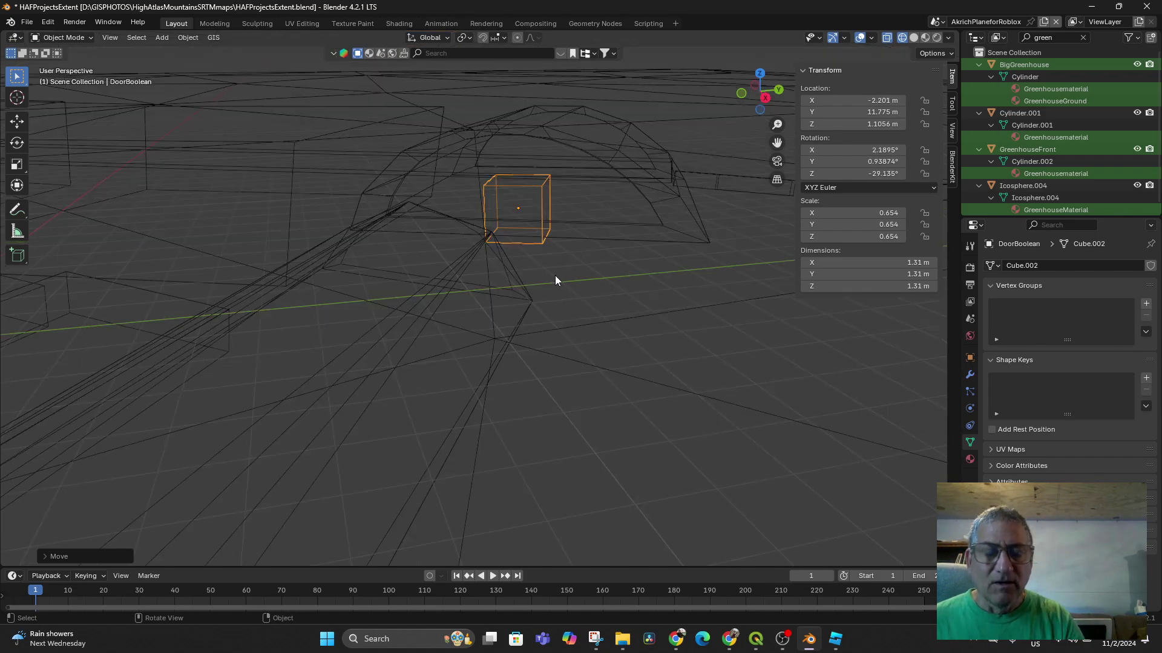
# Add a Boolean modifier in Difference mode to GreenhouseFront with DoorBoolean as its cutting object.
pyautogui.click(623, 158)
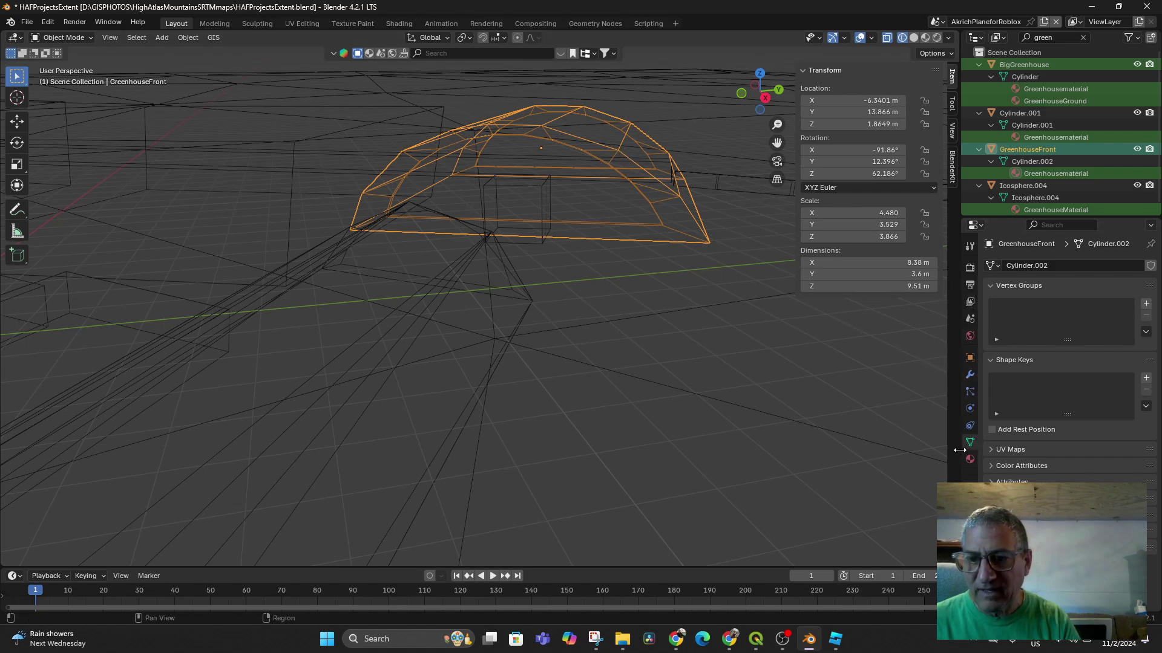
pyautogui.click(970, 375)
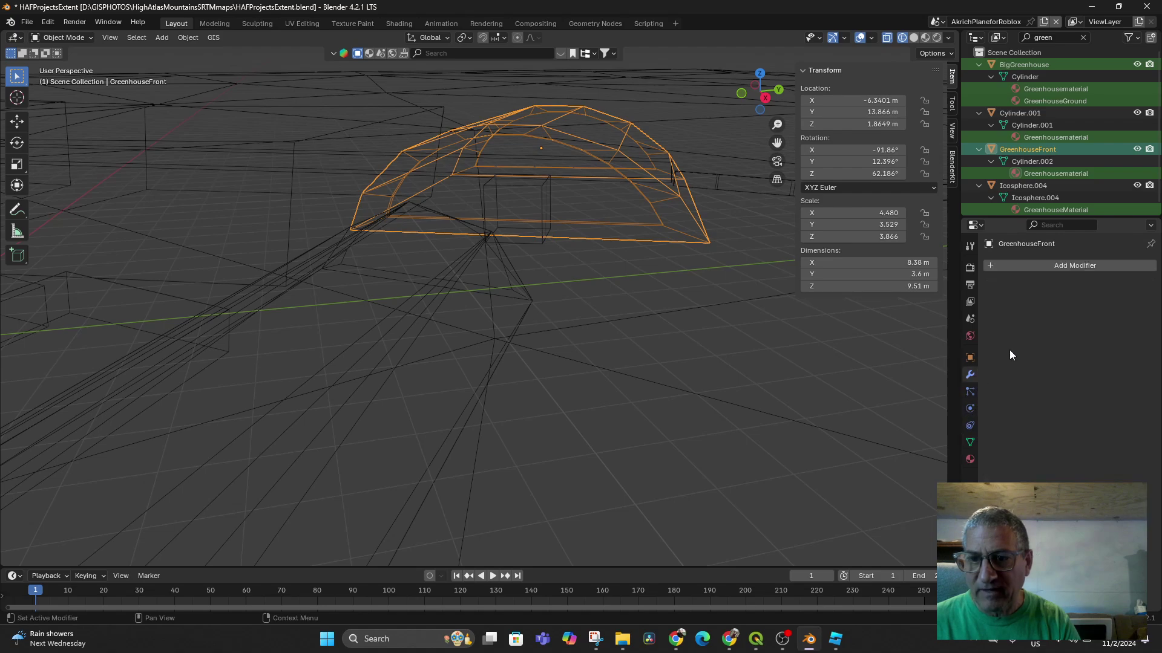
pyautogui.click(1022, 263)
pyautogui.write('bool')
pyautogui.press('Return')
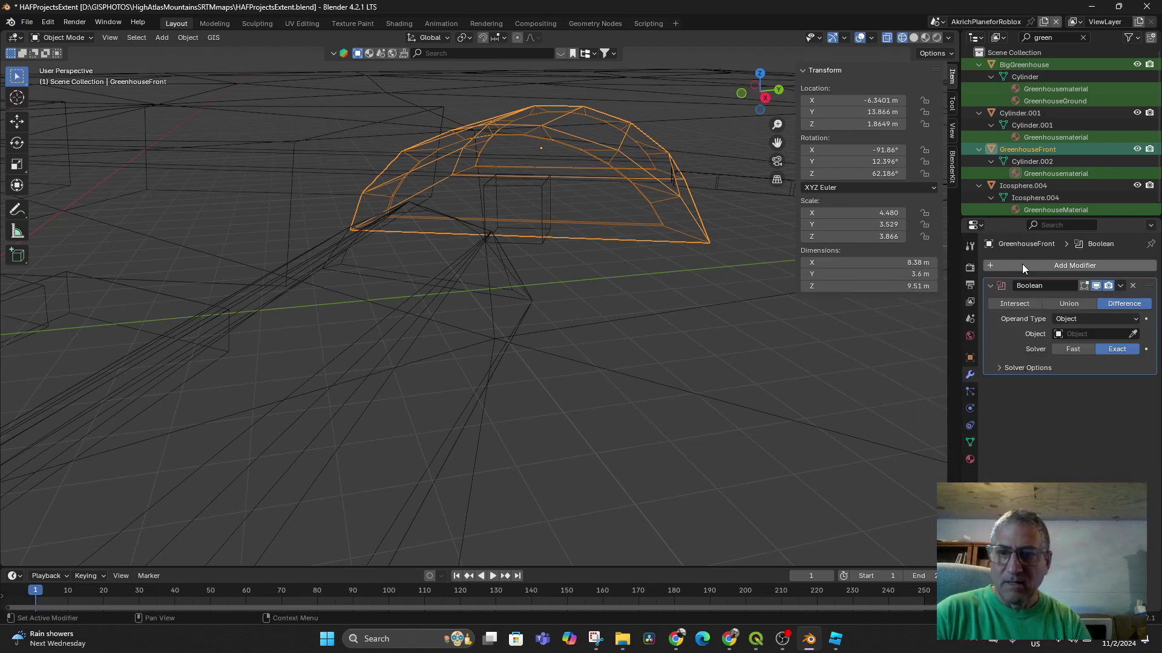
pyautogui.click(1132, 334)
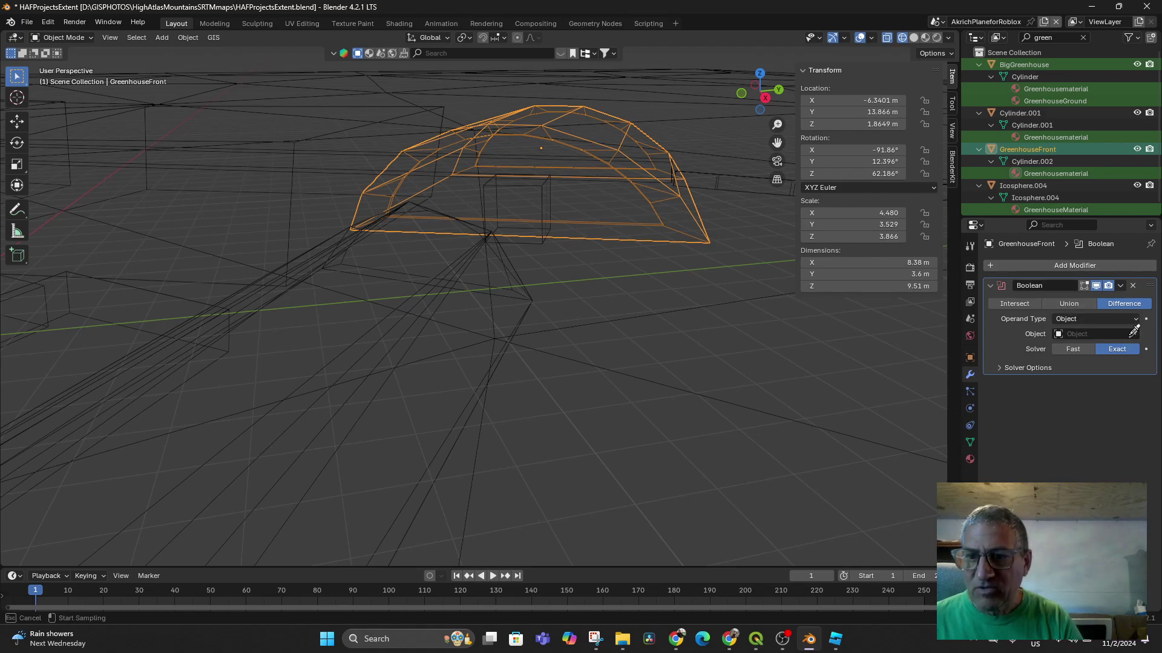
pyautogui.click(533, 181)
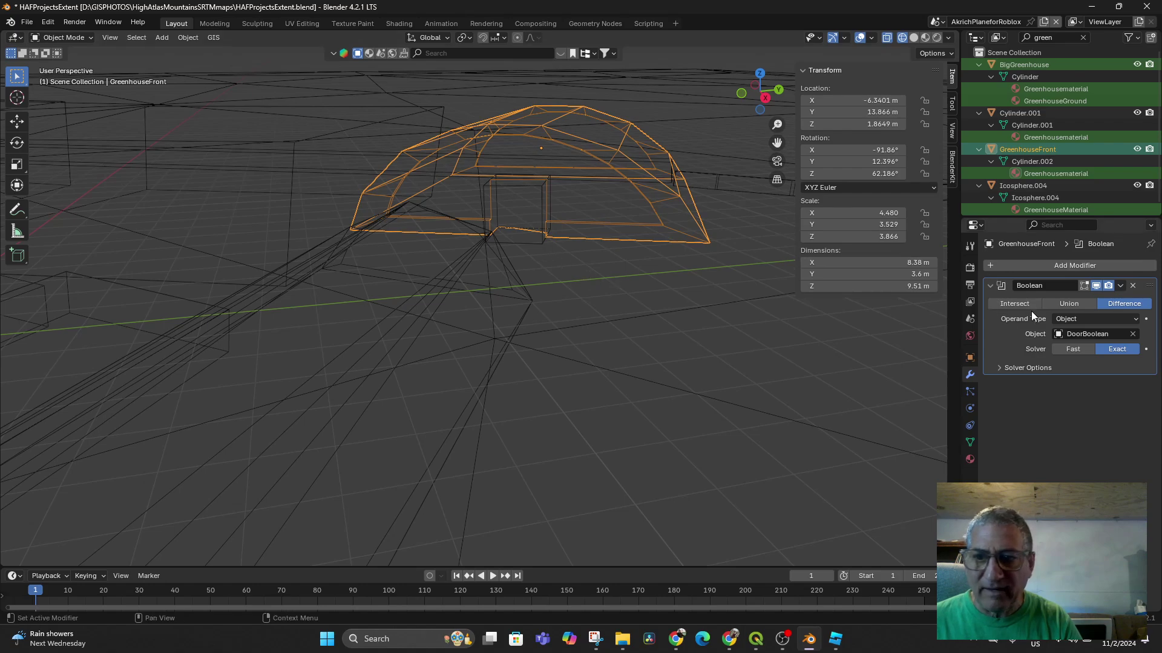
# Move DoorBoolean up to about Z 1.28 m to adjust the door opening, and reselect GreenhouseFront.
pyautogui.press('g')
pyautogui.rightClick(569, 232)
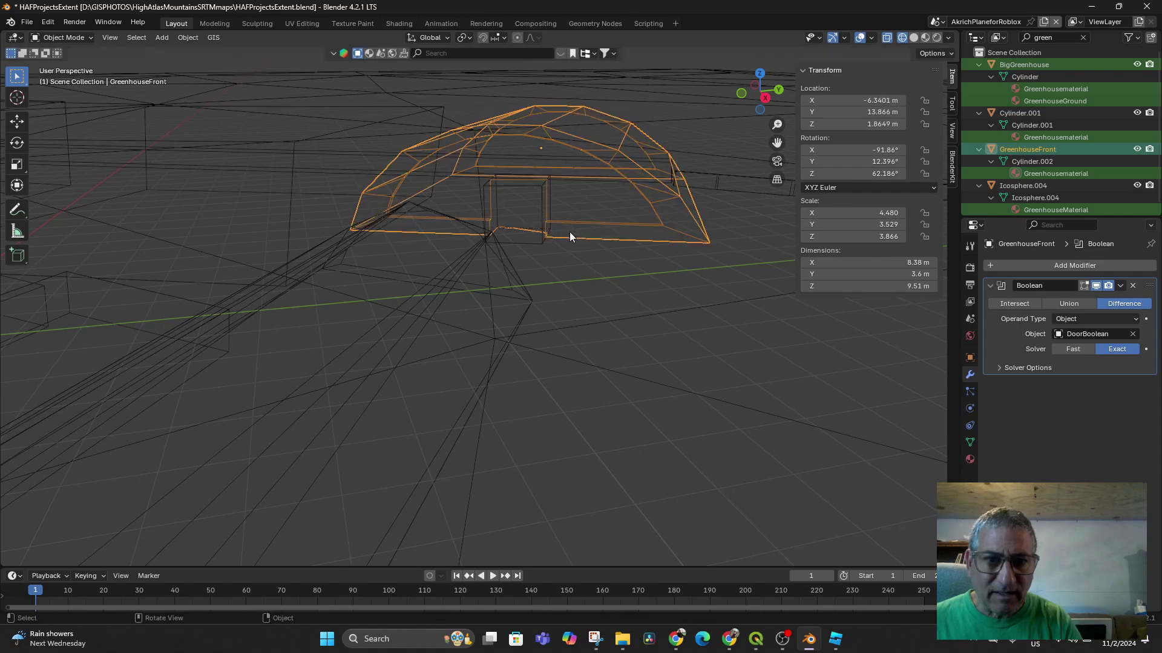
pyautogui.click(511, 186)
pyautogui.press('g')
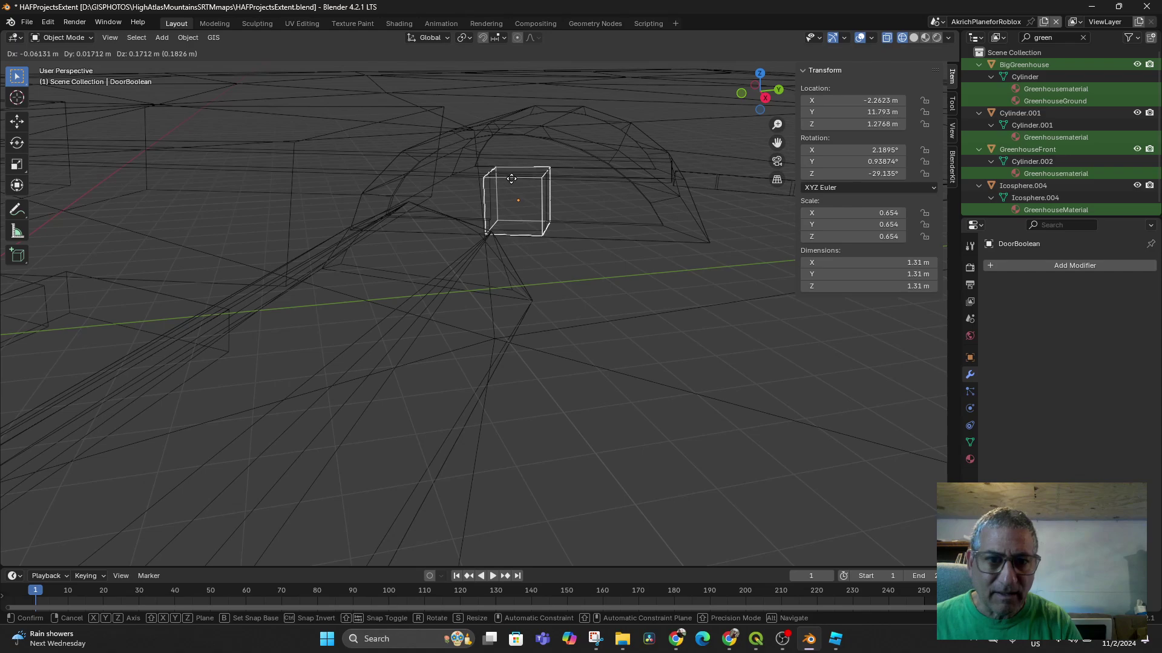
pyautogui.click(511, 179)
pyautogui.rightClick(599, 229)
pyautogui.press('Escape')
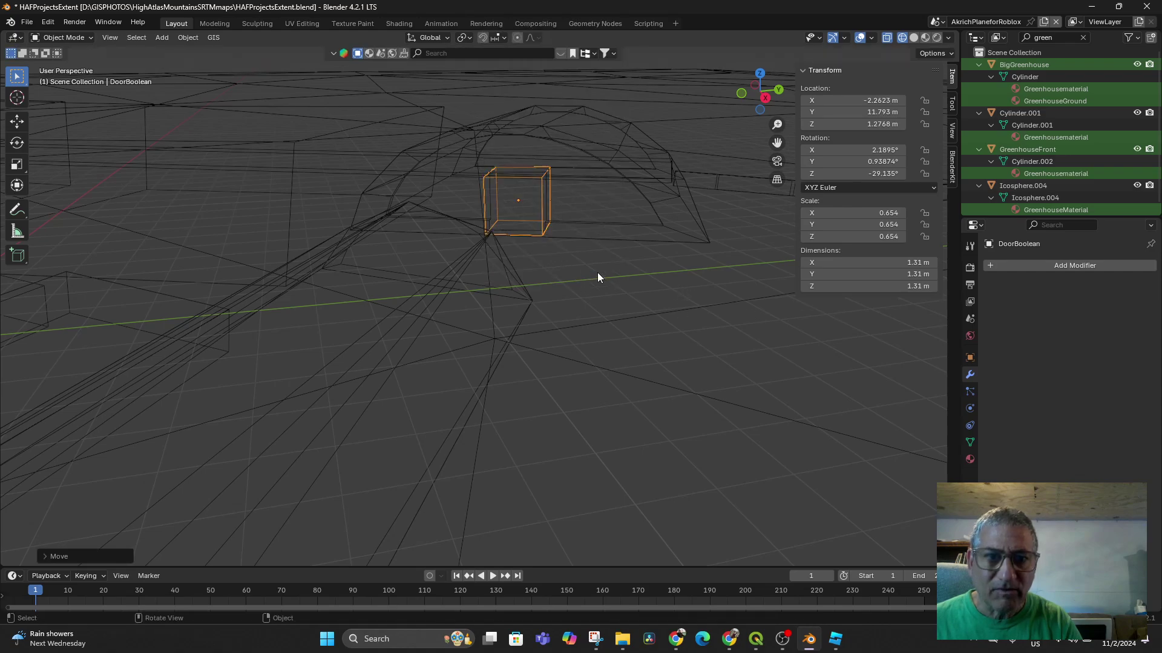
pyautogui.click(511, 136)
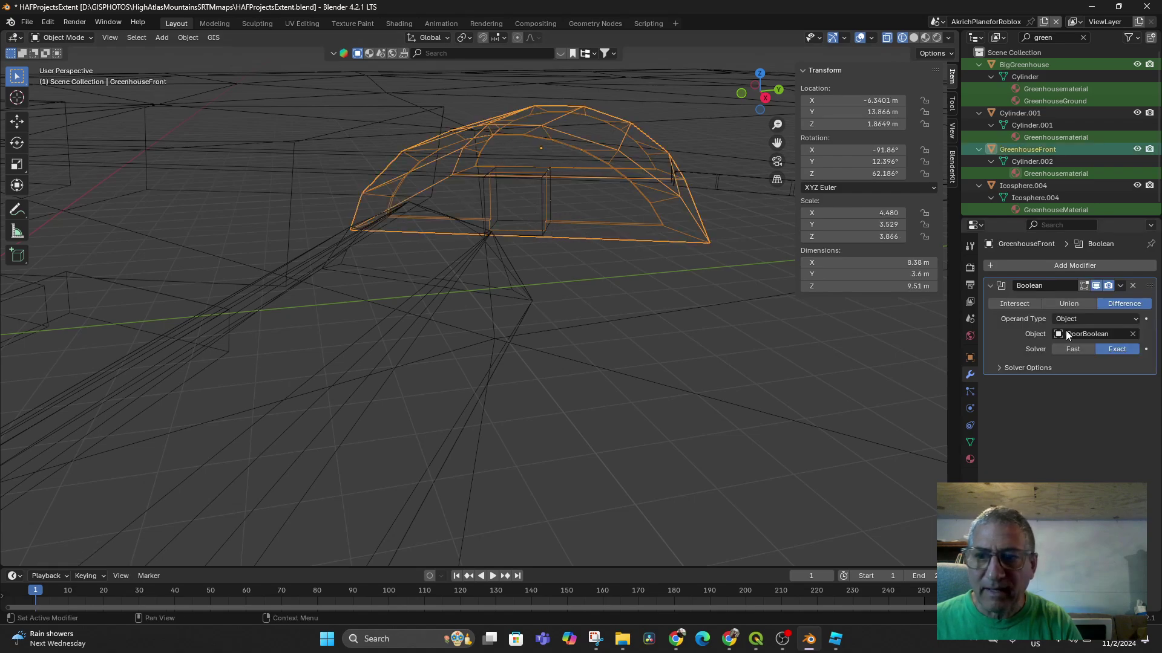
# Apply the door Boolean modifier on GreenhouseFront and move the DoorBoolean cube clear of the greenhouse.
pyautogui.click(1121, 288)
pyautogui.click(1065, 303)
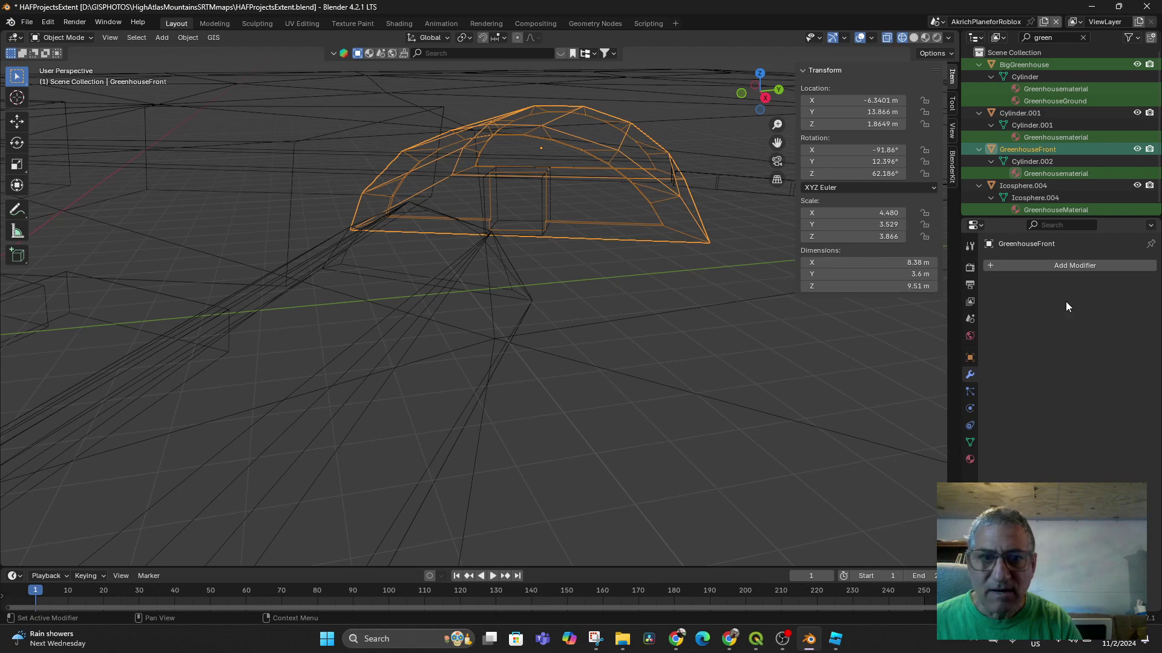
pyautogui.click(524, 198)
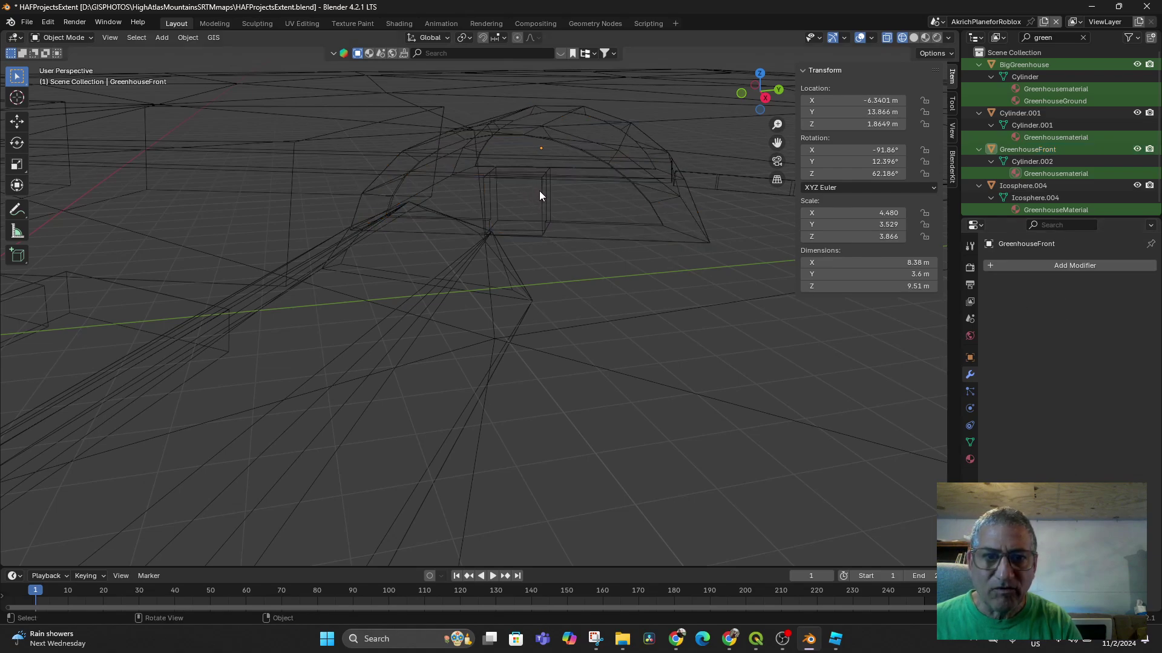
pyautogui.click(539, 191)
pyautogui.press('g')
pyautogui.click(683, 365)
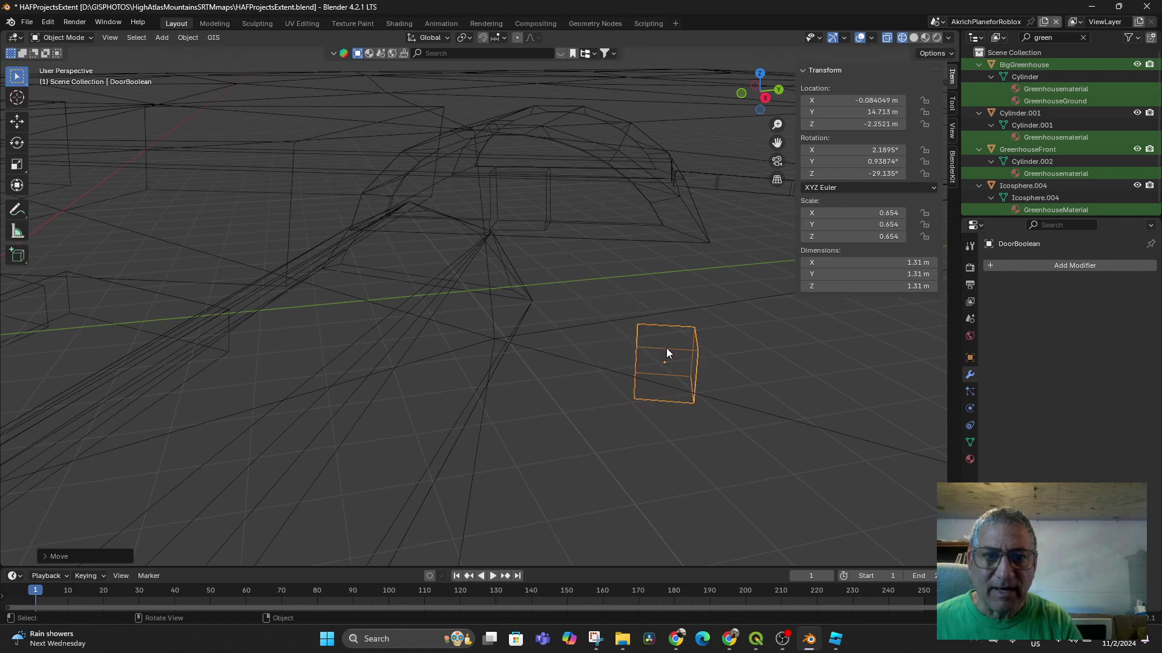
pyautogui.click(915, 37)
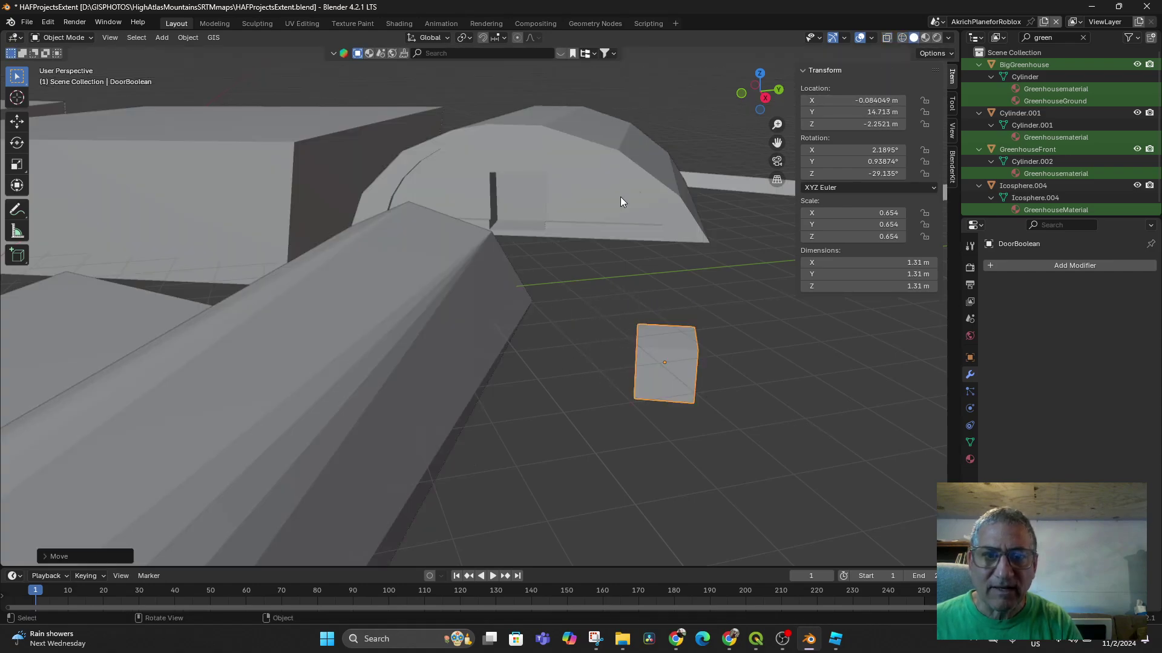
pyautogui.moveTo(619, 197)
pyautogui.mouseDown(button='middle')
pyautogui.moveTo(637, 219)
pyautogui.moveTo(629, 249)
pyautogui.moveTo(673, 295)
pyautogui.moveTo(655, 292)
pyautogui.mouseUp(button='middle')
pyautogui.scroll(3, 639, 271)
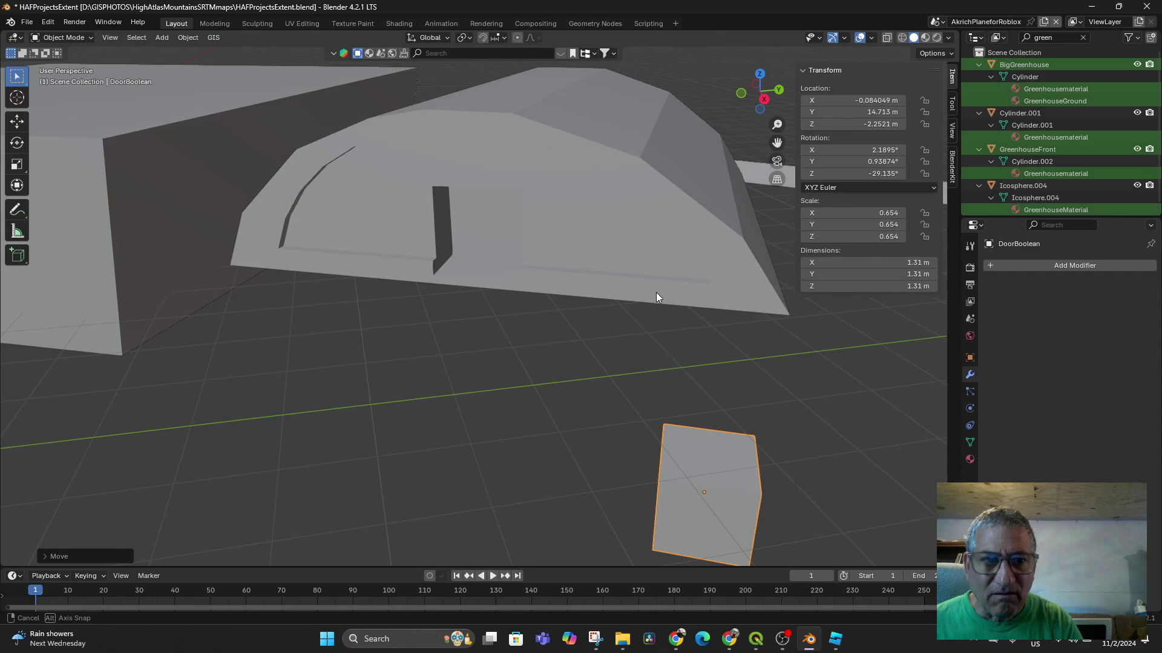
# Delete the face closing off the door opening in the GreenhouseFront mesh, working in wireframe.
pyautogui.click(421, 234)
pyautogui.moveTo(422, 234); pyautogui.dragTo(674, 267, button='middle')
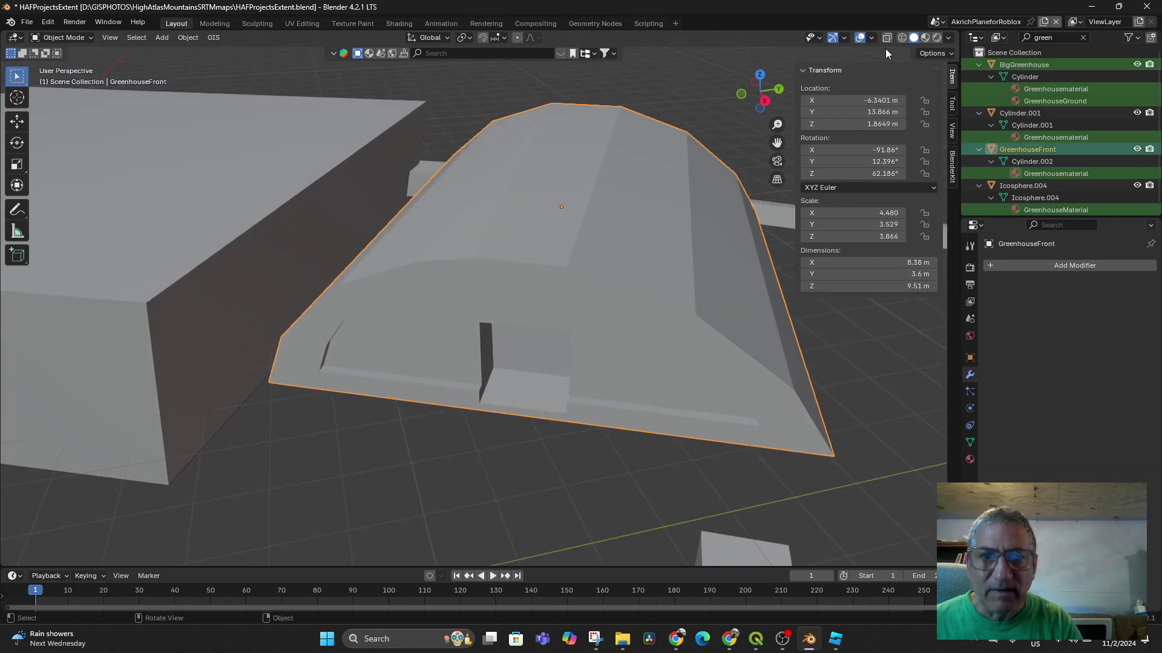
pyautogui.click(900, 37)
pyautogui.moveTo(538, 290); pyautogui.dragTo(588, 318, button='middle')
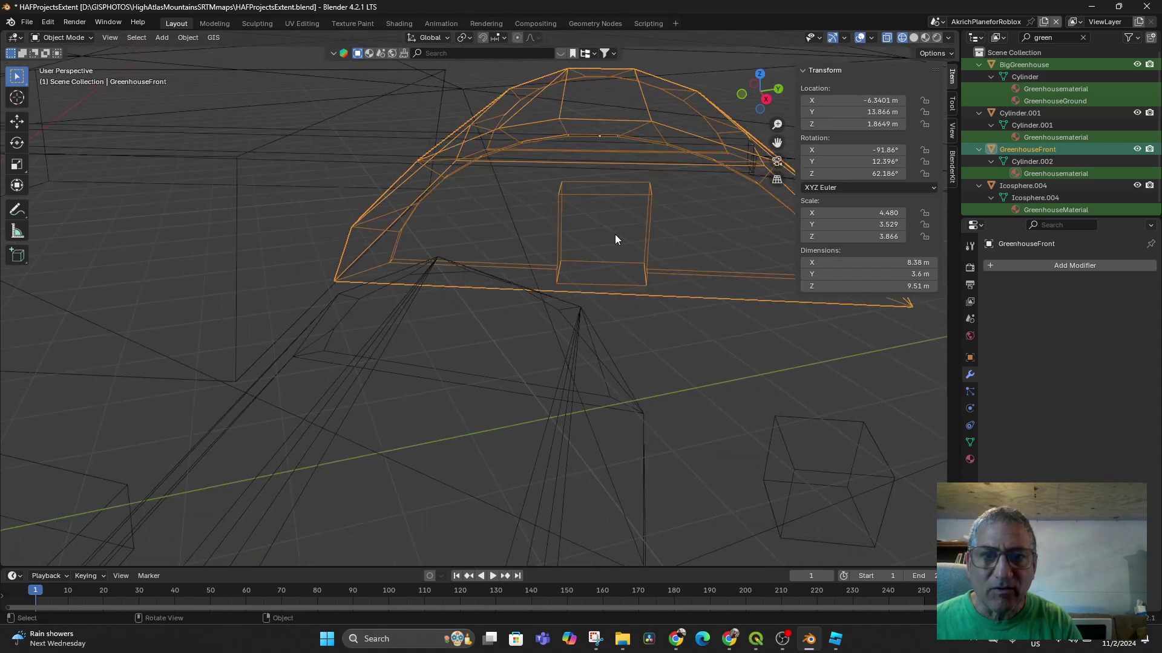
pyautogui.click(63, 38)
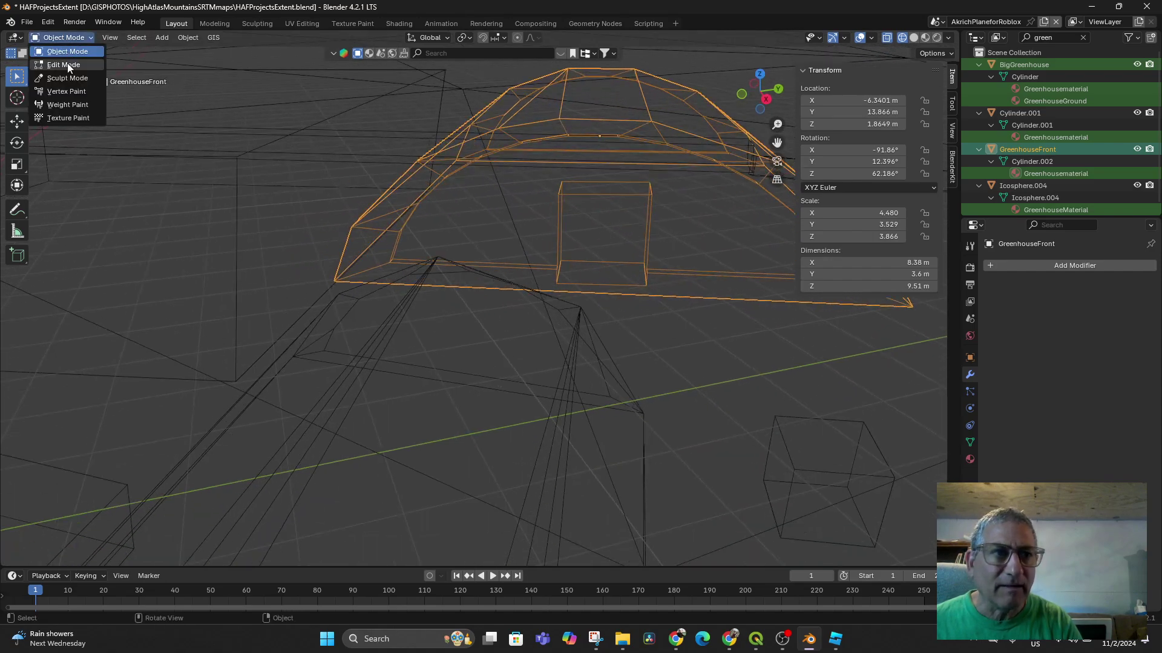
pyautogui.click(67, 65)
pyautogui.click(606, 229)
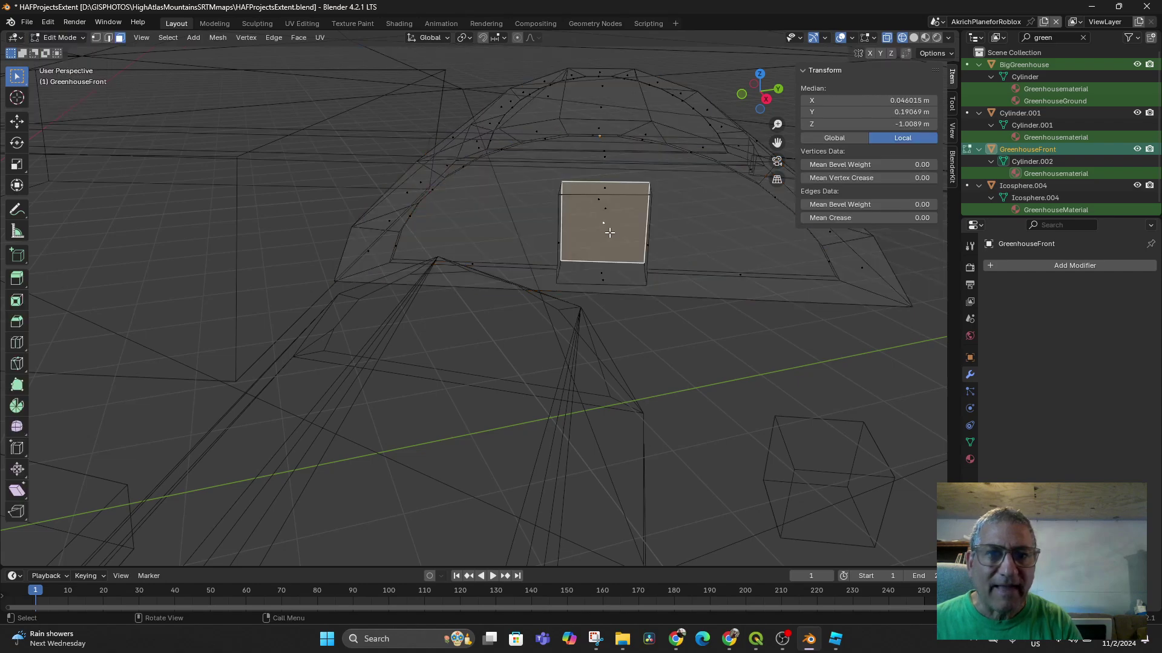
pyautogui.press('x')
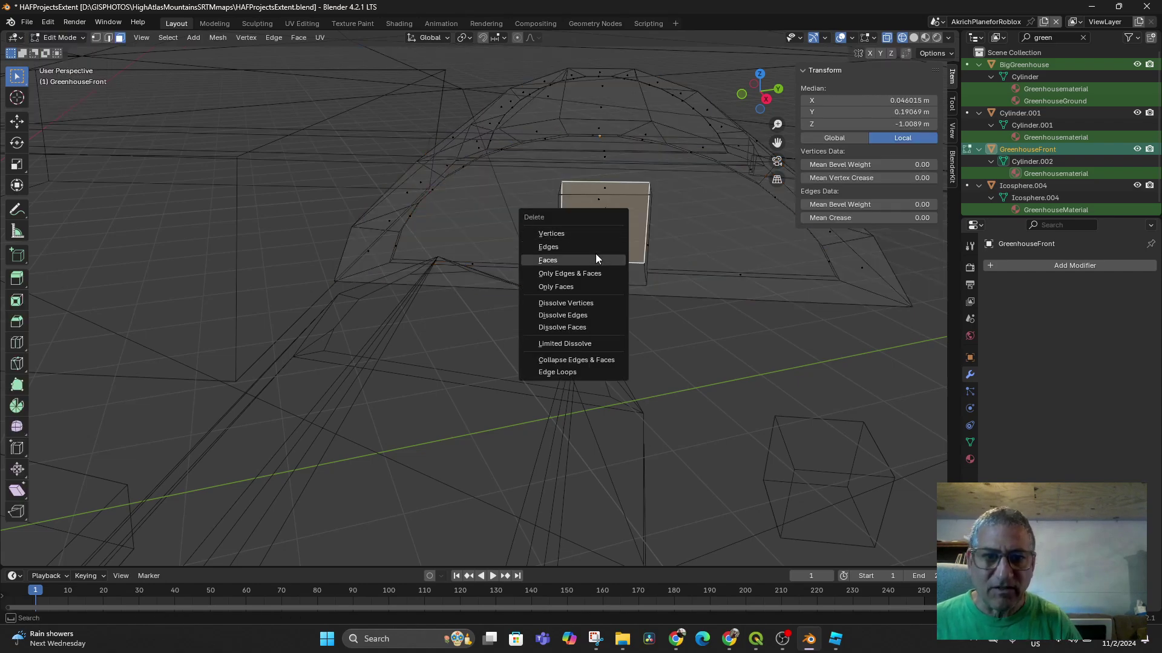
pyautogui.click(595, 257)
# Show the greenhouse in solid shading and return to Object Mode.
pyautogui.moveTo(595, 257); pyautogui.dragTo(611, 256, button='middle')
pyautogui.click(913, 38)
pyautogui.scroll(2, 708, 196)
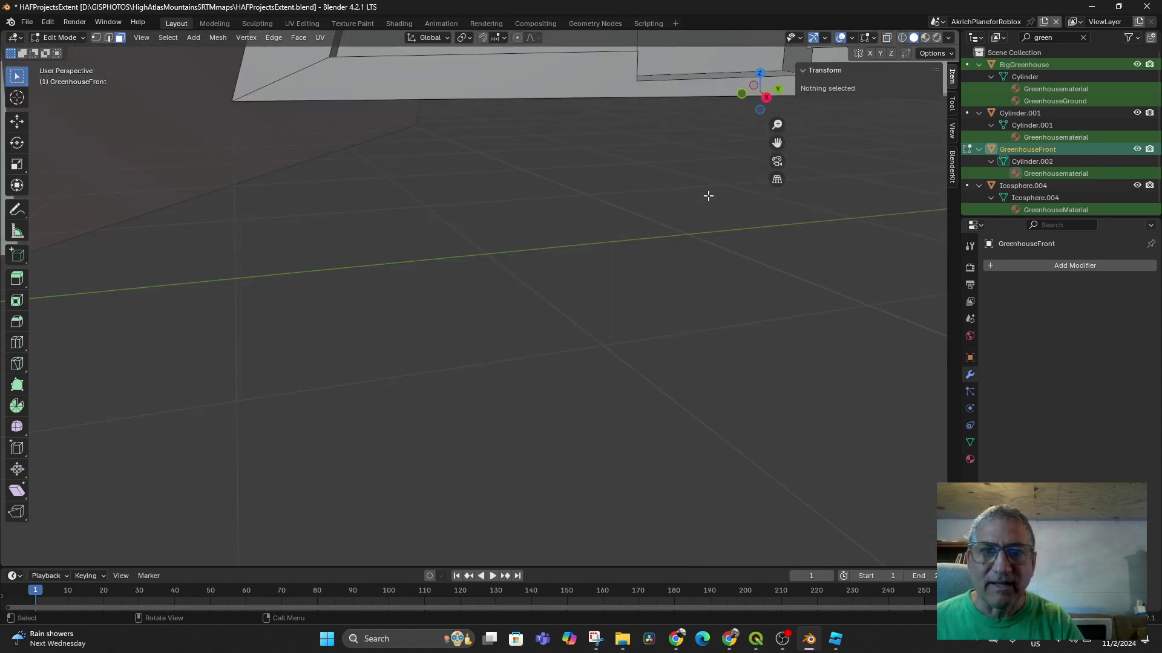
pyautogui.scroll(-4, 701, 197)
pyautogui.moveTo(700, 197); pyautogui.dragTo(642, 204, button='middle')
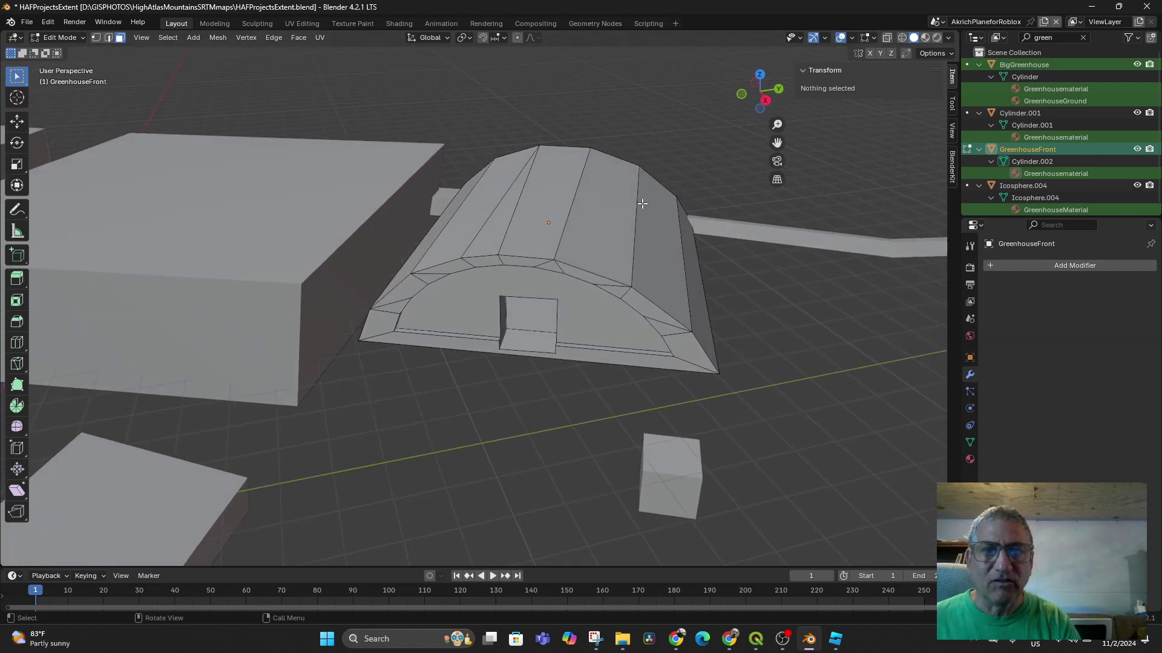
pyautogui.click(48, 35)
pyautogui.click(56, 52)
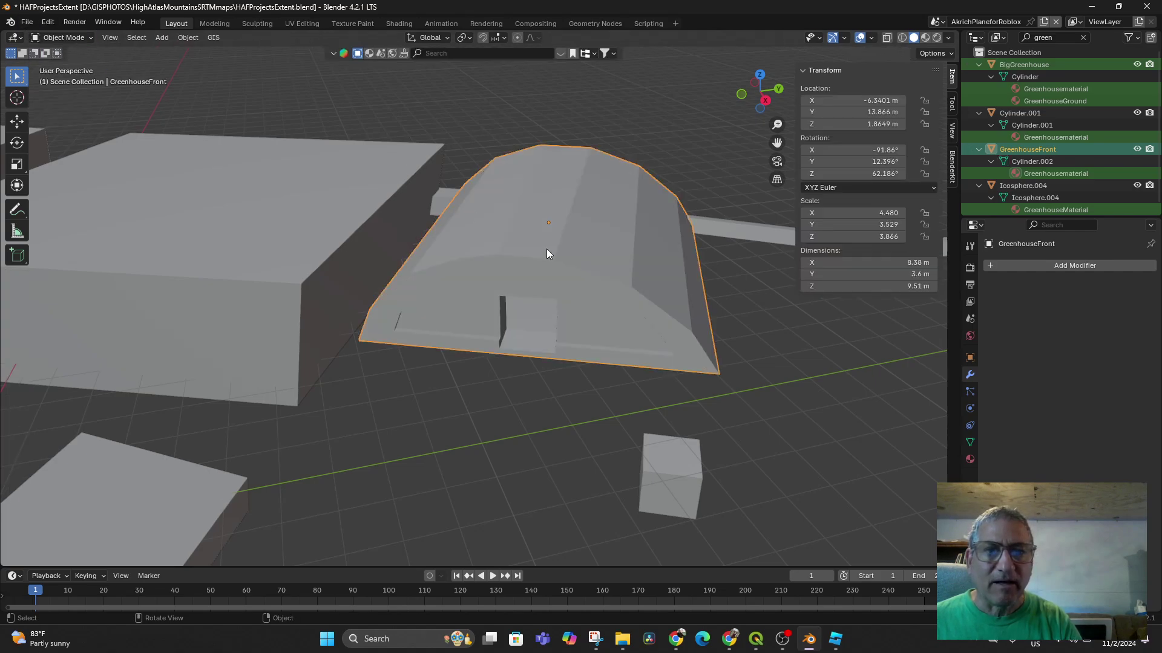
pyautogui.moveTo(593, 270); pyautogui.dragTo(622, 265, button='middle')
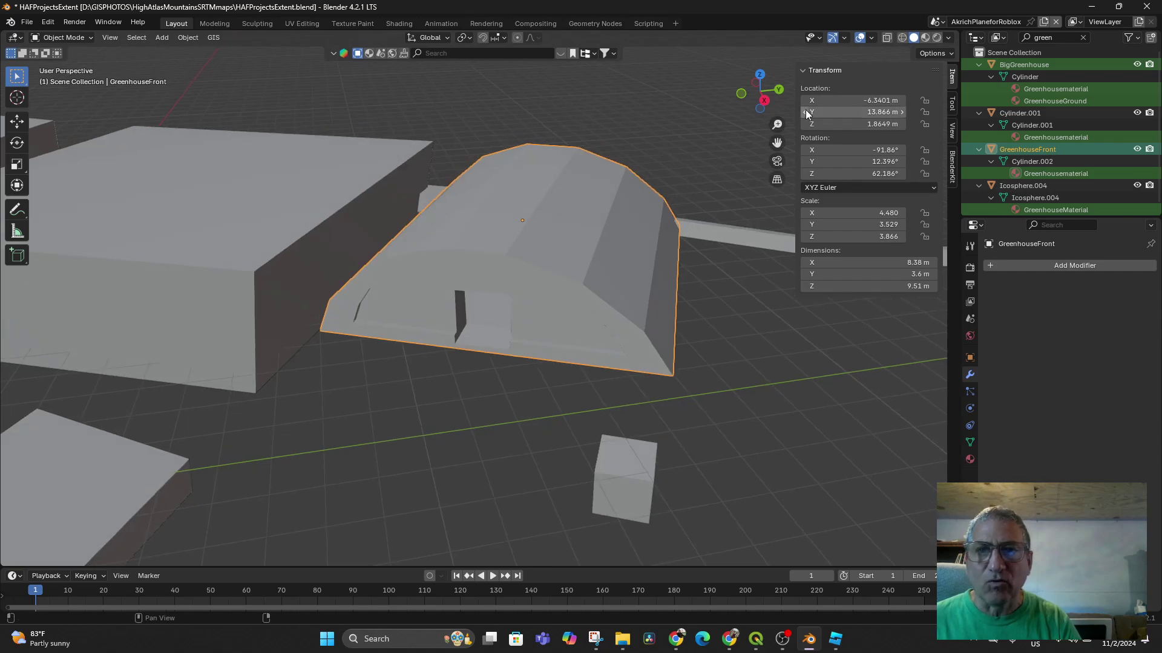
# Check the greenhouse's face directions with the Face Orientation overlay, and turn the overlay off again.
pyautogui.click(870, 38)
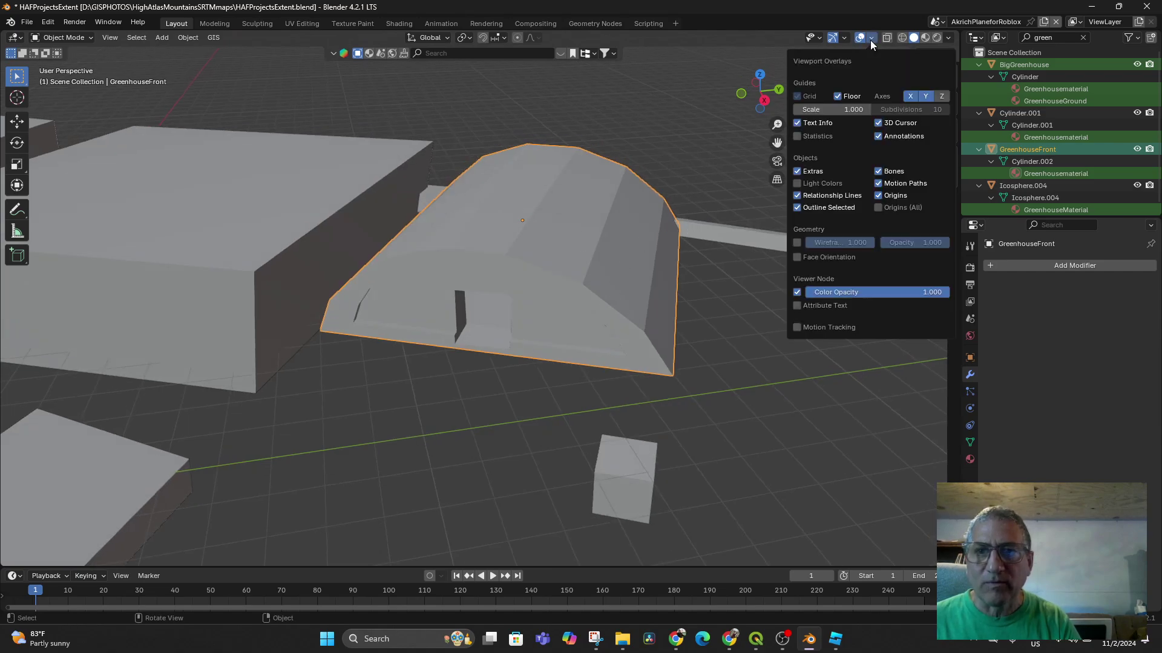
pyautogui.click(800, 258)
pyautogui.press('n')
pyautogui.moveTo(582, 314); pyautogui.dragTo(611, 234, button='middle')
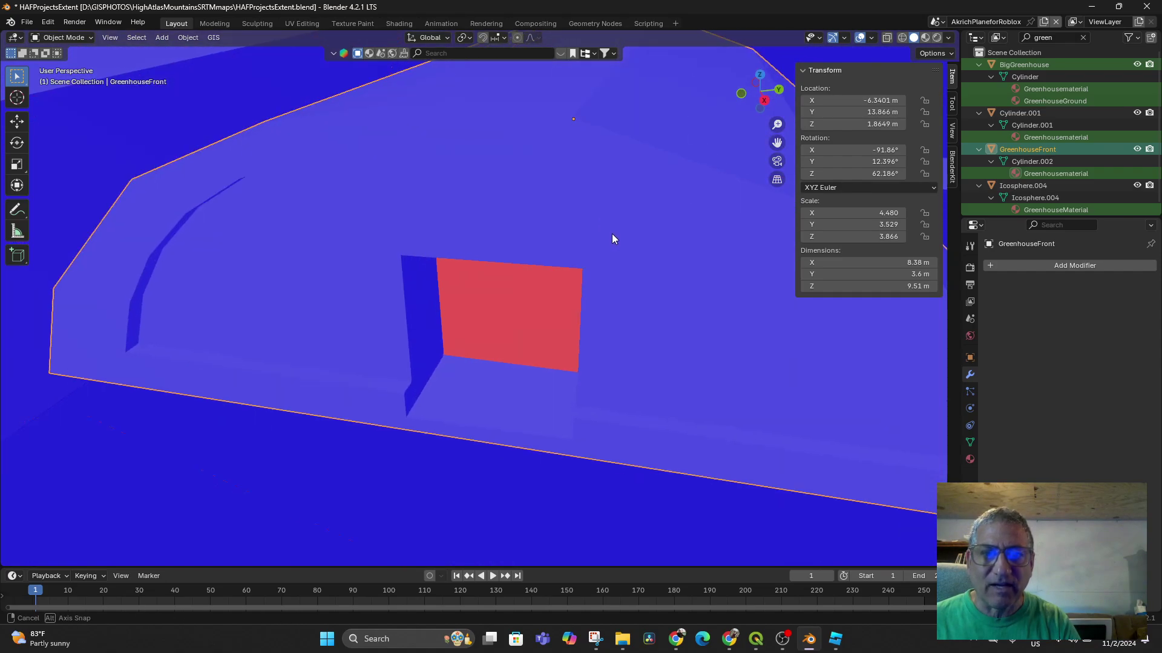
pyautogui.scroll(-6, 623, 231)
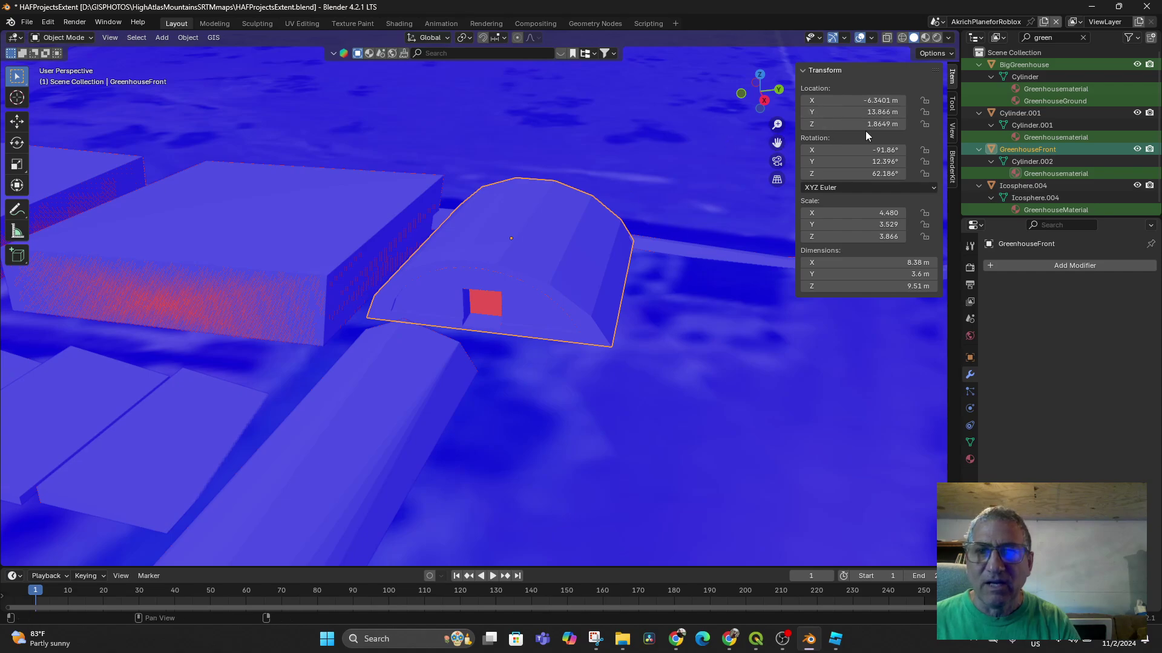
pyautogui.click(731, 148)
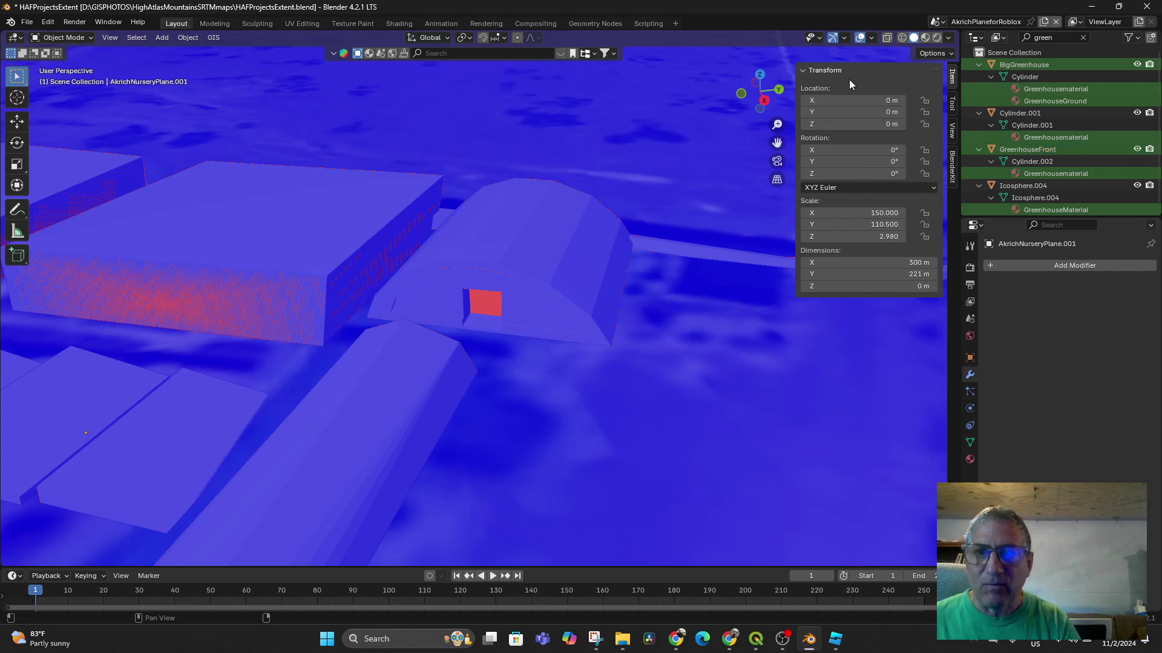
pyautogui.click(871, 38)
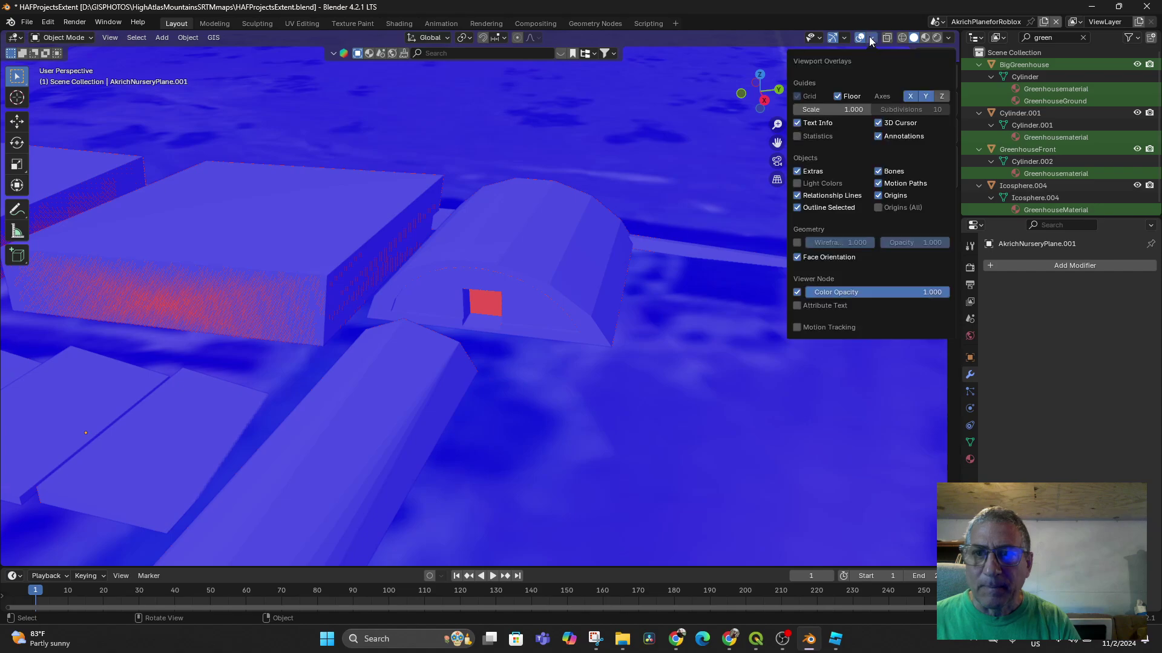
pyautogui.click(796, 257)
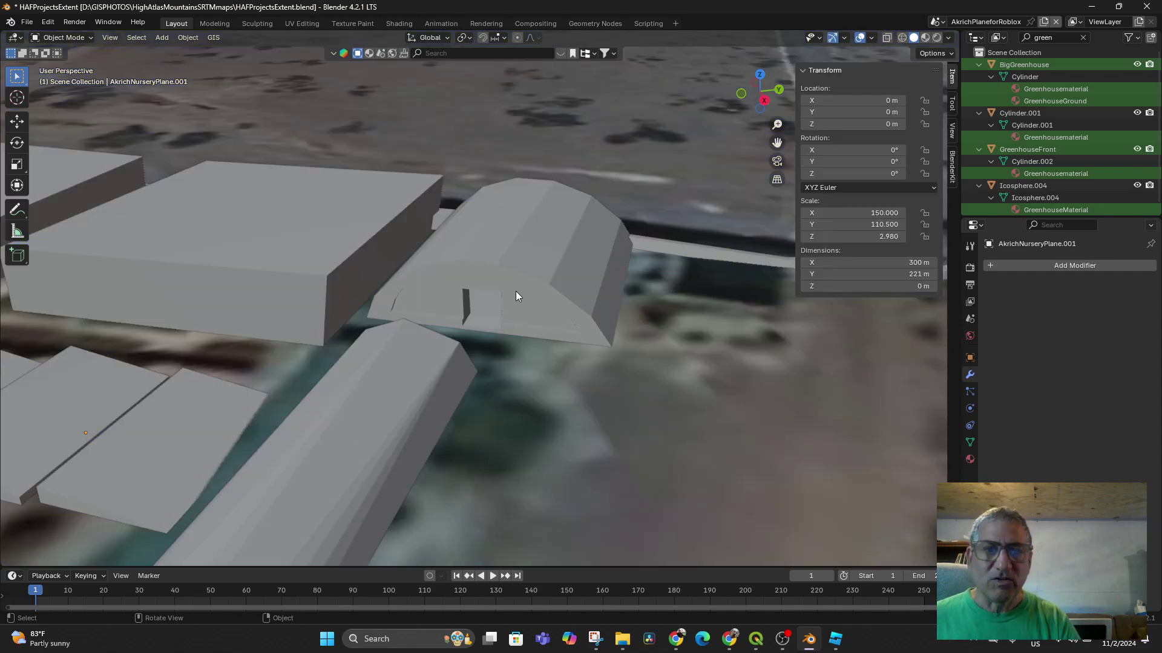
# Copy the greenhouse selection and delete BigGreenhouse.001 from the BuildingsforExport scene.
pyautogui.click(525, 278)
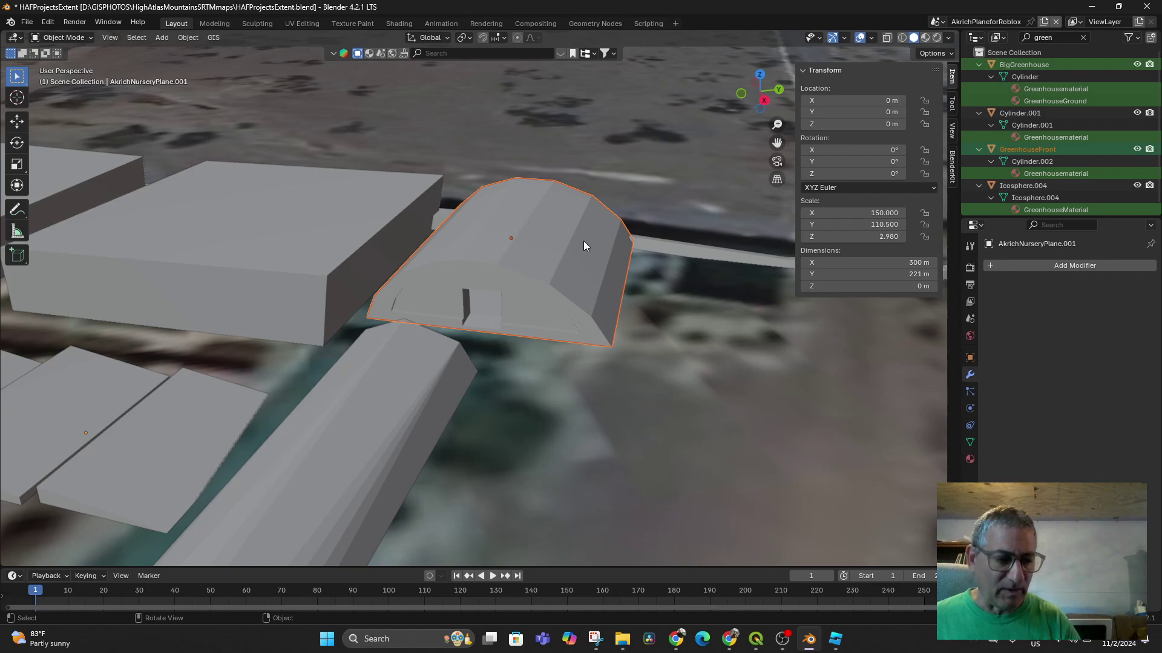
pyautogui.hotkey('ctrl', 'c')
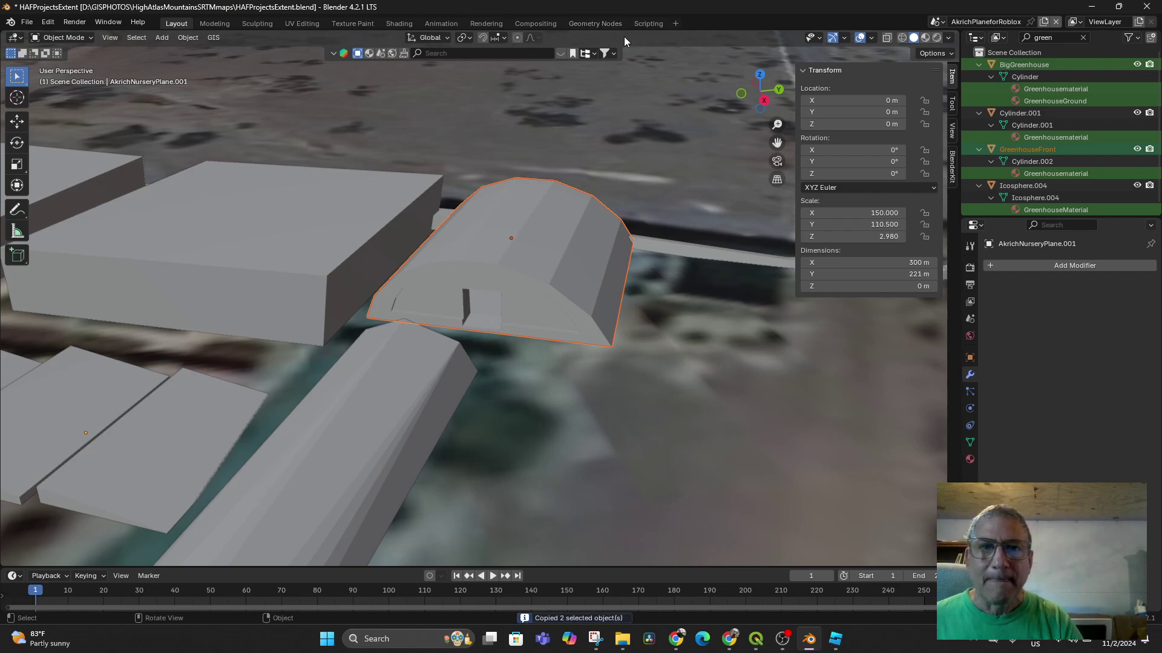
pyautogui.click(942, 24)
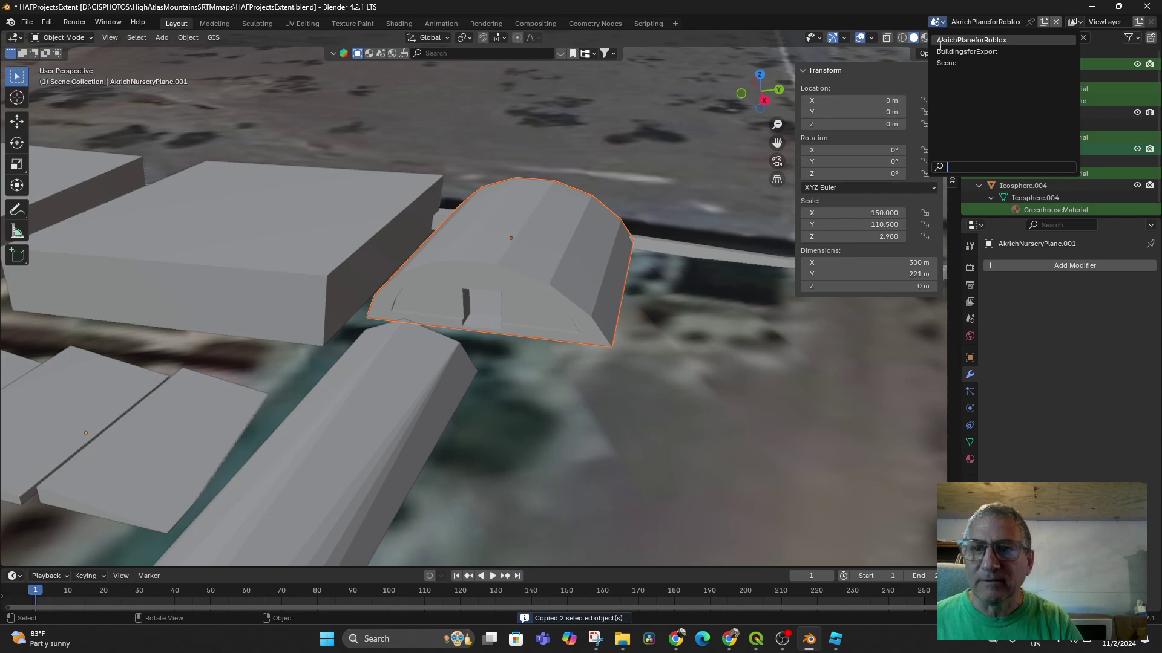
pyautogui.click(966, 52)
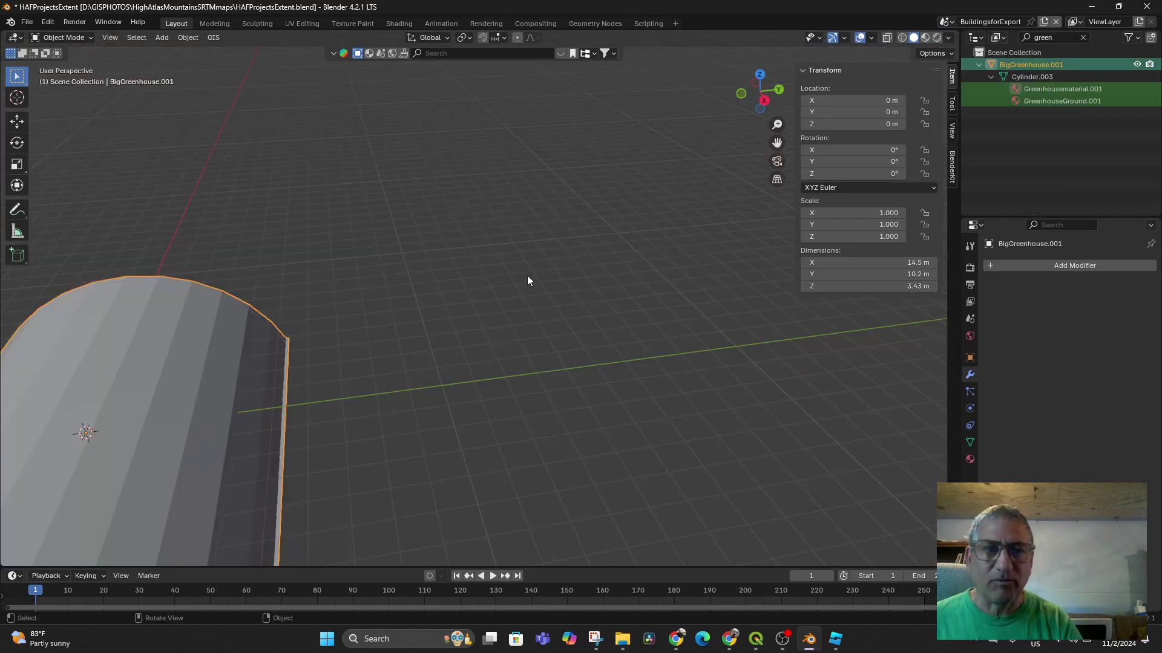
pyautogui.press('Delete')
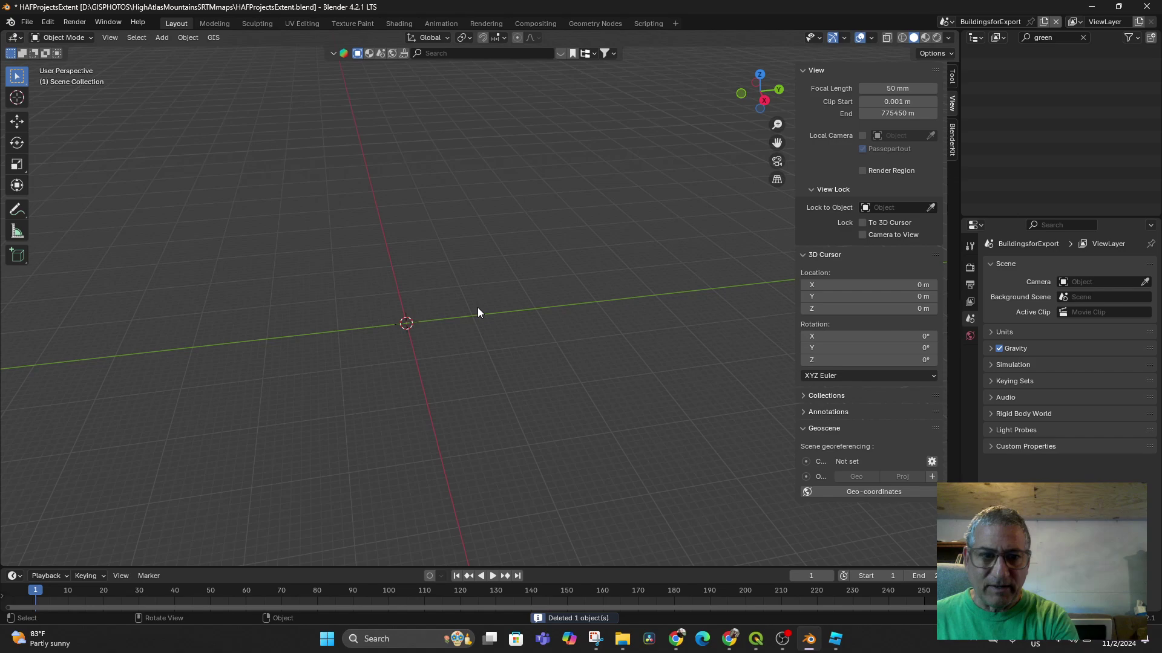
# Paste the copied greenhouse and ground plane into the export scene, and undo the paste.
pyautogui.hotkey('ctrl', 'v')
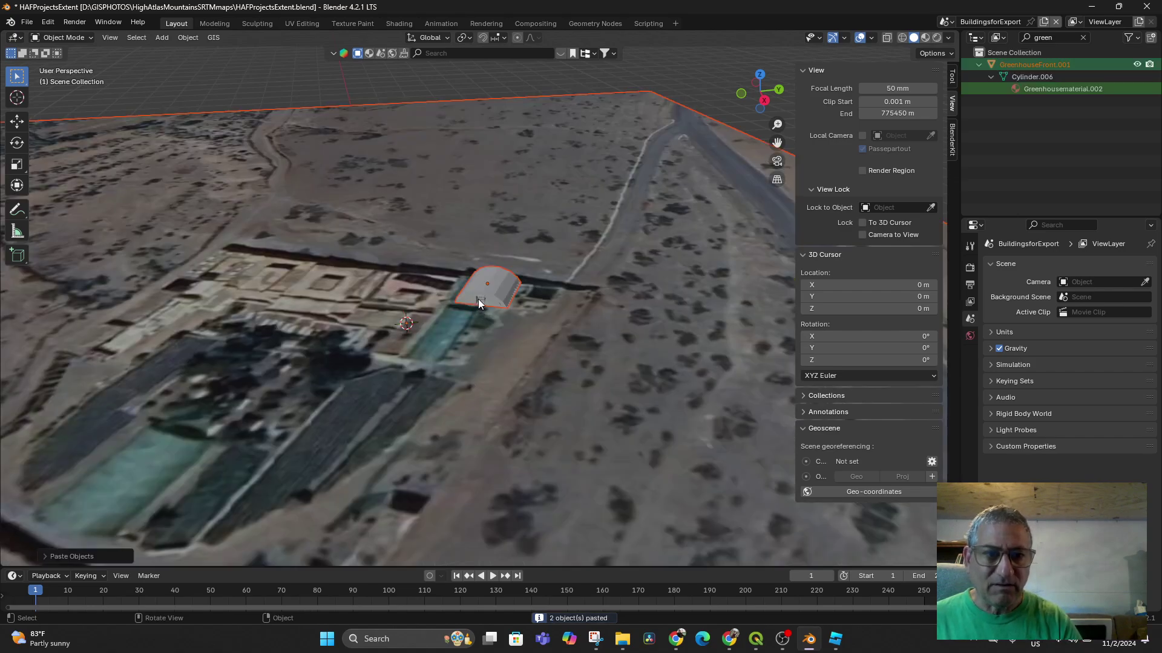
pyautogui.hotkey('ctrl', 'z')
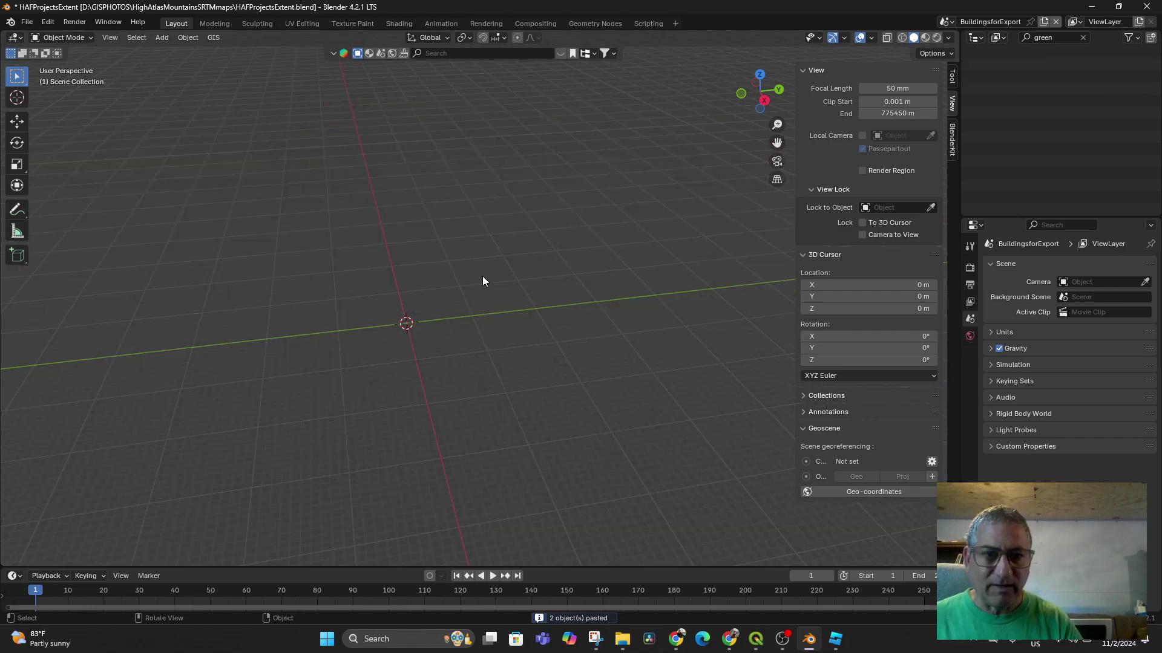
# Return to the AkrichPlaneforRoblox scene and copy only the GreenhouseFront object, without the ground plane.
pyautogui.click(947, 22)
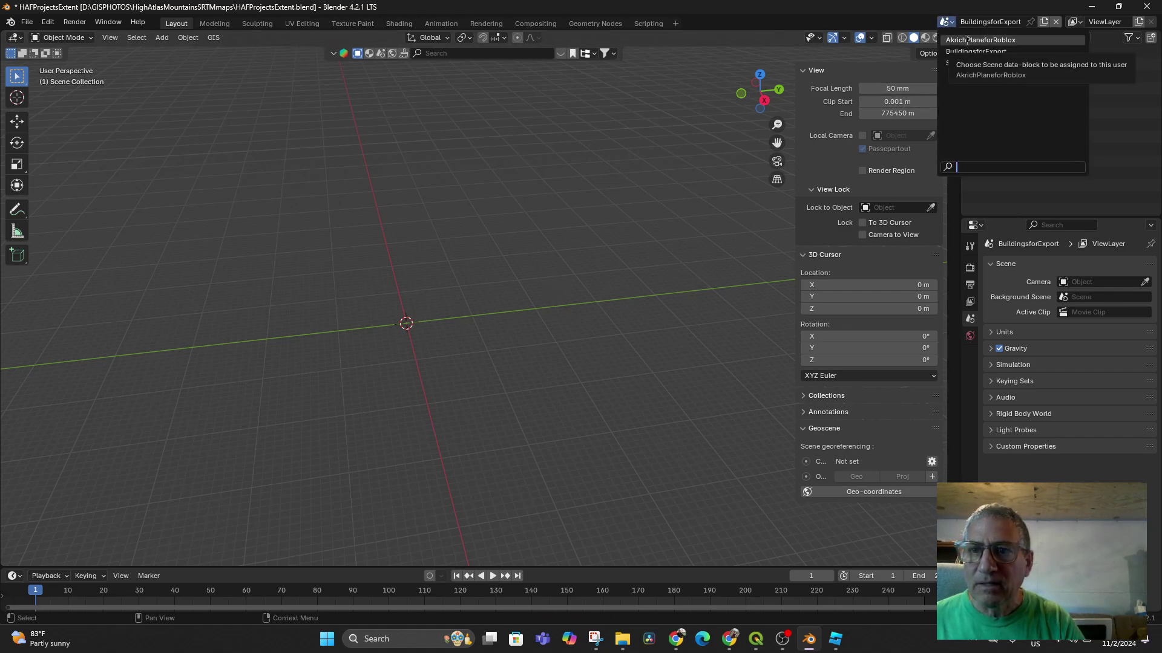
pyautogui.click(958, 62)
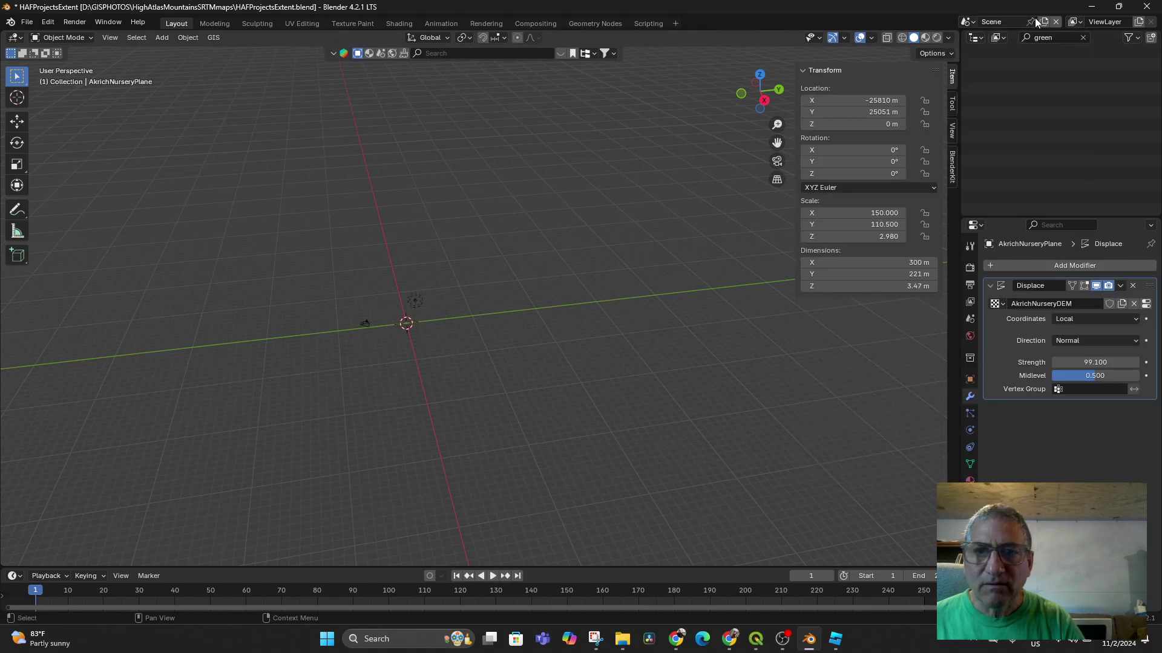
pyautogui.click(966, 22)
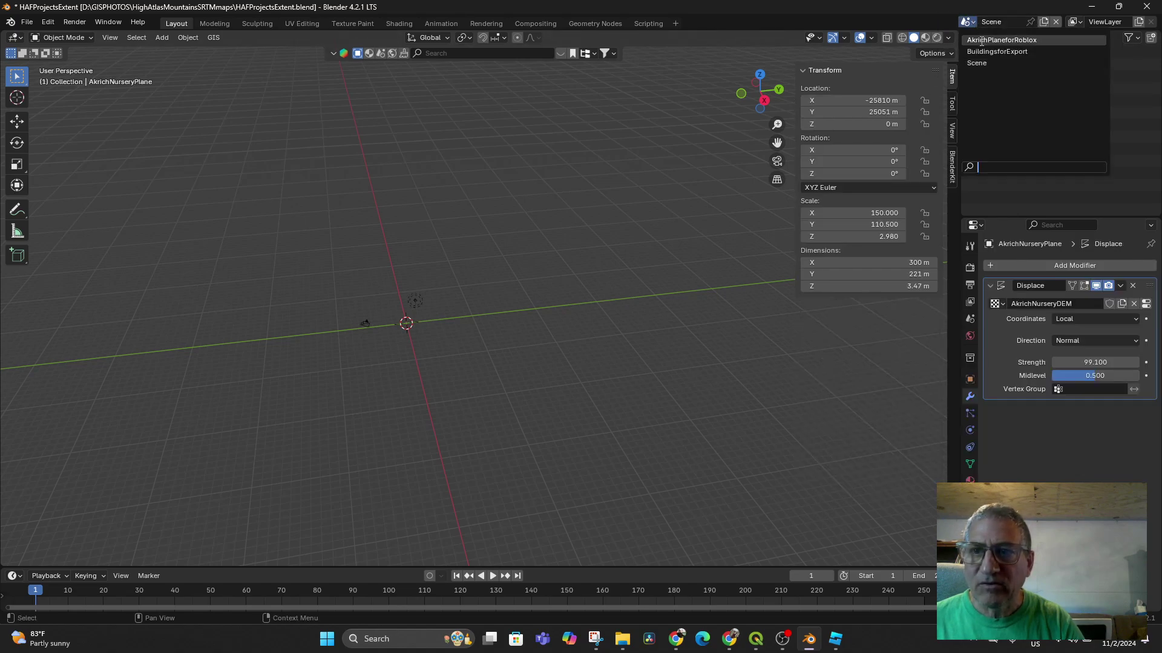
pyautogui.click(981, 40)
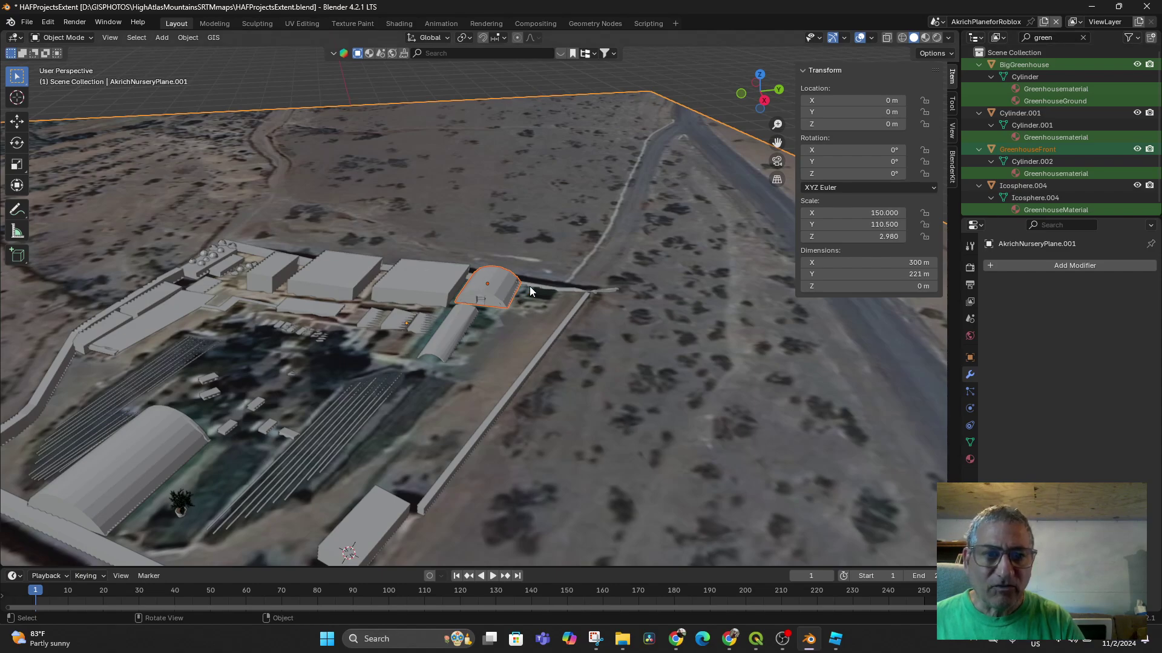
pyautogui.click(578, 77)
pyautogui.click(506, 283)
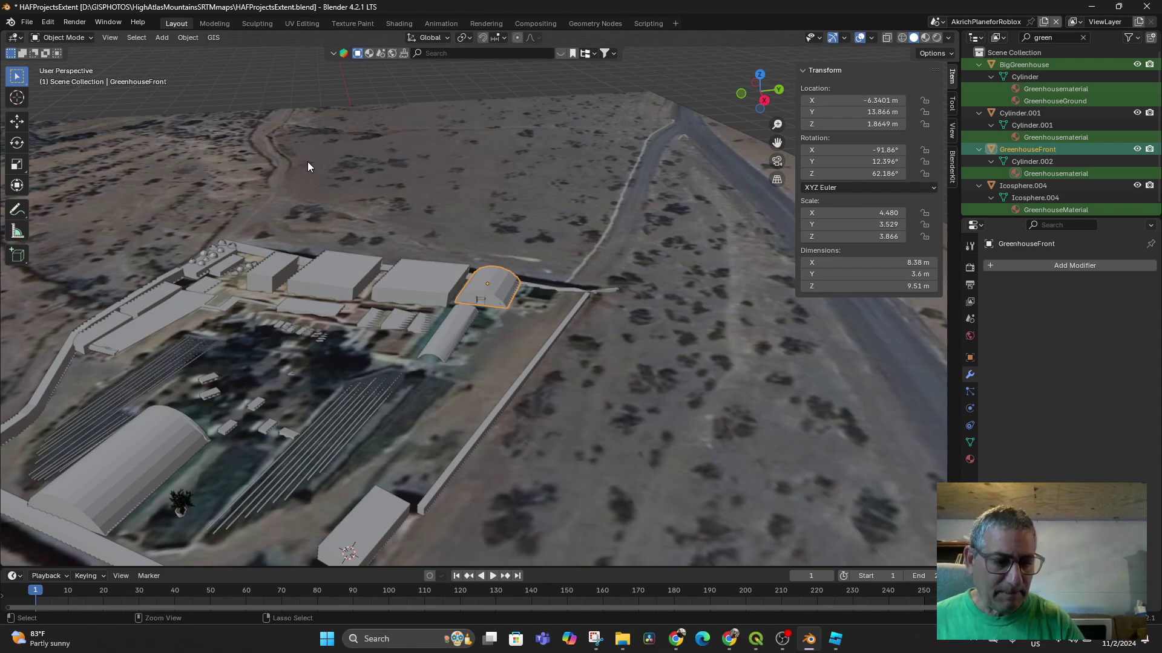
pyautogui.hotkey('ctrl', 'c')
# Paste the copied GreenhouseFront into the BuildingsforExport scene.
pyautogui.click(934, 22)
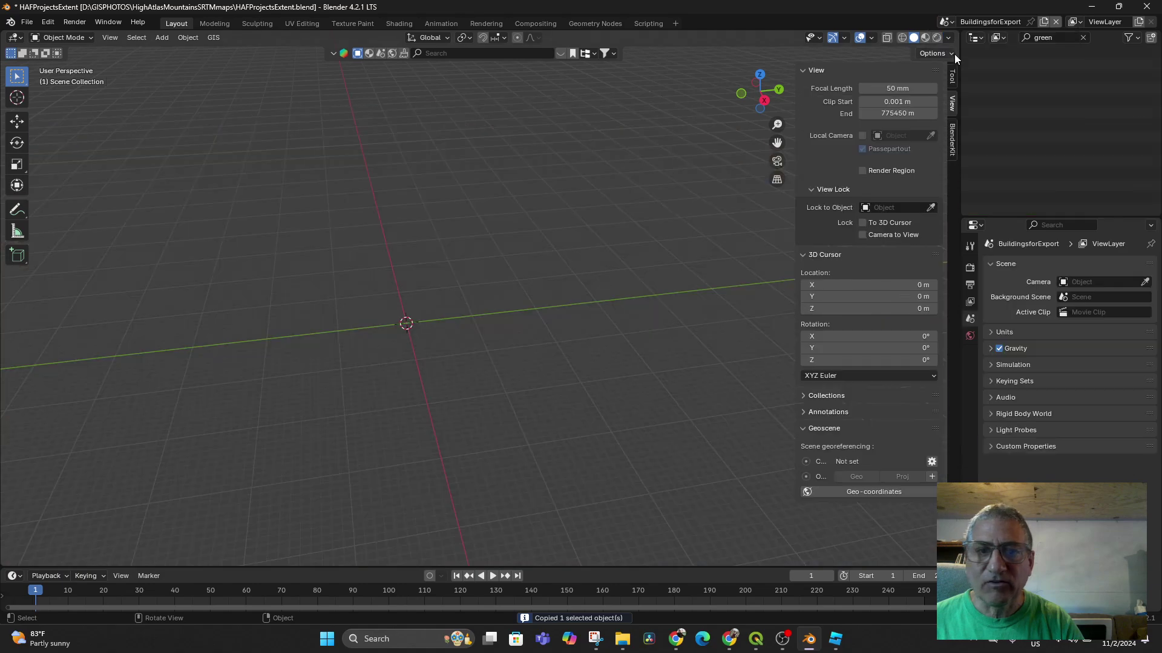
pyautogui.click(992, 49)
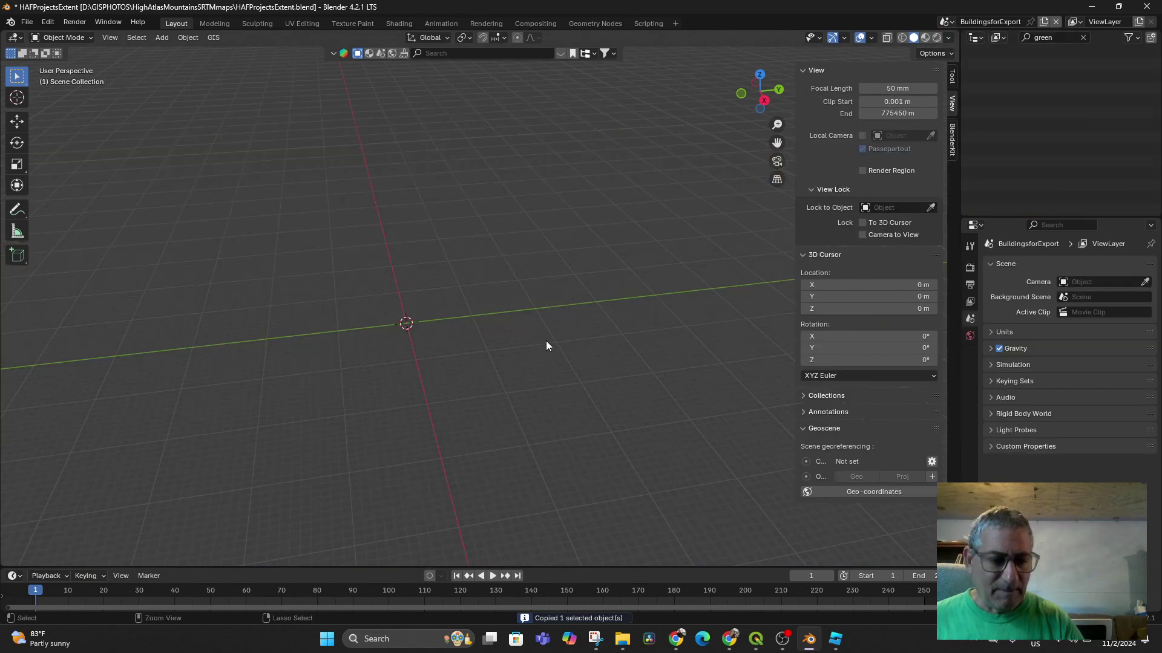
pyautogui.hotkey('ctrl', 'v')
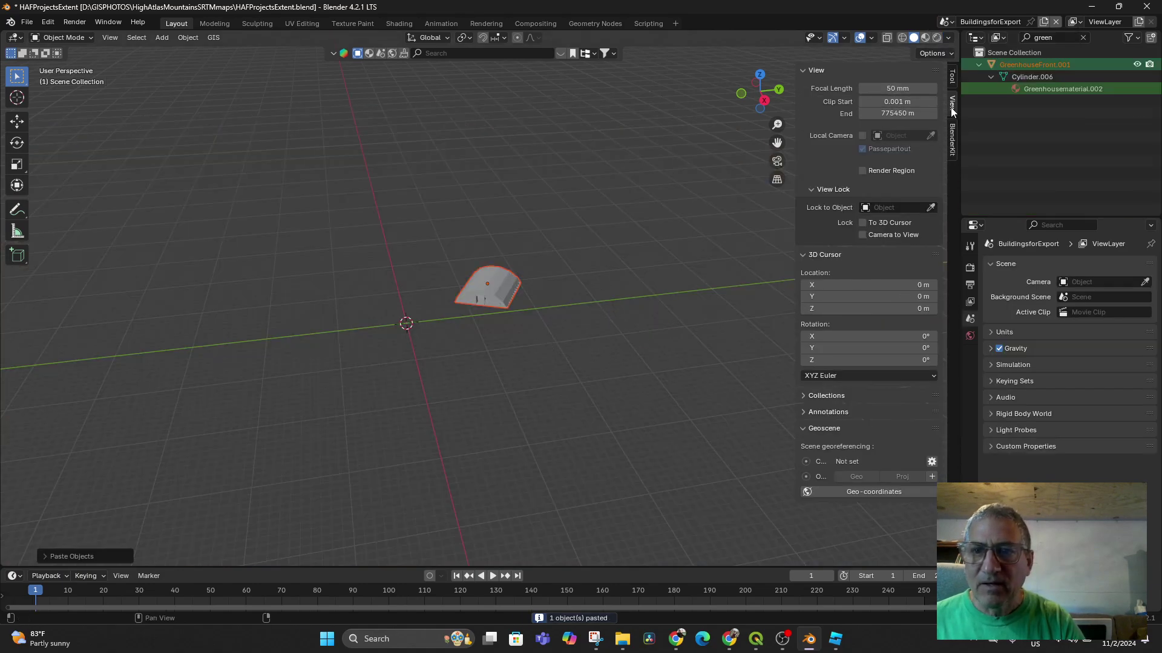
# Set the pasted GreenhouseFront copy's X, Y and Z location to 0 m.
pyautogui.click(495, 285)
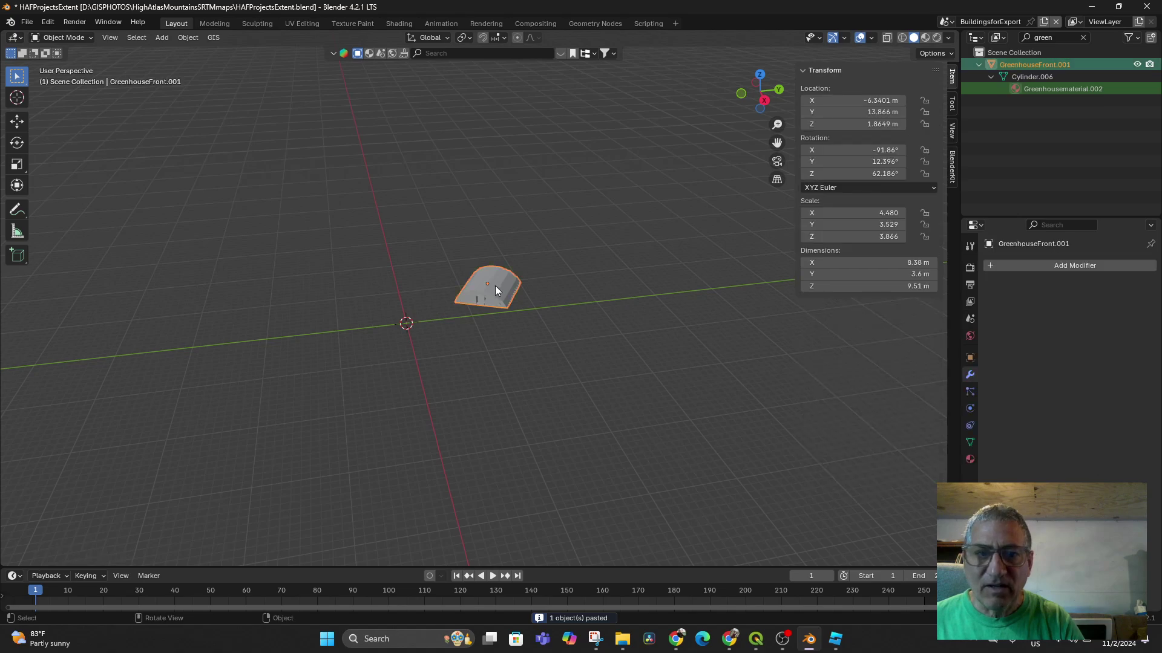
pyautogui.click(859, 101)
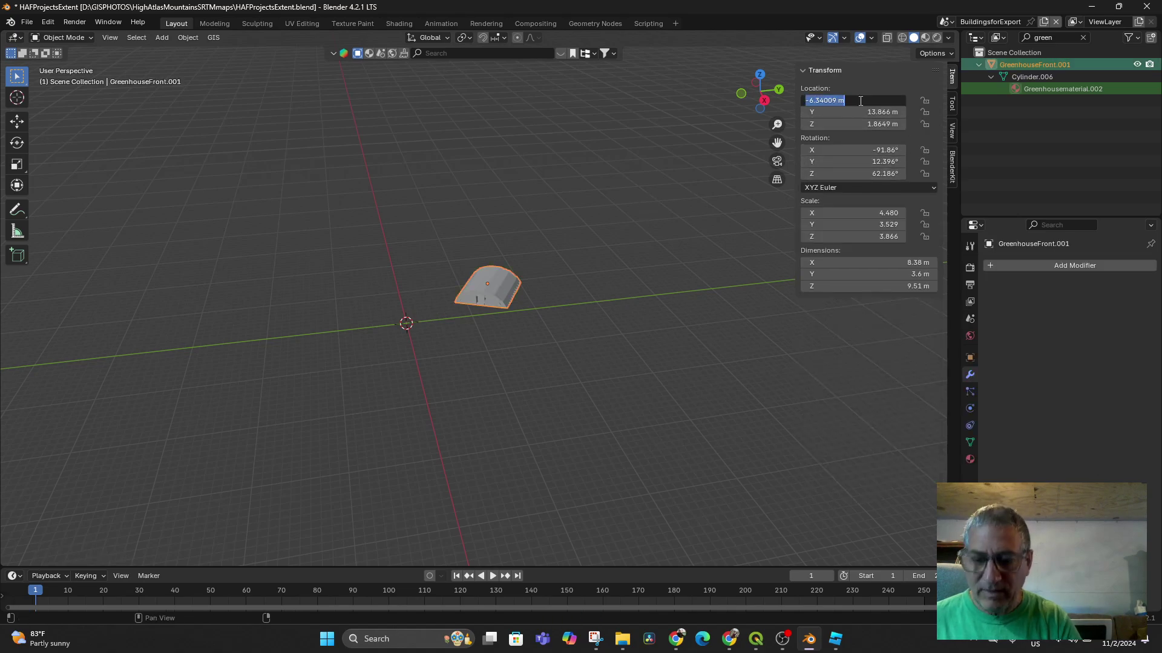
pyautogui.write('0')
pyautogui.press('Return')
pyautogui.click(872, 112)
pyautogui.write('0')
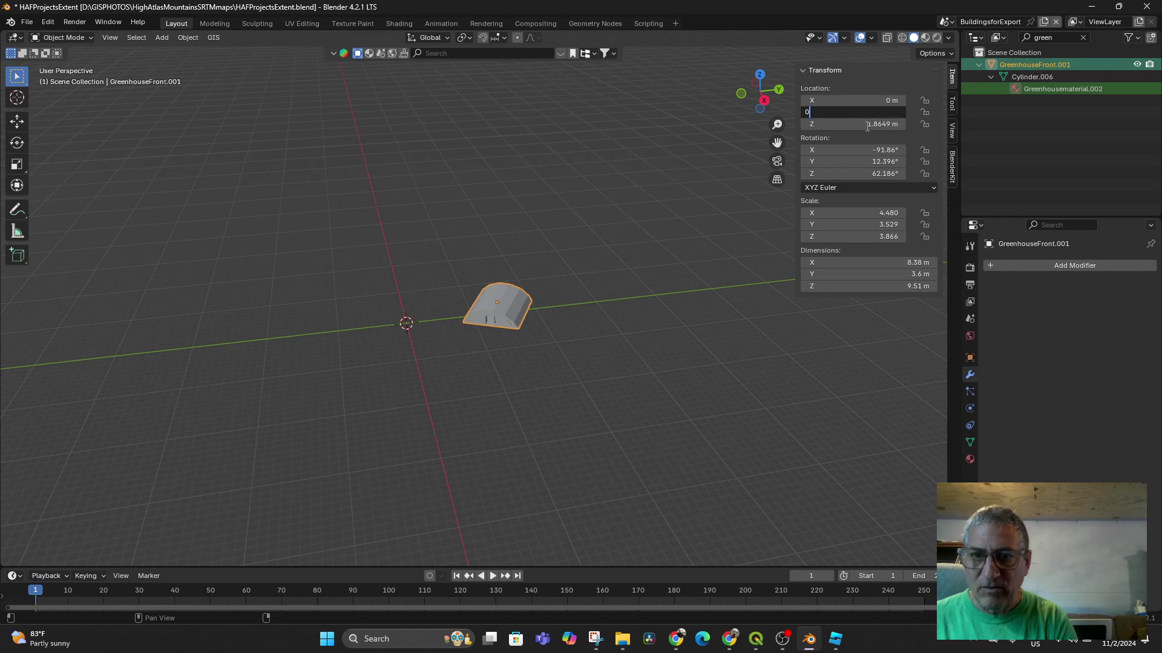
pyautogui.press('Return')
pyautogui.click(872, 123)
pyautogui.write('0')
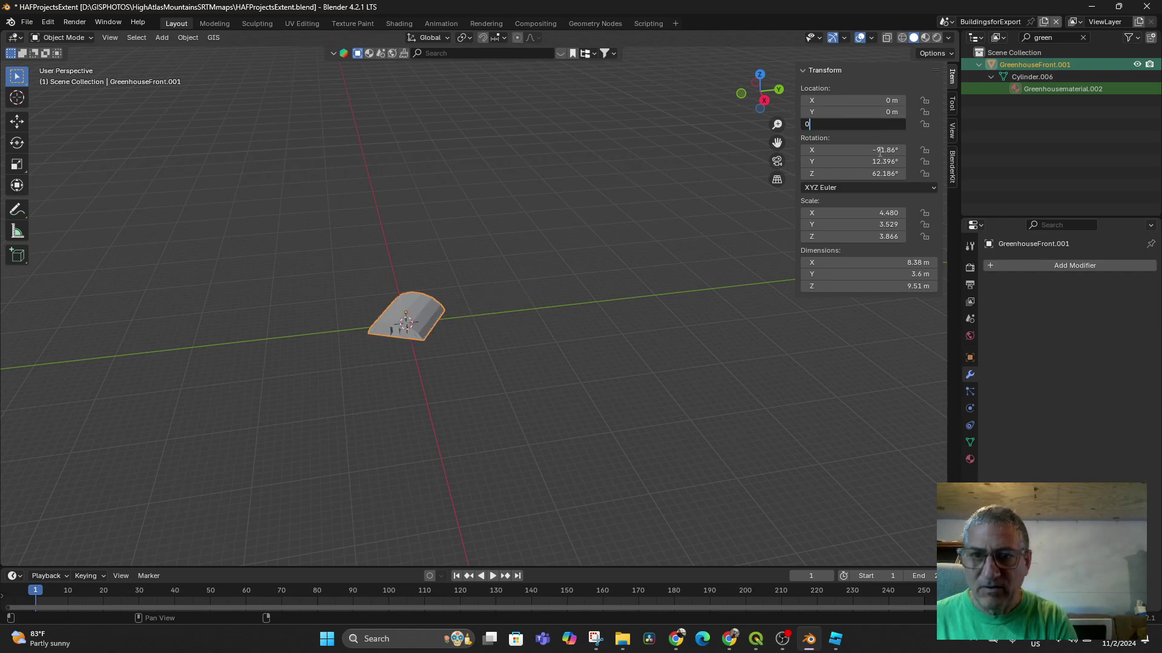
pyautogui.press('Return')
# Try setting the greenhouse's X, Y and Z rotation to 0°.
pyautogui.click(880, 150)
pyautogui.write('0')
pyautogui.press('Return')
pyautogui.click(875, 162)
pyautogui.write('0')
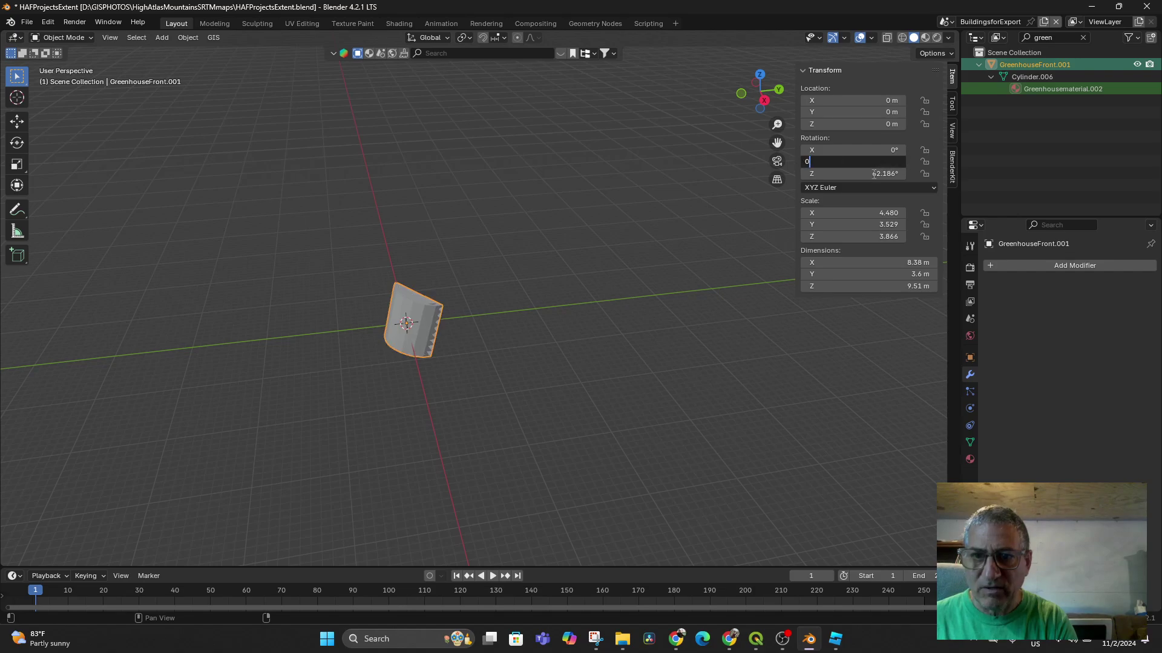
pyautogui.press('Return')
pyautogui.click(884, 175)
pyautogui.write('0')
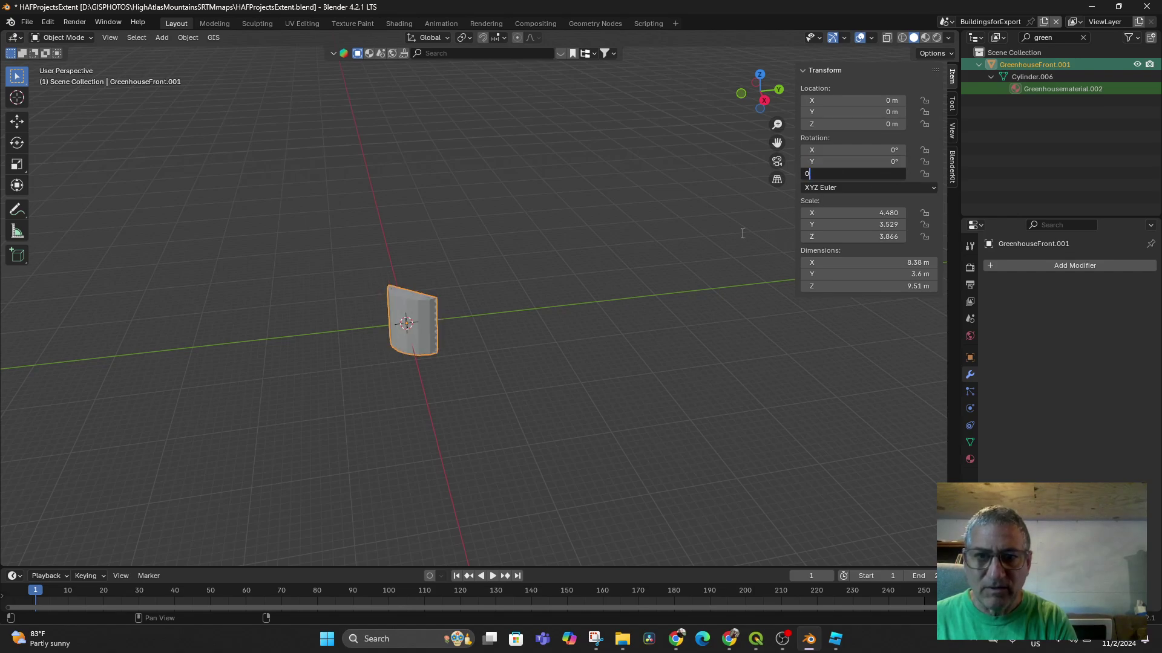
pyautogui.press('Return')
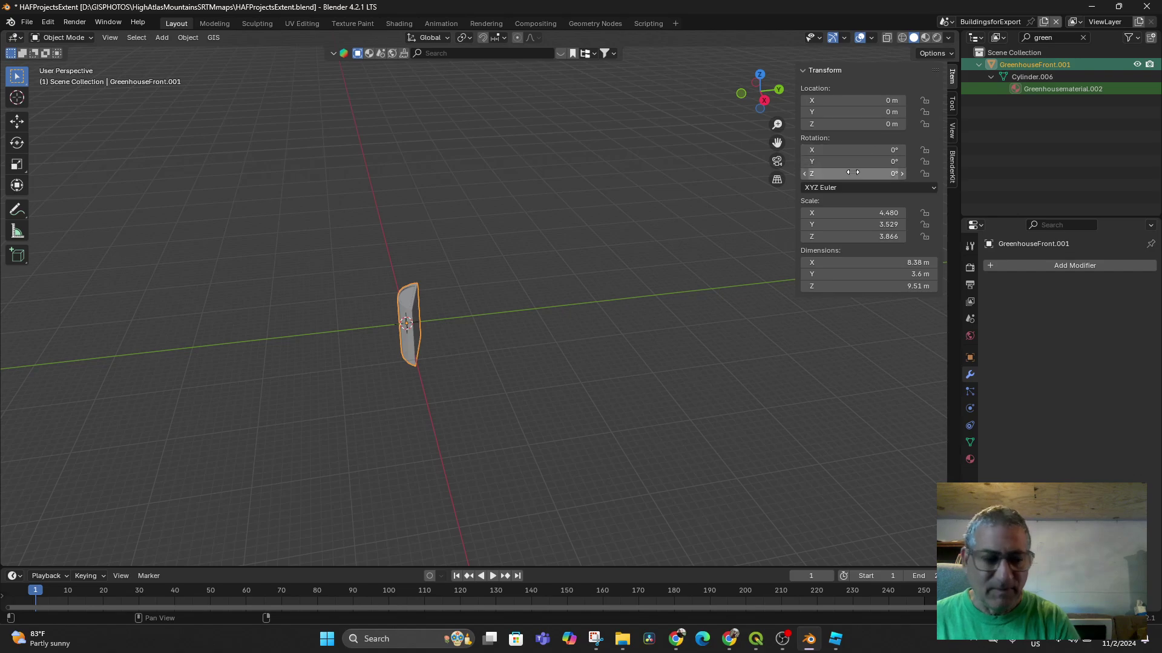
# Undo the last three rotation changes on the greenhouse.
pyautogui.hotkey('ctrl', 'z')
pyautogui.hotkey('ctrl', 'z')
pyautogui.hotkey('ctrl', 'z')
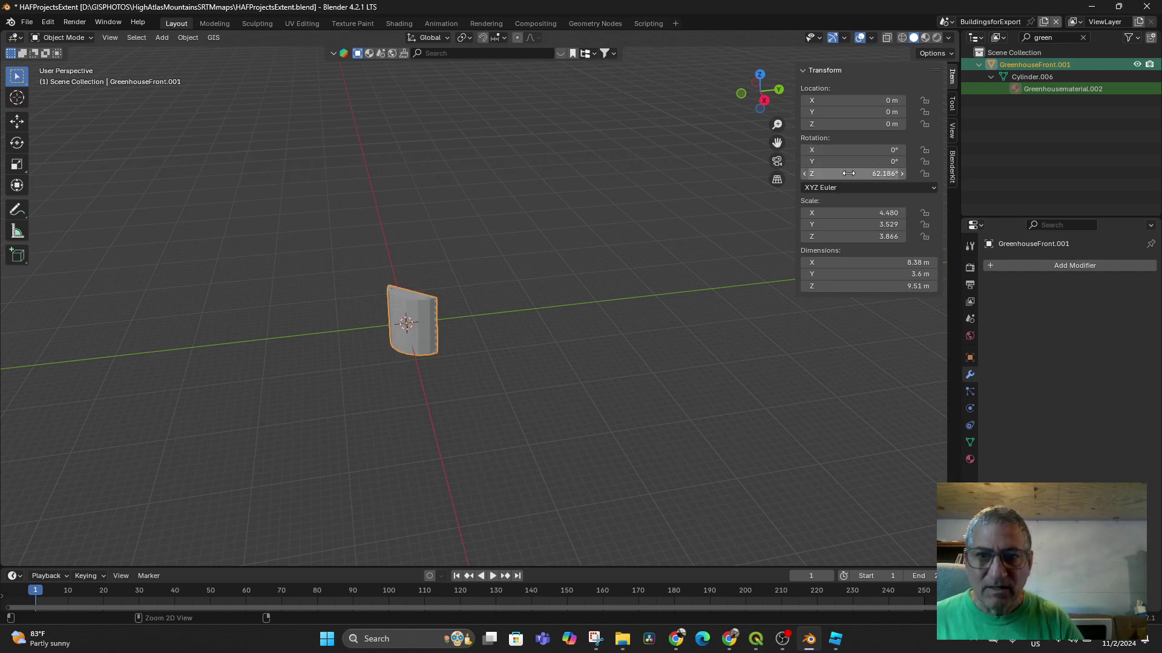
# Set the greenhouse's Y and Z rotation to 0°, keeping its X rotation.
pyautogui.click(878, 162)
pyautogui.write('0')
pyautogui.press('Return')
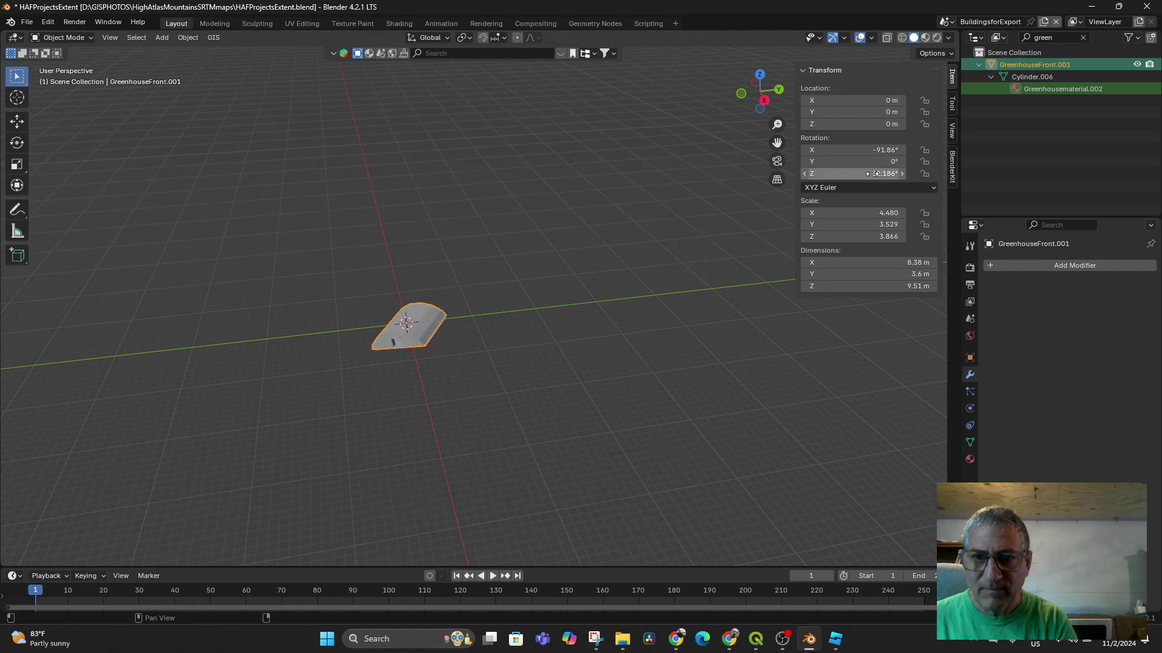
pyautogui.click(873, 175)
pyautogui.write('0')
pyautogui.press('Return')
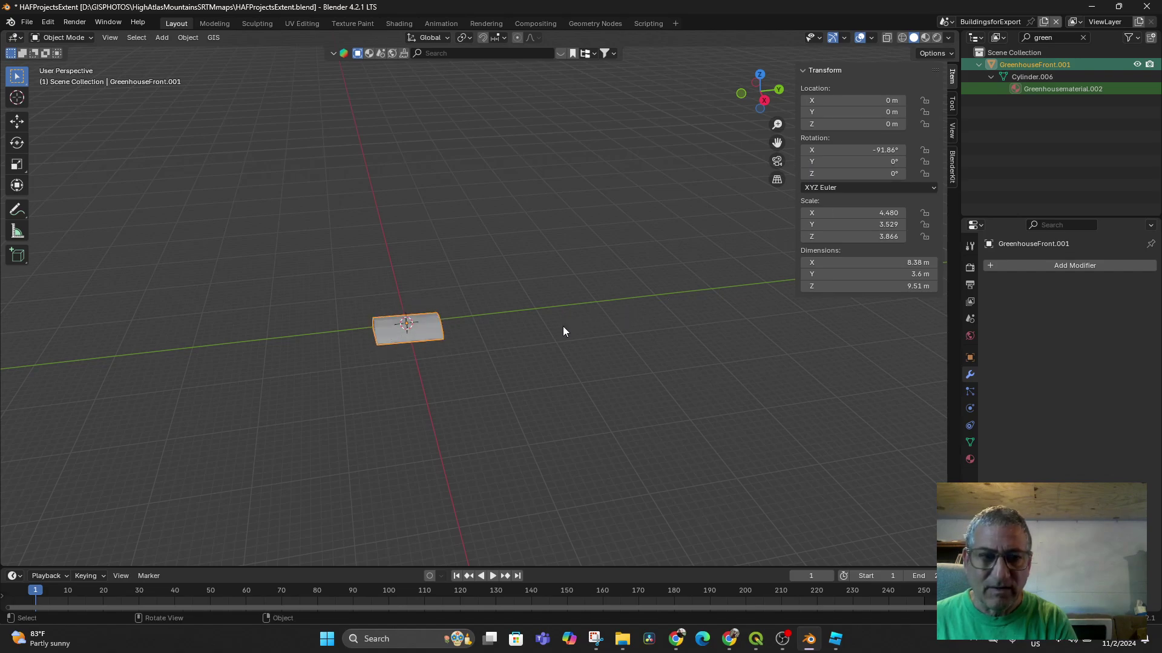
# Try an X rotation of 90° on the greenhouse and check its orientation.
pyautogui.moveTo(562, 331); pyautogui.dragTo(706, 303, button='middle')
pyautogui.doubleClick(887, 150)
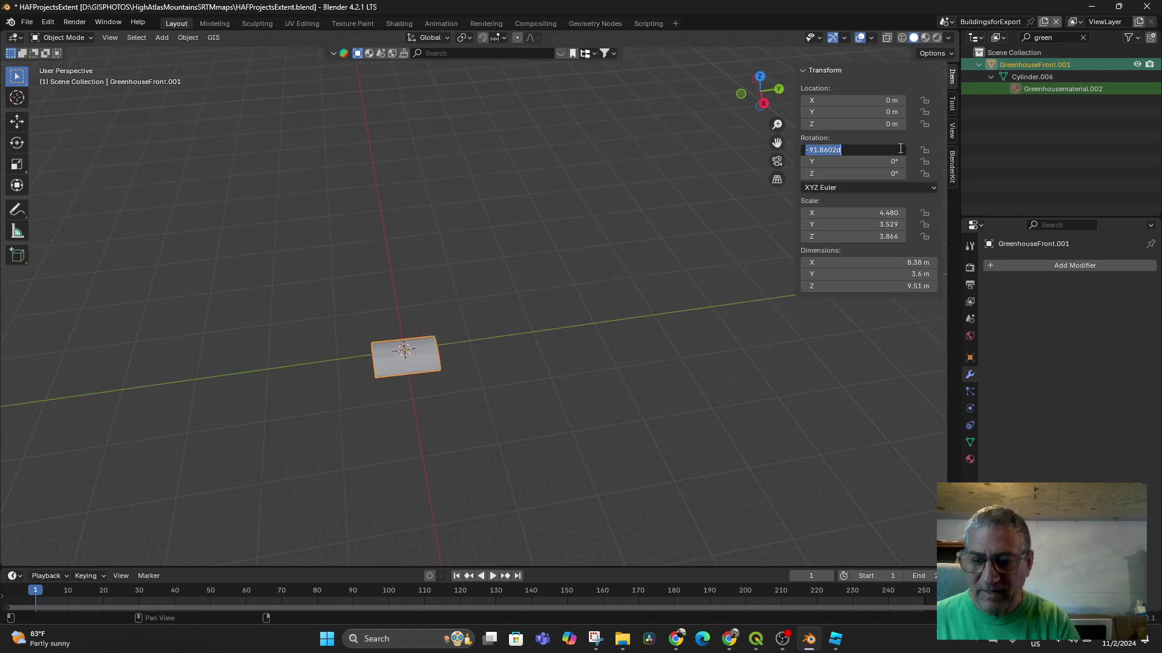
pyautogui.write('9')
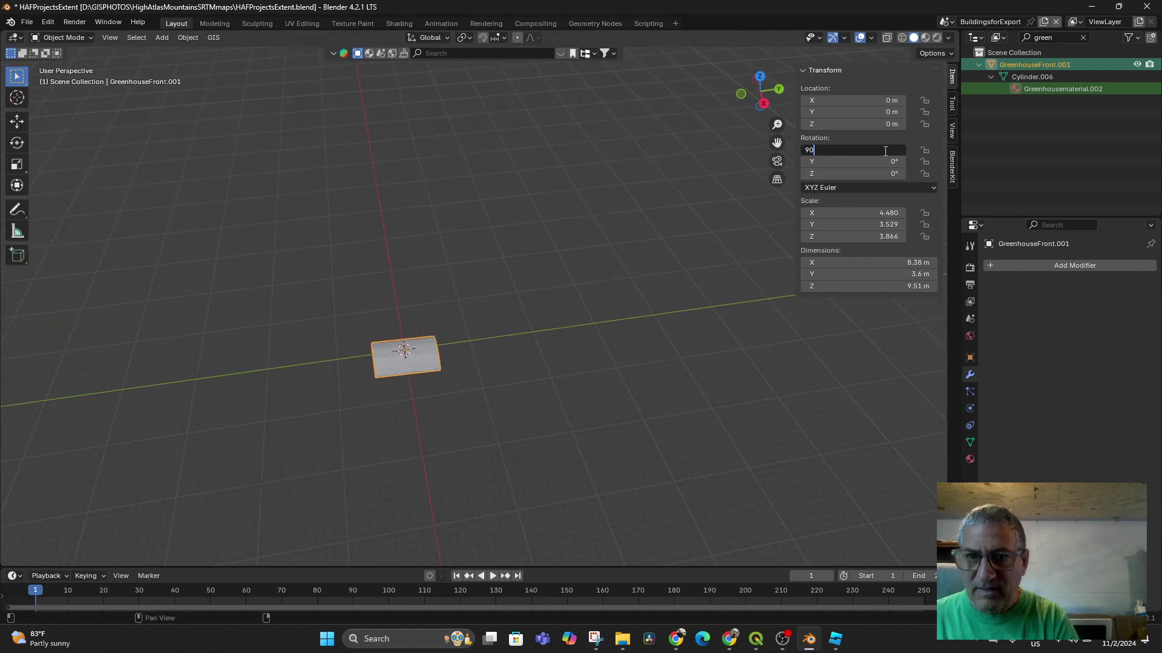
pyautogui.write('0')
pyautogui.press('Return')
pyautogui.moveTo(576, 253); pyautogui.dragTo(569, 231, button='middle')
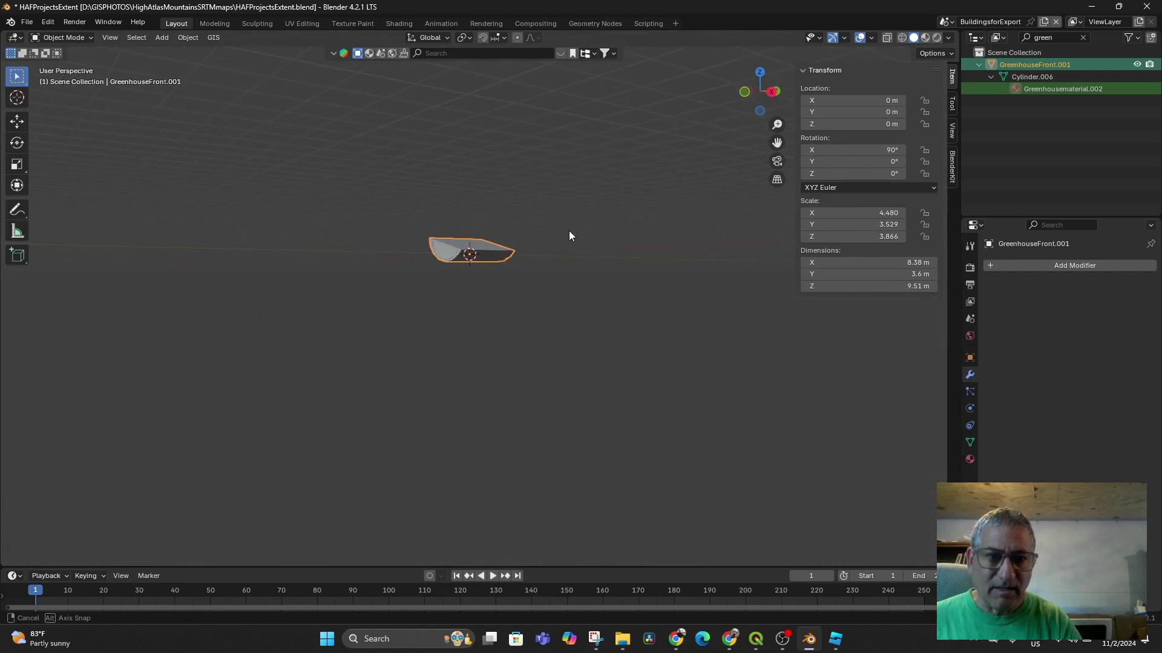
# Set the greenhouse's X rotation to -90° so the arched roof faces upward.
pyautogui.doubleClick(885, 149)
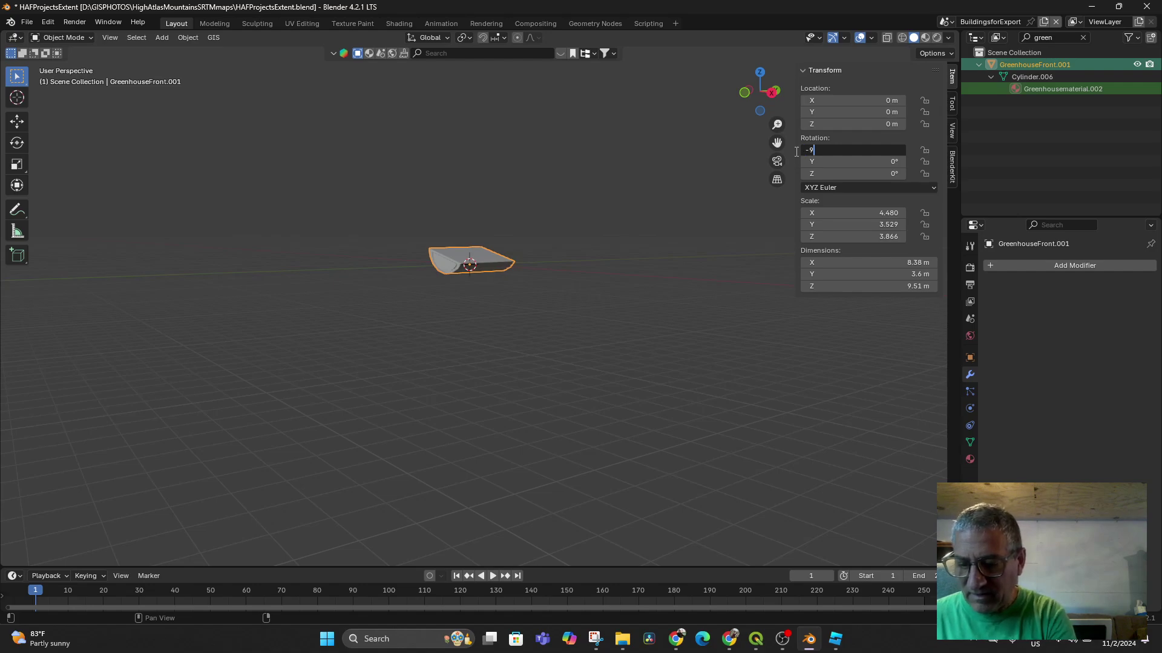
pyautogui.press('Return')
pyautogui.moveTo(540, 330); pyautogui.dragTo(597, 338, button='middle')
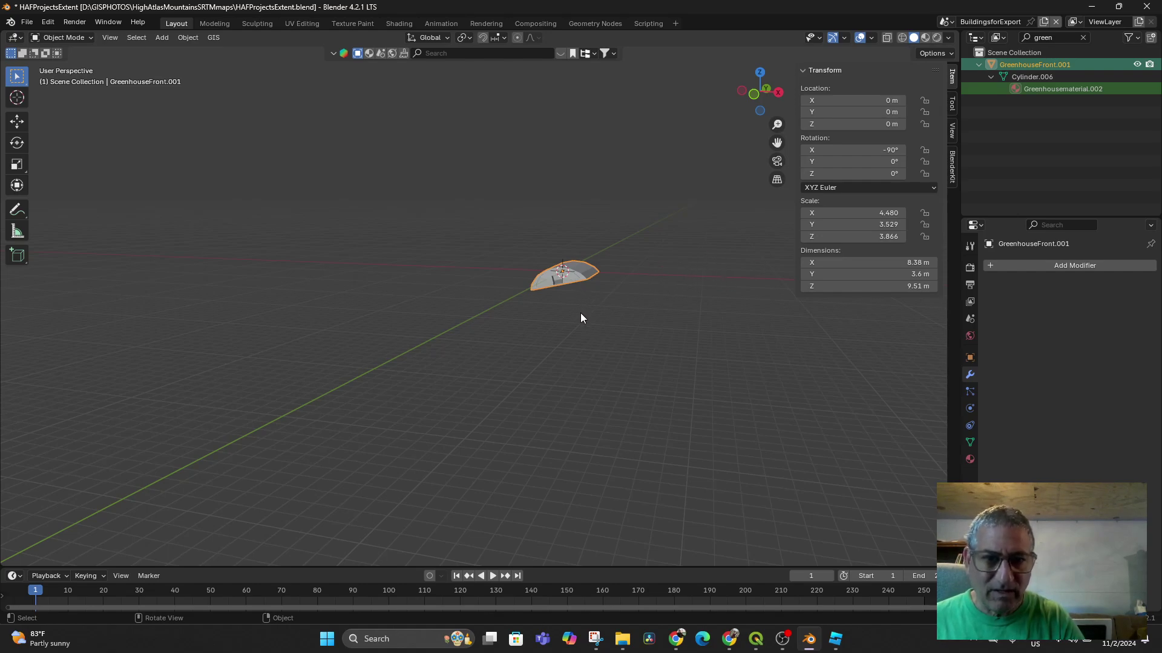
# Rotate the greenhouse about the global Y axis to about 13.4°, levelling its base in the front view.
pyautogui.press('r')
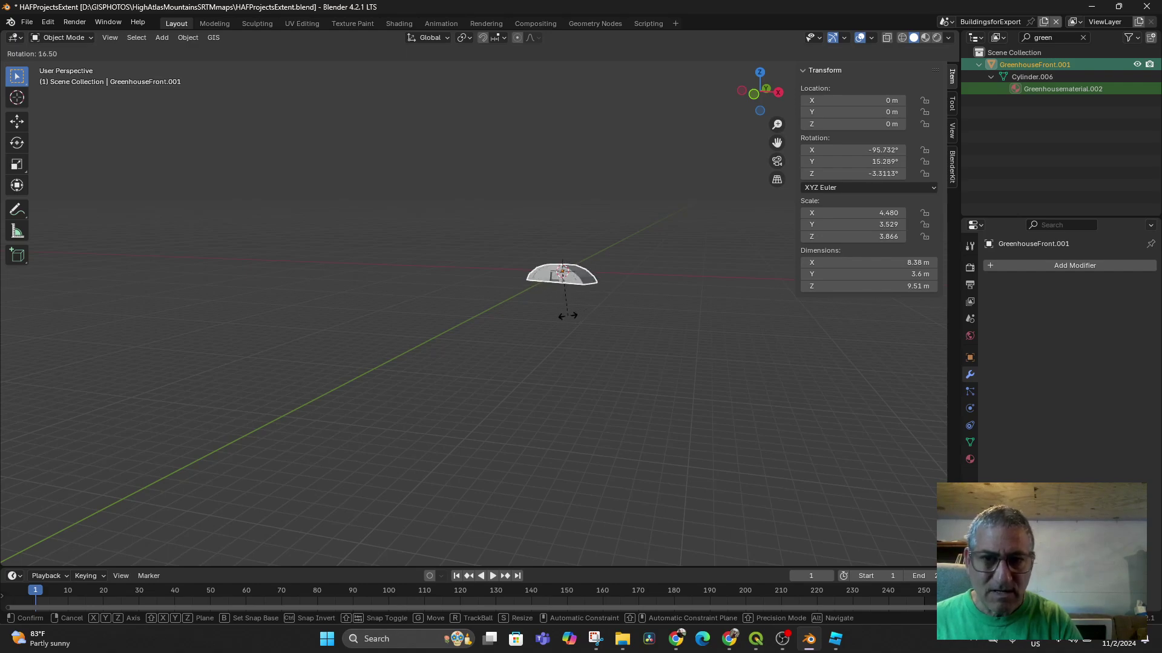
pyautogui.press('y')
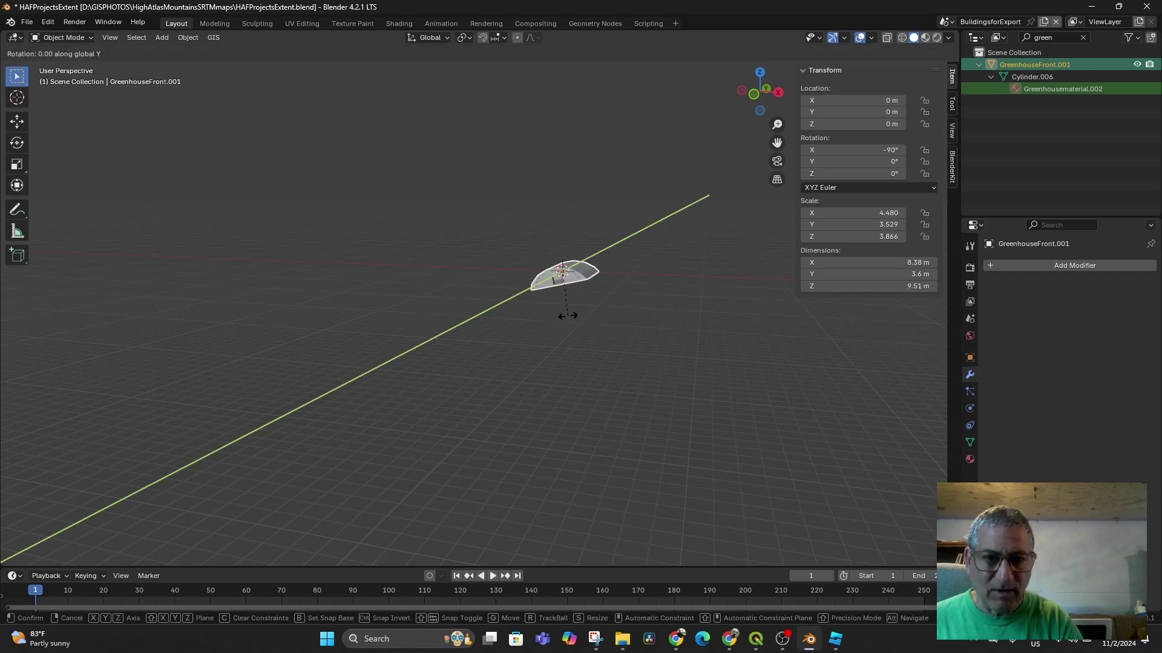
pyautogui.click(563, 324)
pyautogui.moveTo(566, 327); pyautogui.dragTo(596, 357, button='middle')
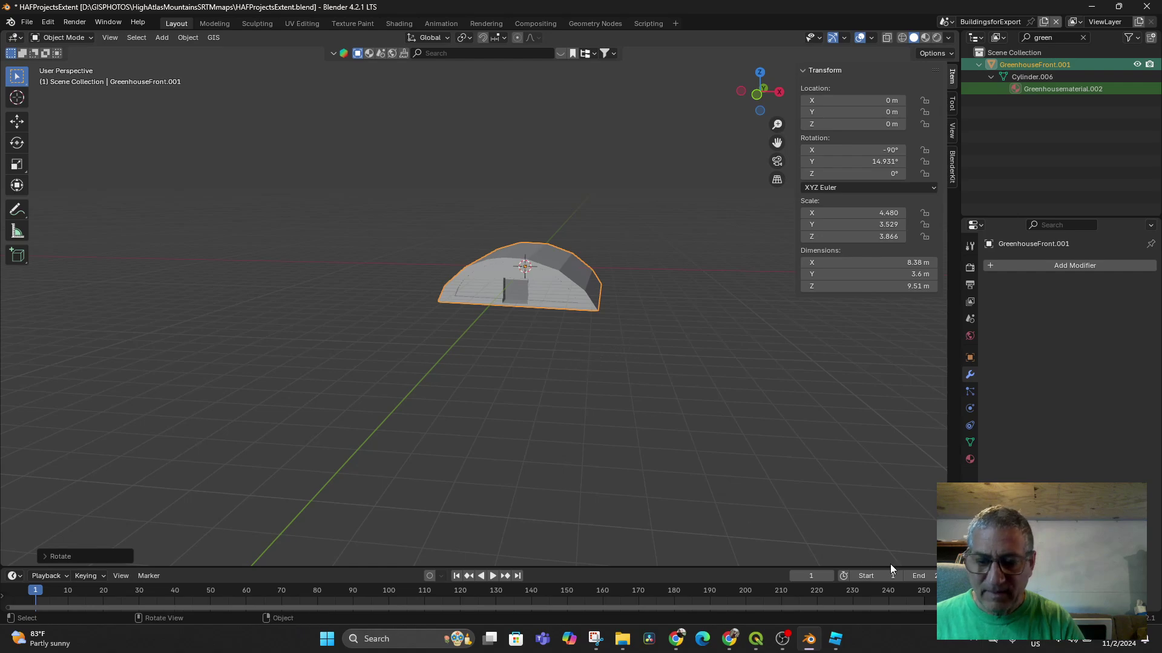
pyautogui.press('KP_1')
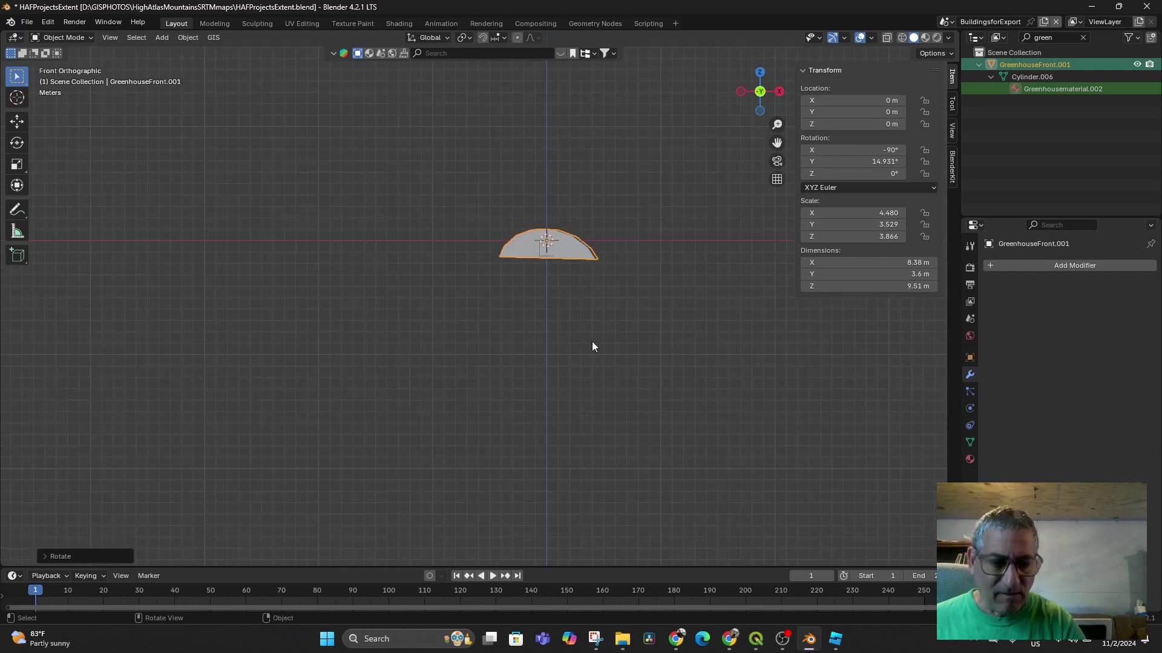
pyautogui.press('r')
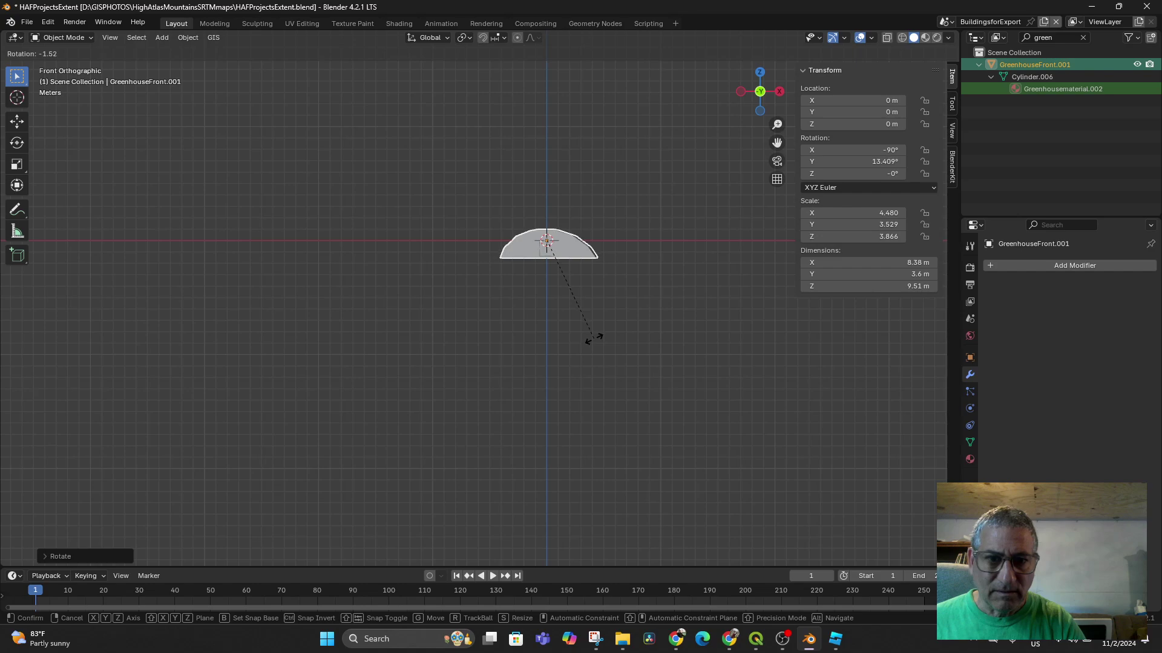
pyautogui.click(594, 339)
# Raise the greenhouse along the Z axis to a height of about 1.54 m.
pyautogui.press('g')
pyautogui.press('z')
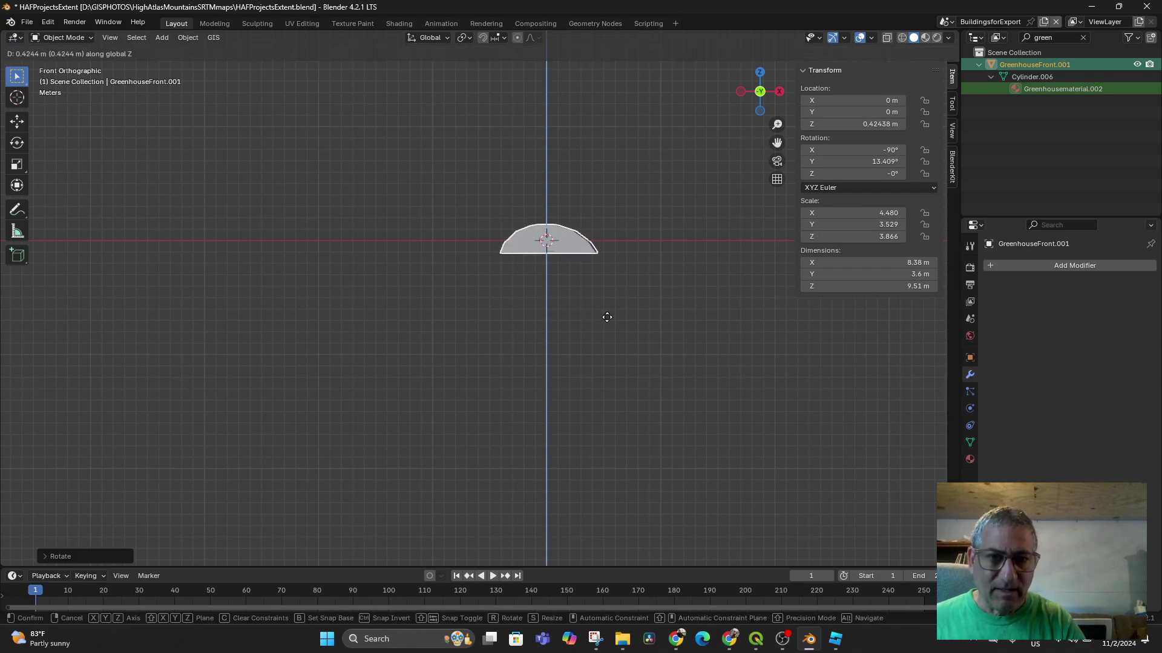
pyautogui.moveTo(614, 346)
pyautogui.mouseDown(button='middle')
pyautogui.moveTo(576, 361)
pyautogui.moveTo(591, 348)
pyautogui.moveTo(610, 357)
pyautogui.moveTo(626, 340)
pyautogui.mouseUp(button='middle')
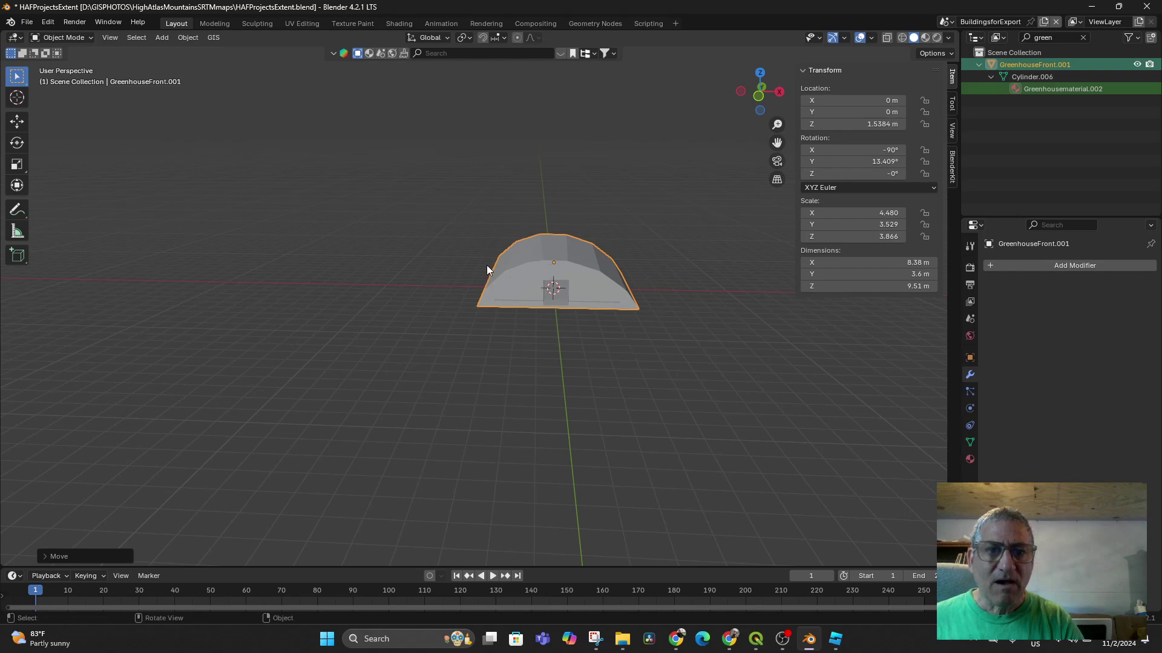
# Set the greenhouse's origin to its geometry.
pyautogui.click(162, 37)
pyautogui.moveTo(187, 37)
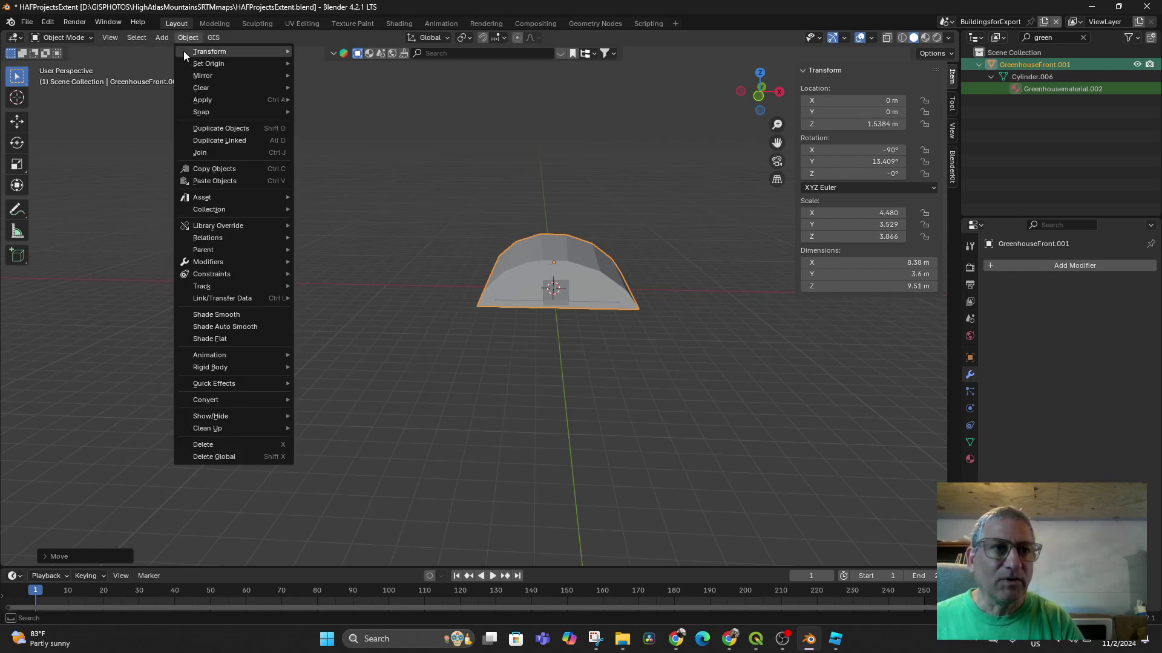
pyautogui.moveTo(206, 63)
pyautogui.click(360, 75)
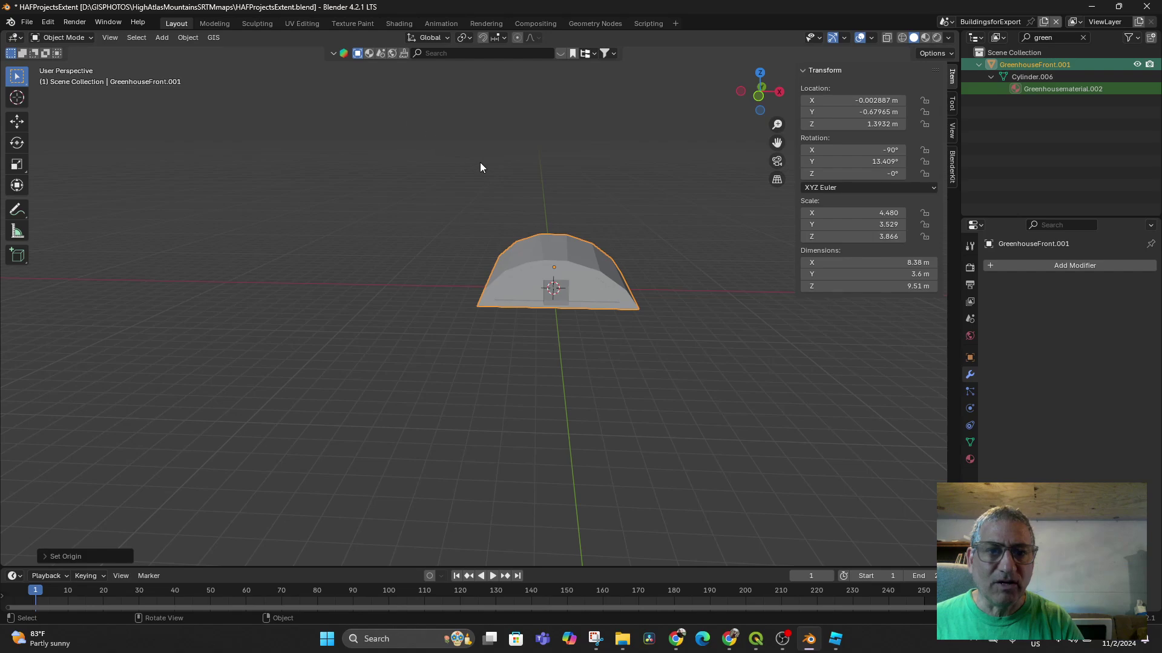
# Apply all transforms to the greenhouse.
pyautogui.hotkey('ctrl', 'a')
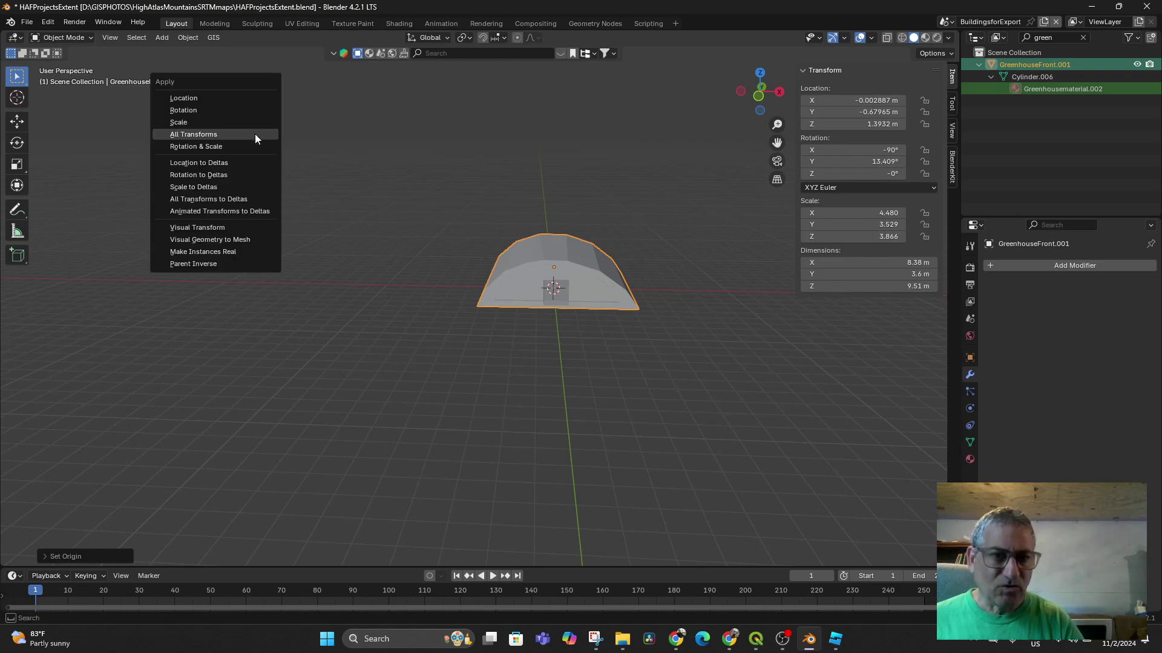
pyautogui.click(188, 133)
pyautogui.moveTo(603, 340); pyautogui.dragTo(602, 329, button='middle')
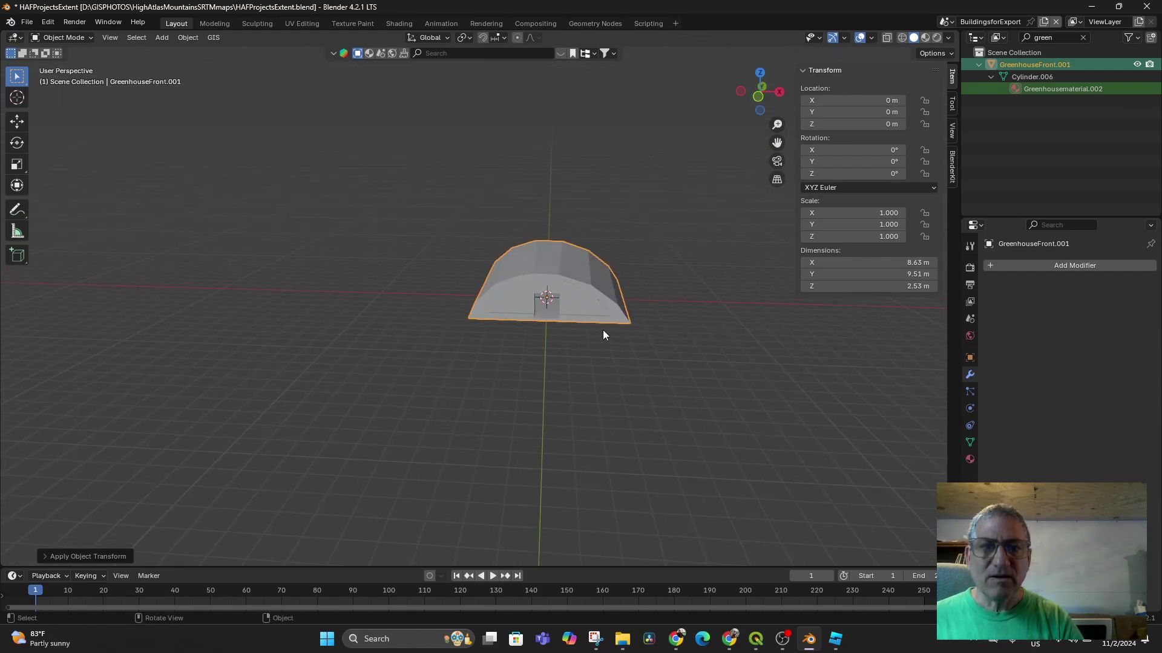
pyautogui.scroll(4, 603, 330)
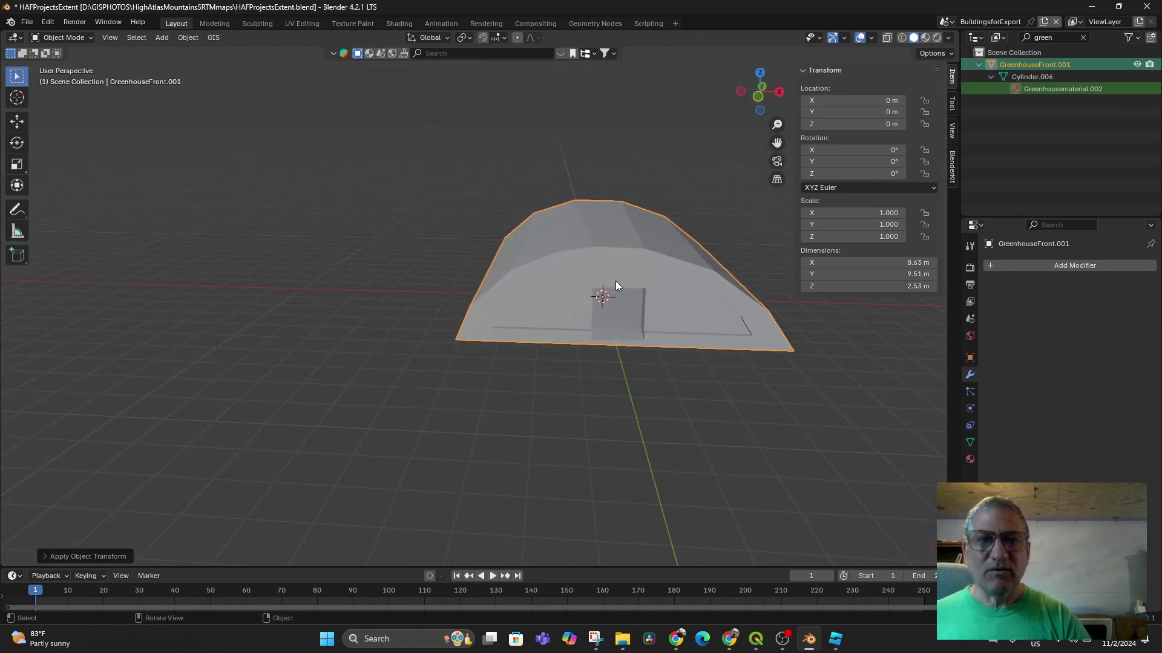
# Export the selected greenhouse in FBX format as GreenhouseFront.fbx to the ShapeFile Exports folder.
pyautogui.click(23, 22)
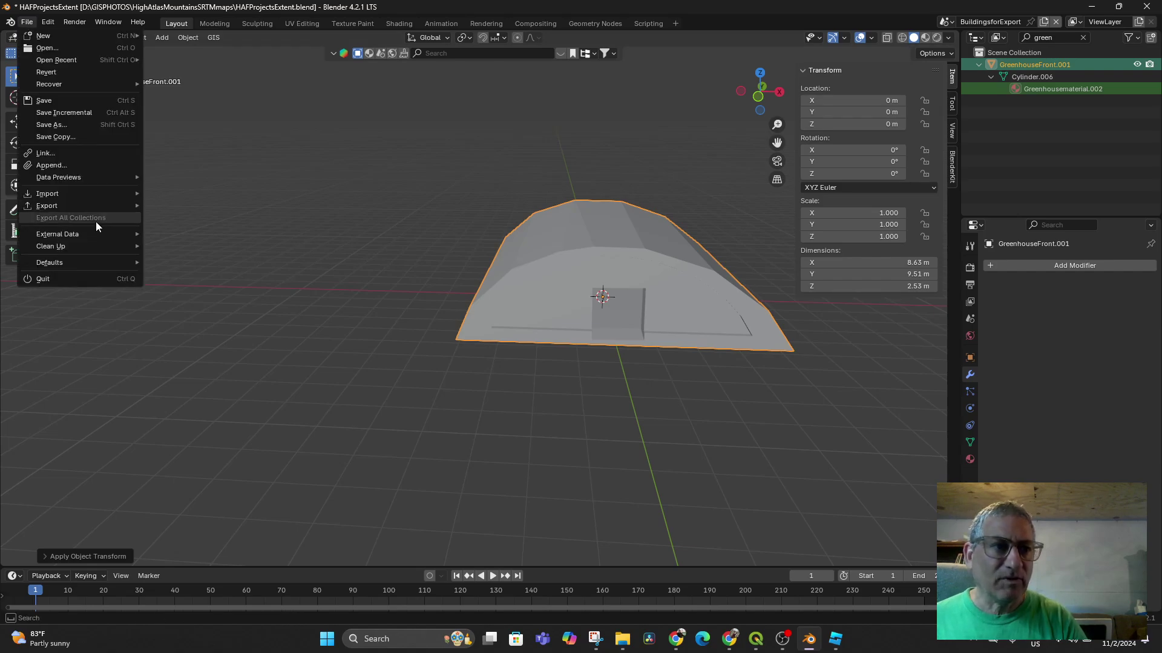
pyautogui.moveTo(66, 206)
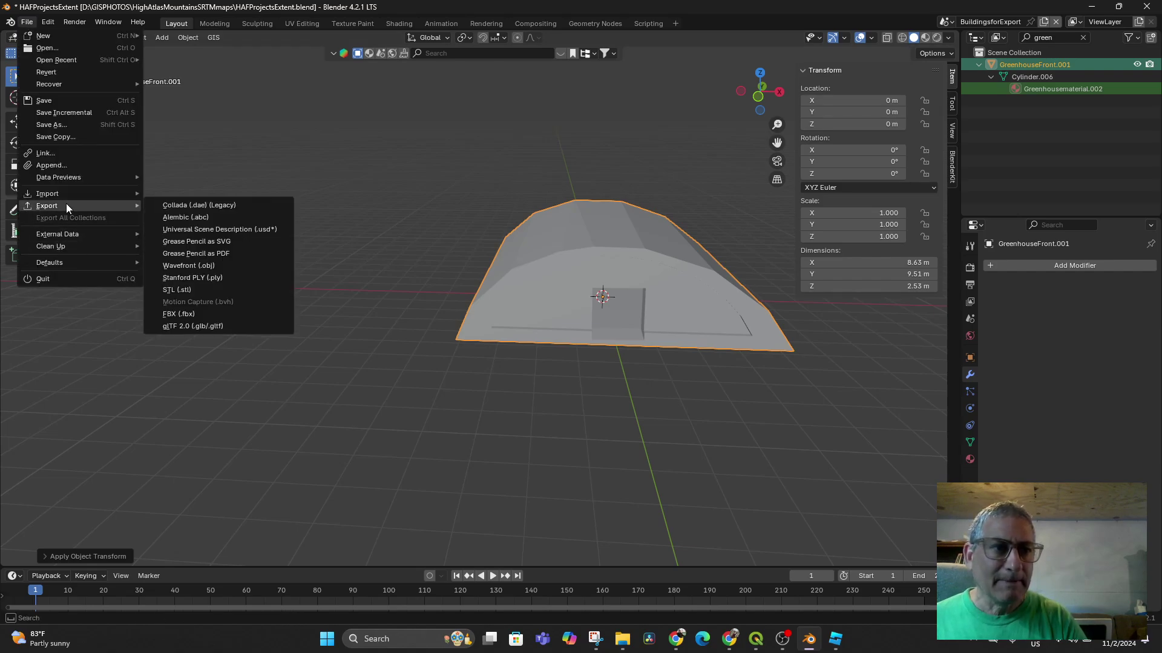
pyautogui.click(194, 312)
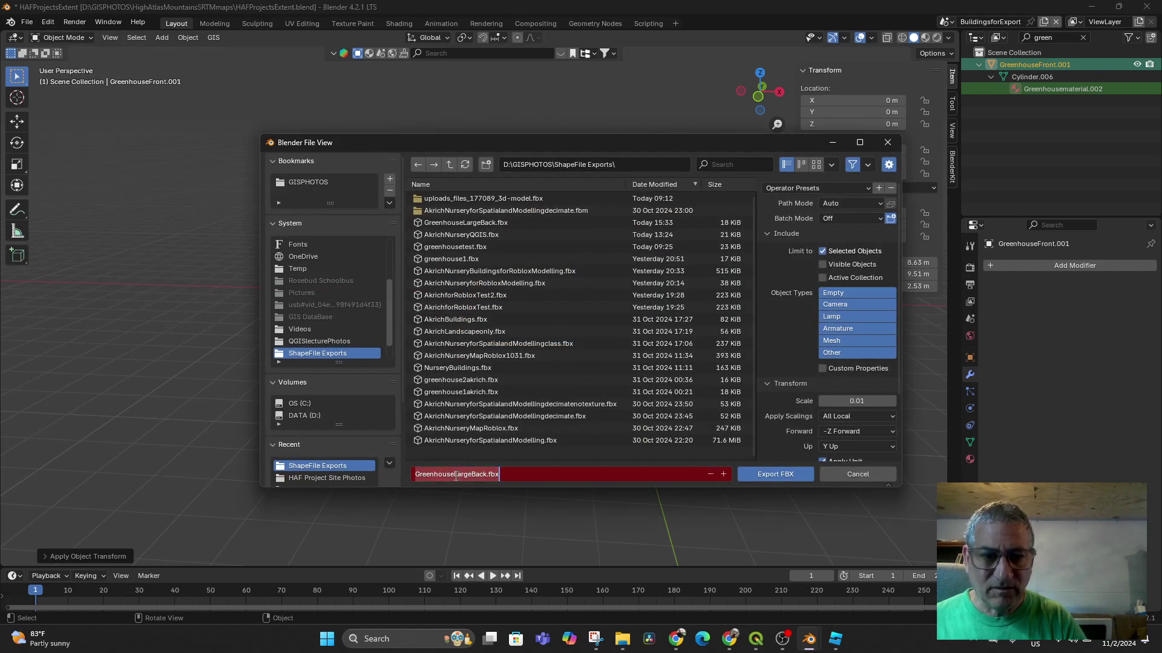
pyautogui.moveTo(456, 477); pyautogui.dragTo(476, 475)
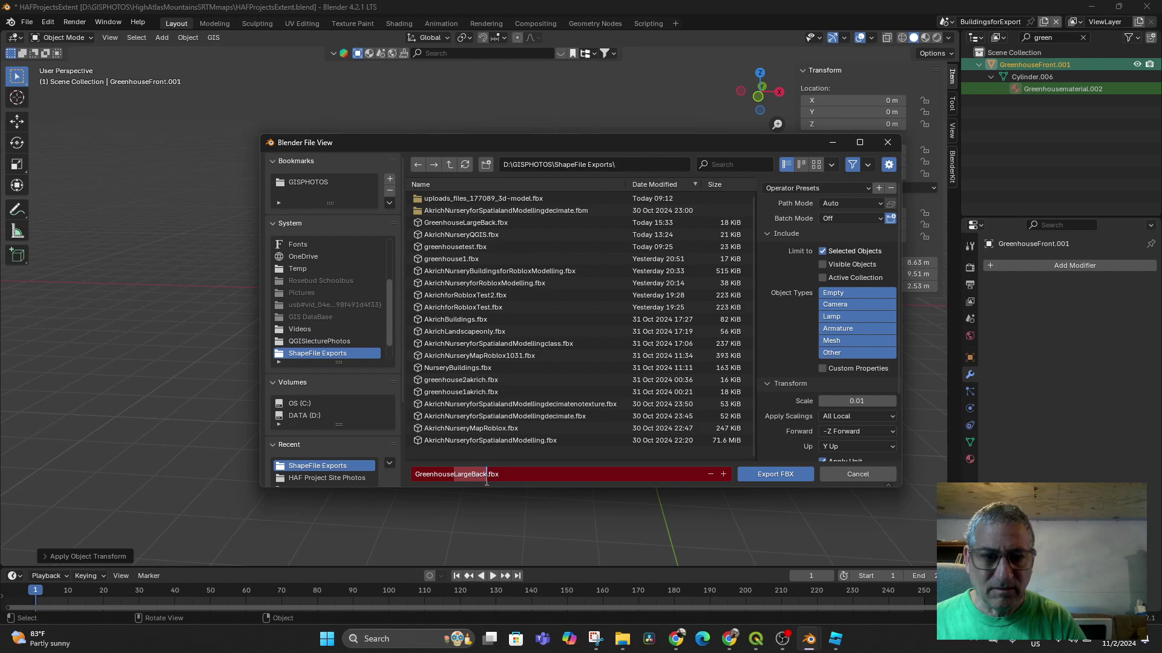
pyautogui.write('Front')
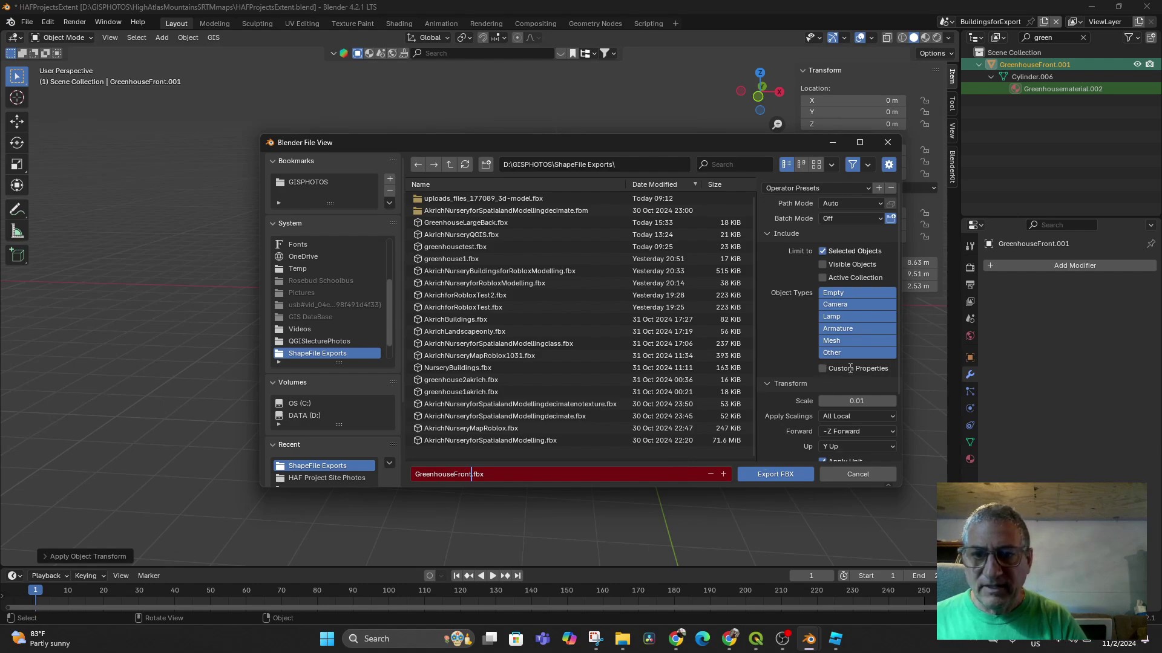
pyautogui.click(767, 477)
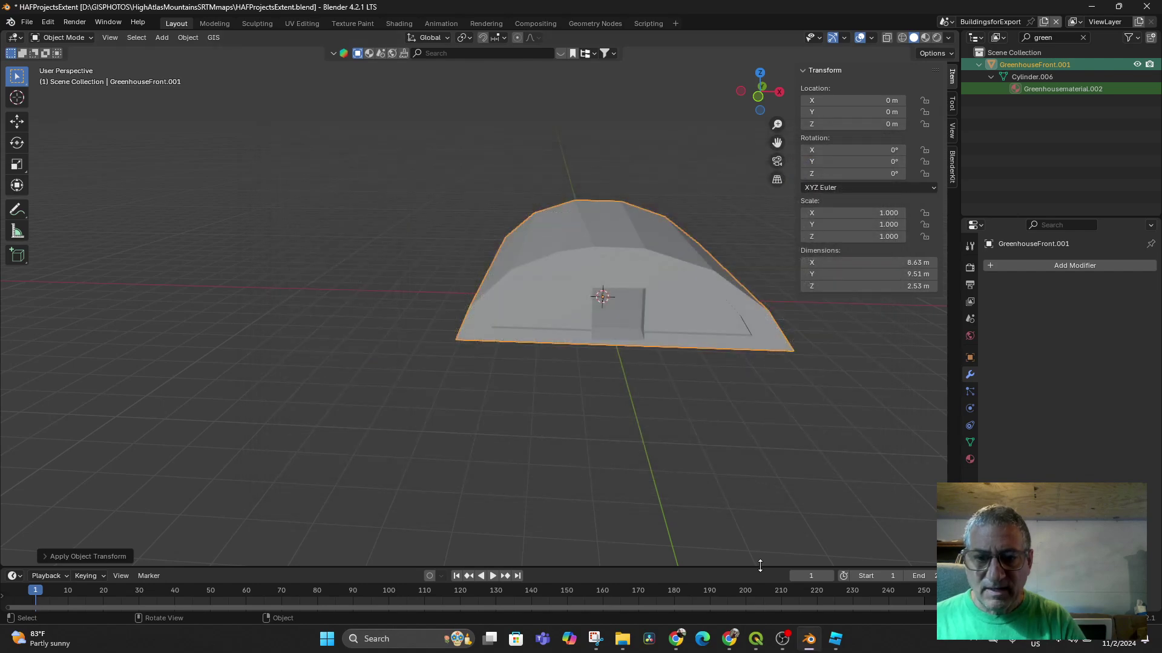
# Switch to the AkrichinRoblox place in Roblox Studio and deselect the GreenhouseLargeBack model.
pyautogui.click(831, 638)
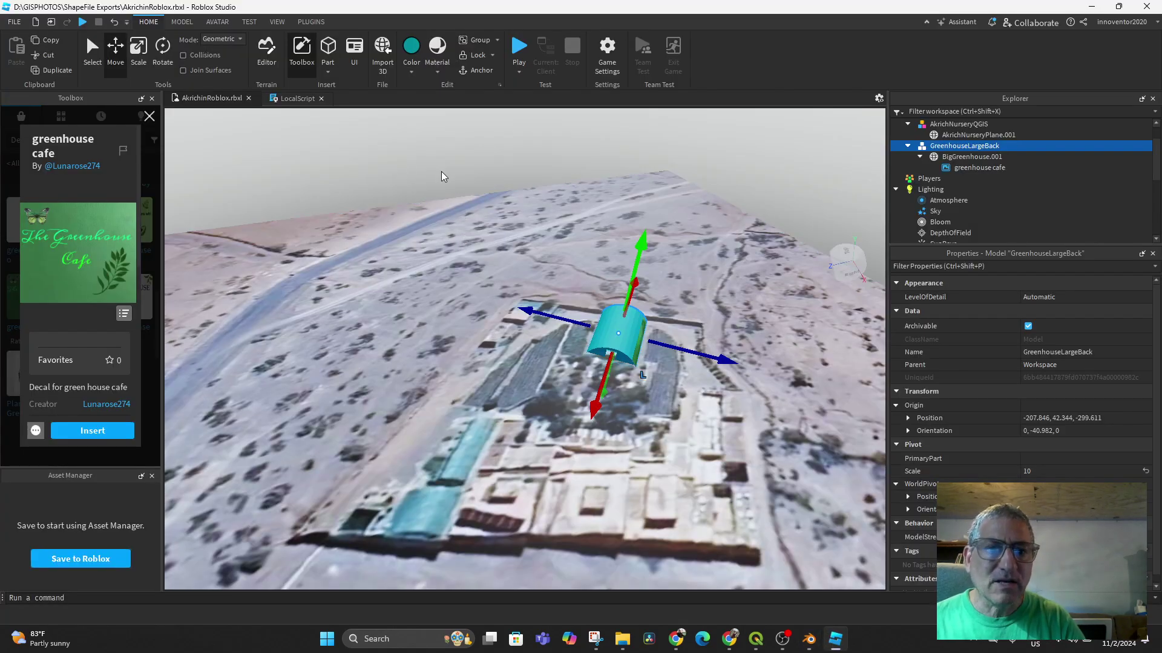
pyautogui.click(363, 236)
pyautogui.click(377, 161)
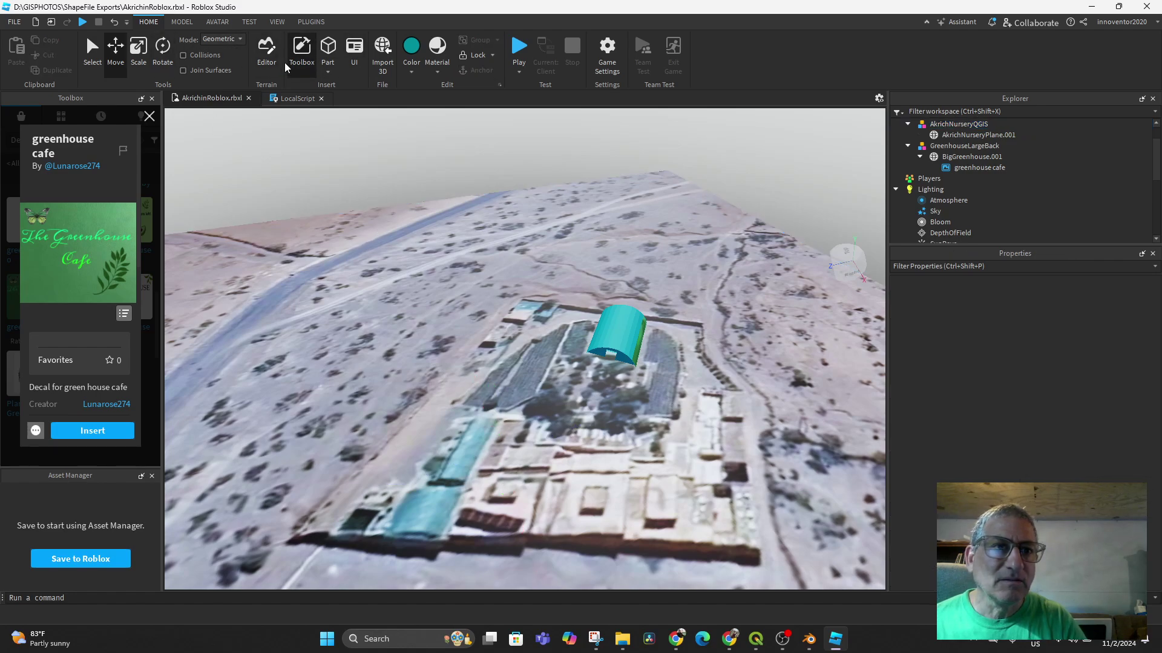
# Open GreenhouseFront.fbx from the ShapeFile Exports folder for 3D import and inspect the greenhouse mesh in the preview.
pyautogui.click(383, 51)
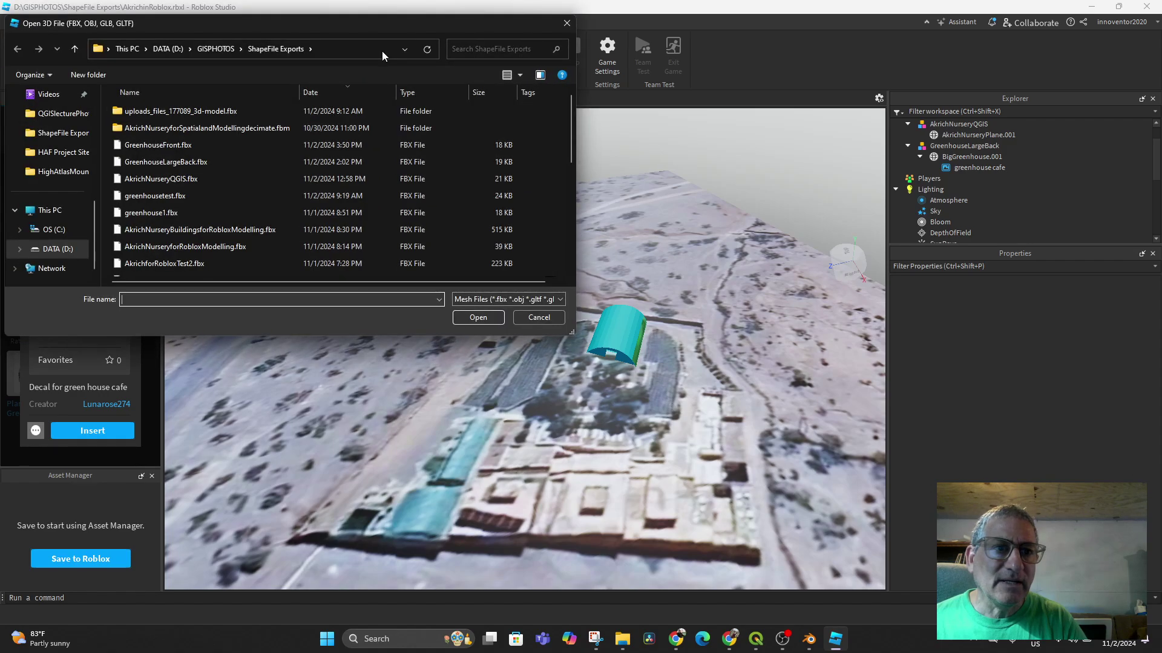
pyautogui.doubleClick(173, 145)
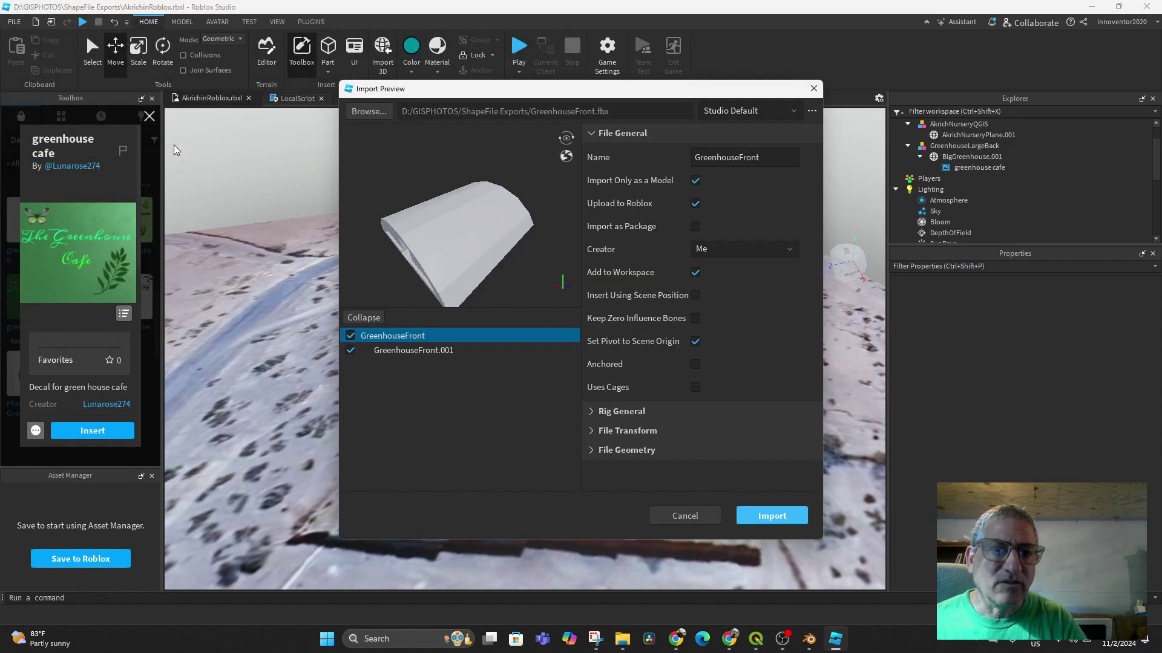
pyautogui.moveTo(495, 267); pyautogui.dragTo(464, 253)
pyautogui.scroll(-10, 476, 226)
pyautogui.scroll(5, 434, 250)
pyautogui.scroll(4, 465, 255)
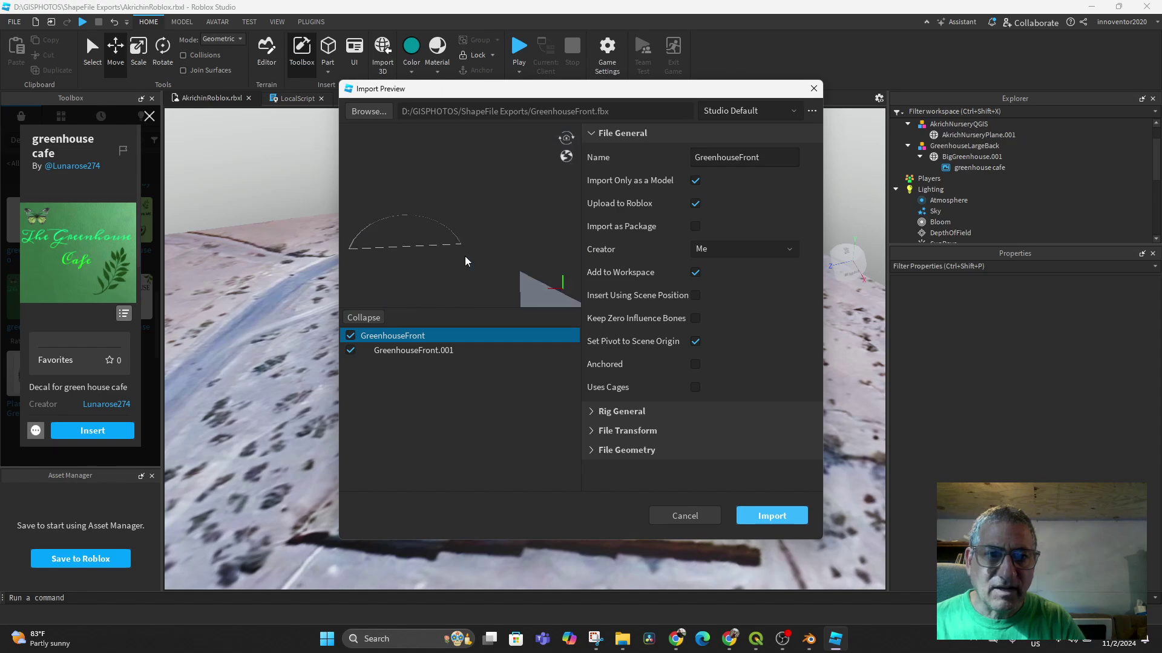
pyautogui.scroll(-5, 464, 260)
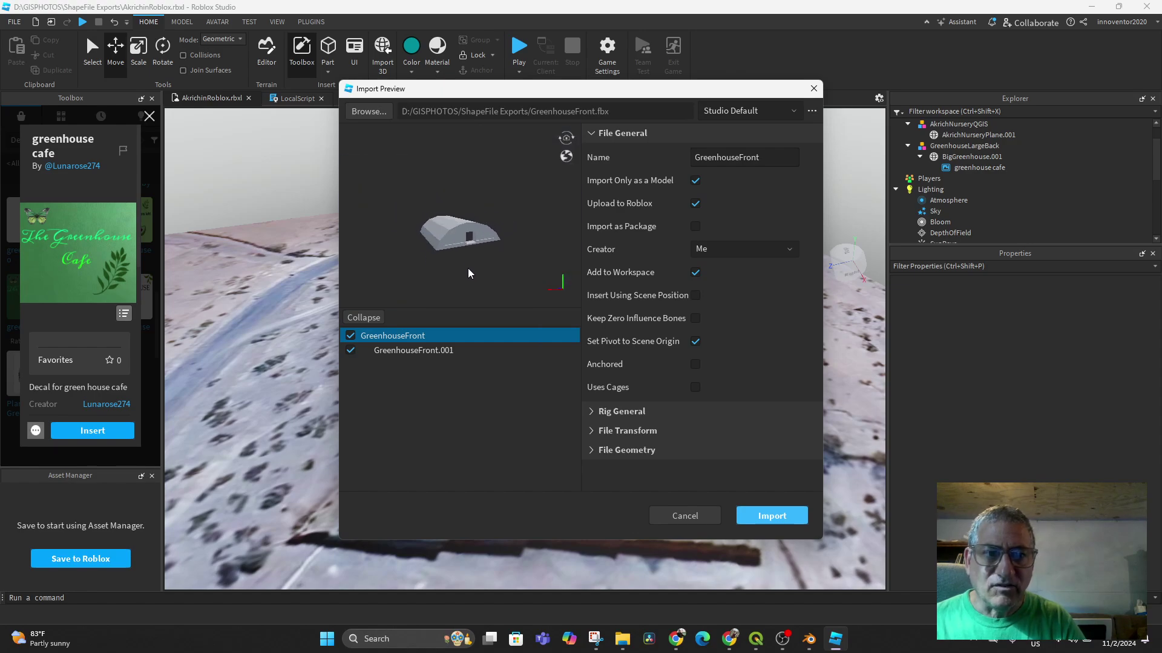
# Review the file geometry and transform options, and import the model with GreenhouseFront.001 made double-sided and anchored.
pyautogui.click(590, 452)
pyautogui.scroll(-3, 666, 436)
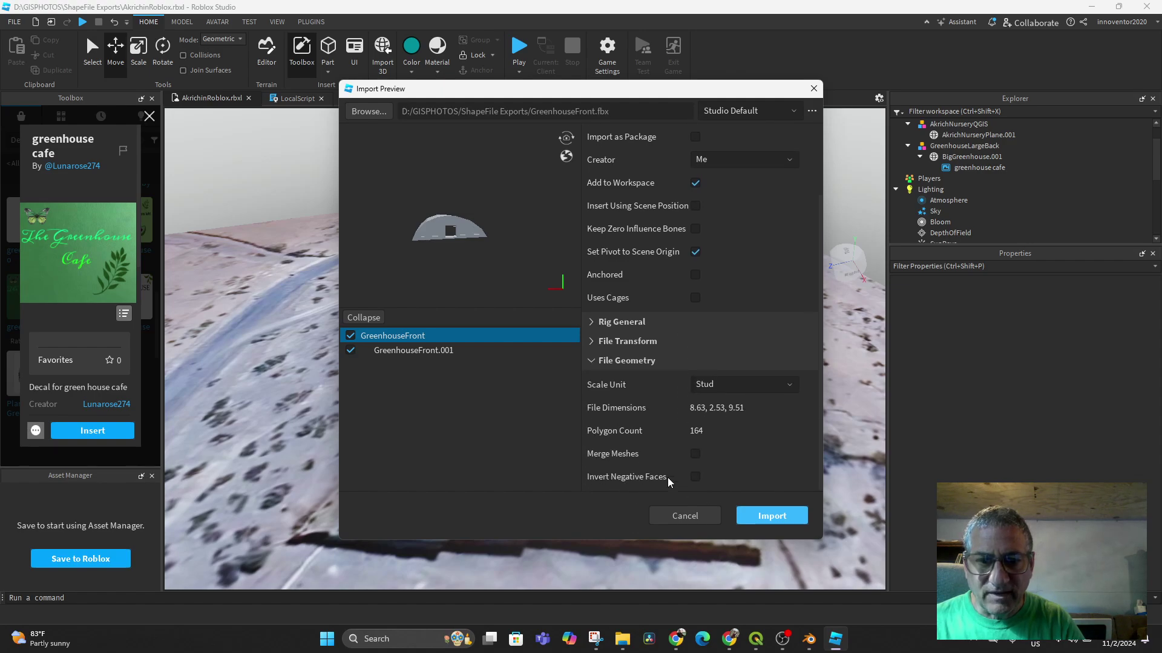
pyautogui.click(590, 343)
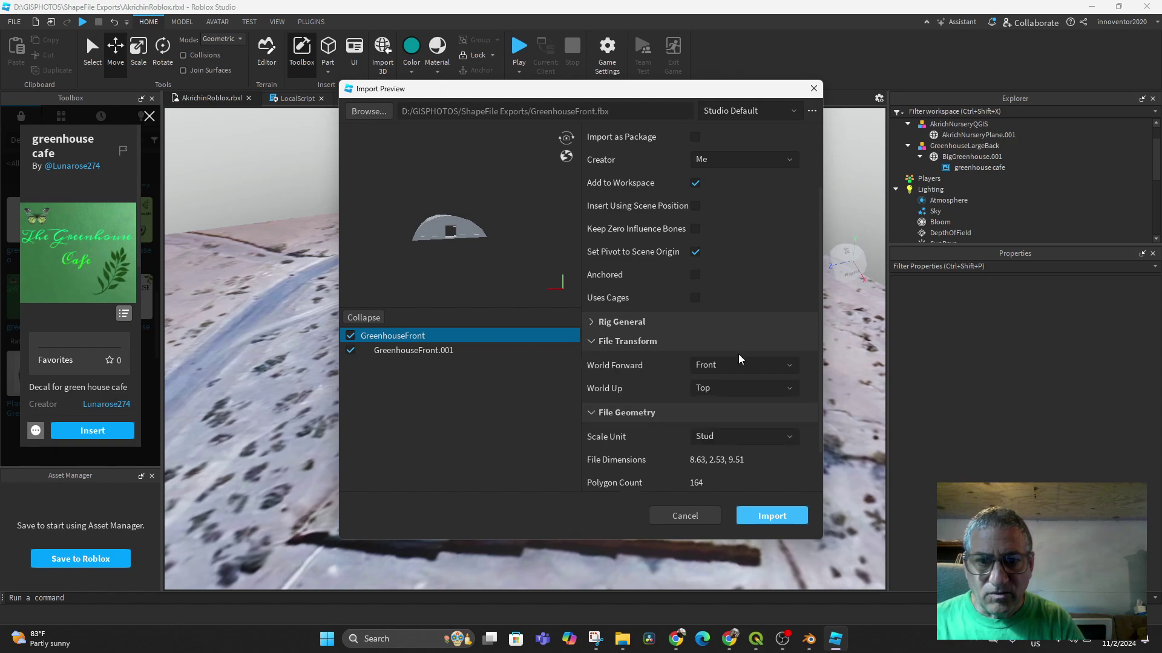
pyautogui.scroll(3, 735, 358)
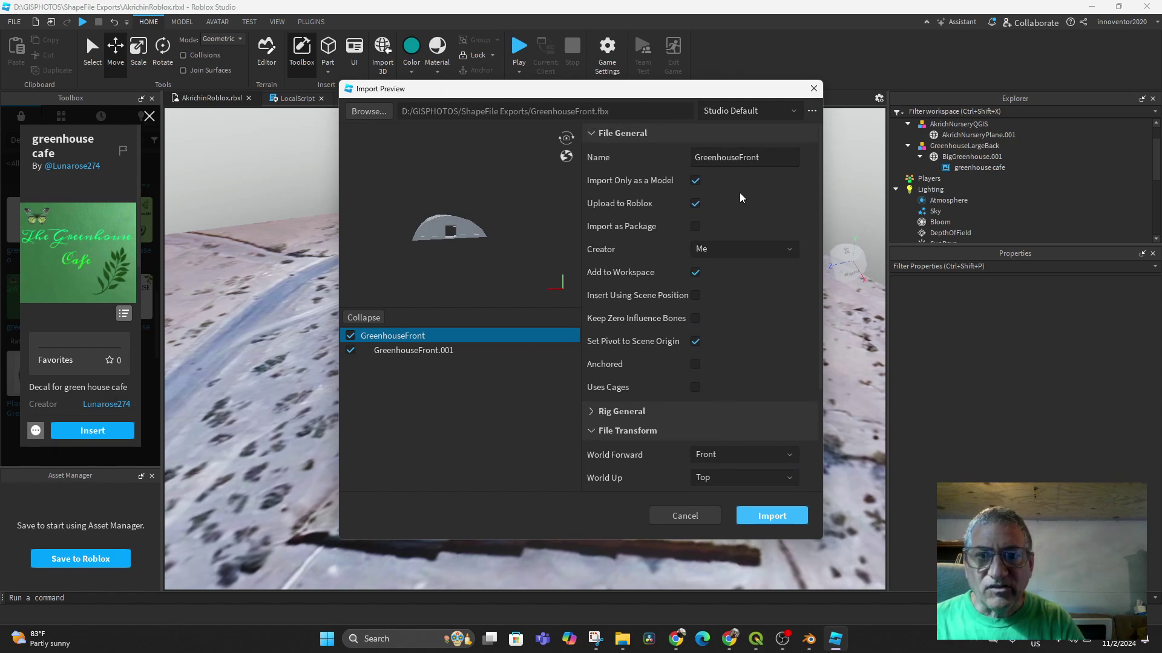
pyautogui.click(439, 351)
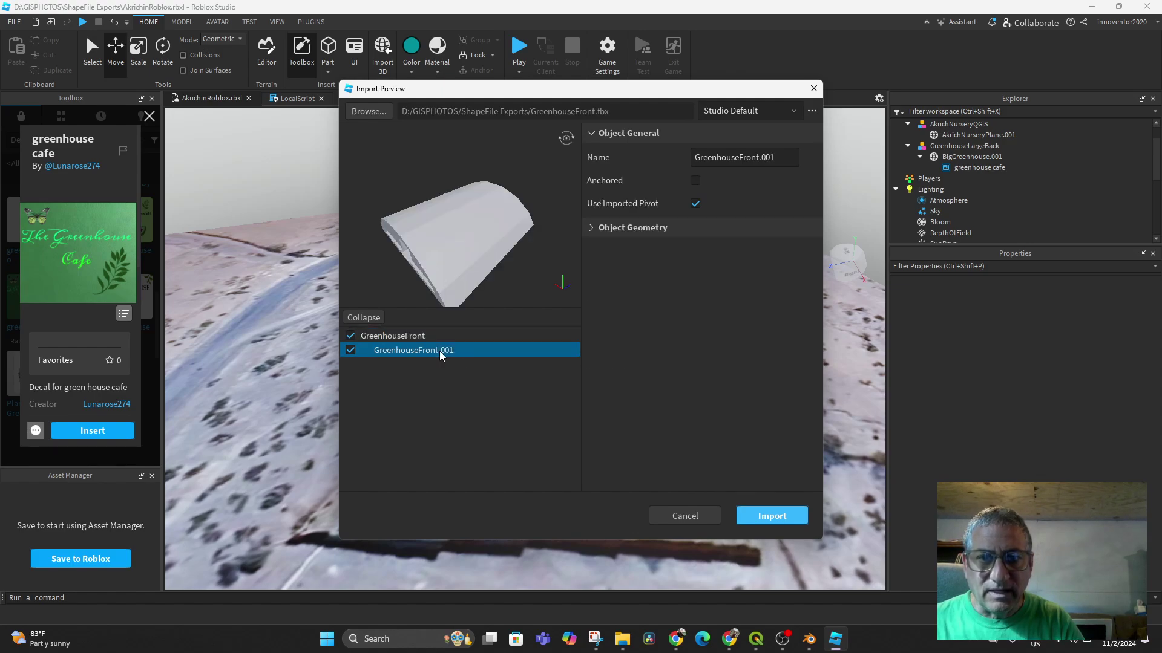
pyautogui.click(590, 229)
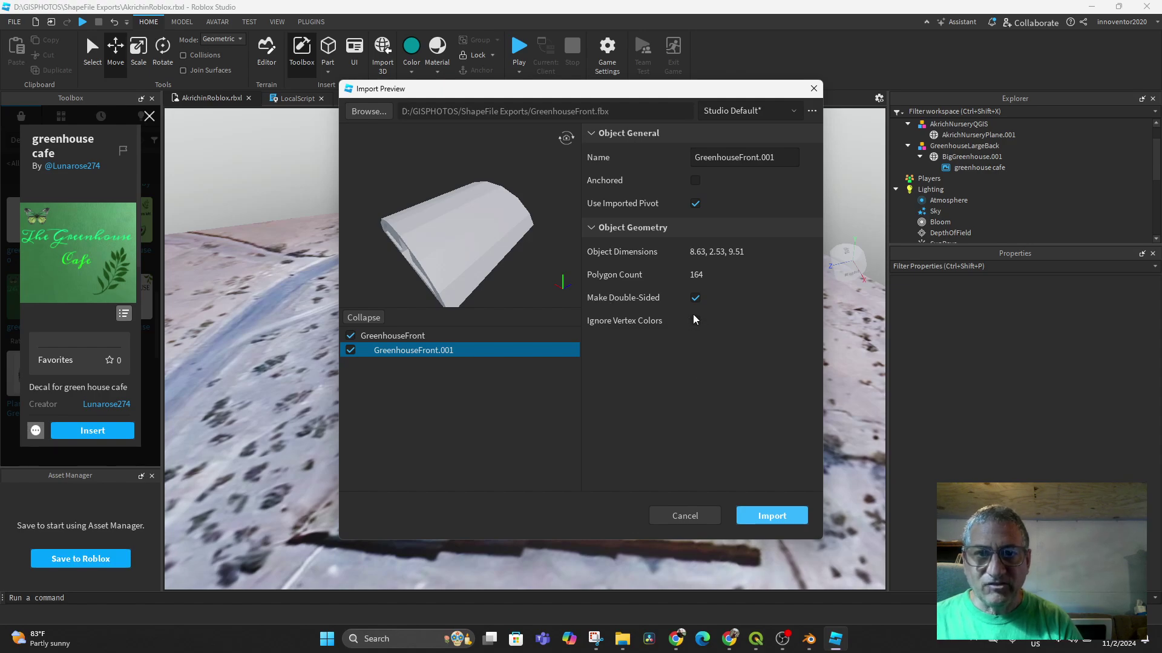
pyautogui.click(697, 181)
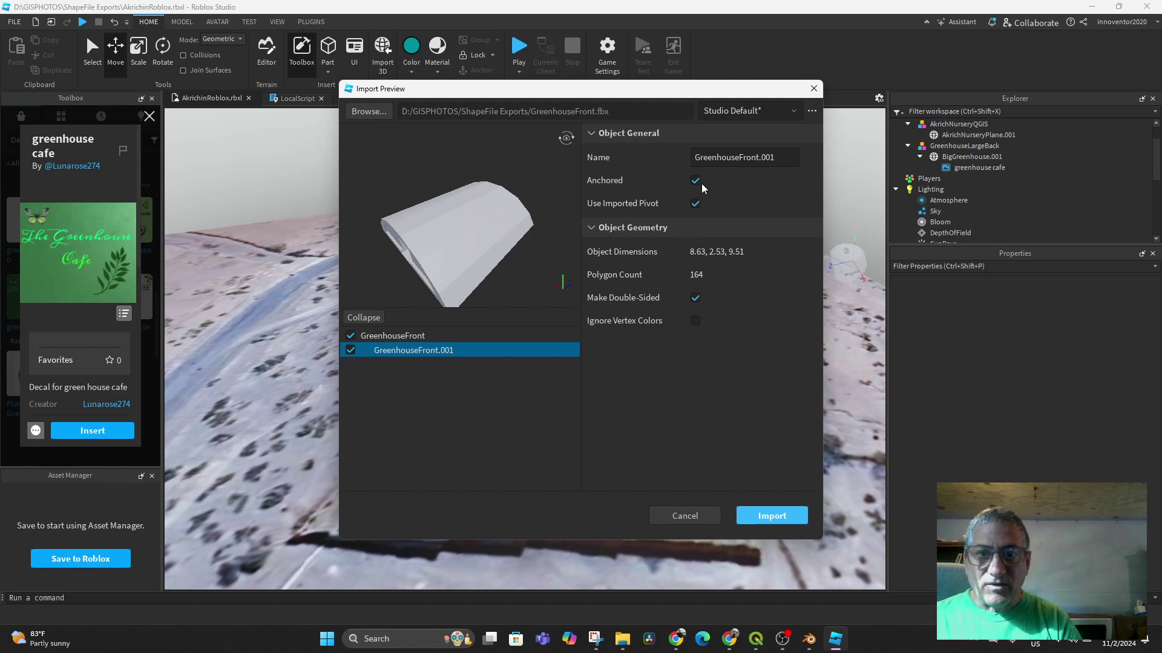
pyautogui.click(770, 519)
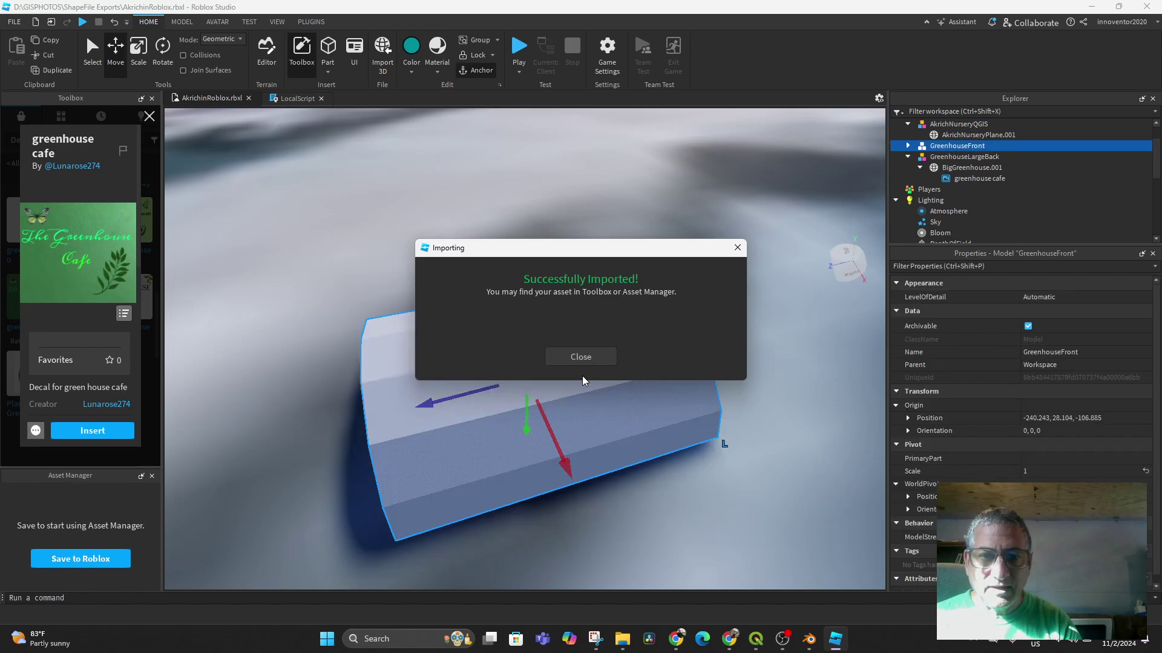
pyautogui.click(580, 357)
# Move the GreenhouseFront model about 49.5 studs along its X axis in the top view.
pyautogui.scroll(-10, 746, 454)
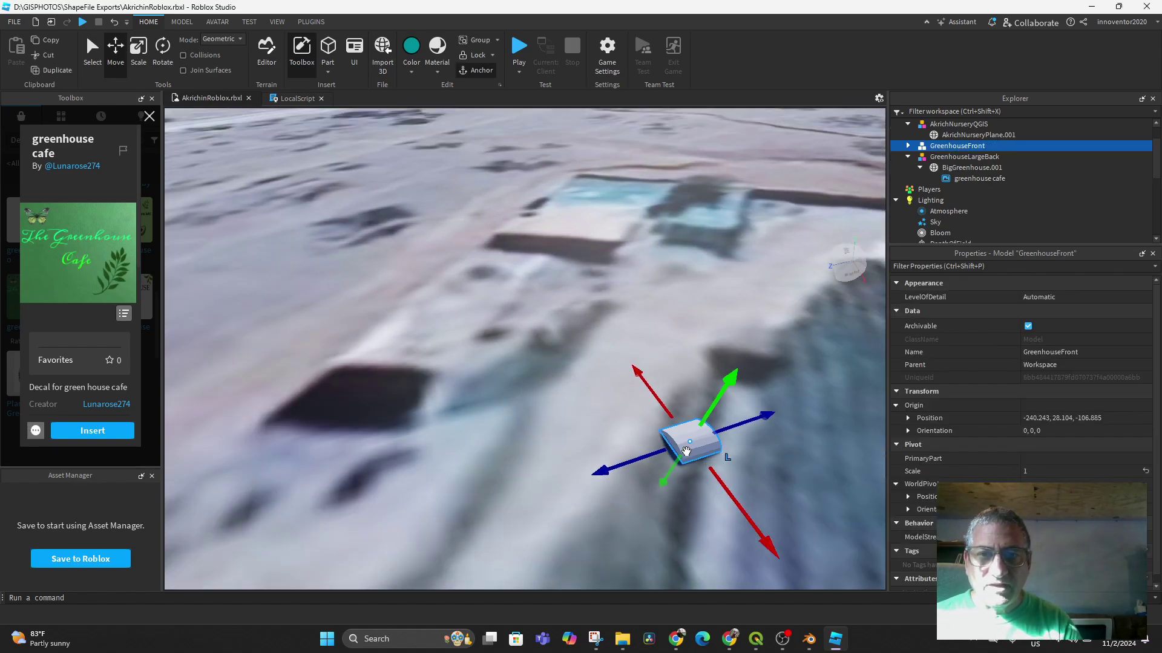
pyautogui.scroll(-4, 686, 451)
pyautogui.scroll(3, 700, 458)
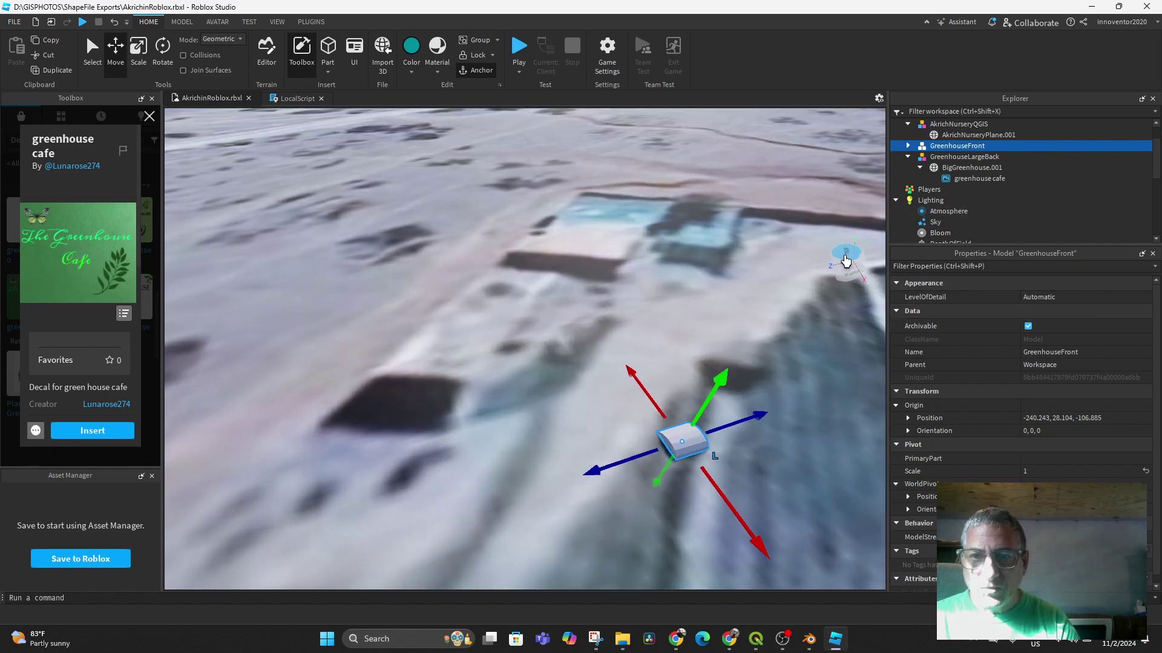
pyautogui.click(841, 274)
pyautogui.scroll(-5, 695, 403)
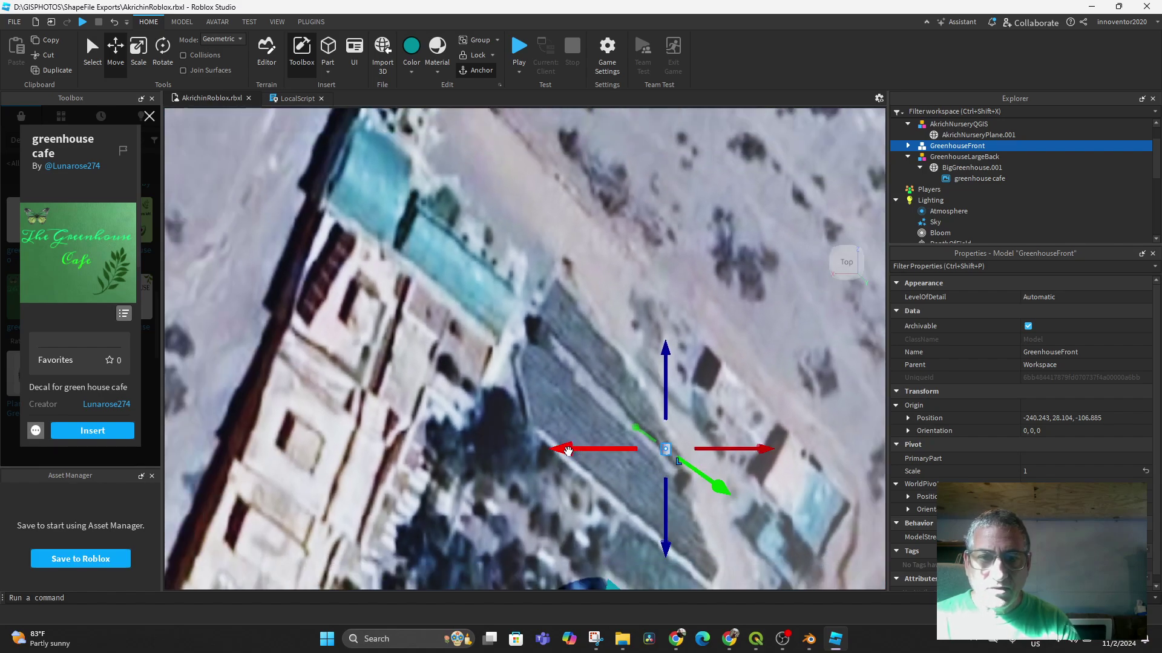
pyautogui.moveTo(568, 451); pyautogui.dragTo(510, 449)
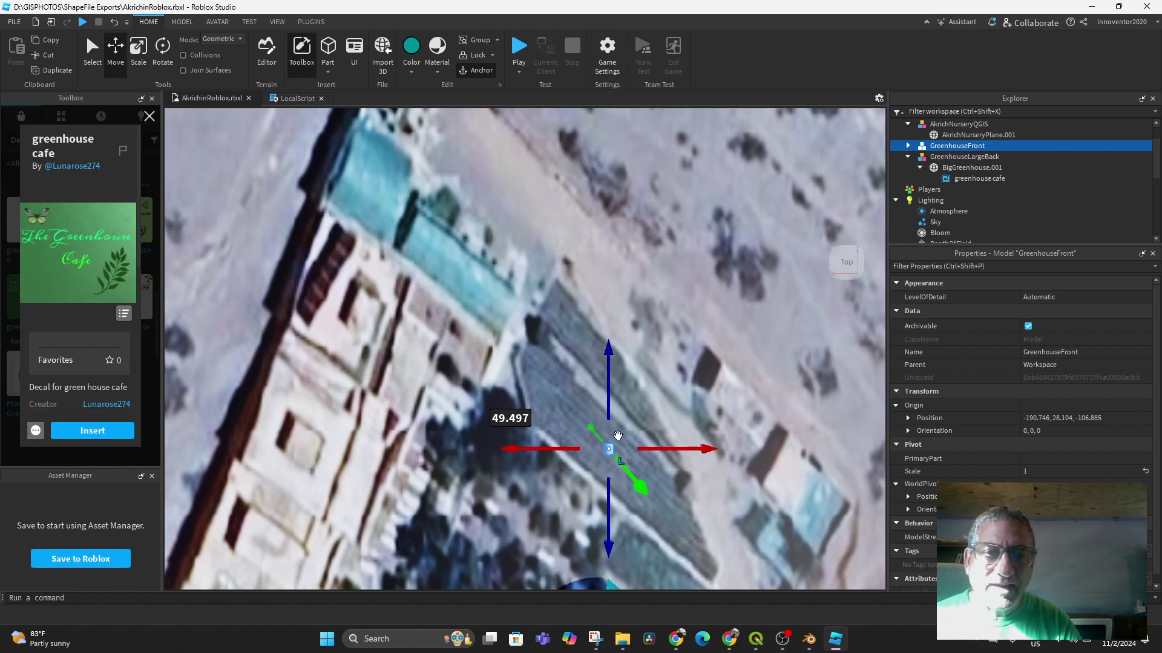
pyautogui.press('f')
pyautogui.scroll(-1, 625, 394)
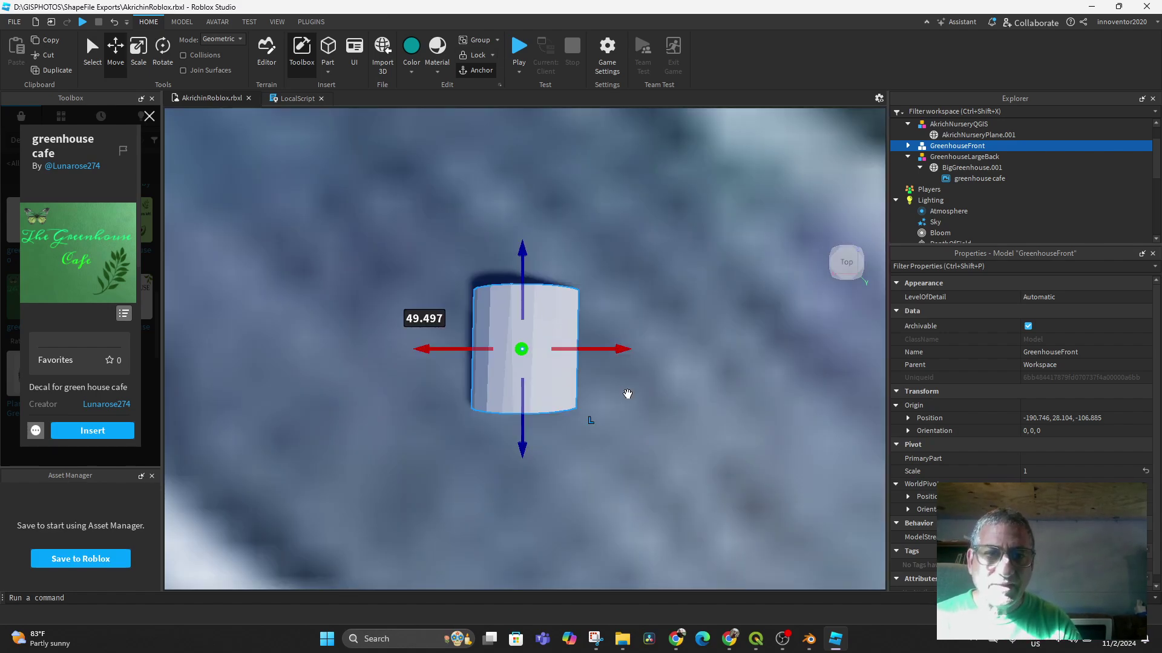
# Rotate the GreenhouseFront model about its vertical axis to an orientation of about 53.3°.
pyautogui.scroll(1, 625, 395)
pyautogui.scroll(-1, 625, 394)
pyautogui.scroll(1, 626, 394)
pyautogui.scroll(-5, 628, 394)
pyautogui.scroll(-3, 628, 394)
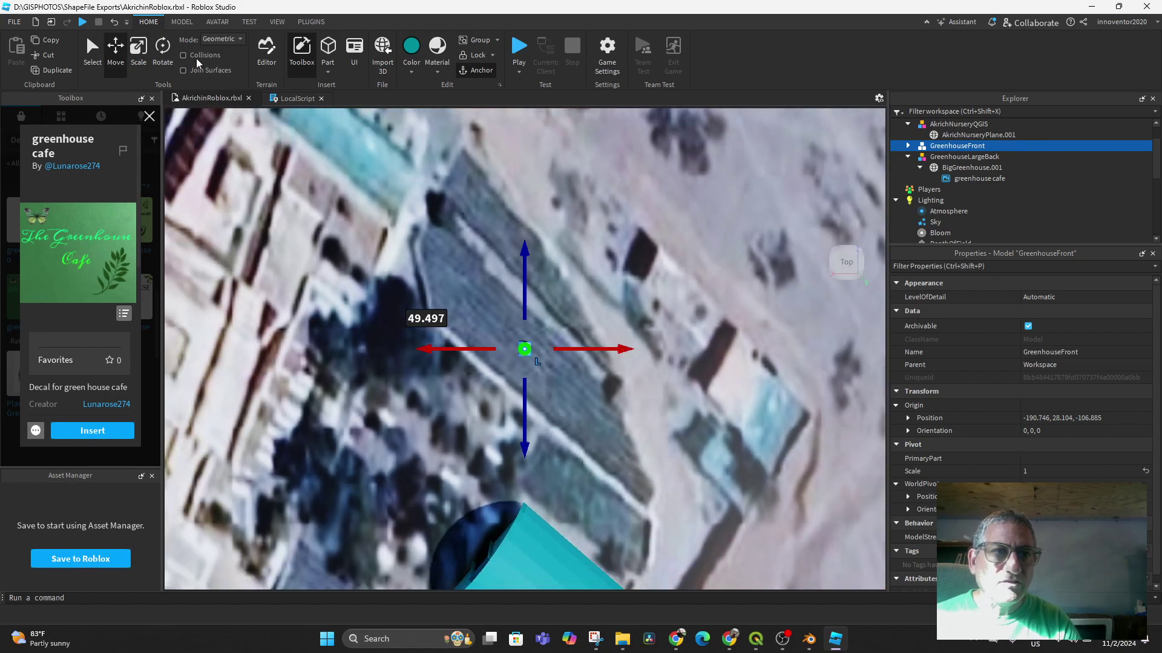
pyautogui.click(158, 54)
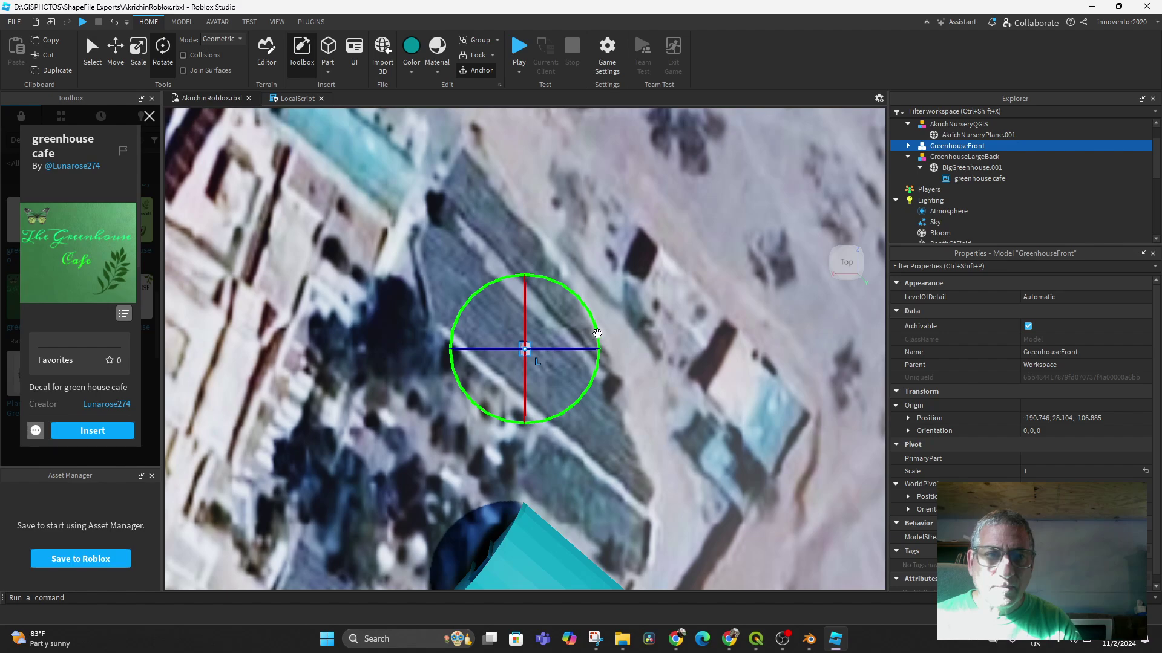
pyautogui.moveTo(584, 341); pyautogui.dragTo(549, 295)
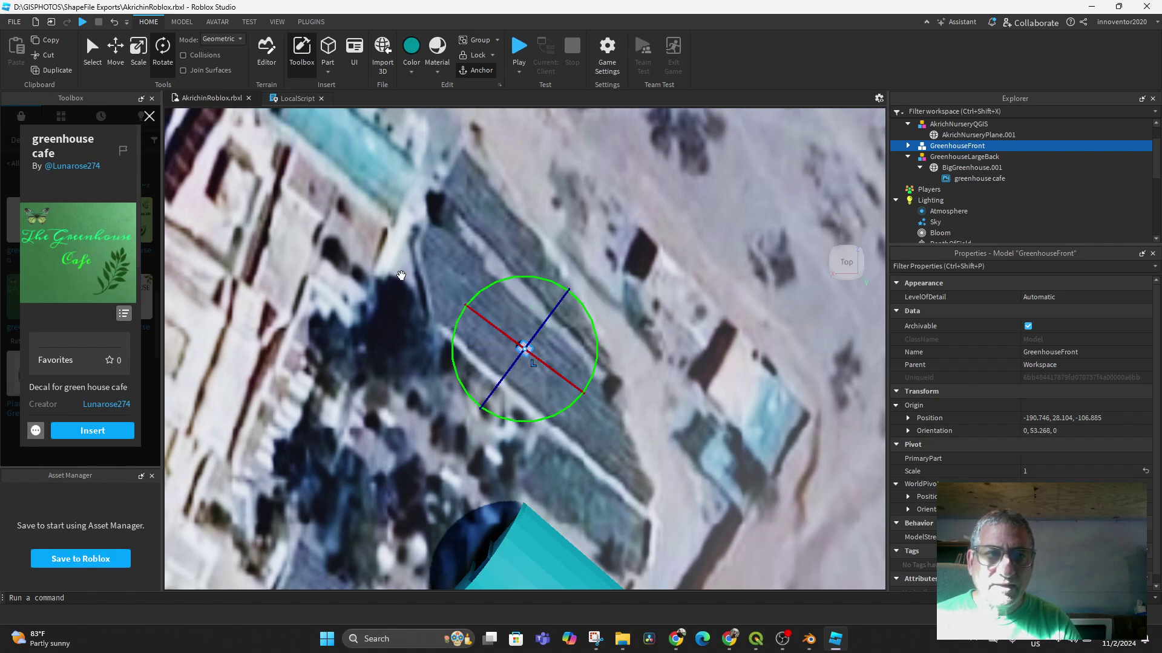
# Move the GreenhouseFront model onto the wide teal roof beside the dark wall, at about 11.2, 28.1, 124.1.
pyautogui.click(117, 50)
pyautogui.moveTo(450, 297); pyautogui.dragTo(295, 172)
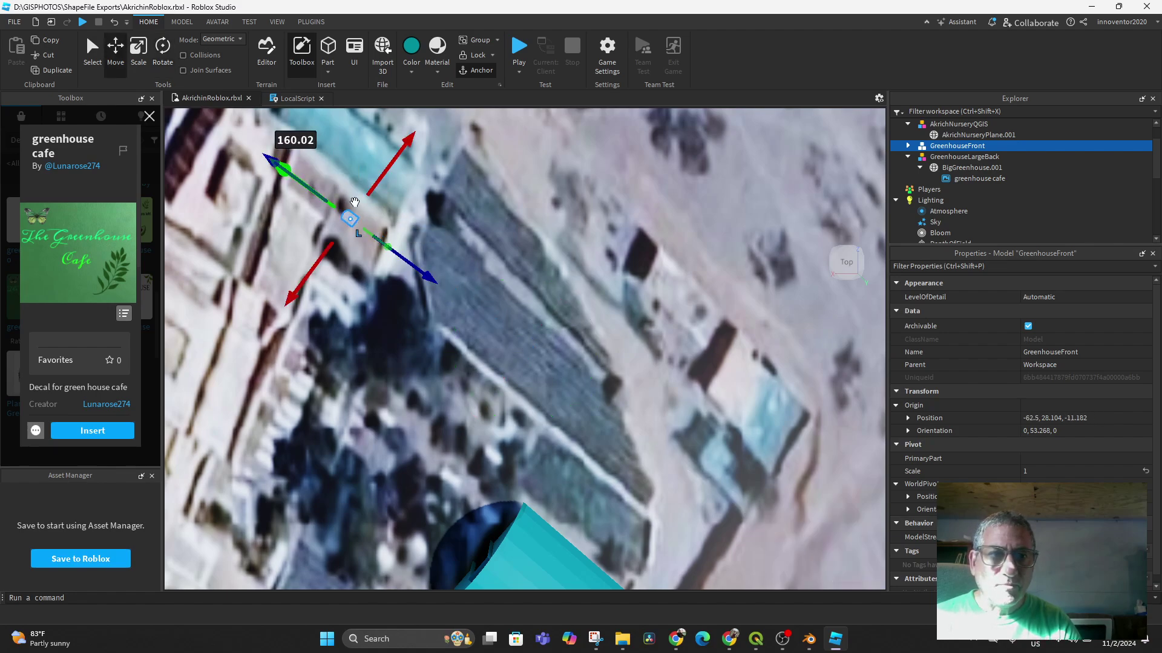
pyautogui.moveTo(568, 379); pyautogui.dragTo(668, 549, button='middle')
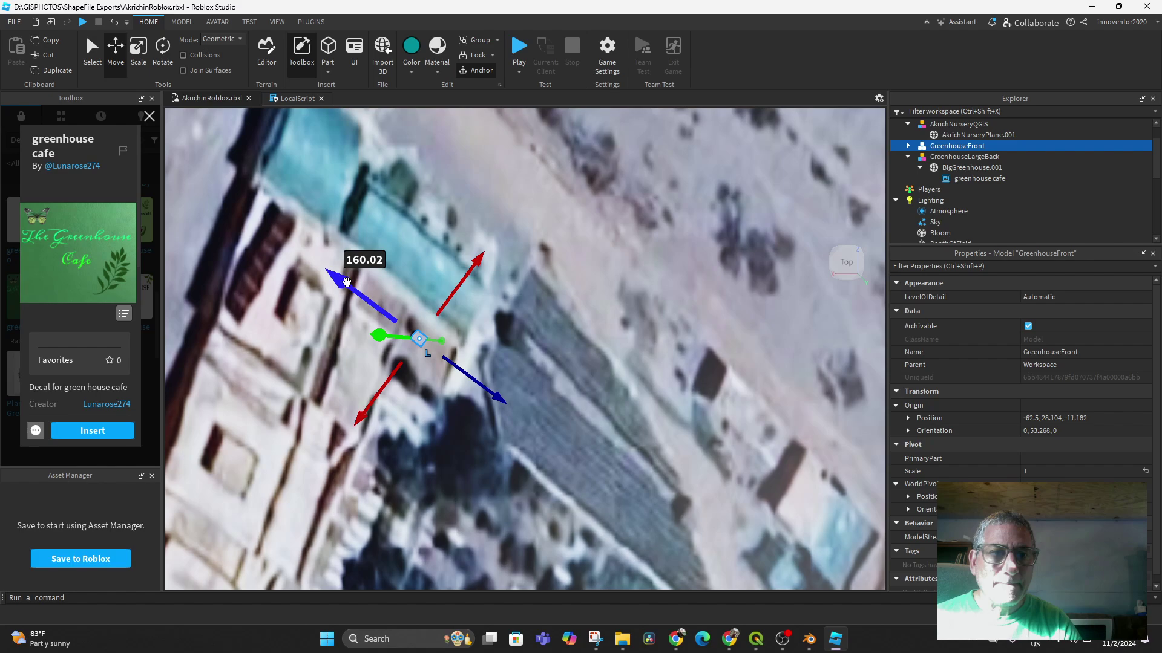
pyautogui.moveTo(347, 282); pyautogui.dragTo(216, 184)
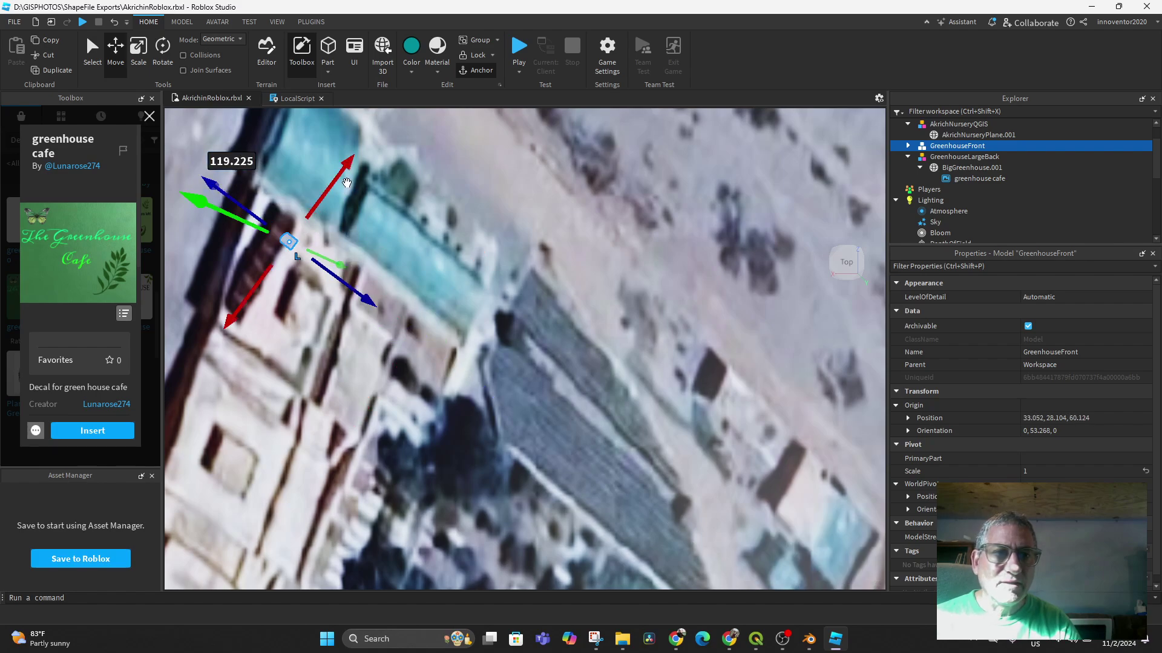
pyautogui.moveTo(347, 182); pyautogui.dragTo(394, 152)
pyautogui.moveTo(427, 345); pyautogui.dragTo(534, 525, button='middle')
pyautogui.moveTo(518, 302); pyautogui.dragTo(527, 281)
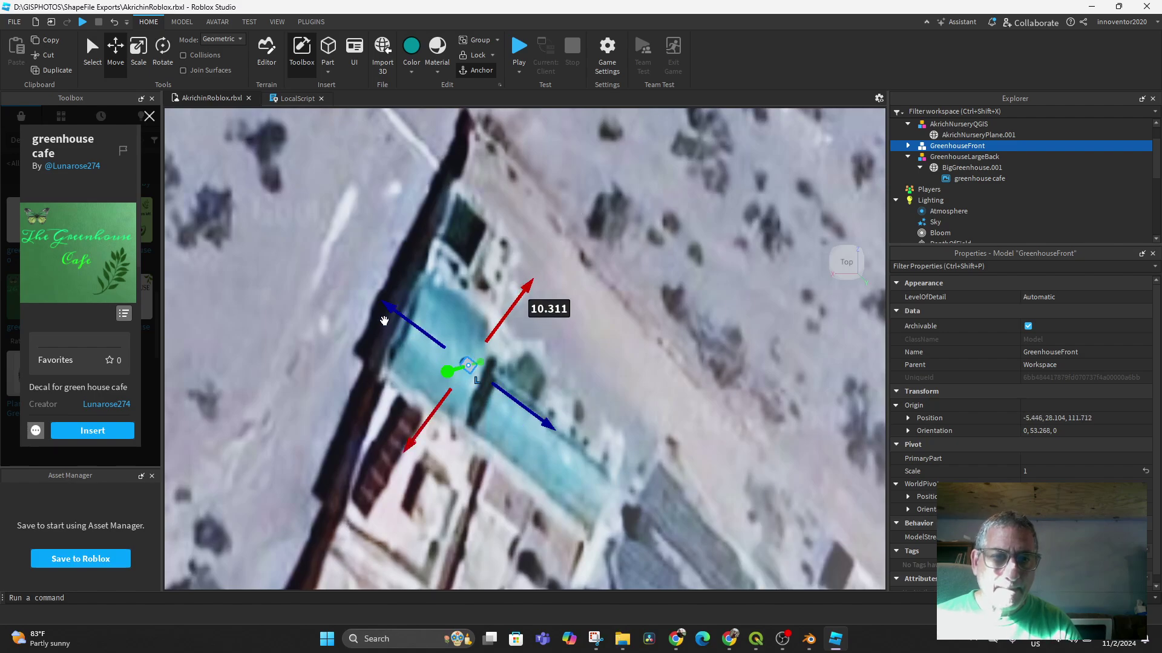
pyautogui.moveTo(384, 317); pyautogui.dragTo(359, 296)
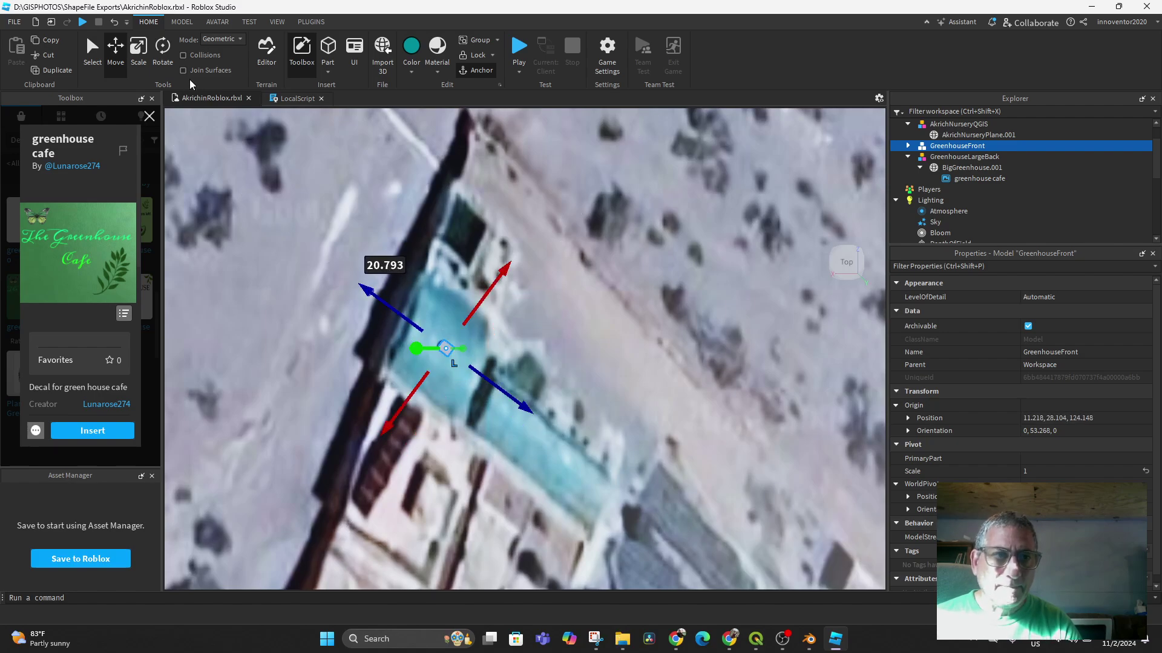
# Align the GreenhouseFront model with the teal roof by rotating it about the vertical axis to about 59.2°.
pyautogui.click(164, 48)
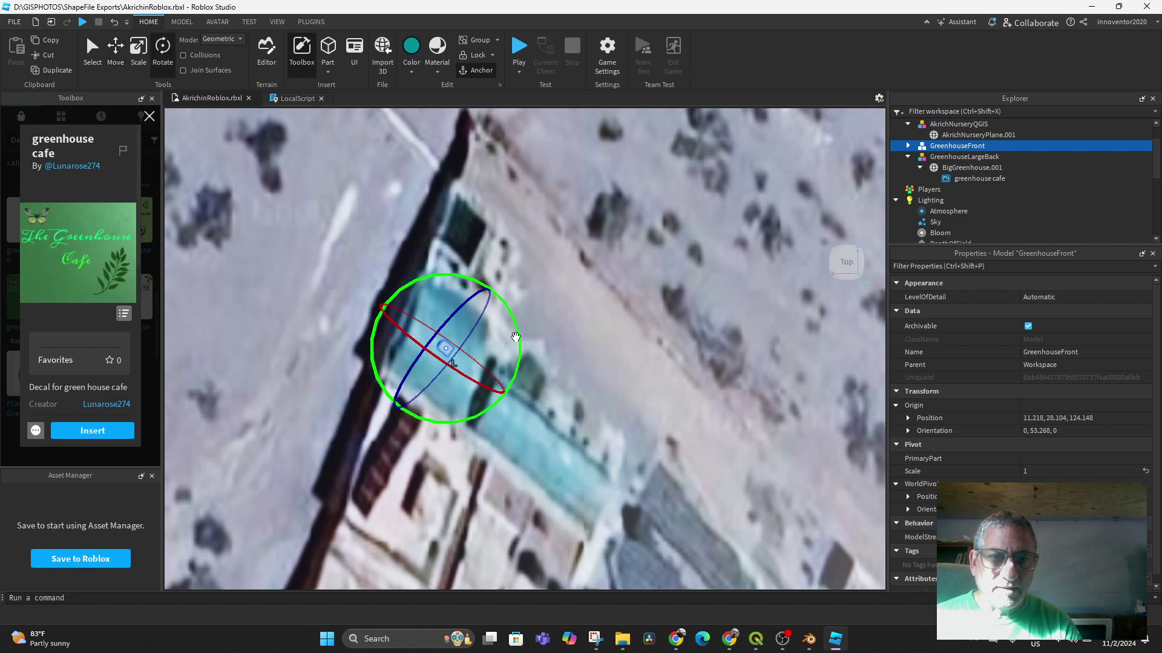
pyautogui.moveTo(516, 336); pyautogui.dragTo(520, 319)
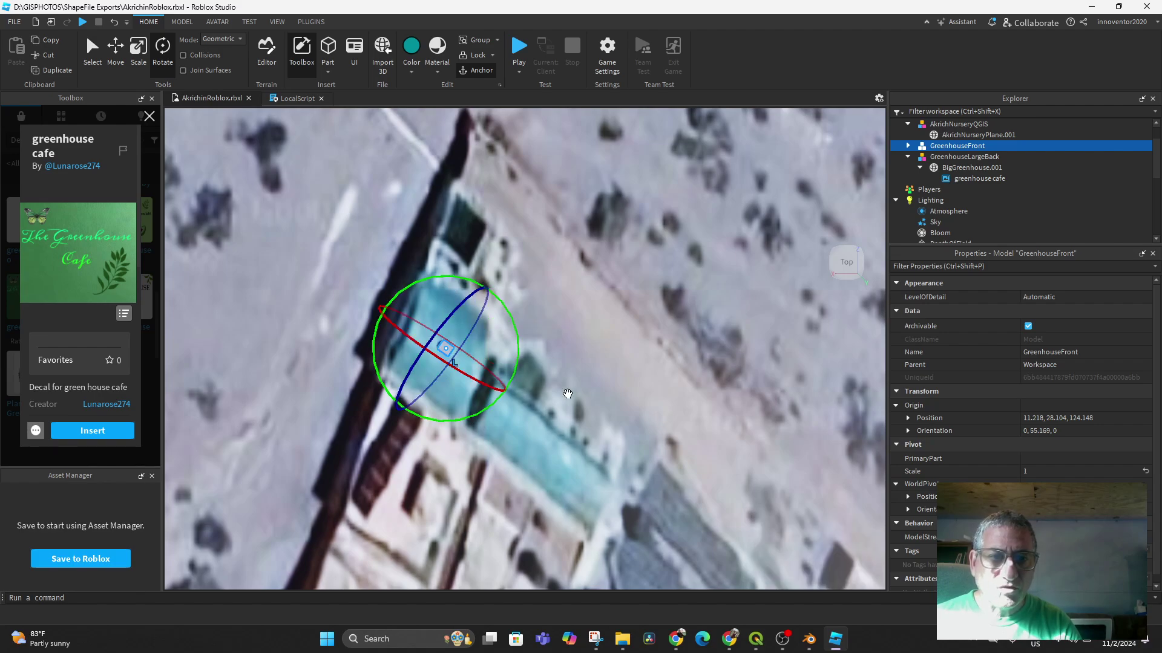
pyautogui.scroll(2, 564, 417)
pyautogui.scroll(2, 564, 416)
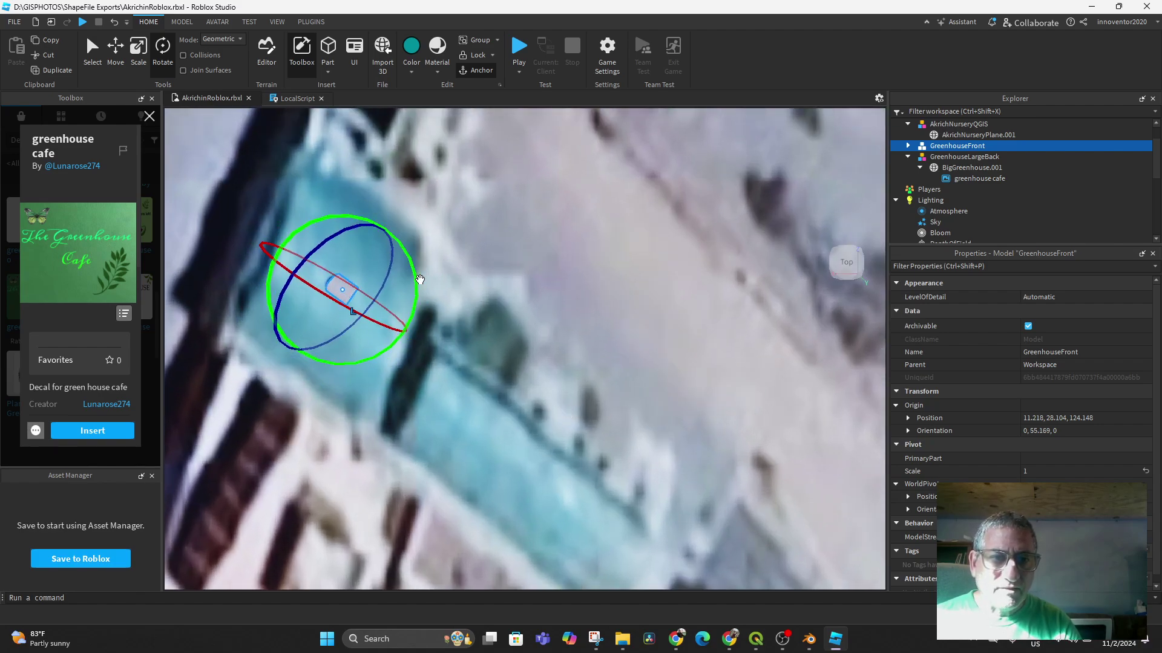
pyautogui.moveTo(416, 282); pyautogui.dragTo(426, 283)
pyautogui.scroll(3, 480, 402)
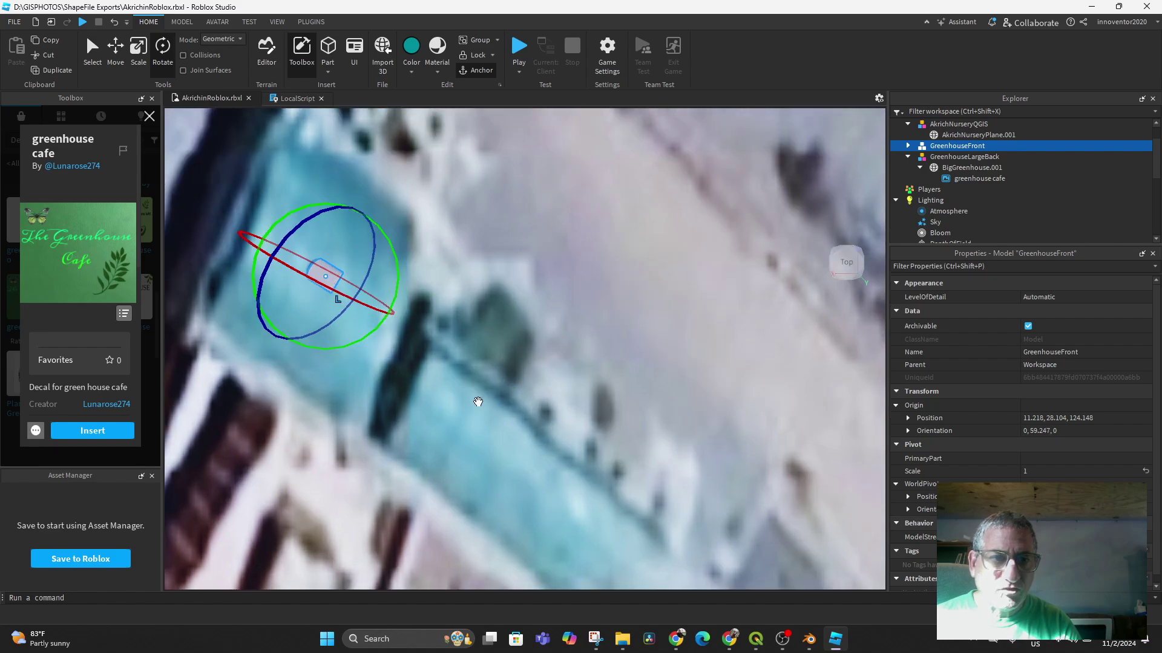
# Set the GreenhouseFront model's scale to 10.
pyautogui.click(1039, 472)
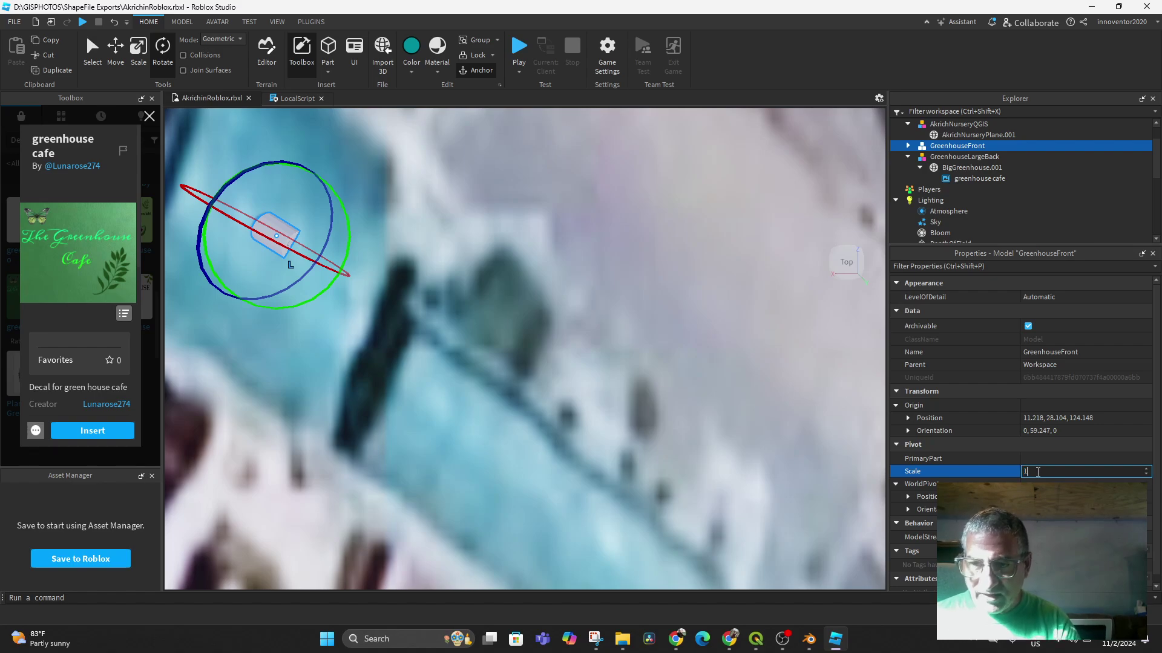
pyautogui.press('Return')
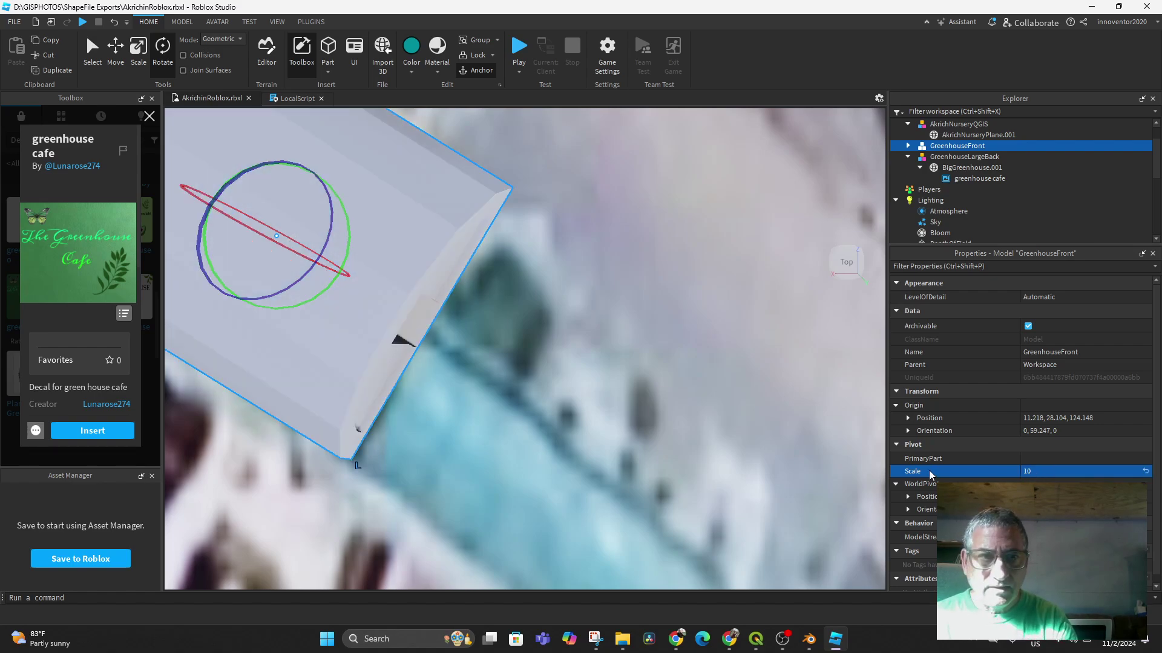
pyautogui.scroll(-5, 632, 339)
pyautogui.moveTo(556, 336); pyautogui.dragTo(558, 332, button='middle')
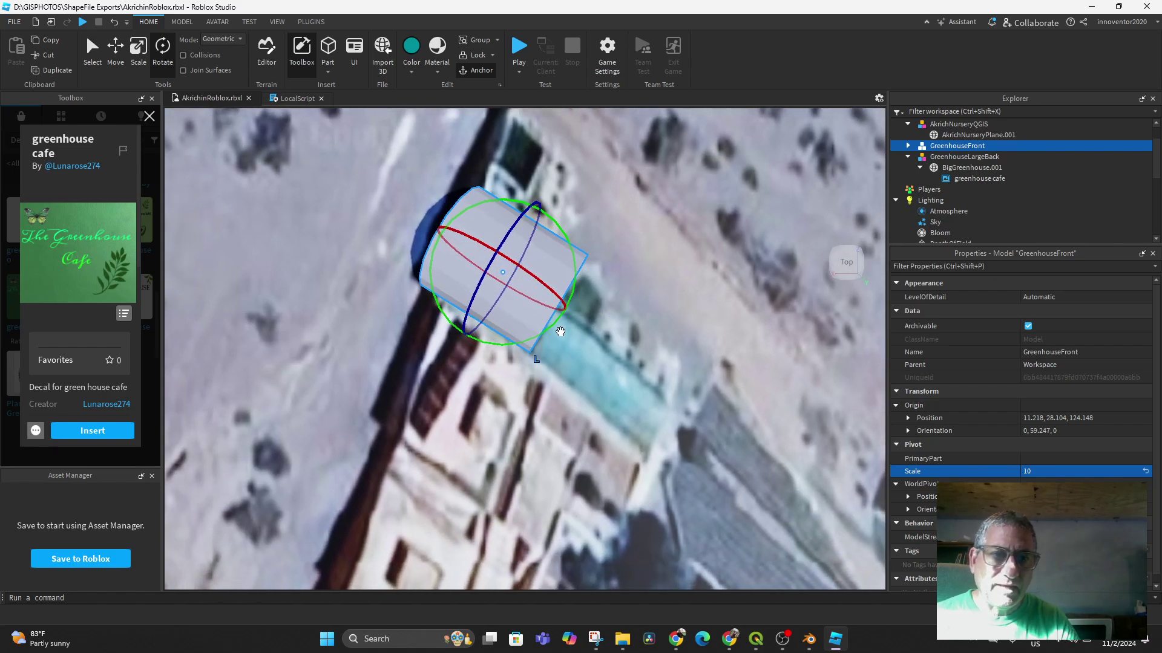
# Scale the GreenhouseFront model down to about 7.7 to fit the teal roof in the aerial image.
pyautogui.moveTo(557, 332); pyautogui.dragTo(404, 353, button='right')
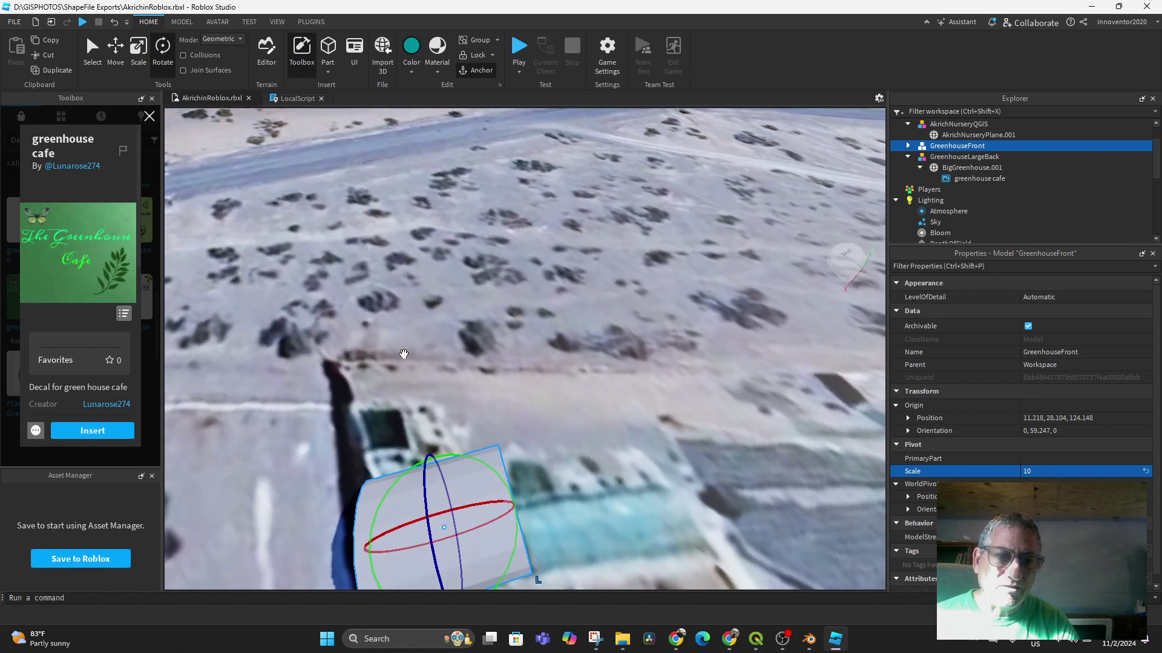
pyautogui.click(135, 48)
pyautogui.moveTo(536, 494); pyautogui.dragTo(515, 504)
pyautogui.moveTo(669, 486)
pyautogui.mouseDown(button='right')
pyautogui.moveTo(654, 503)
pyautogui.moveTo(668, 482)
pyautogui.mouseUp(button='right')
pyautogui.moveTo(482, 262); pyautogui.dragTo(485, 270)
pyautogui.moveTo(599, 335); pyautogui.dragTo(624, 347, button='right')
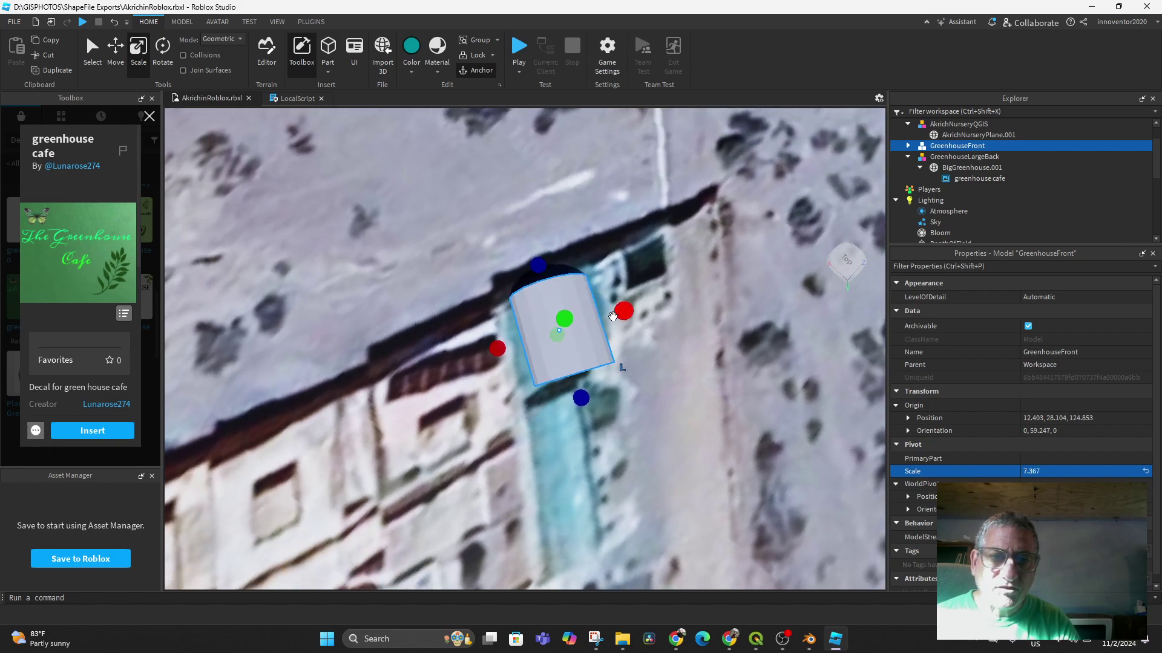
pyautogui.moveTo(622, 312); pyautogui.dragTo(647, 378)
# Color the GreenhouseFront model cyan and fine-tune its position over the teal roof to about 16.8, 28.06, 117.4.
pyautogui.click(113, 49)
pyautogui.moveTo(646, 378); pyautogui.dragTo(698, 209, button='right')
pyautogui.click(409, 53)
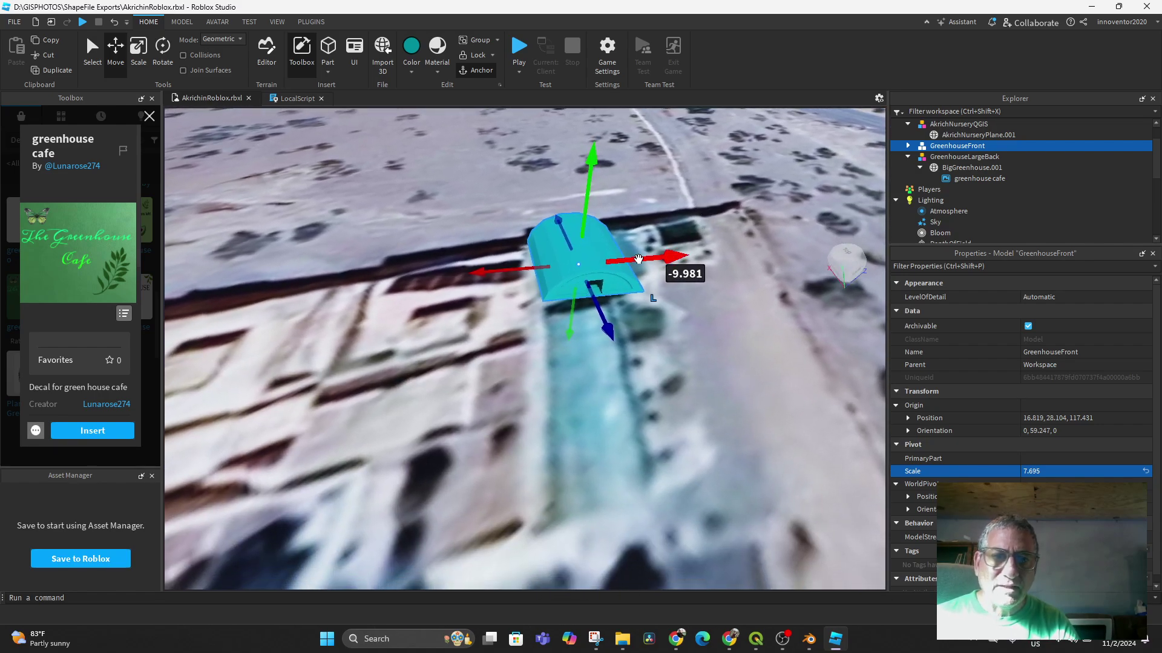
pyautogui.moveTo(672, 340); pyautogui.dragTo(617, 124, button='right')
pyautogui.moveTo(629, 139)
pyautogui.mouseDown()
pyautogui.moveTo(629, 152)
pyautogui.moveTo(627, 138)
pyautogui.mouseUp()
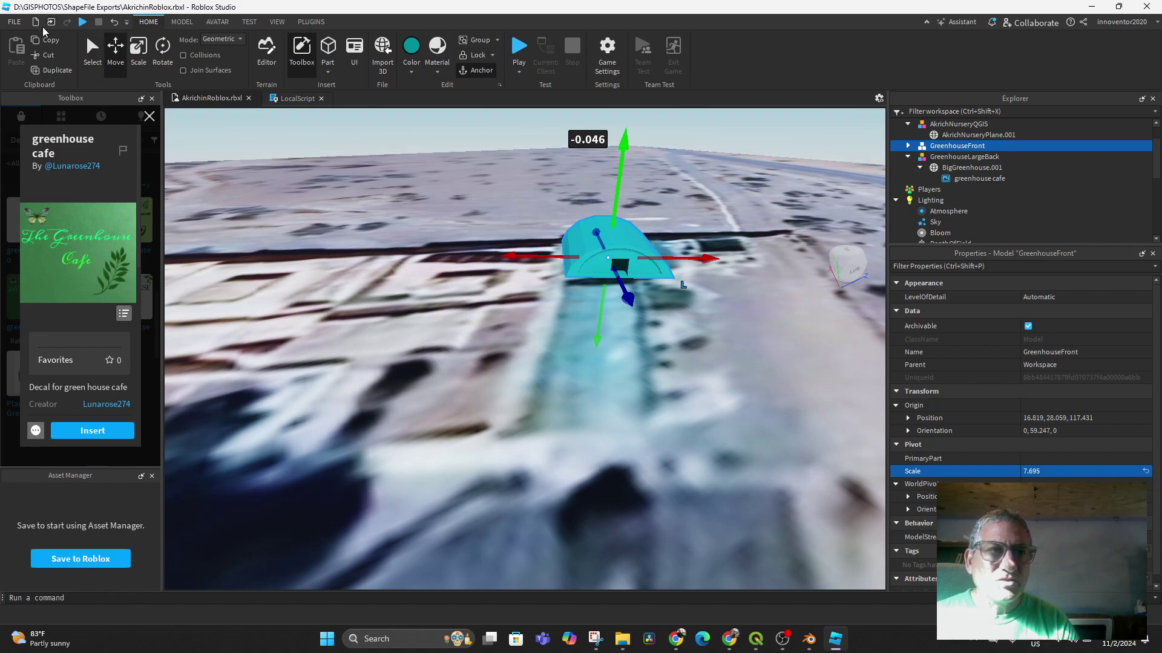
# Save the AkrichinRoblox place file and start a playtest.
pyautogui.click(11, 23)
pyautogui.click(9, 99)
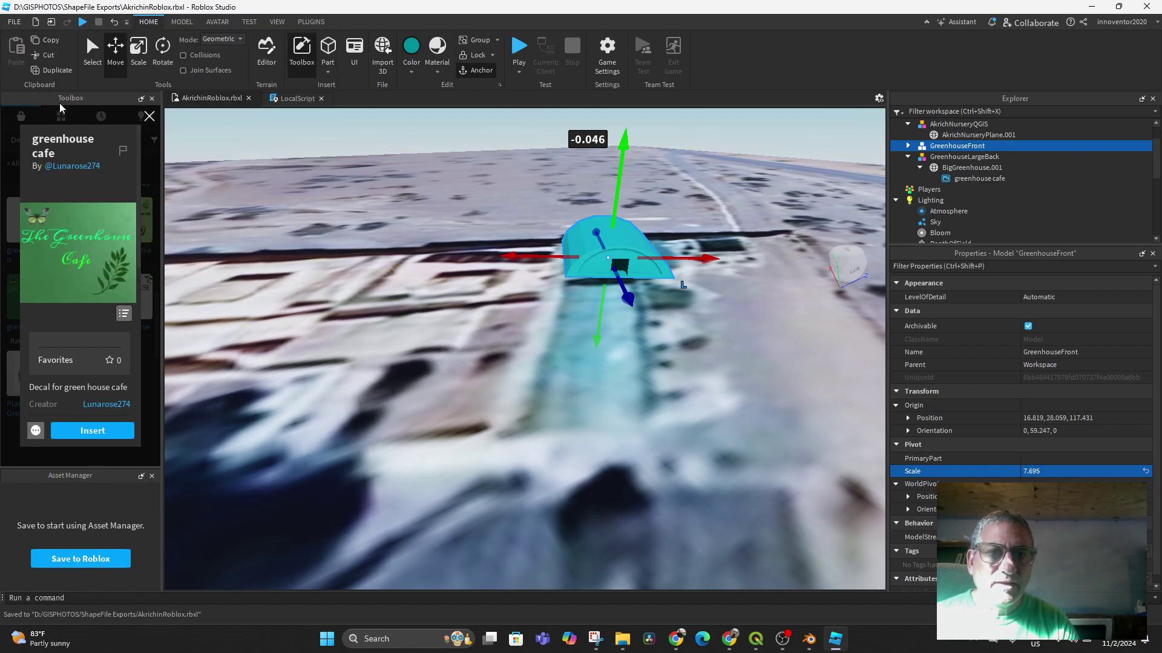
pyautogui.click(522, 53)
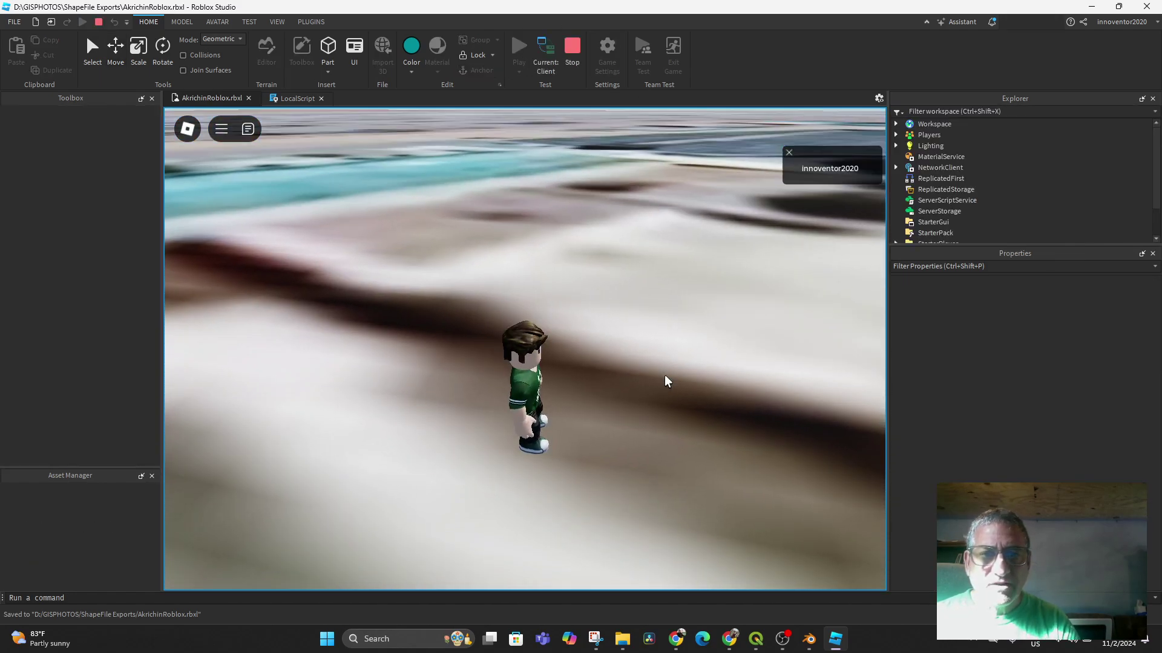
# Walk the character through the front greenhouse's doorway and explore its interior.
pyautogui.moveTo(664, 376); pyautogui.dragTo(502, 376, button='right')
pyautogui.press('w')
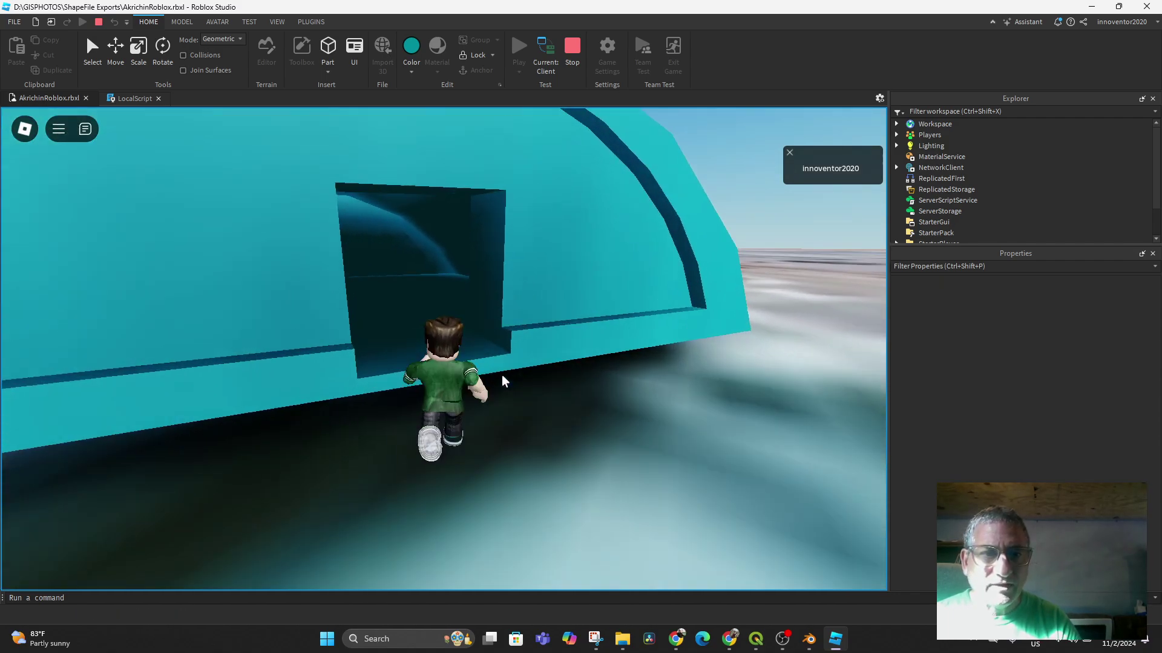
pyautogui.press('w')
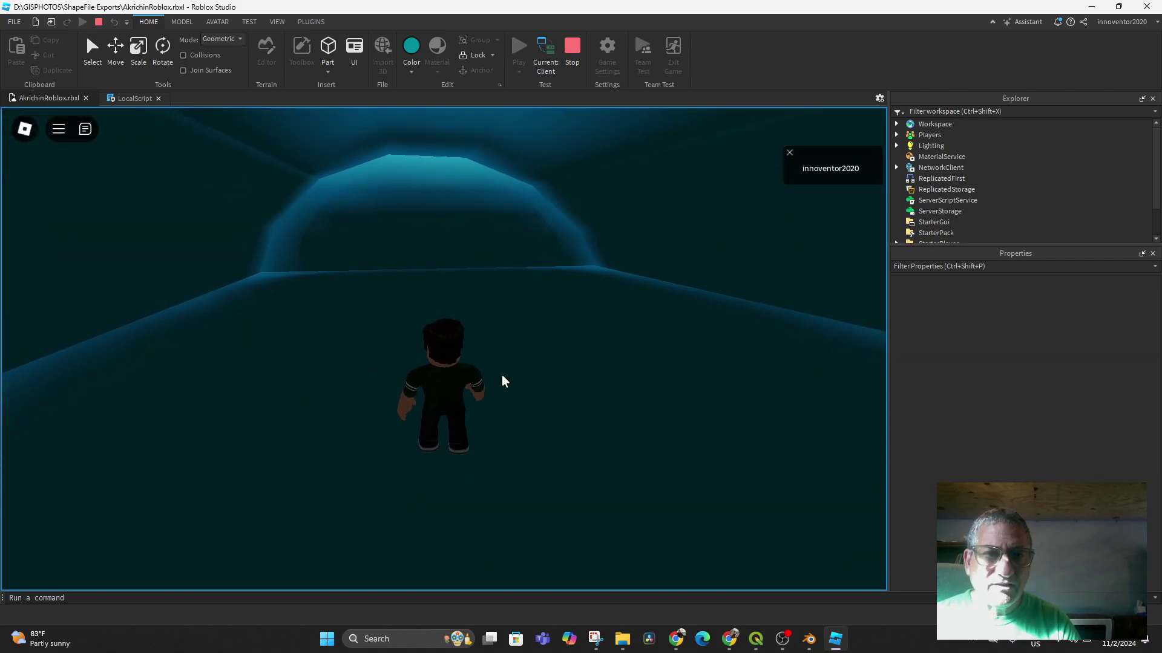
pyautogui.press('w')
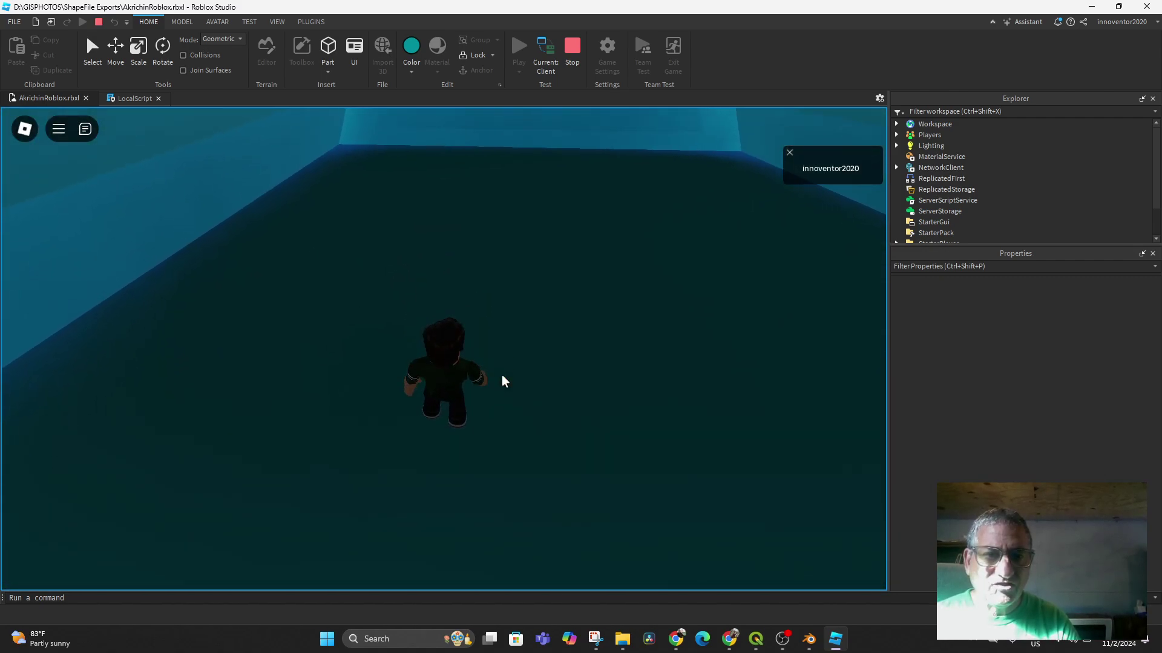
pyautogui.press('w')
pyautogui.moveTo(502, 375); pyautogui.dragTo(502, 376, button='right')
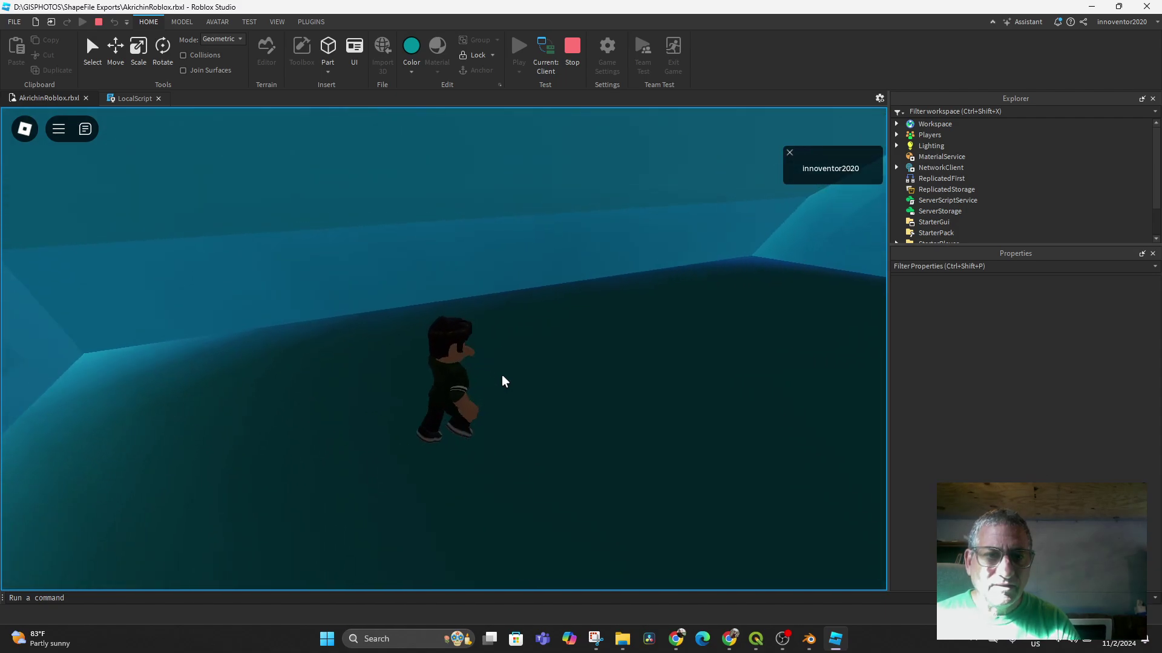
pyautogui.press('w')
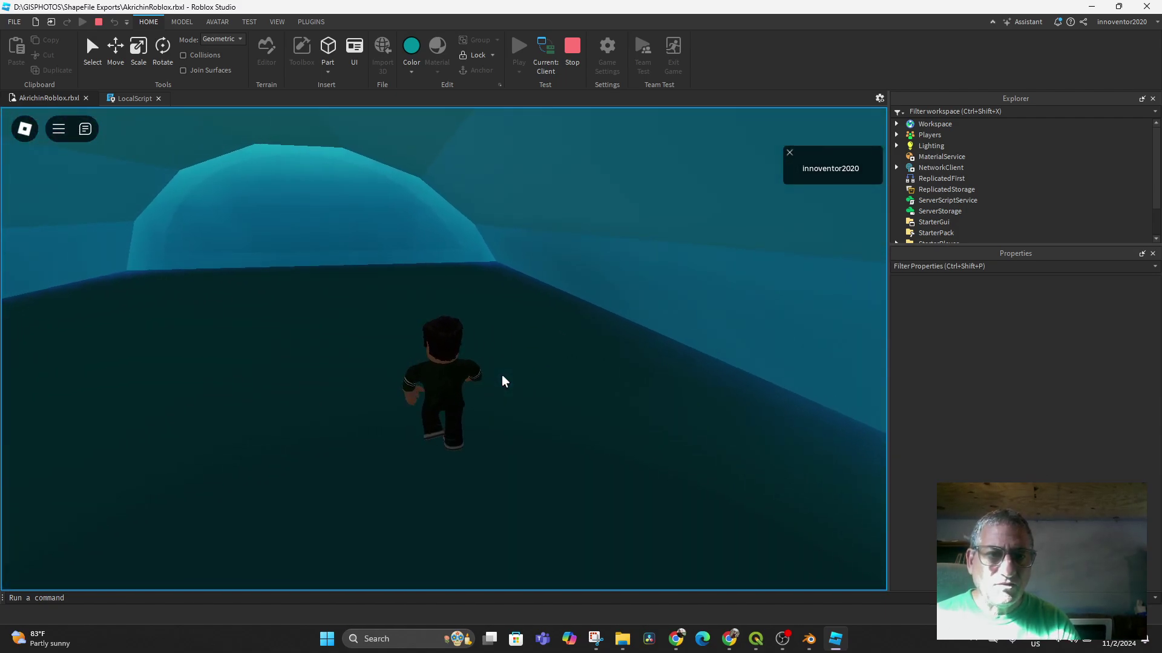
pyautogui.press('w')
pyautogui.press('space')
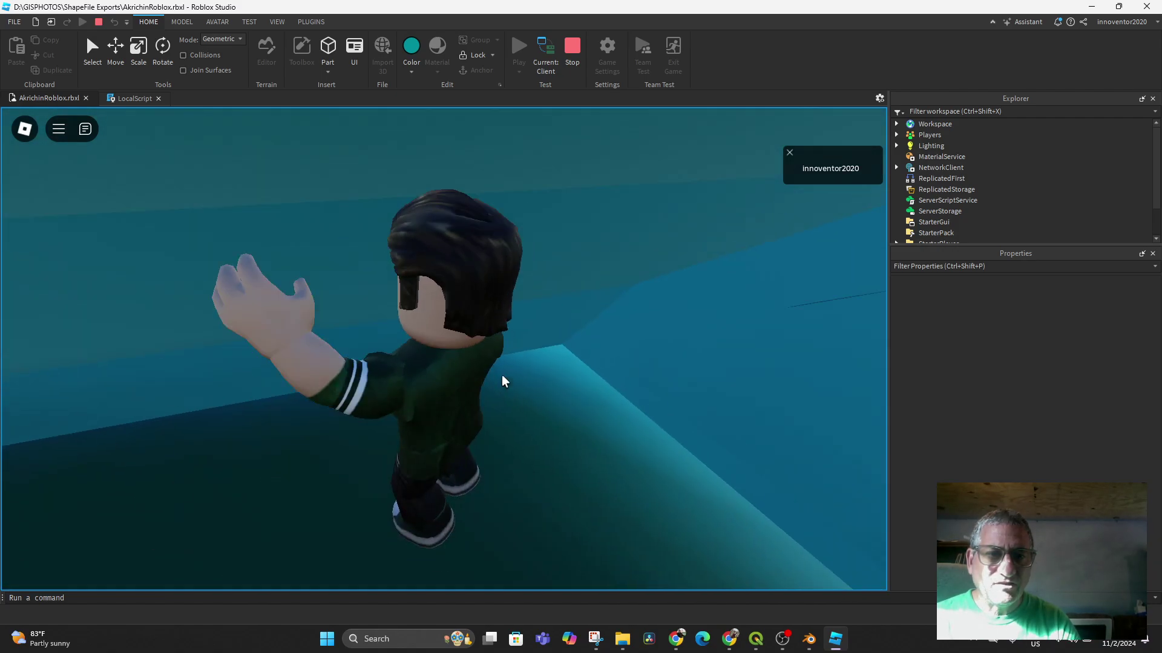
# Walk the character out of the front greenhouse through the doorway and back in to test the entrance.
pyautogui.press('w')
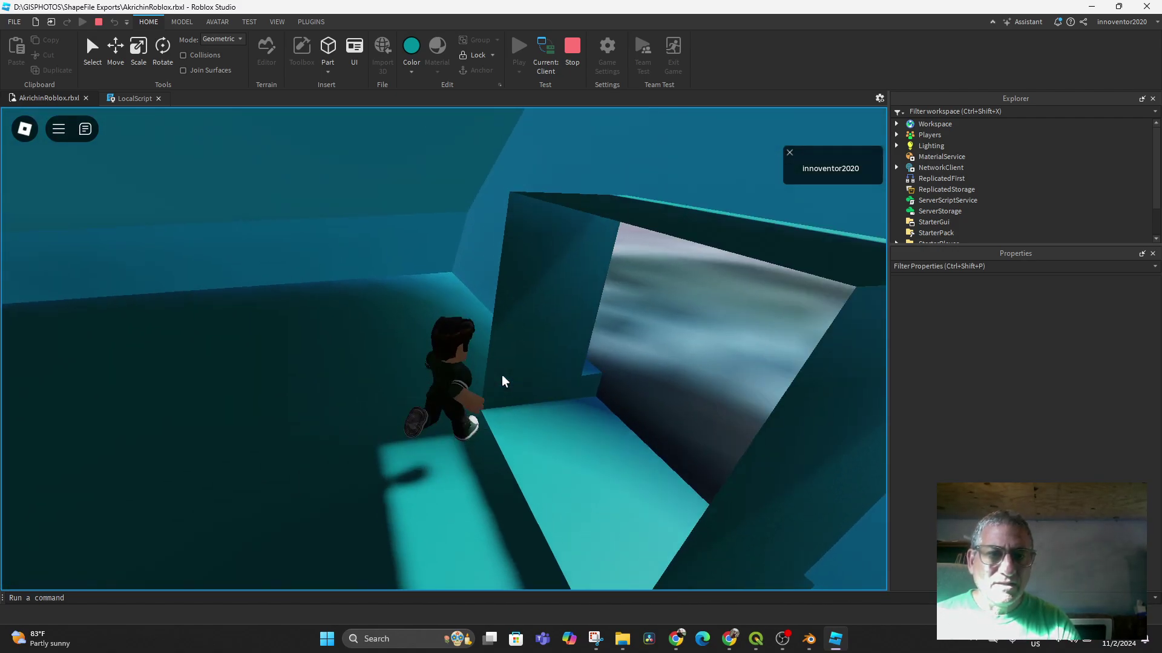
pyautogui.press('w')
pyautogui.press('s')
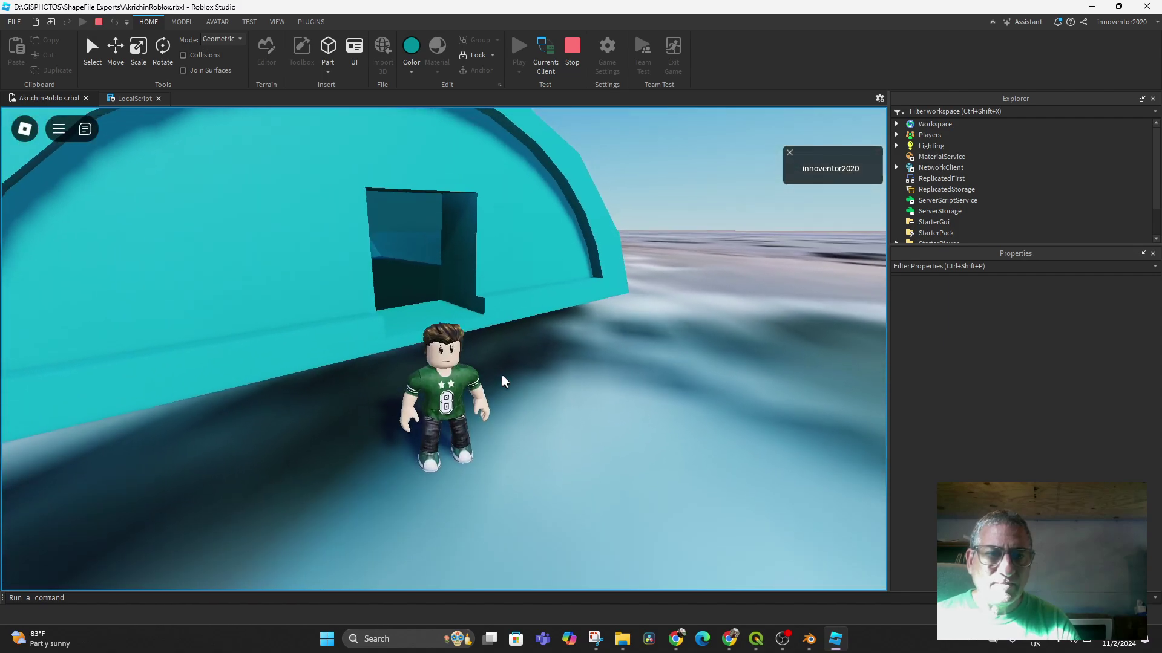
pyautogui.press('w')
pyautogui.press('s')
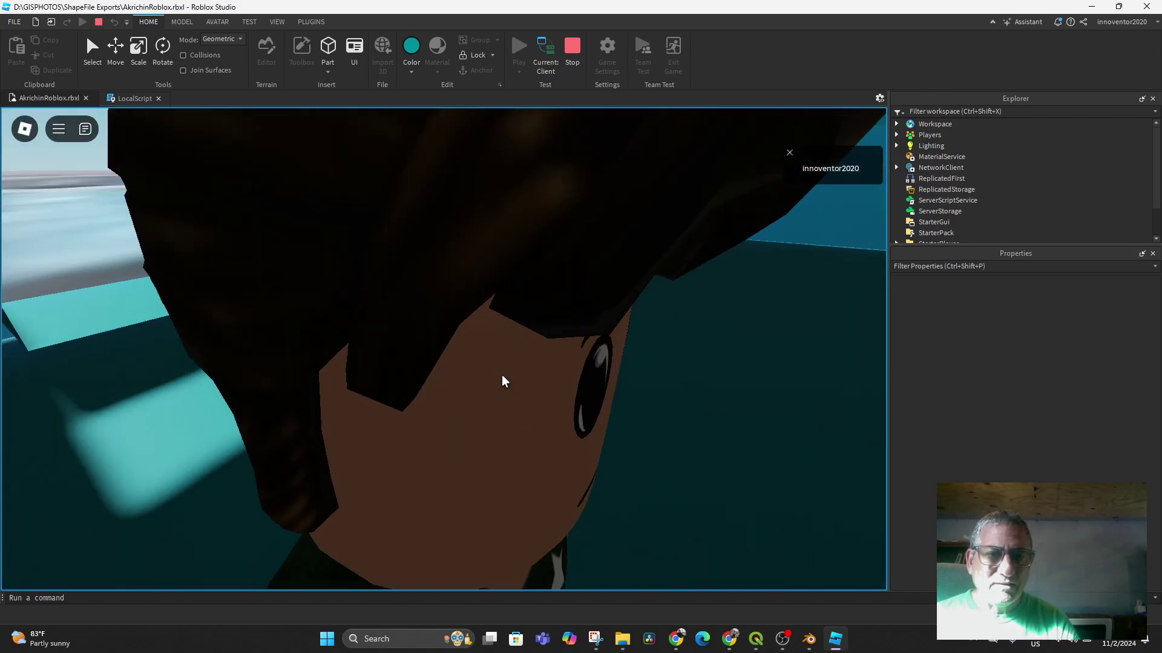
# Run the character across the site to the large back greenhouse, inspect its interior and walk back out.
pyautogui.press('w')
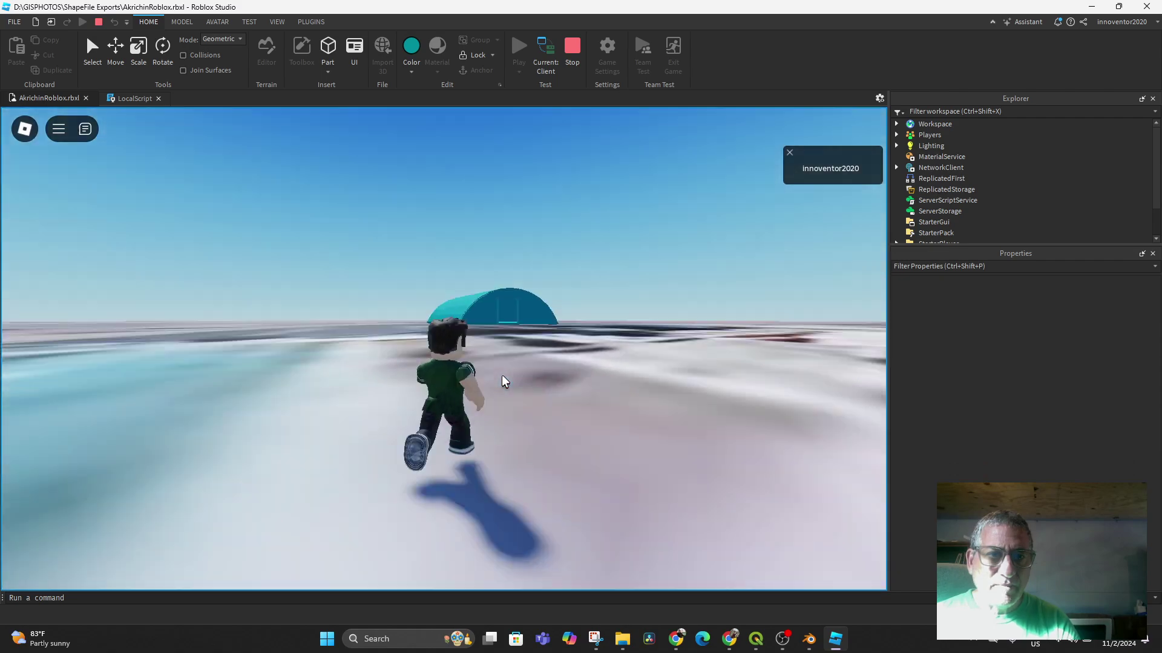
pyautogui.press('w')
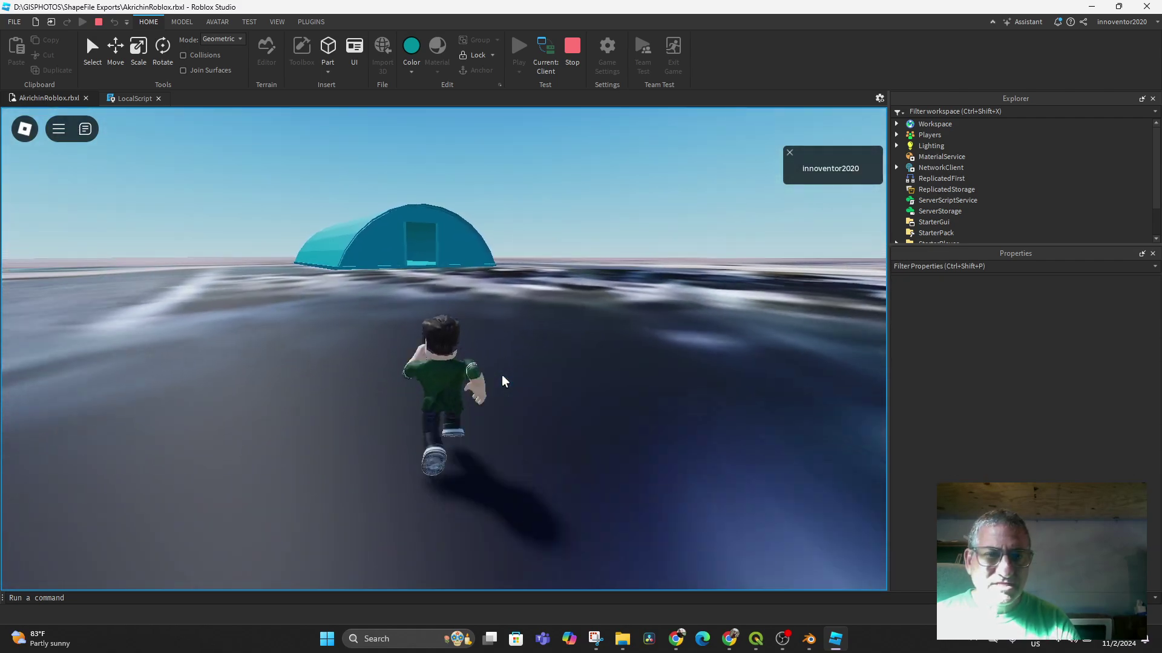
pyautogui.press('w')
pyautogui.press('w')
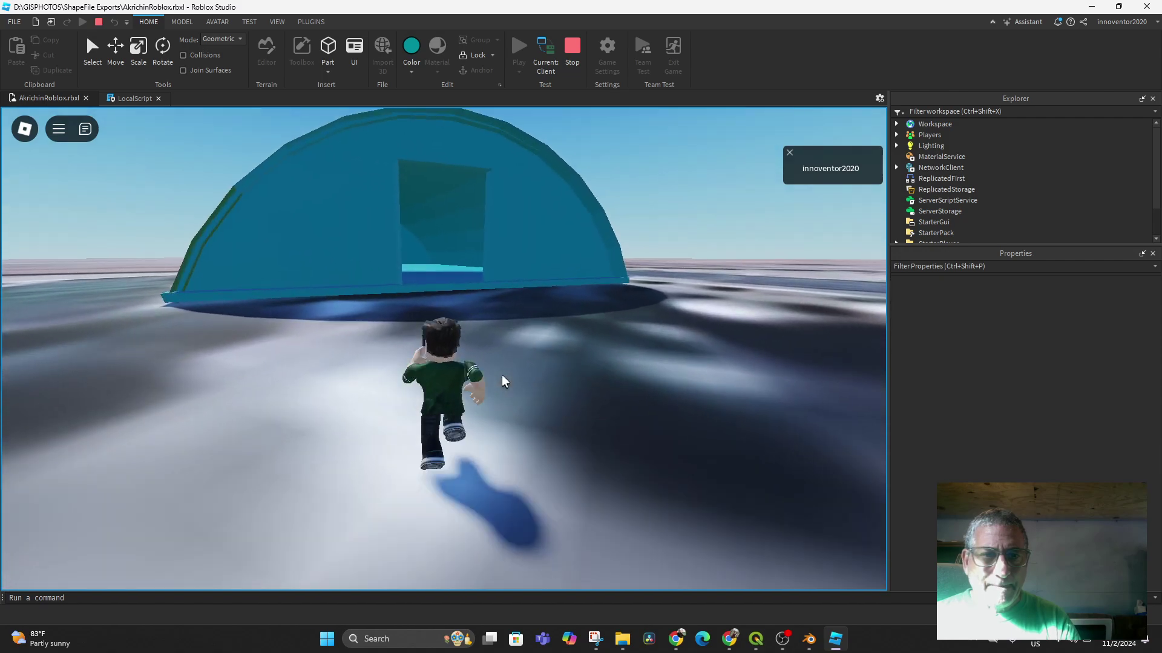
pyautogui.press('w')
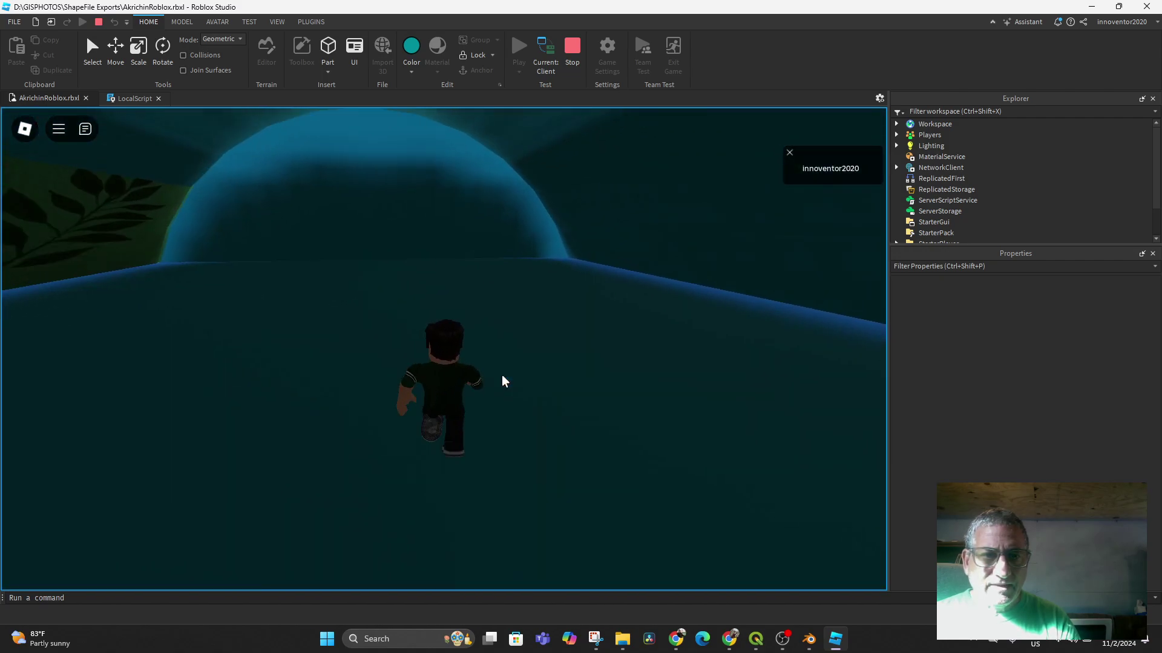
pyautogui.press('w')
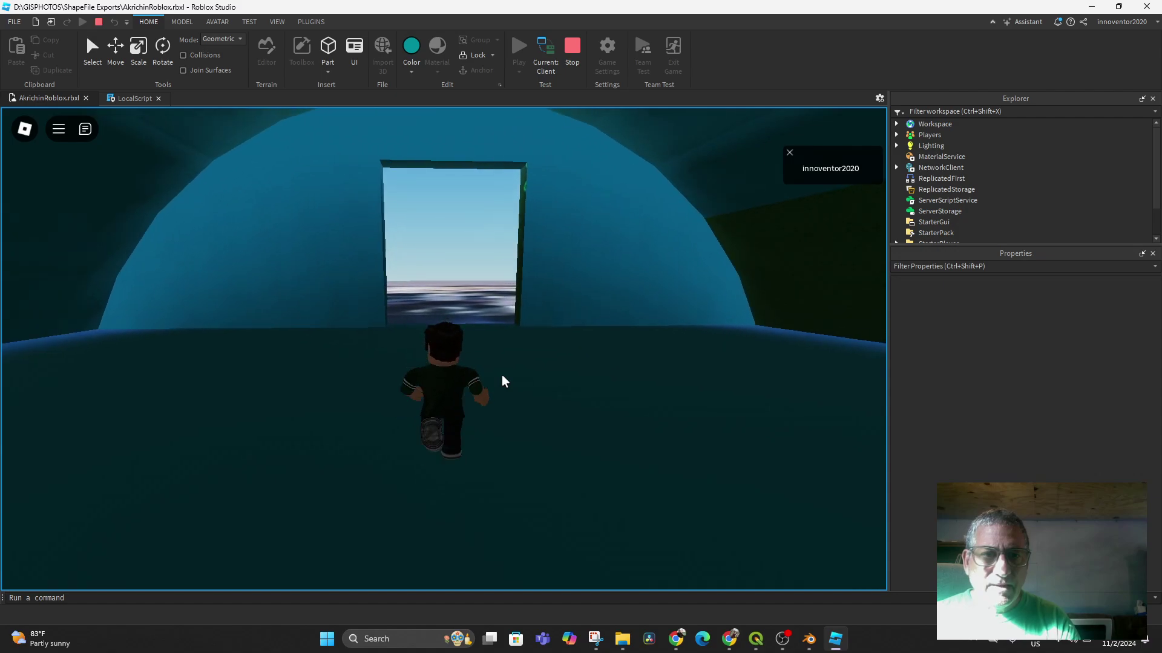
pyautogui.press('w')
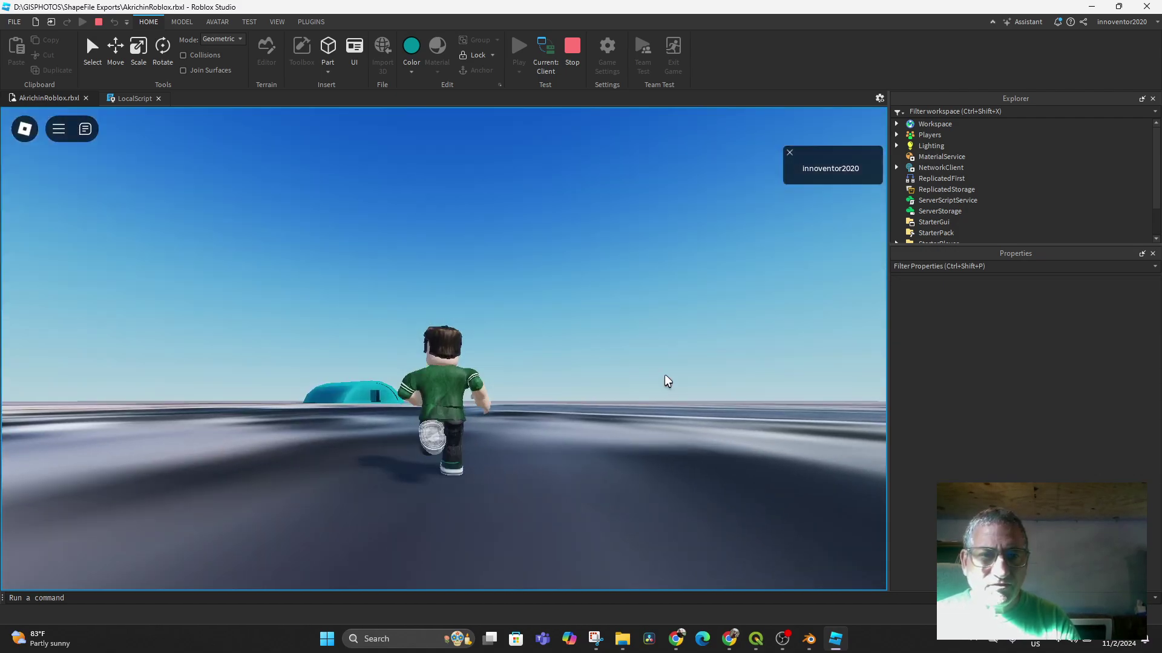
# Run the character back to the front greenhouse, enter it and head for its doorway from inside.
pyautogui.press('w')
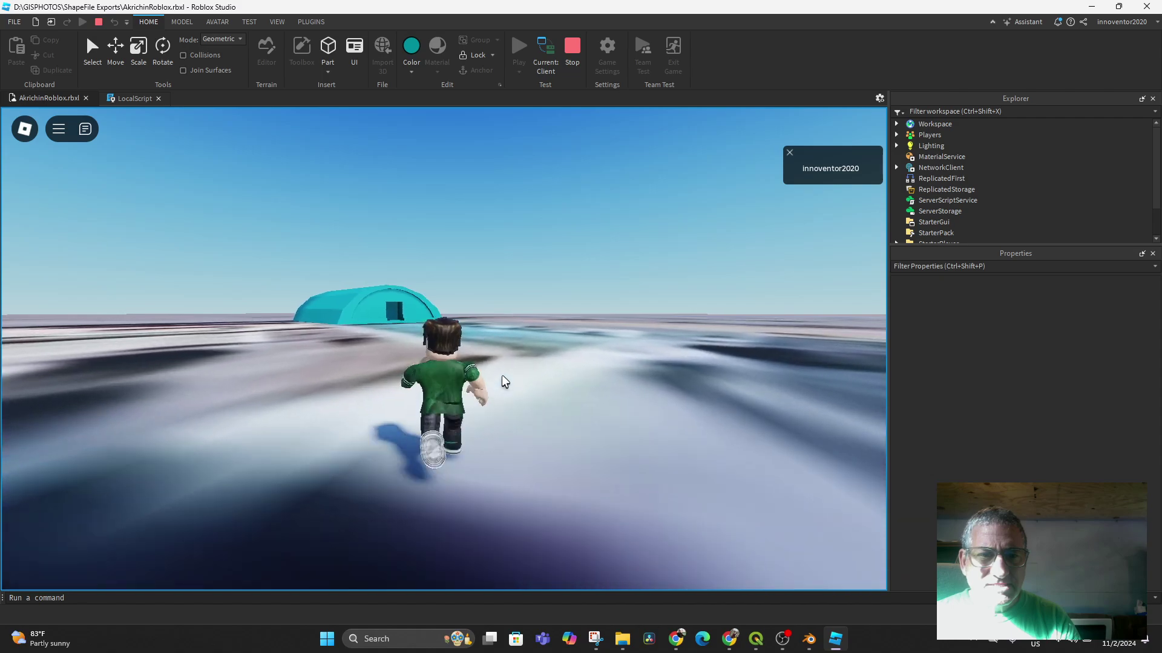
pyautogui.press('w')
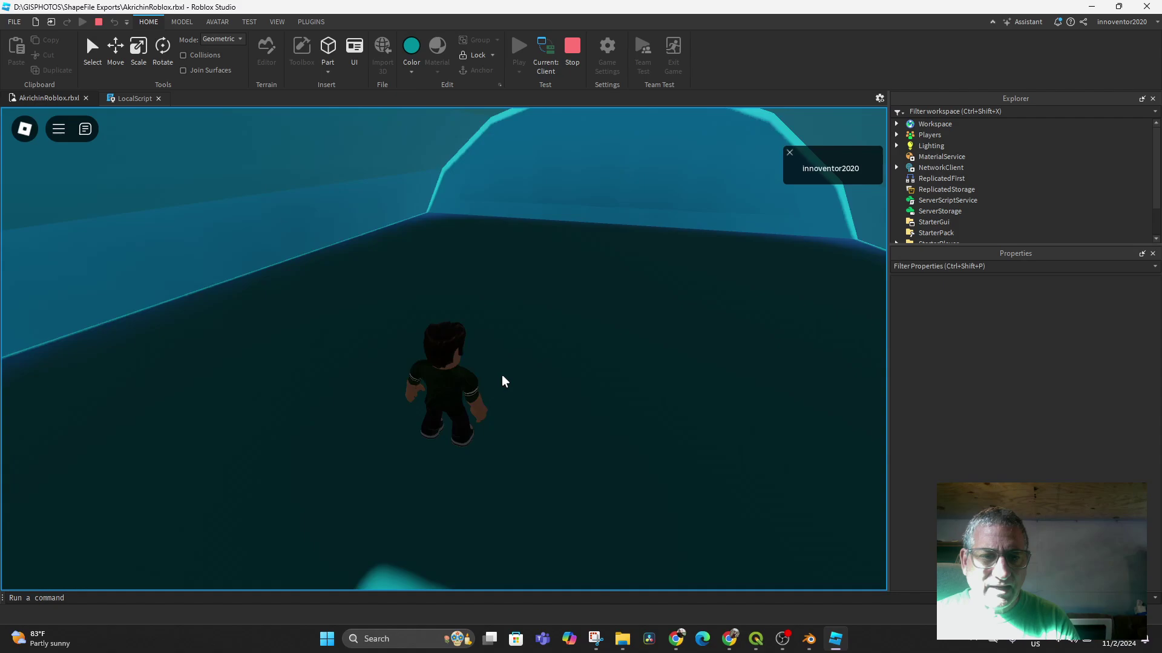
pyautogui.moveTo(502, 376); pyautogui.dragTo(502, 375, button='right')
pyautogui.press('w')
pyautogui.press('w')
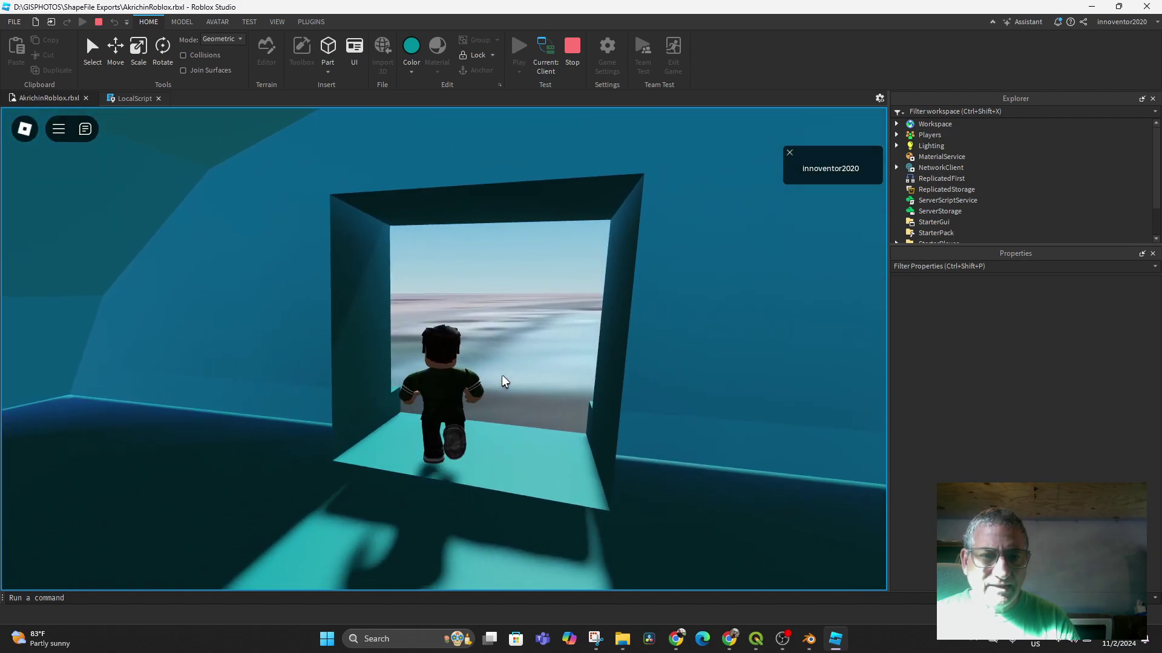
# Move the character back and forth around the front greenhouse's doorway and floor, and end the playtest.
pyautogui.press('s')
pyautogui.press('d')
pyautogui.press('w')
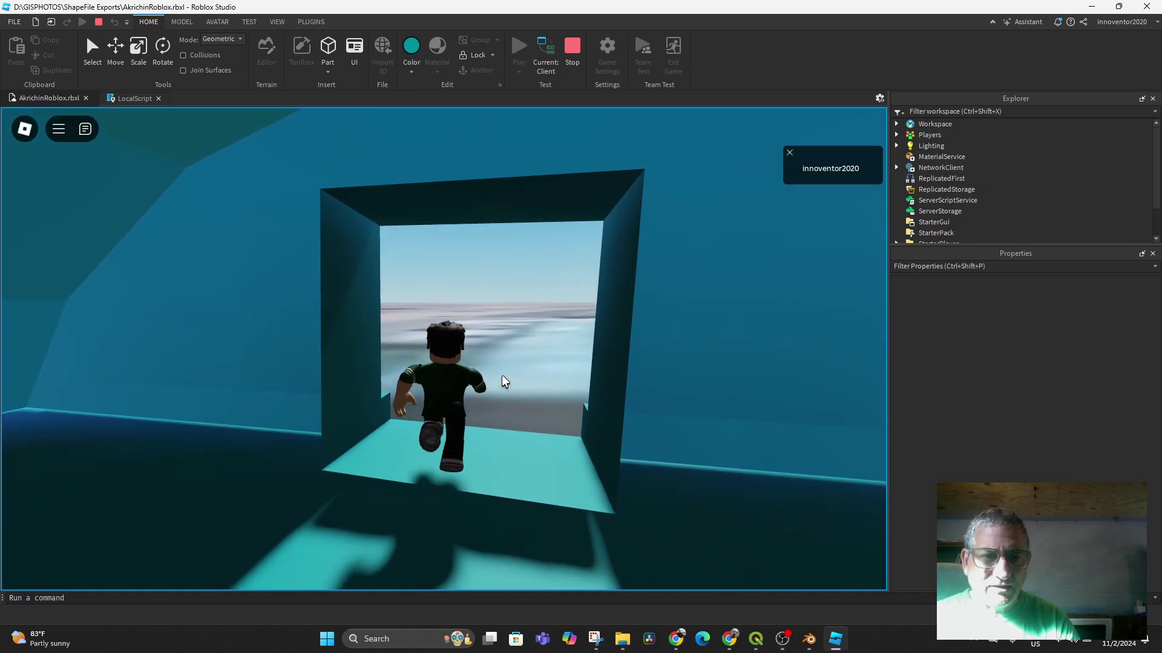
pyautogui.press('d')
pyautogui.press('s')
pyautogui.press('d')
pyautogui.press('w')
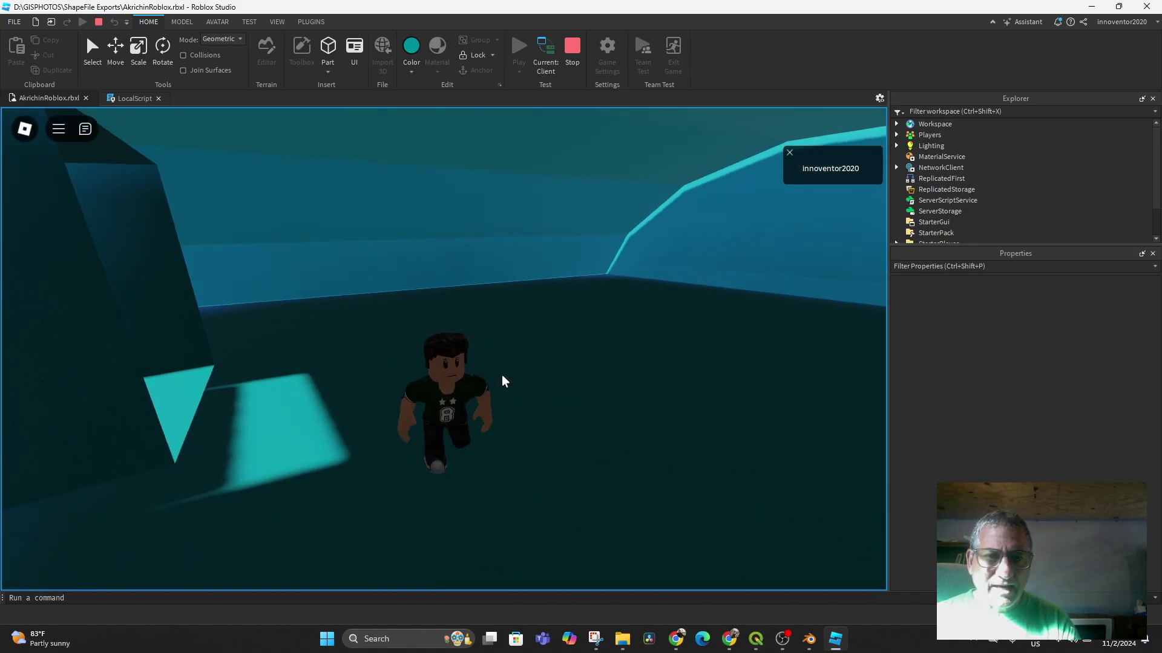
pyautogui.moveTo(502, 375); pyautogui.dragTo(502, 375, button='right')
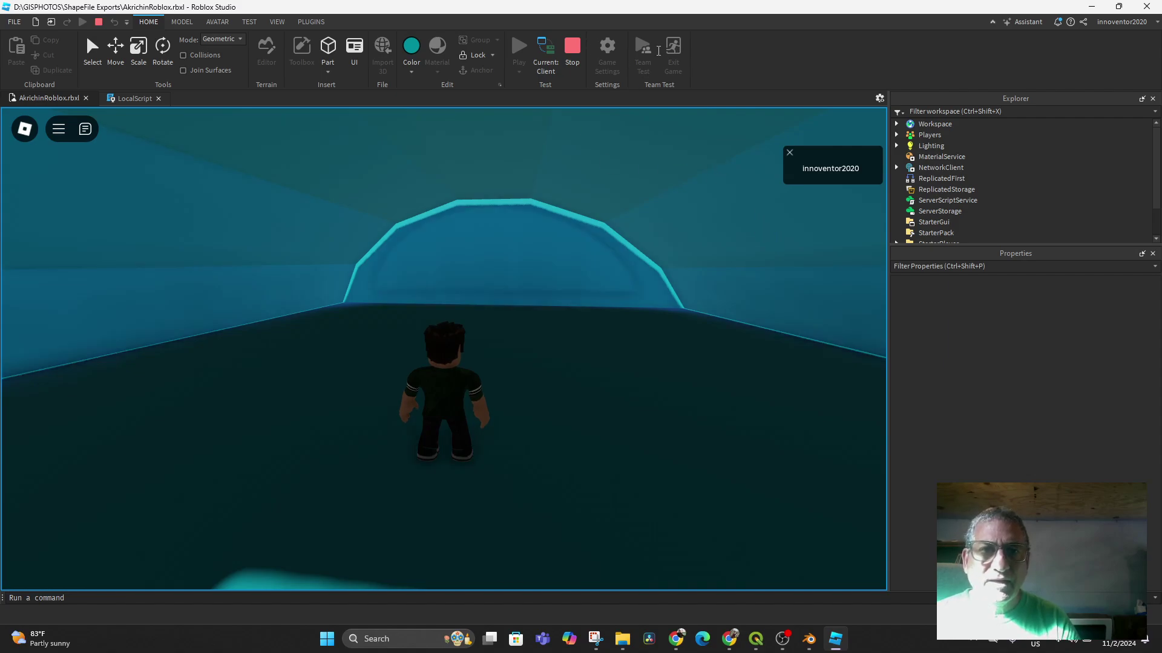
pyautogui.click(572, 49)
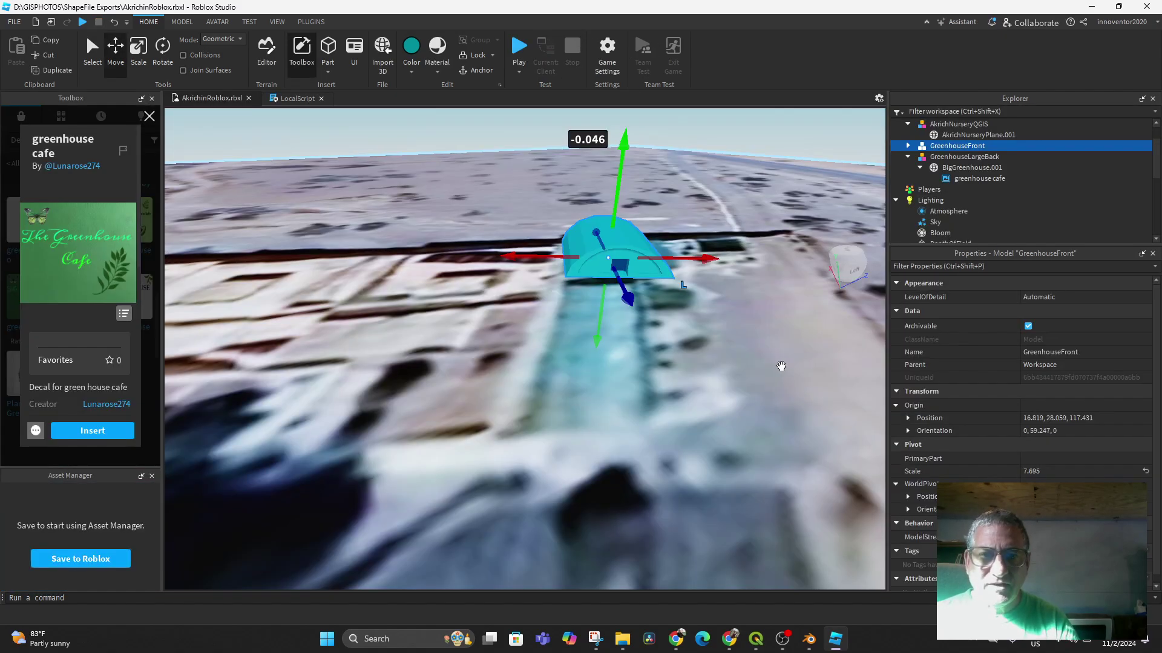
pyautogui.click(809, 638)
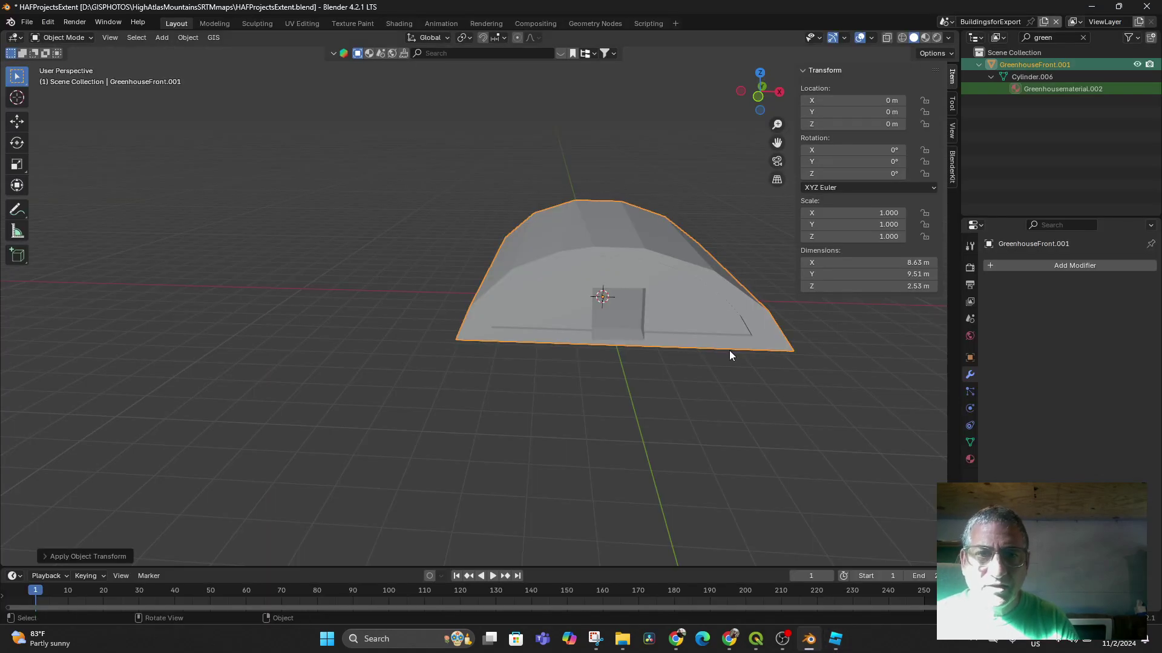
pyautogui.click(838, 644)
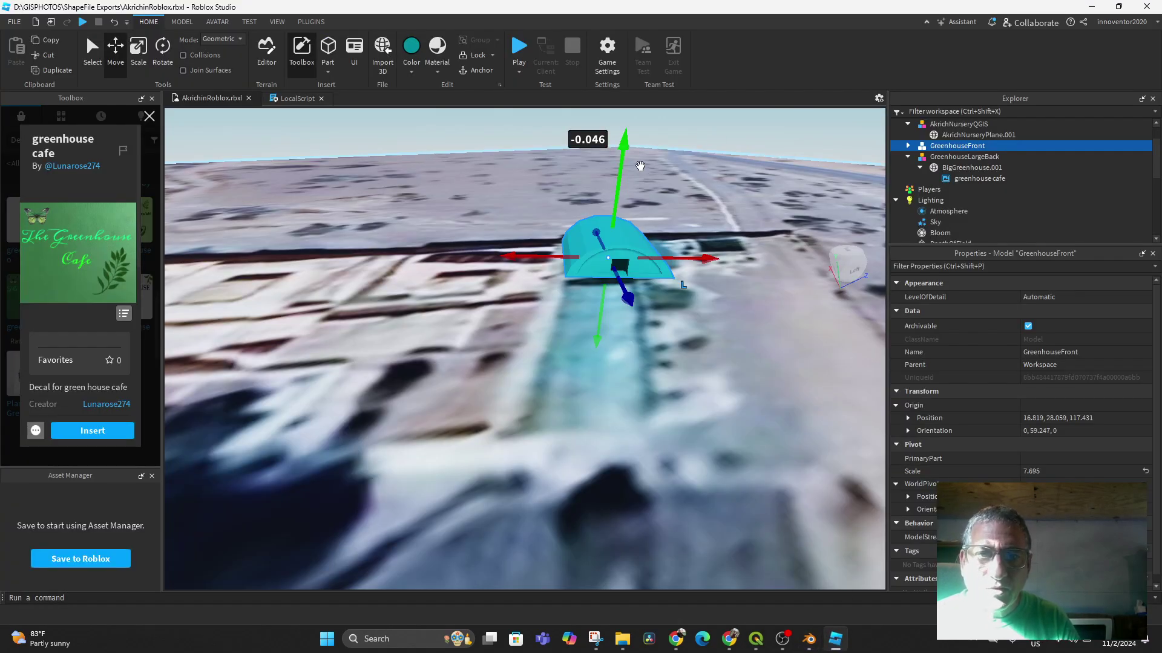
# Lower the GreenhouseFront model by about 2.3 studs to a height of about 25.73 so its floor sinks into the ground.
pyautogui.moveTo(625, 148)
pyautogui.mouseDown()
pyautogui.moveTo(628, 137)
pyautogui.moveTo(625, 152)
pyautogui.mouseUp()
pyautogui.scroll(1, 730, 291)
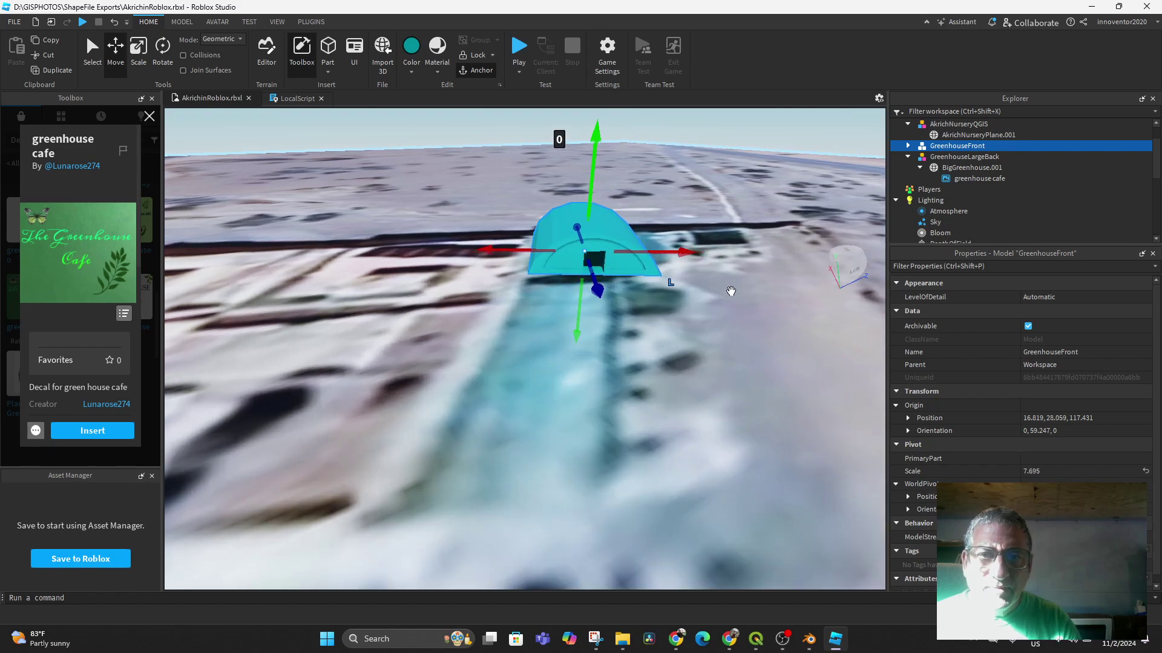
pyautogui.moveTo(730, 291); pyautogui.dragTo(704, 294, button='right')
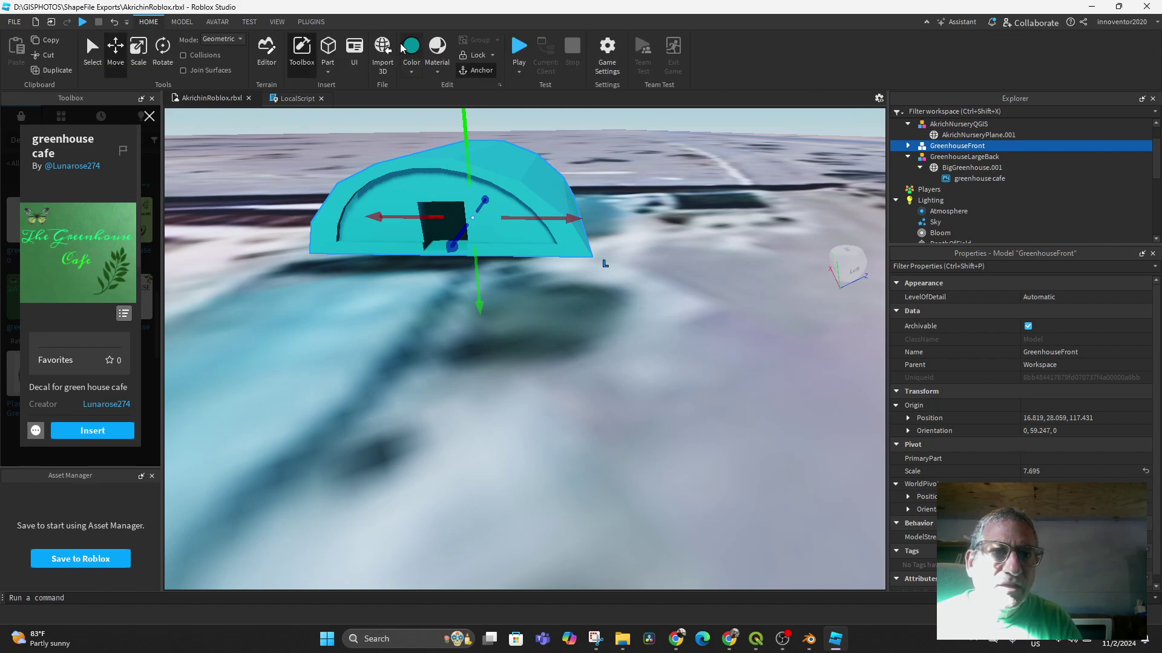
pyautogui.scroll(-1, 403, 48)
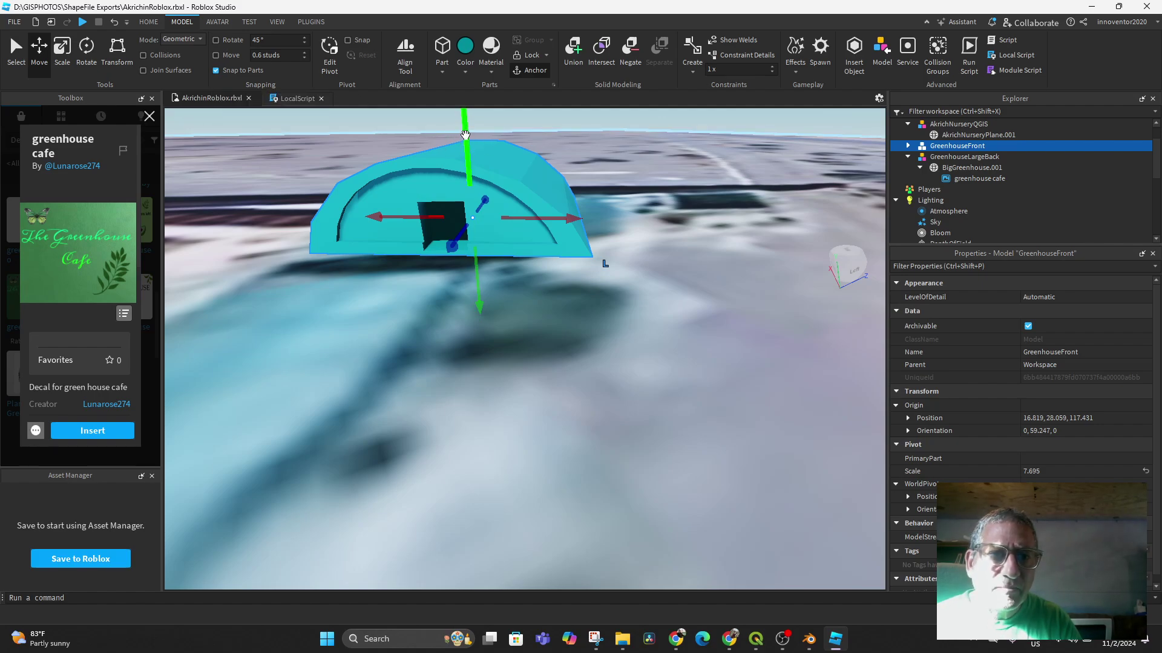
pyautogui.moveTo(465, 136)
pyautogui.mouseDown()
pyautogui.moveTo(473, 148)
pyautogui.moveTo(473, 130)
pyautogui.moveTo(474, 146)
pyautogui.mouseUp()
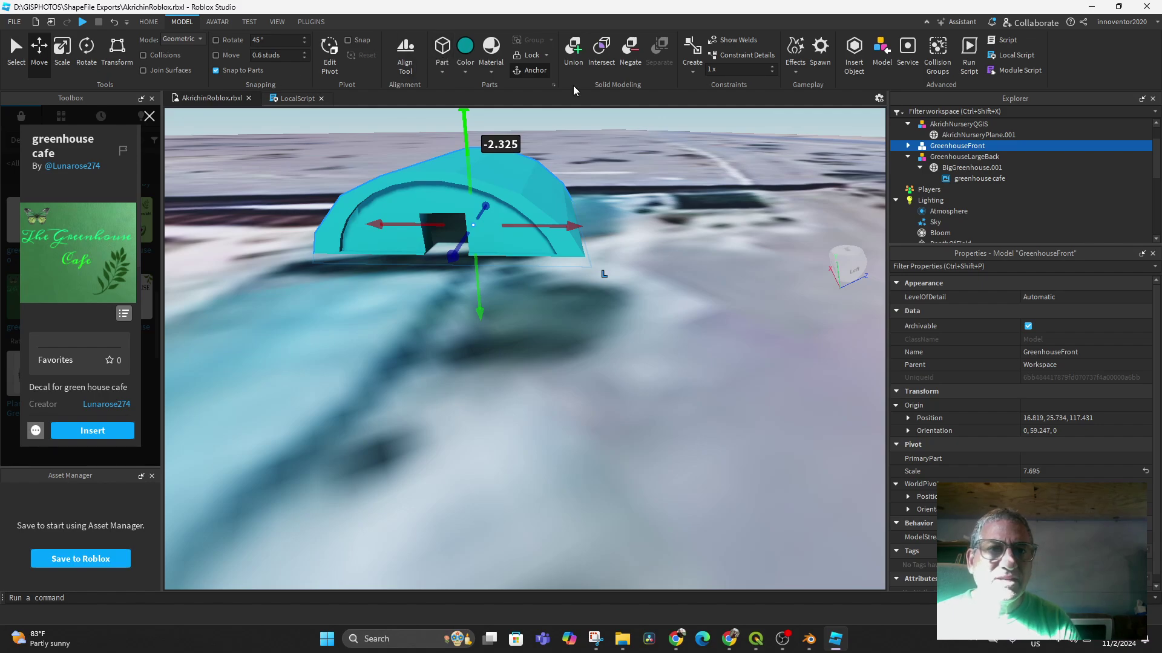
pyautogui.scroll(1, 488, 60)
# Start a new playtest and run and jump the character up onto the front greenhouse's roof.
pyautogui.click(518, 45)
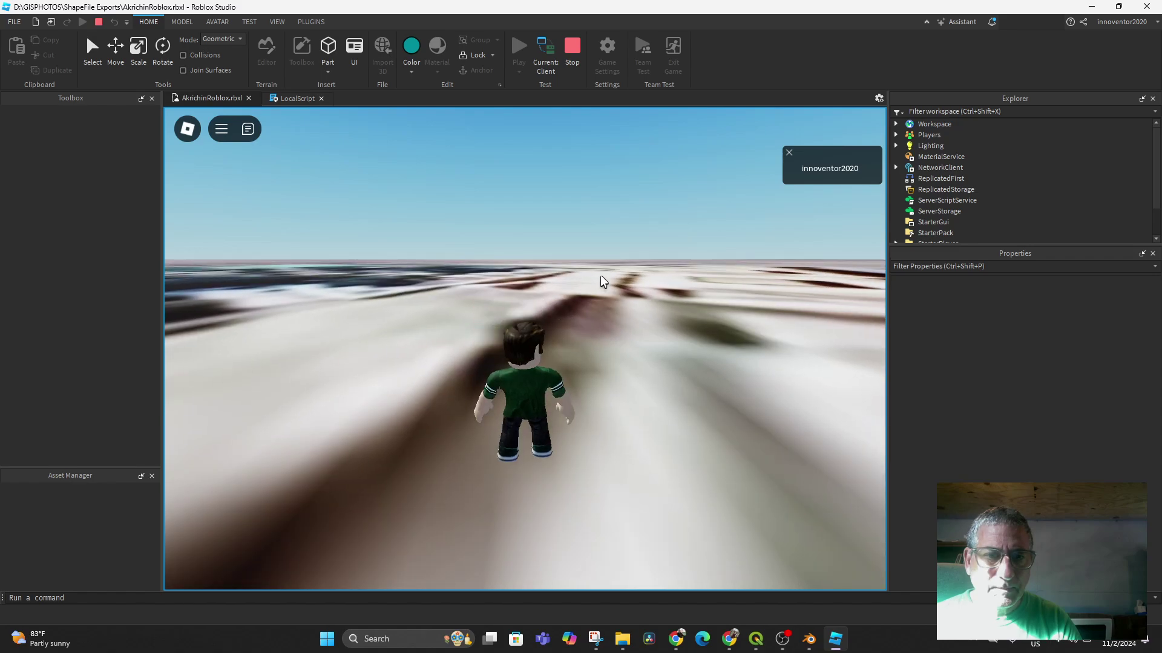
pyautogui.moveTo(600, 275); pyautogui.dragTo(437, 275, button='right')
pyautogui.press('w')
pyautogui.press('w')
pyautogui.press('w')
pyautogui.press('space')
pyautogui.press('s')
pyautogui.press('w')
pyautogui.press('w')
pyautogui.press('space')
pyautogui.press('space')
pyautogui.press('w')
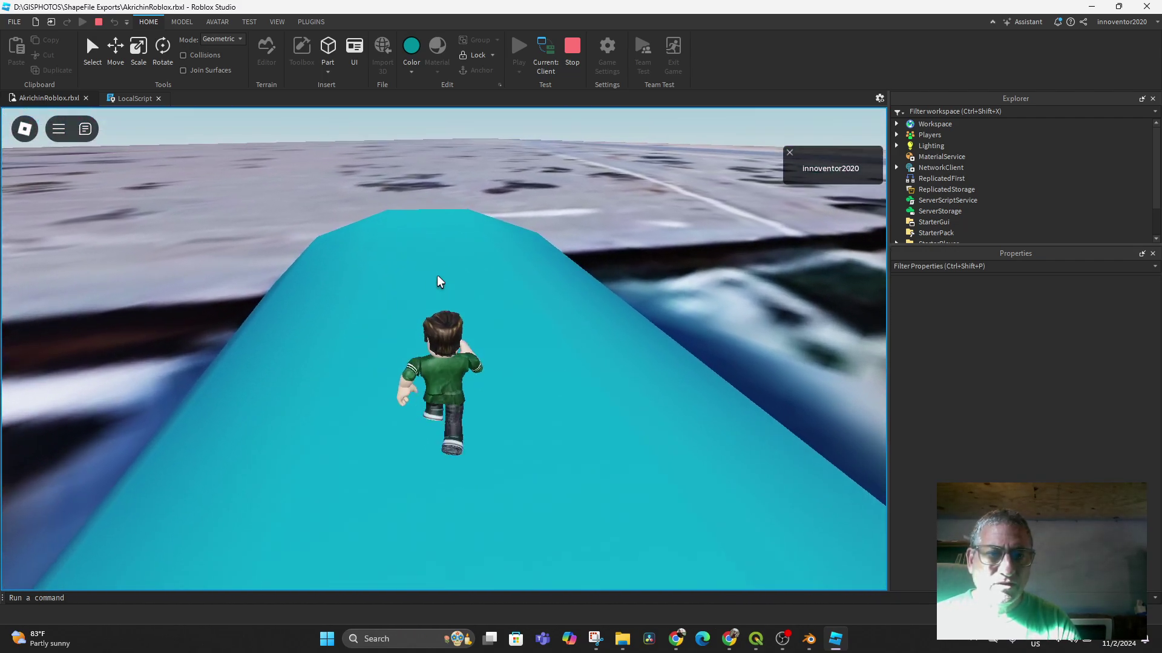
# Bring the character down from the roof and walk it through the front greenhouse's doorway to inspect the lowered interior.
pyautogui.press('w')
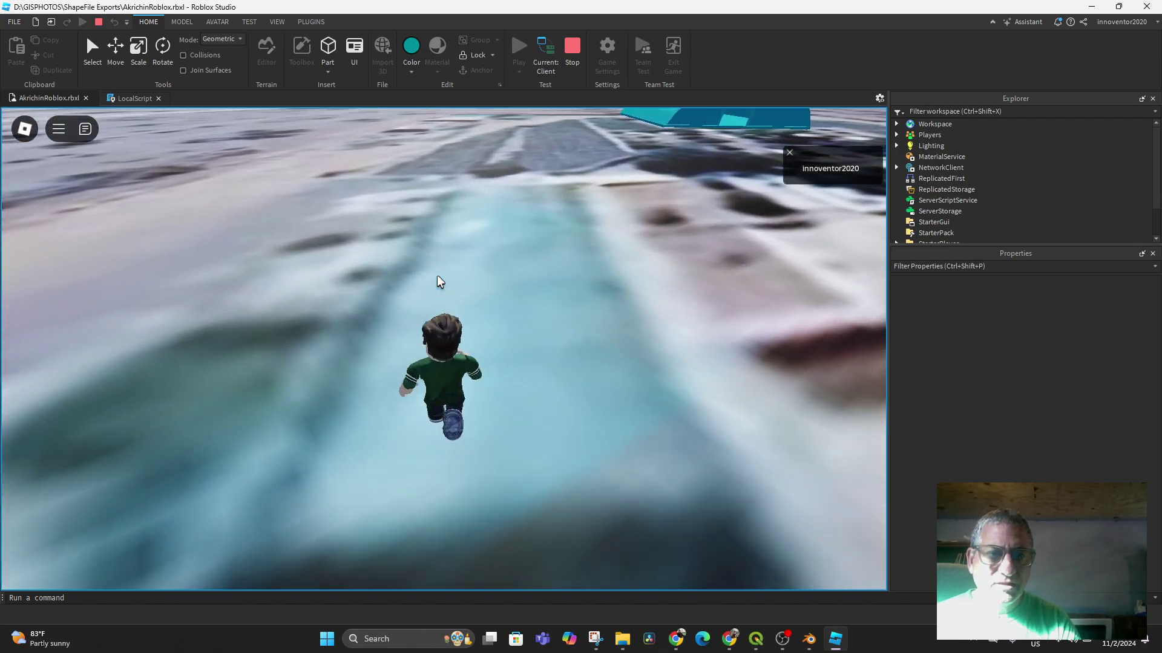
pyautogui.press('w')
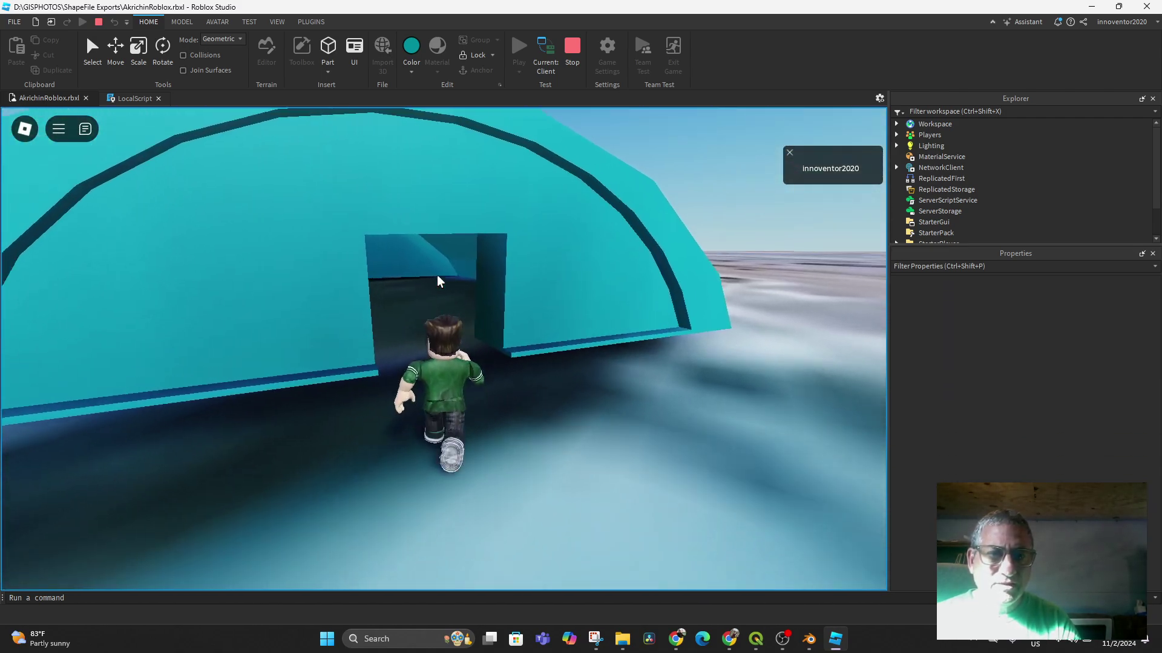
pyautogui.press('w')
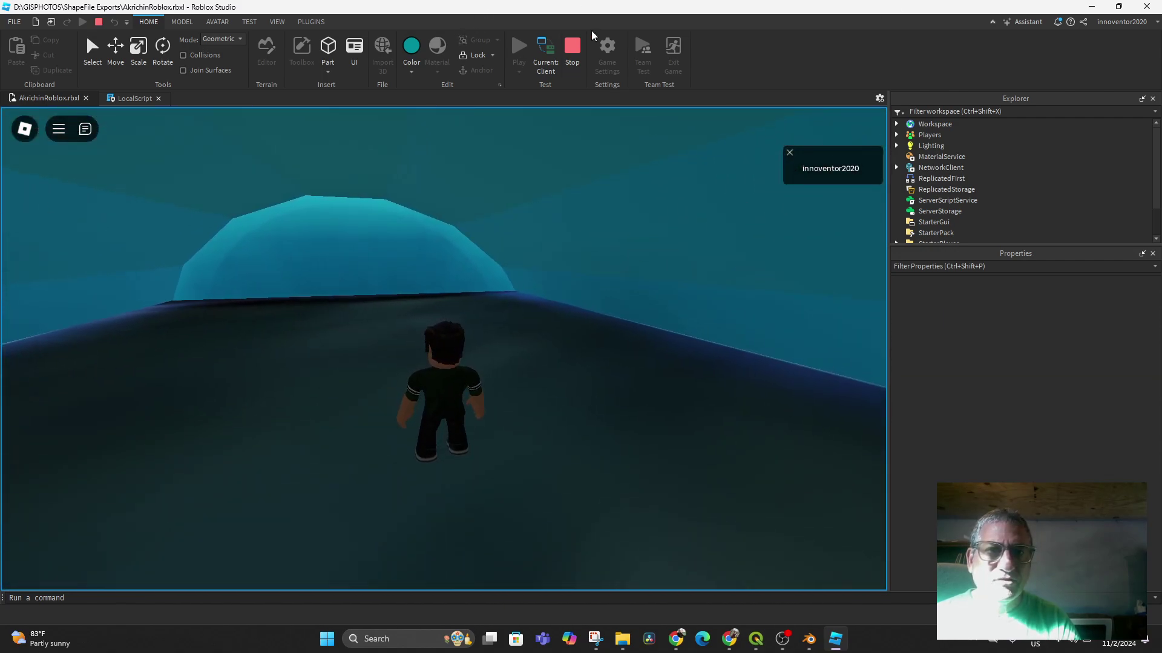
# End the playtest and raise the GreenhouseFront model in two moves of about 2.325 and 1.151 studs to a height of about 29.21.
pyautogui.click(574, 49)
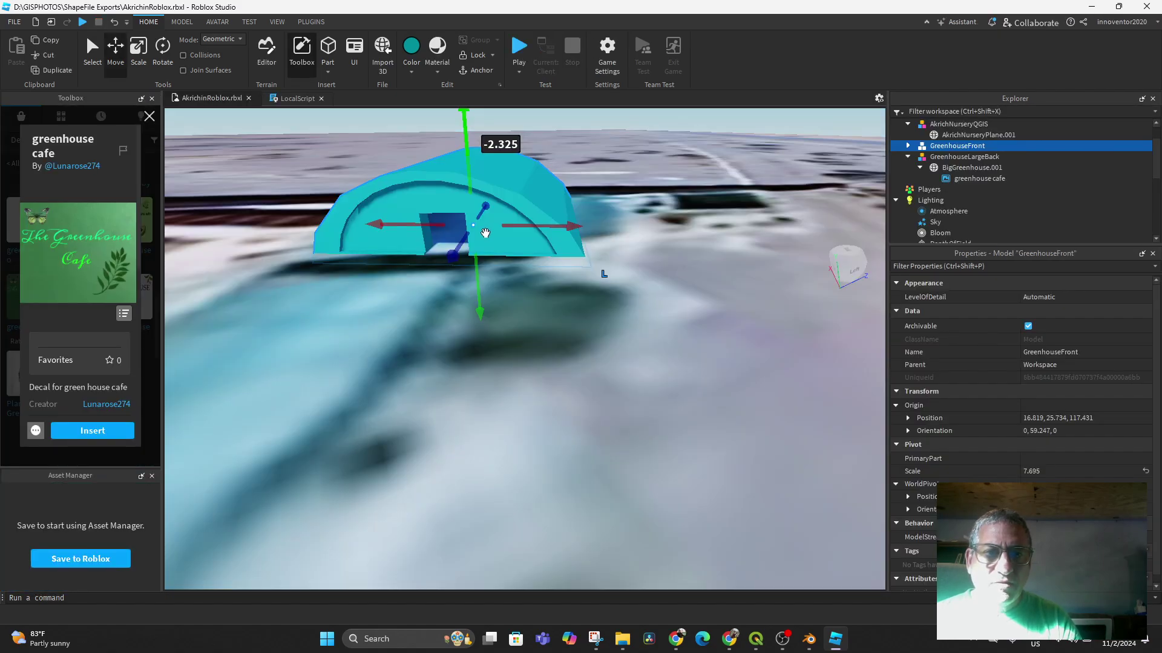
pyautogui.moveTo(468, 132); pyautogui.dragTo(468, 131)
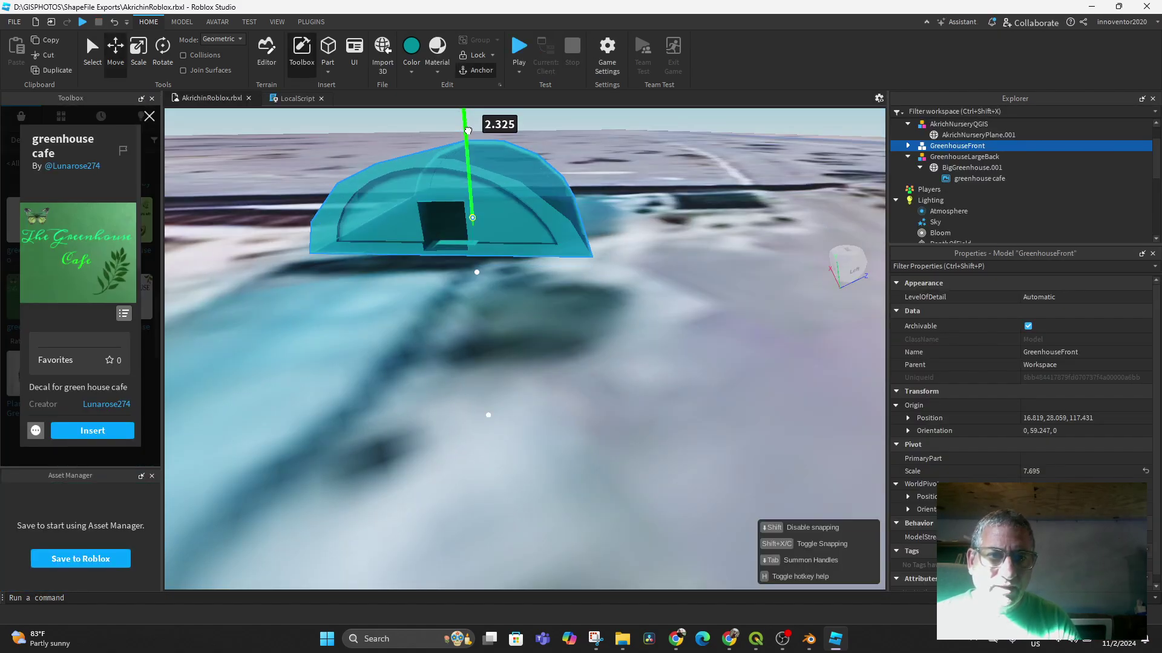
pyautogui.scroll(6, 484, 290)
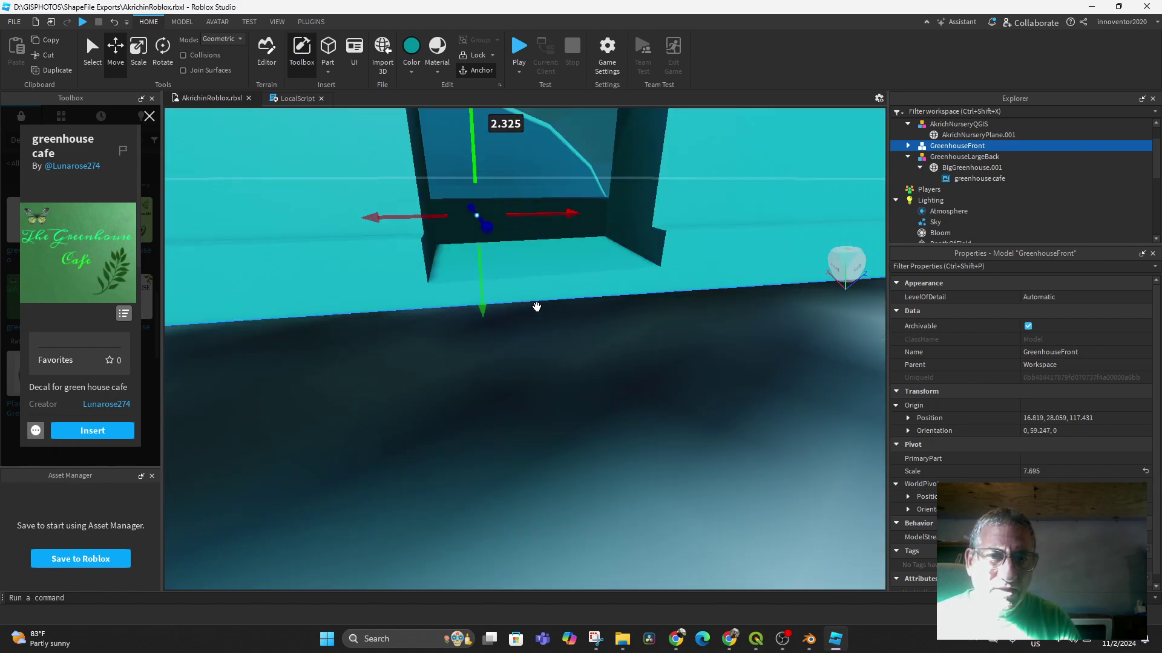
pyautogui.moveTo(475, 162)
pyautogui.mouseDown()
pyautogui.moveTo(476, 125)
pyautogui.moveTo(476, 153)
pyautogui.mouseUp()
pyautogui.moveTo(631, 352); pyautogui.dragTo(631, 353, button='right')
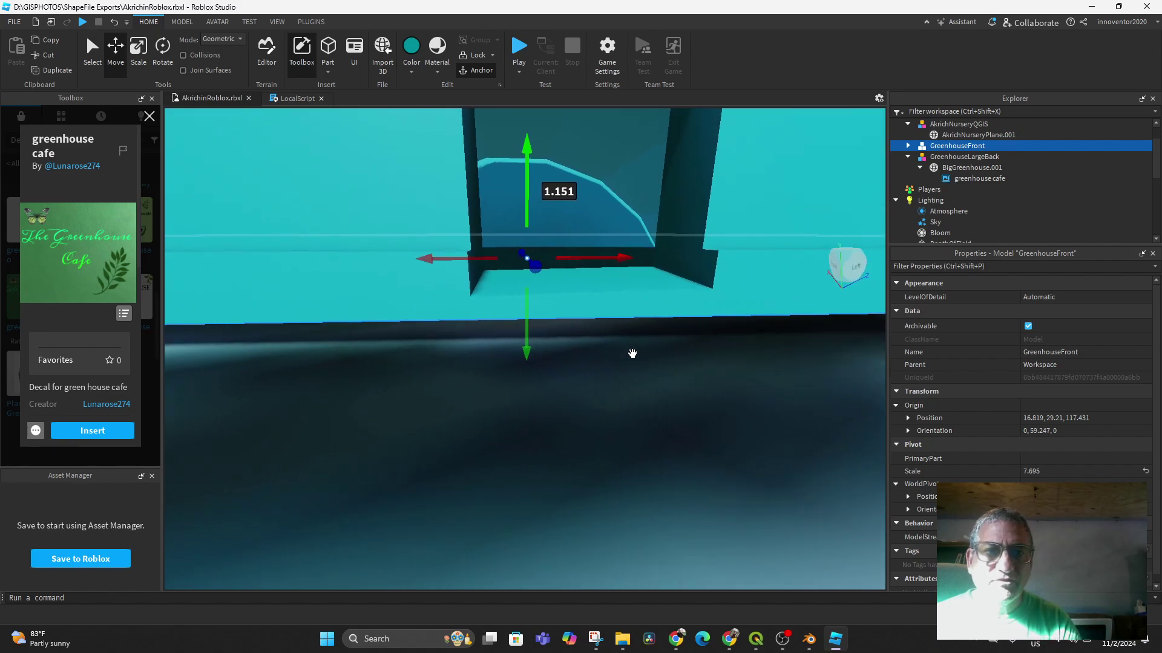
# Start a new playtest and run and jump the character up into the raised front greenhouse's doorway.
pyautogui.click(522, 49)
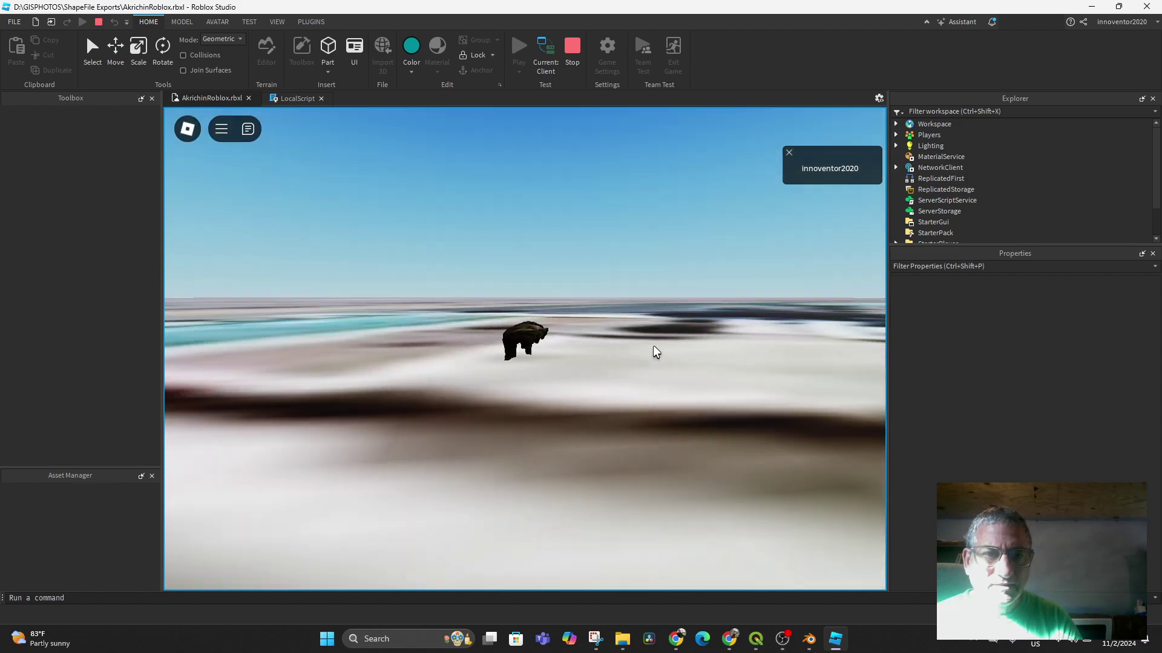
pyautogui.press('w')
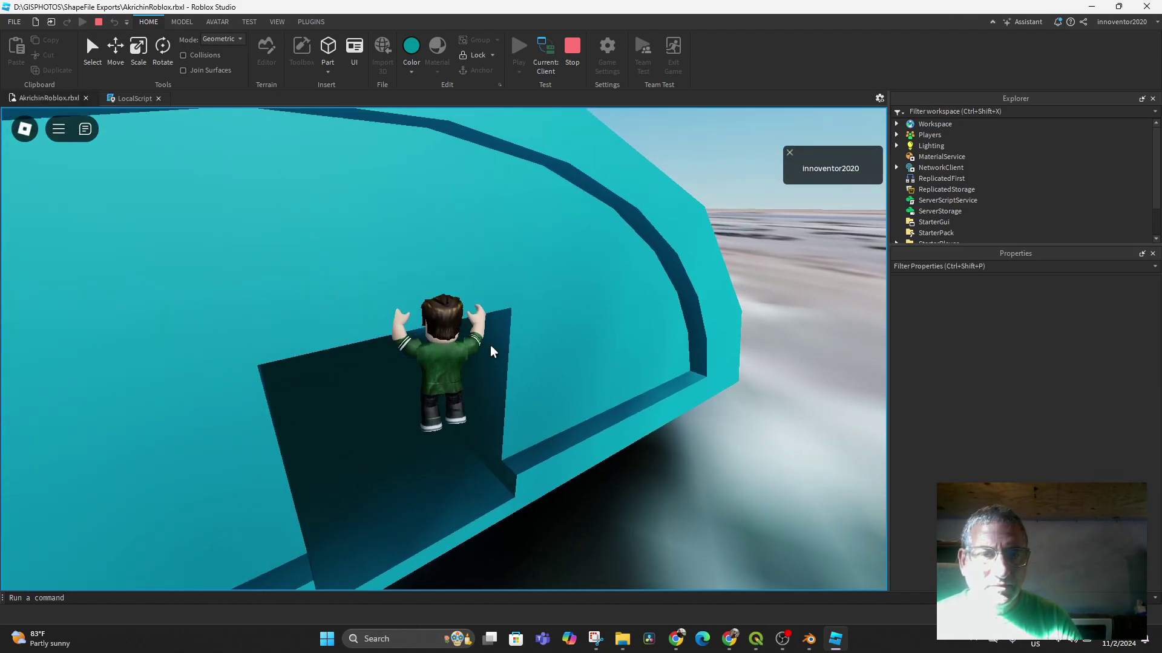
pyautogui.press('w')
pyautogui.moveTo(490, 345); pyautogui.dragTo(490, 345, button='right')
pyautogui.press('space')
pyautogui.press('w')
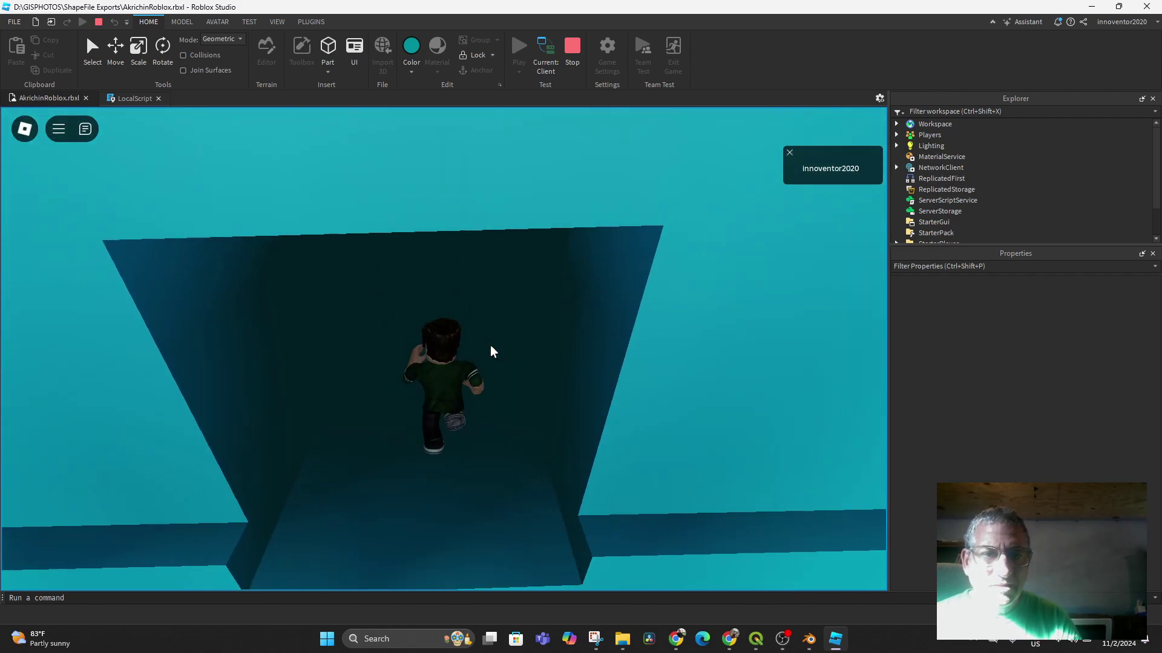
# Move and jump the character through the doorway and across the front greenhouse's interior to inspect its floor.
pyautogui.press('w')
pyautogui.press('space')
pyautogui.press('space')
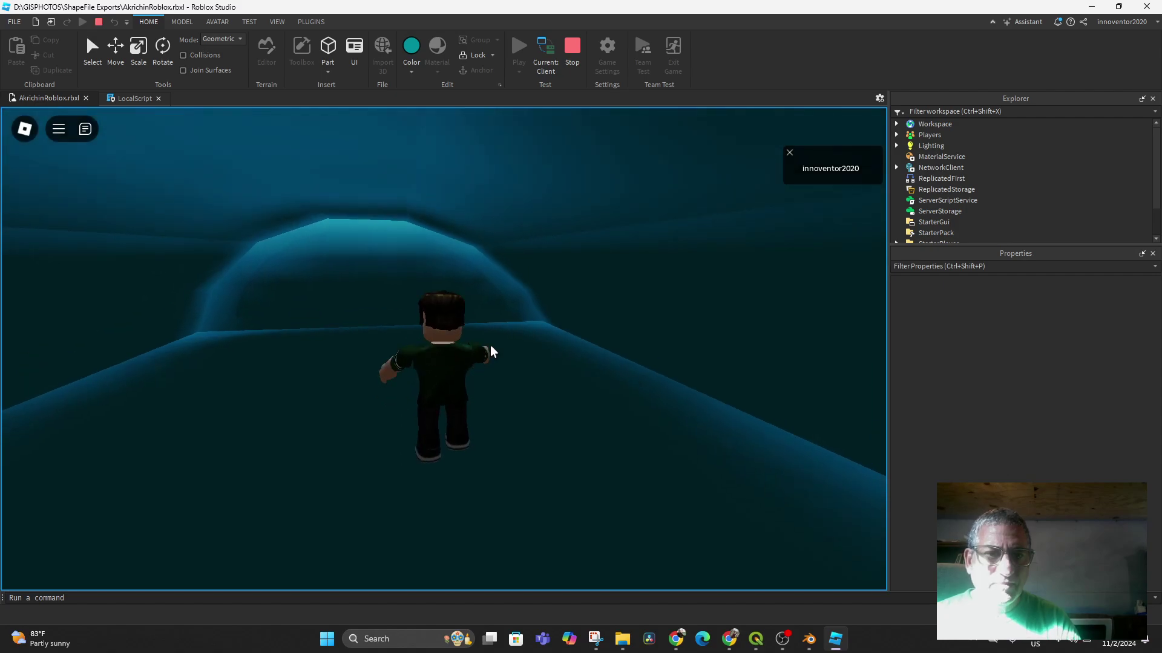
pyautogui.press('w')
pyautogui.press('space')
pyautogui.press('space')
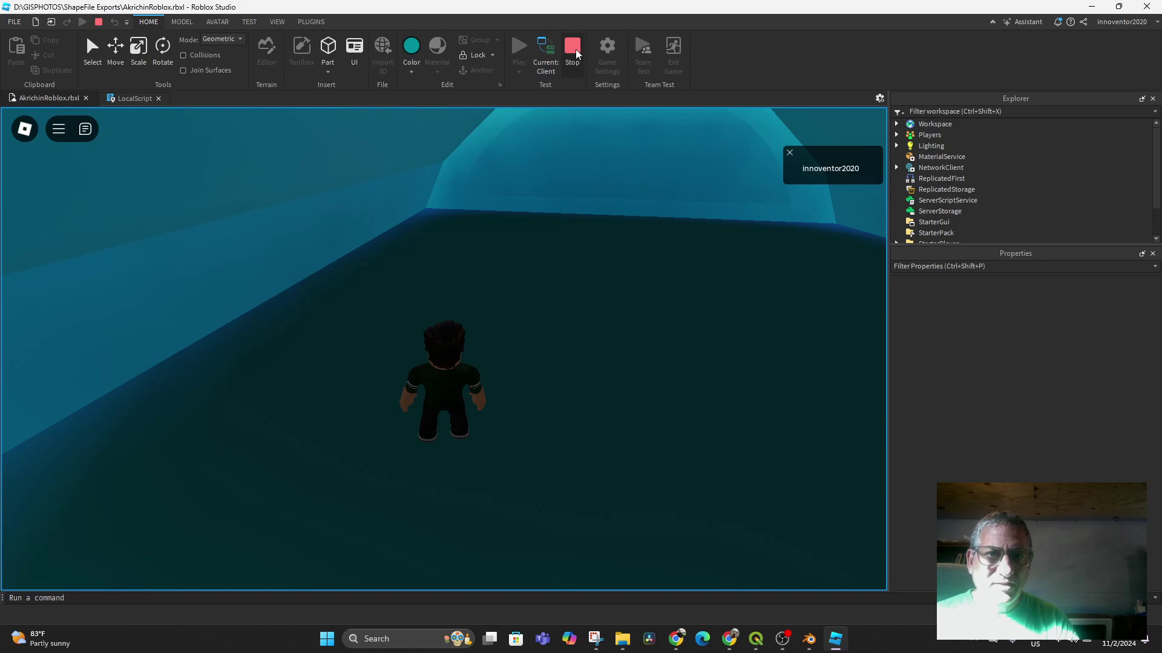
# End the playtest and delete the GreenhouseFront model from the workspace.
pyautogui.click(576, 49)
pyautogui.scroll(-5, 673, 315)
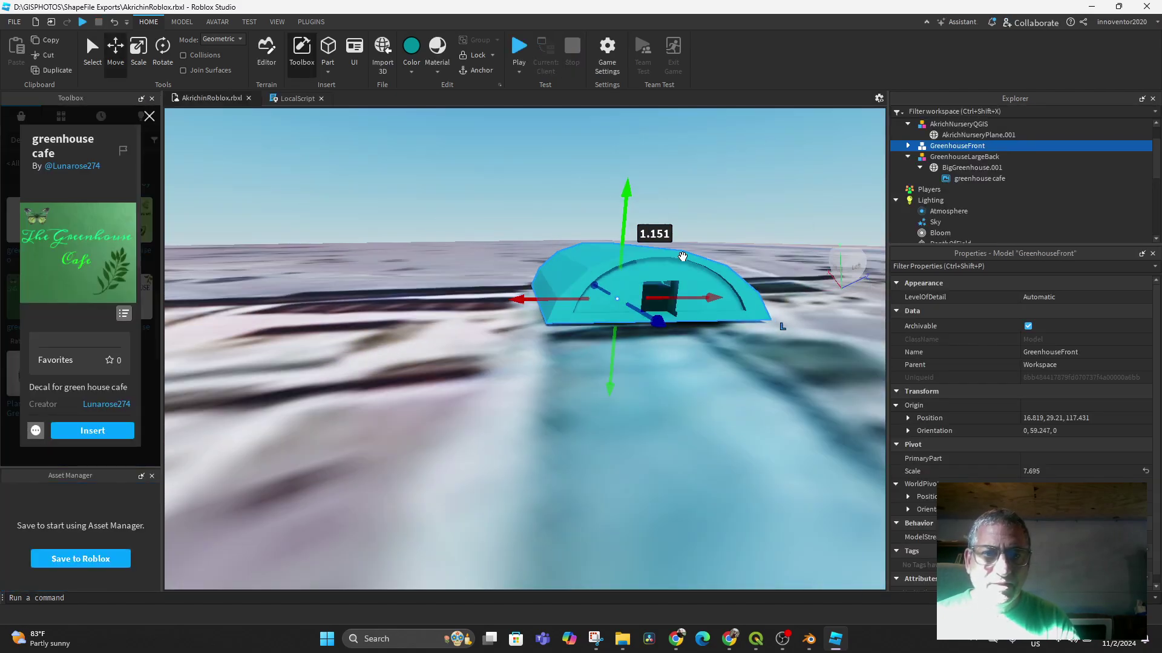
pyautogui.press('Delete')
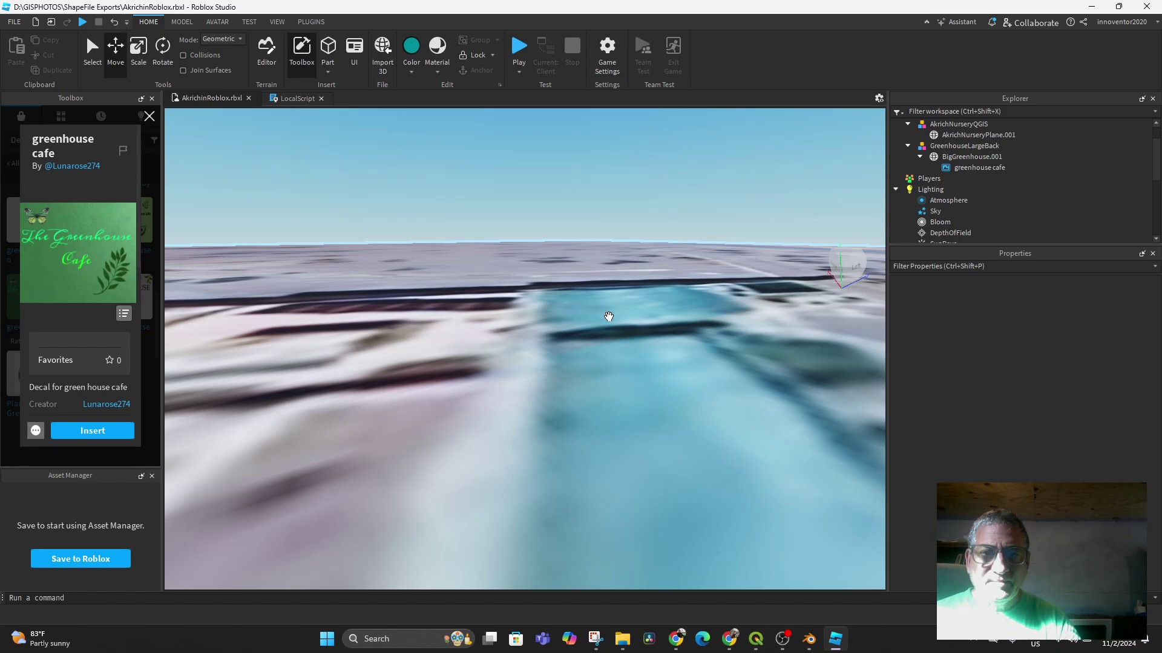
pyautogui.moveTo(665, 304); pyautogui.dragTo(661, 371, button='middle')
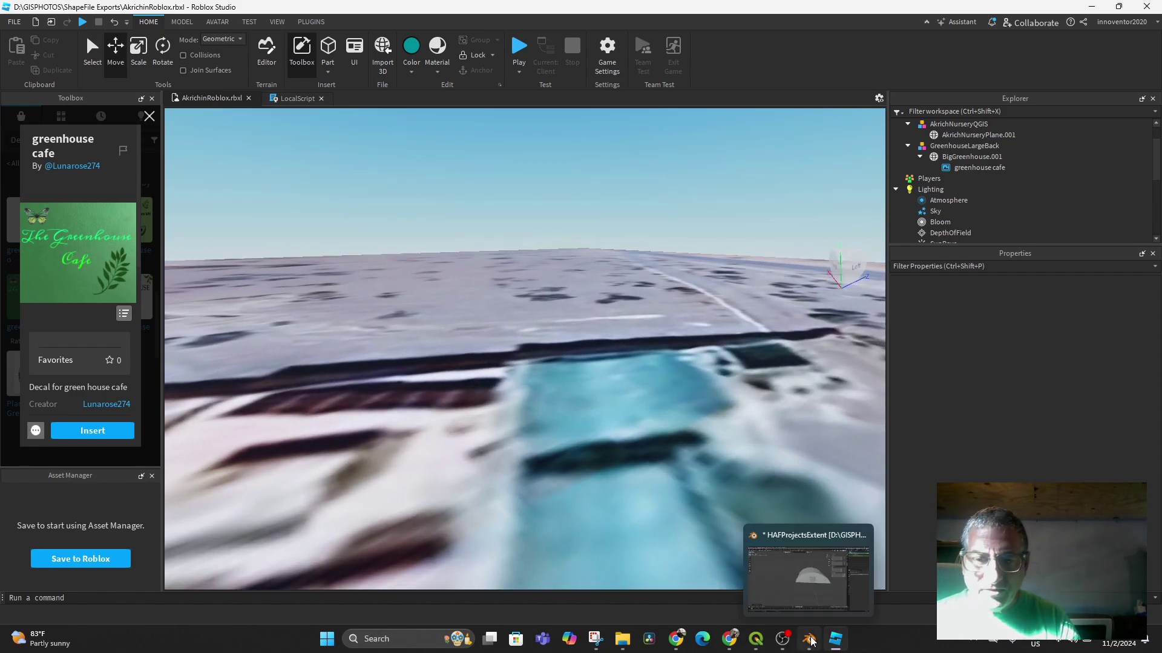
# Switch to Blender and display the GreenhouseFront.001 object in wireframe shading, viewed from its doorway side.
pyautogui.click(811, 640)
pyautogui.scroll(8, 692, 317)
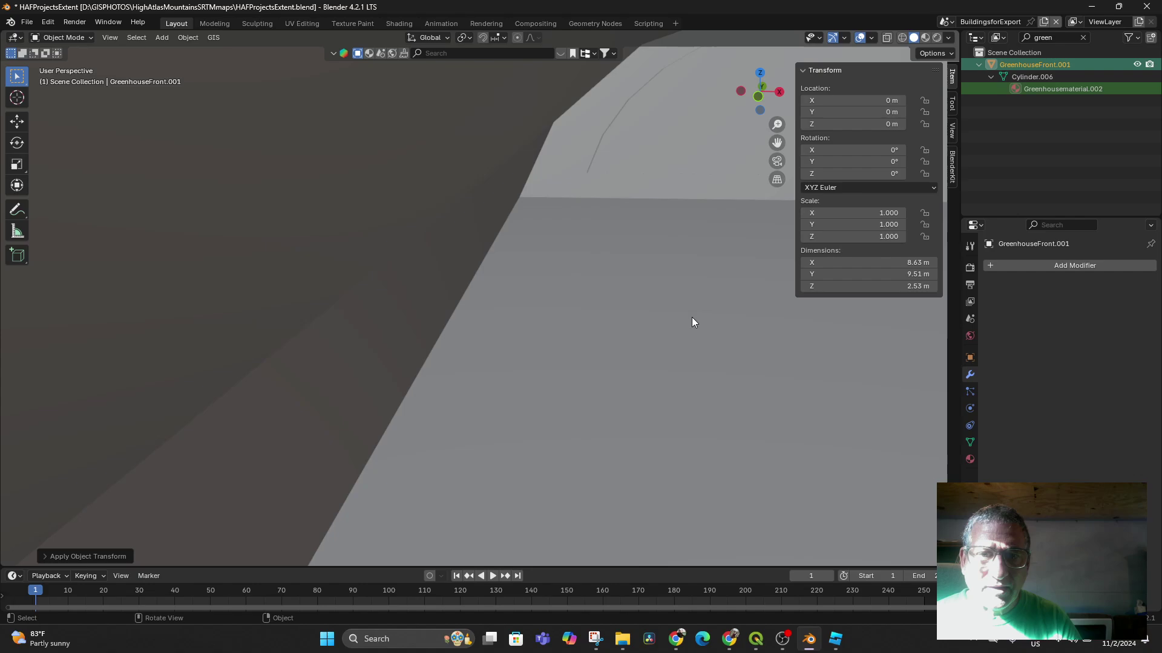
pyautogui.scroll(-6, 691, 317)
pyautogui.moveTo(778, 367); pyautogui.dragTo(750, 363, button='middle')
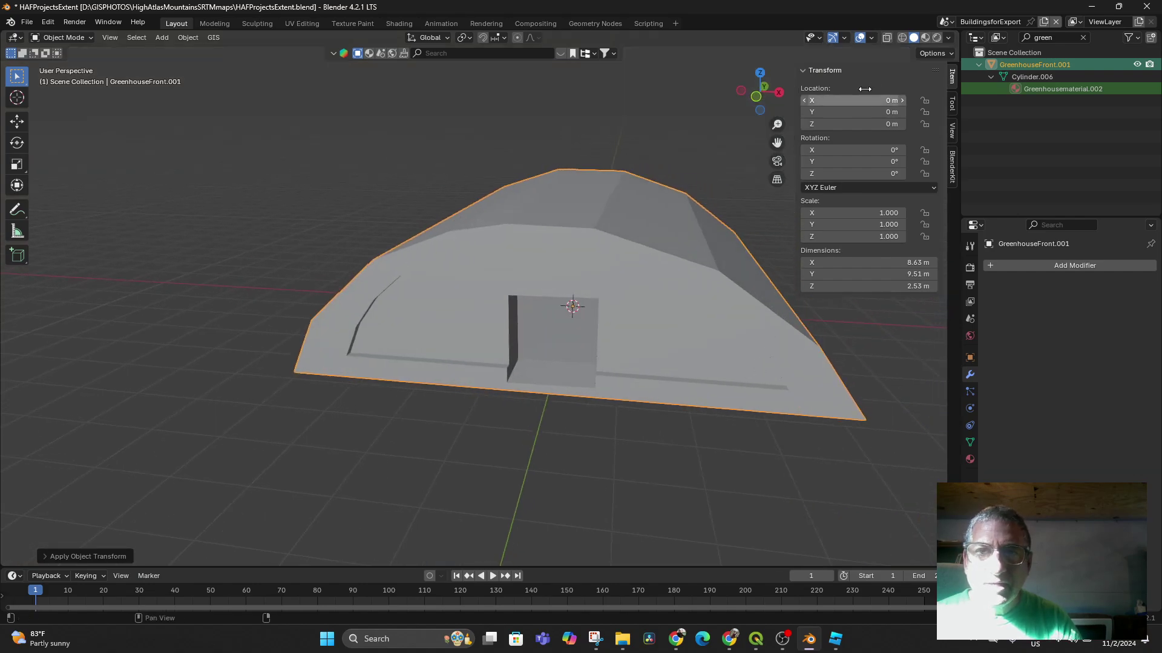
pyautogui.click(902, 38)
pyautogui.scroll(4, 670, 338)
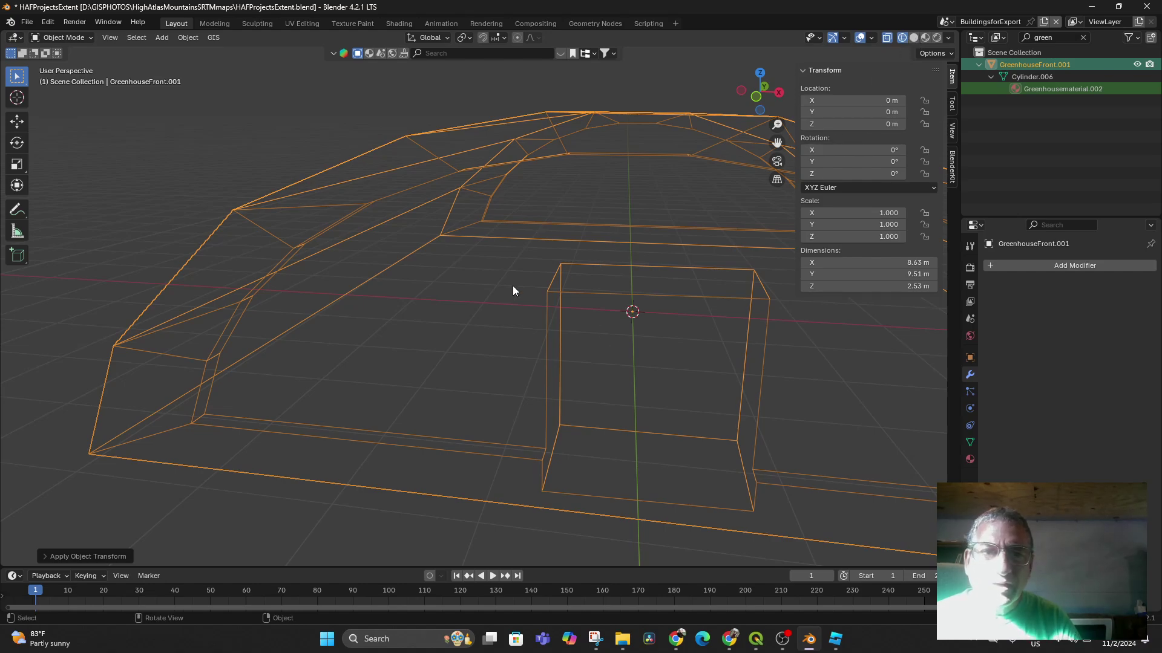
# In Edit Mode with face selection, extrude the greenhouse's bottom face upward by about 0.12 m to thicken the floor.
pyautogui.click(56, 34)
pyautogui.click(70, 60)
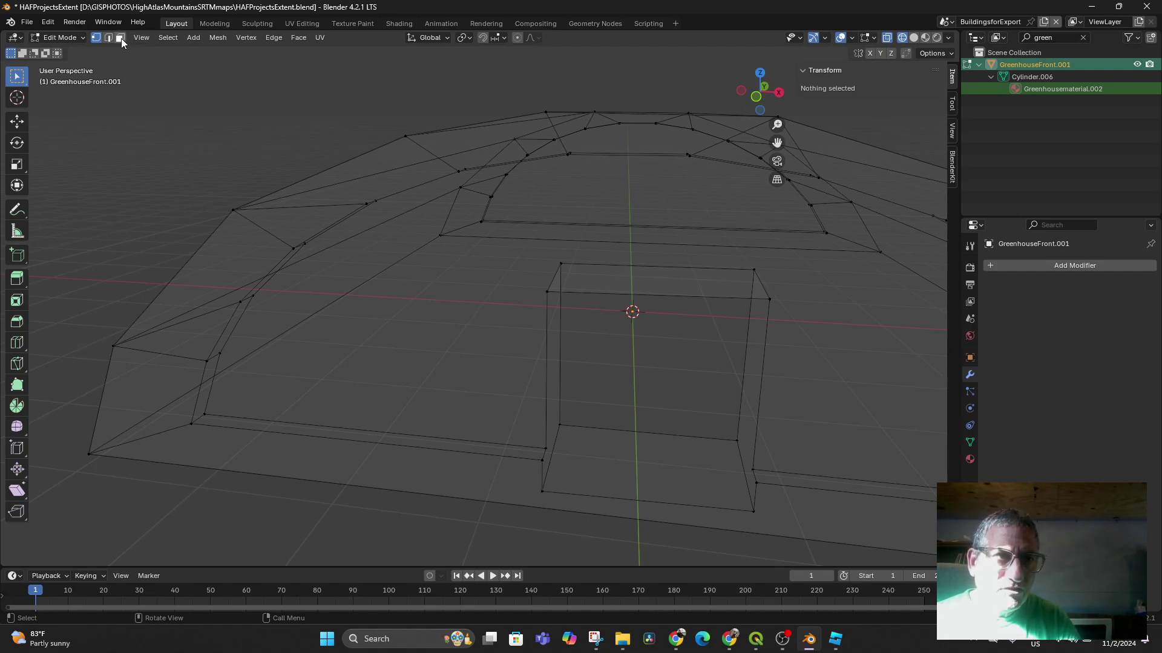
pyautogui.click(657, 349)
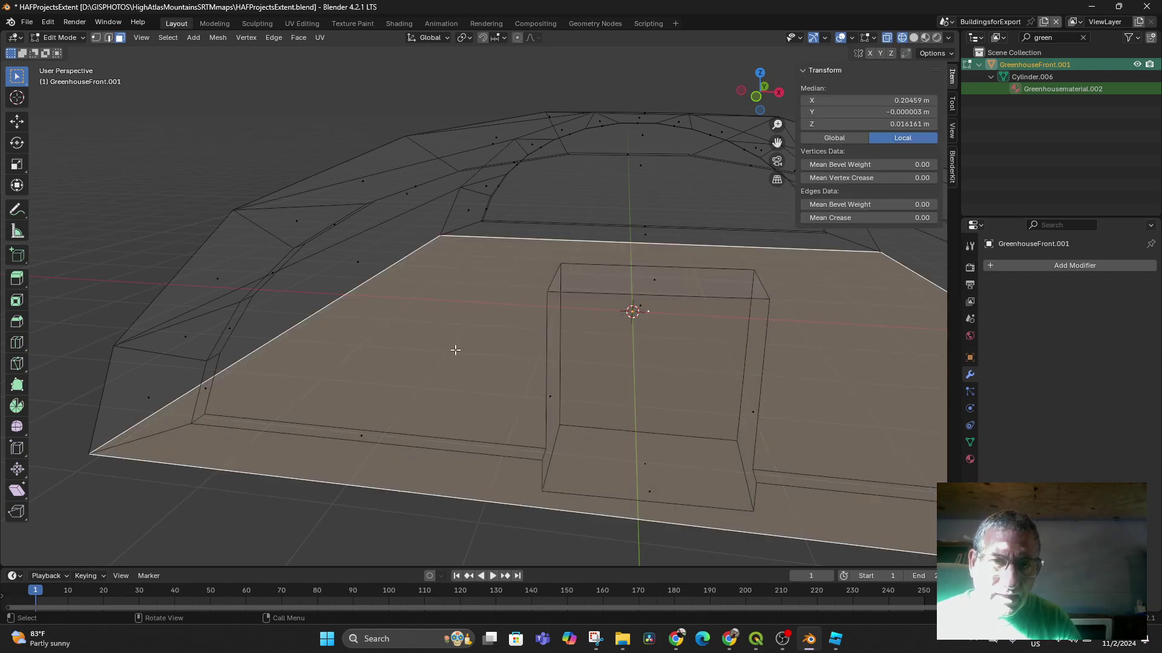
pyautogui.keyDown('shift'); pyautogui.moveTo(608, 398); pyautogui.dragTo(623, 403, button='middle'); pyautogui.keyUp('shift')
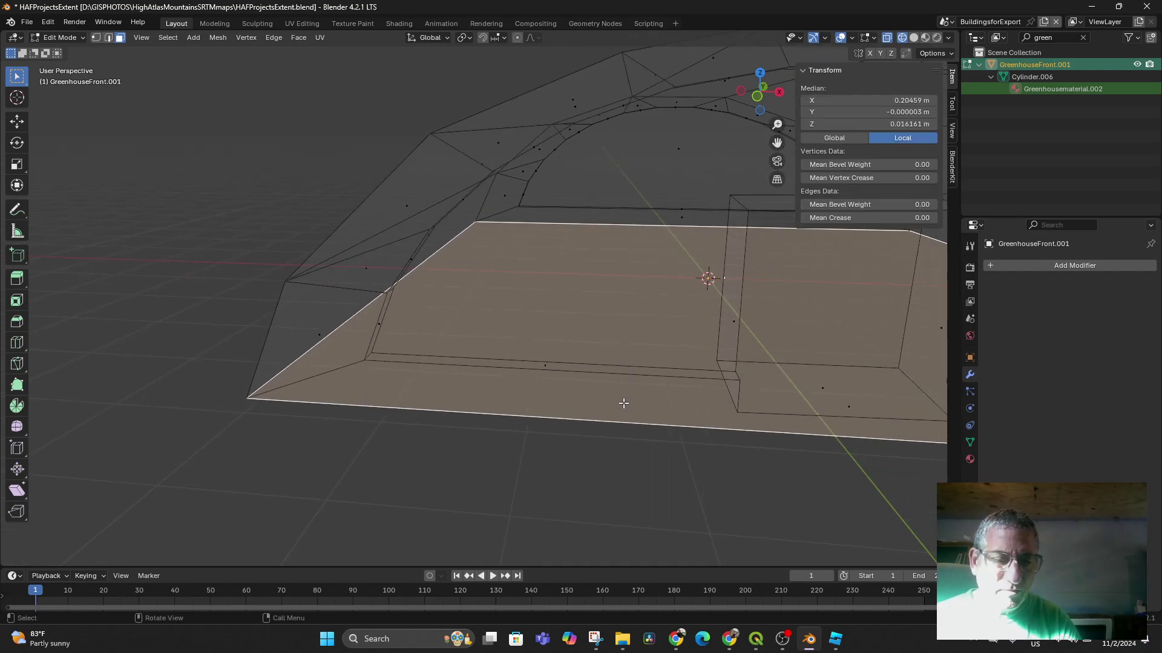
pyautogui.press('e')
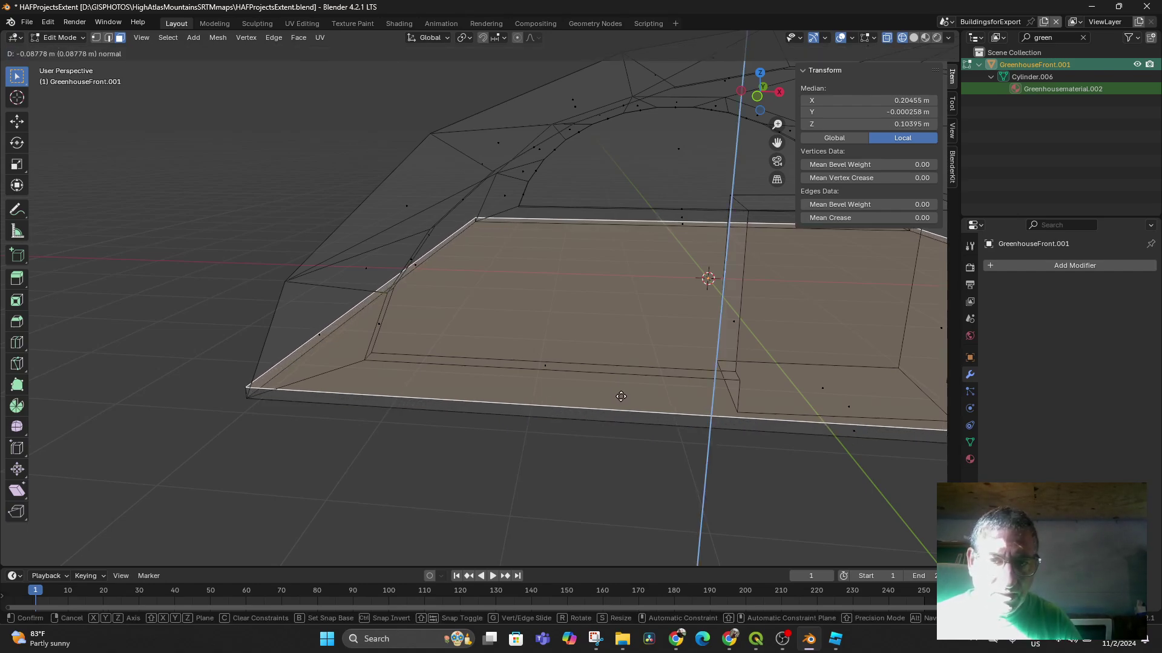
pyautogui.click(619, 394)
pyautogui.keyDown('shift'); pyautogui.moveTo(620, 394); pyautogui.dragTo(631, 440, button='middle'); pyautogui.keyUp('shift')
pyautogui.scroll(-6, 641, 425)
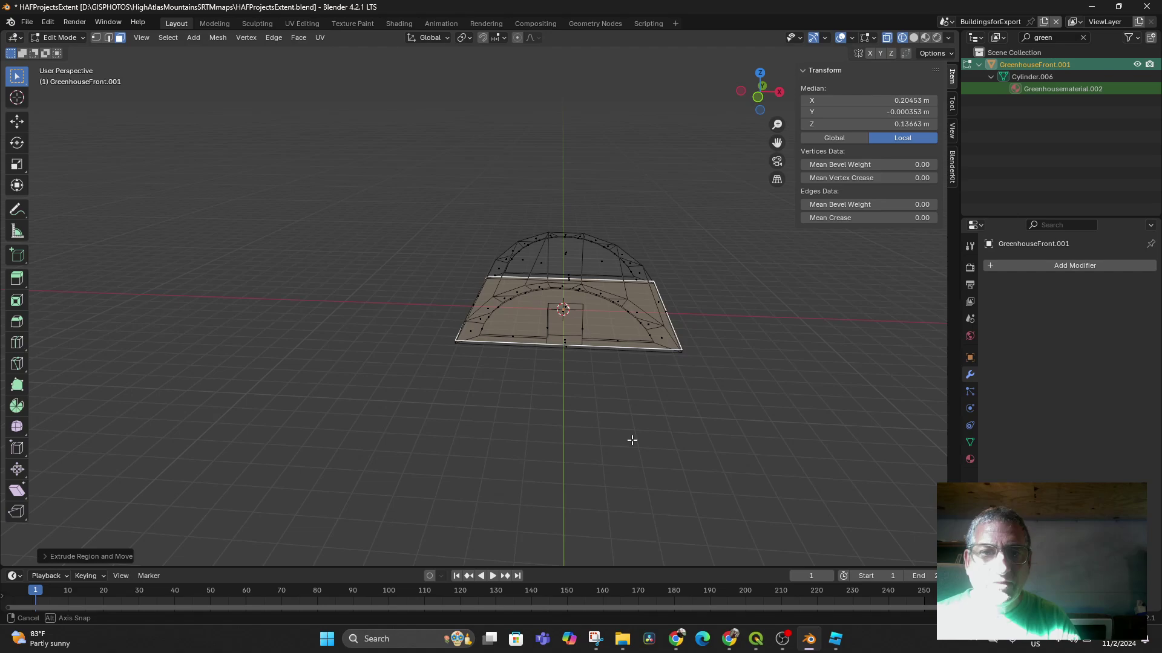
# Return the greenhouse to Object Mode and display it in material preview shading.
pyautogui.click(40, 36)
pyautogui.click(61, 51)
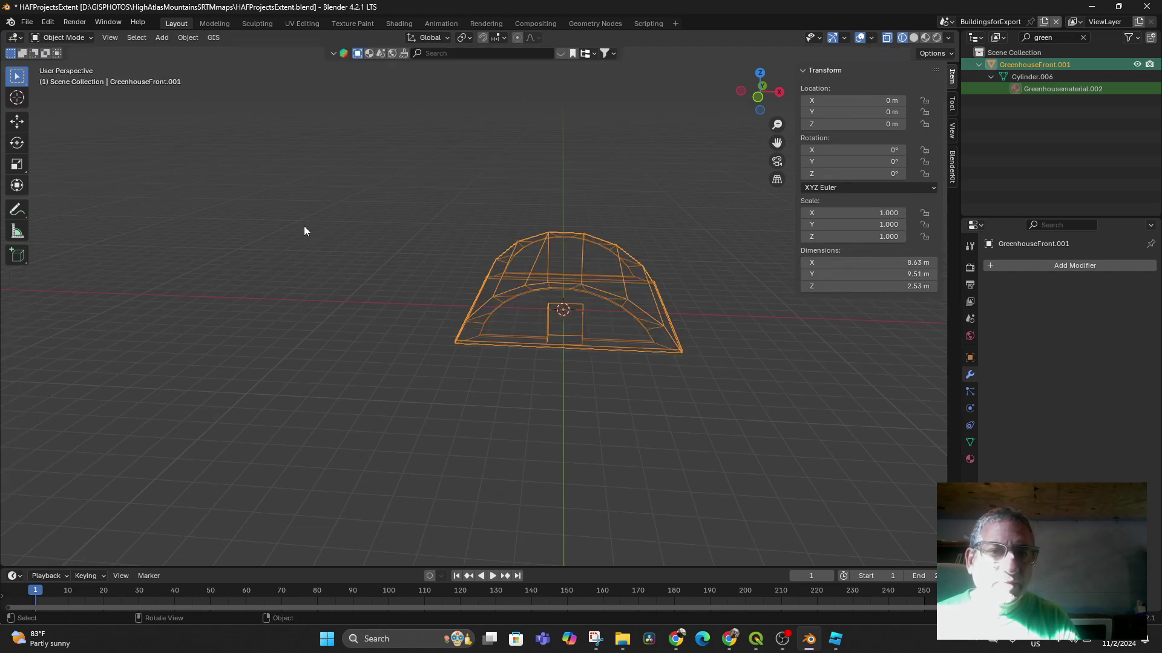
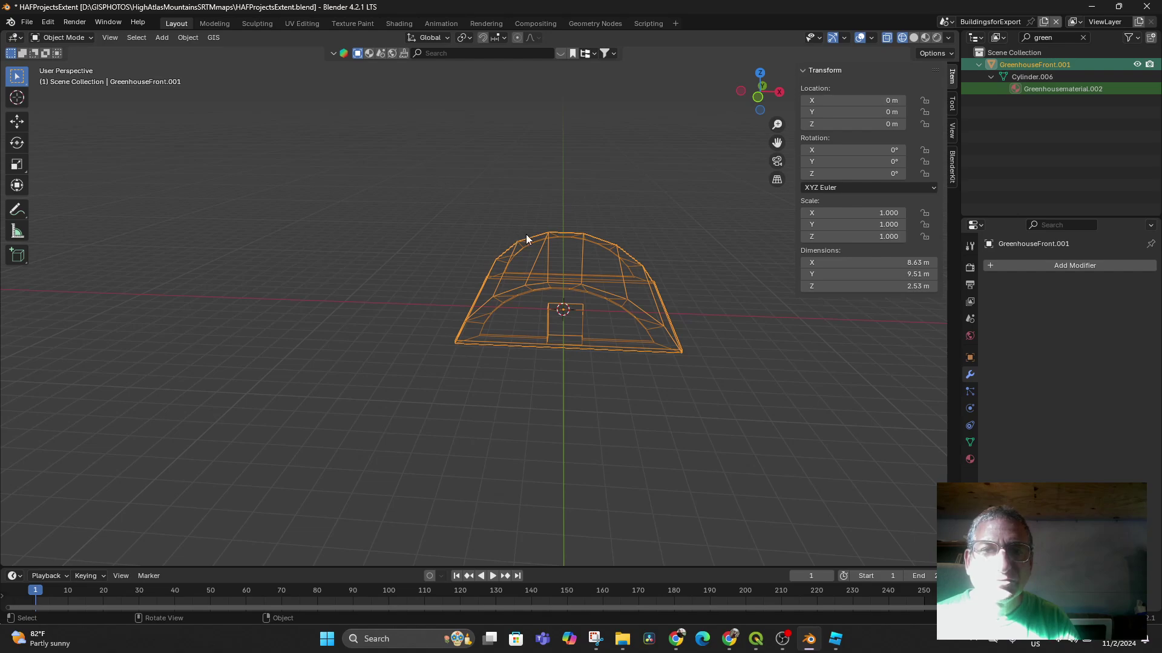
pyautogui.click(914, 37)
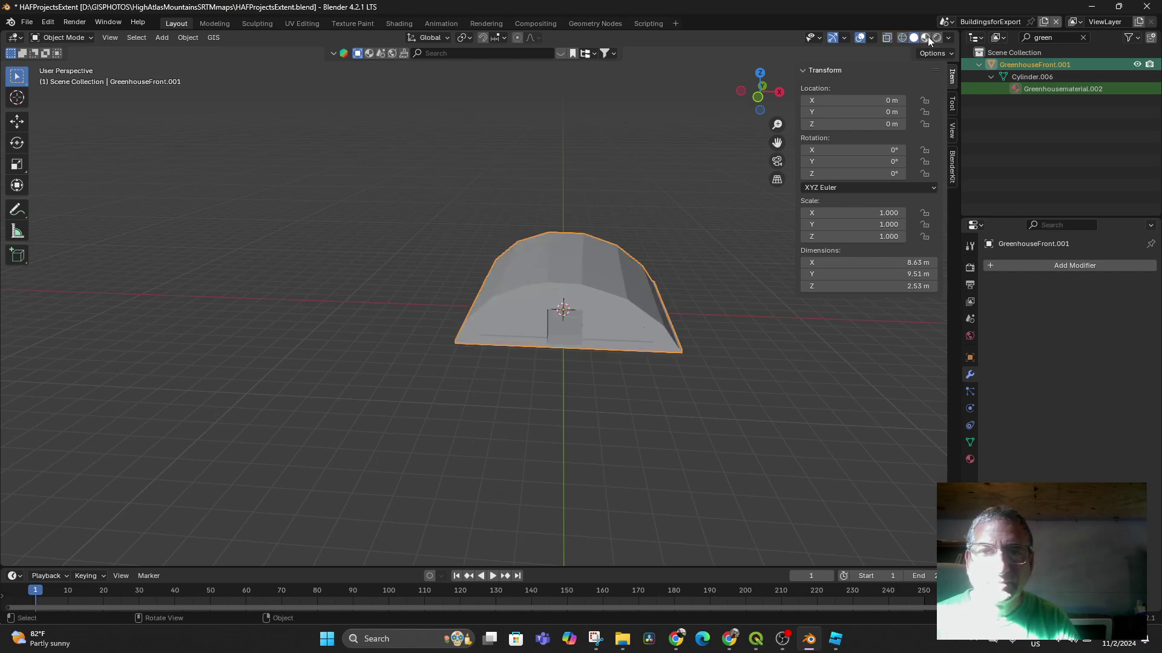
pyautogui.moveTo(597, 282)
pyautogui.mouseDown(button='middle')
pyautogui.moveTo(611, 268)
pyautogui.moveTo(609, 290)
pyautogui.mouseUp(button='middle')
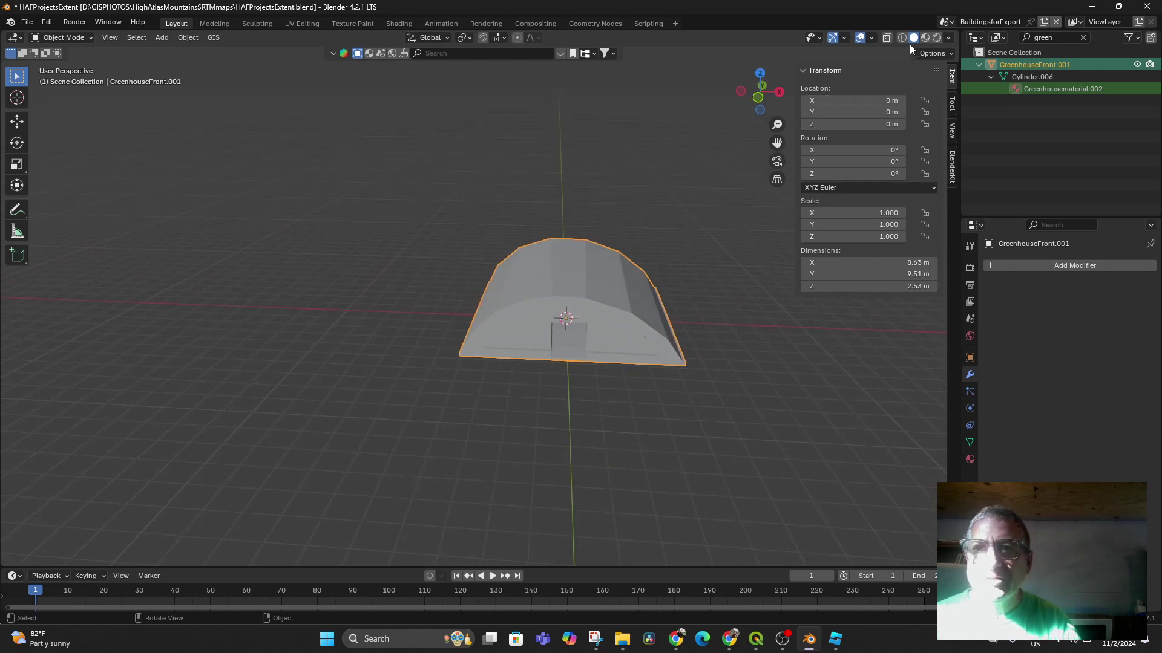
pyautogui.click(924, 39)
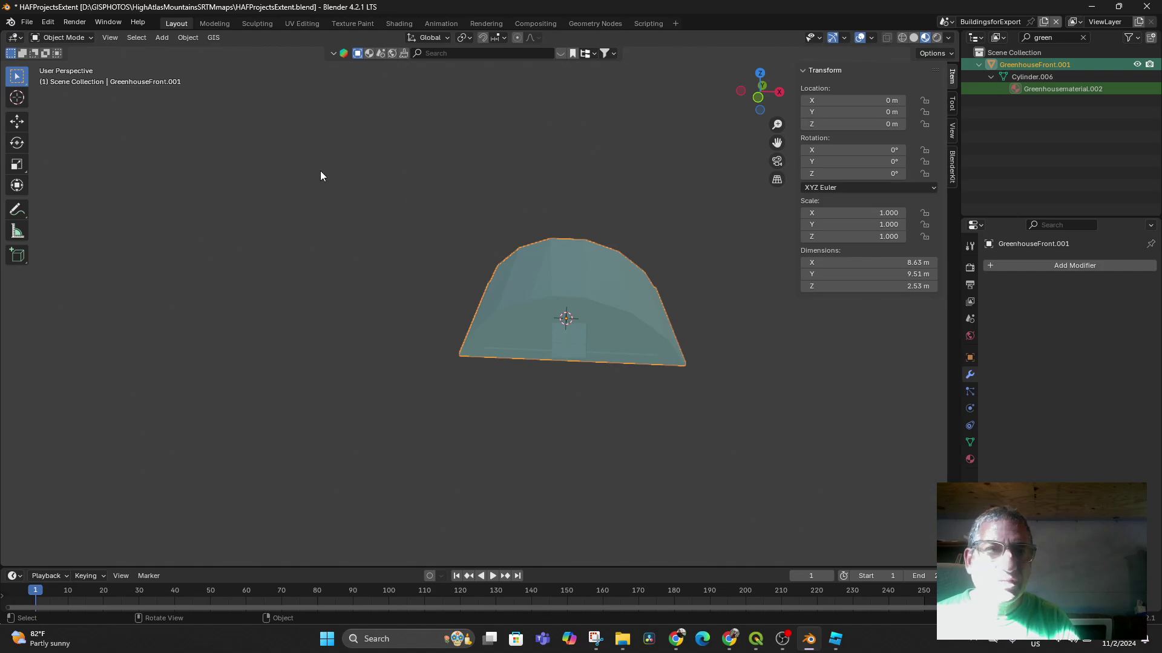
# Export the selected greenhouse as FBX, overwriting GreenhouseFront.fbx in the ShapeFile Exports folder.
pyautogui.click(27, 22)
pyautogui.moveTo(57, 206)
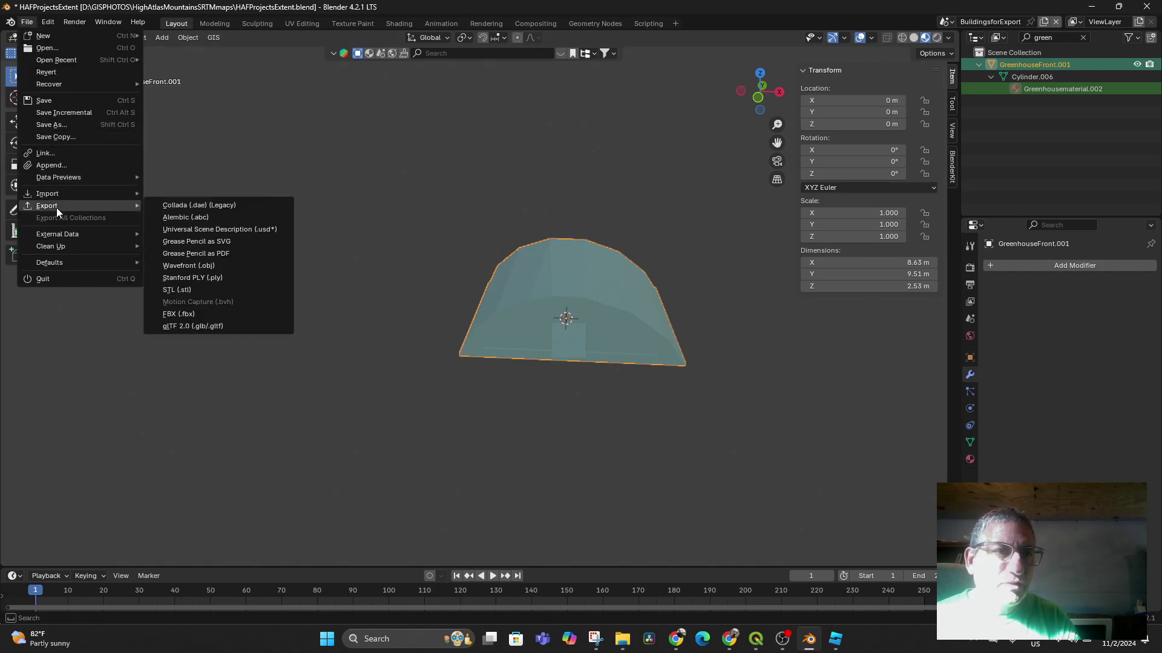
pyautogui.click(194, 313)
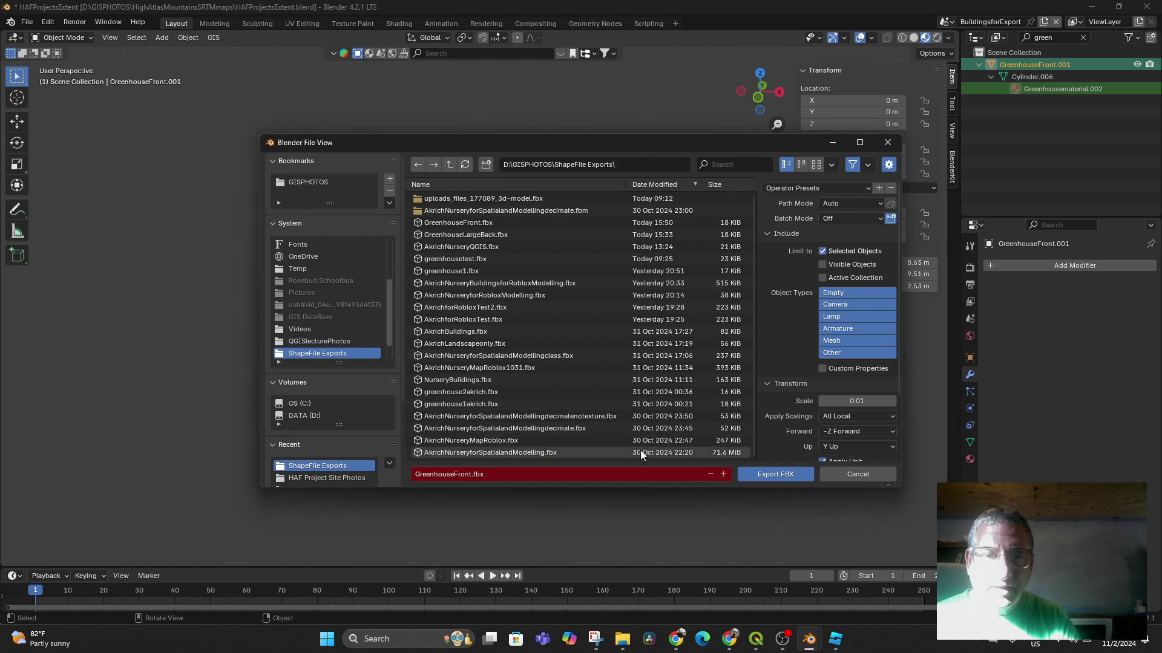
pyautogui.click(767, 476)
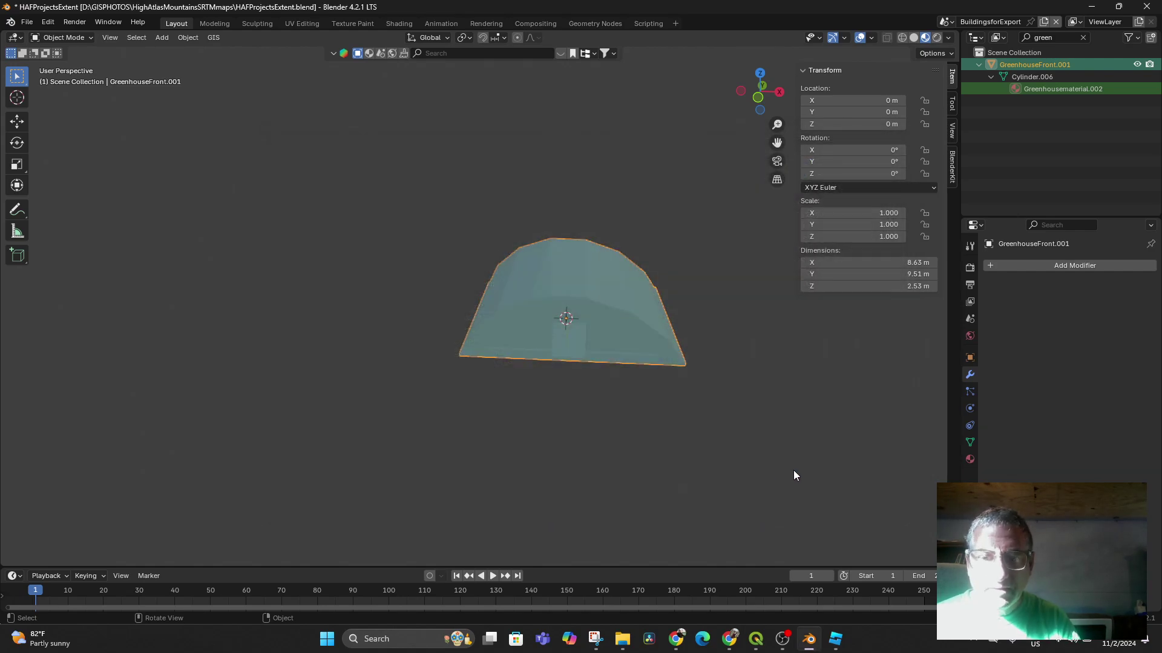
# Switch to Roblox Studio, close the greenhouse cafe decal details, and open GreenhouseFront.fbx for 3D import.
pyautogui.click(834, 639)
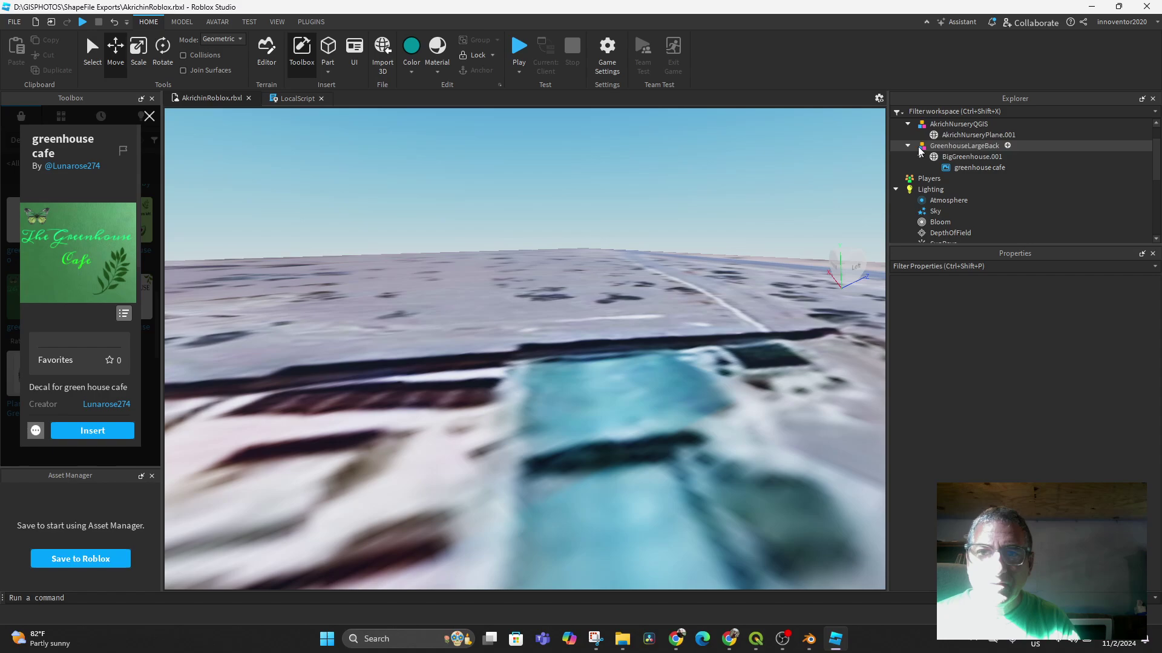
pyautogui.click(150, 116)
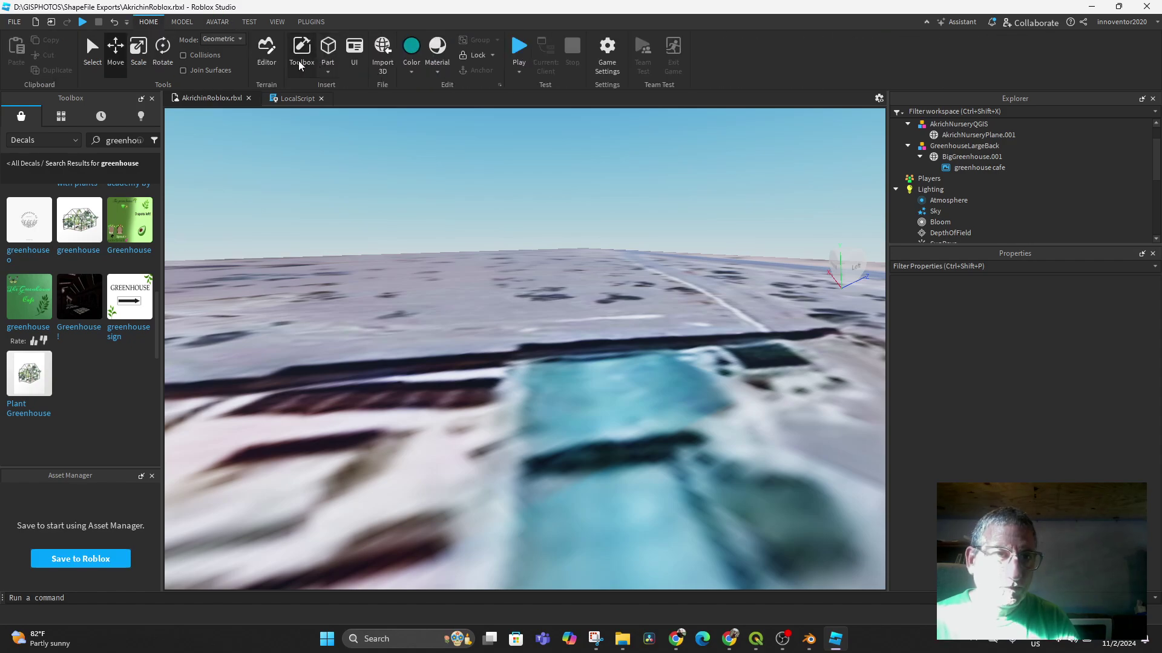
pyautogui.click(385, 56)
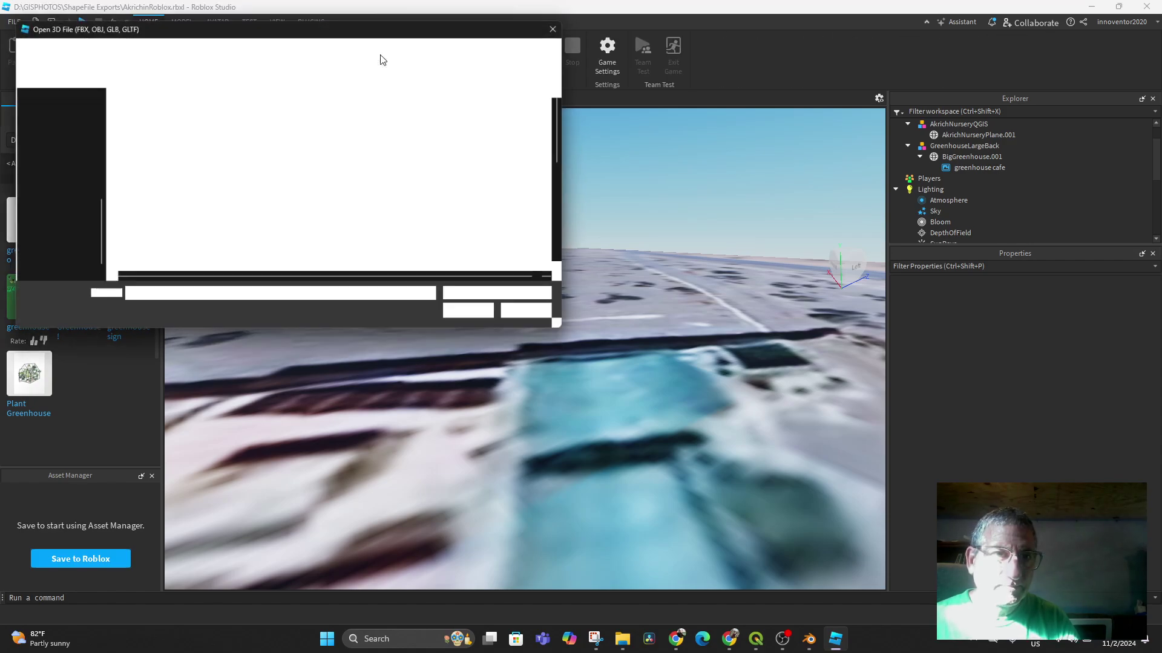
pyautogui.doubleClick(186, 146)
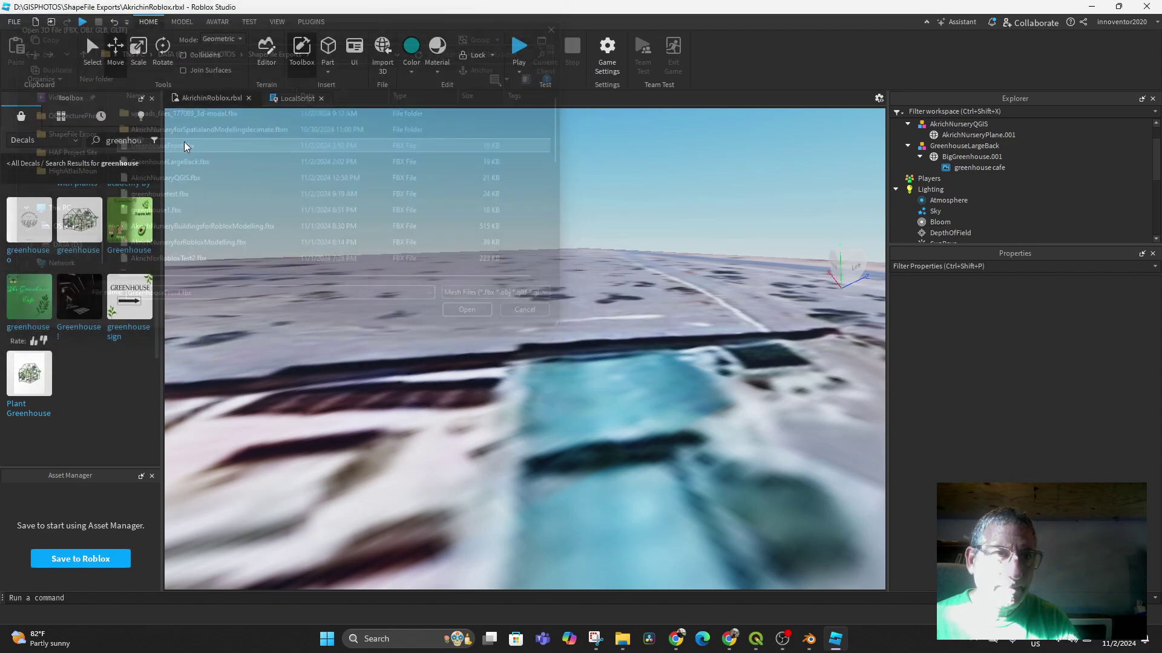
# Make the GreenhouseFront.001 object geometry double-sided, import GreenhouseFront into the workspace, and dismiss the import report.
pyautogui.moveTo(500, 263); pyautogui.dragTo(509, 195)
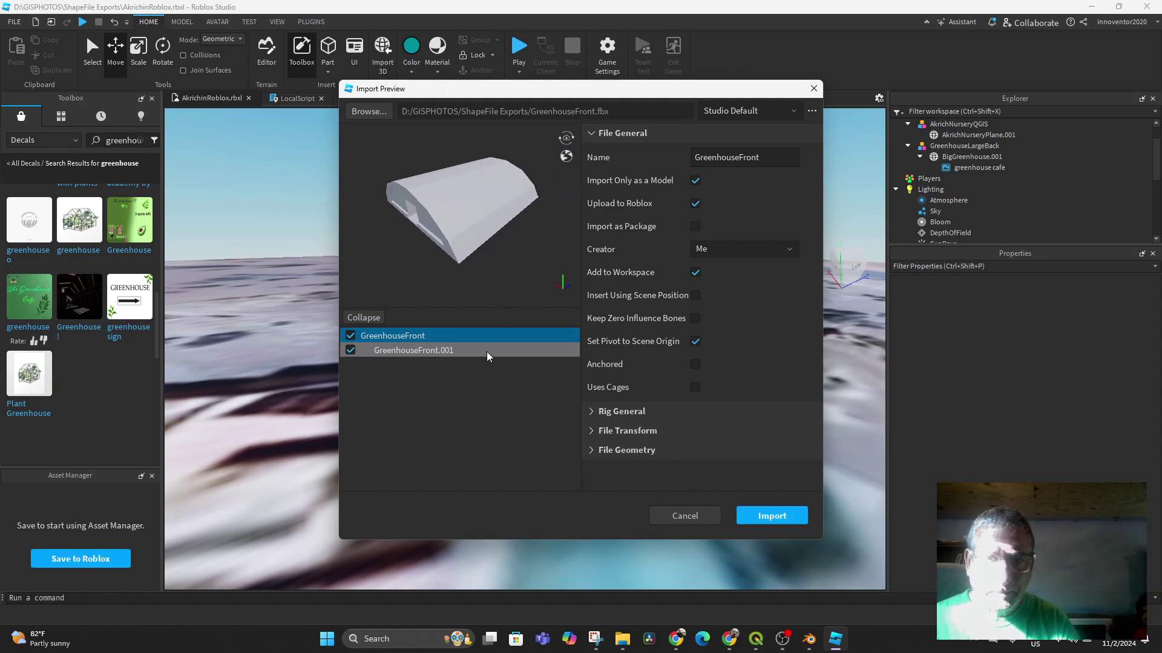
pyautogui.click(409, 351)
pyautogui.click(398, 335)
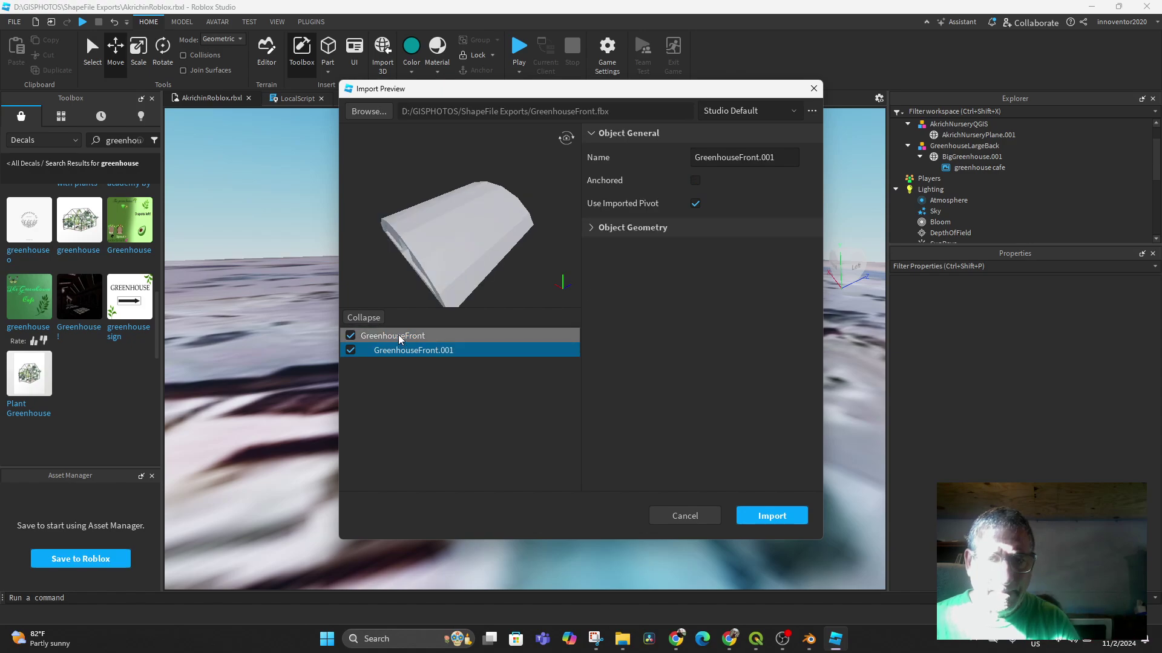
pyautogui.click(444, 350)
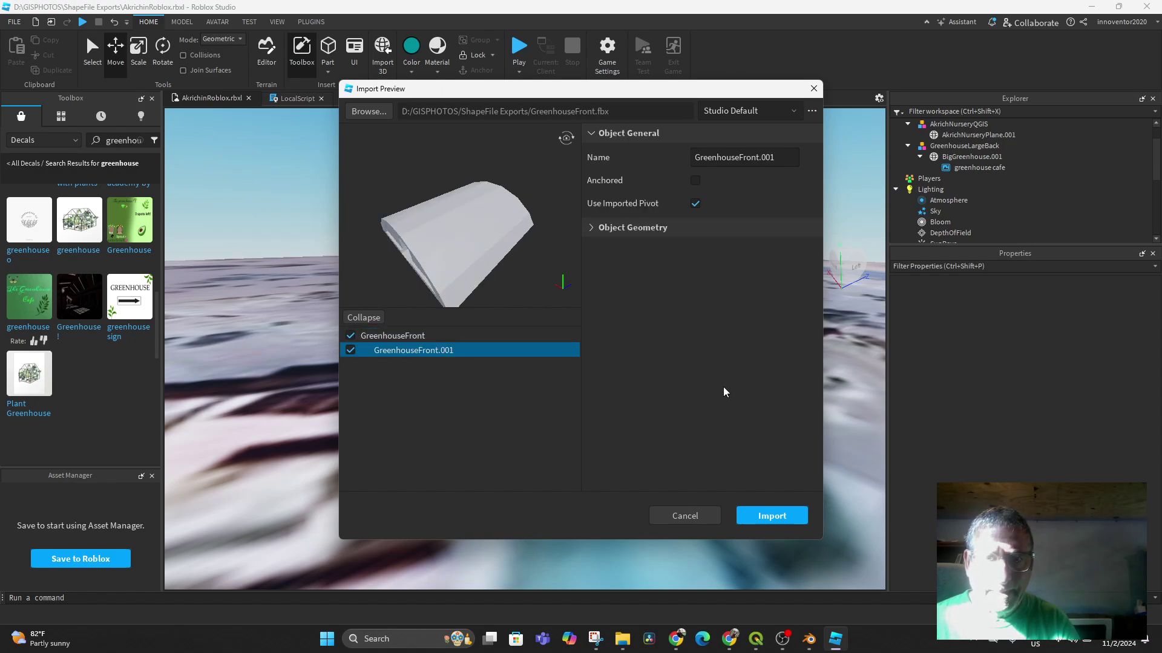
pyautogui.click(591, 228)
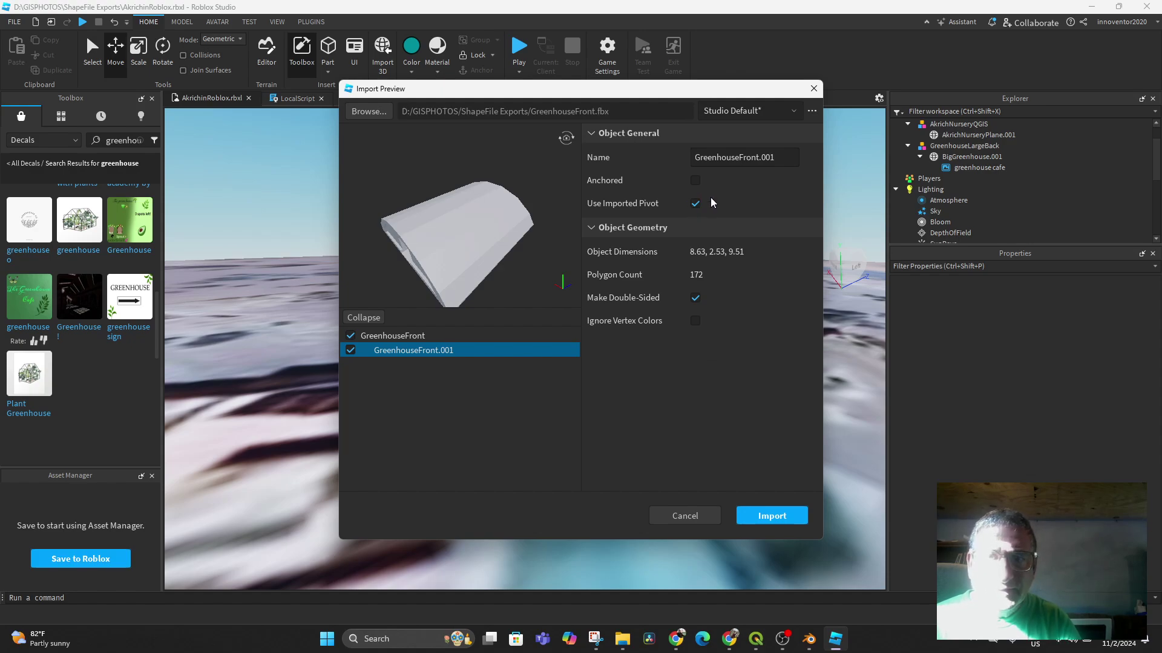
pyautogui.click(761, 518)
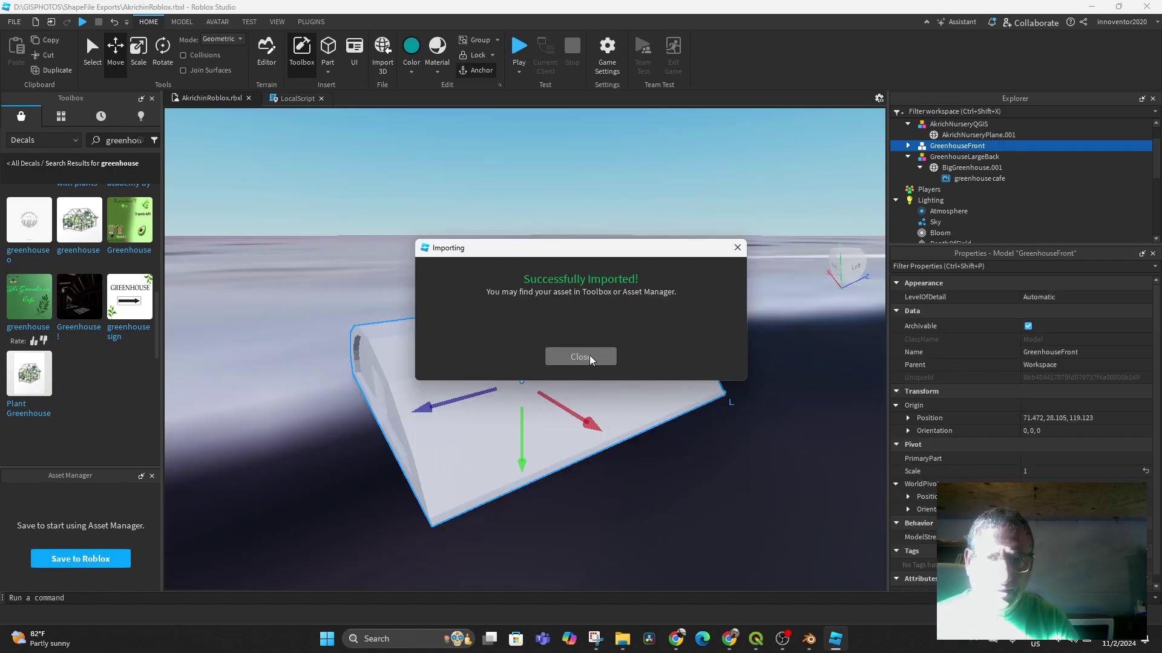
pyautogui.click(580, 356)
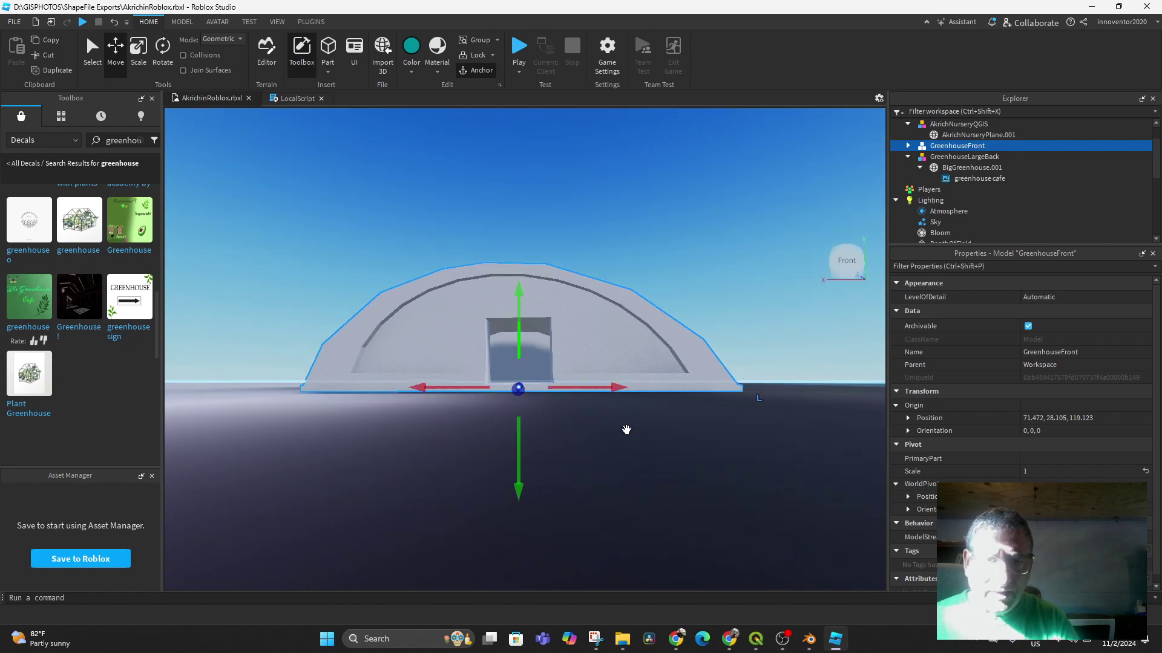
# Lower the imported greenhouse by about 0.045 studs toward the ground plane.
pyautogui.moveTo(627, 430); pyautogui.dragTo(625, 431, button='right')
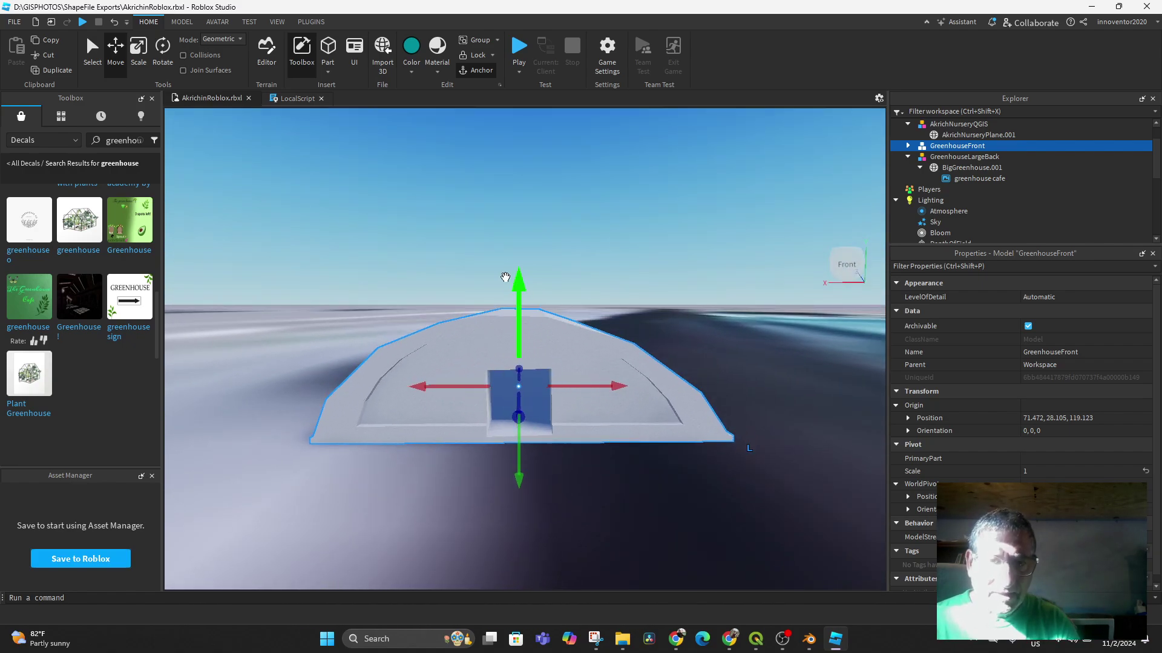
pyautogui.moveTo(506, 277); pyautogui.dragTo(522, 280)
pyautogui.moveTo(610, 359); pyautogui.dragTo(609, 359, button='right')
pyautogui.scroll(-5, 738, 353)
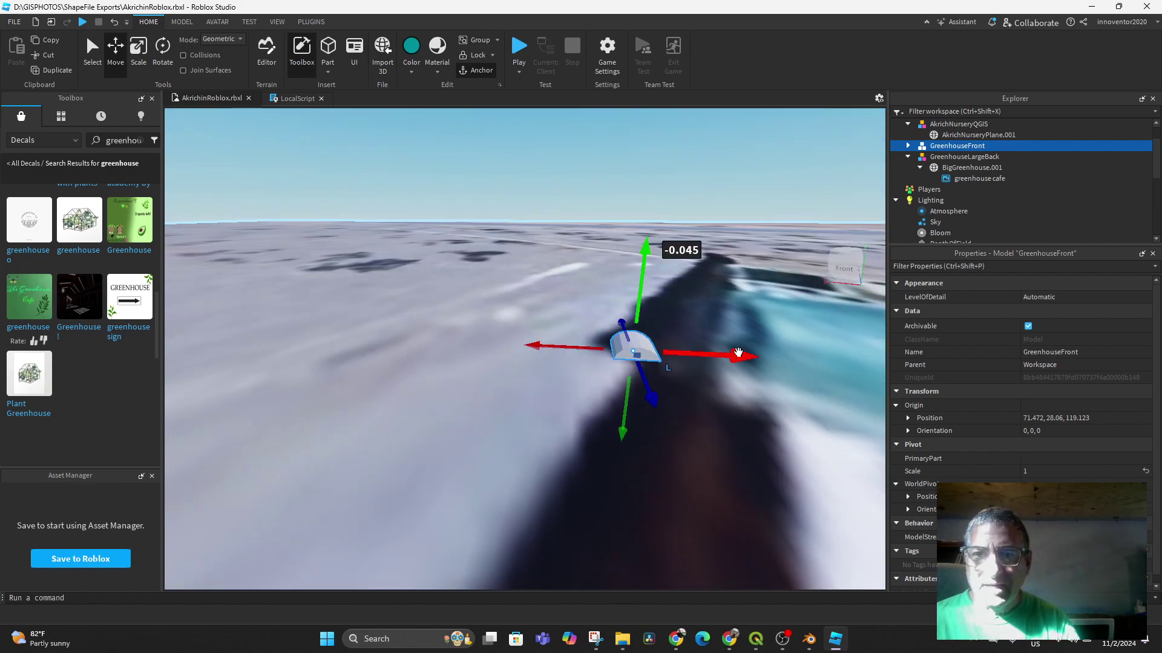
# From a top view, move the greenhouse about 56 studs along the X axis onto the turquoise building on the aerial image.
pyautogui.moveTo(741, 396); pyautogui.dragTo(694, 401, button='right')
pyautogui.click(847, 257)
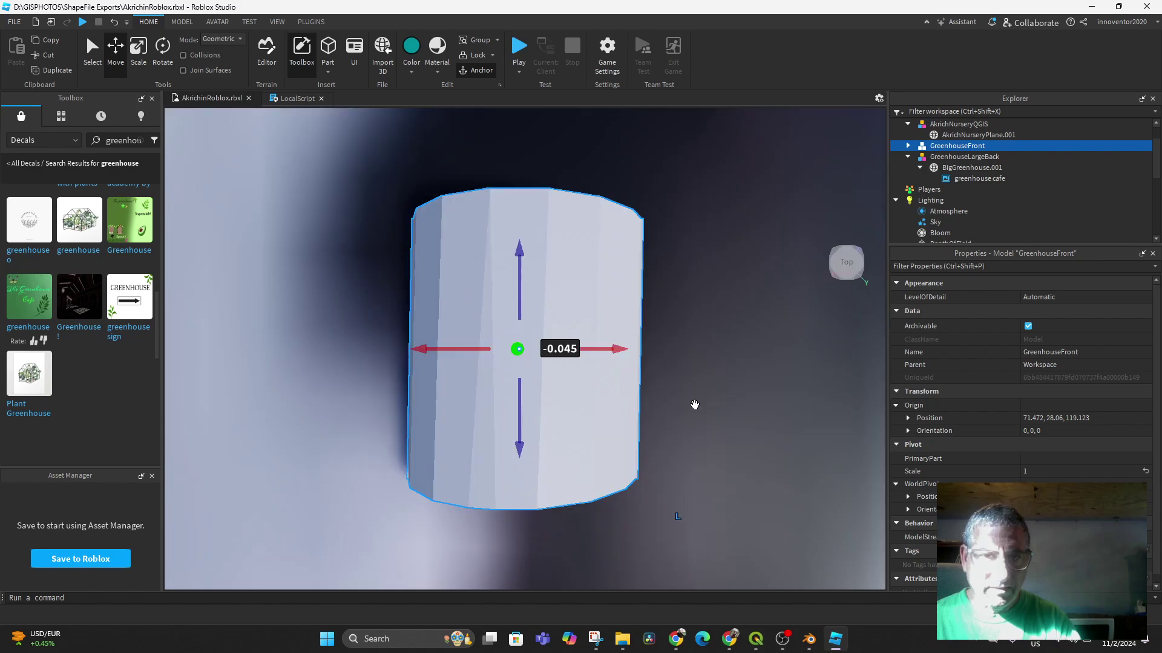
pyautogui.scroll(-8, 622, 312)
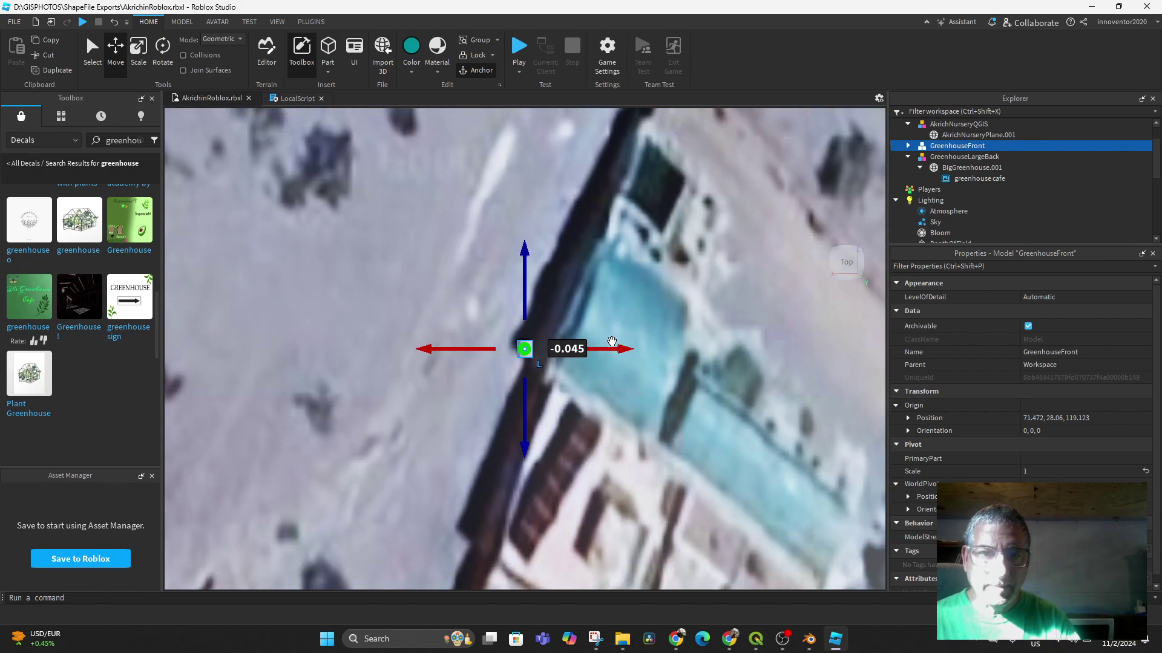
pyautogui.moveTo(612, 341); pyautogui.dragTo(620, 352)
pyautogui.moveTo(728, 350); pyautogui.dragTo(719, 350)
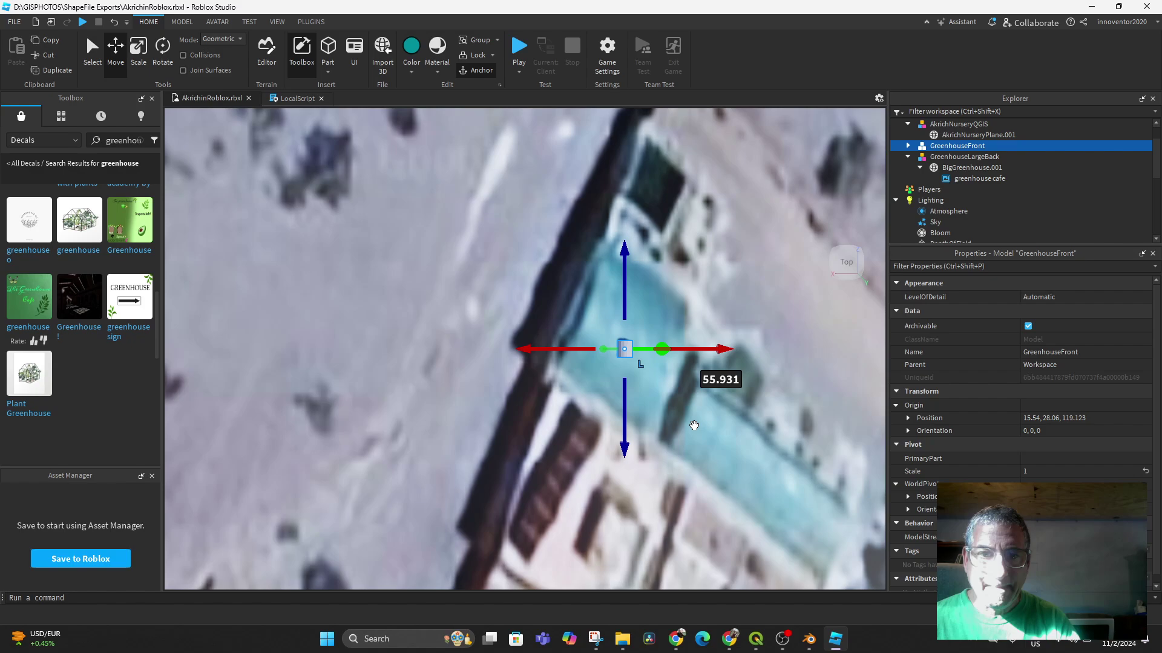
# Rotate the greenhouse about 61.7 degrees around its vertical axis to line up with the turquoise footprint.
pyautogui.moveTo(694, 425); pyautogui.dragTo(701, 400, button='right')
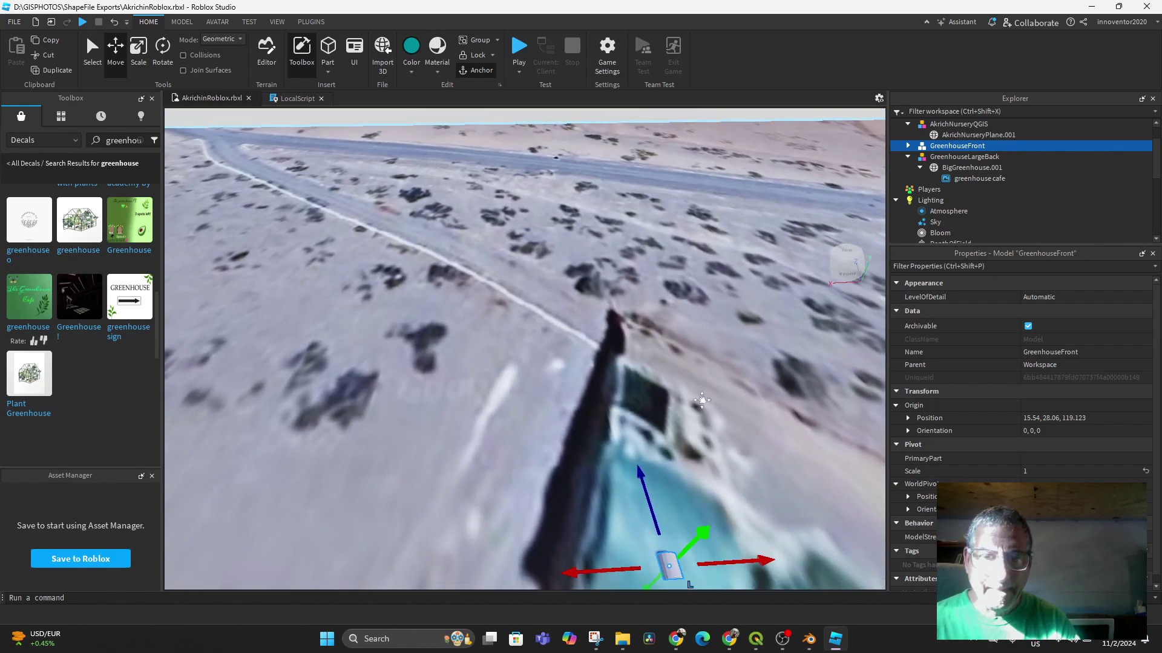
pyautogui.moveTo(701, 399); pyautogui.dragTo(648, 251, button='middle')
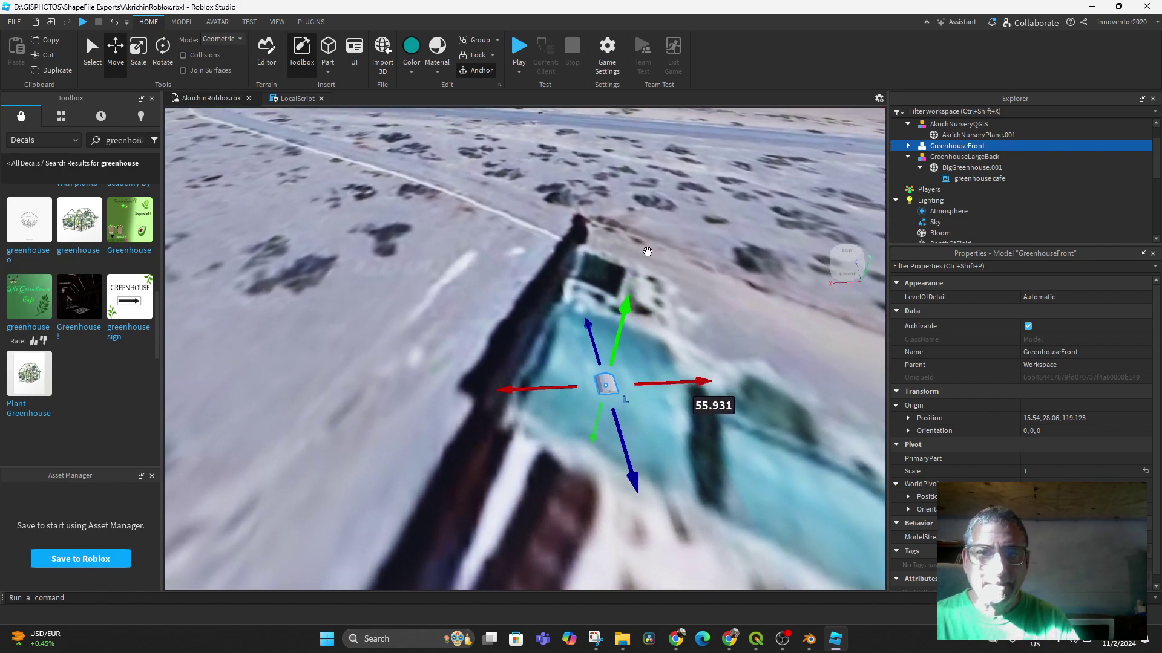
pyautogui.click(163, 47)
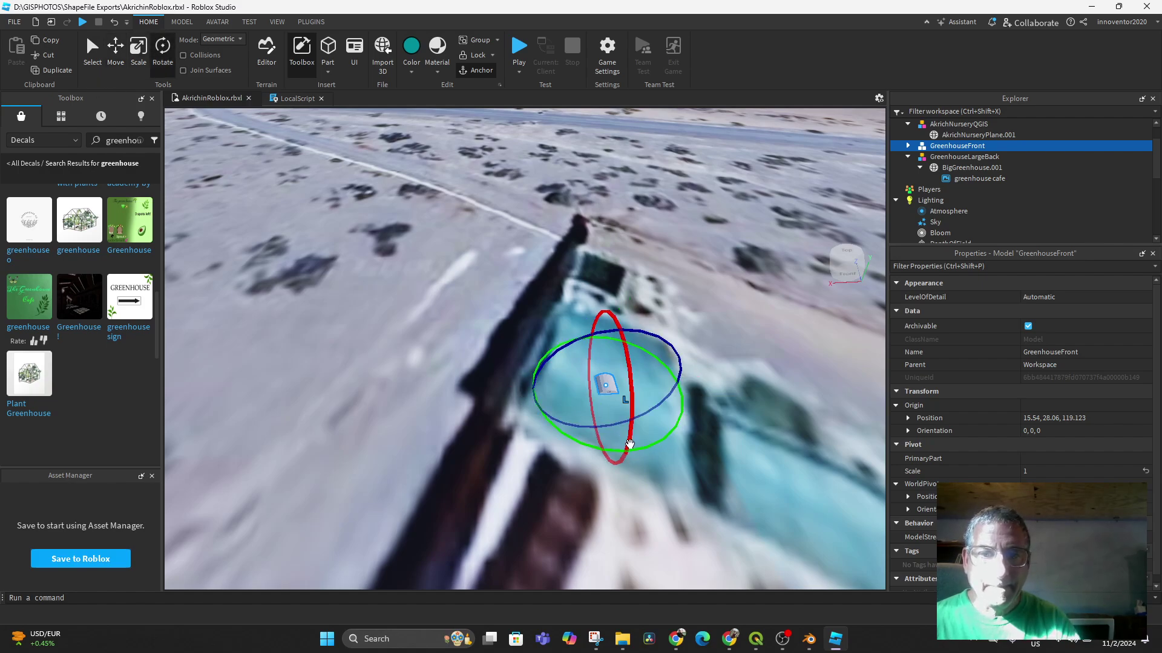
pyautogui.moveTo(630, 445); pyautogui.dragTo(644, 453)
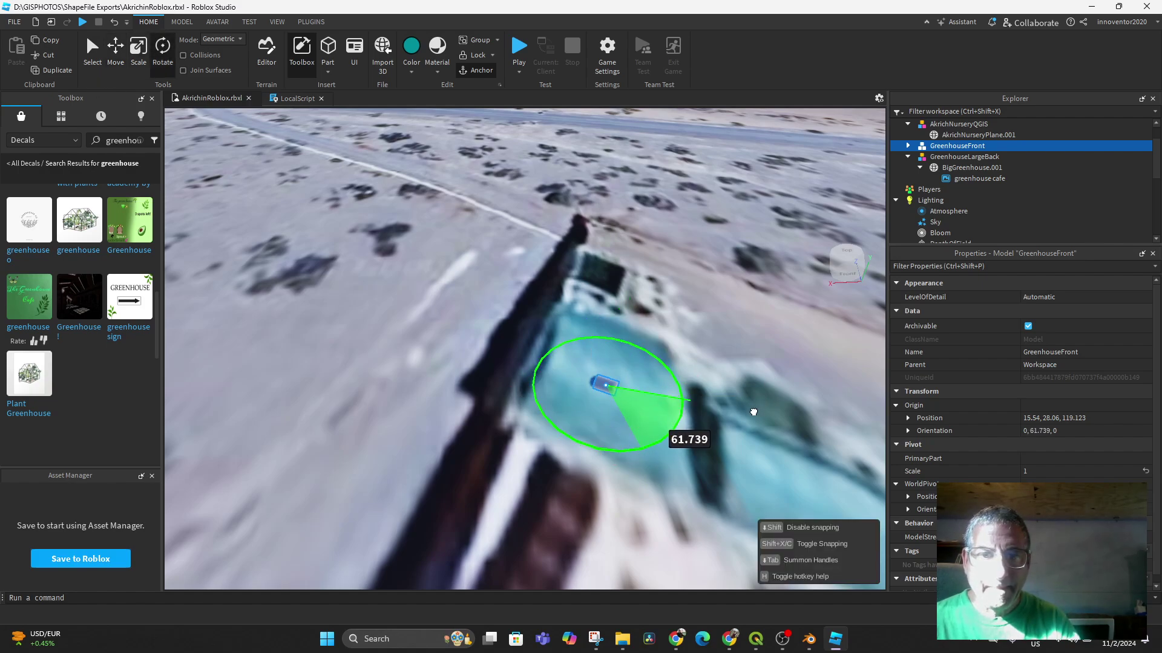
pyautogui.moveTo(754, 412); pyautogui.dragTo(753, 412)
# Scale the greenhouse up to a factor of about 5.67.
pyautogui.click(139, 48)
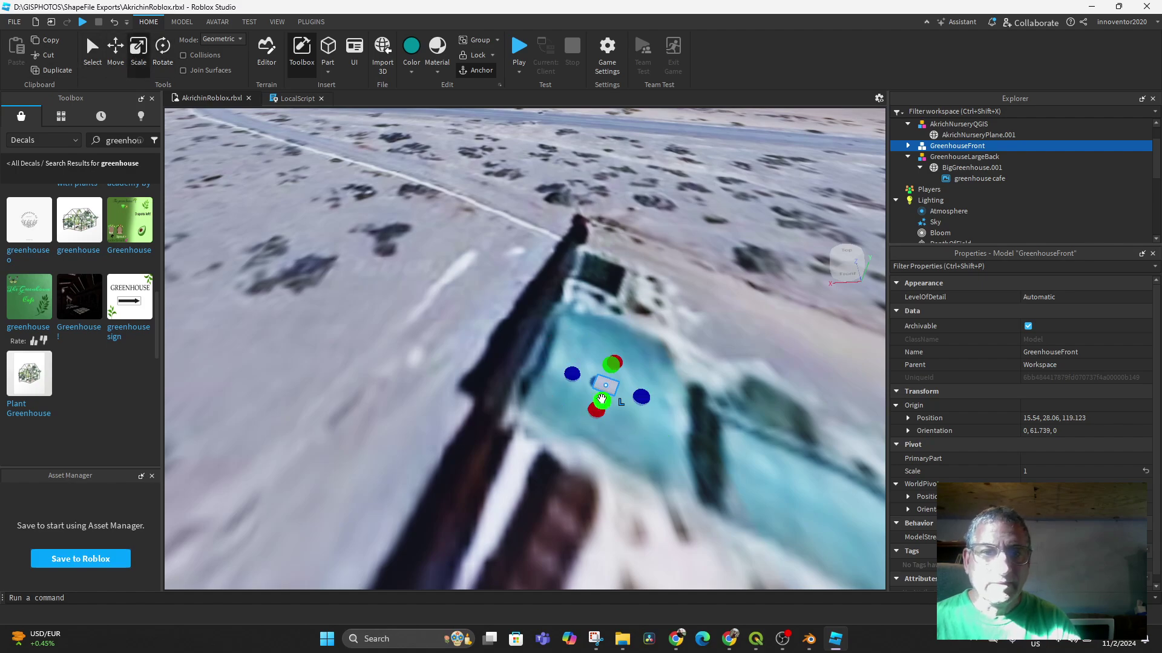
pyautogui.moveTo(603, 409); pyautogui.dragTo(570, 478)
pyautogui.moveTo(613, 362)
pyautogui.mouseDown()
pyautogui.moveTo(625, 329)
pyautogui.moveTo(618, 351)
pyautogui.mouseUp()
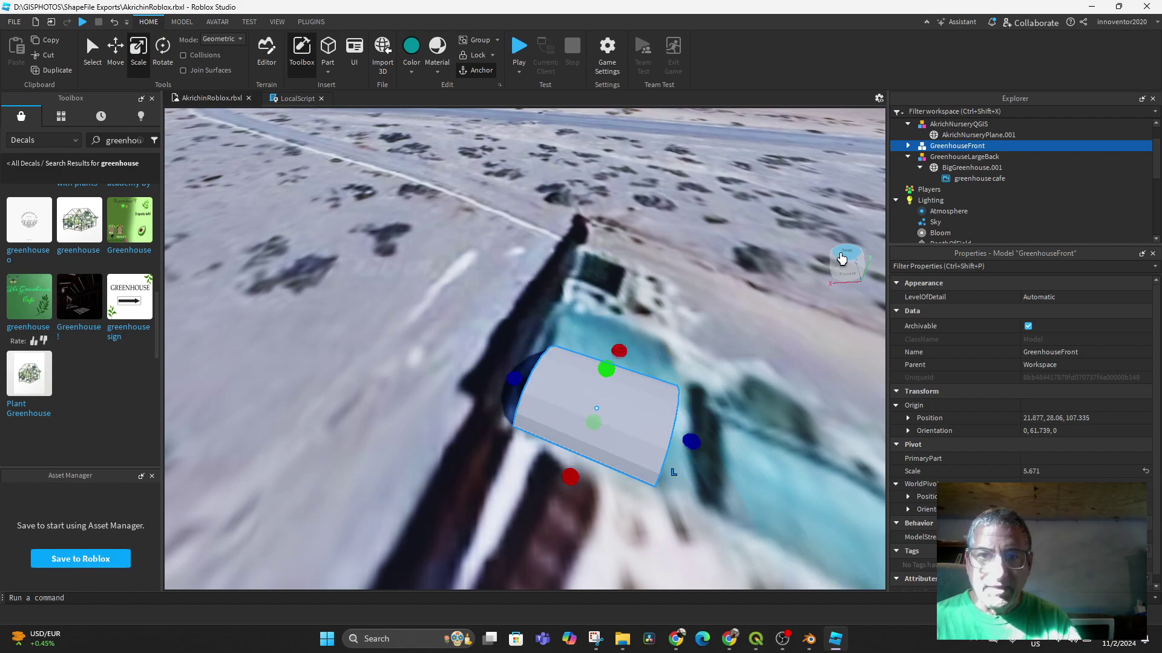
# From a top view, move the greenhouse about 19.6 studs sideways along its own width axis, back over the turquoise footprint.
pyautogui.click(842, 258)
pyautogui.moveTo(666, 304); pyautogui.dragTo(523, 536, button='middle')
pyautogui.click(111, 64)
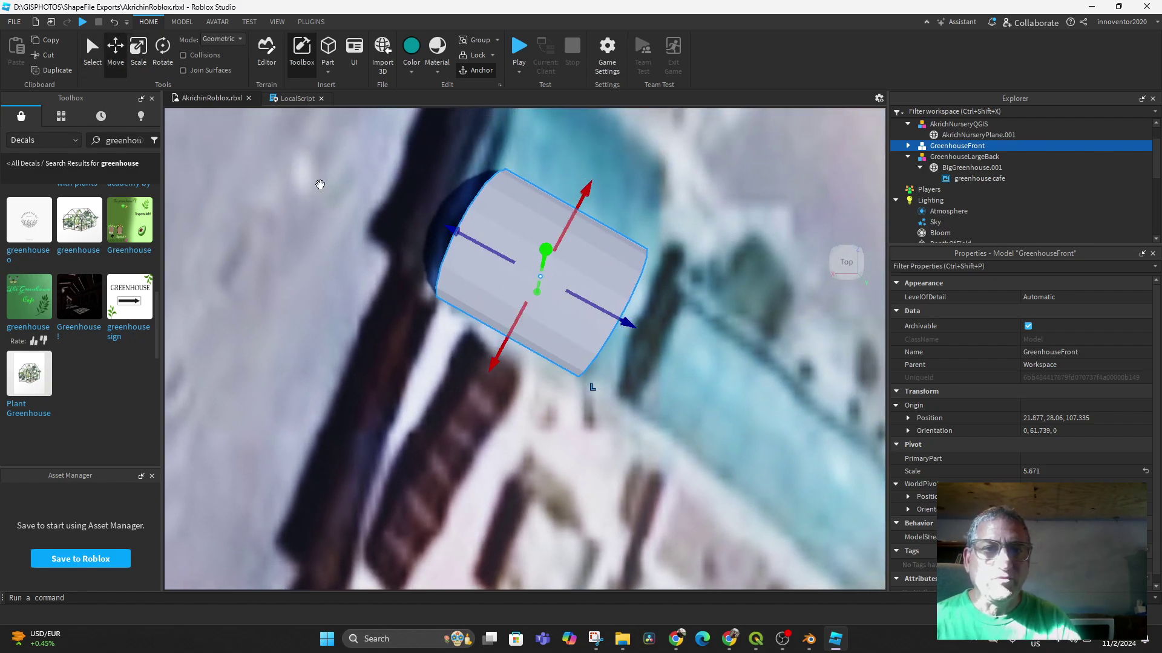
pyautogui.moveTo(596, 182); pyautogui.dragTo(619, 141)
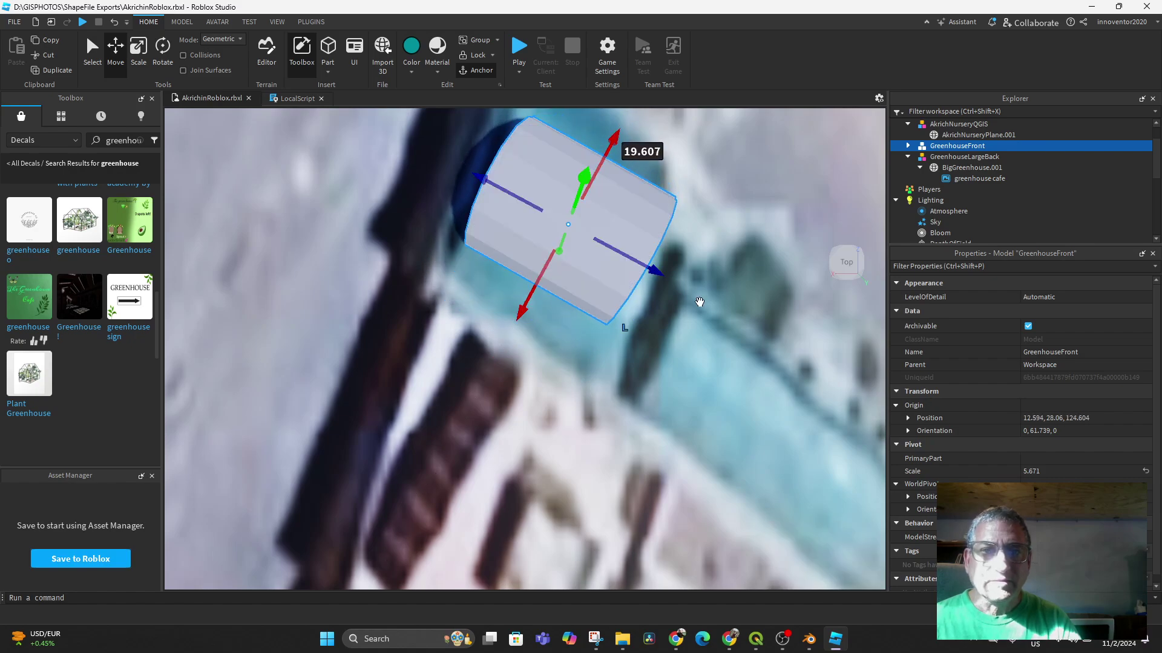
# Resize the greenhouse to a scale of about 6.87 so it fits the turquoise footprint.
pyautogui.moveTo(698, 301); pyautogui.dragTo(566, 384, button='right')
pyautogui.moveTo(565, 383); pyautogui.dragTo(549, 260, button='middle')
pyautogui.moveTo(549, 260); pyautogui.dragTo(505, 220, button='right')
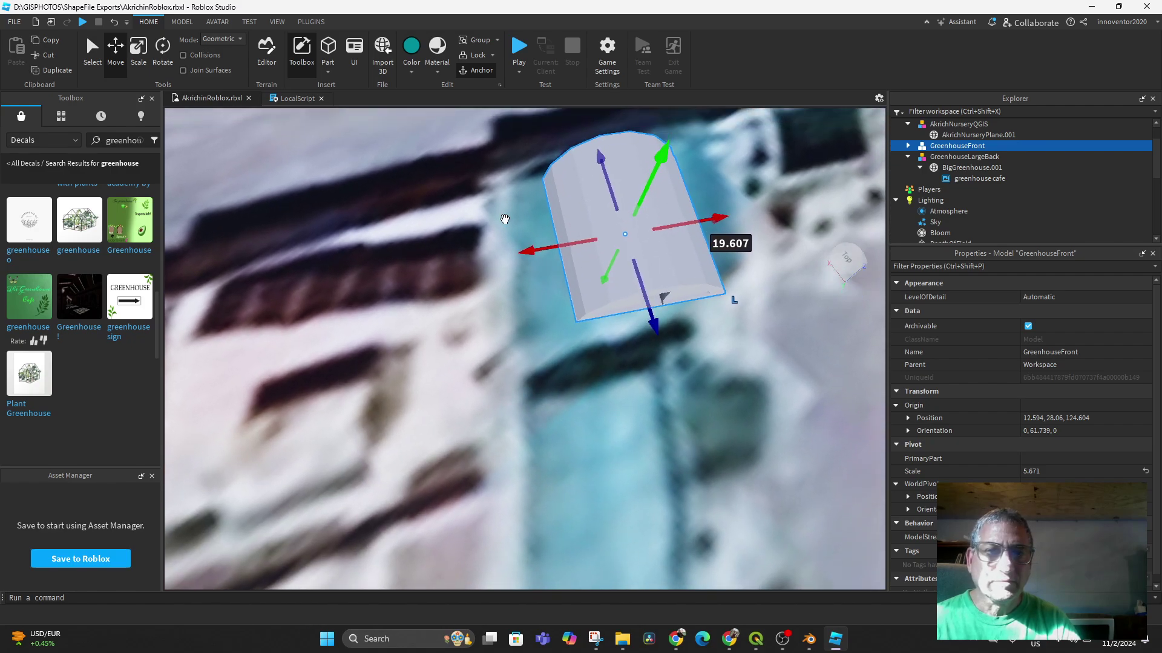
pyautogui.click(134, 51)
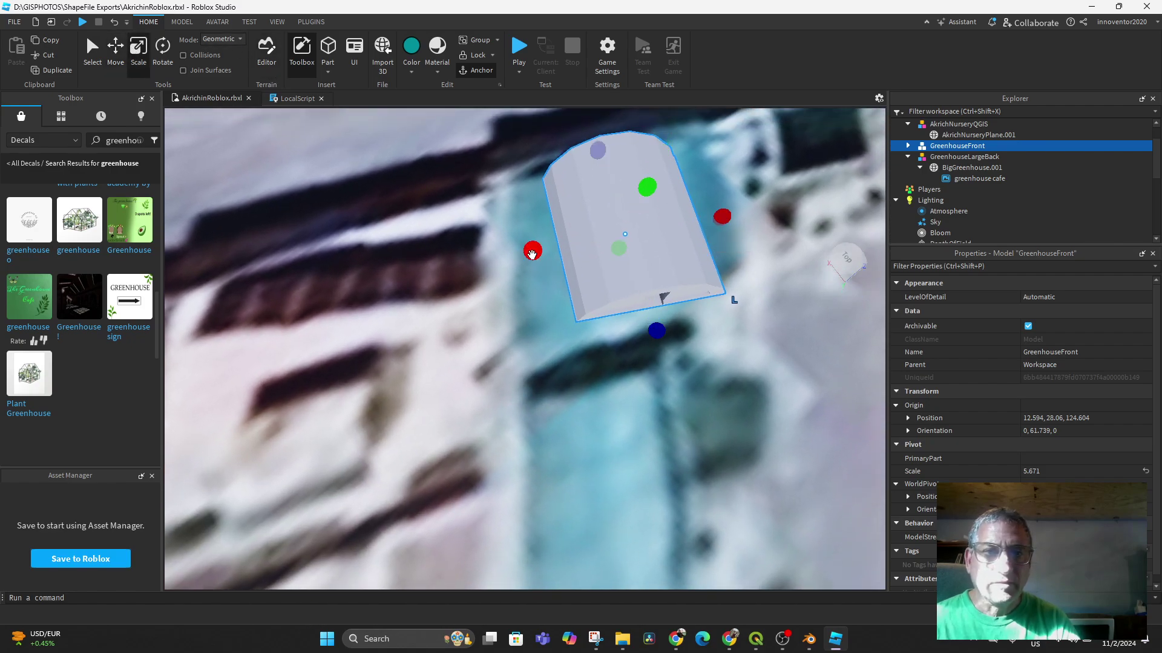
pyautogui.moveTo(533, 252); pyautogui.dragTo(472, 260)
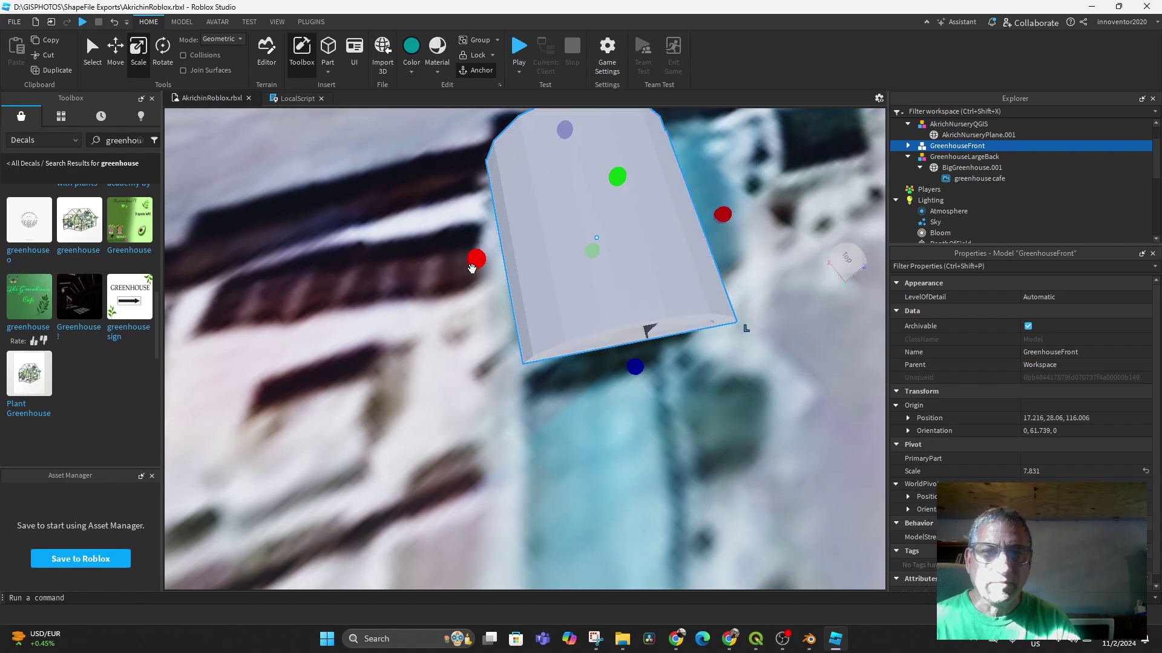
pyautogui.moveTo(472, 270); pyautogui.dragTo(453, 273, button='right')
pyautogui.moveTo(453, 273); pyautogui.dragTo(573, 295, button='middle')
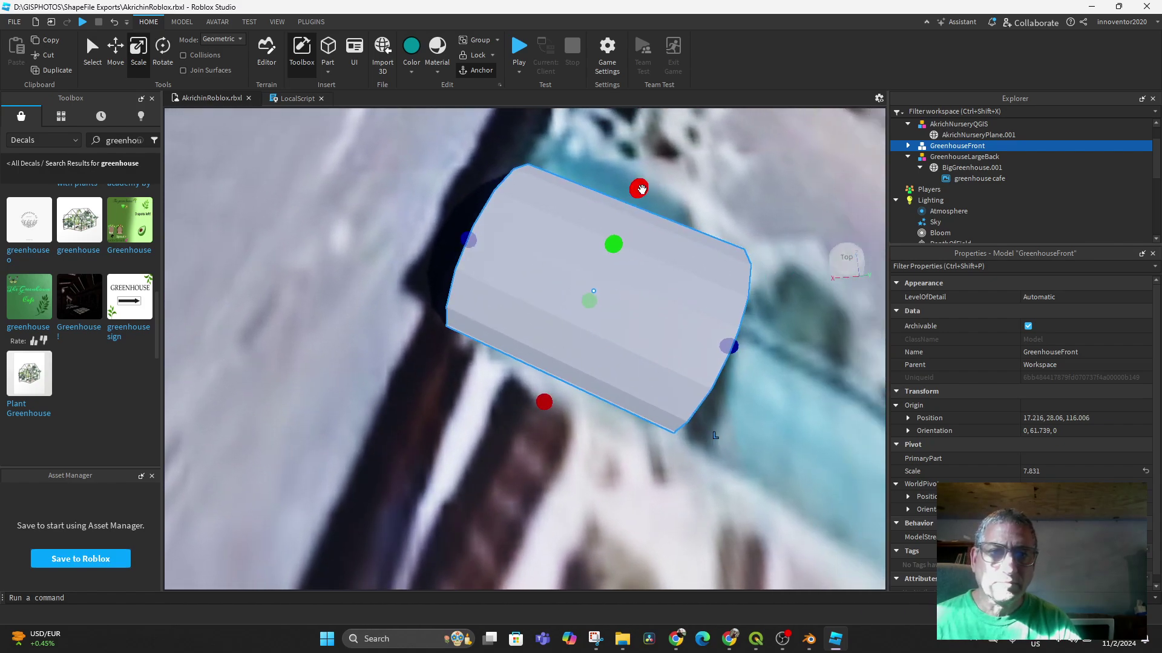
pyautogui.moveTo(635, 189); pyautogui.dragTo(625, 207)
pyautogui.moveTo(623, 236); pyautogui.dragTo(588, 339, button='right')
pyautogui.moveTo(589, 339); pyautogui.dragTo(602, 257, button='middle')
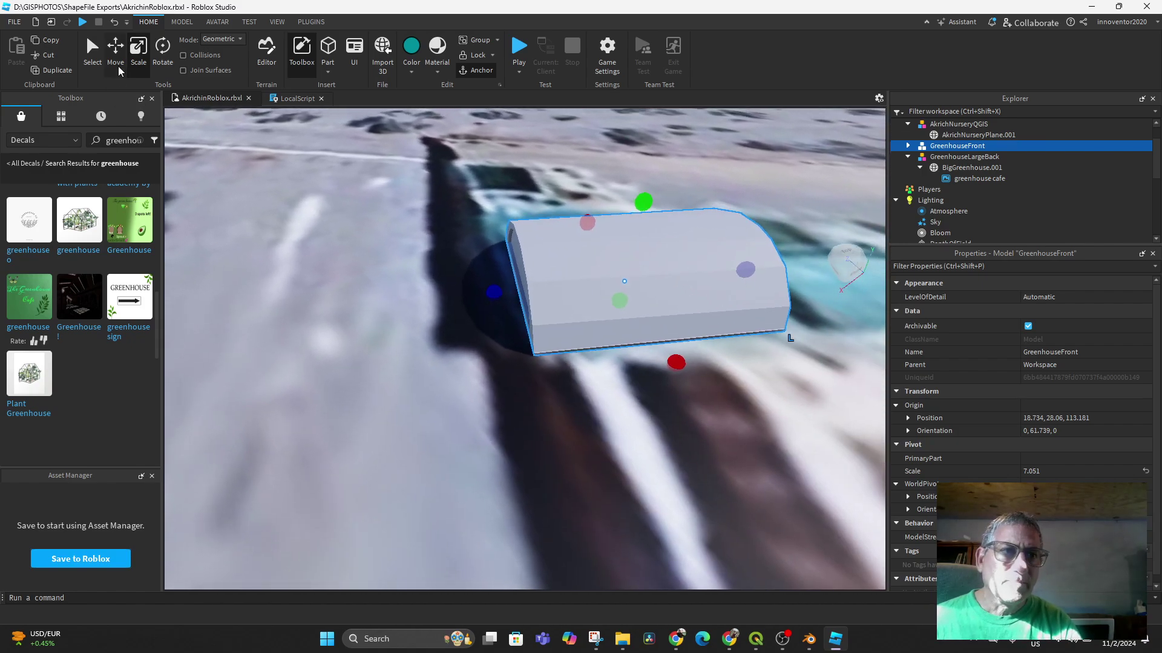
pyautogui.moveTo(492, 293); pyautogui.dragTo(532, 293)
# Turn the greenhouse slightly further around its vertical axis, to an orientation of about 64 degrees.
pyautogui.hotkey('ctrl', '2')
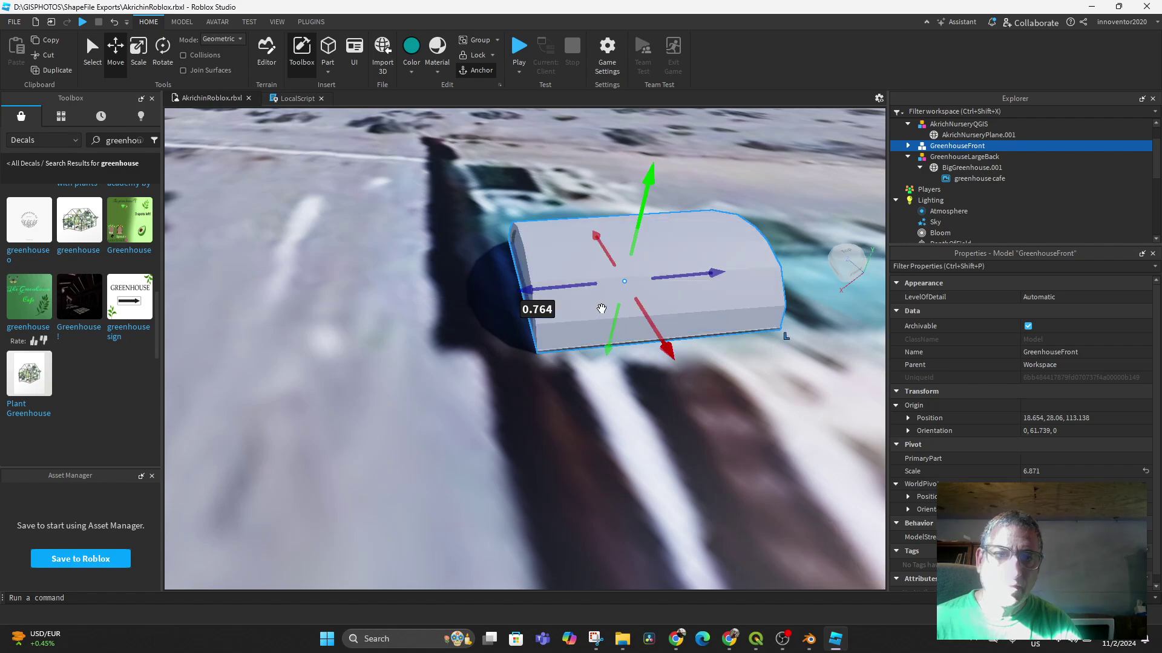
pyautogui.moveTo(601, 309); pyautogui.dragTo(602, 310, button='right')
pyautogui.hotkey('ctrl', '4')
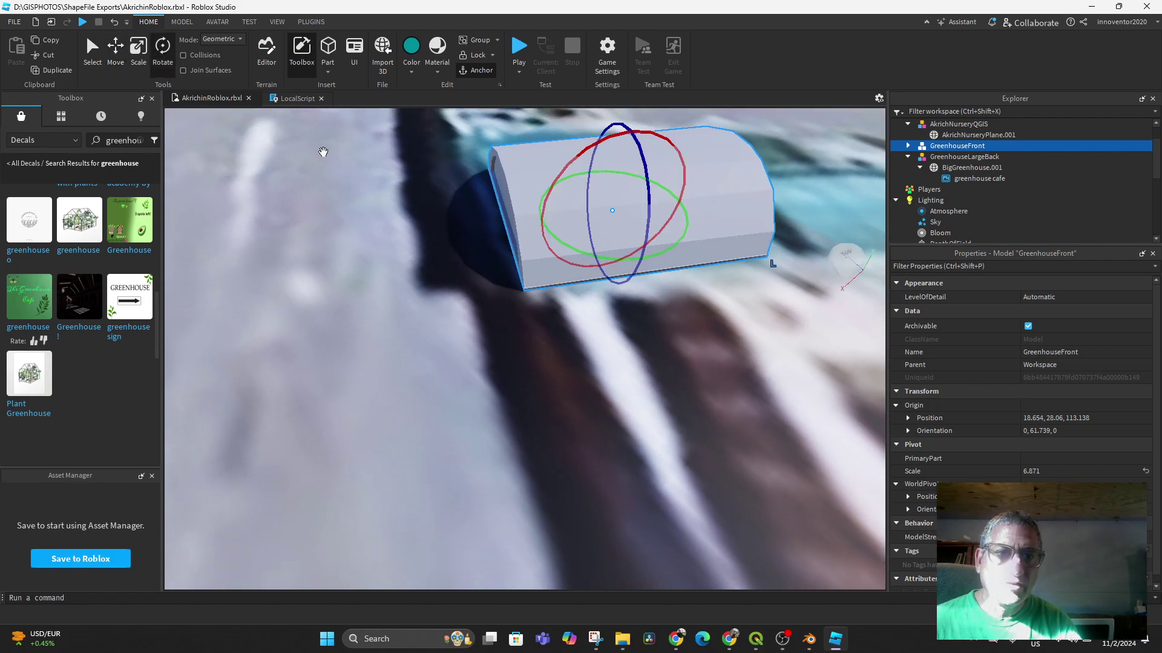
pyautogui.moveTo(661, 255); pyautogui.dragTo(664, 255)
# Apply the current turquoise color to the GreenhouseFront model and view its doorway.
pyautogui.moveTo(666, 306); pyautogui.dragTo(666, 306, button='right')
pyautogui.moveTo(666, 306); pyautogui.dragTo(431, 201, button='middle')
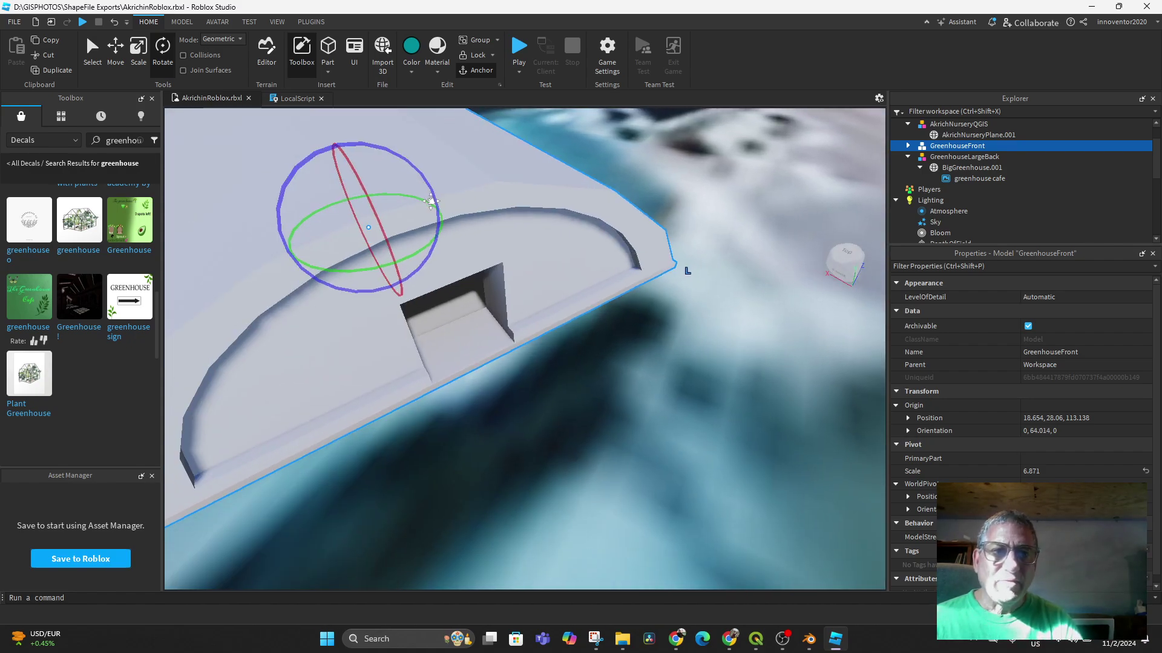
pyautogui.moveTo(490, 245); pyautogui.dragTo(491, 246, button='right')
pyautogui.click(411, 47)
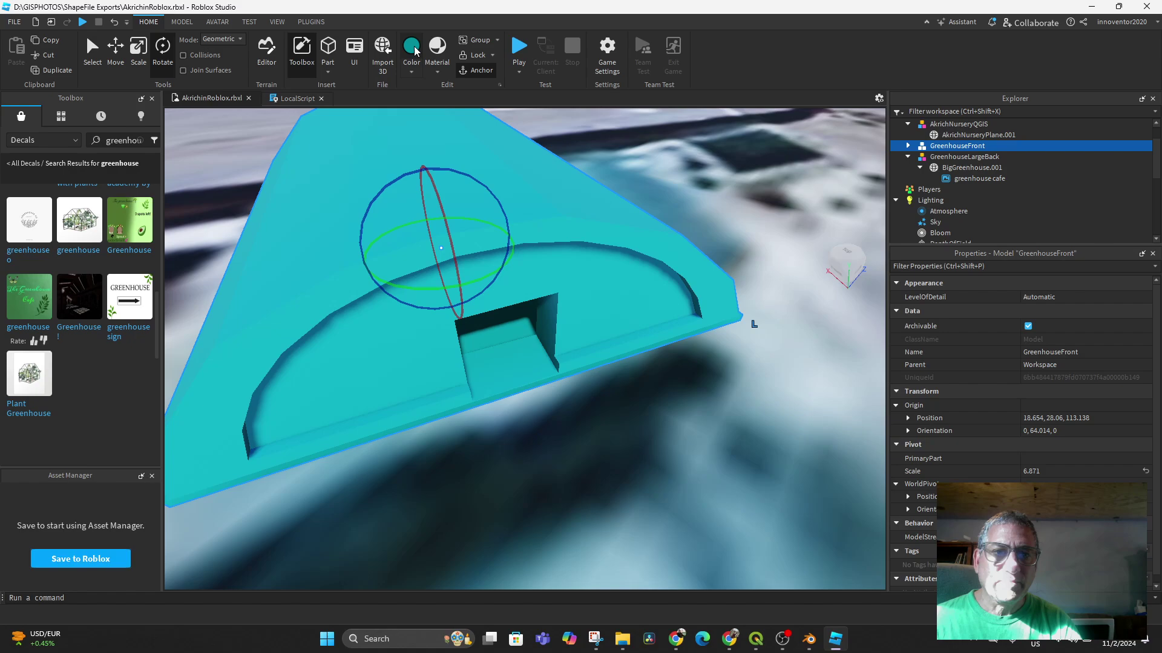
pyautogui.moveTo(617, 384); pyautogui.dragTo(599, 333, button='middle')
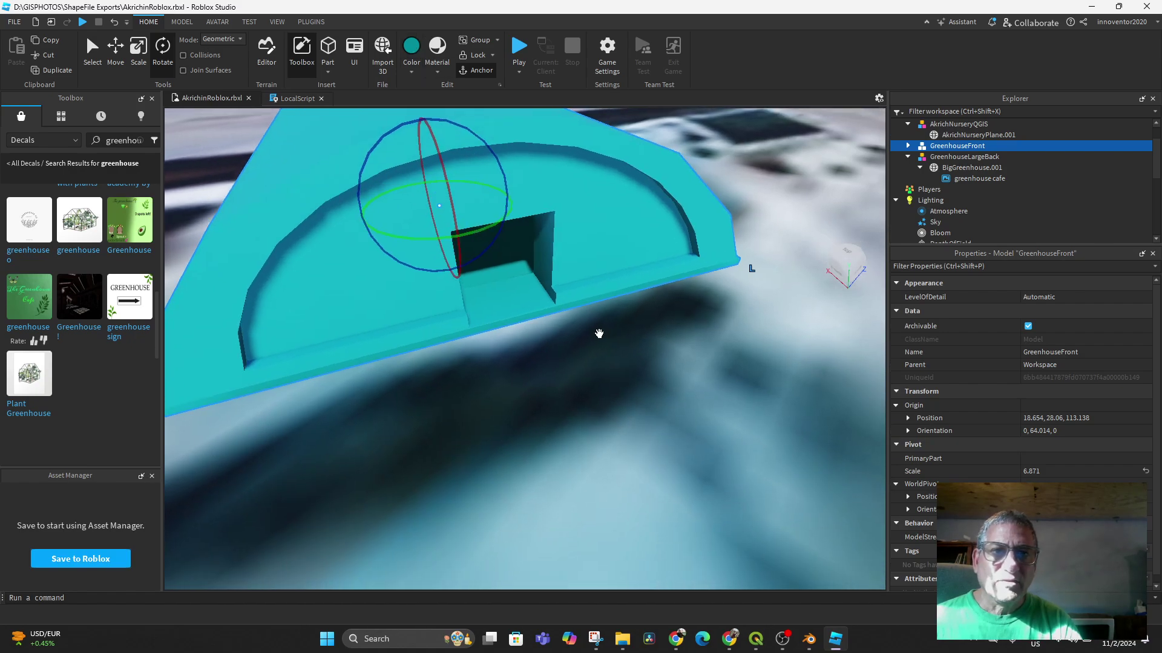
# Start a play test and walk the avatar across the terrain through the greenhouse doorway.
pyautogui.click(519, 56)
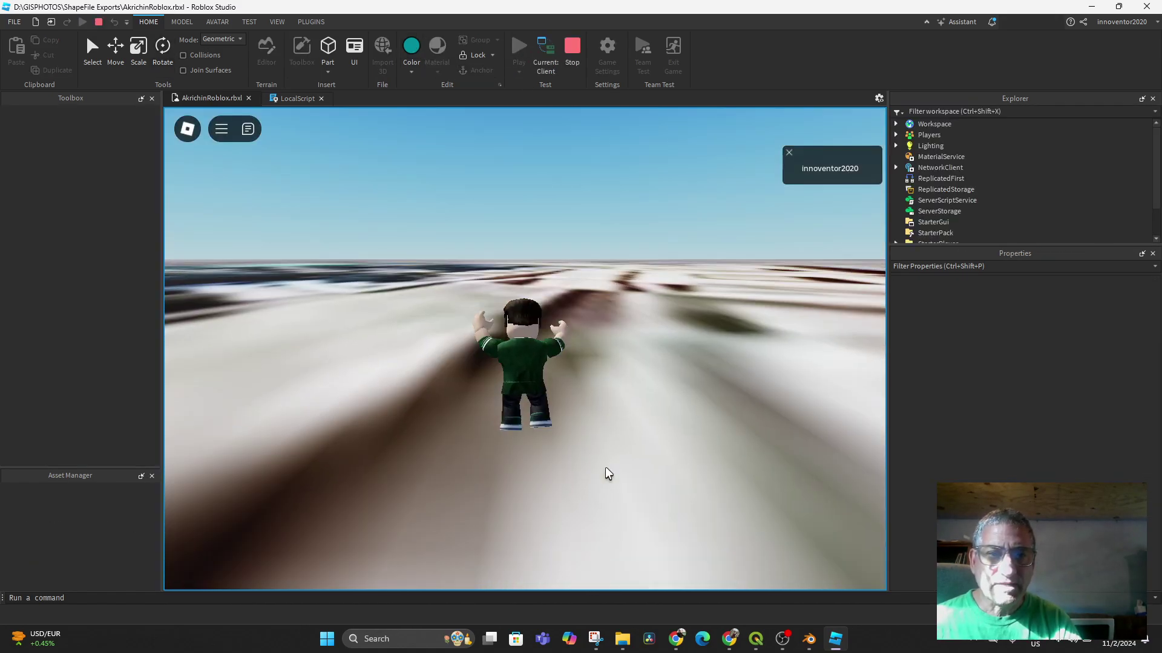
pyautogui.moveTo(605, 467); pyautogui.dragTo(605, 465, button='right')
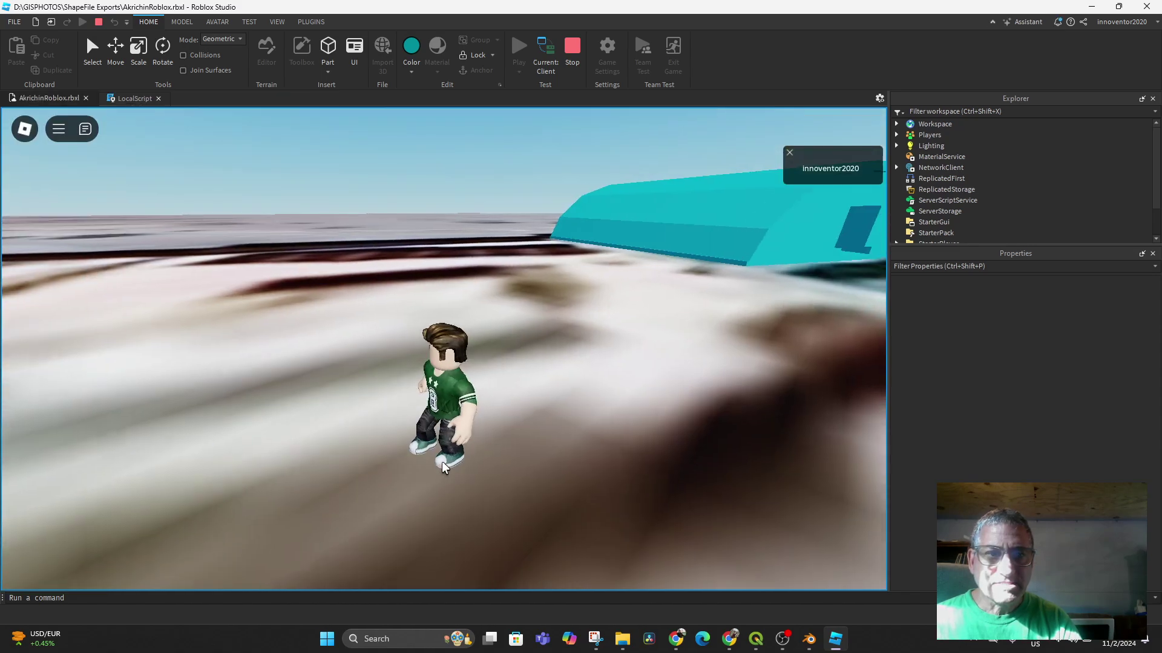
pyautogui.moveTo(444, 465); pyautogui.dragTo(443, 462, button='right')
pyautogui.press('w')
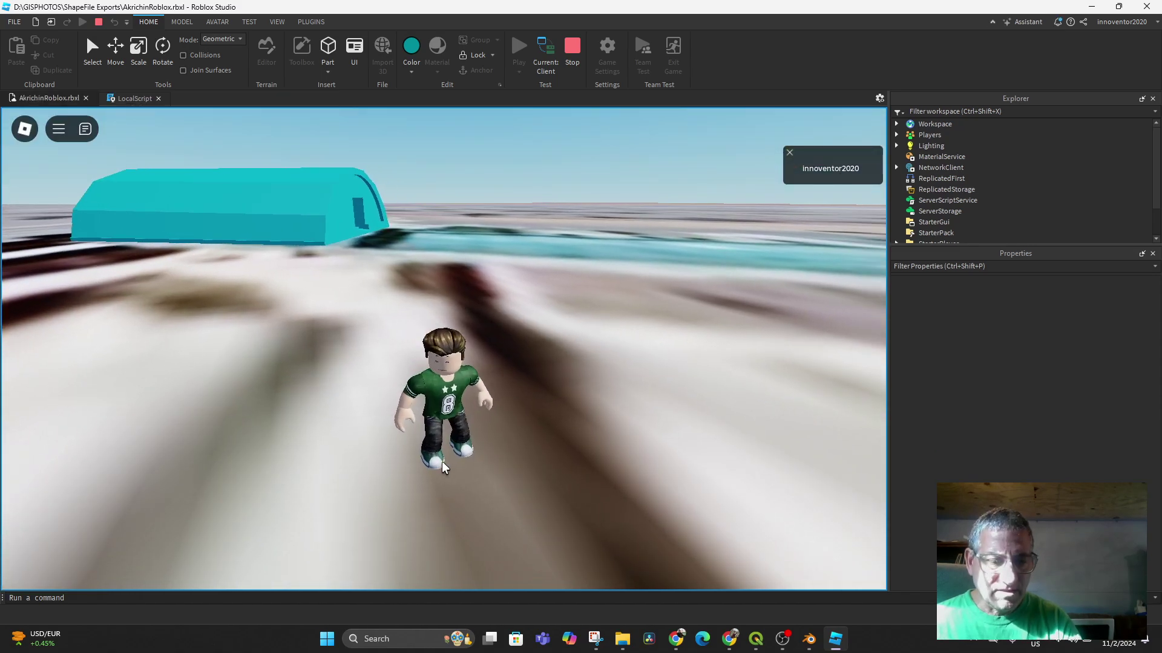
pyautogui.press('w')
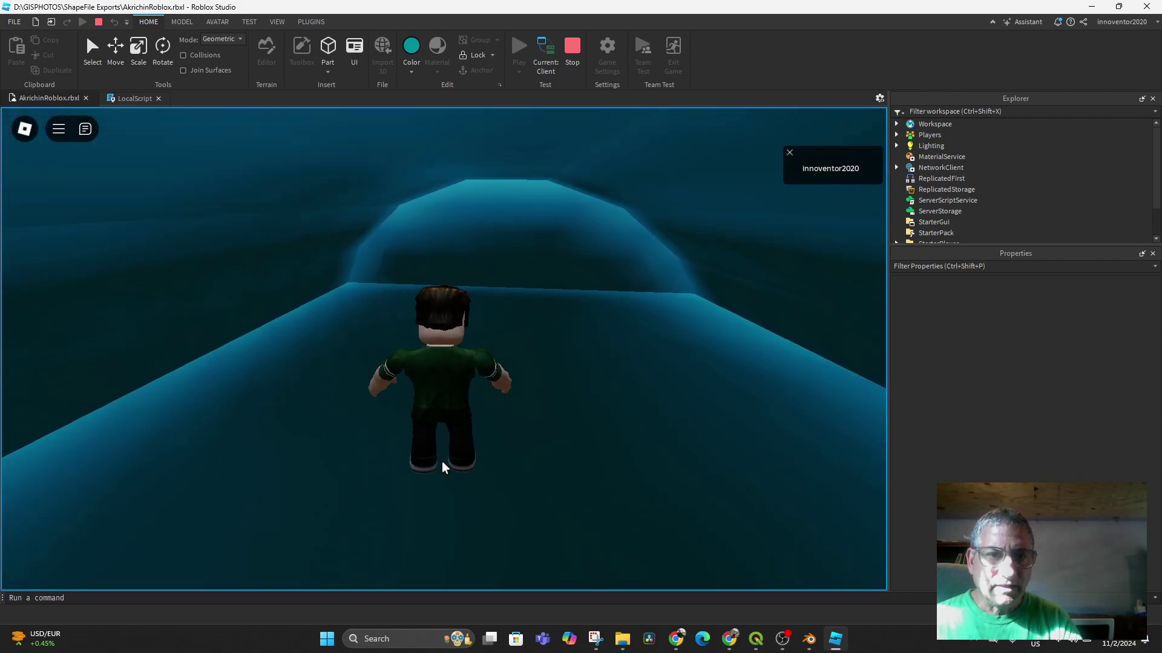
# Jump and walk the avatar around inside the greenhouse to test its floor, turning back toward the doorway.
pyautogui.press('space')
pyautogui.press('a')
pyautogui.press('space')
pyautogui.press('a')
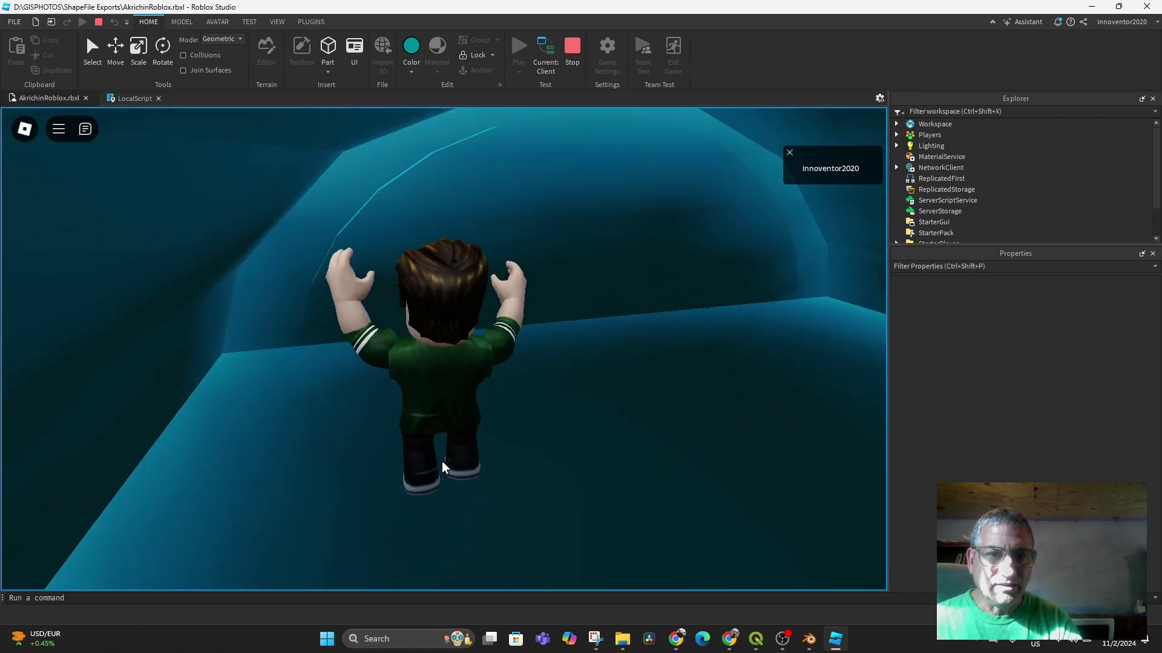
pyautogui.press('w')
pyautogui.press('Right')
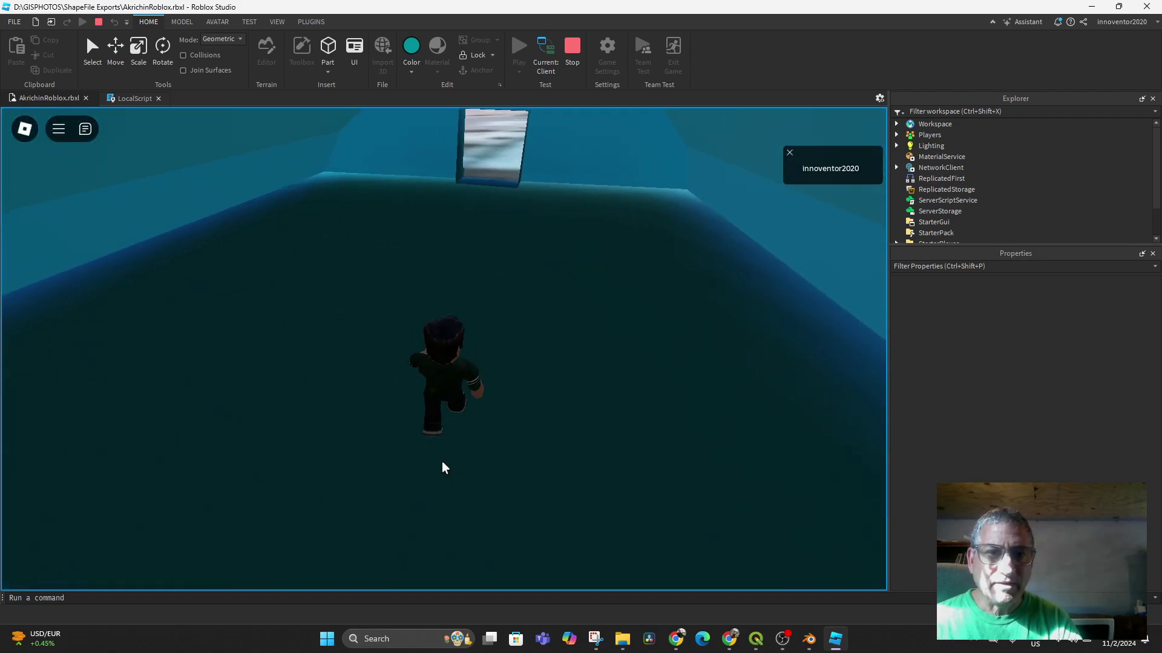
# Walk the avatar across the greenhouse floor near the doorway, turn it toward the closed end wall and jump.
pyautogui.press('d')
pyautogui.press('a')
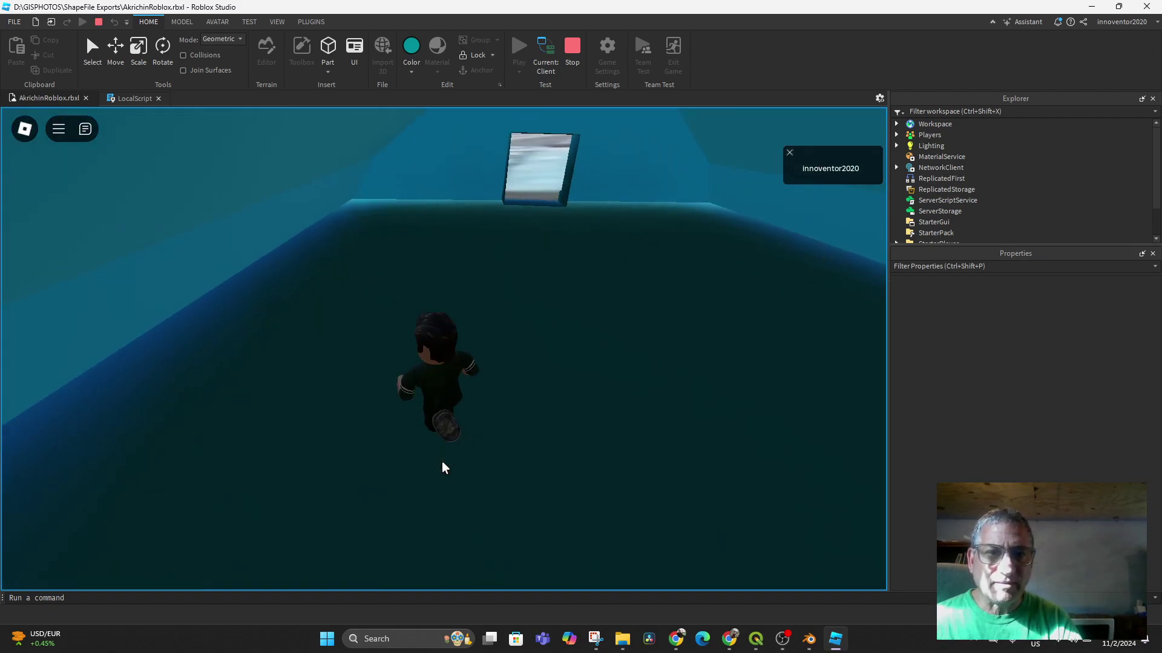
pyautogui.press('d')
pyautogui.press('d')
pyautogui.press('w')
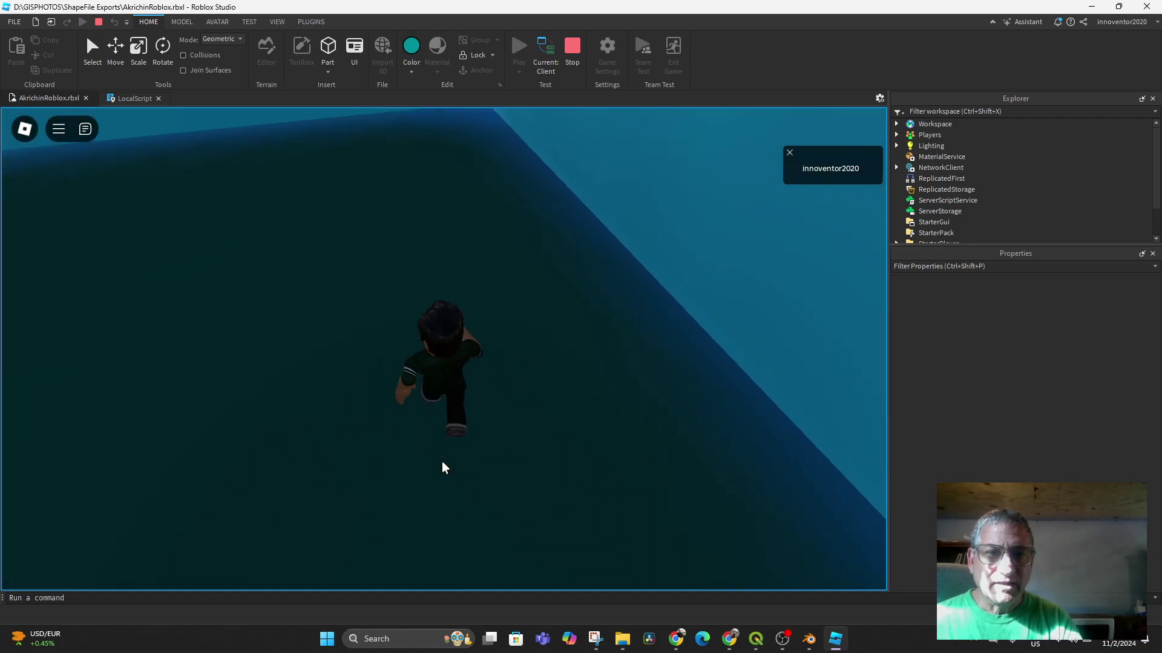
pyautogui.press('Left')
pyautogui.press('Up')
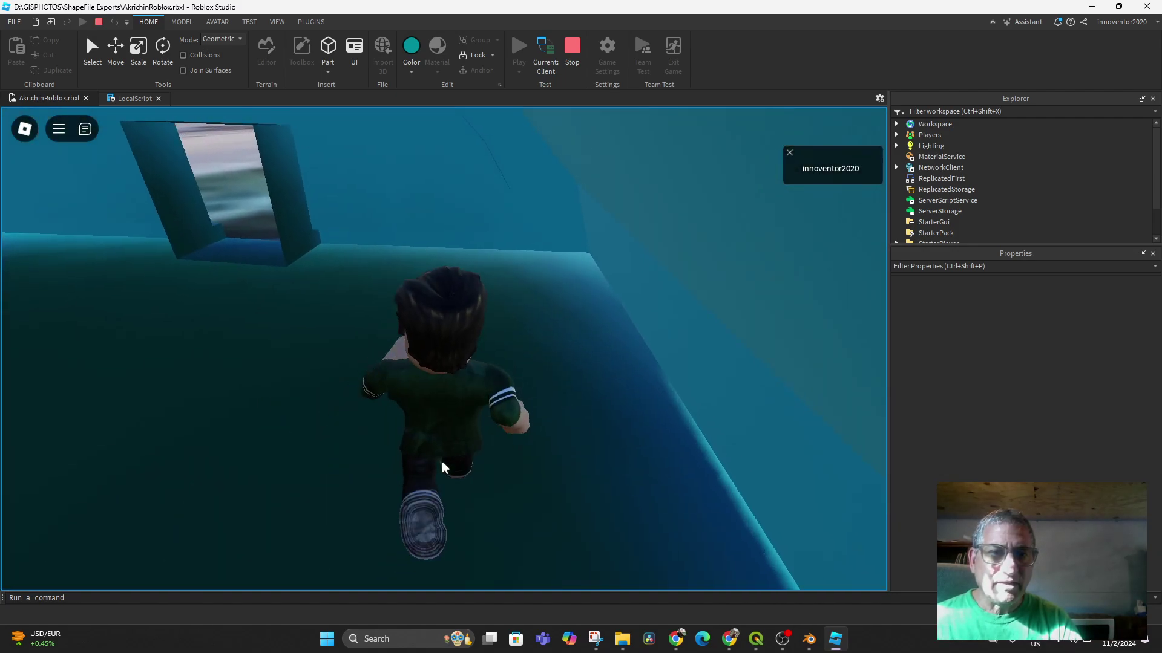
pyautogui.press('Left')
pyautogui.press('space')
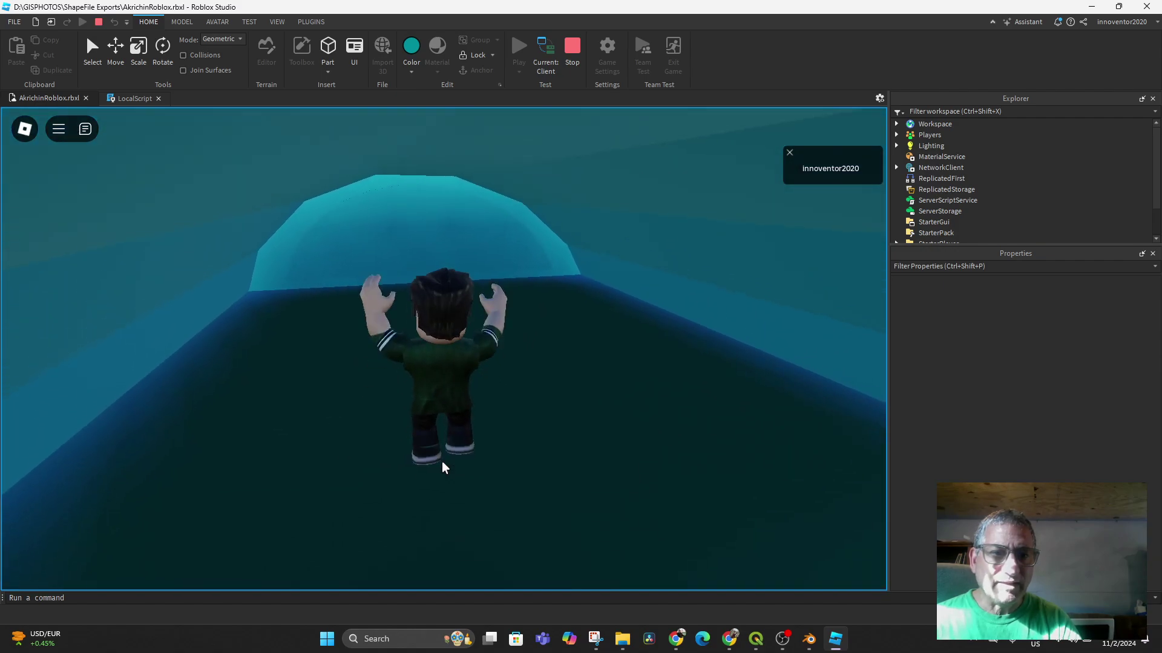
# Turn and jump the avatar on the floor beside the greenhouse's side wall, heading back toward the doorway.
pyautogui.press('a')
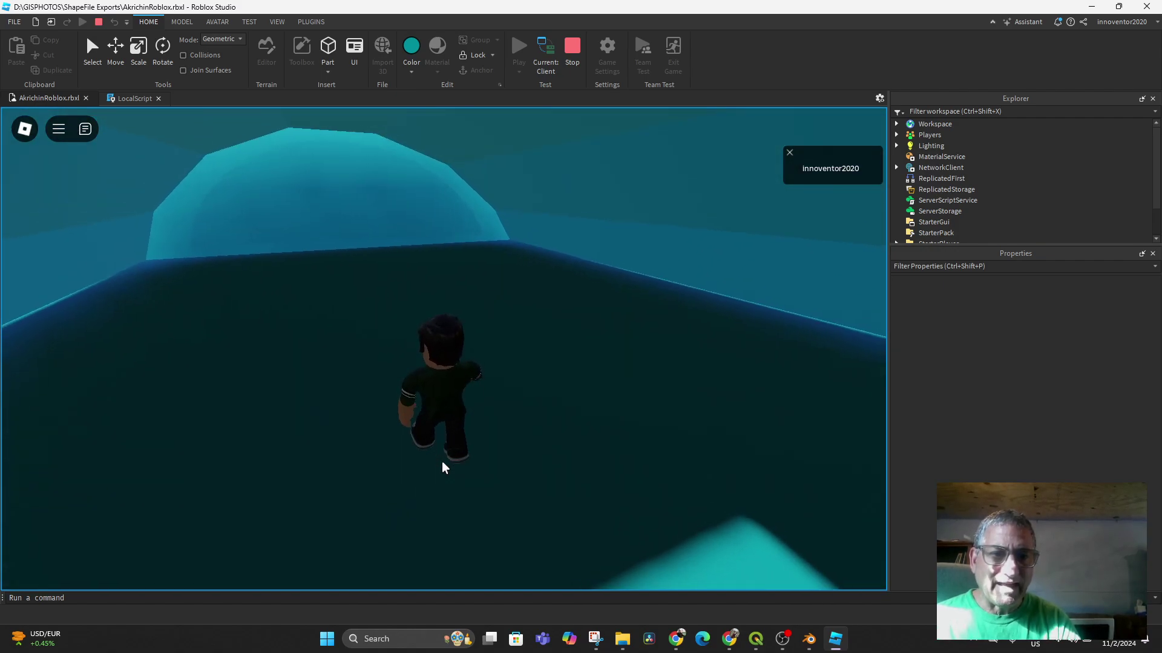
pyautogui.press('a')
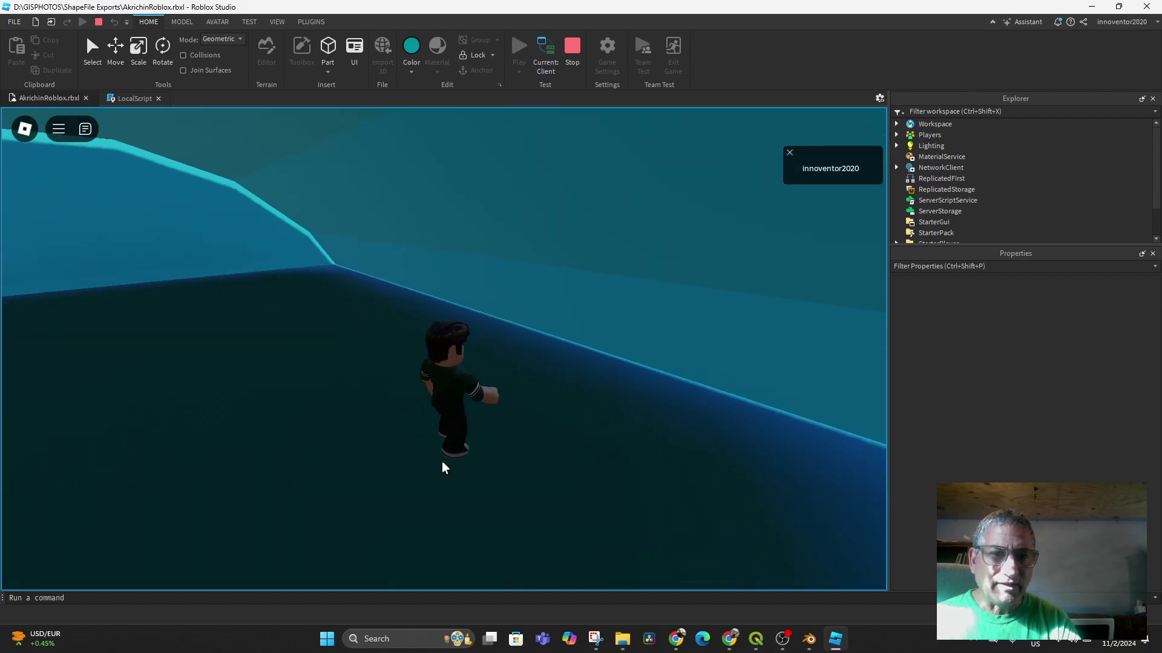
pyautogui.press('space')
pyautogui.press('Left')
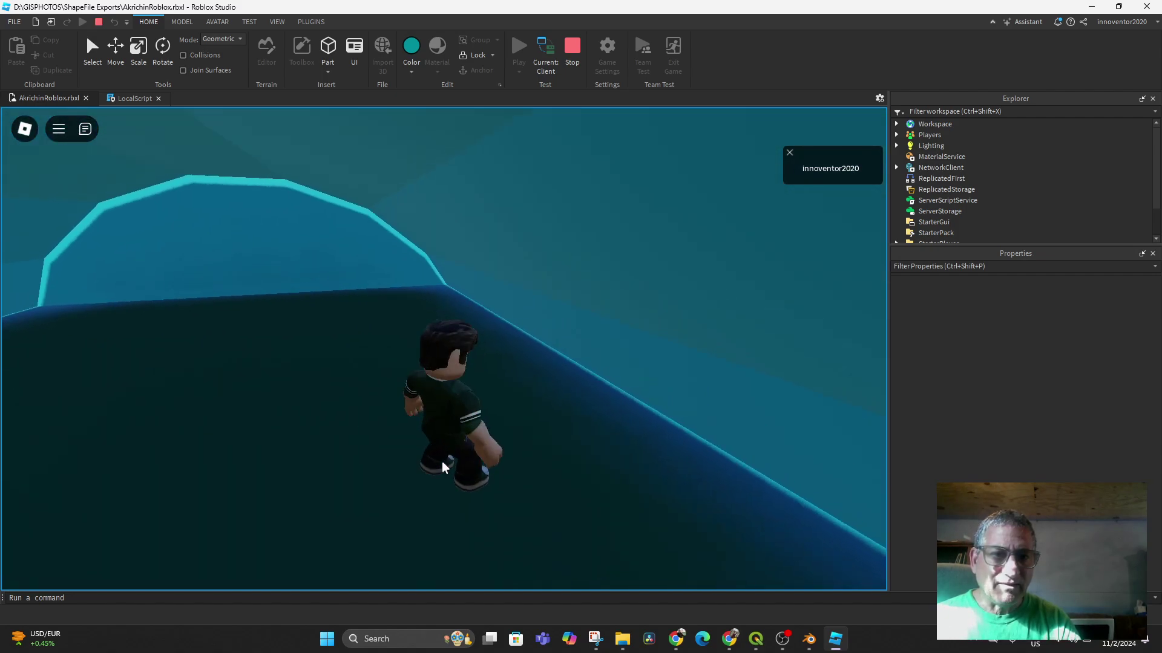
pyautogui.press('space')
pyautogui.press('space')
pyautogui.press('Left')
pyautogui.press('Up')
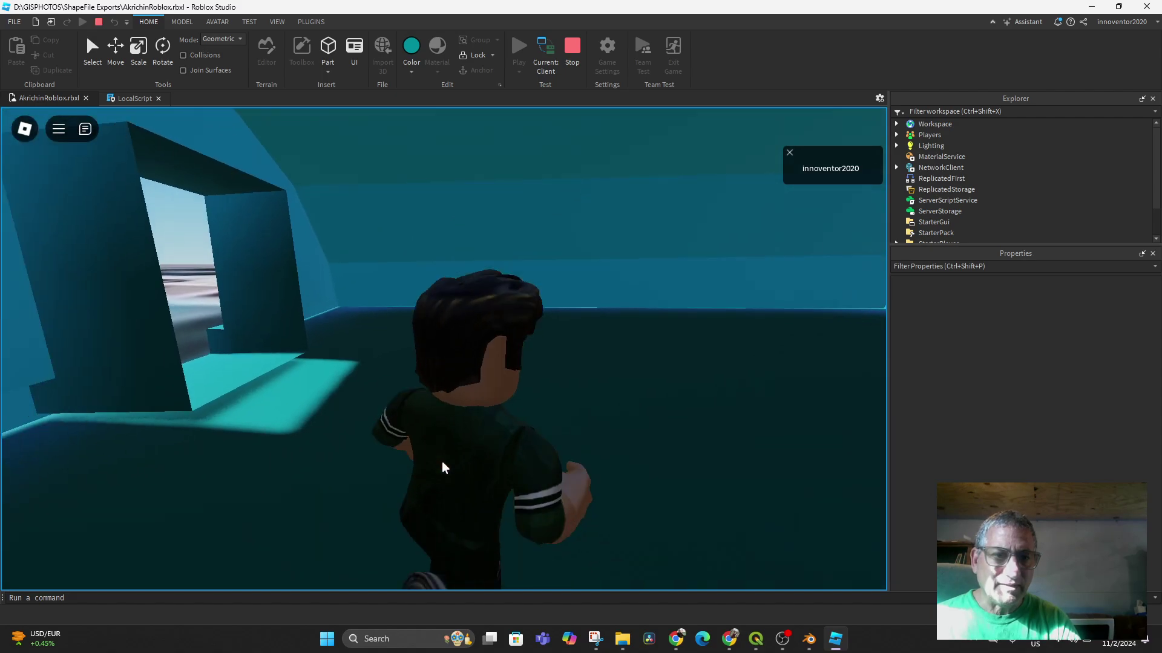
# Walk the avatar past the doorway and along the greenhouse's inner walls, and stop the play test.
pyautogui.press('Right')
pyautogui.press('Up')
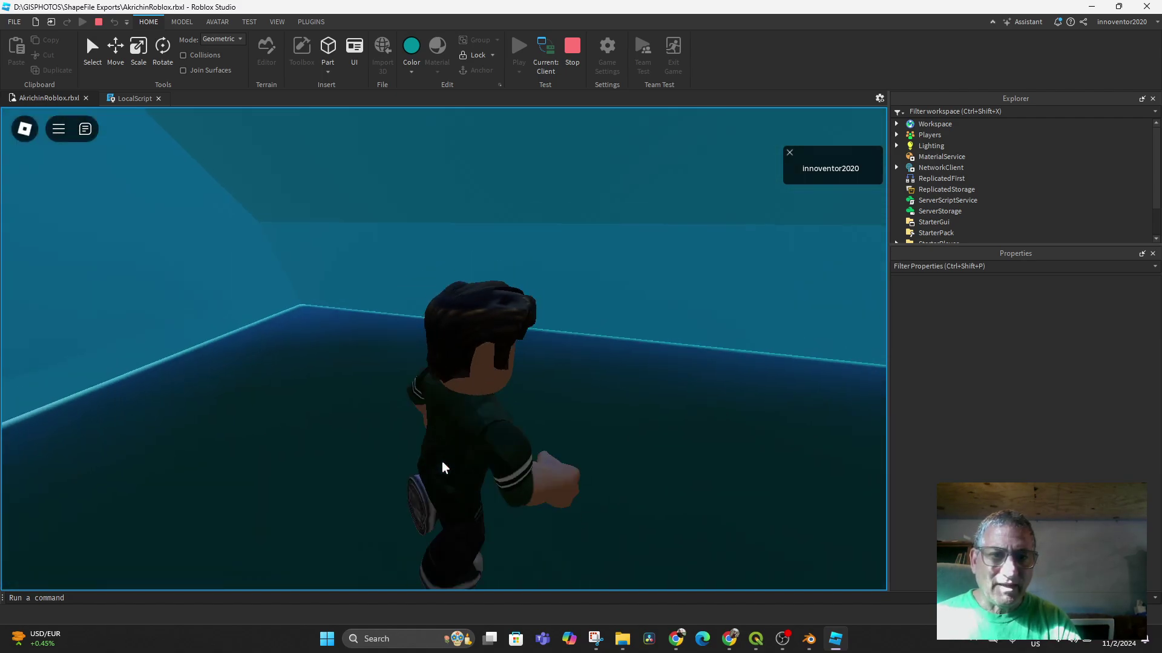
pyautogui.press('Right')
pyautogui.press('Up')
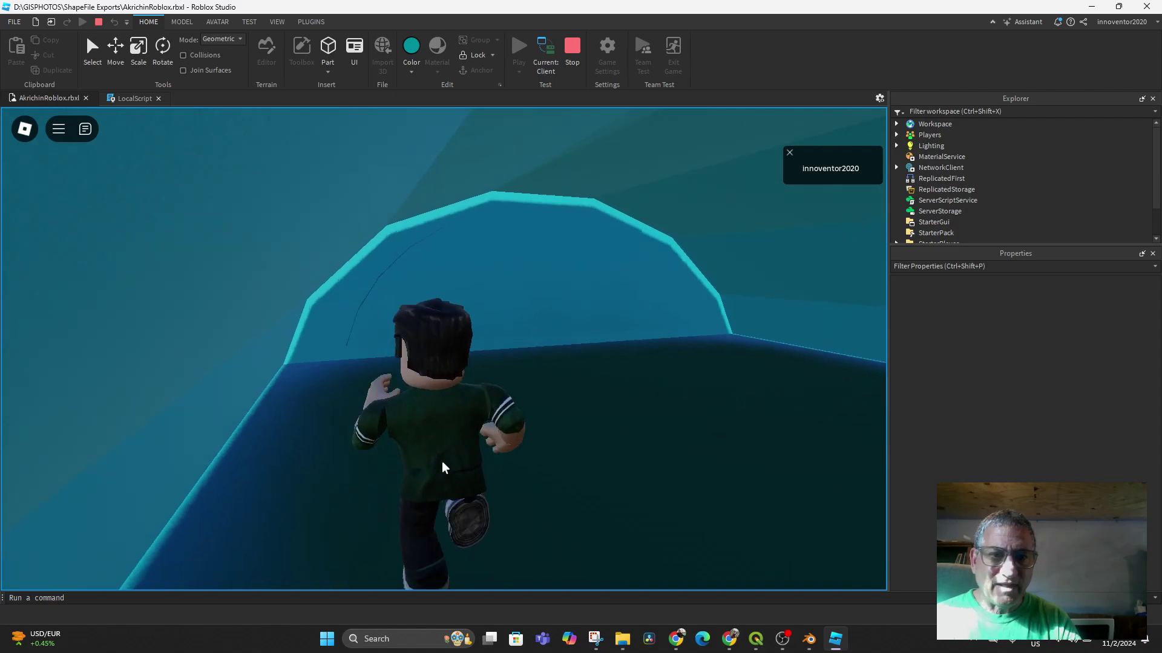
pyautogui.press('Right')
pyautogui.press('a')
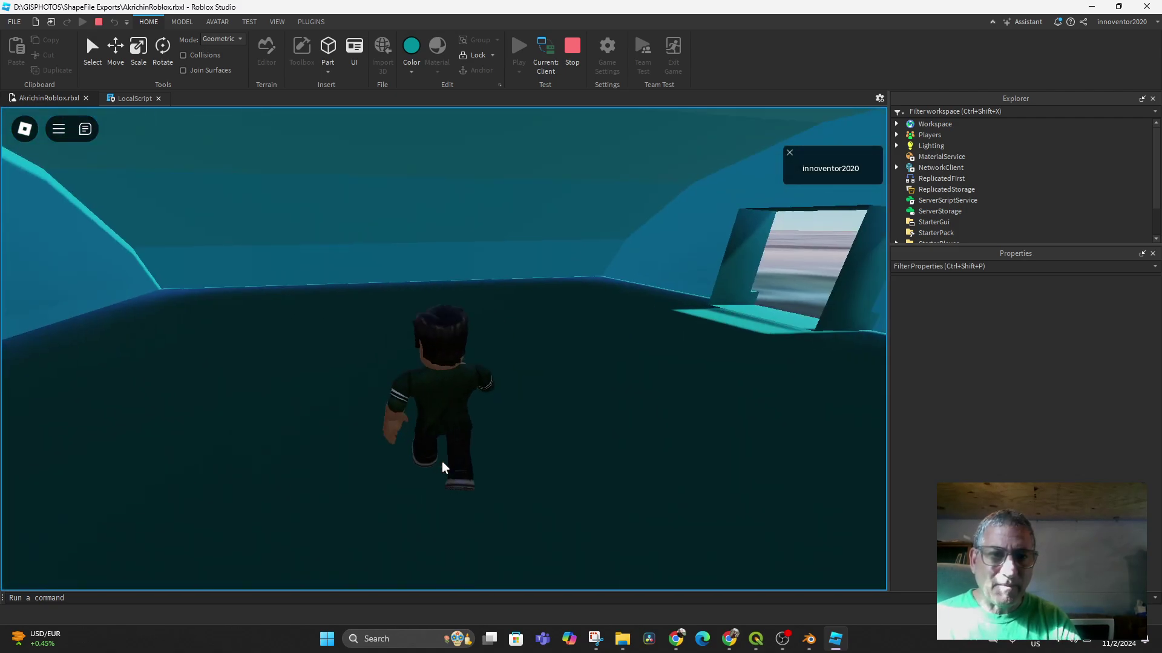
pyautogui.press('w')
pyautogui.moveTo(443, 468); pyautogui.dragTo(444, 468, button='right')
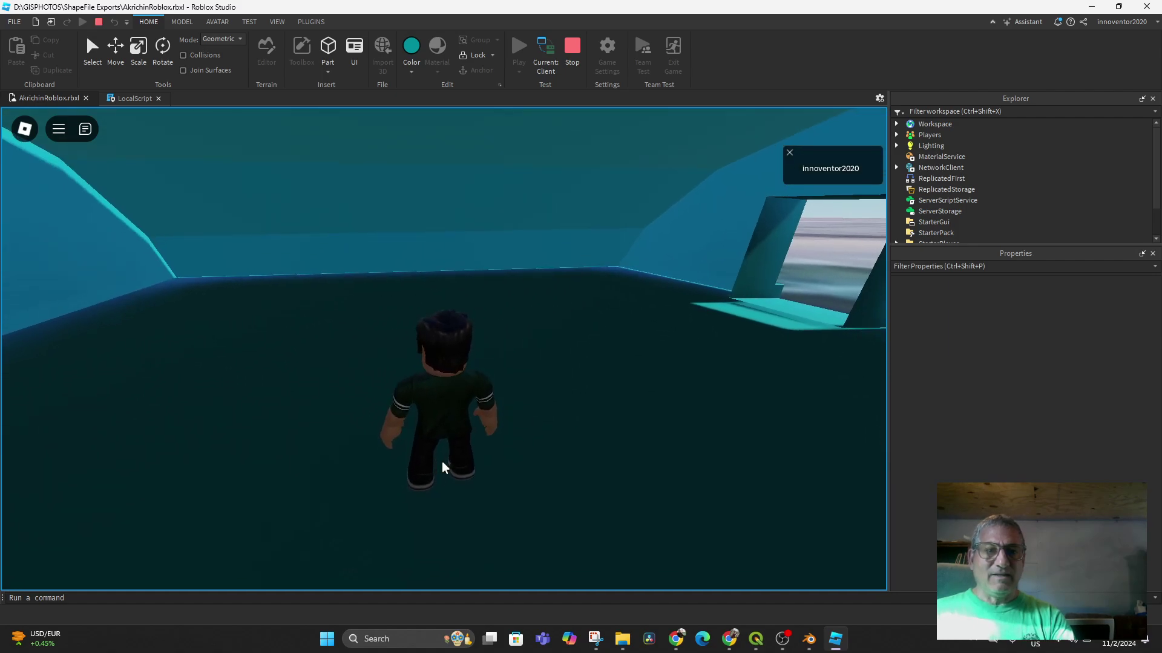
pyautogui.moveTo(602, 461); pyautogui.dragTo(602, 461, button='right')
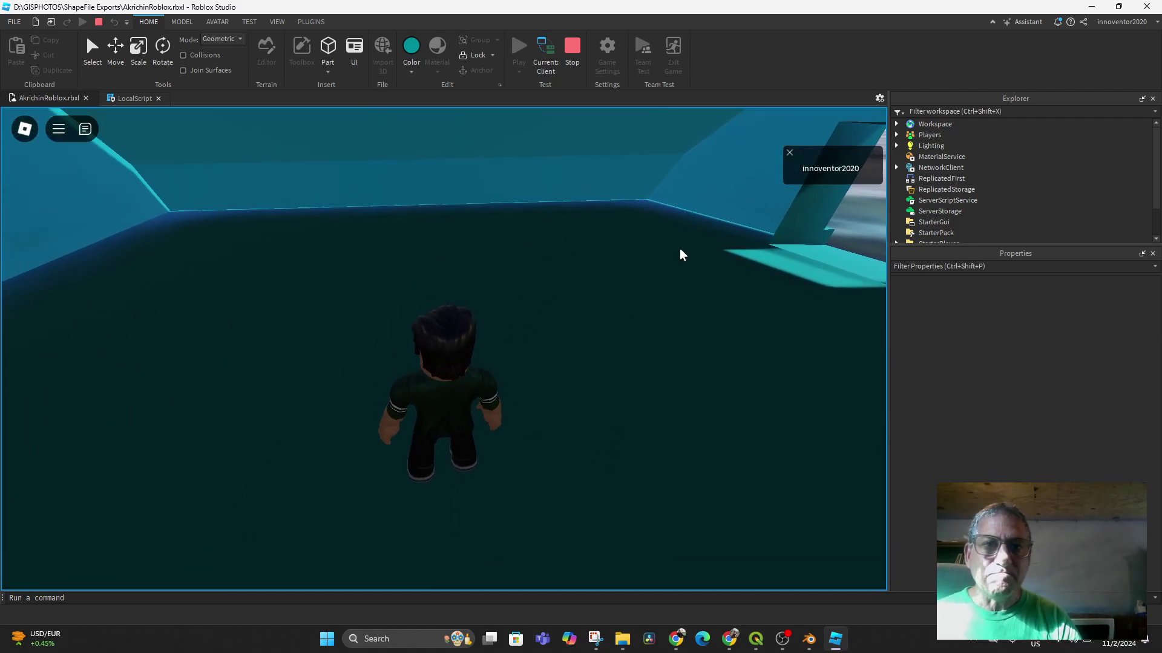
pyautogui.click(573, 50)
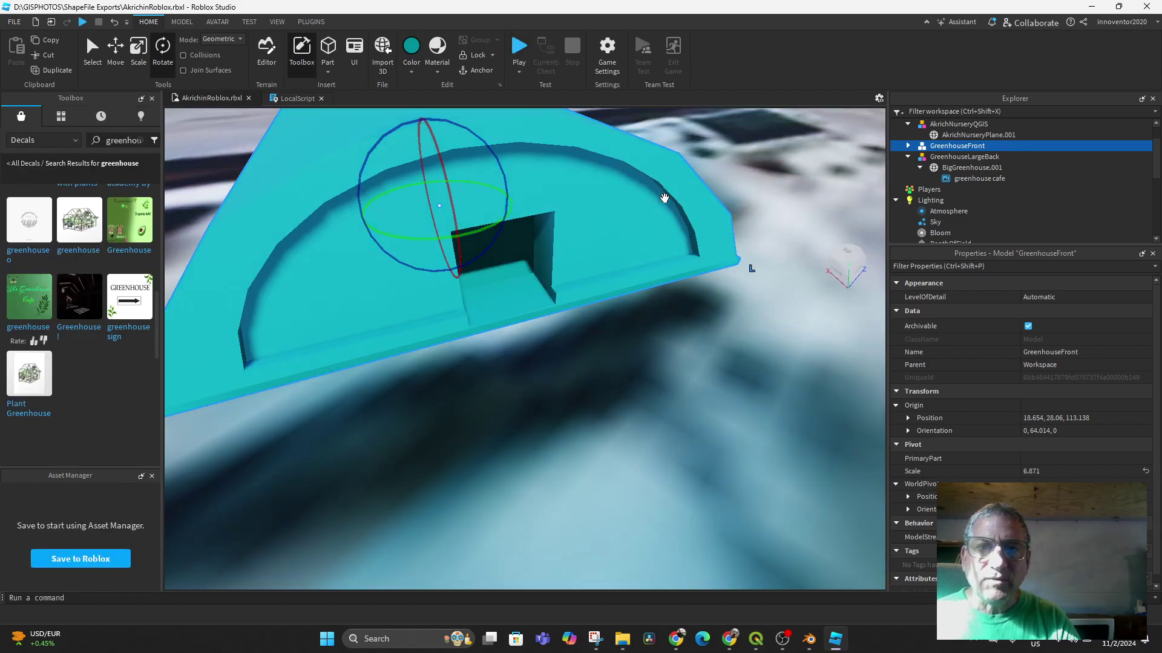
# Switch to Blender and display the GreenhouseFront.001 model in wireframe to inspect its doorway and base.
pyautogui.click(812, 636)
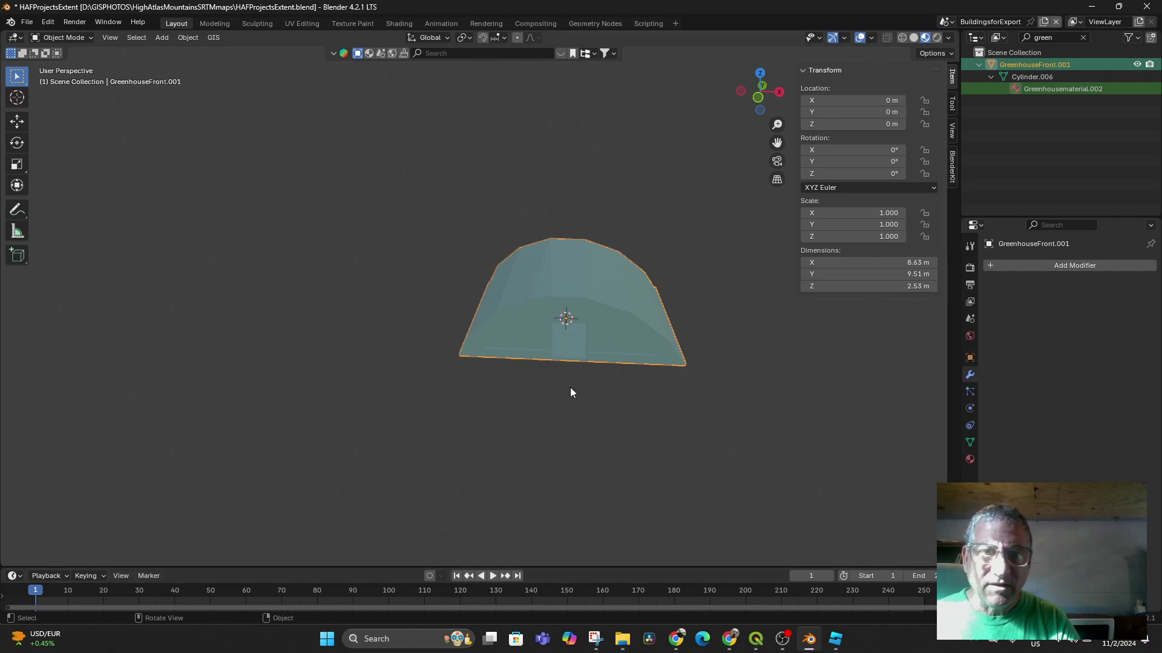
pyautogui.scroll(4, 629, 347)
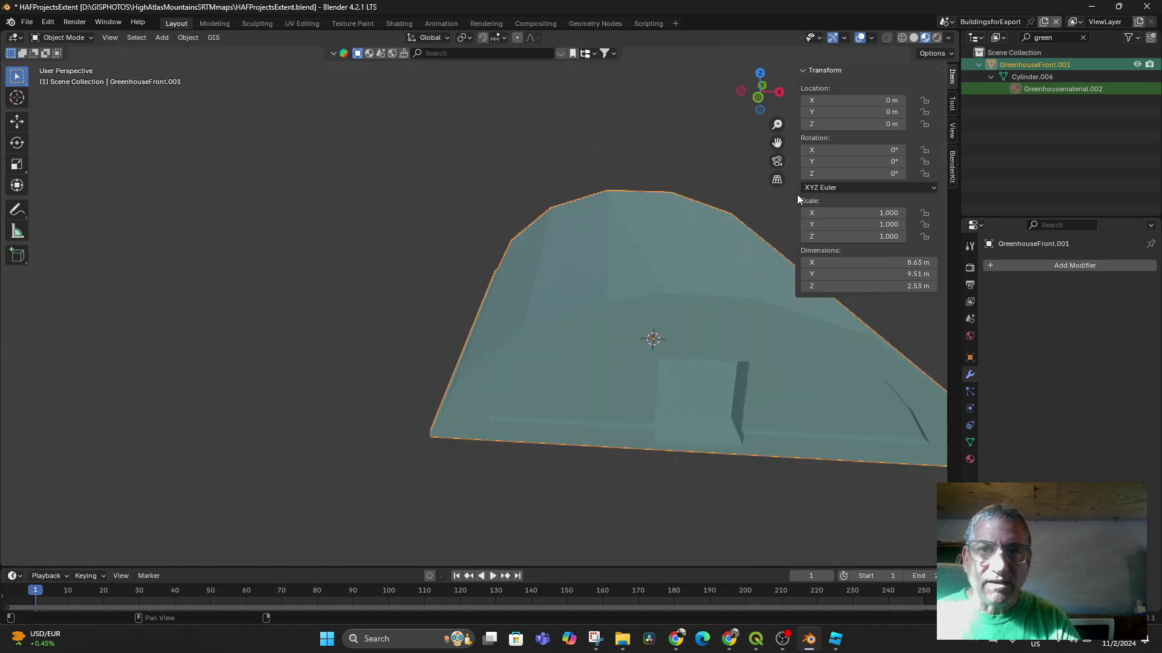
pyautogui.click(902, 38)
pyautogui.keyDown('shift'); pyautogui.moveTo(746, 368); pyautogui.dragTo(742, 390, button='right'); pyautogui.keyUp('shift')
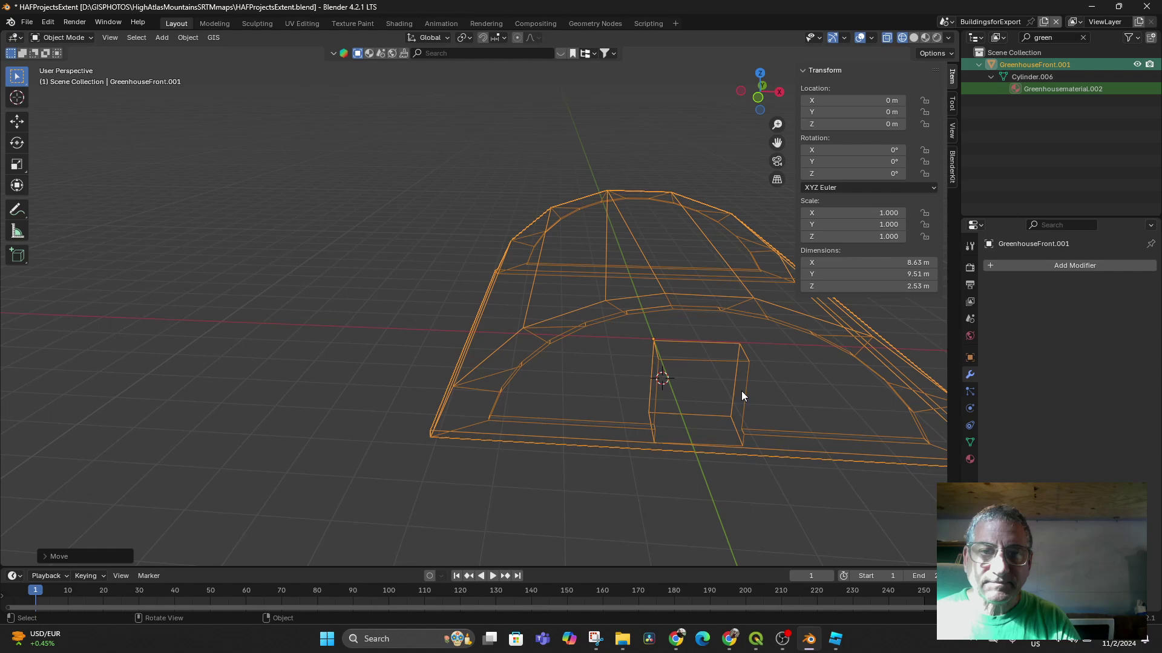
pyautogui.moveTo(741, 391)
pyautogui.mouseDown(button='middle')
pyautogui.moveTo(706, 381)
pyautogui.moveTo(742, 376)
pyautogui.mouseUp(button='middle')
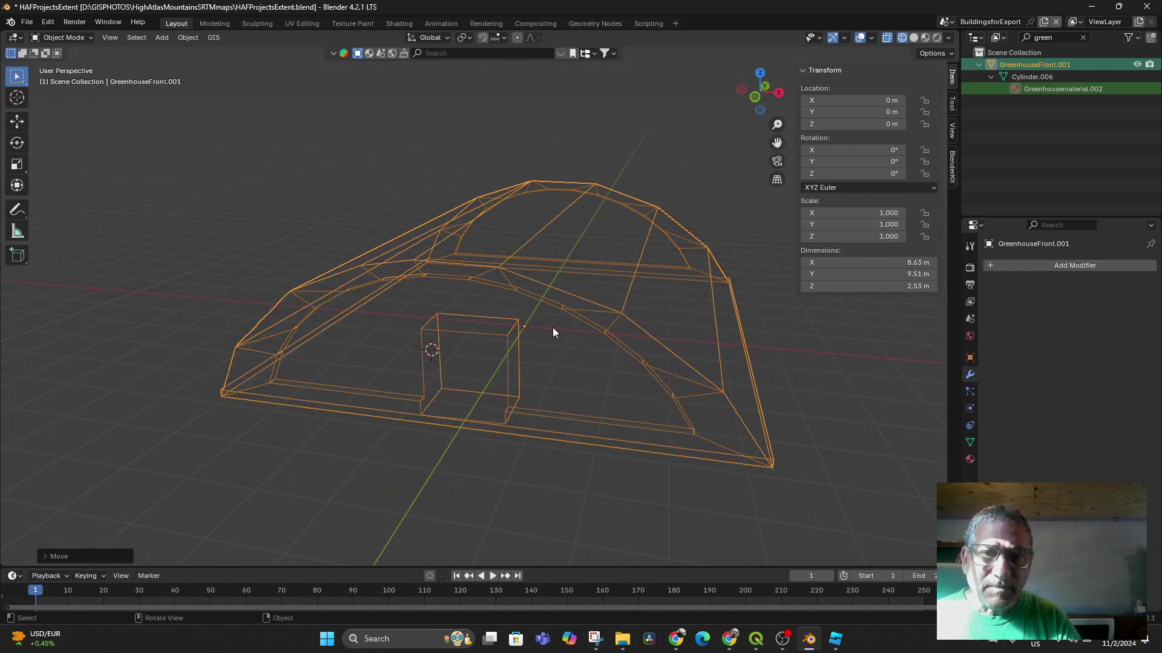
pyautogui.scroll(8, 553, 328)
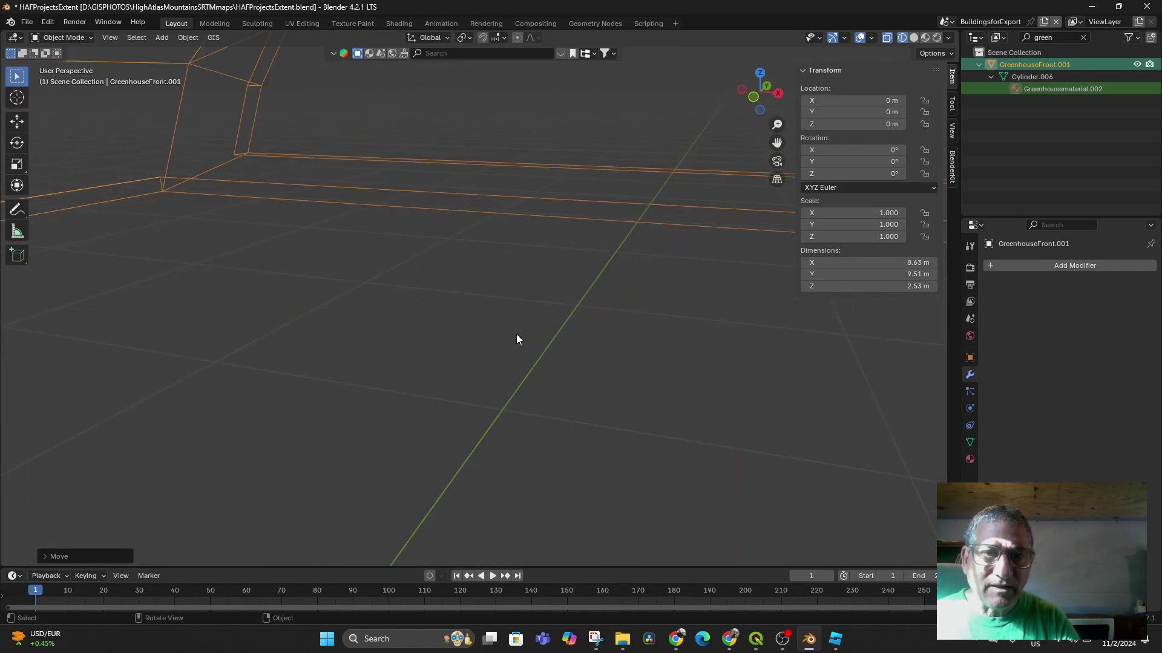
pyautogui.scroll(-2, 517, 336)
# Enter Edit Mode on GreenhouseFront.001 and examine its floor face and base edges up close and from afar.
pyautogui.click(75, 37)
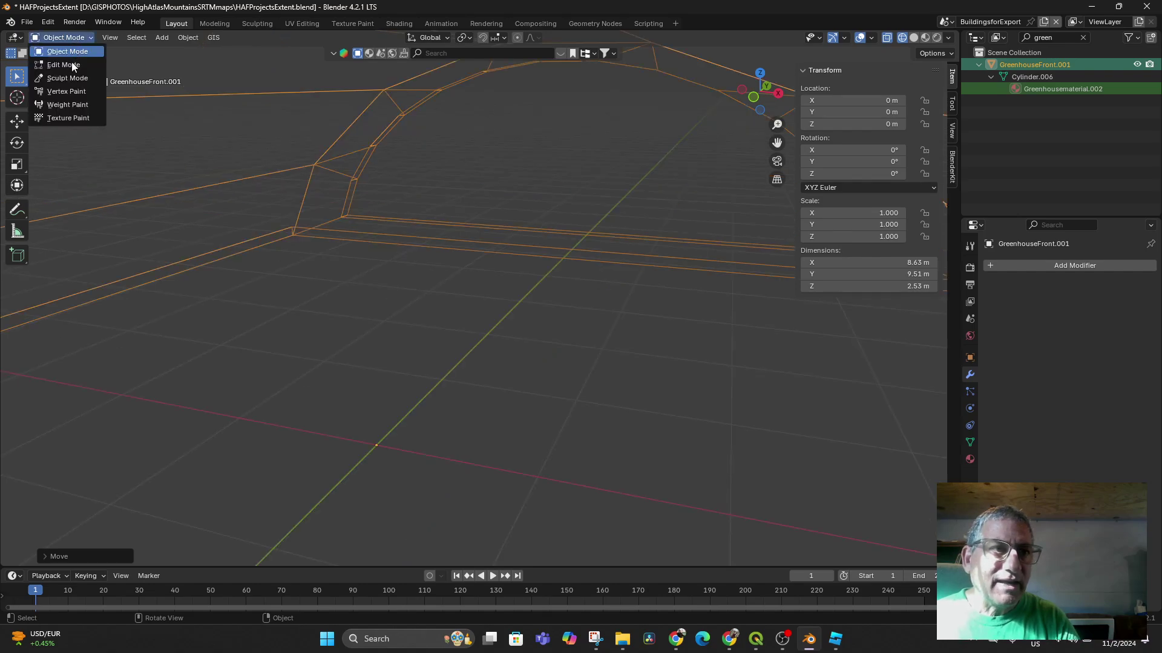
pyautogui.click(72, 62)
pyautogui.scroll(-3, 452, 263)
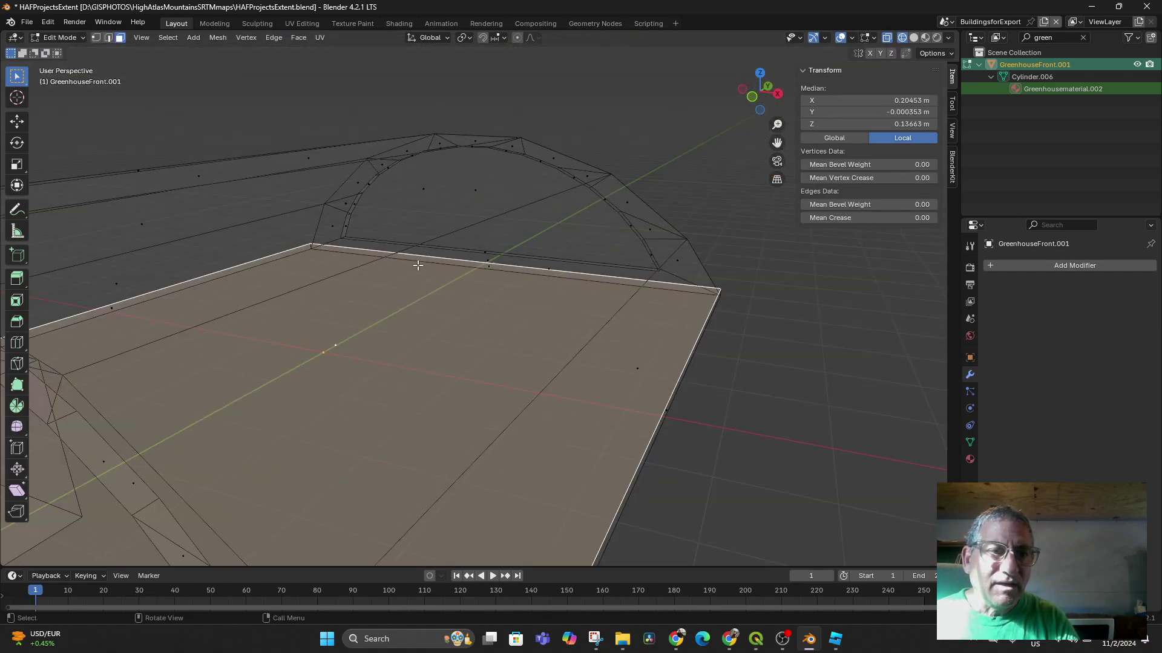
pyautogui.scroll(5, 361, 348)
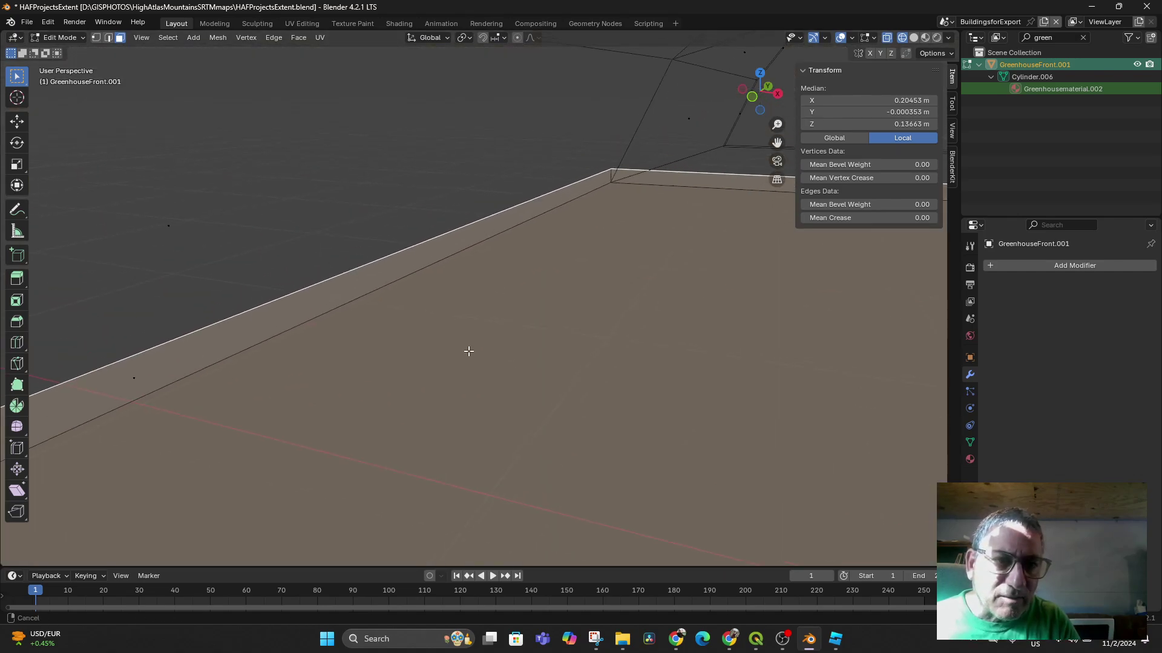
pyautogui.scroll(-3, 479, 353)
pyautogui.moveTo(709, 387); pyautogui.dragTo(691, 389, button='middle')
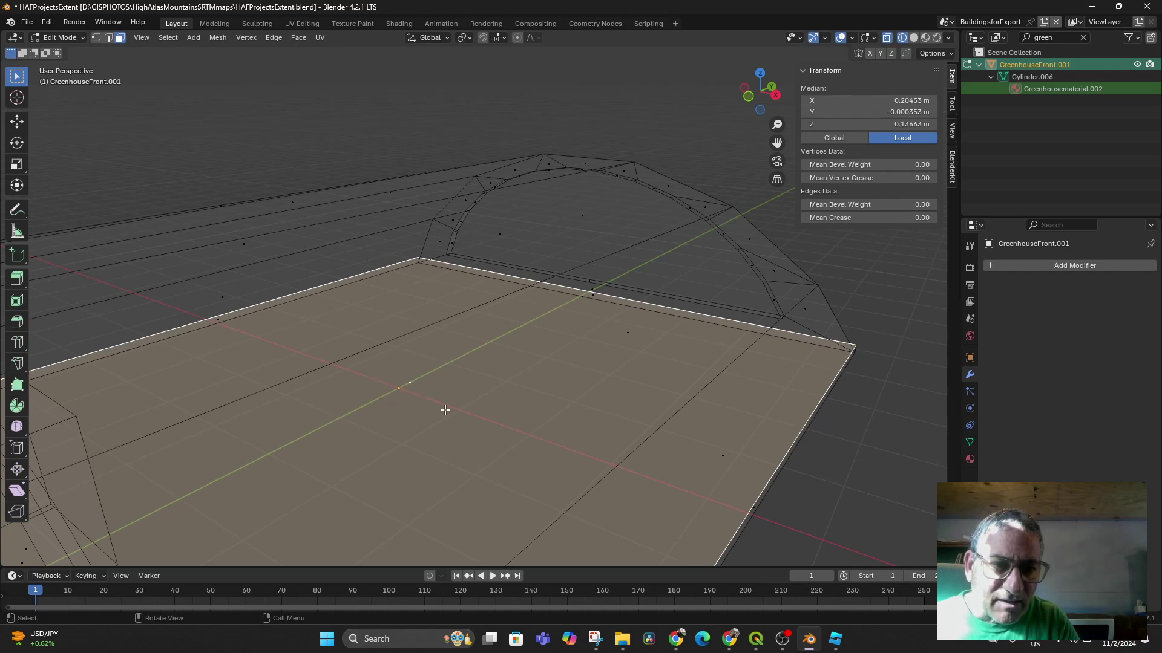
pyautogui.scroll(2, 593, 372)
pyautogui.scroll(-5, 663, 288)
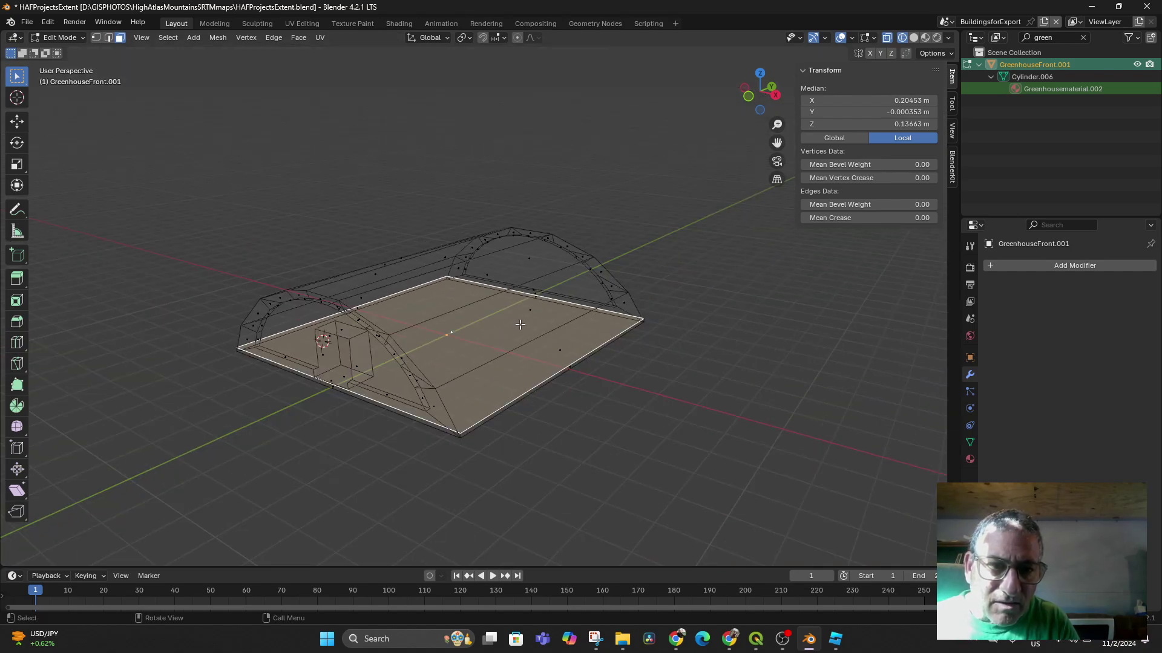
pyautogui.moveTo(533, 330); pyautogui.dragTo(518, 338, button='middle')
# Reselect the greenhouse's floor face, change to vertex selection and clear the selection.
pyautogui.rightClick(515, 343)
pyautogui.click(378, 326)
pyautogui.click(372, 323)
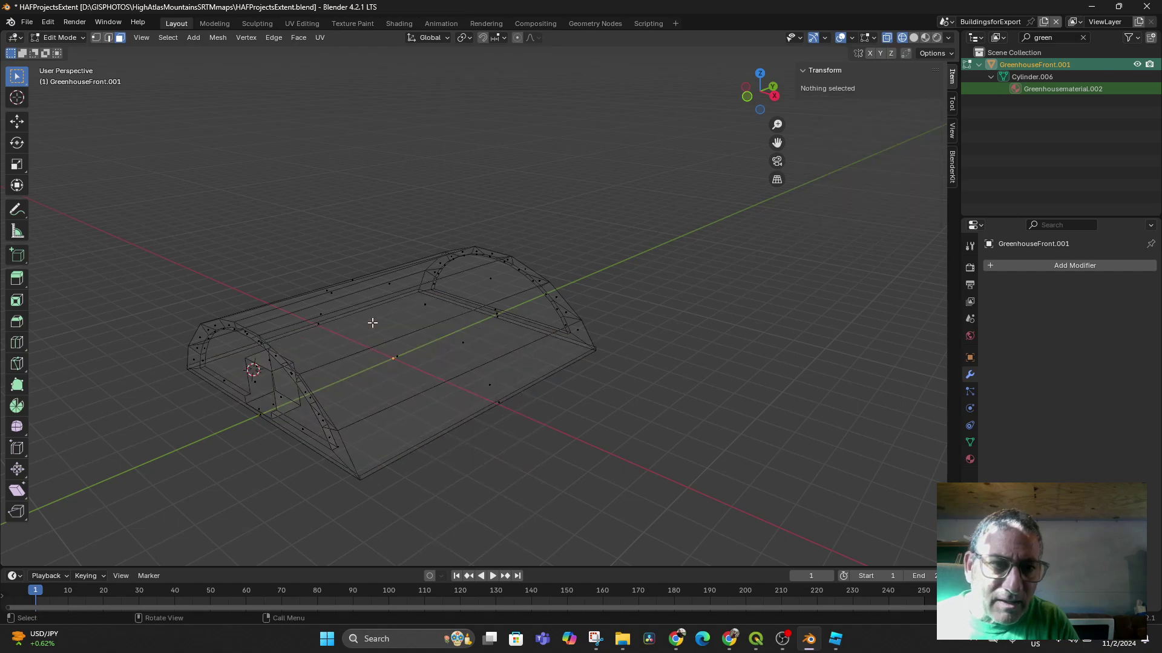
pyautogui.click(418, 370)
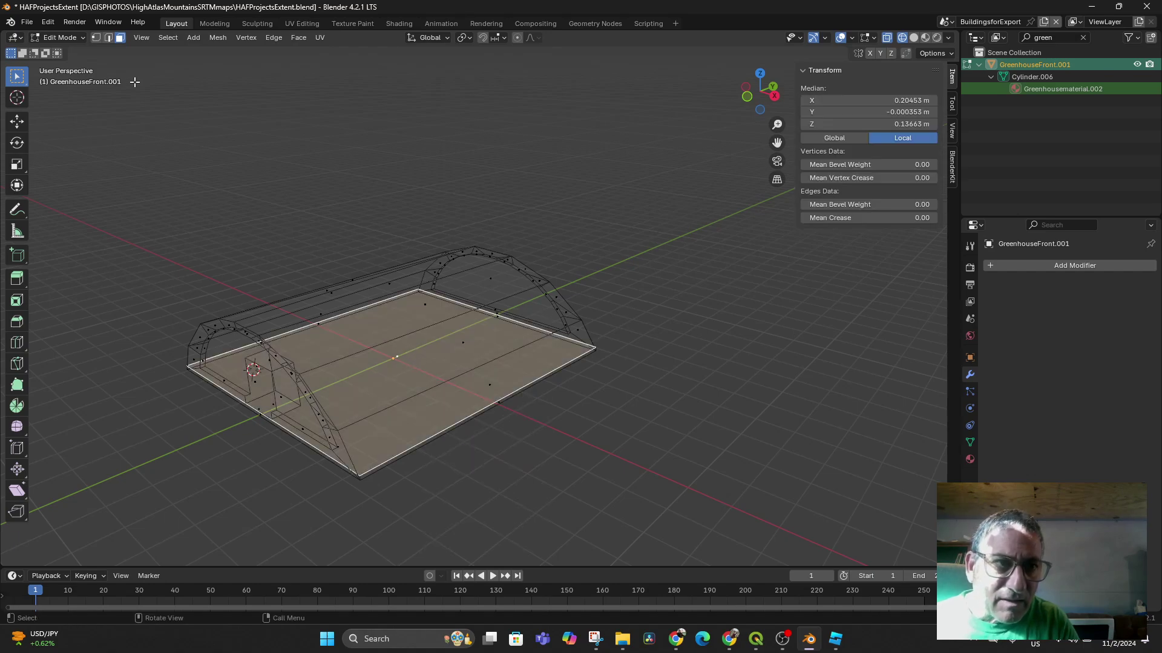
pyautogui.press('1')
pyautogui.click(387, 353)
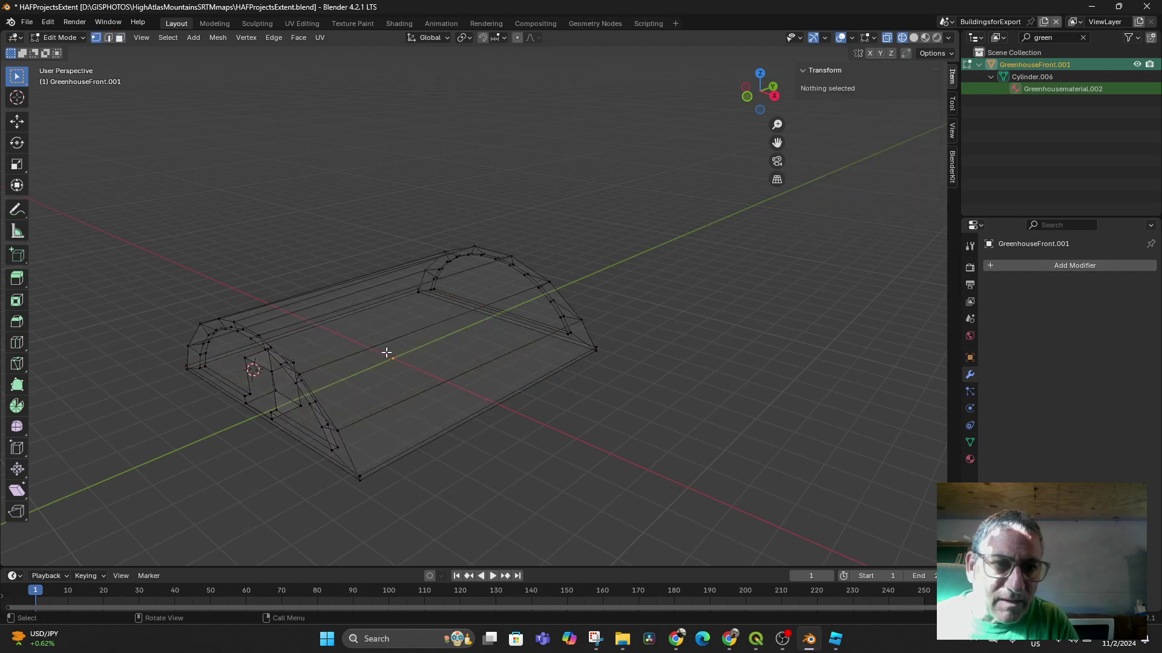
pyautogui.moveTo(418, 377); pyautogui.dragTo(418, 377)
# Examine the greenhouse mesh's vertices around the front, floor and rear wall, and return to Object Mode.
pyautogui.moveTo(466, 384)
pyautogui.mouseDown(button='middle')
pyautogui.moveTo(480, 371)
pyautogui.moveTo(487, 386)
pyautogui.mouseUp(button='middle')
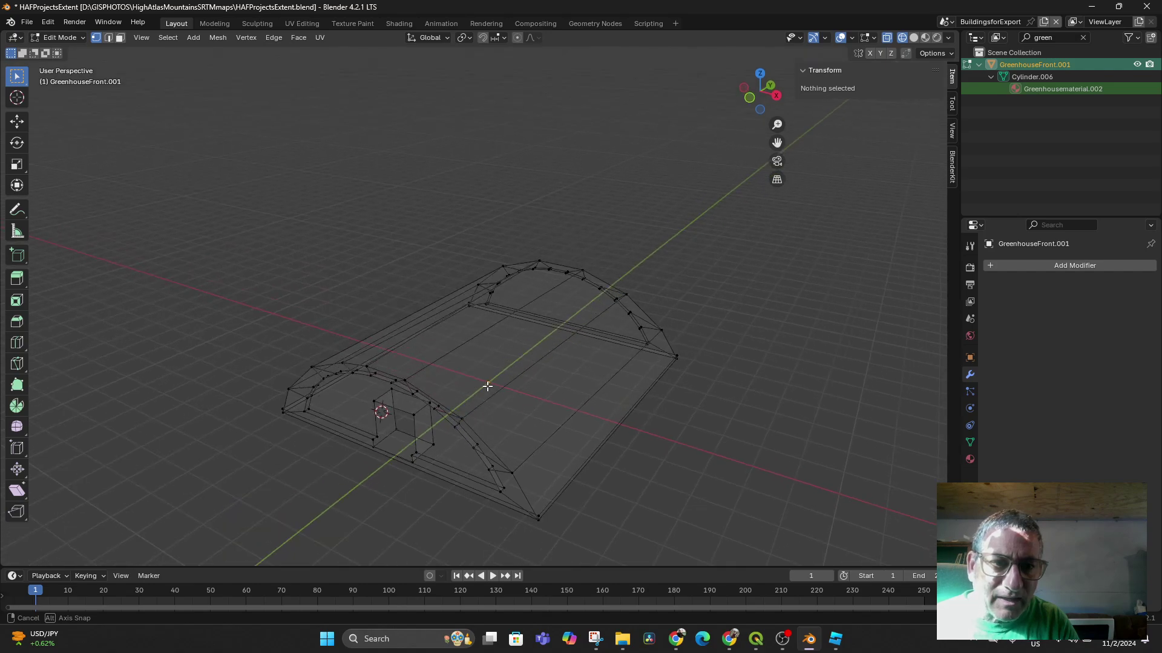
pyautogui.moveTo(558, 403); pyautogui.dragTo(577, 390, button='middle')
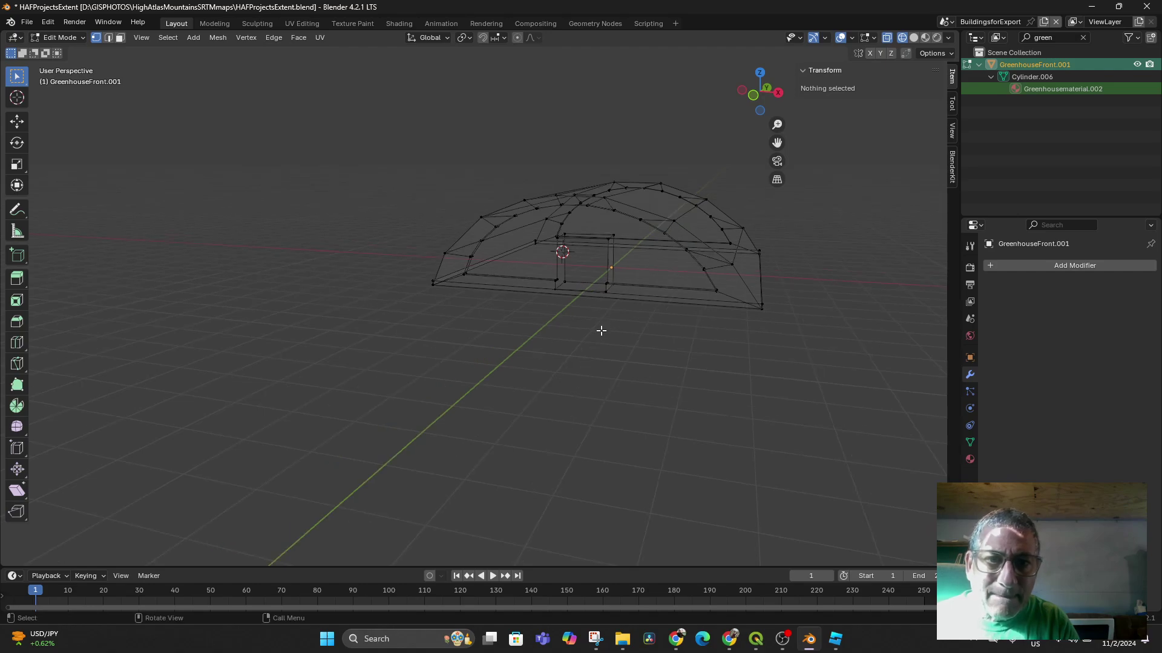
pyautogui.moveTo(600, 331); pyautogui.dragTo(596, 357, button='middle')
pyautogui.scroll(4, 629, 389)
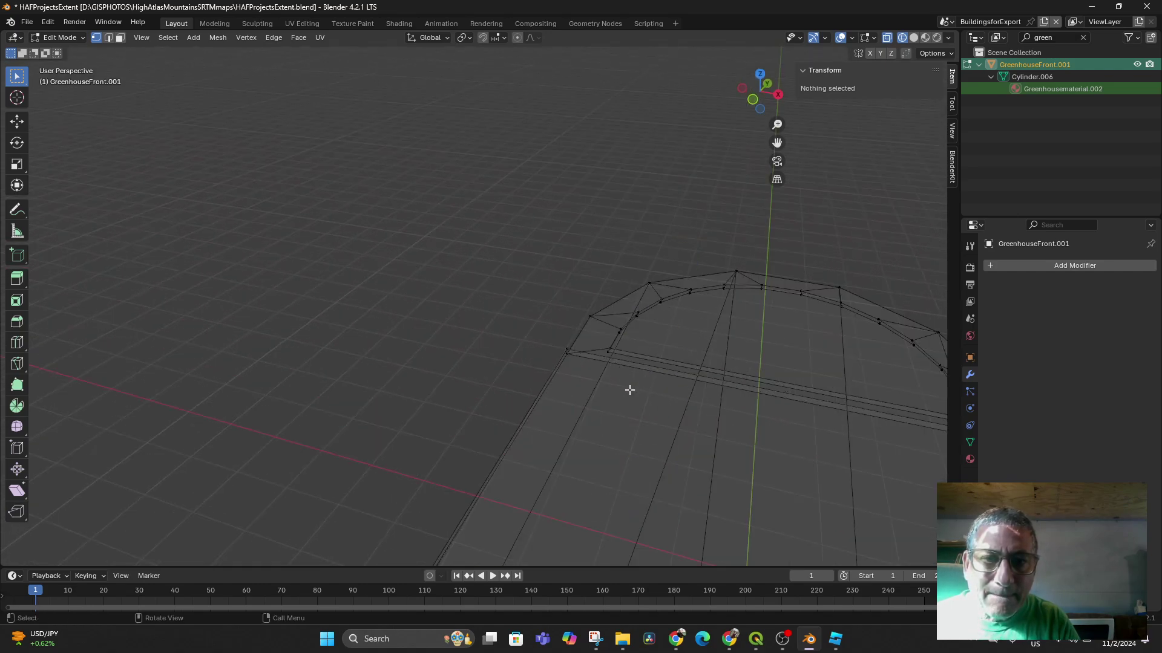
pyautogui.scroll(-4, 634, 391)
pyautogui.moveTo(645, 414); pyautogui.dragTo(642, 403, button='middle')
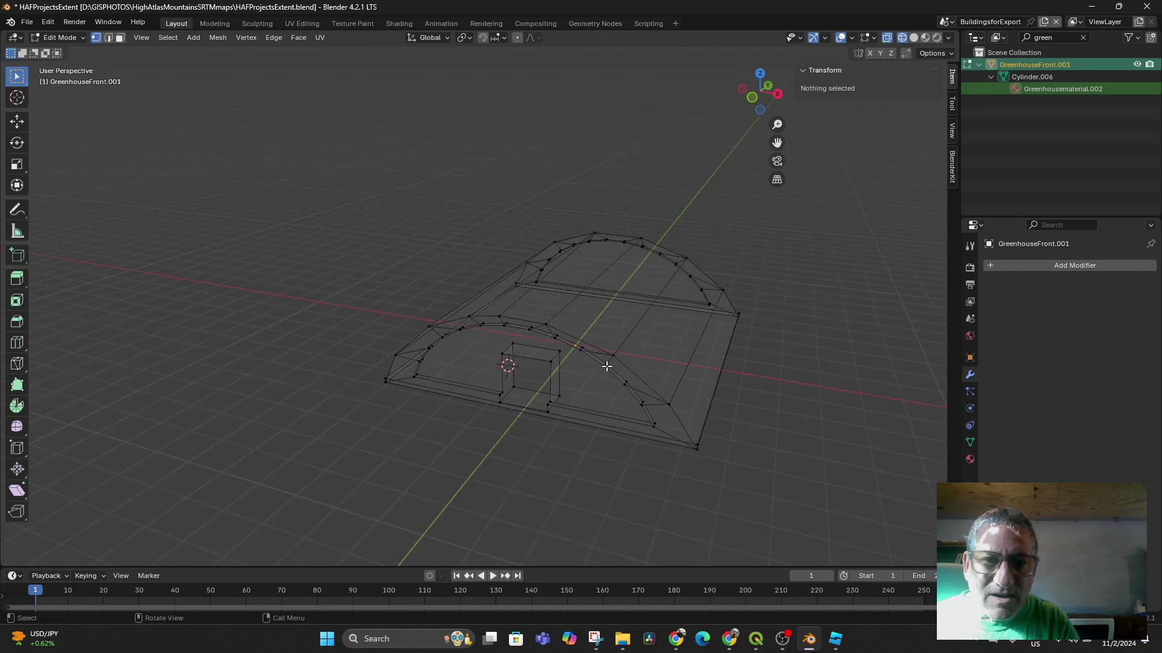
pyautogui.moveTo(607, 367); pyautogui.dragTo(586, 422, button='middle')
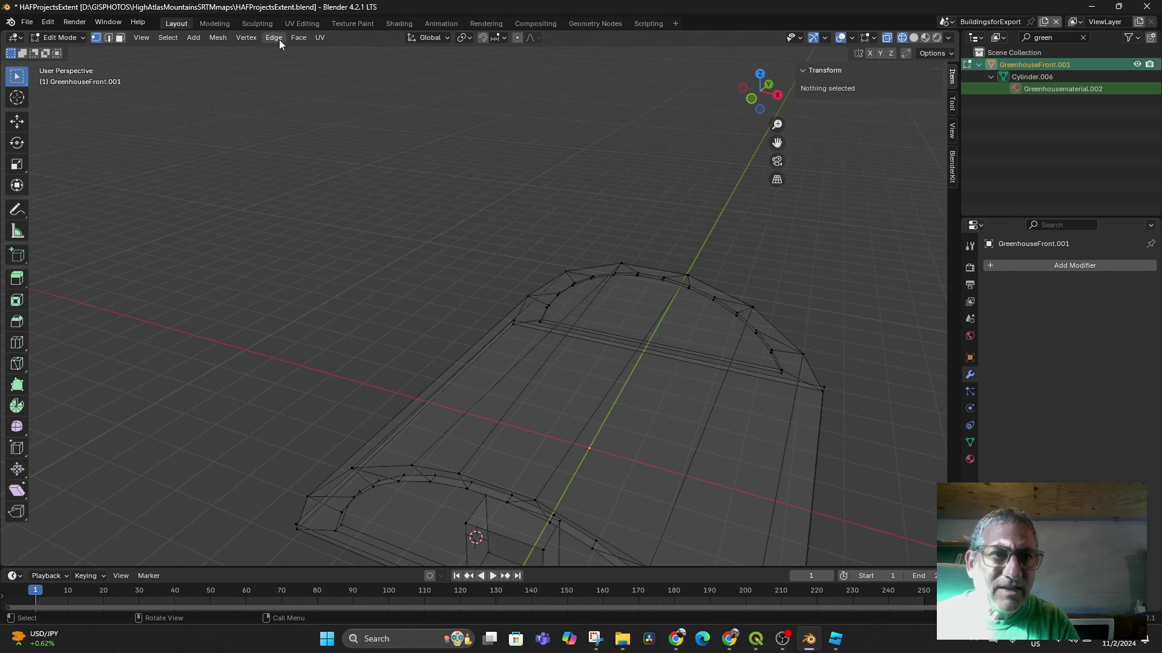
pyautogui.click(55, 37)
pyautogui.click(63, 49)
pyautogui.moveTo(431, 259); pyautogui.dragTo(459, 299, button='middle')
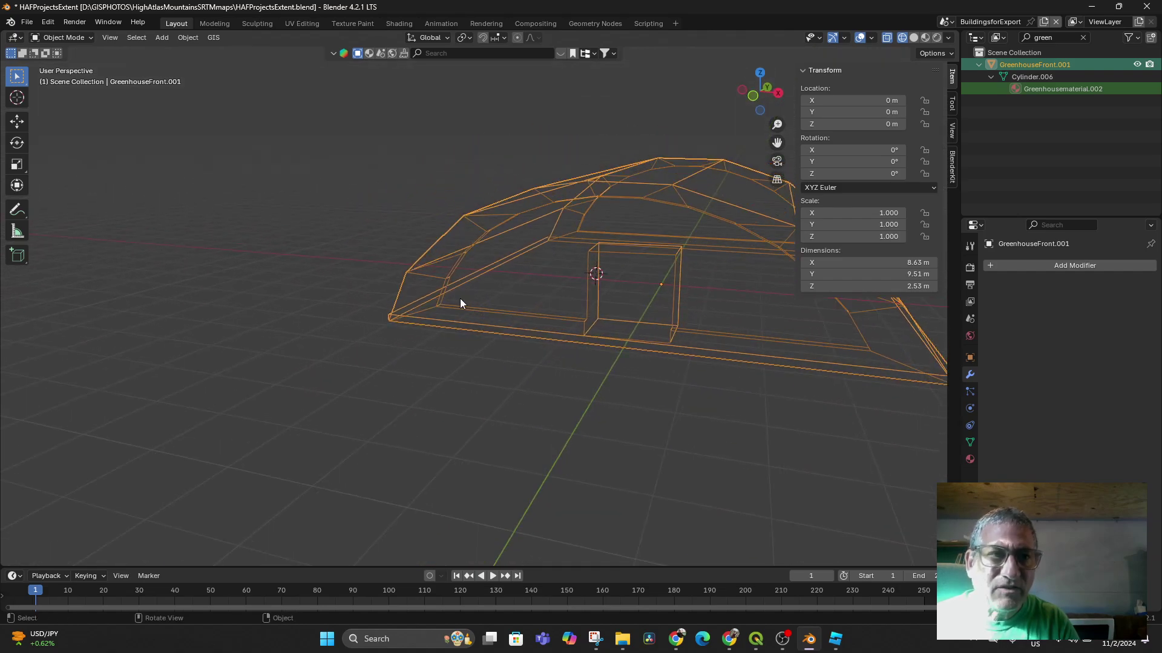
# Move the origin of GreenhouseFront.001 to the 3D cursor at the top of its roof.
pyautogui.click(184, 37)
pyautogui.moveTo(212, 65)
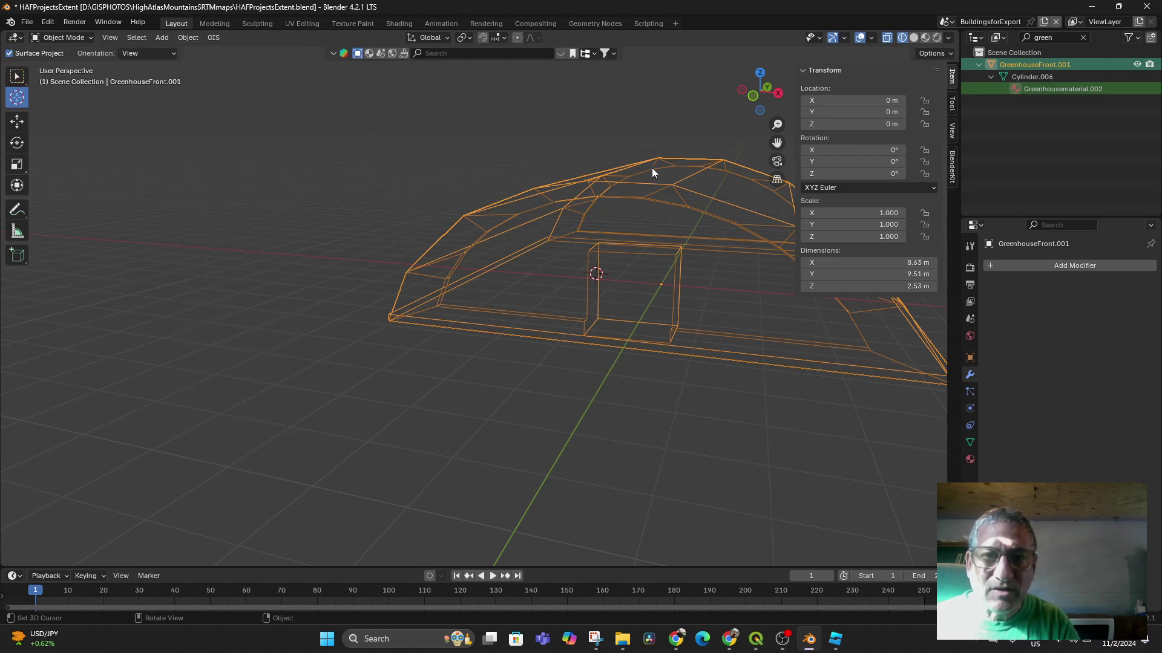
pyautogui.moveTo(676, 198); pyautogui.dragTo(655, 231, button='middle')
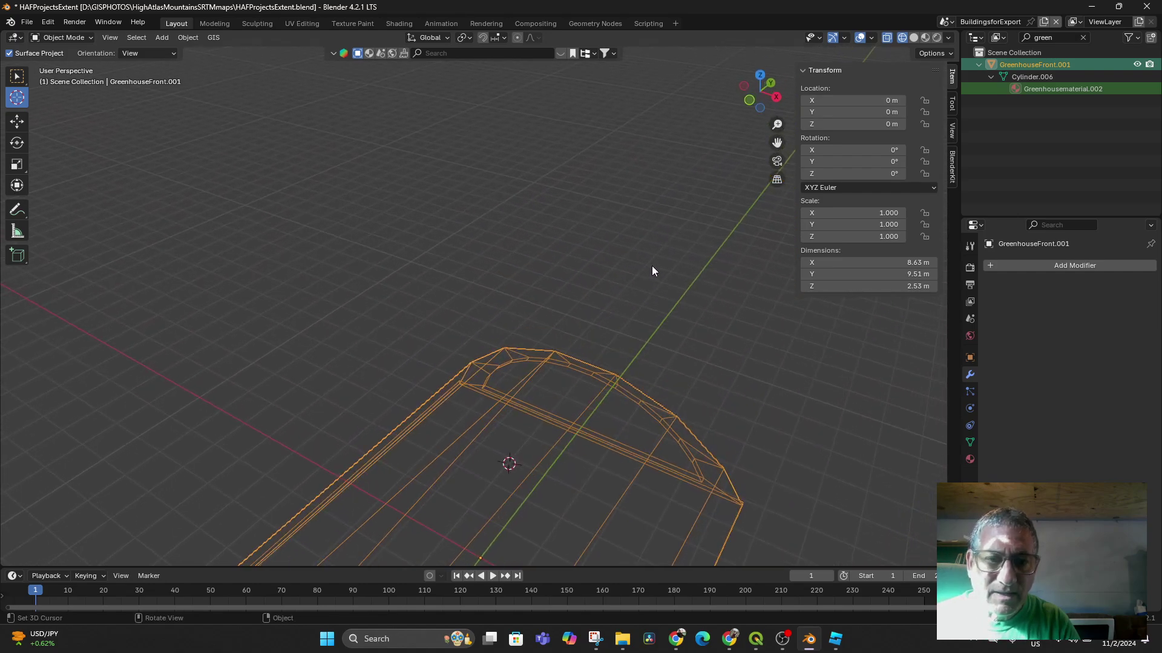
pyautogui.moveTo(672, 308); pyautogui.dragTo(674, 285, button='middle')
pyautogui.press('KP_7')
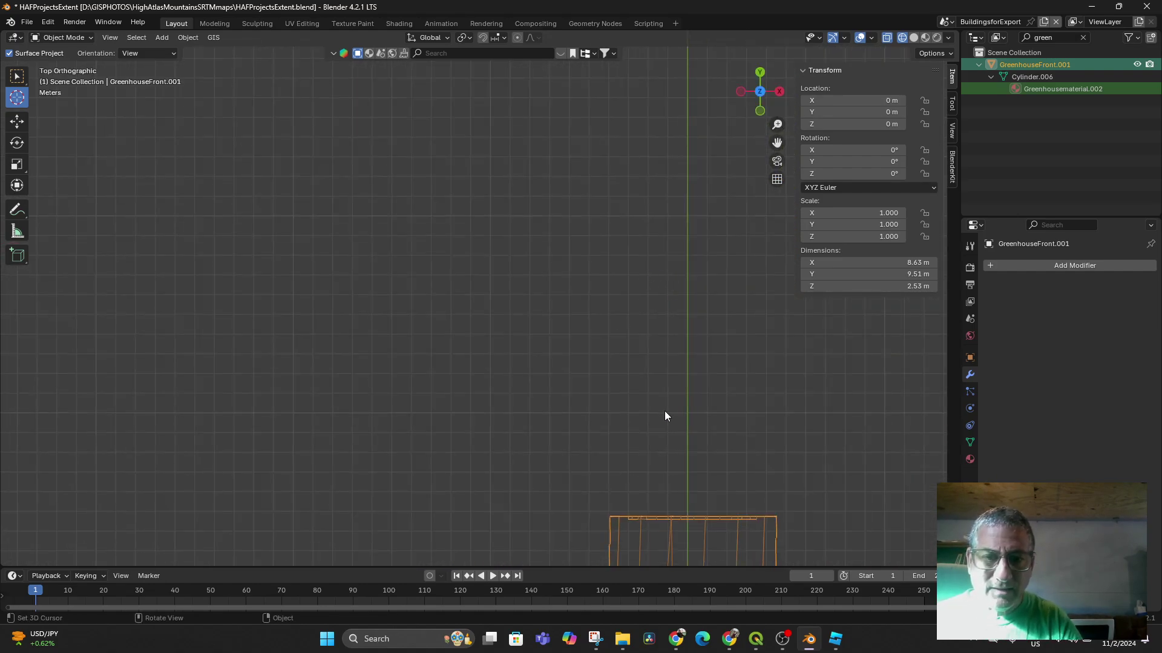
pyautogui.scroll(-4, 665, 414)
pyautogui.keyDown('shift'); pyautogui.moveTo(611, 439); pyautogui.dragTo(612, 216, button='middle'); pyautogui.keyUp('shift')
pyautogui.click(187, 36)
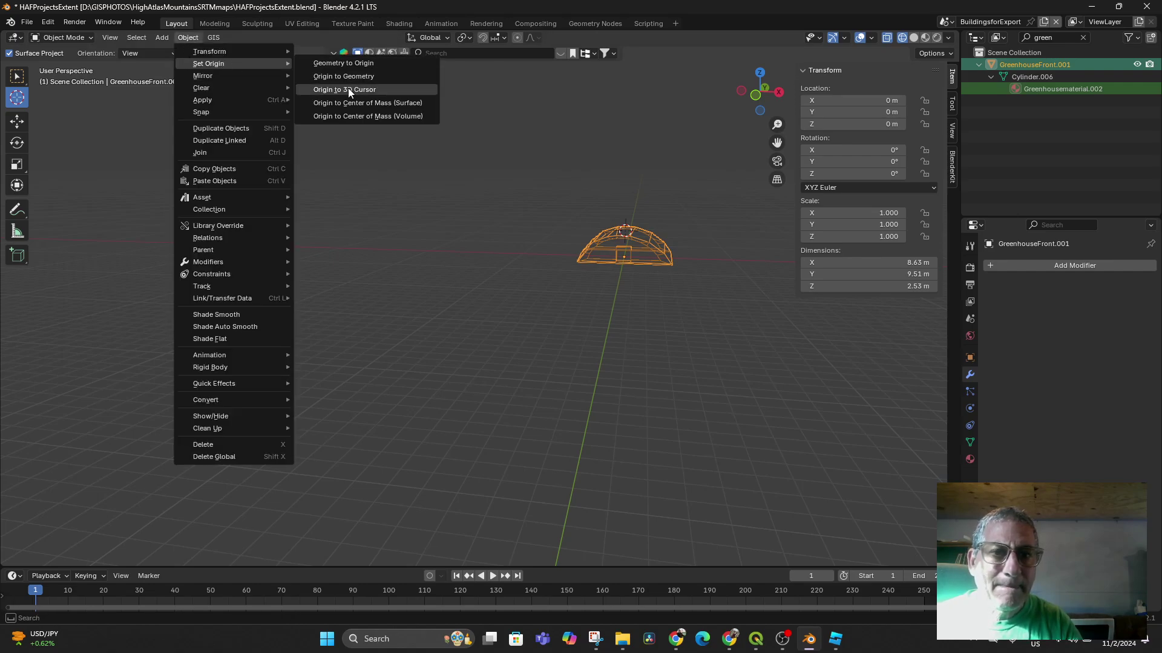
pyautogui.click(348, 88)
# Return the viewport to solid shading and look over the greenhouse's front and roof.
pyautogui.moveTo(507, 219); pyautogui.dragTo(504, 307, button='middle')
pyautogui.scroll(3, 464, 357)
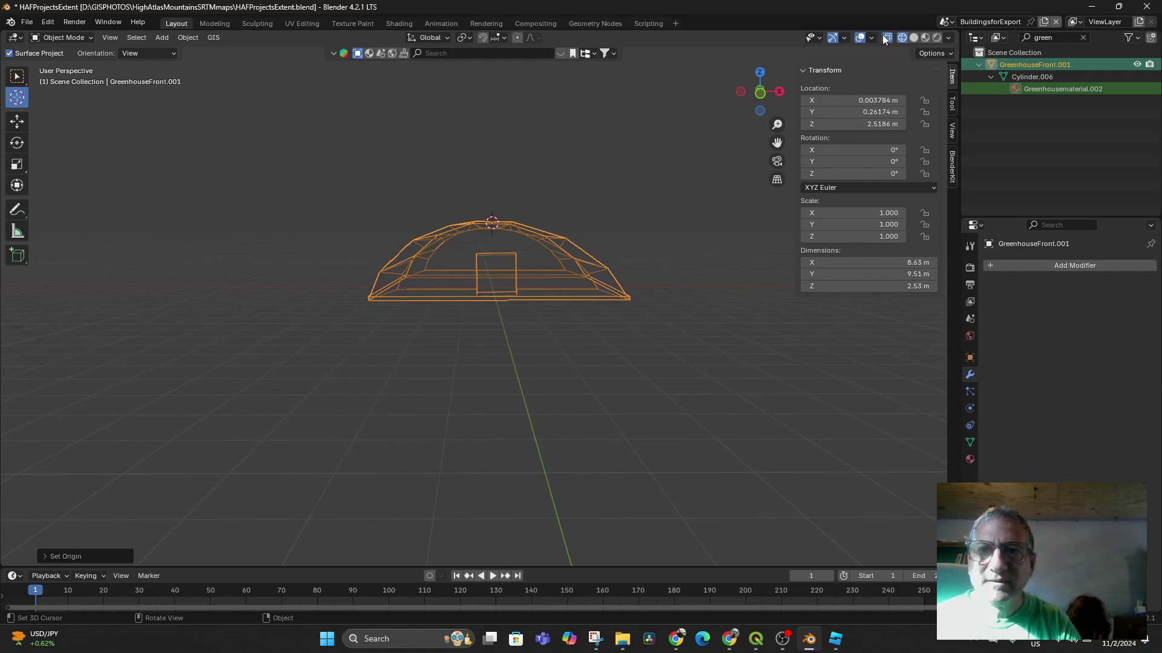
pyautogui.click(914, 38)
pyautogui.moveTo(678, 199)
pyautogui.mouseDown(button='middle')
pyautogui.moveTo(663, 230)
pyautogui.moveTo(521, 234)
pyautogui.mouseUp(button='middle')
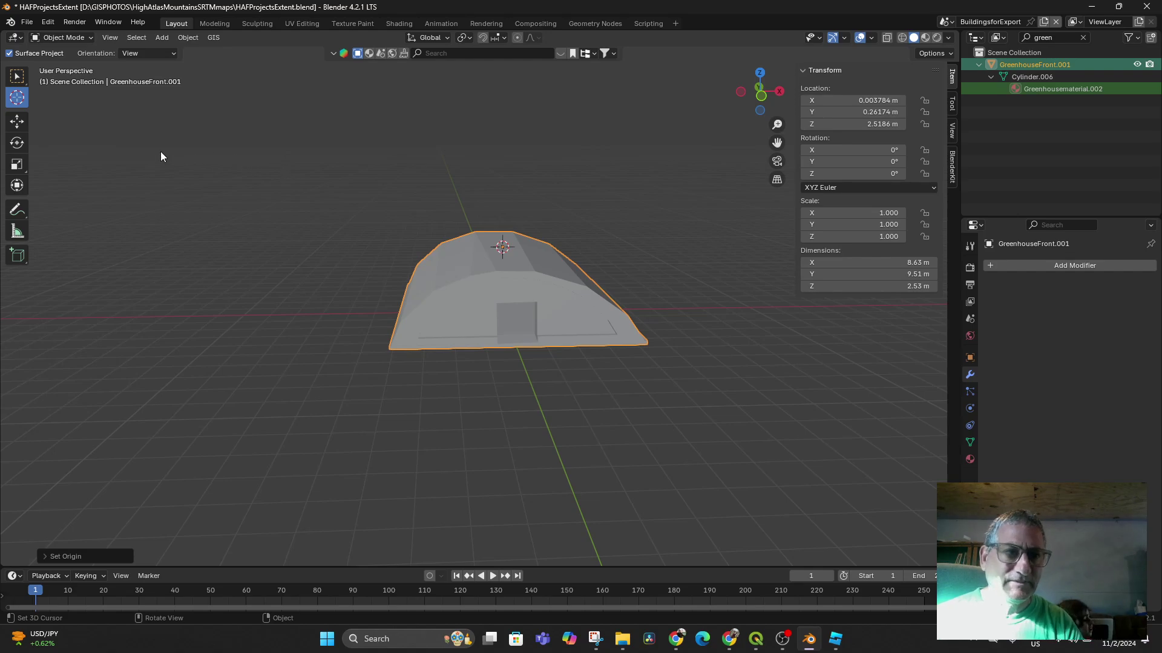
# Export the selected greenhouse as FBX, overwriting GreenhouseFront.fbx in the ShapeFile Exports folder.
pyautogui.click(27, 22)
pyautogui.moveTo(52, 208)
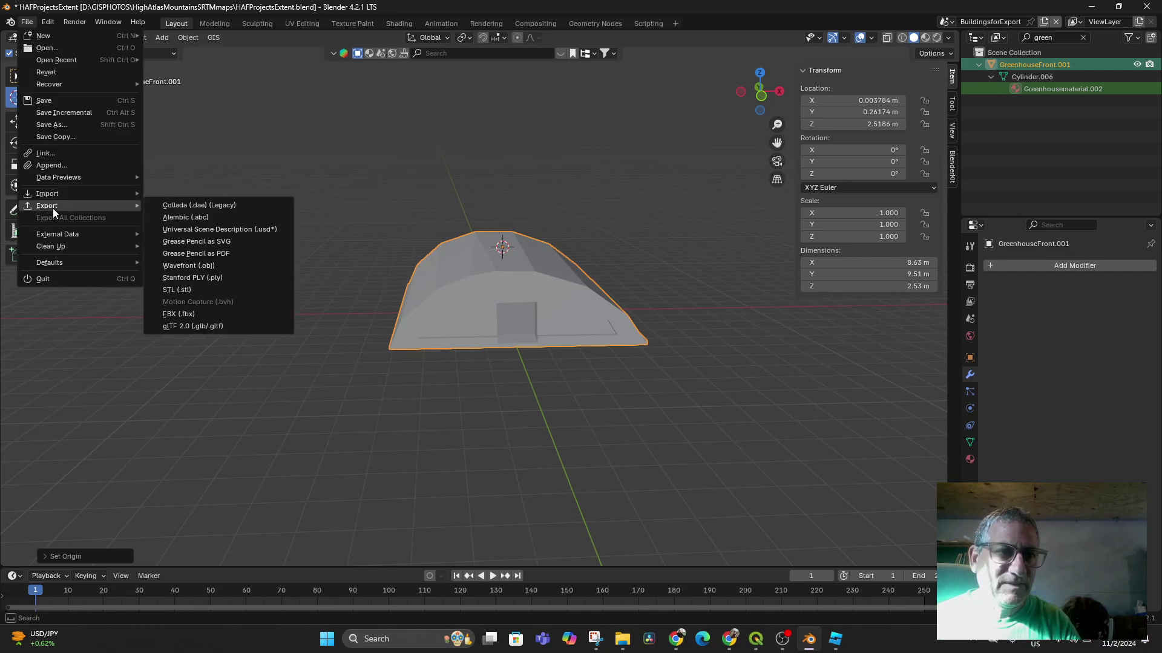
pyautogui.click(197, 311)
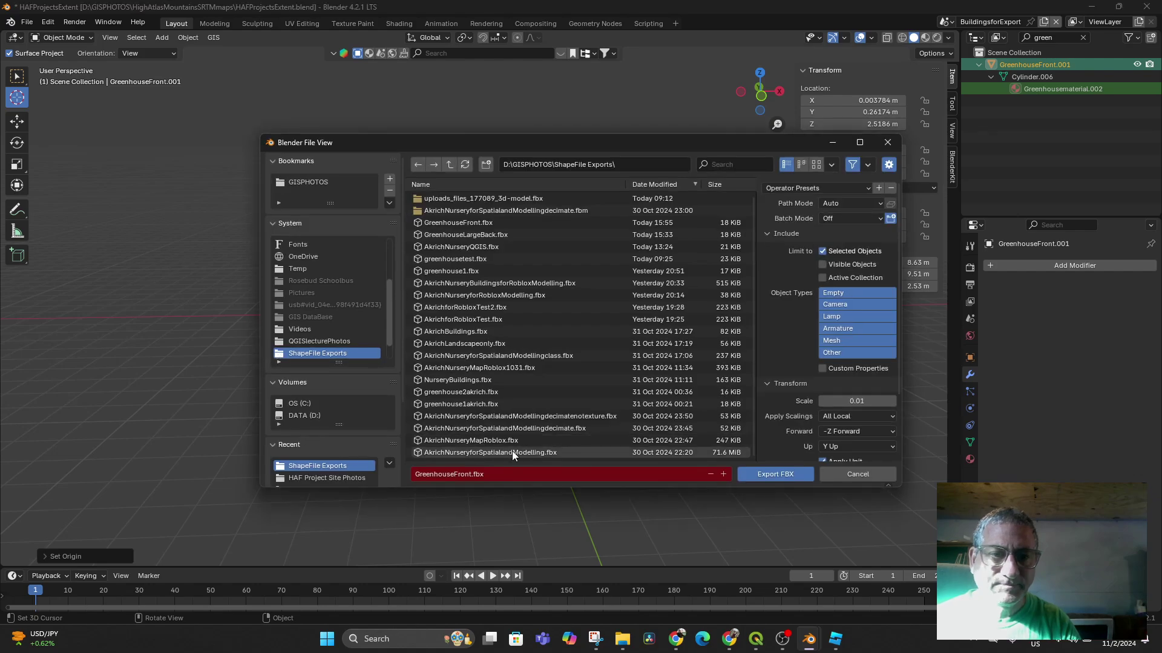
pyautogui.click(764, 471)
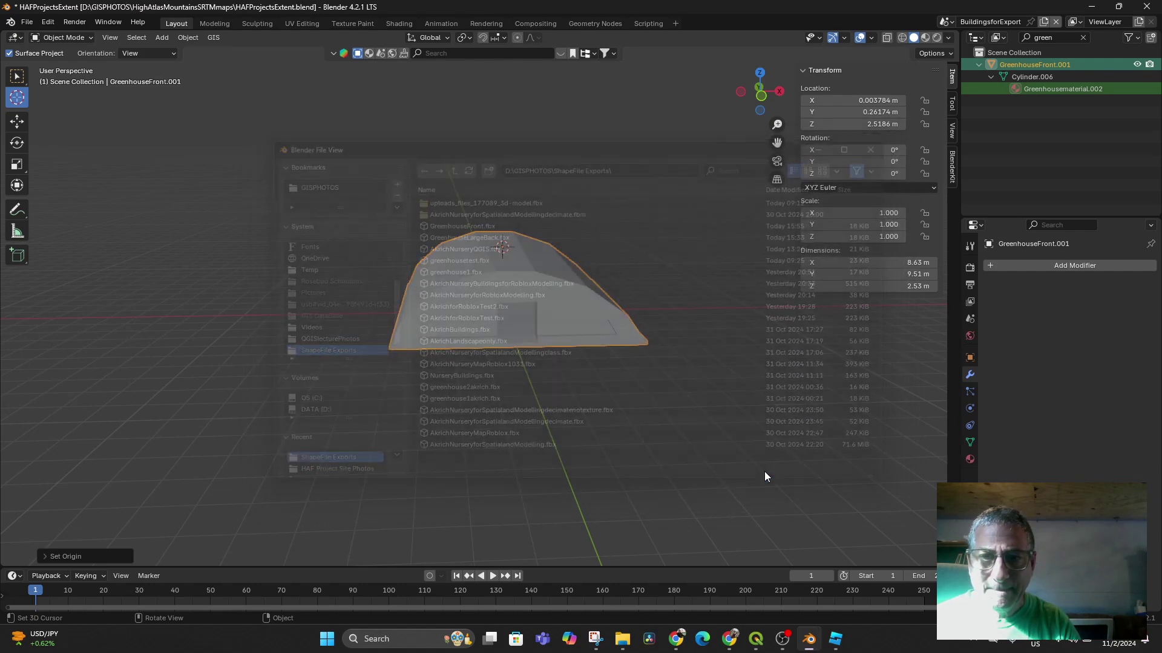
# Switch to Roblox Studio, look over the GreenhouseFront model and activate the Select tool.
pyautogui.click(836, 641)
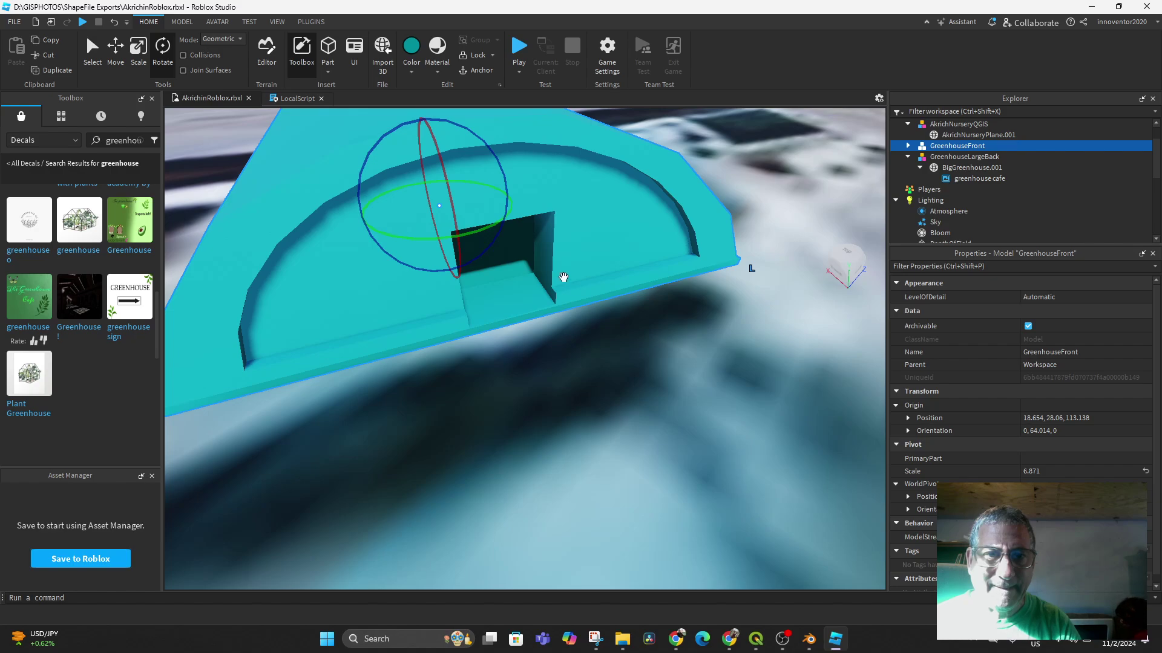
pyautogui.scroll(-5, 585, 205)
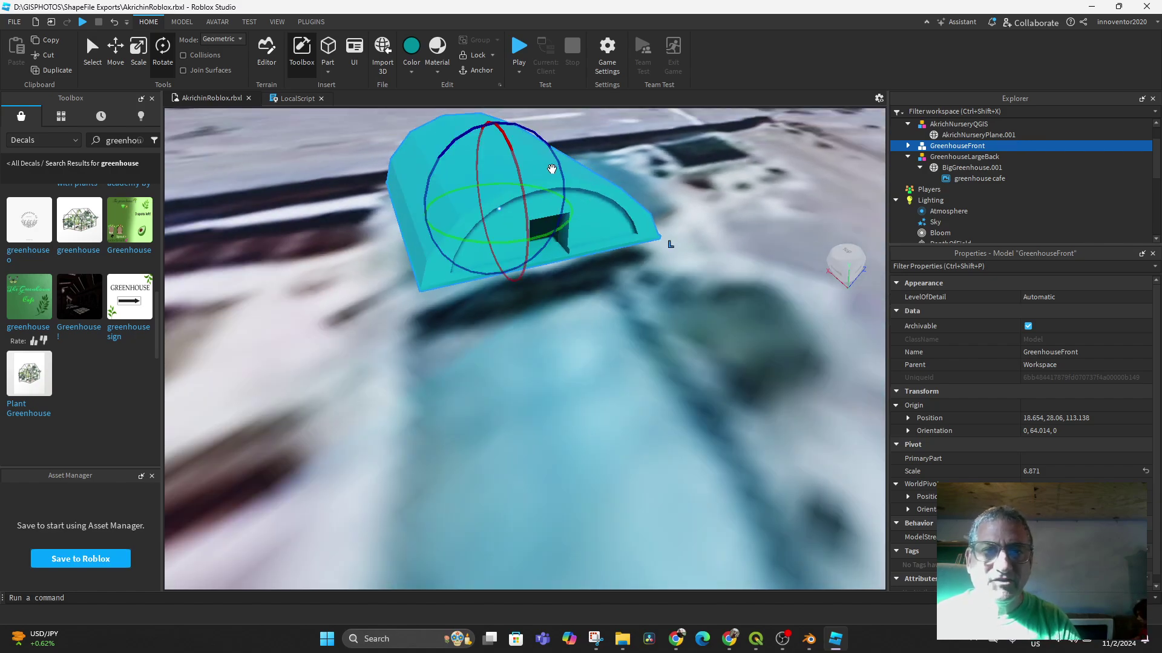
pyautogui.moveTo(661, 276); pyautogui.dragTo(647, 343, button='middle')
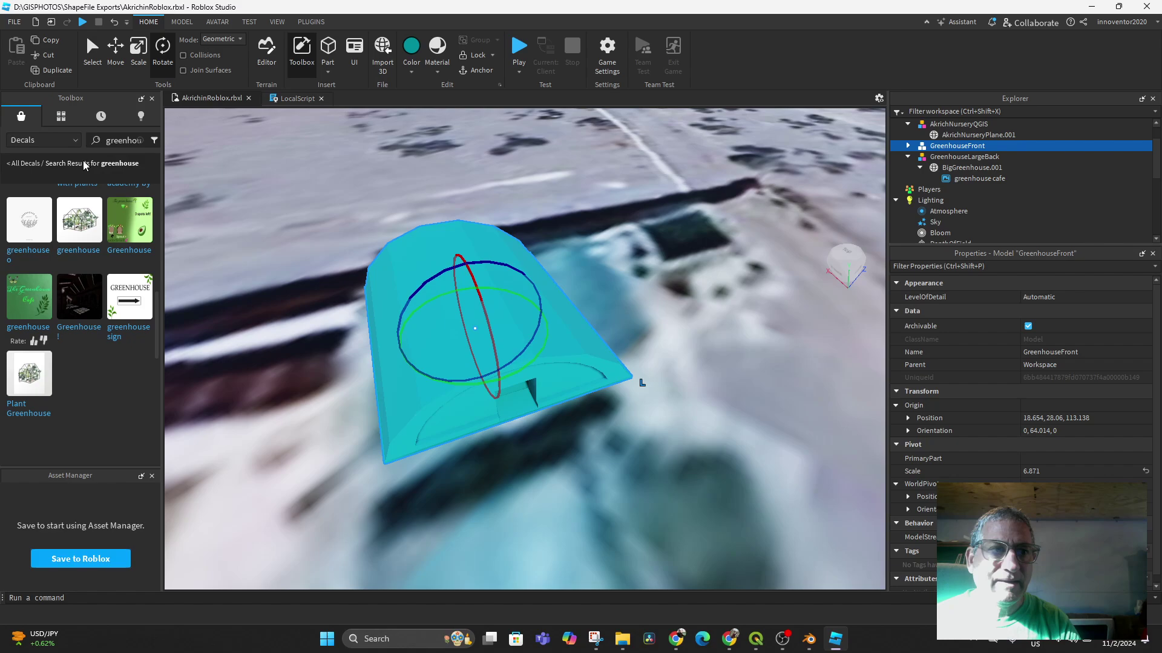
pyautogui.click(90, 51)
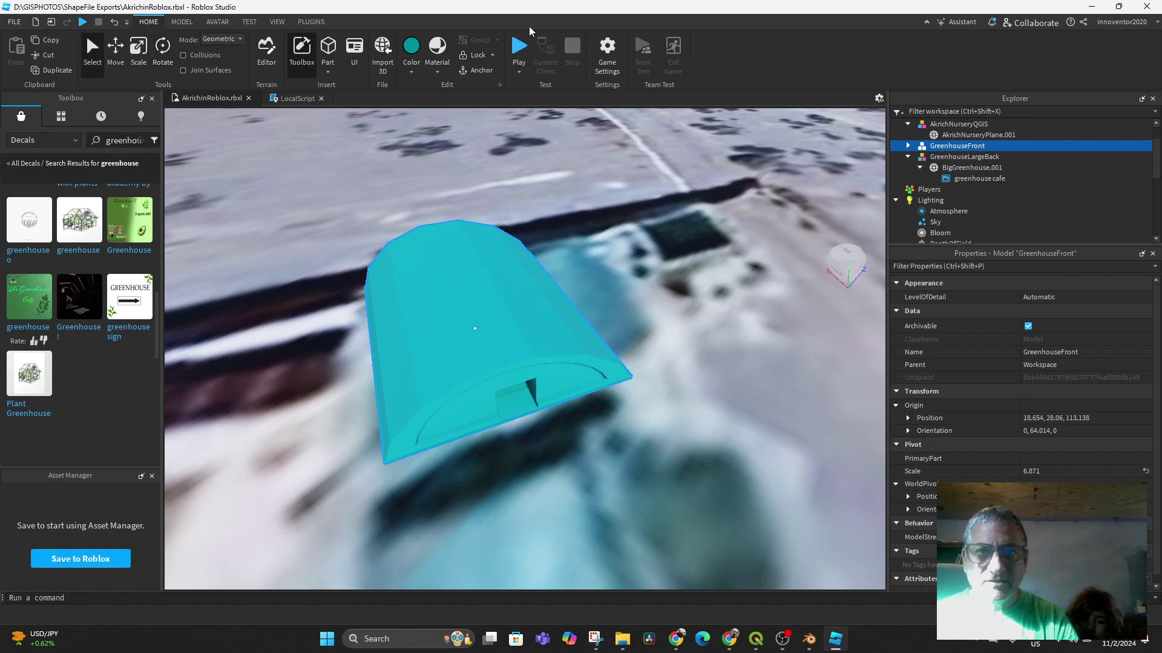
# Play-test the place by walking the avatar inside the front greenhouse, and stop the test.
pyautogui.click(515, 47)
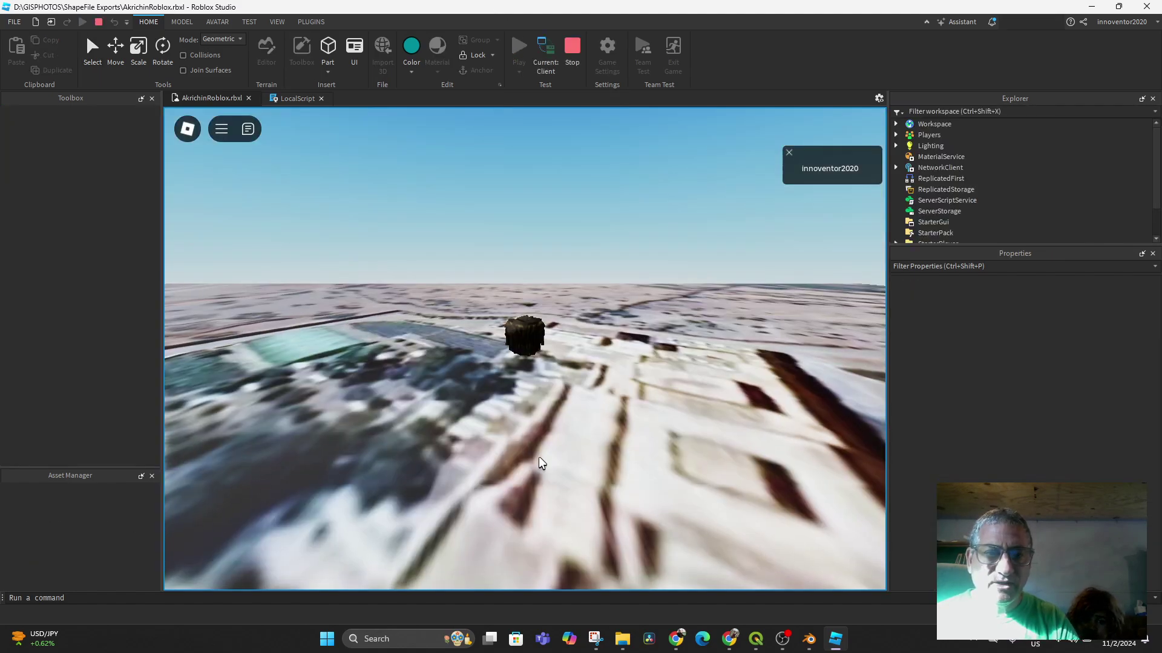
pyautogui.moveTo(546, 452); pyautogui.dragTo(384, 452, button='right')
pyautogui.press('w')
pyautogui.press('w')
pyautogui.press('space')
pyautogui.press('w')
pyautogui.press('d')
pyautogui.press('w')
pyautogui.press('w')
pyautogui.press('w')
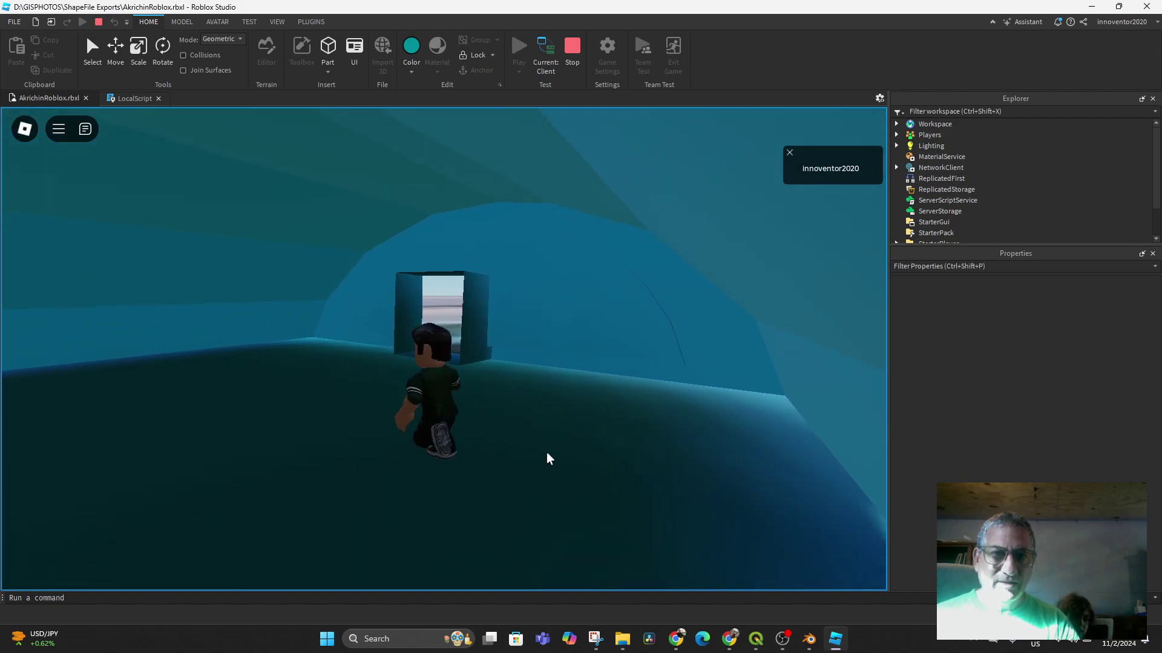
pyautogui.click(571, 47)
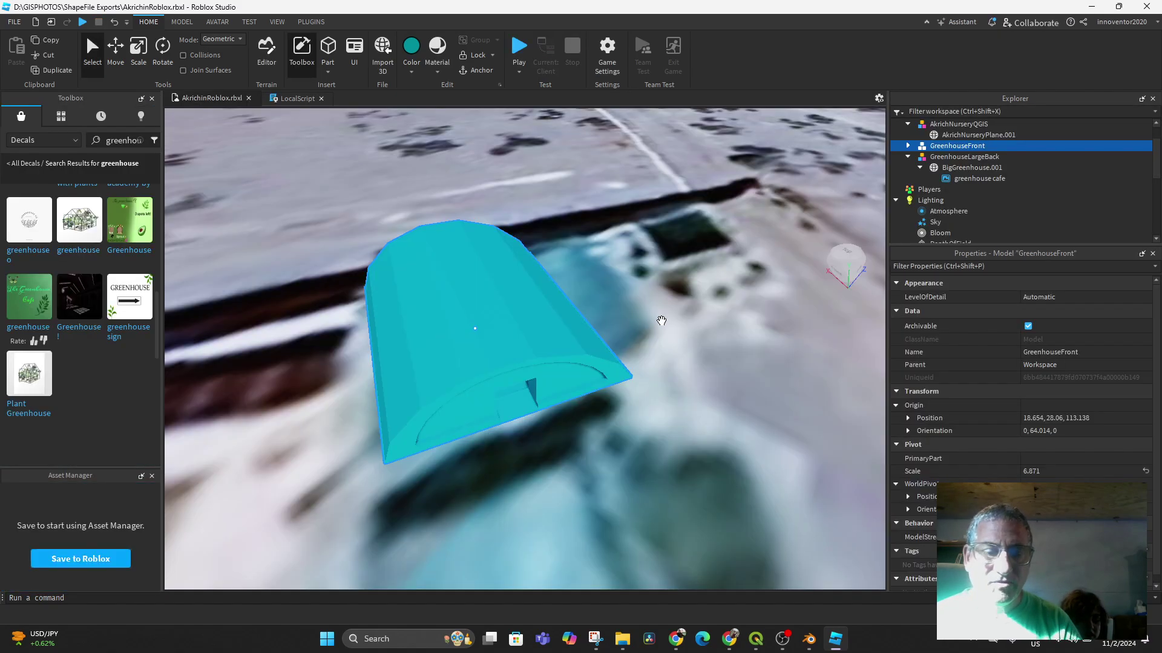
# Delete the old GreenhouseFront model from the workspace.
pyautogui.moveTo(546, 359); pyautogui.dragTo(545, 301, button='middle')
pyautogui.moveTo(545, 300); pyautogui.dragTo(545, 301, button='right')
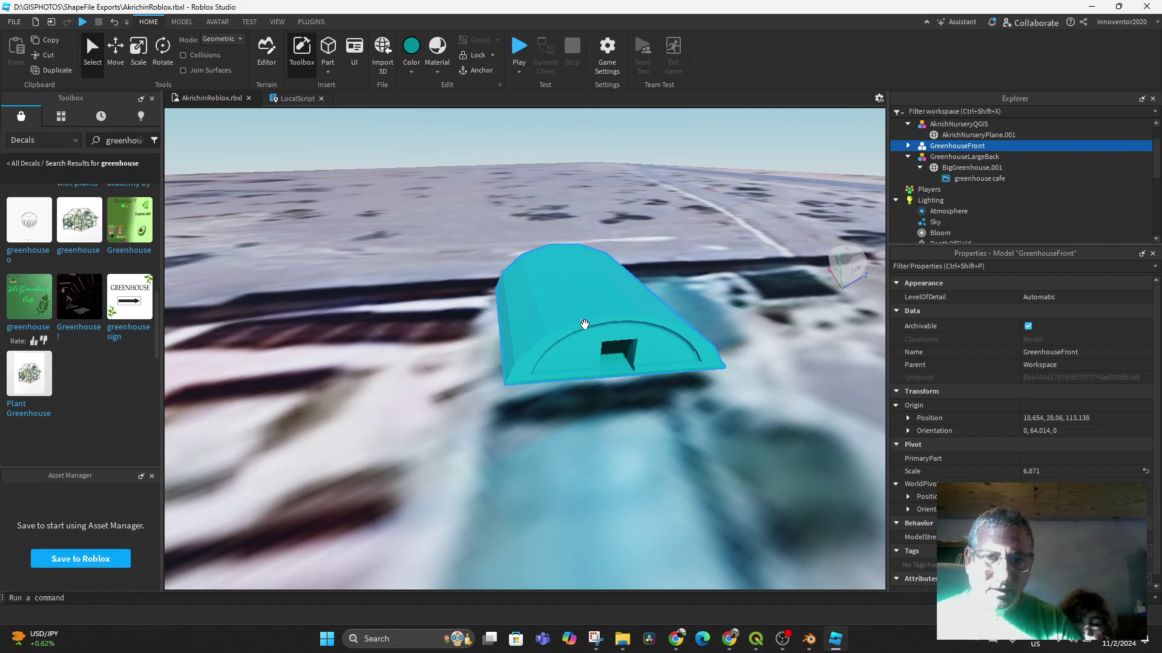
pyautogui.press('Delete')
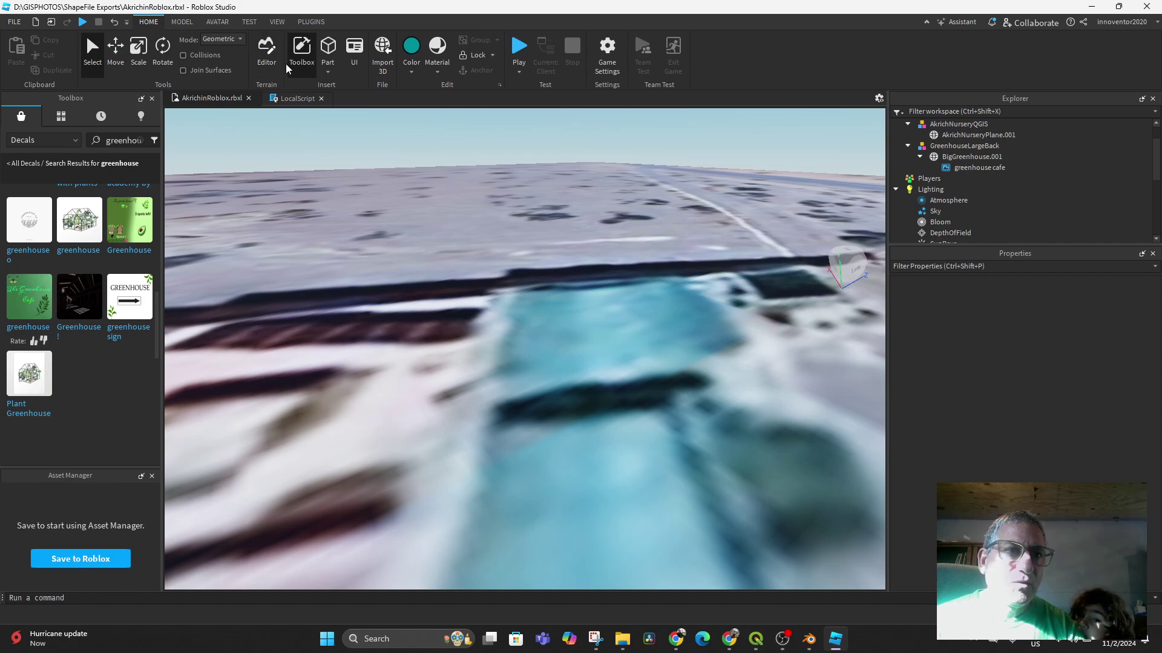
# Import GreenhouseFront.fbx from the ShapeFile Exports folder as a model, after checking its preview and object geometry settings.
pyautogui.click(382, 56)
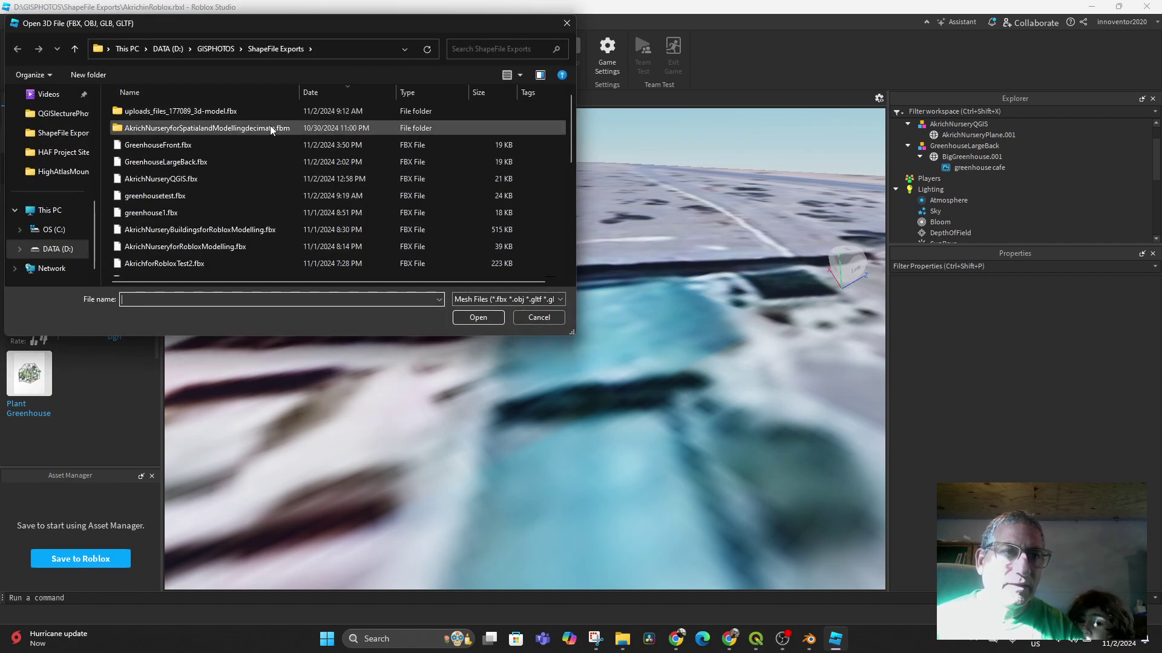
pyautogui.click(195, 140)
pyautogui.doubleClick(195, 144)
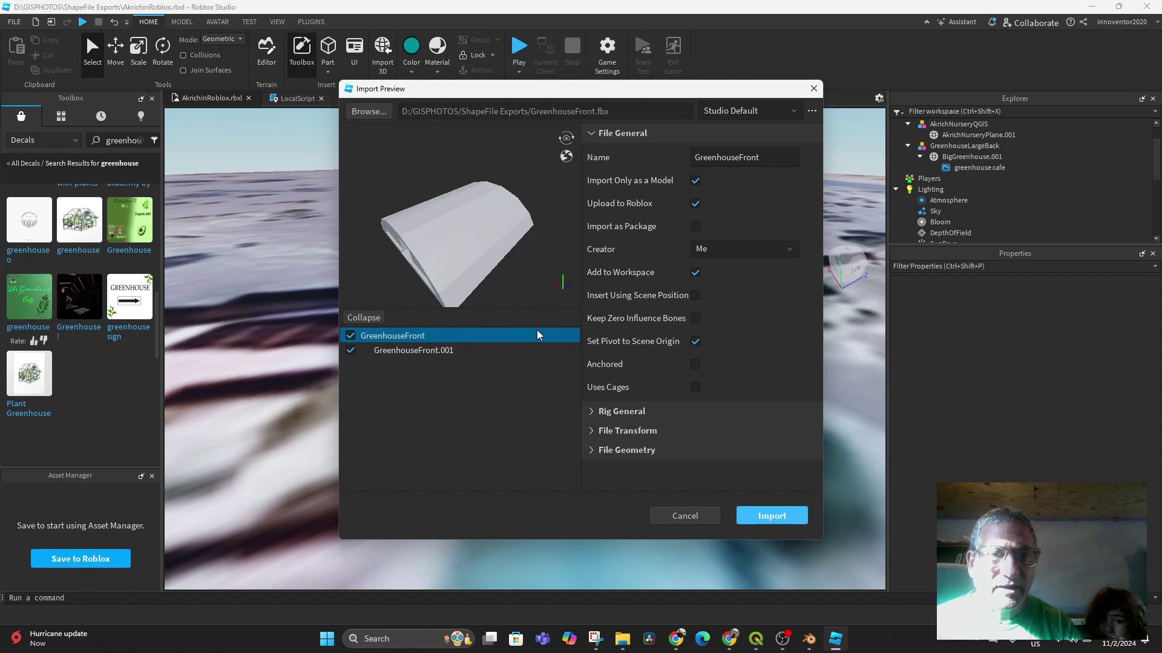
pyautogui.moveTo(515, 254); pyautogui.dragTo(546, 199)
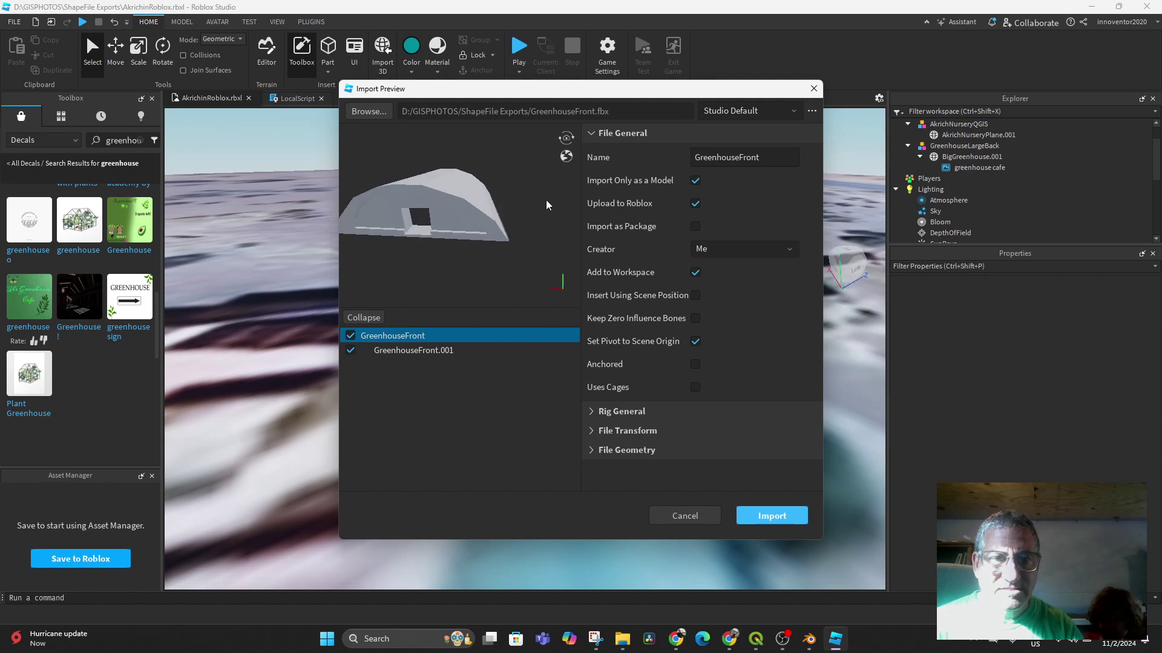
pyautogui.click(428, 350)
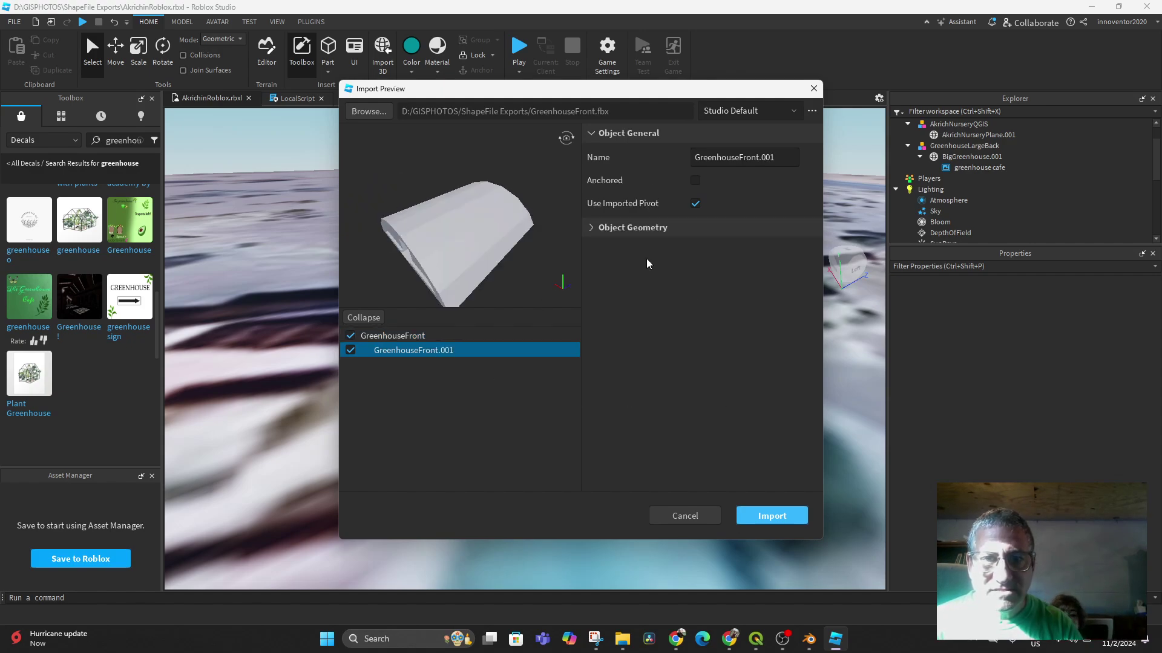
pyautogui.click(590, 230)
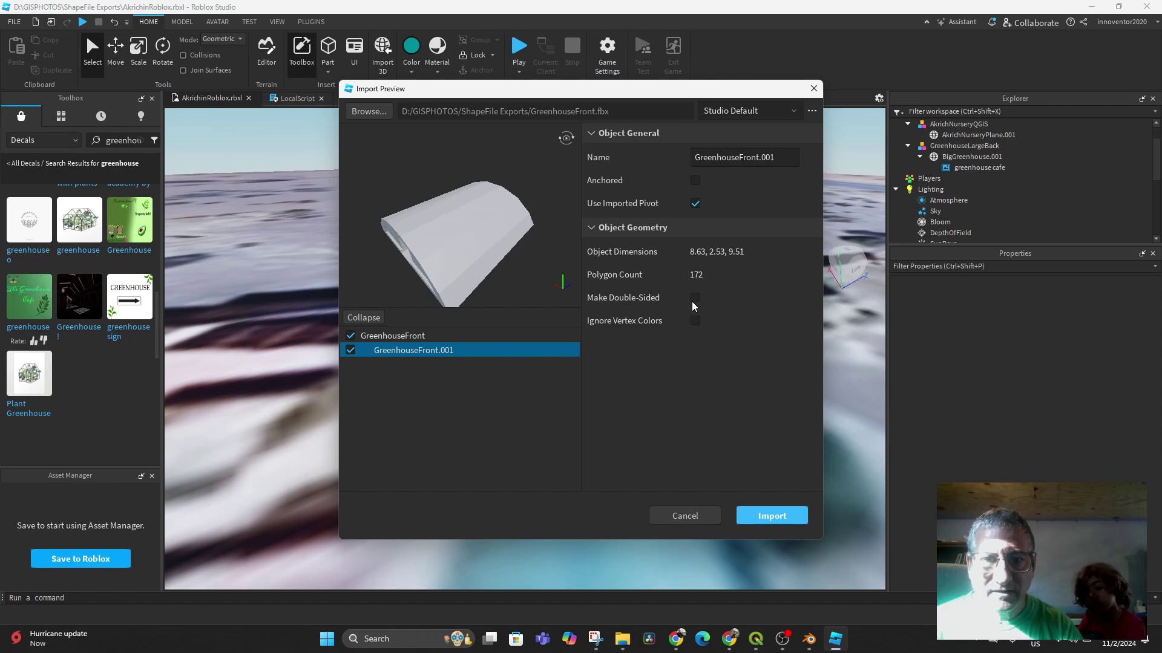
pyautogui.click(772, 514)
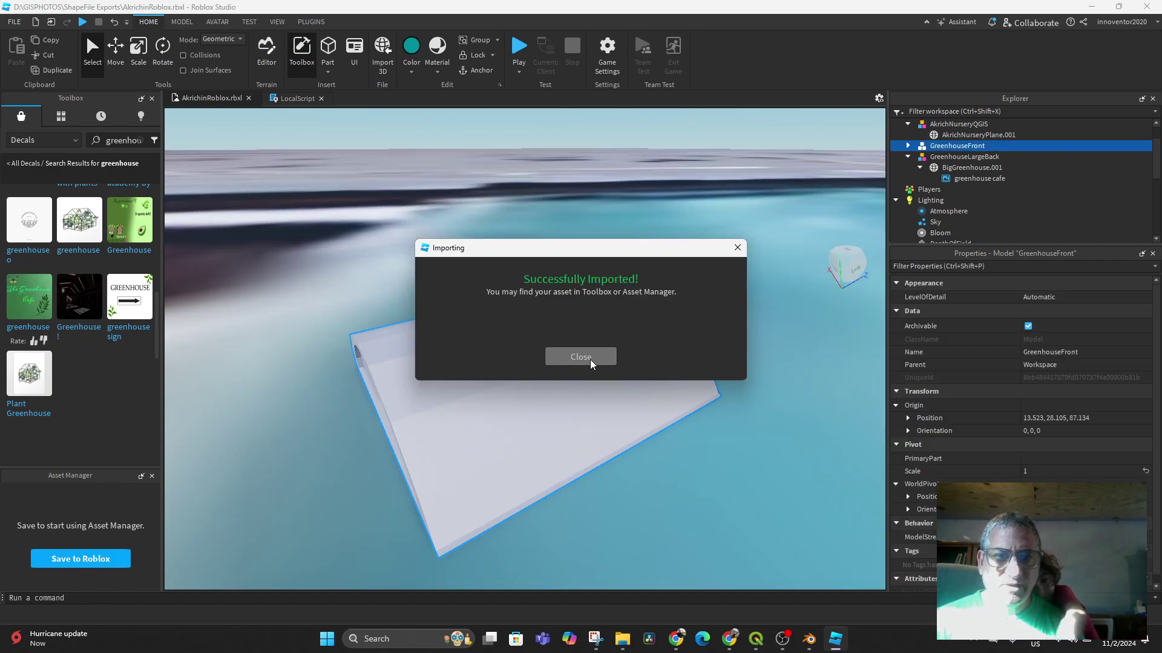
pyautogui.click(590, 359)
pyautogui.moveTo(650, 444); pyautogui.dragTo(655, 445, button='right')
pyautogui.scroll(-10, 655, 444)
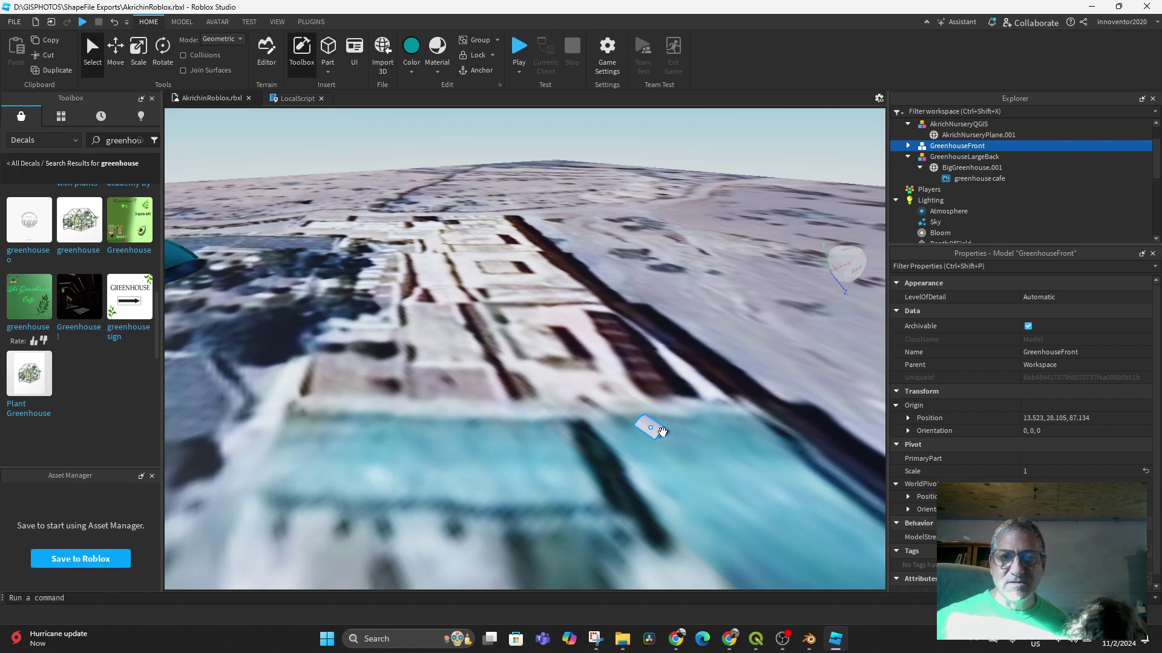
# Switch to OBS, hide the Video Capture Device source in the Screen Share TH scene and return to Roblox Studio.
pyautogui.click(784, 640)
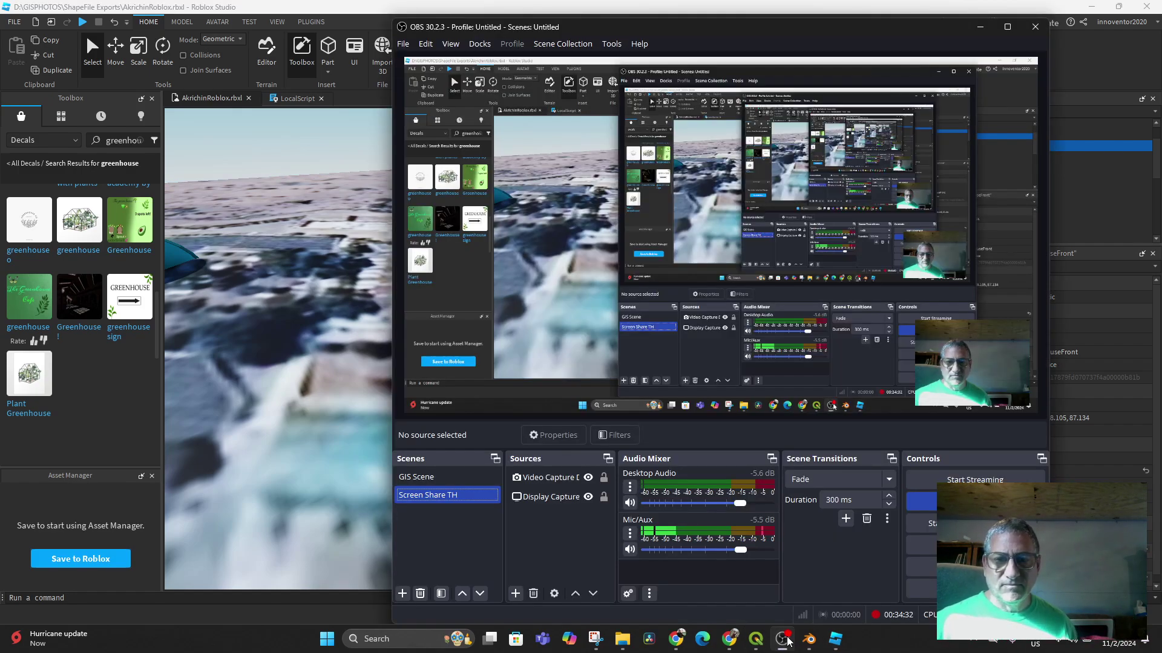
pyautogui.click(554, 477)
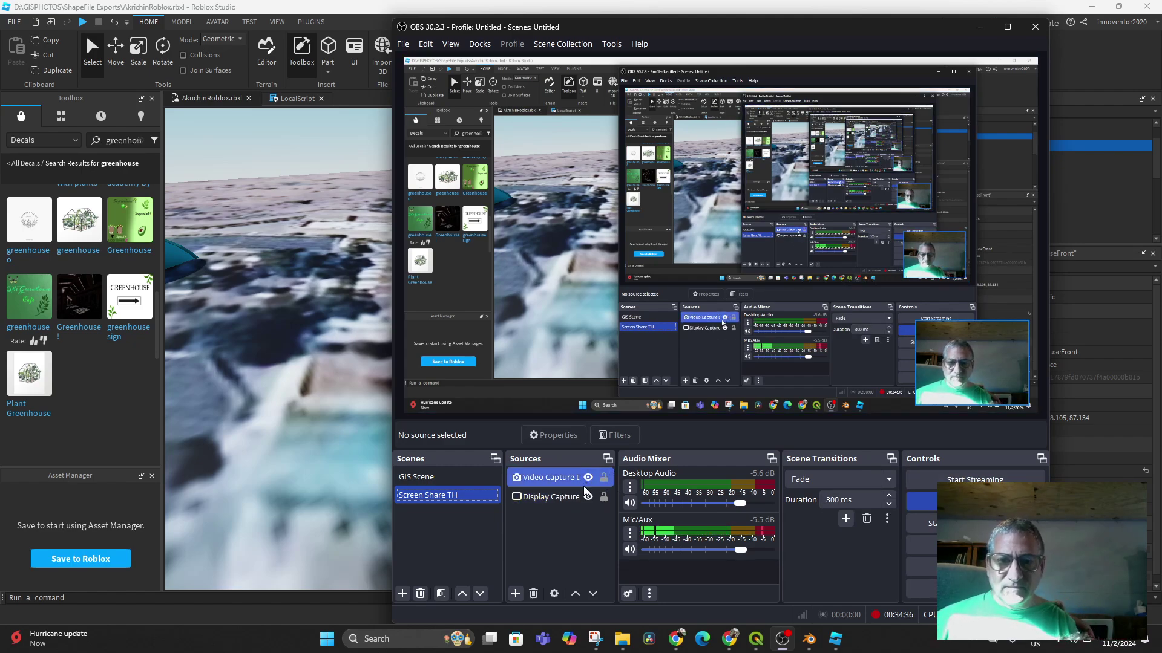
pyautogui.click(588, 477)
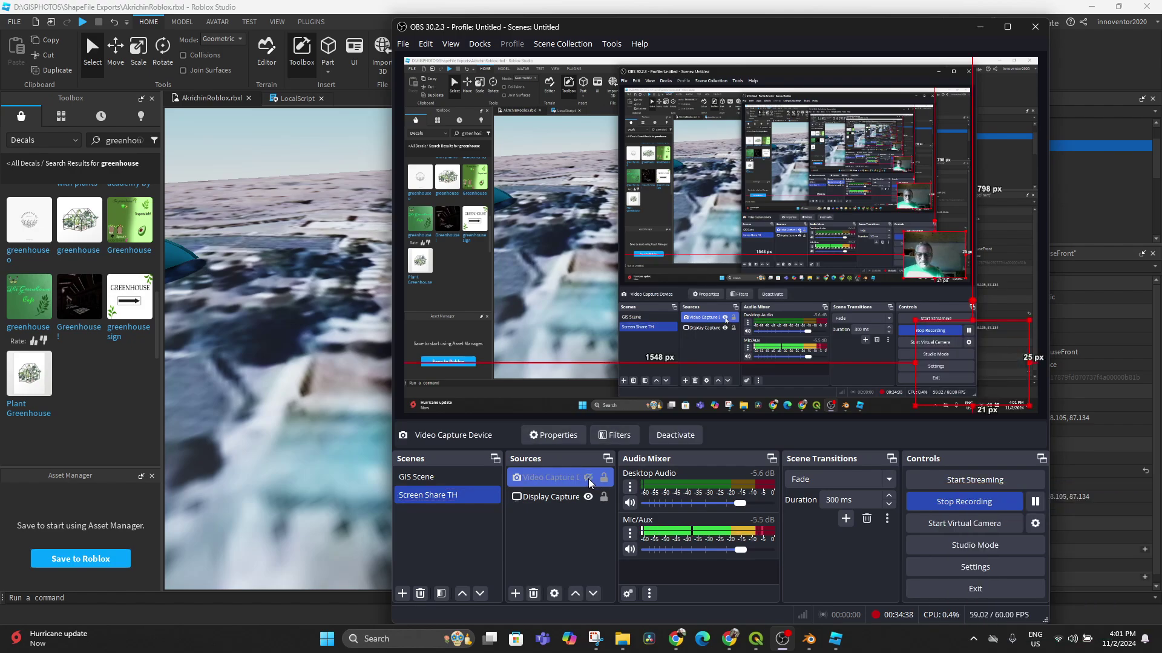
pyautogui.click(260, 475)
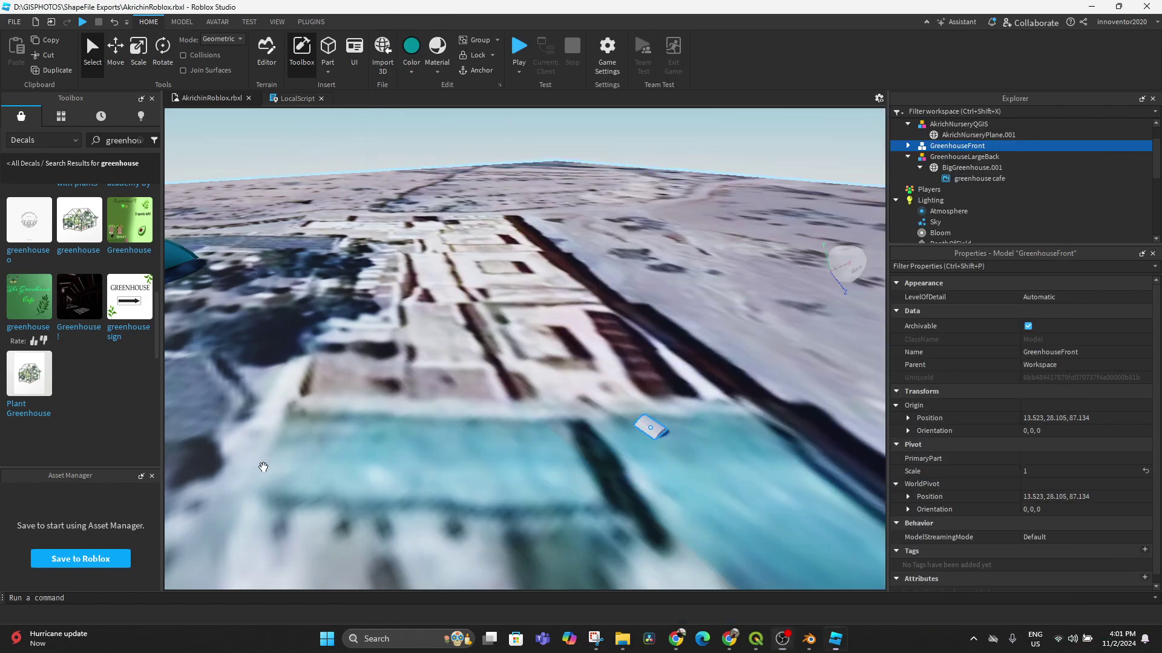
pyautogui.click(652, 433)
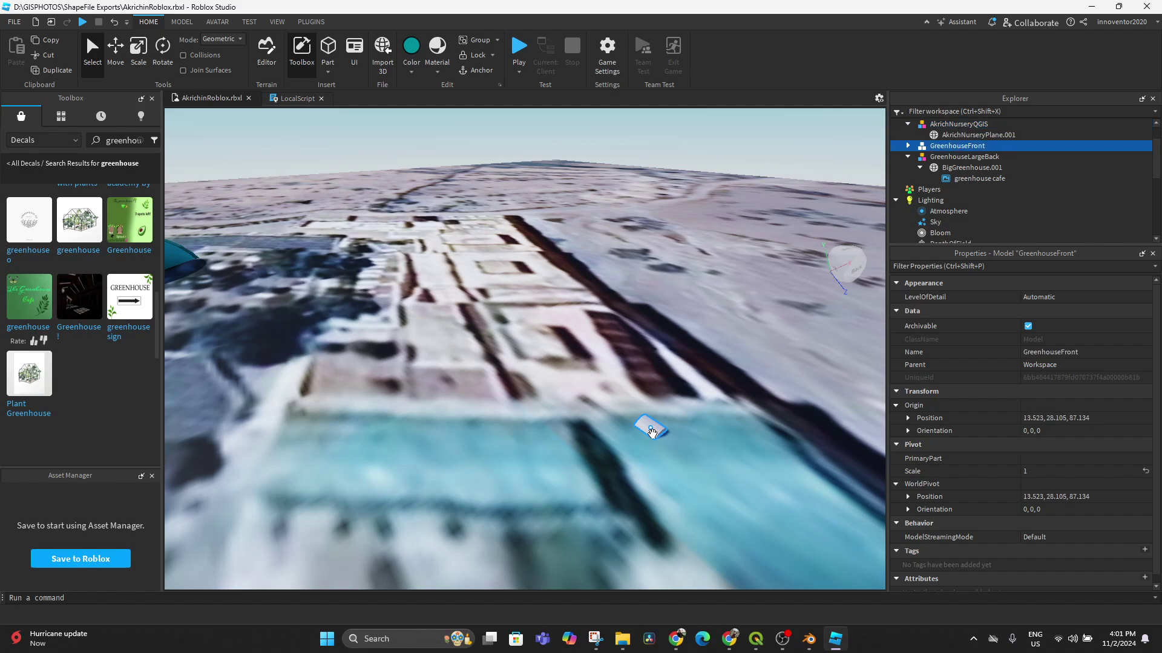
# Switch to OBS, show the Video Capture Device source again and return to Roblox Studio.
pyautogui.click(780, 639)
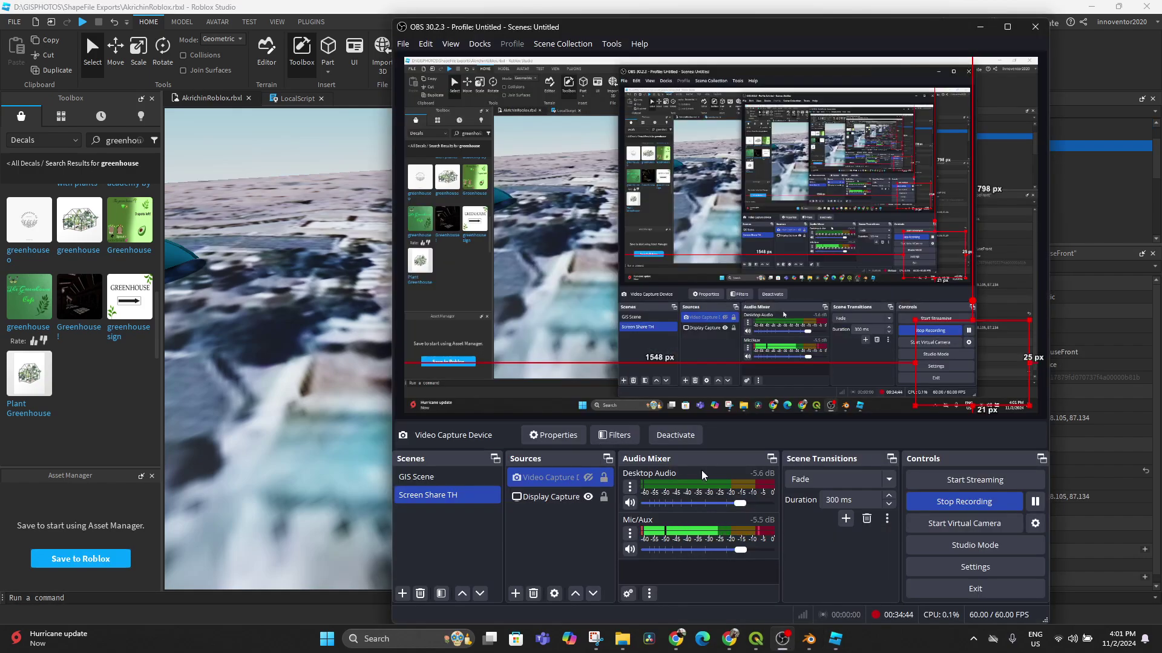
pyautogui.click(587, 477)
pyautogui.click(380, 445)
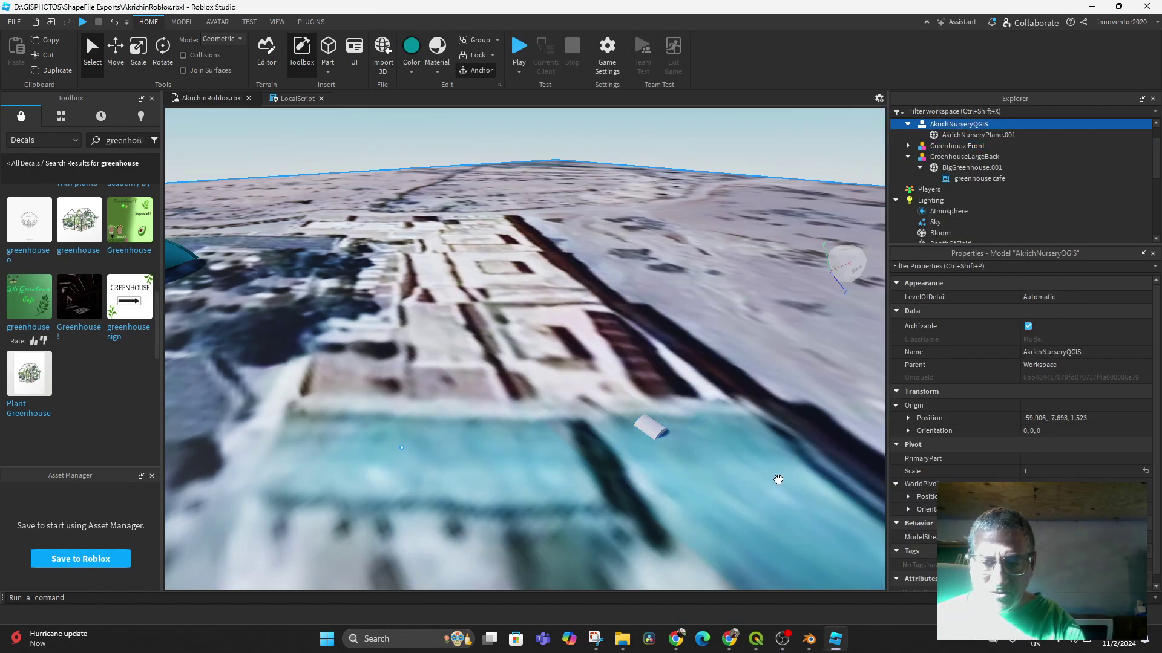
# Change to the top view and select the newly imported GreenhouseFront model on the nursery map.
pyautogui.click(847, 259)
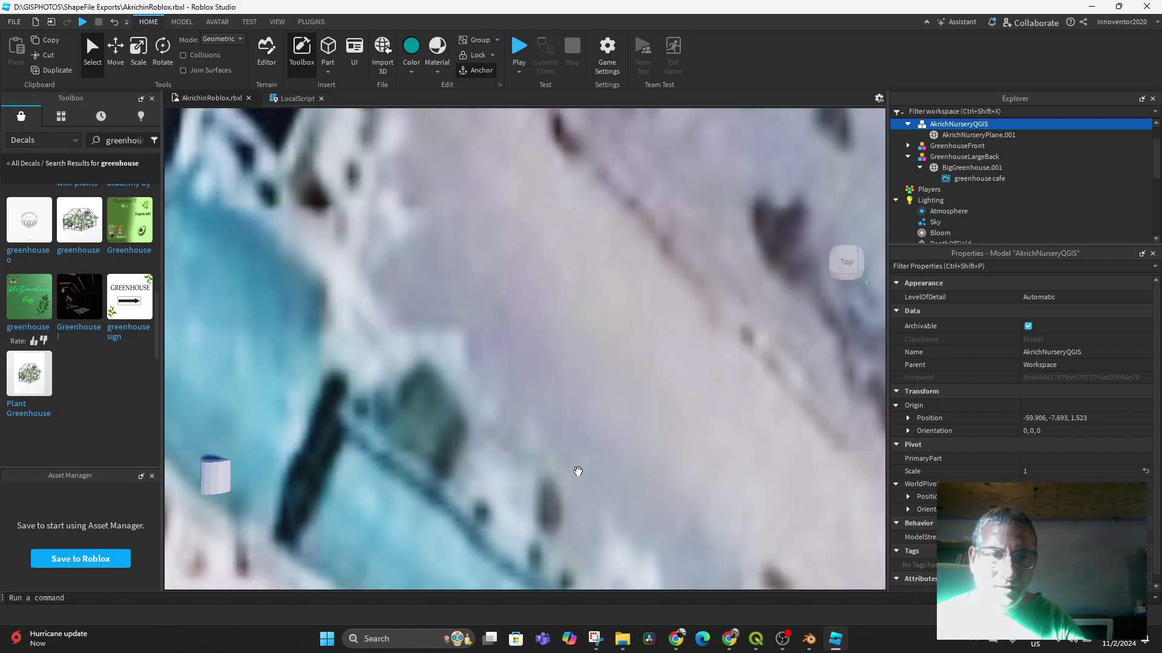
pyautogui.scroll(-4, 569, 456)
pyautogui.click(373, 477)
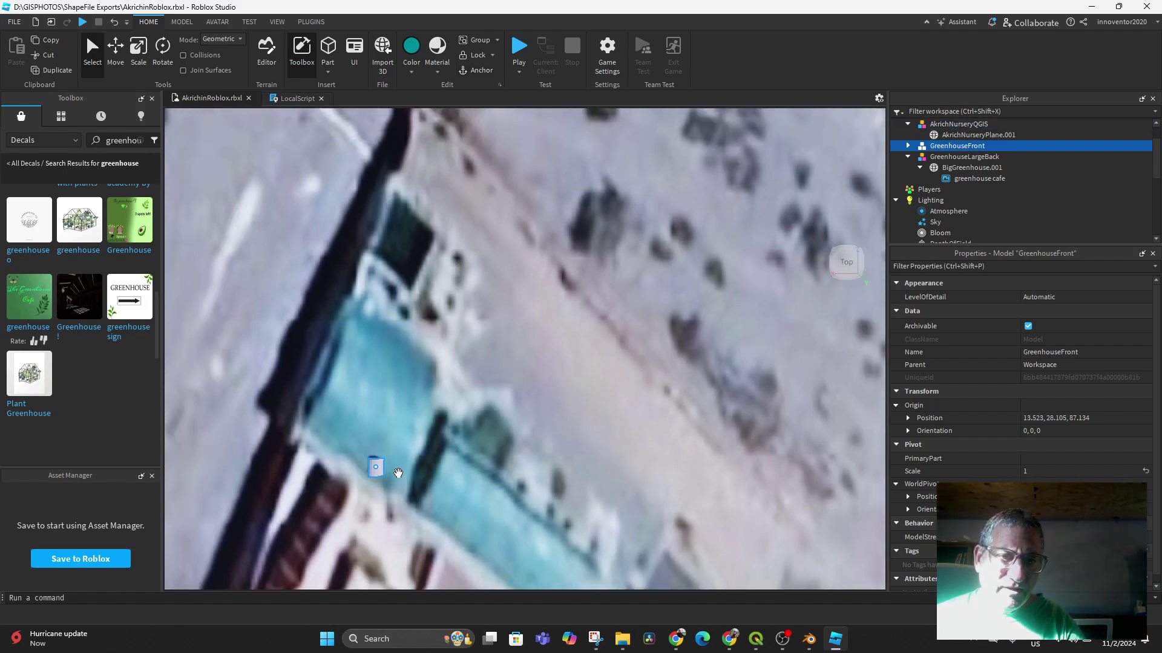
pyautogui.moveTo(592, 531); pyautogui.dragTo(658, 434, button='middle')
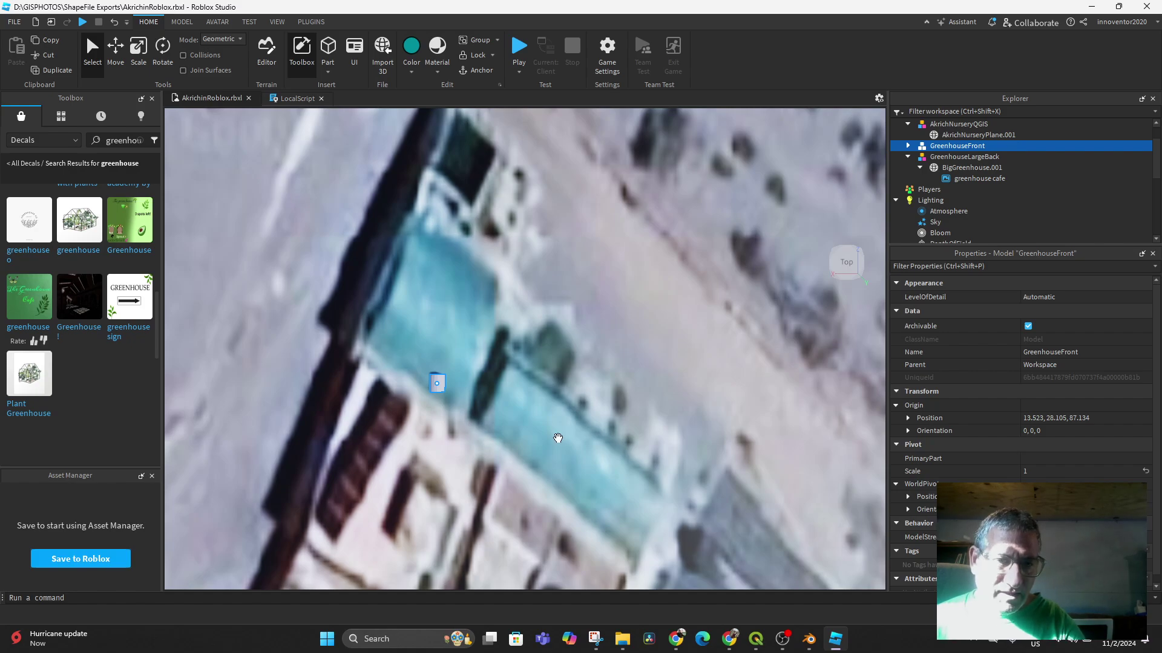
# Rotate GreenhouseFront about 63° around the vertical axis and move it onto the upper blue greenhouse footprint on the map.
pyautogui.click(162, 48)
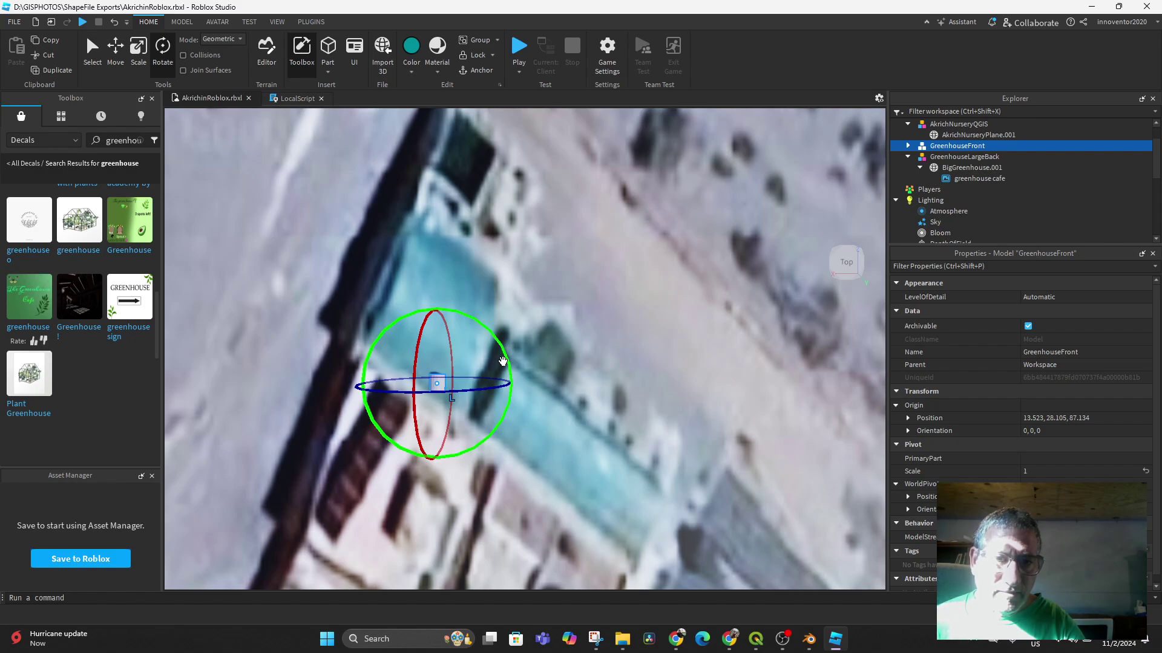
pyautogui.moveTo(503, 362); pyautogui.dragTo(508, 327)
pyautogui.moveTo(453, 284); pyautogui.dragTo(511, 261)
pyautogui.click(123, 58)
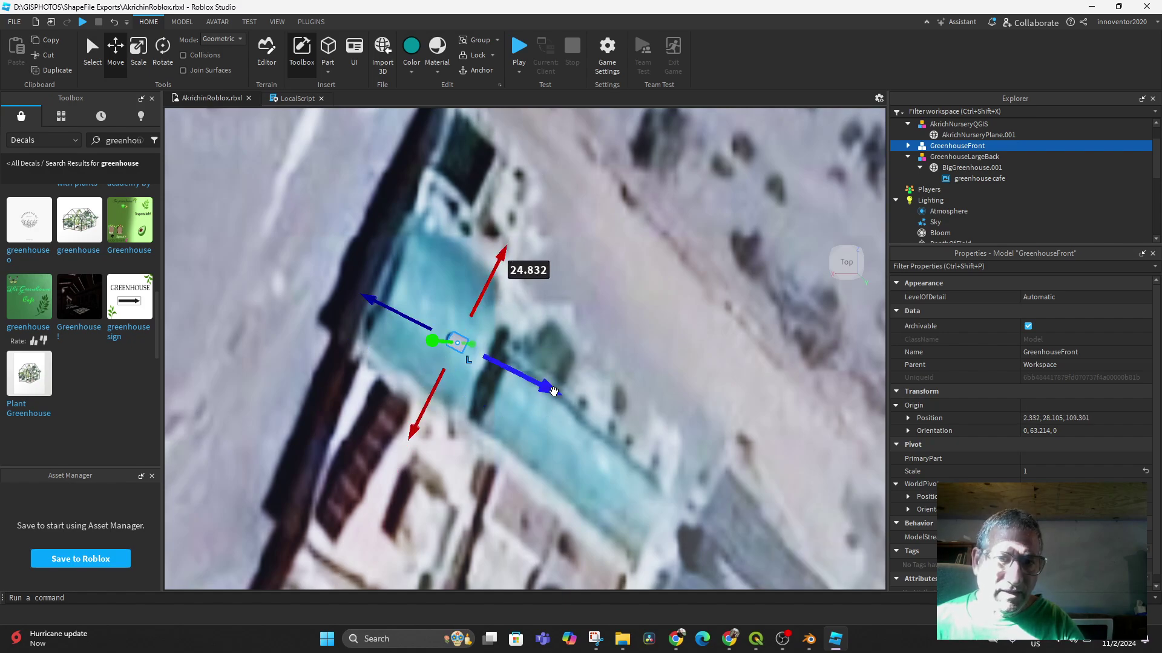
pyautogui.moveTo(553, 391); pyautogui.dragTo(300, 286)
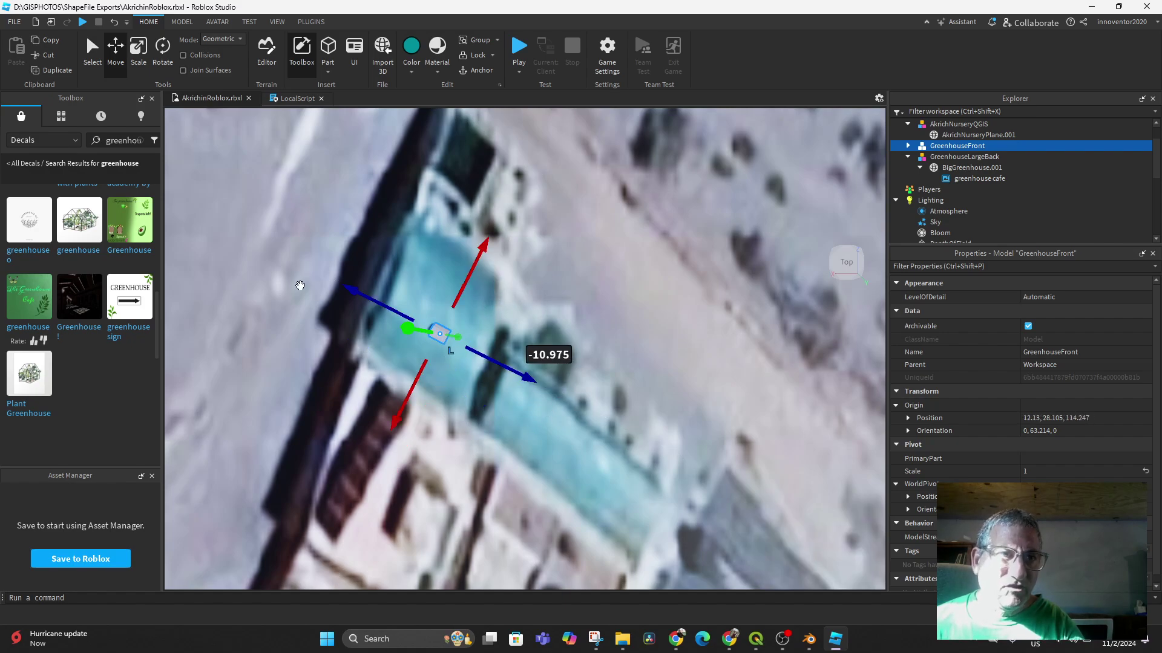
# Scale GreenhouseFront up to about 7.81 so that it fits the width of the blue greenhouse footprint.
pyautogui.click(138, 52)
pyautogui.moveTo(469, 349); pyautogui.dragTo(530, 380)
pyautogui.moveTo(406, 324); pyautogui.dragTo(375, 301)
pyautogui.moveTo(486, 268); pyautogui.dragTo(497, 251)
pyautogui.moveTo(557, 489); pyautogui.dragTo(557, 489, button='right')
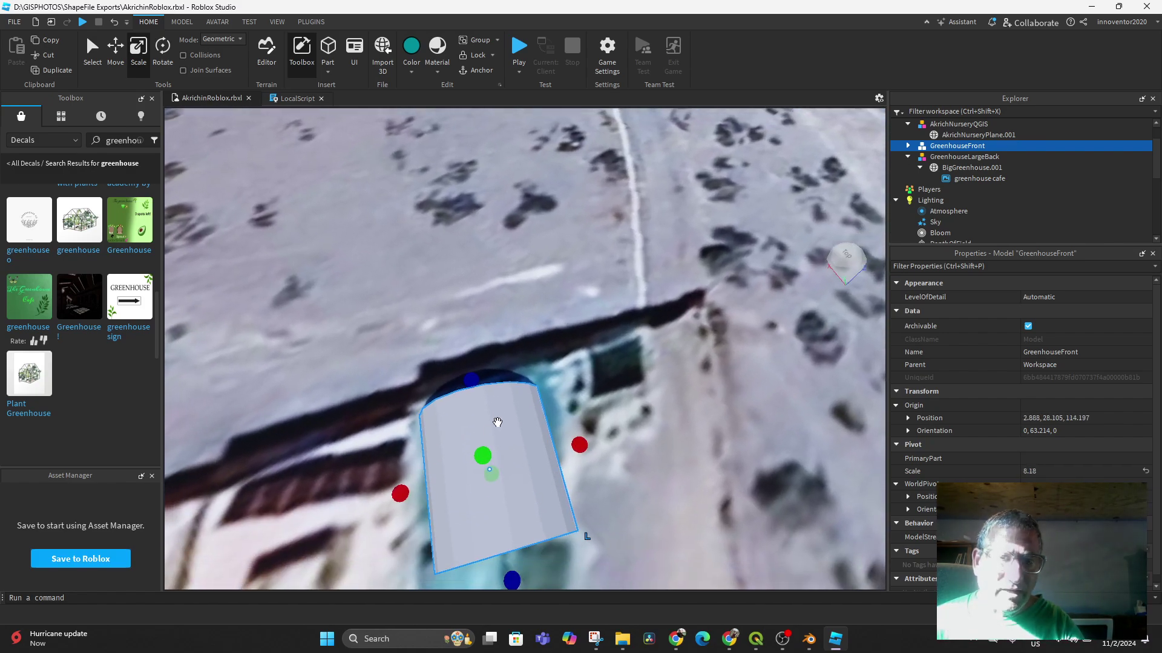
pyautogui.moveTo(513, 583); pyautogui.dragTo(510, 572)
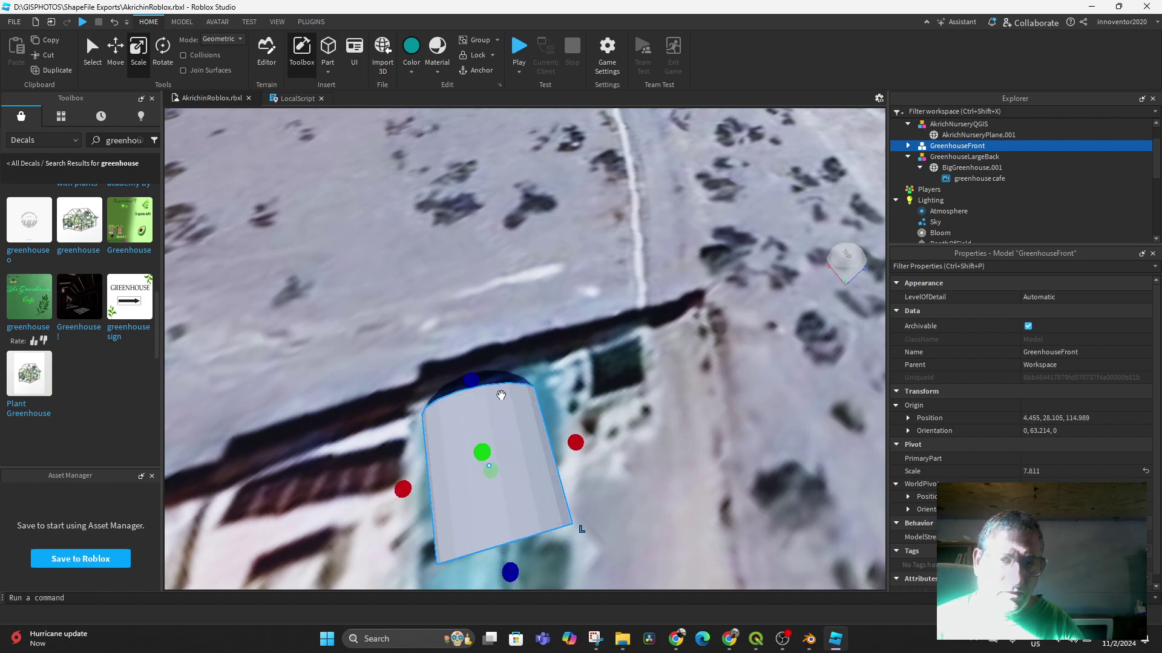
# Shift GreenhouseFront about 5.52 studs along its length on the footprint and colour it teal.
pyautogui.click(122, 49)
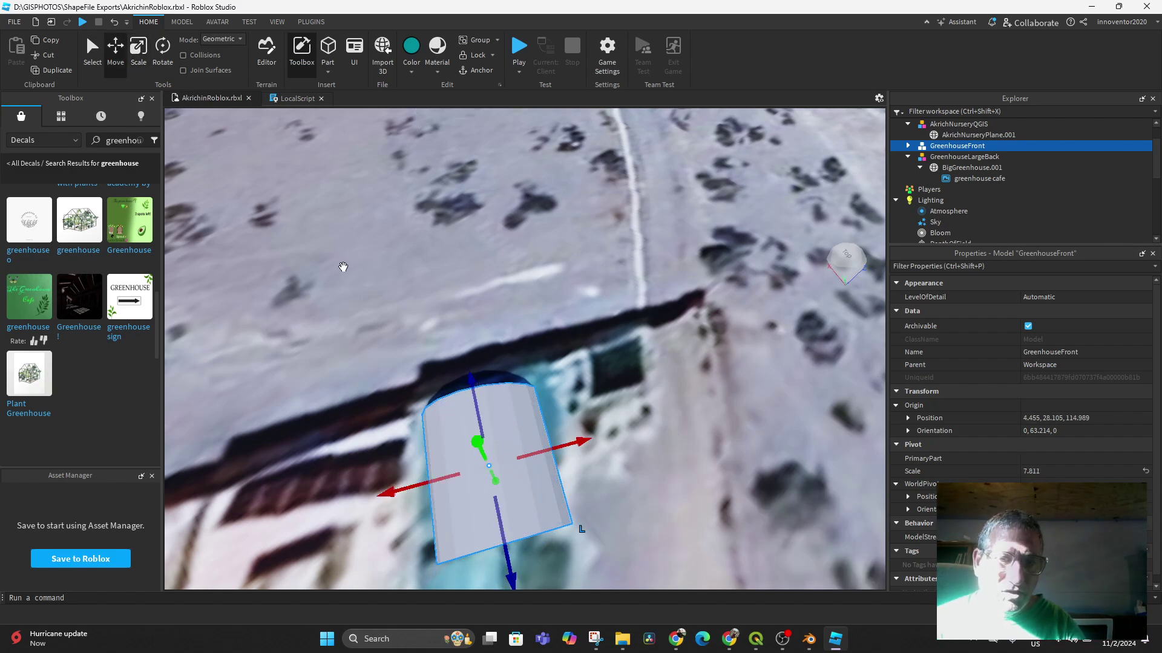
pyautogui.moveTo(469, 388); pyautogui.dragTo(473, 378)
pyautogui.moveTo(506, 423); pyautogui.dragTo(505, 416, button='right')
pyautogui.moveTo(525, 458); pyautogui.dragTo(502, 362, button='middle')
pyautogui.moveTo(534, 398); pyautogui.dragTo(534, 400, button='right')
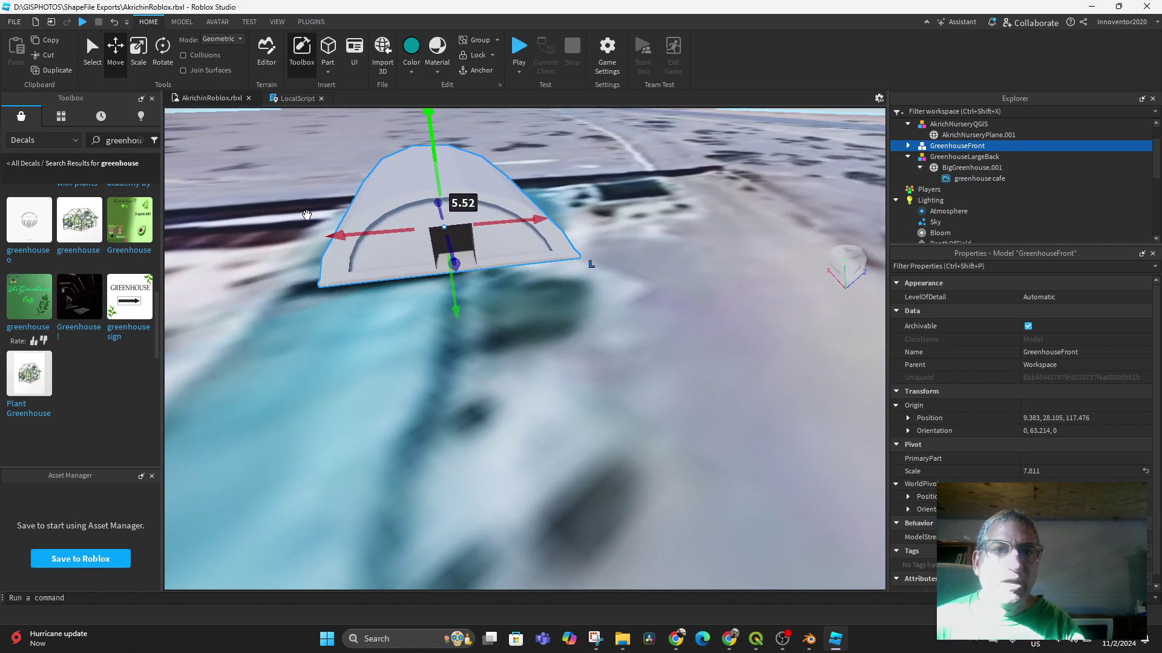
pyautogui.click(412, 48)
pyautogui.moveTo(439, 305); pyautogui.dragTo(438, 307, button='right')
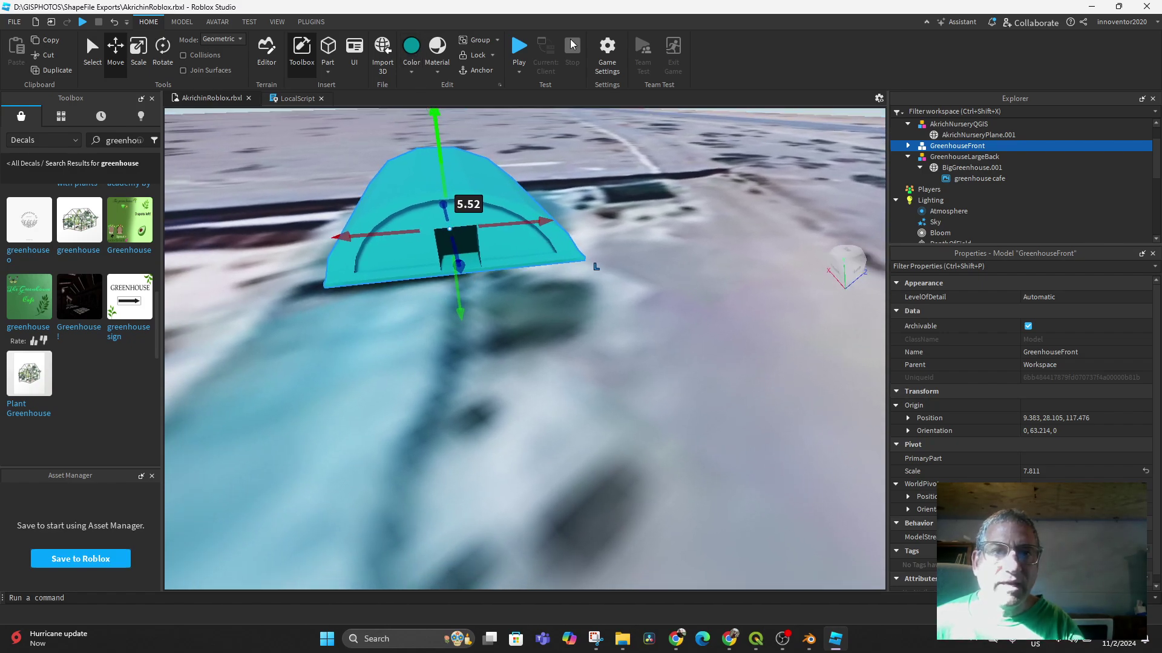
# Start a play test and walk the avatar through the doorway into the front greenhouse.
pyautogui.click(518, 47)
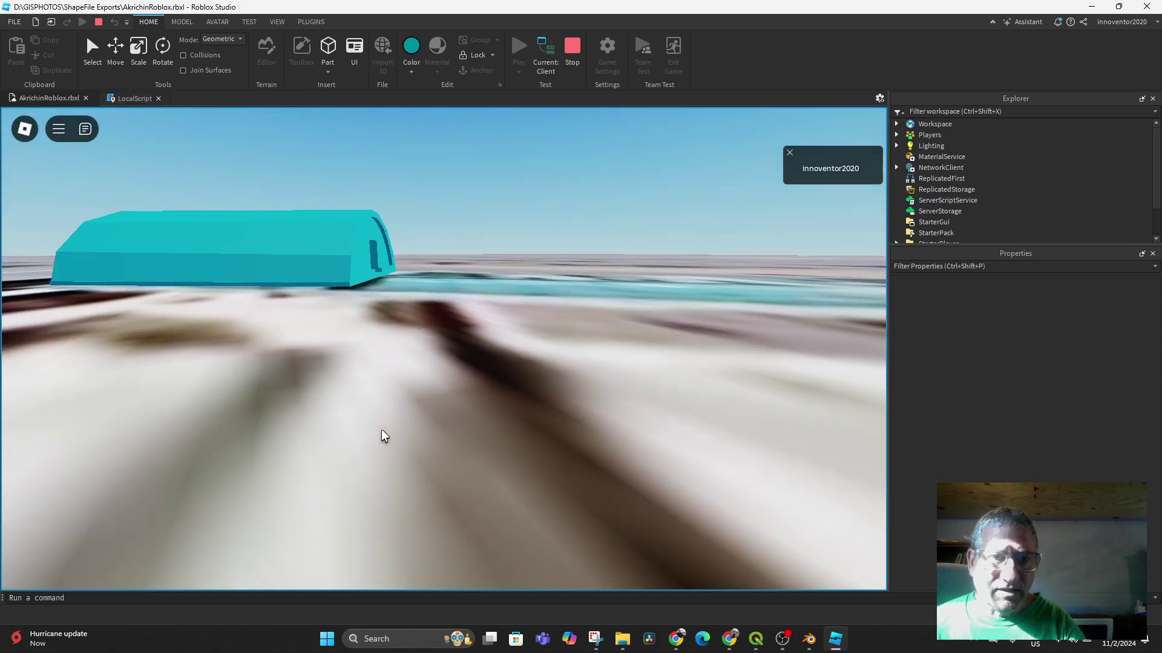
pyautogui.press('w')
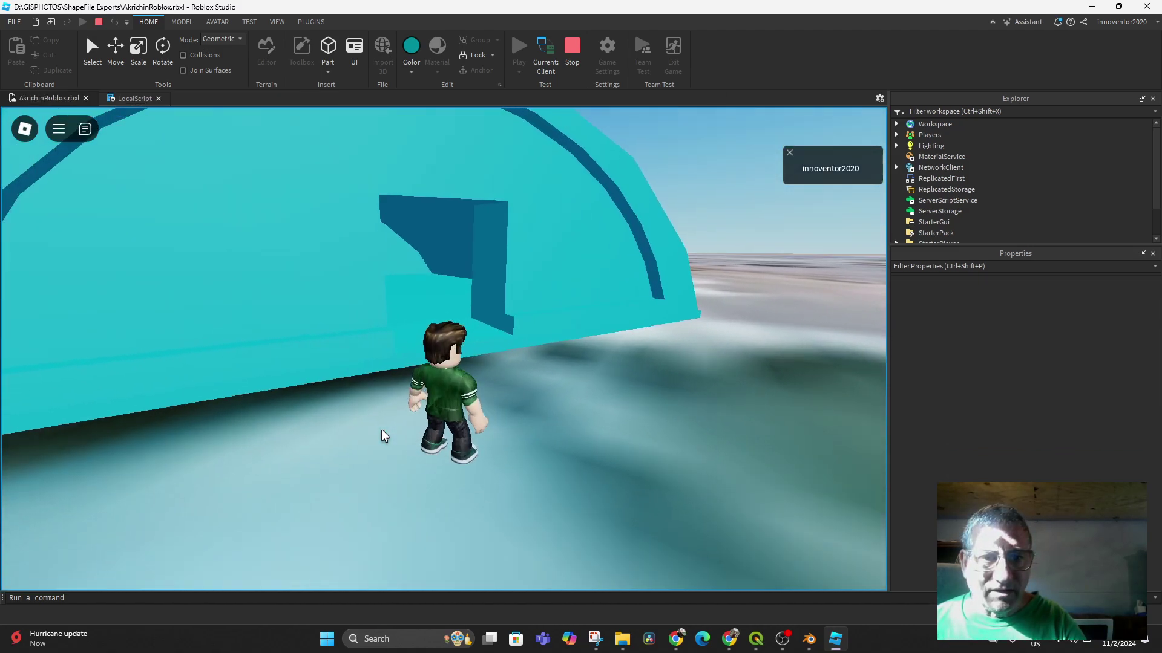
pyautogui.press('w')
pyautogui.press('space')
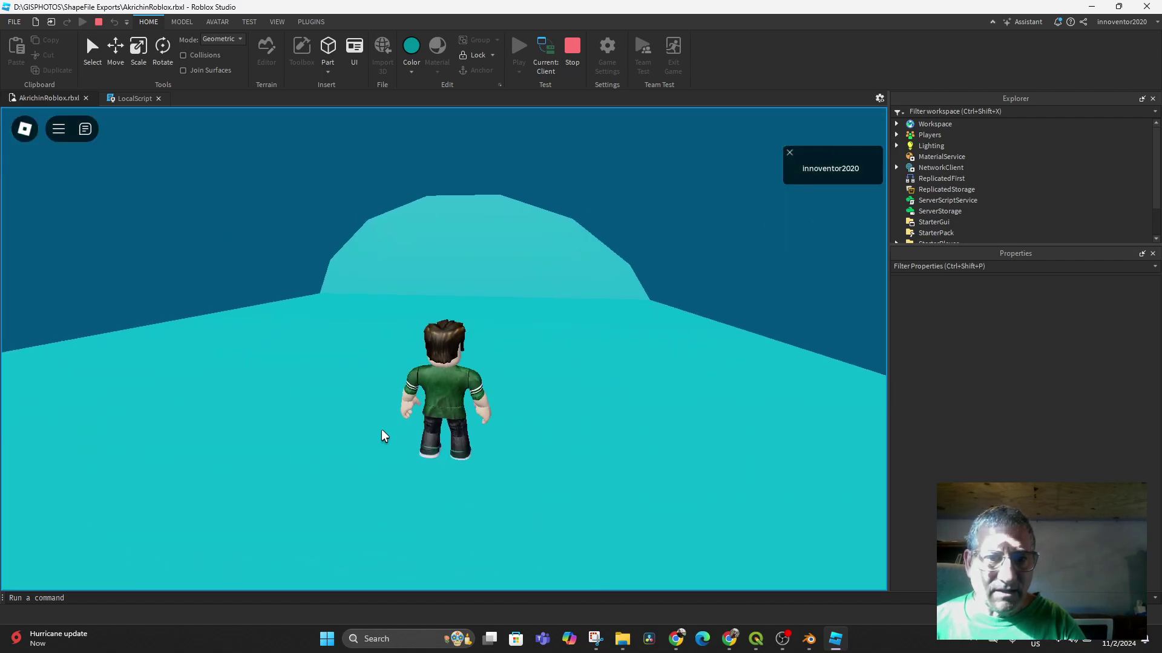
# Walk the avatar around the interior of the front greenhouse, inspect its walls and floor, and leave through the doorway.
pyautogui.press('space')
pyautogui.press('w')
pyautogui.press('a')
pyautogui.press('d')
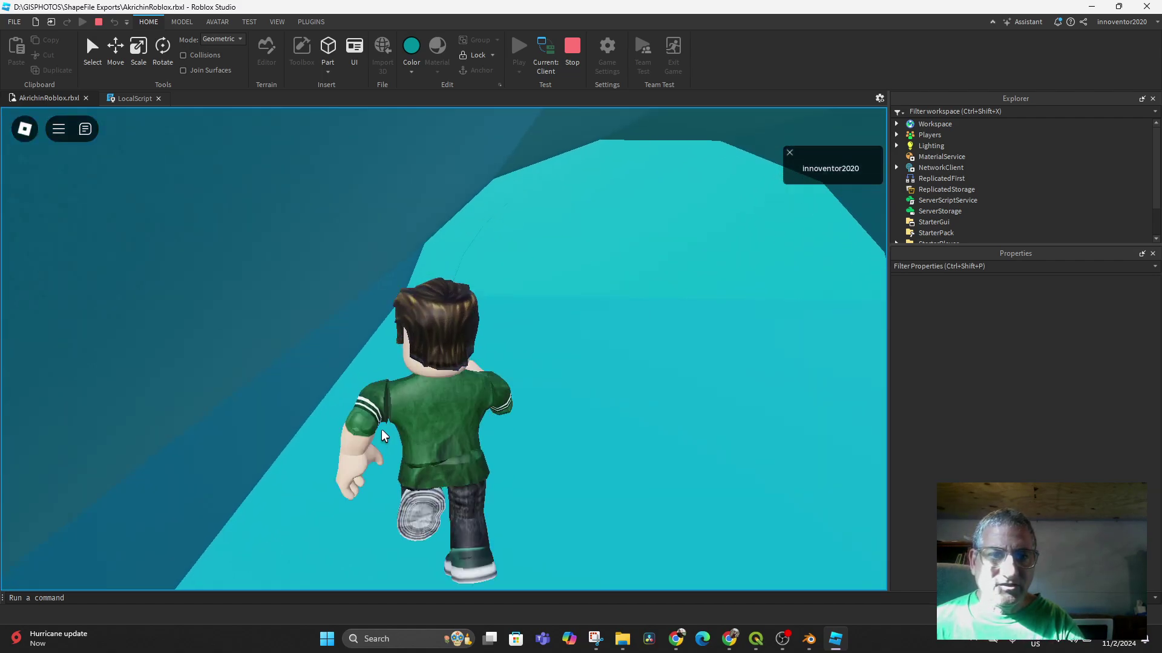
pyautogui.press('w')
pyautogui.press('d')
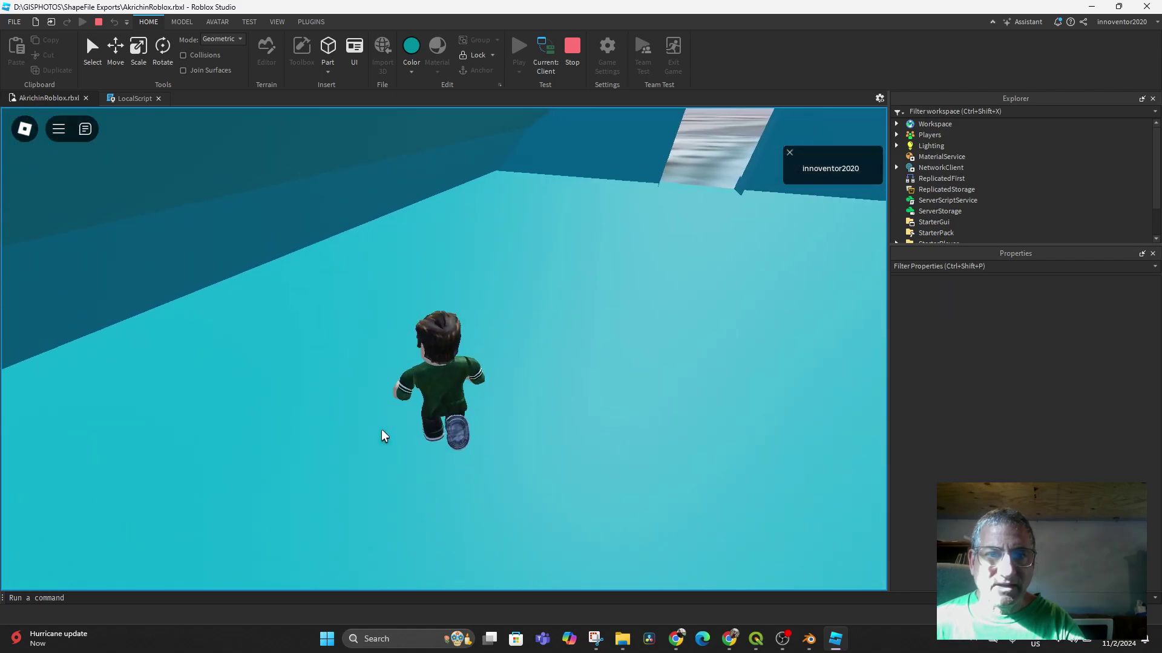
pyautogui.press('w')
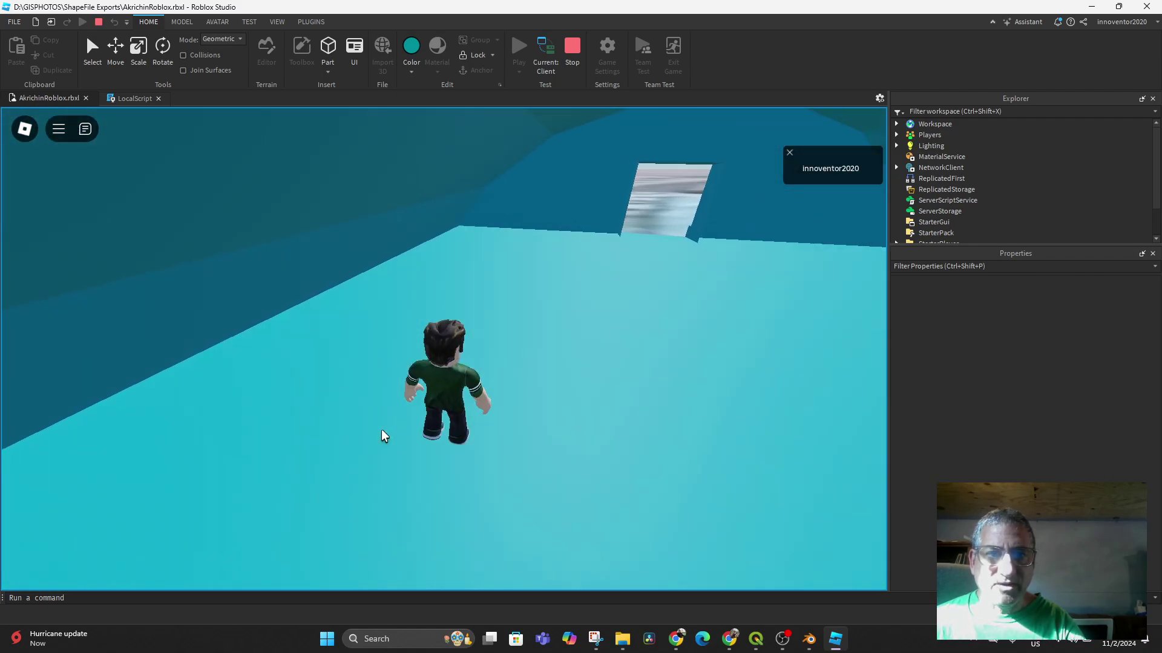
pyautogui.press('w')
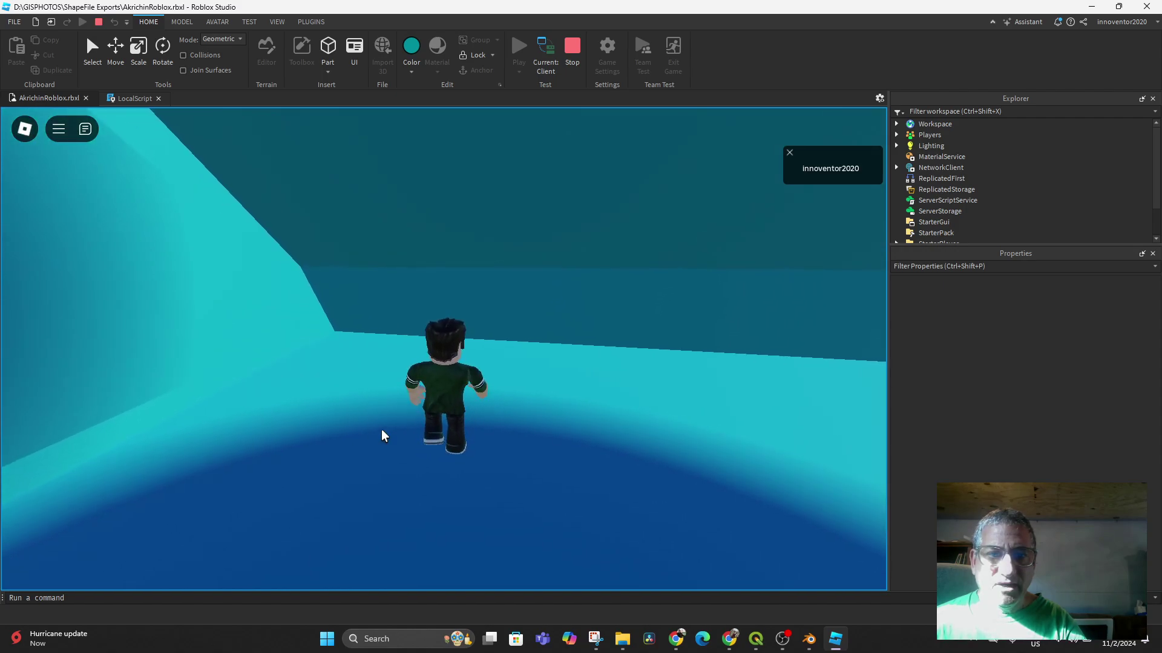
pyautogui.press('w')
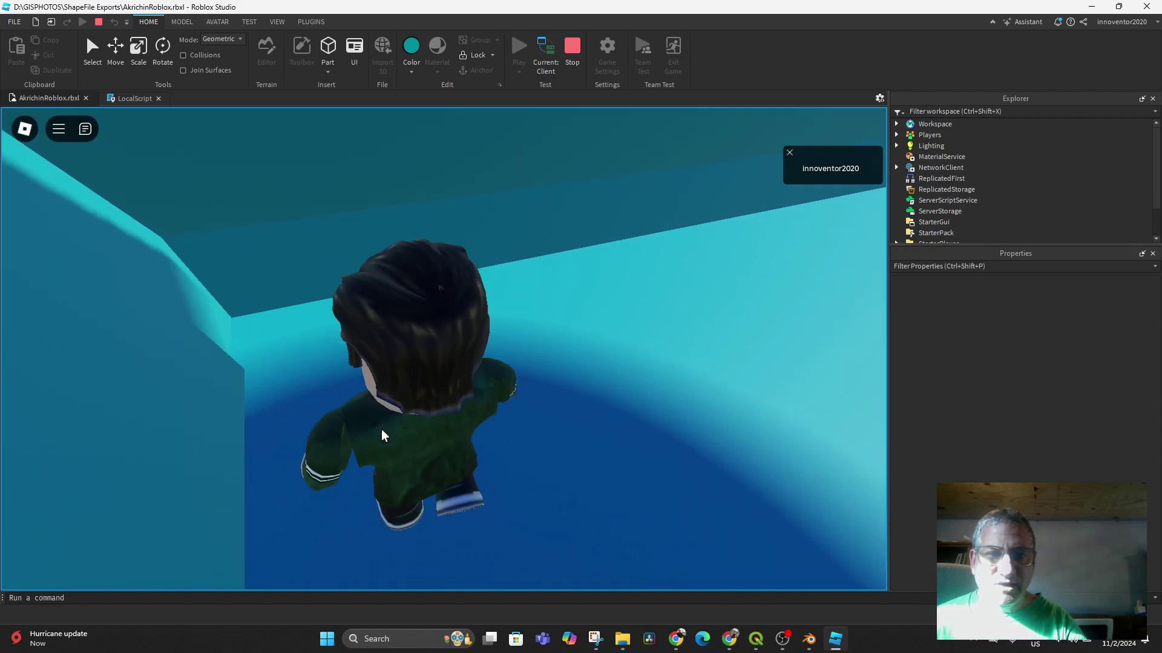
pyautogui.press('w')
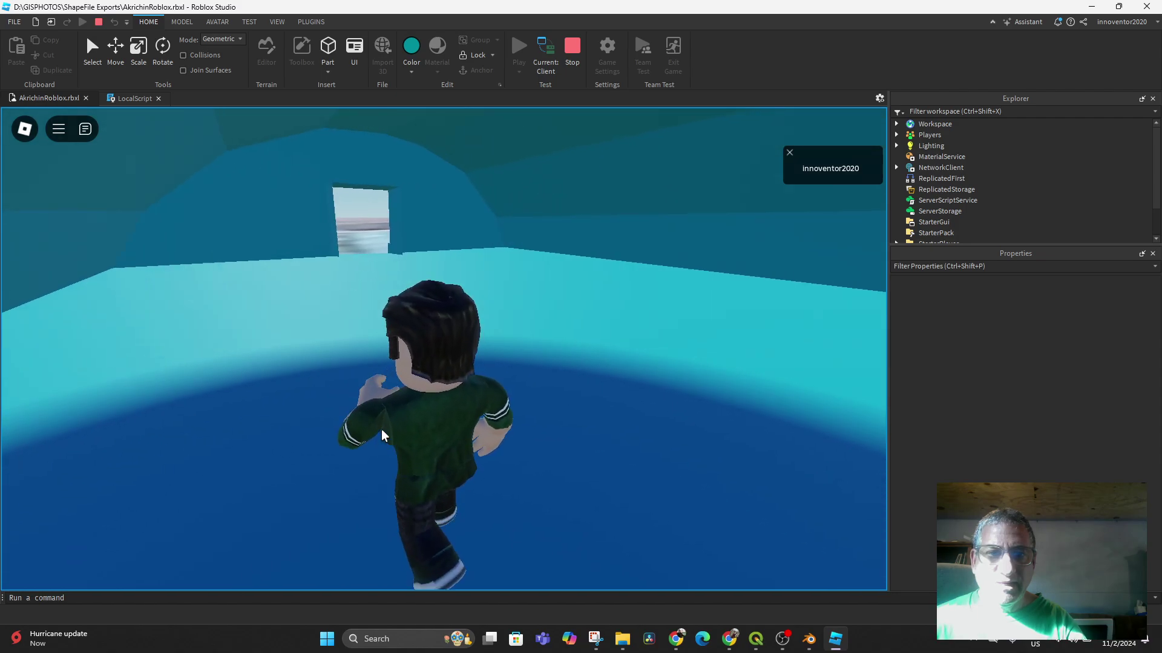
pyautogui.press('w')
pyautogui.press('space')
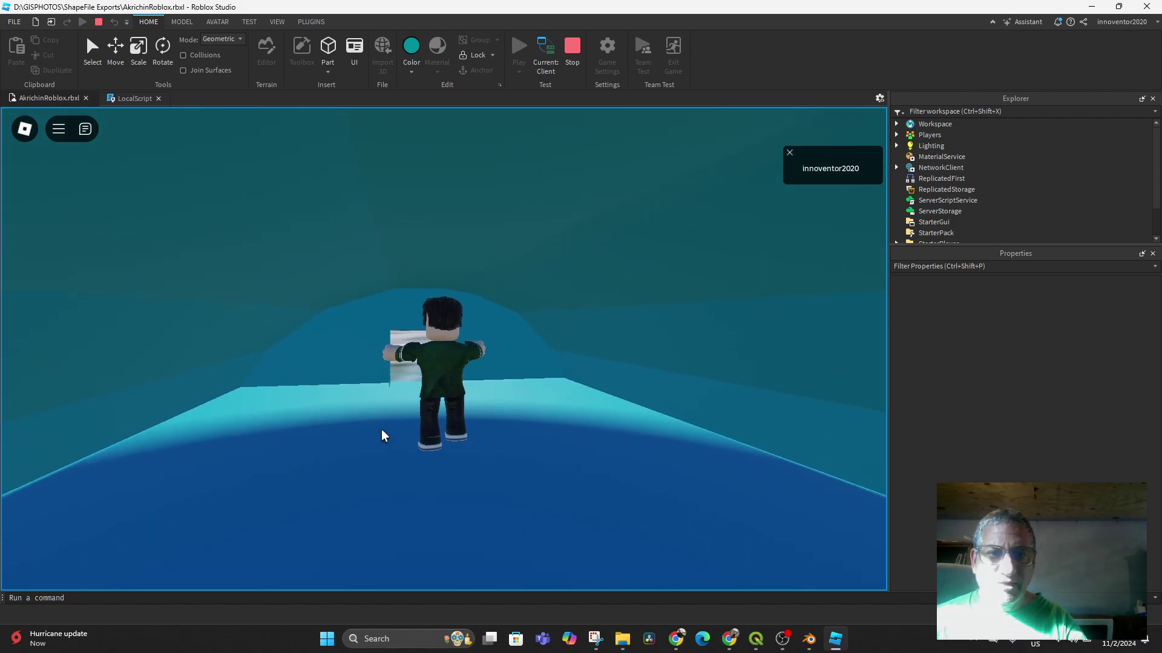
pyautogui.press('w')
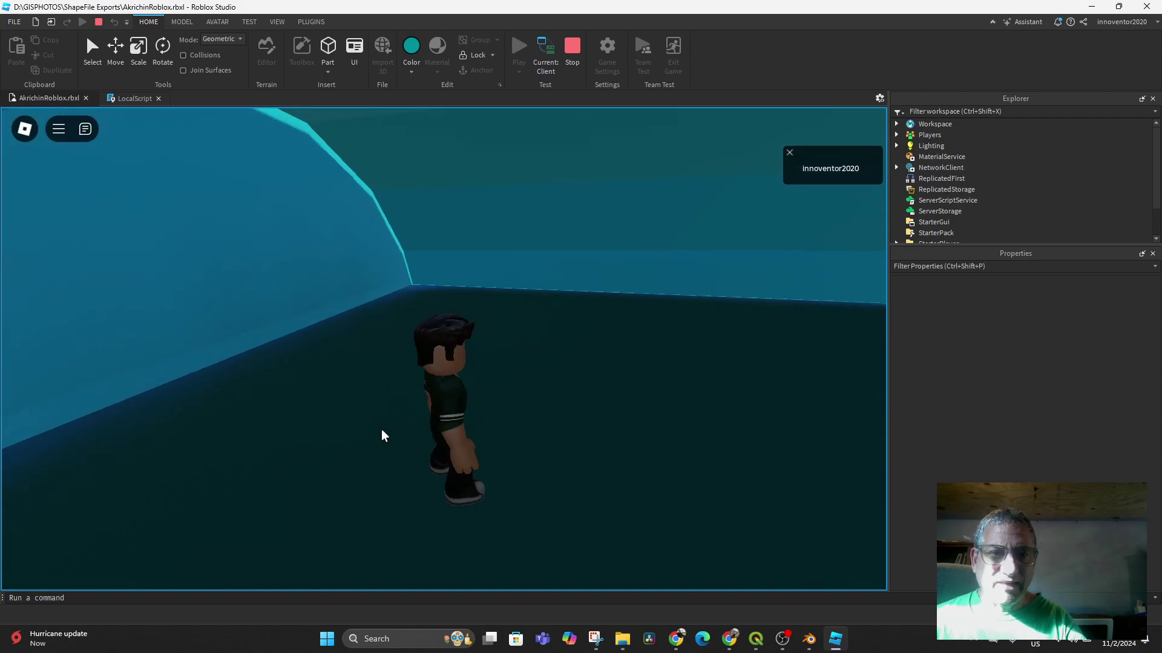
pyautogui.press('w')
pyautogui.press('Right')
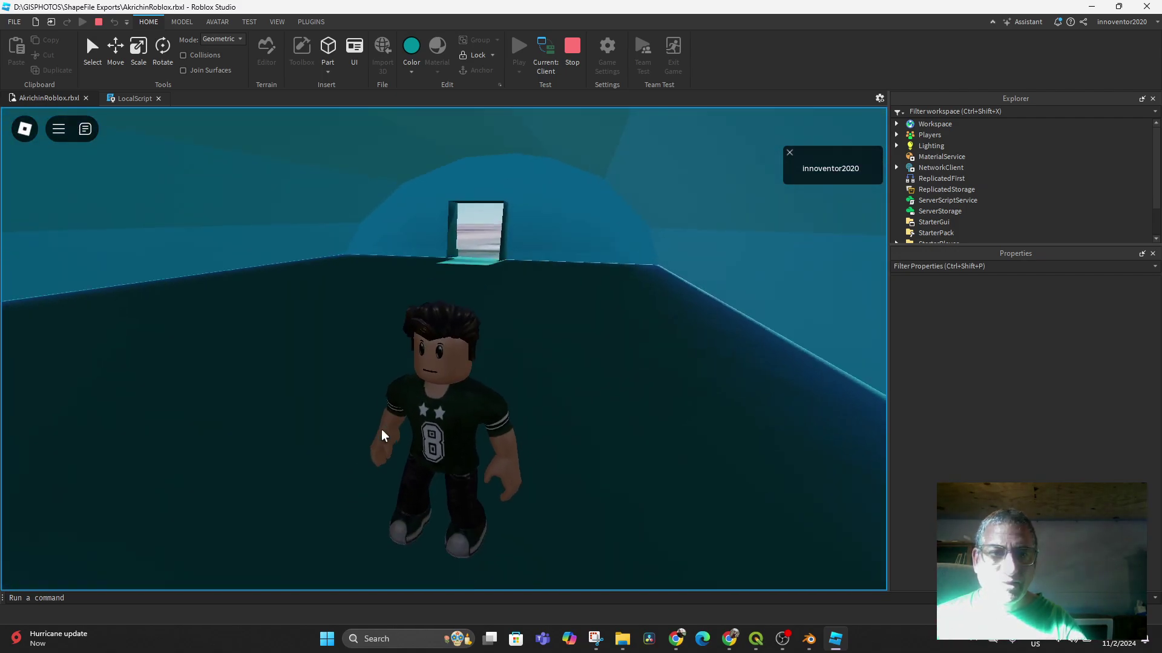
pyautogui.moveTo(618, 310); pyautogui.dragTo(618, 310, button='right')
pyautogui.press('w')
pyautogui.press('w')
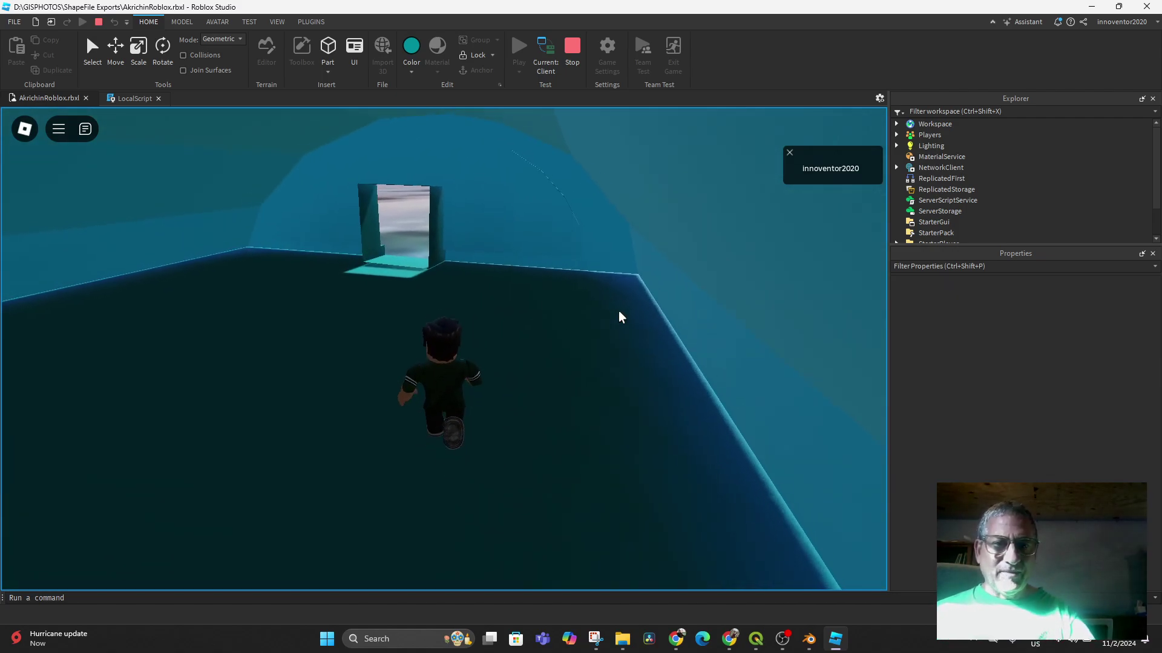
pyautogui.press('w')
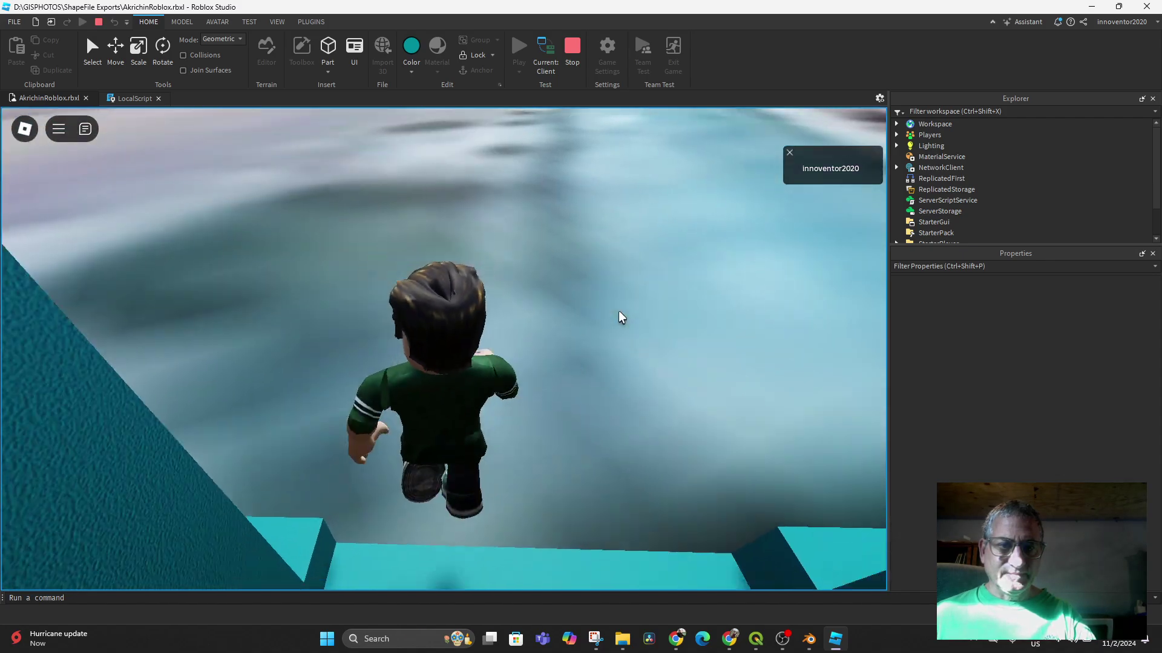
pyautogui.press('w')
# Walk the avatar across the map into the large back greenhouse and out again, view both greenhouses from above, and stop the play test.
pyautogui.moveTo(618, 310); pyautogui.dragTo(619, 310, button='right')
pyautogui.scroll(-8, 618, 310)
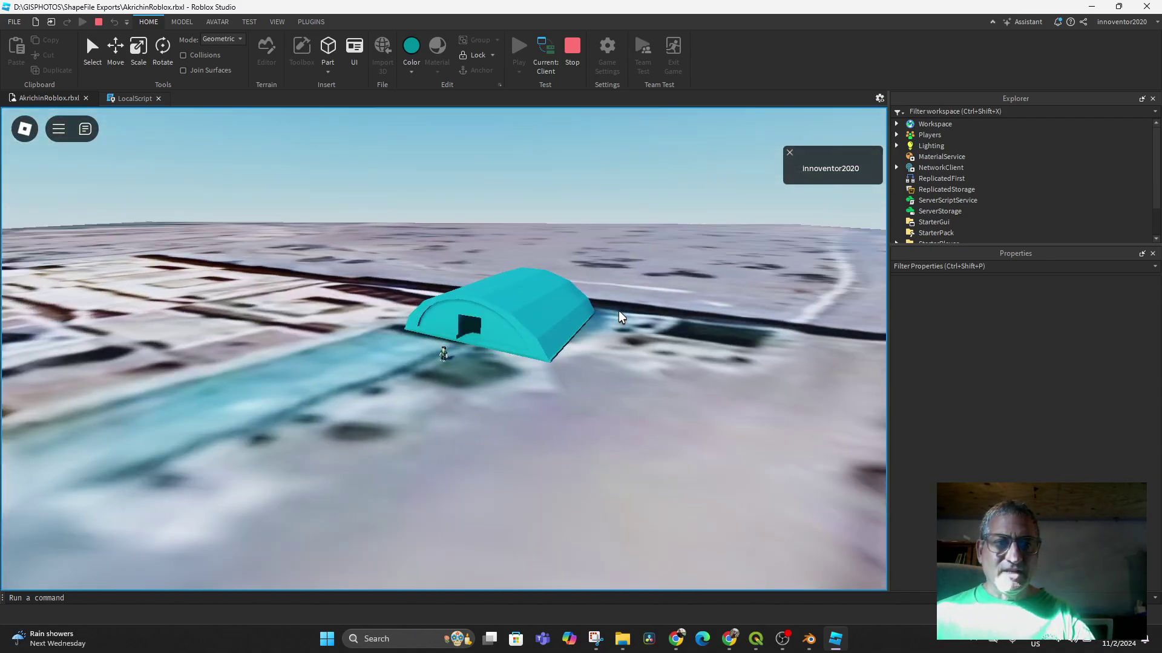
pyautogui.press('w')
pyautogui.press('w')
pyautogui.press('w')
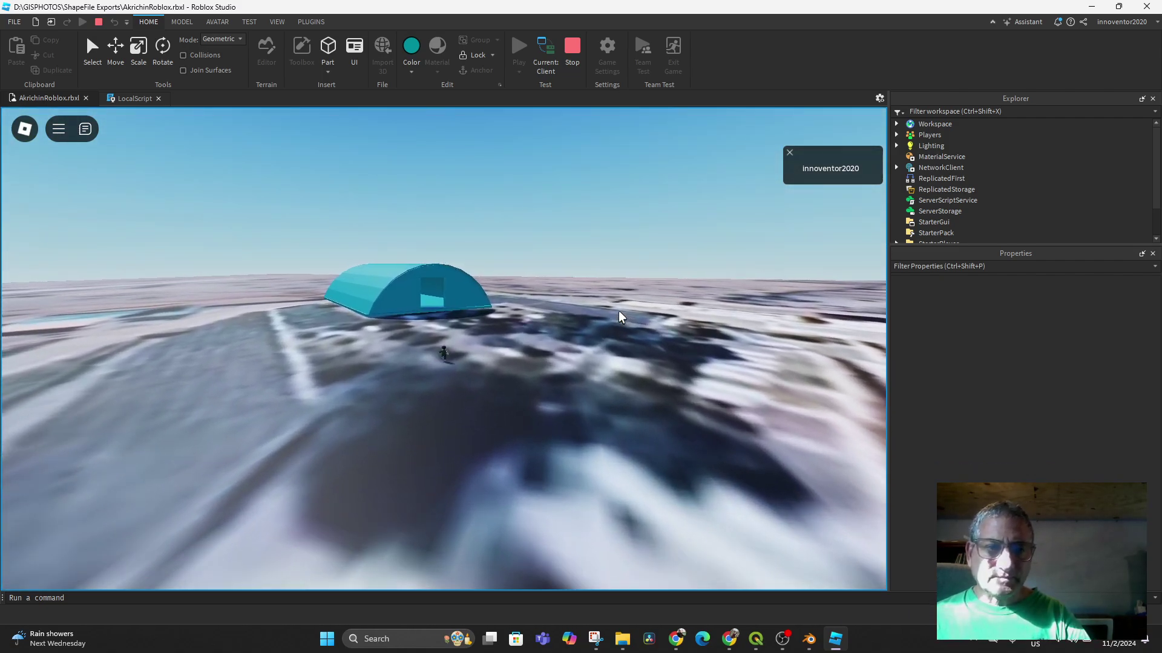
pyautogui.press('w')
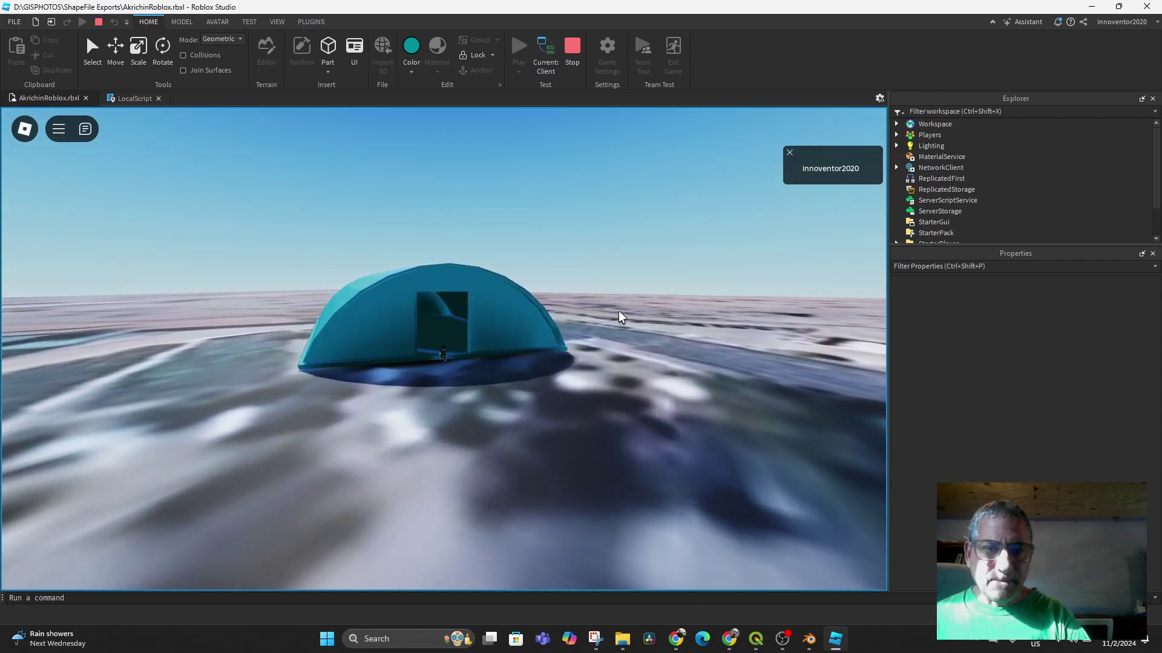
pyautogui.press('w')
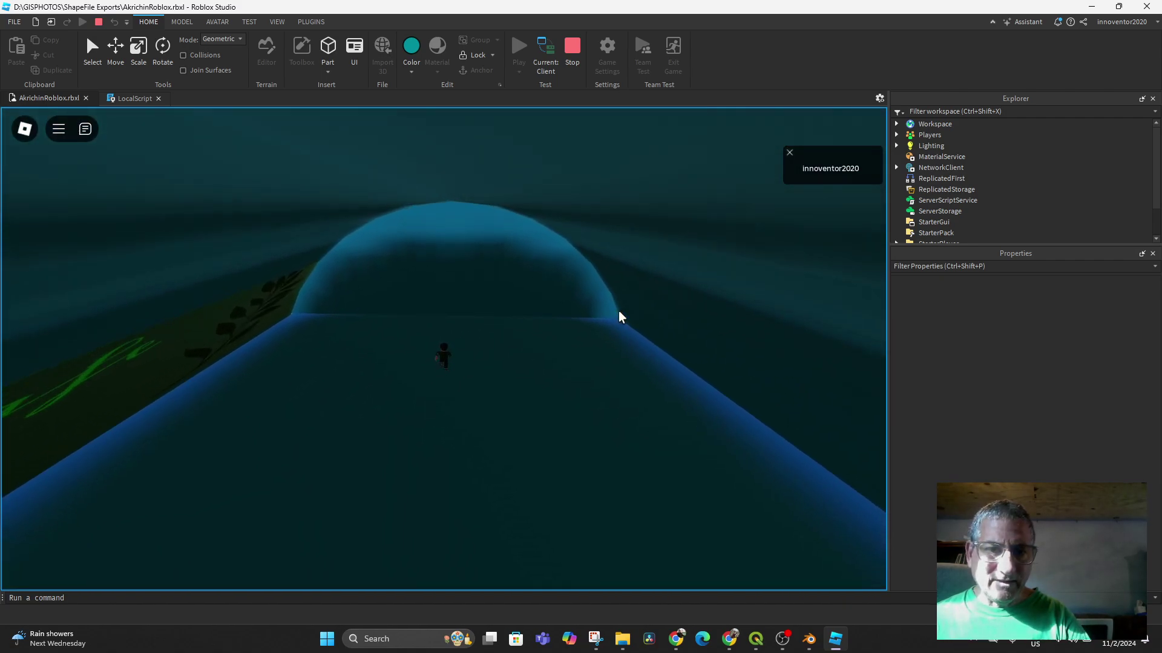
pyautogui.moveTo(601, 320); pyautogui.dragTo(602, 321, button='right')
pyautogui.press('w')
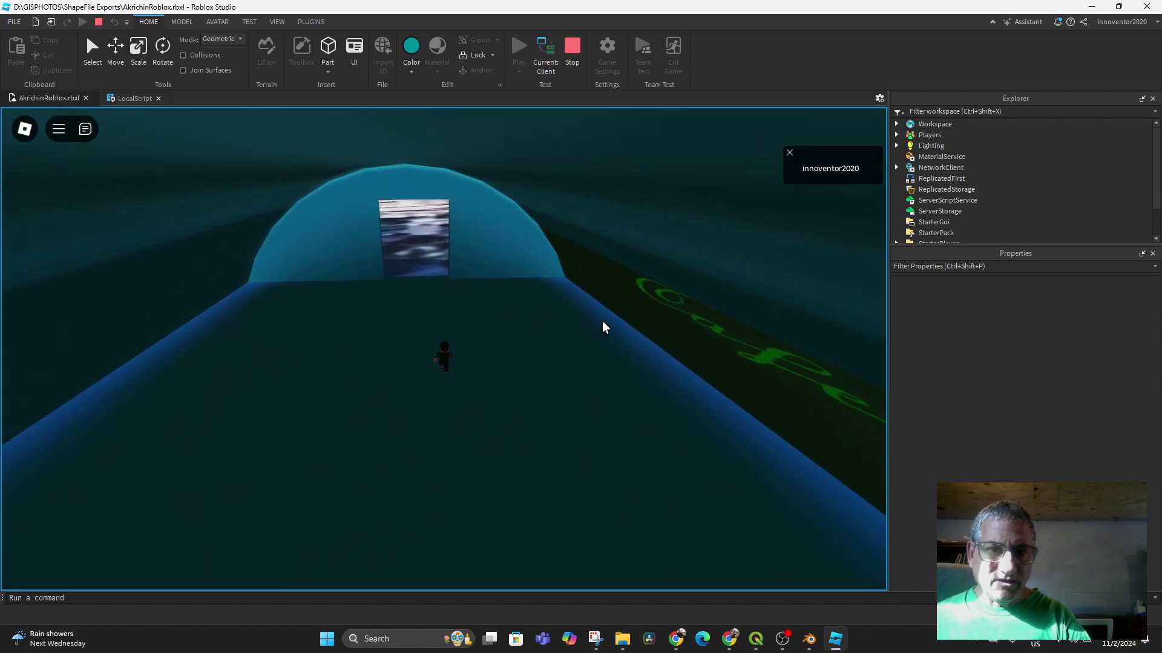
pyautogui.press('w')
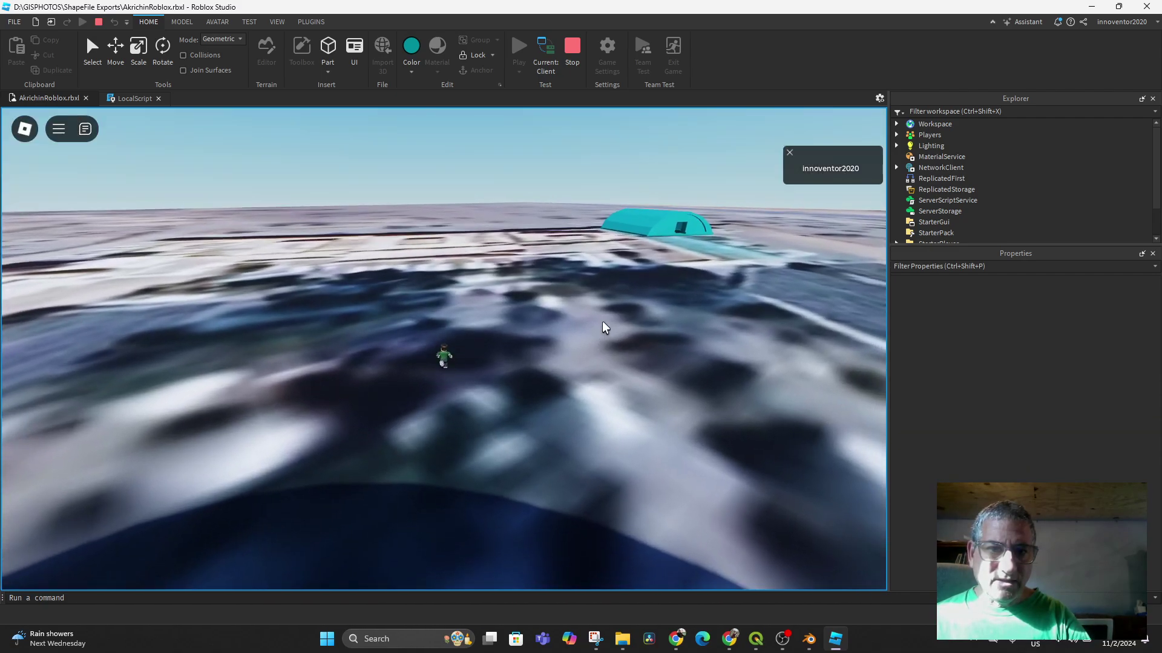
pyautogui.scroll(-6, 601, 321)
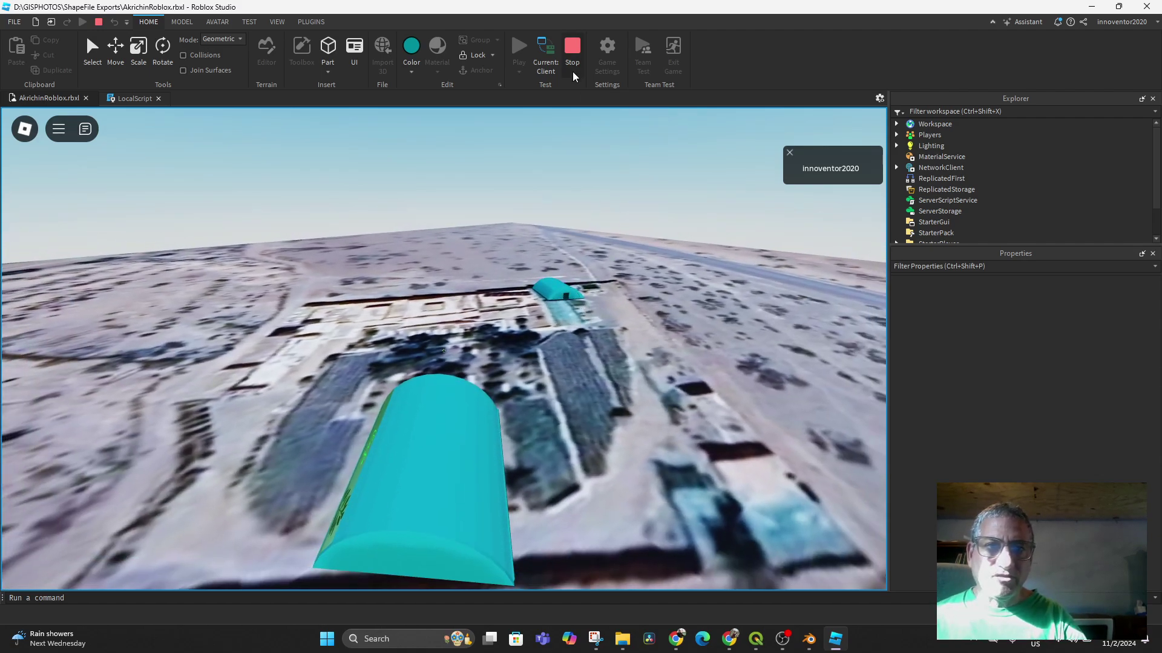
pyautogui.click(571, 56)
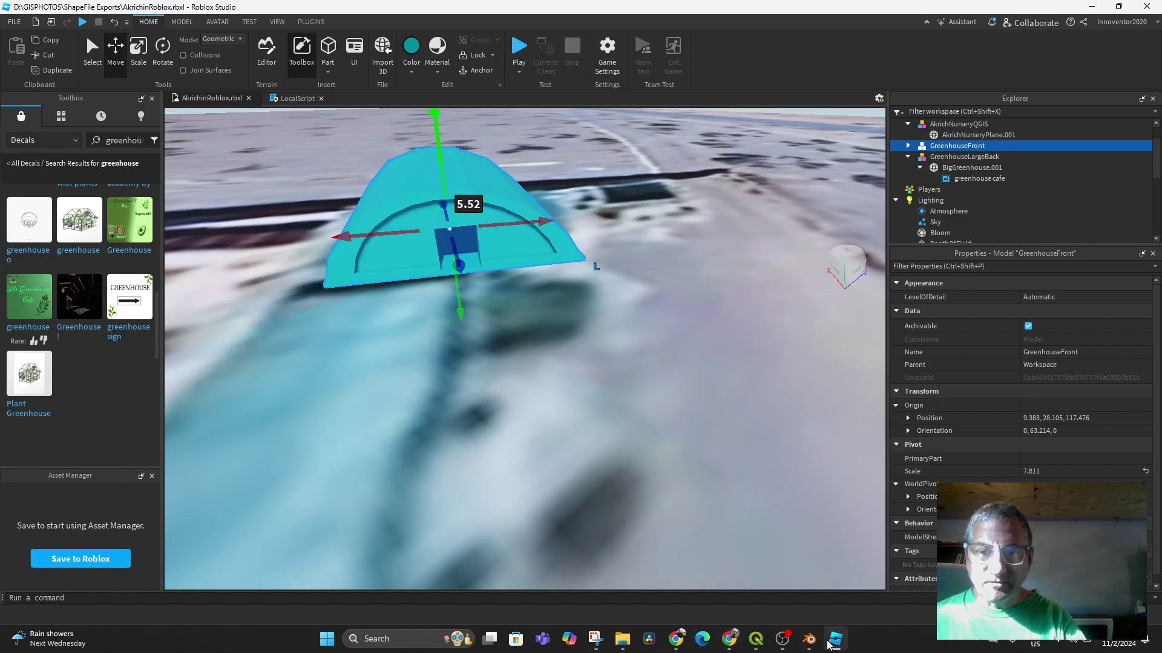
# Switch to Blender and delete GreenhouseFront.001 from the BuildingsforExport scene.
pyautogui.click(809, 641)
pyautogui.moveTo(652, 463); pyautogui.dragTo(601, 438, button='middle')
pyautogui.scroll(-3, 587, 415)
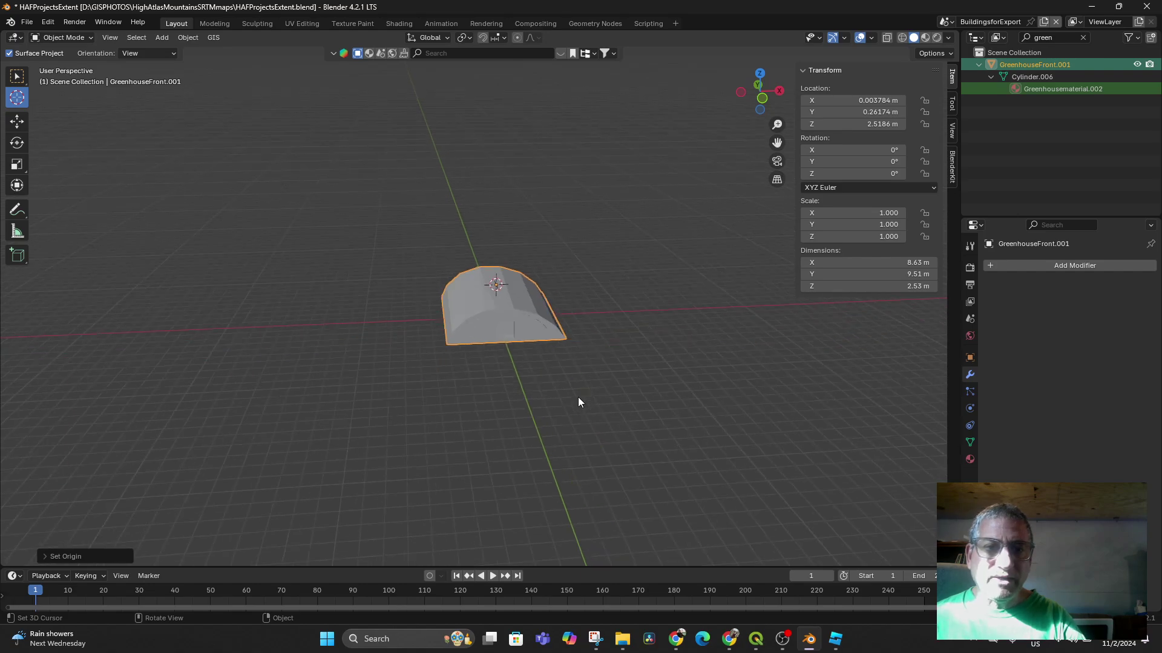
pyautogui.press('Delete')
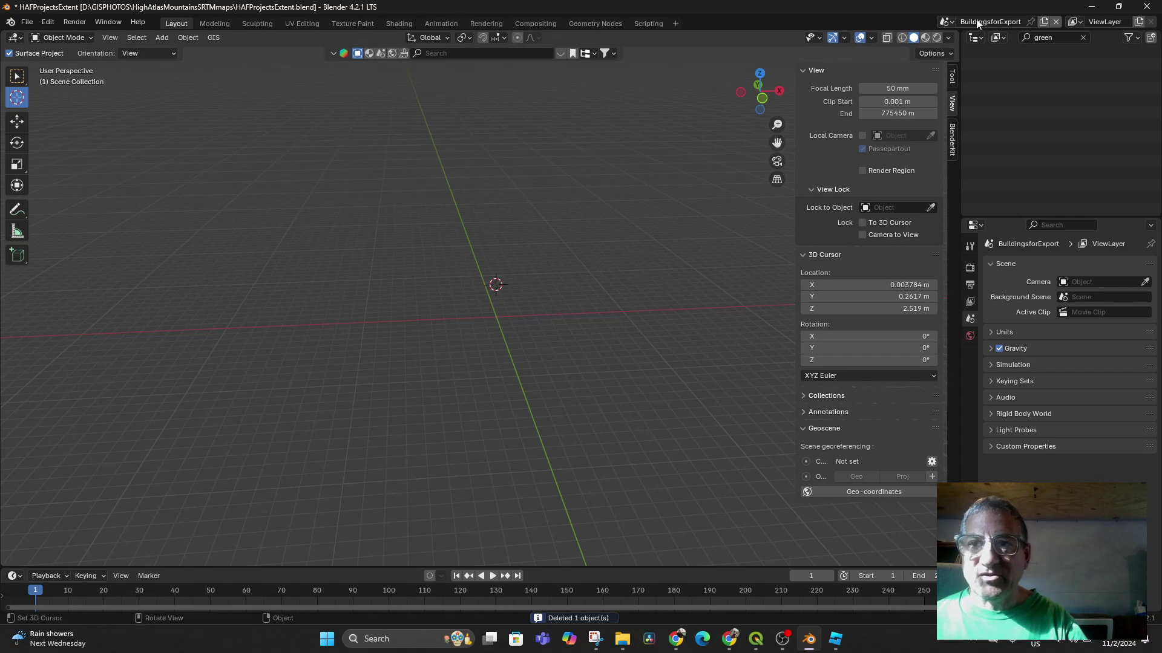
# Change to the AkrichPlaneforRoblox scene and delete the GreenhouseFront object from the nursery.
pyautogui.click(946, 22)
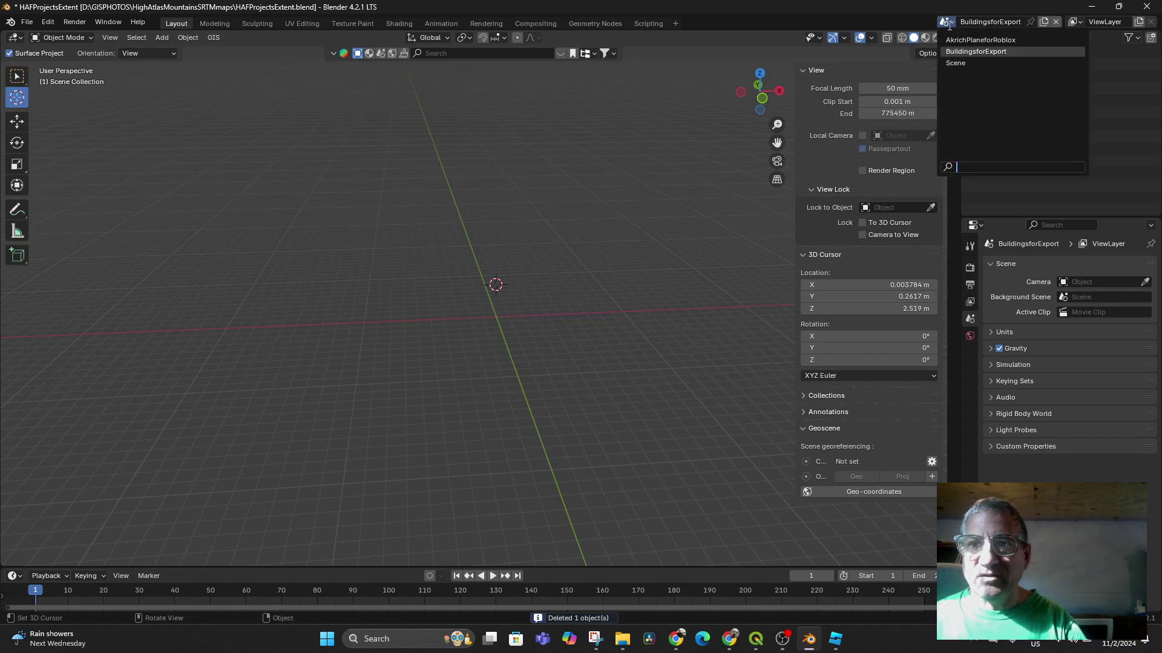
pyautogui.click(978, 40)
pyautogui.moveTo(522, 304); pyautogui.dragTo(415, 358, button='middle')
pyautogui.rightClick(556, 263)
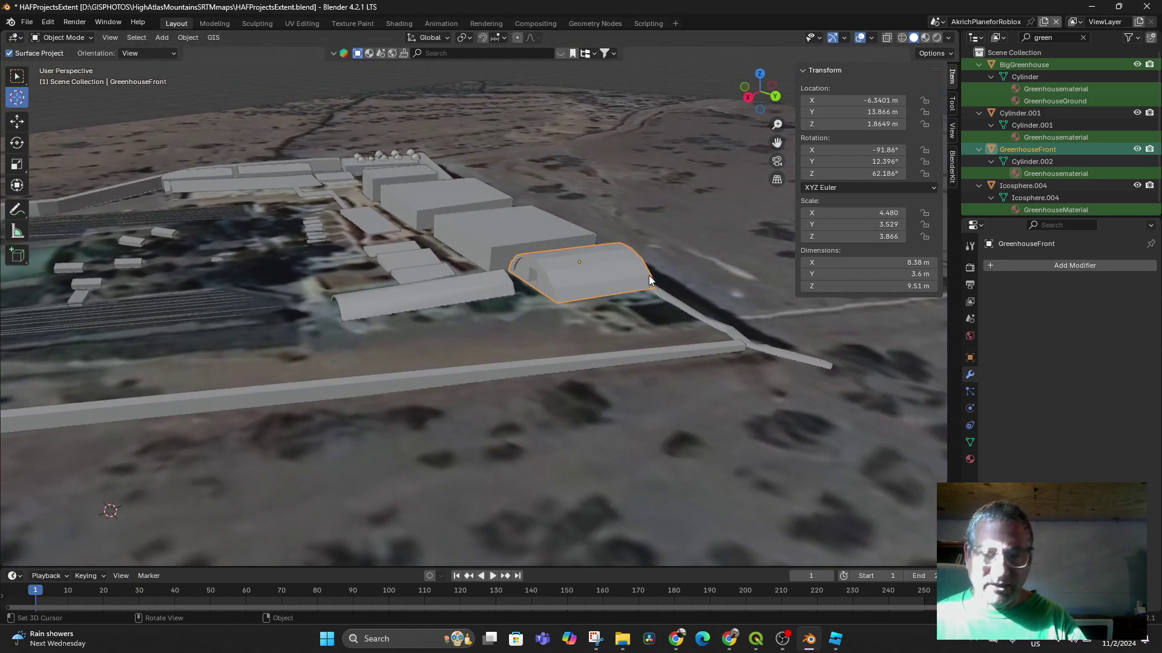
pyautogui.press('Delete')
pyautogui.moveTo(568, 344); pyautogui.dragTo(586, 344, button='middle')
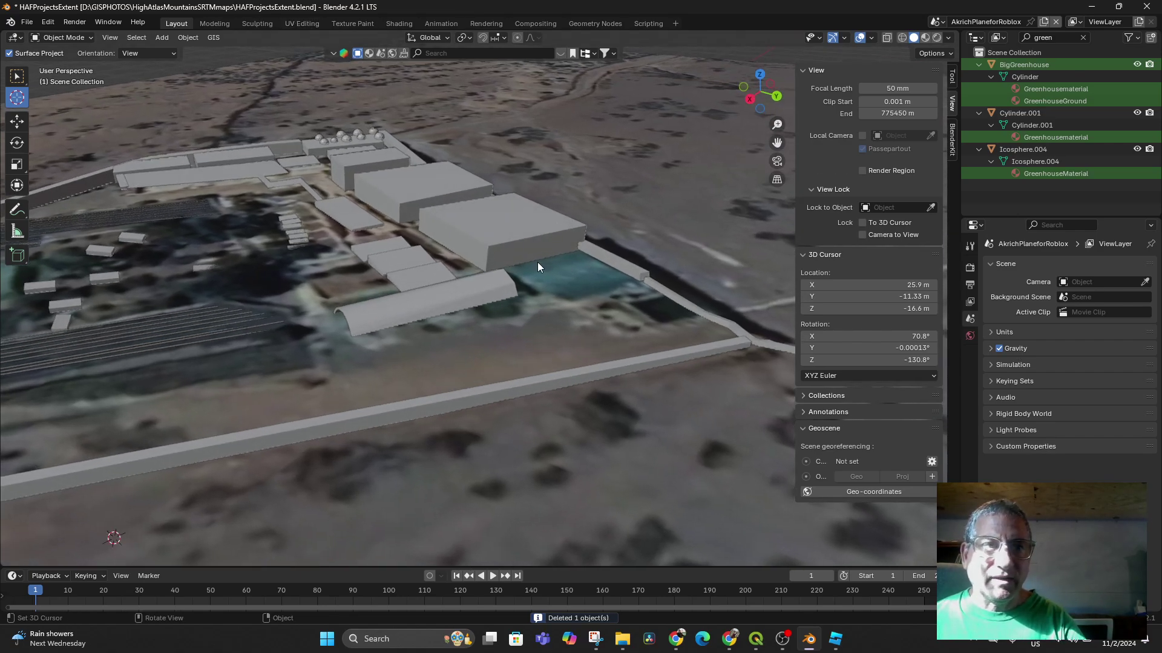
# Place the 3D cursor on the teal patch at the nursery's corner beside the block building and add a cylinder mesh there.
pyautogui.click(578, 277)
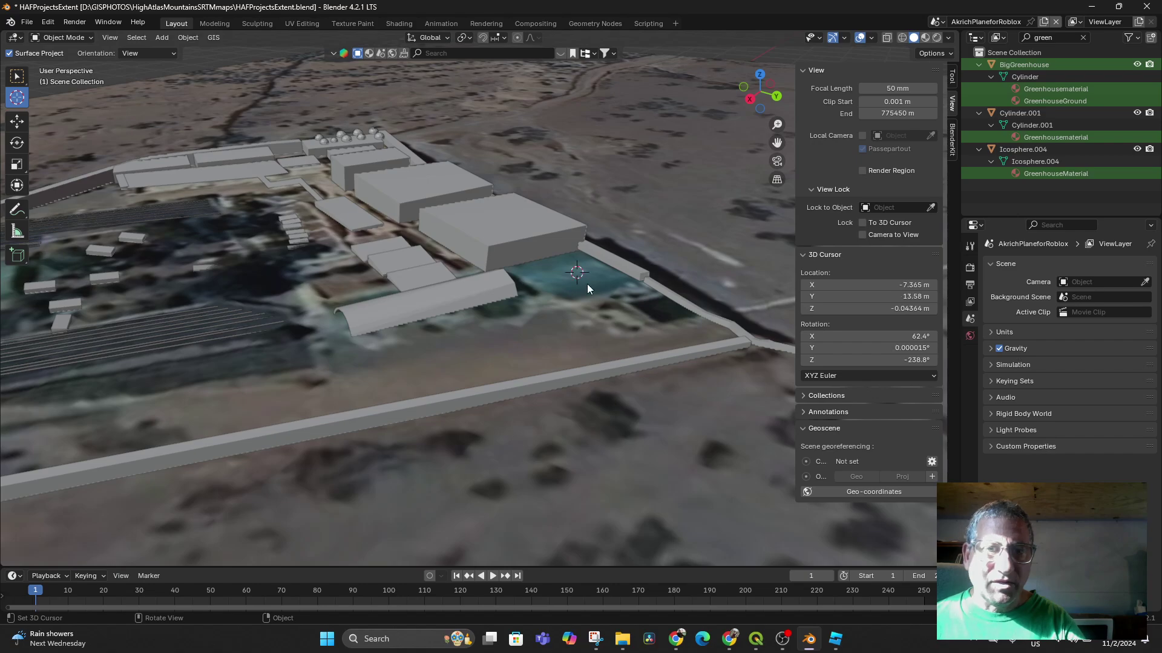
pyautogui.moveTo(587, 284); pyautogui.dragTo(702, 357, button='middle')
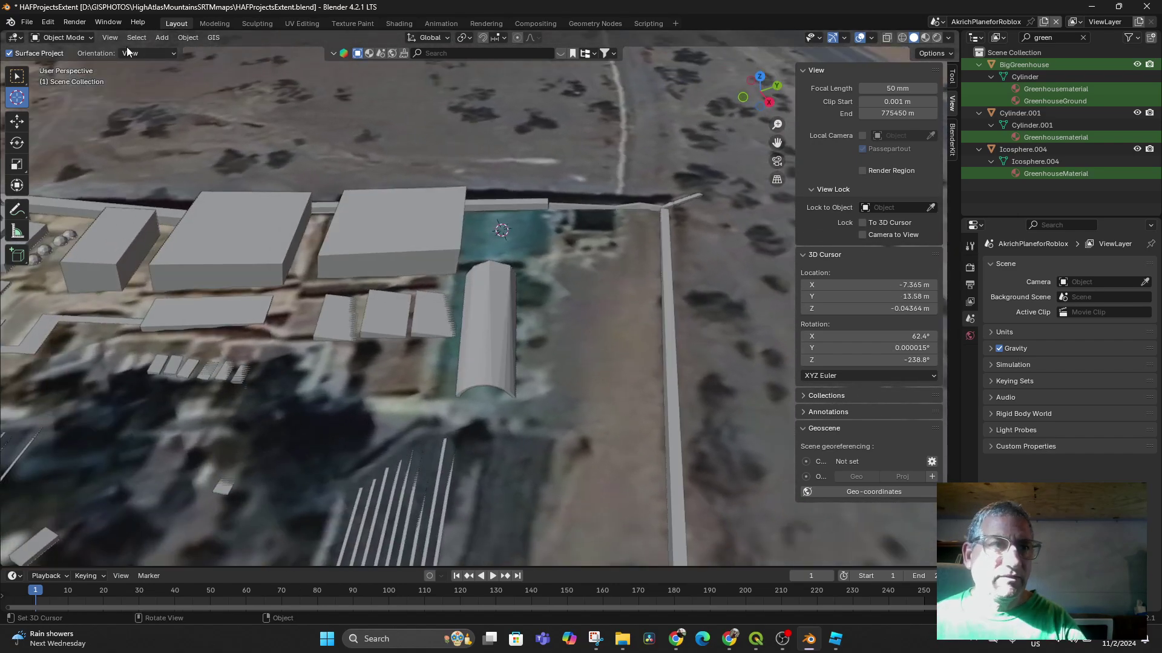
pyautogui.click(162, 37)
pyautogui.moveTo(179, 51)
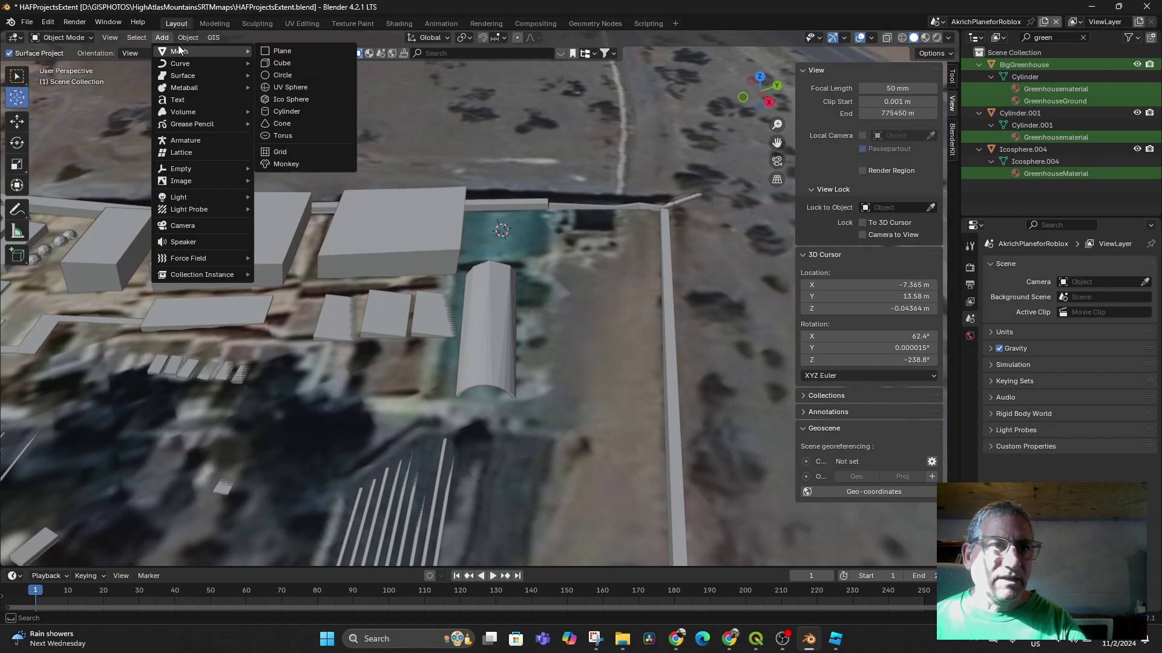
pyautogui.click(297, 113)
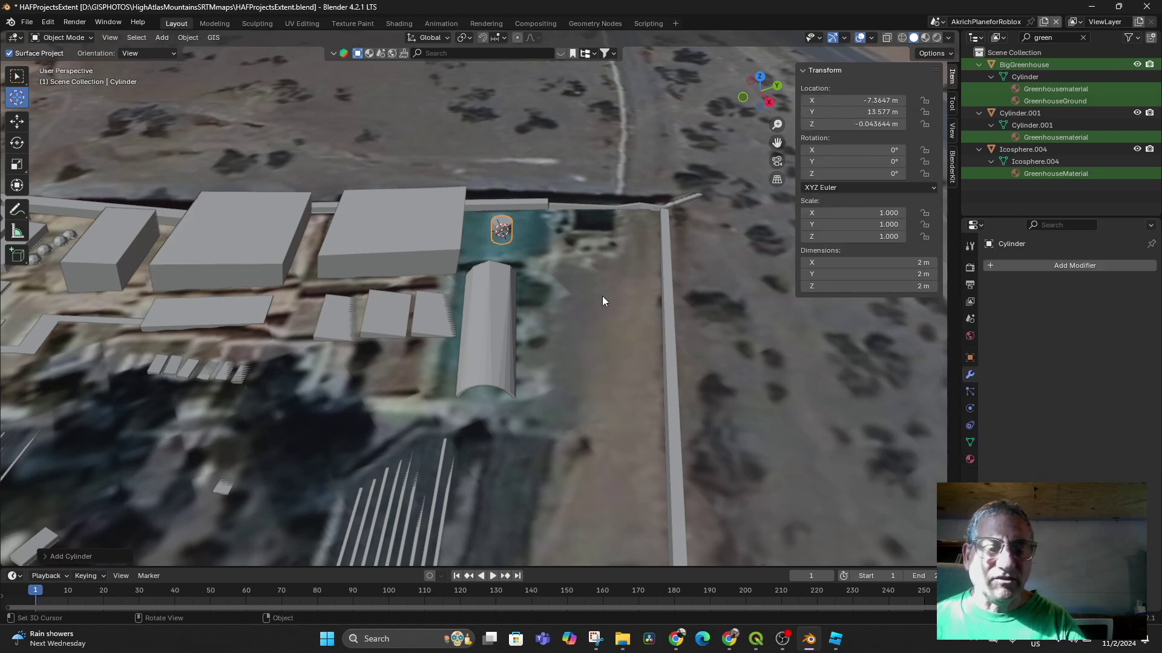
pyautogui.press('r')
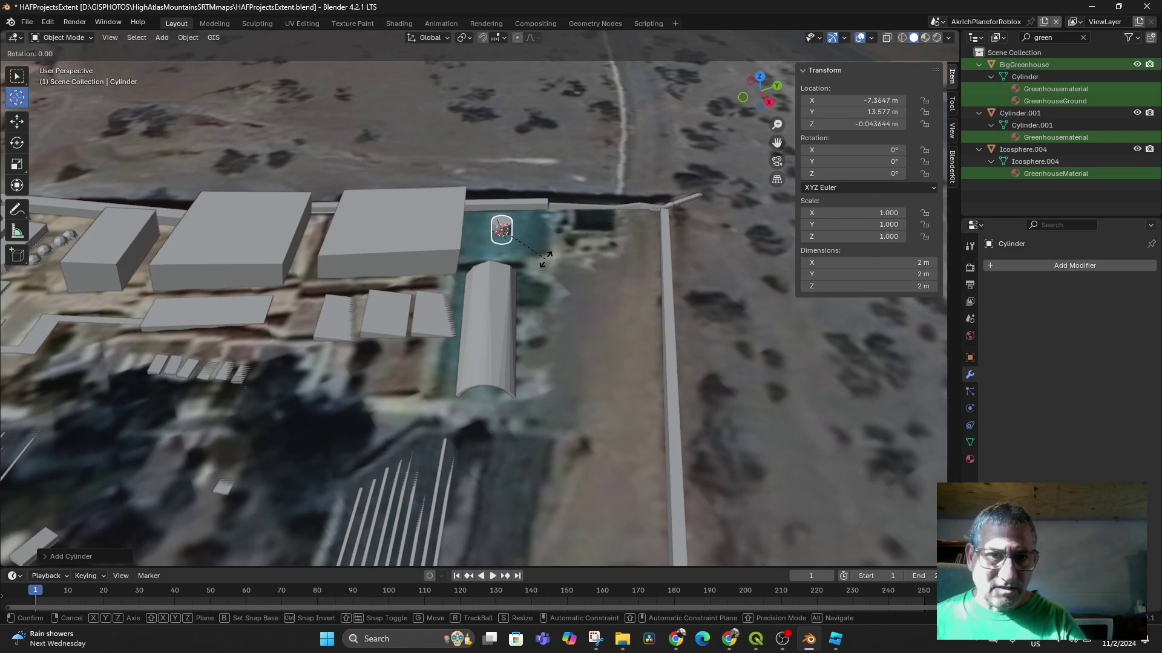
pyautogui.press('Escape')
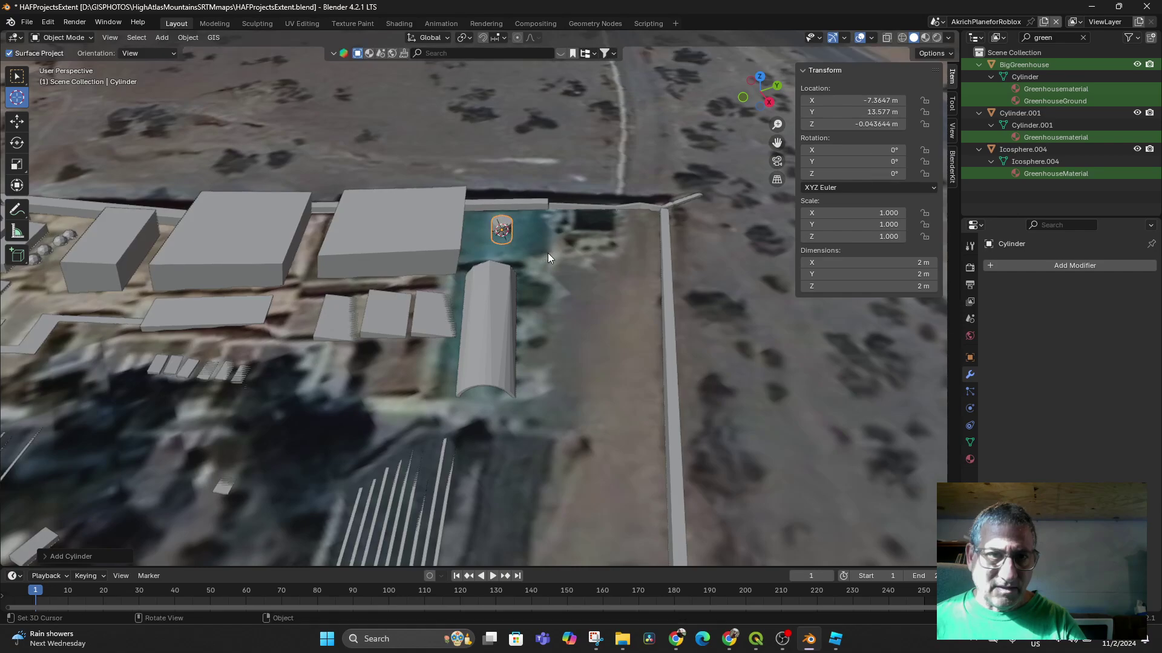
pyautogui.click(436, 39)
pyautogui.click(415, 88)
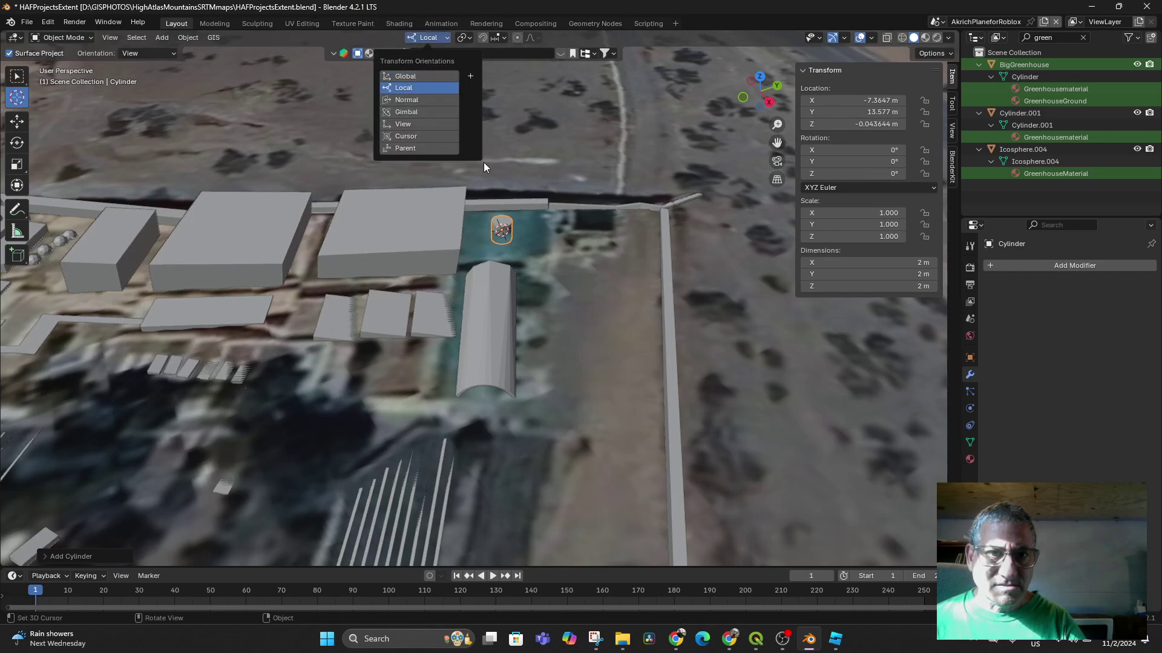
pyautogui.press('r')
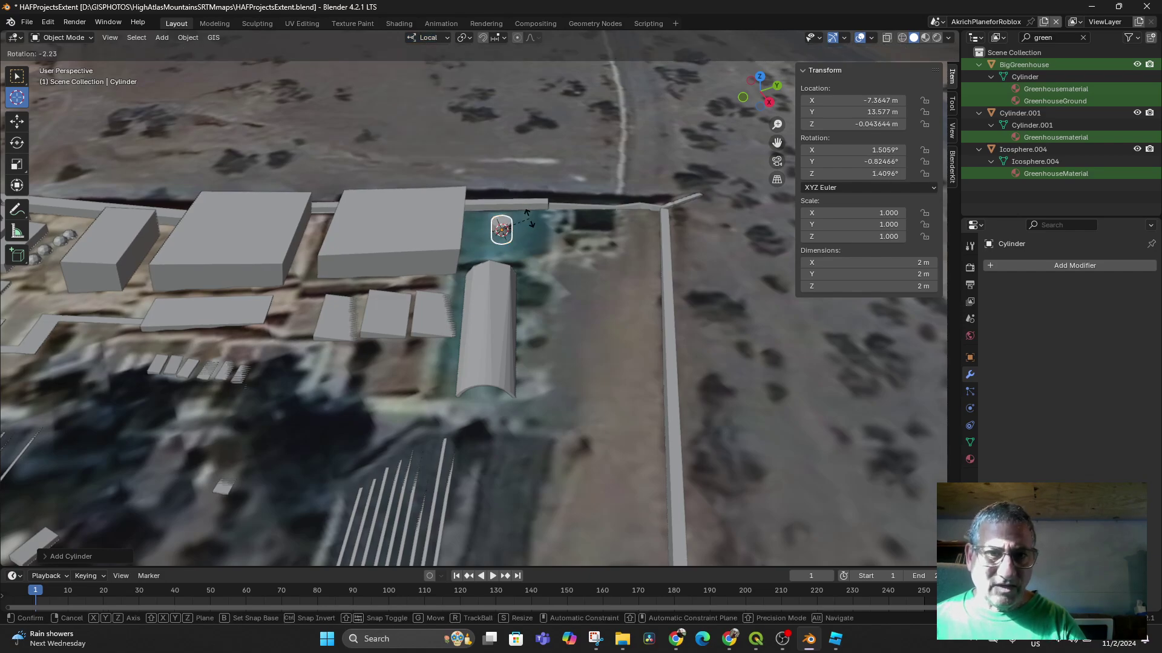
pyautogui.press('y')
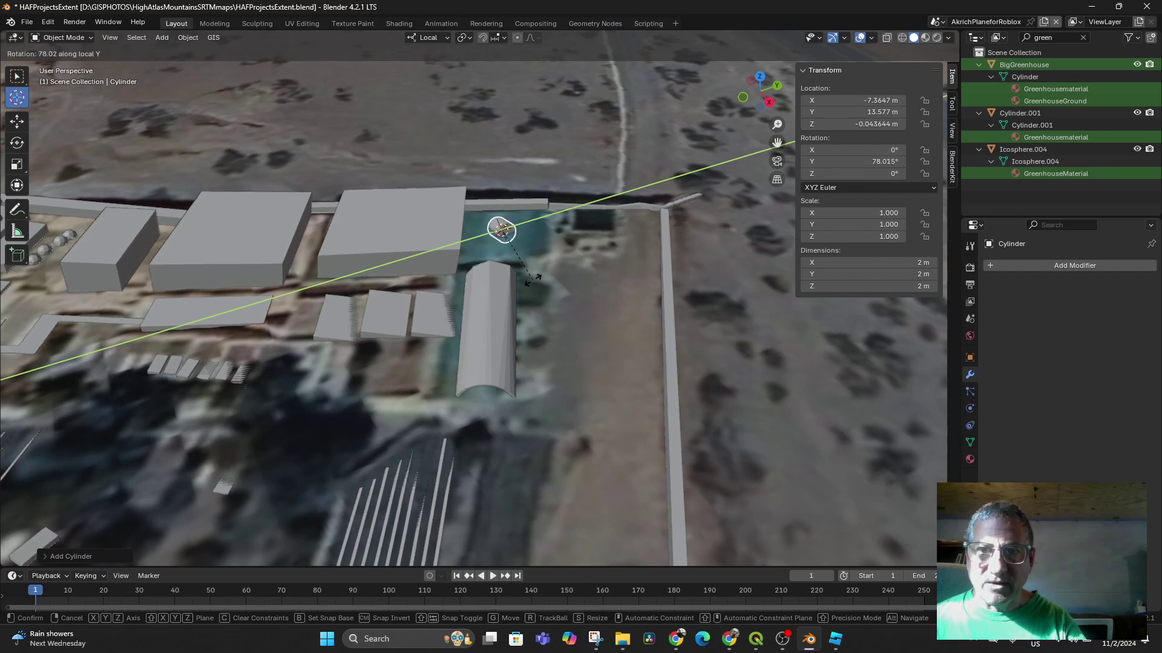
pyautogui.press('Escape')
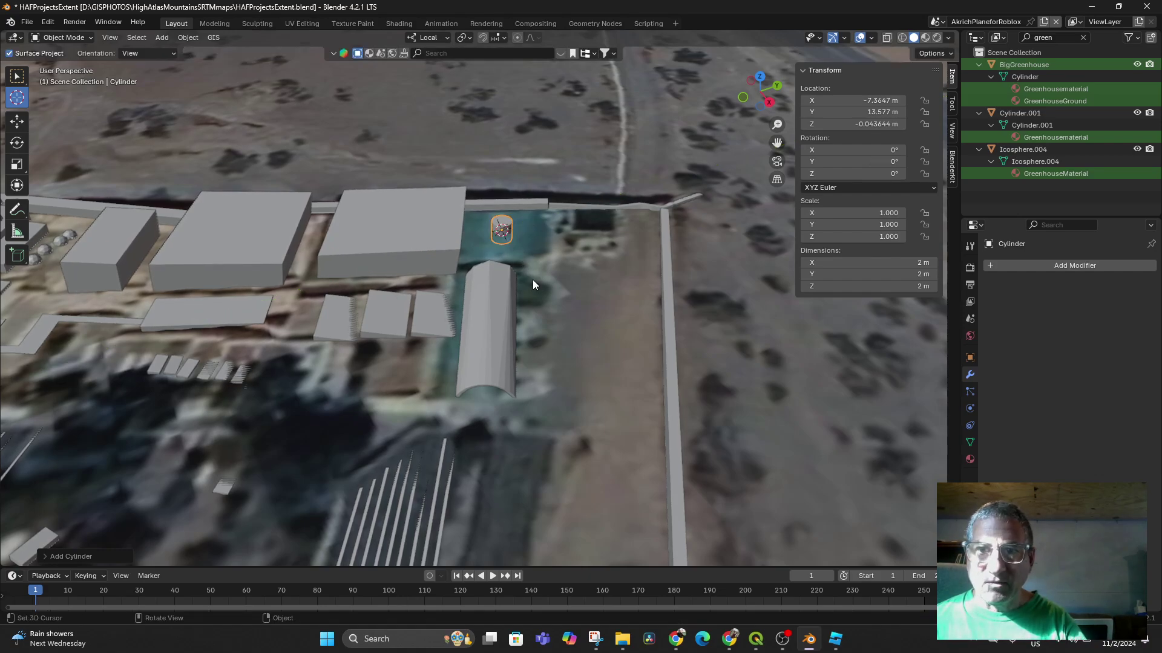
# Set the new cylinder's Y rotation to 90° so it lies on its side.
pyautogui.click(884, 161)
pyautogui.write('90')
pyautogui.press('Return')
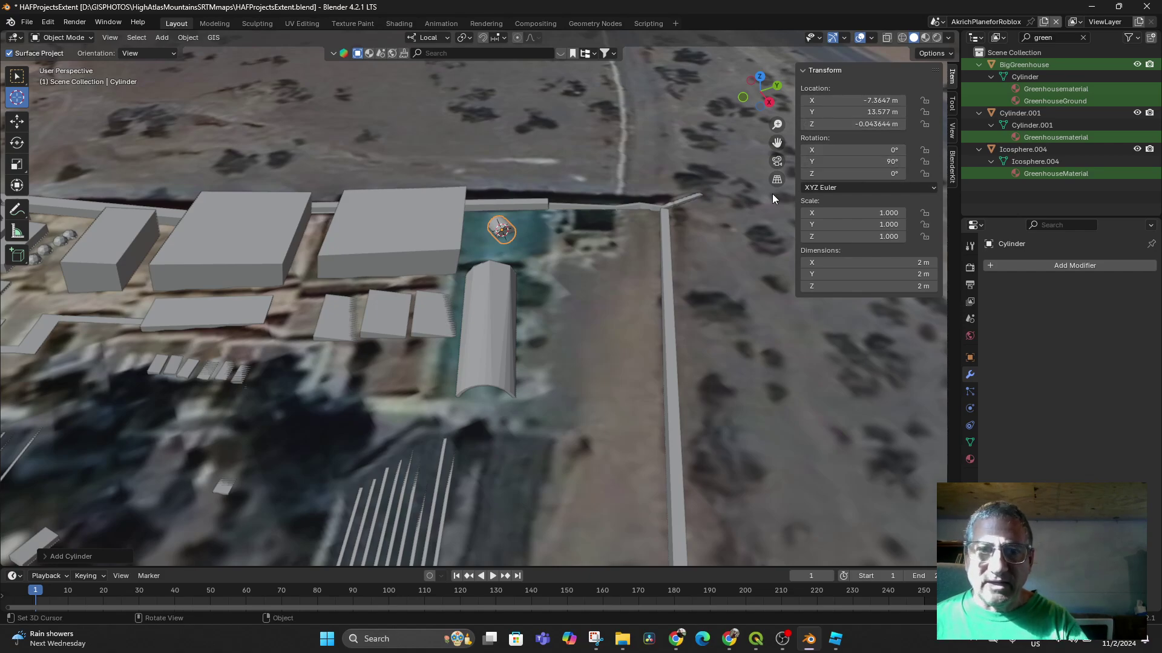
pyautogui.press('r')
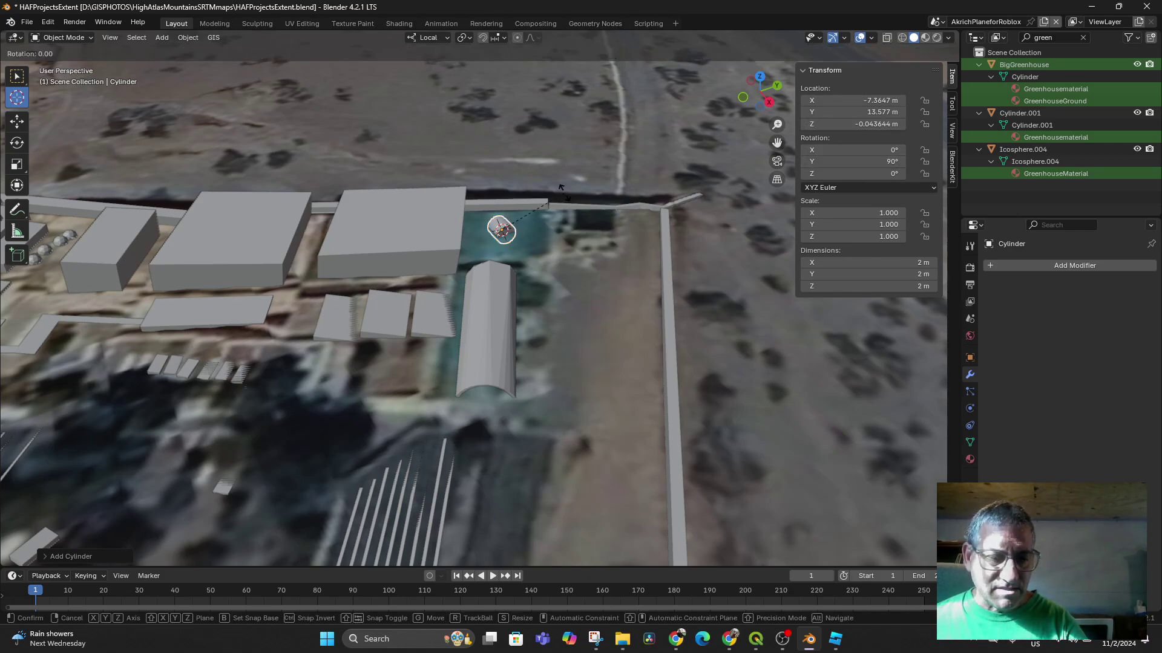
pyautogui.press('z')
pyautogui.press('Escape')
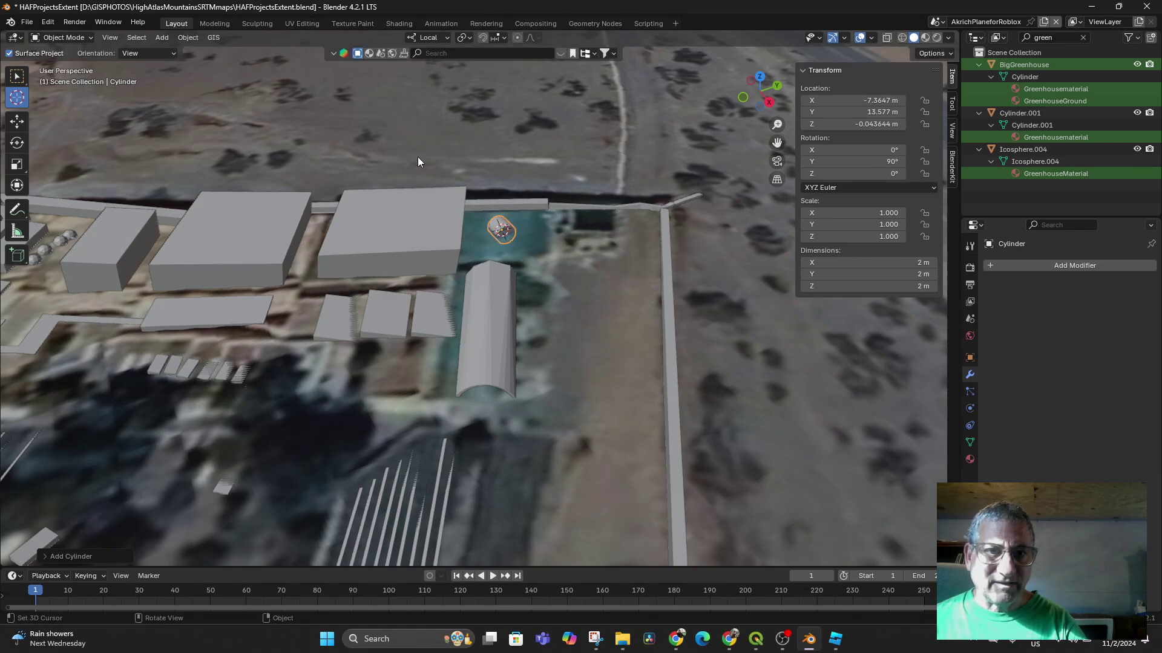
# Set the transform orientation to Global and rotate the cylinder about 33° around the Z axis to align it with the teal footprint.
pyautogui.click(448, 38)
pyautogui.click(424, 76)
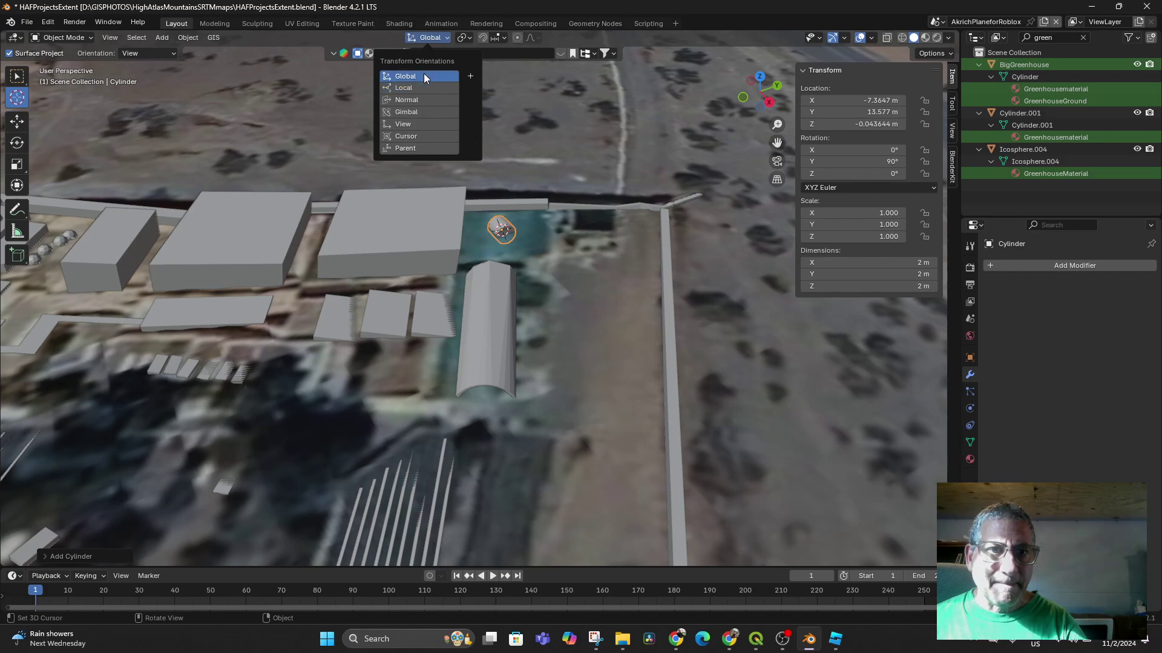
pyautogui.press('r')
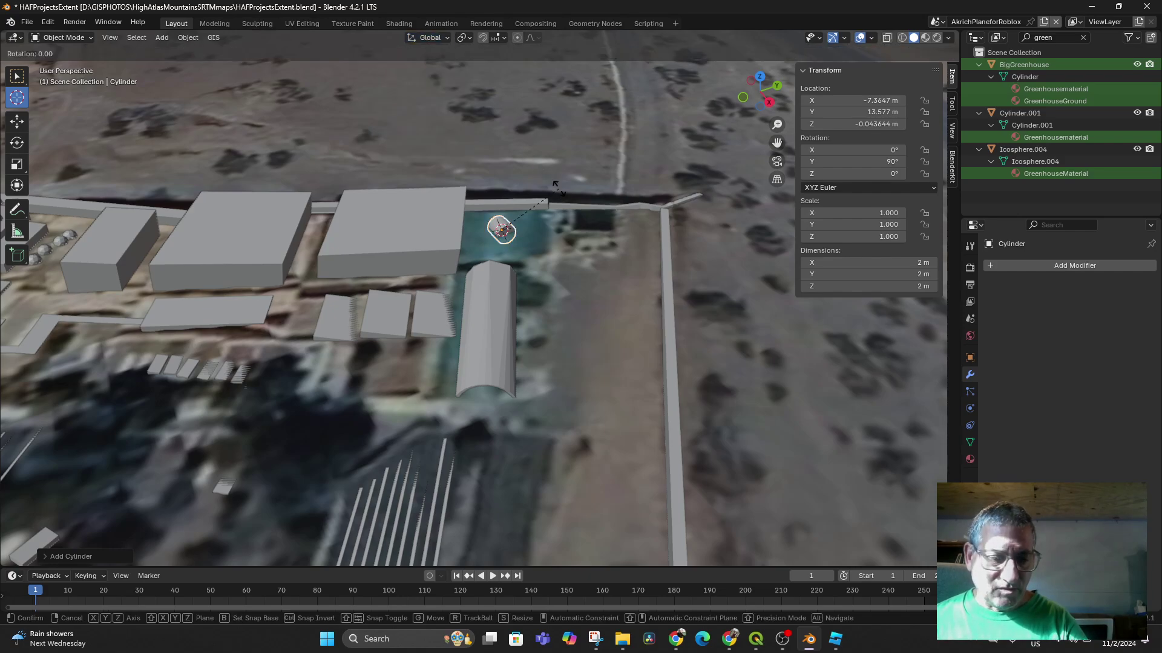
pyautogui.press('z')
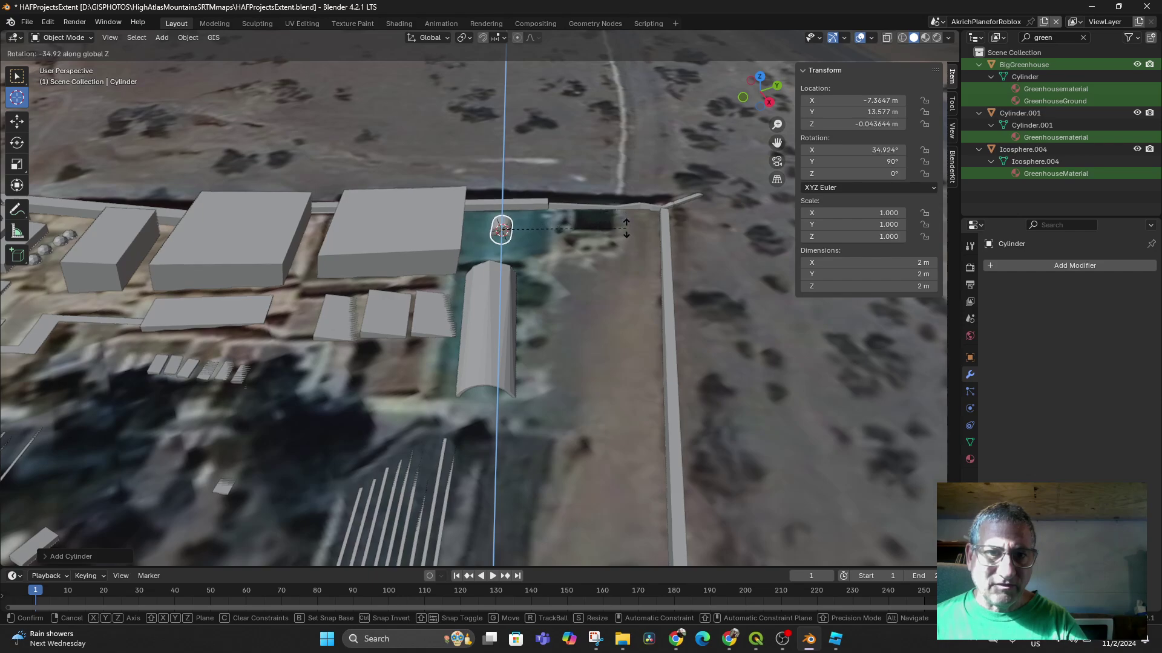
pyautogui.click(631, 225)
# Scale the cylinder uniformly to about 3.86, roughly 7.7 m across, to match the width of the teal footprint.
pyautogui.scroll(4, 573, 252)
pyautogui.moveTo(607, 236); pyautogui.dragTo(519, 222, button='middle')
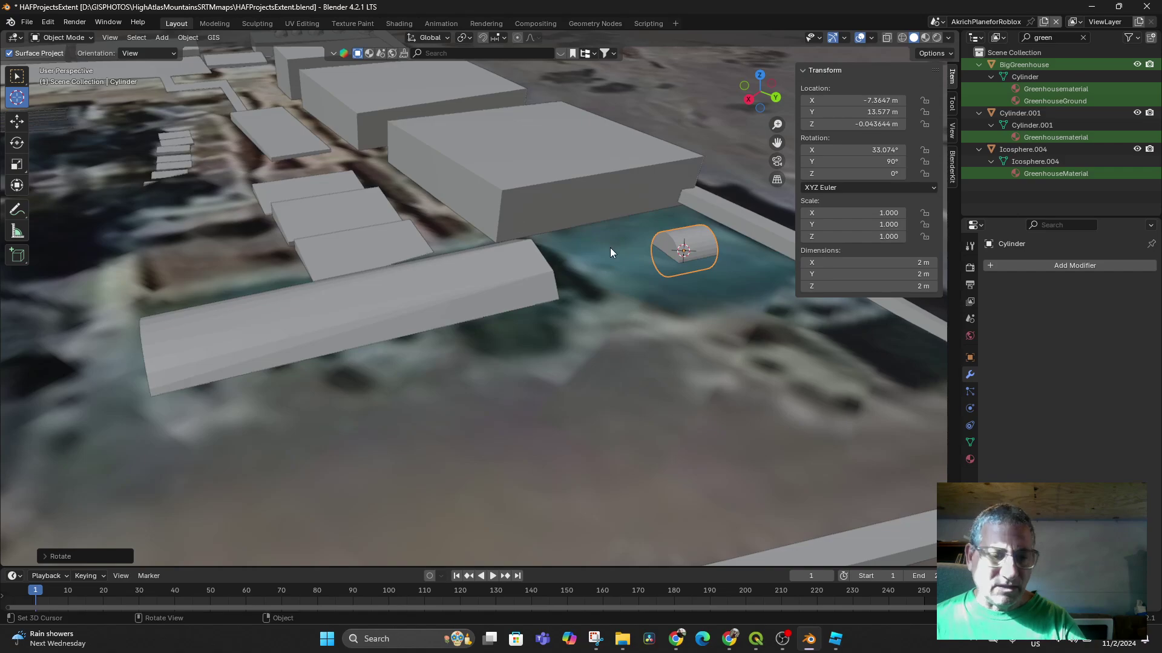
pyautogui.press('s')
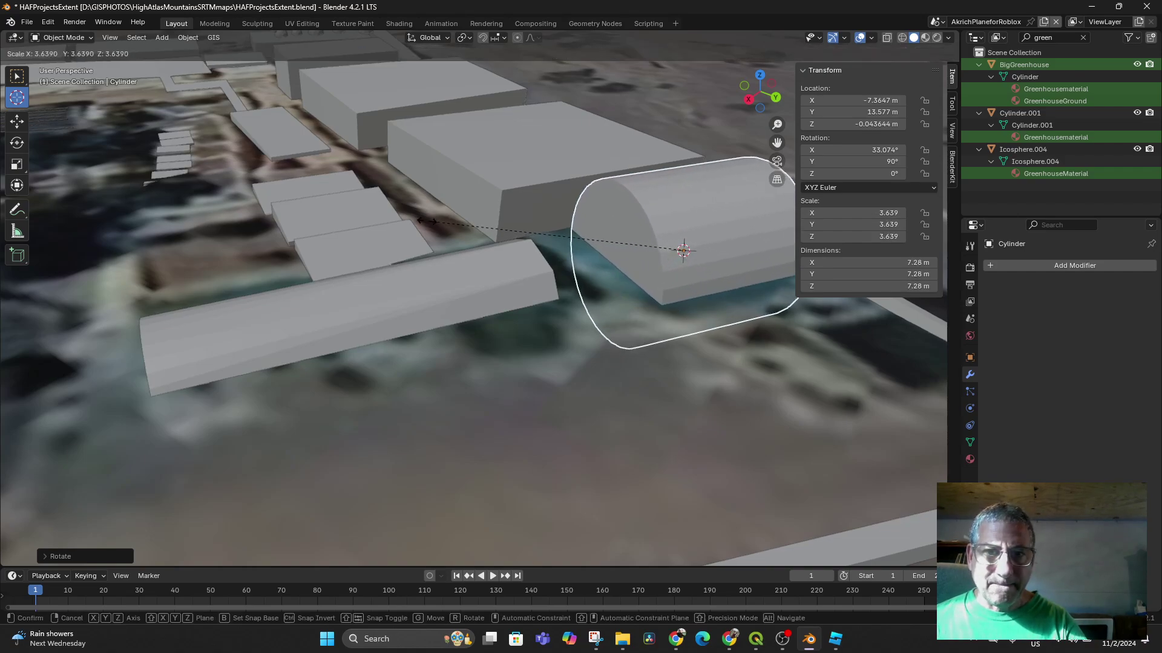
pyautogui.click(412, 220)
pyautogui.scroll(-6, 681, 325)
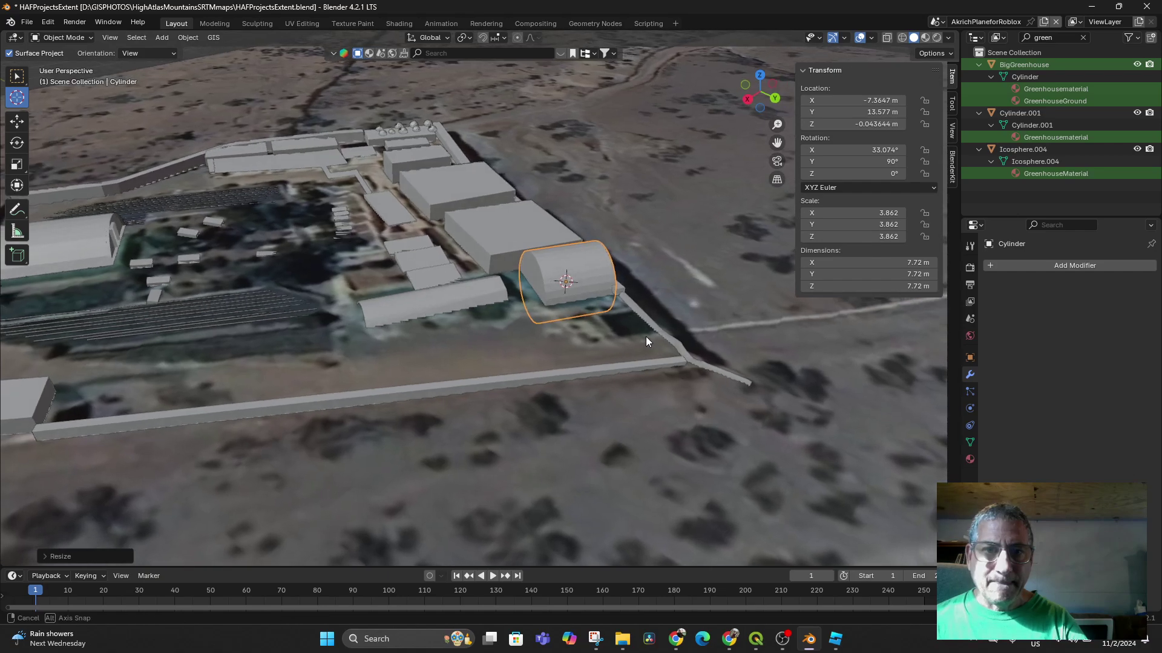
pyautogui.moveTo(646, 340); pyautogui.dragTo(607, 329, button='middle')
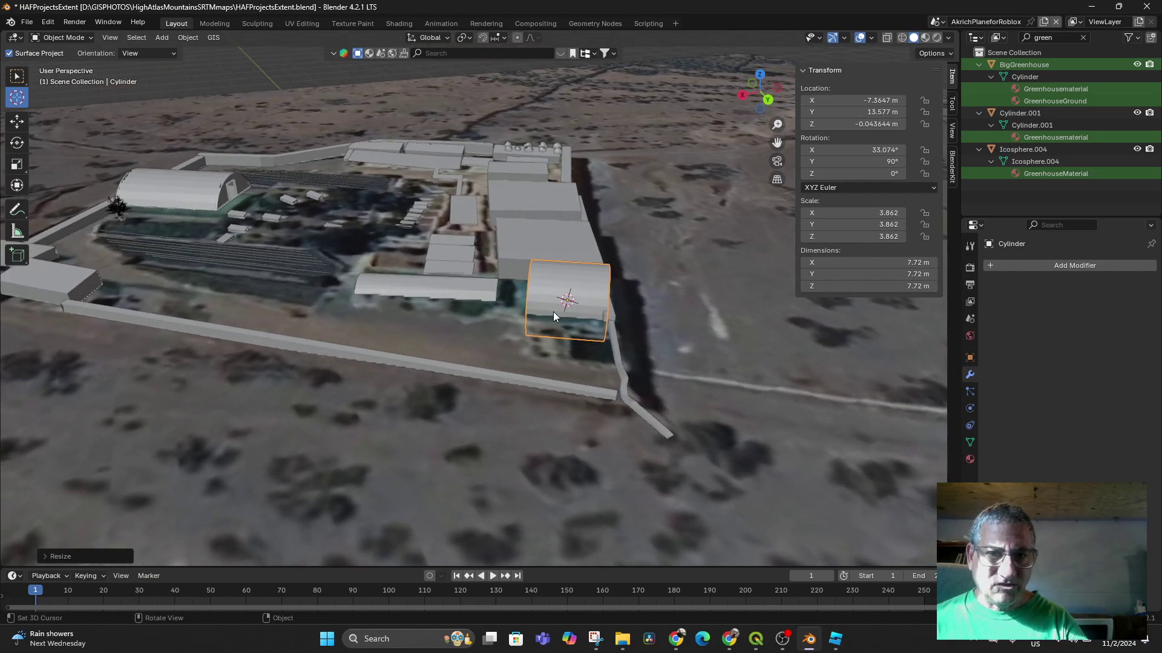
pyautogui.press('s')
pyautogui.press('z')
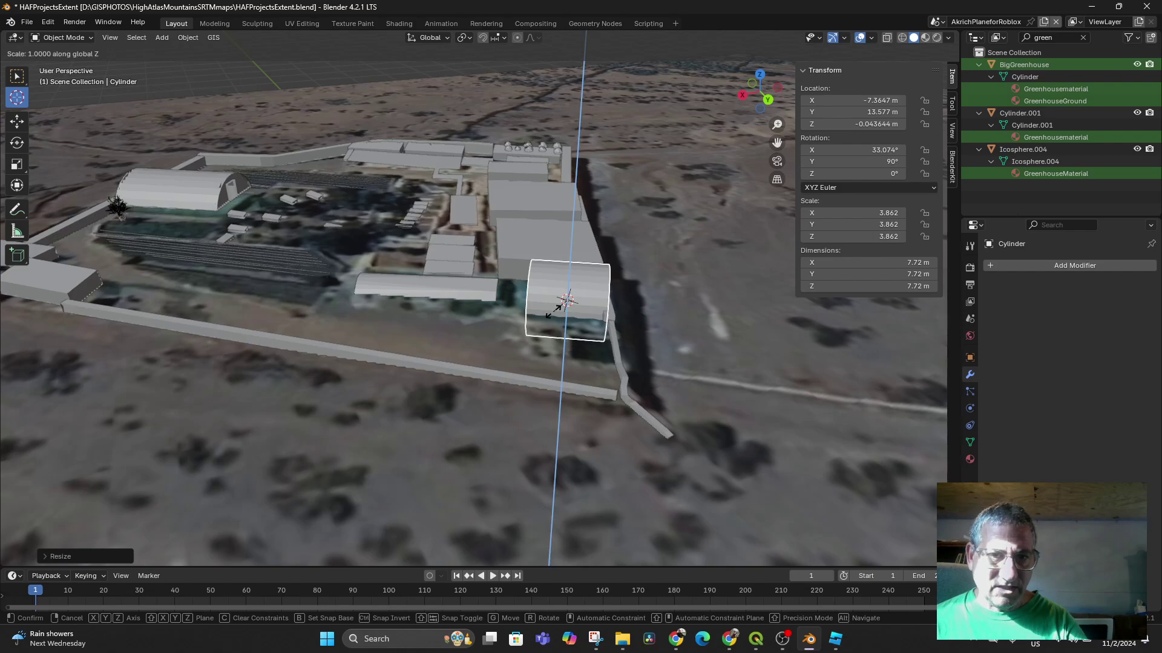
pyautogui.press('Escape')
# With Local transform orientation, stretch the cylinder along its Z axis to about 10.9 m and move it about 1.2 m along that axis.
pyautogui.click(428, 38)
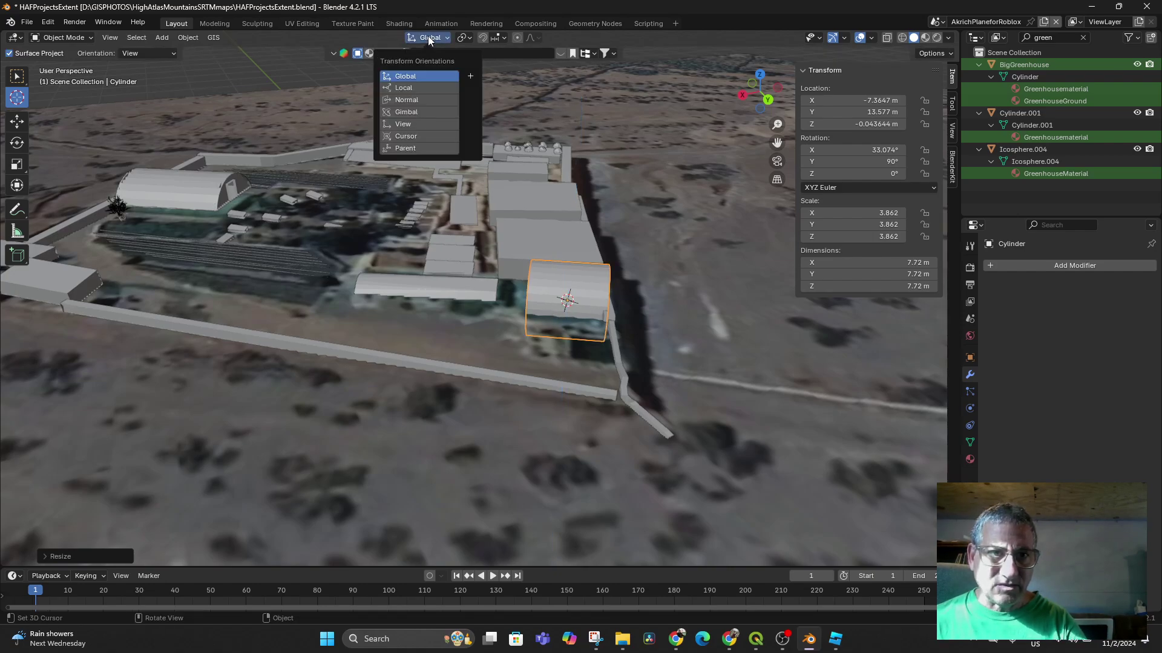
pyautogui.click(415, 88)
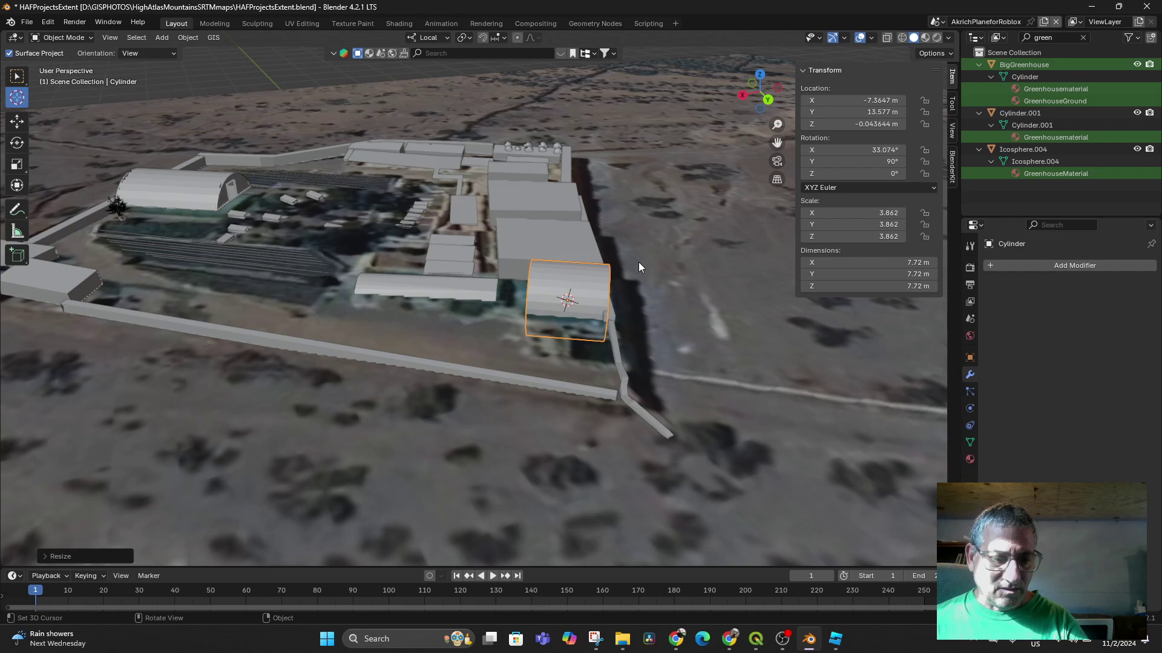
pyautogui.press('s')
pyautogui.press('z')
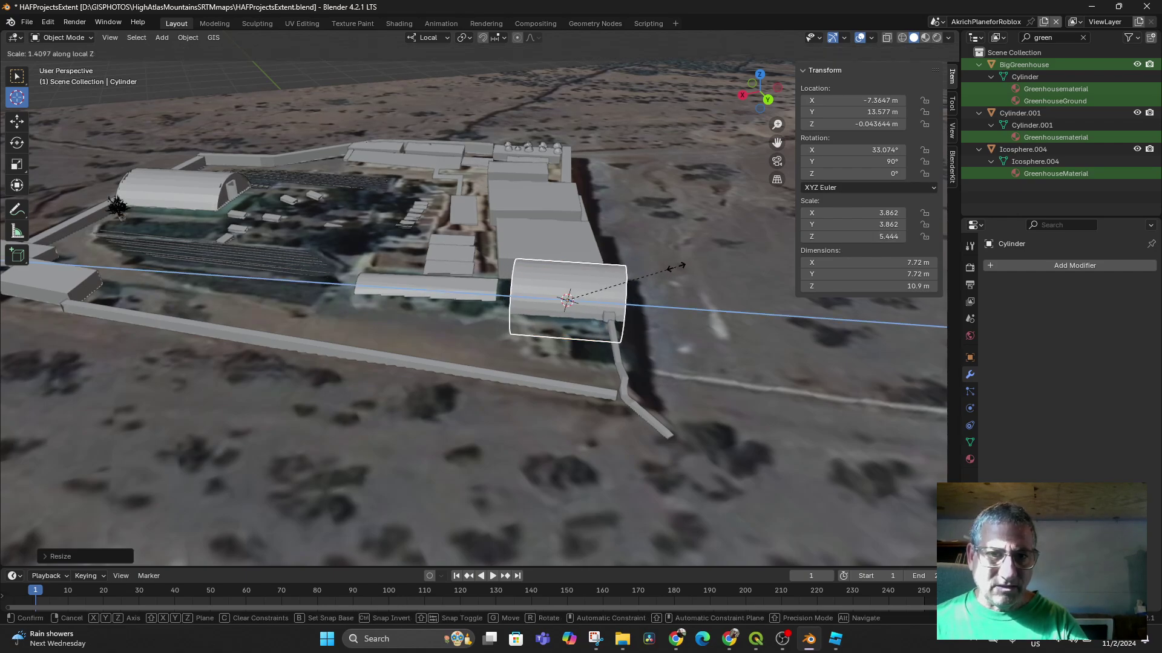
pyautogui.click(675, 267)
pyautogui.press('g')
pyautogui.press('z')
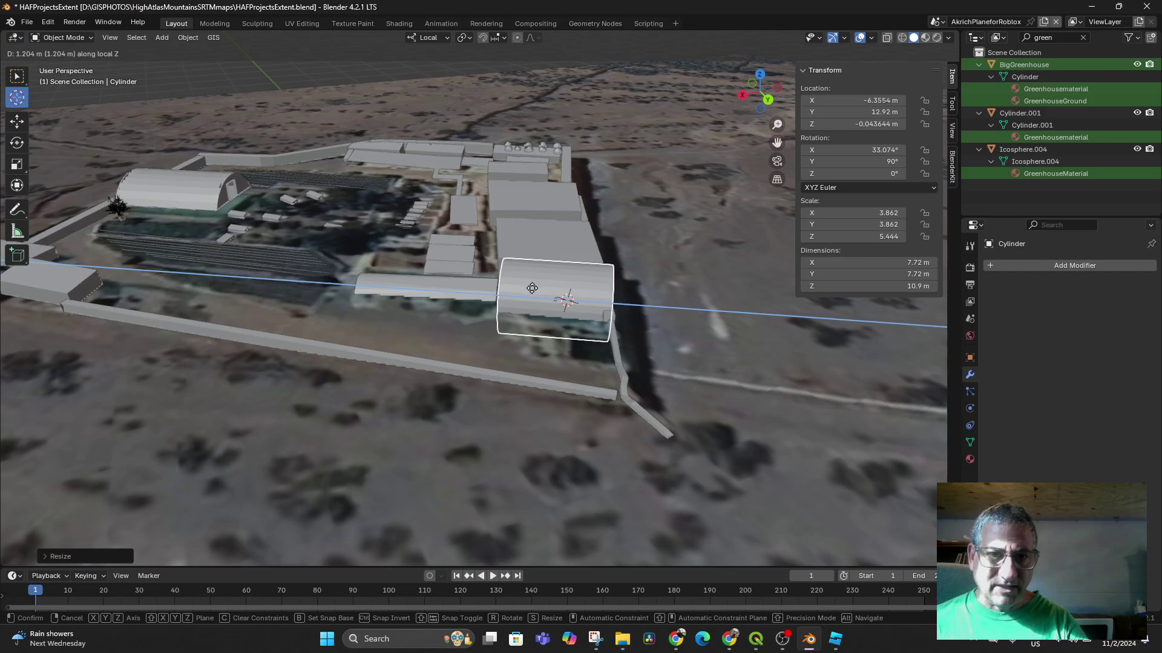
pyautogui.click(532, 288)
# Open the cylinder in Edit Mode and display the scene in wireframe shading.
pyautogui.moveTo(531, 288)
pyautogui.mouseDown(button='middle')
pyautogui.moveTo(539, 306)
pyautogui.moveTo(649, 296)
pyautogui.moveTo(641, 284)
pyautogui.moveTo(542, 275)
pyautogui.mouseUp(button='middle')
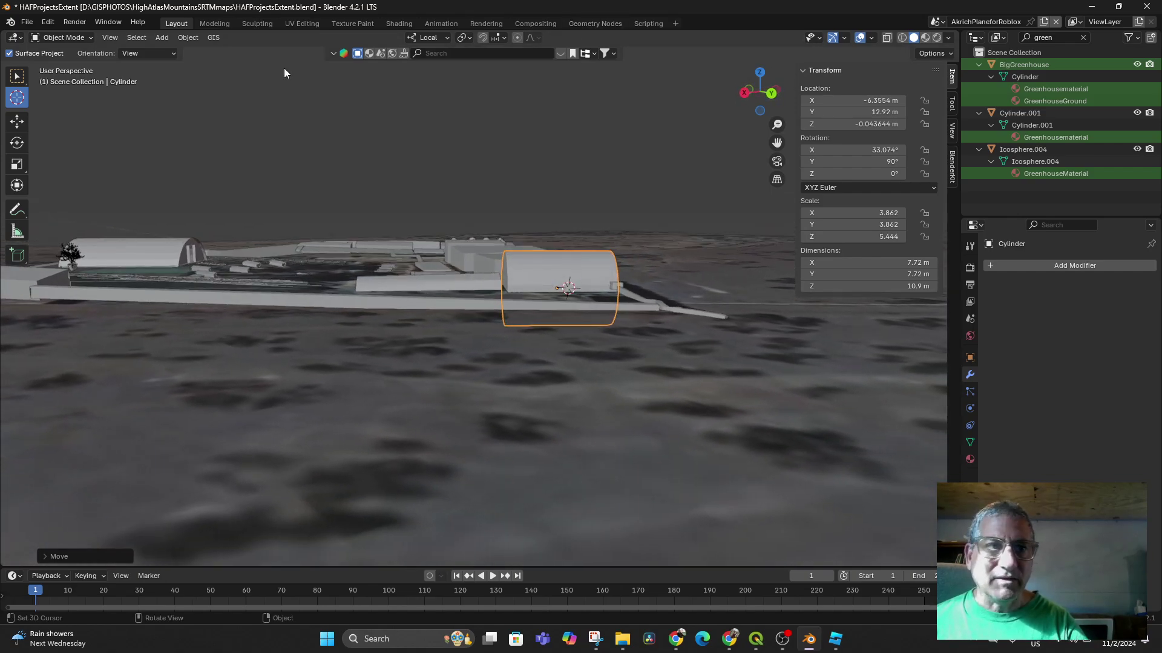
pyautogui.click(59, 37)
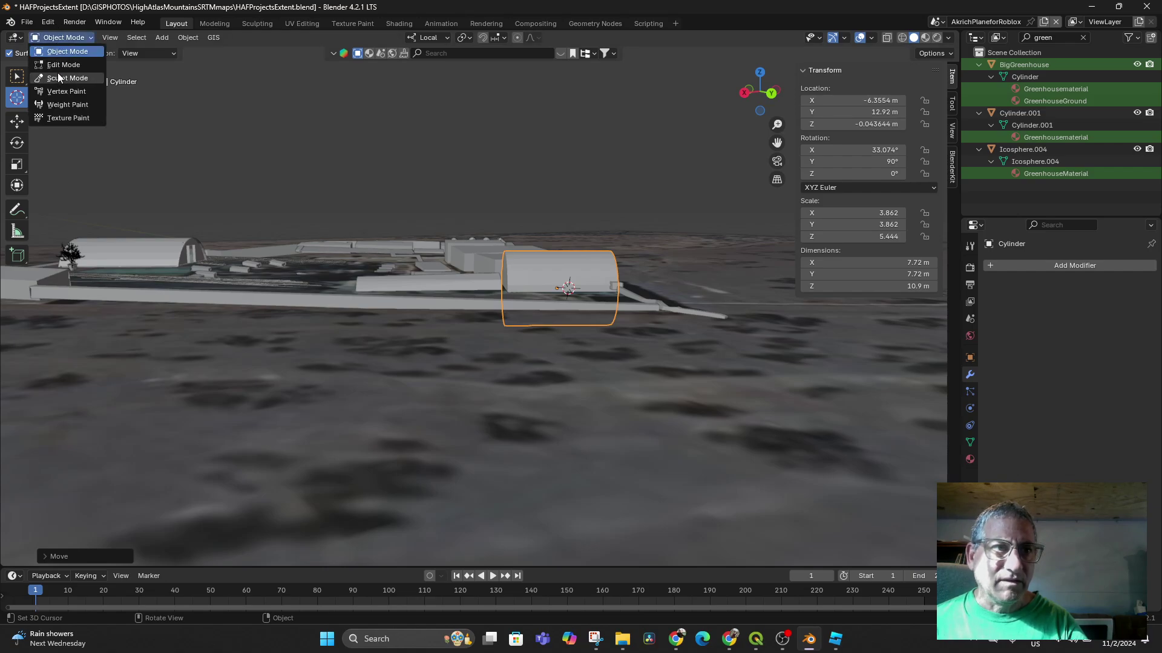
pyautogui.click(60, 64)
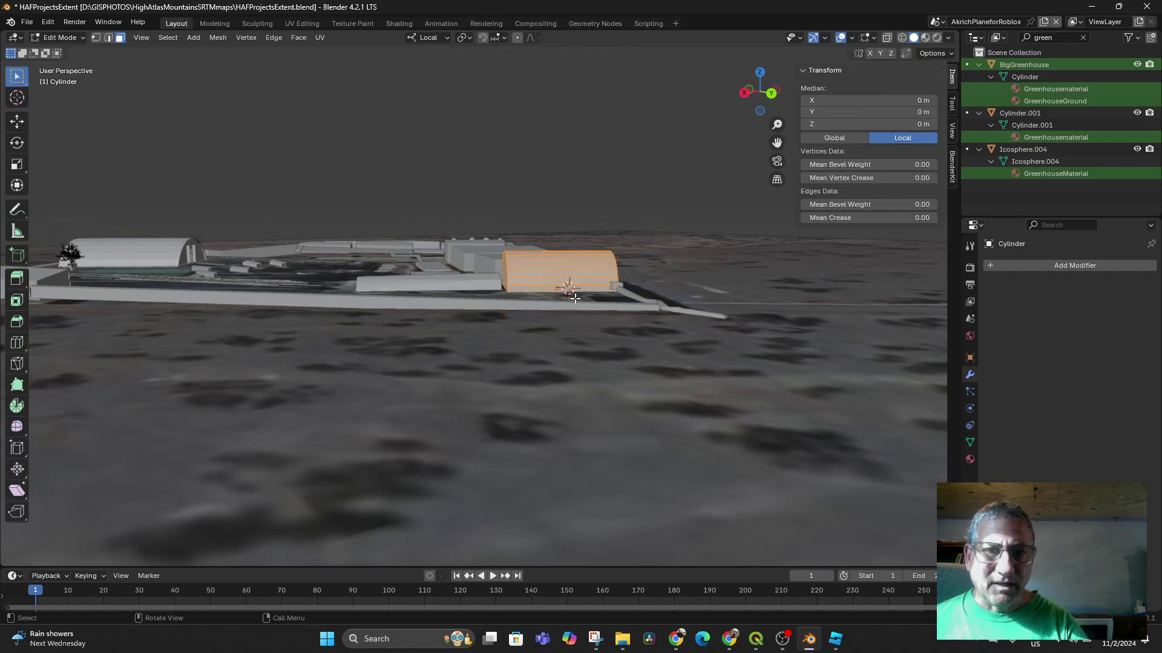
pyautogui.click(902, 38)
# Try to box-select the faces of the cylinder's lower half from a side view.
pyautogui.moveTo(486, 289); pyautogui.dragTo(635, 337)
pyautogui.moveTo(635, 337); pyautogui.dragTo(584, 330, button='middle')
pyautogui.click(478, 292)
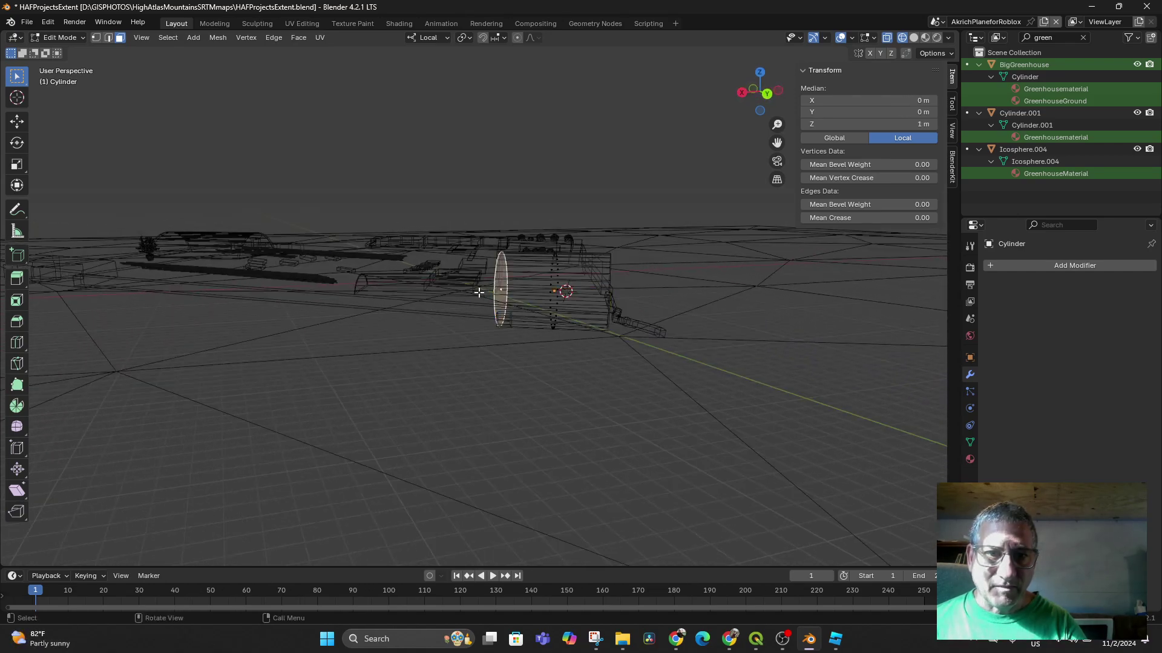
pyautogui.moveTo(478, 292); pyautogui.dragTo(632, 364)
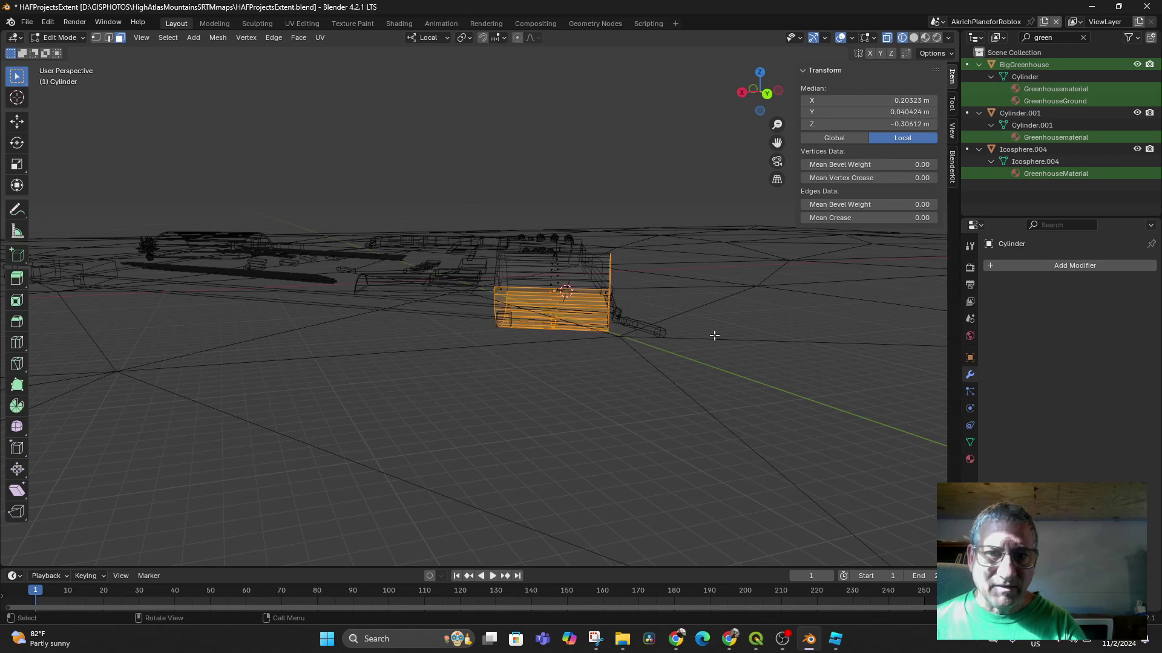
pyautogui.moveTo(714, 336)
pyautogui.mouseDown(button='middle')
pyautogui.moveTo(690, 332)
pyautogui.moveTo(718, 347)
pyautogui.mouseUp(button='middle')
pyautogui.click(721, 362)
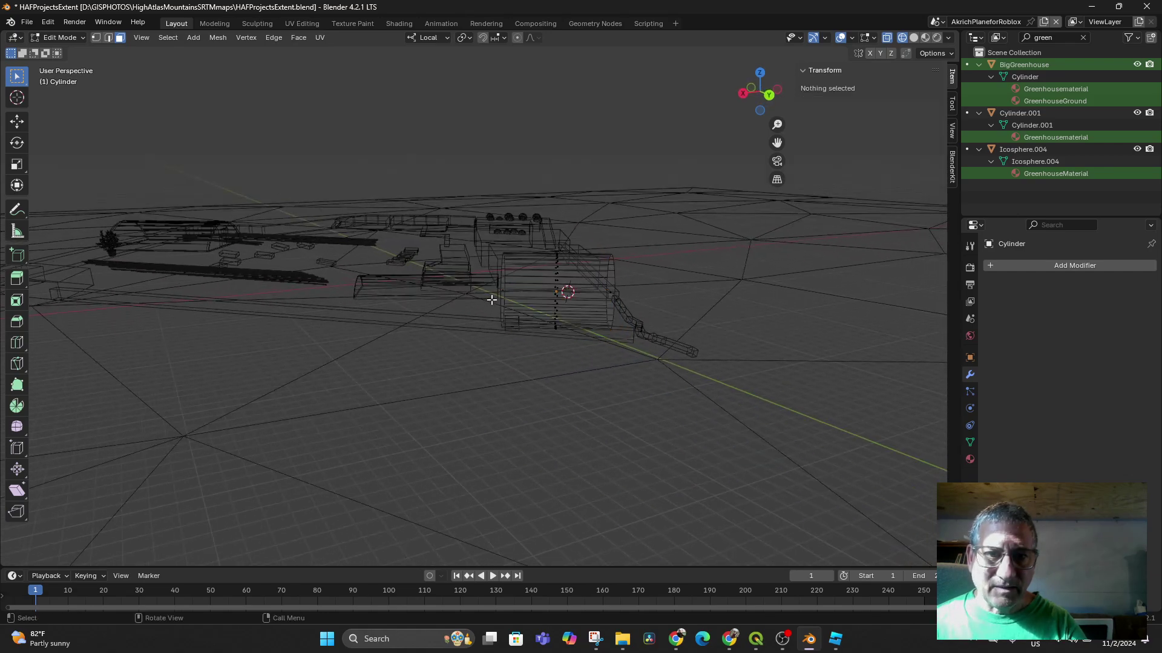
# Try to isolate the cylinder's lower faces with box selections from an end-on wireframe view, and clear the selection.
pyautogui.moveTo(491, 299); pyautogui.dragTo(644, 350)
pyautogui.moveTo(702, 373); pyautogui.dragTo(583, 363, button='middle')
pyautogui.moveTo(529, 337); pyautogui.dragTo(526, 322, button='middle')
pyautogui.click(445, 324)
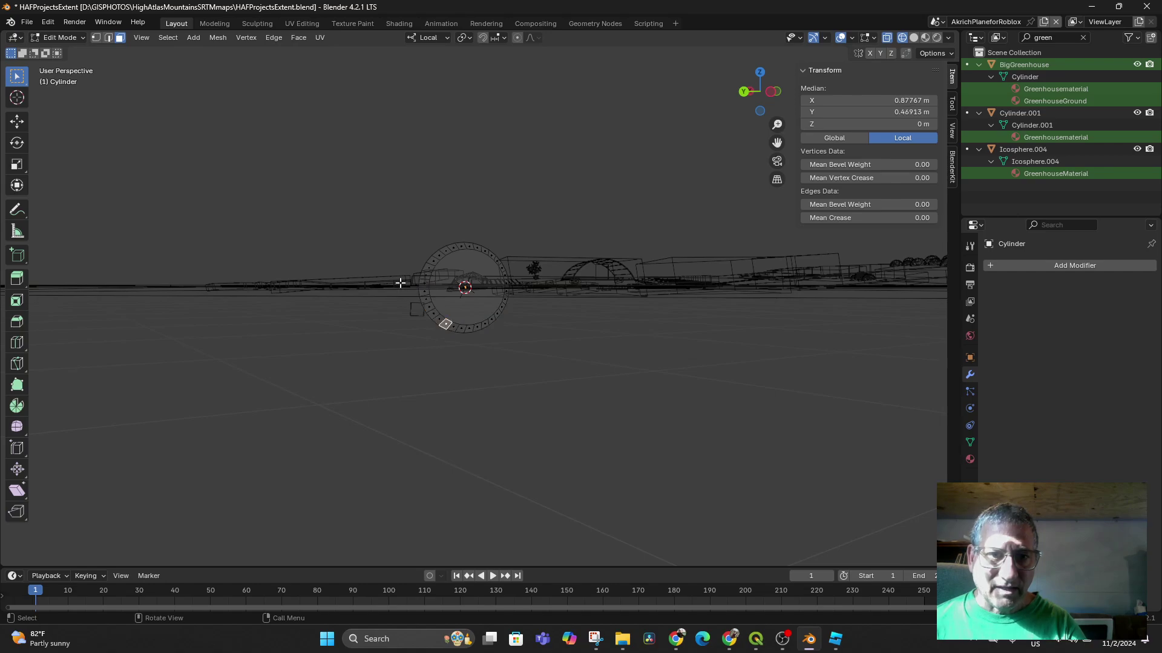
pyautogui.moveTo(400, 283); pyautogui.dragTo(516, 345)
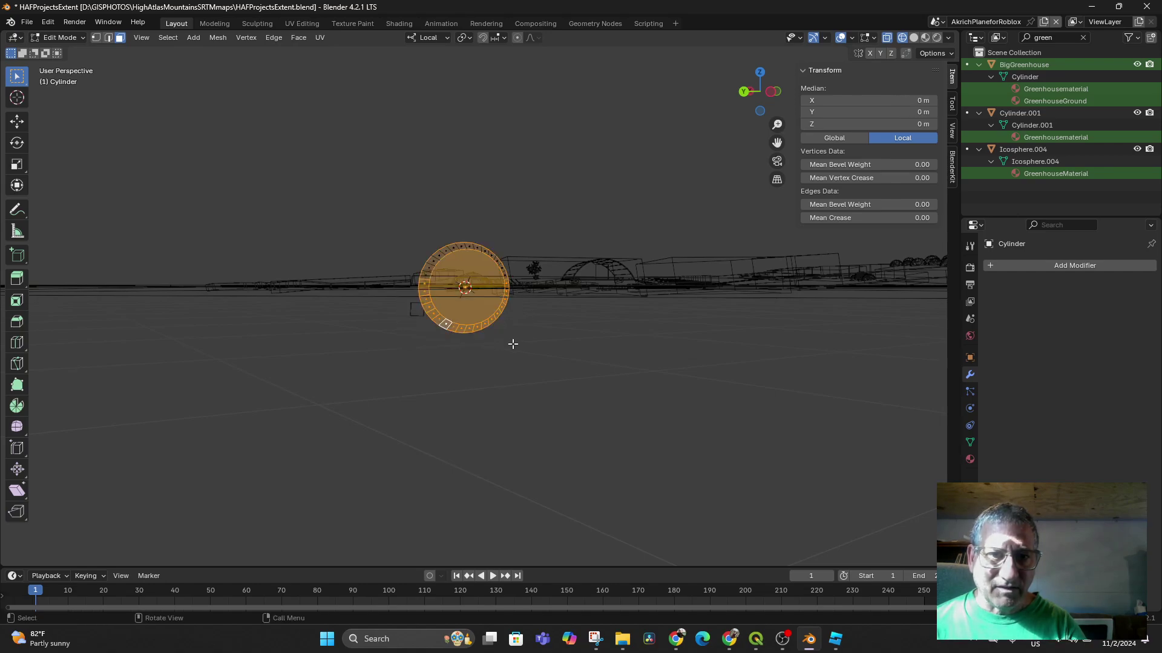
pyautogui.click(412, 294)
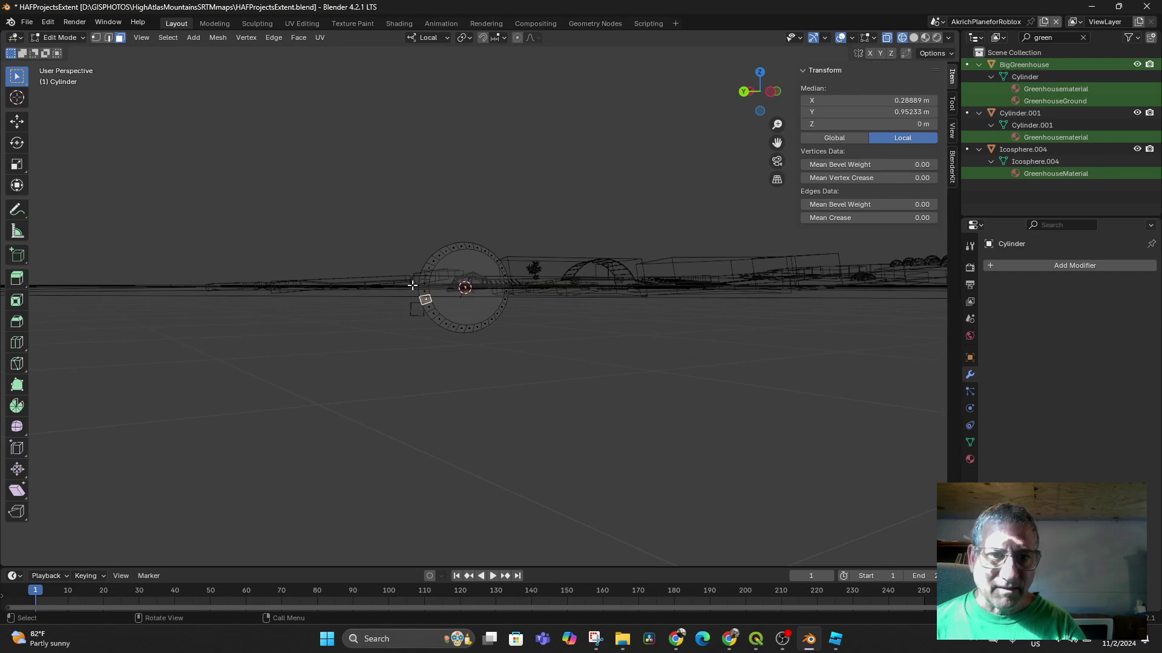
pyautogui.moveTo(412, 285); pyautogui.dragTo(533, 341)
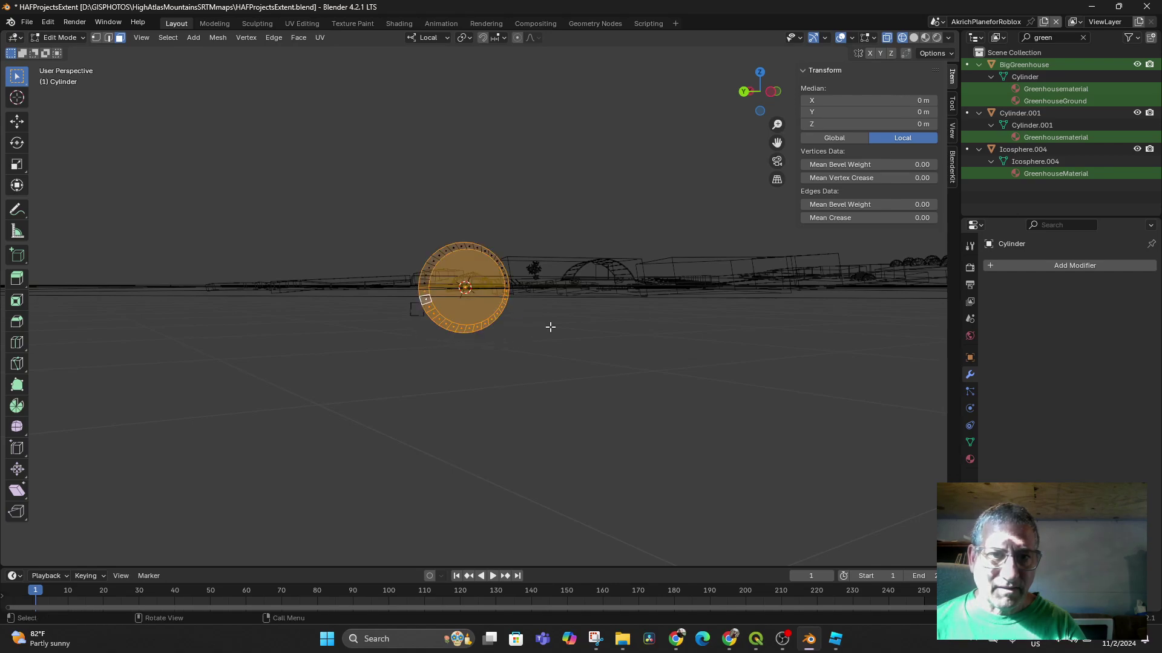
pyautogui.moveTo(550, 327)
pyautogui.mouseDown(button='middle')
pyautogui.moveTo(609, 350)
pyautogui.moveTo(544, 334)
pyautogui.mouseUp(button='middle')
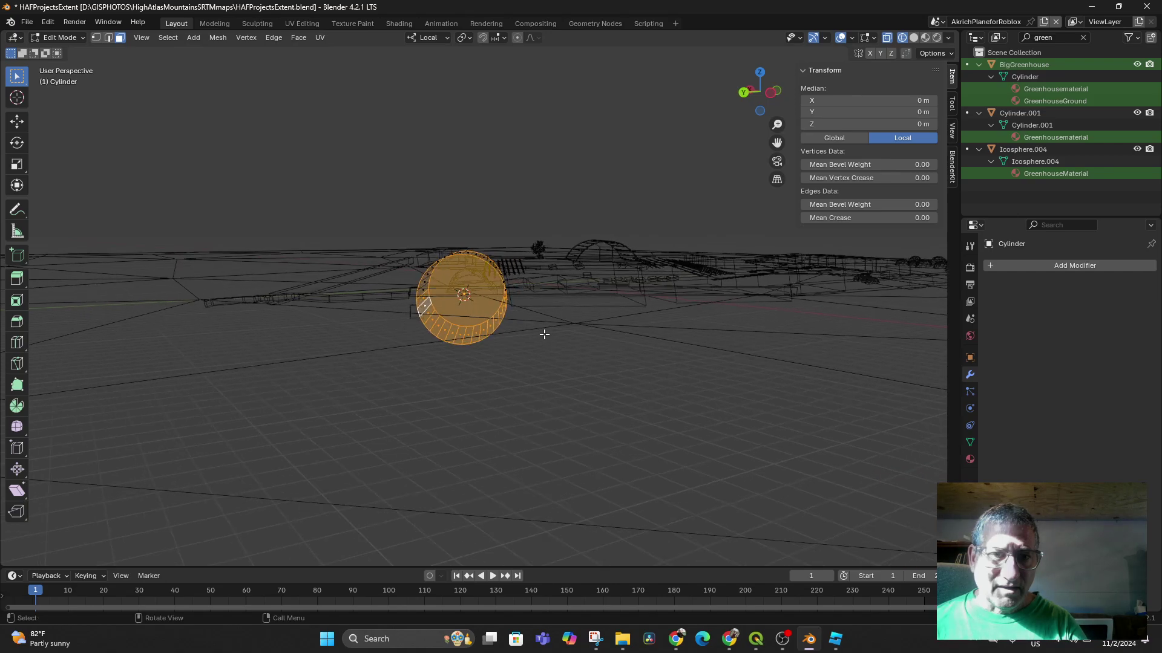
pyautogui.click(404, 351)
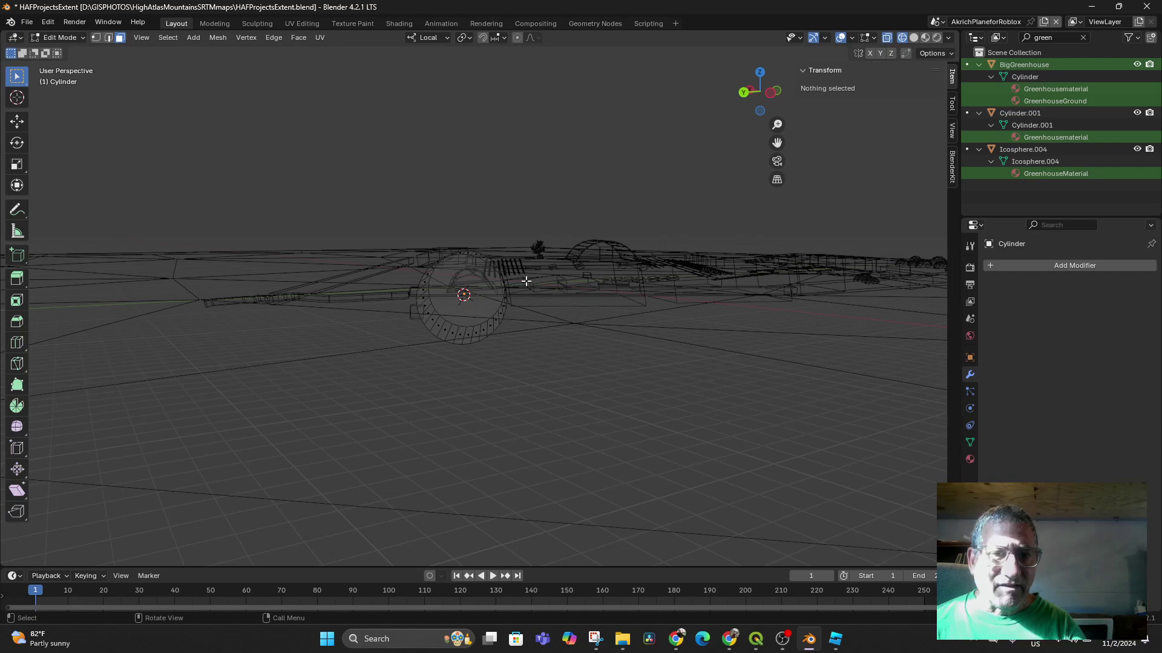
# Select the vertices of the cylinder's lower half in vertex select mode and delete them, leaving an open half-round shell.
pyautogui.moveTo(473, 351); pyautogui.dragTo(498, 353, button='middle')
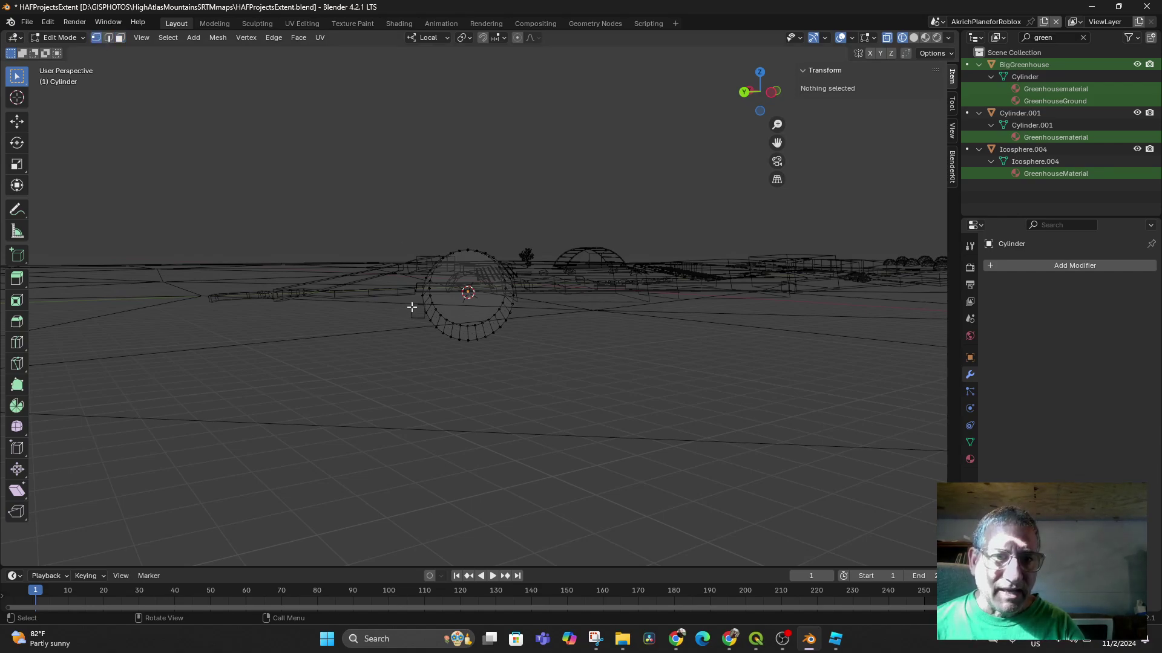
pyautogui.moveTo(433, 315); pyautogui.dragTo(456, 325, button='middle')
pyautogui.moveTo(414, 294); pyautogui.dragTo(527, 340)
pyautogui.moveTo(553, 350); pyautogui.dragTo(566, 379, button='middle')
pyautogui.press('x')
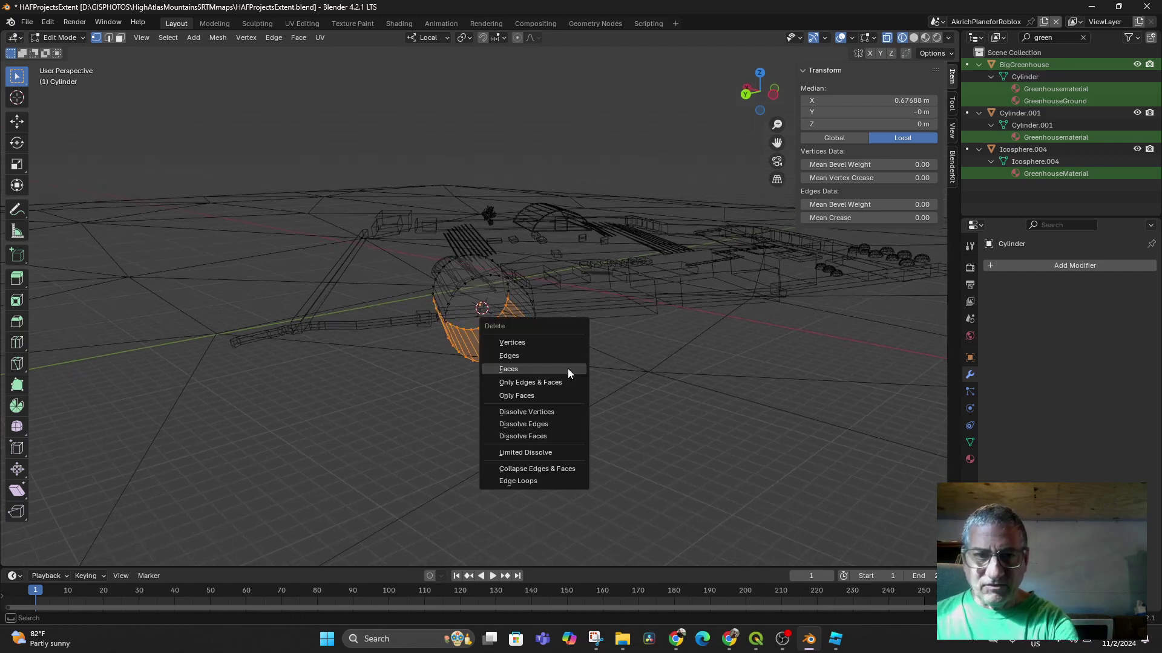
pyautogui.click(532, 343)
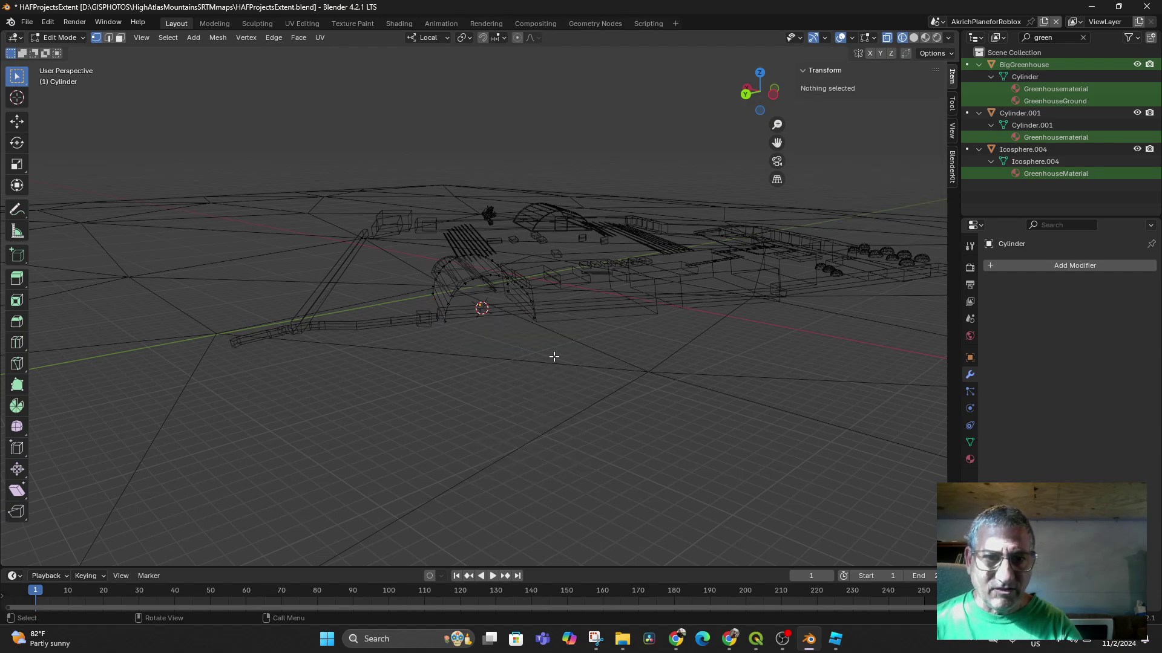
pyautogui.moveTo(554, 357); pyautogui.dragTo(629, 213, button='middle')
pyautogui.moveTo(464, 233); pyautogui.dragTo(634, 329)
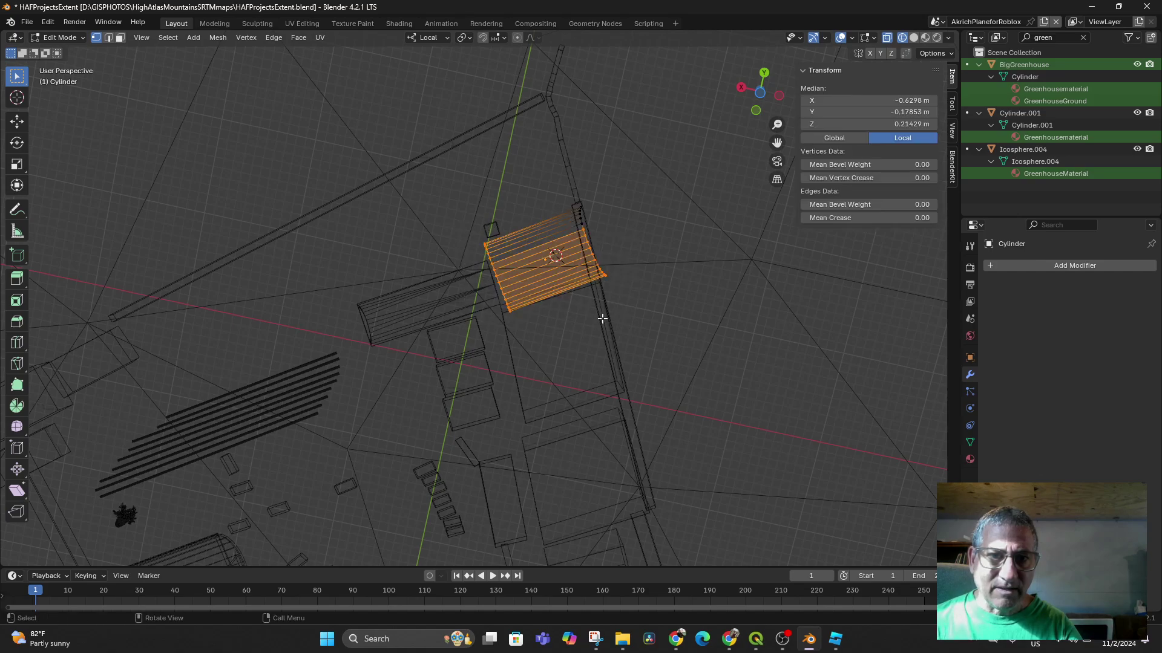
pyautogui.moveTo(742, 297); pyautogui.dragTo(499, 240, button='middle')
pyautogui.click(697, 216)
# Select the four bottom corner vertices of the half cylinder and fill them with a rectangular floor face.
pyautogui.moveTo(614, 239); pyautogui.dragTo(446, 234, button='middle')
pyautogui.scroll(4, 494, 261)
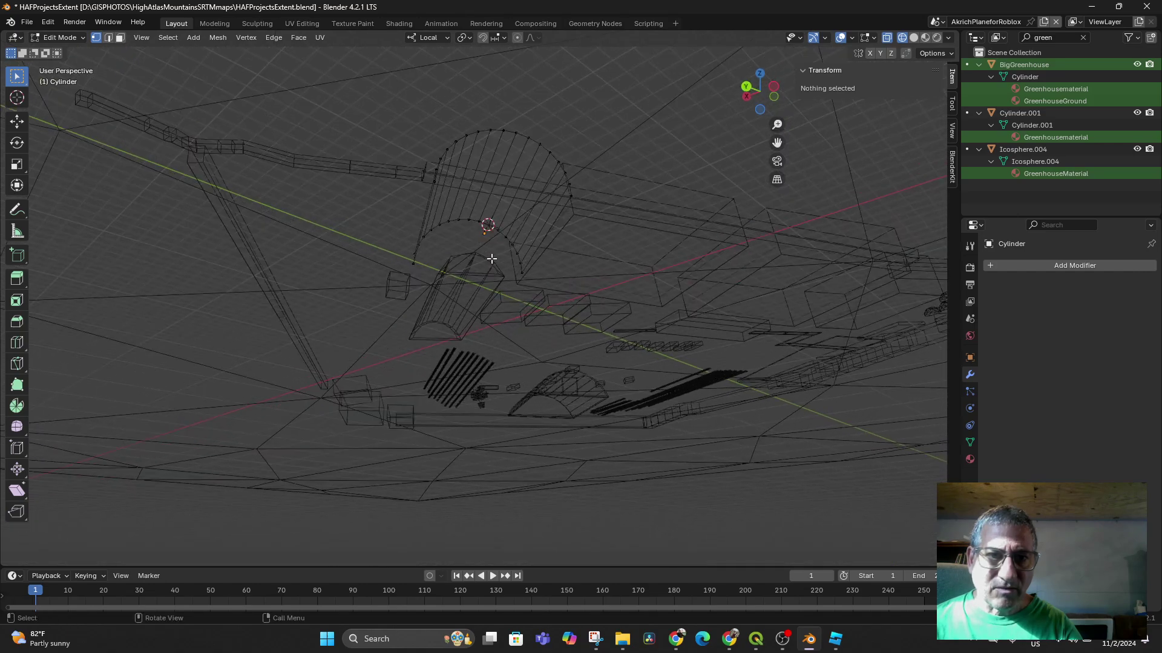
pyautogui.click(411, 147)
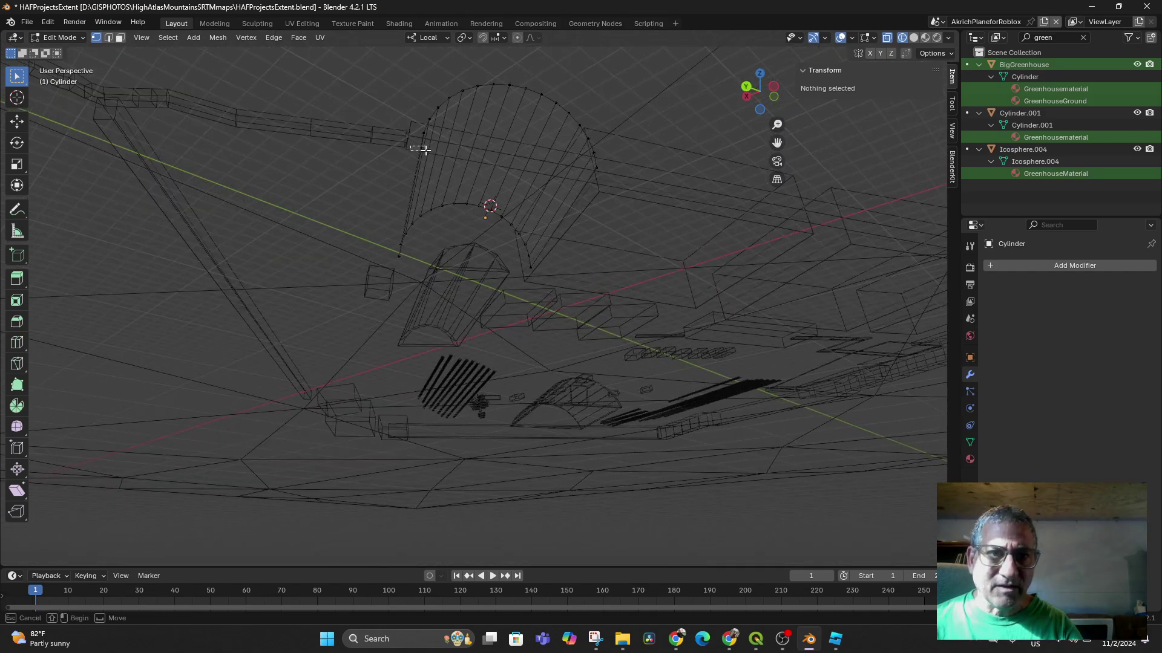
pyautogui.keyDown('shift'); pyautogui.click(595, 162); pyautogui.keyUp('shift')
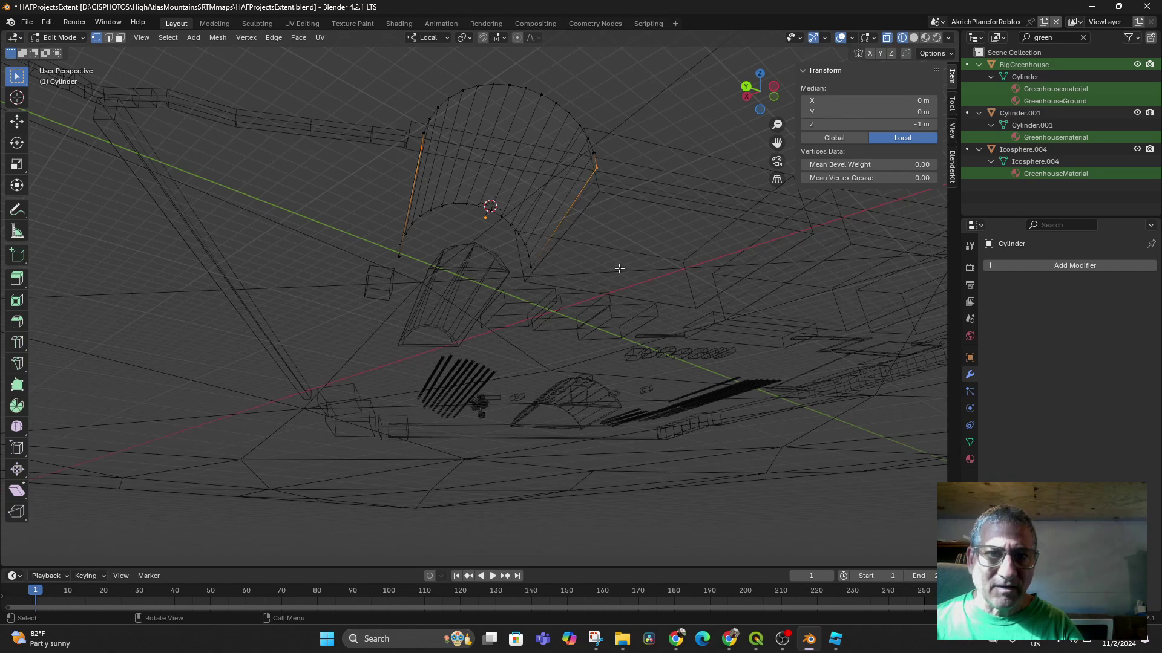
pyautogui.moveTo(618, 267); pyautogui.dragTo(472, 221, button='middle')
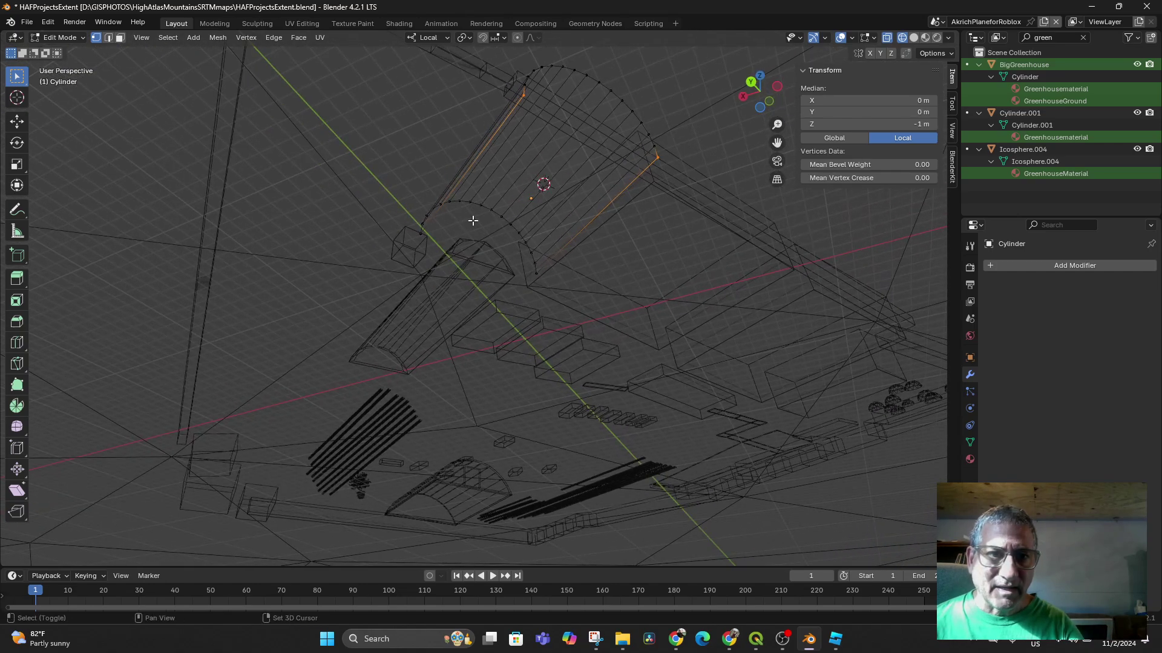
pyautogui.keyDown('shift'); pyautogui.click(418, 233); pyautogui.keyUp('shift')
pyautogui.keyDown('shift'); pyautogui.click(532, 266); pyautogui.keyUp('shift')
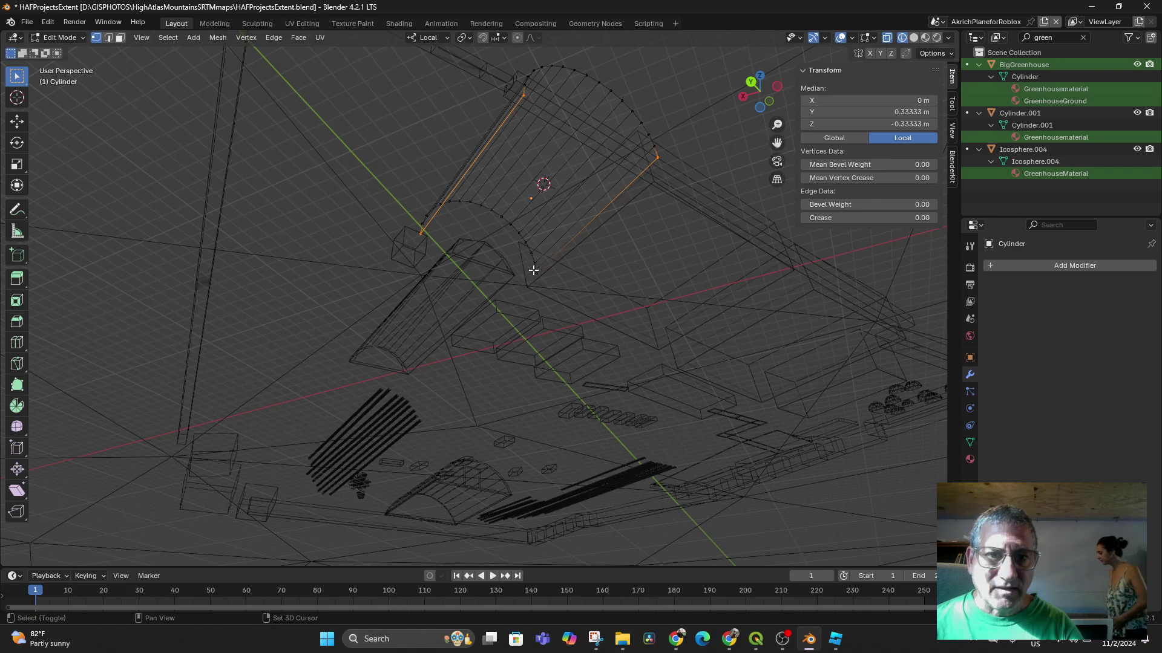
pyautogui.moveTo(602, 296); pyautogui.dragTo(582, 357, button='middle')
pyautogui.press('f')
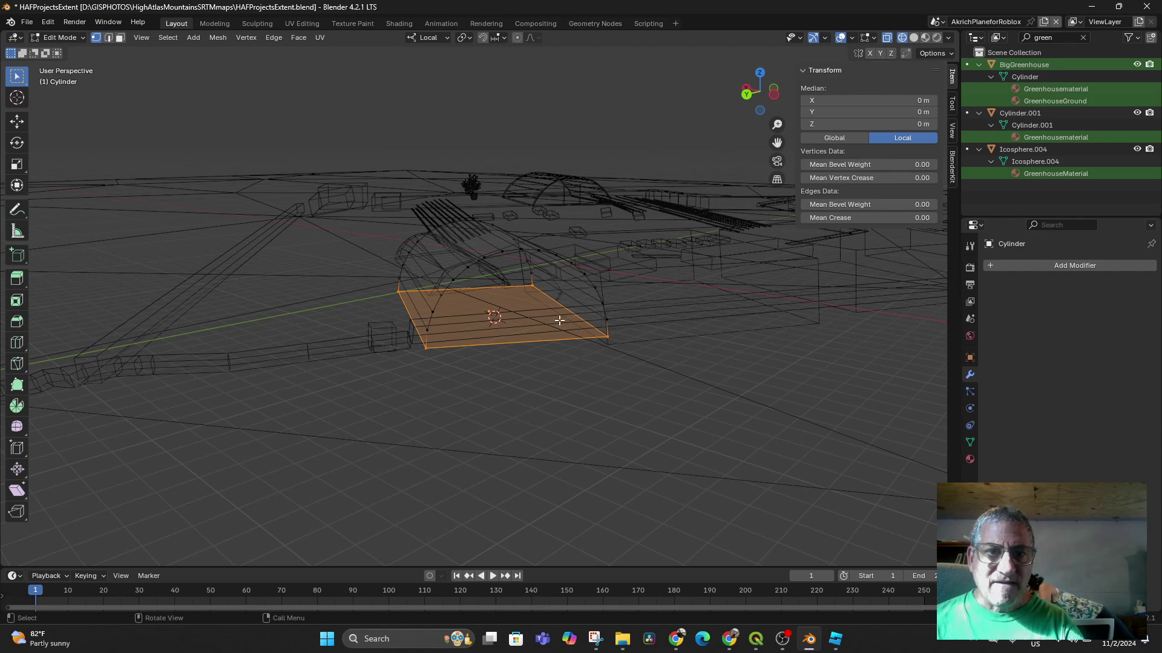
# Circle-select all arch vertices at the half cylinder's outer end and fill them with an end face.
pyautogui.moveTo(579, 306); pyautogui.dragTo(594, 257, button='middle')
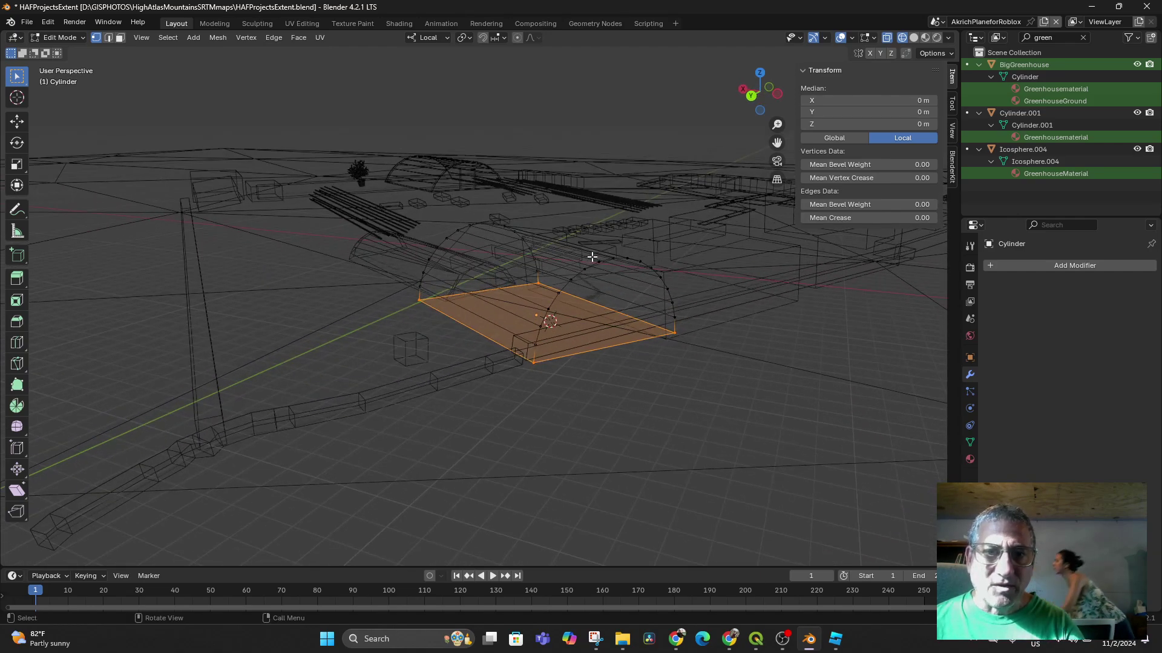
pyautogui.press('c')
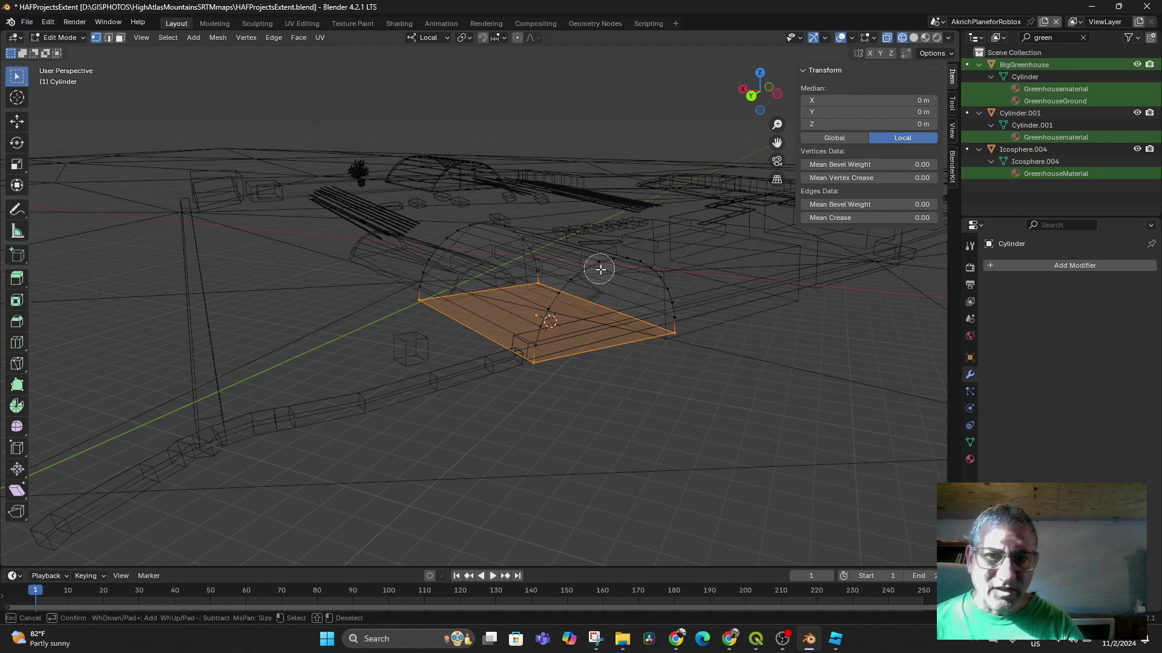
pyautogui.click(596, 268)
pyautogui.press('Escape')
pyautogui.click(757, 330)
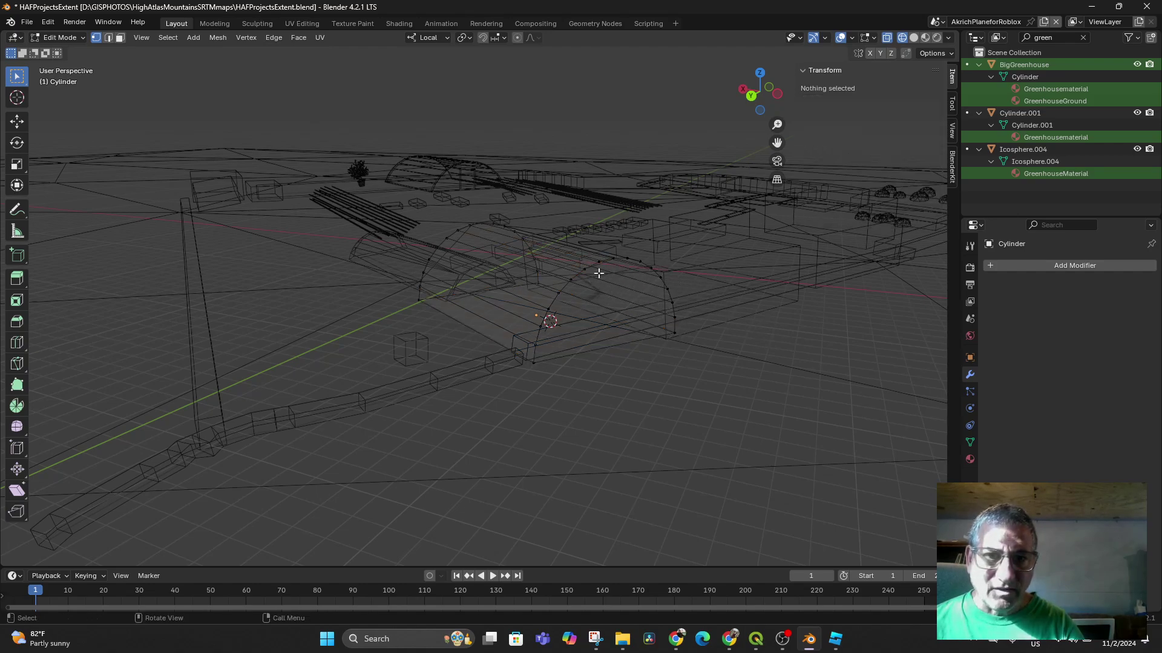
pyautogui.press('c')
pyautogui.moveTo(593, 275)
pyautogui.mouseDown()
pyautogui.moveTo(591, 263)
pyautogui.moveTo(658, 278)
pyautogui.moveTo(674, 319)
pyautogui.moveTo(552, 358)
pyautogui.moveTo(545, 332)
pyautogui.moveTo(587, 266)
pyautogui.moveTo(651, 313)
pyautogui.mouseUp()
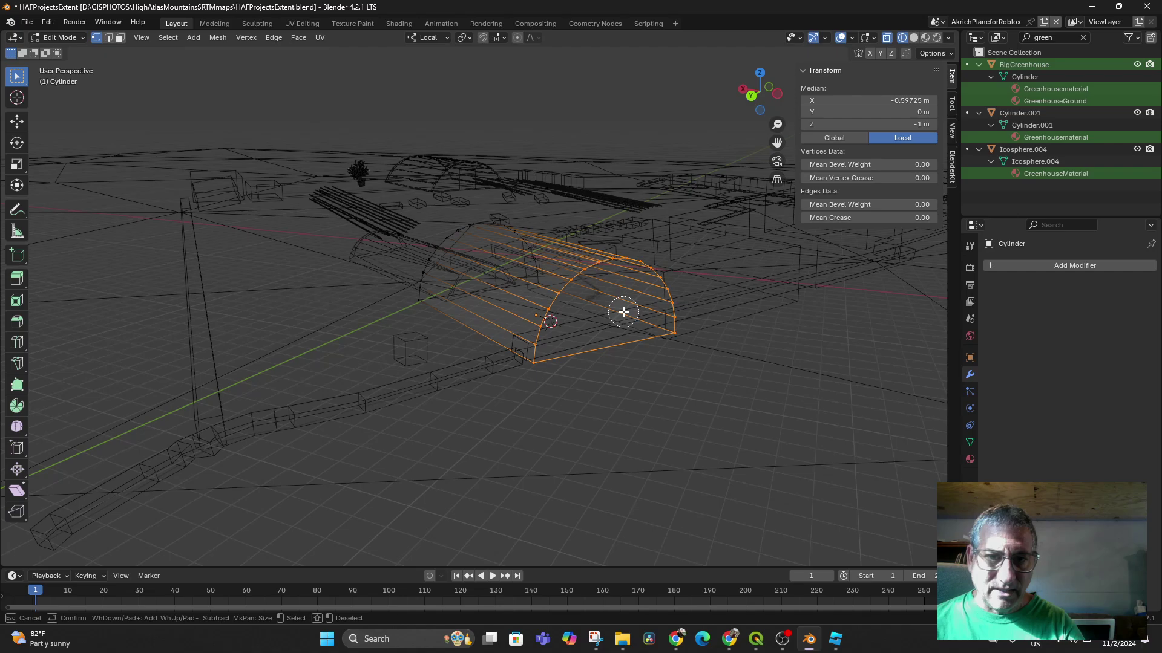
pyautogui.rightClick(624, 311)
# Try to circle-select the arch vertices at the half cylinder's opposite end, and clear the selection.
pyautogui.moveTo(623, 312); pyautogui.dragTo(475, 238, button='middle')
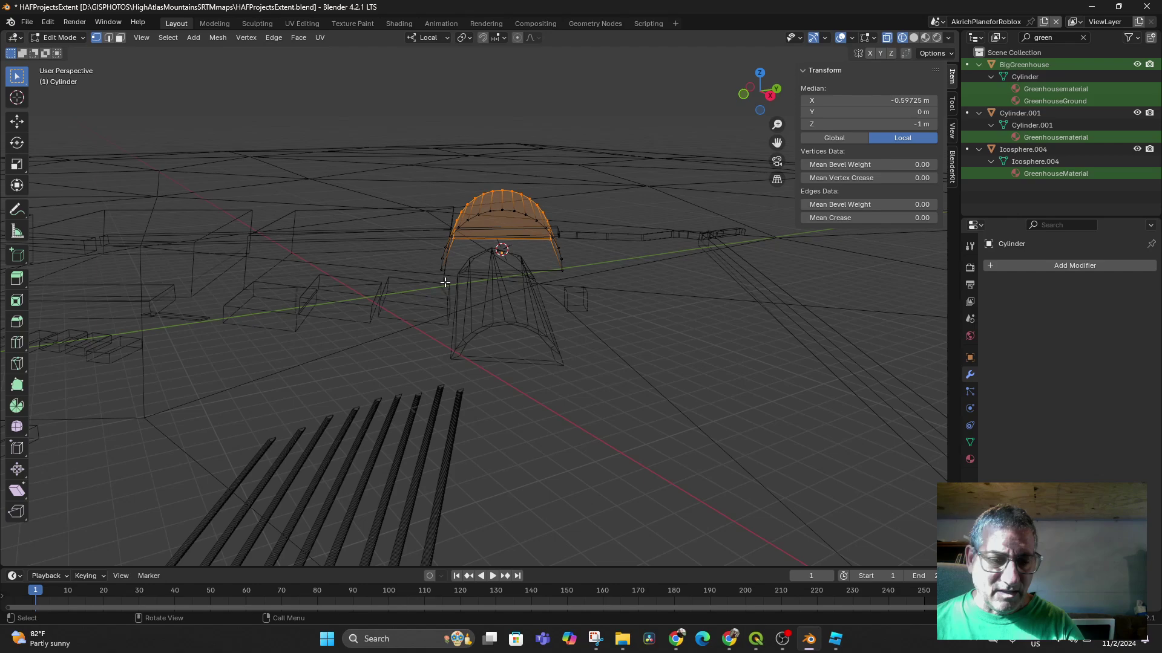
pyautogui.press('c')
pyautogui.moveTo(435, 272); pyautogui.dragTo(530, 210)
pyautogui.rightClick(637, 232)
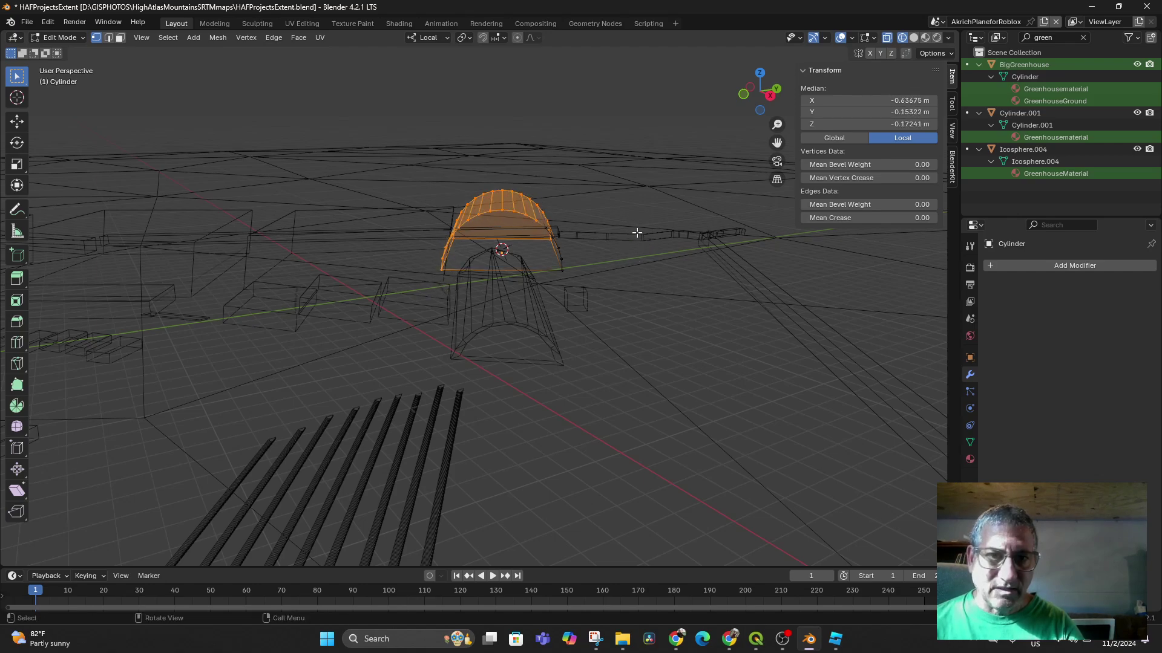
pyautogui.hotkey('alt', 'a')
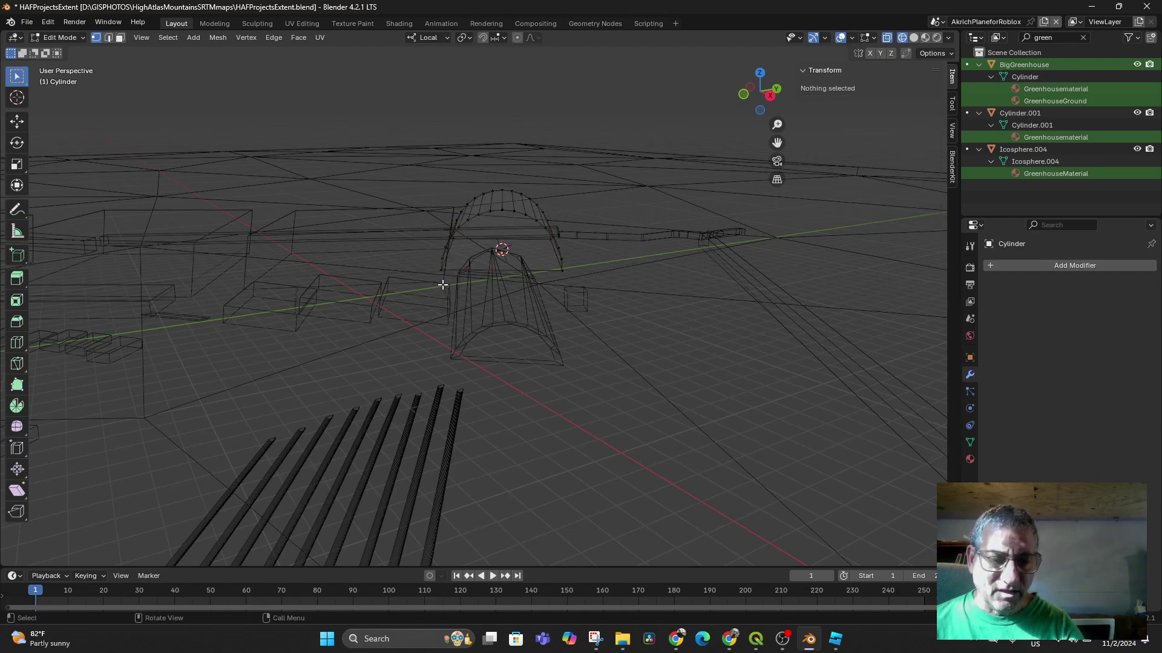
# Circle-select the opposite end's arch again and deselect the stray vertices, down to an empty selection.
pyautogui.press('c')
pyautogui.moveTo(442, 284)
pyautogui.mouseDown()
pyautogui.moveTo(450, 252)
pyautogui.moveTo(521, 226)
pyautogui.moveTo(469, 228)
pyautogui.moveTo(539, 247)
pyautogui.moveTo(550, 267)
pyautogui.mouseUp()
pyautogui.rightClick(633, 321)
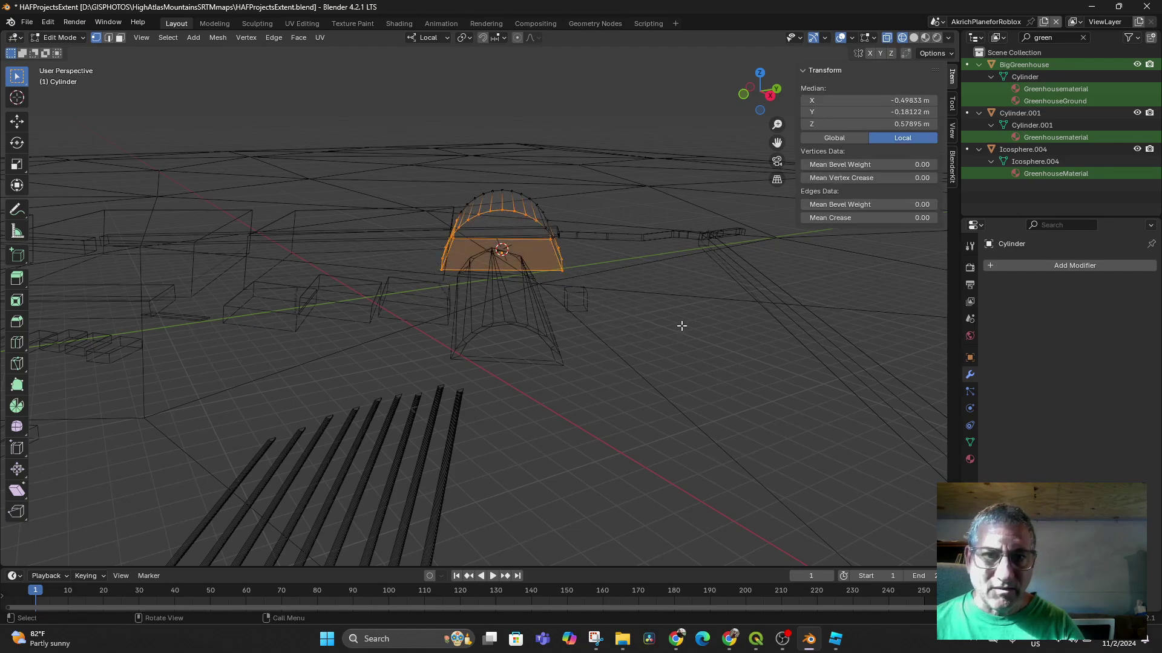
pyautogui.moveTo(681, 326); pyautogui.dragTo(620, 337, button='middle')
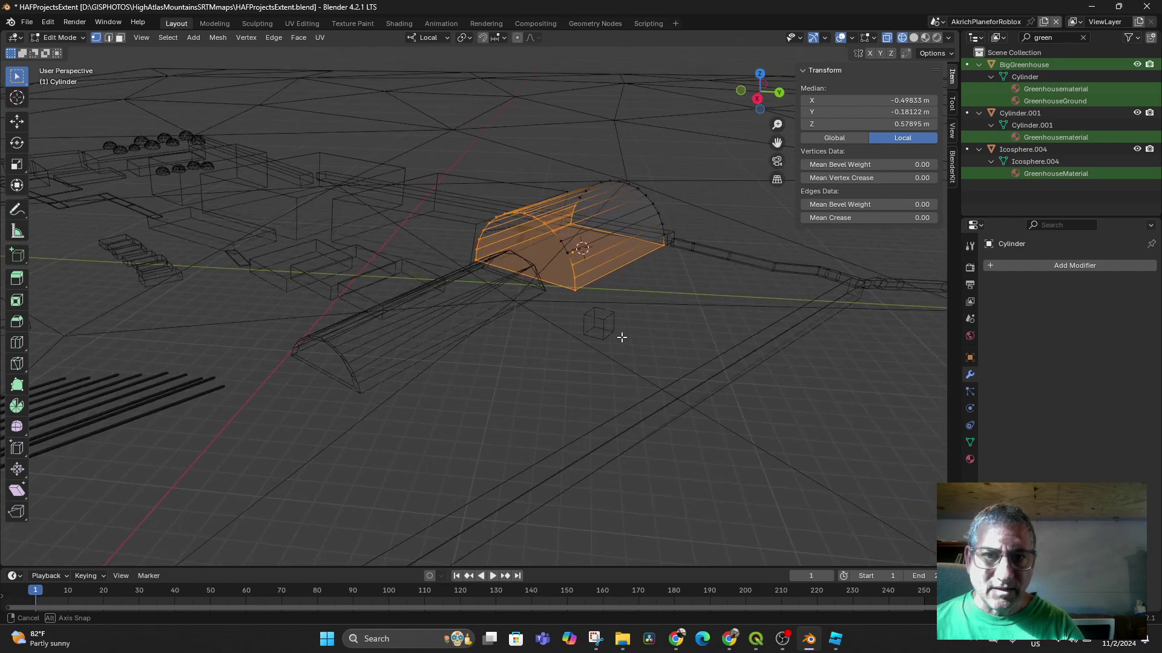
pyautogui.press('c')
pyautogui.keyDown('shift'); pyautogui.click(658, 245); pyautogui.keyUp('shift')
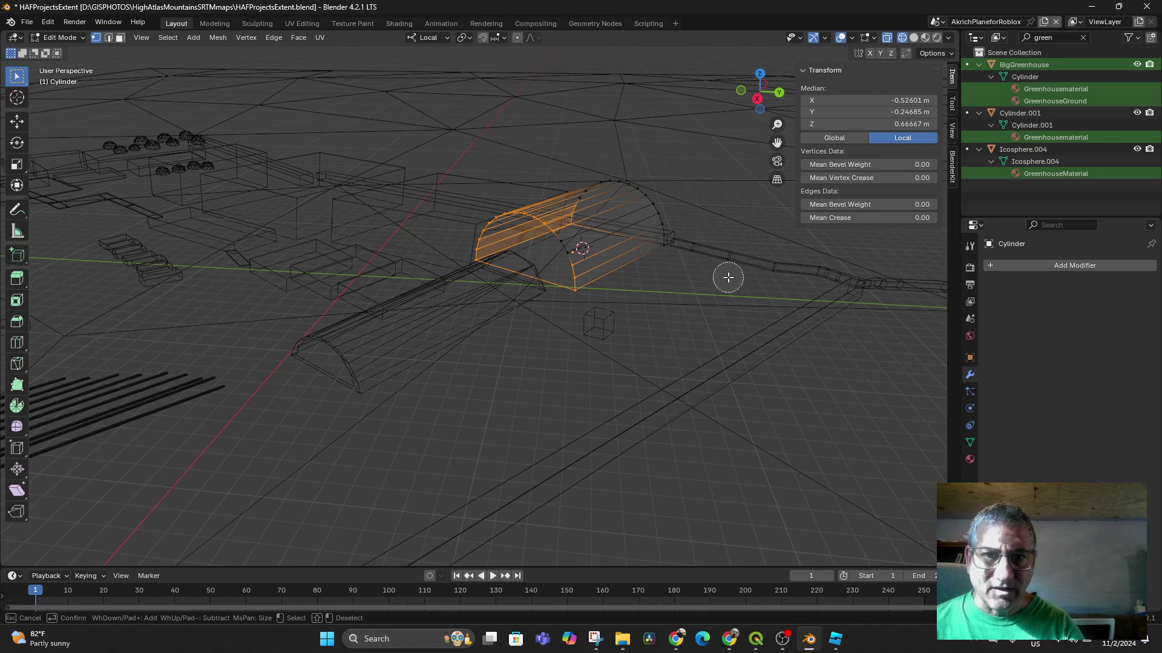
pyautogui.keyDown('shift'); pyautogui.click(570, 222); pyautogui.keyUp('shift')
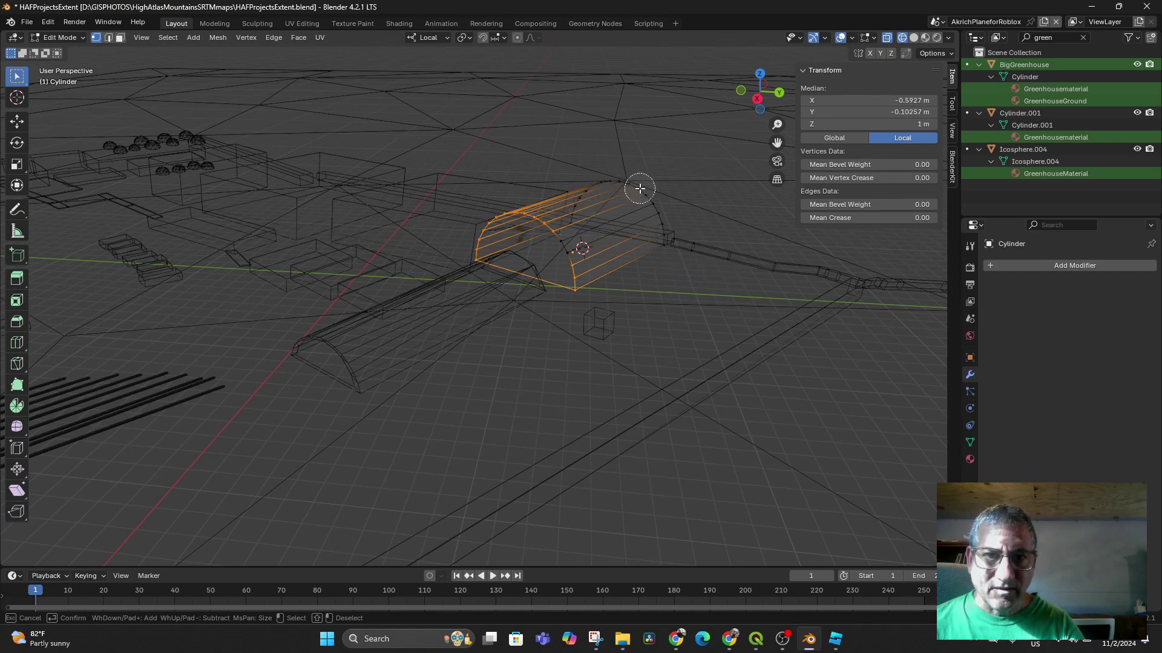
pyautogui.keyDown('shift'); pyautogui.moveTo(561, 244); pyautogui.dragTo(572, 256); pyautogui.keyUp('shift')
pyautogui.keyDown('shift'); pyautogui.click(562, 232); pyautogui.keyUp('shift')
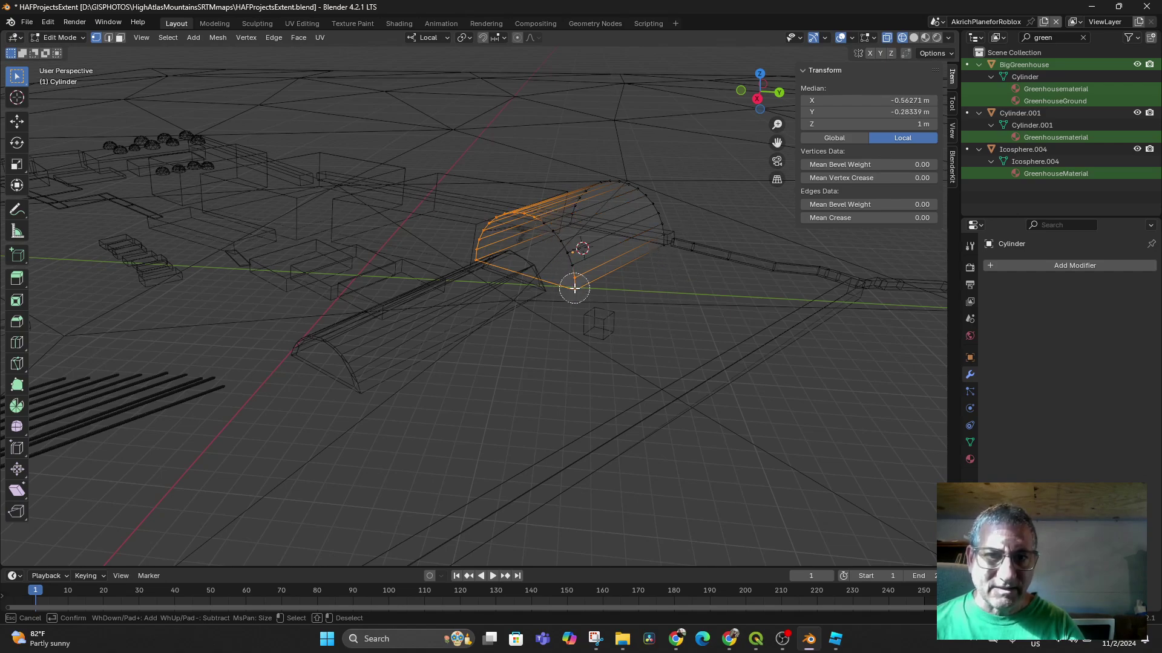
pyautogui.moveTo(580, 303)
pyautogui.keyDown('shift'); pyautogui.mouseDown()
pyautogui.moveTo(571, 239)
pyautogui.moveTo(470, 272)
pyautogui.mouseUp(); pyautogui.keyUp('shift')
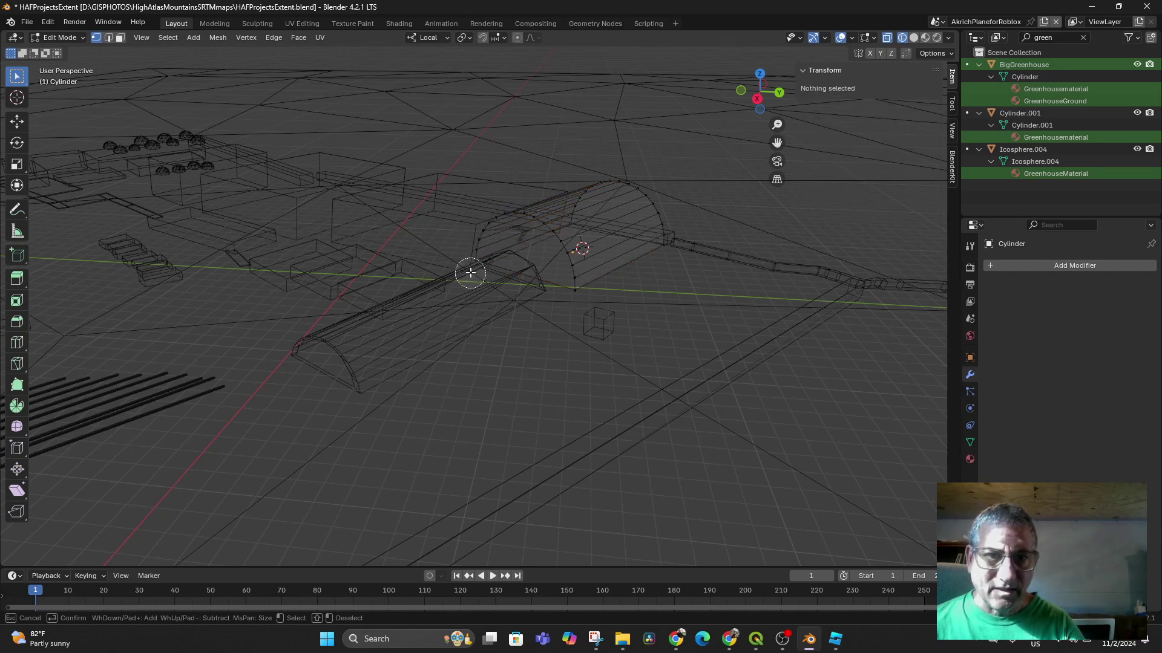
# Fill the arch at the half cylinder's opposite end with a face and extrude it about 0.41 m inward.
pyautogui.moveTo(478, 270)
pyautogui.mouseDown()
pyautogui.moveTo(498, 228)
pyautogui.moveTo(519, 220)
pyautogui.moveTo(554, 252)
pyautogui.moveTo(570, 291)
pyautogui.moveTo(658, 312)
pyautogui.mouseUp()
pyautogui.rightClick(657, 312)
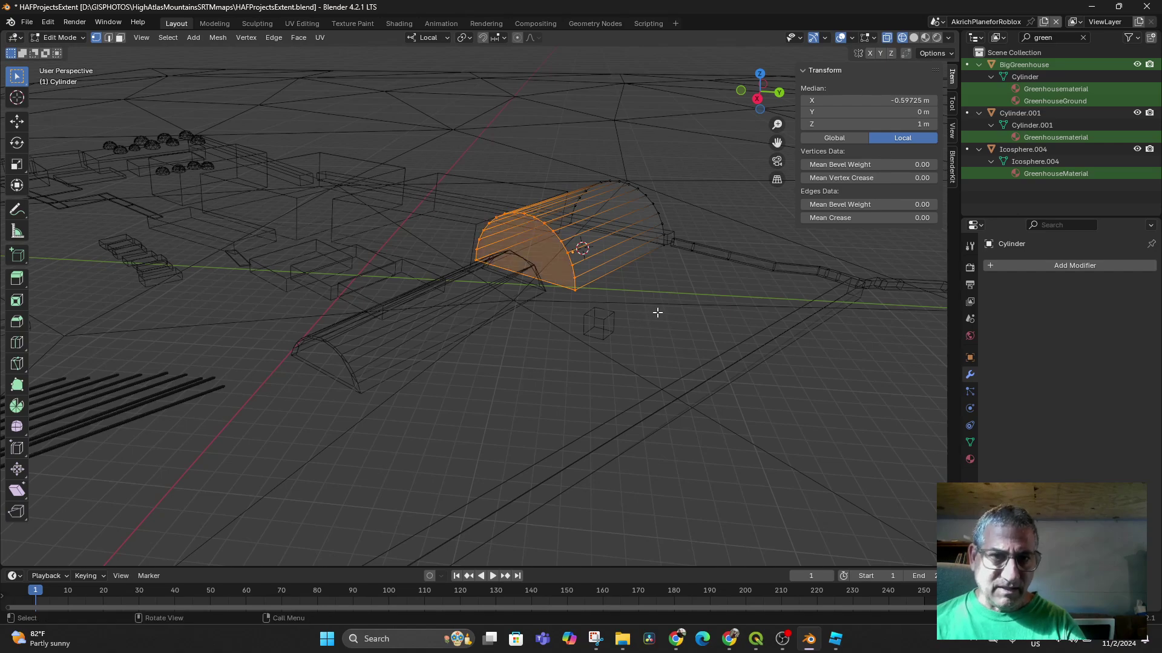
pyautogui.moveTo(599, 344)
pyautogui.mouseDown(button='middle')
pyautogui.moveTo(643, 347)
pyautogui.moveTo(612, 339)
pyautogui.mouseUp(button='middle')
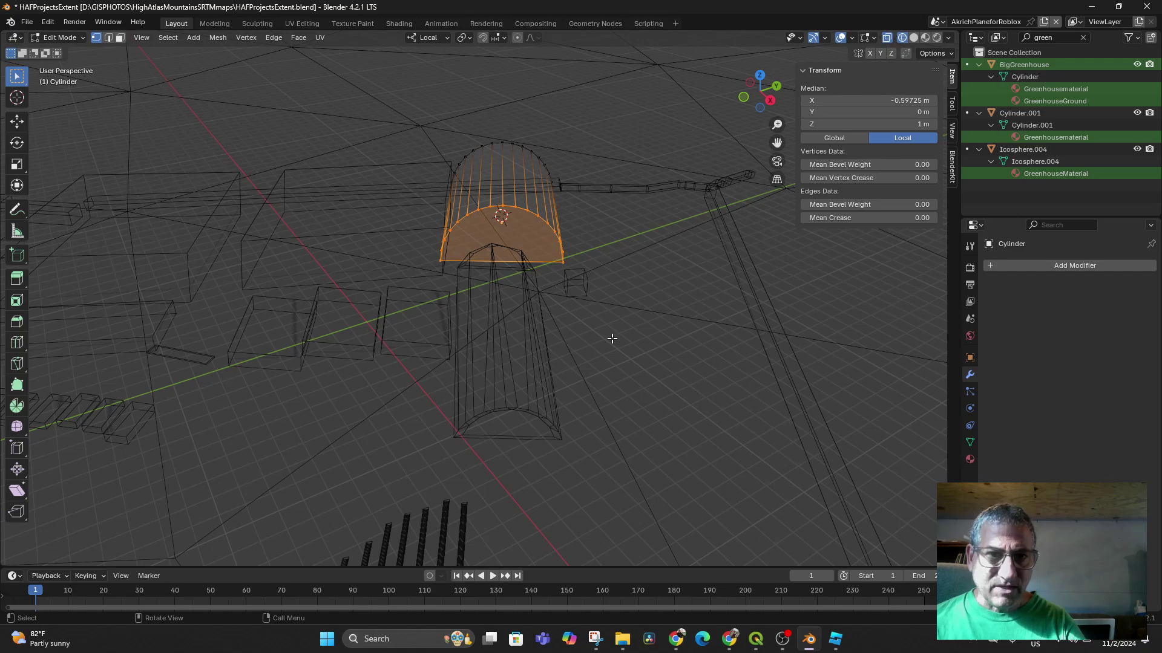
pyautogui.press('e')
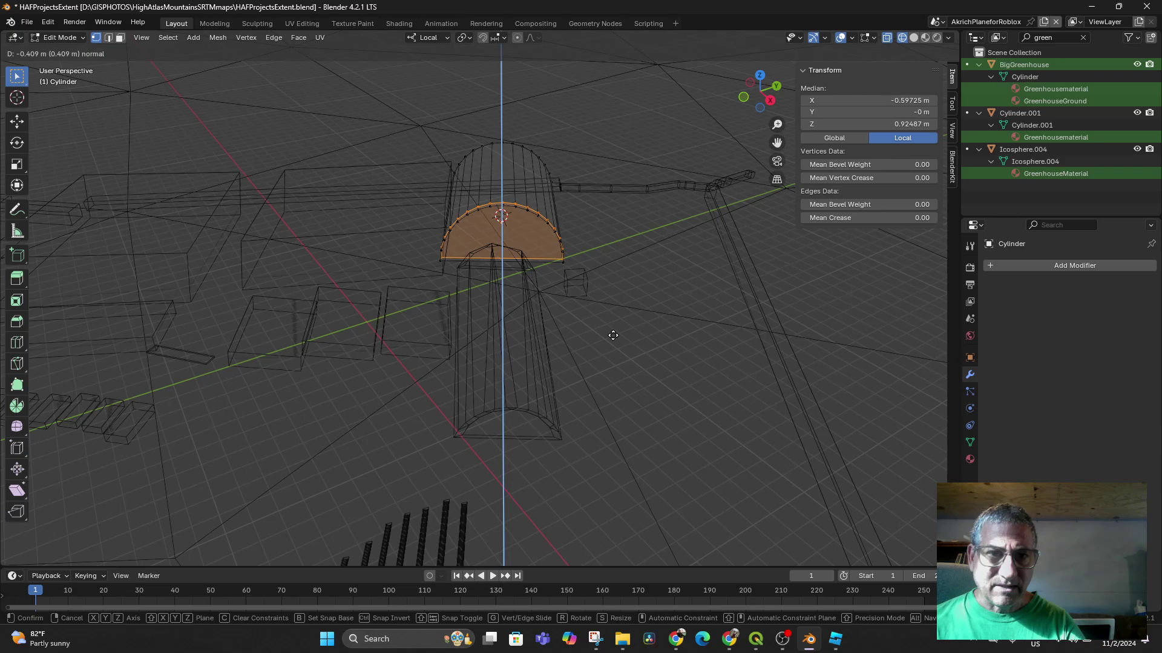
pyautogui.click(613, 335)
# Switch to face selection, select the half cylinder's other end face, and extrude it slightly inward.
pyautogui.moveTo(654, 349); pyautogui.dragTo(563, 315, button='middle')
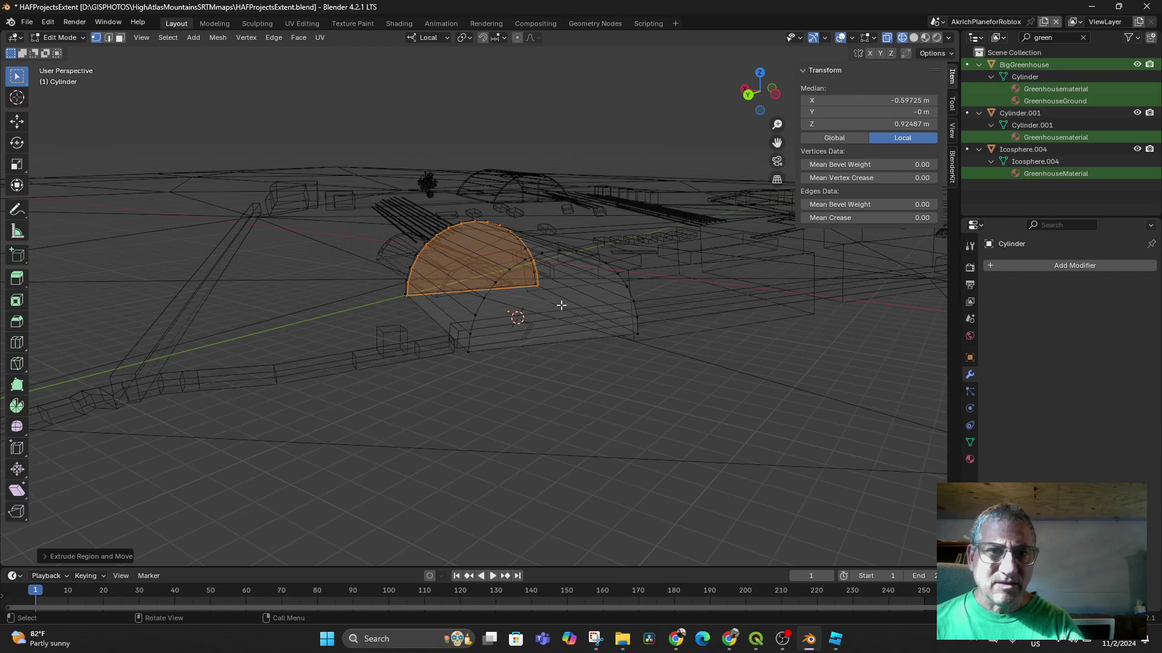
pyautogui.click(582, 309)
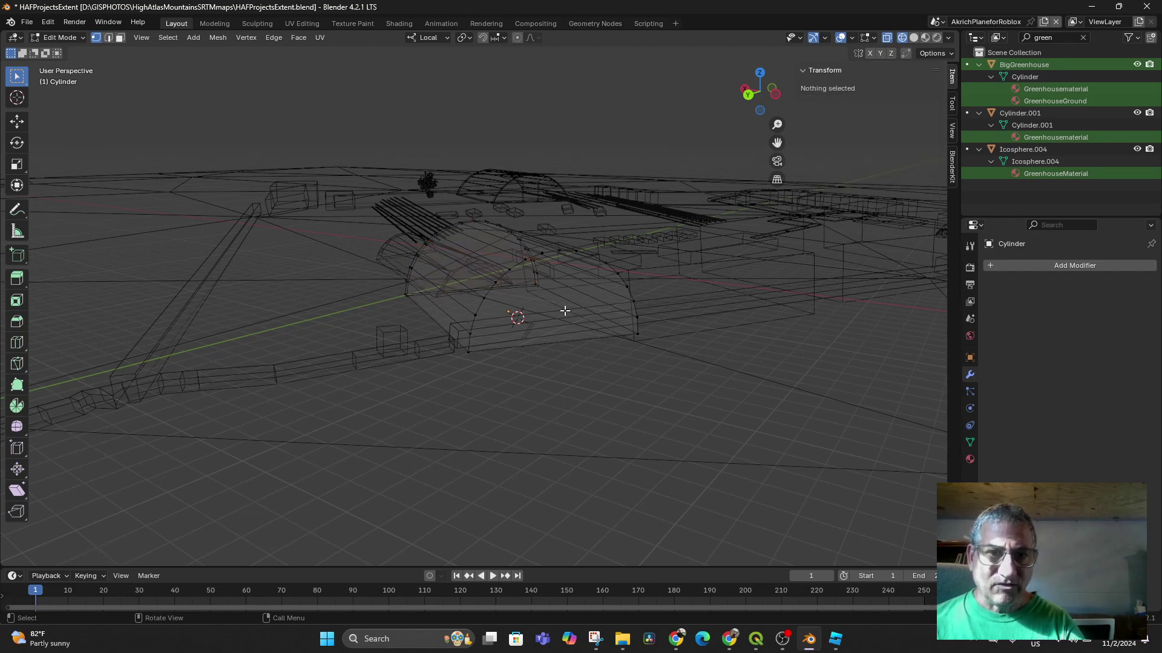
pyautogui.click(558, 300)
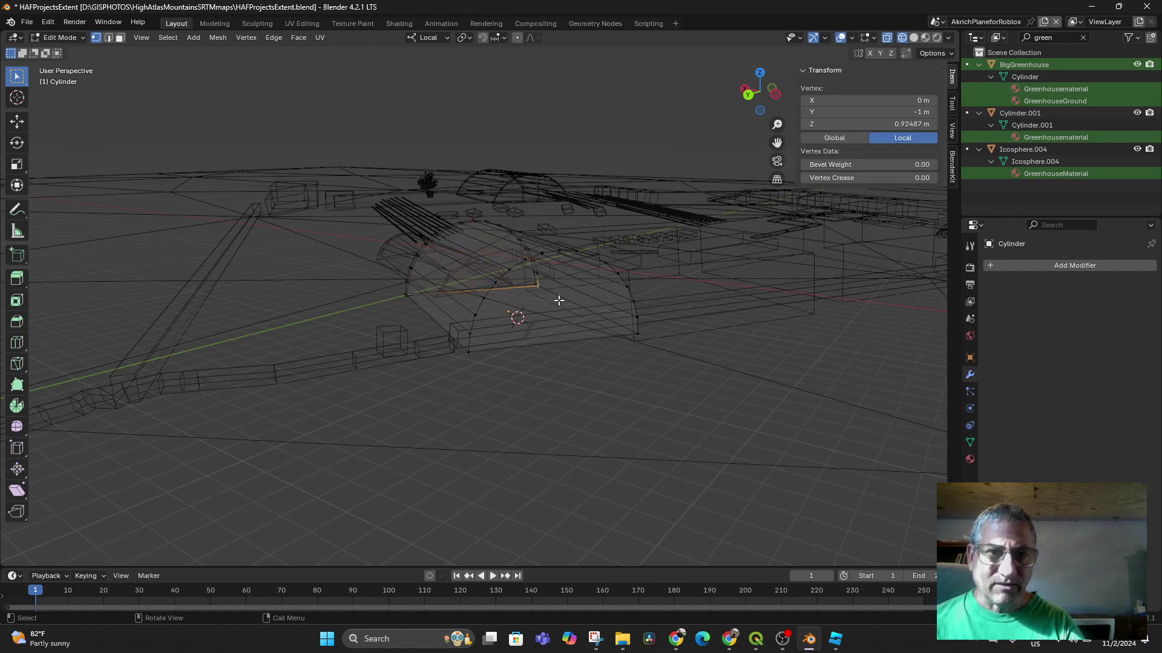
pyautogui.click(119, 38)
pyautogui.click(546, 296)
pyautogui.moveTo(593, 332); pyautogui.dragTo(541, 374, button='middle')
pyautogui.press('e')
pyautogui.click(614, 350)
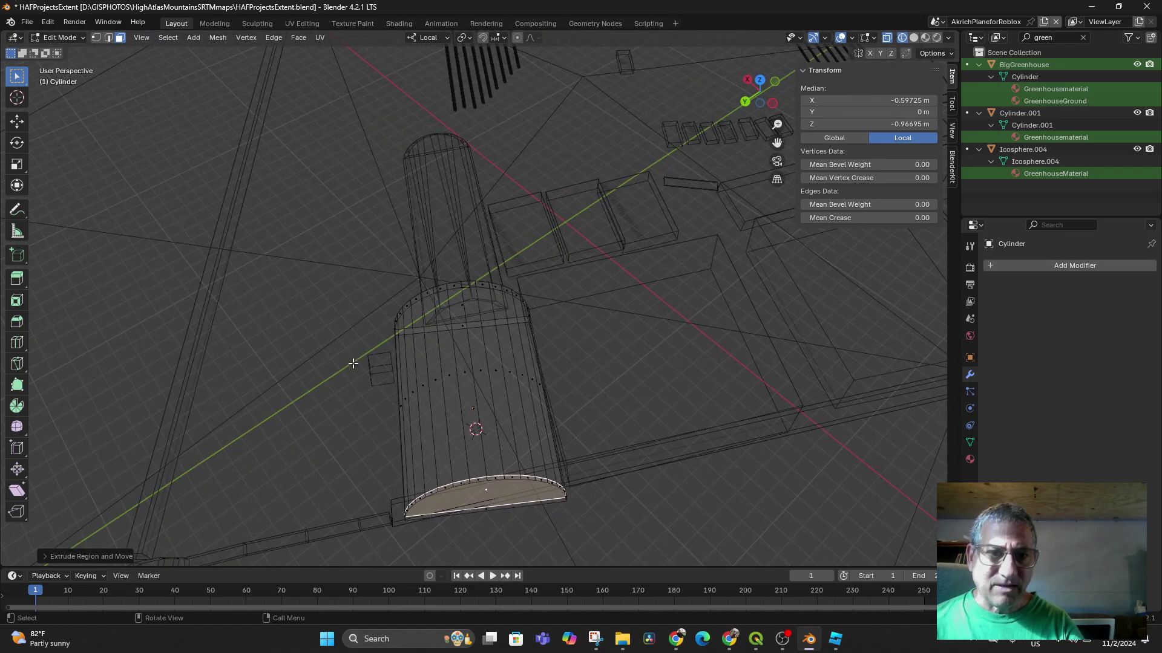
pyautogui.keyDown('alt'); pyautogui.keyDown('shift'); pyautogui.click(387, 392); pyautogui.keyUp('shift'); pyautogui.keyUp('alt')
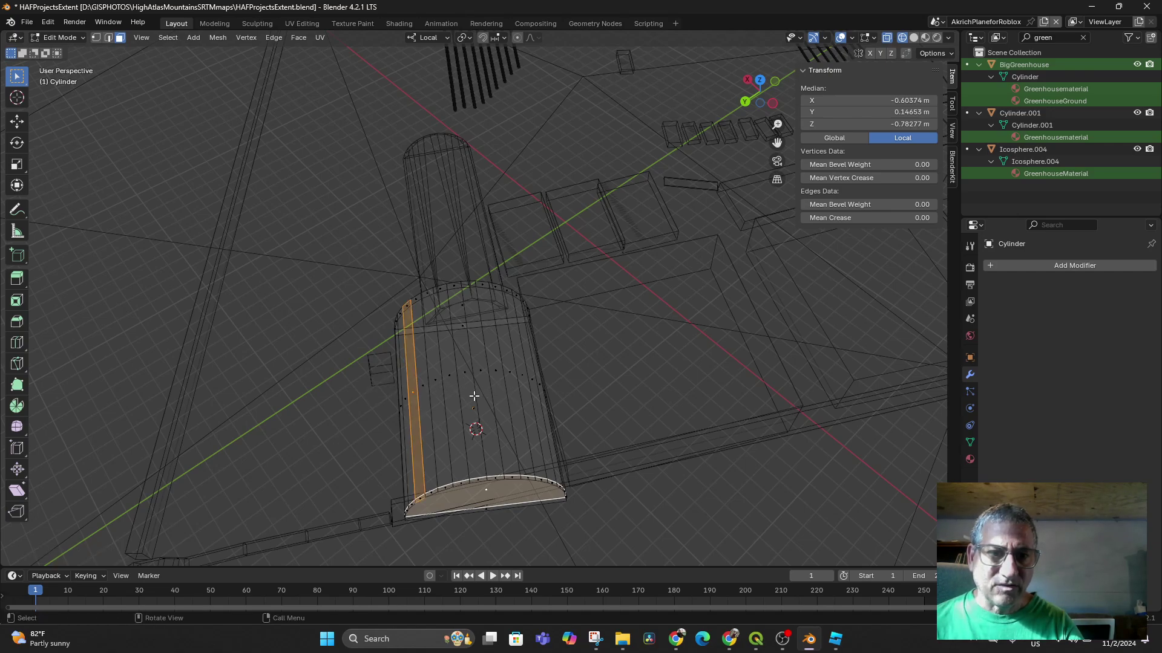
pyautogui.keyDown('shift'); pyautogui.moveTo(380, 393); pyautogui.dragTo(630, 433); pyautogui.keyUp('shift')
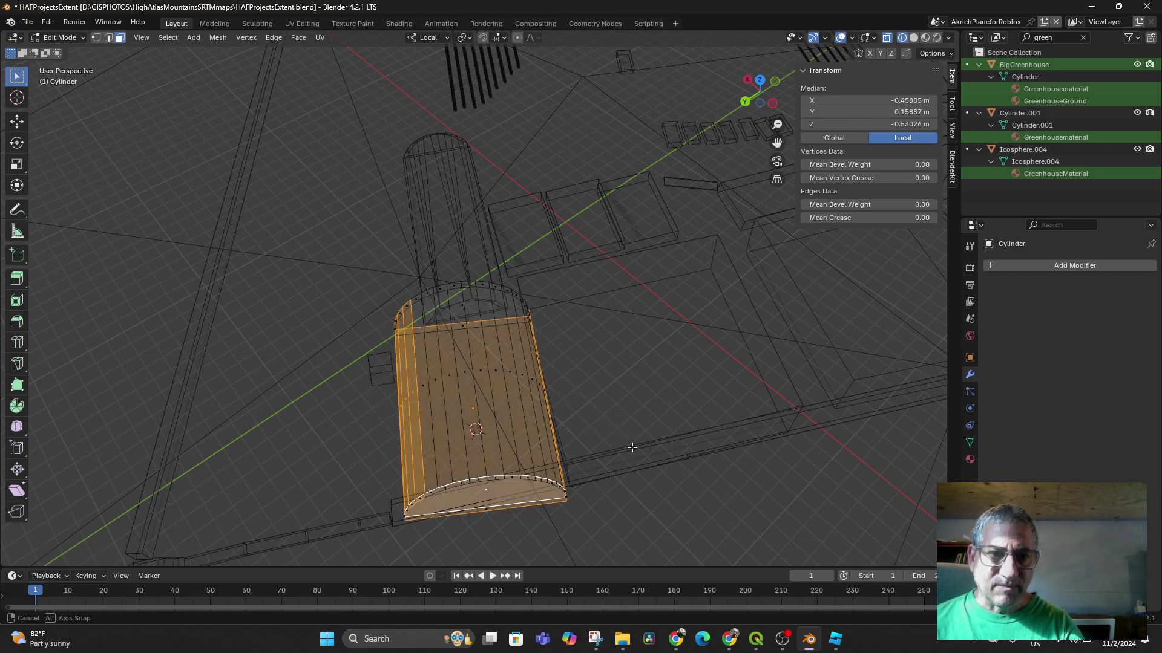
pyautogui.moveTo(629, 446); pyautogui.dragTo(597, 445, button='middle')
pyautogui.click(591, 443)
# Box-select the half cylinder's shell and end faces, and add the missing lower side face to the selection.
pyautogui.moveTo(321, 327); pyautogui.dragTo(514, 404)
pyautogui.moveTo(557, 437); pyautogui.dragTo(385, 291, button='middle')
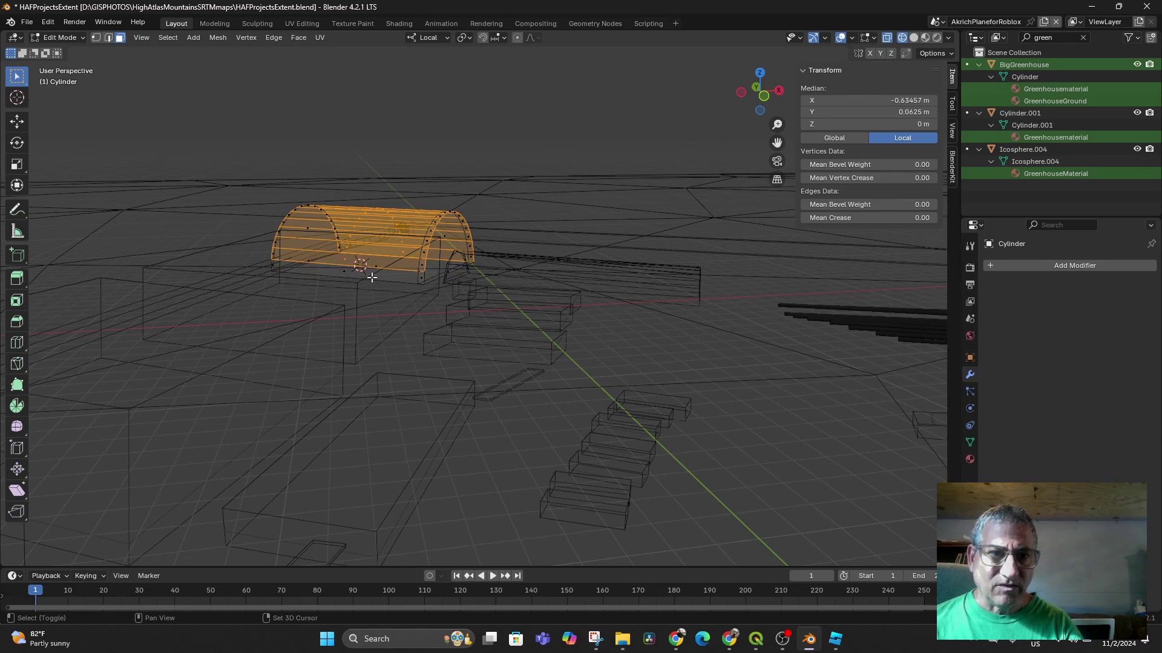
pyautogui.keyDown('shift'); pyautogui.click(334, 274); pyautogui.keyUp('shift')
pyautogui.moveTo(436, 316); pyautogui.dragTo(372, 332, button='middle')
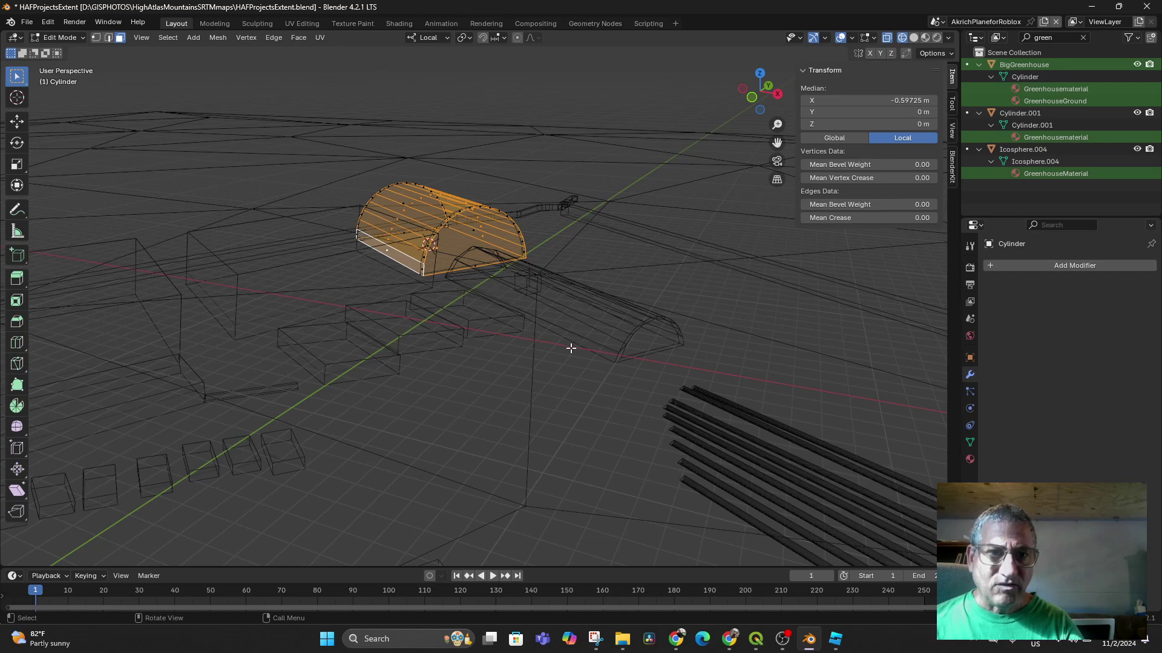
# Extrude all the selected half-cylinder faces in place and scale them down to about 0.96.
pyautogui.moveTo(571, 349); pyautogui.dragTo(682, 325, button='middle')
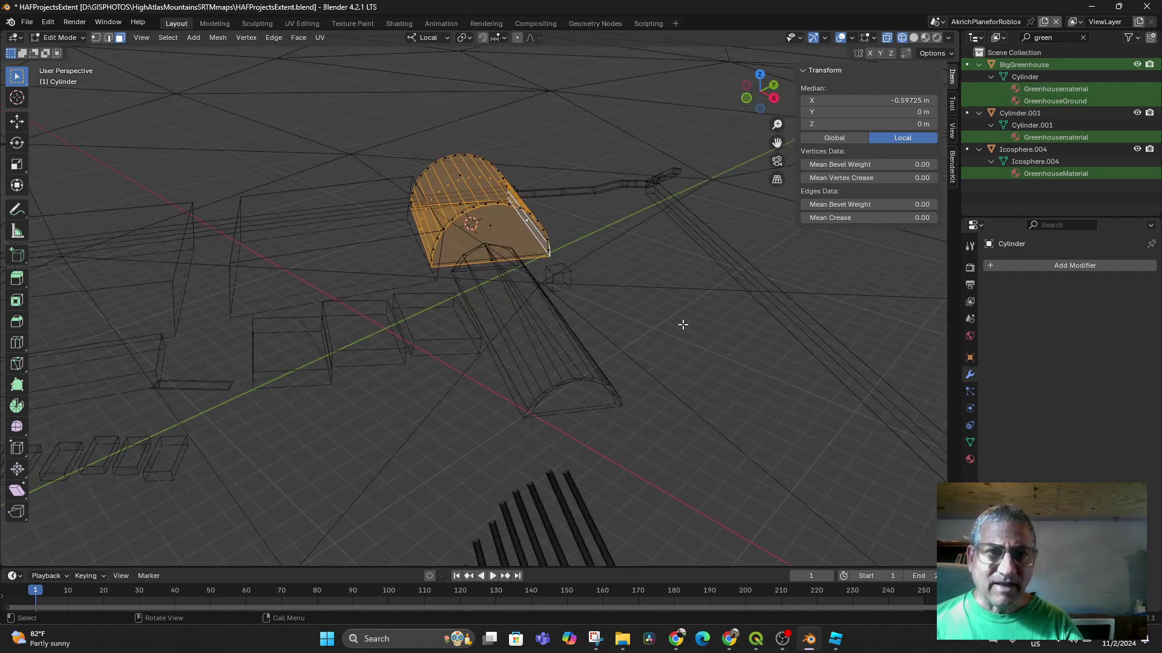
pyautogui.press('e')
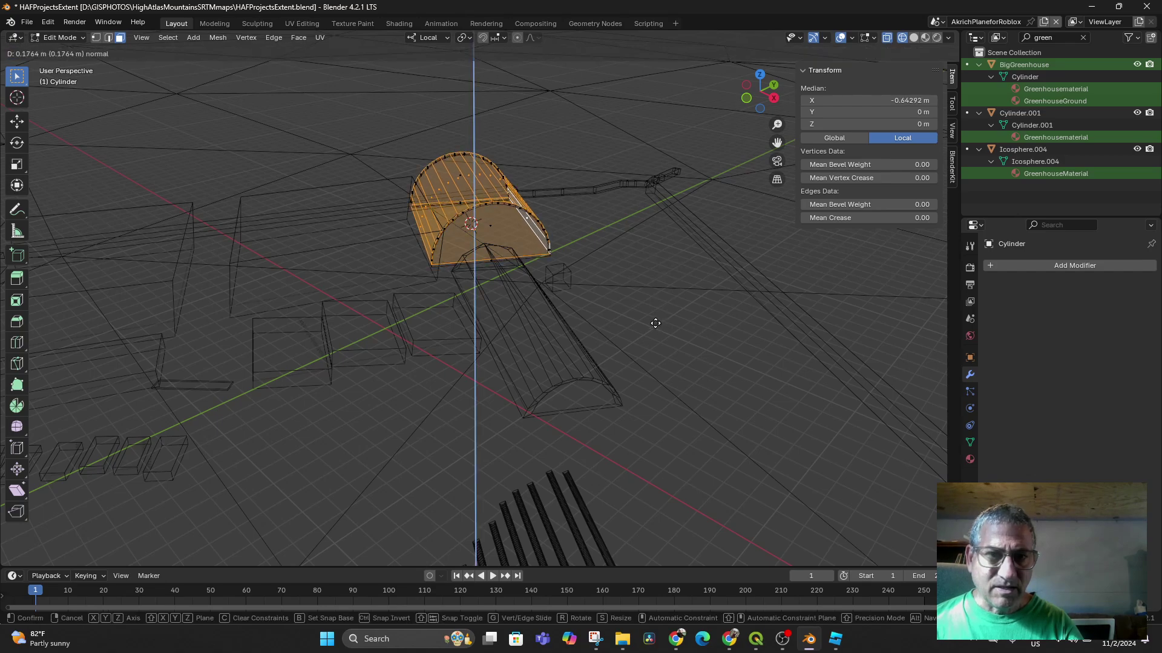
pyautogui.press('s')
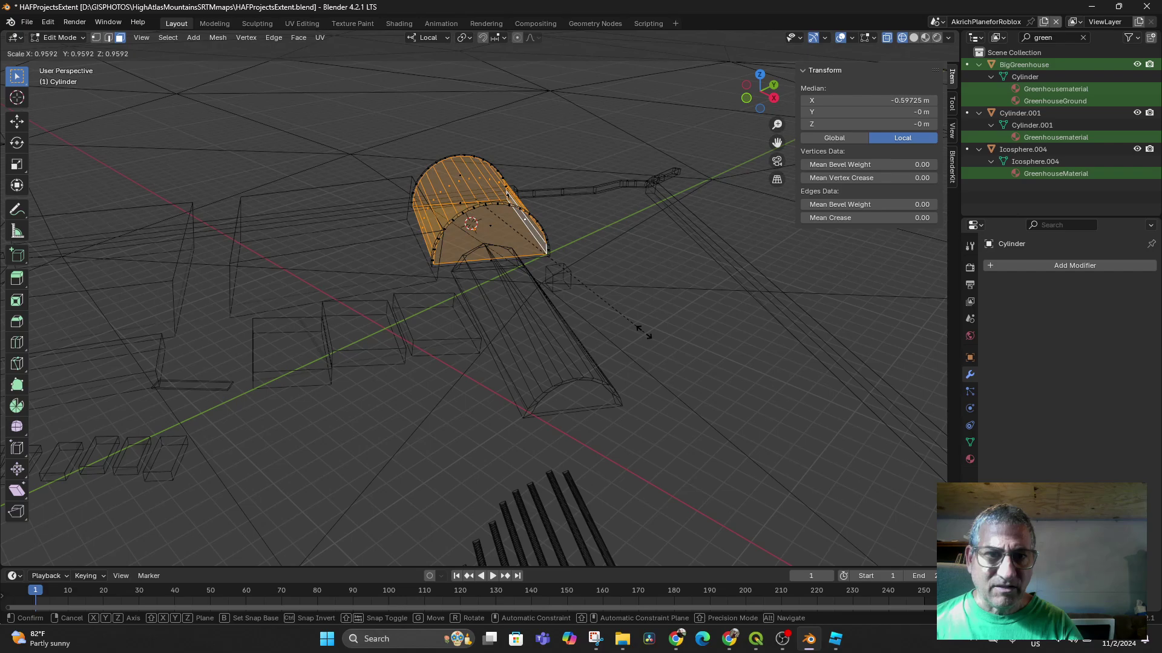
# Cancel the pending scaling of the extruded greenhouse shell, select its floor face and return to Object Mode.
pyautogui.press('Escape')
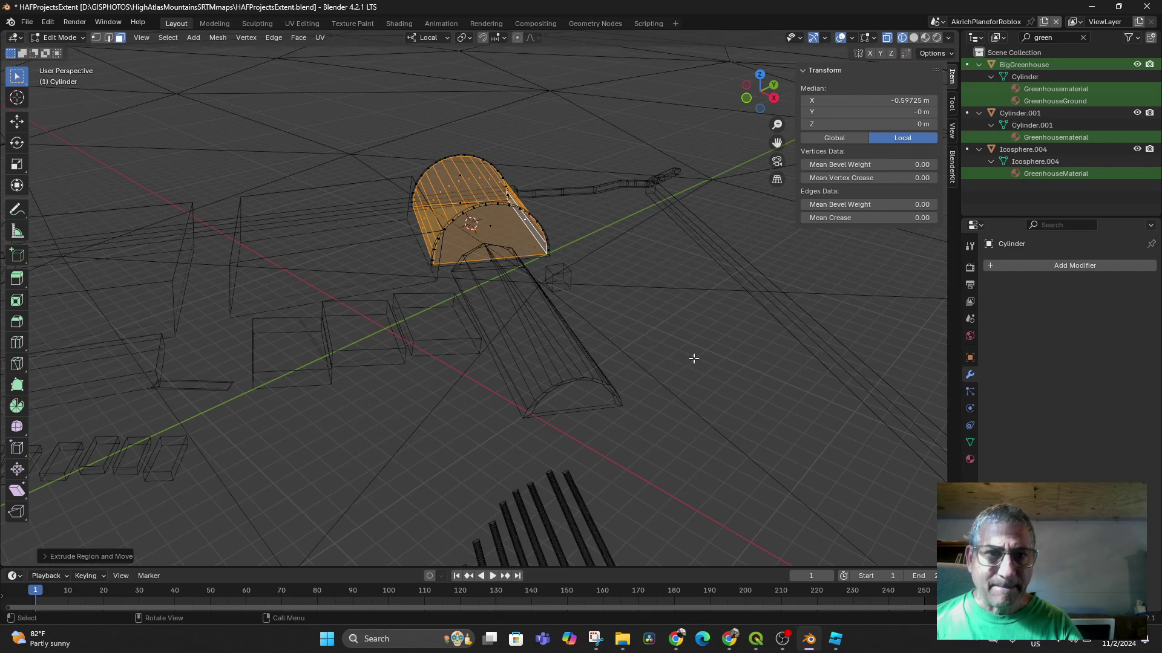
pyautogui.moveTo(692, 357); pyautogui.dragTo(617, 329, button='middle')
pyautogui.scroll(2, 596, 315)
pyautogui.scroll(1, 597, 315)
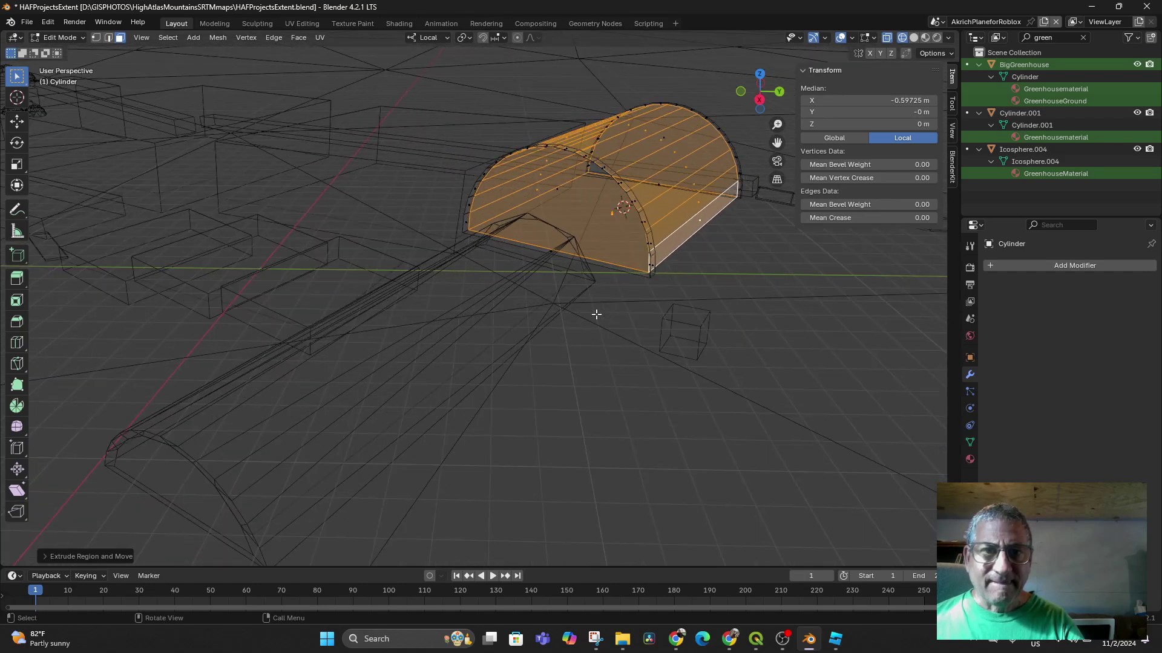
pyautogui.click(583, 205)
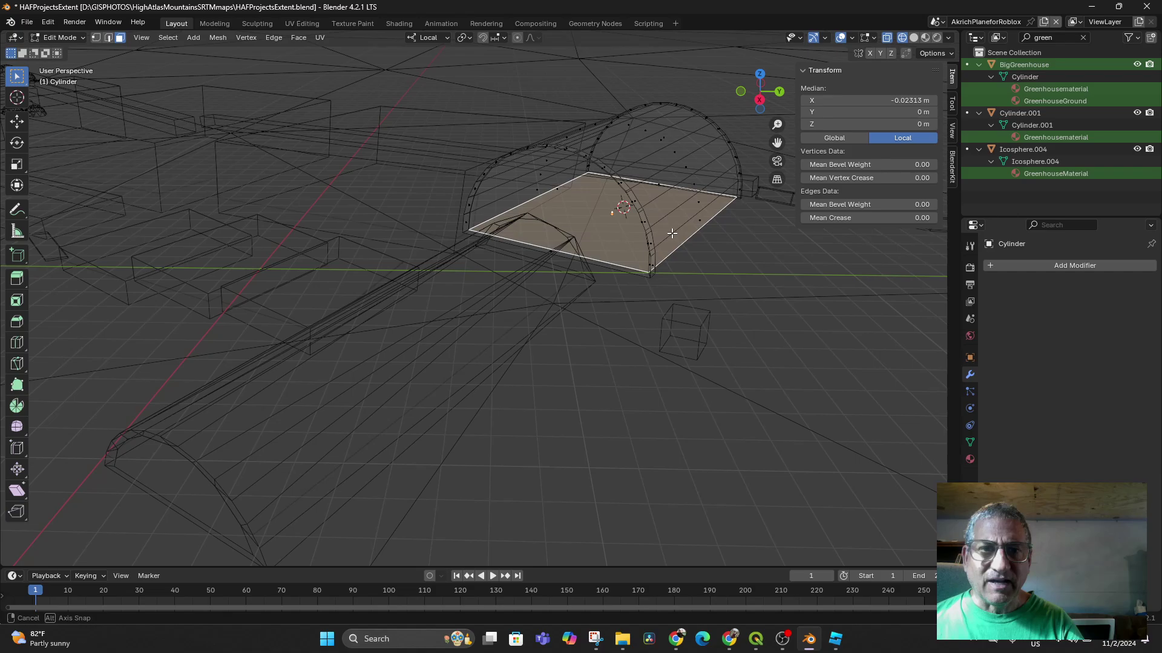
pyautogui.moveTo(640, 225); pyautogui.dragTo(744, 254, button='middle')
pyautogui.scroll(-3, 726, 251)
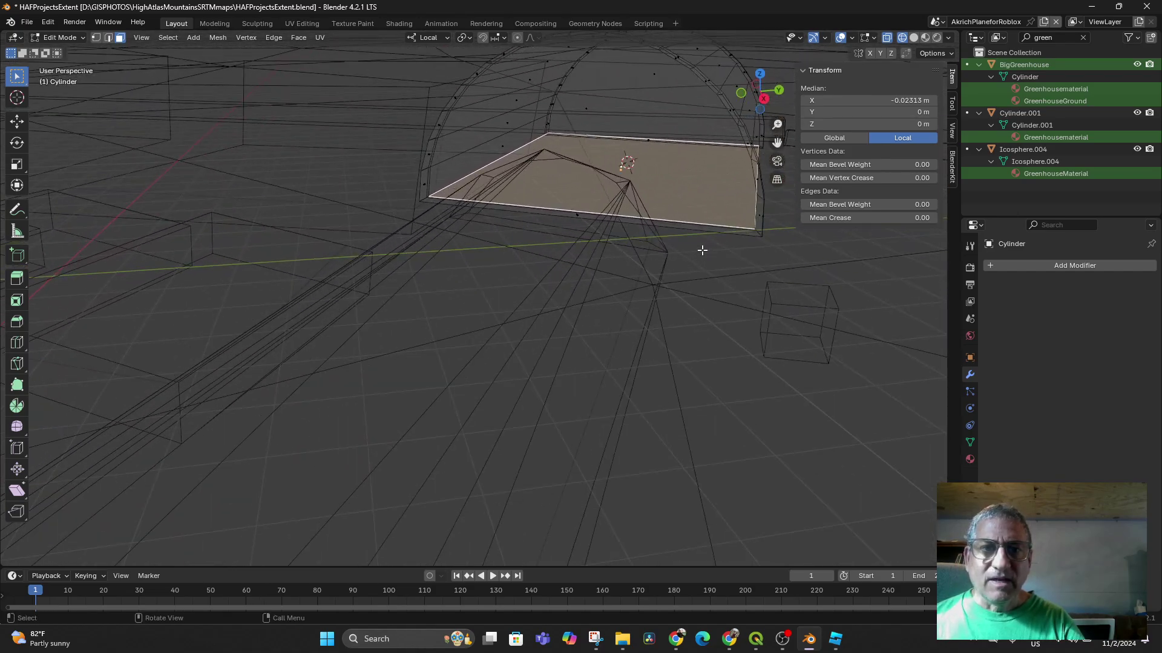
pyautogui.scroll(-3, 700, 253)
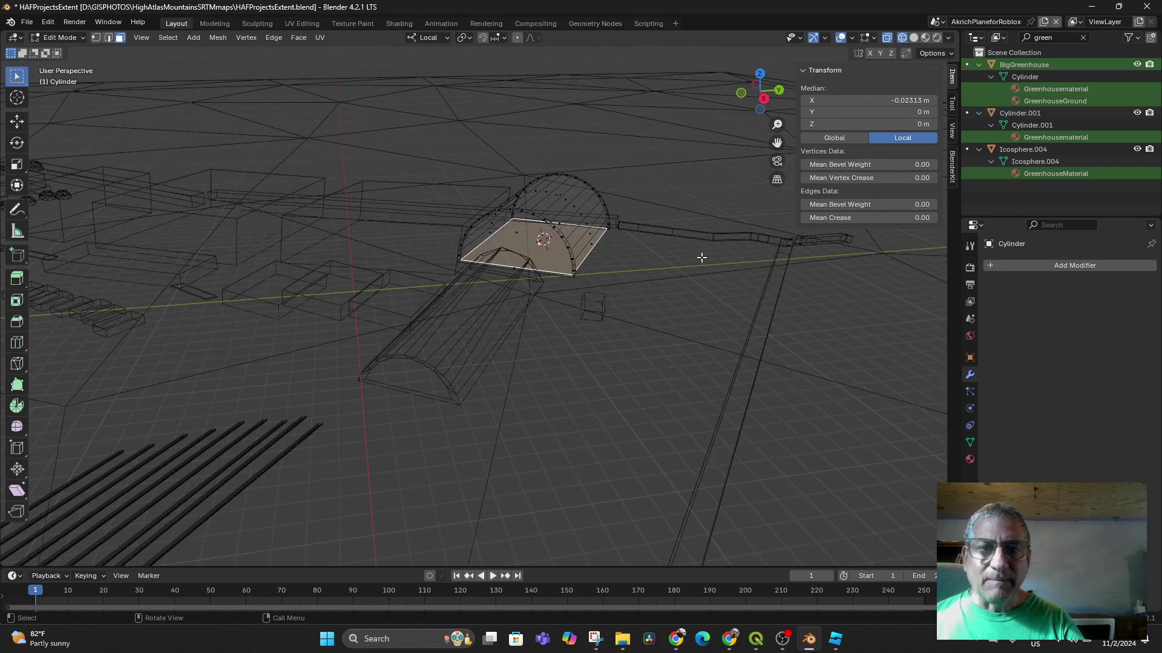
pyautogui.click(60, 37)
pyautogui.click(60, 49)
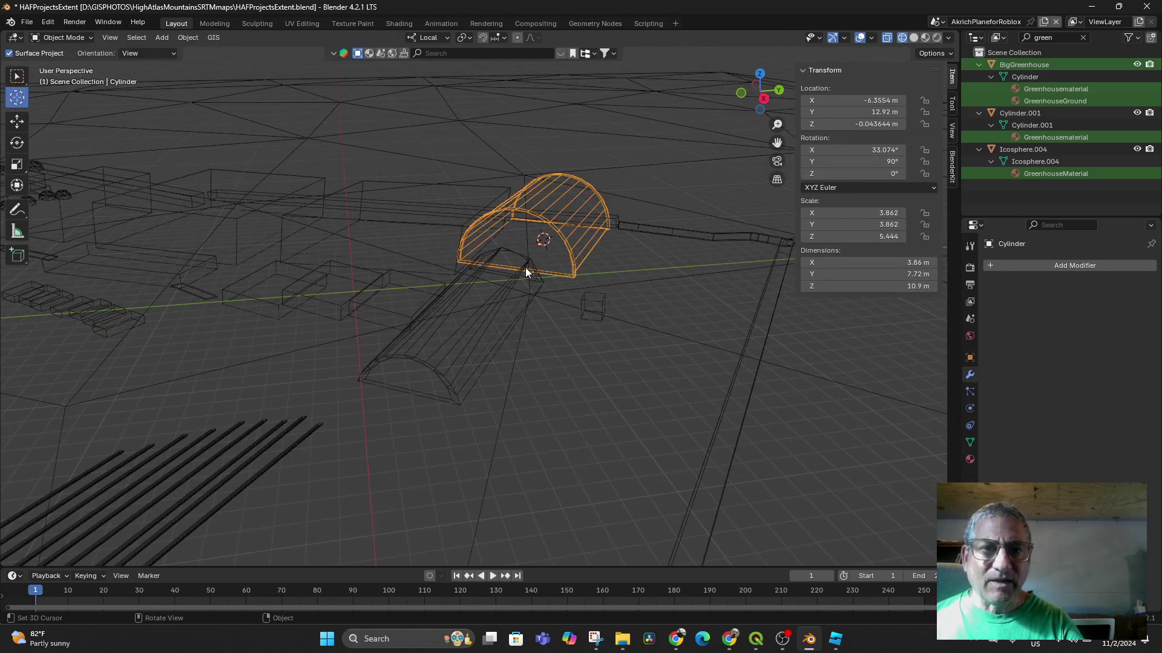
# Try to pick the small cube in front of the greenhouse.
pyautogui.click(595, 306)
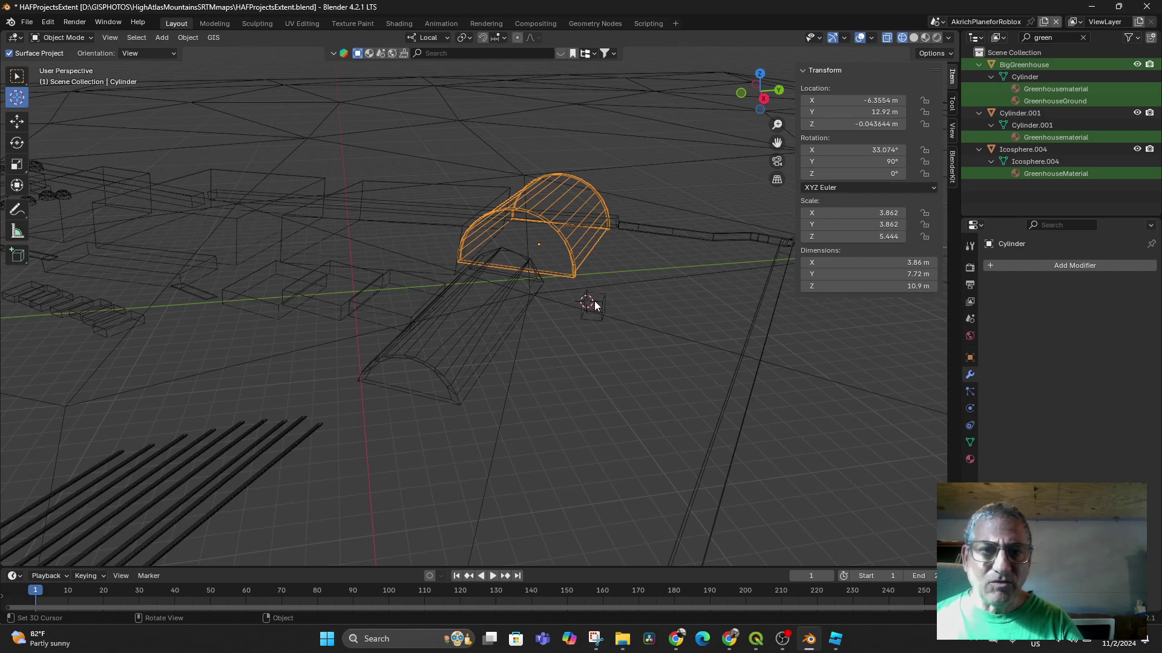
pyautogui.moveTo(583, 295); pyautogui.dragTo(612, 332)
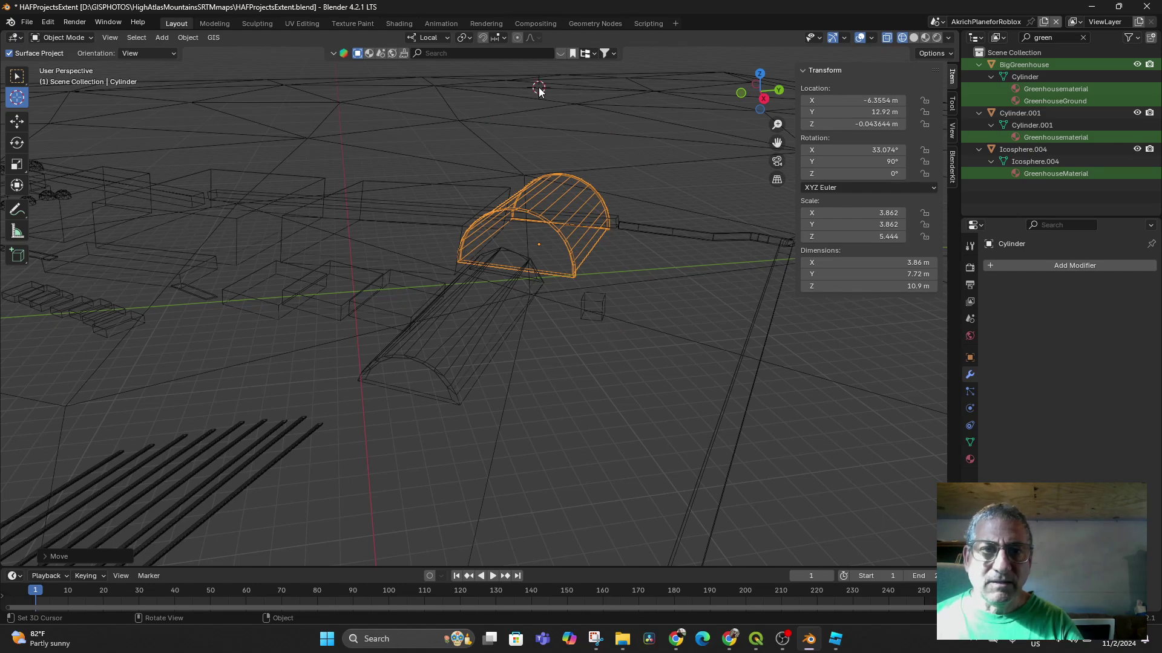
pyautogui.scroll(-3, 646, 136)
pyautogui.click(608, 81)
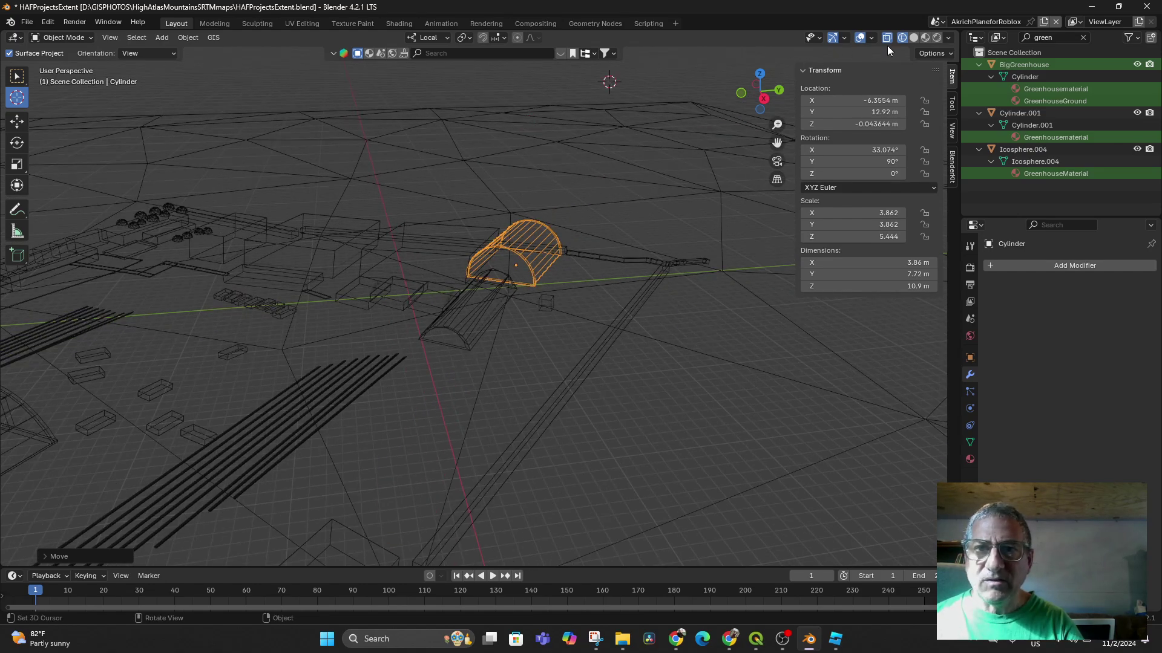
# Switch to solid shading, activate the Select Box tool and inspect where the tunnel meets the greenhouse's front wall.
pyautogui.click(913, 37)
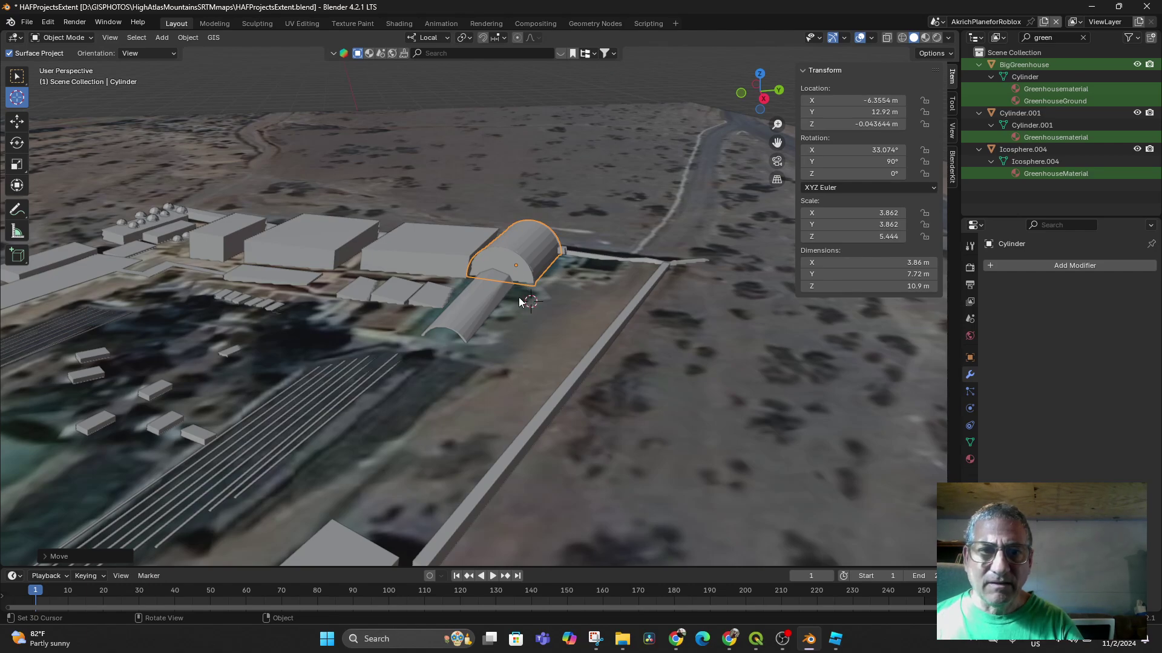
pyautogui.click(16, 77)
pyautogui.scroll(2, 568, 279)
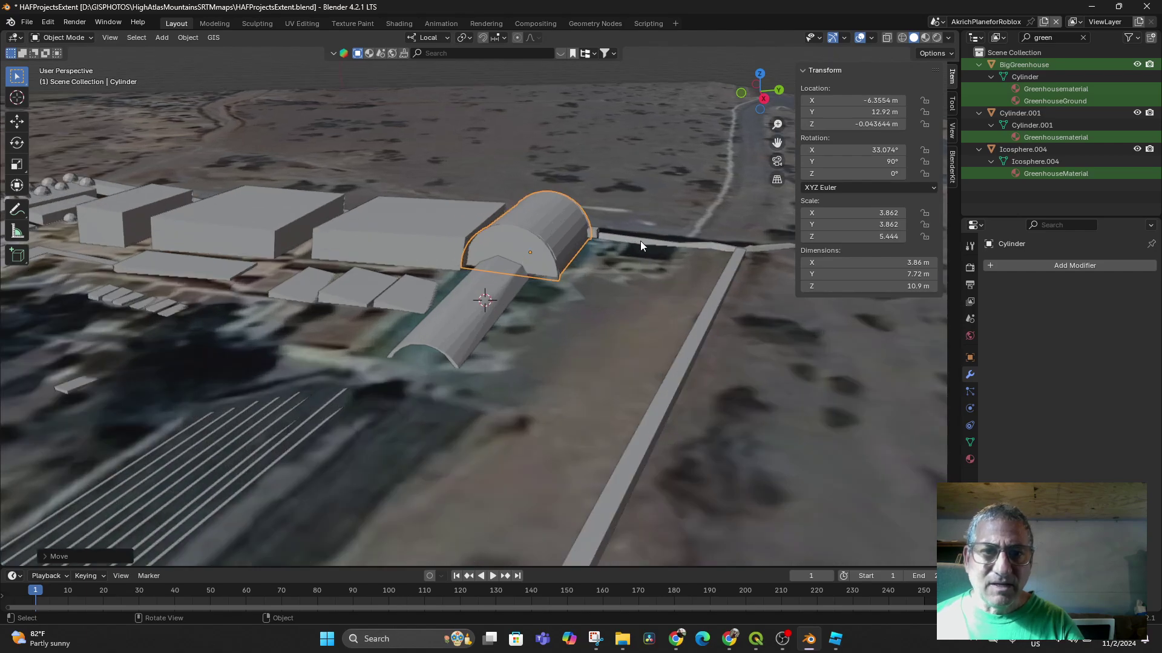
pyautogui.scroll(6, 518, 289)
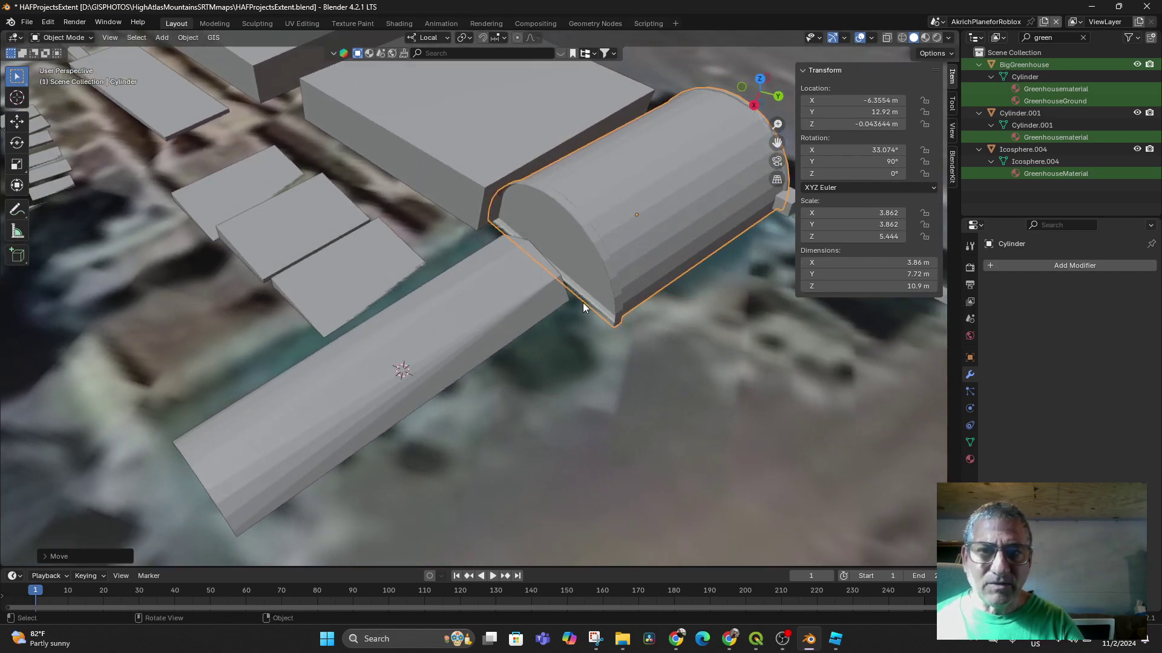
pyautogui.moveTo(760, 252); pyautogui.dragTo(764, 245, button='middle')
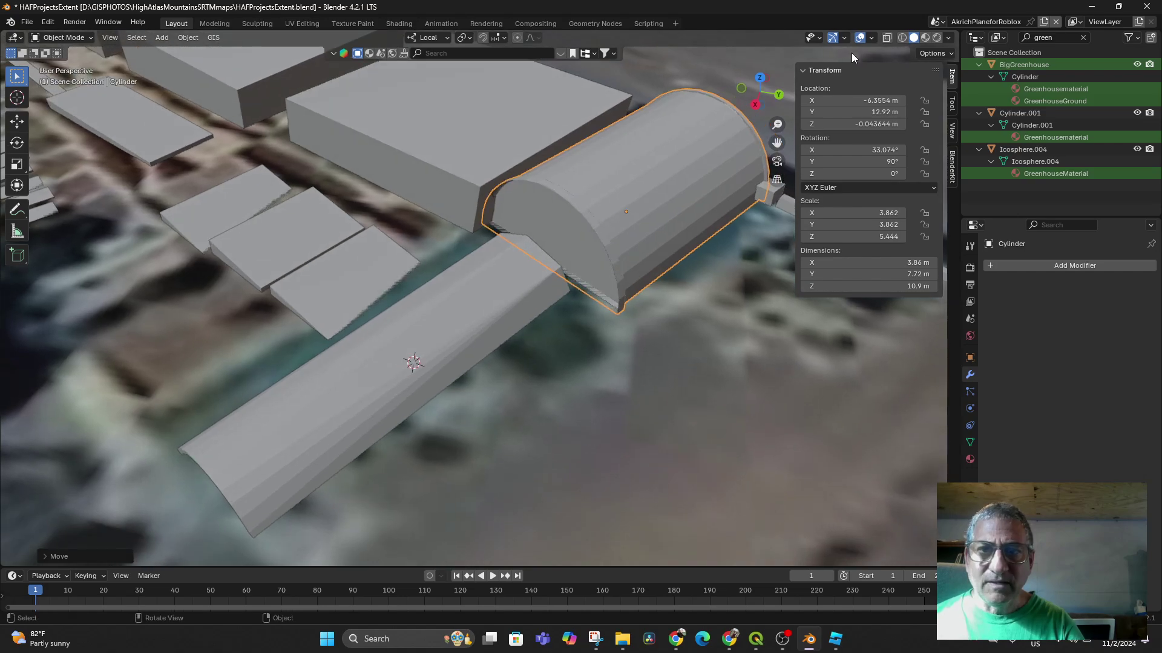
# In wireframe view, move the DoorBoolean cube to the greenhouse's front wall, at about X -1.93 m, Y 9.92 m, Z 0.72 m.
pyautogui.click(901, 37)
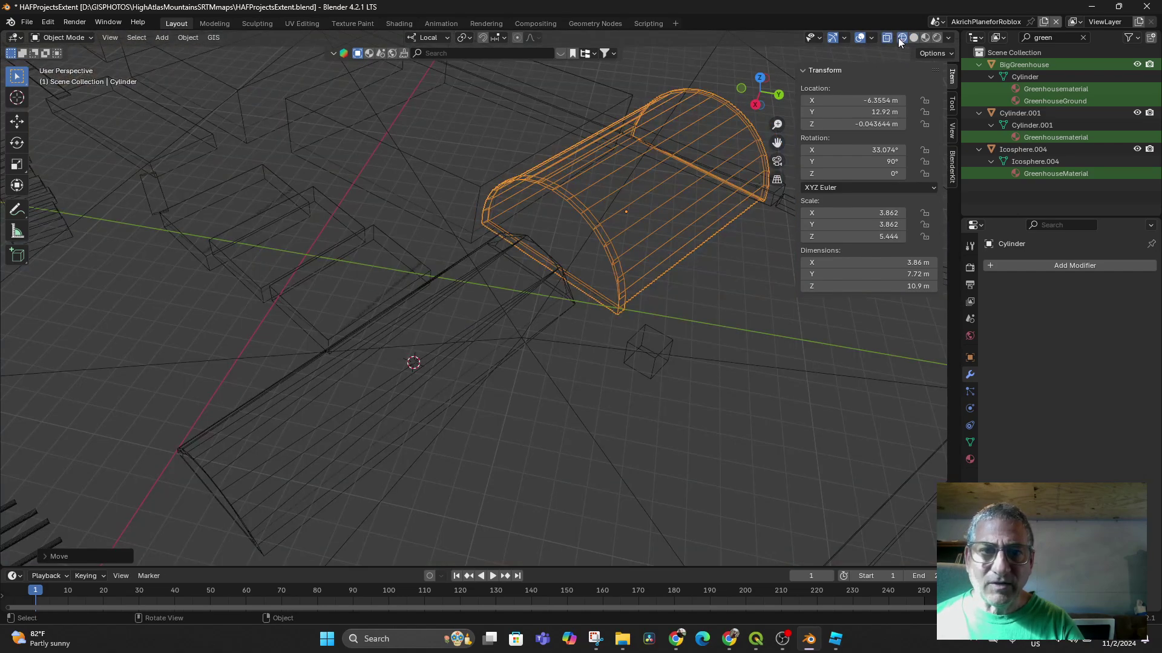
pyautogui.click(637, 336)
pyautogui.press('g')
pyautogui.click(501, 241)
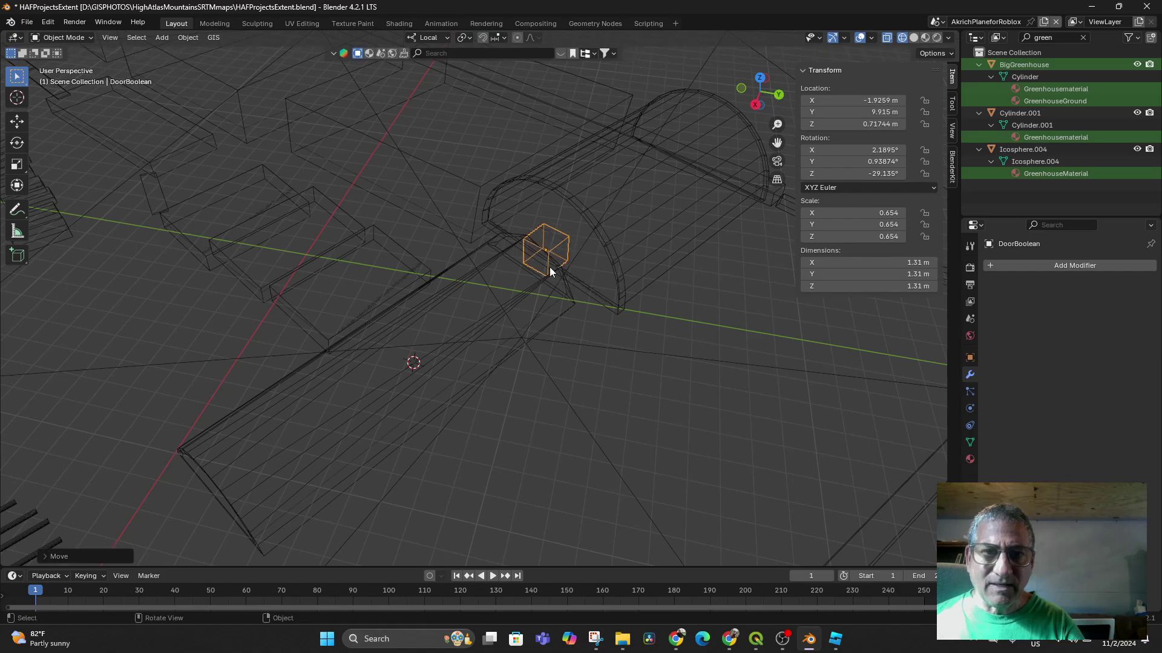
# Fine-tune the DoorBoolean cube's position at the greenhouse's front wall beside the tunnel end.
pyautogui.moveTo(549, 270); pyautogui.dragTo(673, 340, button='middle')
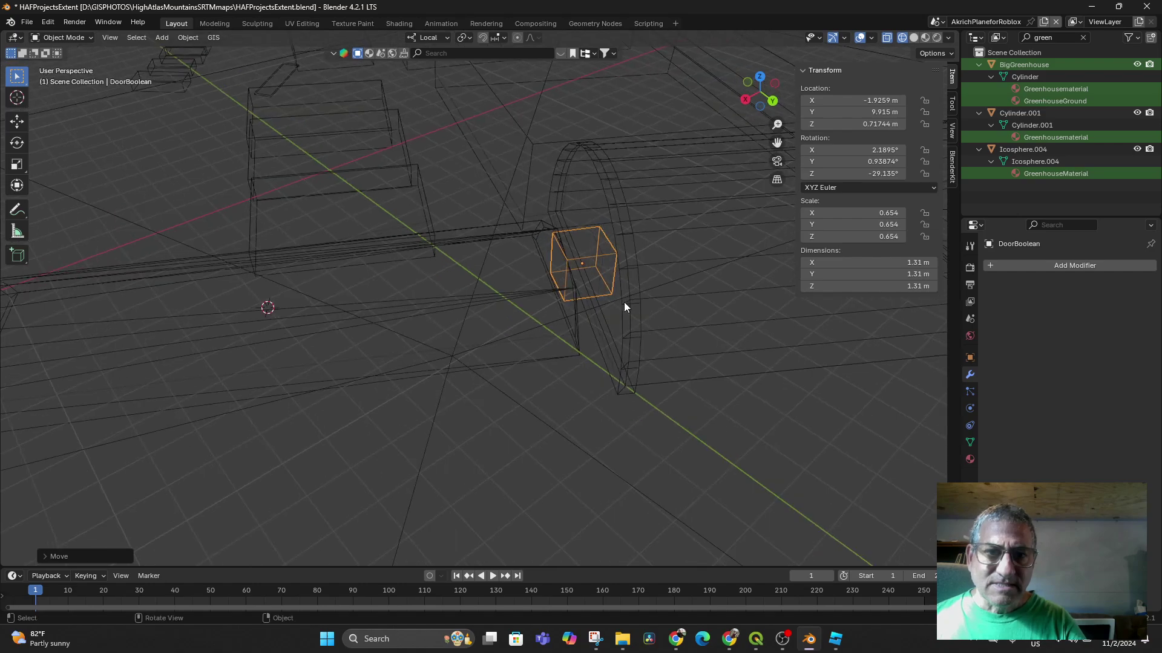
pyautogui.press('g')
pyautogui.click(603, 308)
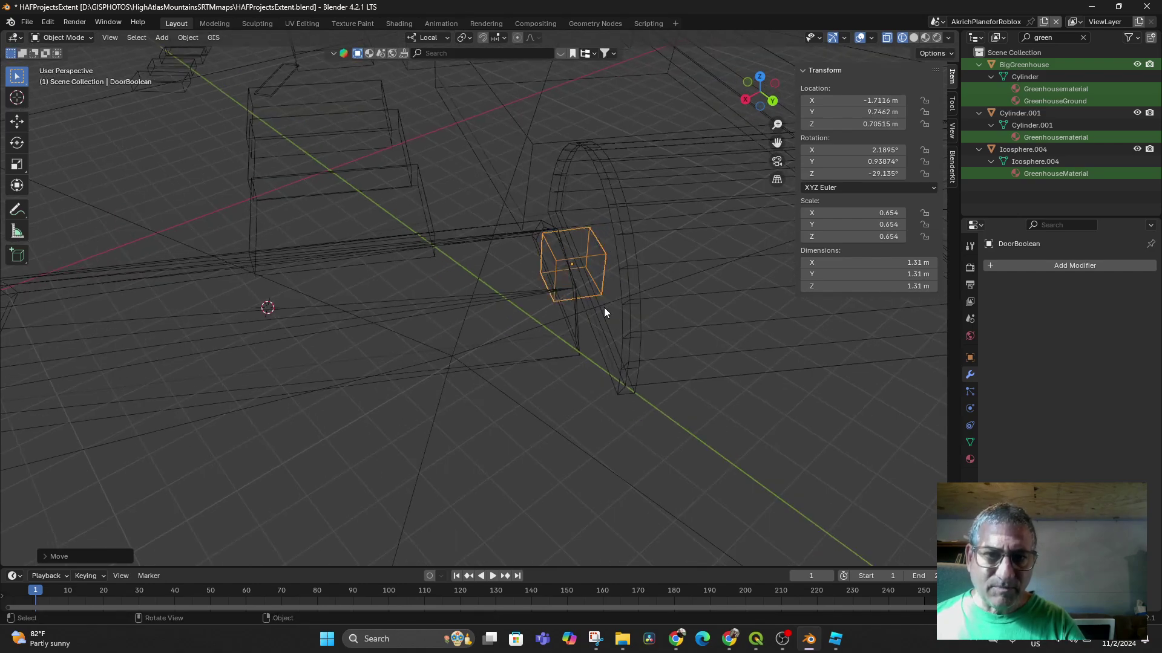
pyautogui.moveTo(604, 307); pyautogui.dragTo(617, 176, button='middle')
pyautogui.press('g')
pyautogui.click(589, 325)
# Add a Boolean modifier set to Difference to the greenhouse Cylinder, using DoorBoolean as the cutting object.
pyautogui.click(671, 96)
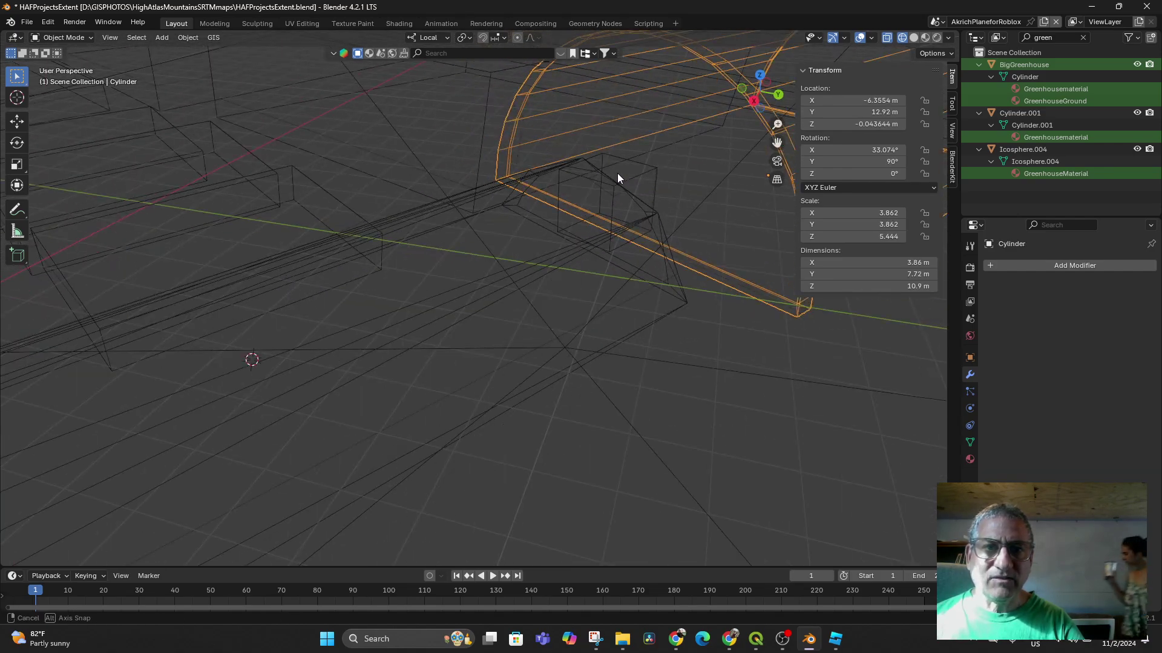
pyautogui.click(1046, 266)
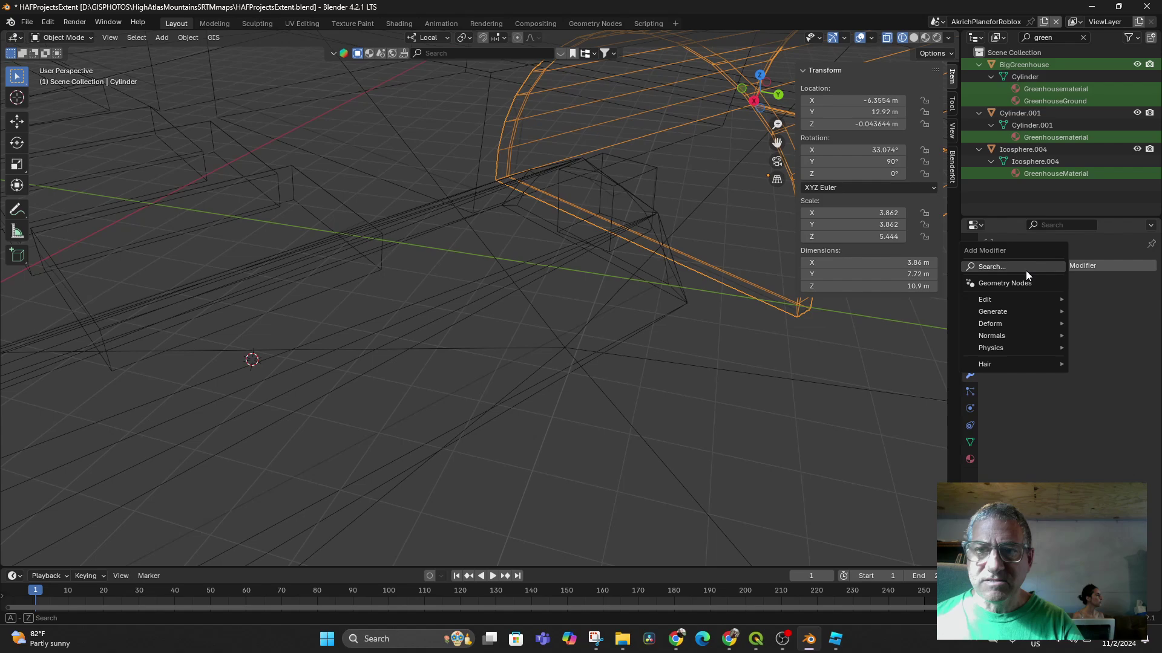
pyautogui.click(1026, 268)
pyautogui.write('bo')
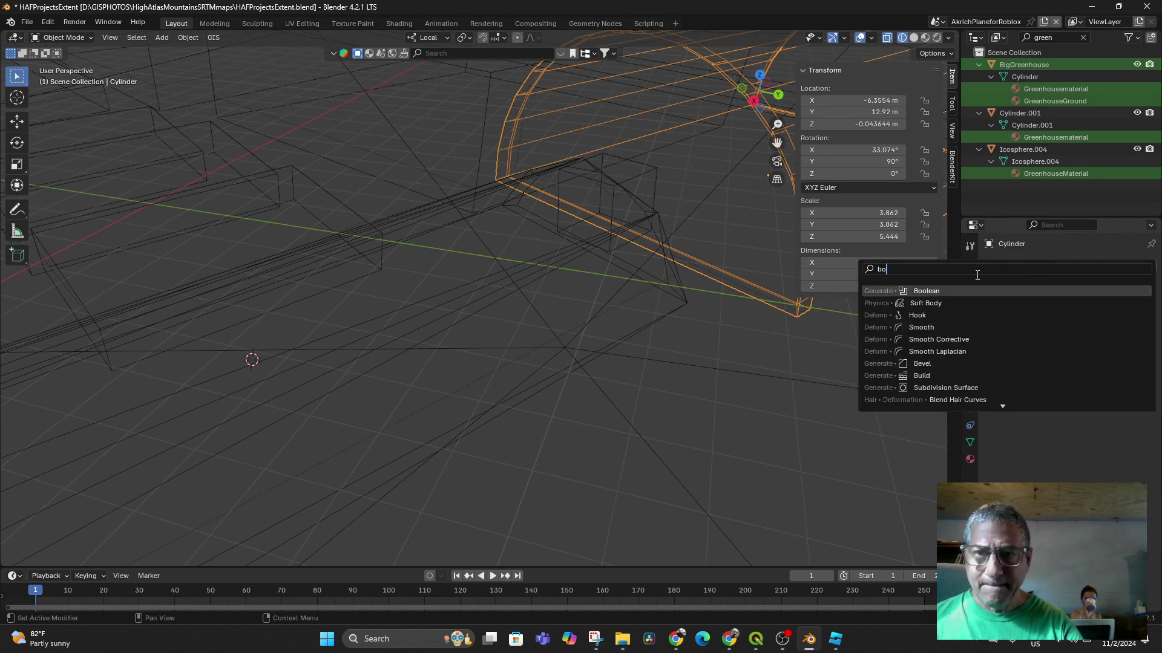
pyautogui.click(979, 291)
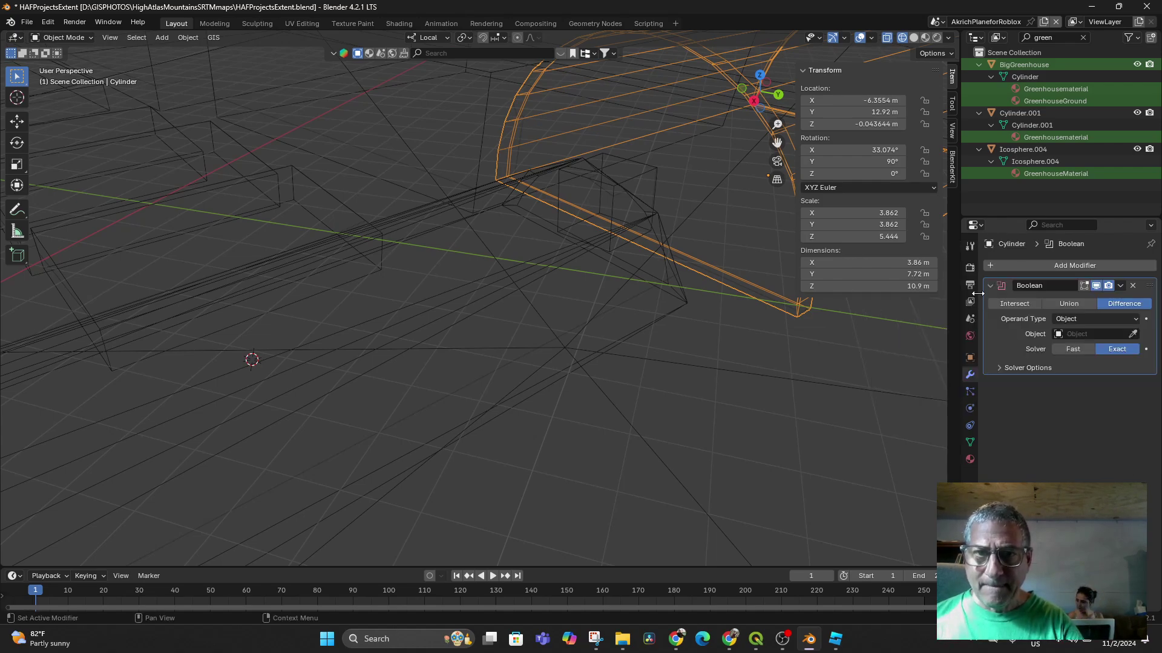
pyautogui.click(1133, 334)
pyautogui.click(645, 163)
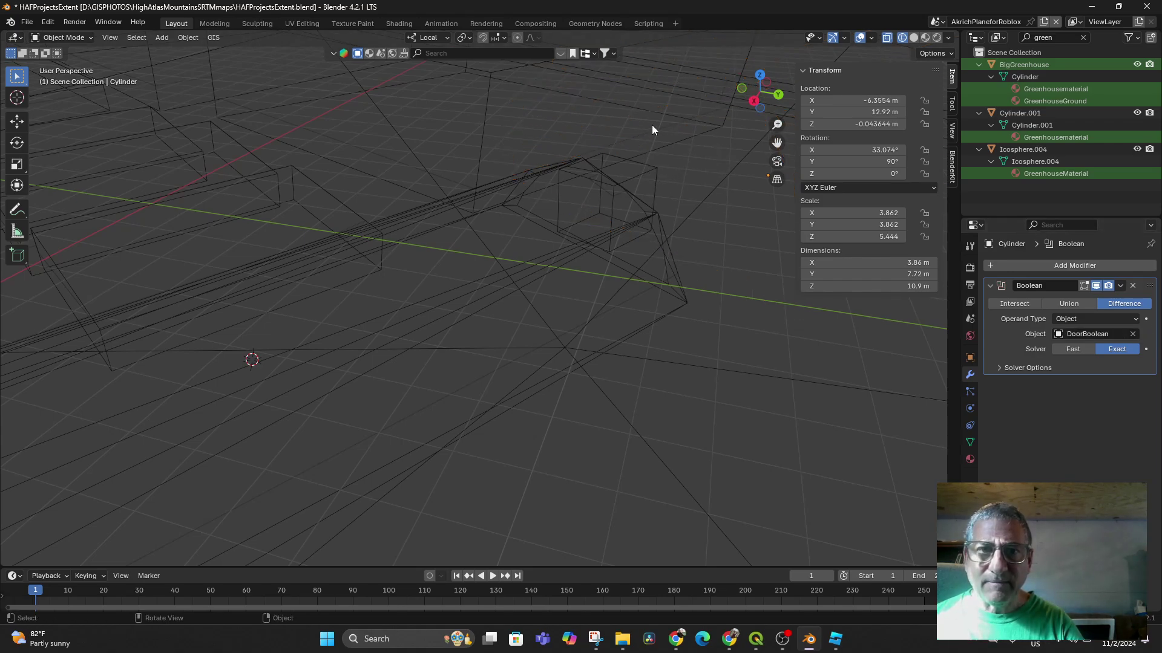
# Check the Boolean cut in solid shading and remove the modifier from the greenhouse Cylinder.
pyautogui.scroll(-4, 653, 126)
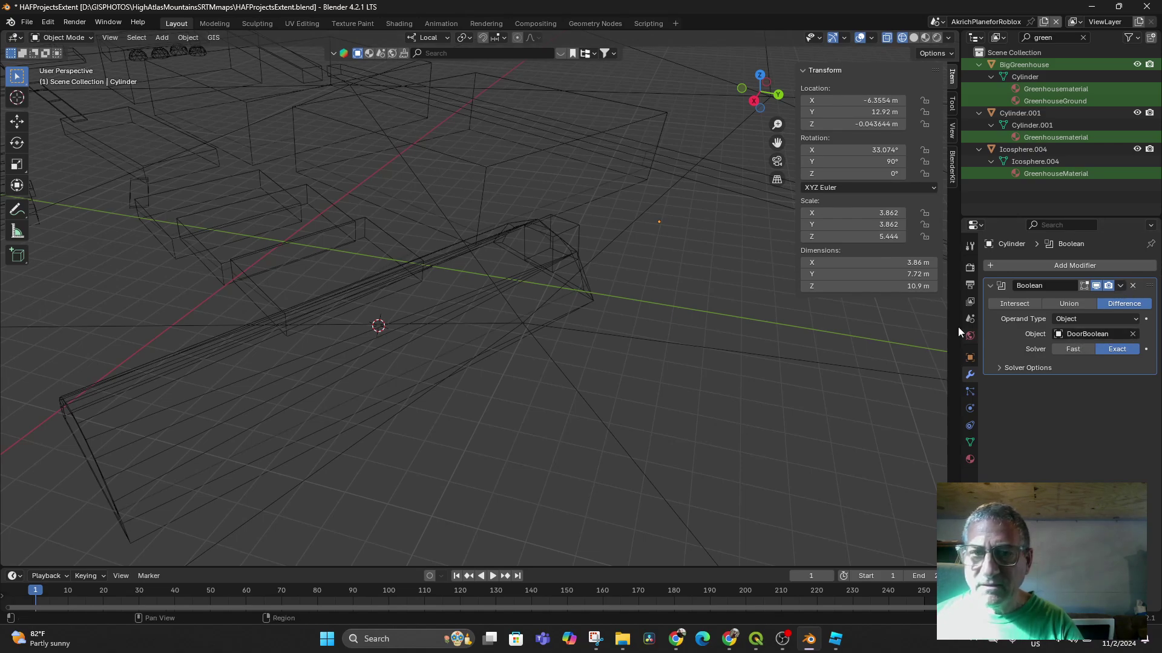
pyautogui.scroll(-4, 563, 172)
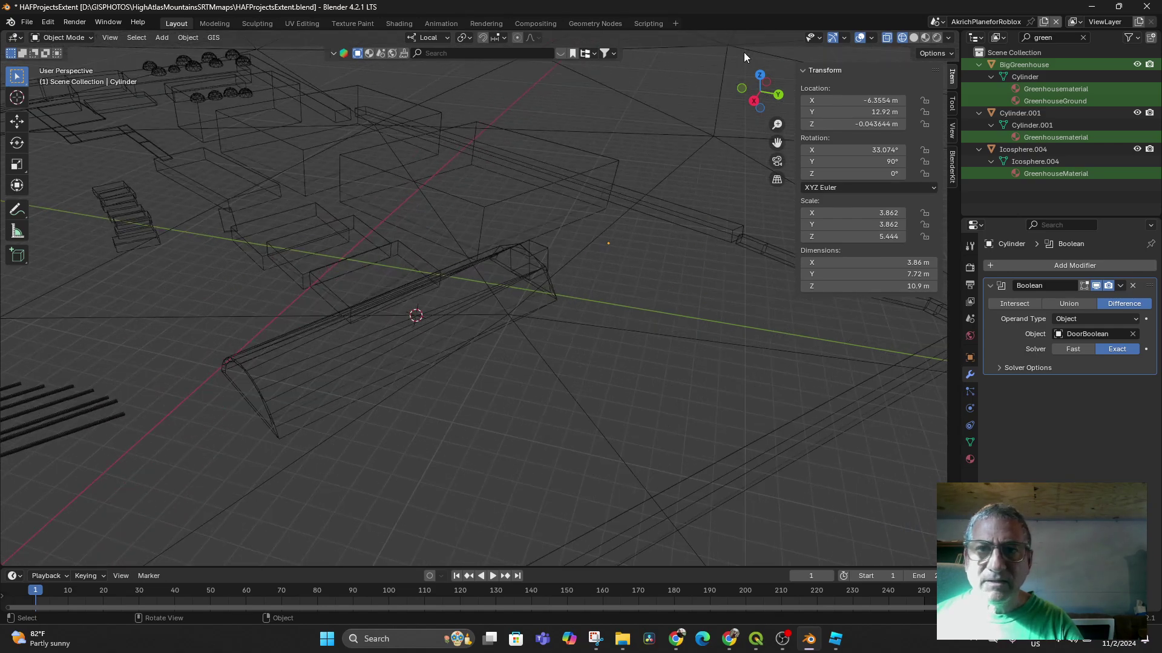
pyautogui.click(914, 37)
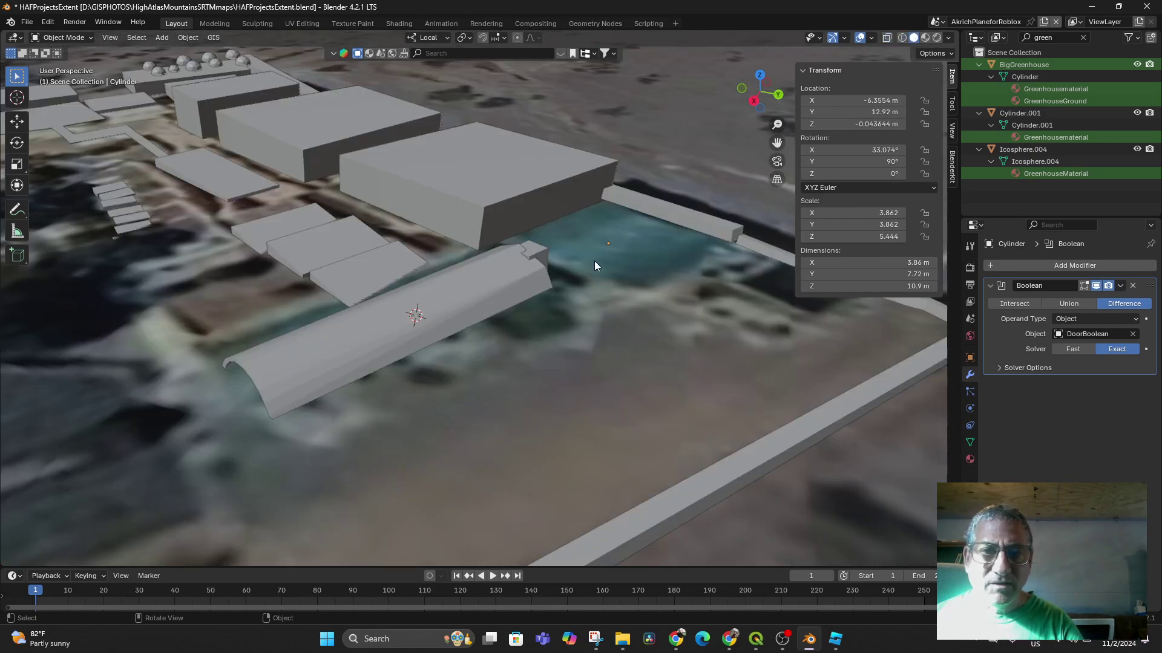
pyautogui.scroll(-2, 594, 261)
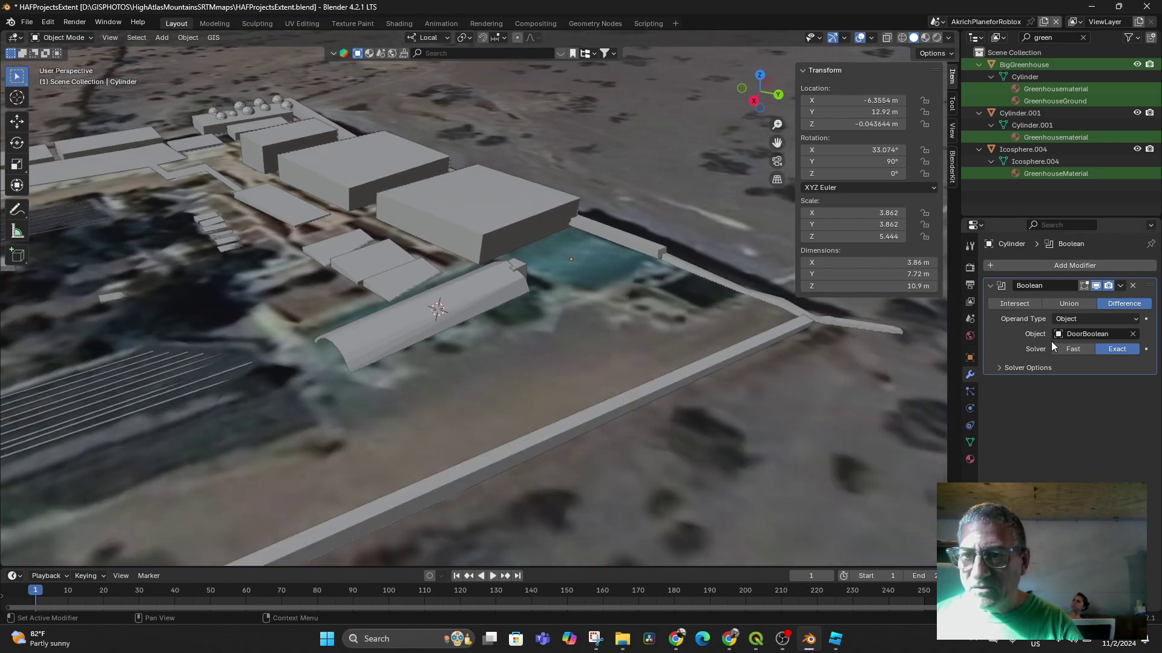
pyautogui.click(1132, 286)
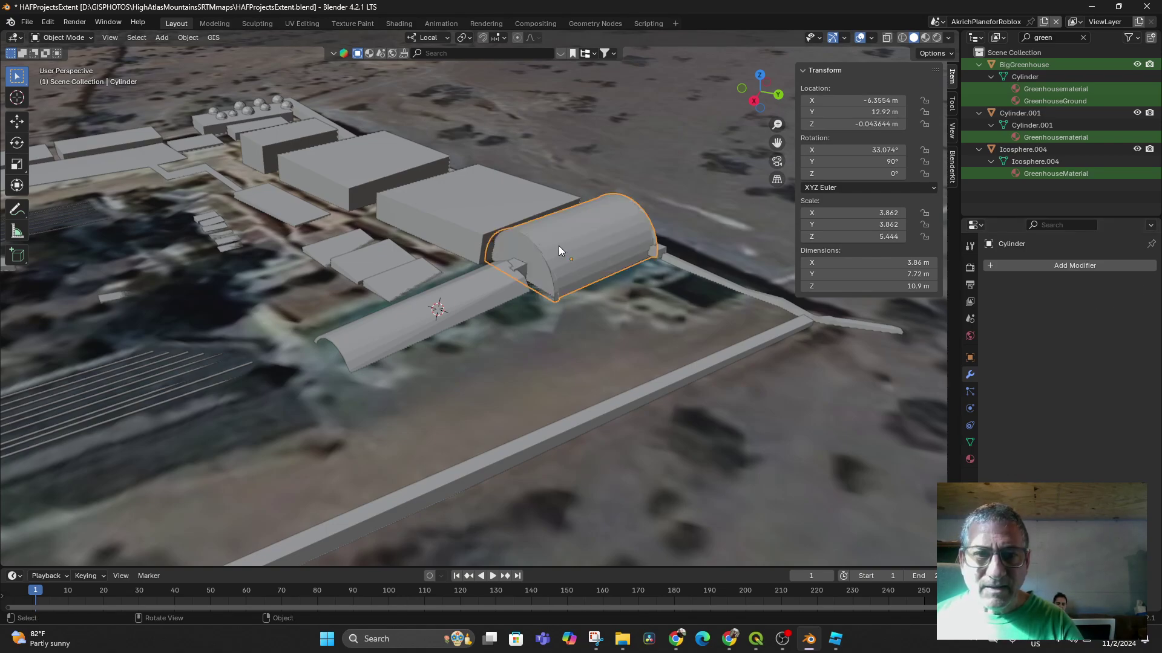
# Give the greenhouse Cylinder a new Boolean Difference modifier with the Exact solver and DoorBoolean as its object.
pyautogui.click(1029, 266)
pyautogui.click(993, 268)
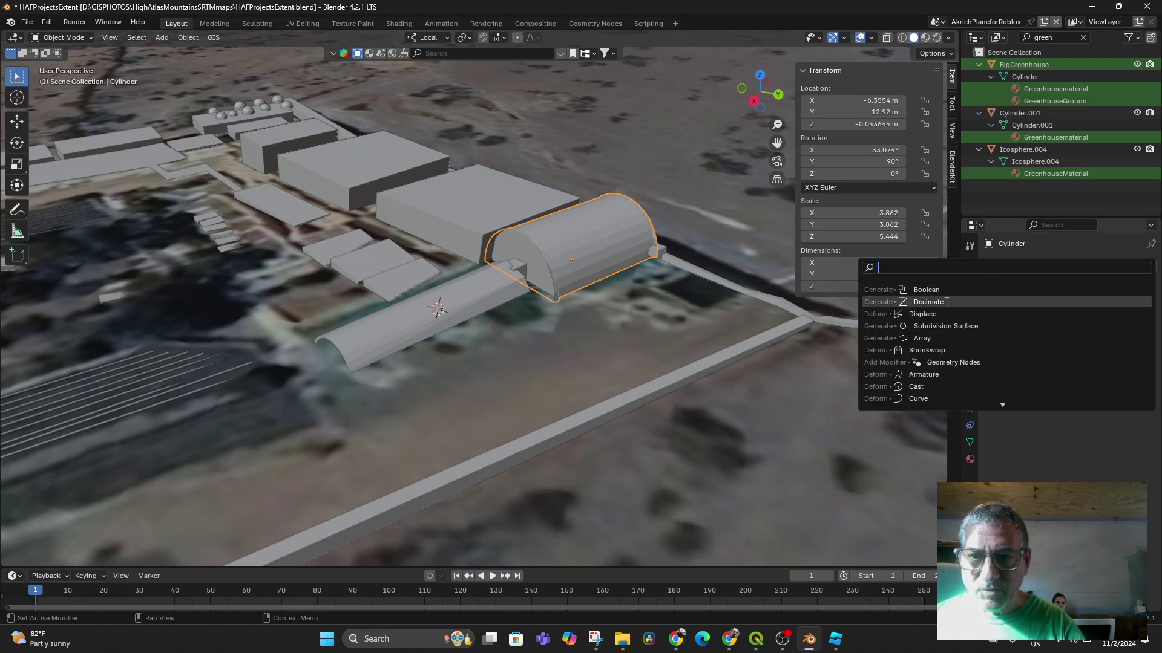
pyautogui.click(932, 290)
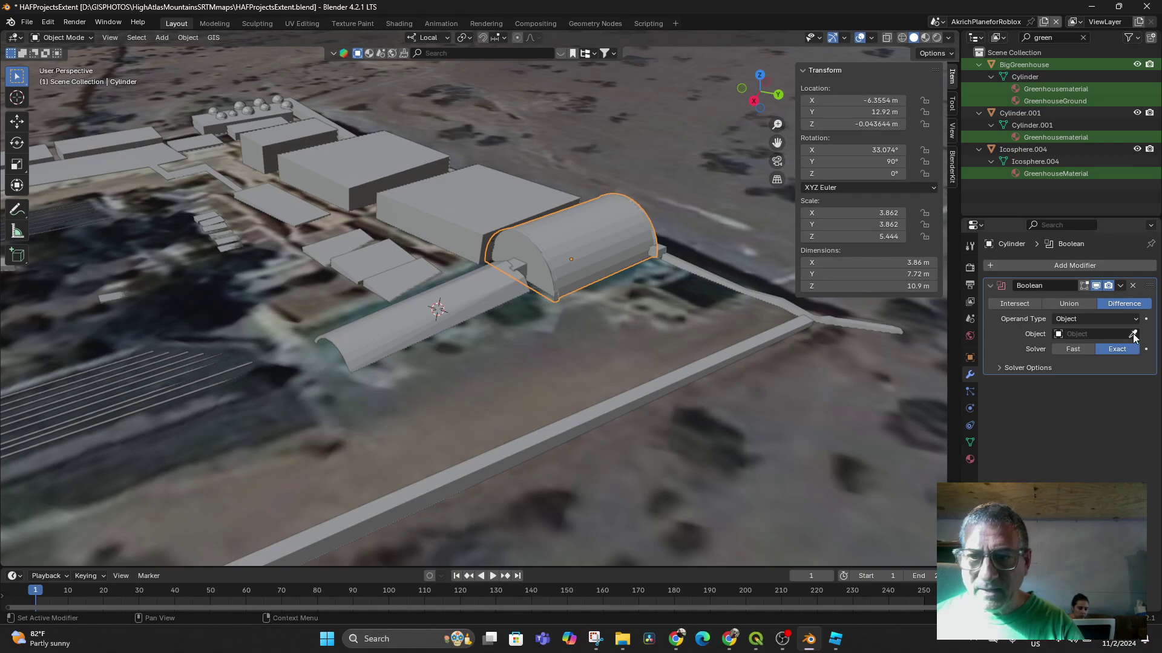
pyautogui.click(1083, 333)
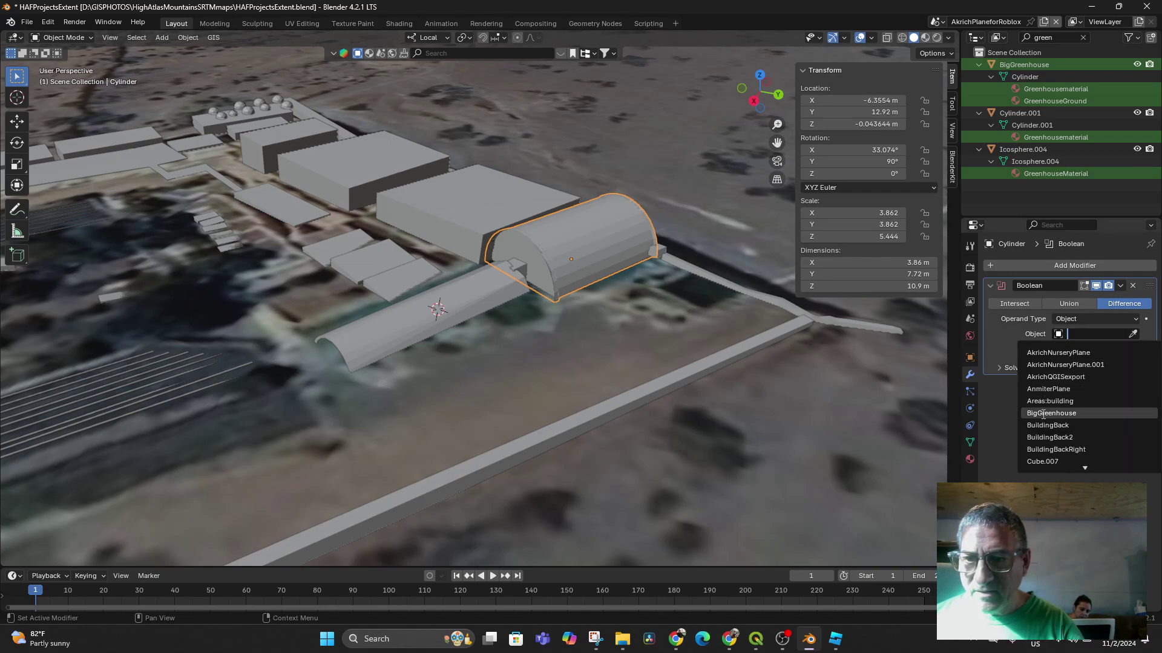
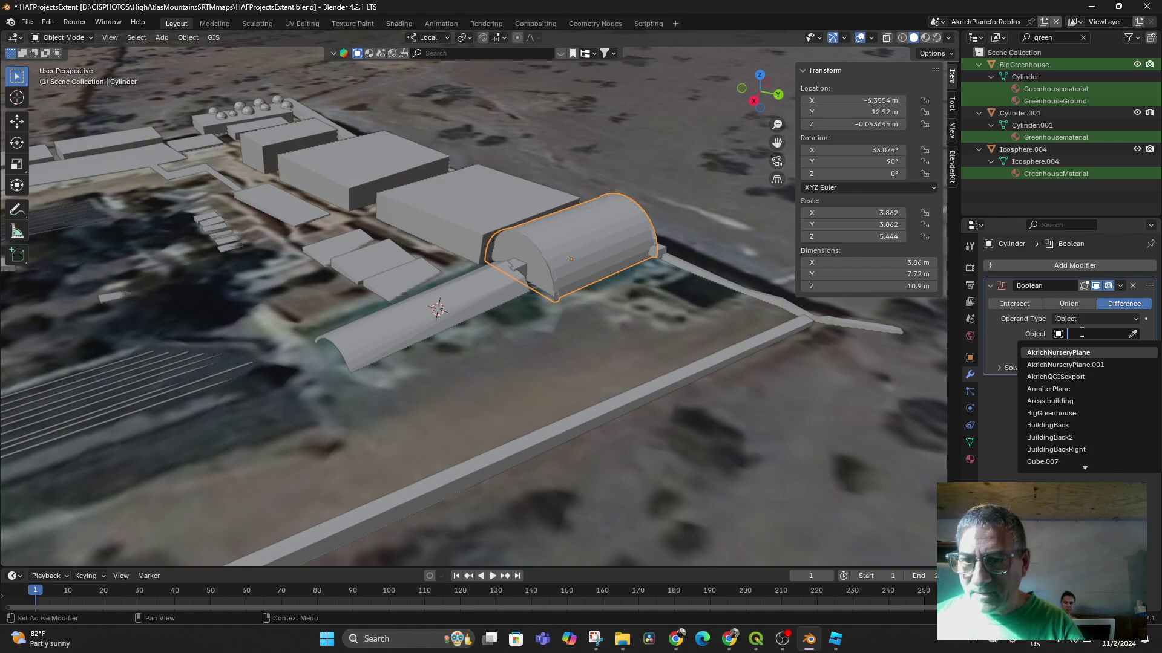
pyautogui.click(1134, 330)
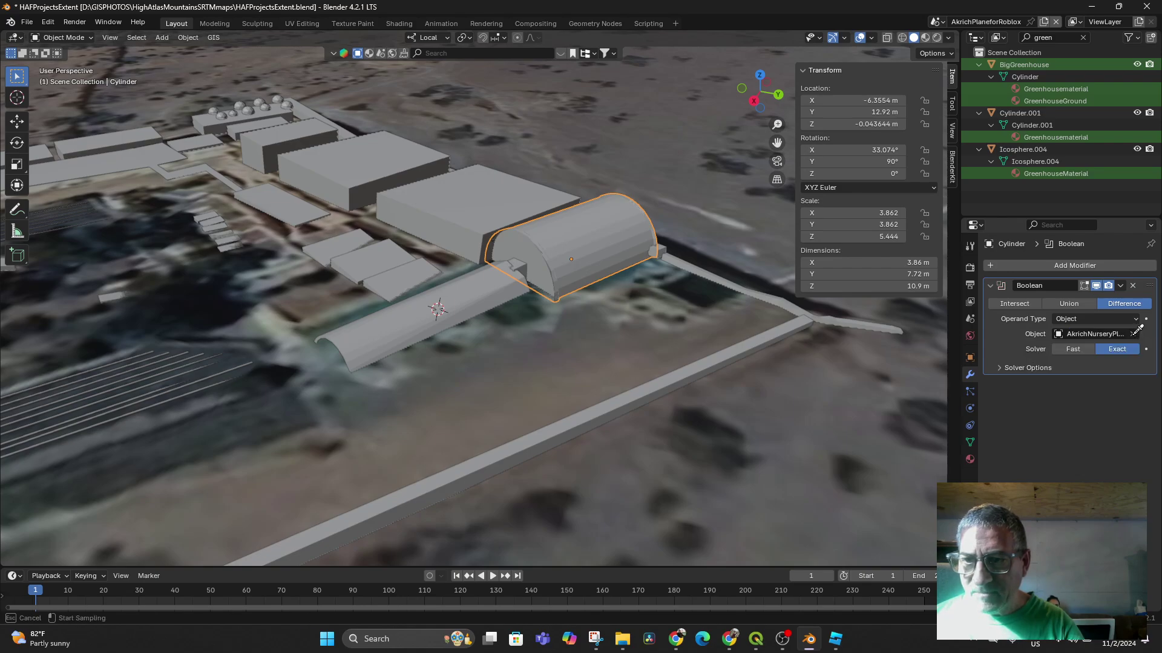
pyautogui.click(1135, 332)
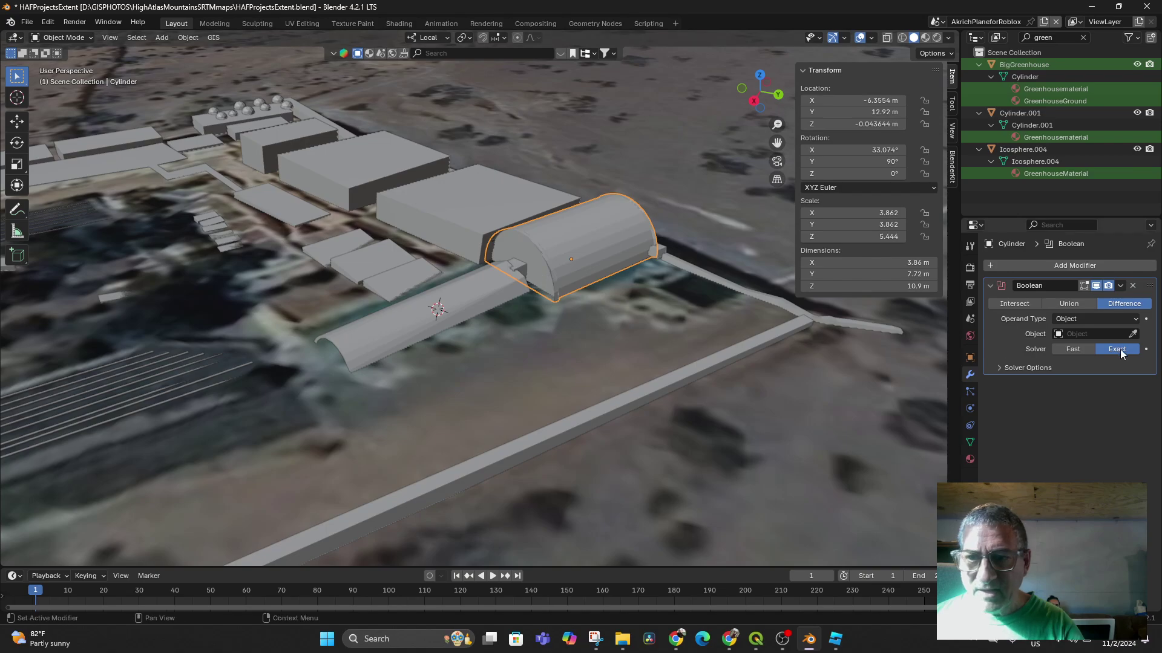
pyautogui.click(1134, 334)
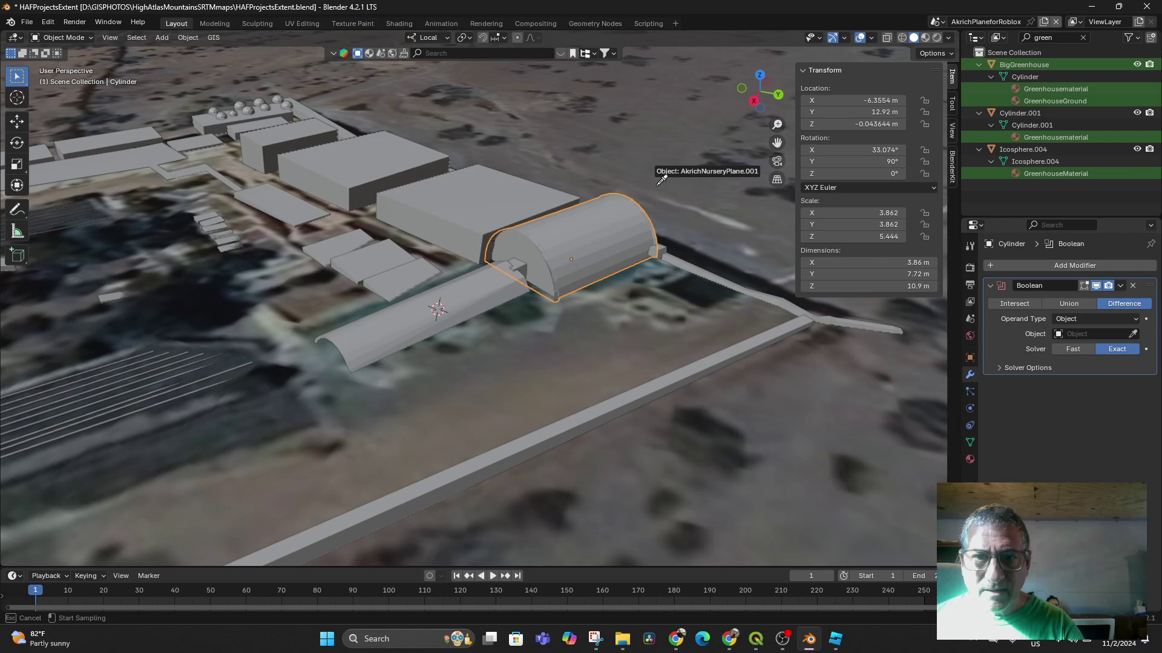
pyautogui.click(519, 261)
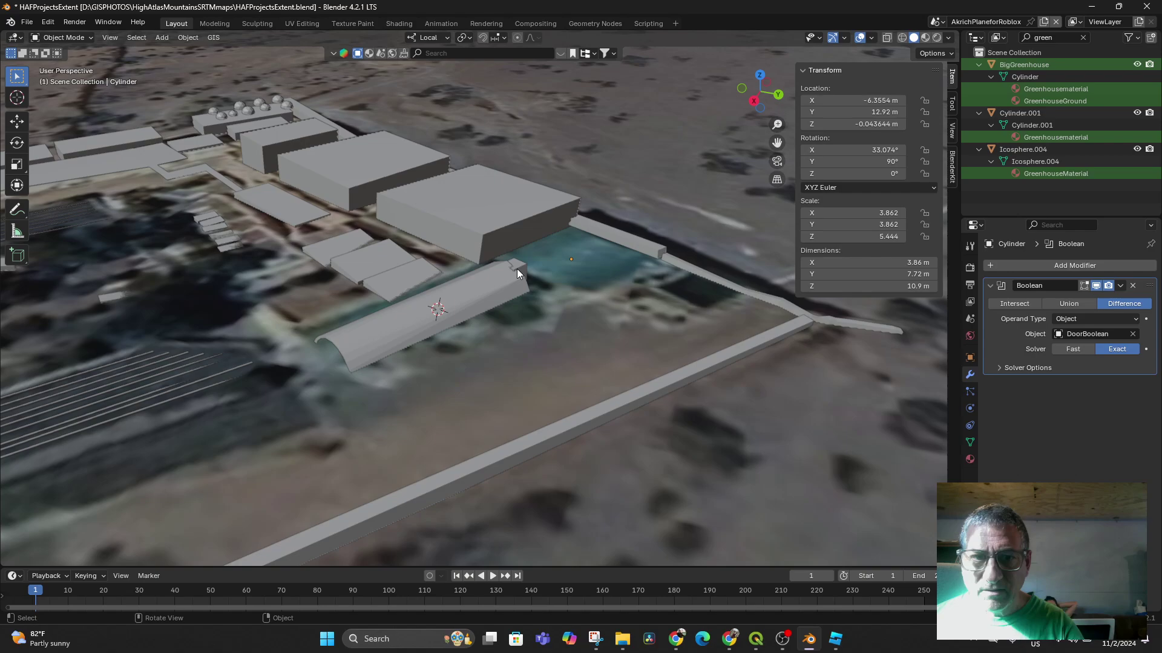
# Set the greenhouse Cylinder's Boolean modifier to the Fast solver with Difference as the operation.
pyautogui.click(1068, 303)
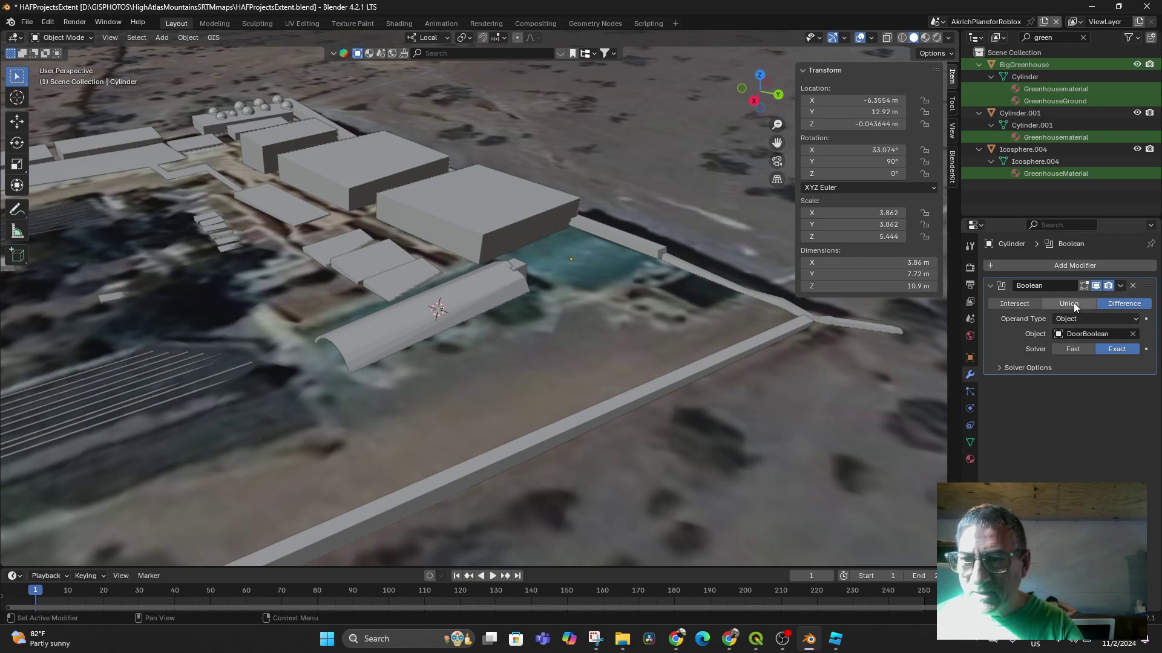
pyautogui.click(1124, 303)
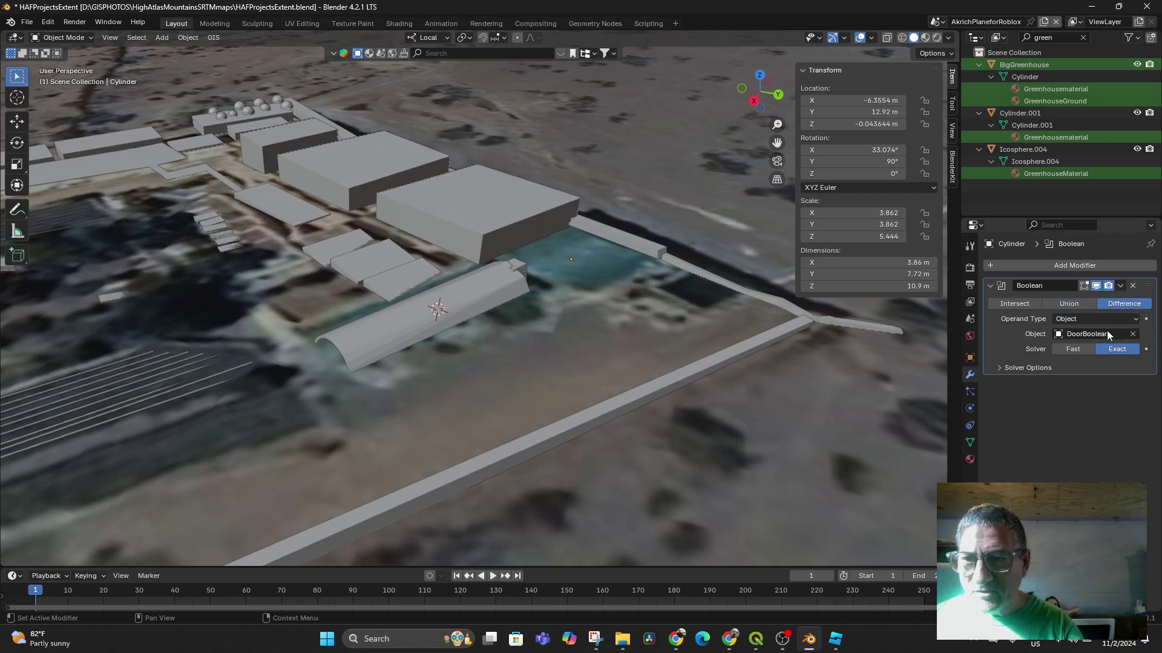
pyautogui.click(1073, 349)
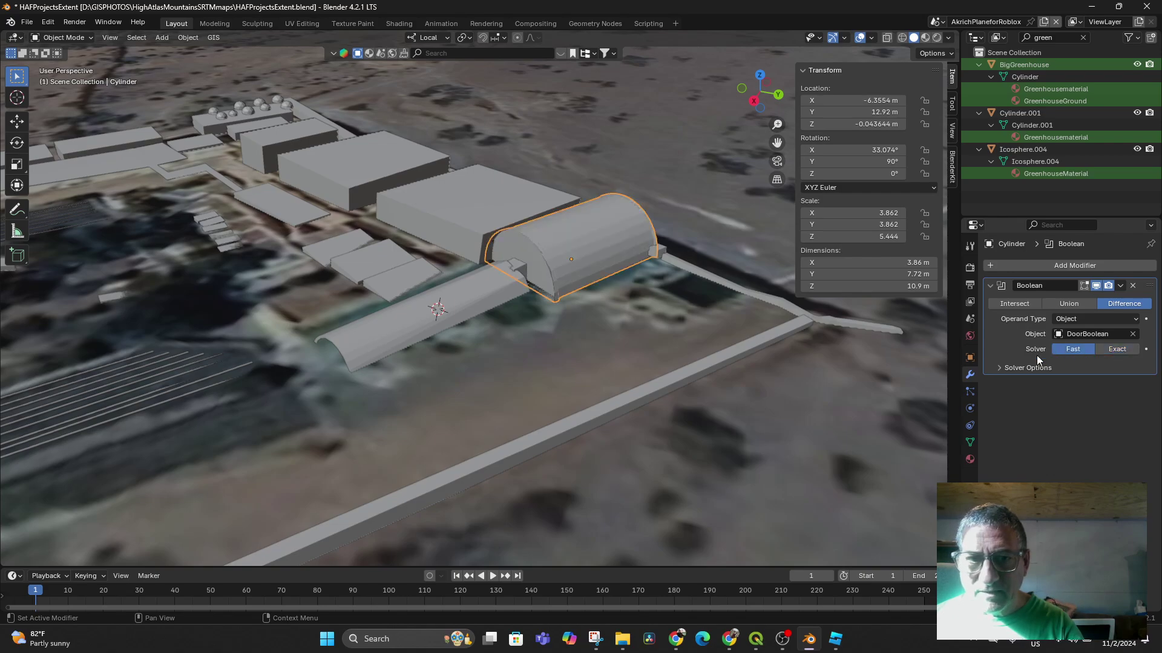
# Move the DoorBoolean cube up against the greenhouse's front wall, to about X -2.2 m, Y 10.05 m, Z 1.31 m.
pyautogui.click(520, 267)
pyautogui.press('g')
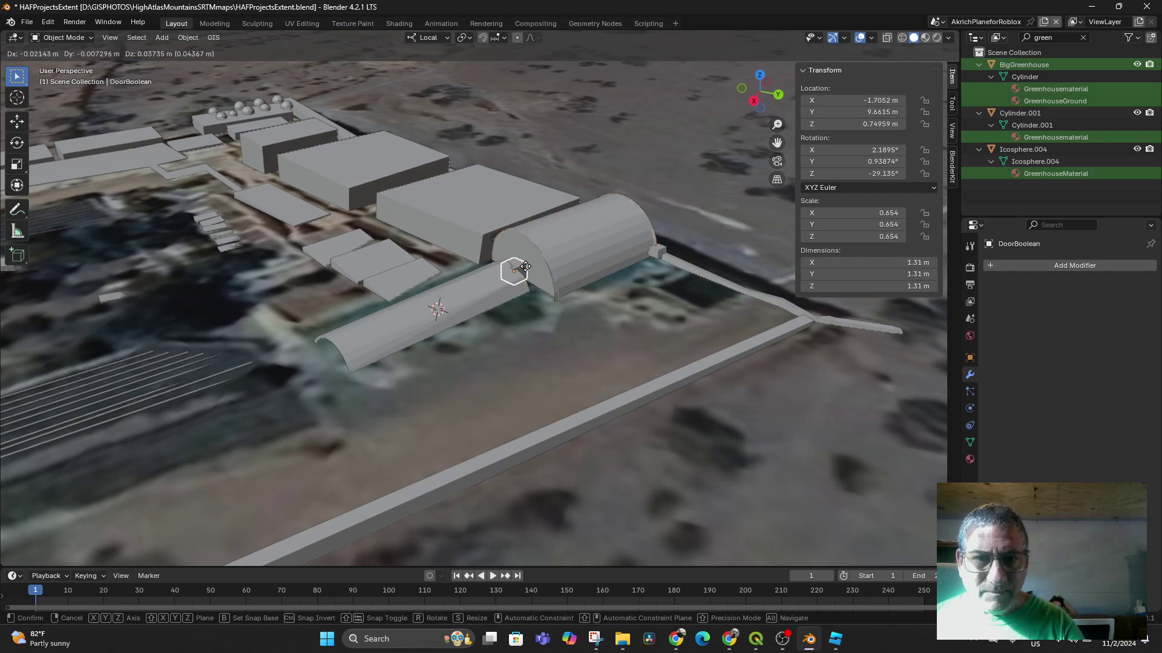
pyautogui.click(534, 262)
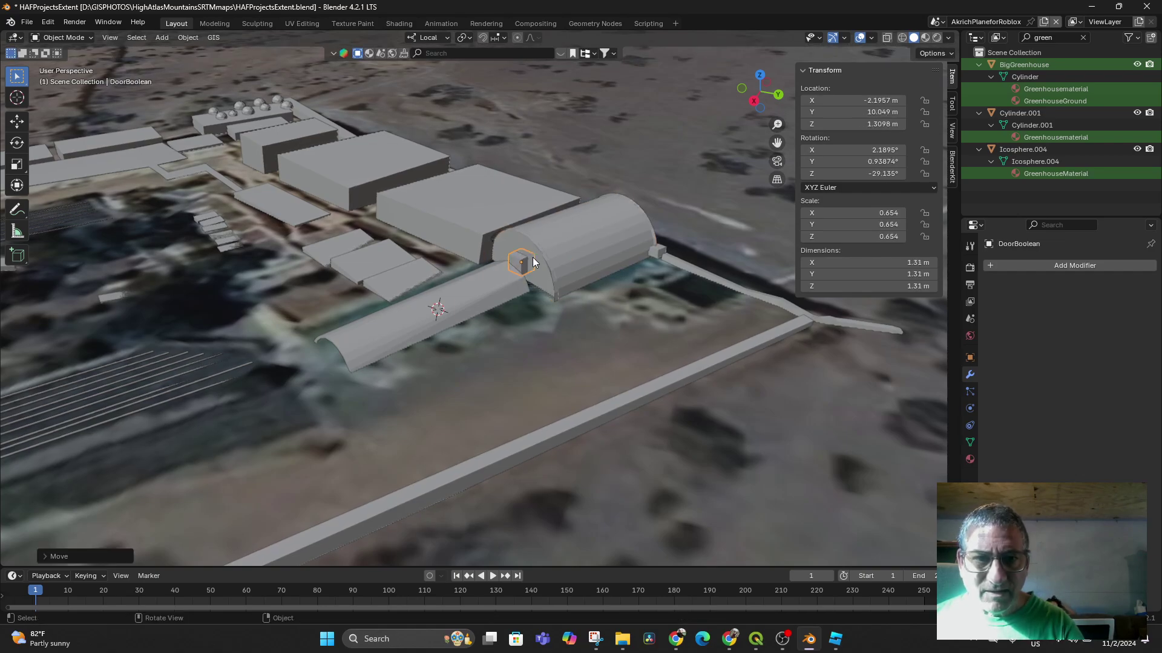
pyautogui.moveTo(534, 262); pyautogui.dragTo(637, 325, button='middle')
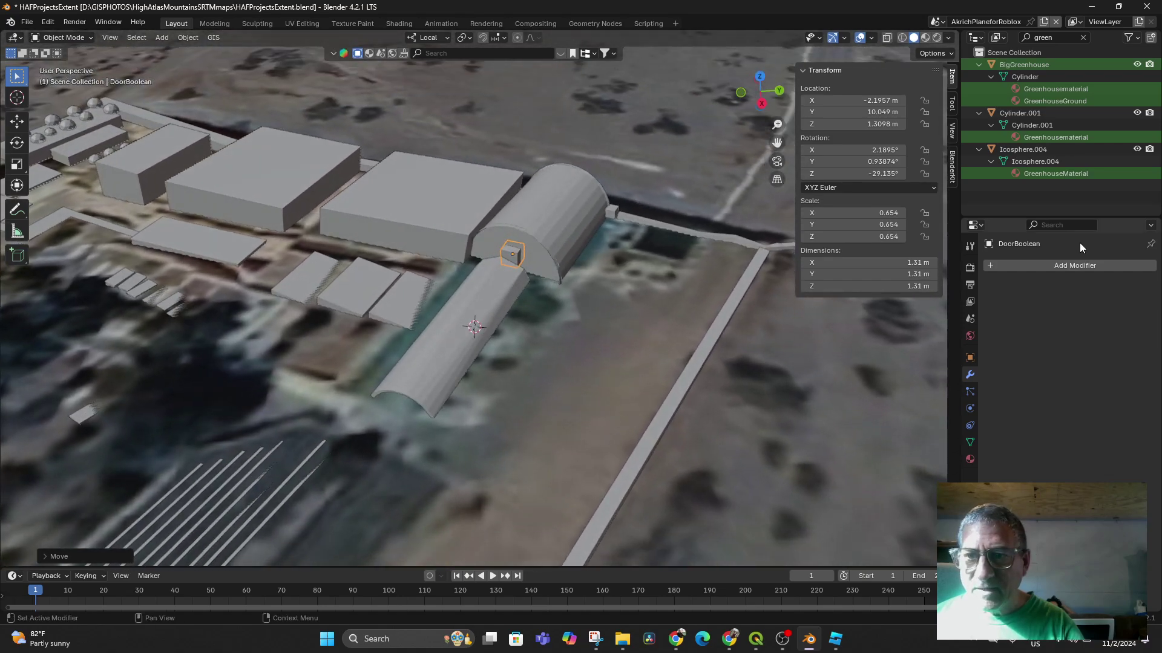
# Set the greenhouse Cylinder's Boolean solver to Exact and apply the modifier.
pyautogui.click(558, 211)
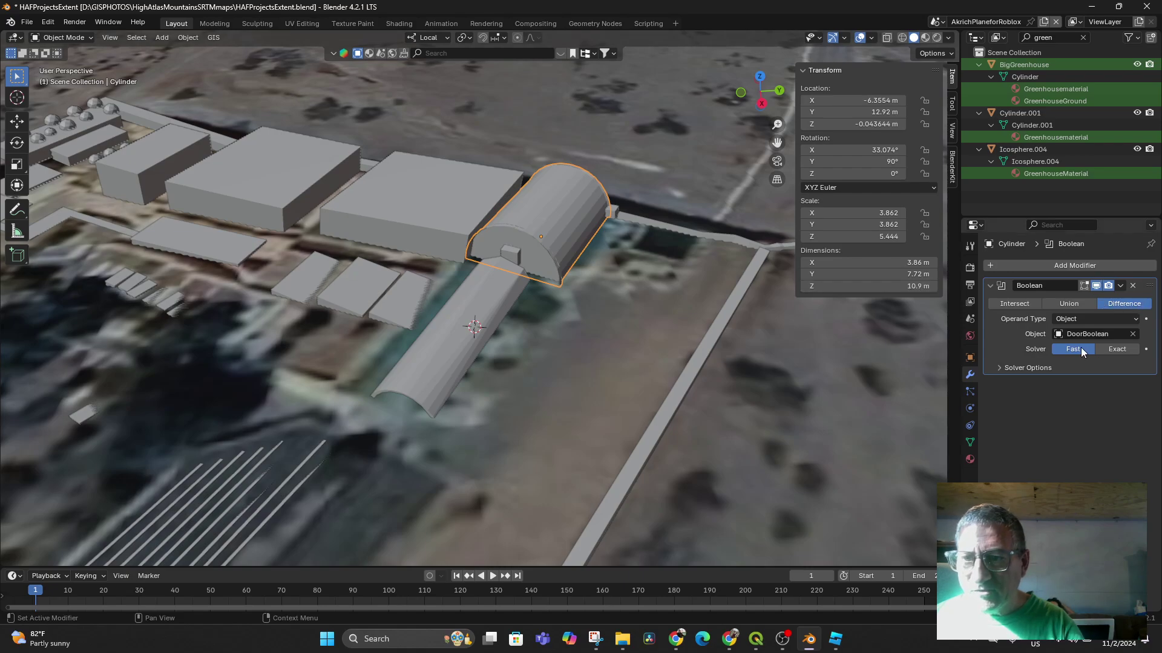
pyautogui.click(1112, 349)
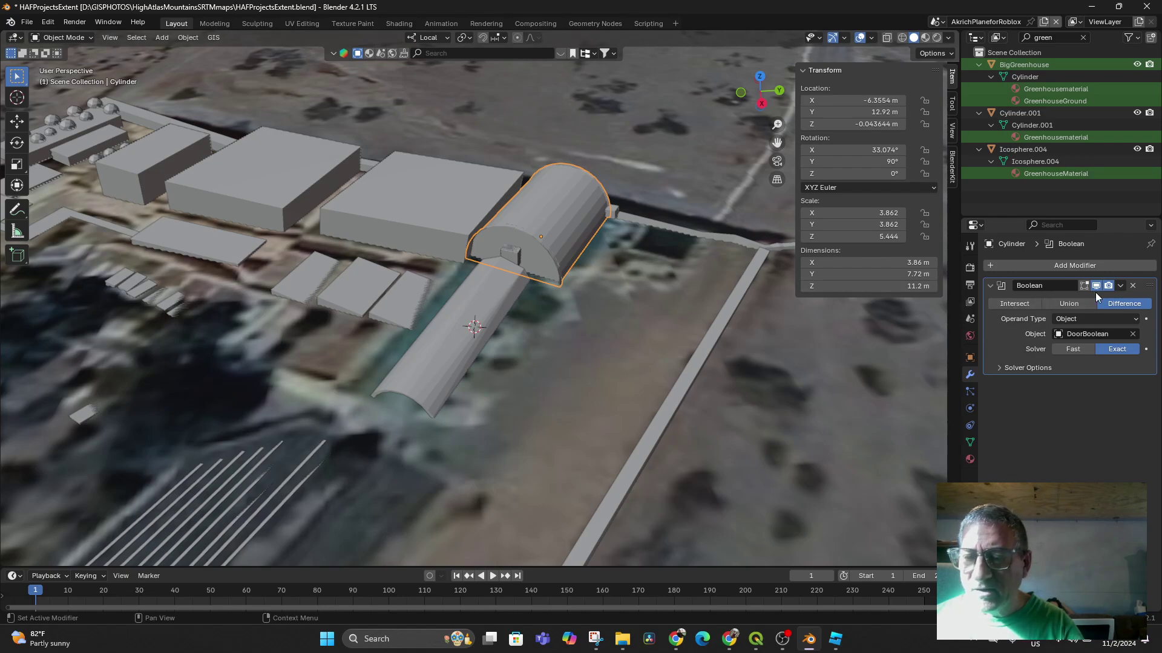
pyautogui.click(1120, 287)
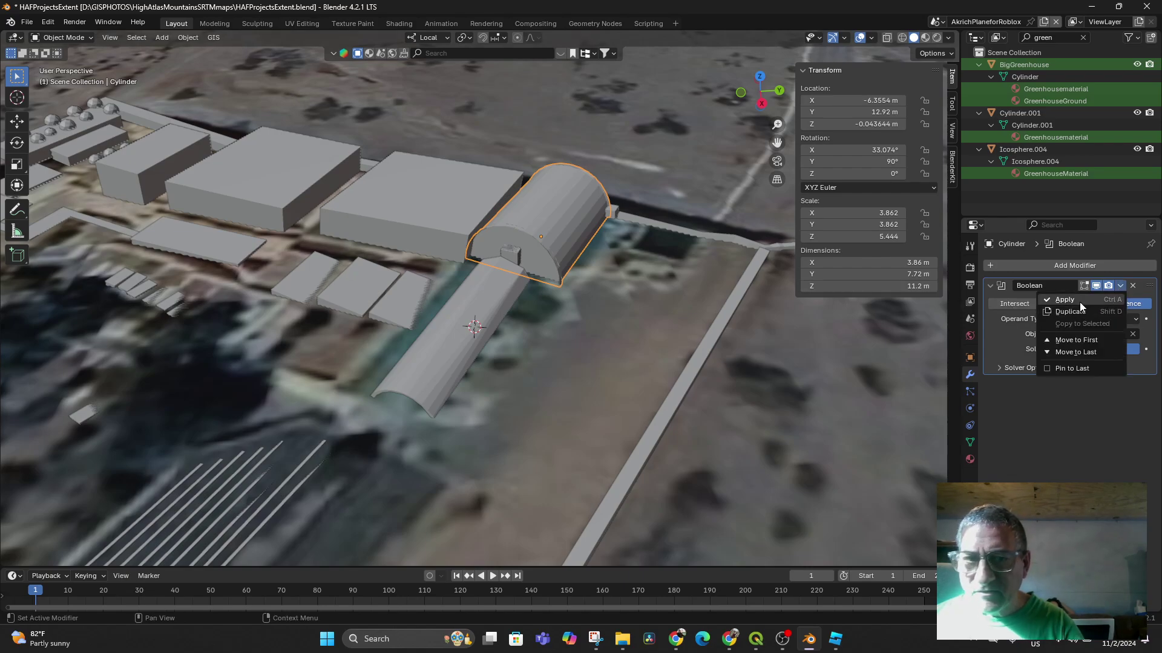
pyautogui.click(1079, 303)
# Move the DoorBoolean cube out of the greenhouse onto the open ground beside it, at about Y 19.8 m.
pyautogui.click(514, 254)
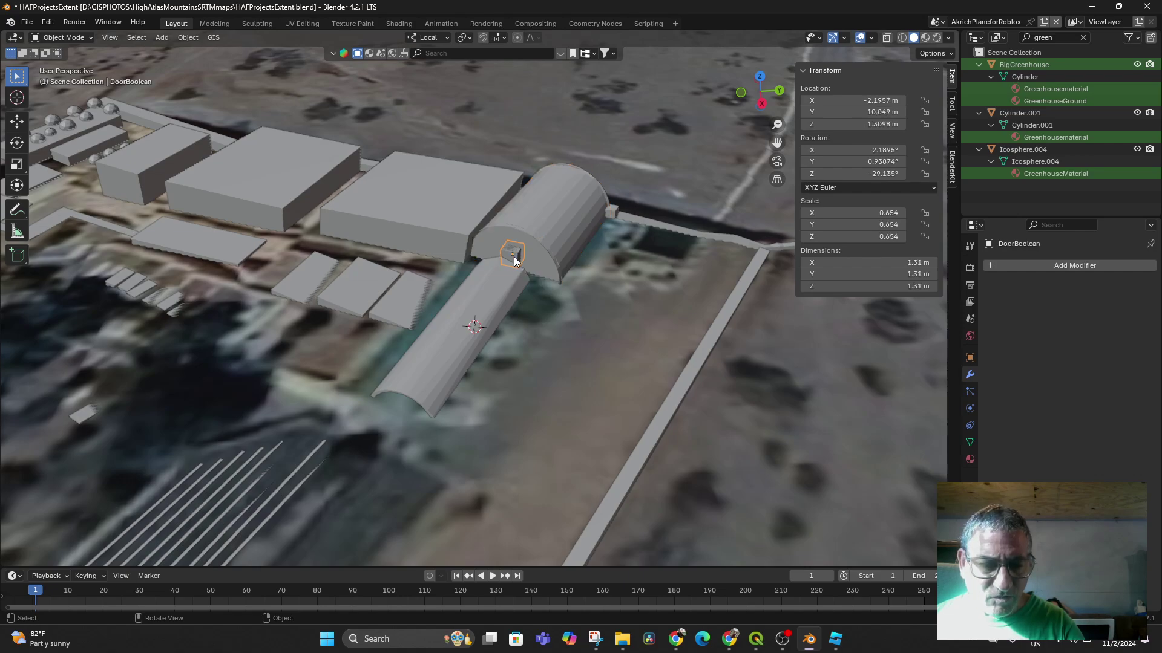
pyautogui.press('g')
pyautogui.click(651, 286)
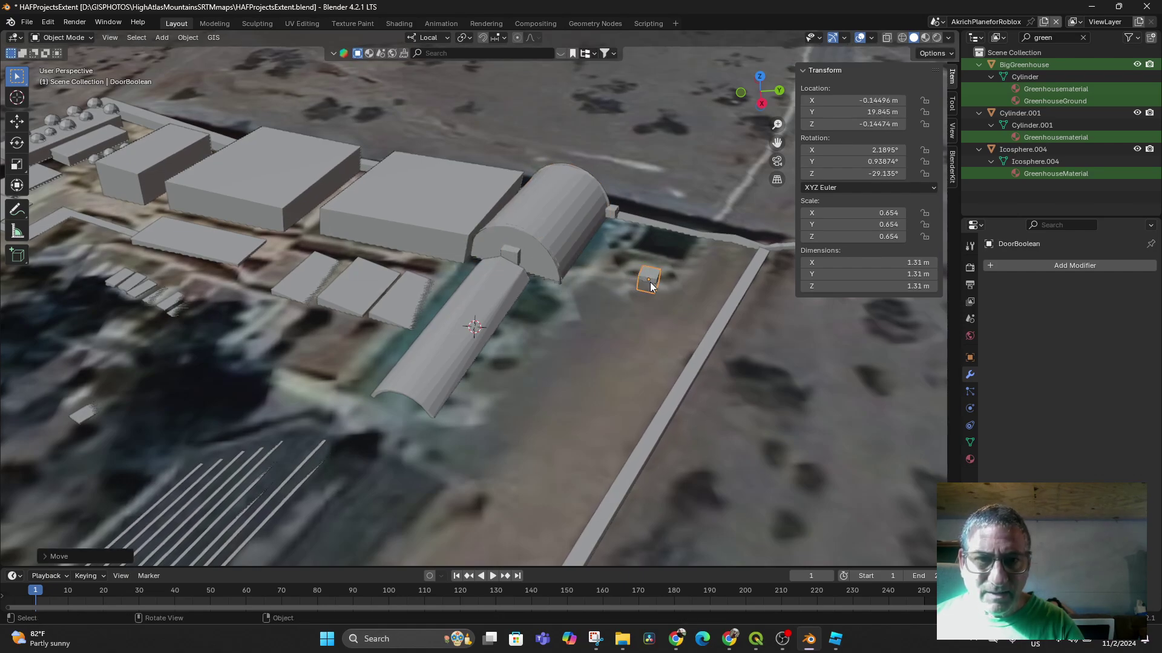
# Display the scene in wireframe and open the greenhouse Cylinder in Edit Mode.
pyautogui.click(522, 257)
pyautogui.moveTo(523, 256); pyautogui.dragTo(608, 276, button='middle')
pyautogui.scroll(4, 517, 281)
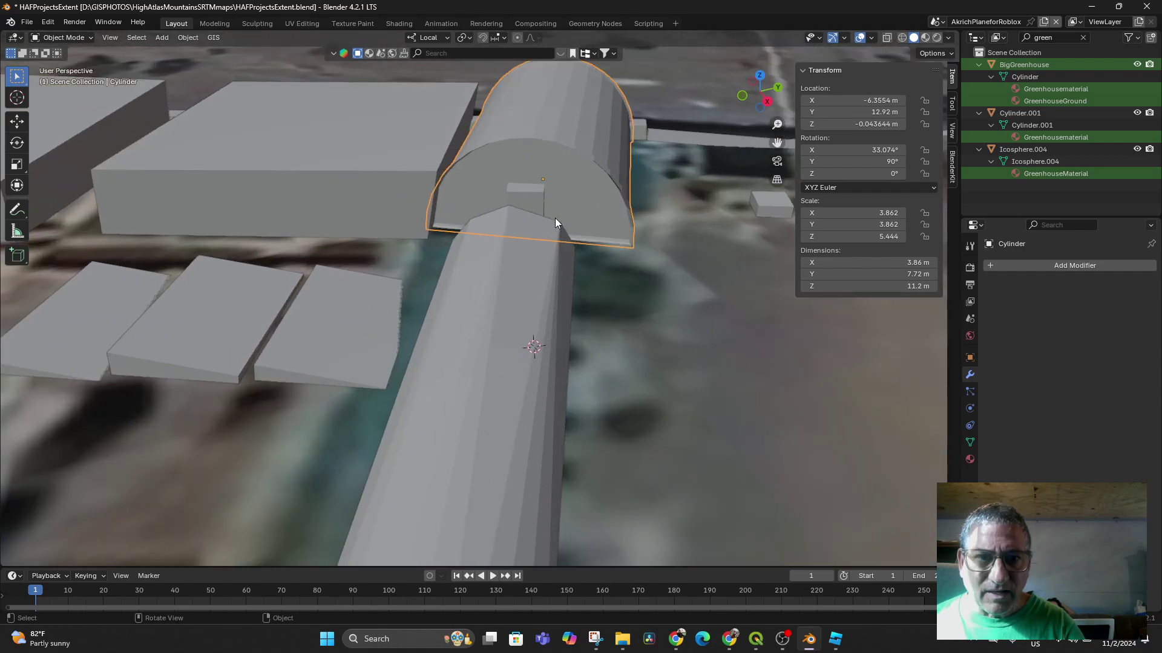
pyautogui.click(902, 38)
pyautogui.click(521, 206)
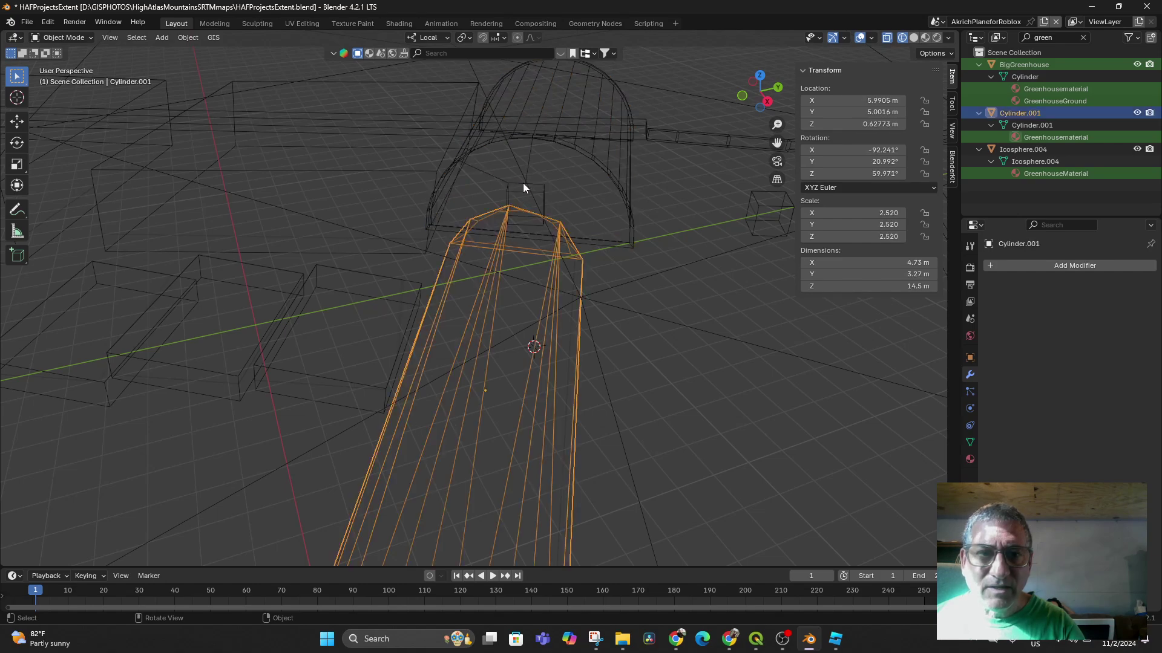
pyautogui.click(565, 160)
pyautogui.click(63, 38)
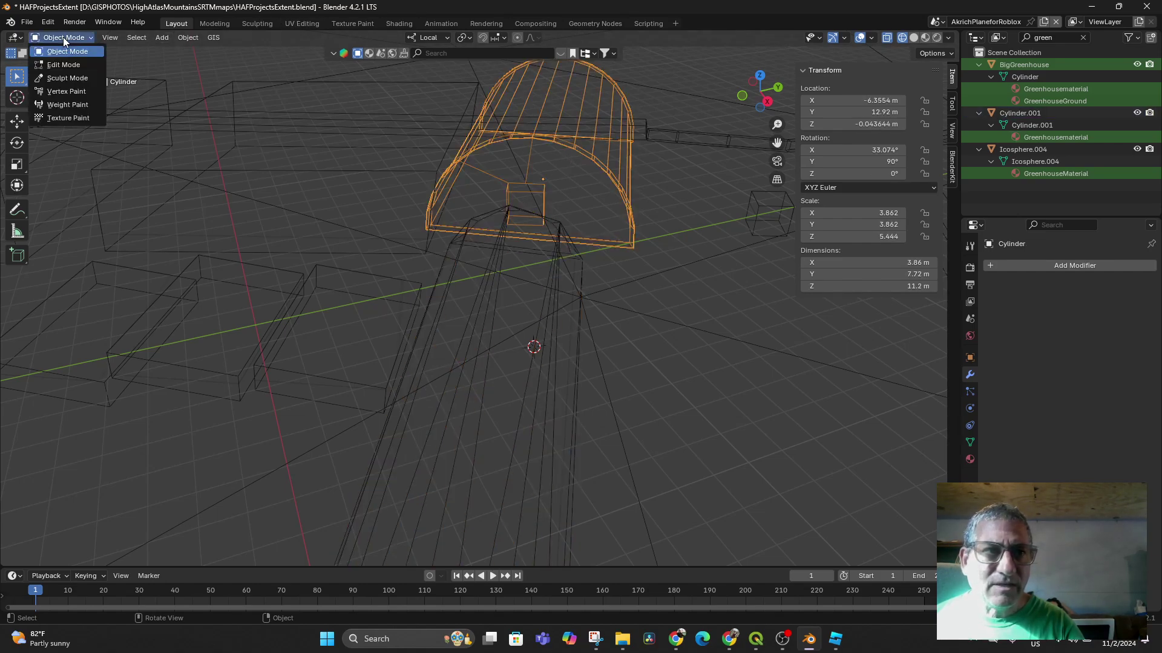
pyautogui.click(61, 64)
# Delete the upright square face closing the door recess in the greenhouse Cylinder's front wall.
pyautogui.moveTo(529, 208); pyautogui.dragTo(456, 245, button='middle')
pyautogui.click(512, 169)
pyautogui.click(498, 171)
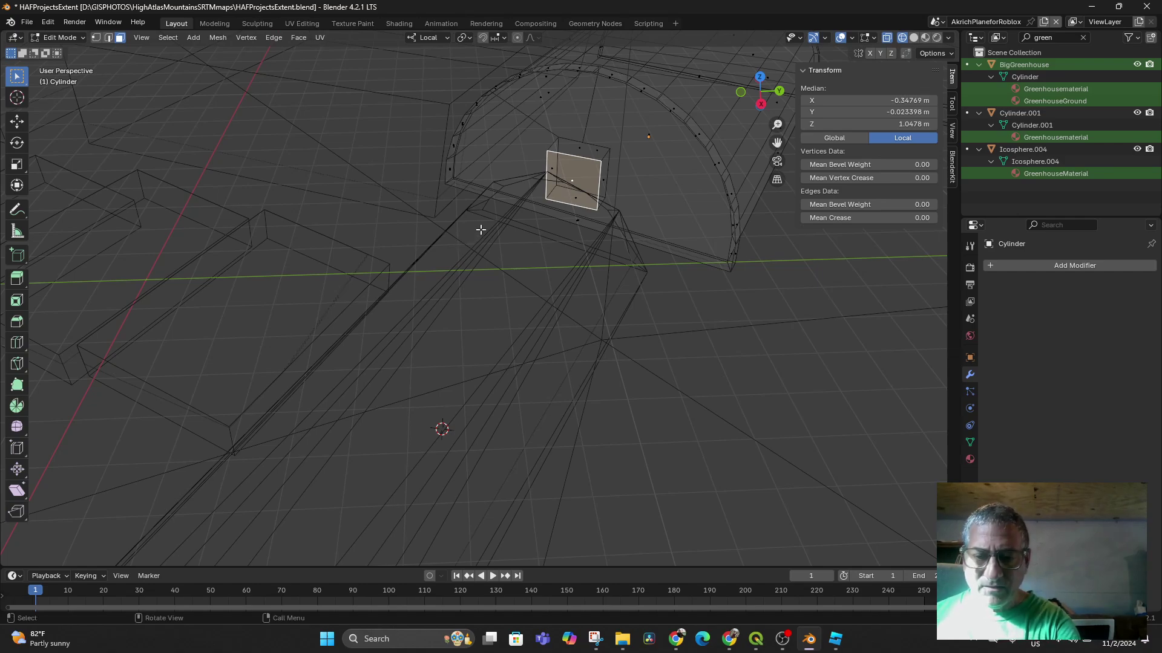
pyautogui.press('x')
pyautogui.click(451, 255)
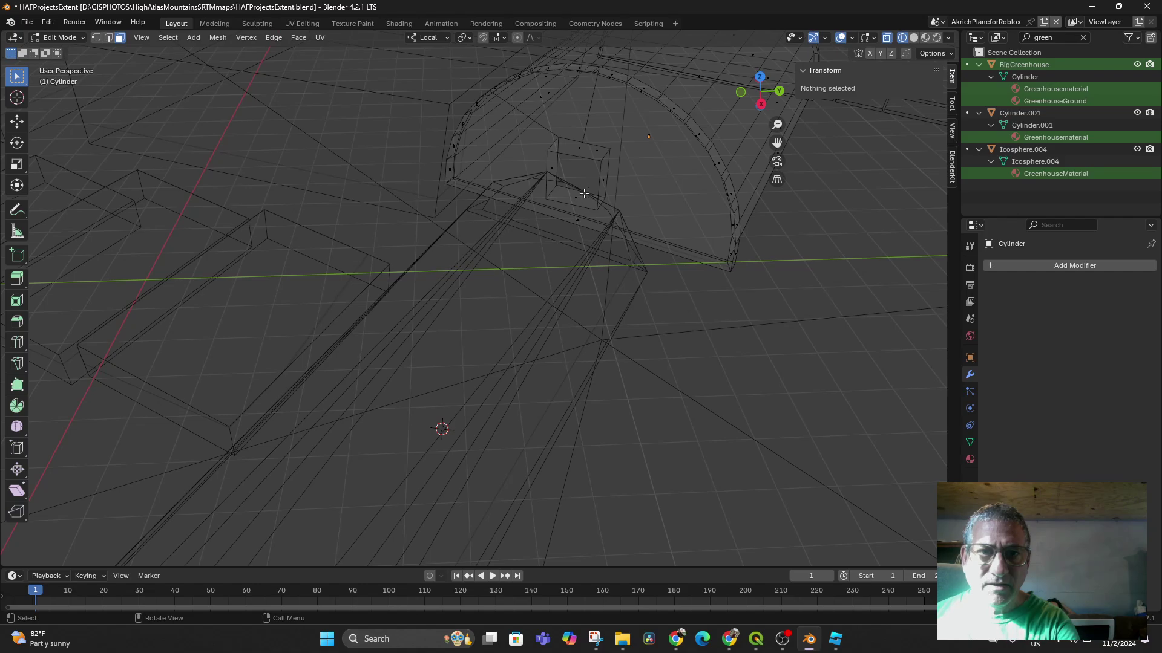
# Select the bottom face of the door recess in the greenhouse's front wall.
pyautogui.click(579, 176)
pyautogui.moveTo(600, 183); pyautogui.dragTo(603, 164, button='middle')
pyautogui.click(577, 171)
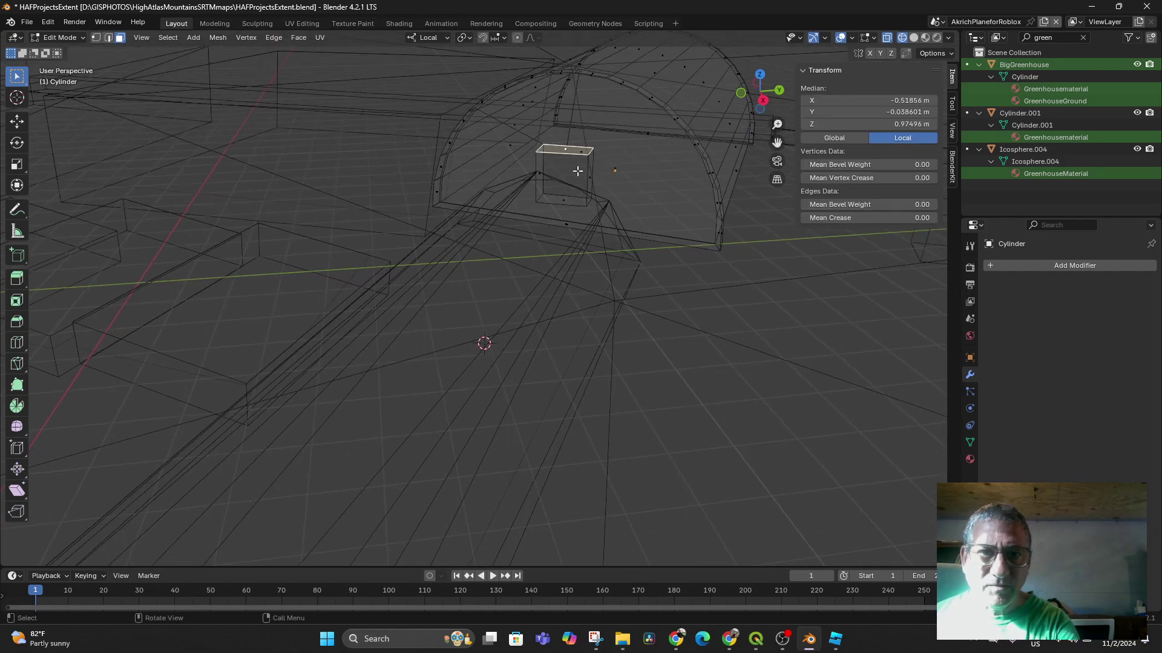
pyautogui.moveTo(646, 202); pyautogui.dragTo(557, 209, button='middle')
pyautogui.click(571, 209)
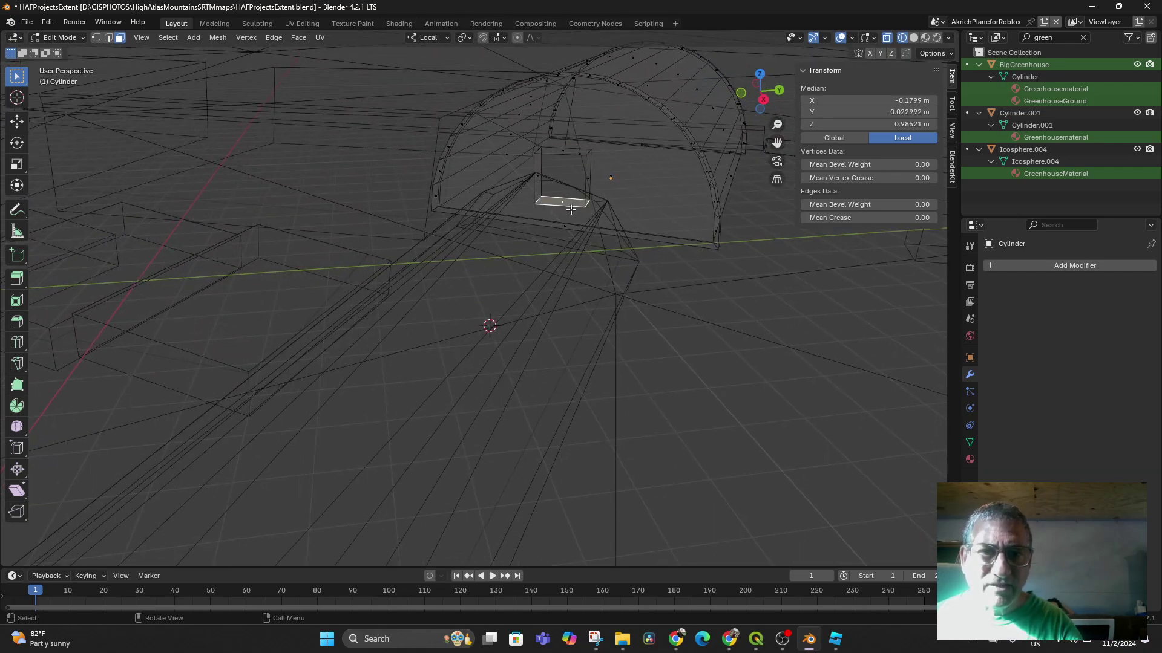
pyautogui.press('g')
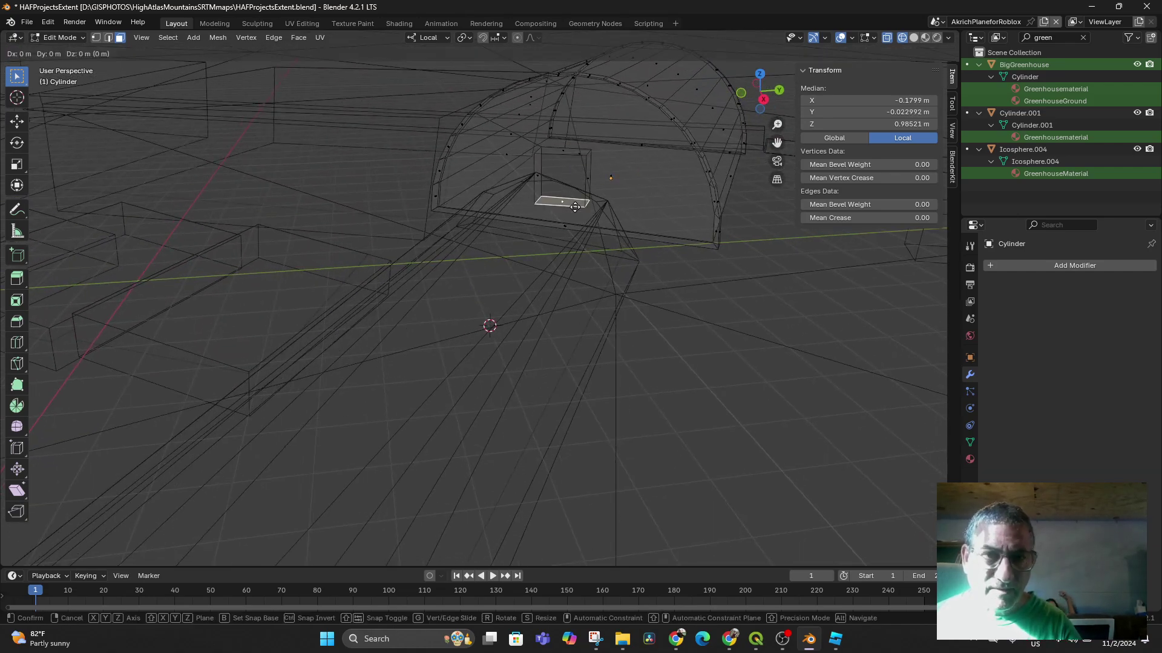
pyautogui.press('z')
pyautogui.click(583, 216)
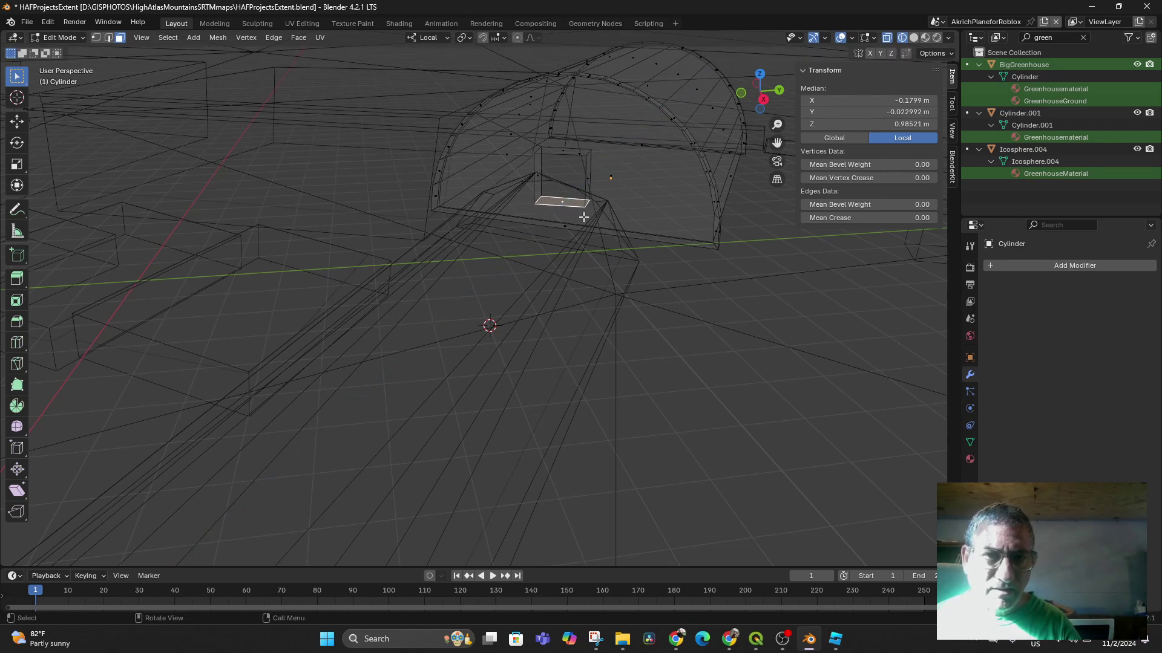
# Switch the transform orientation to Global and lower the recess's bottom face along Z toward the greenhouse's base.
pyautogui.click(428, 37)
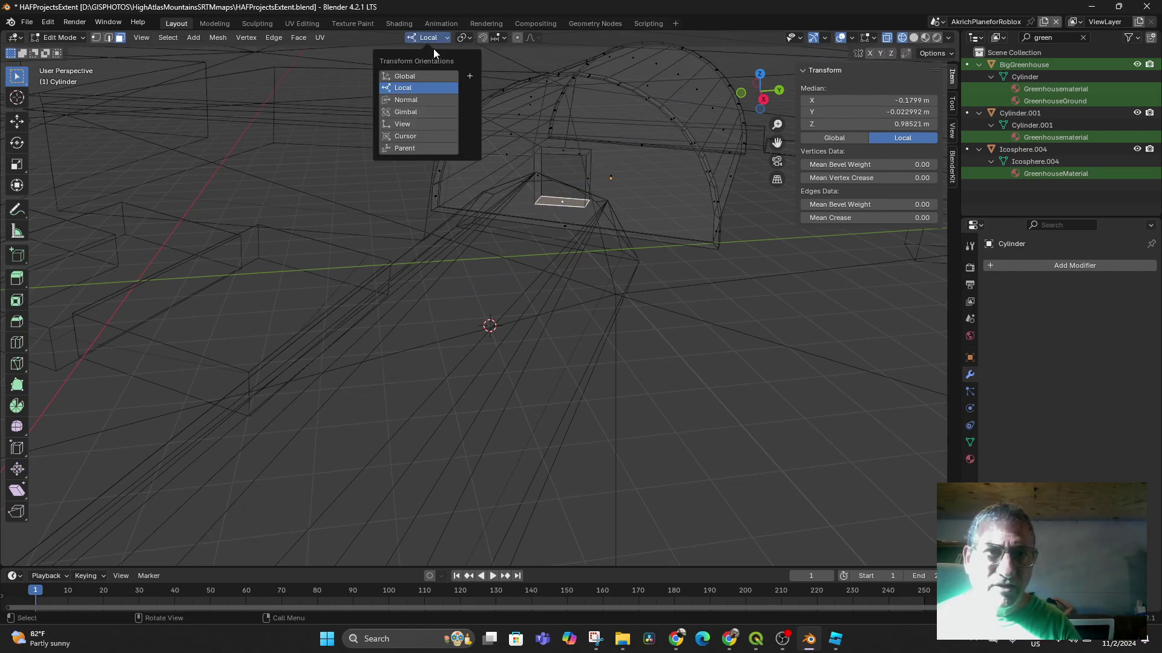
pyautogui.click(422, 77)
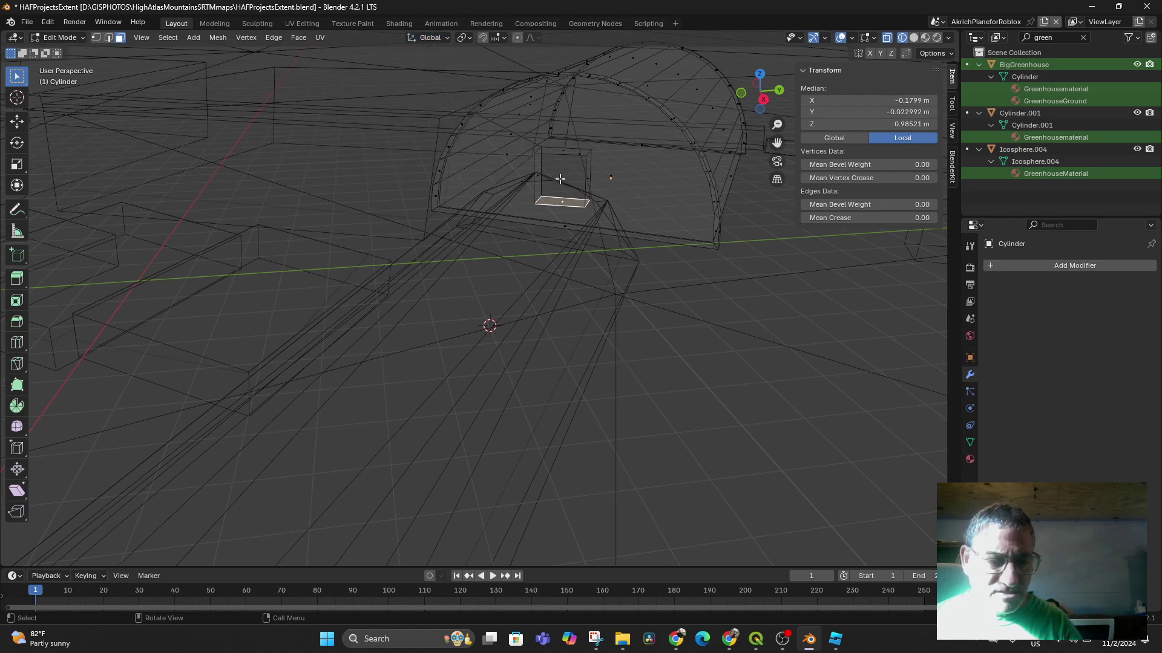
pyautogui.press('g')
pyautogui.press('z')
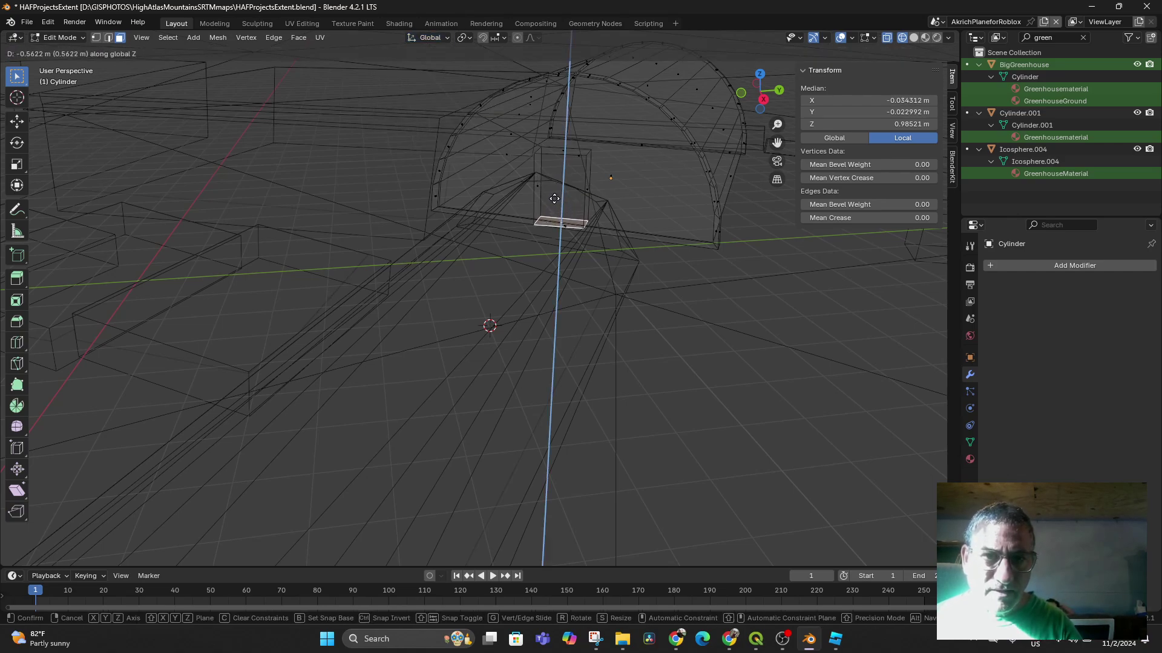
pyautogui.click(584, 218)
pyautogui.moveTo(584, 218)
pyautogui.mouseDown(button='middle')
pyautogui.moveTo(623, 229)
pyautogui.moveTo(578, 231)
pyautogui.mouseUp(button='middle')
pyautogui.scroll(3, 543, 186)
pyautogui.scroll(-7, 557, 182)
# Return to Object Mode and show the scene in Material Preview shading.
pyautogui.click(60, 38)
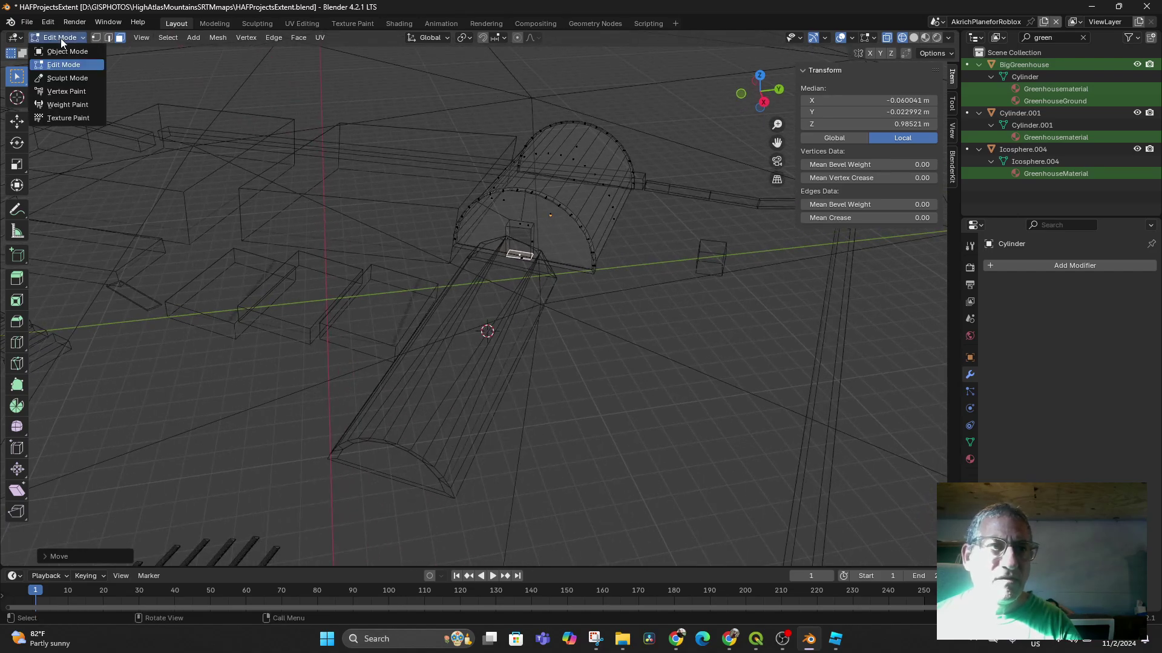
pyautogui.click(60, 50)
pyautogui.moveTo(568, 225); pyautogui.dragTo(593, 219, button='middle')
pyautogui.scroll(-2, 559, 216)
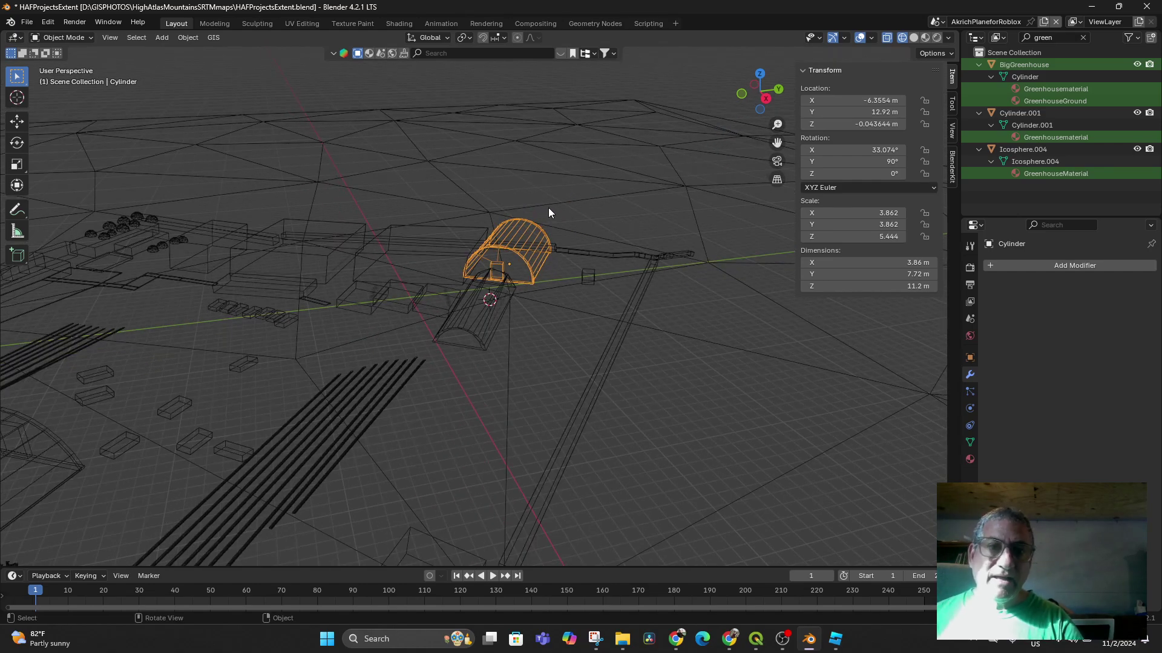
pyautogui.click(925, 37)
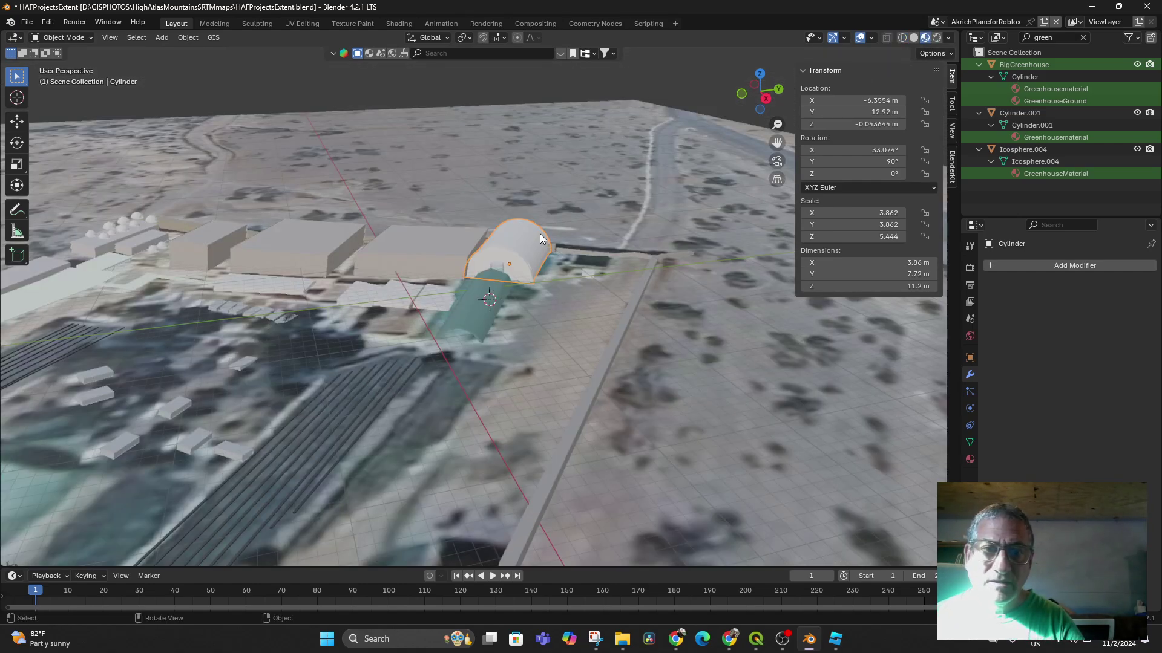
# Examine the door opening in the greenhouse's front wall from close up and from a distance.
pyautogui.moveTo(540, 233)
pyautogui.mouseDown(button='middle')
pyautogui.moveTo(561, 288)
pyautogui.moveTo(591, 281)
pyautogui.mouseUp(button='middle')
pyautogui.scroll(8, 512, 273)
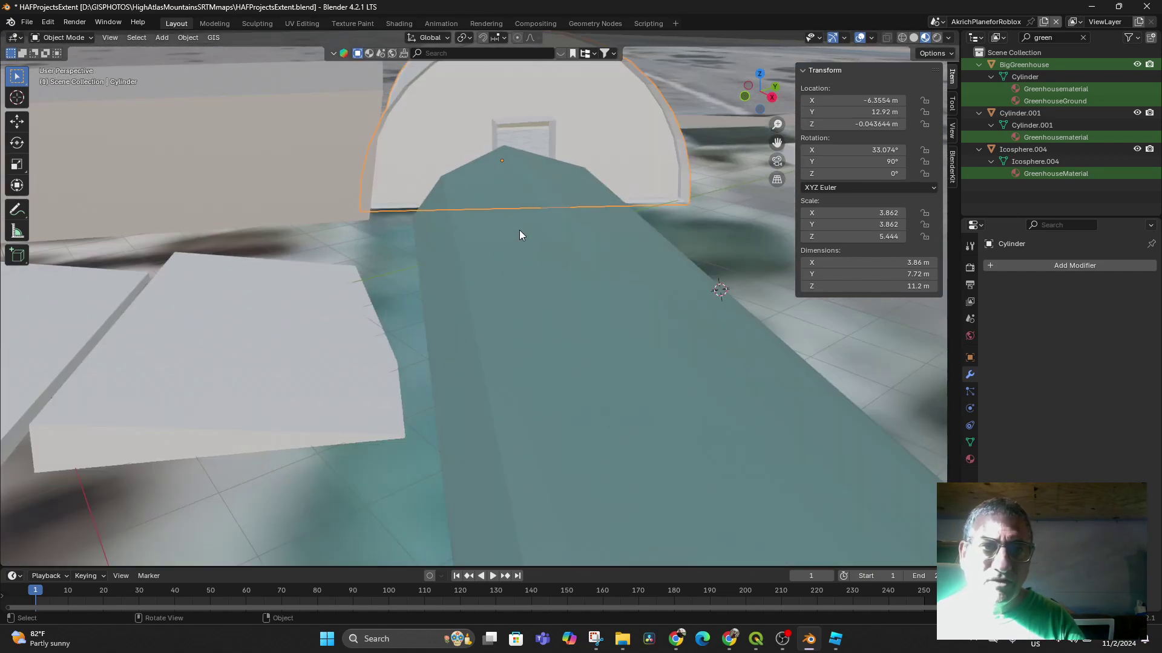
pyautogui.keyDown('shift'); pyautogui.moveTo(520, 230); pyautogui.dragTo(473, 335, button='middle'); pyautogui.keyUp('shift')
pyautogui.scroll(4, 499, 285)
pyautogui.scroll(4, 510, 259)
pyautogui.moveTo(500, 284); pyautogui.dragTo(446, 443, button='middle')
pyautogui.scroll(5, 486, 190)
pyautogui.keyDown('shift'); pyautogui.moveTo(447, 166); pyautogui.dragTo(423, 270, button='middle'); pyautogui.keyUp('shift')
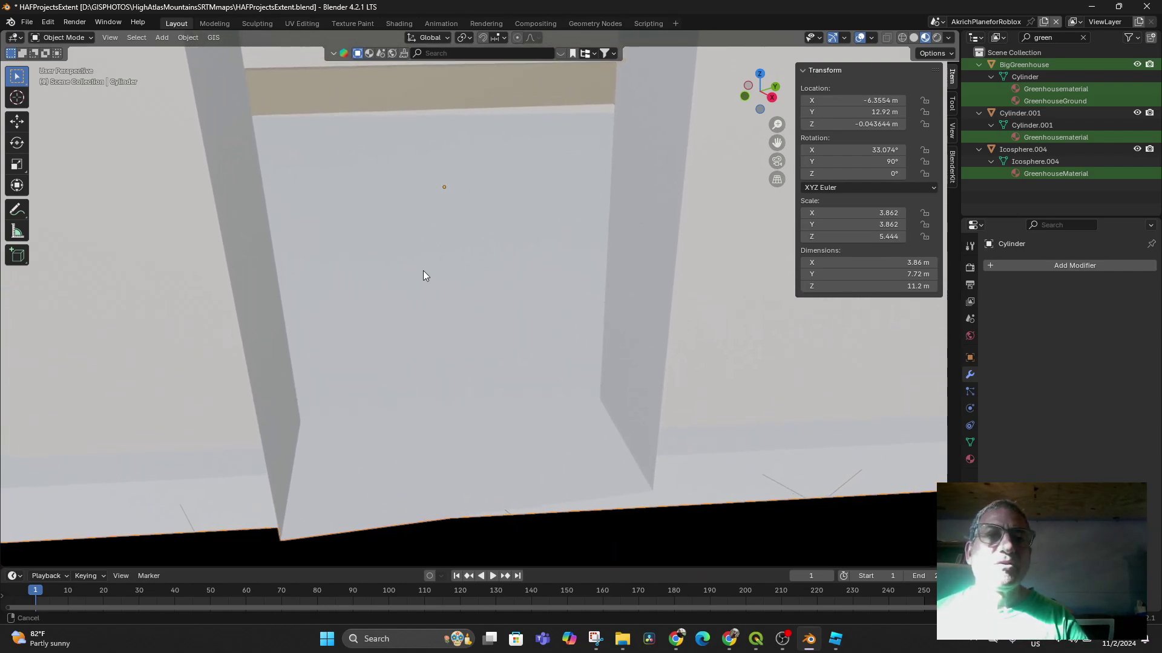
pyautogui.scroll(4, 440, 159)
pyautogui.scroll(1, 442, 136)
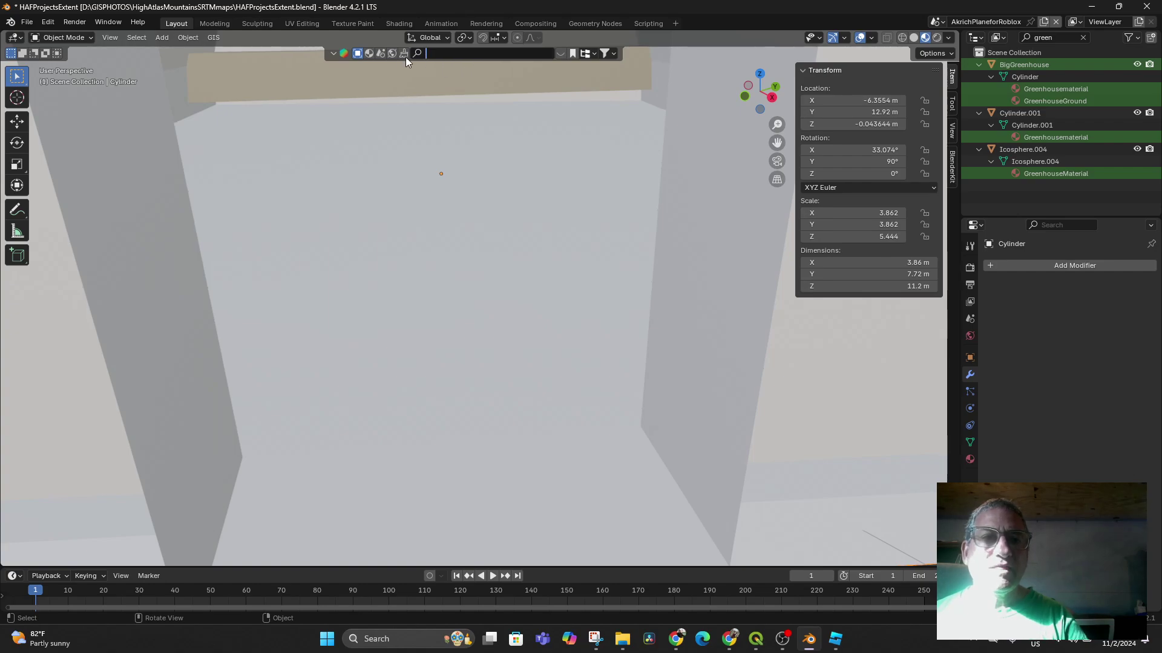
pyautogui.click(274, 83)
pyautogui.scroll(-8, 441, 133)
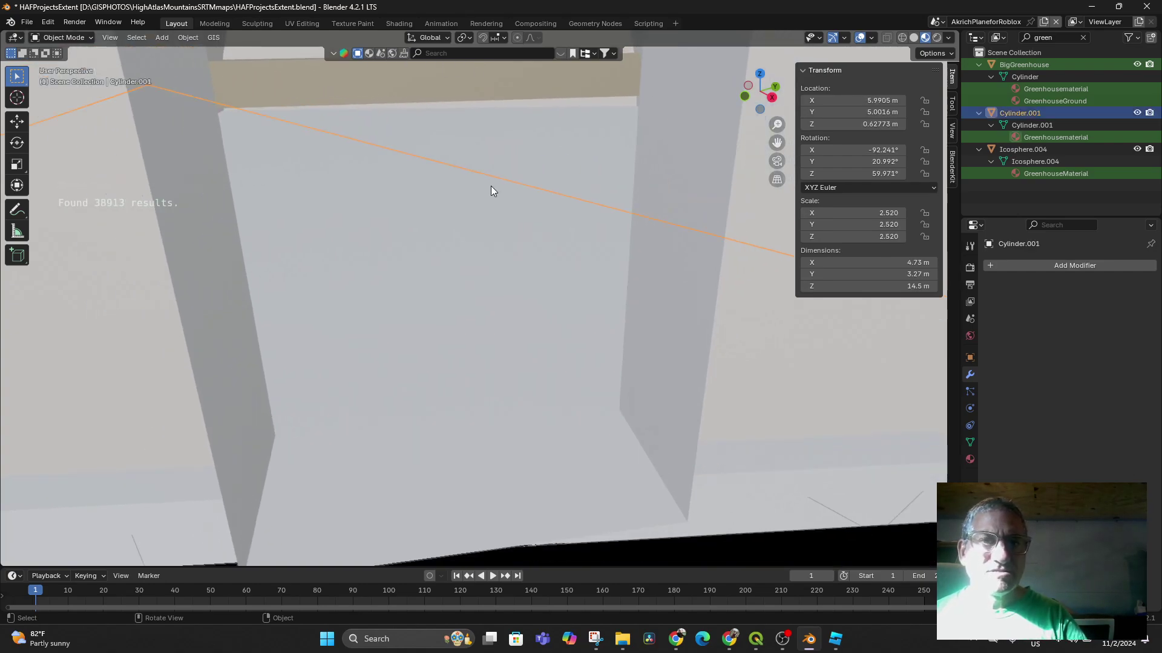
pyautogui.scroll(-5, 487, 185)
pyautogui.moveTo(550, 167)
pyautogui.mouseDown(button='middle')
pyautogui.moveTo(523, 216)
pyautogui.moveTo(546, 185)
pyautogui.mouseUp(button='middle')
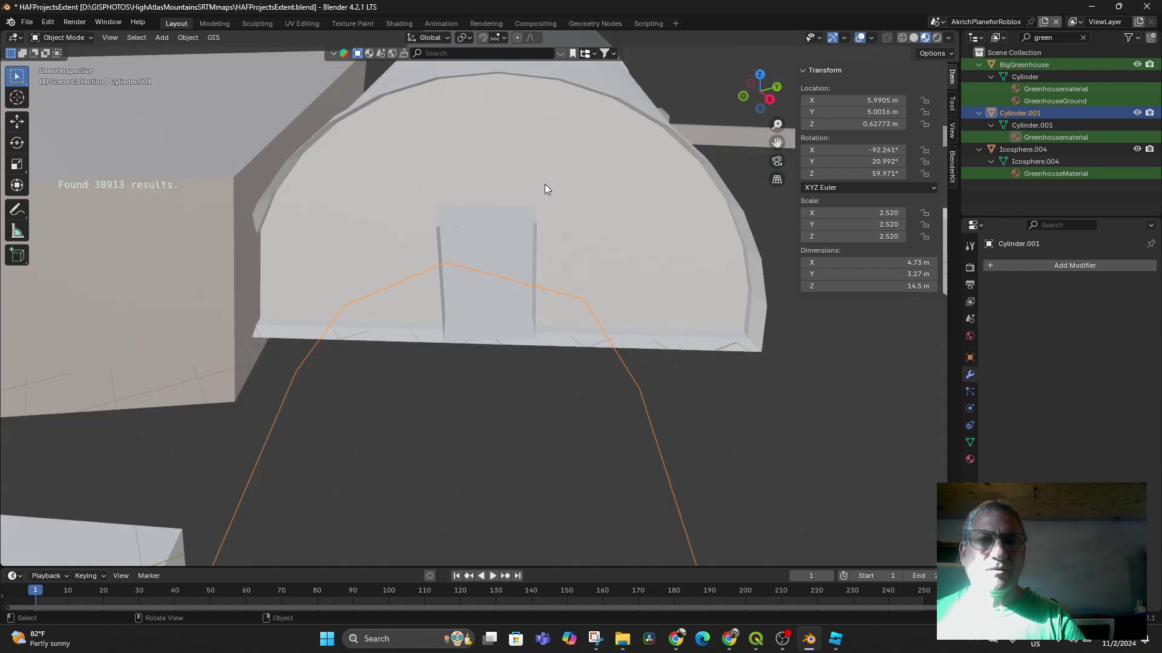
pyautogui.scroll(-6, 547, 186)
pyautogui.scroll(-3, 520, 199)
# Select the half-cylinder greenhouse, switch the transform orientation to Local and scale it along Z to about 8.44 m long.
pyautogui.click(528, 235)
pyautogui.moveTo(528, 235); pyautogui.dragTo(347, 225, button='middle')
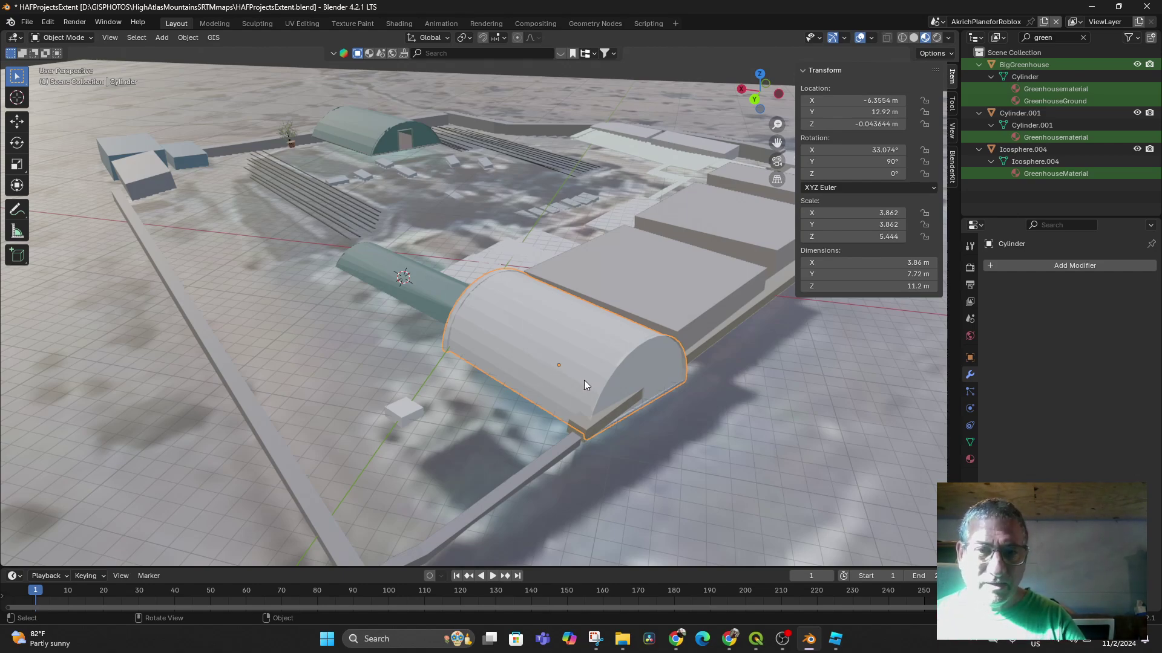
pyautogui.press('s')
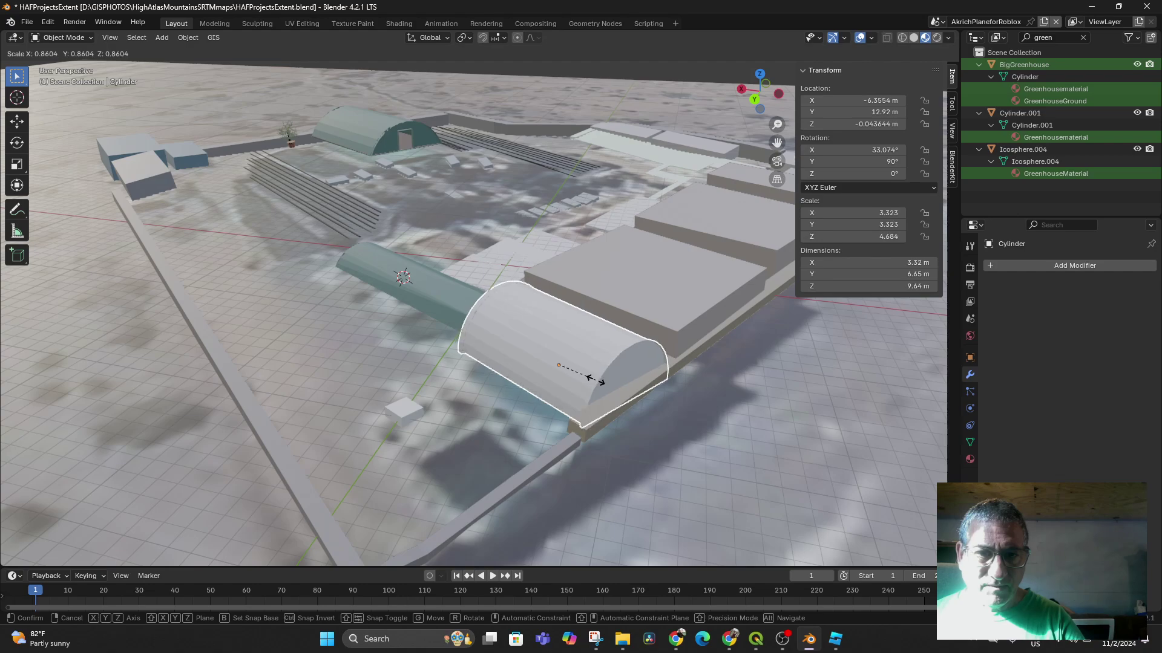
pyautogui.press('Escape')
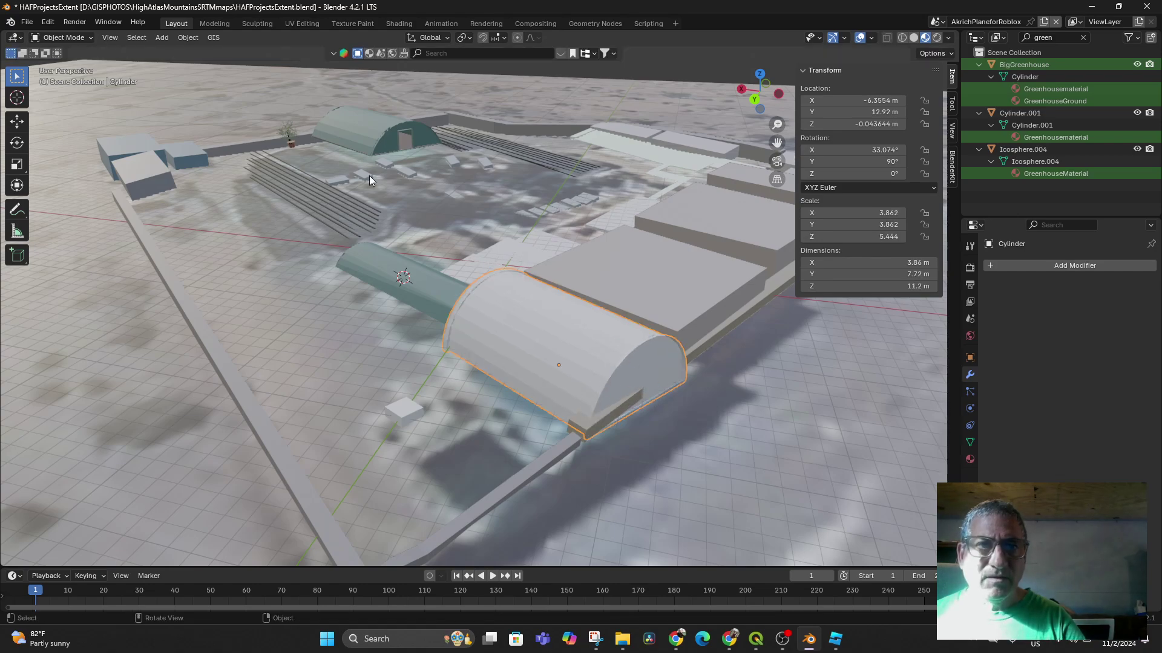
pyautogui.click(427, 38)
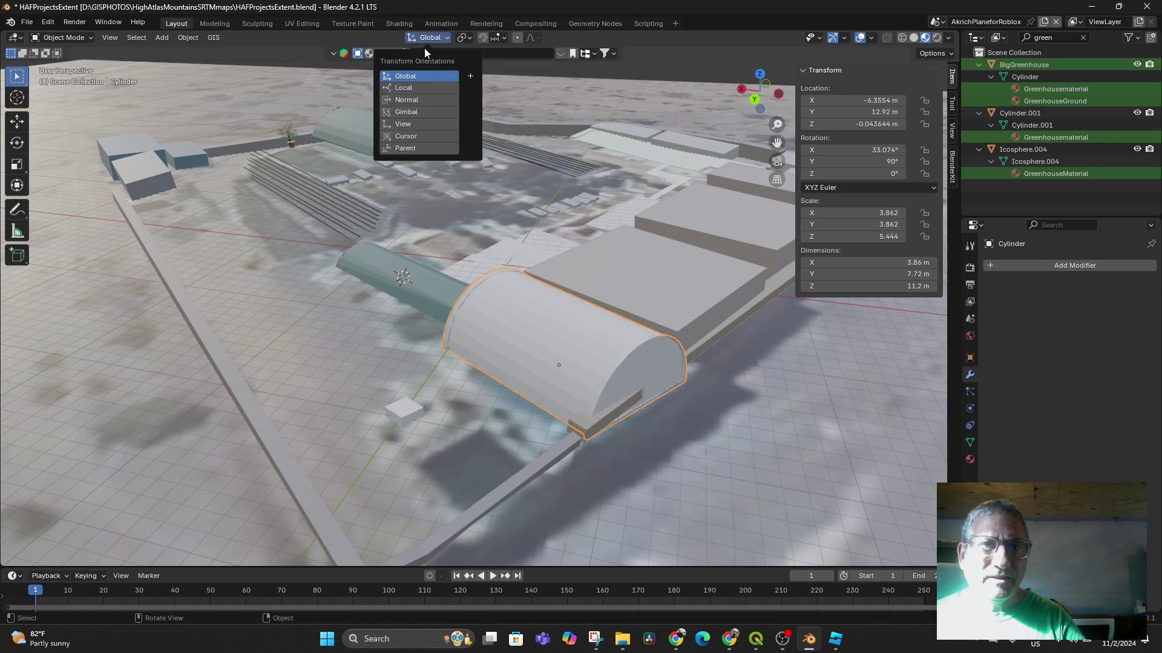
pyautogui.click(408, 88)
pyautogui.press('s')
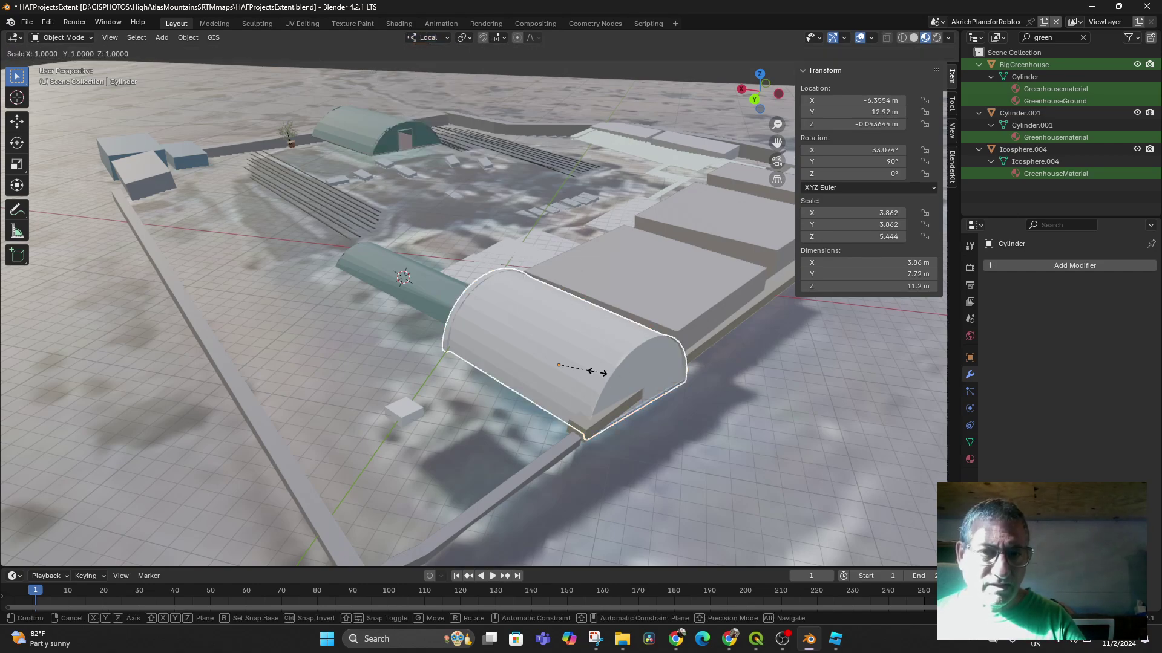
pyautogui.press('z')
pyautogui.click(610, 407)
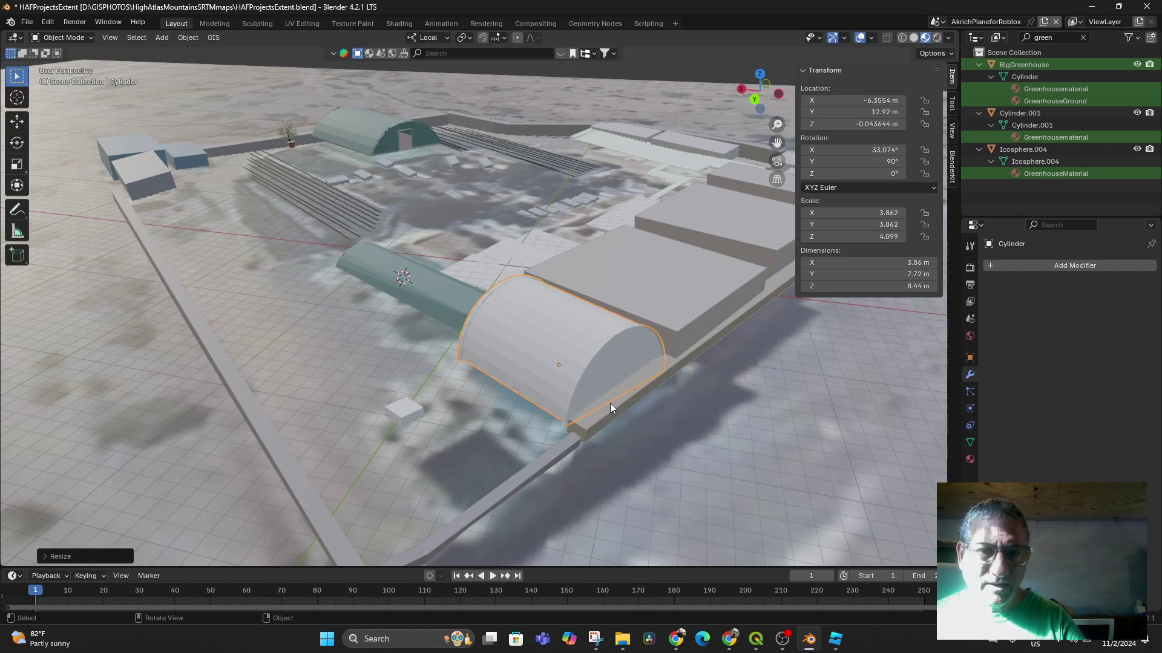
pyautogui.moveTo(610, 403); pyautogui.dragTo(664, 448, button='middle')
pyautogui.press('r')
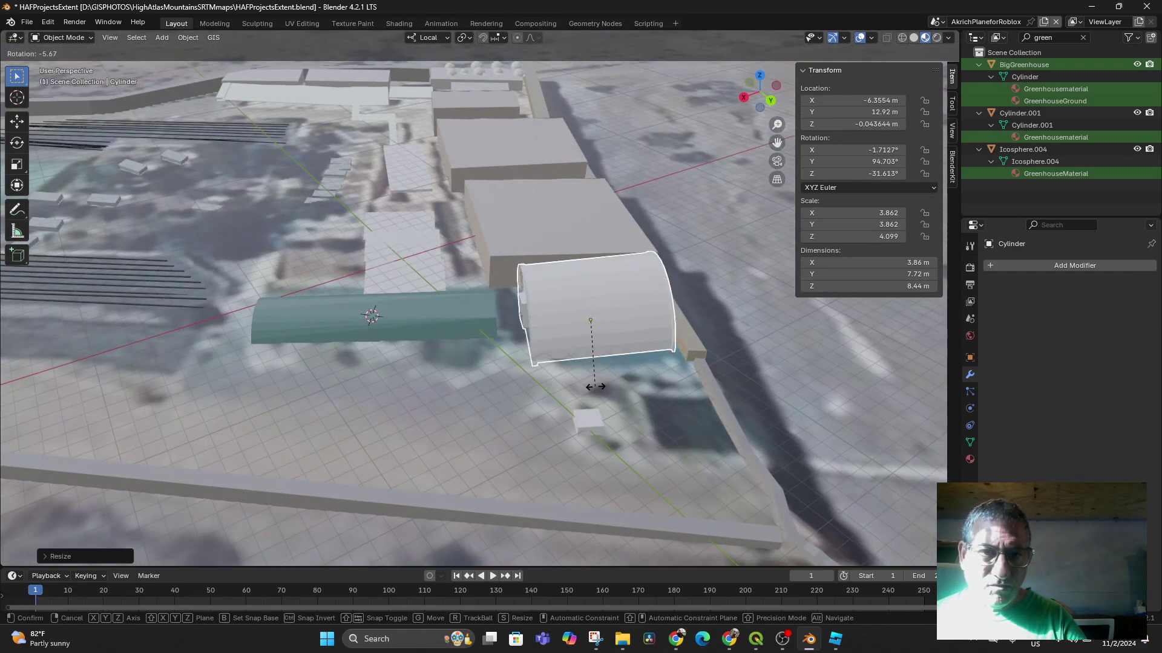
pyautogui.rightClick(595, 387)
# Set the half-cylinder greenhouse's origin with Origin to Geometry.
pyautogui.moveTo(622, 392); pyautogui.dragTo(615, 344, button='middle')
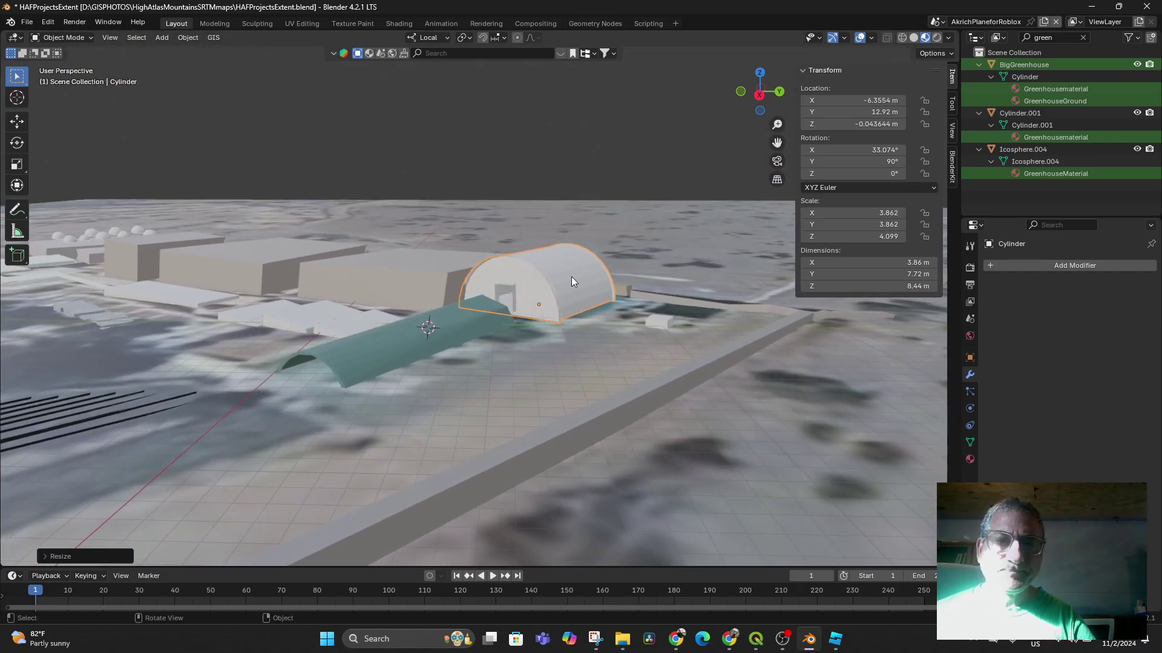
pyautogui.moveTo(600, 273); pyautogui.dragTo(649, 285, button='middle')
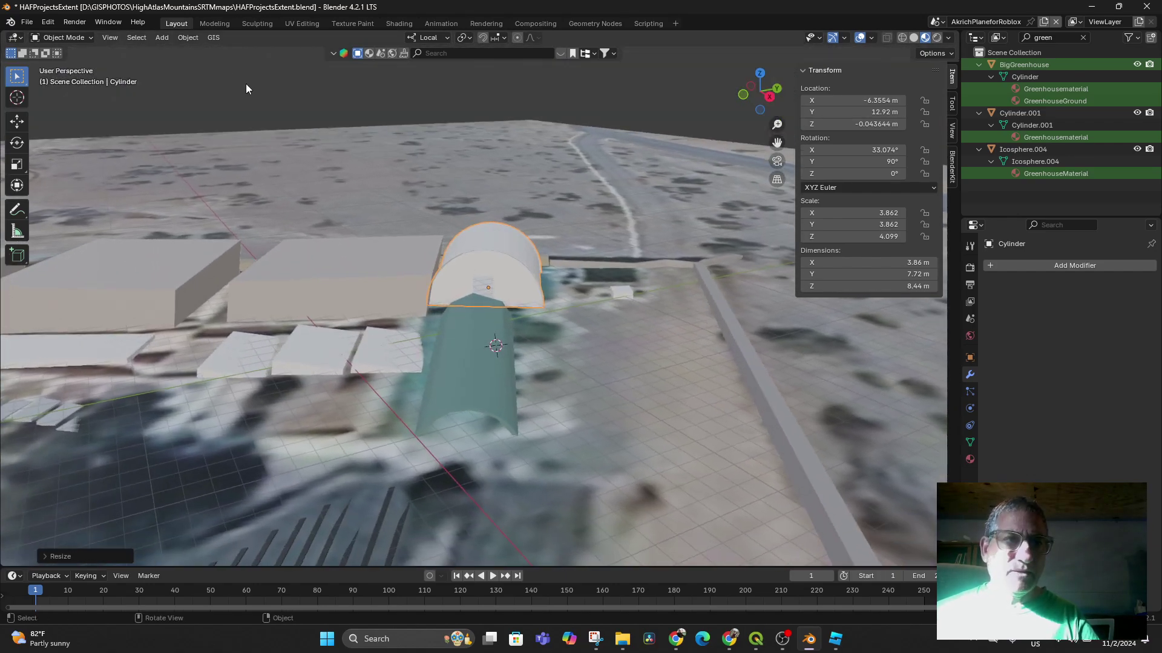
pyautogui.click(180, 38)
pyautogui.moveTo(241, 63)
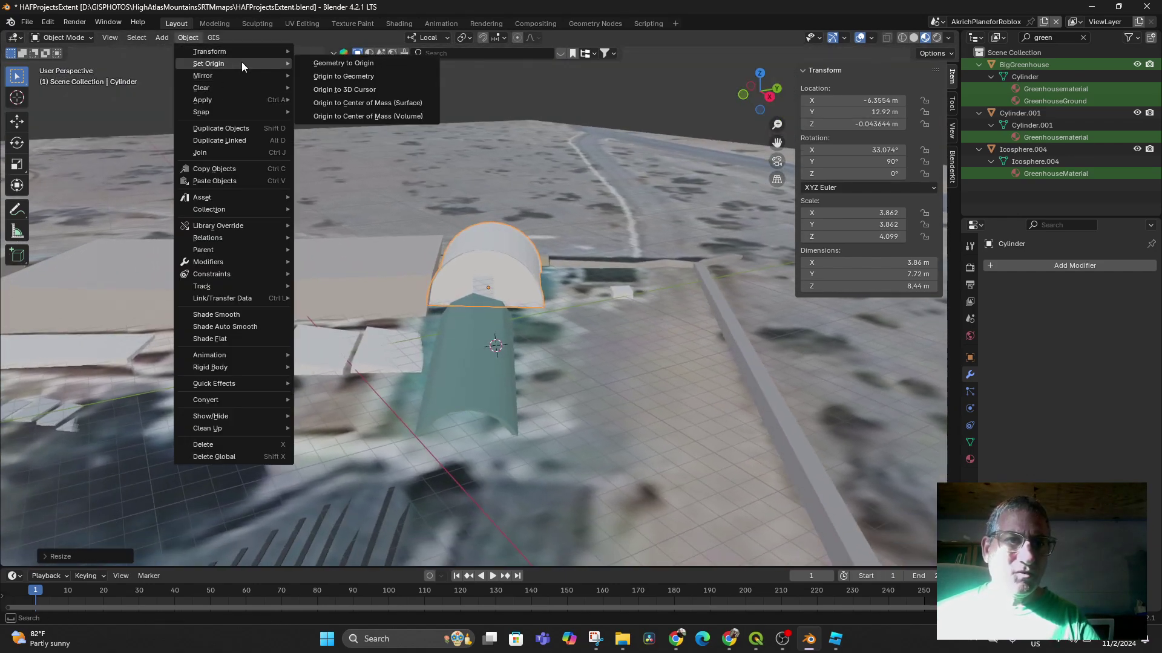
pyautogui.click(348, 75)
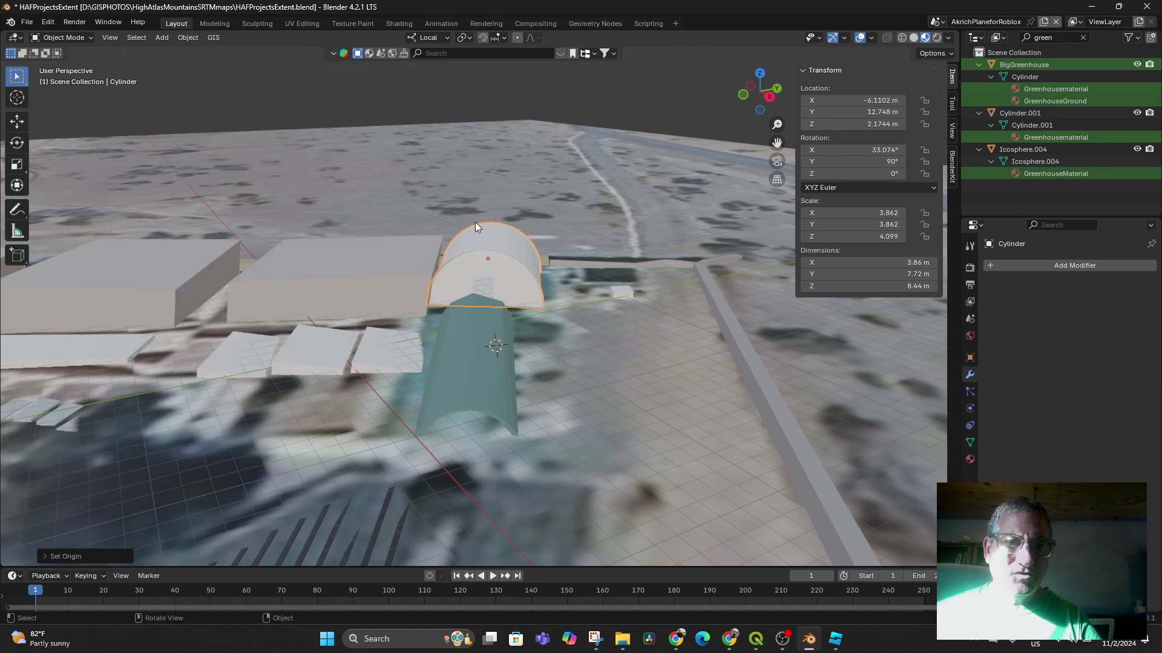
# Duplicate the greenhouse and place the copy beside the original, at about X -2.0, Y 20.94, Z 1.58 m.
pyautogui.moveTo(474, 222); pyautogui.dragTo(557, 306, button='middle')
pyautogui.scroll(1, 550, 307)
pyautogui.scroll(-3, 549, 296)
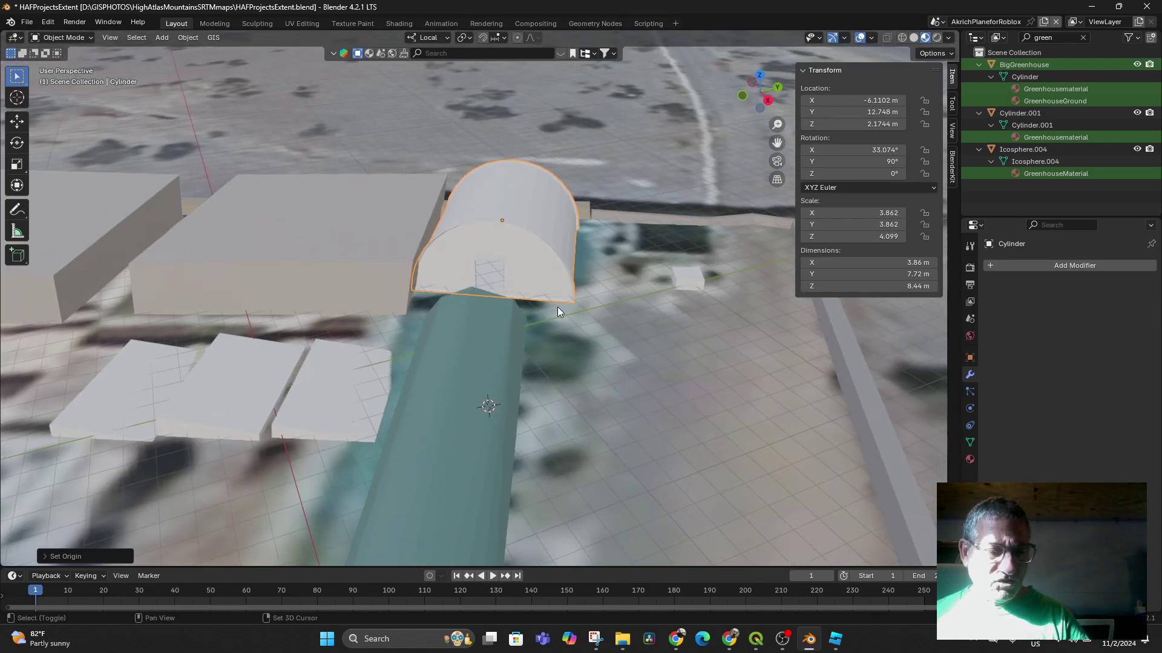
pyautogui.hotkey('shift', 'd')
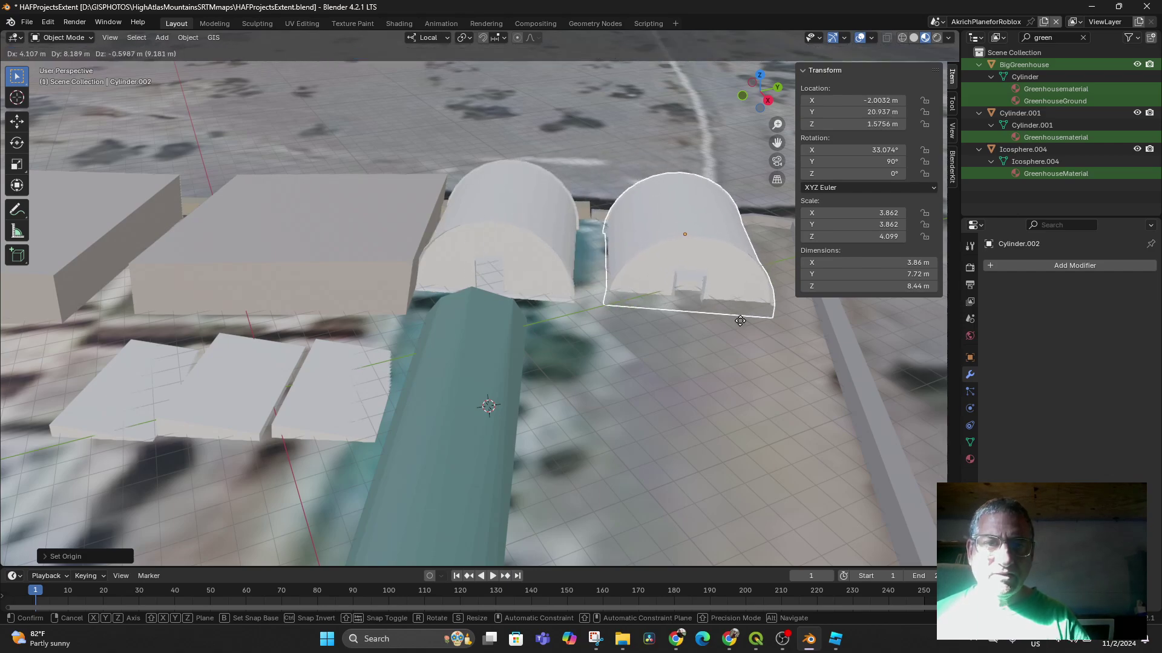
pyautogui.click(724, 351)
# Copy the duplicated greenhouse and paste it into the BuildingsforExport scene.
pyautogui.scroll(-5, 724, 351)
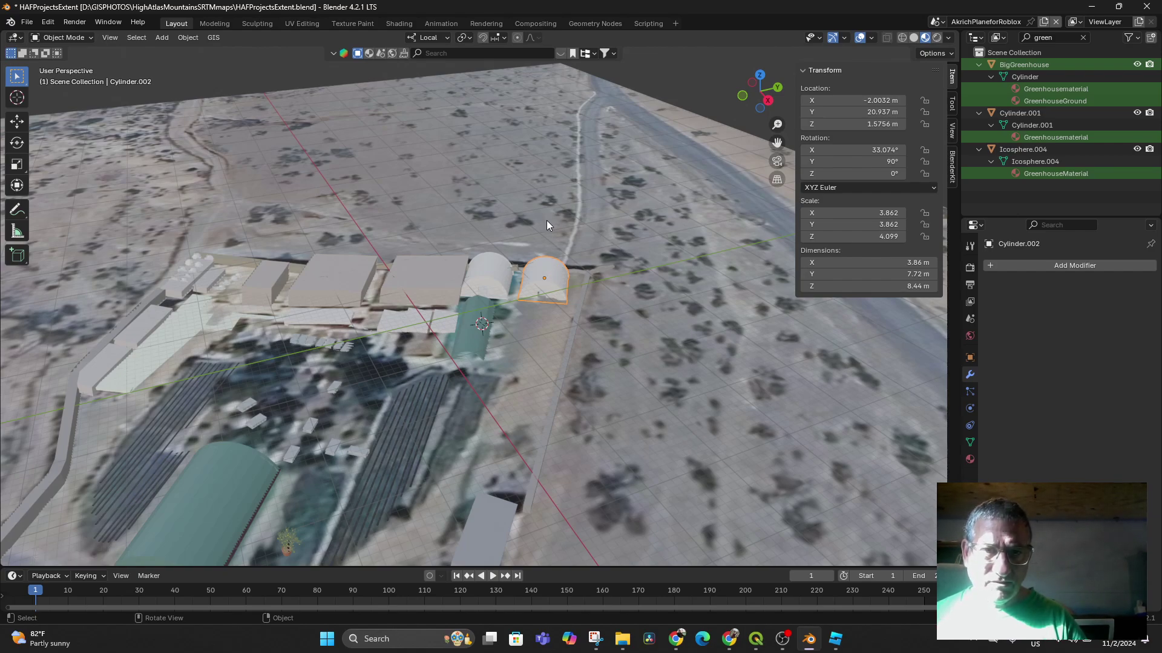
pyautogui.click(502, 275)
pyautogui.click(544, 280)
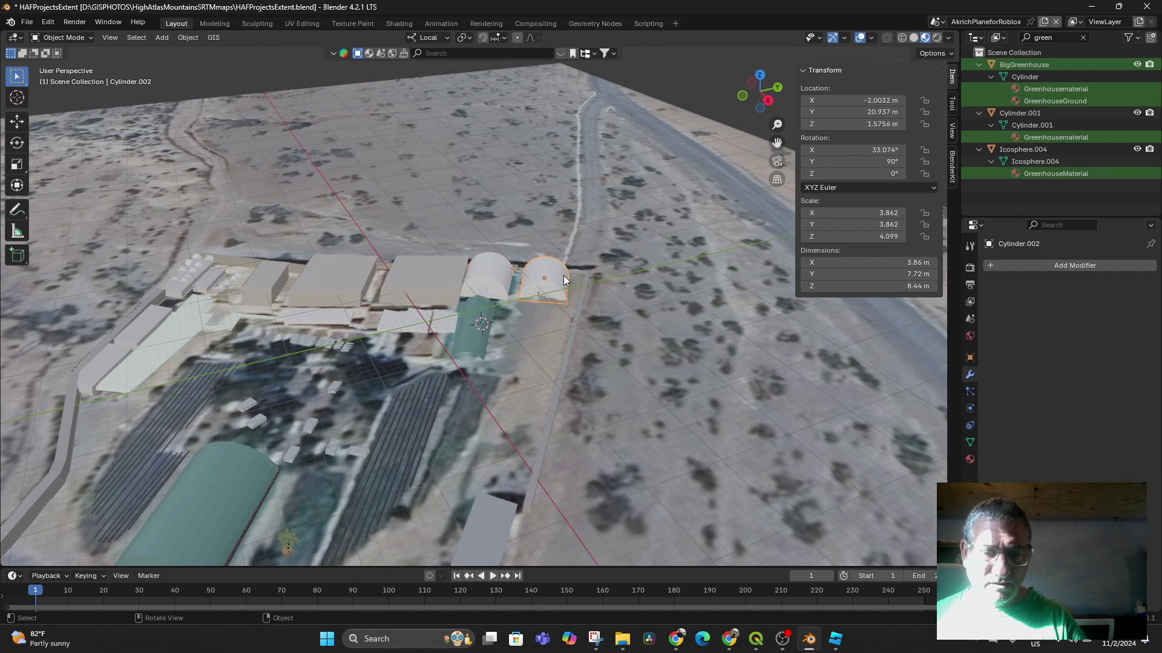
pyautogui.hotkey('ctrl', 'c')
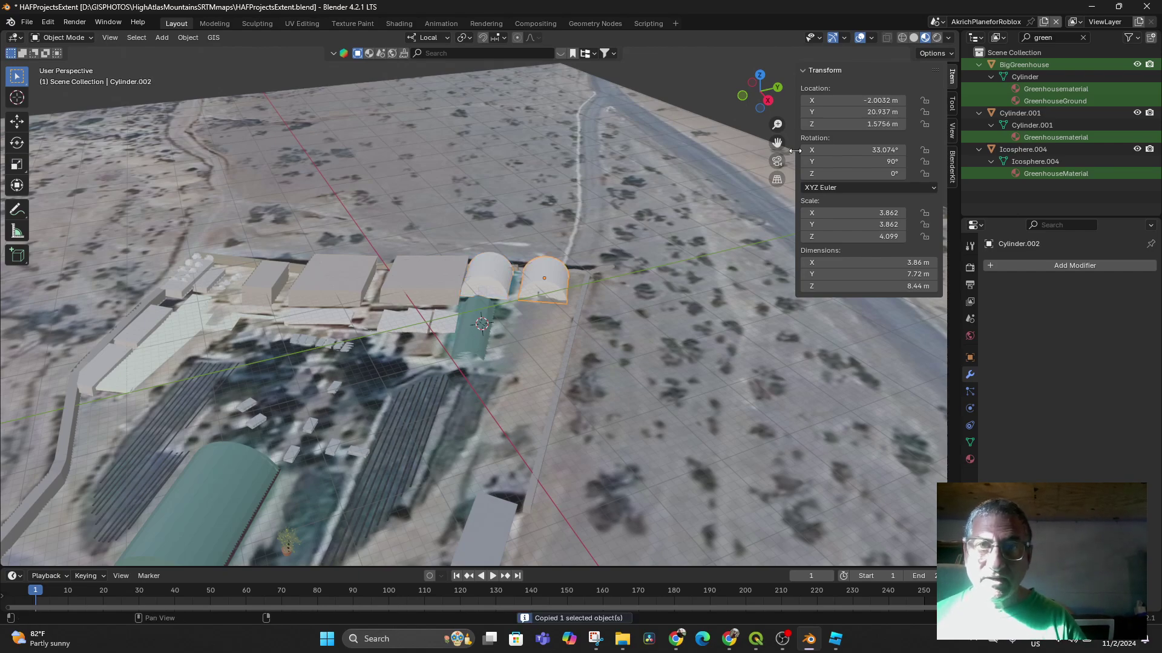
pyautogui.click(936, 22)
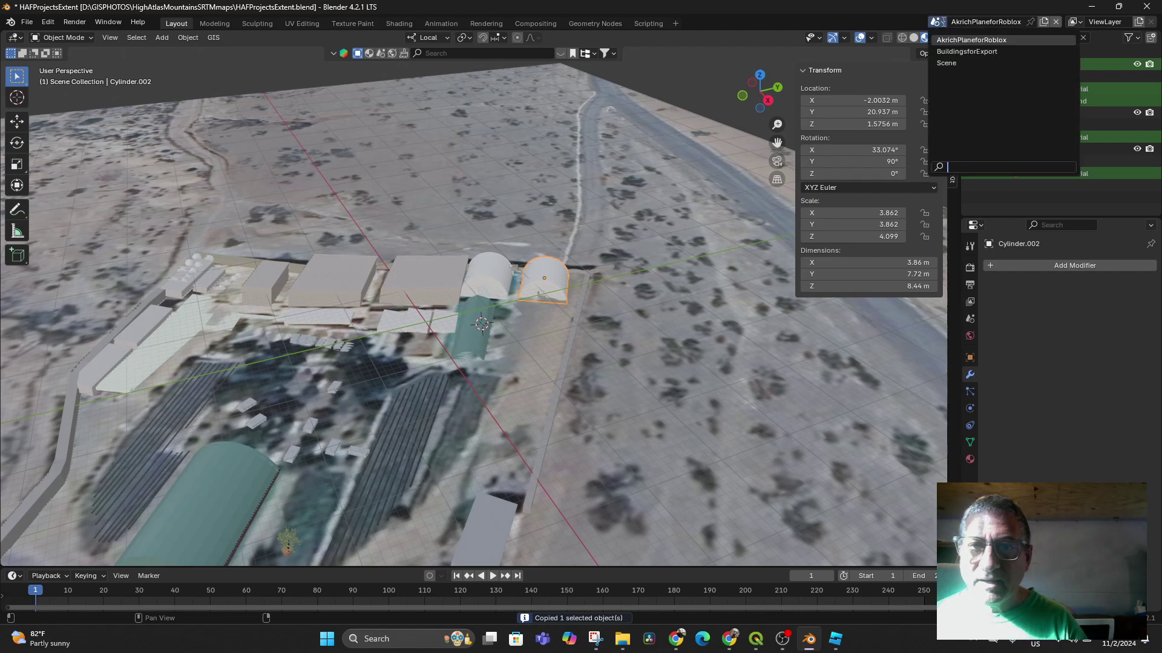
pyautogui.click(946, 52)
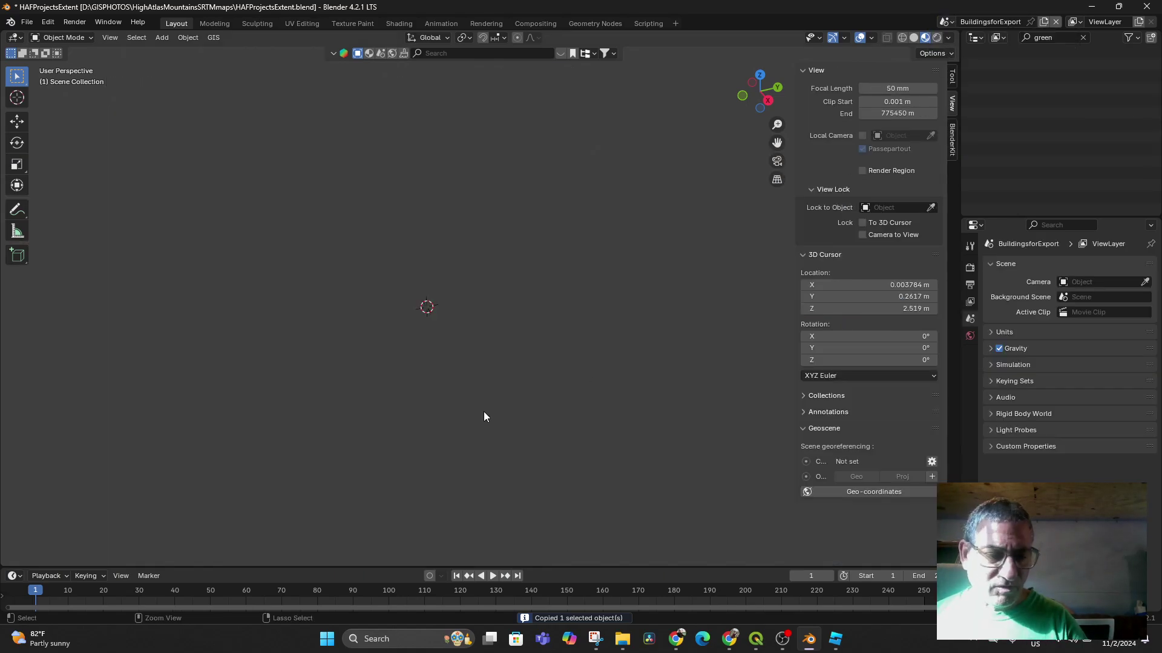
pyautogui.hotkey('ctrl', 'v')
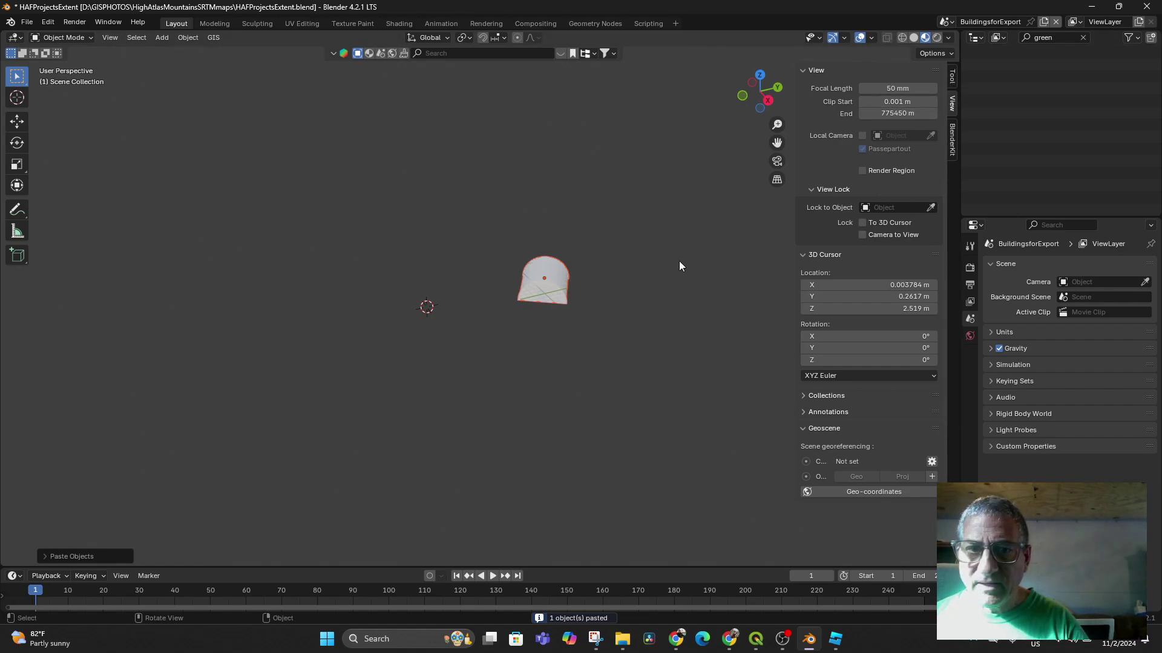
# Select the pasted greenhouse and set its X, Y and Z location to 0 m.
pyautogui.click(549, 282)
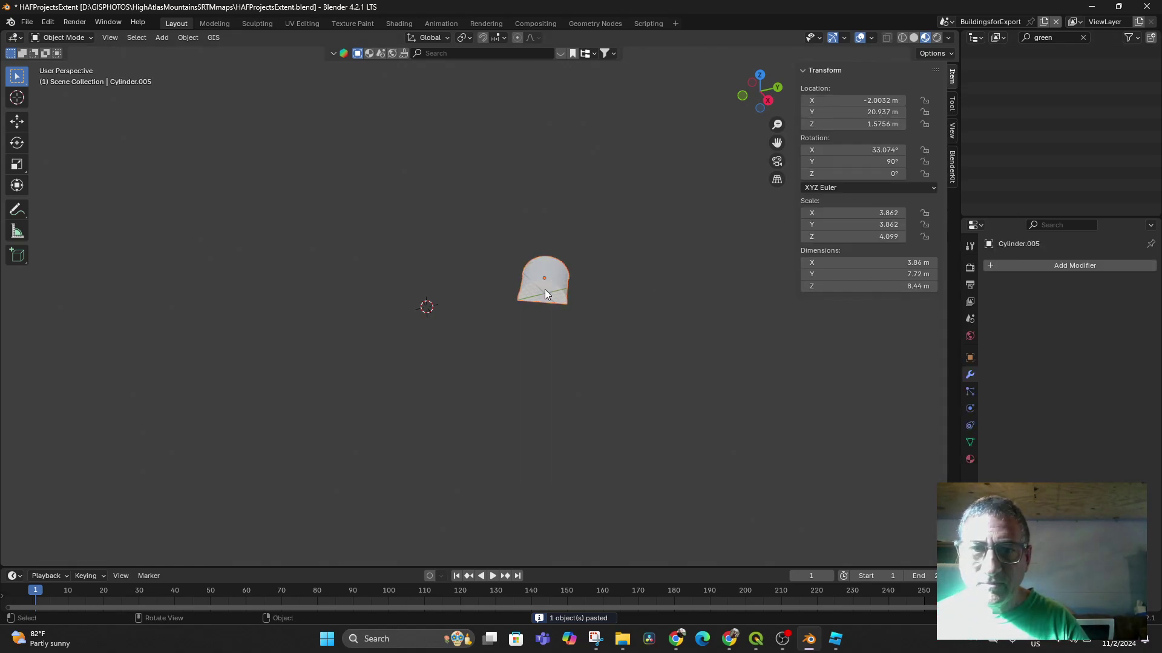
pyautogui.click(883, 100)
pyautogui.write('0')
pyautogui.press('Tab')
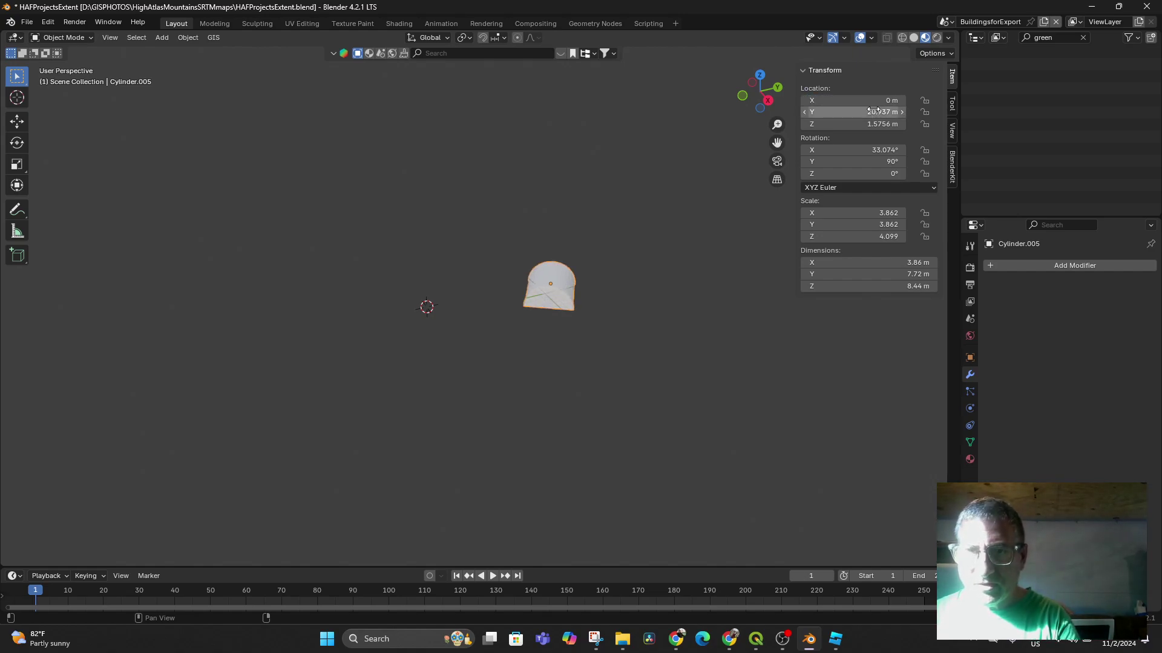
pyautogui.write('0')
pyautogui.press('Return')
pyautogui.click(882, 124)
pyautogui.write('0')
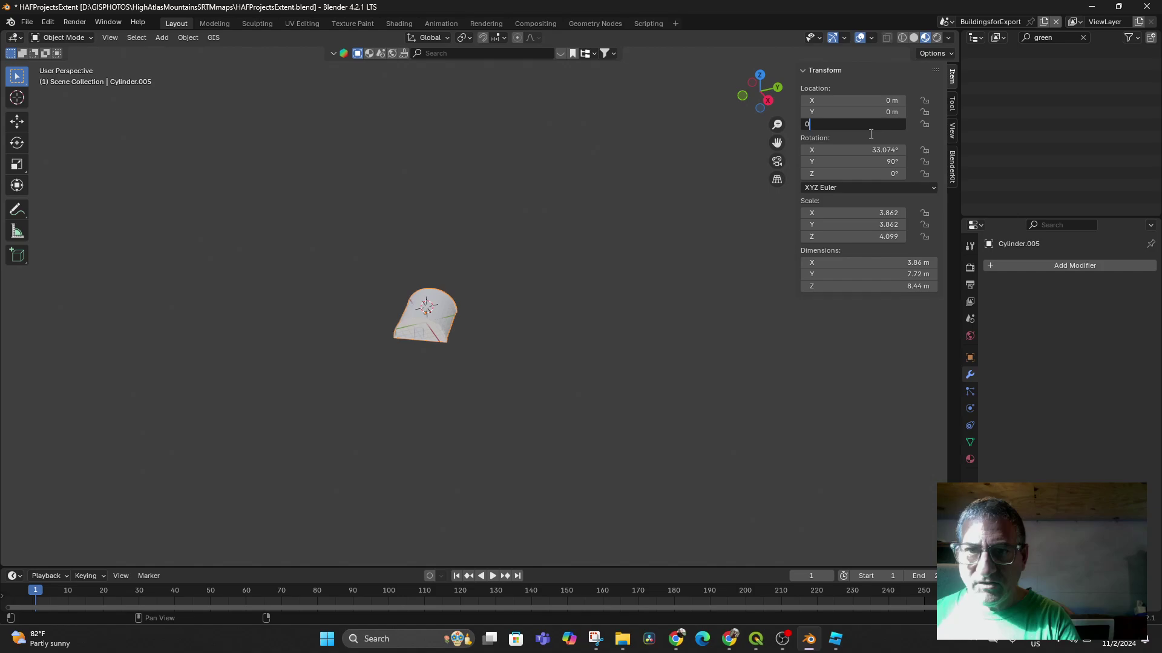
pyautogui.press('Return')
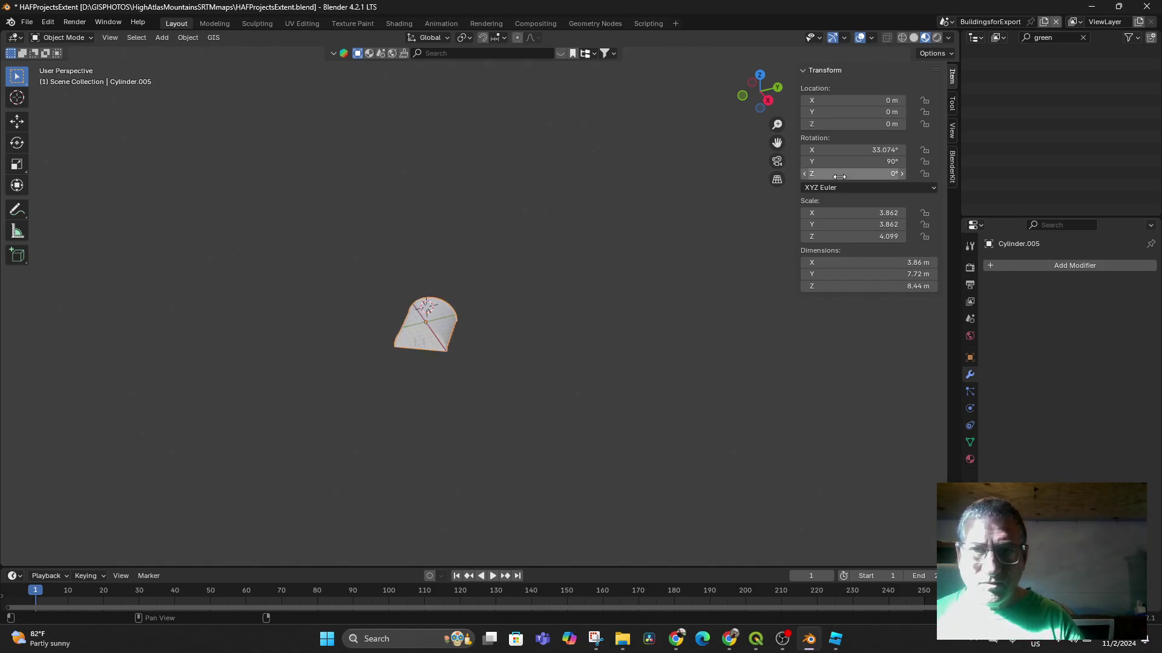
# Set the pasted greenhouse's X rotation to 0°.
pyautogui.click(871, 149)
pyautogui.write('0')
pyautogui.press('Return')
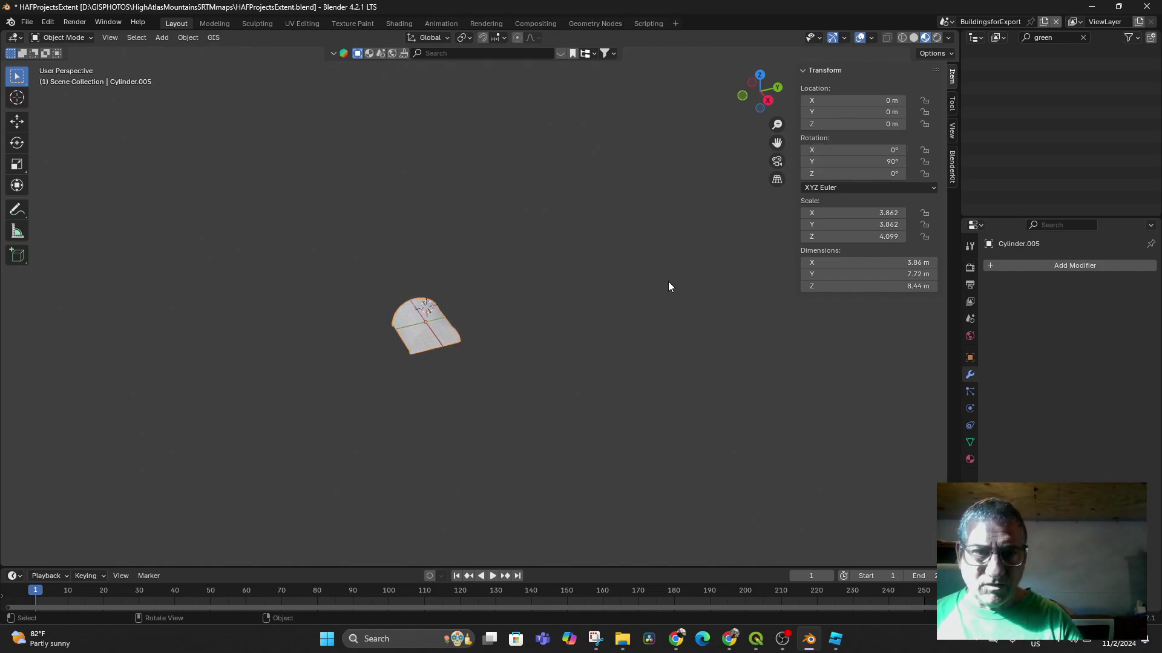
# Place the 3D cursor on the greenhouse's roof ridge and set the origin to it, at about X 0.10, Y 0.32, Z 1.59 m.
pyautogui.moveTo(668, 281); pyautogui.dragTo(617, 261, button='middle')
pyautogui.scroll(4, 548, 312)
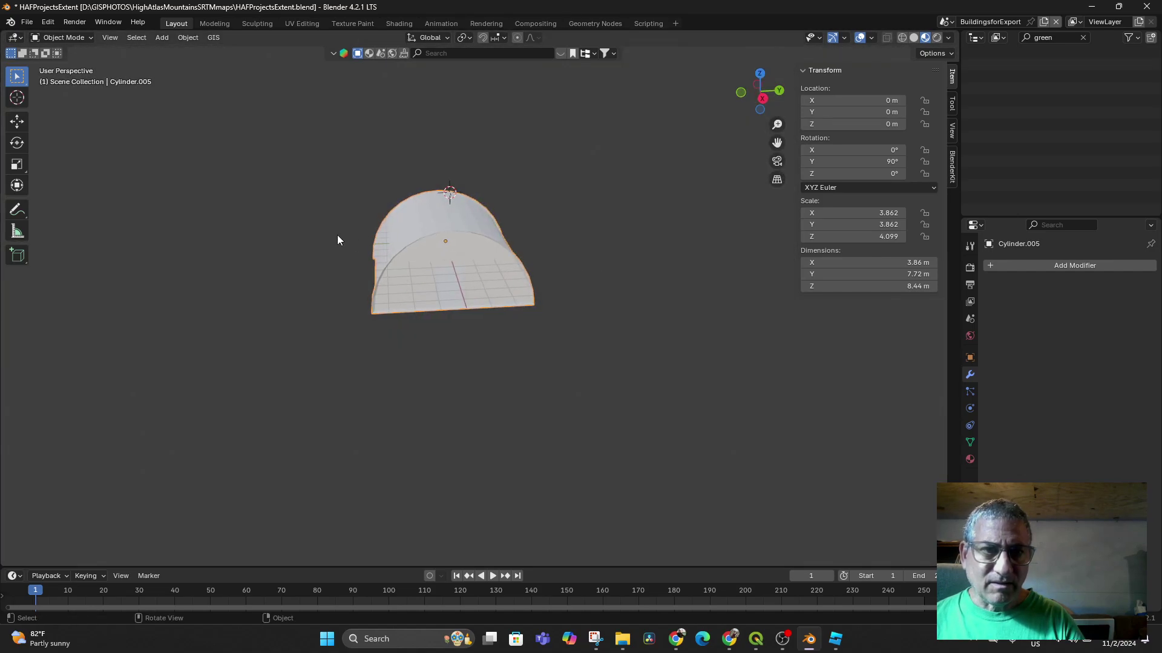
pyautogui.moveTo(412, 247); pyautogui.dragTo(442, 268, button='middle')
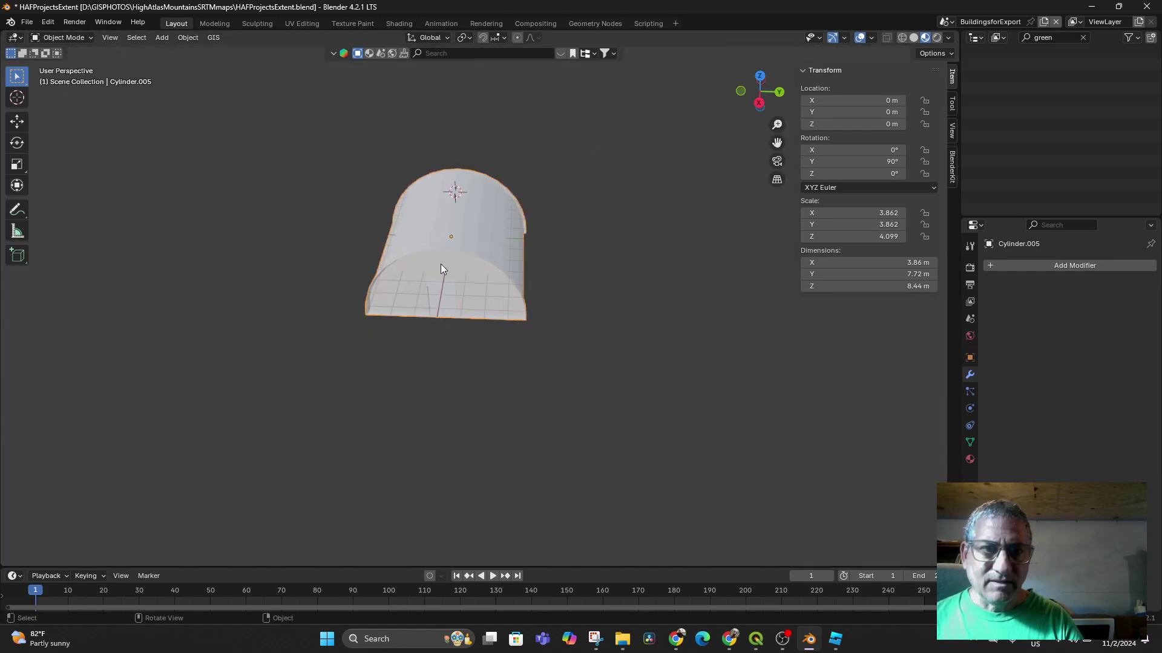
pyautogui.click(18, 102)
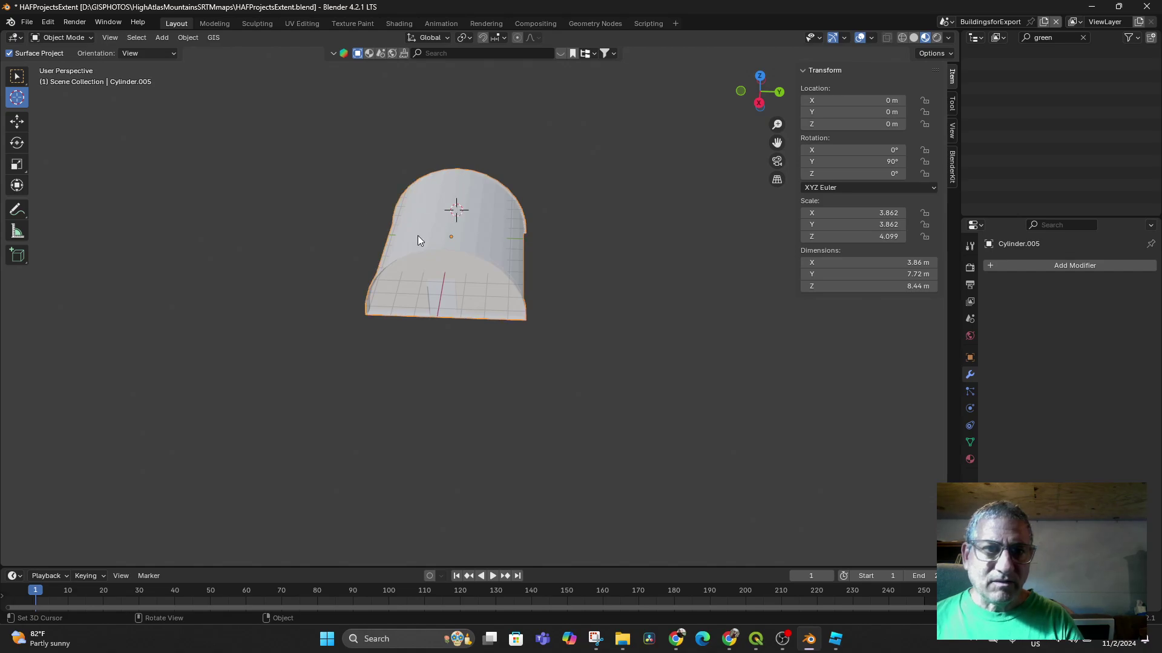
pyautogui.moveTo(417, 240); pyautogui.dragTo(529, 259, button='middle')
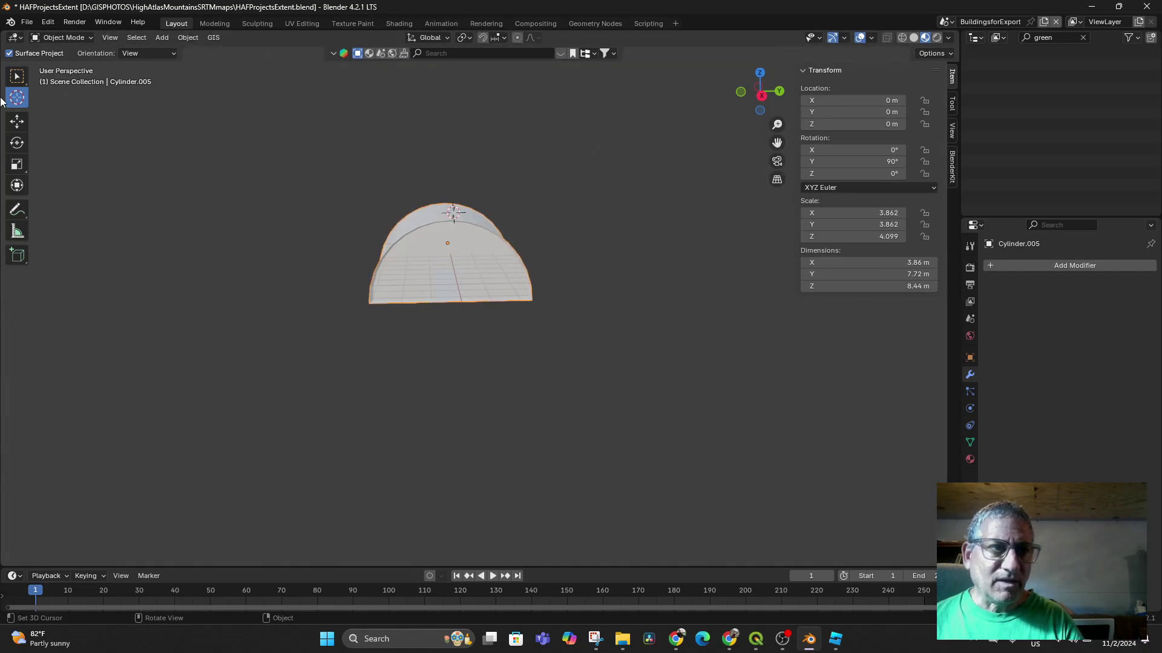
pyautogui.click(188, 37)
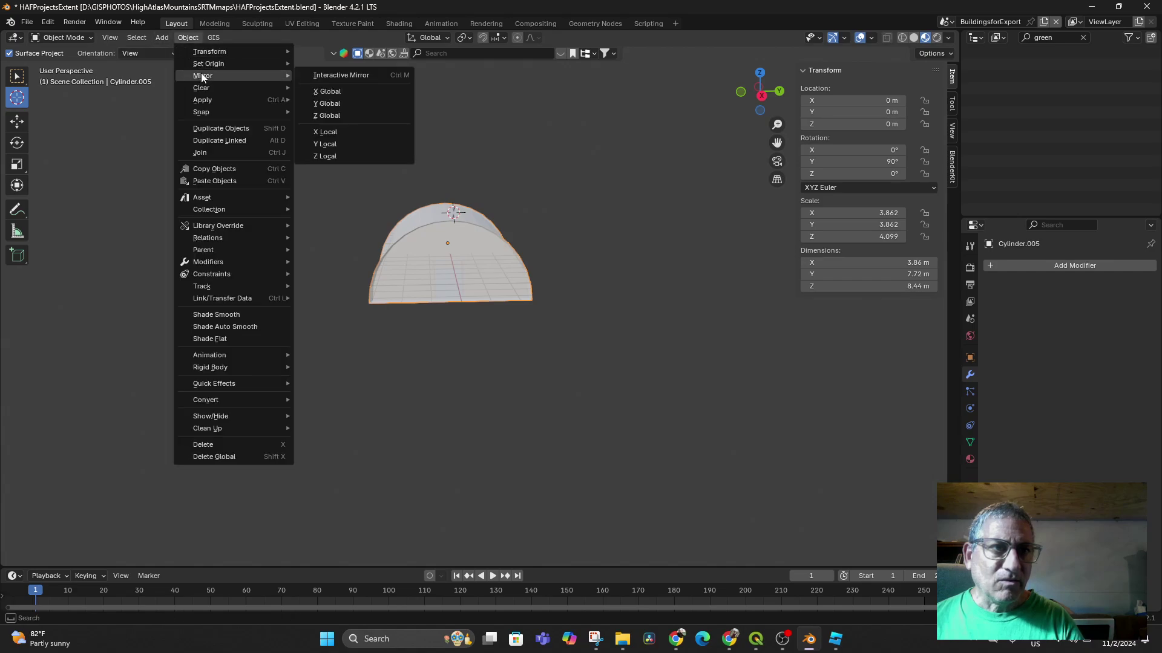
pyautogui.moveTo(209, 62)
pyautogui.click(344, 77)
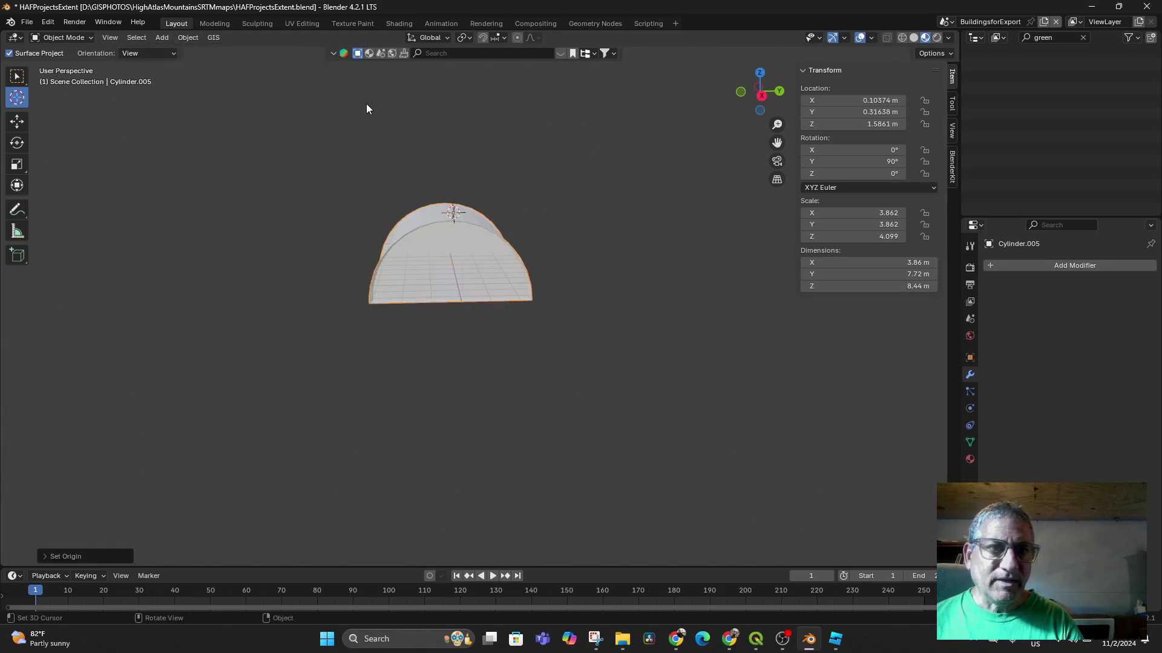
# Show the scene in Wireframe shading and inspect the greenhouse's shell and door opening.
pyautogui.moveTo(478, 239); pyautogui.dragTo(505, 228, button='middle')
pyautogui.click(898, 41)
pyautogui.scroll(5, 404, 354)
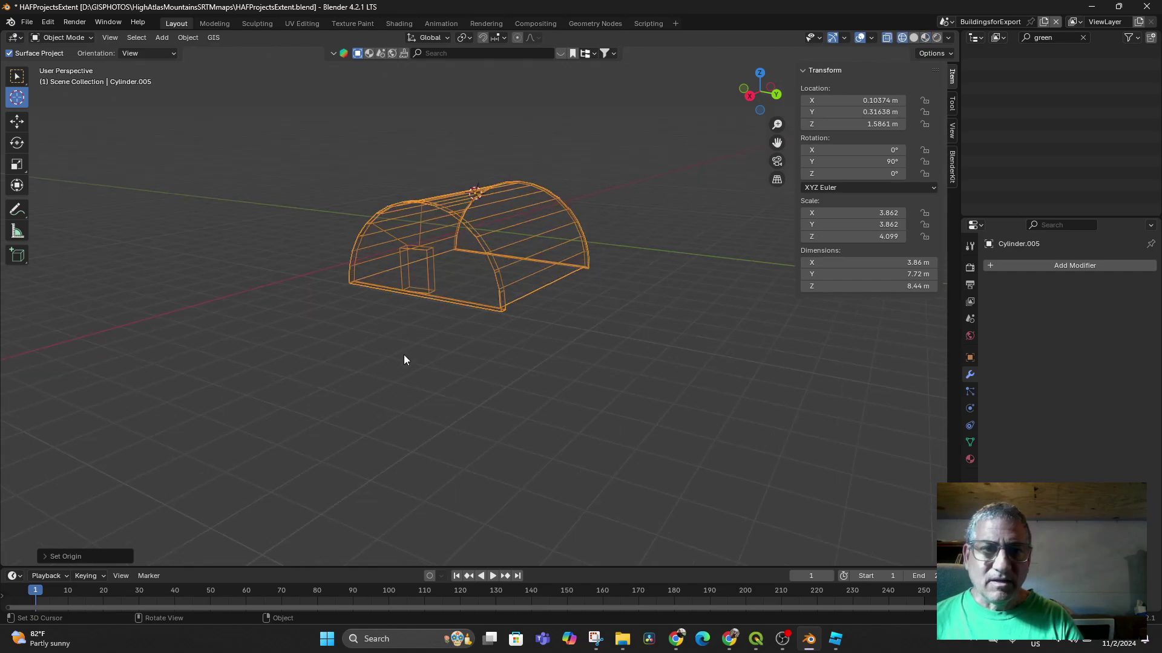
pyautogui.moveTo(489, 310)
pyautogui.mouseDown(button='middle')
pyautogui.moveTo(243, 306)
pyautogui.moveTo(482, 324)
pyautogui.moveTo(371, 314)
pyautogui.moveTo(575, 324)
pyautogui.moveTo(599, 314)
pyautogui.moveTo(584, 310)
pyautogui.mouseUp(button='middle')
pyautogui.scroll(4, 496, 325)
pyautogui.scroll(-5, 508, 323)
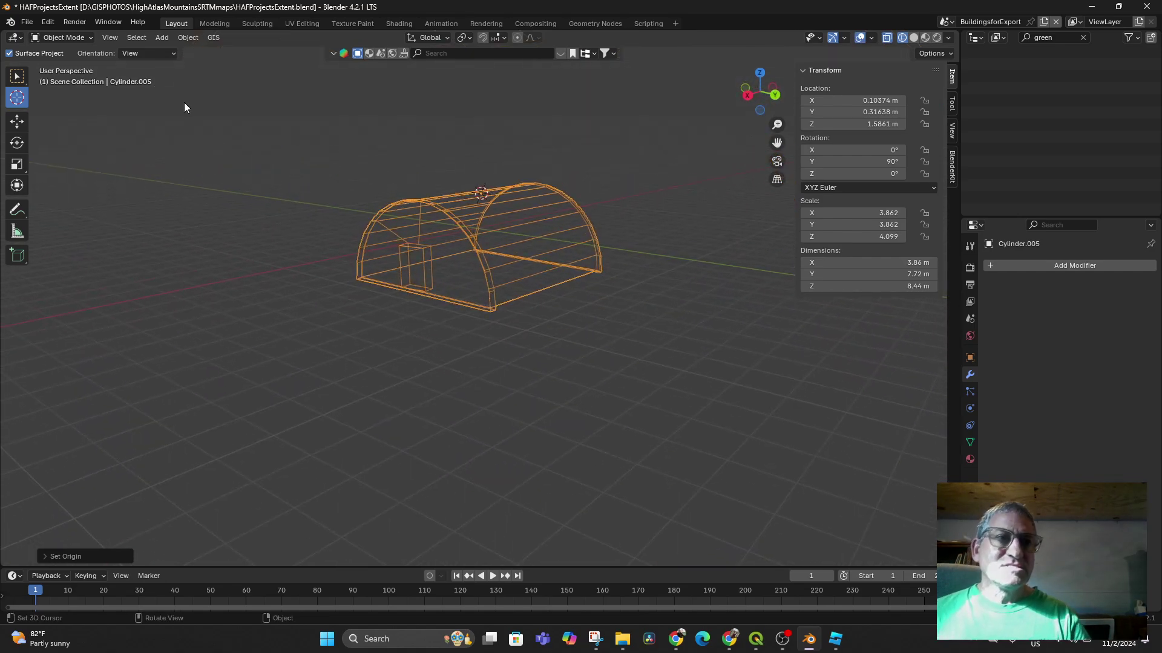
# Save the project and export the selected greenhouse as FBX over GreenhouseFront.fbx in the ShapeFile Exports folder.
pyautogui.click(27, 23)
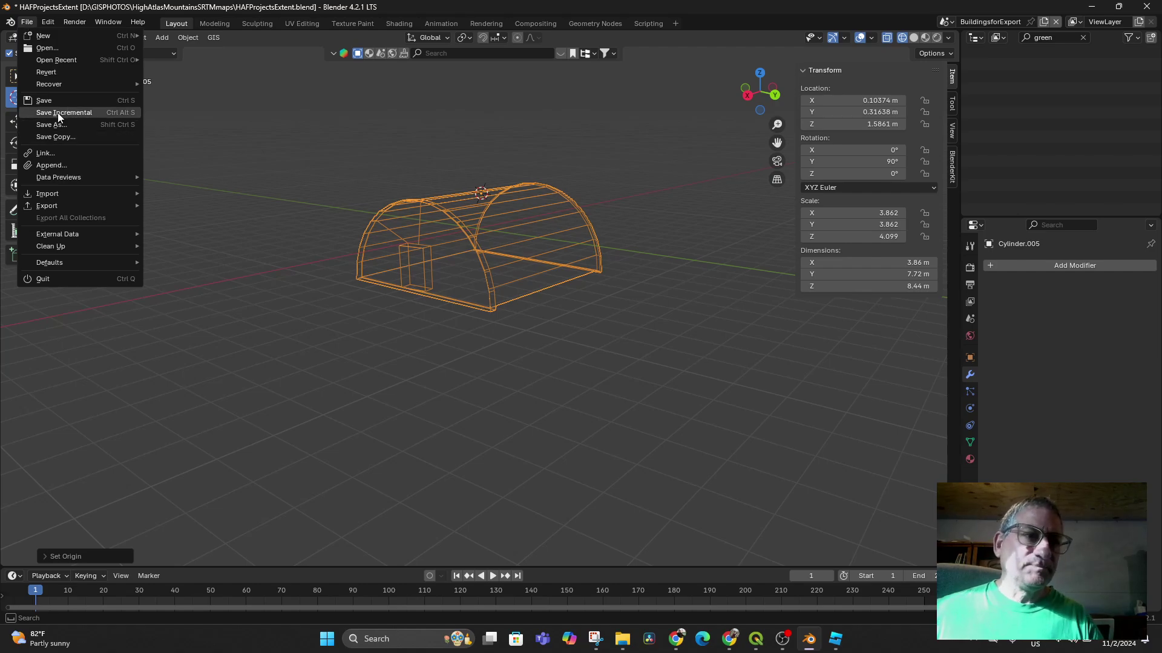
pyautogui.click(48, 100)
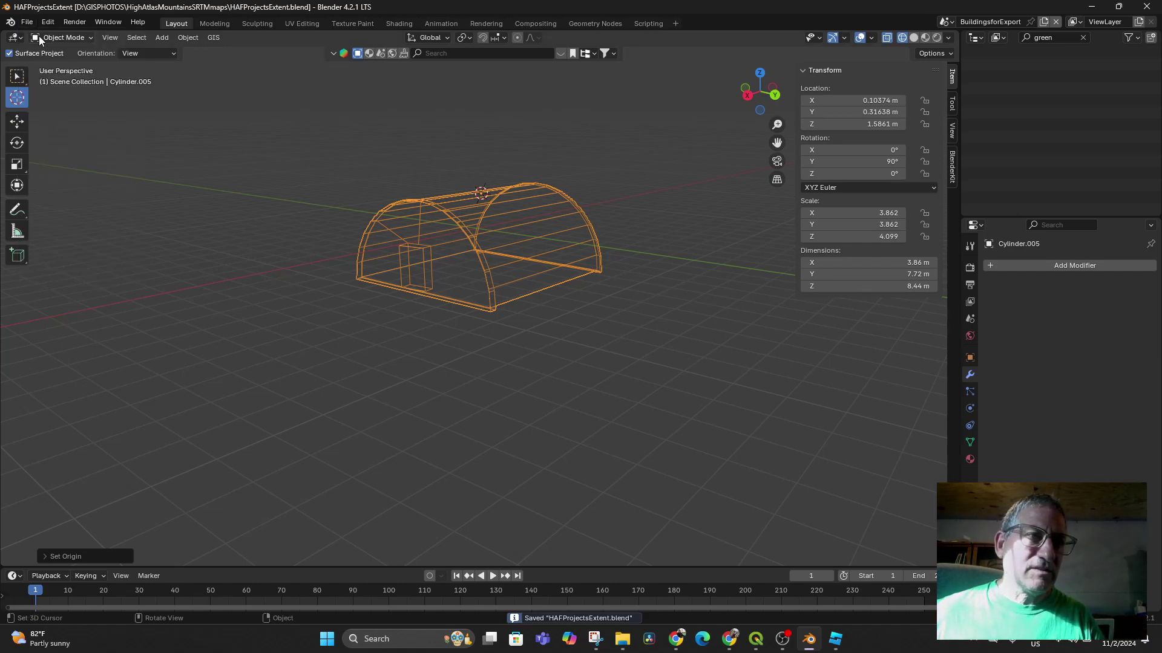
pyautogui.click(27, 23)
pyautogui.moveTo(65, 209)
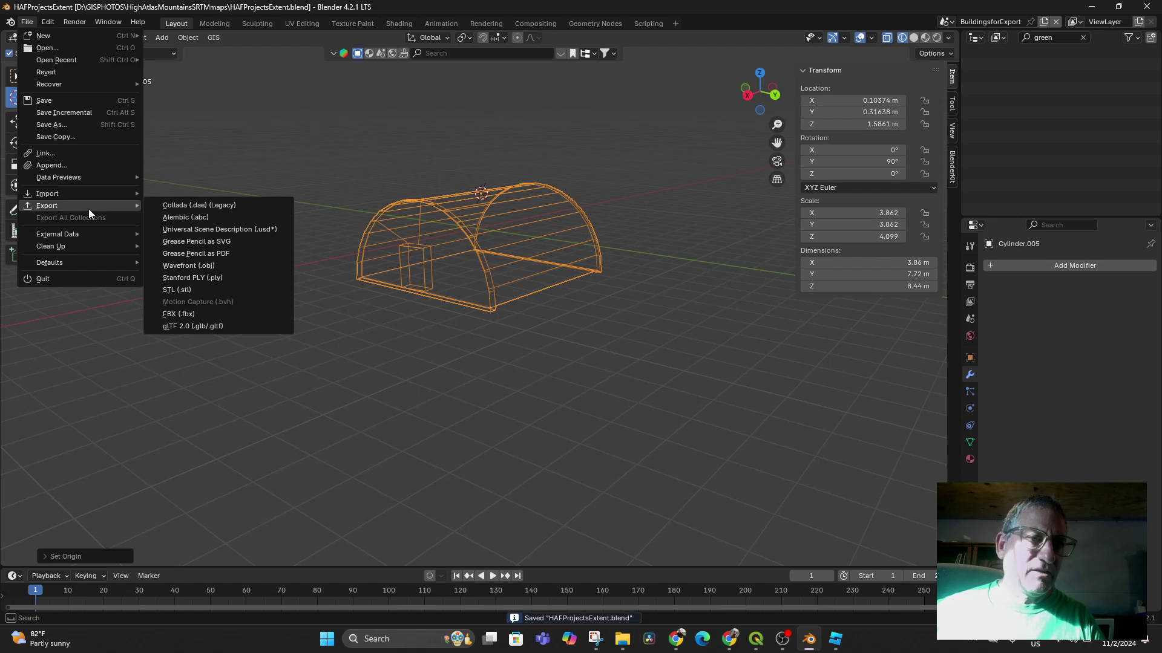
pyautogui.click(213, 317)
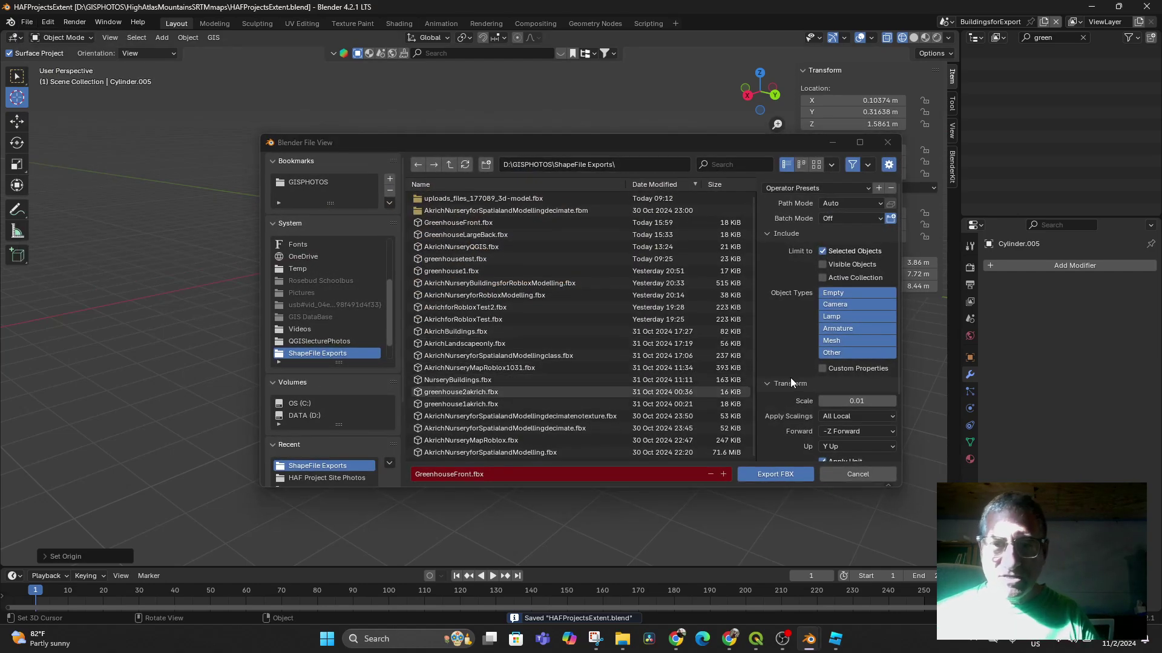
pyautogui.scroll(-3, 793, 377)
pyautogui.scroll(4, 795, 376)
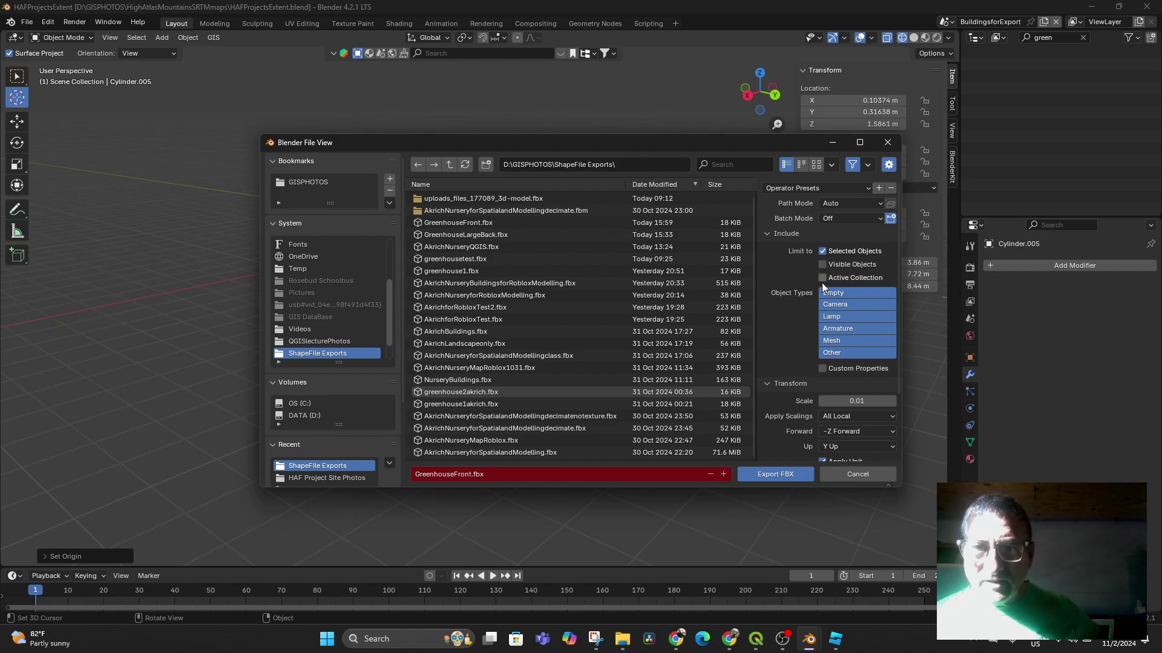
pyautogui.scroll(-3, 765, 406)
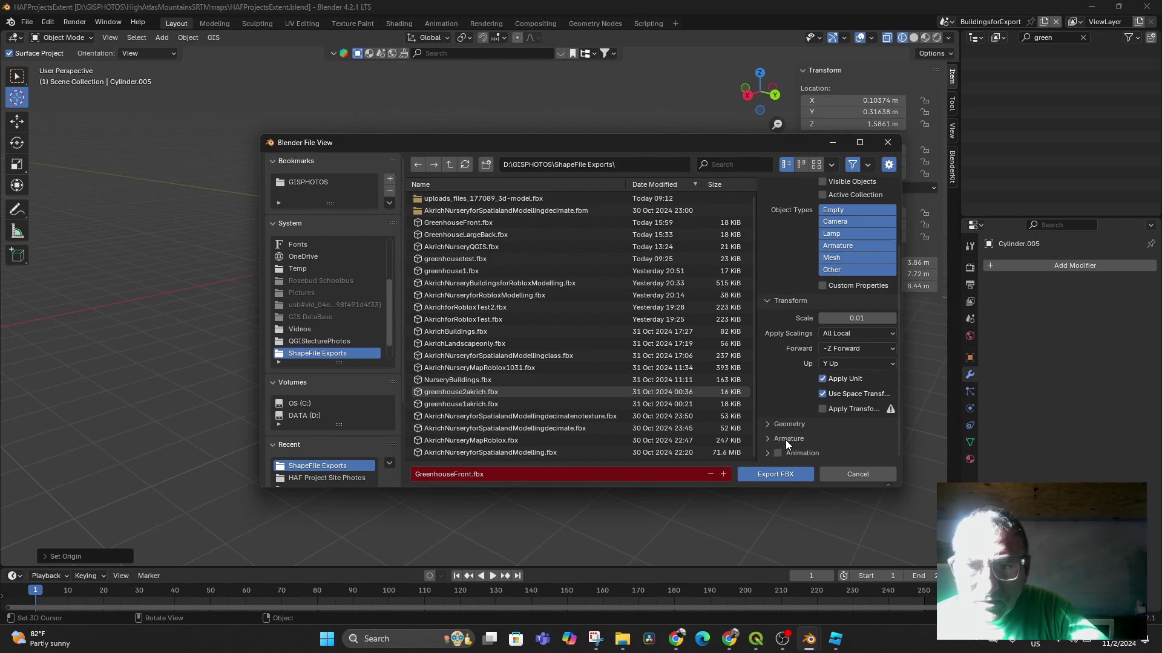
pyautogui.click(765, 425)
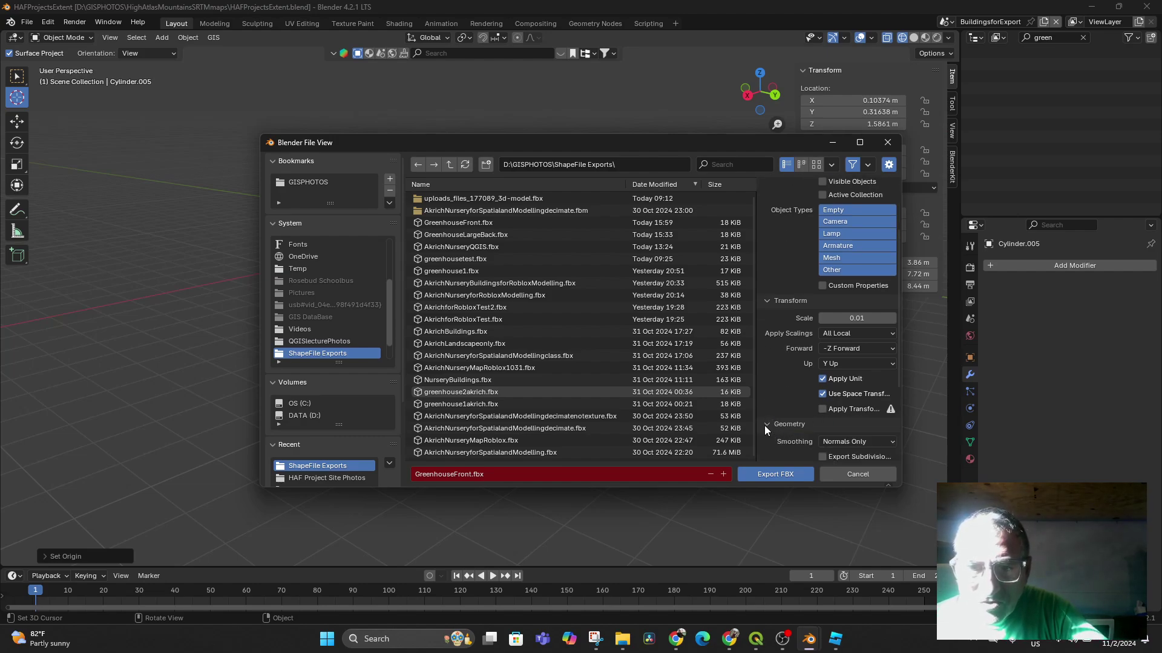
pyautogui.scroll(-4, 811, 394)
pyautogui.scroll(-1, 811, 395)
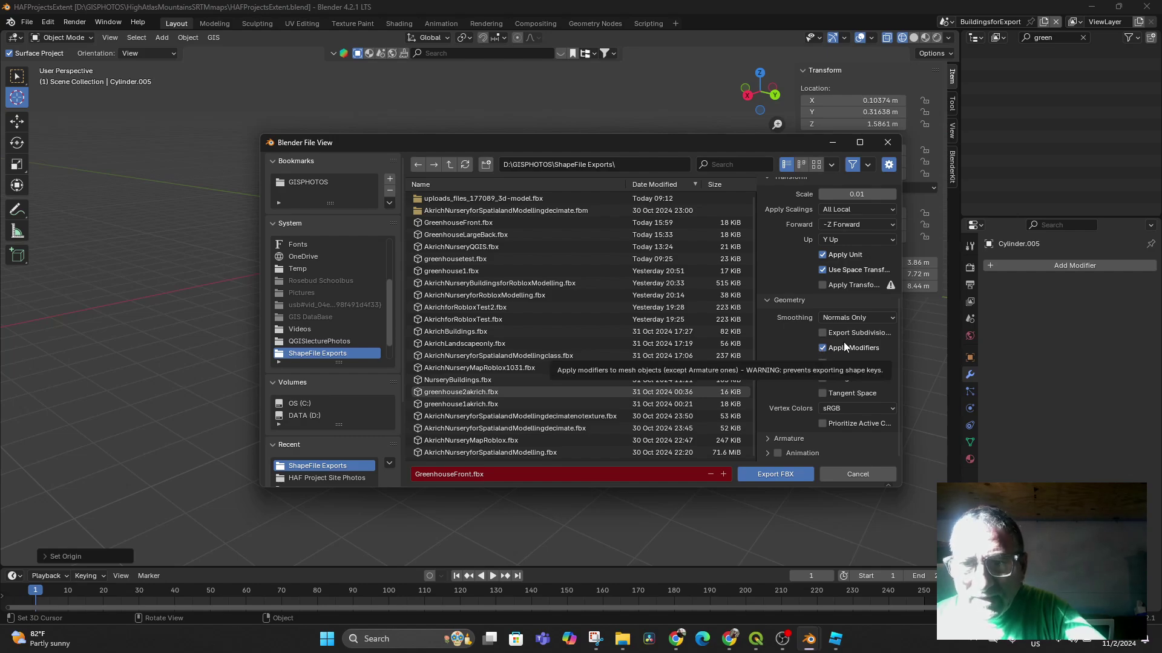
pyautogui.click(779, 474)
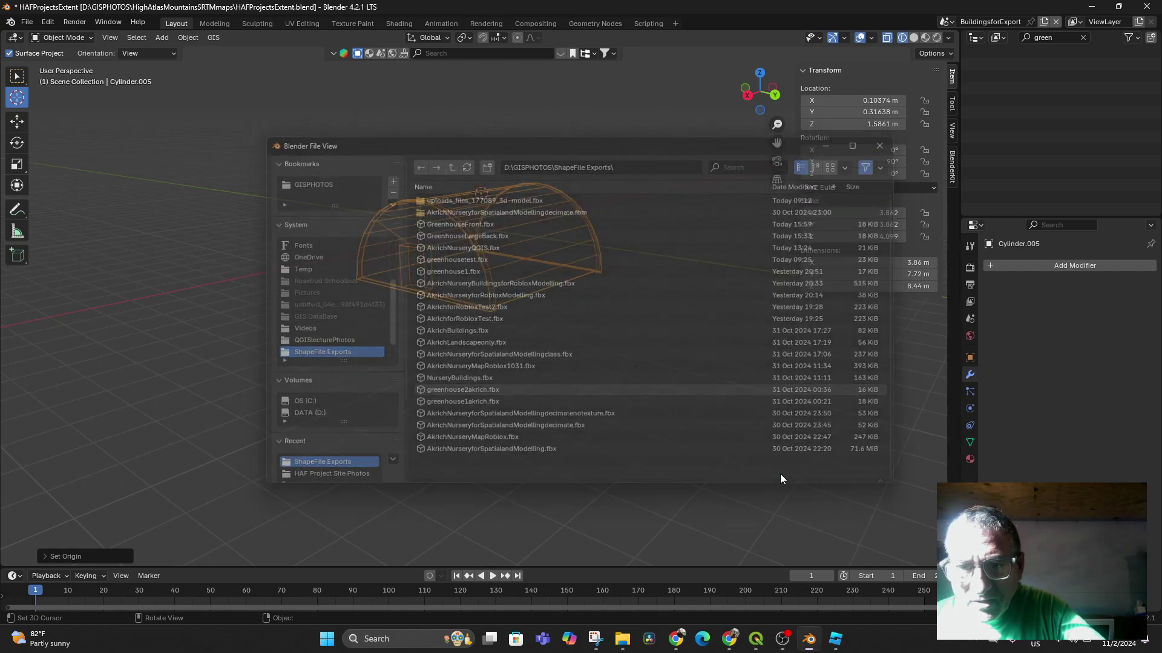
# Switch to Roblox Studio and delete the old GreenhouseFront model from the terrain map.
pyautogui.click(832, 639)
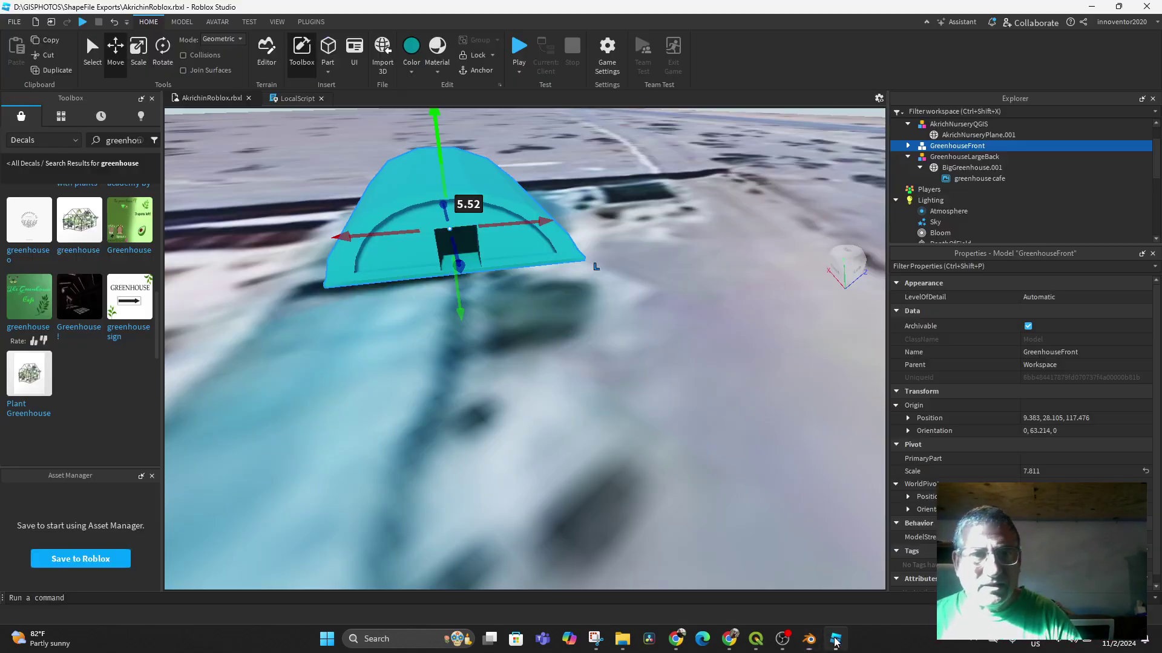
pyautogui.click(426, 188)
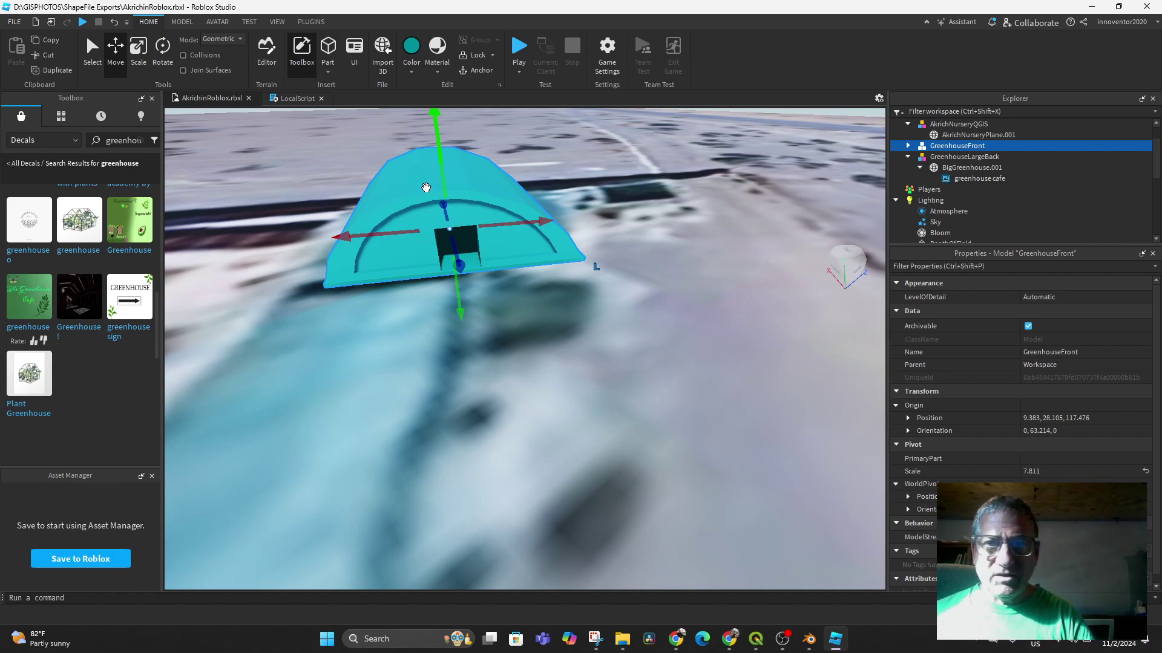
pyautogui.moveTo(578, 269); pyautogui.dragTo(569, 329, button='middle')
pyautogui.scroll(-2, 569, 329)
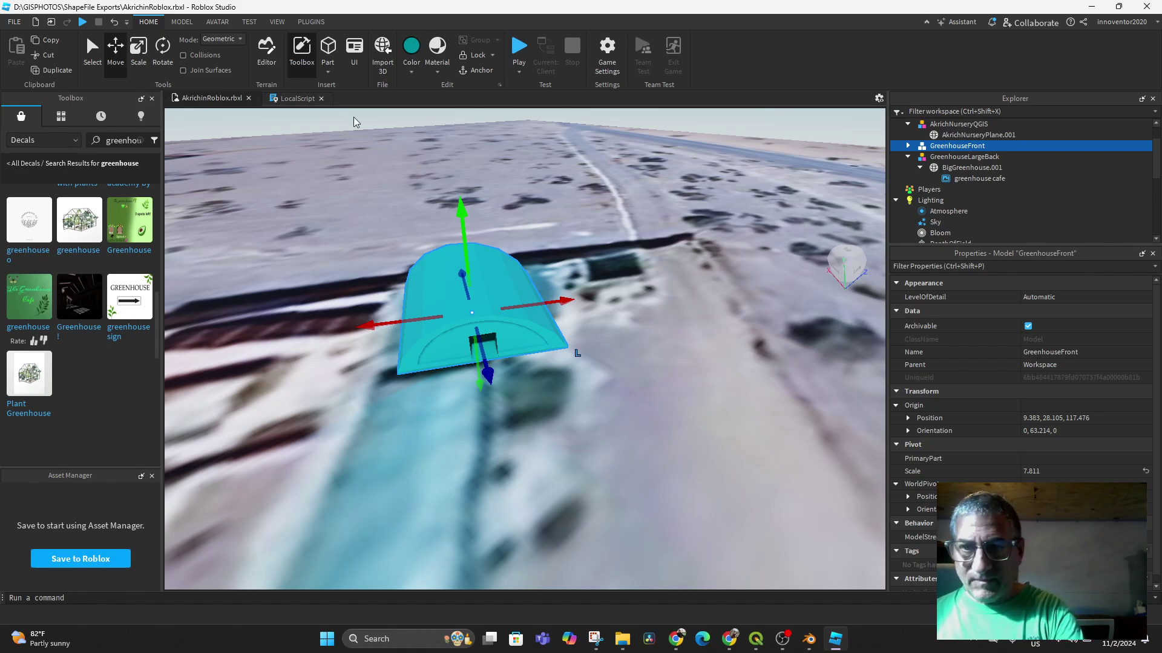
pyautogui.press('Delete')
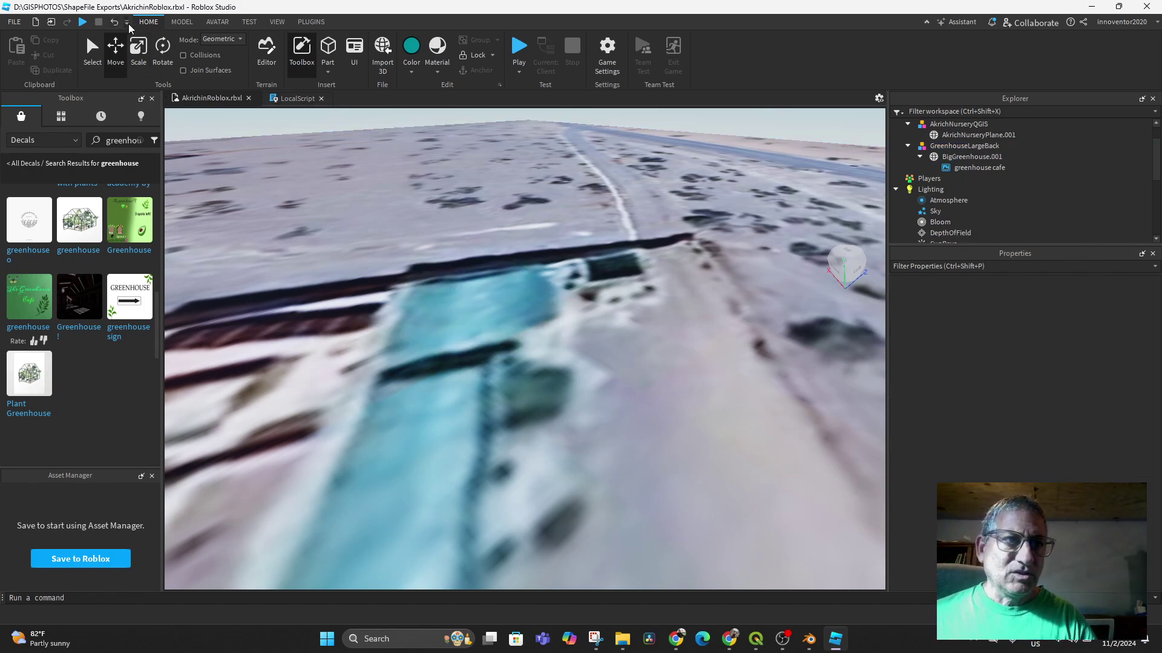
# Load GreenhouseFront.fbx for 3D import and inspect the greenhouse's shell and doorway in the import preview.
pyautogui.click(376, 53)
pyautogui.click(161, 147)
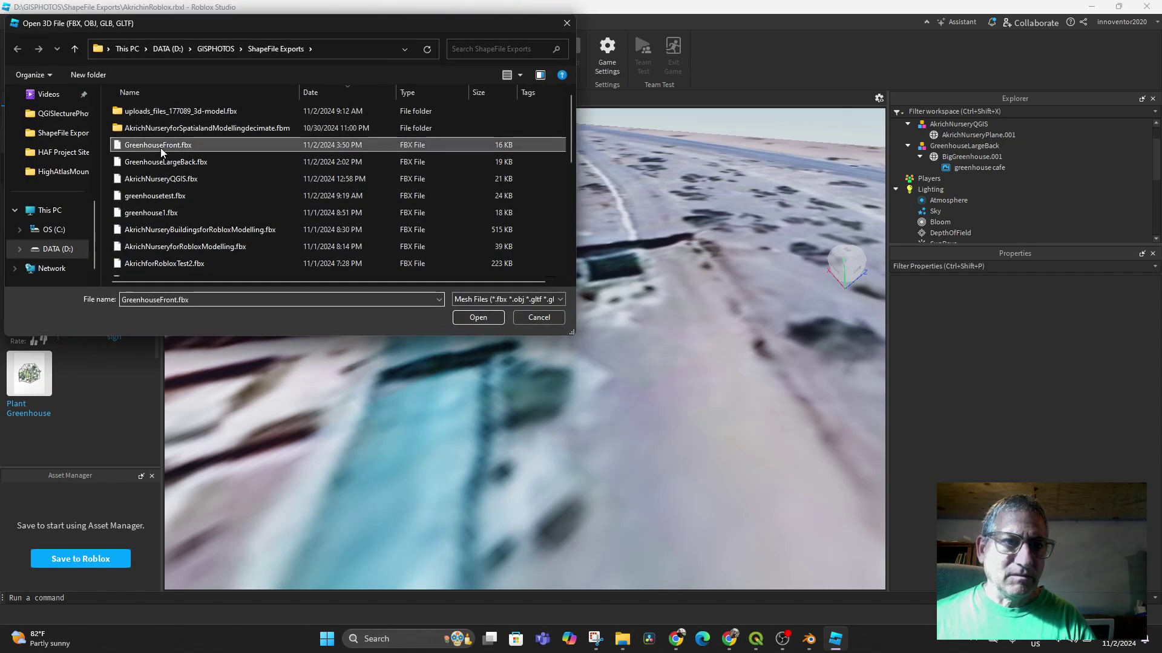
pyautogui.doubleClick(161, 148)
pyautogui.moveTo(492, 262); pyautogui.dragTo(516, 234)
pyautogui.moveTo(423, 213); pyautogui.dragTo(492, 225)
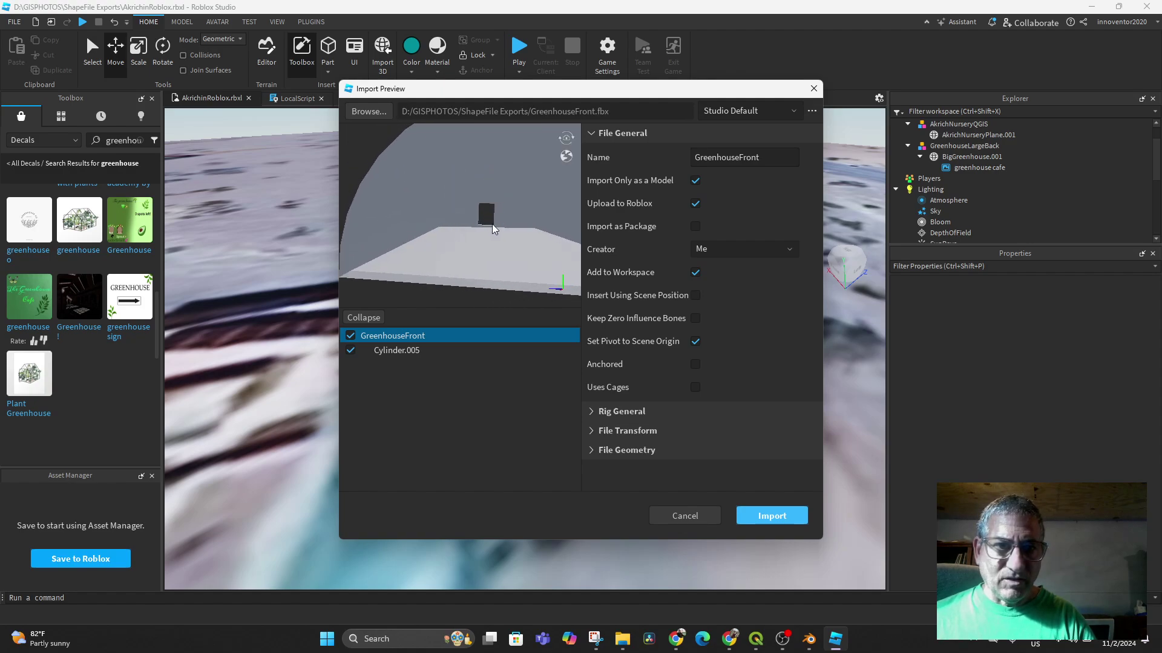
pyautogui.scroll(-6, 493, 228)
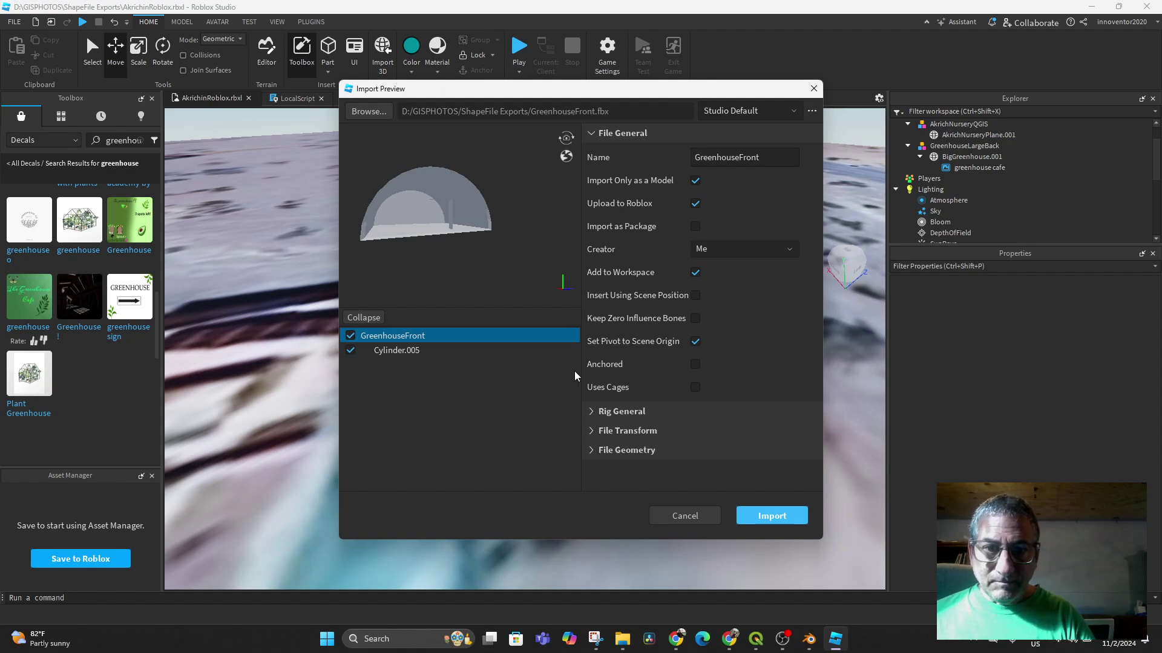
# Make the Cylinder.005 mesh double-sided, check its doorway in the preview, and import the GreenhouseFront model.
pyautogui.click(591, 431)
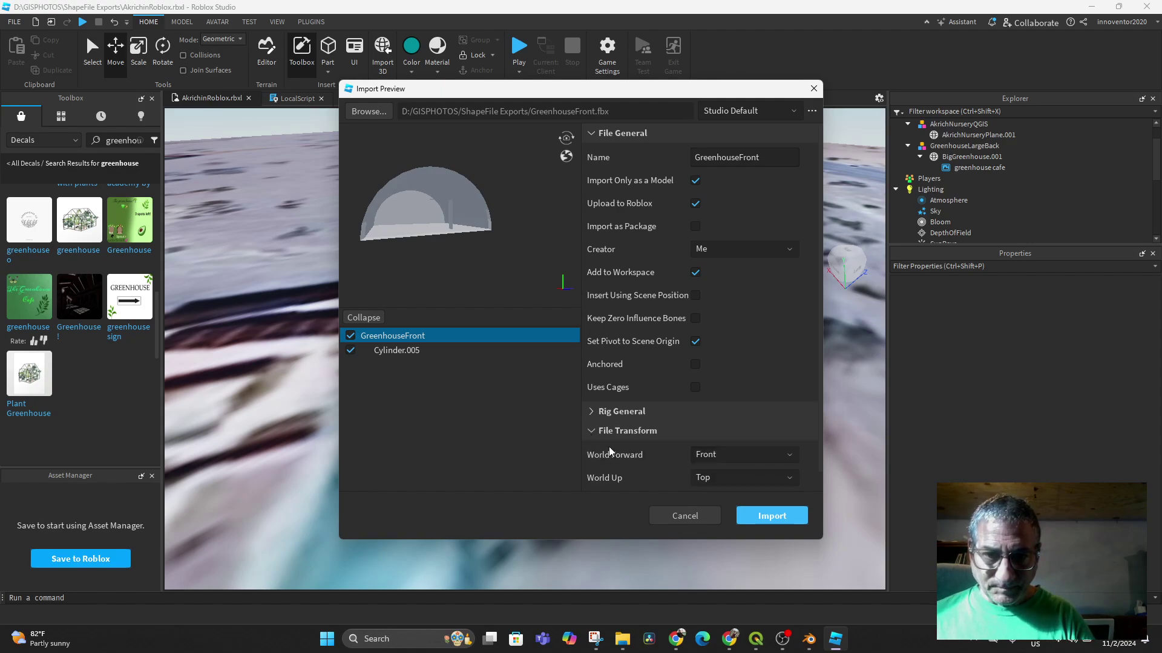
pyautogui.click(408, 350)
pyautogui.click(589, 227)
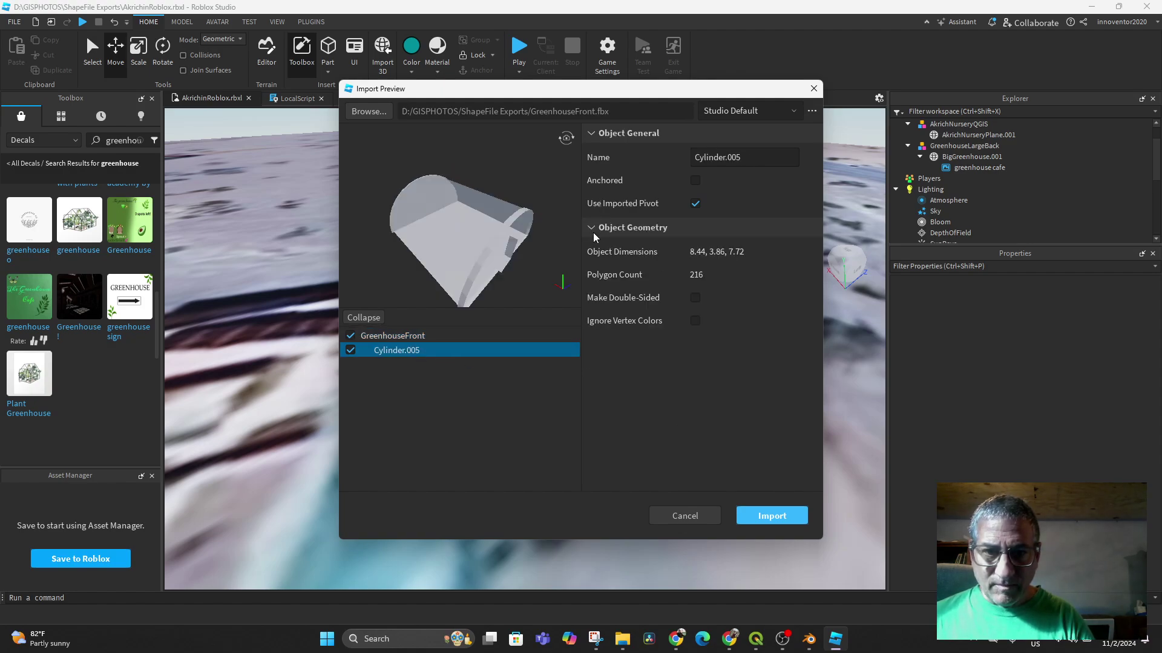
pyautogui.click(693, 297)
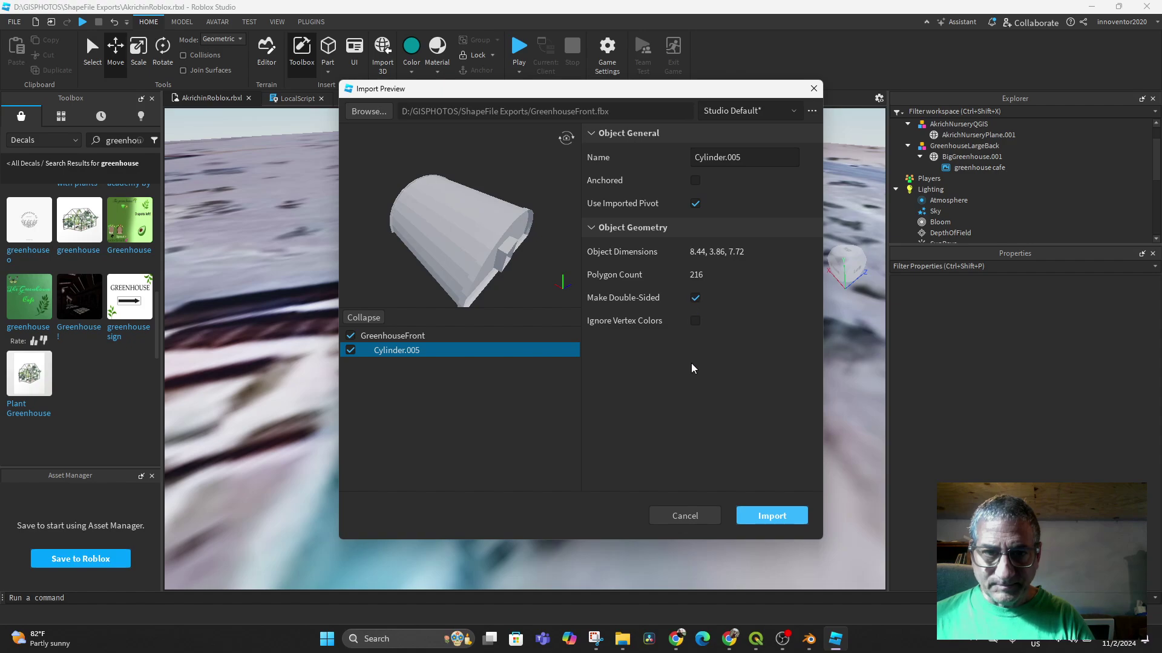
pyautogui.moveTo(501, 275); pyautogui.dragTo(432, 232)
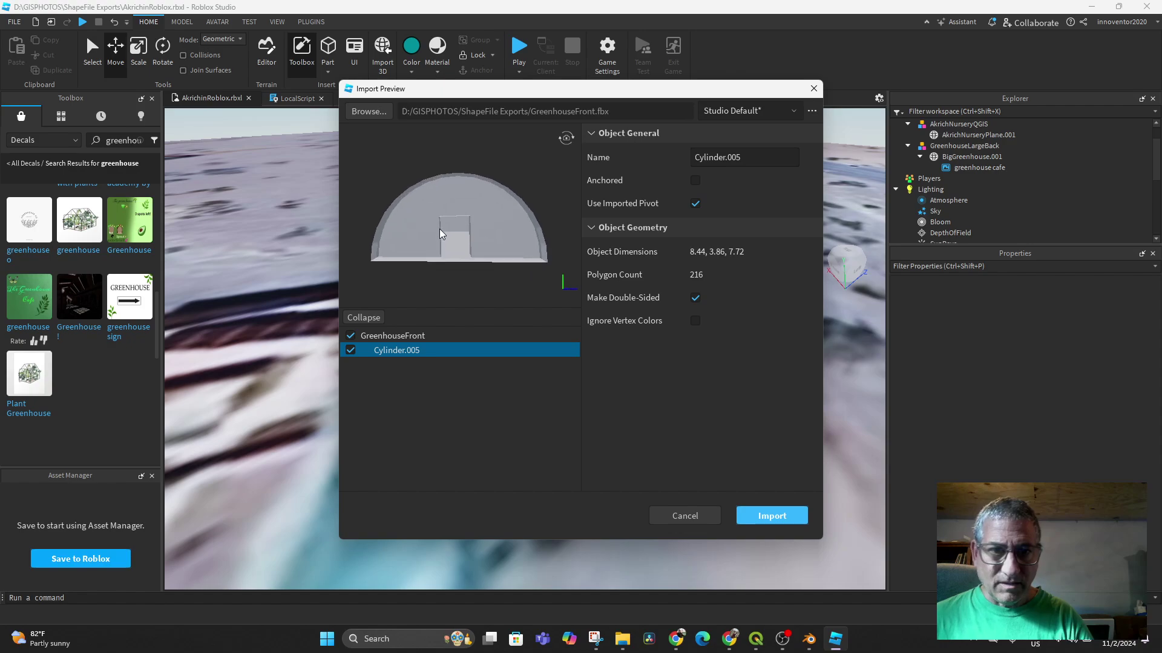
pyautogui.moveTo(439, 228); pyautogui.dragTo(440, 235)
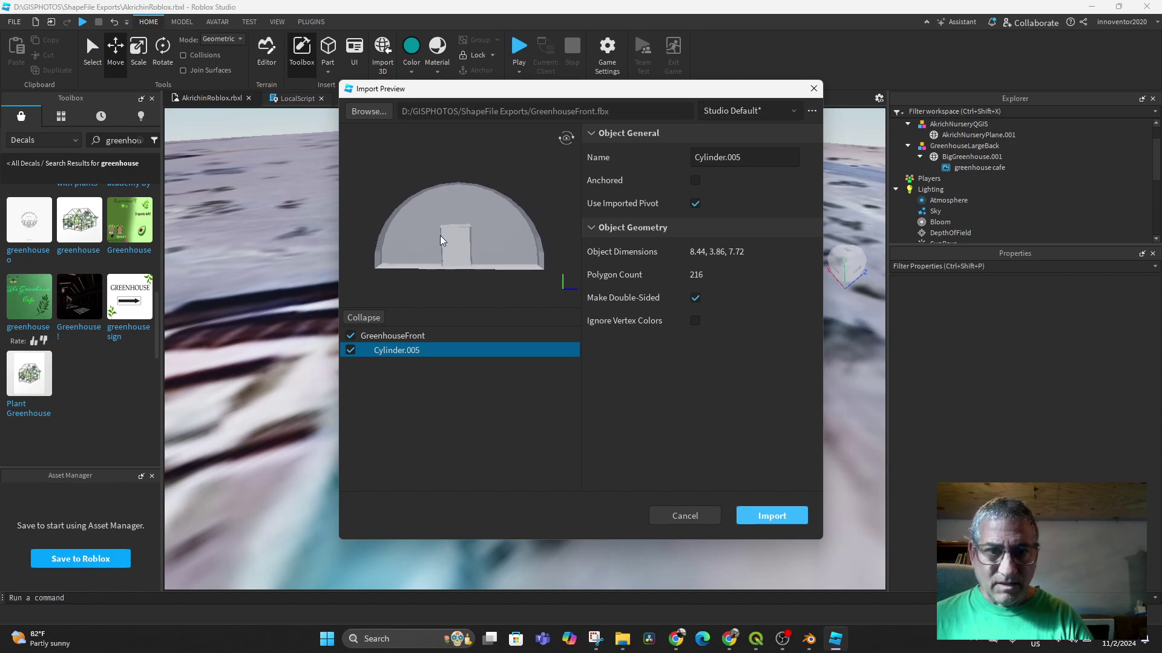
pyautogui.click(768, 515)
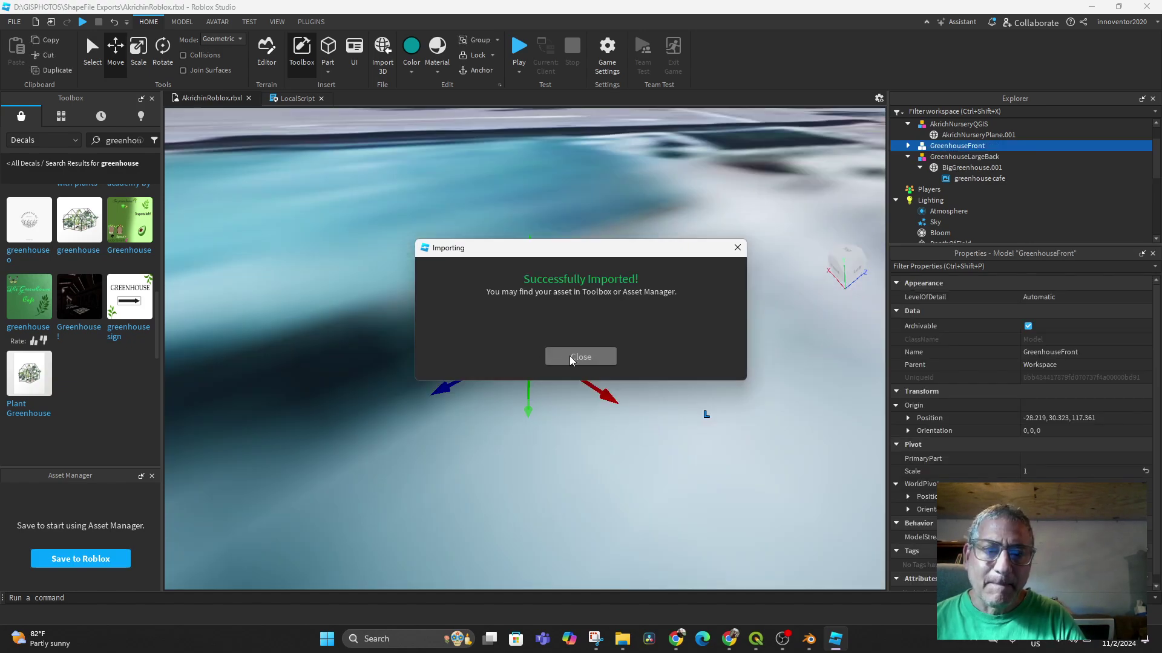
pyautogui.click(570, 359)
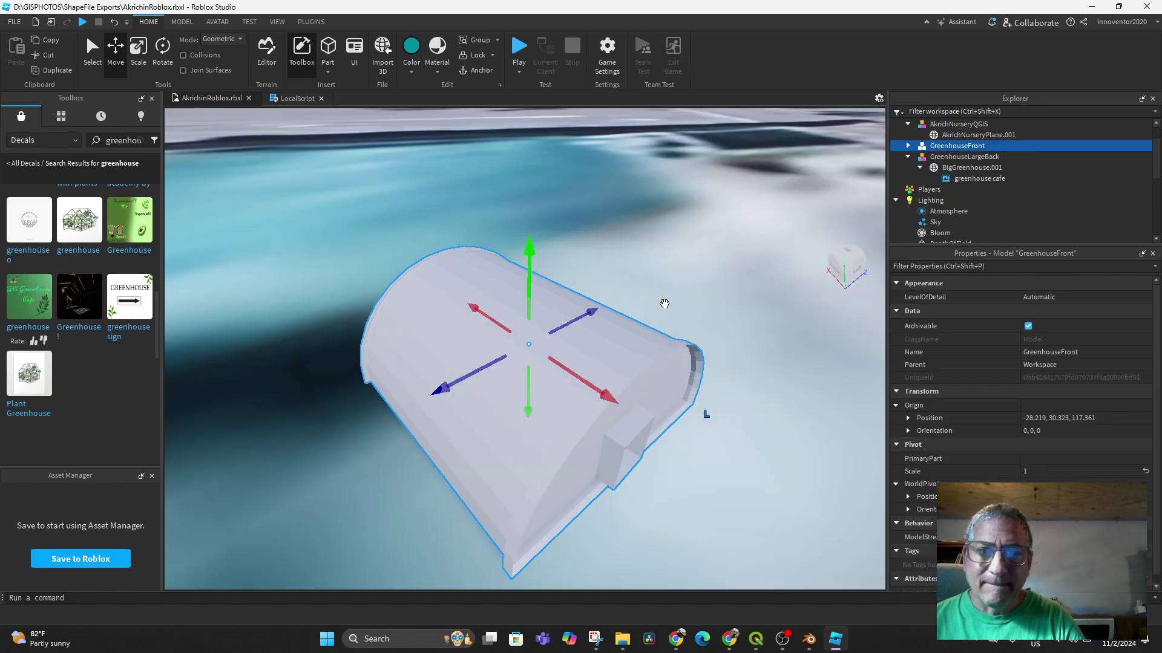
# Rotate the imported GreenhouseFront to about -32° around Y and move it to about X 23.1, Z 127.4 on the turquoise greenhouse plot.
pyautogui.scroll(-5, 673, 327)
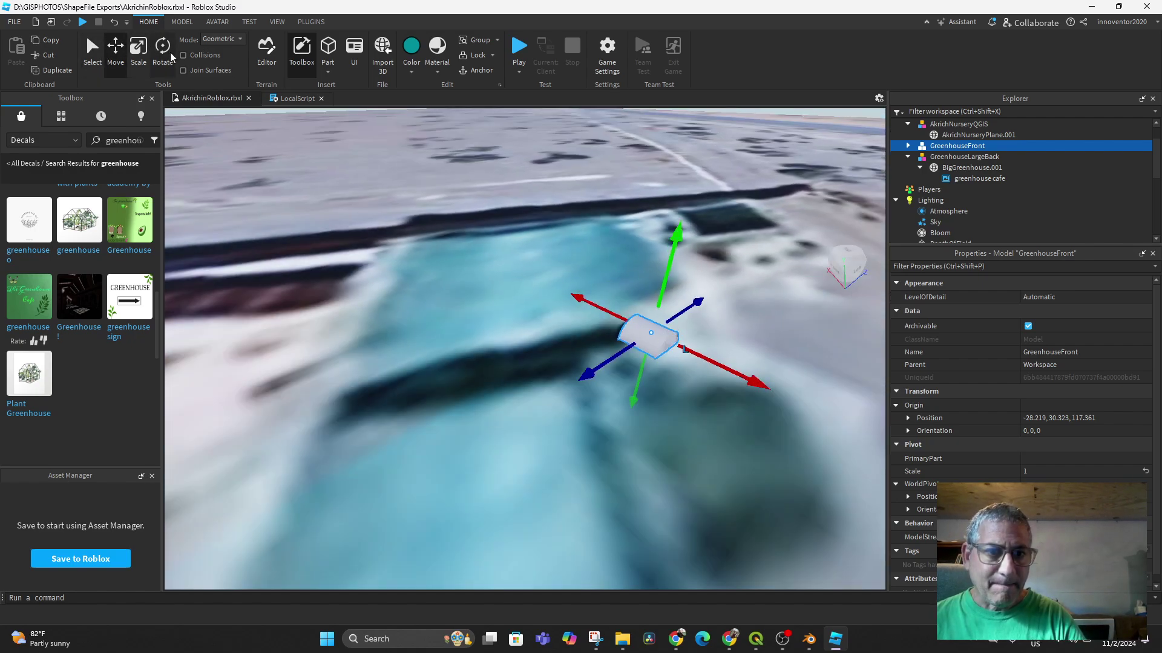
pyautogui.moveTo(686, 379); pyautogui.dragTo(738, 357)
pyautogui.moveTo(739, 358); pyautogui.dragTo(742, 360, button='right')
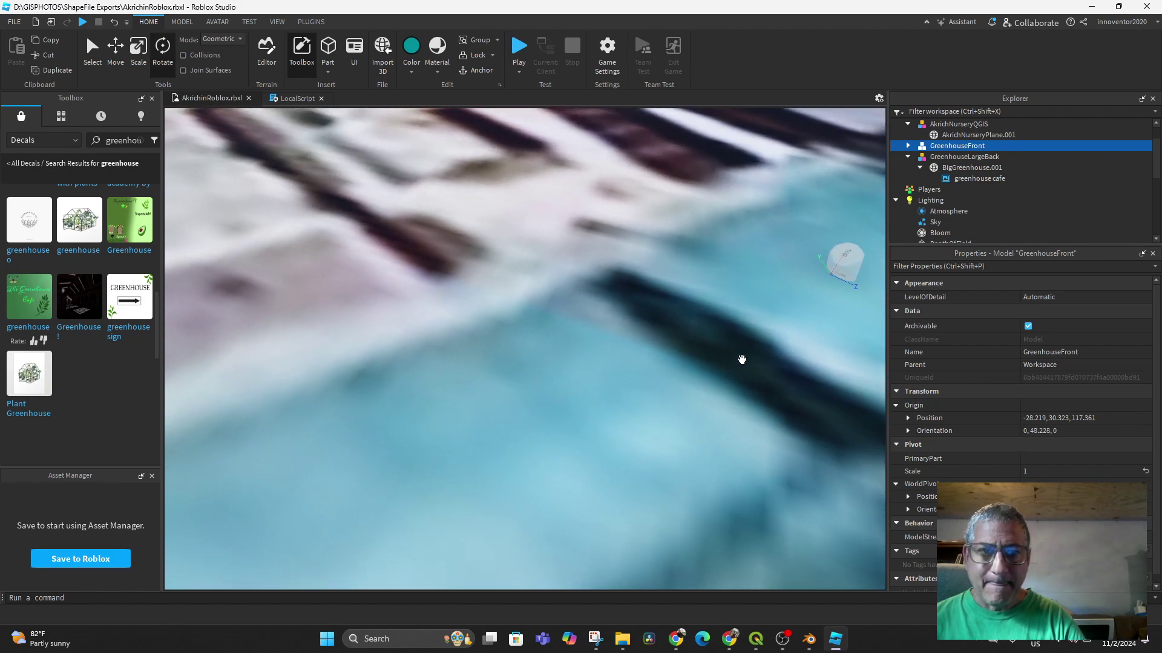
pyautogui.scroll(-5, 633, 388)
pyautogui.scroll(-3, 633, 387)
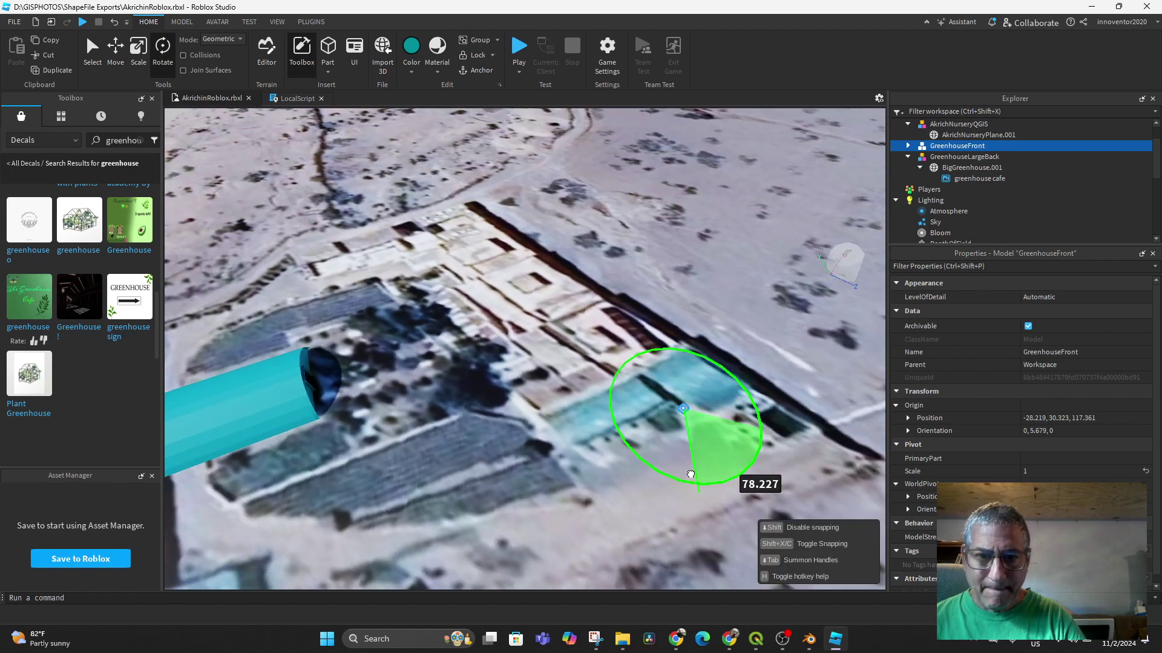
pyautogui.moveTo(692, 469); pyautogui.dragTo(691, 470)
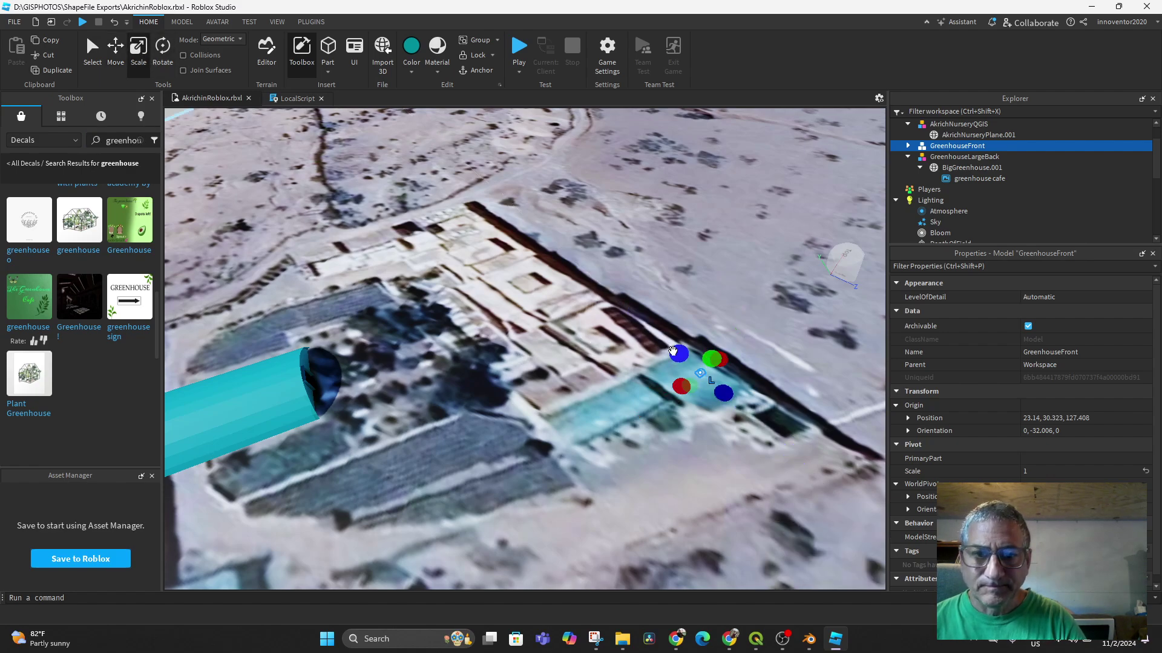
# Scale GreenhouseFront up to about 13.27 and move it over its plot at about X 19.9, Z 132.6.
pyautogui.moveTo(672, 351); pyautogui.dragTo(571, 314)
pyautogui.moveTo(416, 237); pyautogui.dragTo(417, 236)
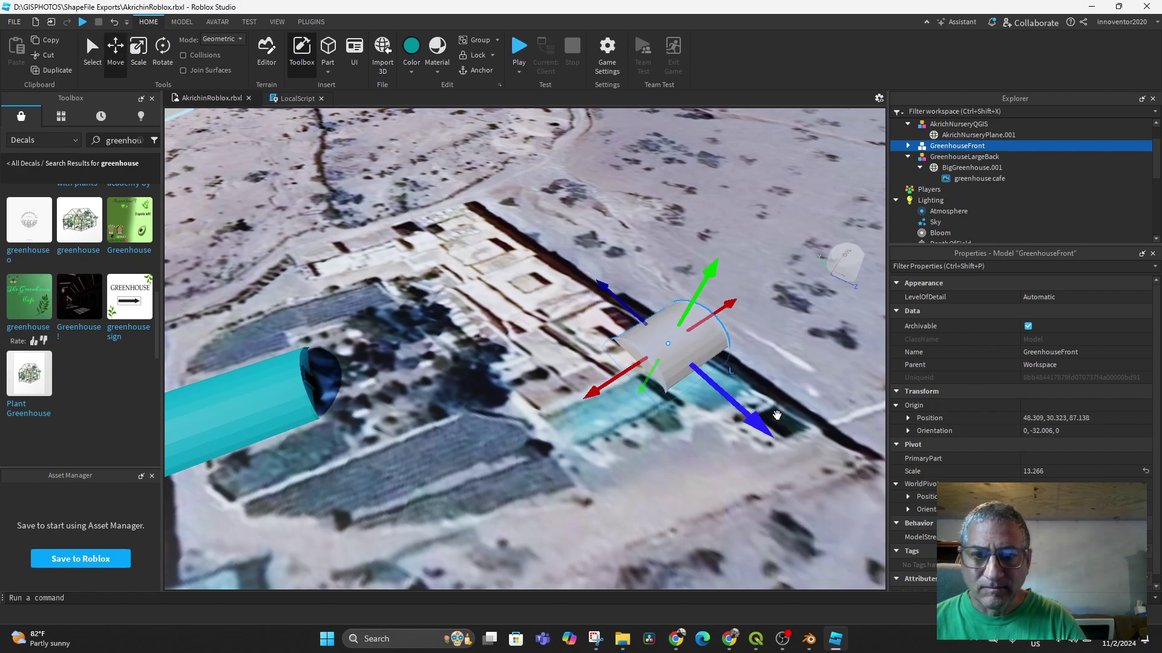
pyautogui.moveTo(777, 415); pyautogui.dragTo(817, 447)
# Fine-tune GreenhouseFront's rotation to about -29° around Y to line it up with the plot.
pyautogui.moveTo(695, 519); pyautogui.dragTo(693, 514, button='right')
pyautogui.moveTo(692, 515); pyautogui.dragTo(682, 323, button='middle')
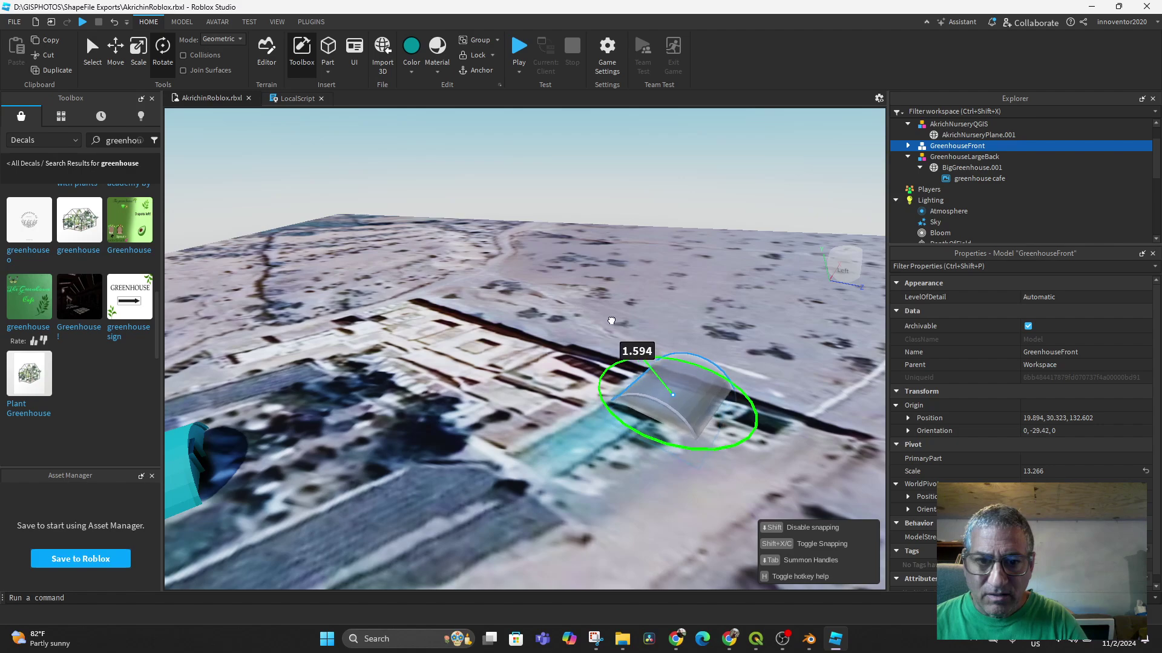
pyautogui.scroll(10, 668, 382)
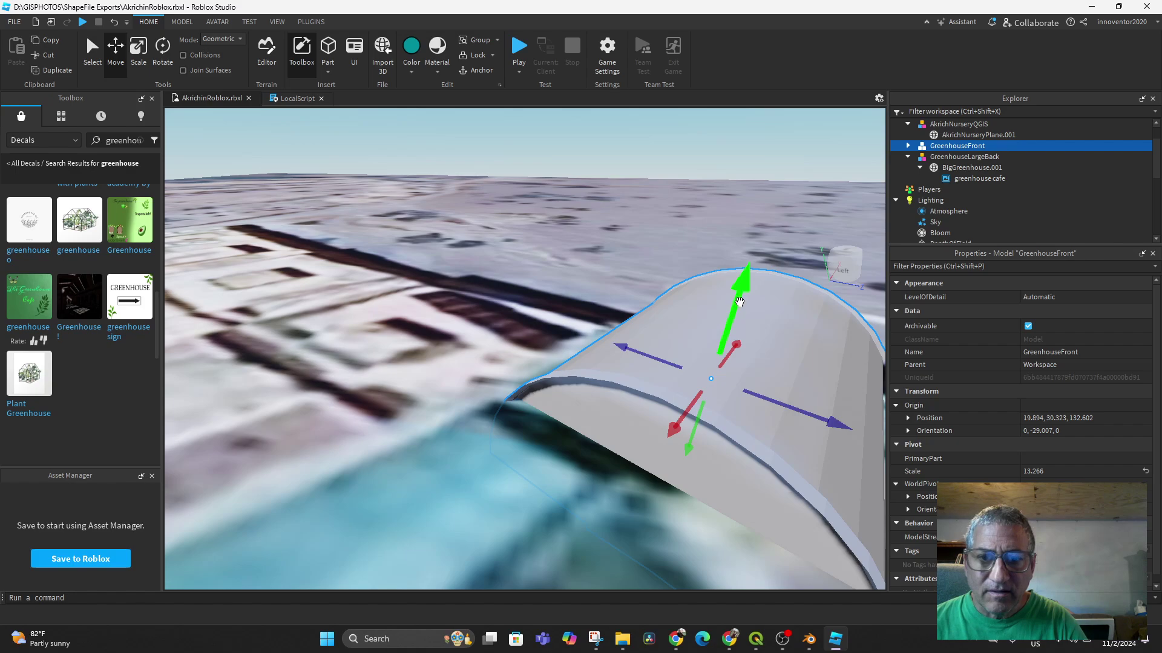
# Raise GreenhouseFront by about 27.16 so it sits on the terrain, and check its door end.
pyautogui.moveTo(739, 302); pyautogui.dragTo(787, 213)
pyautogui.moveTo(787, 213); pyautogui.dragTo(607, 471, button='right')
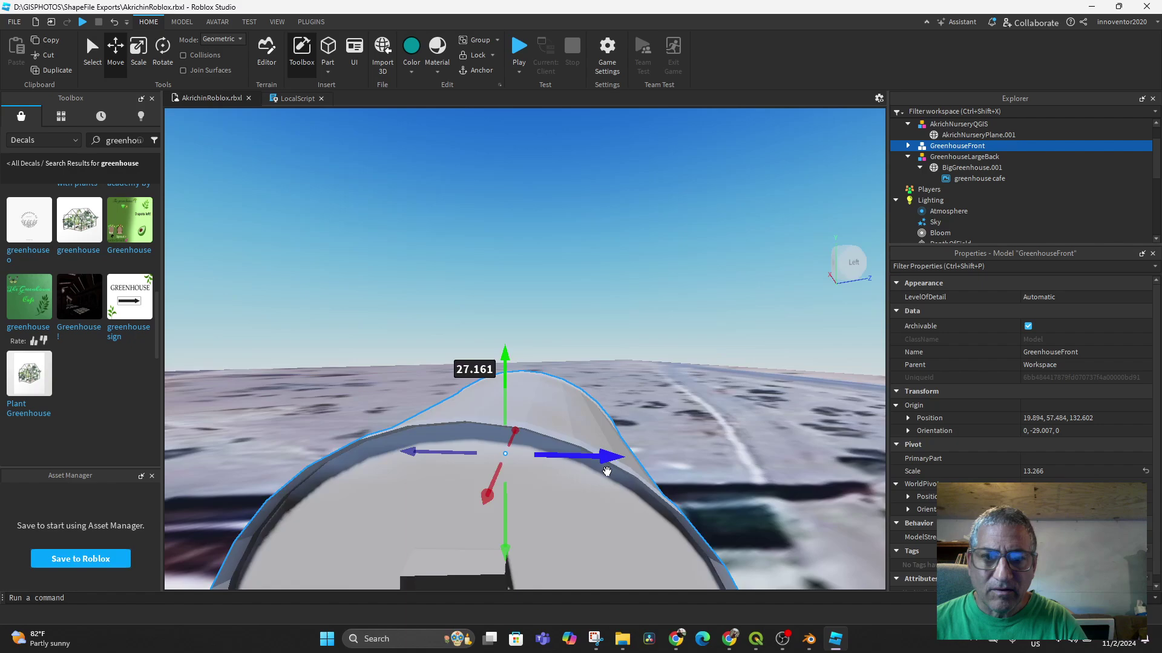
pyautogui.scroll(-5, 606, 470)
pyautogui.moveTo(627, 541); pyautogui.dragTo(640, 529, button='middle')
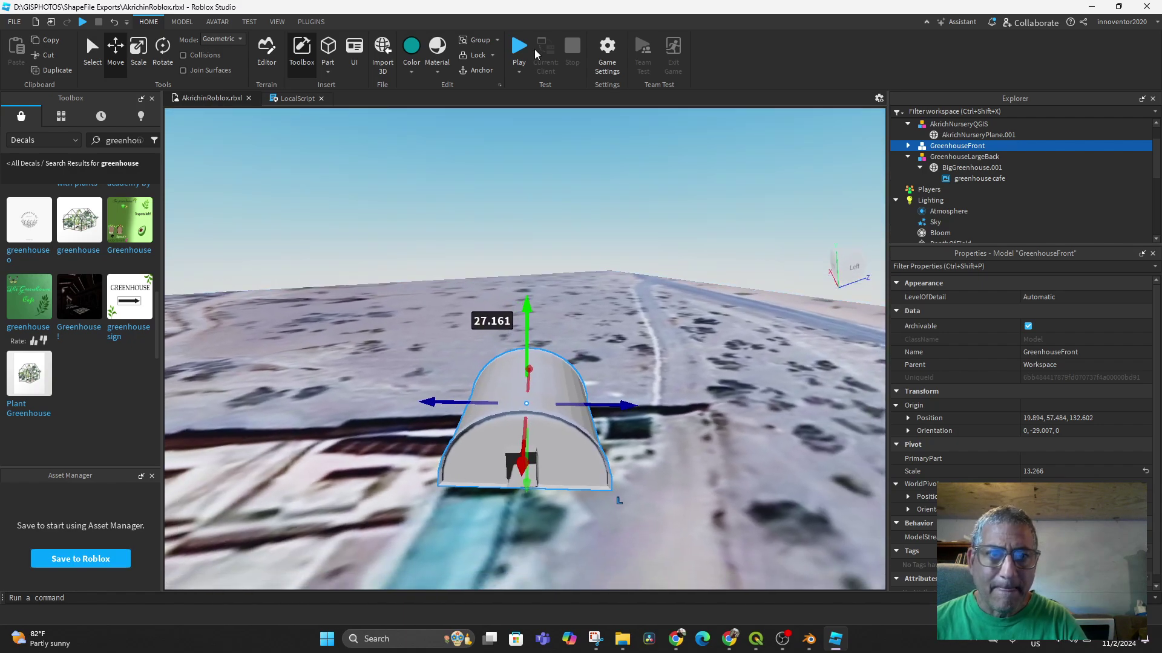
pyautogui.moveTo(618, 426); pyautogui.dragTo(669, 350, button='middle')
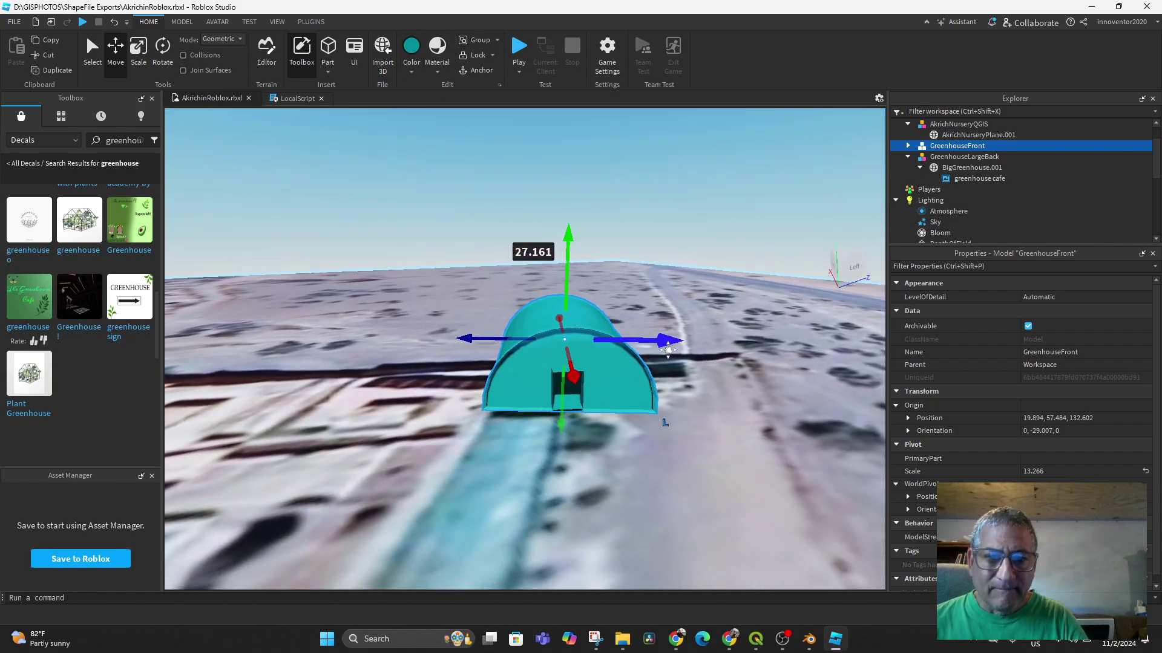
# Start a playtest and run the avatar across the map to the doorway of the large back greenhouse.
pyautogui.click(519, 49)
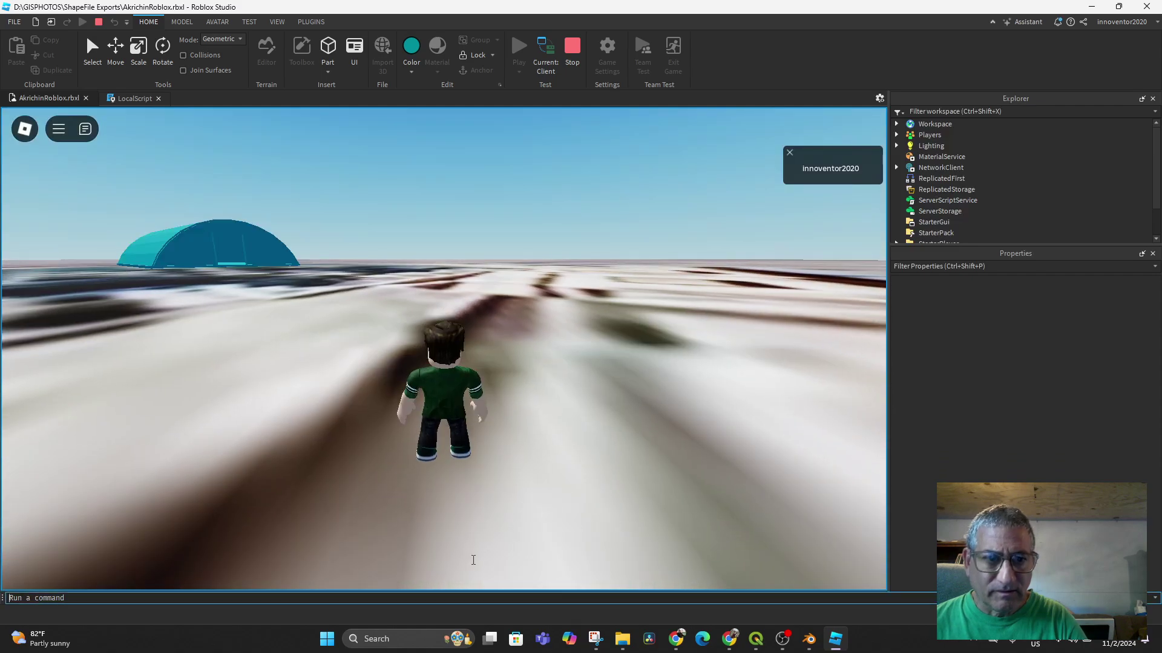
pyautogui.moveTo(473, 560); pyautogui.dragTo(454, 556, button='right')
pyautogui.click(419, 448)
pyautogui.click(419, 445)
pyautogui.press('w')
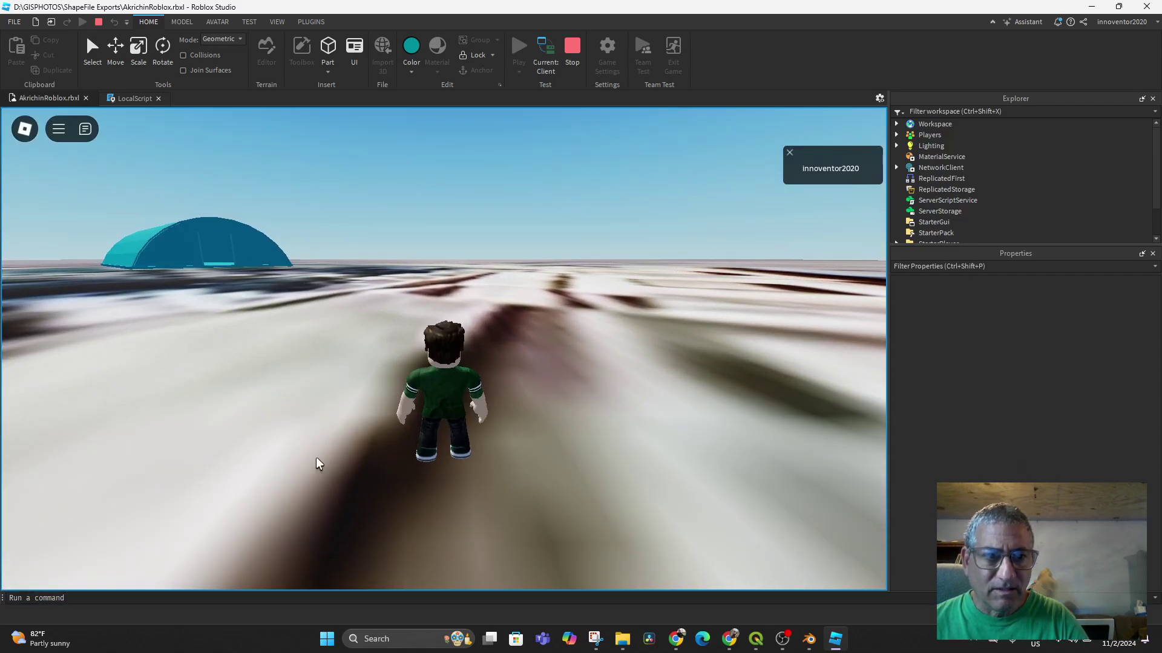
pyautogui.press('w')
pyautogui.press('a')
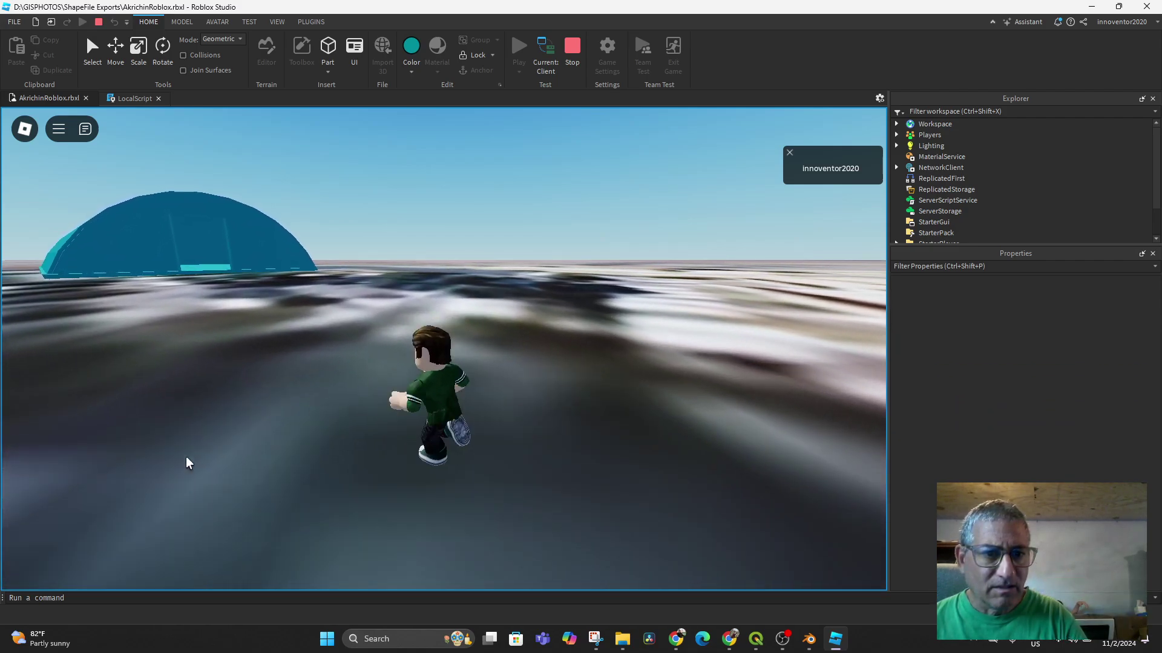
pyautogui.press('w')
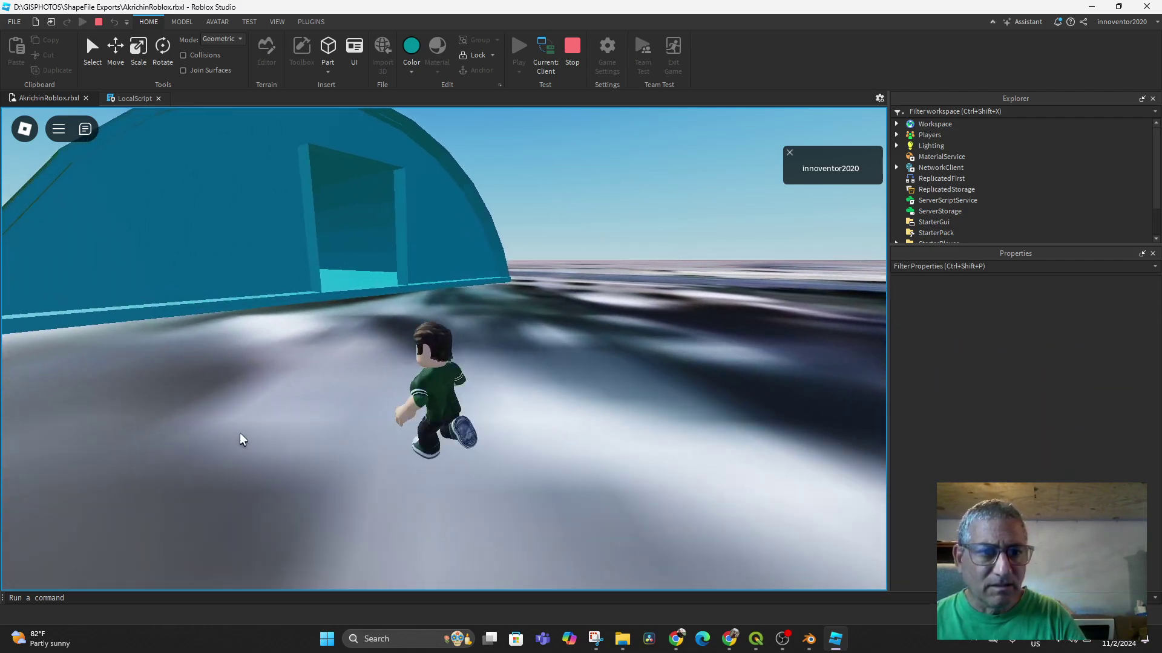
pyautogui.press('w')
pyautogui.press('d')
pyautogui.press('s')
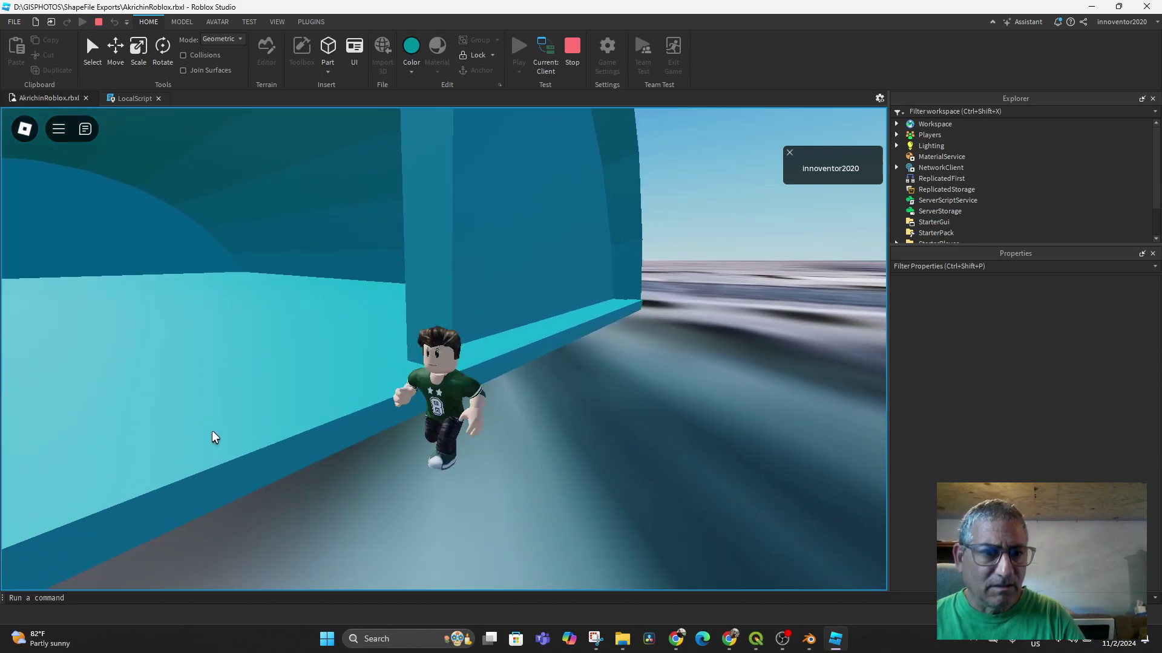
# Get the avatar over the door sill into the large back greenhouse and look around its interior with the café sign.
pyautogui.press('w')
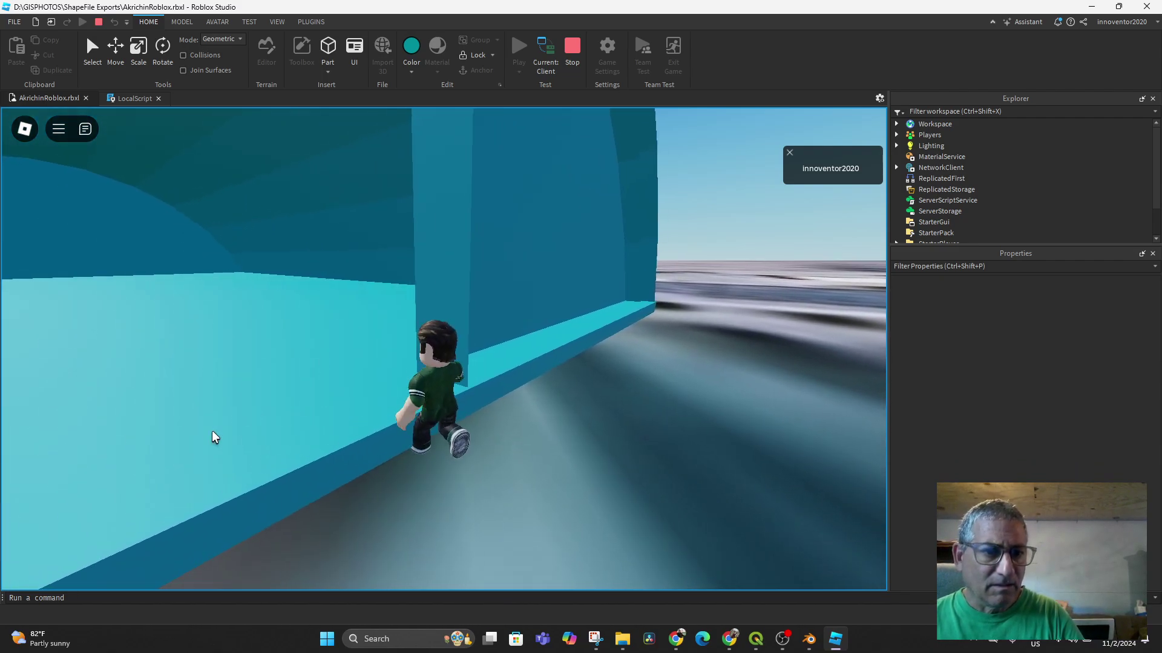
pyautogui.press('w')
pyautogui.moveTo(315, 444); pyautogui.dragTo(501, 423, button='right')
pyautogui.press('w')
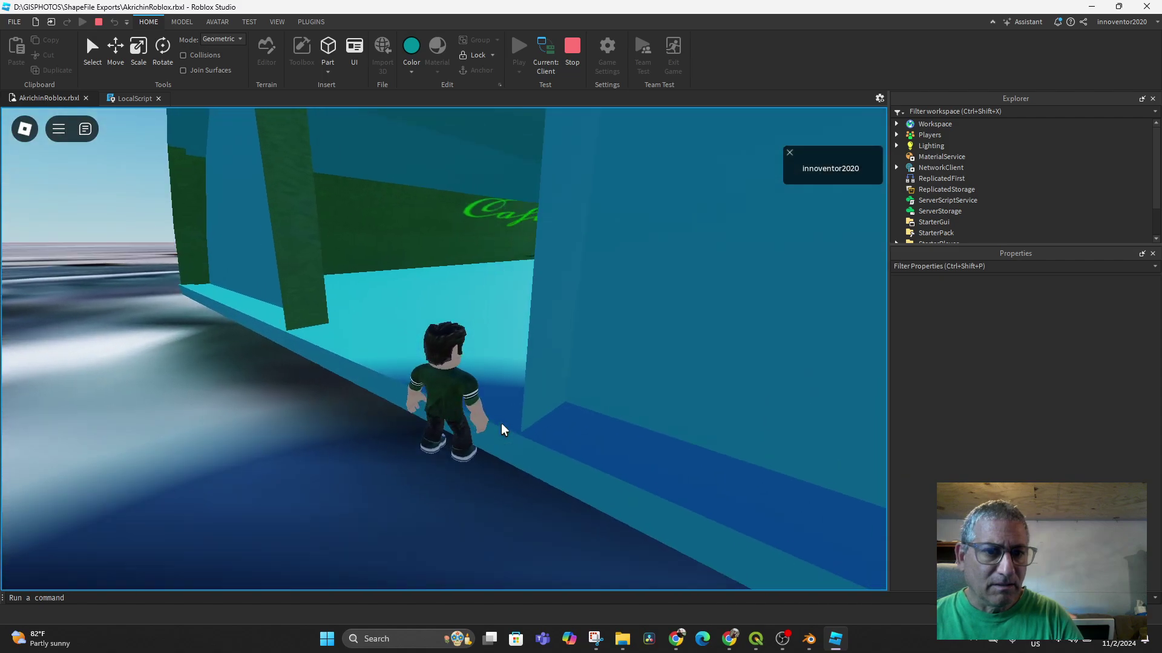
pyautogui.press('space')
pyautogui.press('w')
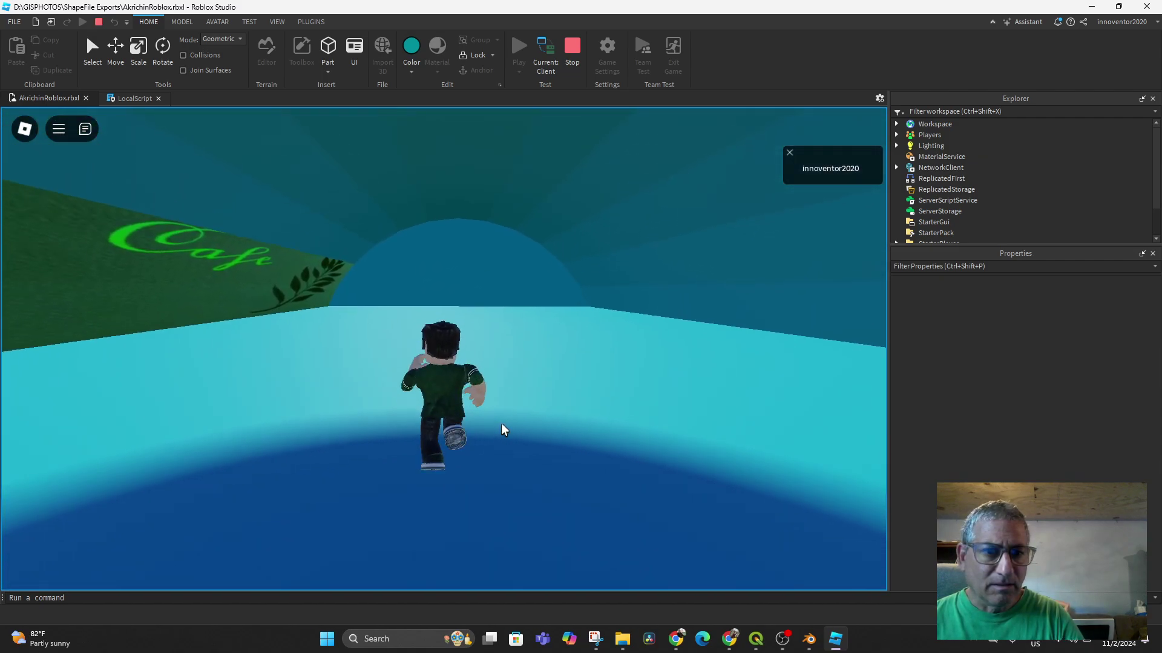
pyautogui.press('w')
# Run the avatar from the back greenhouse across the terrain to the front greenhouse and jump through its door opening.
pyautogui.moveTo(501, 423); pyautogui.dragTo(501, 423, button='right')
pyautogui.press('w')
pyautogui.press('w')
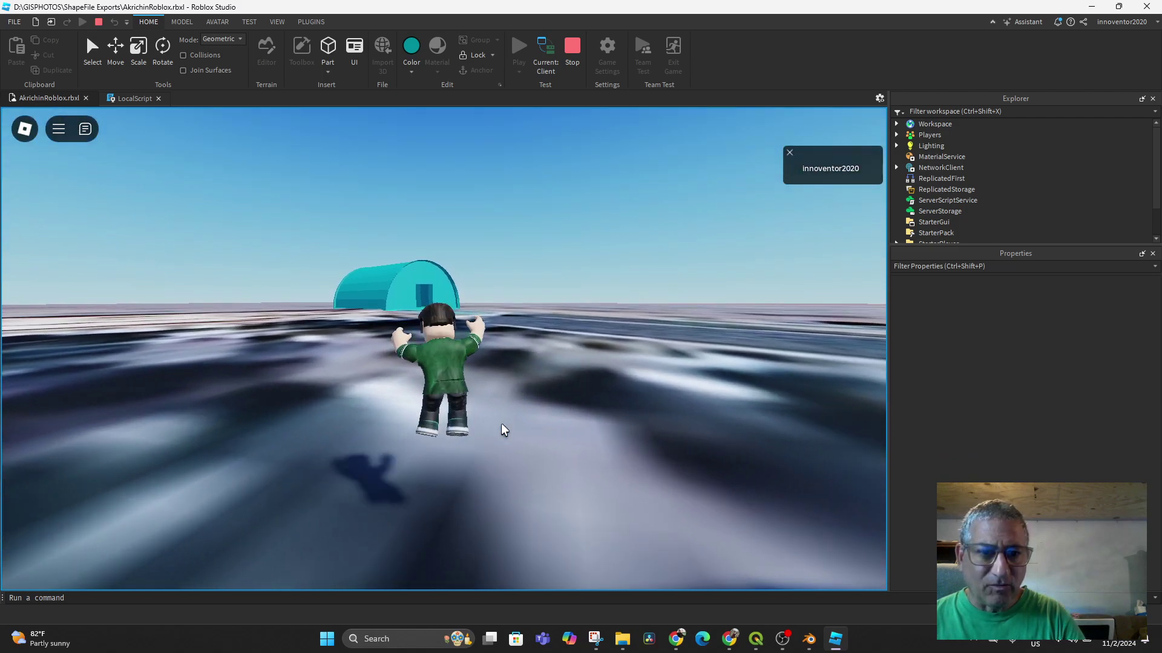
pyautogui.press('w')
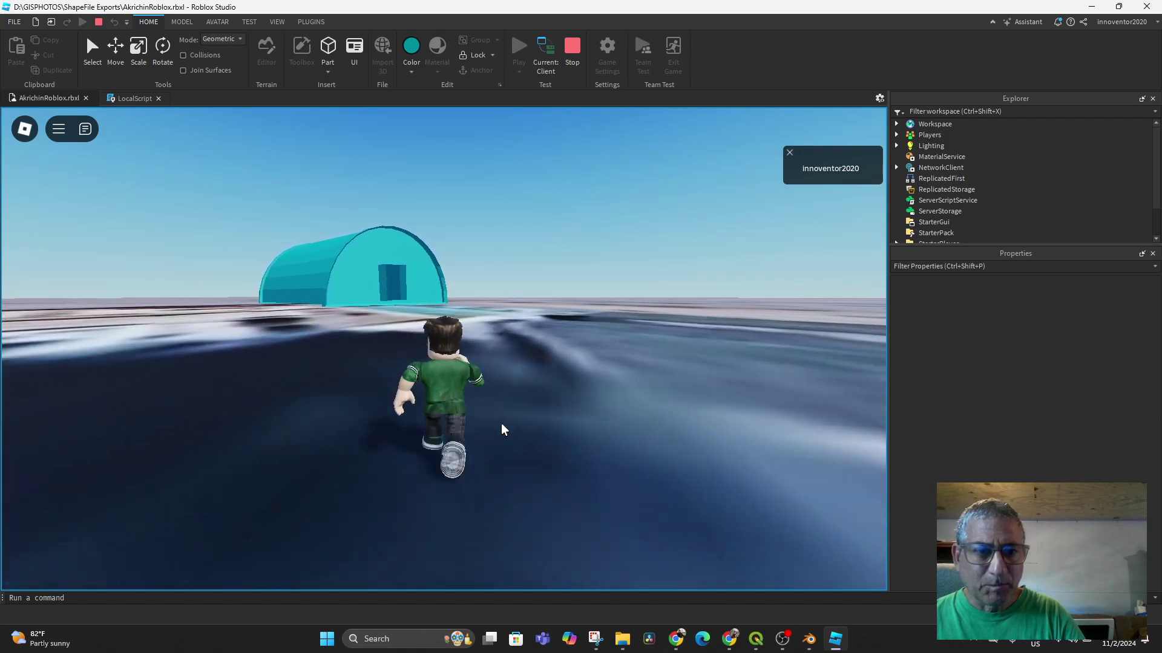
pyautogui.press('w')
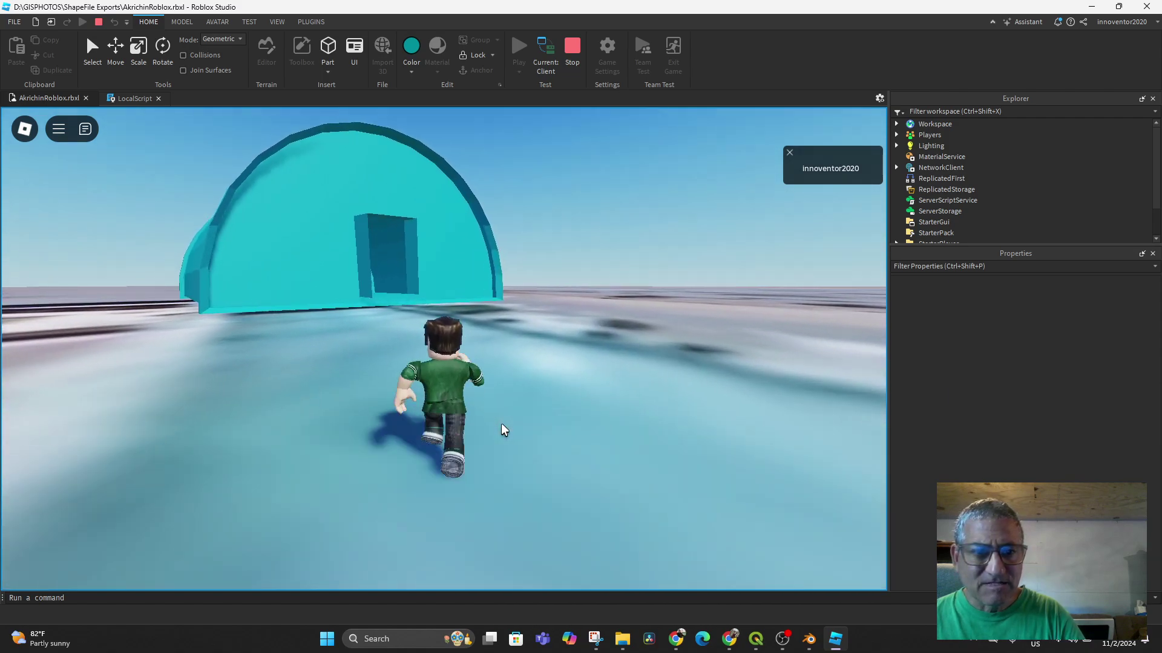
pyautogui.press('w')
pyautogui.press('space')
pyautogui.press('space')
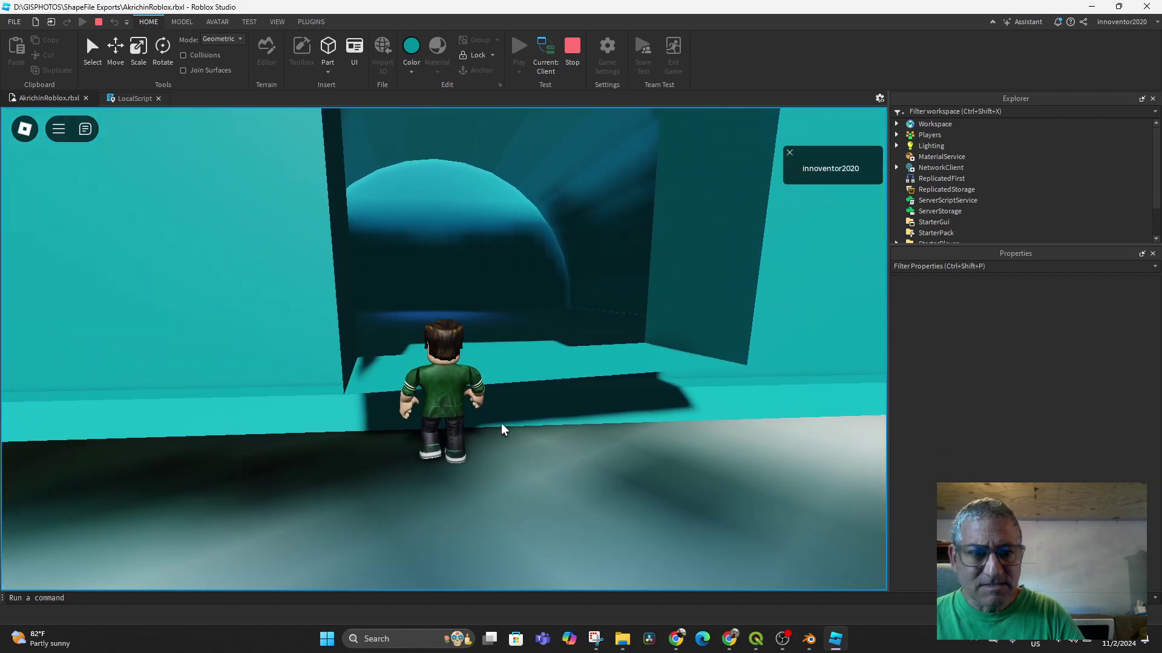
pyautogui.press('w')
pyautogui.press('space')
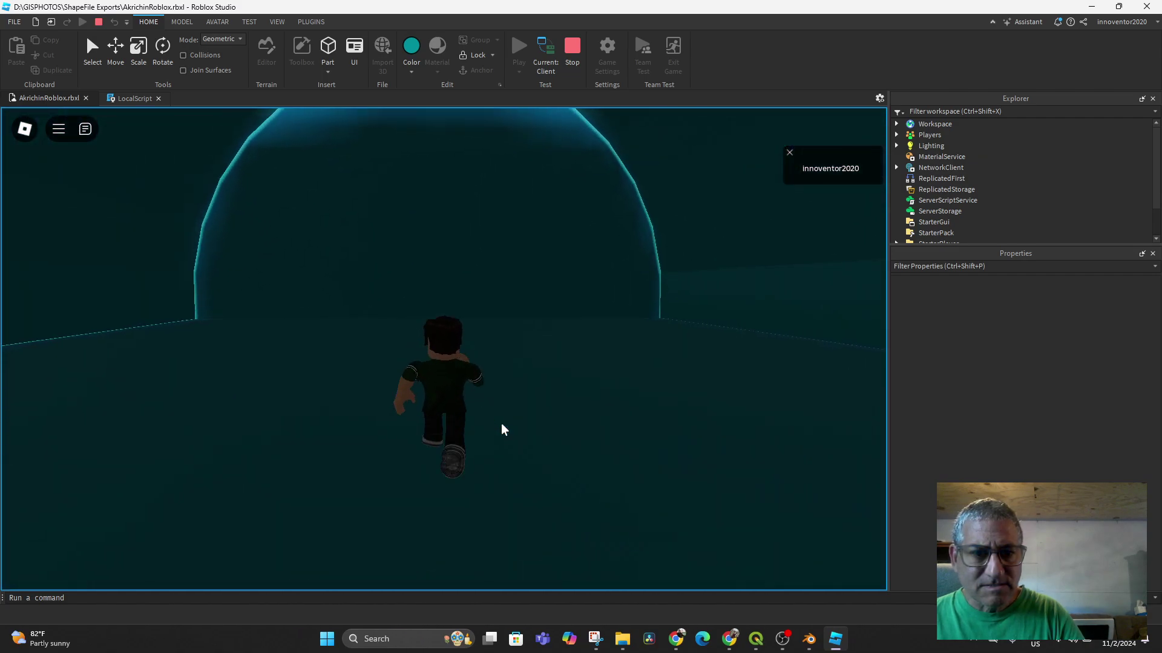
# Walk and jump the avatar around the front greenhouse's interior, return outside and end the playtest.
pyautogui.moveTo(501, 424); pyautogui.dragTo(502, 425, button='right')
pyautogui.press('w')
pyautogui.press('space')
pyautogui.press('w')
pyautogui.press('space')
pyautogui.press('w')
pyautogui.press('space')
pyautogui.press('w')
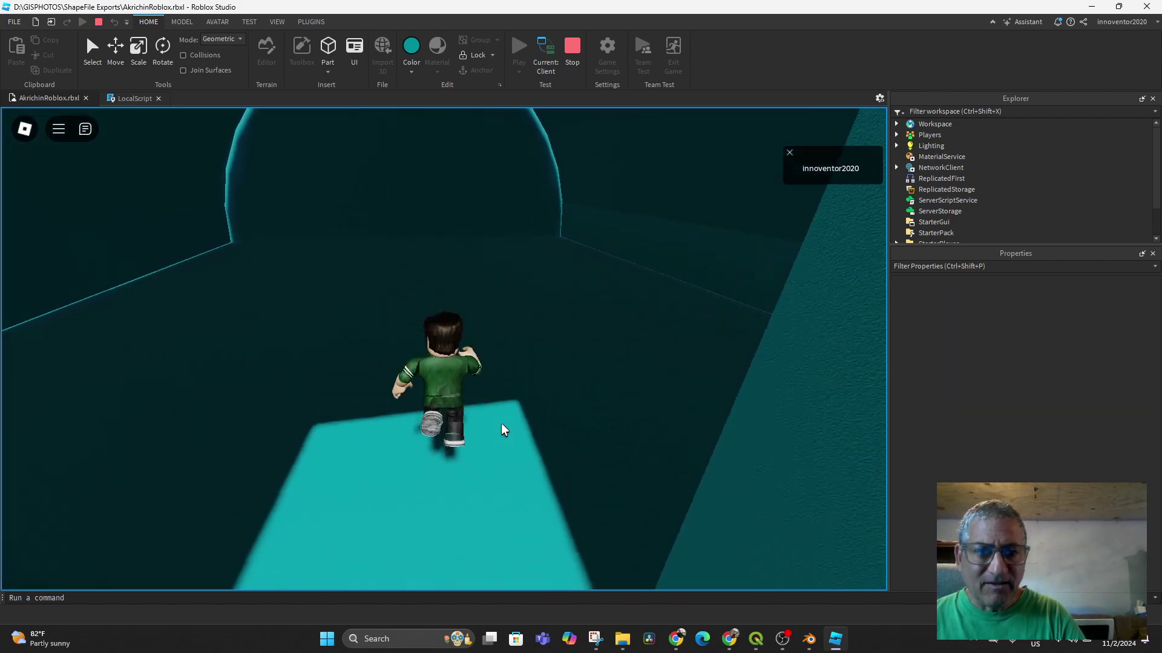
pyautogui.press('s')
pyautogui.press('w')
pyautogui.press('space')
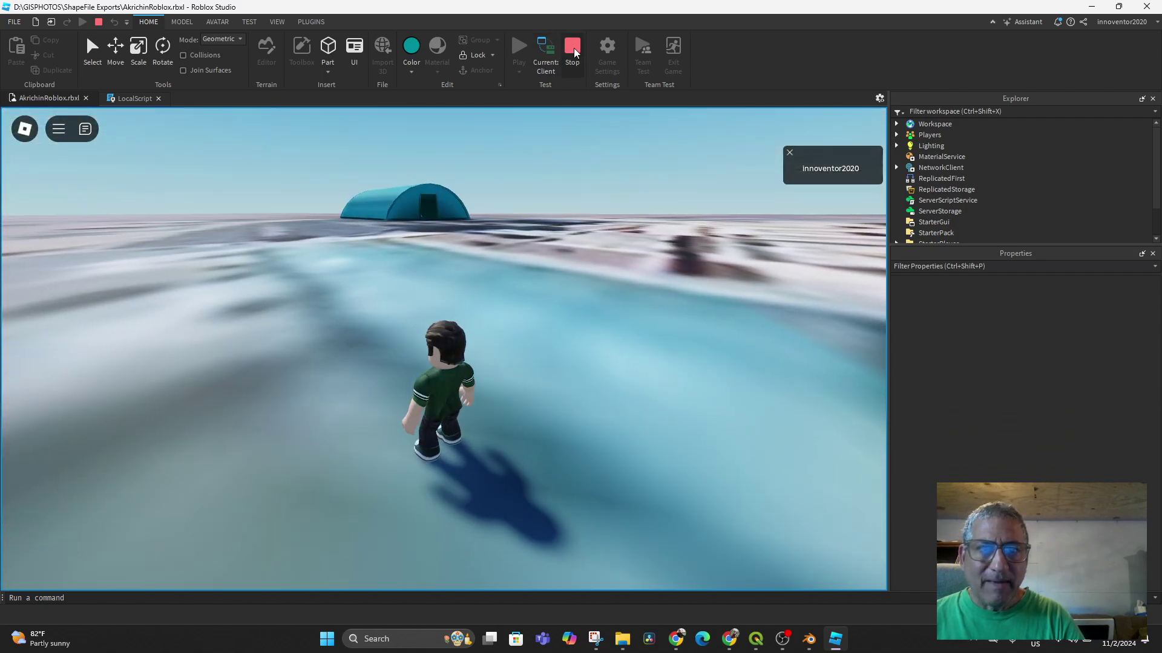
pyautogui.click(572, 49)
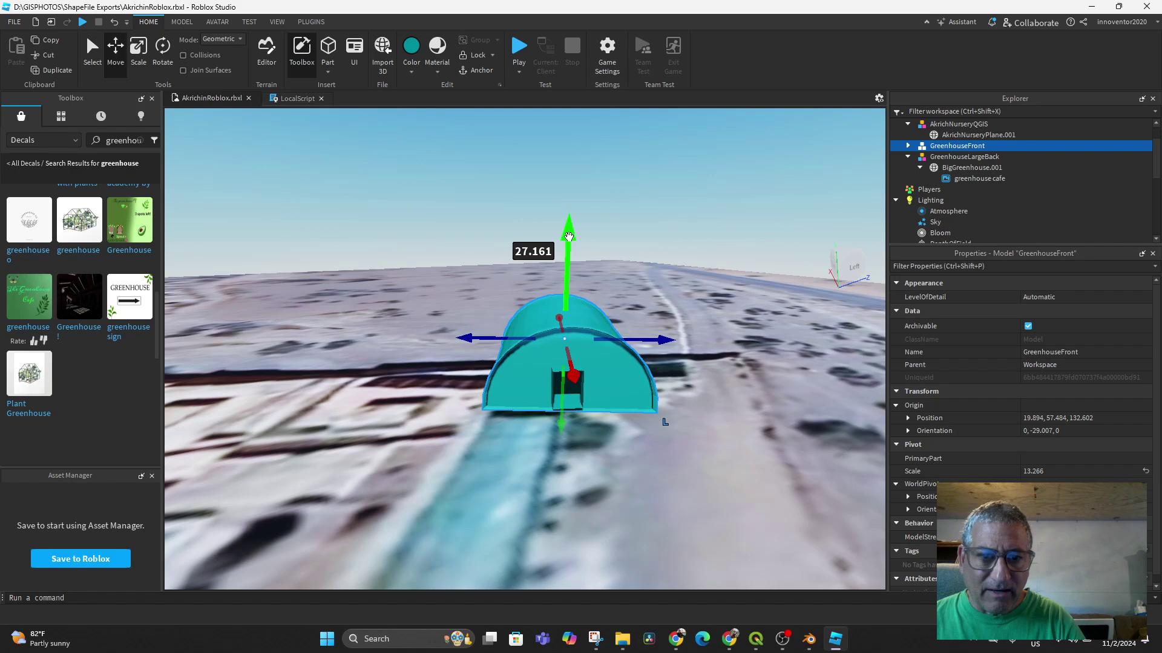
# Lower GreenhouseFront by about 7.3 to Y 50.19, then playtest walking in and out through its door.
pyautogui.moveTo(569, 311); pyautogui.dragTo(565, 248)
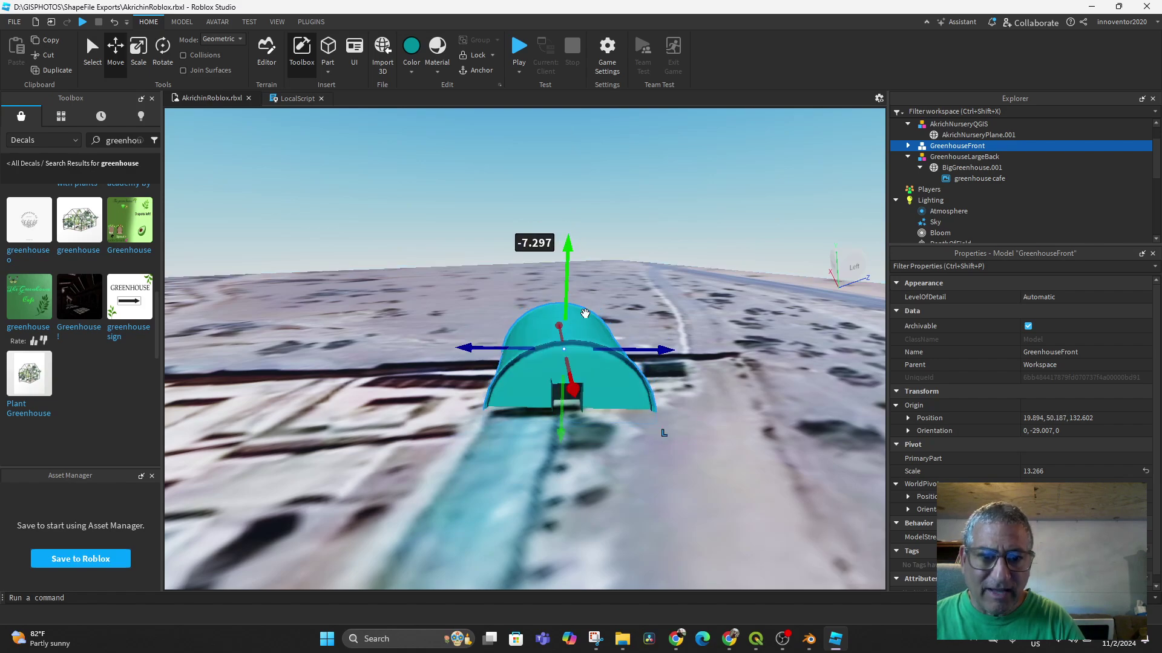
pyautogui.click(527, 49)
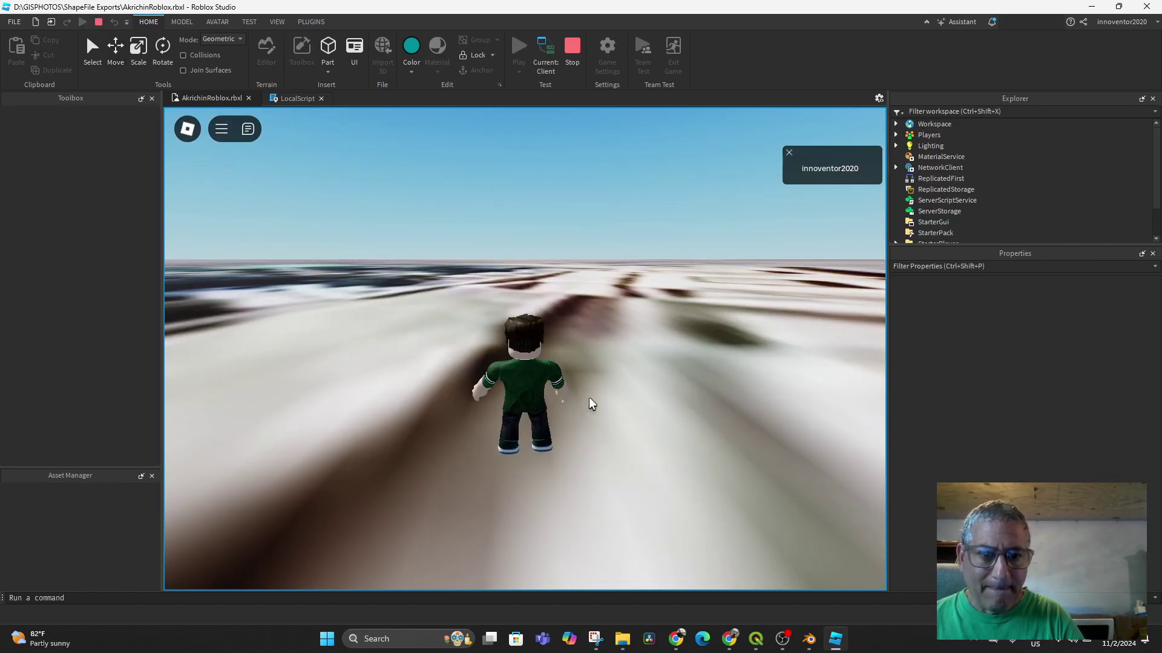
pyautogui.moveTo(589, 397); pyautogui.dragTo(409, 396, button='right')
pyautogui.press('w')
pyautogui.press('w')
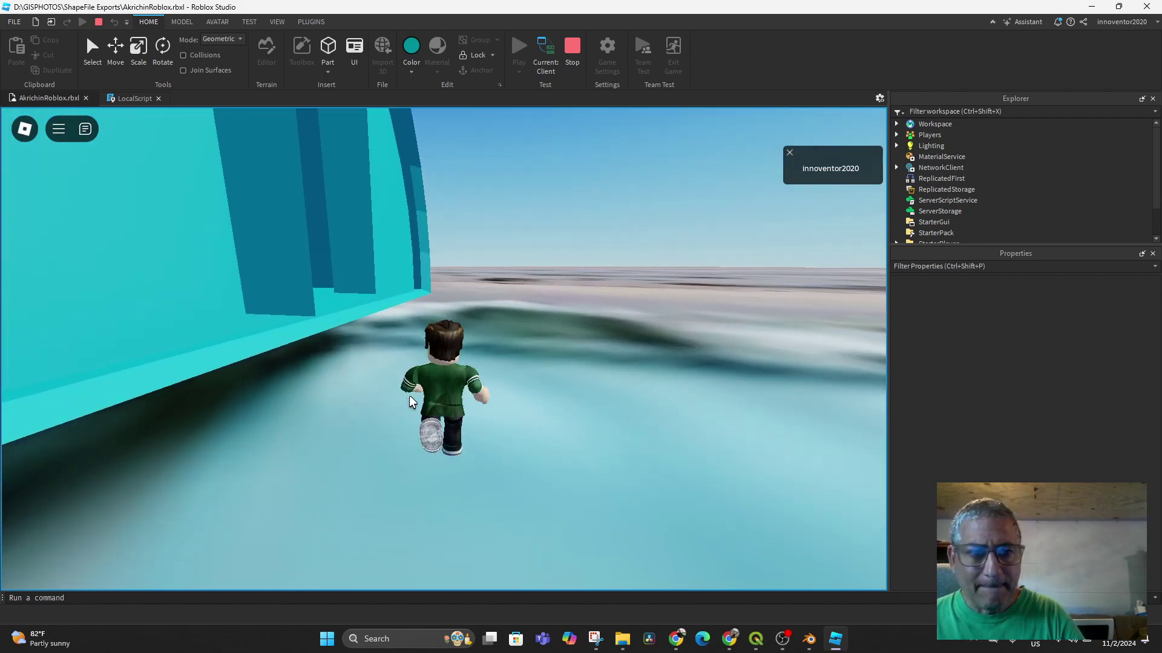
pyautogui.press('w')
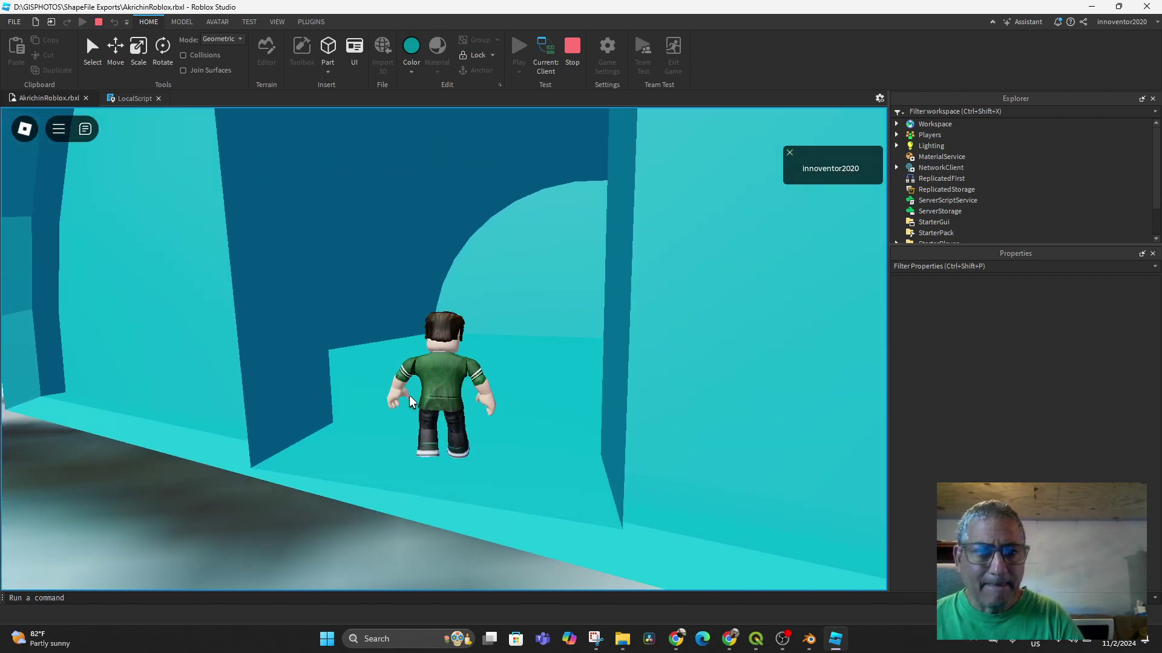
pyautogui.press('w')
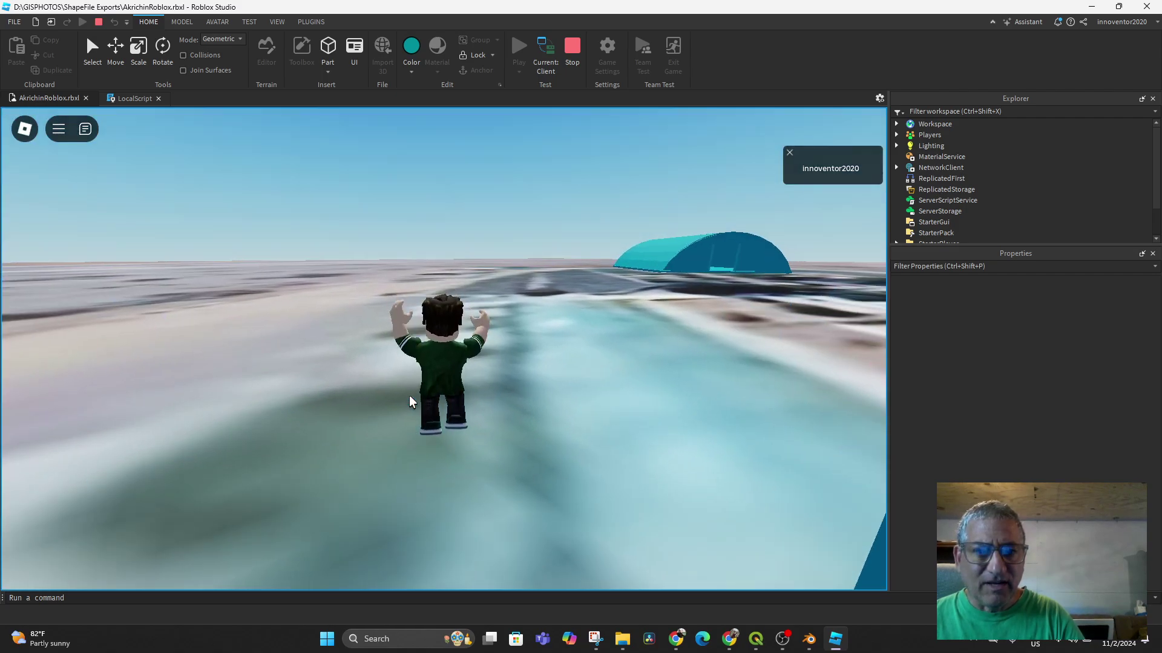
pyautogui.moveTo(409, 394); pyautogui.dragTo(409, 394, button='right')
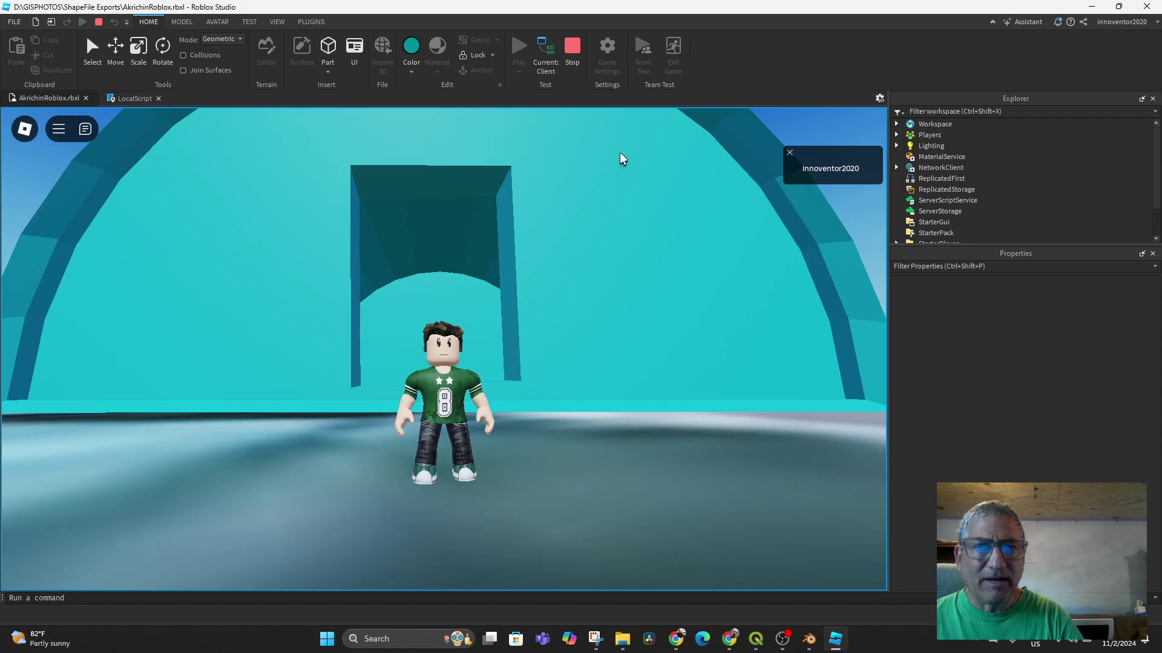
pyautogui.click(573, 49)
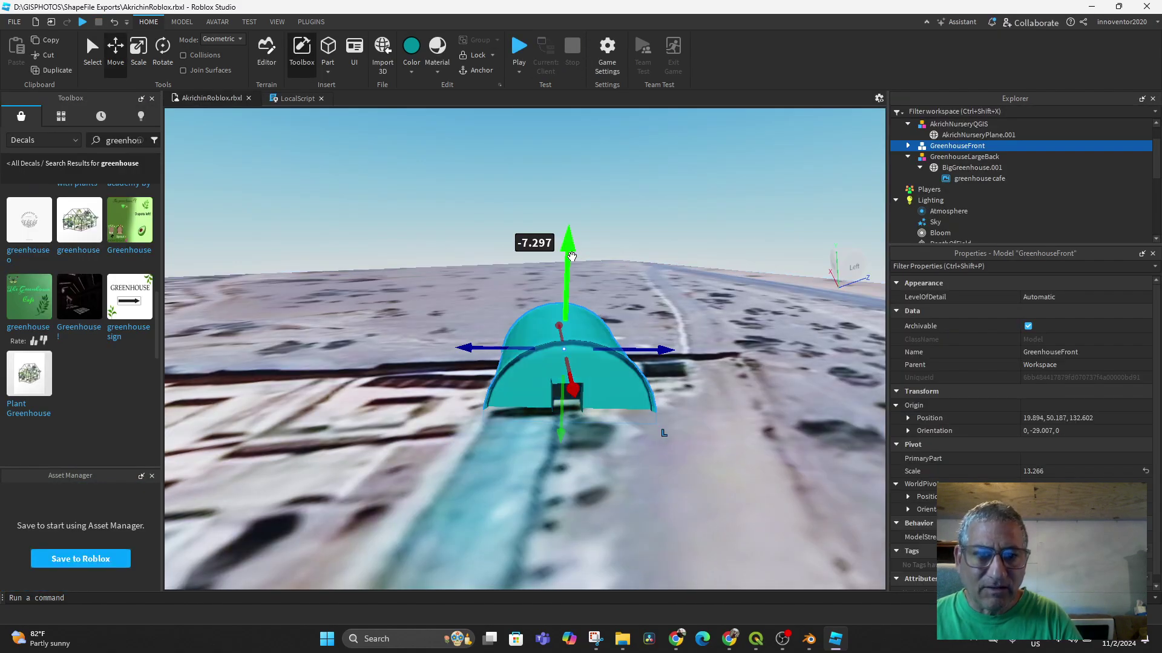
# Lower GreenhouseFront by 2.9, raise it by about 5.04 to Y 52.33, and briefly playtest the new height.
pyautogui.moveTo(571, 256); pyautogui.dragTo(567, 255)
pyautogui.scroll(5, 652, 466)
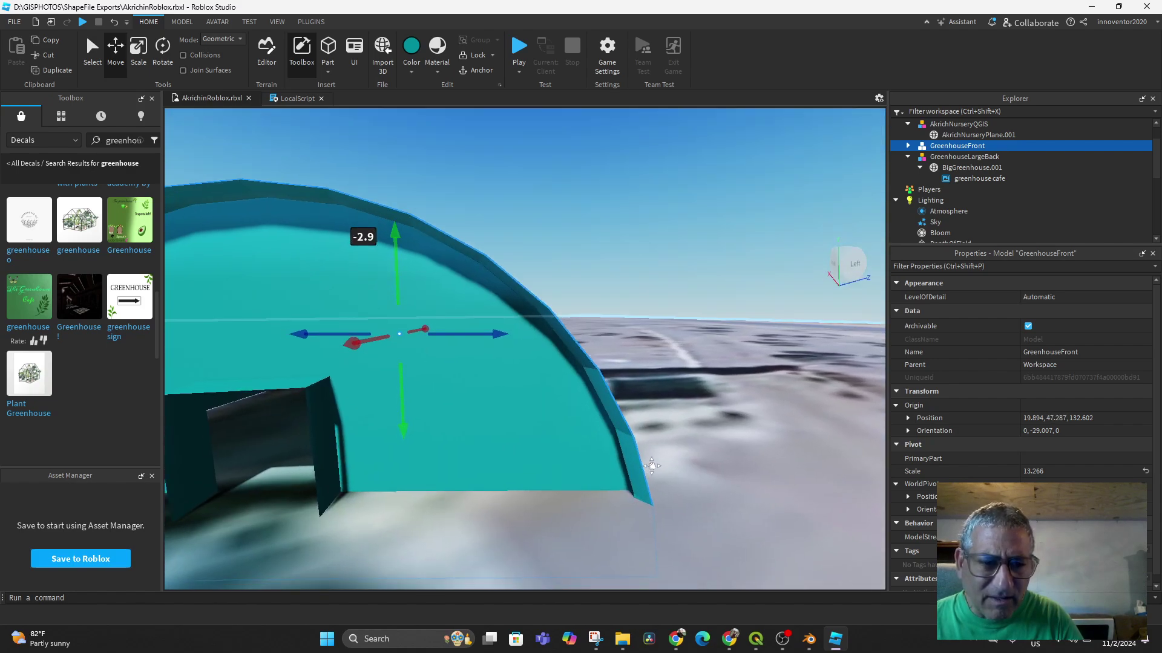
pyautogui.moveTo(651, 466); pyautogui.dragTo(953, 406, button='middle')
pyautogui.moveTo(512, 210); pyautogui.dragTo(531, 193)
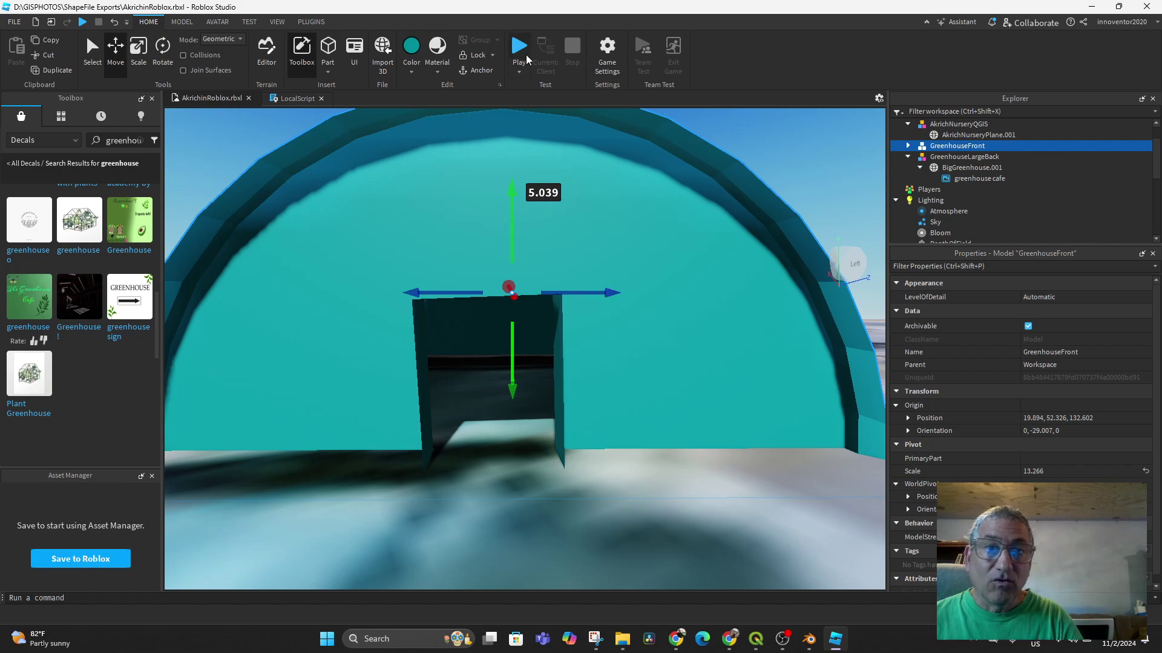
pyautogui.click(519, 48)
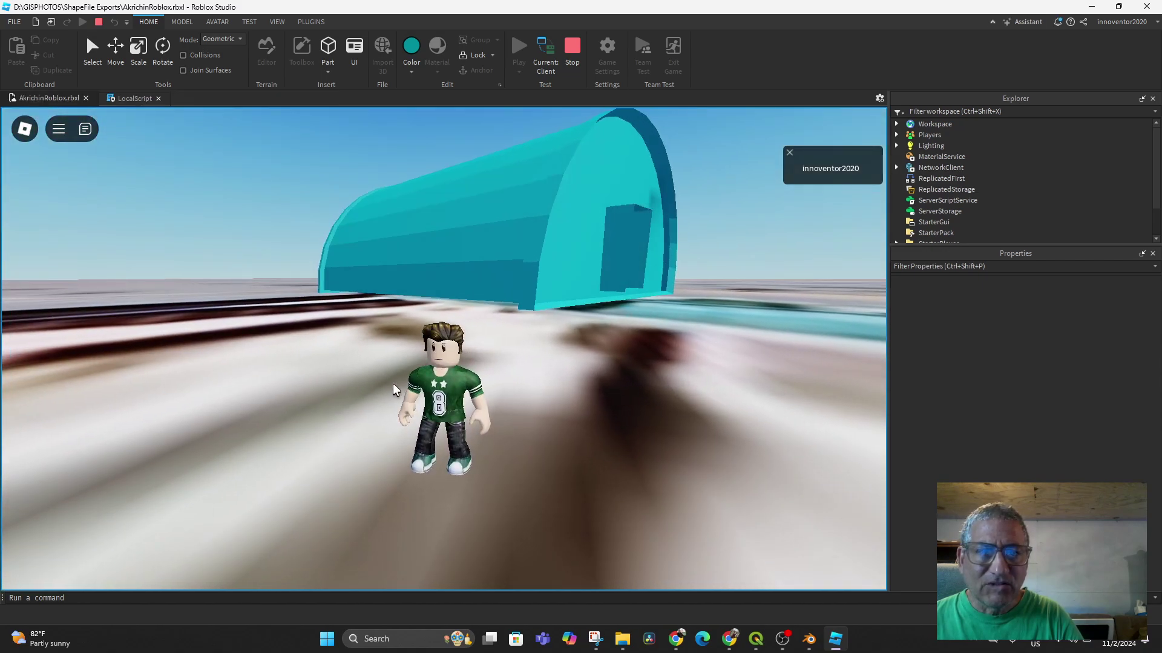
pyautogui.moveTo(393, 383); pyautogui.dragTo(415, 384, button='right')
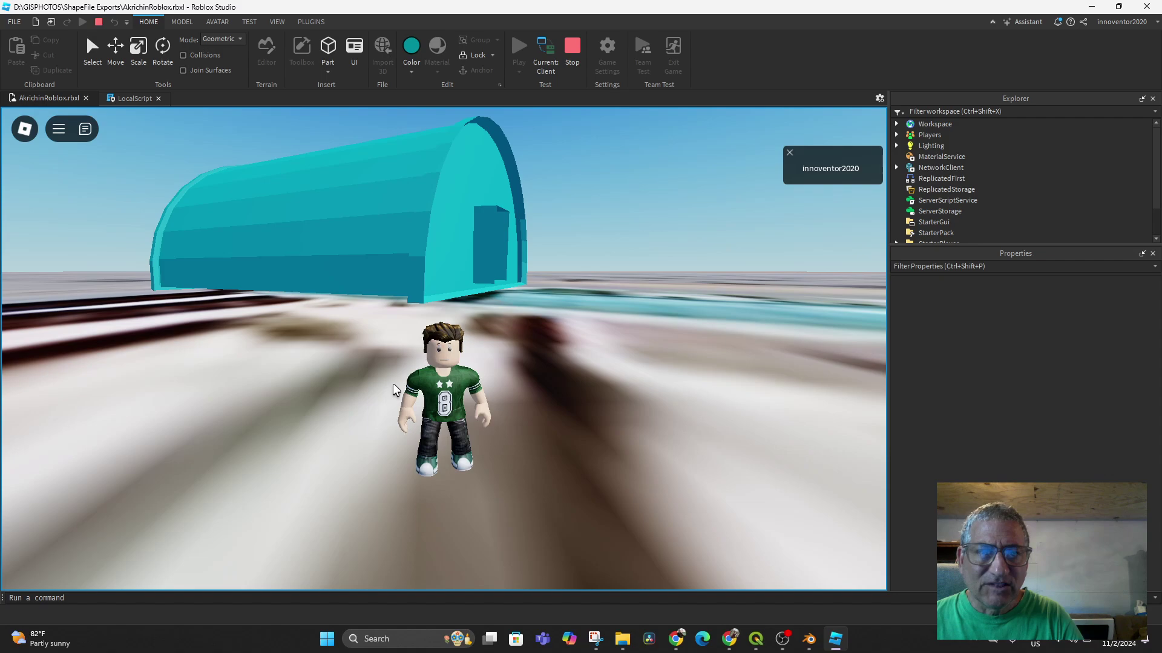
pyautogui.click(574, 47)
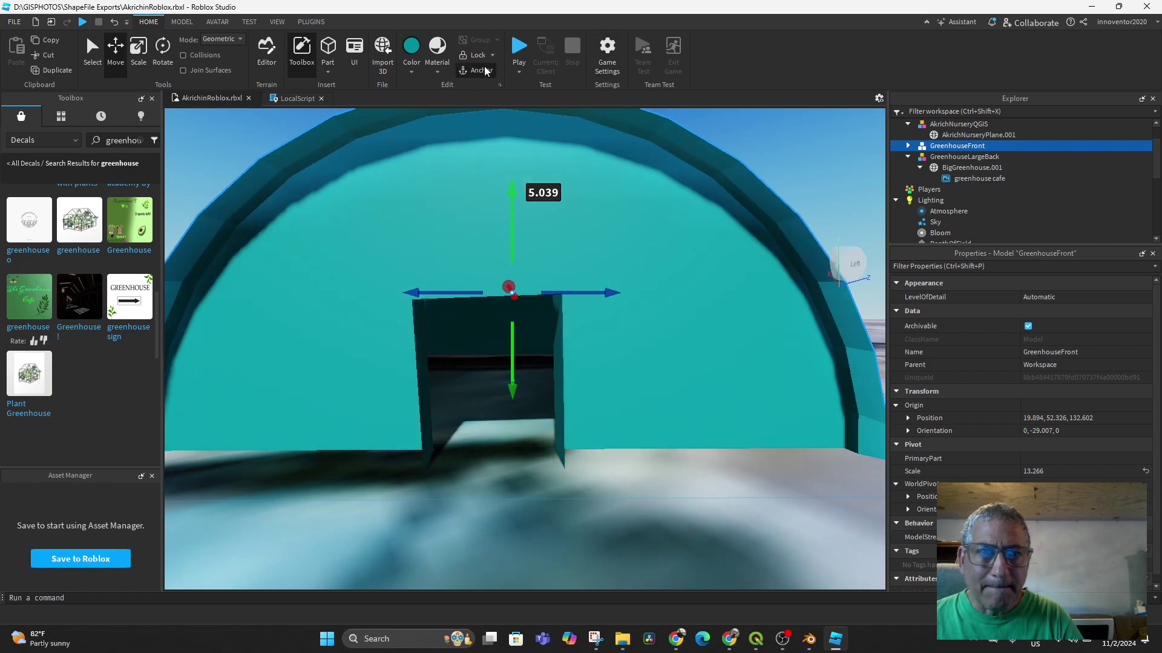
# Anchor GreenhouseFront, start another playtest and run the avatar out and back in through its ground-level doorway.
pyautogui.click(519, 48)
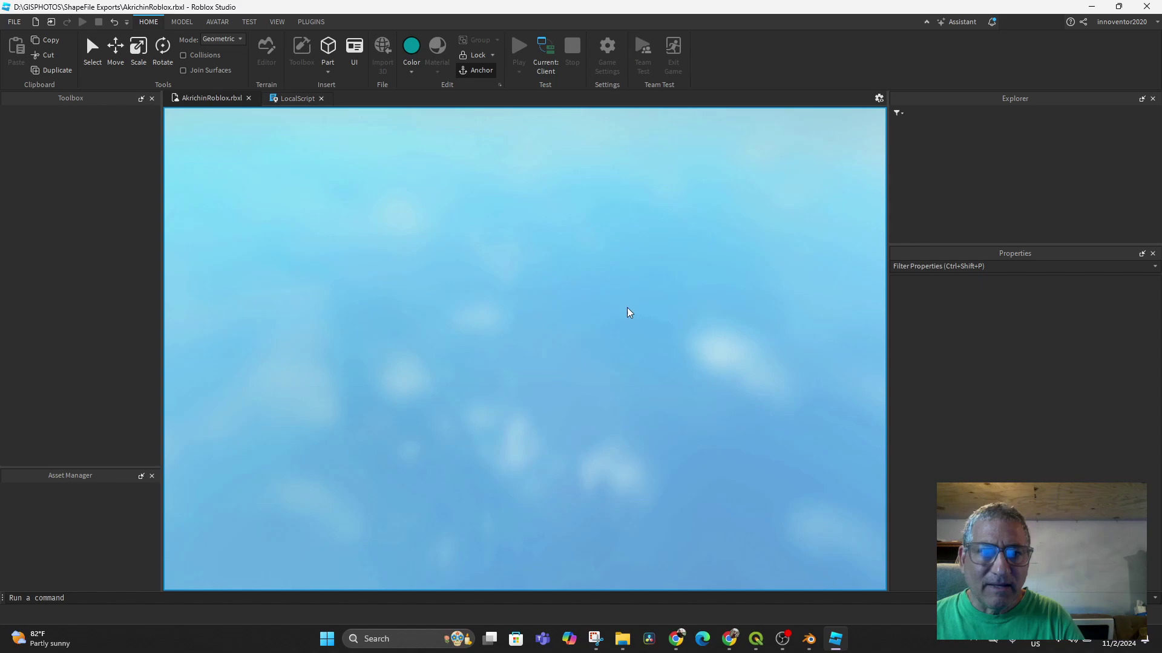
pyautogui.moveTo(623, 383); pyautogui.dragTo(461, 382, button='right')
pyautogui.press('w')
pyautogui.press('w')
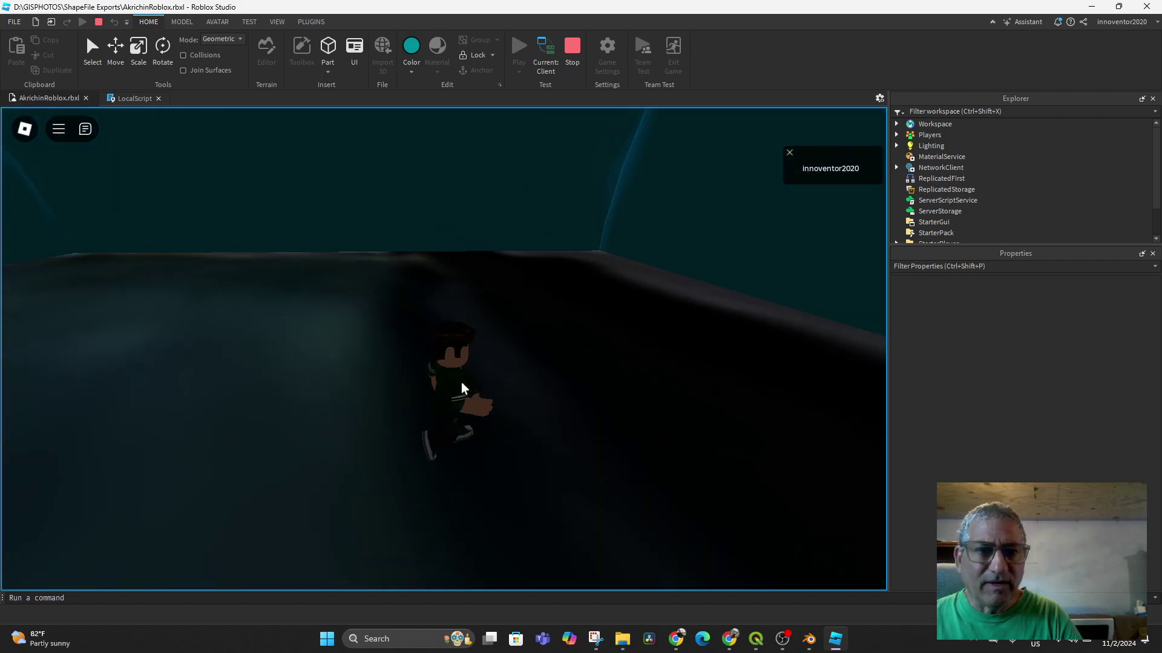
pyautogui.press('w')
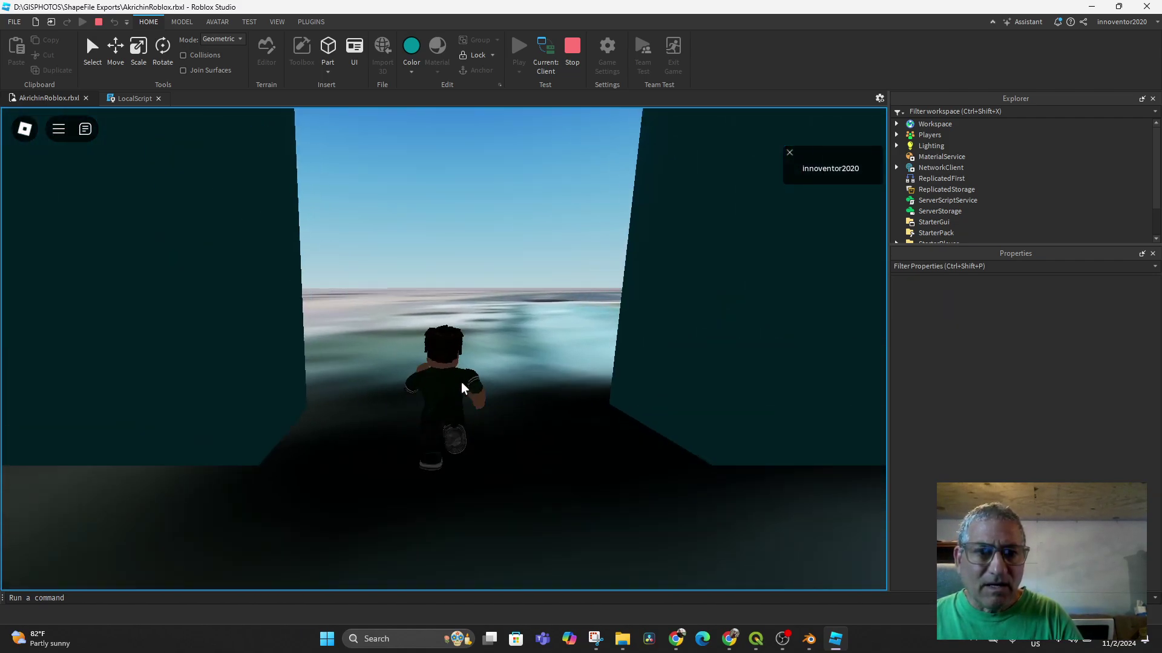
pyautogui.moveTo(461, 382); pyautogui.dragTo(461, 382, button='right')
pyautogui.press('w')
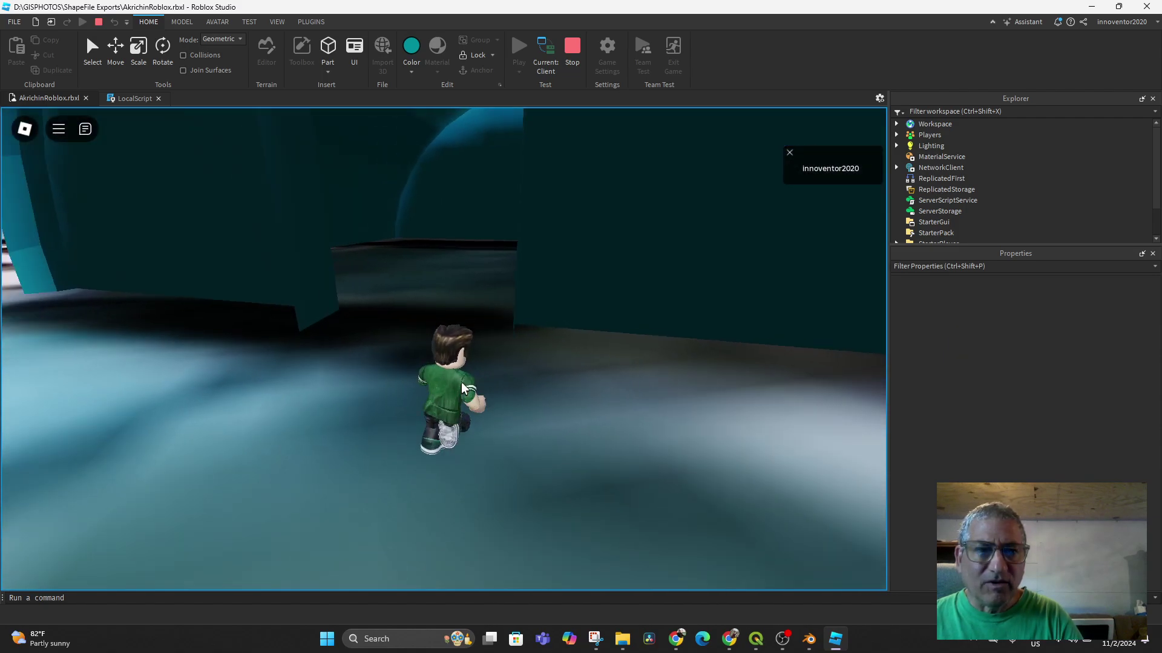
pyautogui.press('w')
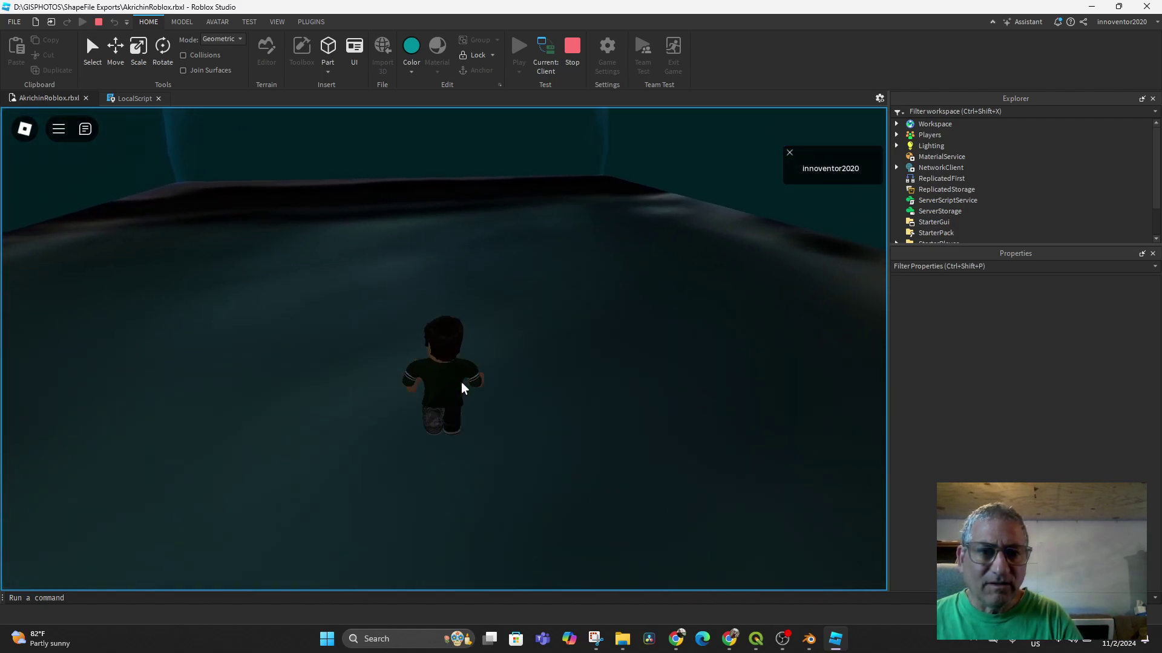
# Keep walking the avatar through the anchored front greenhouse and out its doorway to check the entrance.
pyautogui.moveTo(461, 382); pyautogui.dragTo(461, 382, button='right')
pyautogui.press('w')
pyautogui.press('w')
pyautogui.press('w')
pyautogui.press('w')
pyautogui.press('w')
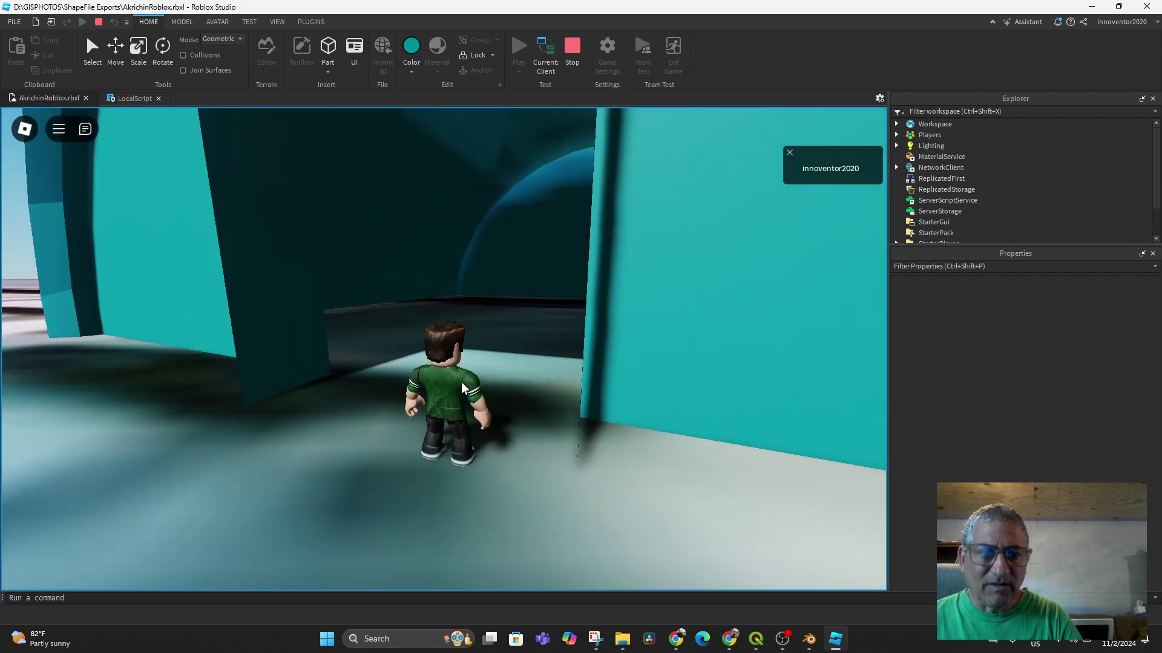
pyautogui.press('s')
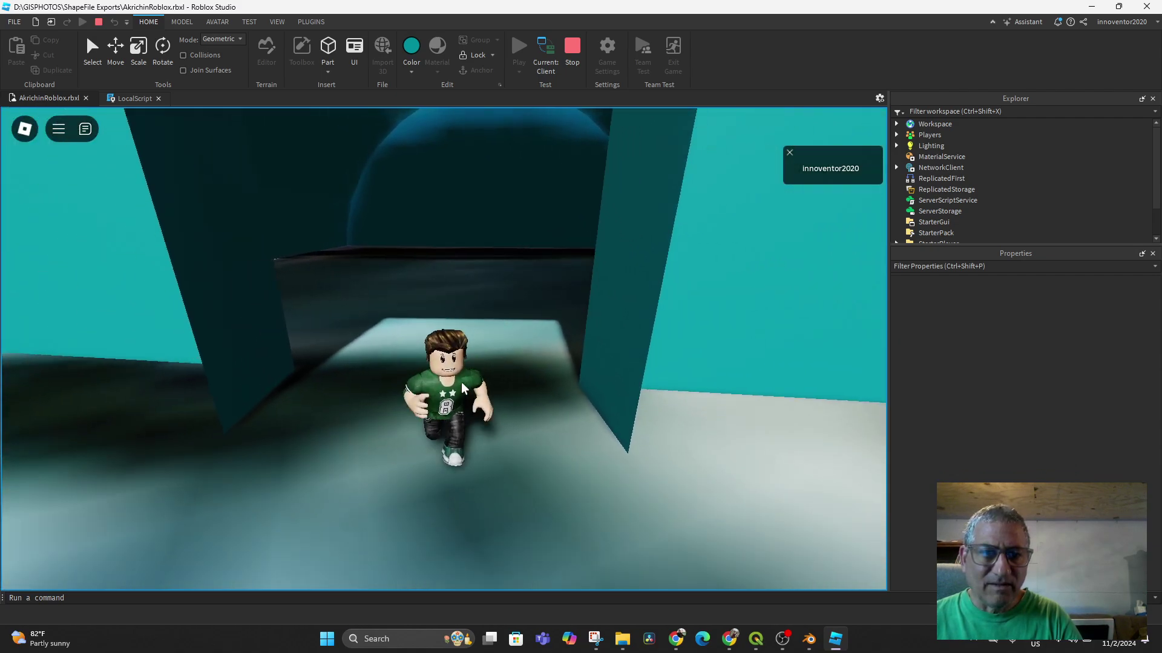
# Walk the avatar in through the front greenhouse doorway and back out again to check the passage.
pyautogui.press('w')
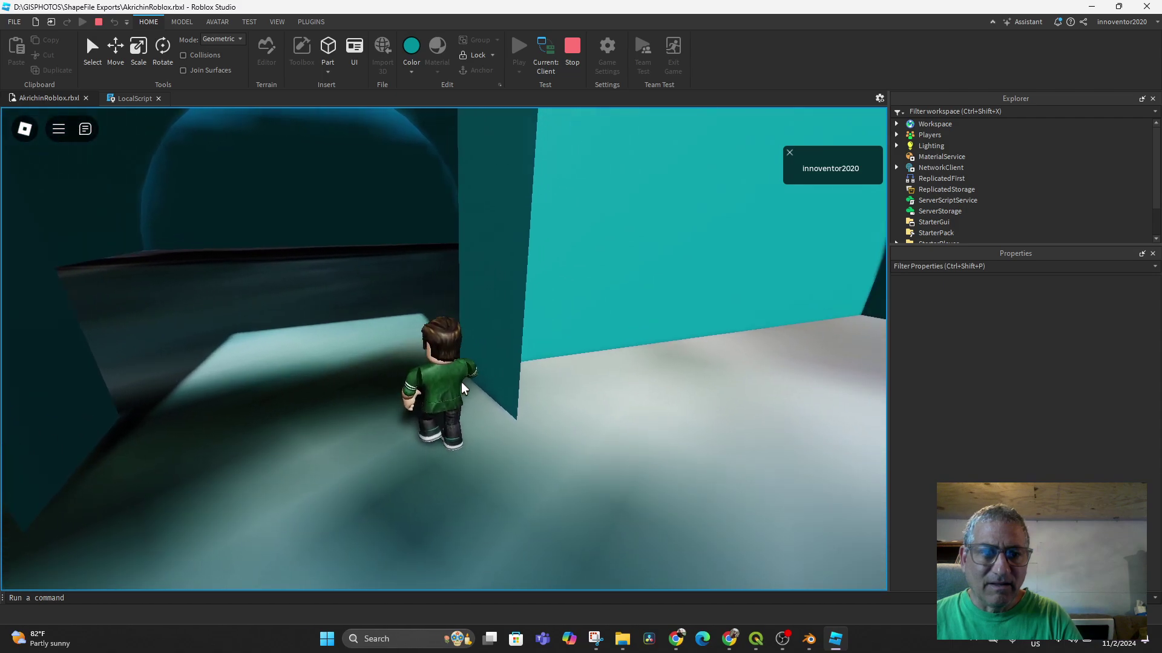
pyautogui.press('w')
pyautogui.press('Left')
pyautogui.press('Right')
pyautogui.press('d')
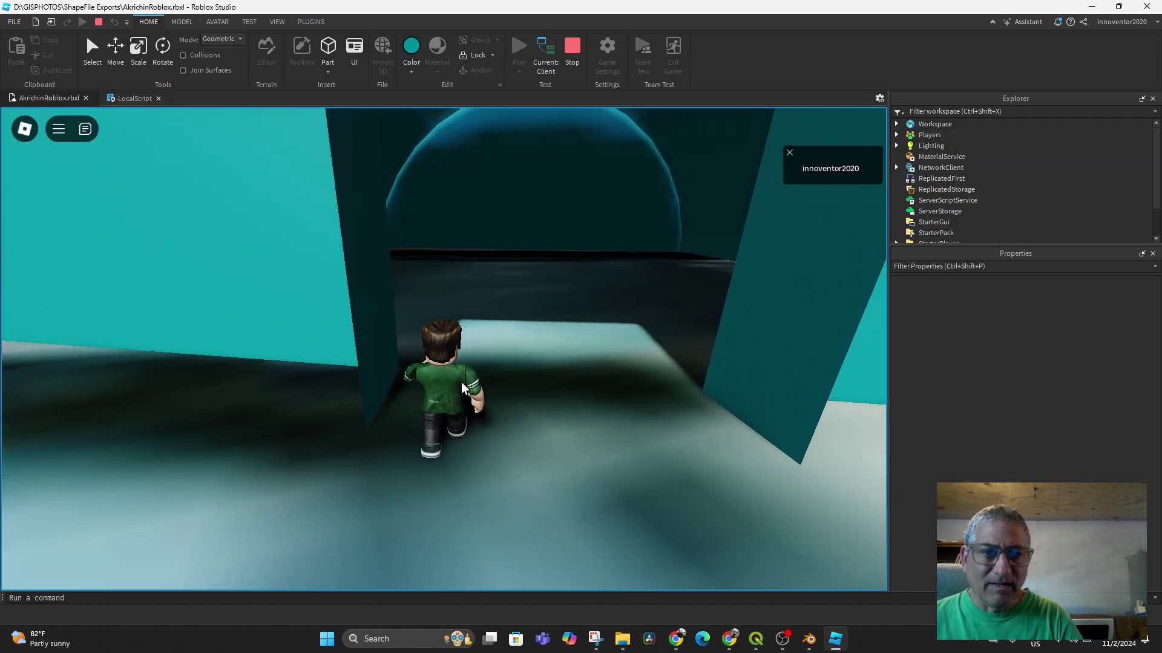
pyautogui.press('w')
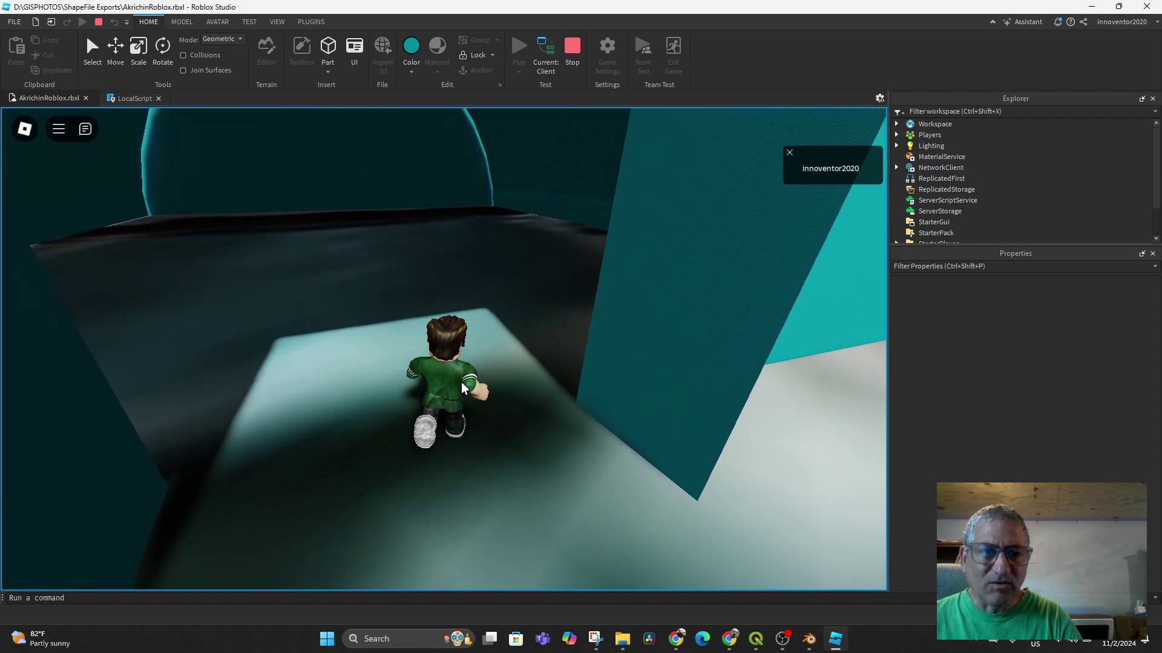
pyautogui.press('s')
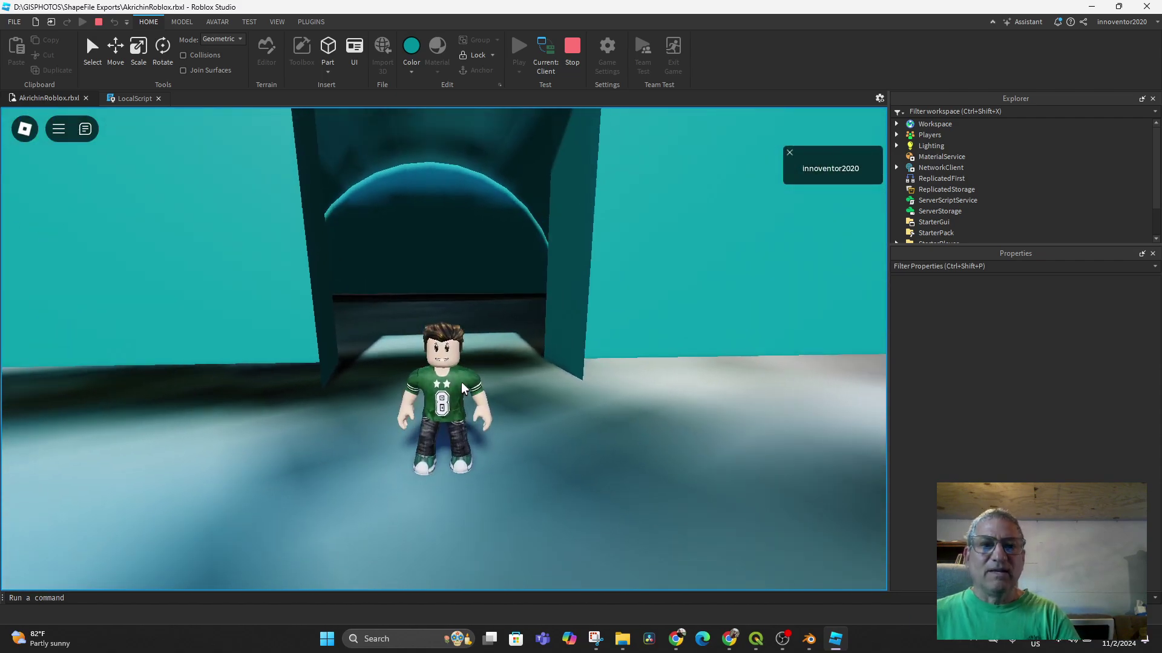
# View the avatar from farther back, run it inside the front greenhouse once more, and end the playtest.
pyautogui.scroll(-3, 618, 382)
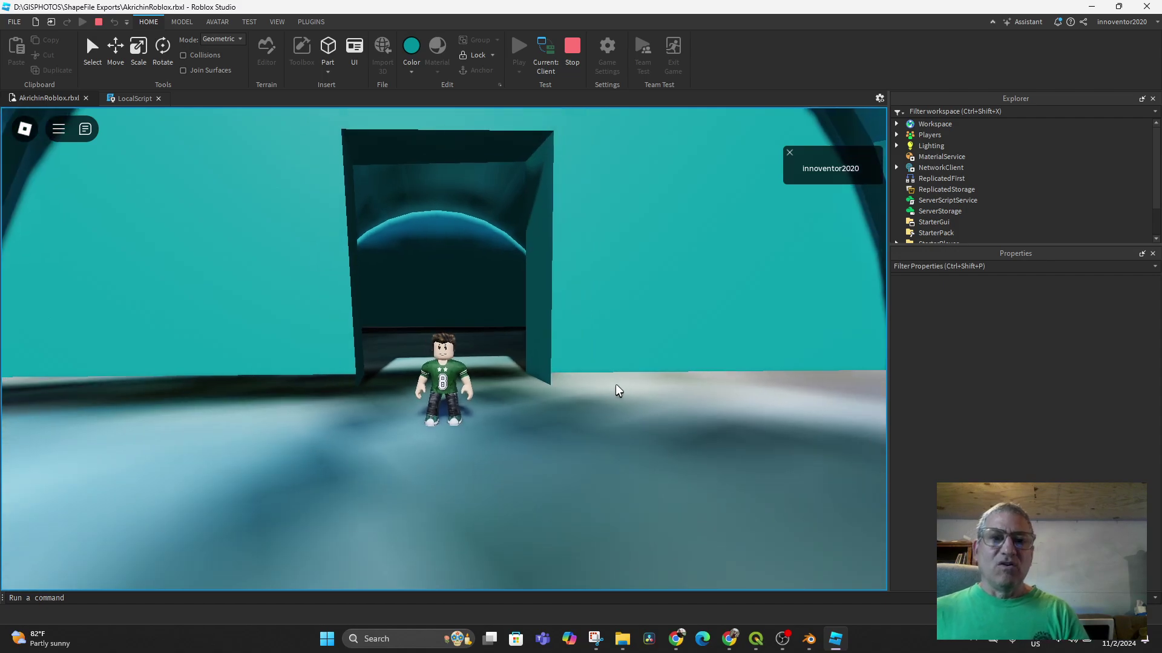
pyautogui.moveTo(562, 397); pyautogui.dragTo(561, 397, button='right')
pyautogui.press('w')
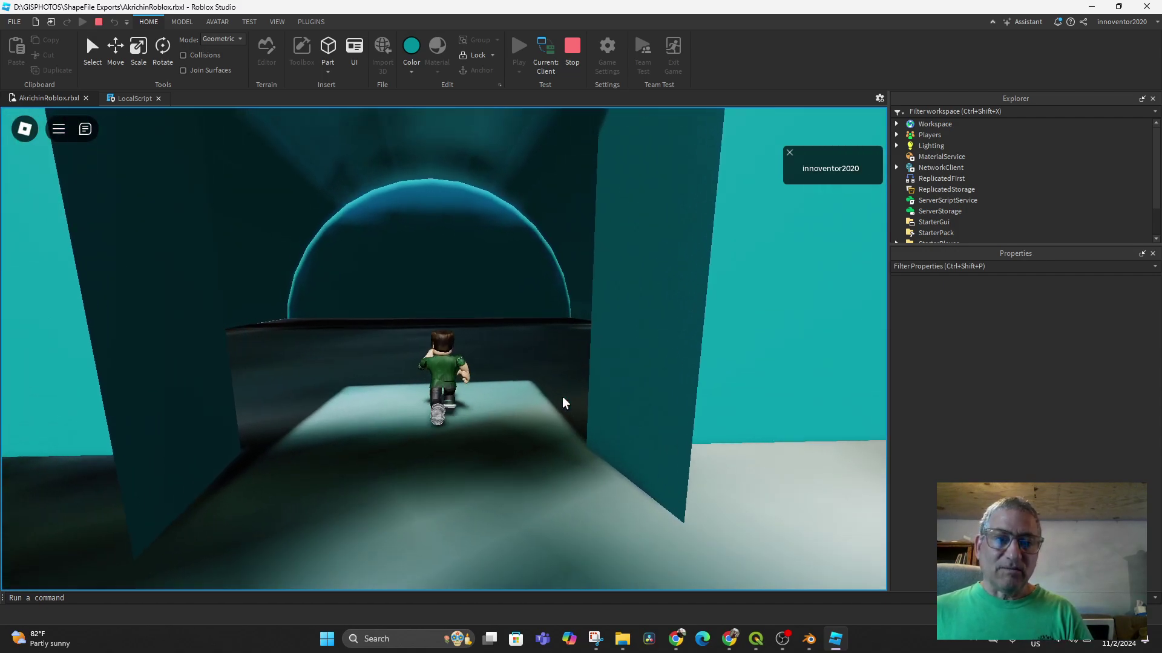
pyautogui.scroll(-5, 552, 349)
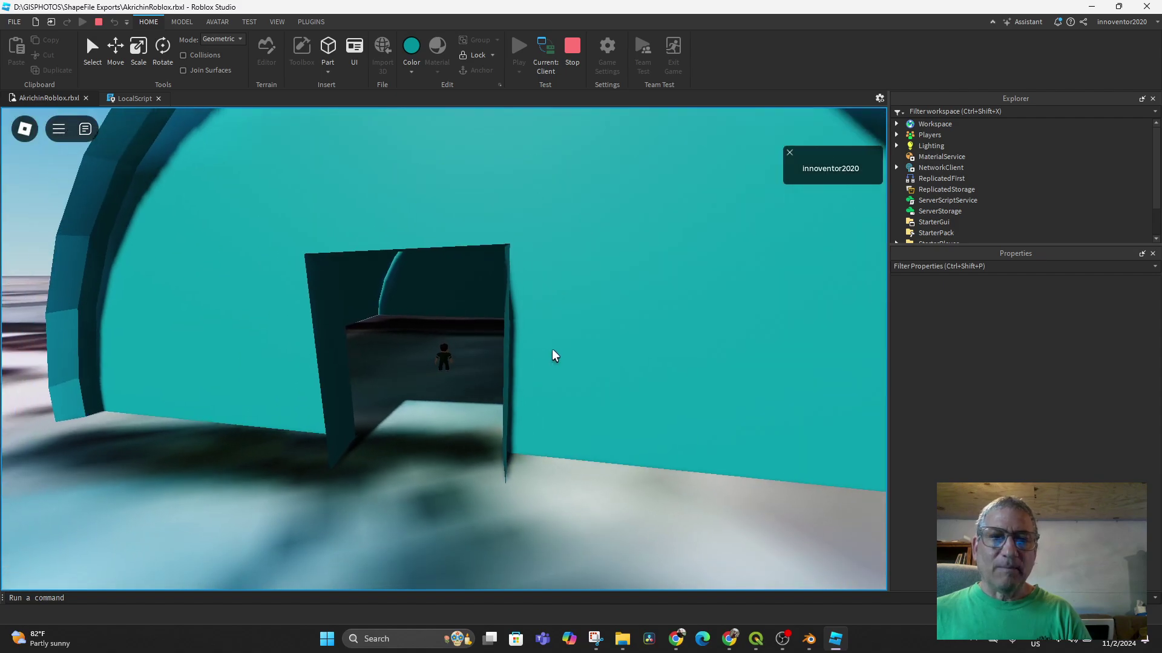
pyautogui.click(573, 46)
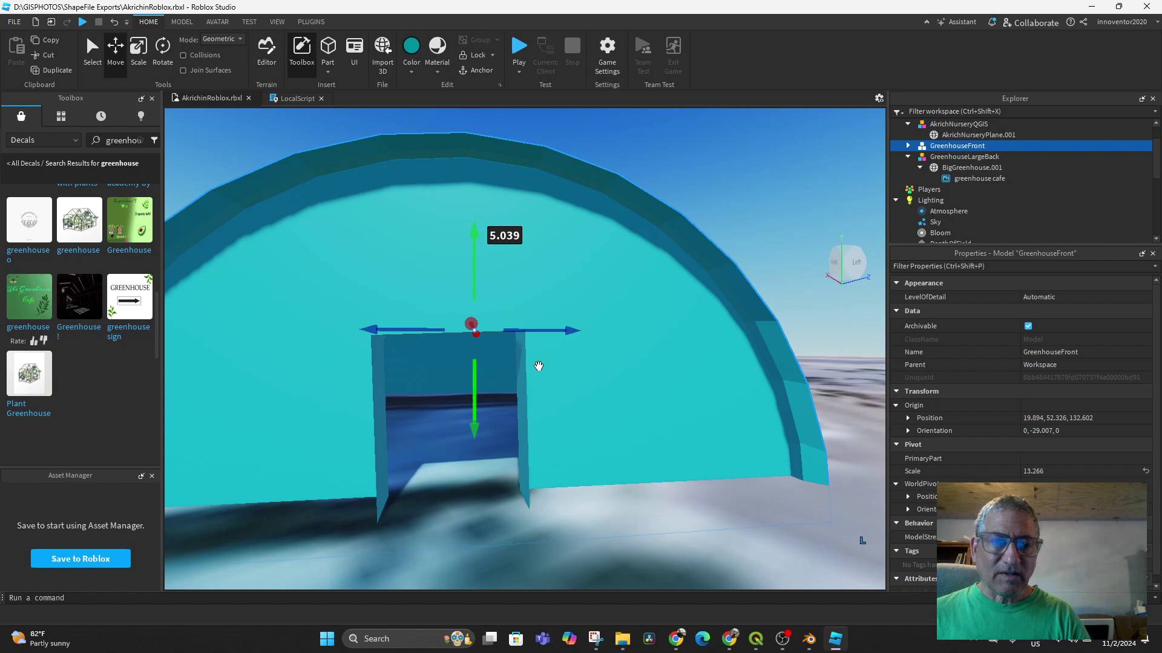
# Move the view inside the front greenhouse and search the Toolbox for "light" in the Models category.
pyautogui.moveTo(538, 366); pyautogui.dragTo(539, 366, button='right')
pyautogui.press('w')
pyautogui.press('w')
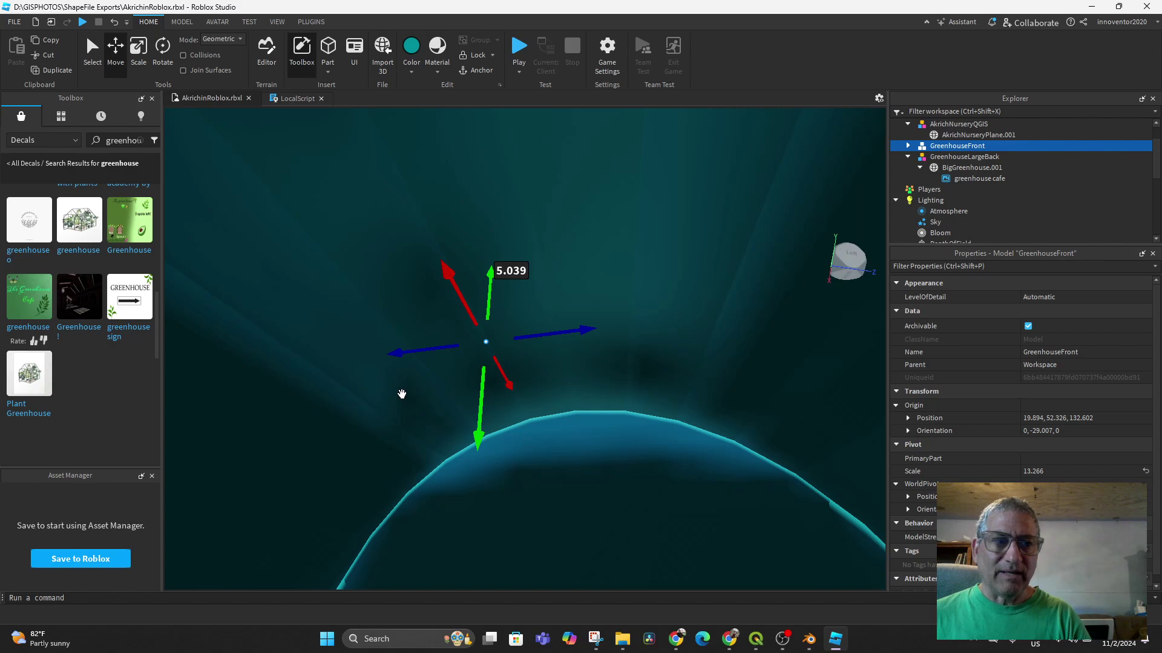
pyautogui.click(129, 144)
pyautogui.write('li')
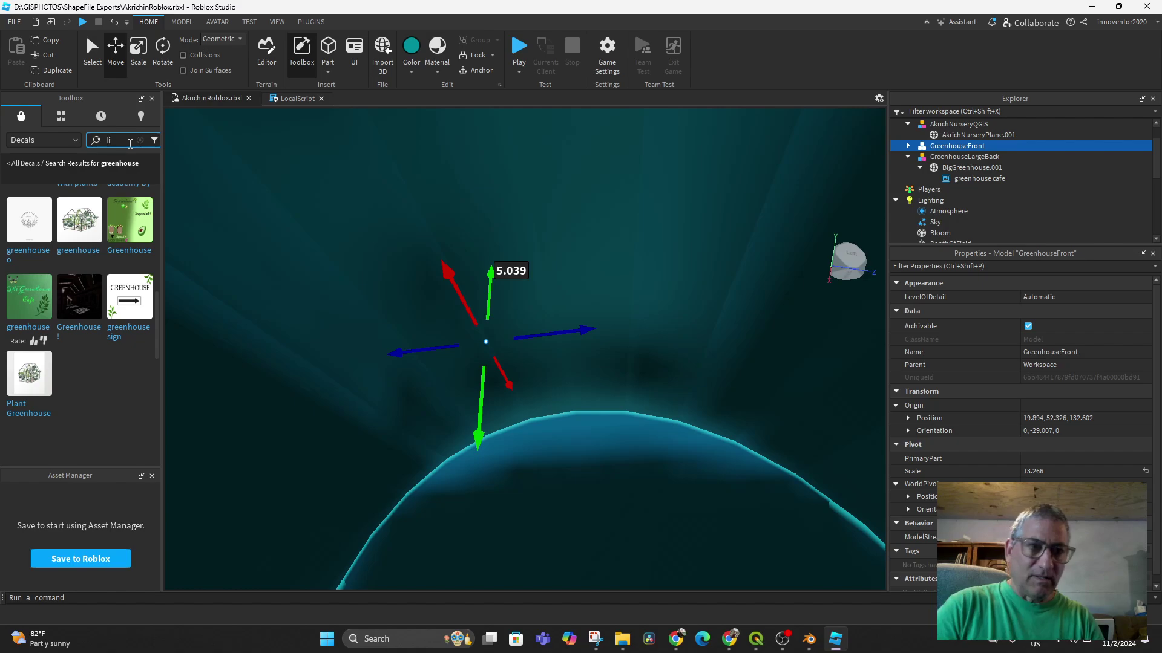
pyautogui.write('ght')
pyautogui.press('Return')
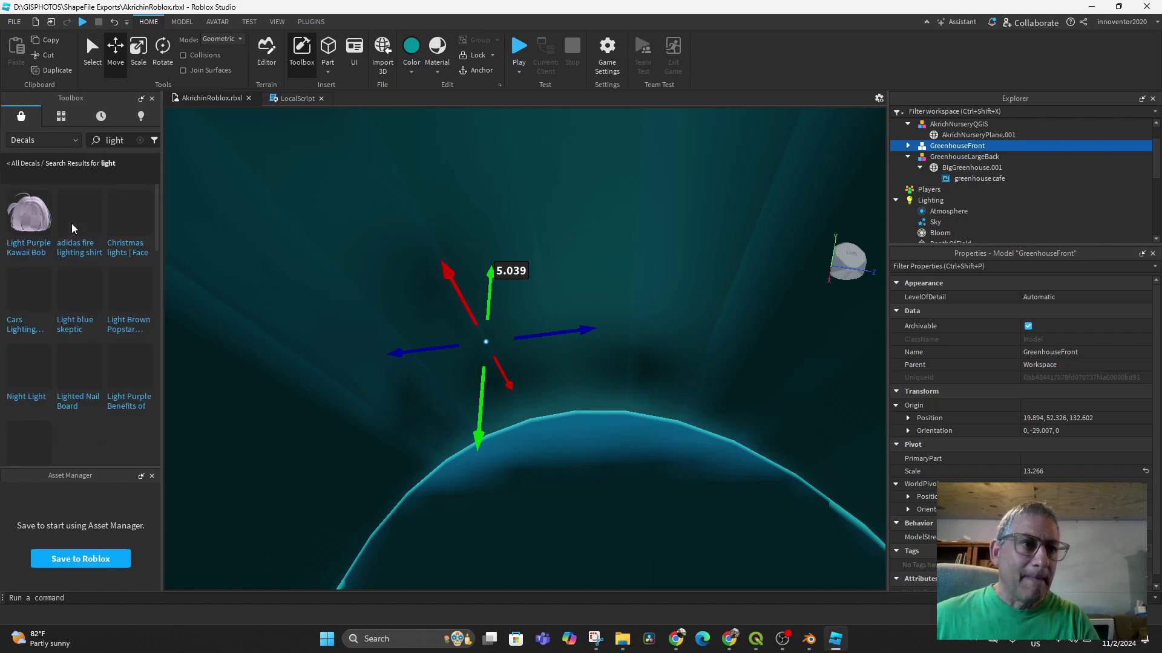
pyautogui.click(32, 139)
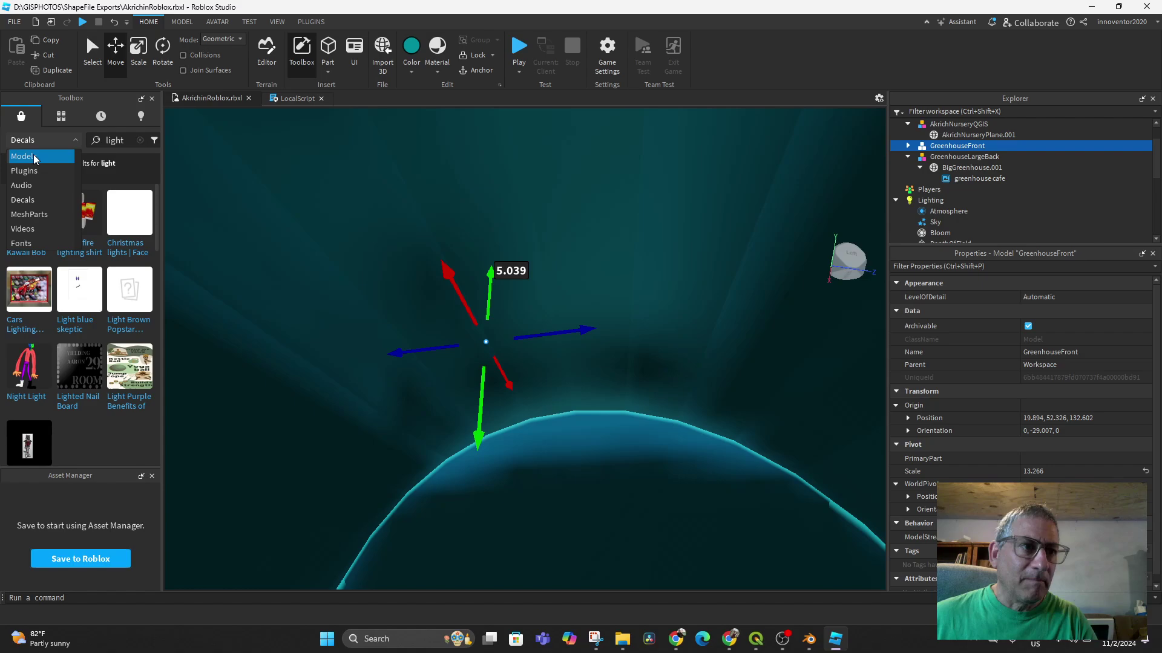
pyautogui.click(34, 157)
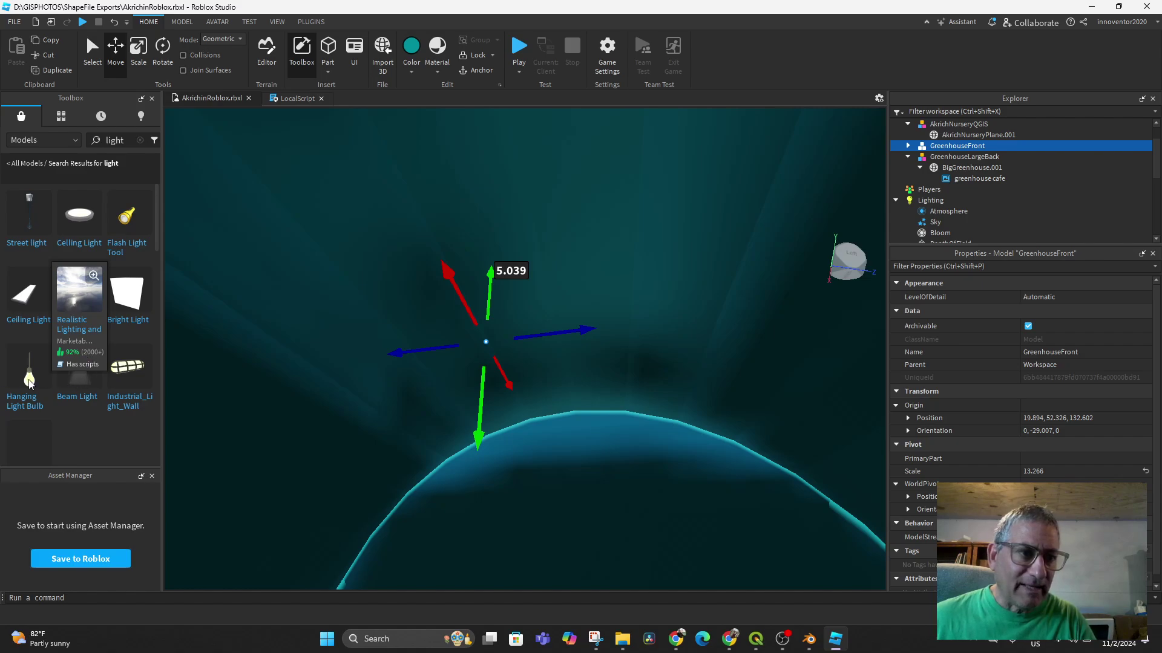
# Place a Hanging Light Bulb model on the front greenhouse ceiling and rotate it upright to a Z orientation of about 177.5.
pyautogui.click(93, 364)
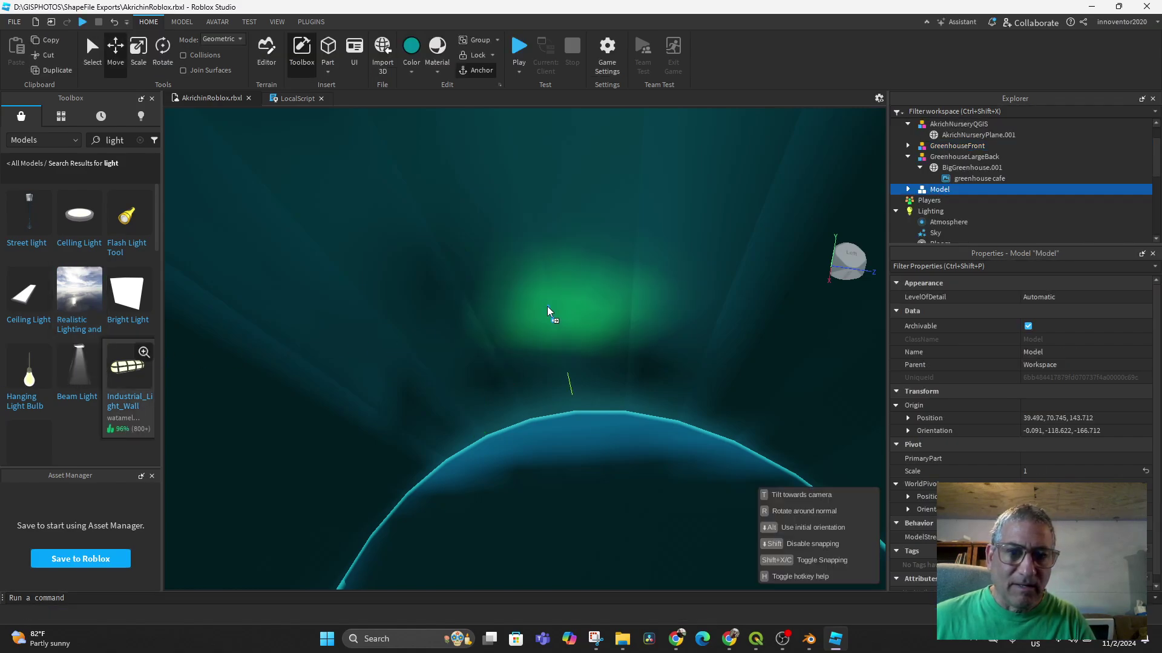
pyautogui.moveTo(546, 320); pyautogui.dragTo(543, 318)
pyautogui.moveTo(669, 410); pyautogui.dragTo(669, 409, button='right')
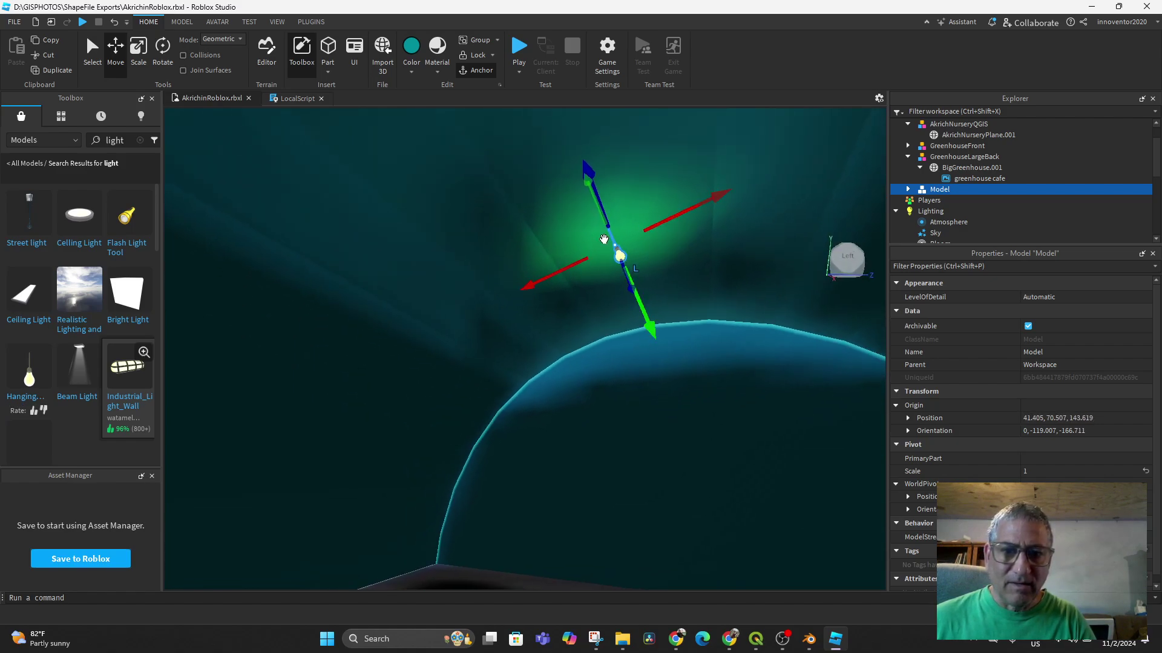
pyautogui.click(164, 50)
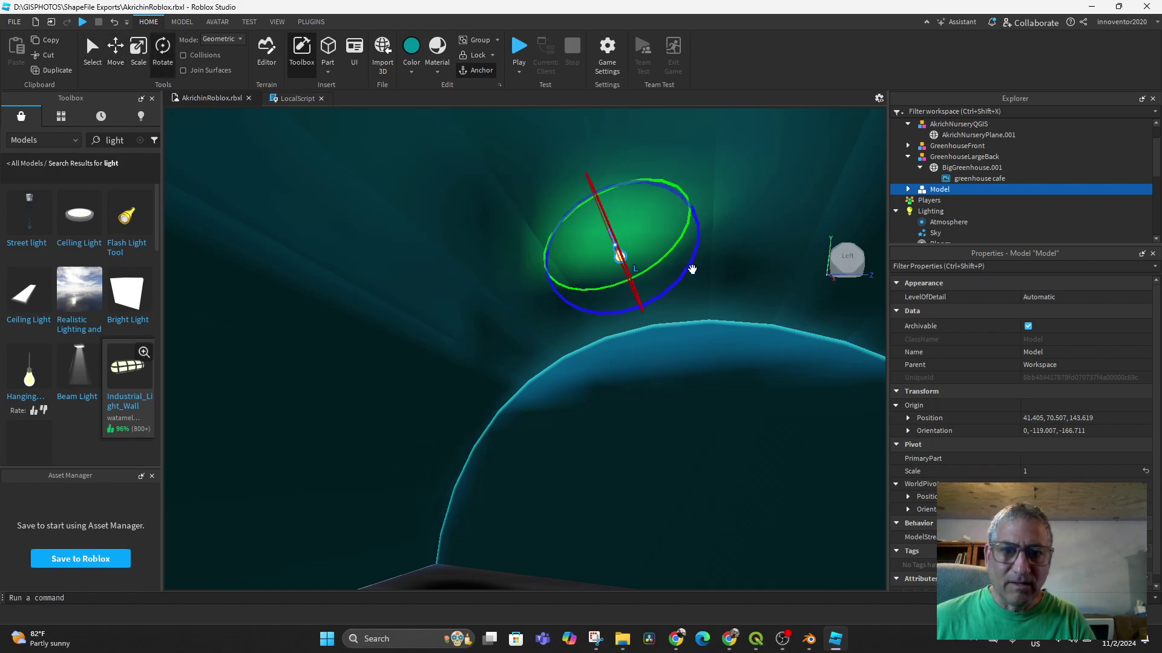
pyautogui.moveTo(664, 269); pyautogui.dragTo(660, 297)
# Place a second Hanging Light Bulb on the greenhouse ceiling toward its opposite end, at about -18, 68.9, 119.9.
pyautogui.moveTo(648, 393); pyautogui.dragTo(639, 416, button='middle')
pyautogui.scroll(-4, 648, 391)
pyautogui.moveTo(579, 379); pyautogui.dragTo(652, 401, button='middle')
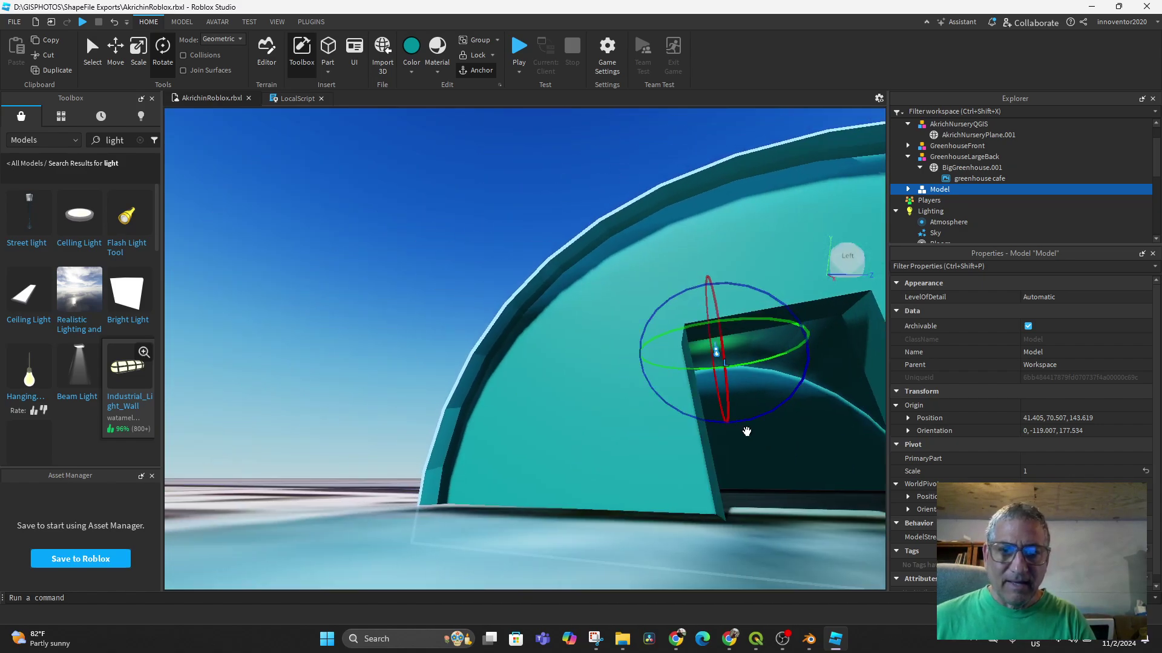
pyautogui.moveTo(742, 431); pyautogui.dragTo(724, 423, button='middle')
pyautogui.scroll(3, 721, 420)
pyautogui.moveTo(759, 394); pyautogui.dragTo(794, 398, button='right')
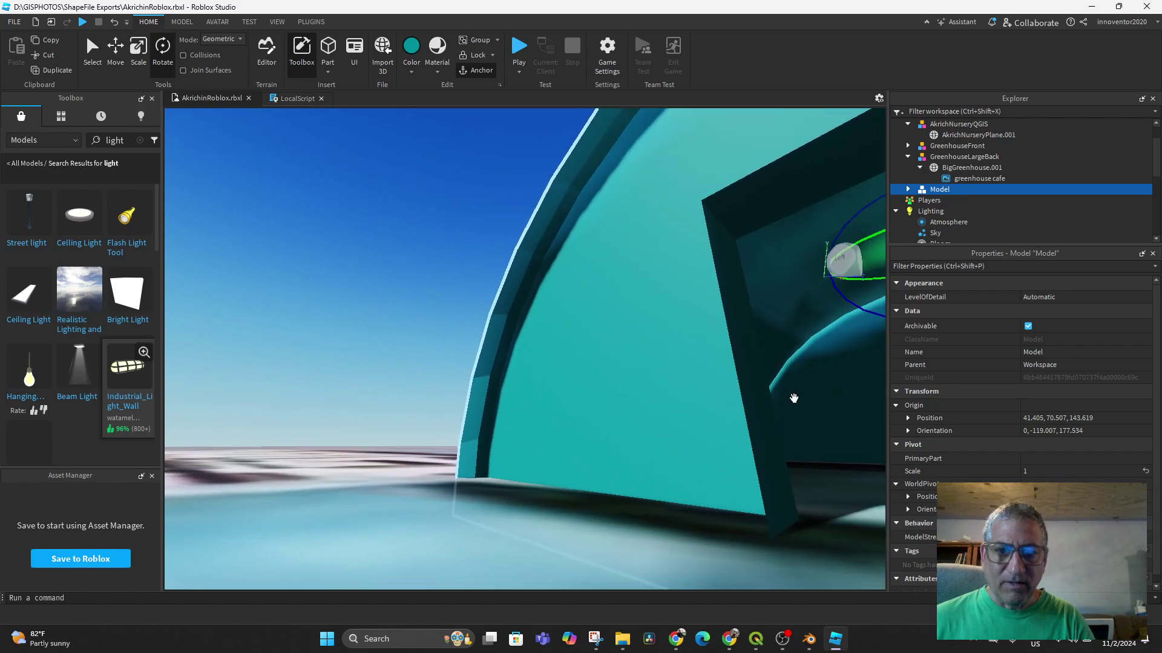
pyautogui.moveTo(793, 398); pyautogui.dragTo(589, 428, button='middle')
pyautogui.moveTo(645, 414); pyautogui.dragTo(645, 414, button='right')
pyautogui.moveTo(757, 437); pyautogui.dragTo(676, 426, button='middle')
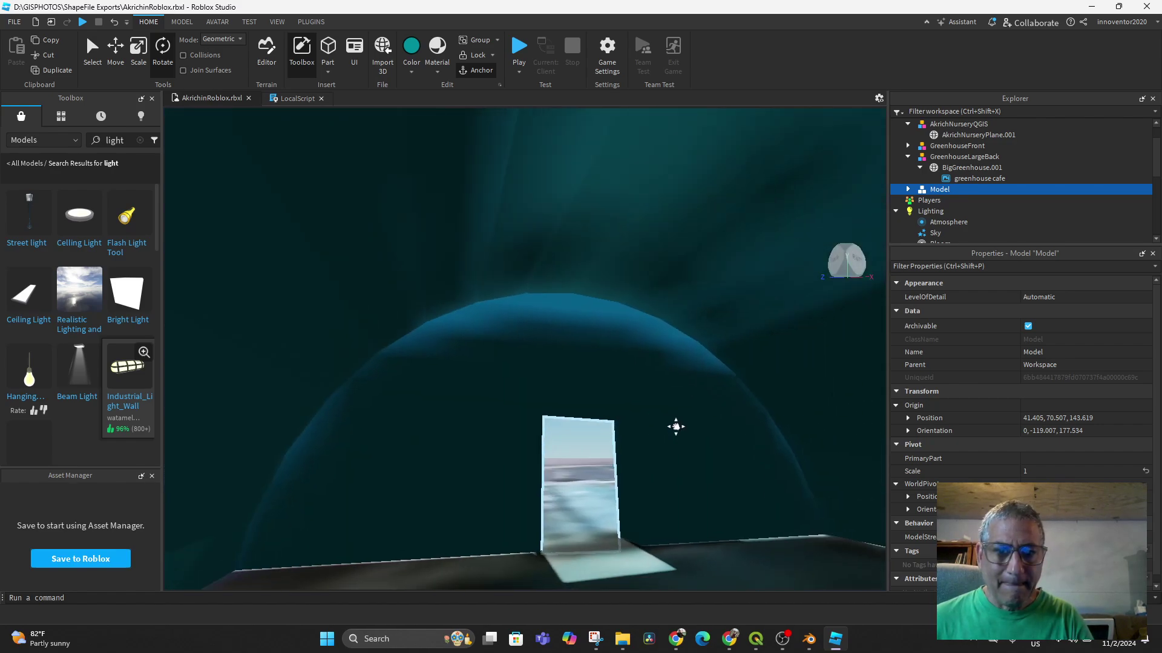
pyautogui.moveTo(675, 426); pyautogui.dragTo(648, 420, button='right')
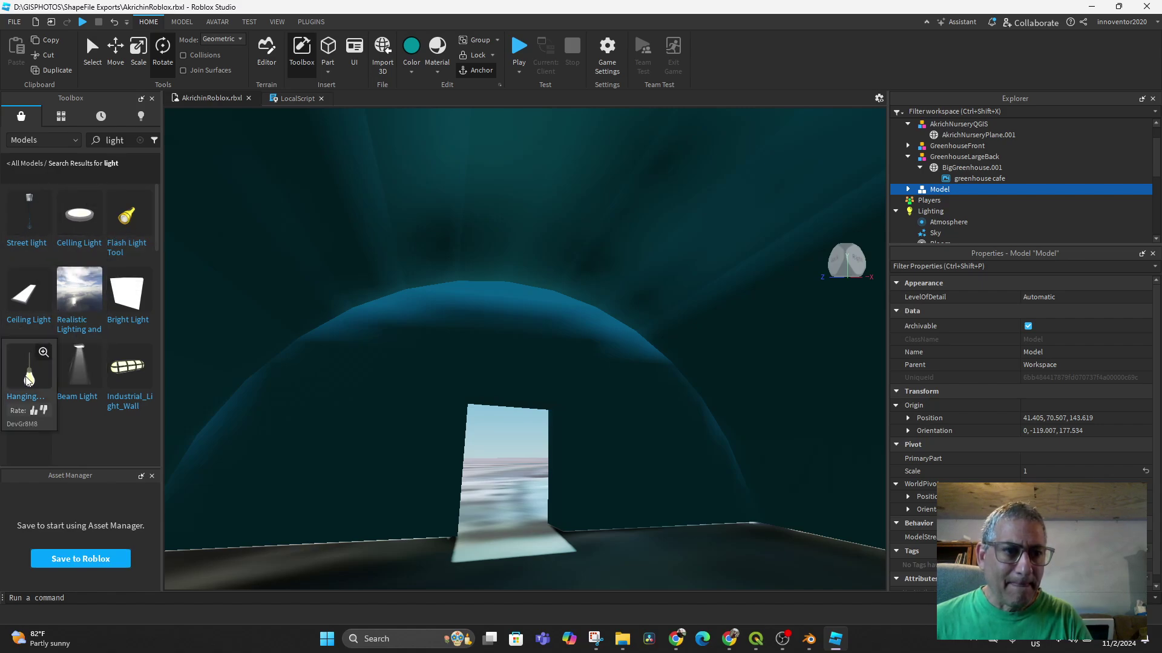
pyautogui.moveTo(29, 379); pyautogui.dragTo(472, 285)
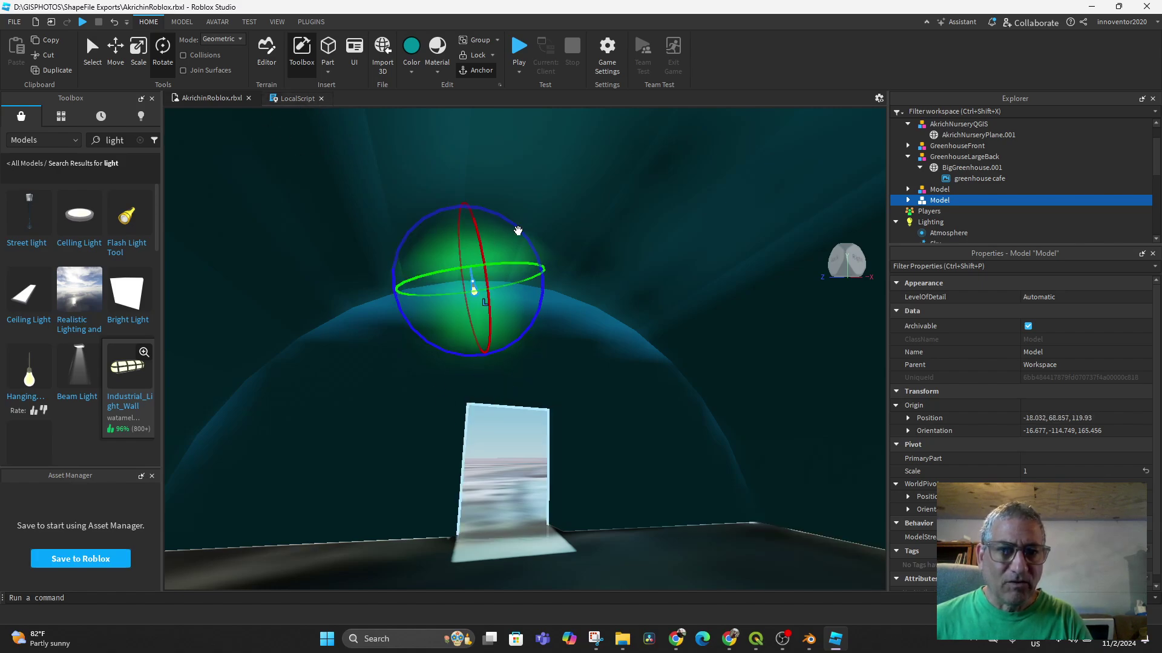
# Rotate the second hanging bulb to a Z orientation of about 175.5 and check it from inside the greenhouse.
pyautogui.moveTo(518, 231); pyautogui.dragTo(526, 242)
pyautogui.moveTo(511, 372); pyautogui.dragTo(510, 372, button='right')
pyautogui.scroll(3, 509, 371)
pyautogui.scroll(-5, 464, 363)
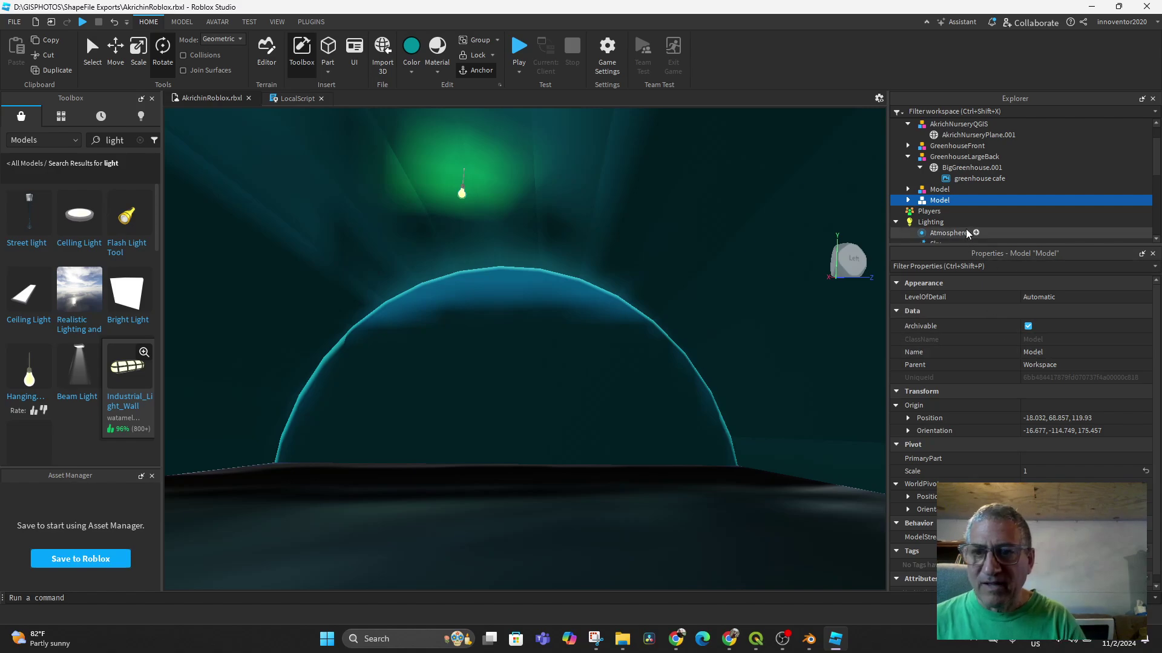
# Rename both hanging bulb models in the workspace to LightHanging.
pyautogui.click(940, 190)
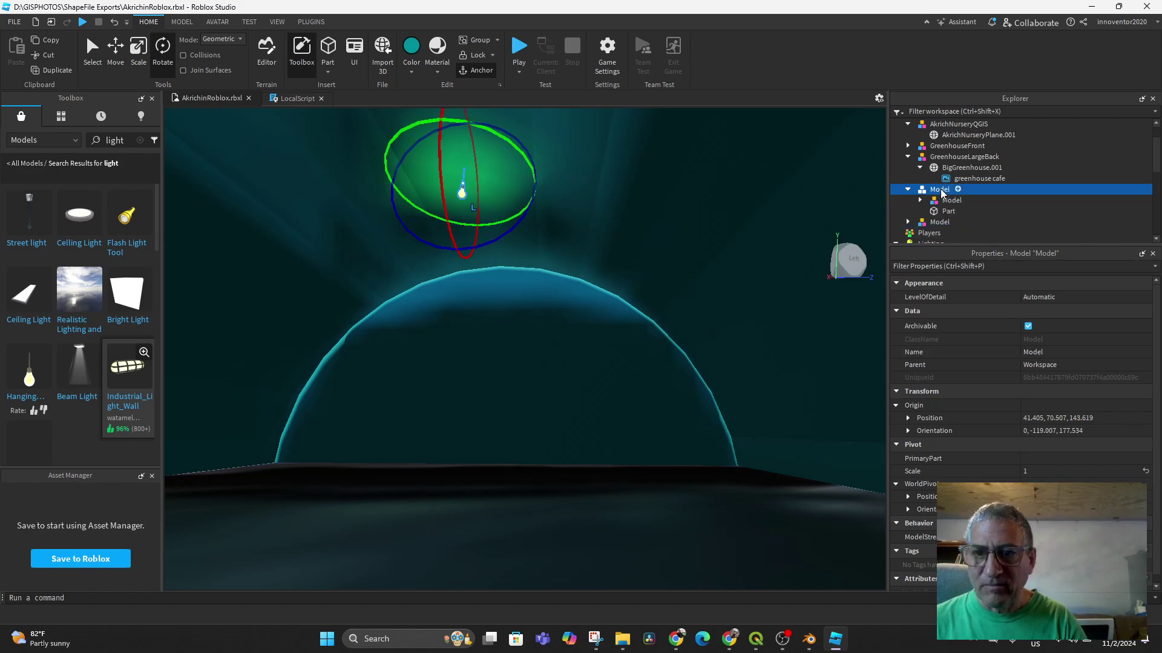
pyautogui.rightClick(943, 190)
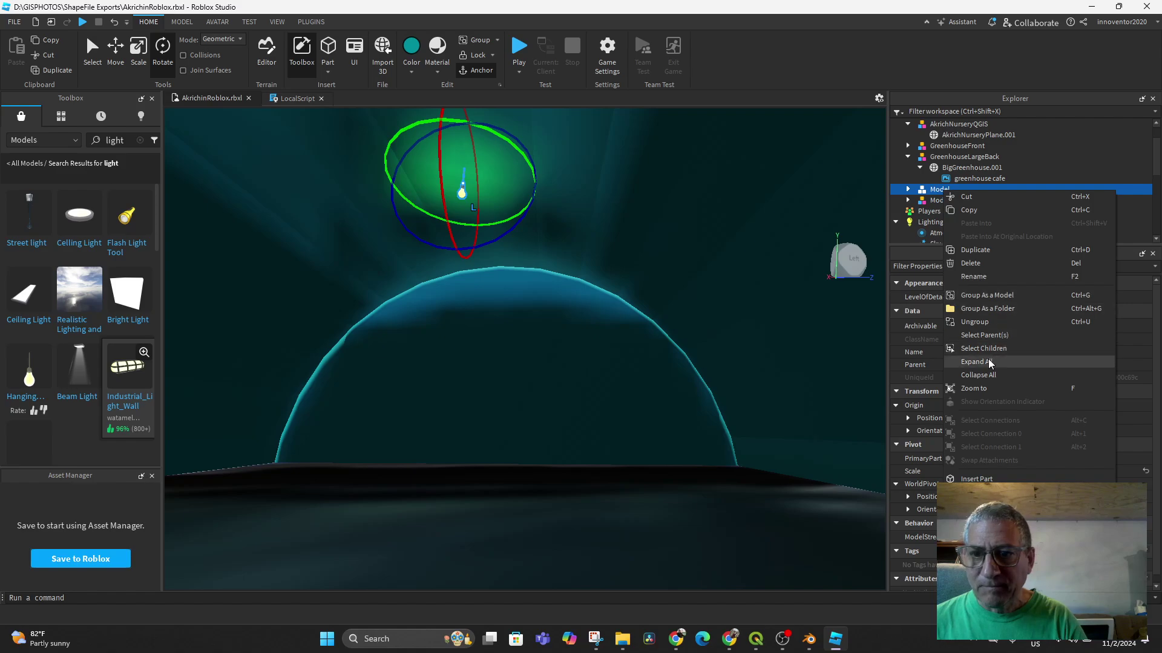
pyautogui.click(978, 276)
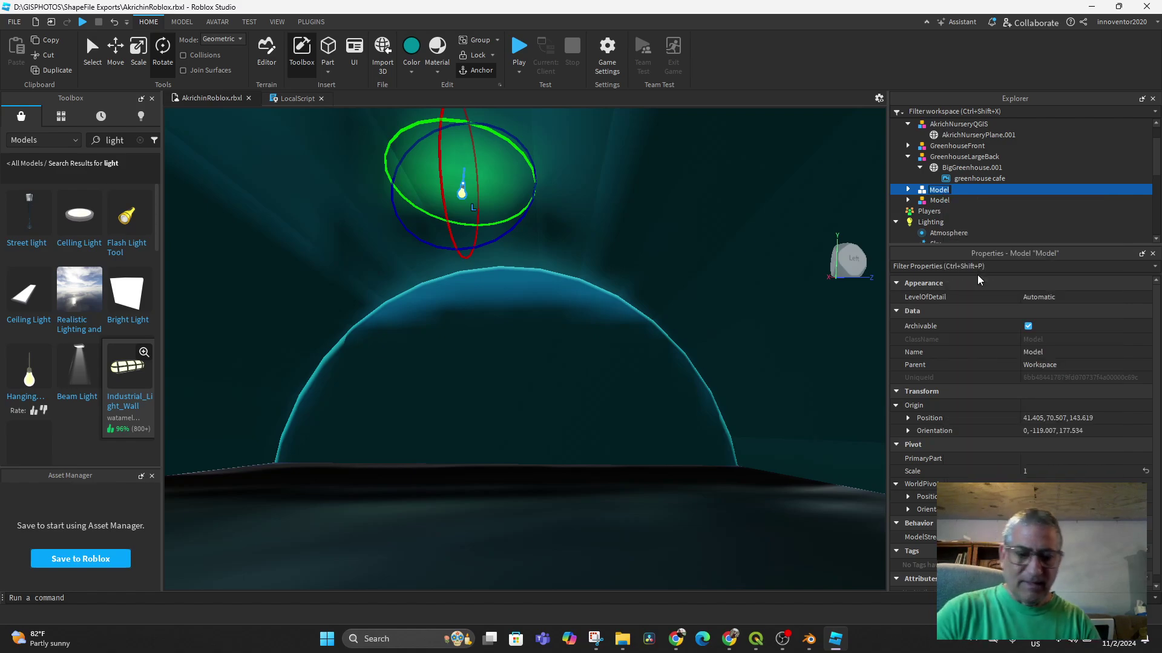
pyautogui.write('Lig')
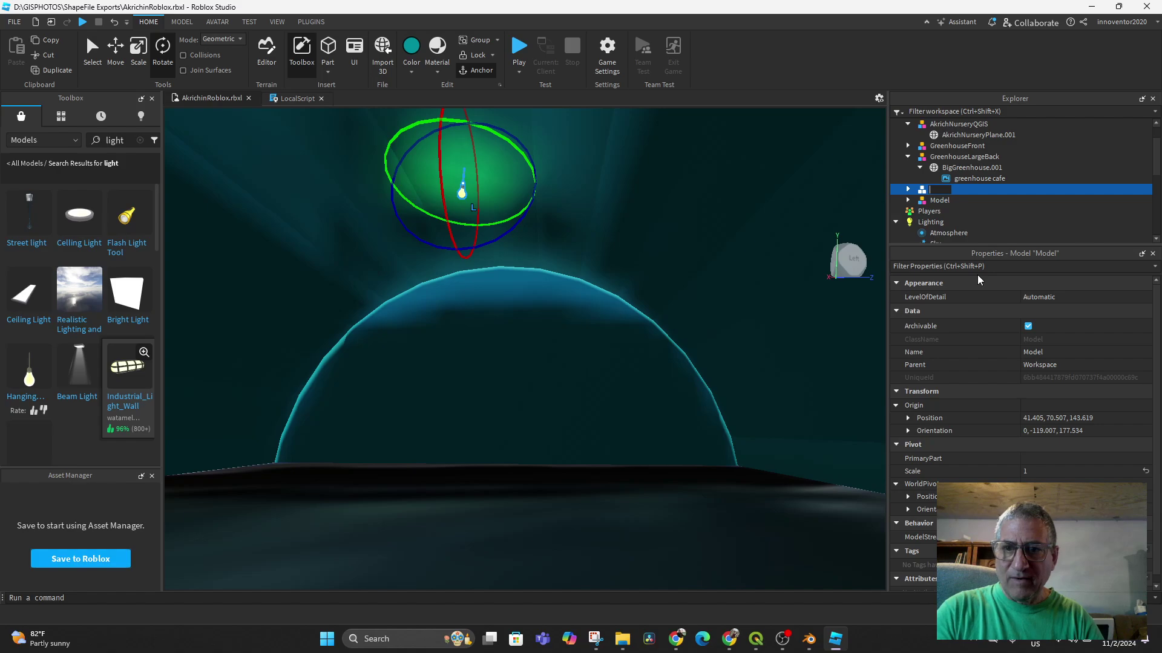
pyautogui.write('htHanging')
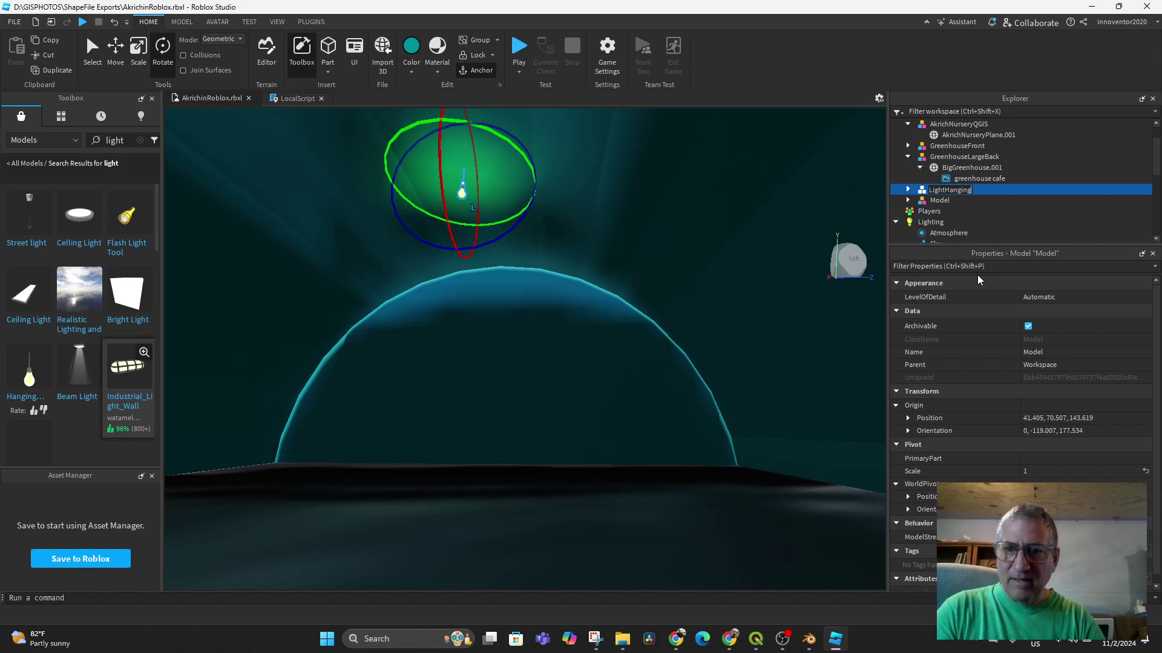
pyautogui.press('Return')
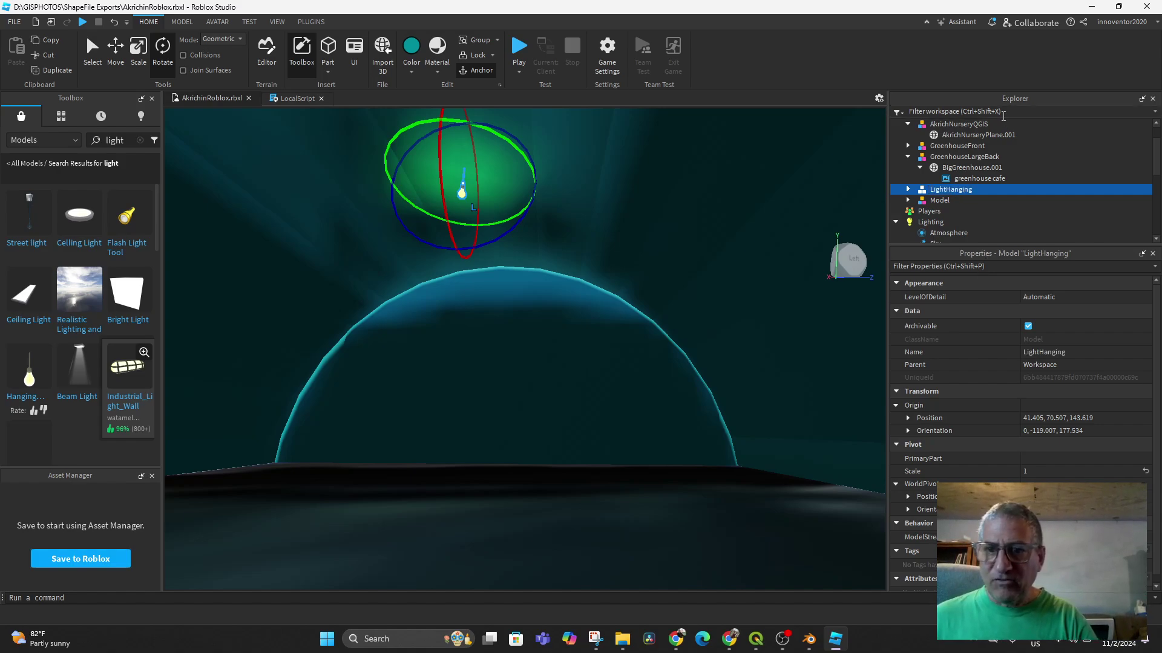
pyautogui.click(933, 201)
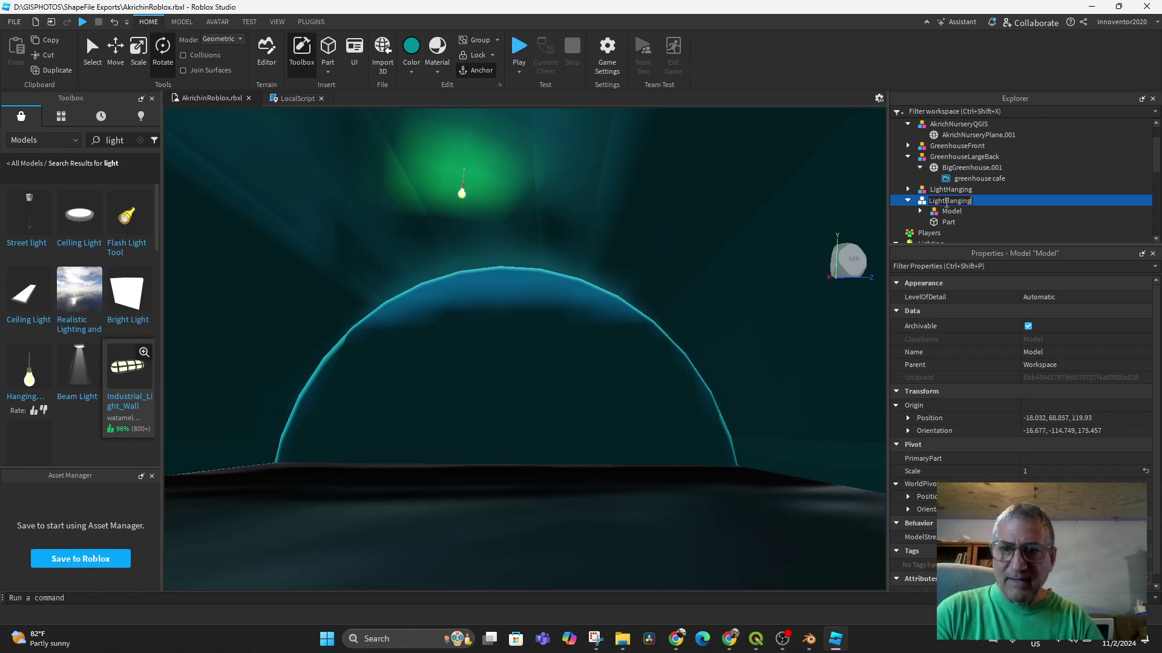
# Expand the second LightHanging model's inner model and examine the properties of its Bulb mesh part.
pyautogui.scroll(-1, 907, 488)
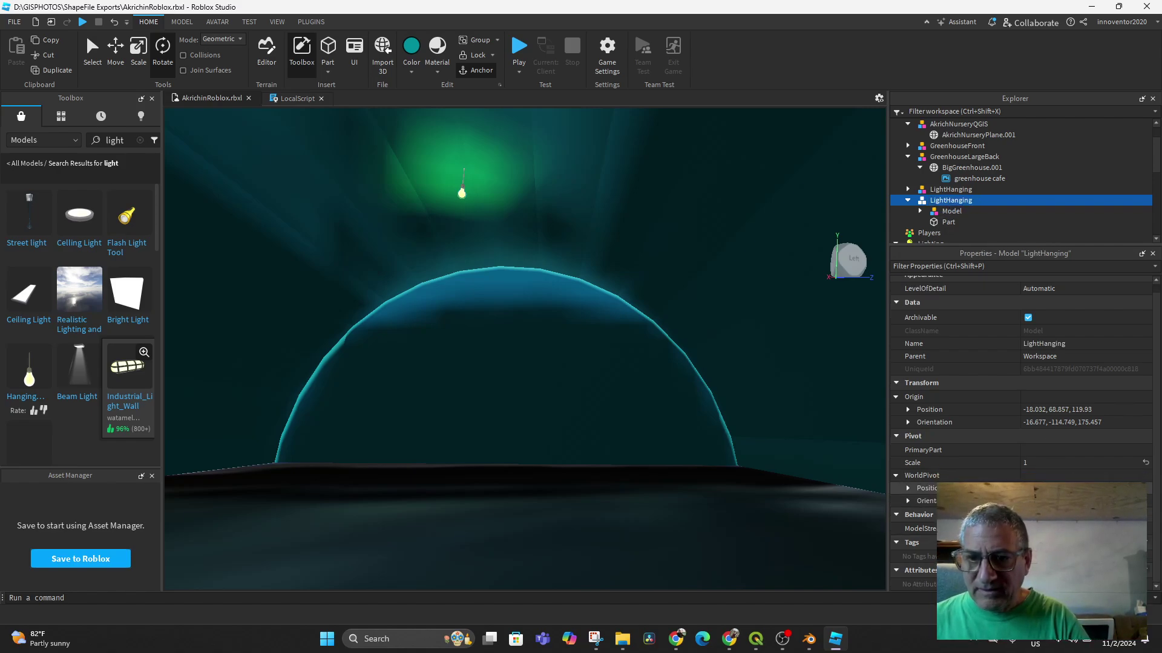
pyautogui.scroll(1, 968, 492)
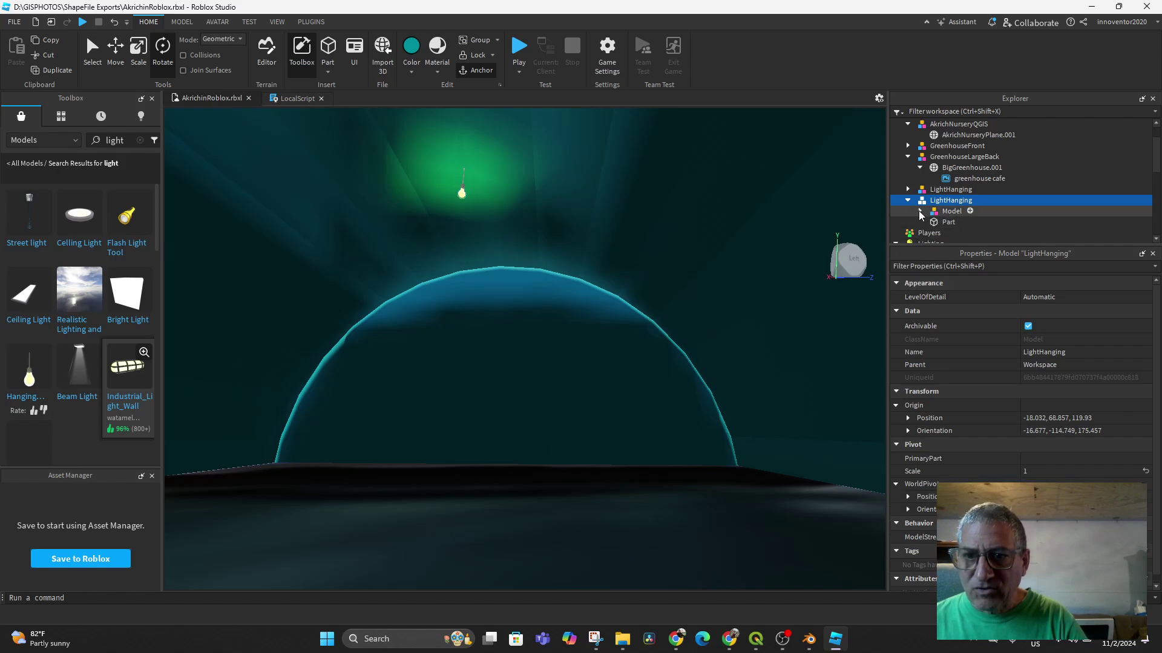
pyautogui.click(920, 211)
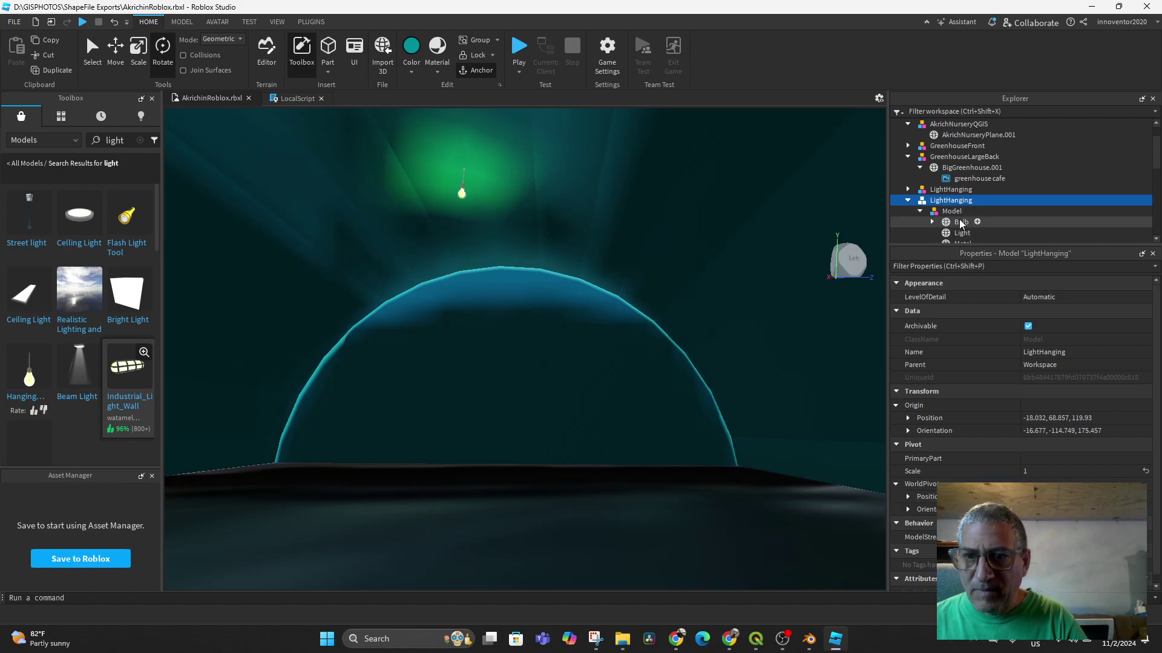
pyautogui.click(961, 222)
pyautogui.scroll(-10, 1051, 374)
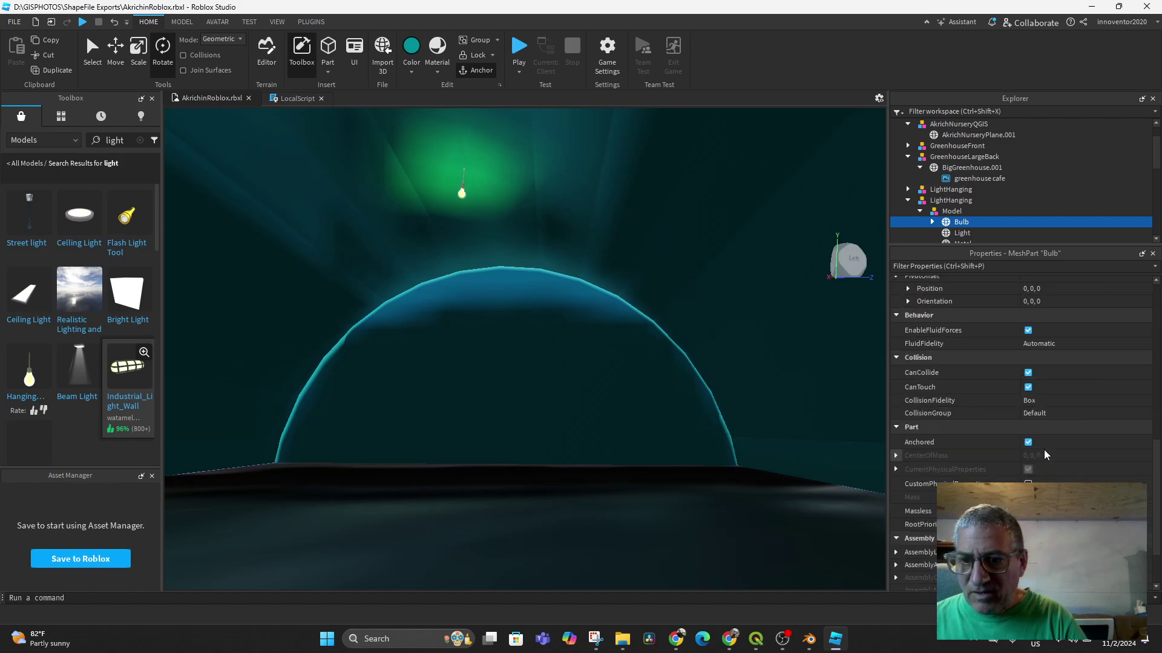
pyautogui.scroll(6, 1041, 447)
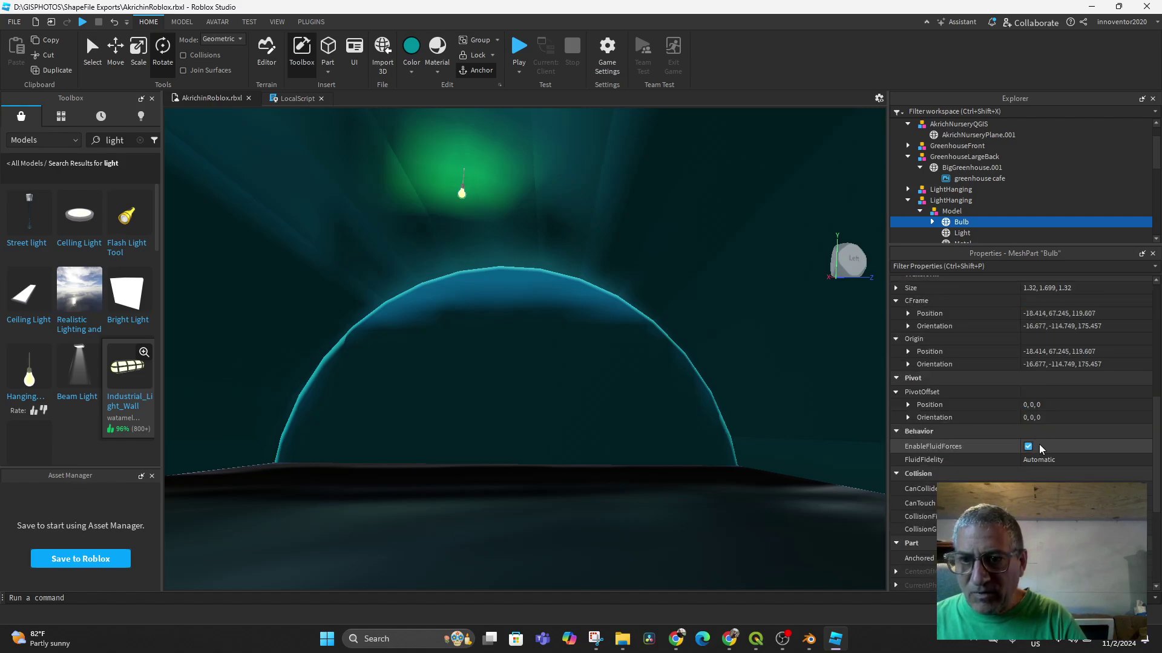
pyautogui.scroll(5, 1039, 444)
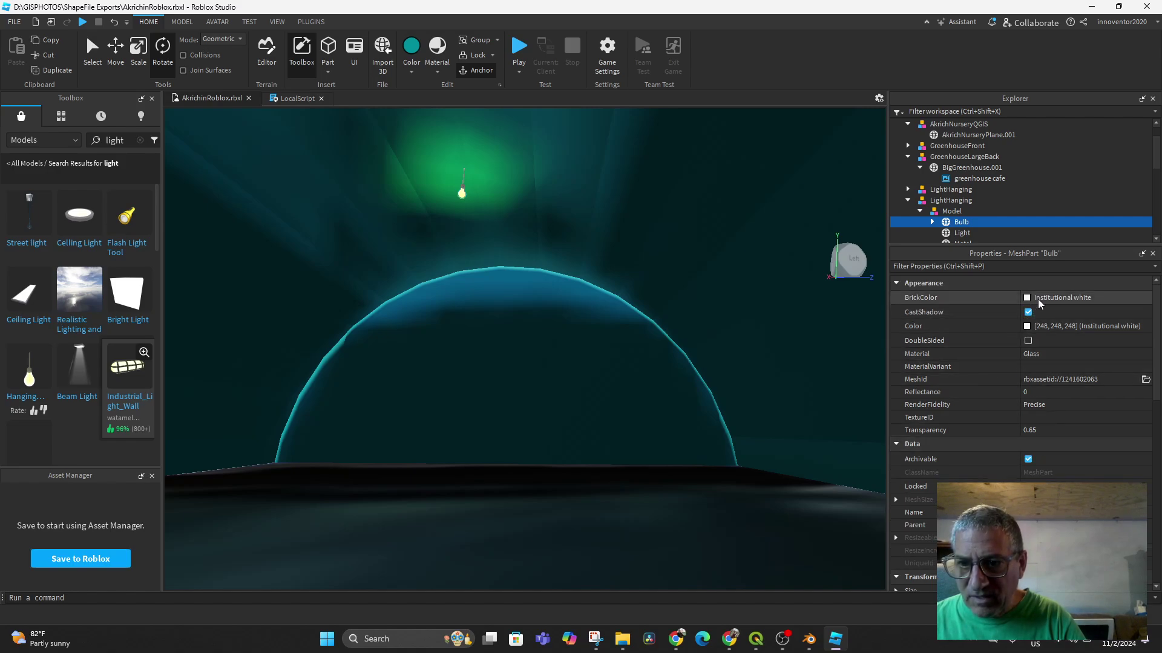
# Examine the properties of the Bulb and Light mesh parts inside the second LightHanging model.
pyautogui.scroll(-1, 997, 381)
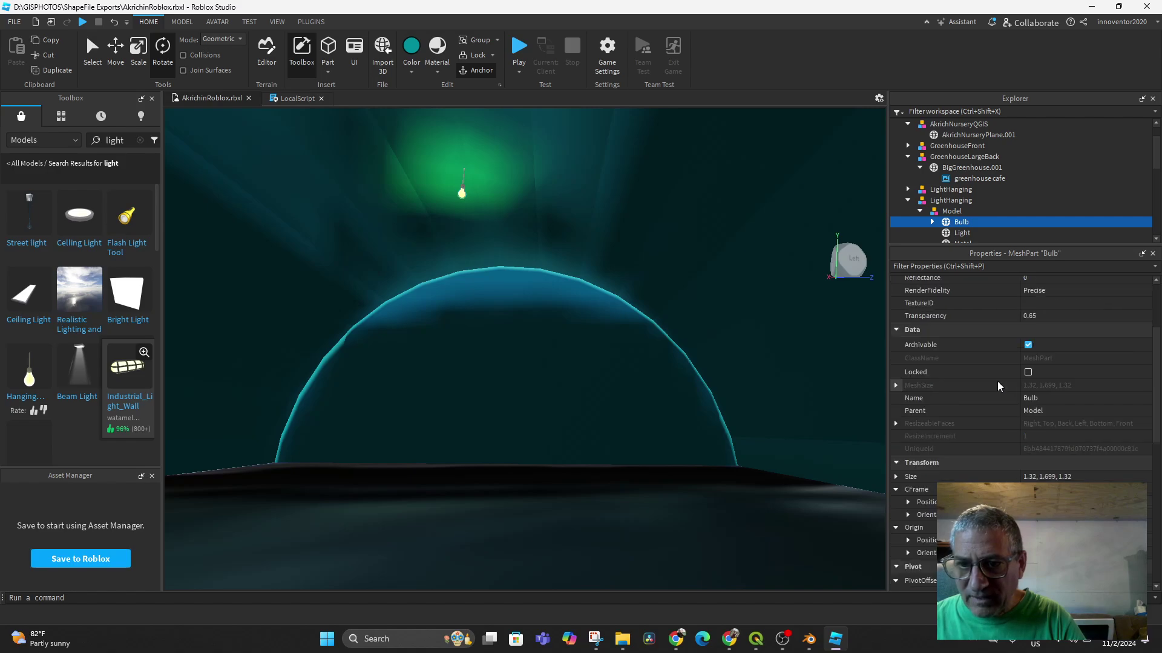
pyautogui.scroll(-10, 997, 381)
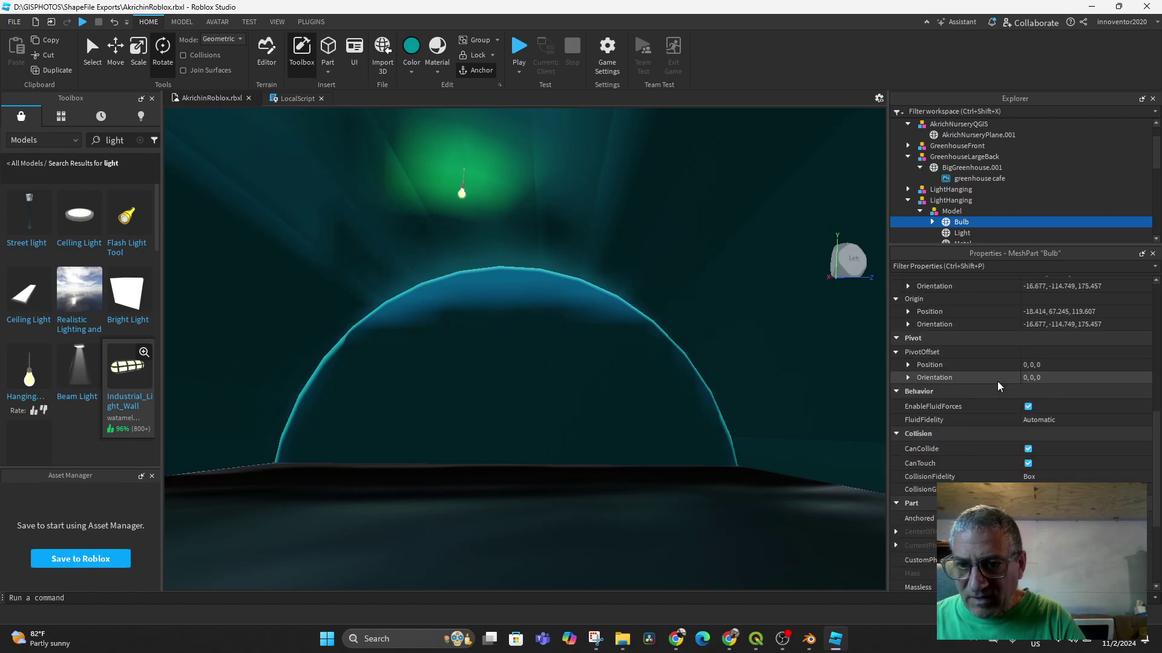
pyautogui.scroll(-1, 997, 386)
pyautogui.scroll(10, 997, 382)
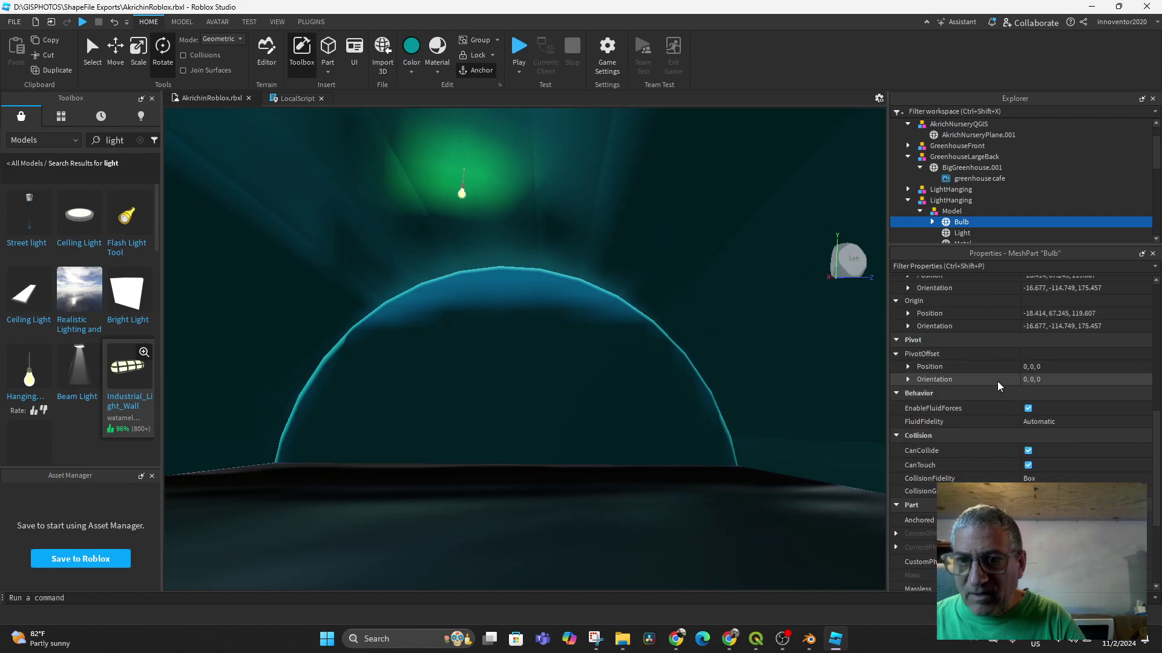
pyautogui.click(962, 234)
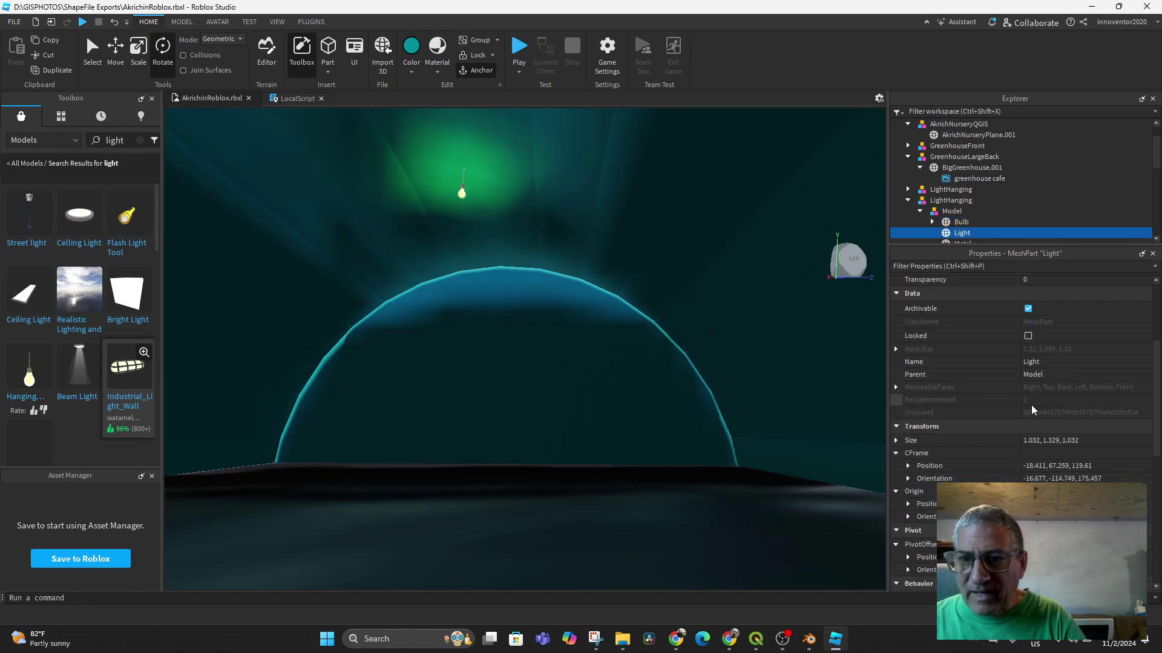
pyautogui.scroll(-10, 1022, 424)
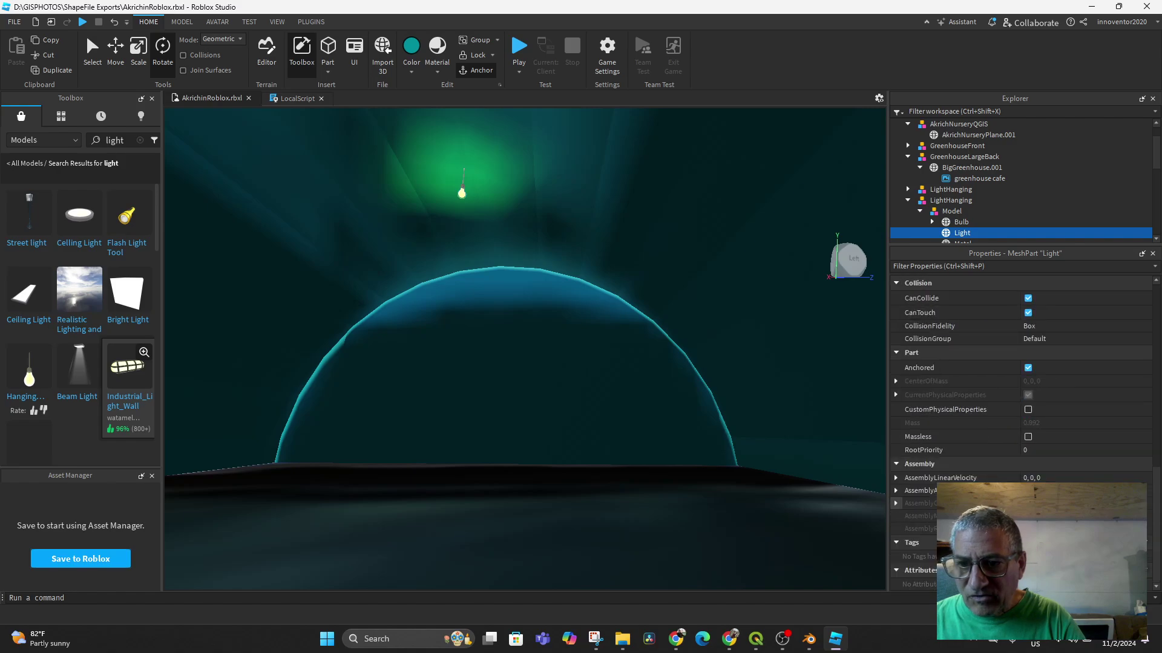
pyautogui.scroll(10, 992, 368)
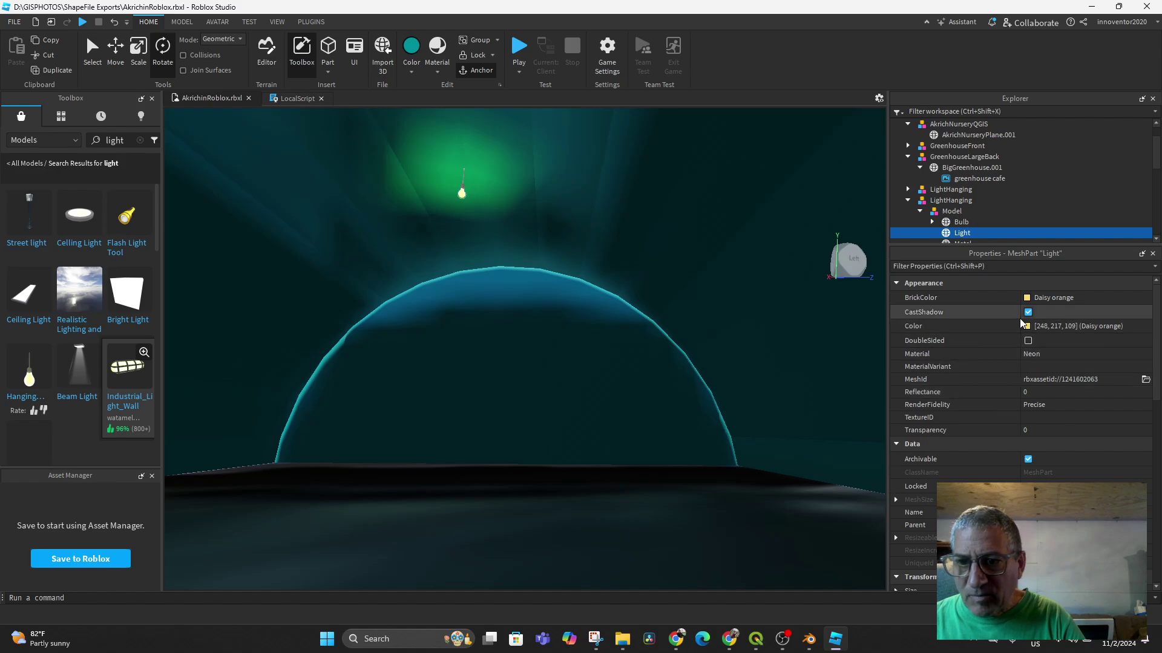
pyautogui.scroll(-2, 964, 234)
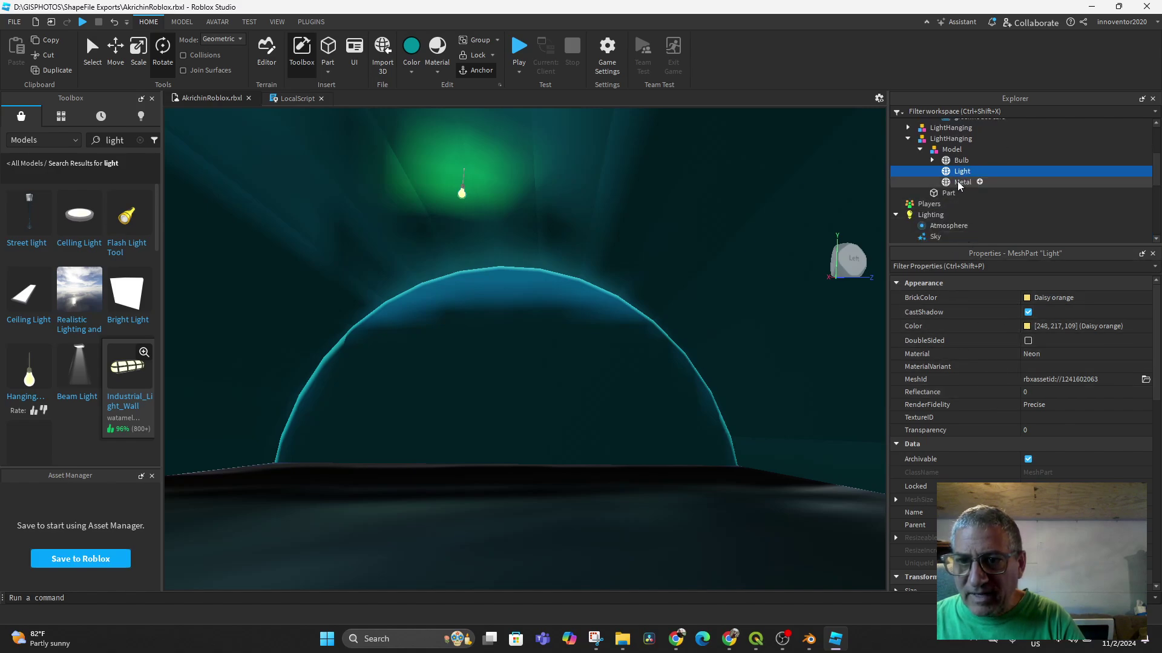
# Compare the properties of the second LightHanging model and the Lighting service, and focus the view on the model's Bulb.
pyautogui.click(942, 140)
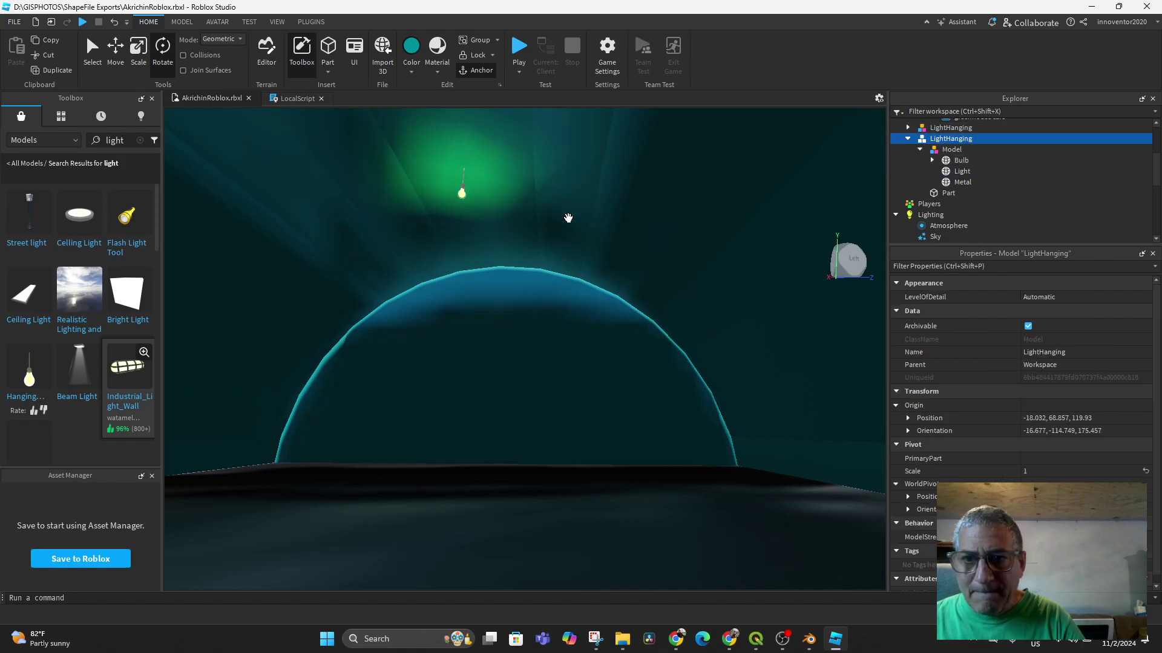
pyautogui.scroll(-2, 971, 198)
pyautogui.click(936, 155)
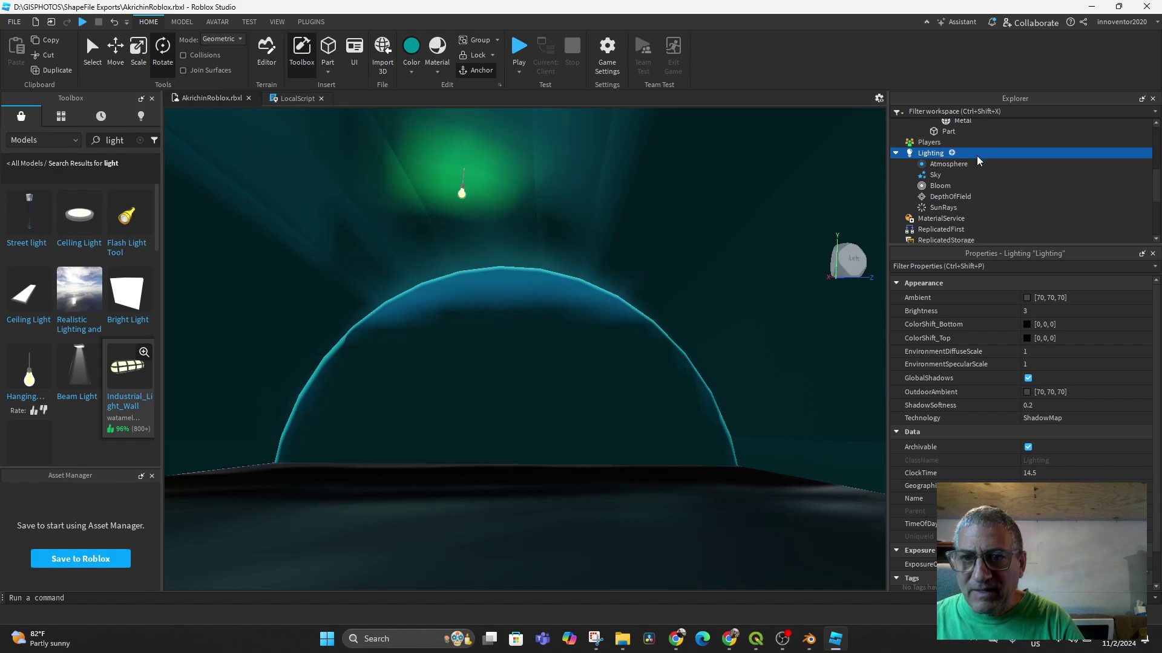
pyautogui.scroll(2, 968, 175)
pyautogui.click(942, 149)
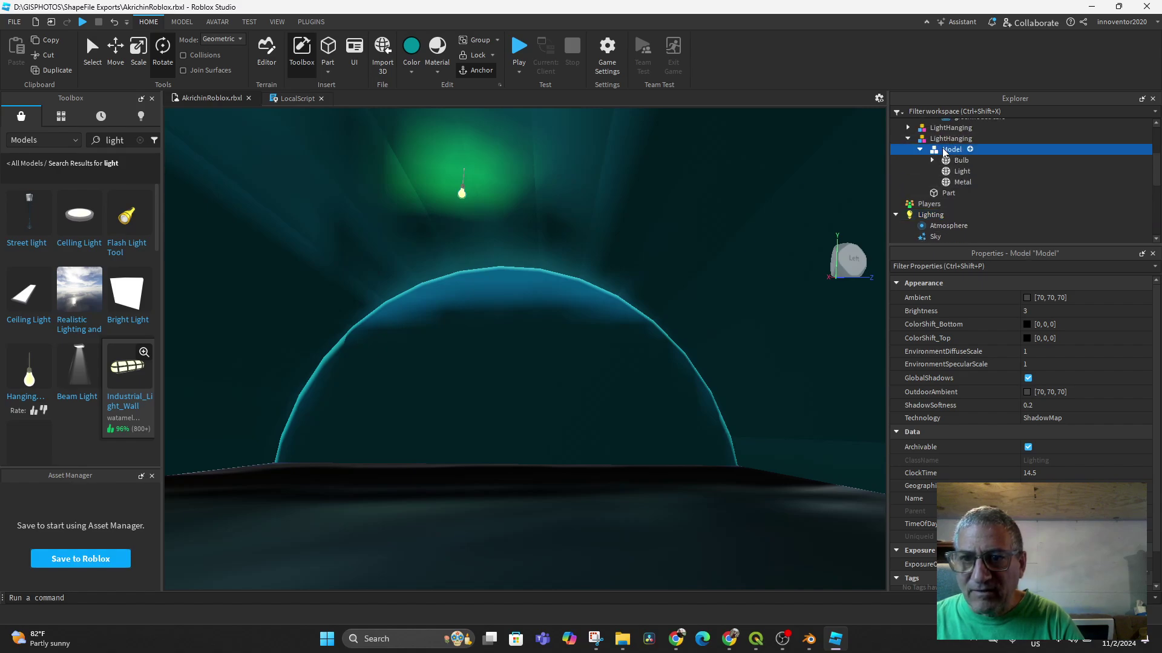
pyautogui.click(961, 162)
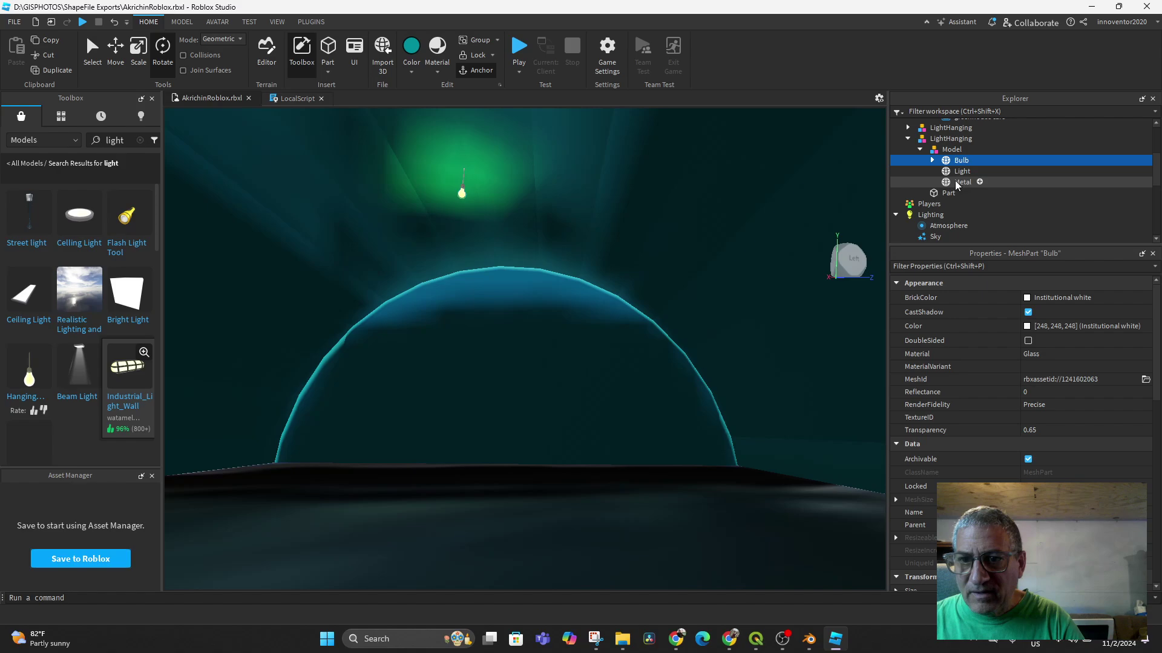
pyautogui.press('f')
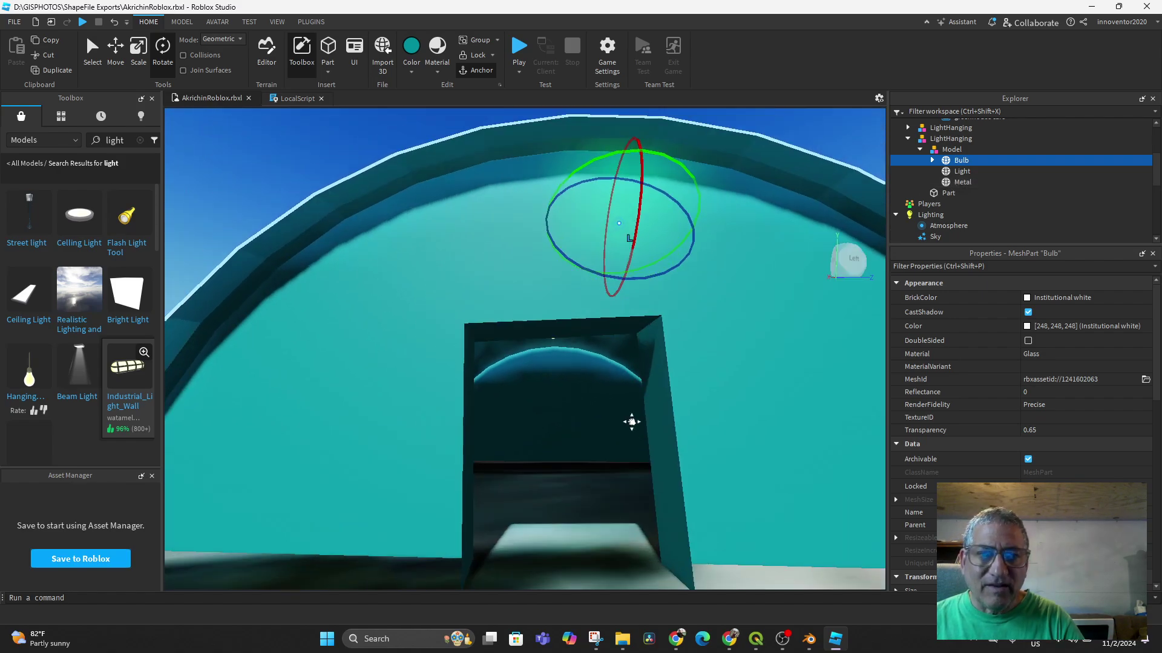
# Start a playtest and walk the avatar around inside the greenhouse to check how the hanging bulbs light it.
pyautogui.press('F5')
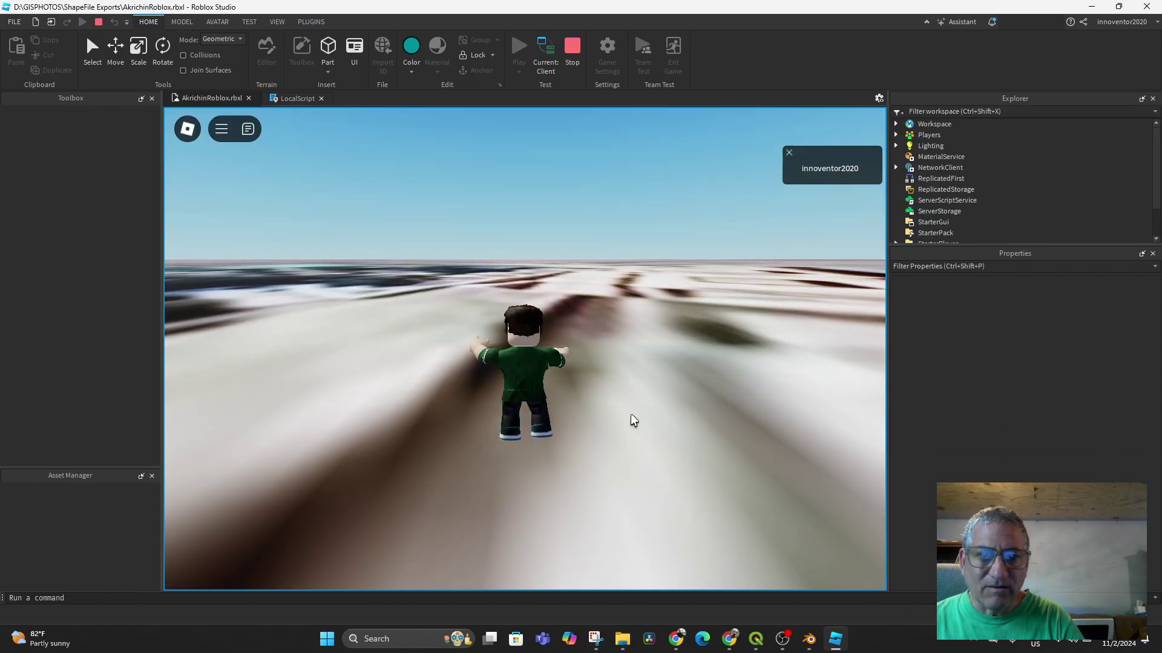
pyautogui.moveTo(631, 415); pyautogui.dragTo(468, 414, button='right')
pyautogui.press('w')
pyautogui.press('Left')
pyautogui.press('w')
pyautogui.press('s')
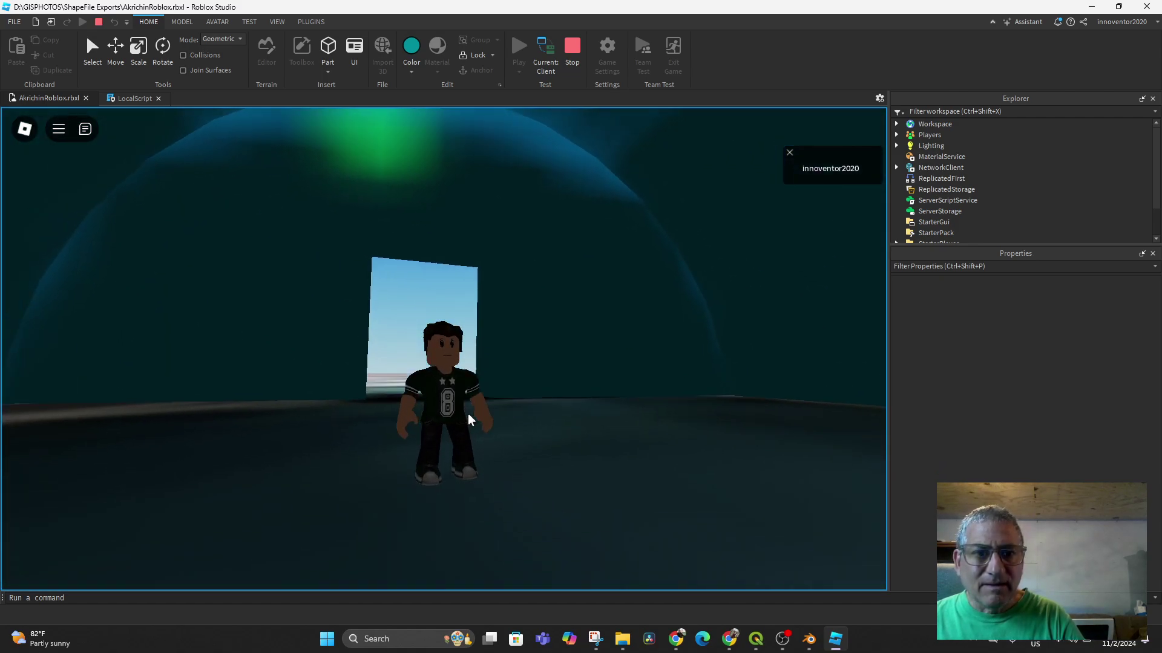
pyautogui.press('w')
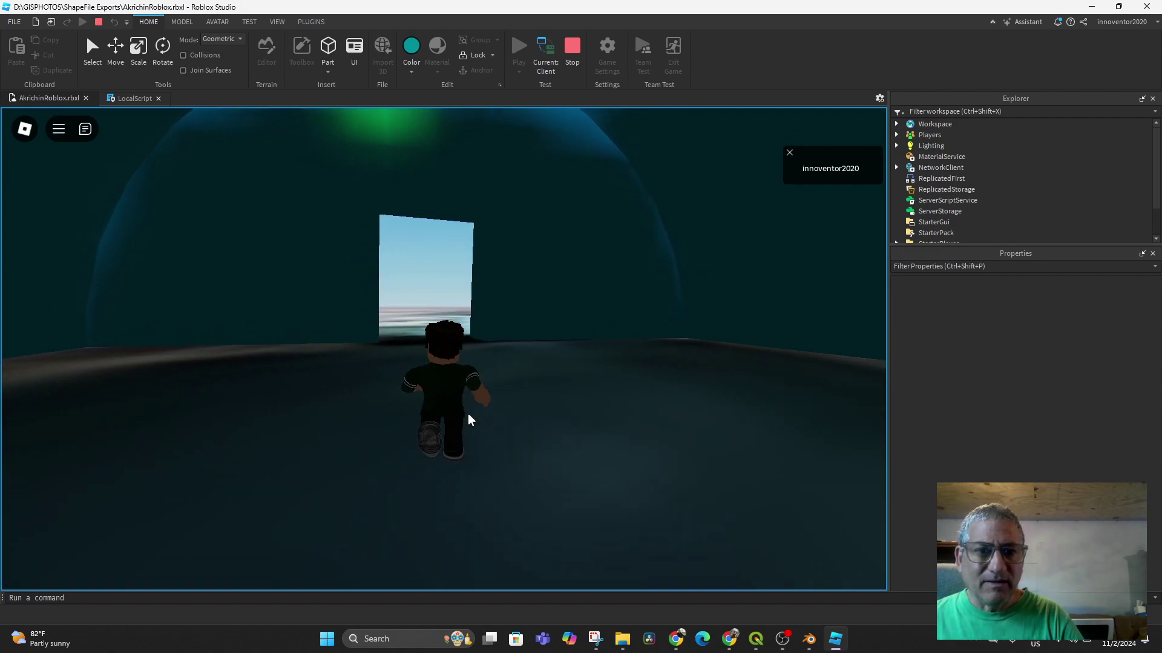
pyautogui.moveTo(468, 414); pyautogui.dragTo(468, 414, button='right')
pyautogui.press('s')
pyautogui.press('s')
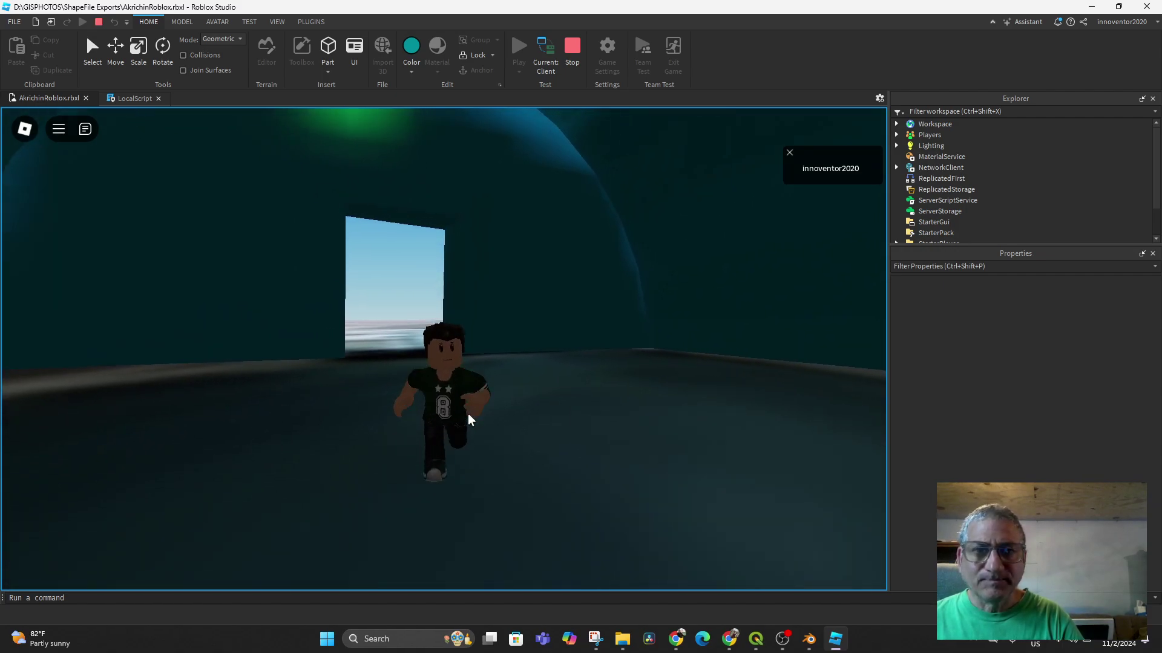
# Expand the Lighting service in the running playtest and inspect its SunRays and Bloom effects.
pyautogui.scroll(-2, 1017, 204)
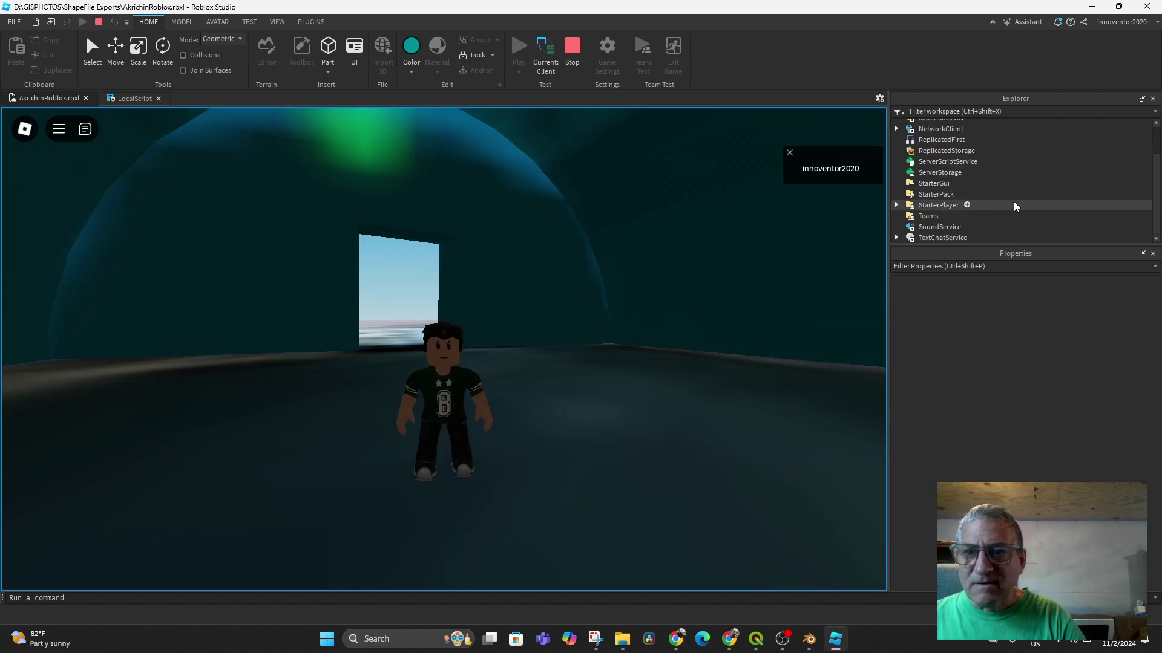
pyautogui.scroll(2, 1004, 214)
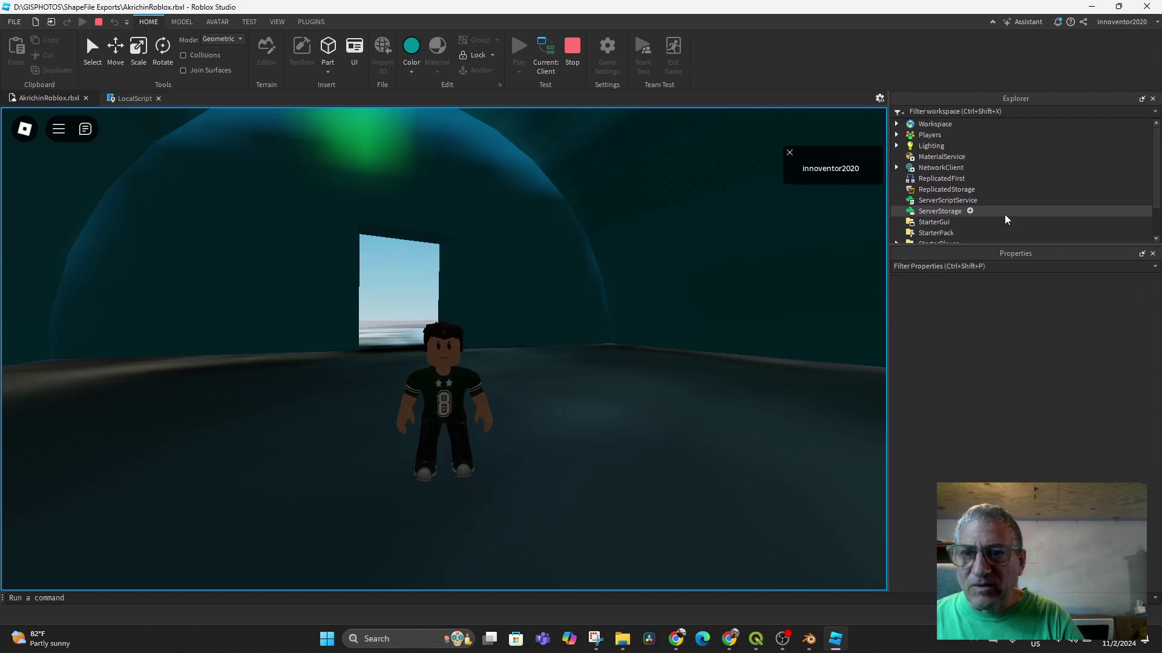
pyautogui.click(897, 146)
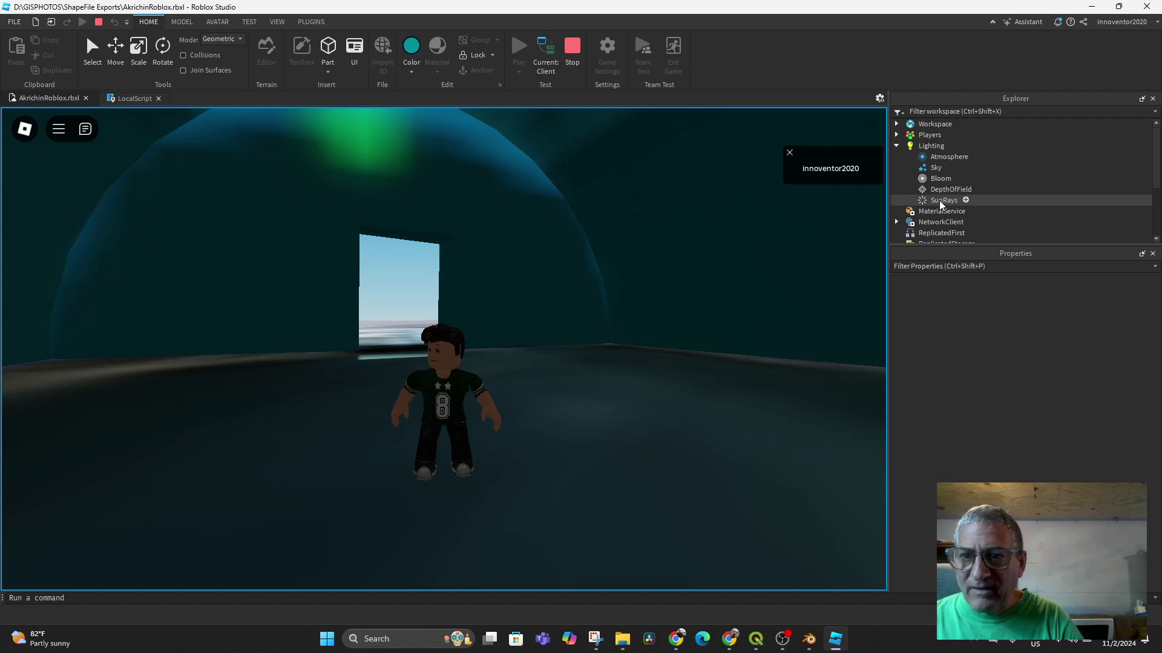
pyautogui.click(966, 199)
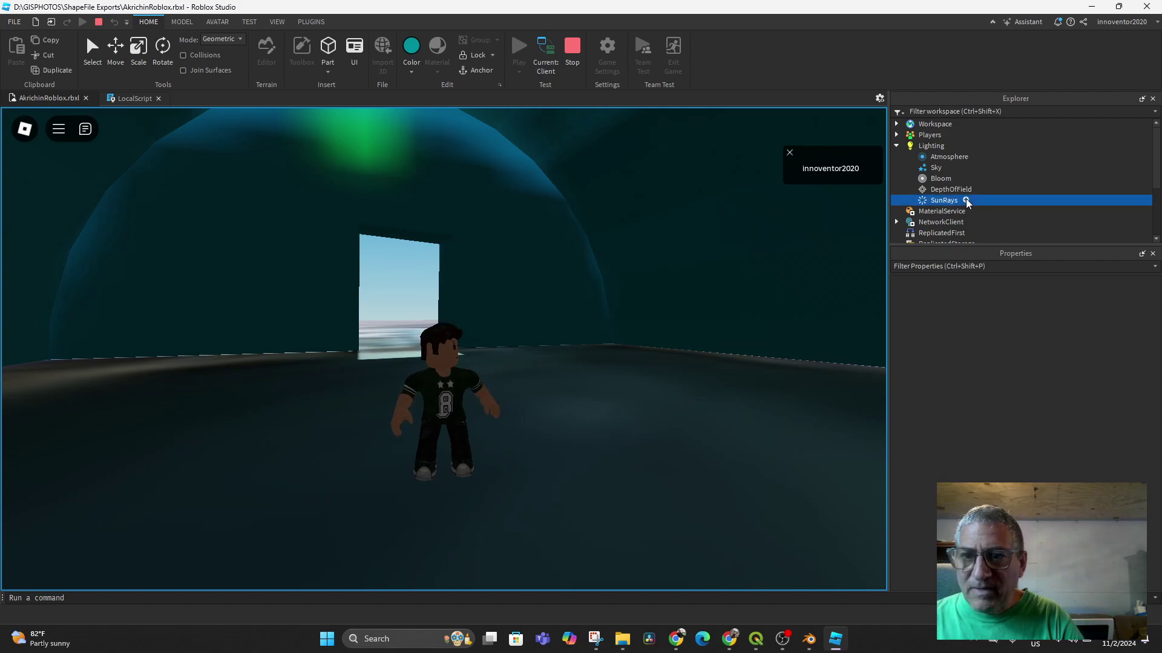
pyautogui.click(1017, 180)
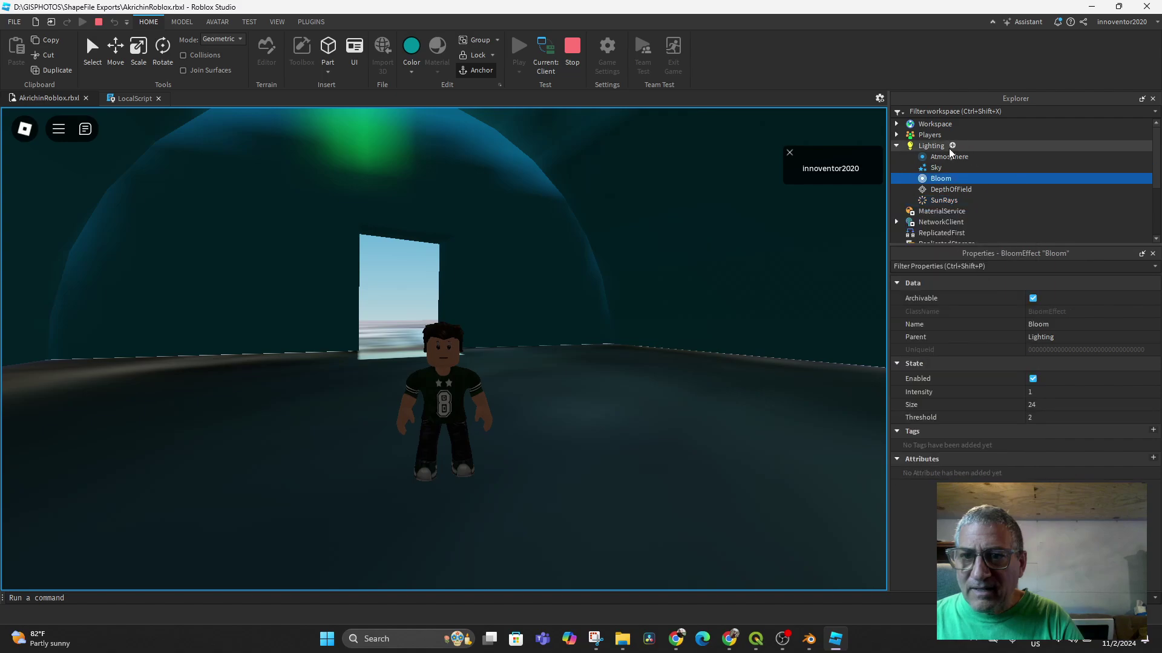
# Insert a PointLight object into the Lighting service while the playtest is running, and select it.
pyautogui.click(932, 147)
pyautogui.rightClick(934, 148)
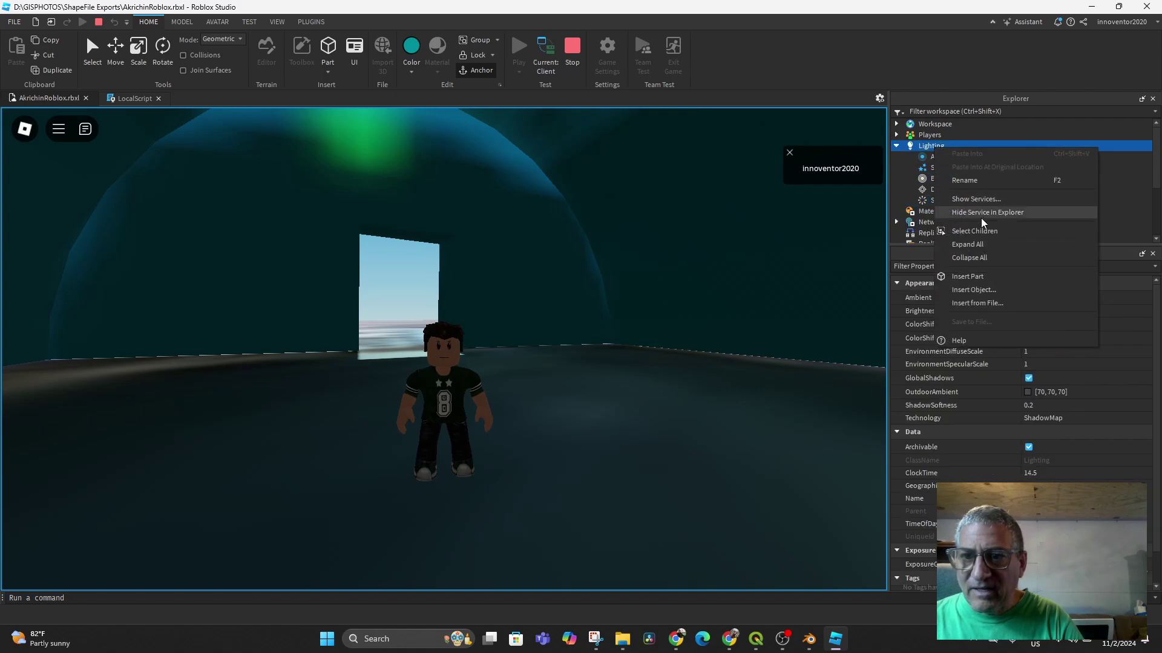
pyautogui.click(987, 290)
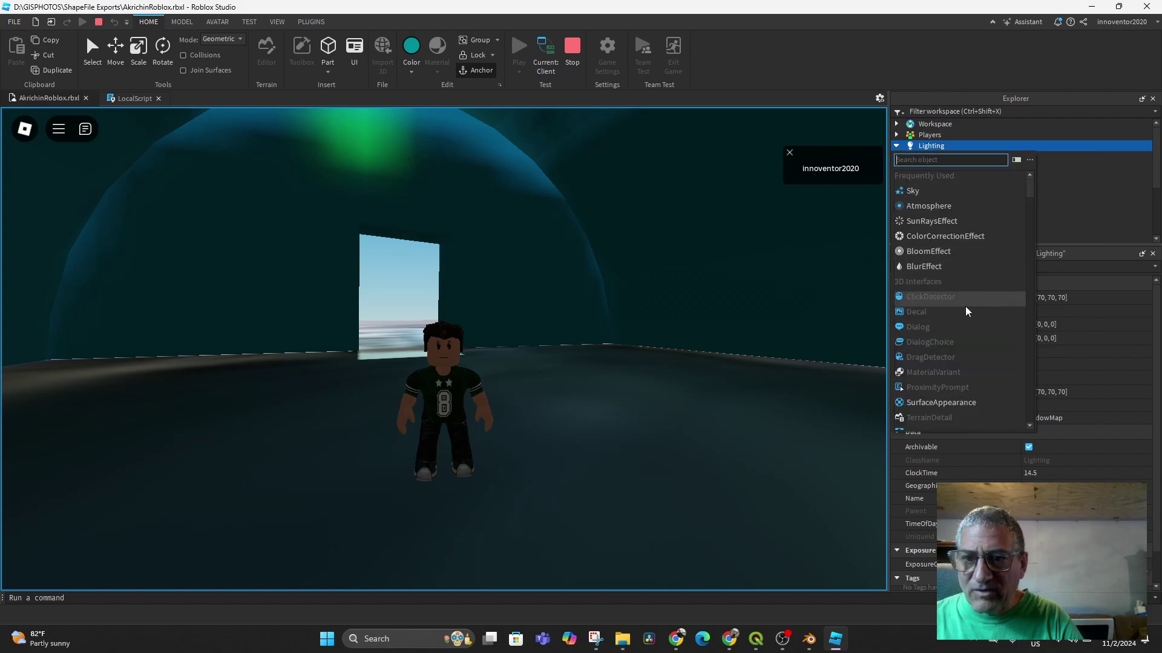
pyautogui.write('ligh')
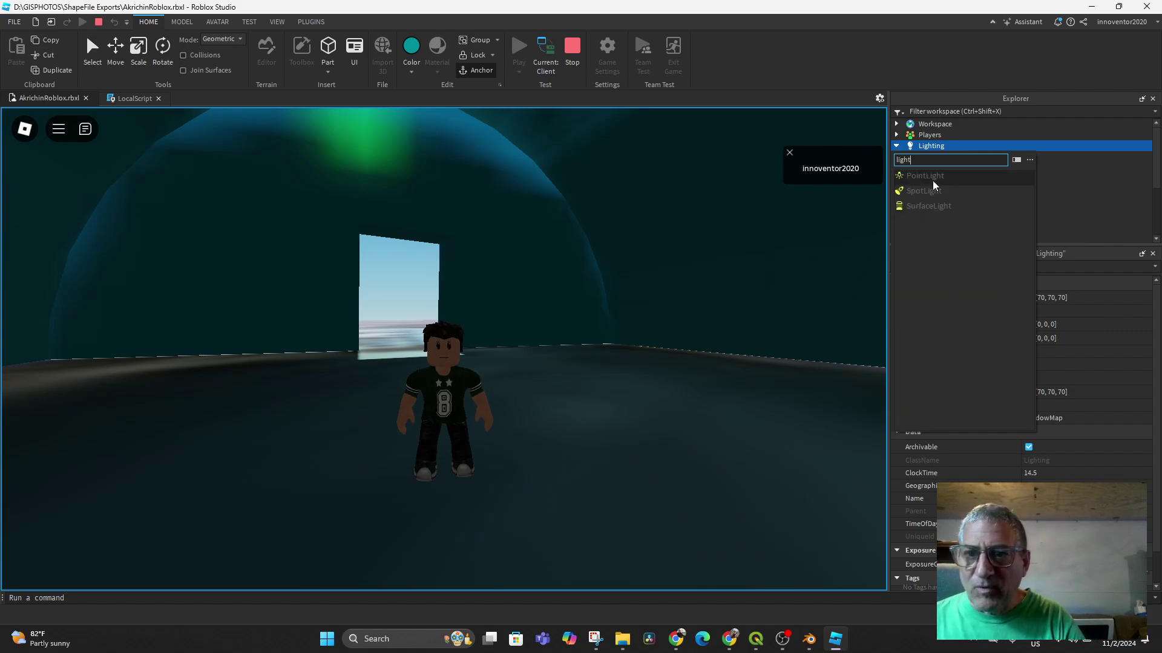
pyautogui.write('t')
pyautogui.click(933, 175)
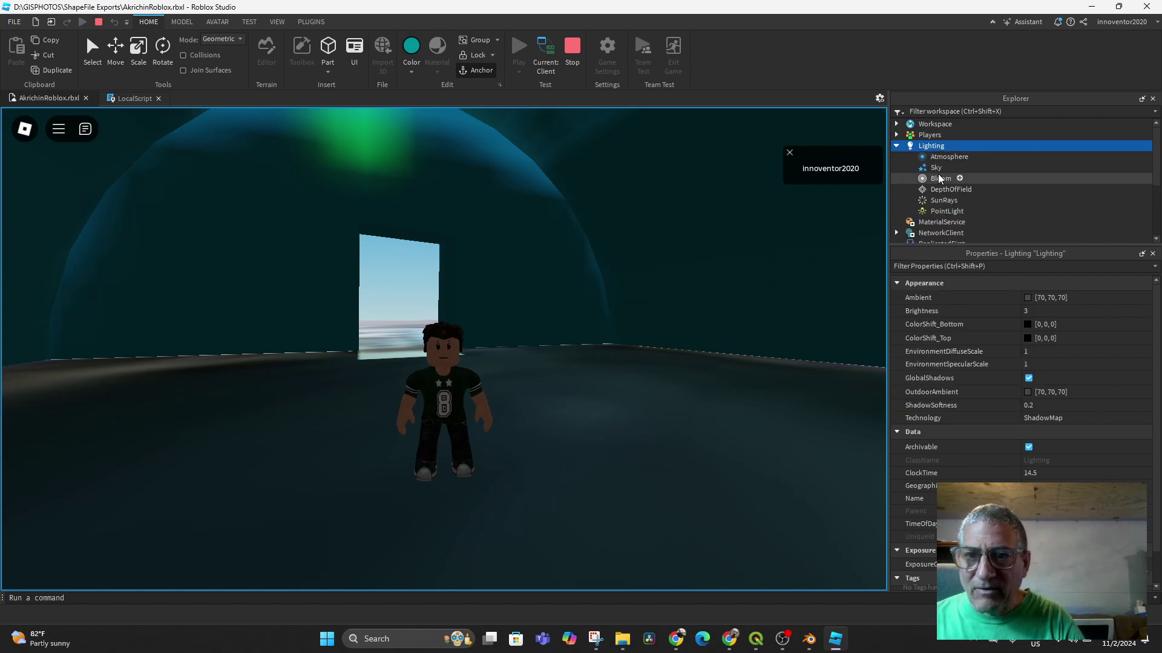
pyautogui.click(944, 212)
# View the greenhouse interior from farther behind the avatar and stop the playtest.
pyautogui.scroll(-5, 829, 286)
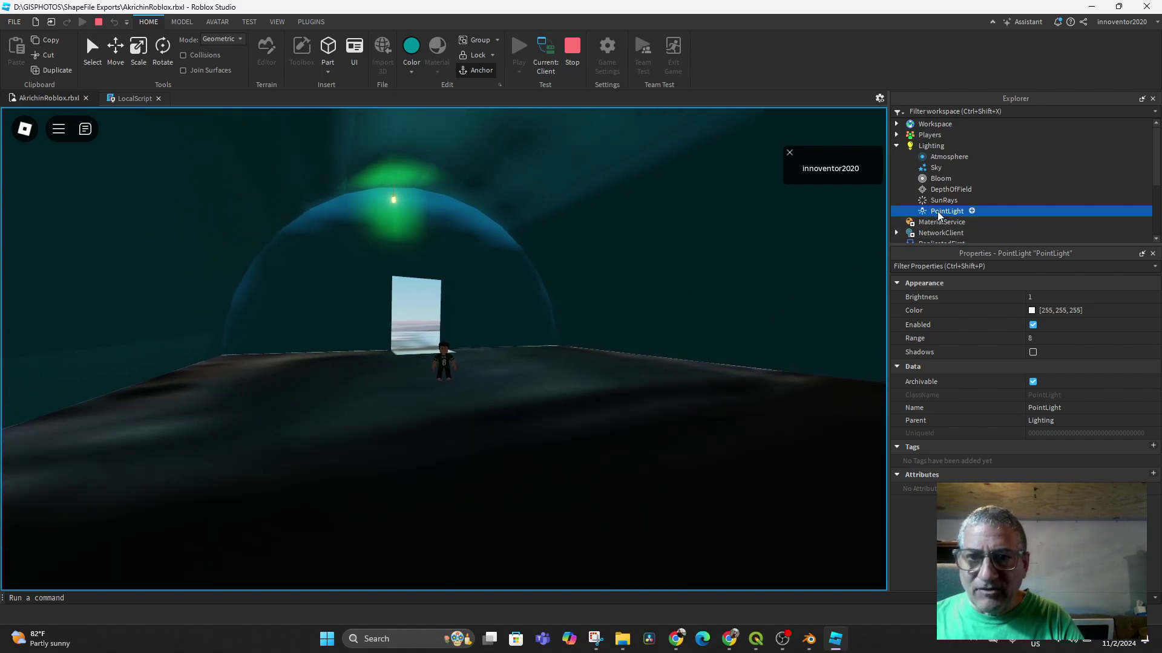
pyautogui.moveTo(941, 212)
pyautogui.mouseDown()
pyautogui.moveTo(588, 251)
pyautogui.moveTo(511, 278)
pyautogui.moveTo(880, 236)
pyautogui.moveTo(934, 211)
pyautogui.mouseUp()
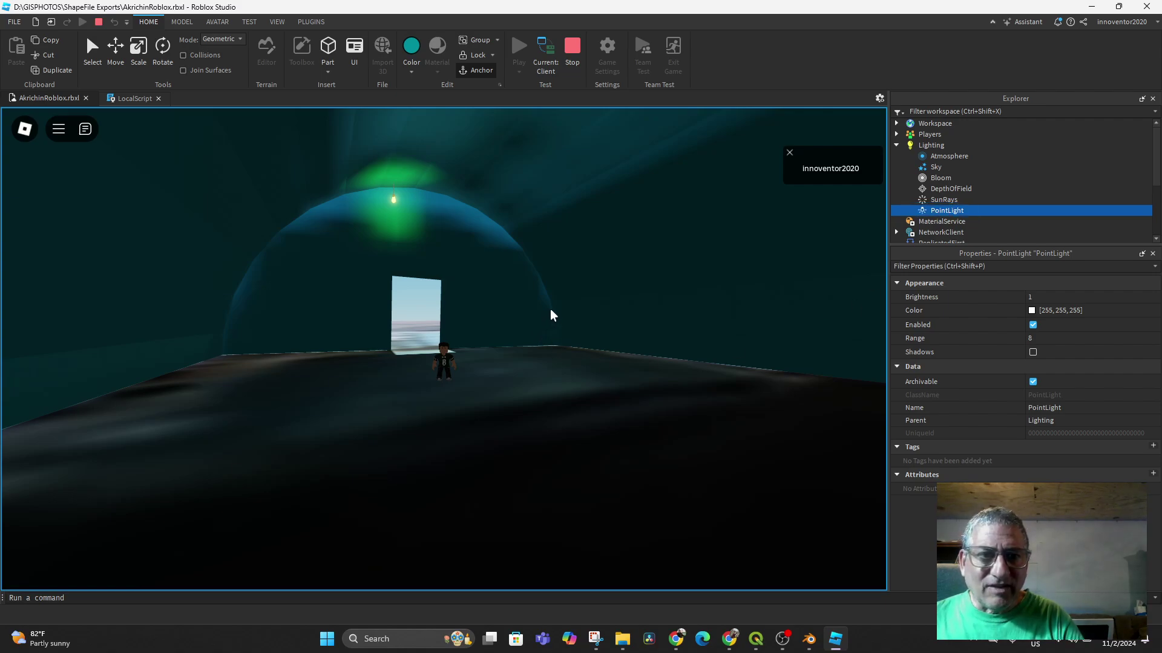
pyautogui.moveTo(611, 311); pyautogui.dragTo(611, 311, button='right')
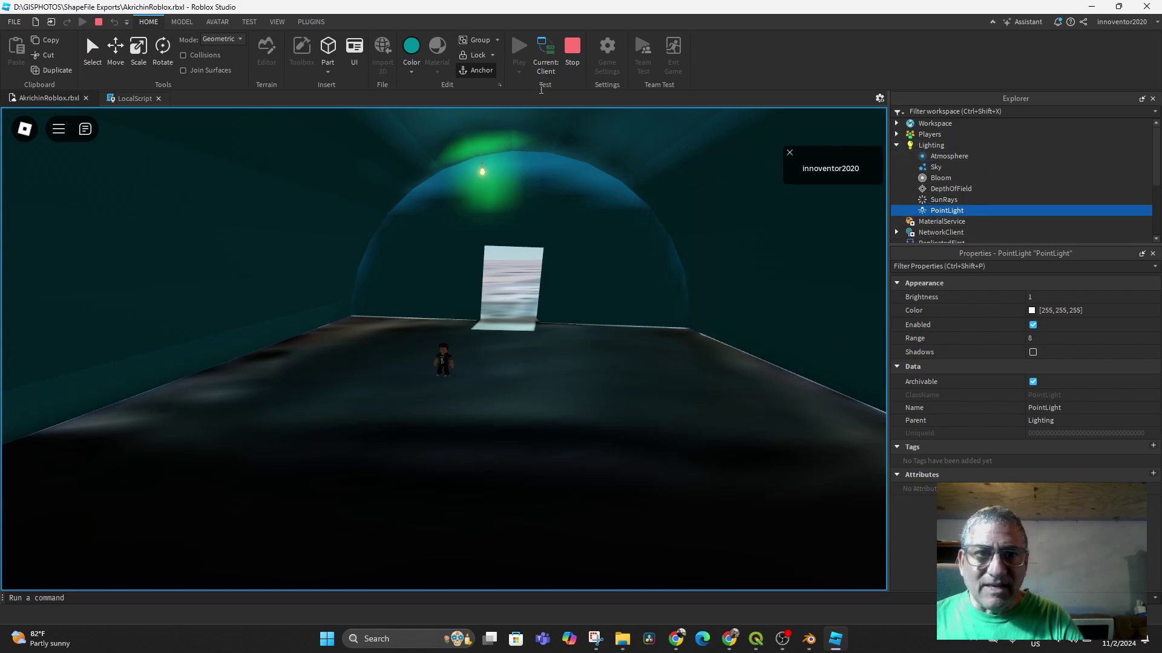
pyautogui.click(574, 52)
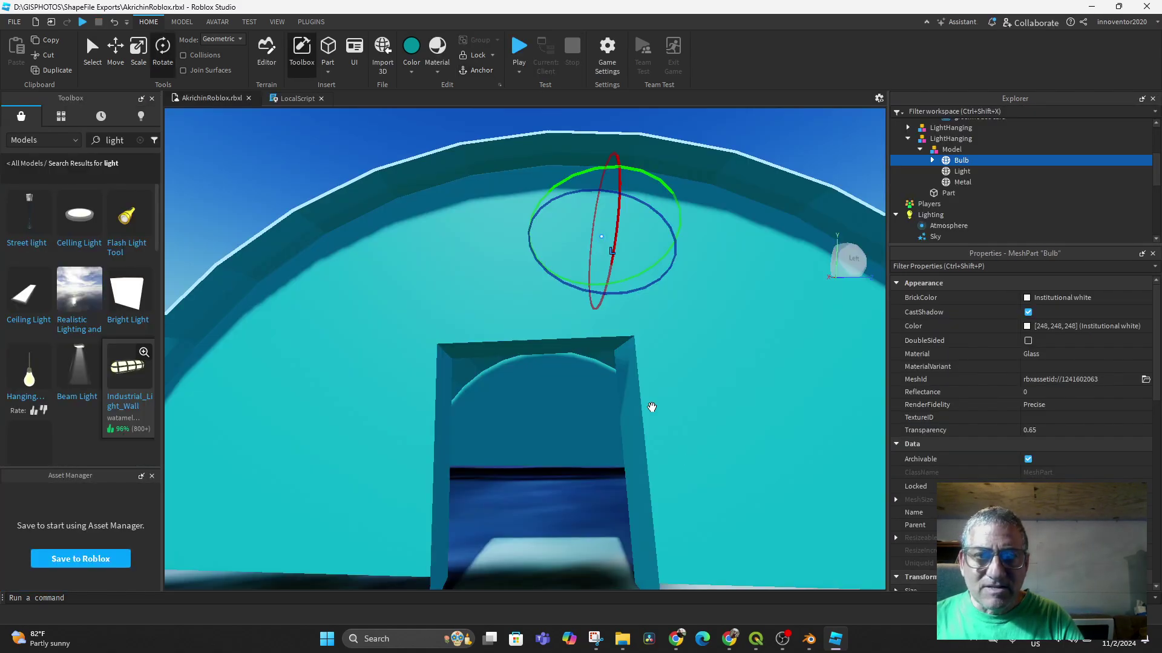
# Insert a PointLight object into the Lighting service in edit mode and select it to show its properties.
pyautogui.scroll(-2, 694, 456)
pyautogui.moveTo(694, 455); pyautogui.dragTo(696, 449, button='right')
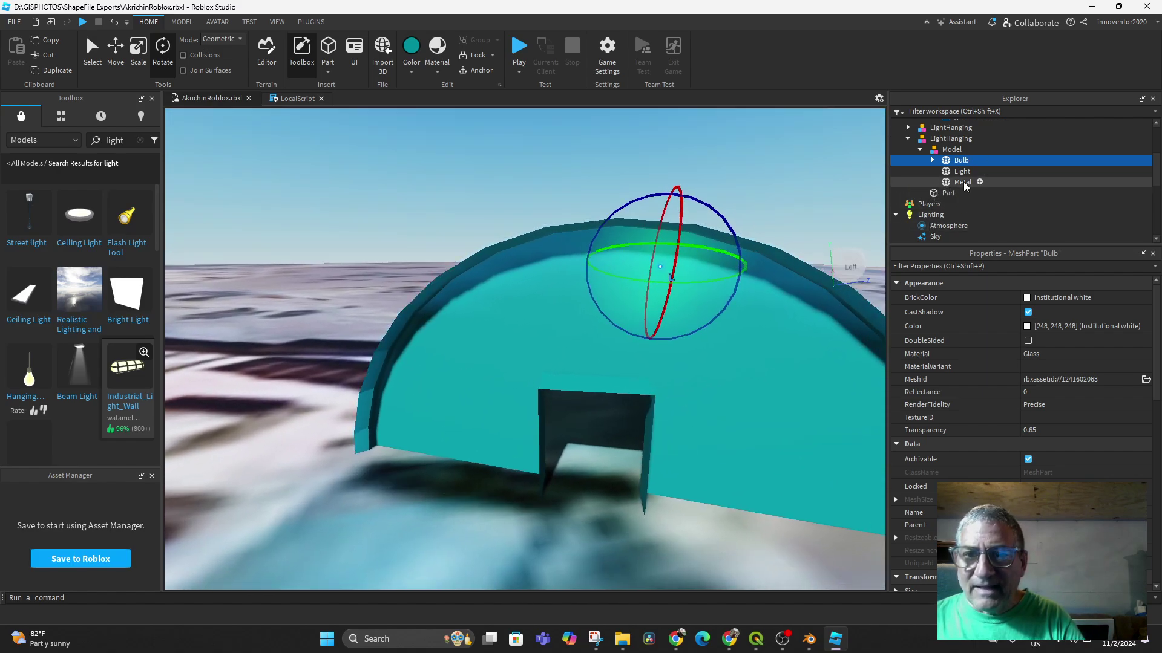
pyautogui.click(928, 216)
pyautogui.rightClick(929, 216)
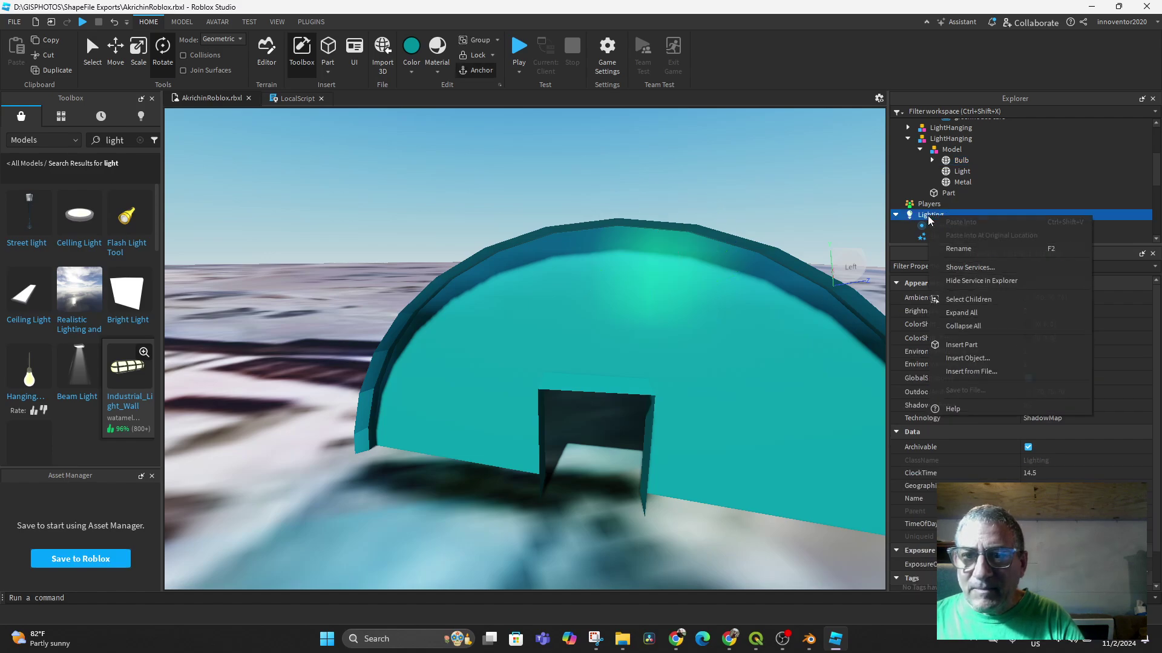
pyautogui.click(968, 359)
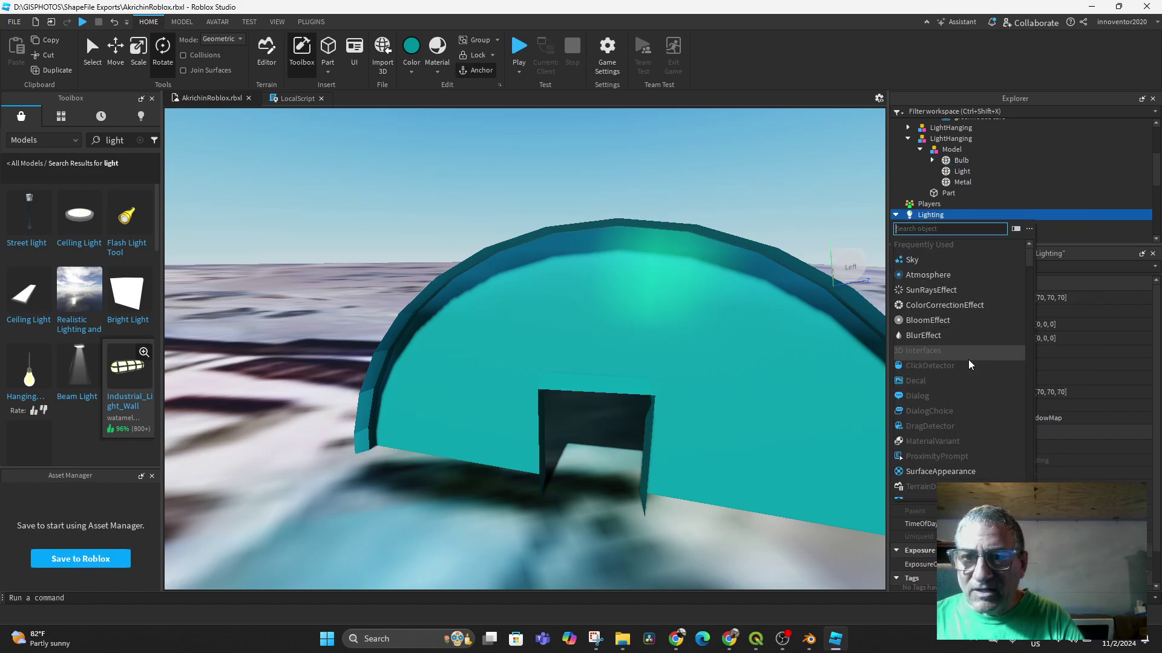
pyautogui.write('lig')
pyautogui.press('Return')
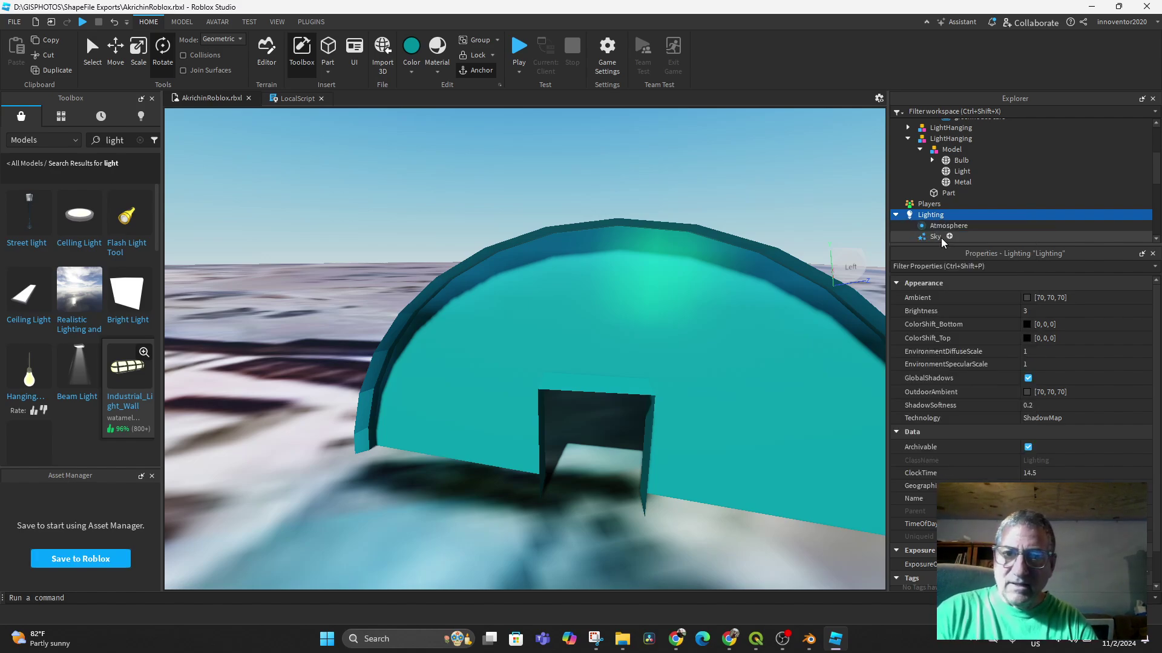
pyautogui.scroll(-2, 967, 202)
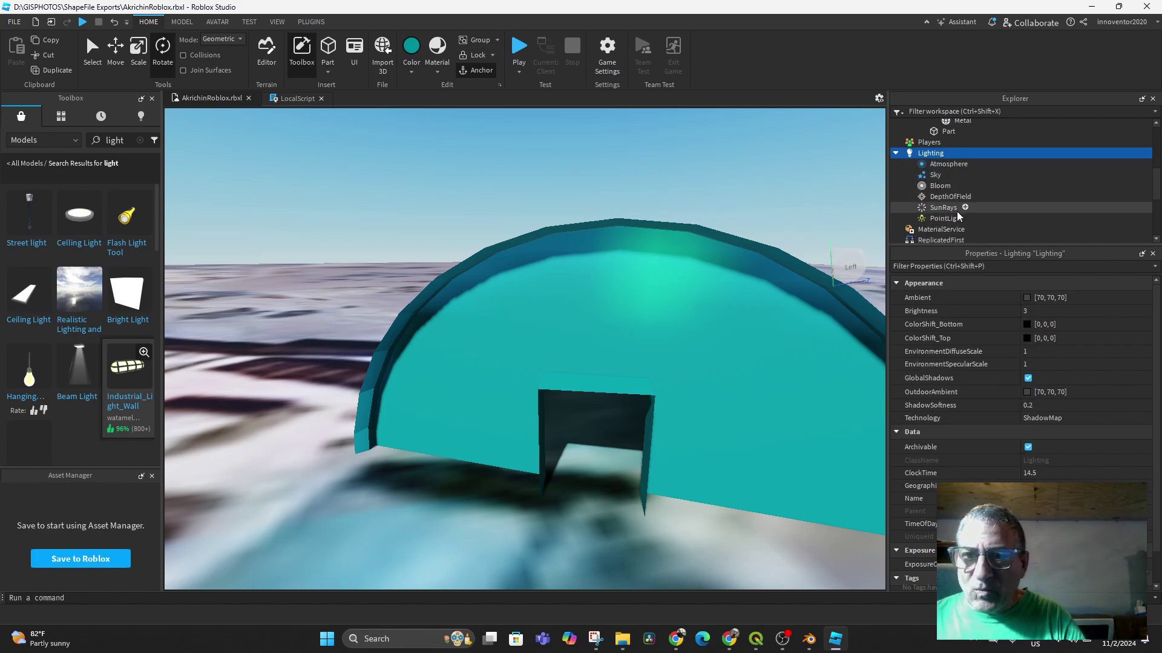
pyautogui.click(949, 218)
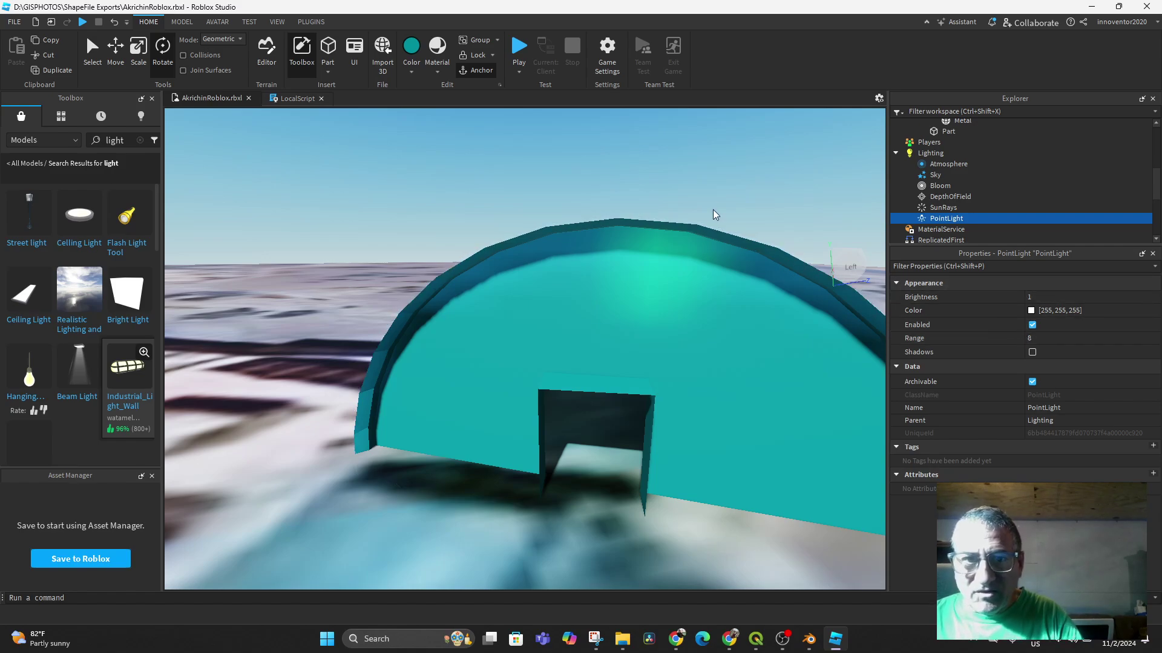
# Examine the walk-in front greenhouse and its surroundings on the nursery map from outside, inside and the side.
pyautogui.scroll(-5, 696, 203)
pyautogui.moveTo(656, 209); pyautogui.dragTo(604, 375, button='middle')
pyautogui.scroll(-6, 605, 376)
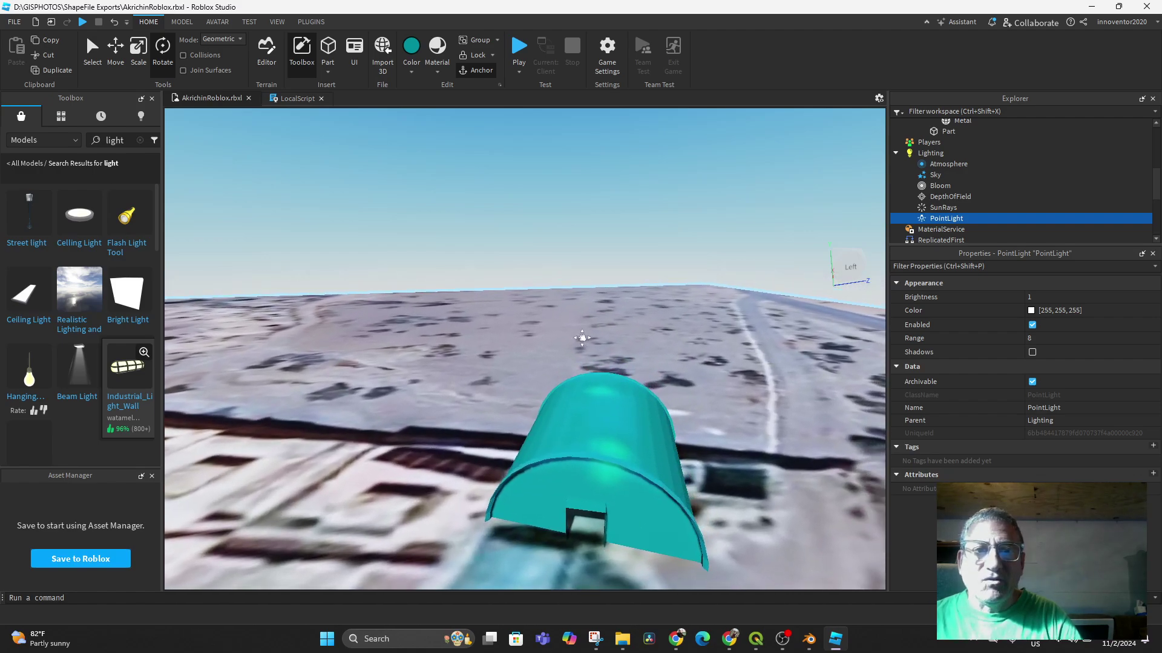
pyautogui.scroll(-6, 565, 306)
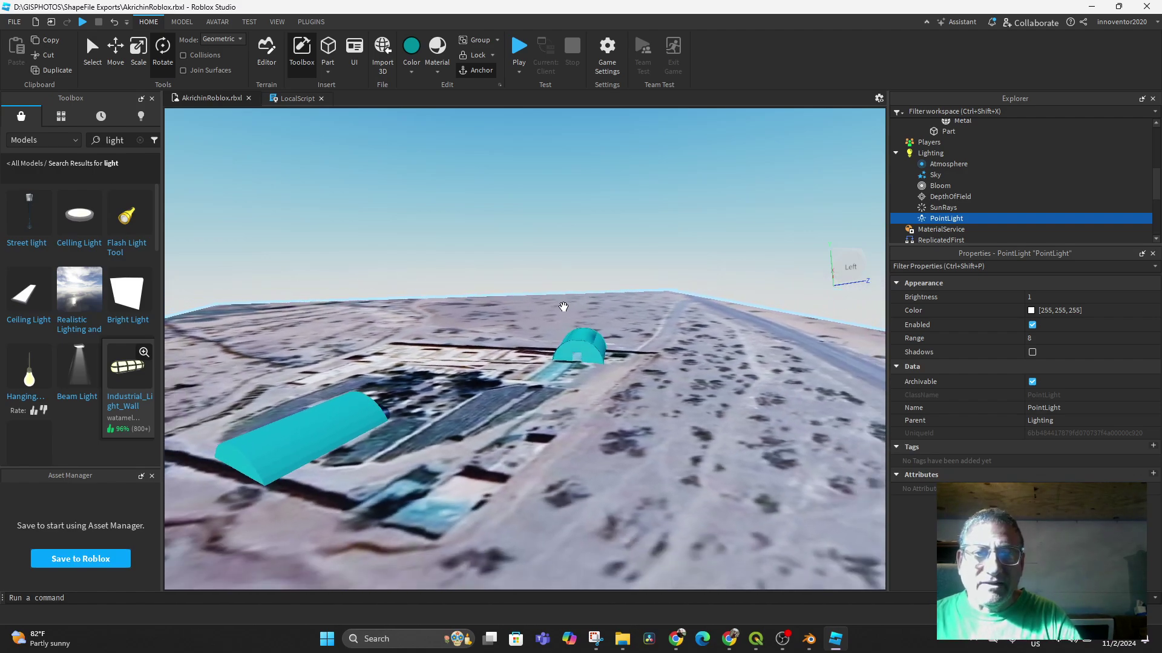
pyautogui.scroll(6, 623, 387)
pyautogui.scroll(10, 632, 412)
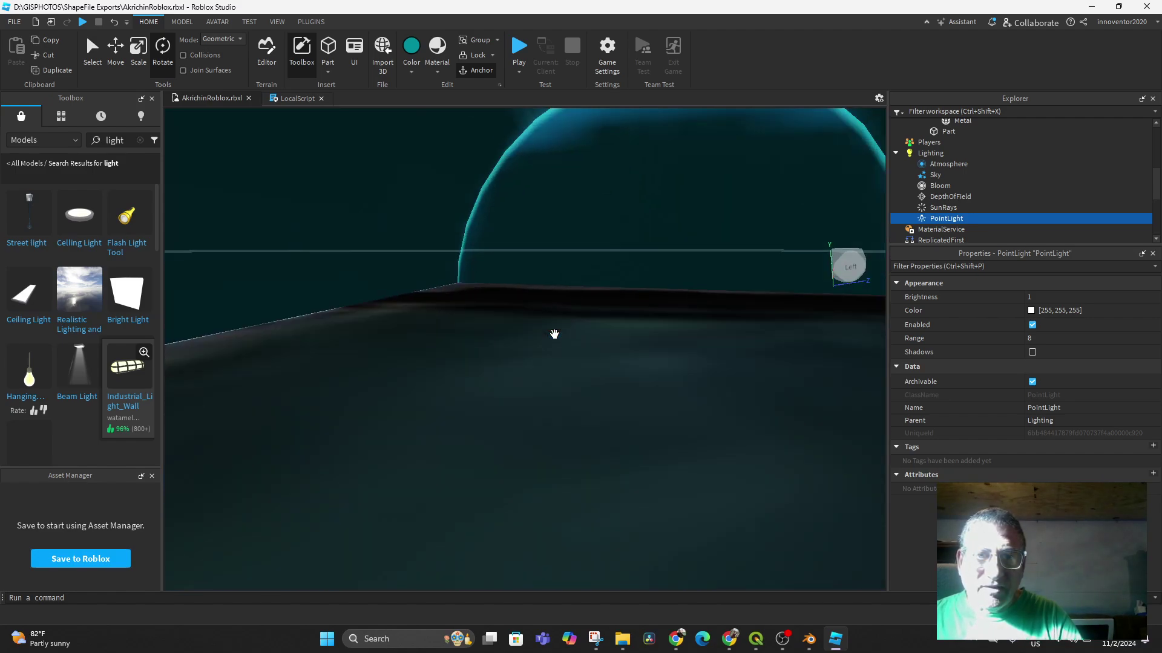
pyautogui.moveTo(555, 334); pyautogui.dragTo(579, 335, button='middle')
pyautogui.scroll(-10, 581, 330)
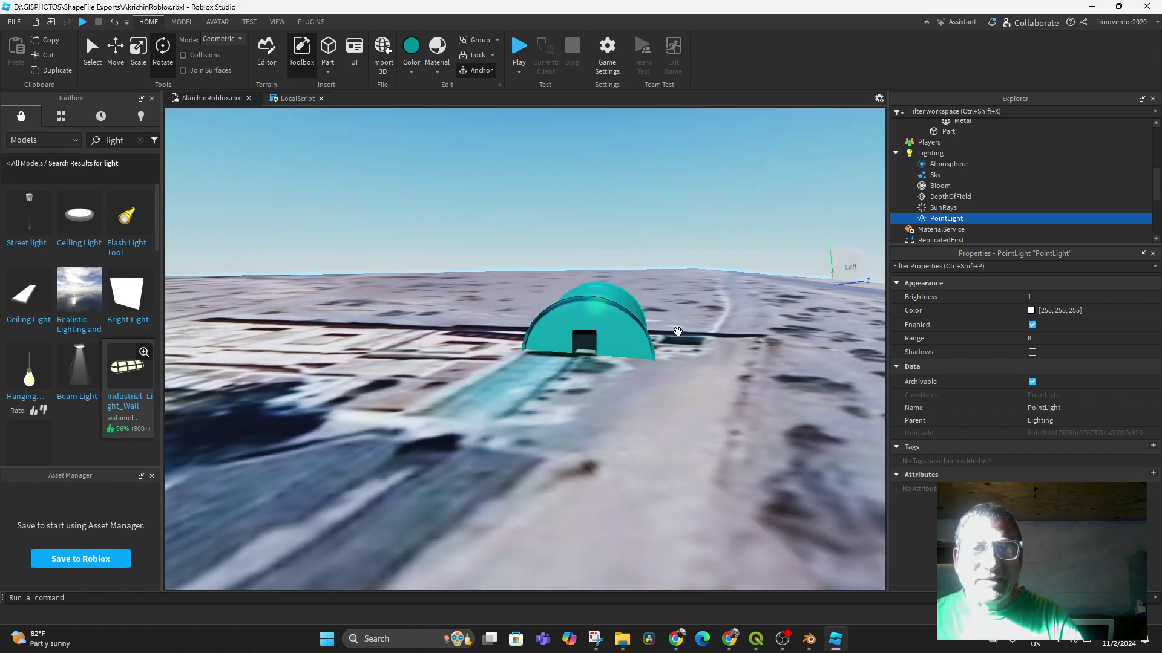
pyautogui.moveTo(669, 332); pyautogui.dragTo(581, 426, button='middle')
pyautogui.moveTo(607, 408); pyautogui.dragTo(634, 400, button='right')
pyautogui.scroll(3, 634, 401)
pyautogui.moveTo(634, 401); pyautogui.dragTo(463, 394, button='middle')
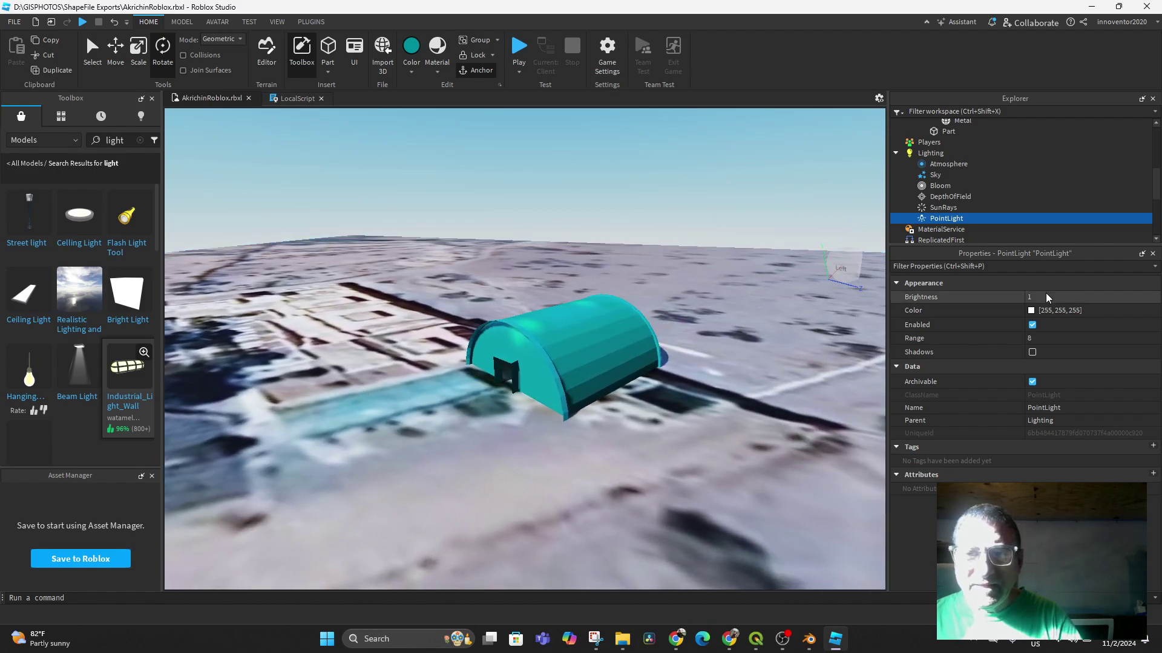
# Delete the PointLight from the Lighting service and leave nothing selected in the scene.
pyautogui.rightClick(945, 219)
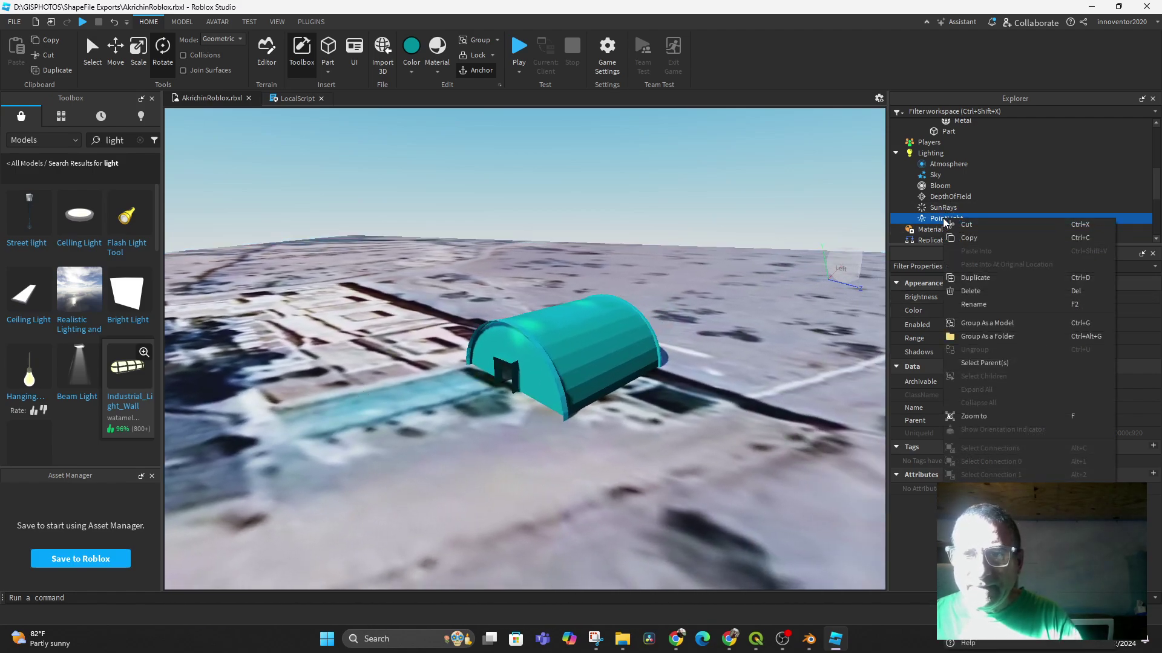
pyautogui.click(968, 295)
pyautogui.moveTo(631, 404); pyautogui.dragTo(587, 389, button='middle')
pyautogui.click(651, 409)
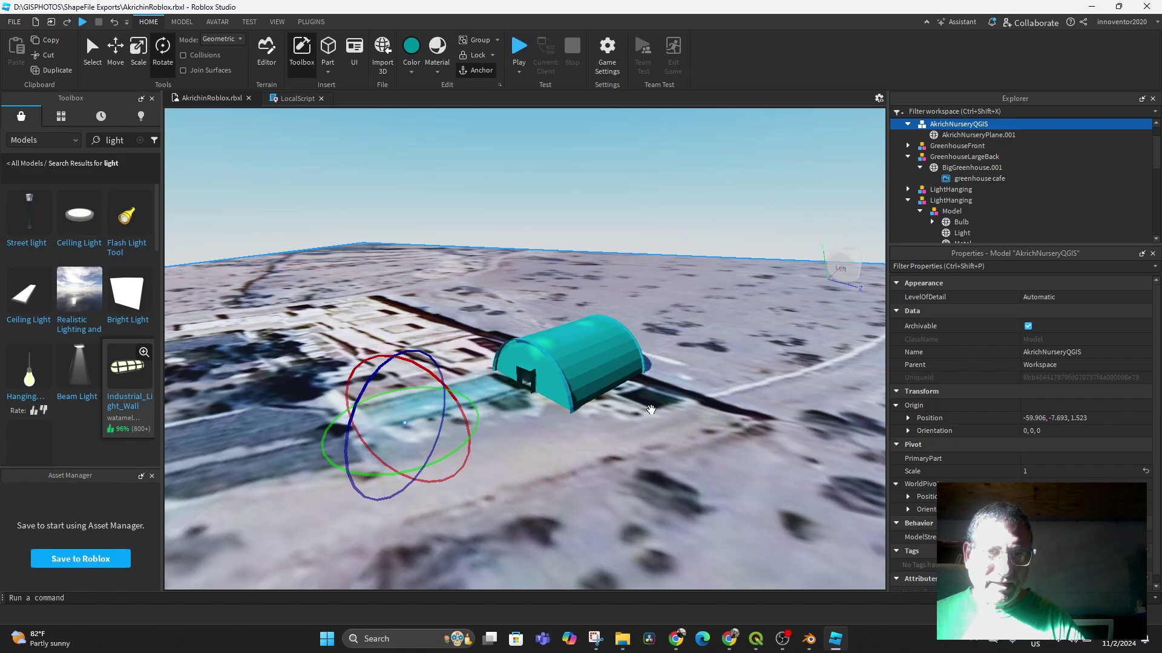
pyautogui.click(597, 167)
pyautogui.scroll(-7, 593, 280)
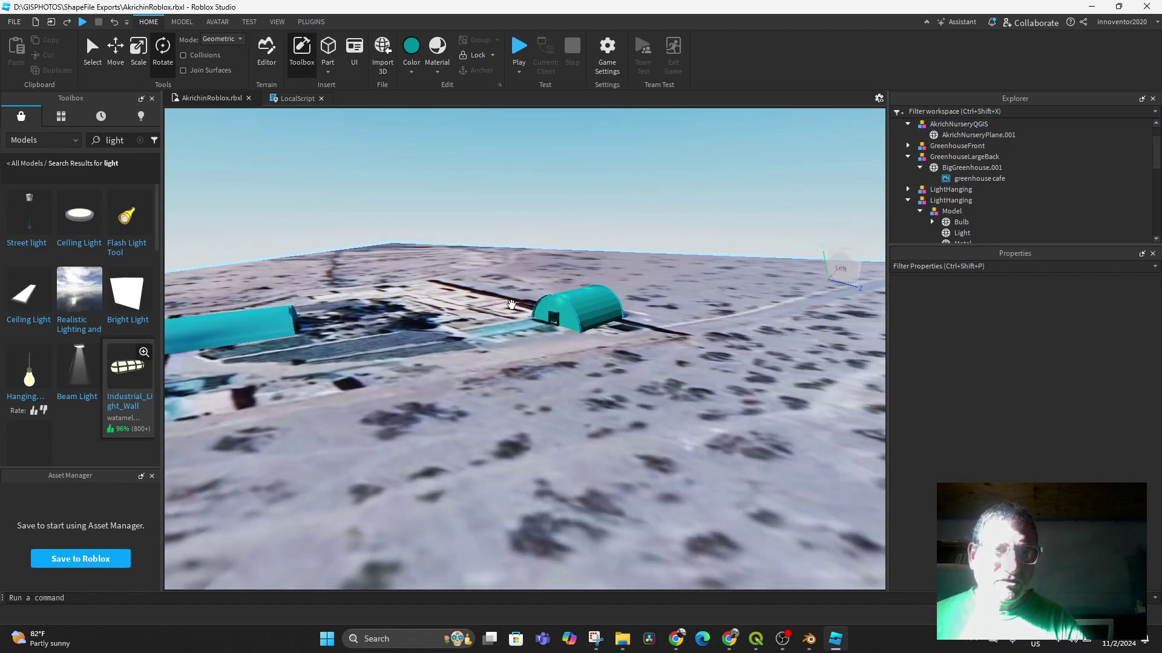
pyautogui.moveTo(511, 304); pyautogui.dragTo(492, 348, button='middle')
# Switch to Blender and open the AkrichPlaneforRoblox scene.
pyautogui.click(809, 639)
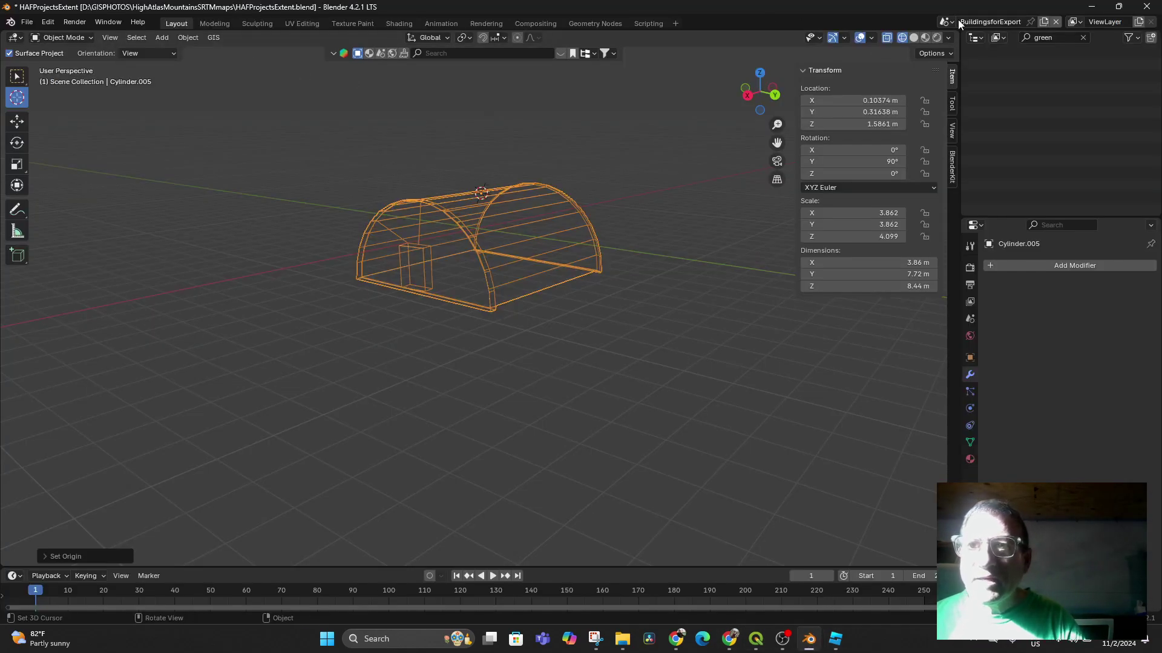
pyautogui.click(945, 22)
pyautogui.click(965, 41)
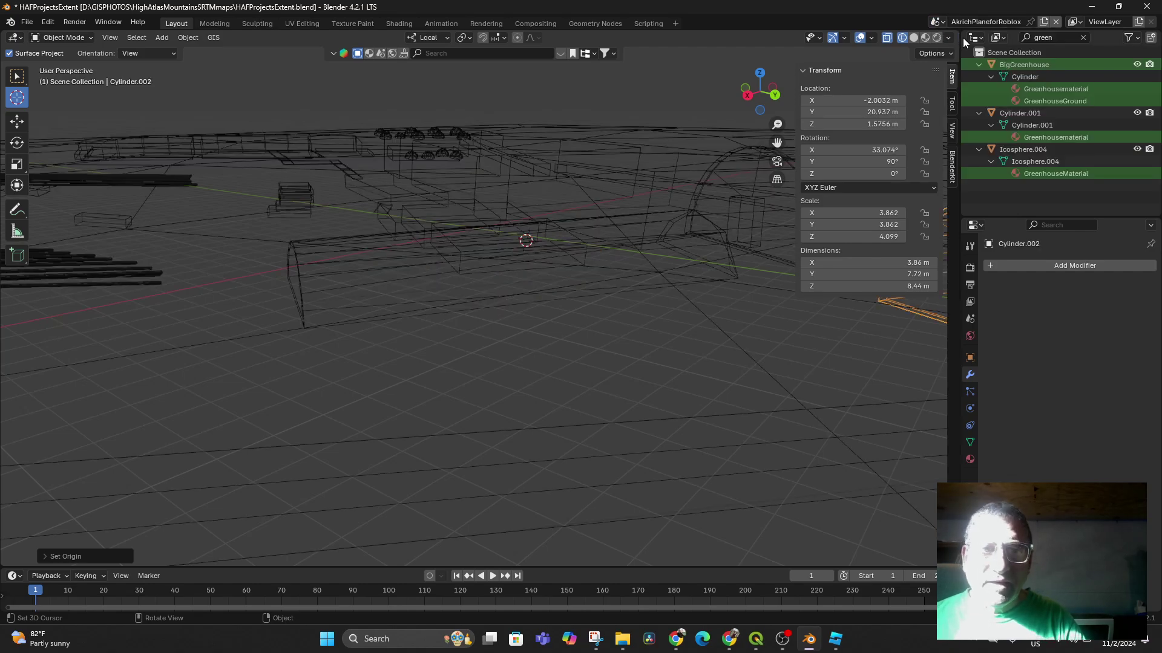
# Delete the selected duplicate walk-in greenhouse, Cylinder.002, standing beside the original one.
pyautogui.moveTo(451, 235); pyautogui.dragTo(404, 267, button='middle')
pyautogui.click(382, 272)
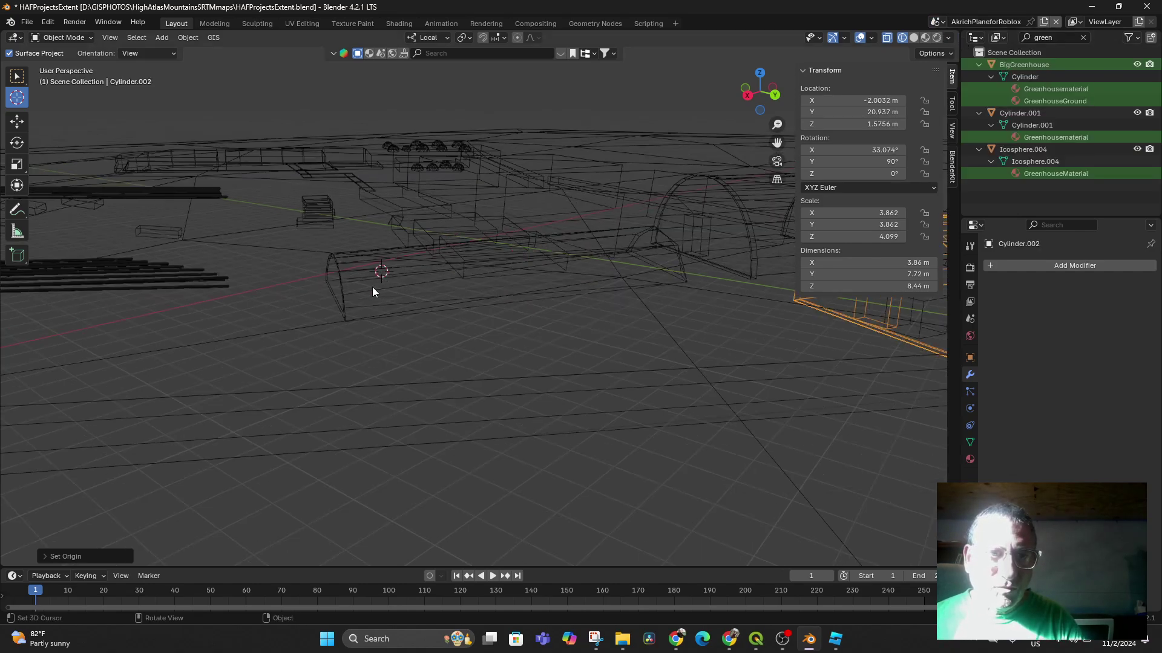
pyautogui.scroll(-4, 426, 278)
pyautogui.moveTo(429, 318); pyautogui.dragTo(454, 363, button='middle')
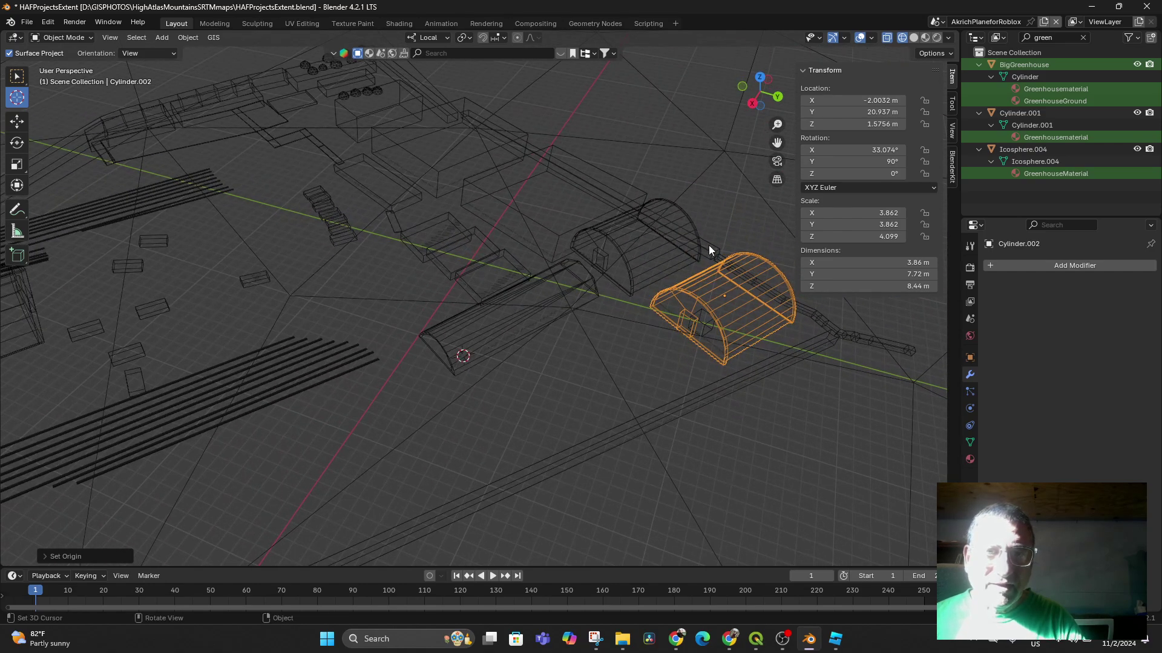
pyautogui.click(713, 296)
pyautogui.press('Delete')
# Show the model in solid shading and place the 3D cursor on the long greenhouse's roof, near the end facing the walk-in greenhouse.
pyautogui.click(519, 305)
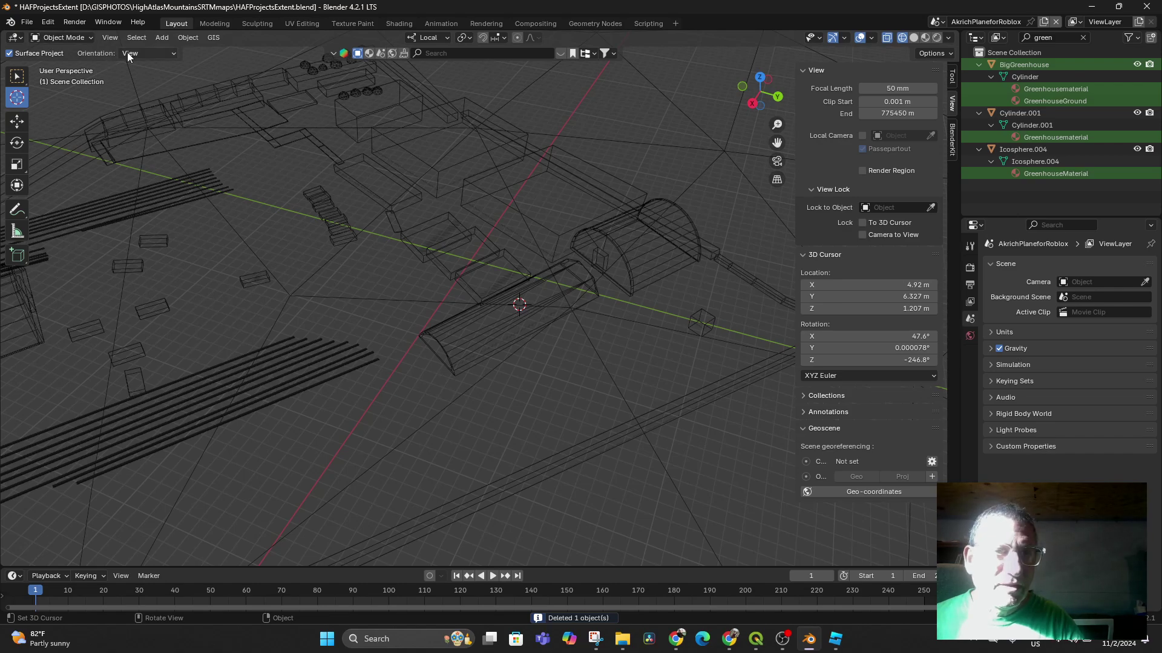
pyautogui.click(914, 37)
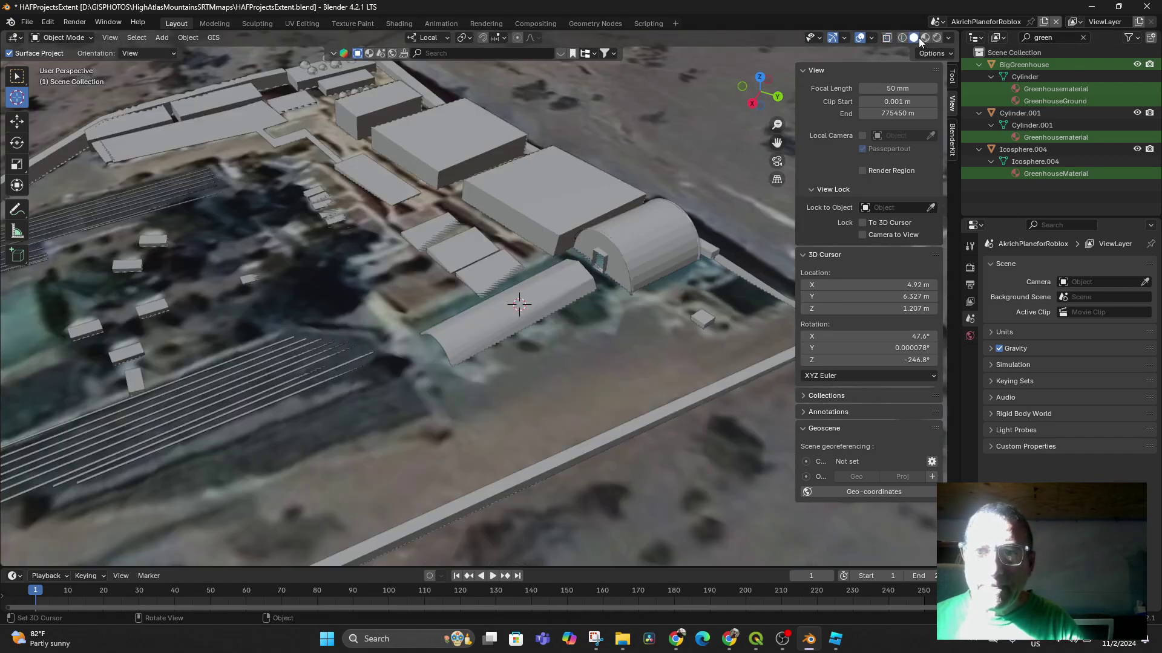
pyautogui.click(545, 306)
pyautogui.click(557, 288)
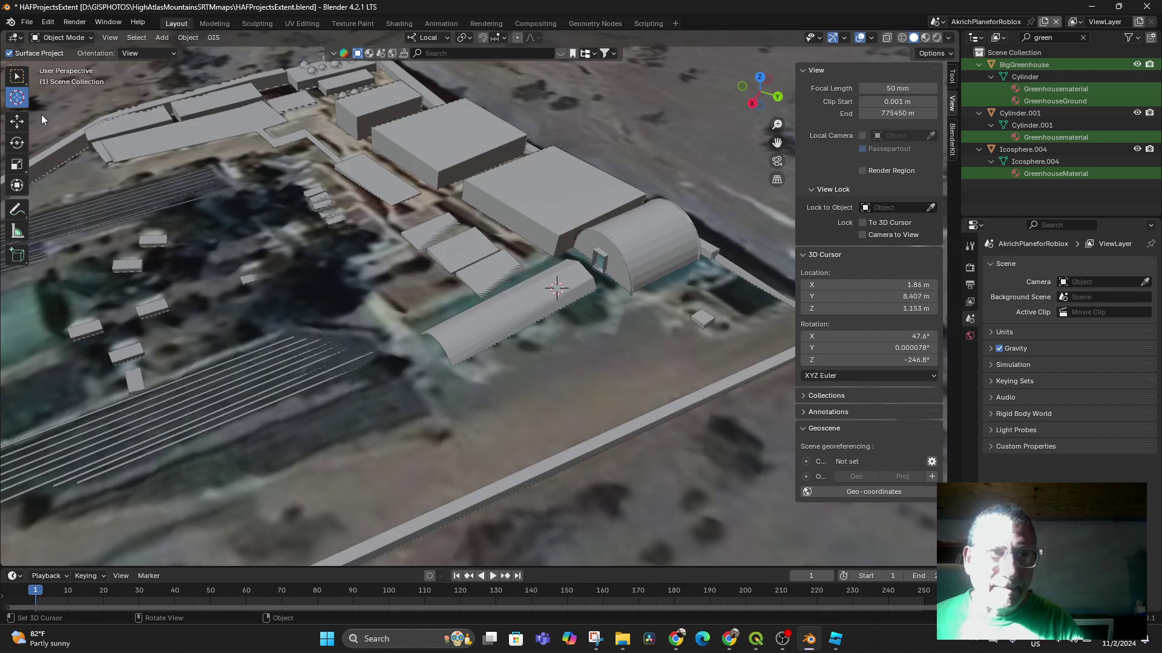
# Delete the long low greenhouse, Cylinder.001, with the select tool active.
pyautogui.click(13, 72)
pyautogui.click(484, 342)
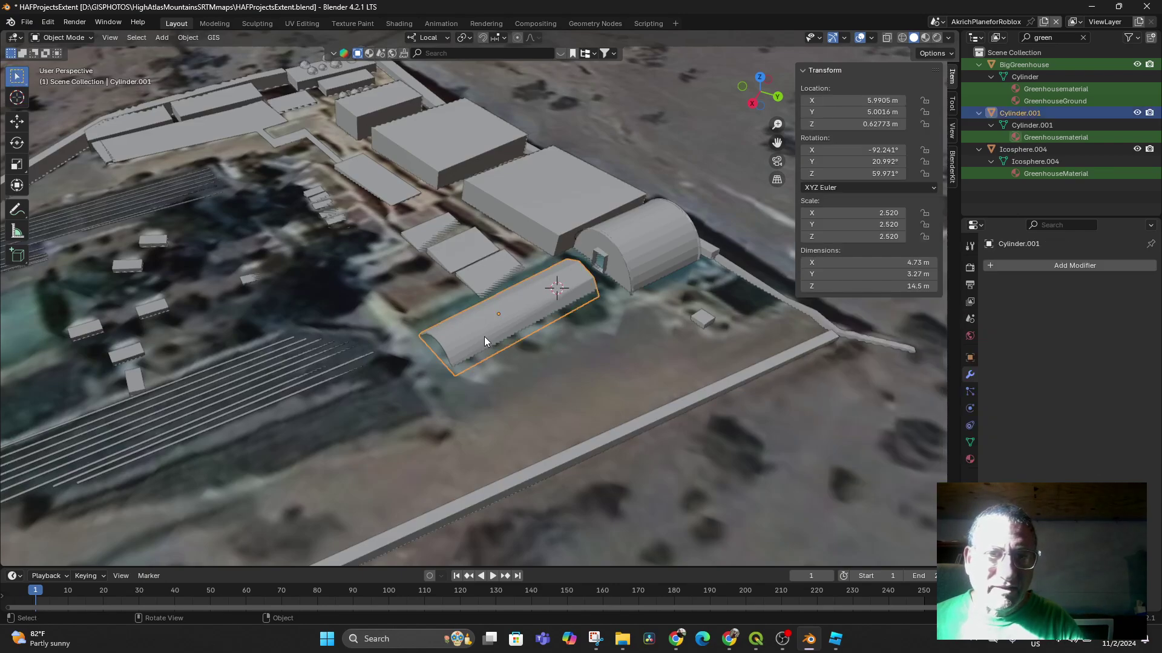
pyautogui.press('Delete')
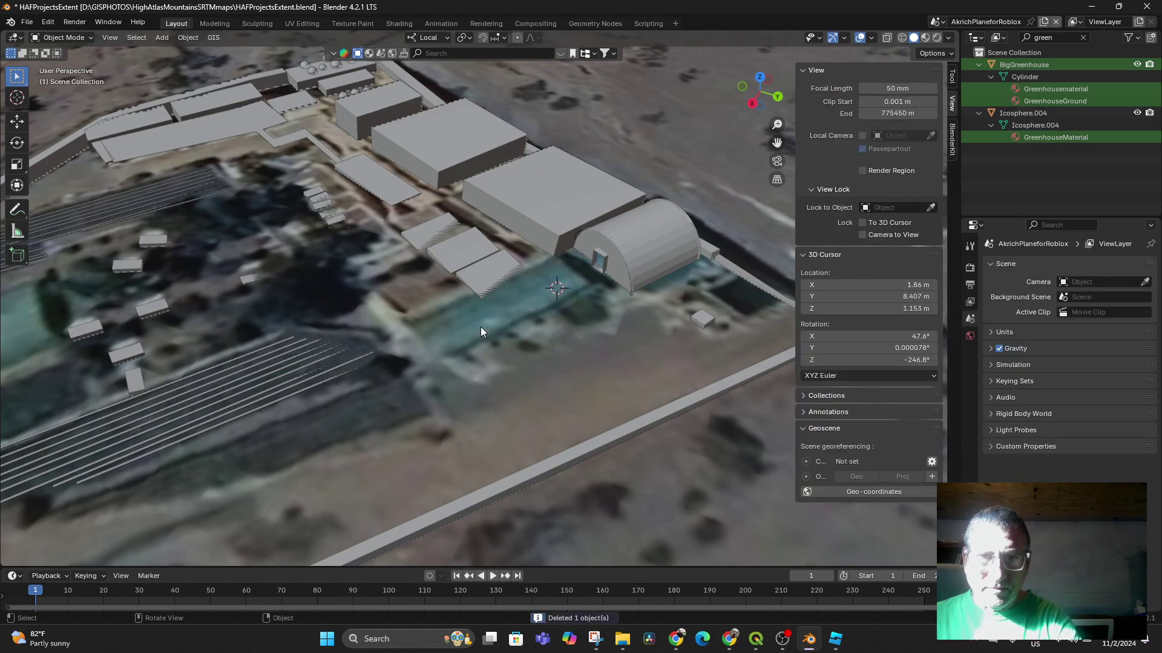
# Add a mesh cylinder at the 3D cursor on the deleted greenhouse's teal footprint.
pyautogui.moveTo(521, 350); pyautogui.dragTo(557, 361, button='middle')
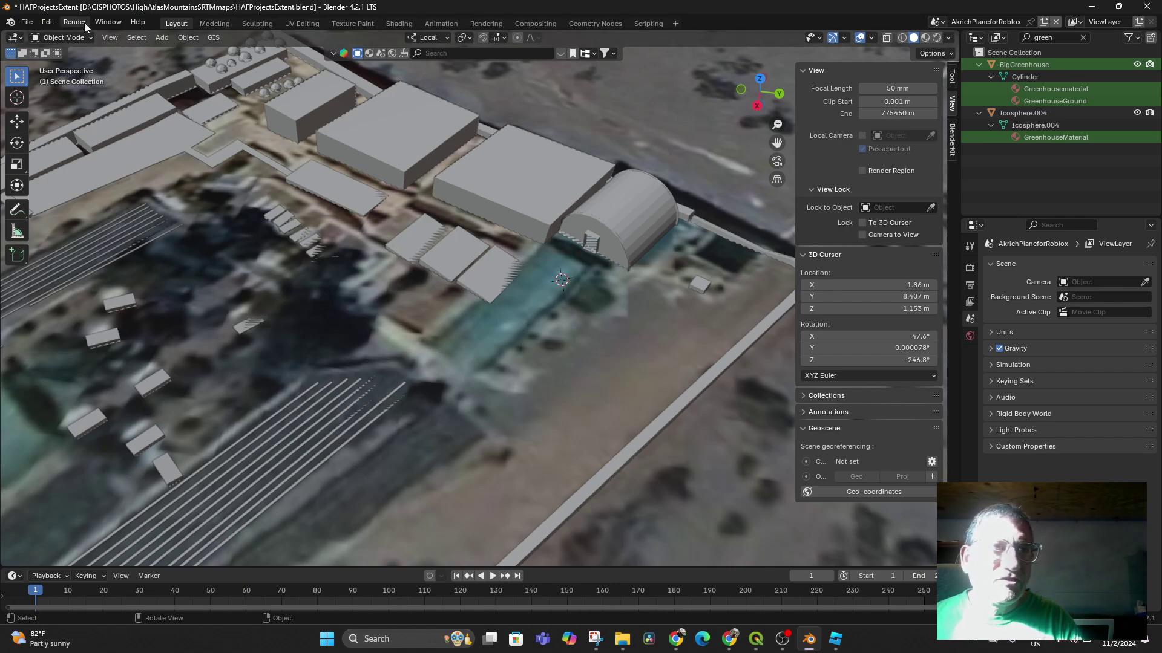
pyautogui.click(161, 38)
pyautogui.moveTo(177, 54)
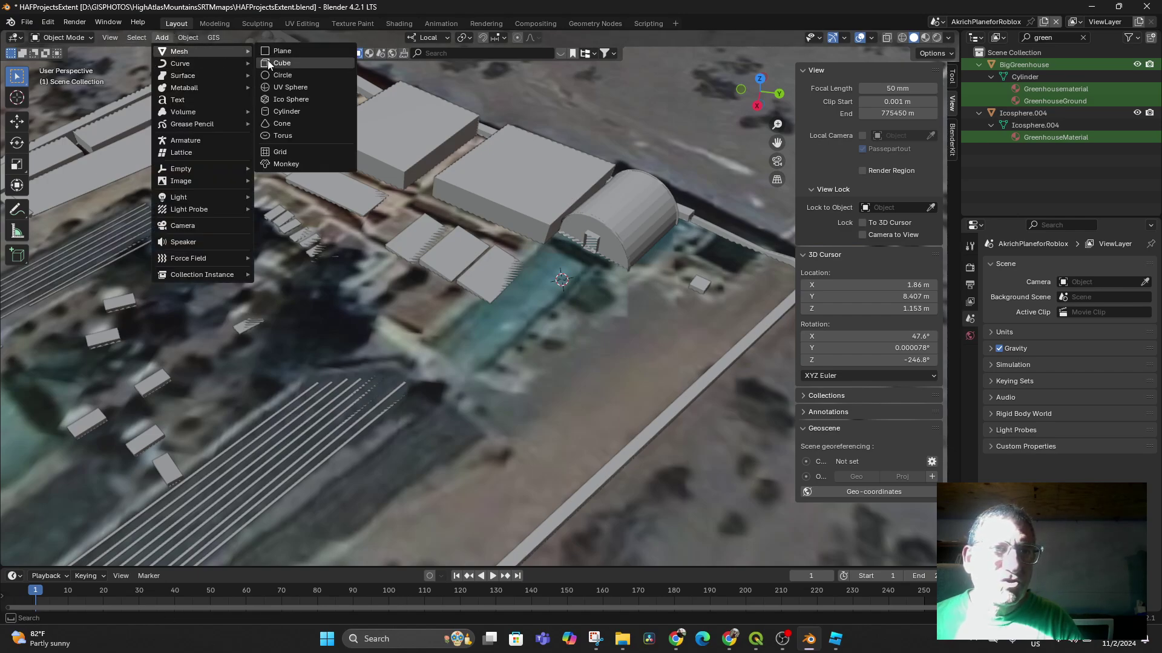
pyautogui.click(292, 113)
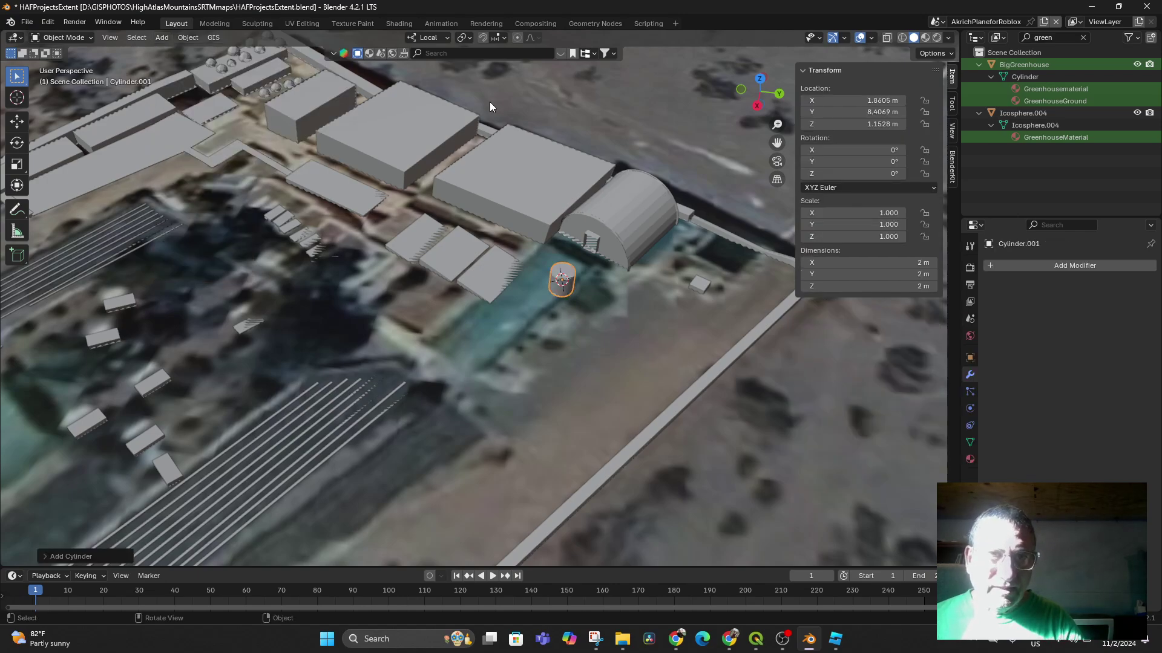
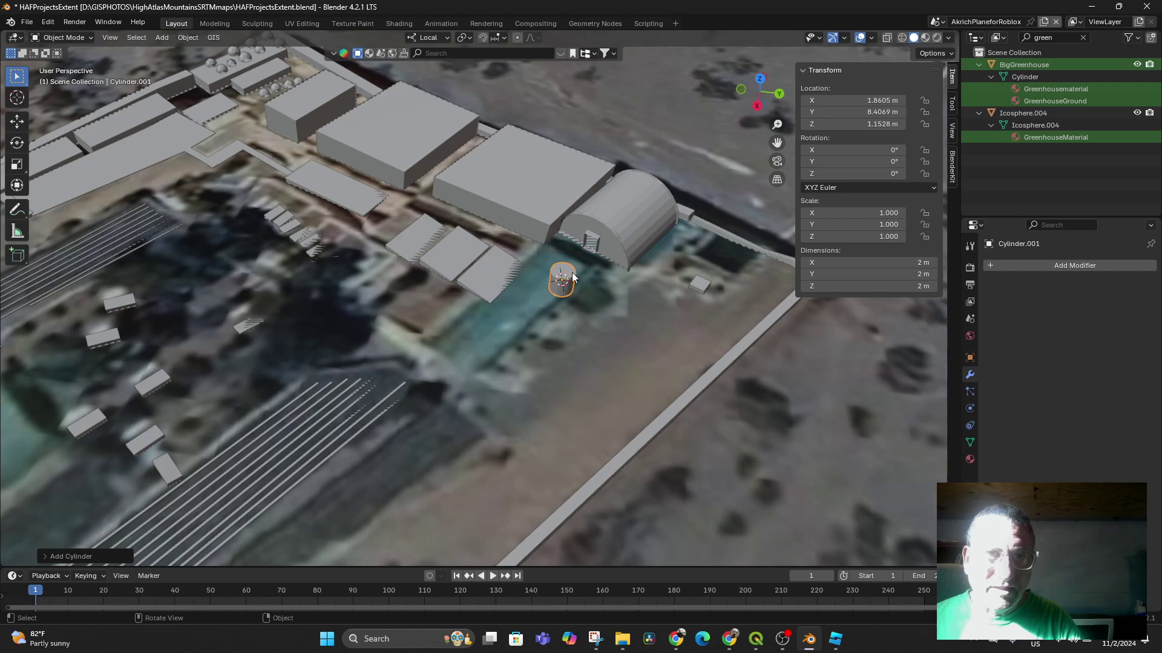
pyautogui.press('r')
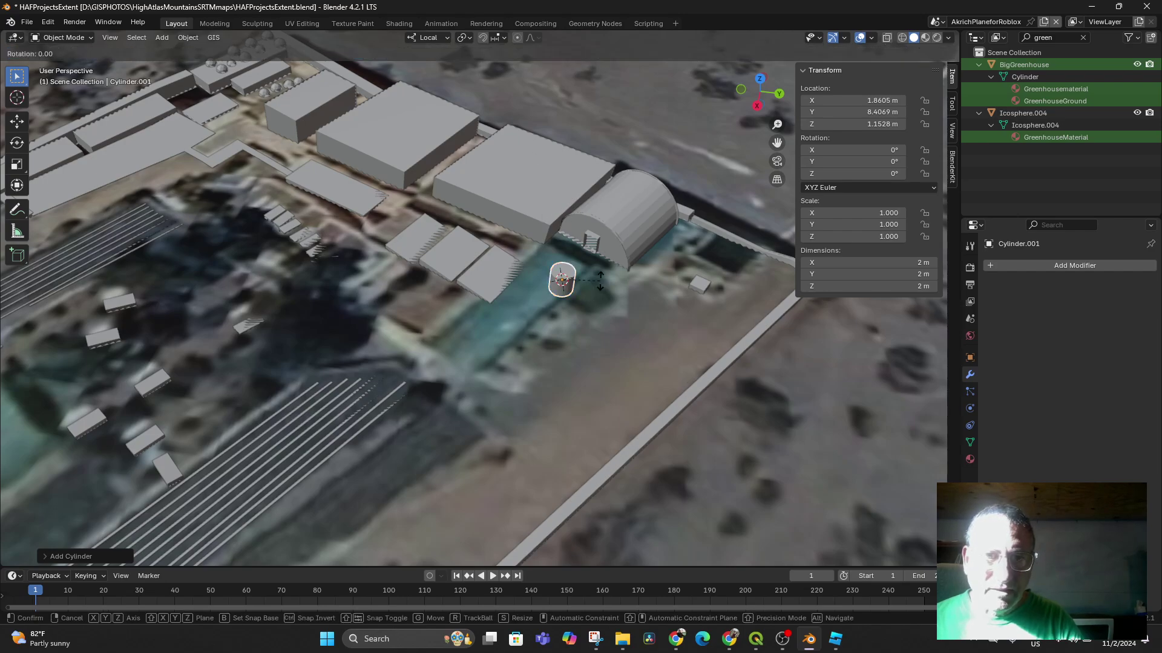
pyautogui.press('x')
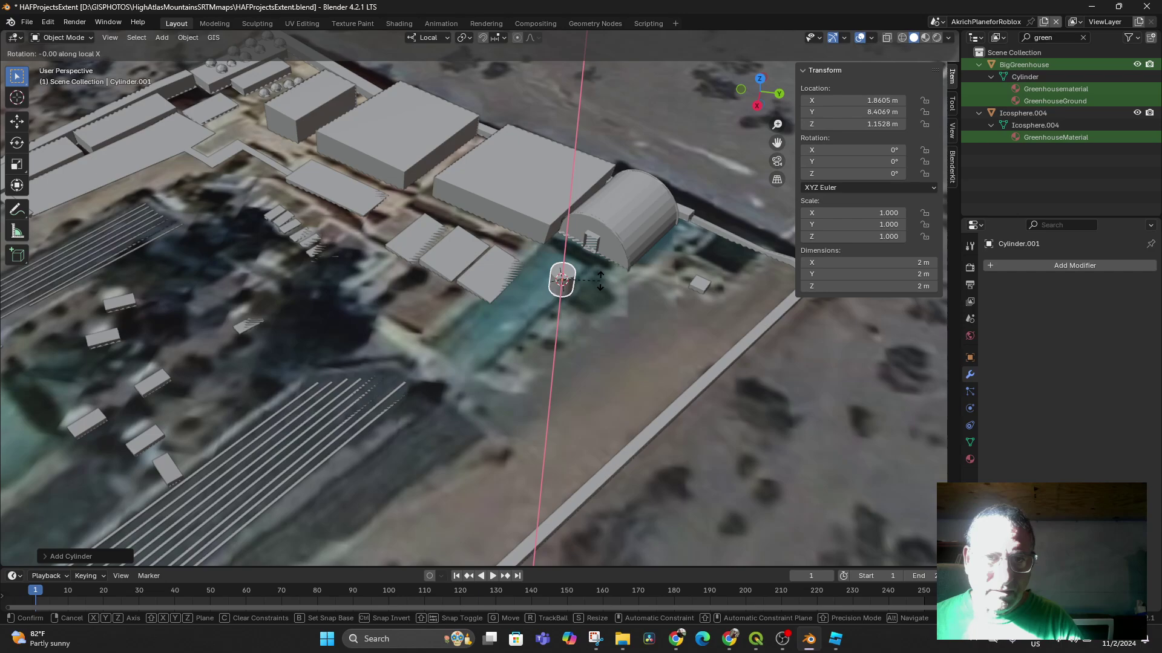
pyautogui.press('Escape')
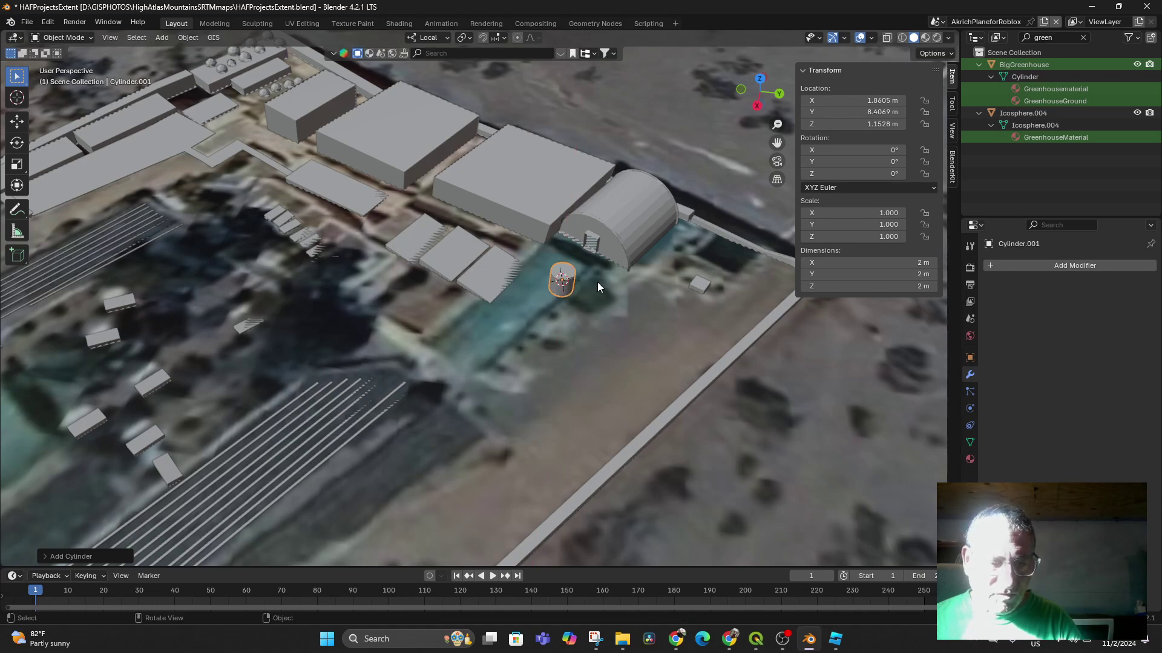
# Rotate the new cylinder 90° about its local Y axis so it lies on its side.
pyautogui.press('r')
pyautogui.press('y')
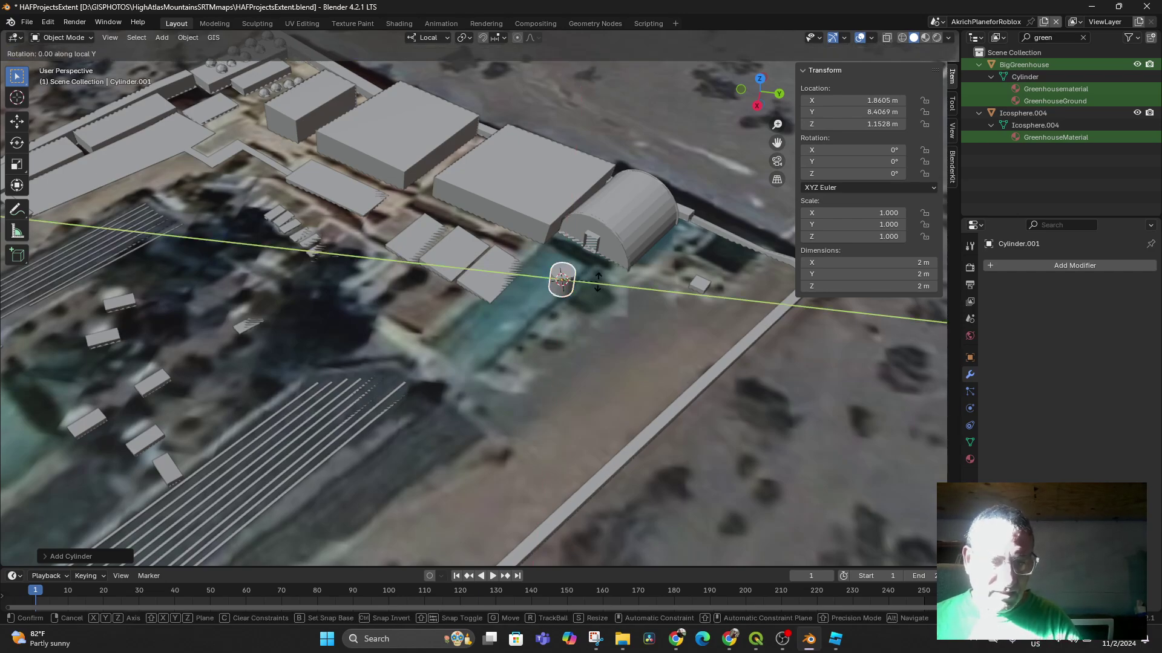
pyautogui.write('90')
pyautogui.press('Return')
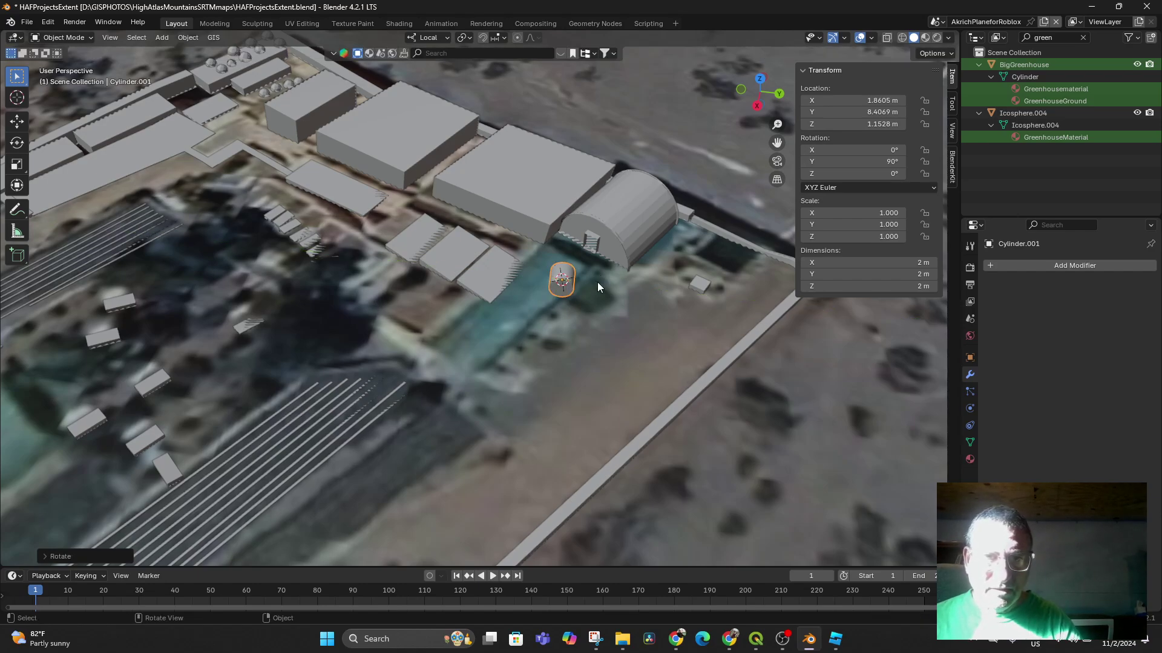
# Try to align the cylinder with the teal footprint by rotating it freely about its local Z axis and its local X axis.
pyautogui.press('r')
pyautogui.press('z')
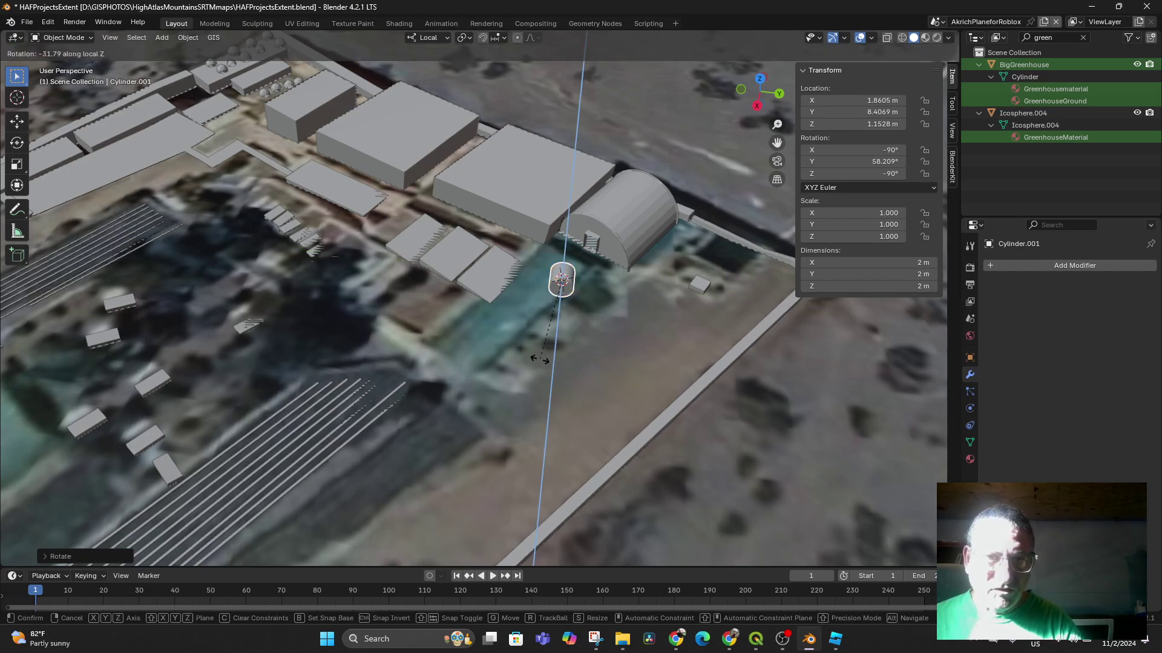
pyautogui.click(560, 358)
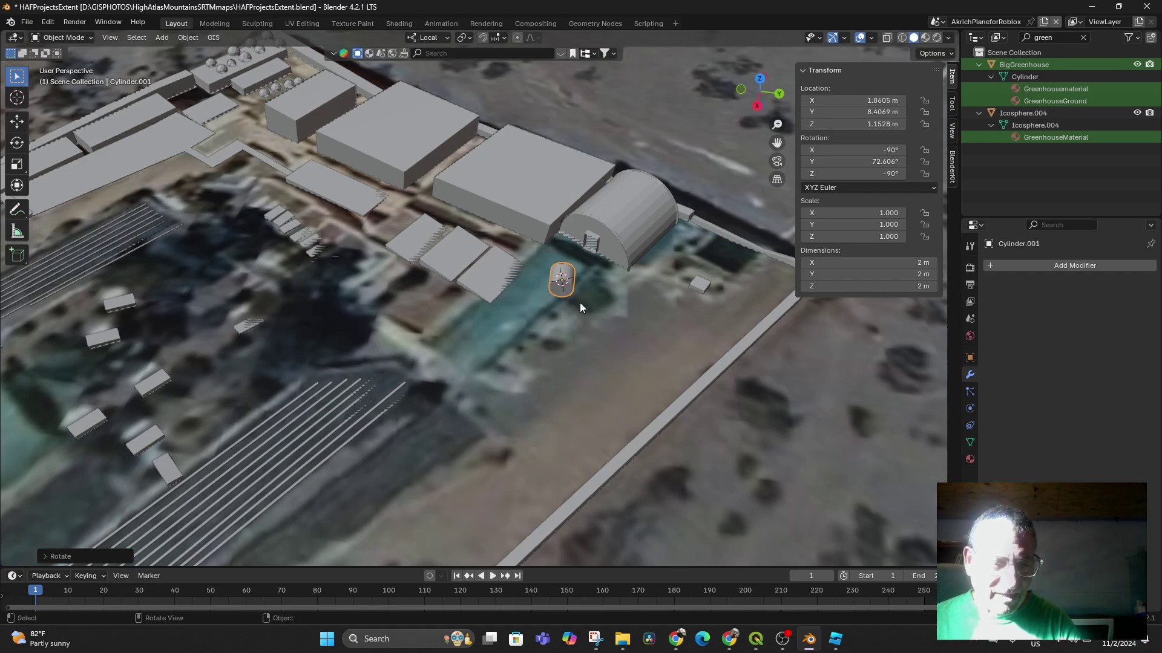
pyautogui.press('r')
pyautogui.press('y')
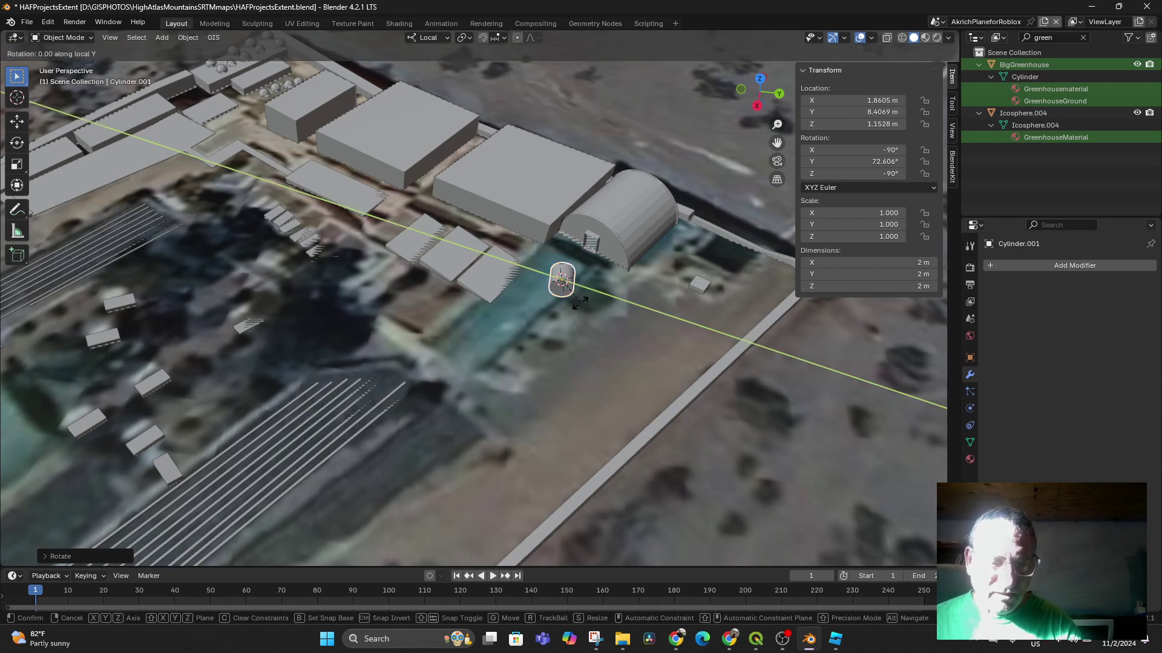
pyautogui.press('x')
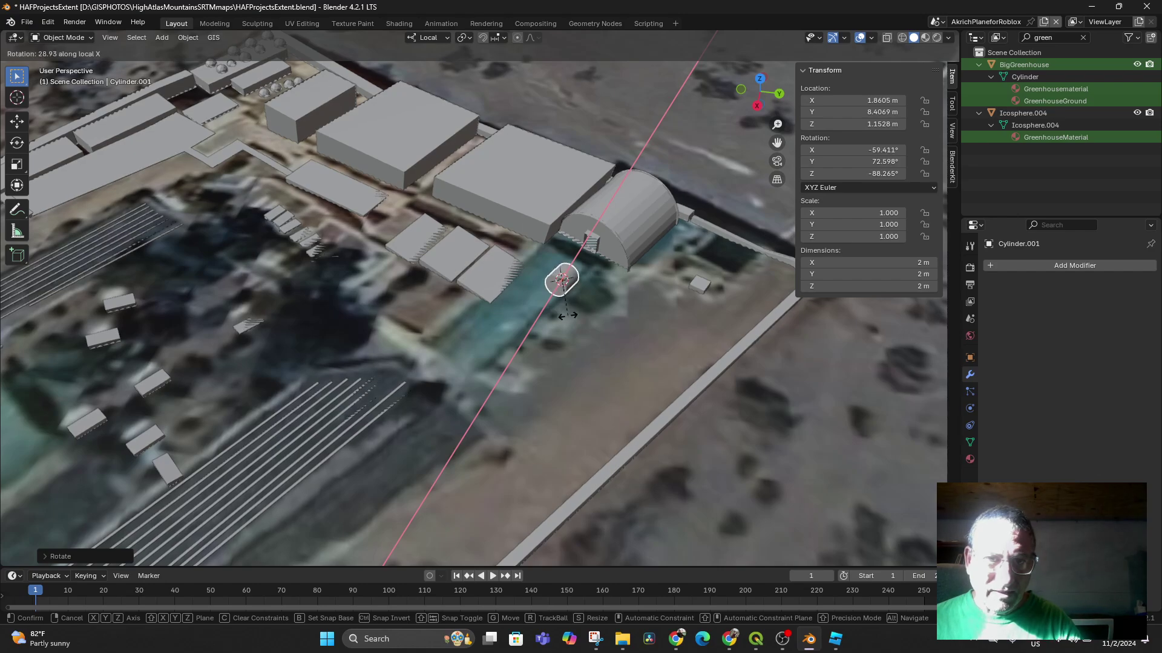
pyautogui.click(567, 315)
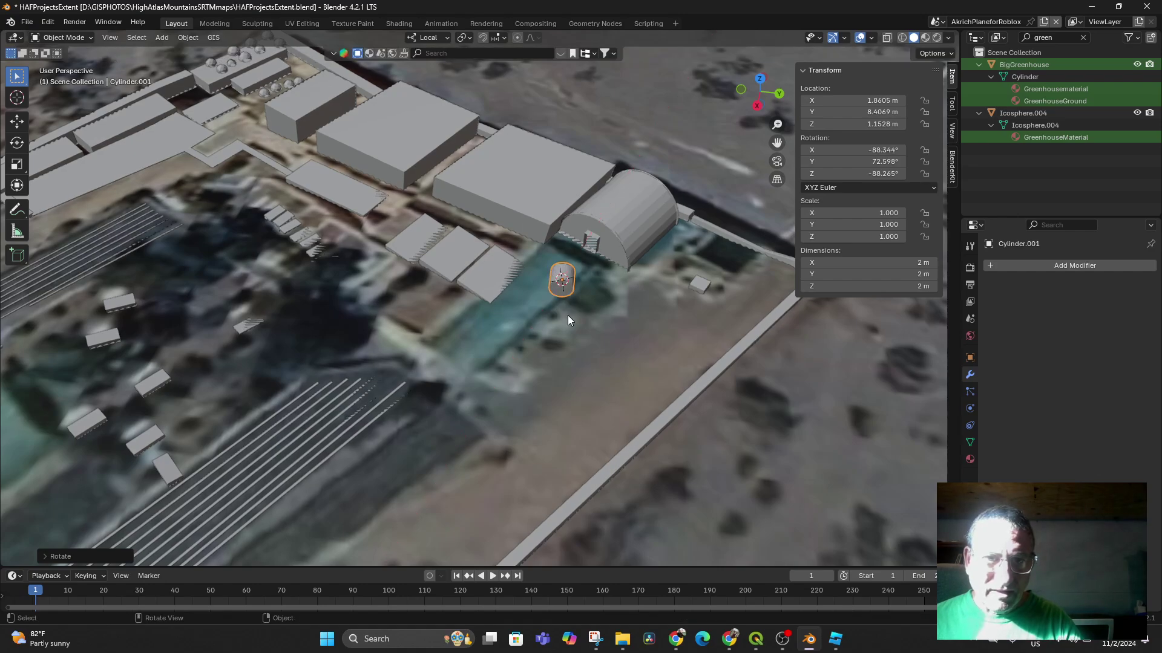
# Set the transform orientation to Global and rotate the cylinder about -35° around the Z axis, in line with the teal footprint.
pyautogui.click(445, 38)
pyautogui.click(420, 77)
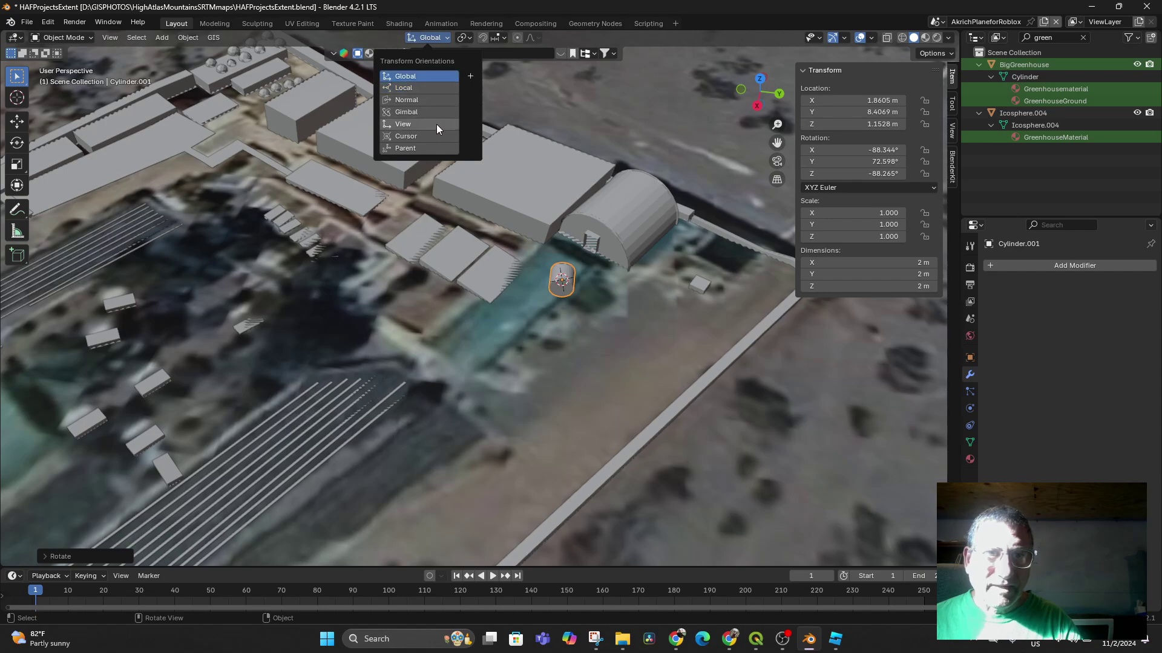
pyautogui.press('r')
pyautogui.press('z')
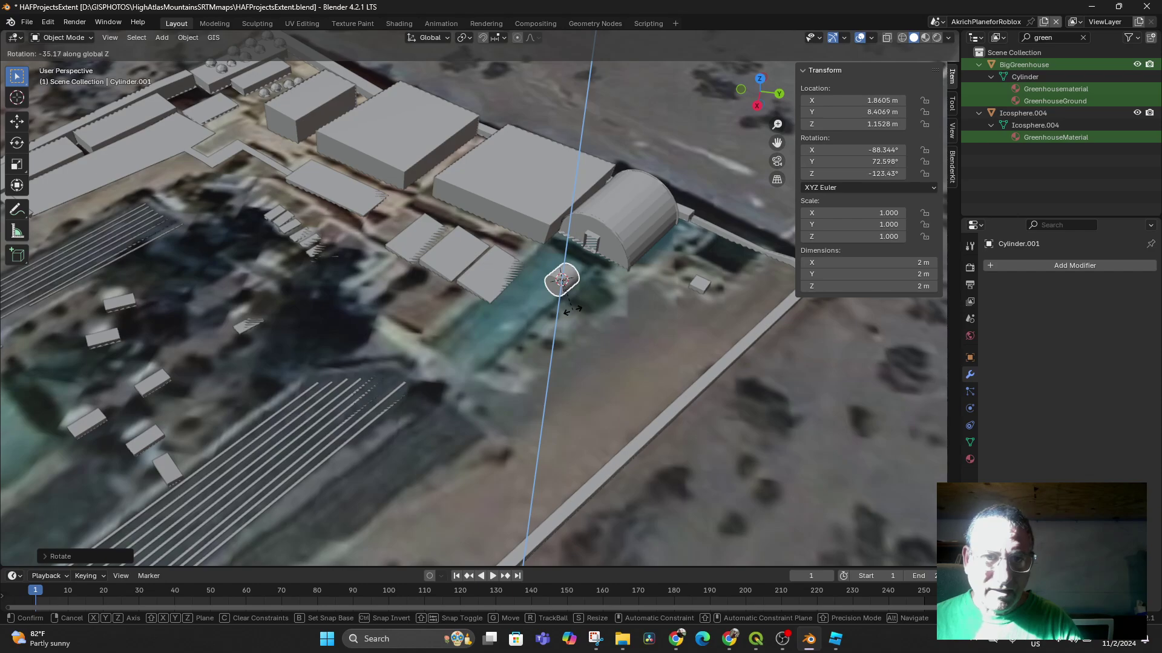
pyautogui.click(618, 321)
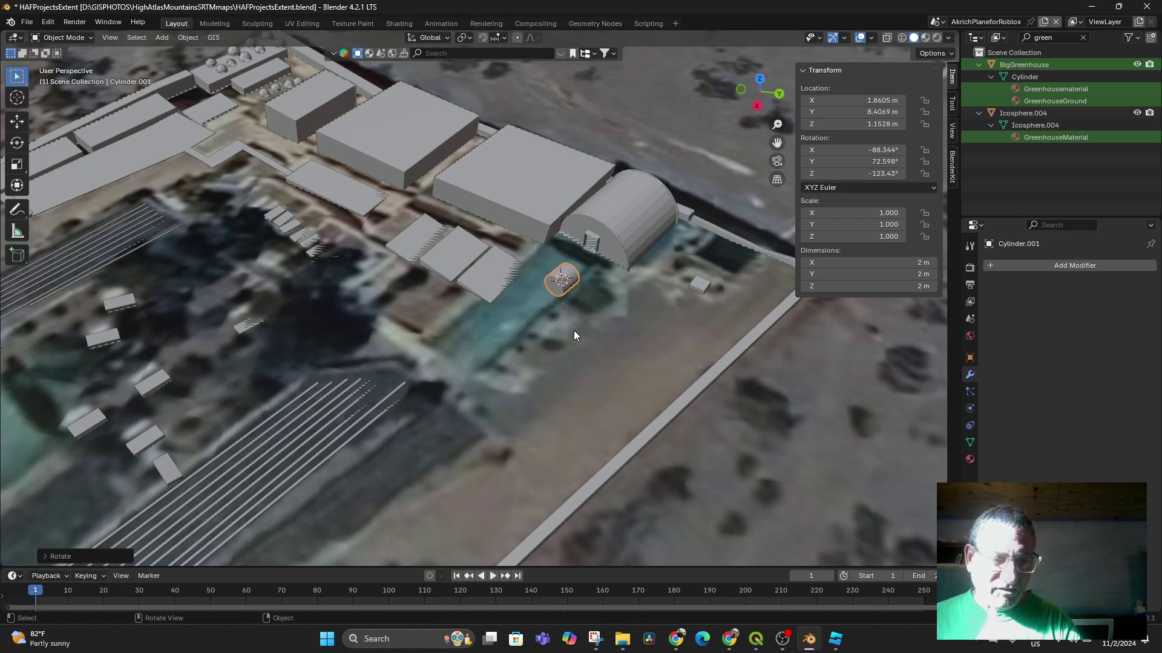
pyautogui.press('s')
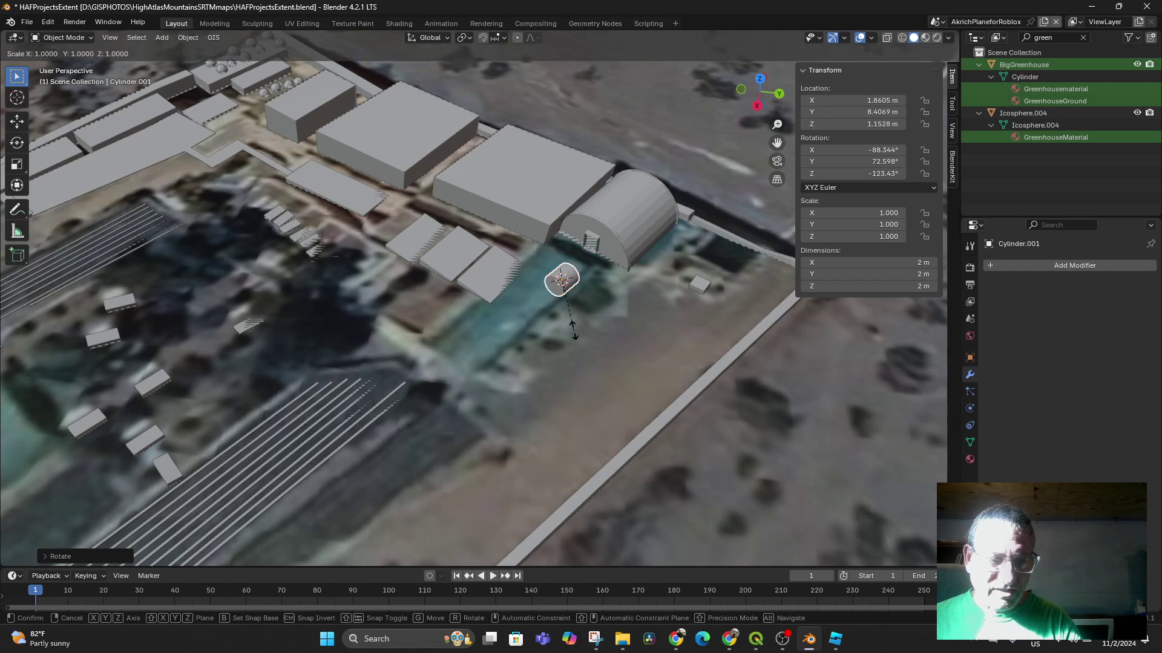
pyautogui.press('z')
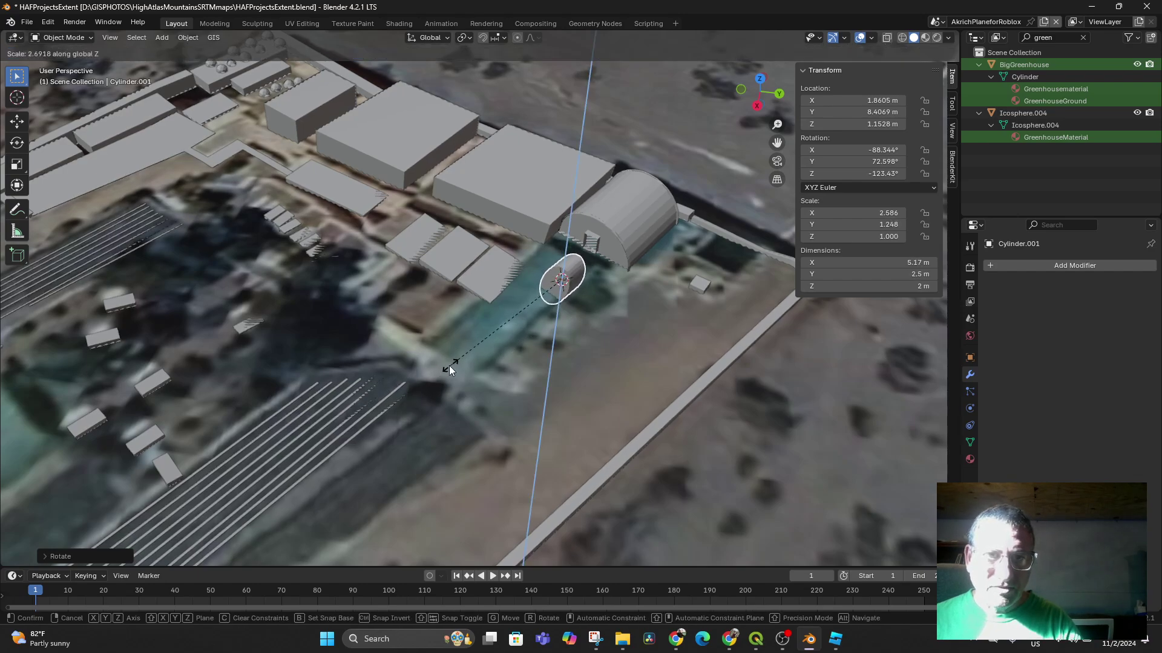
pyautogui.press('Escape')
pyautogui.press('s')
pyautogui.press('y')
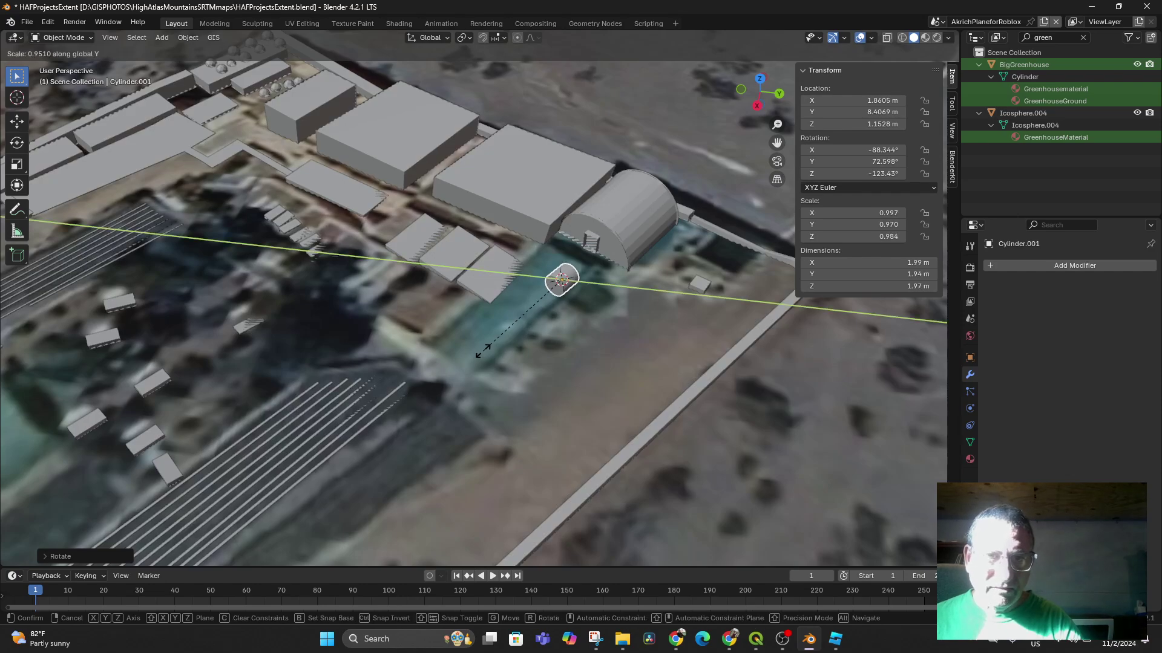
pyautogui.press('Escape')
pyautogui.press('s')
pyautogui.press('x')
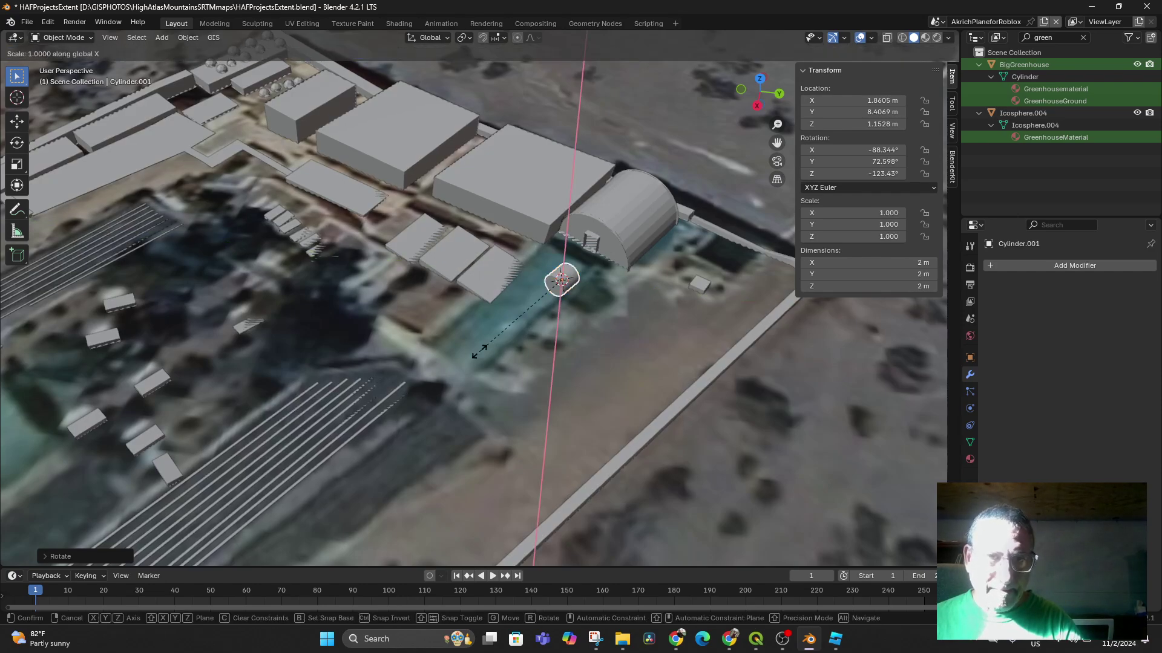
pyautogui.press('Escape')
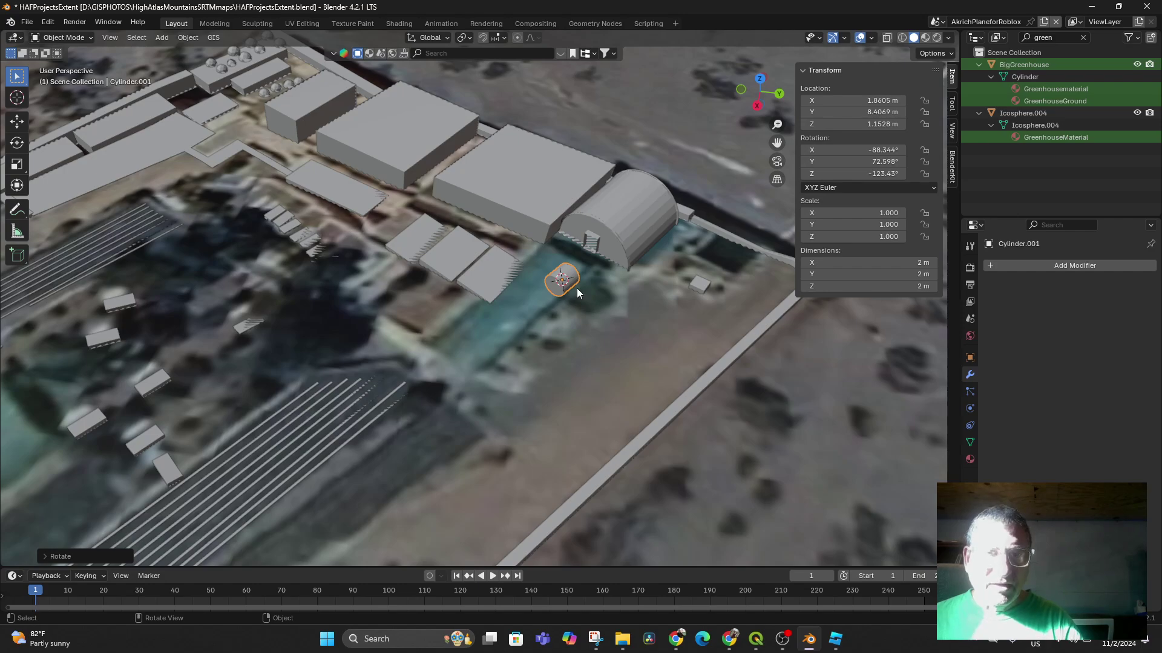
# Set the transform orientation to Local and stretch the cylinder along its local Z axis to about 9.5 m long.
pyautogui.click(441, 38)
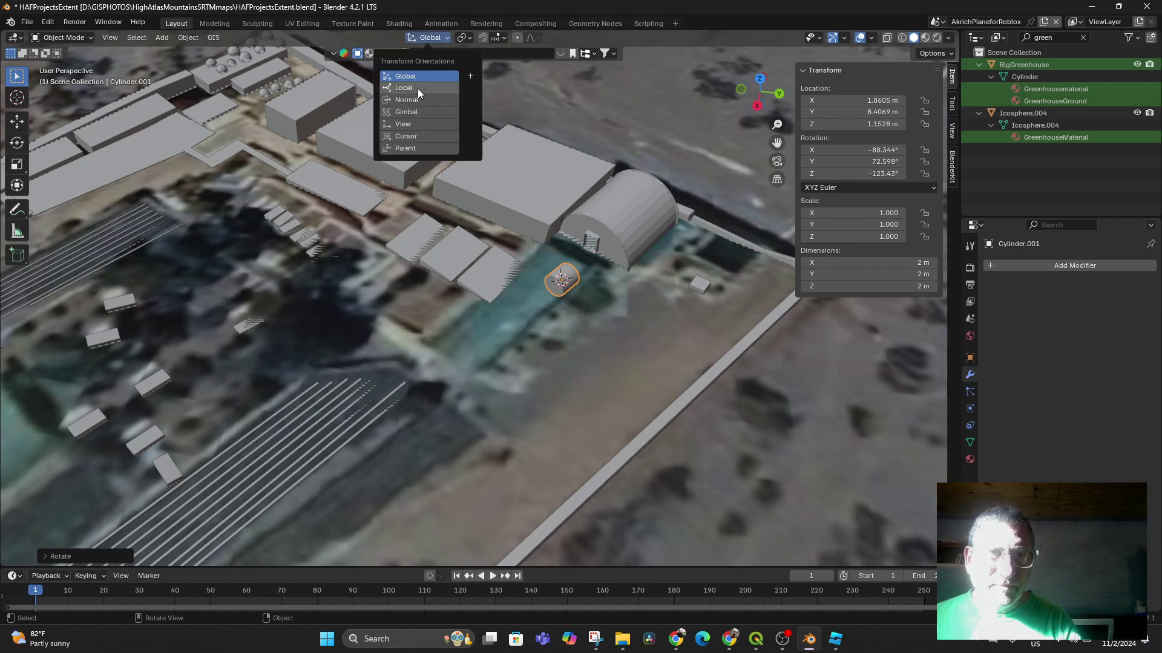
pyautogui.click(418, 89)
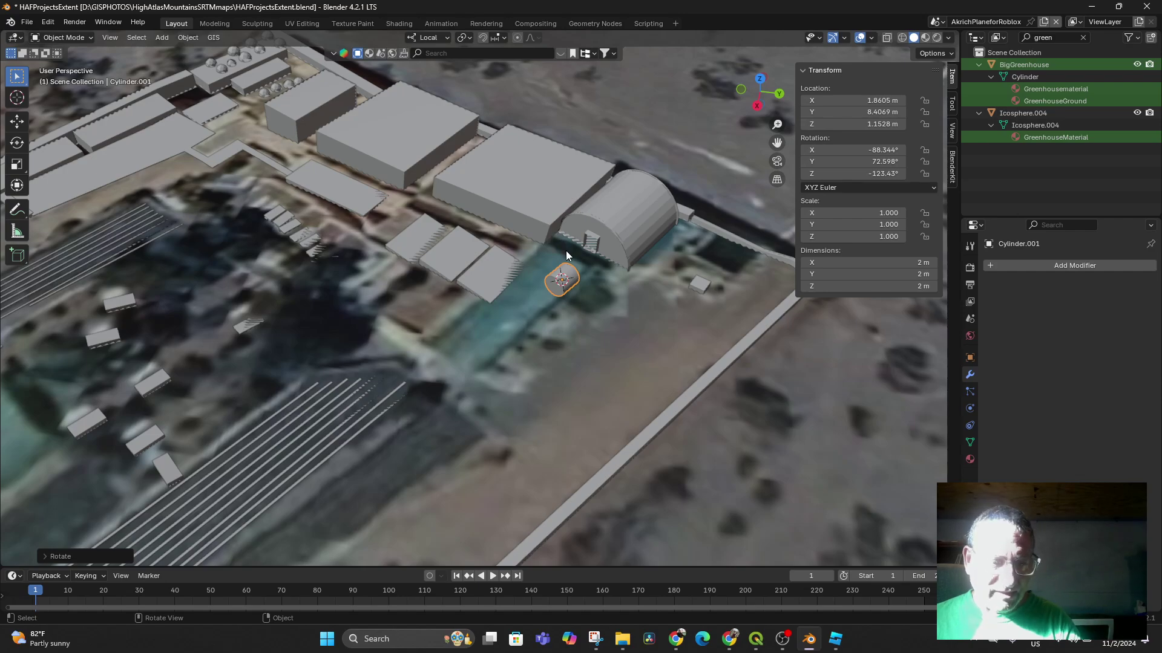
pyautogui.press('s')
pyautogui.press('z')
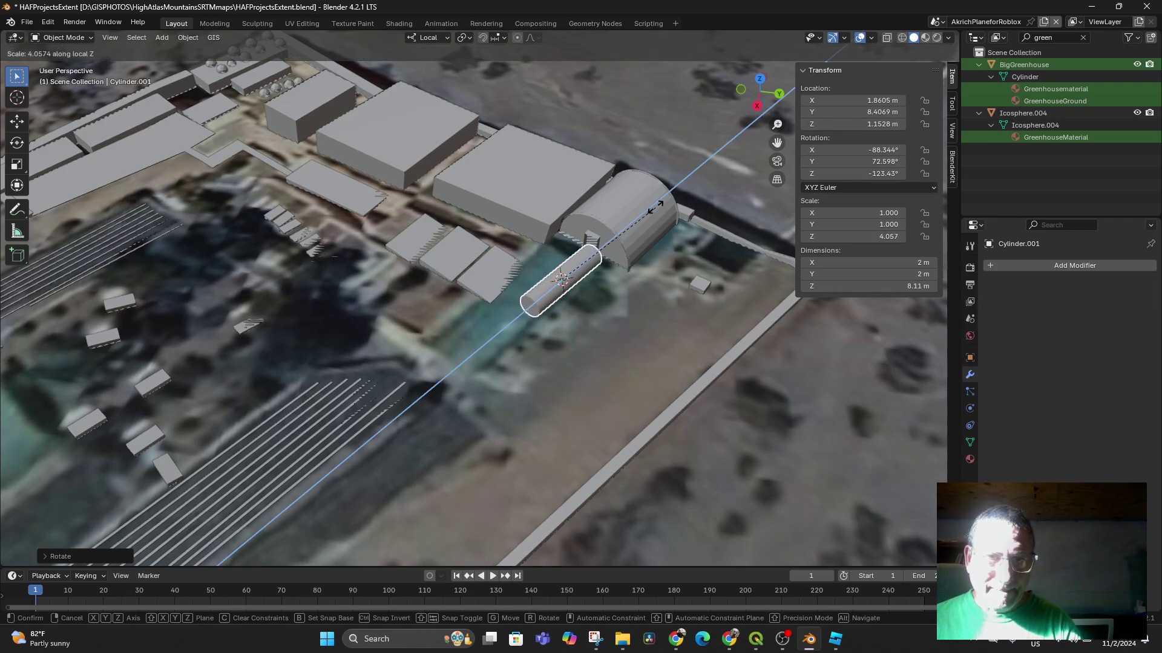
pyautogui.click(585, 302)
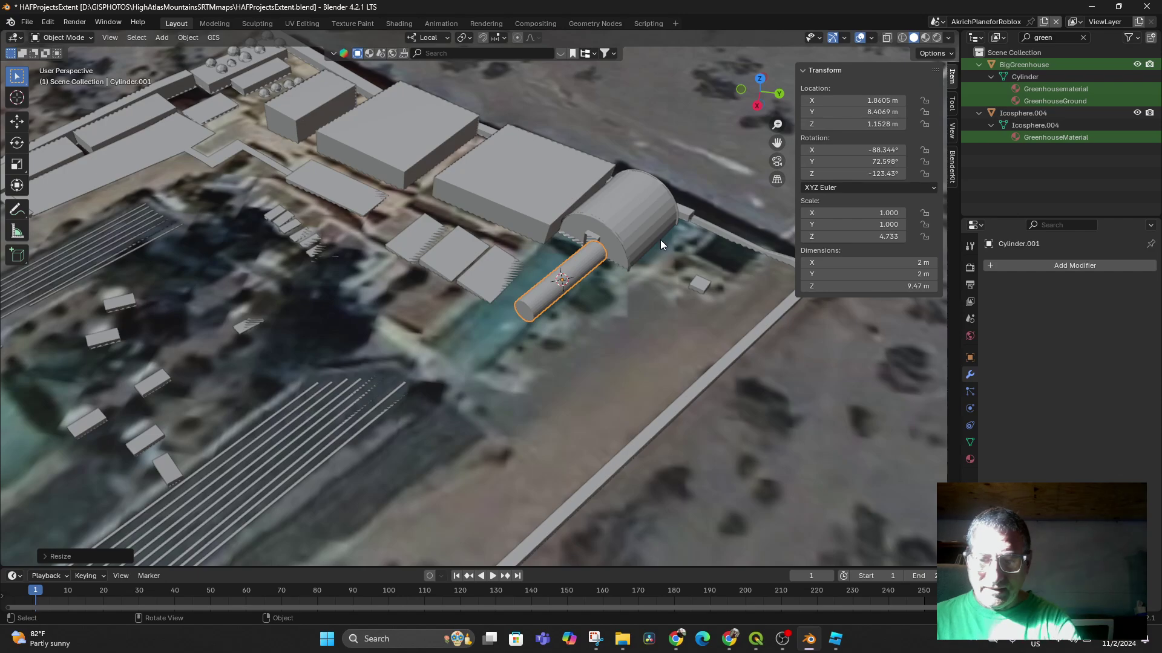
# From the top view, move the cylinder on the teal footprint to about X 4.04 m, Y 5.12 m and rotate it about -0.6°.
pyautogui.press('KP_7')
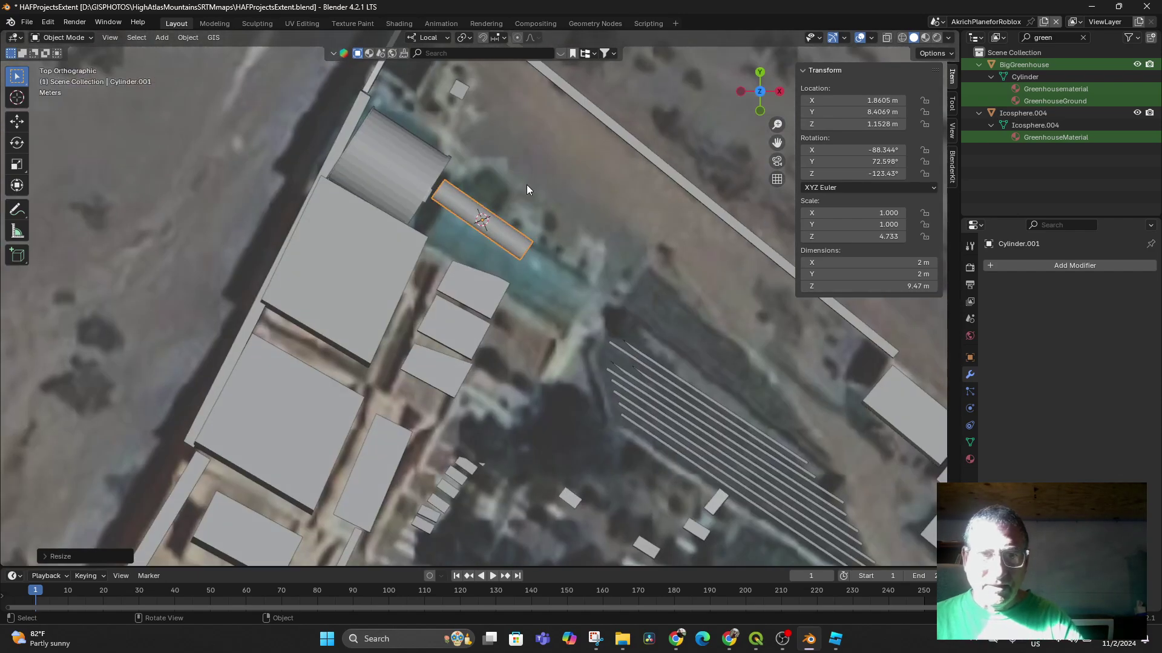
pyautogui.press('g')
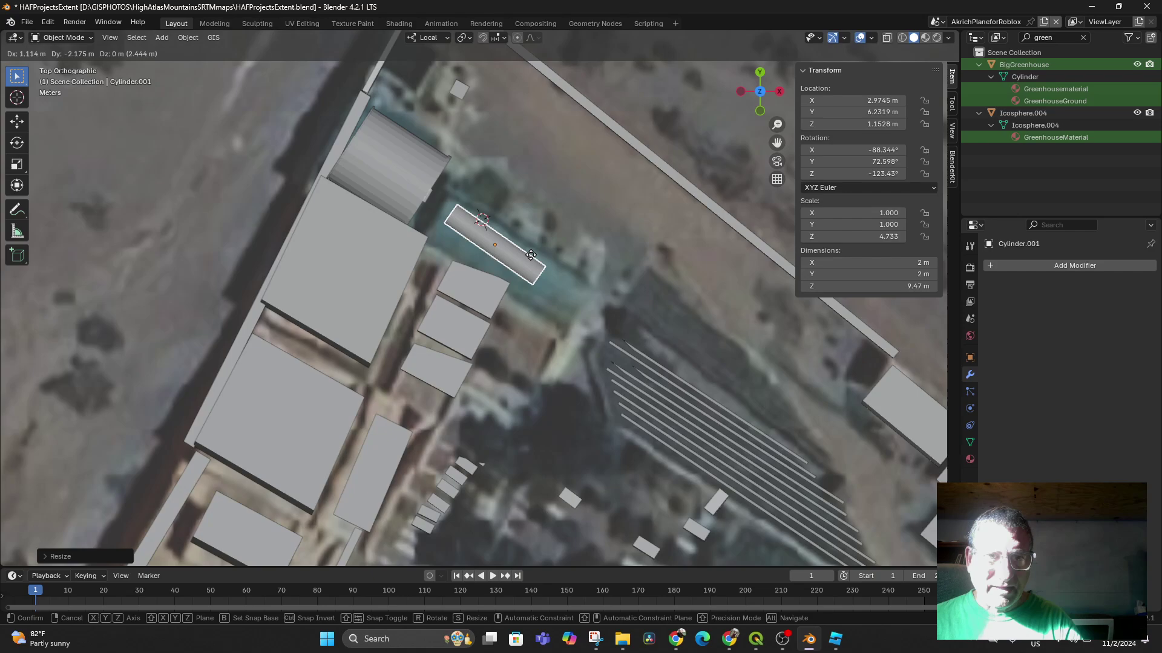
pyautogui.click(543, 268)
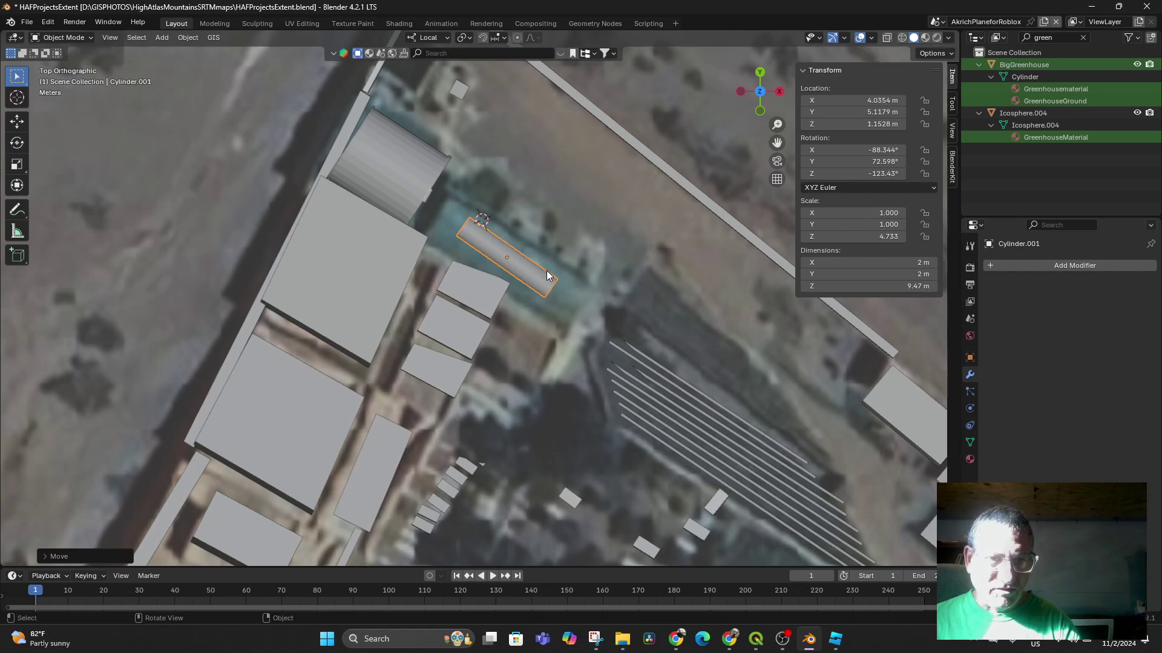
pyautogui.press('r')
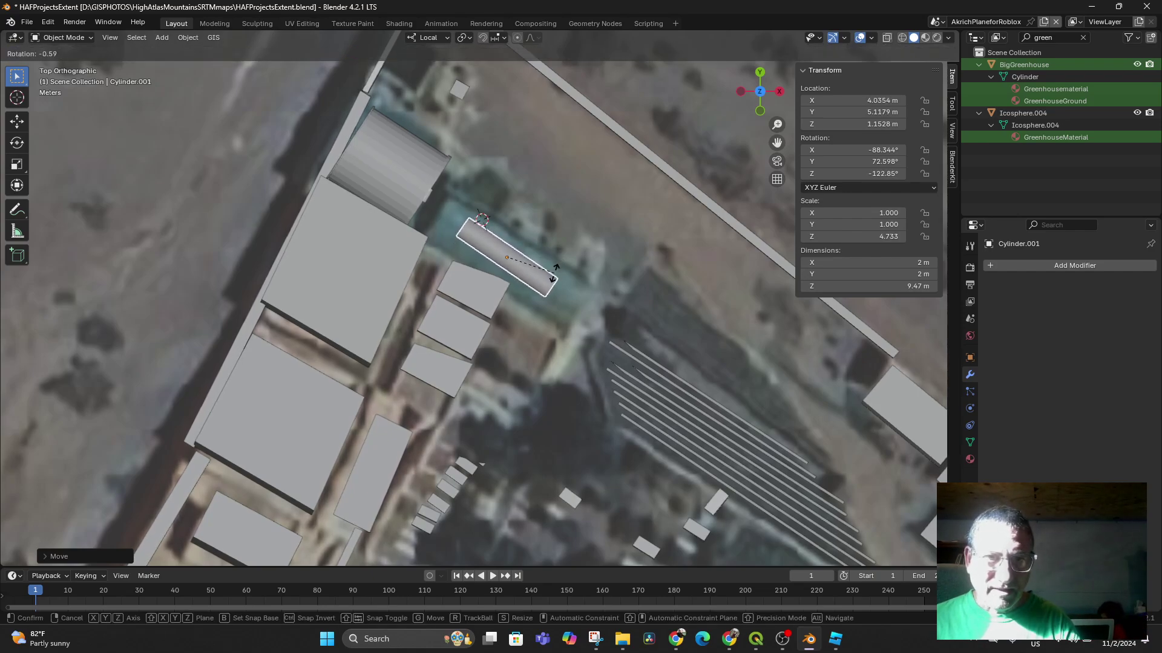
pyautogui.click(553, 274)
# Stretch the cylinder along its local Z axis to about 13.7 m long, toward the footprint's ends.
pyautogui.press('s')
pyautogui.press('z')
pyautogui.press('z')
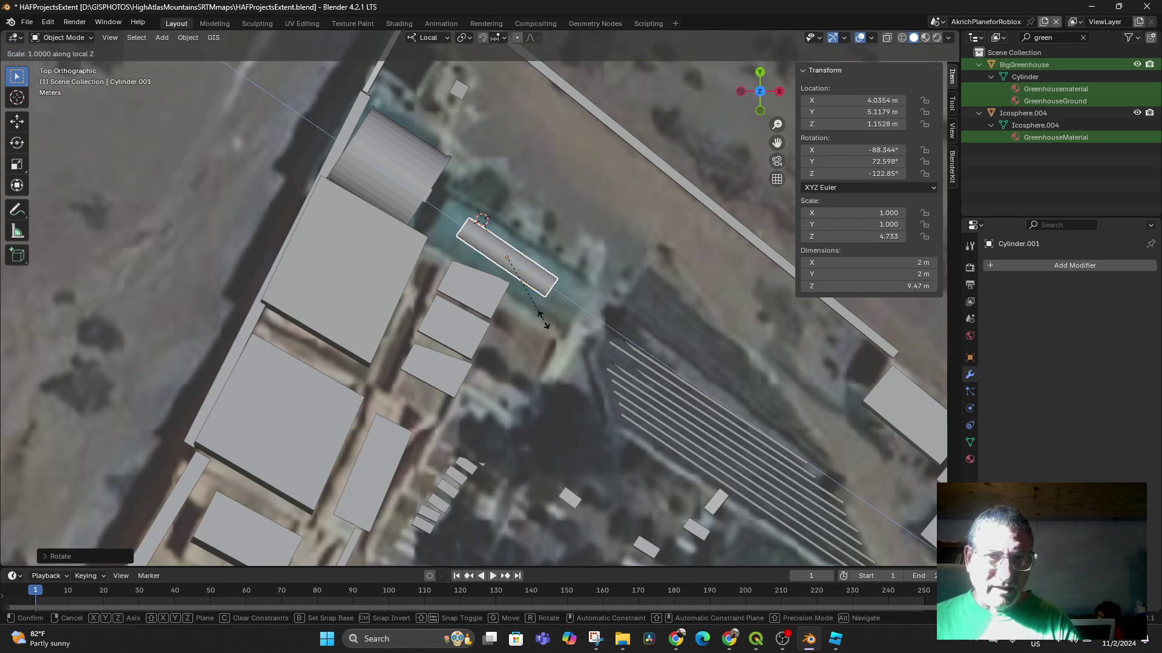
pyautogui.click(588, 323)
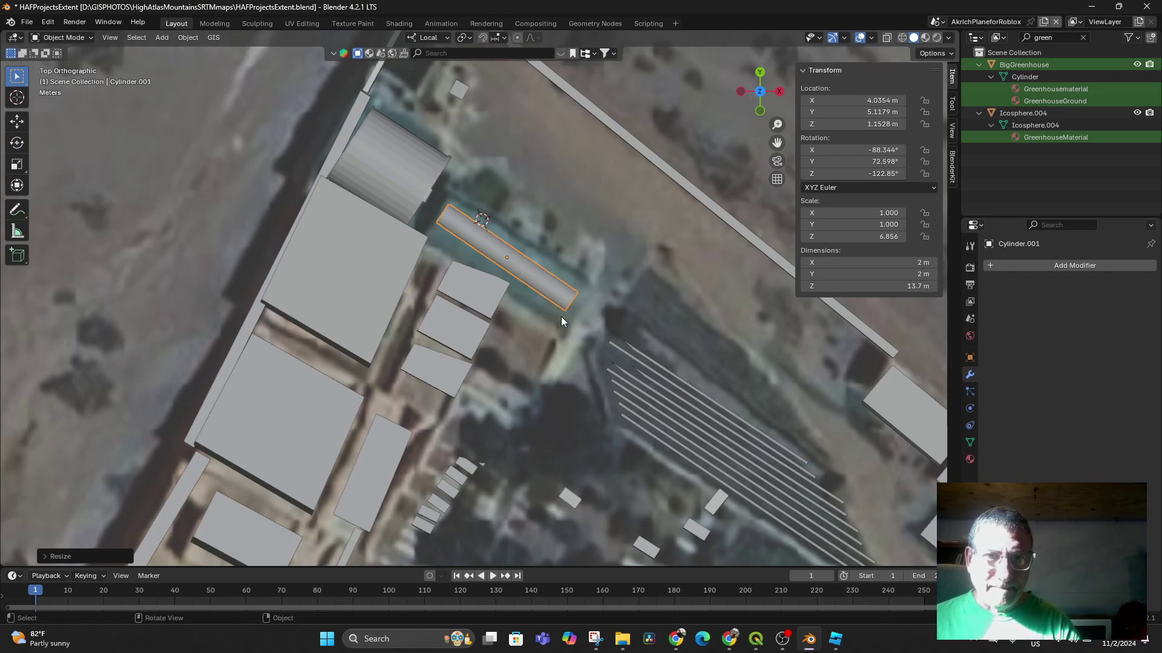
# Rotate the cylinder about -3° in the top view and shift it to about X 4.19 m, Y 4.80 m along the teal footprint.
pyautogui.press('g')
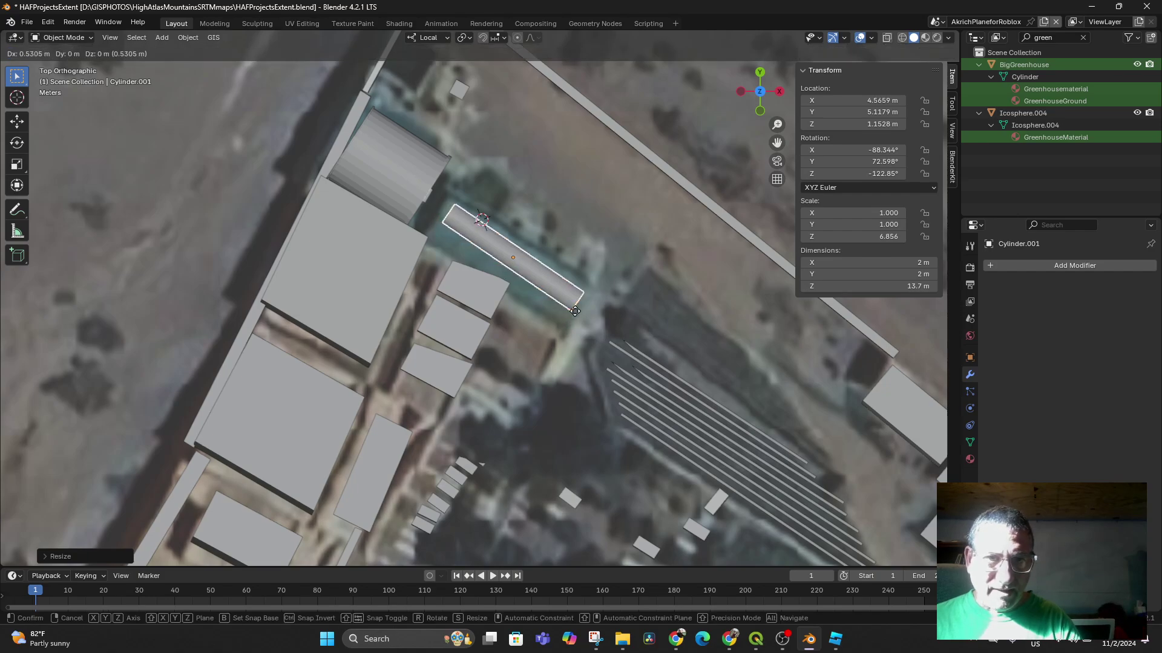
pyautogui.click(575, 312)
pyautogui.press('r')
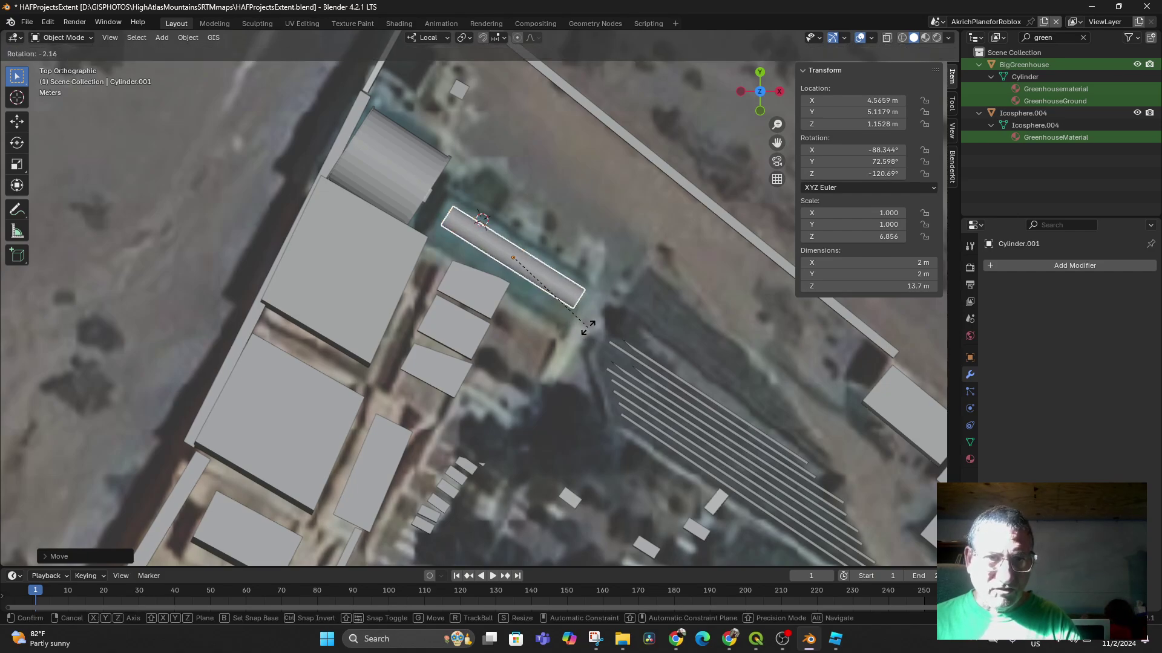
pyautogui.click(587, 327)
pyautogui.press('g')
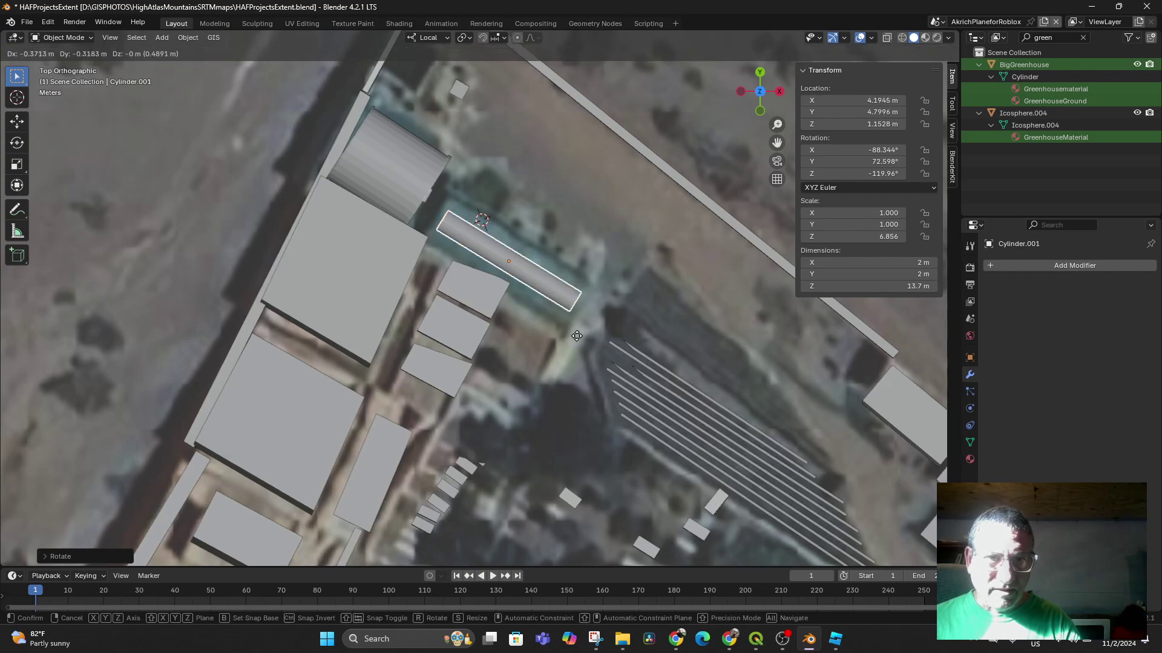
pyautogui.click(577, 336)
# Lengthen the cylinder along its local Z axis to about 14.4 m and nudge it to about X 4.46 m, Y 5.36 m, Z 1.20 m.
pyautogui.press('s')
pyautogui.press('z')
pyautogui.press('z')
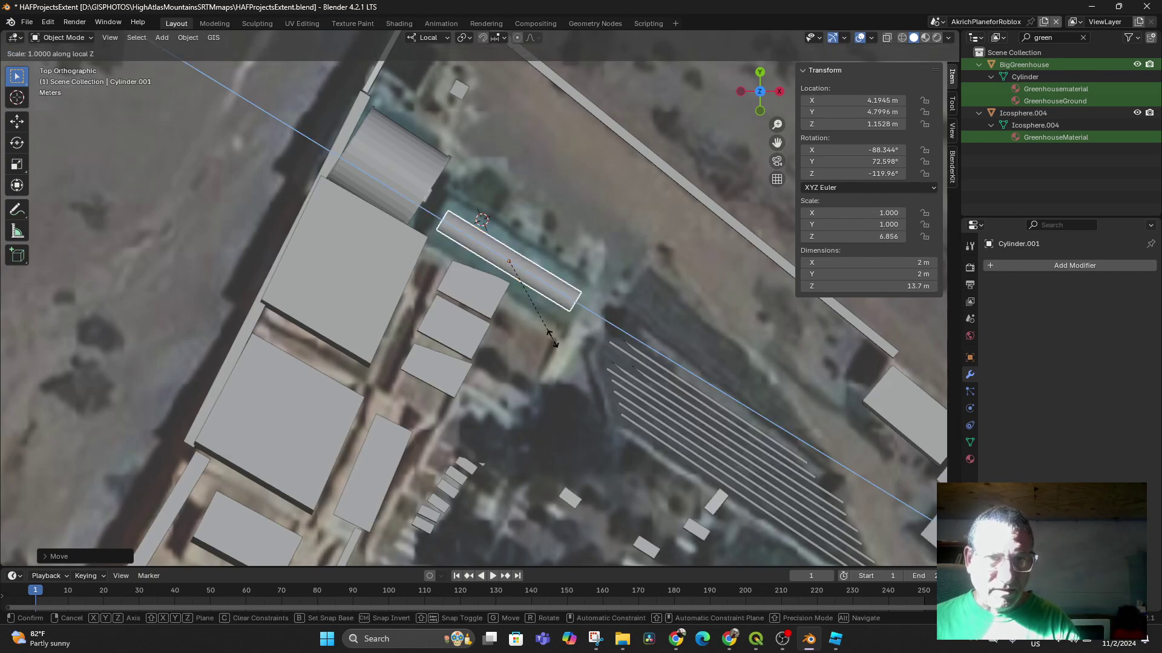
pyautogui.click(558, 338)
pyautogui.moveTo(592, 429); pyautogui.dragTo(502, 308, button='middle')
pyautogui.press('g')
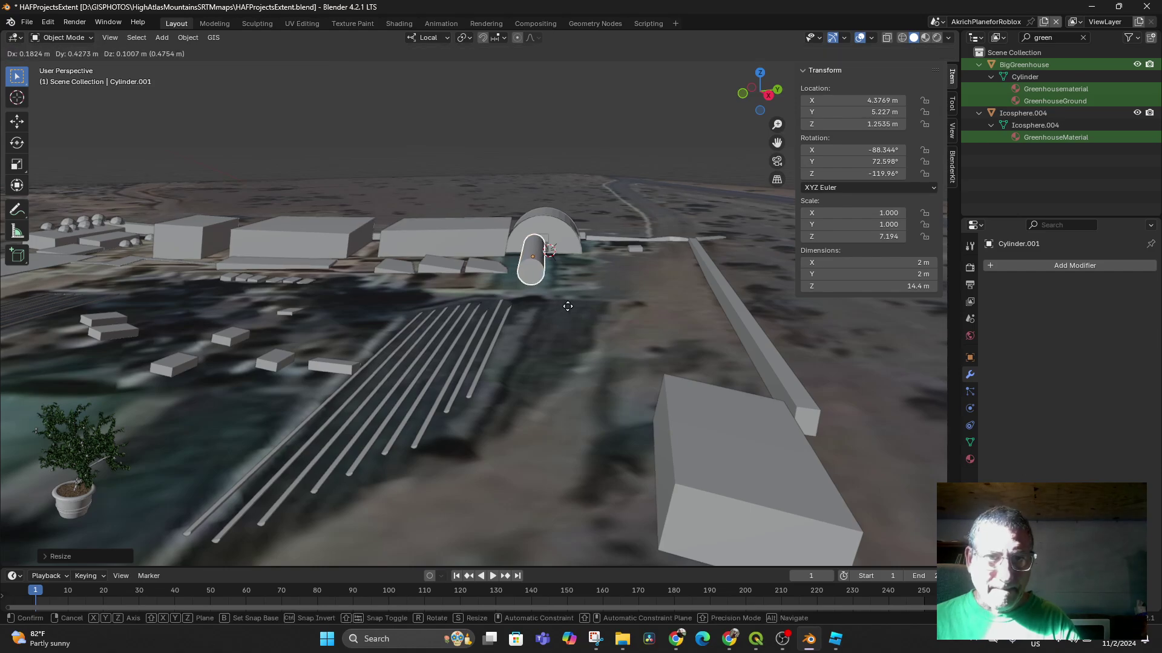
pyautogui.click(569, 308)
pyautogui.press('g')
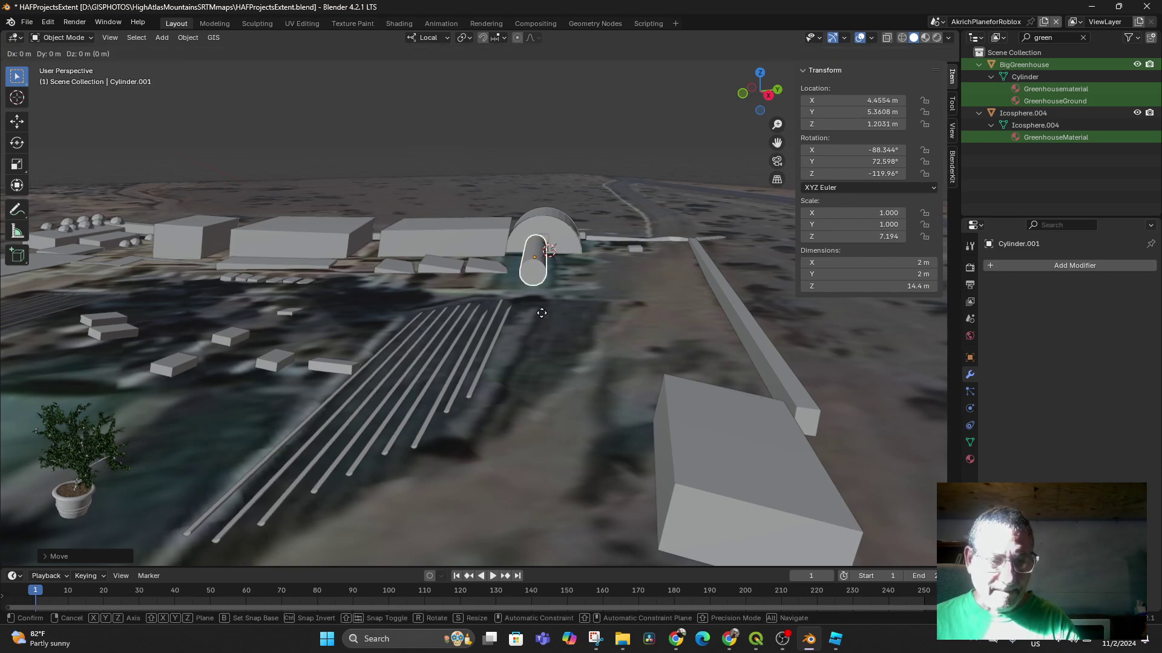
pyautogui.press('z')
pyautogui.press('Escape')
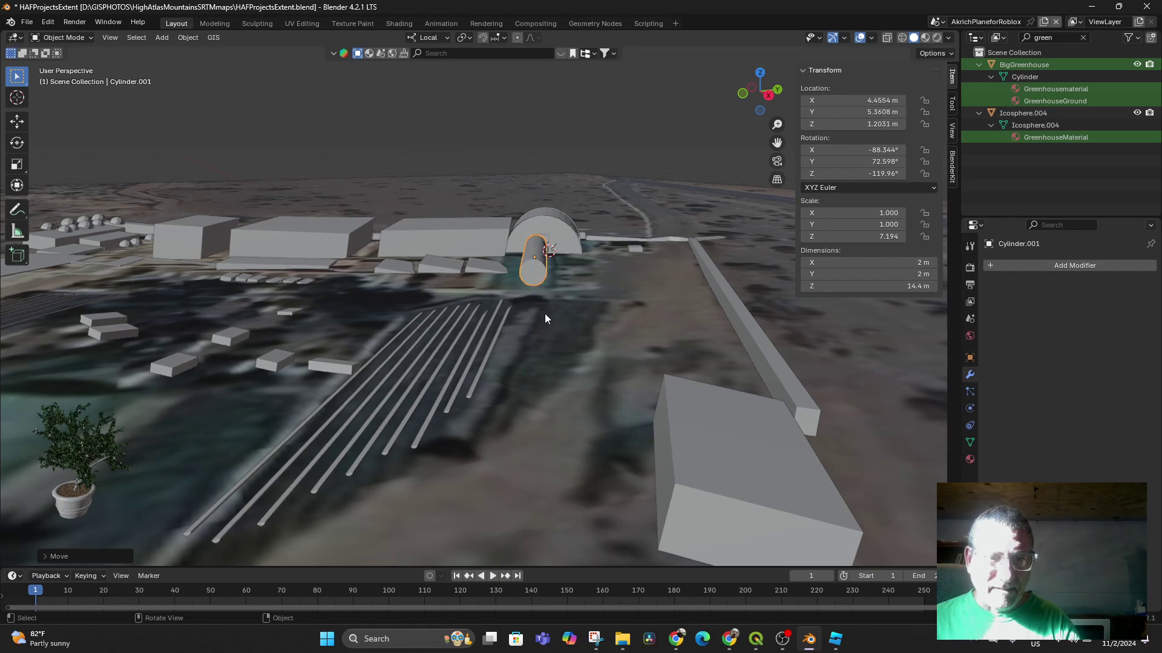
pyautogui.press('g')
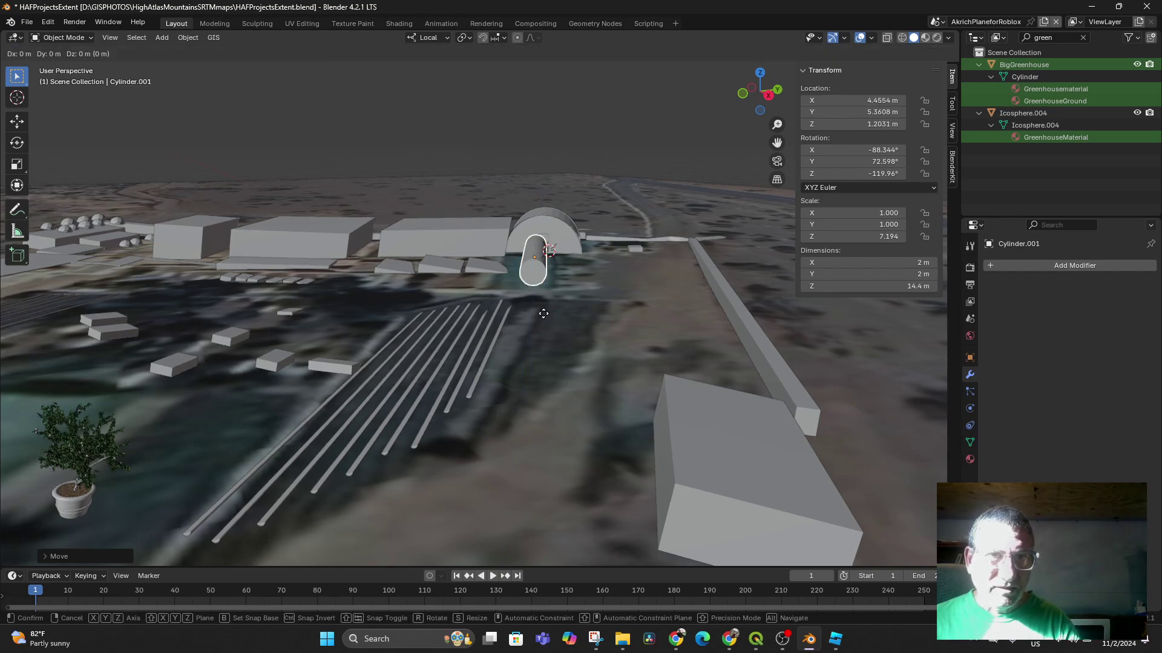
pyautogui.press('Escape')
# Set the transform orientation to Global and lower the cylinder along Z to about -0.27 m, sinking its lower half into the ground.
pyautogui.click(431, 40)
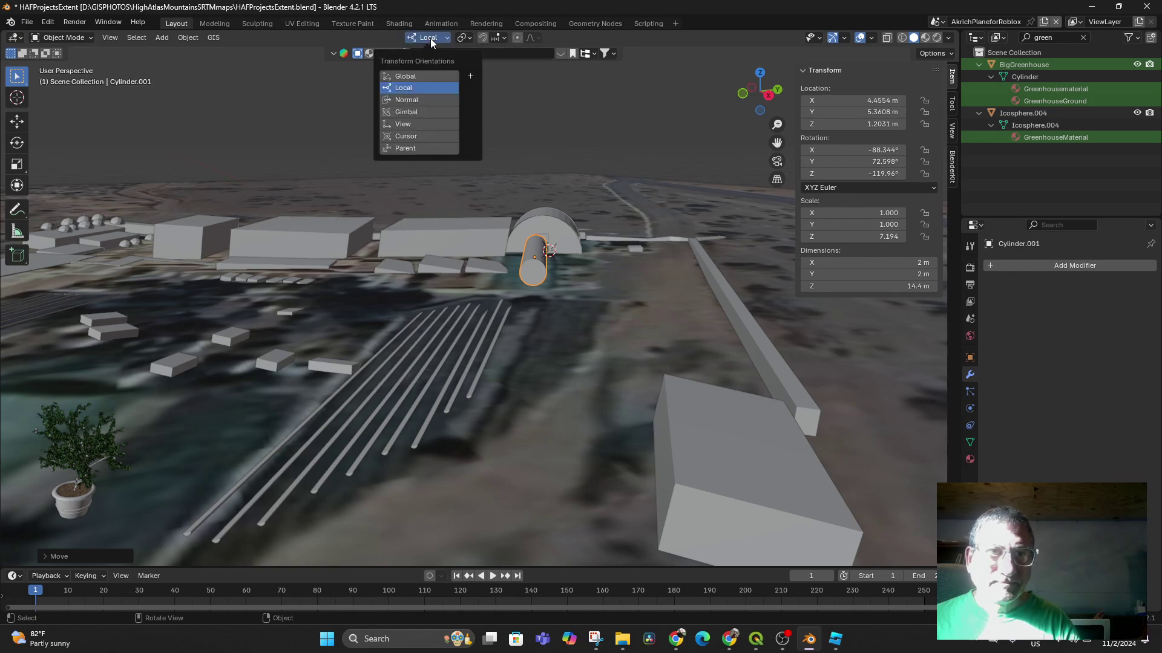
pyautogui.click(422, 73)
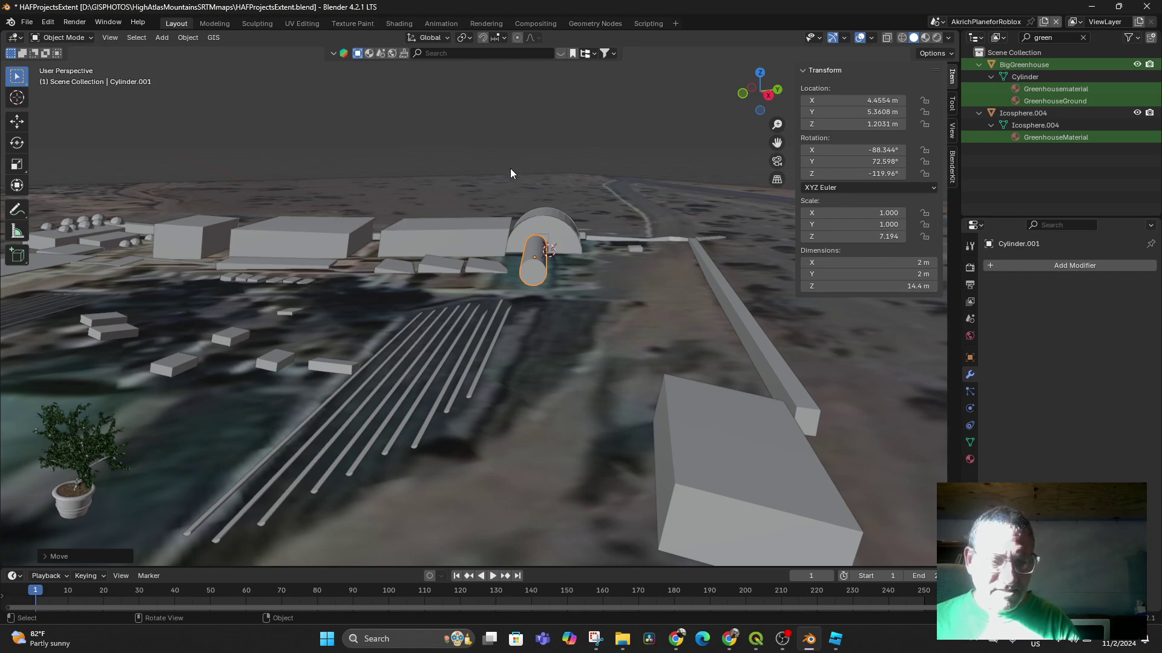
pyautogui.press('g')
pyautogui.press('z')
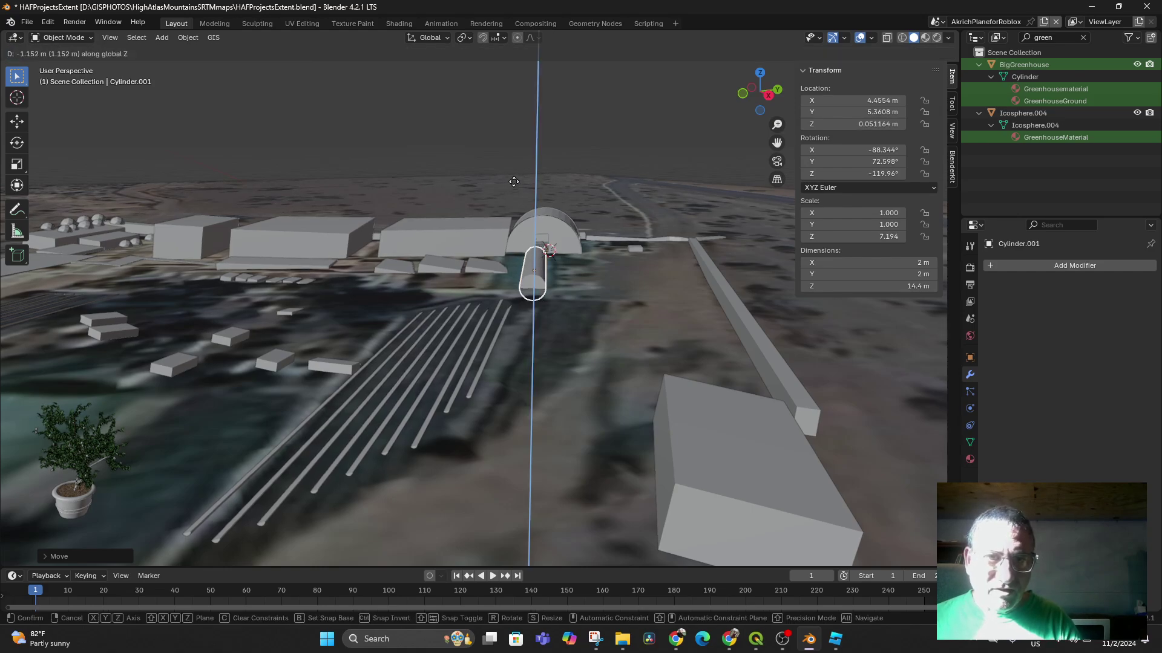
pyautogui.click(515, 188)
pyautogui.press('s')
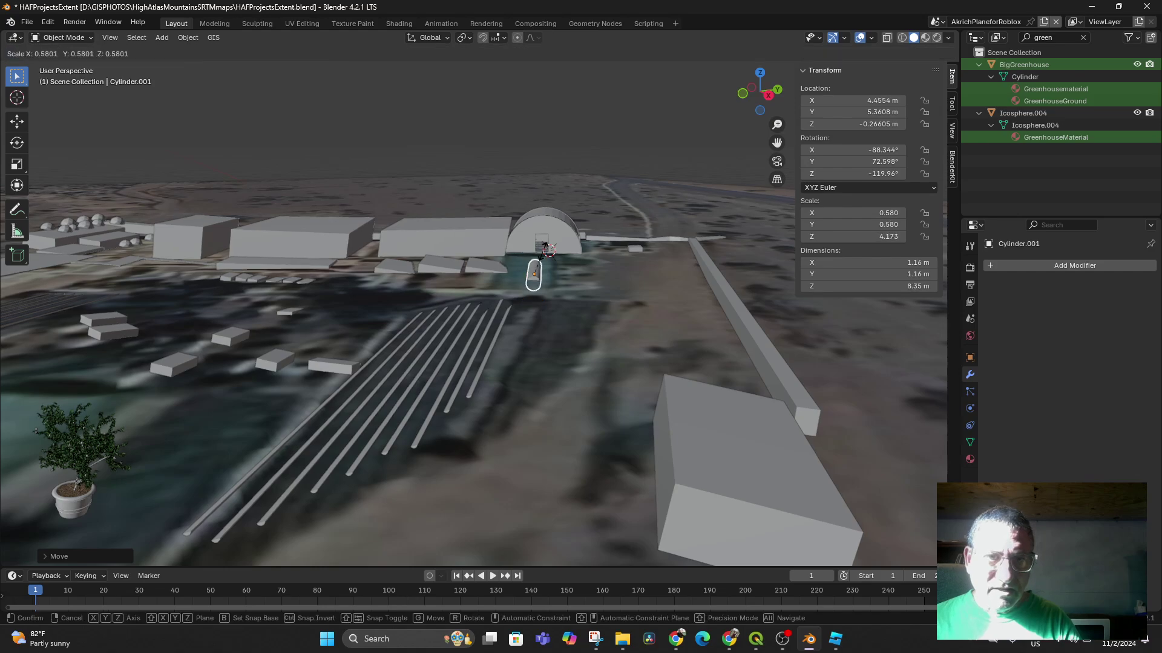
pyautogui.rightClick(547, 282)
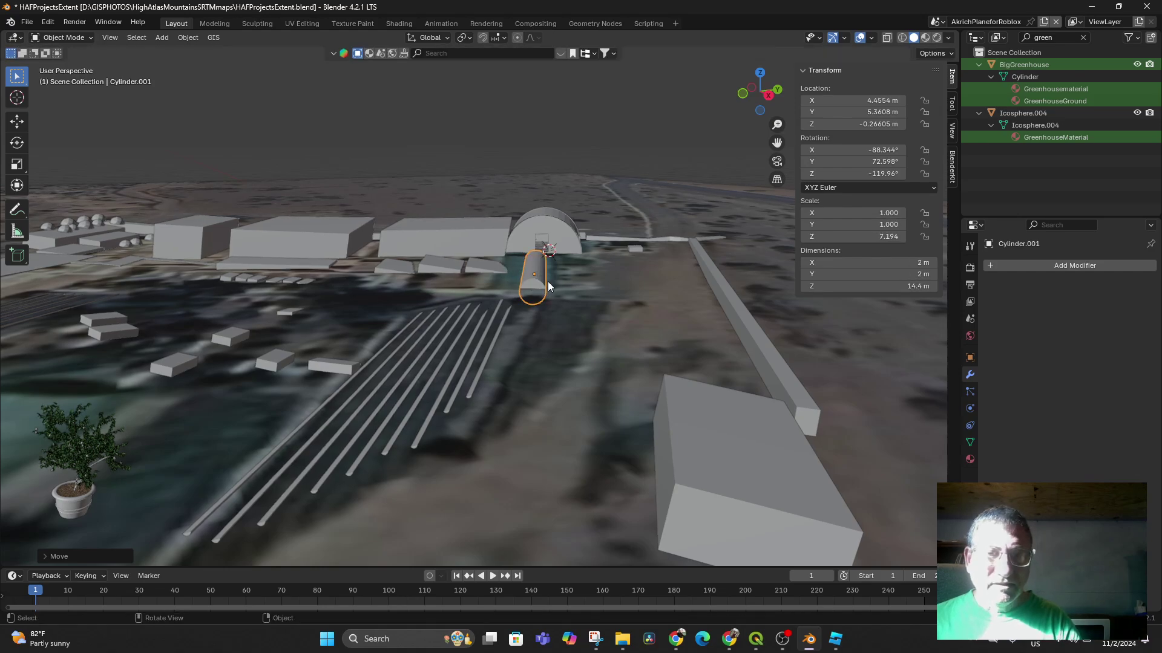
pyautogui.moveTo(593, 306); pyautogui.dragTo(577, 346, button='middle')
pyautogui.press('s')
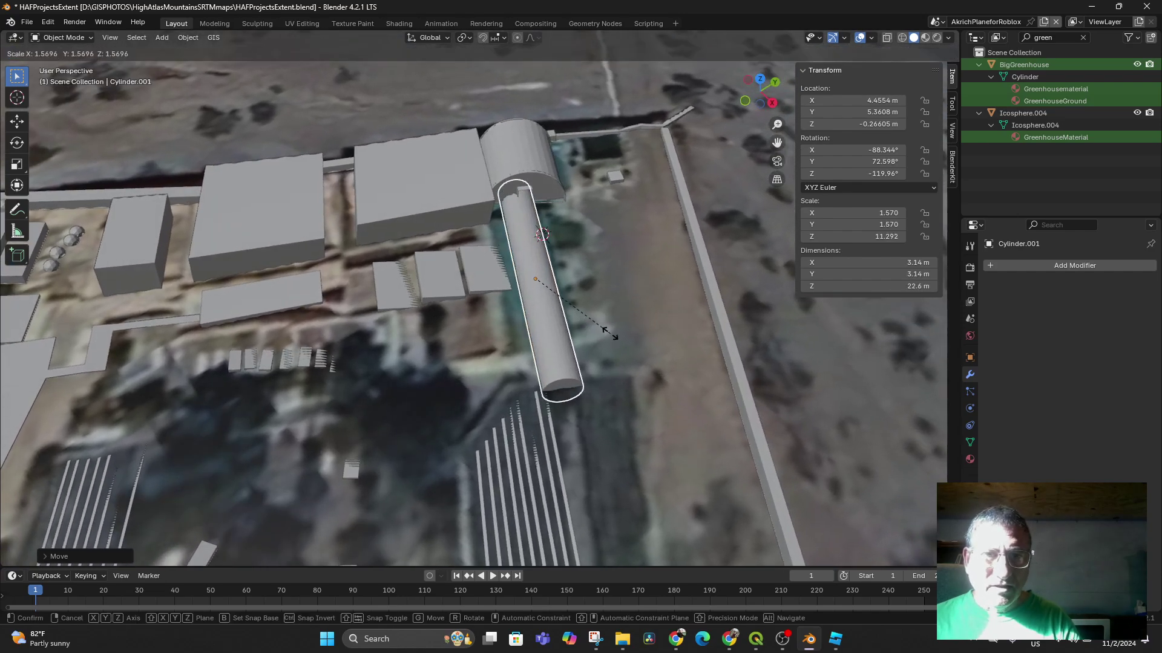
pyautogui.press('Escape')
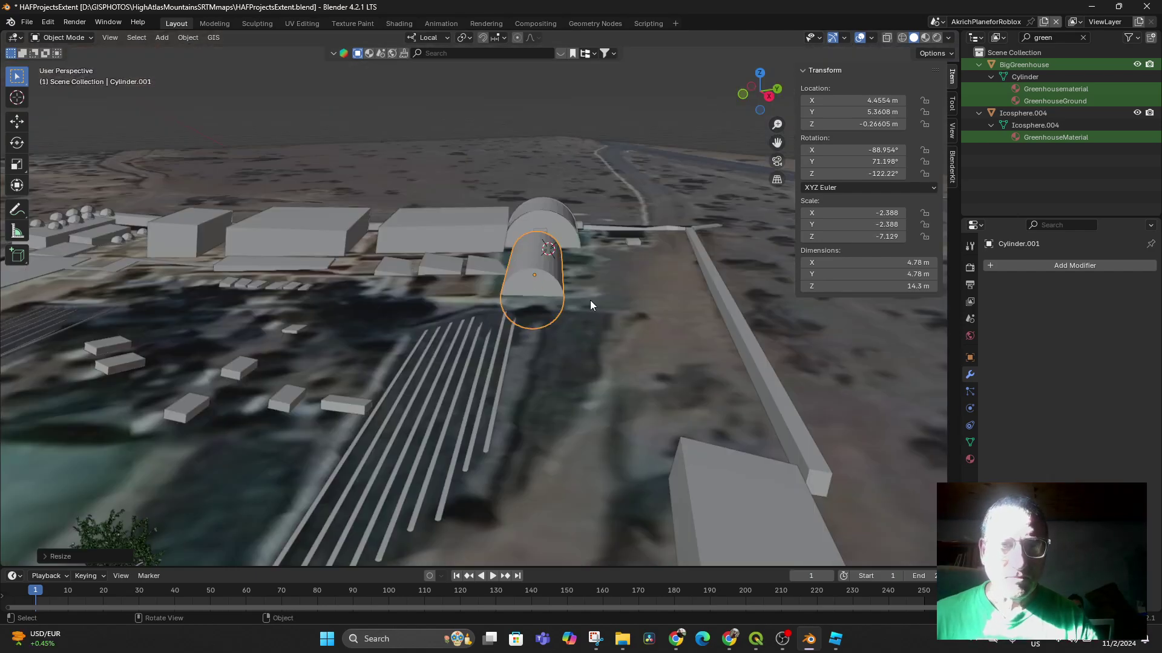
# Enter Edit Mode on the greenhouse cylinder and switch to vertex selection with a see-through wireframe display.
pyautogui.scroll(1, 589, 300)
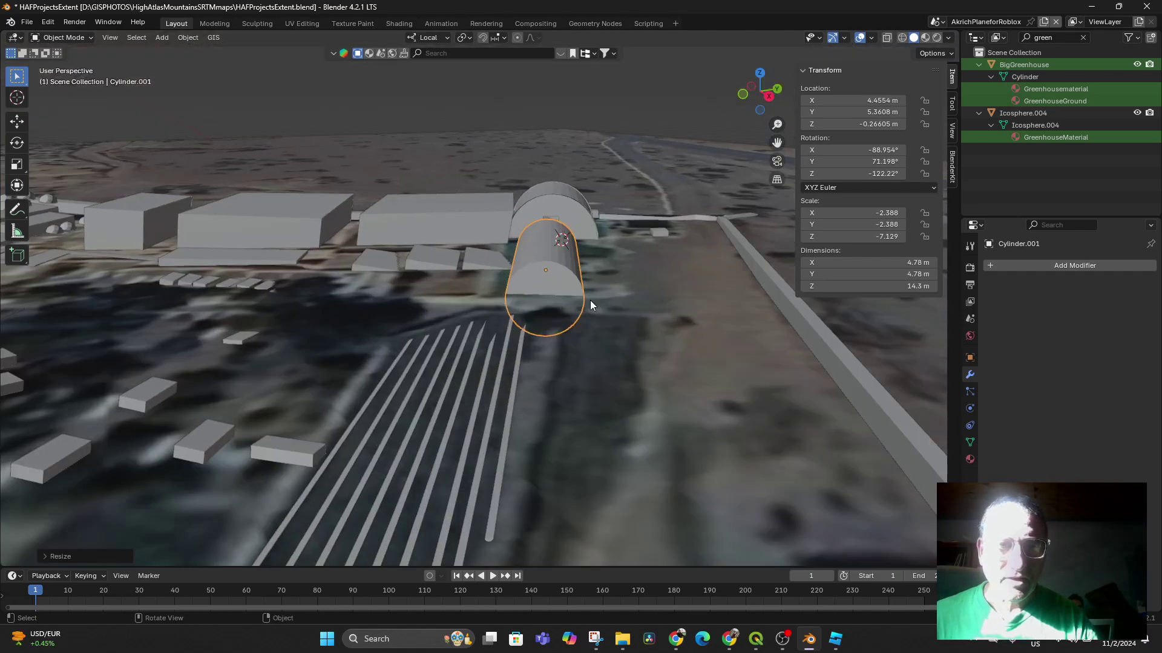
pyautogui.click(60, 38)
pyautogui.click(64, 65)
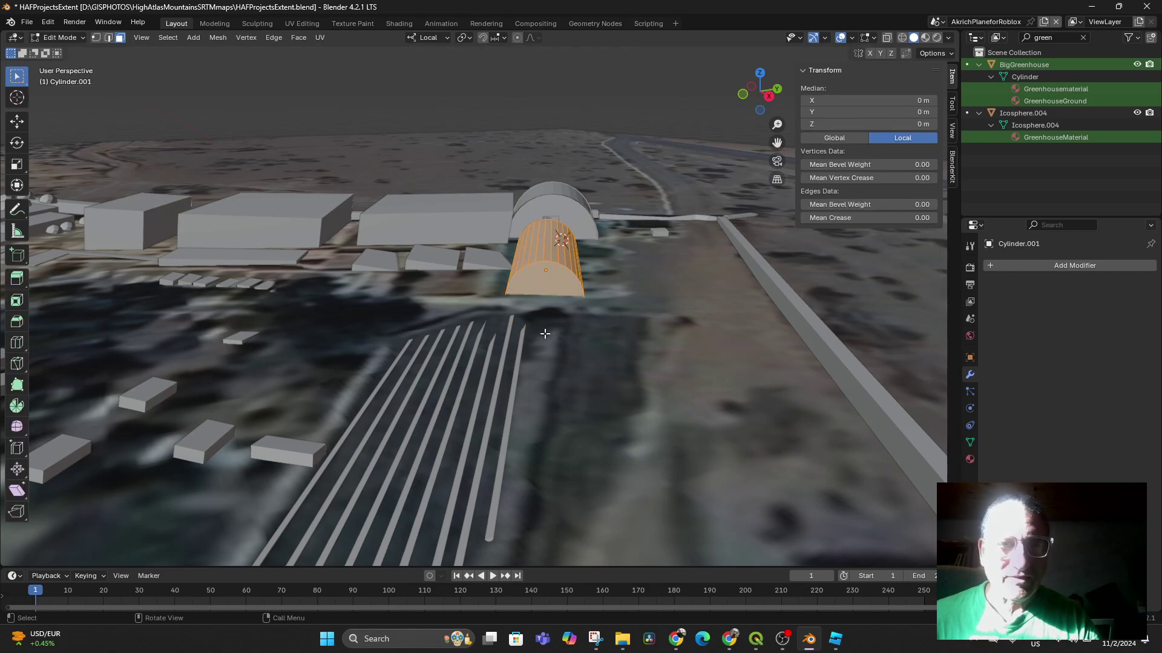
pyautogui.moveTo(584, 352); pyautogui.dragTo(589, 329, button='middle')
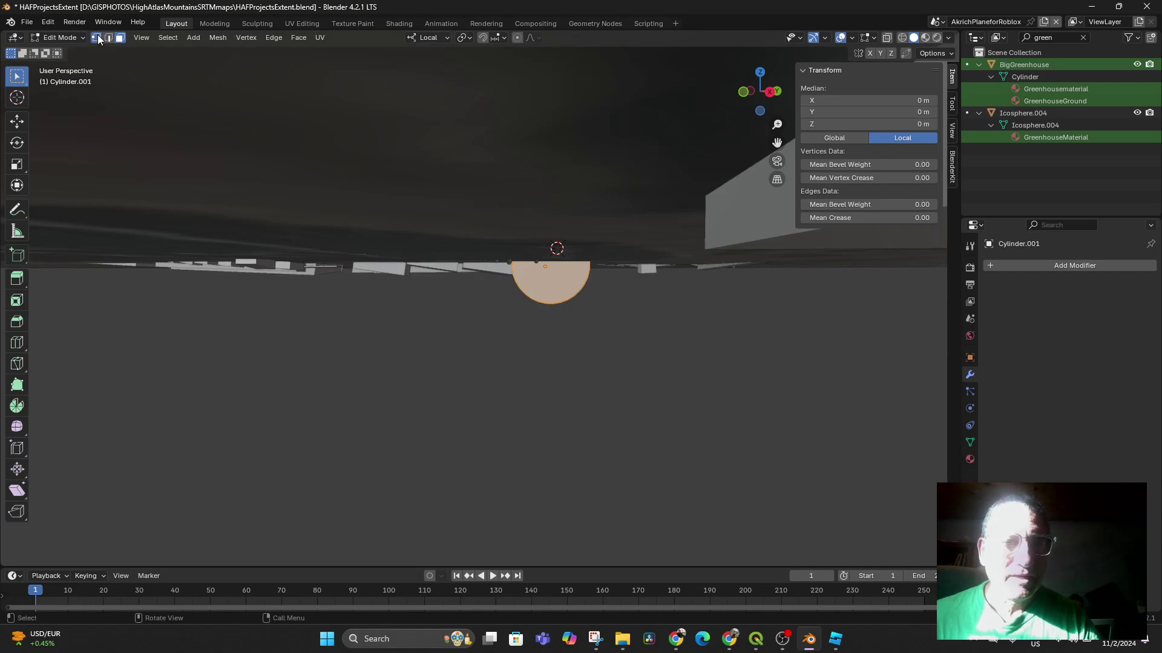
pyautogui.hotkey('alt', 'z')
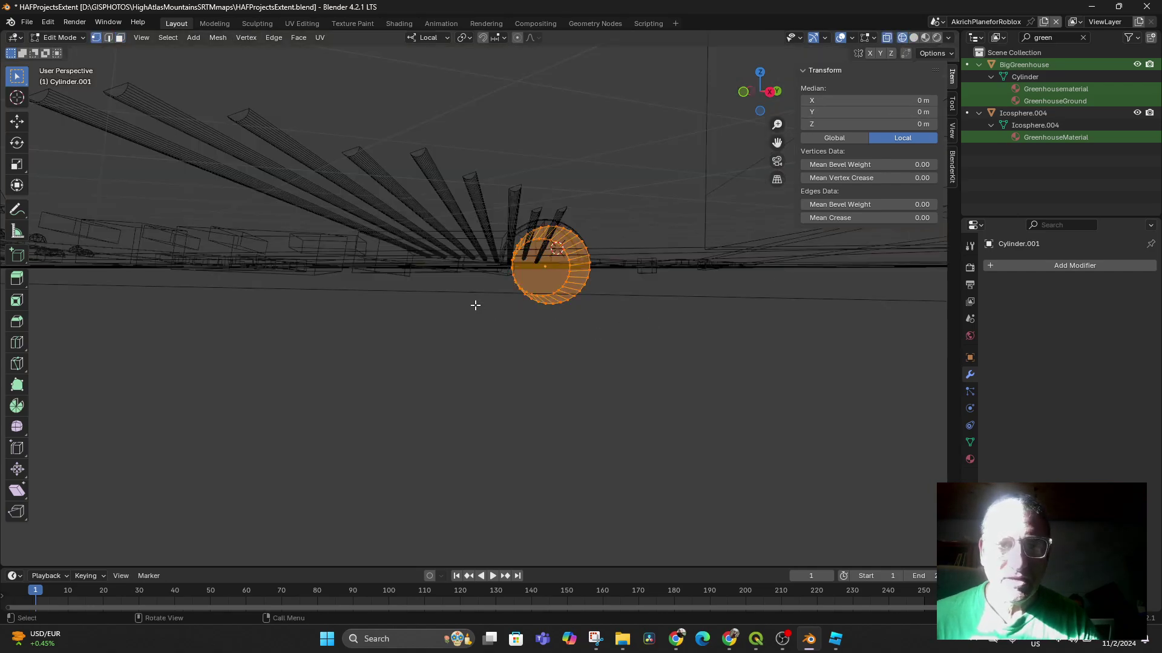
# Select the vertices of the cylinder's underground lower half and delete them, leaving the half-round vault.
pyautogui.moveTo(497, 266); pyautogui.dragTo(620, 324)
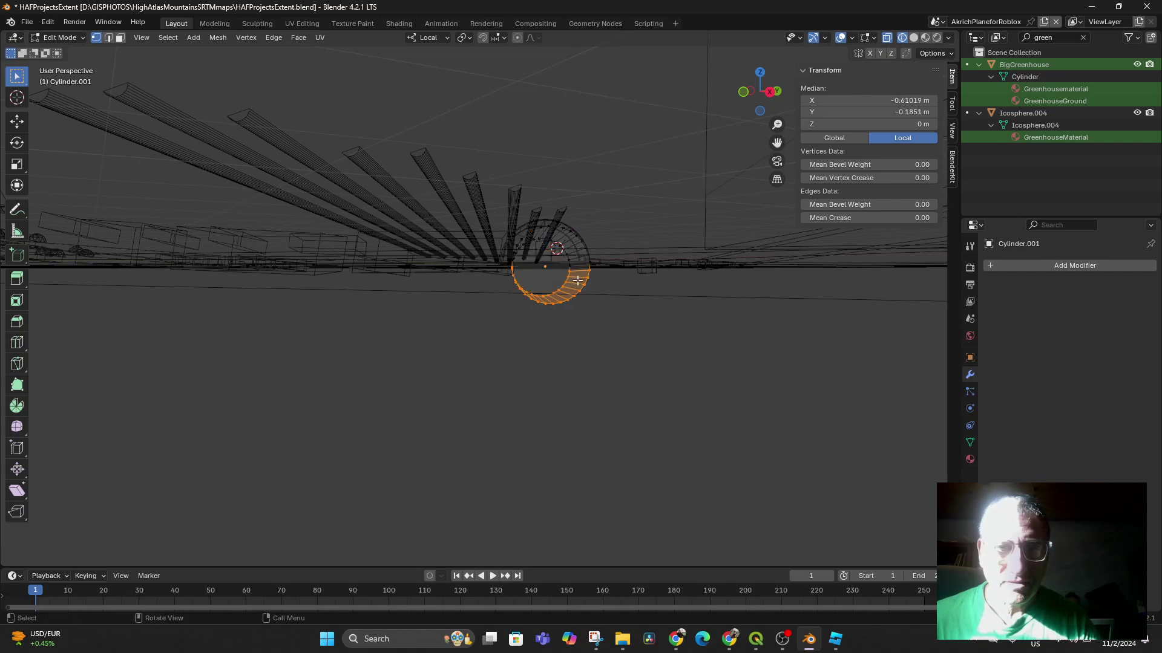
pyautogui.moveTo(565, 373); pyautogui.dragTo(565, 373, button='middle')
pyautogui.click(505, 282)
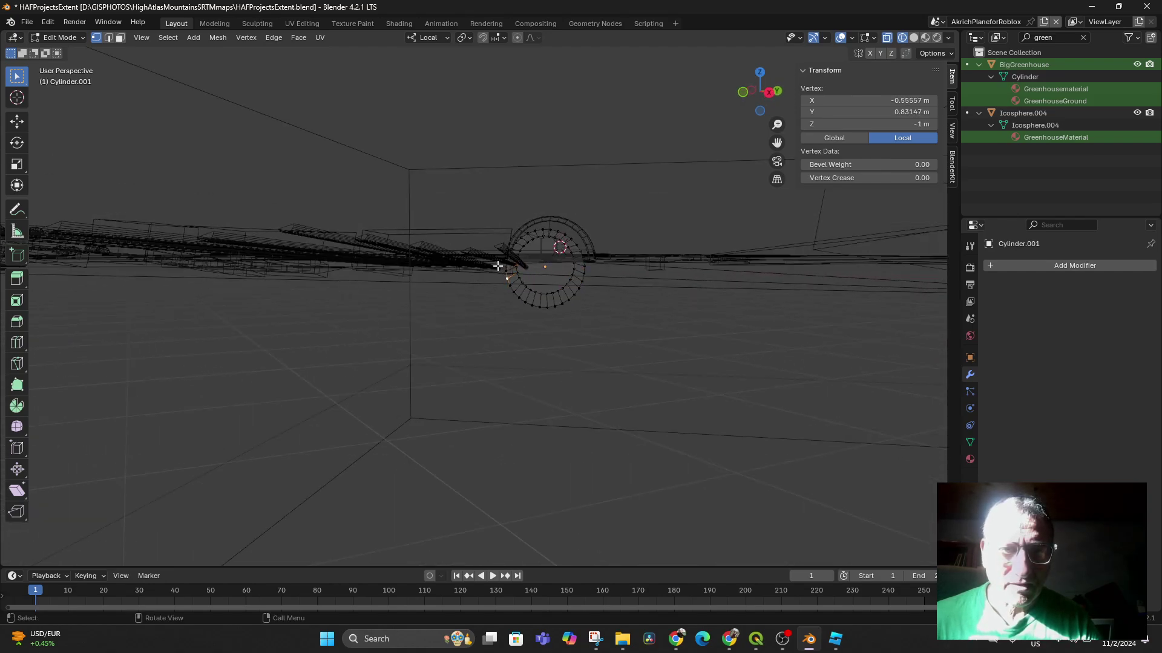
pyautogui.moveTo(498, 266); pyautogui.dragTo(608, 320)
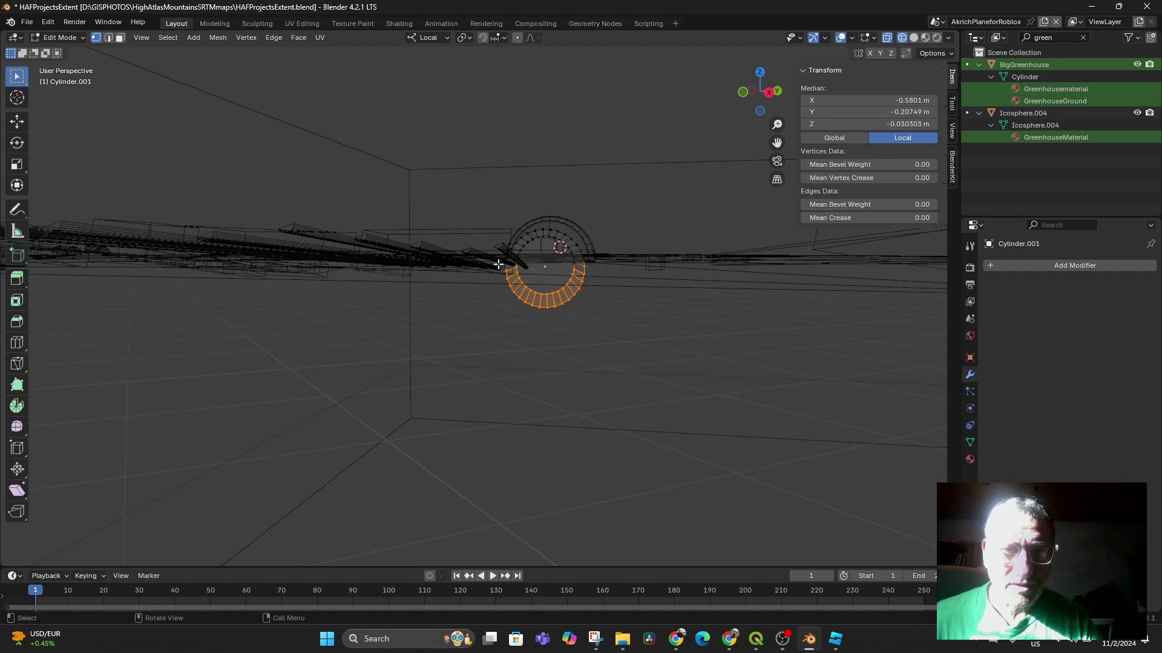
pyautogui.moveTo(498, 264); pyautogui.dragTo(612, 323)
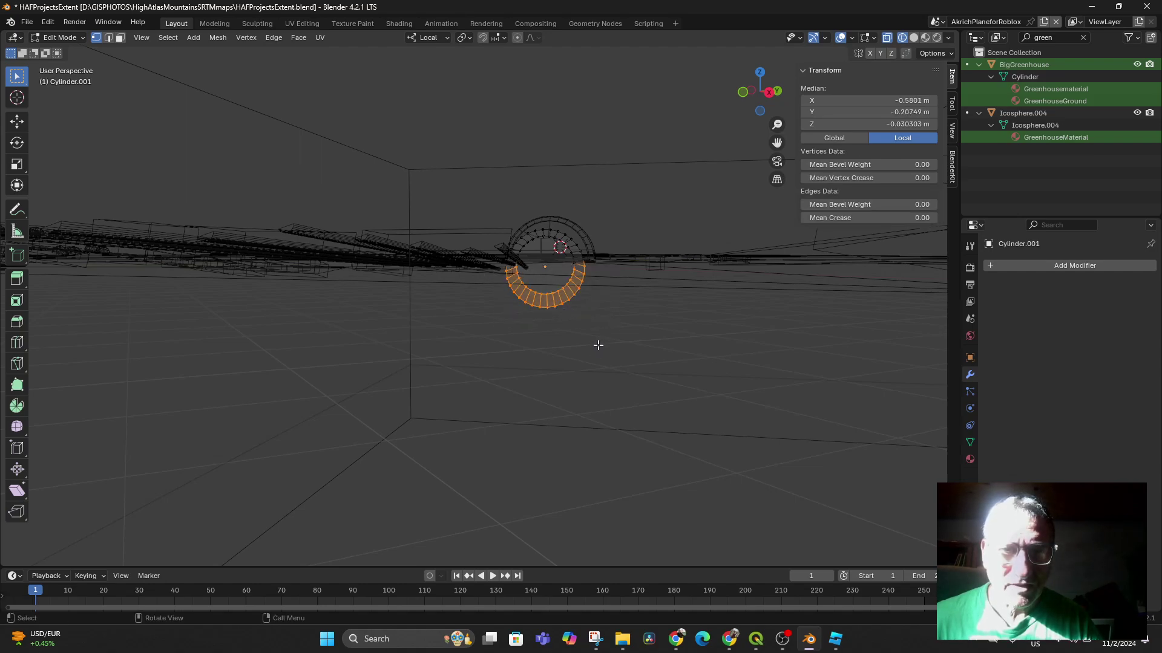
pyautogui.keyDown('shift'); pyautogui.click(576, 265); pyautogui.keyUp('shift')
pyautogui.moveTo(589, 320); pyautogui.dragTo(600, 328, button='middle')
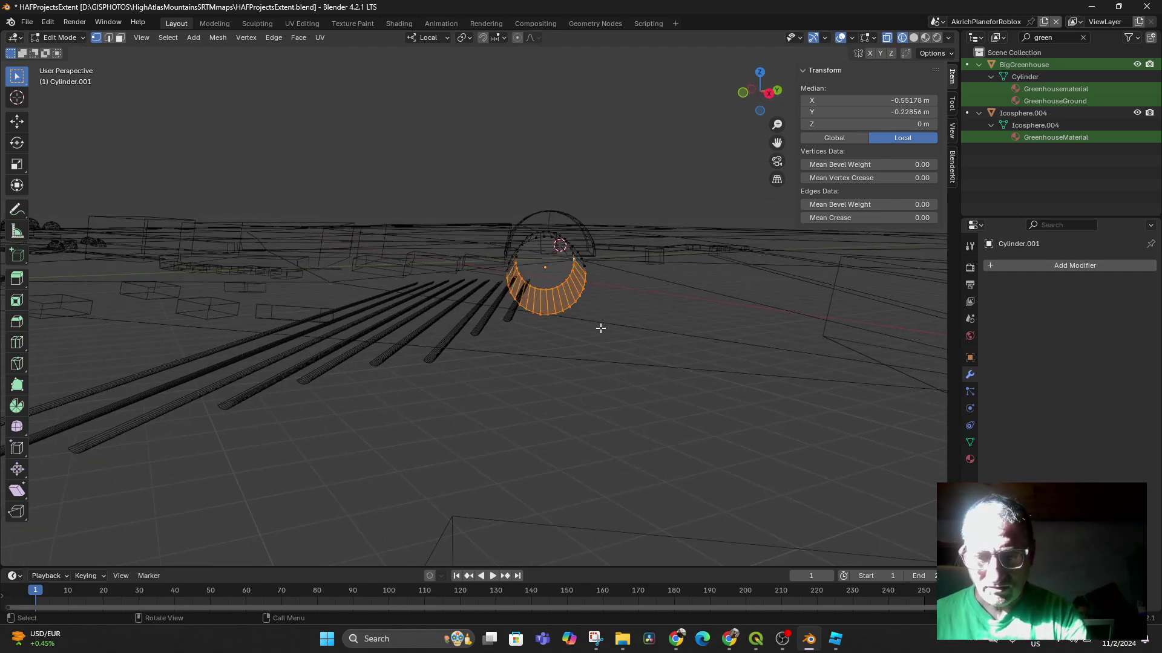
pyautogui.press('x')
pyautogui.click(572, 298)
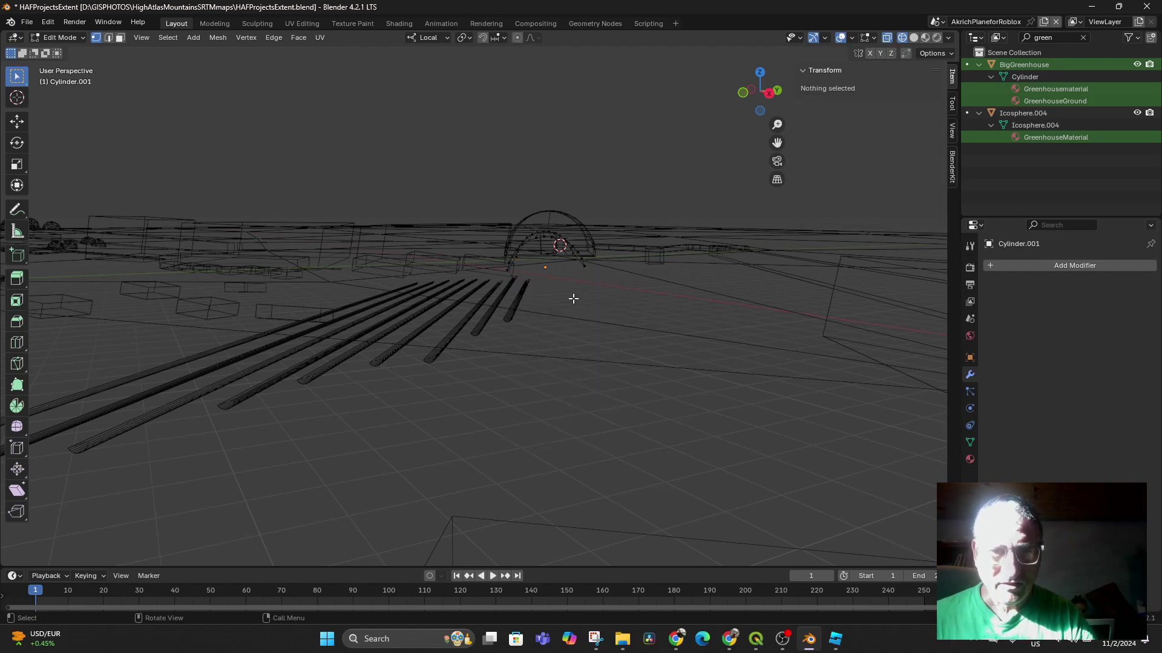
# Try to select the base corner vertices at both ends of the open half-cylinder.
pyautogui.moveTo(645, 343); pyautogui.dragTo(610, 244, button='middle')
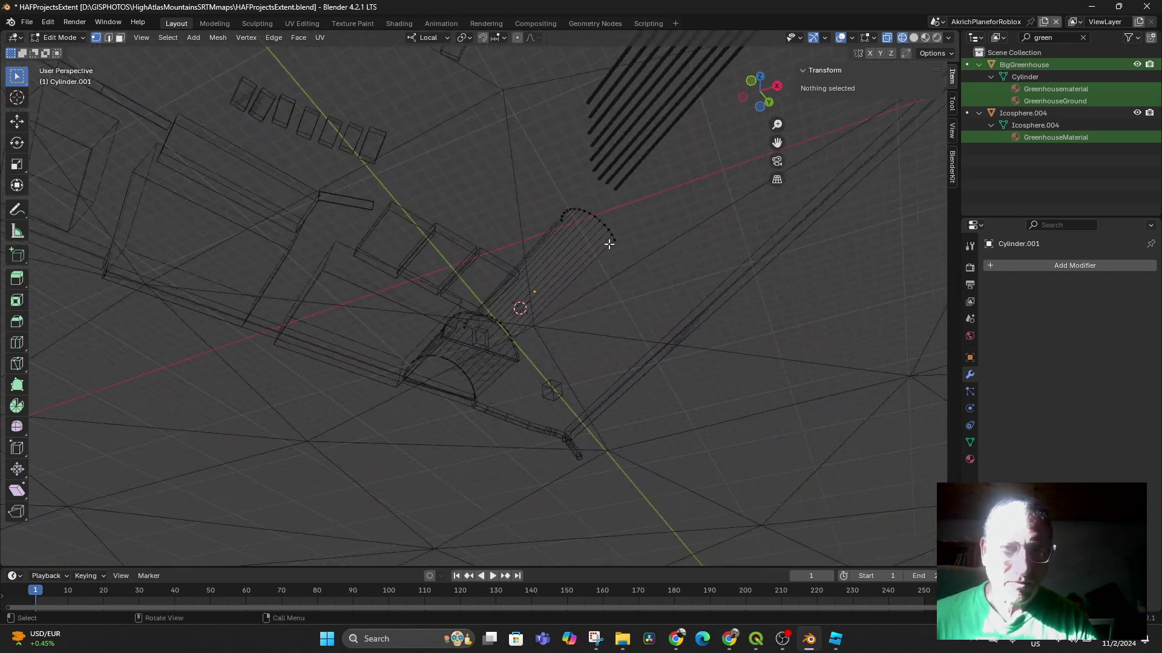
pyautogui.keyDown('shift'); pyautogui.click(562, 221); pyautogui.keyUp('shift')
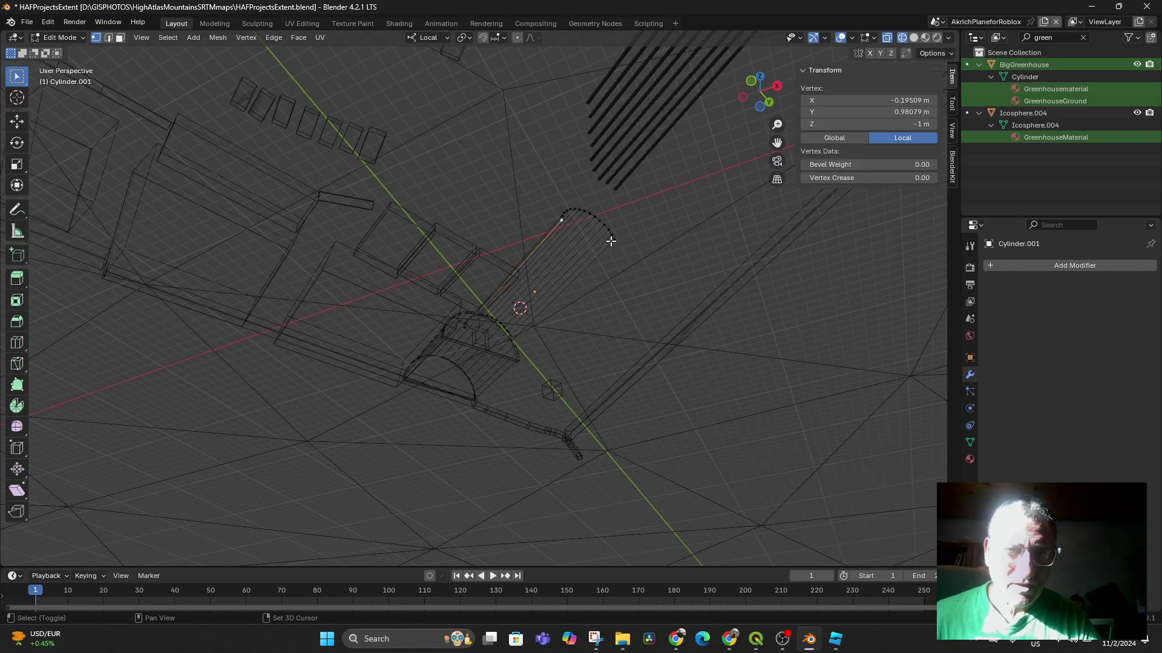
pyautogui.keyDown('shift'); pyautogui.click(614, 241); pyautogui.keyUp('shift')
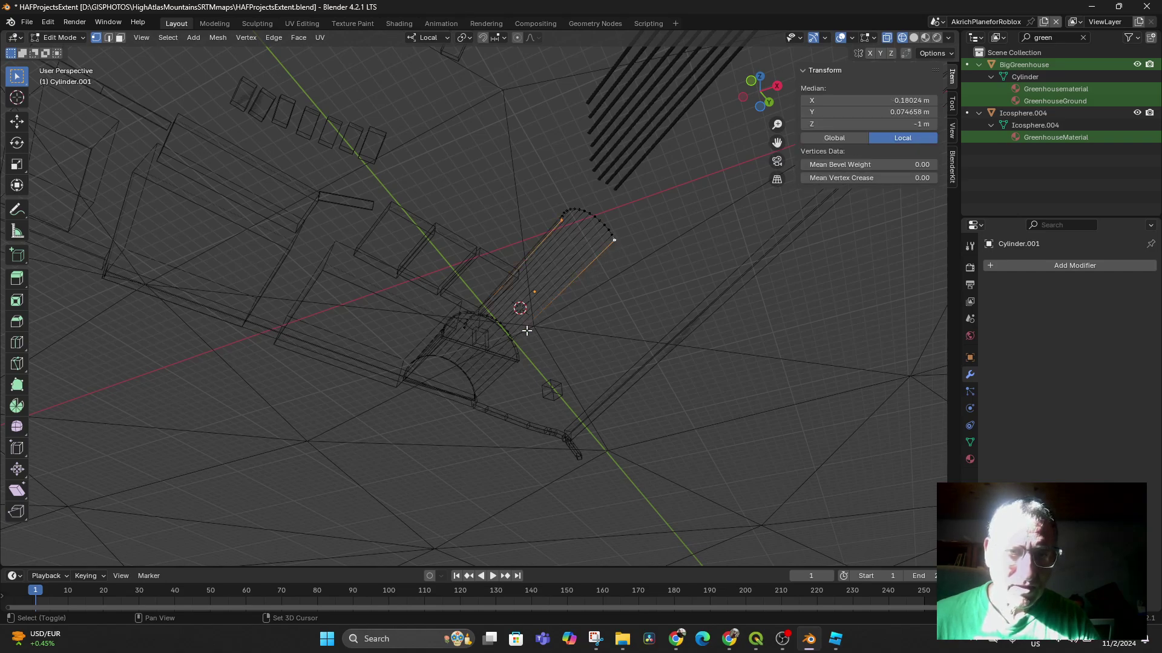
pyautogui.scroll(3, 522, 339)
pyautogui.keyDown('shift'); pyautogui.moveTo(630, 308); pyautogui.dragTo(629, 307, button='middle'); pyautogui.keyUp('shift')
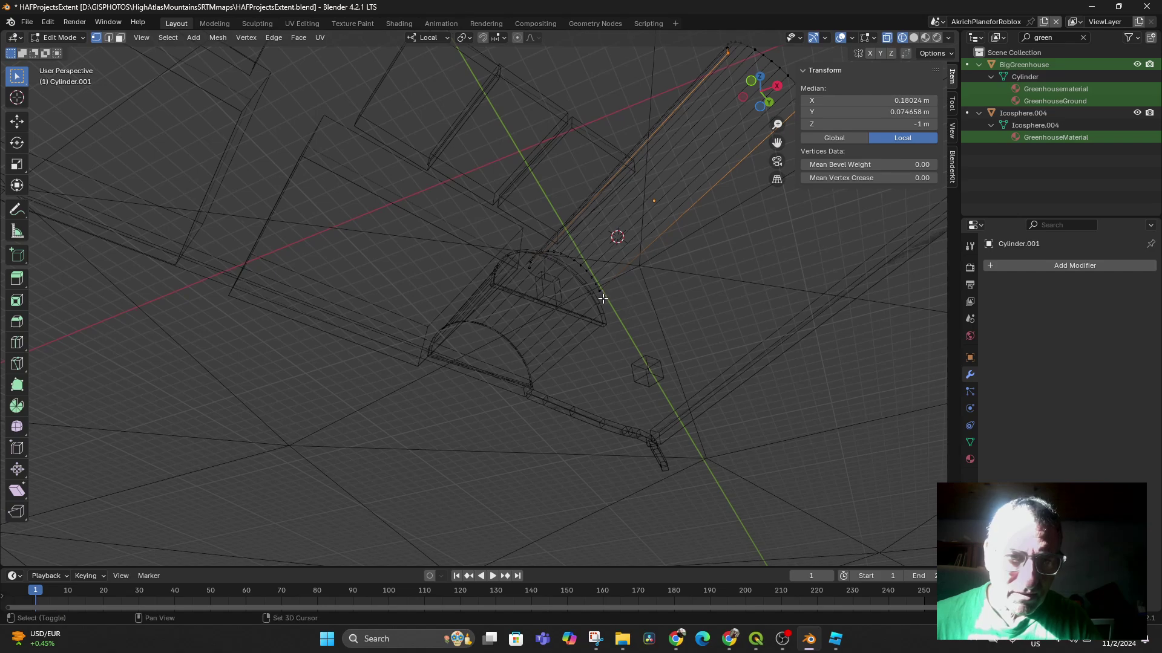
pyautogui.keyDown('shift'); pyautogui.click(599, 293); pyautogui.keyUp('shift')
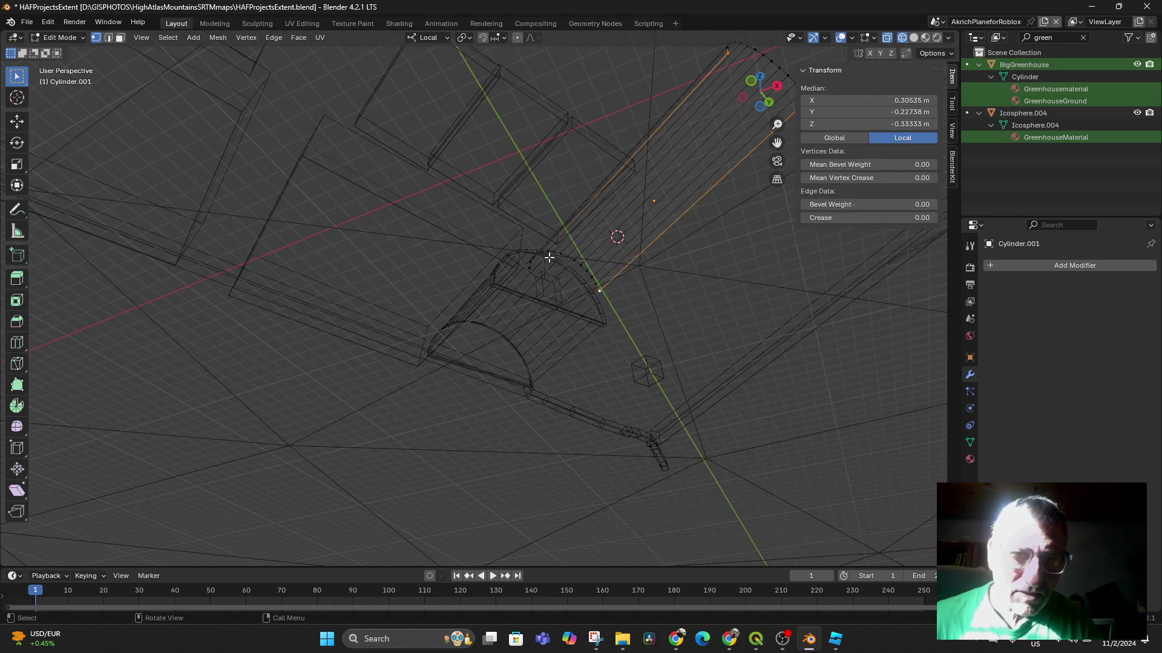
pyautogui.scroll(2, 548, 258)
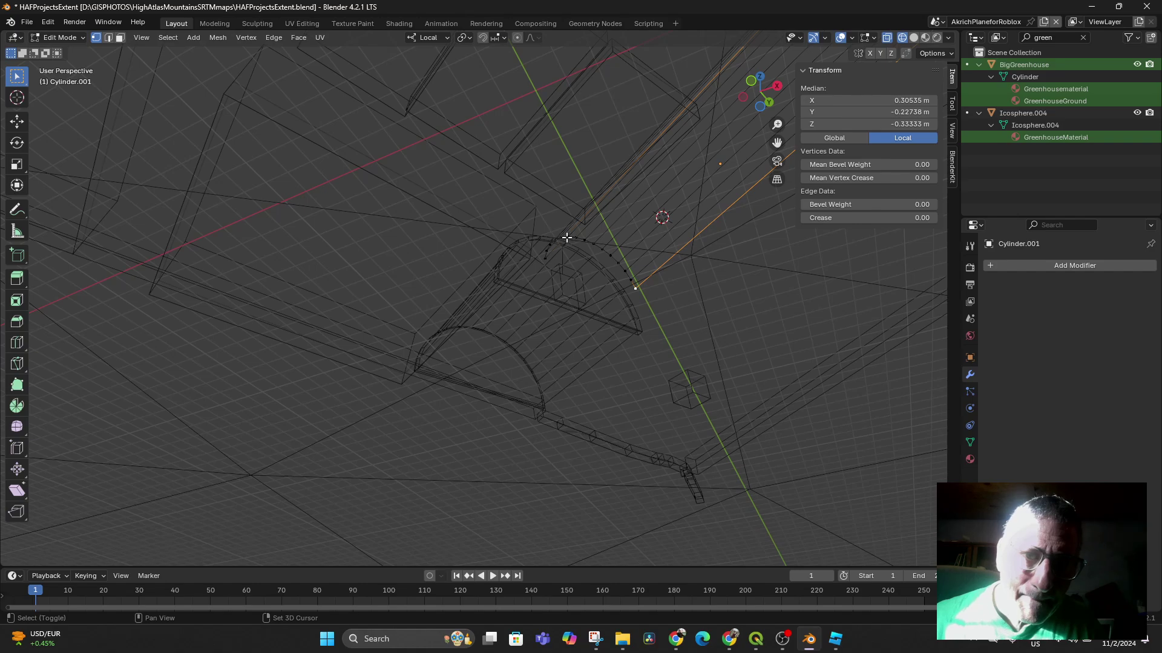
pyautogui.keyDown('shift'); pyautogui.click(566, 238); pyautogui.keyUp('shift')
# Try to close the half-cylinder by filling one face from all of its vertices.
pyautogui.moveTo(626, 278); pyautogui.dragTo(607, 319, button='middle')
pyautogui.press('a')
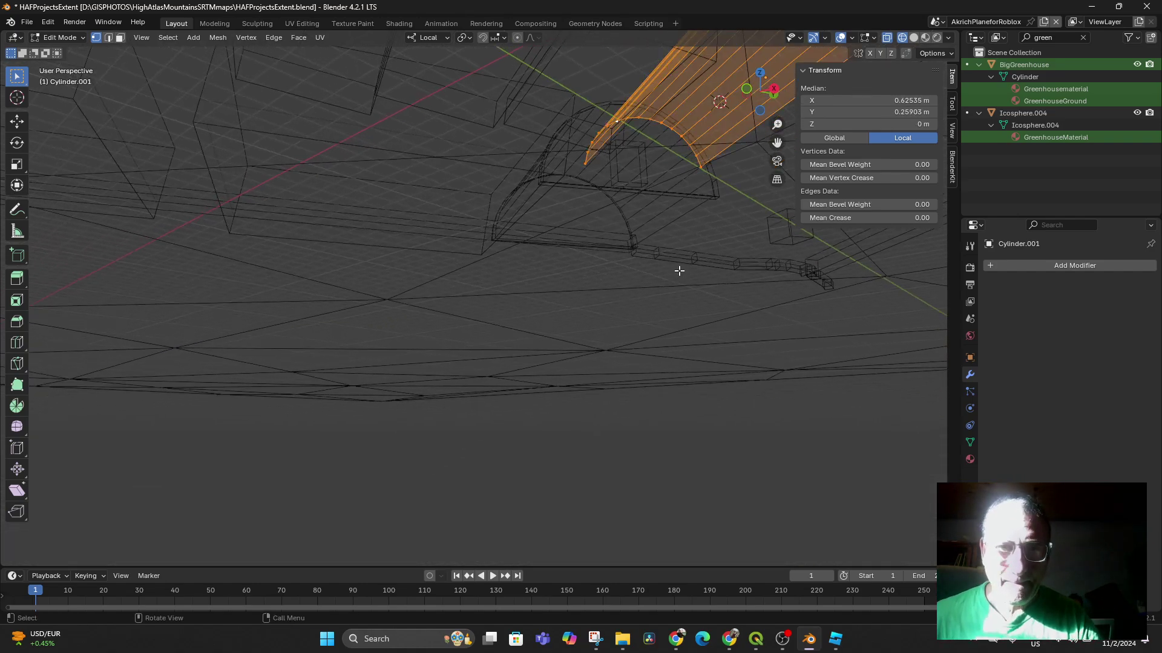
pyautogui.moveTo(679, 270); pyautogui.dragTo(599, 259, button='middle')
pyautogui.scroll(-4, 599, 301)
pyautogui.moveTo(599, 301); pyautogui.dragTo(654, 290, button='middle')
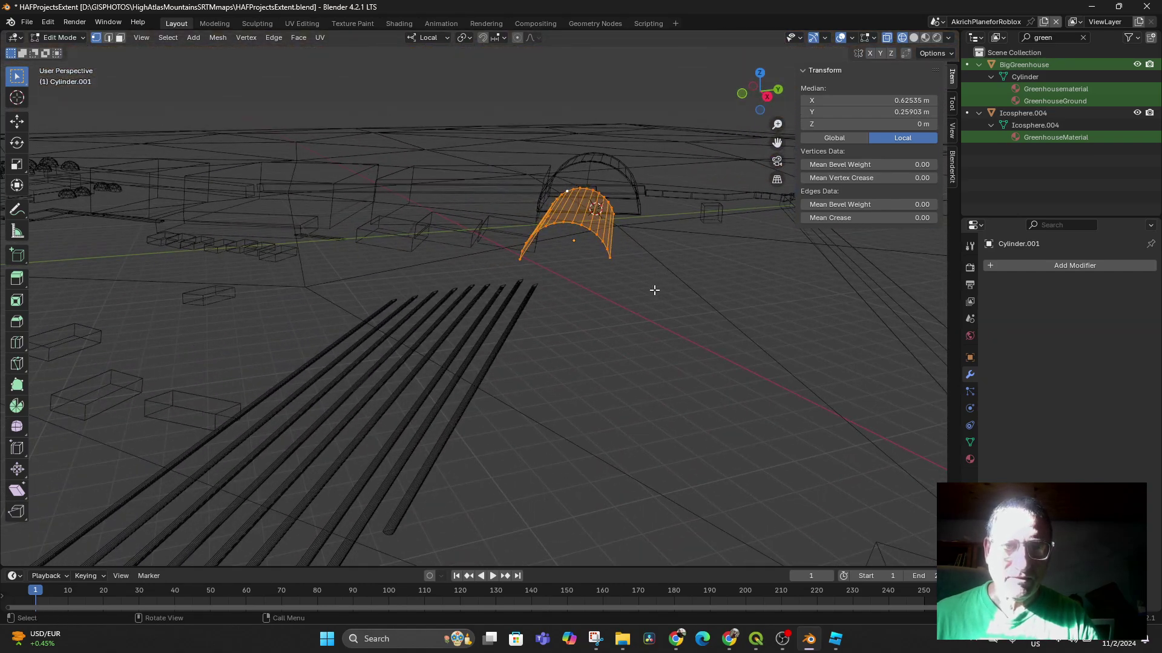
pyautogui.press('f')
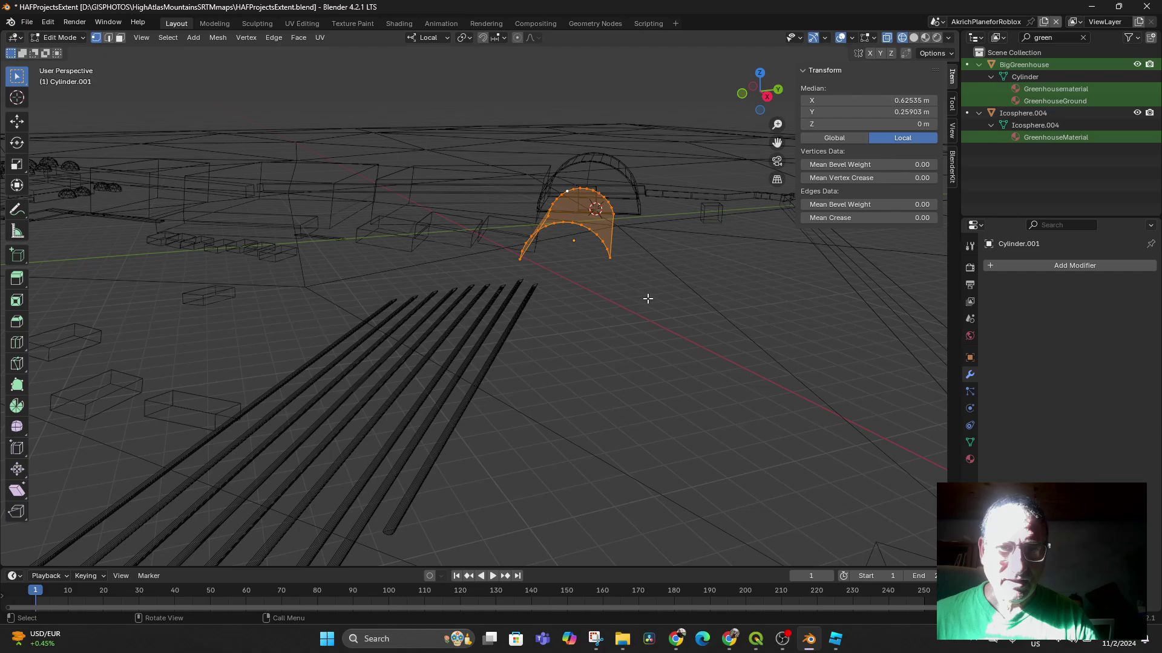
# Try to create a floor face from the four base corner vertices of the filled half-cylinder.
pyautogui.moveTo(598, 287); pyautogui.dragTo(621, 319, button='middle')
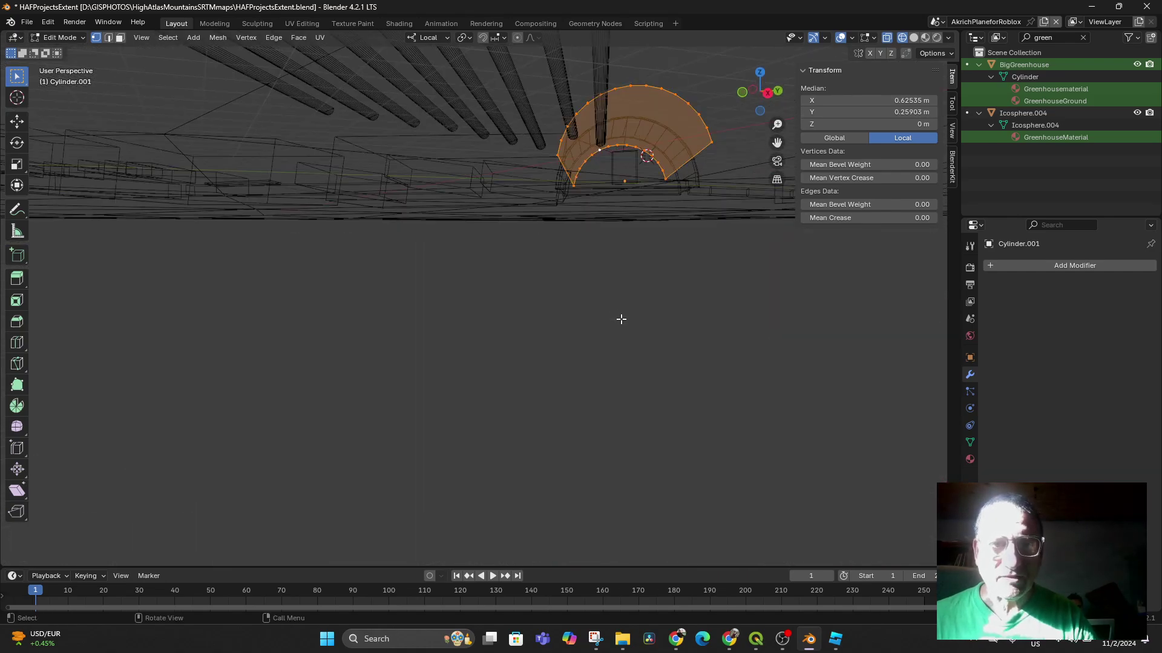
pyautogui.click(557, 203)
pyautogui.click(557, 156)
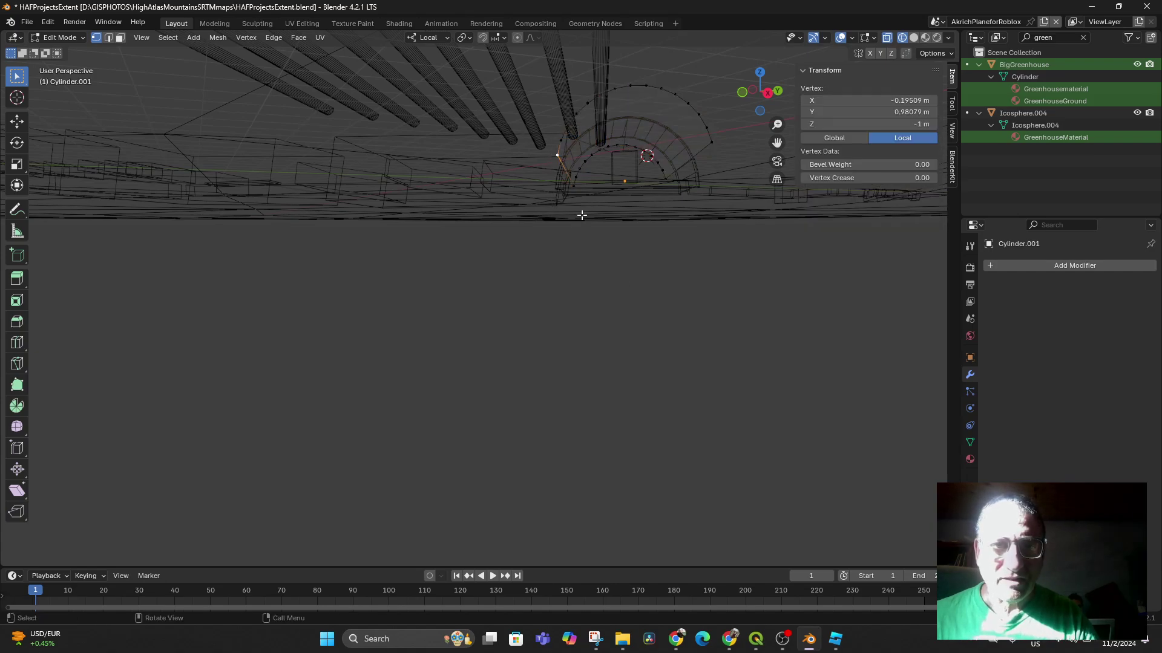
pyautogui.keyDown('shift'); pyautogui.click(576, 189); pyautogui.keyUp('shift')
pyautogui.keyDown('shift'); pyautogui.click(664, 179); pyautogui.keyUp('shift')
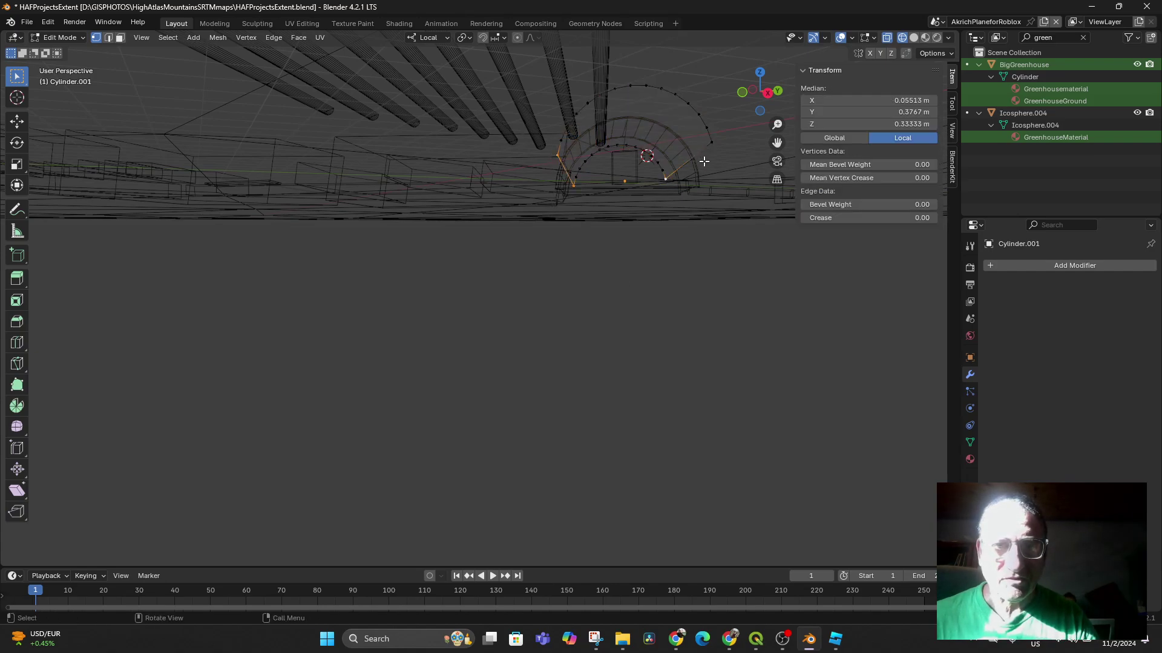
pyautogui.keyDown('shift'); pyautogui.click(708, 144); pyautogui.keyUp('shift')
pyautogui.moveTo(708, 146); pyautogui.dragTo(695, 215, button='middle')
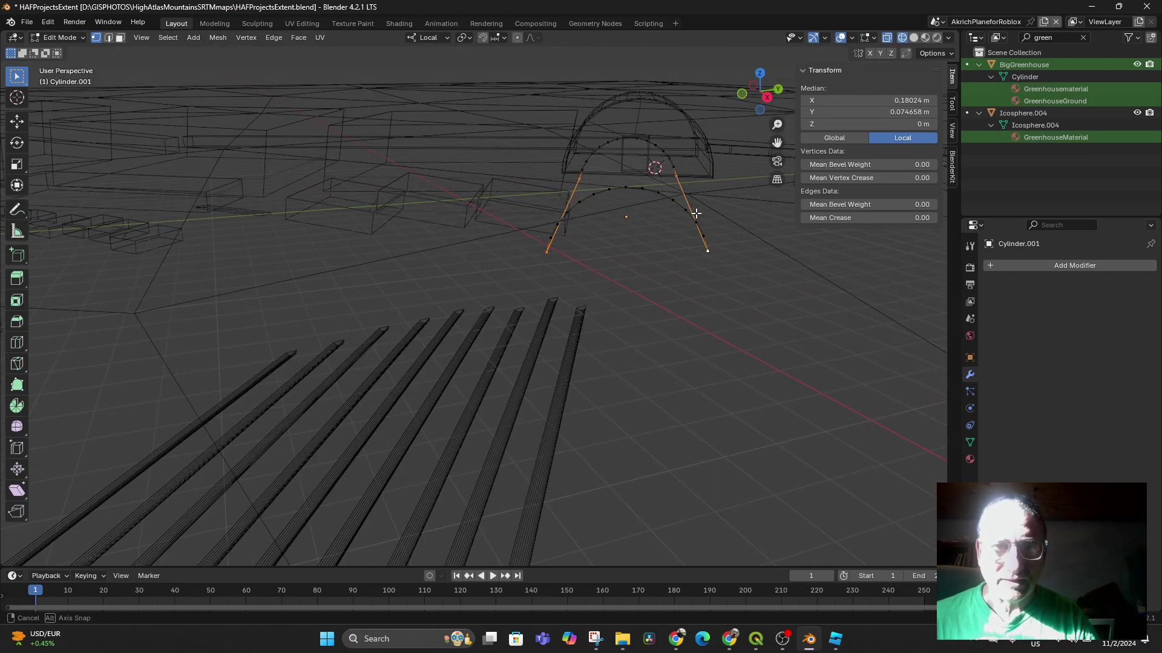
pyautogui.press('f')
pyautogui.moveTo(622, 218); pyautogui.dragTo(604, 246, button='middle')
pyautogui.click(614, 260)
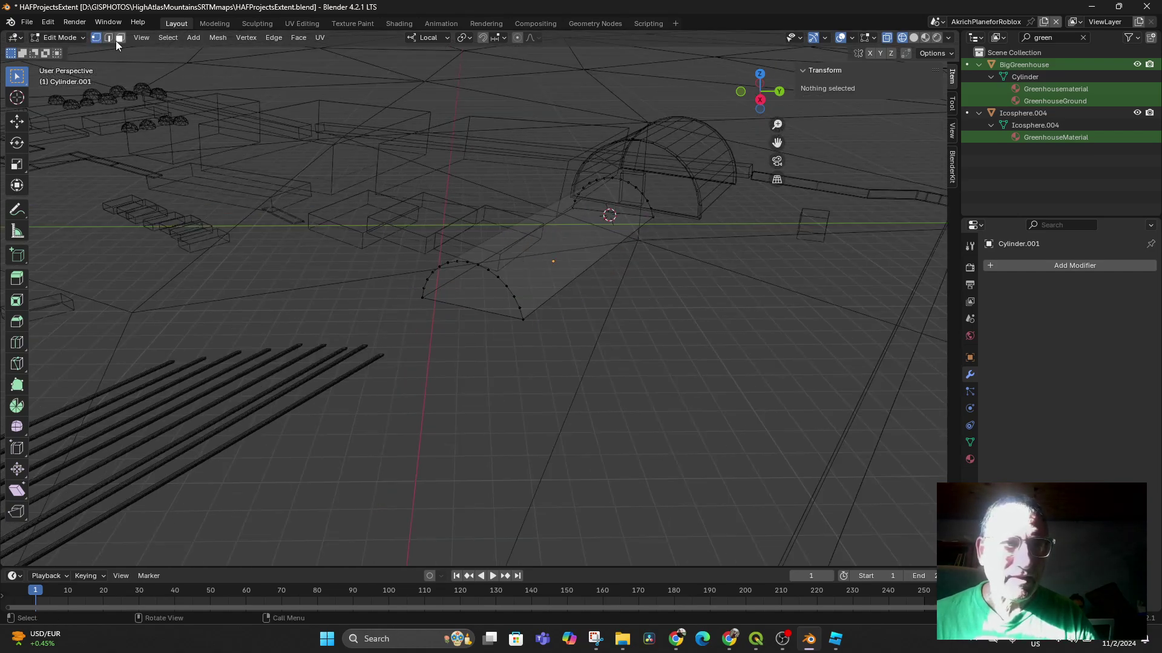
# Switch to face selection and try to select the floor face and the face filled above it.
pyautogui.keyDown('shift'); pyautogui.click(534, 264); pyautogui.keyUp('shift')
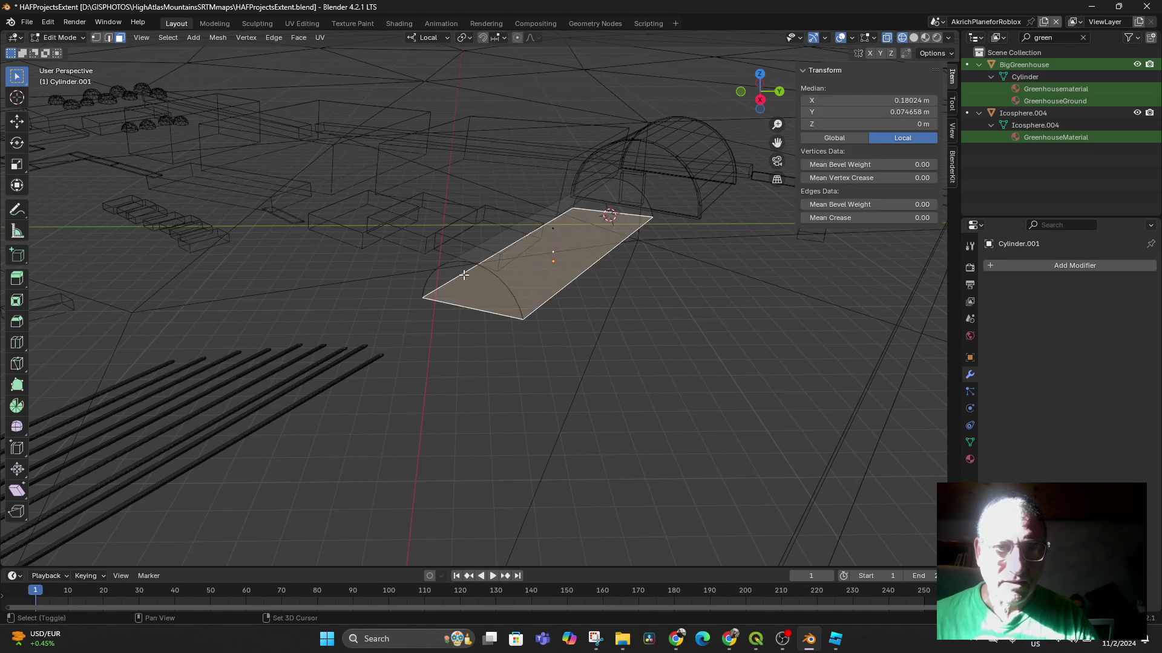
pyautogui.moveTo(553, 252); pyautogui.dragTo(589, 250, button='middle')
pyautogui.keyDown('shift'); pyautogui.click(556, 235); pyautogui.keyUp('shift')
pyautogui.keyDown('shift'); pyautogui.click(553, 229); pyautogui.keyUp('shift')
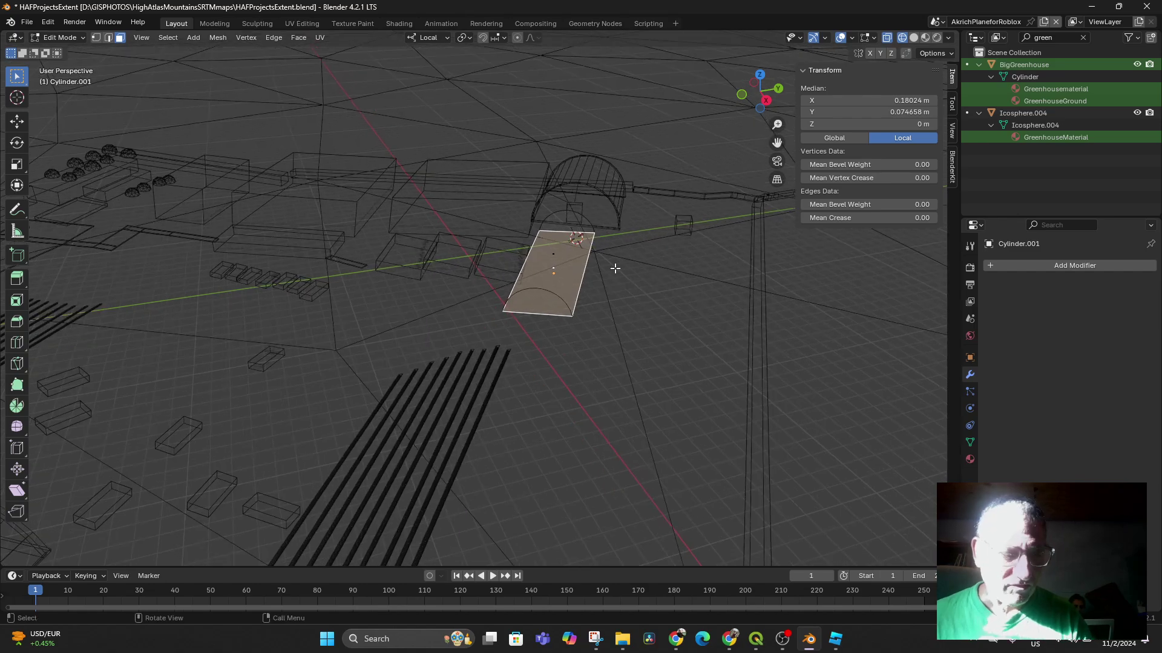
# Undo the floor face and the all-vertex fill, going back to the open half-cylinder shell.
pyautogui.hotkey('ctrl', 'z')
pyautogui.hotkey('ctrl', 'z')
pyautogui.hotkey('ctrl', 'z')
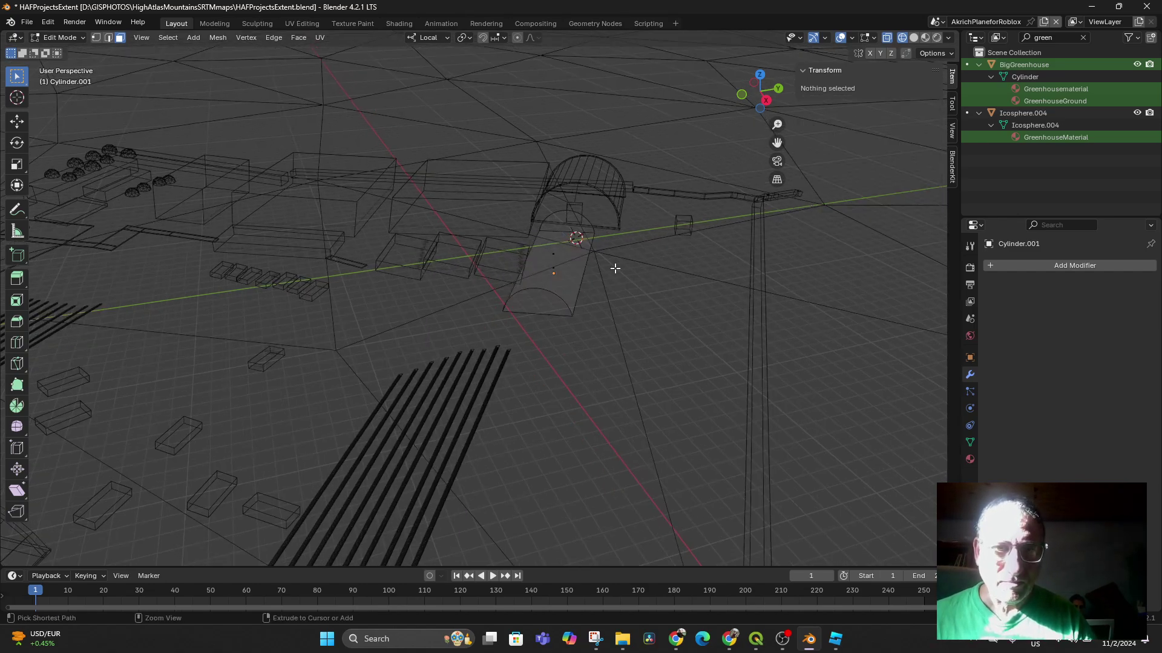
pyautogui.hotkey('ctrl', 'z')
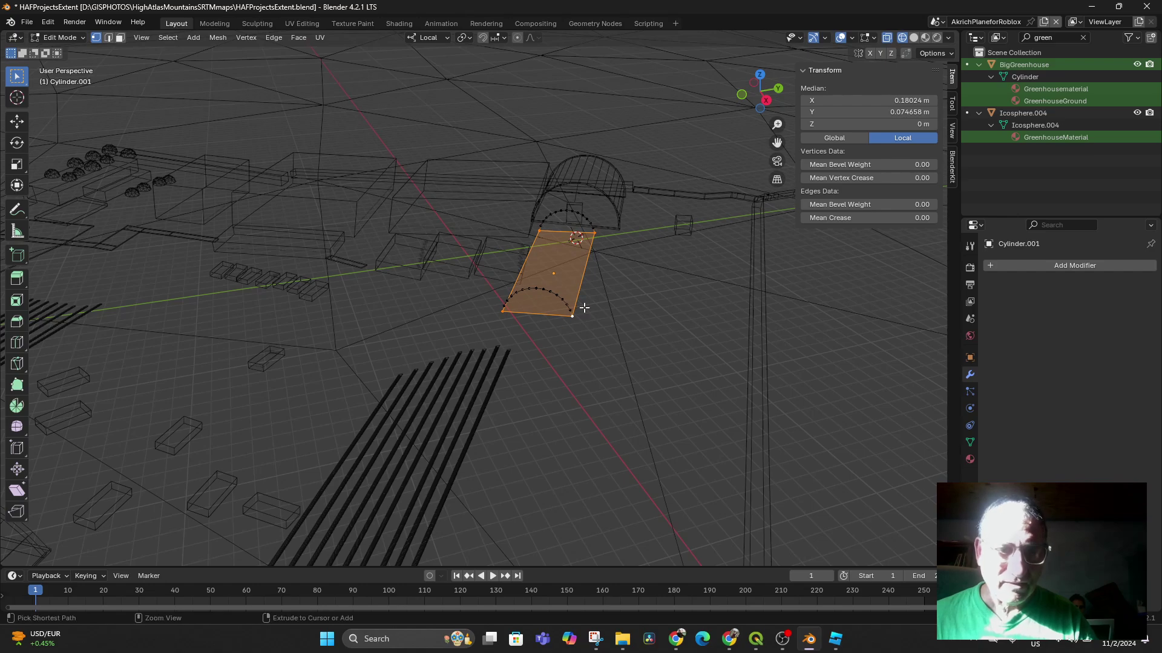
pyautogui.hotkey('ctrl', 'z')
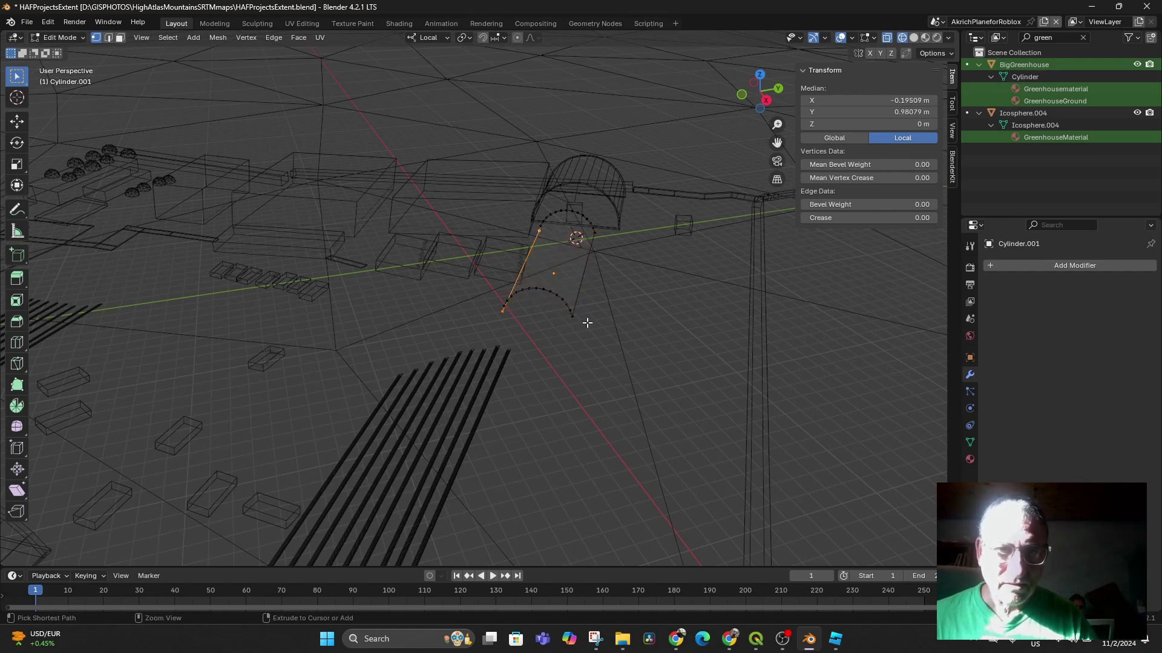
pyautogui.moveTo(587, 323); pyautogui.dragTo(558, 333, button='middle')
pyautogui.hotkey('ctrl', 'z')
pyautogui.hotkey('ctrl', 'z')
pyautogui.hotkey('ctrl', 'z')
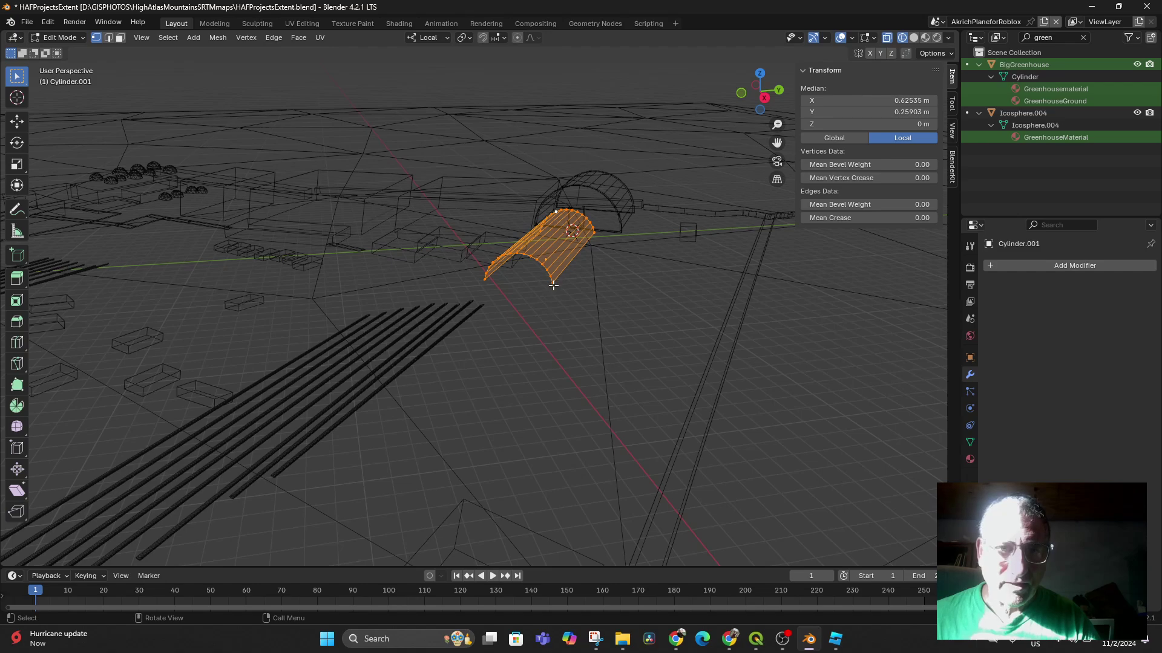
# Select the base corner vertices at both ends of the open shell and fill its floor between them.
pyautogui.click(552, 284)
pyautogui.keyDown('shift'); pyautogui.click(485, 279); pyautogui.keyUp('shift')
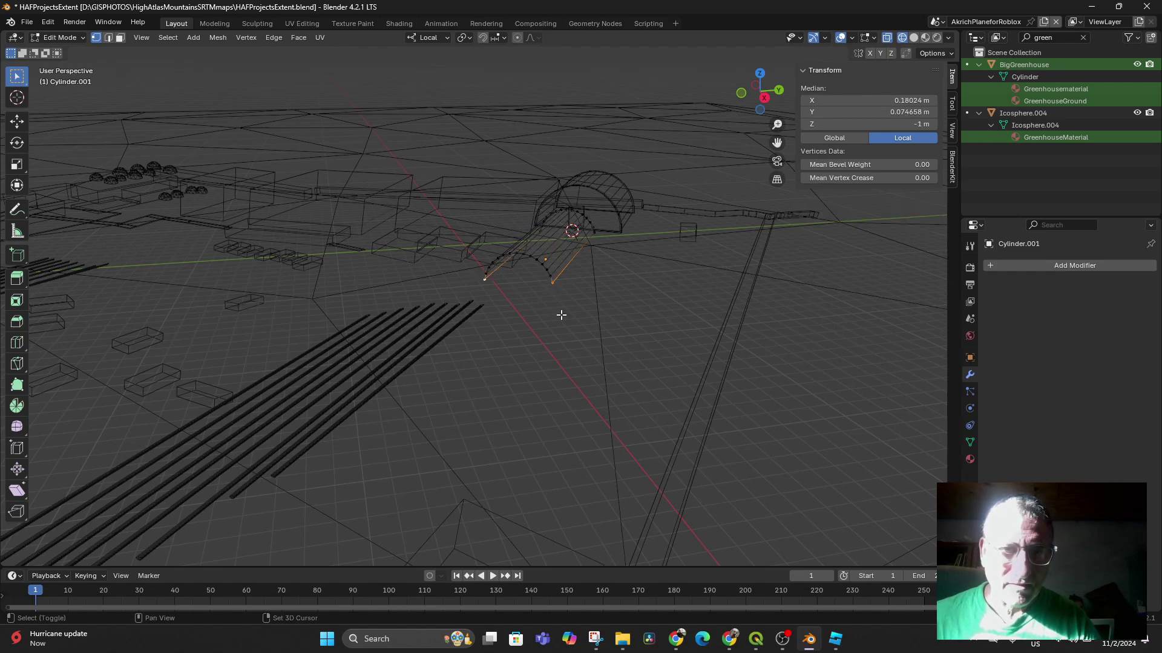
pyautogui.moveTo(560, 317); pyautogui.dragTo(518, 282, button='middle')
pyautogui.keyDown('shift'); pyautogui.click(541, 271); pyautogui.keyUp('shift')
pyautogui.keyDown('shift'); pyautogui.click(413, 245); pyautogui.keyUp('shift')
# Close the greenhouse's arched ends by selecting each end's vertices and filling a face, and select the whole mesh.
pyautogui.click(590, 312)
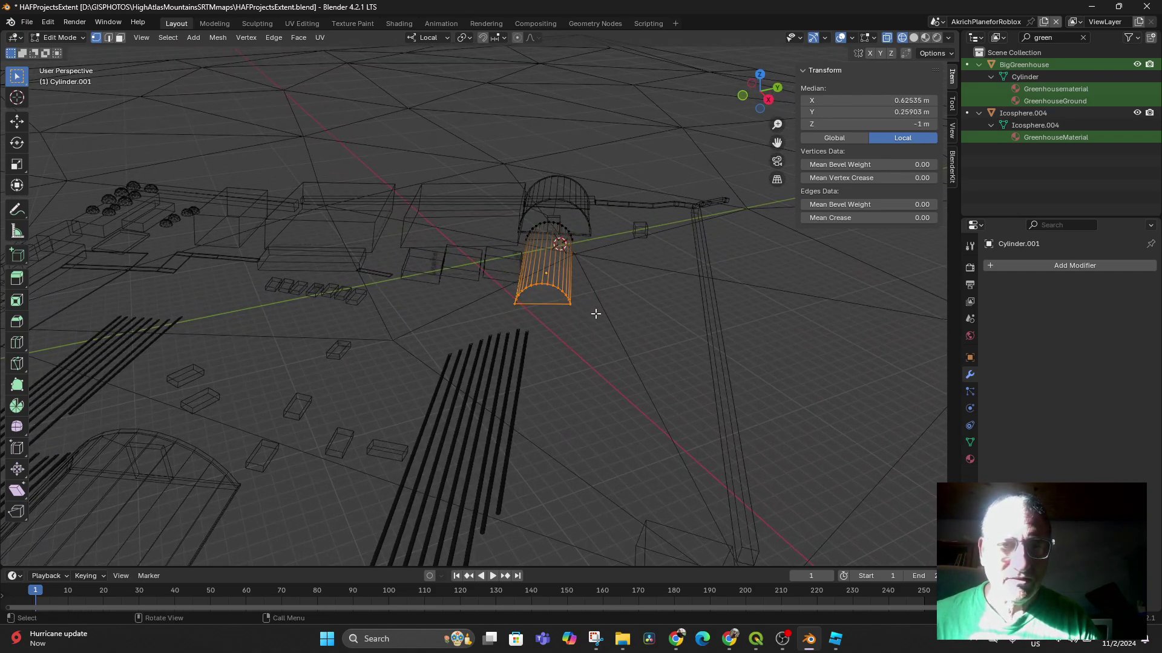
pyautogui.moveTo(487, 277); pyautogui.dragTo(588, 315)
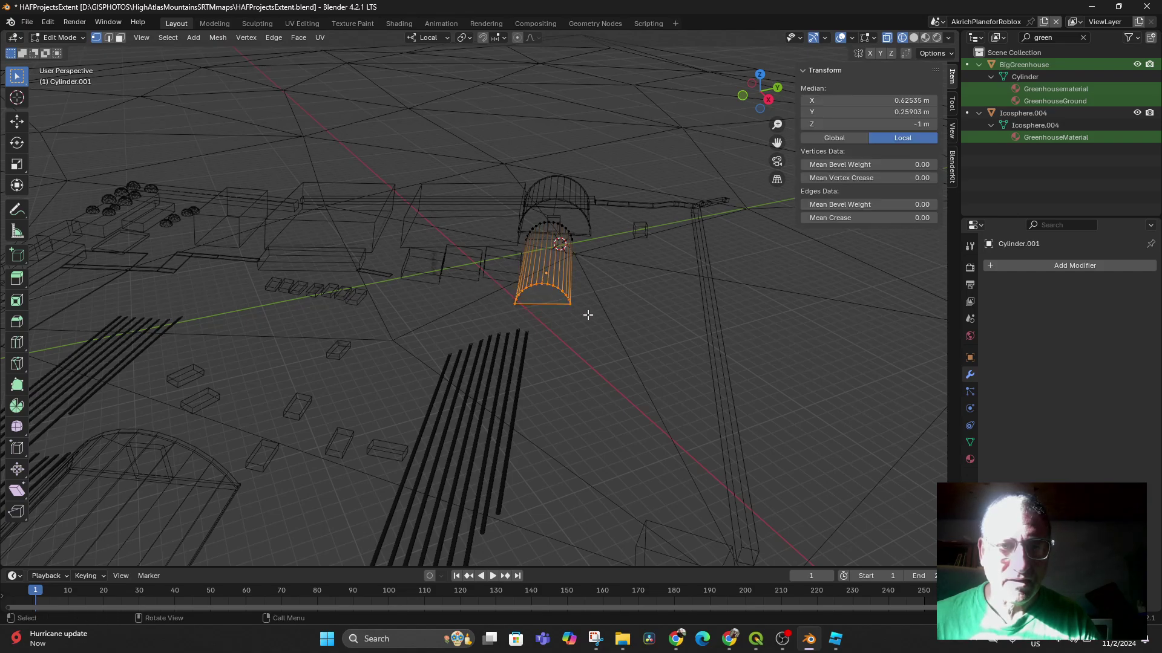
pyautogui.moveTo(592, 321); pyautogui.dragTo(378, 284, button='middle')
pyautogui.moveTo(378, 272); pyautogui.dragTo(460, 299)
pyautogui.moveTo(452, 324); pyautogui.dragTo(430, 303, button='middle')
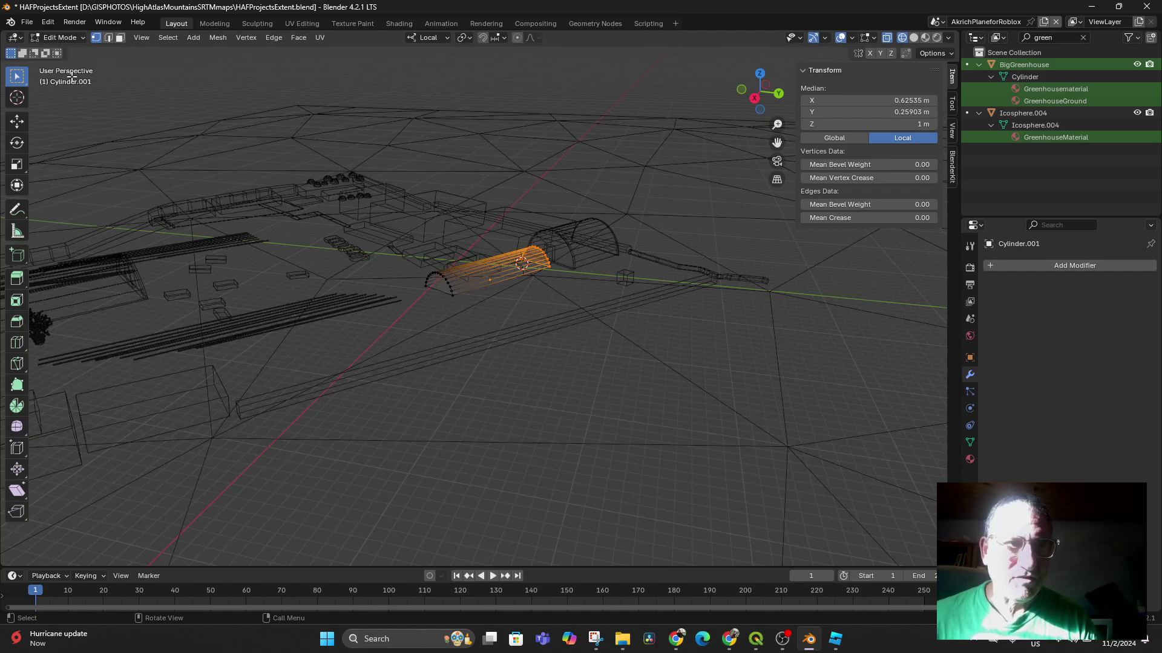
pyautogui.press('a')
pyautogui.moveTo(481, 294); pyautogui.dragTo(538, 305, button='middle')
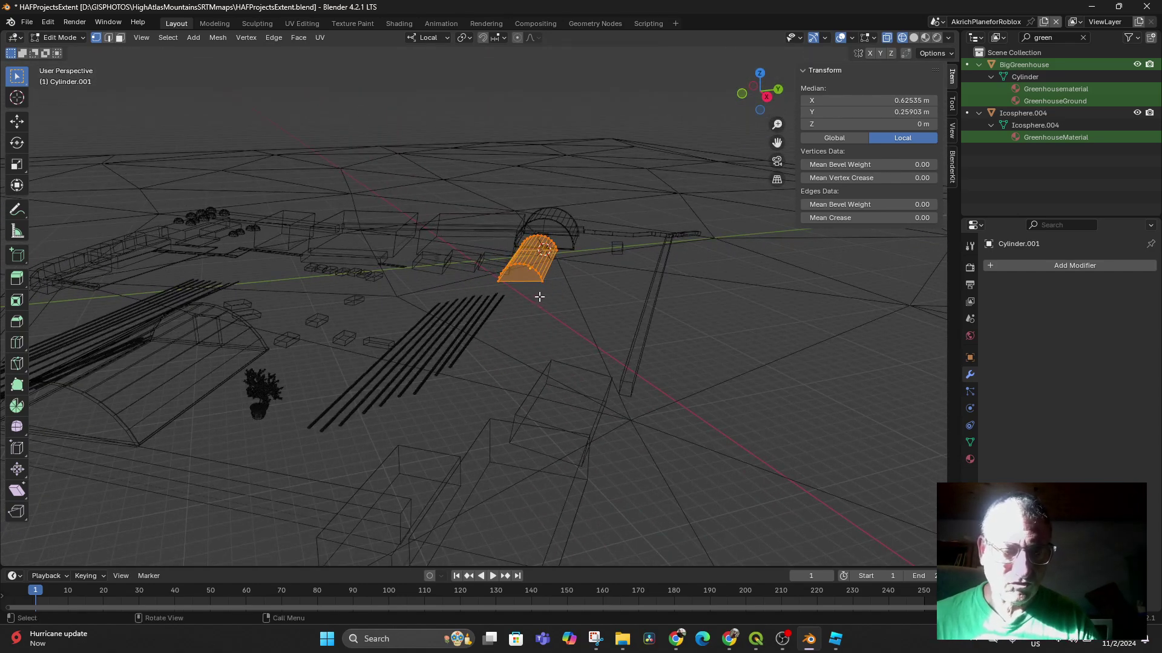
# Extrude the whole greenhouse mesh in place and scale the copy inward, then enlarge it by about 1.08 to leave thin walls.
pyautogui.press('e')
pyautogui.rightClick(540, 296)
pyautogui.press('s')
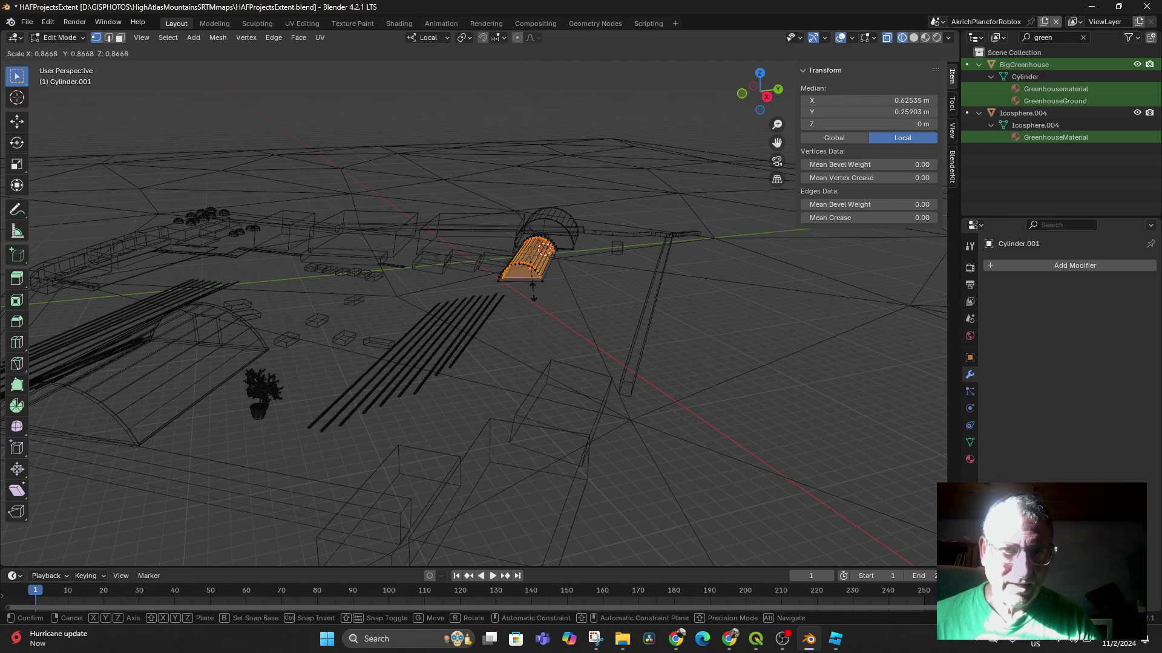
pyautogui.click(533, 292)
pyautogui.moveTo(533, 292); pyautogui.dragTo(531, 340, button='middle')
pyautogui.scroll(2, 532, 341)
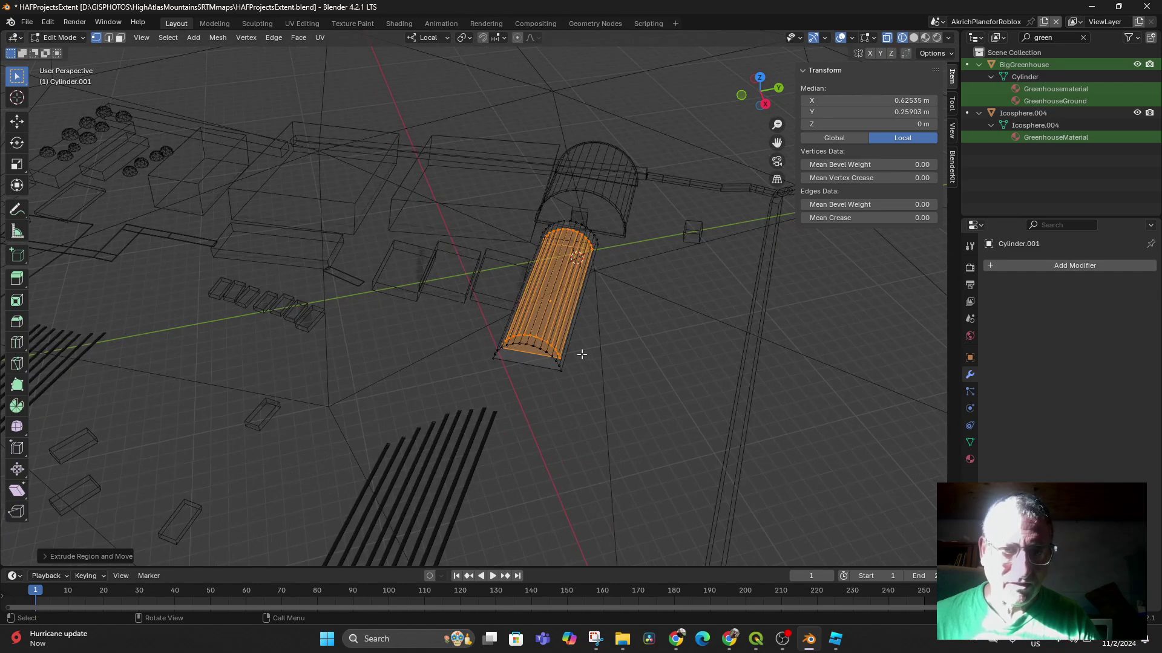
pyautogui.press('s')
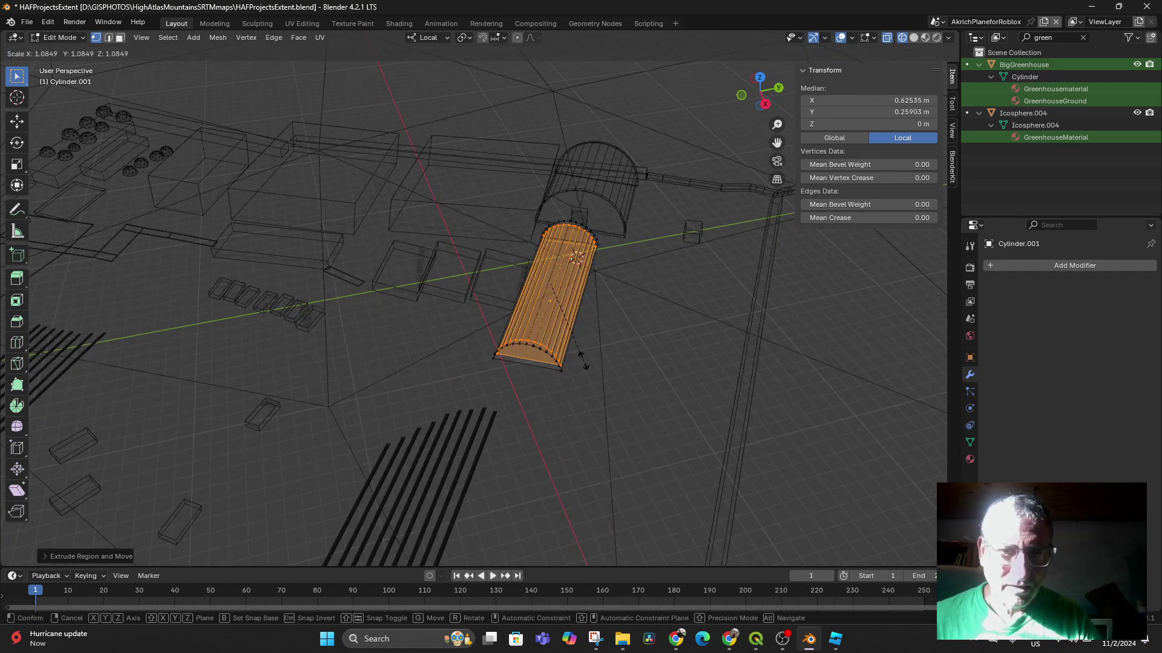
pyautogui.click(583, 360)
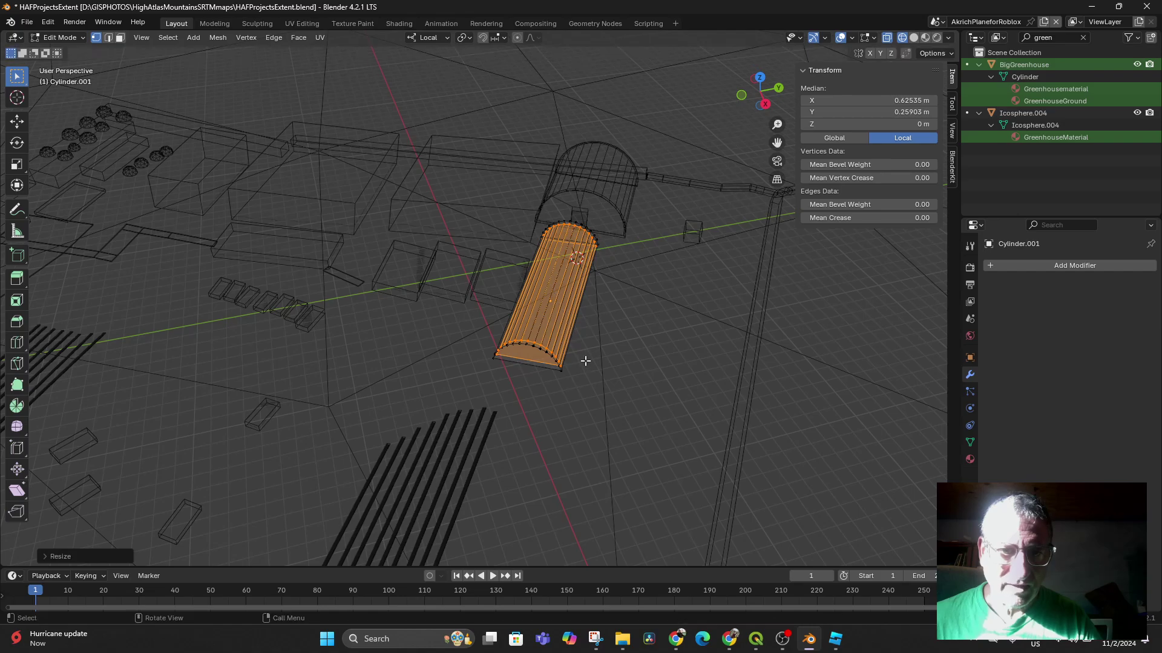
pyautogui.moveTo(548, 376); pyautogui.dragTo(568, 357, button='middle')
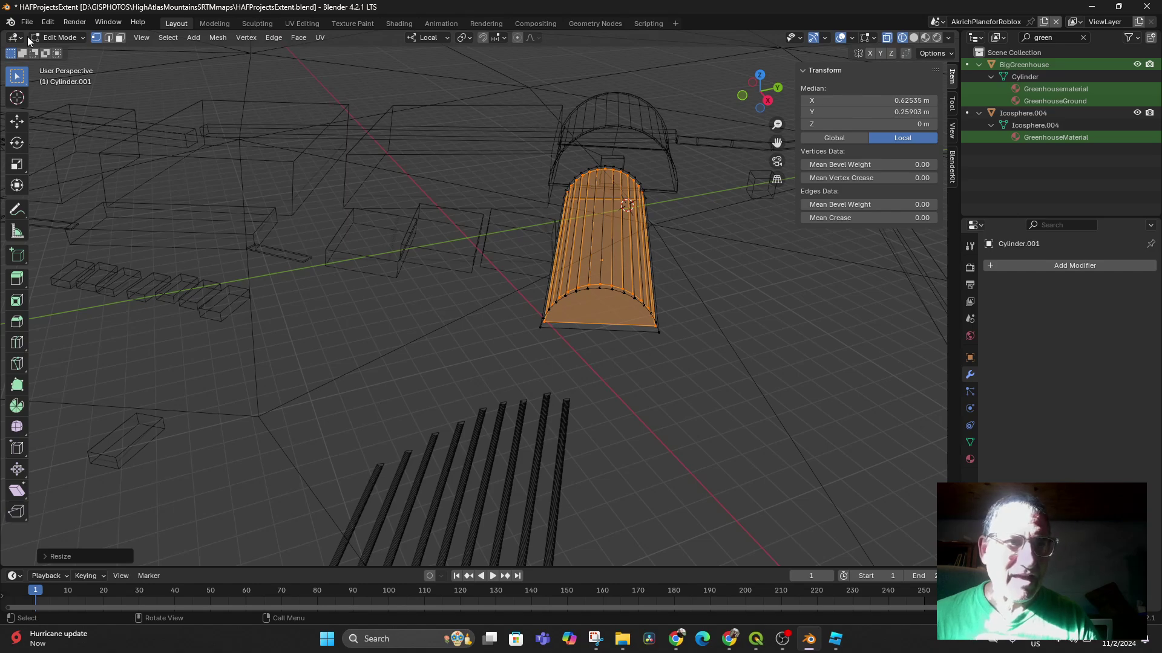
# Select the greenhouse's front end face in face selection mode and return to Object Mode.
pyautogui.click(119, 37)
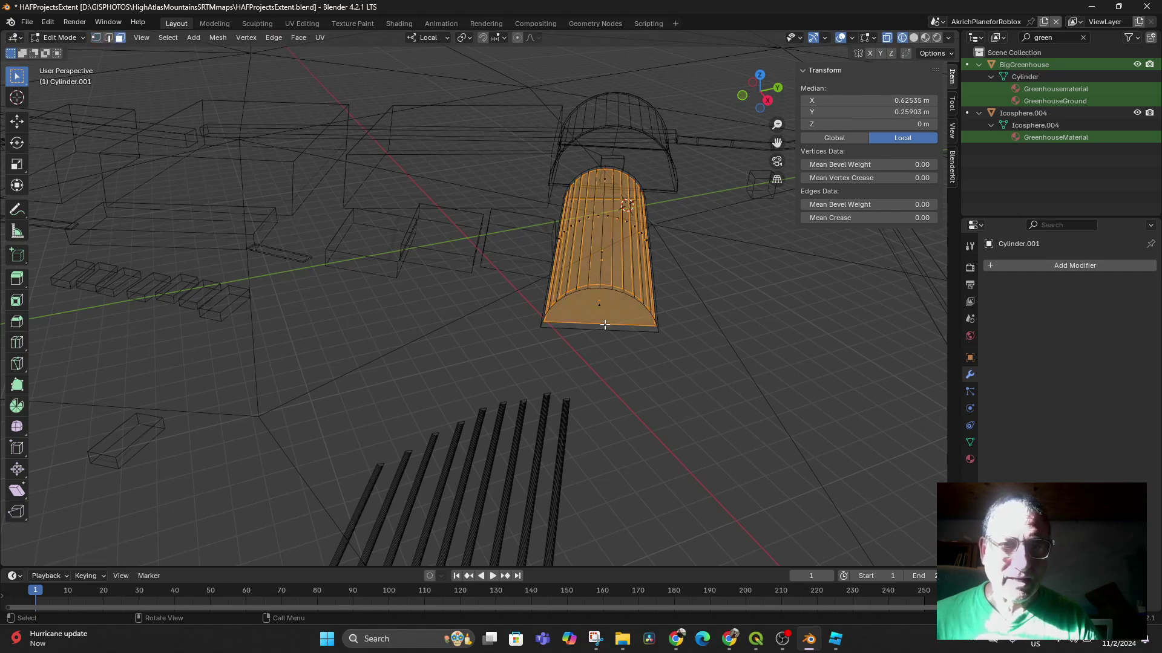
pyautogui.click(602, 307)
pyautogui.moveTo(602, 307); pyautogui.dragTo(567, 339, button='middle')
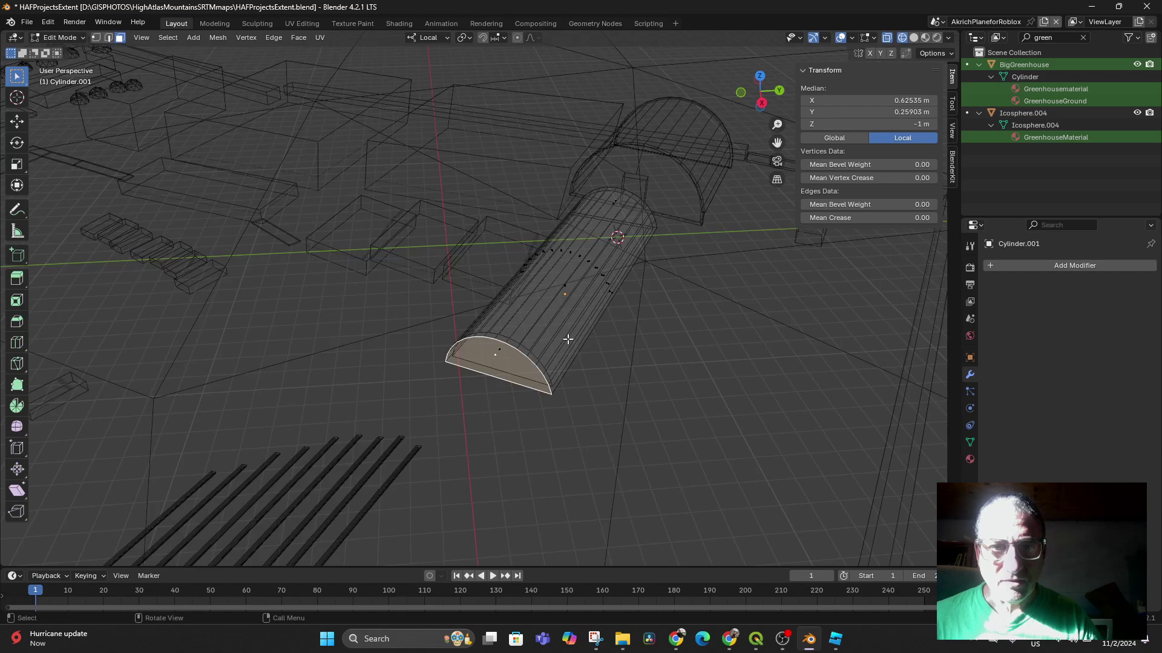
pyautogui.click(63, 39)
pyautogui.click(64, 53)
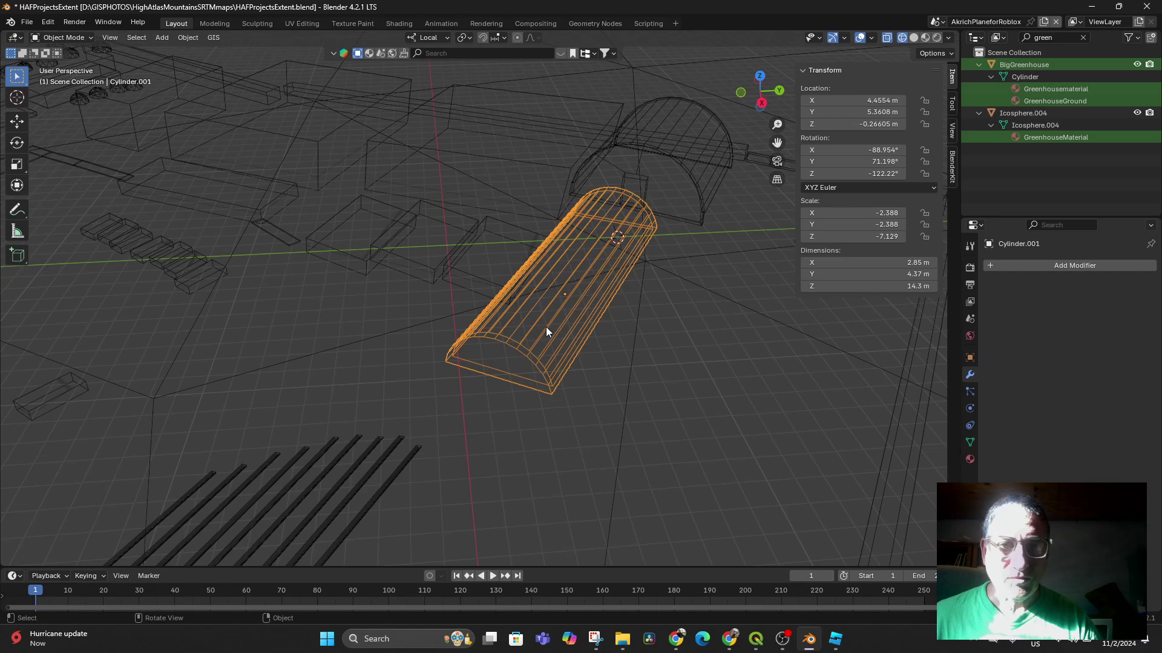
# Move the DoorBoolean cube to the long greenhouse's end facing the big greenhouse, at about X -1.32 m, Y 9.37 m.
pyautogui.moveTo(546, 332); pyautogui.dragTo(467, 369, button='middle')
pyautogui.scroll(-4, 466, 345)
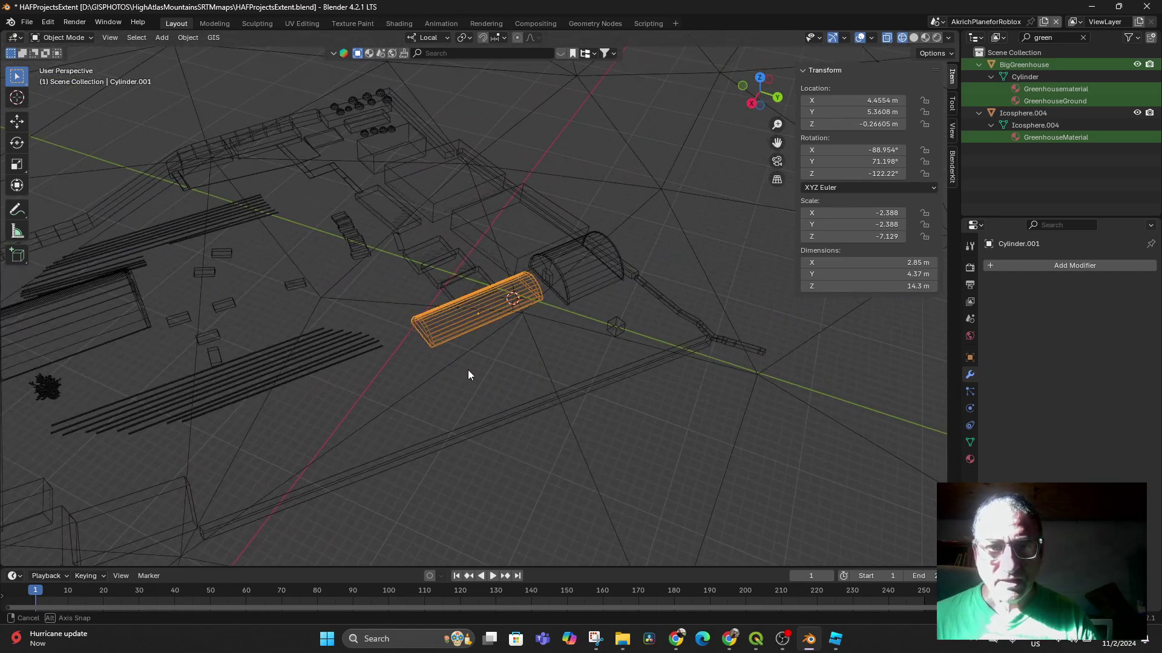
pyautogui.click(613, 328)
pyautogui.press('g')
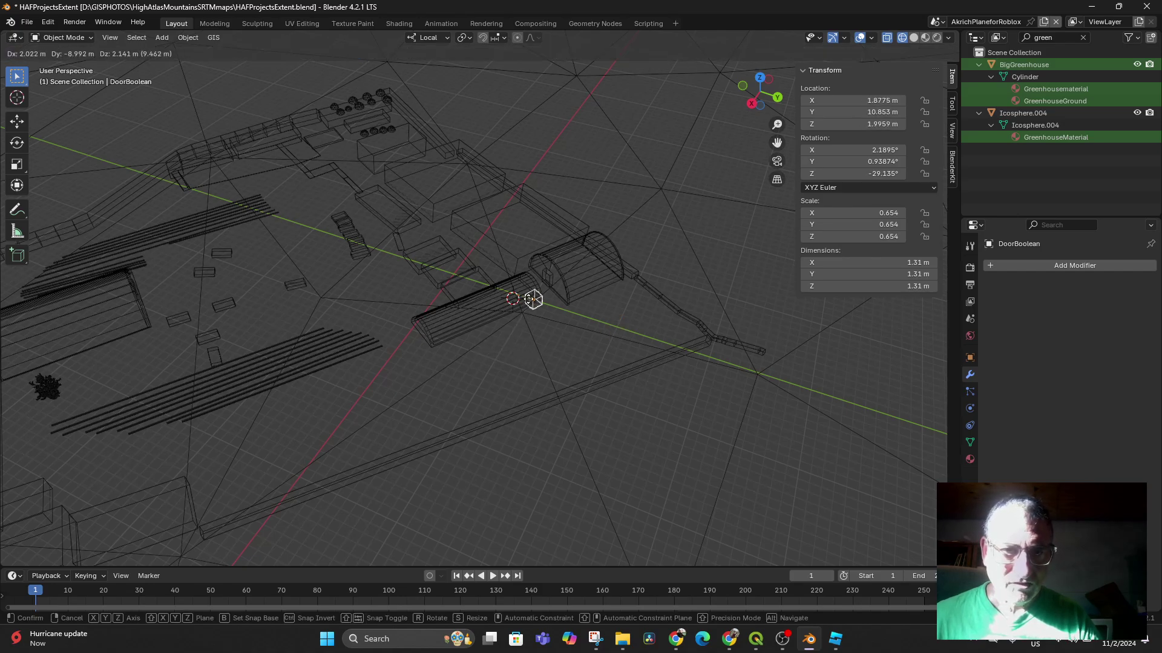
pyautogui.click(527, 289)
pyautogui.moveTo(526, 289); pyautogui.dragTo(390, 331, button='middle')
pyautogui.scroll(4, 423, 319)
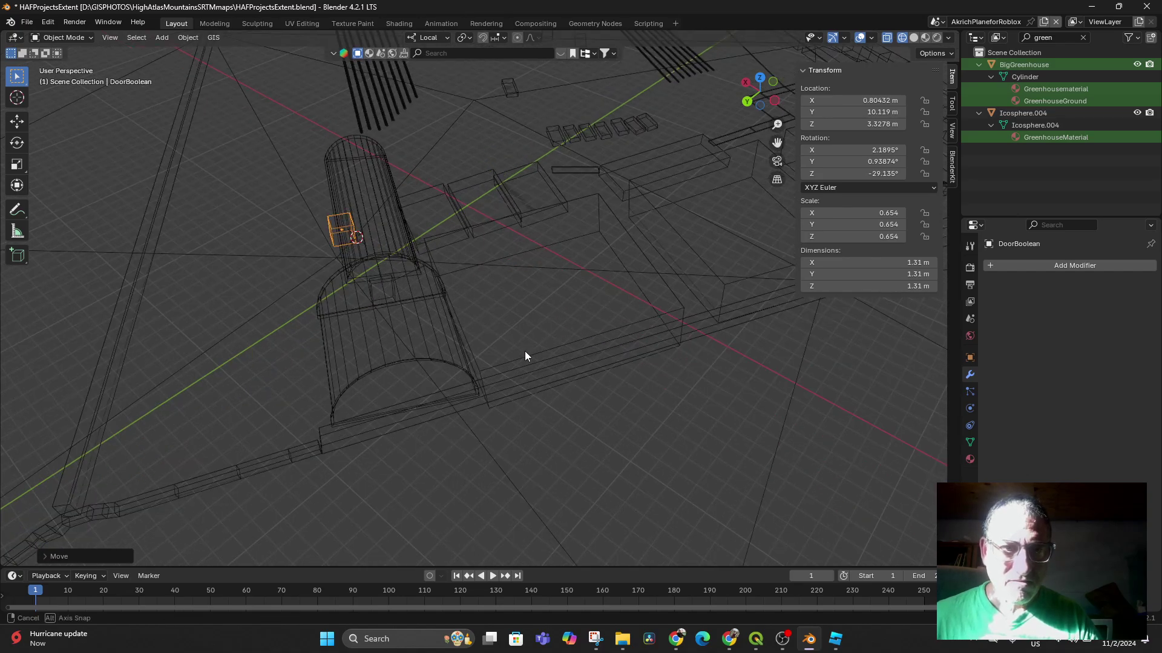
pyautogui.moveTo(524, 355); pyautogui.dragTo(607, 324, button='middle')
pyautogui.press('KP_7')
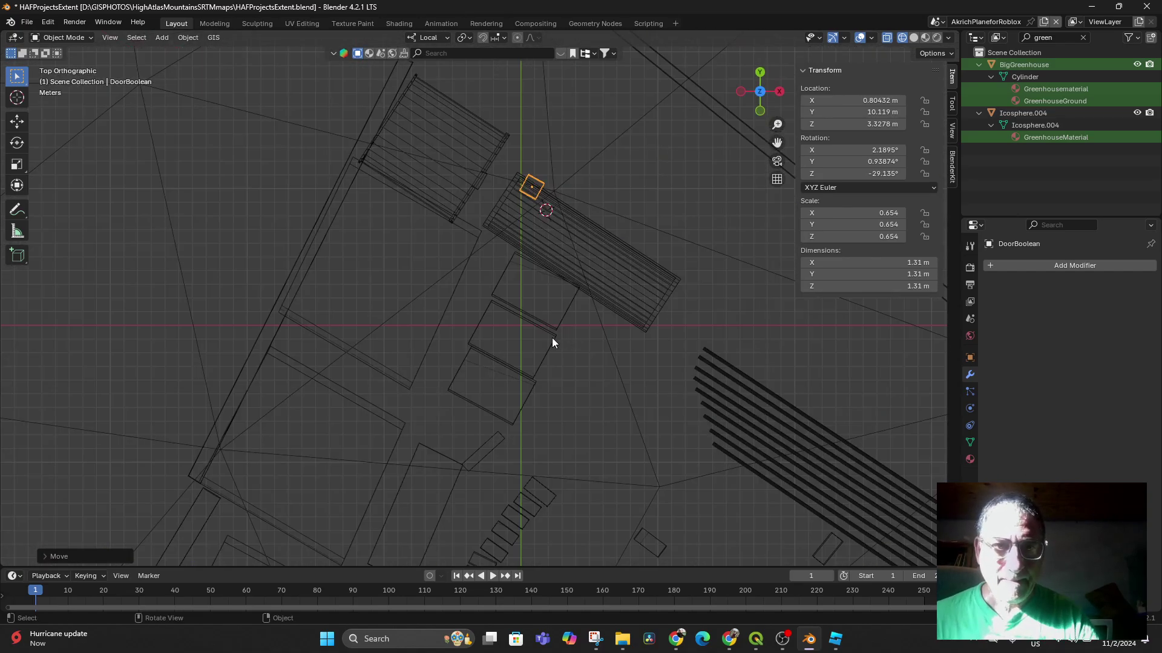
pyautogui.press('g')
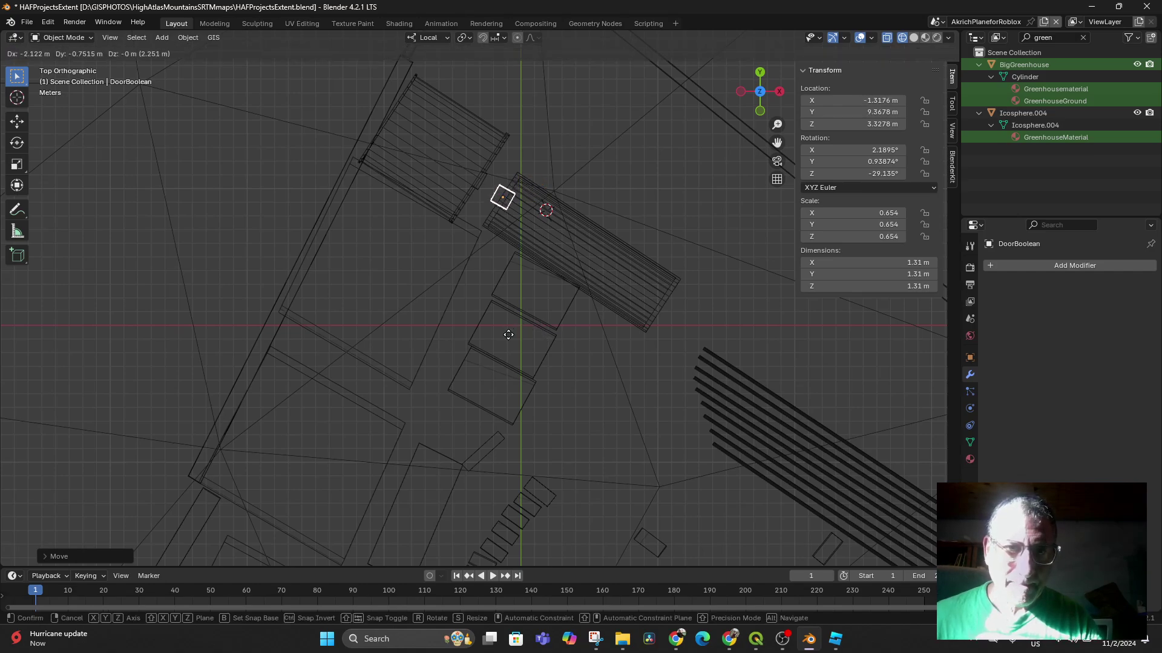
pyautogui.click(508, 333)
pyautogui.moveTo(547, 363); pyautogui.dragTo(627, 260, button='middle')
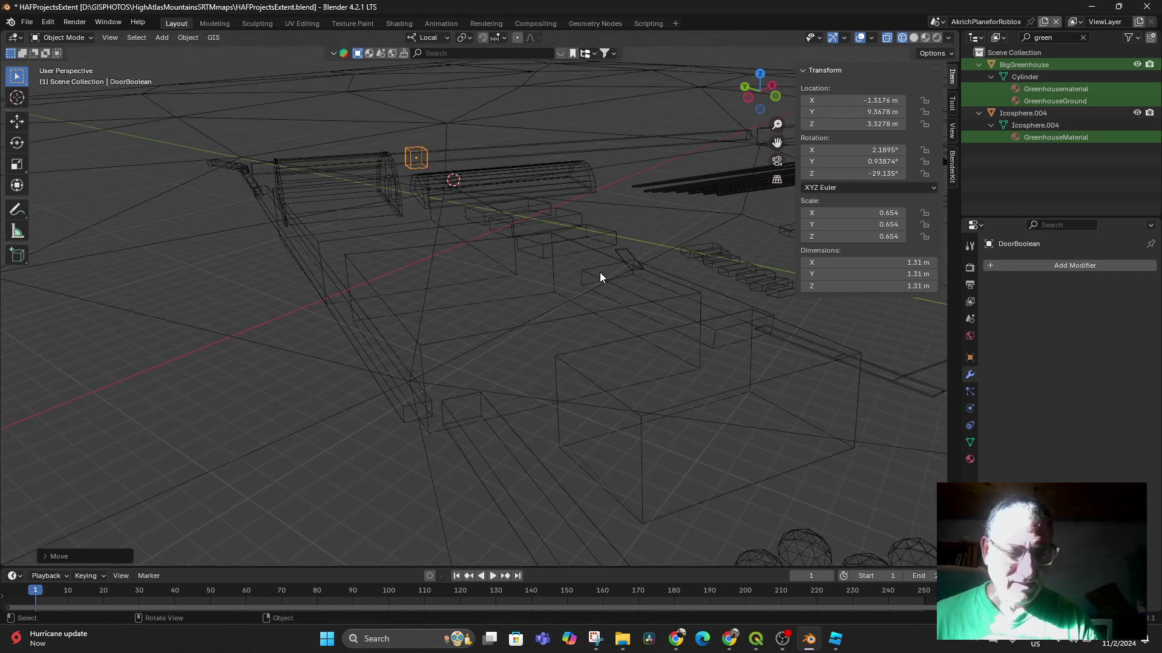
# Lower the DoorBoolean cube along its local Z axis to a height of about 0.41 m.
pyautogui.press('g')
pyautogui.press('z')
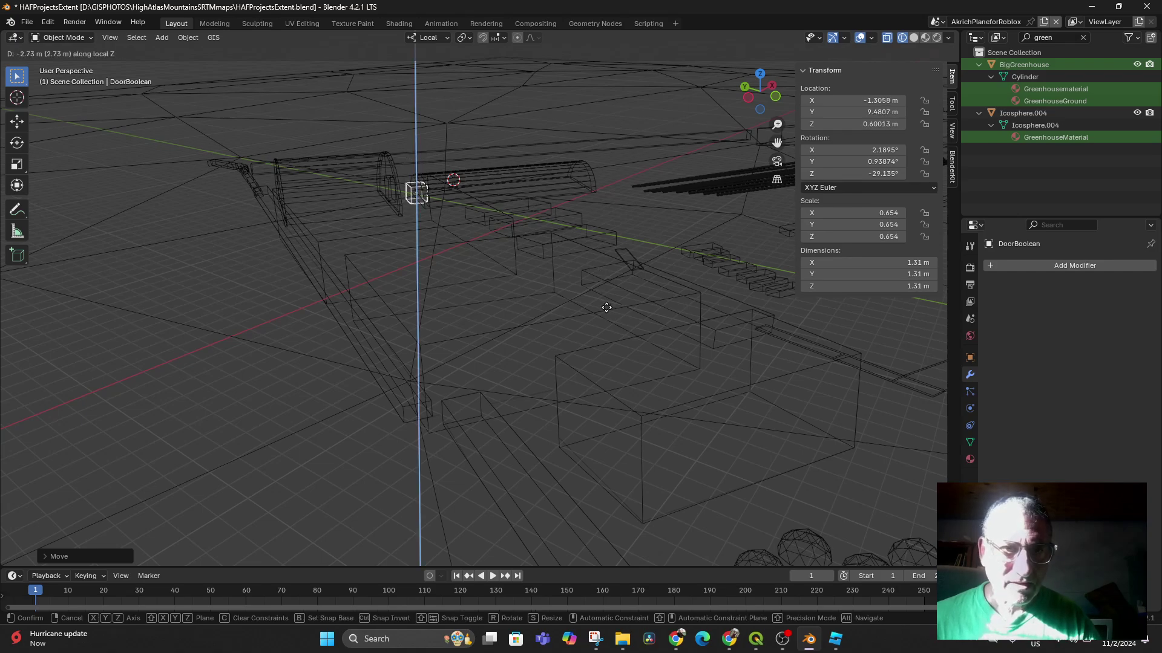
pyautogui.click(604, 310)
pyautogui.moveTo(604, 310); pyautogui.dragTo(542, 316, button='middle')
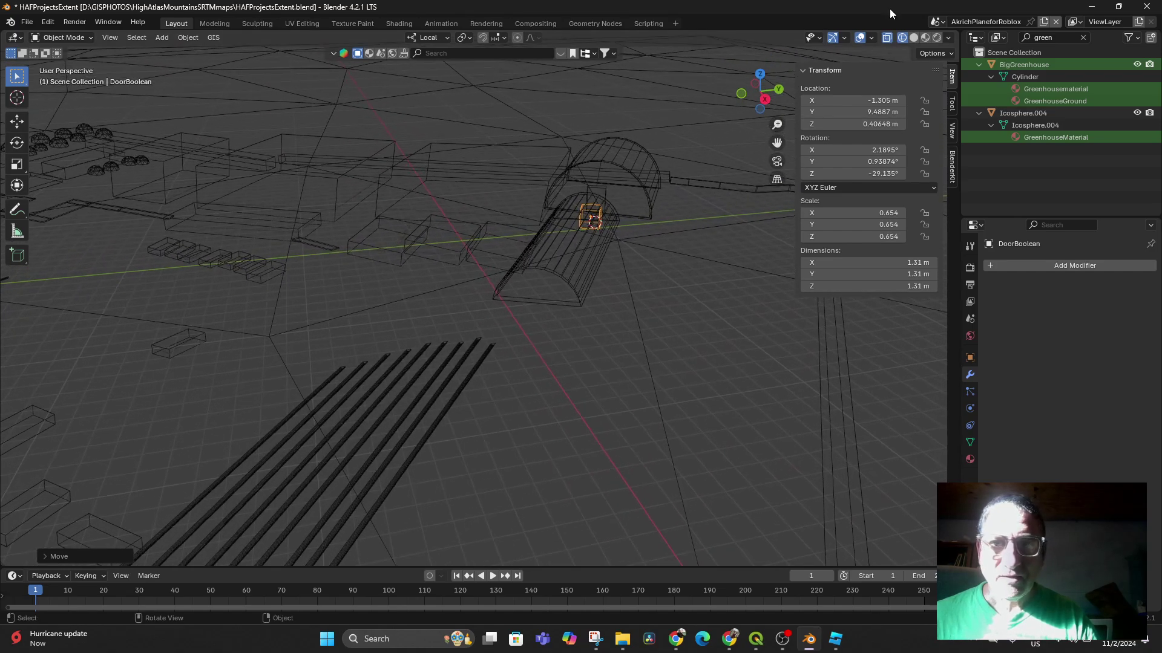
# Show the scene in material preview shading and scale the long greenhouse up by about 1.06 to fit its footprint.
pyautogui.click(925, 39)
pyautogui.moveTo(656, 256)
pyautogui.mouseDown(button='middle')
pyautogui.moveTo(633, 265)
pyautogui.moveTo(641, 332)
pyautogui.moveTo(564, 371)
pyautogui.moveTo(582, 372)
pyautogui.mouseUp(button='middle')
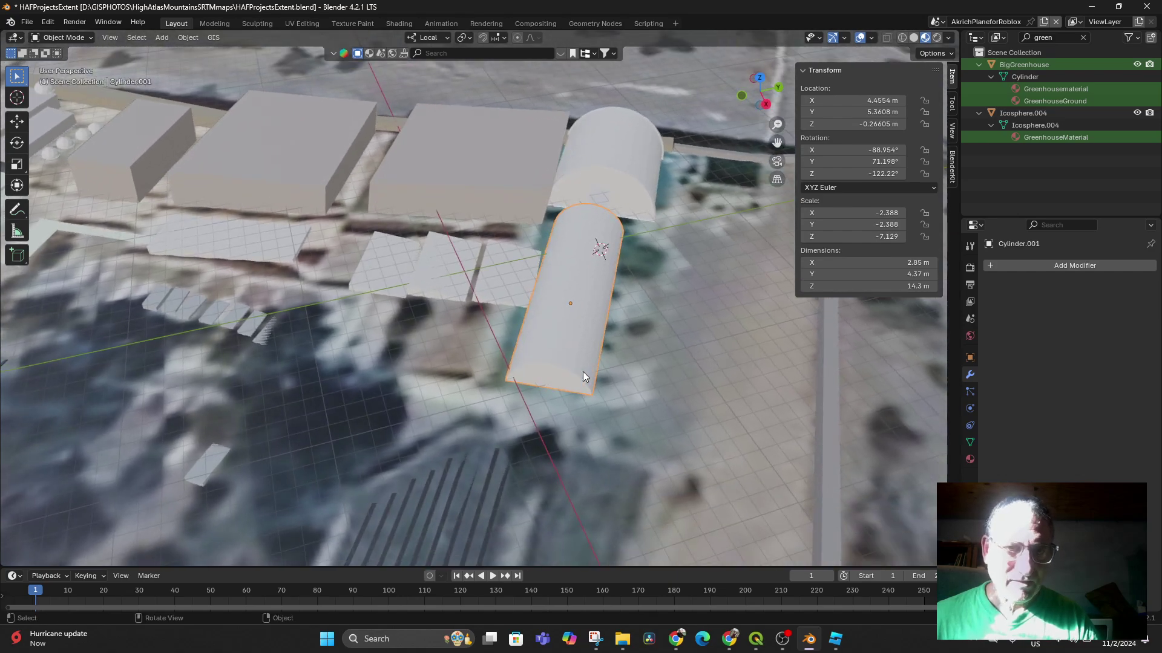
pyautogui.click(583, 371)
pyautogui.press('s')
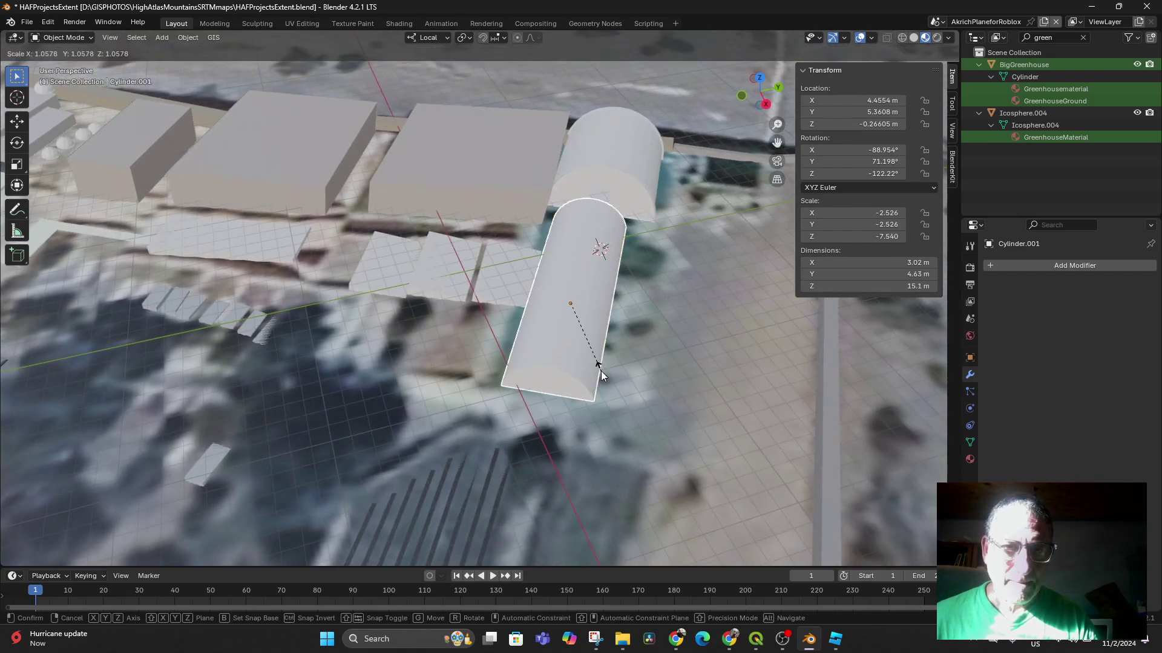
pyautogui.click(601, 371)
# Rotate the DoorBoolean cube to a Z rotation of about -31.7° to line it up with the greenhouse's end wall.
pyautogui.moveTo(601, 371); pyautogui.dragTo(391, 357, button='middle')
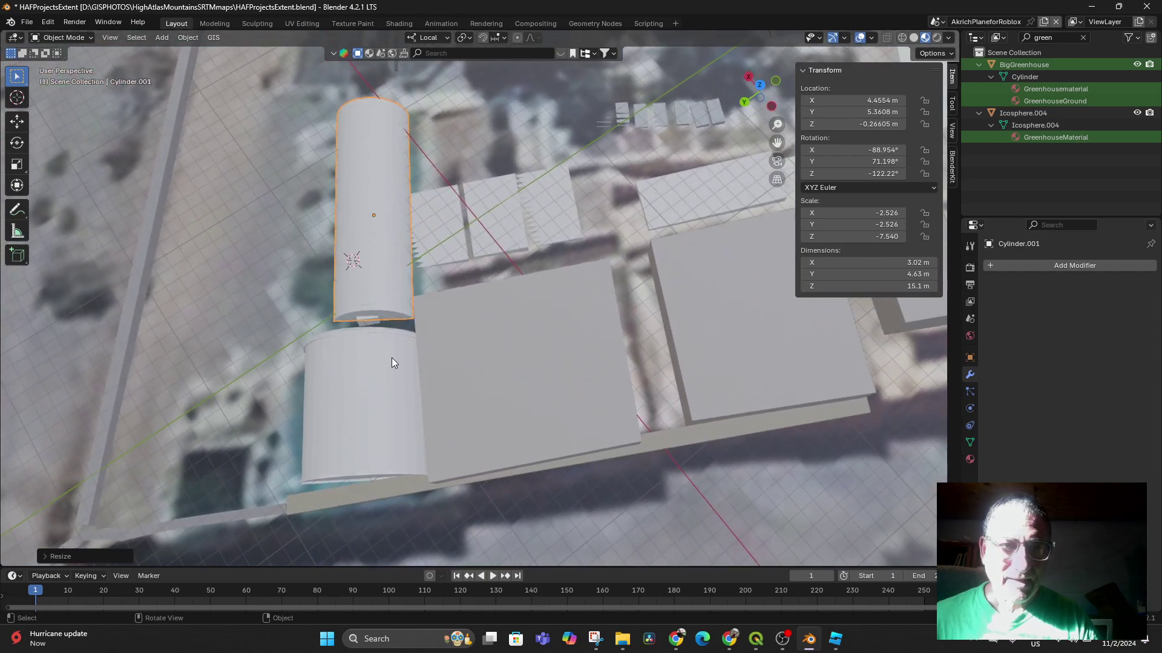
pyautogui.click(367, 323)
pyautogui.press('r')
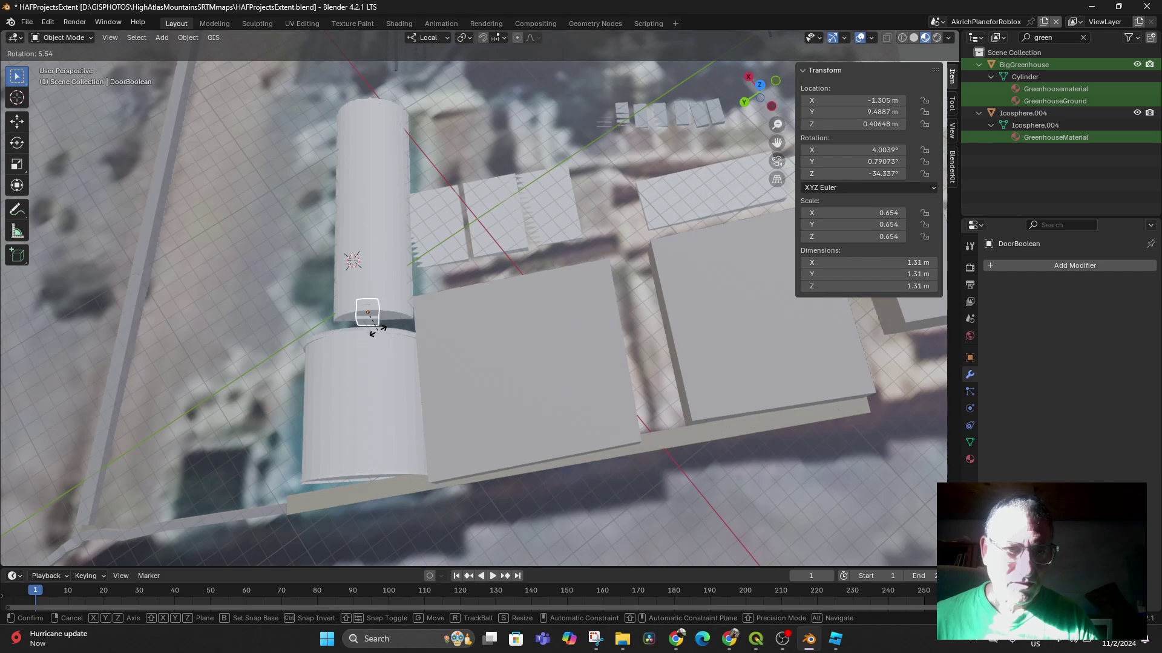
pyautogui.click(380, 331)
# Shift the DoorBoolean cube slightly to about X -1.26 m, Y 9.56 m at the long greenhouse's end wall.
pyautogui.scroll(8, 390, 366)
pyautogui.moveTo(376, 384); pyautogui.dragTo(263, 364, button='middle')
pyautogui.press('g')
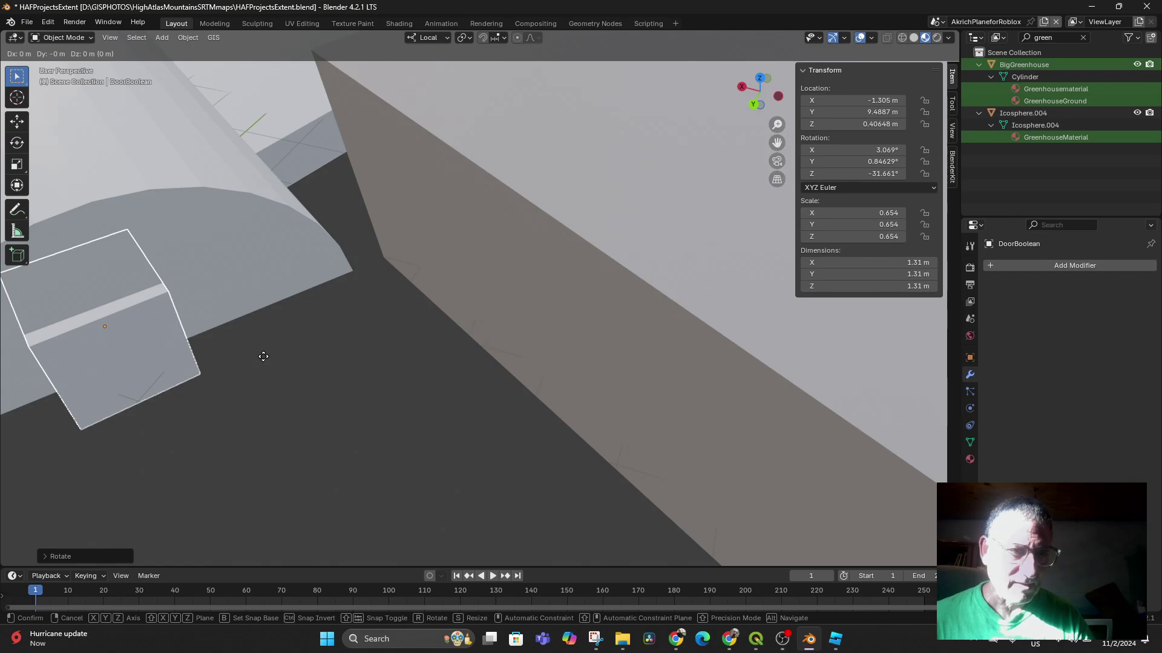
pyautogui.press('x')
pyautogui.press('x')
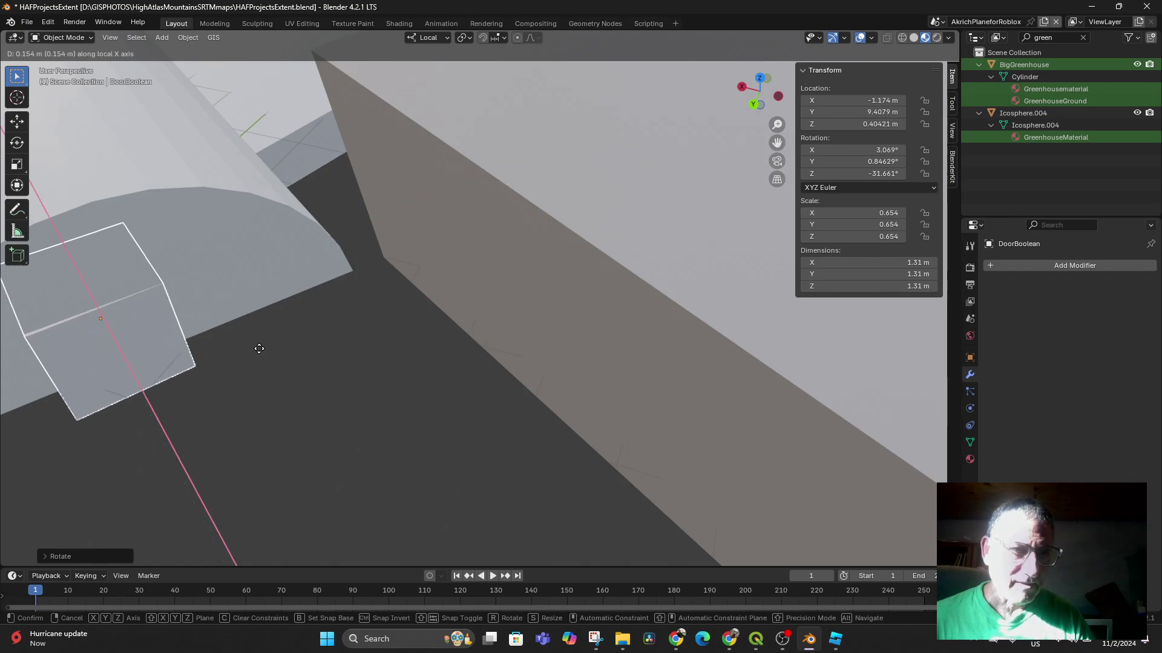
pyautogui.click(247, 345)
pyautogui.moveTo(246, 345); pyautogui.dragTo(245, 339, button='middle')
pyautogui.scroll(-5, 246, 343)
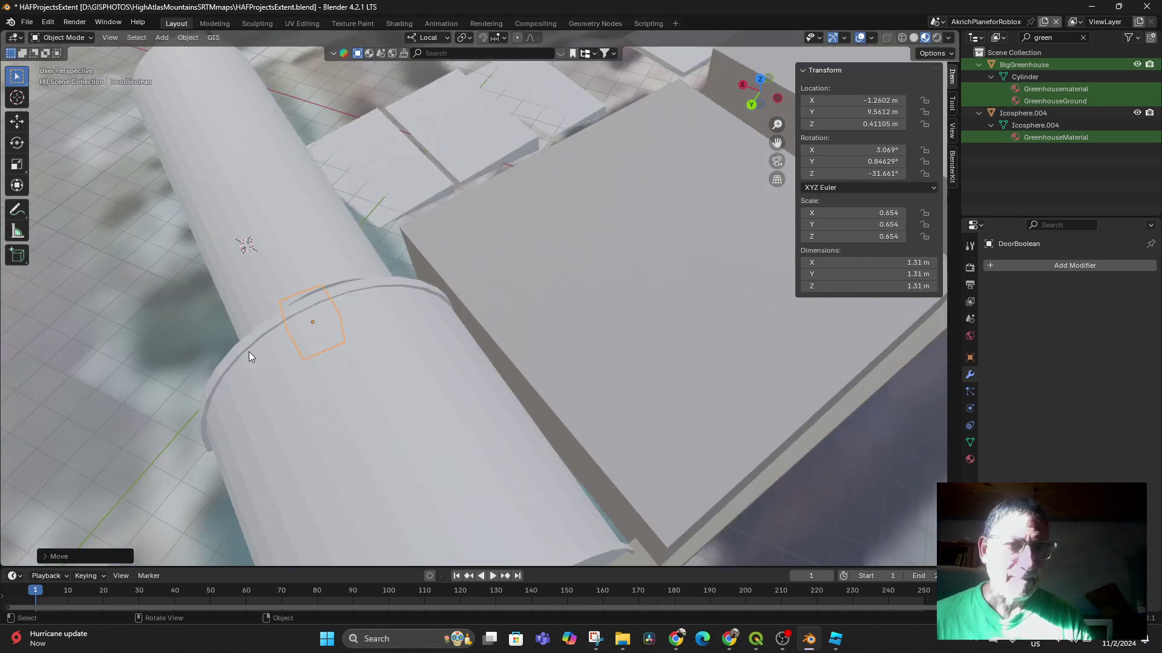
# Move the DoorBoolean cube in top view to about X -1.41 m, Y 9.41 m so it cuts through the end wall.
pyautogui.click(301, 265)
pyautogui.moveTo(310, 270); pyautogui.dragTo(362, 311, button='middle')
pyautogui.scroll(-2, 362, 310)
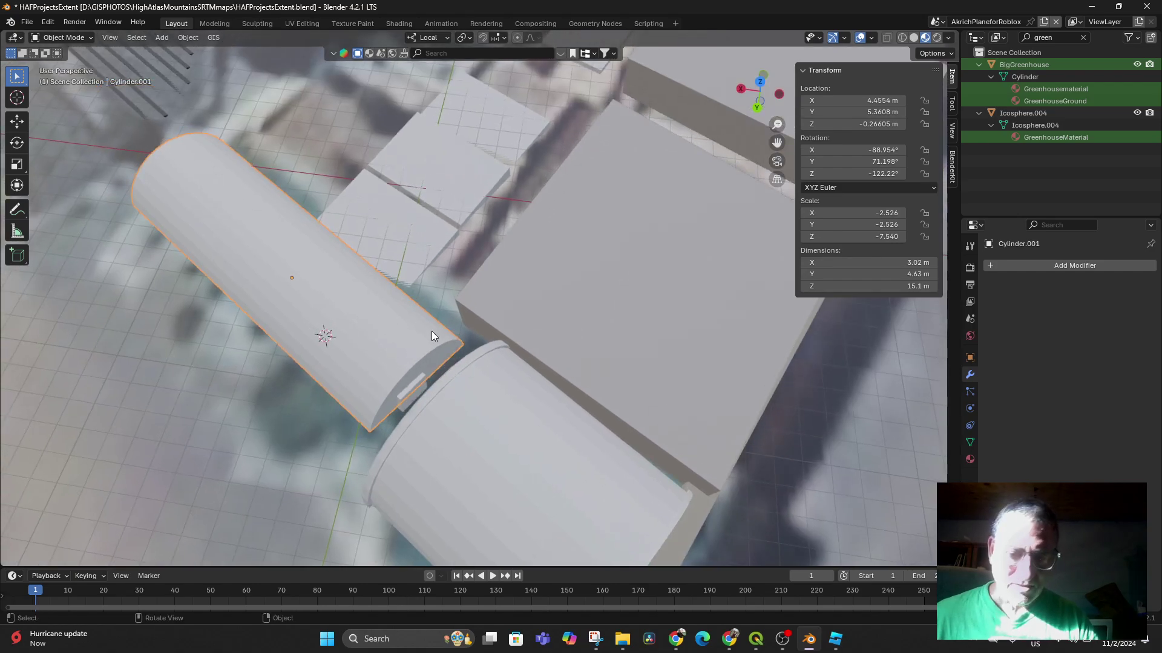
pyautogui.press('KP_7')
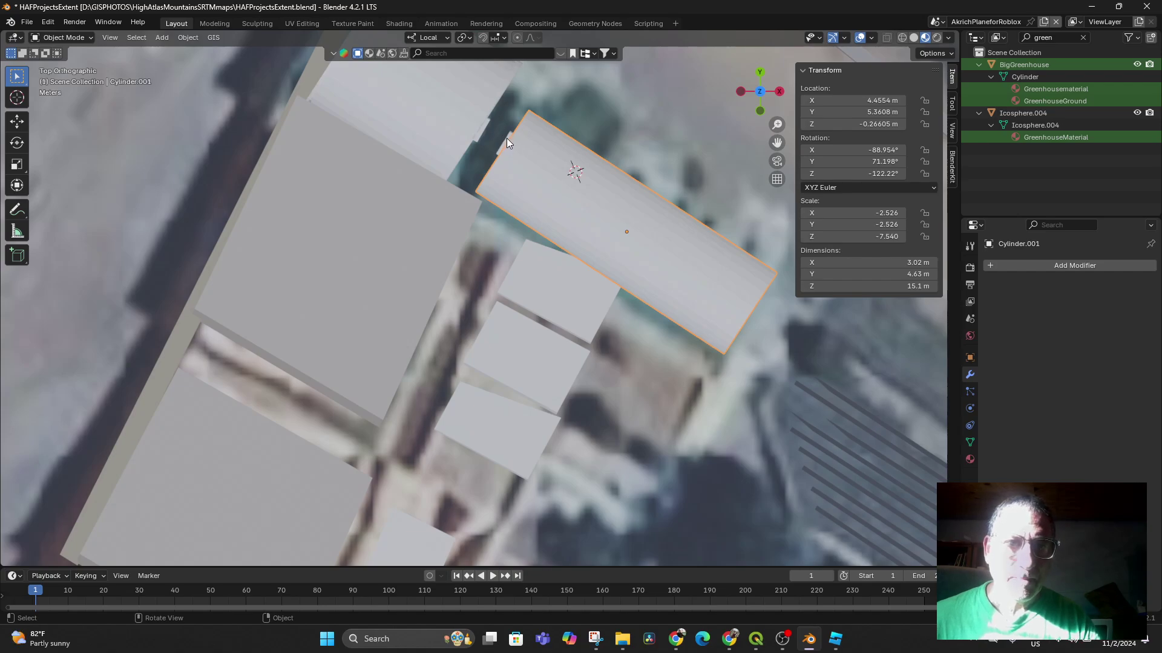
pyautogui.scroll(2, 511, 155)
pyautogui.moveTo(508, 148); pyautogui.dragTo(409, 92, button='middle')
pyautogui.click(487, 136)
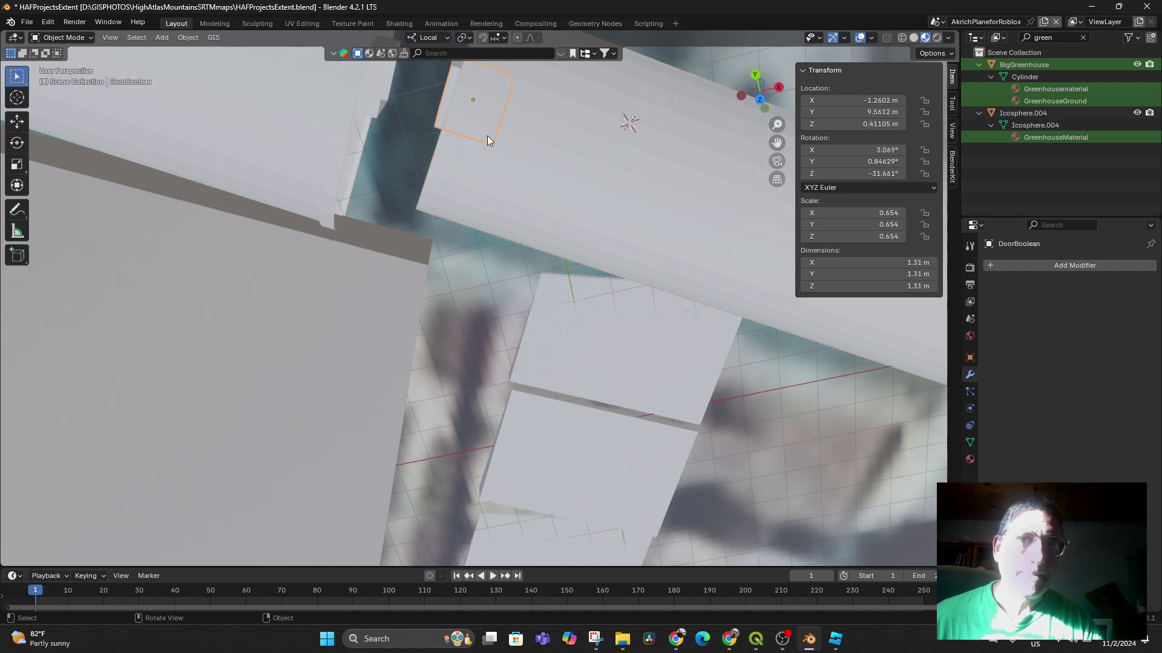
pyautogui.press('KP_7')
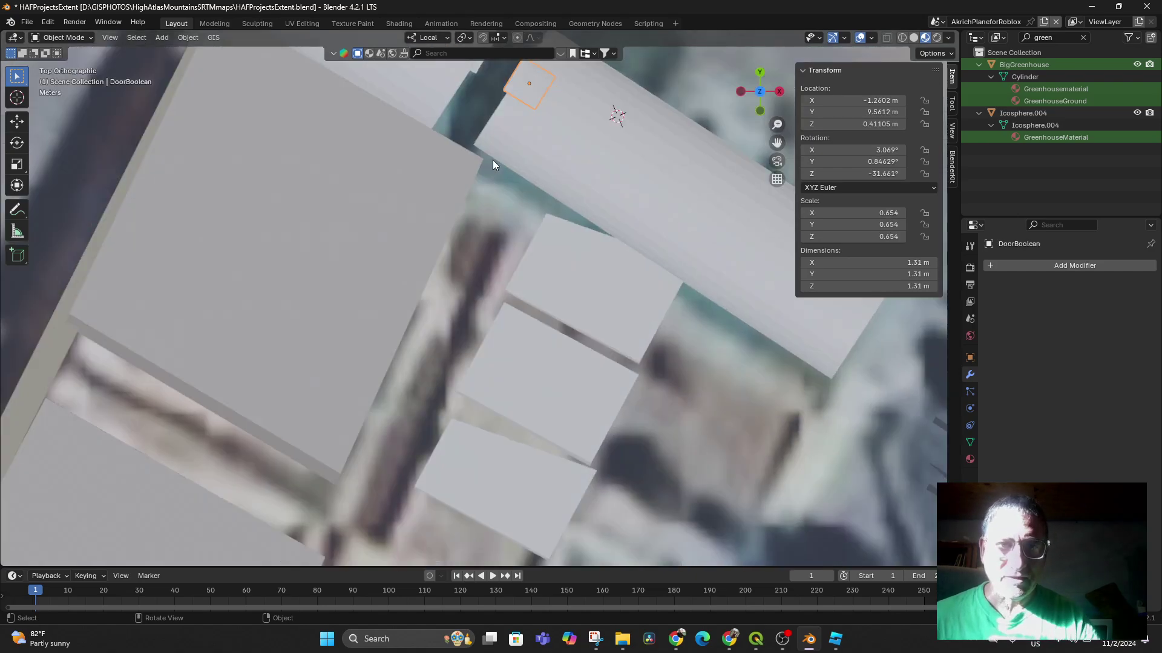
pyautogui.press('g')
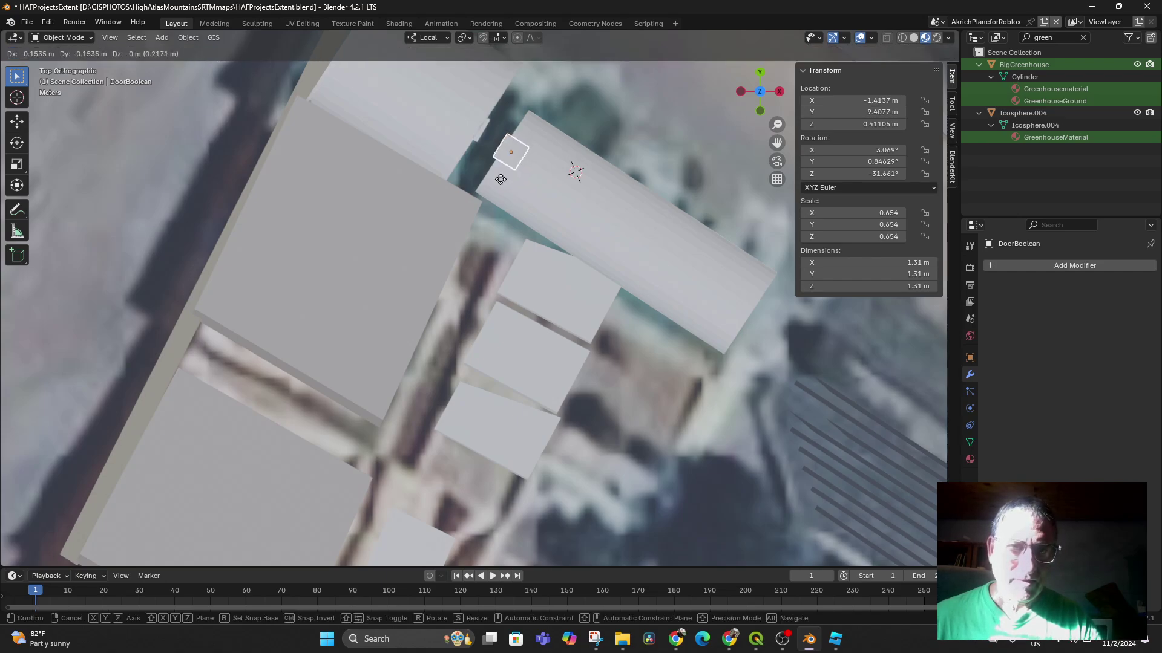
pyautogui.click(500, 179)
pyautogui.moveTo(501, 179); pyautogui.dragTo(652, 151, button='middle')
# Cut the doorway into the long greenhouse's end wall by adding a Boolean Difference modifier with DoorBoolean as its object and applying it.
pyautogui.click(320, 223)
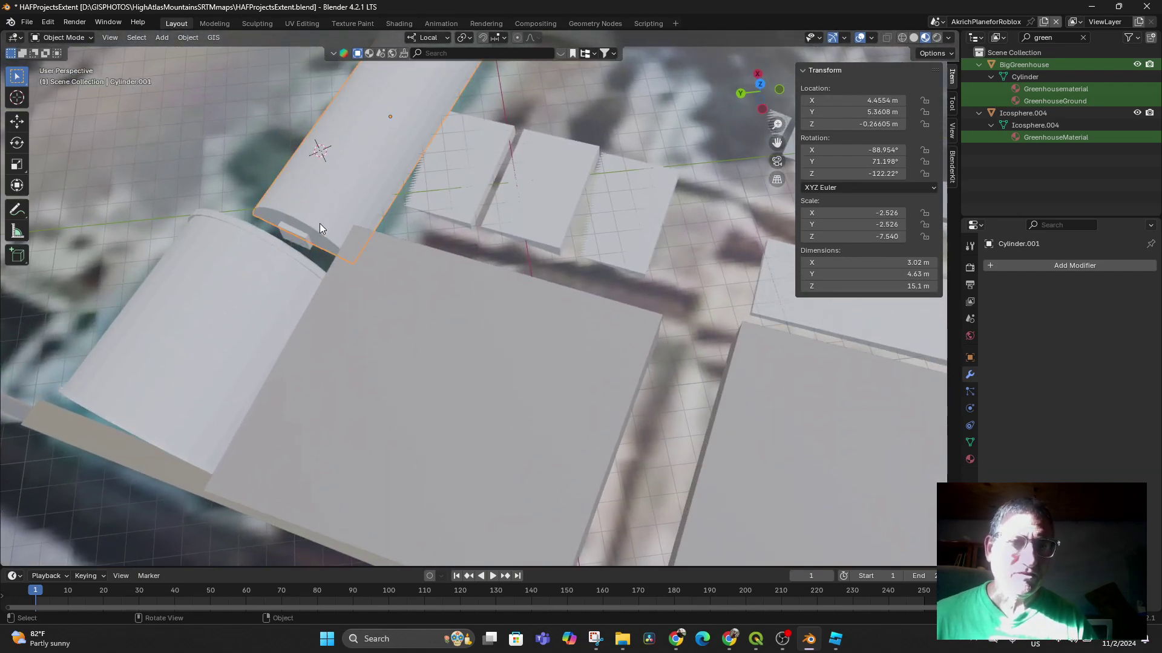
pyautogui.click(1004, 264)
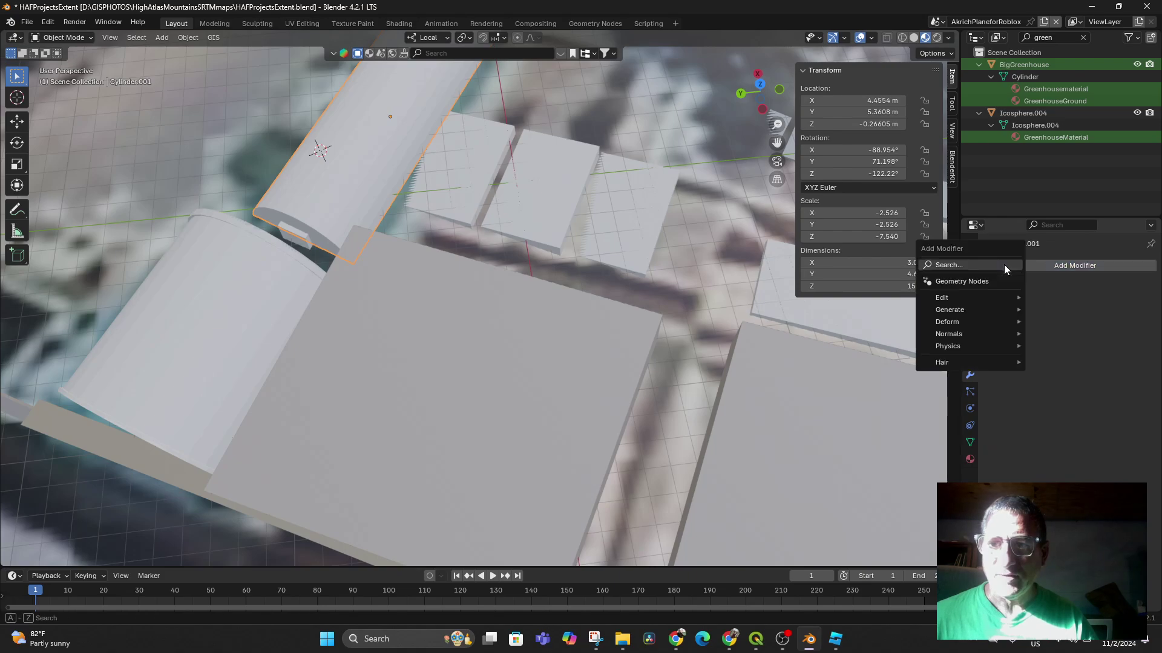
pyautogui.click(968, 265)
pyautogui.write('b')
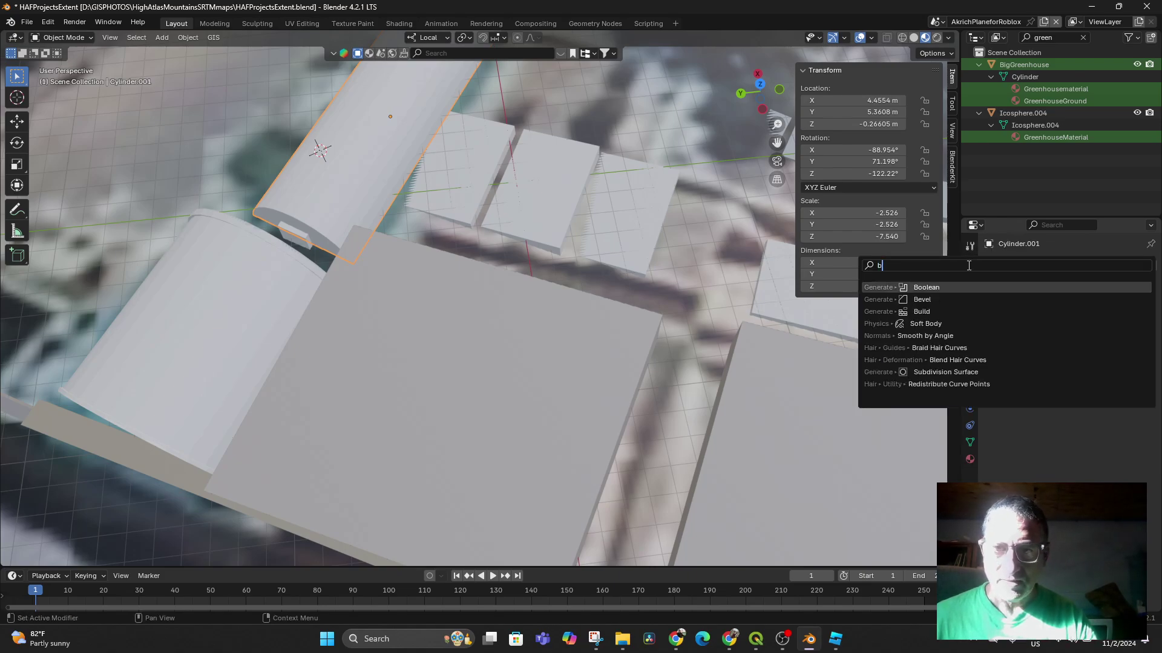
pyautogui.click(950, 288)
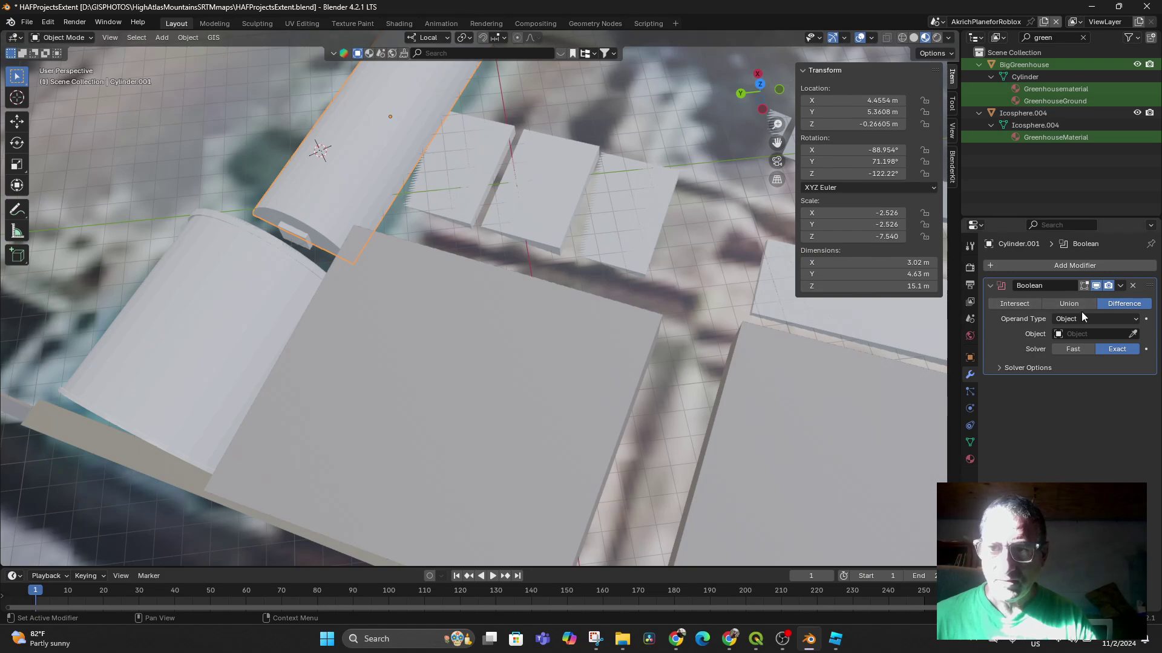
pyautogui.click(1133, 334)
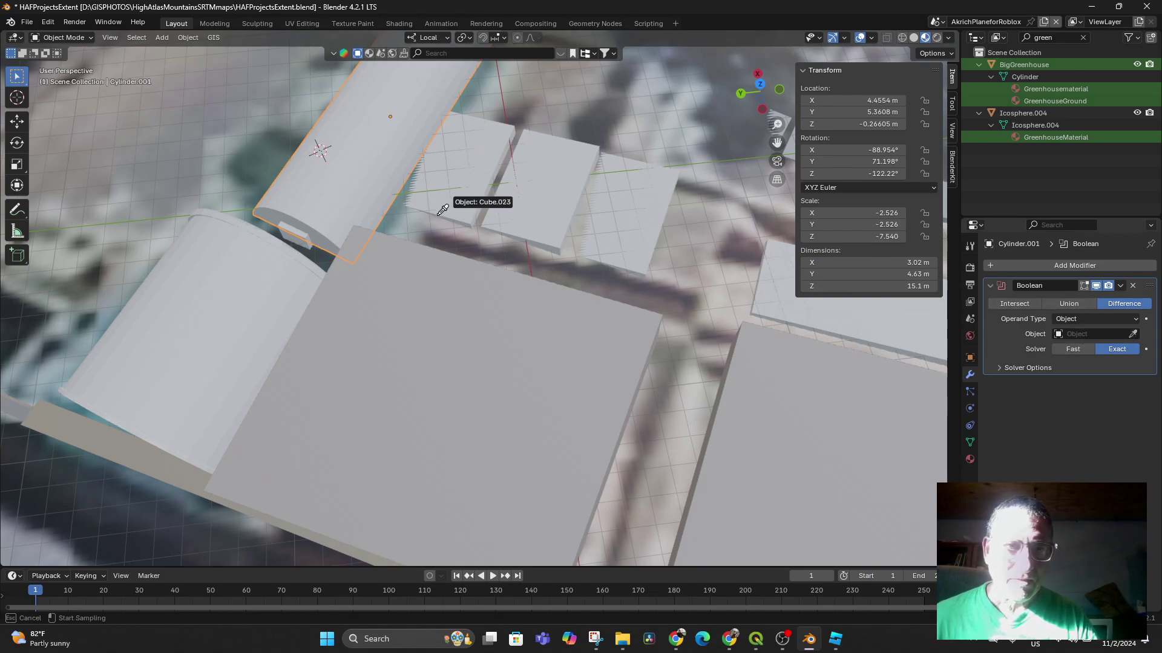
pyautogui.click(301, 231)
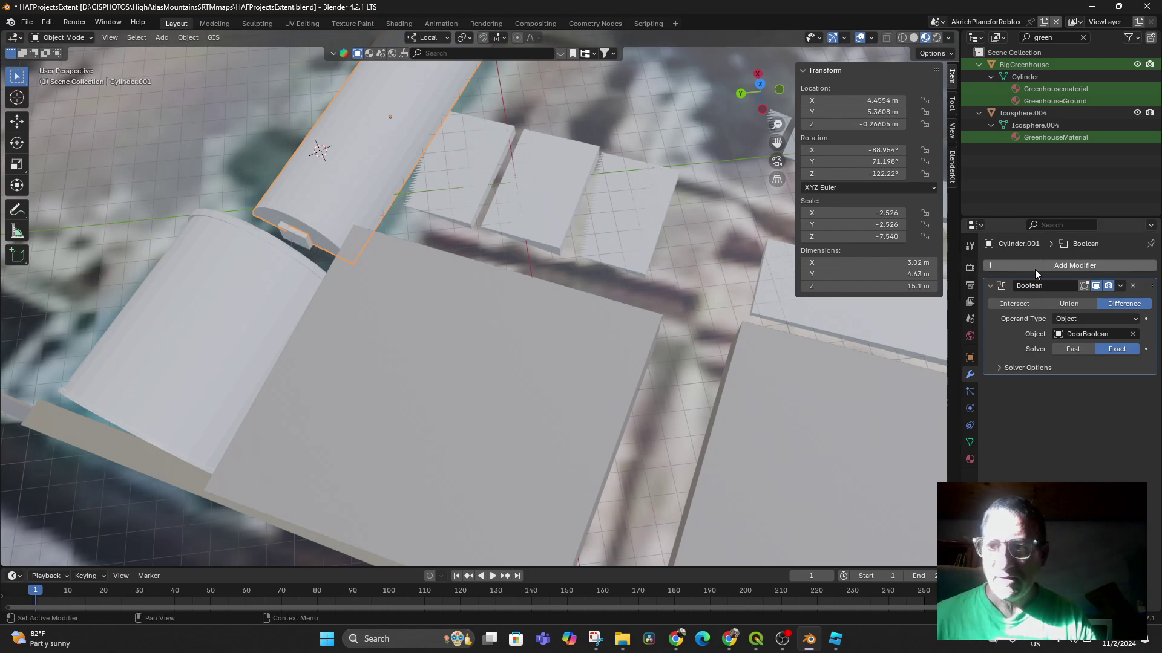
pyautogui.click(1121, 286)
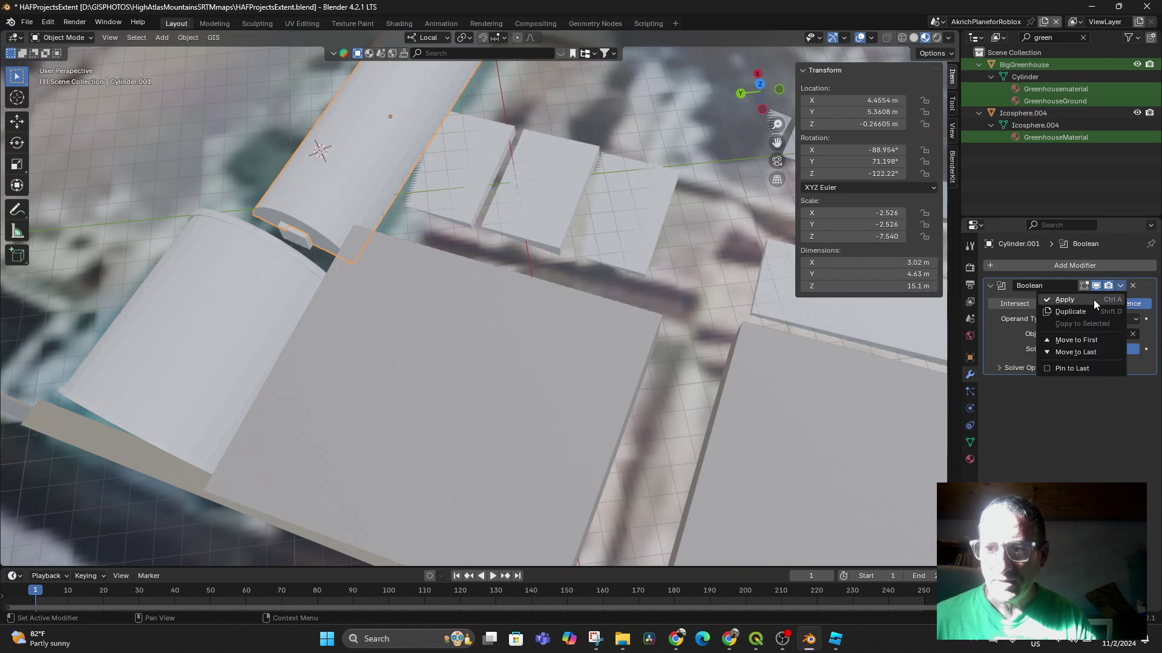
pyautogui.click(1091, 299)
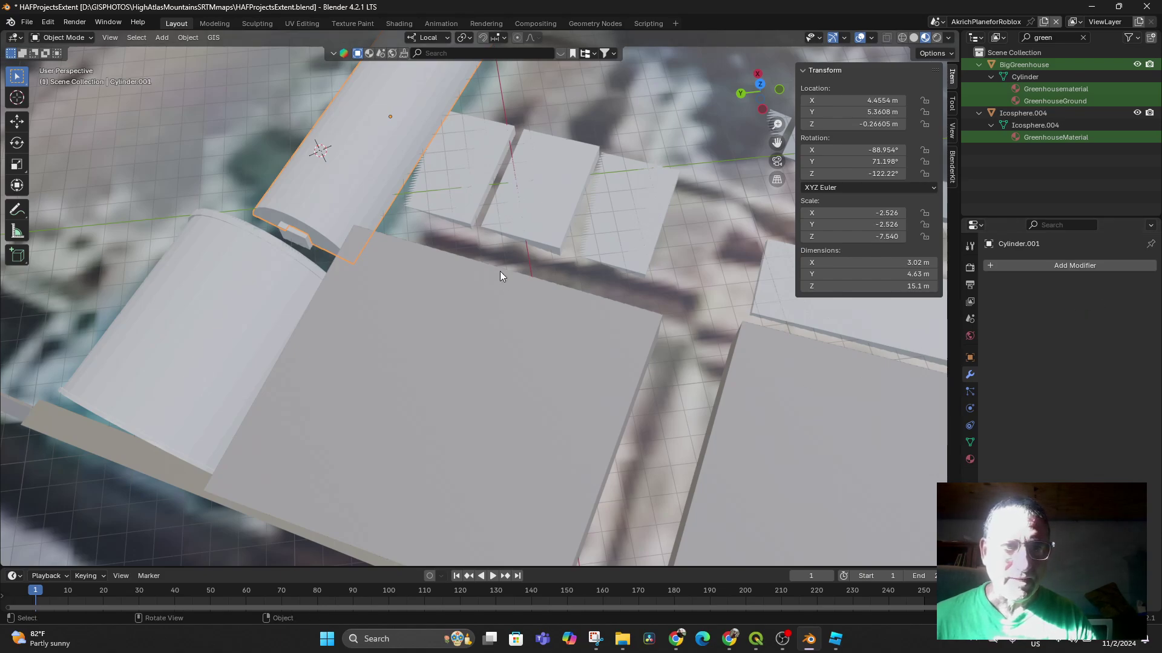
# Move the DoorBoolean cube clear of the greenhouses to about X 0.79 m, Y 15.87 m, Z 1.01 m, and inspect the cut doorway.
pyautogui.click(296, 241)
pyautogui.press('g')
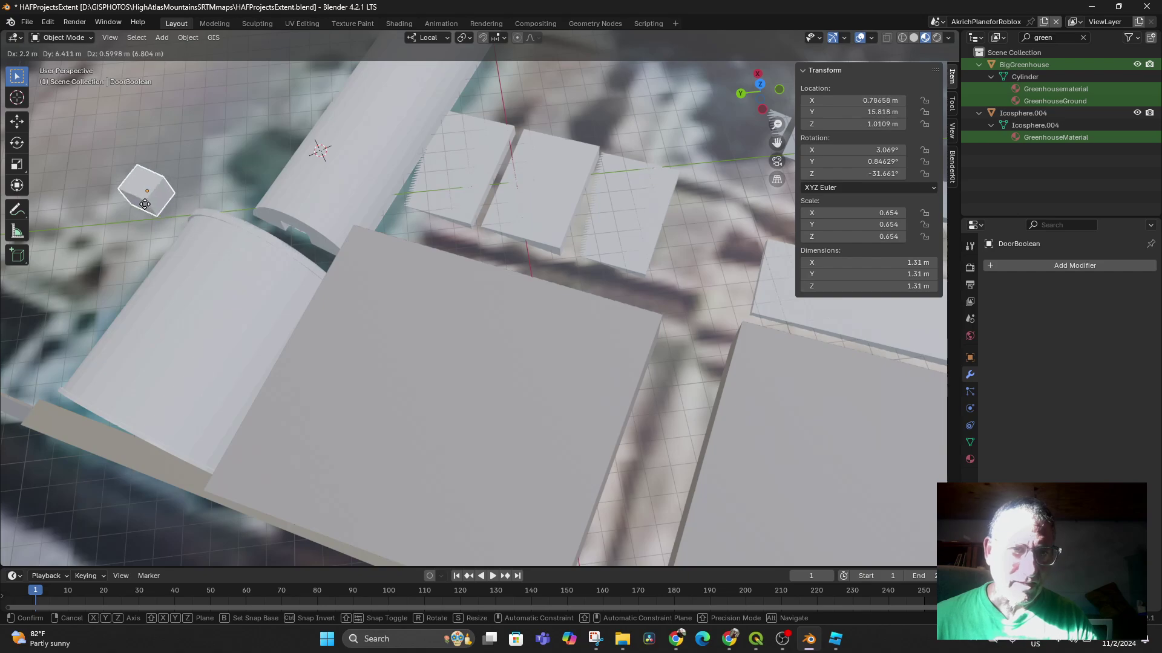
pyautogui.click(145, 204)
pyautogui.moveTo(145, 204); pyautogui.dragTo(471, 223, button='middle')
pyautogui.scroll(5, 400, 281)
pyautogui.scroll(-2, 374, 286)
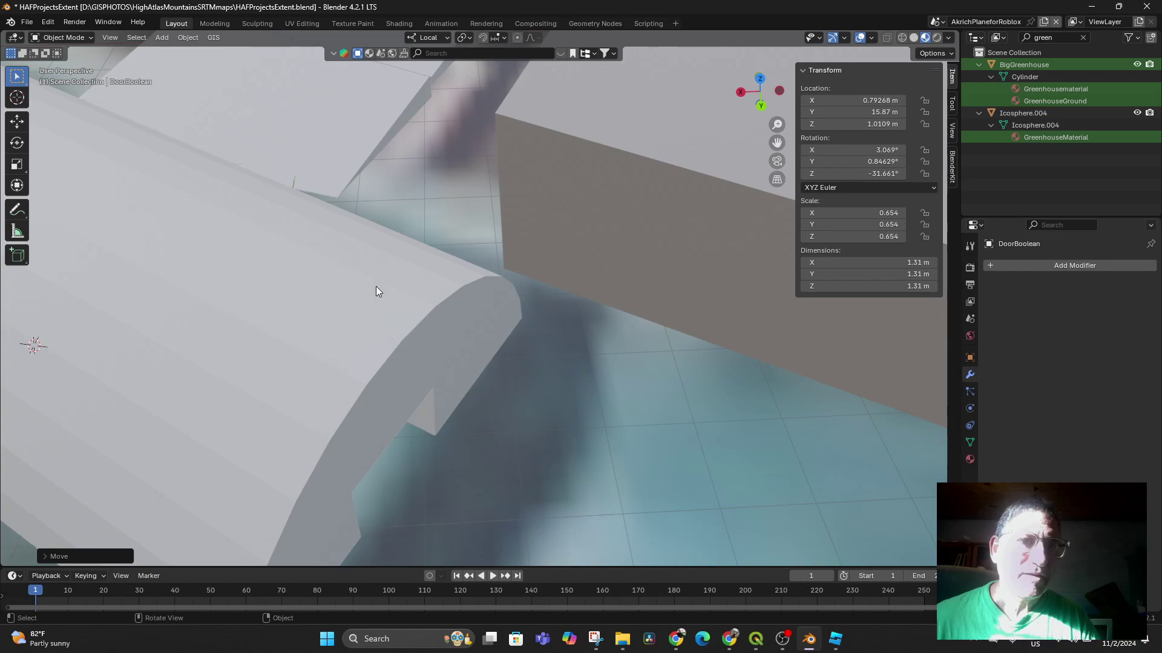
pyautogui.scroll(3, 357, 275)
pyautogui.scroll(-4, 357, 278)
# Shift the half-round long greenhouse slightly to about X 4.35 m, Y 5.80 m, Z -0.32 m on the site map.
pyautogui.moveTo(357, 277); pyautogui.dragTo(230, 280, button='middle')
pyautogui.click(208, 249)
pyautogui.scroll(-3, 113, 274)
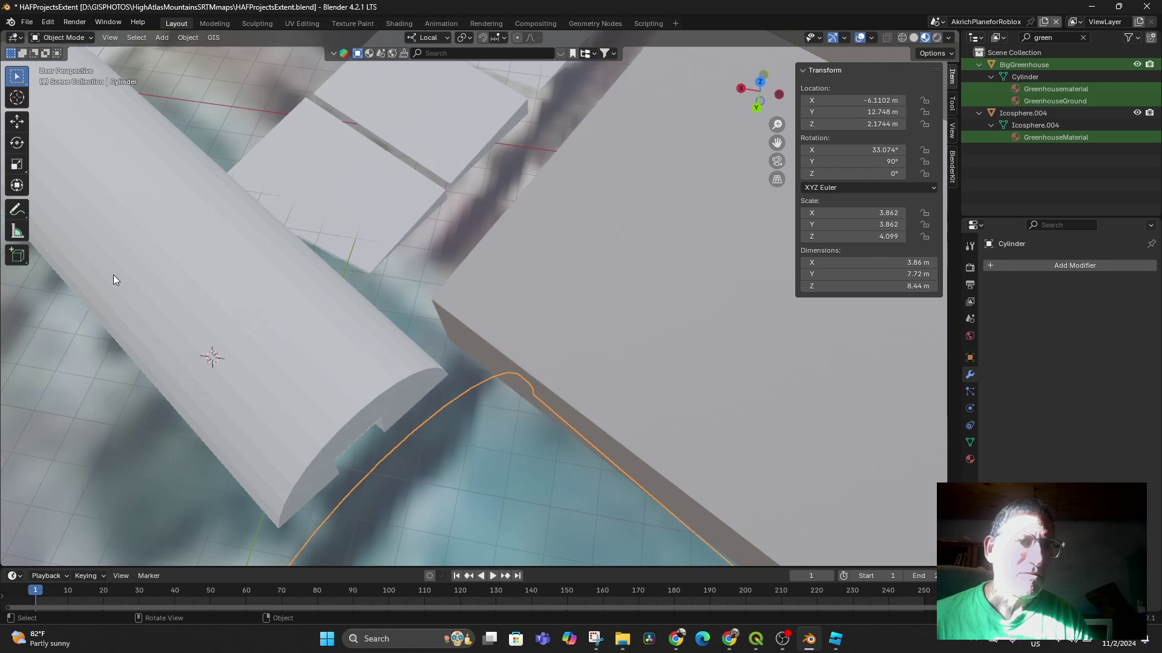
pyautogui.click(154, 282)
pyautogui.moveTo(154, 282); pyautogui.dragTo(213, 280, button='middle')
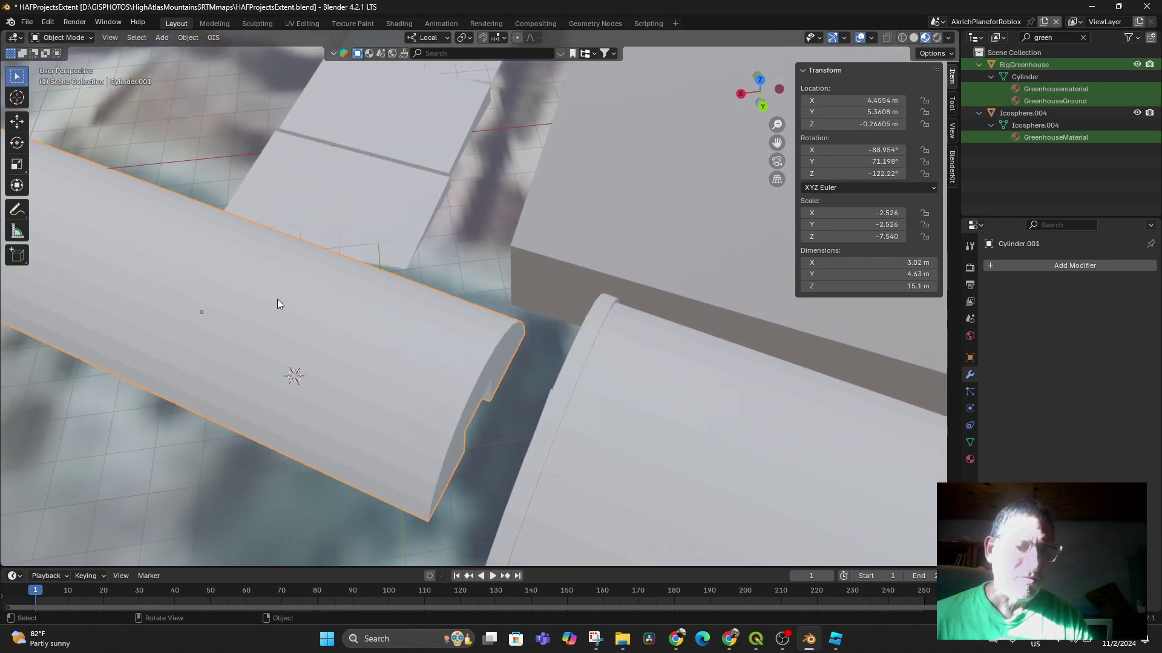
pyautogui.press('g')
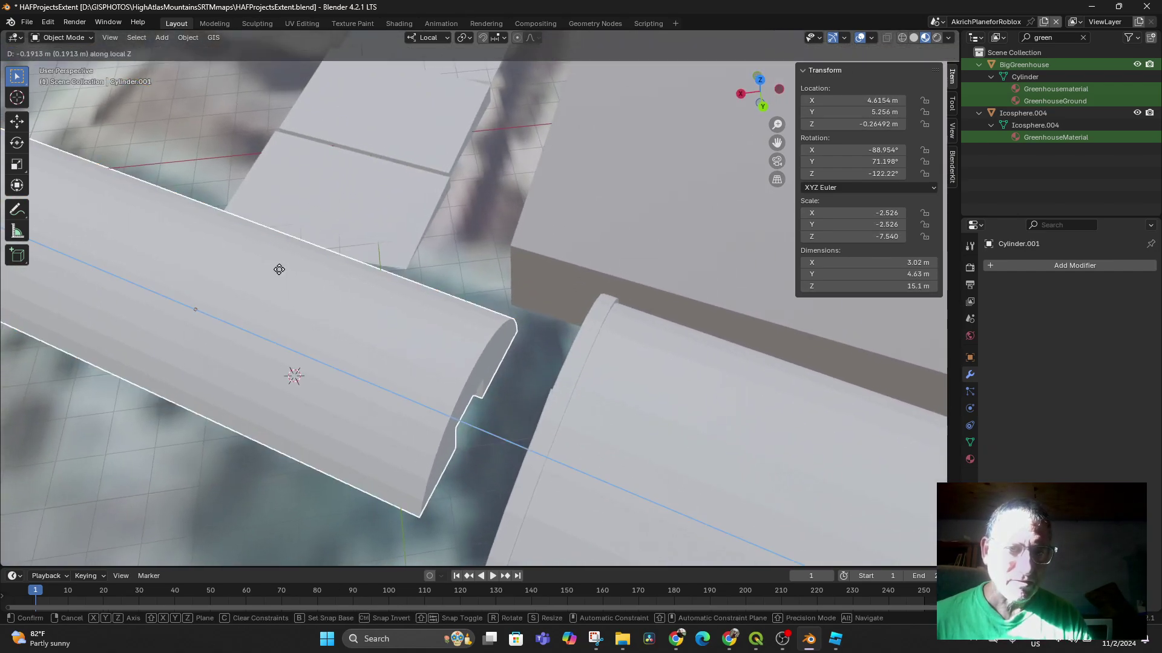
pyautogui.press('Escape')
pyautogui.moveTo(320, 319); pyautogui.dragTo(444, 291, button='middle')
pyautogui.scroll(-4, 441, 293)
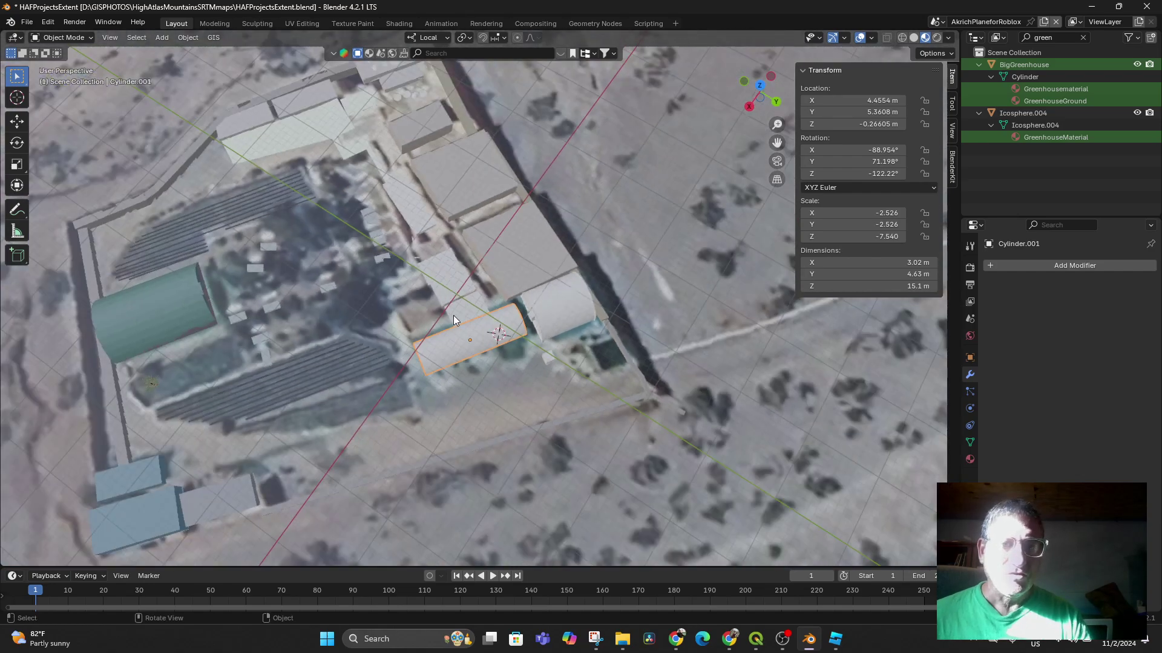
pyautogui.press('g')
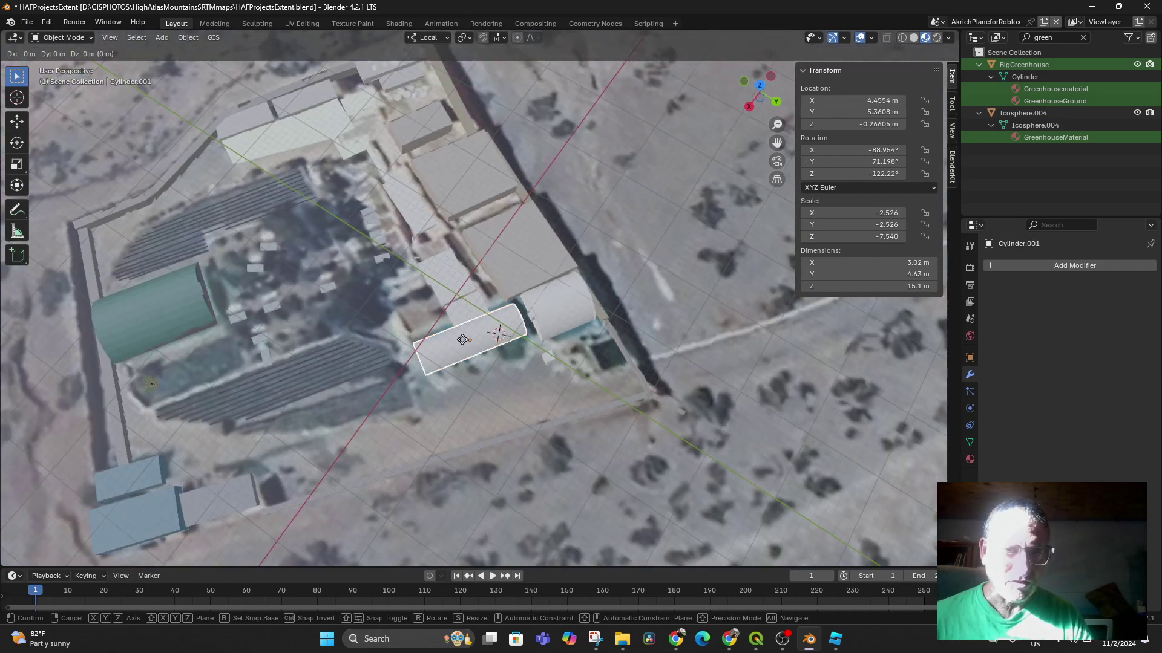
pyautogui.click(468, 342)
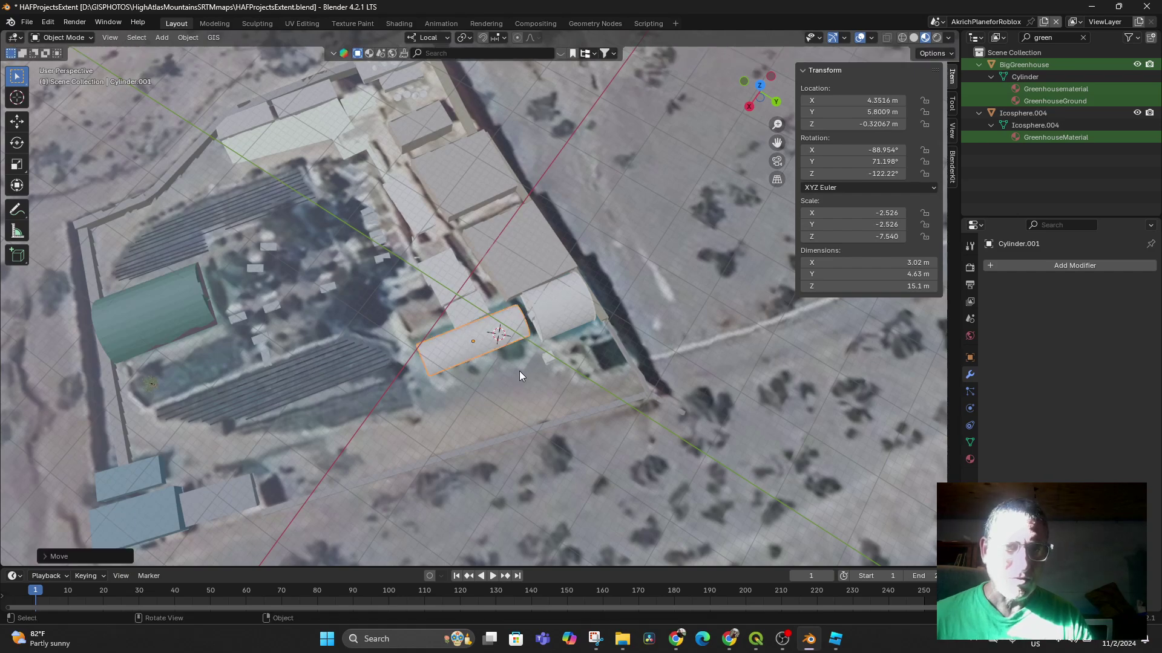
# Copy the long greenhouse, switch to the BuildingsforExport scene and delete the old half-round greenhouse there.
pyautogui.hotkey('ctrl', 'c')
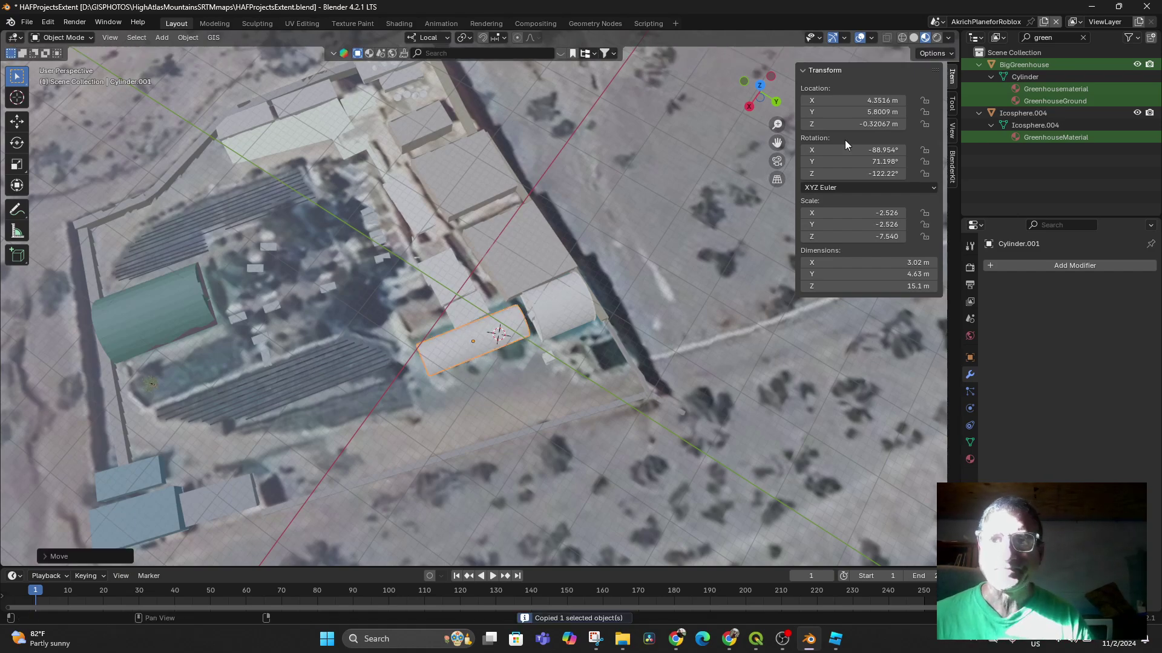
pyautogui.click(936, 22)
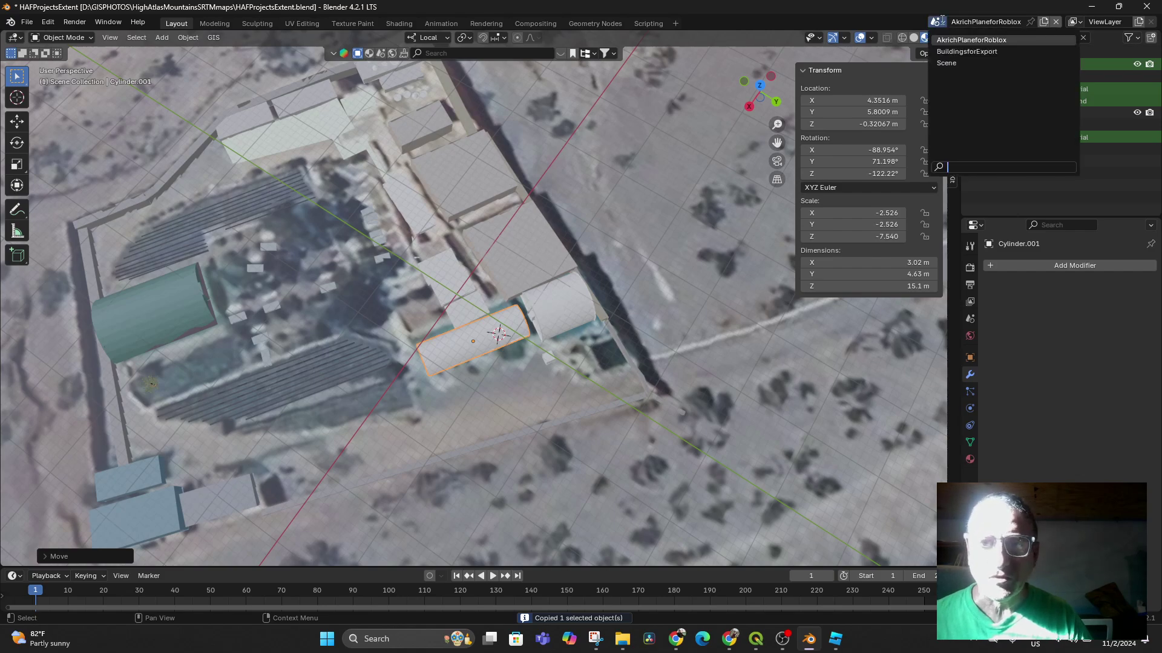
pyautogui.click(966, 51)
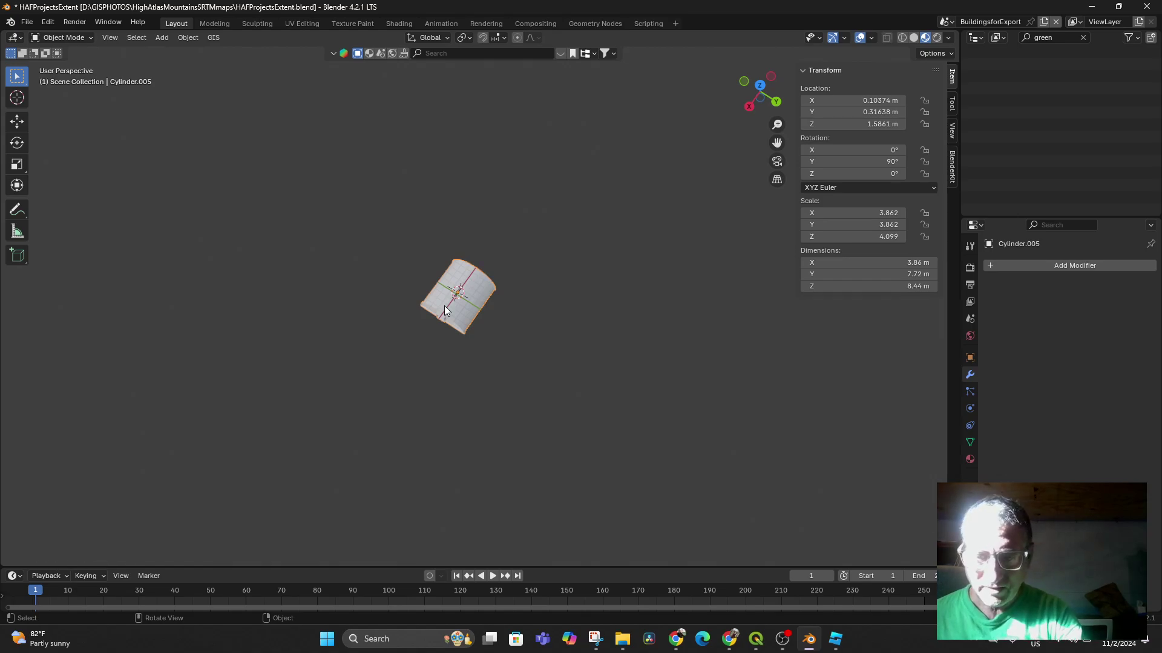
pyautogui.press('Delete')
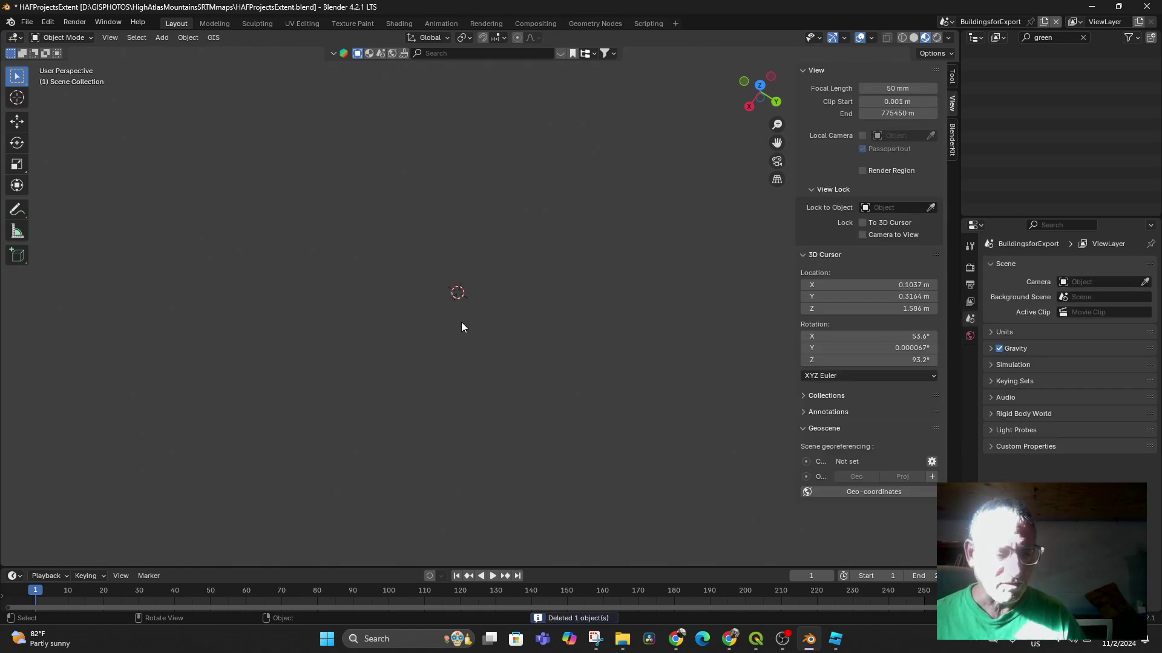
# Paste the copied greenhouse cylinder into the scene, select it and display its transform values.
pyautogui.hotkey('ctrl', 'v')
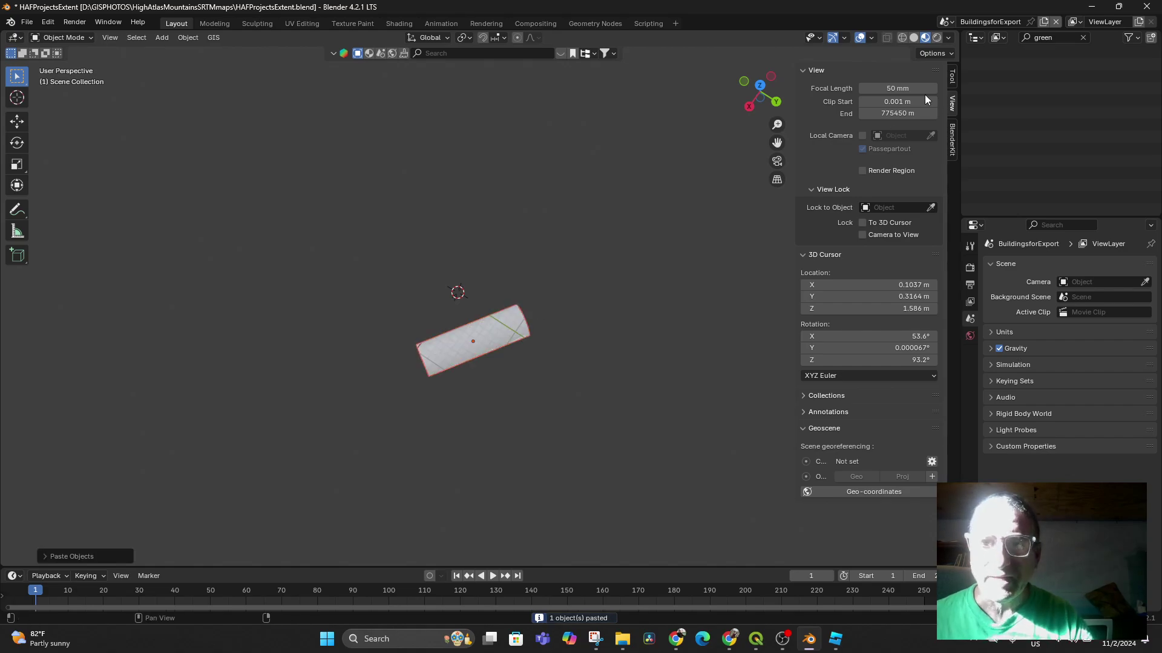
pyautogui.click(951, 84)
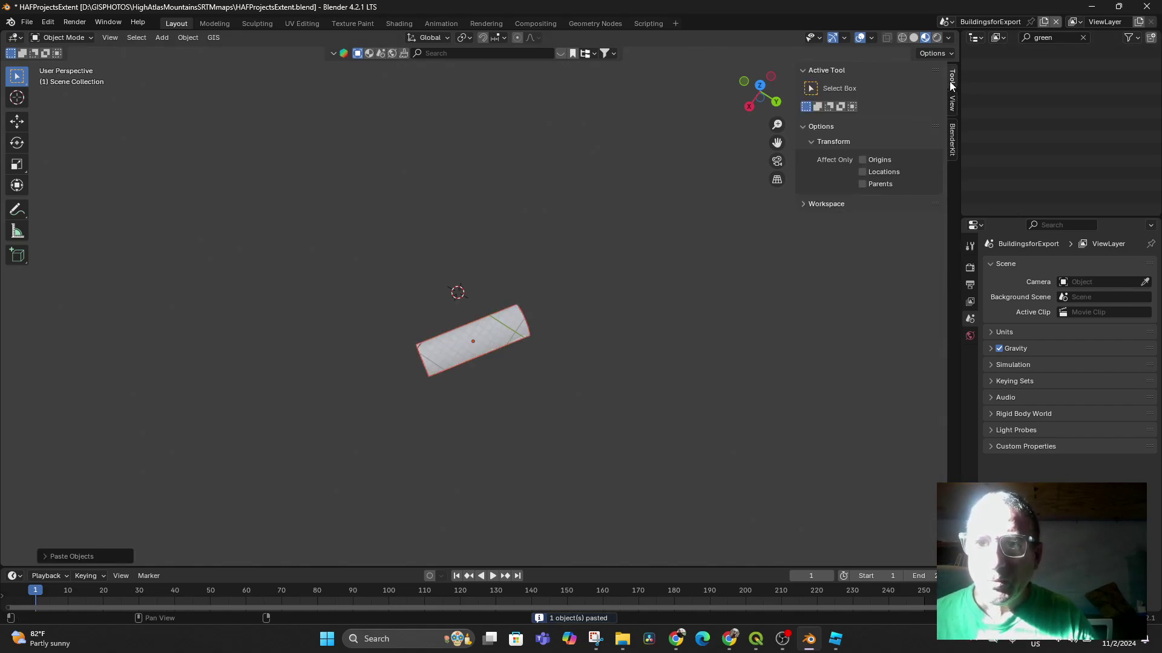
pyautogui.click(951, 107)
pyautogui.click(488, 326)
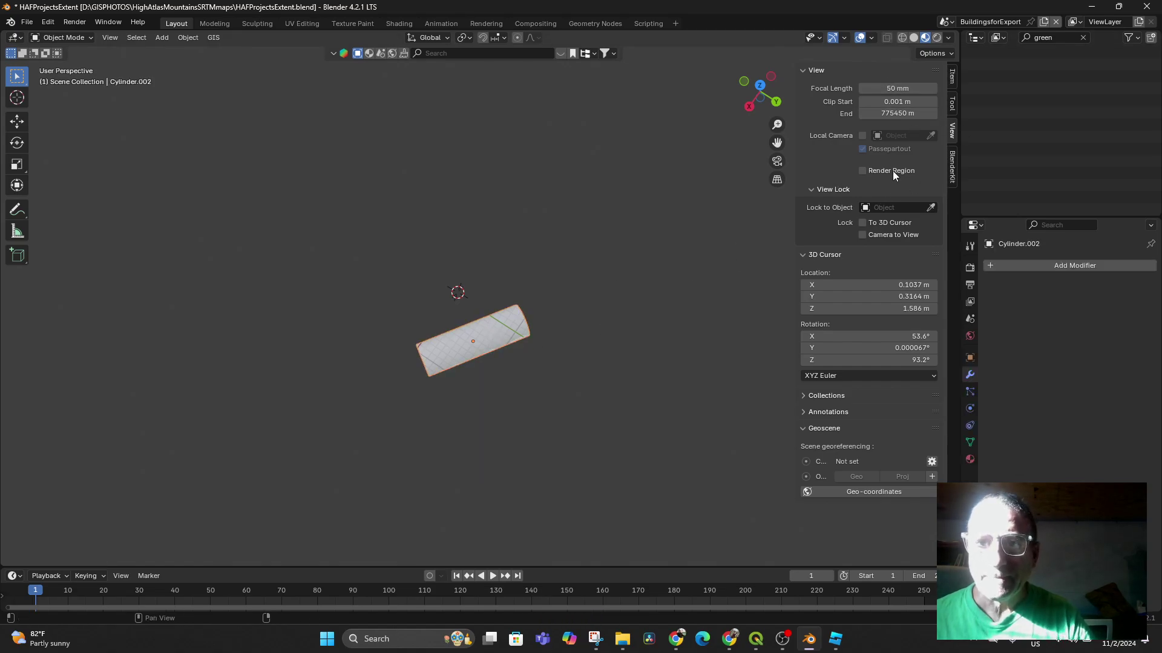
pyautogui.click(952, 79)
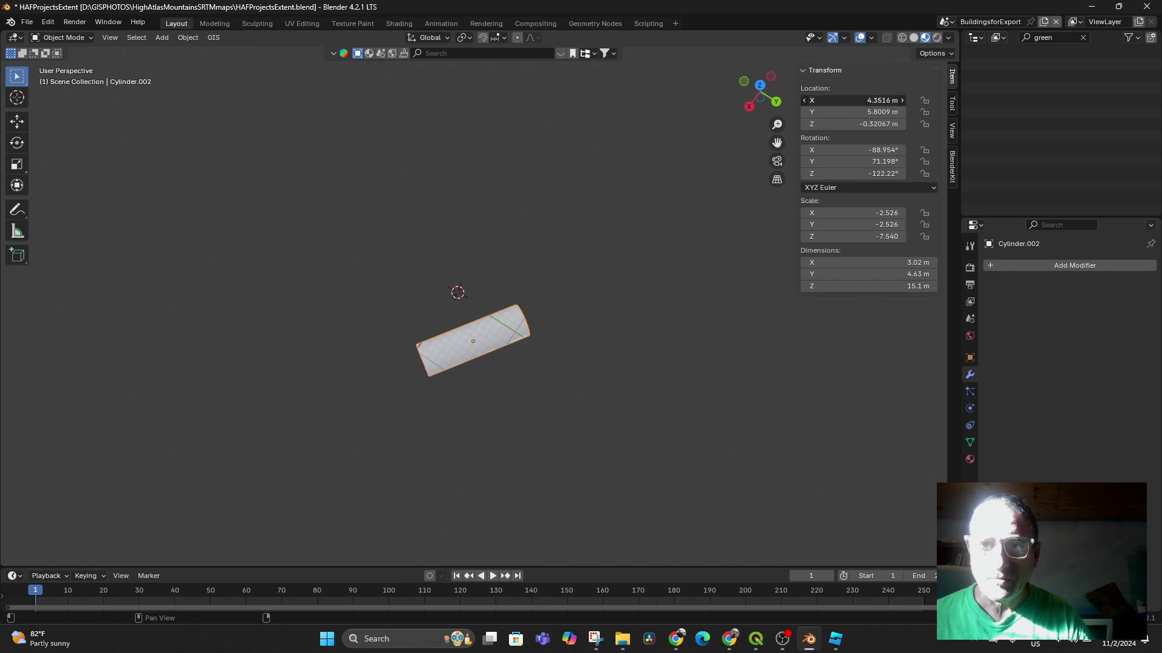
# Set the pasted cylinder's X, Y and Z location to 0 m.
pyautogui.doubleClick(885, 100)
pyautogui.write('0')
pyautogui.doubleClick(884, 112)
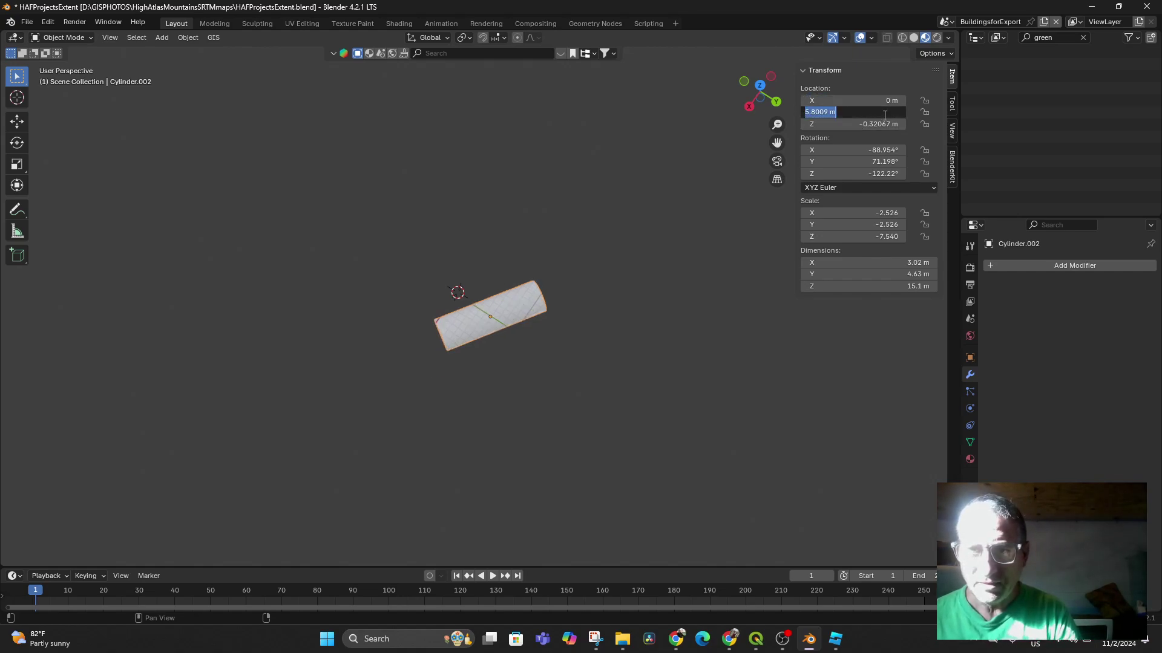
pyautogui.write('0')
pyautogui.doubleClick(882, 124)
pyautogui.write('0')
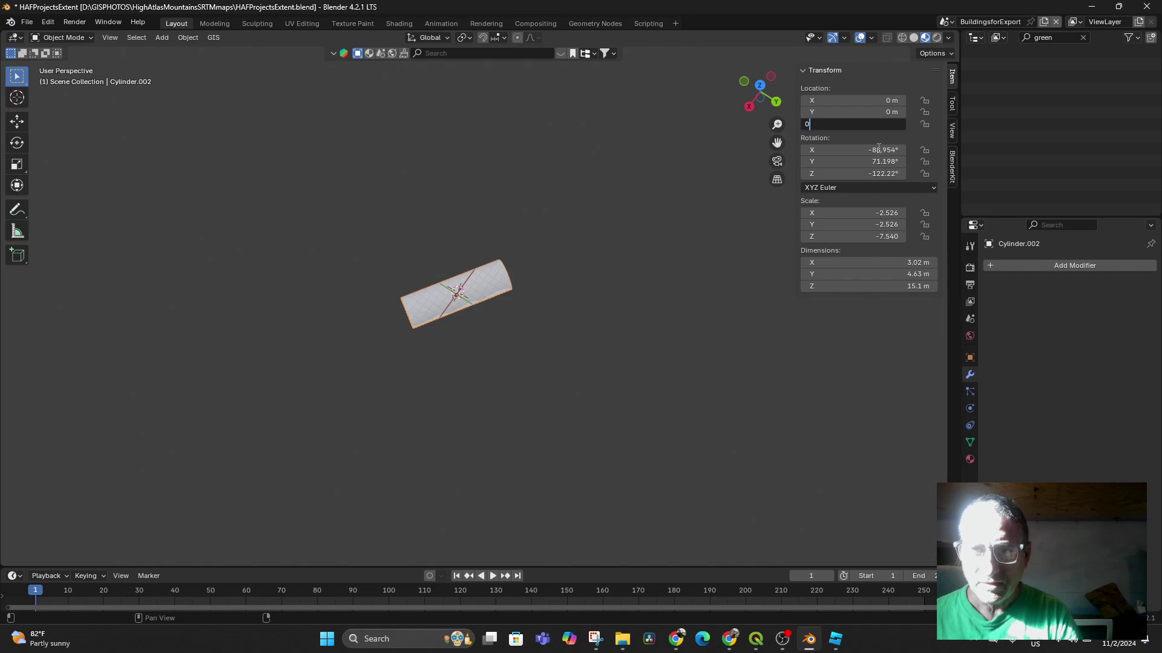
# Set the cylinder's X rotation to 0°.
pyautogui.doubleClick(878, 149)
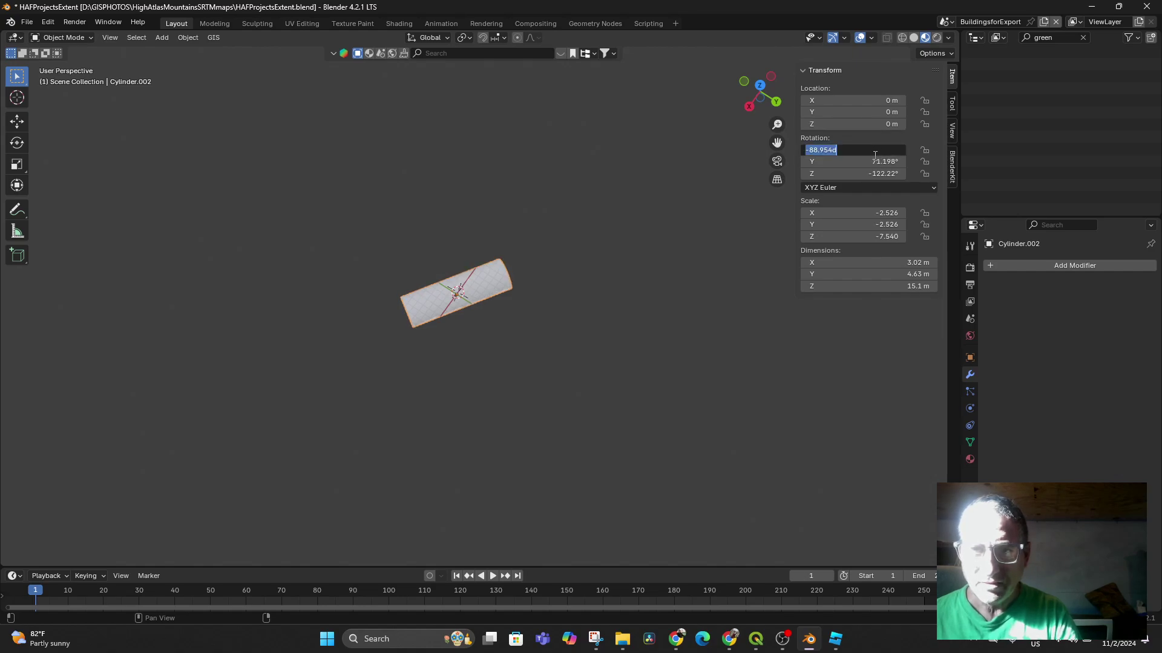
pyautogui.write('0')
pyautogui.press('Return')
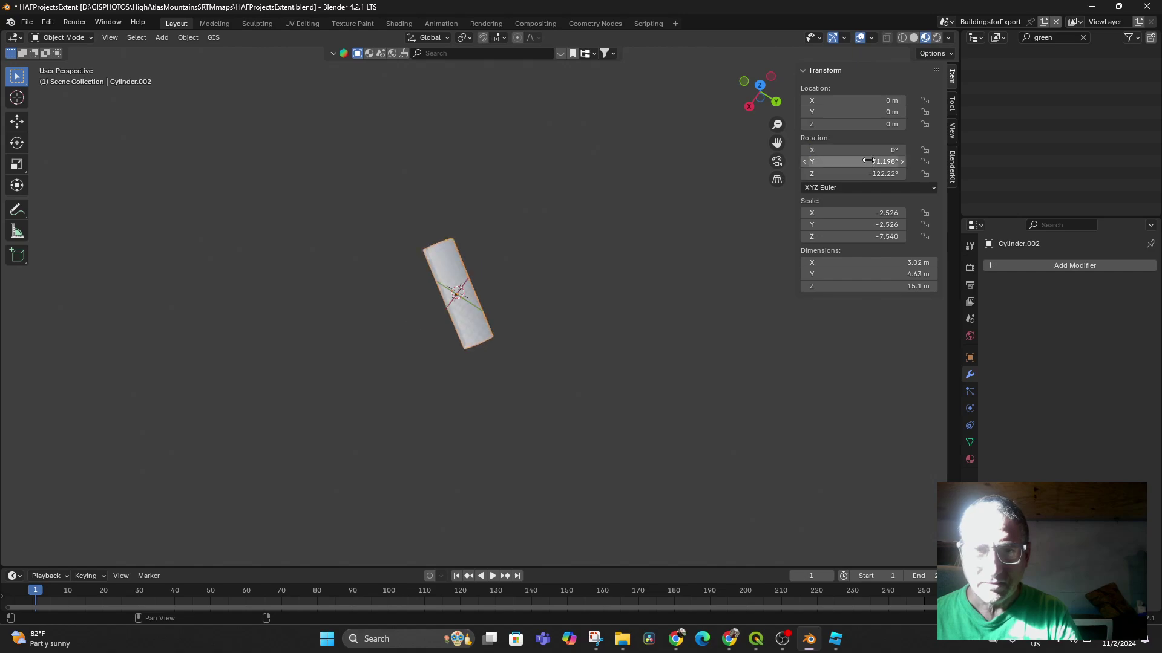
# Try to set the cylinder's Y rotation to 0° and undo the change.
pyautogui.doubleClick(882, 162)
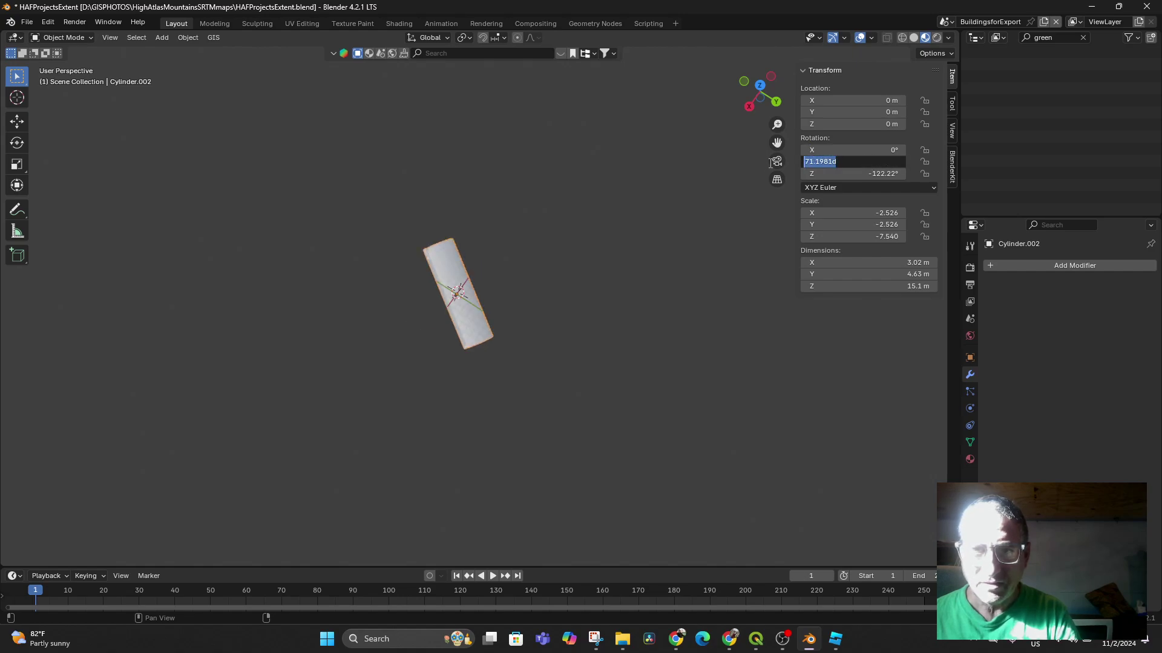
pyautogui.write('0')
pyautogui.press('Return')
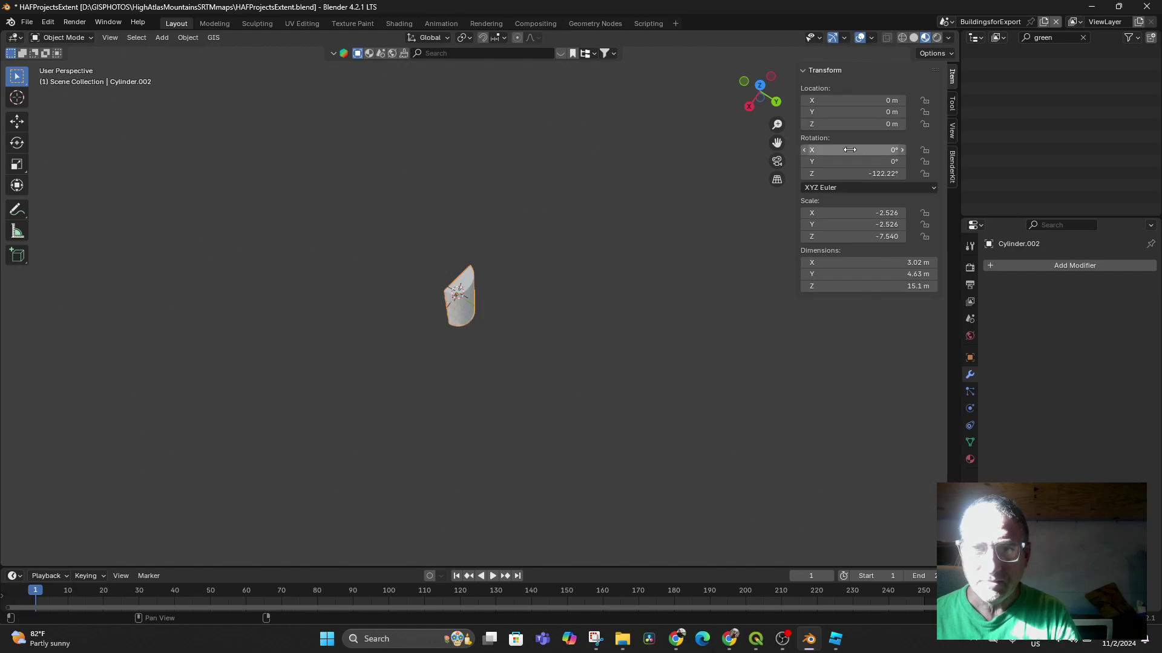
pyautogui.hotkey('ctrl', 'z')
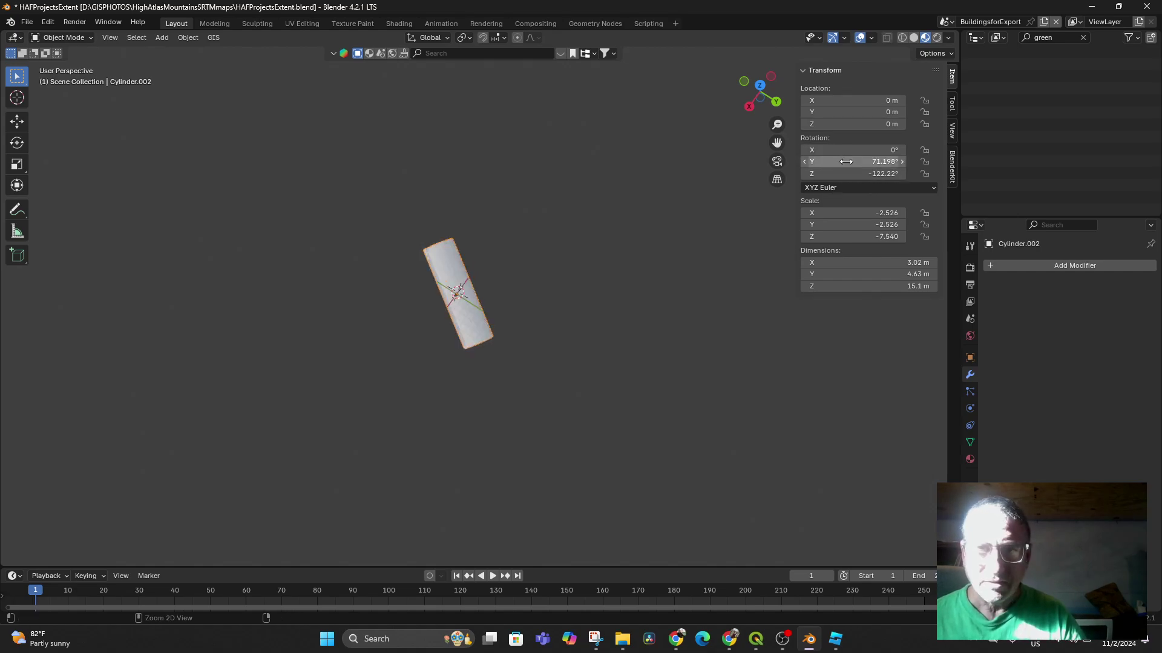
# Set the cylinder's Z rotation to 0°, leaving the Y rotation field without a new value.
pyautogui.doubleClick(884, 162)
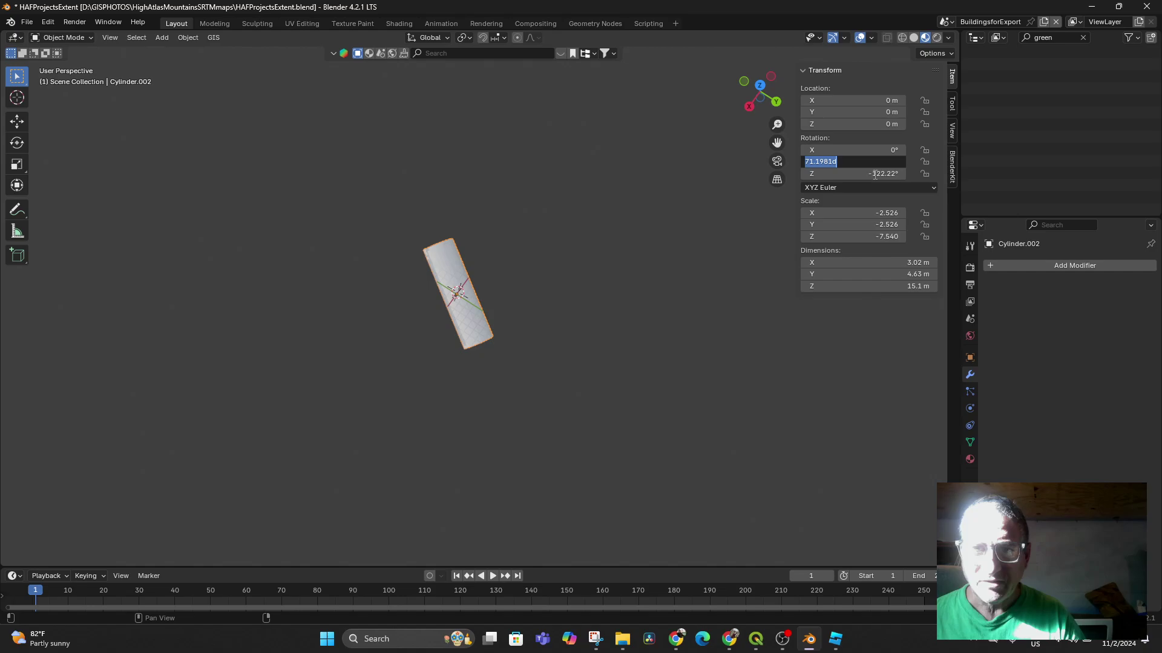
pyautogui.doubleClick(874, 175)
pyautogui.write('0')
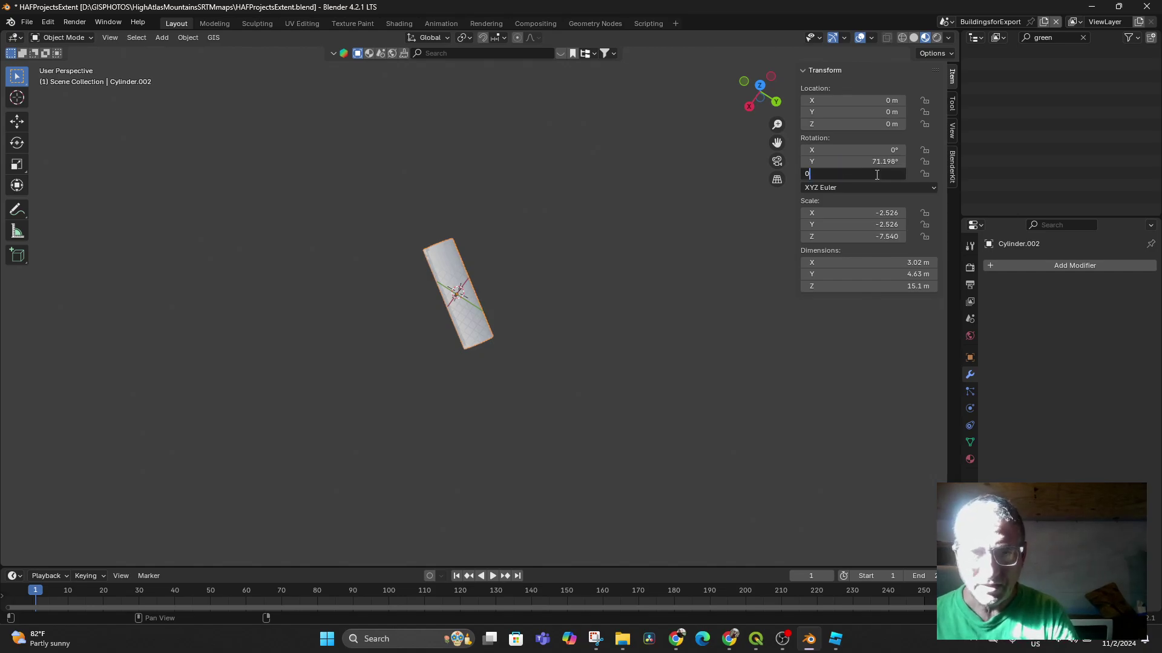
pyautogui.press('Return')
# In the front orthographic view, rotate the cylinder by about 19° so its long side lies level.
pyautogui.moveTo(614, 269); pyautogui.dragTo(557, 266, button='middle')
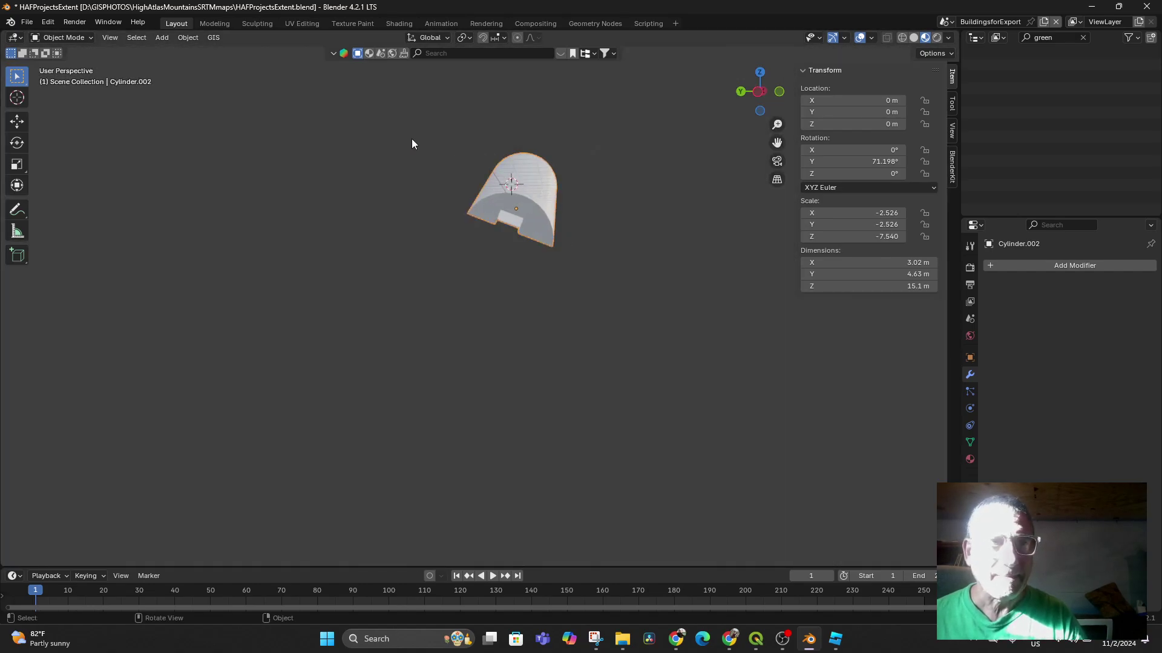
pyautogui.moveTo(191, 64); pyautogui.dragTo(174, 25)
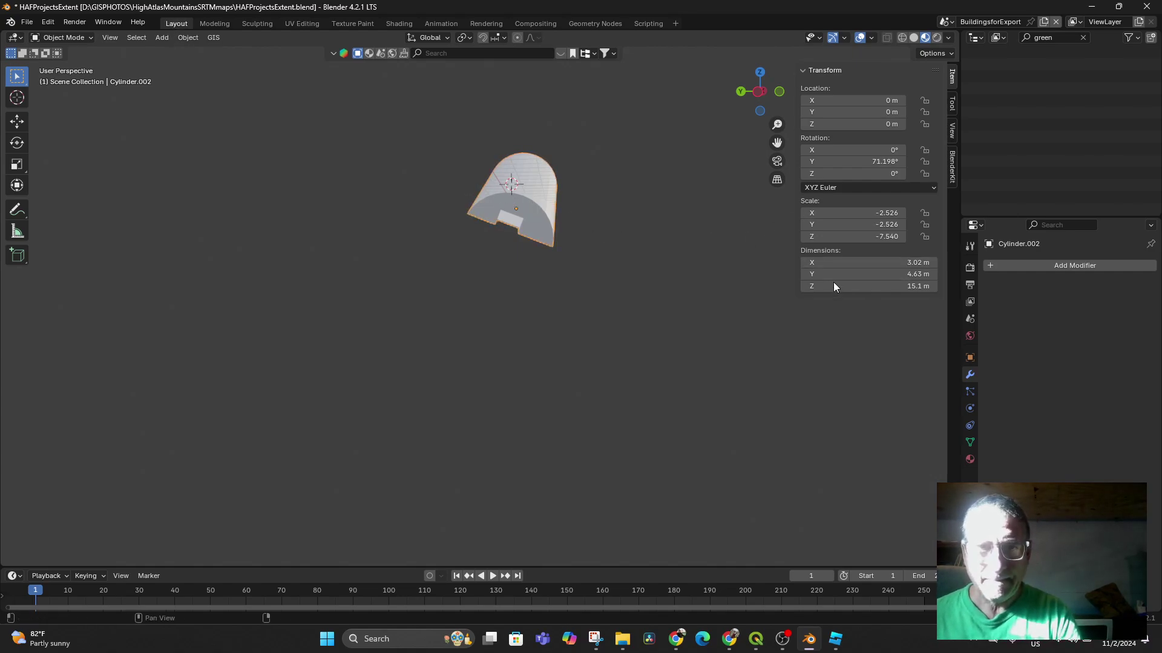
pyautogui.press('KP_1')
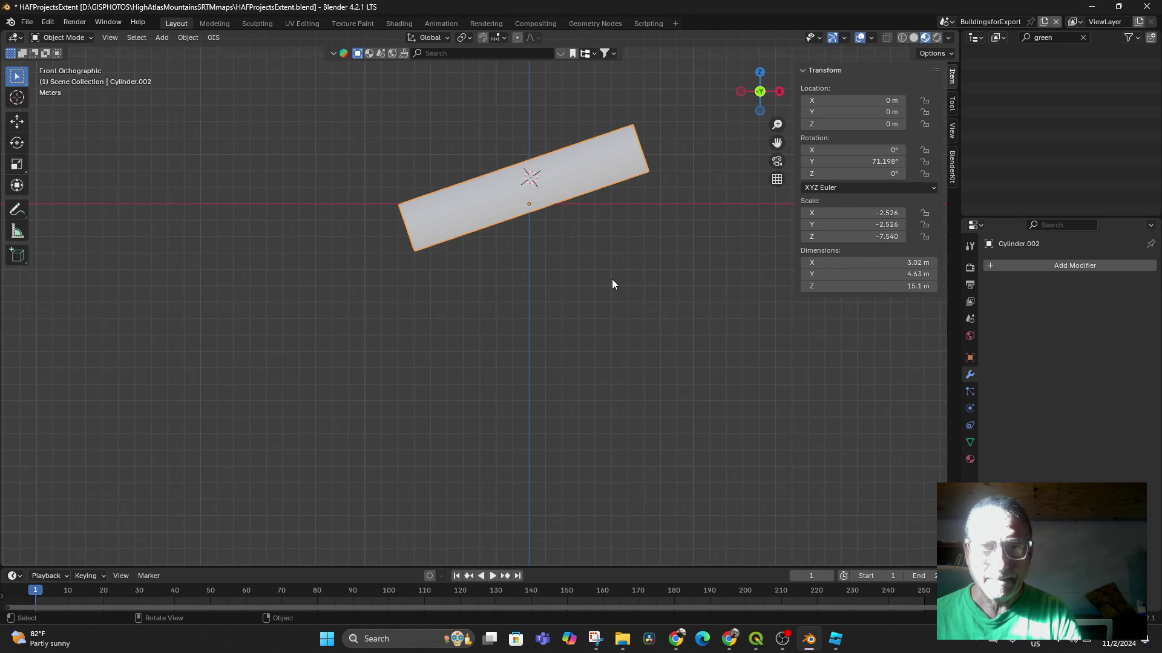
pyautogui.click(522, 272)
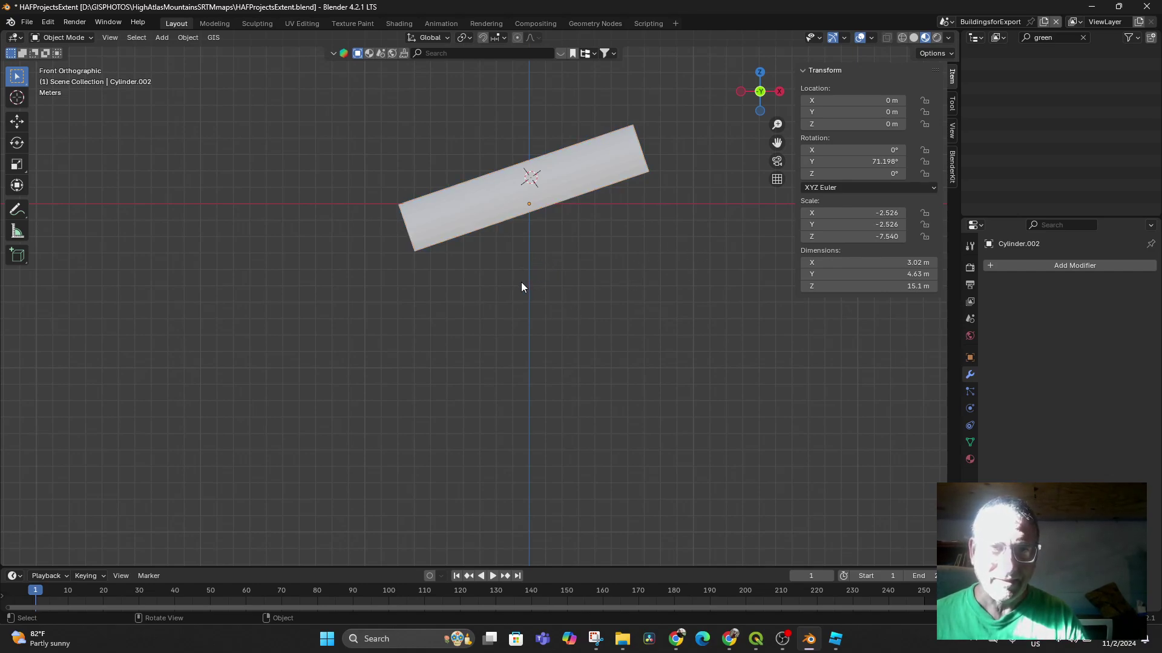
pyautogui.click(501, 204)
pyautogui.press('r')
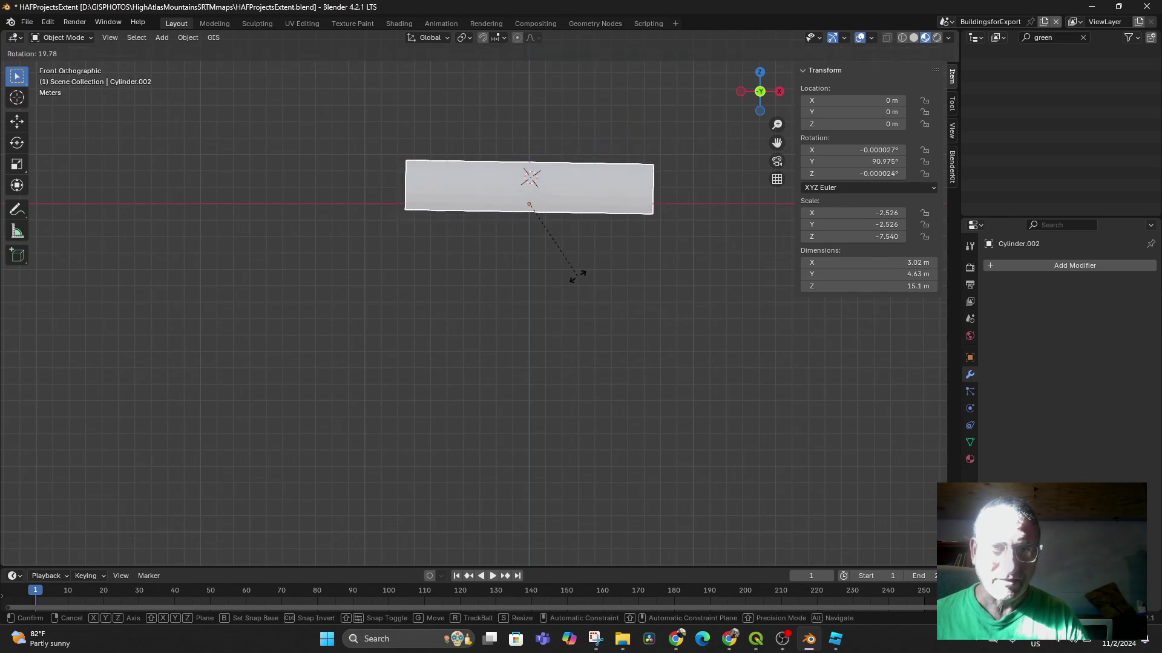
pyautogui.click(576, 273)
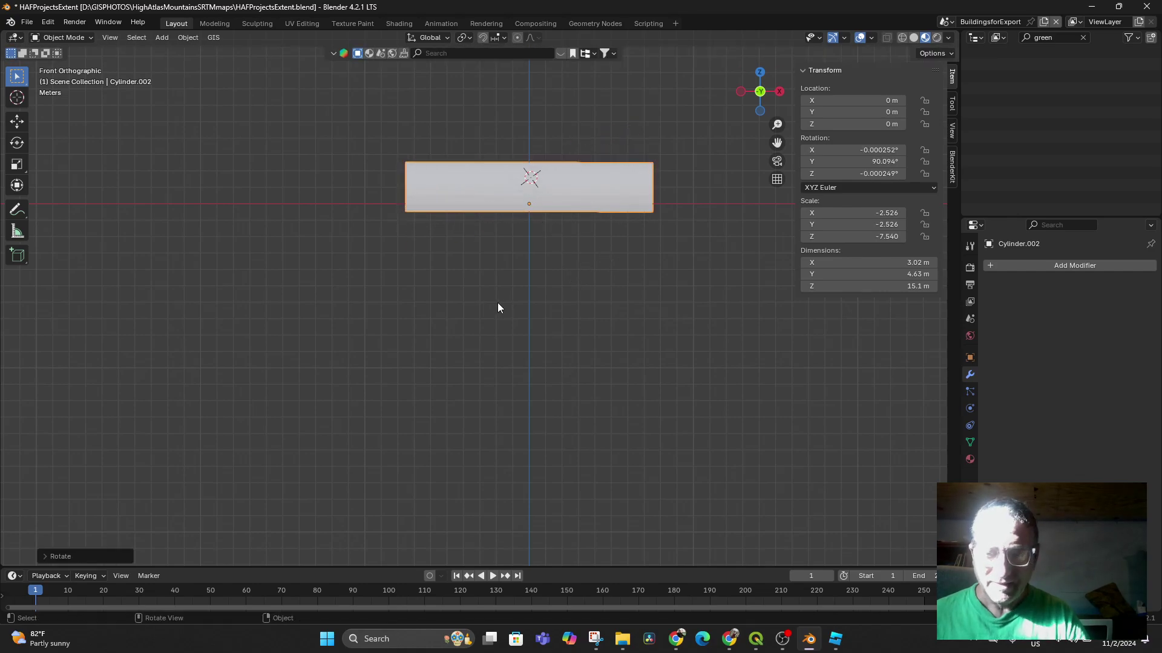
# In the right orthographic view, rotate the cylinder by about 21.6° so its flat base lies level.
pyautogui.press('KP_3')
pyautogui.press('r')
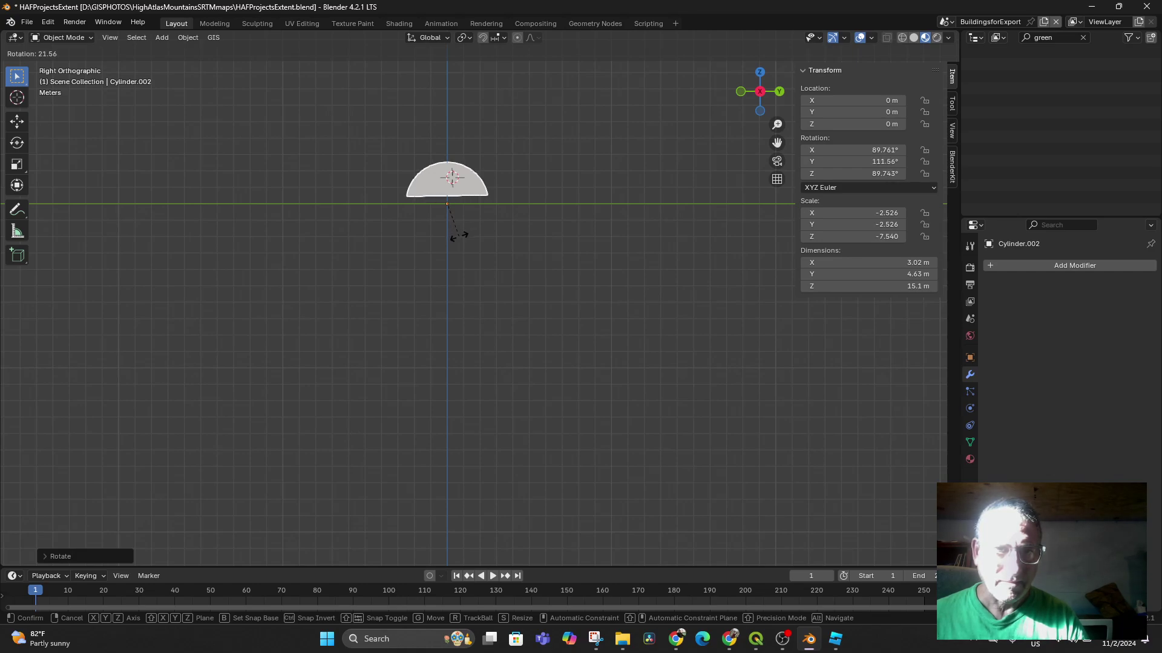
pyautogui.click(460, 235)
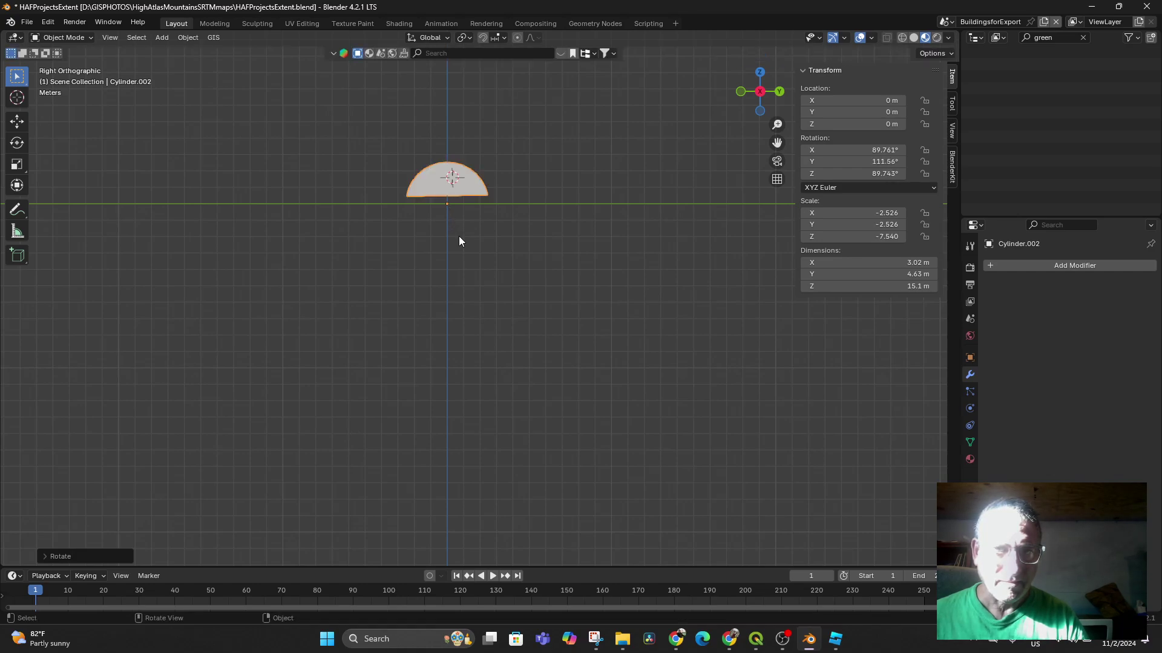
# Set the cylinder's X rotation to 90° and its Z rotation to 90°.
pyautogui.click(876, 149)
pyautogui.write('9')
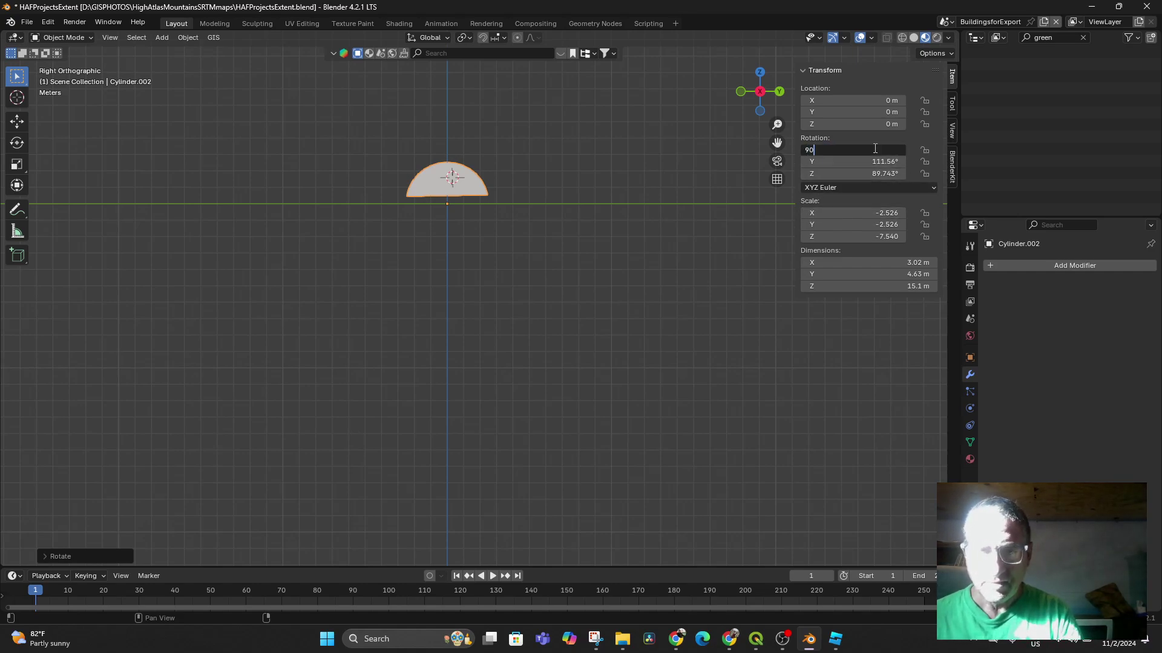
pyautogui.write('0')
pyautogui.press('Return')
pyautogui.click(876, 174)
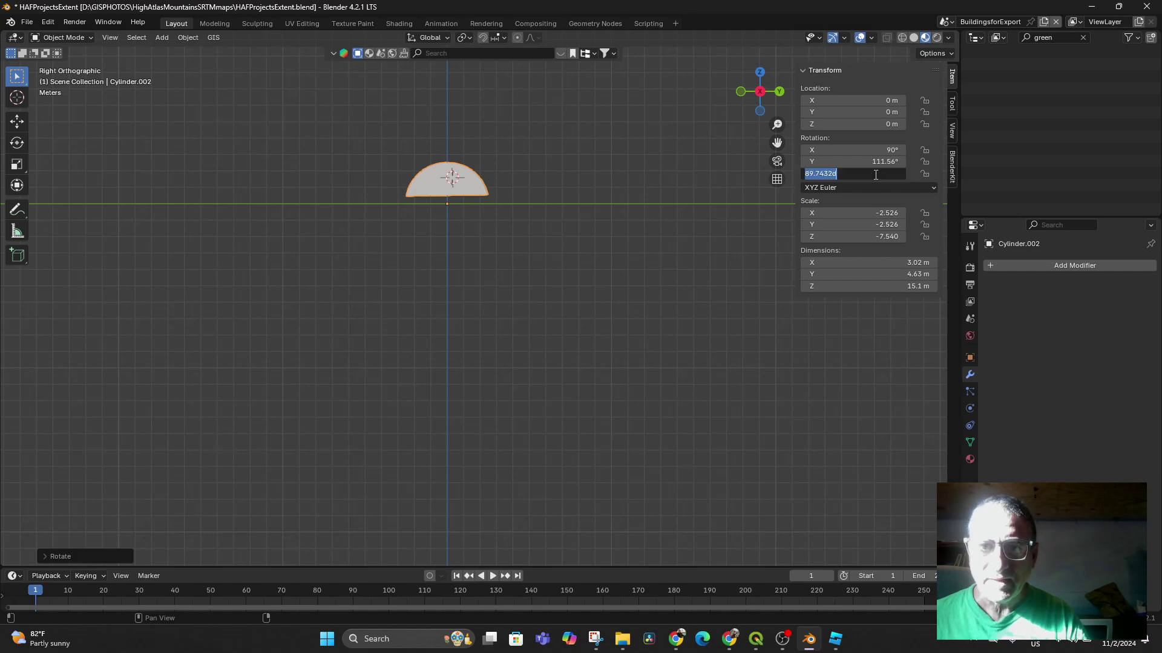
pyautogui.write('90')
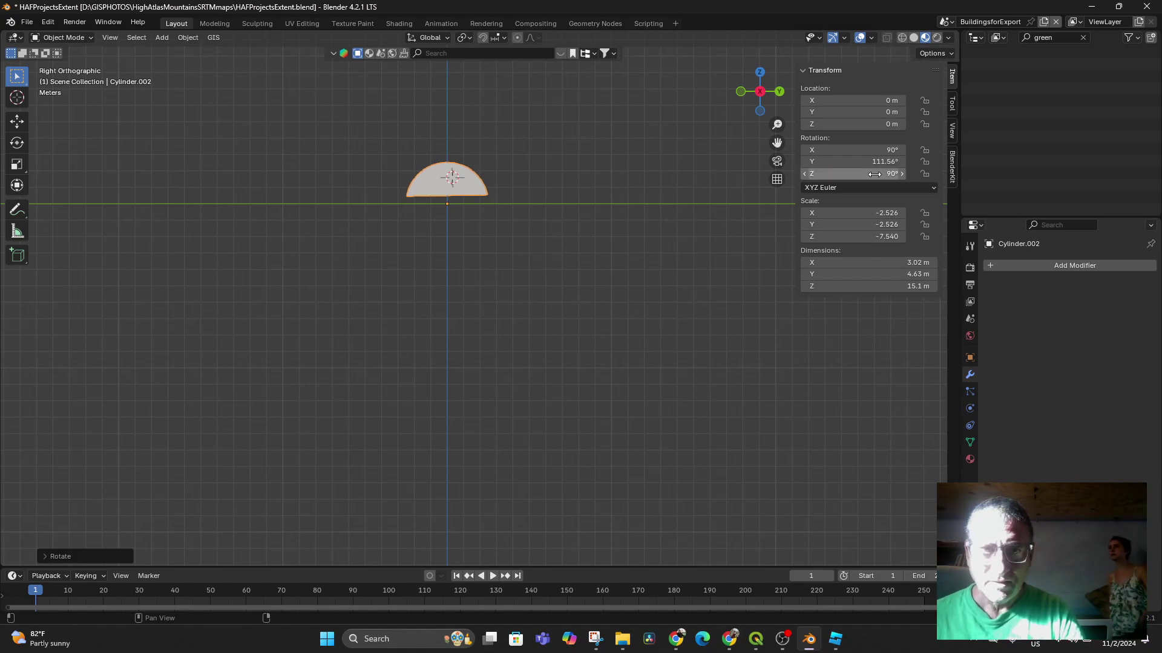
pyautogui.press('Return')
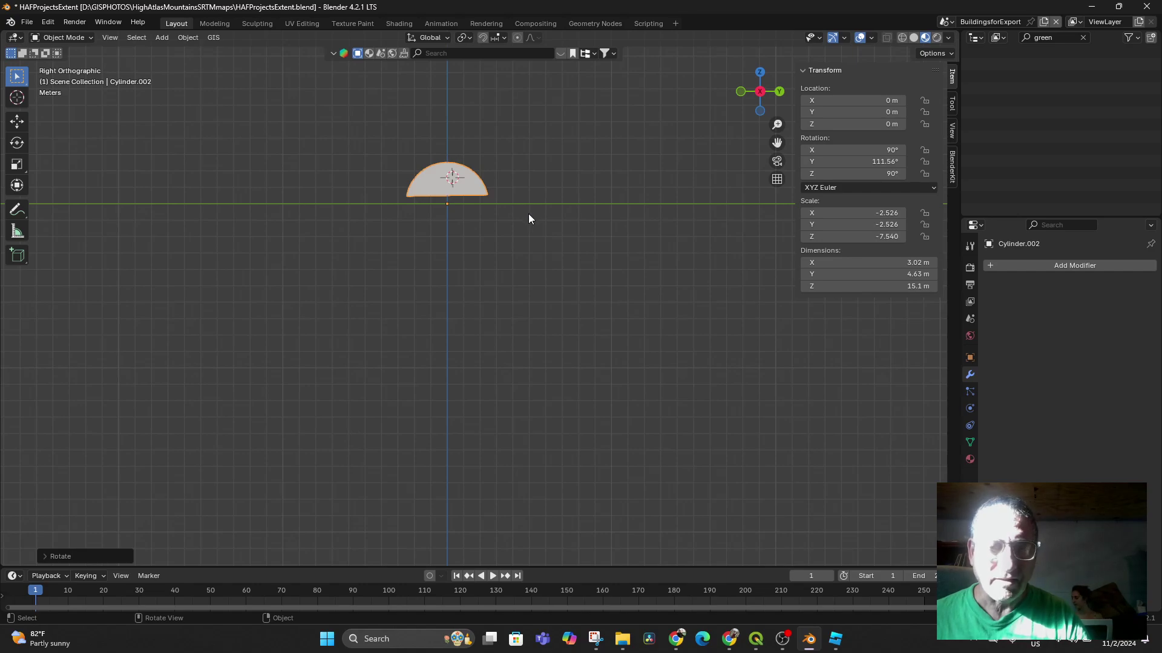
# In the front orthographic view, move the cylinder down along Z by about 0.33 m so its base meets the ground line.
pyautogui.press('KP_7')
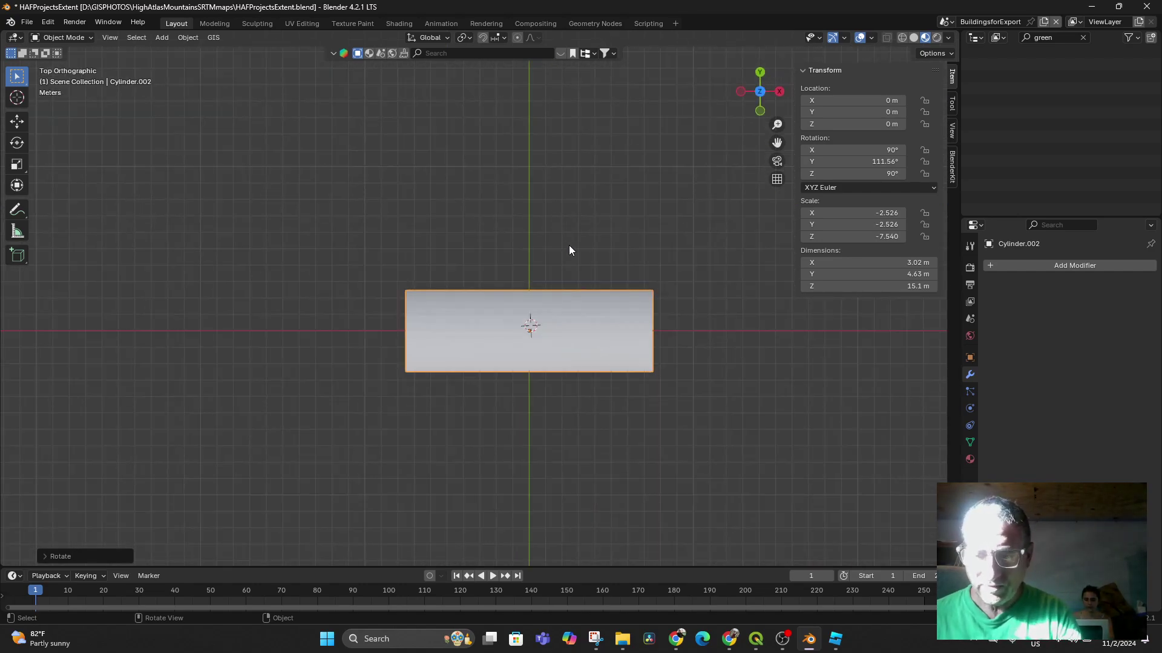
pyautogui.press('KP_1')
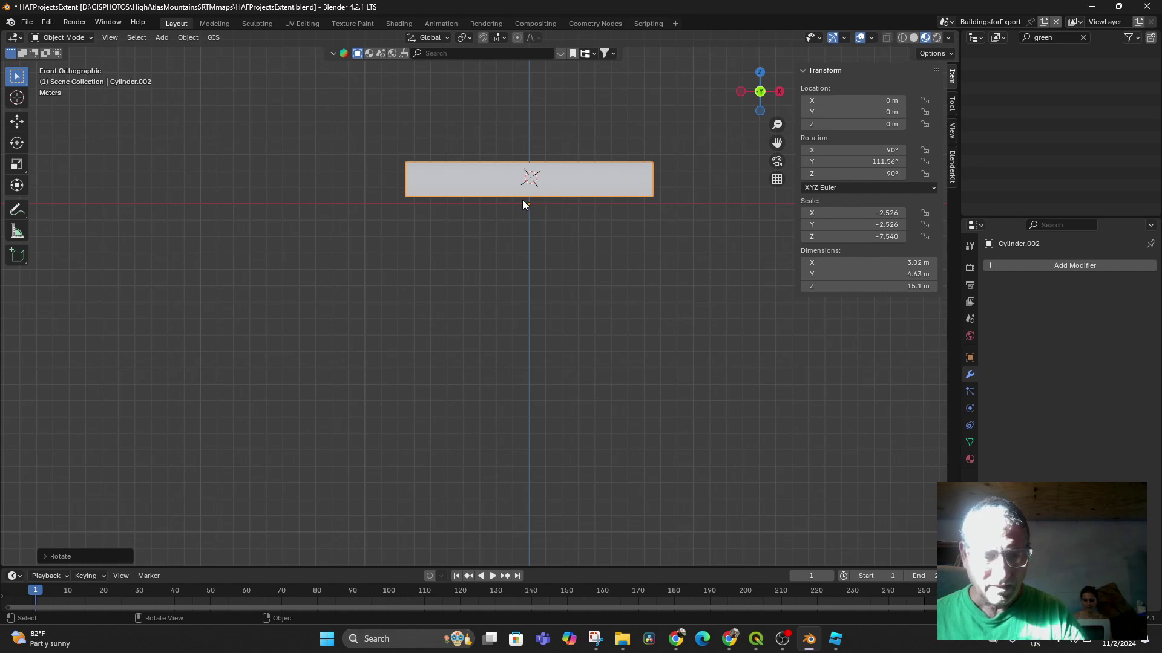
pyautogui.press('g')
pyautogui.press('z')
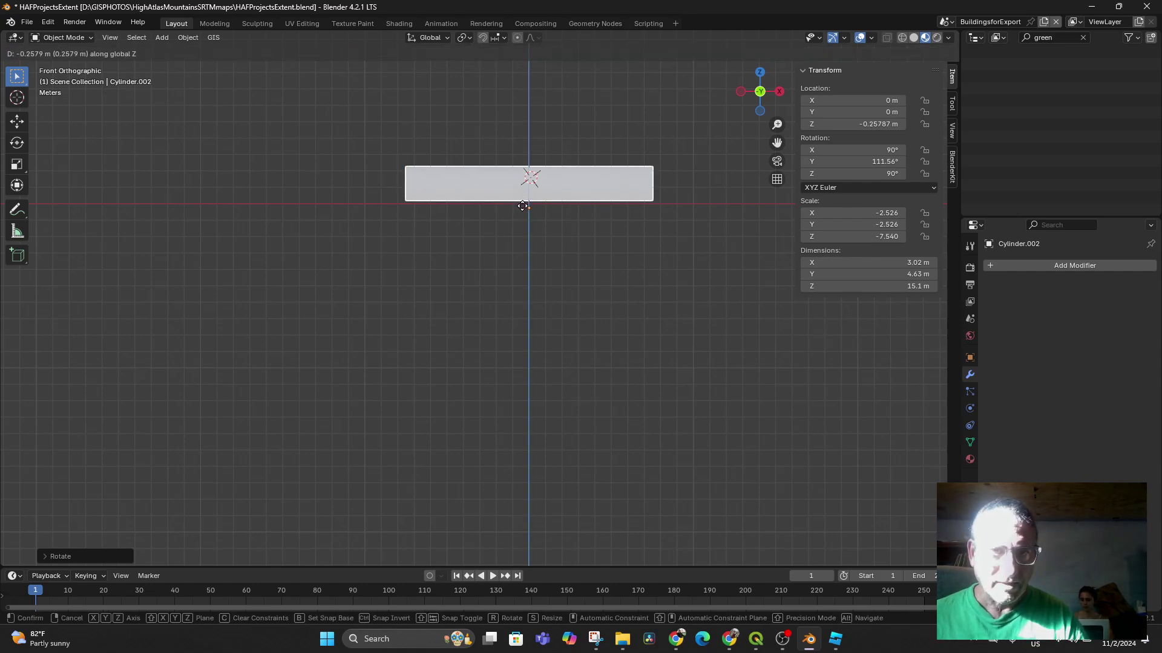
pyautogui.click(539, 202)
# Set the cylinder's origin to its geometry and view the greenhouse end in perspective.
pyautogui.click(188, 38)
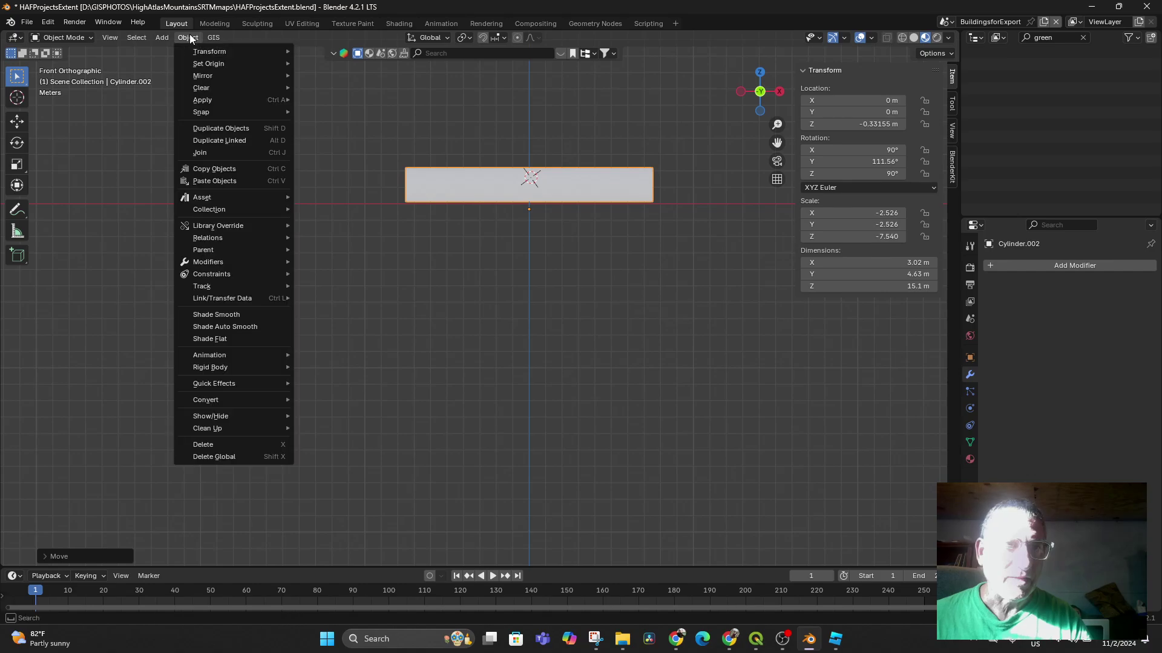
pyautogui.moveTo(204, 63)
pyautogui.click(324, 76)
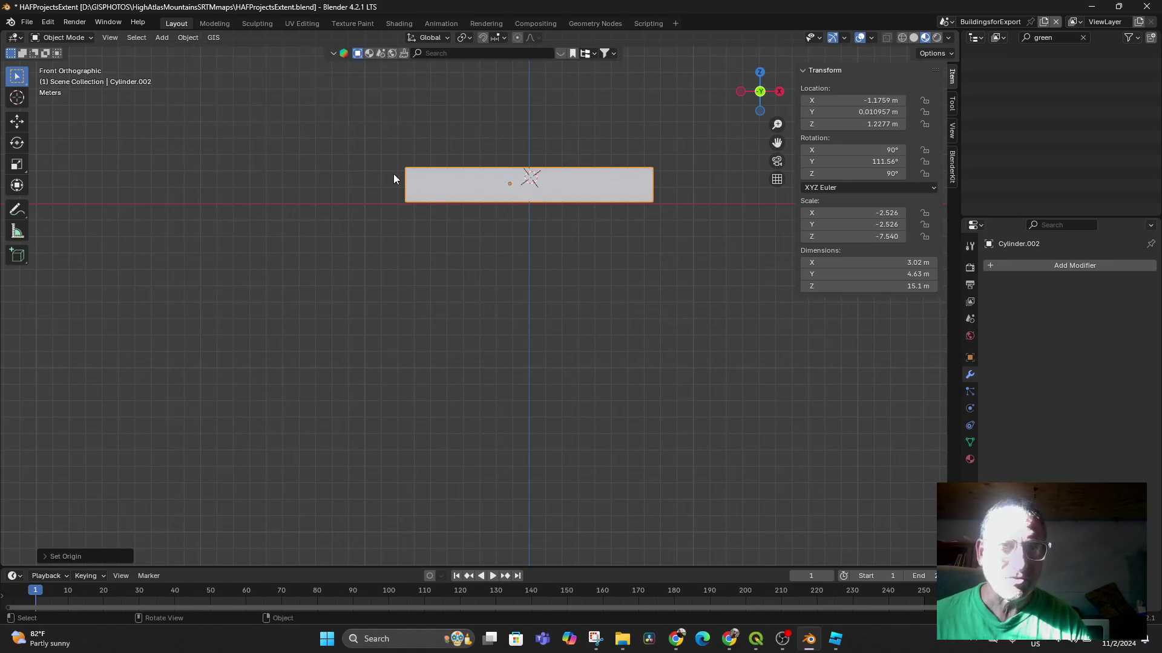
pyautogui.moveTo(394, 173); pyautogui.dragTo(534, 216, button='middle')
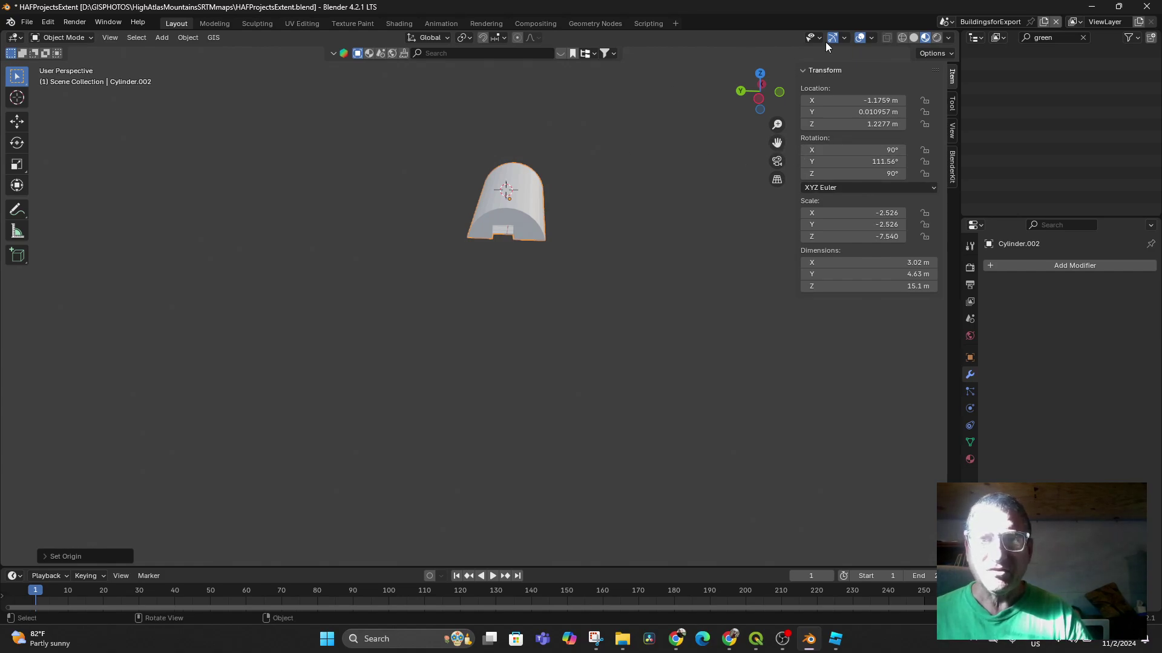
# Export the selected greenhouse cylinder as GreenhouseMiddle.fbx in the ShapeFile Exports folder, limited to selected objects at scale 0.01.
pyautogui.click(27, 22)
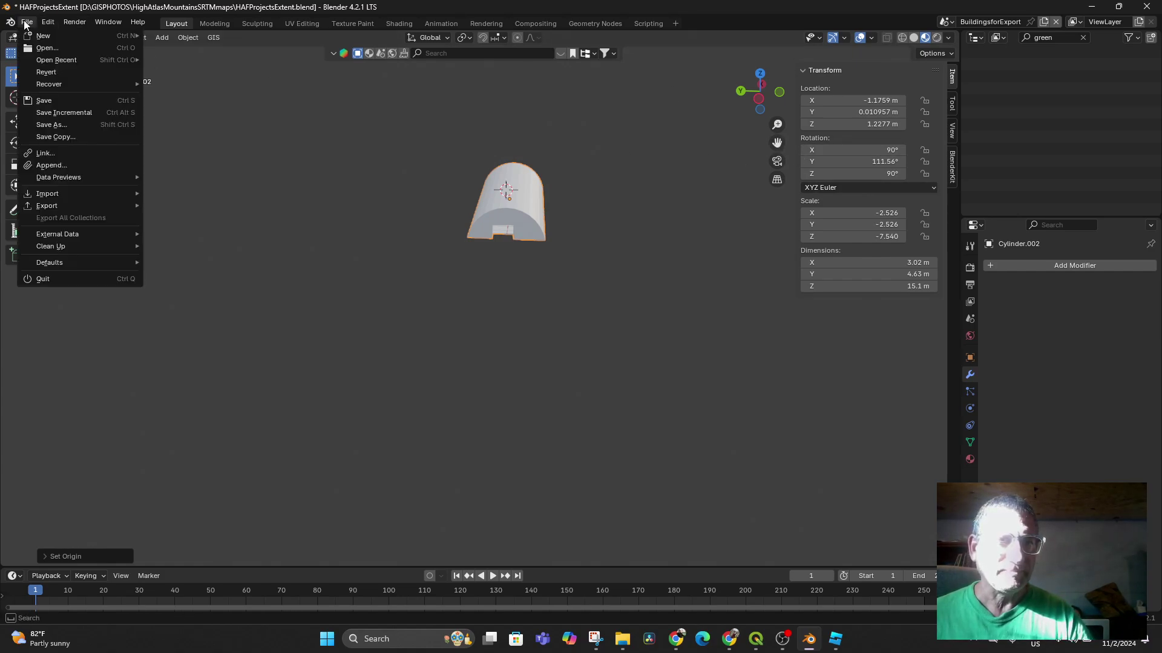
pyautogui.moveTo(57, 207)
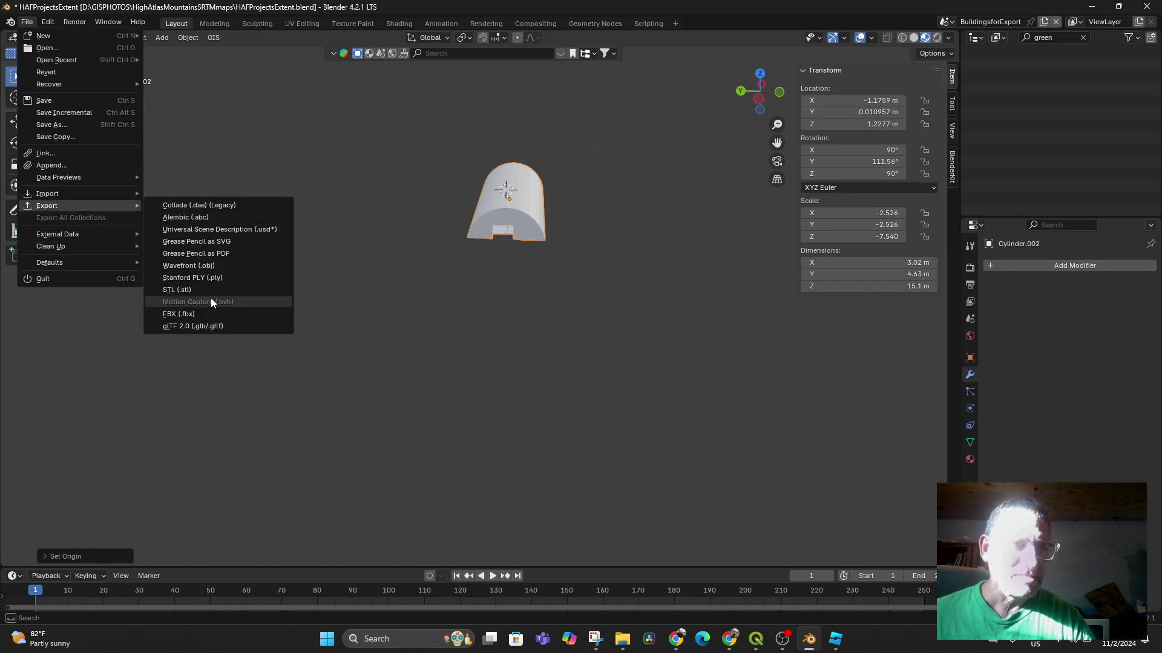
pyautogui.click(196, 313)
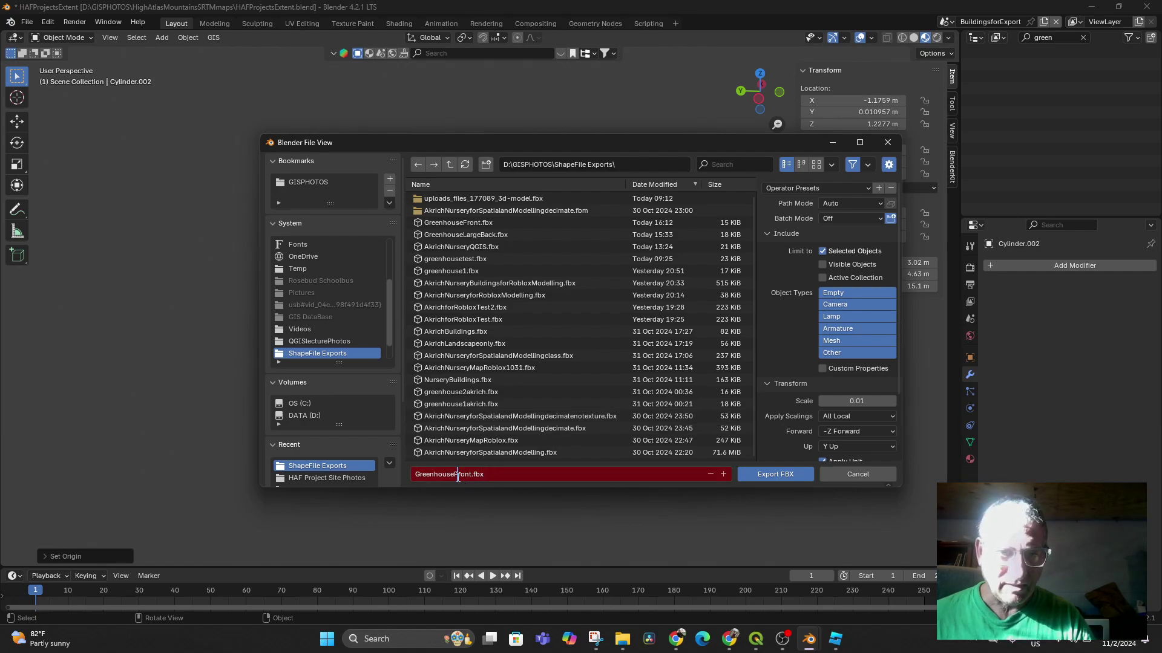
pyautogui.moveTo(454, 475); pyautogui.dragTo(469, 475)
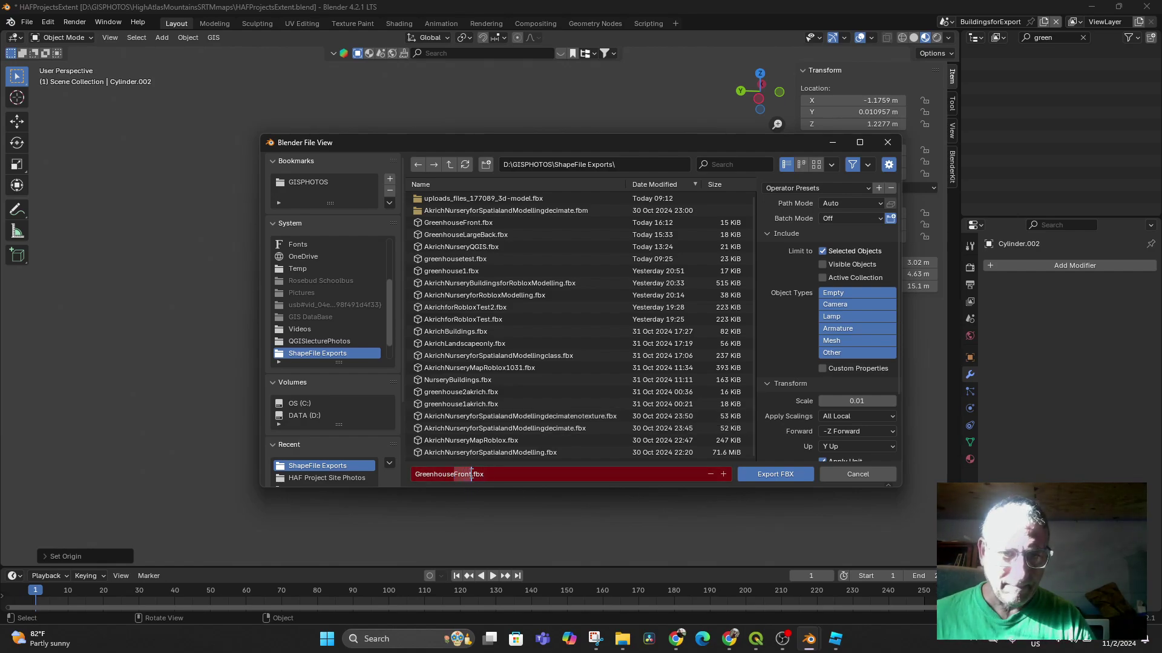
pyautogui.write('Mid')
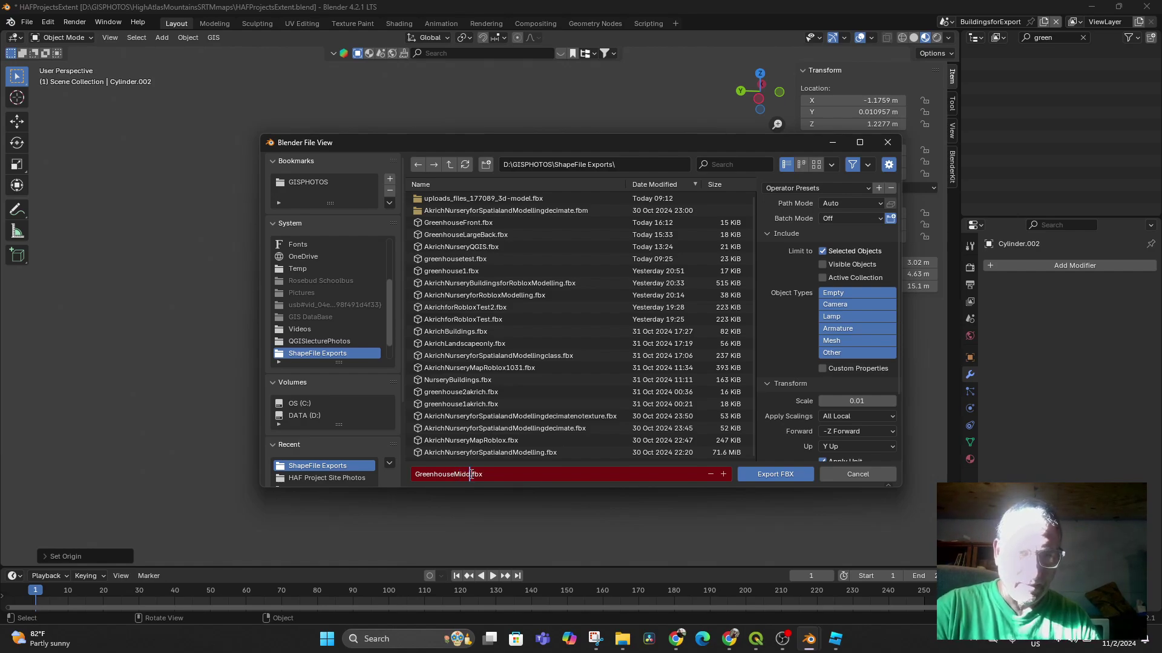
pyautogui.write('dle')
pyautogui.press('Return')
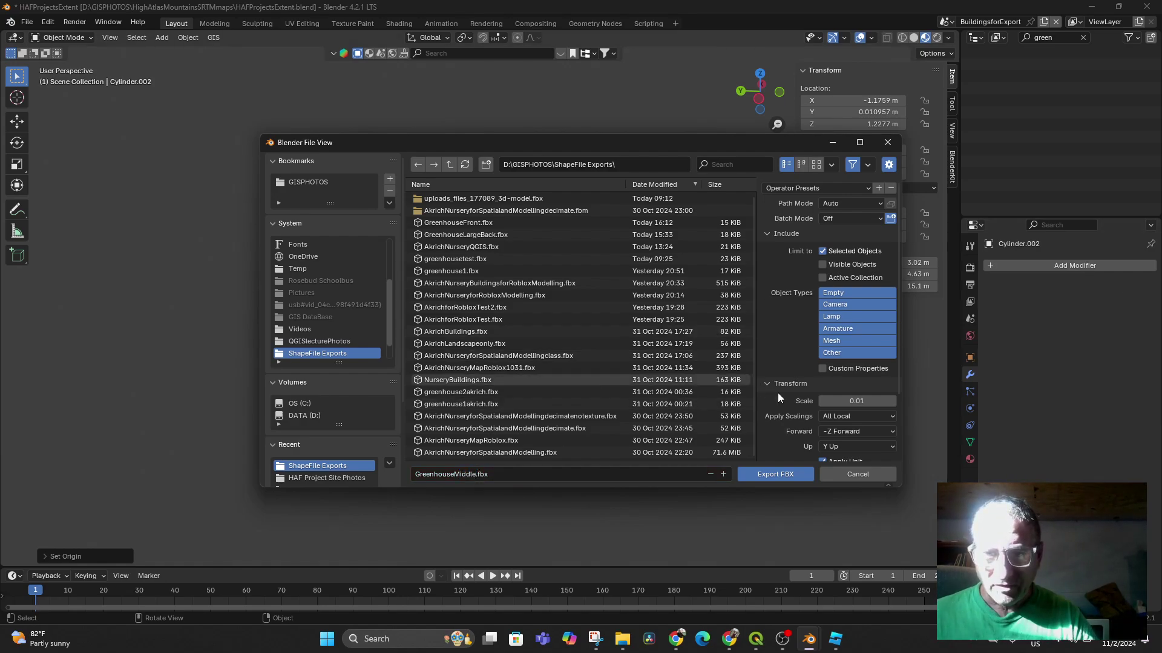
pyautogui.scroll(-2, 813, 249)
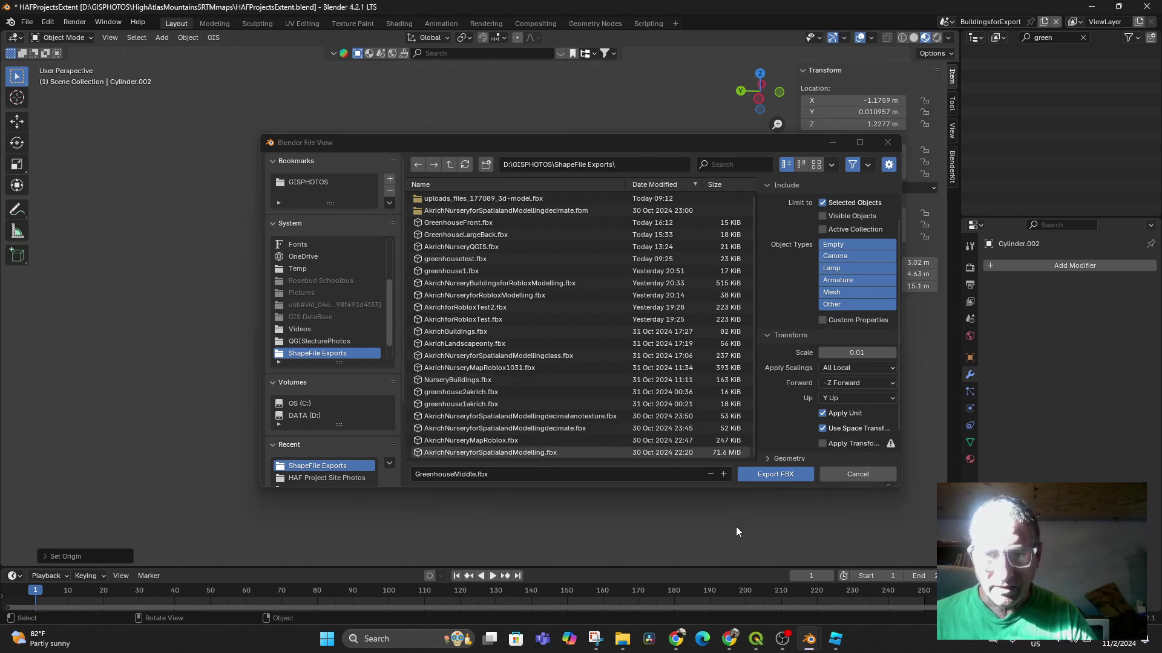
pyautogui.click(769, 473)
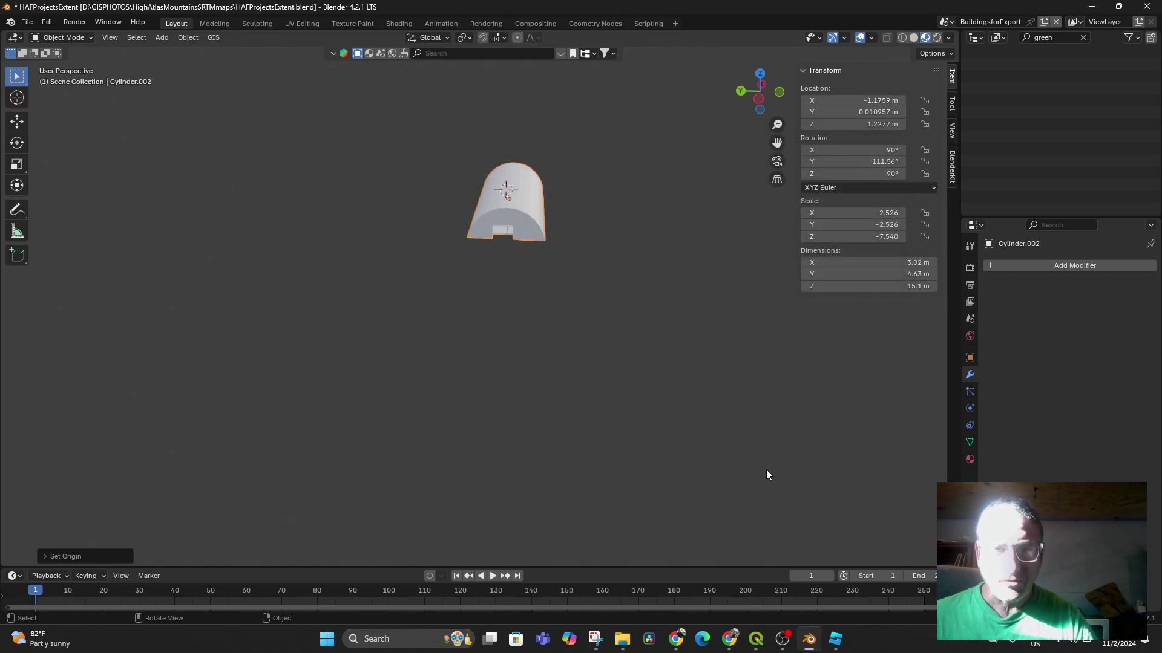
# Switch to Roblox Studio and rotate the GreenhouseFront model about its vertical axis to an orientation of about -37.3°.
pyautogui.click(836, 639)
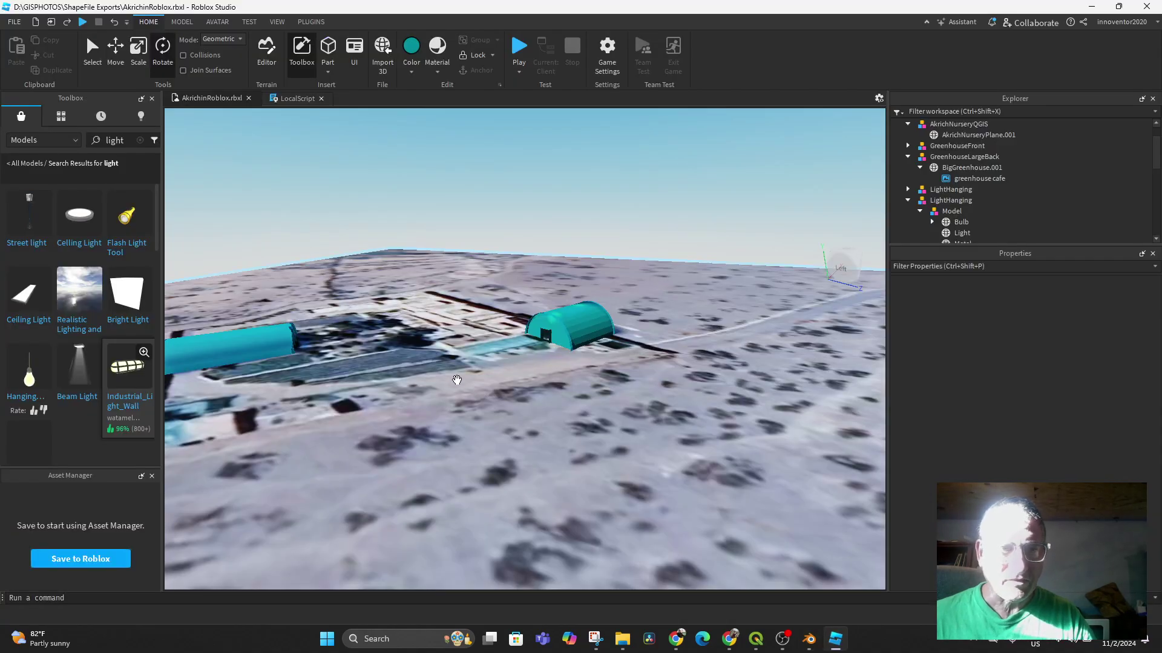
pyautogui.moveTo(547, 437); pyautogui.dragTo(679, 514, button='middle')
pyautogui.moveTo(472, 472); pyautogui.dragTo(598, 577, button='middle')
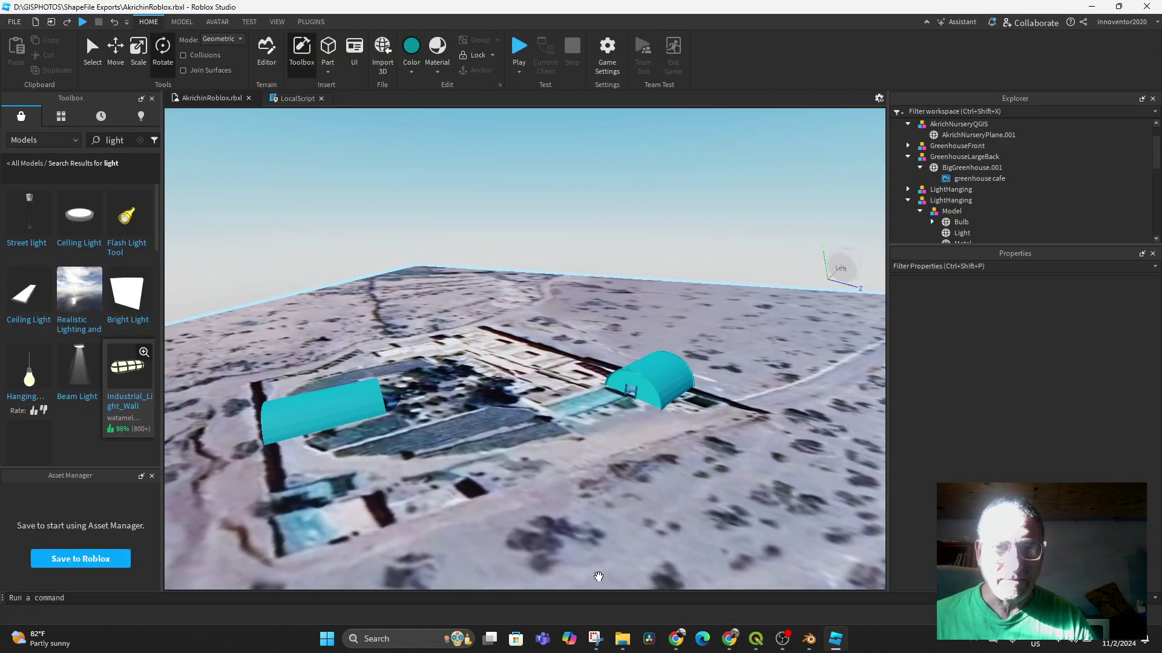
pyautogui.click(659, 380)
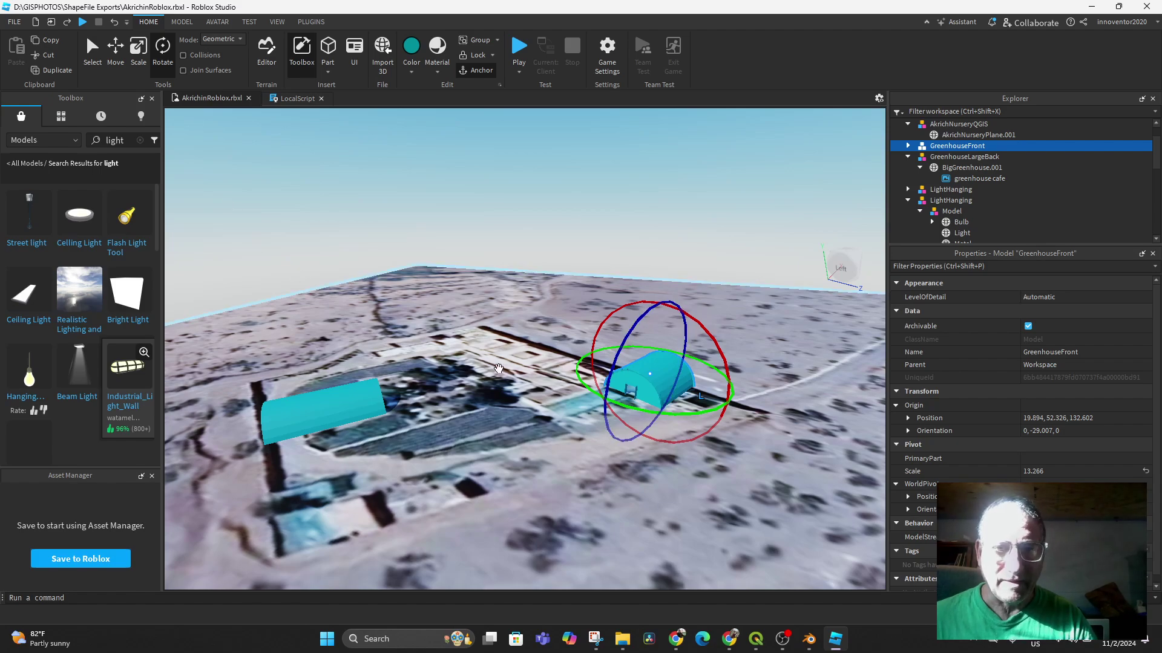
pyautogui.moveTo(665, 417); pyautogui.dragTo(659, 414)
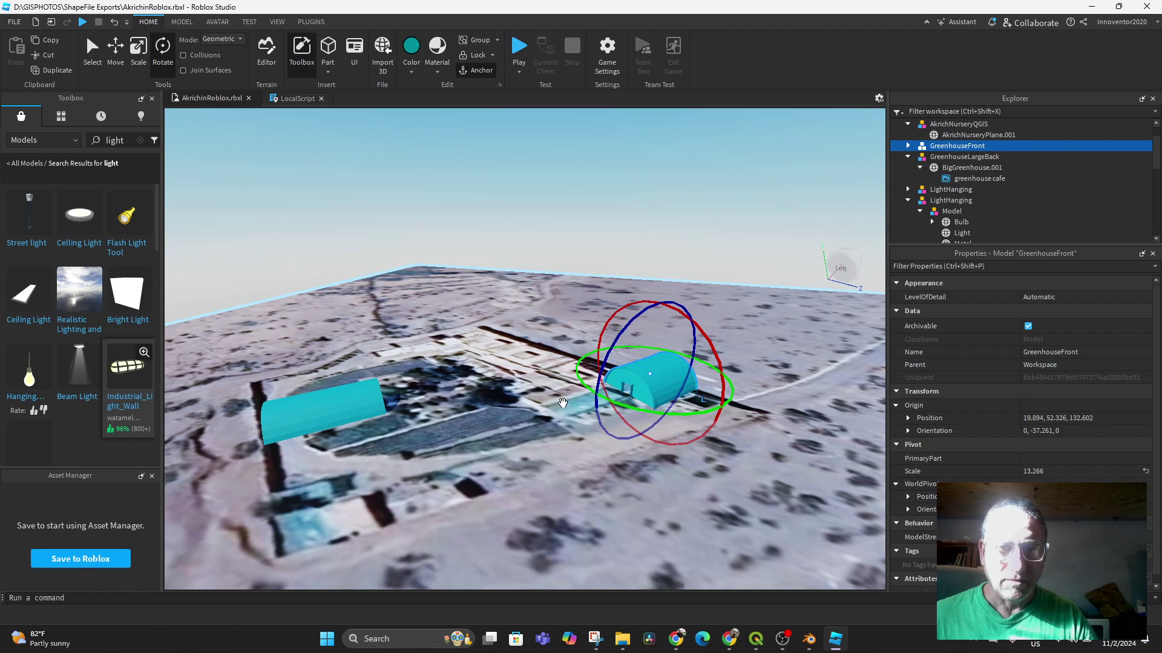
# Examine from directly above the turquoise greenhouse footprint on the map in front of the GreenhouseFront doorway.
pyautogui.click(560, 399)
pyautogui.scroll(5, 585, 397)
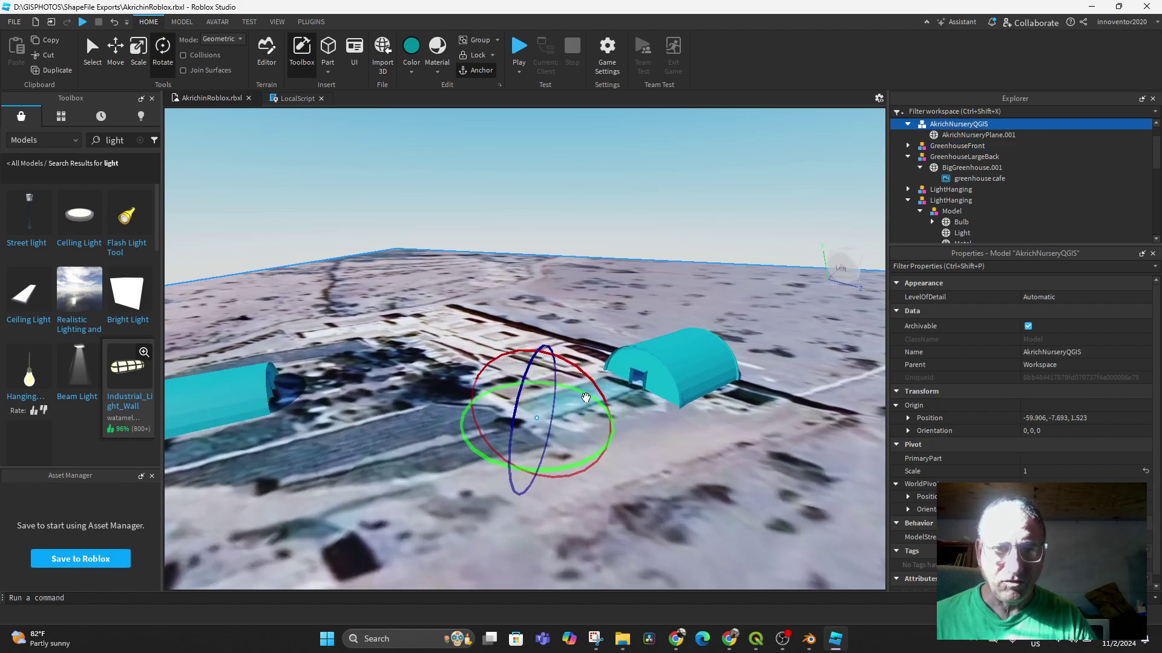
pyautogui.scroll(4, 586, 397)
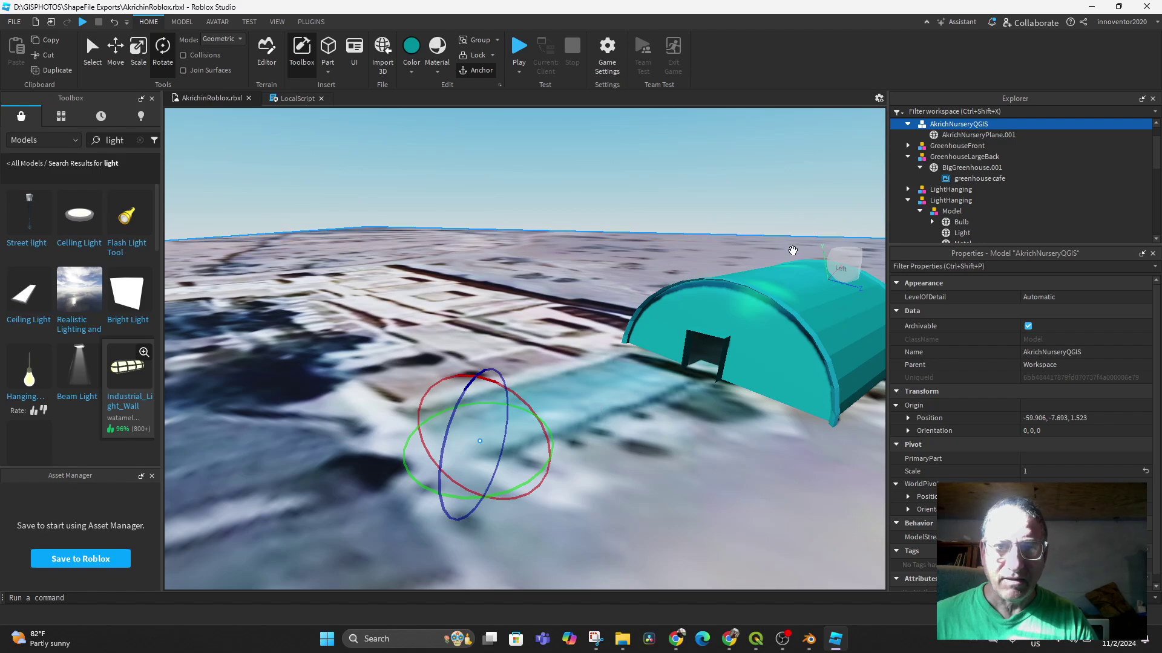
pyautogui.click(850, 254)
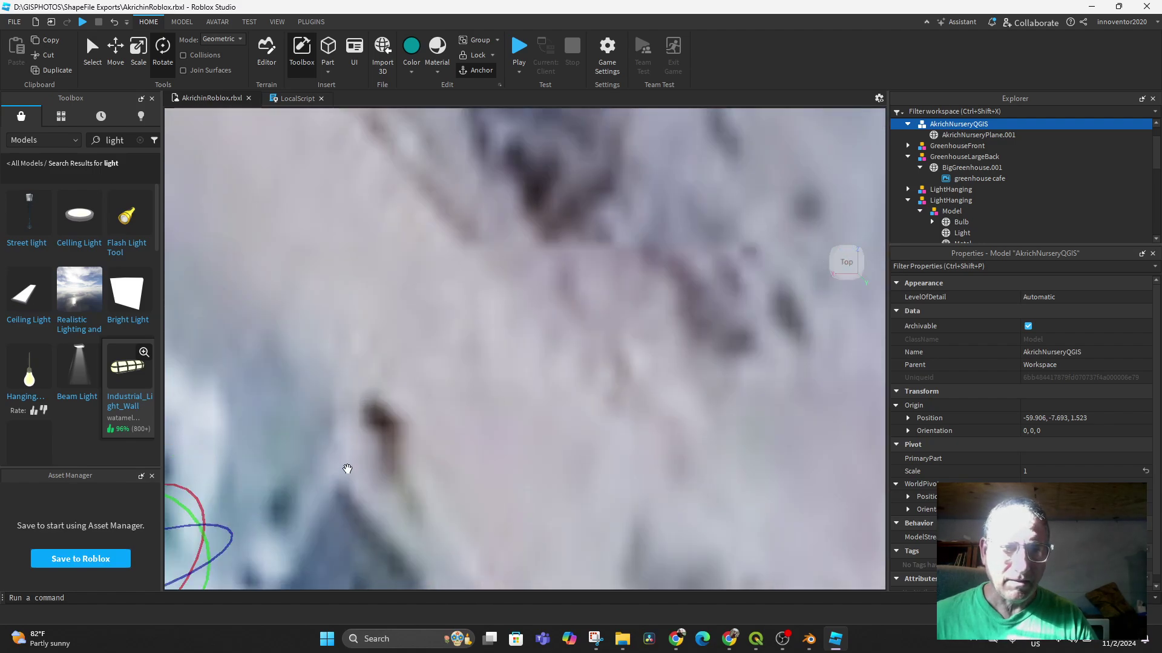
pyautogui.moveTo(348, 469); pyautogui.dragTo(797, 115, button='middle')
pyautogui.moveTo(509, 406); pyautogui.dragTo(459, 387, button='middle')
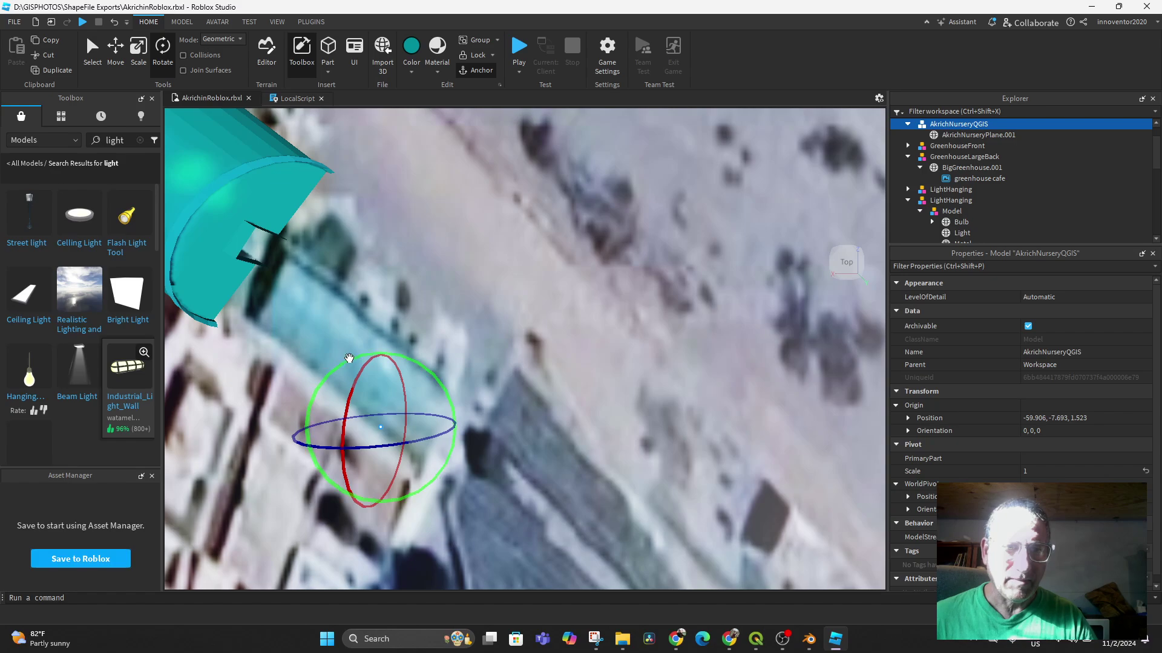
pyautogui.click(91, 53)
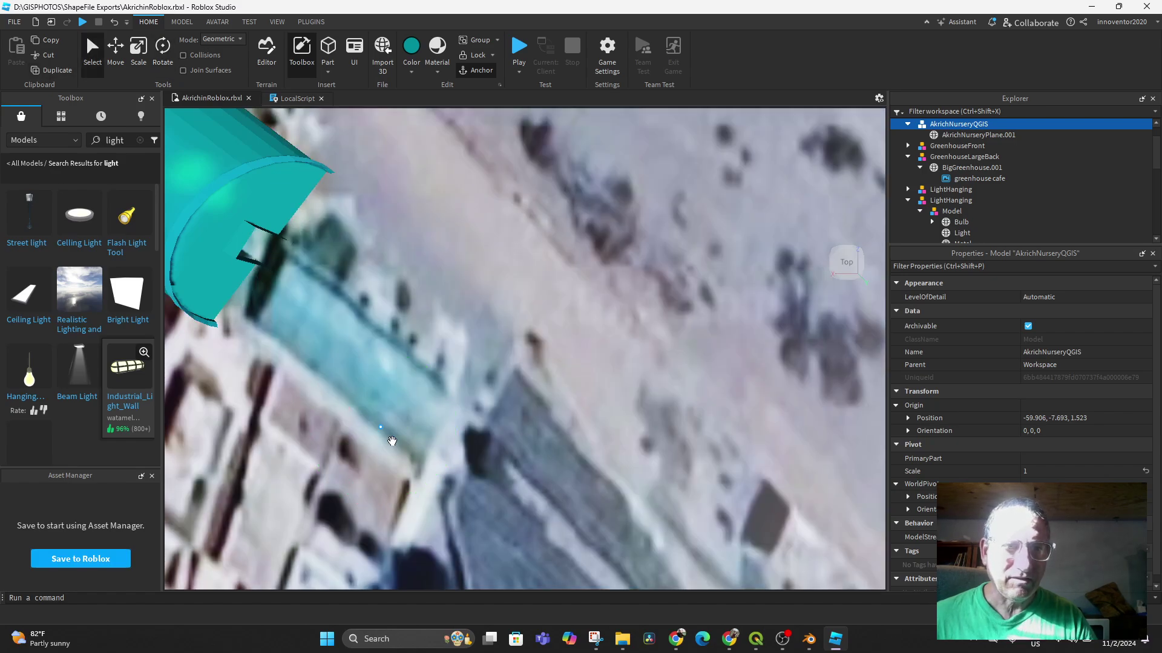
pyautogui.scroll(2, 422, 329)
pyautogui.moveTo(369, 353); pyautogui.dragTo(510, 303, button='middle')
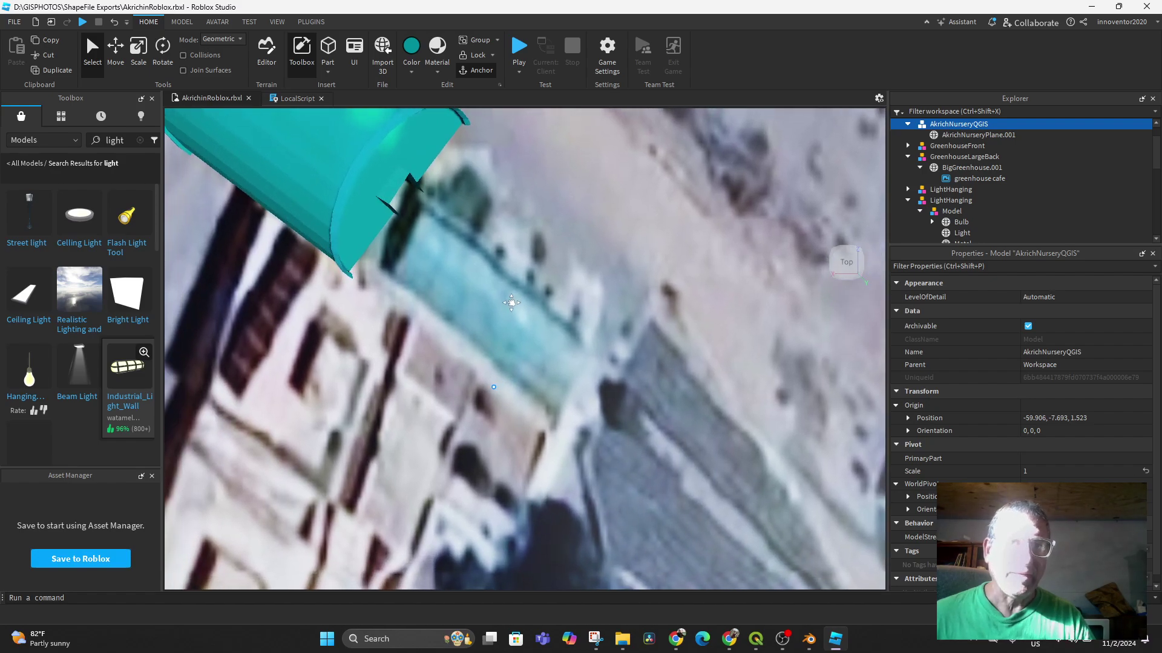
# Load GreenhouseMiddle.fbx from the ShapeFile Exports folder for 3D import and inspect the open end of the model in the preview.
pyautogui.click(383, 53)
pyautogui.click(191, 149)
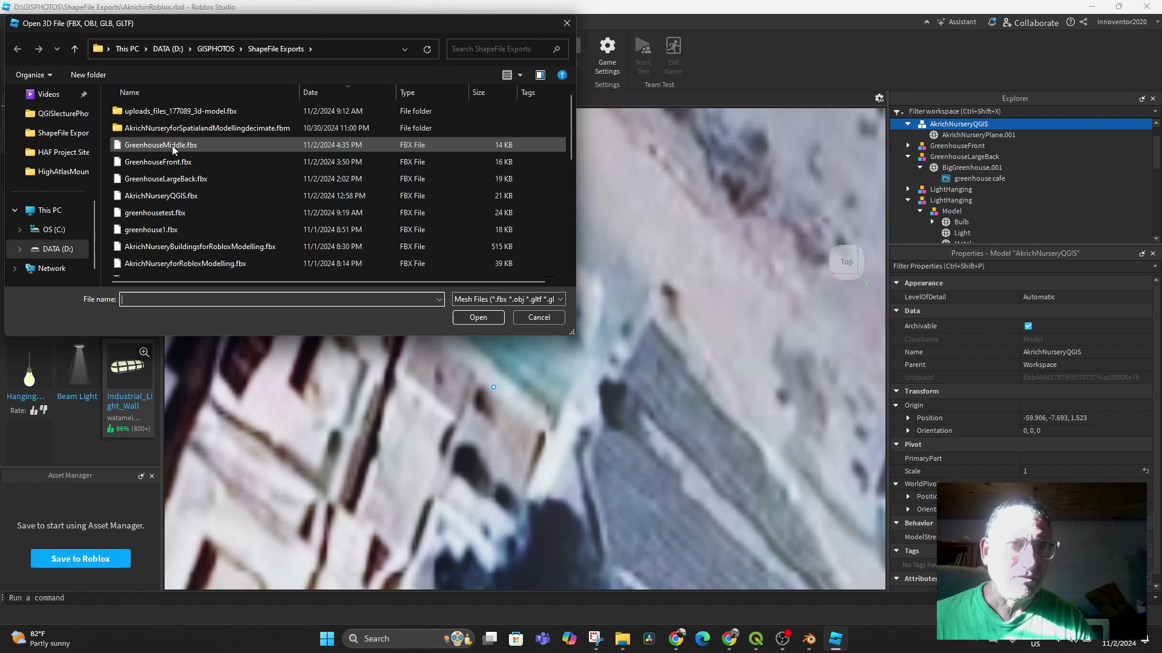
pyautogui.click(478, 318)
pyautogui.moveTo(478, 242); pyautogui.dragTo(417, 210)
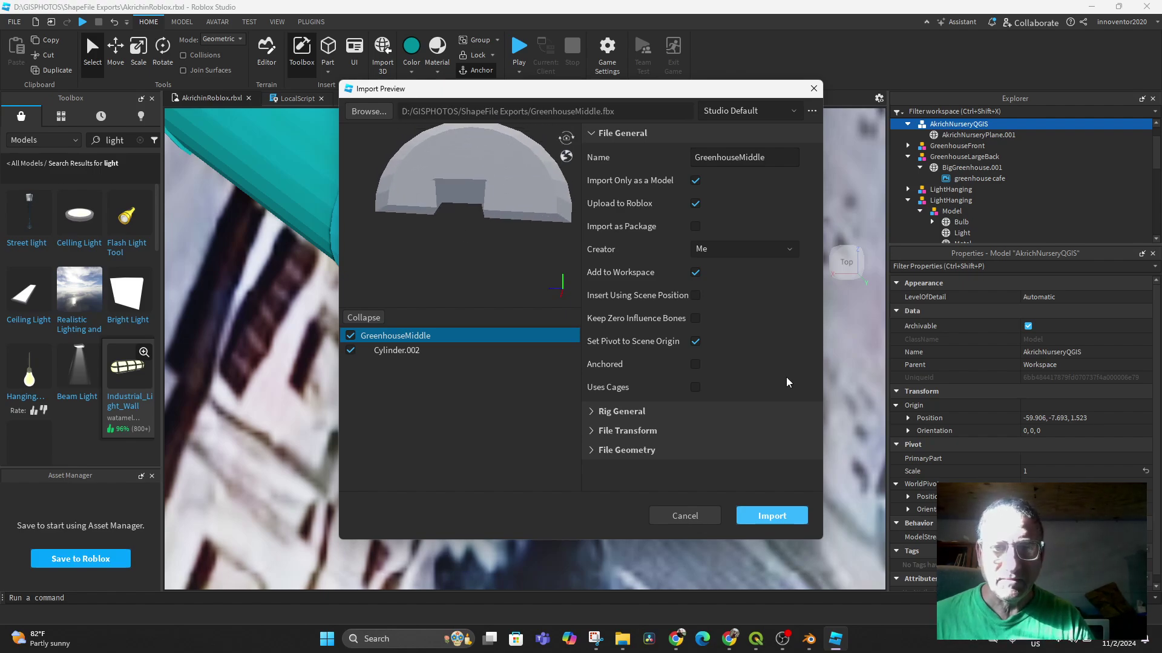
# Make the Cylinder.002 object anchored and double-sided, and import GreenhouseMiddle into the workspace.
pyautogui.click(407, 352)
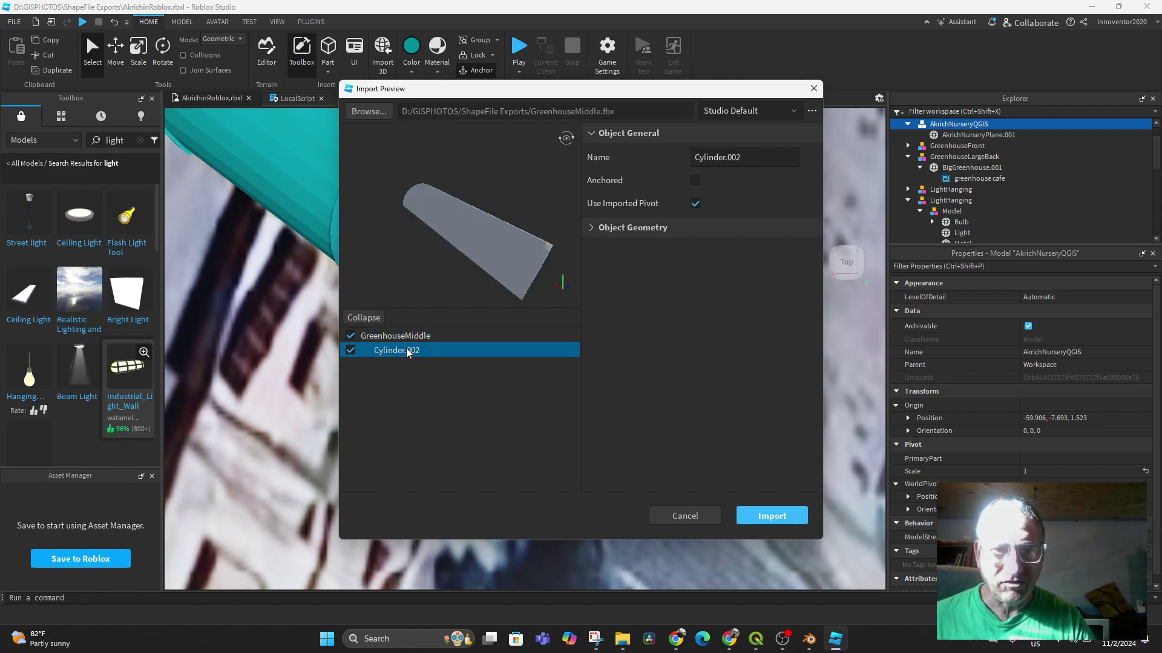
pyautogui.click(594, 229)
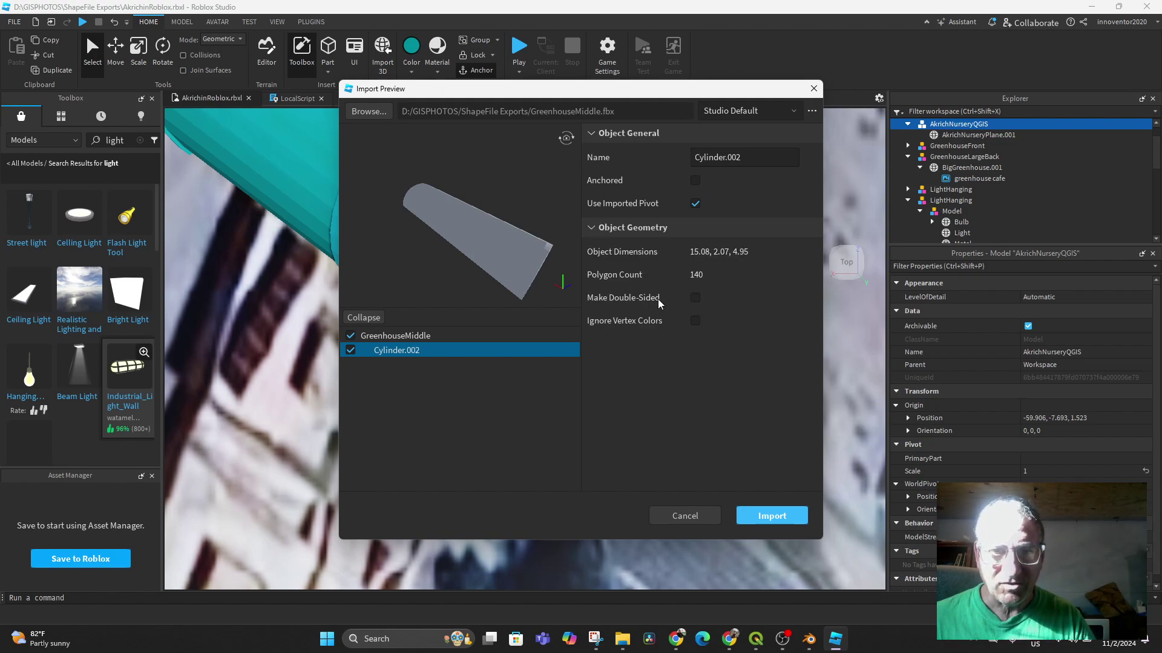
pyautogui.click(695, 298)
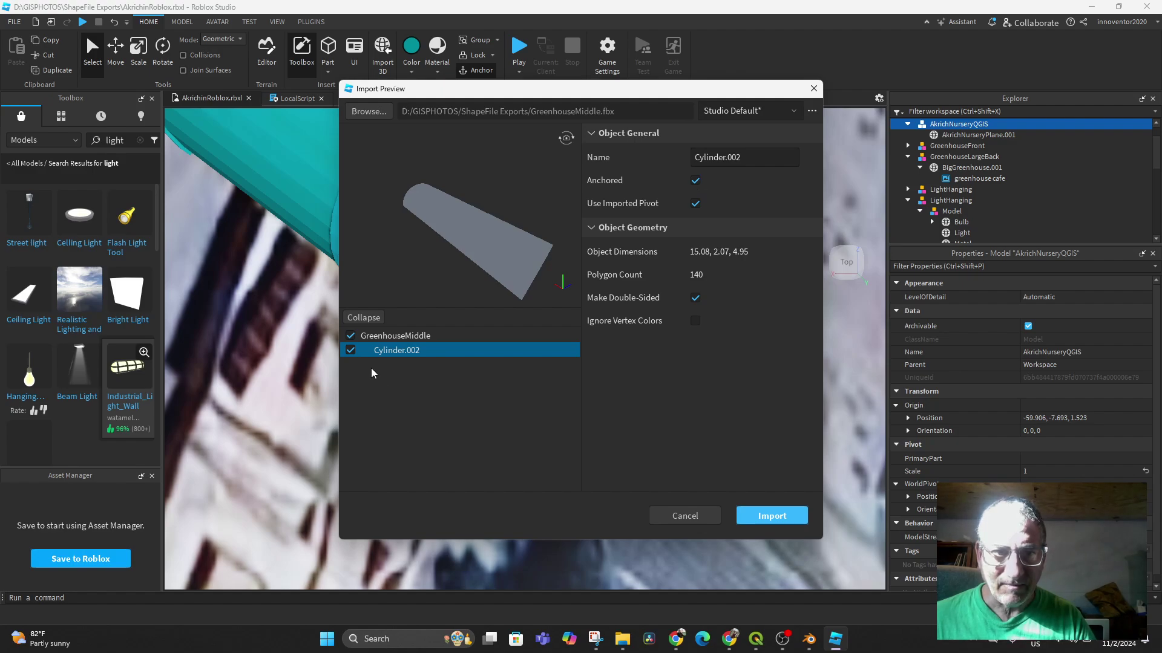
pyautogui.click(393, 338)
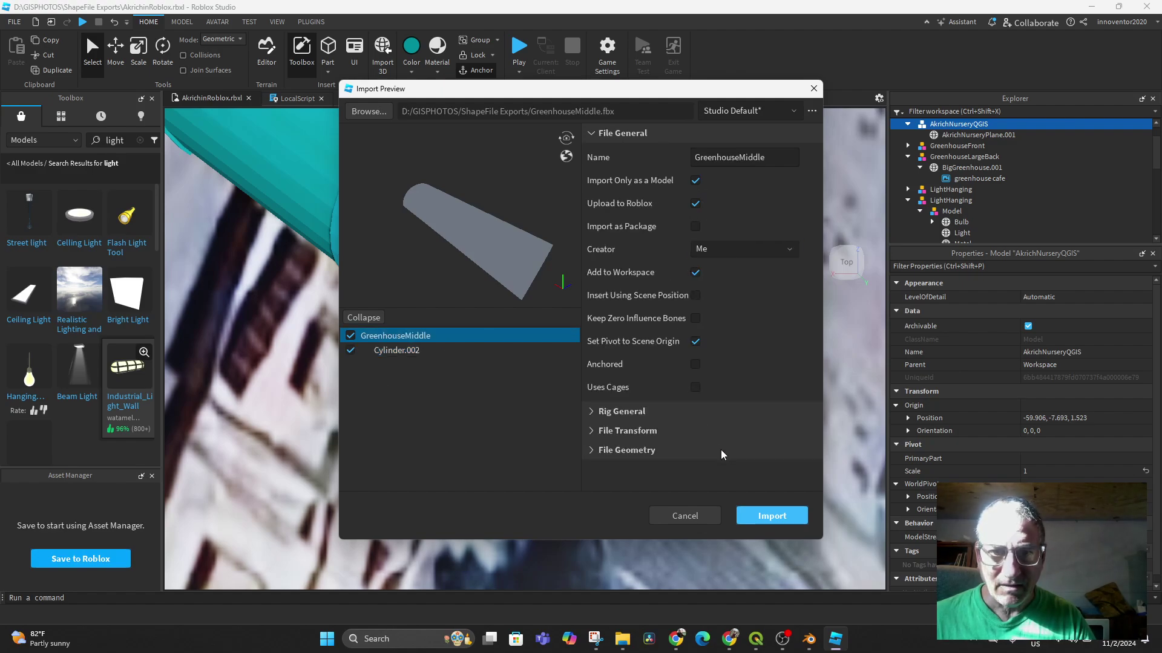
pyautogui.click(774, 518)
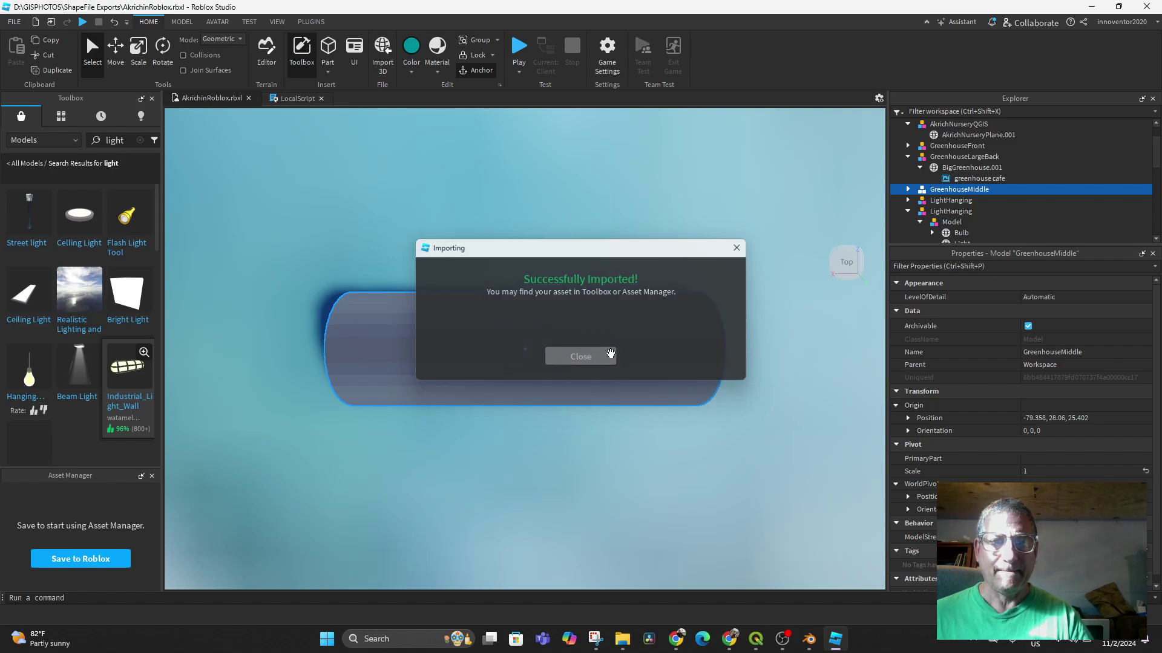
pyautogui.click(609, 356)
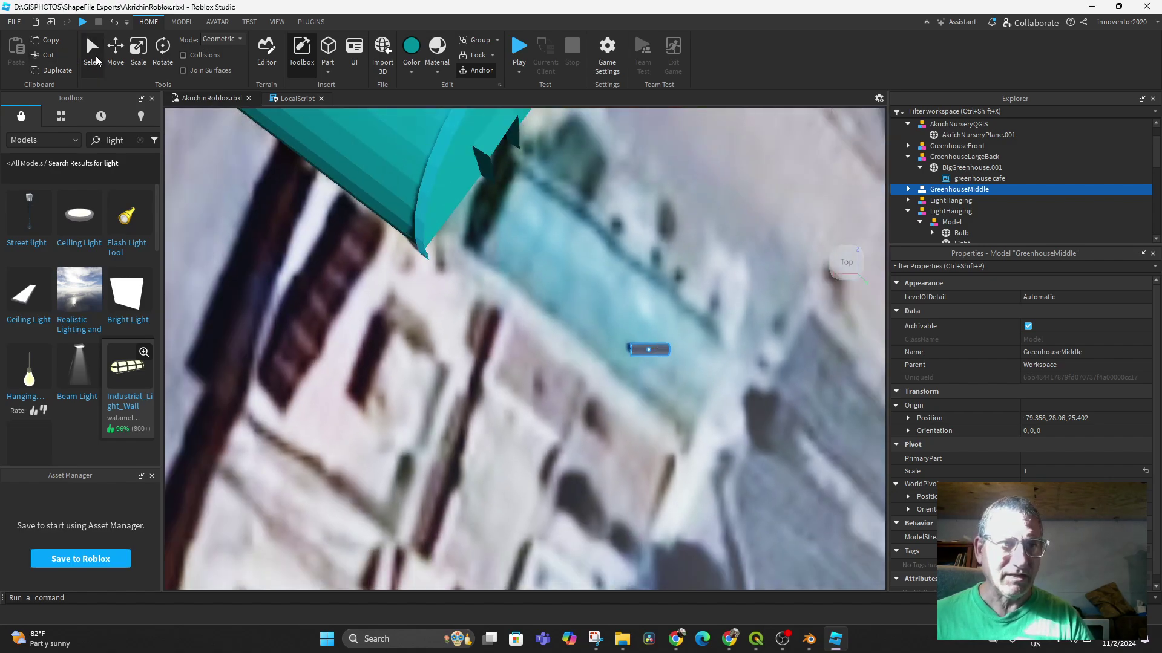
# Rotate the GreenhouseMiddle model about its vertical axis to about -35.3° so it runs along the turquoise footprint.
pyautogui.click(163, 53)
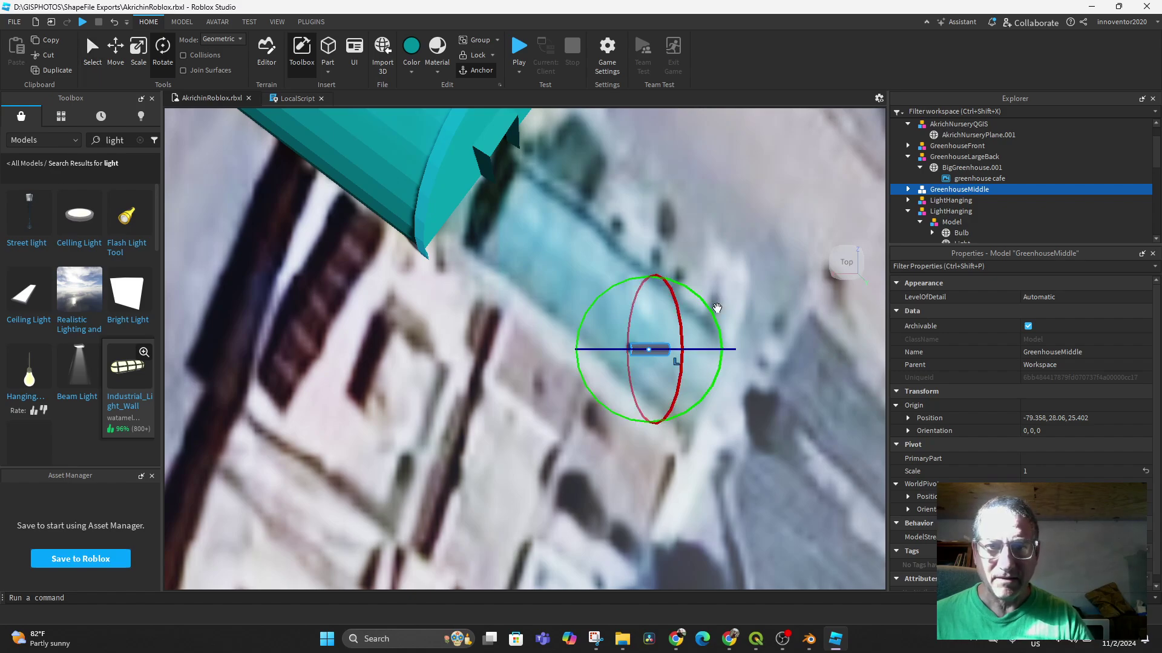
pyautogui.moveTo(717, 309); pyautogui.dragTo(715, 353)
pyautogui.scroll(5, 503, 423)
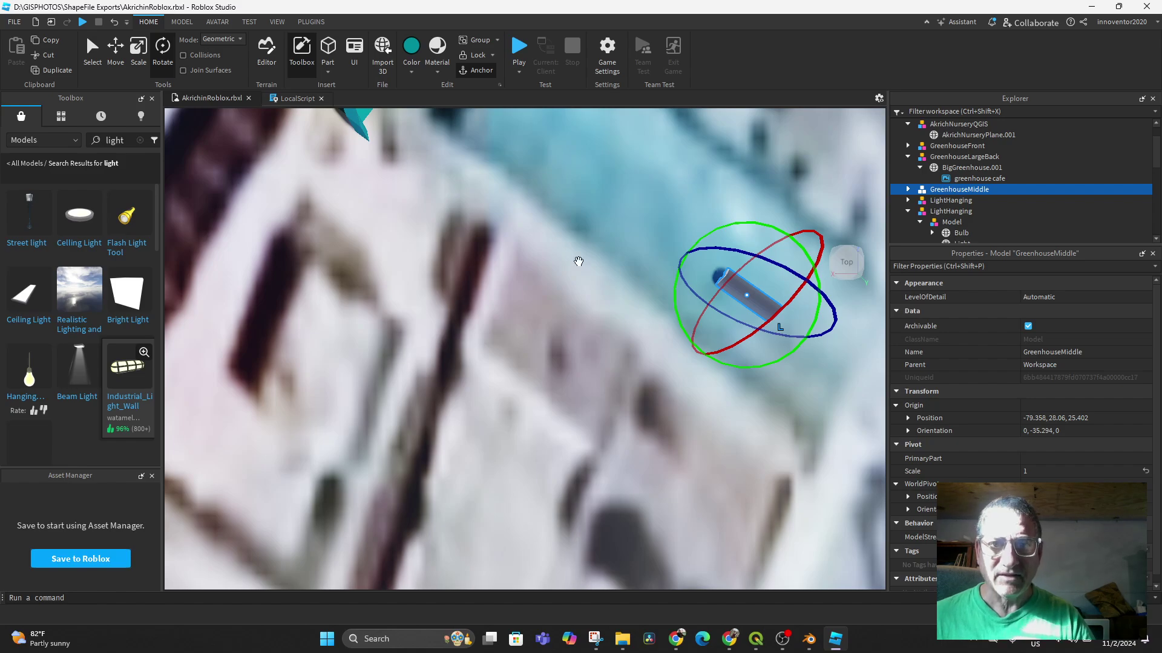
# Scale the GreenhouseMiddle model up to about 9.5 so it approaches the size of the turquoise footprint.
pyautogui.scroll(-2, 597, 336)
pyautogui.moveTo(567, 356); pyautogui.dragTo(535, 254, button='right')
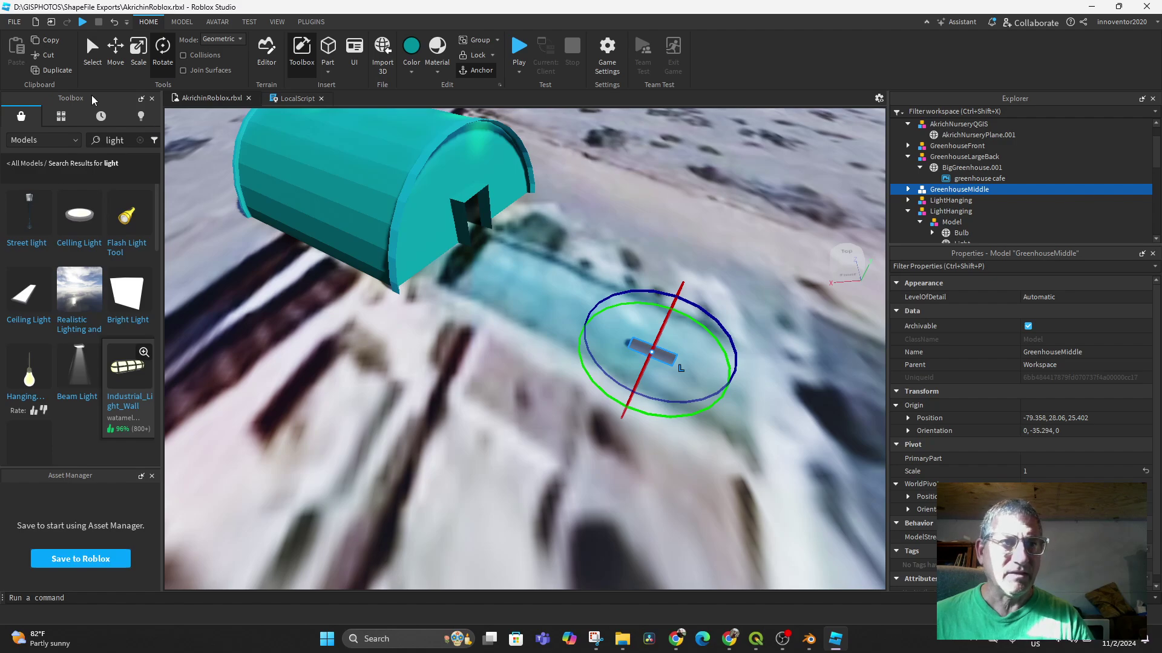
pyautogui.click(138, 48)
pyautogui.moveTo(607, 334); pyautogui.dragTo(395, 256)
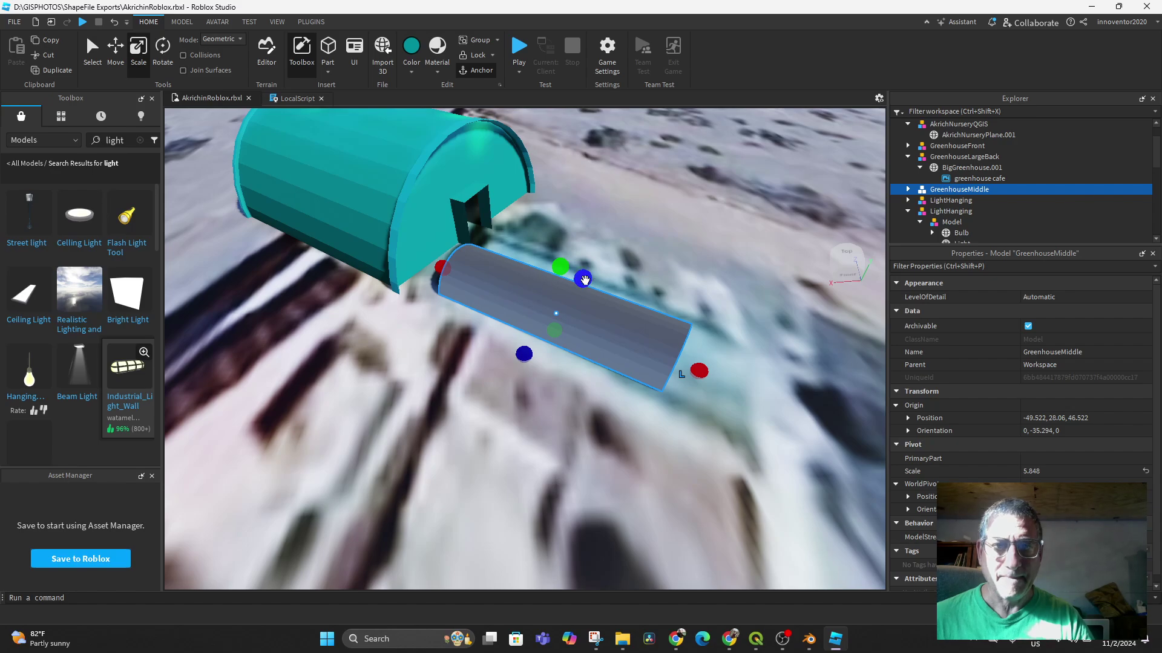
pyautogui.moveTo(585, 279); pyautogui.dragTo(596, 258)
pyautogui.scroll(2, 471, 430)
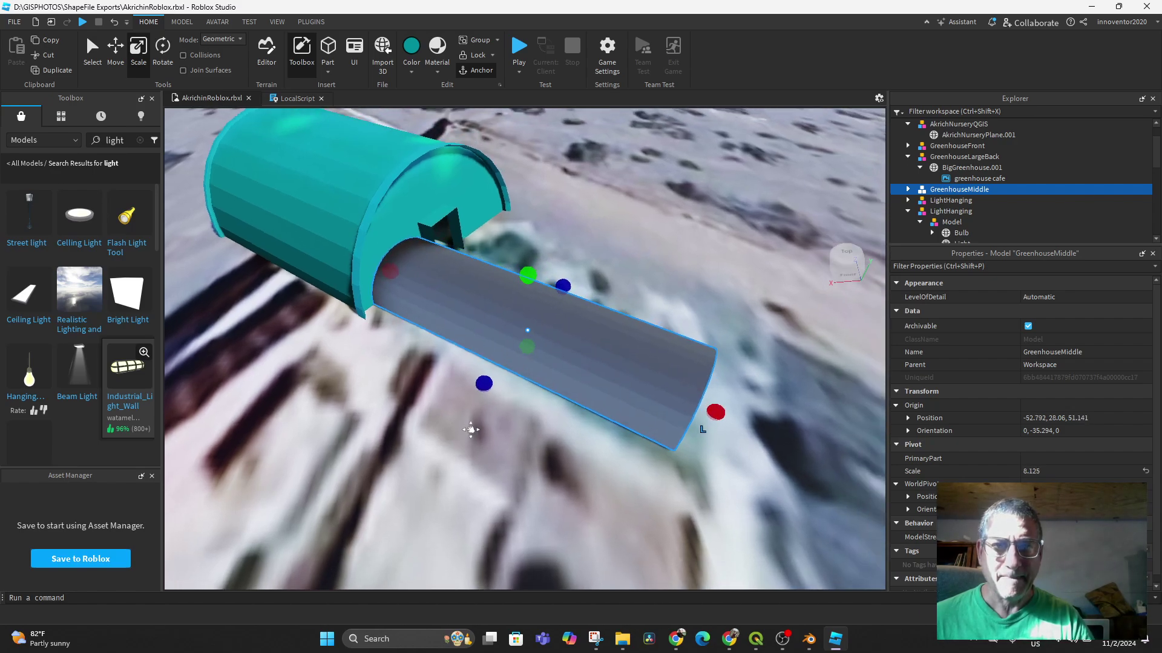
pyautogui.moveTo(470, 429); pyautogui.dragTo(361, 475, button='middle')
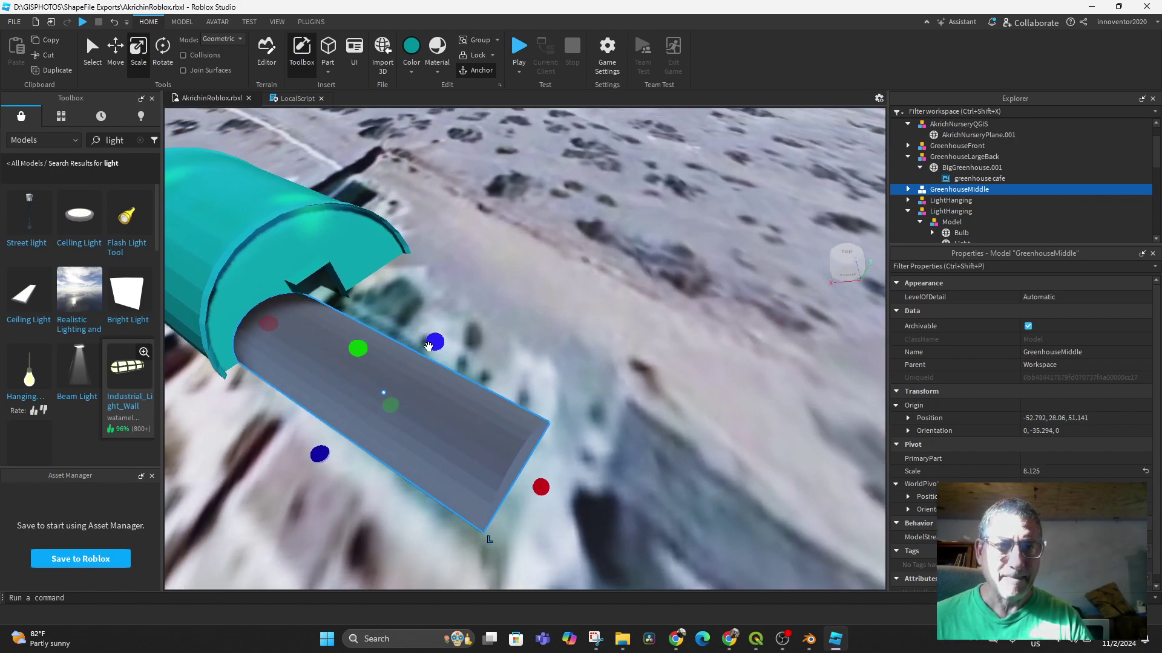
pyautogui.moveTo(428, 346); pyautogui.dragTo(452, 331)
# Move GreenhouseMiddle about 15.9 studs sideways and about 31.4 studs lengthwise, away from the GreenhouseFront end wall.
pyautogui.click(124, 67)
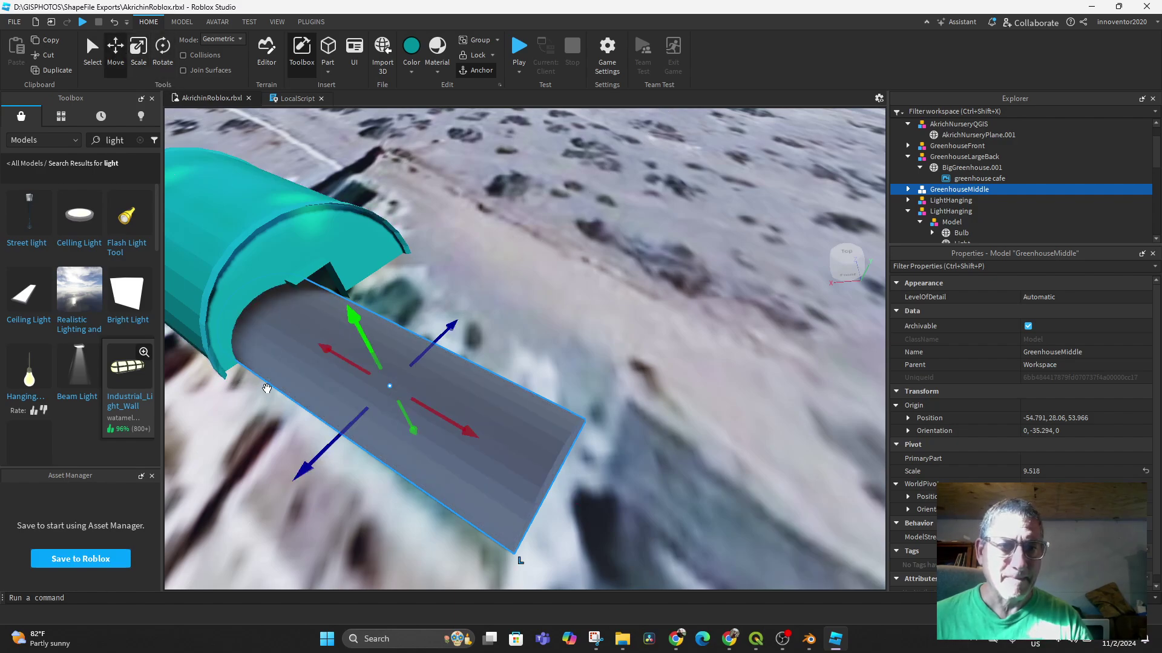
pyautogui.moveTo(303, 483); pyautogui.dragTo(348, 451)
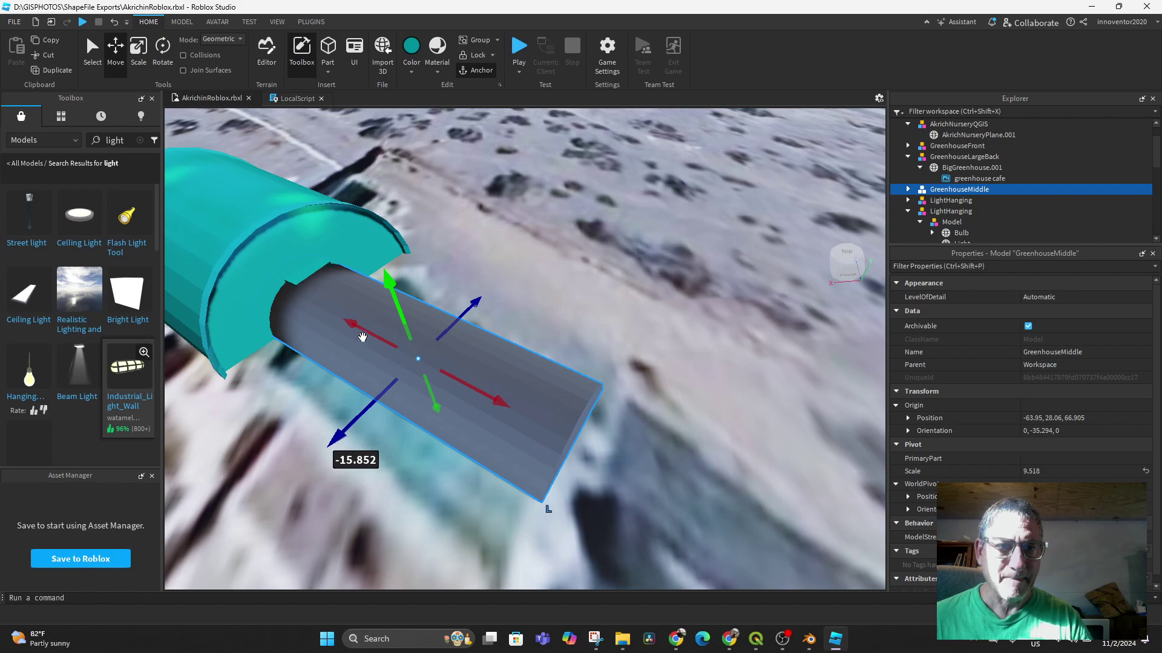
pyautogui.click(360, 327)
pyautogui.moveTo(360, 327); pyautogui.dragTo(418, 358)
pyautogui.moveTo(567, 438); pyautogui.dragTo(498, 340, button='middle')
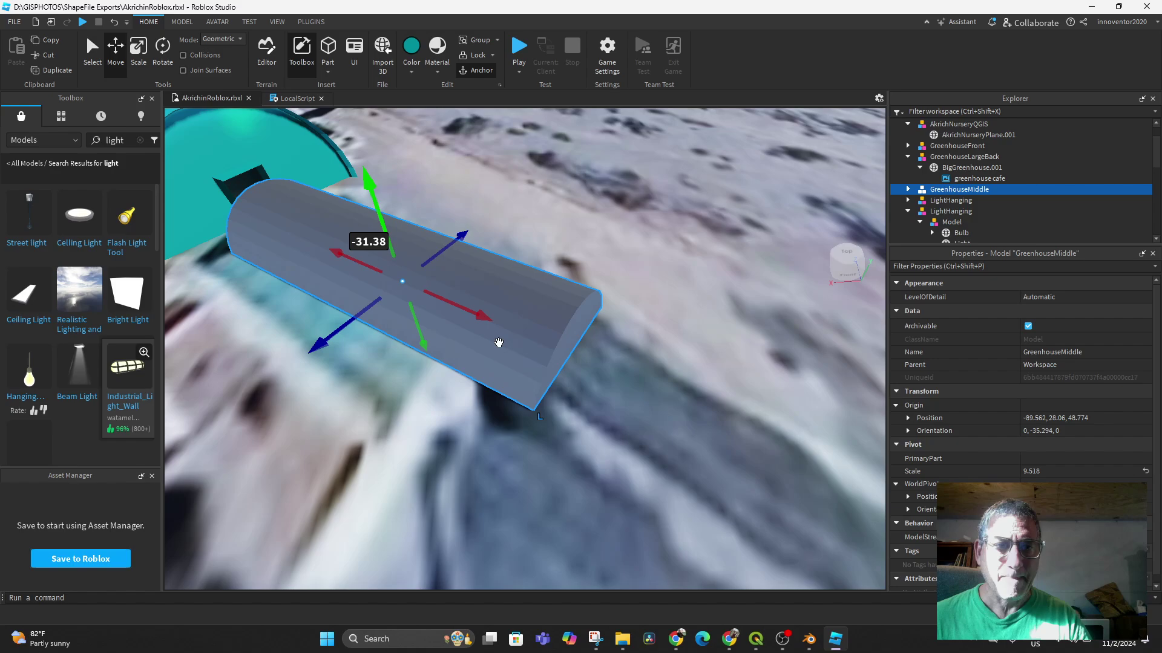
# Scale the GreenhouseMiddle model down to about 7.8 so it fits the footprint beside the large teal greenhouse.
pyautogui.moveTo(498, 341); pyautogui.dragTo(606, 389, button='right')
pyautogui.moveTo(607, 389); pyautogui.dragTo(720, 451, button='middle')
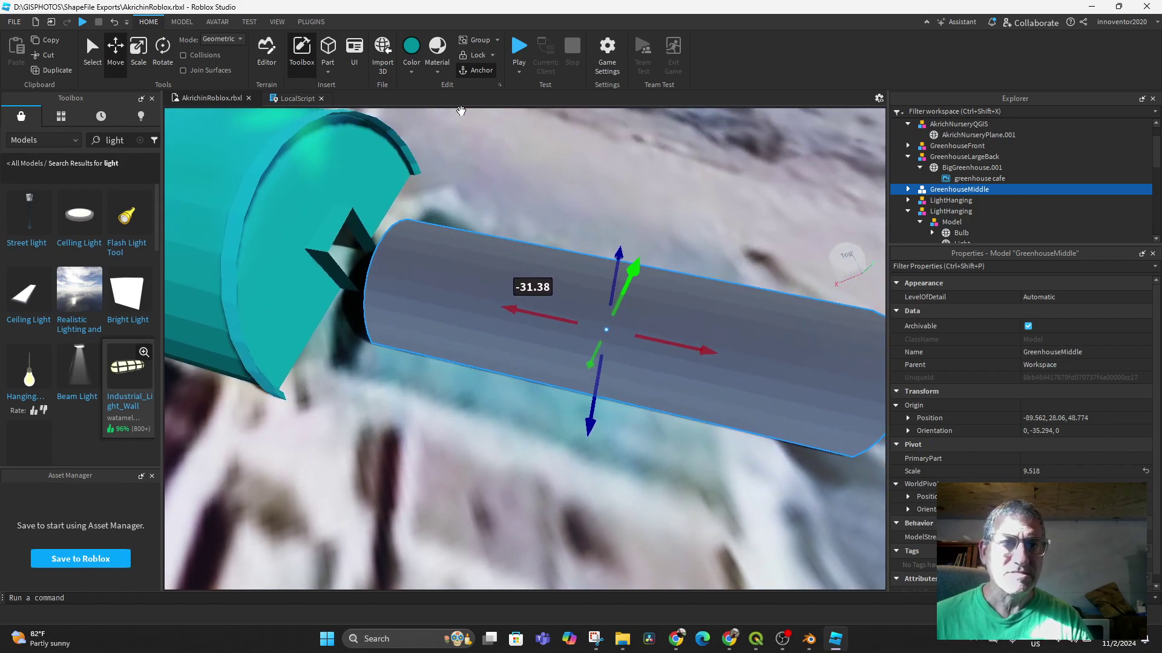
pyautogui.click(136, 54)
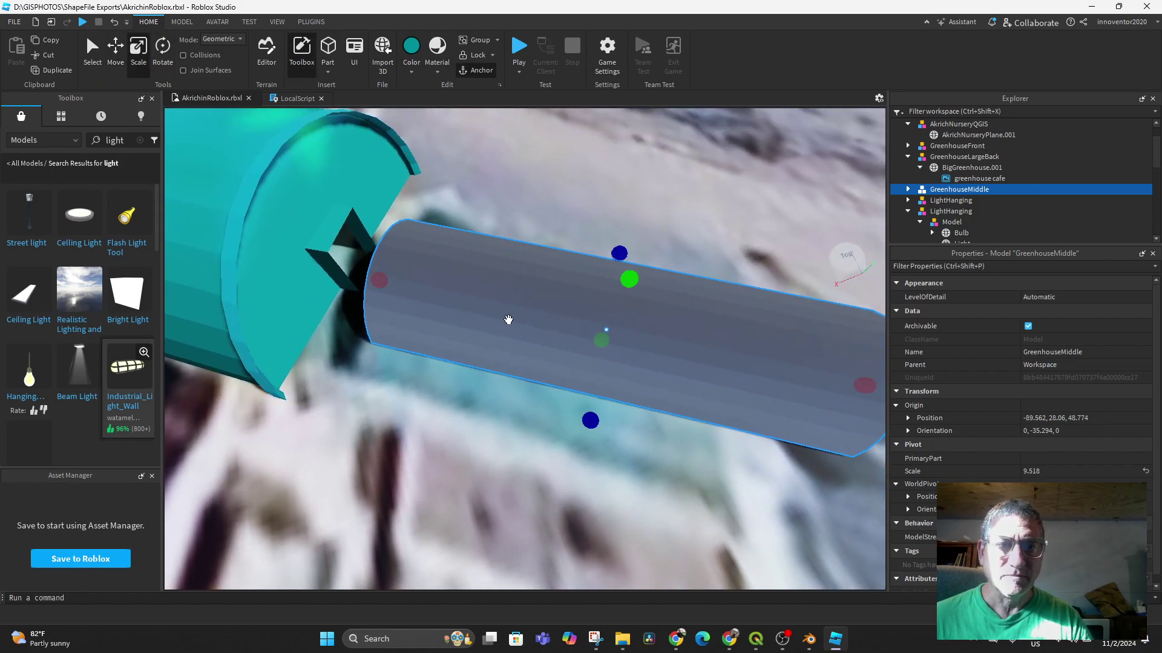
pyautogui.moveTo(839, 380); pyautogui.dragTo(742, 378)
pyautogui.moveTo(584, 412); pyautogui.dragTo(417, 406, button='middle')
pyautogui.moveTo(427, 415); pyautogui.dragTo(652, 485, button='right')
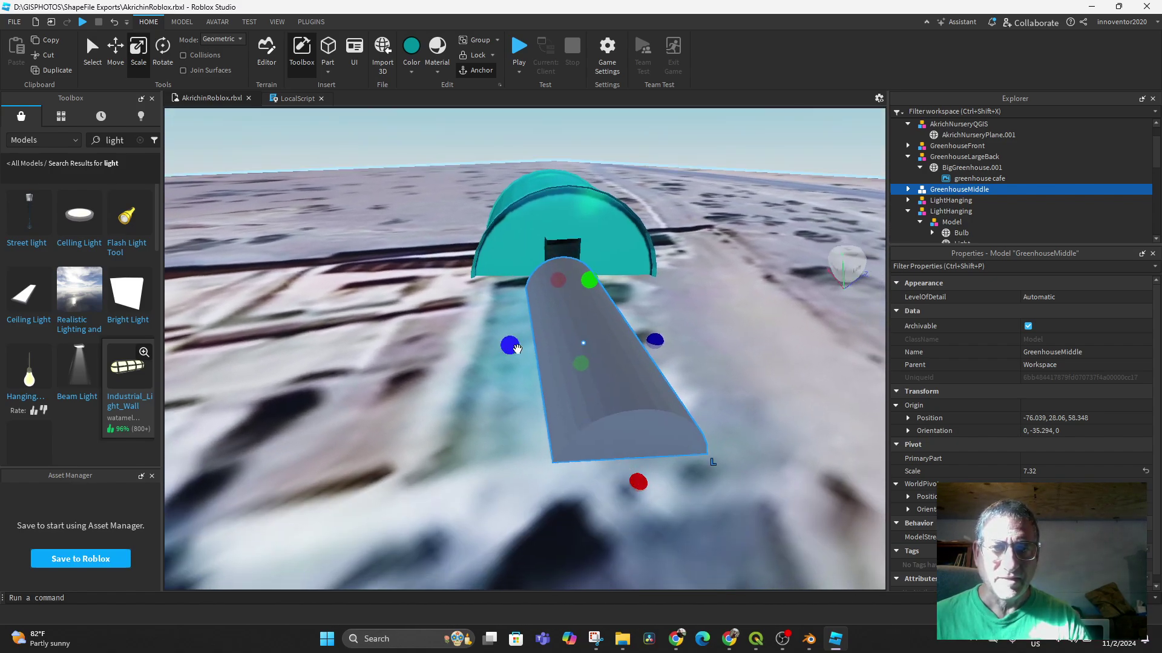
pyautogui.moveTo(517, 348)
pyautogui.mouseDown()
pyautogui.moveTo(484, 342)
pyautogui.moveTo(521, 360)
pyautogui.moveTo(510, 361)
pyautogui.mouseUp()
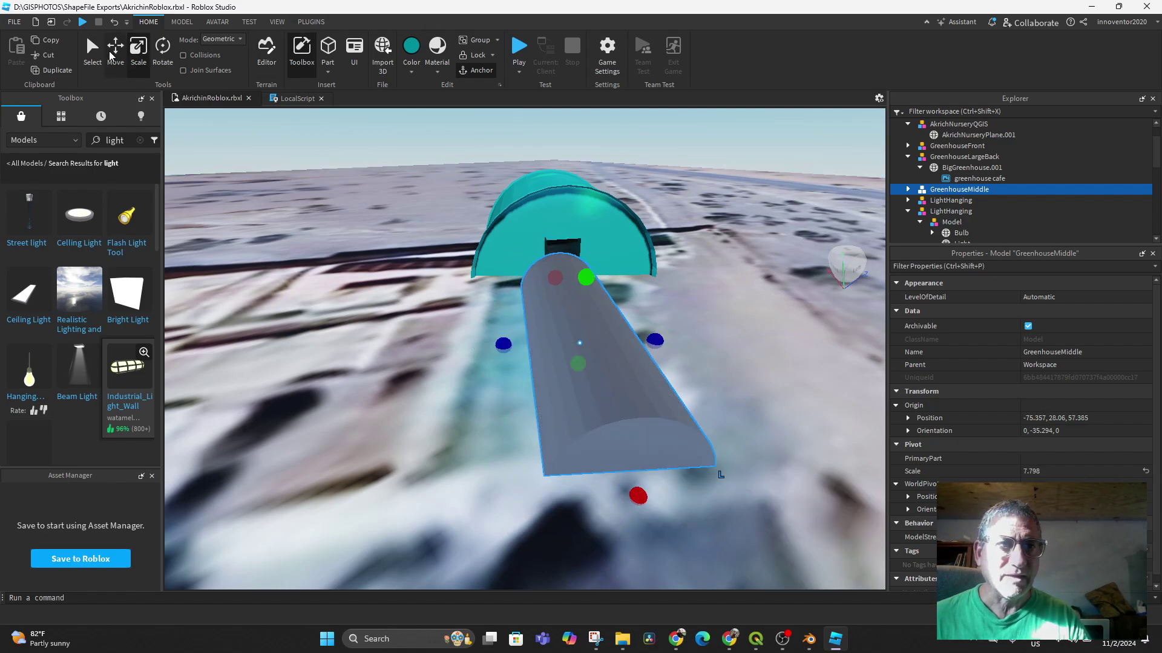
# Rotate GreenhouseMiddle about its vertical axis to about -41.5° so it lines up with the turquoise footprint.
pyautogui.click(162, 53)
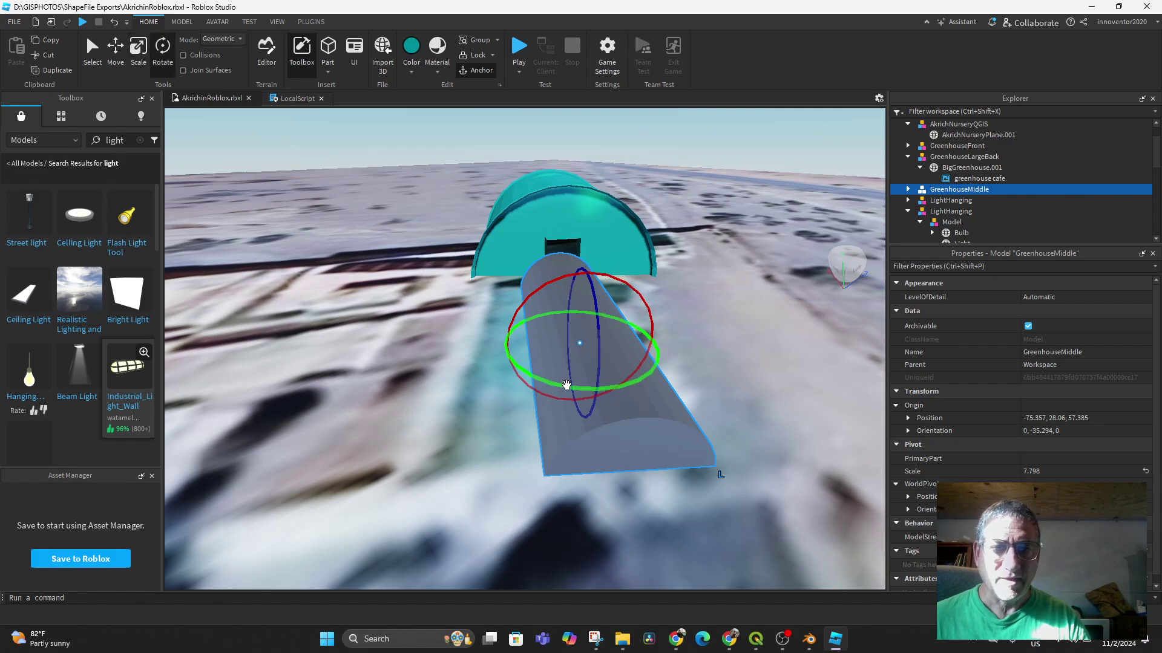
pyautogui.moveTo(569, 388); pyautogui.dragTo(559, 382)
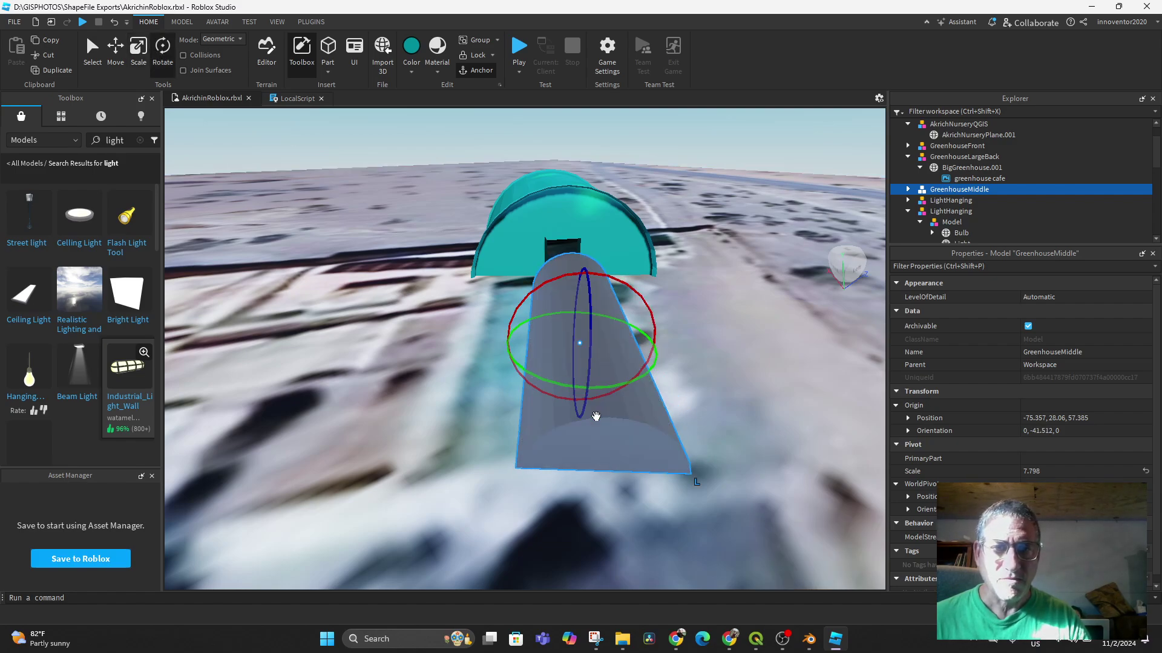
pyautogui.moveTo(516, 425); pyautogui.dragTo(607, 452, button='middle')
pyautogui.moveTo(673, 417); pyautogui.dragTo(610, 489, button='middle')
# Resize the Cylinder.002 mesh inside GreenhouseMiddle, shortening its far end slightly and widening it to cover the footprint.
pyautogui.scroll(-5, 518, 442)
pyautogui.scroll(-2, 603, 461)
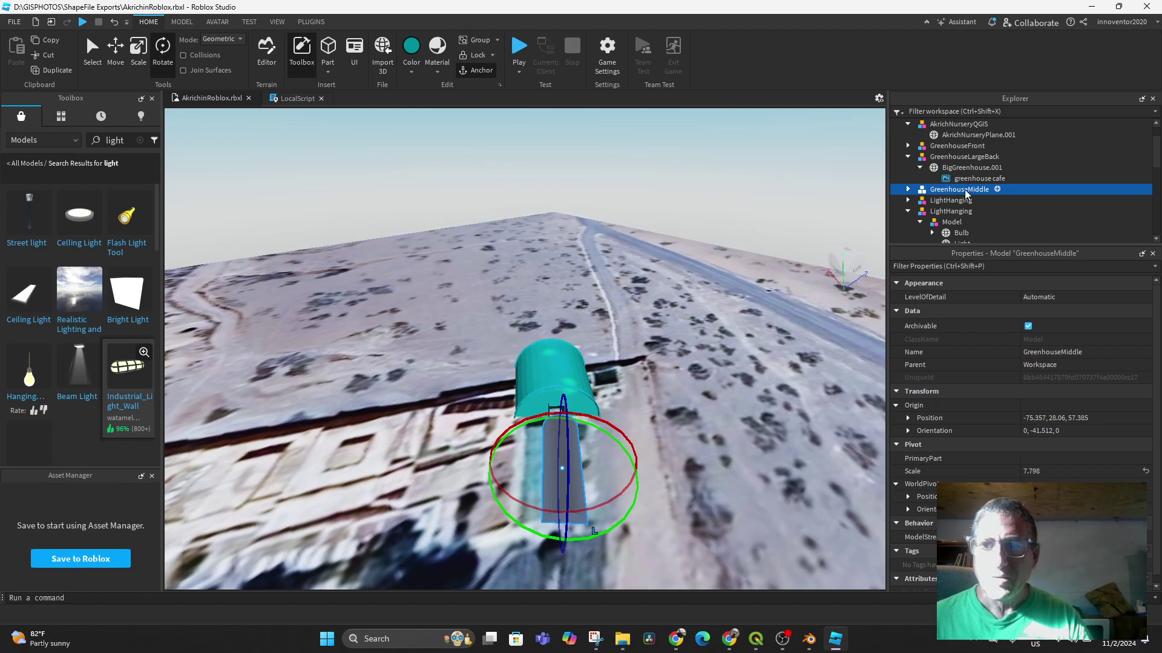
pyautogui.click(957, 200)
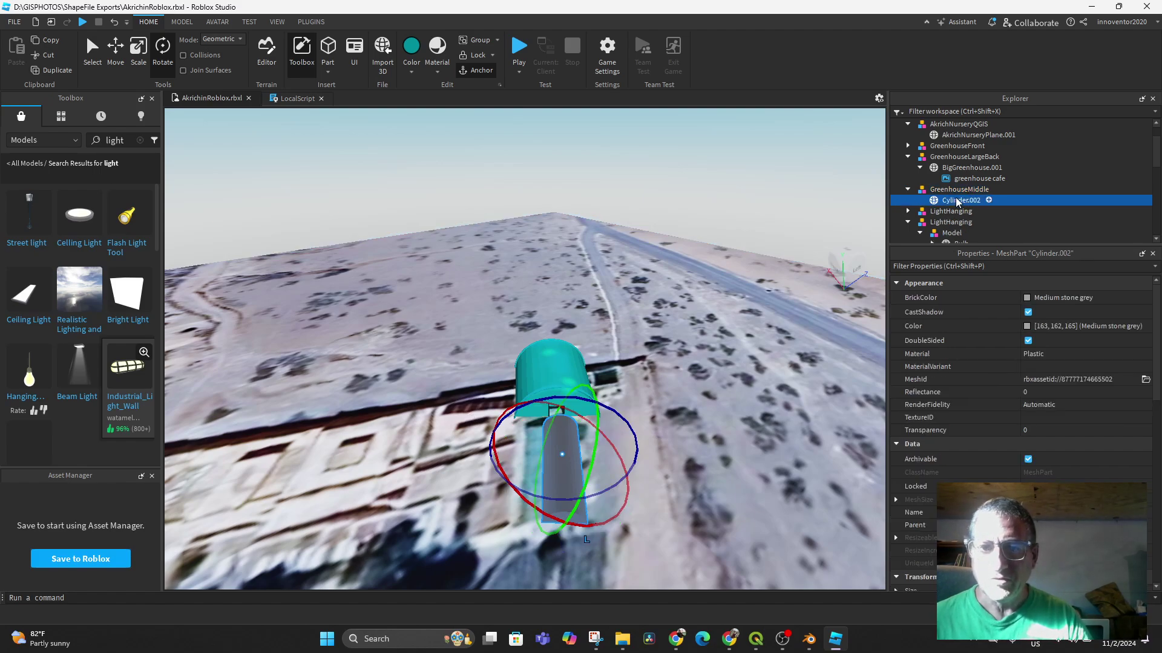
pyautogui.click(140, 51)
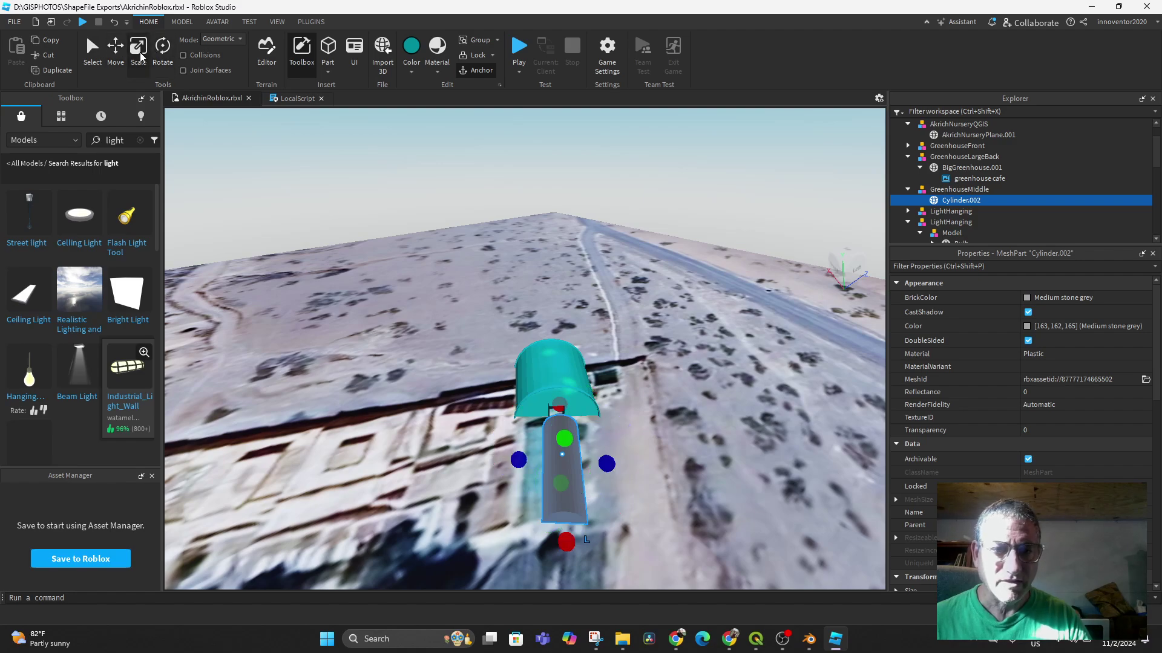
pyautogui.moveTo(565, 542); pyautogui.dragTo(565, 528)
pyautogui.moveTo(524, 455); pyautogui.dragTo(499, 455)
pyautogui.moveTo(607, 458); pyautogui.dragTo(608, 466)
# Stretch the Cylinder.002 mesh lengthwise at its far end and increase its height to fit beside the large greenhouse.
pyautogui.click(930, 193)
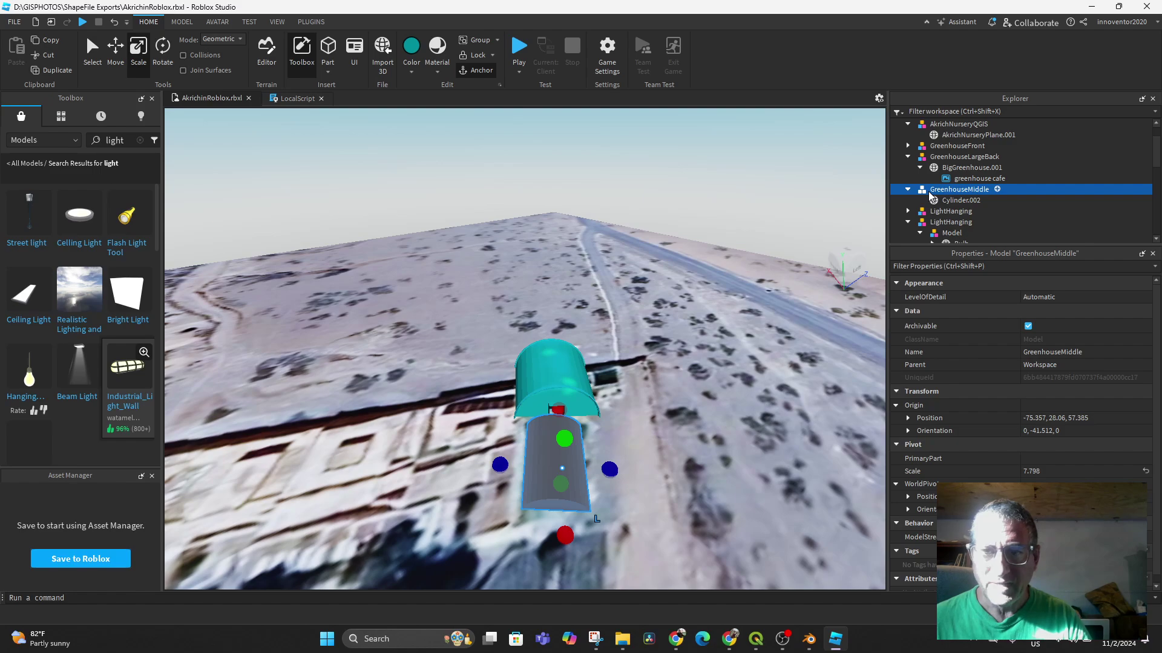
pyautogui.click(947, 200)
pyautogui.moveTo(558, 520); pyautogui.dragTo(557, 533)
pyautogui.moveTo(563, 433); pyautogui.dragTo(547, 424)
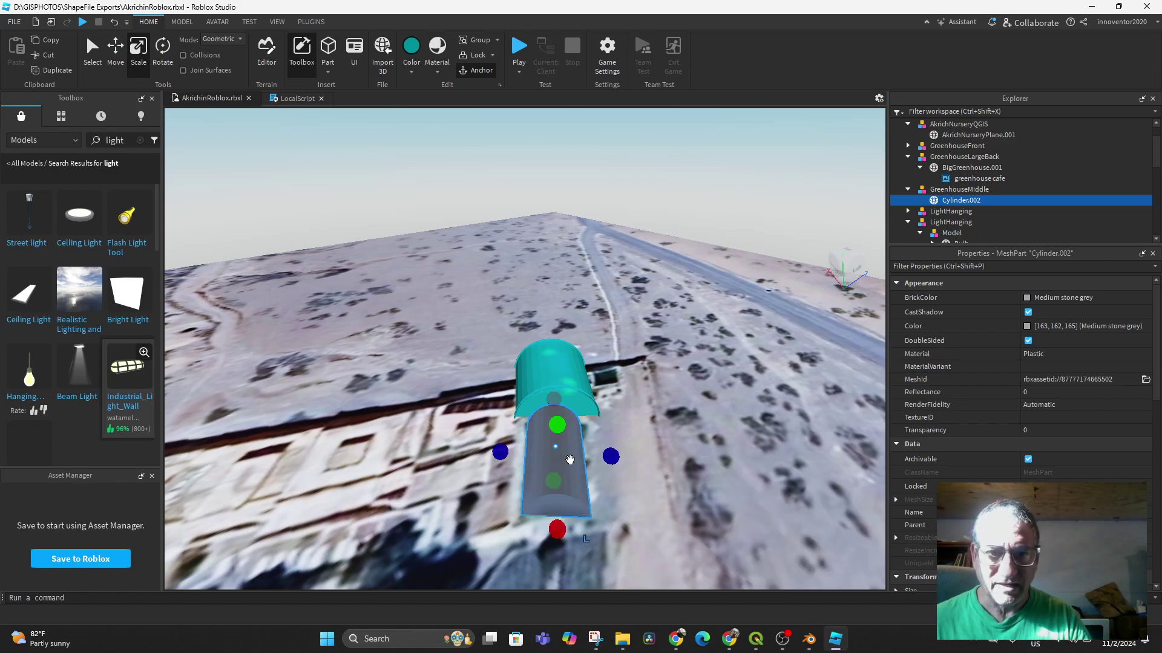
pyautogui.moveTo(569, 459); pyautogui.dragTo(522, 463, button='middle')
pyautogui.moveTo(695, 472); pyautogui.dragTo(617, 477, button='right')
pyautogui.moveTo(617, 477); pyautogui.dragTo(328, 289, button='middle')
pyautogui.moveTo(328, 289); pyautogui.dragTo(490, 437, button='right')
pyautogui.moveTo(557, 374); pyautogui.dragTo(544, 370)
pyautogui.moveTo(612, 470); pyautogui.dragTo(609, 472, button='right')
pyautogui.moveTo(609, 472); pyautogui.dragTo(318, 544, button='middle')
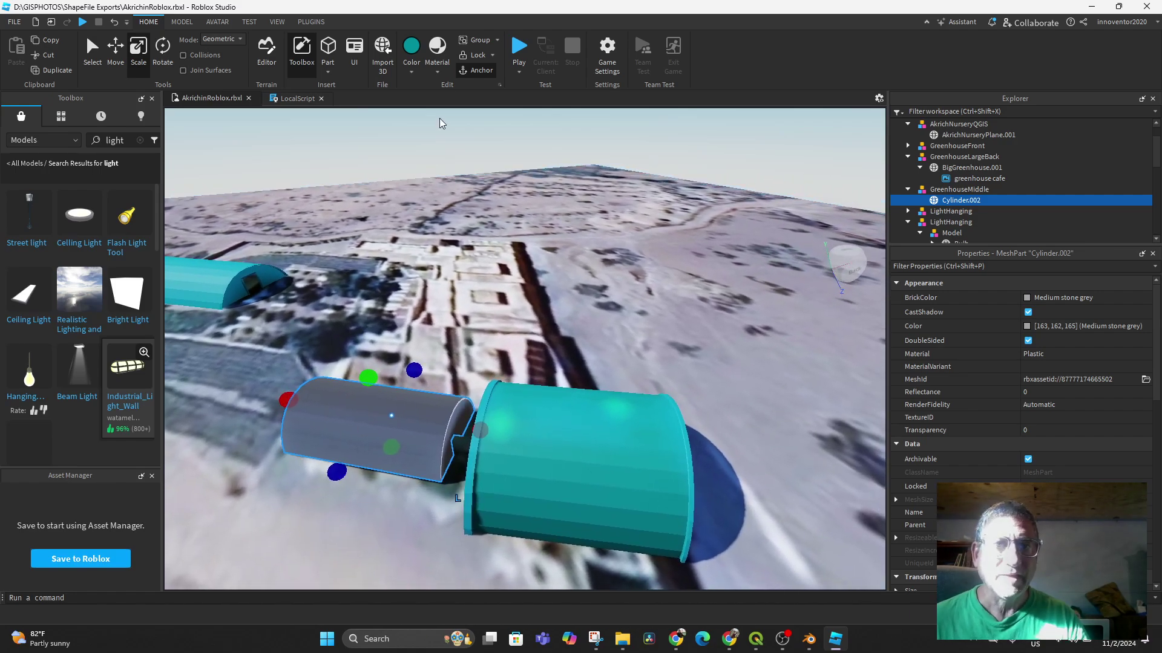
# Color the Cylinder.002 mesh Bright bluish green to match the other greenhouses.
pyautogui.click(410, 48)
pyautogui.moveTo(486, 515); pyautogui.dragTo(434, 496, button='middle')
pyautogui.moveTo(433, 496); pyautogui.dragTo(509, 478, button='right')
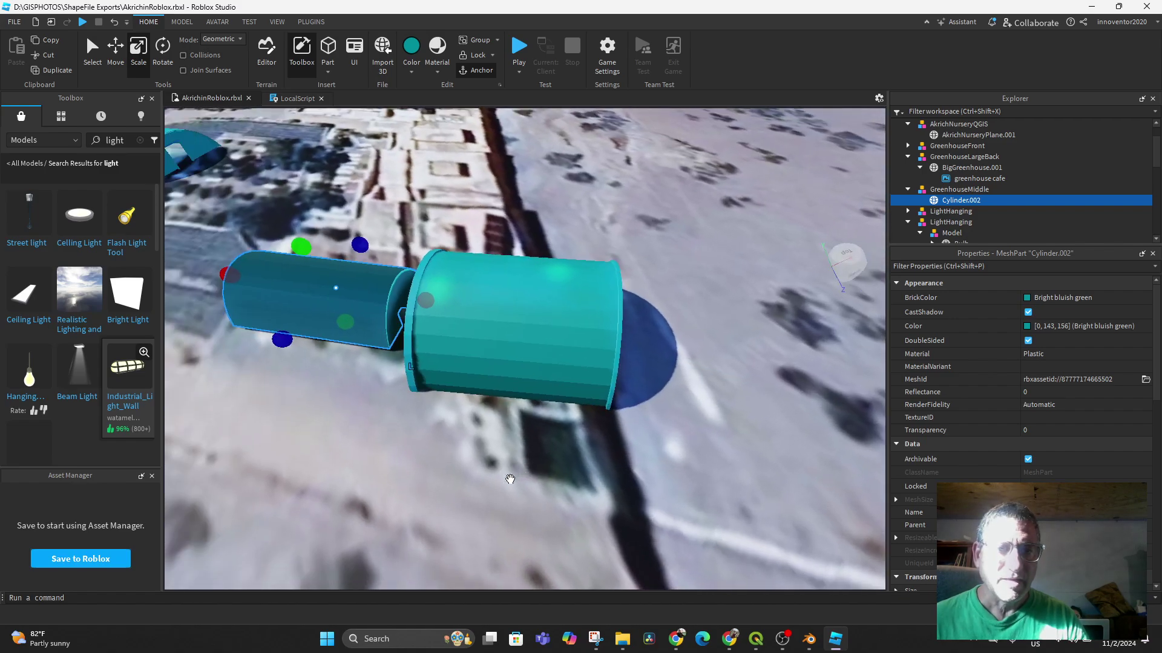
pyautogui.moveTo(441, 454); pyautogui.dragTo(653, 444, button='middle')
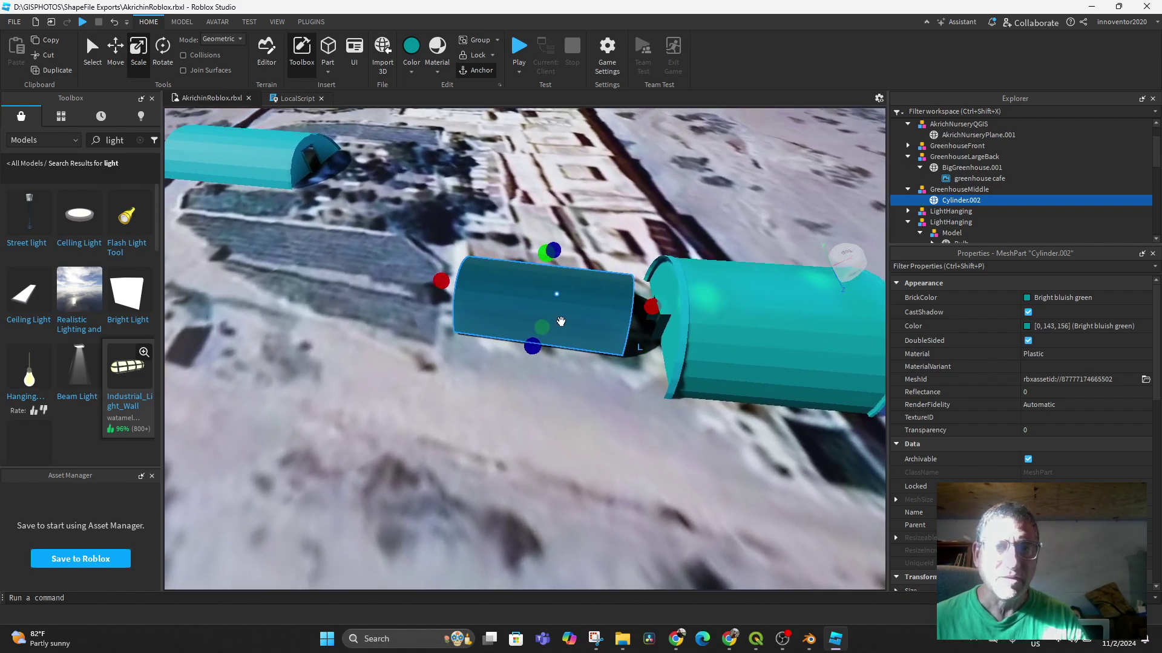
# Playtest the place and walk the avatar into the large greenhouse and through its doorway toward the middle greenhouse.
pyautogui.click(519, 49)
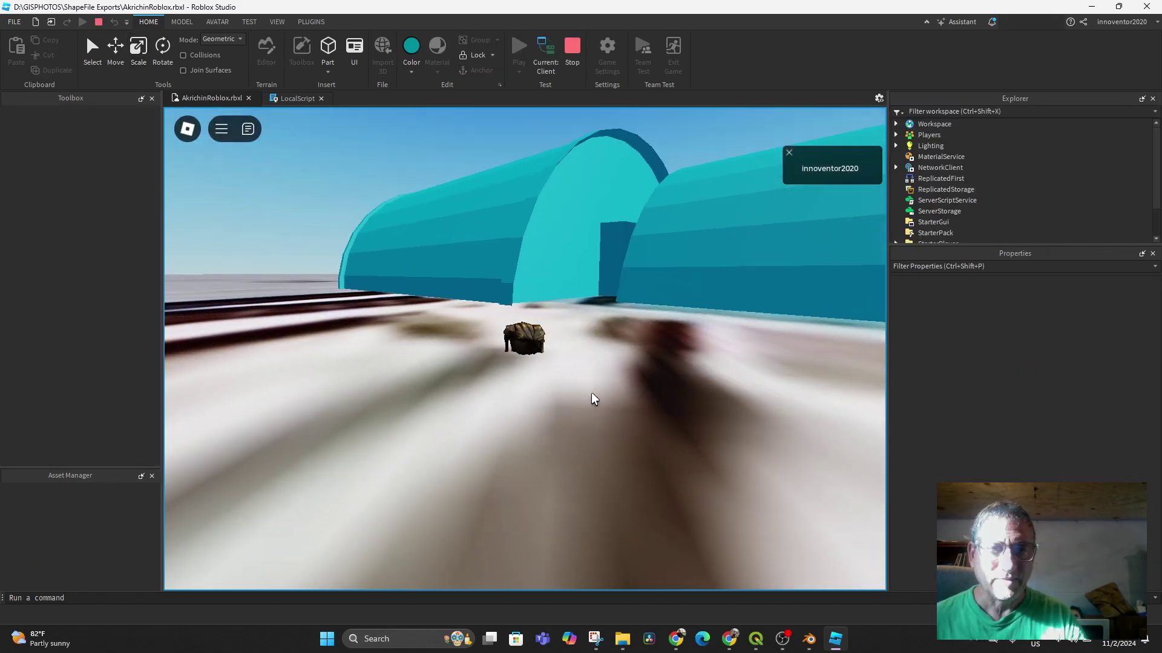
pyautogui.press('w')
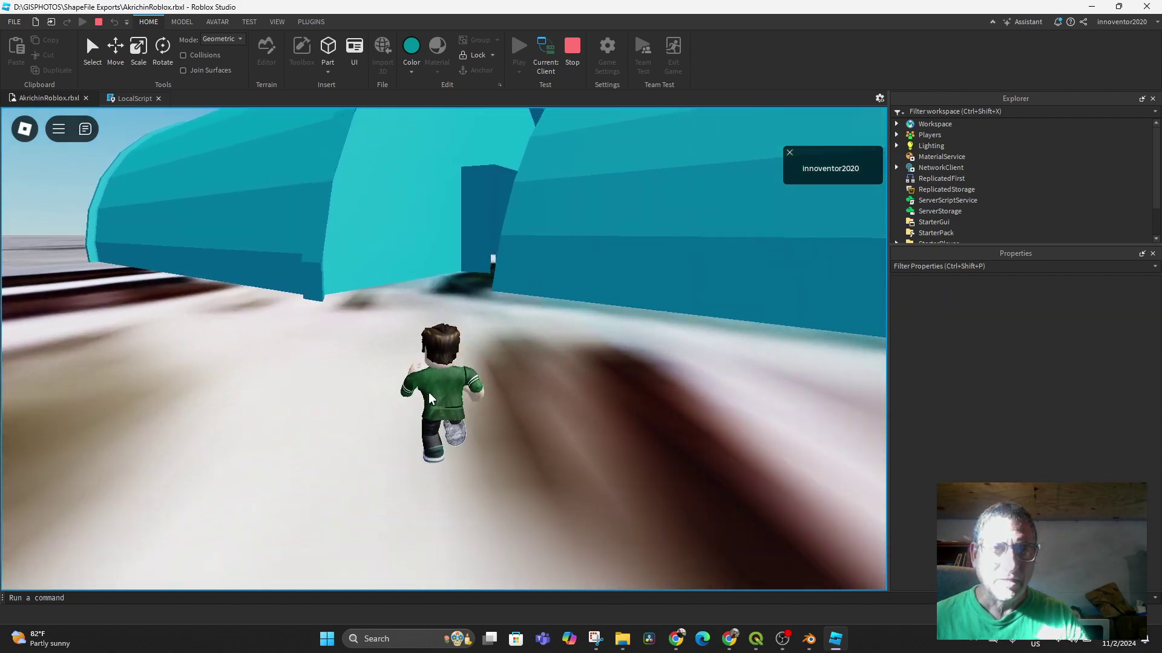
pyautogui.press('w')
pyautogui.press('Left')
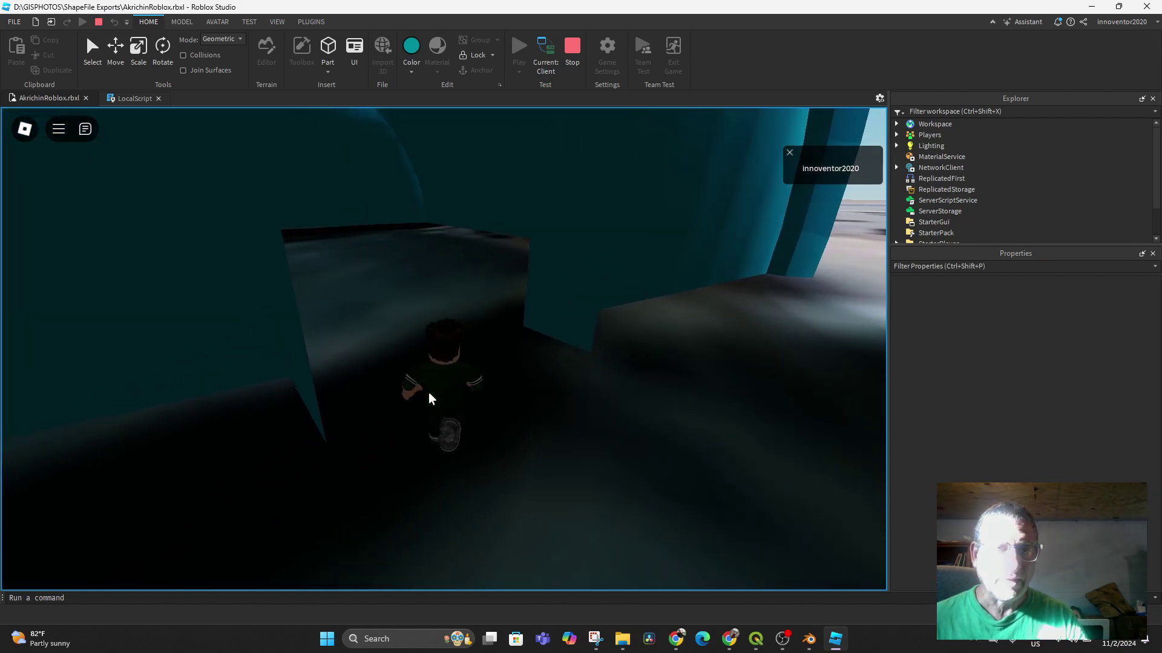
pyautogui.press('w')
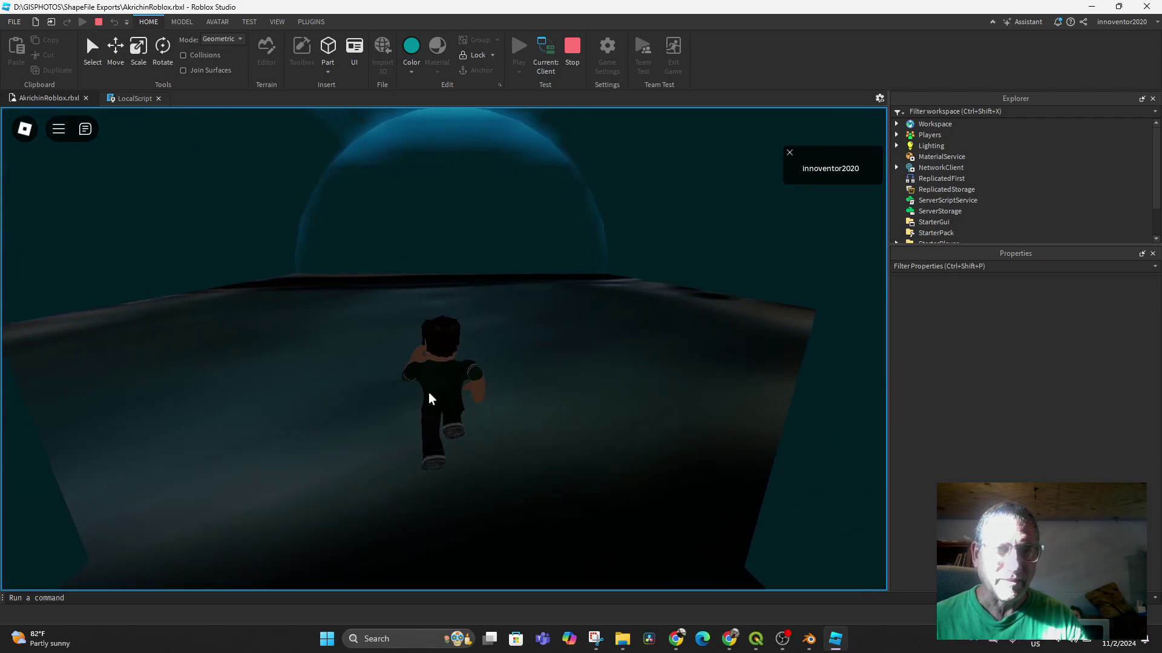
pyautogui.press('w')
pyautogui.press('a')
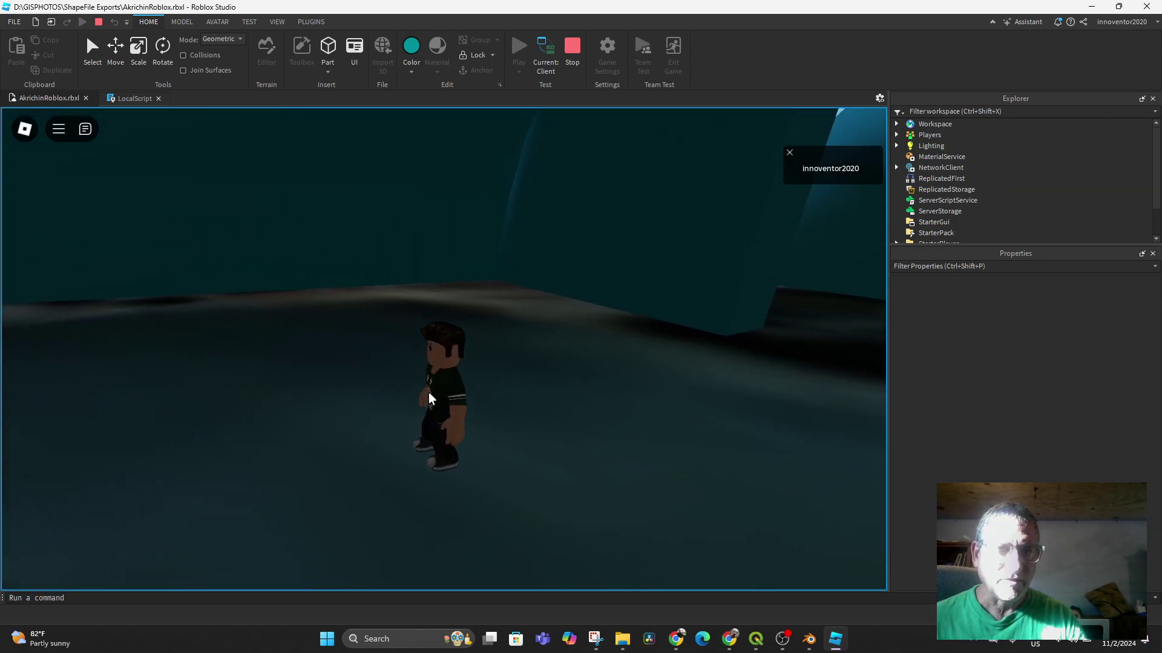
pyautogui.press('Right')
pyautogui.press('w')
pyautogui.press('Right')
pyautogui.press('w')
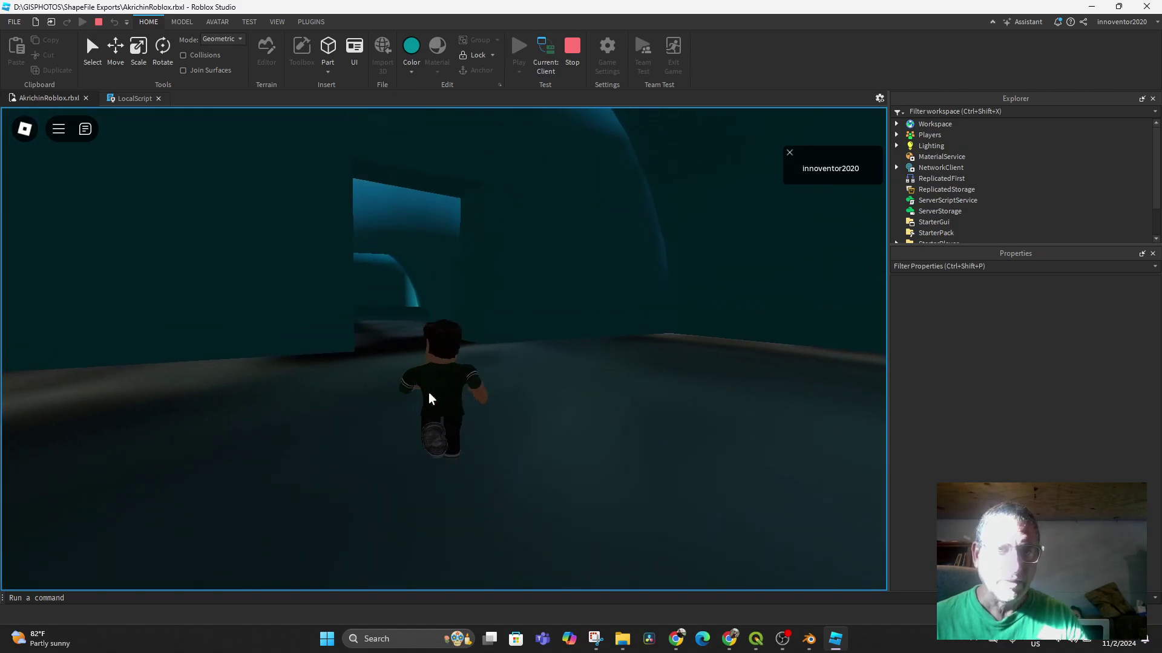
pyautogui.press('w')
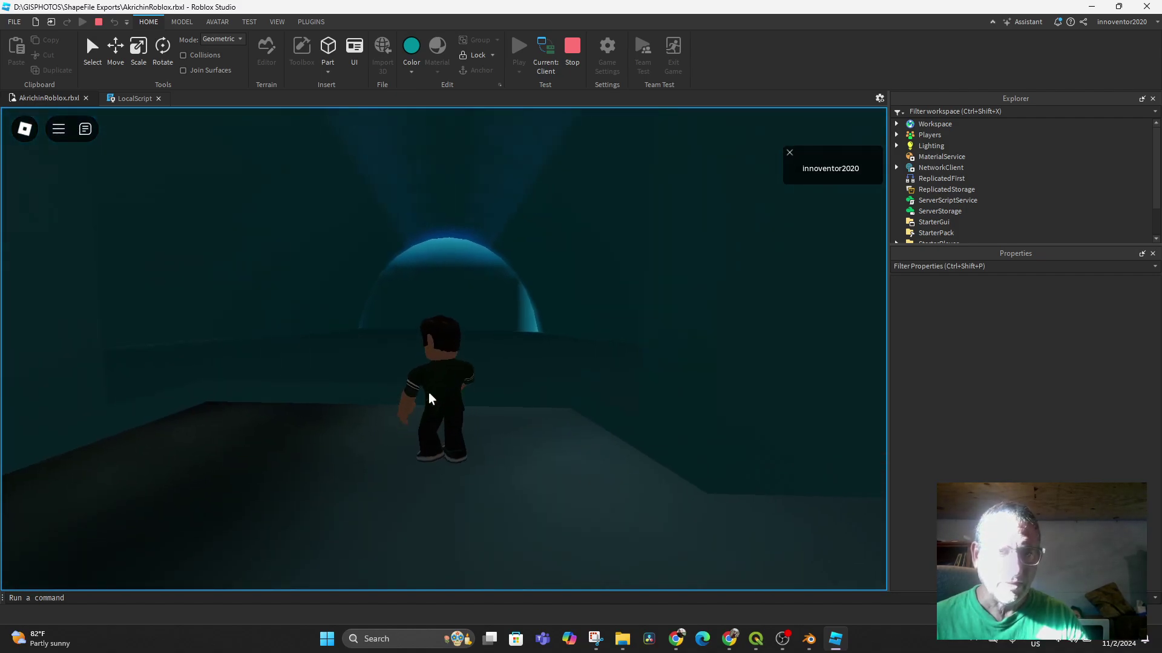
# Try walking and jumping the avatar into the middle greenhouse from the doorway to check its floor height, and end the playtest.
pyautogui.press('w')
pyautogui.press('Left')
pyautogui.press('Right')
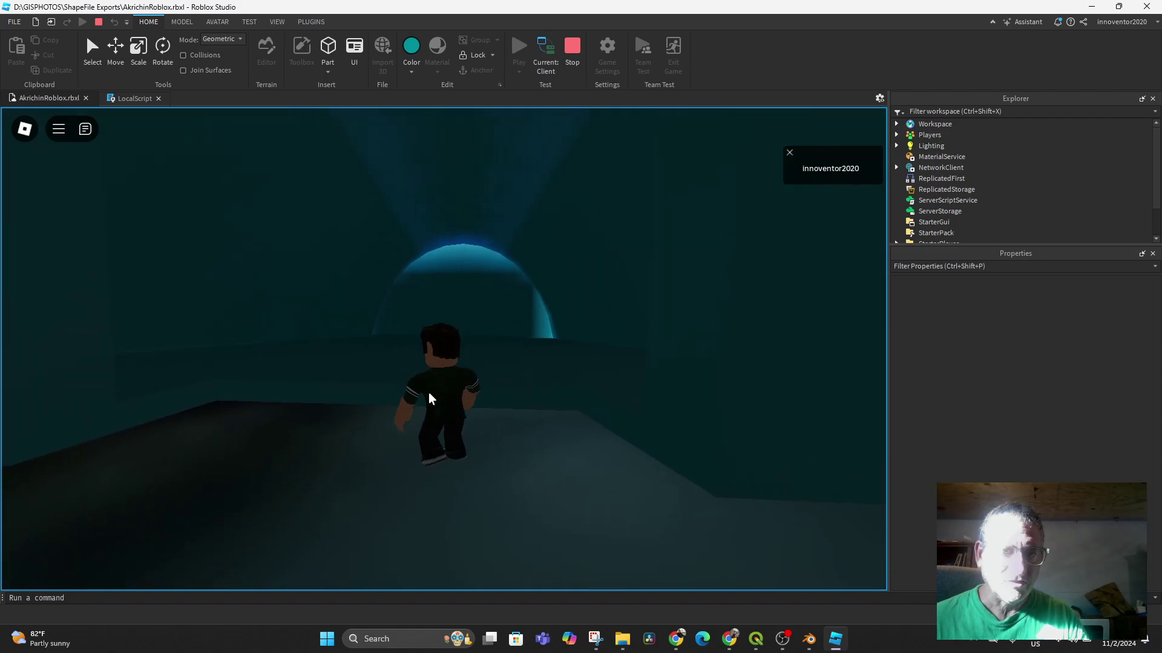
pyautogui.press('w')
pyautogui.press('s')
pyautogui.press('w')
pyautogui.press('a')
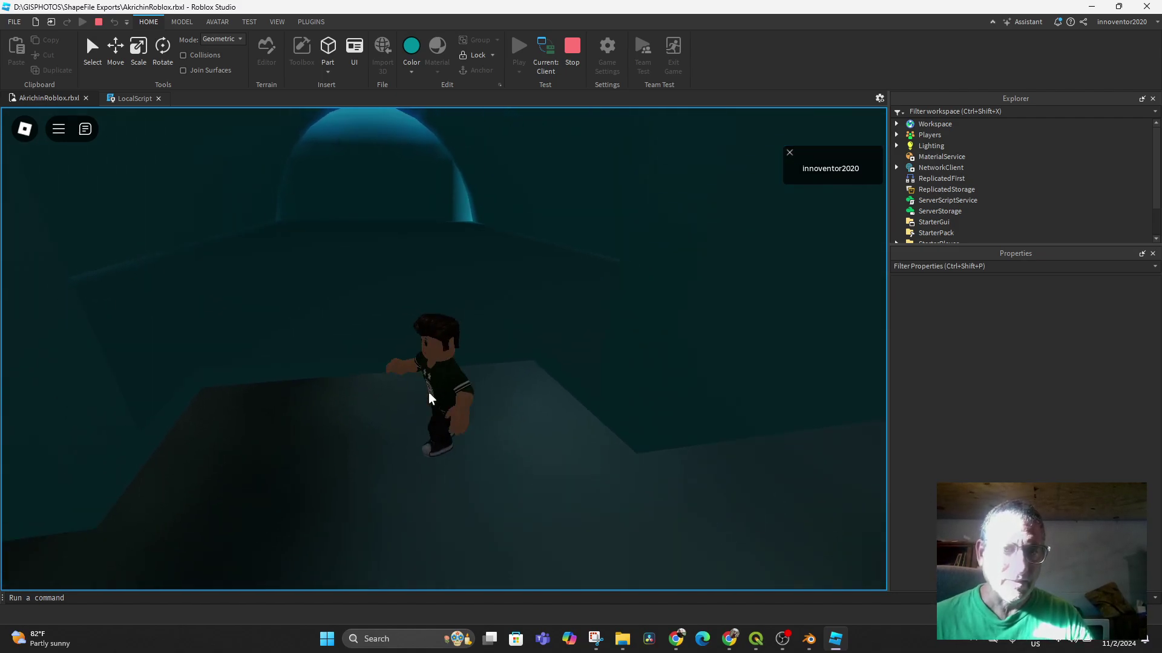
pyautogui.press('s')
pyautogui.press('a')
pyautogui.press('w')
pyautogui.press('space')
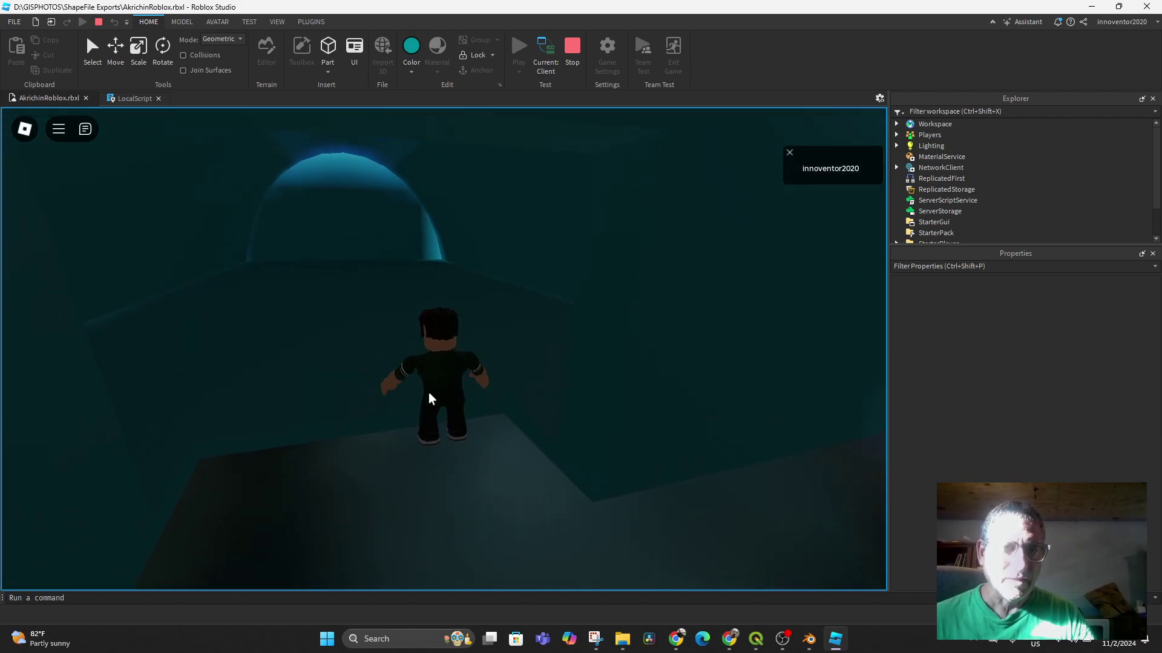
pyautogui.press('s')
pyautogui.press('w')
pyautogui.press('space')
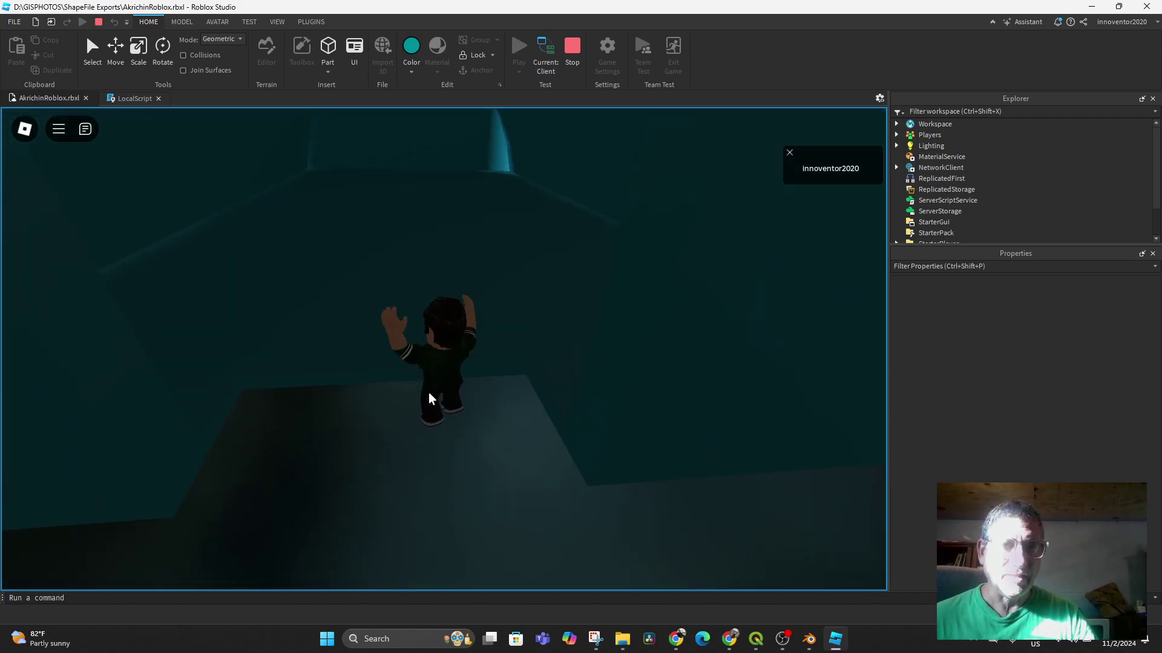
pyautogui.press('s')
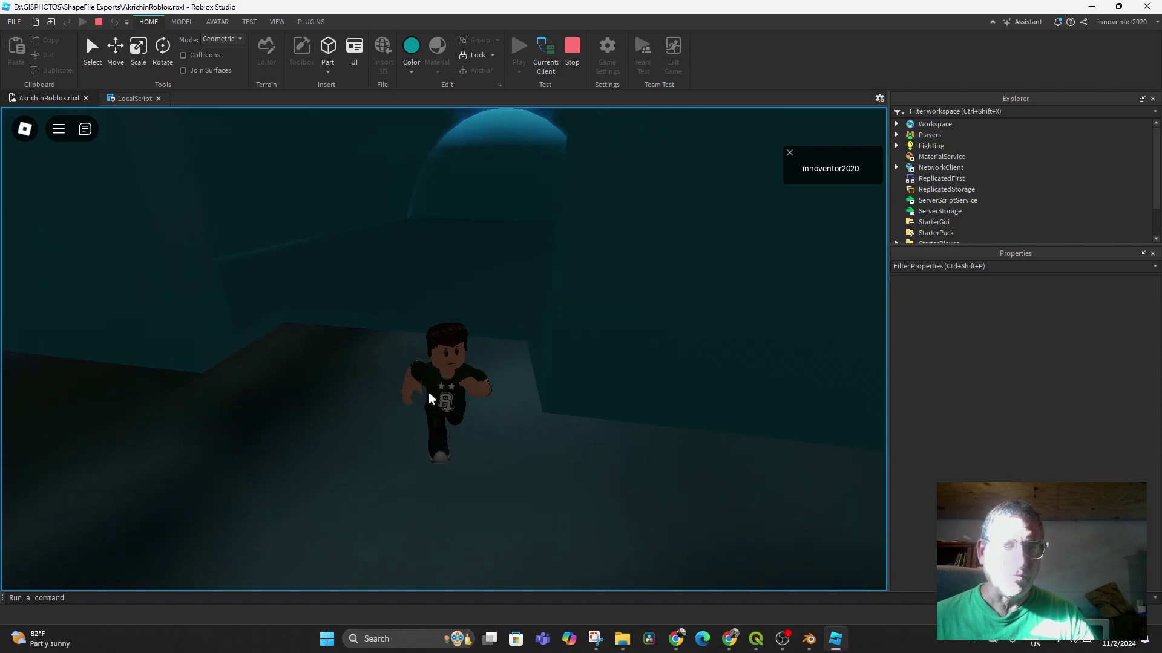
pyautogui.press('a')
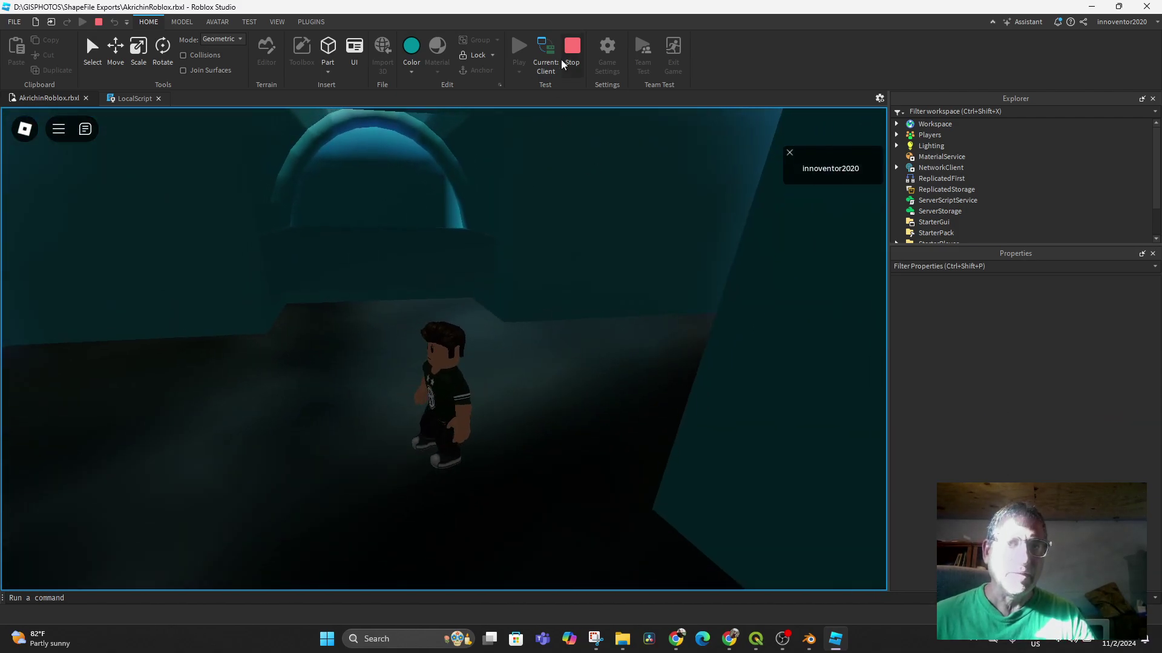
pyautogui.click(572, 49)
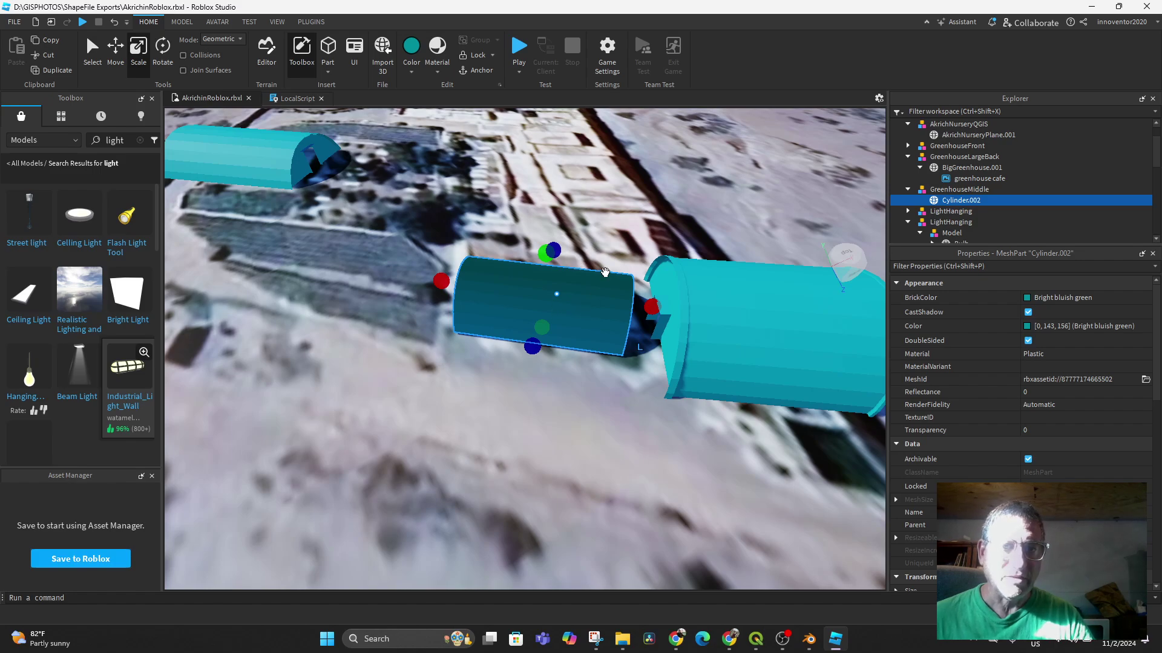
# Lower the Cylinder.002 mesh by about 9.9 studs so its floor sinks below the doorway level.
pyautogui.click(114, 51)
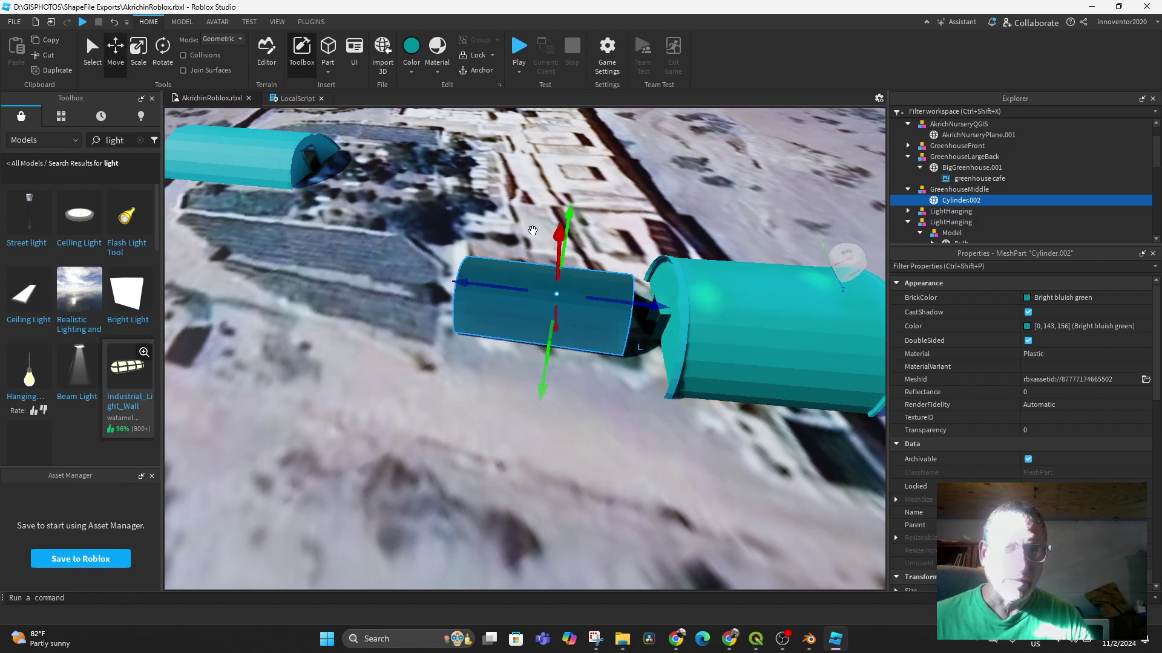
pyautogui.moveTo(564, 238)
pyautogui.mouseDown()
pyautogui.moveTo(558, 312)
pyautogui.moveTo(560, 245)
pyautogui.mouseUp()
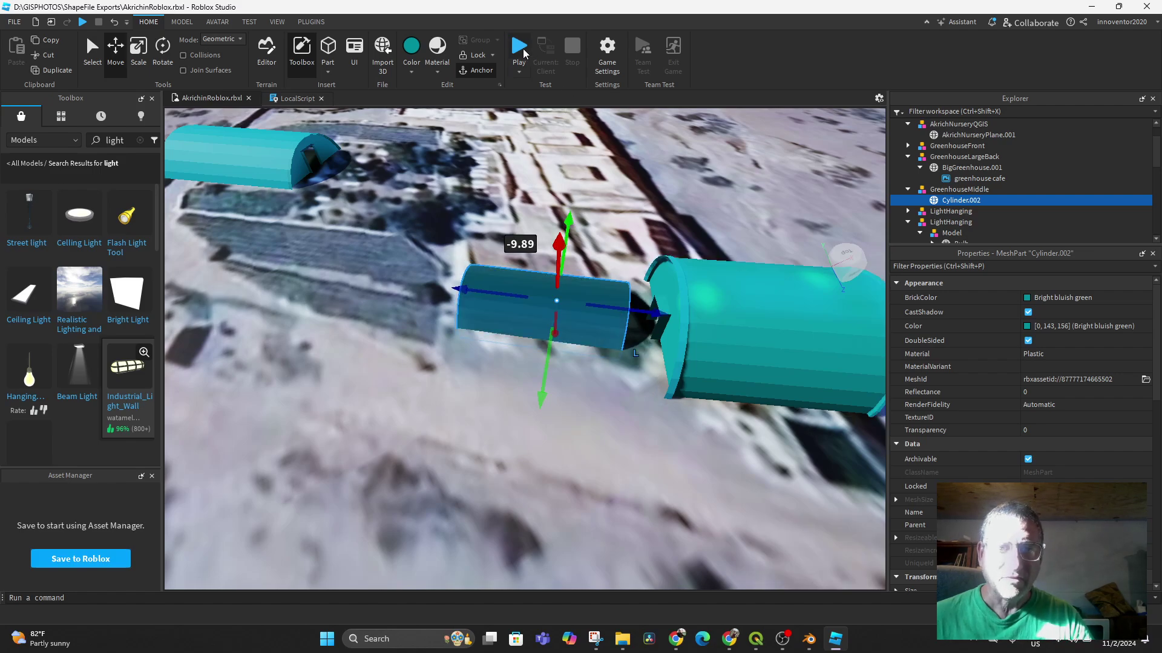
# Playtest again, walk the avatar to the passage between the greenhouses to check the lowered floor, and stop the test.
pyautogui.click(524, 52)
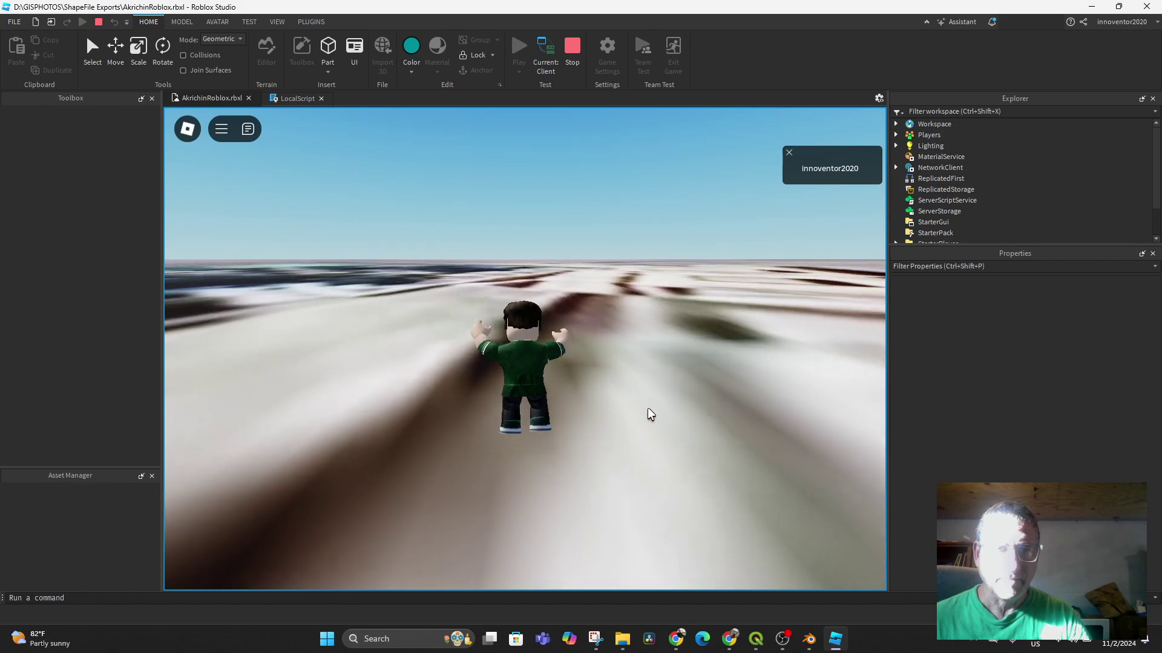
pyautogui.moveTo(652, 403); pyautogui.dragTo(490, 403, button='right')
pyautogui.press('w')
pyautogui.press('w')
pyautogui.press('w')
pyautogui.press('s')
pyautogui.press('w')
pyautogui.press('a')
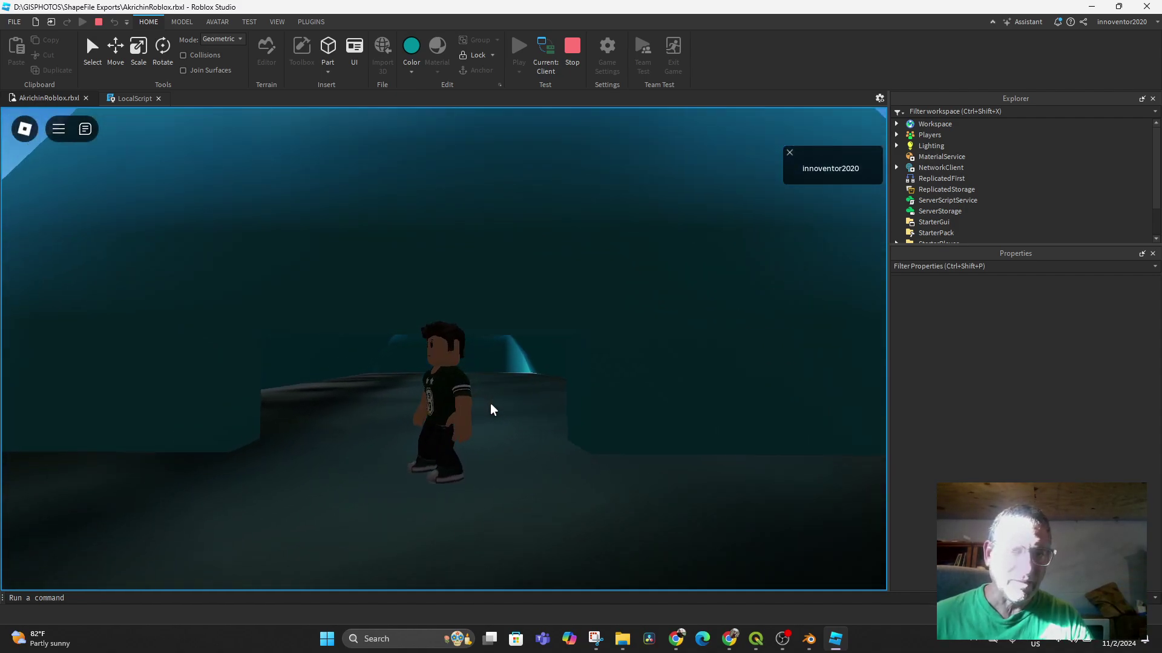
pyautogui.press('w')
pyautogui.press('s')
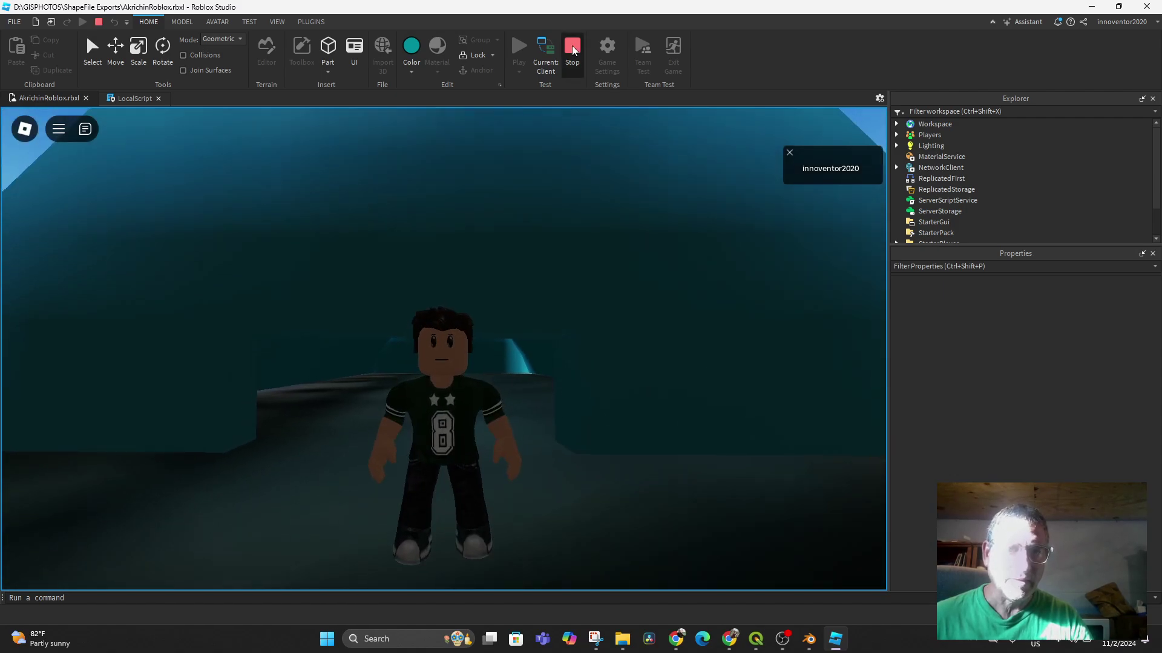
pyautogui.click(572, 45)
# Raise the Cylinder.002 mesh by about 0.64 studs and activate the Scale tool for it.
pyautogui.moveTo(559, 255); pyautogui.dragTo(554, 245)
pyautogui.moveTo(608, 365); pyautogui.dragTo(598, 358, button='right')
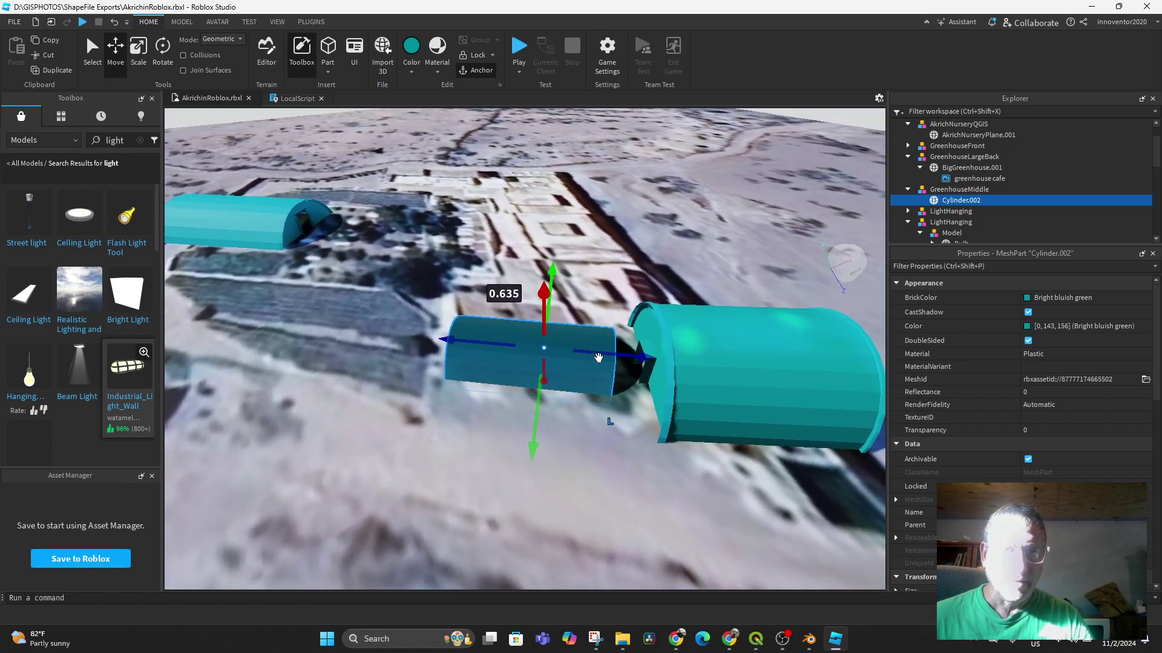
pyautogui.click(135, 53)
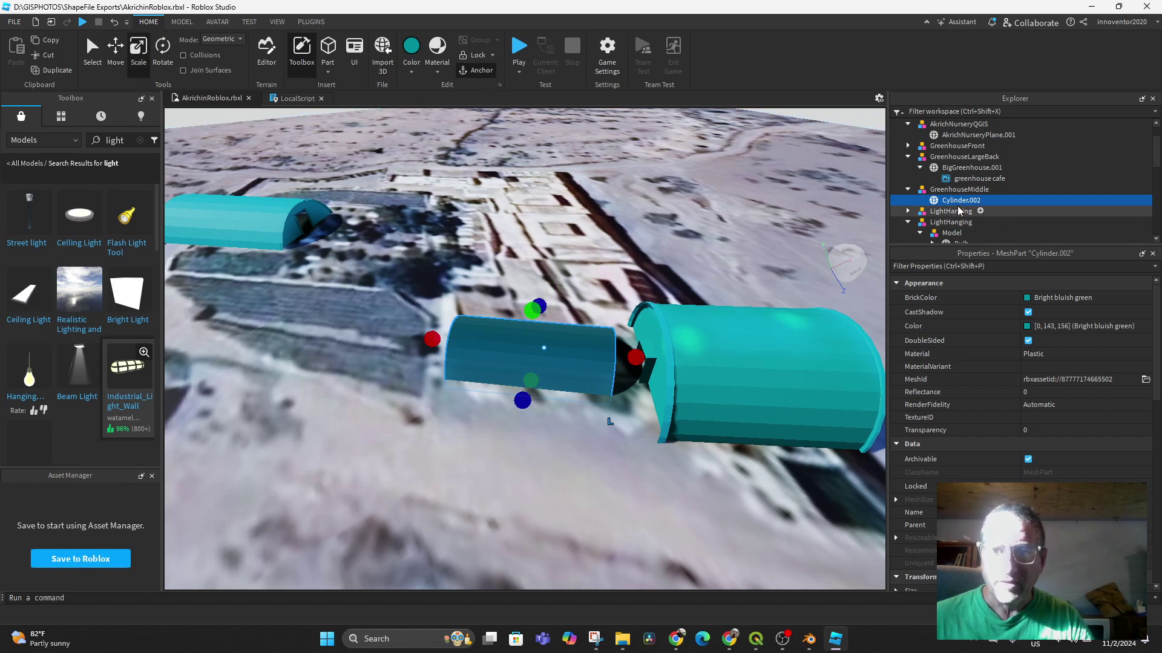
# Stretch the Cylinder.002 mesh slightly with the Scale tool and lower it by about 7.08 studs.
pyautogui.moveTo(533, 310); pyautogui.dragTo(532, 288)
pyautogui.moveTo(592, 357); pyautogui.dragTo(591, 358, button='right')
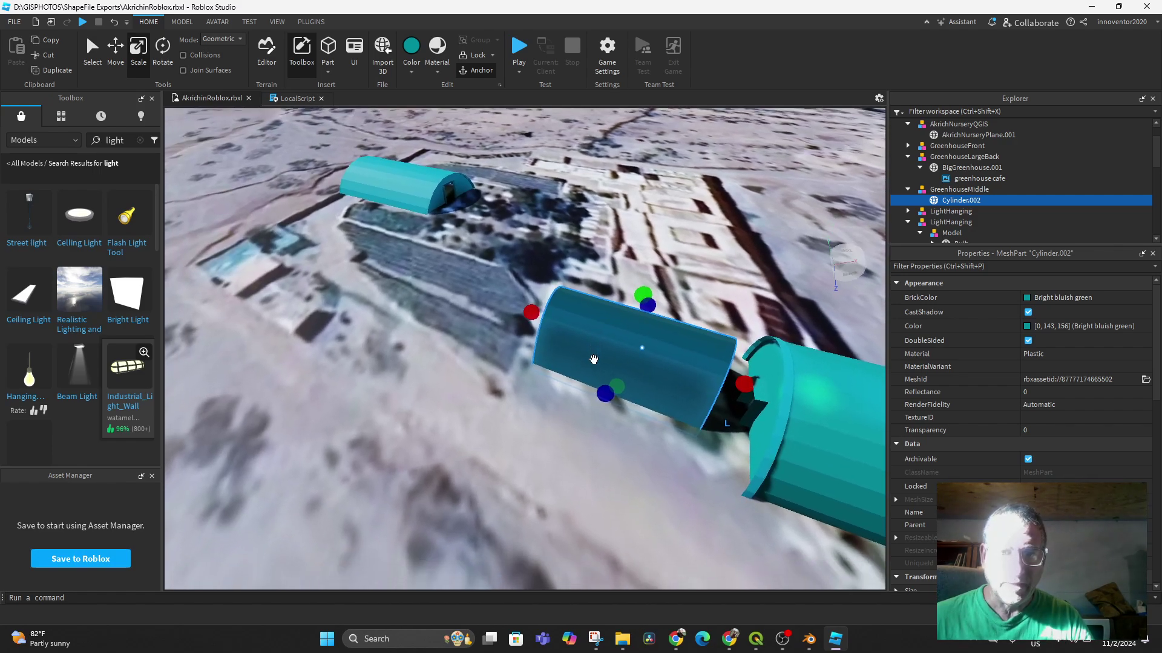
pyautogui.moveTo(596, 393); pyautogui.dragTo(266, 386, button='middle')
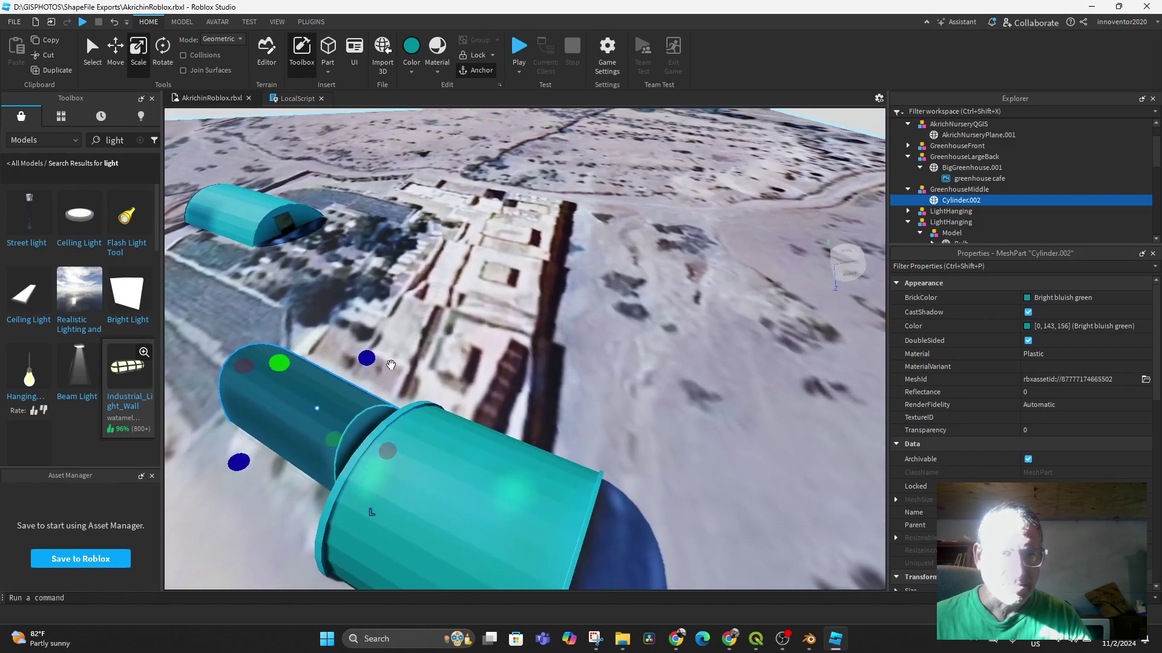
pyautogui.moveTo(367, 359); pyautogui.dragTo(370, 357)
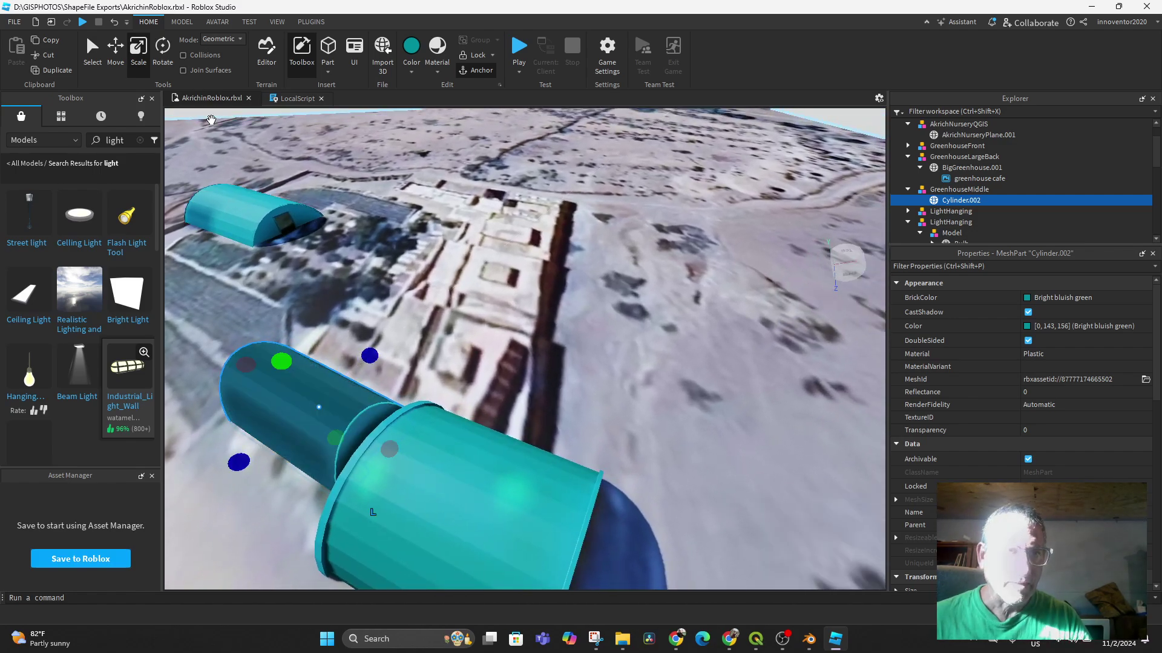
pyautogui.click(119, 65)
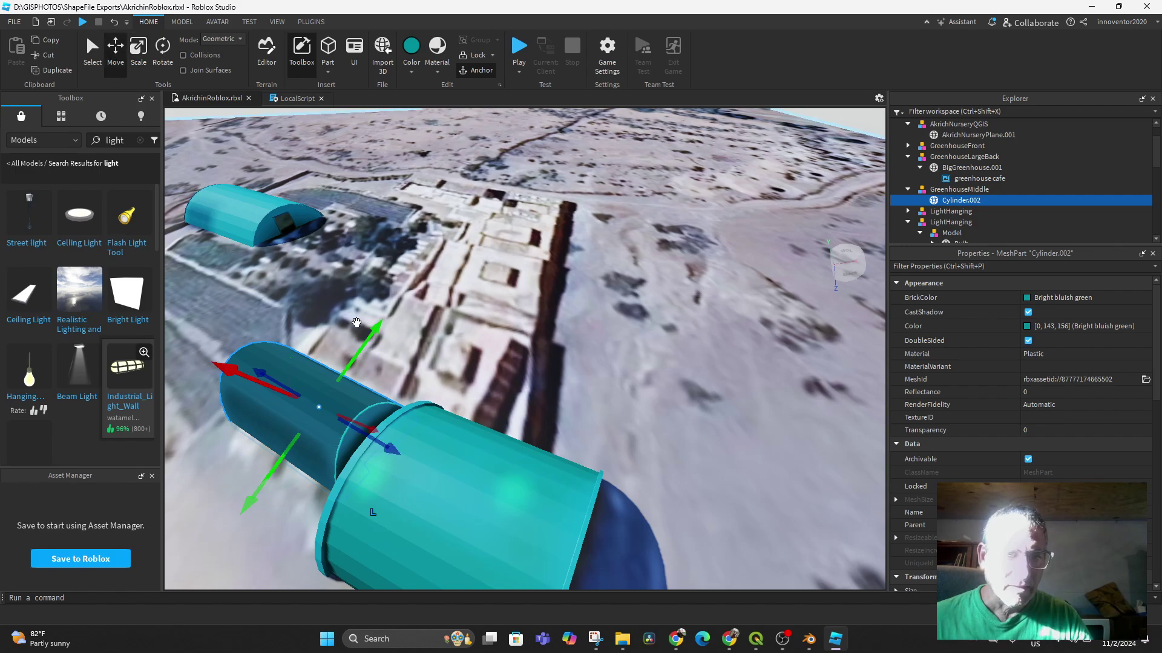
pyautogui.moveTo(381, 329); pyautogui.dragTo(390, 355)
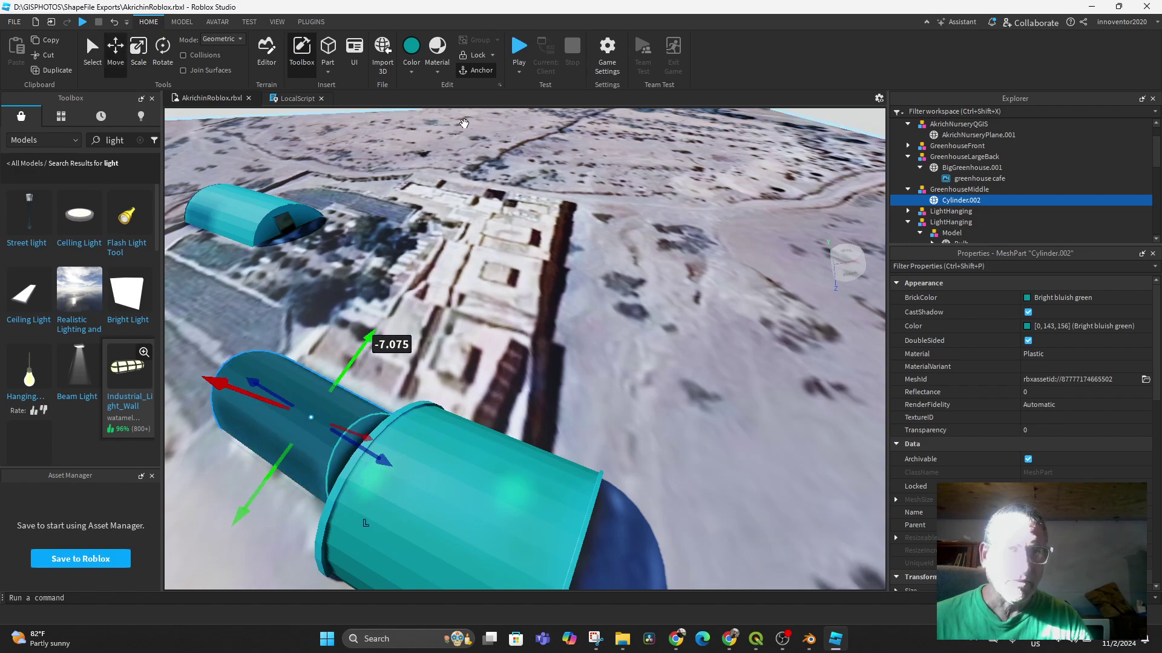
# Playtest the scene, walk the avatar through the doorway toward the middle greenhouse to check its floor, and stop the test.
pyautogui.click(518, 62)
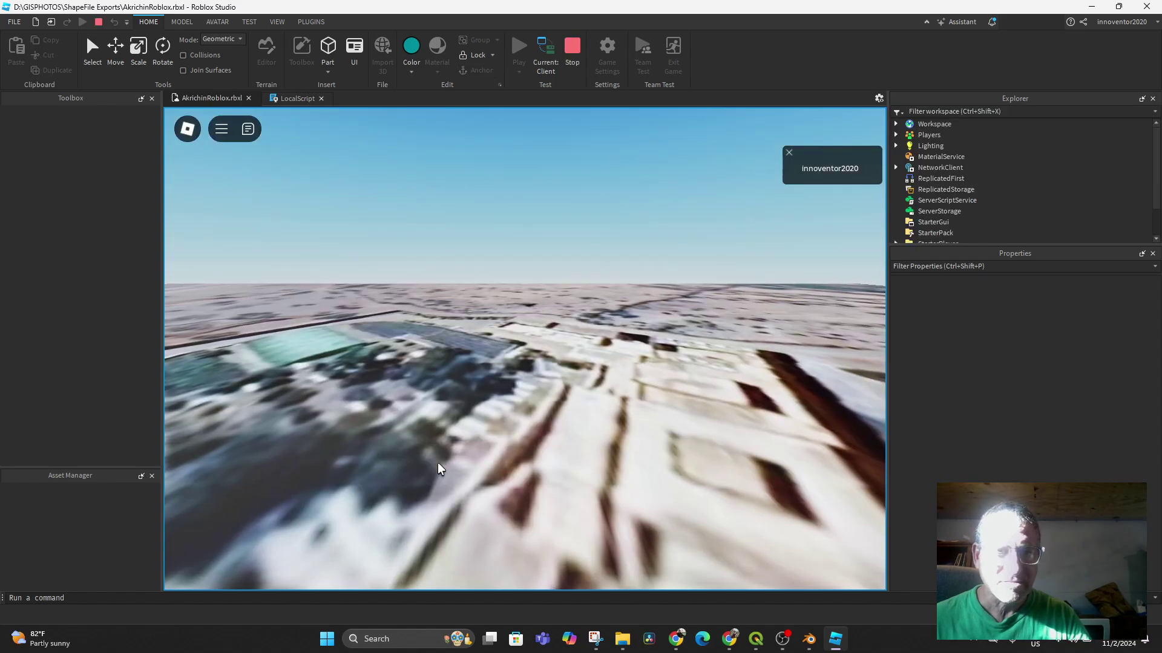
pyautogui.press('w')
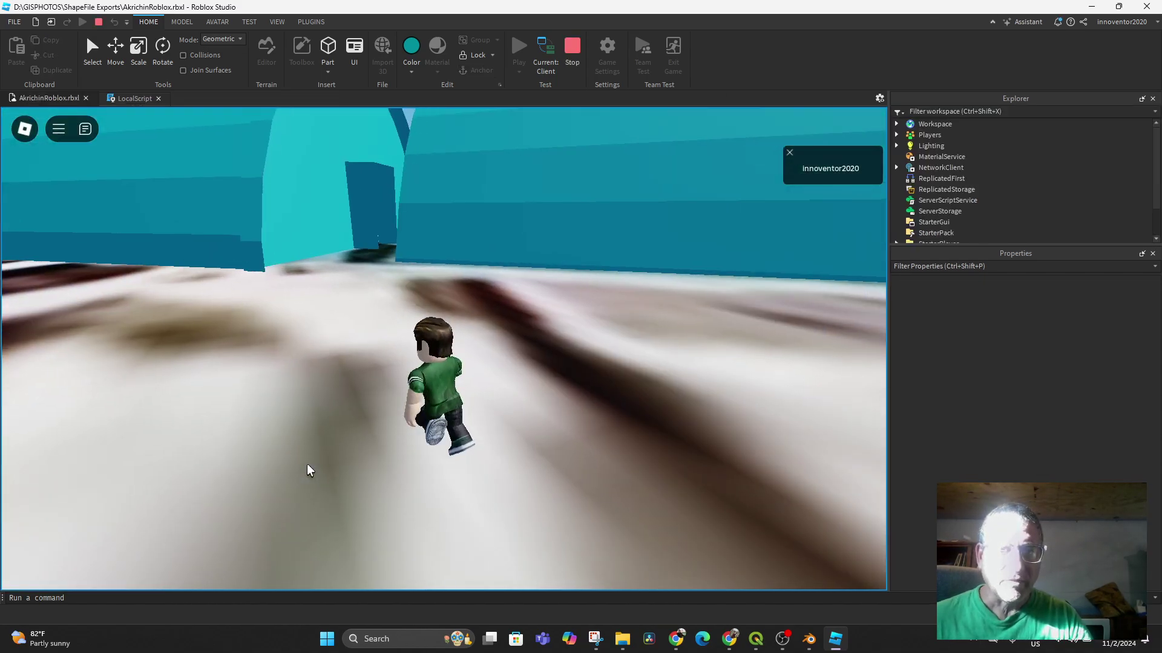
pyautogui.press('w')
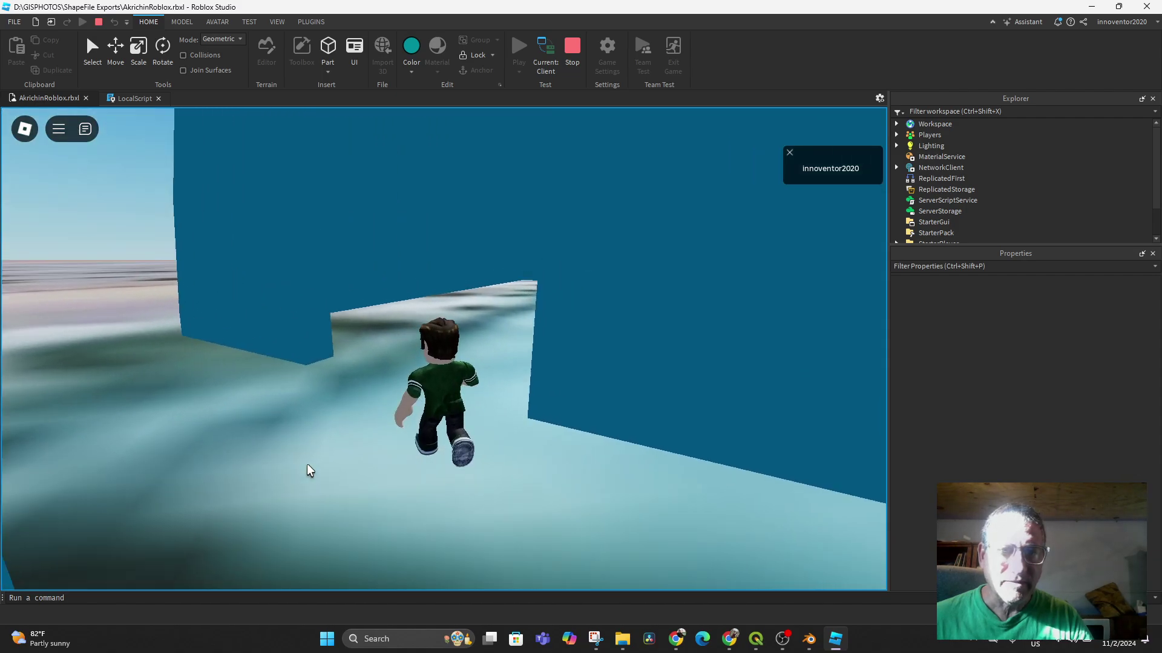
pyautogui.press('w')
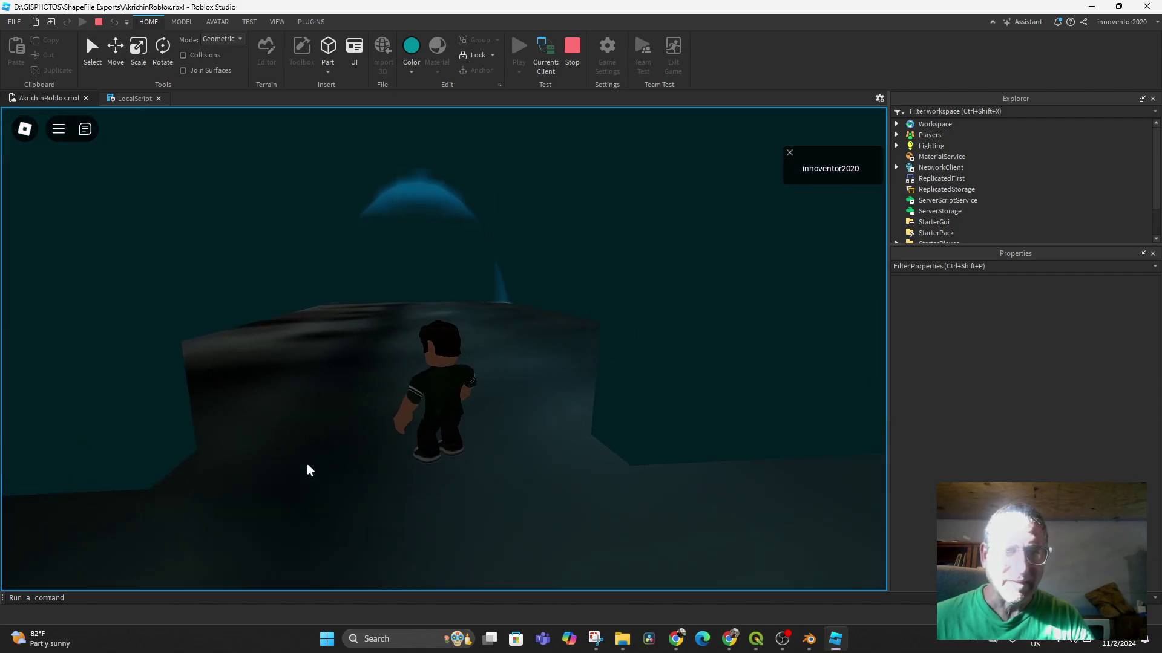
pyautogui.press('w')
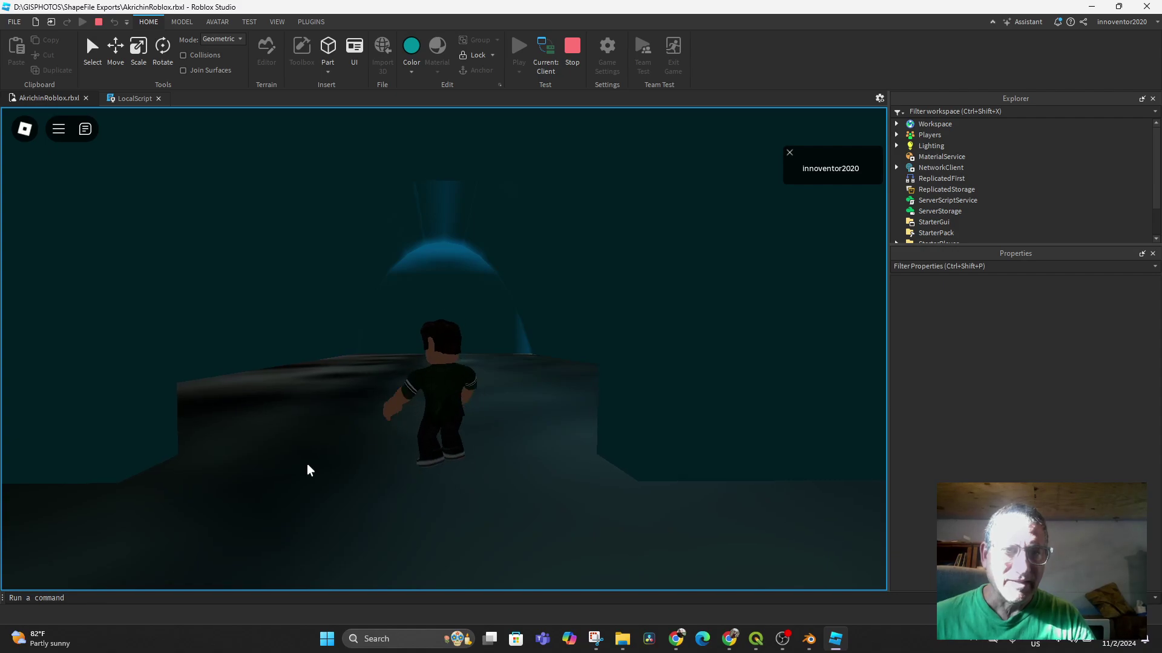
pyautogui.click(572, 60)
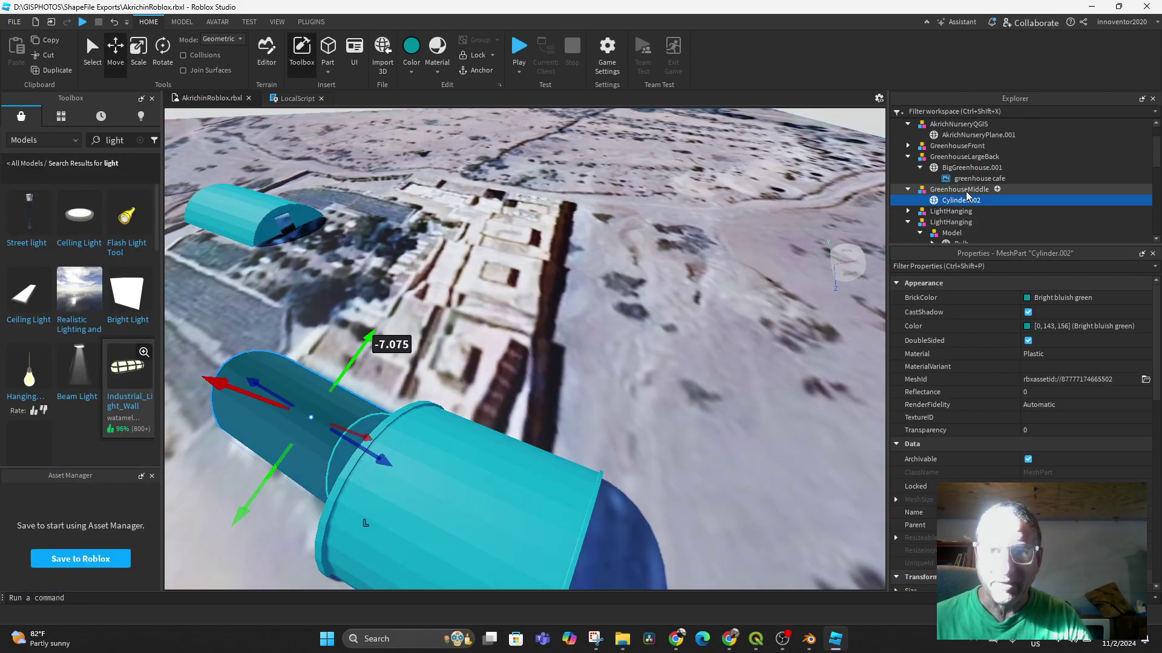
# Set the Scale of the GreenhouseMiddle model to 1.
pyautogui.click(961, 192)
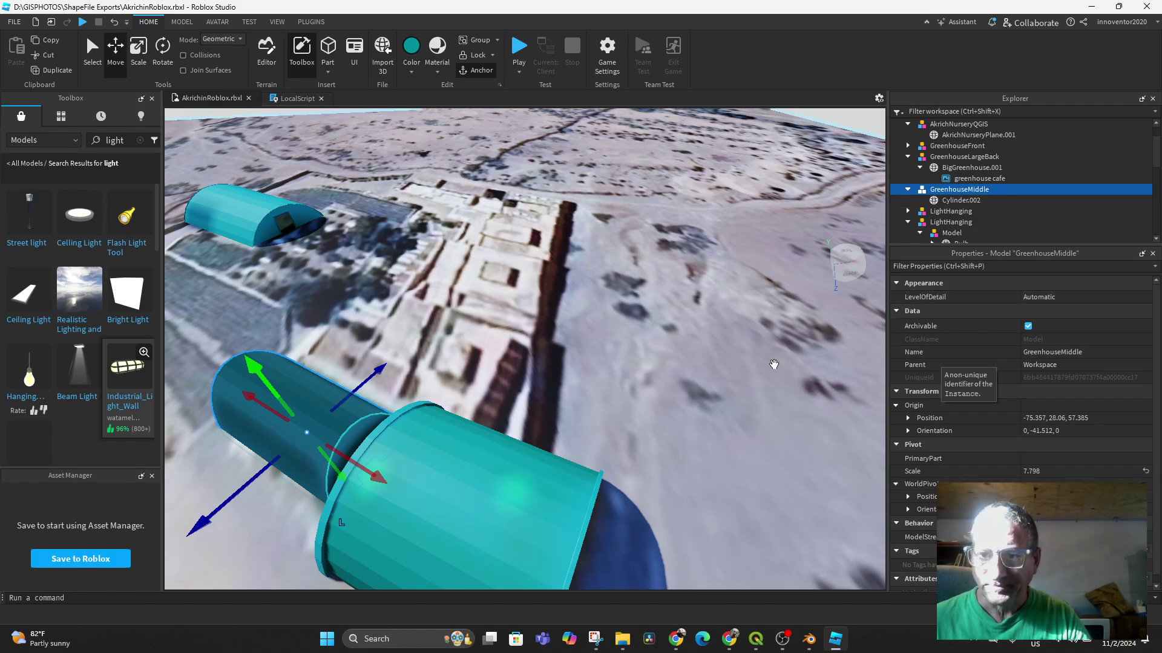
pyautogui.click(1029, 472)
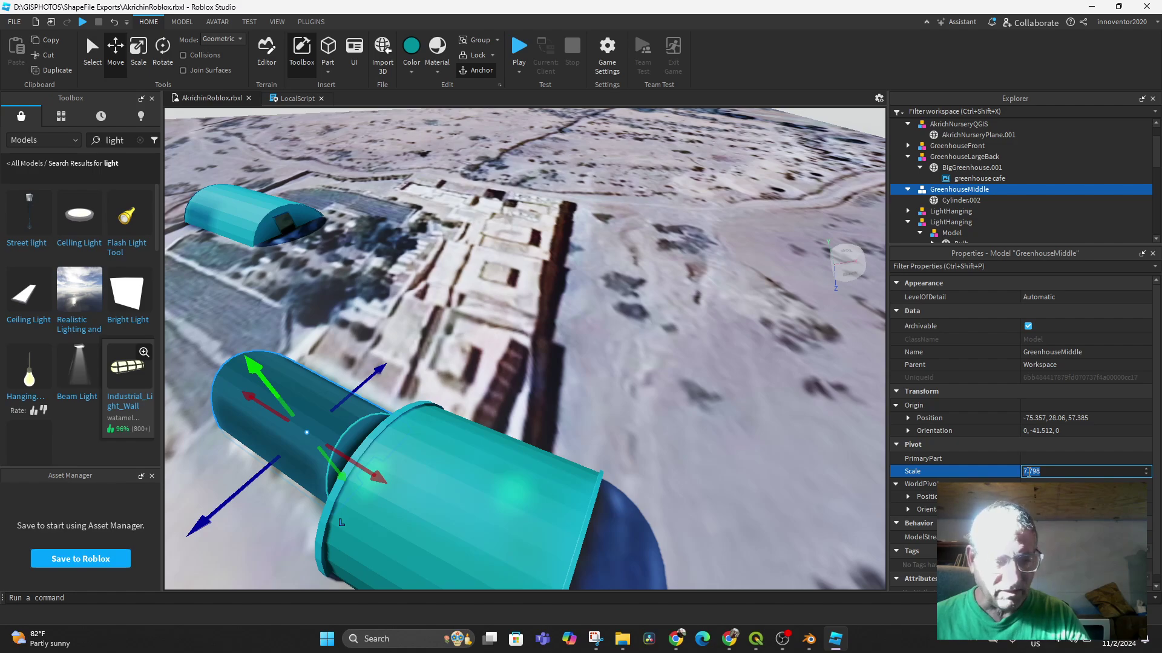
pyautogui.write('1')
pyautogui.press('Return')
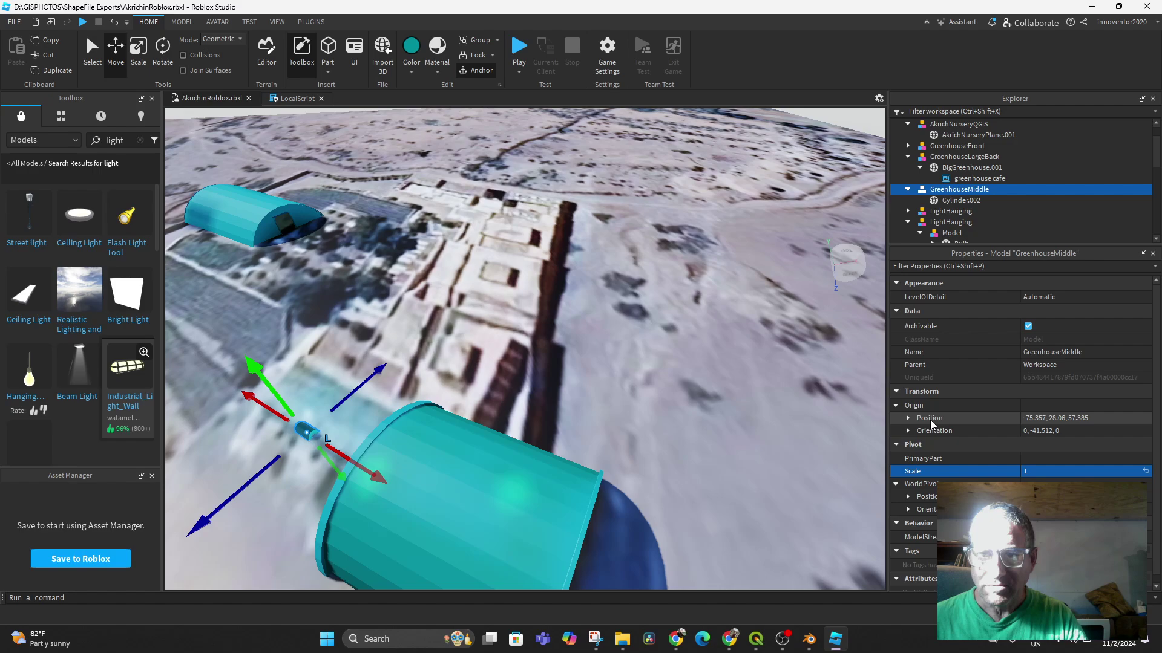
# Expand the Size property of the Cylinder.002 mesh and set its X size to 130.
pyautogui.click(948, 203)
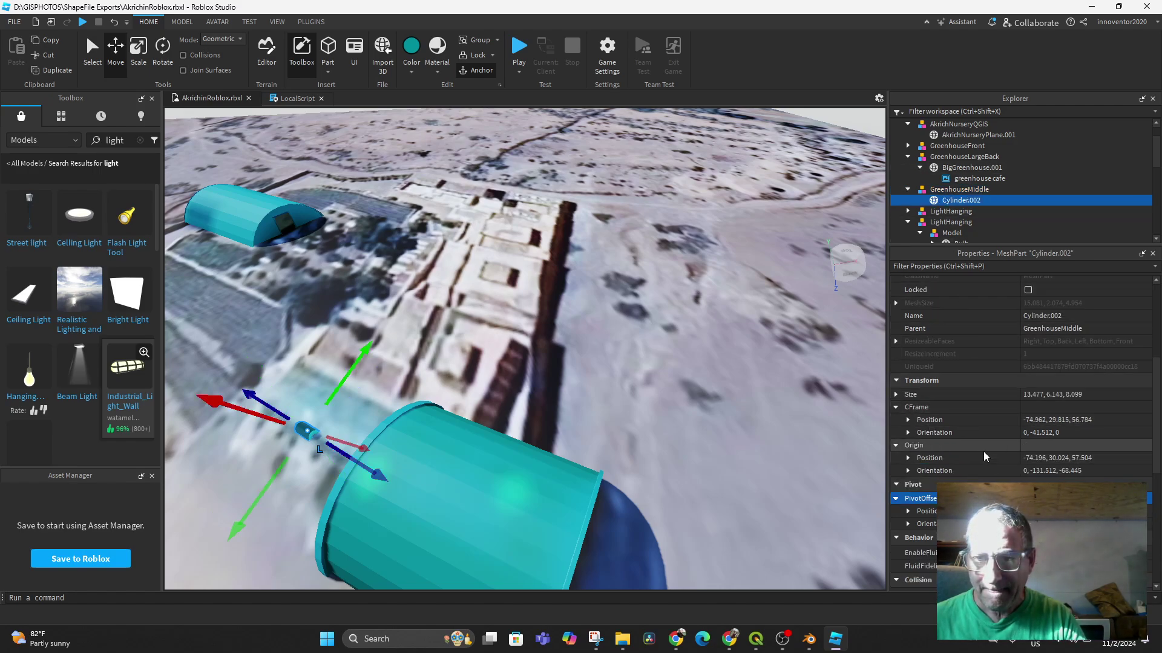
pyautogui.scroll(-3, 1012, 453)
pyautogui.scroll(-3, 1012, 454)
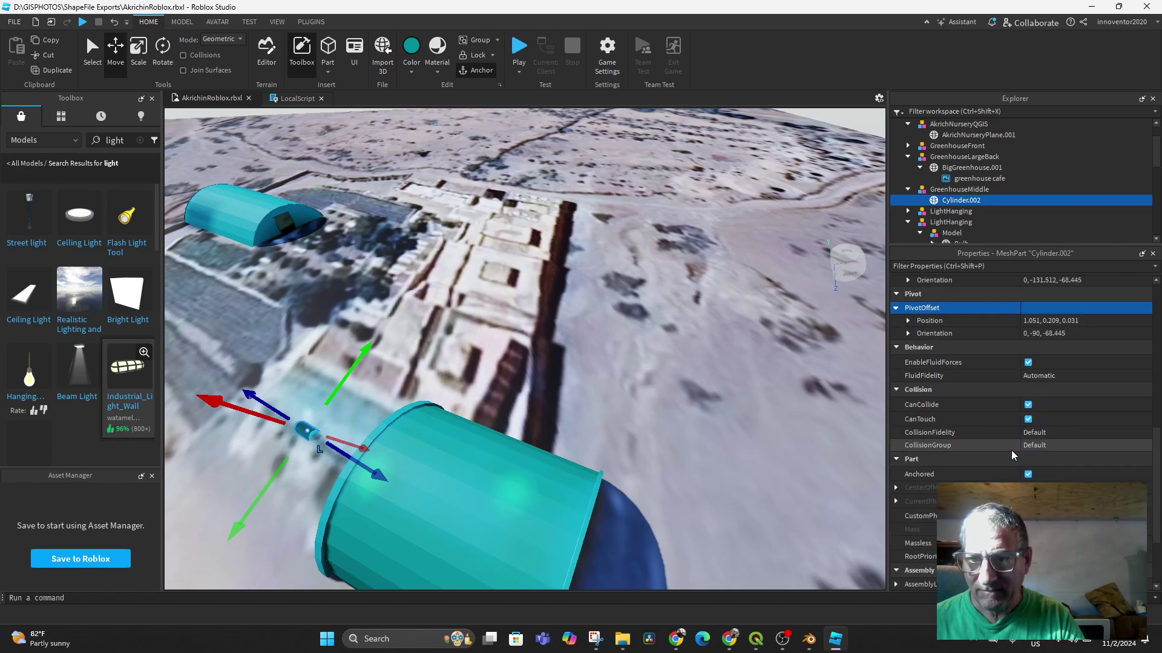
pyautogui.scroll(3, 1013, 454)
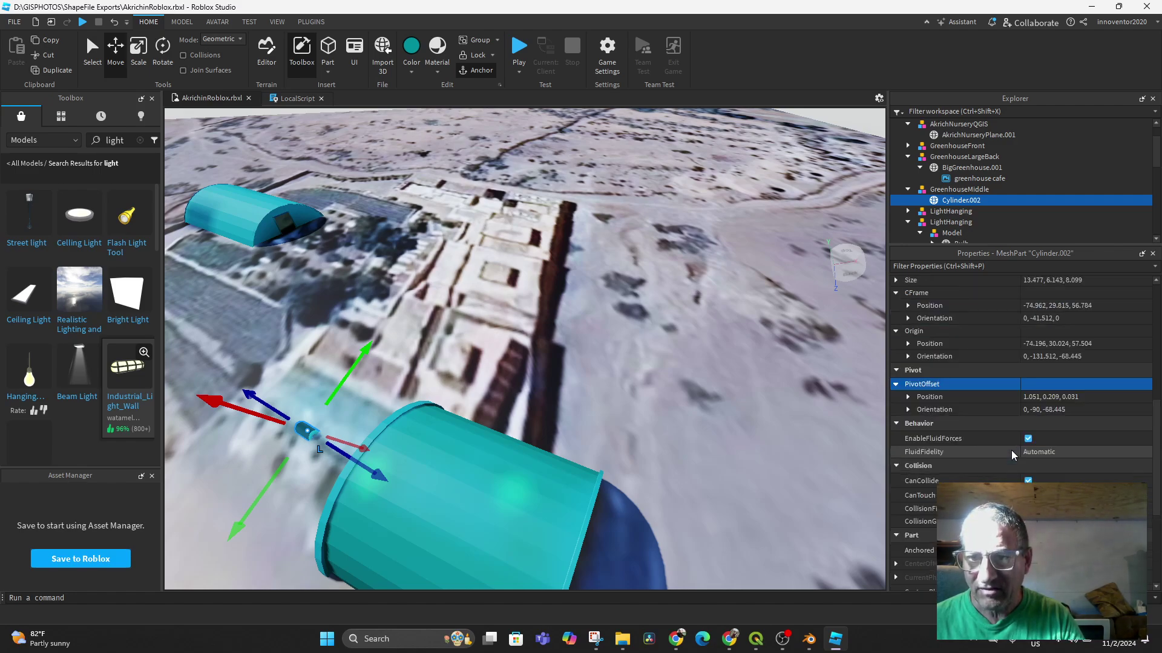
pyautogui.scroll(1, 1011, 451)
pyautogui.click(1029, 317)
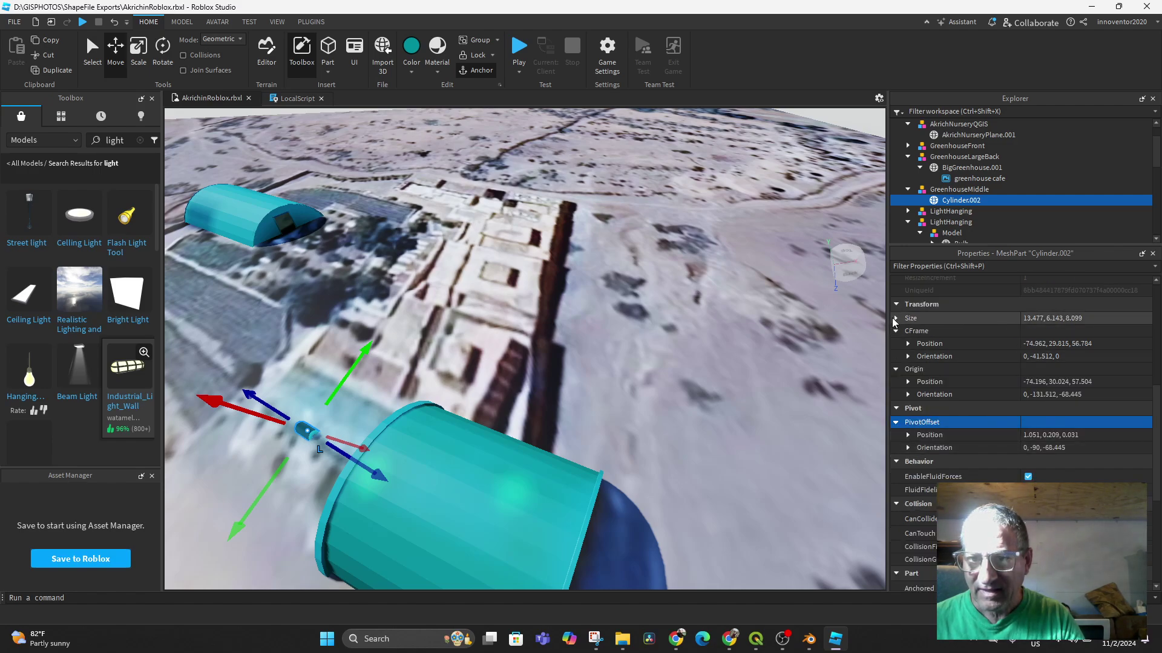
pyautogui.click(896, 318)
pyautogui.click(1093, 334)
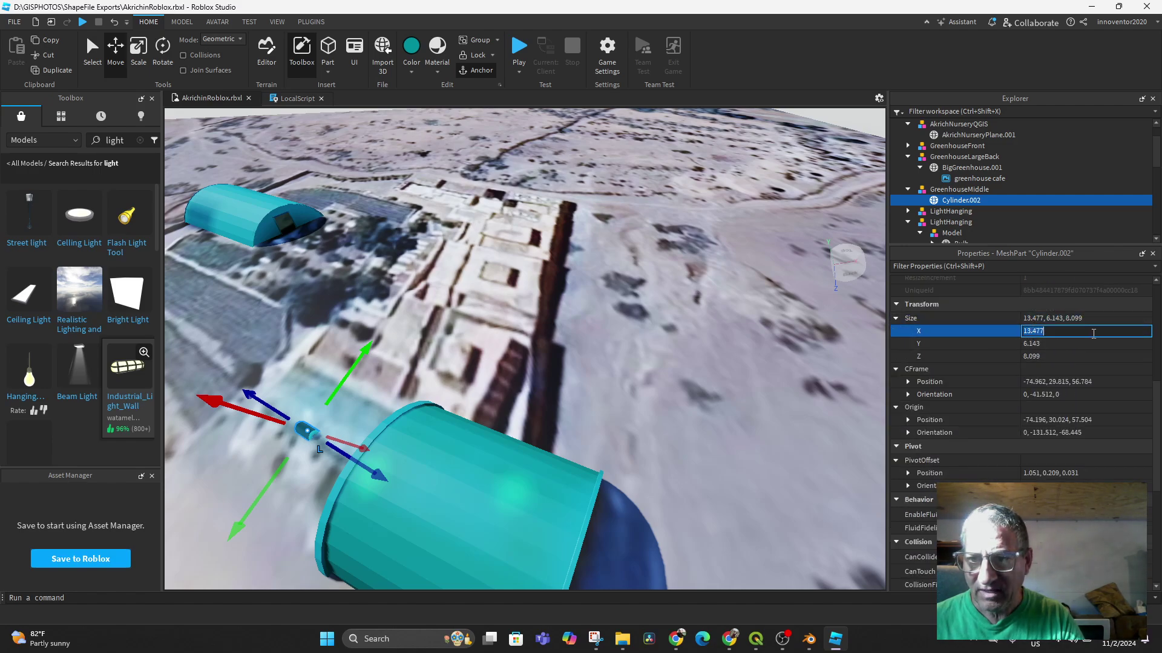
pyautogui.click(1058, 340)
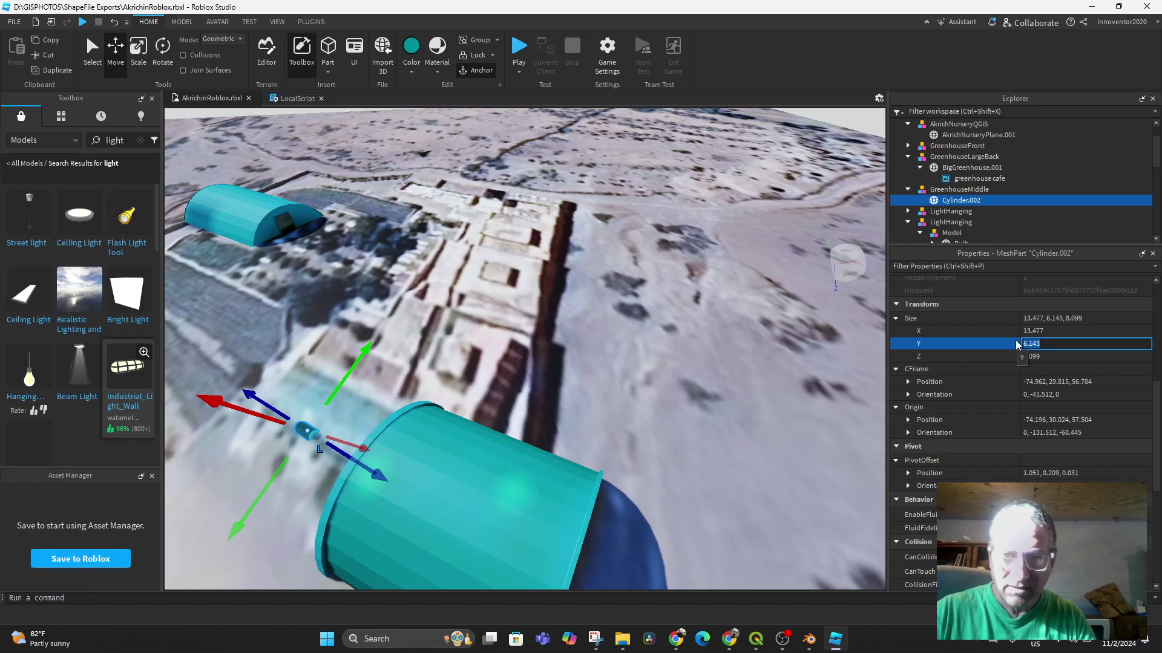
pyautogui.click(1033, 331)
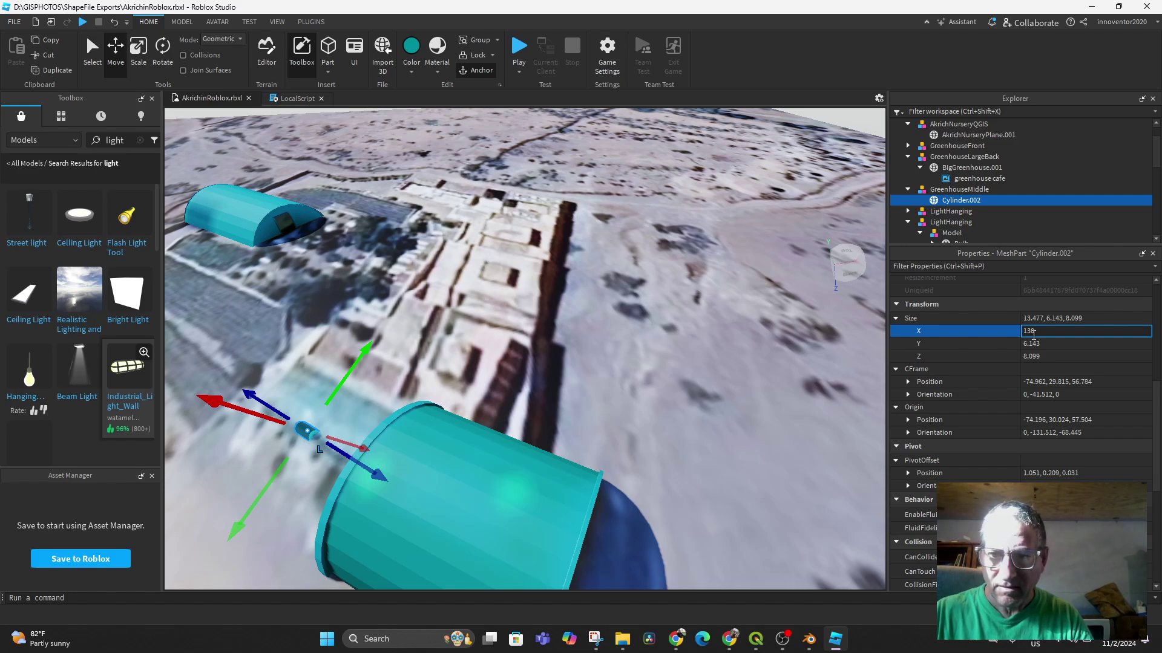
pyautogui.press('Return')
# Set the Y size of the Cylinder.002 mesh to 61 and its Z size to 80.
pyautogui.click(1038, 343)
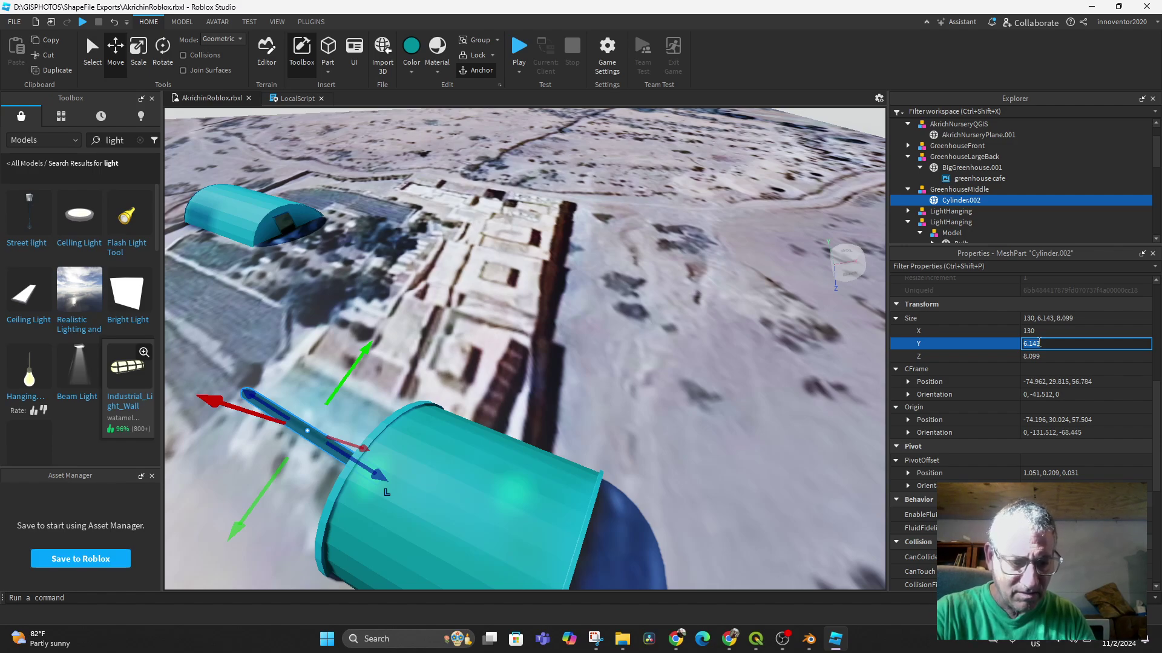
pyautogui.write('61')
pyautogui.click(1051, 355)
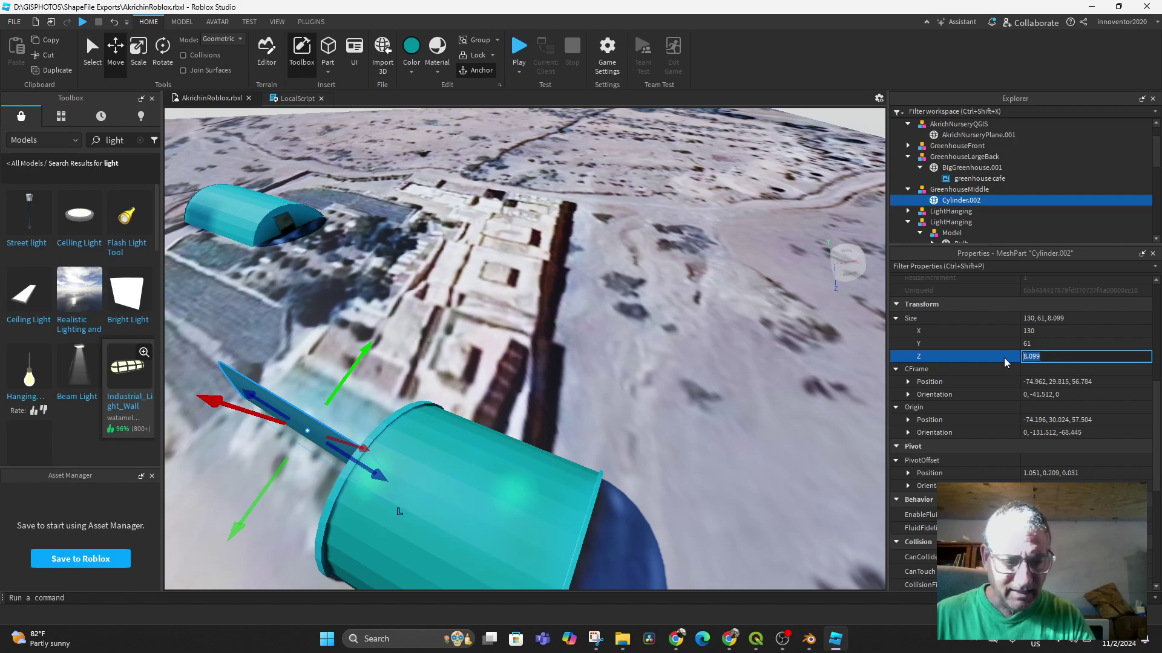
pyautogui.write('80')
pyautogui.press('Return')
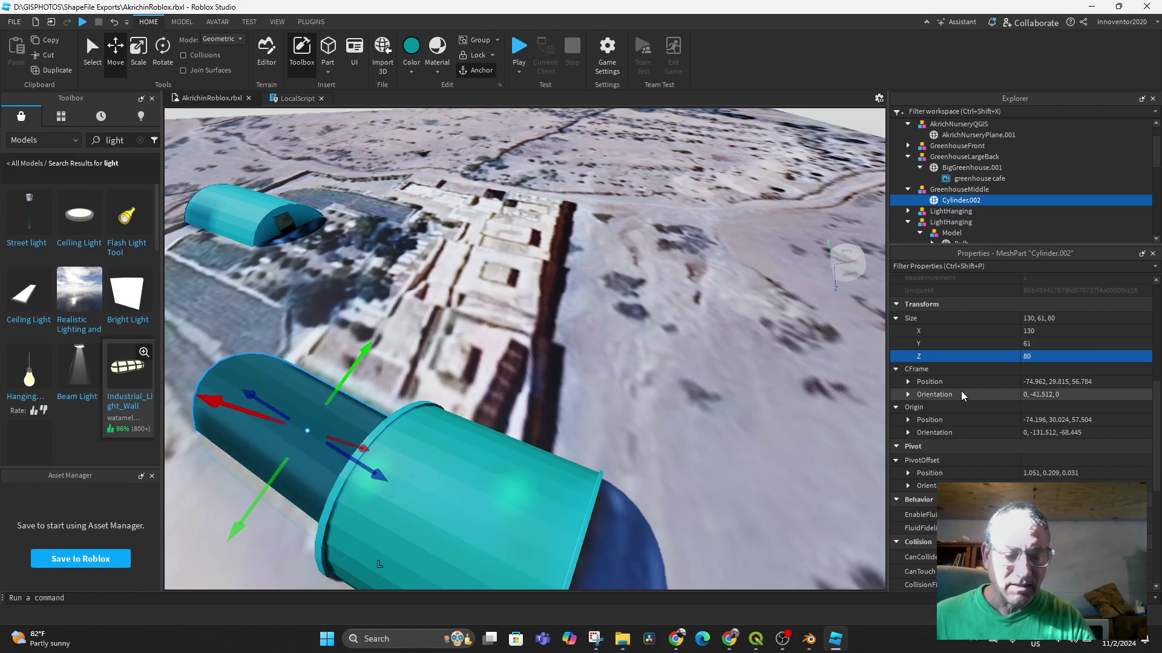
# Move Cylinder.002 about 16.24 studs away from the large greenhouse along its length and raise it by about 6.9 studs.
pyautogui.moveTo(507, 362); pyautogui.dragTo(702, 347, button='middle')
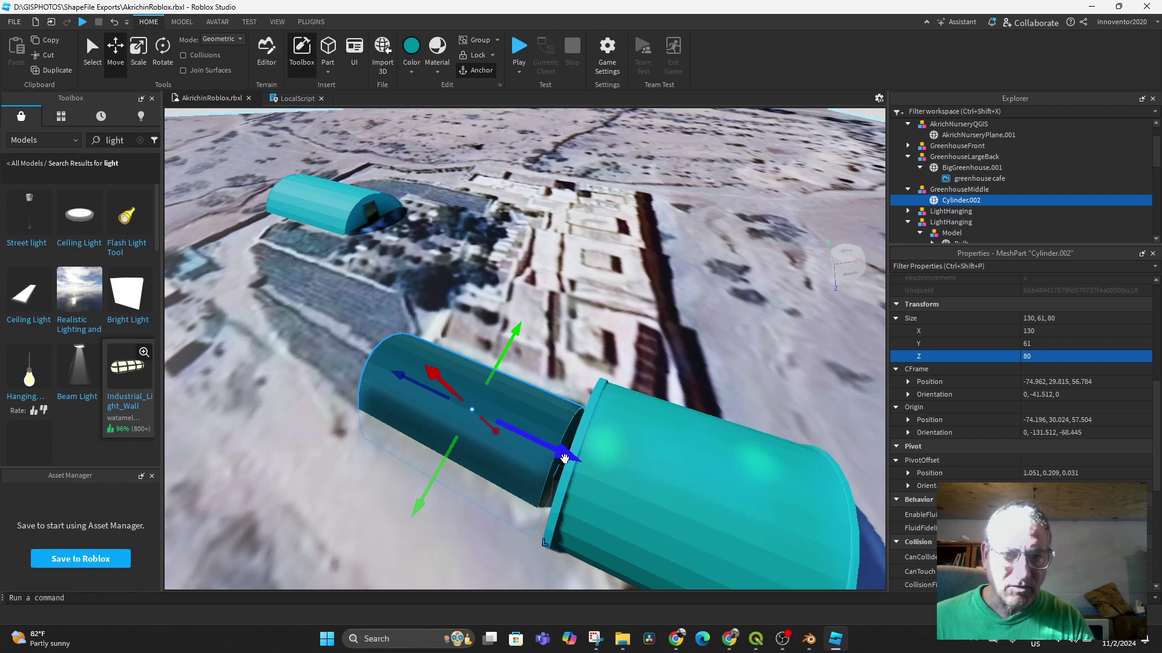
pyautogui.moveTo(563, 458); pyautogui.dragTo(539, 453)
pyautogui.scroll(1, 552, 488)
pyautogui.scroll(3, 505, 510)
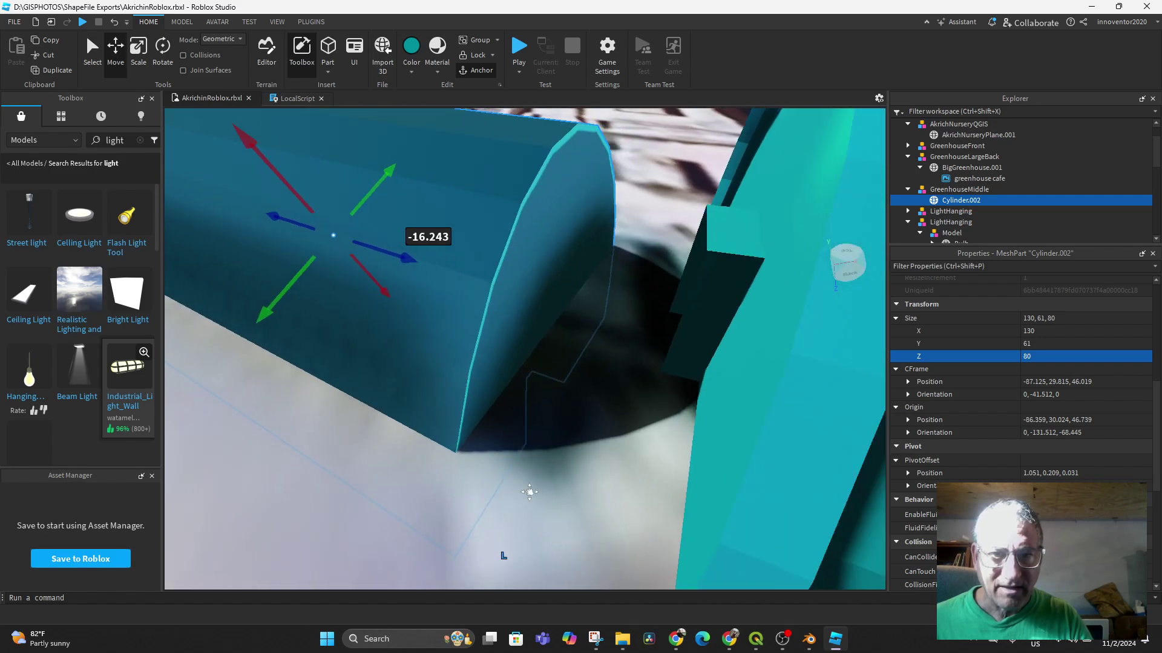
pyautogui.moveTo(531, 493); pyautogui.dragTo(485, 534, button='middle')
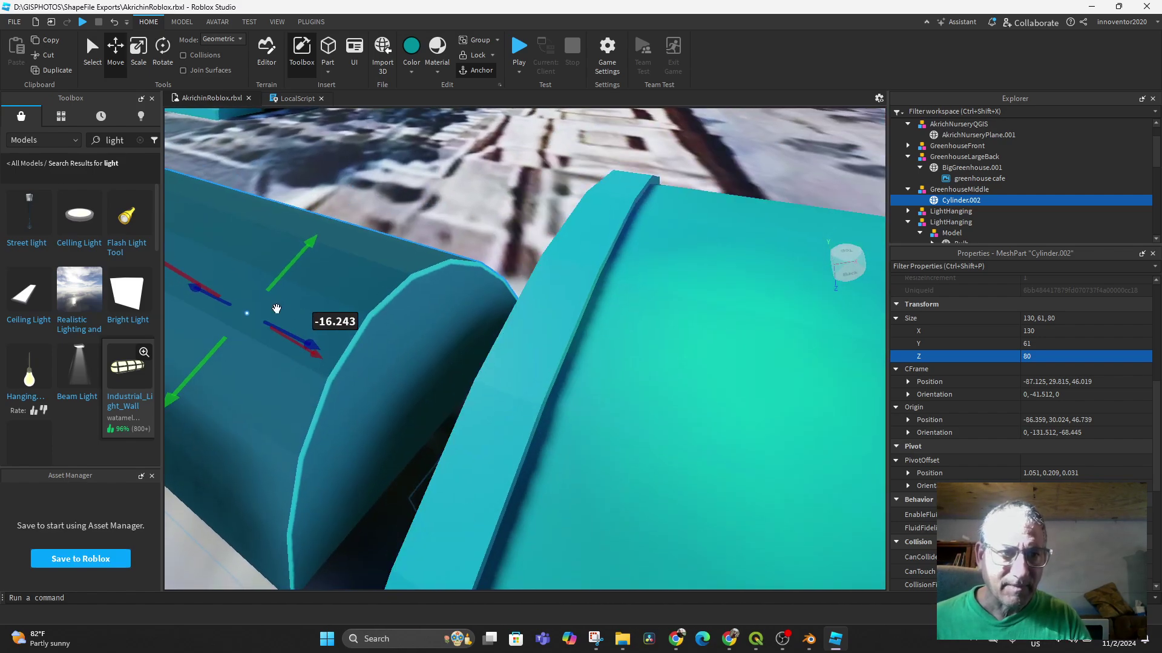
pyautogui.moveTo(189, 277); pyautogui.dragTo(164, 261)
# Examine the gap, floor and doorway openings between the middle and large greenhouses up close.
pyautogui.moveTo(345, 411); pyautogui.dragTo(400, 328, button='middle')
pyautogui.scroll(-5, 400, 328)
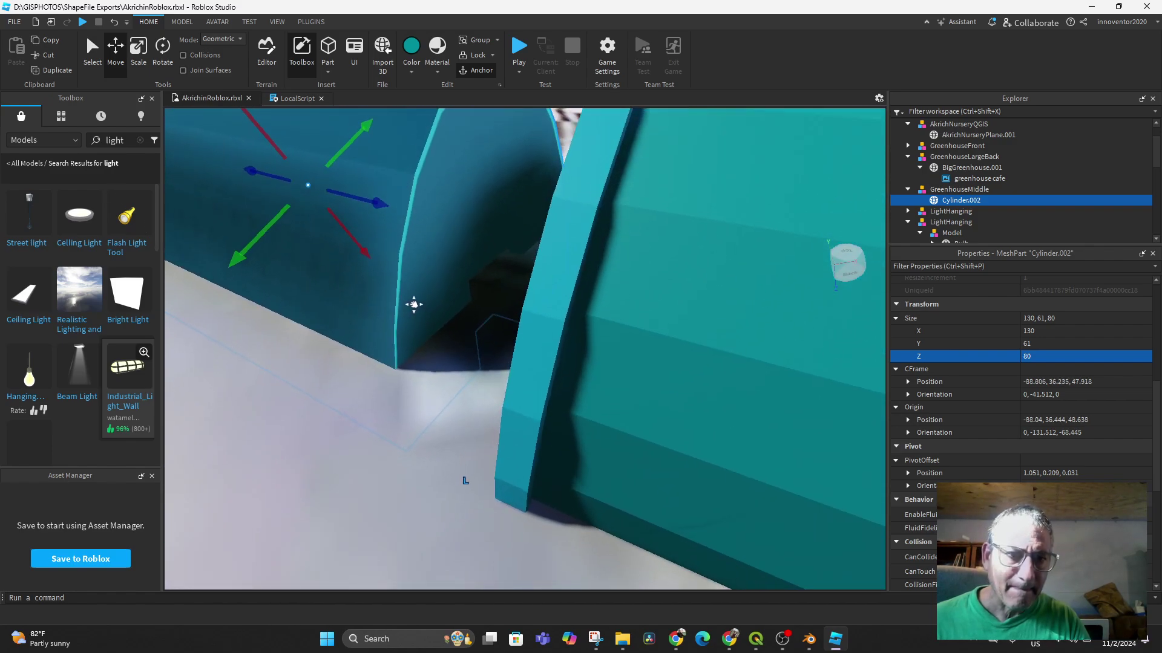
pyautogui.scroll(4, 489, 367)
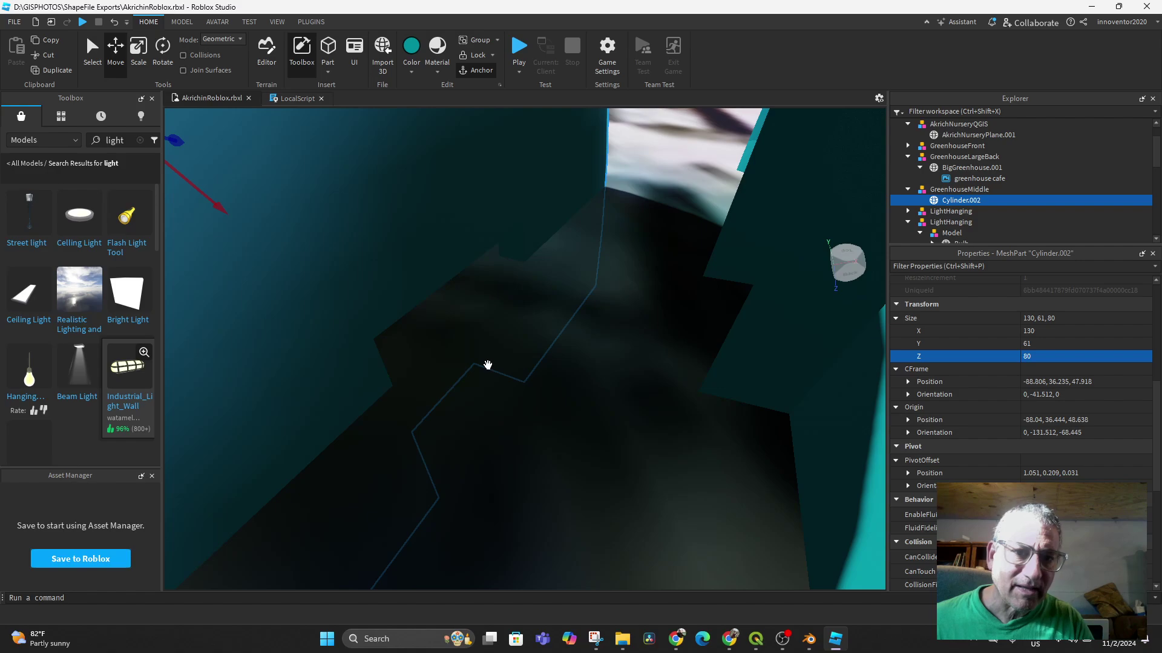
pyautogui.scroll(-1, 487, 366)
pyautogui.moveTo(486, 365); pyautogui.dragTo(477, 360, button='middle')
pyautogui.scroll(-5, 491, 363)
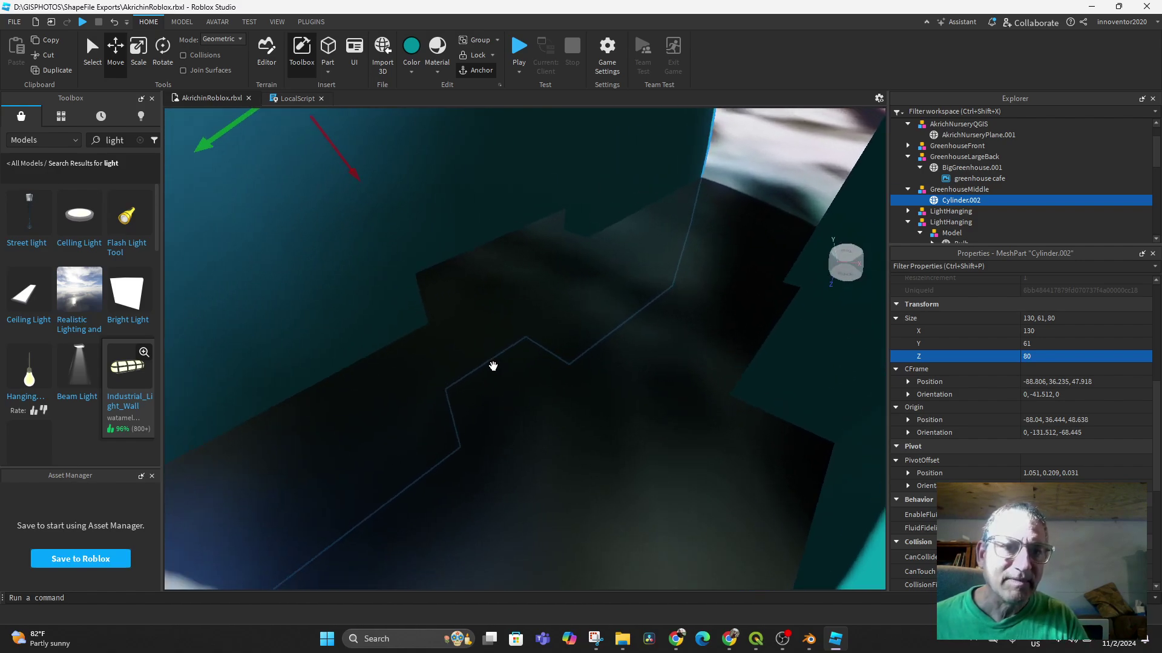
pyautogui.scroll(2, 583, 420)
pyautogui.moveTo(583, 420); pyautogui.dragTo(596, 459, button='middle')
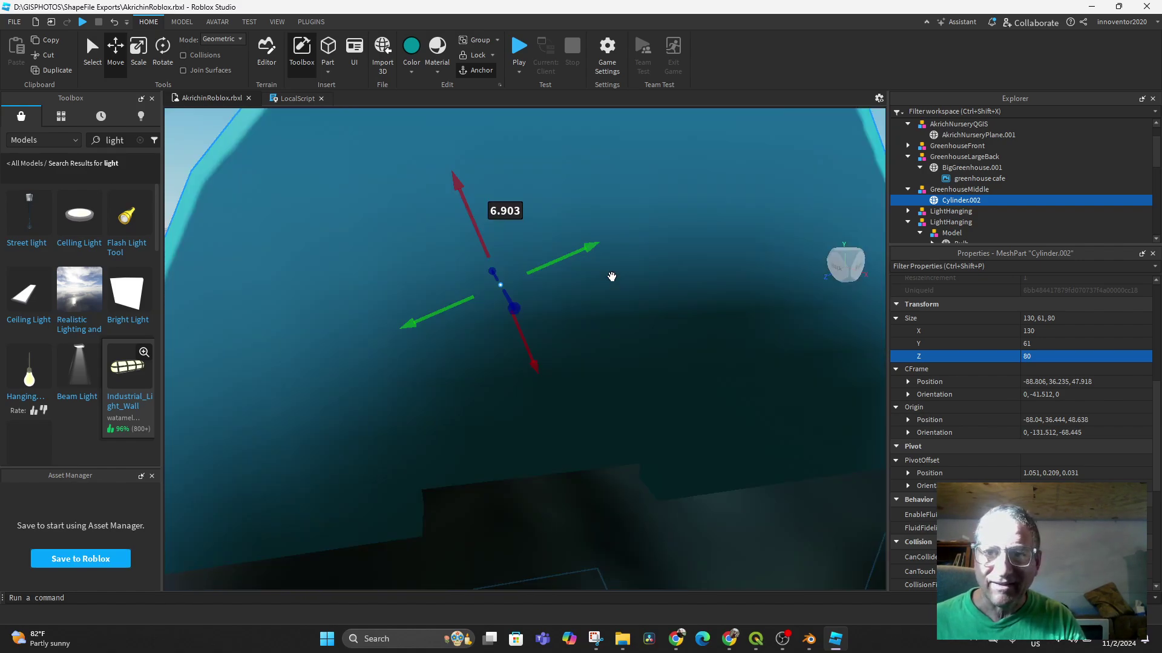
# Select the GreenhouseMiddle model, bring it into view, and delete it from the workspace.
pyautogui.click(952, 190)
pyautogui.press('f')
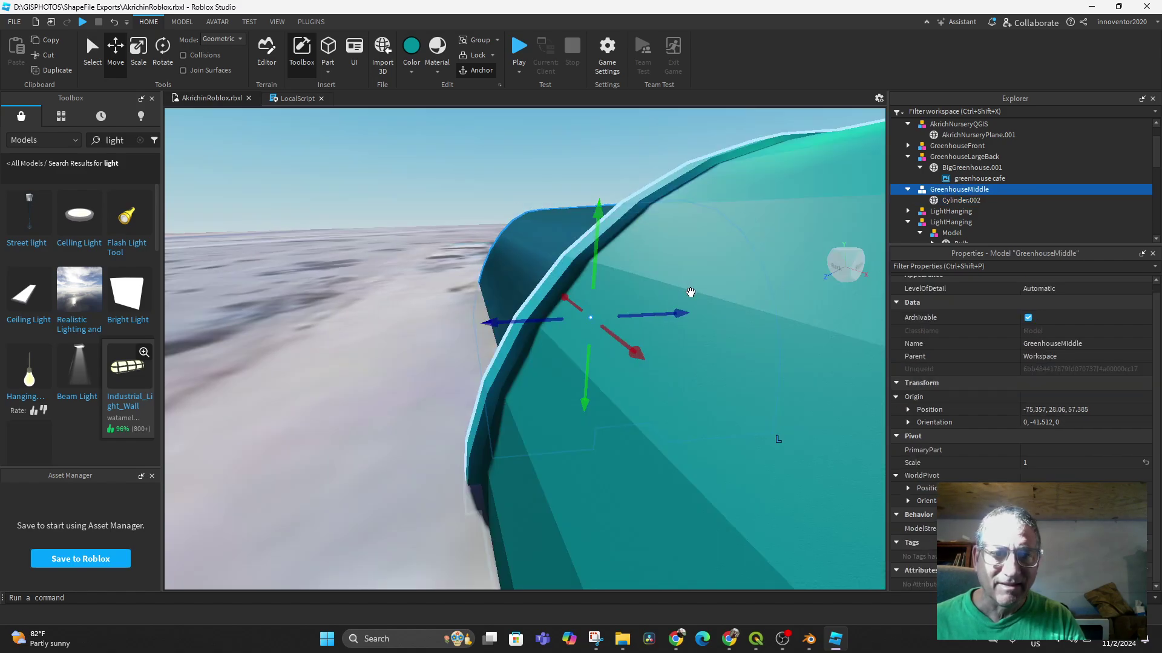
pyautogui.moveTo(556, 402); pyautogui.dragTo(557, 402, button='right')
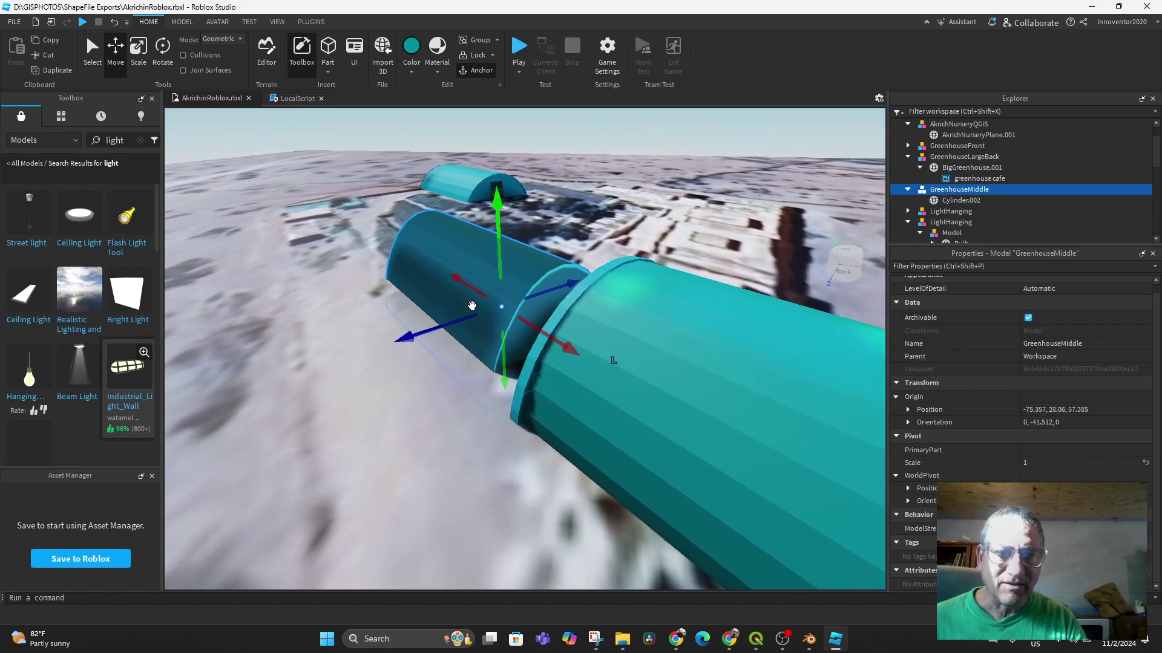
pyautogui.moveTo(472, 307); pyautogui.dragTo(461, 383, button='middle')
pyautogui.press('Delete')
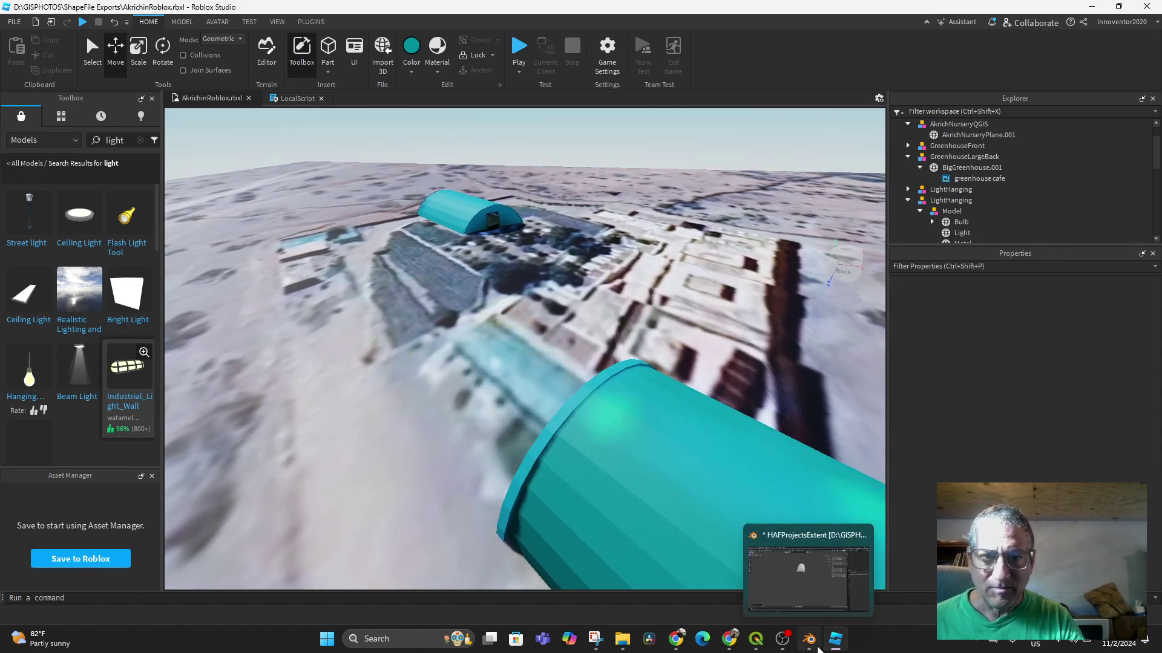
# Switch to Blender, put the Cylinder.002 greenhouse into Edit Mode and display it as a see-through wireframe.
pyautogui.click(809, 639)
pyautogui.click(536, 176)
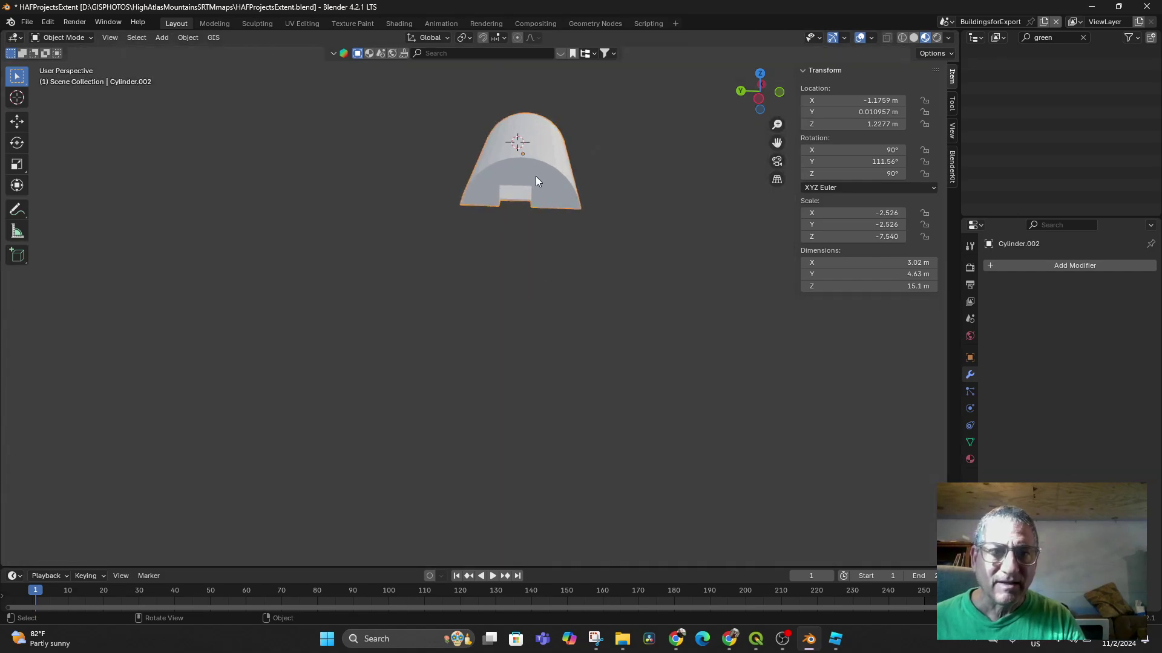
pyautogui.click(72, 38)
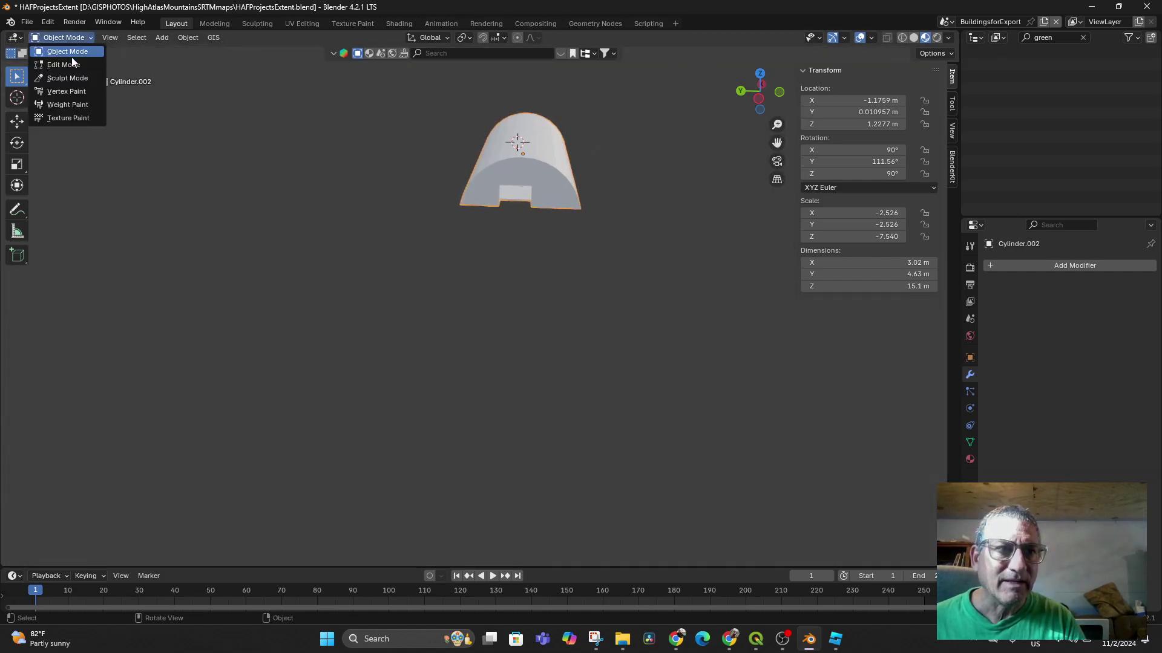
pyautogui.click(68, 63)
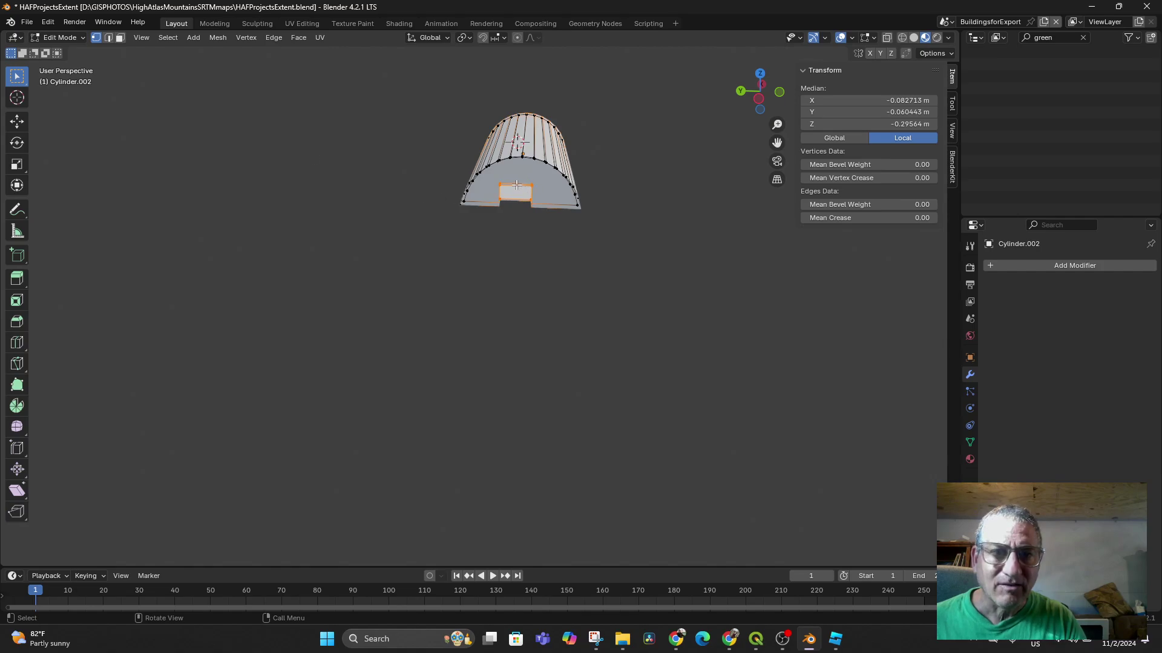
pyautogui.moveTo(530, 236); pyautogui.dragTo(535, 231, button='middle')
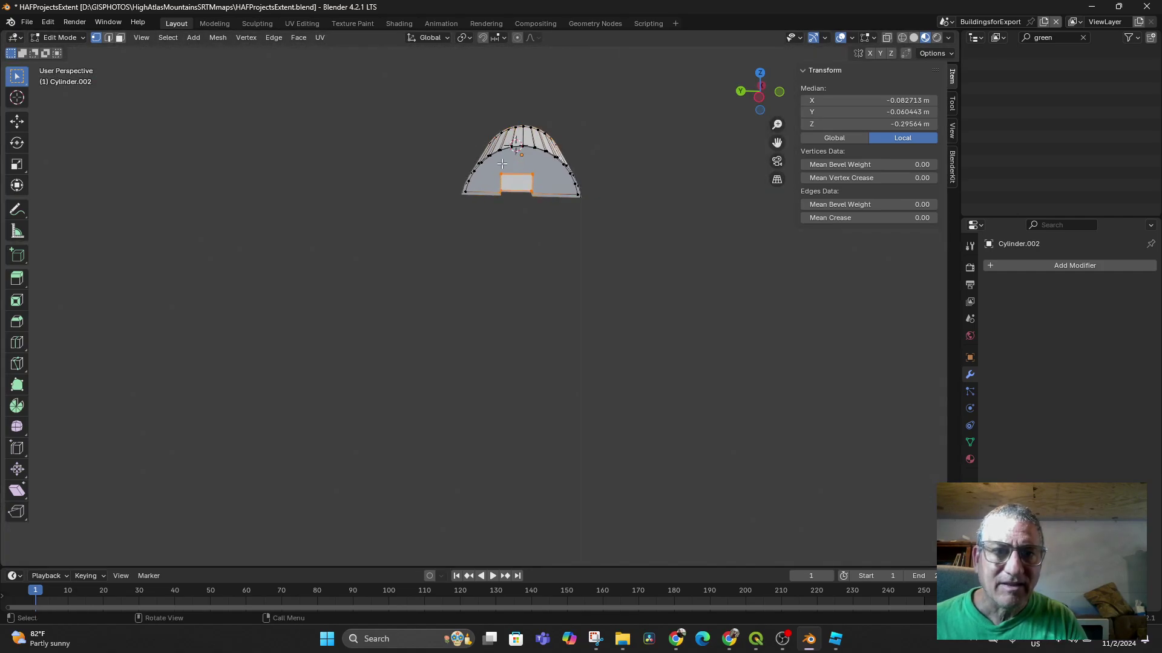
pyautogui.click(510, 184)
pyautogui.click(886, 38)
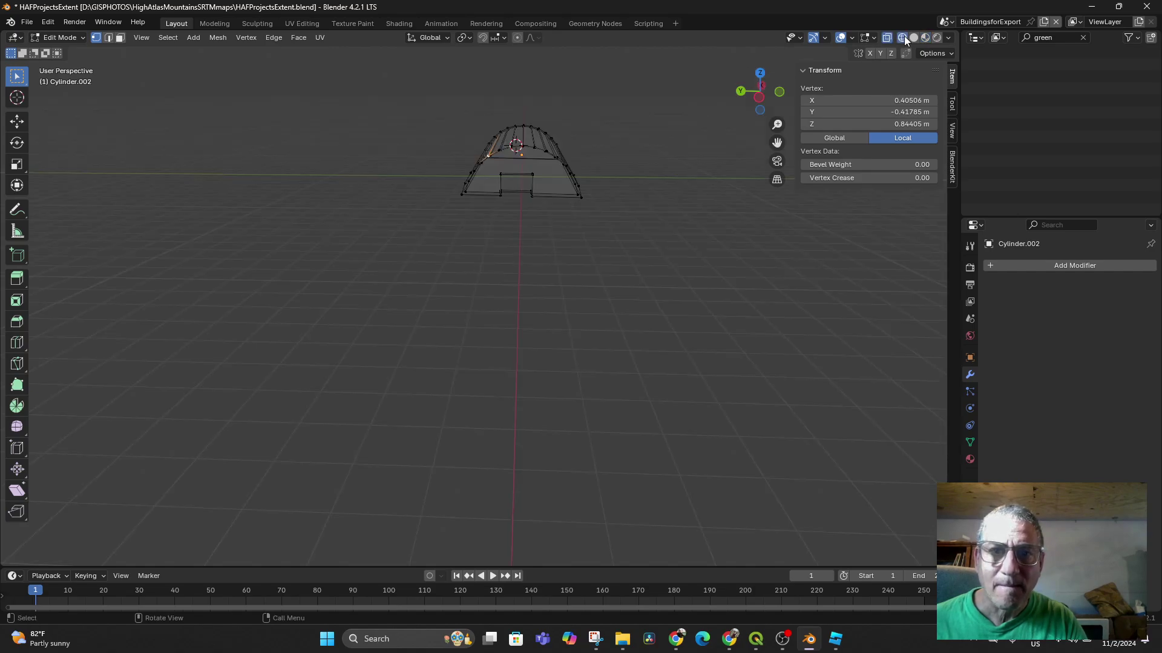
# Raise the top vertices of the greenhouse's front doorway along Z to just below the arch.
pyautogui.moveTo(494, 164); pyautogui.dragTo(543, 184)
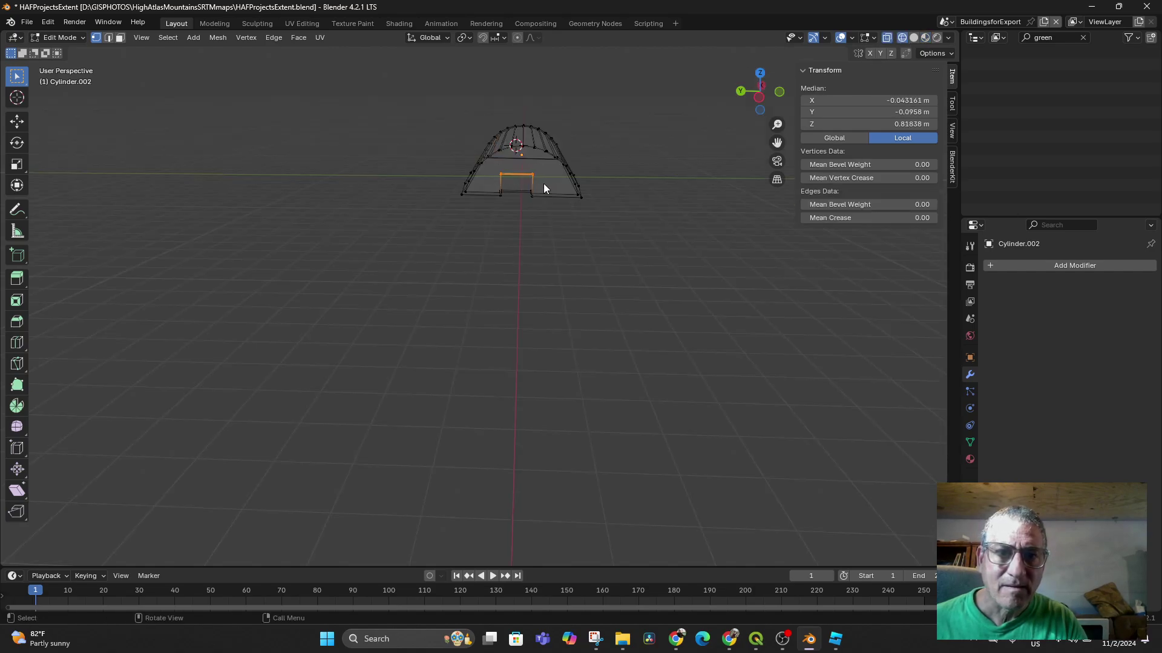
pyautogui.press('g')
pyautogui.press('z')
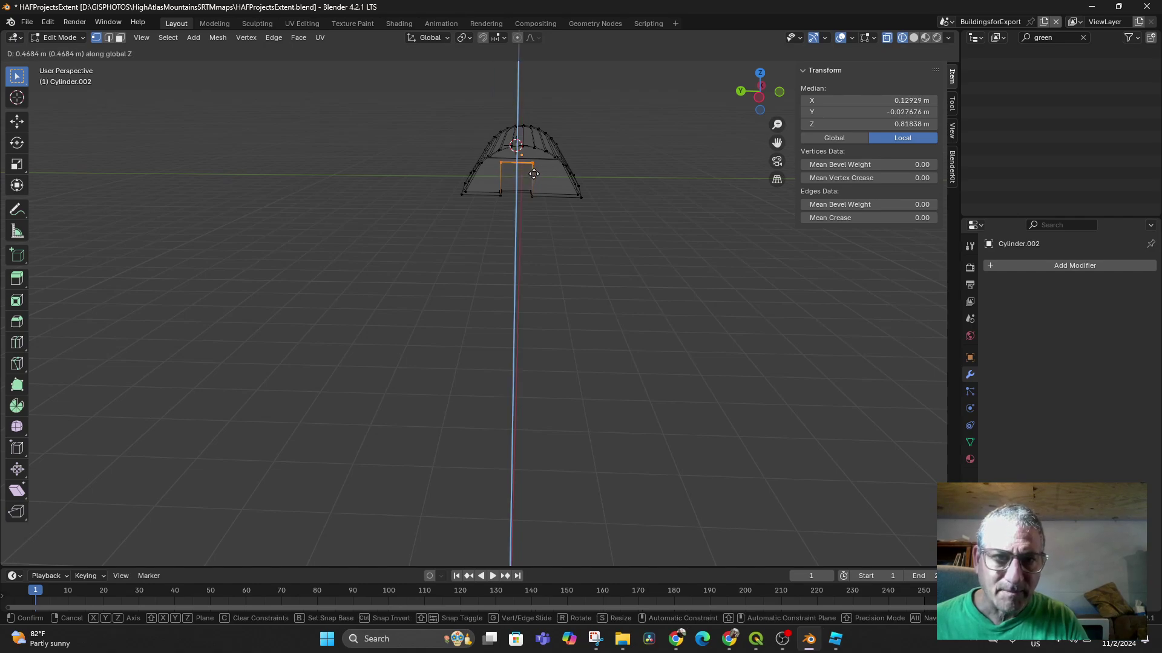
pyautogui.click(535, 169)
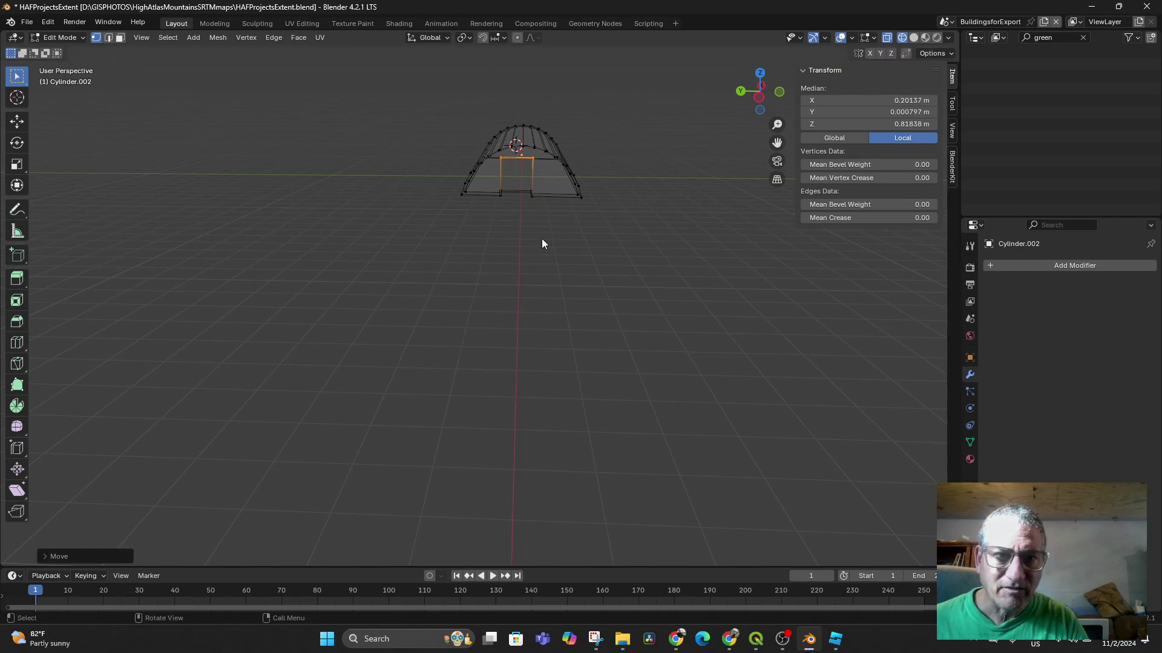
# Move the doorway's inner threshold vertices about 0.8 m along negative X toward the front face.
pyautogui.scroll(4, 542, 239)
pyautogui.moveTo(523, 259); pyautogui.dragTo(528, 289, button='middle')
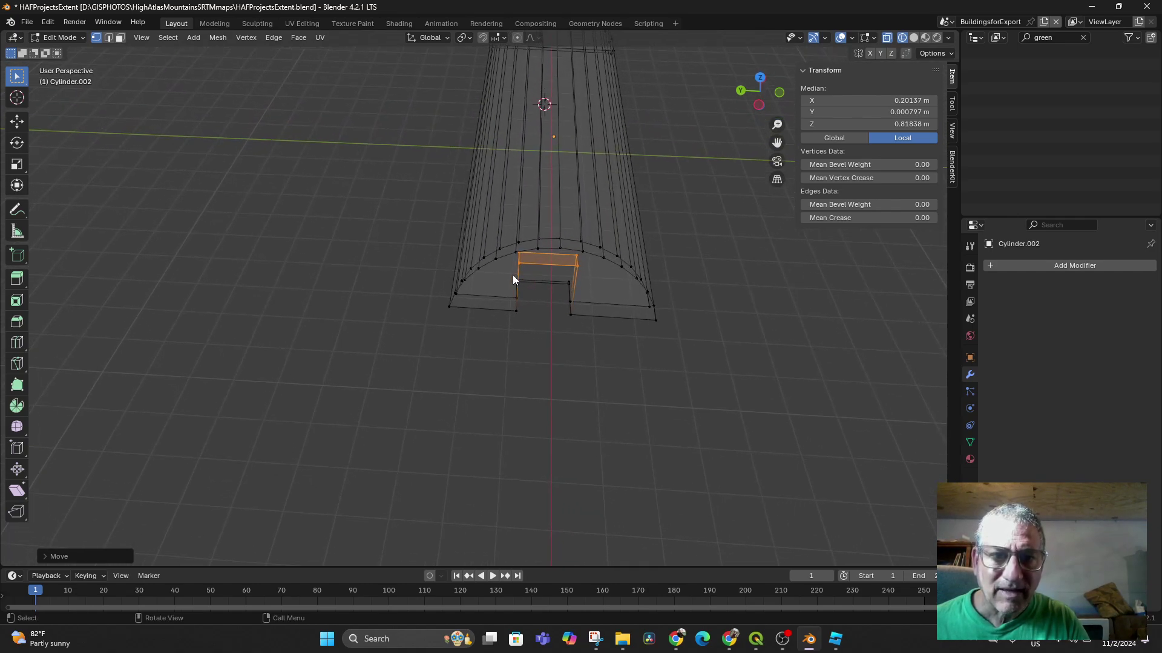
pyautogui.moveTo(513, 275); pyautogui.dragTo(575, 292)
pyautogui.moveTo(561, 322); pyautogui.dragTo(540, 299, button='middle')
pyautogui.press('g')
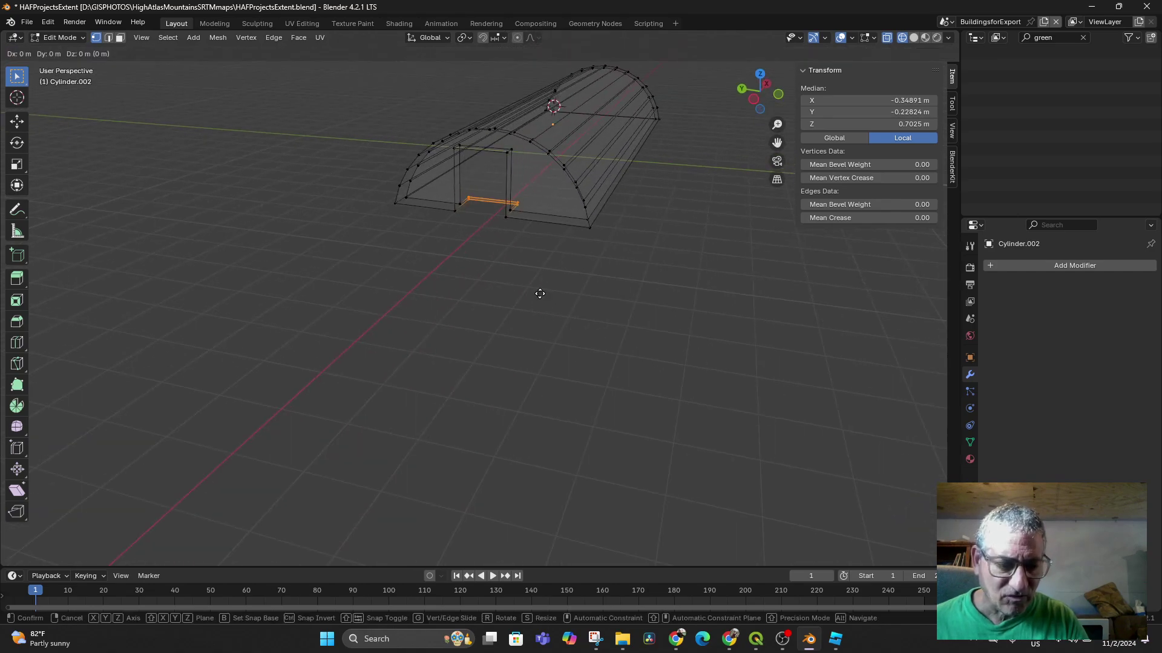
pyautogui.press('x')
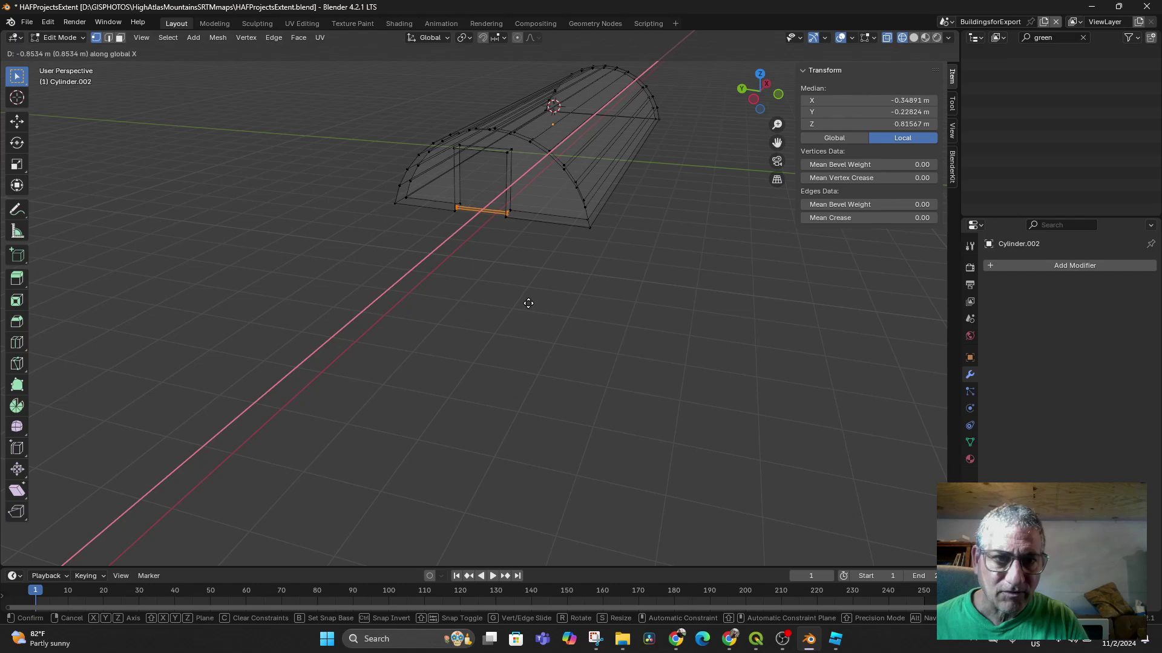
pyautogui.click(528, 304)
pyautogui.moveTo(528, 305); pyautogui.dragTo(552, 321, button='middle')
pyautogui.moveTo(604, 256)
pyautogui.mouseDown(button='middle')
pyautogui.moveTo(609, 231)
pyautogui.moveTo(594, 263)
pyautogui.moveTo(602, 252)
pyautogui.mouseUp(button='middle')
pyautogui.scroll(-5, 602, 251)
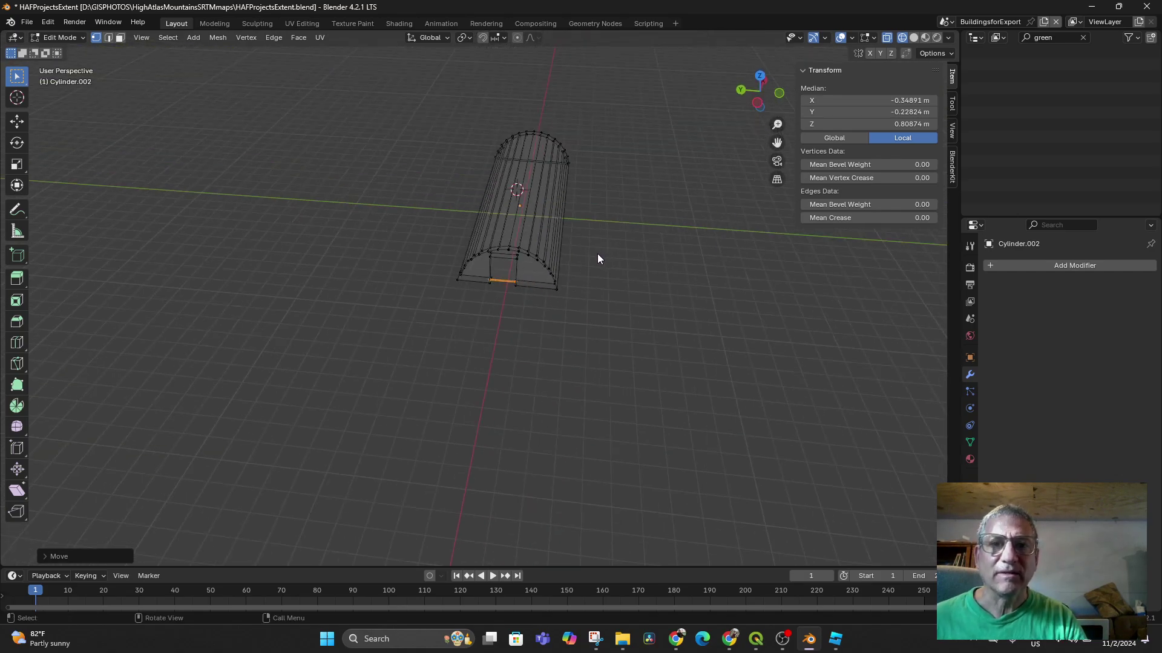
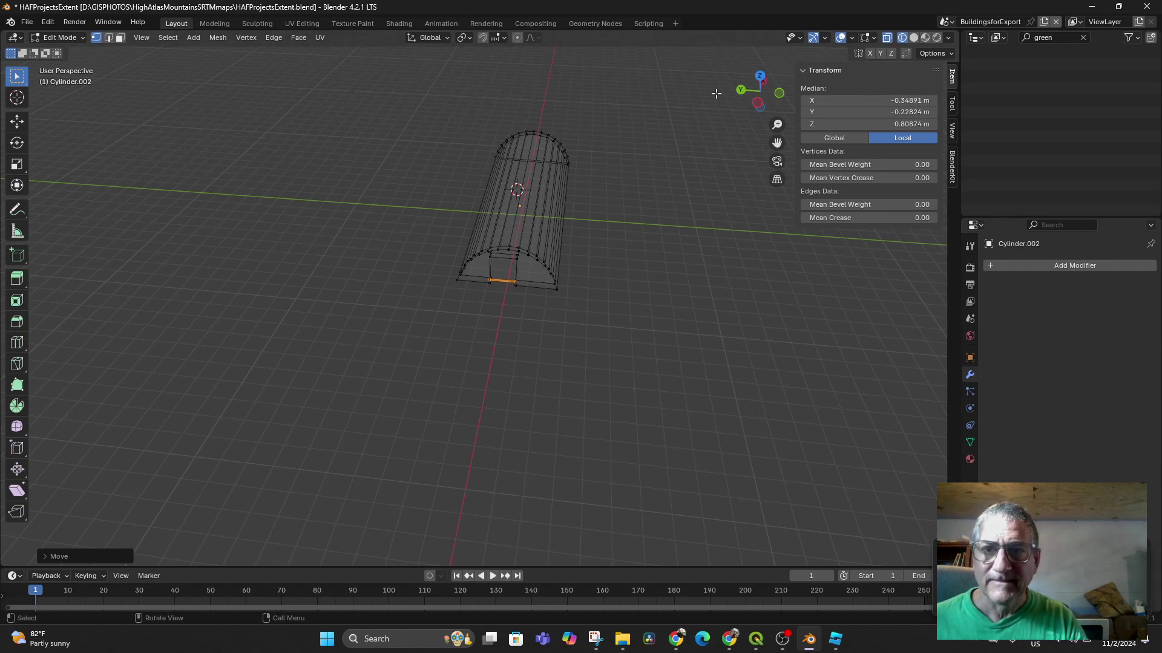
# Return Cylinder.002 to Object Mode and view its doorway in solid shading.
pyautogui.click(61, 38)
pyautogui.click(71, 53)
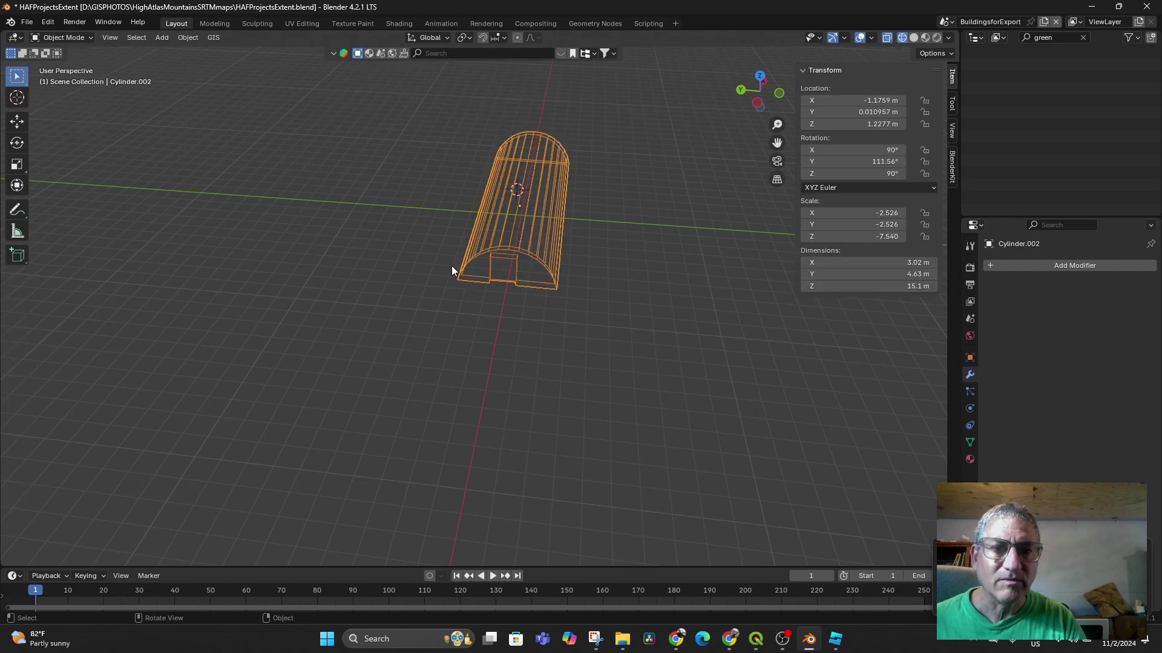
pyautogui.moveTo(451, 270); pyautogui.dragTo(465, 238, button='middle')
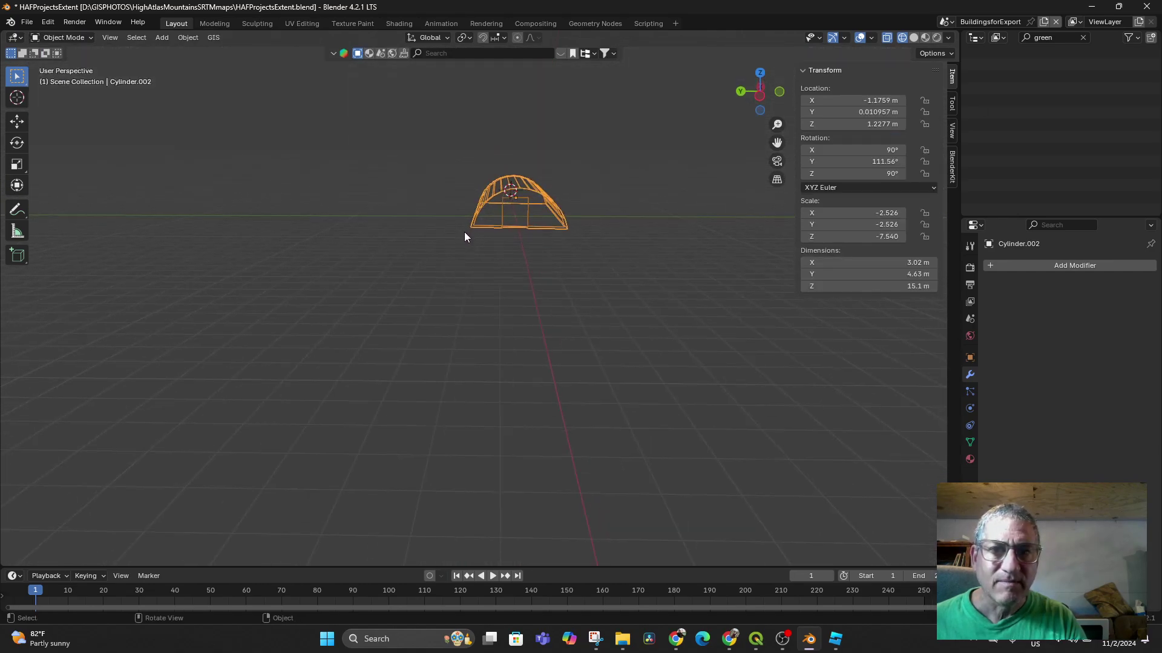
pyautogui.click(914, 37)
pyautogui.scroll(3, 634, 242)
pyautogui.moveTo(633, 242)
pyautogui.mouseDown(button='middle')
pyautogui.moveTo(619, 276)
pyautogui.moveTo(586, 299)
pyautogui.mouseUp(button='middle')
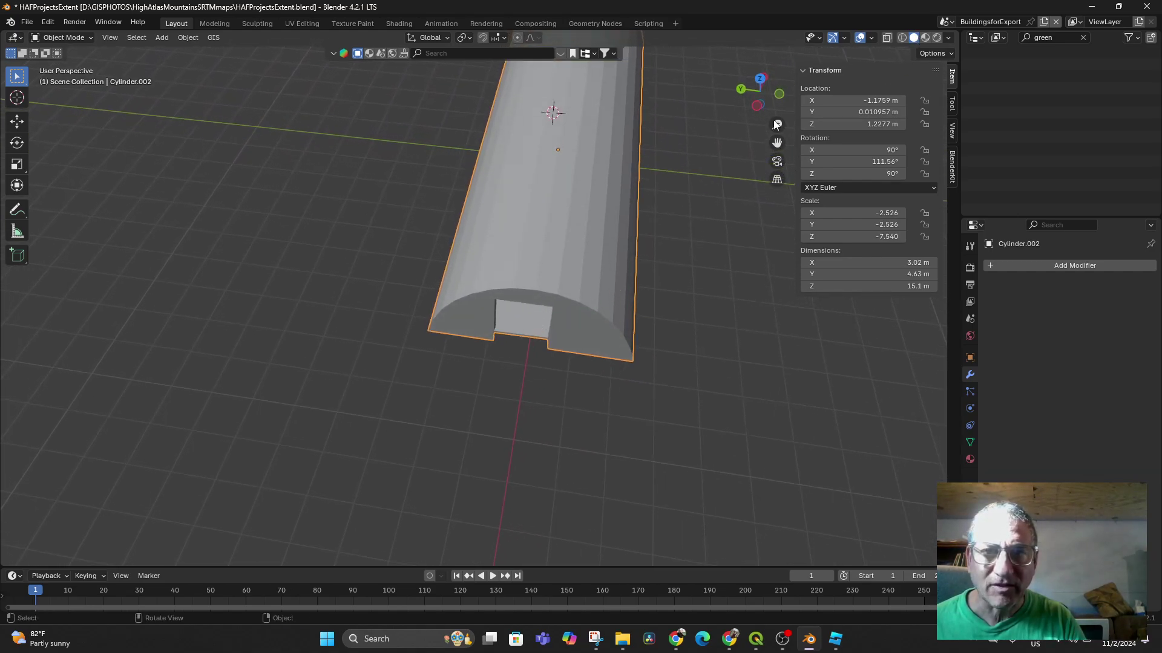
# In Edit Mode, shift the doorway's threshold vertices about 0.2 m farther along negative X from the top view, and return to Object Mode.
pyautogui.click(78, 39)
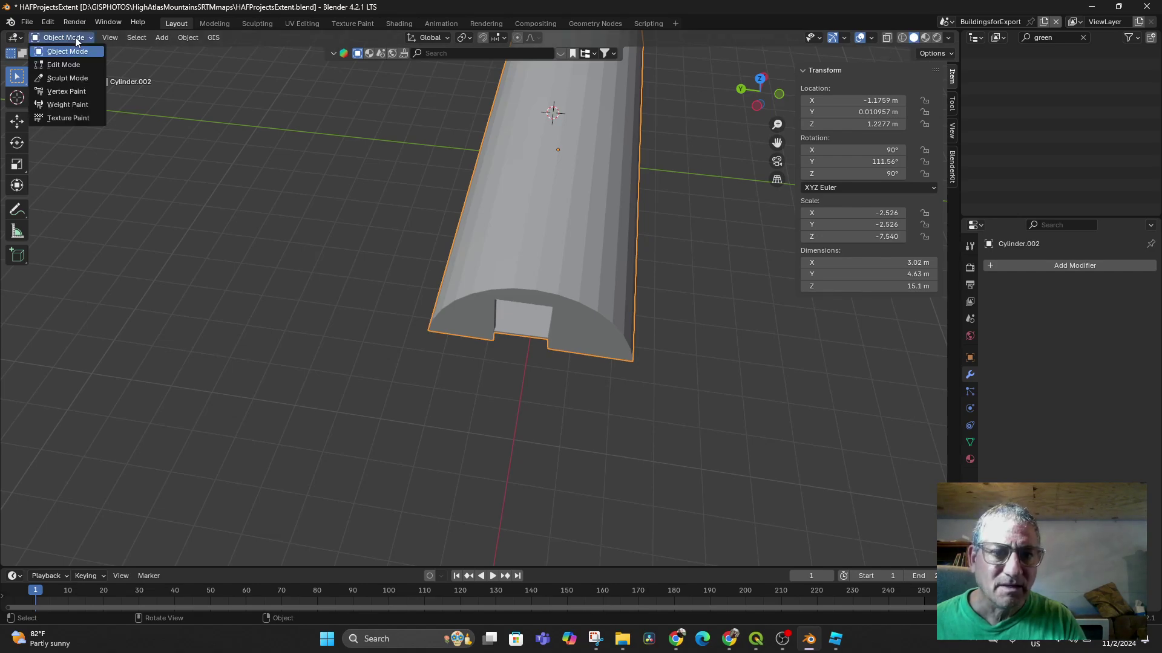
pyautogui.click(60, 38)
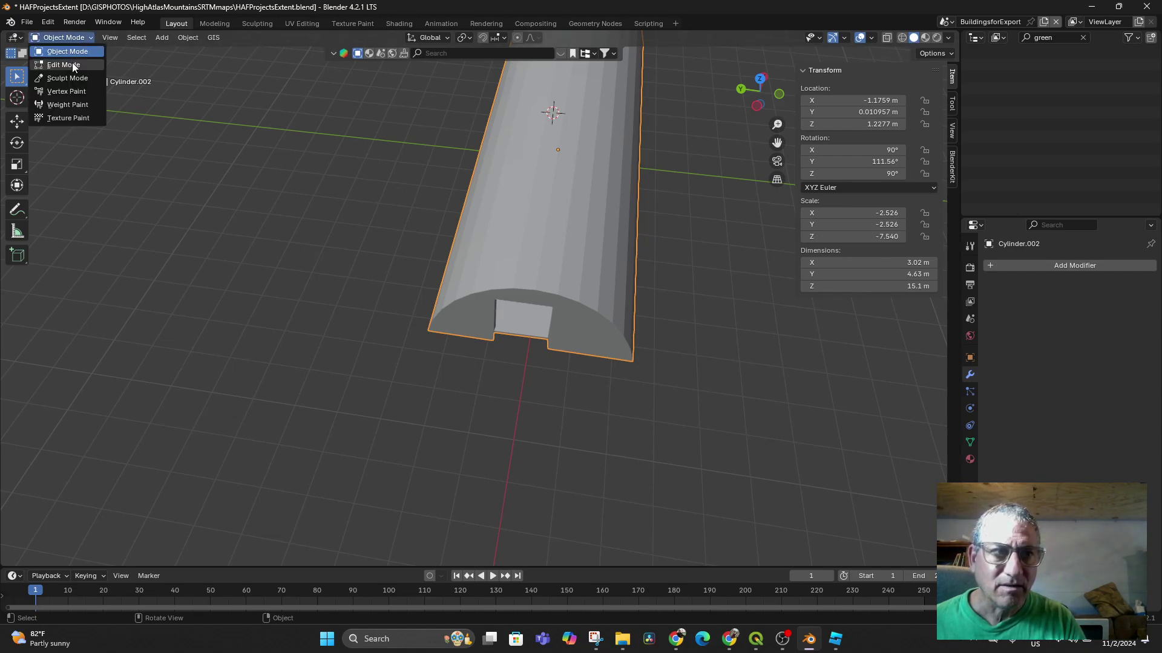
pyautogui.click(67, 66)
pyautogui.moveTo(528, 307); pyautogui.dragTo(568, 332, button='middle')
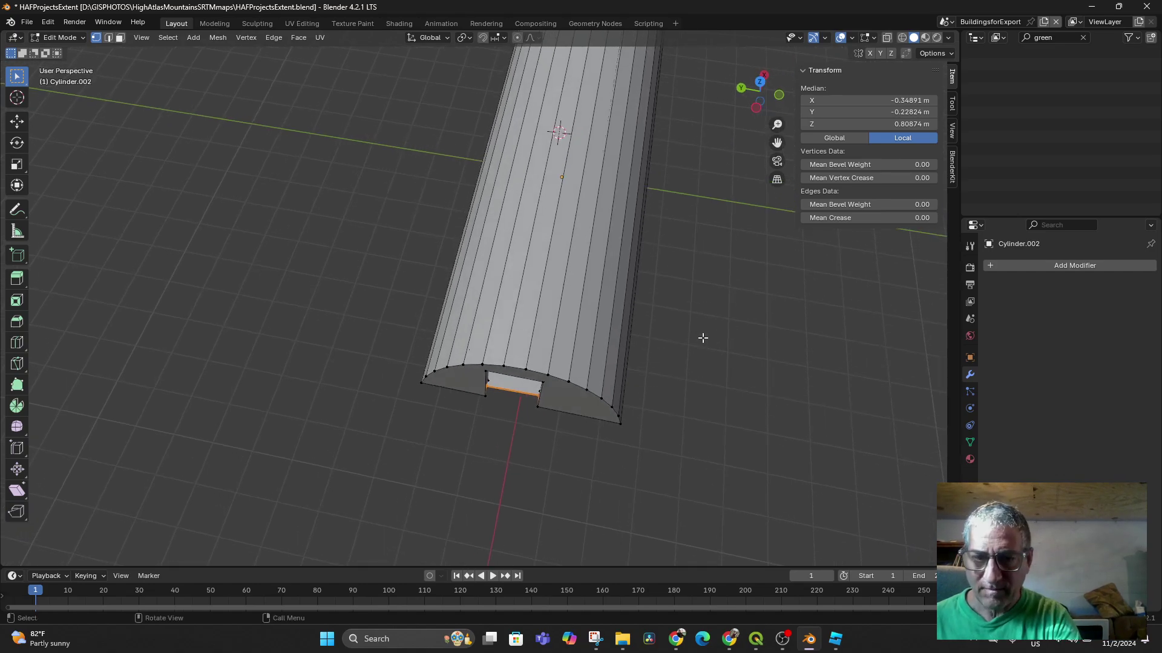
pyautogui.press('KP_7')
pyautogui.press('g')
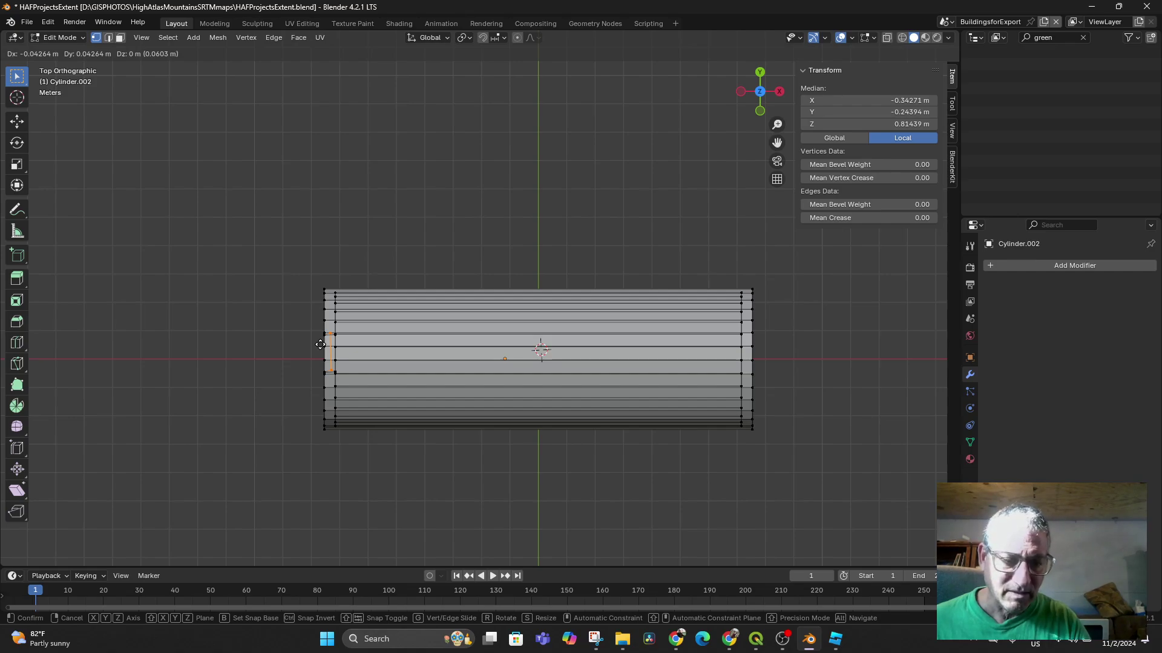
pyautogui.press('x')
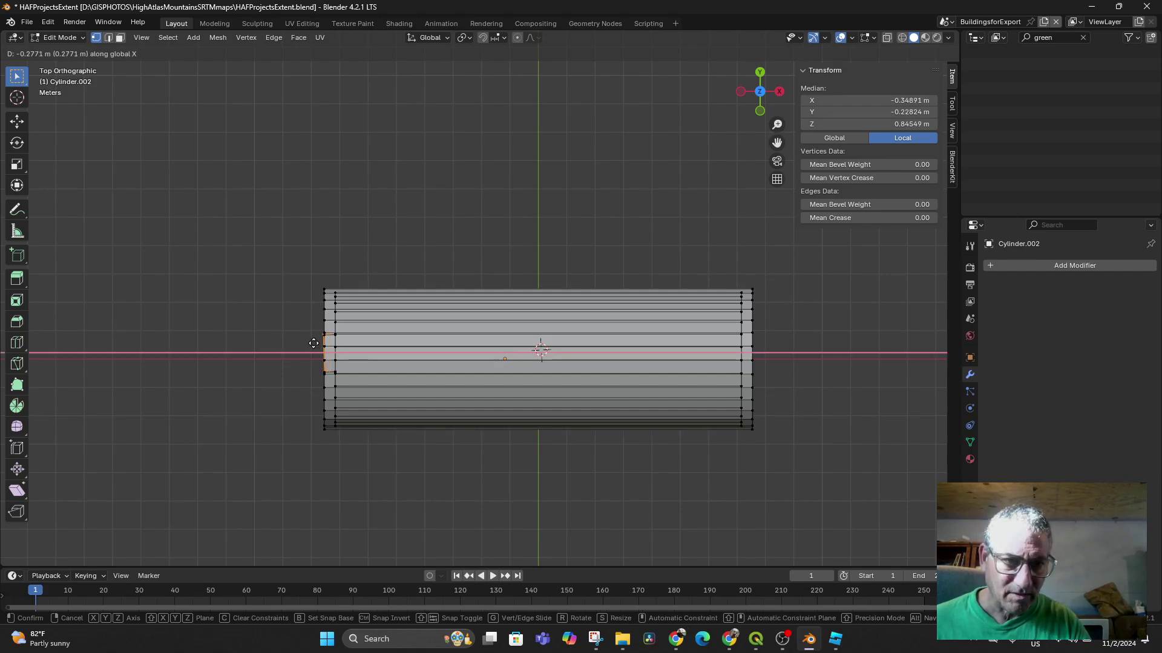
pyautogui.click(316, 343)
pyautogui.moveTo(316, 343); pyautogui.dragTo(451, 288, button='middle')
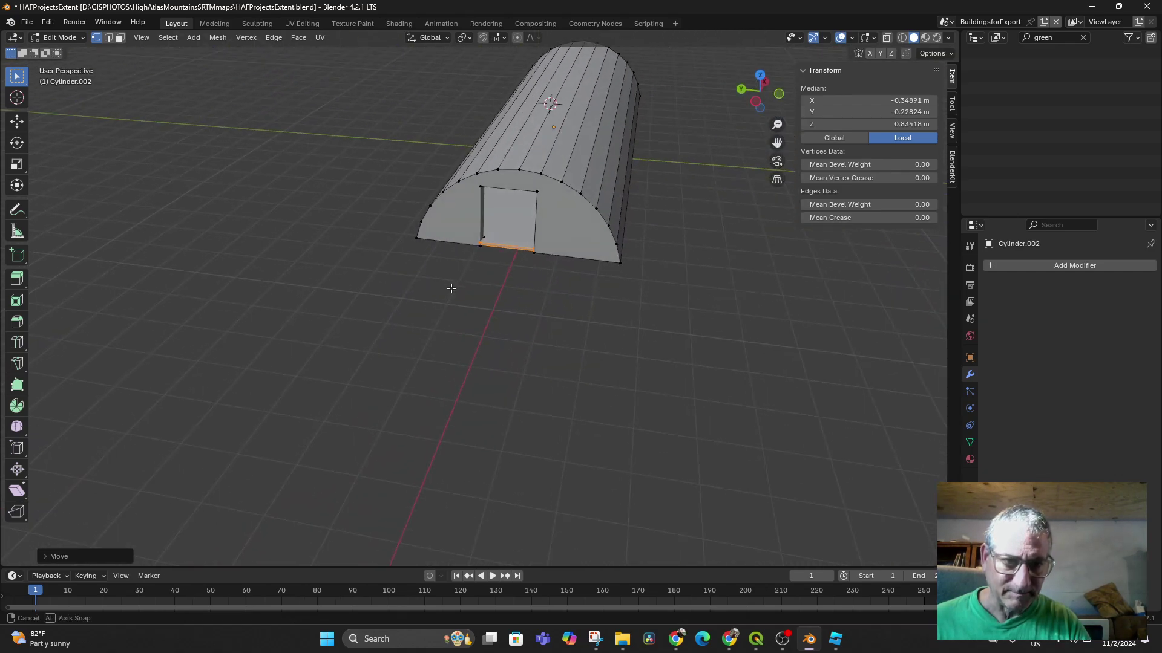
pyautogui.click(63, 36)
pyautogui.click(78, 53)
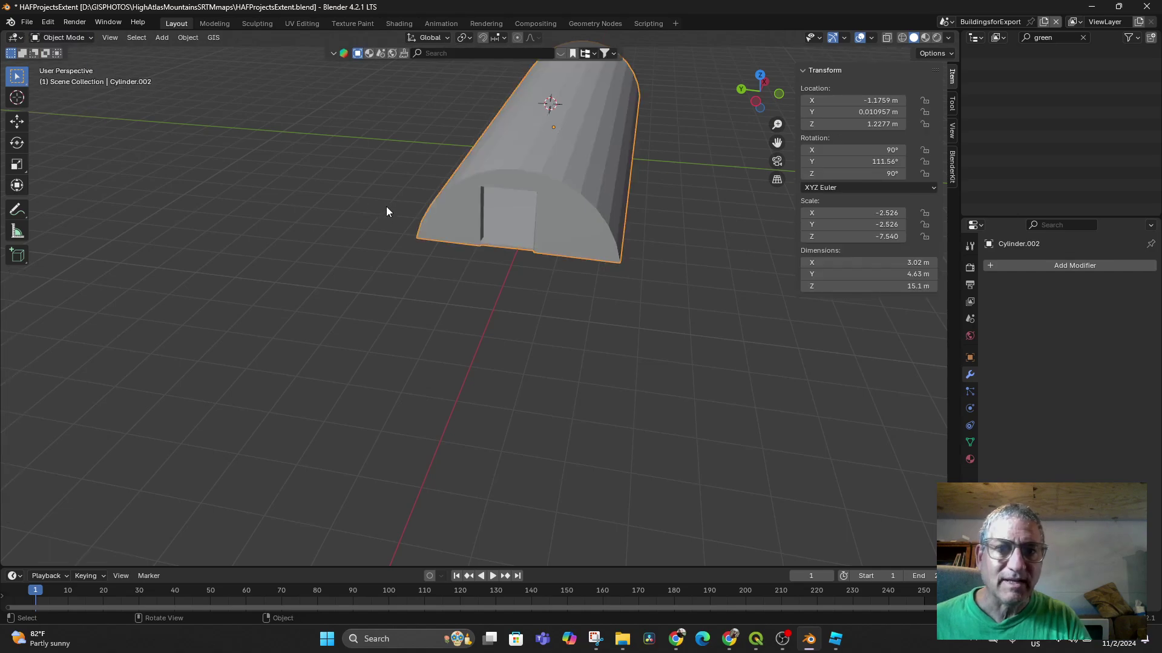
pyautogui.moveTo(387, 211); pyautogui.dragTo(456, 233, button='middle')
# Export the selected greenhouse as FBX with scale 1.00, overwriting GreenhouseMiddle.fbx in the ShapeFile Exports folder.
pyautogui.click(27, 22)
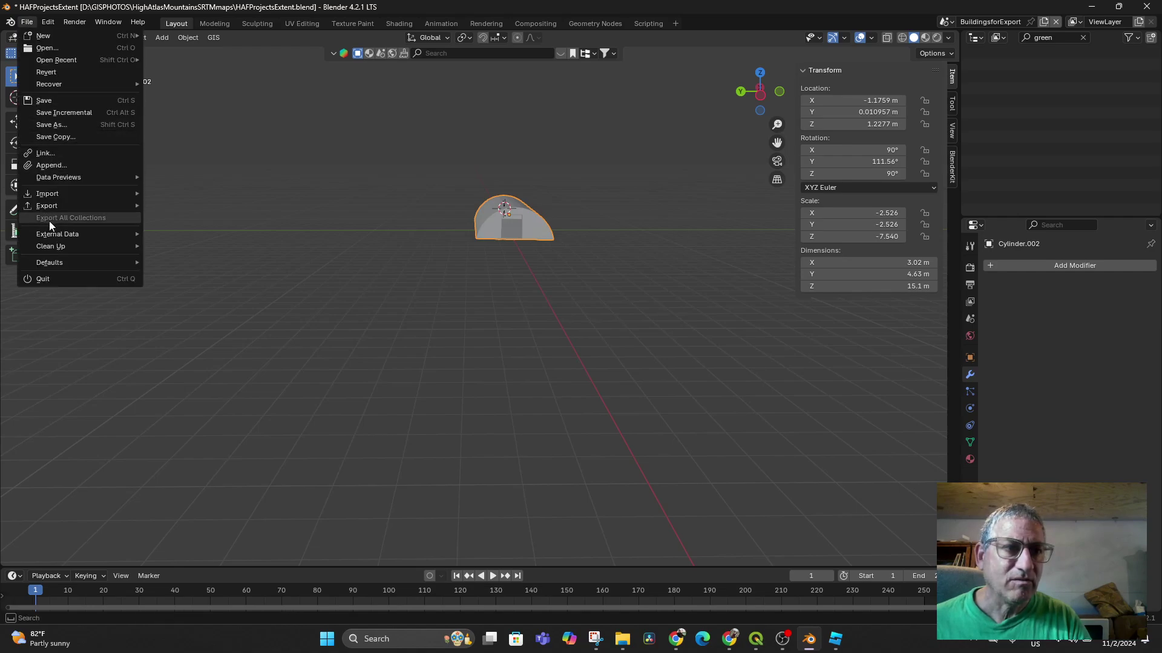
pyautogui.moveTo(52, 208)
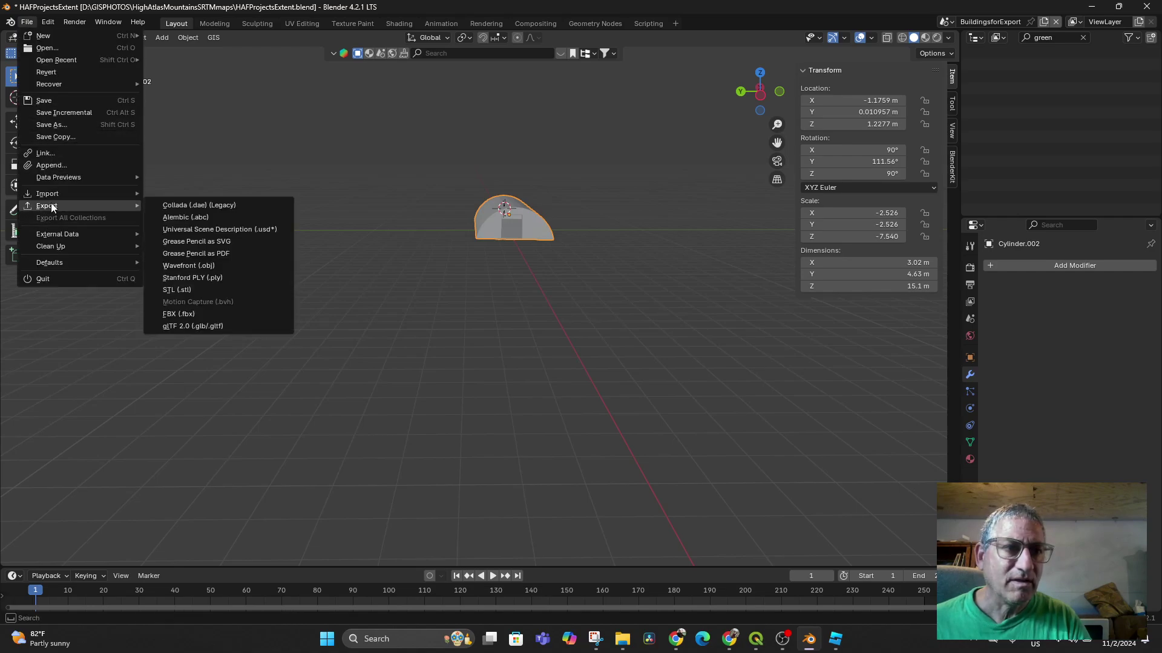
pyautogui.click(193, 311)
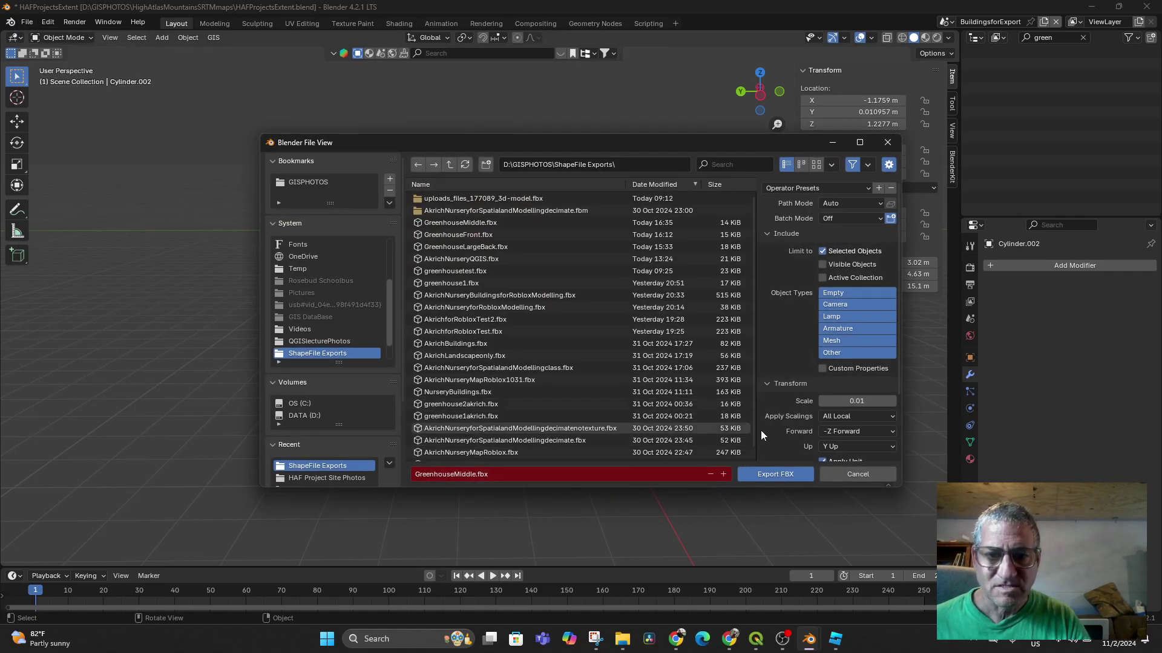
pyautogui.scroll(-3, 861, 391)
pyautogui.scroll(3, 855, 394)
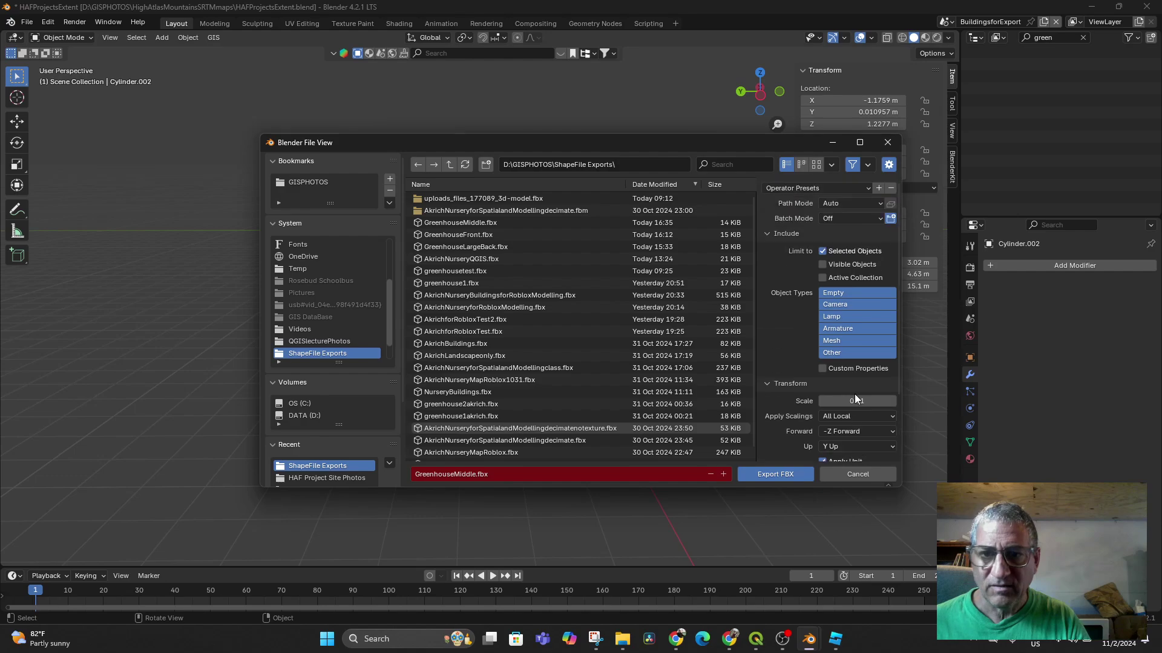
pyautogui.scroll(-1, 855, 394)
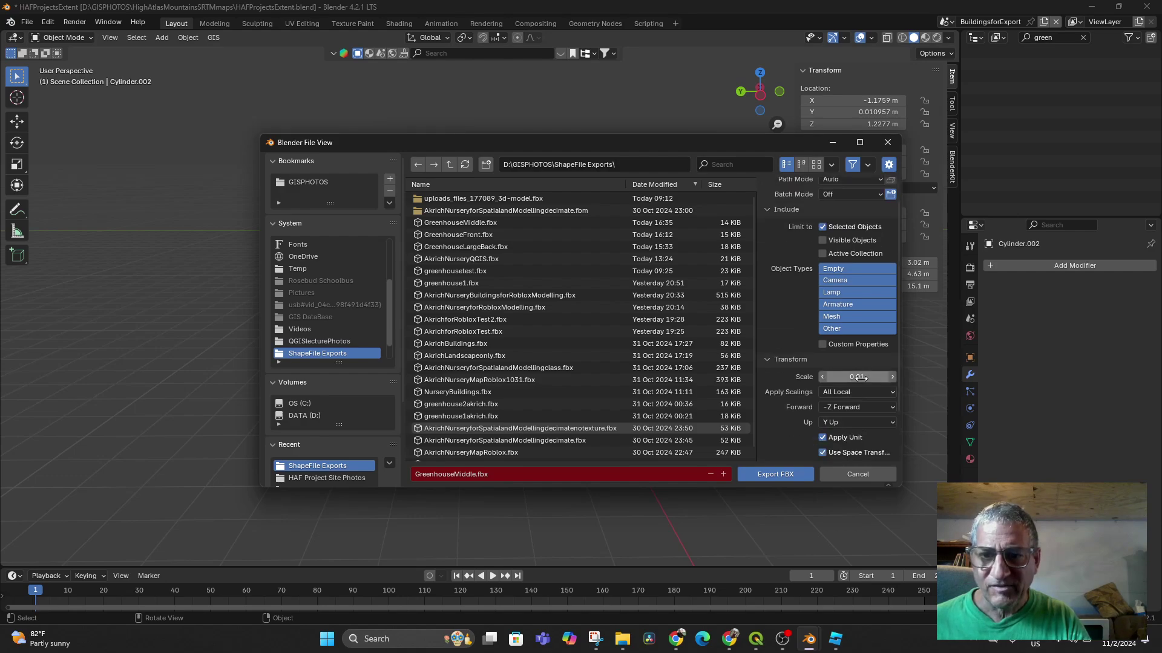
pyautogui.click(864, 379)
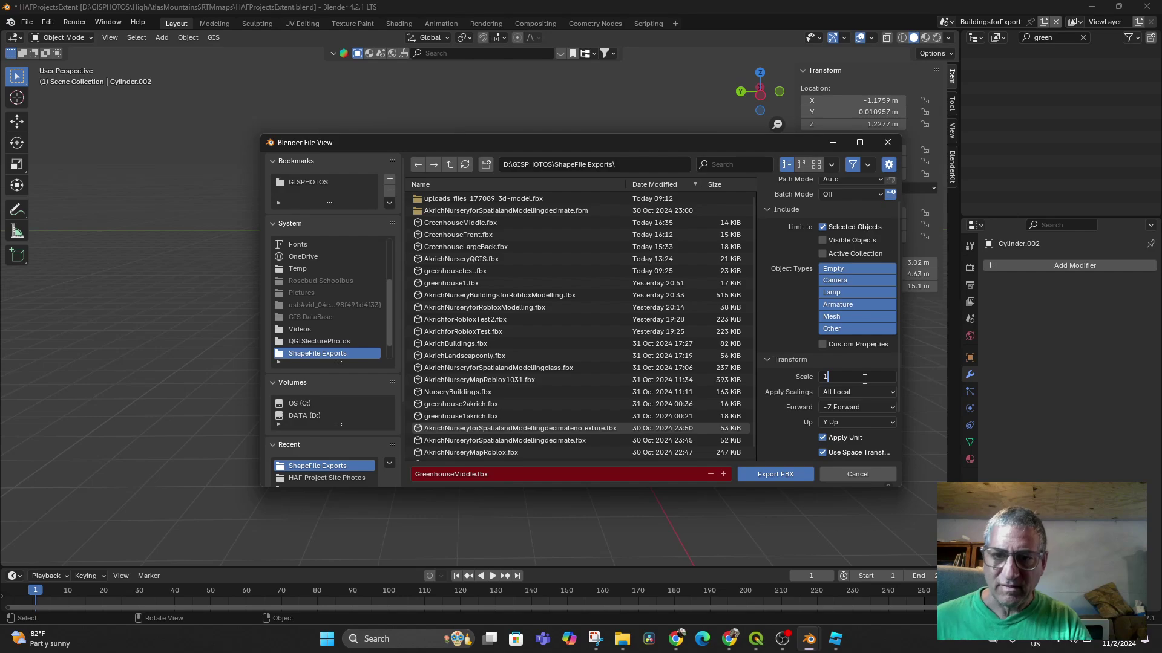
pyautogui.write('1')
pyautogui.press('Return')
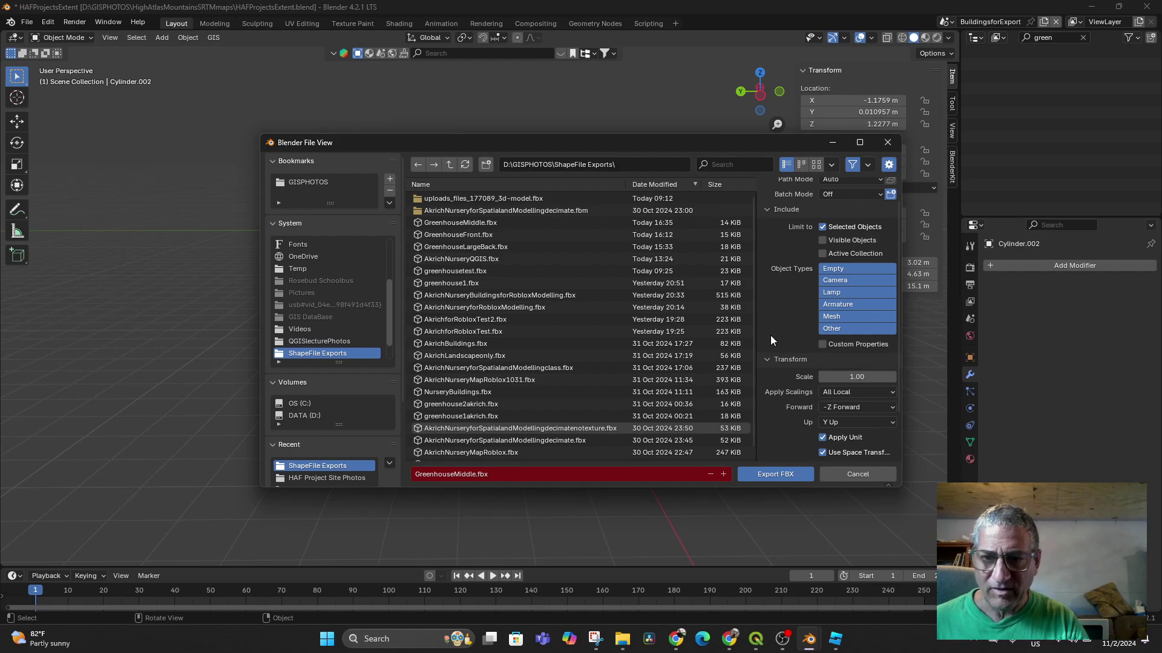
pyautogui.click(772, 475)
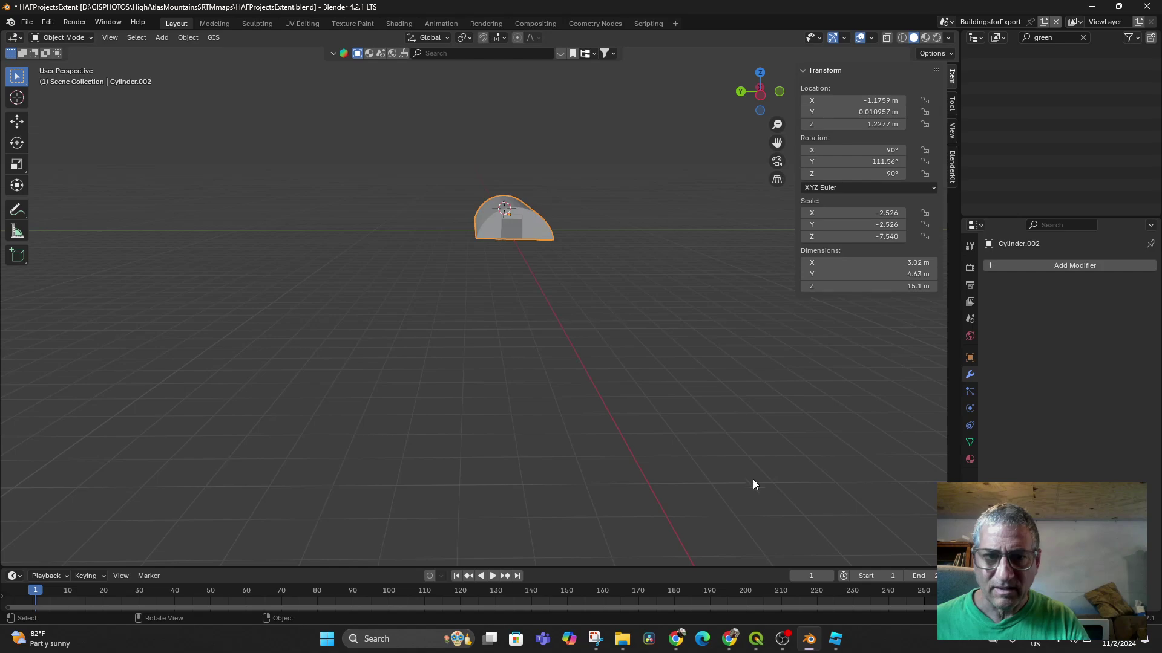
# Switch to Roblox Studio and import GreenhouseMiddle.fbx from ShapeFile Exports with Make Double-Sided enabled for Cylinder.002.
pyautogui.click(836, 642)
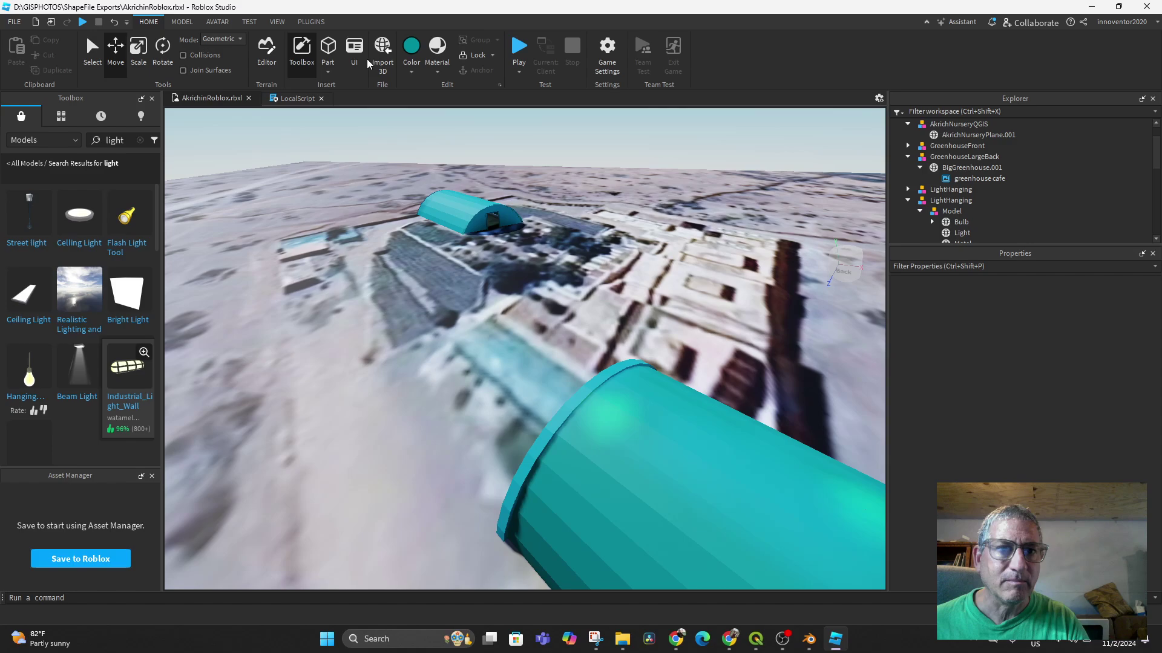
pyautogui.click(384, 51)
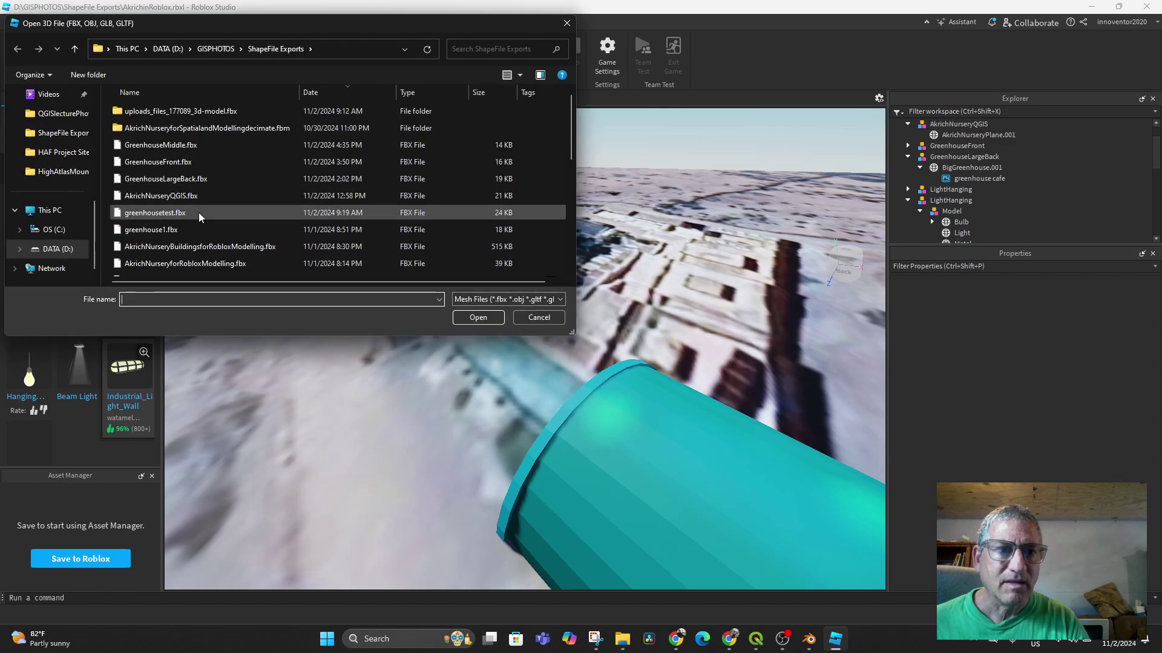
pyautogui.doubleClick(186, 148)
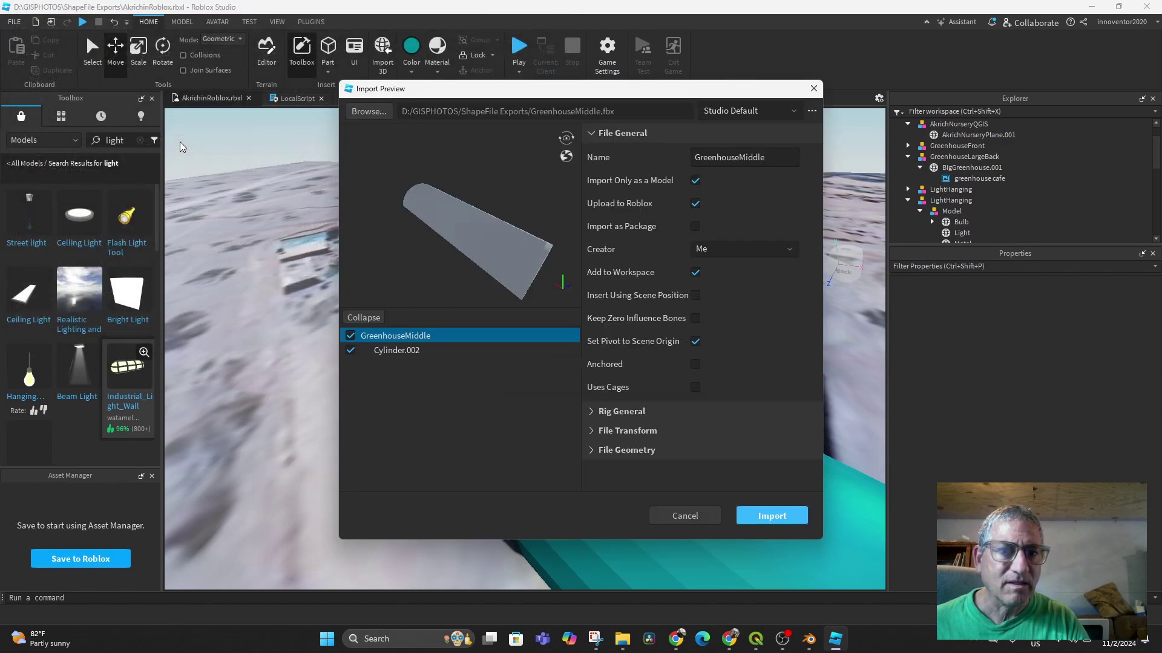
pyautogui.moveTo(520, 246); pyautogui.dragTo(426, 199)
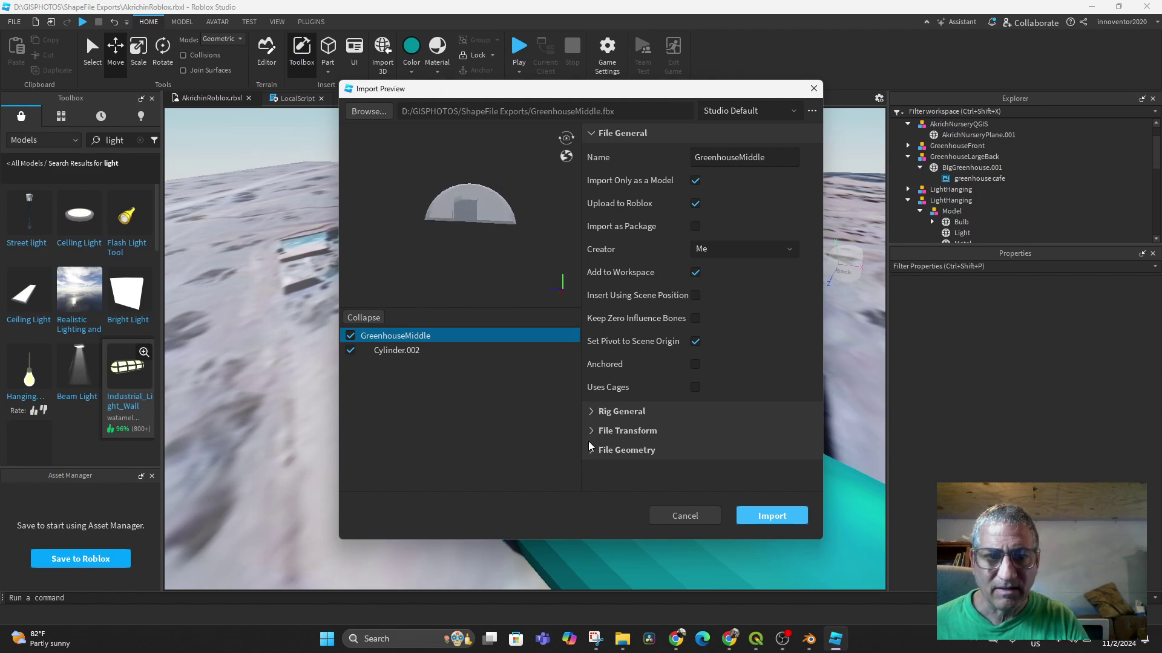
pyautogui.click(423, 352)
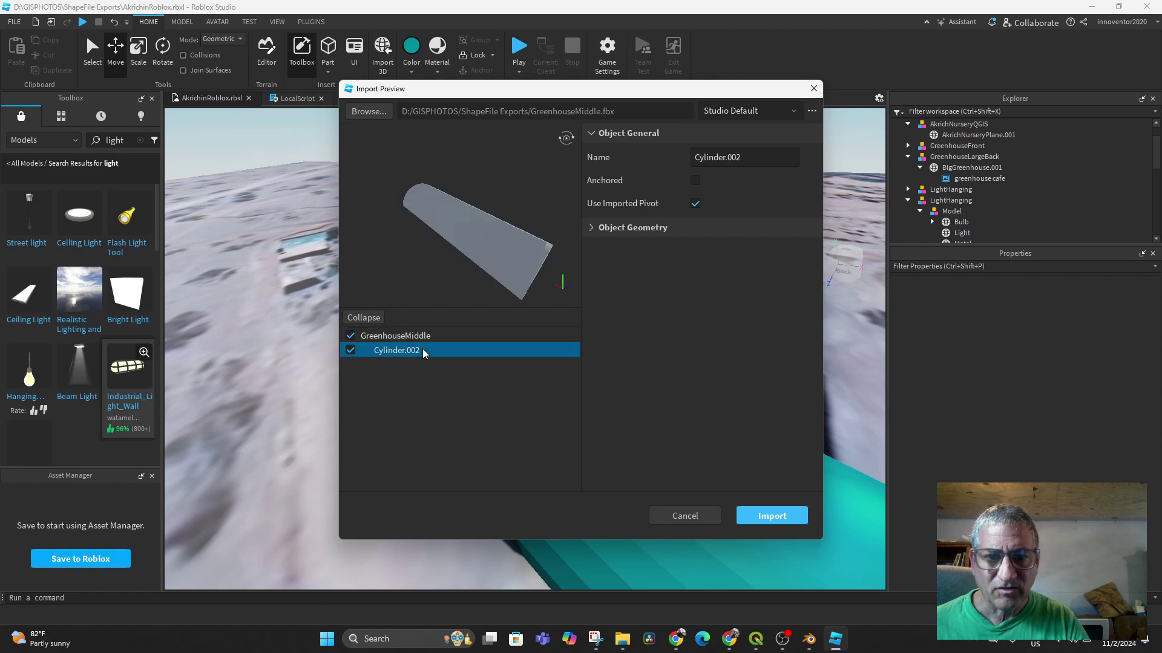
pyautogui.click(596, 230)
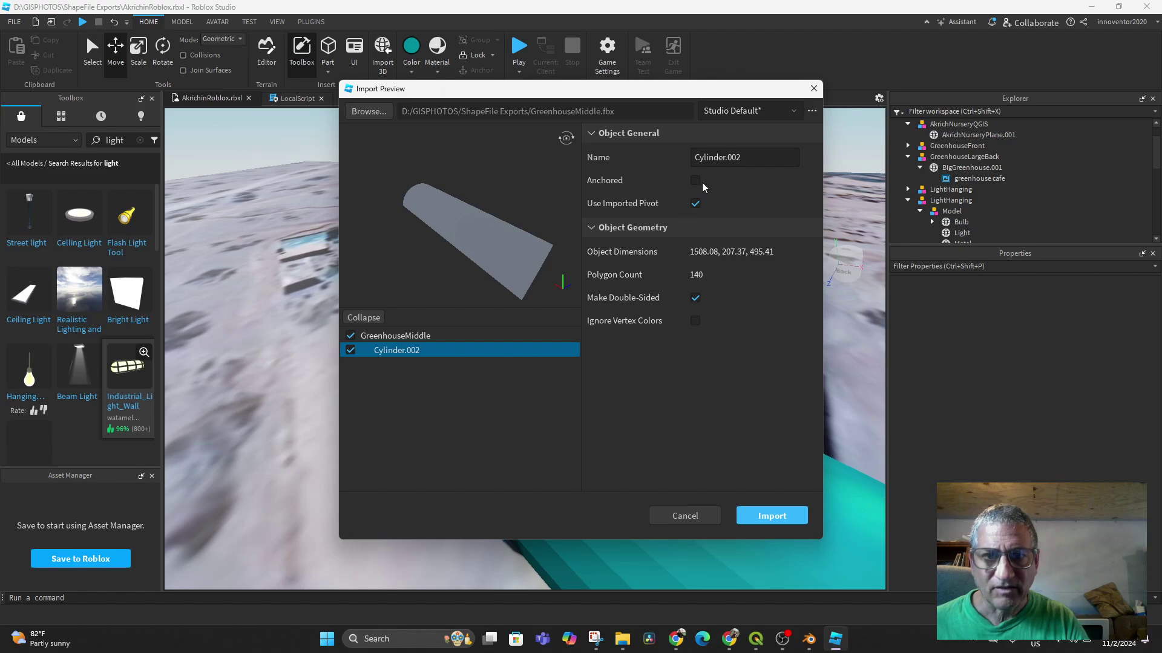
pyautogui.click(772, 515)
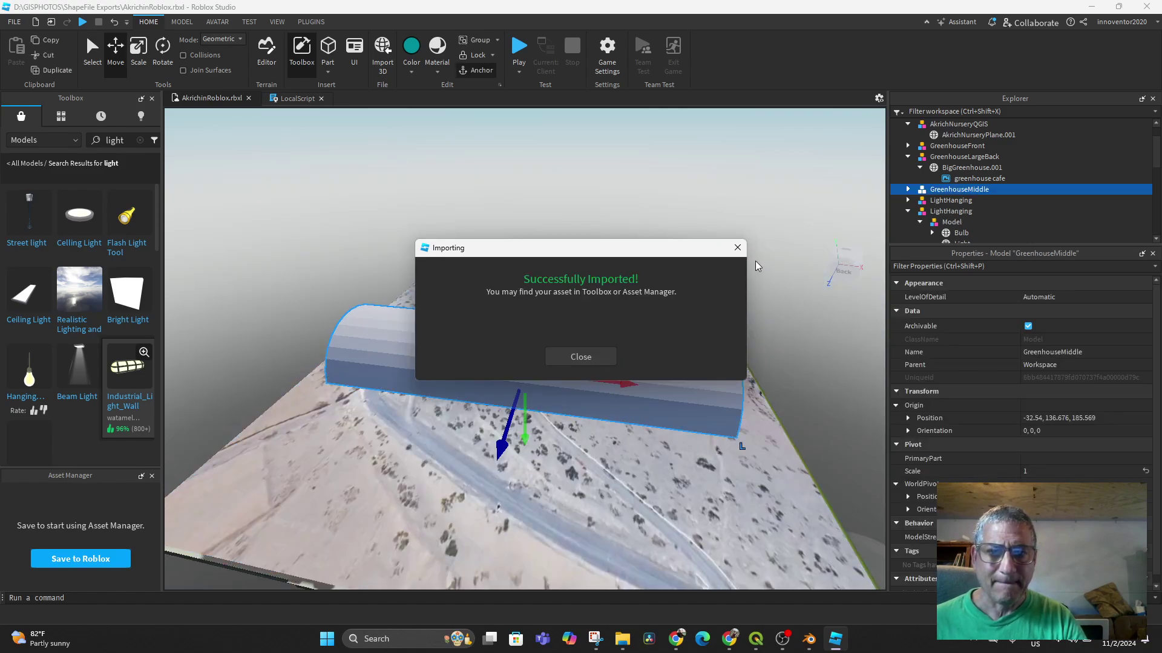
pyautogui.click(590, 357)
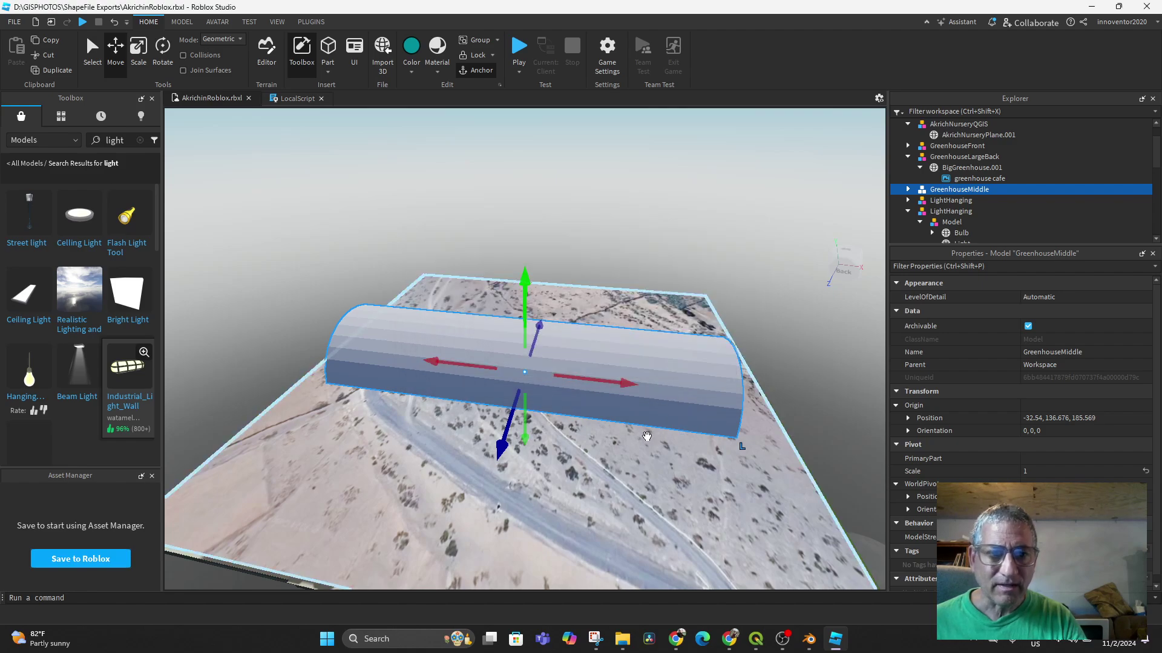
# Scale GreenhouseMiddle down to about 0.115, comparing it with the other greenhouses from above, and activate the Move tool.
pyautogui.click(140, 53)
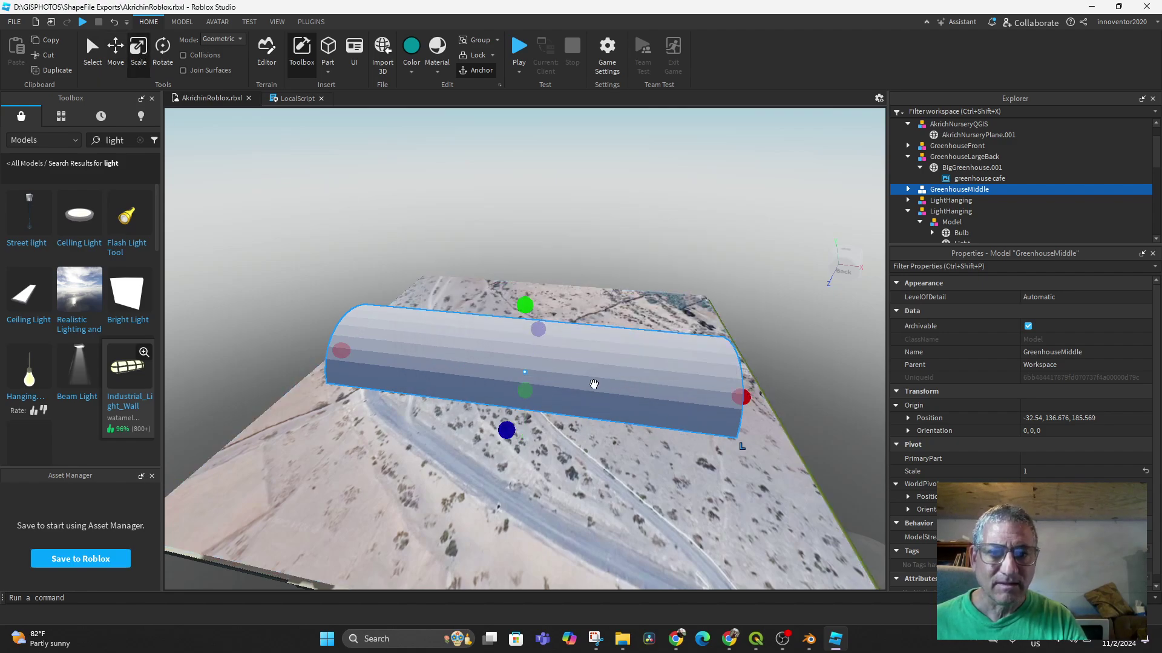
pyautogui.moveTo(739, 407); pyautogui.dragTo(423, 360)
pyautogui.moveTo(353, 352)
pyautogui.mouseDown()
pyautogui.moveTo(341, 351)
pyautogui.moveTo(363, 352)
pyautogui.moveTo(349, 360)
pyautogui.mouseUp()
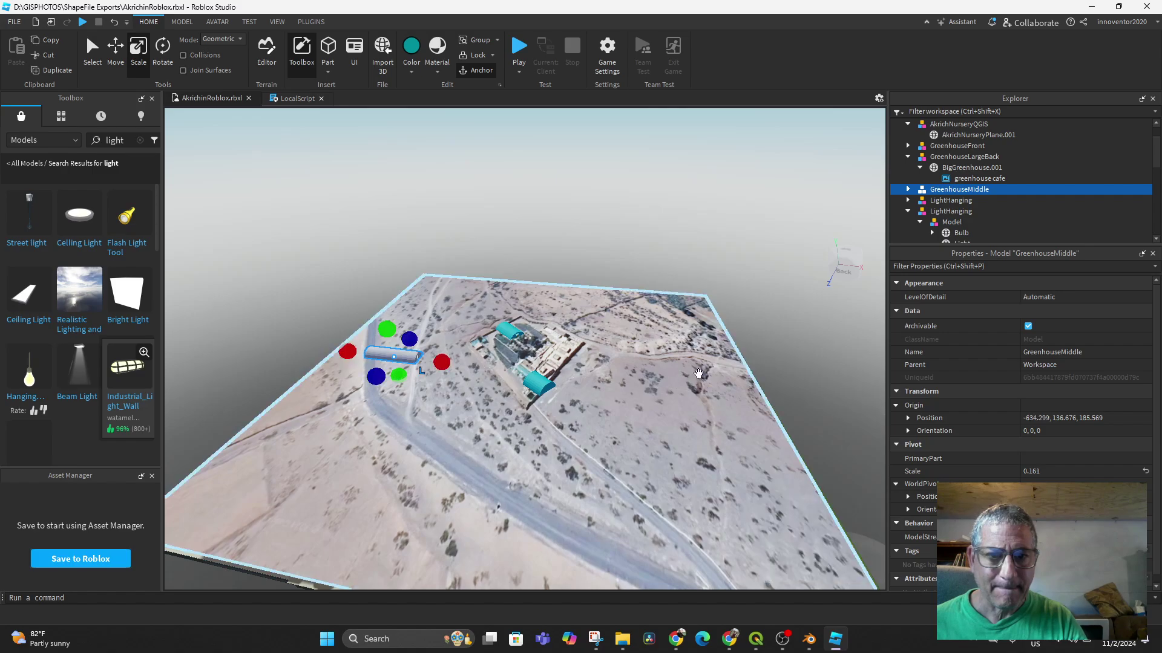
pyautogui.click(852, 253)
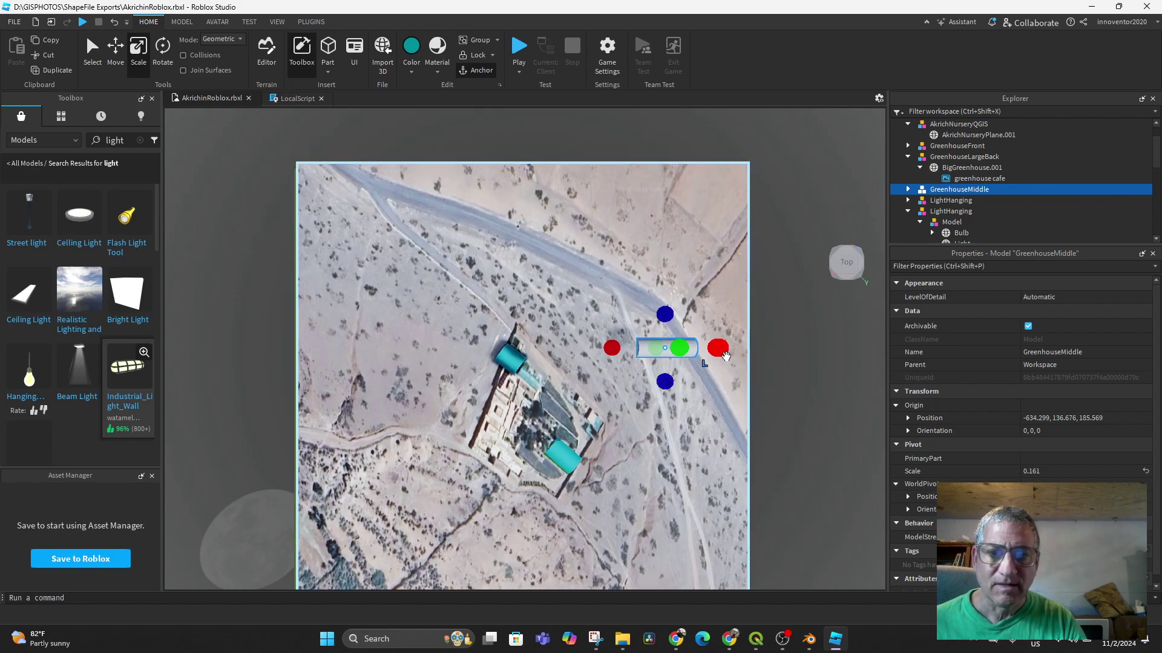
pyautogui.moveTo(718, 348); pyautogui.dragTo(701, 348)
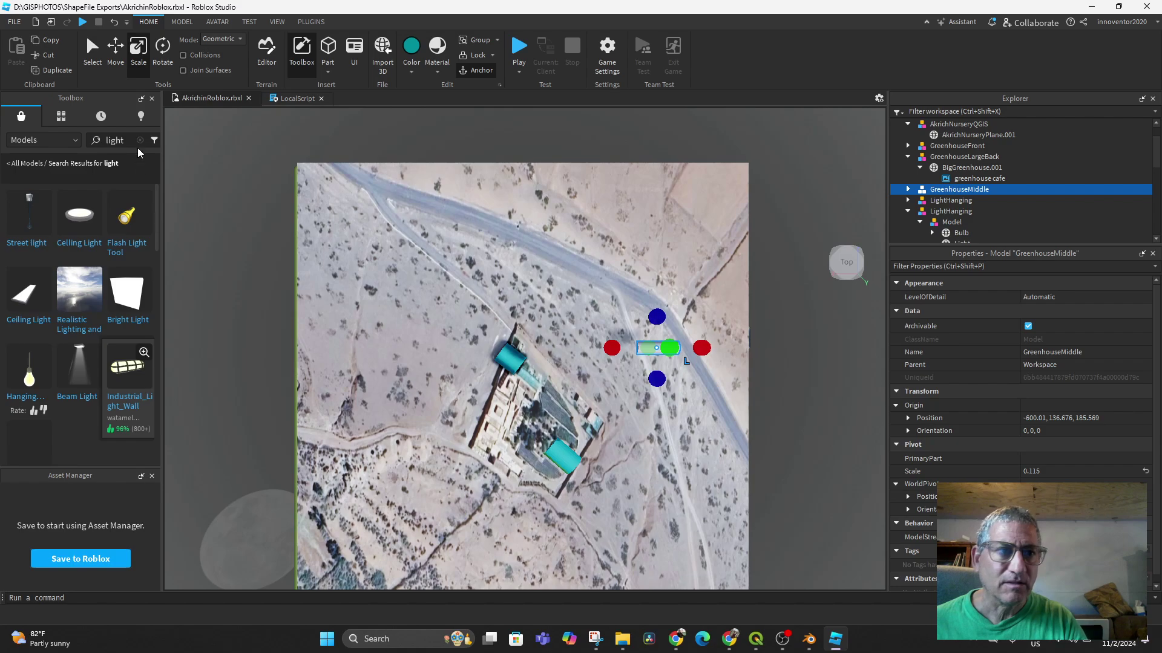
pyautogui.click(116, 53)
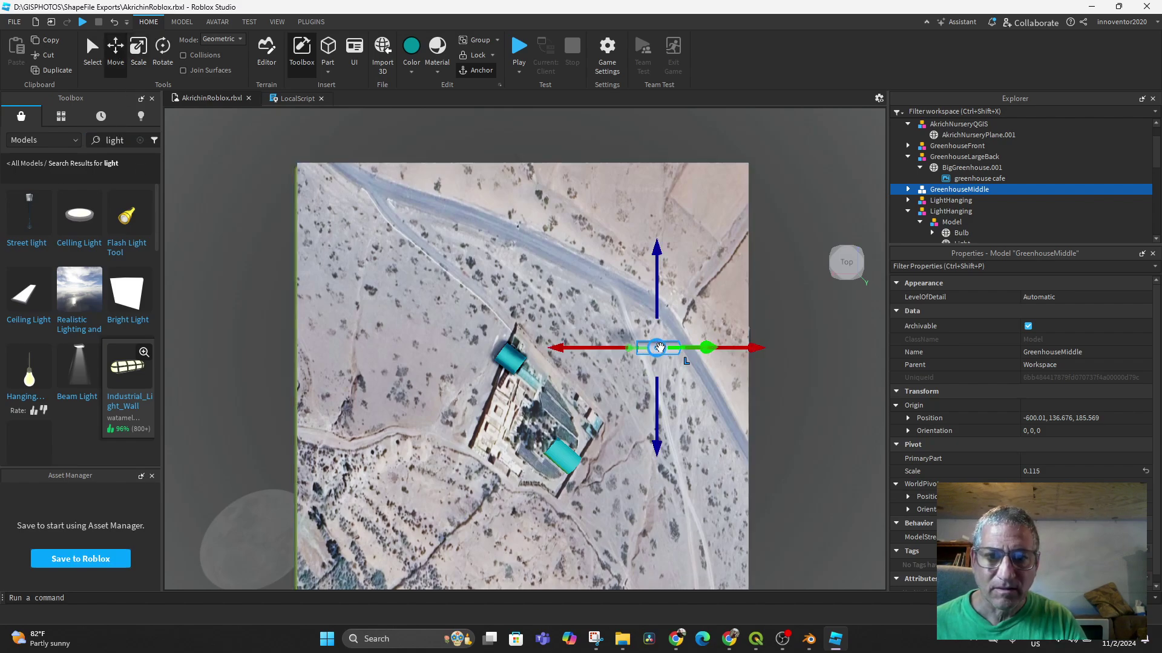
pyautogui.click(668, 375)
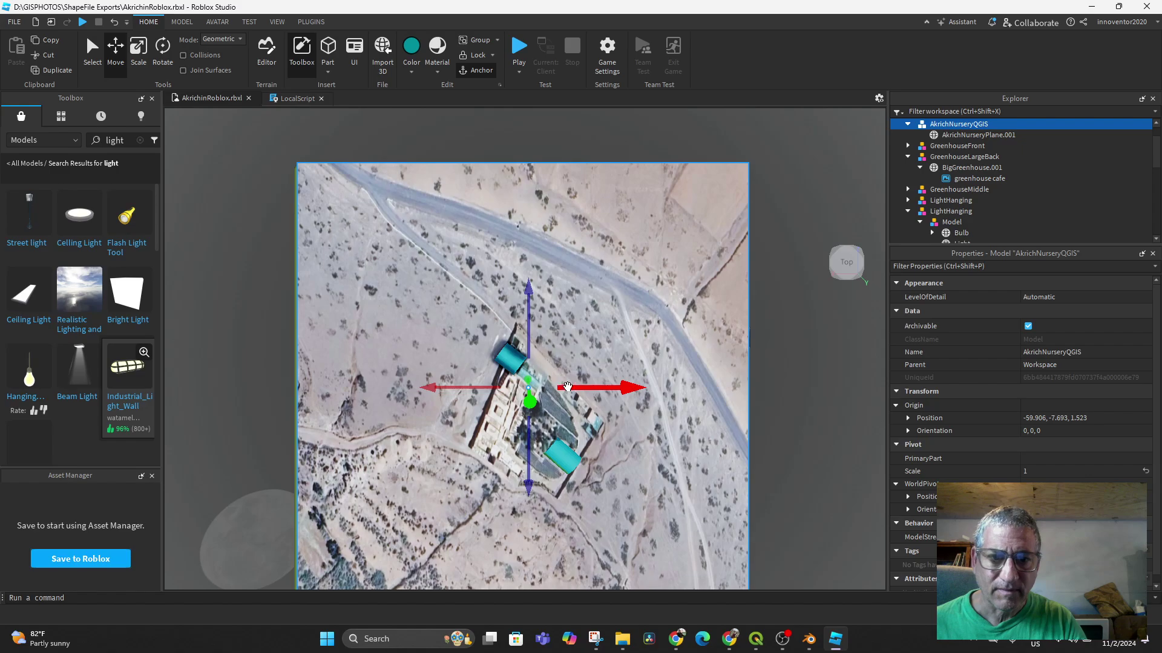
pyautogui.moveTo(527, 404); pyautogui.dragTo(532, 412)
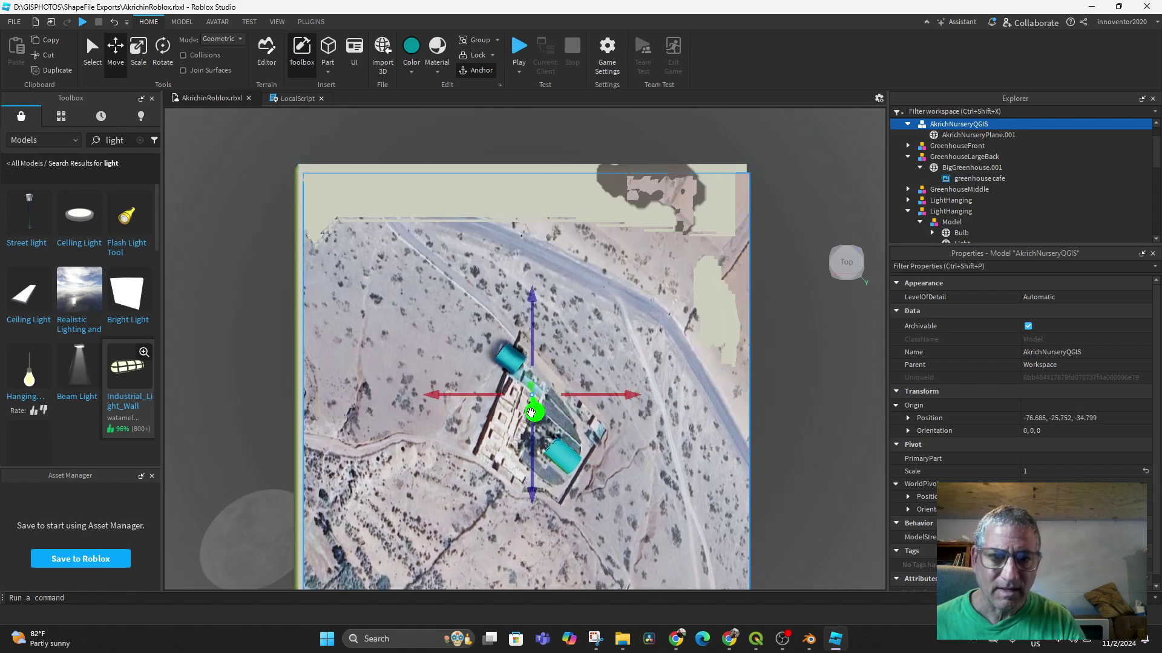
pyautogui.hotkey('ctrl', 'z')
pyautogui.click(653, 339)
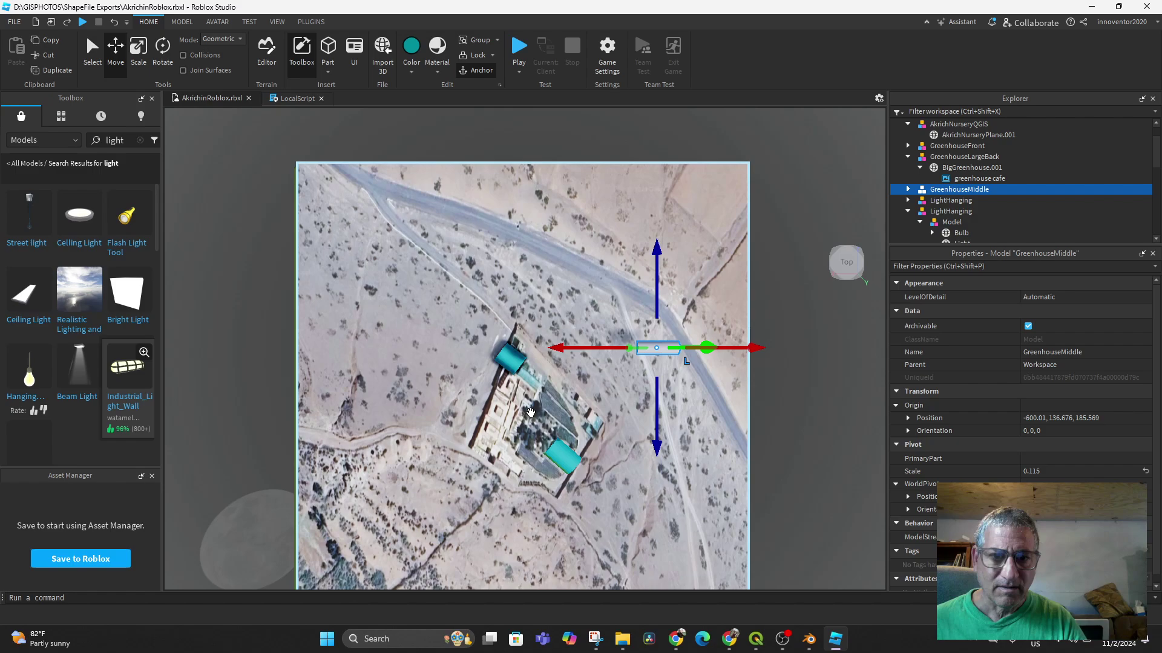
# Move GreenhouseMiddle over the nursery compound, about 214 along Z and 535 along X, and lower it about 110 toward the ground.
pyautogui.moveTo(664, 427); pyautogui.dragTo(617, 491)
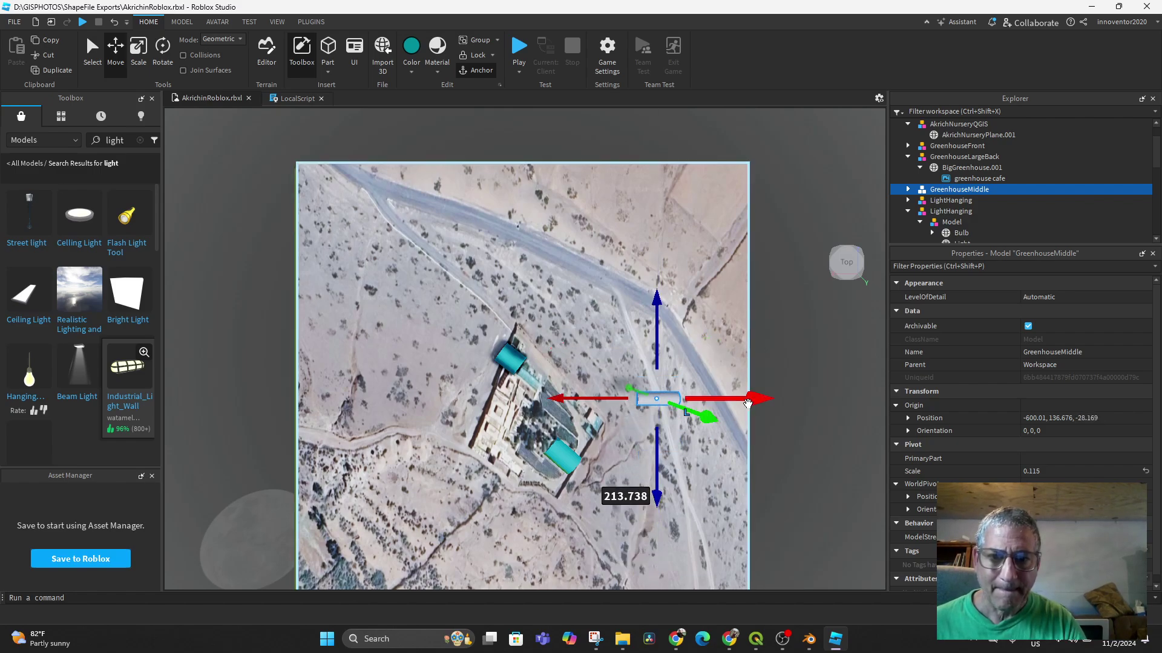
pyautogui.moveTo(759, 393); pyautogui.dragTo(635, 387)
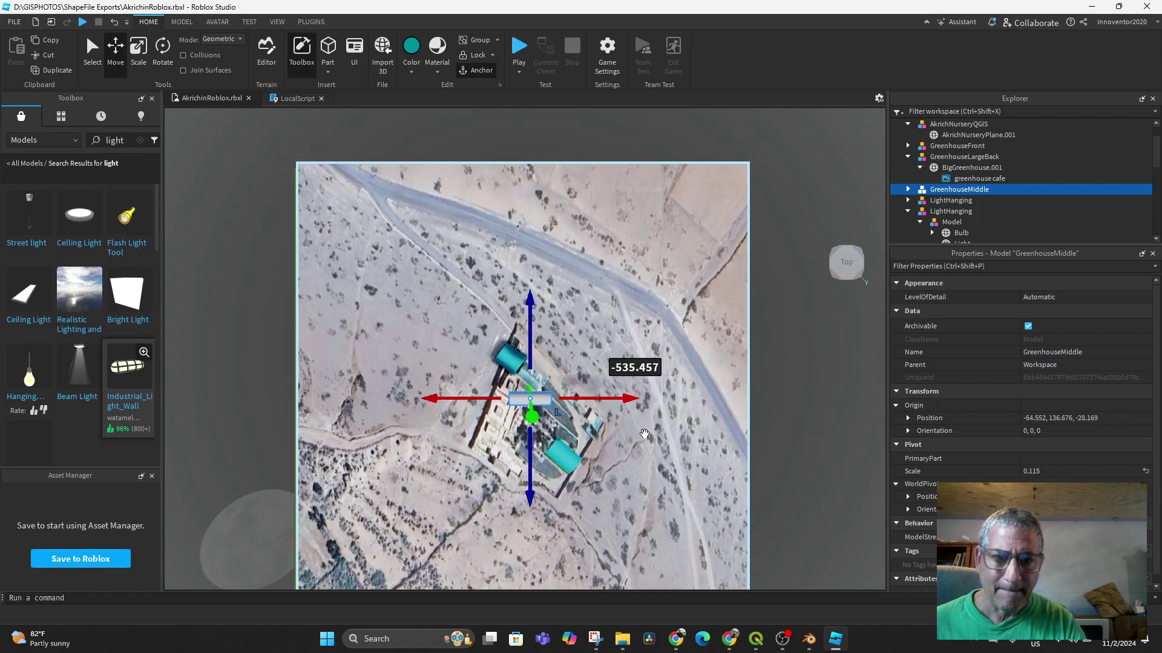
pyautogui.moveTo(648, 435); pyautogui.dragTo(584, 499, button='right')
pyautogui.moveTo(600, 437); pyautogui.dragTo(600, 437, button='right')
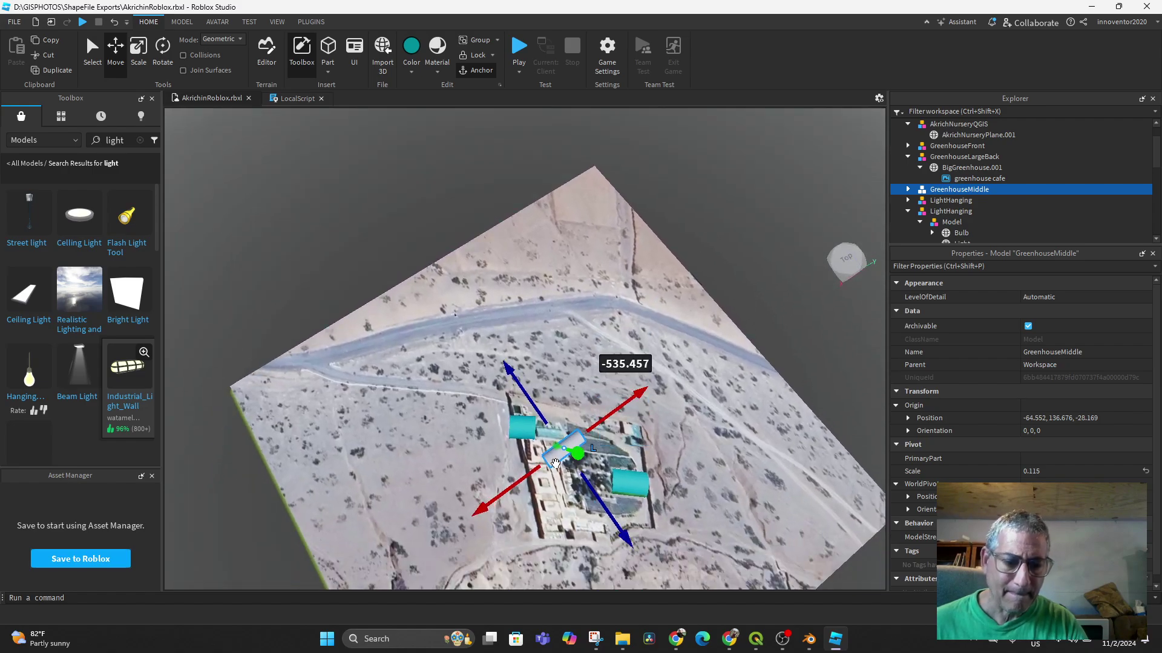
pyautogui.press('f')
pyautogui.moveTo(506, 474); pyautogui.dragTo(467, 536, button='right')
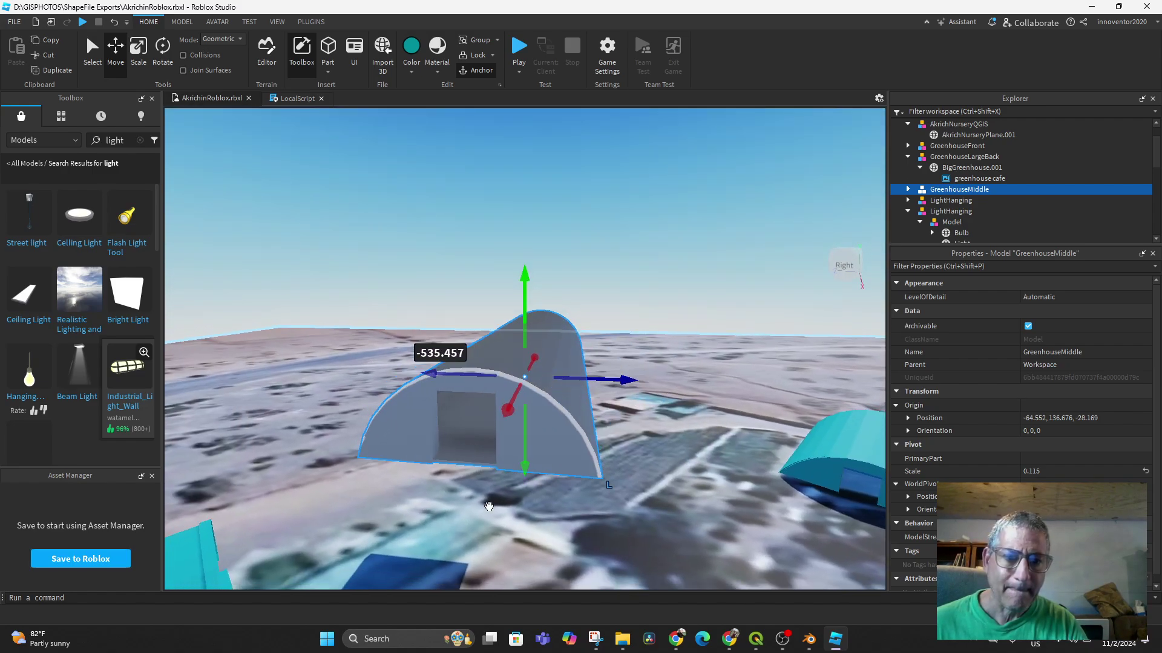
pyautogui.scroll(-6, 466, 536)
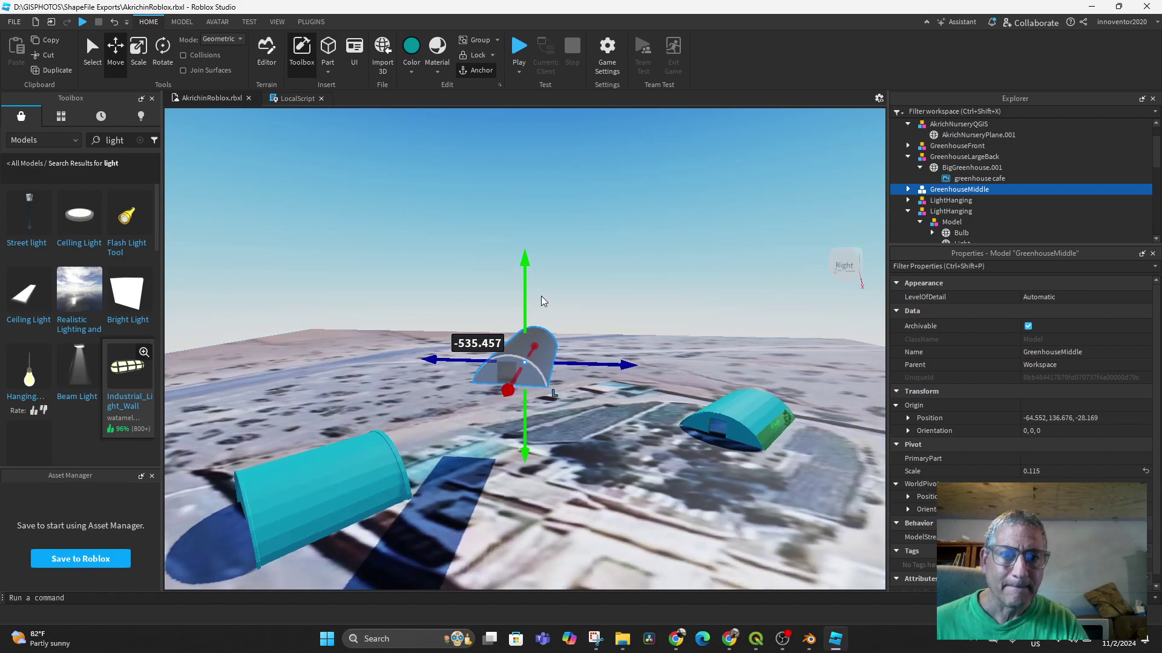
pyautogui.moveTo(527, 259); pyautogui.dragTo(510, 368)
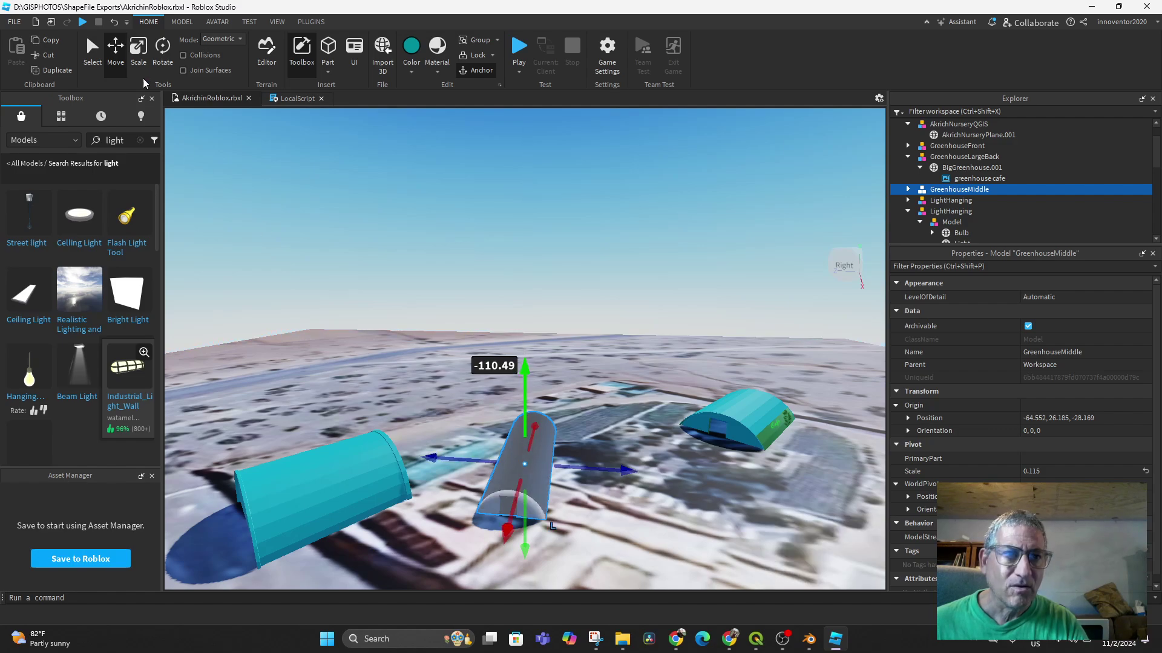
# Rotate GreenhouseMiddle to about -40° around Y and slide it beside the large teal greenhouse, to about X -97.9, Z 23.9.
pyautogui.click(163, 49)
pyautogui.moveTo(539, 507); pyautogui.dragTo(499, 505)
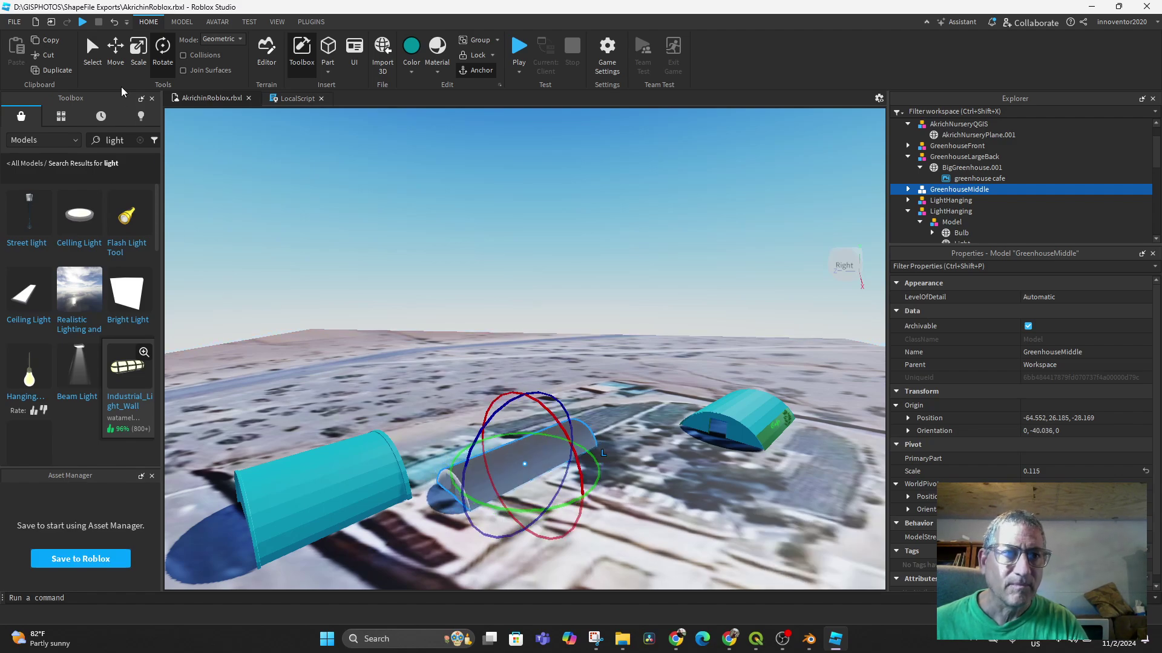
pyautogui.click(116, 55)
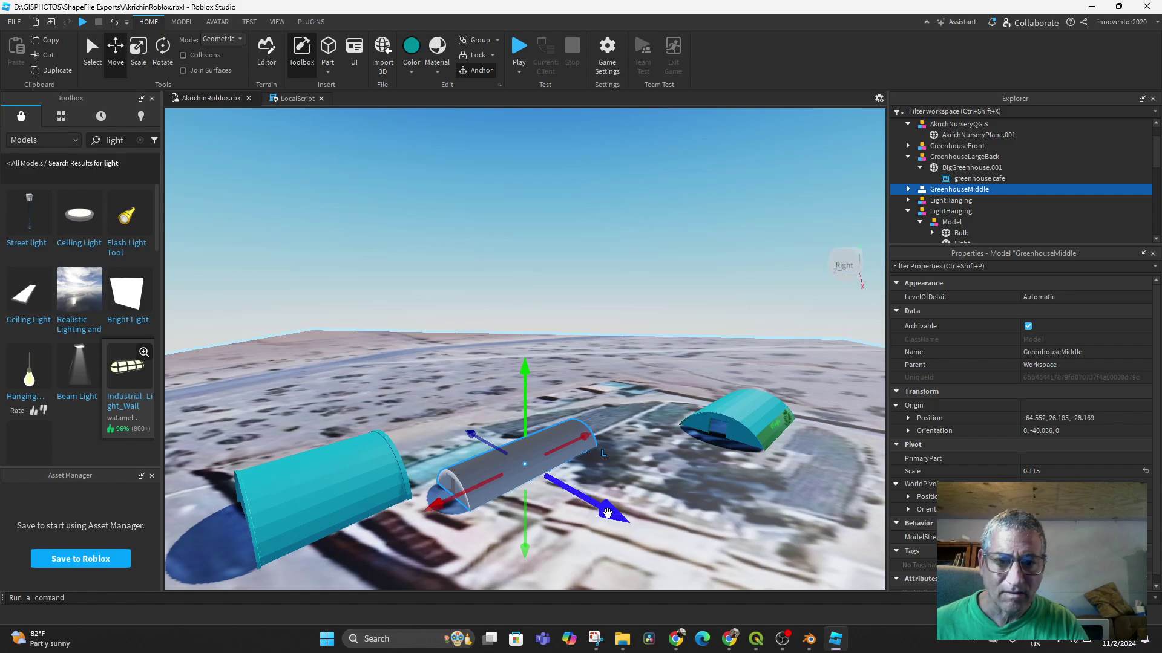
pyautogui.moveTo(596, 507); pyautogui.dragTo(556, 501)
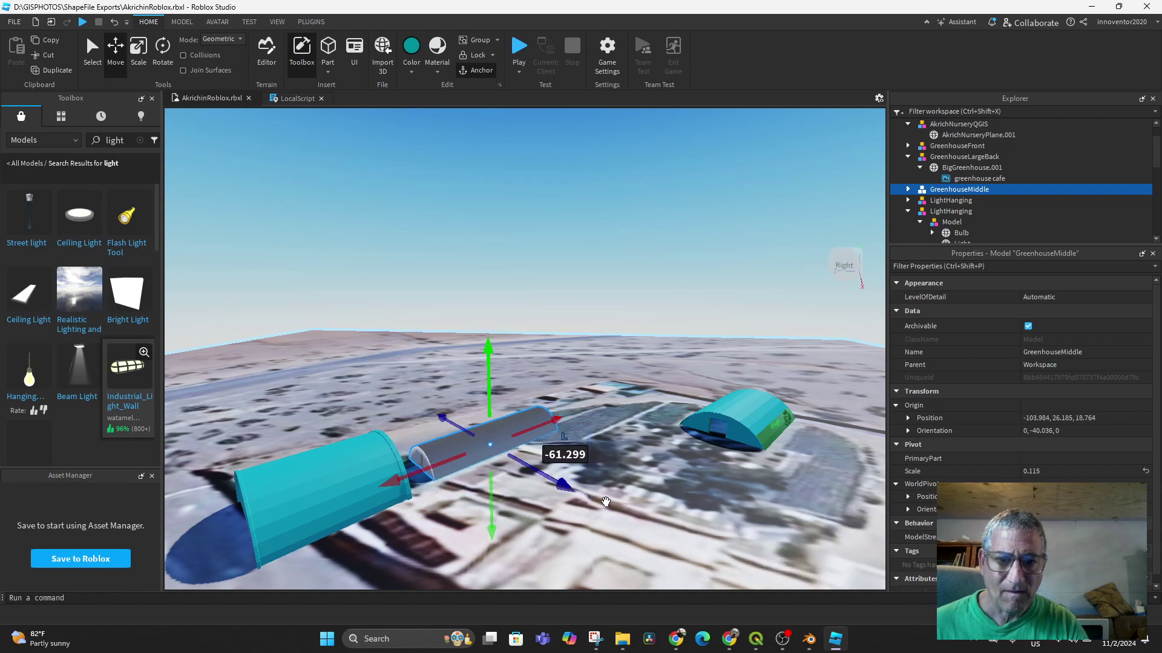
pyautogui.moveTo(635, 509); pyautogui.dragTo(634, 509, button='right')
pyautogui.moveTo(660, 461)
pyautogui.mouseDown()
pyautogui.moveTo(672, 467)
pyautogui.moveTo(650, 462)
pyautogui.mouseUp()
pyautogui.moveTo(565, 478); pyautogui.dragTo(565, 478, button='right')
pyautogui.scroll(3, 565, 478)
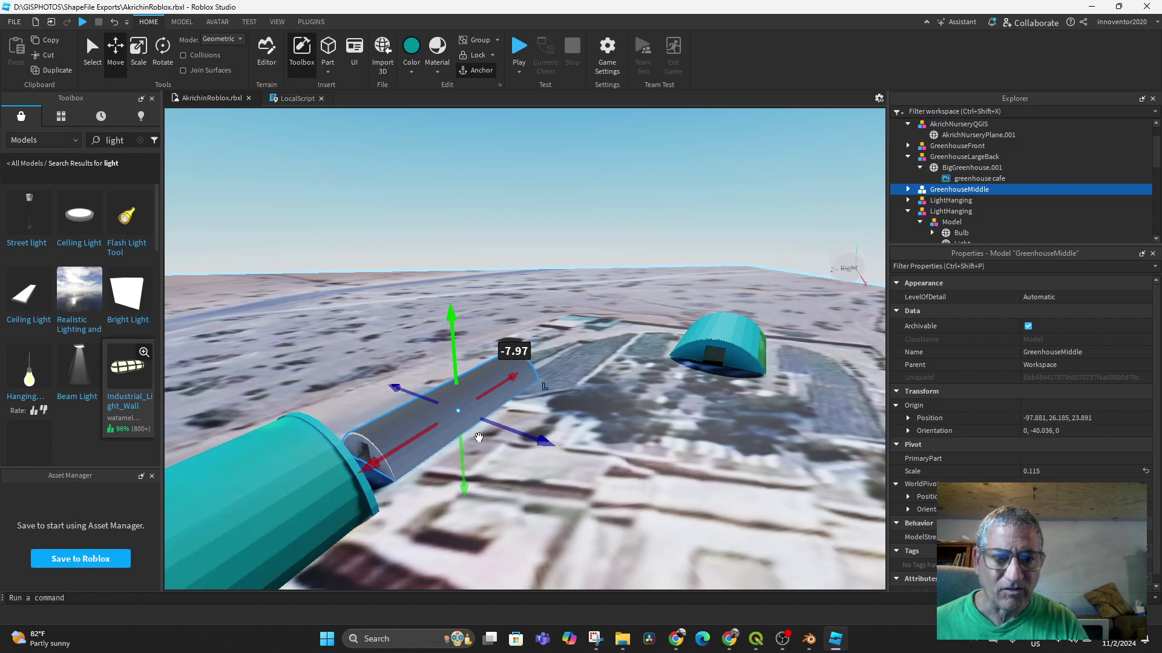
# Playtest the place, walking the avatar through the middle greenhouse's doorway and interior and into the adjoining greenhouse, and stop the test.
pyautogui.click(517, 46)
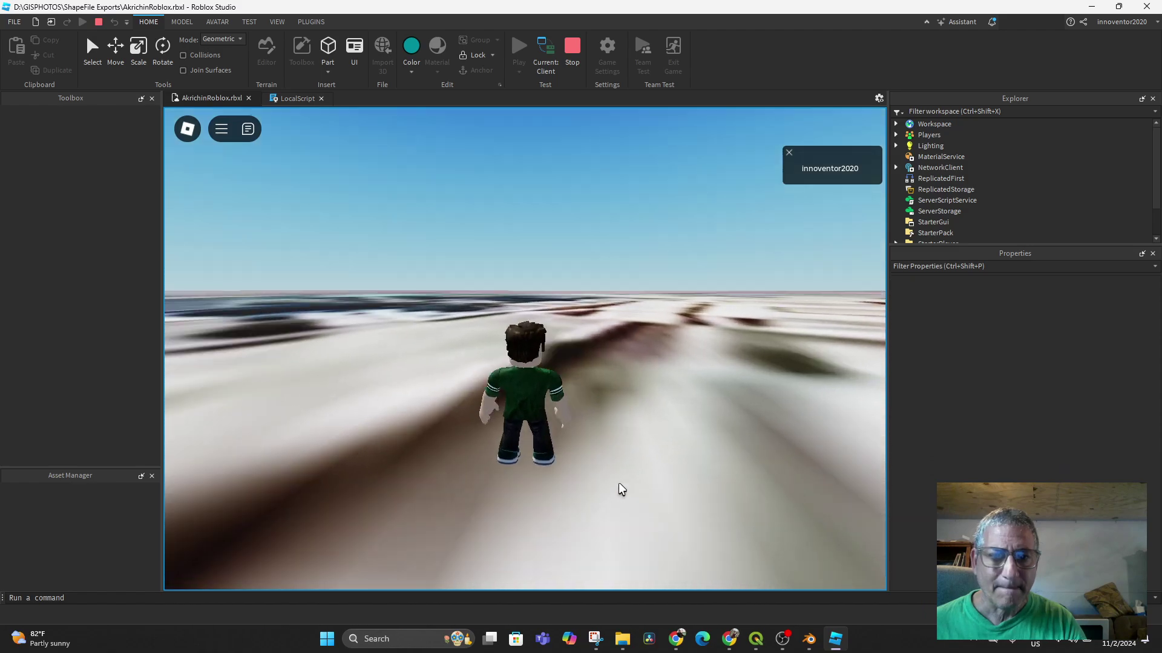
pyautogui.moveTo(619, 482); pyautogui.dragTo(619, 483, button='right')
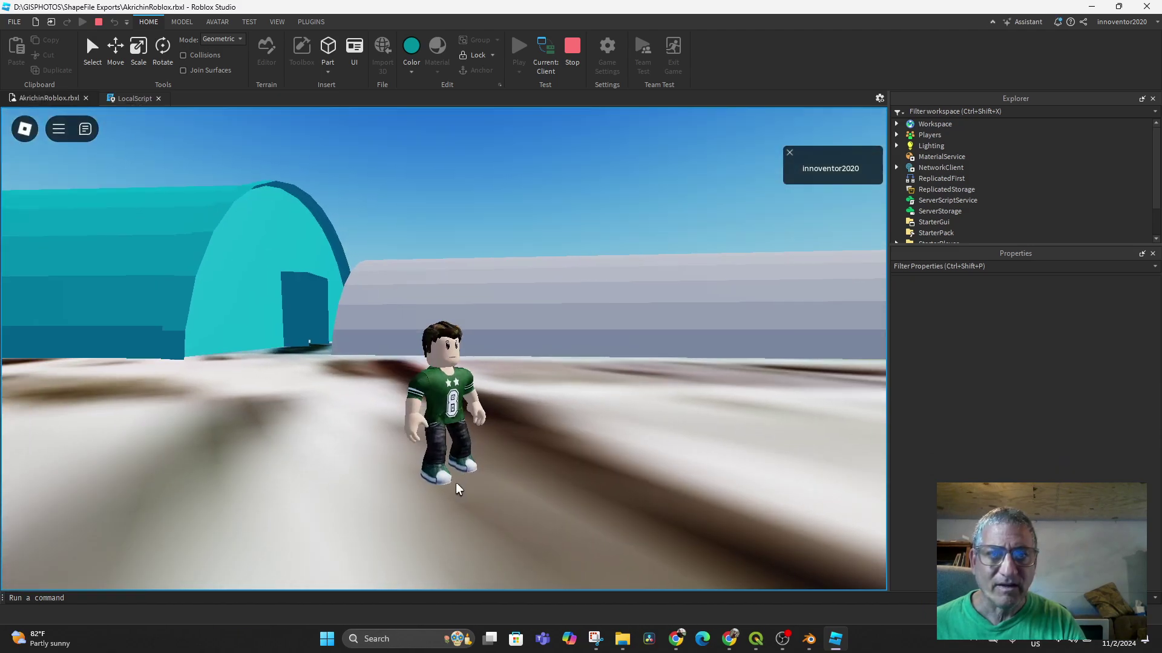
pyautogui.press('w')
pyautogui.moveTo(456, 483); pyautogui.dragTo(456, 483, button='right')
pyautogui.press('w')
pyautogui.press('w')
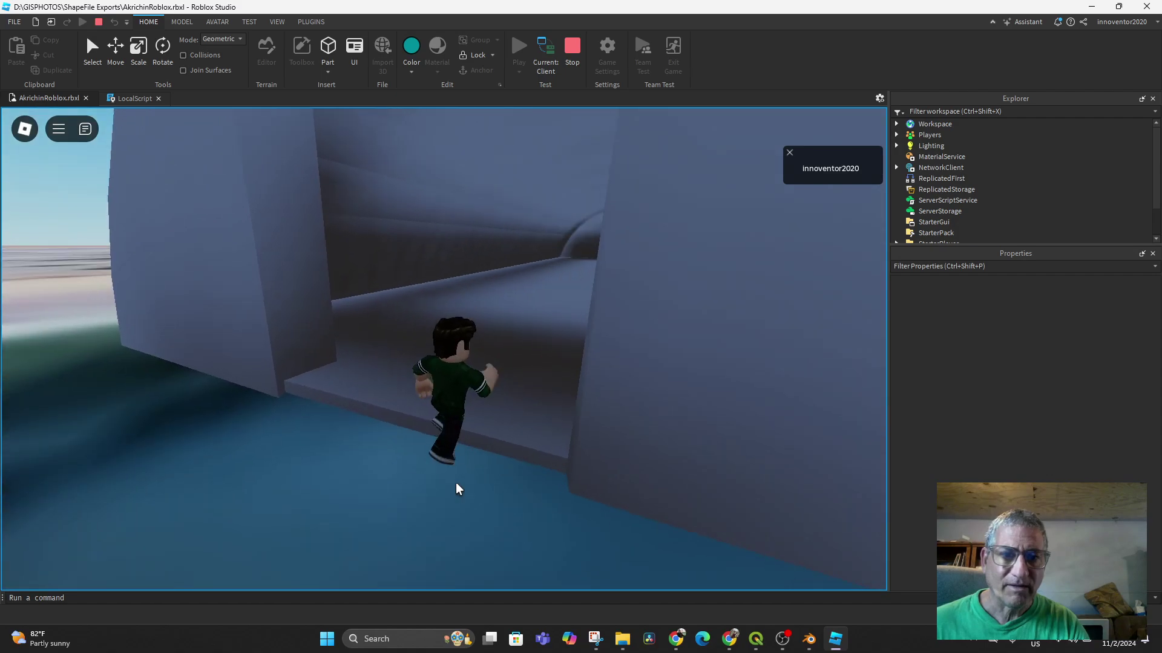
pyautogui.press('w')
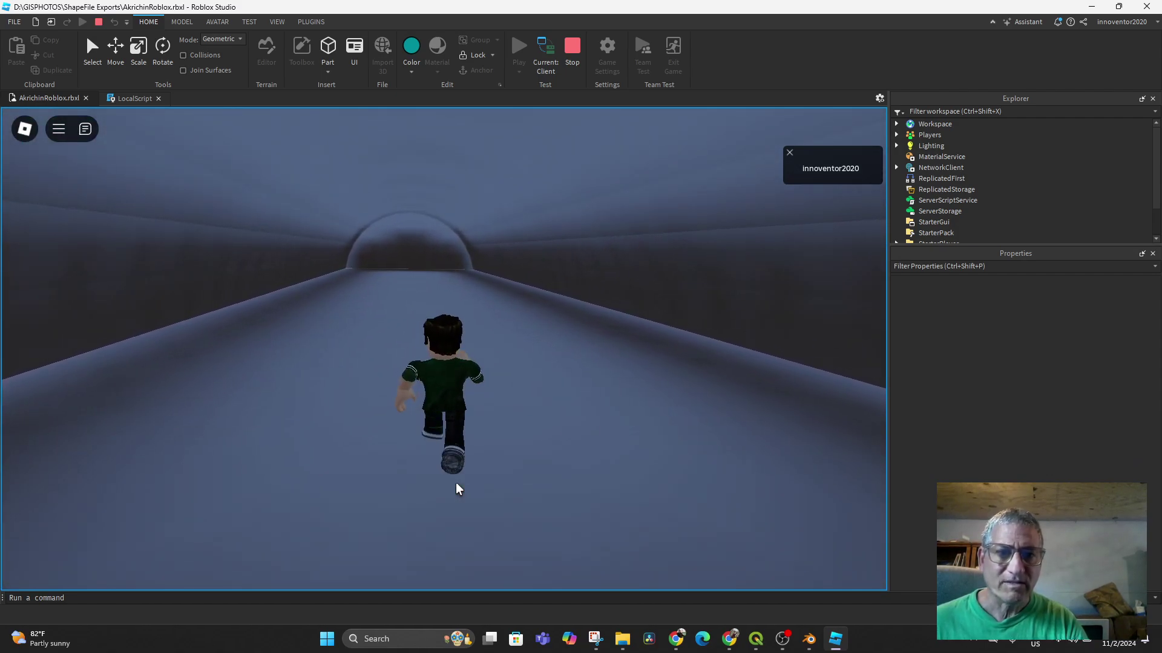
pyautogui.press('w')
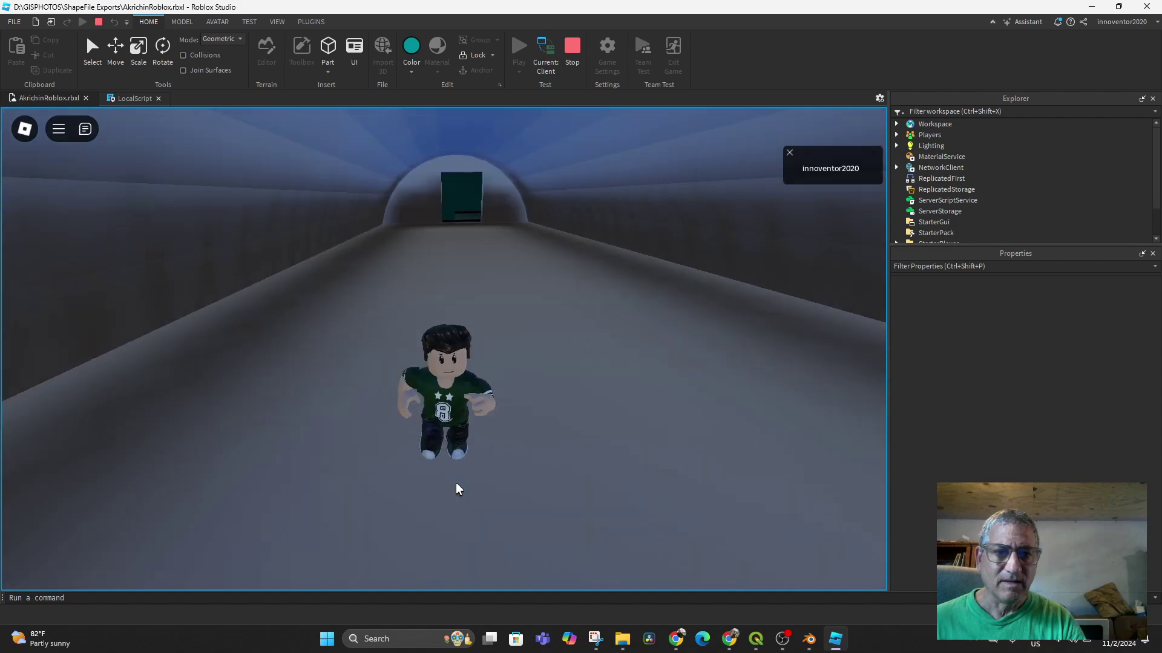
pyautogui.press('w')
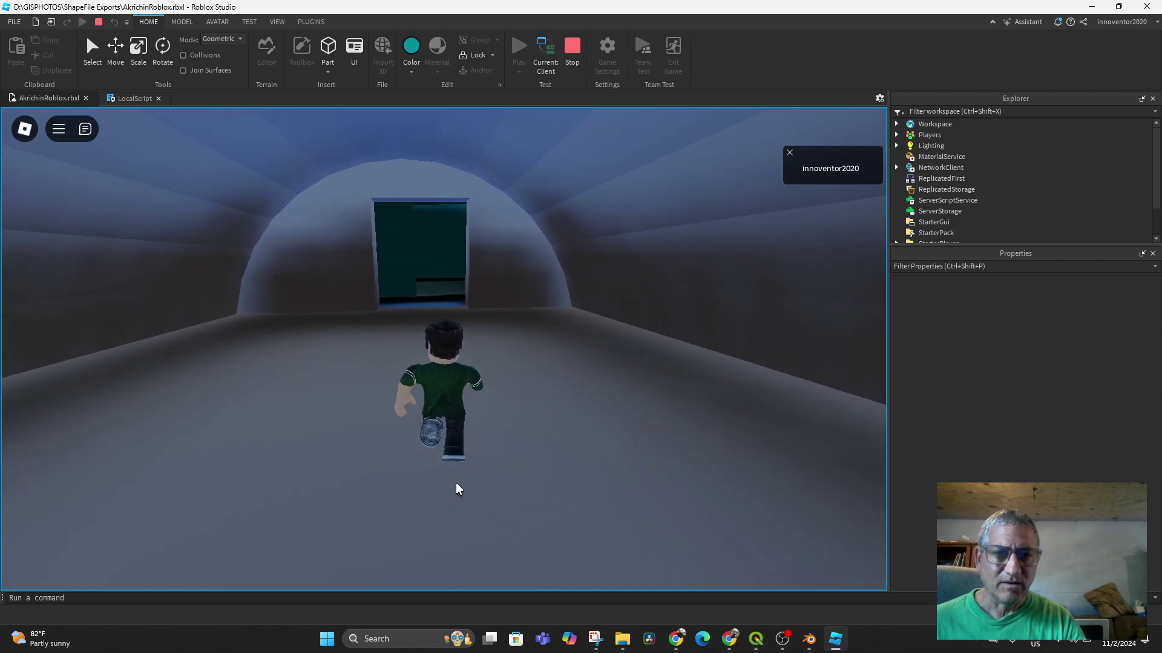
pyautogui.press('w')
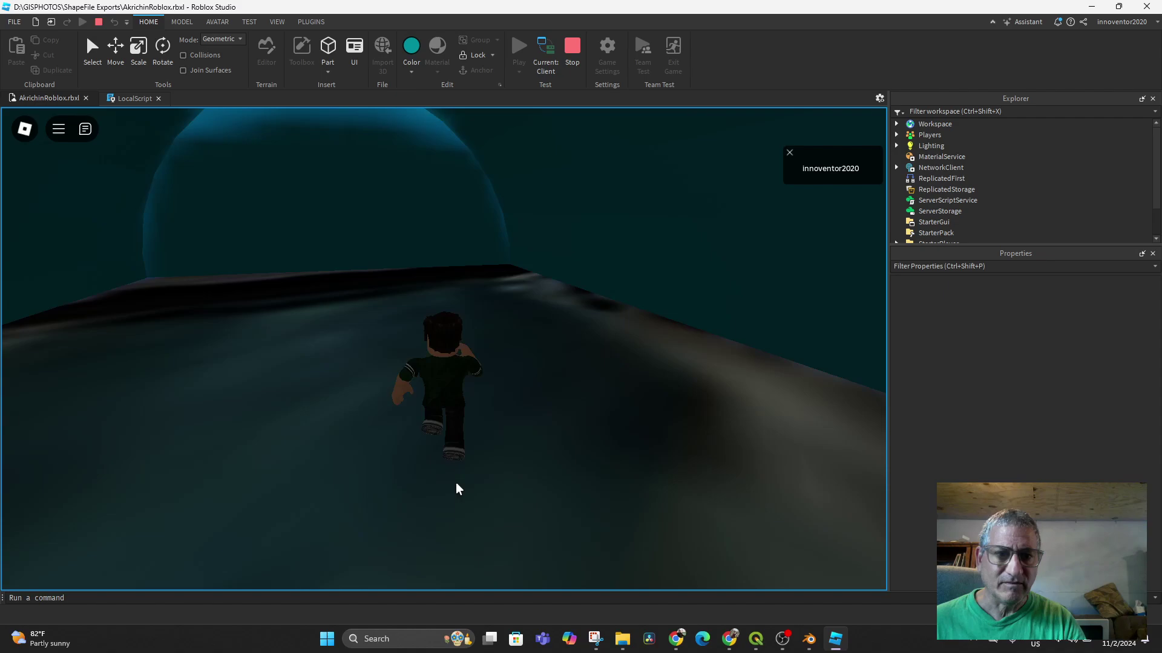
pyautogui.press('w')
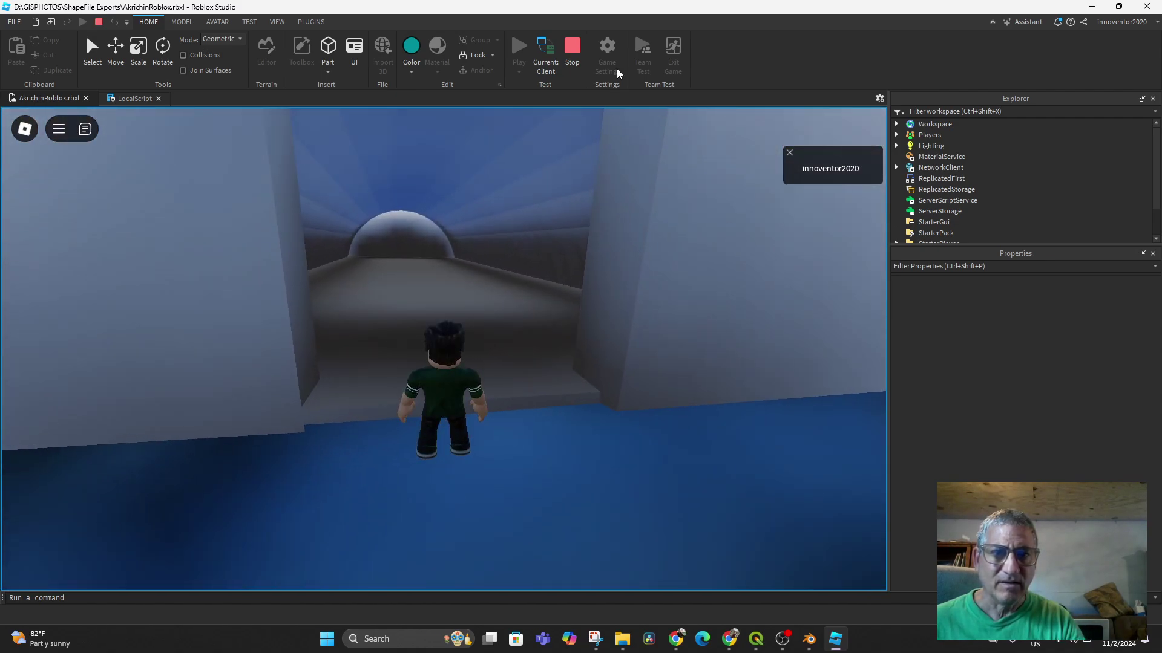
pyautogui.click(579, 48)
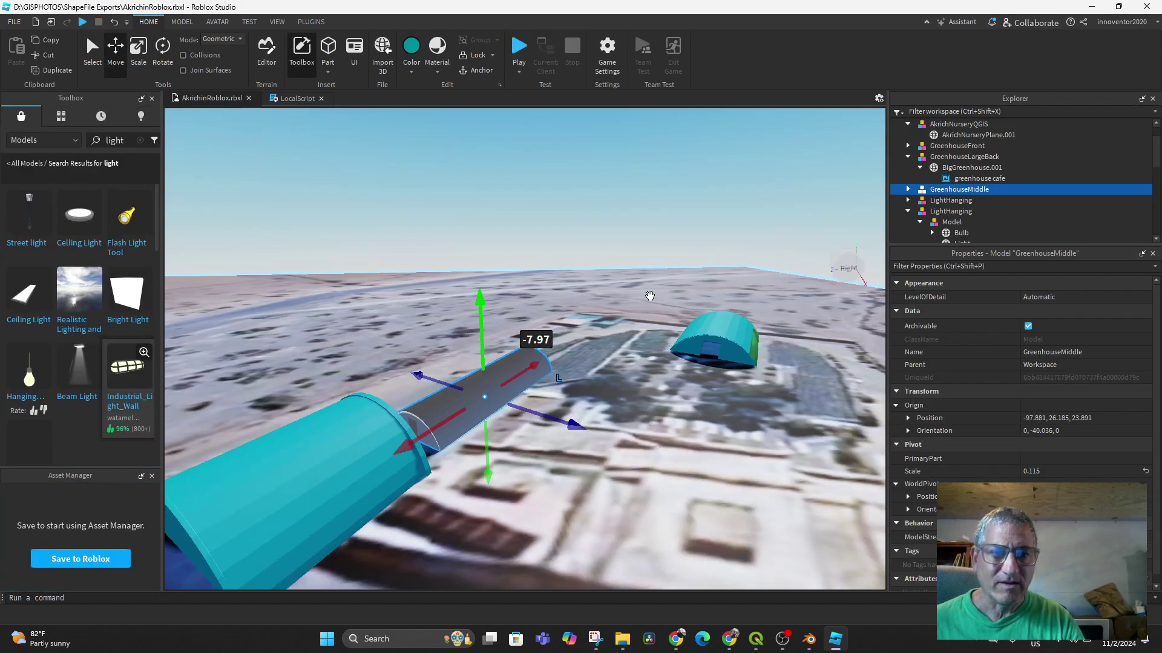
# Move GreenhouseMiddle horizontally beside the large teal greenhouse to about X -102.0, Z 28.8.
pyautogui.moveTo(601, 413); pyautogui.dragTo(601, 413)
pyautogui.moveTo(607, 411); pyautogui.dragTo(609, 397, button='right')
pyautogui.moveTo(609, 397); pyautogui.dragTo(538, 490, button='middle')
pyautogui.moveTo(574, 386); pyautogui.dragTo(471, 475, button='right')
pyautogui.moveTo(519, 415); pyautogui.dragTo(521, 417)
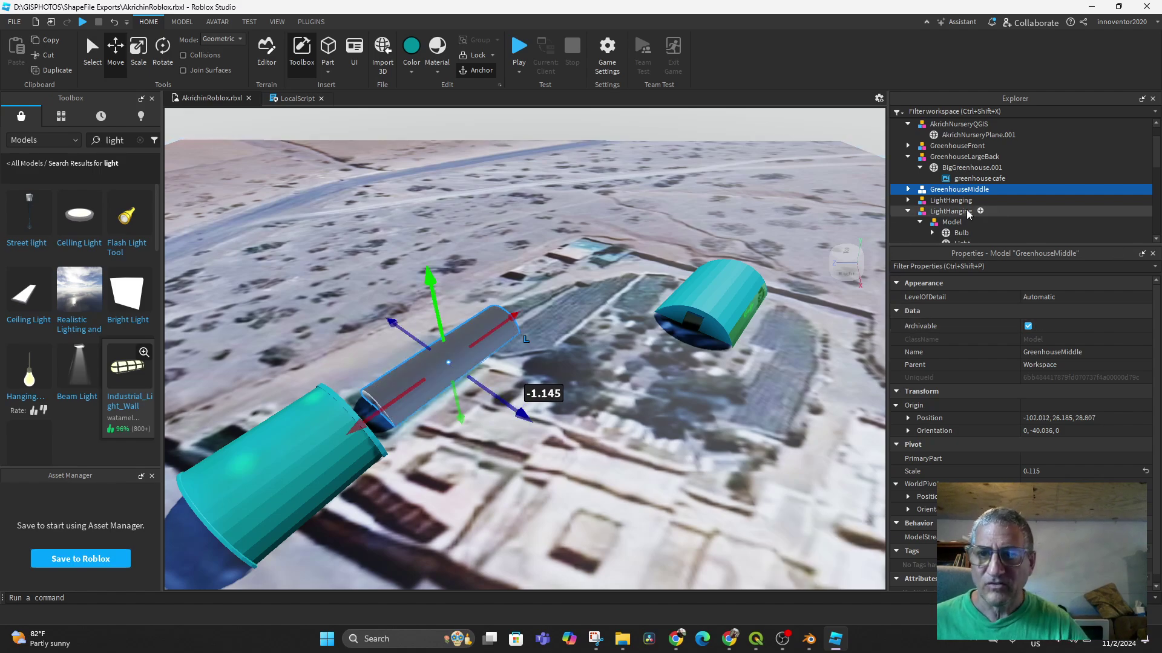
# Make GreenhouseMiddle's Cylinder.002 mesh double-sided and shorten it lengthwise from the end farthest from the large teal greenhouse.
pyautogui.click(961, 200)
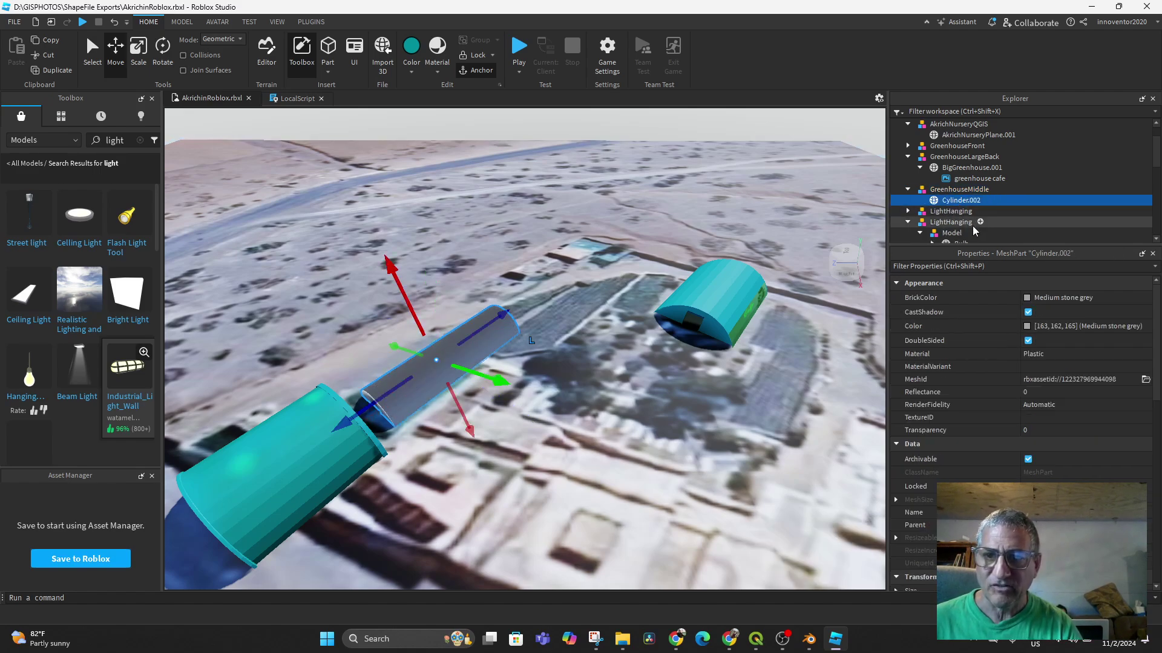
pyautogui.click(1027, 341)
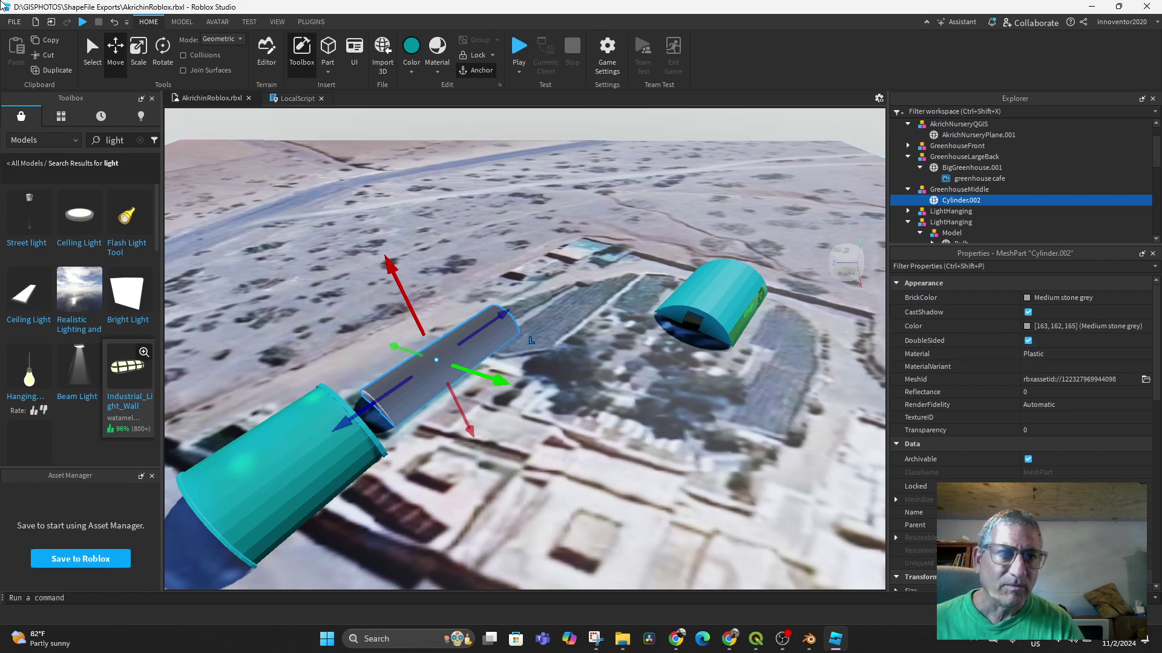
pyautogui.click(137, 54)
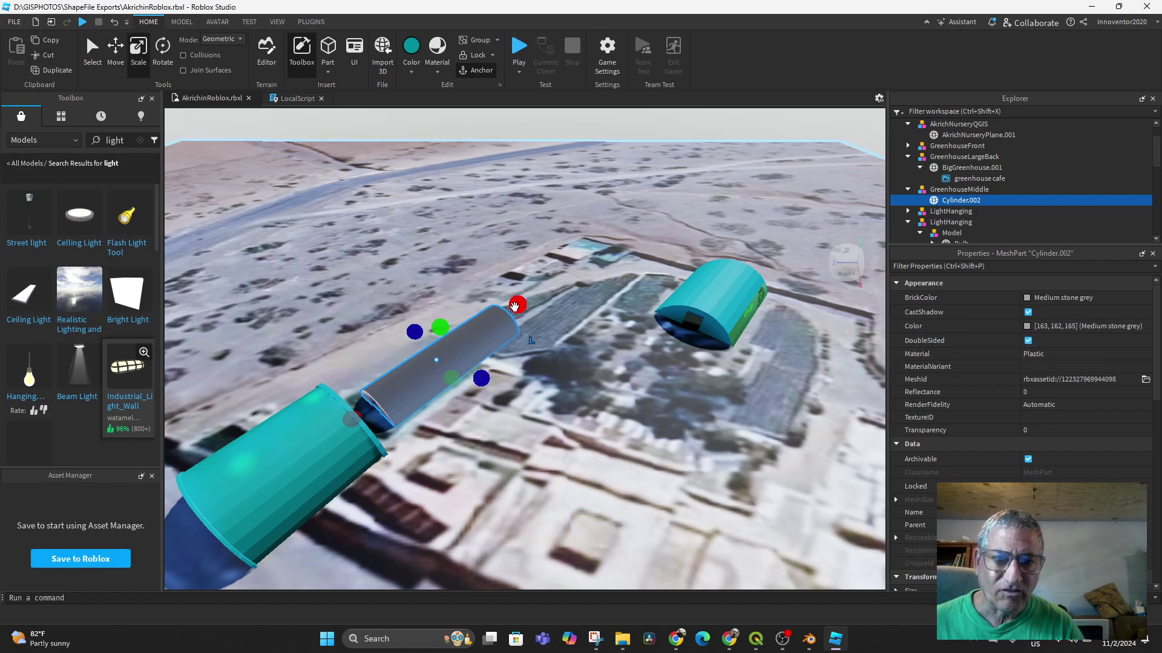
pyautogui.moveTo(514, 307); pyautogui.dragTo(479, 336)
pyautogui.moveTo(518, 490); pyautogui.dragTo(519, 490, button='right')
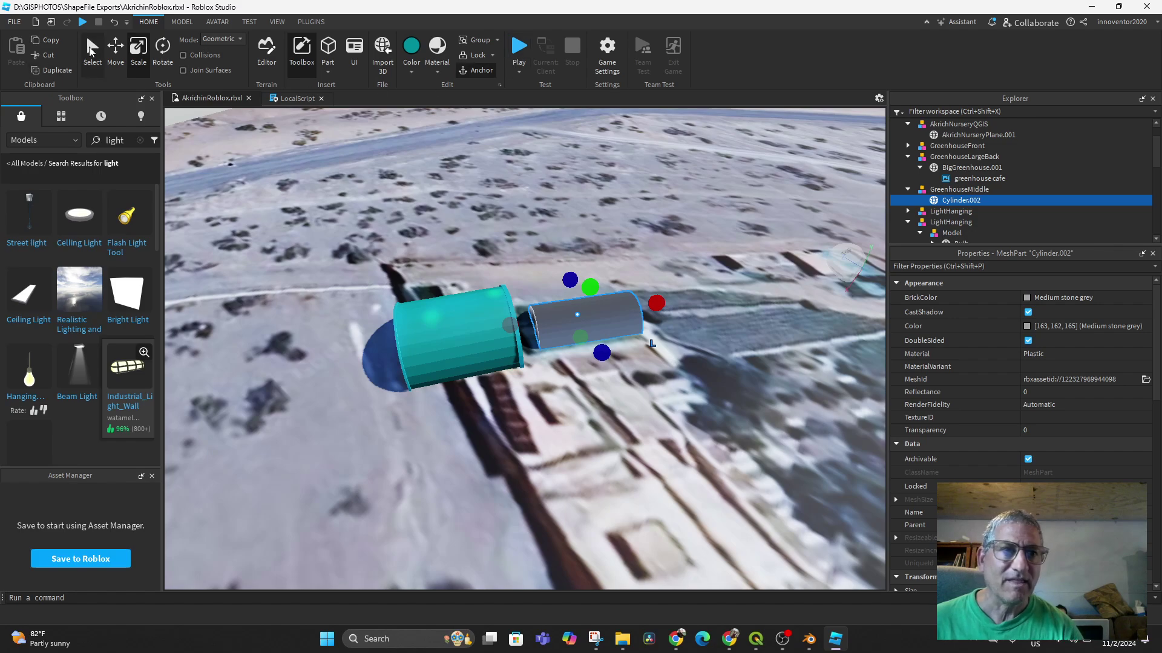
# Save the place to its file and start a playtest, walking the avatar through the gray middle greenhouse's doorway to its interior.
pyautogui.click(10, 23)
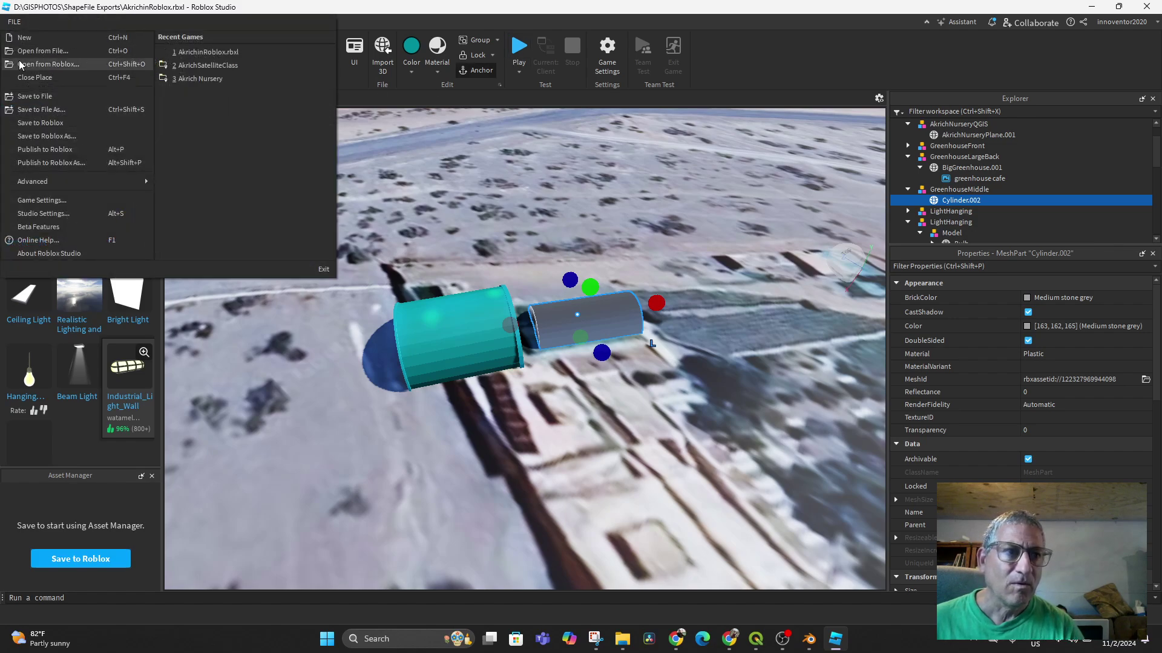
pyautogui.click(41, 93)
pyautogui.press('F5')
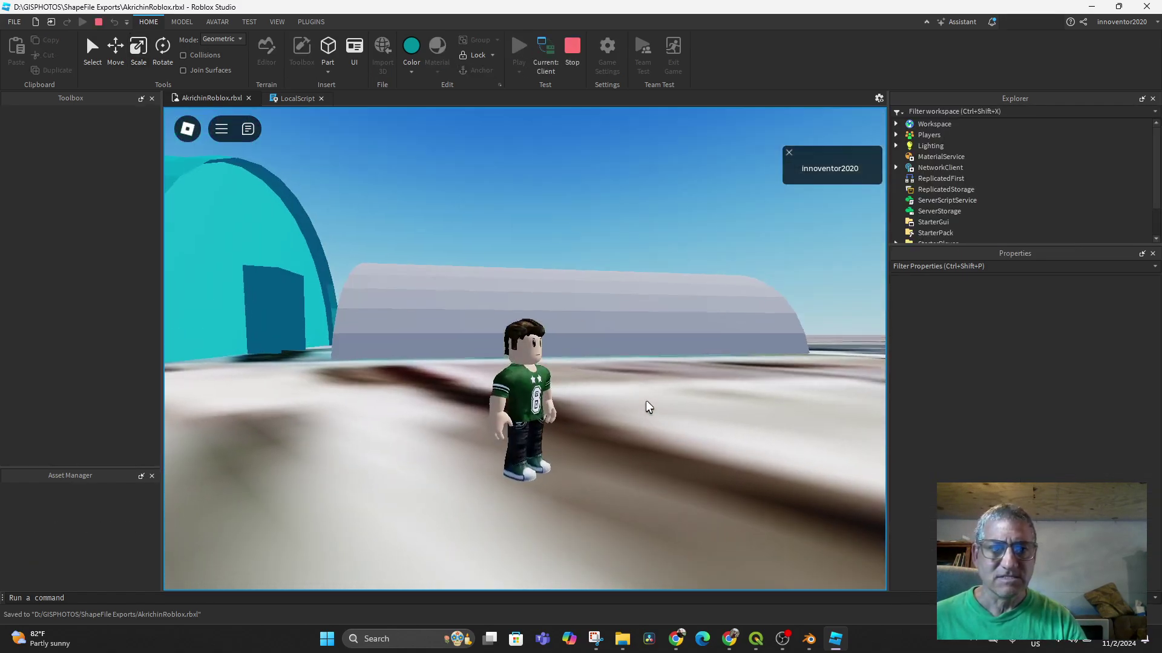
pyautogui.press('s')
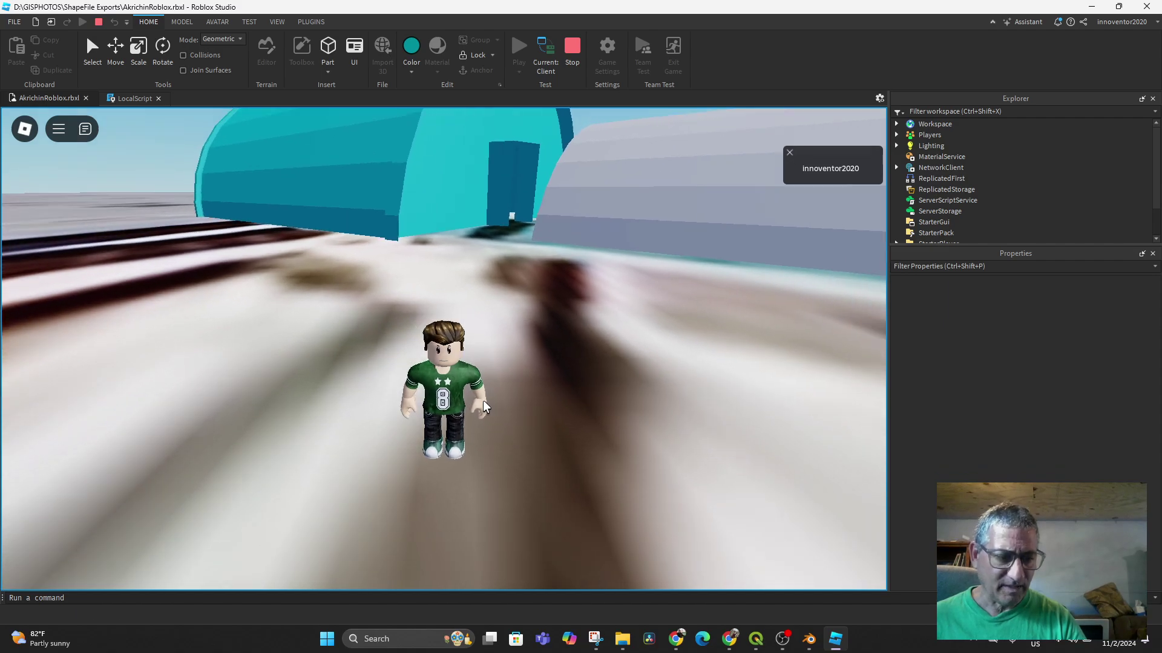
pyautogui.press('w')
pyautogui.press('w')
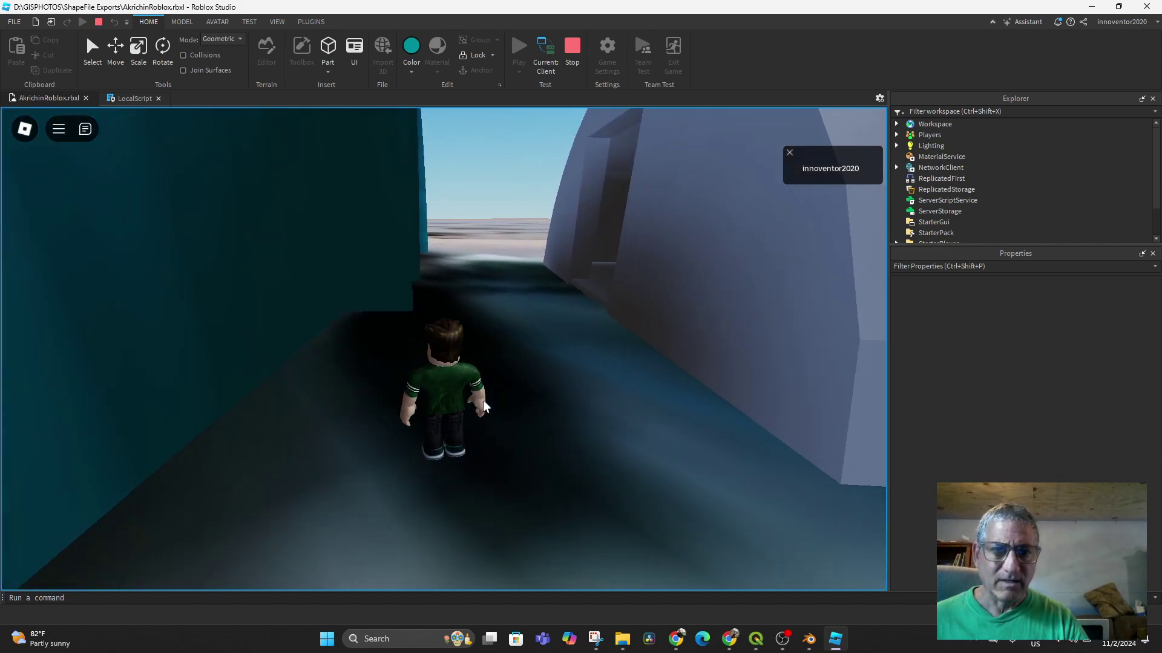
pyautogui.press('Right')
pyautogui.press('w')
pyautogui.press('Right')
pyautogui.press('w')
pyautogui.press('Right')
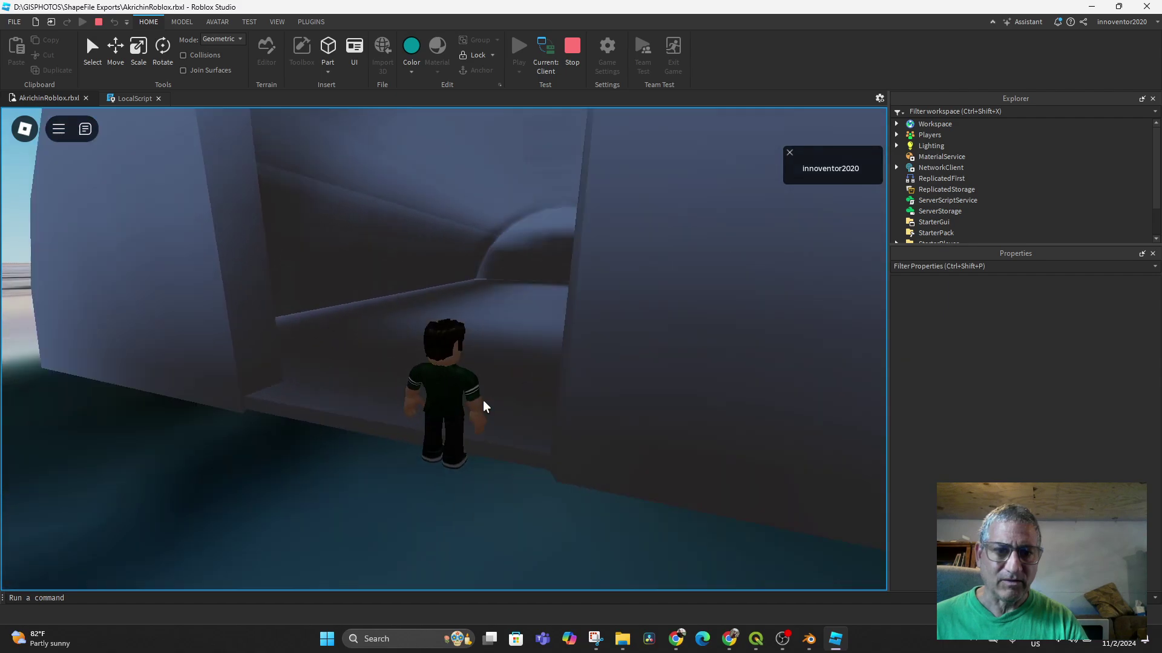
pyautogui.press('w')
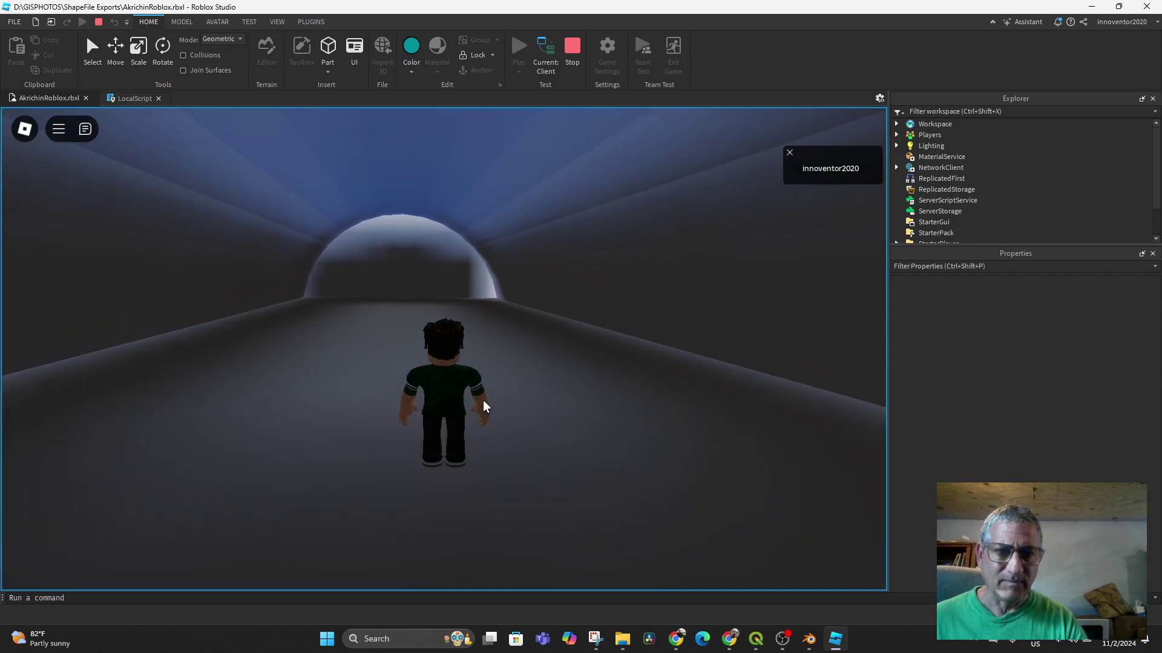
# Walk the avatar from the middle greenhouse through the facing doorway into the teal greenhouse and back, and stop the test.
pyautogui.press('w')
pyautogui.press('Left')
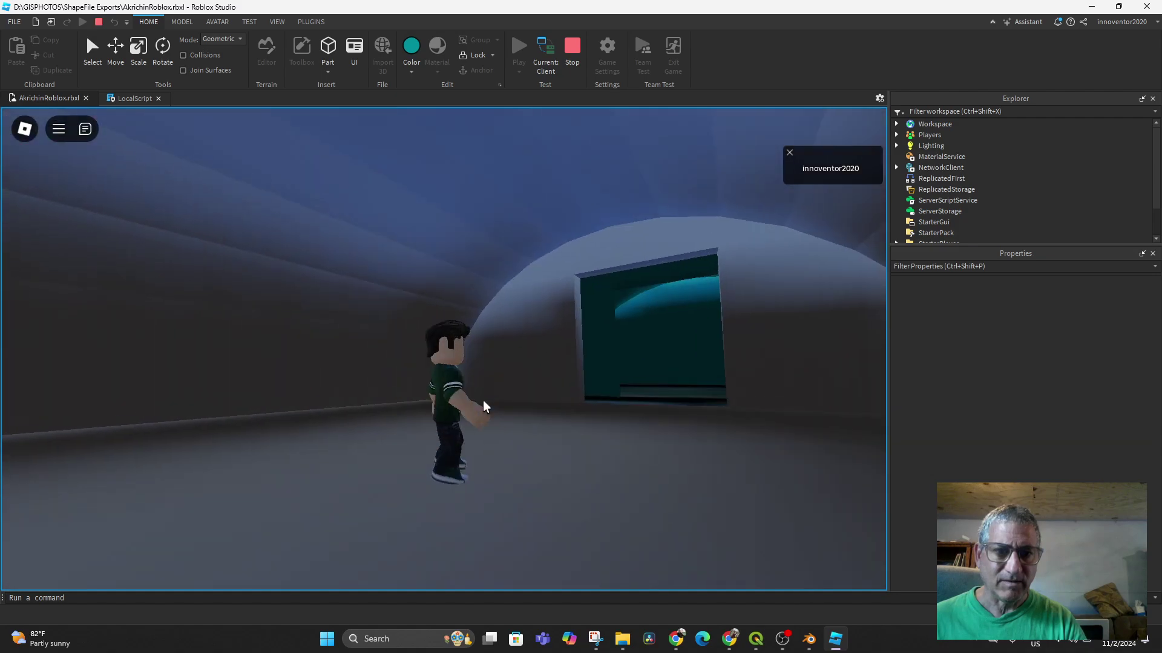
pyautogui.press('Right')
pyautogui.press('w')
pyautogui.press('w')
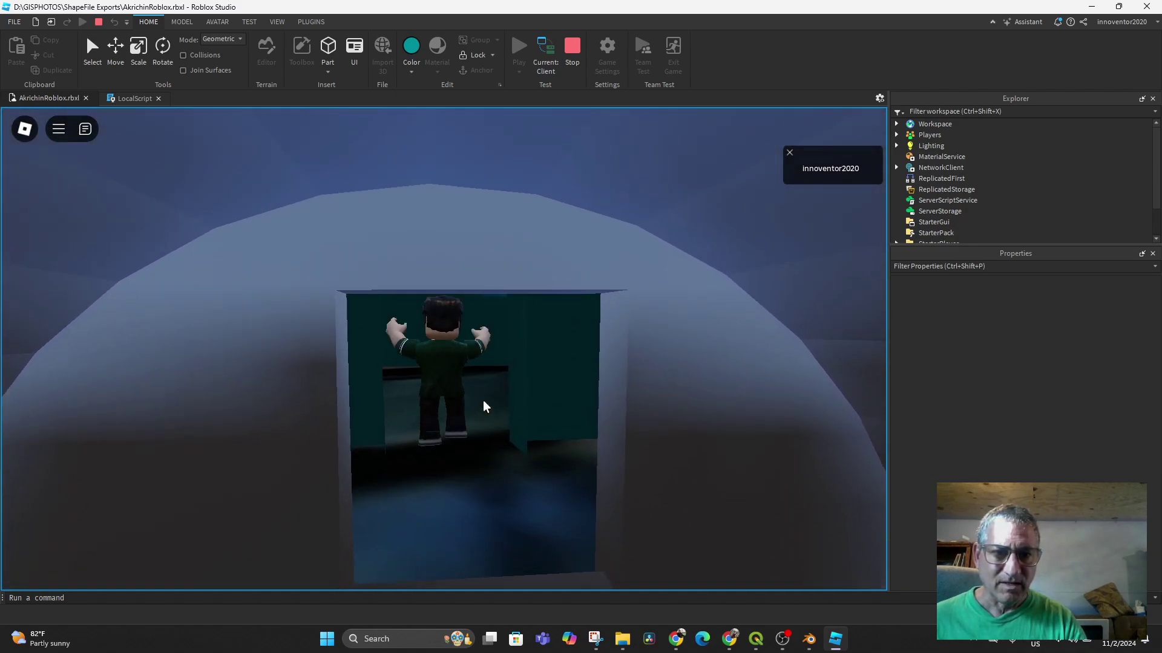
pyautogui.press('w')
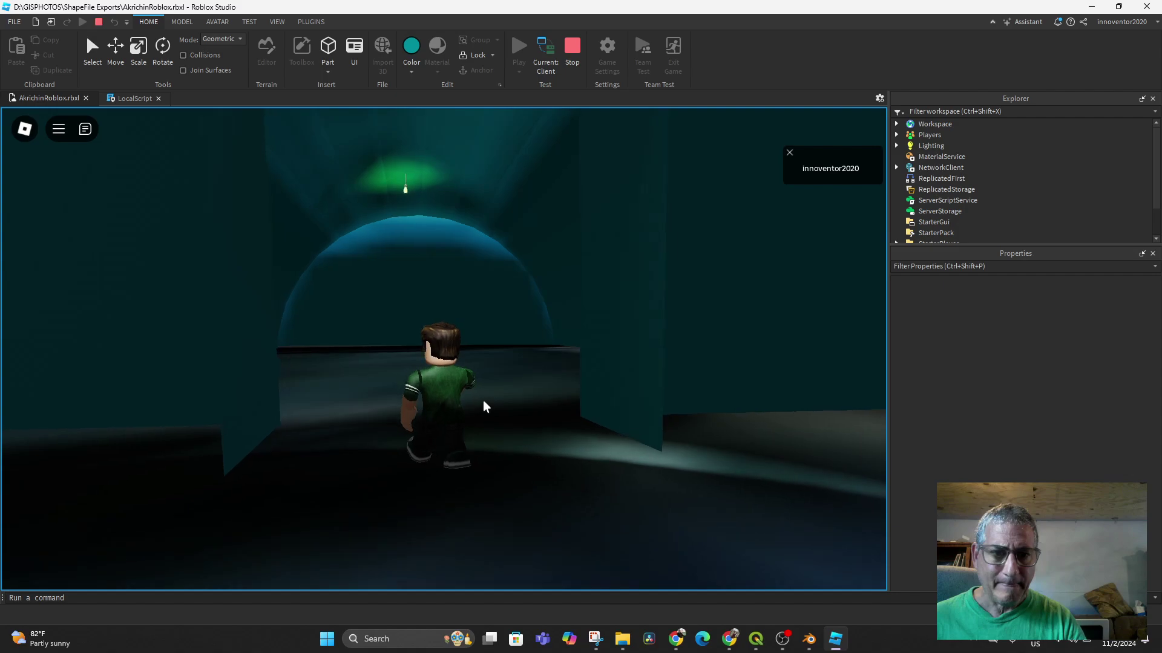
pyautogui.press('space')
pyautogui.press('w')
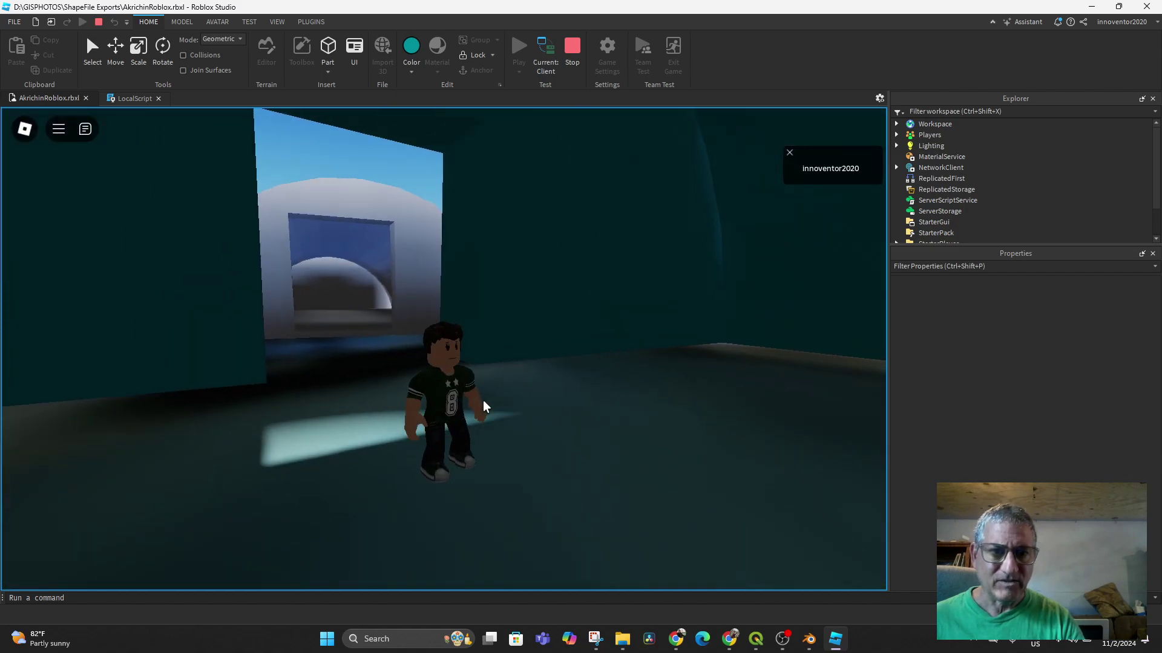
pyautogui.press('w')
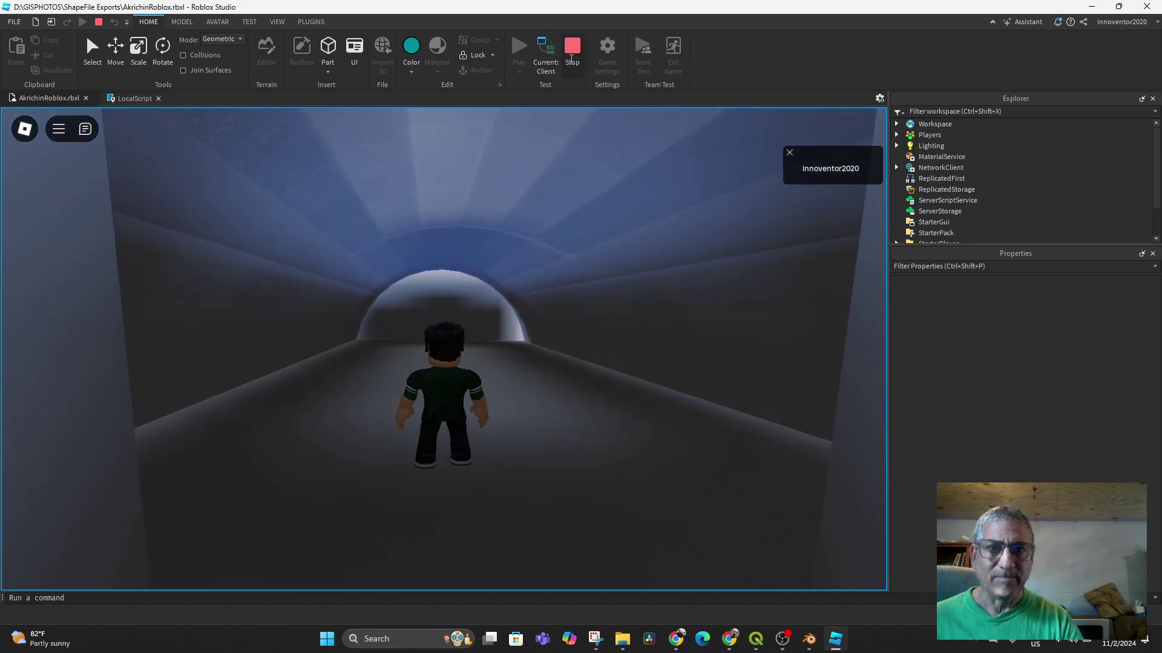
pyautogui.click(572, 59)
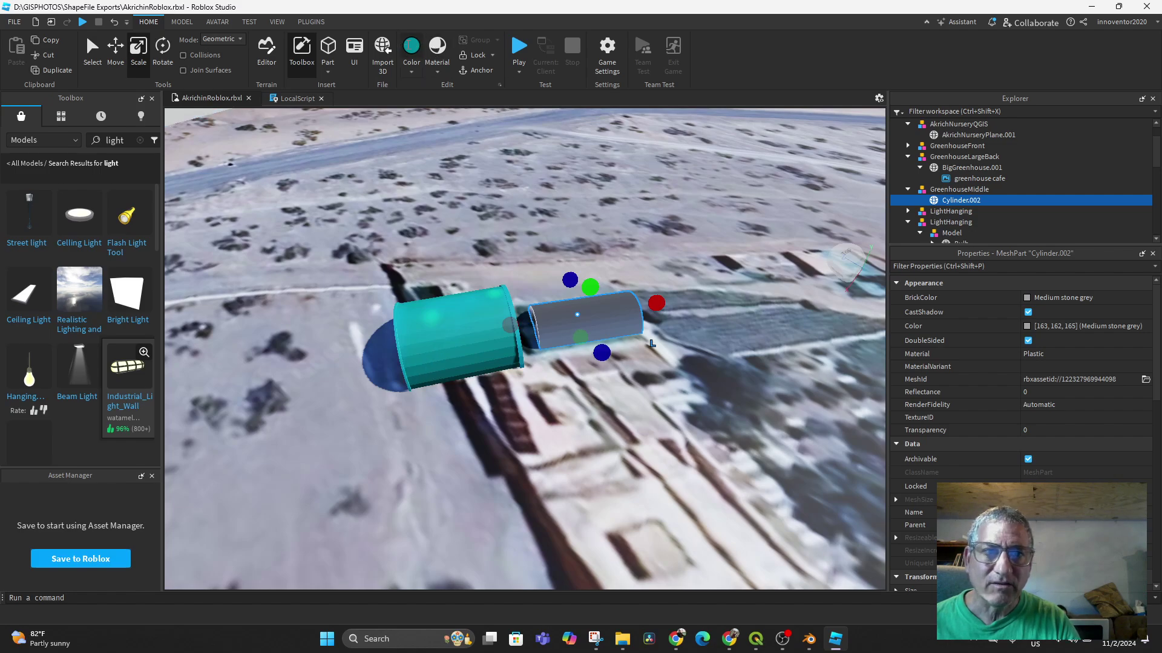
# Color GreenhouseMiddle's Cylinder.002 mesh Bright bluish green to match the other greenhouse.
pyautogui.click(410, 45)
pyautogui.moveTo(512, 430); pyautogui.dragTo(514, 429, button='right')
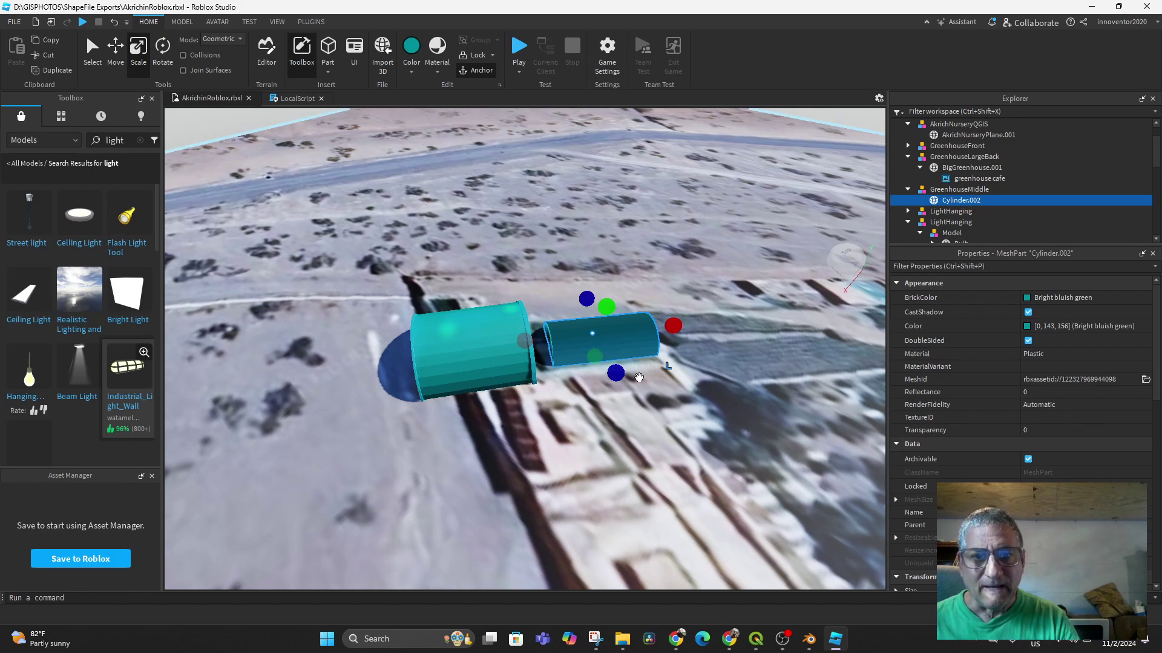
pyautogui.moveTo(659, 358); pyautogui.dragTo(265, 444, button='right')
pyautogui.moveTo(265, 445); pyautogui.dragTo(262, 446, button='middle')
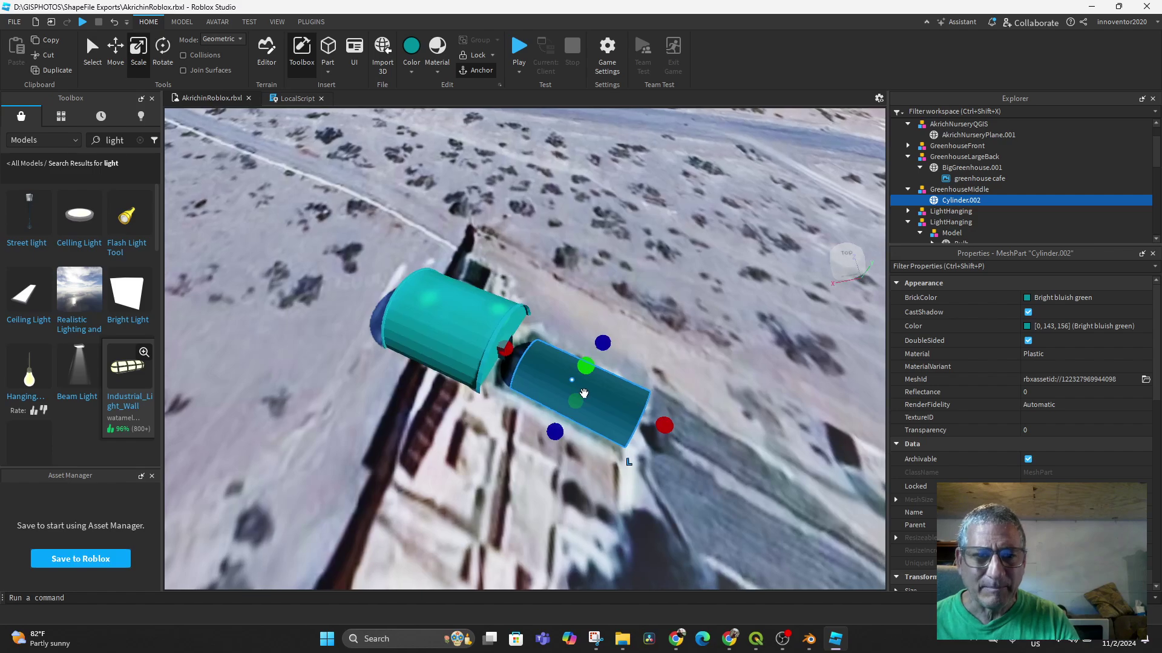
# Scale GreenhouseFront down to about 8.209 from its outer end.
pyautogui.click(622, 287)
pyautogui.click(464, 327)
pyautogui.moveTo(733, 428); pyautogui.dragTo(733, 427, button='right')
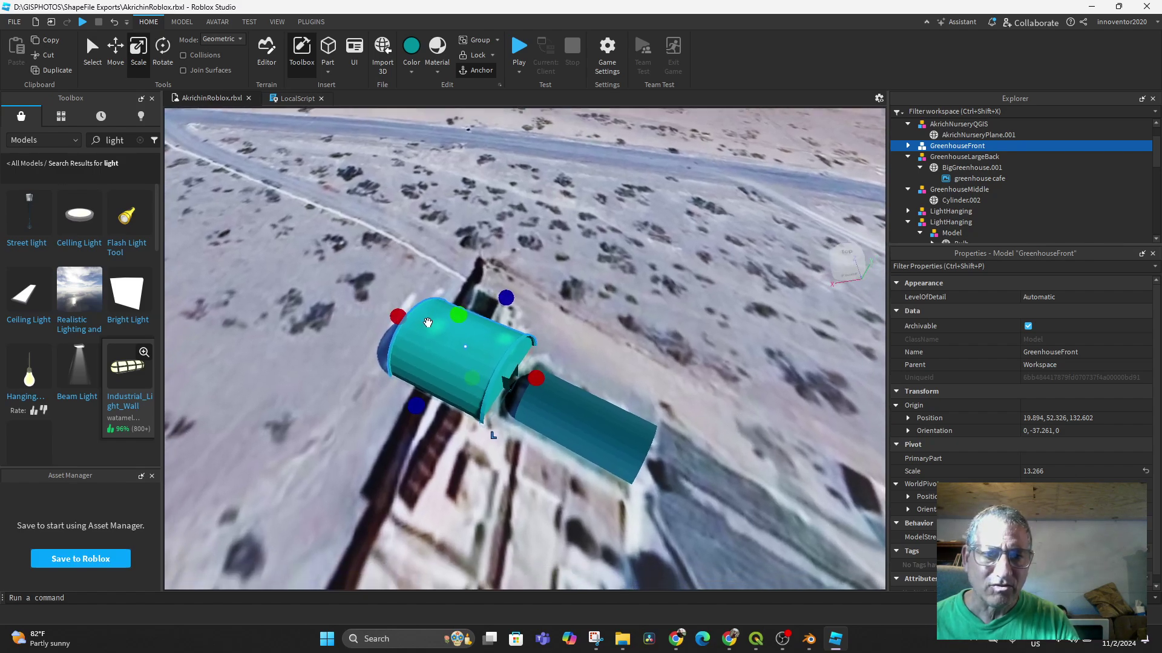
pyautogui.moveTo(397, 319); pyautogui.dragTo(434, 350)
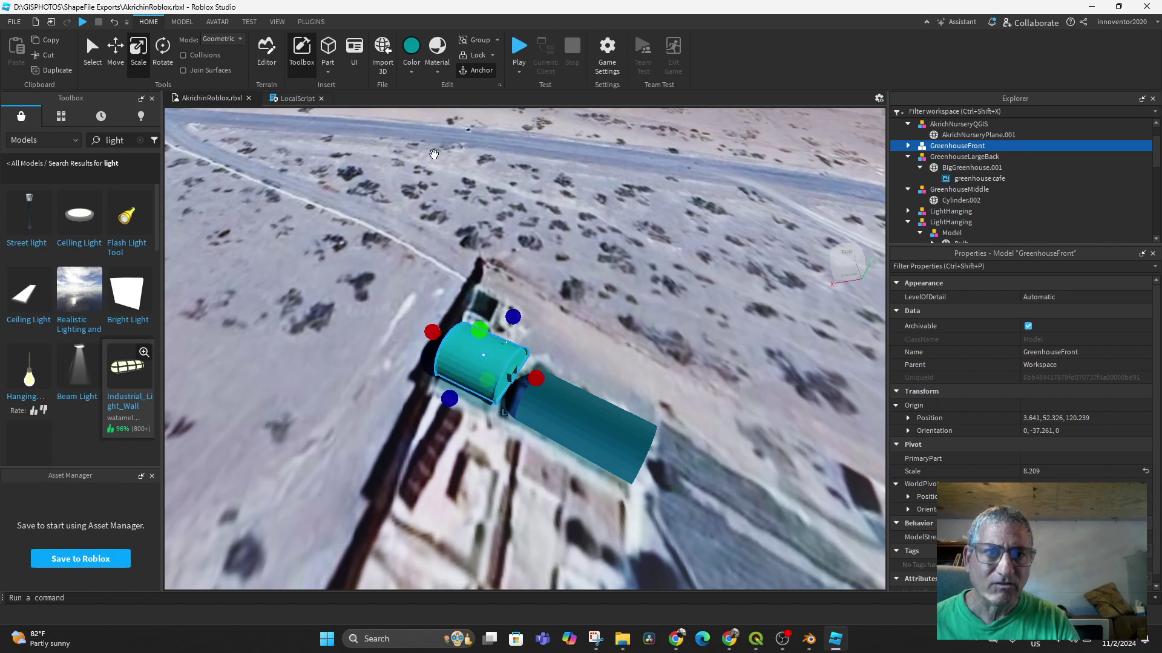
# Move GreenhouseFront in line with the middle greenhouse, to about X 9.9, Z 112.0.
pyautogui.click(115, 53)
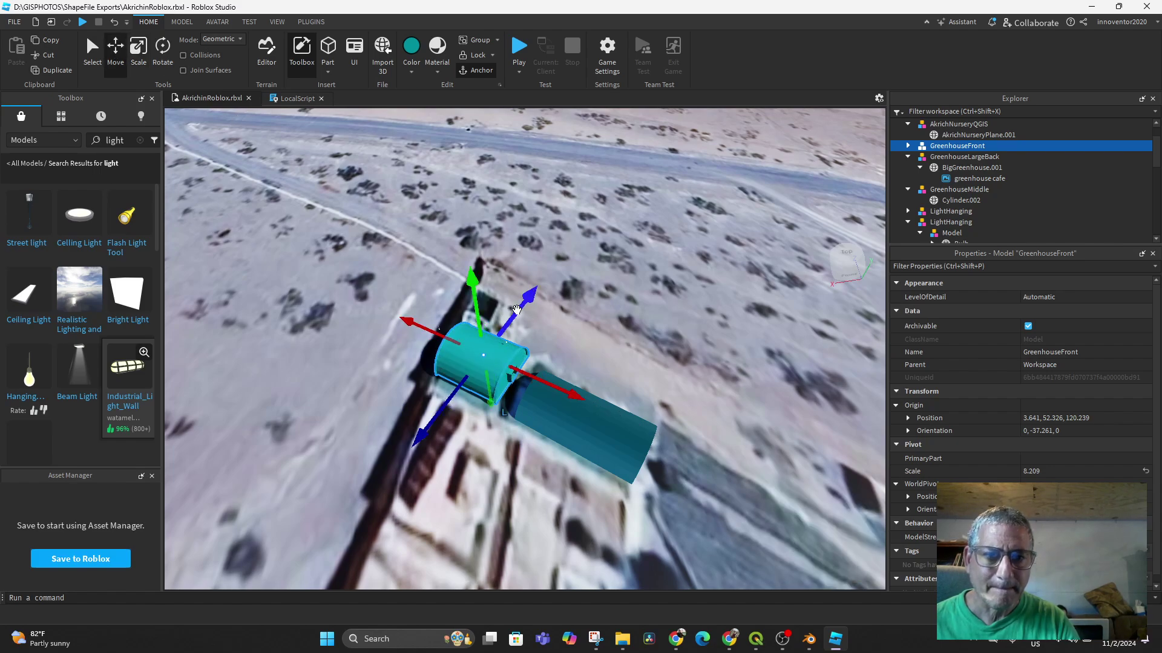
pyautogui.moveTo(516, 309); pyautogui.dragTo(527, 307)
pyautogui.moveTo(505, 432); pyautogui.dragTo(490, 438, button='right')
pyautogui.moveTo(490, 442); pyautogui.dragTo(666, 301, button='middle')
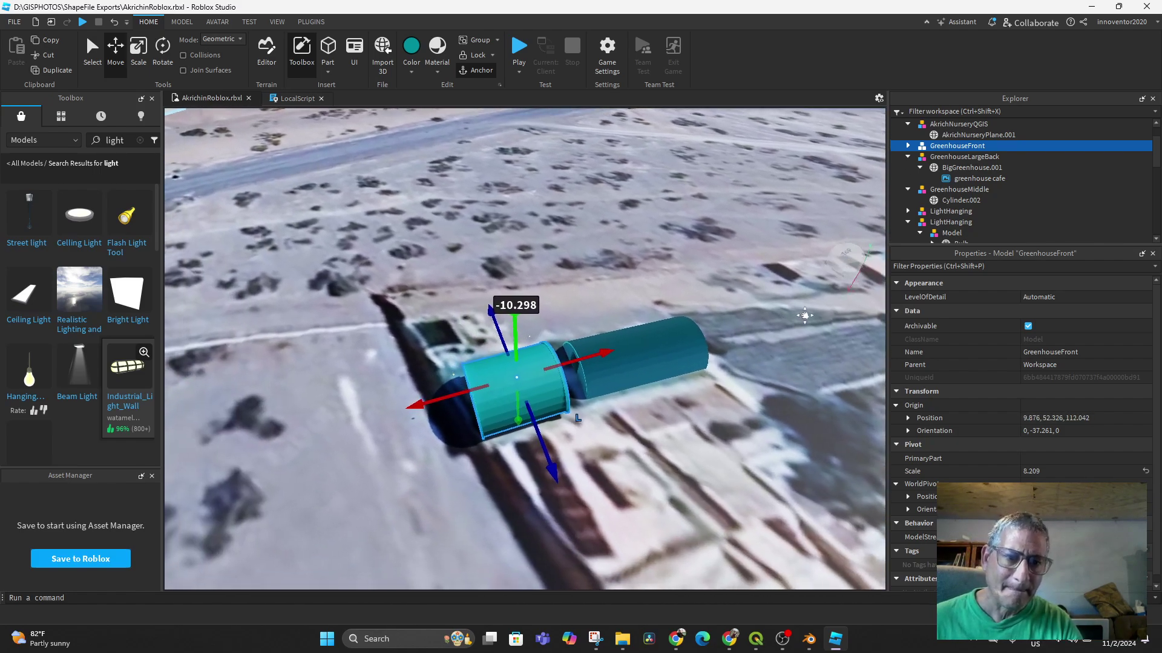
pyautogui.moveTo(693, 240); pyautogui.dragTo(692, 241, button='right')
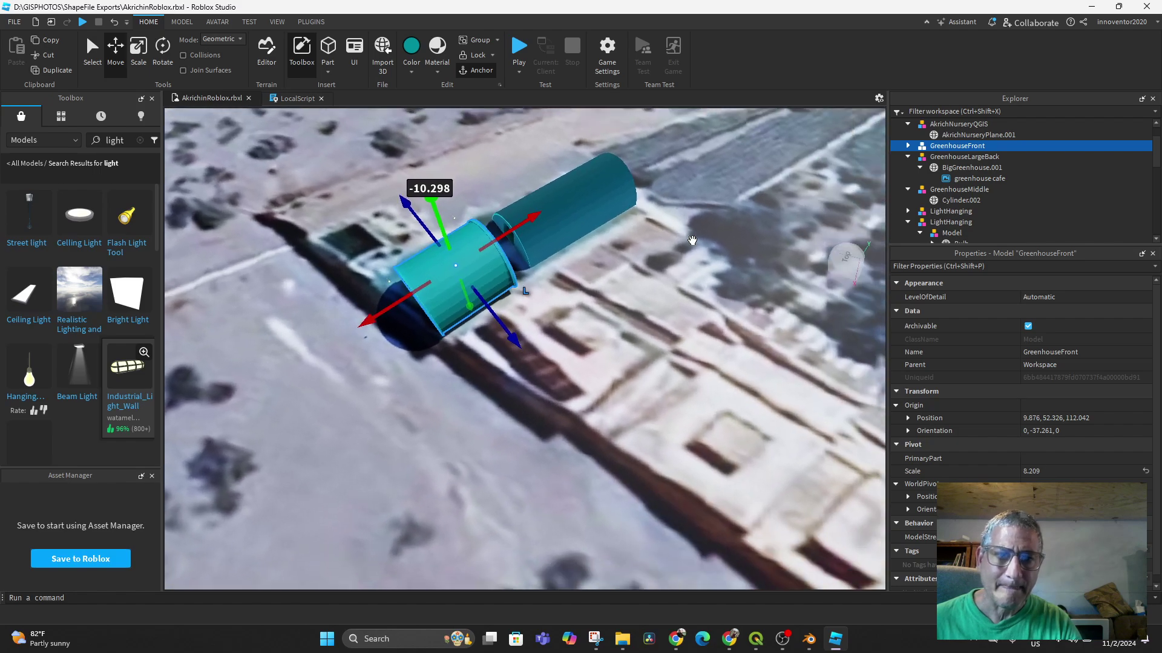
# Rotate GreenhouseFront to about -34.2° around Y and tilt it about 3° around Z.
pyautogui.hotkey('ctrl', '4')
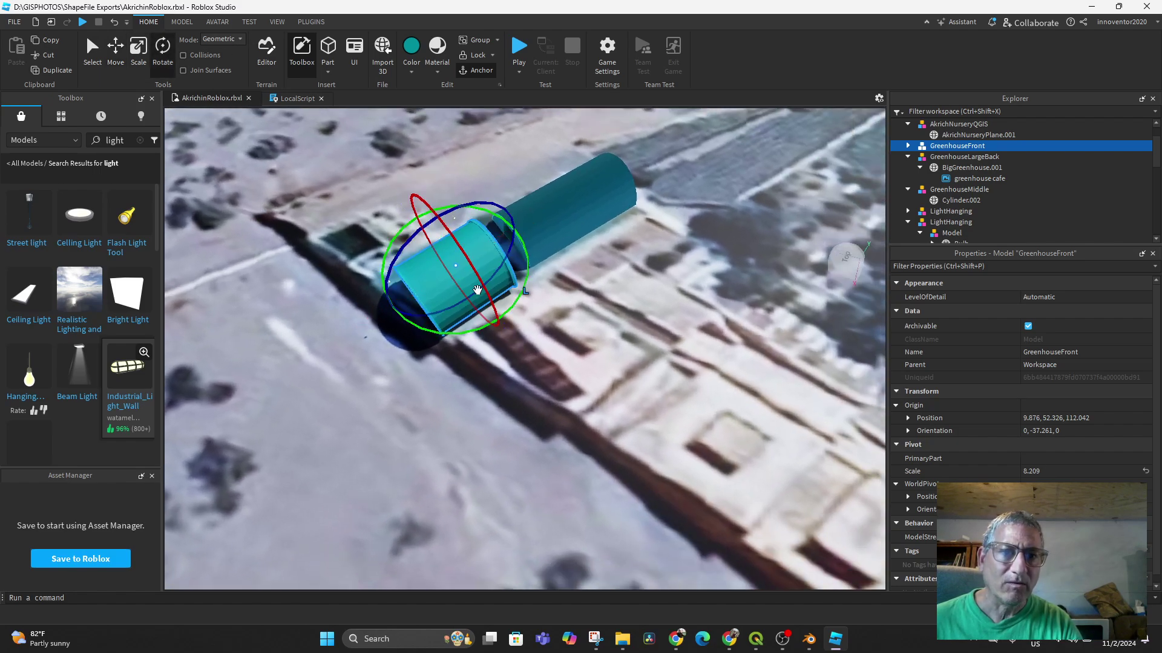
pyautogui.moveTo(468, 332)
pyautogui.mouseDown()
pyautogui.moveTo(481, 340)
pyautogui.moveTo(469, 339)
pyautogui.mouseUp()
pyautogui.moveTo(478, 348); pyautogui.dragTo(482, 352, button='right')
pyautogui.moveTo(482, 351); pyautogui.dragTo(476, 291, button='middle')
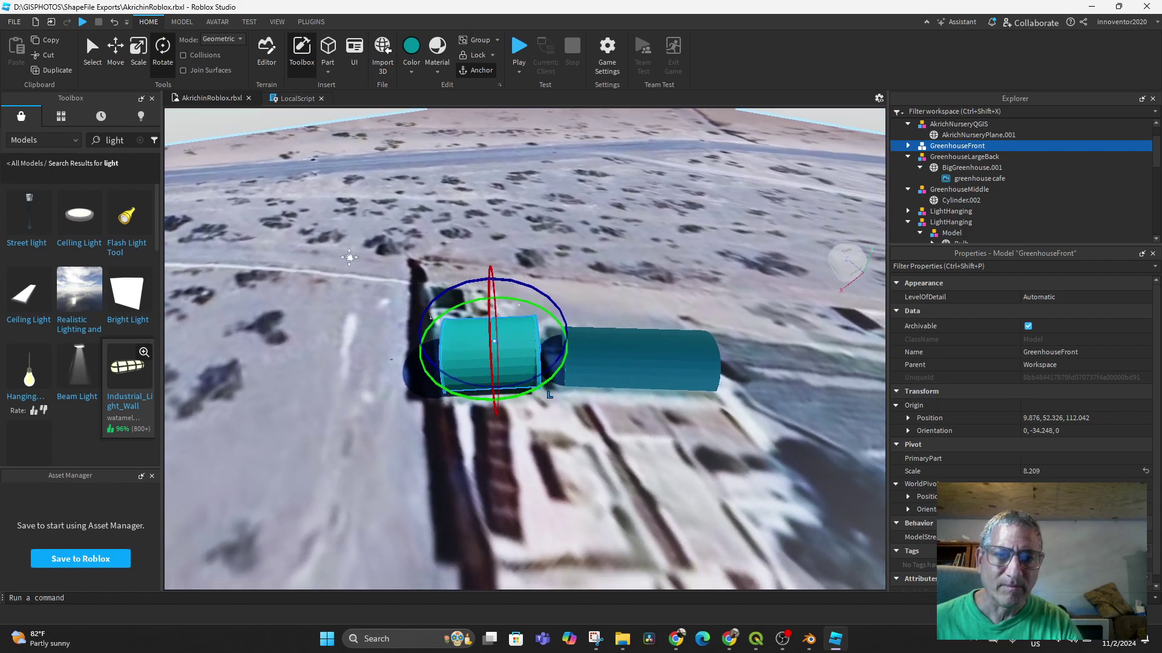
pyautogui.moveTo(475, 264); pyautogui.dragTo(478, 268)
pyautogui.moveTo(540, 402); pyautogui.dragTo(537, 399, button='right')
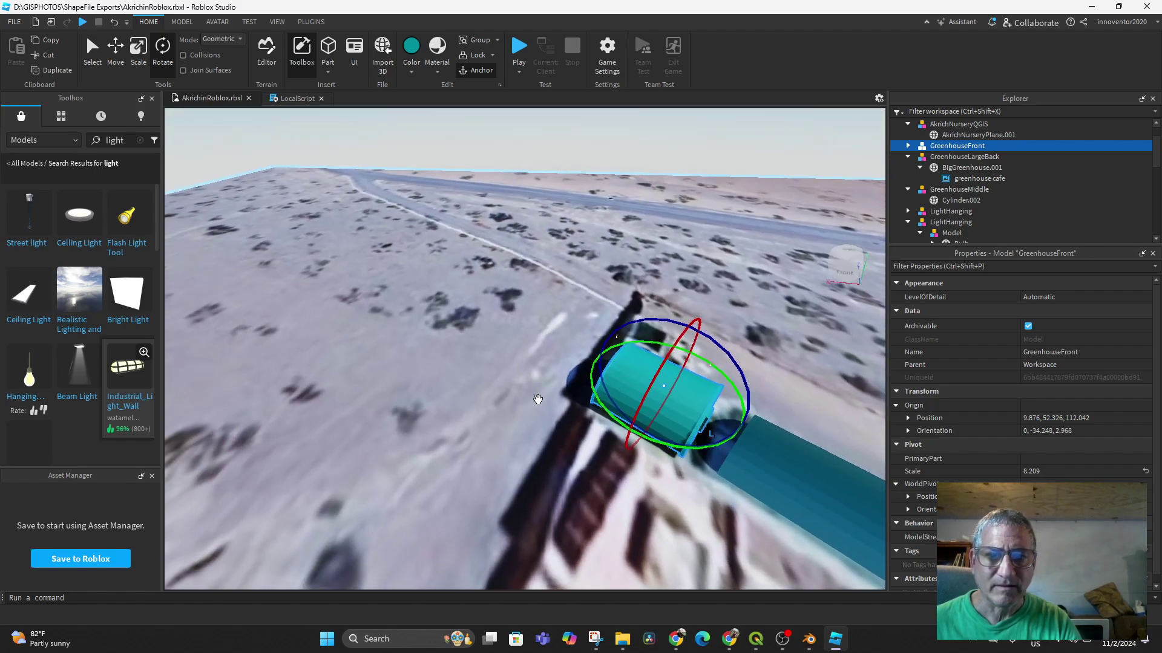
pyautogui.moveTo(726, 387); pyautogui.dragTo(580, 319, button='middle')
pyautogui.moveTo(664, 359); pyautogui.dragTo(652, 364, button='middle')
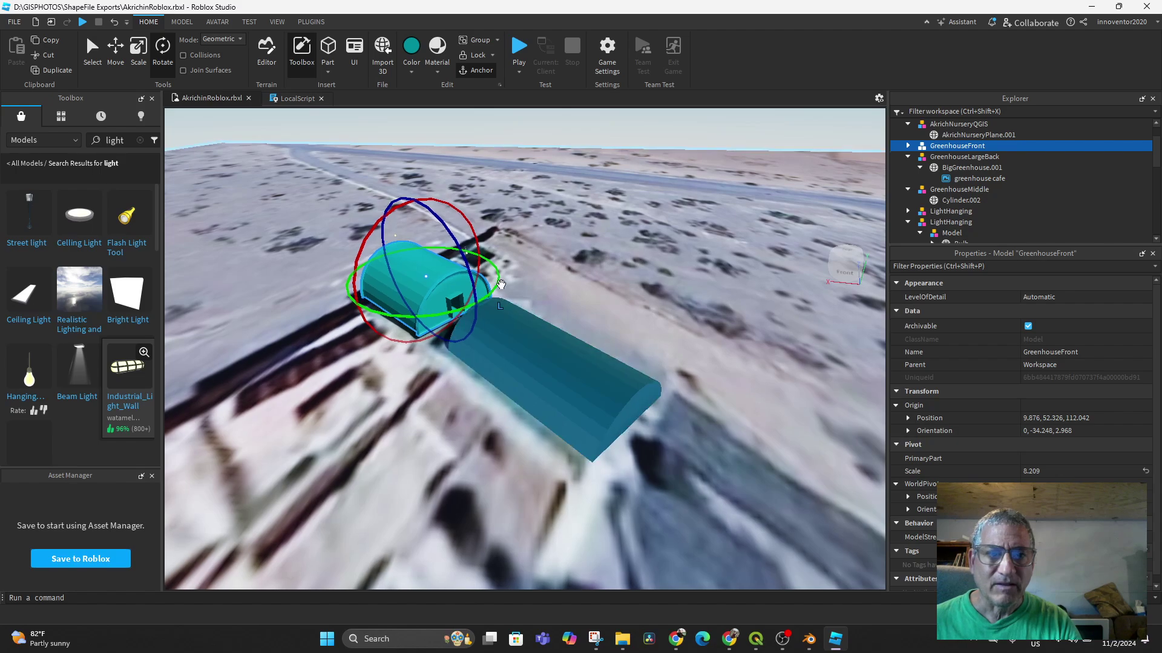
# Expand GreenhouseFront and select its Cylinder.005 mesh.
pyautogui.click(92, 52)
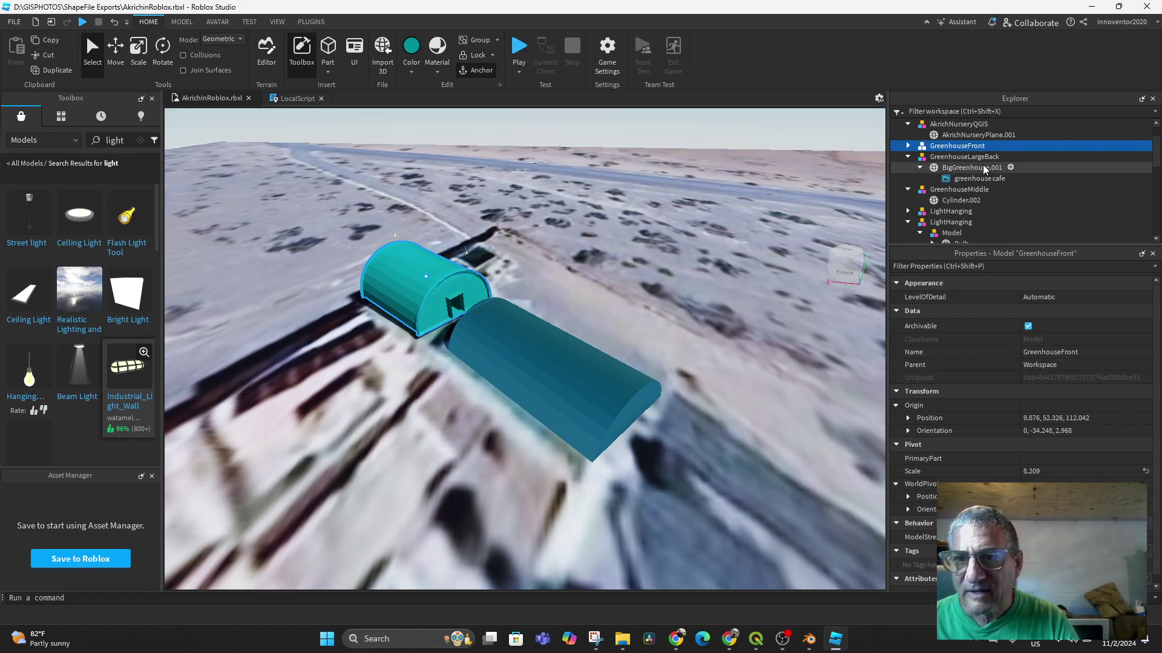
pyautogui.doubleClick(951, 147)
pyautogui.click(954, 156)
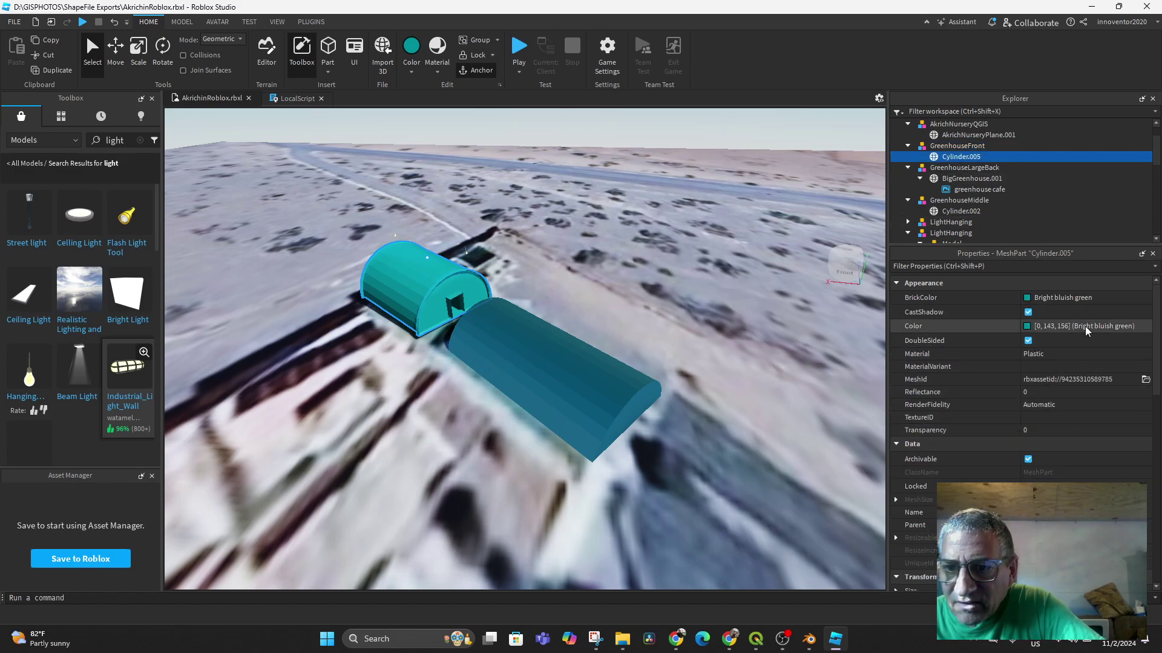
# Try the Leather material on GreenhouseFront's Cylinder.005 mesh and set it back to Plastic.
pyautogui.click(1051, 354)
pyautogui.click(1146, 354)
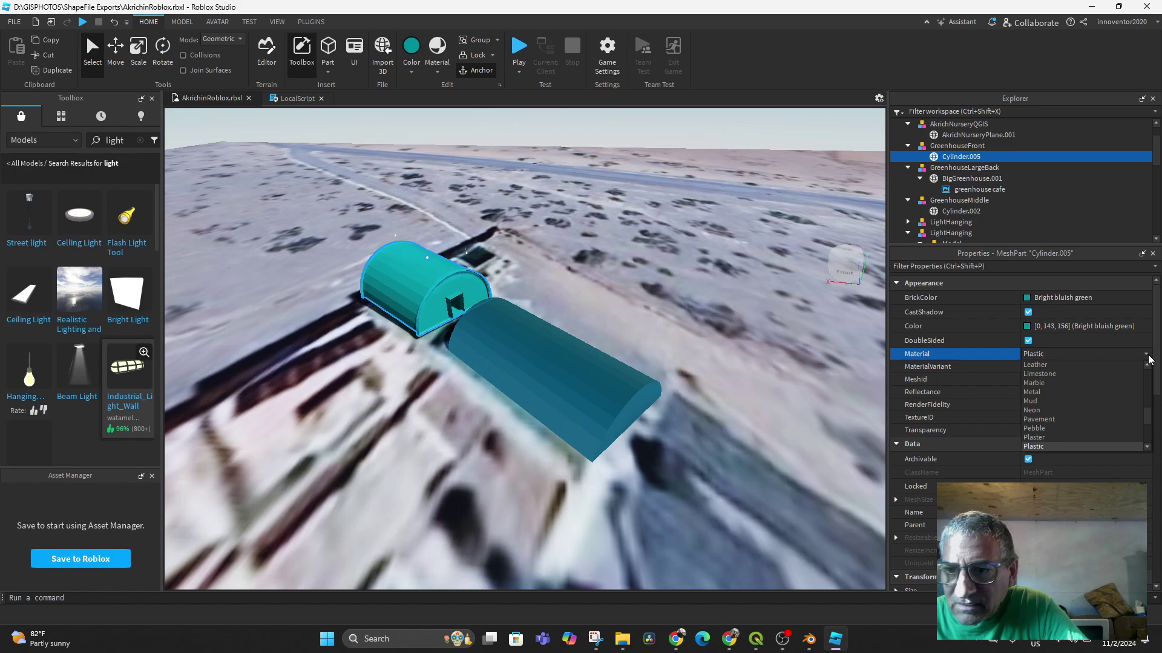
pyautogui.click(1069, 368)
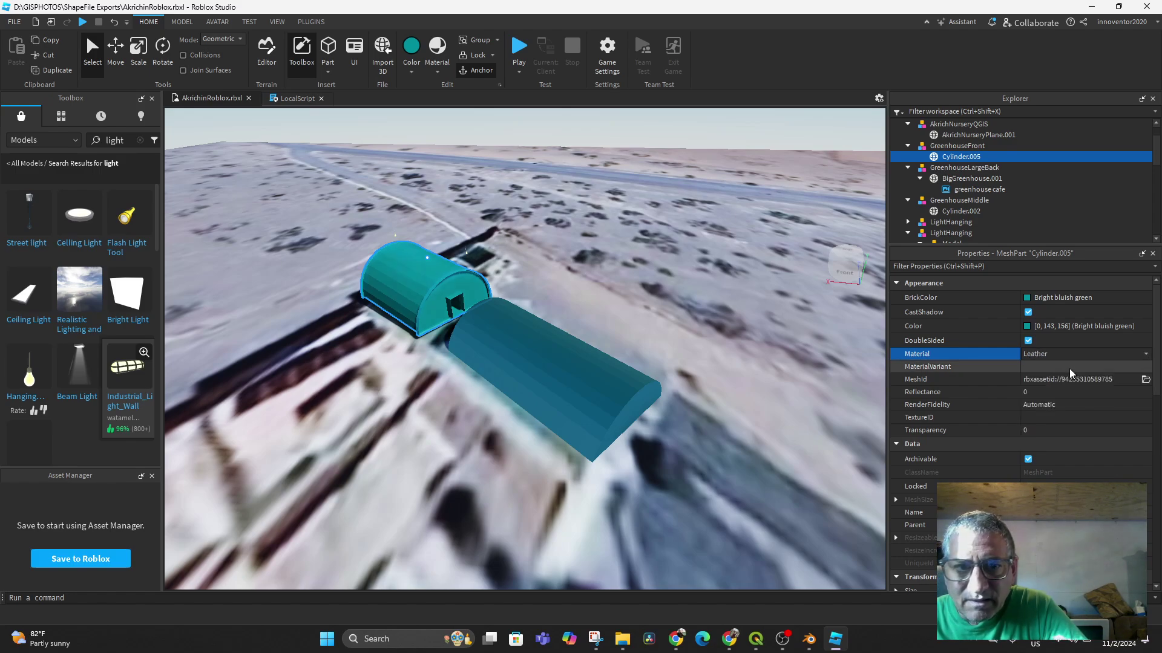
pyautogui.click(1144, 354)
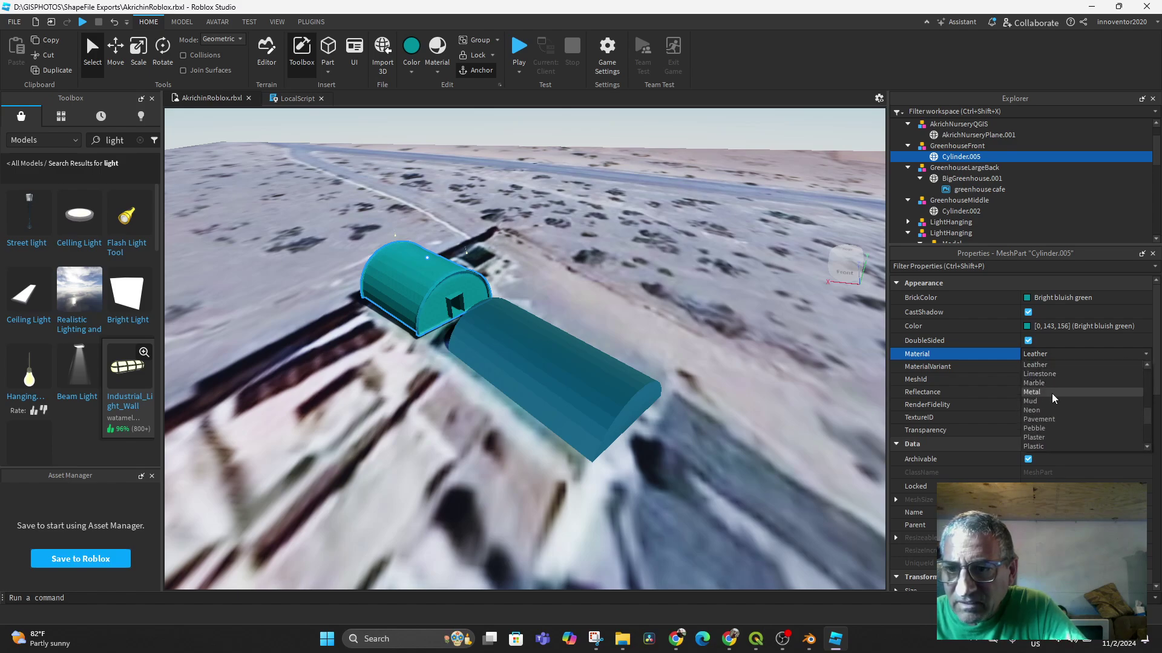
pyautogui.click(1036, 446)
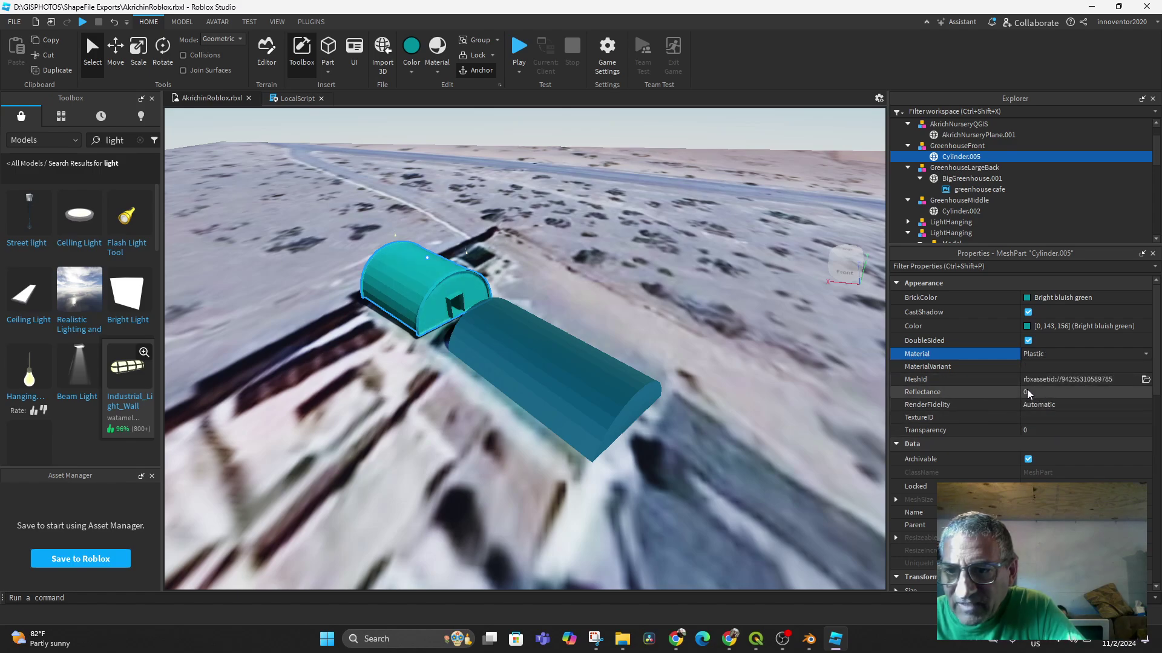
# Set the transparency of GreenhouseFront's Cylinder.005 mesh to 0.4.
pyautogui.click(1026, 430)
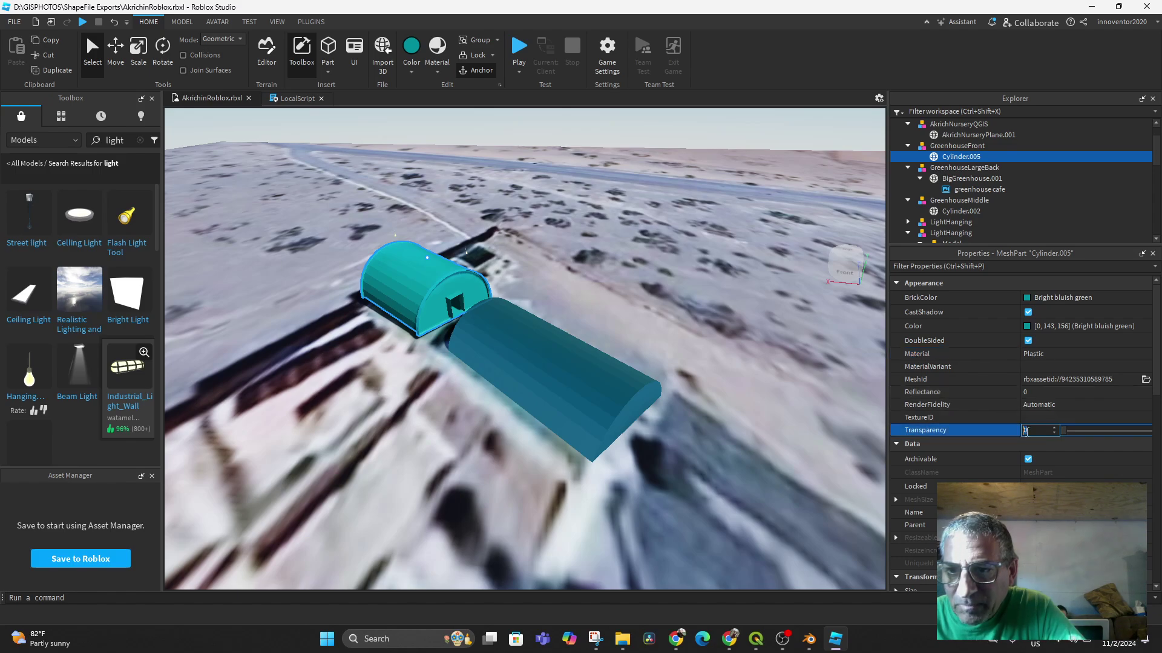
pyautogui.click(1102, 431)
pyautogui.click(1093, 432)
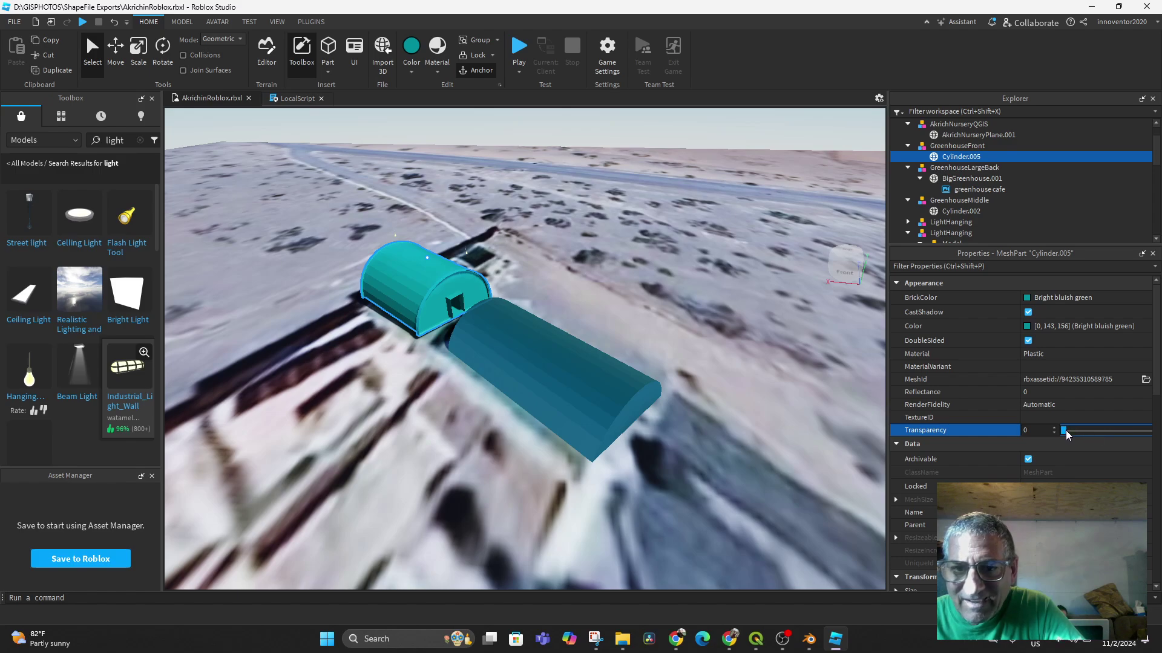
pyautogui.moveTo(1065, 431); pyautogui.dragTo(1100, 432)
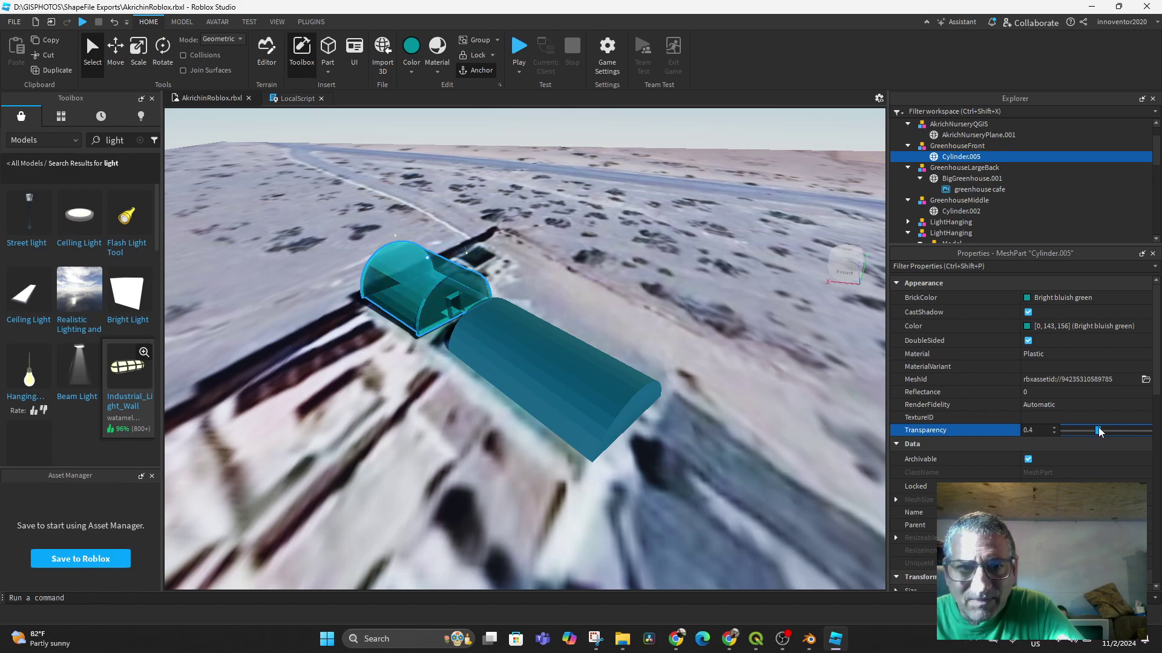
# Set the transparency of GreenhouseMiddle's Cylinder.002 mesh to 0.4.
pyautogui.click(550, 371)
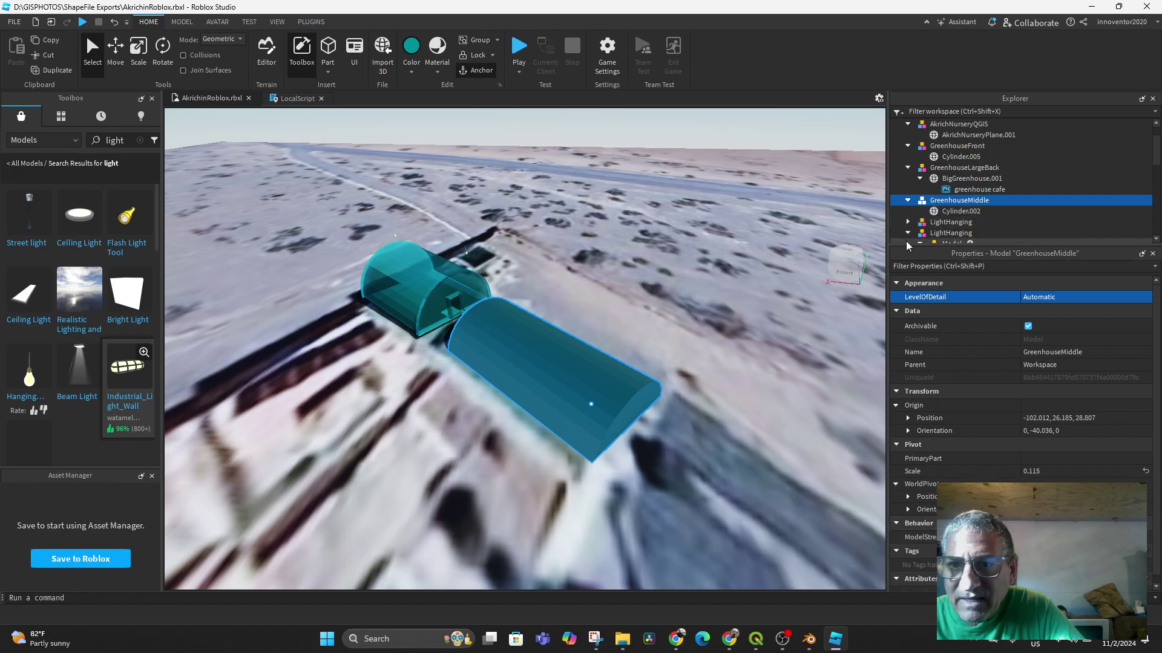
pyautogui.click(936, 212)
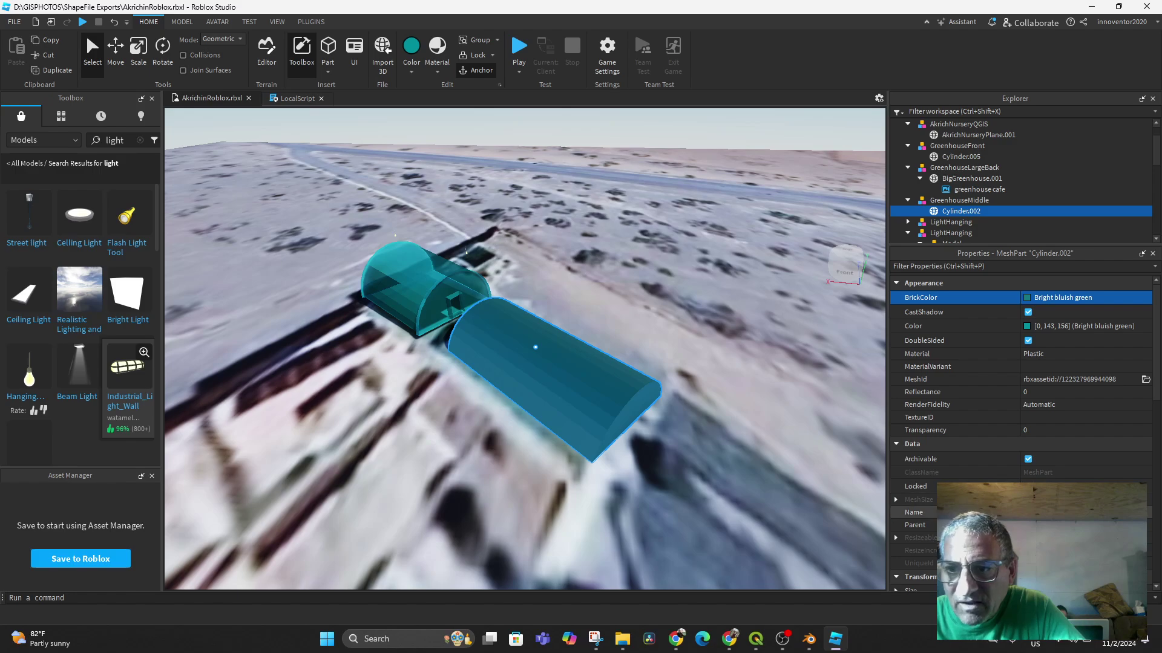
pyautogui.click(1035, 431)
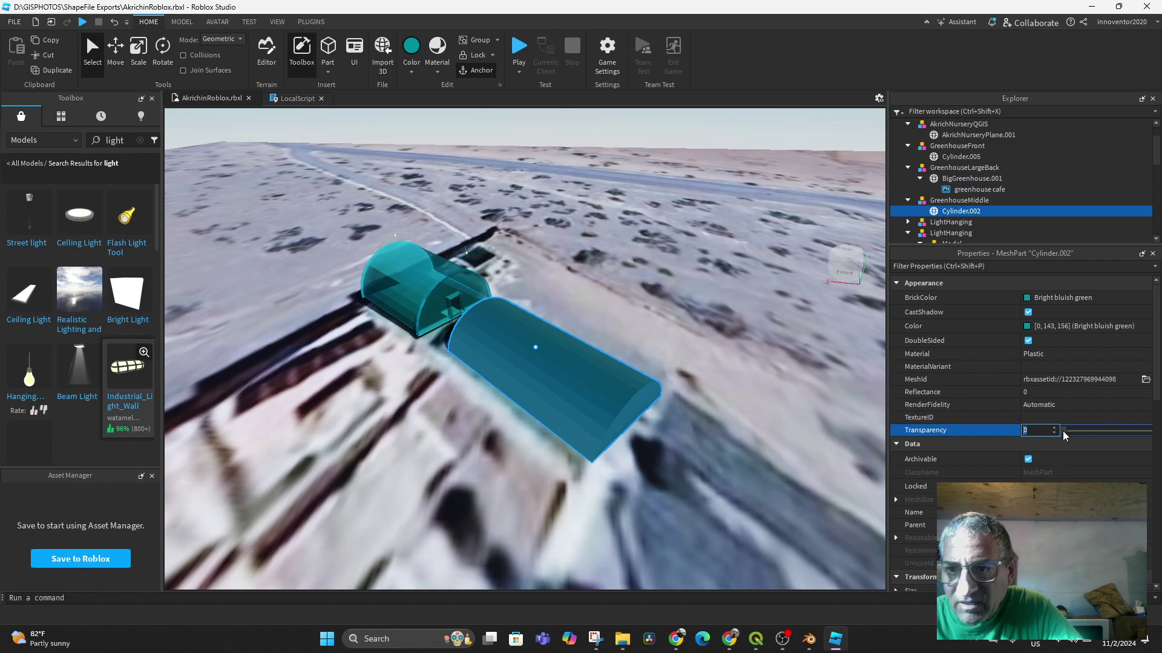
pyautogui.moveTo(1064, 435); pyautogui.dragTo(1099, 432)
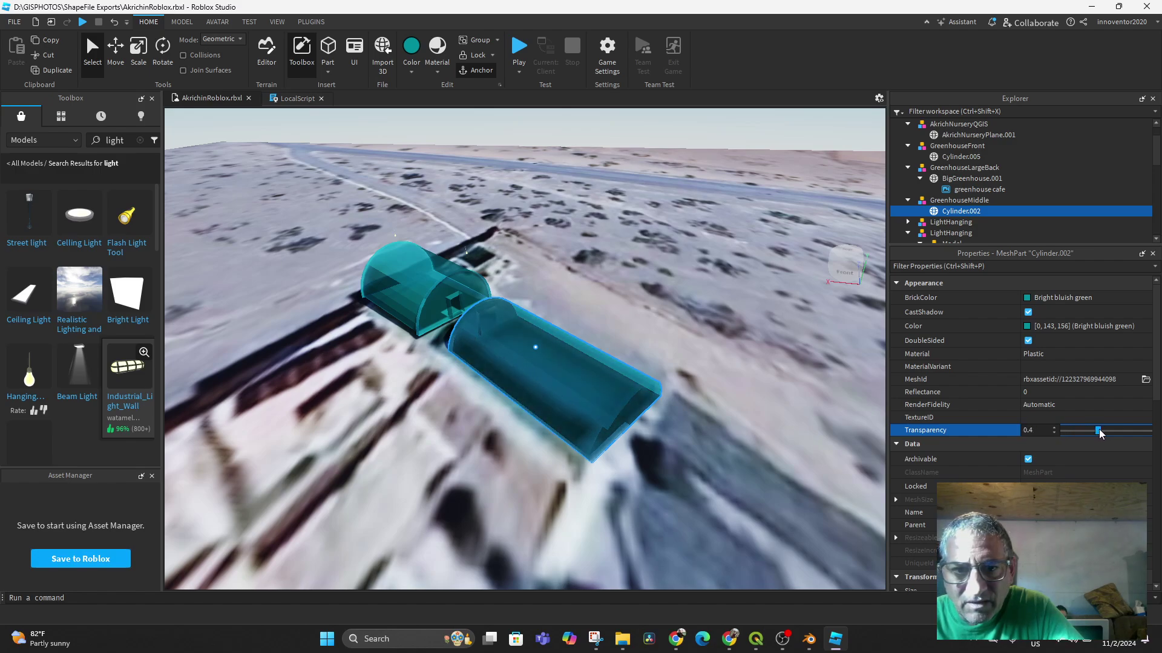
# Delete the greenhouse cafe decal from BigGreenhouse.001 in GreenhouseLargeBack.
pyautogui.moveTo(683, 409); pyautogui.dragTo(478, 270, button='middle')
pyautogui.scroll(-5, 547, 372)
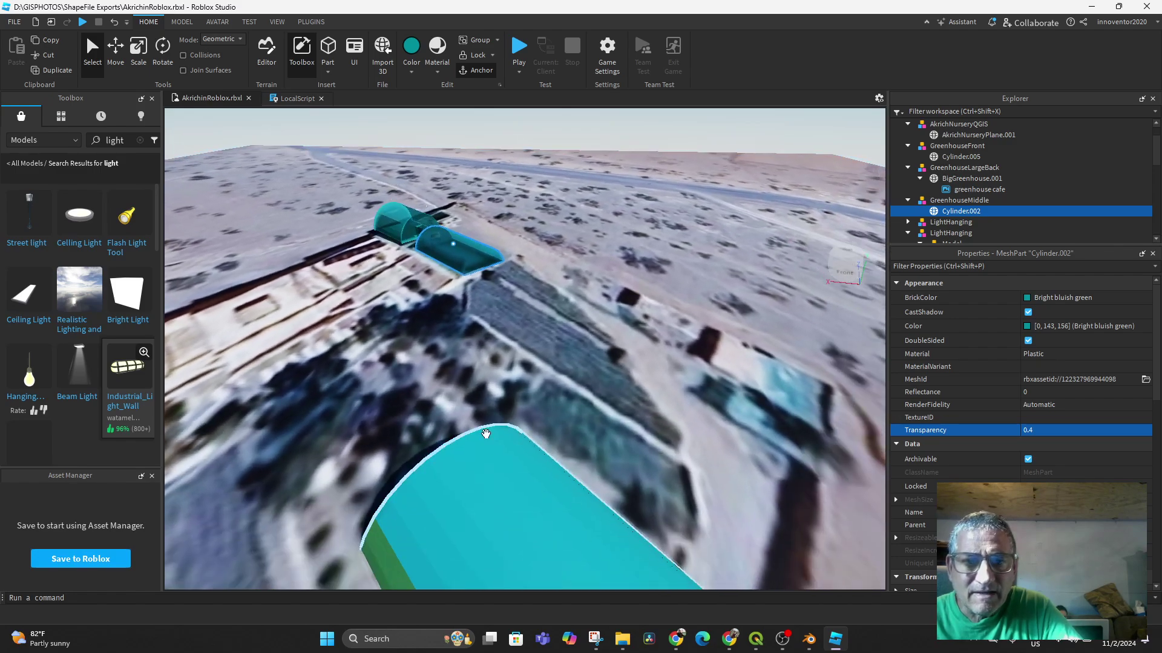
pyautogui.click(498, 482)
pyautogui.moveTo(640, 427); pyautogui.dragTo(628, 376, button='middle')
pyautogui.scroll(-2, 630, 381)
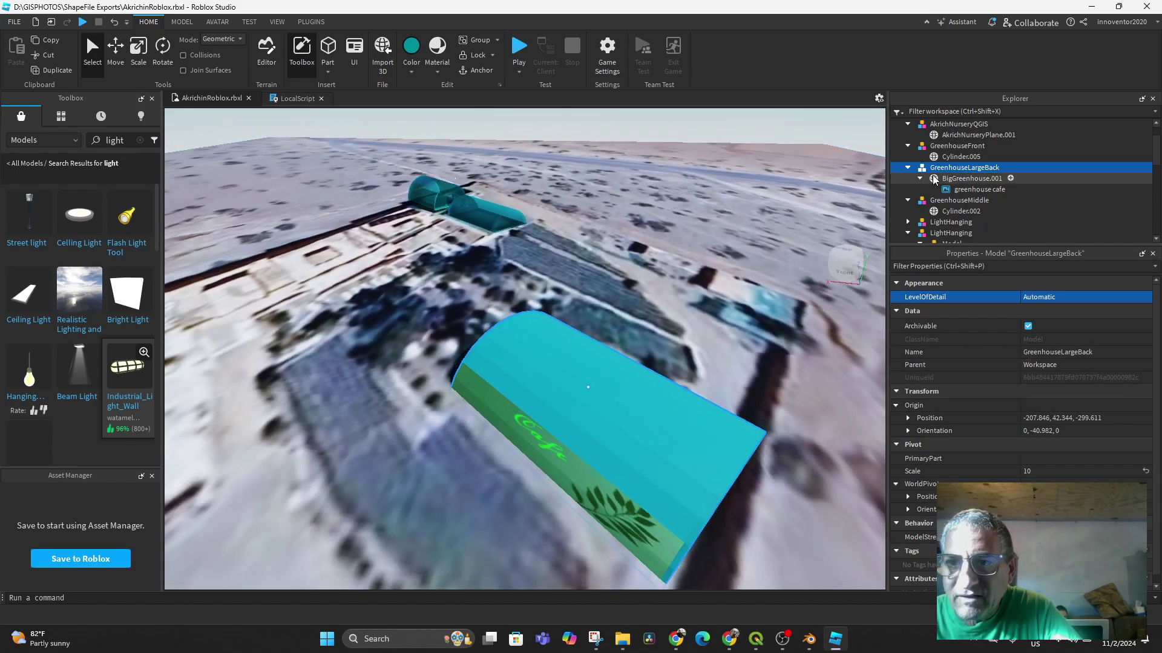
pyautogui.click(956, 190)
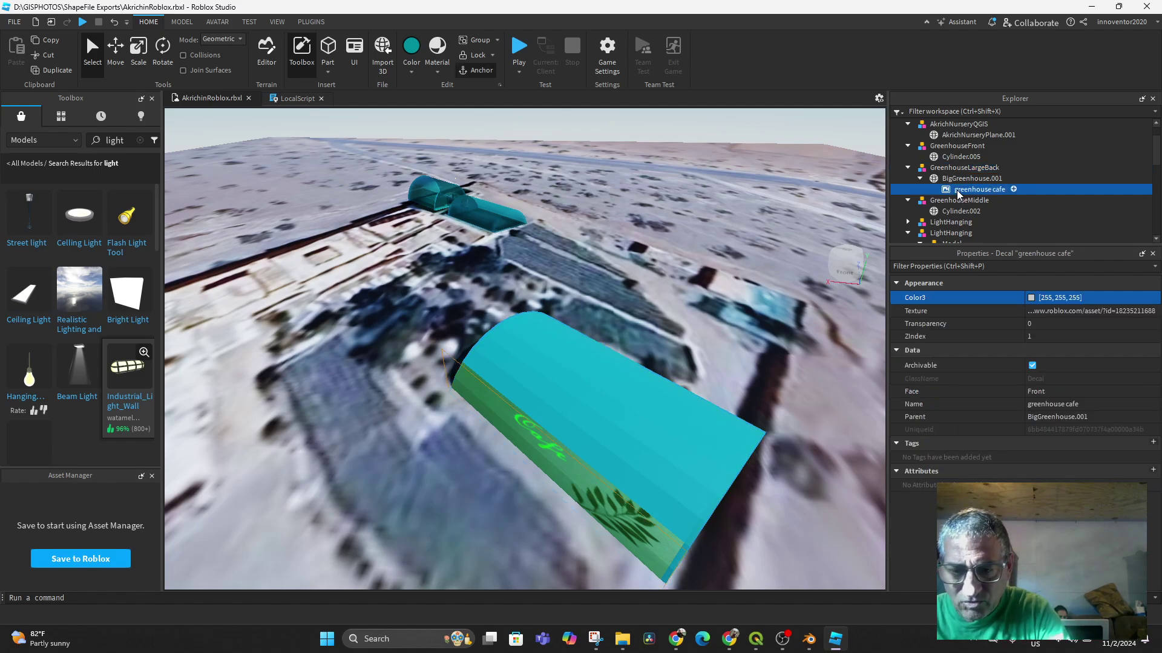
pyautogui.press('Delete')
# Set the transparency of GreenhouseLargeBack's BigGreenhouse.001 mesh to 0.05.
pyautogui.click(667, 428)
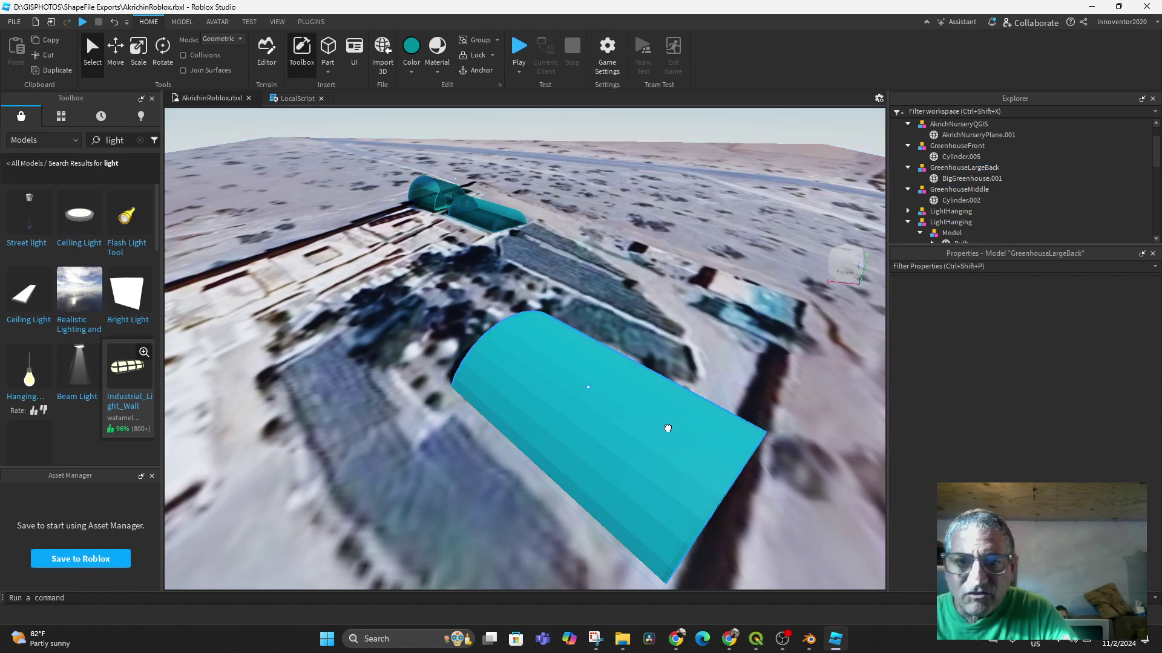
pyautogui.click(935, 179)
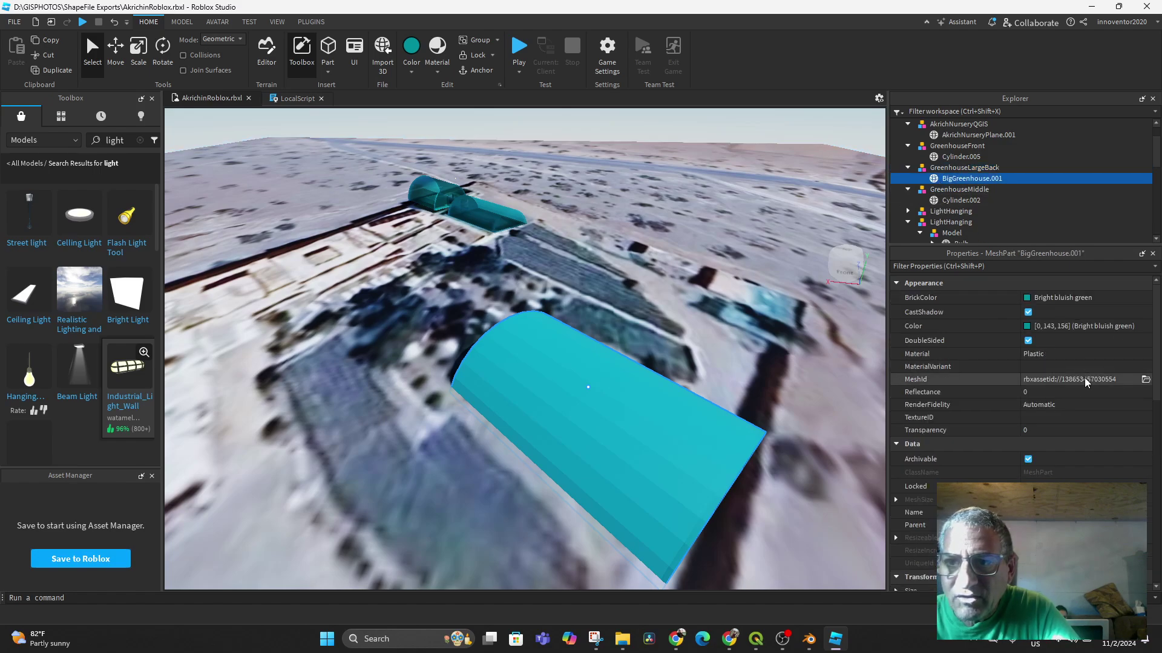
pyautogui.scroll(-5, 1070, 424)
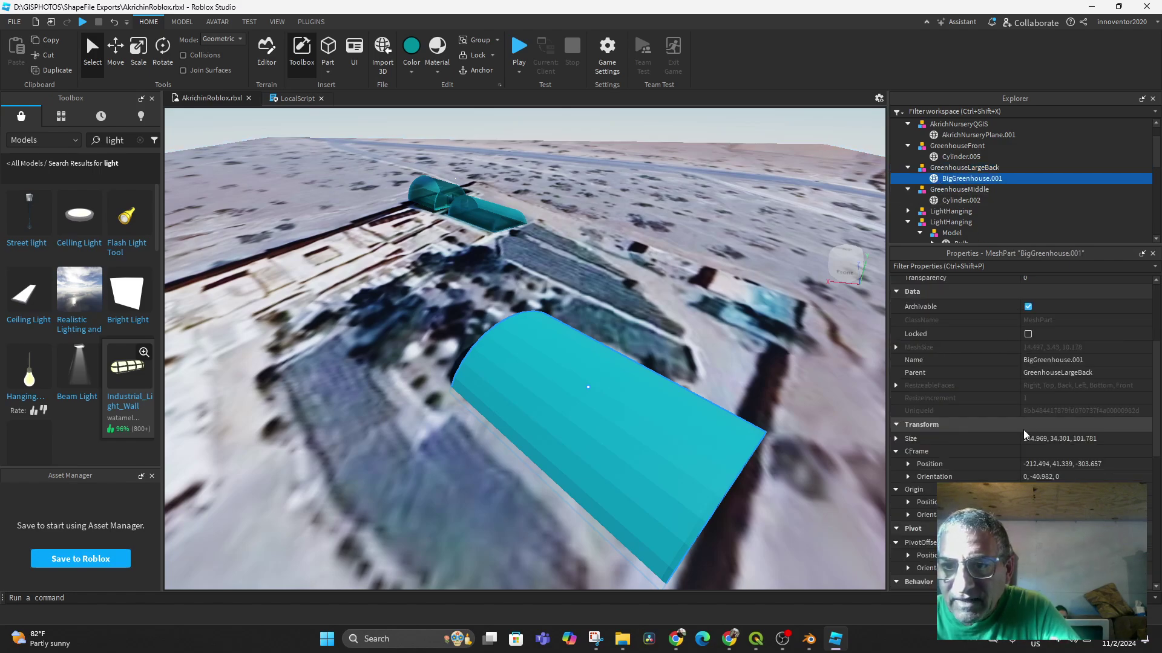
pyautogui.scroll(4, 1023, 429)
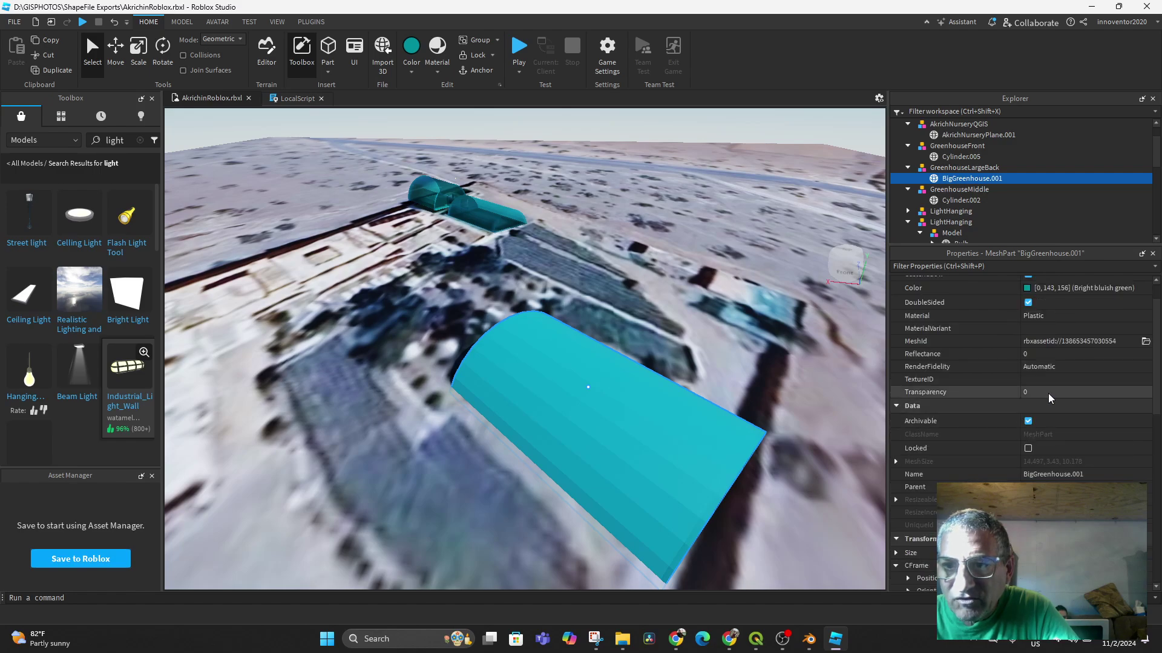
pyautogui.click(1048, 393)
pyautogui.click(1072, 392)
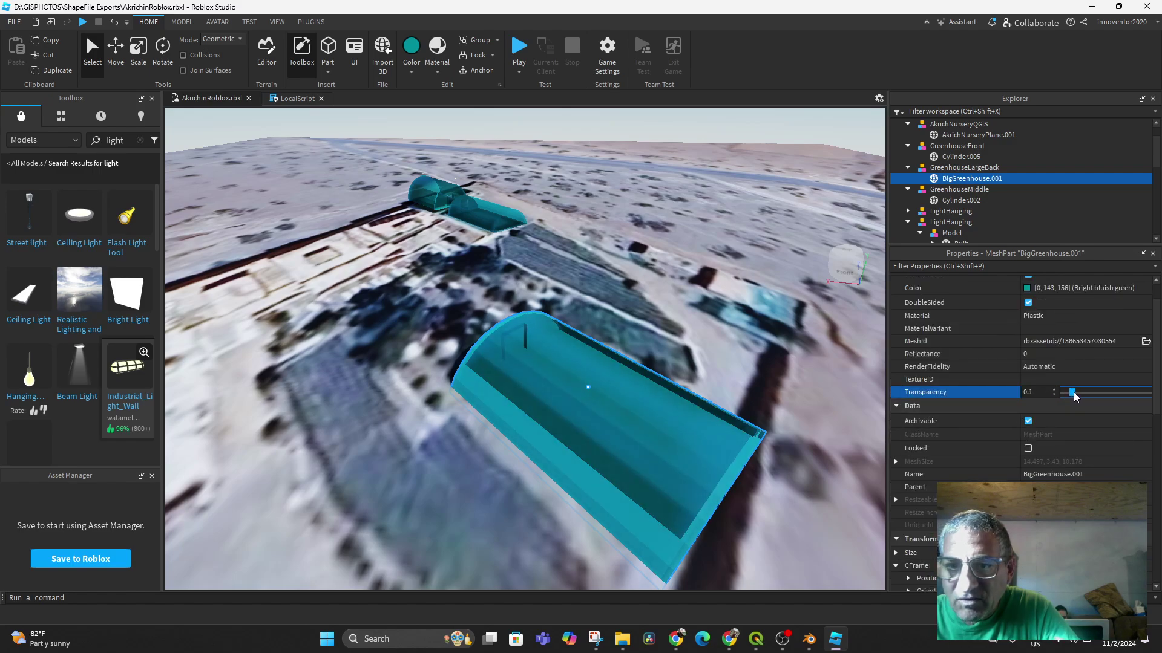
pyautogui.moveTo(1068, 396); pyautogui.dragTo(1067, 393)
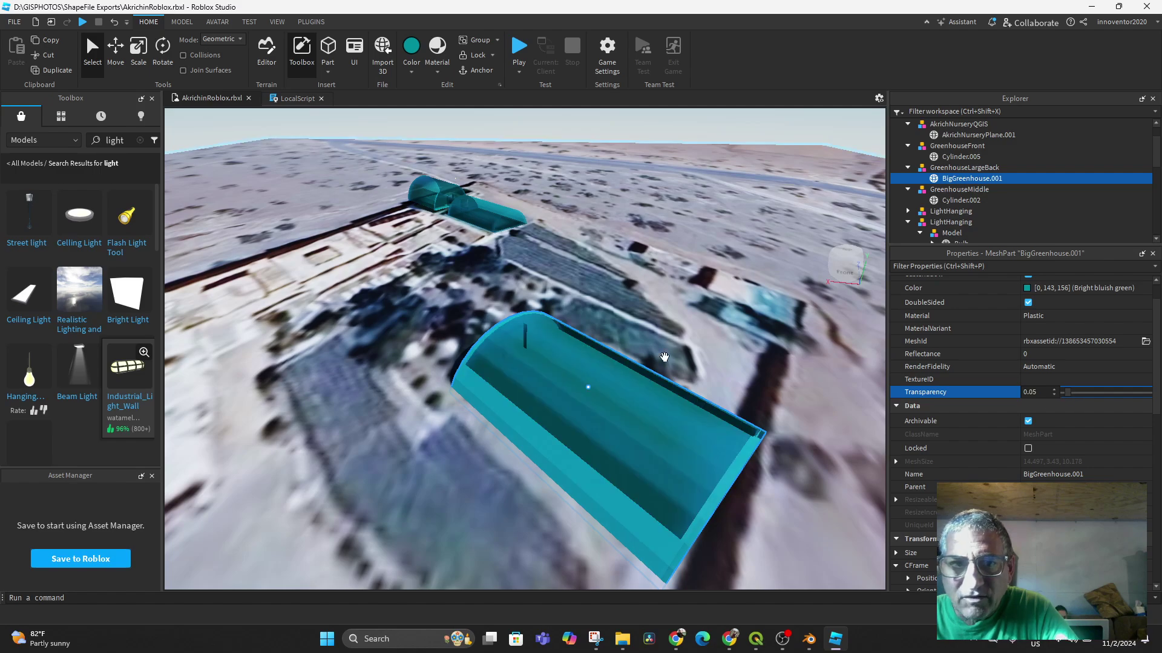
# Check the transparency of GreenhouseMiddle's Cylinder.002 mesh and raise BigGreenhouse.001's transparency to 0.35.
pyautogui.click(473, 220)
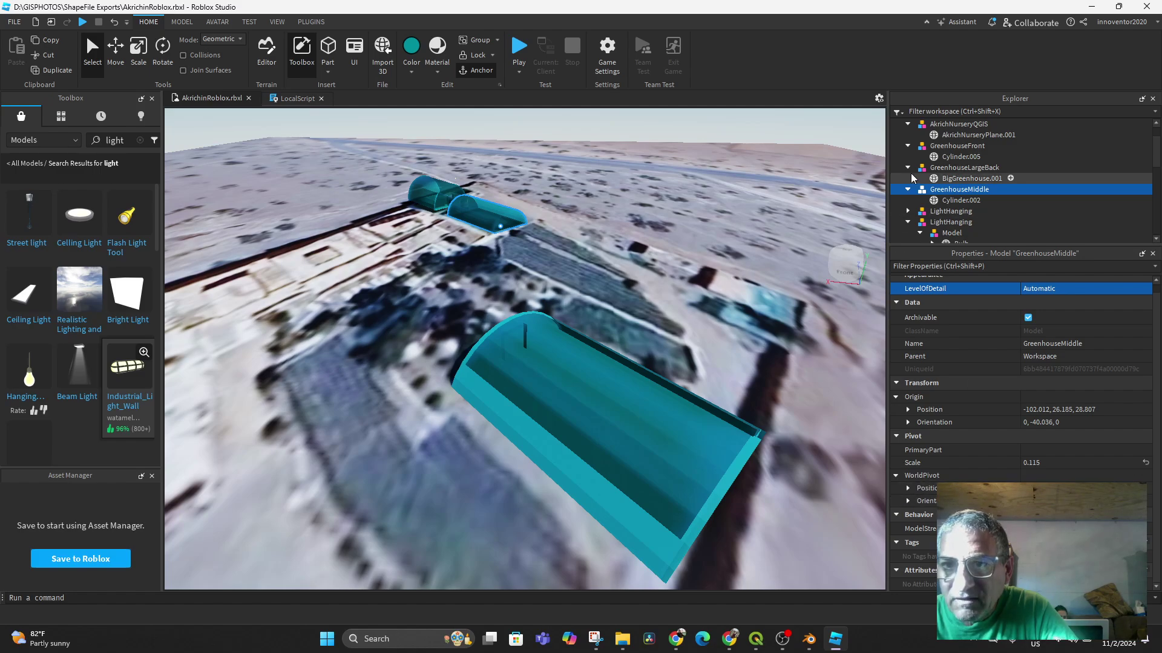
pyautogui.click(949, 201)
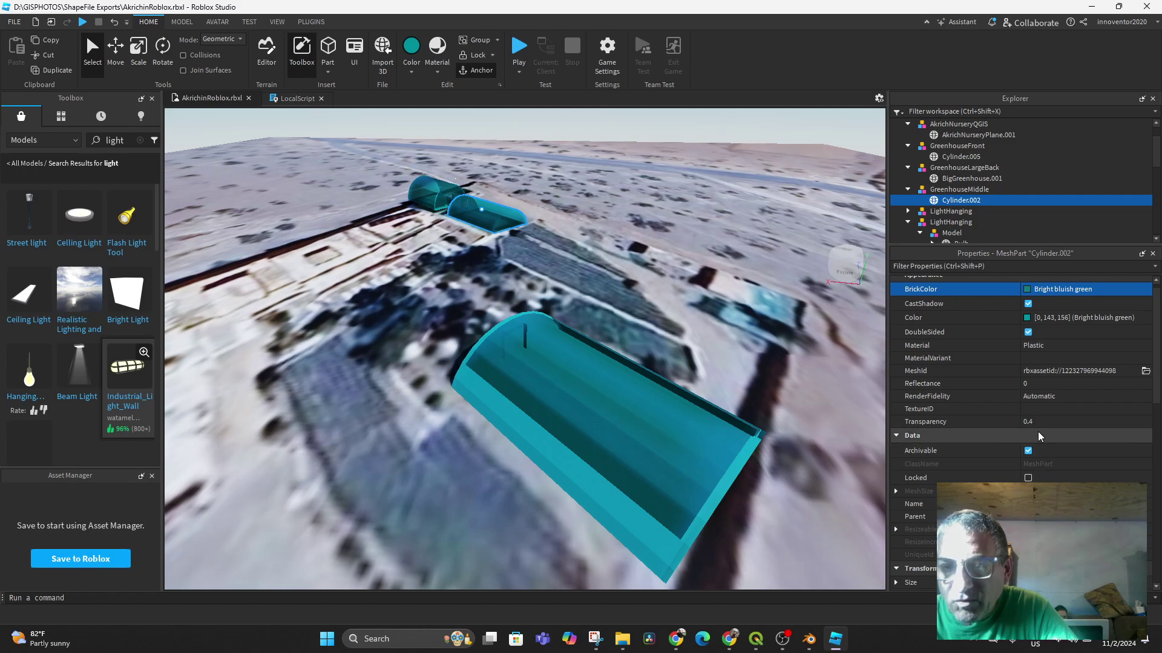
pyautogui.click(589, 424)
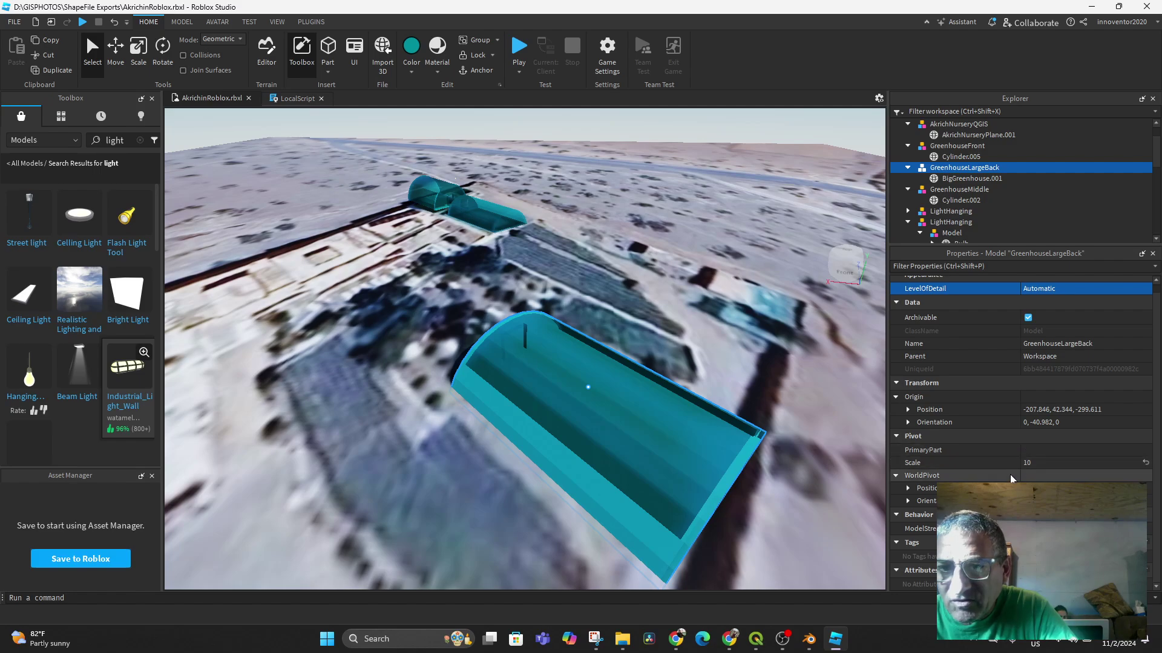
pyautogui.click(941, 182)
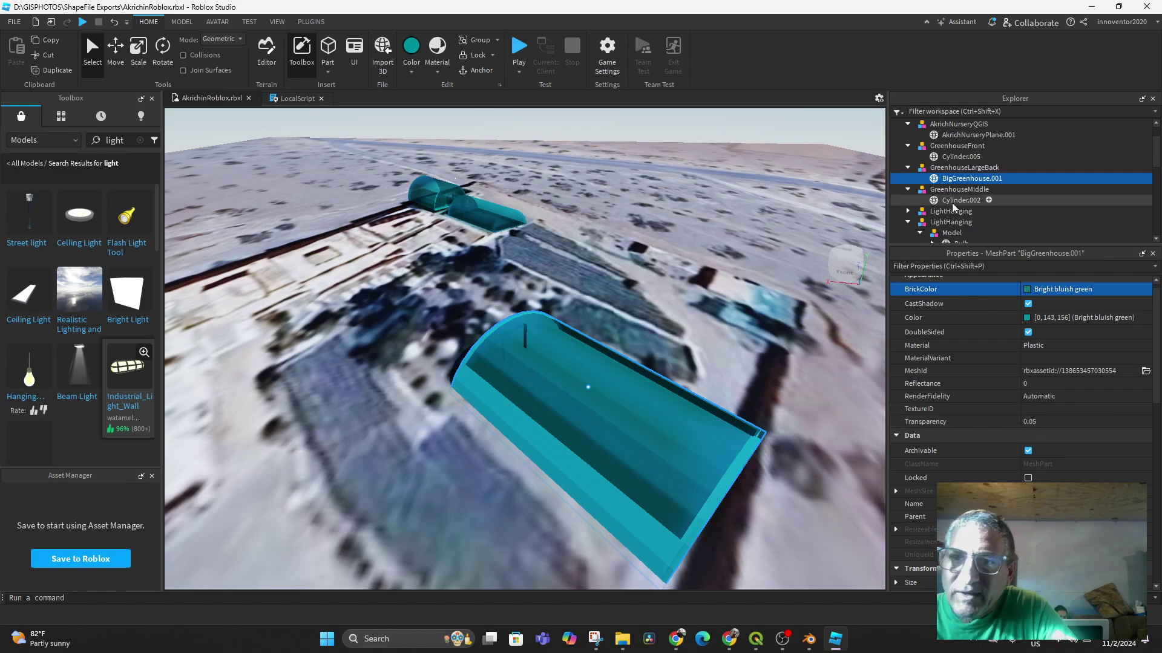
pyautogui.click(1031, 422)
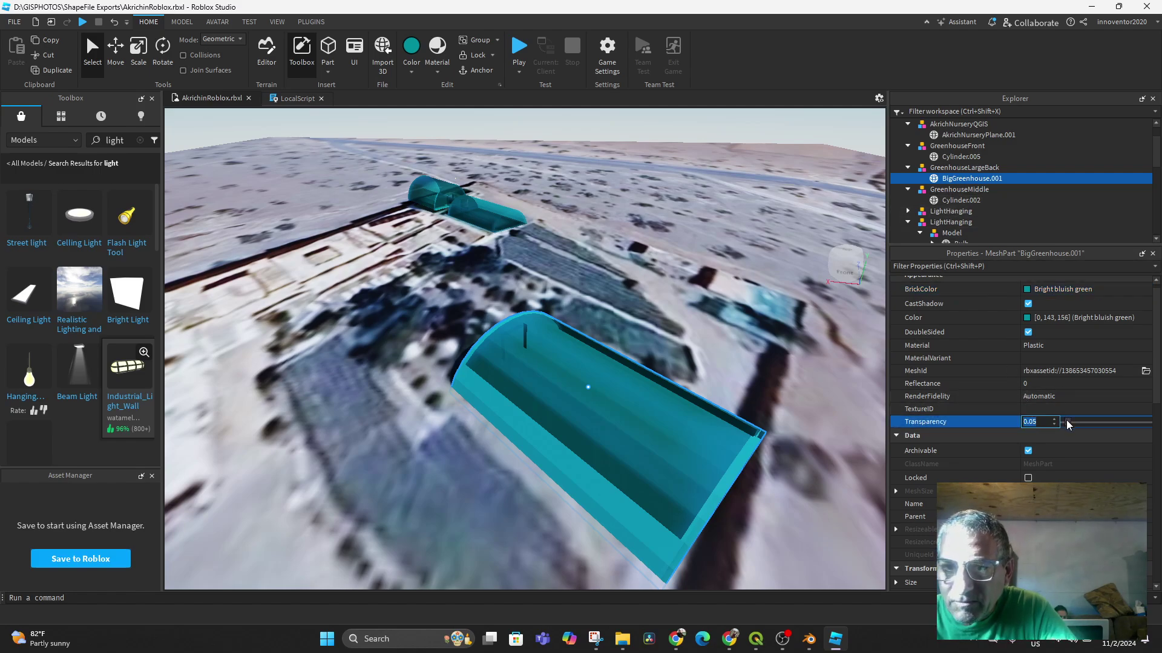
pyautogui.moveTo(1066, 420); pyautogui.dragTo(1080, 423)
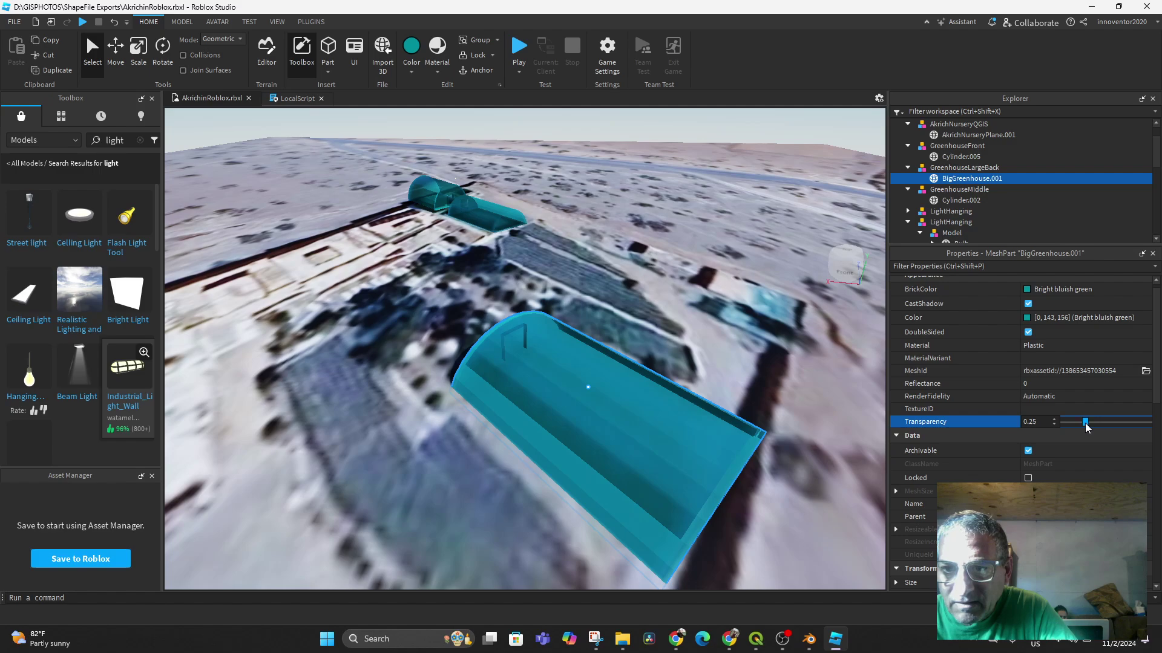
# Check the transparency values of GreenhouseFront's Cylinder.005 and GreenhouseMiddle's Cylinder.002 meshes.
pyautogui.moveTo(704, 443); pyautogui.dragTo(623, 288, button='middle')
pyautogui.moveTo(622, 288); pyautogui.dragTo(632, 298, button='right')
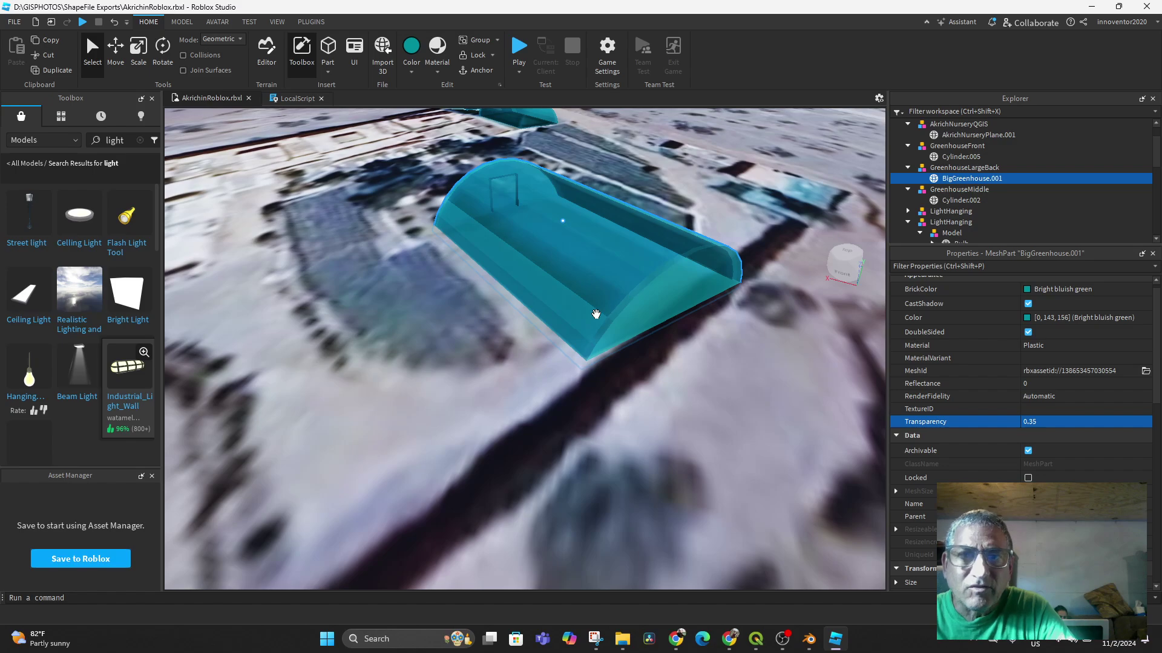
pyautogui.moveTo(563, 354); pyautogui.dragTo(624, 425, button='middle')
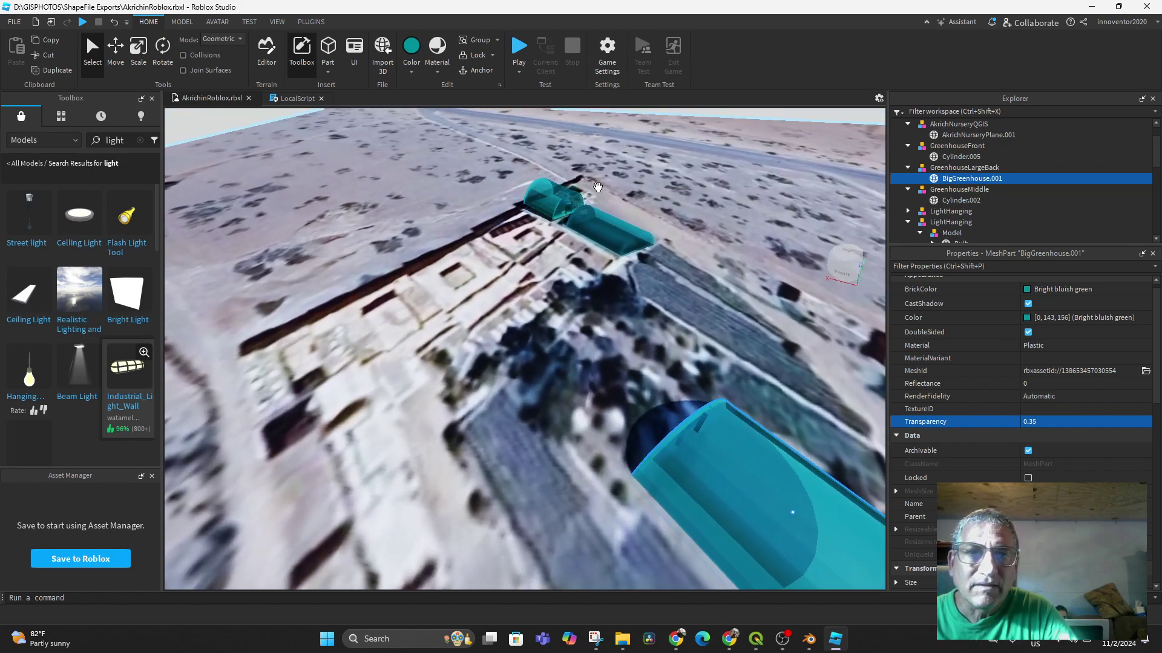
pyautogui.click(545, 201)
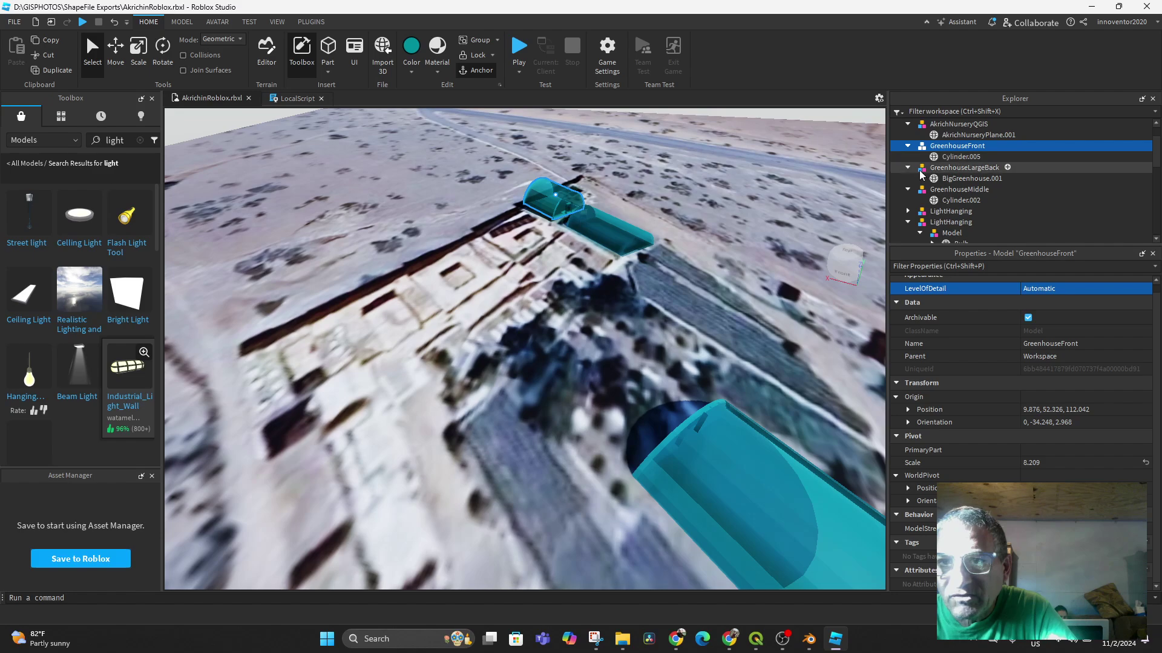
pyautogui.click(934, 157)
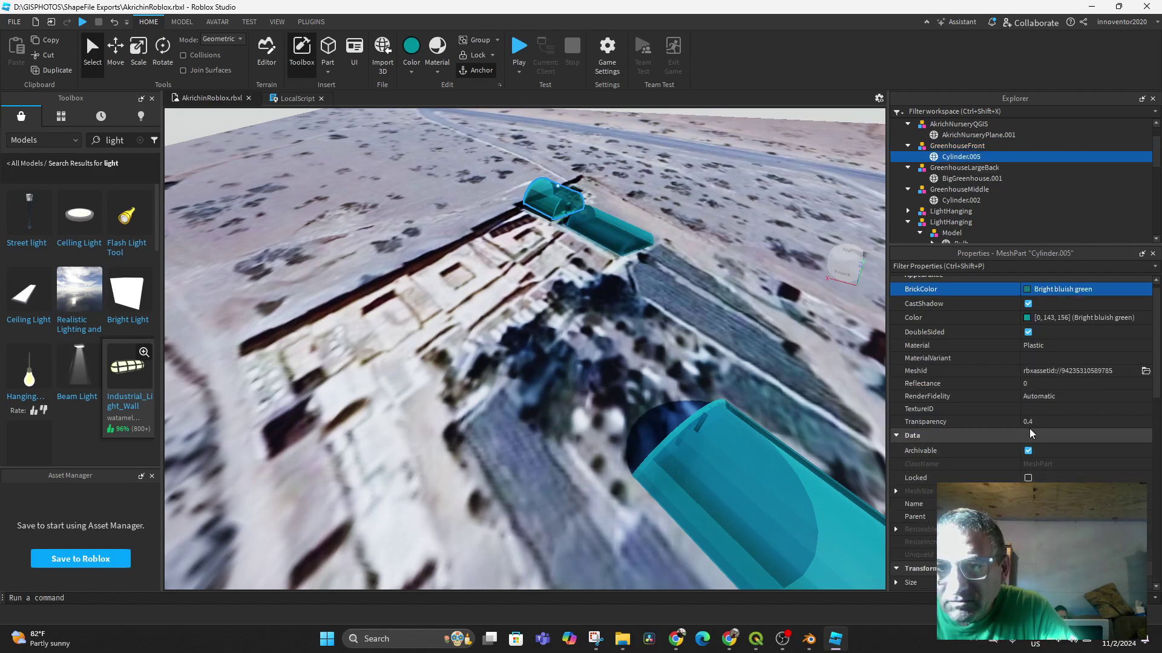
pyautogui.click(611, 230)
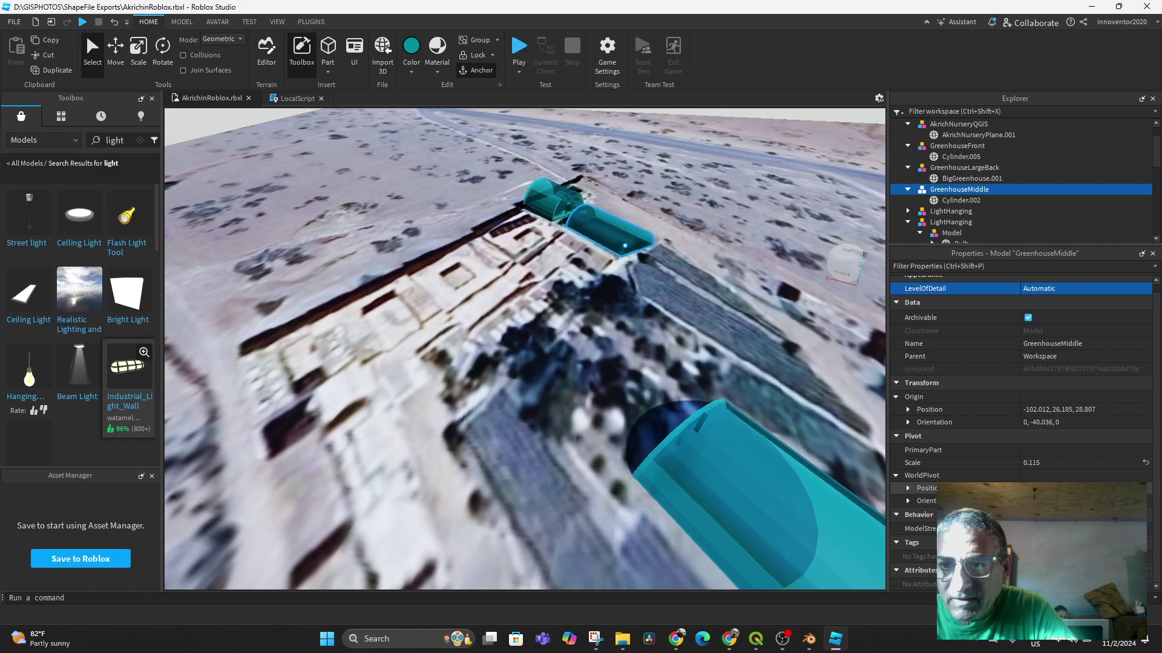
pyautogui.click(953, 201)
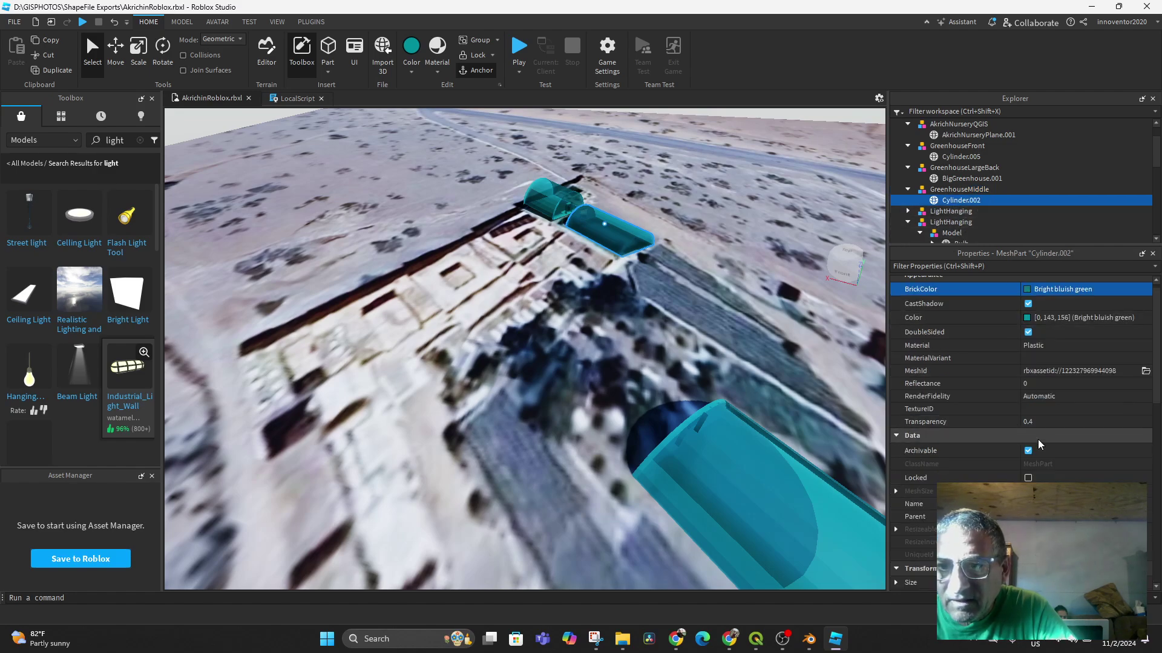
# Set the transparency of GreenhouseLargeBack's BigGreenhouse.001 mesh to 0.4.
pyautogui.click(774, 458)
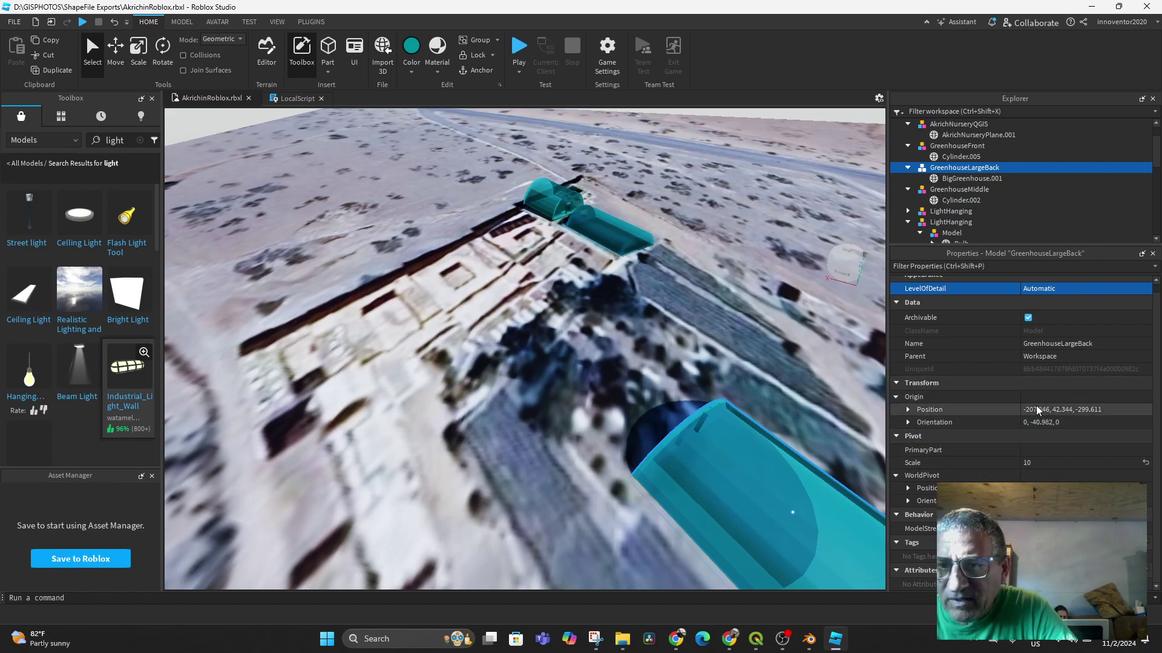
pyautogui.click(942, 178)
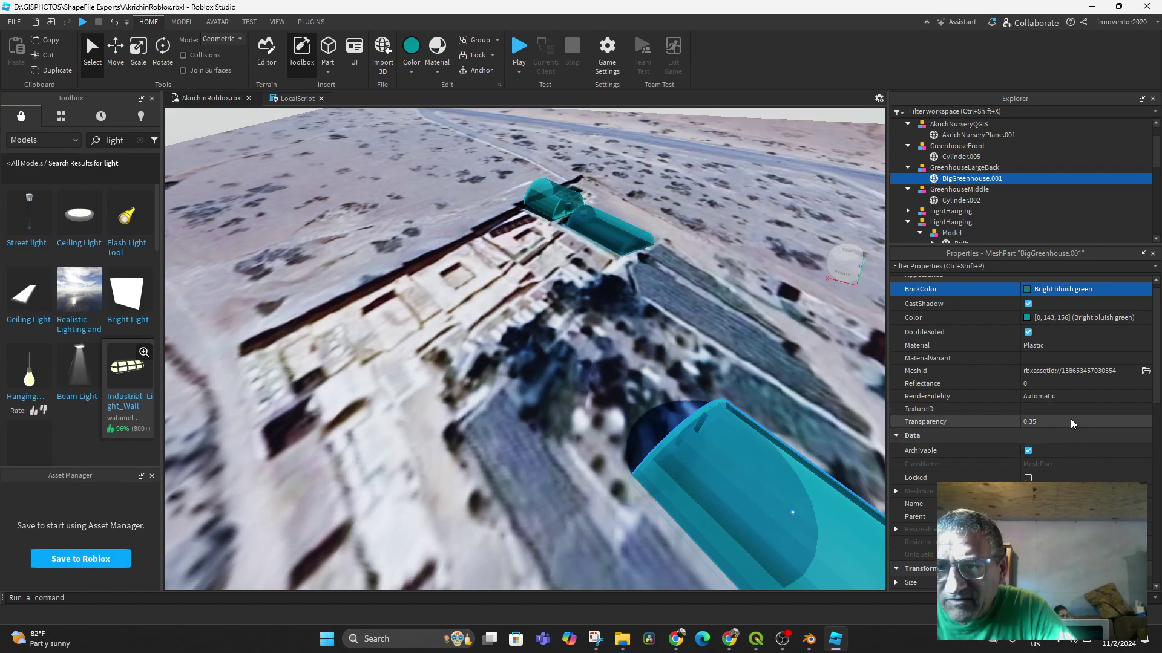
pyautogui.click(1034, 422)
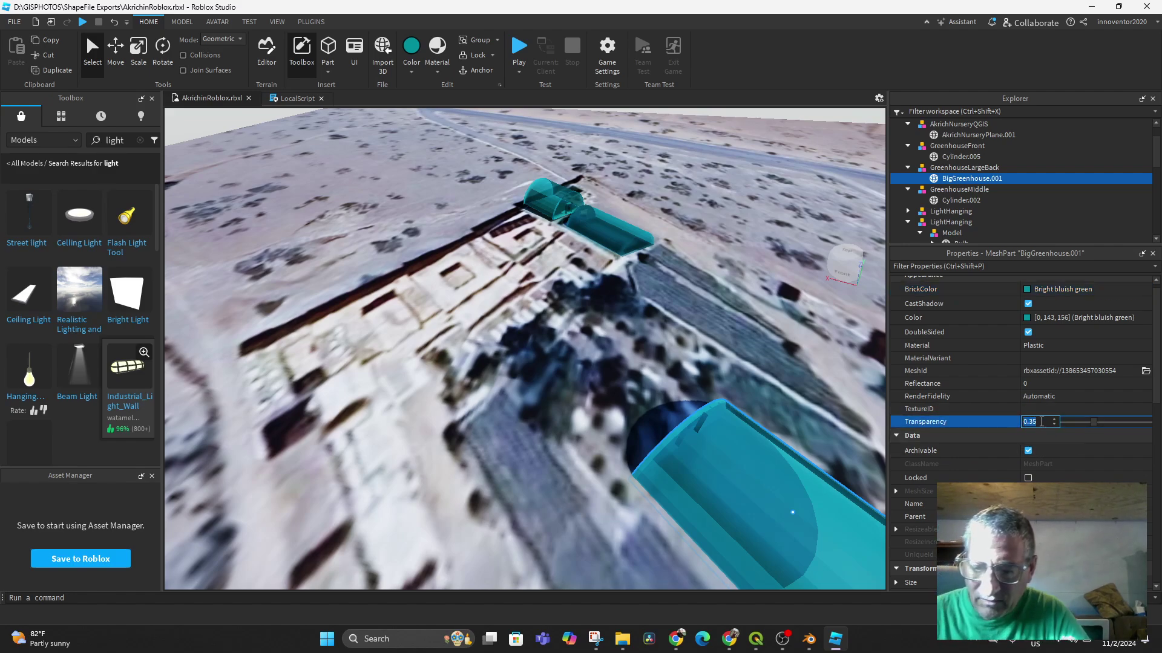
pyautogui.write('.4')
pyautogui.press('Return')
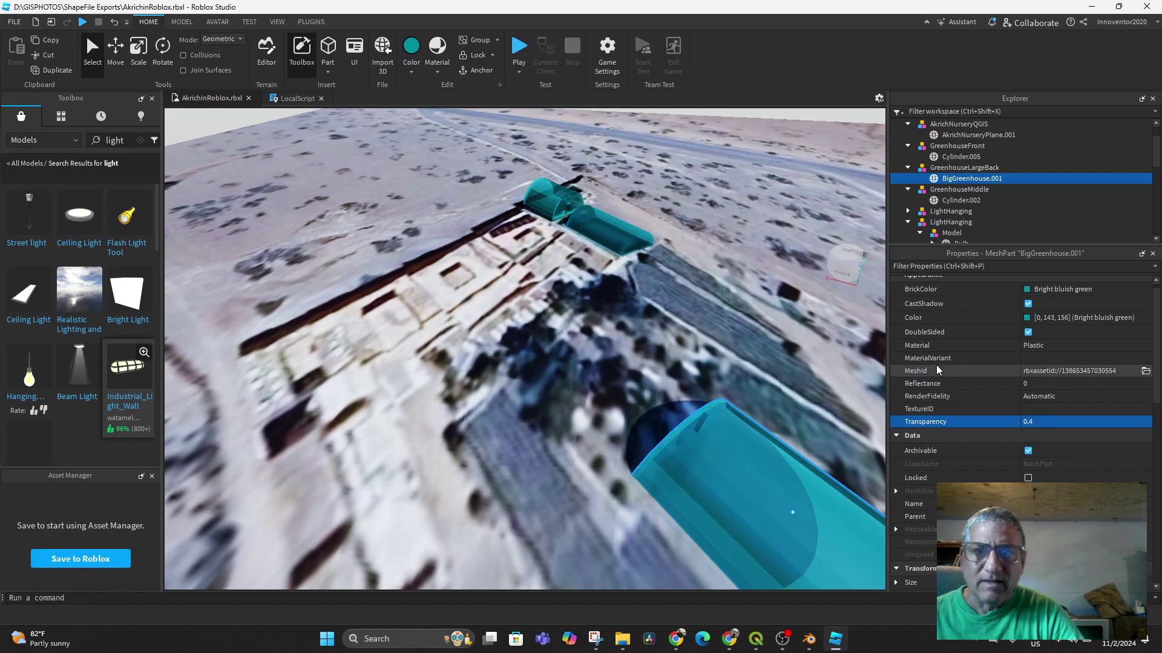
# Save the place to its existing file, AkrichinRoblox.rbxl.
pyautogui.click(16, 22)
pyautogui.click(16, 23)
pyautogui.click(16, 23)
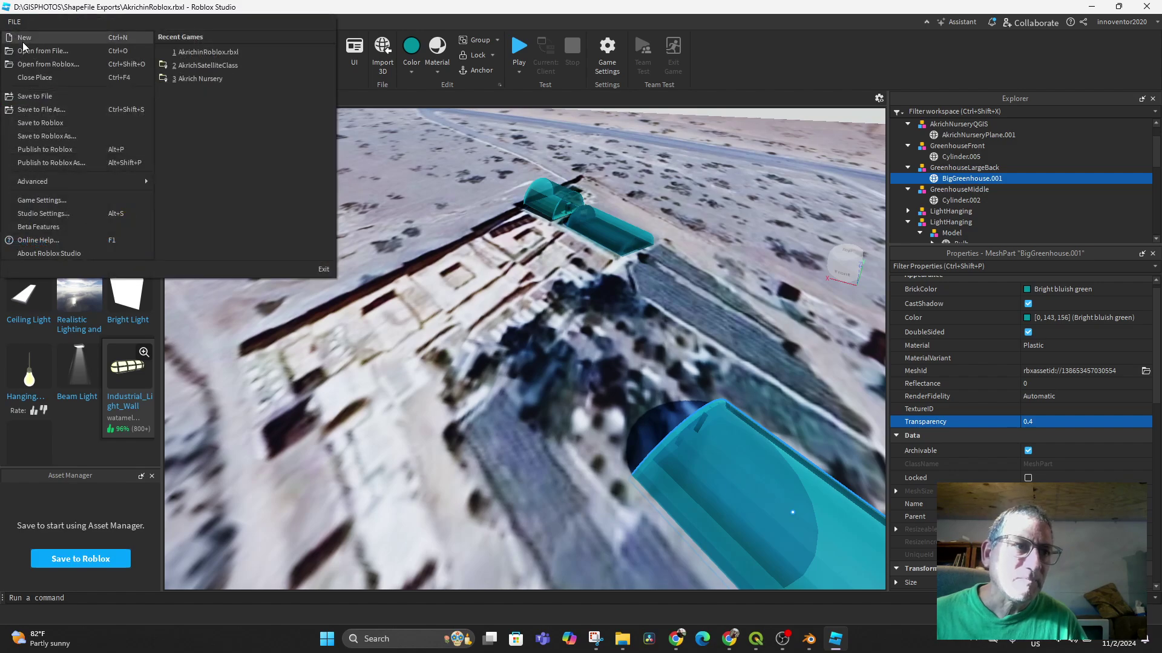
pyautogui.click(36, 96)
pyautogui.moveTo(586, 502); pyautogui.dragTo(586, 491, button='right')
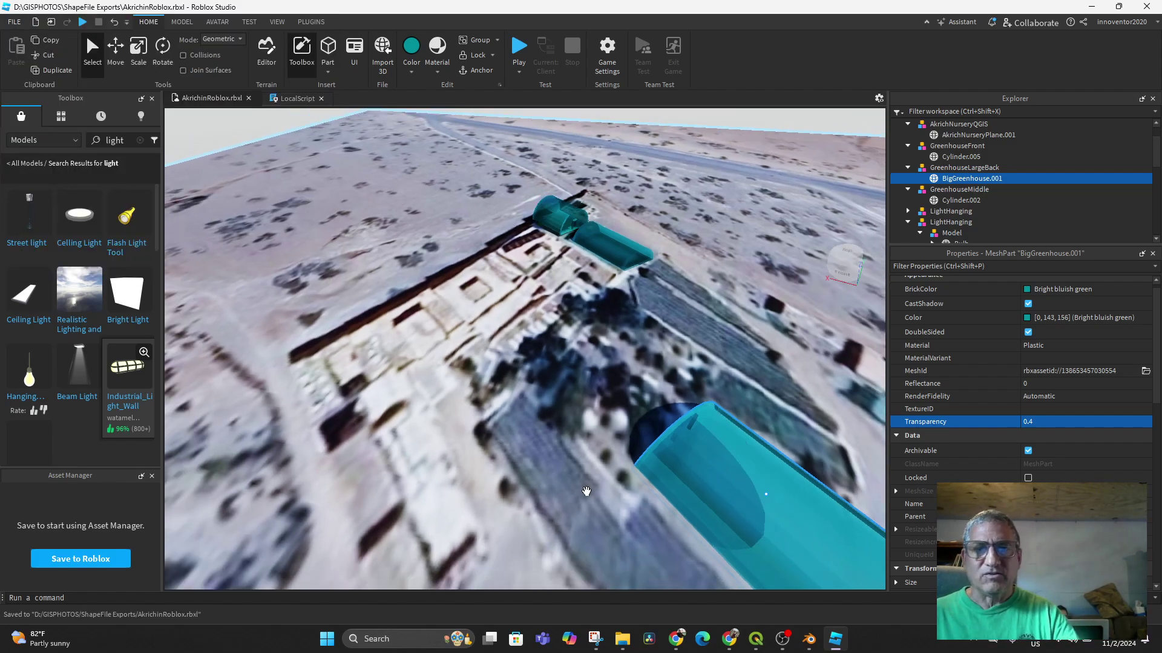
pyautogui.moveTo(586, 491); pyautogui.dragTo(622, 458, button='middle')
pyautogui.moveTo(622, 459); pyautogui.dragTo(591, 462, button='right')
pyautogui.moveTo(591, 462); pyautogui.dragTo(650, 451, button='middle')
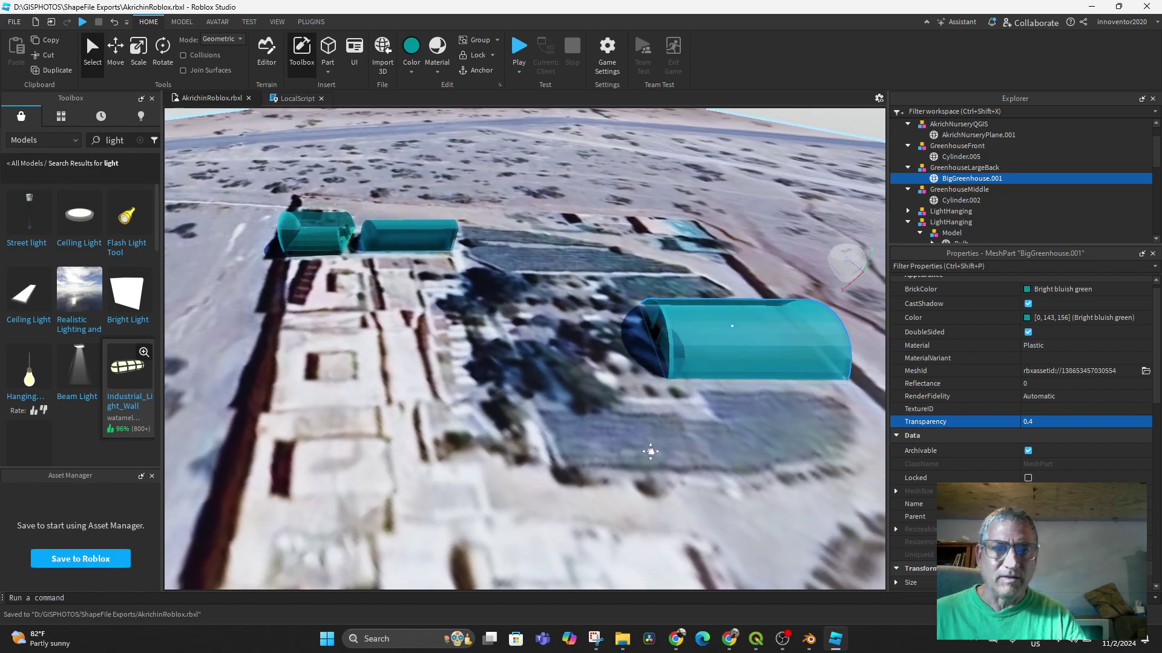
# Playtest the place by walking the character up to and through the greenhouses, and end the test.
pyautogui.moveTo(651, 452); pyautogui.dragTo(747, 427, button='right')
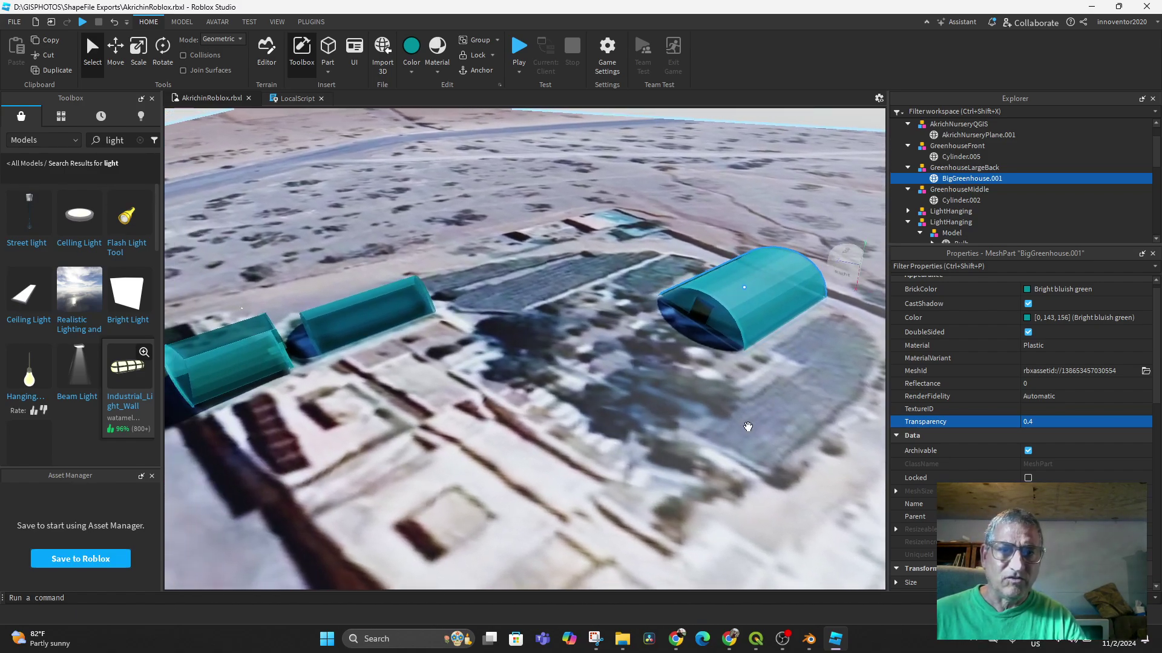
pyautogui.click(520, 48)
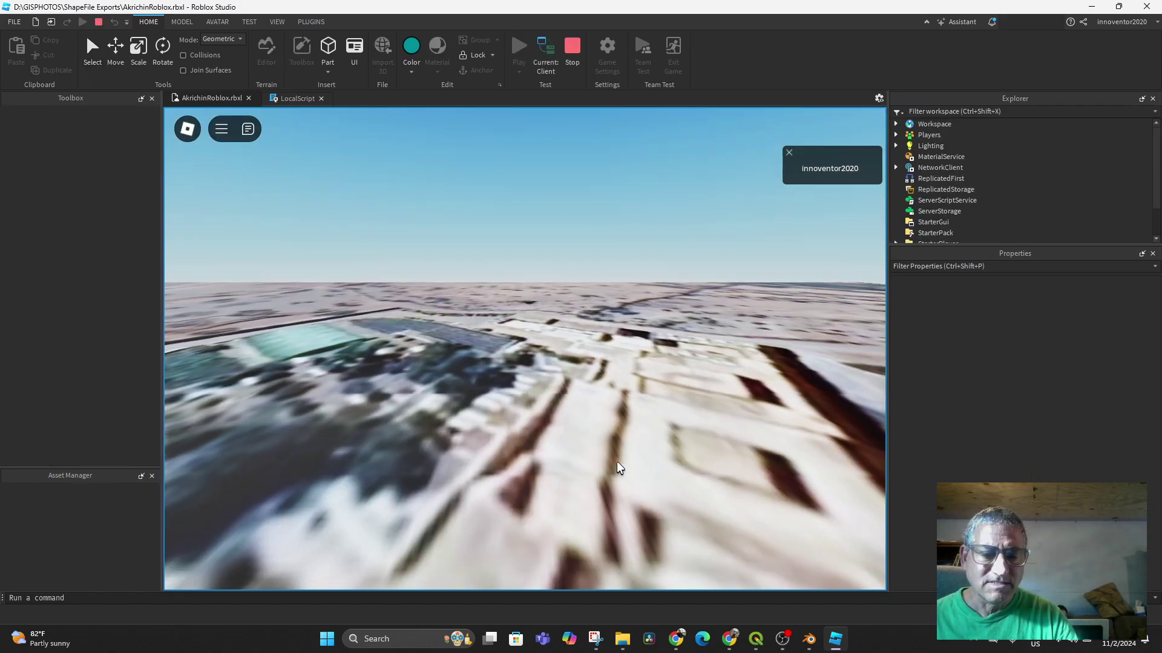
pyautogui.press('w')
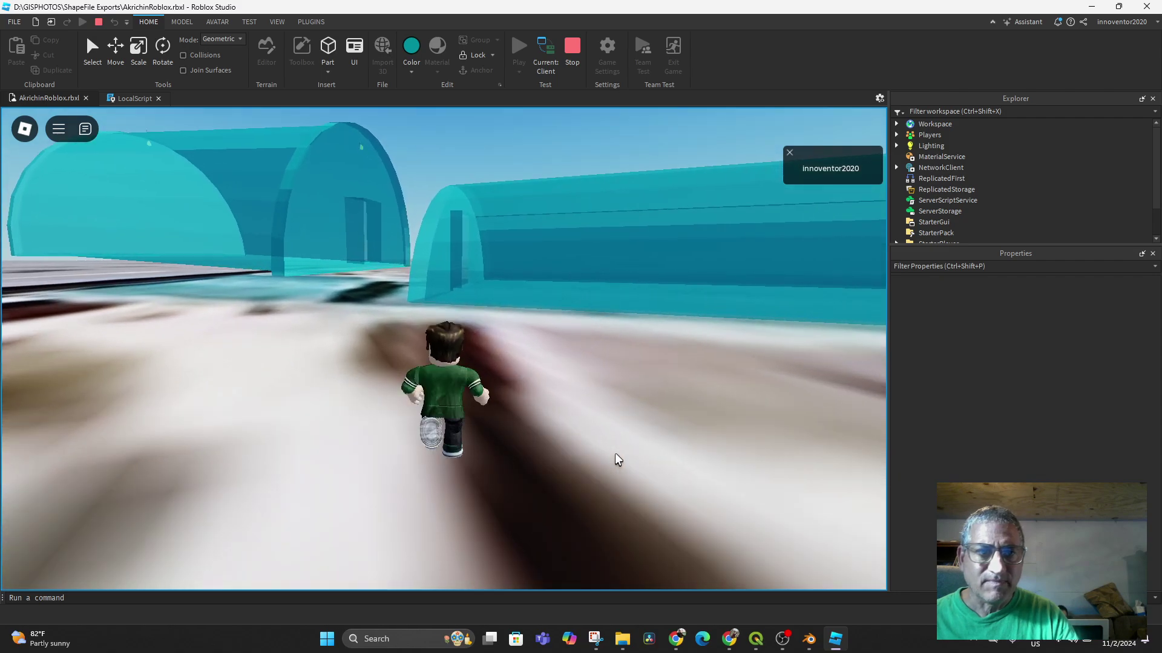
pyautogui.press('w')
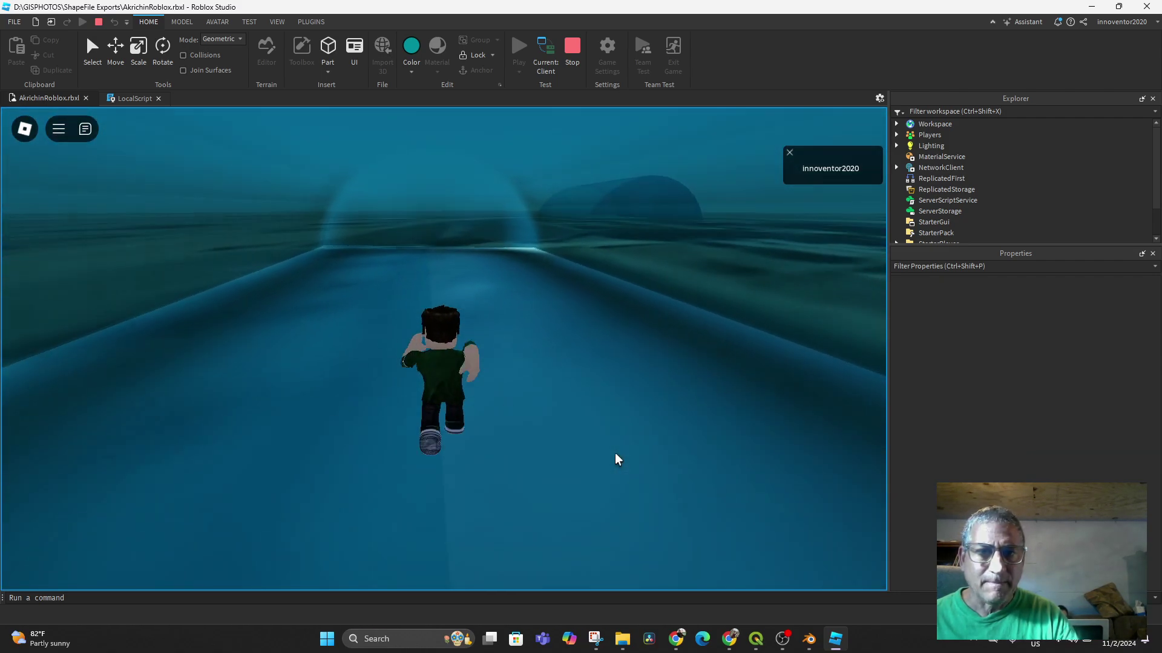
pyautogui.moveTo(615, 453); pyautogui.dragTo(615, 453, button='right')
pyautogui.press('w')
pyautogui.press('w')
pyautogui.press('w')
pyautogui.press('w')
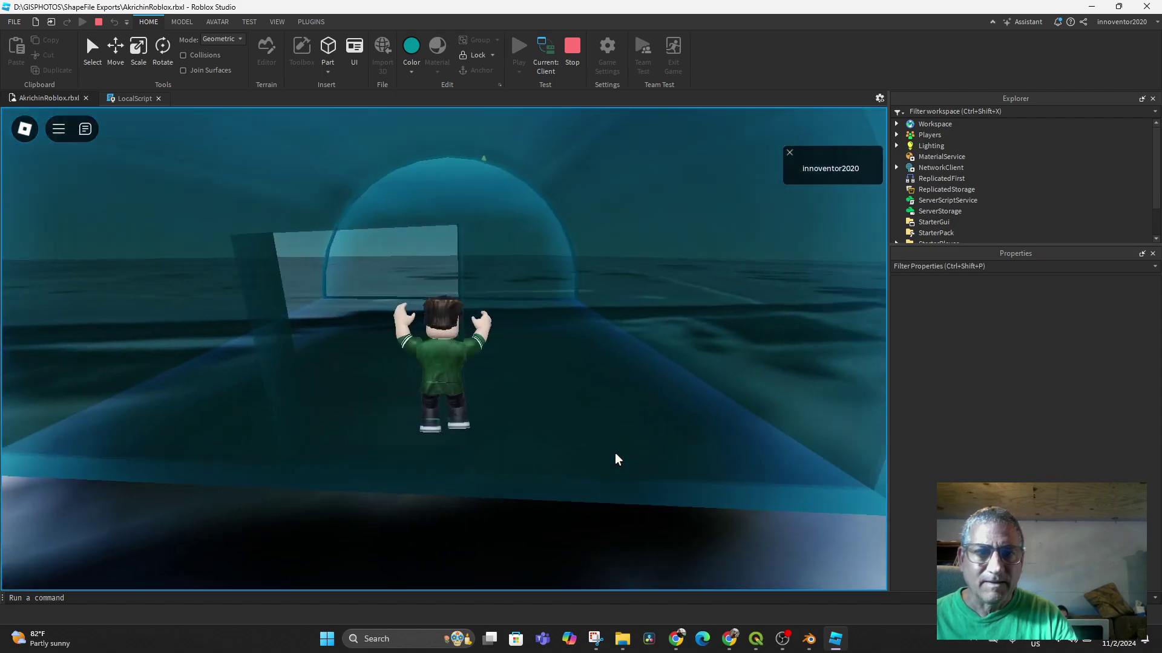
pyautogui.press('w')
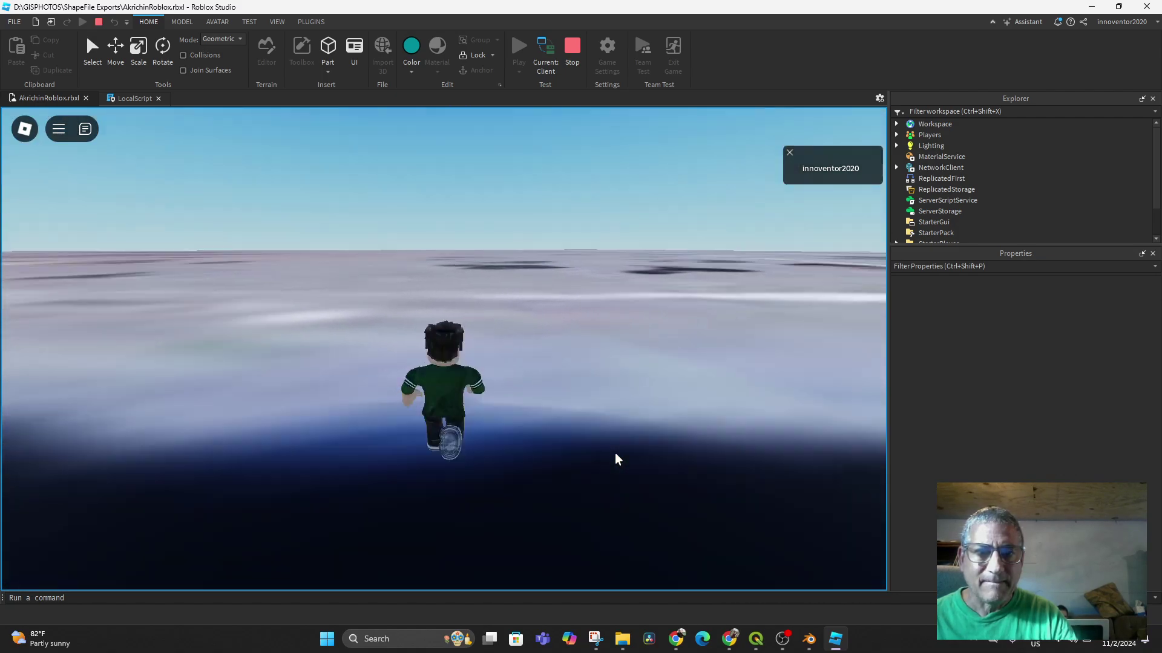
pyautogui.moveTo(614, 453); pyautogui.dragTo(614, 453, button='right')
pyautogui.press('w')
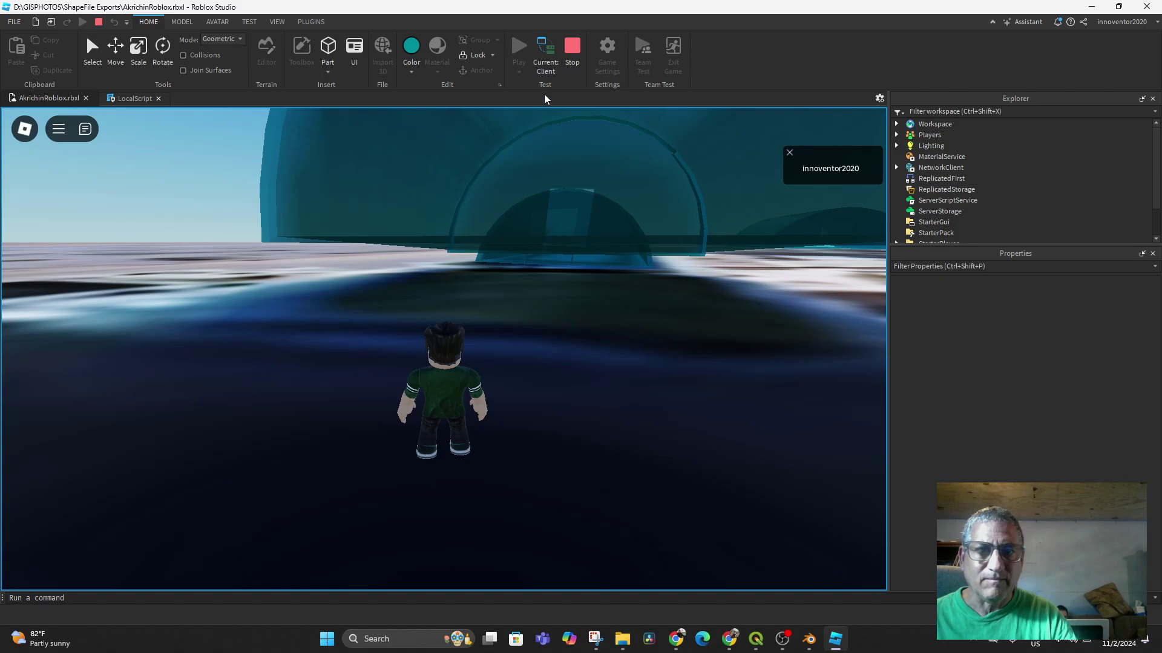
pyautogui.click(572, 47)
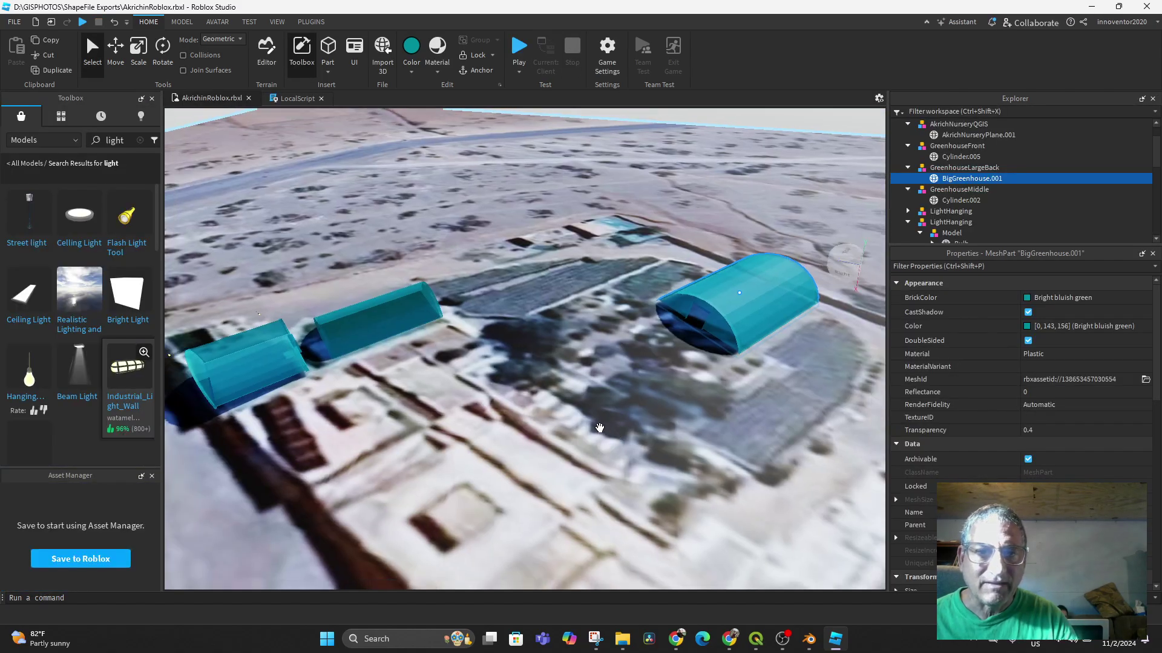
# Tilt the GreenhouseFront model to an orientation of about 8.4, -33.4, 6.0 and lower it about 12.1 studs.
pyautogui.moveTo(351, 472); pyautogui.dragTo(542, 534, button='right')
pyautogui.moveTo(543, 535); pyautogui.dragTo(752, 513, button='middle')
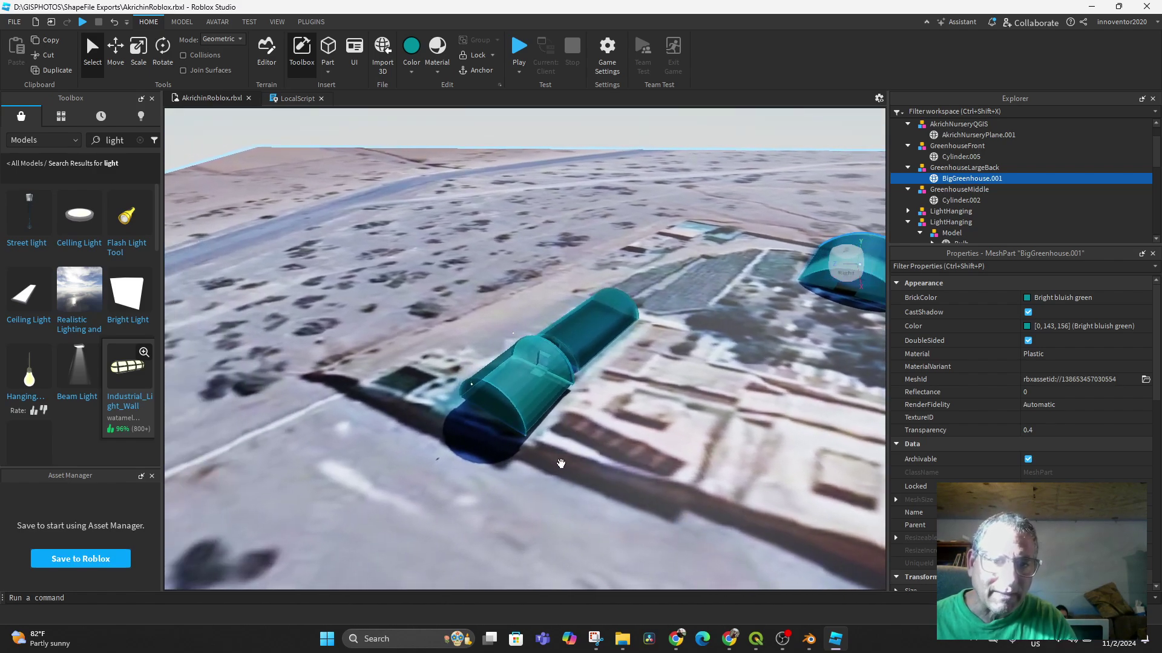
pyautogui.click(538, 390)
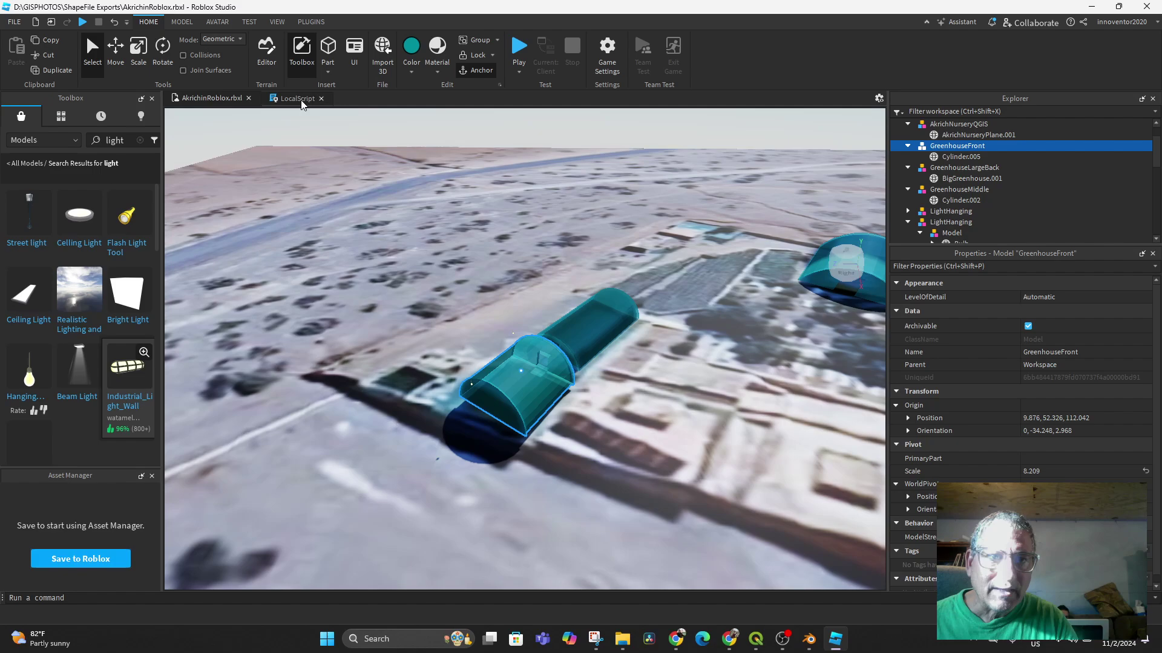
pyautogui.click(168, 53)
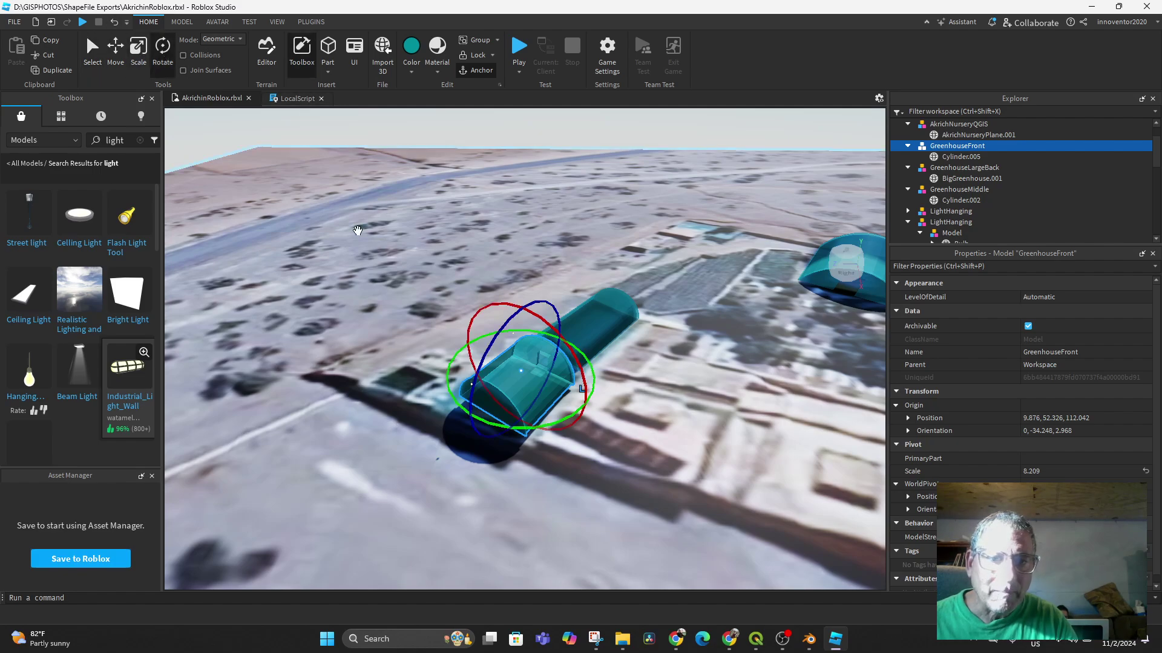
pyautogui.moveTo(560, 314); pyautogui.dragTo(525, 305)
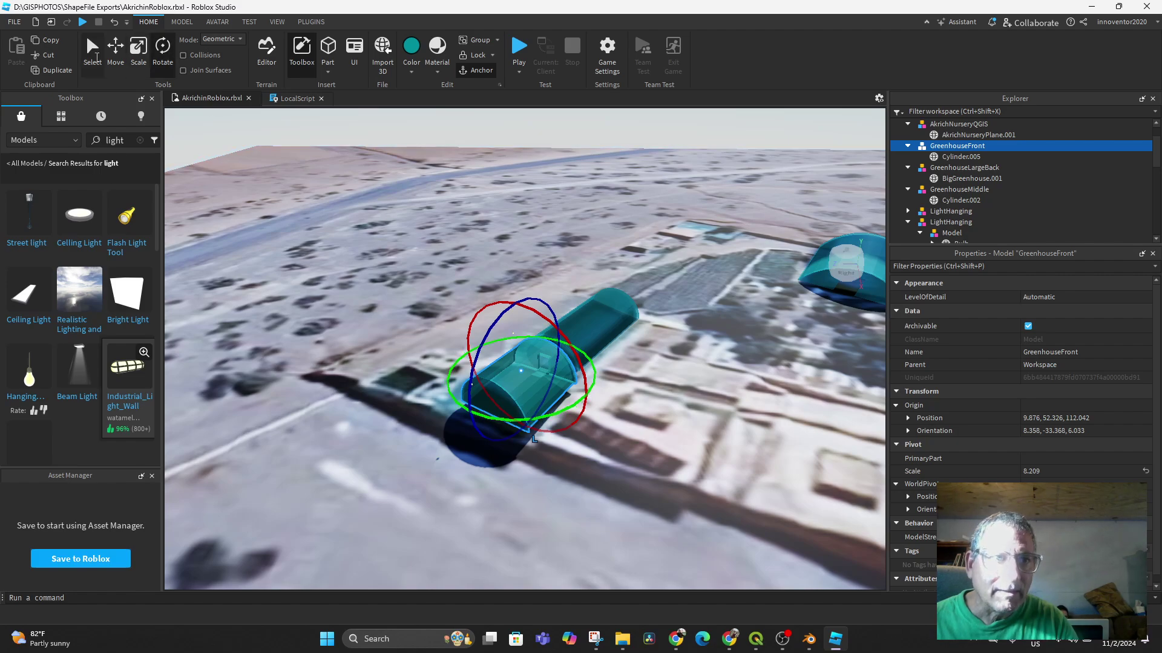
pyautogui.click(118, 53)
pyautogui.moveTo(513, 286); pyautogui.dragTo(509, 295)
# Shift GreenhouseFront slightly sideways over its footprint and raise it about 5.9 studs.
pyautogui.moveTo(599, 357); pyautogui.dragTo(455, 353, button='right')
pyautogui.moveTo(456, 353); pyautogui.dragTo(308, 355, button='middle')
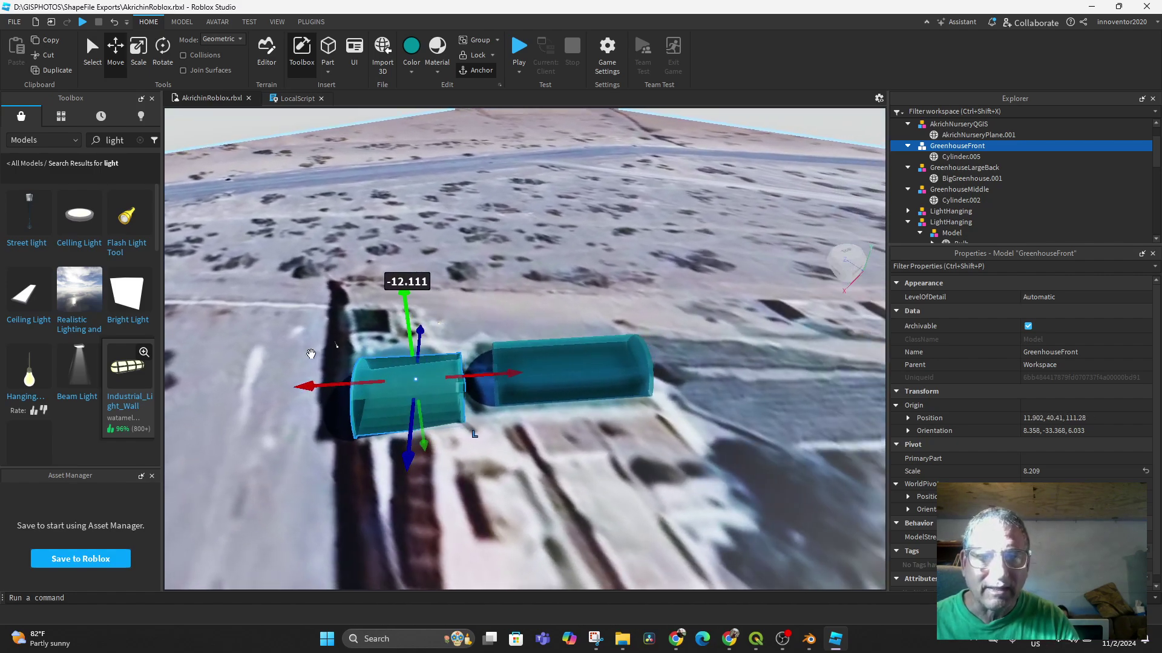
pyautogui.moveTo(360, 363); pyautogui.dragTo(360, 363, button='right')
pyautogui.moveTo(361, 363); pyautogui.dragTo(262, 372, button='middle')
pyautogui.moveTo(389, 376); pyautogui.dragTo(389, 376, button='right')
pyautogui.moveTo(558, 282)
pyautogui.mouseDown()
pyautogui.moveTo(602, 277)
pyautogui.moveTo(547, 280)
pyautogui.mouseUp()
pyautogui.moveTo(478, 208); pyautogui.dragTo(480, 200)
pyautogui.moveTo(520, 351); pyautogui.dragTo(407, 392, button='right')
pyautogui.moveTo(408, 391); pyautogui.dragTo(655, 248, button='middle')
# Lower GreenhouseFront about 4.1 studs toward the ground.
pyautogui.scroll(3, 533, 451)
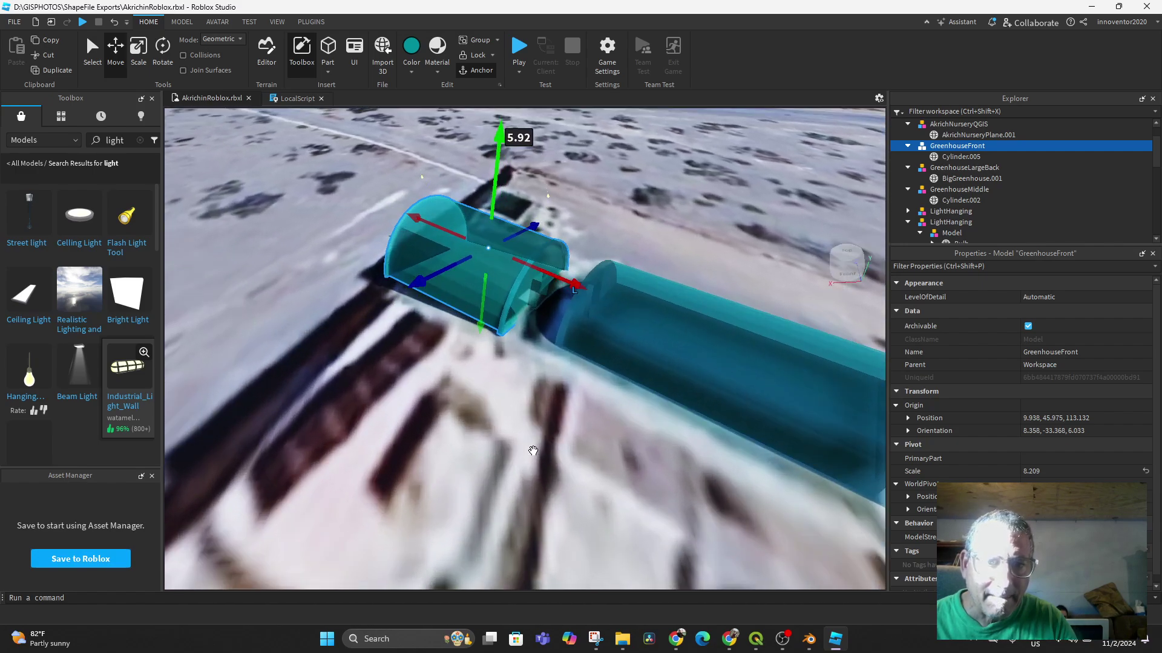
pyautogui.scroll(3, 533, 451)
pyautogui.scroll(-2, 530, 442)
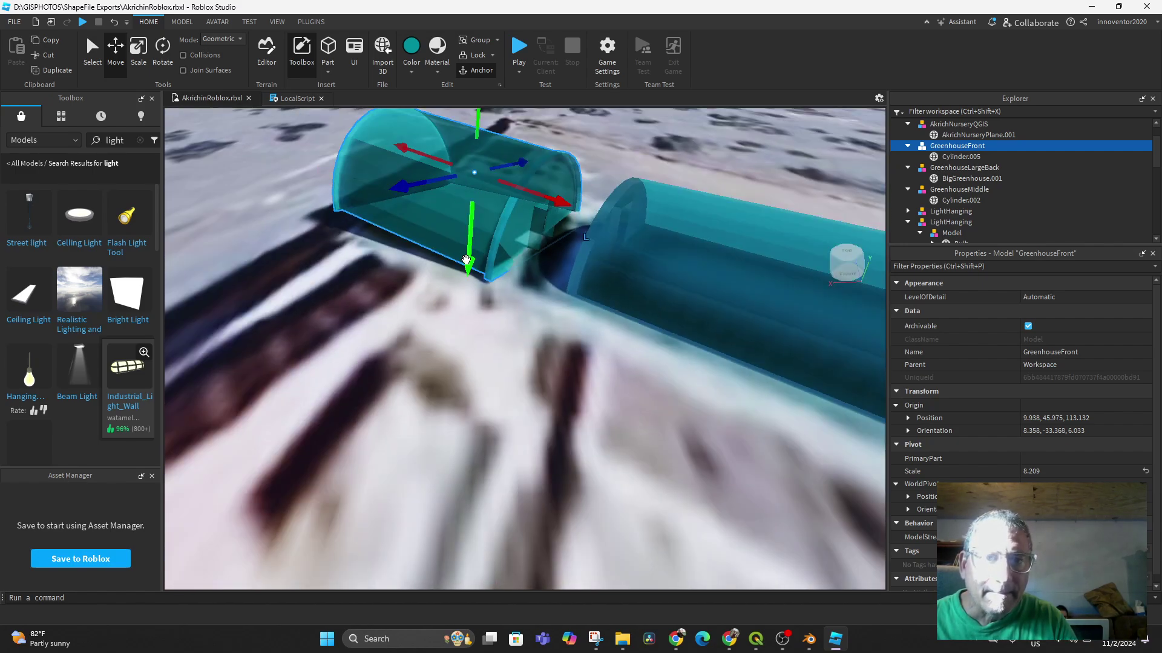
pyautogui.moveTo(466, 260); pyautogui.dragTo(468, 276)
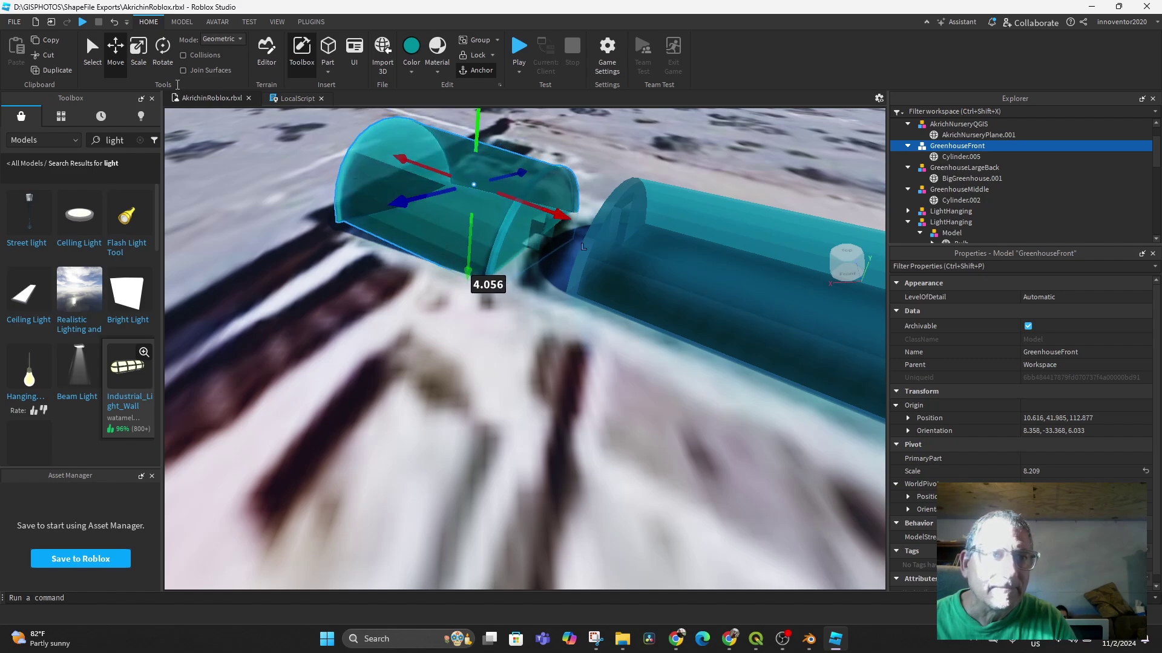
# Rotate GreenhouseFront to a Z orientation of about 0.74 and lower it about 1.7 studs more.
pyautogui.hotkey('ctrl', '4')
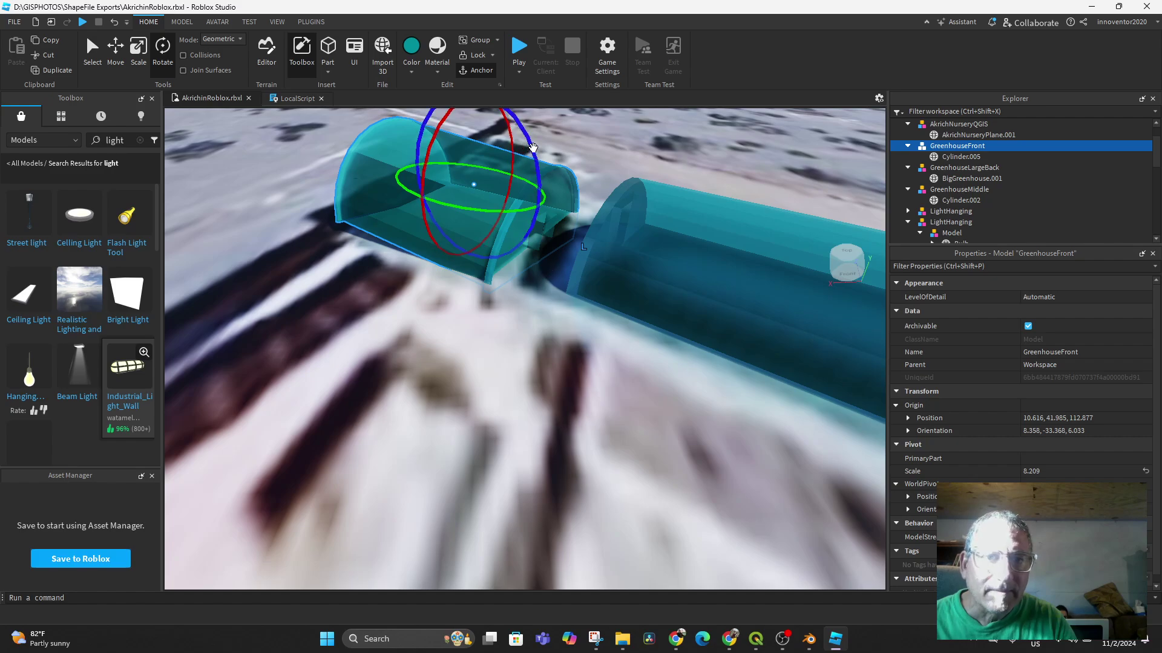
pyautogui.moveTo(532, 149); pyautogui.dragTo(529, 138)
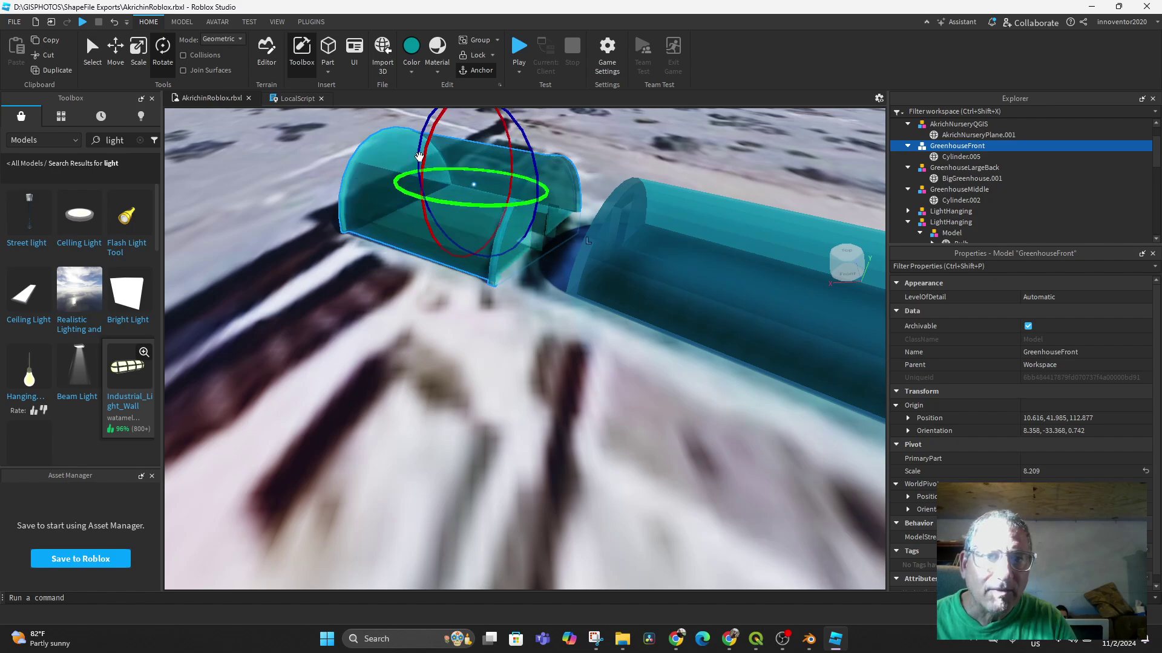
pyautogui.click(115, 50)
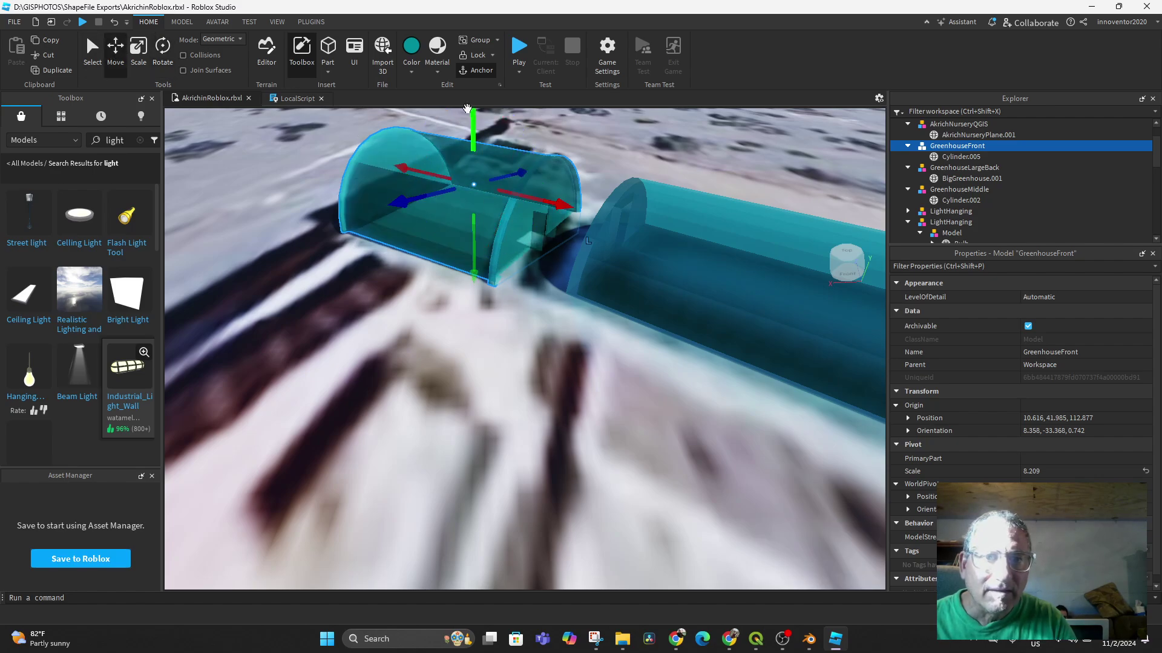
pyautogui.moveTo(472, 120); pyautogui.dragTo(472, 130)
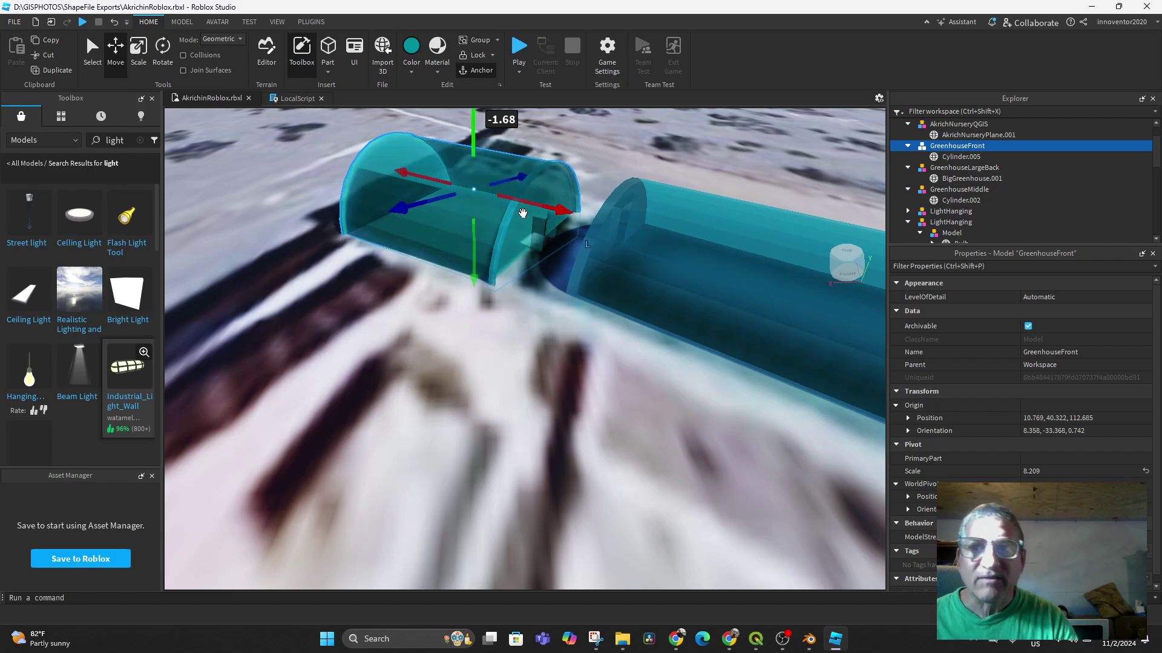
# Unlock all parts and apply the Lock Tool to the greenhouse models.
pyautogui.click(480, 60)
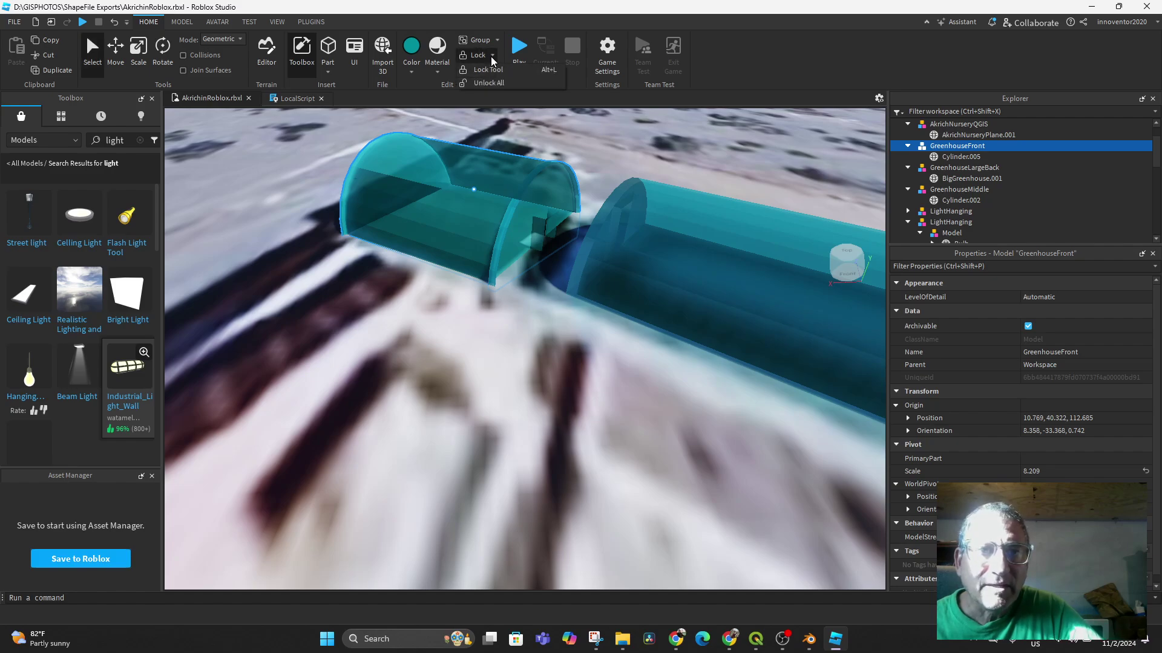
pyautogui.click(481, 85)
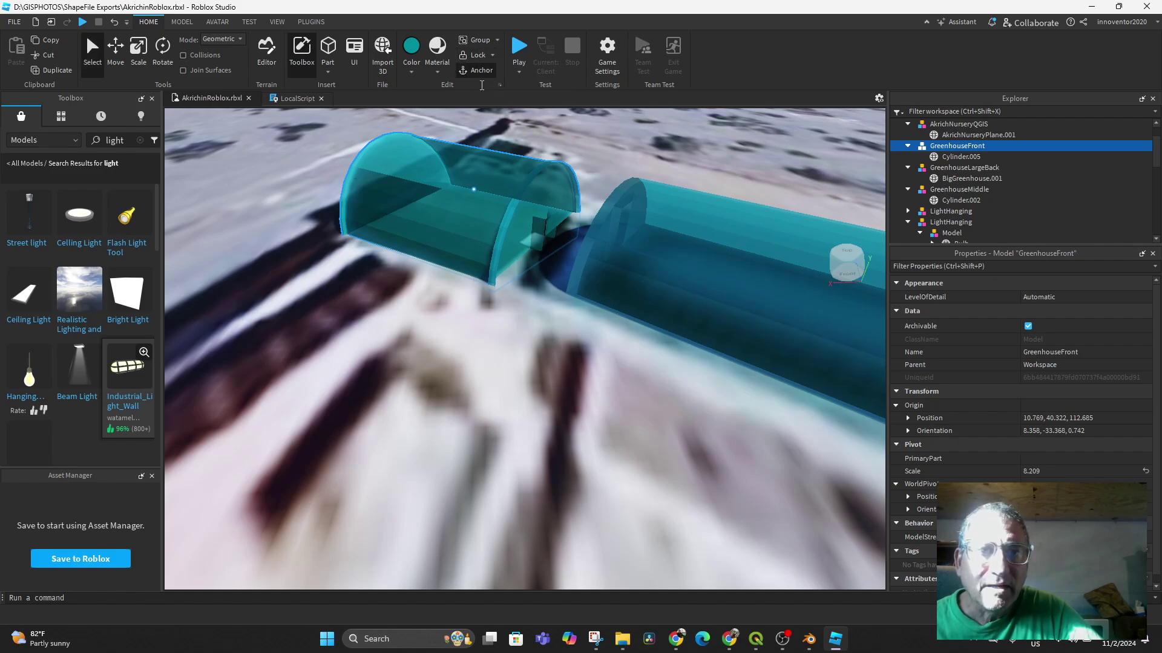
pyautogui.click(491, 55)
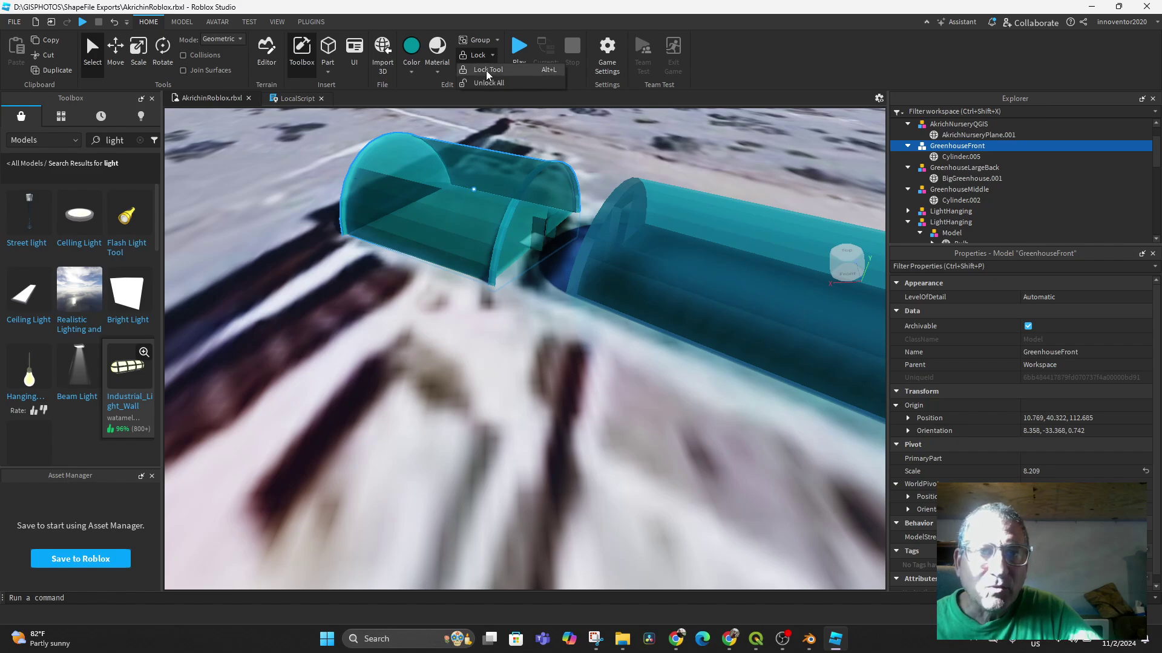
pyautogui.click(487, 71)
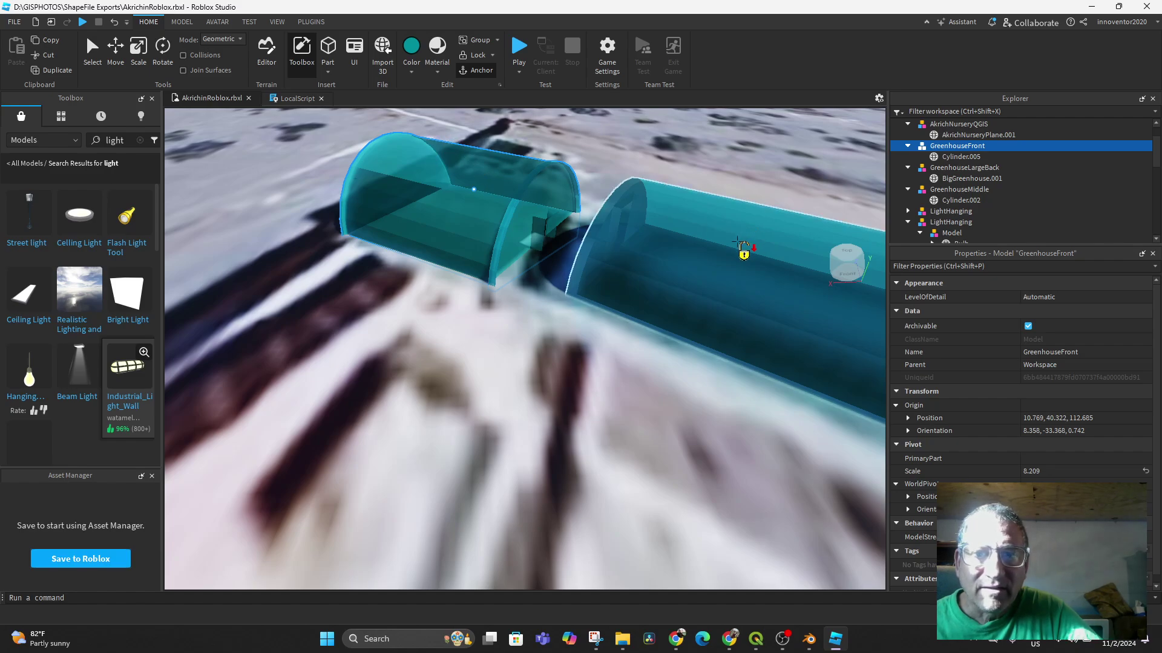
pyautogui.scroll(-10, 553, 369)
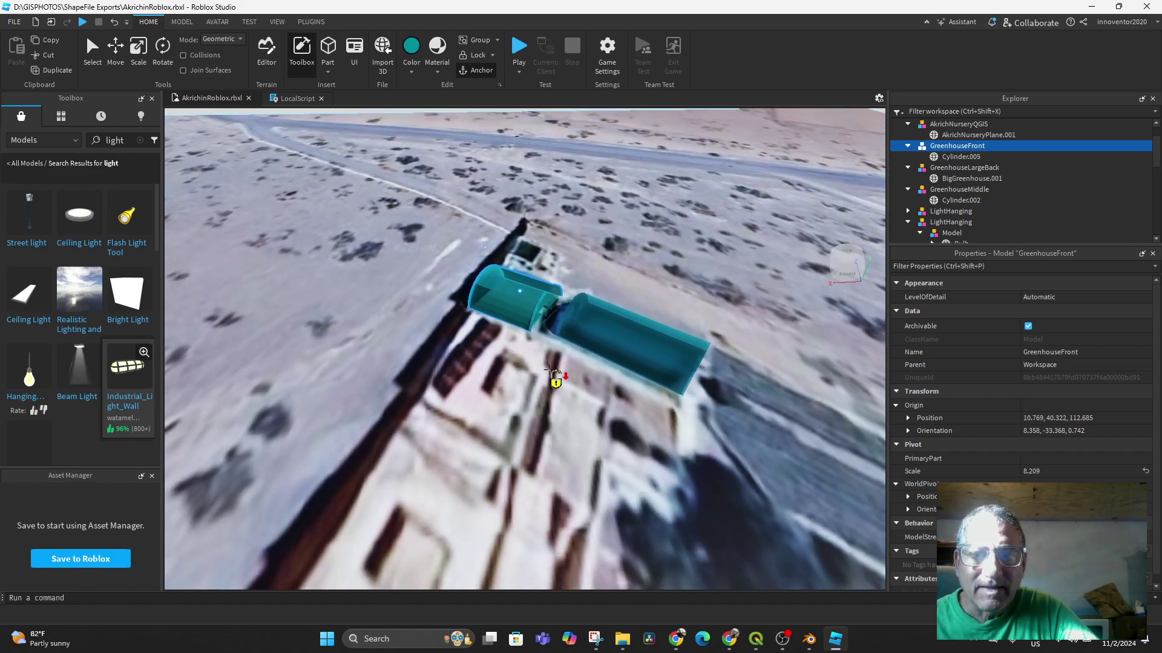
pyautogui.scroll(10, 535, 363)
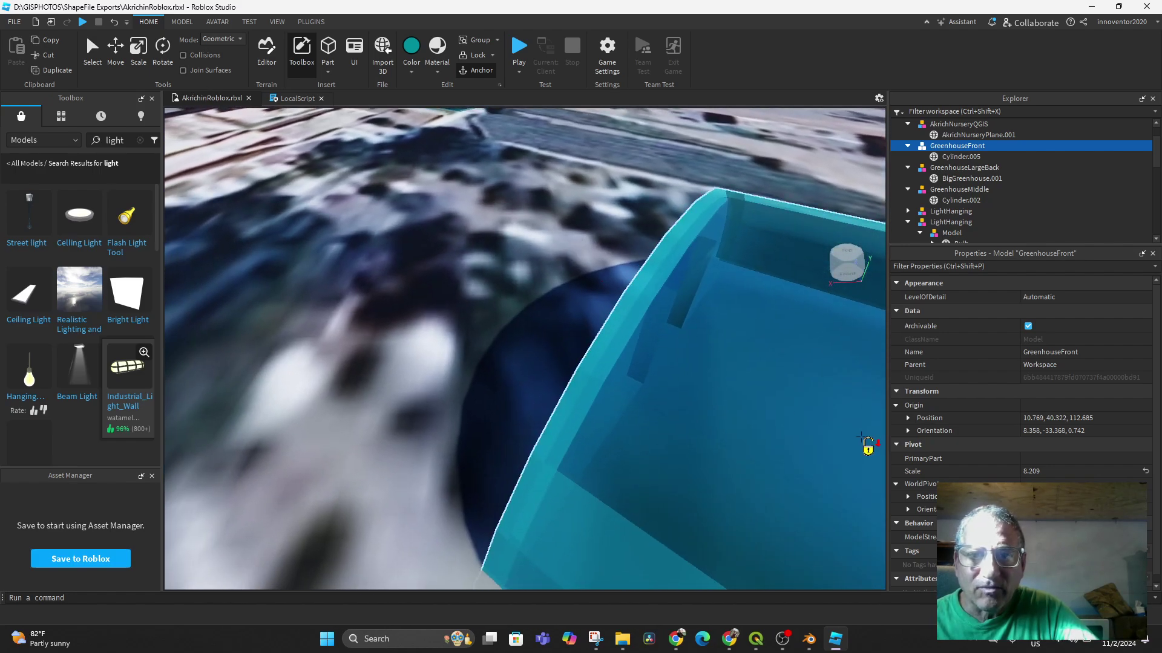
pyautogui.scroll(-2, 581, 280)
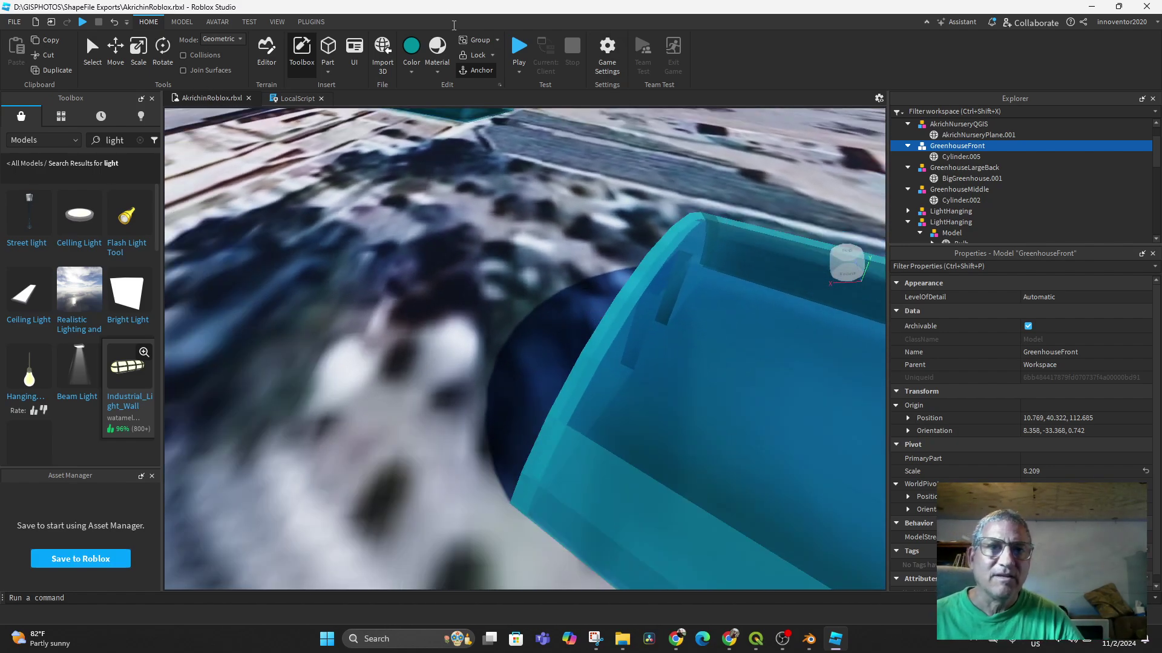
pyautogui.scroll(-3, 568, 176)
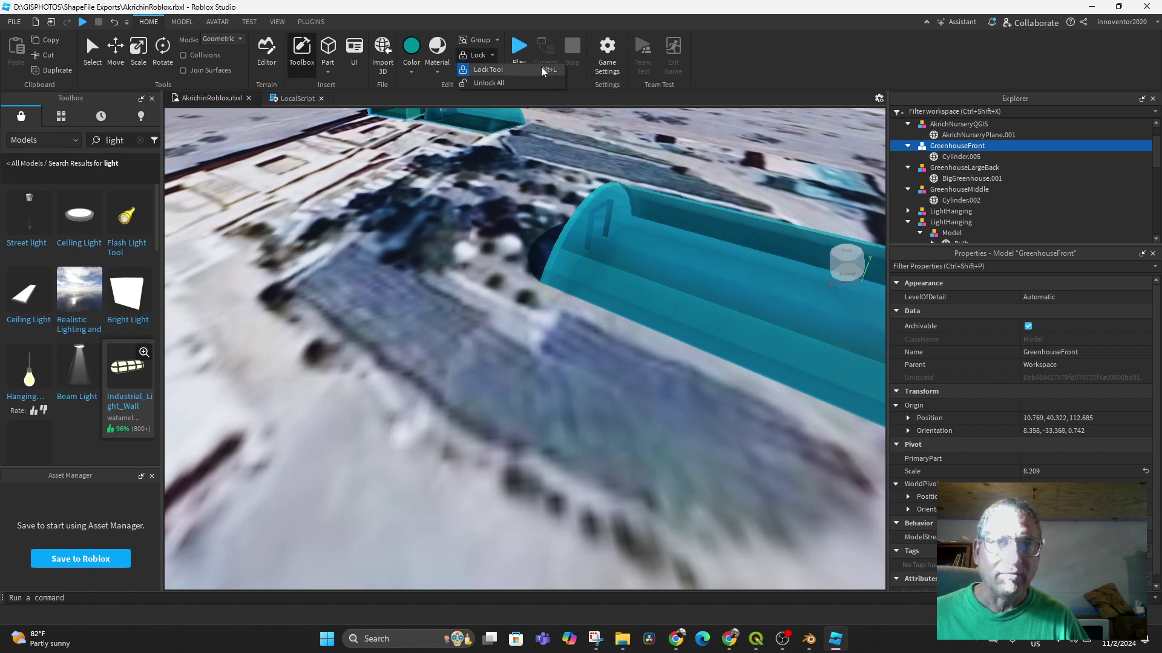
pyautogui.click(524, 64)
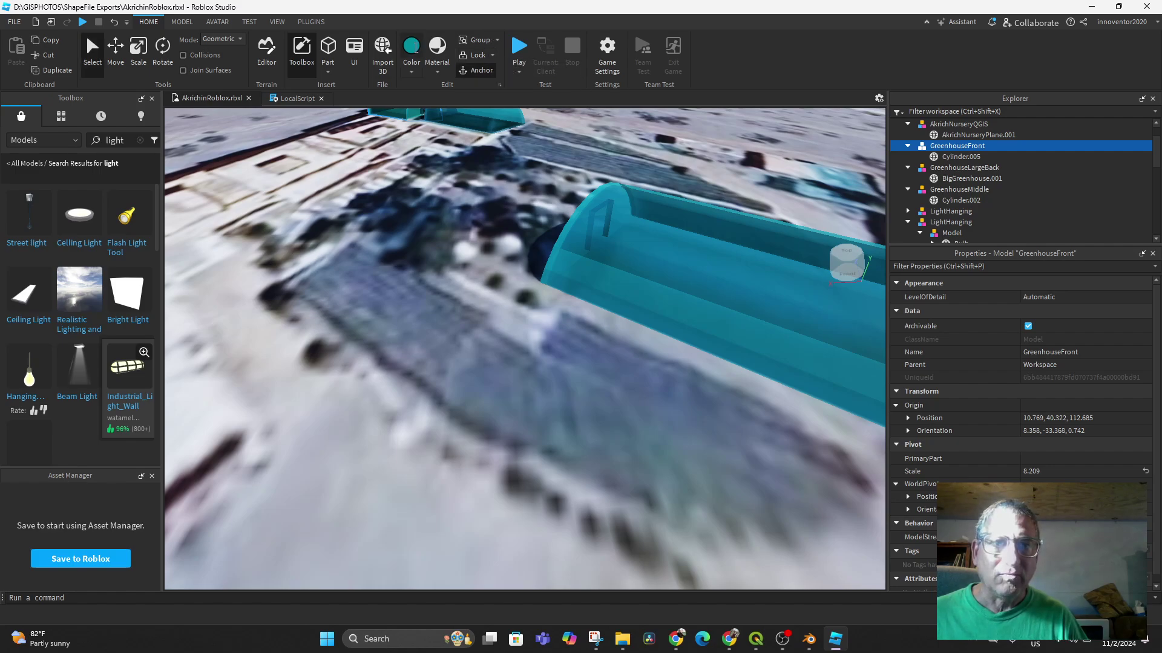
# Inspect the three greenhouses from several sides and test whether the middle greenhouse can still be selected.
pyautogui.moveTo(462, 258); pyautogui.dragTo(456, 319, button='middle')
pyautogui.moveTo(456, 319); pyautogui.dragTo(458, 320, button='right')
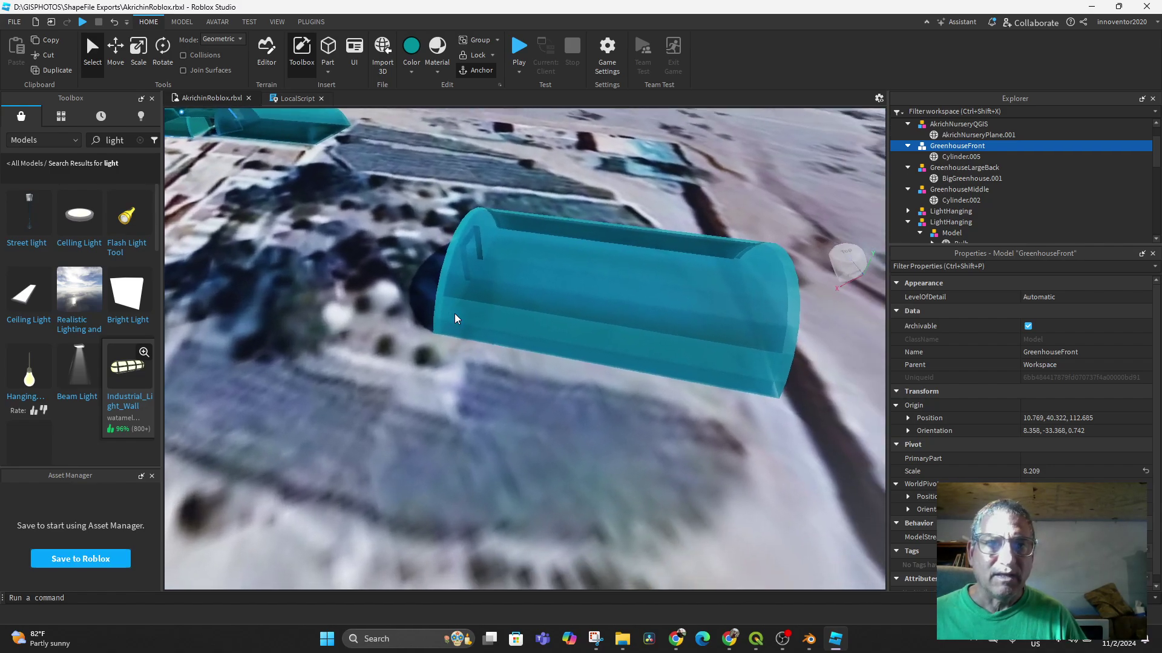
pyautogui.moveTo(457, 320); pyautogui.dragTo(658, 335, button='middle')
pyautogui.moveTo(658, 335); pyautogui.dragTo(624, 334, button='right')
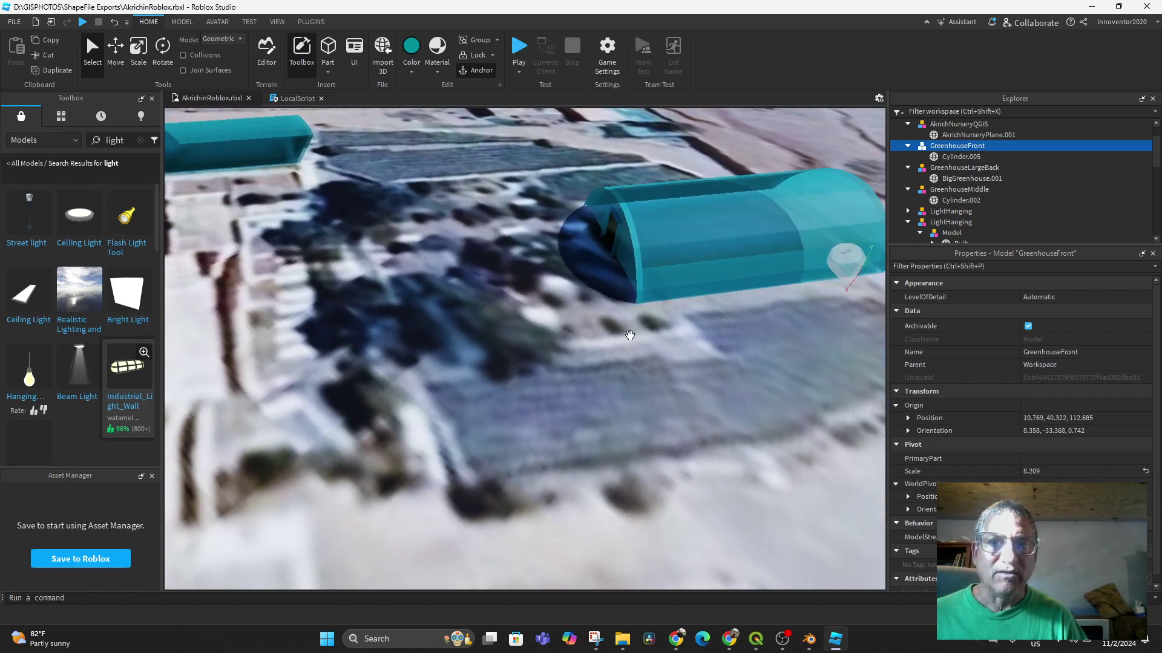
pyautogui.moveTo(436, 279); pyautogui.dragTo(677, 228, button='middle')
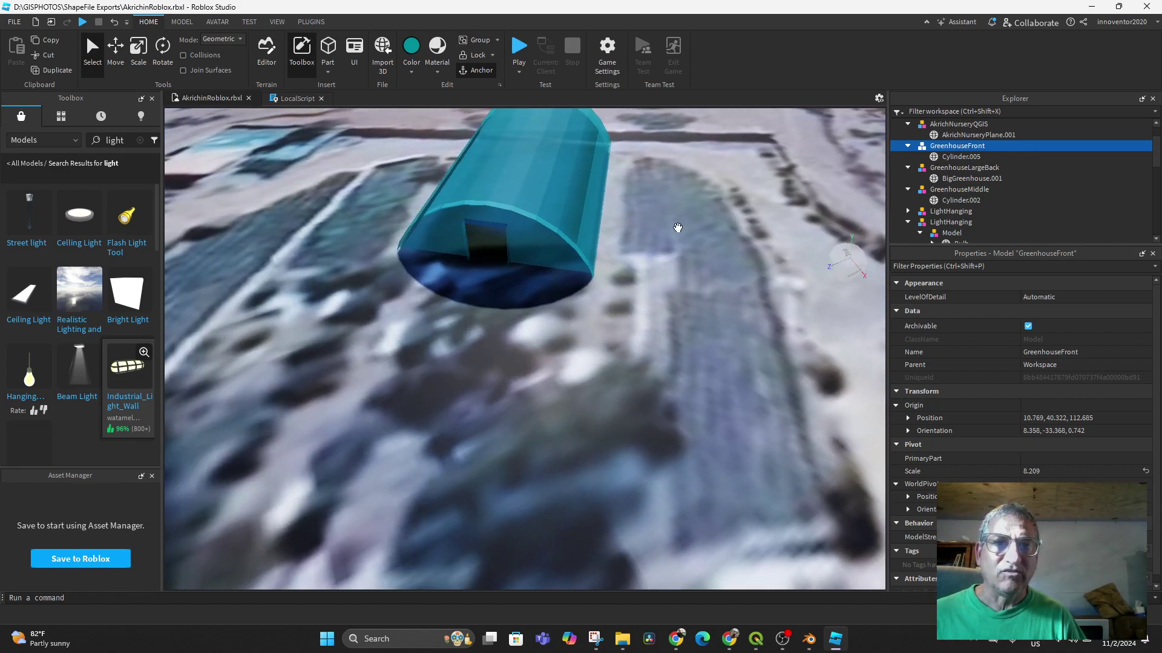
pyautogui.scroll(-6, 558, 235)
pyautogui.scroll(-10, 560, 243)
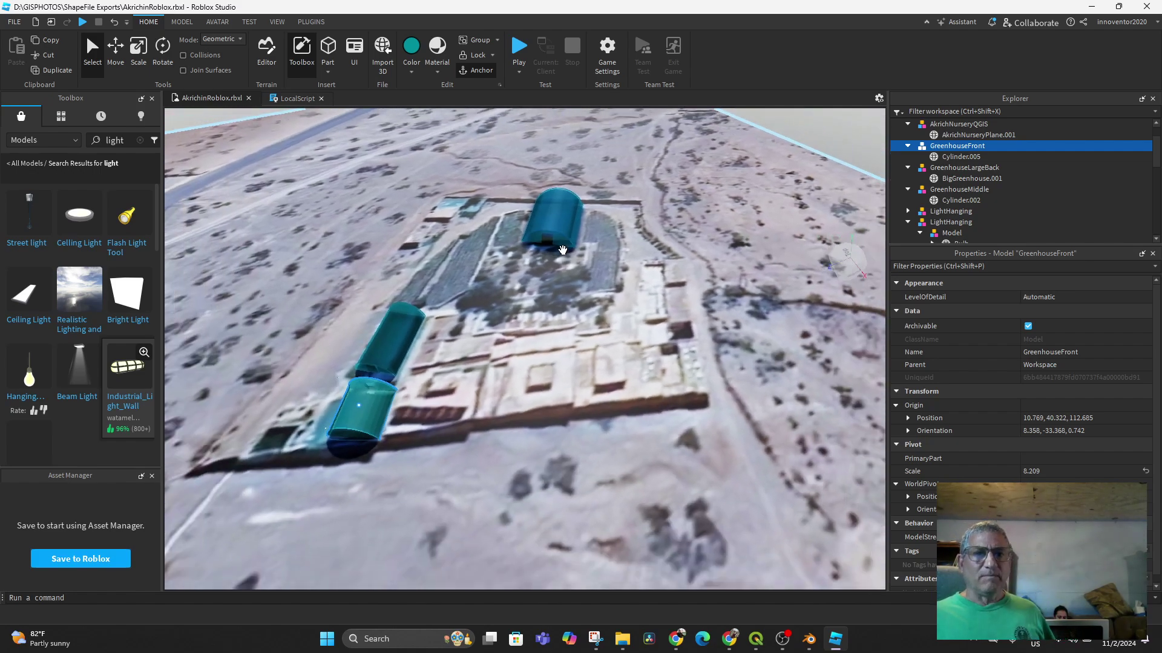
pyautogui.moveTo(554, 342); pyautogui.dragTo(500, 282, button='middle')
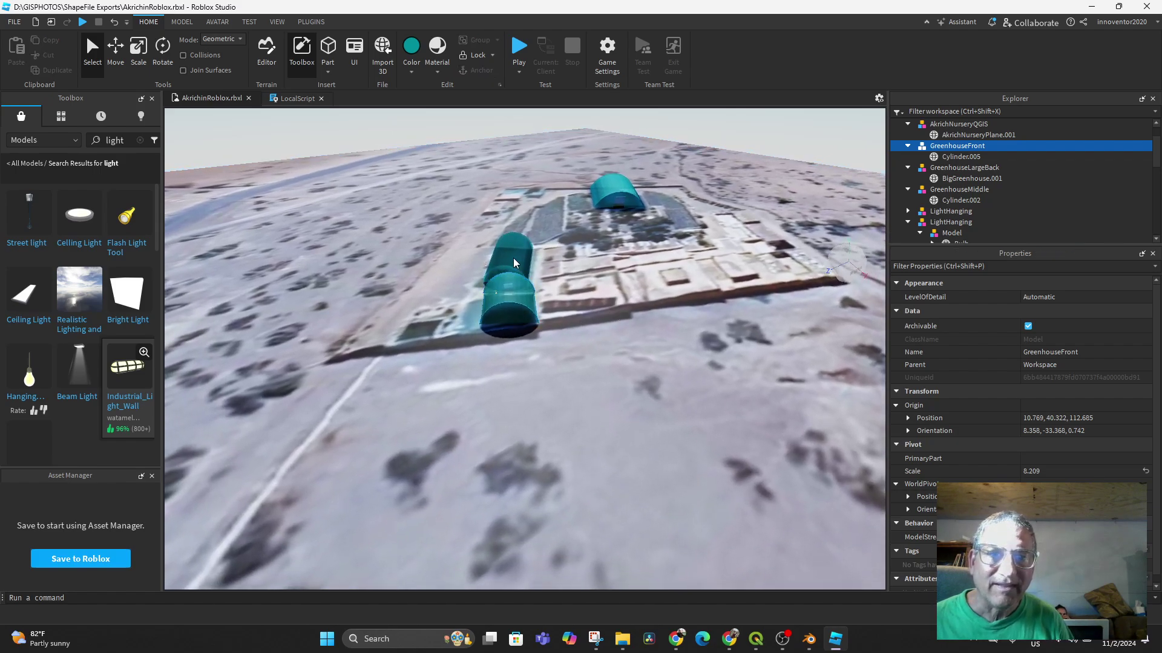
pyautogui.click(513, 256)
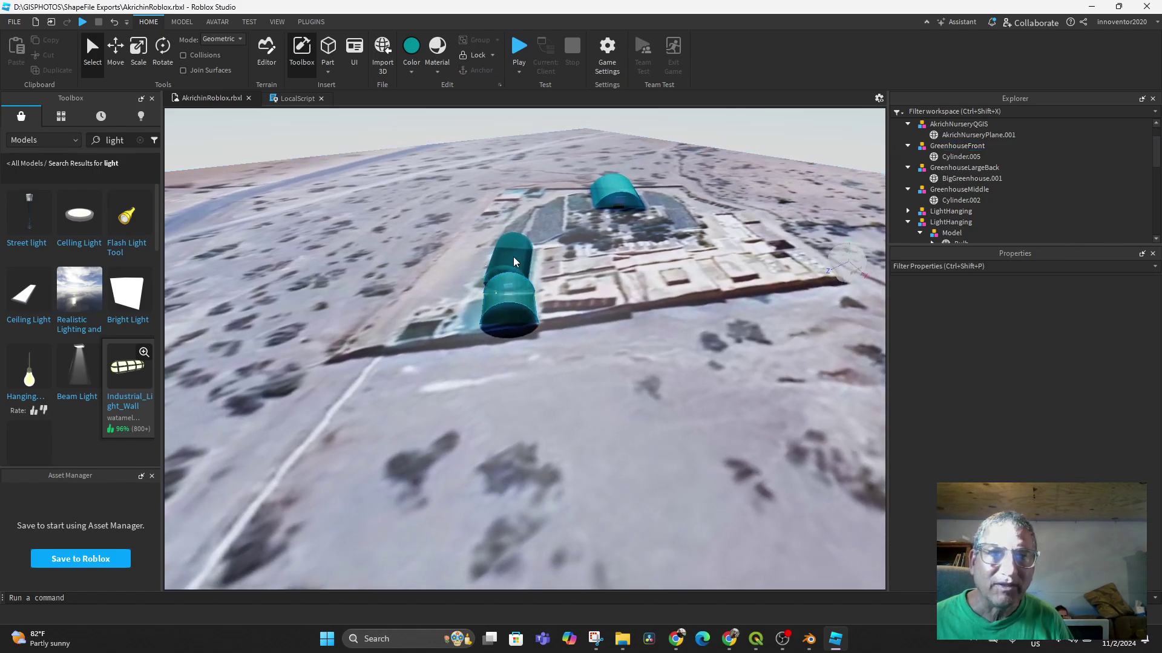
# Select GreenhouseMiddle and rotate it to a Y orientation of about -36.
pyautogui.click(488, 70)
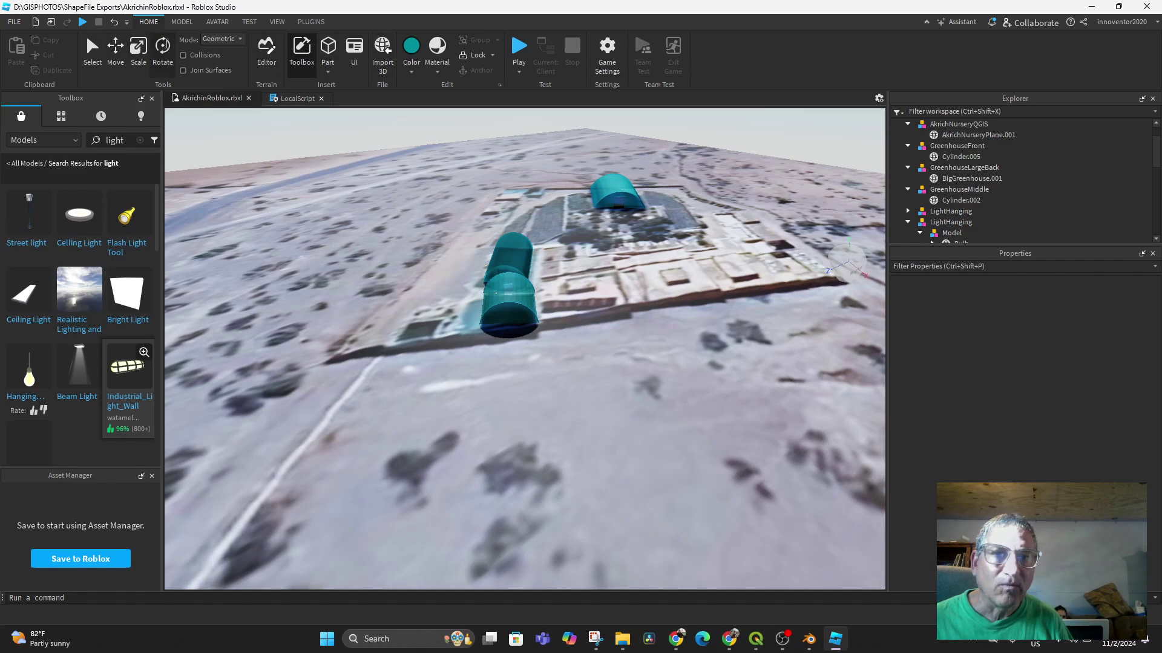
pyautogui.click(508, 253)
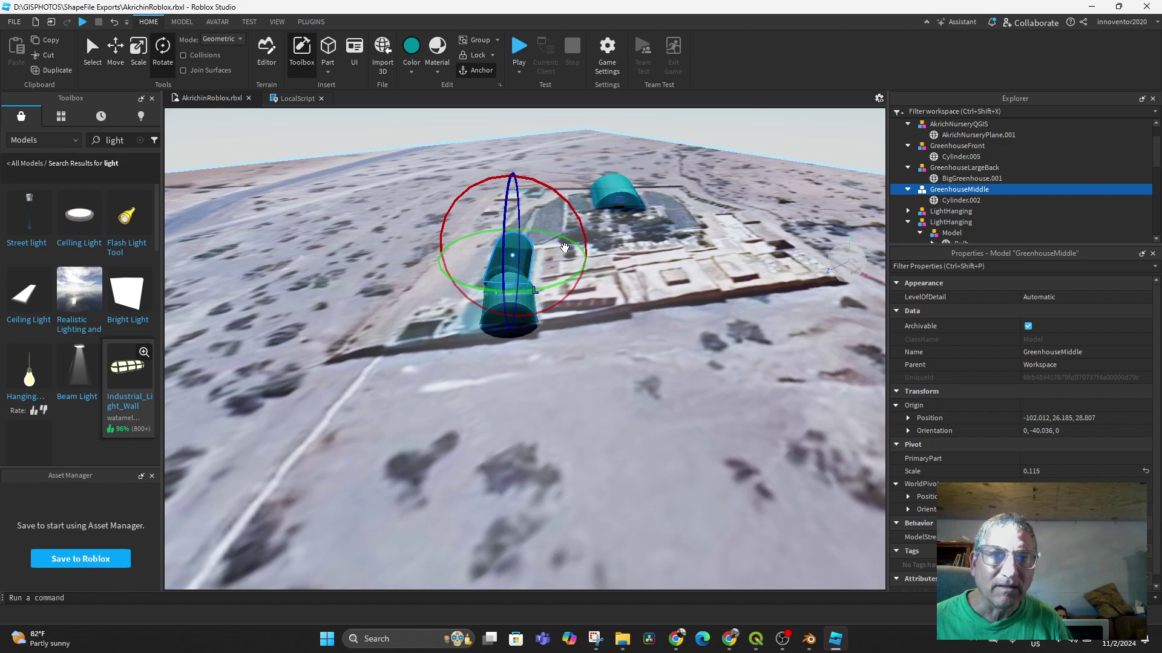
pyautogui.moveTo(564, 247); pyautogui.dragTo(566, 240)
# Inspect the alignment of the three greenhouses on the terrain from several sides and distances.
pyautogui.moveTo(545, 424); pyautogui.dragTo(363, 288, button='right')
pyautogui.press('d')
pyautogui.press('d')
pyautogui.scroll(-6, 460, 327)
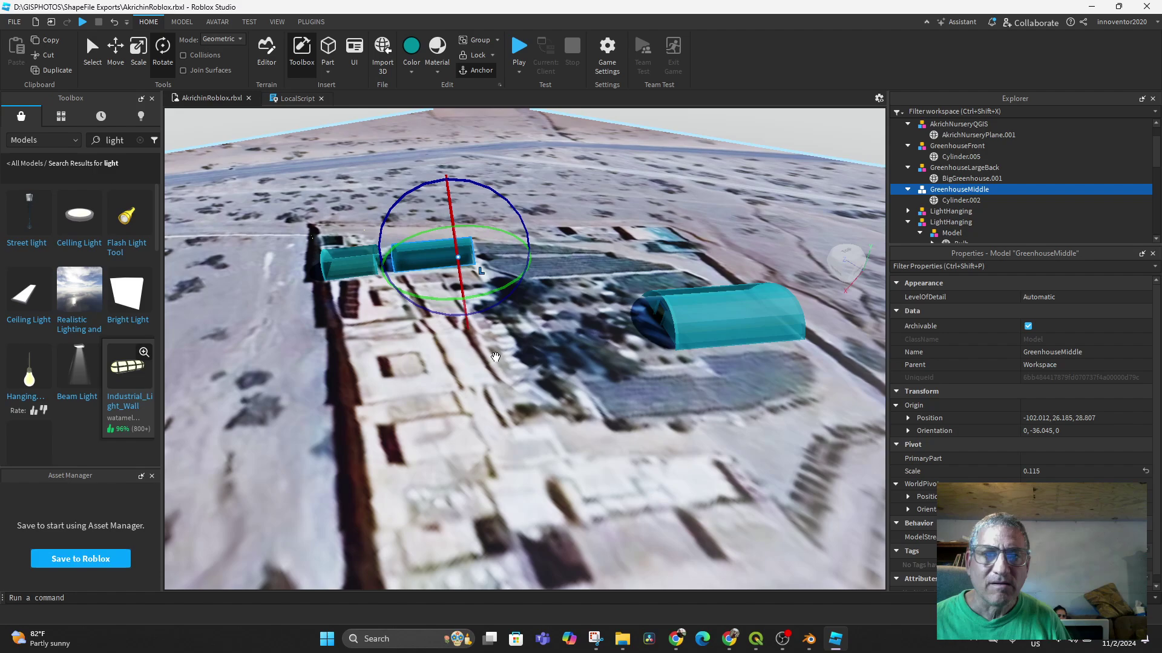
pyautogui.moveTo(490, 368); pyautogui.dragTo(610, 369, button='middle')
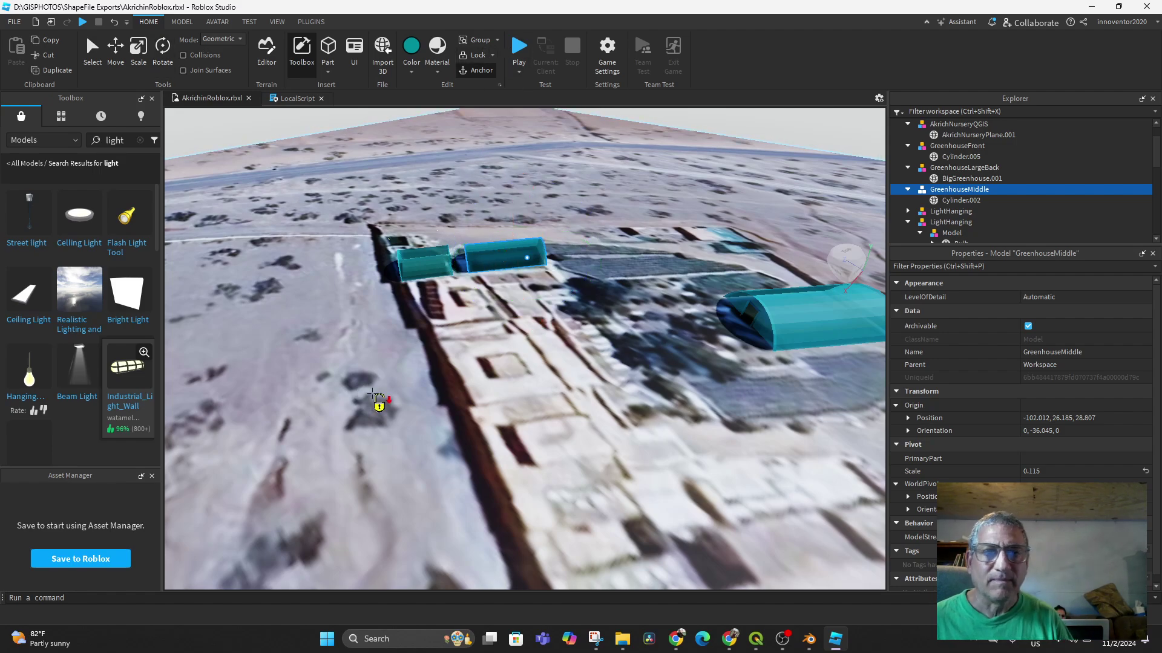
pyautogui.moveTo(376, 401); pyautogui.dragTo(728, 355, button='right')
pyautogui.scroll(-5, 731, 357)
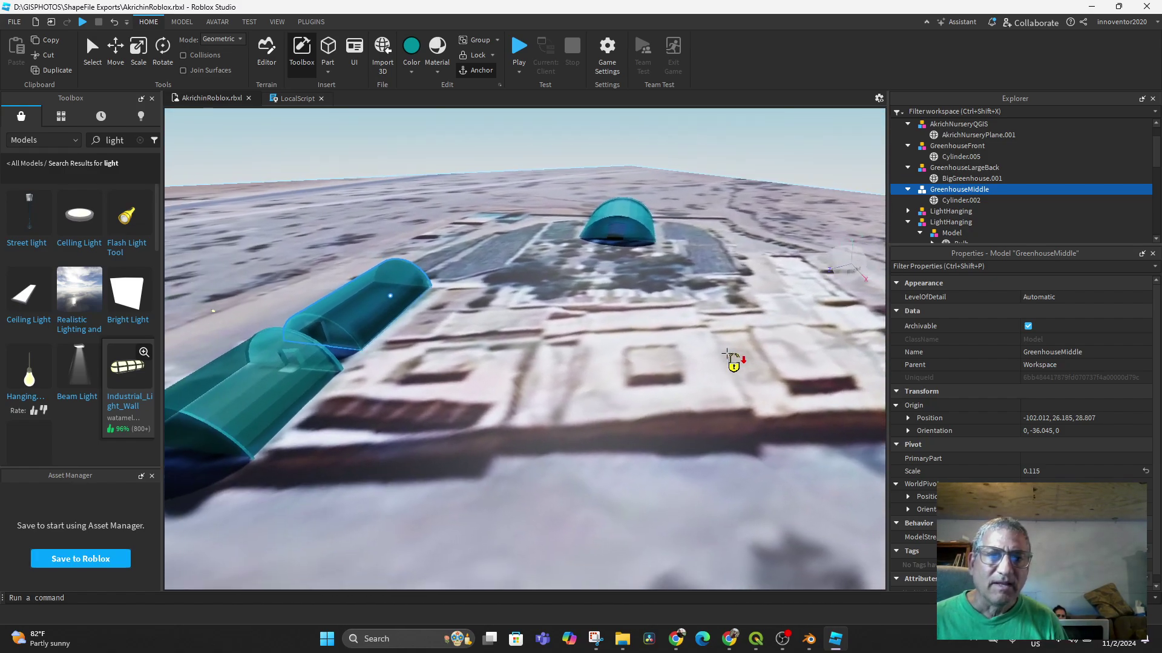
pyautogui.scroll(-3, 640, 424)
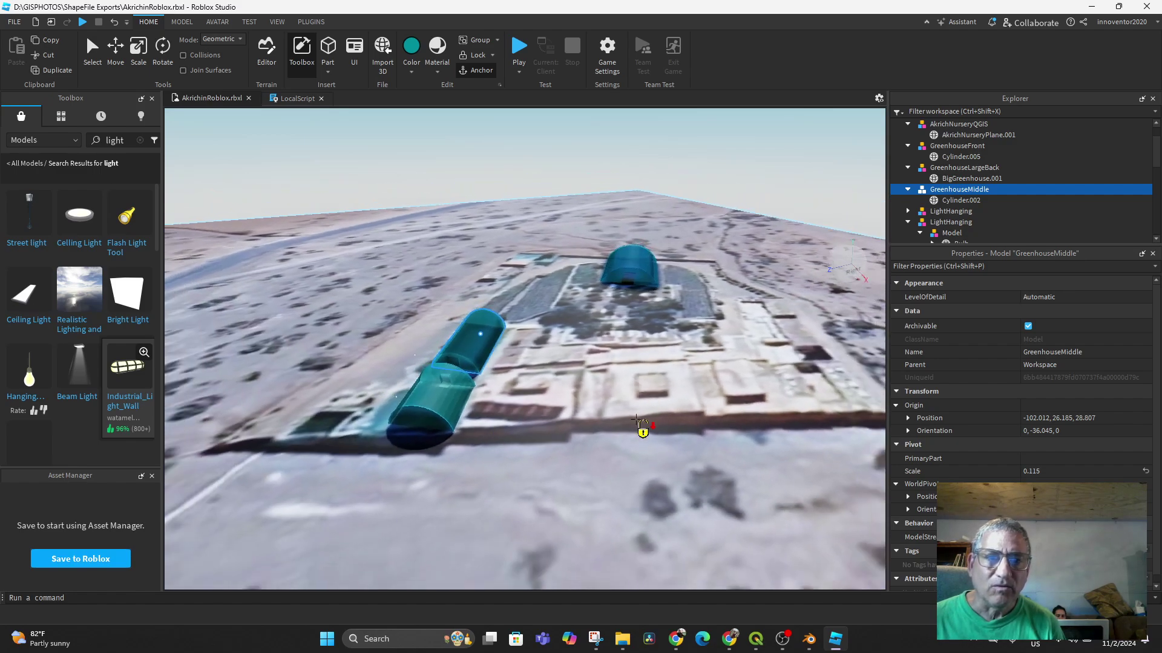
pyautogui.scroll(4, 640, 423)
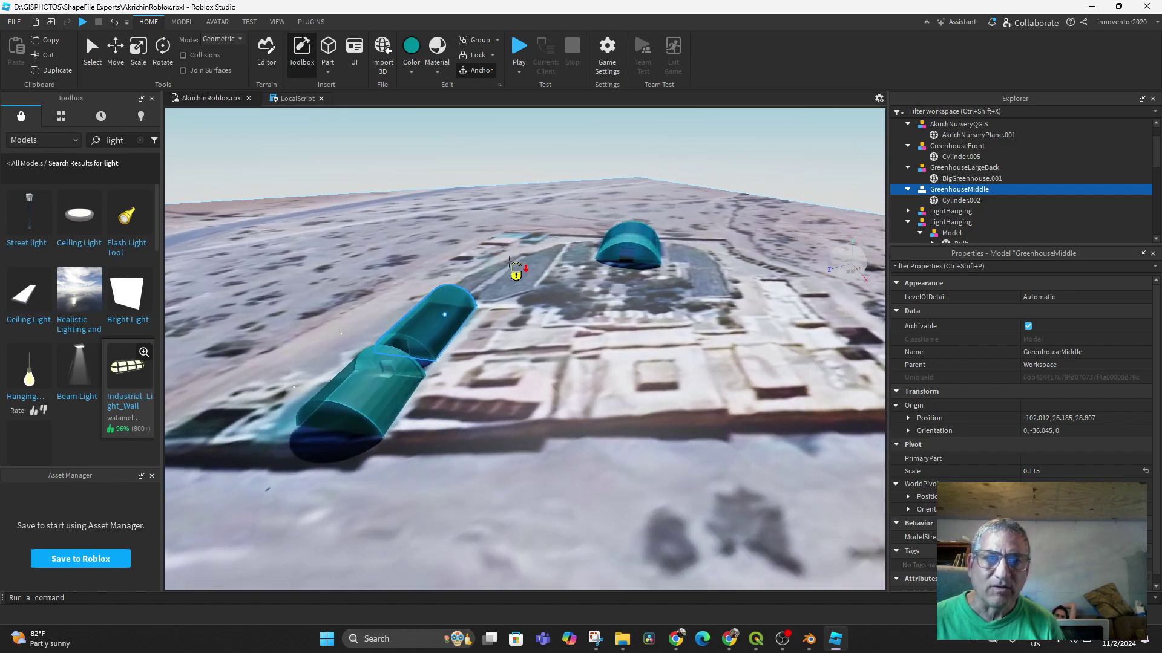
pyautogui.moveTo(618, 369); pyautogui.dragTo(663, 223, button='middle')
pyautogui.moveTo(570, 356)
pyautogui.mouseDown(button='middle')
pyautogui.moveTo(739, 280)
pyautogui.moveTo(568, 386)
pyautogui.moveTo(578, 358)
pyautogui.mouseUp(button='middle')
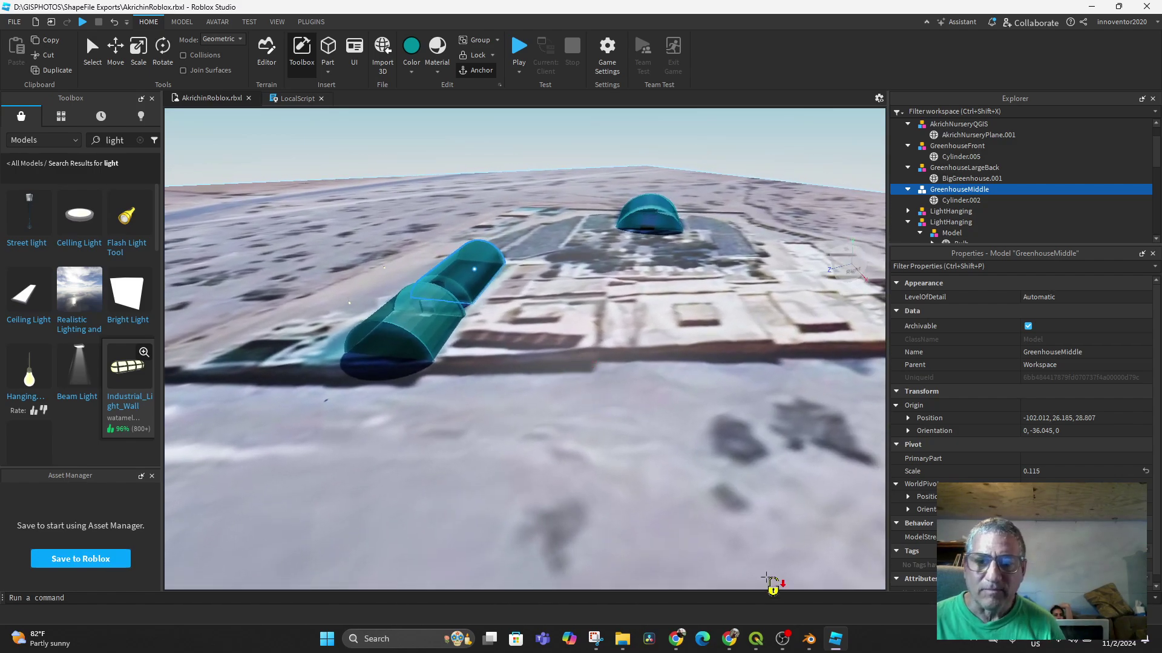
# Switch to Blender, copy the Cylinder.002 greenhouse, and delete it from the BuildingsforExport scene.
pyautogui.click(809, 641)
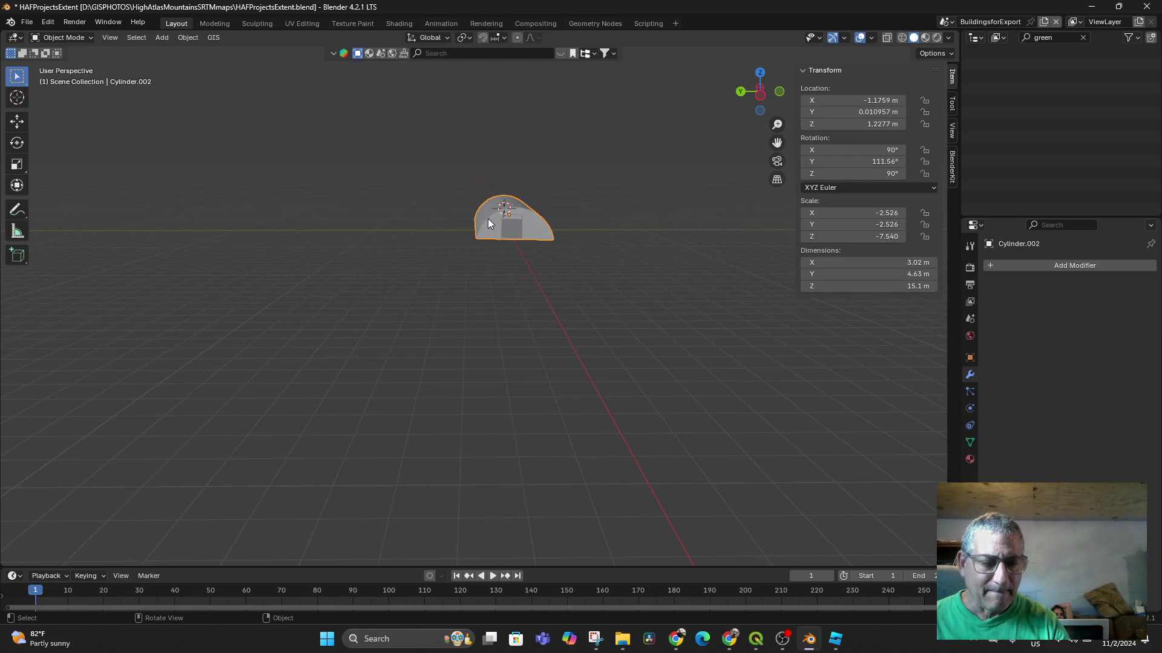
pyautogui.hotkey('ctrl', 'c')
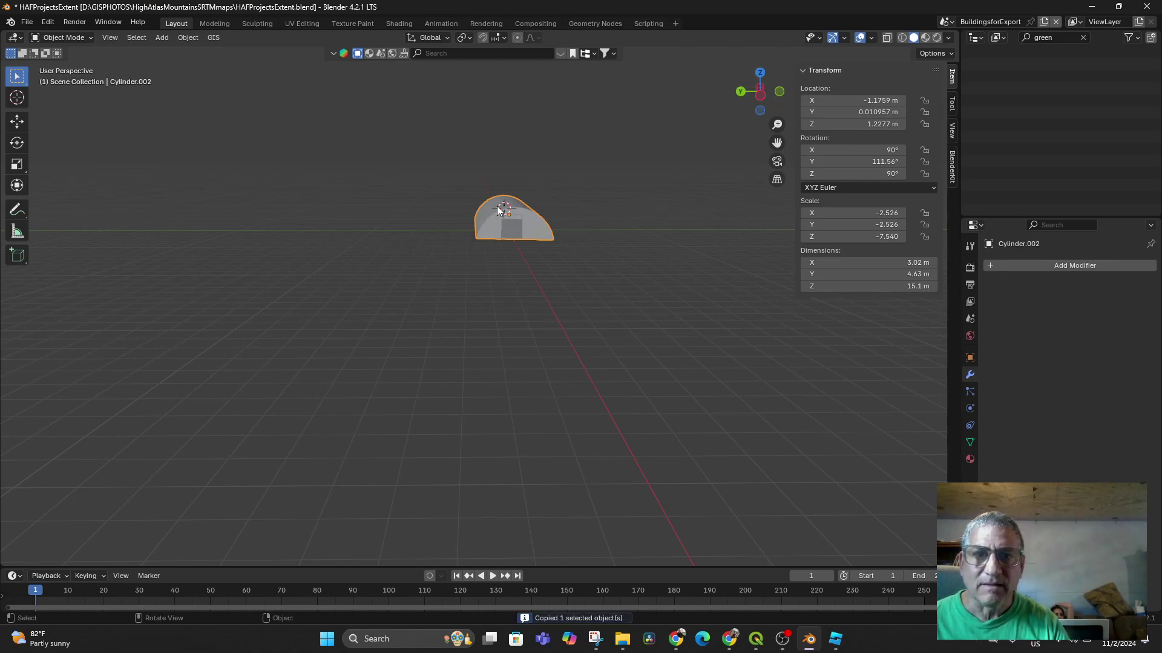
pyautogui.press('Delete')
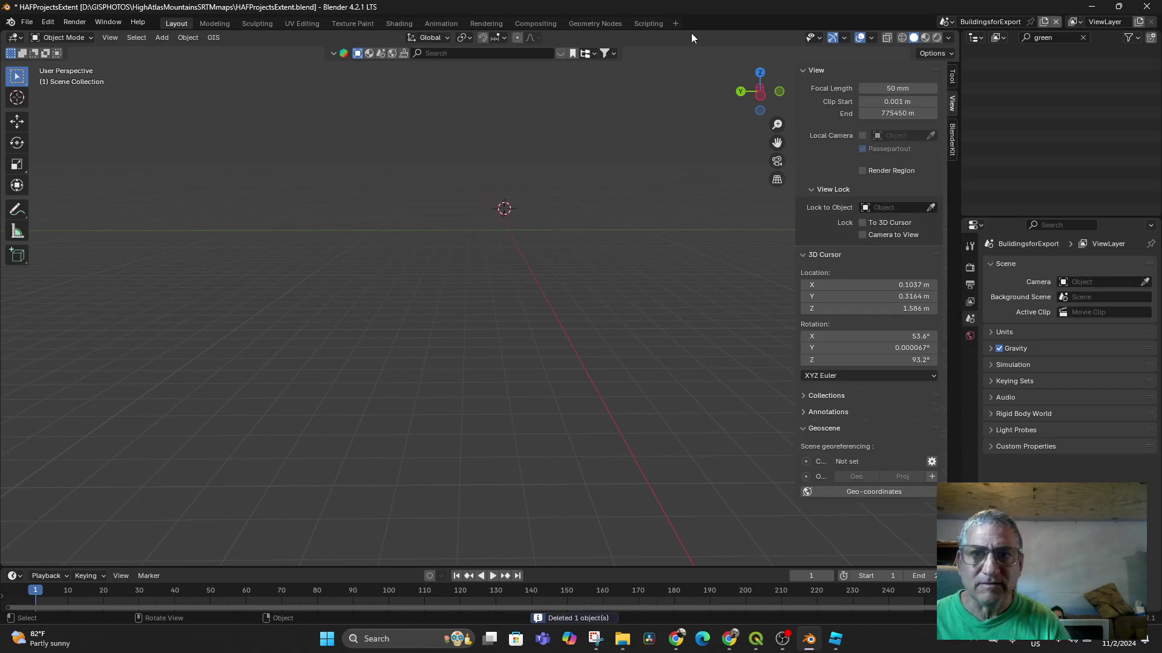
# Open the AkrichPlaneforRoblox scene, paste the copied greenhouse there, and delete the old Cylinder.001 greenhouse.
pyautogui.click(945, 22)
pyautogui.click(987, 46)
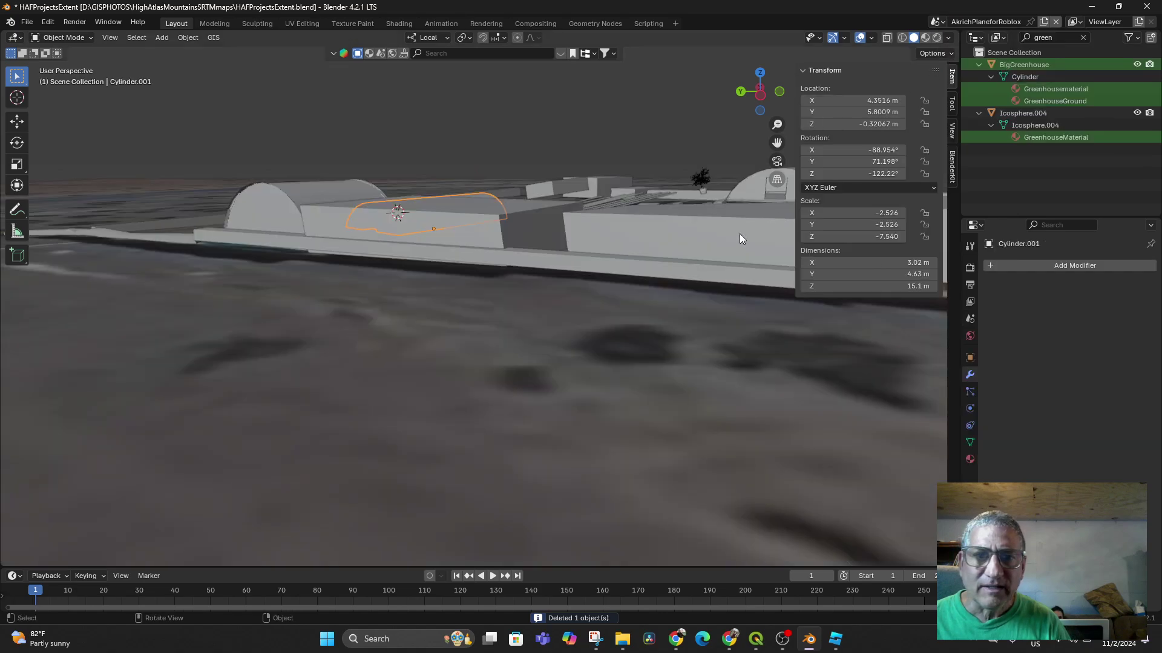
pyautogui.moveTo(435, 228); pyautogui.dragTo(352, 313, button='middle')
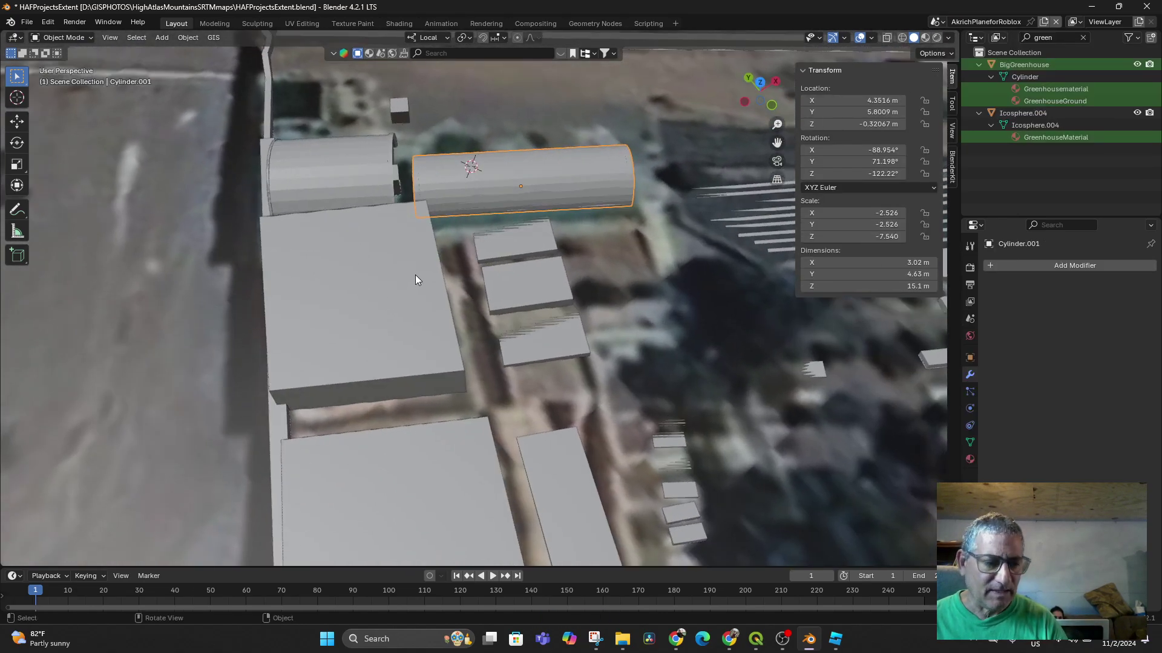
pyautogui.hotkey('ctrl', 'v')
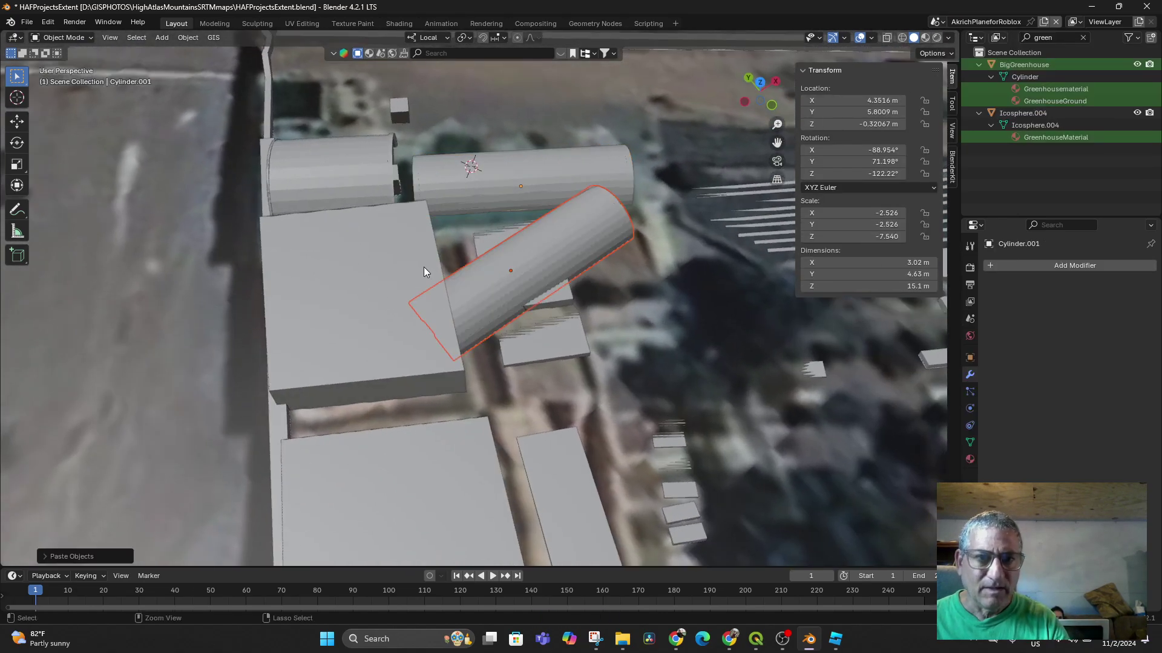
pyautogui.click(528, 178)
pyautogui.press('Delete')
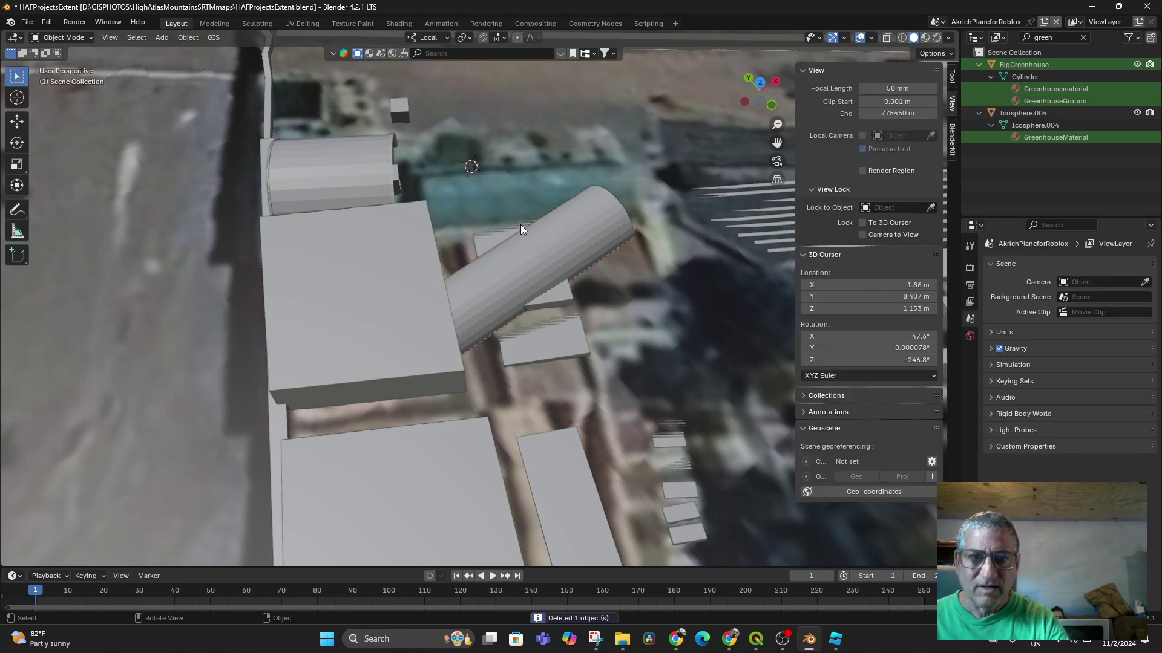
# In top view, move the pasted Cylinder.002 greenhouse to about X 5.1 m, Y 7.3 m beside its footprint.
pyautogui.click(529, 264)
pyautogui.press('KP_7')
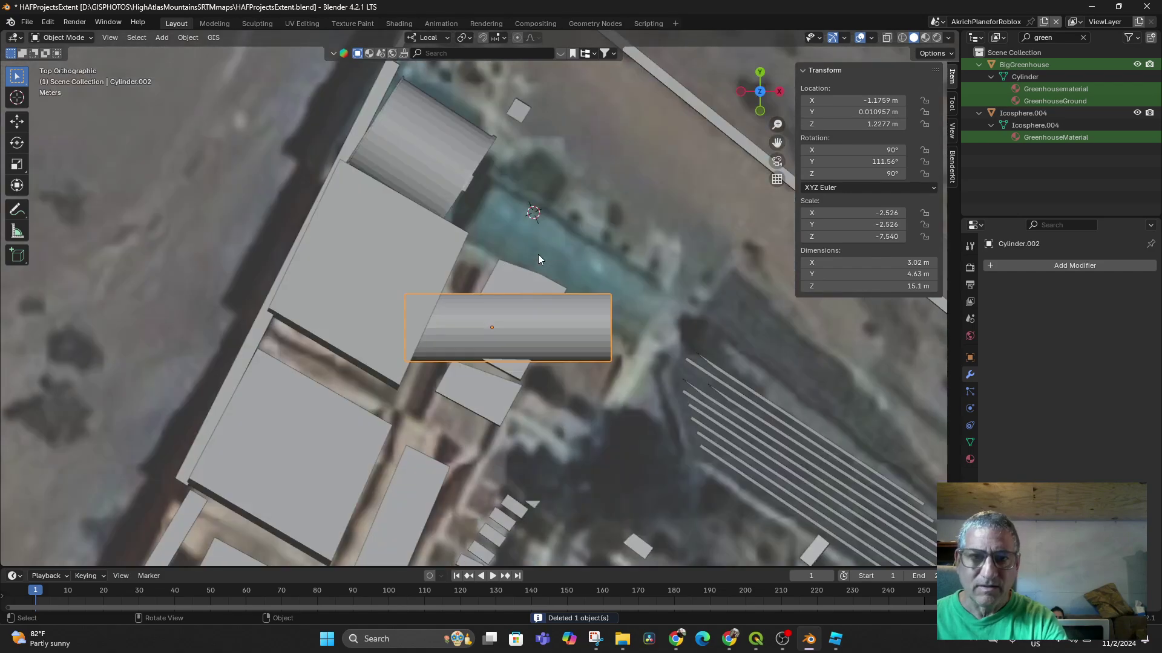
pyautogui.press('g')
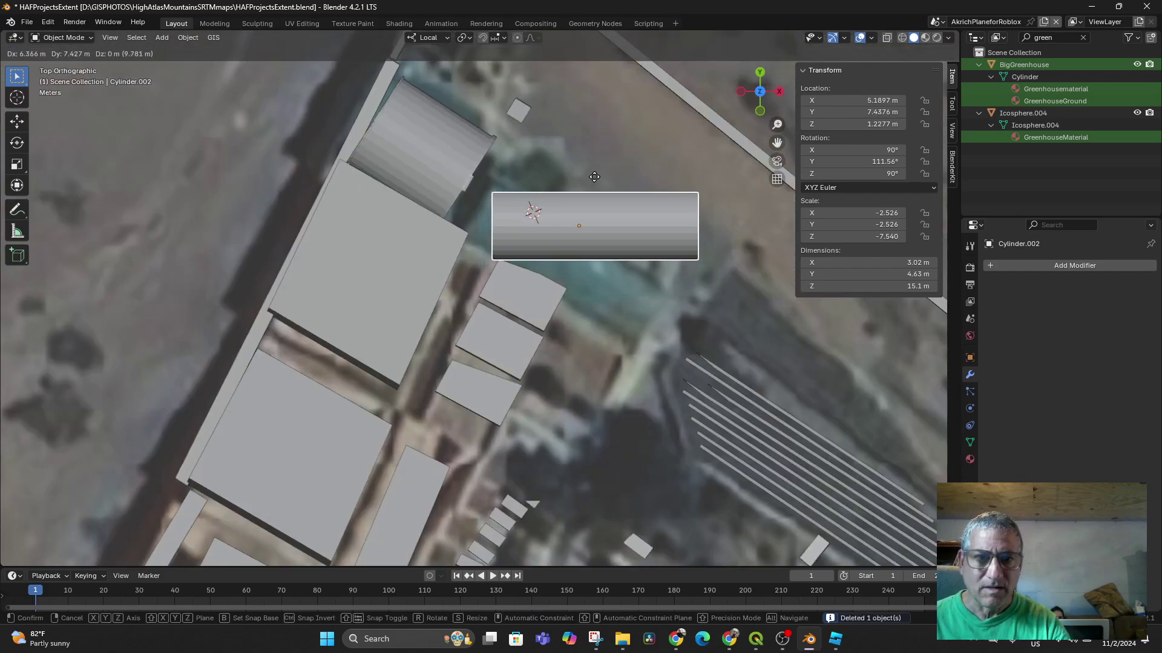
pyautogui.click(593, 179)
pyautogui.press('r')
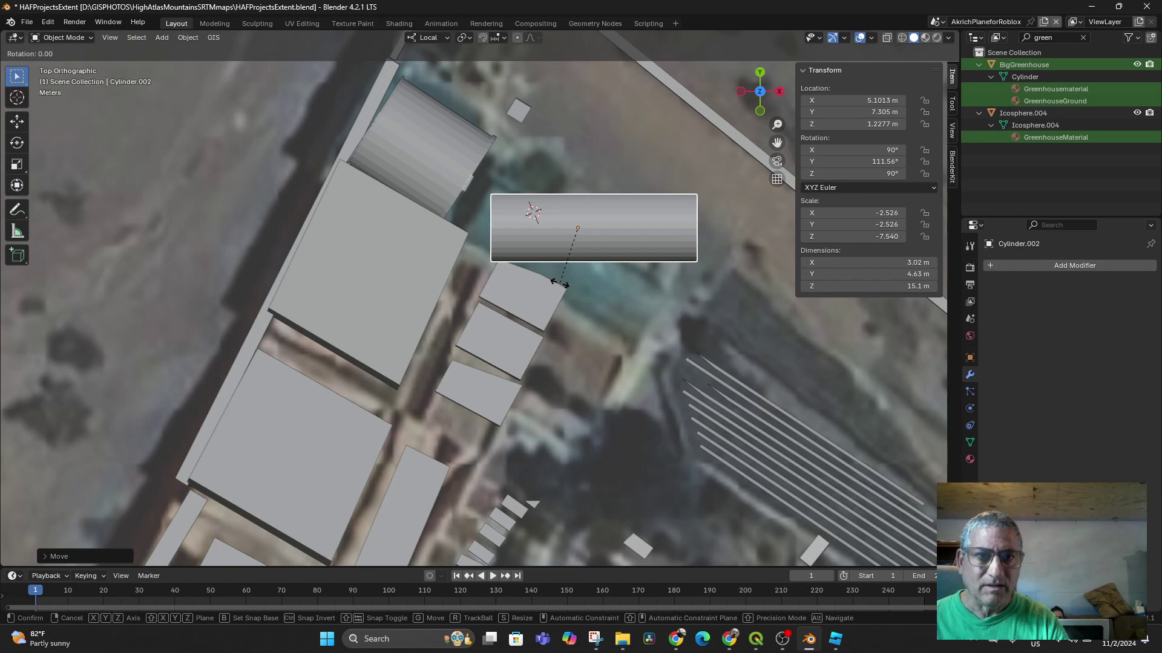
pyautogui.press('Escape')
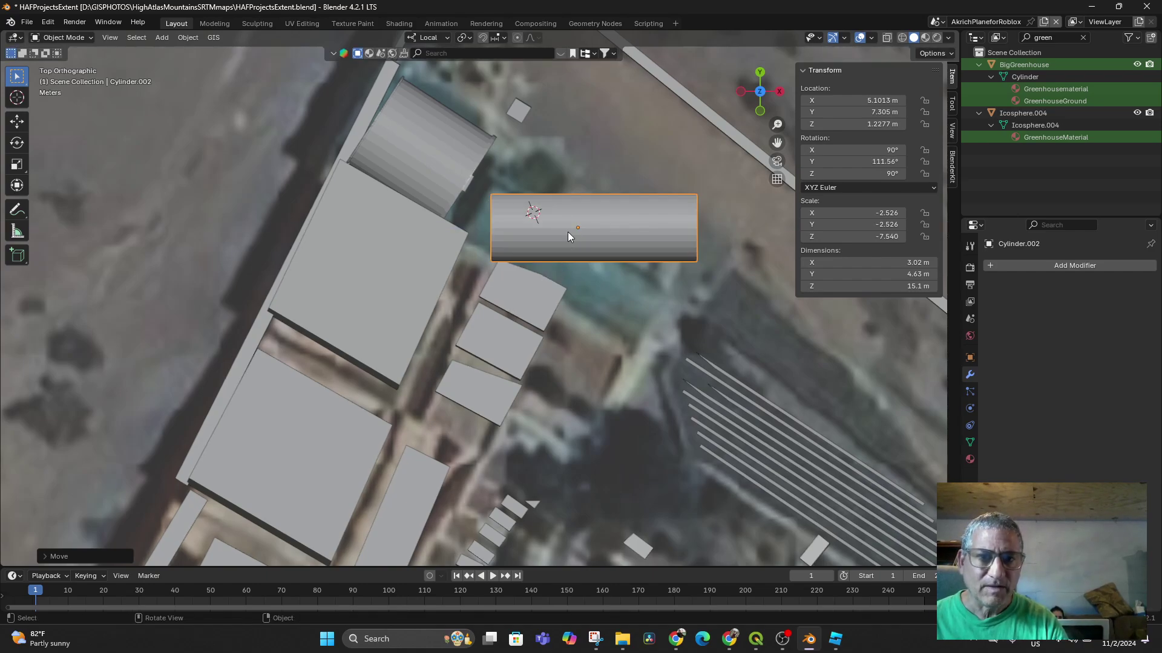
# Using Global orientation, rotate Cylinder.002 to about 60° in Z and move it onto its footprint at about X 3.64 m, Y 6.11 m.
pyautogui.click(428, 38)
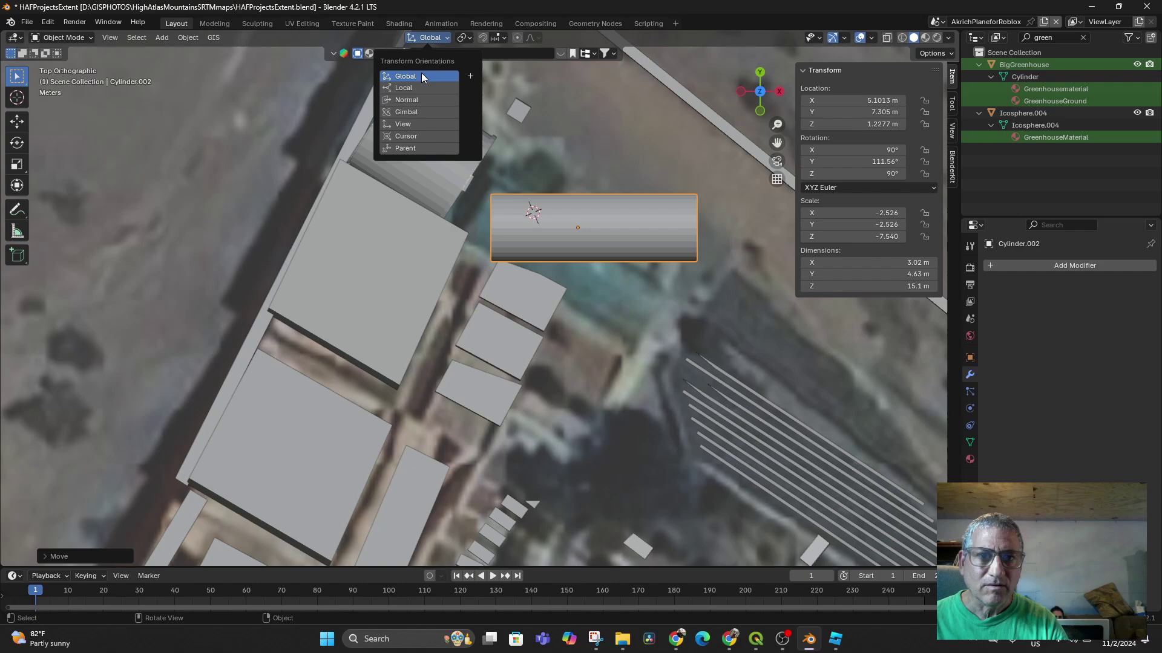
pyautogui.click(422, 75)
pyautogui.press('r')
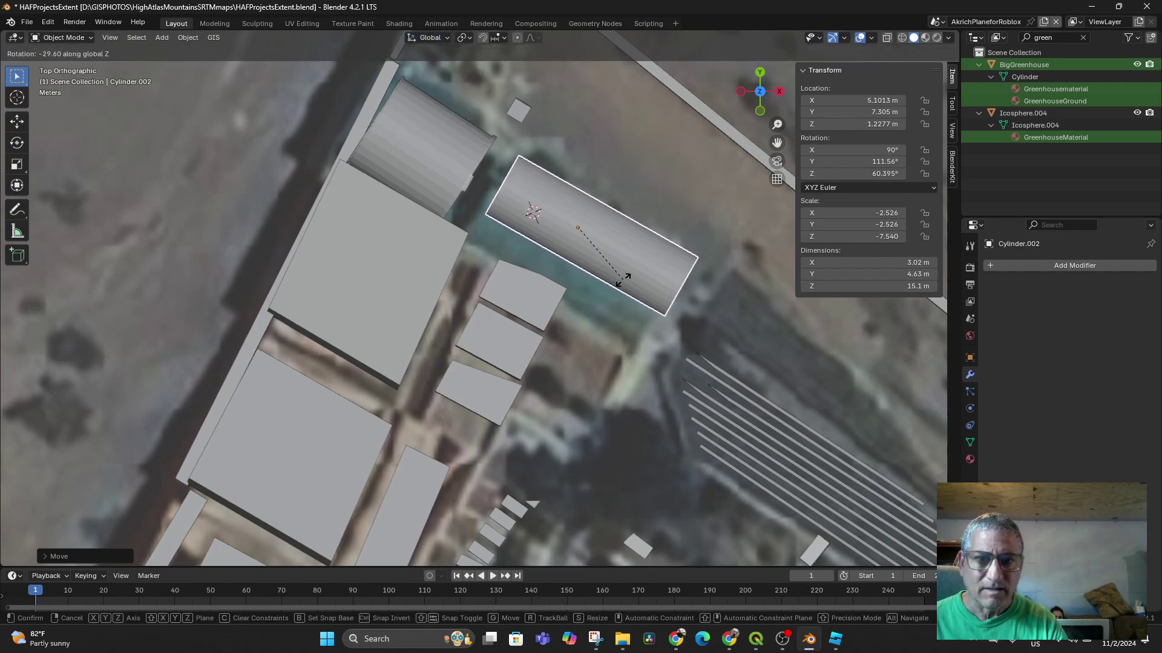
pyautogui.click(627, 282)
pyautogui.press('g')
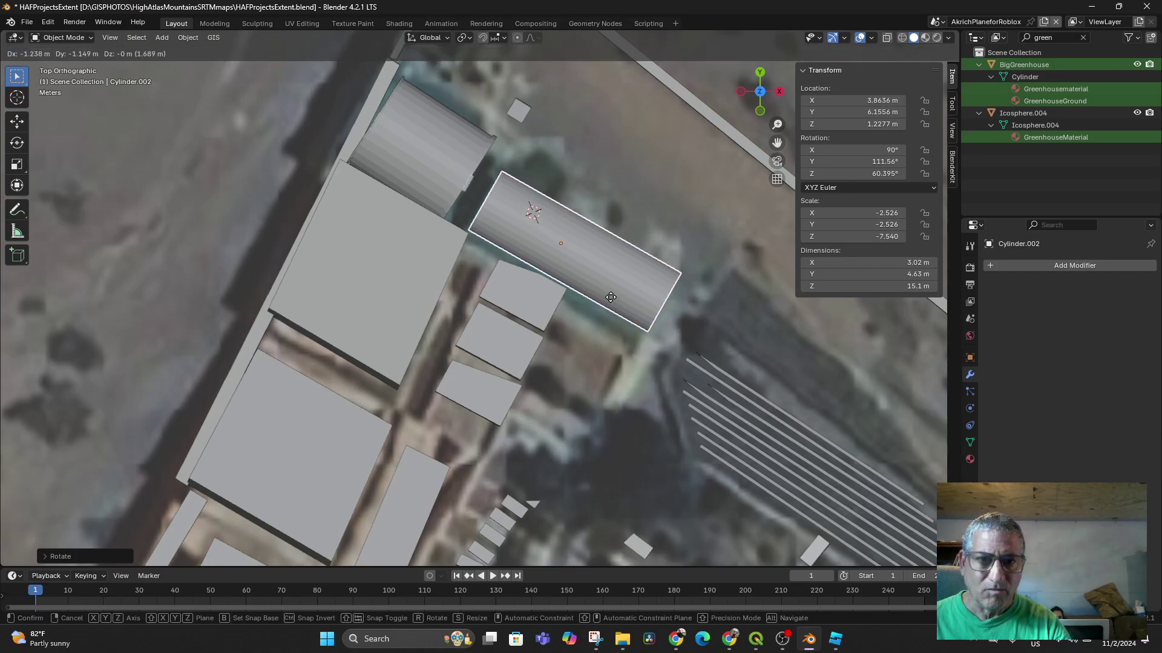
pyautogui.click(645, 332)
# Examine the nursery compound and select individual pieces along its boundary to identify the wall objects.
pyautogui.moveTo(644, 332); pyautogui.dragTo(671, 321, button='middle')
pyautogui.scroll(-5, 603, 334)
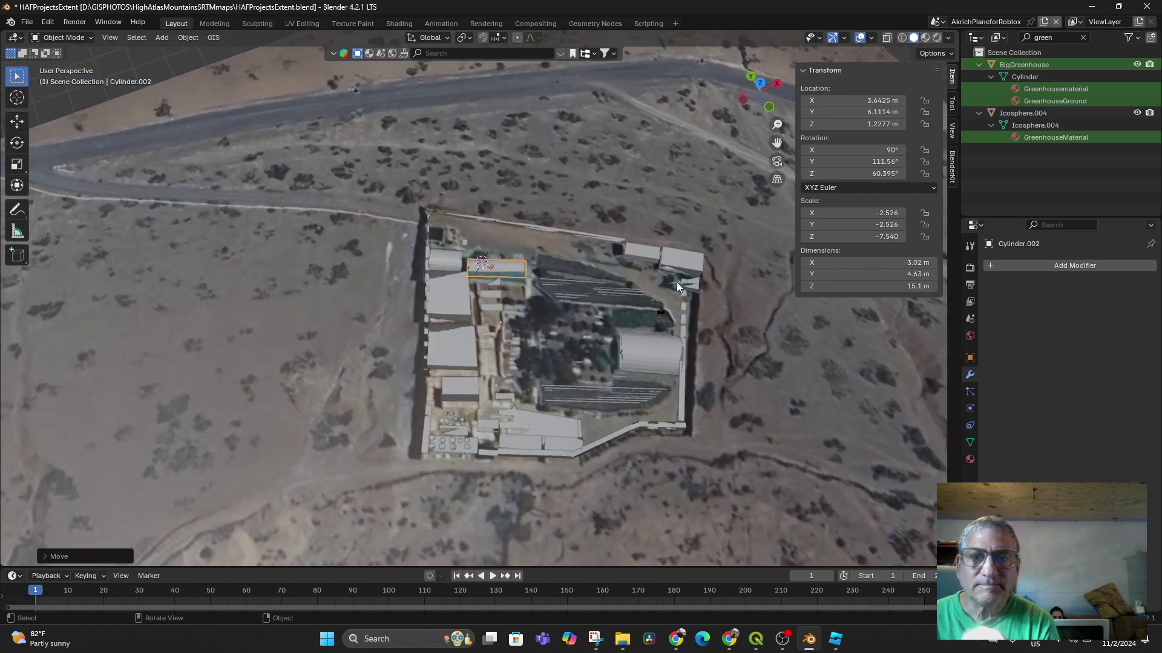
pyautogui.moveTo(480, 354)
pyautogui.mouseDown(button='middle')
pyautogui.moveTo(533, 350)
pyautogui.moveTo(525, 338)
pyautogui.moveTo(493, 401)
pyautogui.moveTo(488, 364)
pyautogui.mouseUp(button='middle')
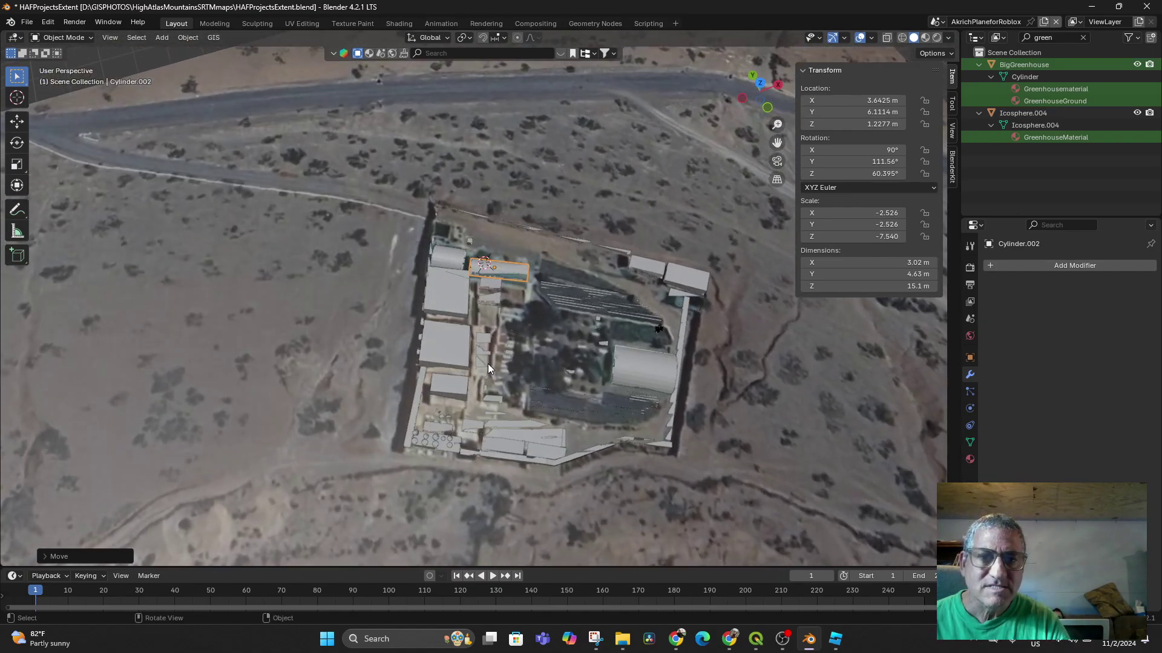
pyautogui.click(415, 418)
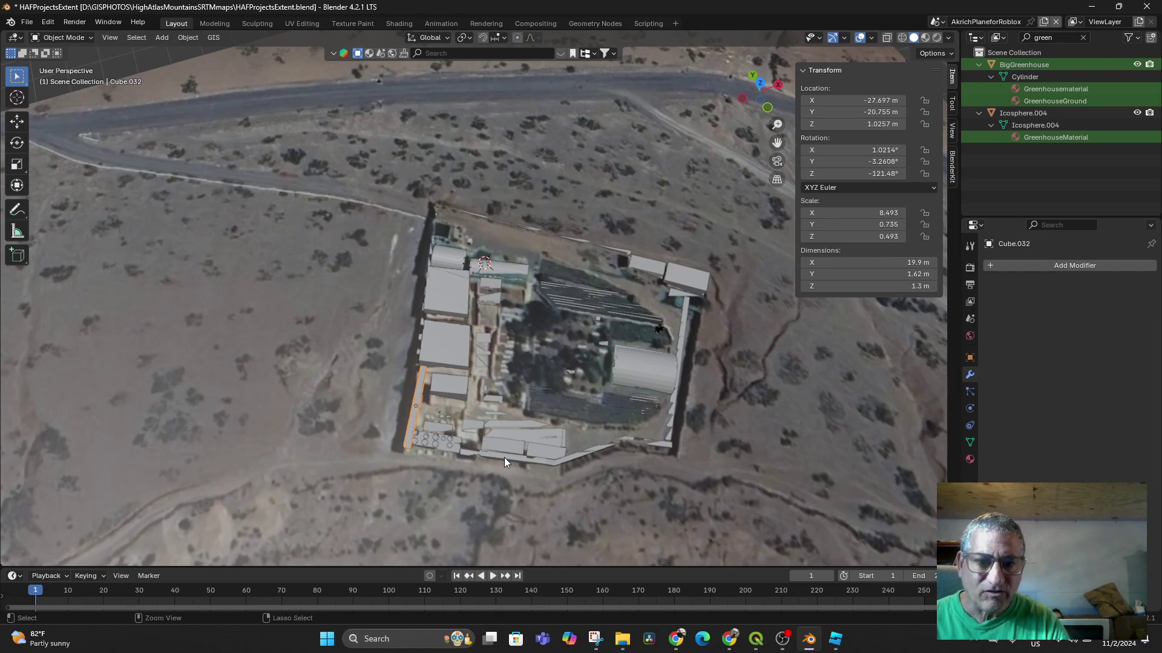
pyautogui.click(504, 458)
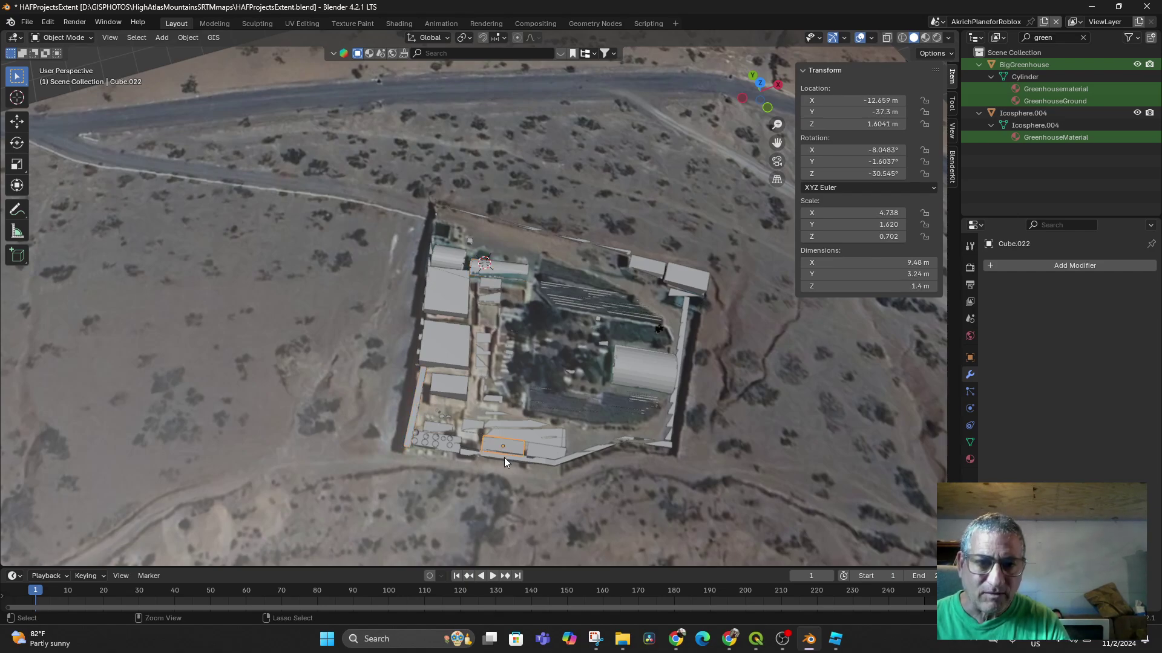
pyautogui.click(684, 331)
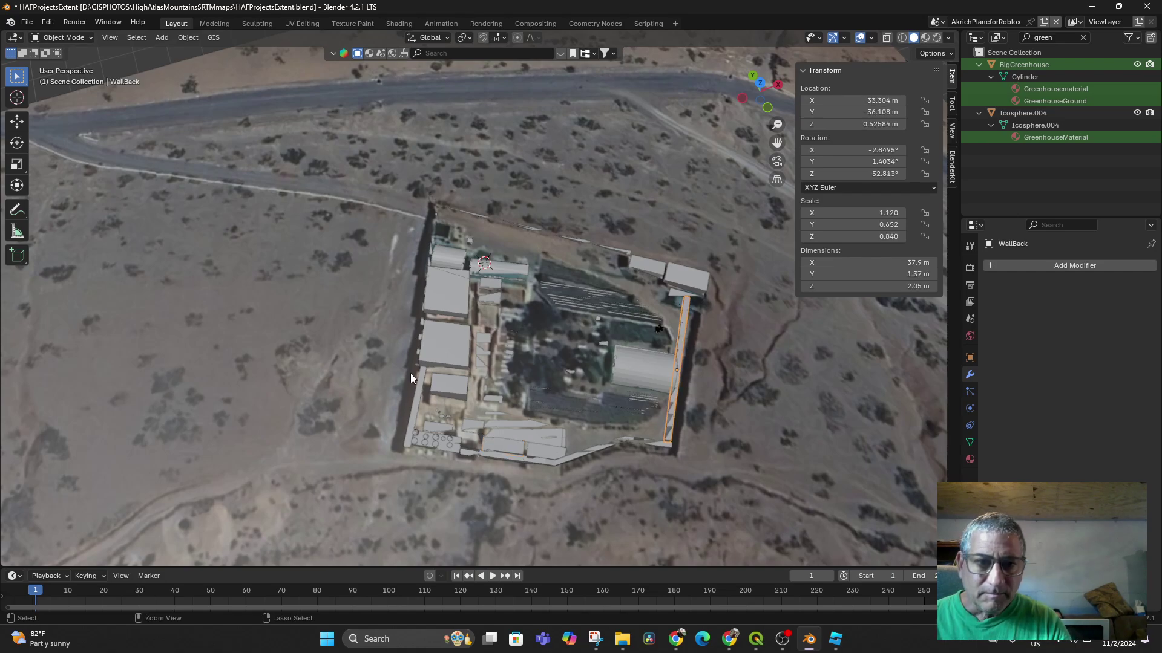
pyautogui.click(413, 404)
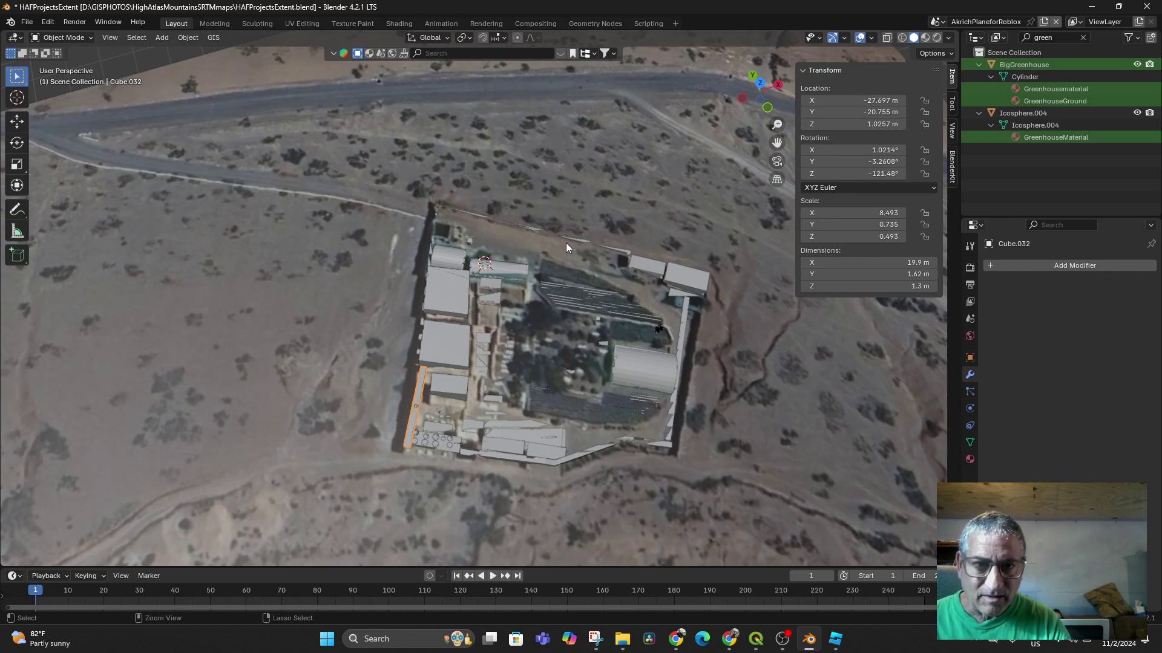
pyautogui.scroll(3, 590, 243)
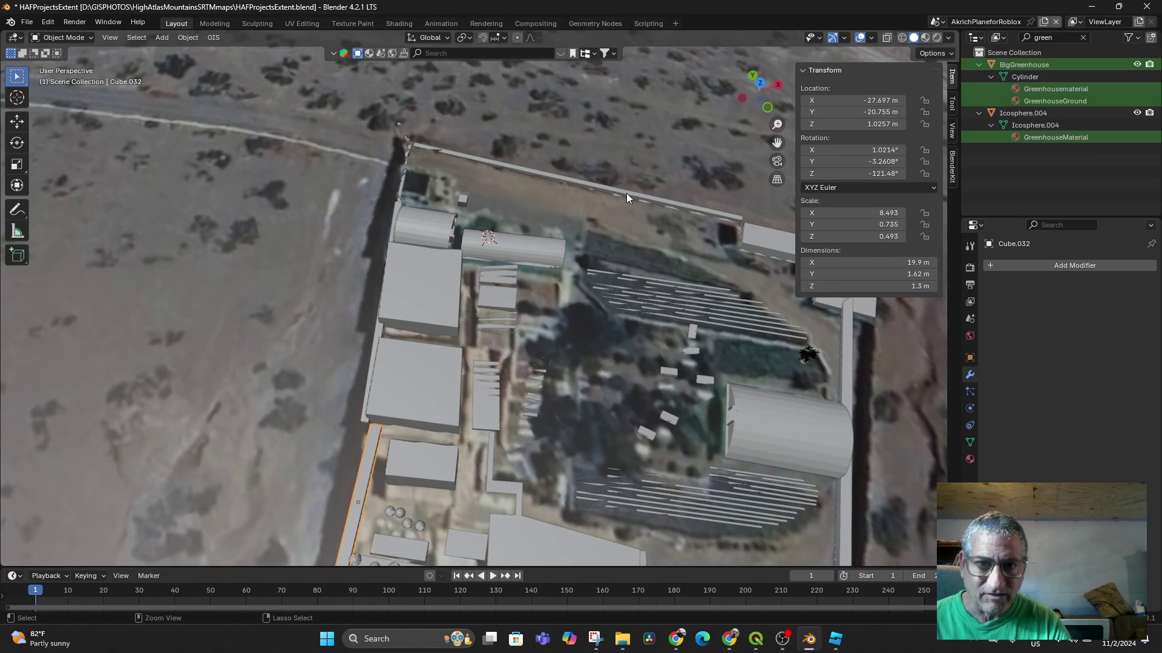
pyautogui.moveTo(627, 194); pyautogui.dragTo(535, 341, button='middle')
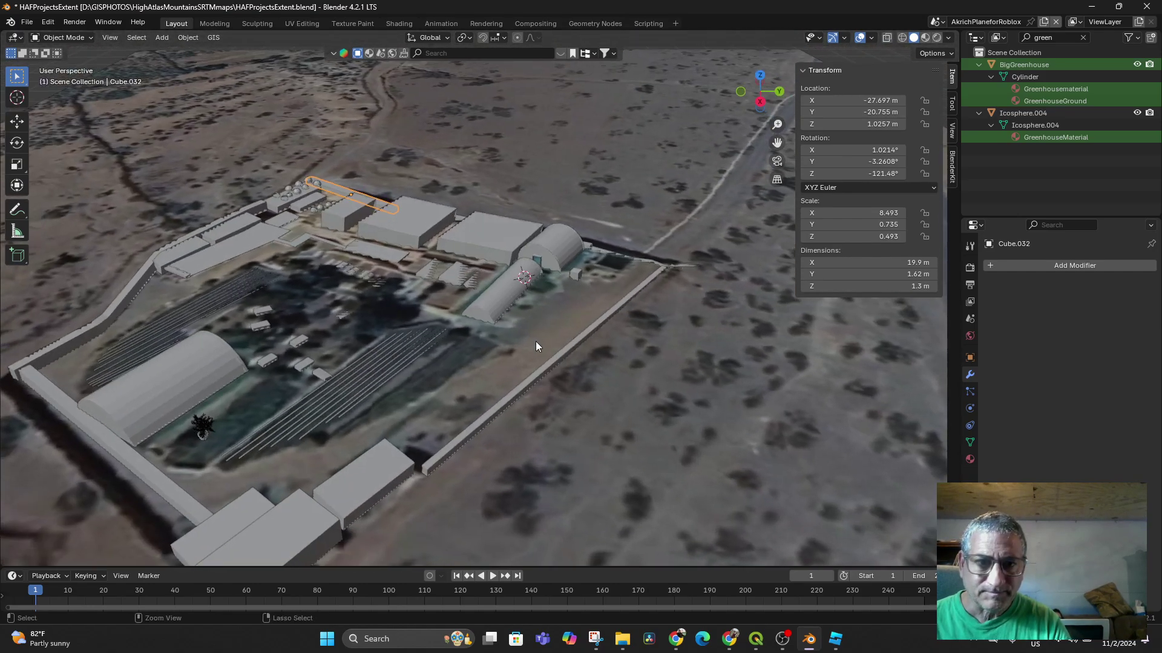
pyautogui.click(539, 366)
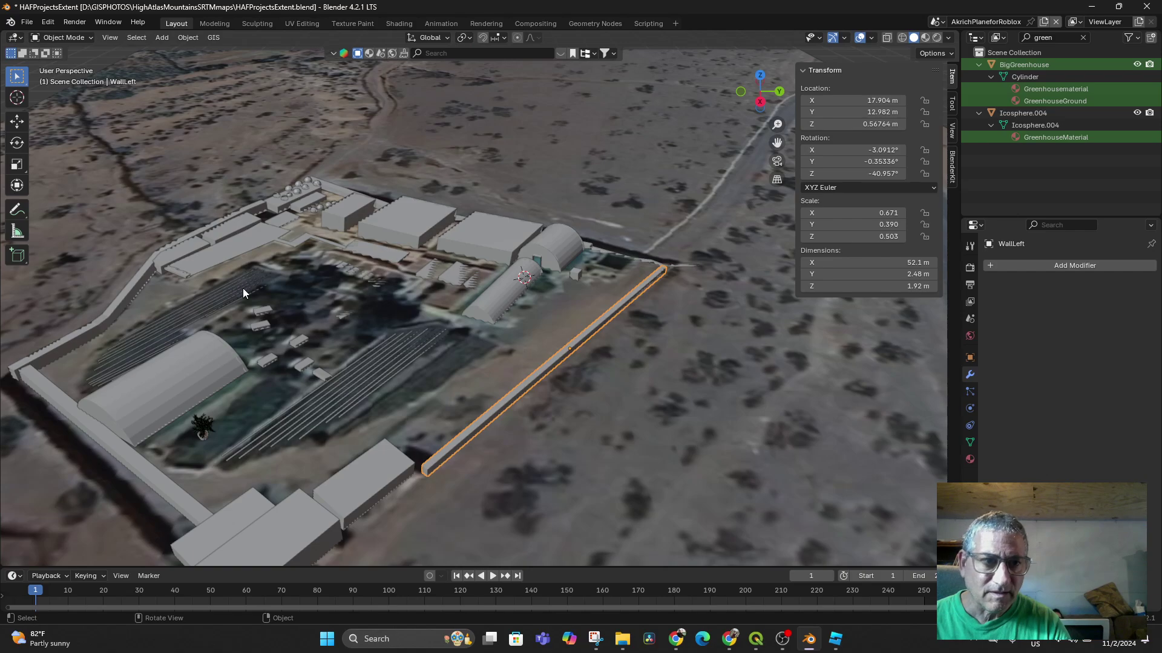
pyautogui.keyDown('shift'); pyautogui.click(118, 307); pyautogui.keyUp('shift')
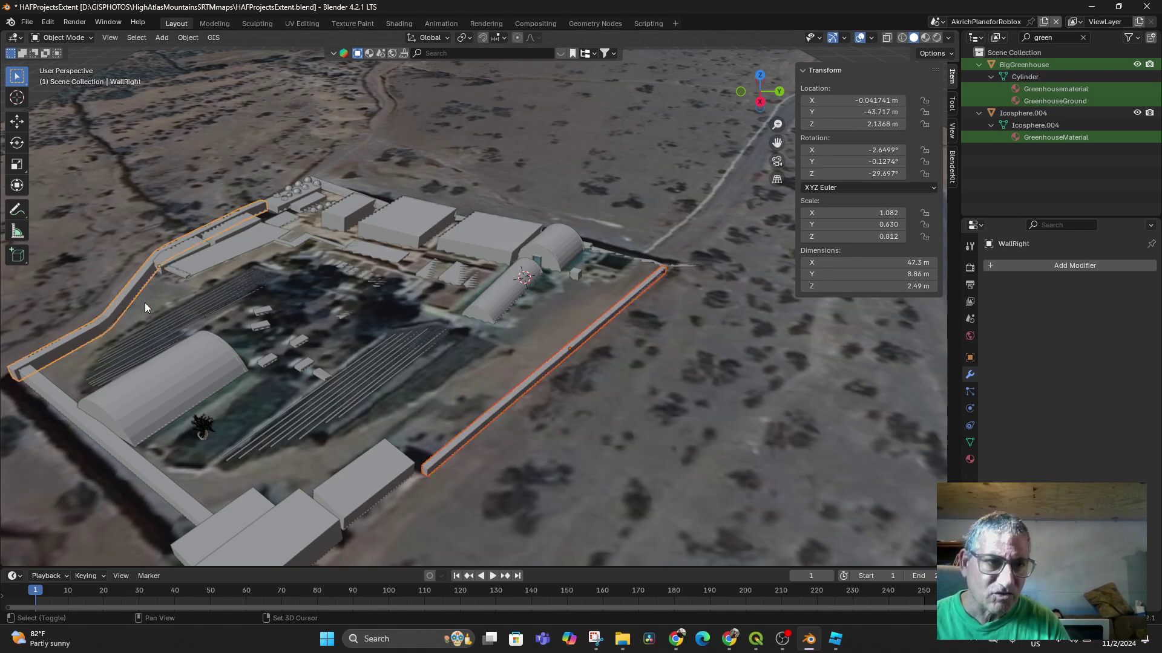
pyautogui.keyDown('shift'); pyautogui.moveTo(237, 424); pyautogui.dragTo(174, 477); pyautogui.keyUp('shift')
pyautogui.keyDown('shift'); pyautogui.click(164, 486); pyautogui.keyUp('shift')
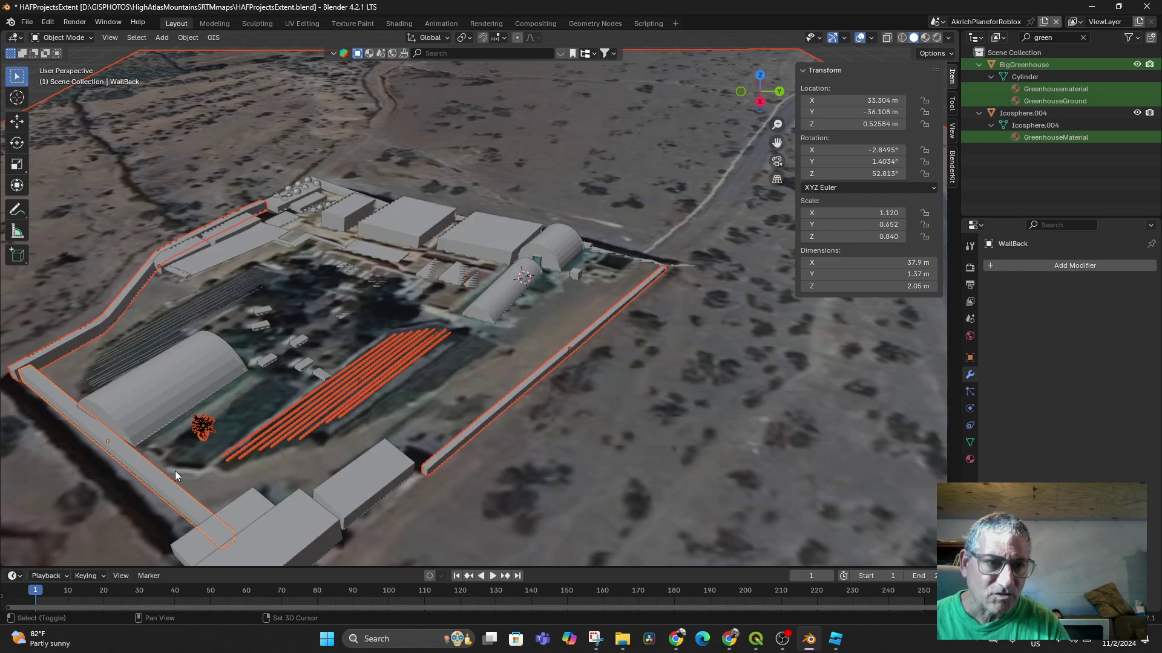
pyautogui.moveTo(304, 382); pyautogui.dragTo(299, 382, button='middle')
# Try to select WallLeft, WallBack, WallRight and the three front wall pieces around the nursery, and clear that selection.
pyautogui.click(264, 390)
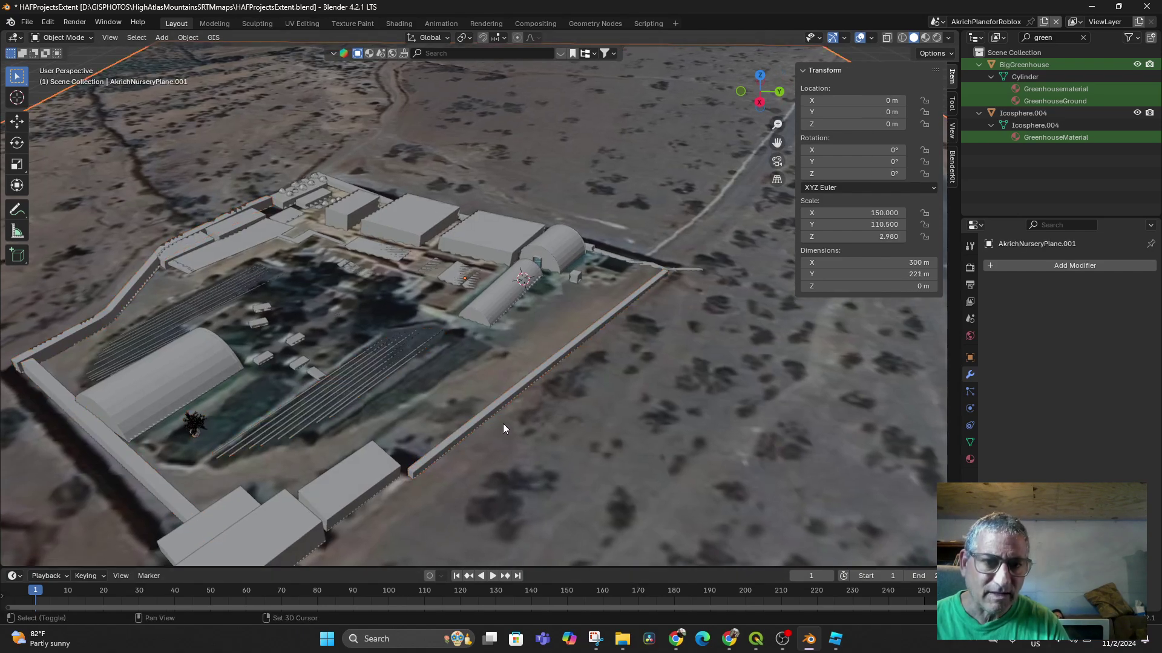
pyautogui.click(495, 406)
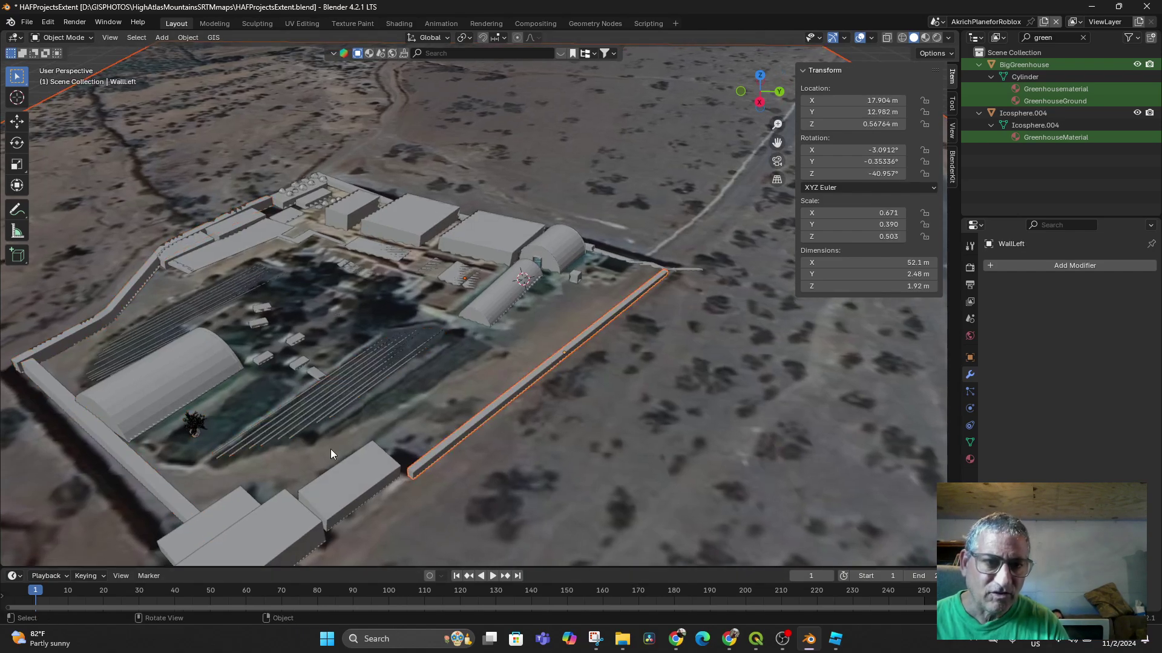
pyautogui.keyDown('shift'); pyautogui.click(123, 462); pyautogui.keyUp('shift')
pyautogui.keyDown('shift'); pyautogui.click(120, 296); pyautogui.keyUp('shift')
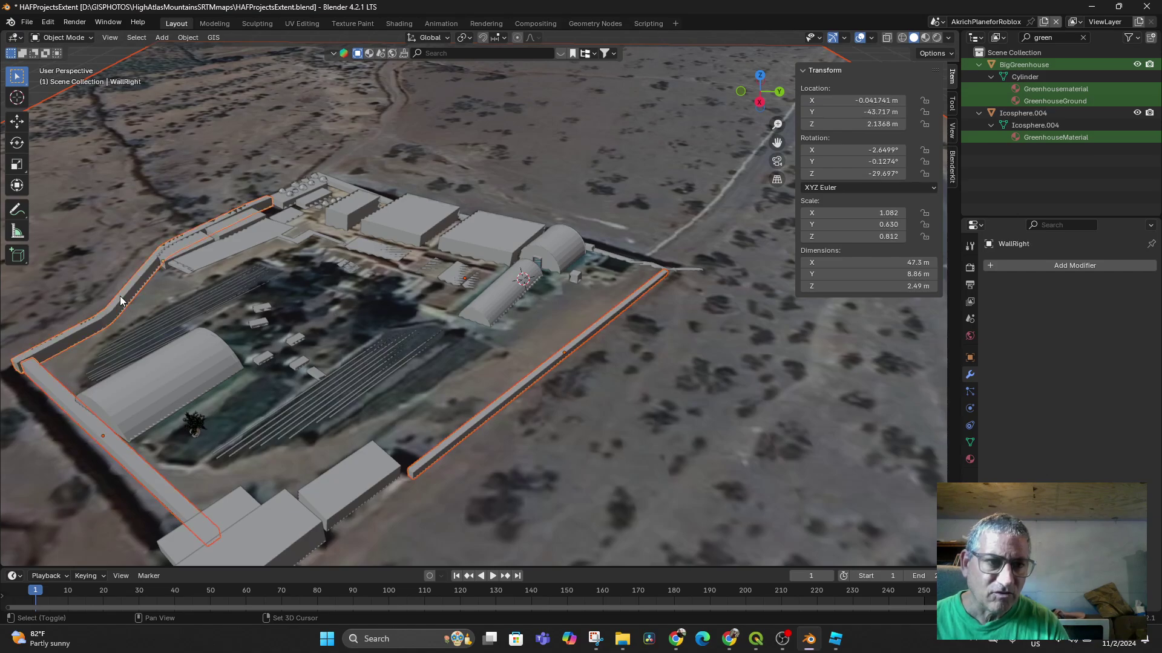
pyautogui.moveTo(455, 363); pyautogui.dragTo(333, 372, button='middle')
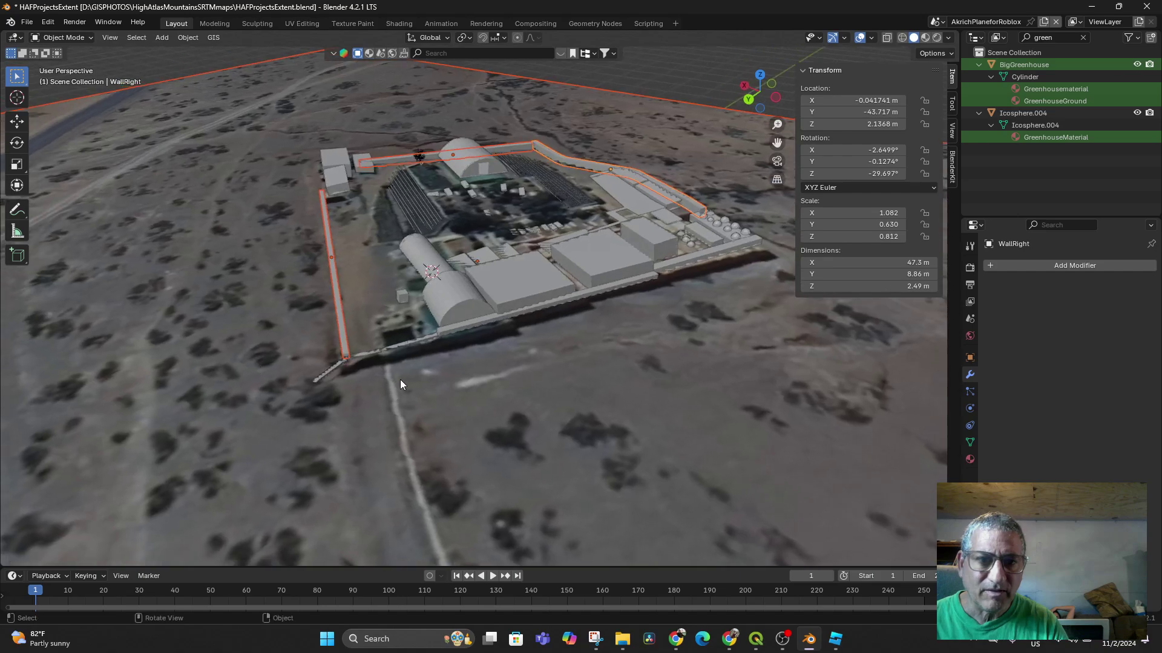
pyautogui.keyDown('shift'); pyautogui.click(467, 323); pyautogui.keyUp('shift')
pyautogui.keyDown('shift'); pyautogui.click(685, 259); pyautogui.keyUp('shift')
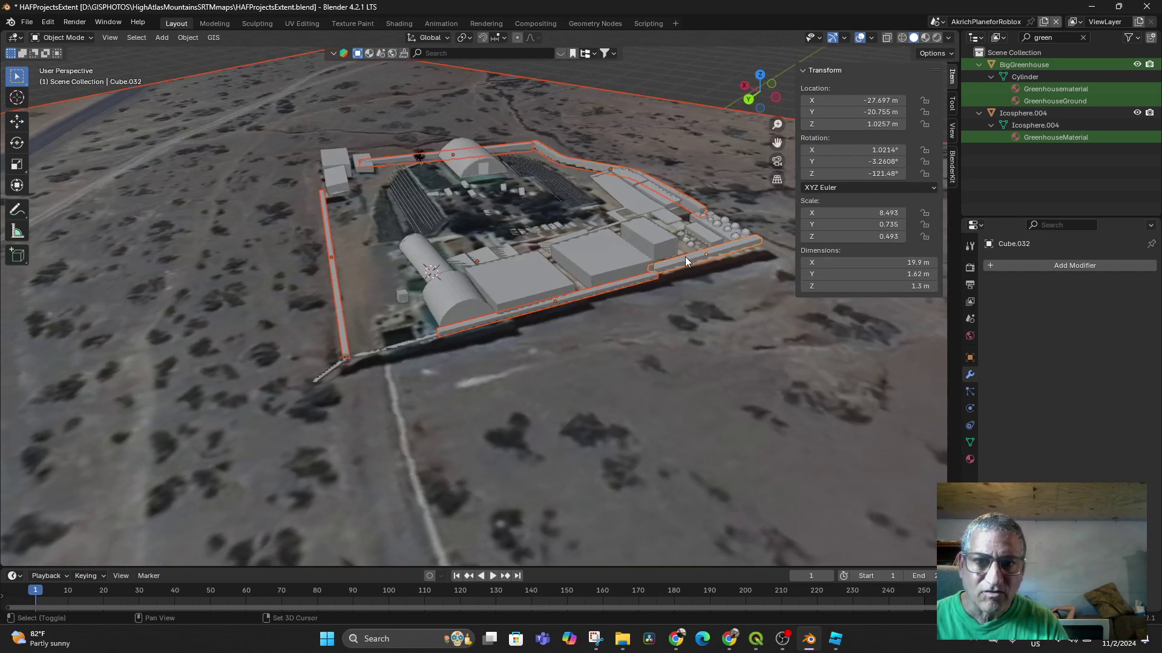
pyautogui.keyDown('shift'); pyautogui.click(333, 367); pyautogui.keyUp('shift')
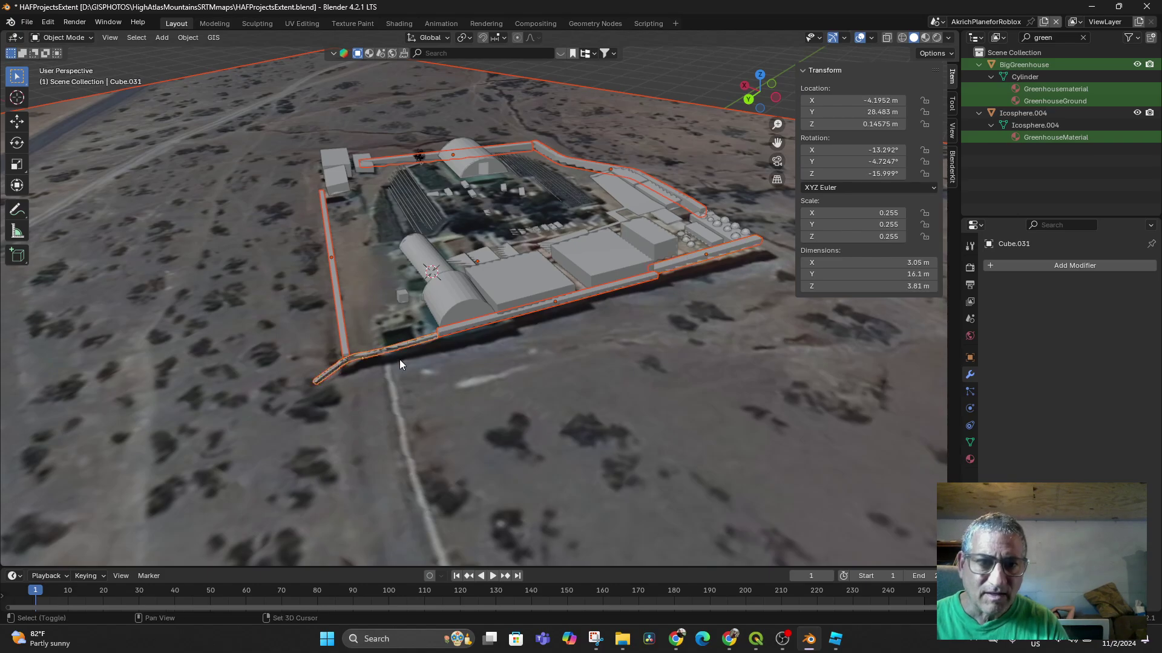
pyautogui.moveTo(399, 359); pyautogui.dragTo(508, 412, button='middle')
pyautogui.scroll(-3, 508, 412)
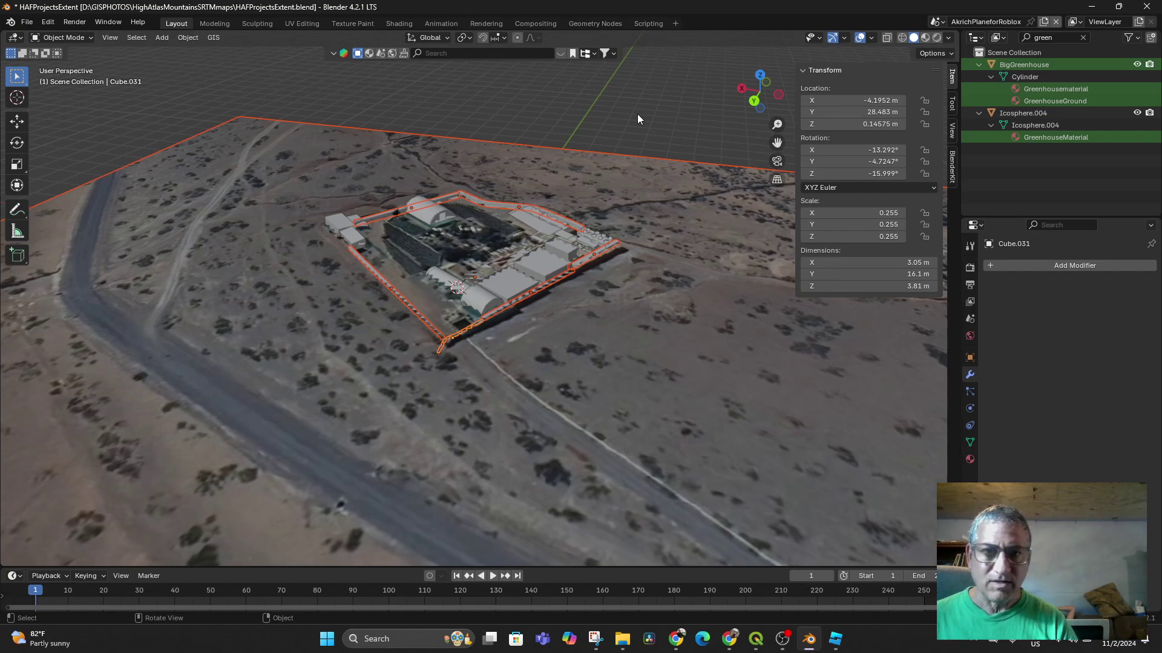
pyautogui.moveTo(634, 106); pyautogui.dragTo(694, 202)
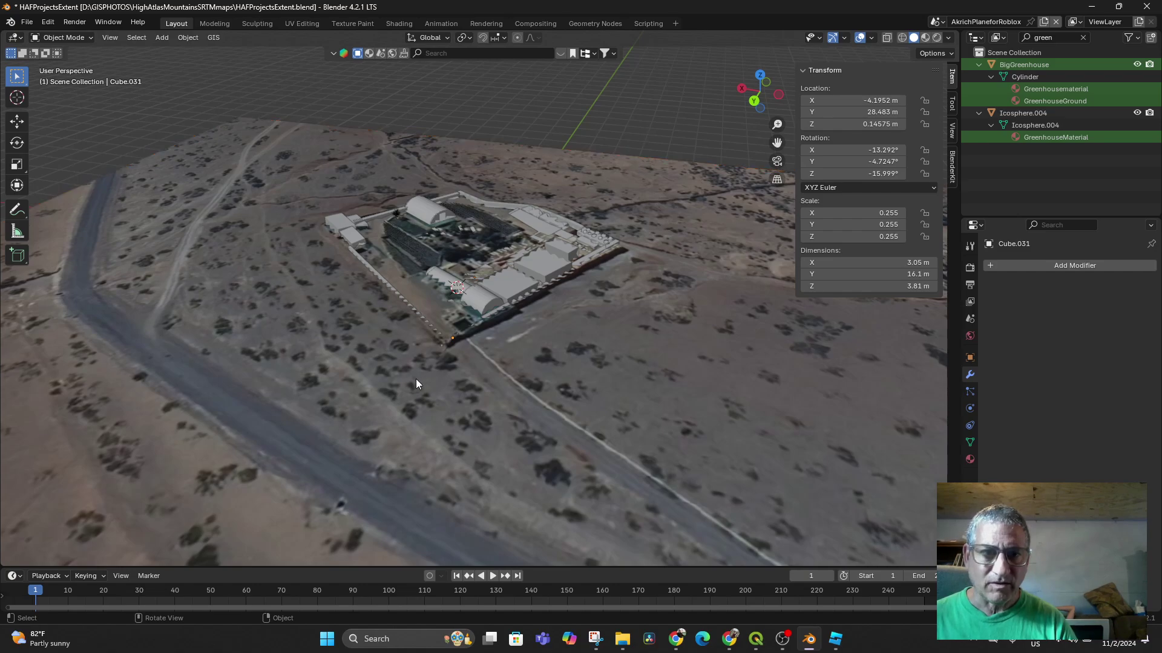
# Select WallLeft and rotate it slightly to about X −3.45°, Y 0.45°, Z −40.64°.
pyautogui.scroll(3, 411, 363)
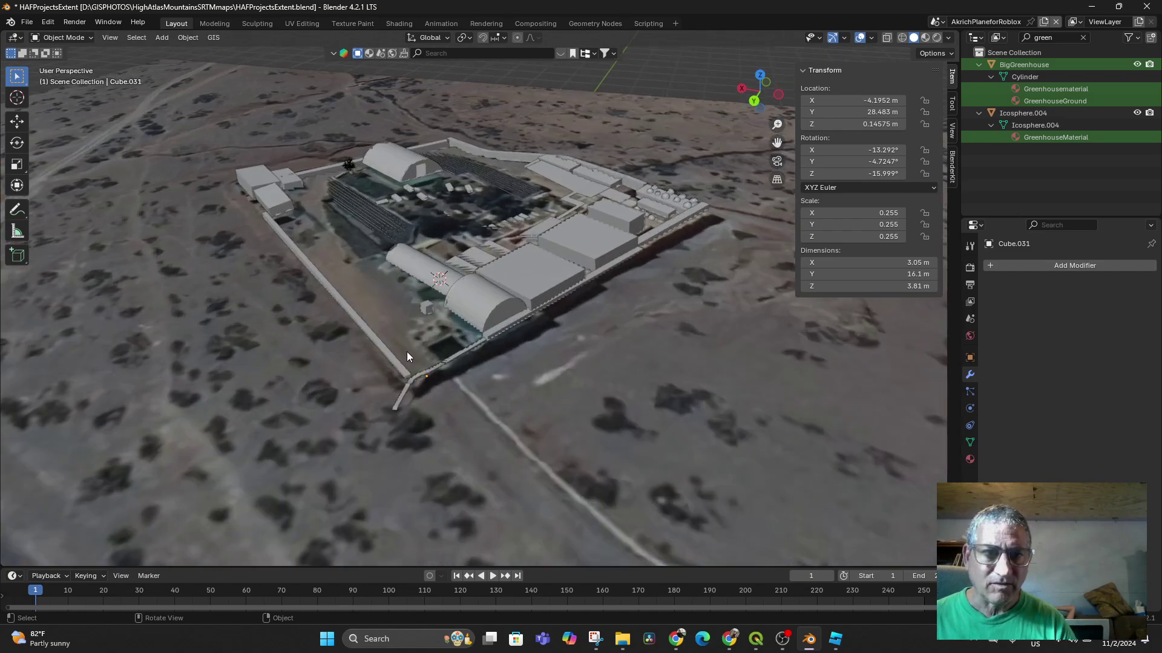
pyautogui.click(354, 320)
pyautogui.moveTo(365, 332); pyautogui.dragTo(466, 383, button='middle')
pyautogui.press('r')
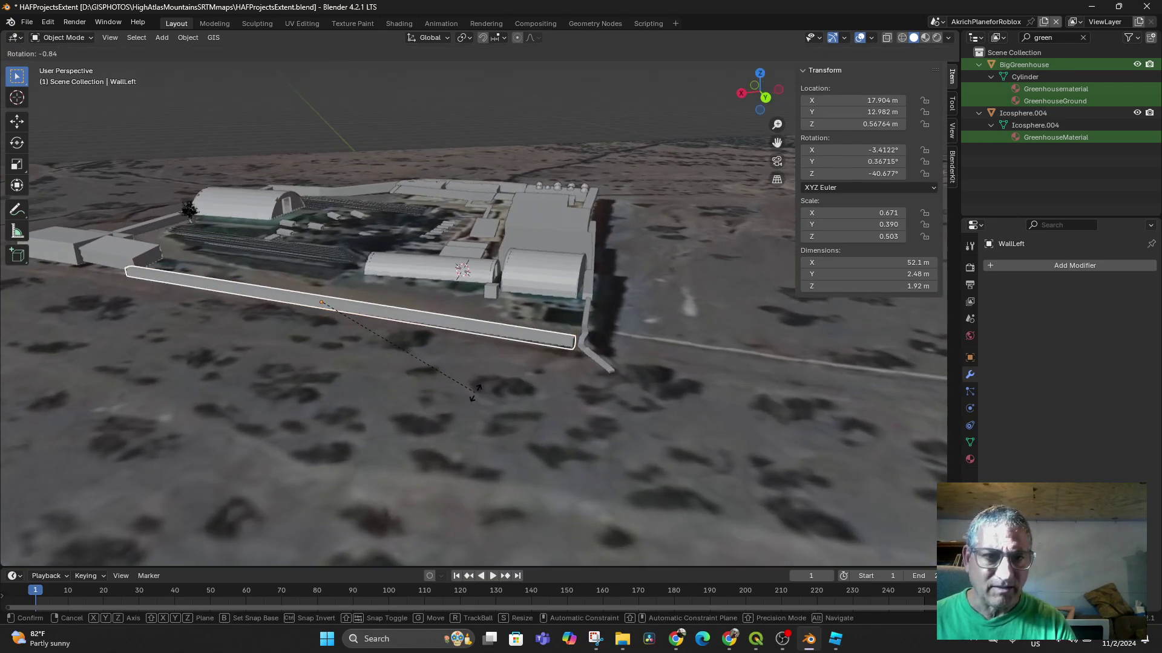
pyautogui.click(561, 370)
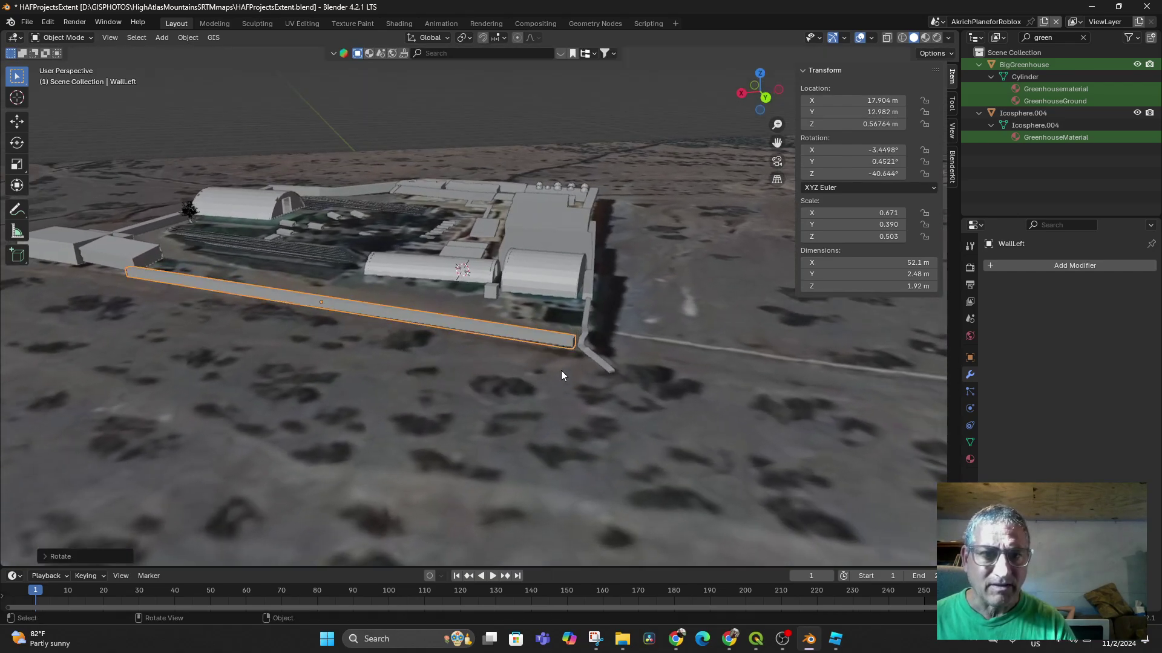
# Add Cube.031, Cube.033, Cube.032, WallRight and WallBack to the WallLeft selection so the whole boundary is included.
pyautogui.keyDown('shift'); pyautogui.click(581, 344); pyautogui.keyUp('shift')
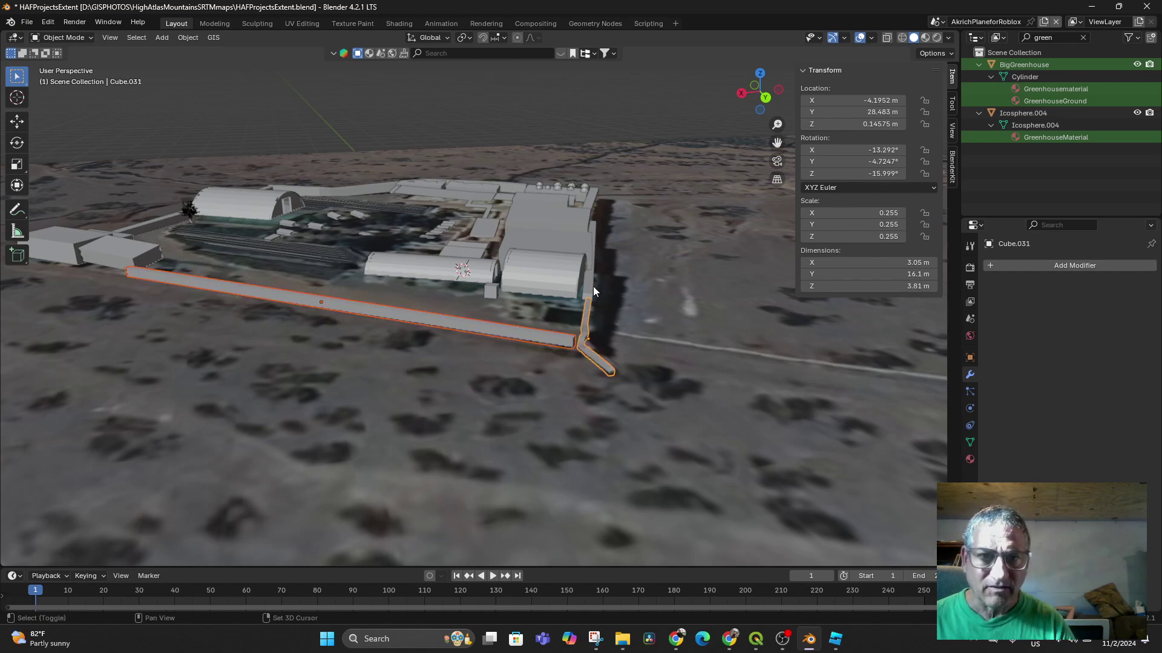
pyautogui.keyDown('shift'); pyautogui.click(589, 286); pyautogui.keyUp('shift')
pyautogui.moveTo(589, 285); pyautogui.dragTo(510, 310, button='middle')
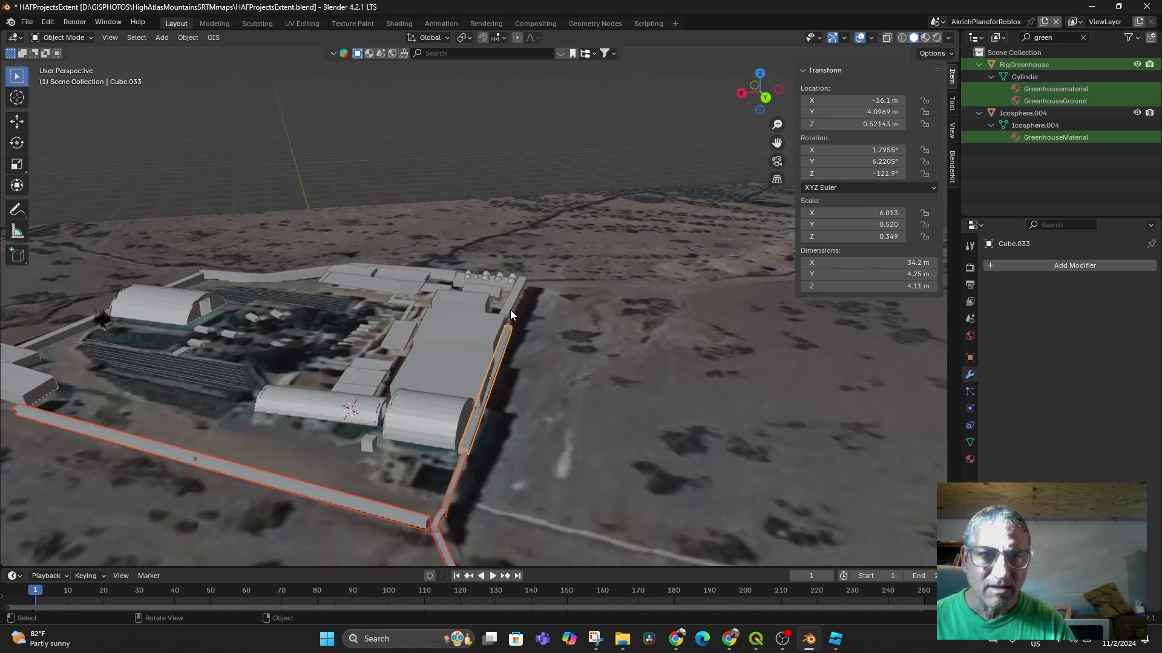
pyautogui.keyDown('shift'); pyautogui.click(508, 301); pyautogui.keyUp('shift')
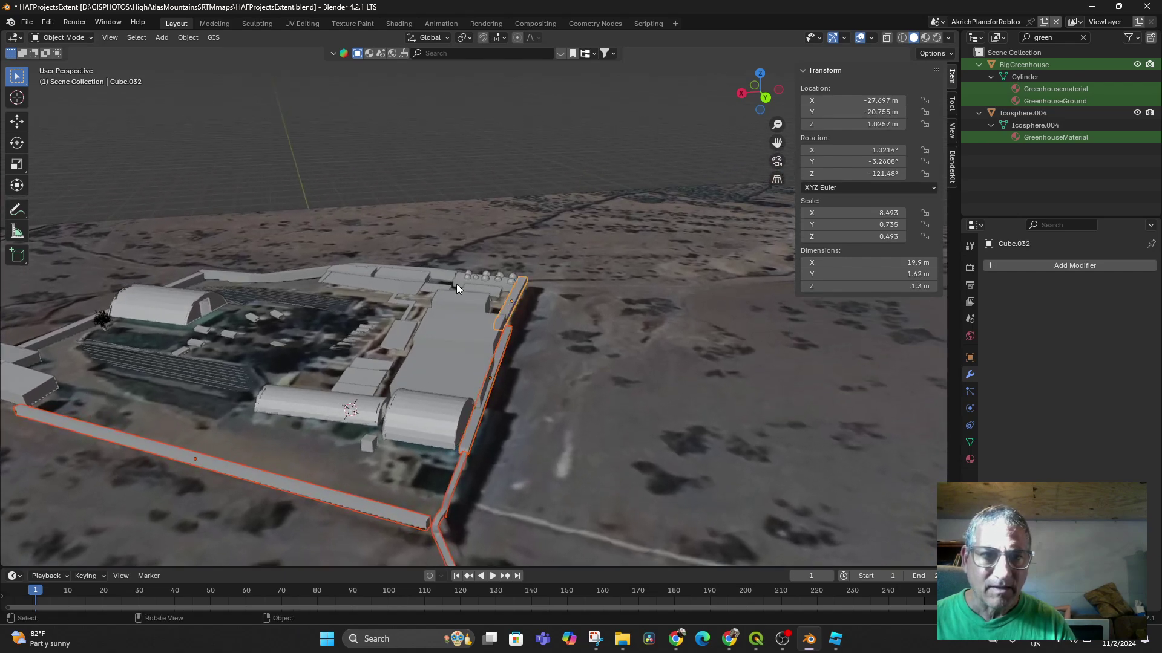
pyautogui.keyDown('shift'); pyautogui.click(292, 275); pyautogui.keyUp('shift')
pyautogui.moveTo(293, 275); pyautogui.dragTo(525, 432, button='middle')
pyautogui.keyDown('shift'); pyautogui.click(225, 214); pyautogui.keyUp('shift')
pyautogui.scroll(-4, 533, 428)
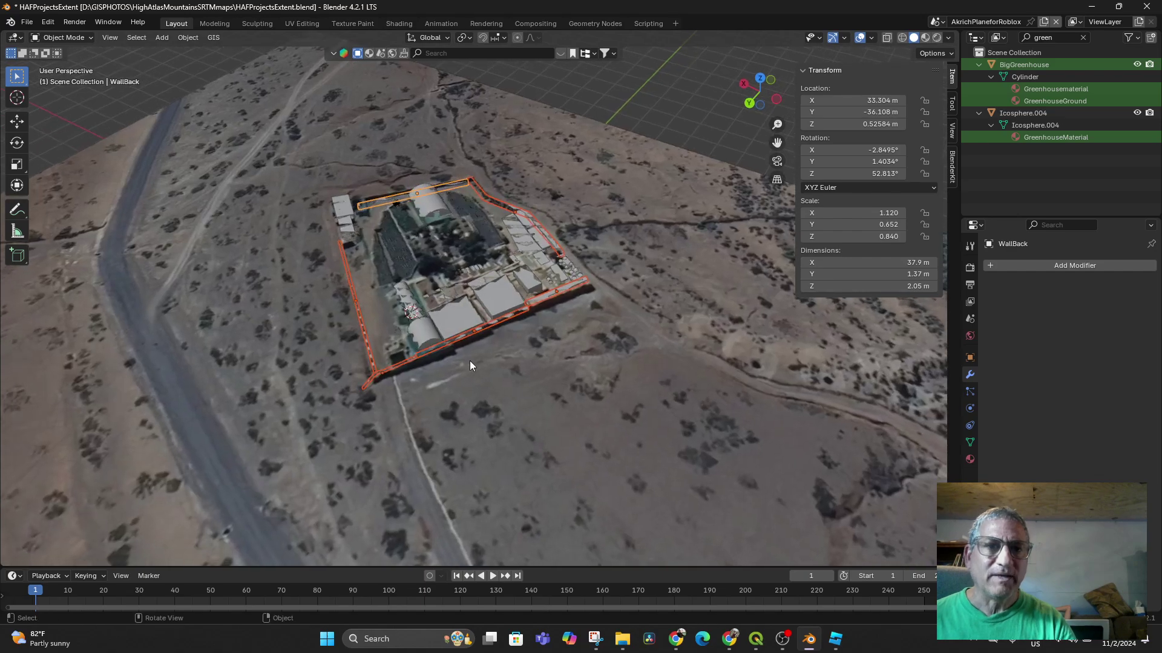
# Copy the six selected wall objects and paste them into the BuildingsforExport scene.
pyautogui.click(64, 37)
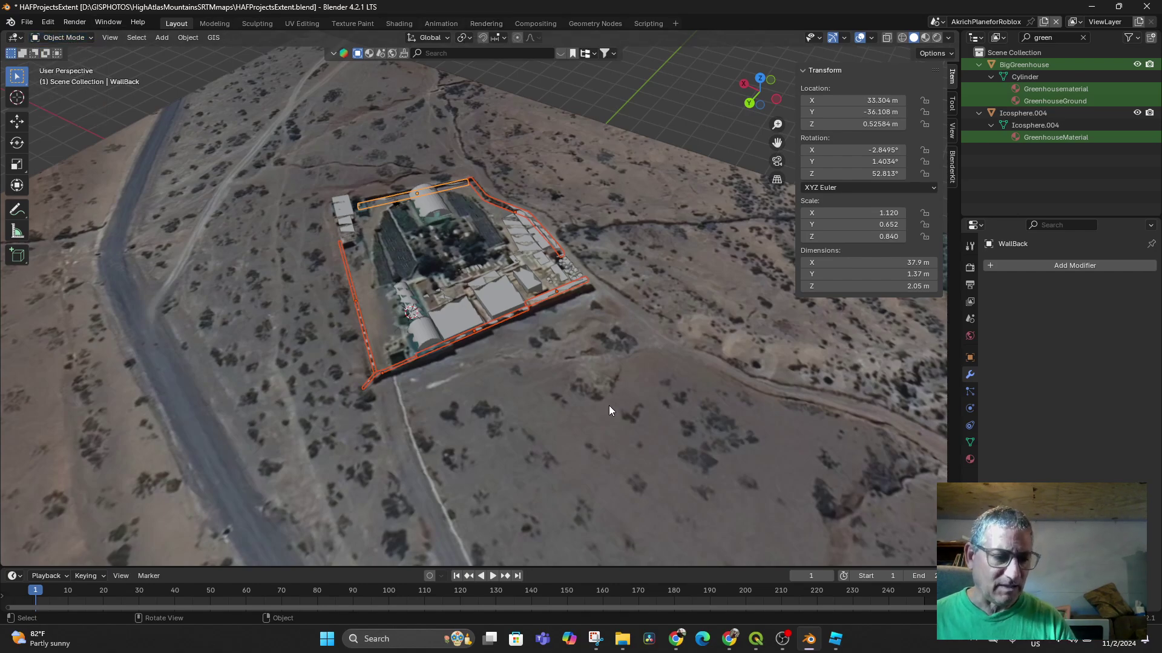
pyautogui.hotkey('ctrl', 'c')
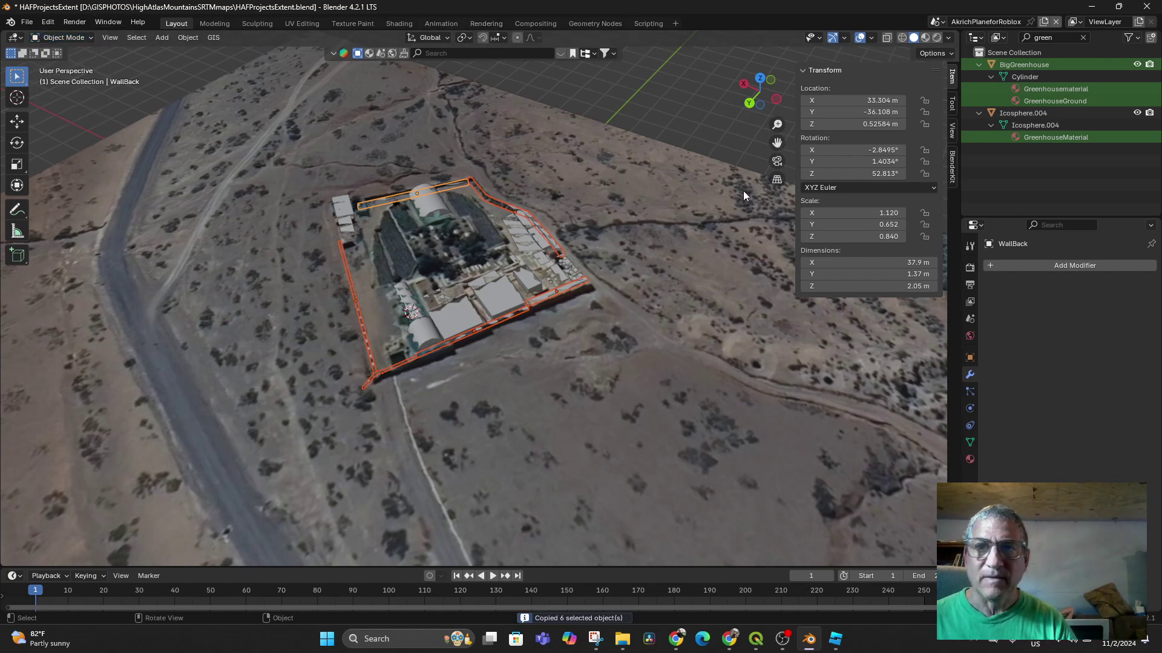
pyautogui.click(937, 22)
pyautogui.click(956, 52)
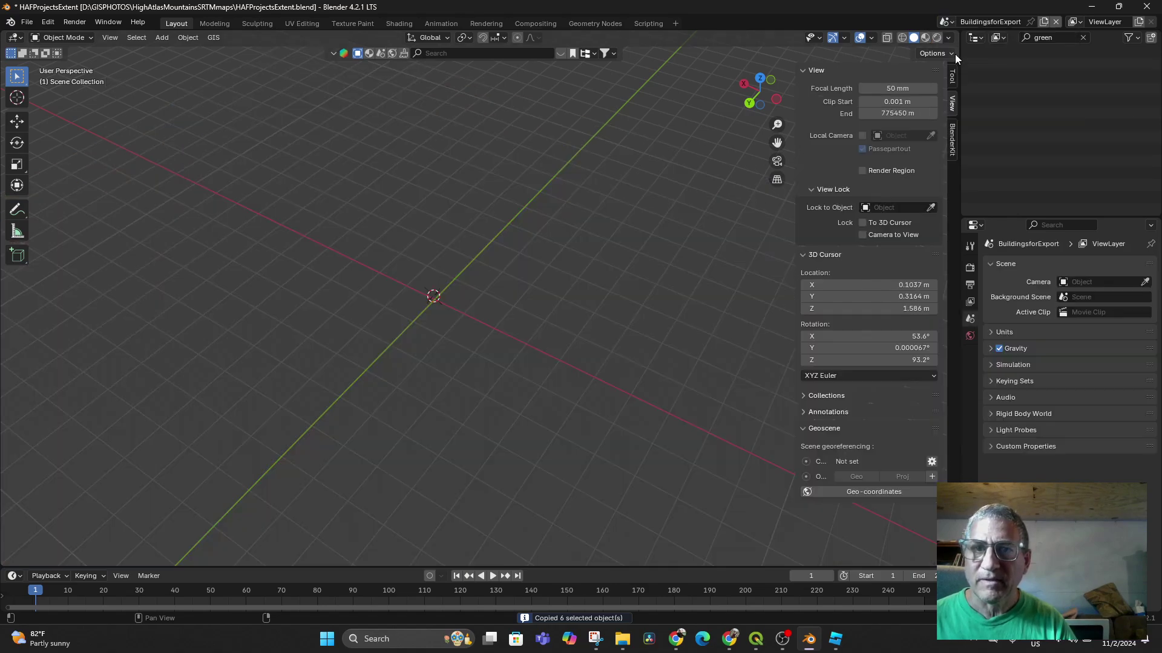
pyautogui.hotkey('ctrl', 'v')
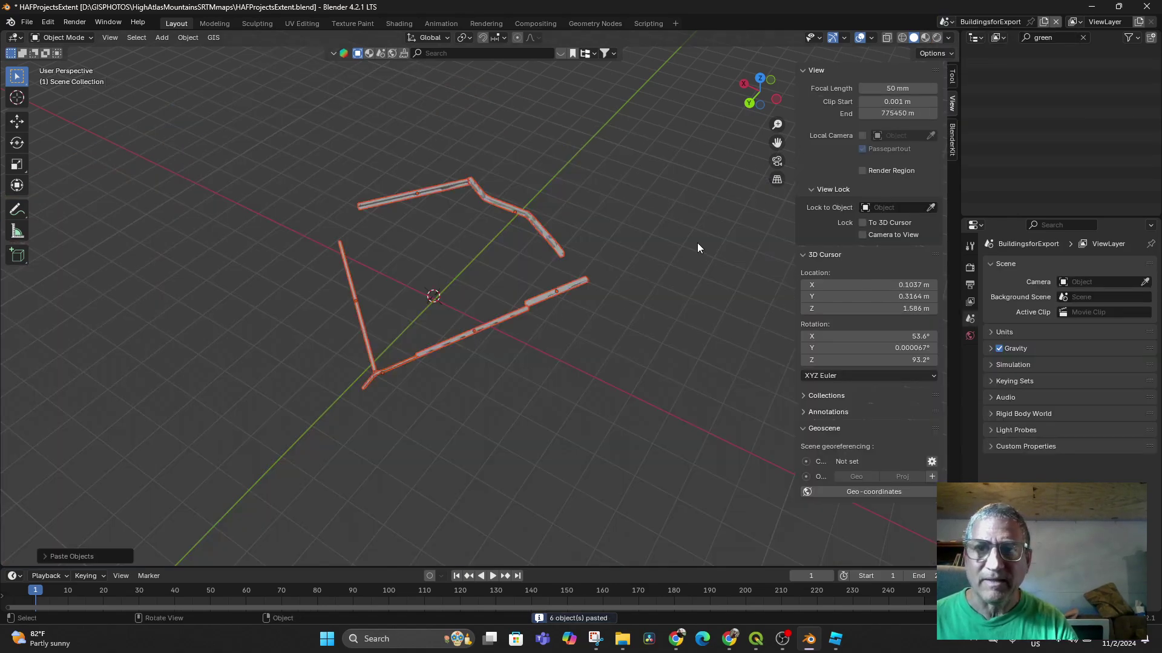
# Select all six pasted walls with WallRight.001 active and show its transform values.
pyautogui.click(952, 77)
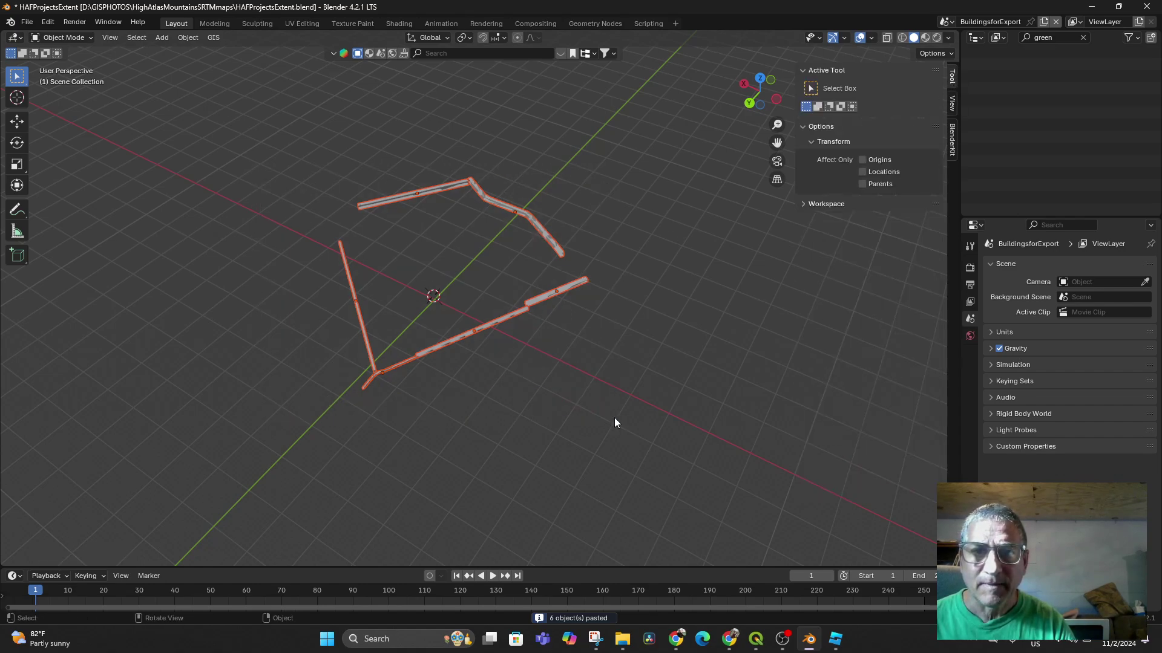
pyautogui.click(953, 106)
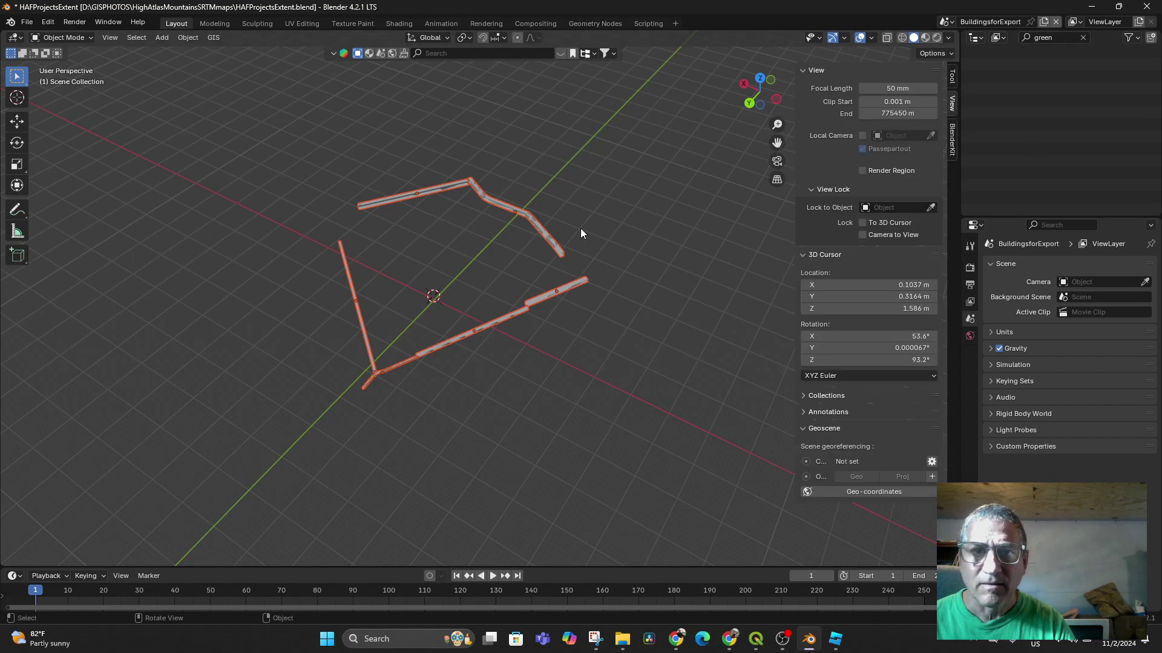
pyautogui.click(541, 227)
pyautogui.moveTo(286, 174); pyautogui.dragTo(588, 403)
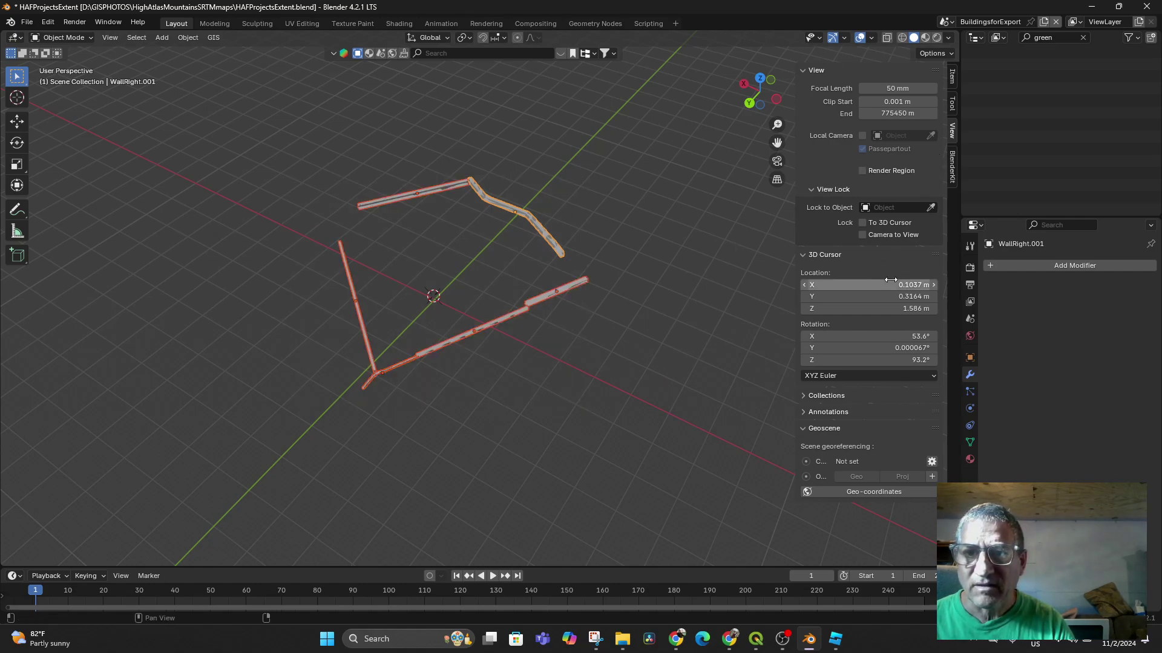
pyautogui.click(443, 271)
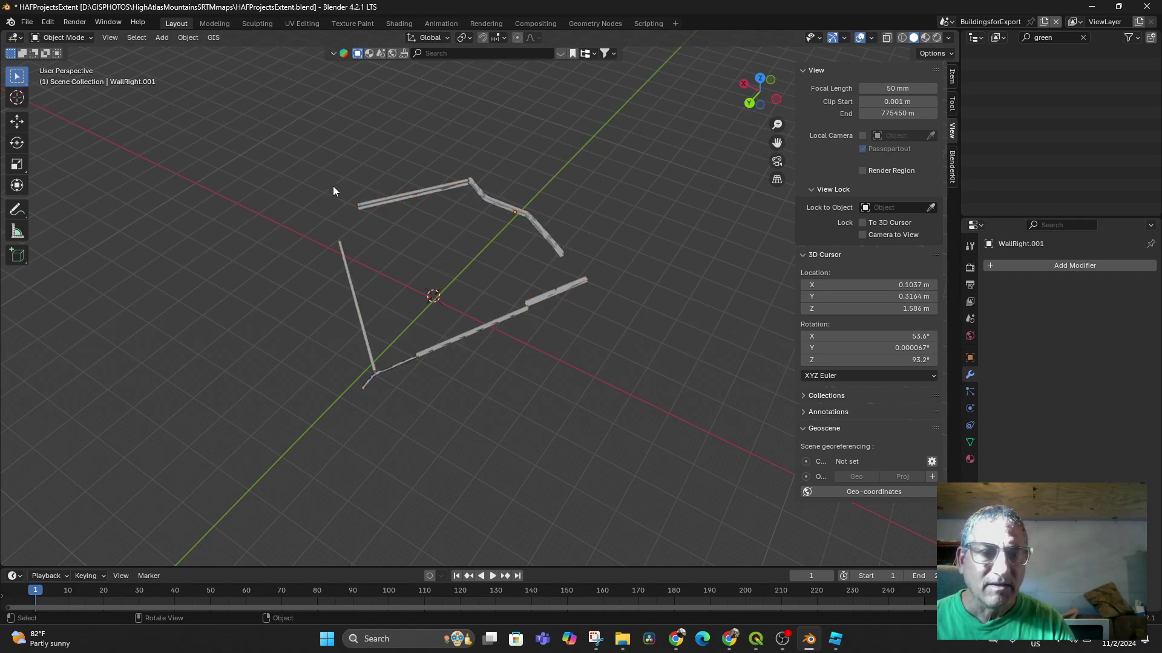
pyautogui.moveTo(333, 192); pyautogui.dragTo(735, 466)
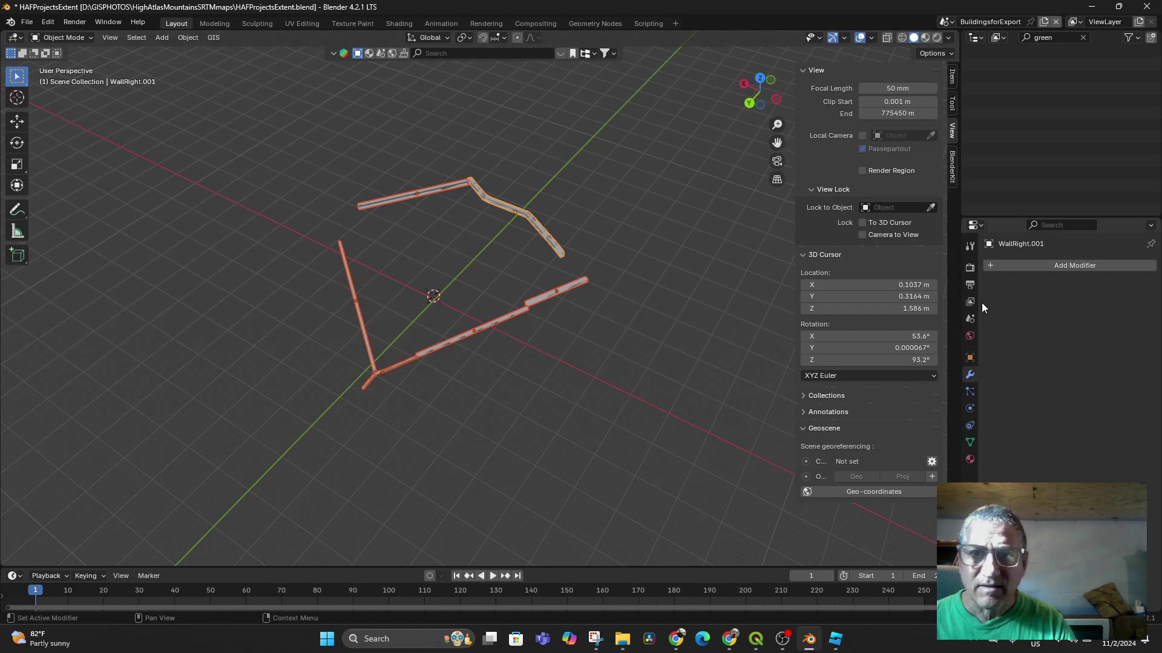
pyautogui.click(952, 106)
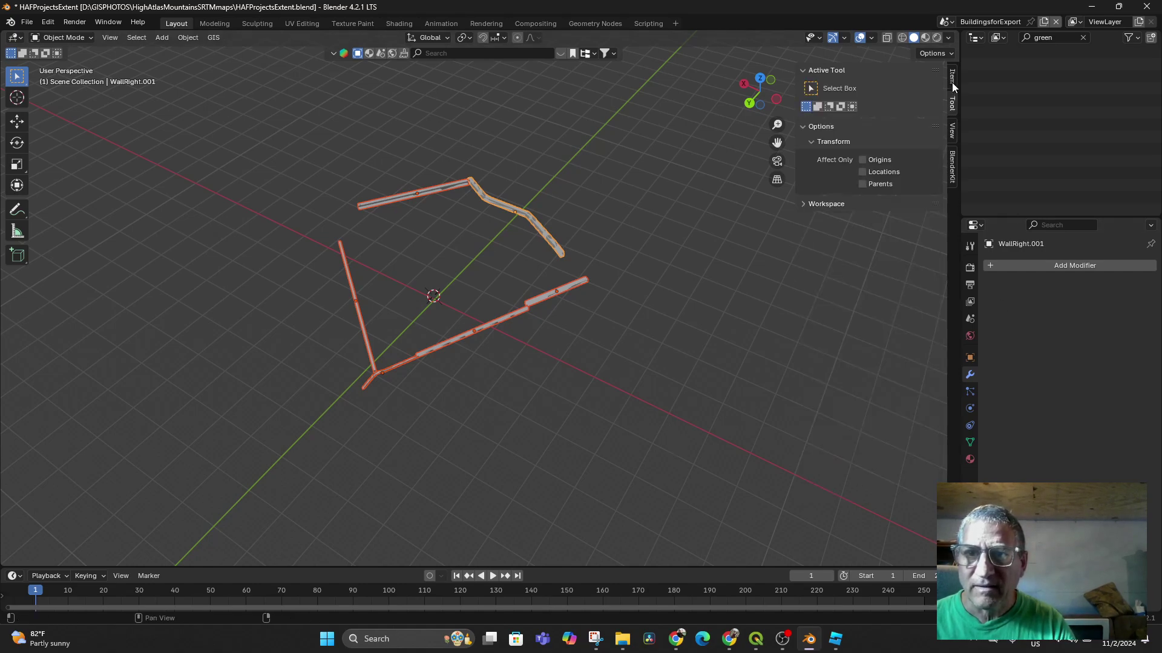
pyautogui.click(952, 81)
# Try setting WallRight.001's location to 0 m on X, Y and Z, and undo all three changes.
pyautogui.click(877, 101)
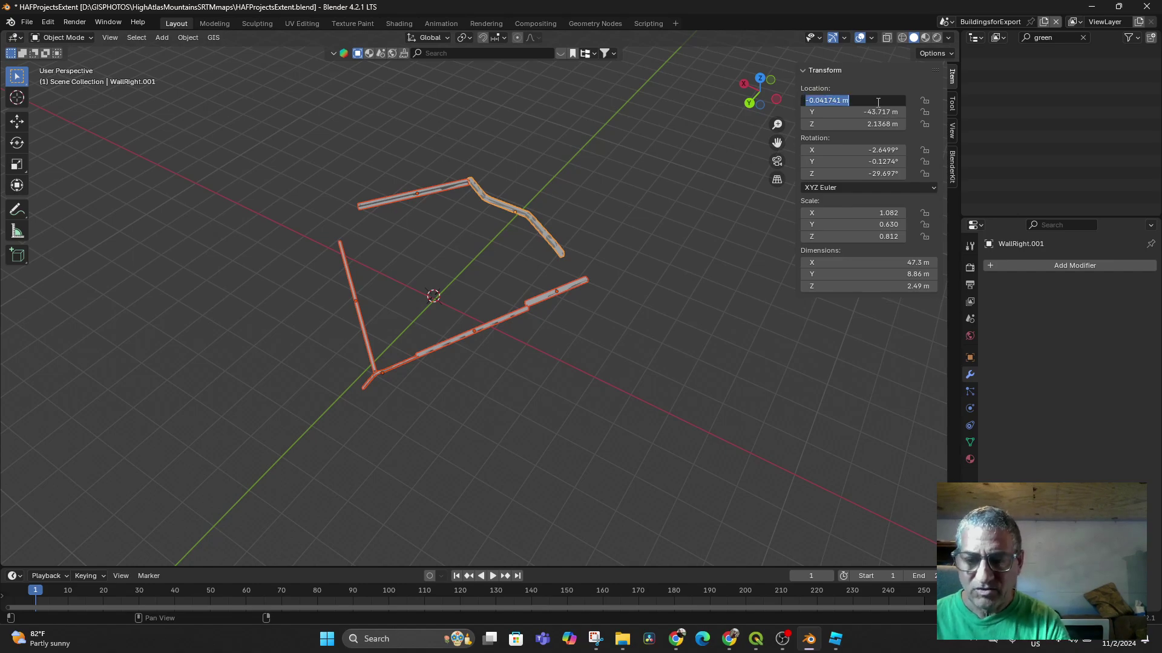
pyautogui.write('0')
pyautogui.click(879, 113)
pyautogui.write('0')
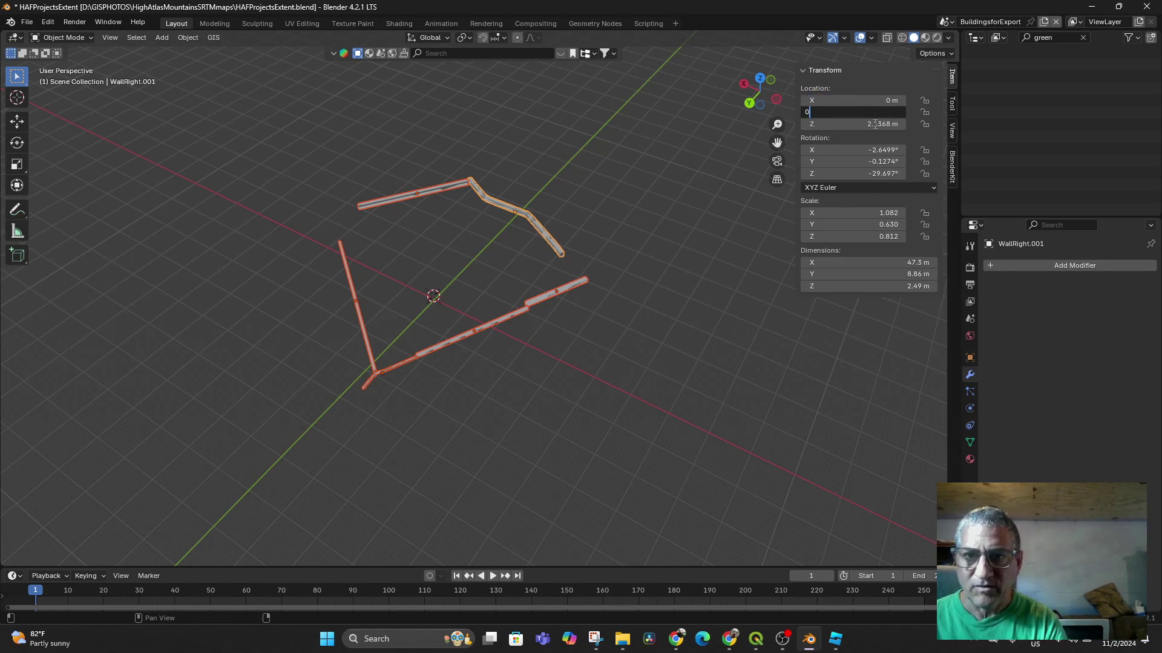
pyautogui.click(876, 124)
pyautogui.write('0')
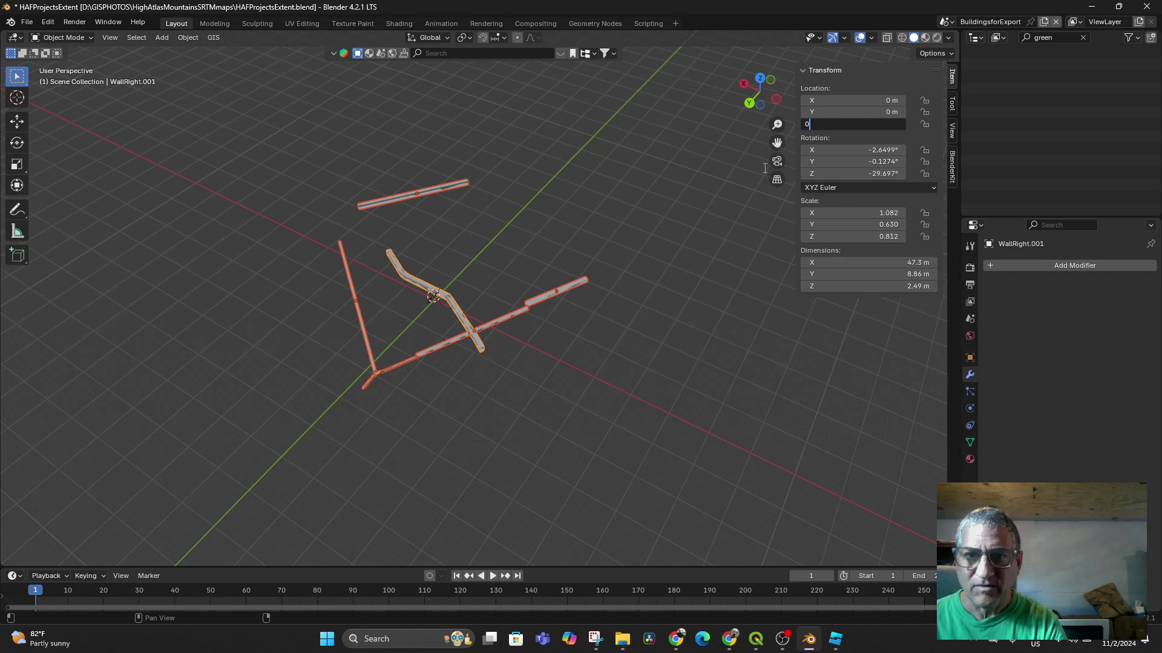
pyautogui.press('Return')
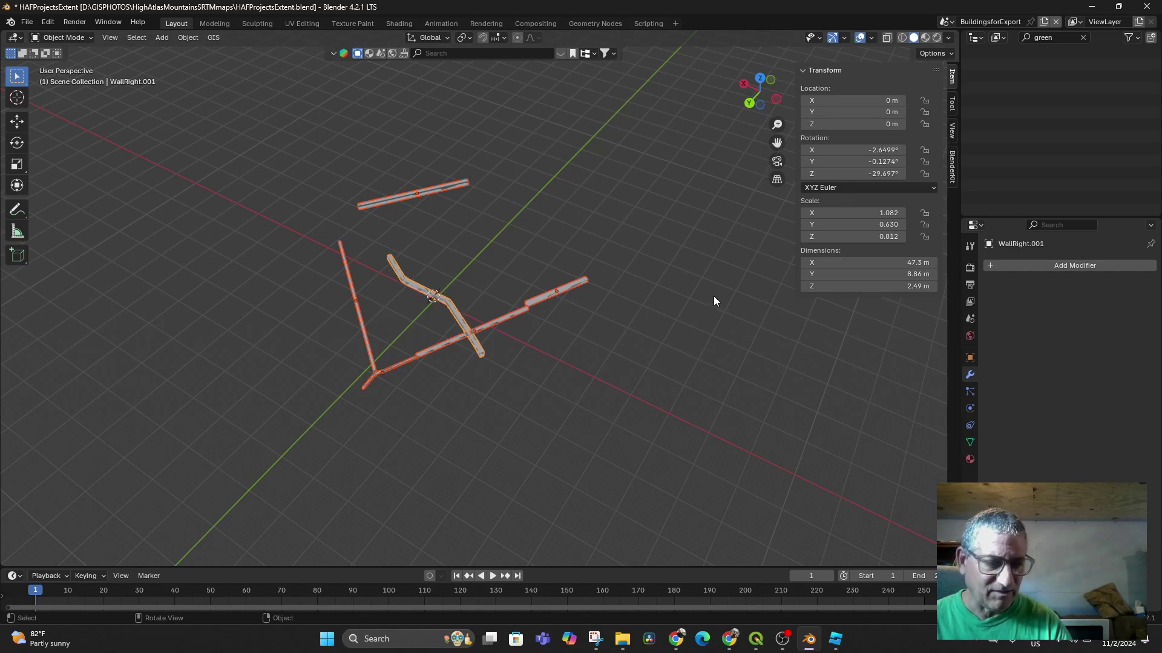
pyautogui.hotkey('ctrl', 'z')
pyautogui.hotkey('ctrl', 'z')
pyautogui.hotkey('ctrl', 'z')
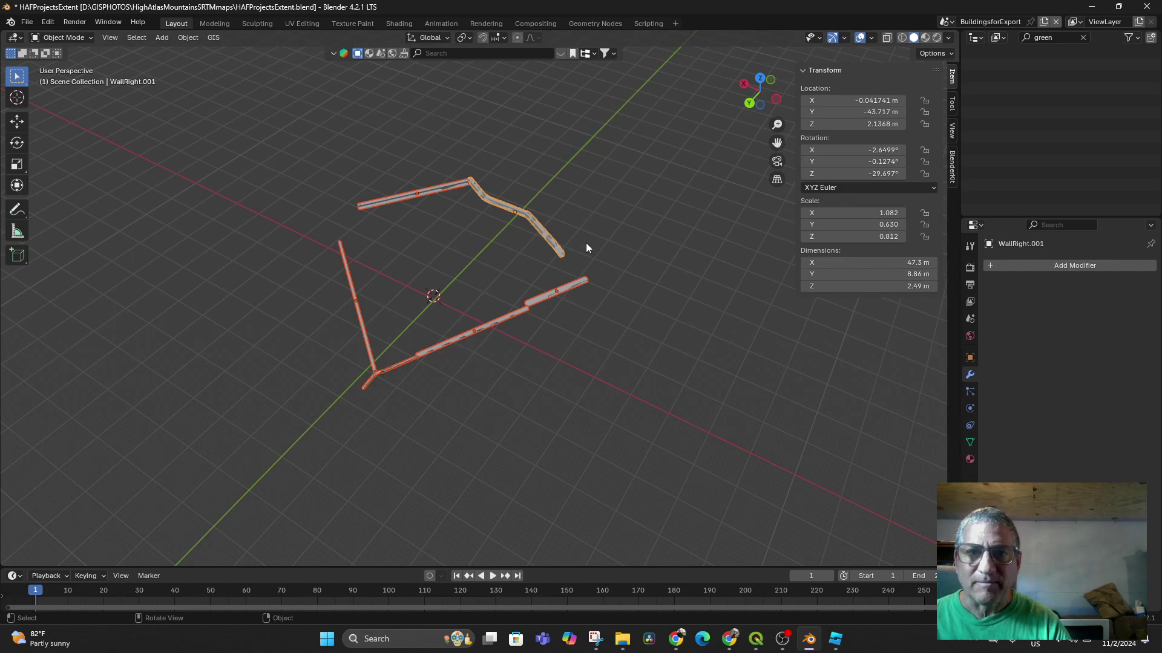
# Reselect all pasted walls and move them together, bringing WallRight.001 to about X 1.7 m, Y −34.7 m, Z −1.9 m.
pyautogui.click(649, 329)
pyautogui.moveTo(606, 395); pyautogui.dragTo(576, 391, button='middle')
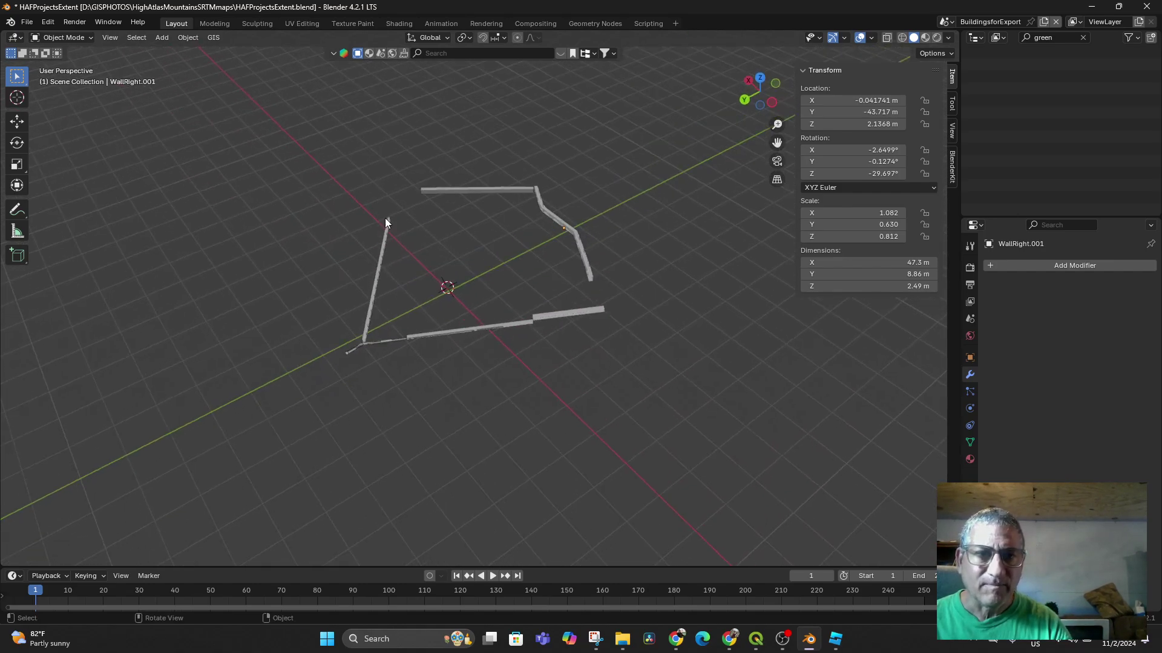
pyautogui.moveTo(283, 151); pyautogui.dragTo(681, 409)
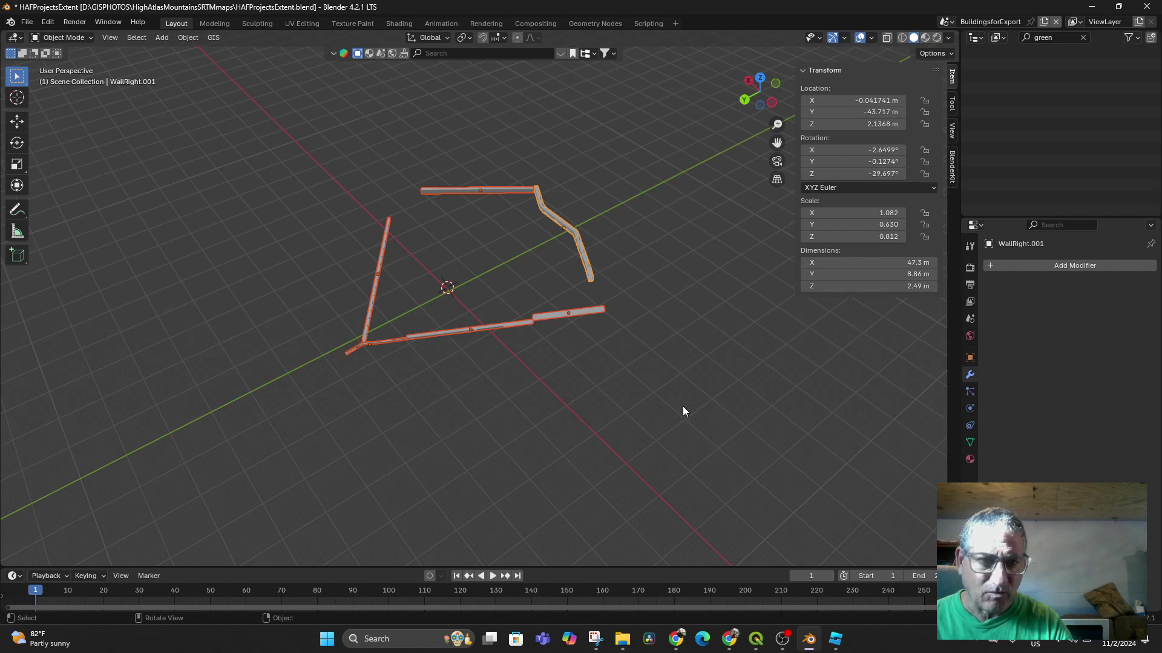
pyautogui.press('g')
pyautogui.click(666, 437)
pyautogui.moveTo(666, 437); pyautogui.dragTo(674, 391, button='middle')
# In front view, raise the wall group onto the ground axis, with WallRight.001 at about X −0.66 m, Z 2.88 m.
pyautogui.press('KP_1')
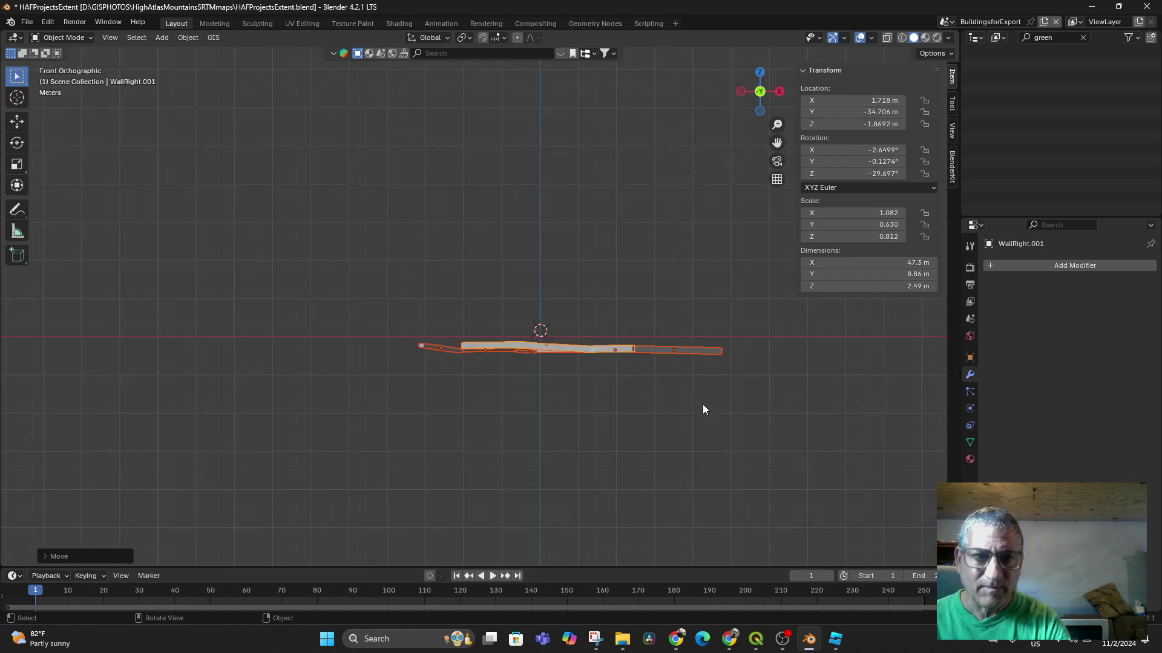
pyautogui.press('g')
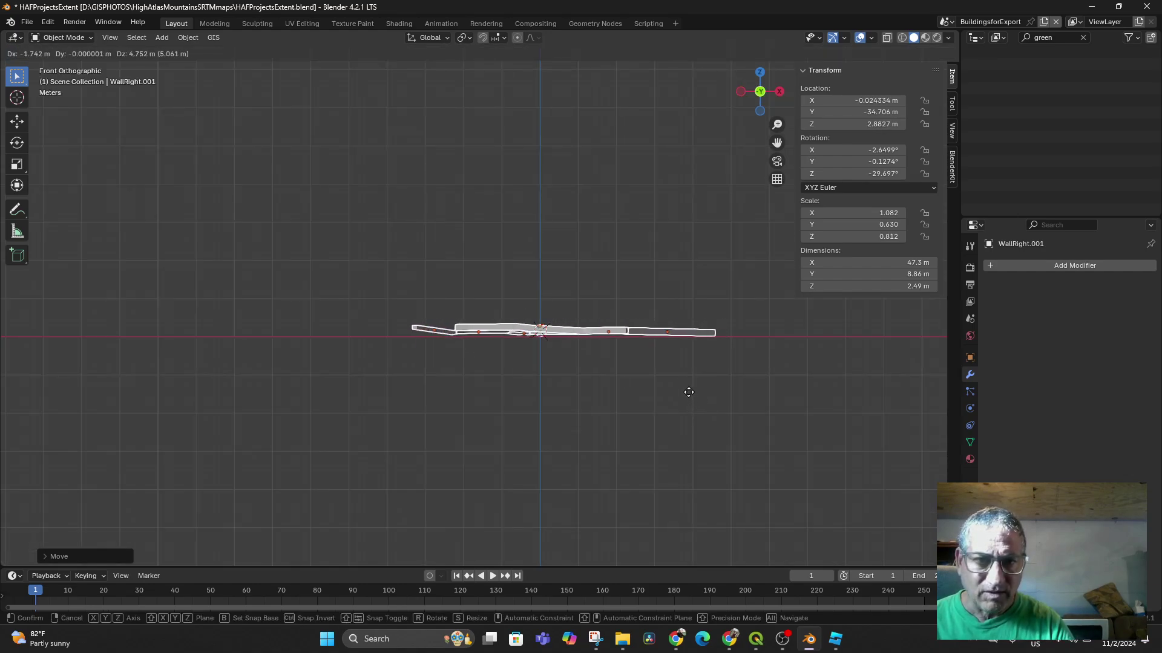
pyautogui.click(686, 392)
pyautogui.moveTo(744, 432); pyautogui.dragTo(653, 480, button='middle')
pyautogui.scroll(-2, 654, 479)
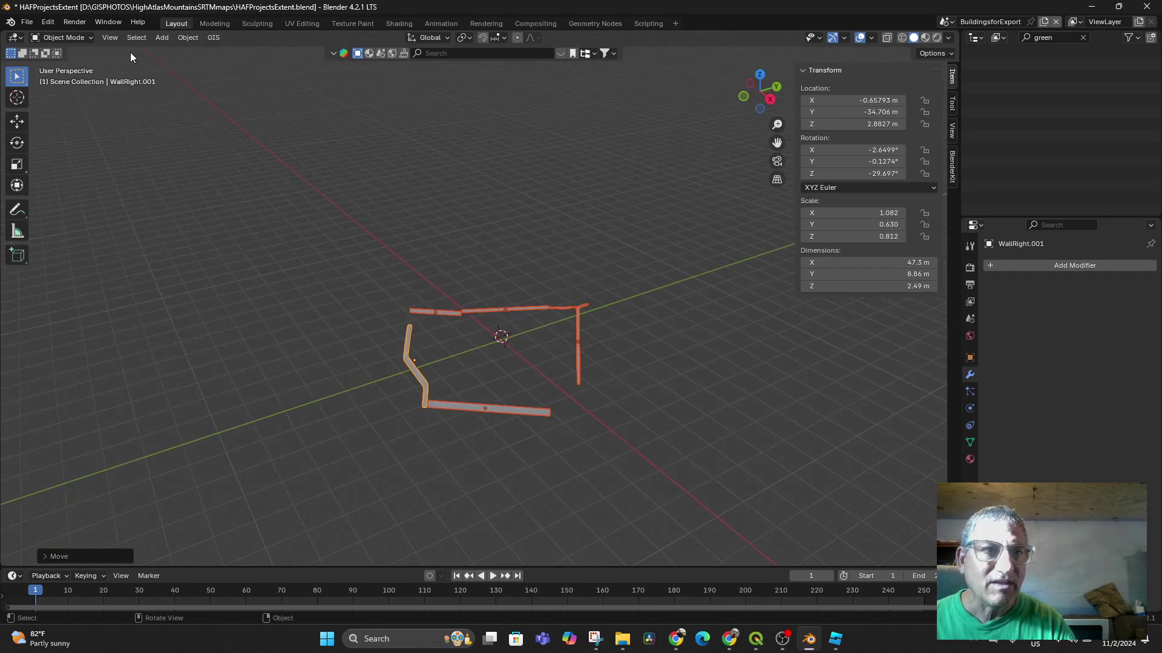
# Set the origin of each selected boundary wall to its own geometry.
pyautogui.click(187, 38)
pyautogui.moveTo(205, 62)
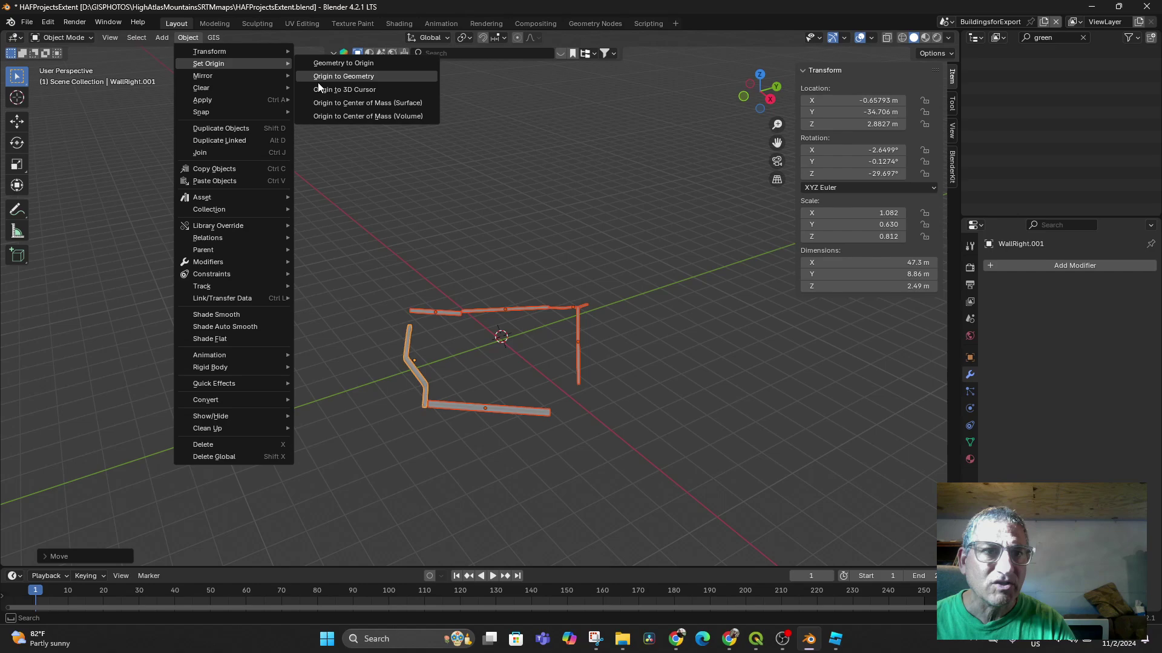
pyautogui.click(346, 77)
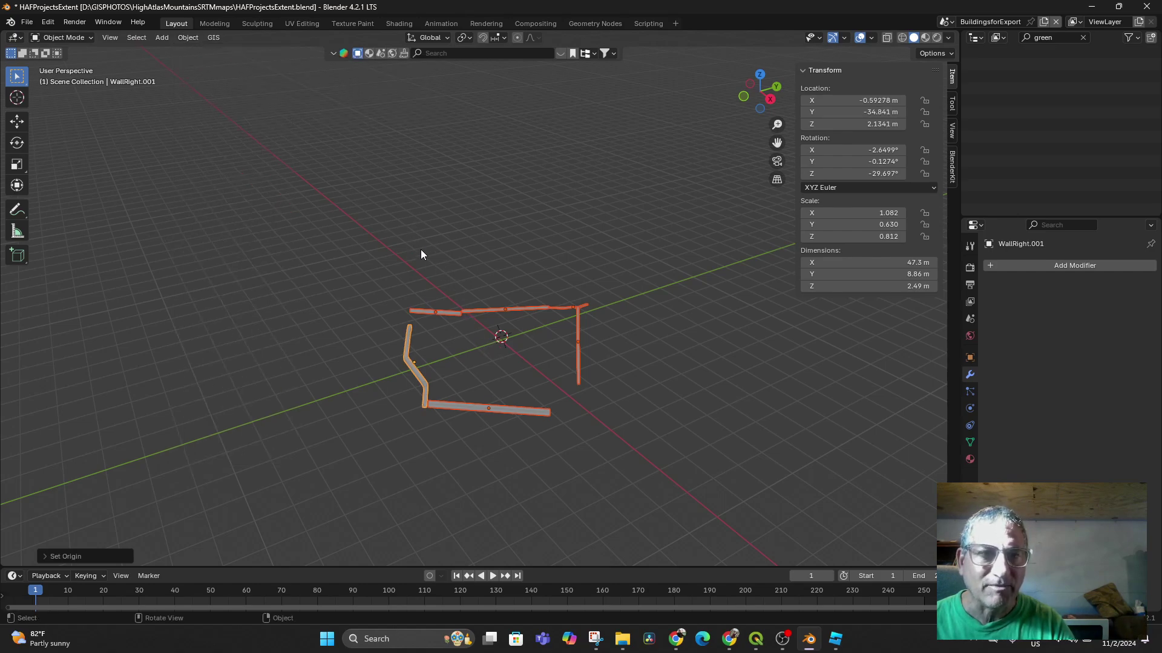
# Place the 3D cursor near the middle of the walled area and set all selected walls' origins to it.
pyautogui.click(17, 97)
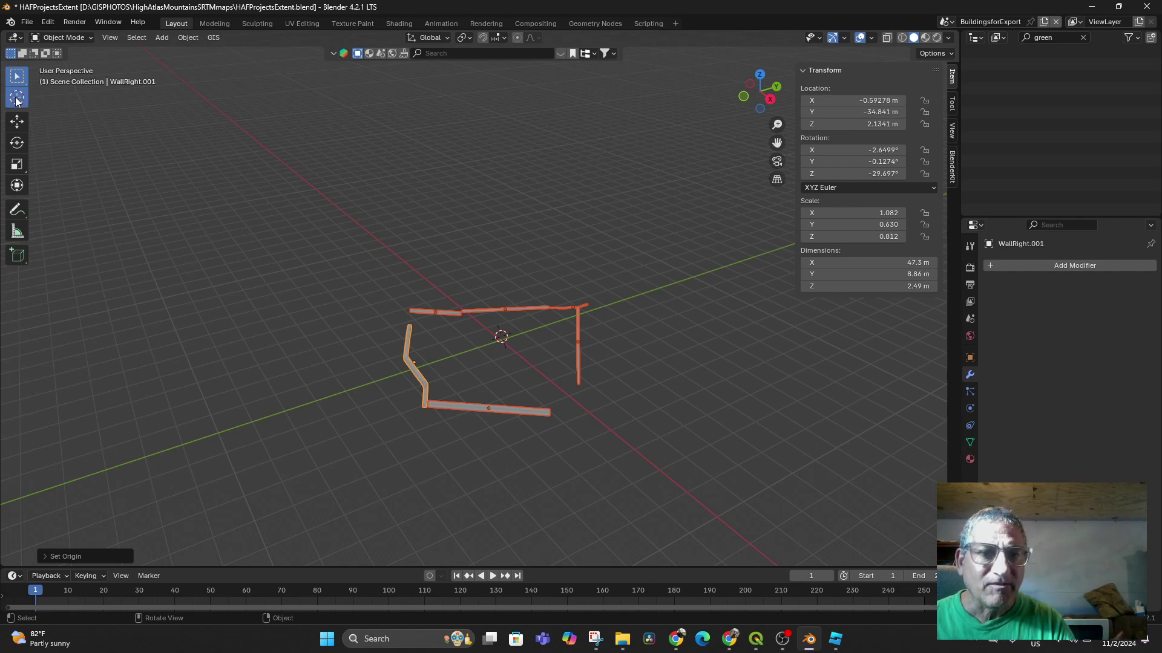
pyautogui.click(501, 348)
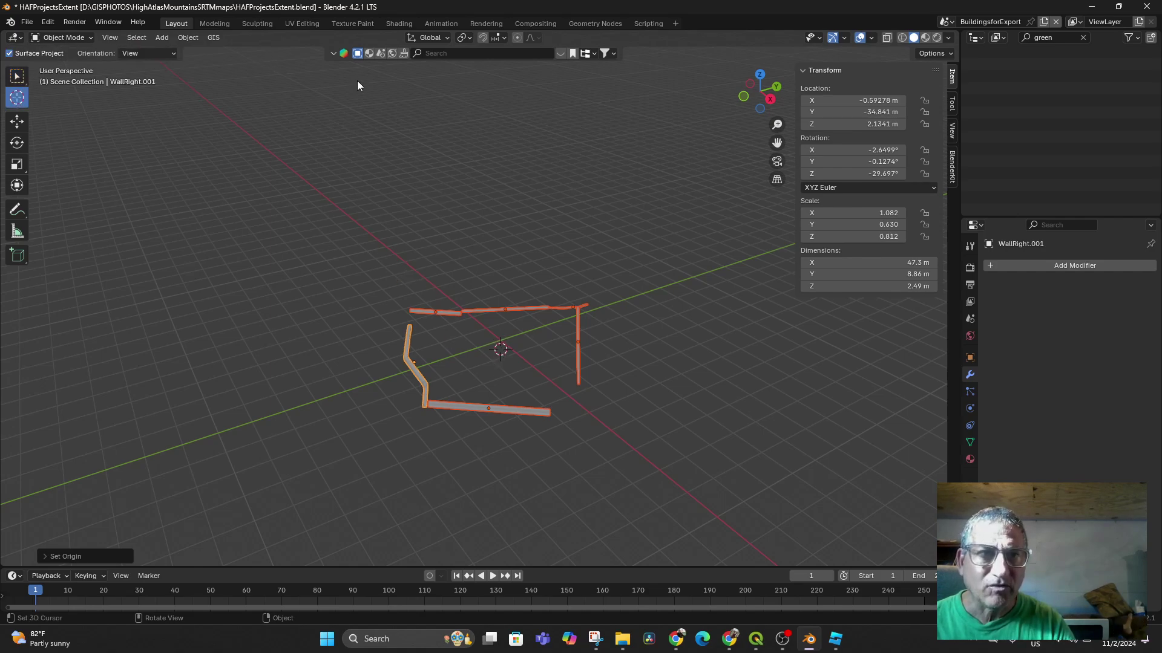
pyautogui.click(181, 39)
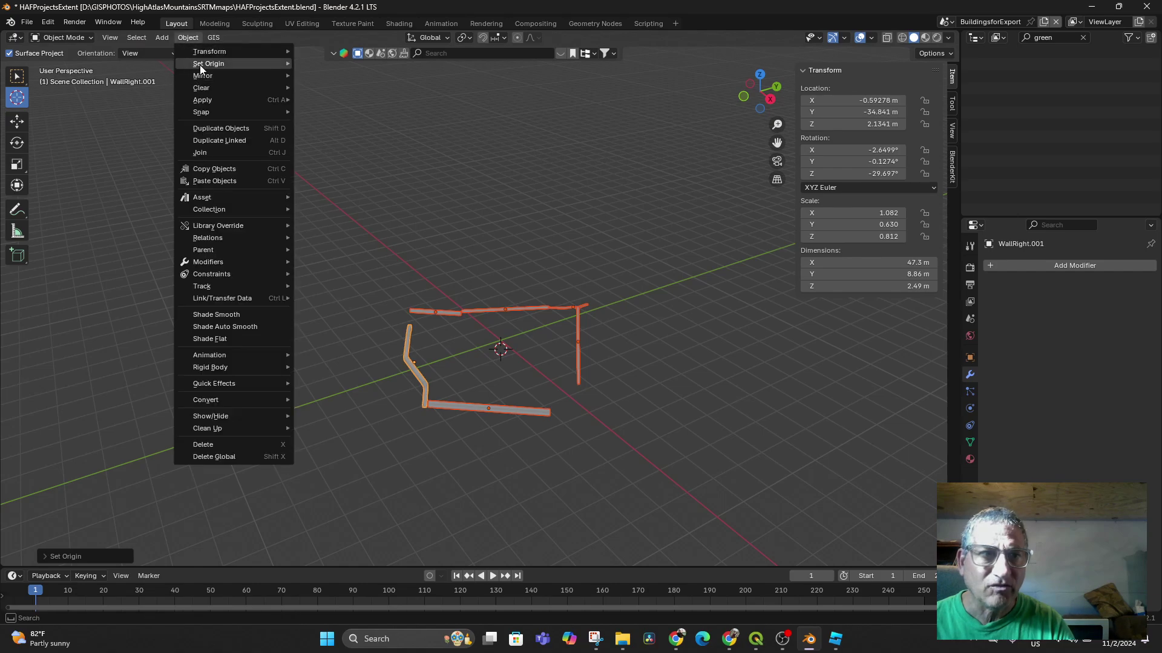
pyautogui.moveTo(199, 64)
pyautogui.click(339, 90)
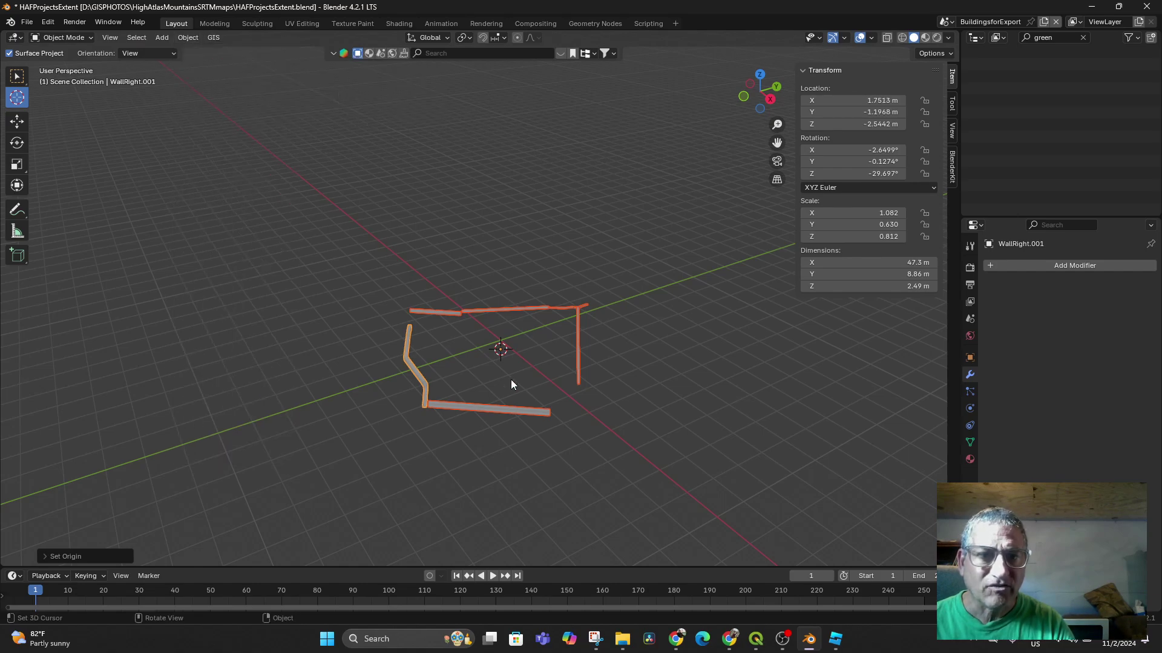
# Apply all transforms (location, rotation and scale) to the selected boundary walls.
pyautogui.moveTo(511, 380)
pyautogui.mouseDown(button='middle')
pyautogui.moveTo(522, 369)
pyautogui.moveTo(524, 397)
pyautogui.mouseUp(button='middle')
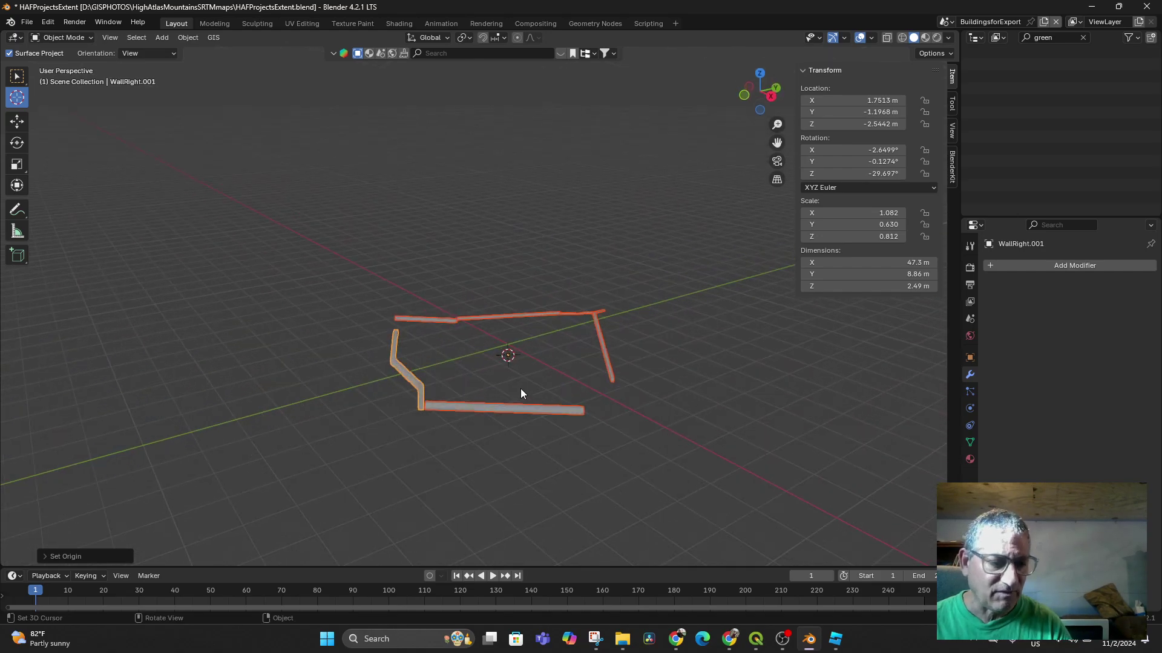
pyautogui.hotkey('ctrl', 'a')
pyautogui.click(511, 391)
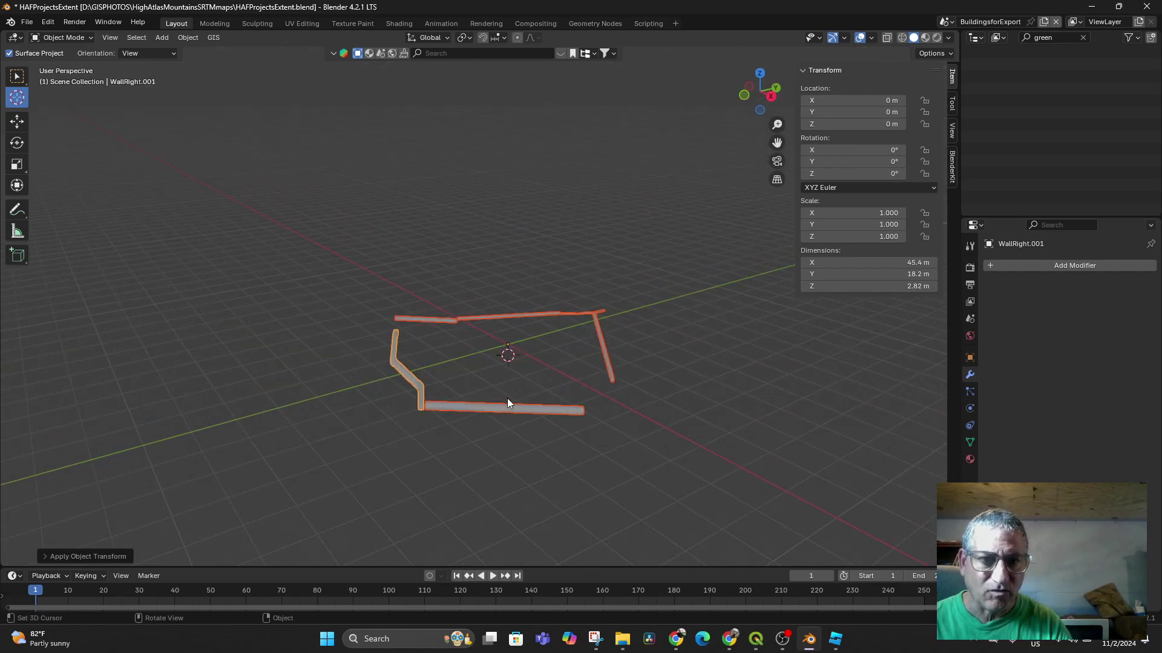
# Start exporting the selected boundary walls by bringing up the available export formats.
pyautogui.moveTo(557, 391); pyautogui.dragTo(561, 414, button='middle')
pyautogui.scroll(-2, 562, 414)
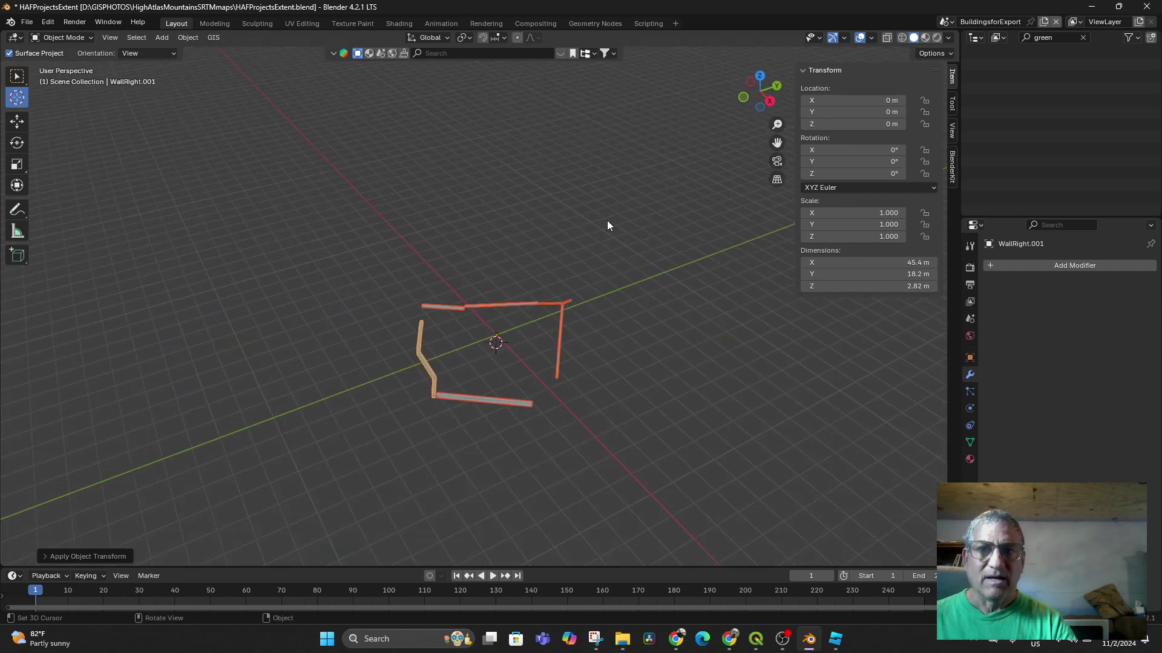
pyautogui.click(26, 22)
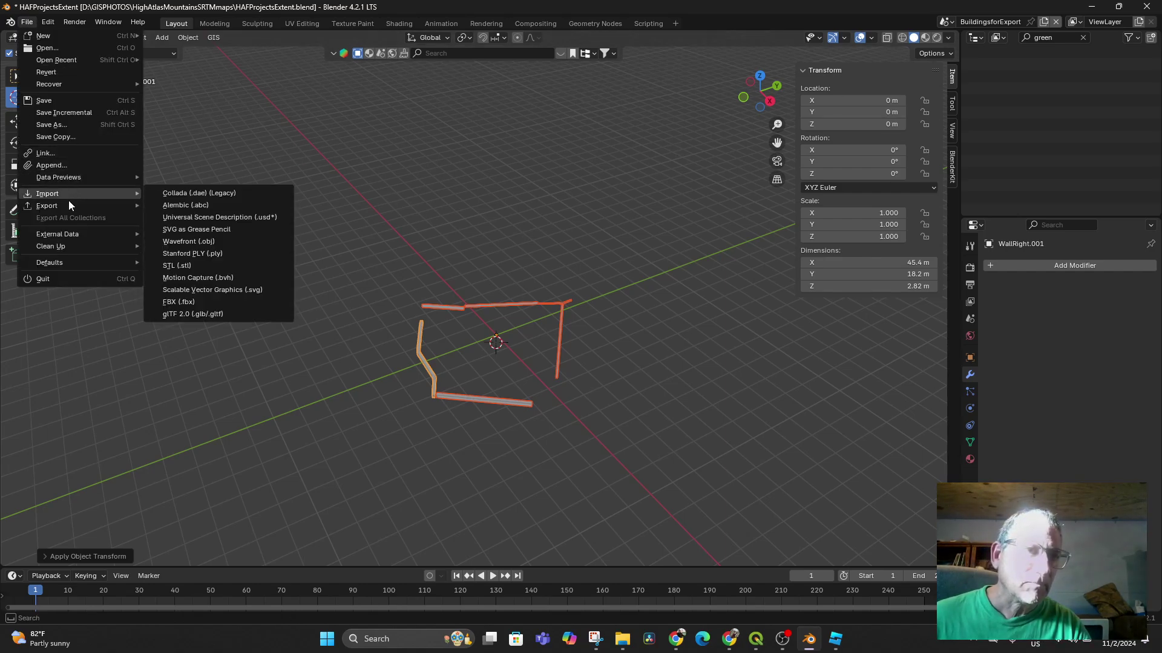
pyautogui.moveTo(68, 205)
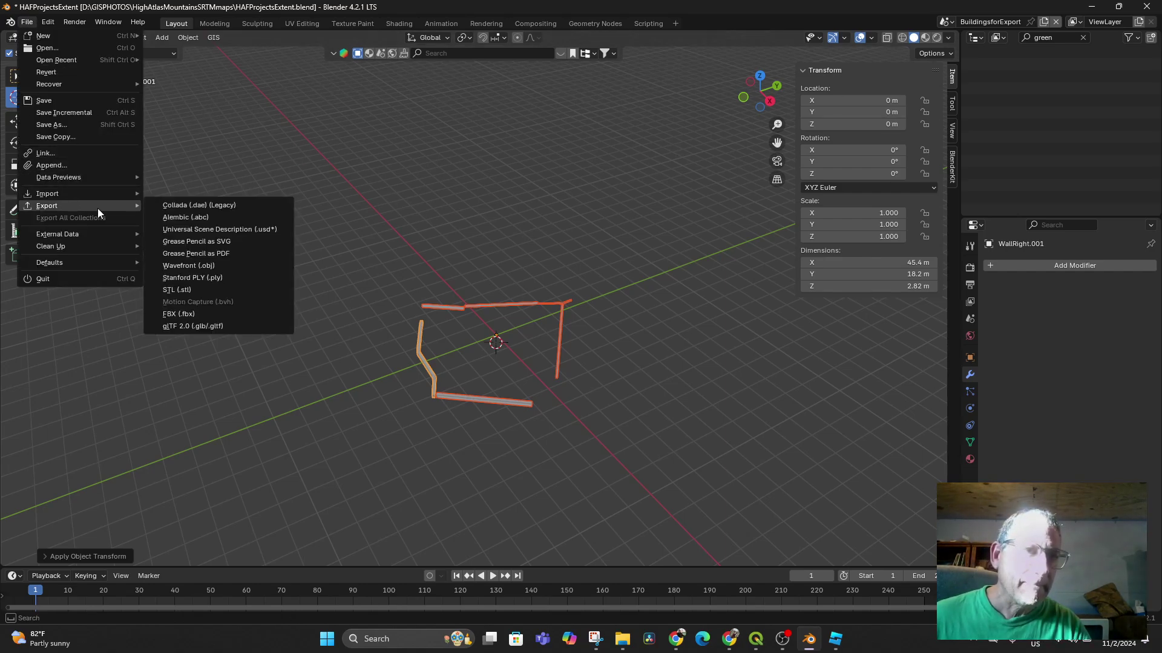
# Export the selected wall objects as an FBX file named Walls.fbx in the ShapeFile Exports folder.
pyautogui.click(205, 312)
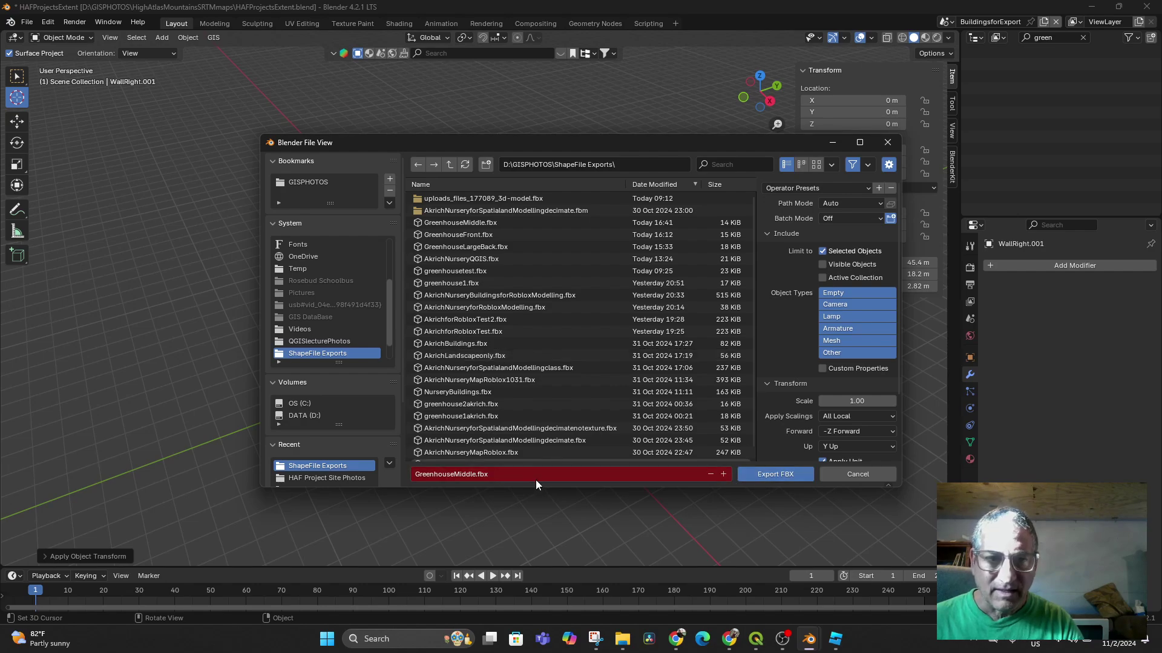
pyautogui.click(514, 476)
pyautogui.write('W')
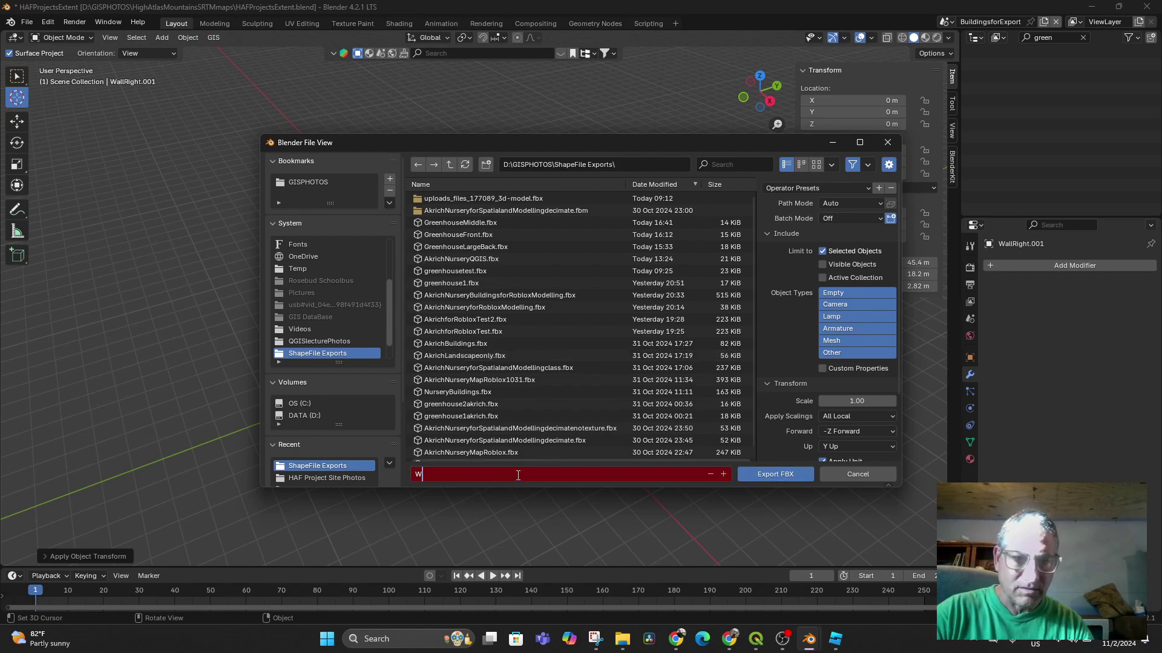
pyautogui.write('alls')
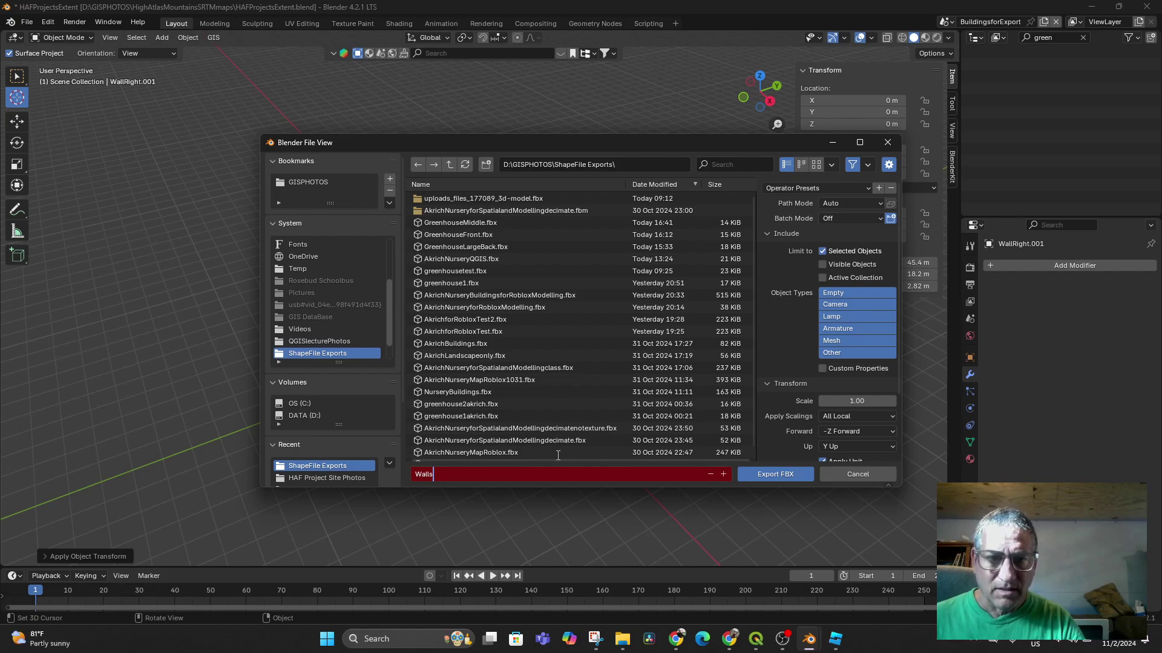
pyautogui.press('Return')
pyautogui.click(523, 477)
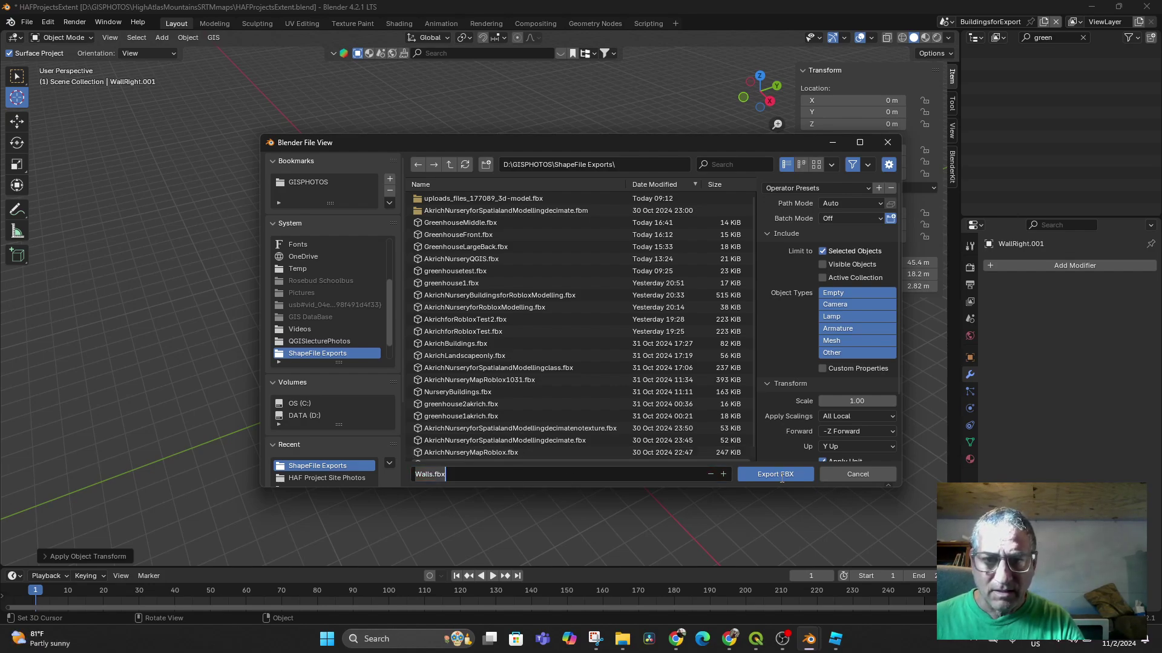
pyautogui.scroll(-5, 776, 369)
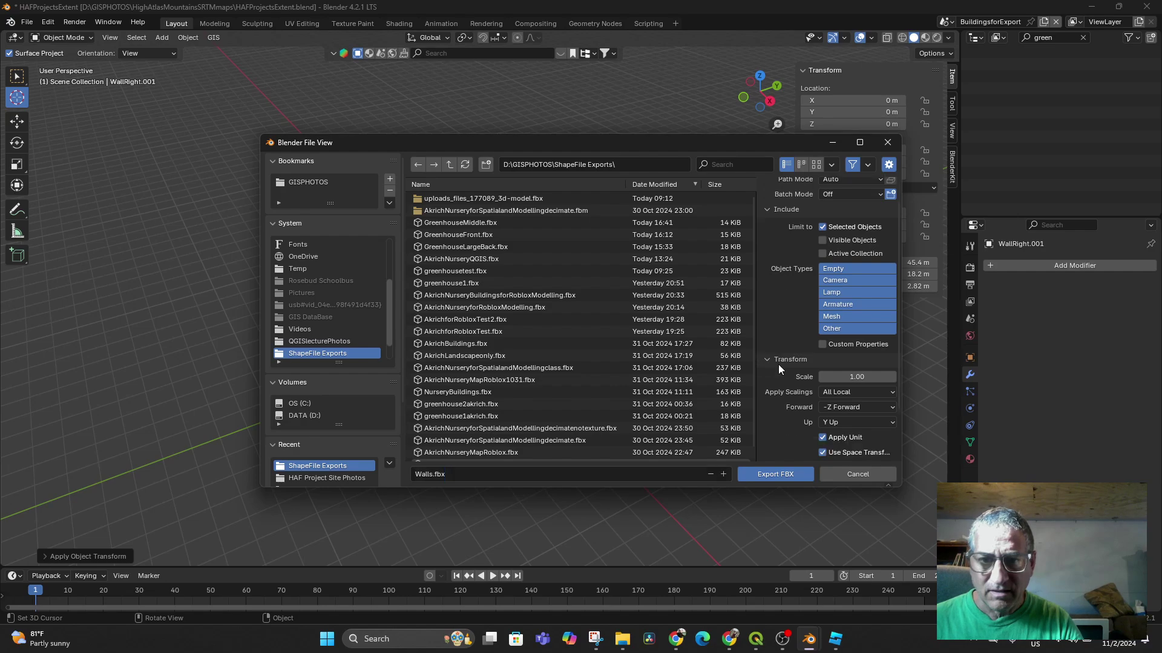
pyautogui.scroll(5, 775, 375)
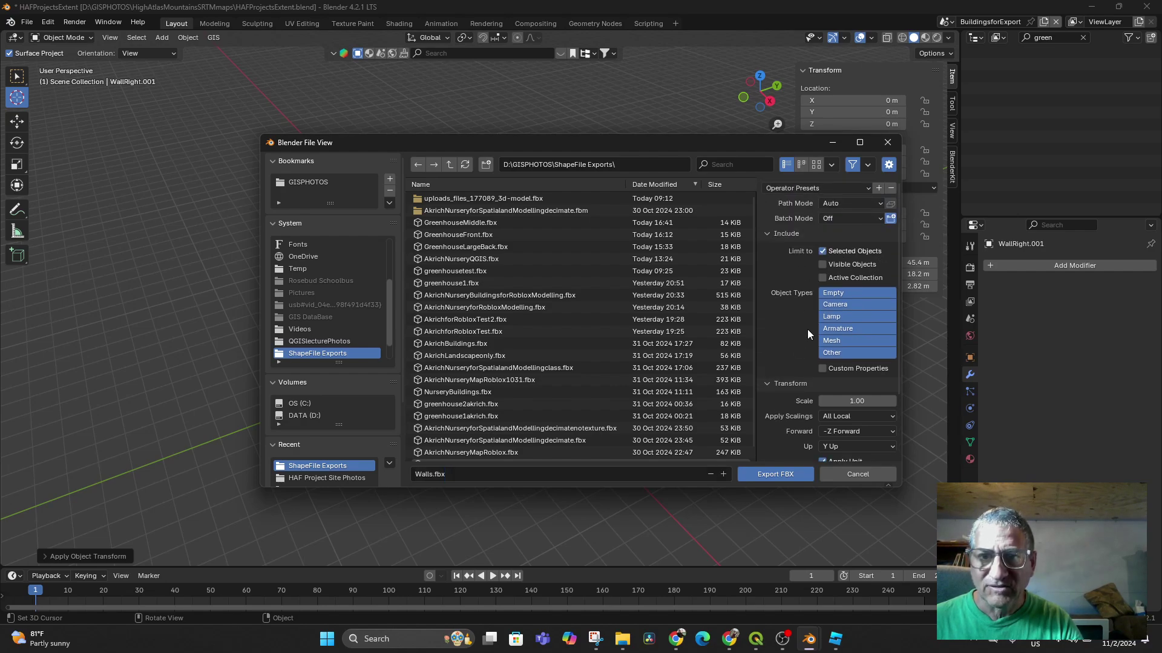
pyautogui.click(767, 474)
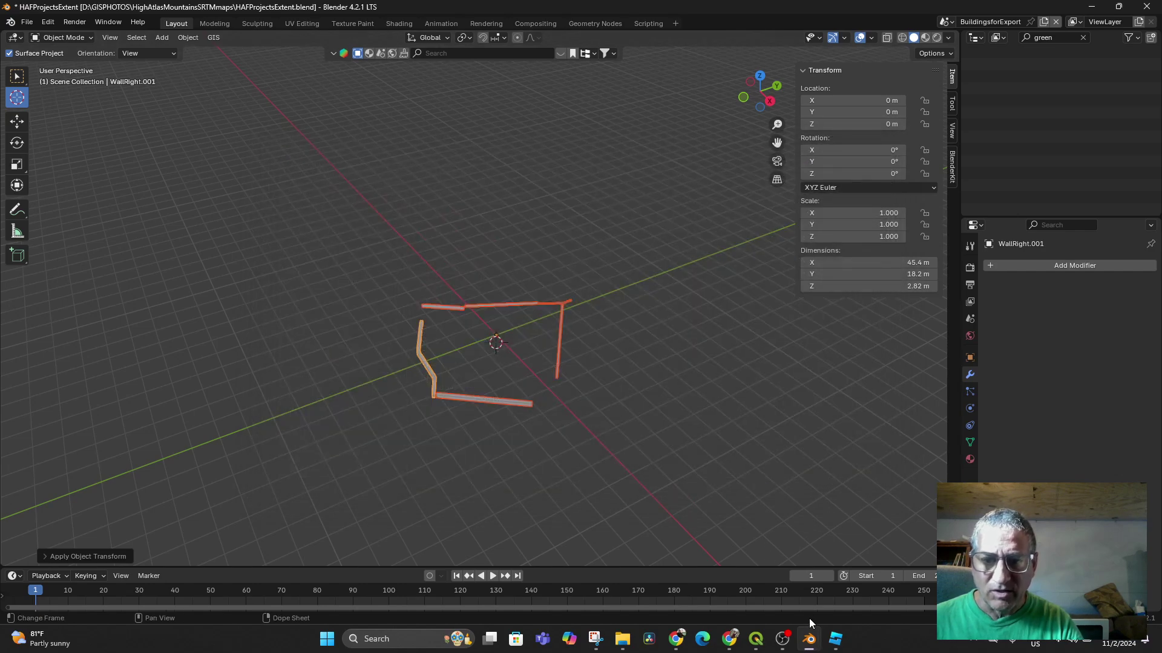
# Switch to Roblox Studio and examine the file geometry of Walls.fbx in the 3D import preview, cancelling the import.
pyautogui.click(835, 639)
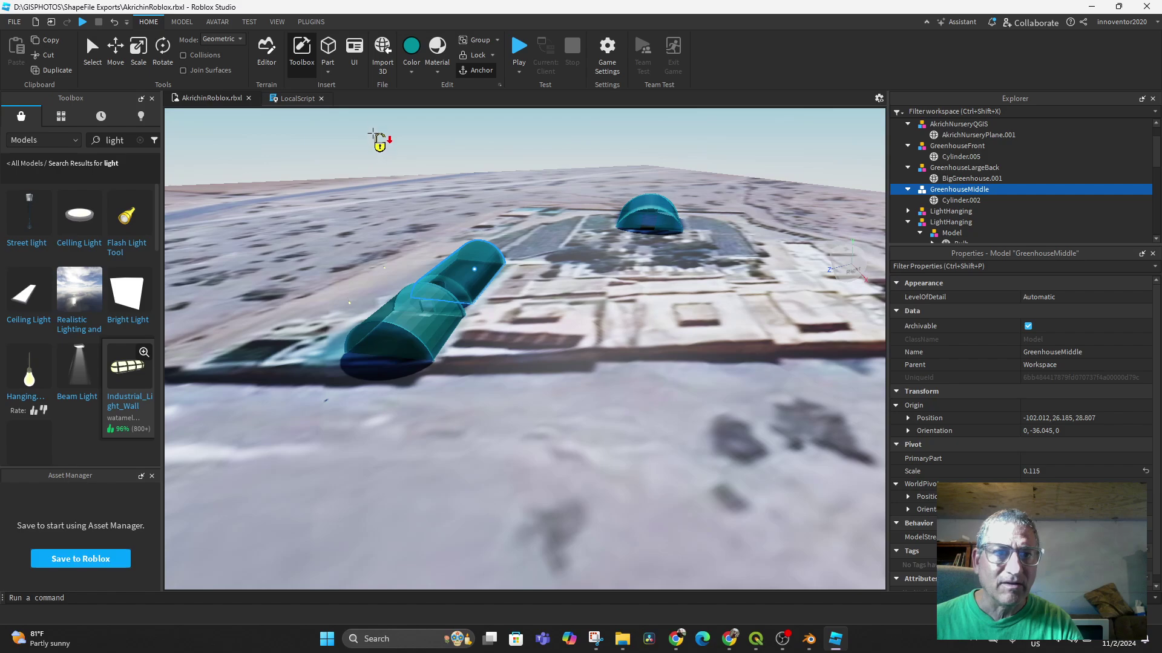
pyautogui.click(93, 48)
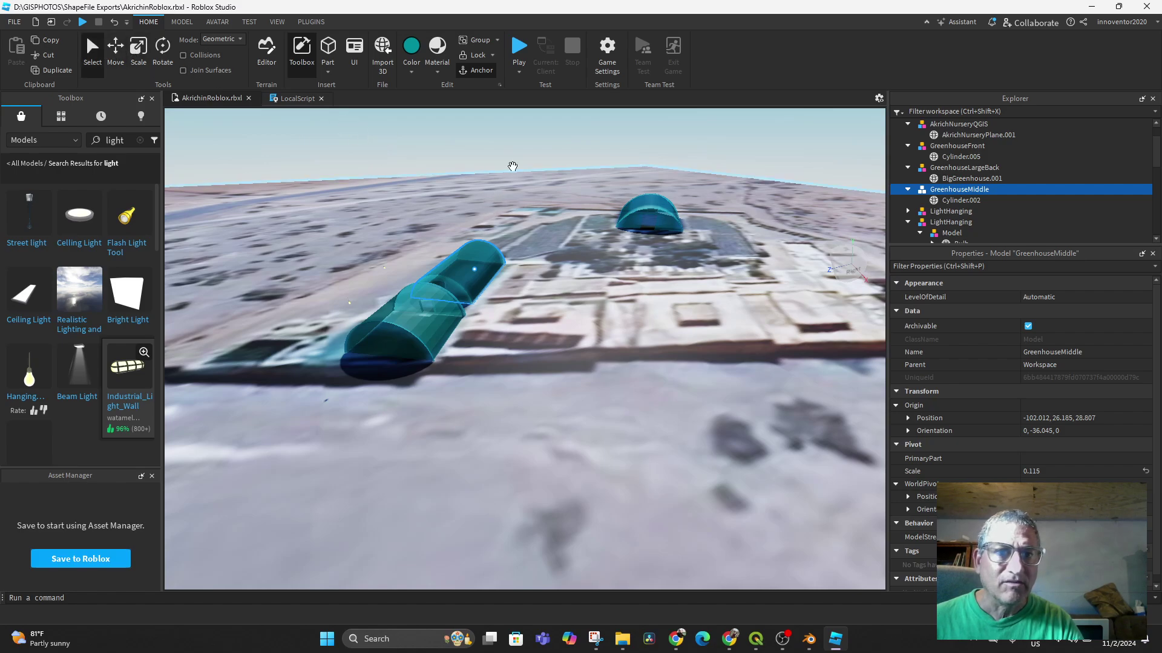
pyautogui.click(383, 54)
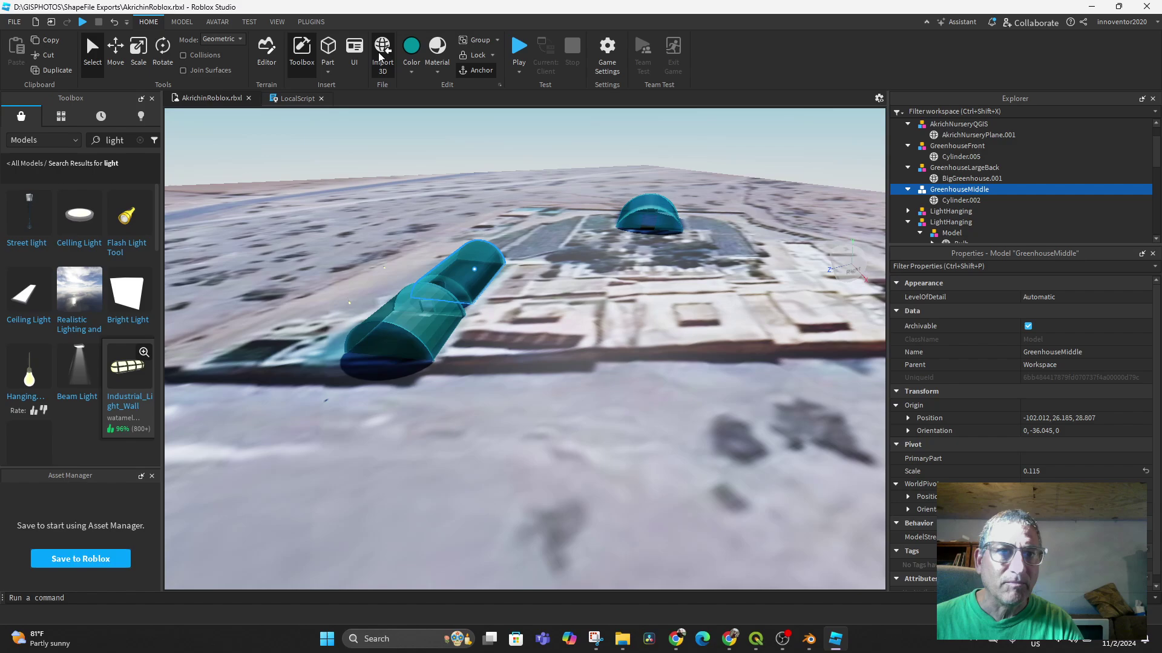
pyautogui.doubleClick(166, 145)
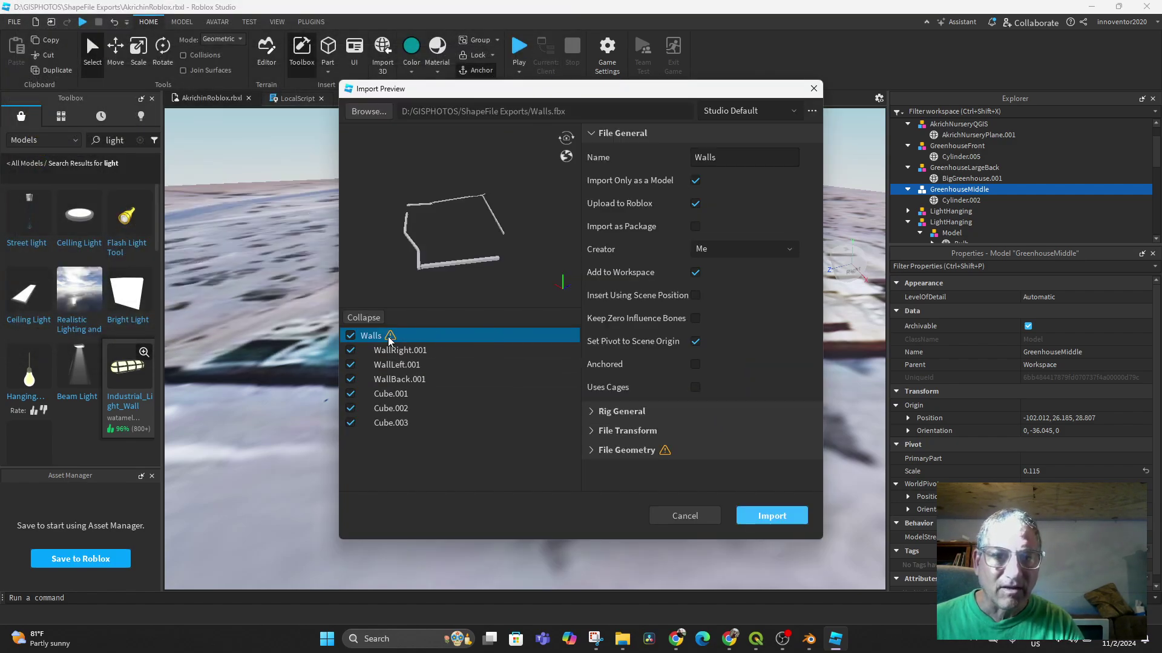
pyautogui.click(593, 451)
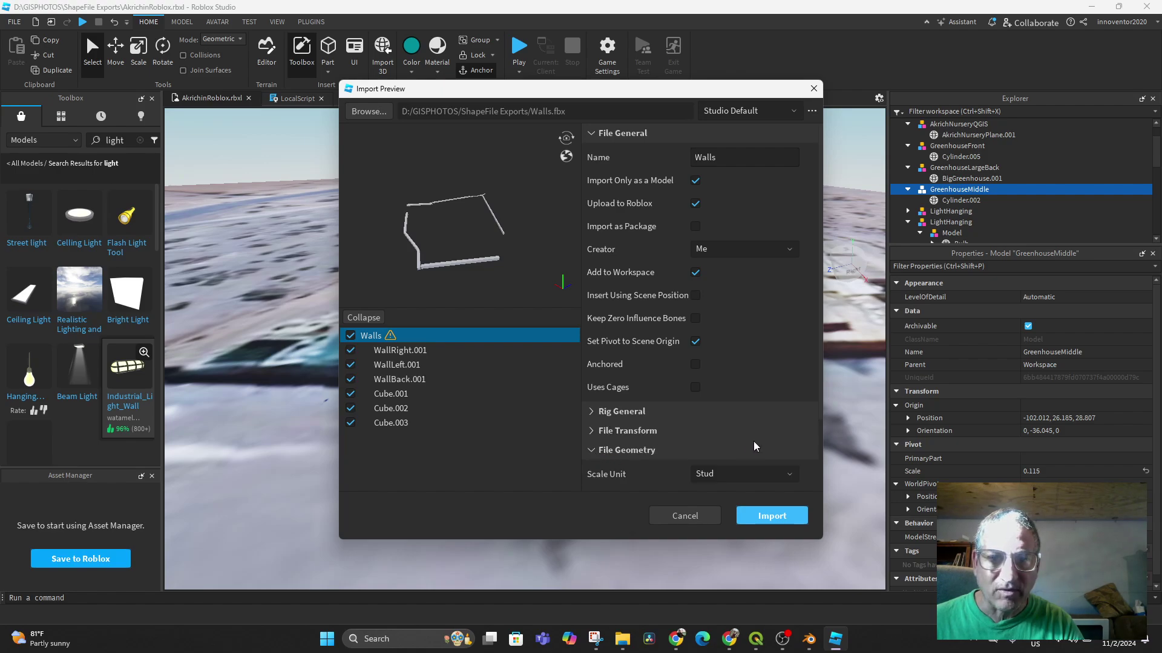
pyautogui.scroll(-2, 753, 448)
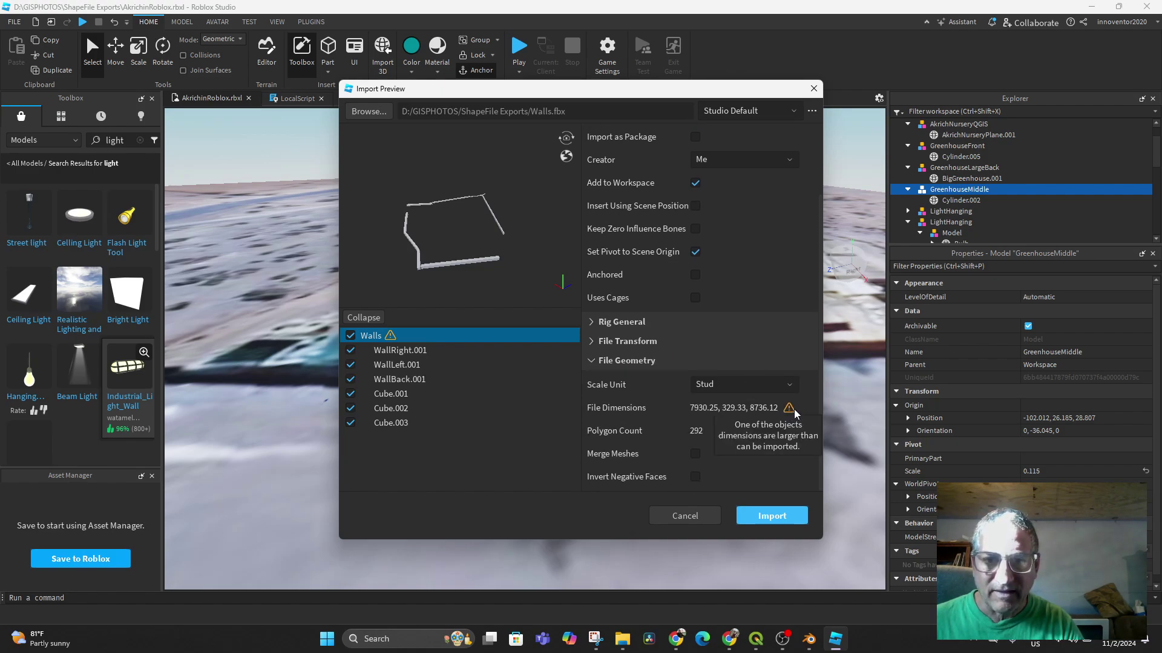
pyautogui.moveTo(789, 409)
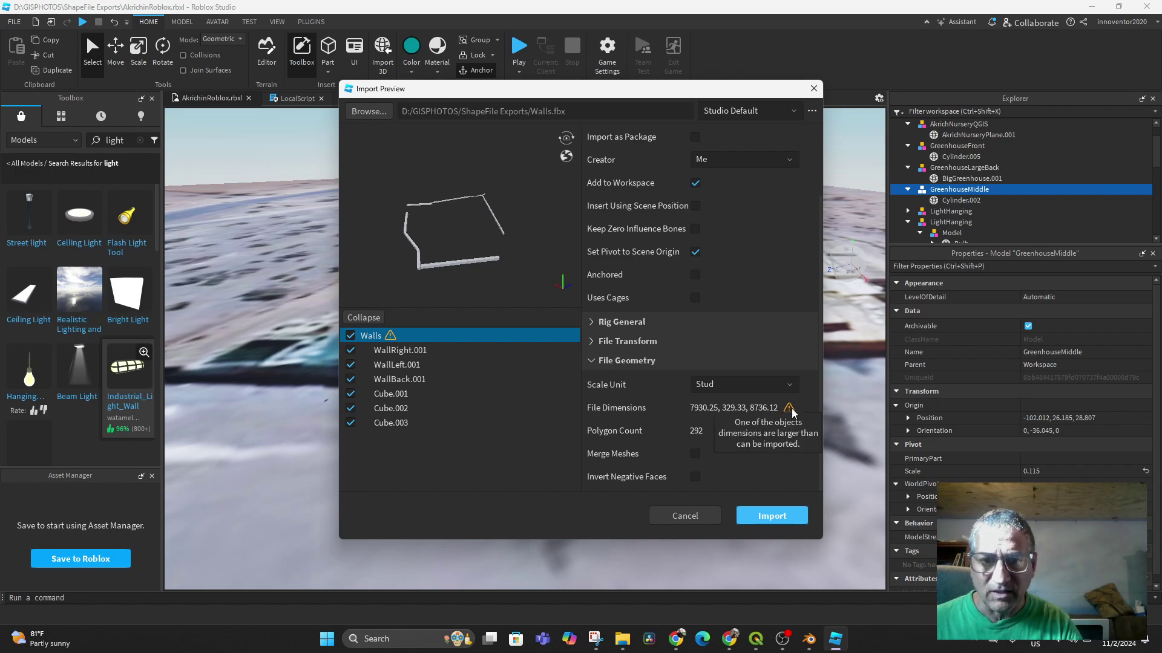
pyautogui.click(688, 514)
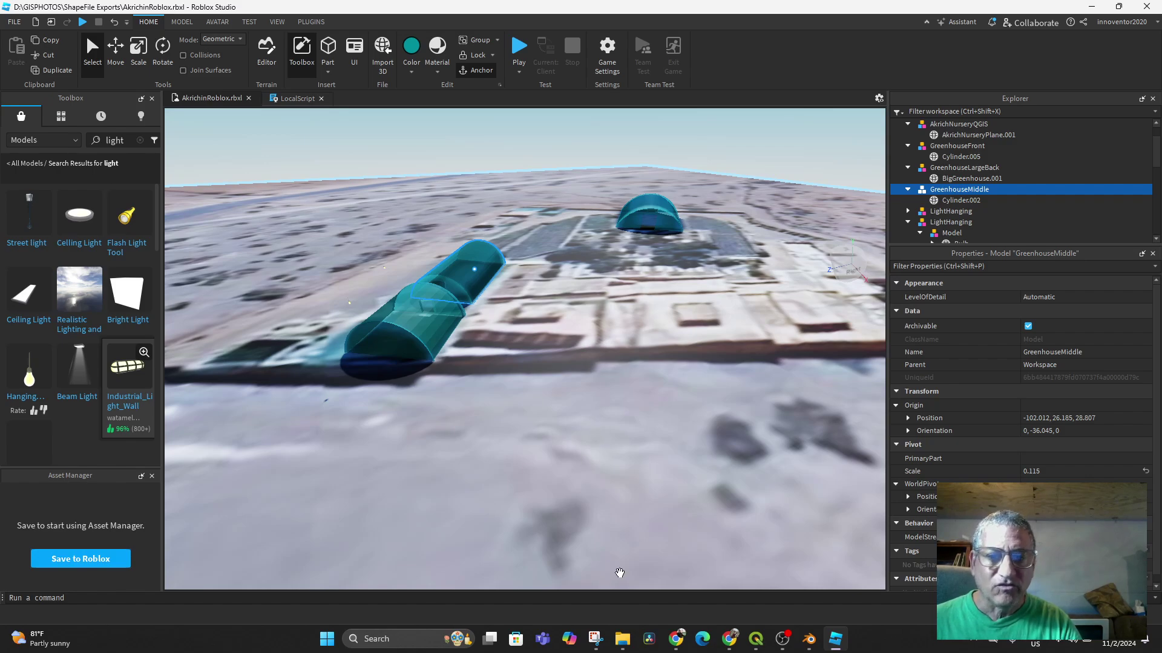
# Switch back to Blender and re-export the selected walls over Walls.fbx with a reduced FBX export scale.
pyautogui.click(809, 638)
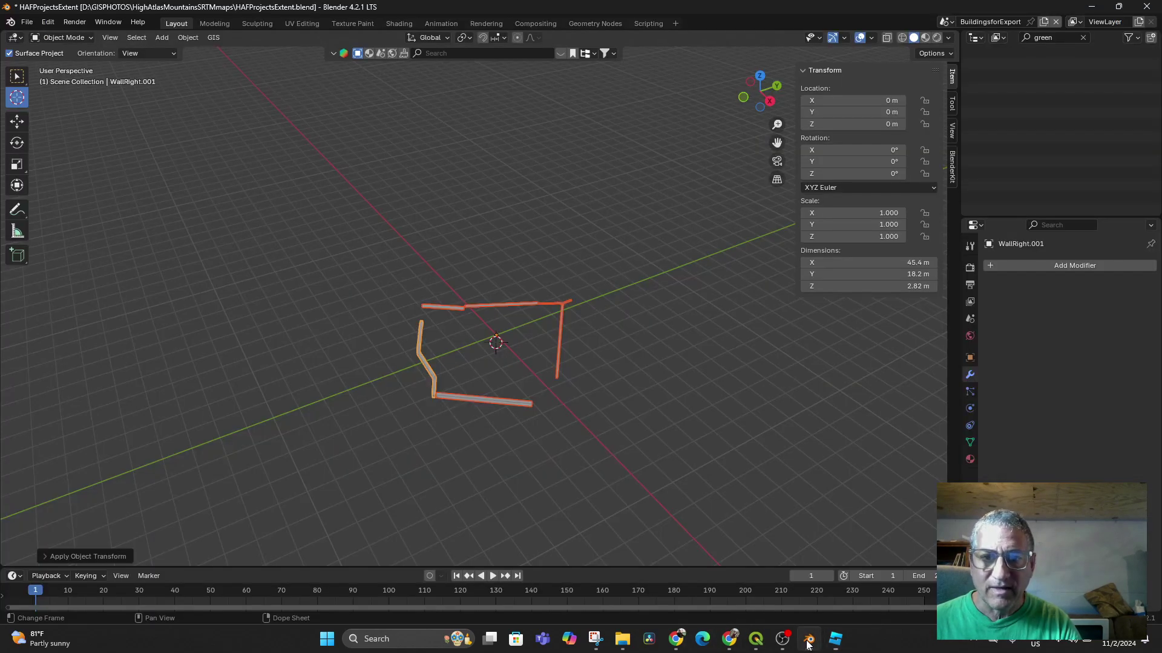
pyautogui.click(27, 22)
pyautogui.moveTo(55, 208)
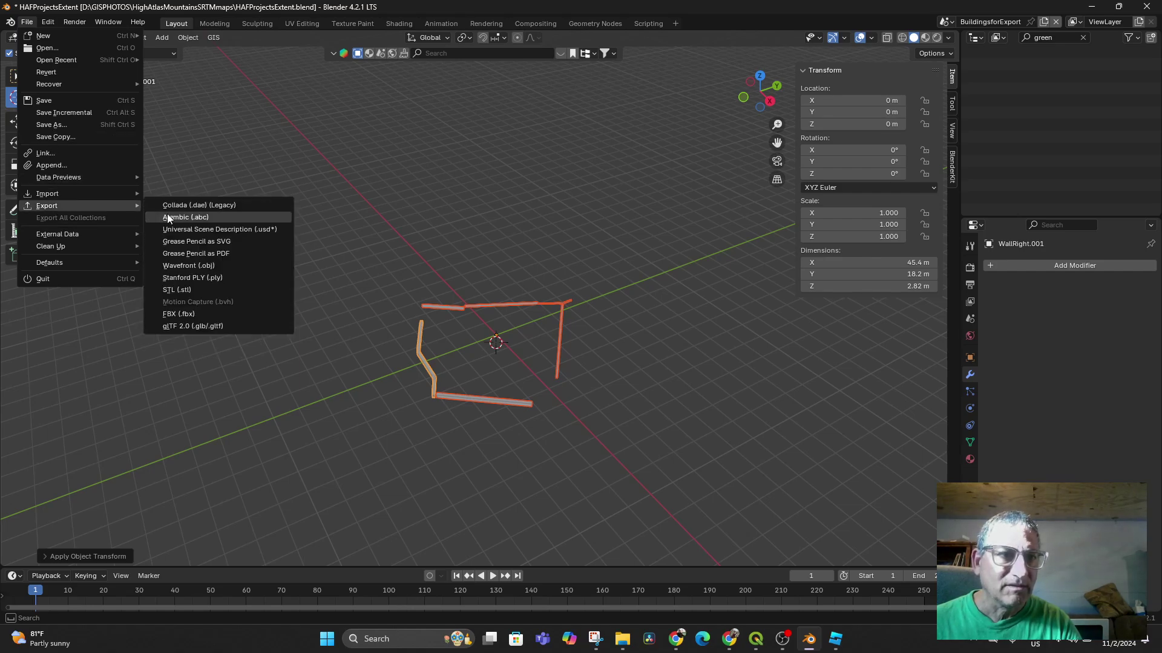
pyautogui.click(187, 310)
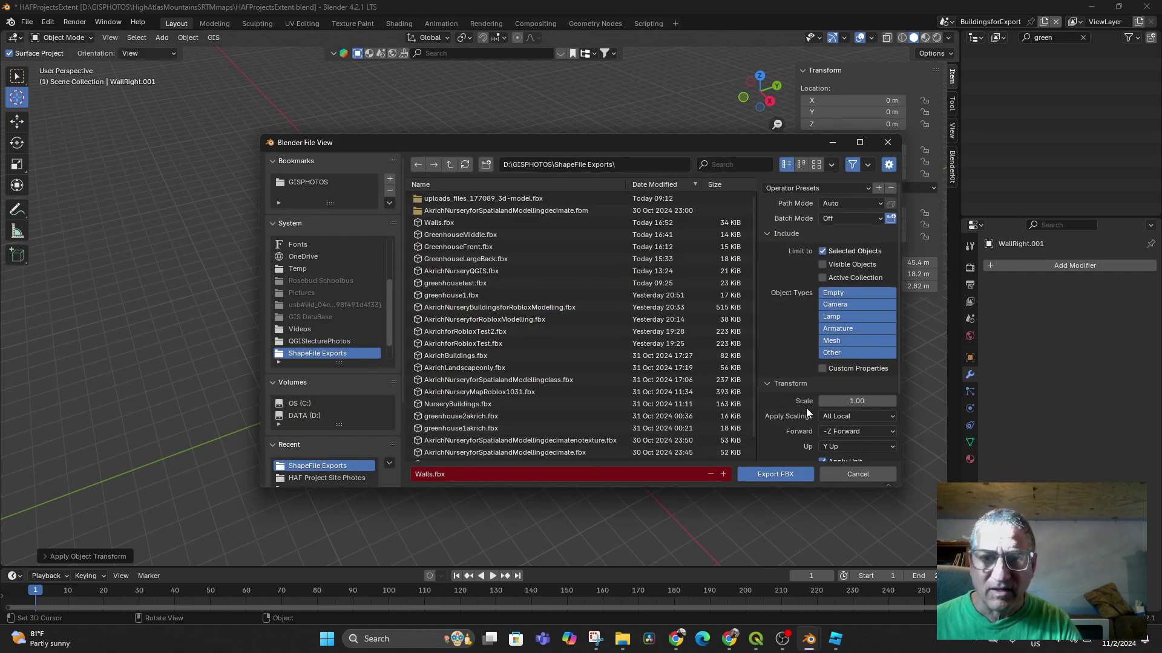
pyautogui.click(863, 401)
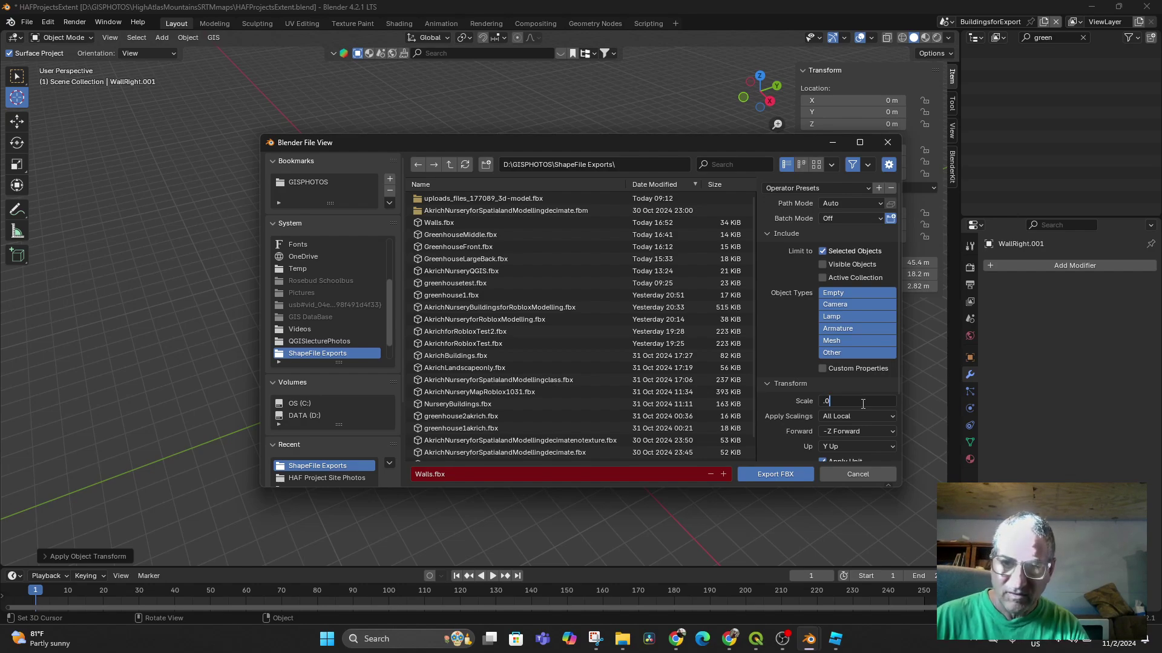
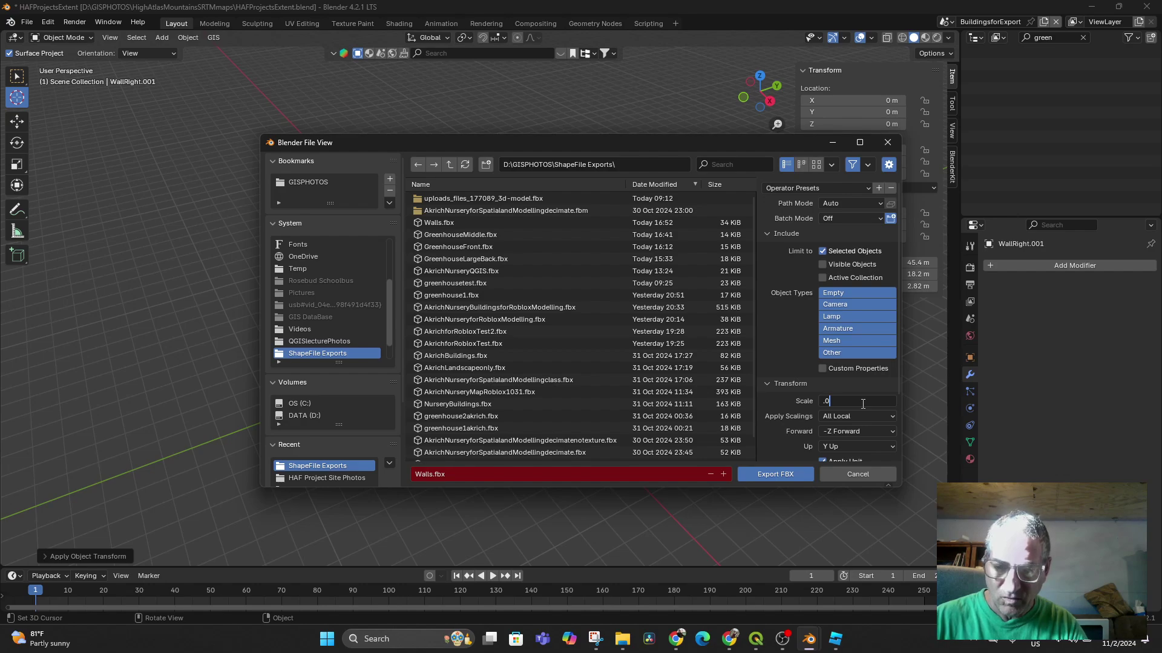
pyautogui.click(768, 474)
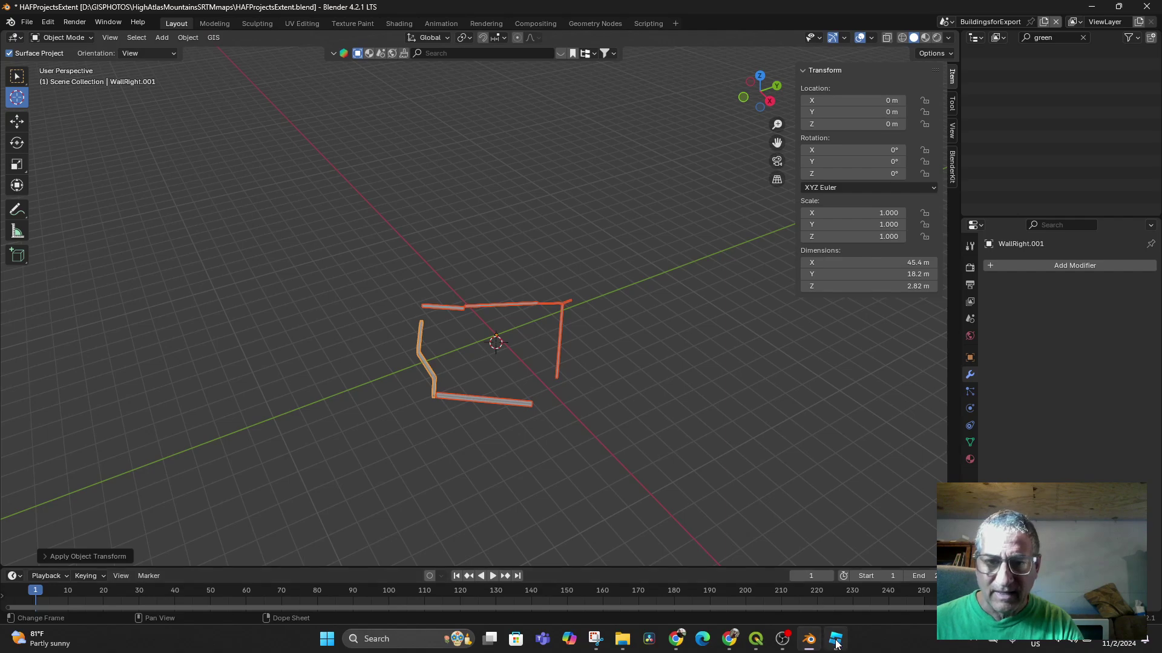
# Switch to Roblox Studio and load the re-exported Walls.fbx into the 3D import preview.
pyautogui.click(835, 637)
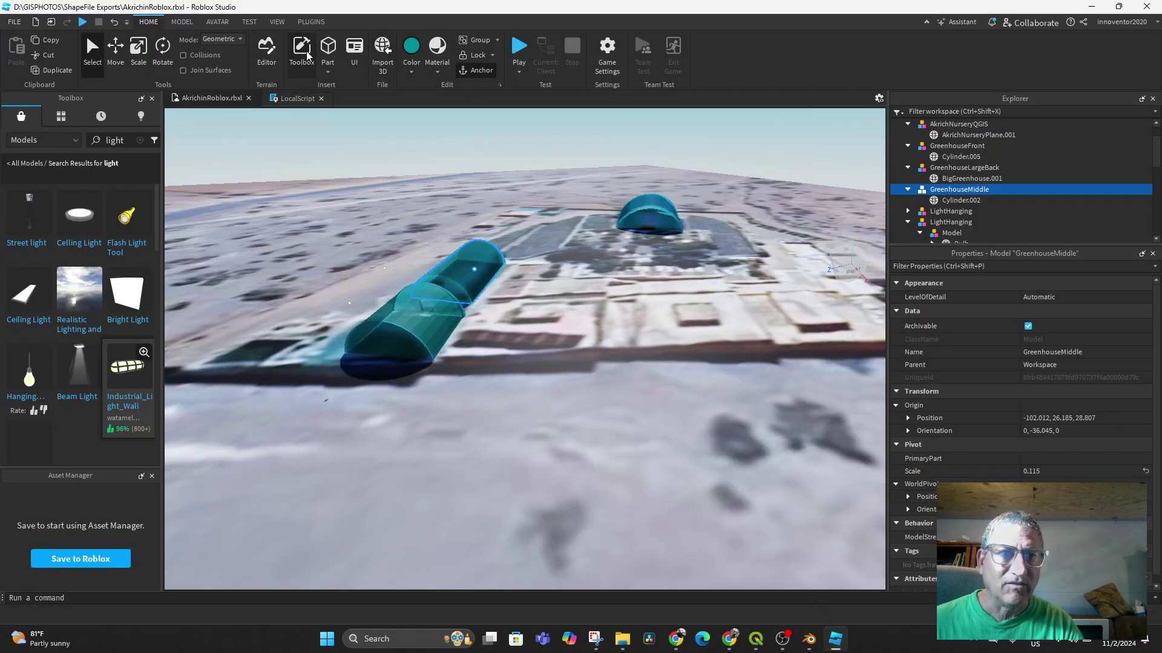
pyautogui.click(383, 50)
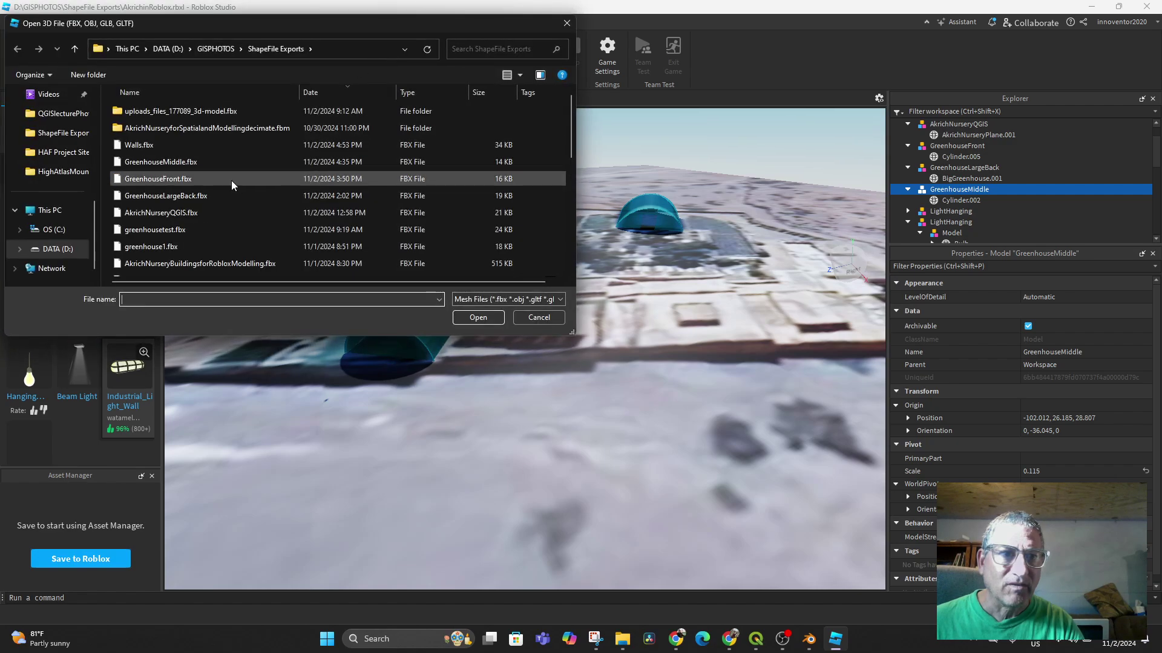
pyautogui.doubleClick(175, 146)
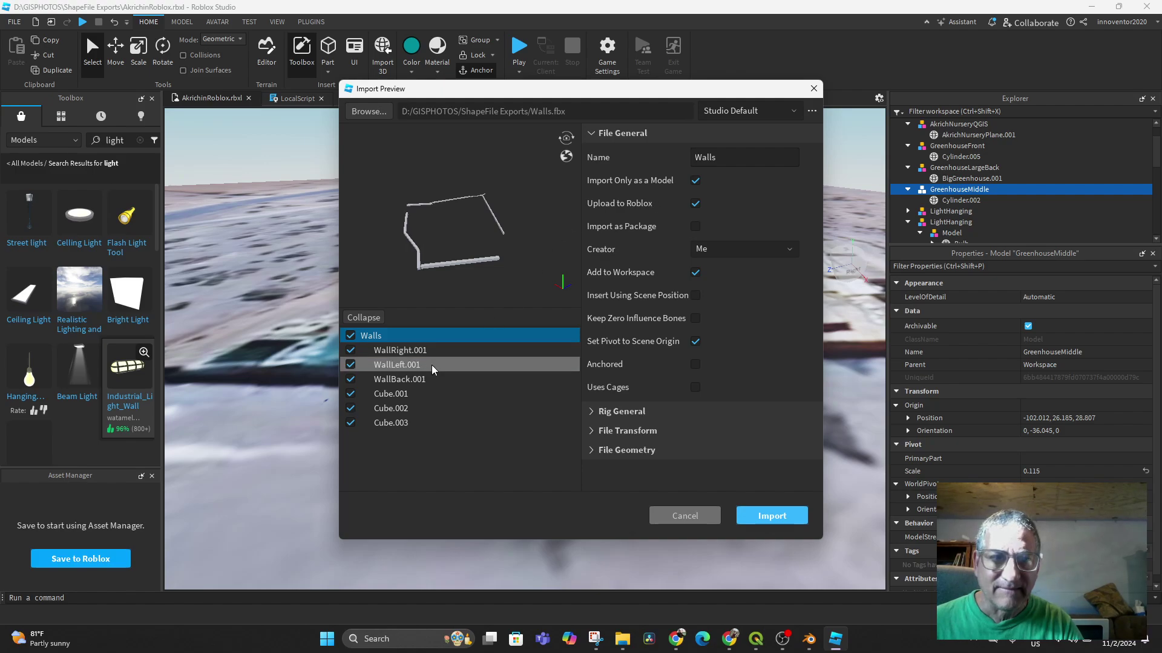
# Make Cube.001, Cube.002 and Cube.003 double-sided for the import, and set Cube.002 as anchored.
pyautogui.click(396, 394)
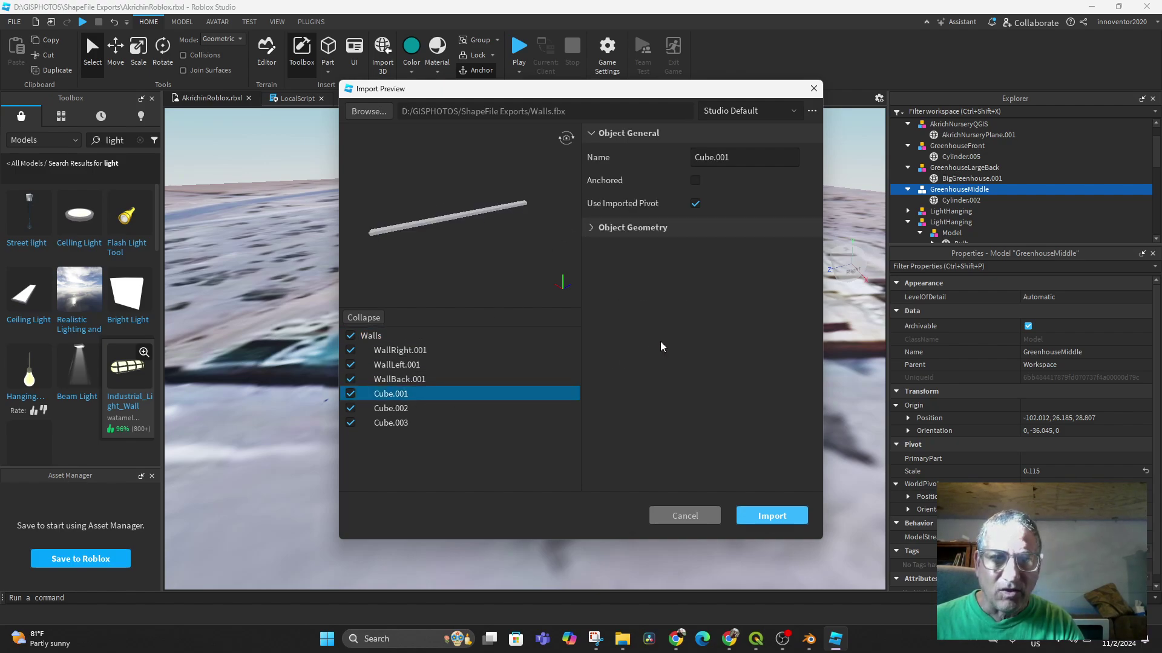
pyautogui.click(592, 229)
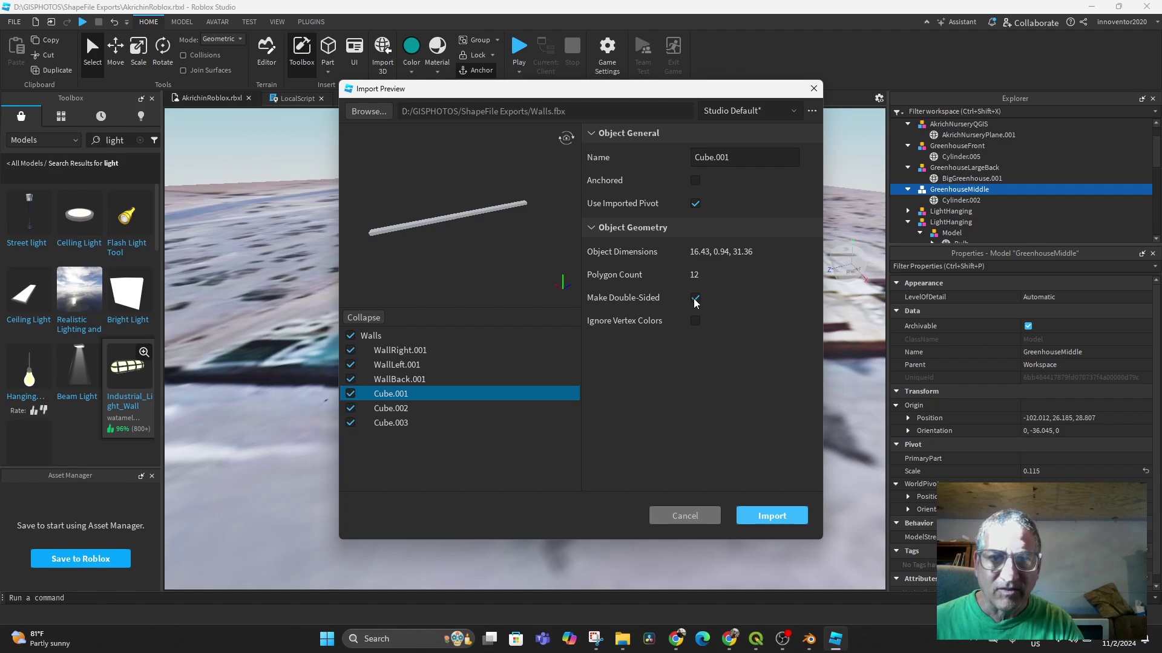
pyautogui.click(391, 409)
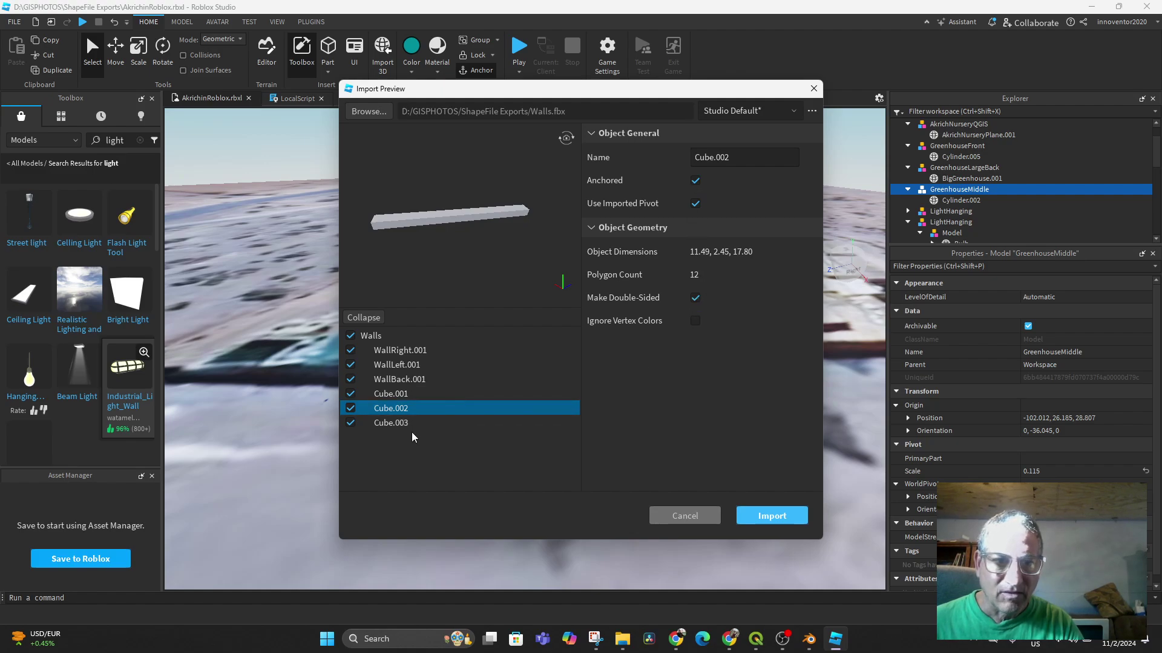
pyautogui.click(399, 423)
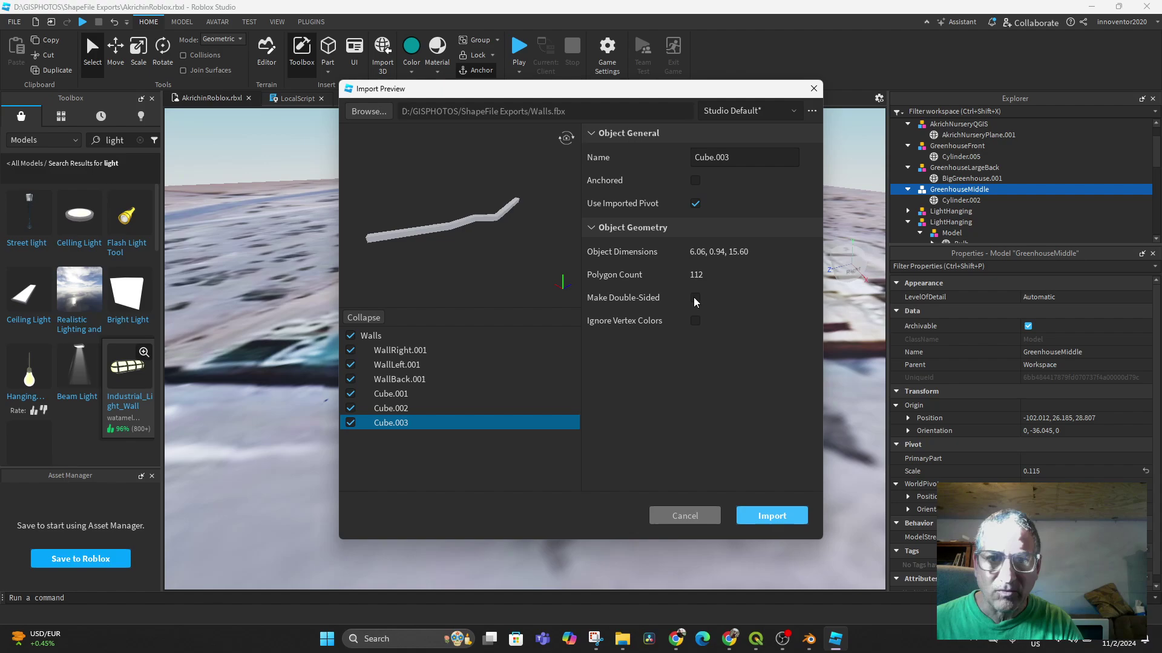
# Set Cube.001 and Cube.003 as anchored and check the import settings of the three cube walls.
pyautogui.click(395, 409)
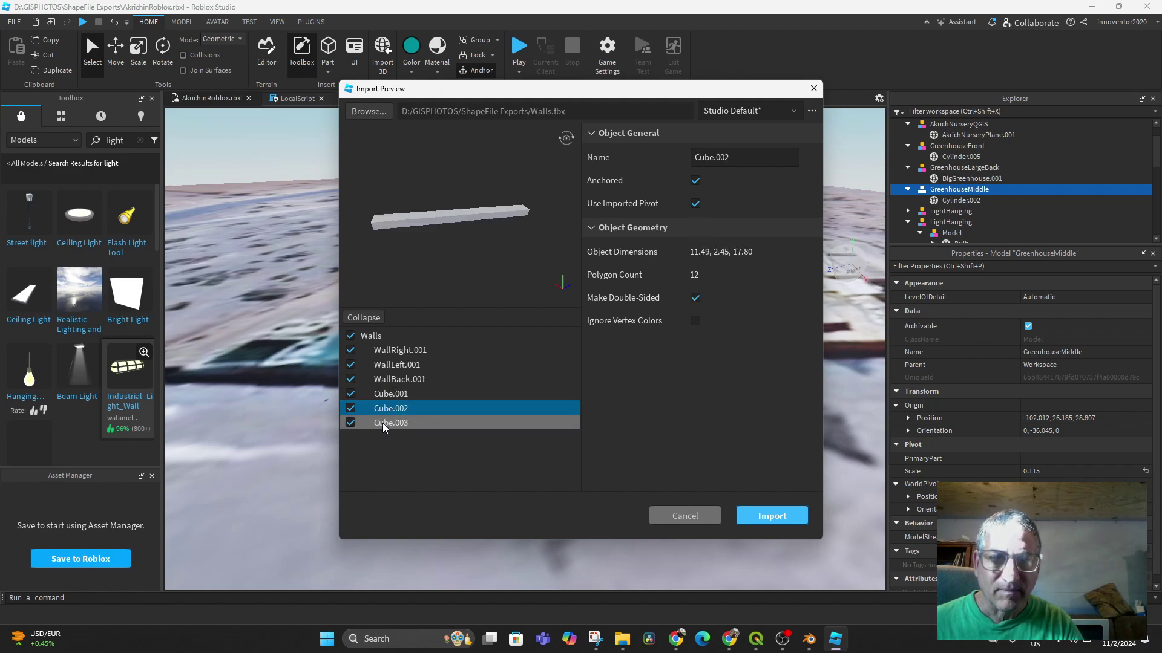
pyautogui.click(383, 424)
pyautogui.click(388, 409)
pyautogui.click(398, 395)
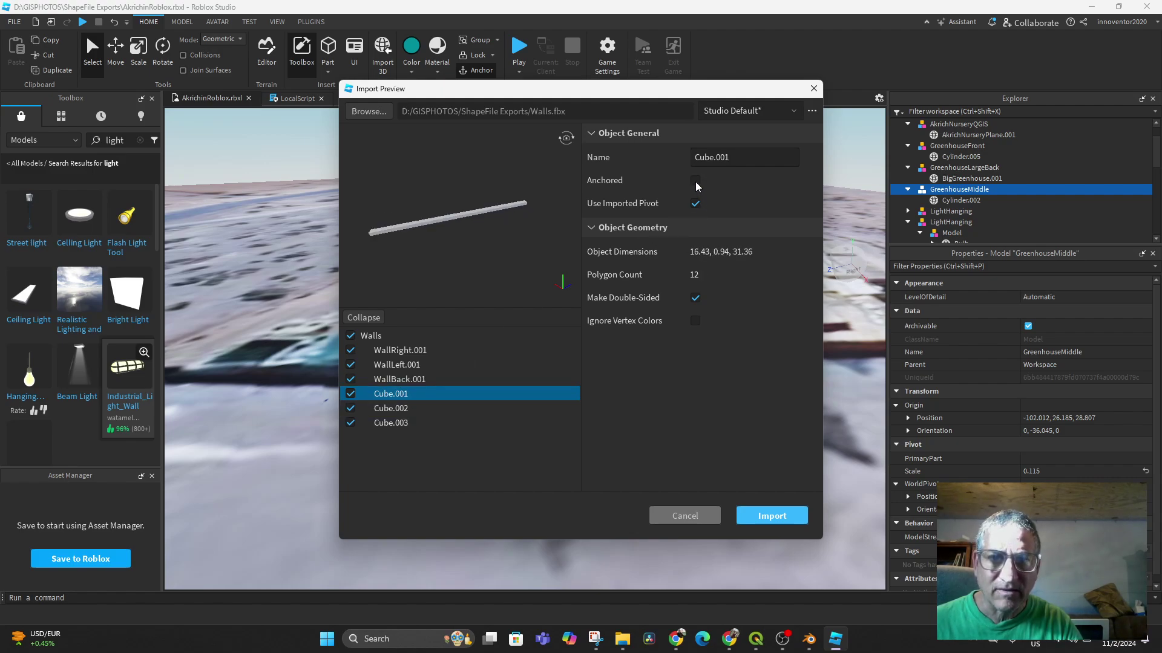
pyautogui.click(397, 423)
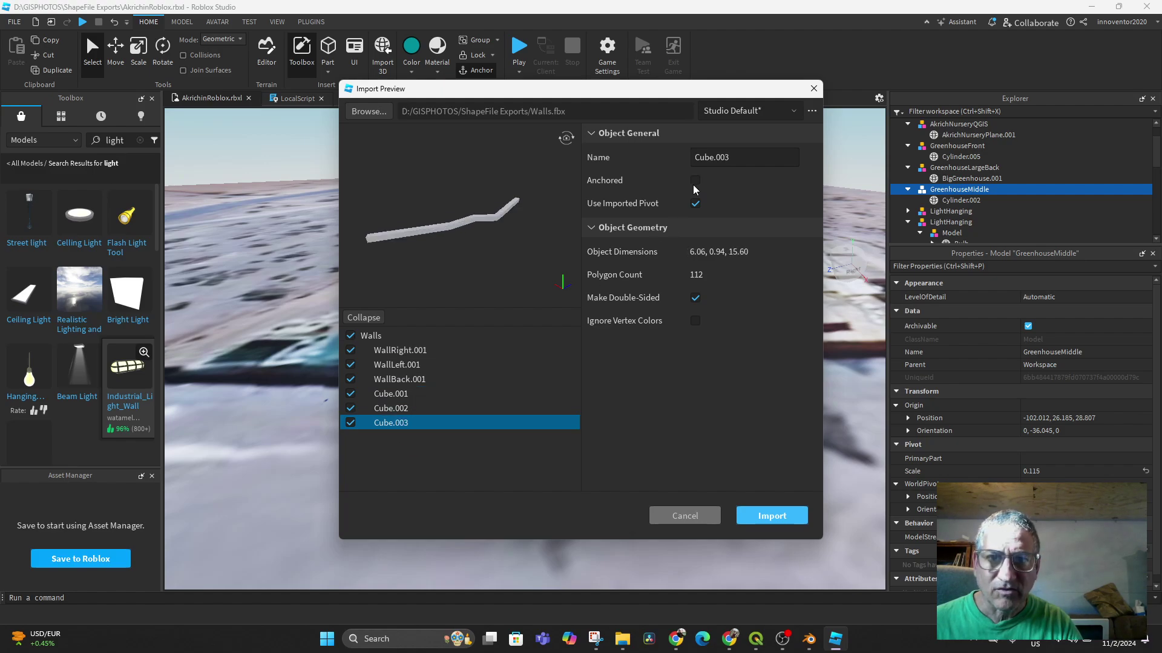
pyautogui.click(392, 409)
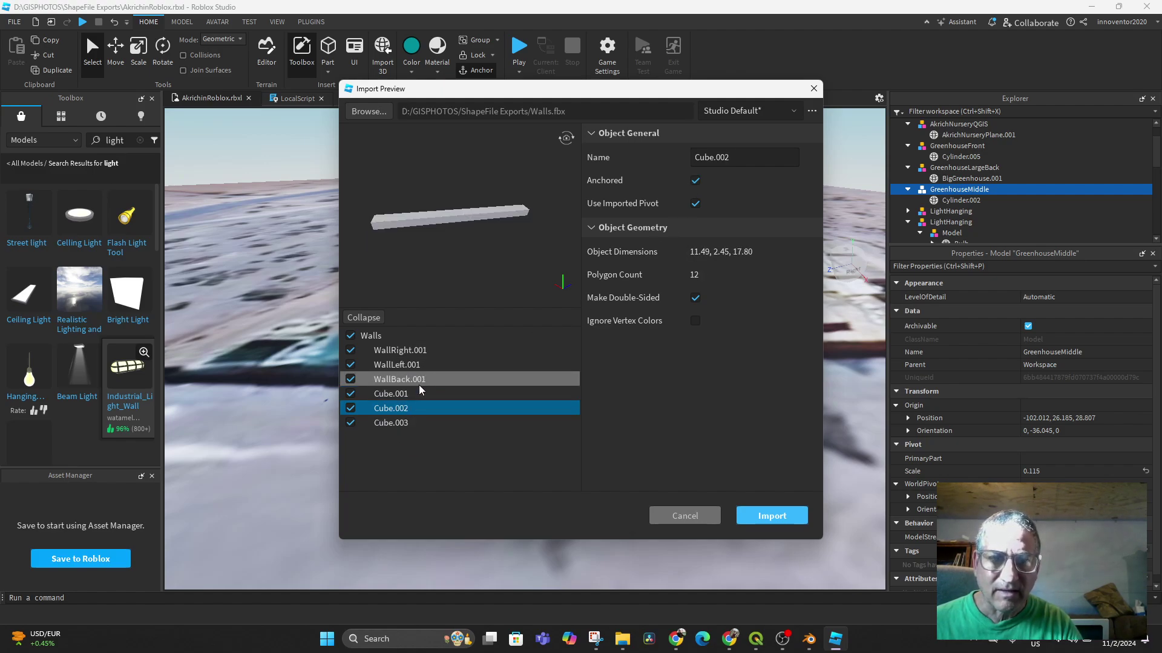
pyautogui.click(396, 397)
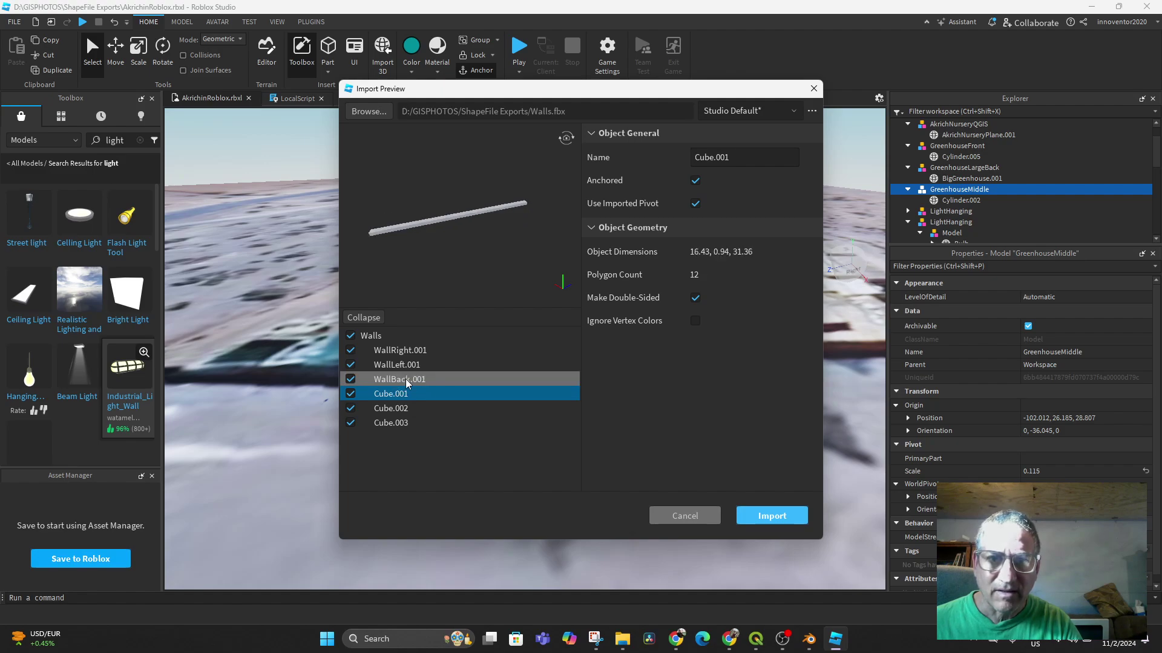
# Review the import settings of WallBack.001 and WallLeft.001, and make WallRight.001 double-sided for the import.
pyautogui.click(407, 381)
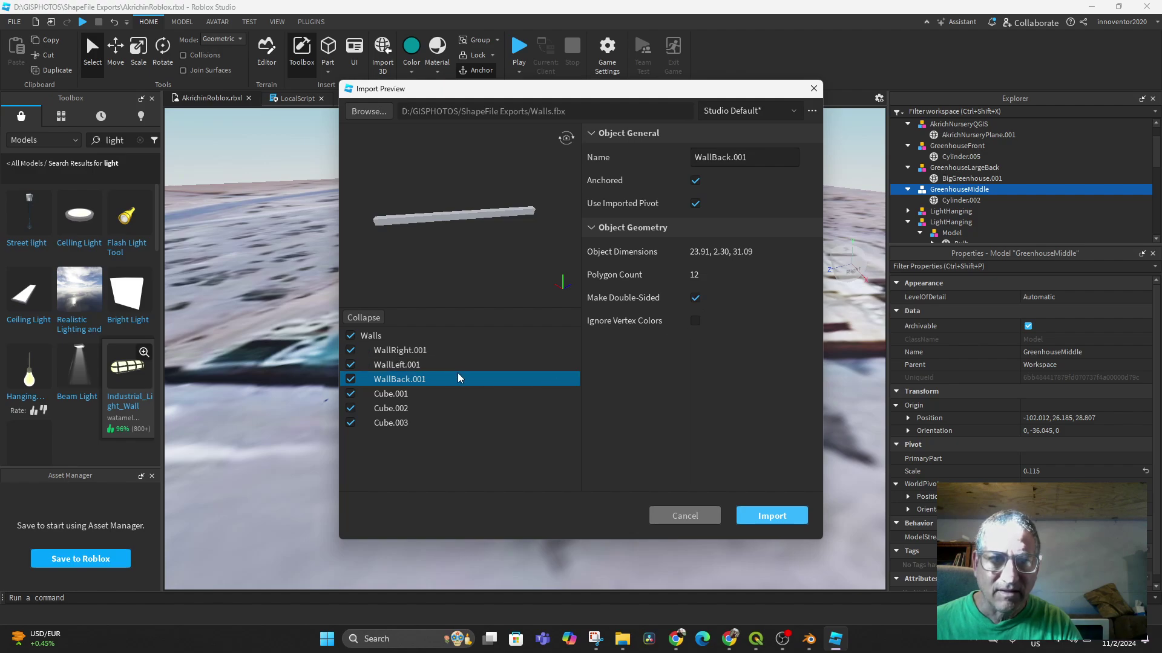
pyautogui.click(439, 366)
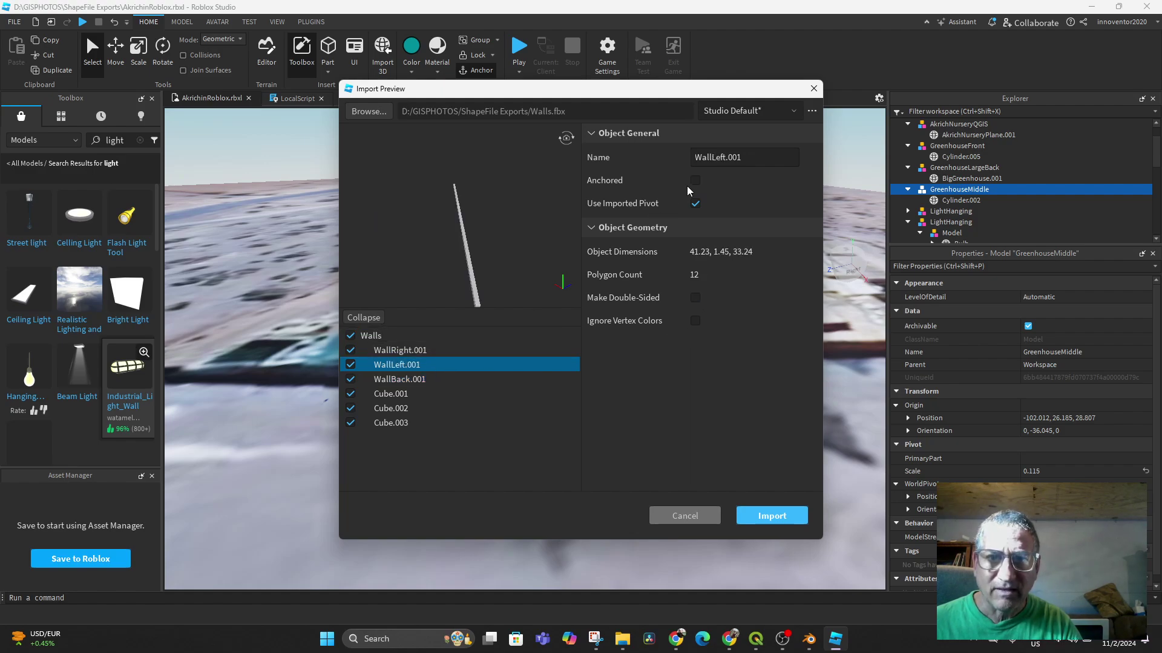
pyautogui.click(427, 351)
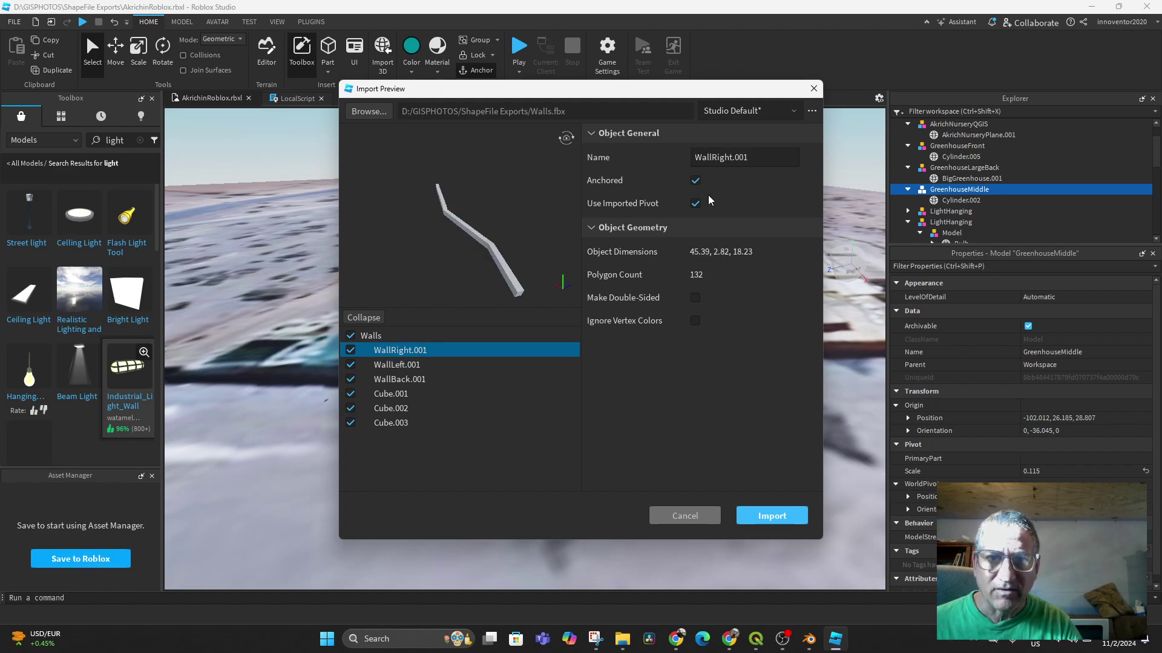
pyautogui.click(695, 299)
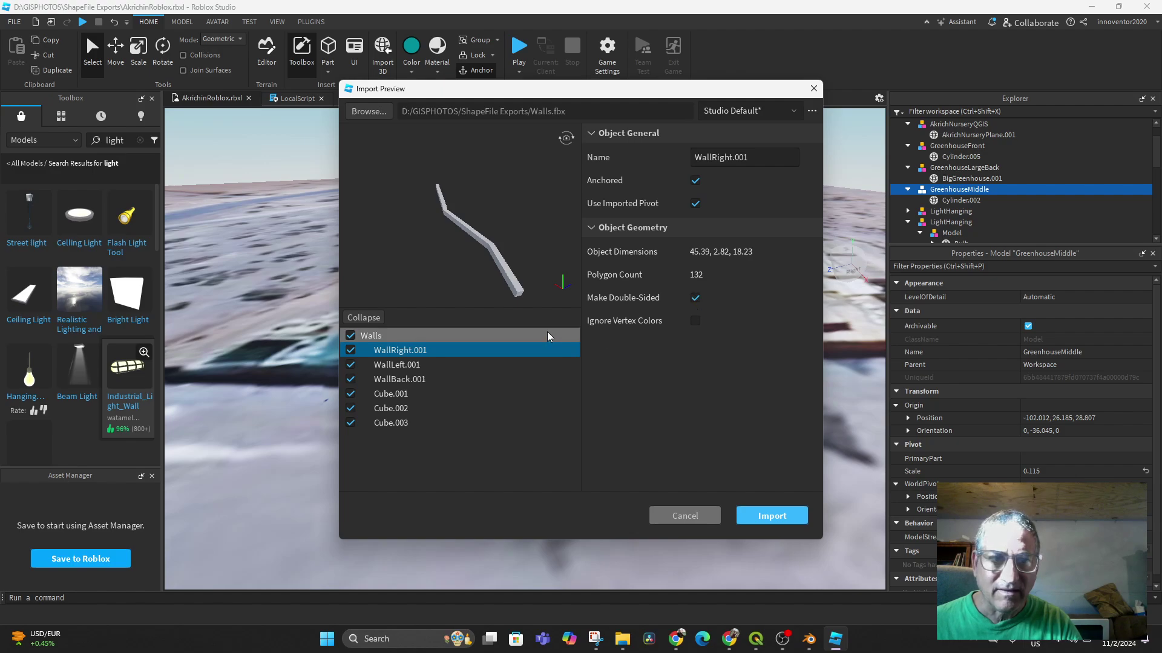
# Review the file-level settings of Walls, import the model into the workspace and dismiss the import result.
pyautogui.click(421, 338)
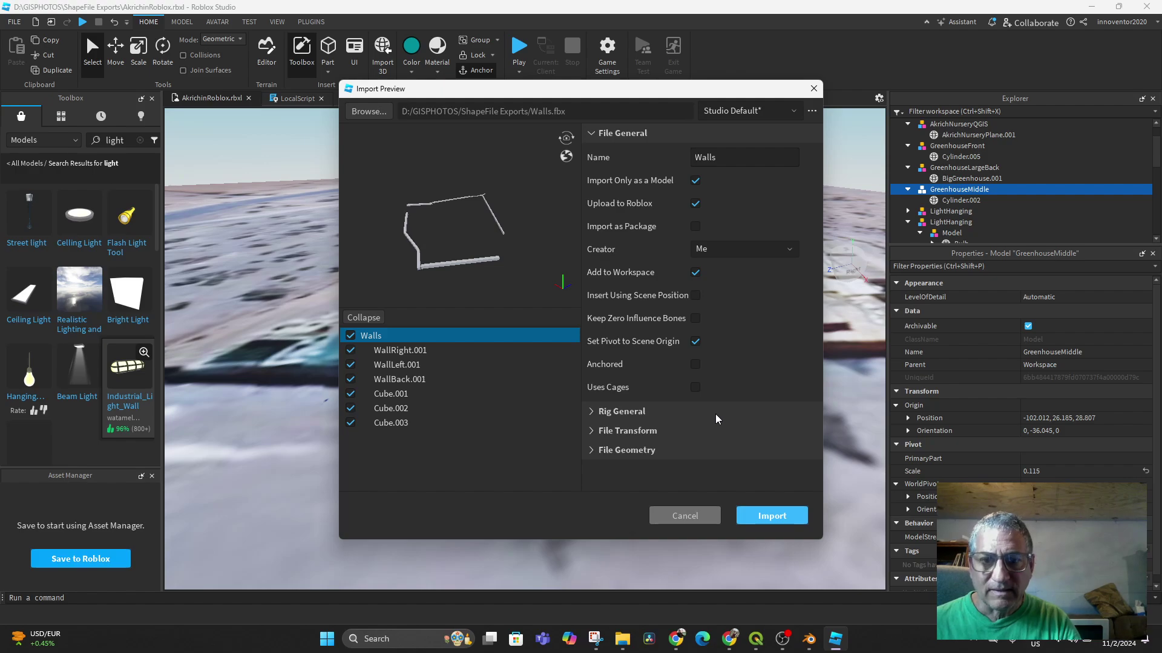
pyautogui.click(764, 516)
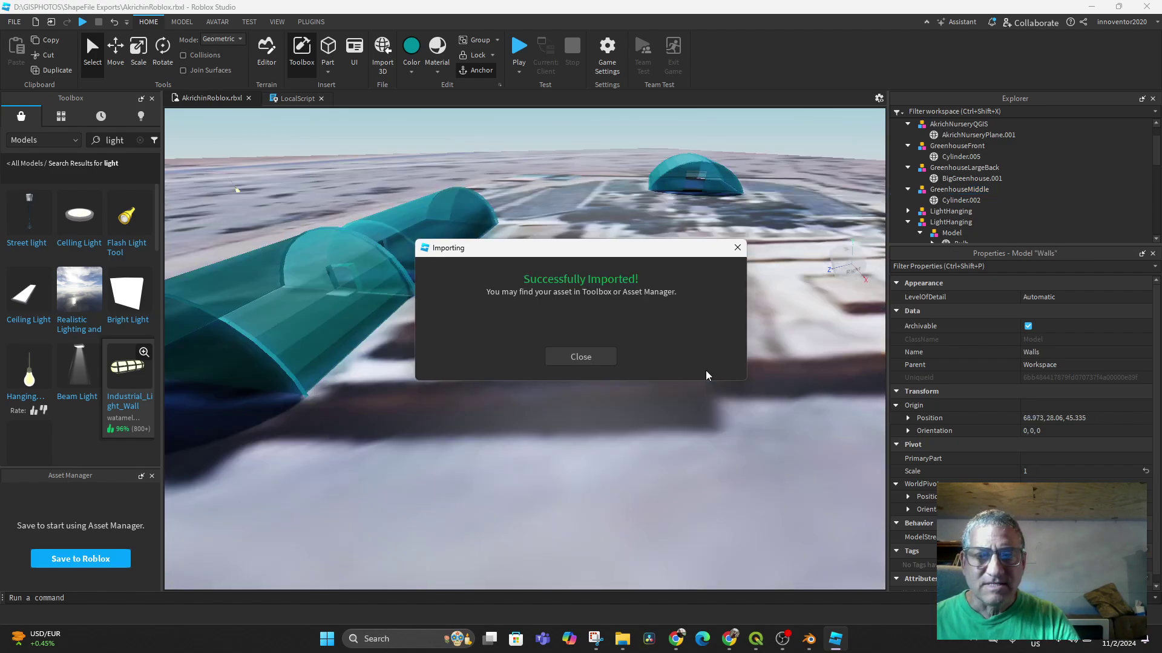
pyautogui.click(596, 365)
# Start editing the pivot of the imported Walls model and shift it to about 62.86, 28.06, 39.14.
pyautogui.moveTo(727, 381); pyautogui.dragTo(673, 530, button='middle')
pyautogui.scroll(-6, 696, 441)
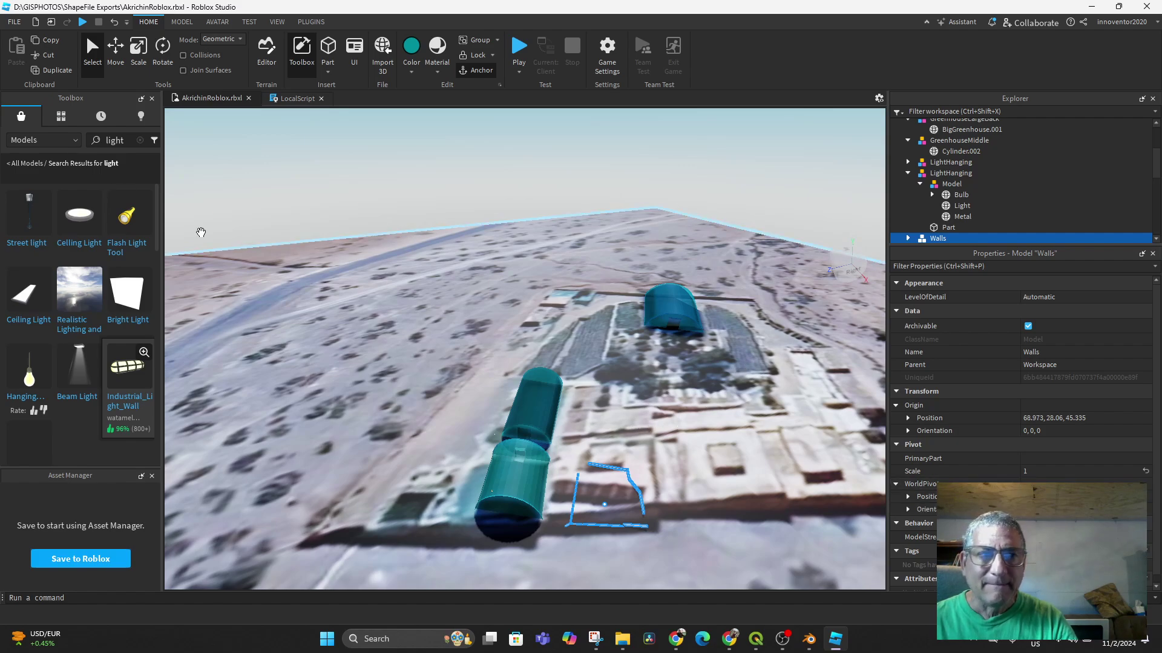
pyautogui.click(115, 51)
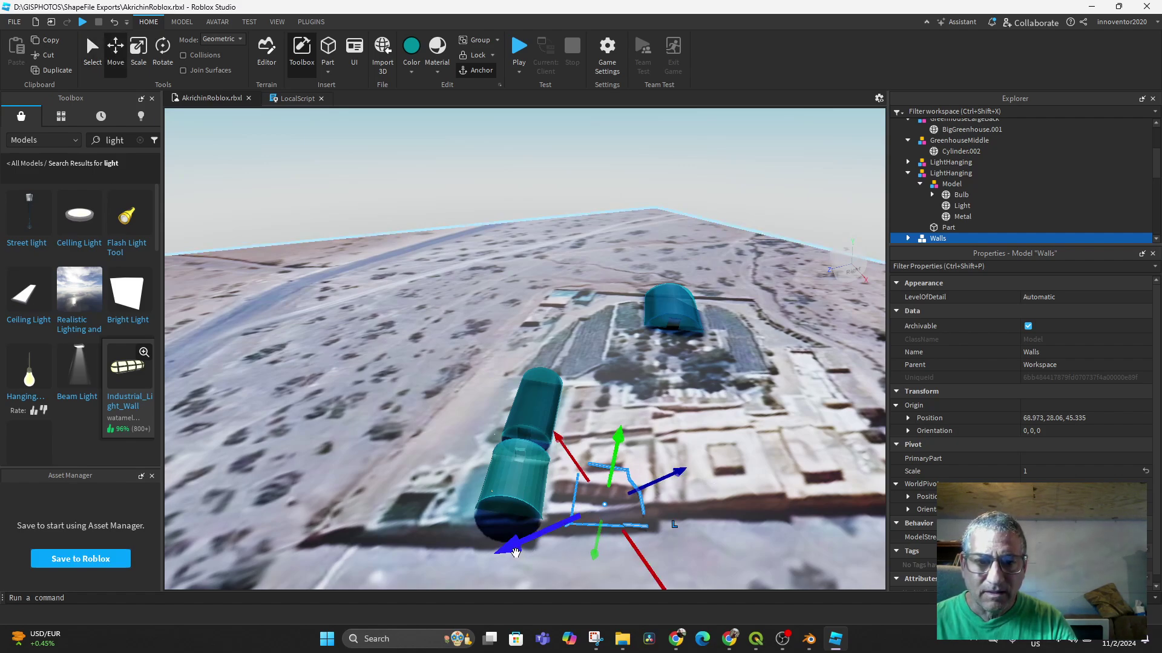
pyautogui.scroll(-3, 327, 67)
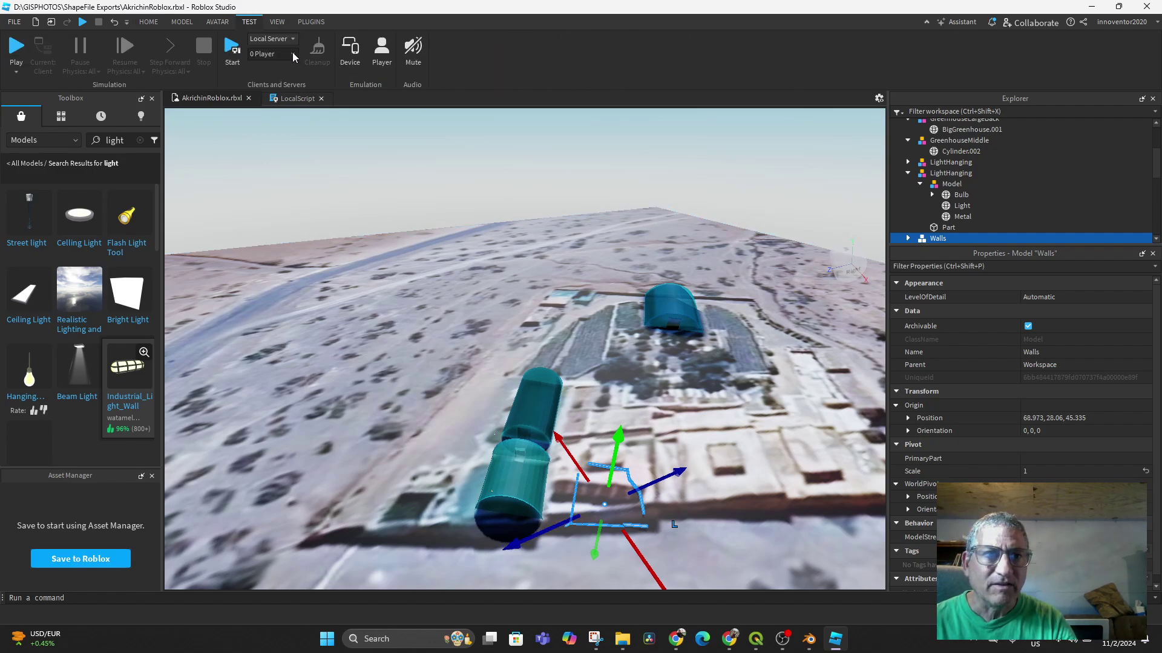
pyautogui.scroll(1, 459, 69)
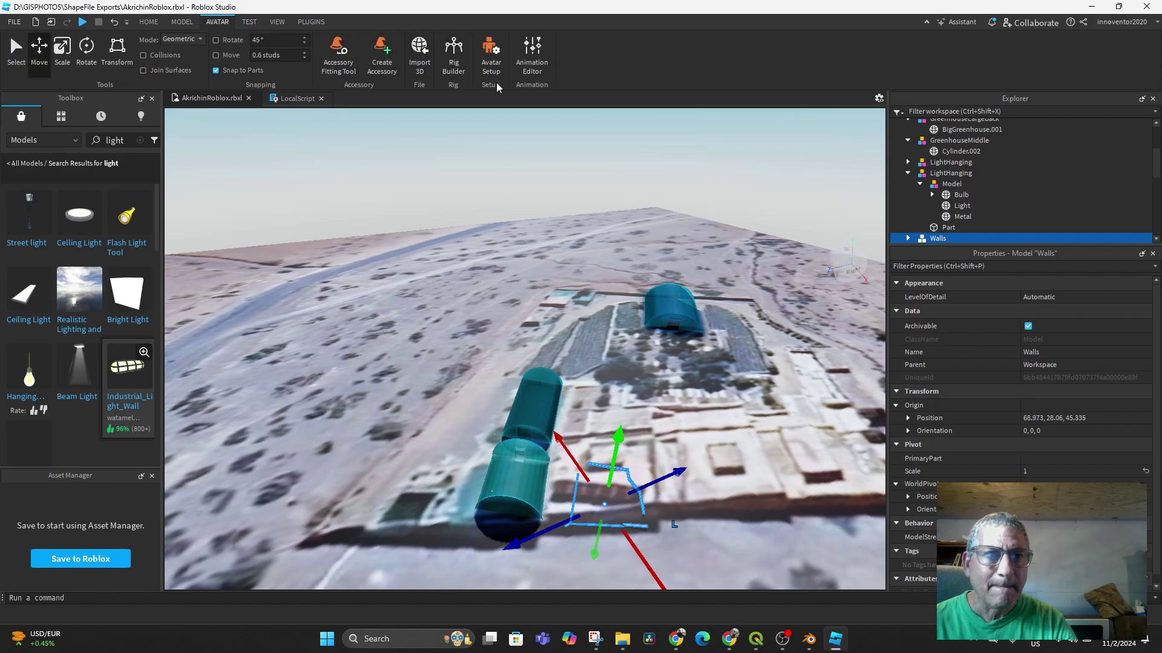
pyautogui.scroll(1, 684, 60)
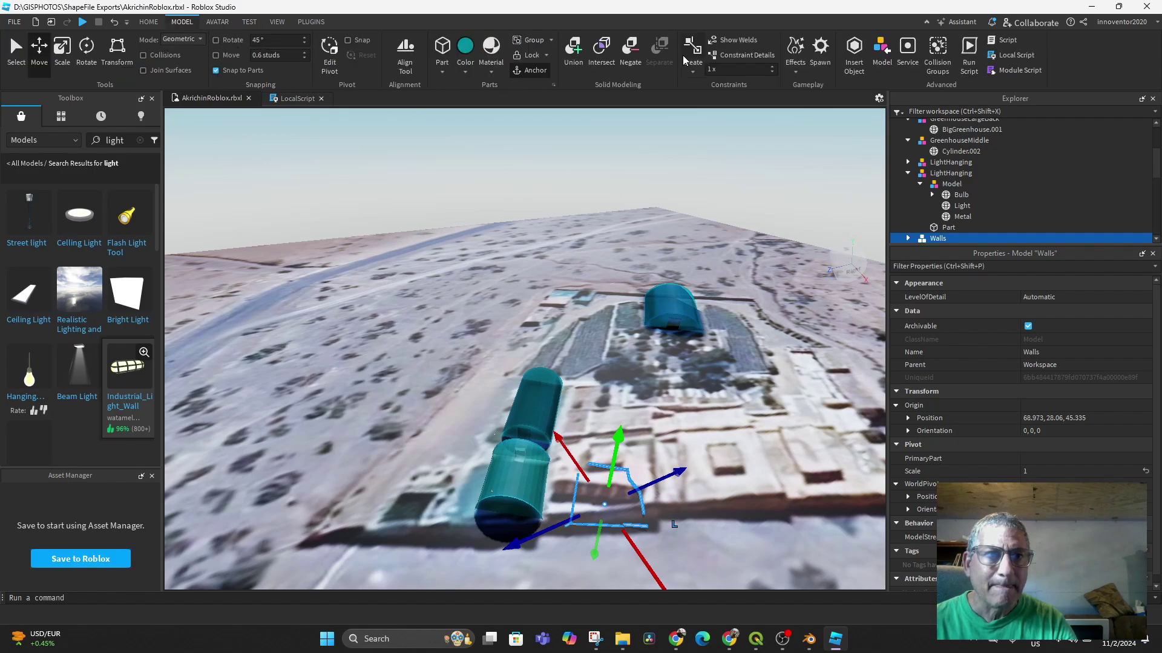
pyautogui.click(331, 49)
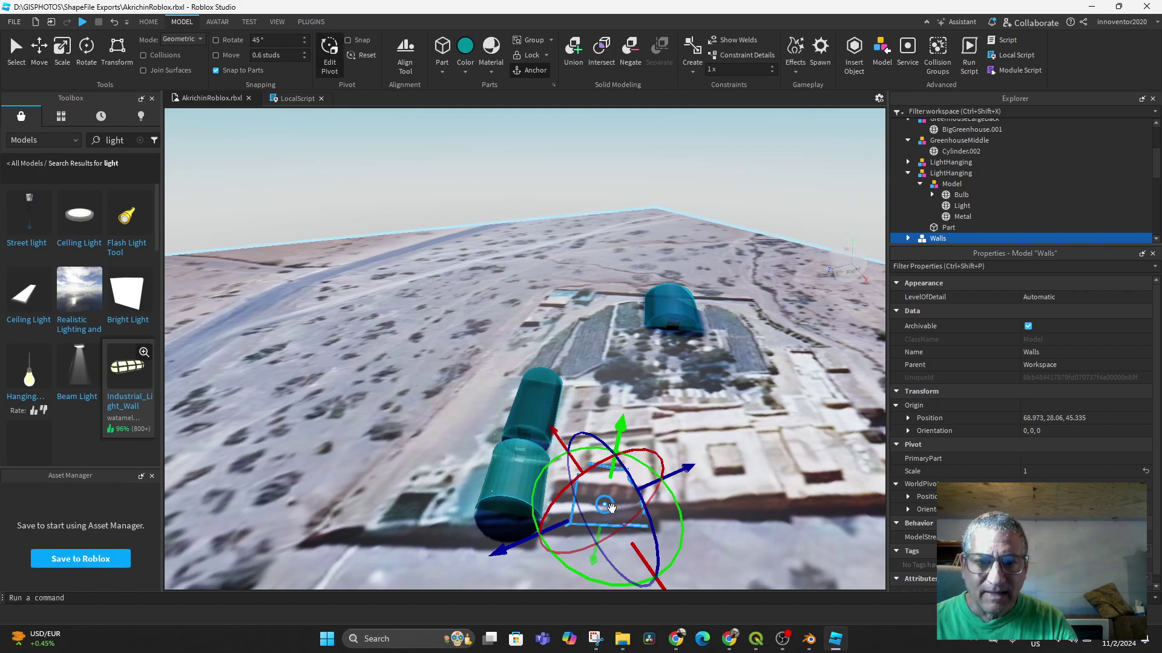
pyautogui.moveTo(611, 507)
pyautogui.mouseDown()
pyautogui.moveTo(674, 355)
pyautogui.moveTo(583, 428)
pyautogui.moveTo(606, 497)
pyautogui.mouseUp()
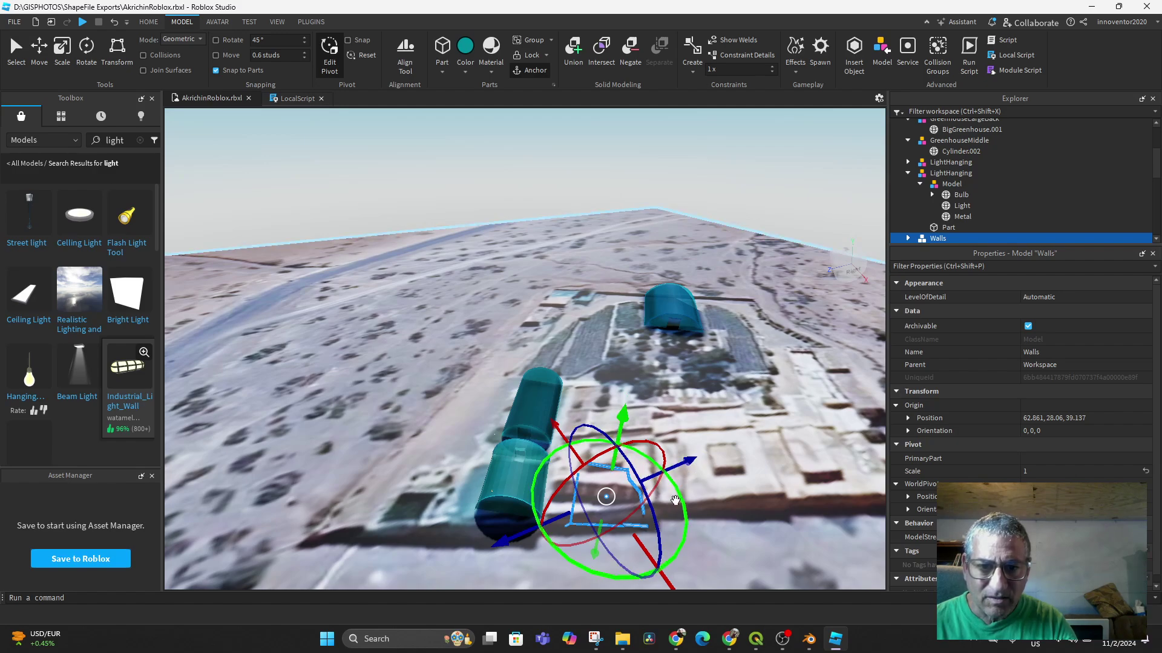
# Rotate the pivot of the Walls model to an orientation of about -13.26, 62.53, 0.32.
pyautogui.moveTo(682, 503); pyautogui.dragTo(678, 434)
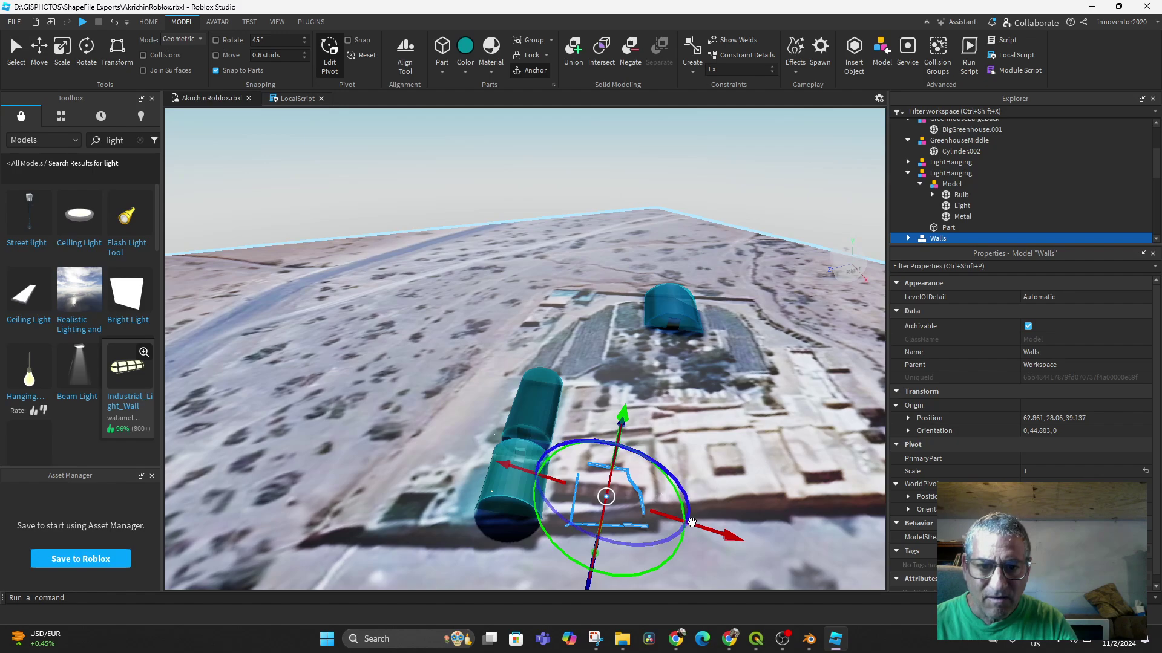
pyautogui.moveTo(692, 522); pyautogui.dragTo(700, 387, button='middle')
pyautogui.moveTo(617, 330); pyautogui.dragTo(621, 302)
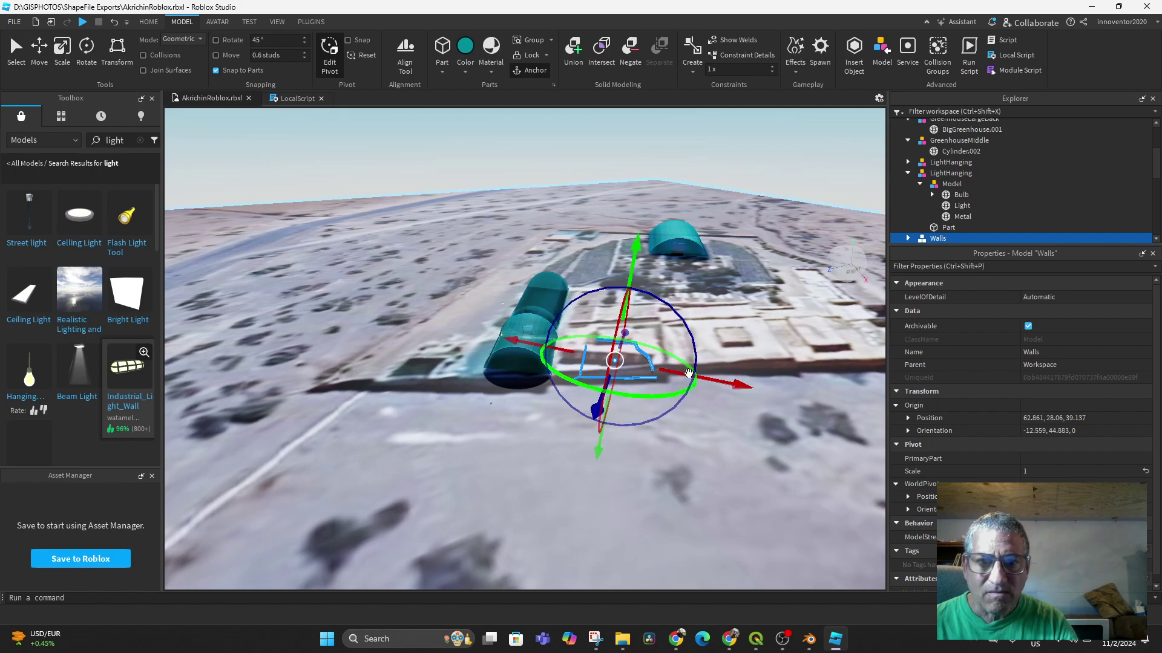
pyautogui.moveTo(701, 392); pyautogui.dragTo(610, 414, button='middle')
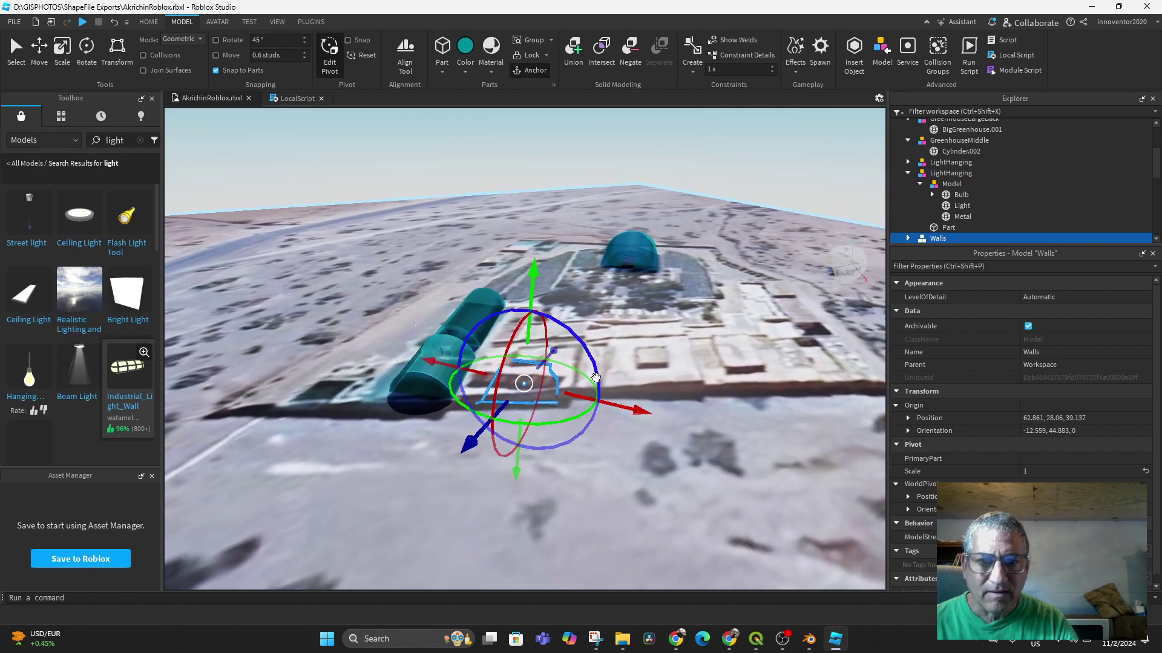
pyautogui.moveTo(604, 382); pyautogui.dragTo(602, 411)
pyautogui.moveTo(671, 387); pyautogui.dragTo(658, 438, button='middle')
# In a top view, move the Walls model to the middle of the nursery compound, at about -93, 86.5, -153.7.
pyautogui.click(847, 258)
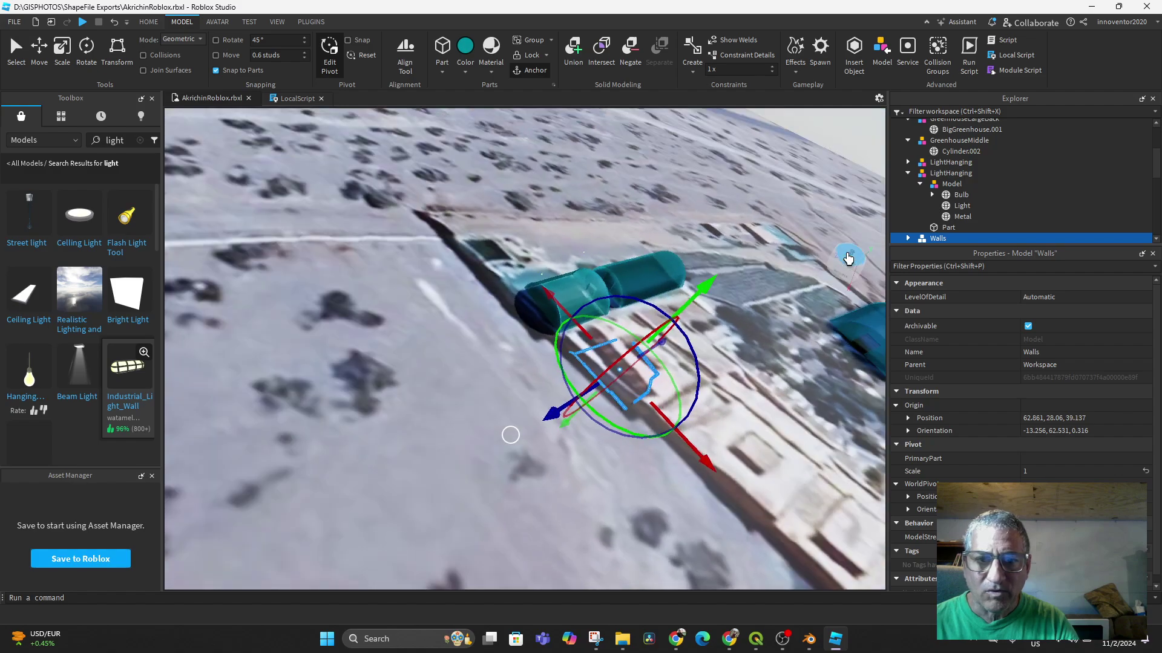
pyautogui.moveTo(590, 351); pyautogui.dragTo(339, 173, button='middle')
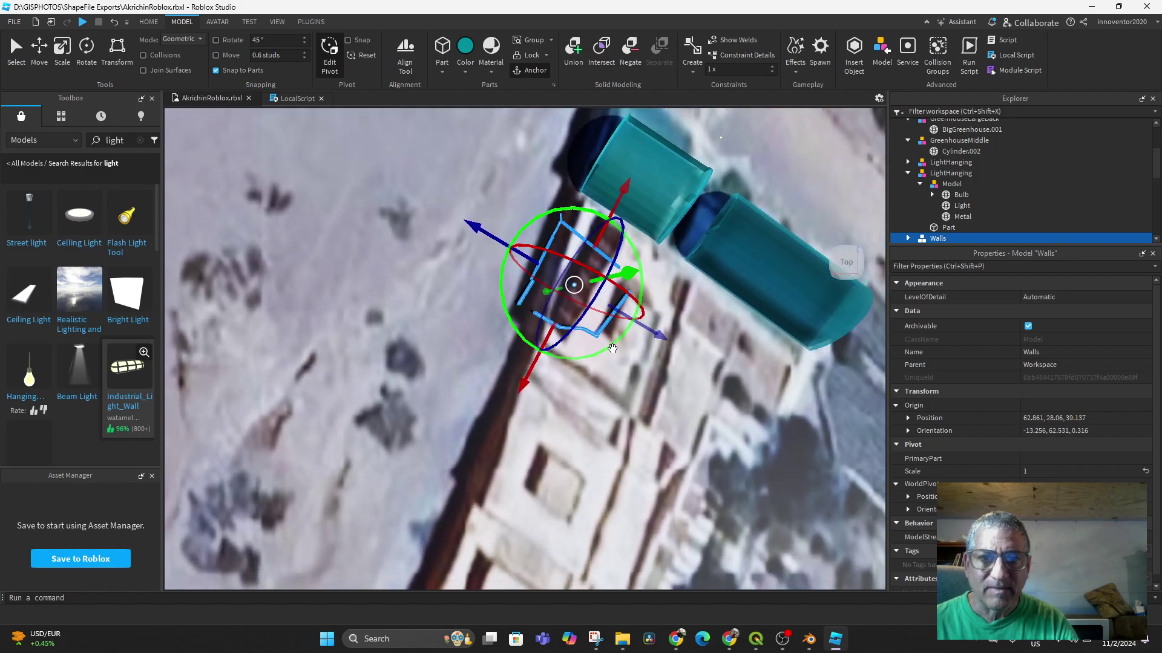
pyautogui.click(39, 48)
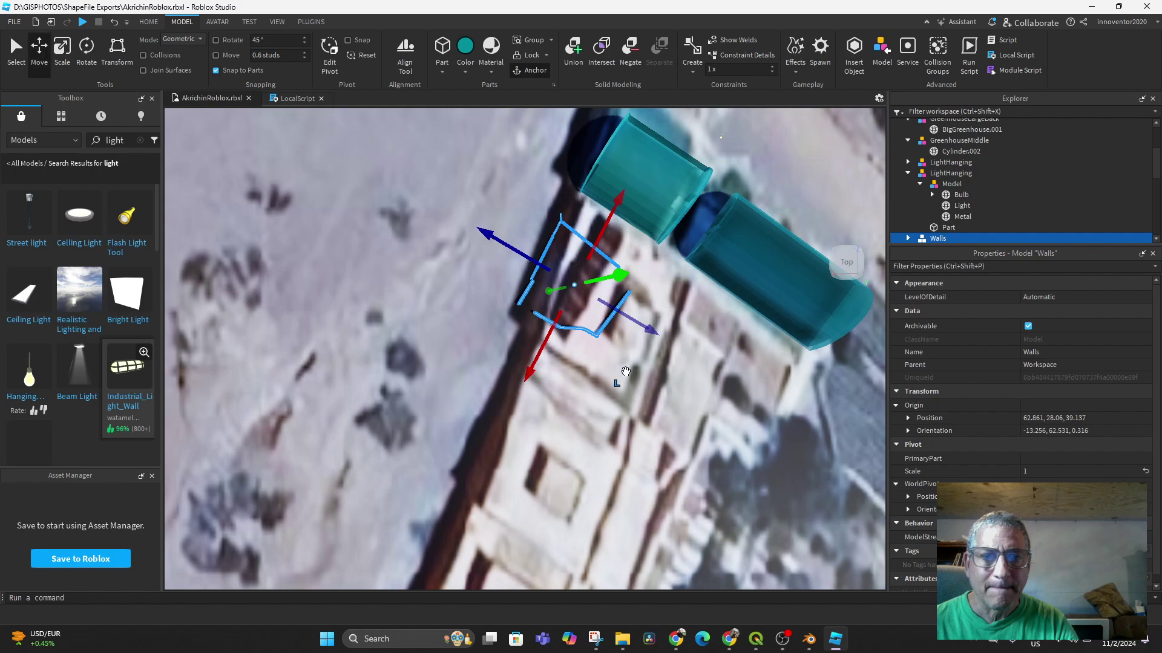
pyautogui.moveTo(656, 327); pyautogui.dragTo(645, 402)
pyautogui.moveTo(478, 438); pyautogui.dragTo(451, 393, button='middle')
pyautogui.scroll(-10, 451, 392)
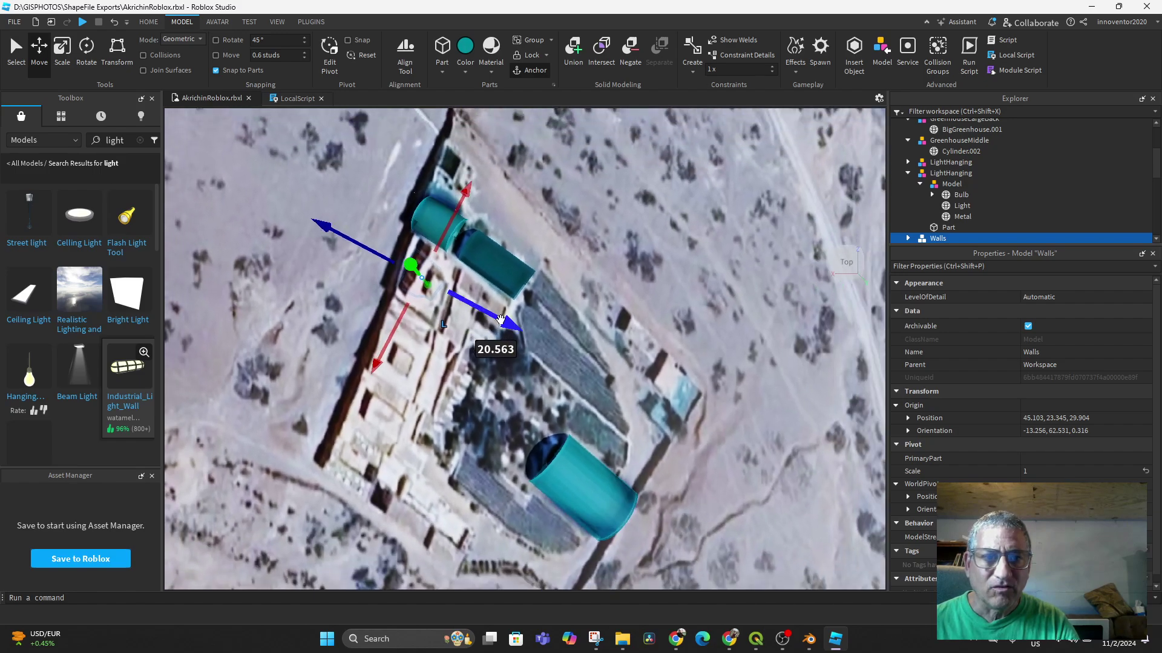
pyautogui.moveTo(503, 322); pyautogui.dragTo(621, 379)
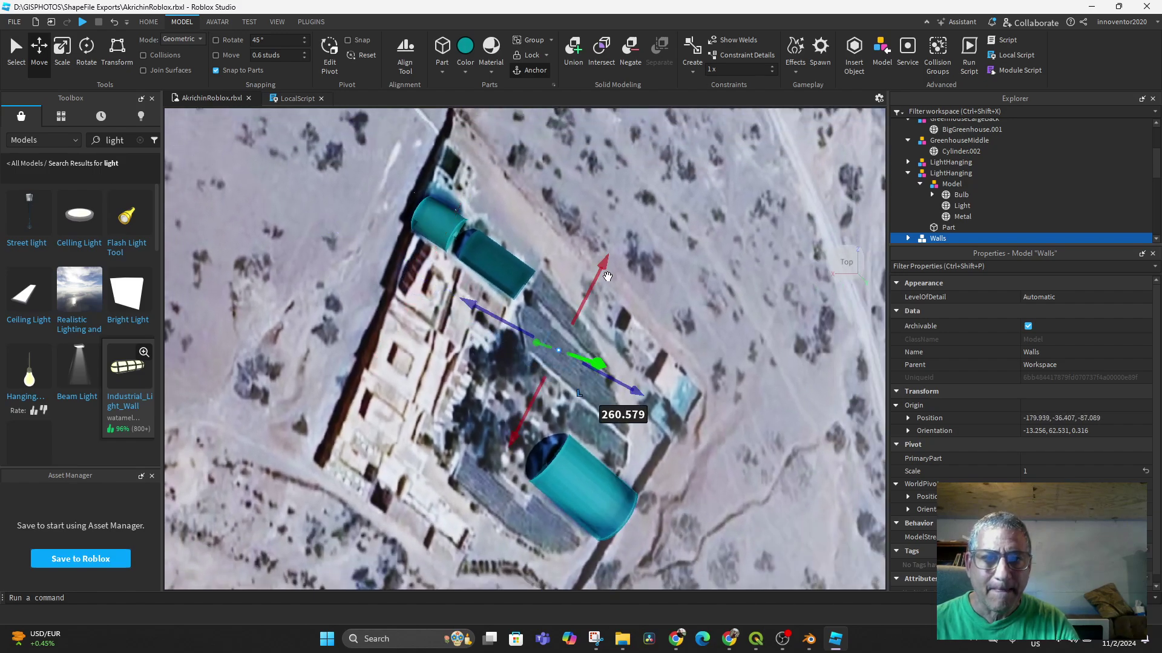
pyautogui.moveTo(608, 275); pyautogui.dragTo(562, 484)
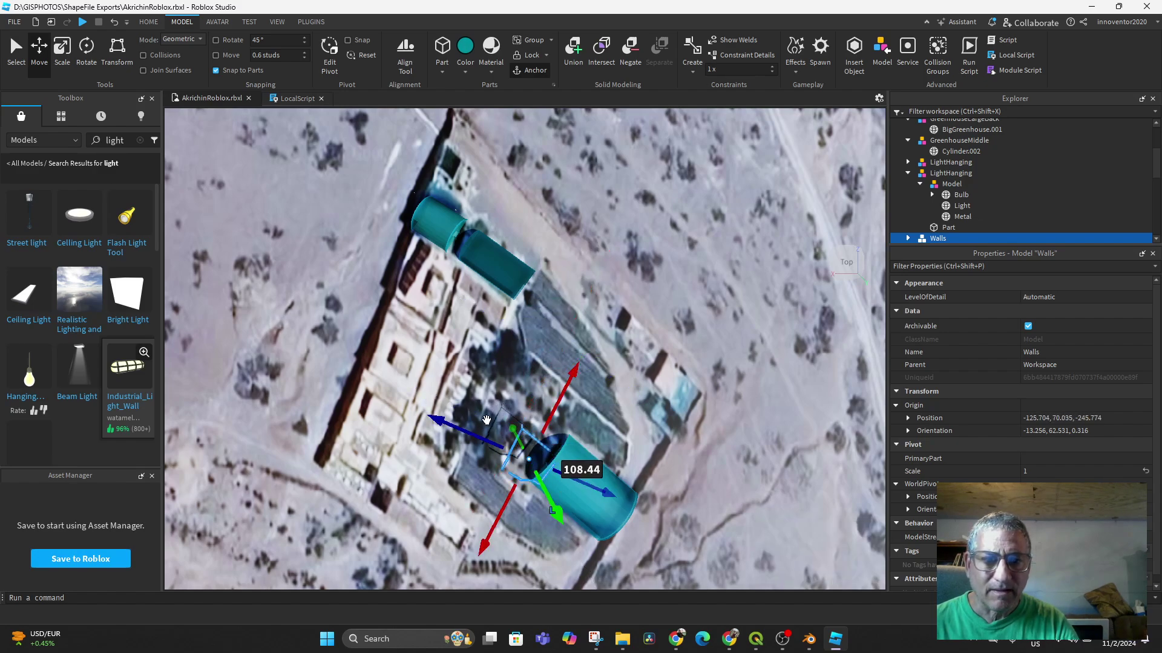
pyautogui.moveTo(428, 418); pyautogui.dragTo(397, 384)
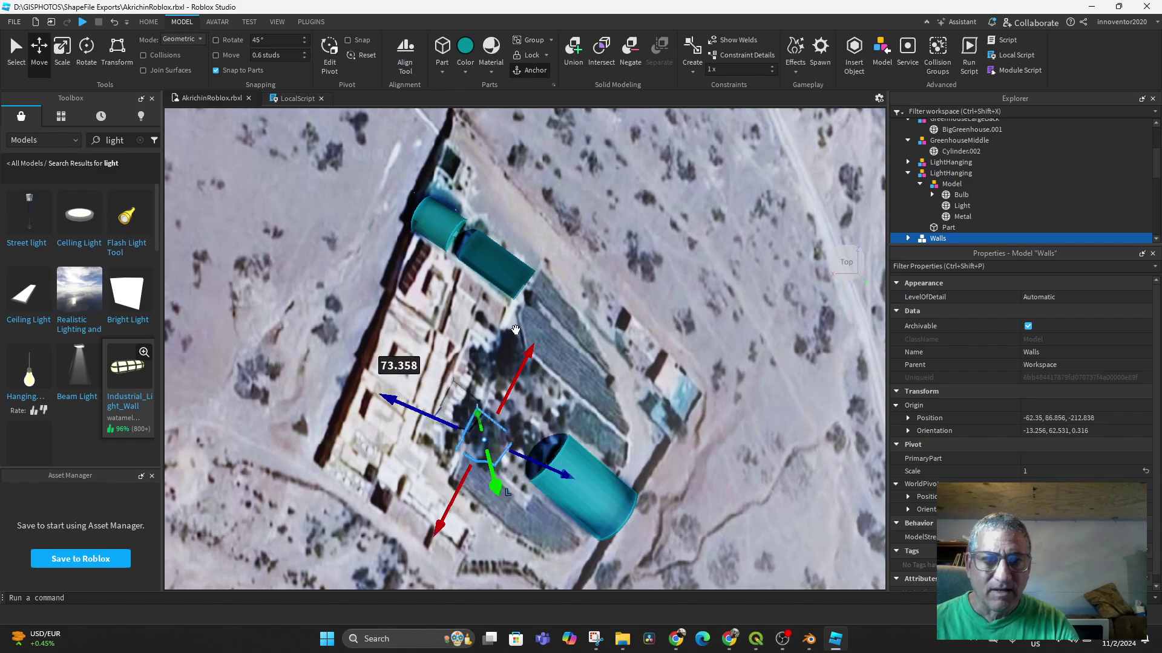
pyautogui.moveTo(526, 363); pyautogui.dragTo(548, 322)
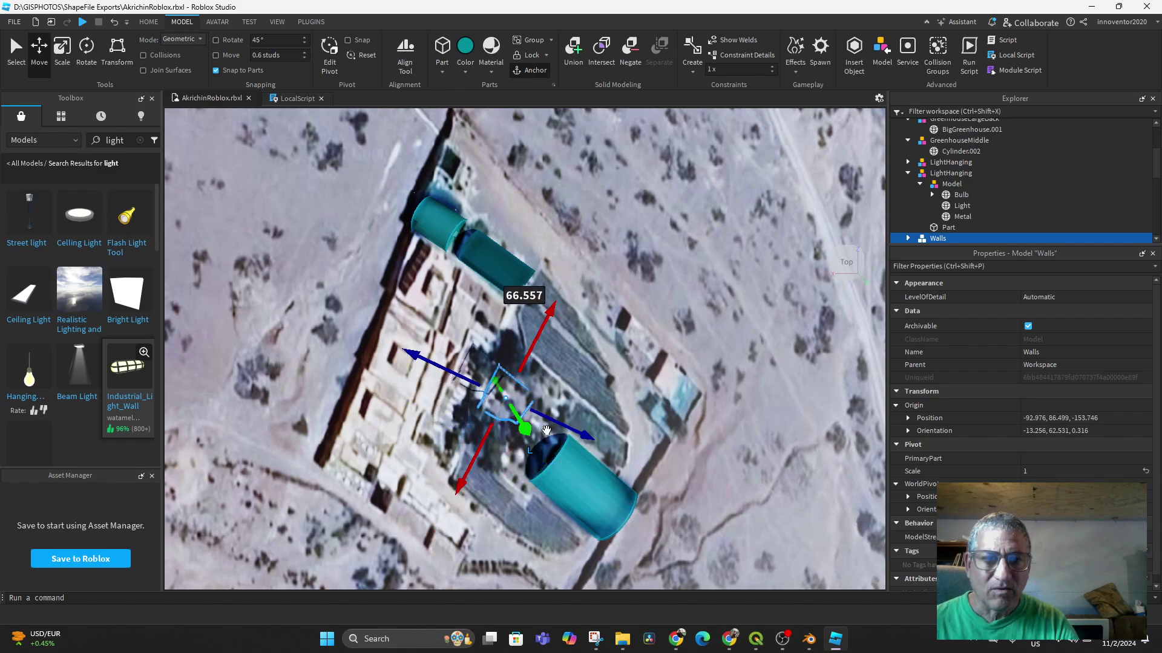
# Scale the Walls model up to about 7.56 so its outline matches the compound boundary on the aerial image.
pyautogui.click(63, 48)
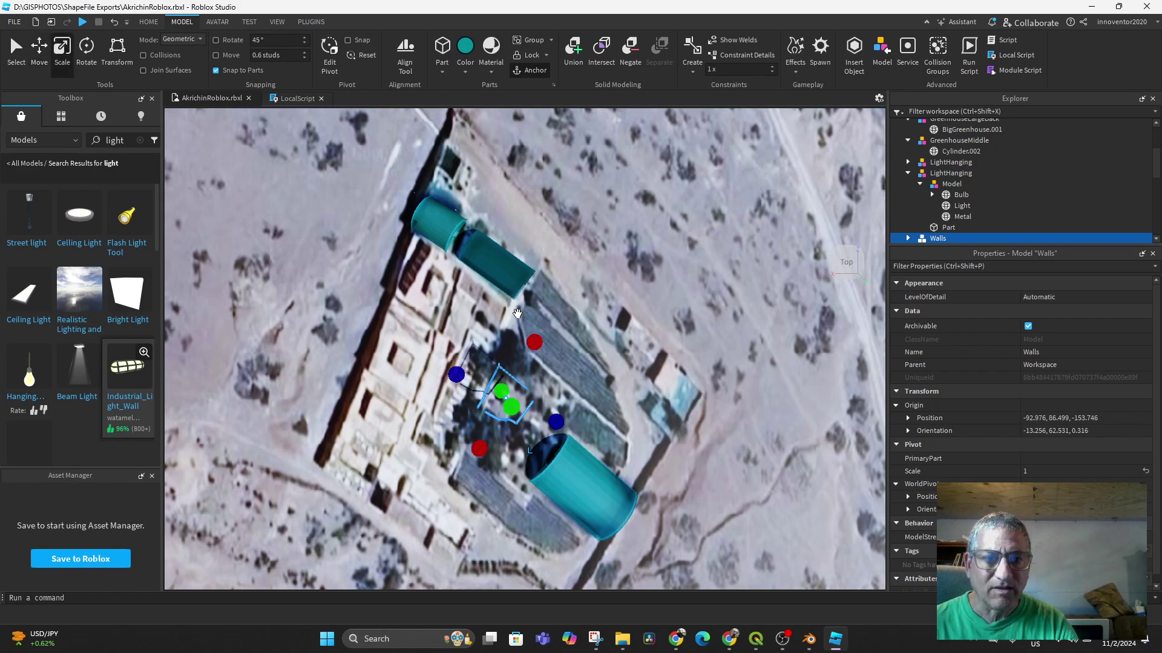
pyautogui.moveTo(533, 343); pyautogui.dragTo(643, 133)
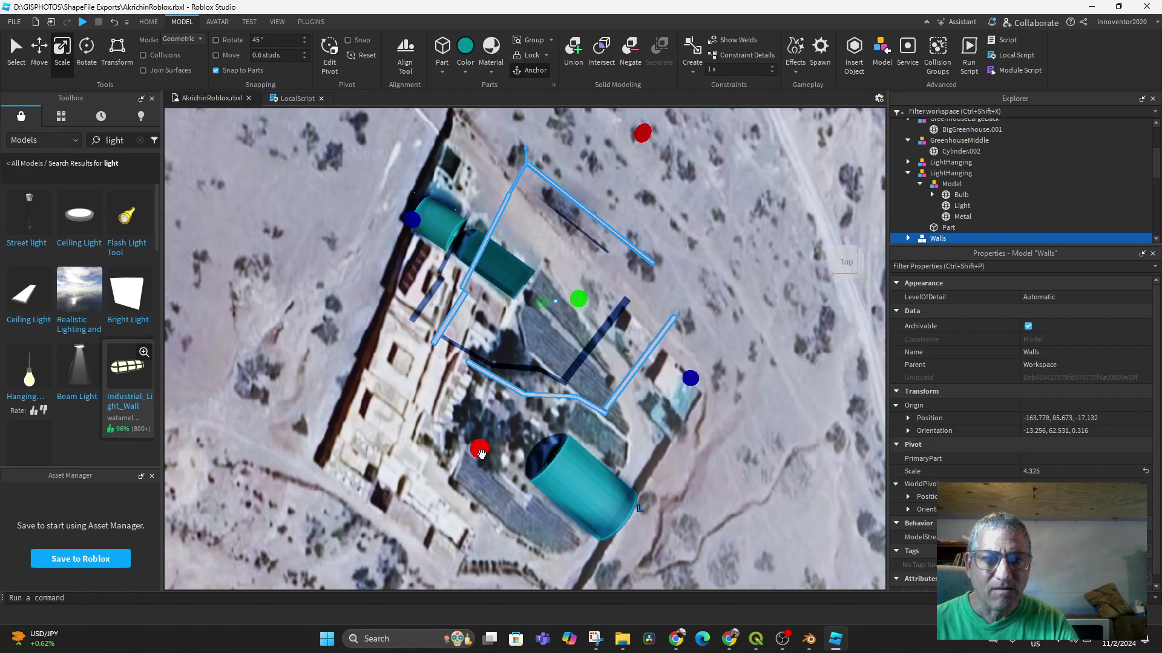
pyautogui.moveTo(479, 449); pyautogui.dragTo(342, 626)
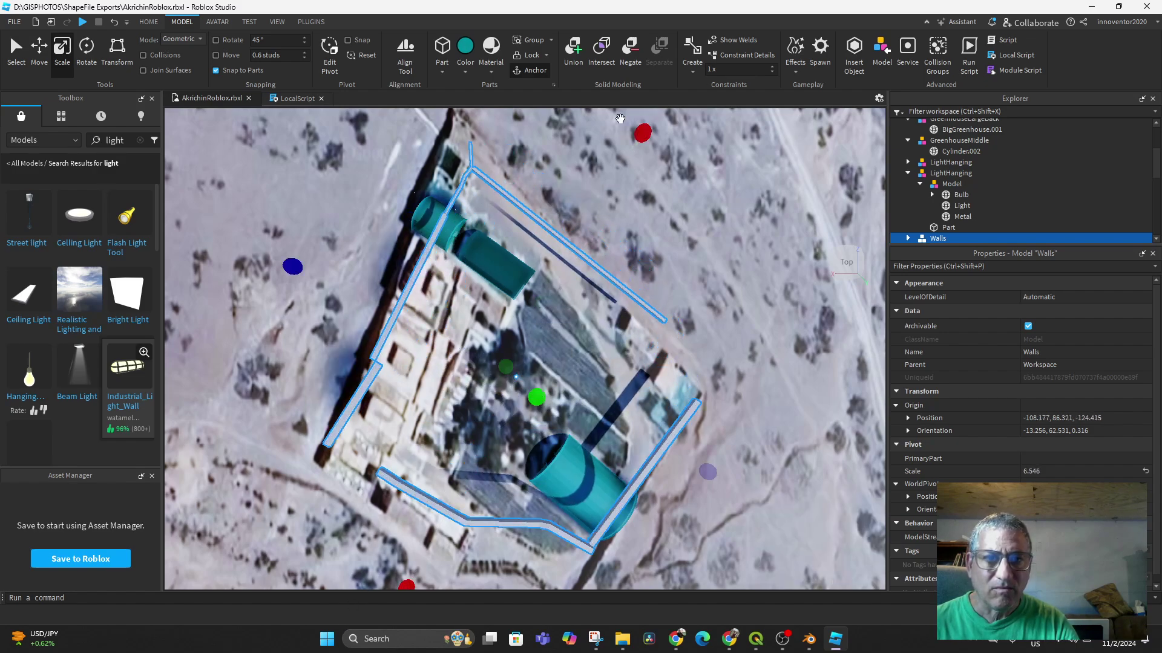
pyautogui.moveTo(643, 130); pyautogui.dragTo(679, 79)
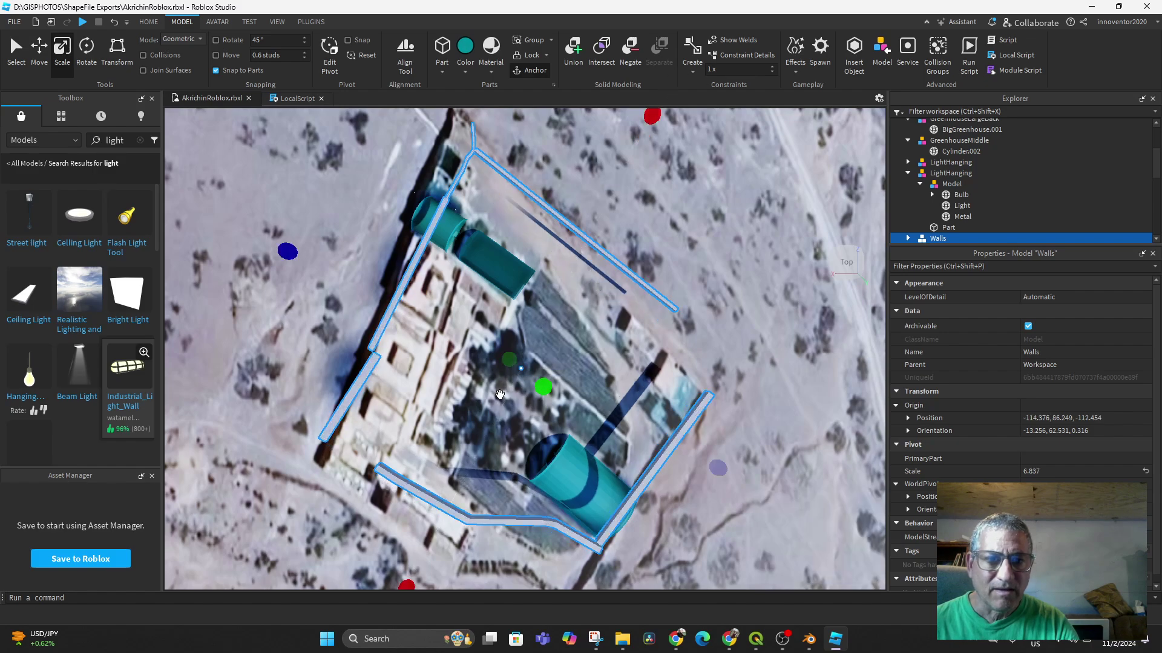
pyautogui.scroll(-2, 451, 484)
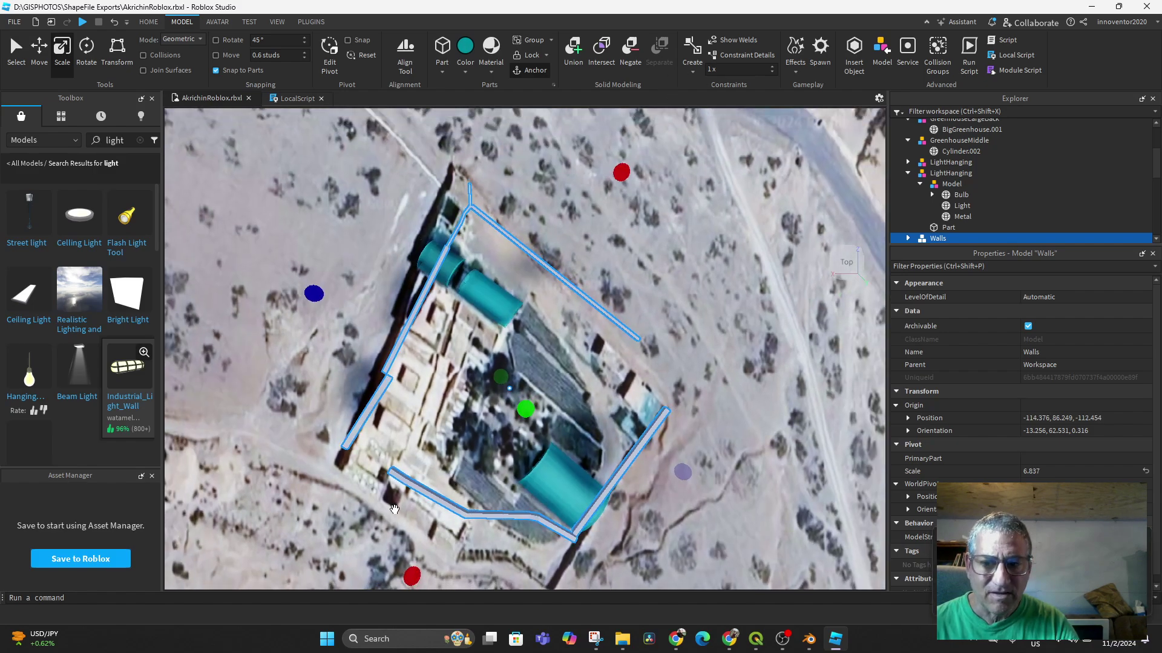
pyautogui.moveTo(412, 576); pyautogui.dragTo(392, 596)
pyautogui.moveTo(392, 595); pyautogui.dragTo(418, 538, button='middle')
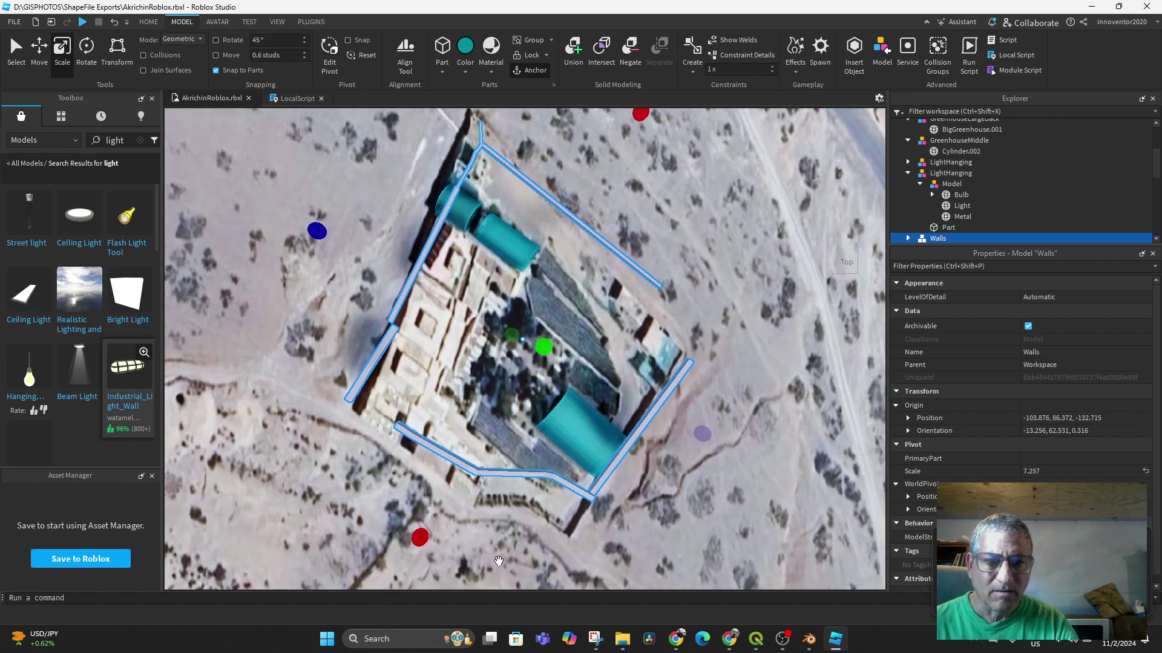
pyautogui.moveTo(420, 538); pyautogui.dragTo(410, 553)
pyautogui.moveTo(410, 553); pyautogui.dragTo(422, 530, button='middle')
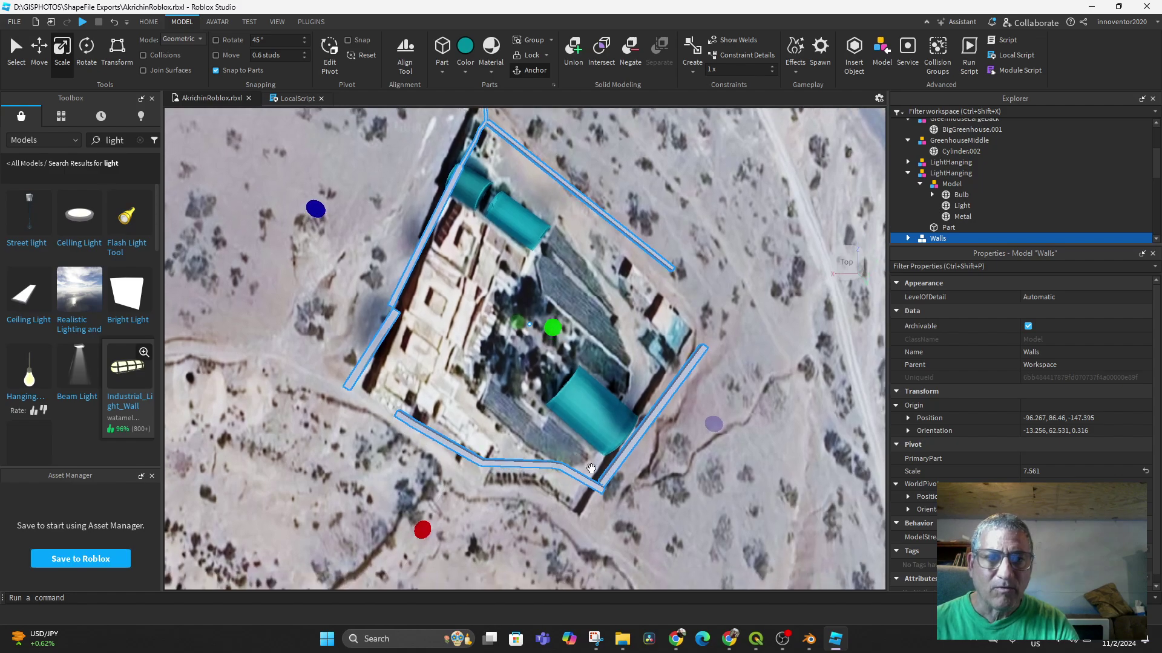
# Lower the Walls model along its local vertical axis towards the terrain, to about -83.4, 25.6, -141.1.
pyautogui.moveTo(422, 529); pyautogui.dragTo(591, 468, button='right')
pyautogui.moveTo(591, 468); pyautogui.dragTo(657, 345, button='middle')
pyautogui.moveTo(841, 351); pyautogui.dragTo(533, 431, button='right')
pyautogui.moveTo(533, 431); pyautogui.dragTo(560, 344, button='middle')
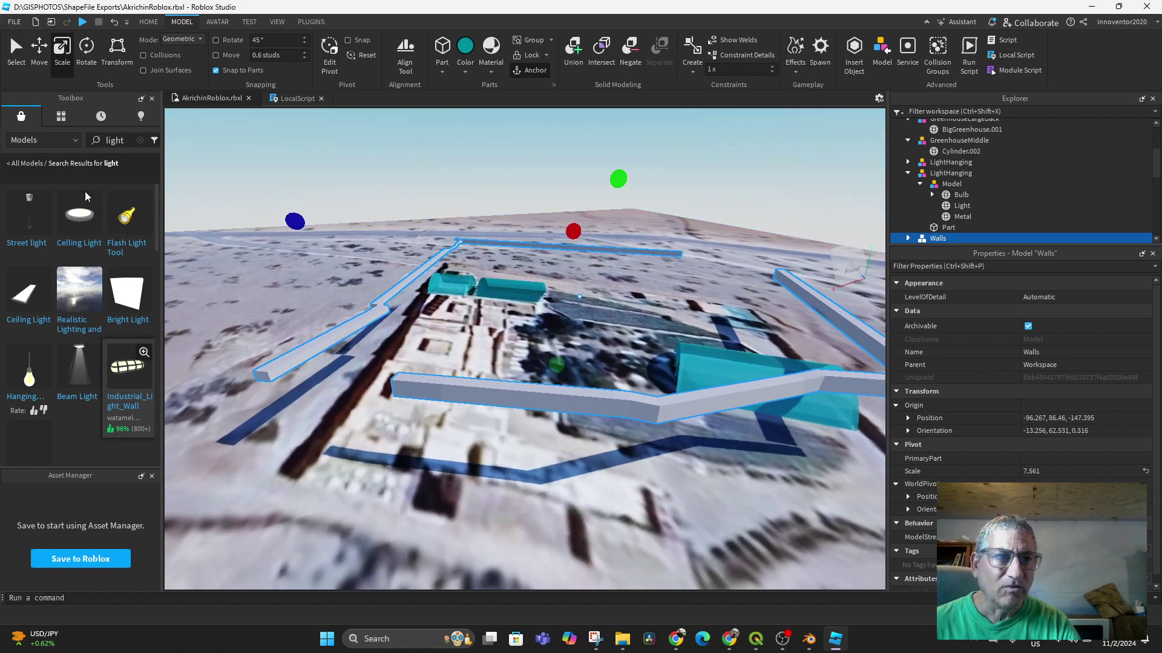
pyautogui.click(39, 49)
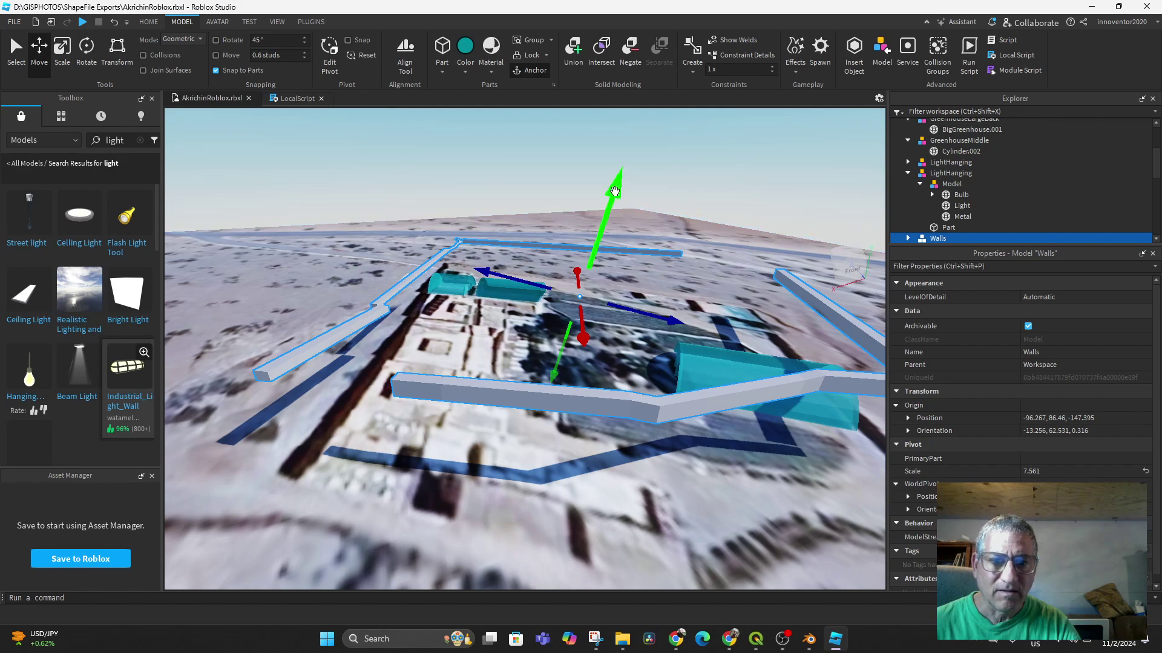
pyautogui.moveTo(613, 192); pyautogui.dragTo(597, 248)
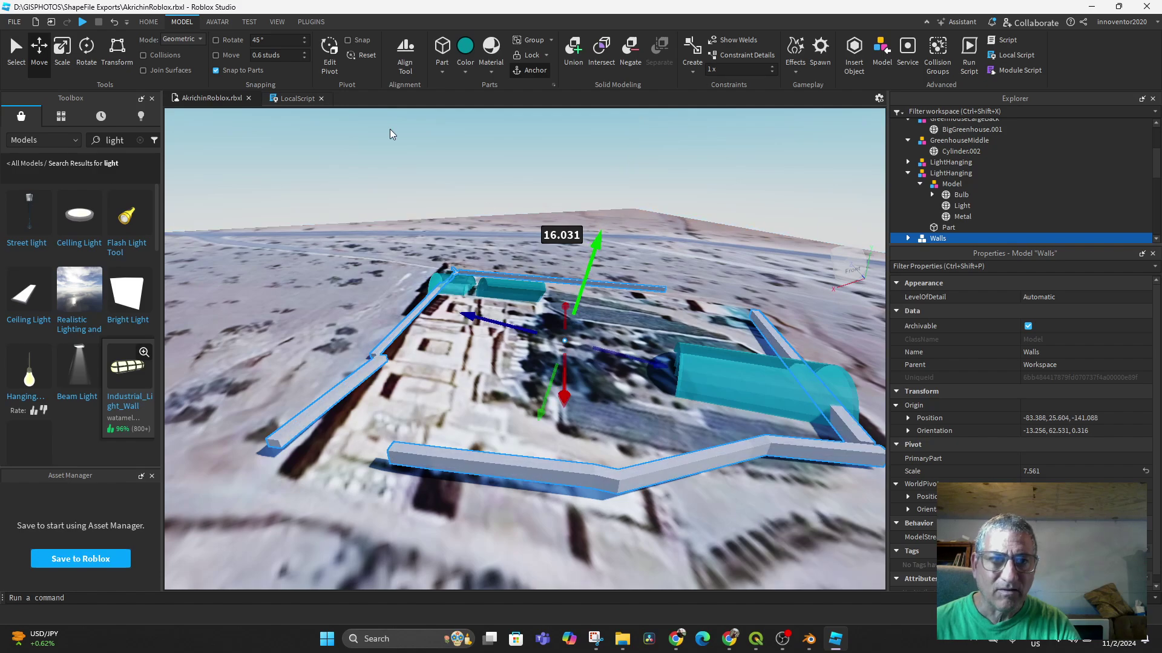
# Tilt the Walls model slightly to an orientation of about -13.26, 62.53, -2.83 to follow the ground.
pyautogui.click(87, 51)
pyautogui.moveTo(587, 295); pyautogui.dragTo(580, 310)
pyautogui.scroll(10, 407, 222)
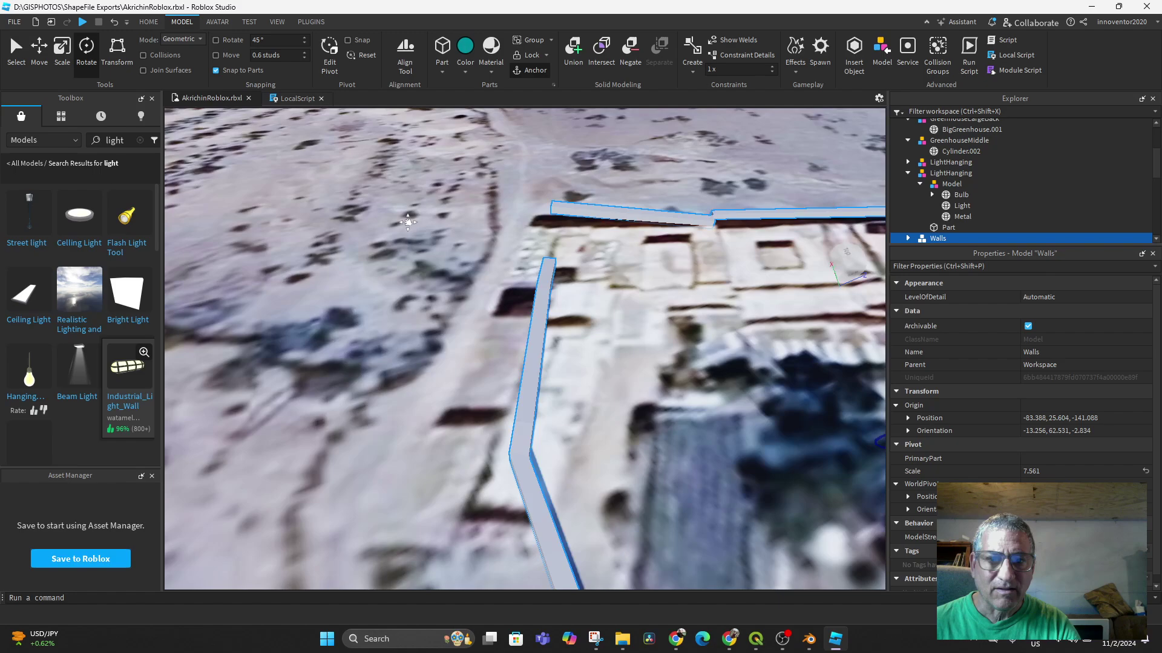
# Shift the Walls model about 61.6 studs along its local axis, to about -54.4, 22.6, -195.4, to line up with the compound boundary.
pyautogui.moveTo(408, 221); pyautogui.dragTo(314, 162, button='middle')
pyautogui.moveTo(567, 350); pyautogui.dragTo(552, 278, button='middle')
pyautogui.scroll(-8, 555, 358)
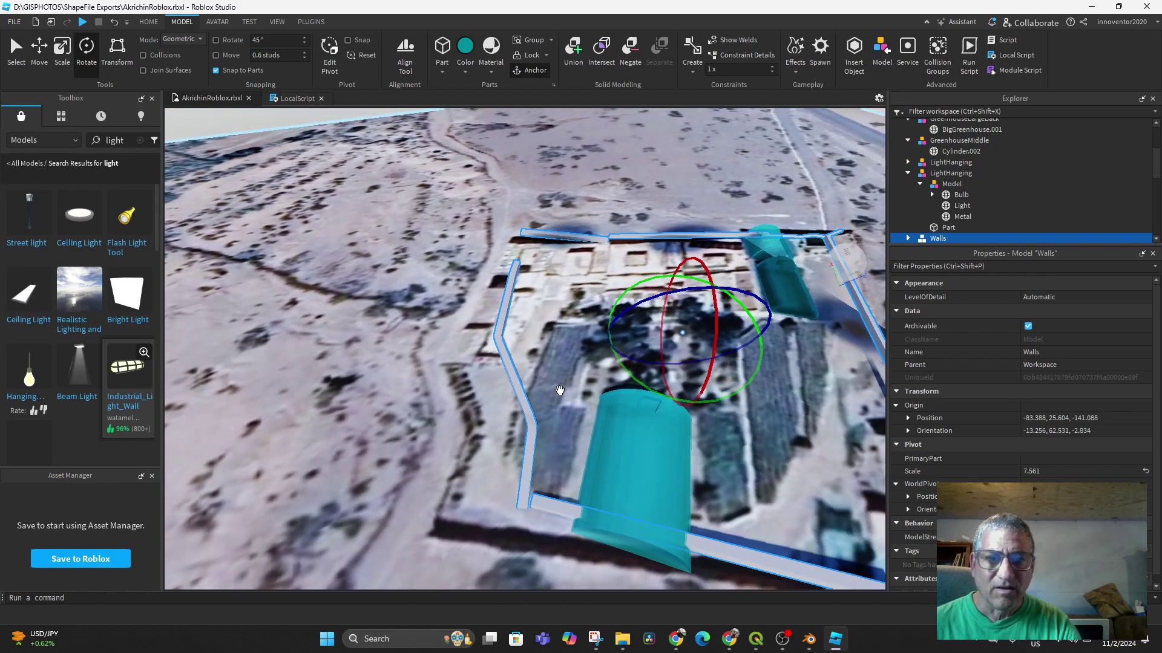
pyautogui.click(39, 49)
pyautogui.moveTo(791, 340); pyautogui.dragTo(720, 394)
pyautogui.moveTo(720, 394); pyautogui.dragTo(671, 303, button='middle')
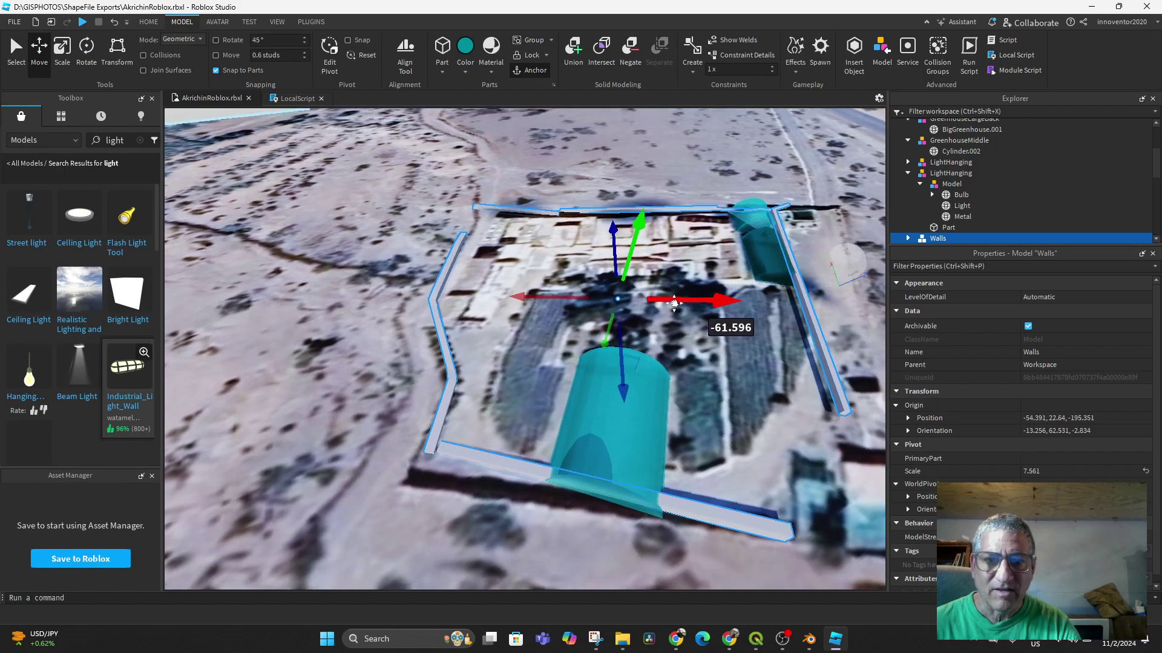
pyautogui.moveTo(671, 303); pyautogui.dragTo(662, 316, button='right')
pyautogui.moveTo(661, 316); pyautogui.dragTo(711, 126, button='middle')
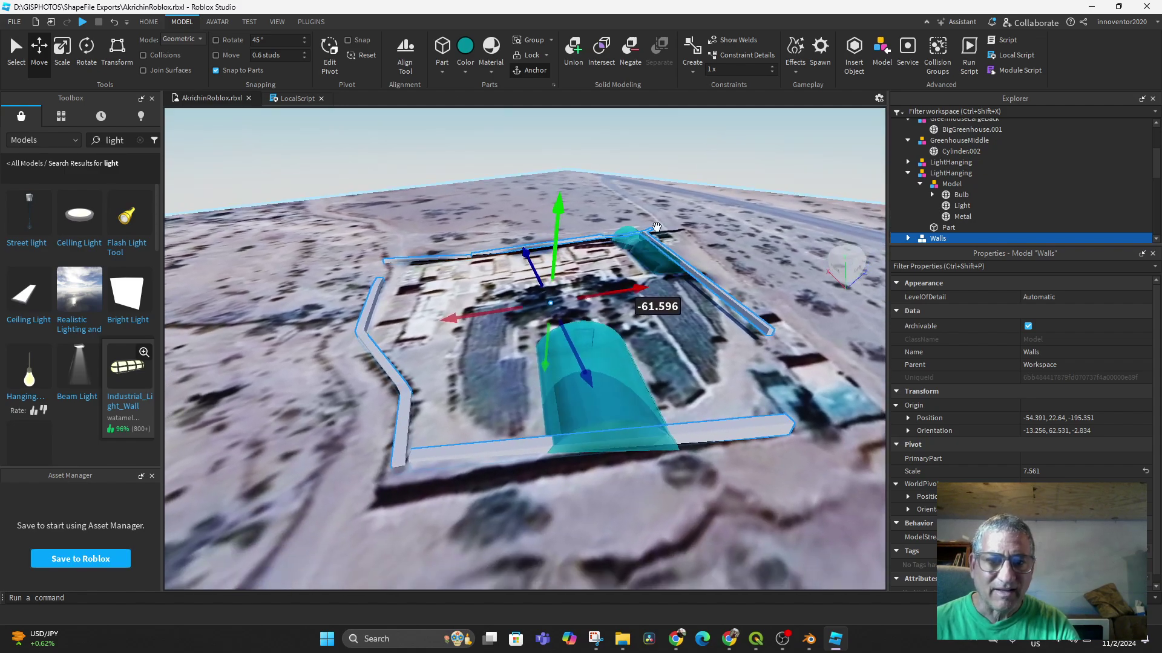
# Fine-tune the Walls model's tilt to an orientation of about -12.22, 62.5, -1.96 so it follows the terrain.
pyautogui.click(86, 49)
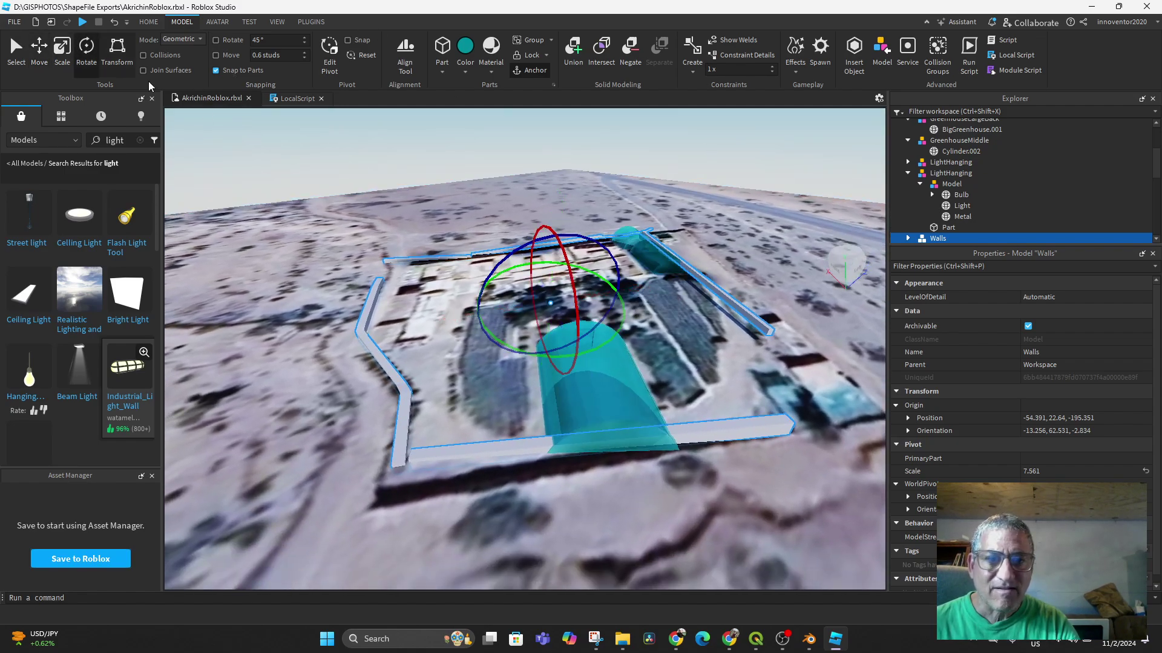
pyautogui.moveTo(613, 287); pyautogui.dragTo(614, 287)
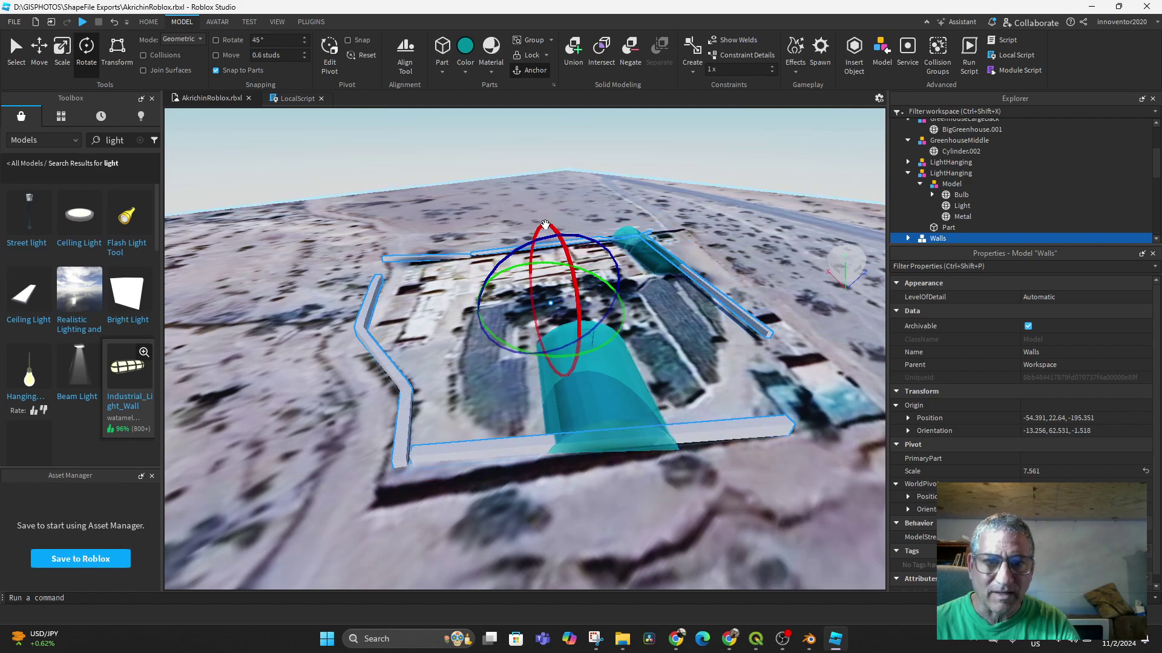
pyautogui.moveTo(552, 235); pyautogui.dragTo(552, 219)
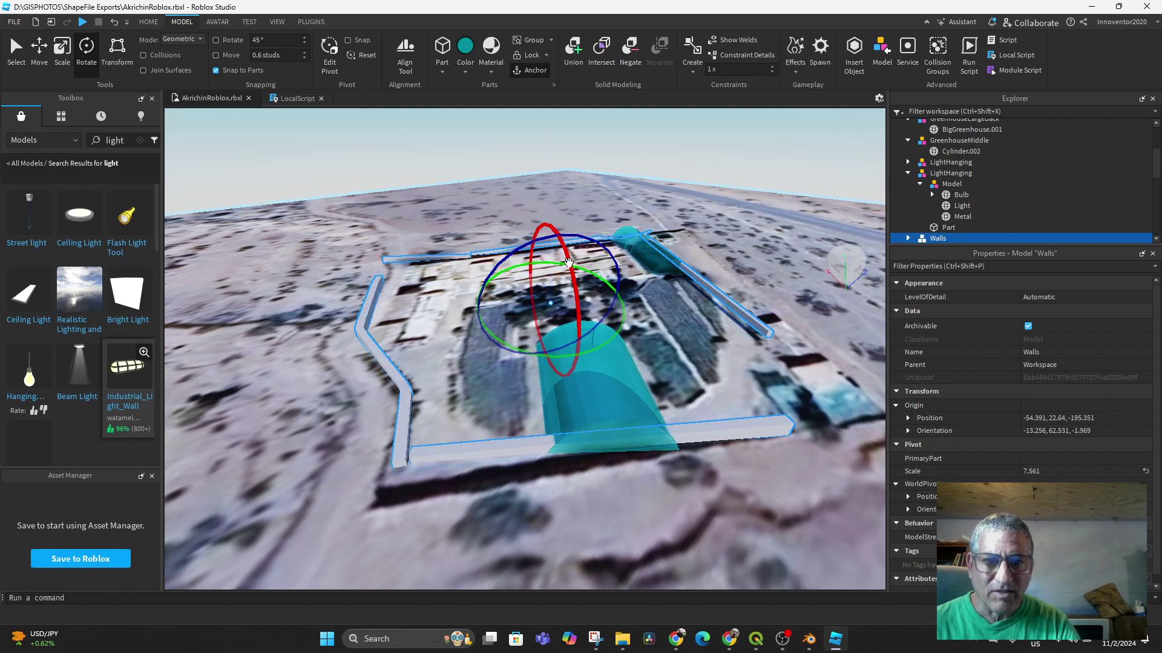
pyautogui.moveTo(569, 261); pyautogui.dragTo(569, 264)
pyautogui.moveTo(569, 267); pyautogui.dragTo(504, 380, button='right')
pyautogui.moveTo(505, 379); pyautogui.dragTo(503, 387, button='middle')
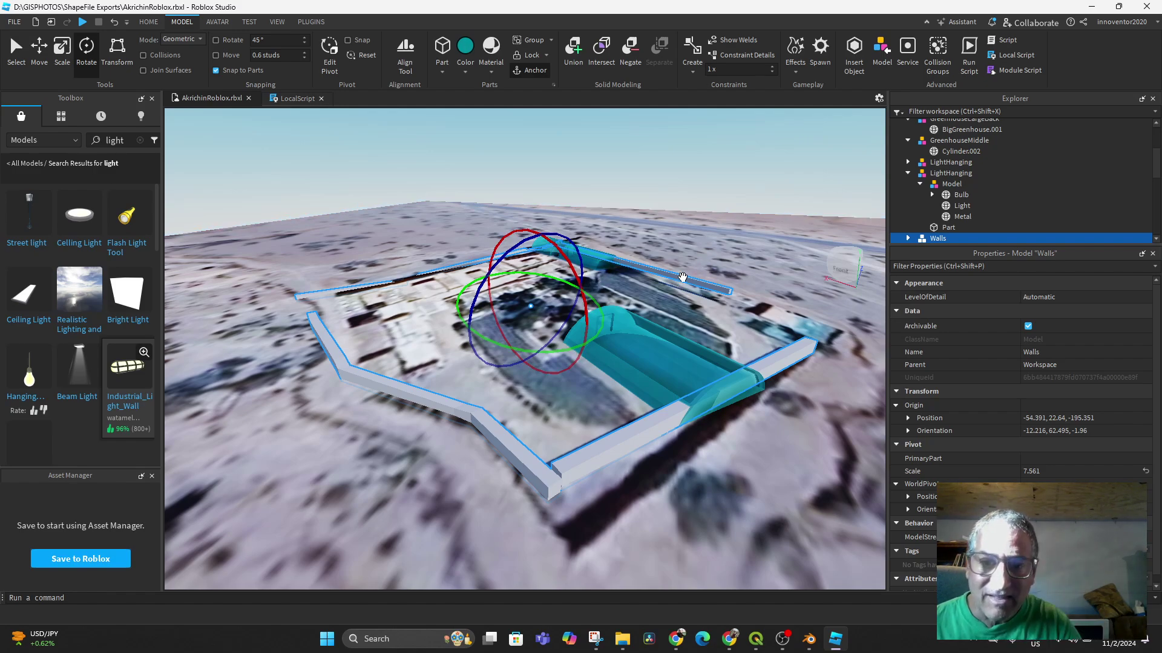
# Within the Walls model, select the Cube.001 wall segment on its own and rotate it slightly to match the ground slope.
pyautogui.scroll(-3, 968, 193)
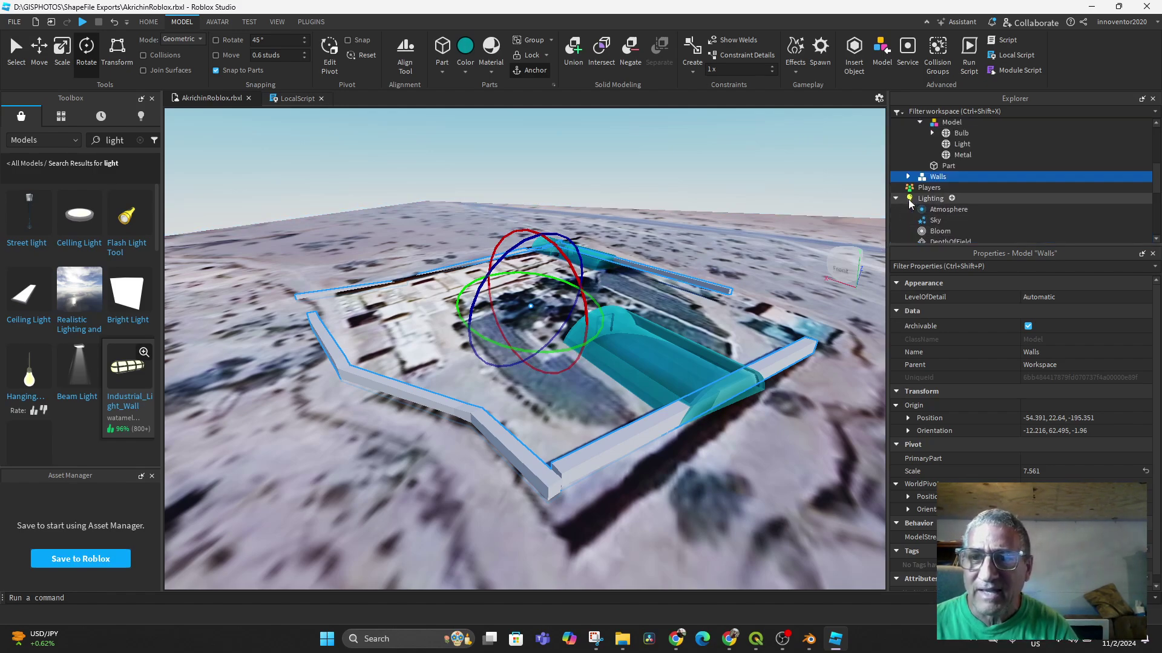
pyautogui.click(909, 177)
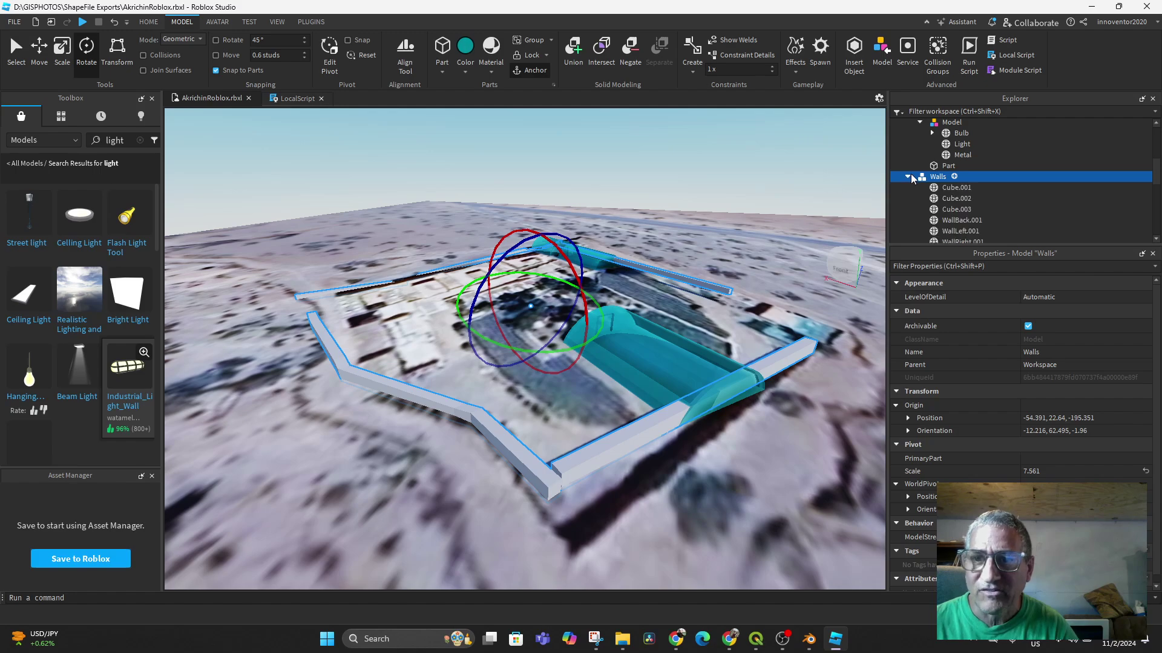
pyautogui.click(938, 187)
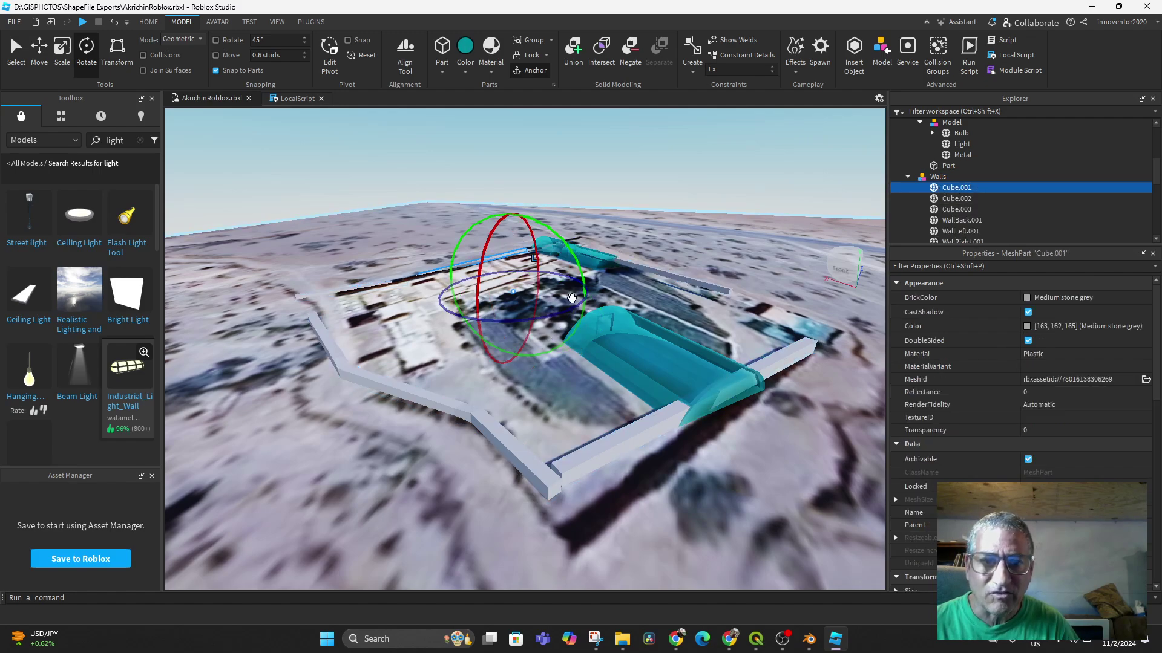
pyautogui.click(489, 407)
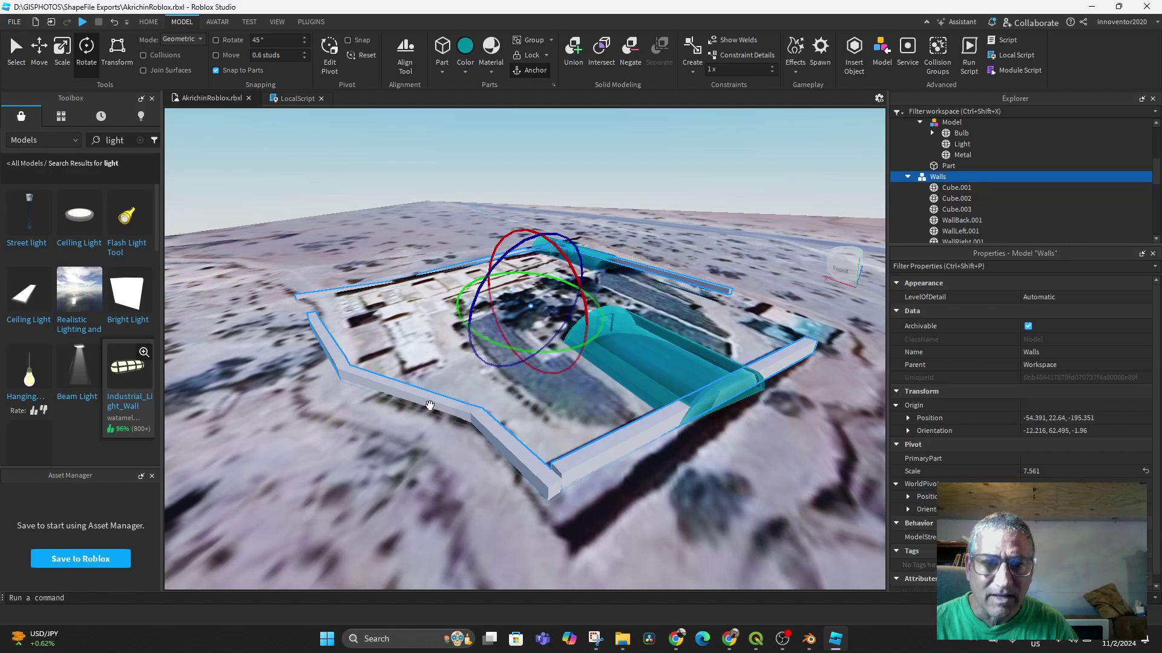
pyautogui.moveTo(600, 404); pyautogui.dragTo(559, 458, button='middle')
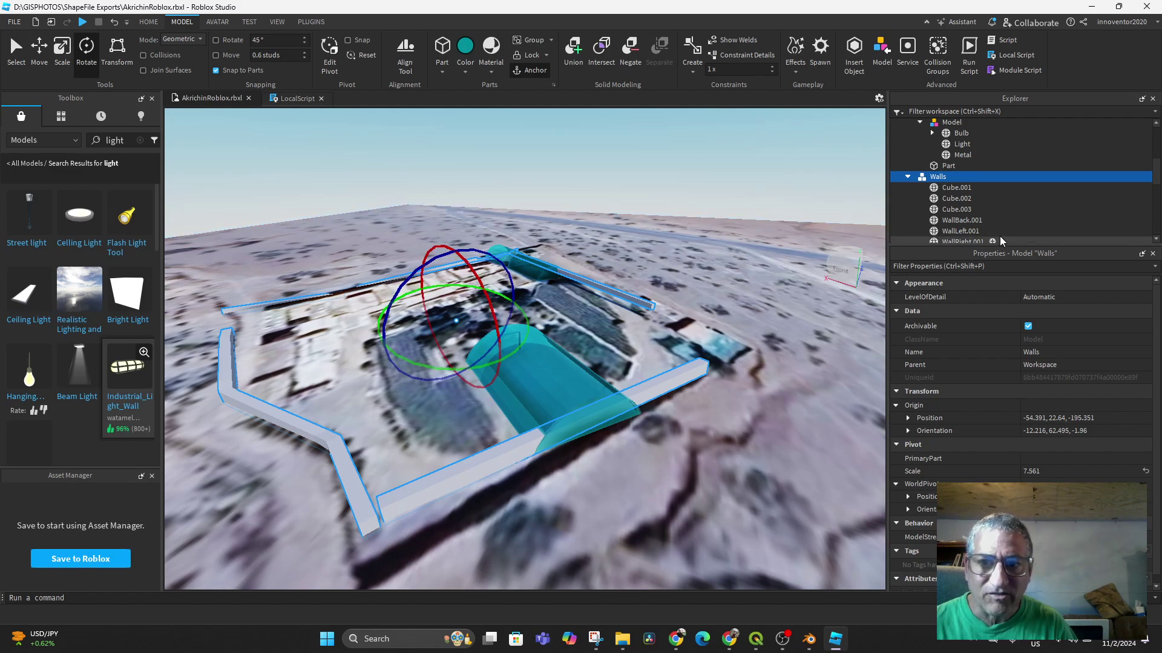
pyautogui.click(953, 188)
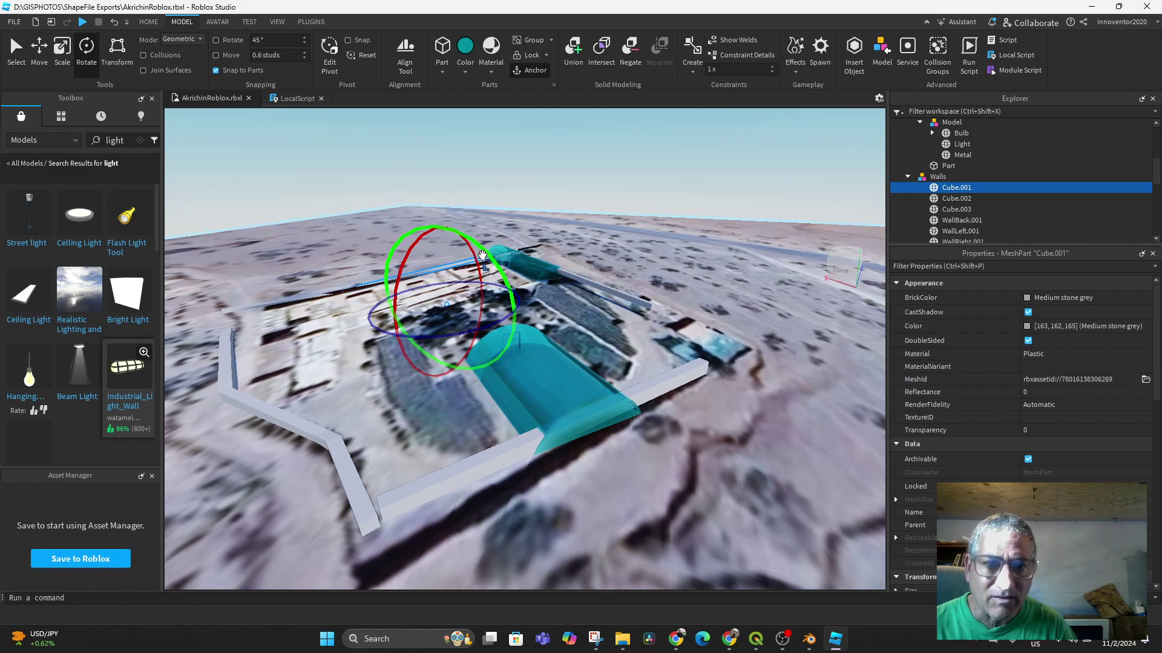
pyautogui.moveTo(482, 255); pyautogui.dragTo(491, 256)
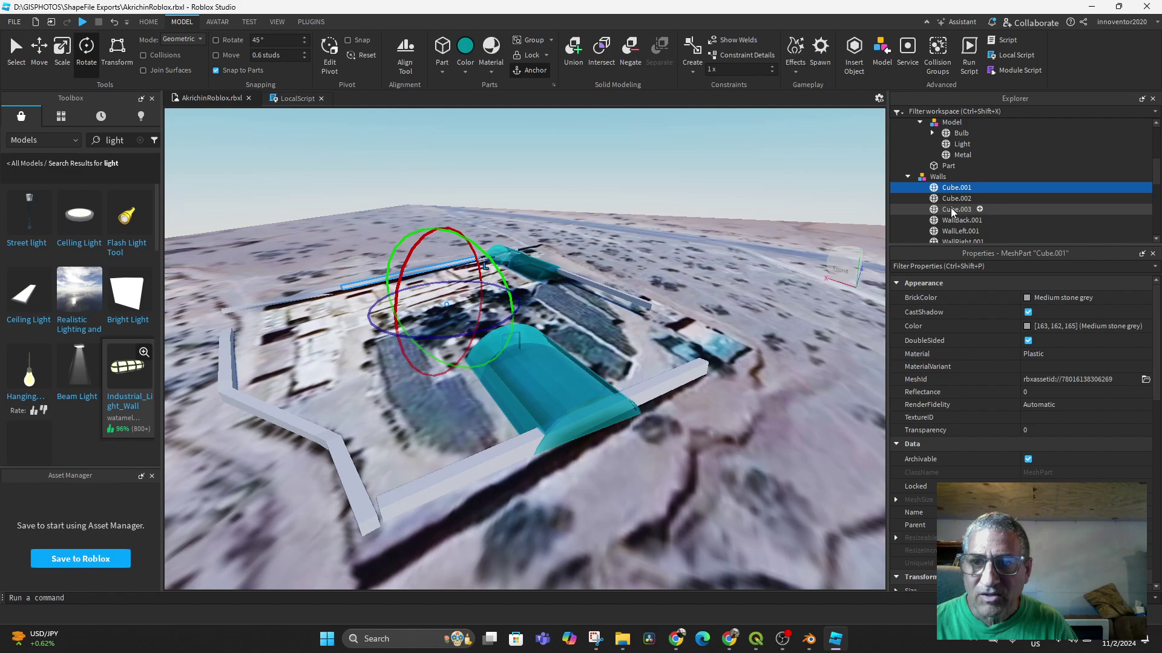
# Select only the WallBack.001 segment and rotate it slightly to follow the terrain.
pyautogui.keyDown('ctrl'); pyautogui.click(665, 386); pyautogui.keyUp('ctrl')
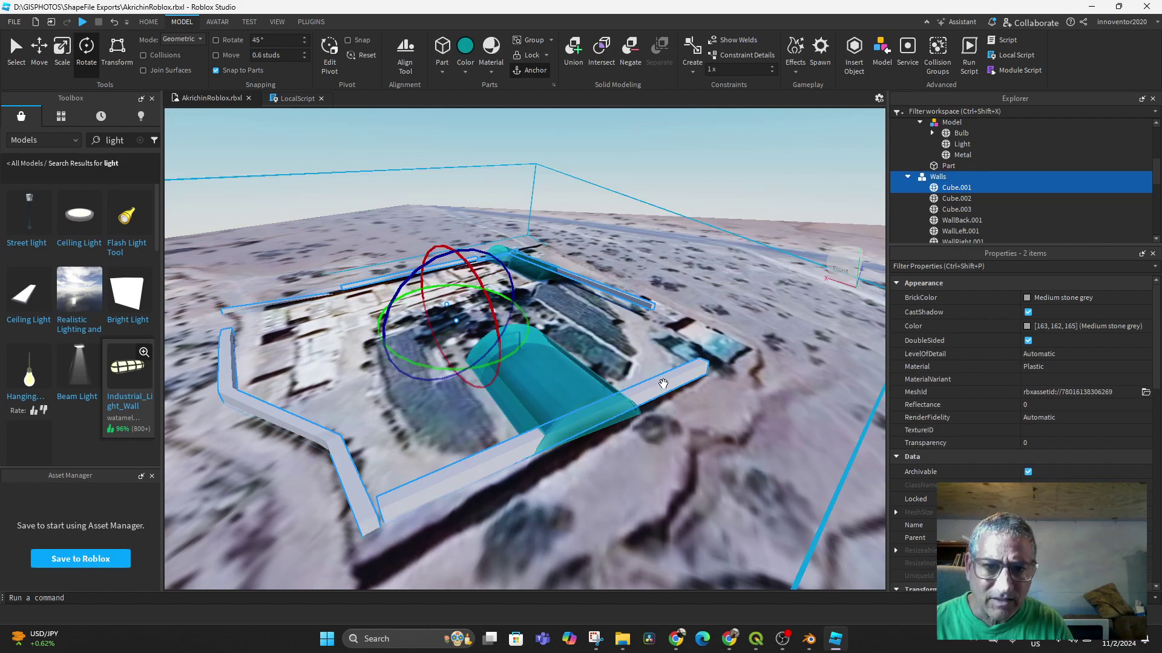
pyautogui.click(664, 383)
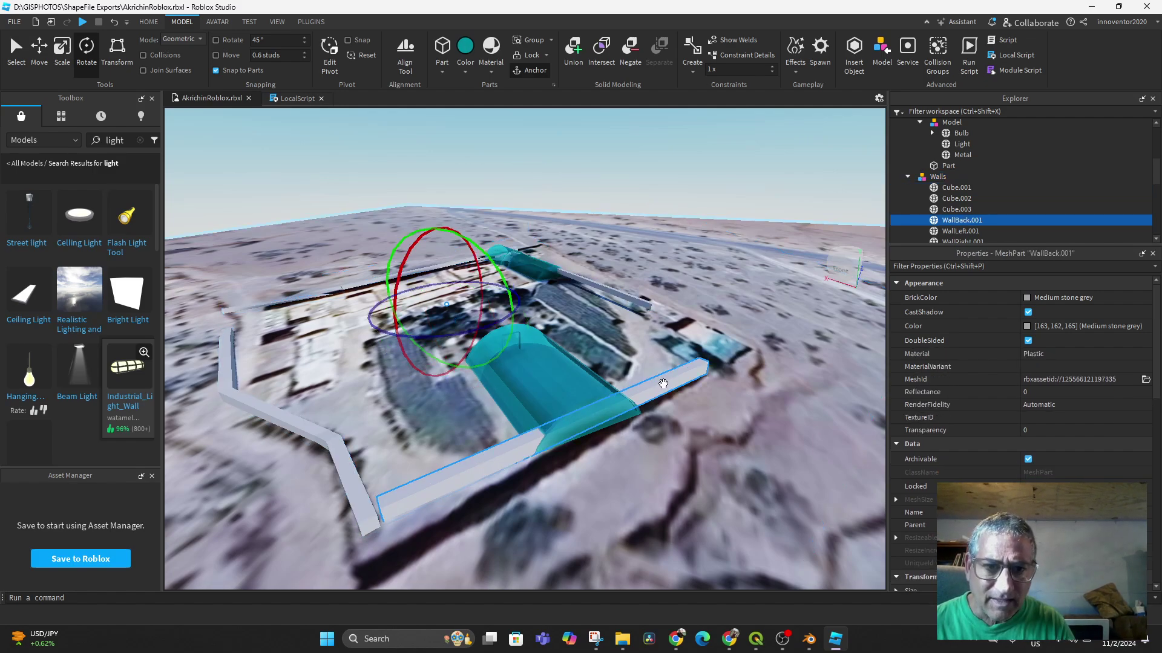
pyautogui.moveTo(487, 254); pyautogui.dragTo(490, 256)
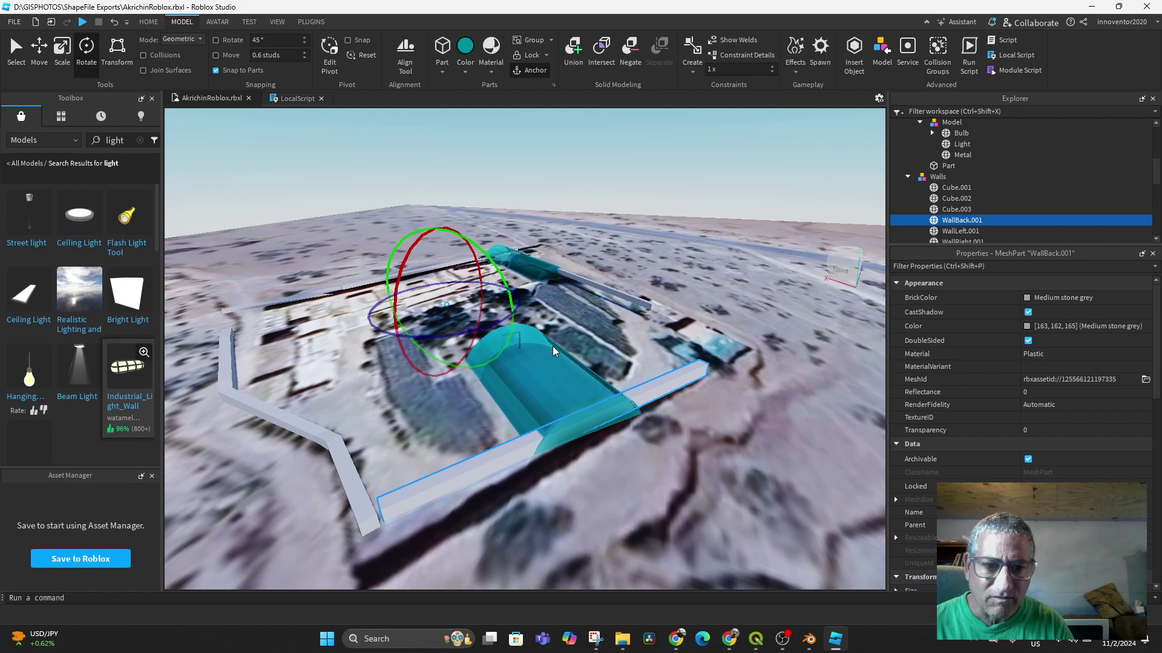
# Rotate the WallLeft.001 and WallRight.001 segments individually by a small amount to fit the terrain.
pyautogui.click(643, 301)
pyautogui.moveTo(496, 272); pyautogui.dragTo(502, 274)
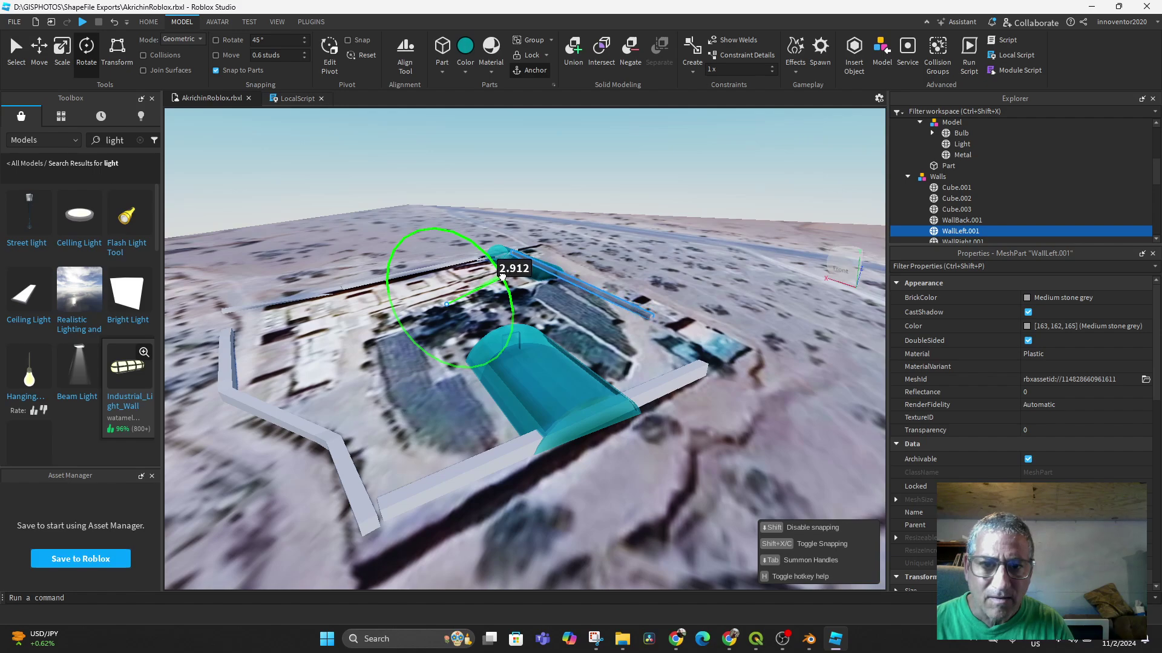
pyautogui.moveTo(502, 276); pyautogui.dragTo(492, 290)
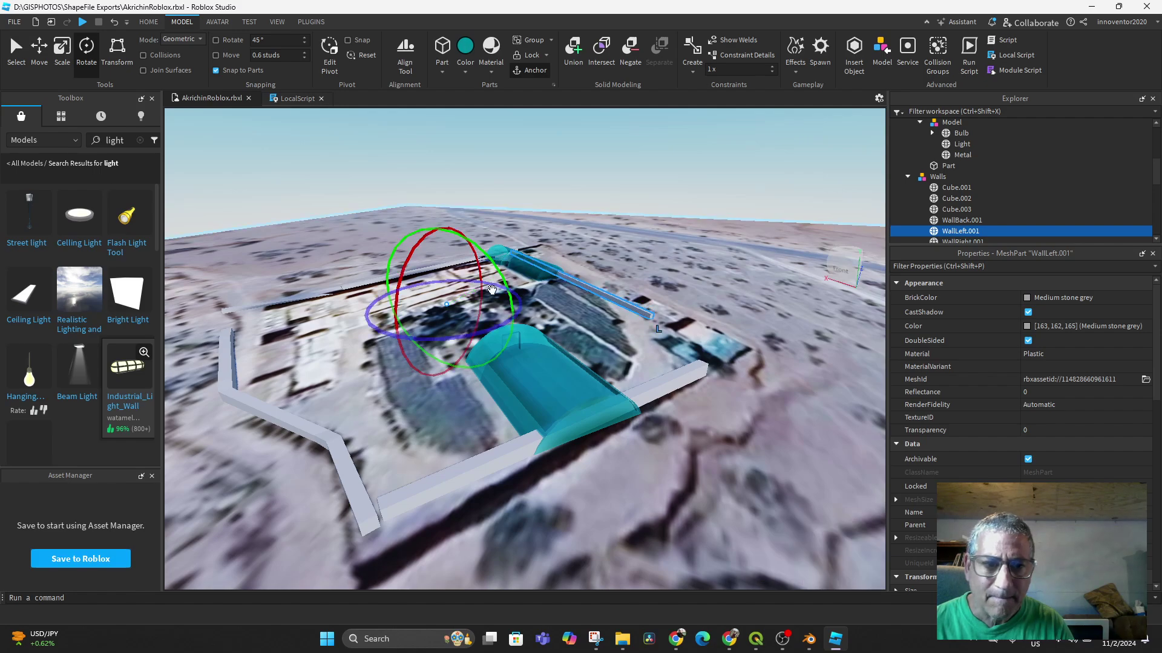
pyautogui.click(318, 449)
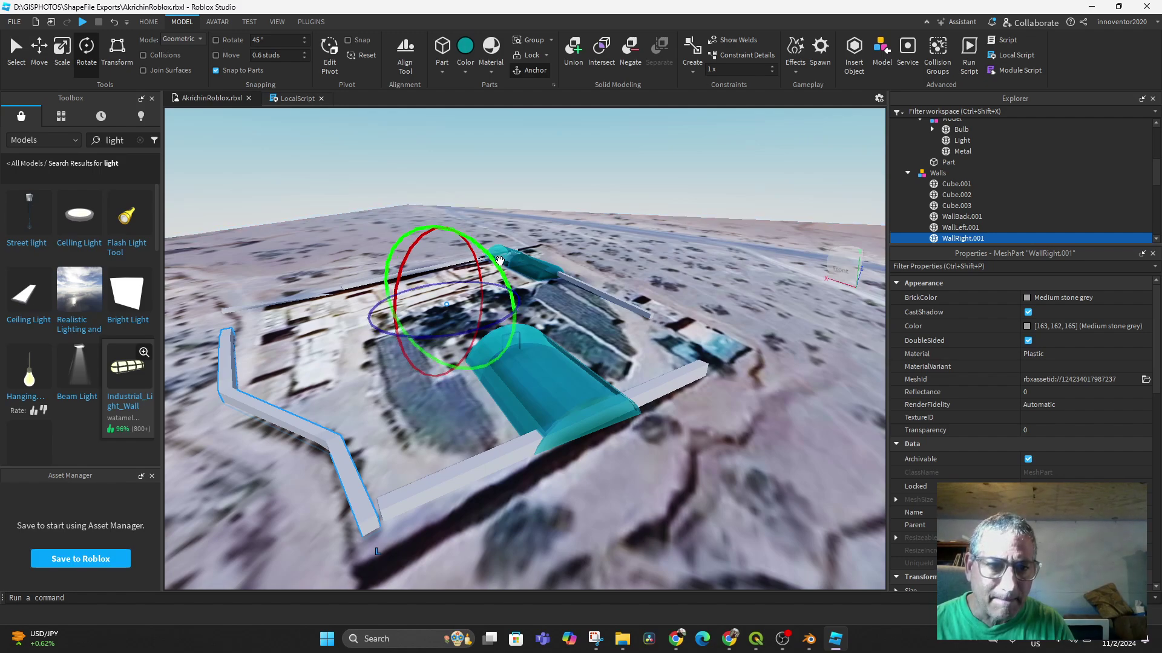
pyautogui.moveTo(499, 261); pyautogui.dragTo(499, 262)
# Rotate the WallBack.001 segment further so it lies along the compound's dark boundary line on the aerial image.
pyautogui.press('a')
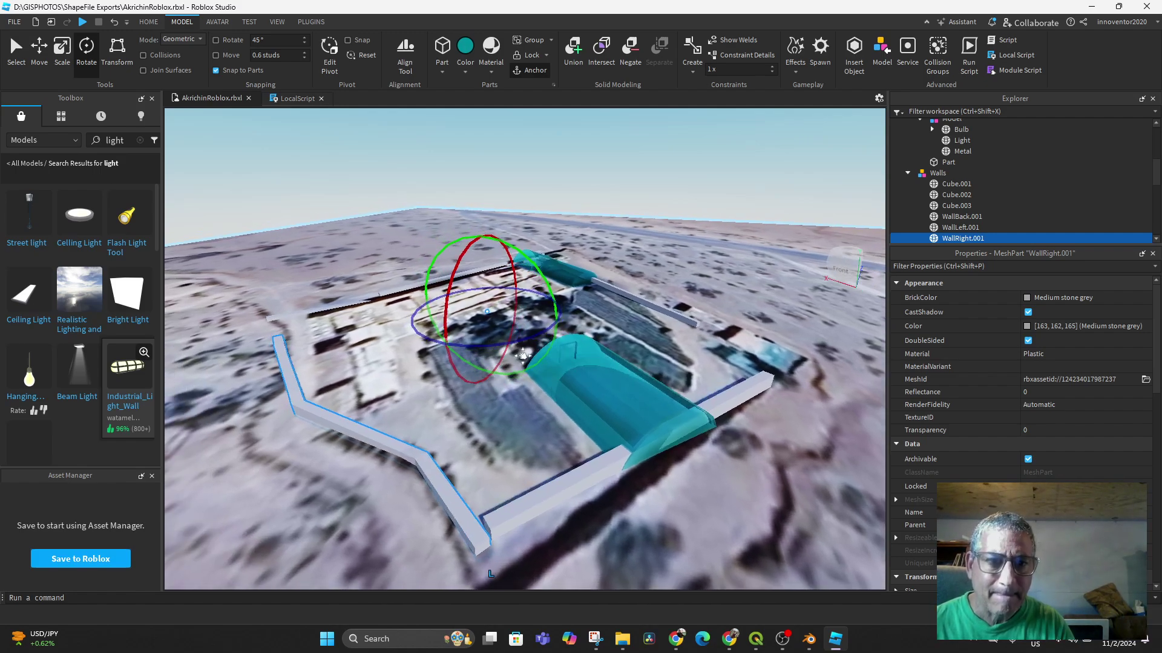
pyautogui.moveTo(447, 371); pyautogui.dragTo(447, 371, button='right')
pyautogui.moveTo(386, 383); pyautogui.dragTo(523, 256, button='middle')
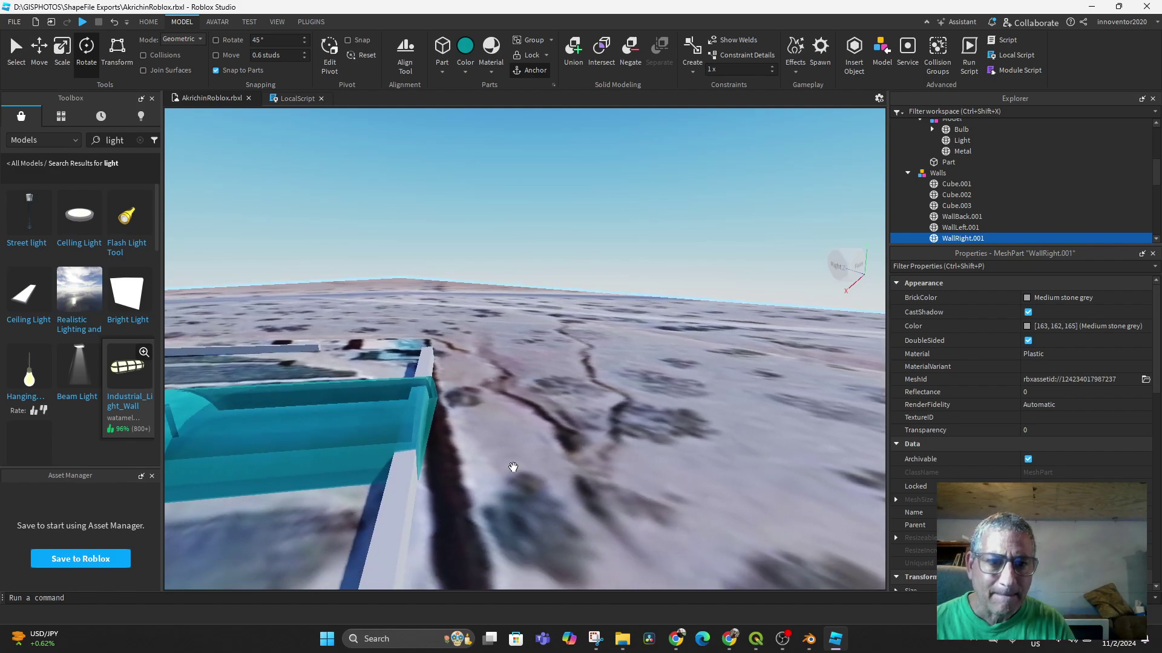
pyautogui.moveTo(513, 467); pyautogui.dragTo(552, 341, button='middle')
pyautogui.scroll(-3, 549, 345)
pyautogui.click(483, 383)
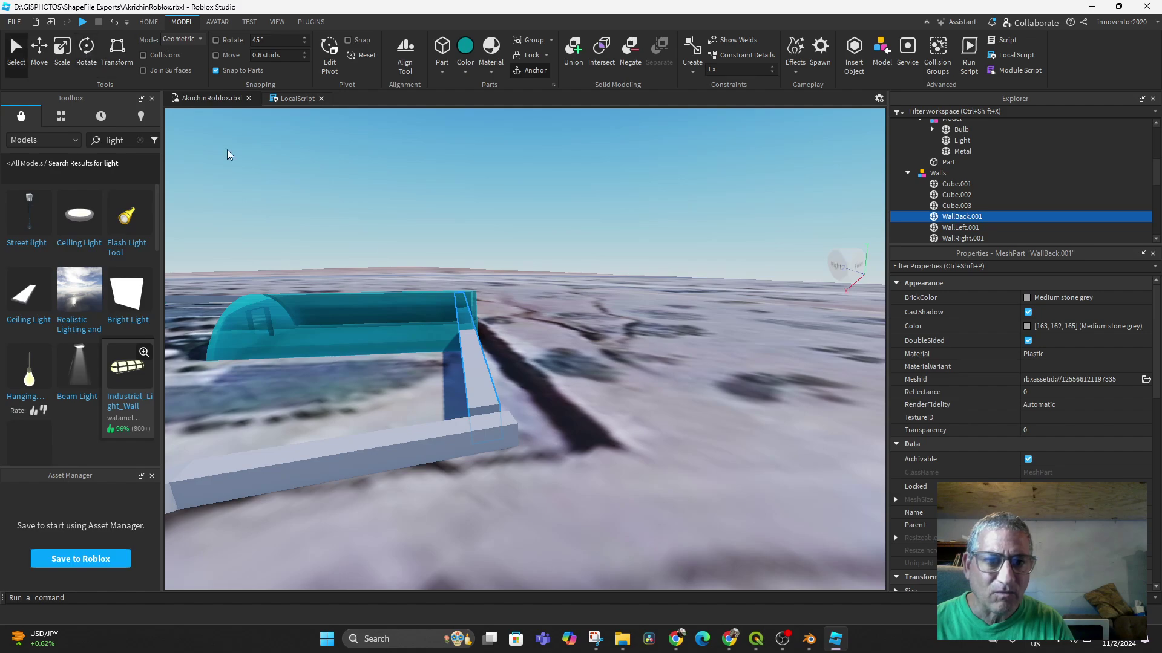
pyautogui.click(91, 54)
pyautogui.scroll(-5, 541, 408)
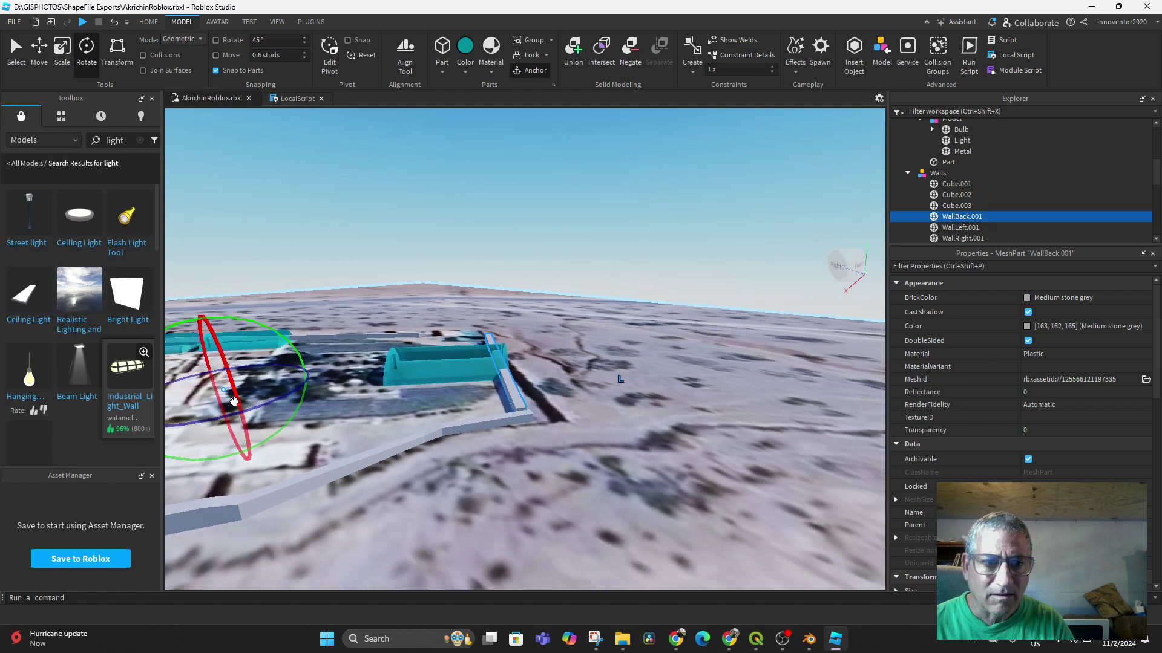
pyautogui.moveTo(264, 407); pyautogui.dragTo(462, 397)
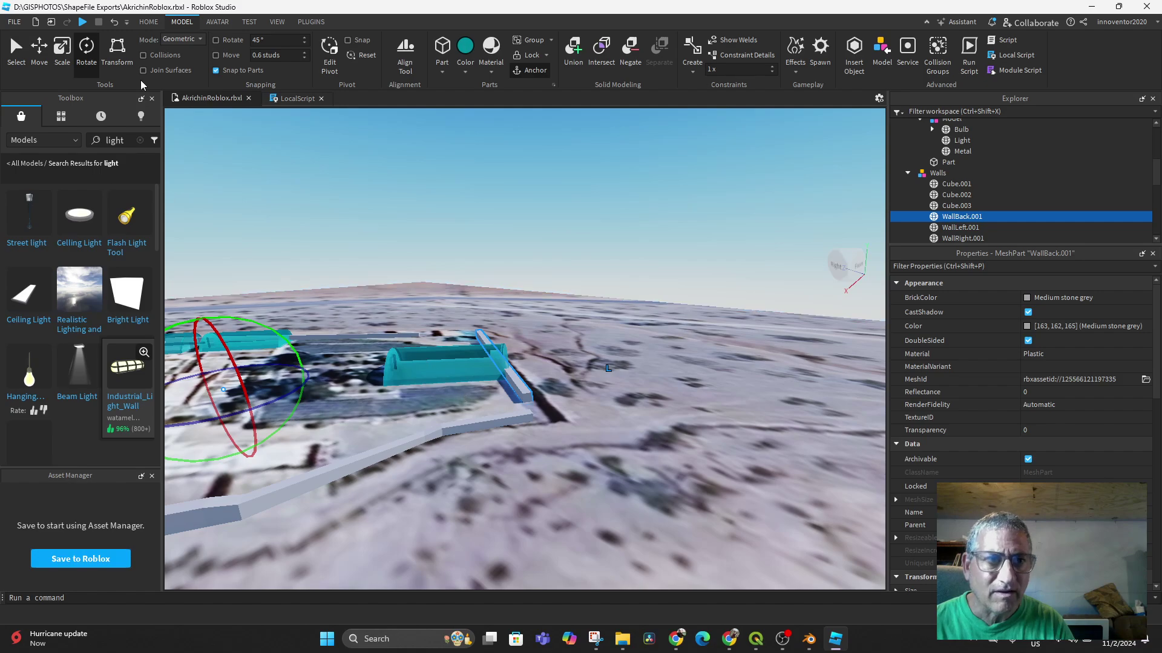
# Nudge the WallBack.001 segment by about 0.67 studs.
pyautogui.click(38, 52)
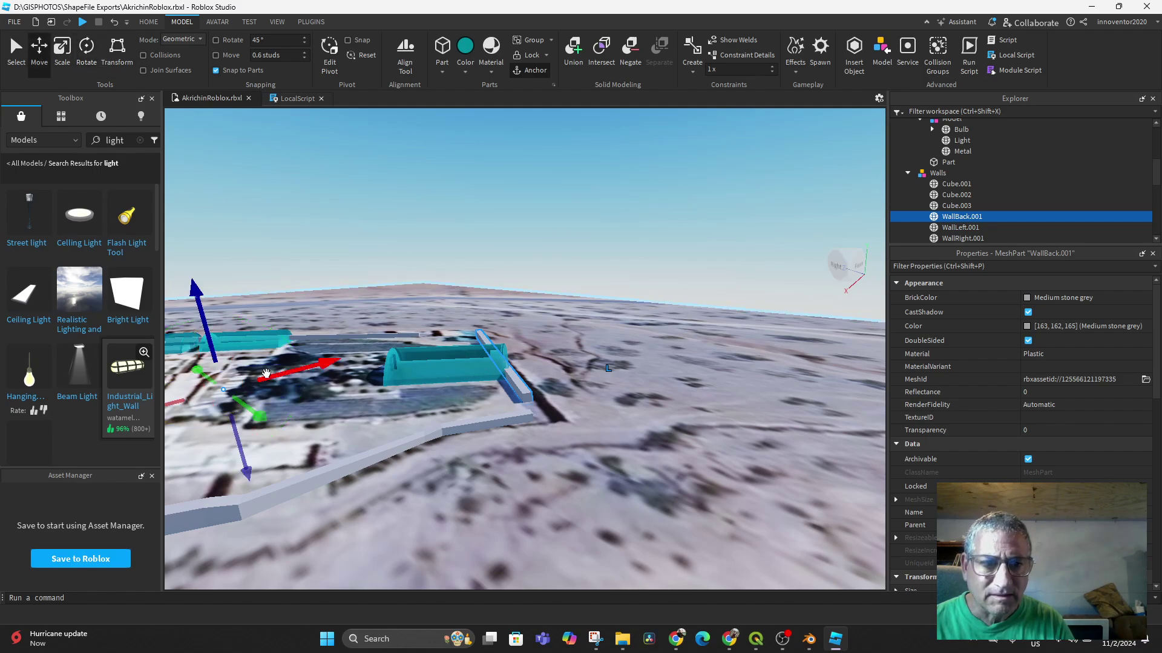
pyautogui.moveTo(312, 369); pyautogui.dragTo(264, 411)
pyautogui.scroll(4, 587, 407)
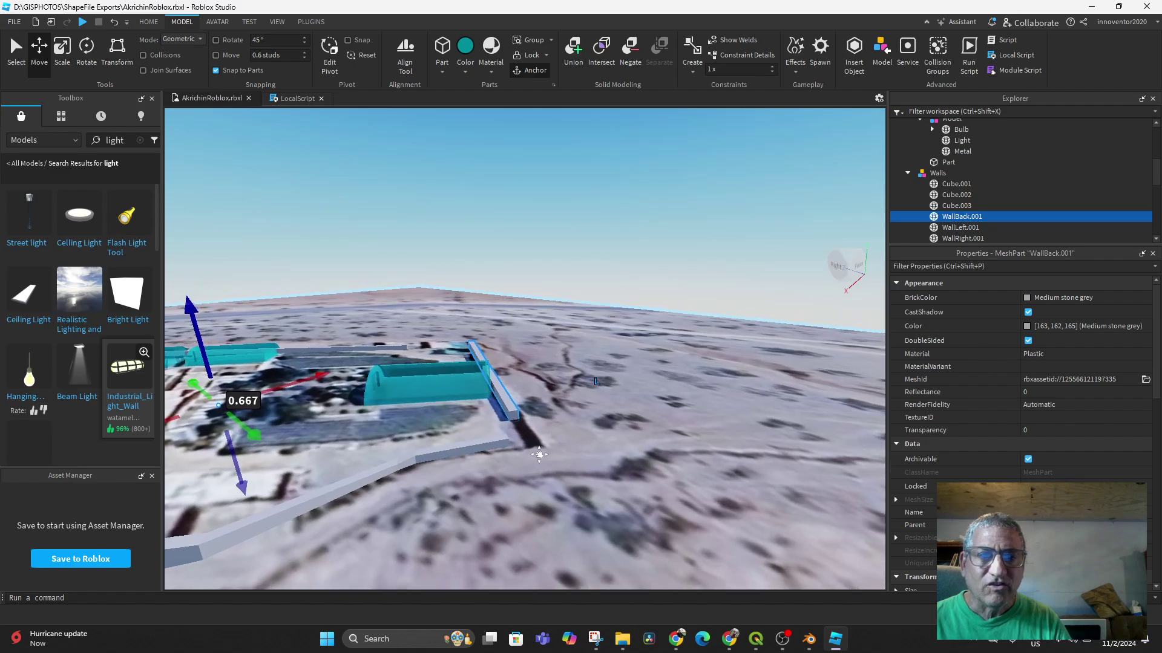
# Edit the pivot of WallBack.001 and place it on the middle of that wall.
pyautogui.moveTo(623, 441); pyautogui.dragTo(659, 430, button='right')
pyautogui.moveTo(659, 430); pyautogui.dragTo(448, 85, button='middle')
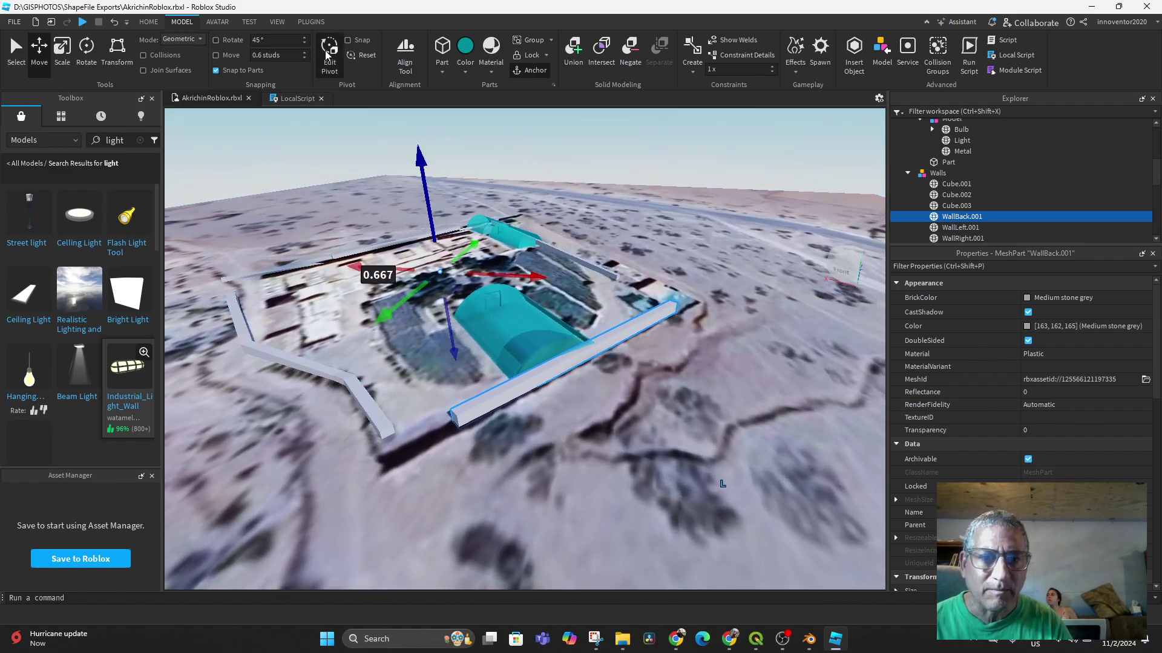
pyautogui.click(327, 54)
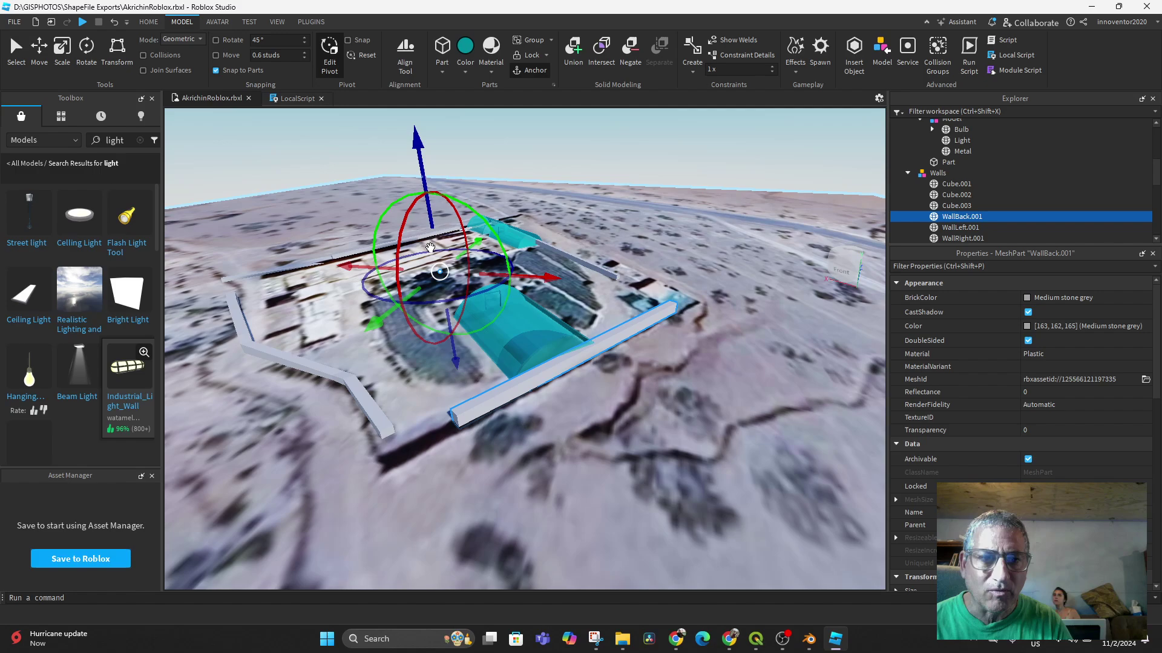
pyautogui.moveTo(442, 271); pyautogui.dragTo(586, 354)
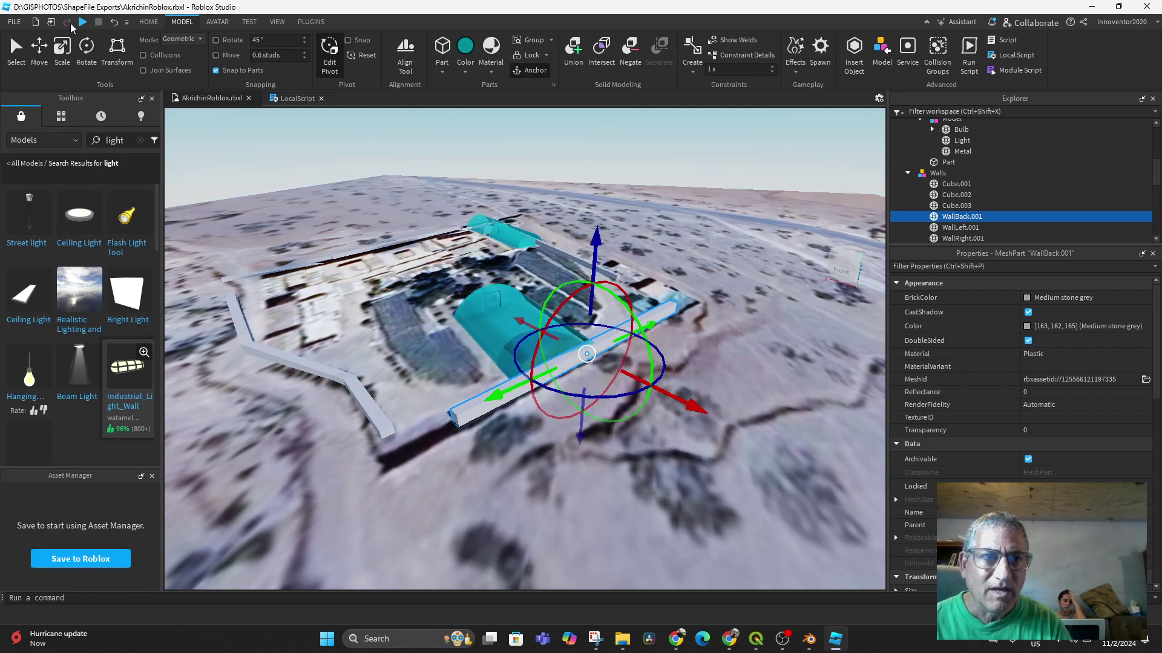
# Slide WallBack.001 about 47.8 studs along its length towards WallRight.001, and about 10.6 studs back, to fit the boundary's corner.
pyautogui.click(39, 47)
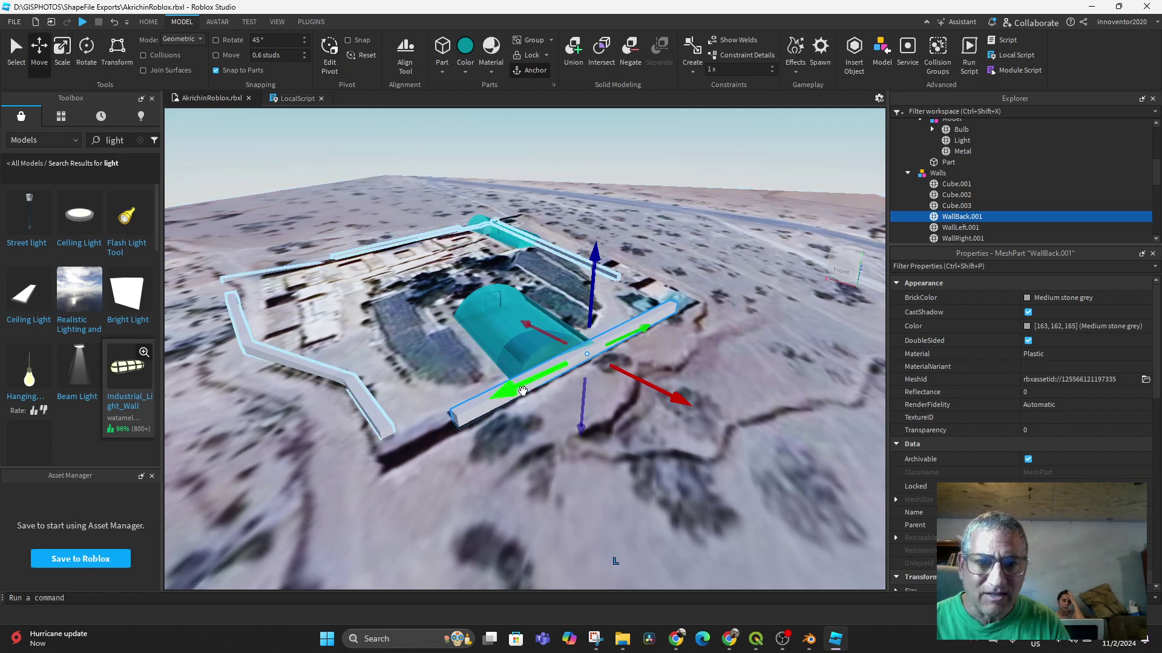
pyautogui.moveTo(518, 390); pyautogui.dragTo(472, 420)
pyautogui.moveTo(544, 447)
pyautogui.mouseDown(button='right')
pyautogui.moveTo(524, 433)
pyautogui.moveTo(542, 435)
pyautogui.mouseUp(button='right')
pyautogui.moveTo(542, 436); pyautogui.dragTo(304, 323, button='middle')
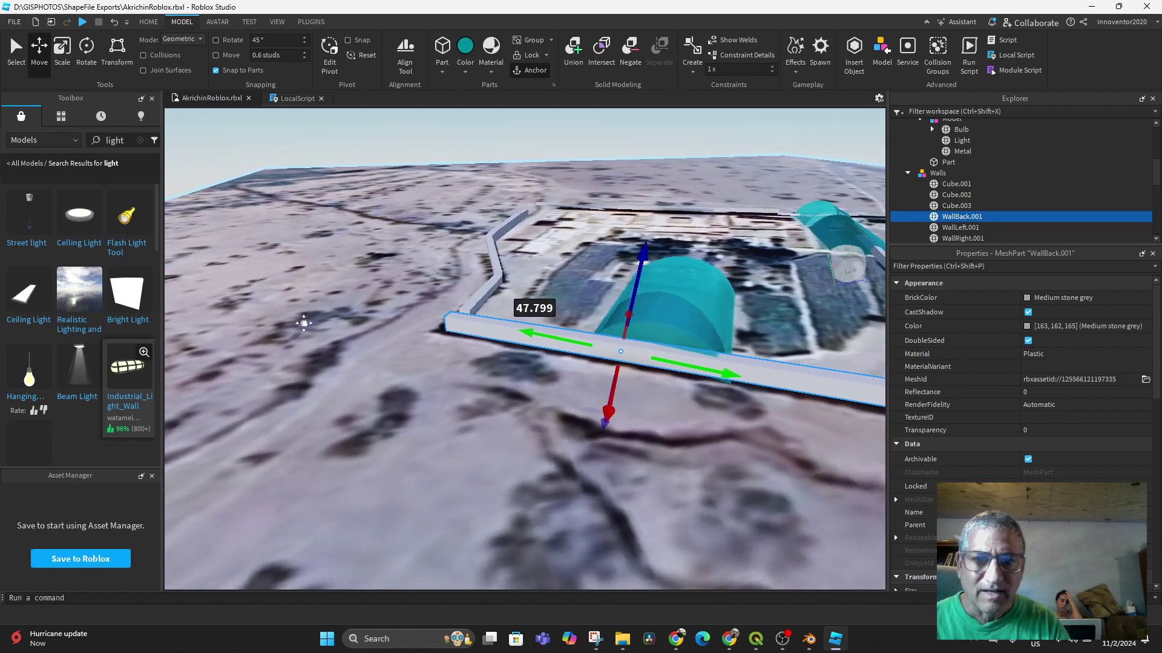
pyautogui.moveTo(304, 323); pyautogui.dragTo(283, 364, button='right')
pyautogui.moveTo(534, 376); pyautogui.dragTo(716, 397, button='middle')
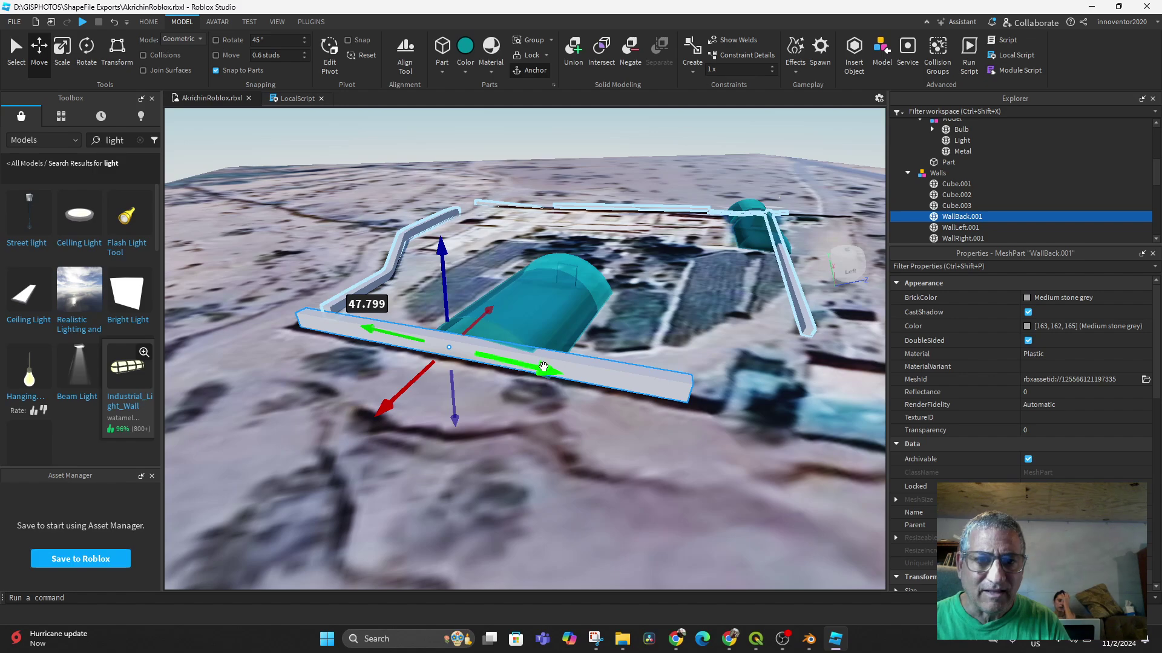
pyautogui.moveTo(544, 367); pyautogui.dragTo(554, 370)
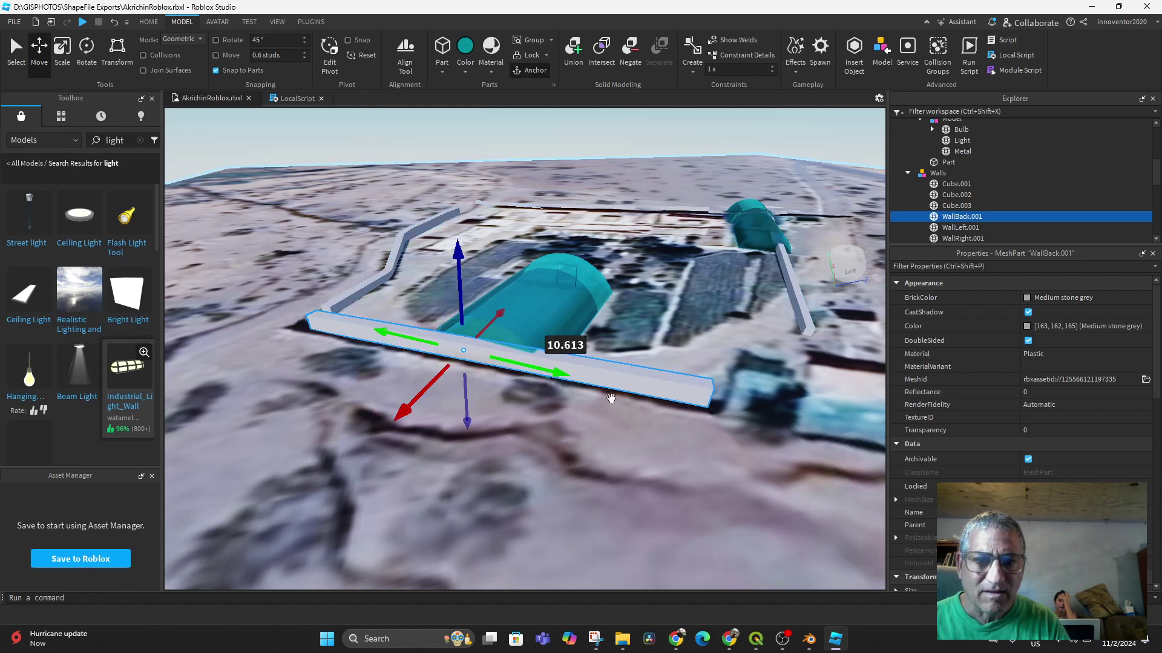
pyautogui.moveTo(610, 398); pyautogui.dragTo(544, 436, button='middle')
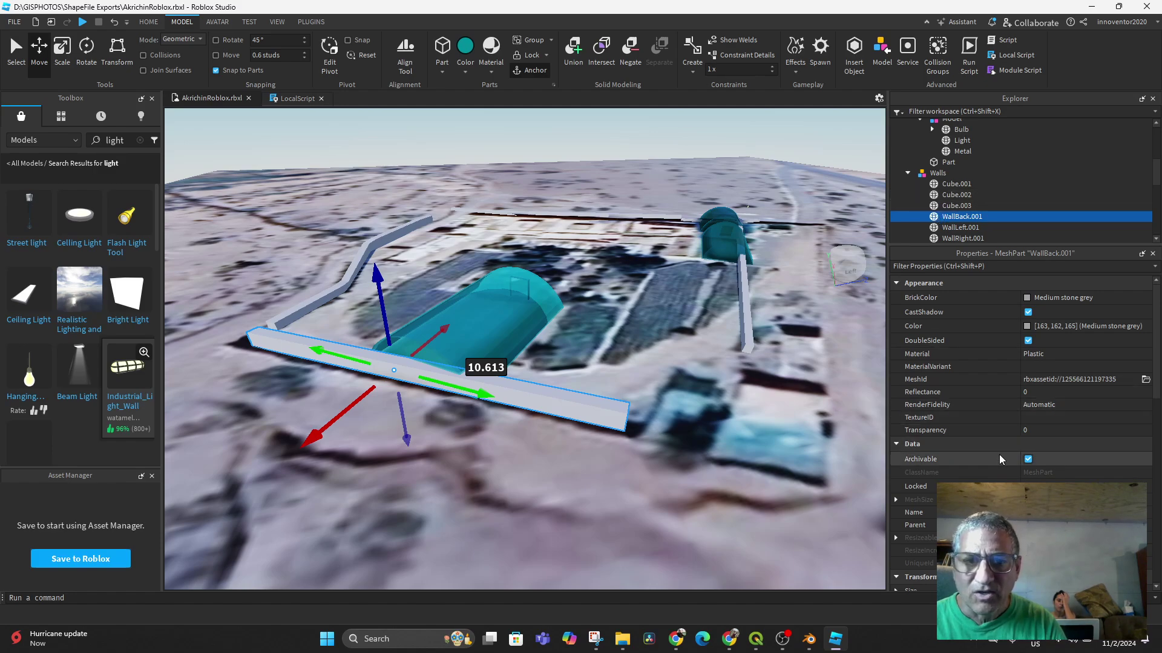
# Lengthen the WallBack.001 segment towards WallRight.001's side and rotate it slightly to follow the compound's dark boundary line.
pyautogui.click(62, 50)
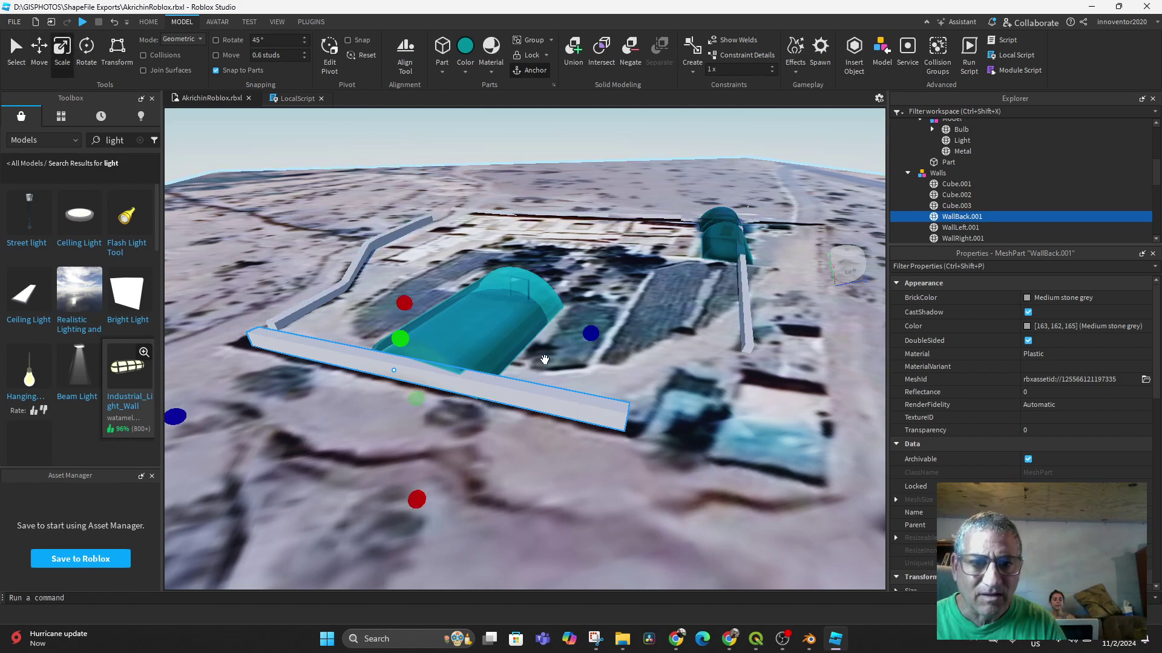
pyautogui.moveTo(588, 337); pyautogui.dragTo(645, 425)
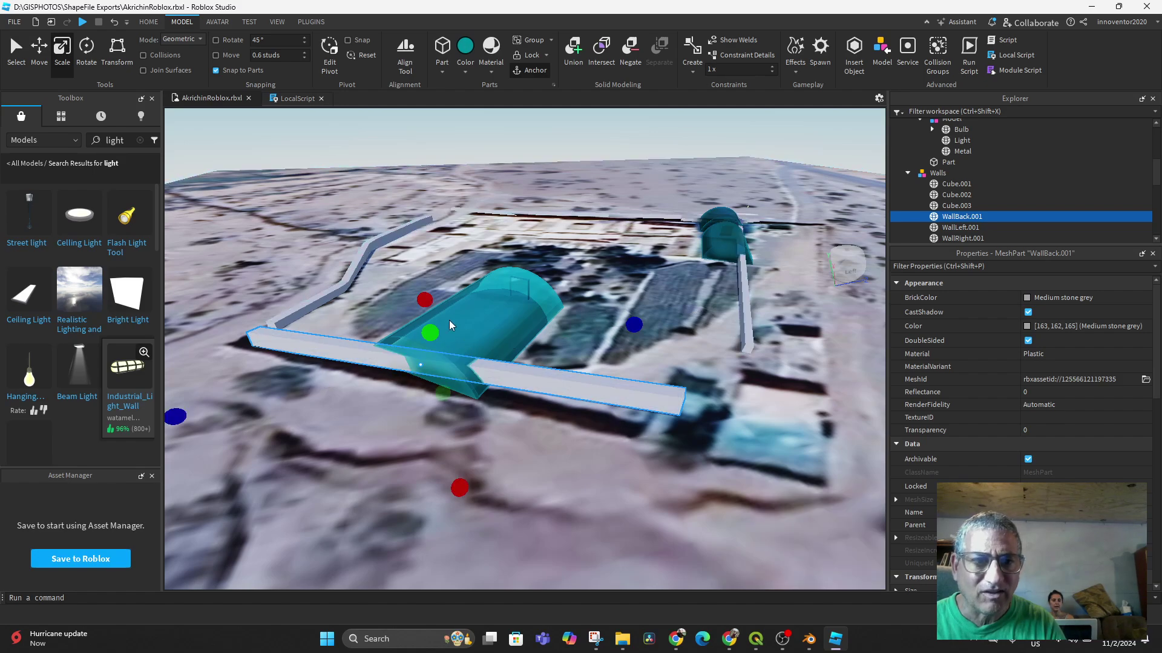
pyautogui.click(86, 53)
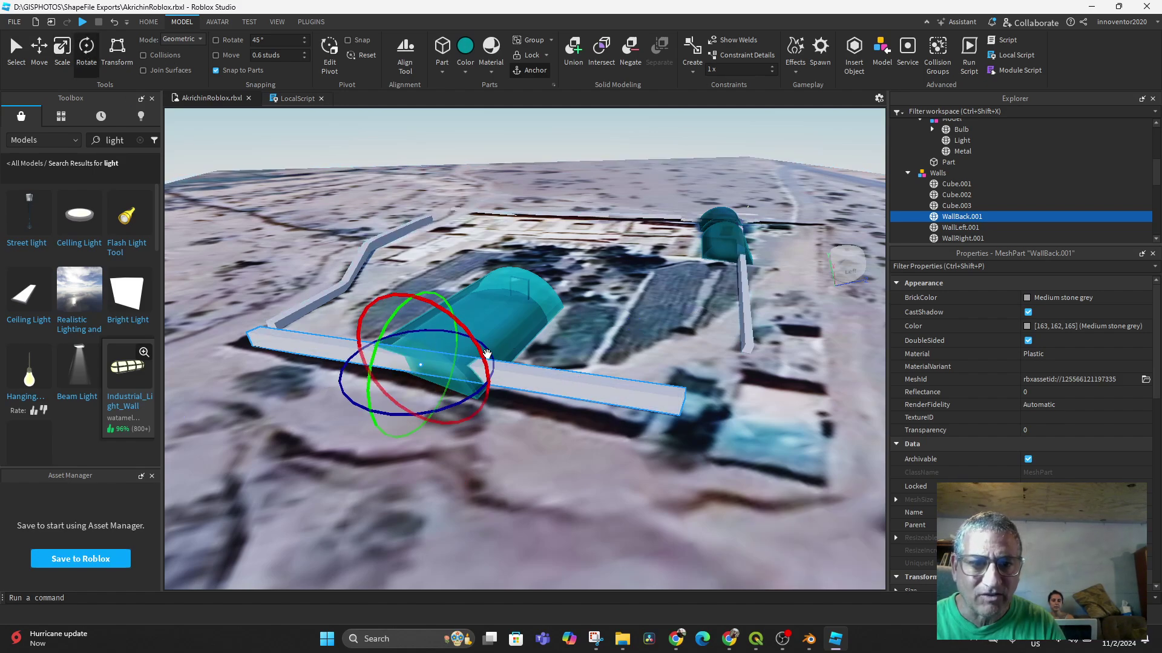
pyautogui.moveTo(493, 377)
pyautogui.mouseDown()
pyautogui.moveTo(509, 358)
pyautogui.moveTo(491, 367)
pyautogui.mouseUp()
pyautogui.moveTo(707, 420); pyautogui.dragTo(713, 369, button='middle')
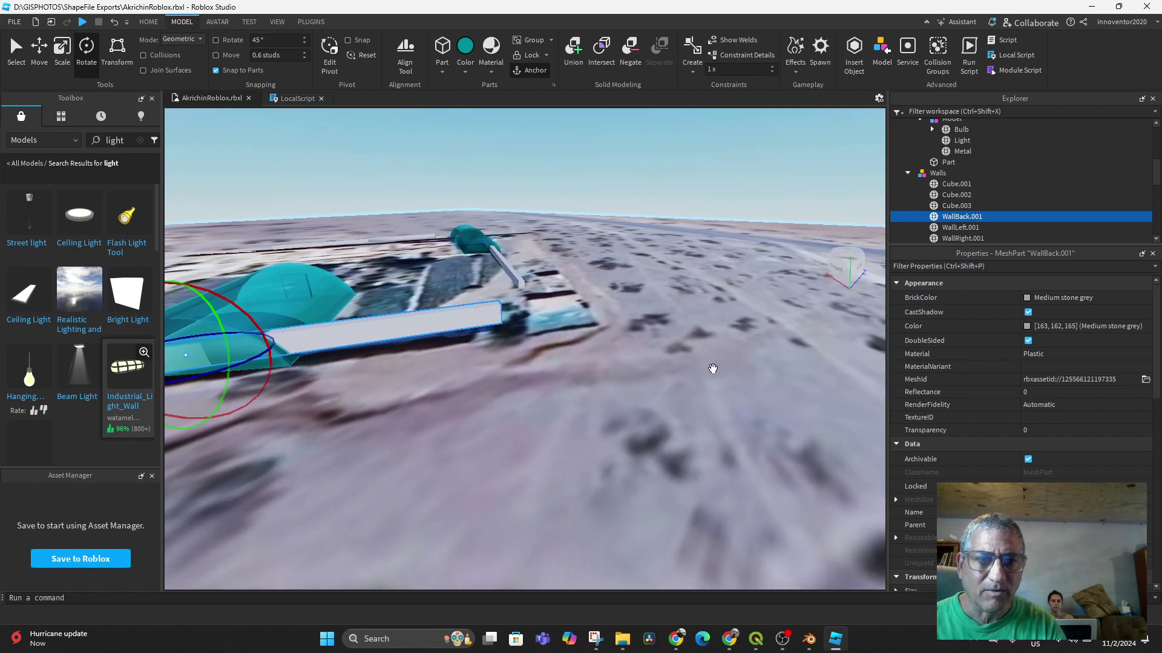
pyautogui.scroll(-2, 730, 442)
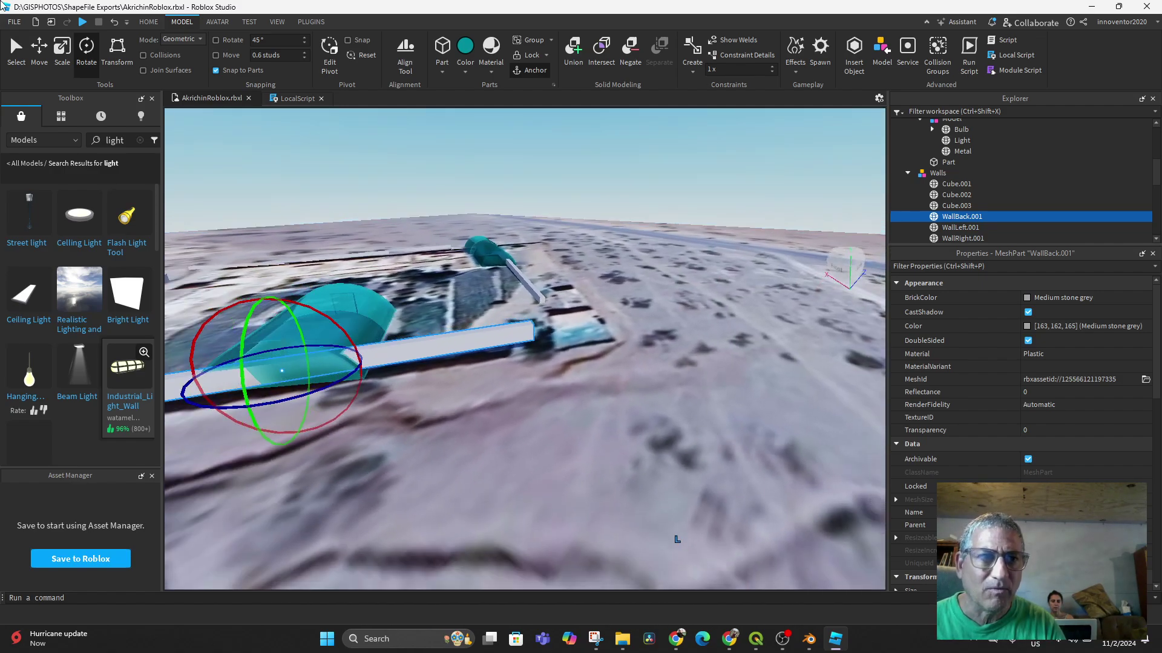
# Move WallBack.001 about 16.8 studs outward onto the boundary line and lower it about 6.1 studs towards the terrain.
pyautogui.click(40, 46)
pyautogui.moveTo(305, 341); pyautogui.dragTo(296, 354)
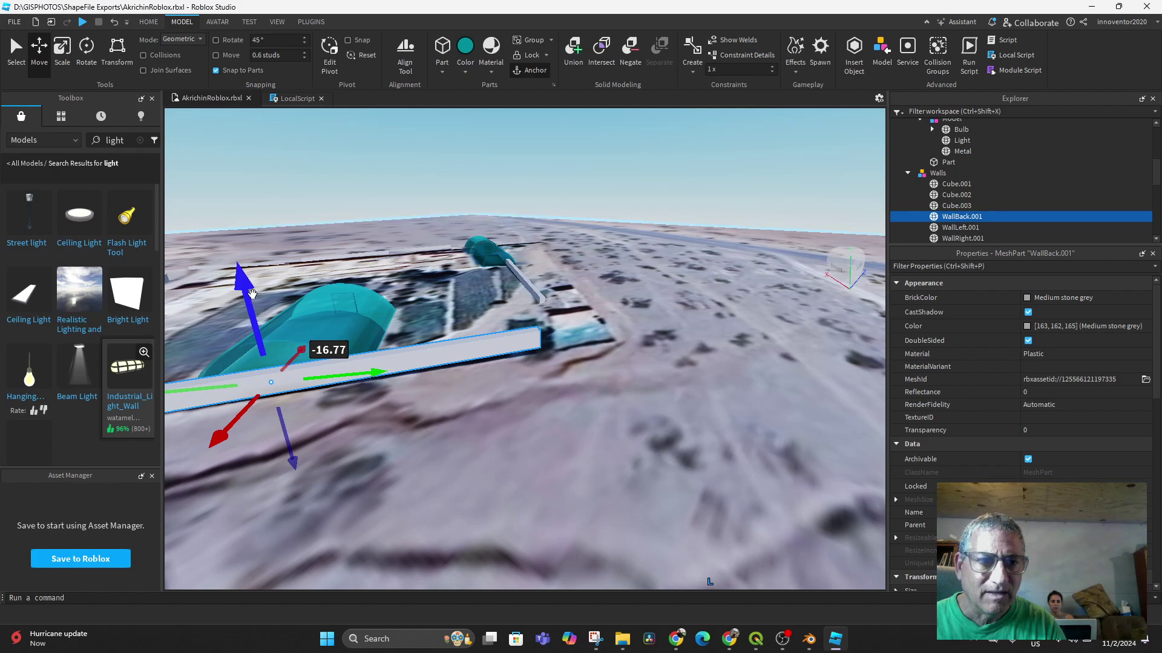
pyautogui.moveTo(244, 288); pyautogui.dragTo(247, 299)
# Examine from several sides how the wall segments fit around the whole compound.
pyautogui.scroll(2, 550, 451)
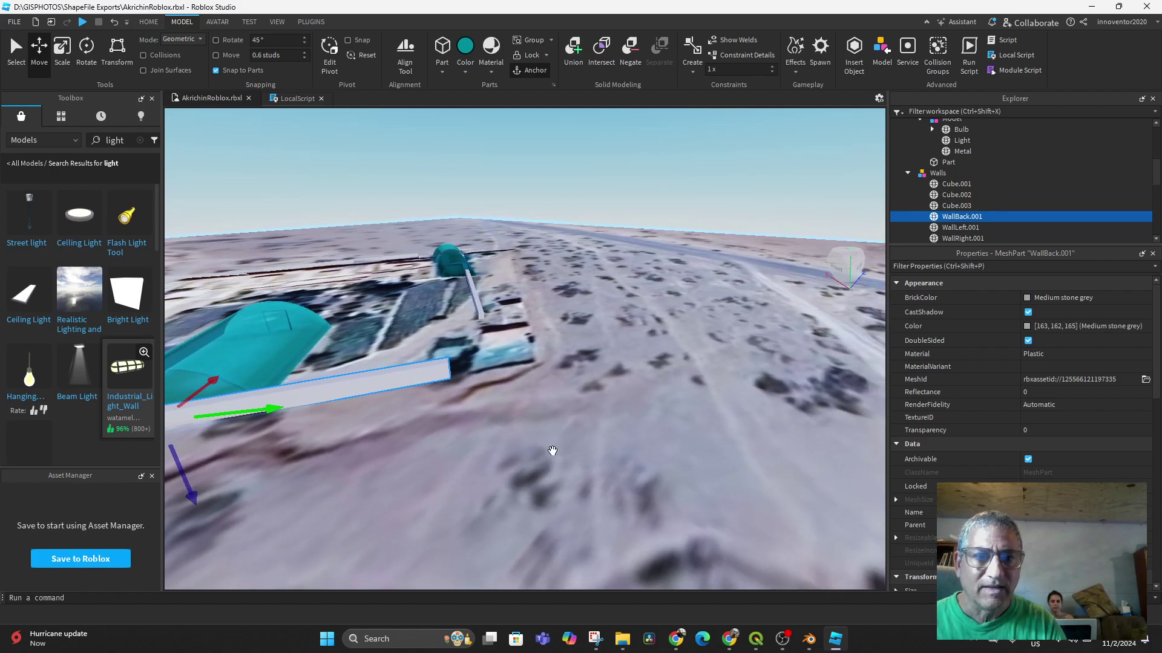
pyautogui.moveTo(549, 451); pyautogui.dragTo(588, 423, button='right')
pyautogui.moveTo(589, 422); pyautogui.dragTo(462, 430, button='middle')
pyautogui.moveTo(461, 431); pyautogui.dragTo(829, 404, button='right')
pyautogui.scroll(-3, 774, 341)
pyautogui.moveTo(691, 356); pyautogui.dragTo(542, 285, button='middle')
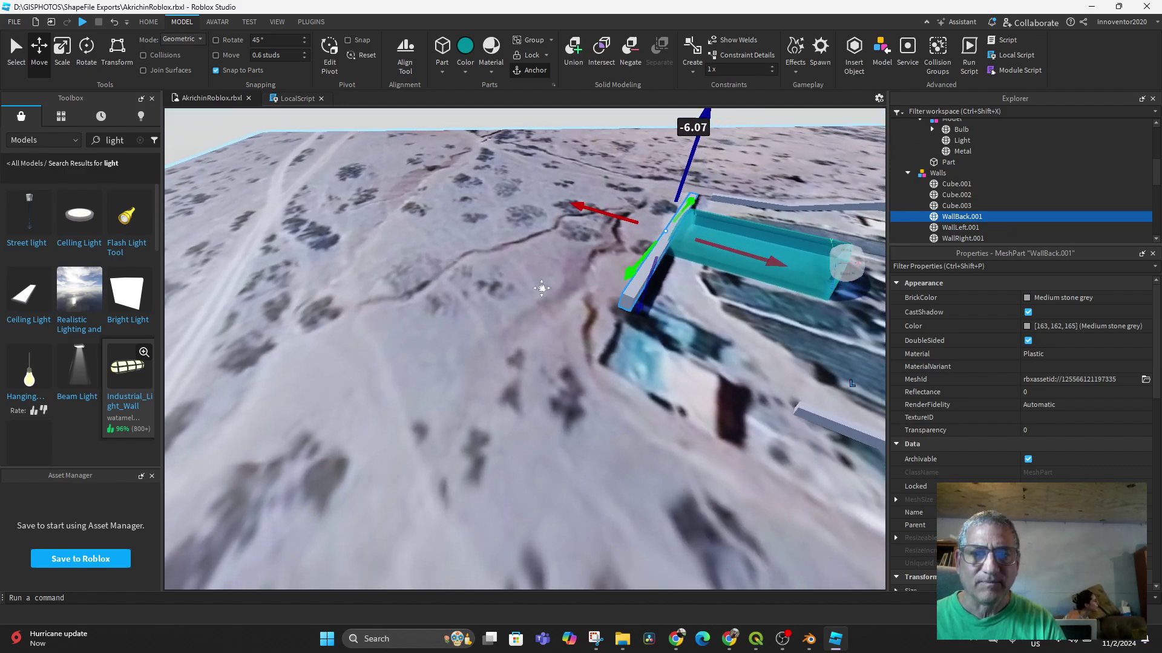
pyautogui.moveTo(542, 286); pyautogui.dragTo(705, 355, button='right')
pyautogui.moveTo(705, 355); pyautogui.dragTo(413, 310, button='middle')
pyautogui.scroll(-5, 597, 339)
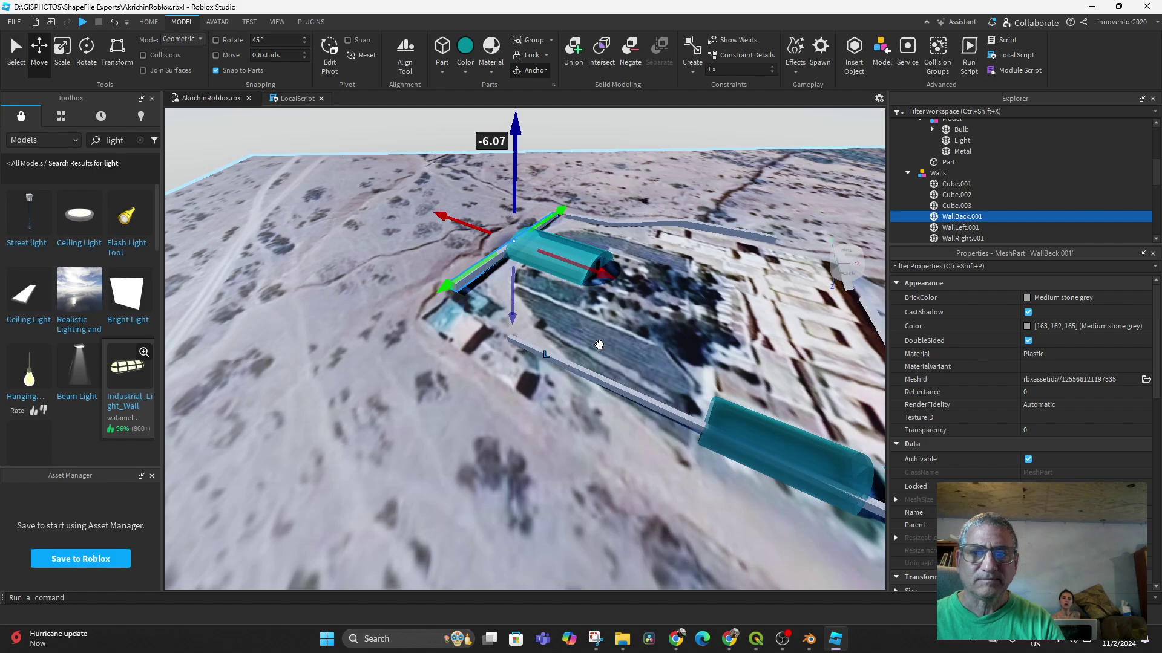
pyautogui.moveTo(688, 422); pyautogui.dragTo(556, 365, button='middle')
pyautogui.moveTo(556, 365); pyautogui.dragTo(557, 364, button='right')
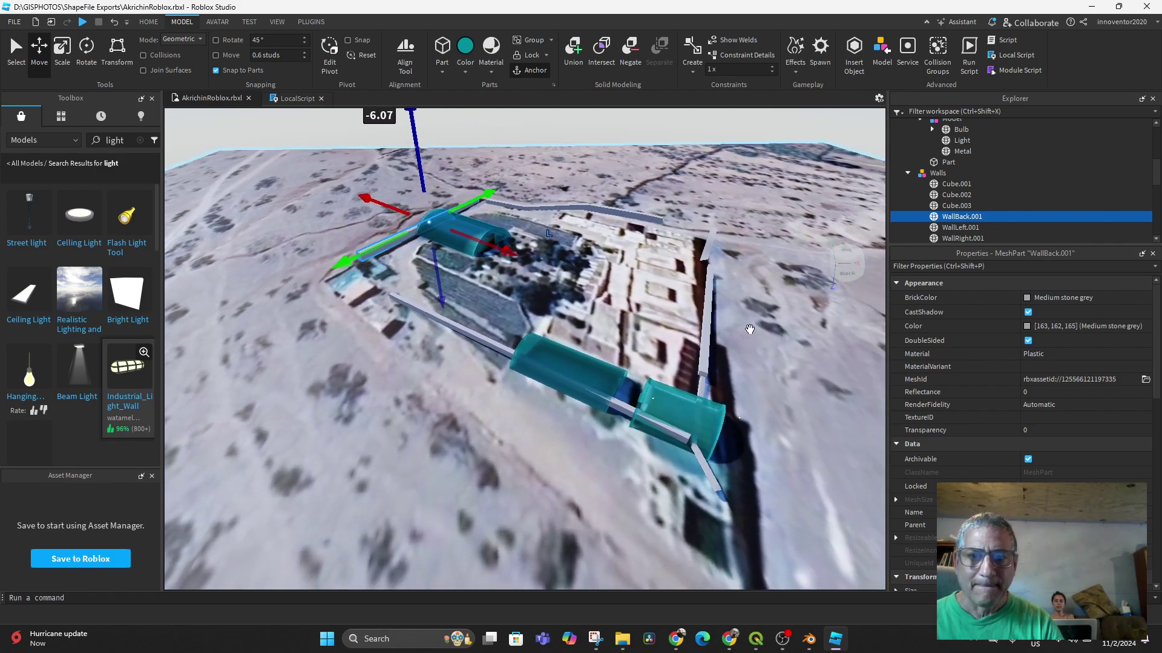
# Colour the whole Walls model Pastel brown and save the place to its file.
pyautogui.click(706, 329)
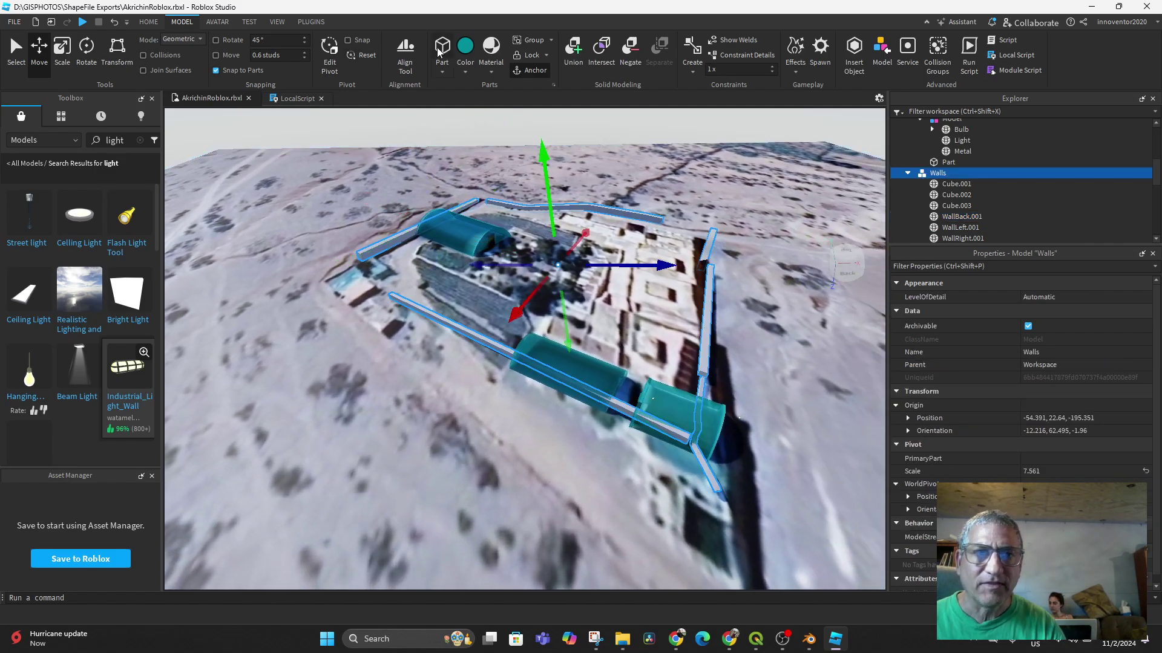
pyautogui.click(462, 68)
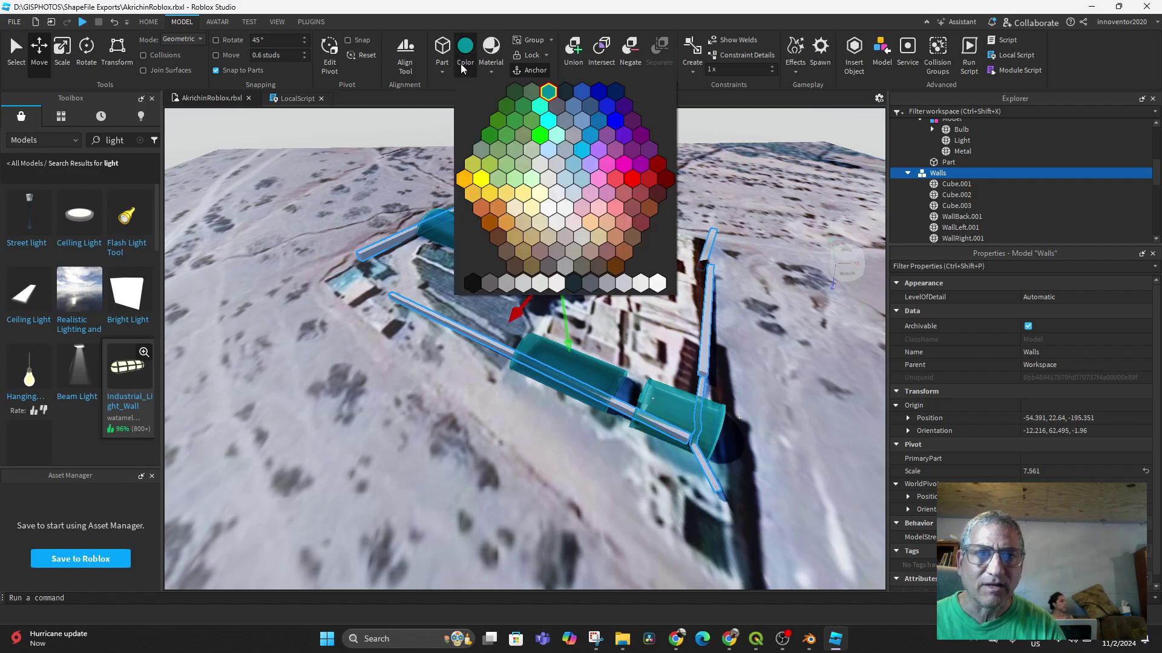
pyautogui.click(590, 222)
pyautogui.moveTo(401, 338); pyautogui.dragTo(570, 386, button='right')
pyautogui.moveTo(570, 386); pyautogui.dragTo(703, 422, button='middle')
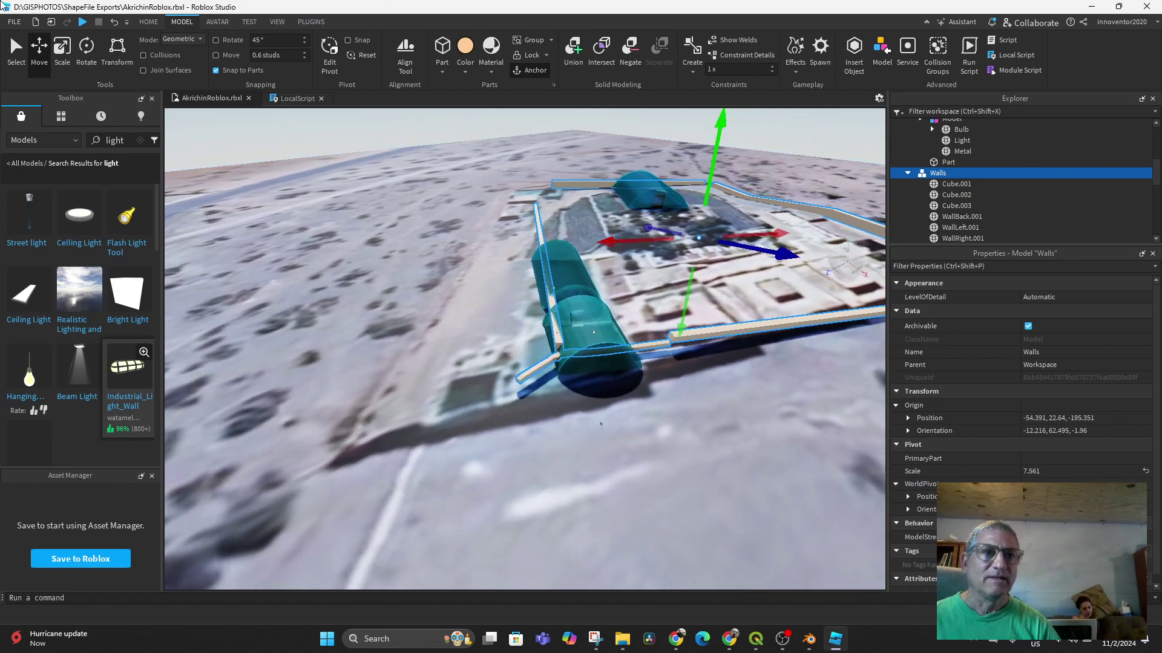
pyautogui.click(13, 22)
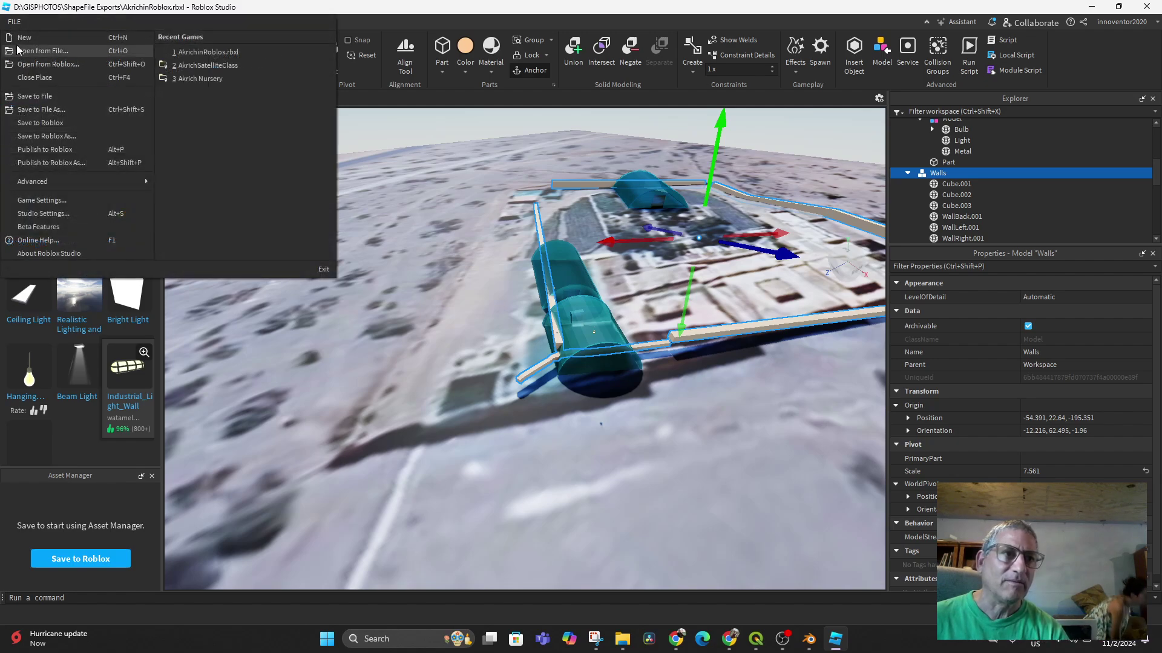
pyautogui.click(43, 96)
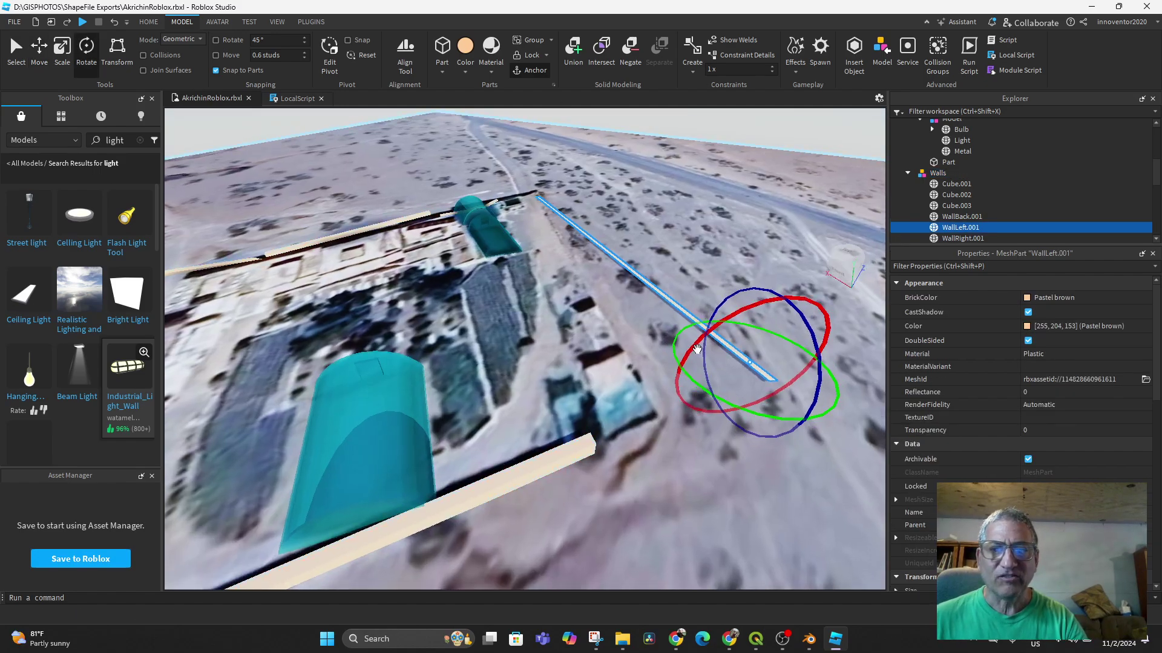
# Rotate the WallLeft.001 segment slightly towards the compound's side boundary.
pyautogui.moveTo(827, 330)
pyautogui.mouseDown()
pyautogui.moveTo(763, 354)
pyautogui.moveTo(820, 335)
pyautogui.moveTo(829, 345)
pyautogui.mouseUp()
pyautogui.moveTo(663, 355); pyautogui.dragTo(592, 366, button='middle')
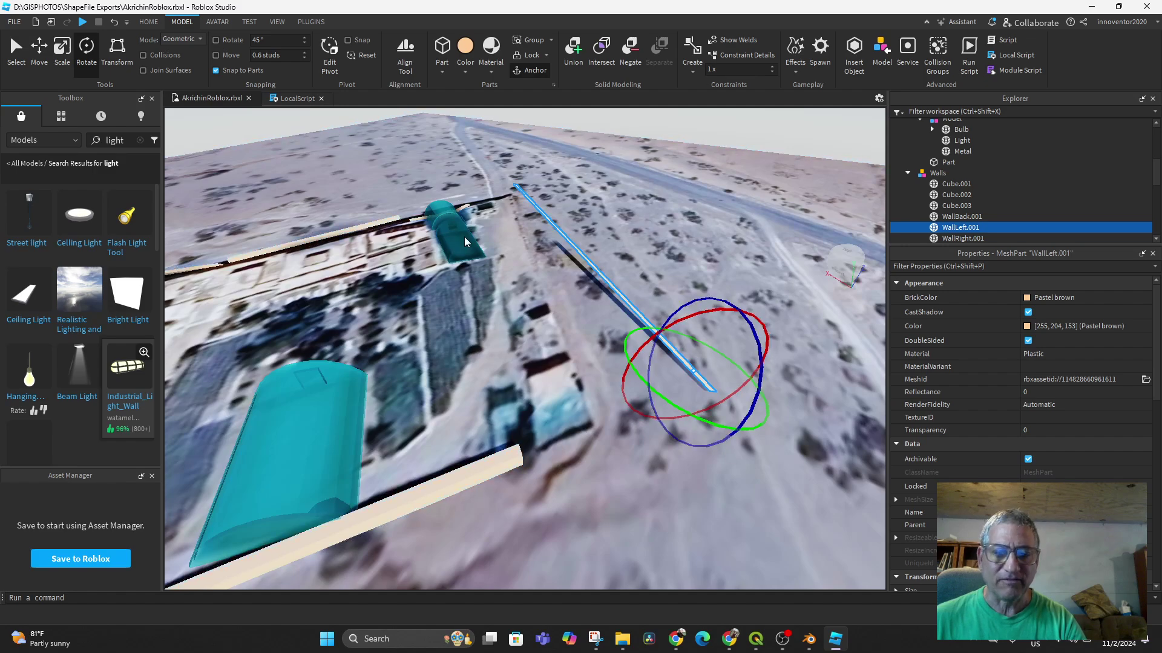
# Delete the whole Walls model from the workspace.
pyautogui.click(897, 173)
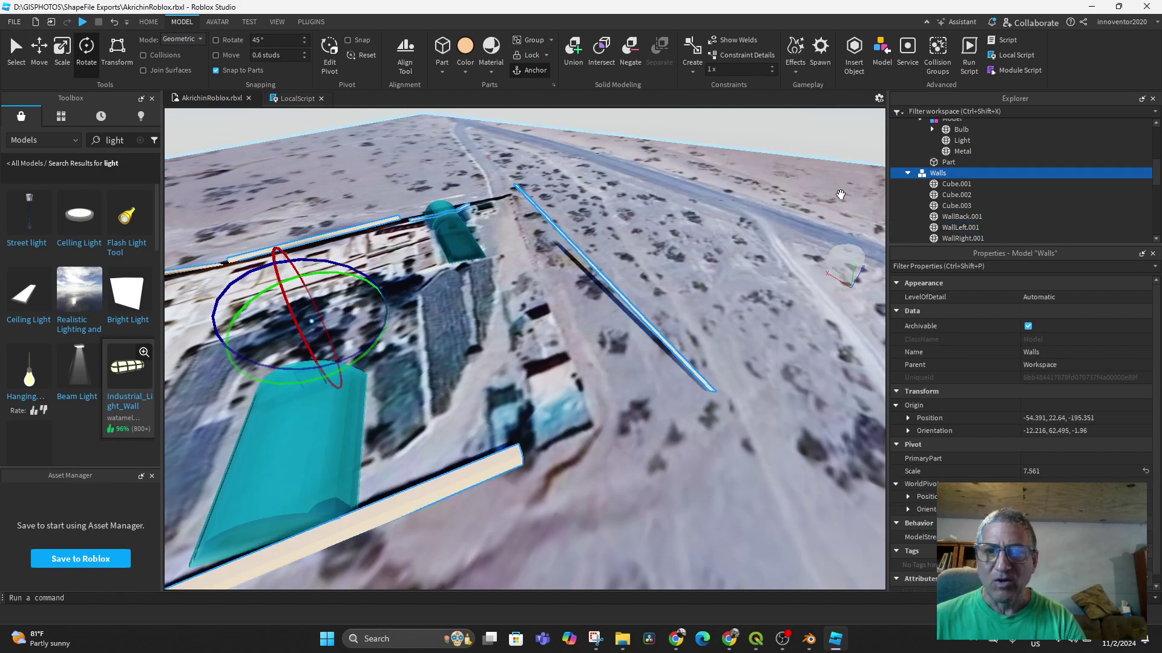
pyautogui.press('Delete')
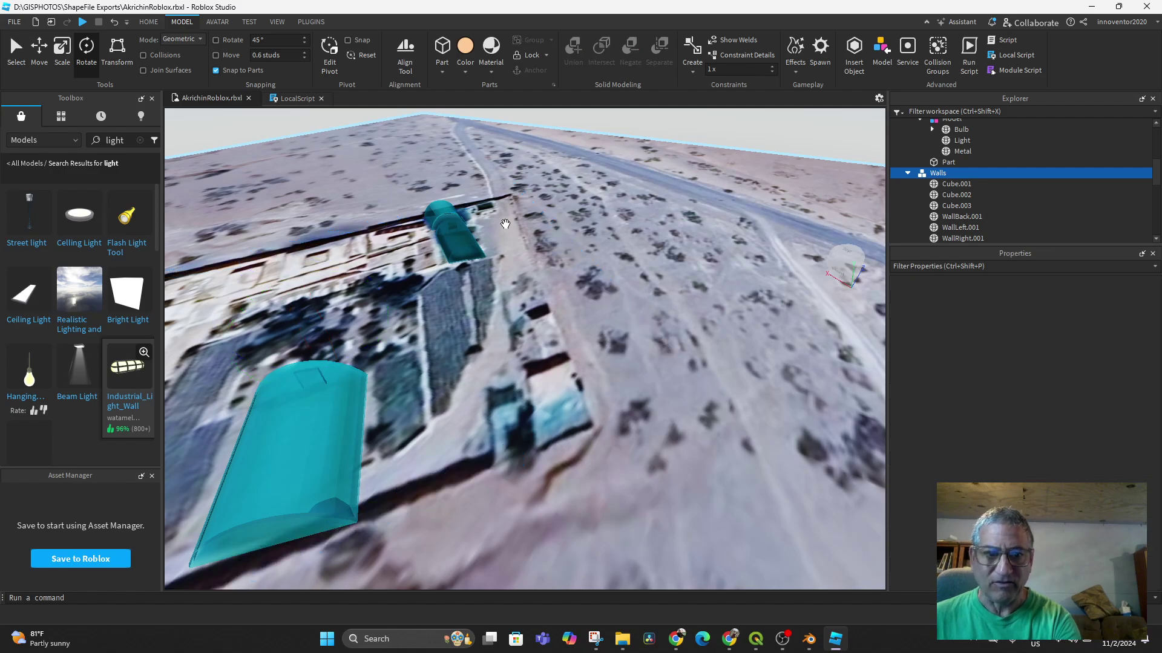
# Insert a block part and place it near the outer corner of the compound's dark back boundary line.
pyautogui.moveTo(462, 254); pyautogui.dragTo(617, 247, button='middle')
pyautogui.moveTo(619, 334); pyautogui.dragTo(656, 264, button='middle')
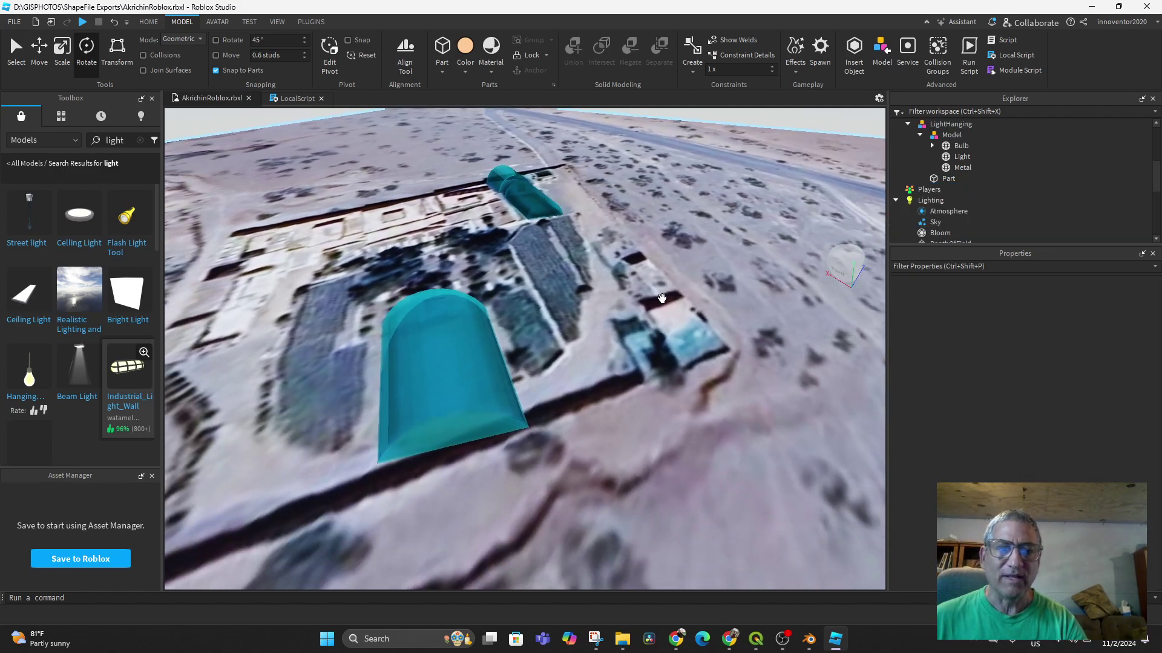
pyautogui.moveTo(482, 375); pyautogui.dragTo(522, 301, button='middle')
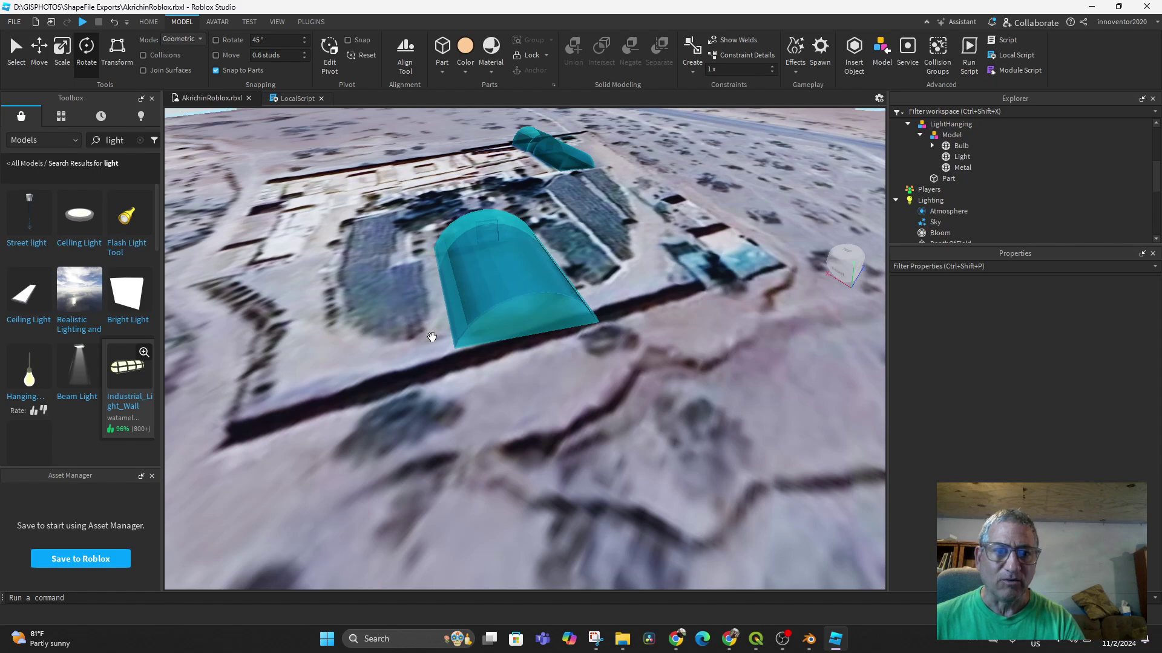
pyautogui.moveTo(575, 376); pyautogui.dragTo(552, 368, button='middle')
pyautogui.moveTo(553, 369); pyautogui.dragTo(676, 393, button='right')
pyautogui.moveTo(676, 393); pyautogui.dragTo(570, 450, button='middle')
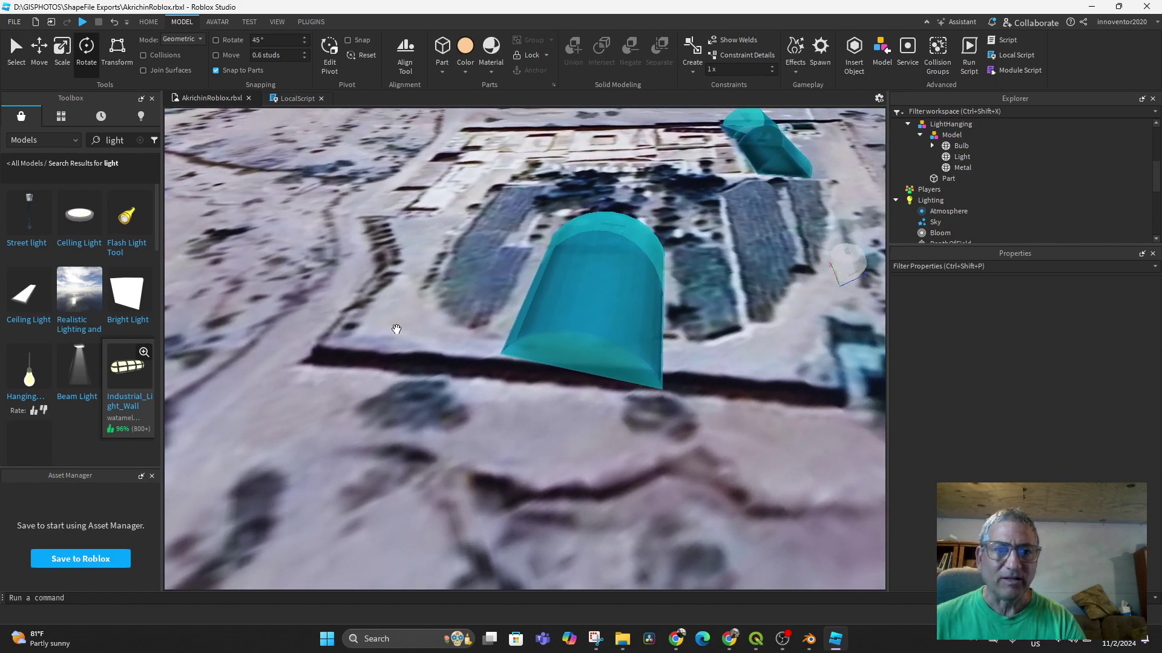
pyautogui.click(443, 71)
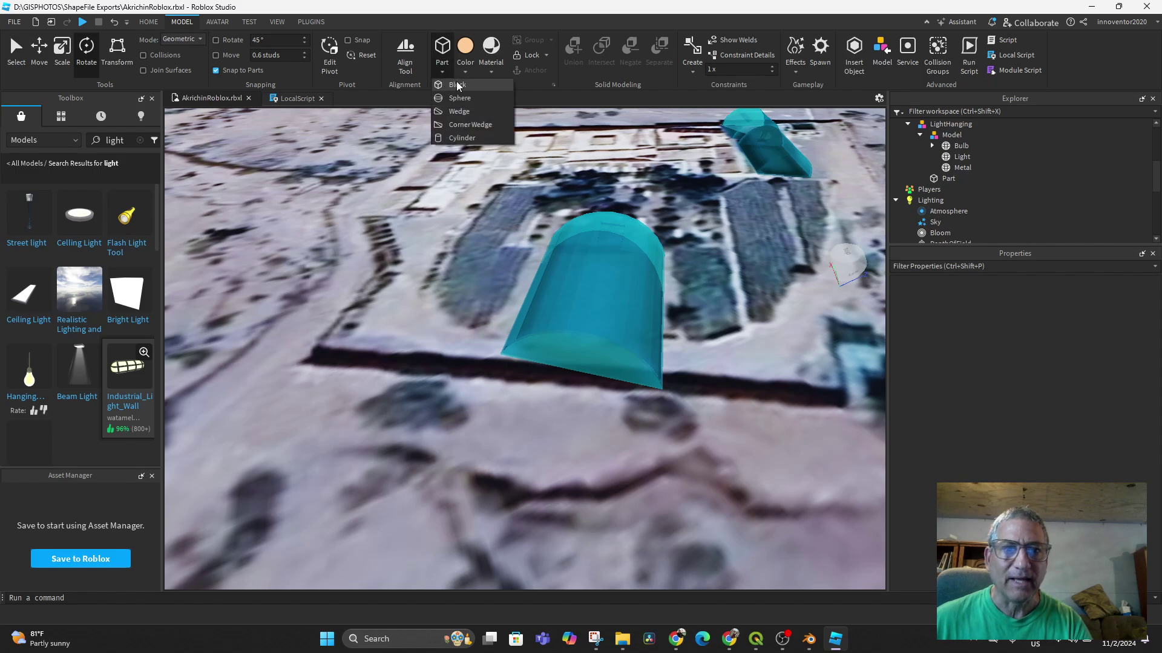
pyautogui.click(456, 87)
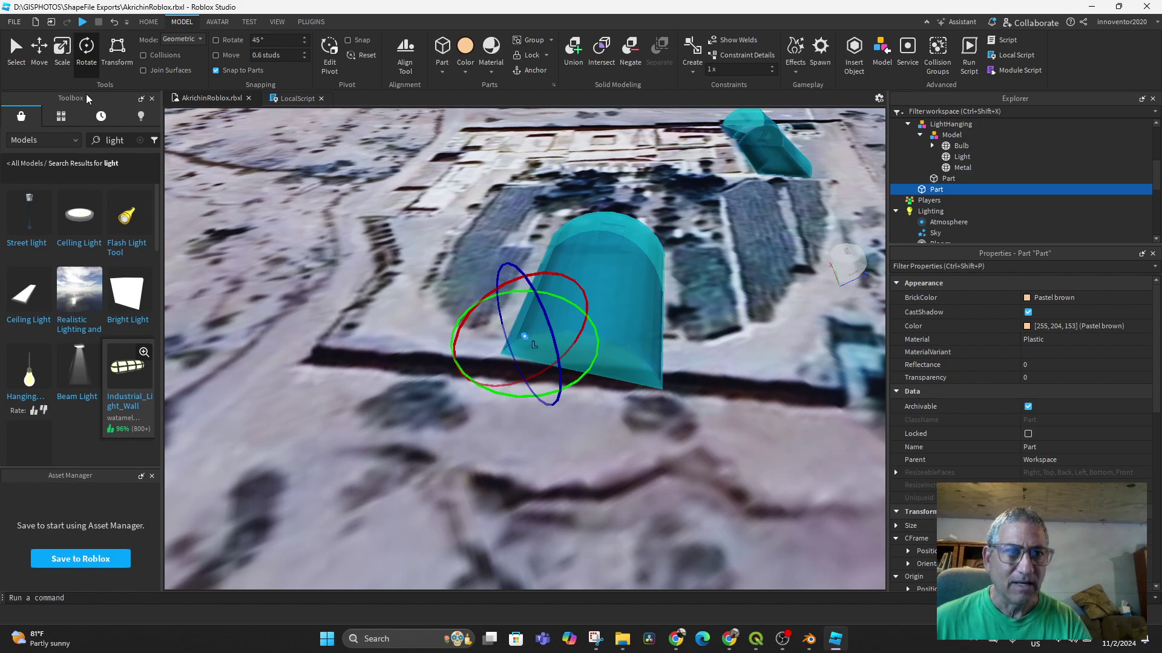
pyautogui.click(41, 46)
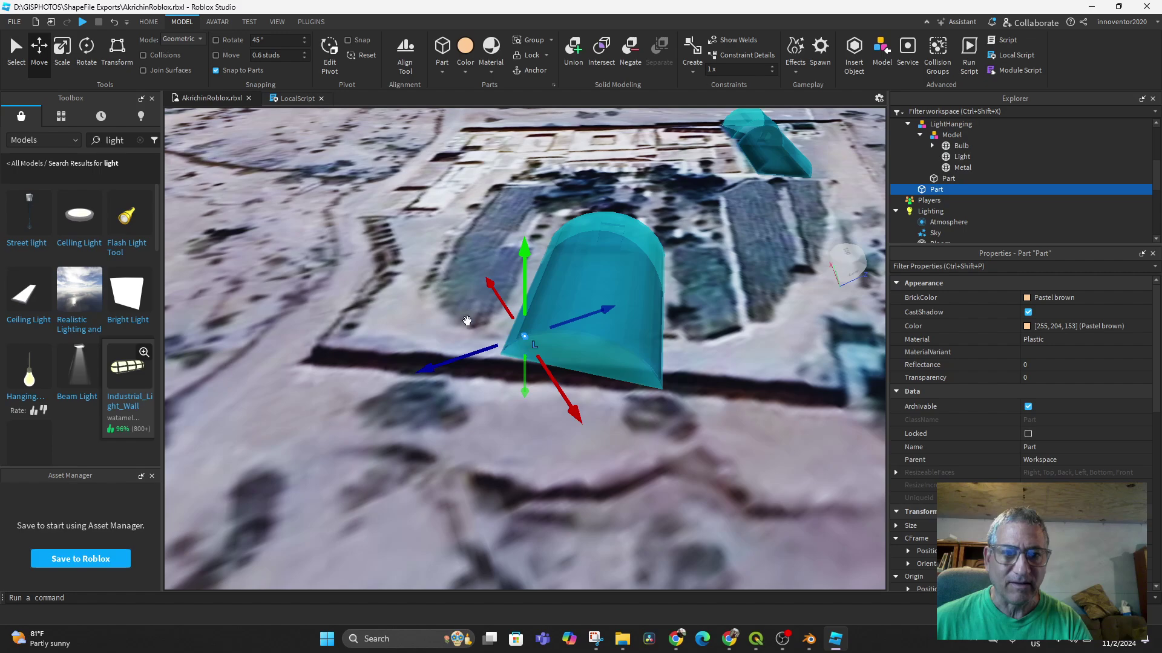
pyautogui.moveTo(523, 334); pyautogui.dragTo(351, 340)
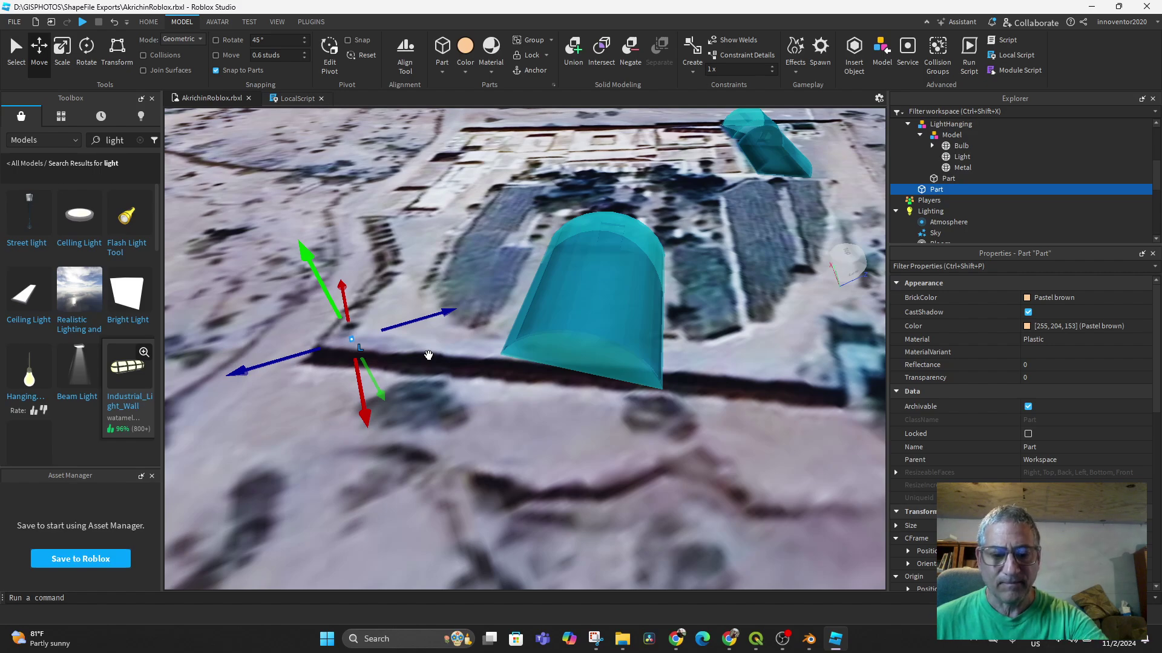
# Rotate the new block about its vertical axis to align it with the dark back boundary line.
pyautogui.press('f')
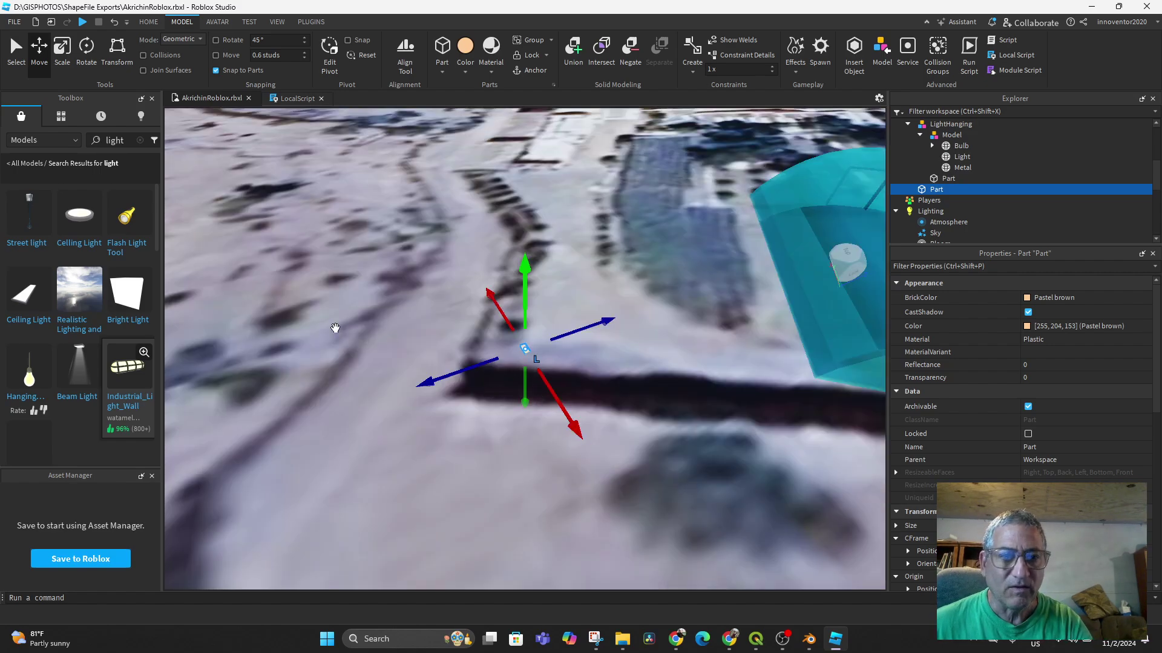
pyautogui.click(86, 51)
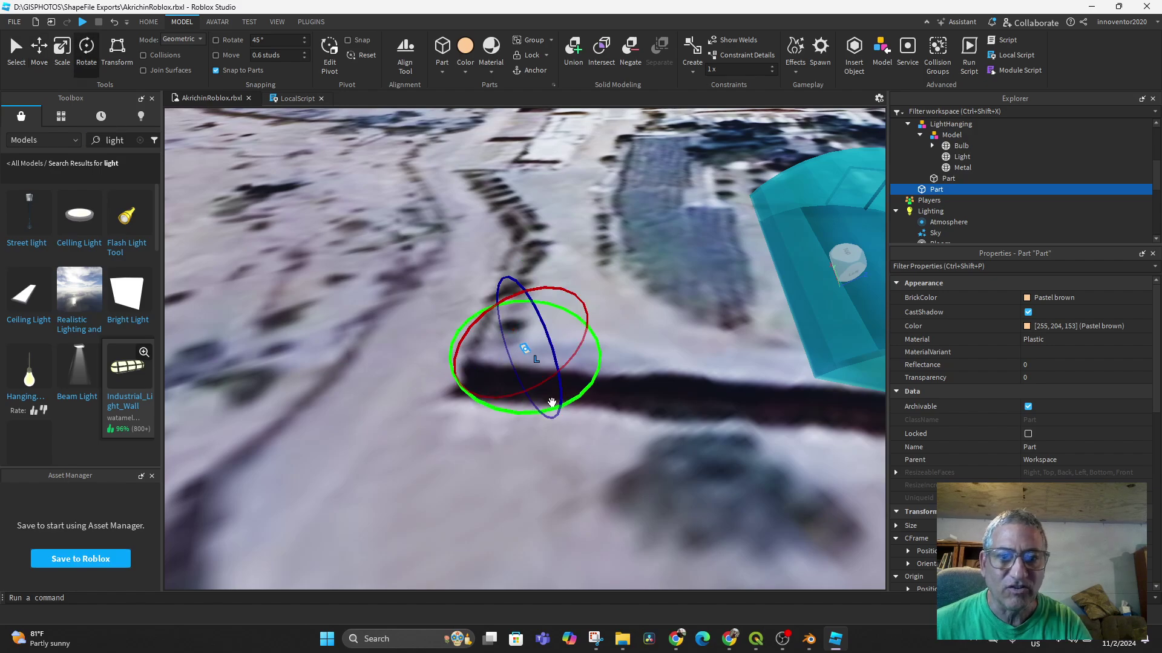
pyautogui.moveTo(552, 402); pyautogui.dragTo(667, 340)
pyautogui.scroll(1, 575, 421)
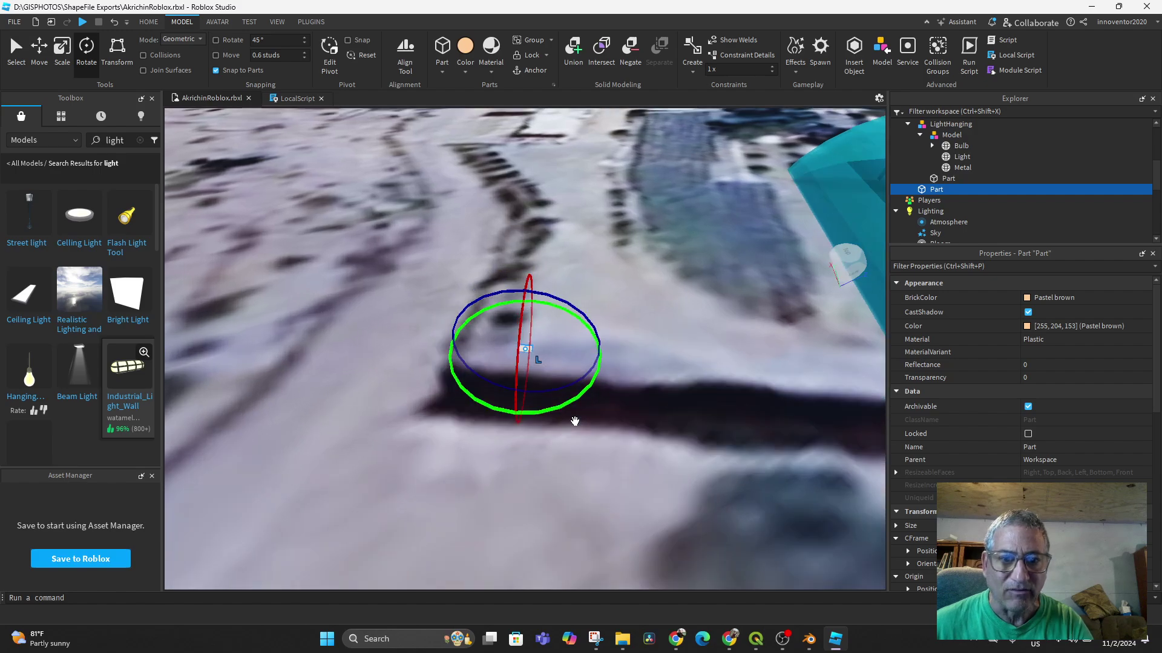
pyautogui.scroll(1, 575, 421)
pyautogui.scroll(-1, 661, 410)
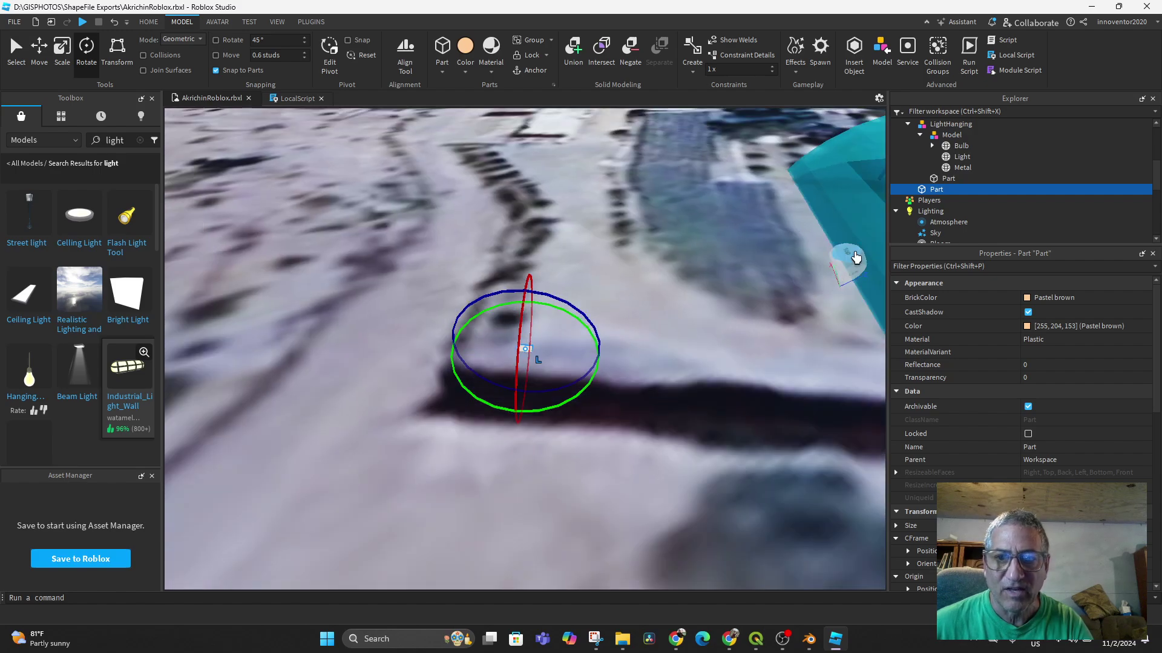
# In top view, shift the block about 3.7 studs towards the dark boundary line and about 14.3 studs along it to the corner.
pyautogui.click(855, 257)
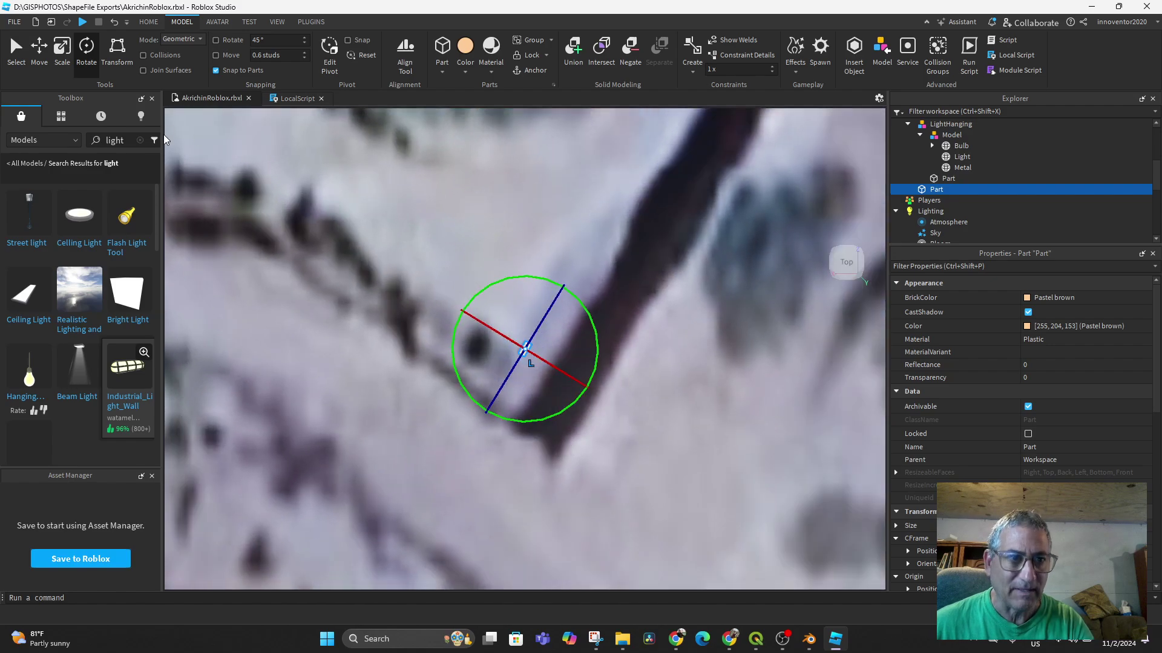
pyautogui.hotkey('ctrl', '2')
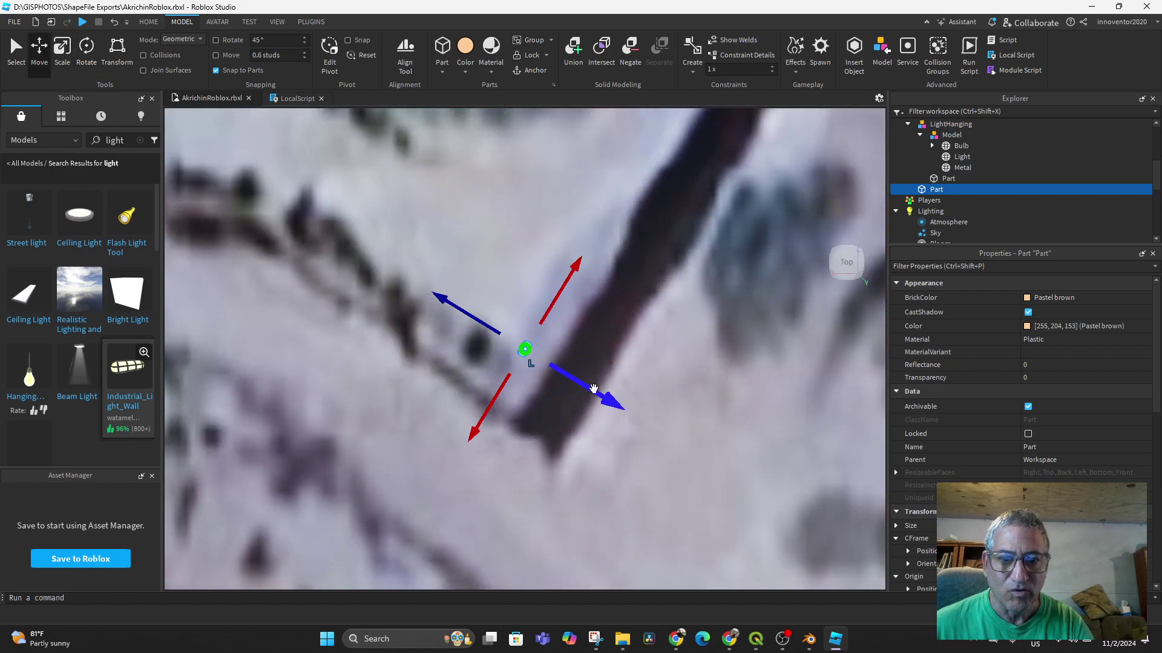
pyautogui.moveTo(614, 396); pyautogui.dragTo(626, 403)
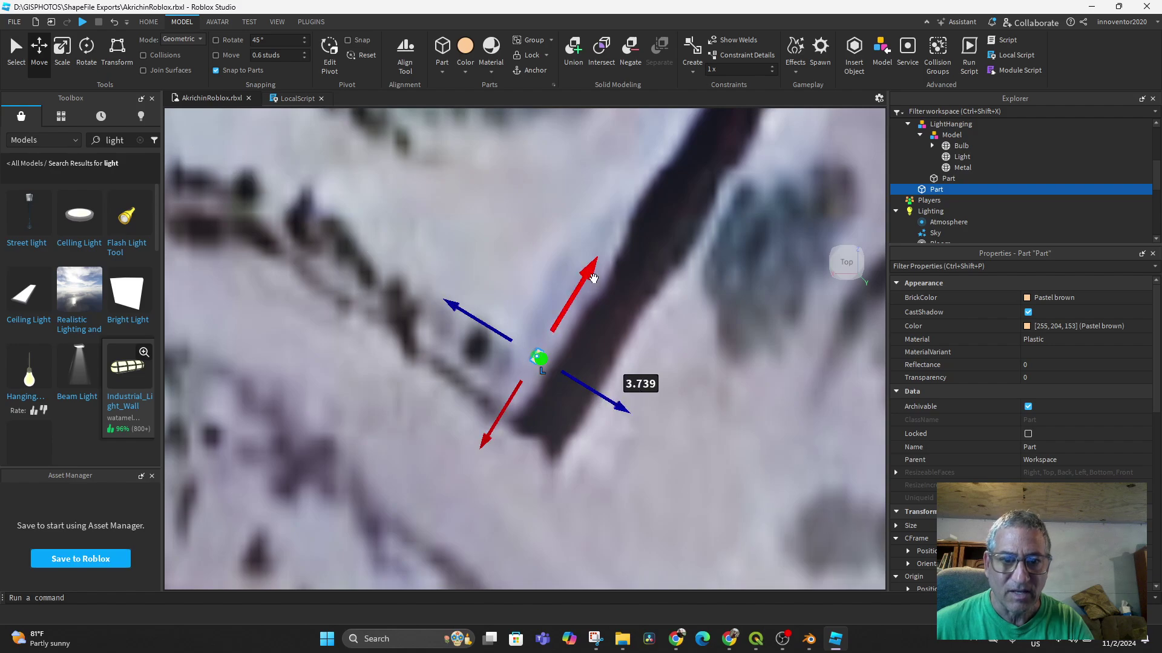
pyautogui.moveTo(586, 275); pyautogui.dragTo(561, 322)
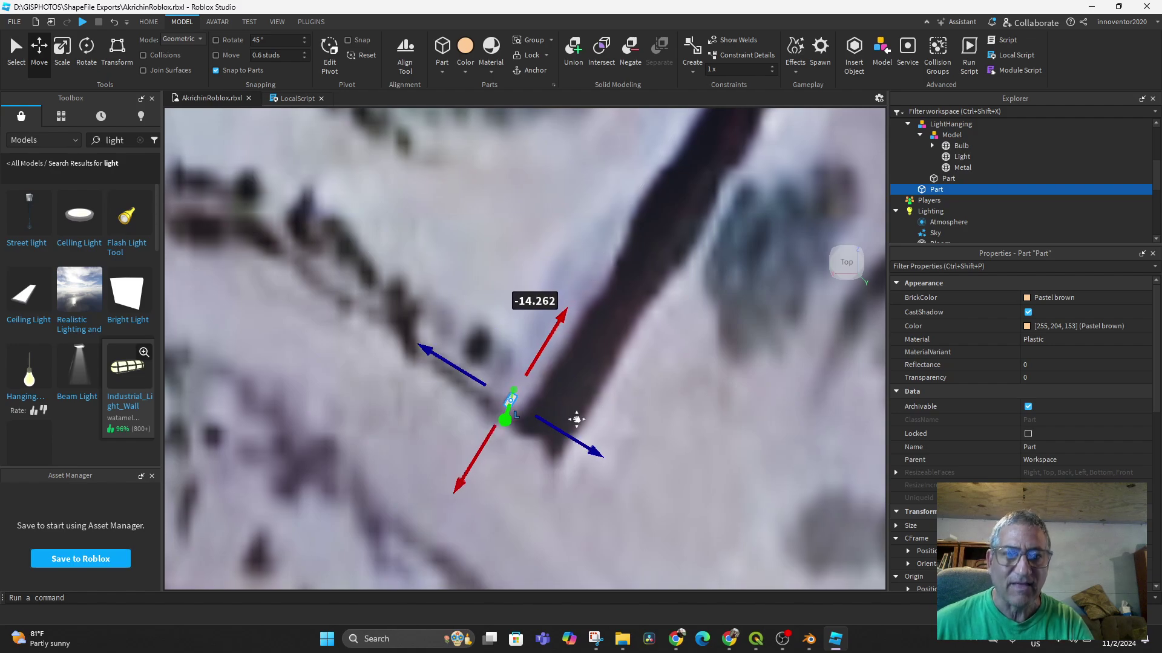
pyautogui.moveTo(575, 417); pyautogui.dragTo(459, 357, button='right')
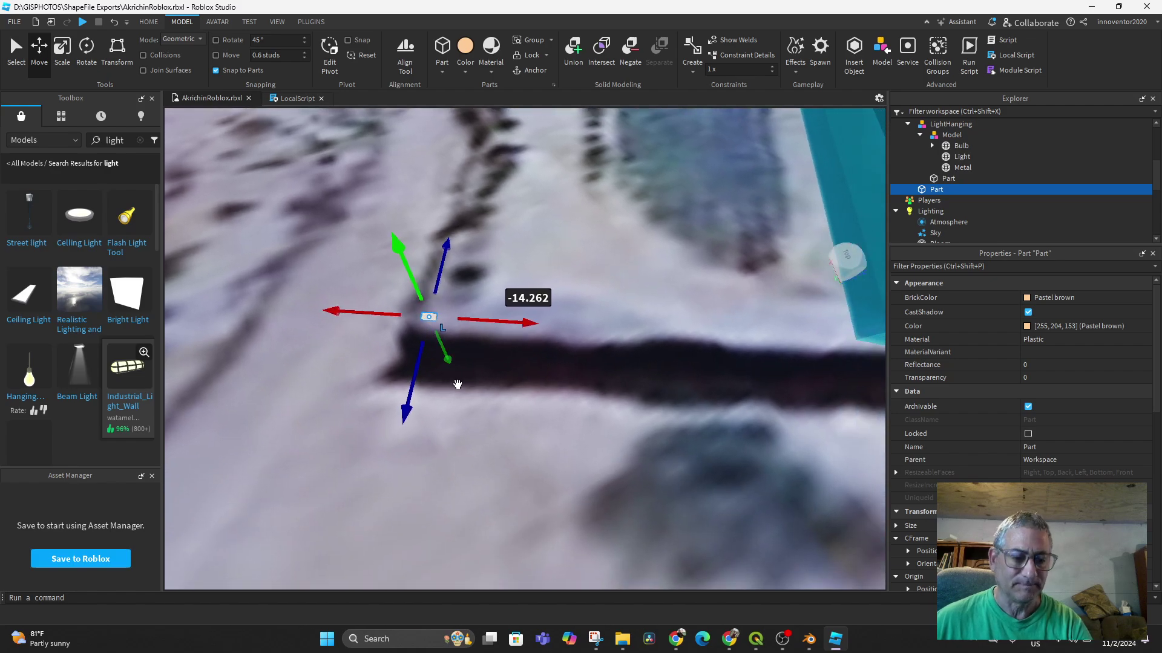
pyautogui.scroll(3, 435, 336)
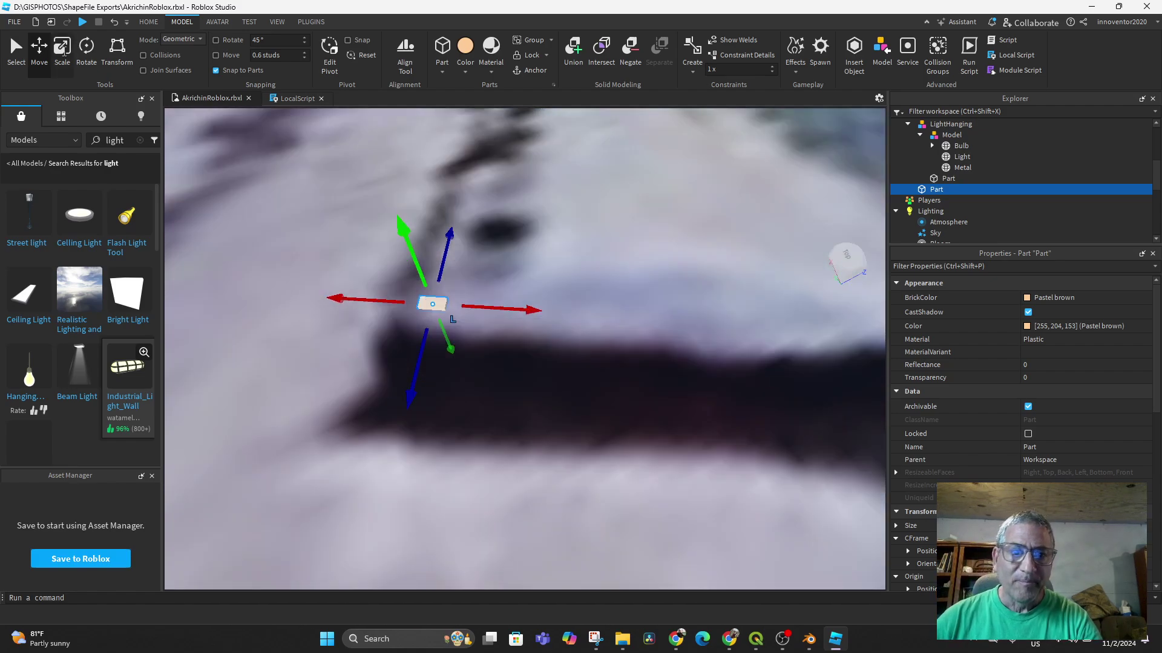
# Scale the block part lengthwise from the corner along the dark back boundary line.
pyautogui.scroll(-1, 64, 53)
pyautogui.scroll(3, 428, 225)
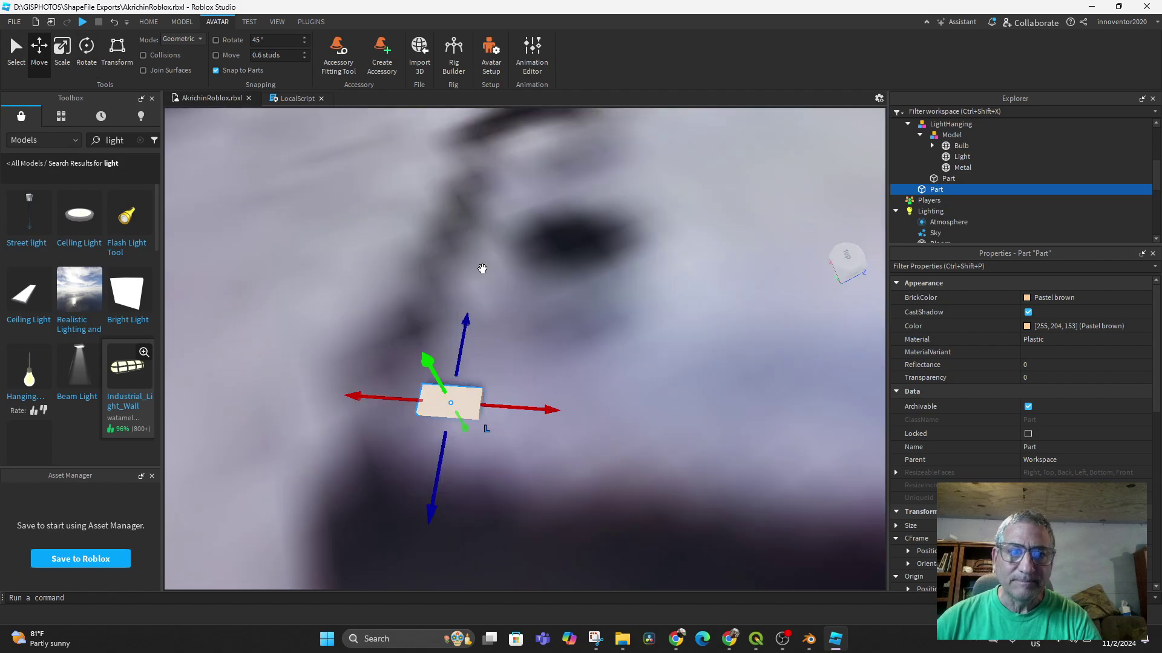
pyautogui.scroll(-3, 599, 394)
pyautogui.moveTo(589, 442); pyautogui.dragTo(567, 424, button='middle')
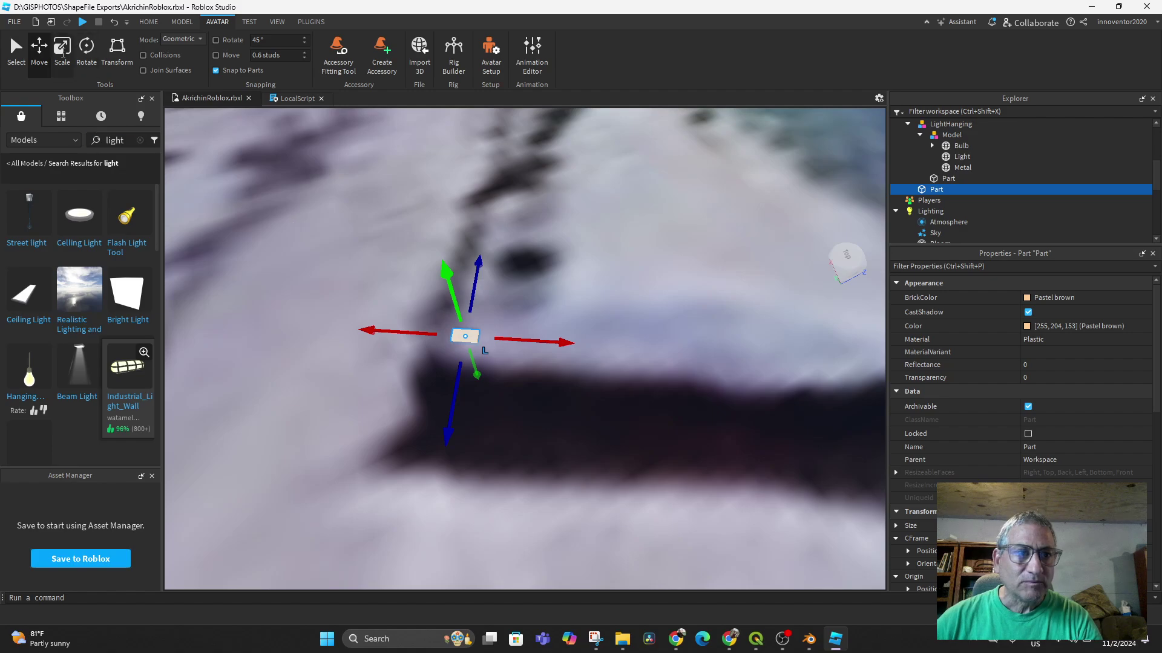
pyautogui.click(62, 48)
pyautogui.moveTo(502, 342); pyautogui.dragTo(772, 358)
pyautogui.scroll(-5, 664, 420)
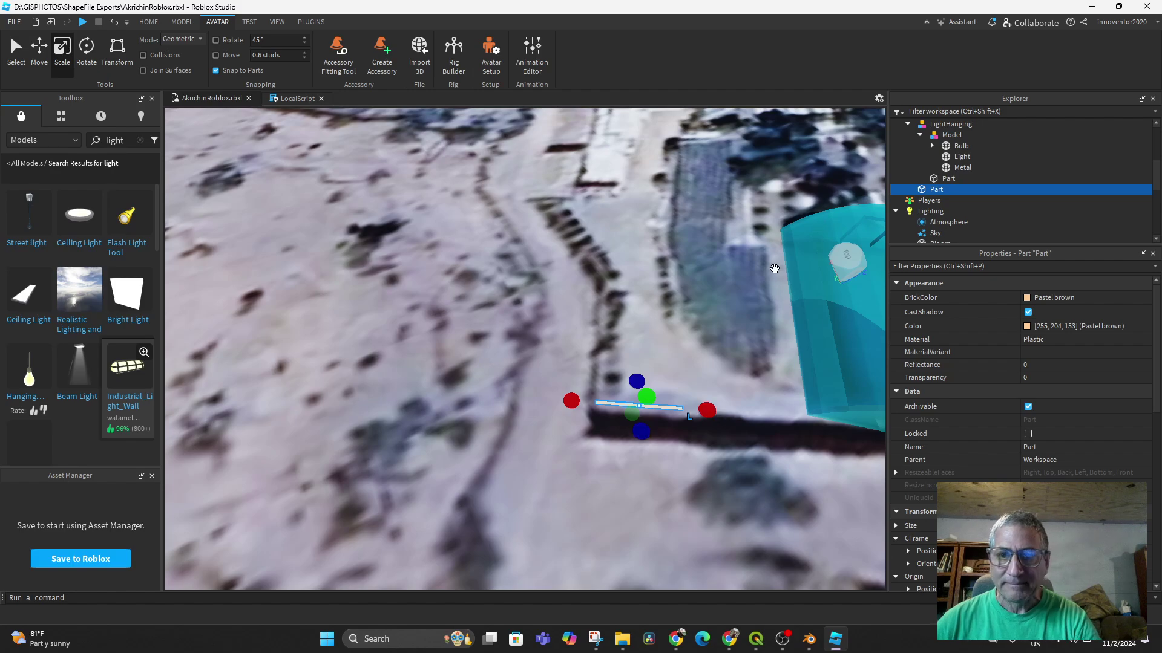
# In top view, lengthen the wall block past the large greenhouse to the far end of the dark back boundary line.
pyautogui.click(846, 262)
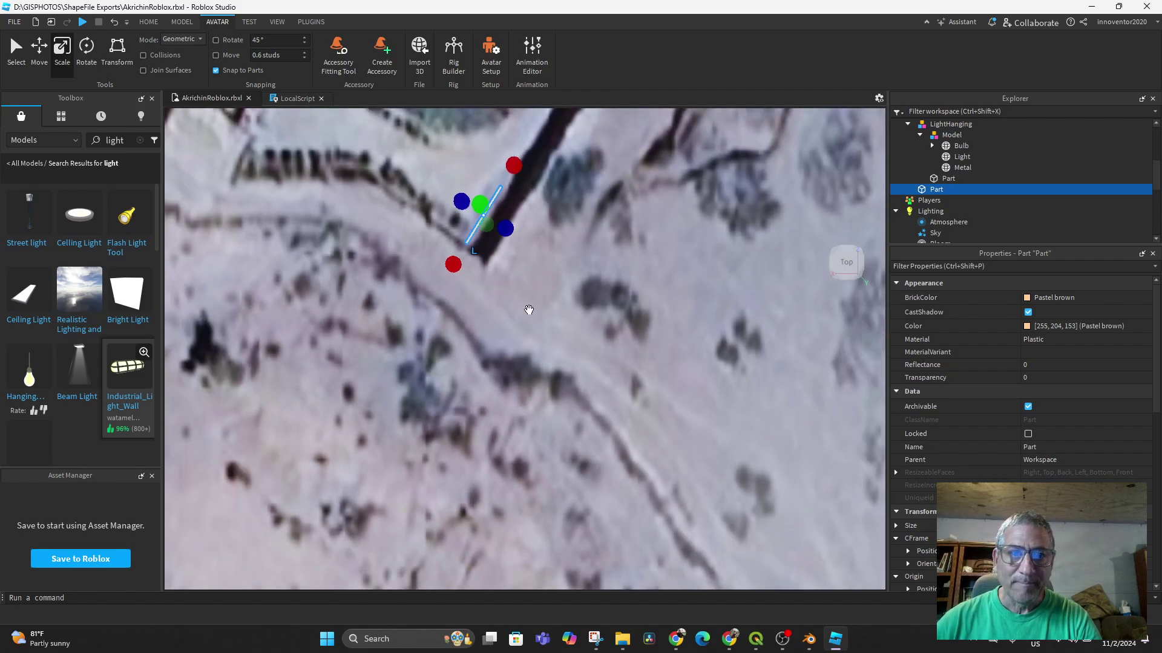
pyautogui.moveTo(528, 309); pyautogui.dragTo(532, 602, button='middle')
pyautogui.moveTo(599, 301); pyautogui.dragTo(597, 573, button='middle')
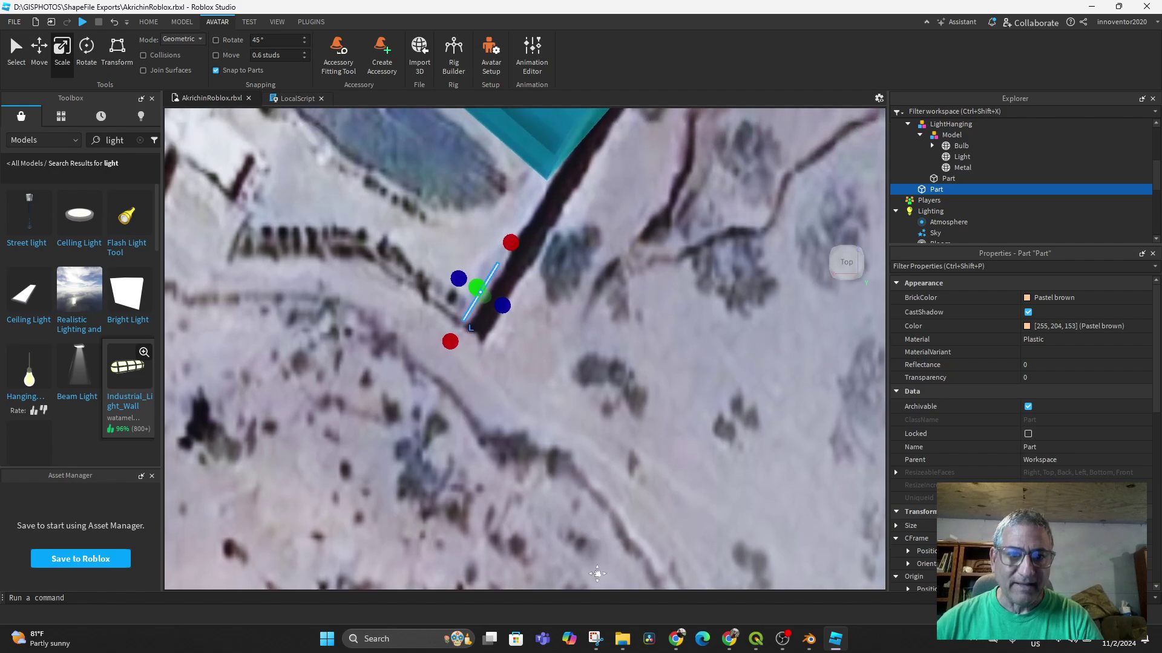
pyautogui.moveTo(584, 369); pyautogui.dragTo(565, 524, button='middle')
pyautogui.moveTo(640, 254); pyautogui.dragTo(611, 581, button='middle')
pyautogui.moveTo(605, 309); pyautogui.dragTo(583, 550, button='middle')
pyautogui.moveTo(581, 333); pyautogui.dragTo(534, 597, button='middle')
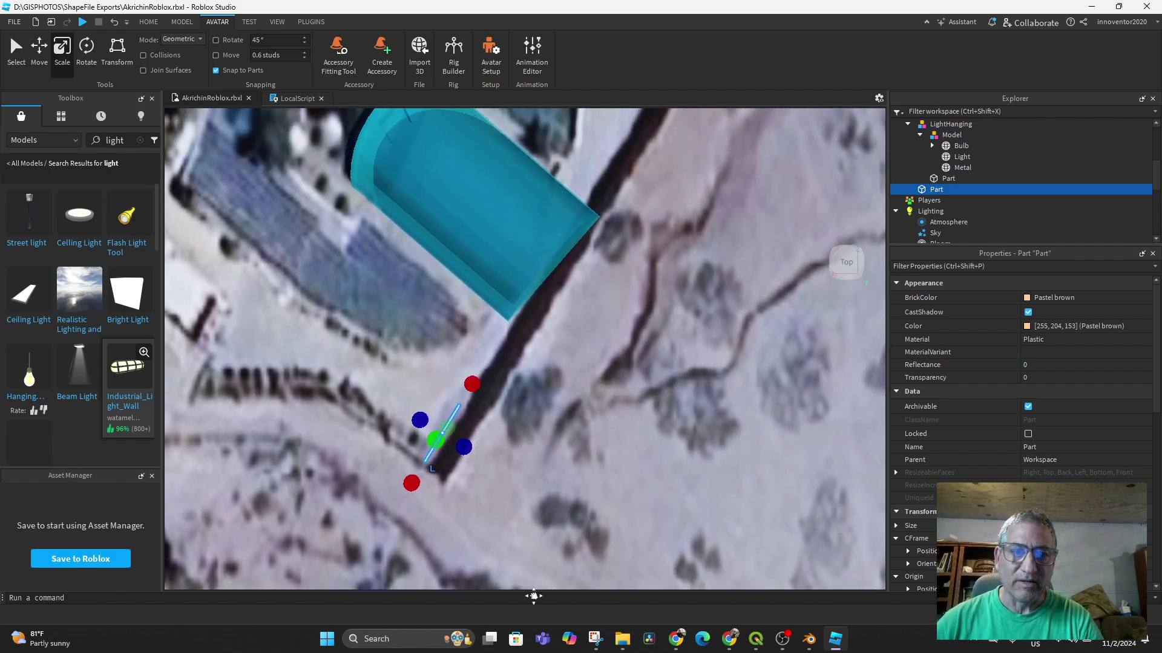
pyautogui.moveTo(472, 383); pyautogui.dragTo(629, 116)
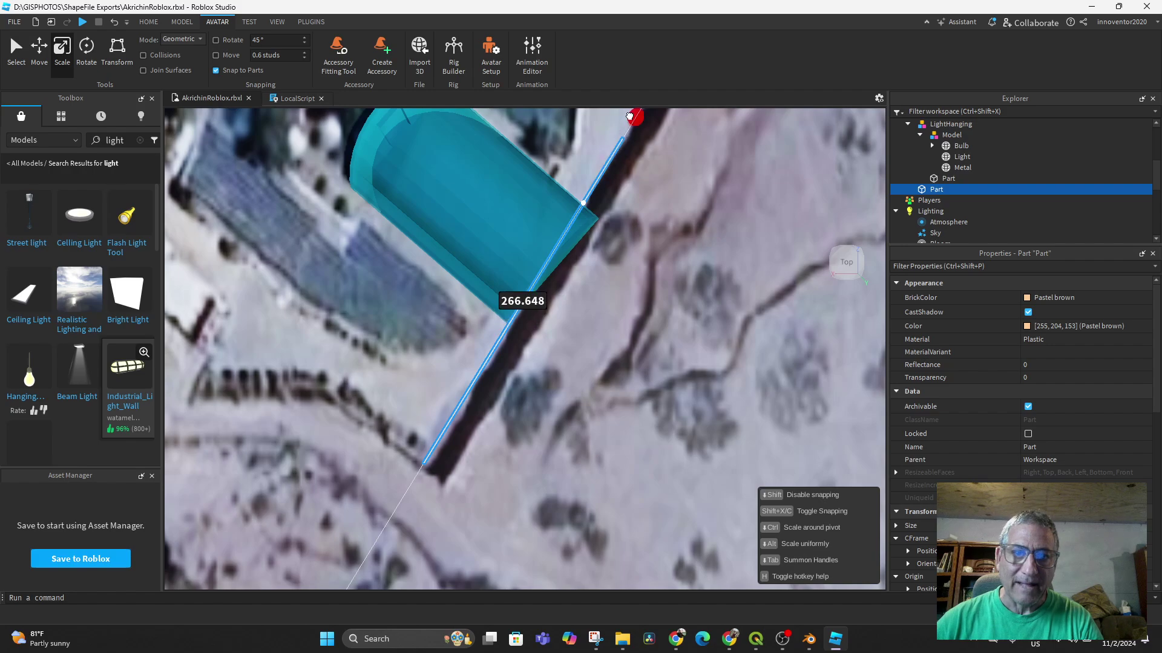
pyautogui.scroll(-4, 641, 291)
pyautogui.moveTo(644, 165); pyautogui.dragTo(673, 127)
# Turn off Snap to Parts and increase the wall block's height by extending its top and bottom faces.
pyautogui.moveTo(596, 483); pyautogui.dragTo(446, 365, button='middle')
pyautogui.moveTo(446, 365); pyautogui.dragTo(492, 471, button='right')
pyautogui.moveTo(493, 472); pyautogui.dragTo(476, 123, button='middle')
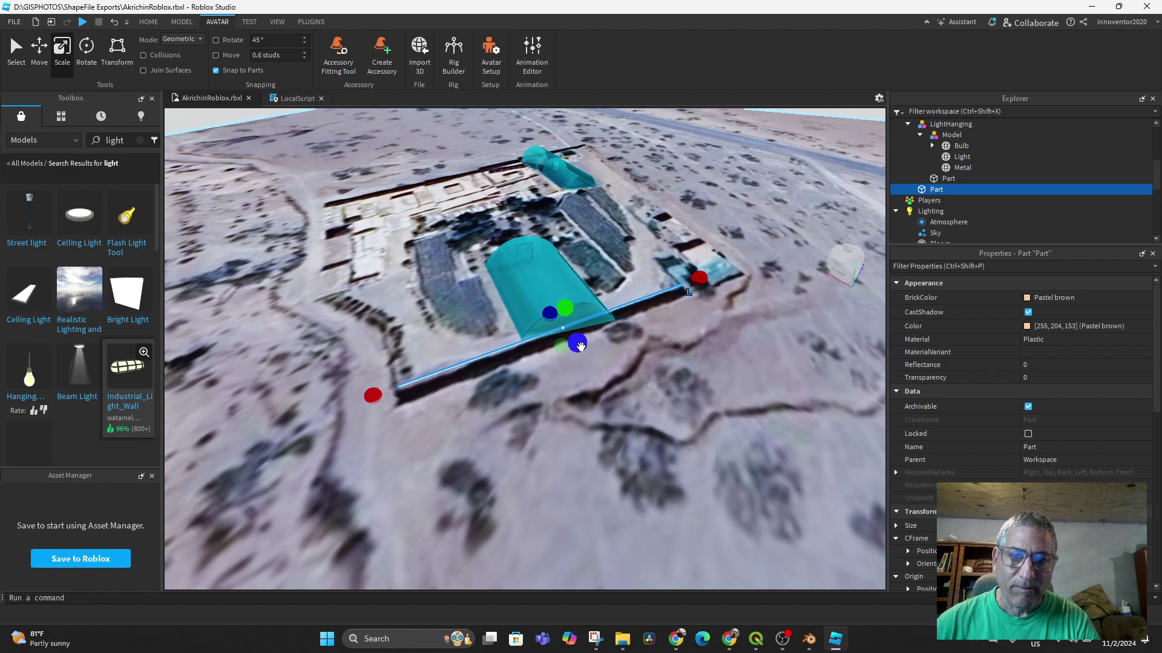
pyautogui.moveTo(570, 353); pyautogui.dragTo(556, 358)
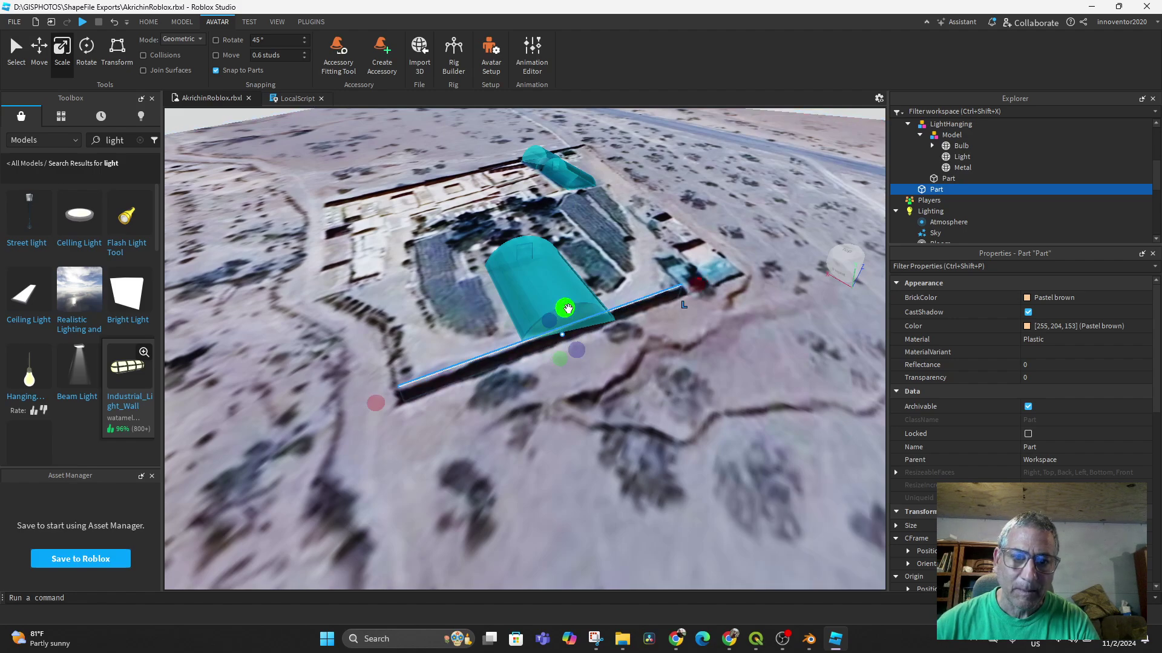
pyautogui.moveTo(567, 309)
pyautogui.mouseDown()
pyautogui.moveTo(569, 297)
pyautogui.moveTo(570, 309)
pyautogui.mouseUp()
pyautogui.scroll(2, 596, 421)
pyautogui.moveTo(596, 422); pyautogui.dragTo(388, 275, button='right')
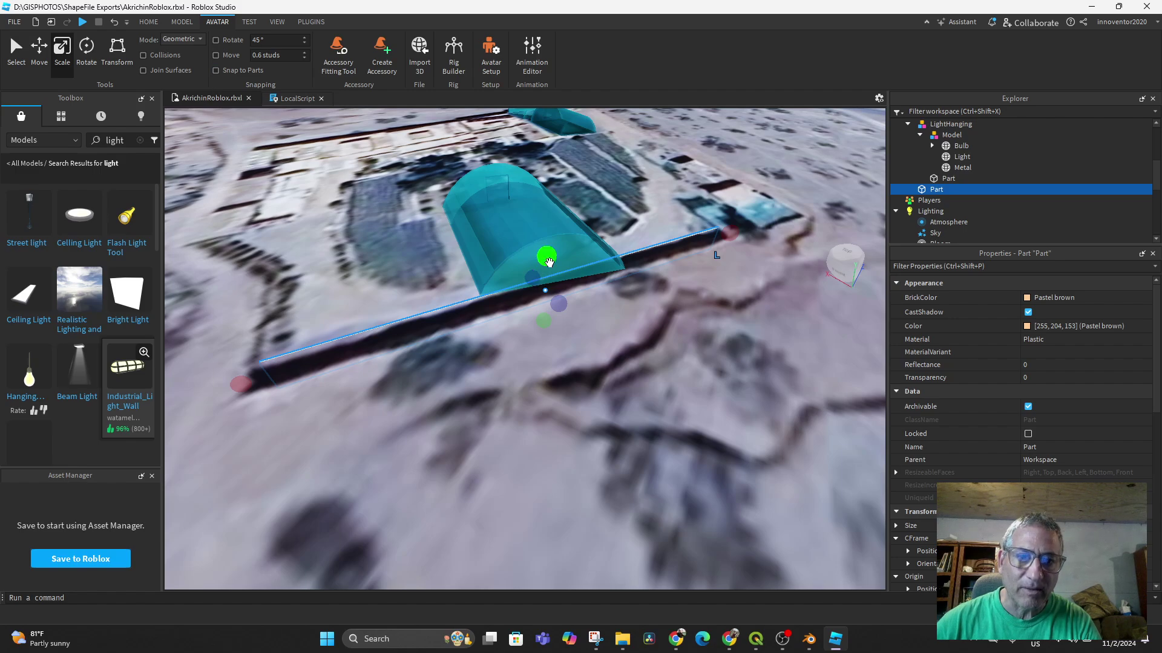
pyautogui.moveTo(546, 256); pyautogui.dragTo(552, 256)
pyautogui.moveTo(542, 318); pyautogui.dragTo(547, 309)
# In top view, thicken the wall block slightly on its outer side towards the dark boundary line.
pyautogui.moveTo(548, 336); pyautogui.dragTo(619, 471, button='middle')
pyautogui.moveTo(618, 472); pyautogui.dragTo(619, 472, button='right')
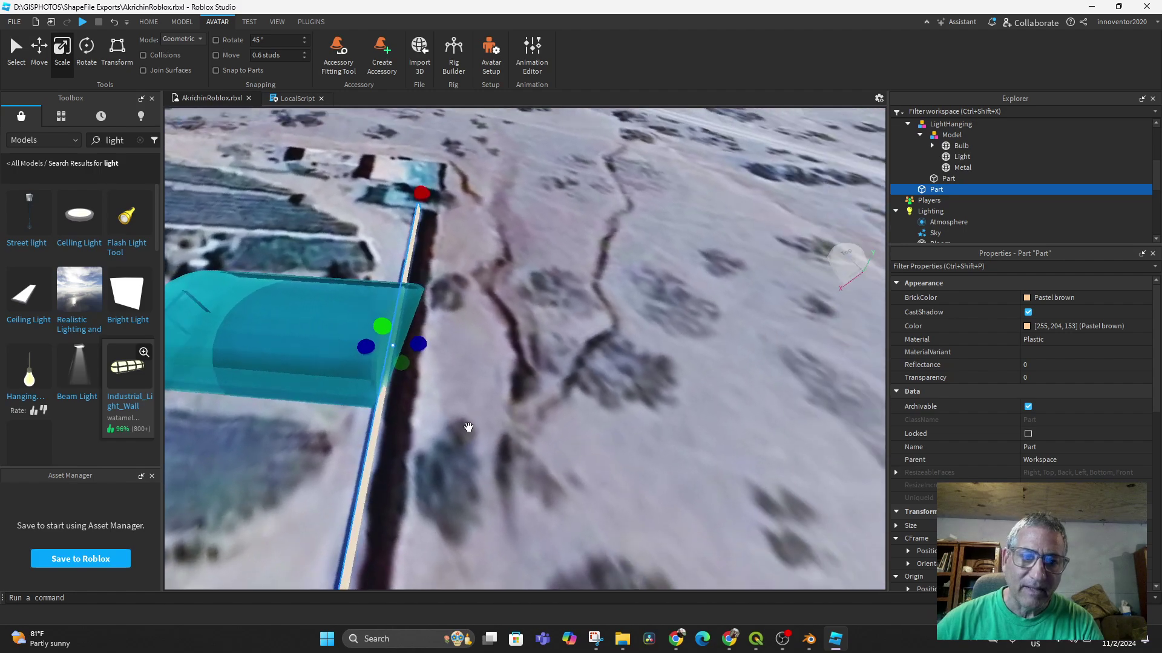
pyautogui.moveTo(468, 427); pyautogui.dragTo(590, 364, button='middle')
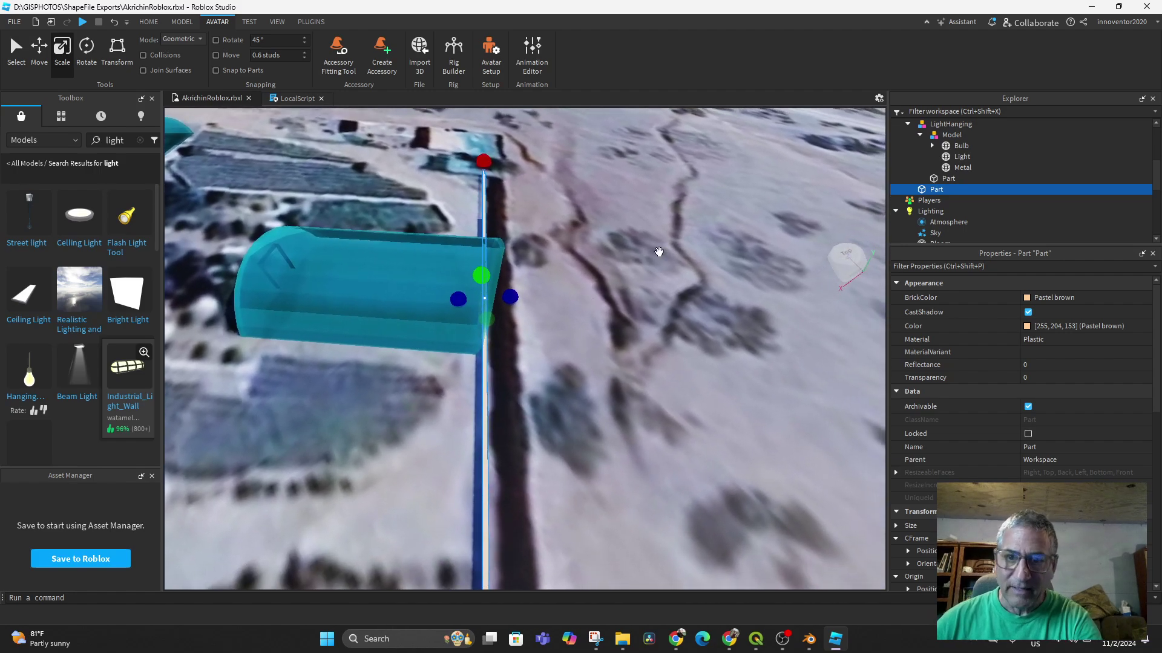
pyautogui.click(845, 257)
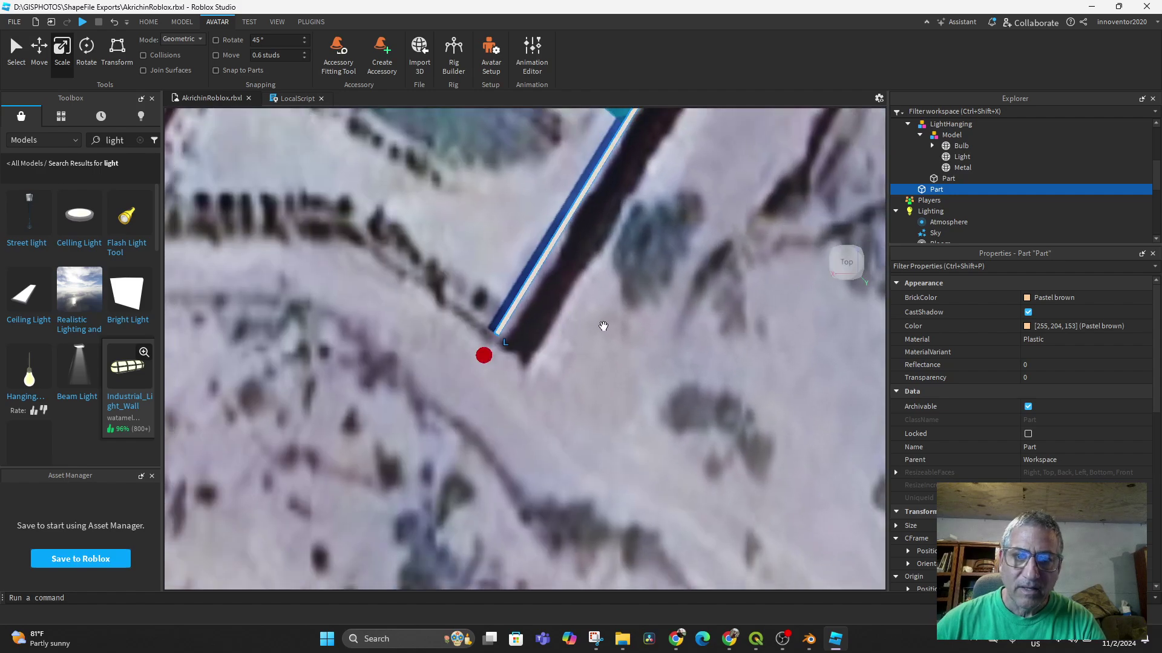
pyautogui.moveTo(603, 326); pyautogui.dragTo(446, 563, button='middle')
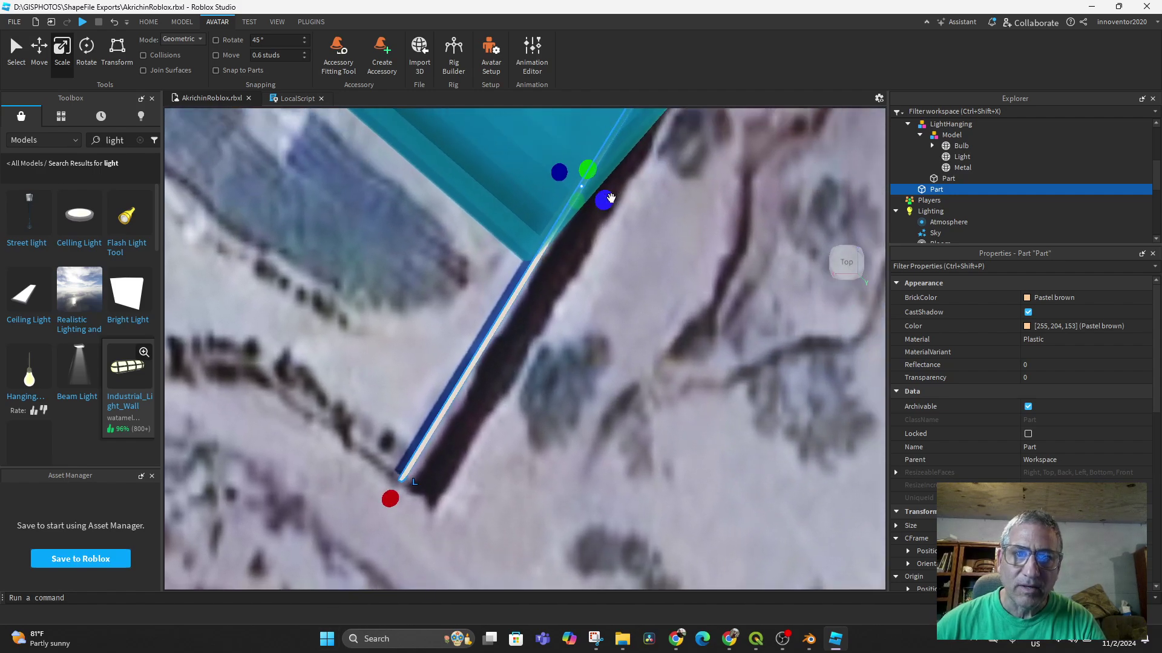
pyautogui.moveTo(611, 198); pyautogui.dragTo(614, 201)
pyautogui.moveTo(621, 269); pyautogui.dragTo(470, 363, button='middle')
pyautogui.scroll(-5, 619, 212)
pyautogui.moveTo(571, 336); pyautogui.dragTo(529, 367, button='right')
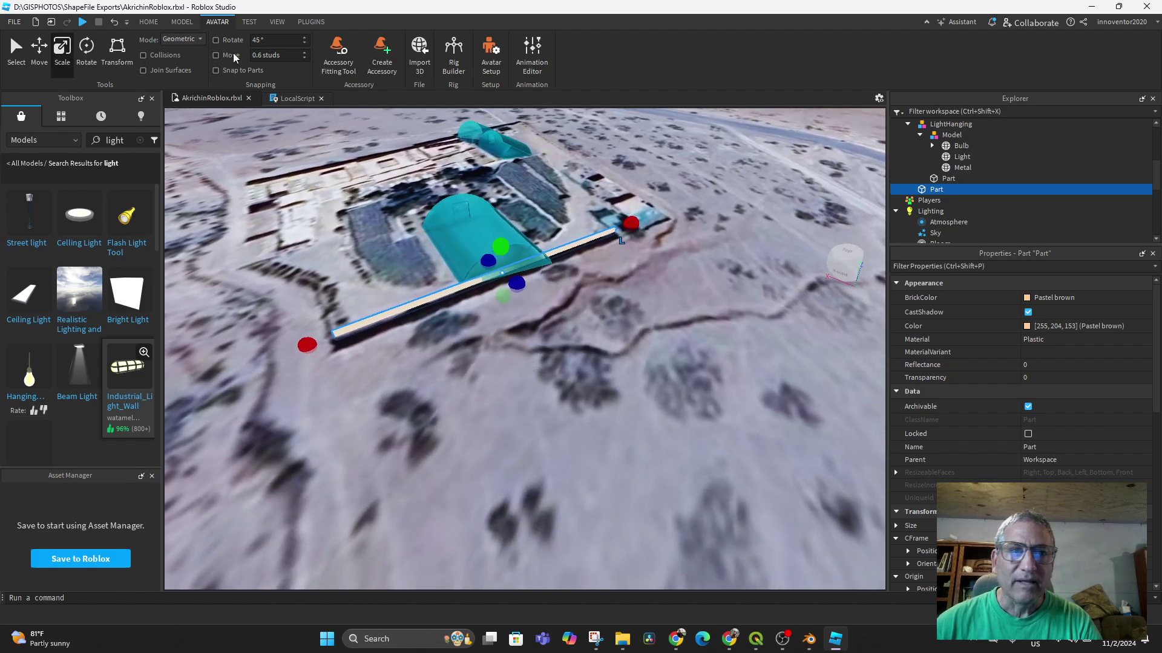
# Apply the Sand material to the wall block.
pyautogui.scroll(-3, 427, 66)
pyautogui.scroll(5, 421, 65)
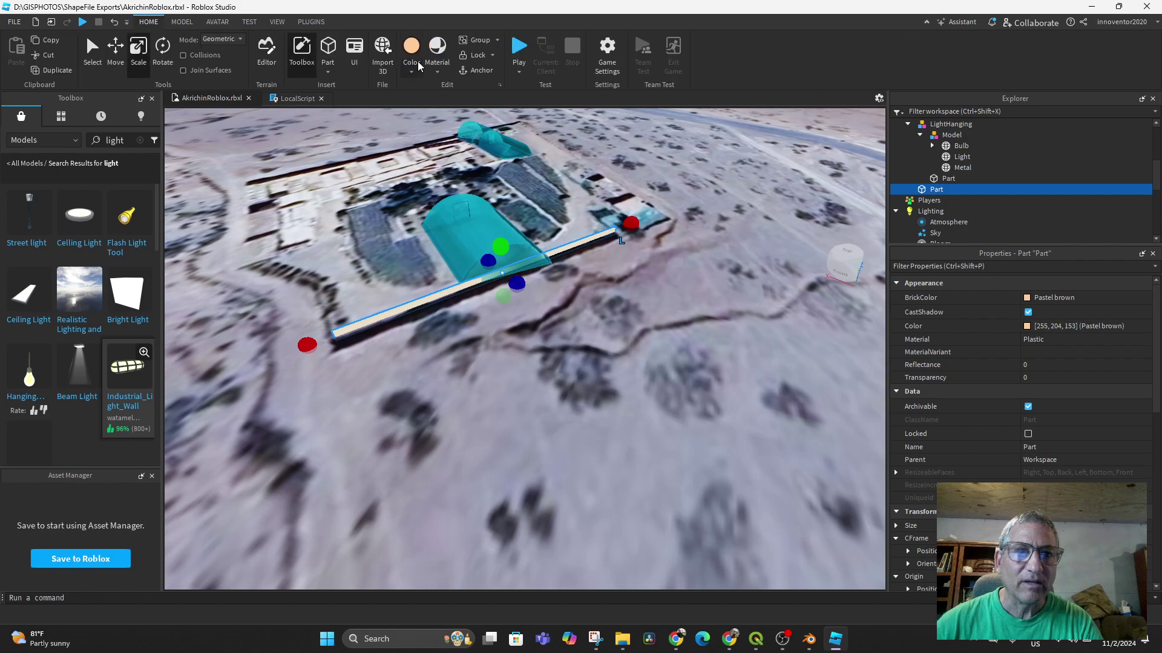
pyautogui.click(438, 76)
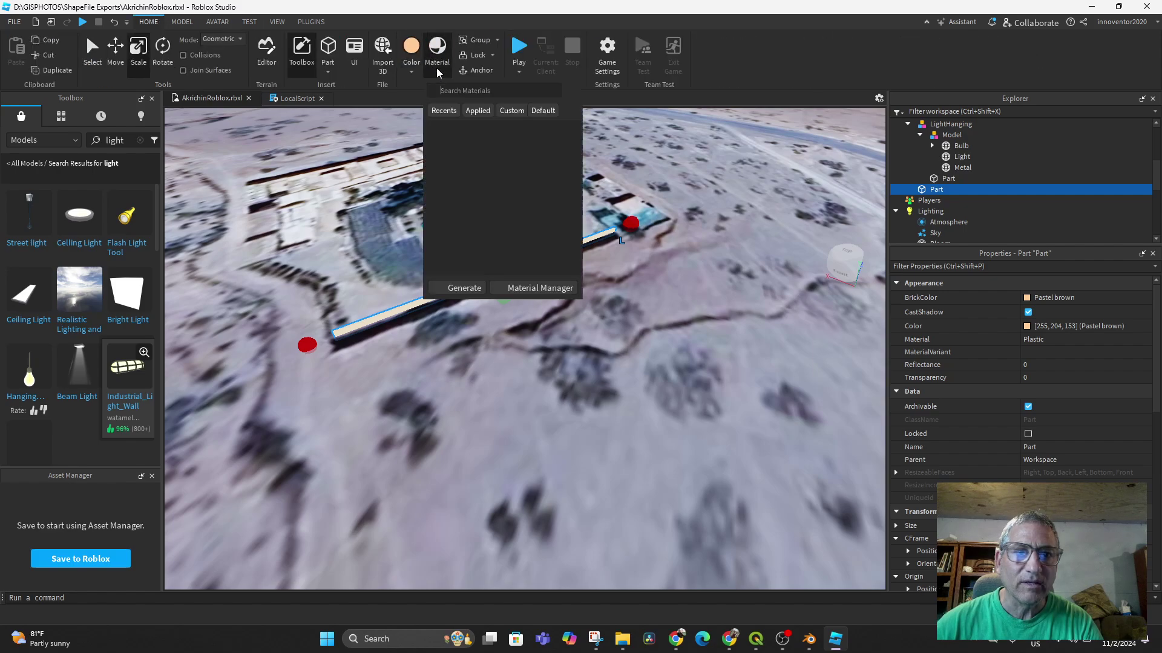
pyautogui.click(516, 132)
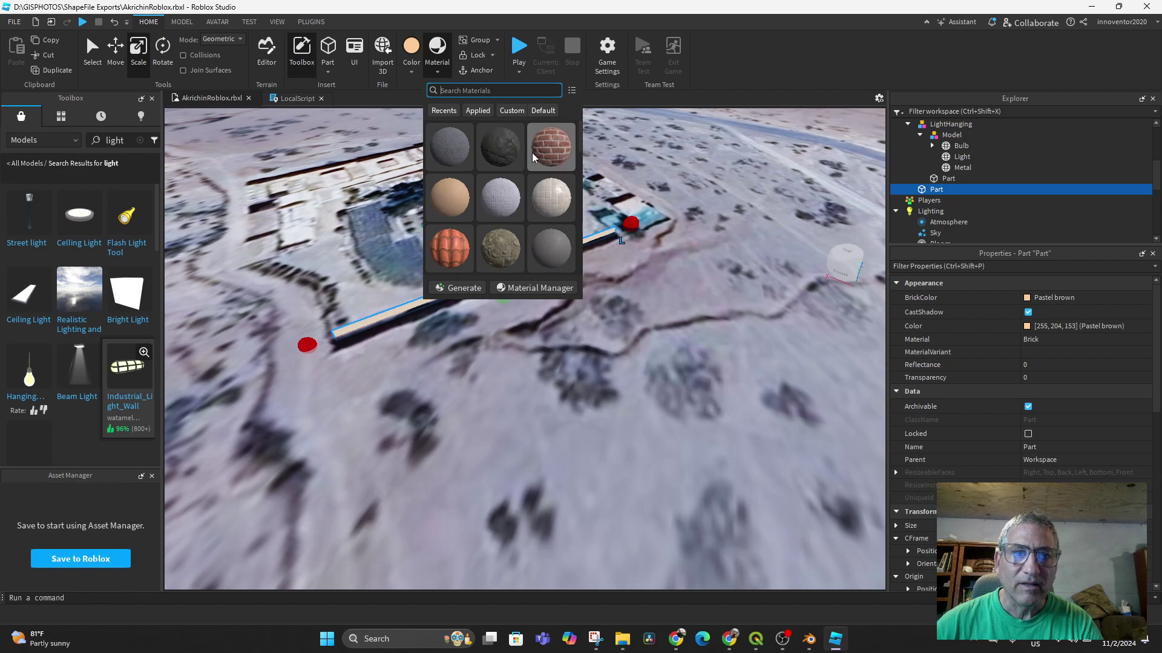
pyautogui.click(499, 248)
pyautogui.scroll(-2, 502, 152)
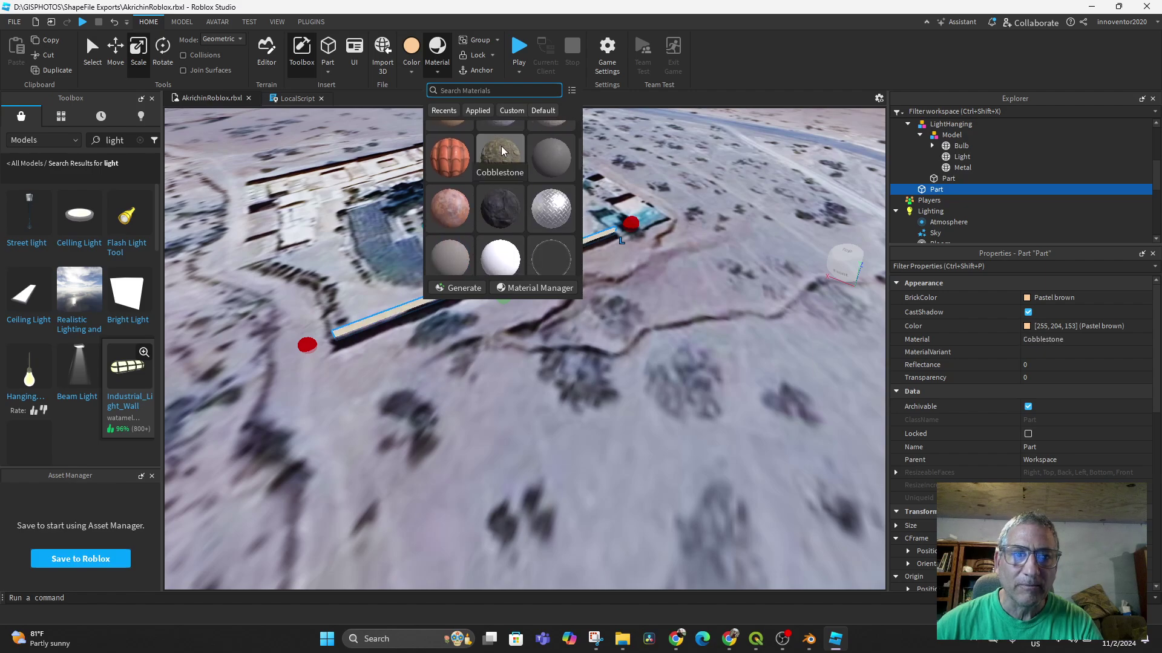
pyautogui.scroll(-3, 501, 151)
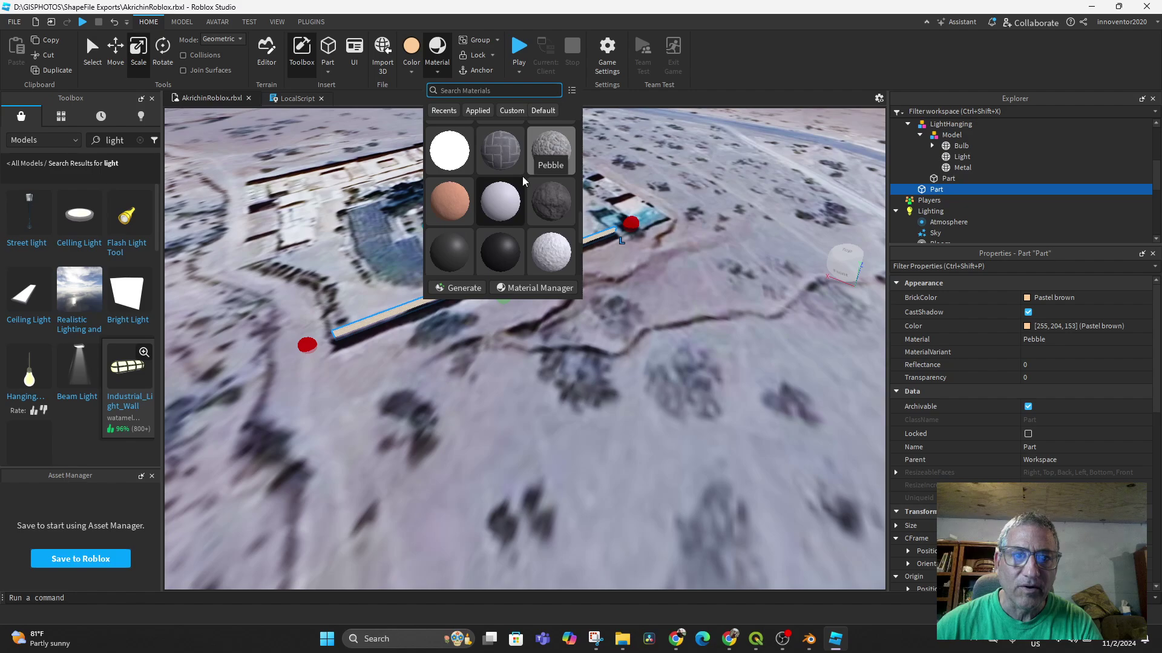
pyautogui.click(548, 254)
pyautogui.scroll(-2, 549, 254)
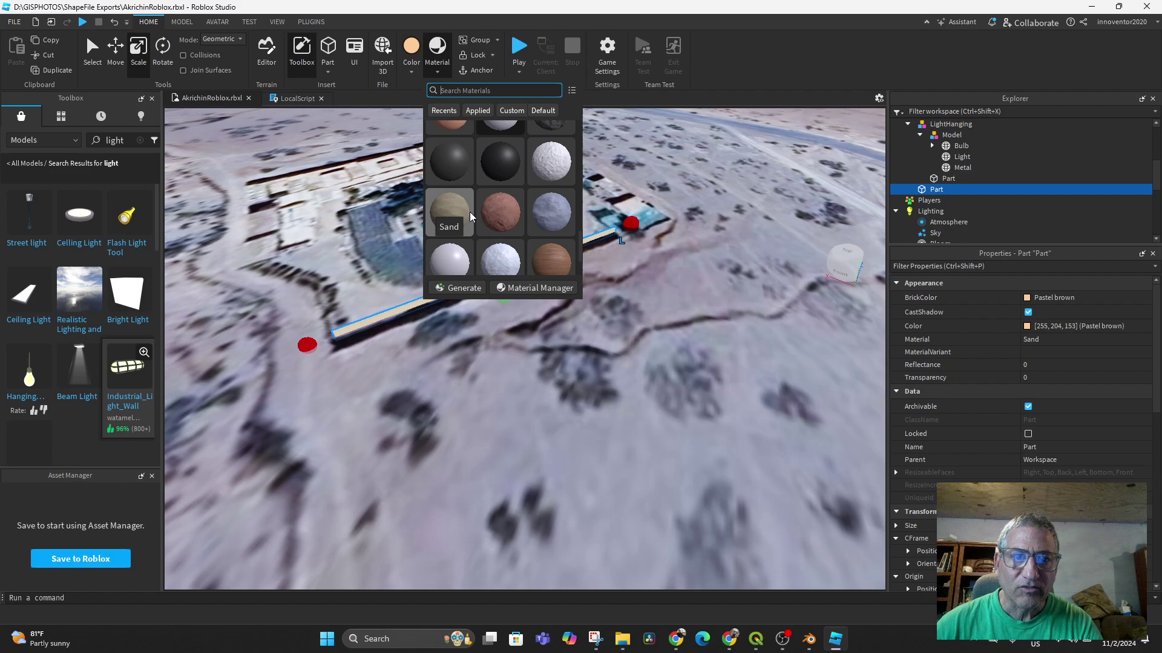
pyautogui.scroll(-2, 471, 217)
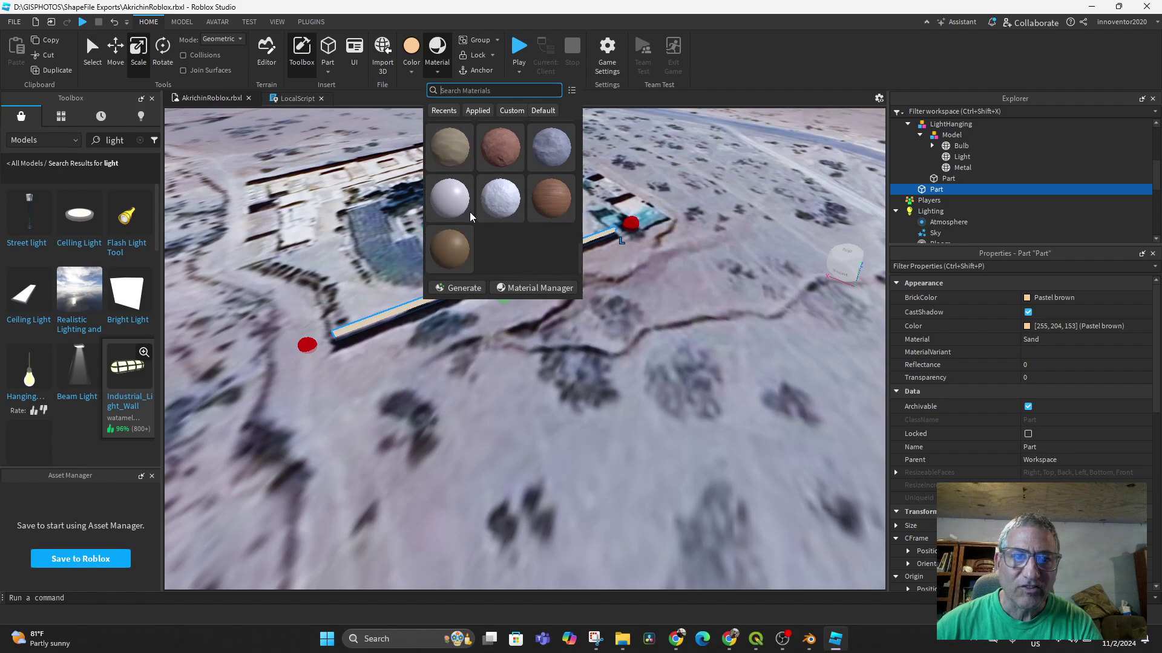
pyautogui.click(451, 148)
# Examine the back wall's surface texture up close and its run along the boundary from farther away.
pyautogui.scroll(2, 547, 335)
pyautogui.scroll(5, 547, 335)
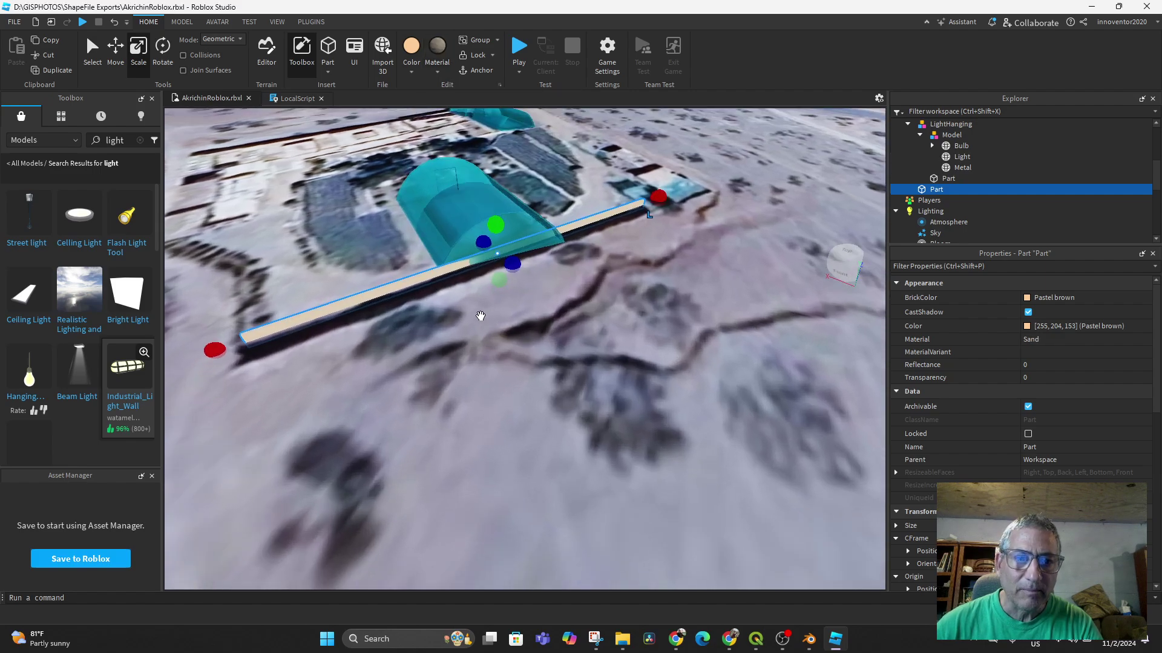
pyautogui.scroll(2, 411, 288)
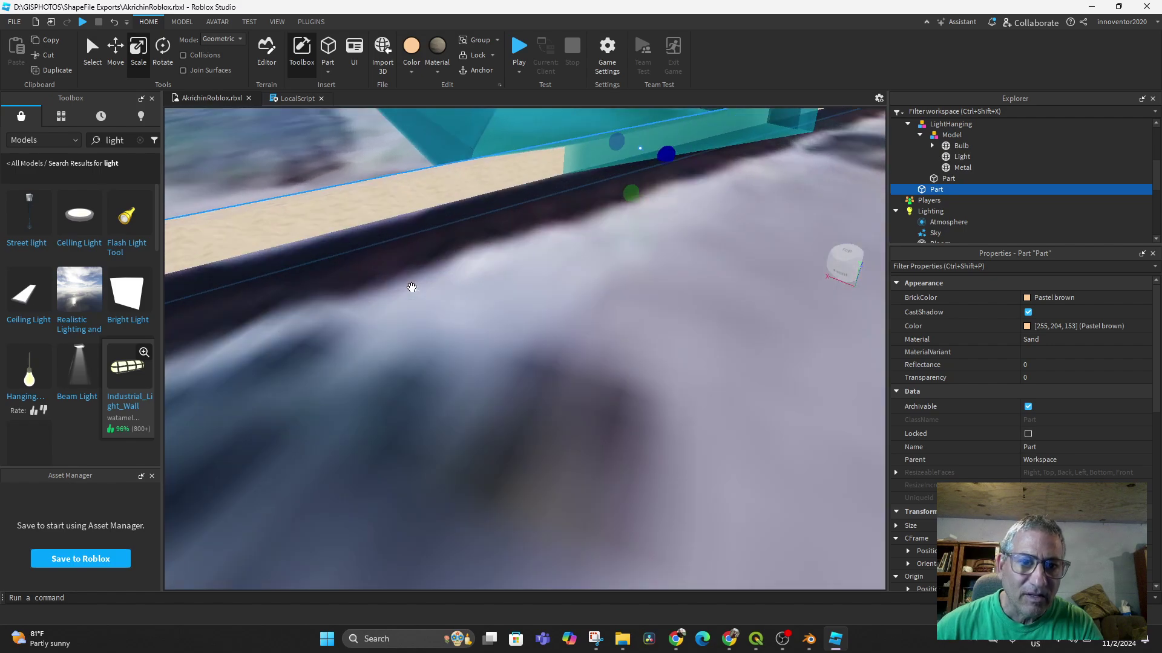
pyautogui.scroll(1, 410, 282)
pyautogui.scroll(-2, 416, 266)
pyautogui.moveTo(427, 284); pyautogui.dragTo(477, 371, button='middle')
pyautogui.scroll(-2, 462, 336)
pyautogui.scroll(-3, 578, 312)
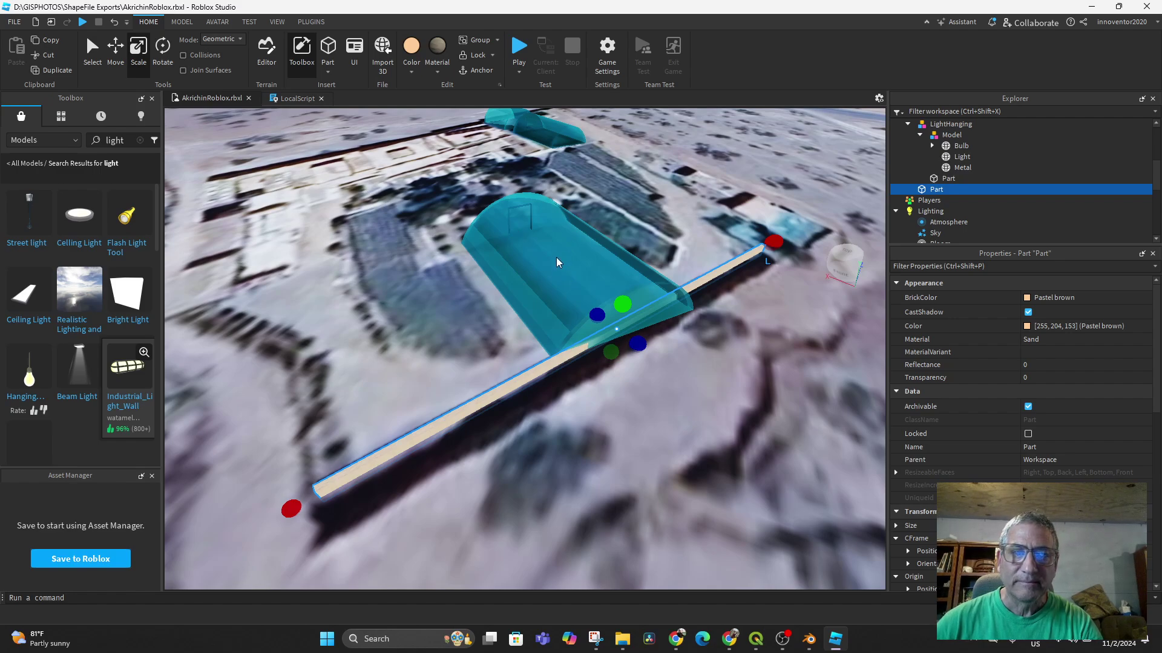
# Unlock the large back greenhouse with the Lock Tool and select its model for moving.
pyautogui.click(578, 283)
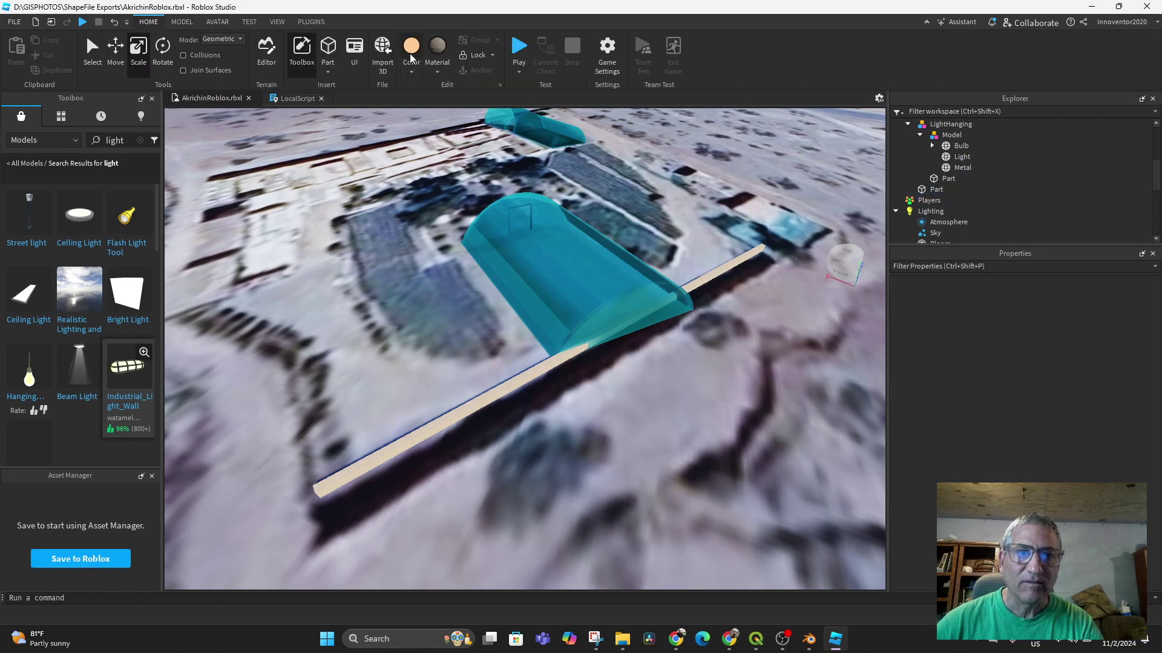
pyautogui.scroll(-1, 410, 58)
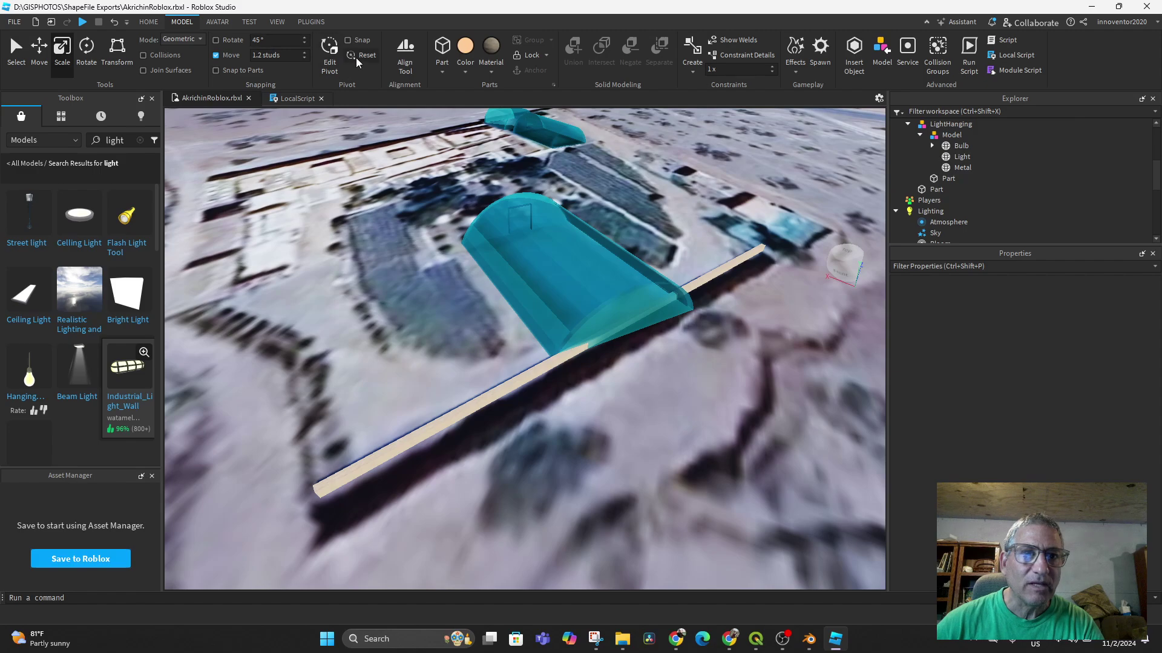
pyautogui.scroll(1, 357, 62)
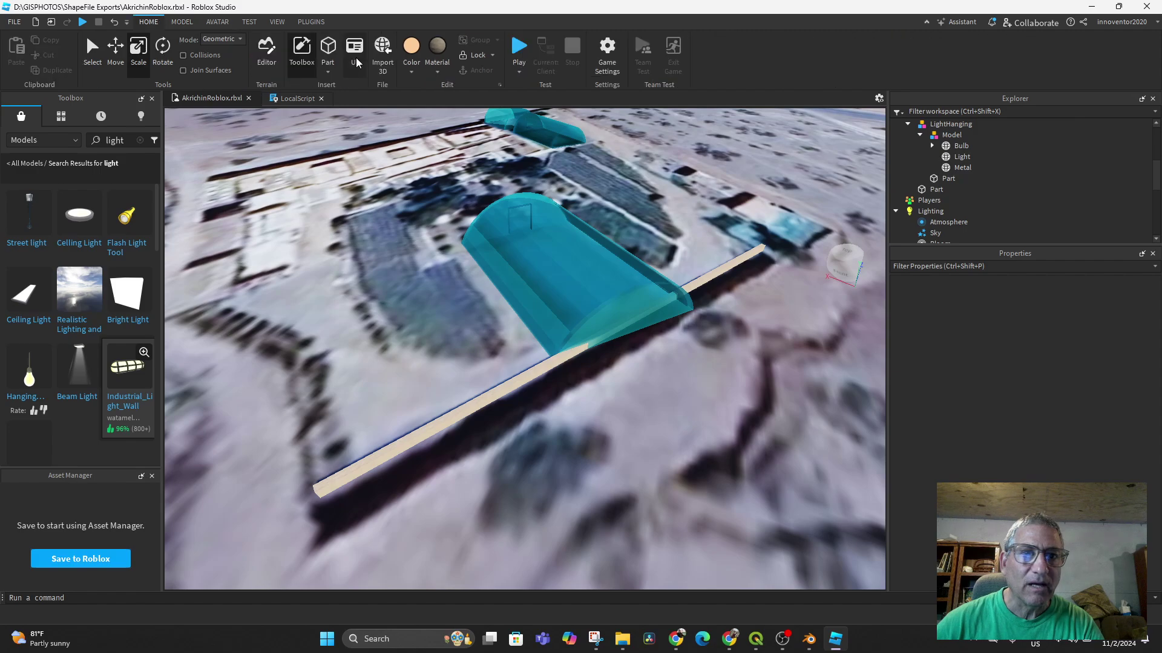
pyautogui.click(492, 55)
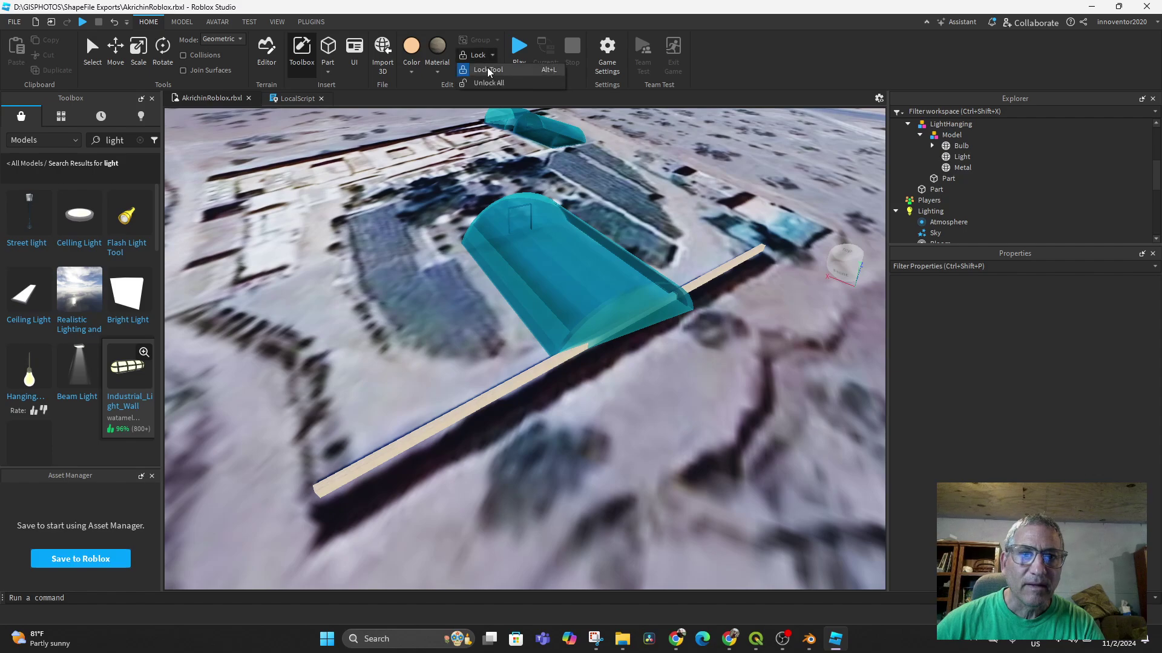
pyautogui.click(488, 70)
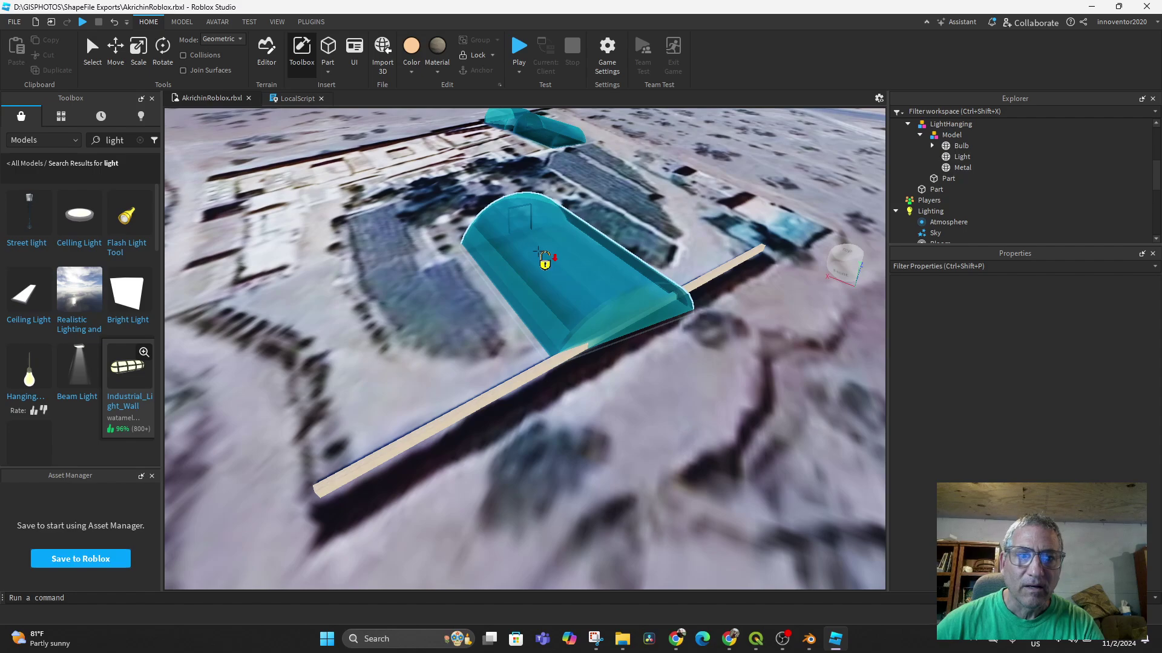
pyautogui.click(117, 56)
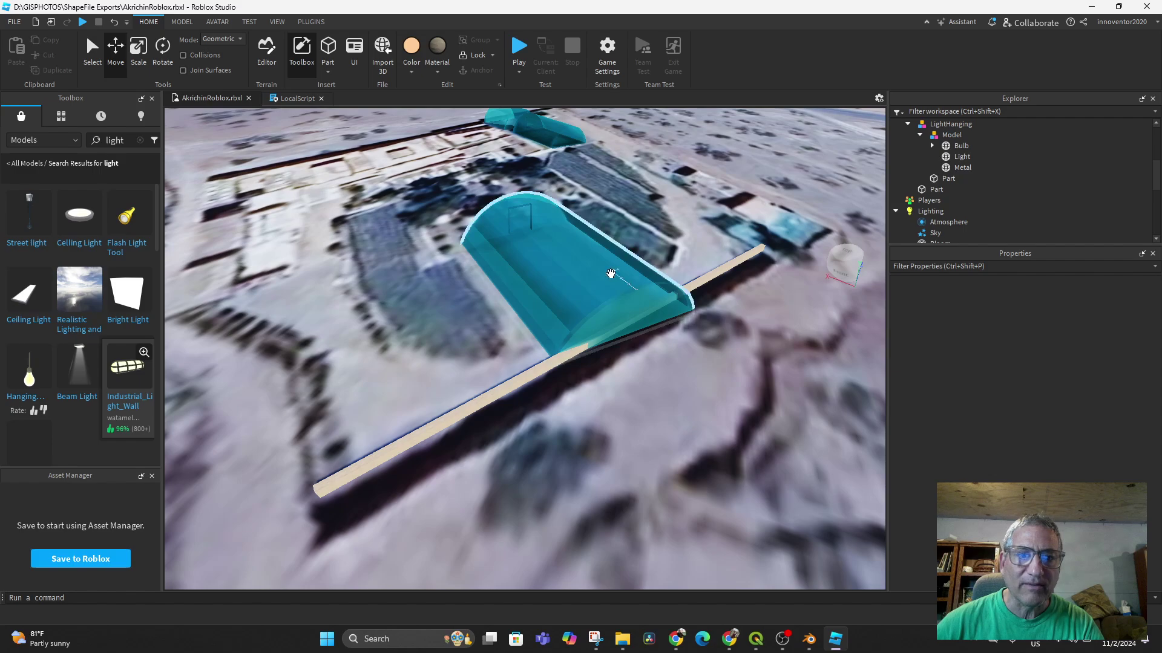
pyautogui.click(590, 269)
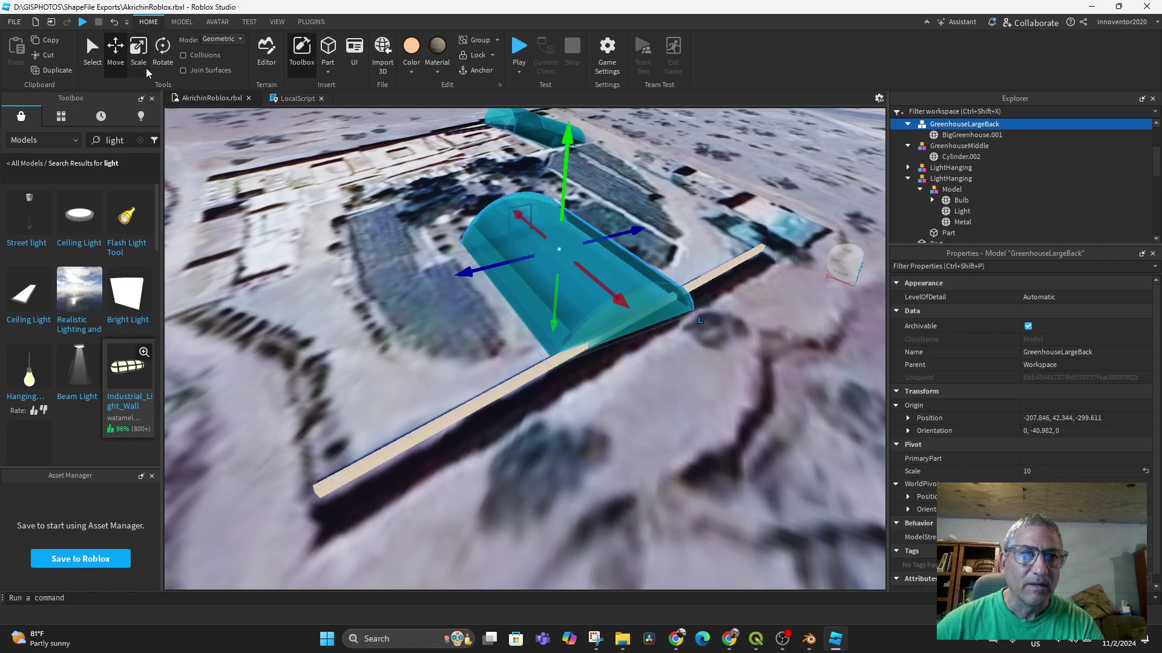
# Rotate the GreenhouseLargeBack model about its vertical axis to an orientation of about -33.8 degrees, squaring its end with the back wall.
pyautogui.click(156, 54)
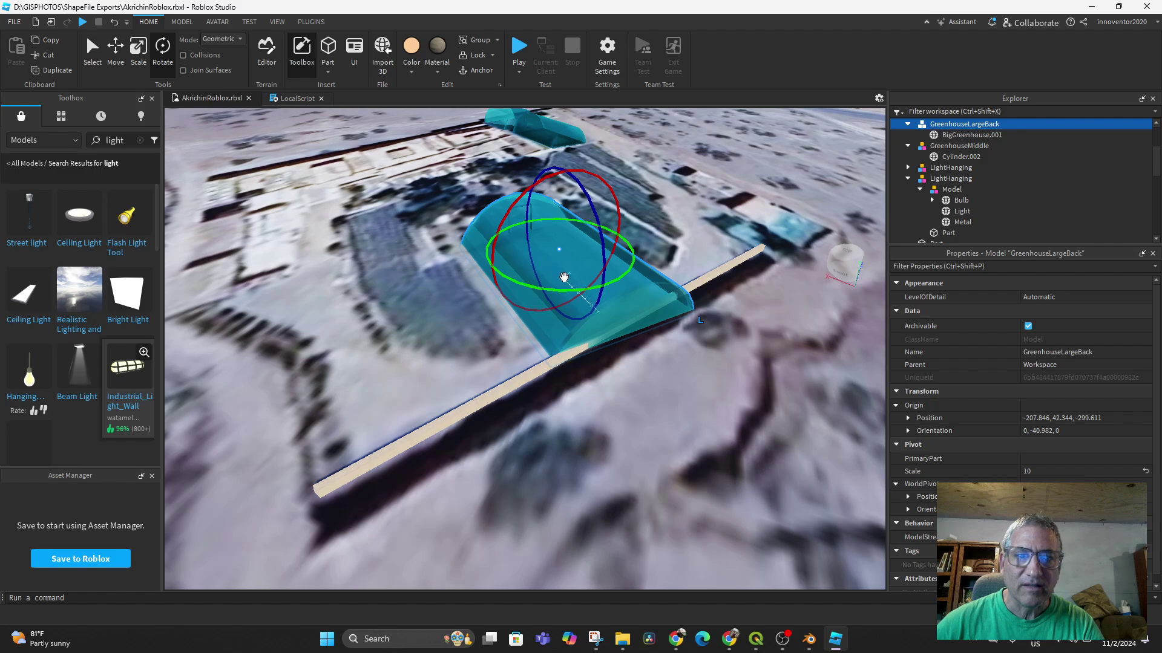
pyautogui.moveTo(571, 290)
pyautogui.mouseDown()
pyautogui.moveTo(583, 298)
pyautogui.moveTo(575, 302)
pyautogui.mouseUp()
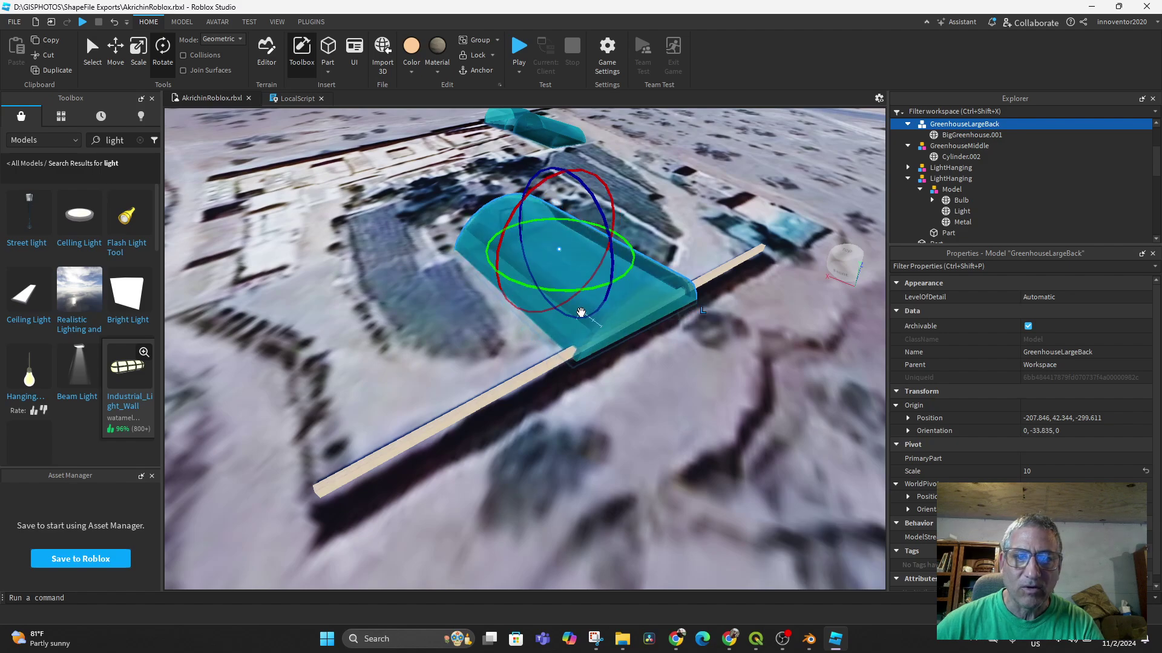
pyautogui.click(115, 51)
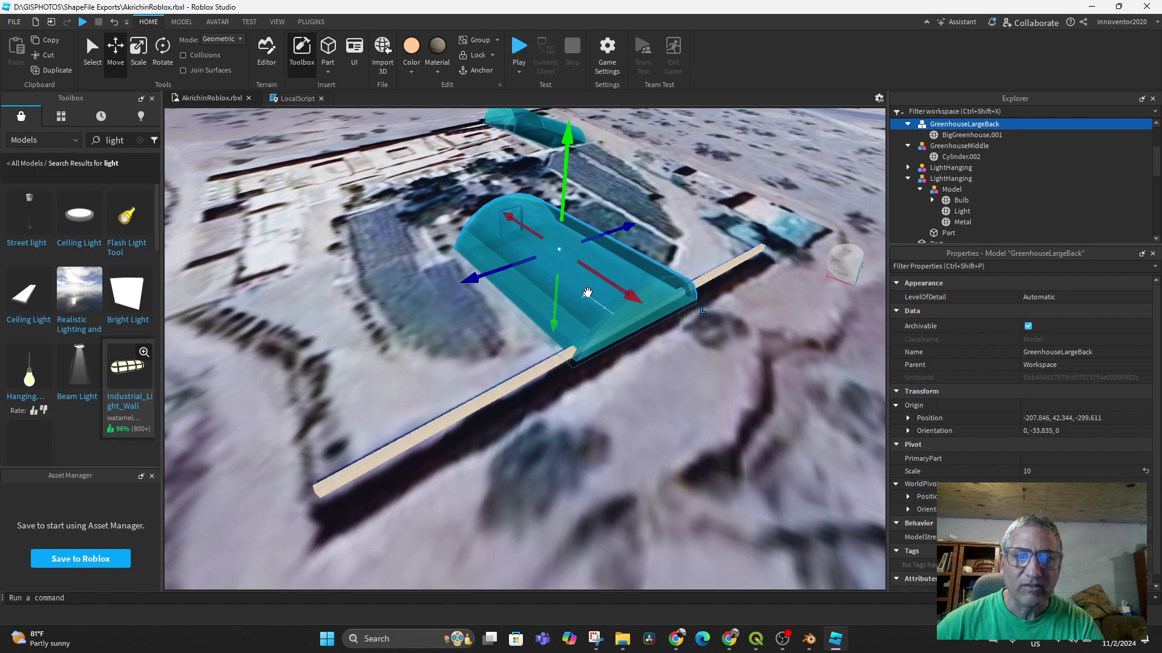
# Move the large back greenhouse about 9.6 studs along its length, pulling its end inward from the back wall.
pyautogui.moveTo(630, 301); pyautogui.dragTo(623, 290)
pyautogui.moveTo(611, 357); pyautogui.dragTo(682, 290, button='right')
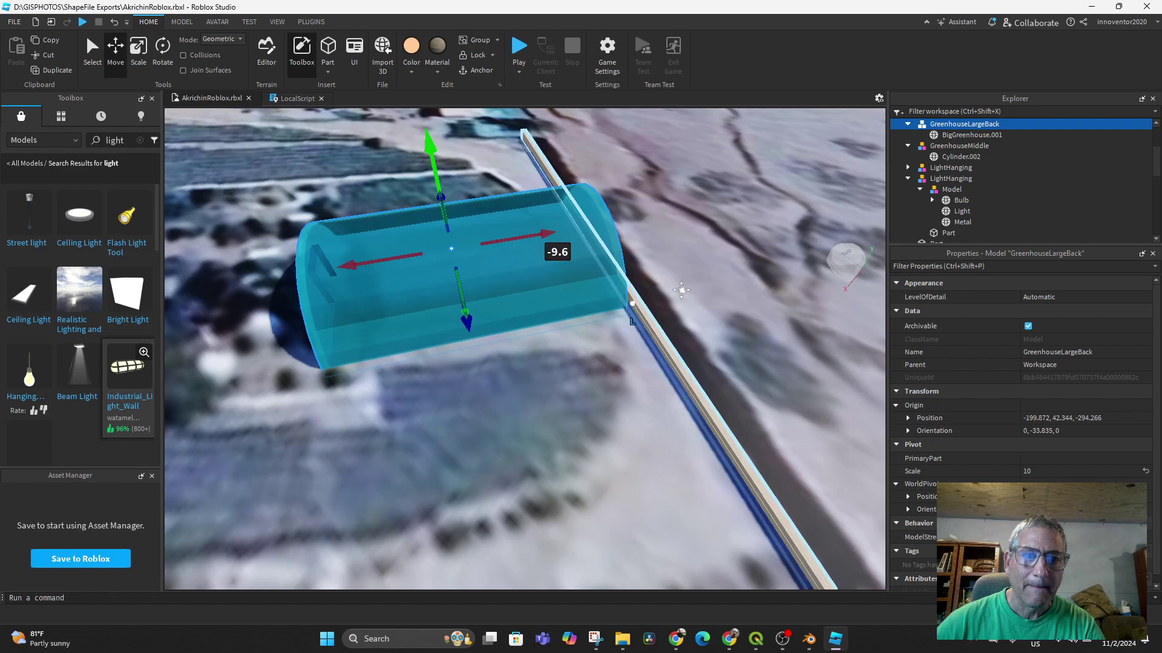
pyautogui.moveTo(681, 290); pyautogui.dragTo(908, 239, button='middle')
pyautogui.moveTo(687, 316); pyautogui.dragTo(657, 406, button='middle')
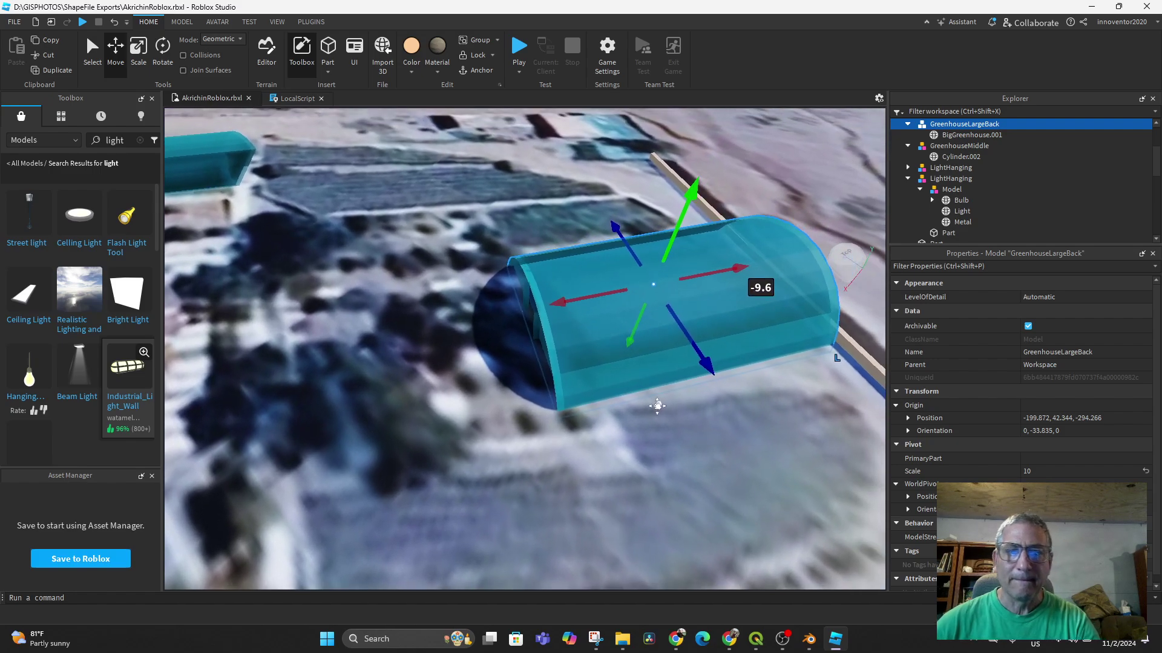
# Shorten the BigGreenhouse.001 mesh along its length by scaling its inner end toward the back wall.
pyautogui.click(140, 50)
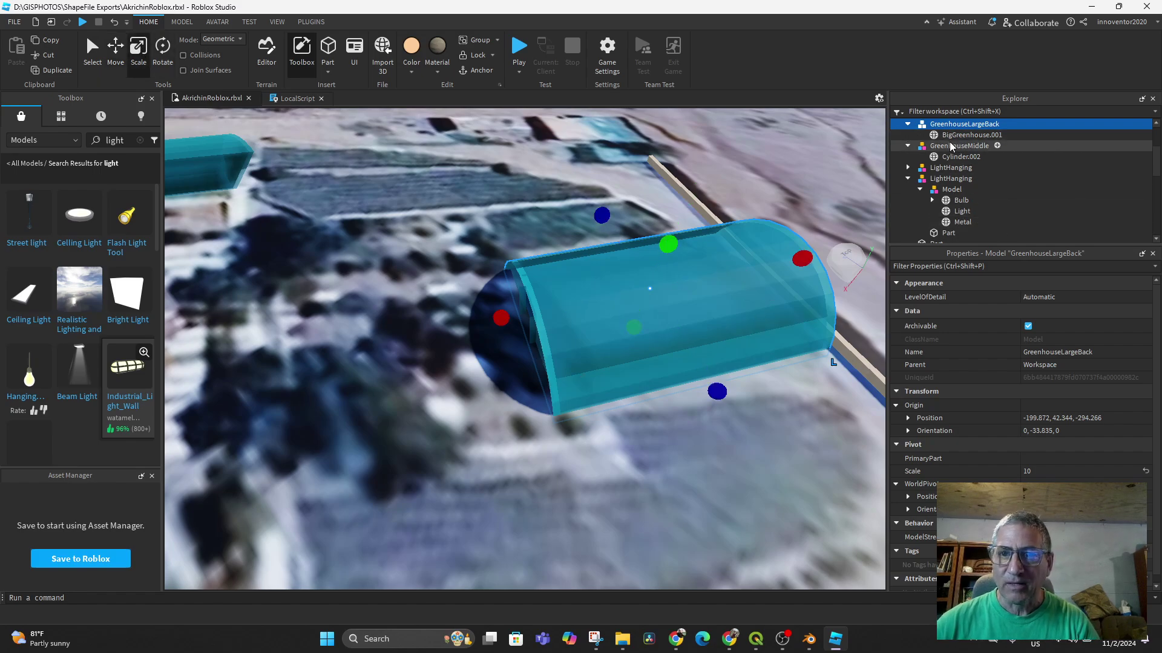
pyautogui.click(971, 135)
pyautogui.moveTo(501, 317); pyautogui.dragTo(537, 311)
pyautogui.moveTo(579, 381); pyautogui.dragTo(417, 346, button='middle')
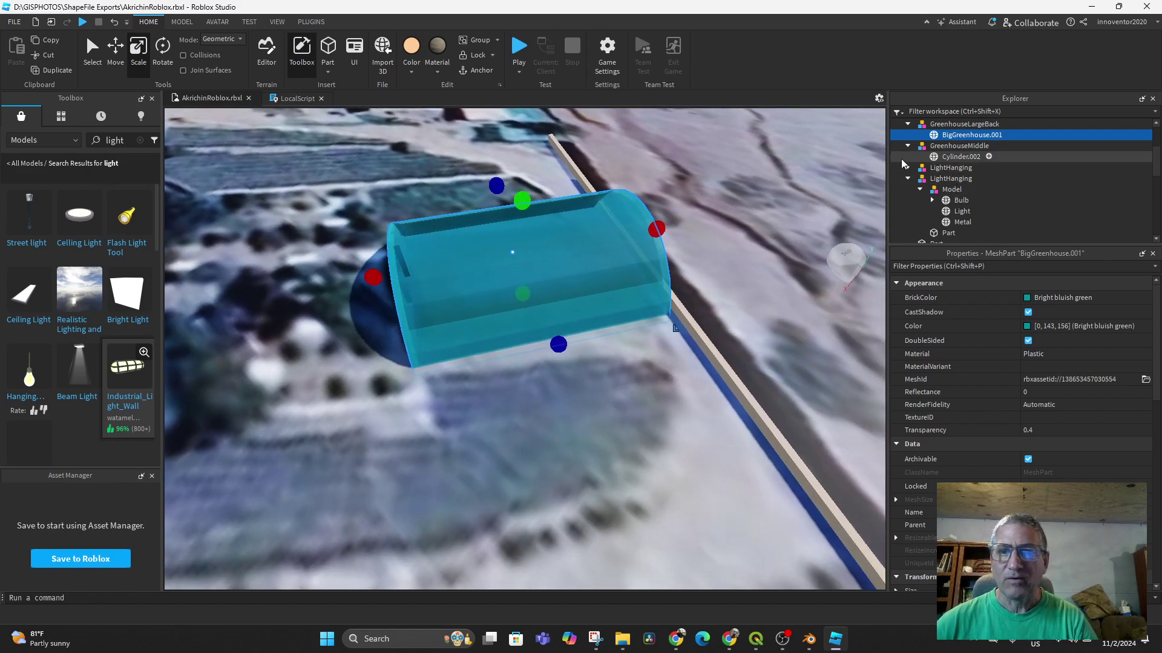
# Select the whole GreenhouseLargeBack model and lock it in place with the Lock Tool.
pyautogui.click(931, 127)
pyautogui.moveTo(573, 464); pyautogui.dragTo(544, 459, button='middle')
pyautogui.moveTo(615, 426); pyautogui.dragTo(614, 425, button='right')
pyautogui.moveTo(614, 426); pyautogui.dragTo(418, 404, button='middle')
pyautogui.moveTo(503, 404); pyautogui.dragTo(501, 404, button='right')
pyautogui.moveTo(501, 405); pyautogui.dragTo(397, 412, button='middle')
pyautogui.moveTo(556, 412); pyautogui.dragTo(675, 439, button='right')
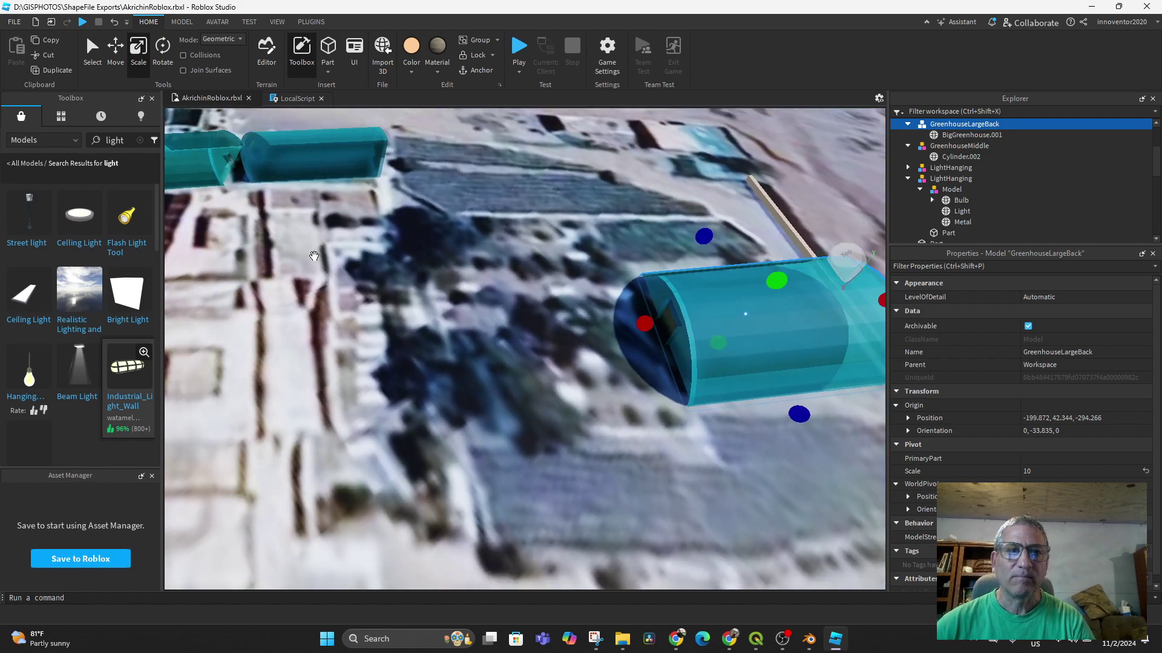
pyautogui.click(478, 56)
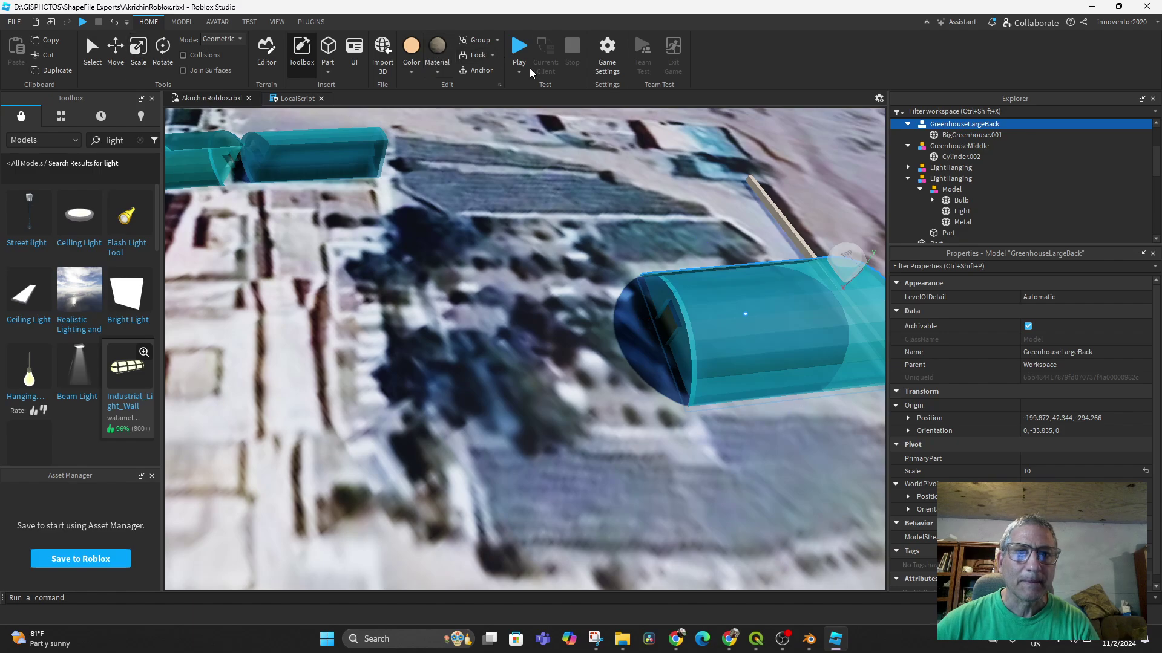
# Select the sand wall block along the back boundary and duplicate it in place.
pyautogui.scroll(-5, 502, 338)
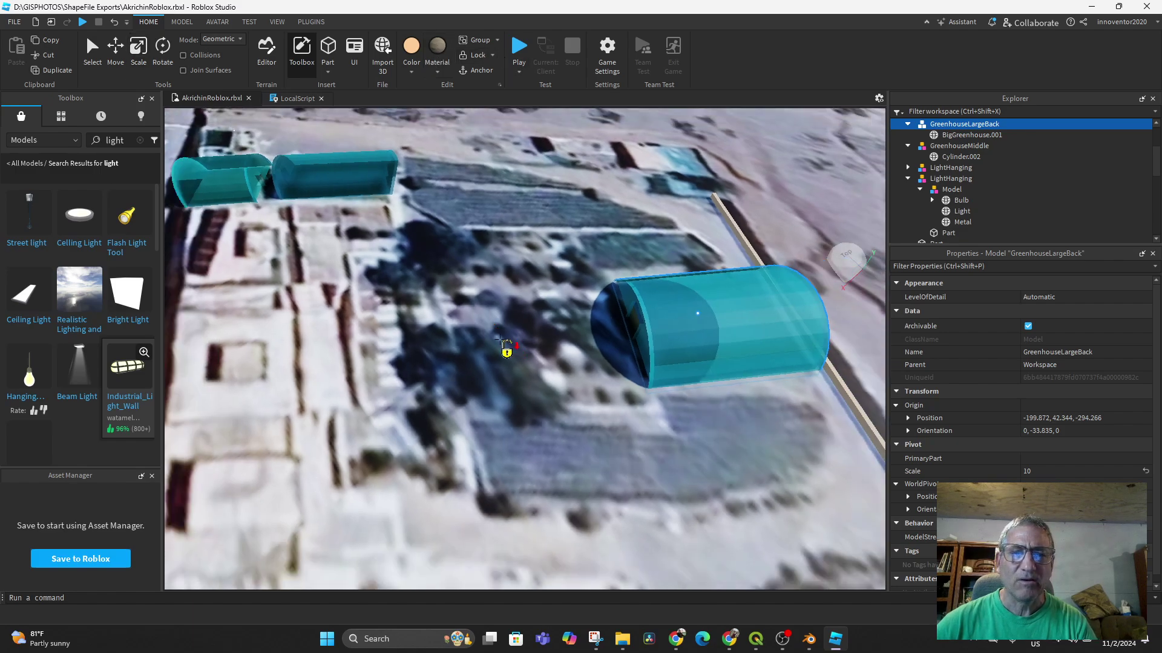
pyautogui.moveTo(519, 366); pyautogui.dragTo(478, 246, button='middle')
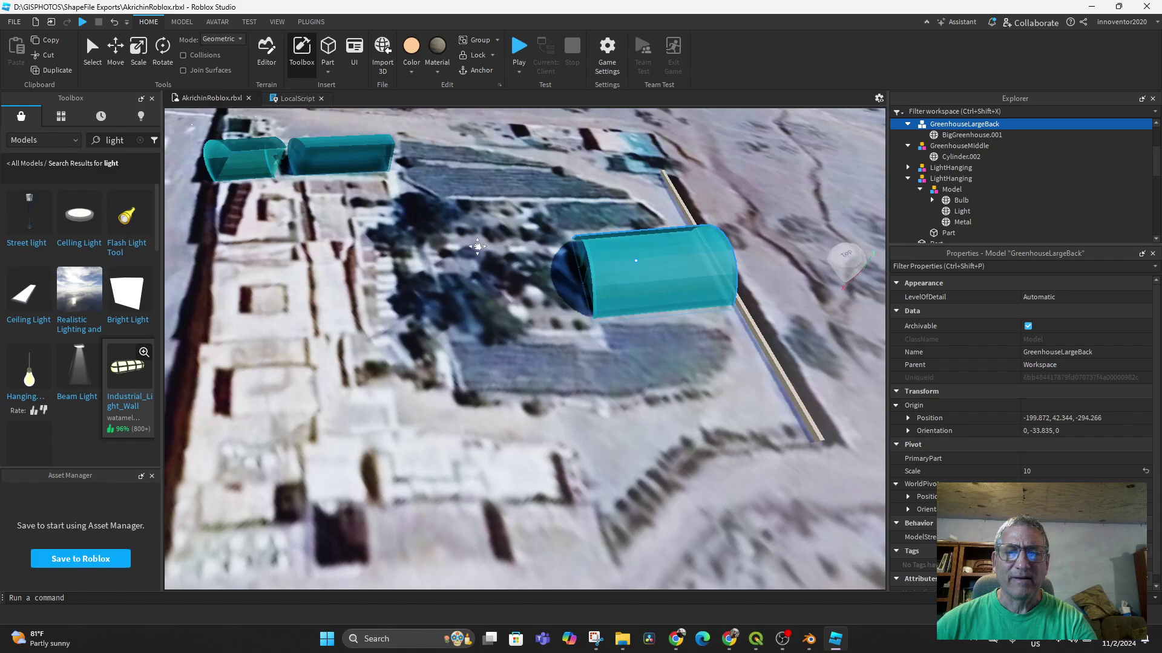
pyautogui.scroll(10, 533, 345)
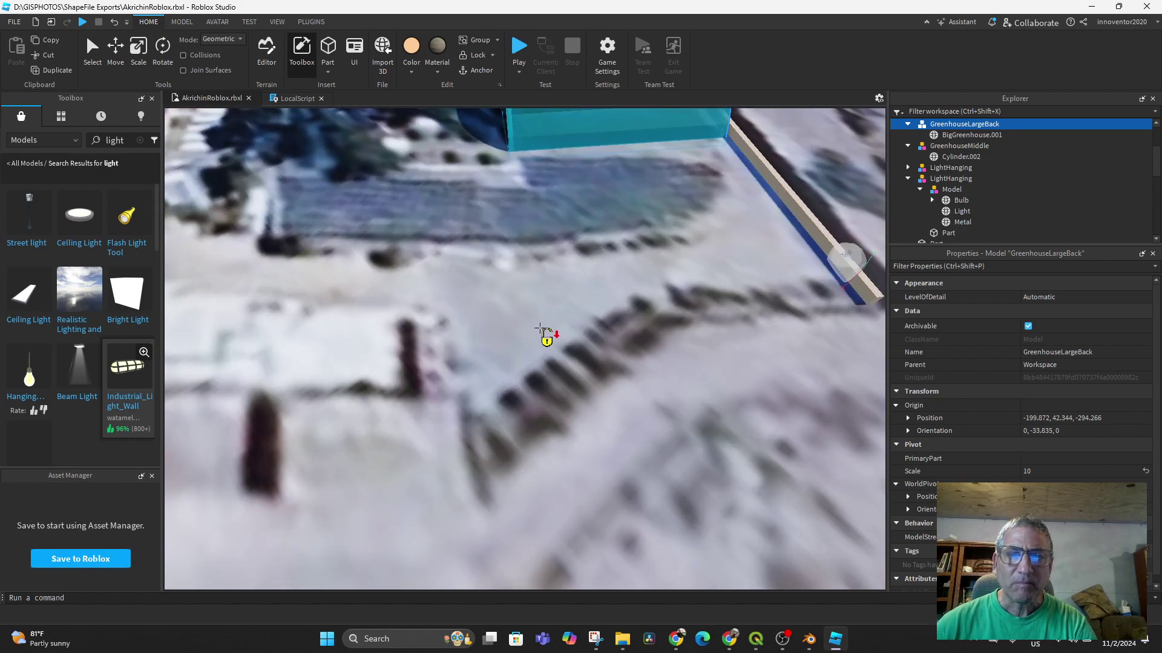
pyautogui.scroll(-5, 532, 339)
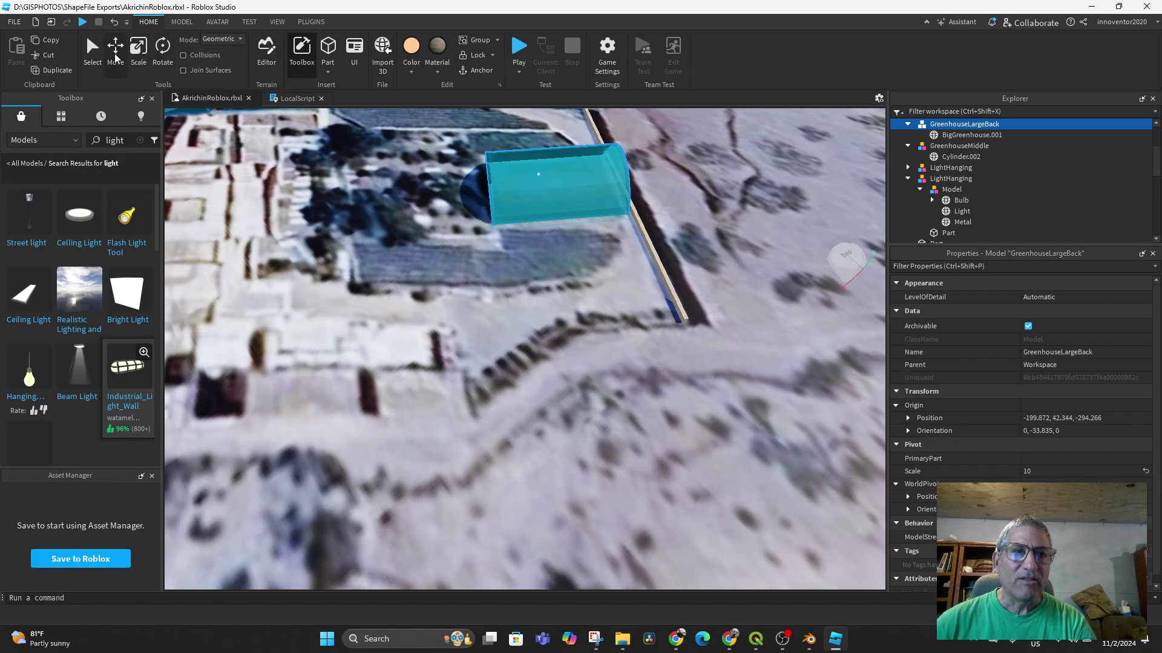
pyautogui.click(93, 53)
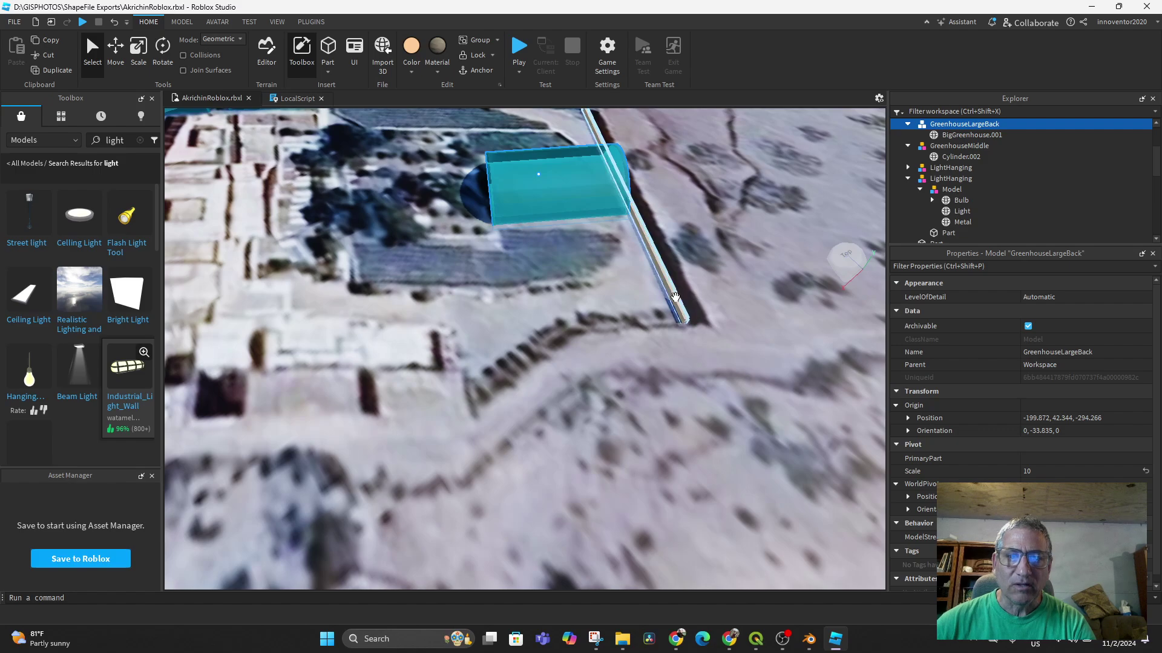
pyautogui.click(676, 298)
pyautogui.moveTo(700, 314); pyautogui.dragTo(626, 444, button='middle')
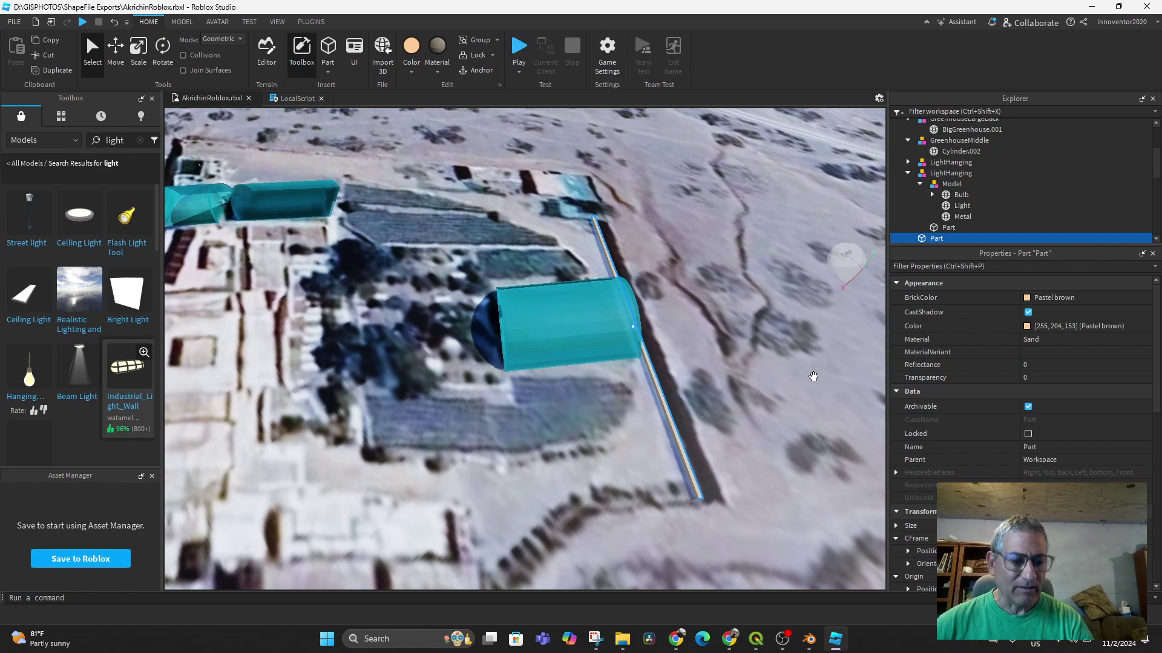
pyautogui.hotkey('ctrl', 'd')
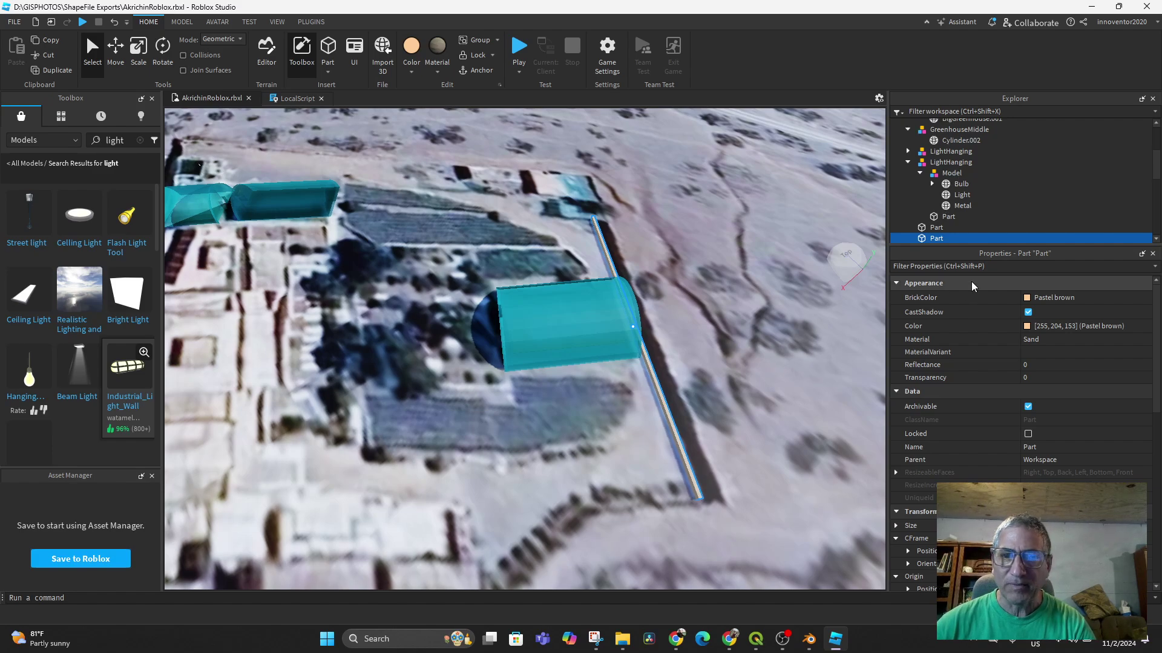
# Rename the concrete Part inside the expanded LightHanging model as Wall.
pyautogui.click(937, 229)
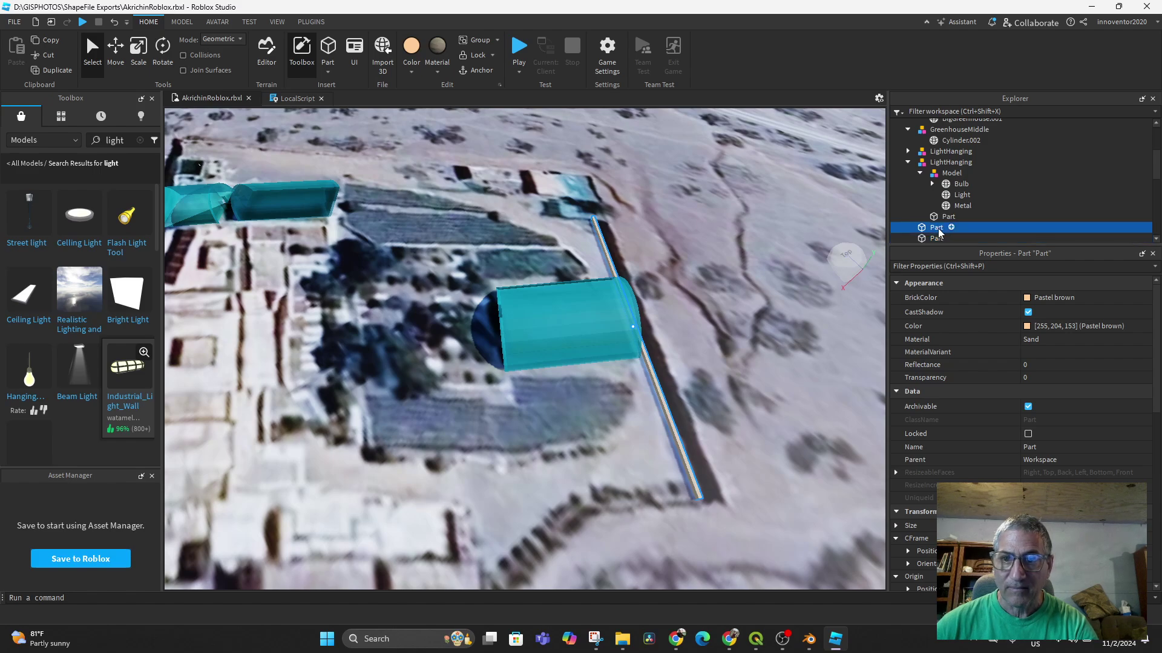
pyautogui.click(941, 218)
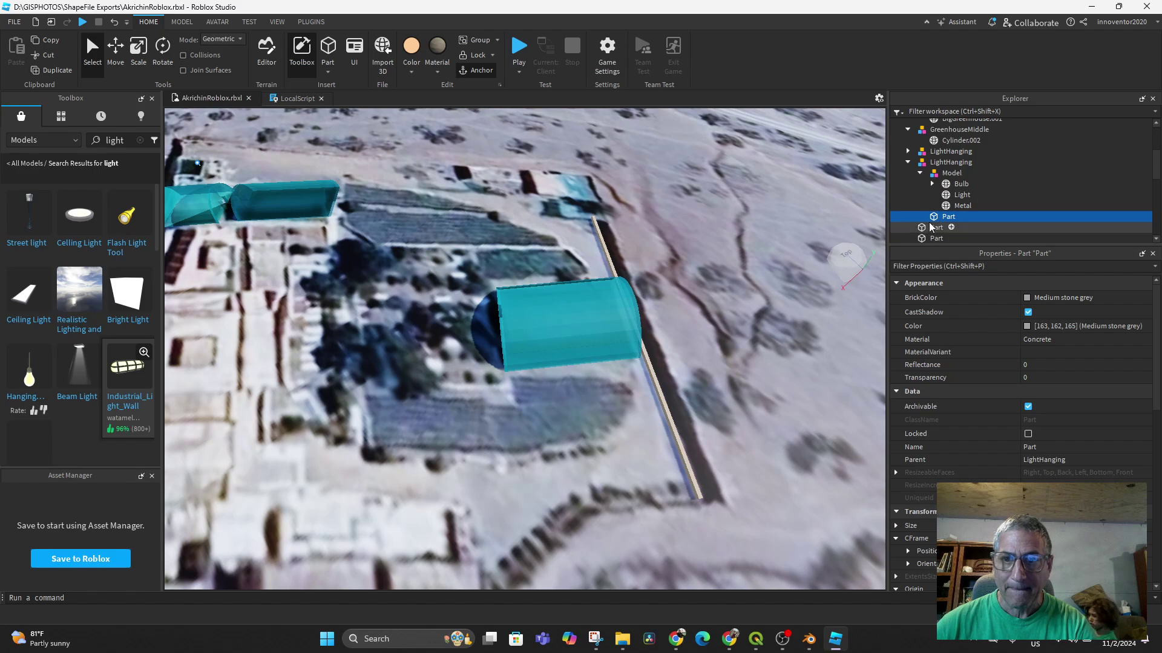
pyautogui.rightClick(948, 222)
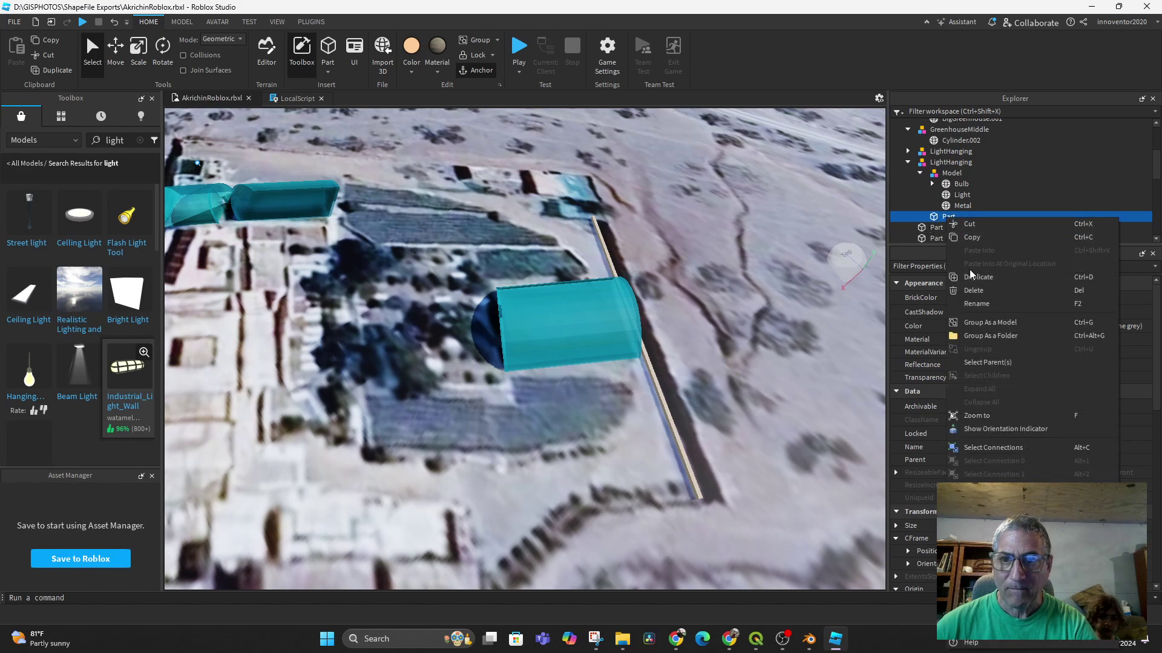
pyautogui.click(980, 302)
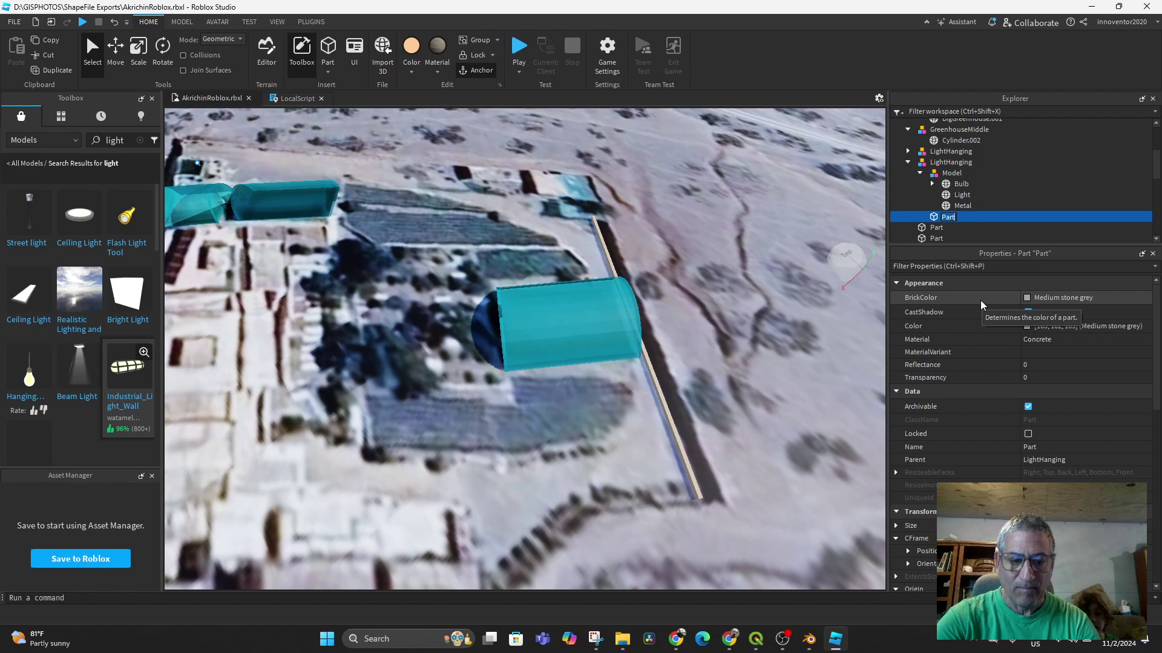
pyautogui.write('Wall')
pyautogui.press('Return')
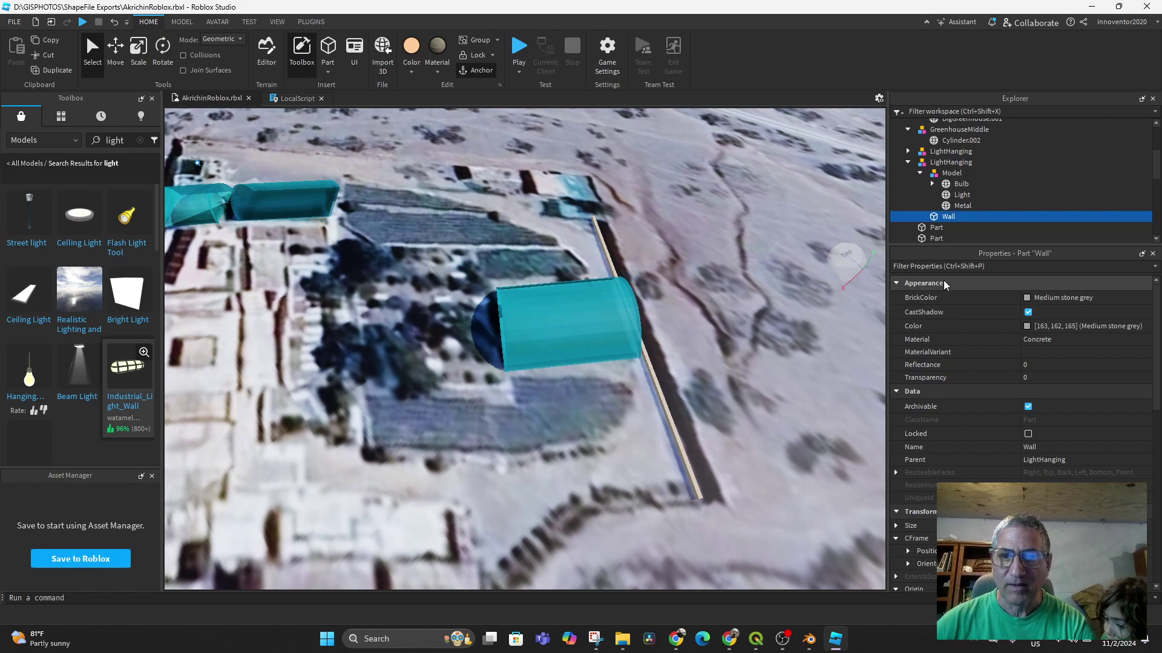
# Rename the original sand wall block in the workspace as Wall.
pyautogui.click(941, 229)
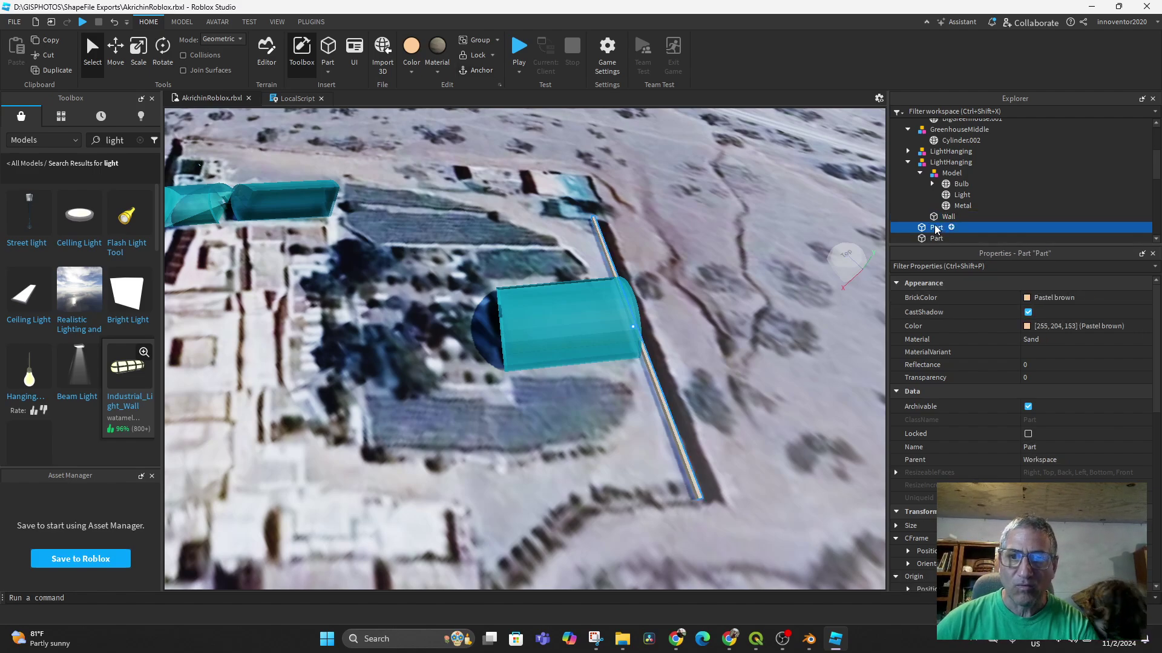
pyautogui.rightClick(935, 229)
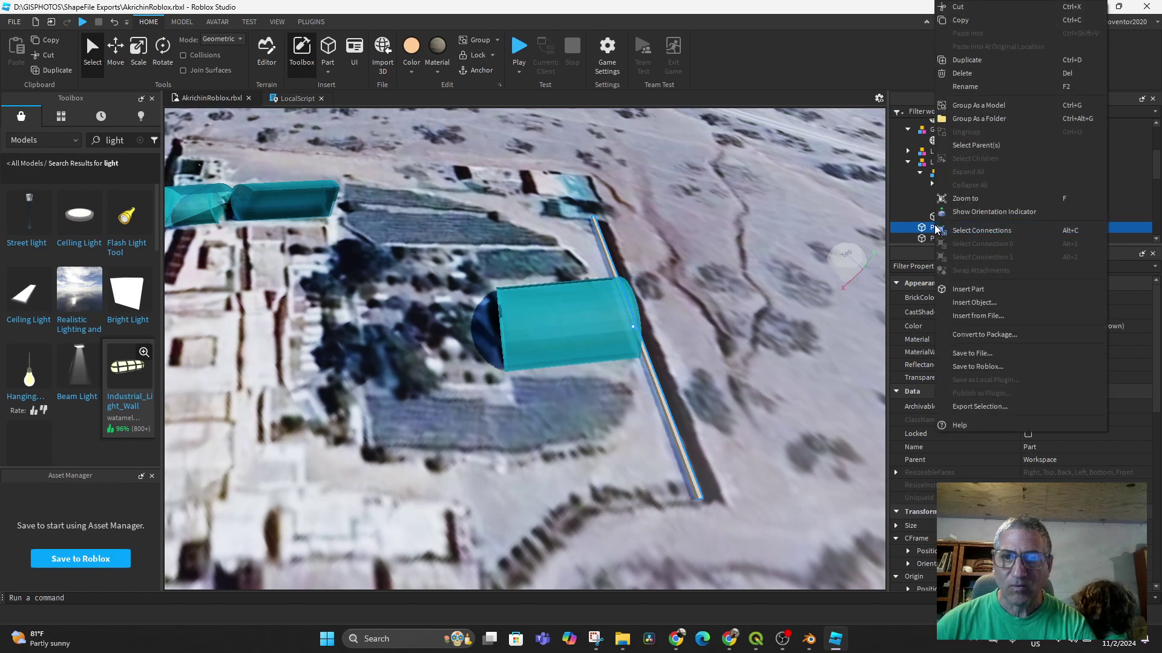
pyautogui.click(965, 87)
pyautogui.write('Wall')
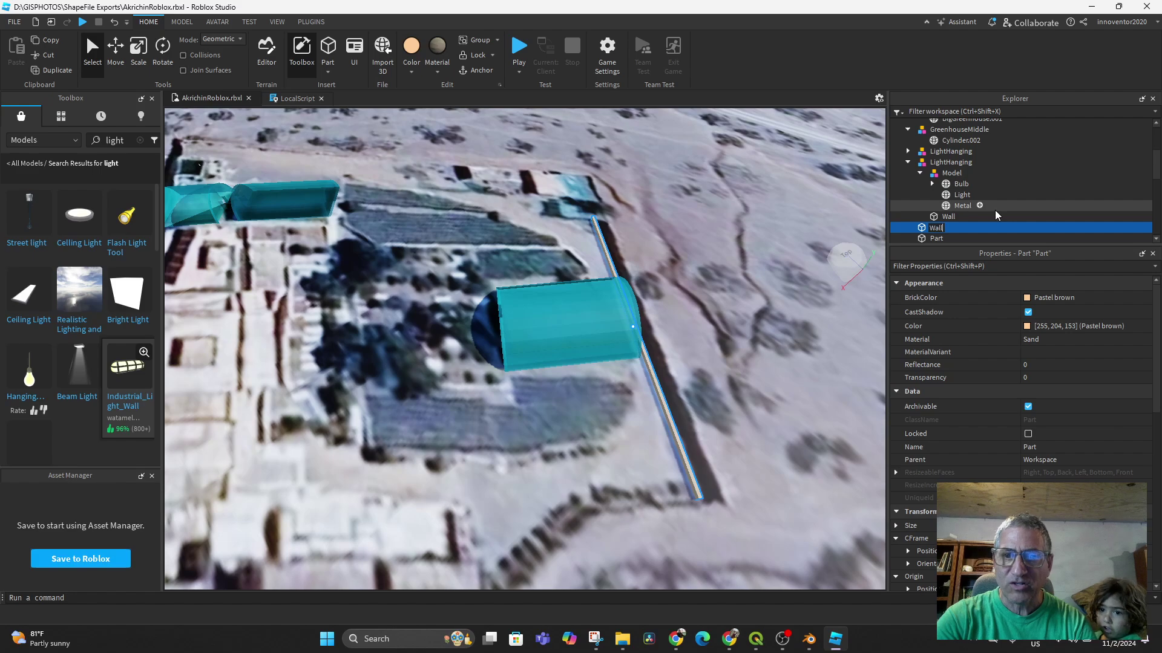
pyautogui.press('Return')
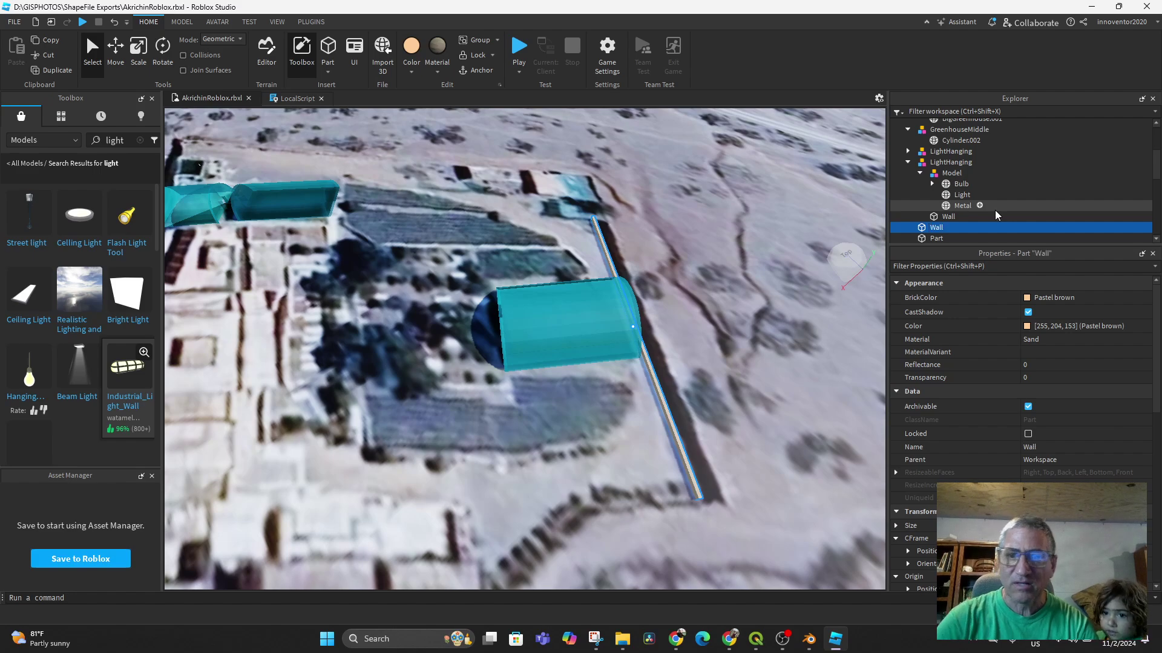
pyautogui.click(937, 238)
pyautogui.rightClick(936, 239)
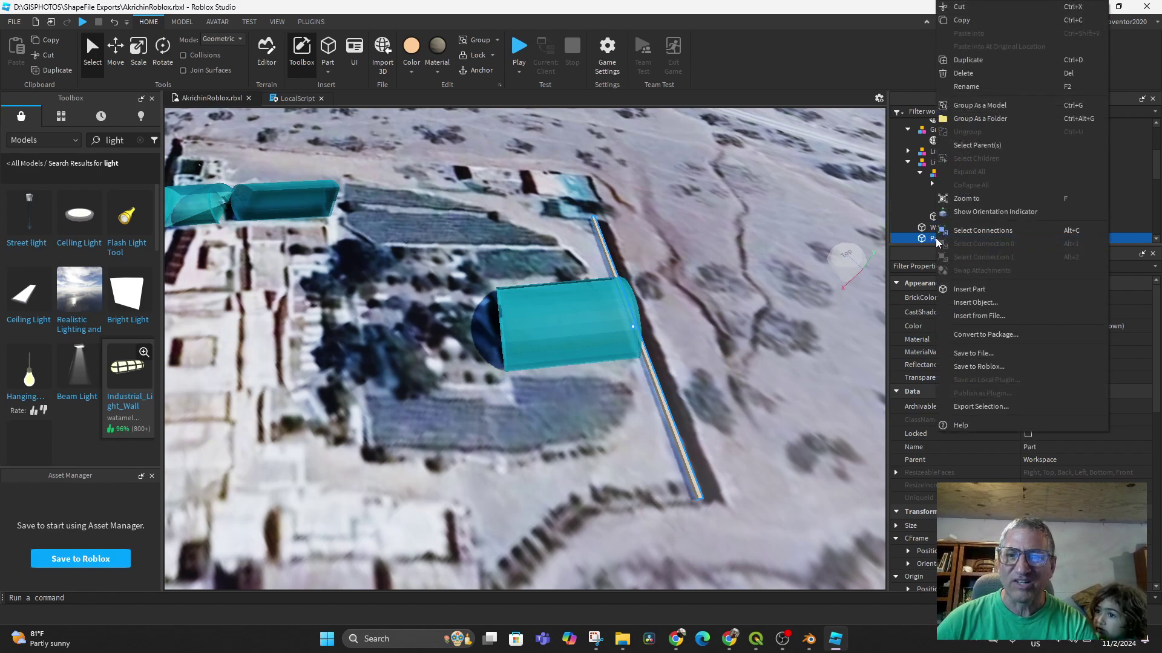
pyautogui.click(967, 89)
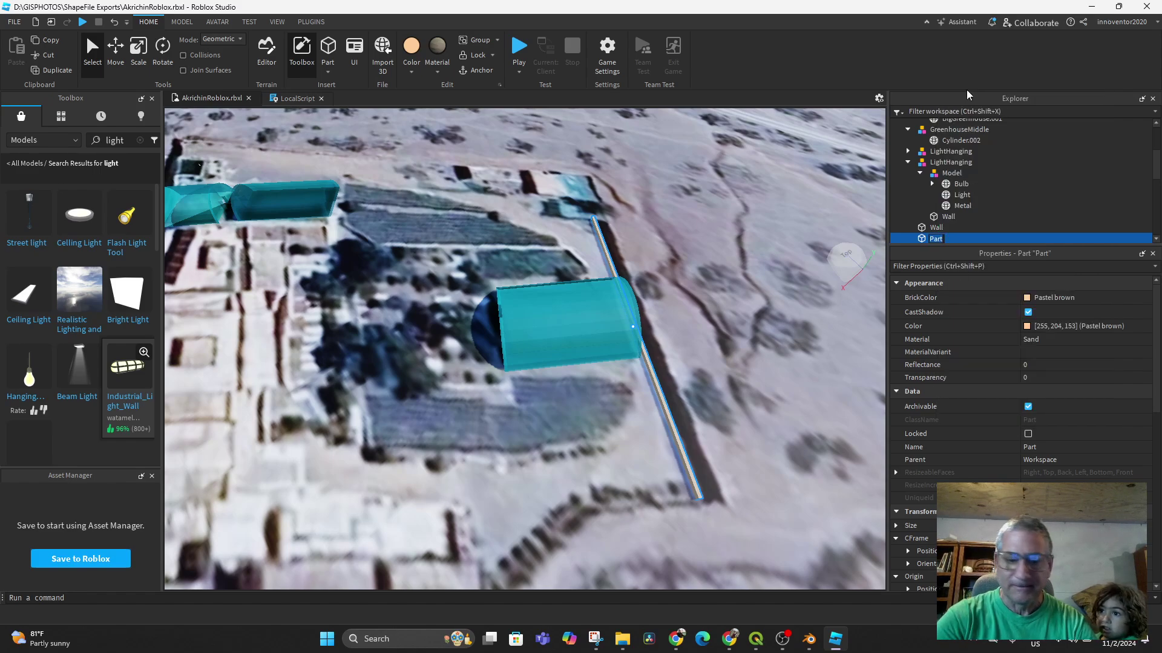
pyautogui.write('W')
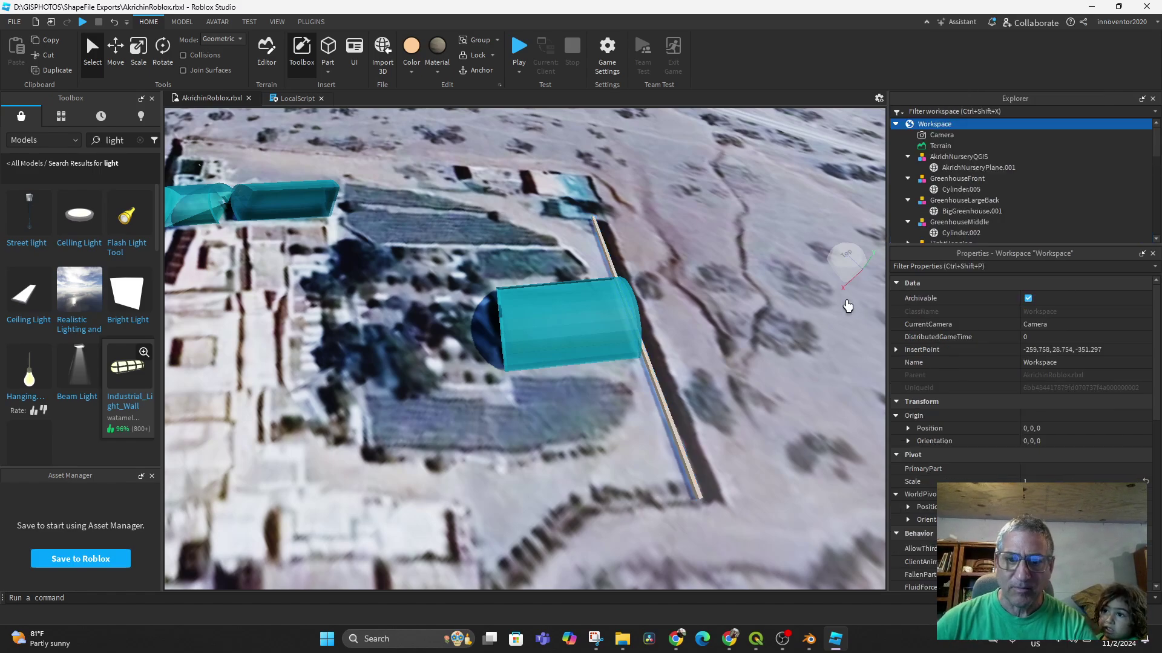
# Rename the duplicated sand wall block as Wall2.
pyautogui.click(680, 413)
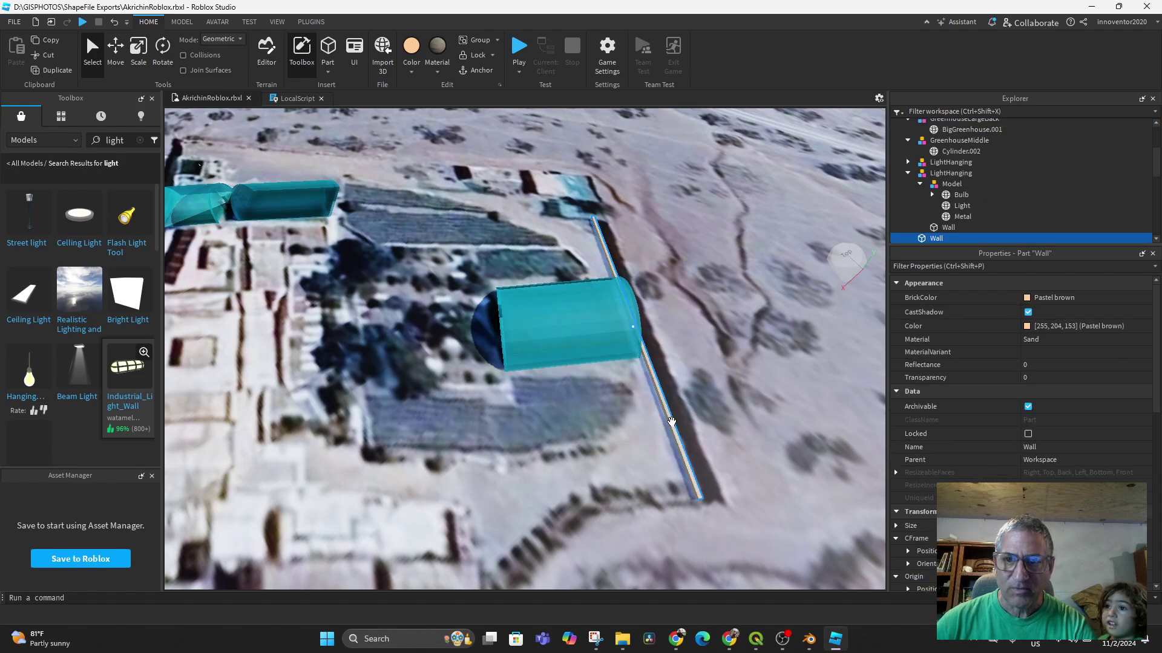
pyautogui.click(937, 219)
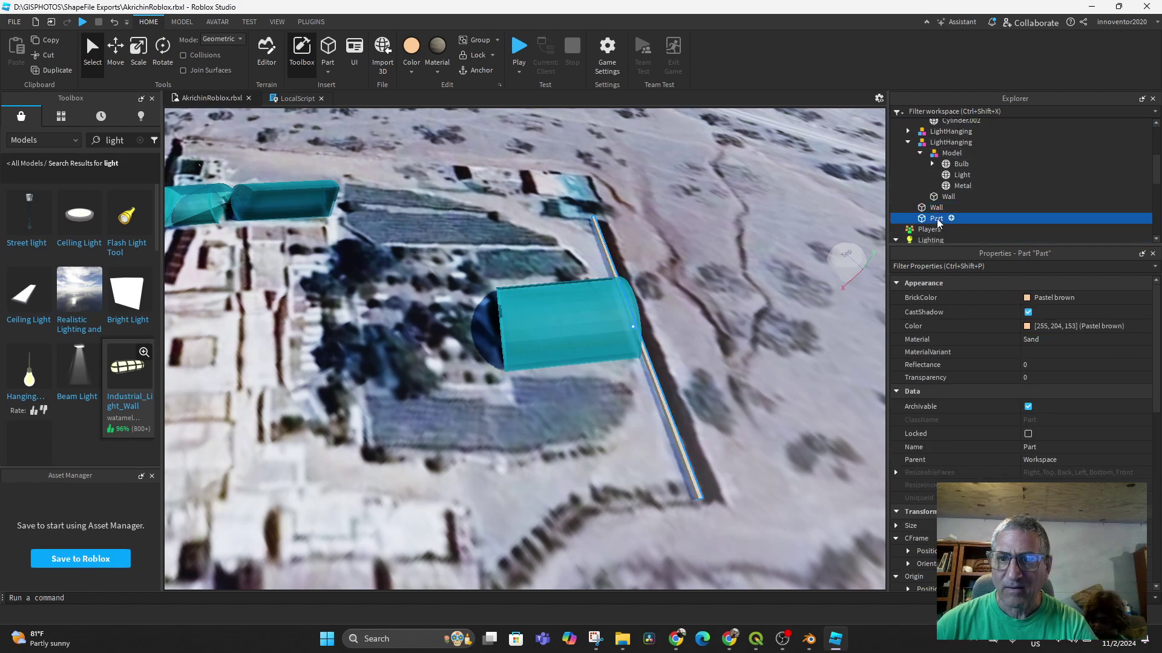
pyautogui.rightClick(937, 221)
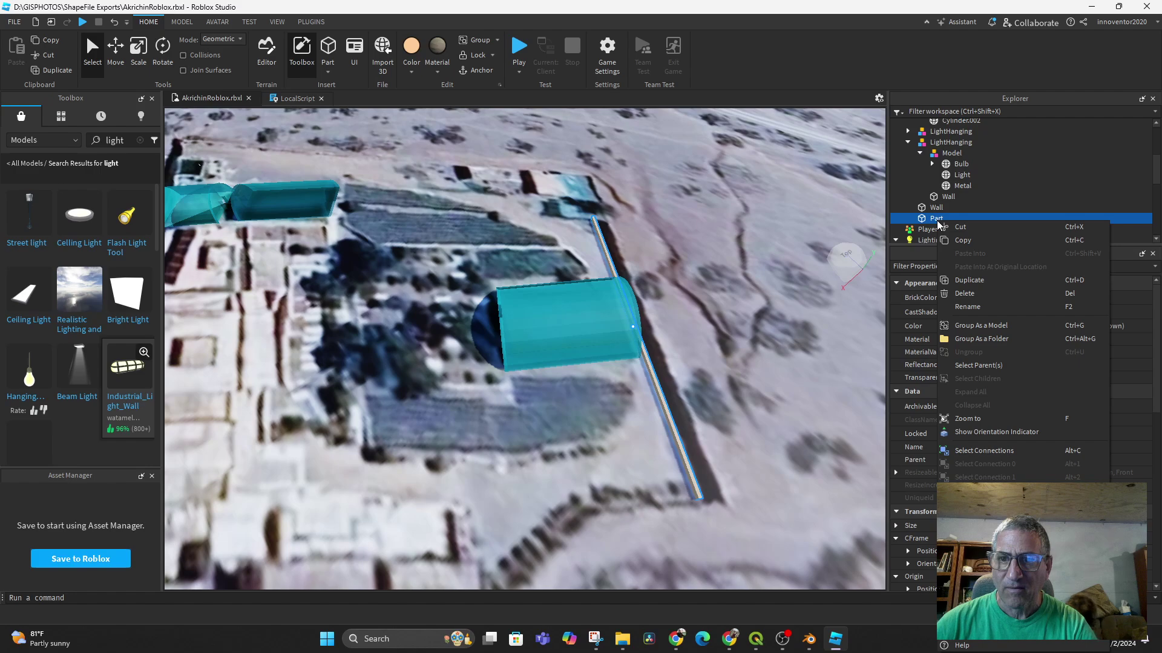
pyautogui.click(974, 310)
pyautogui.write('A')
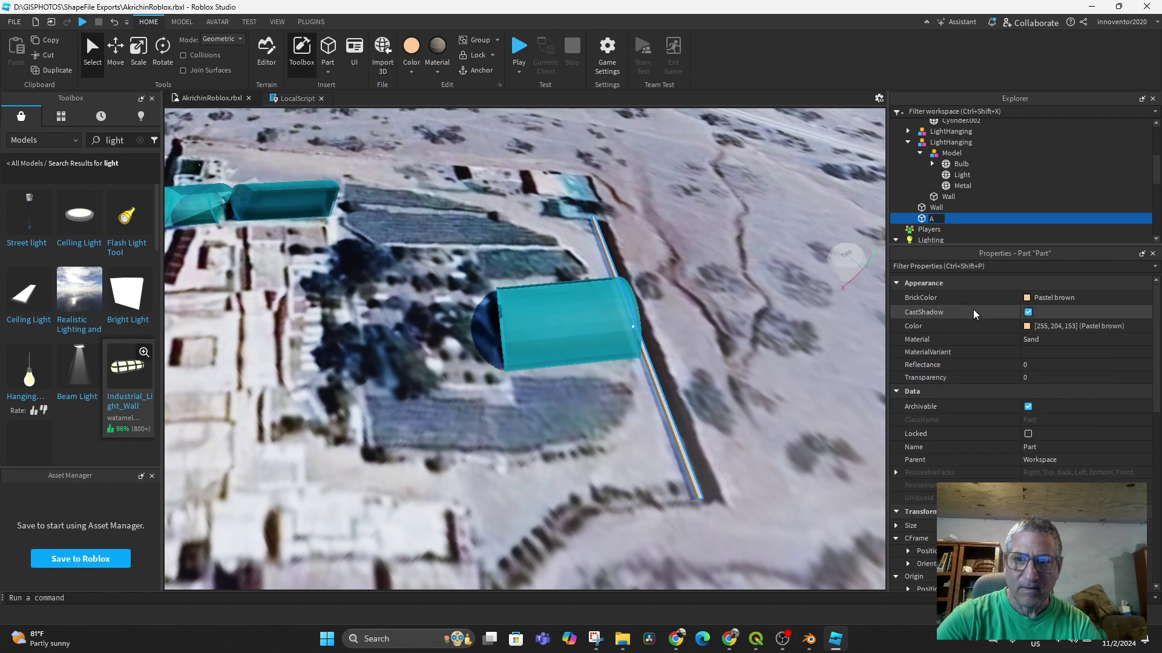
pyautogui.write('Wall2')
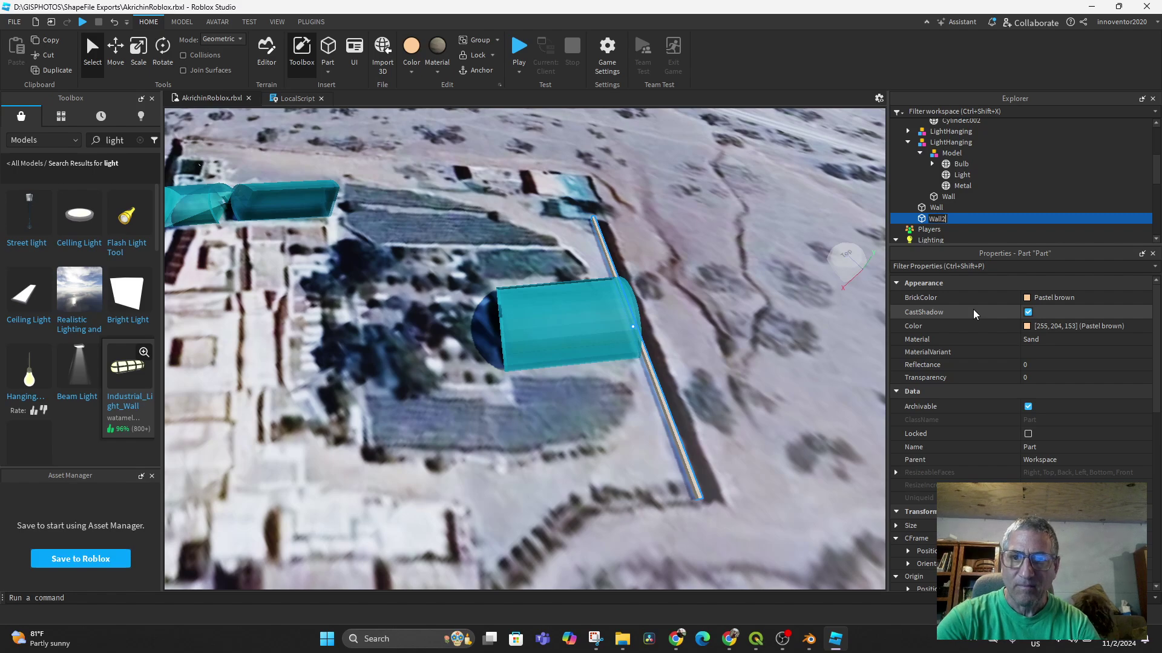
pyautogui.press('Return')
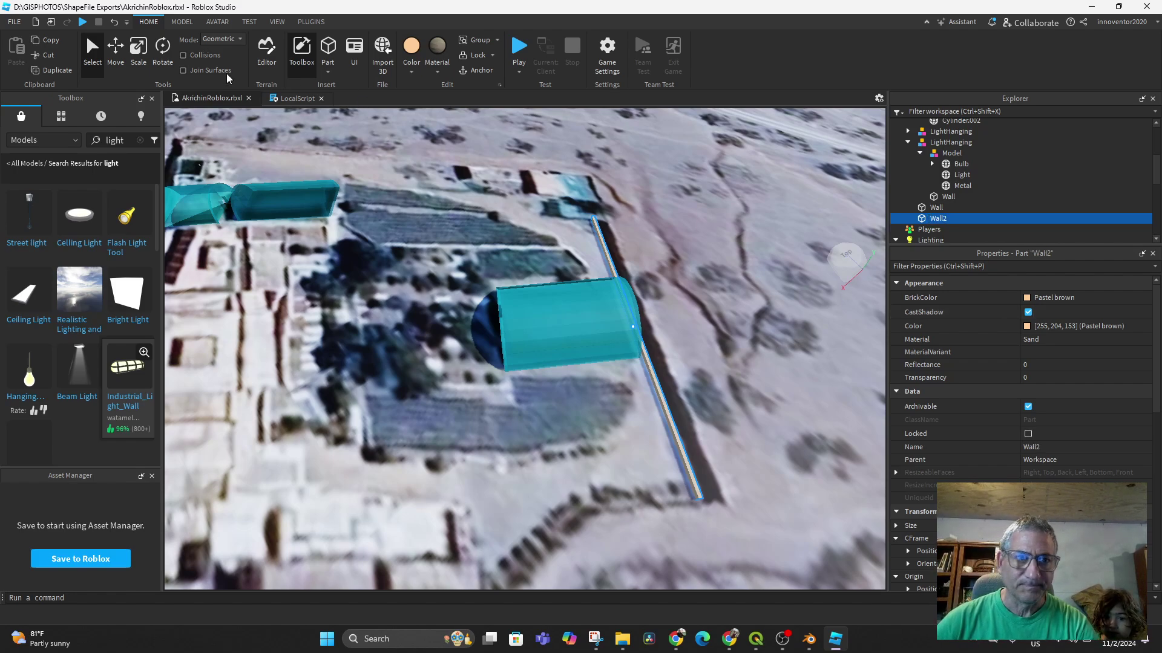
# Move Wall2 across the compound by about 324 and another 162 studs, to just outside the opposite boundary, and view it from the top.
pyautogui.click(115, 48)
pyautogui.scroll(-1, 530, 339)
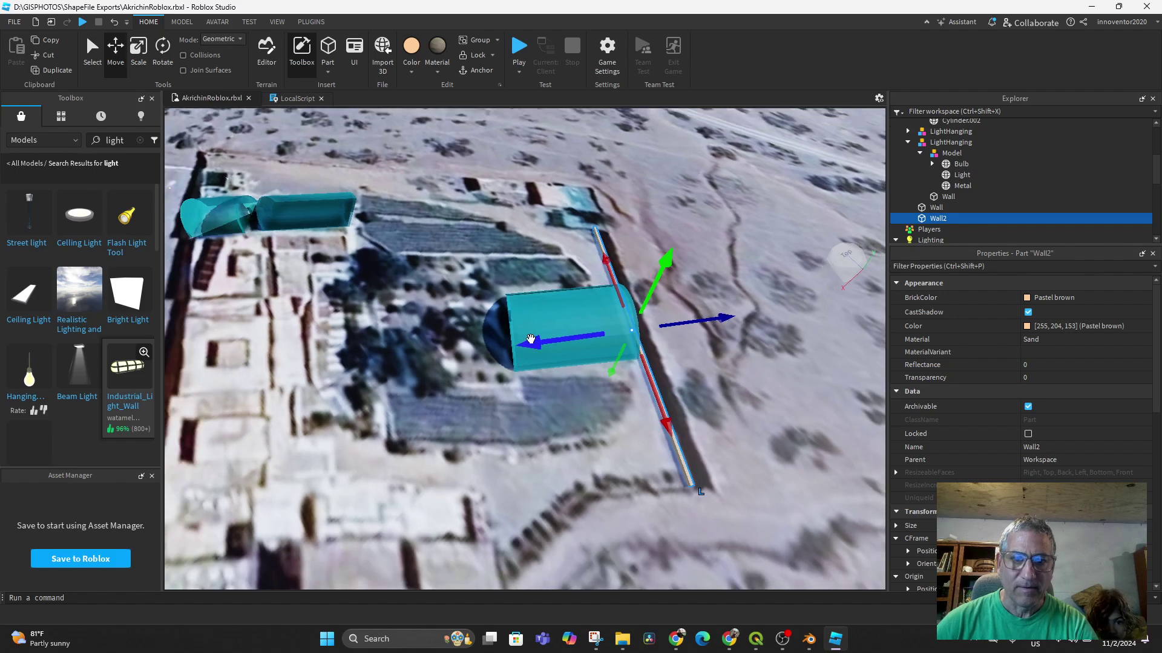
pyautogui.moveTo(531, 339); pyautogui.dragTo(222, 383)
pyautogui.scroll(-3, 448, 386)
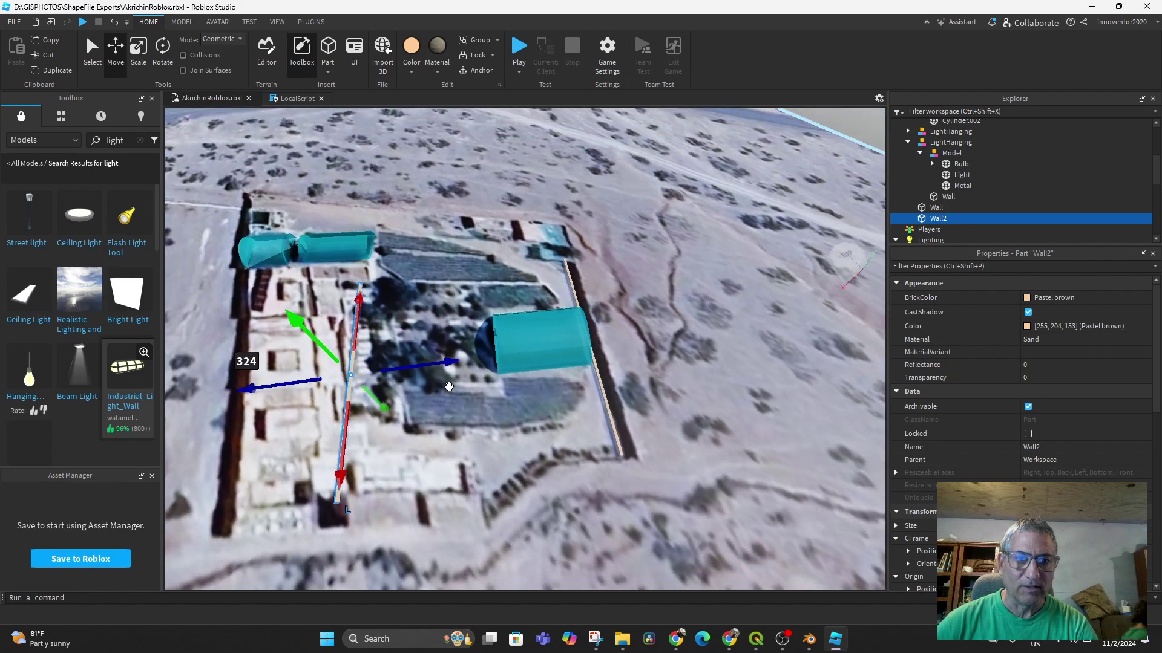
pyautogui.moveTo(448, 386); pyautogui.dragTo(573, 368, button='middle')
pyautogui.moveTo(376, 362); pyautogui.dragTo(302, 367)
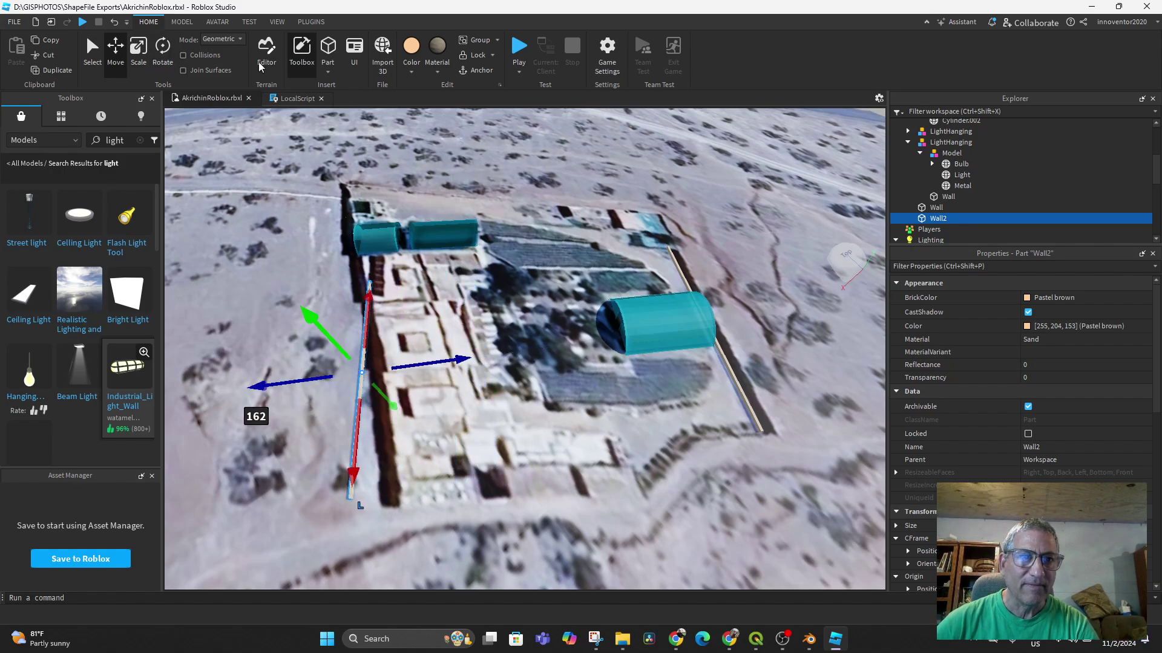
pyautogui.click(852, 264)
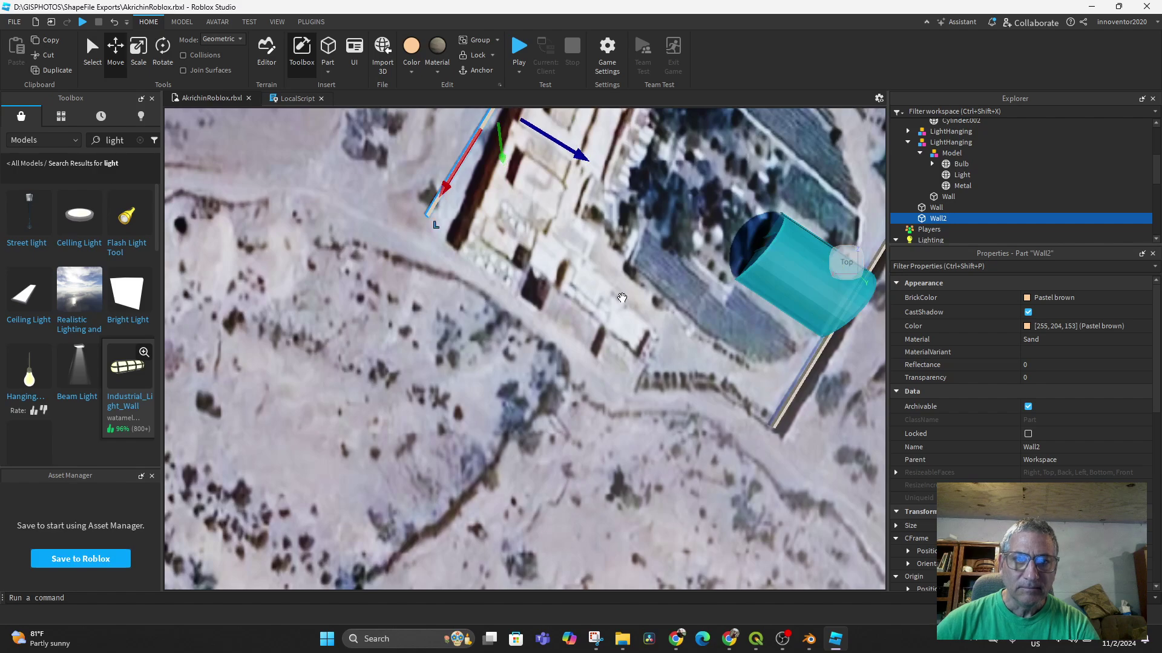
# Rotate Wall2 to run parallel to the aerial boundary line and move it about 22.8 studs inward toward the compound.
pyautogui.scroll(-3, 596, 314)
pyautogui.moveTo(472, 441); pyautogui.dragTo(432, 501, button='middle')
pyautogui.moveTo(433, 502); pyautogui.dragTo(466, 445, button='right')
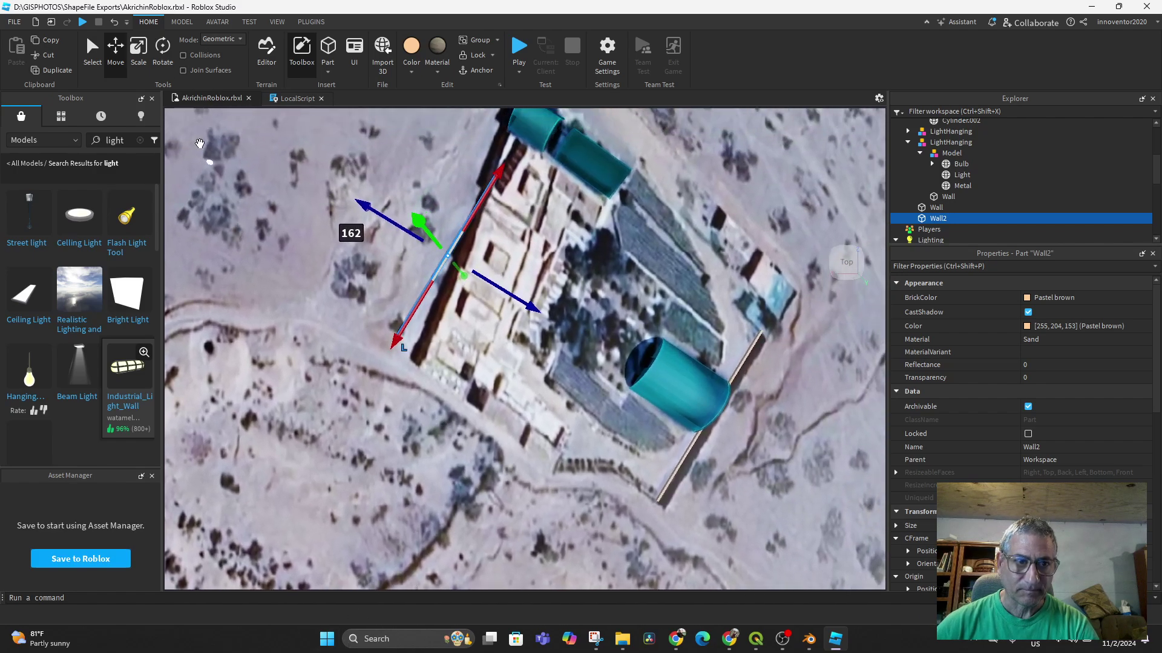
pyautogui.click(158, 46)
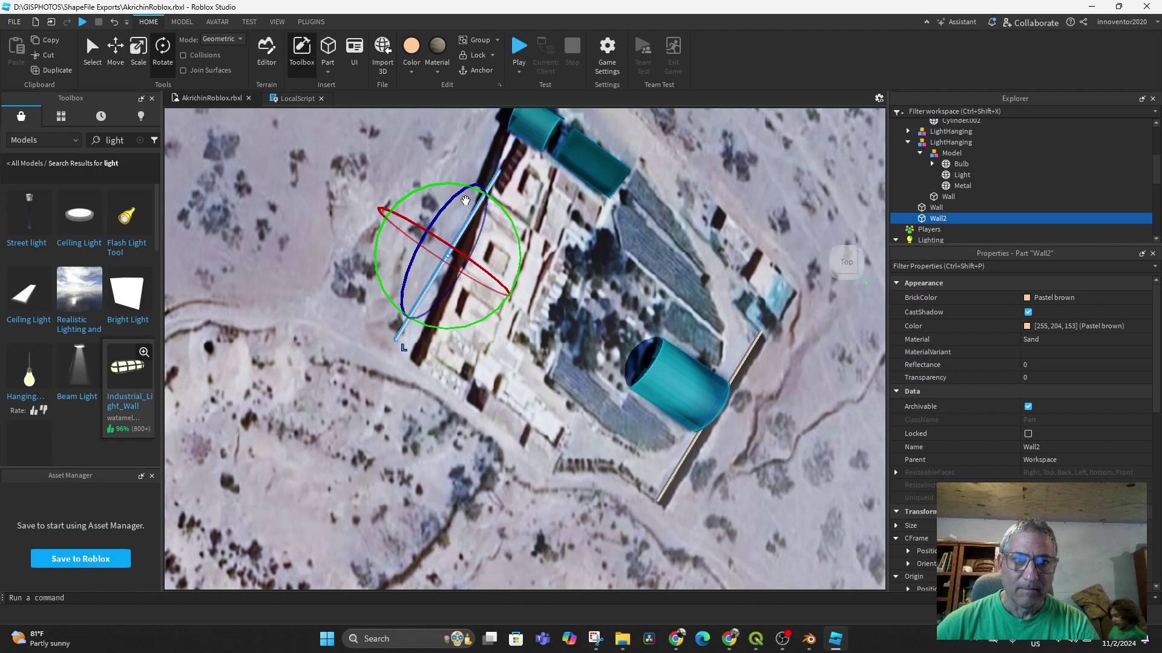
pyautogui.moveTo(518, 220); pyautogui.dragTo(526, 205)
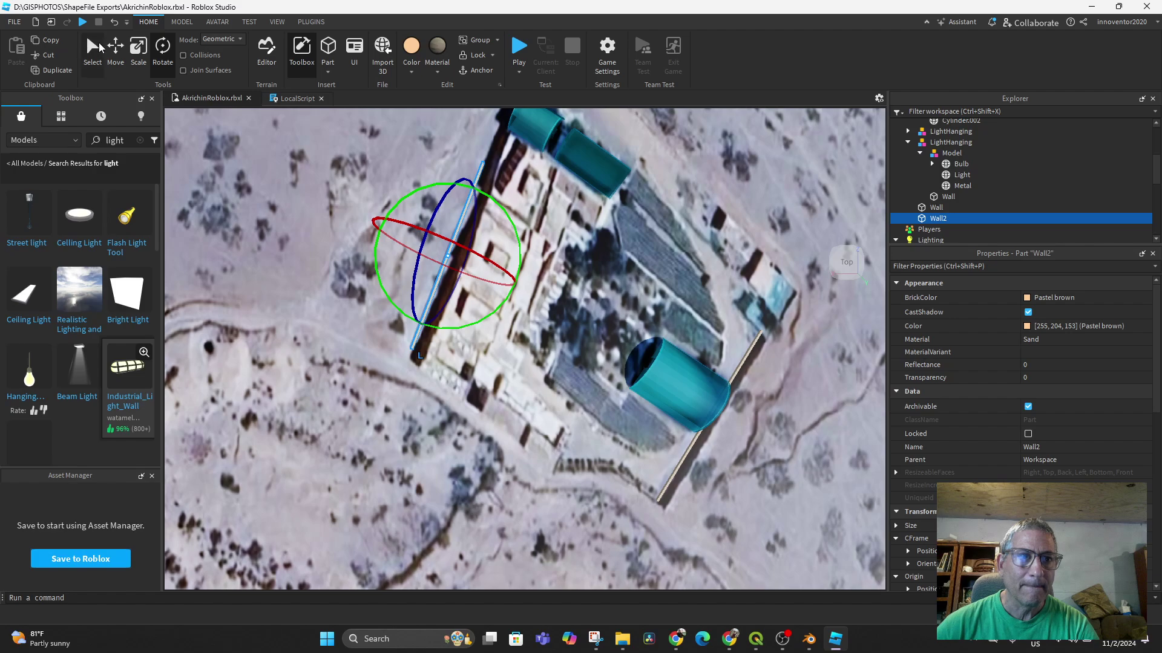
pyautogui.click(115, 46)
pyautogui.moveTo(549, 288); pyautogui.dragTo(558, 297)
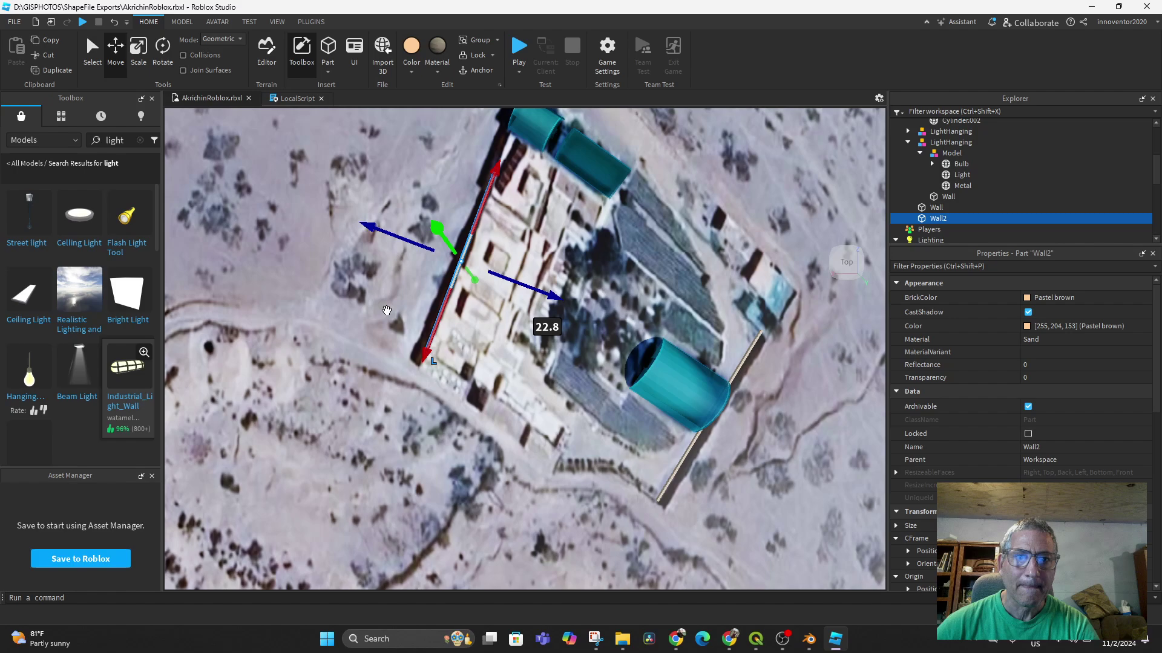
# Lengthen Wall2 at both ends with the Scale tool so it spans the full boundary, past the two small greenhouses to the corner.
pyautogui.scroll(1, 387, 310)
pyautogui.moveTo(457, 406); pyautogui.dragTo(418, 468, button='middle')
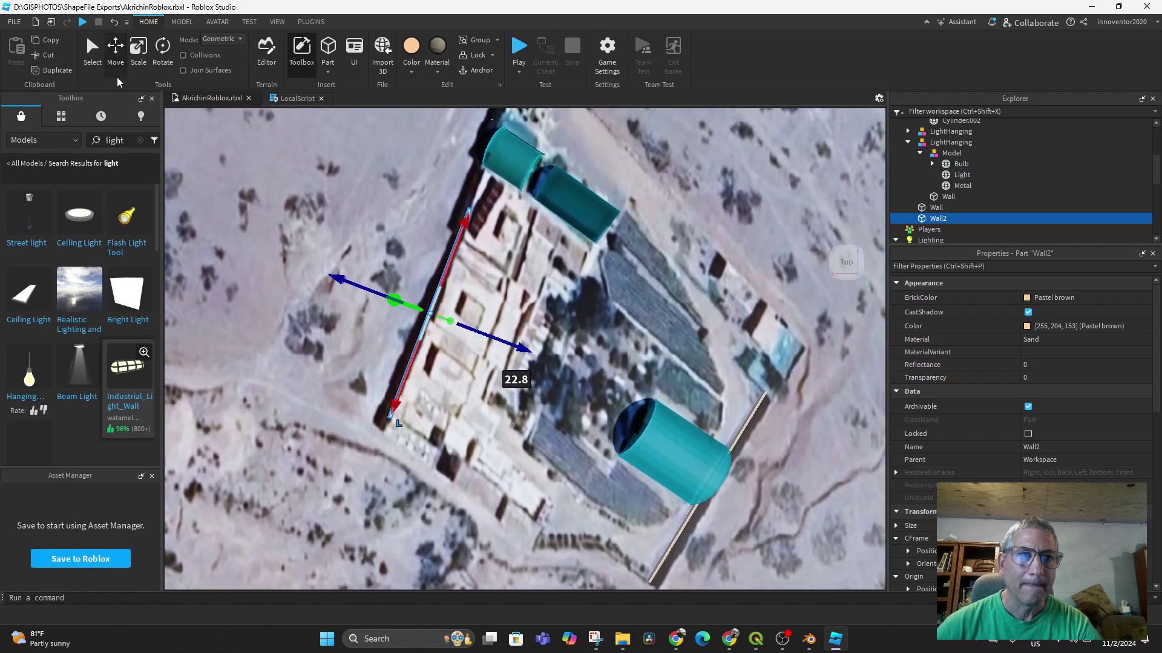
pyautogui.click(139, 47)
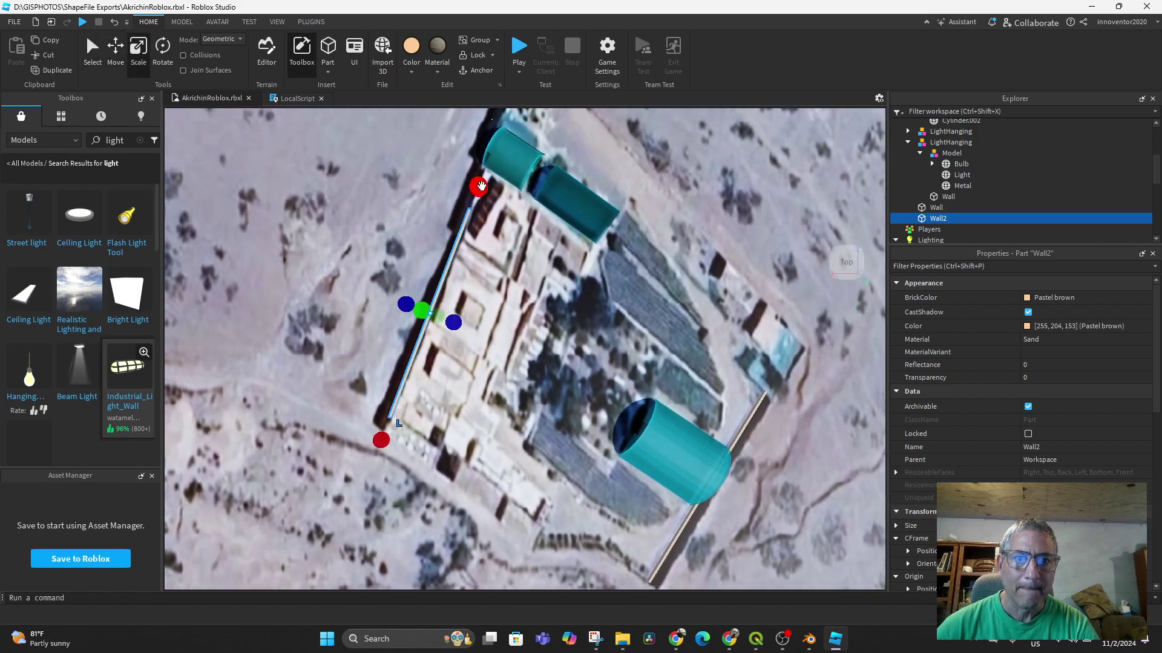
pyautogui.moveTo(480, 187); pyautogui.dragTo(493, 147)
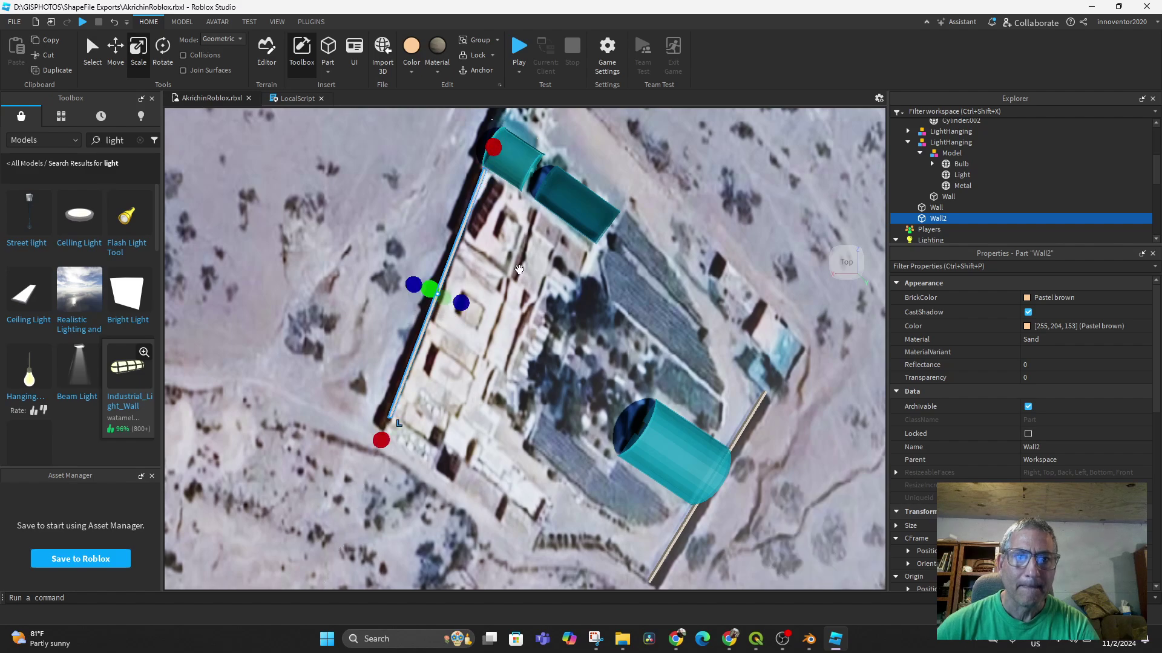
pyautogui.moveTo(519, 269); pyautogui.dragTo(478, 287, button='middle')
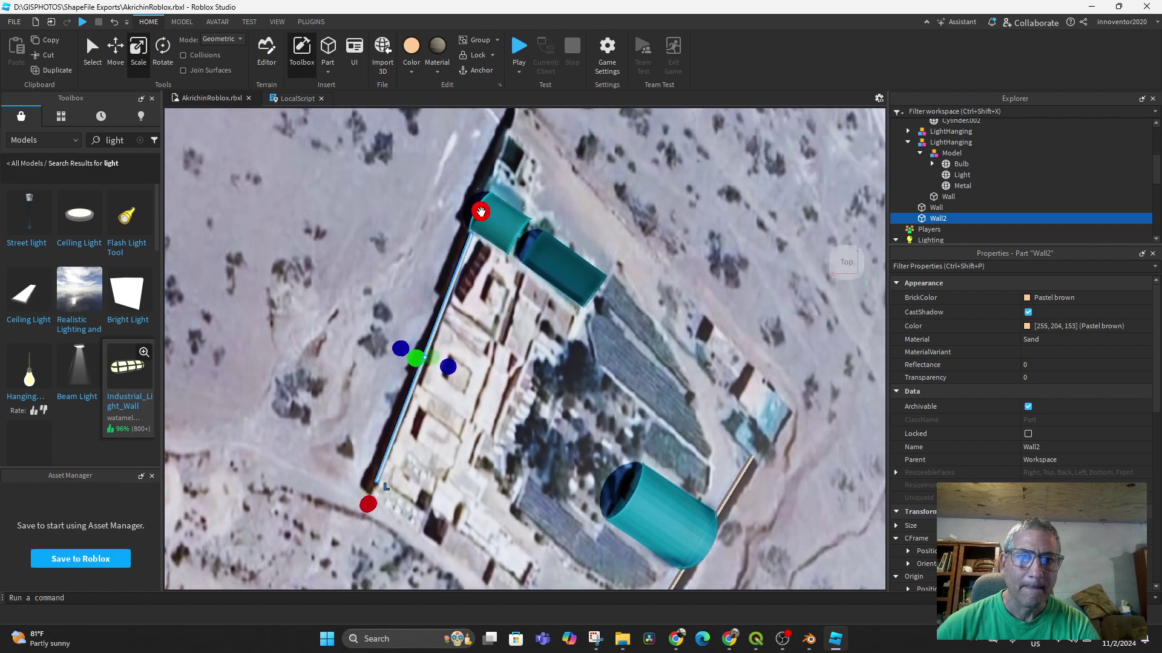
pyautogui.moveTo(481, 211); pyautogui.dragTo(507, 115)
pyautogui.moveTo(507, 115); pyautogui.dragTo(499, 242, button='middle')
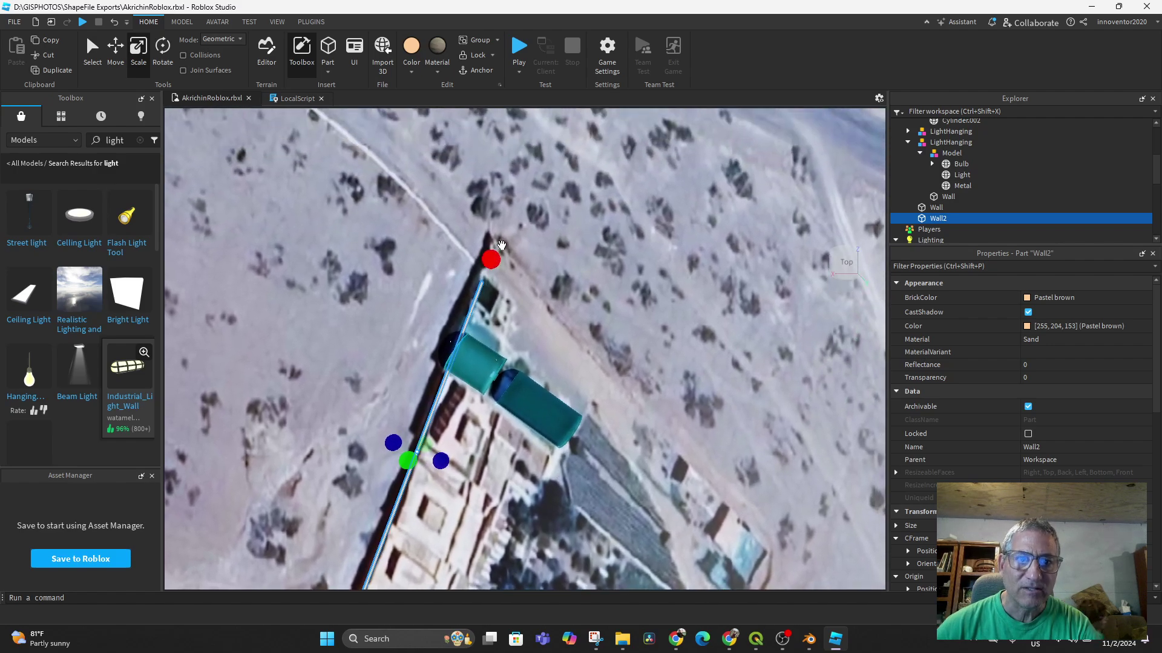
pyautogui.moveTo(501, 245); pyautogui.dragTo(506, 207)
pyautogui.moveTo(579, 286); pyautogui.dragTo(658, 179, button='middle')
pyautogui.scroll(-2, 522, 376)
pyautogui.moveTo(433, 519); pyautogui.dragTo(432, 528)
pyautogui.moveTo(538, 440); pyautogui.dragTo(583, 405, button='middle')
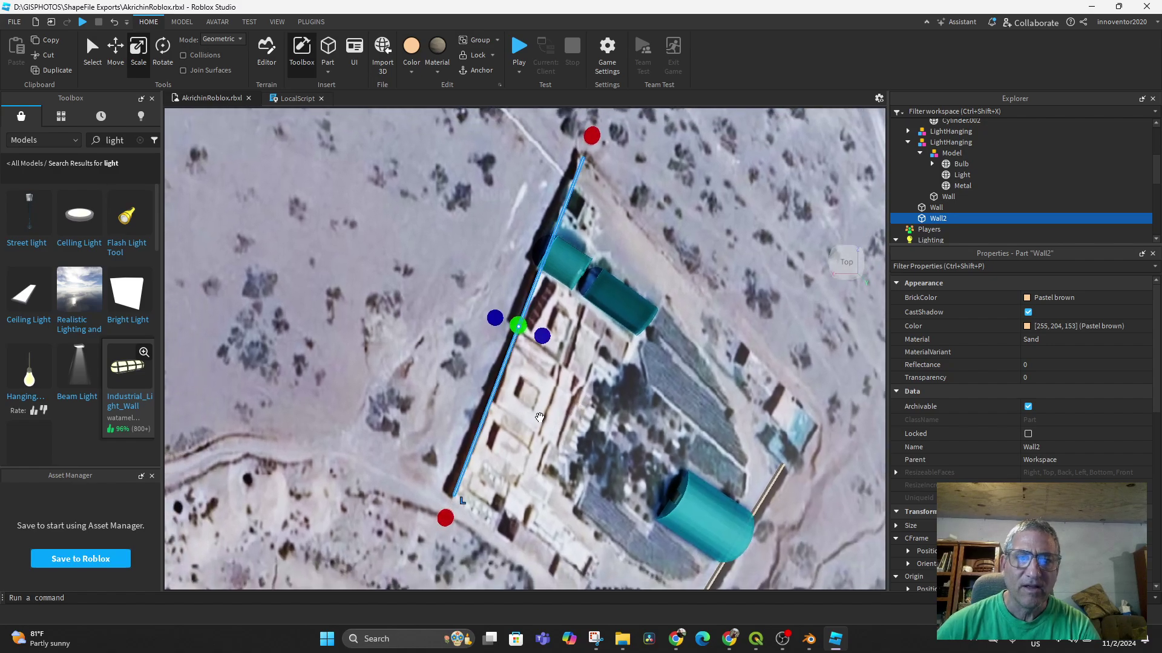
# View Wall2 from a low angle outside the compound and lock it in place.
pyautogui.moveTo(583, 406); pyautogui.dragTo(486, 447, button='right')
pyautogui.moveTo(486, 447); pyautogui.dragTo(582, 218, button='middle')
pyautogui.moveTo(583, 218); pyautogui.dragTo(446, 500, button='right')
pyautogui.moveTo(446, 500); pyautogui.dragTo(629, 94, button='middle')
pyautogui.scroll(-2, 602, 153)
pyautogui.scroll(10, 550, 343)
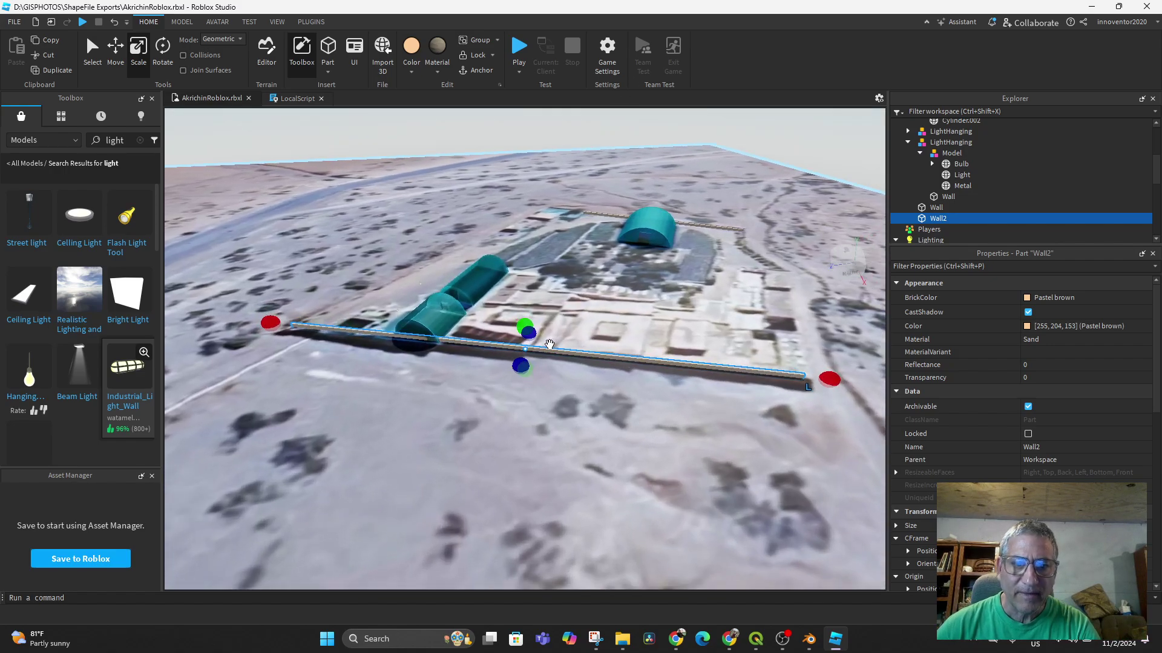
pyautogui.scroll(-8, 549, 343)
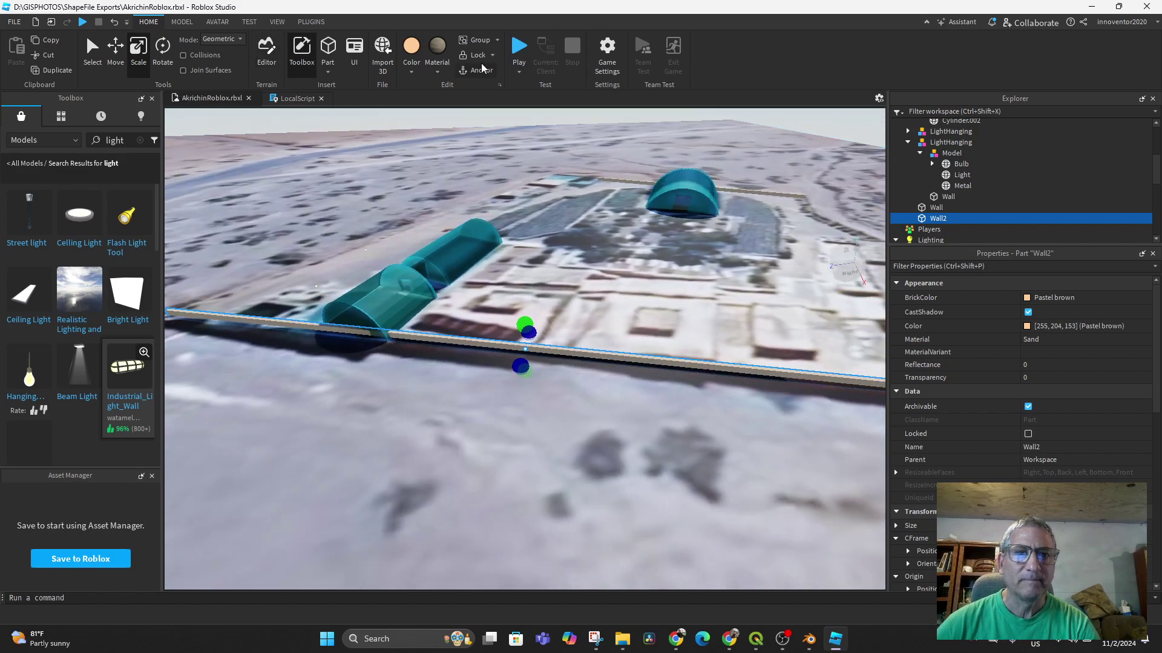
pyautogui.click(115, 53)
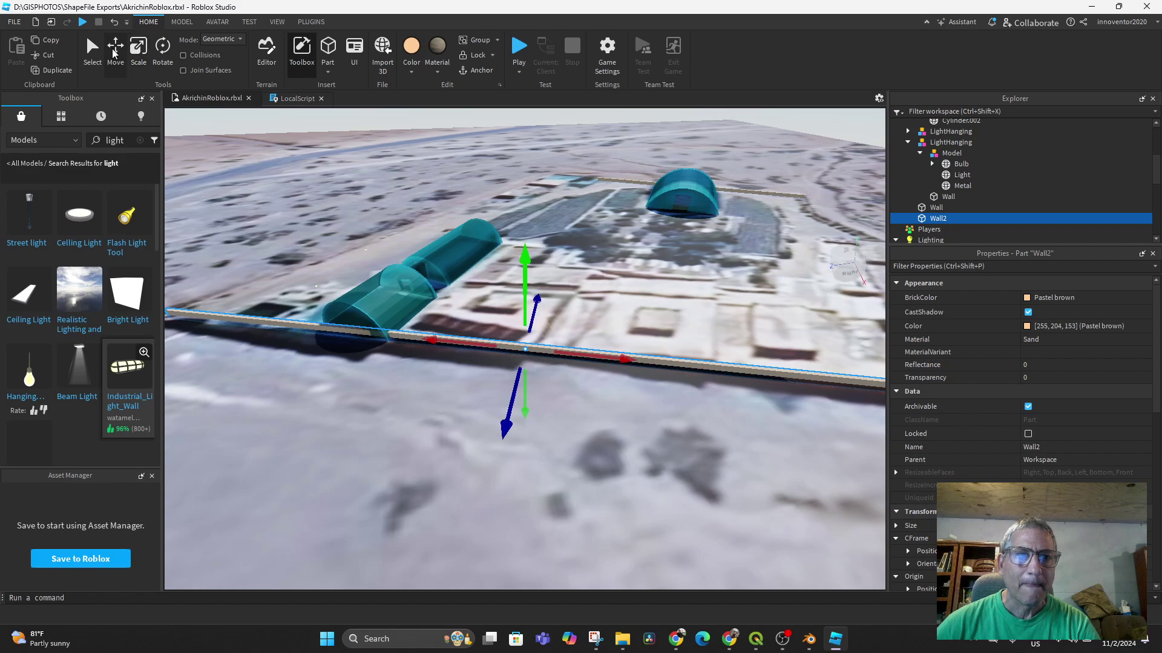
pyautogui.moveTo(463, 341); pyautogui.dragTo(525, 414, button='middle')
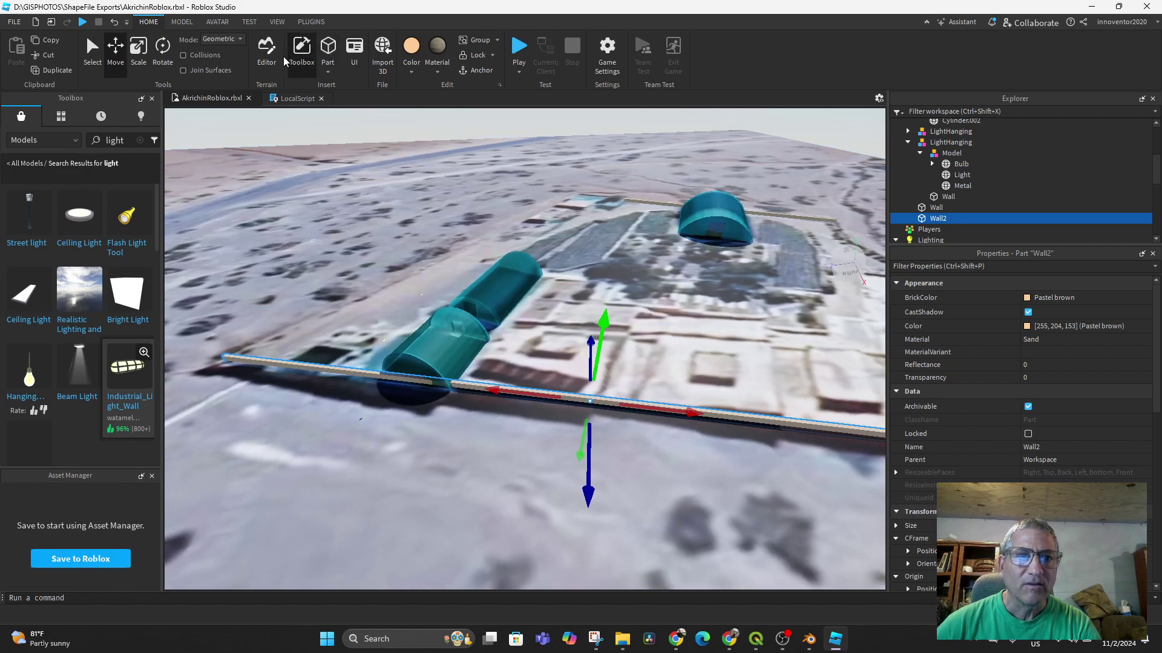
pyautogui.click(478, 57)
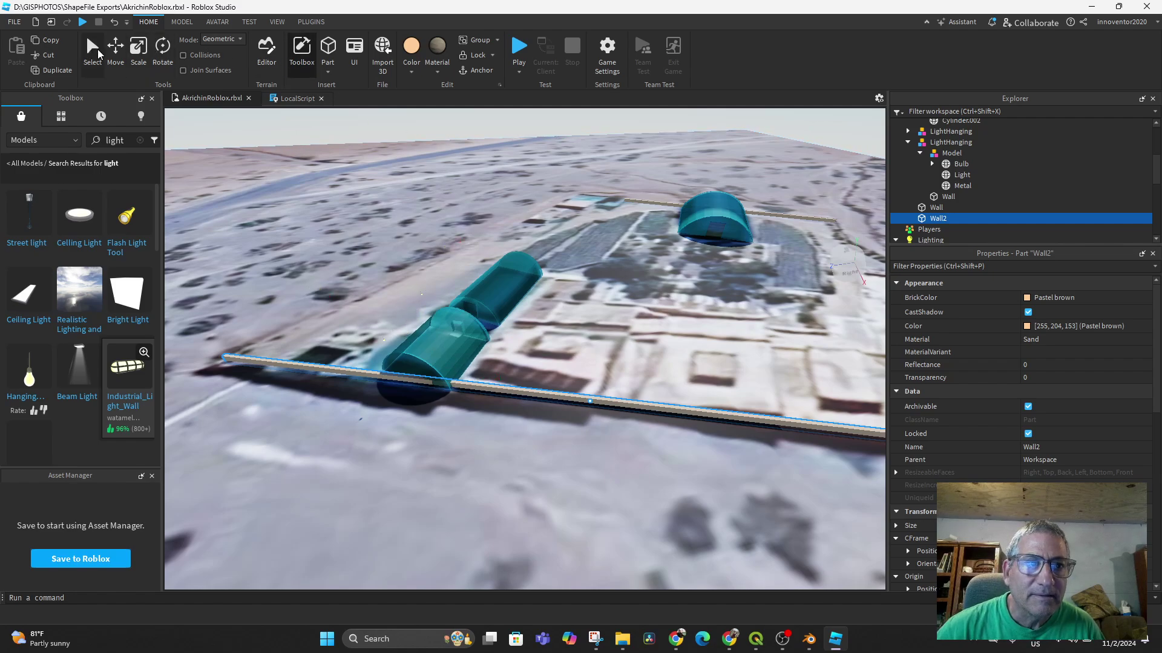
# Rotate the GreenhouseFront model about 5 degrees horizontally and move it 6 studs inward, away from Wall2.
pyautogui.click(434, 345)
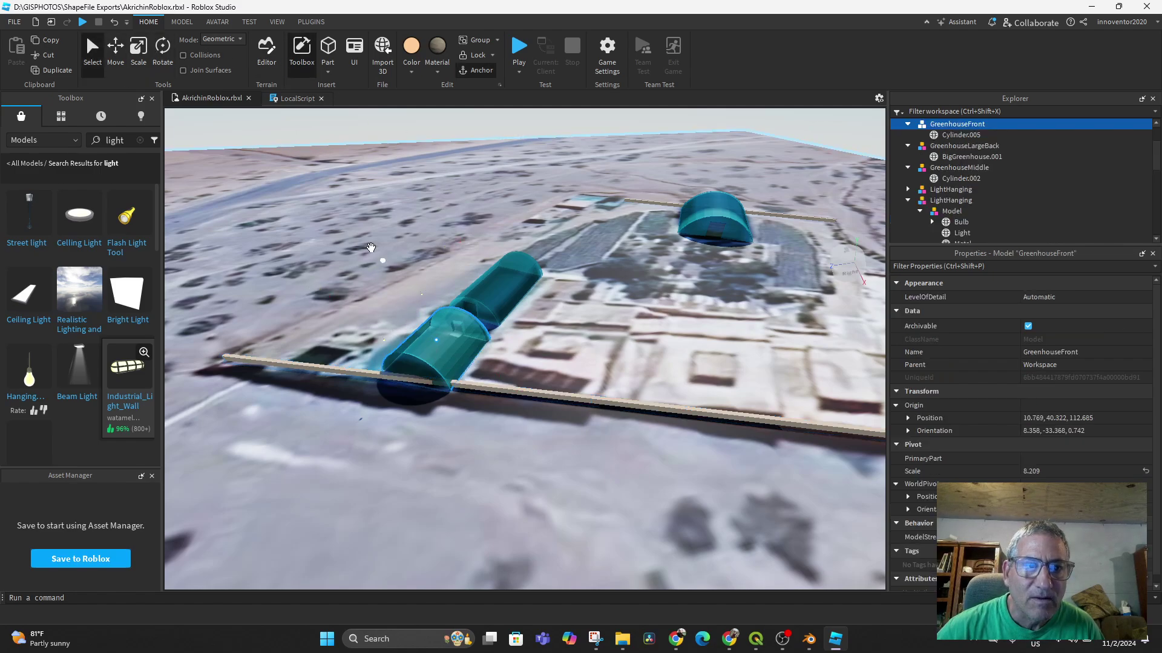
pyautogui.click(163, 50)
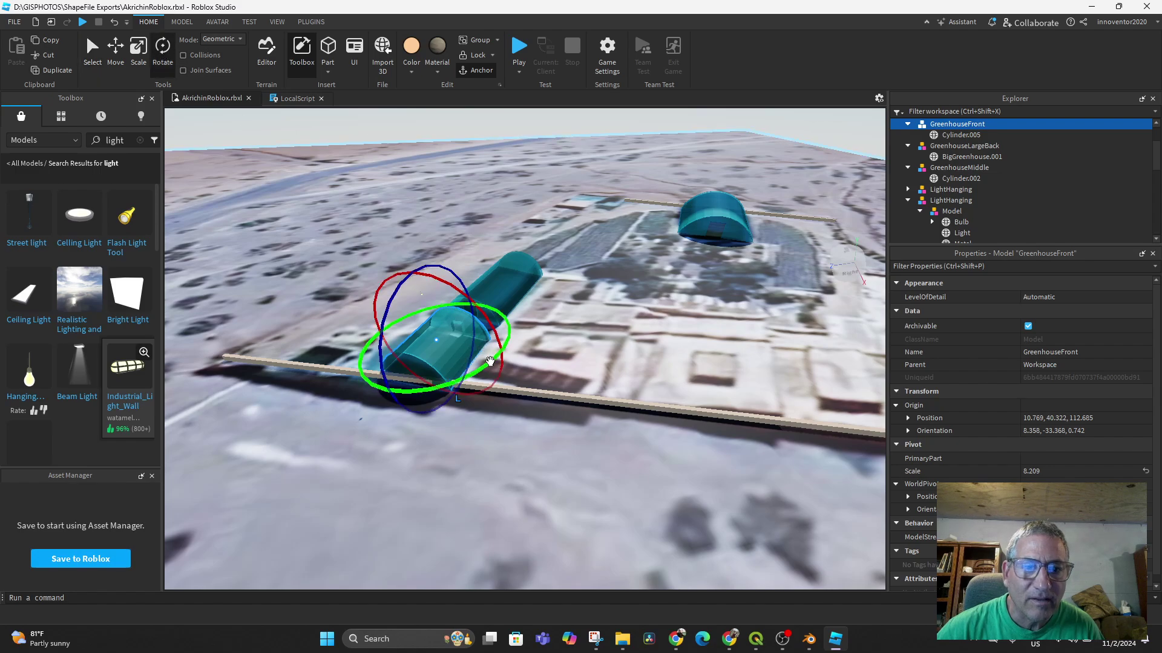
pyautogui.moveTo(490, 362)
pyautogui.mouseDown()
pyautogui.moveTo(499, 366)
pyautogui.moveTo(430, 366)
pyautogui.moveTo(495, 372)
pyautogui.mouseUp()
pyautogui.moveTo(570, 405); pyautogui.dragTo(514, 541, button='middle')
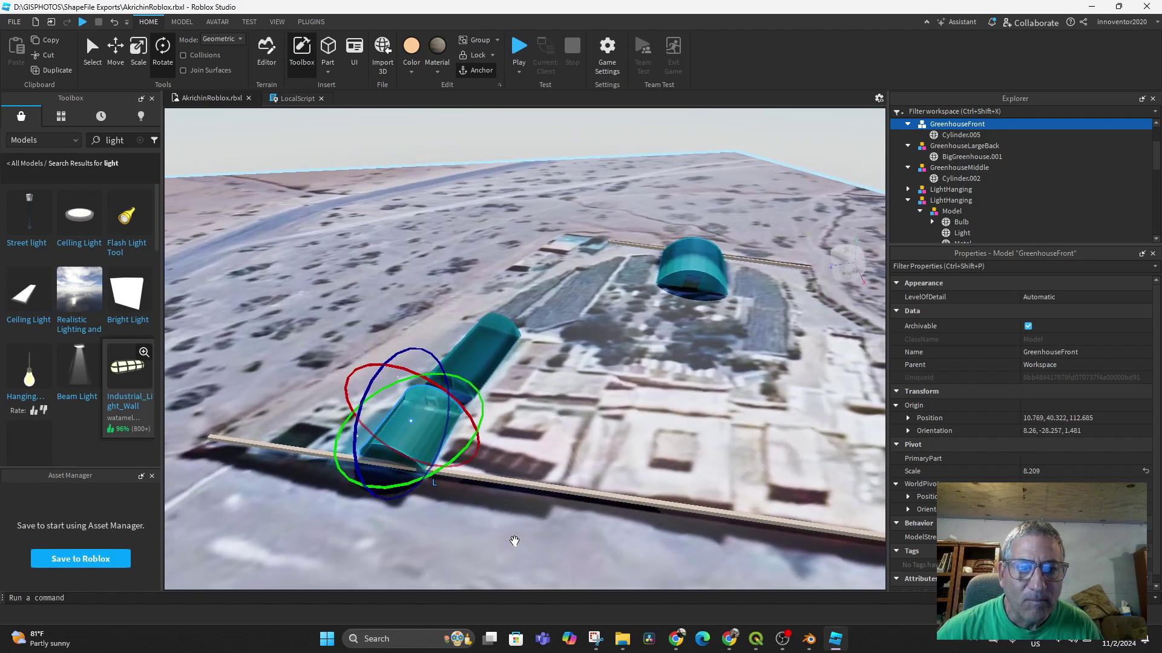
pyautogui.click(115, 50)
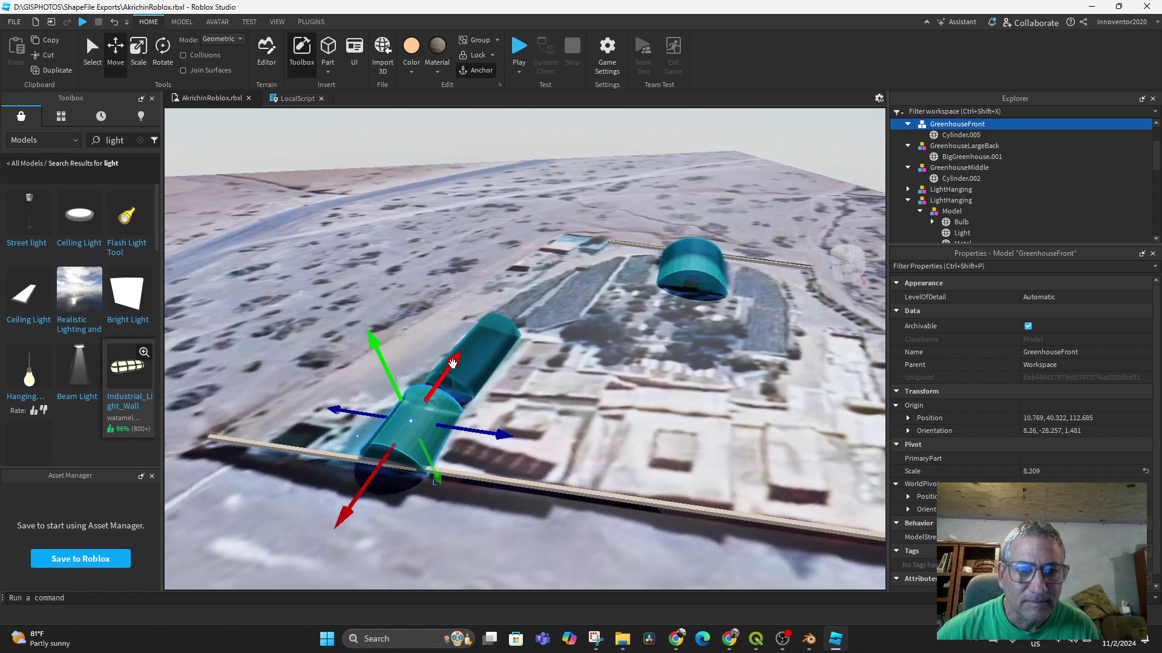
pyautogui.moveTo(446, 358); pyautogui.dragTo(460, 359)
# From the top view, rotate GreenhouseFront further to a Y orientation of about -22.4 degrees, squaring it with Wall2.
pyautogui.moveTo(460, 359); pyautogui.dragTo(454, 426, button='right')
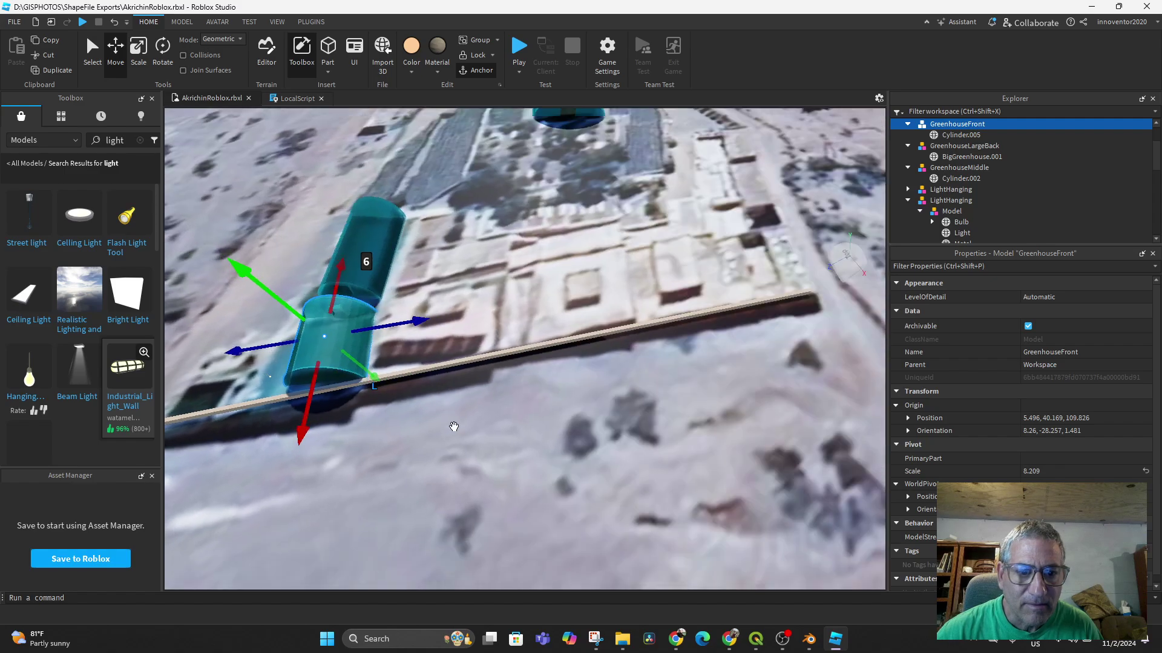
pyautogui.click(843, 257)
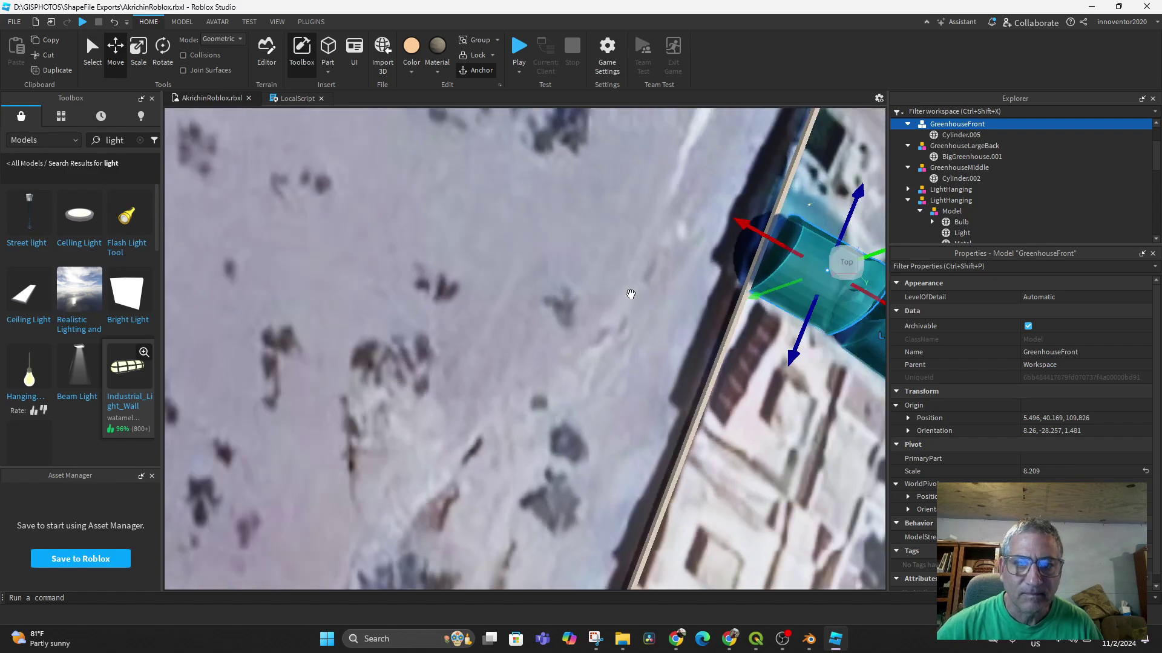
pyautogui.scroll(-3, 626, 291)
pyautogui.moveTo(619, 313); pyautogui.dragTo(296, 431, button='middle')
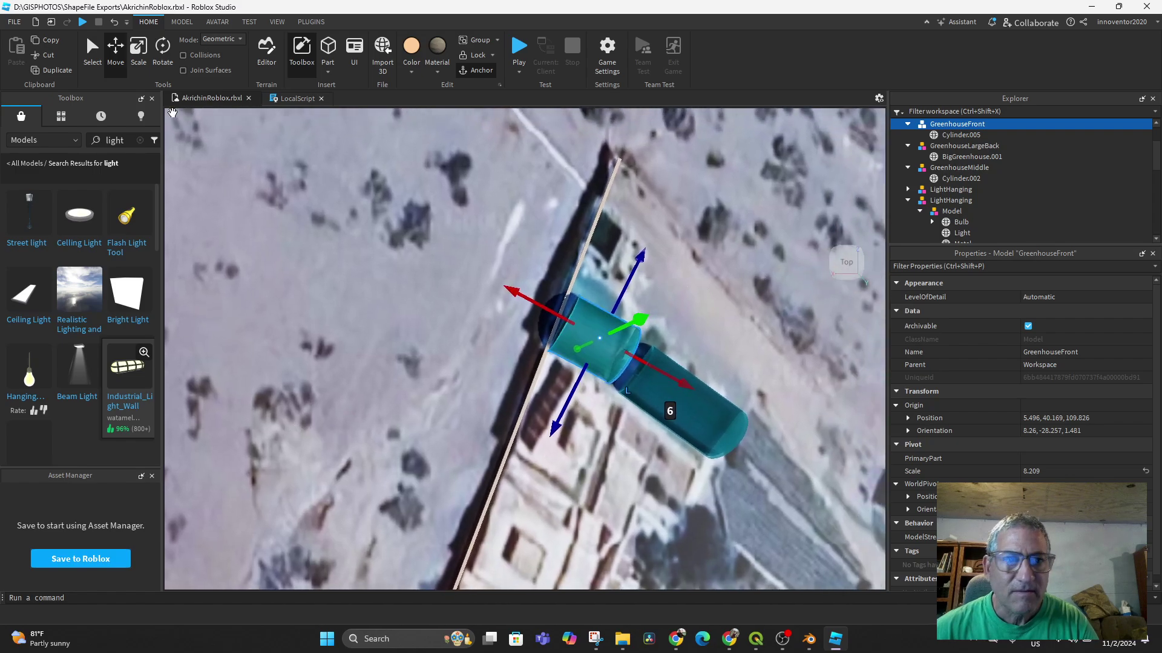
pyautogui.click(162, 51)
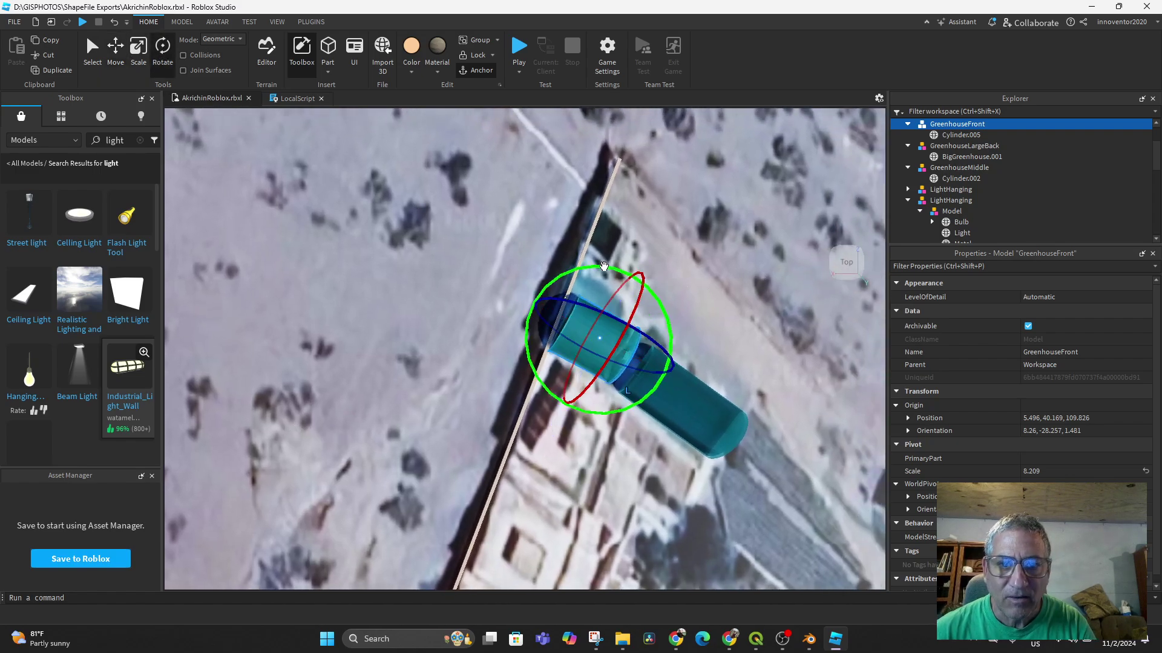
pyautogui.moveTo(603, 266); pyautogui.dragTo(608, 267)
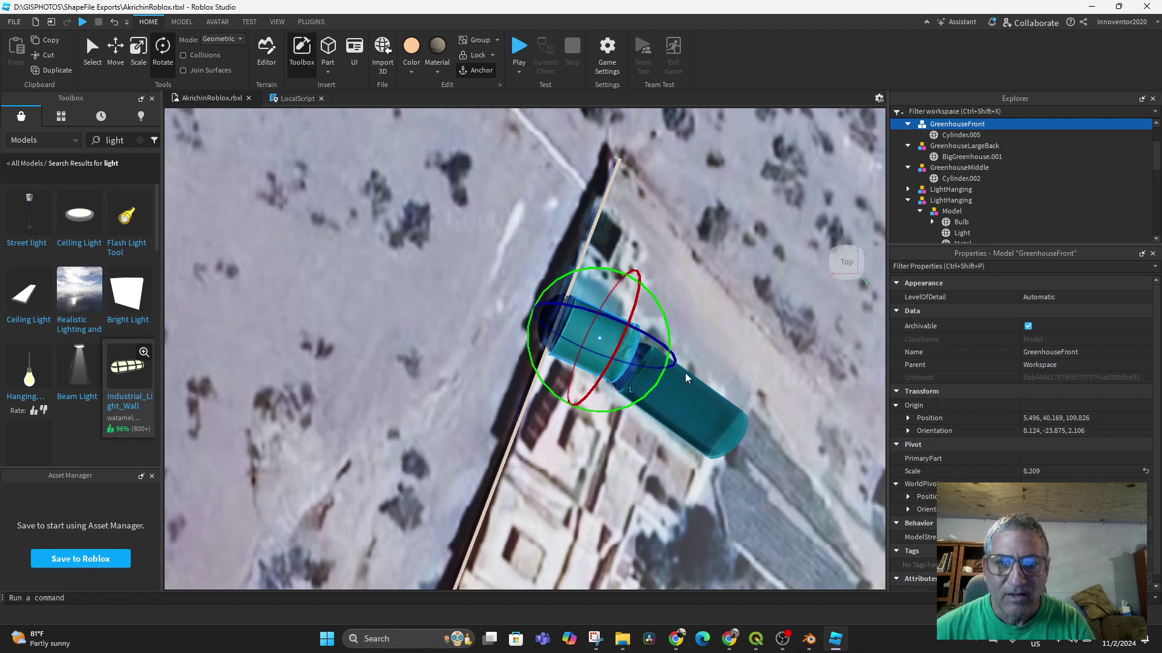
pyautogui.moveTo(680, 350); pyautogui.dragTo(462, 220, button='middle')
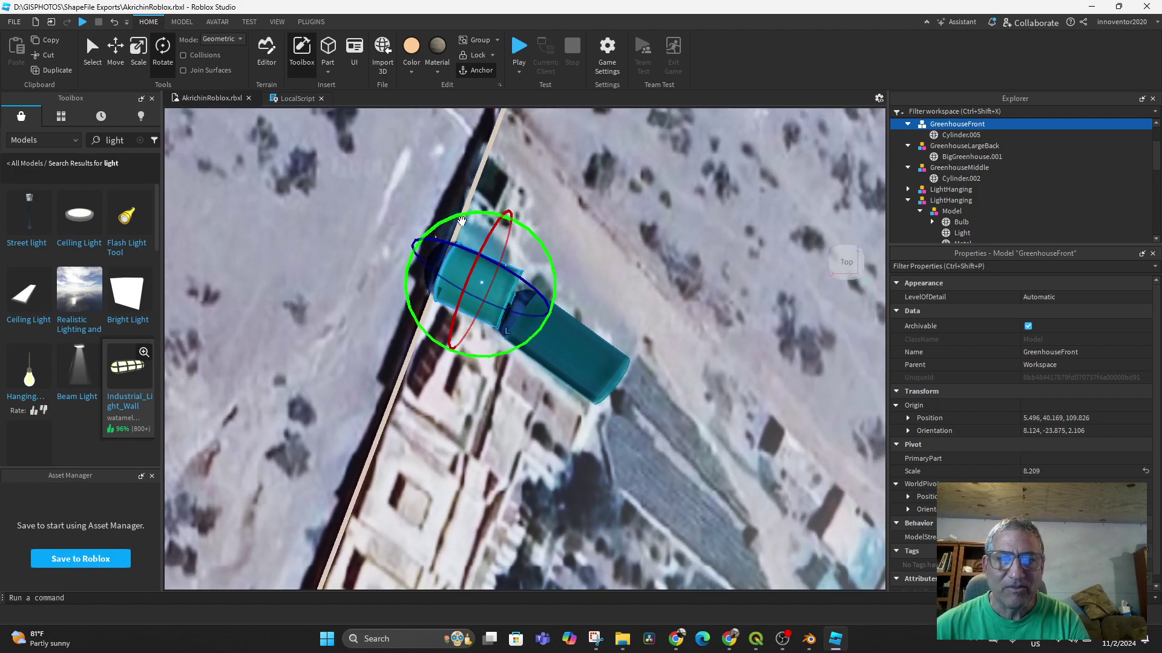
pyautogui.moveTo(492, 211); pyautogui.dragTo(493, 214)
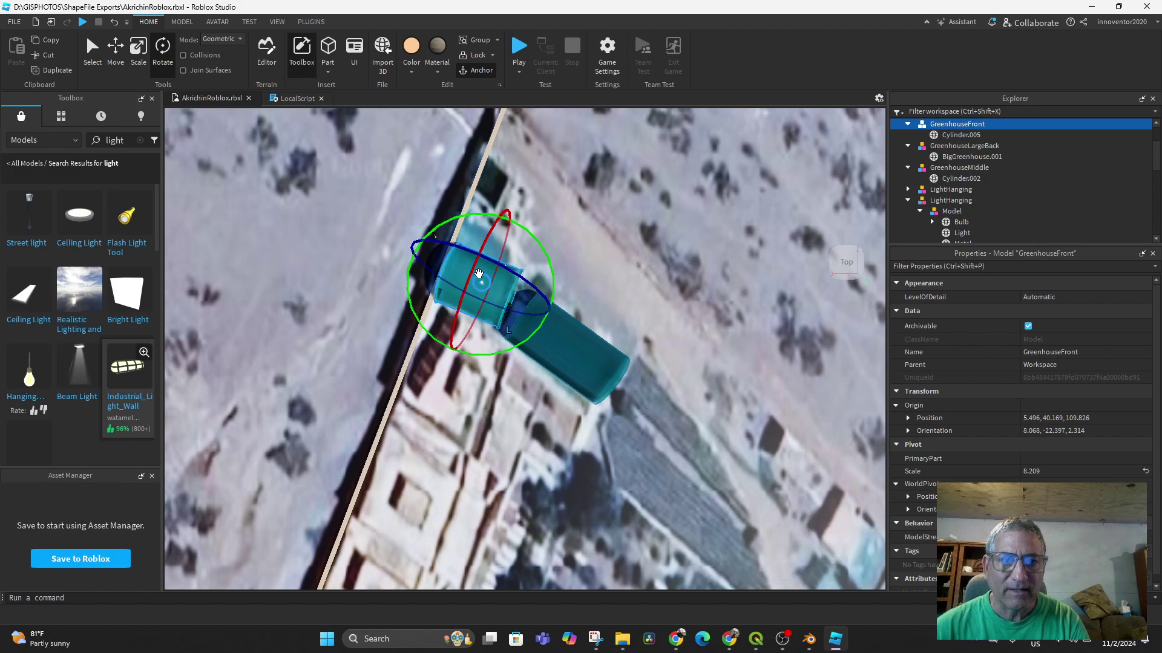
# Move GreenhouseFront 10.8 studs along Wall2 toward the near corner and another 3.6 studs inward from the wall.
pyautogui.click(121, 56)
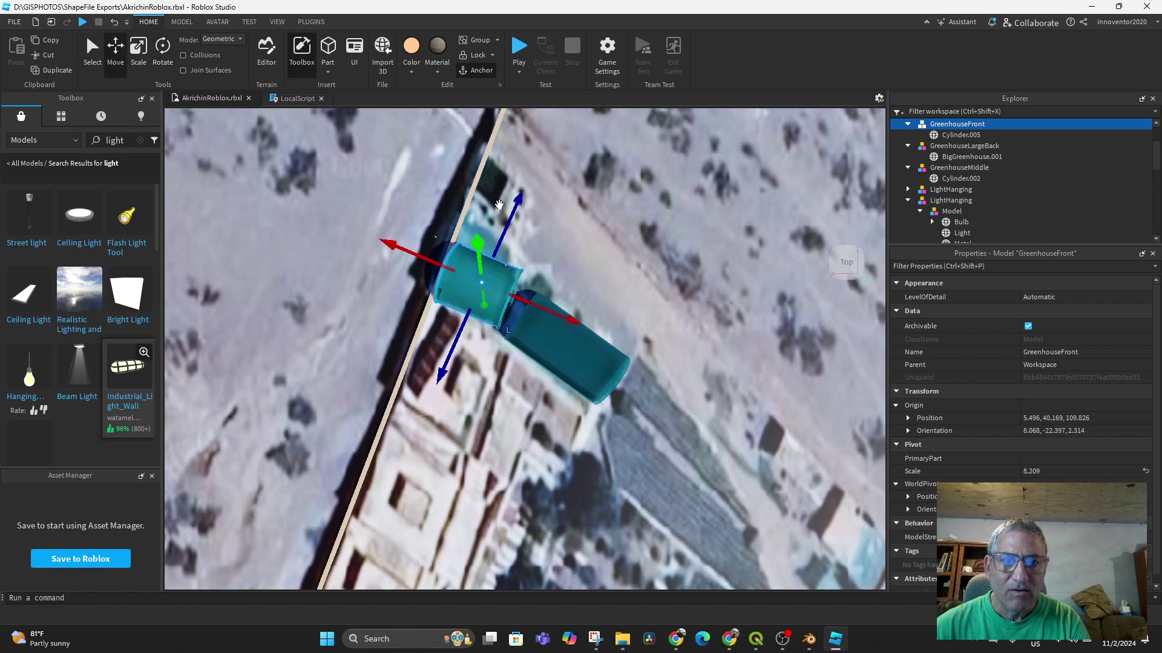
pyautogui.moveTo(519, 200)
pyautogui.mouseDown()
pyautogui.moveTo(528, 187)
pyautogui.moveTo(524, 199)
pyautogui.mouseUp()
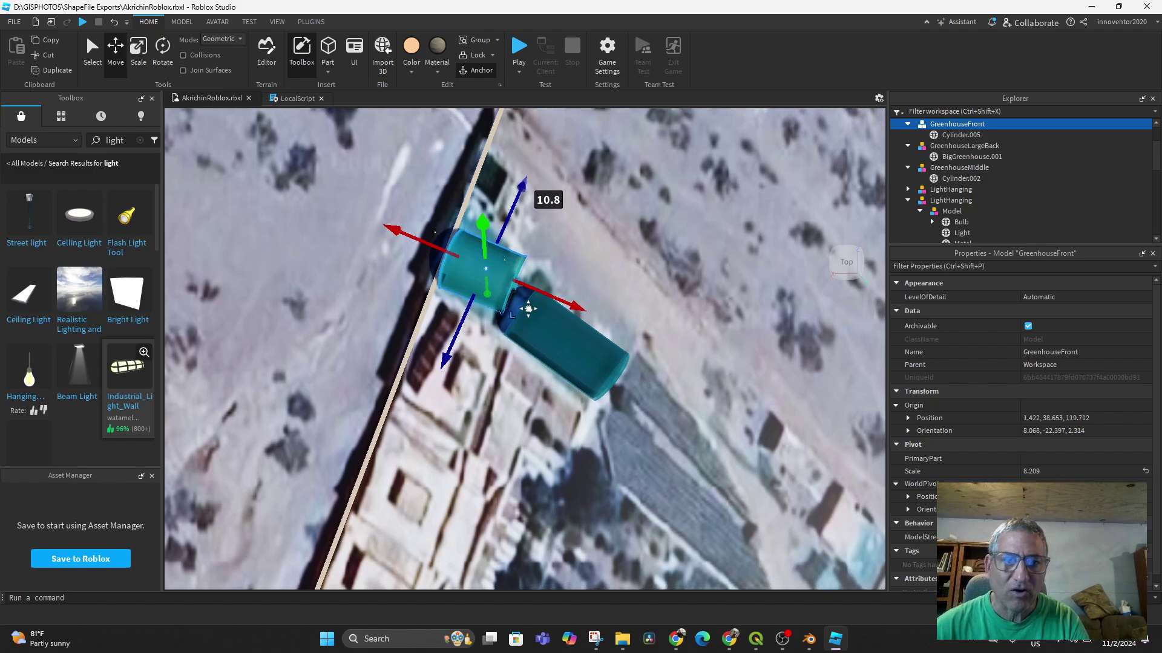
pyautogui.moveTo(528, 309); pyautogui.dragTo(532, 327, button='right')
pyautogui.moveTo(537, 367); pyautogui.dragTo(427, 311, button='middle')
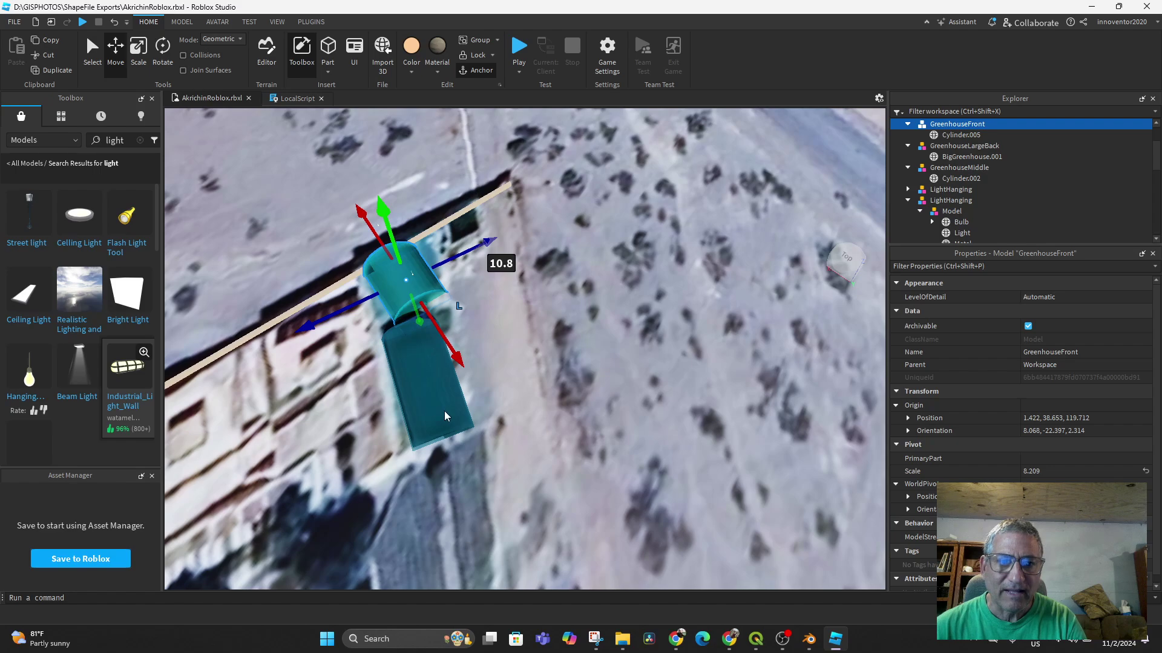
pyautogui.click(426, 401)
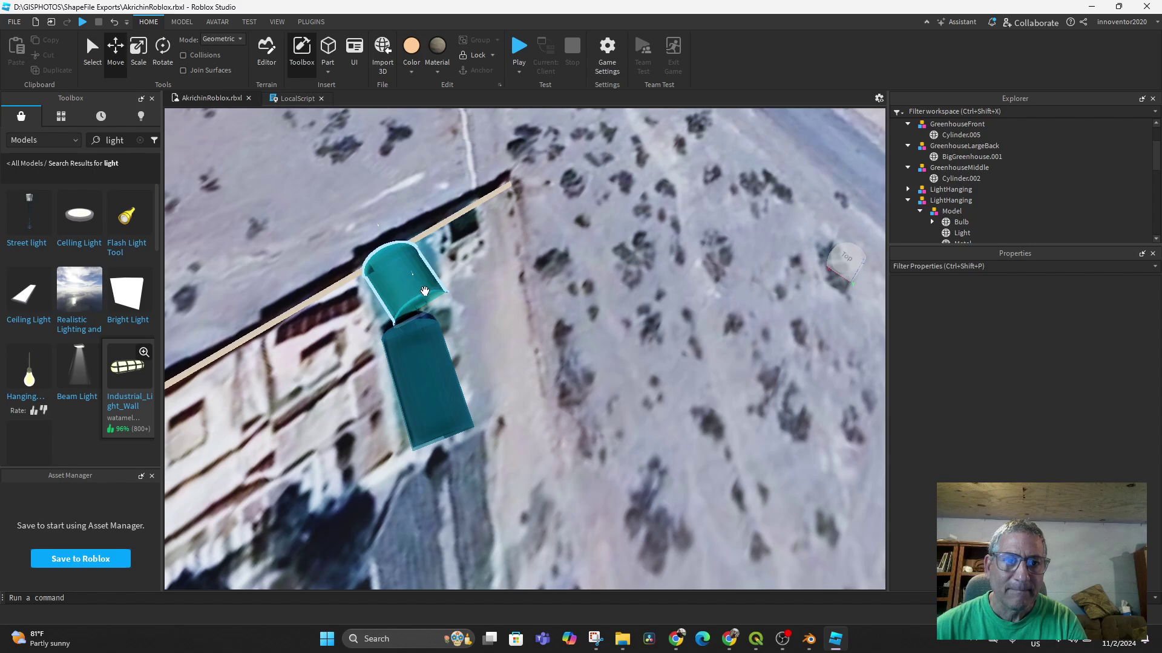
pyautogui.moveTo(458, 349); pyautogui.dragTo(471, 509, button='middle')
pyautogui.scroll(-1, 409, 367)
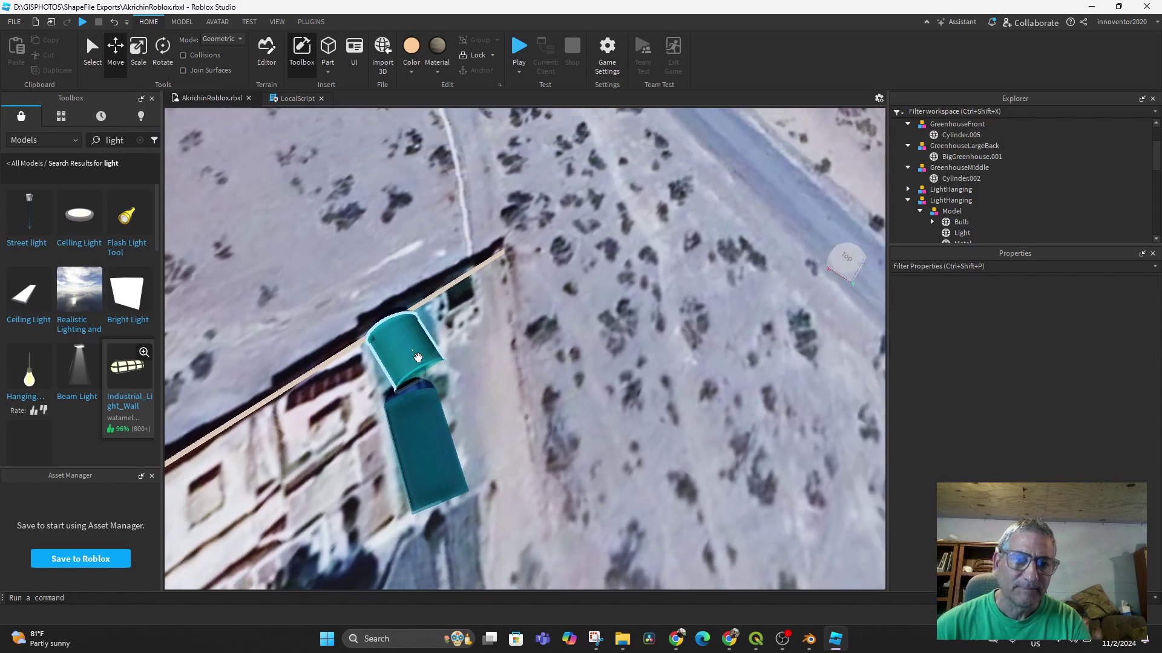
pyautogui.click(416, 354)
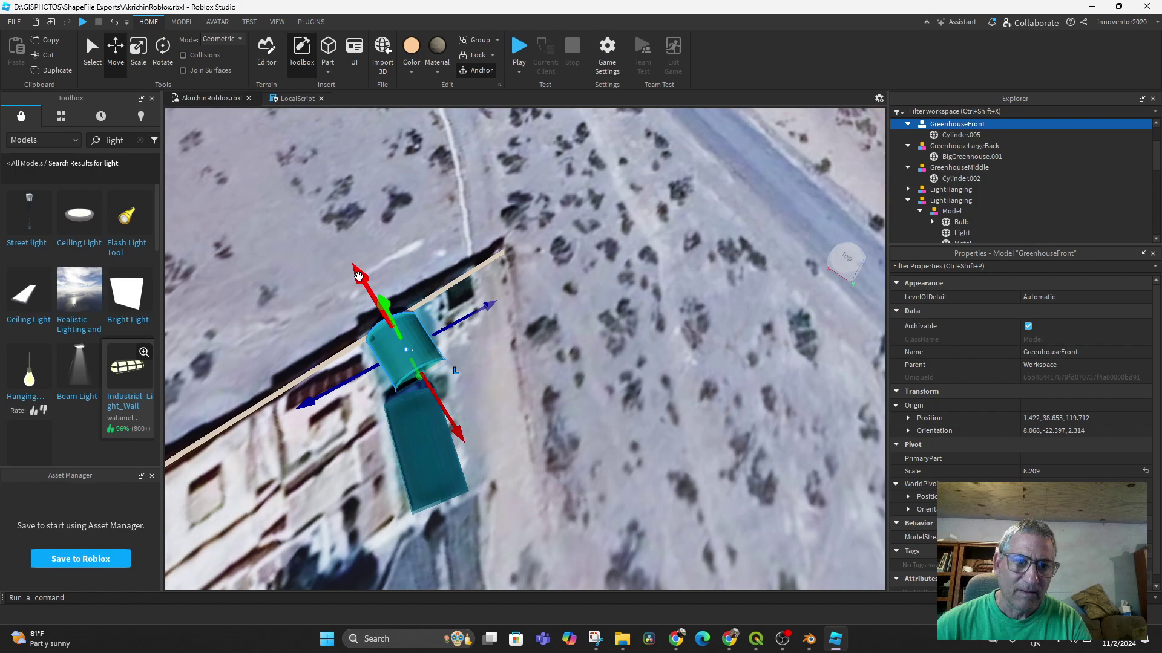
pyautogui.moveTo(358, 277); pyautogui.dragTo(303, 303)
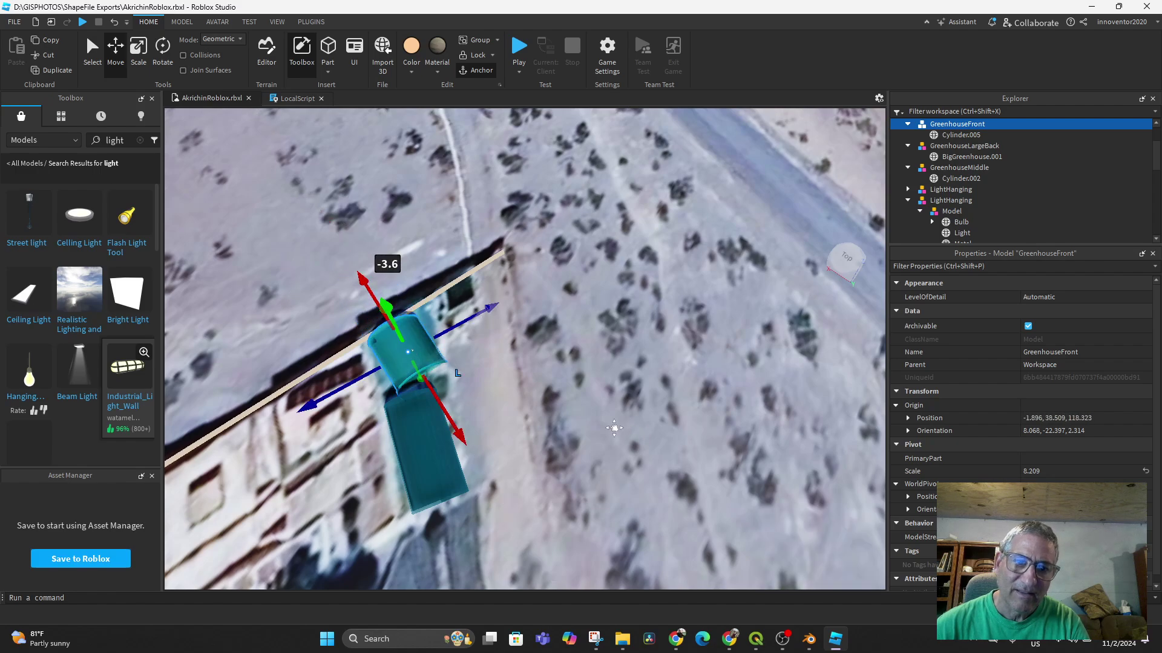
# Rotate GreenhouseFront horizontally to a Y orientation of about -34.4 degrees so it aligns better with Wall2.
pyautogui.moveTo(614, 428); pyautogui.dragTo(599, 408, button='right')
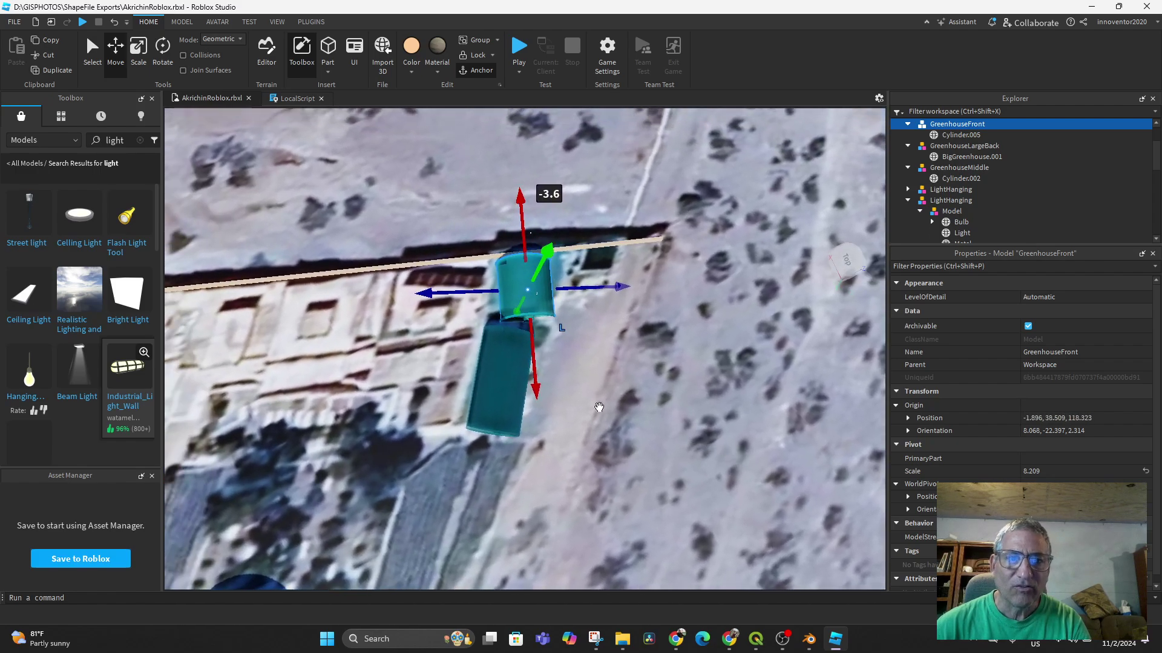
pyautogui.moveTo(599, 407); pyautogui.dragTo(673, 456, button='middle')
pyautogui.click(169, 61)
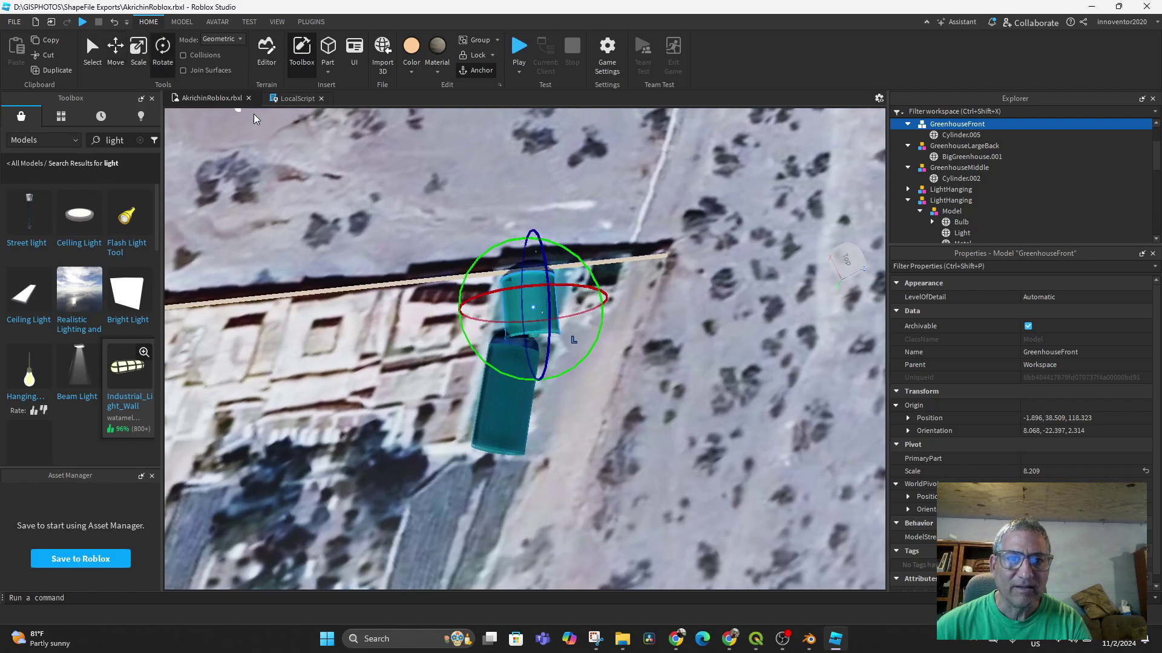
pyautogui.moveTo(602, 269); pyautogui.dragTo(593, 280)
pyautogui.scroll(4, 511, 265)
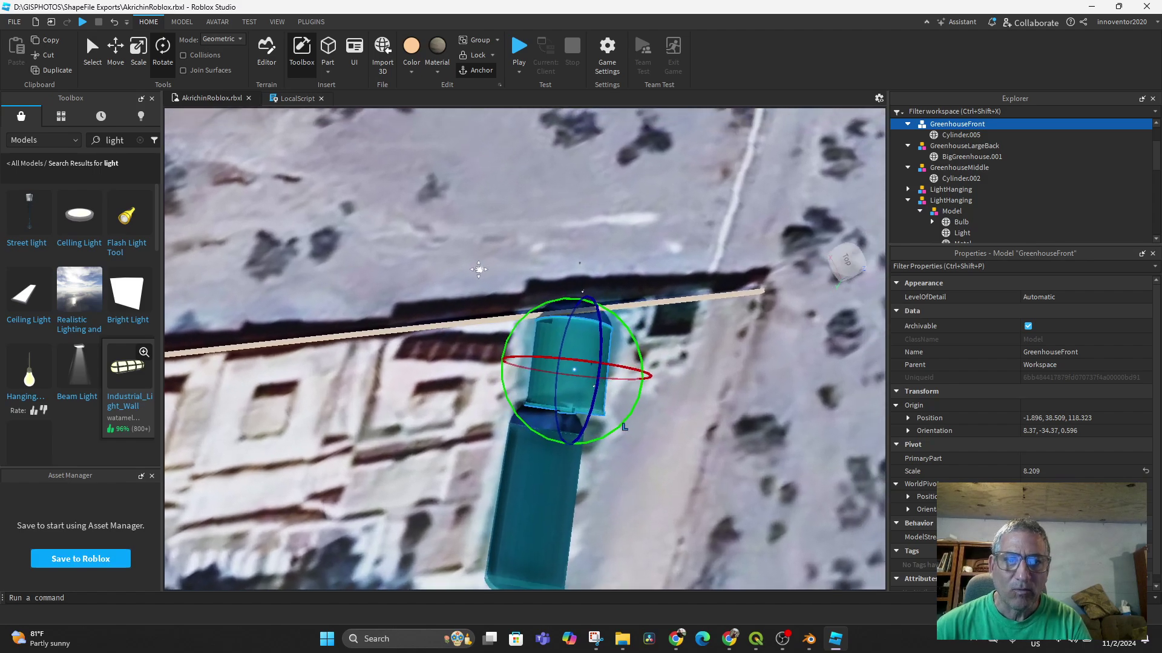
pyautogui.moveTo(478, 270); pyautogui.dragTo(457, 284, button='middle')
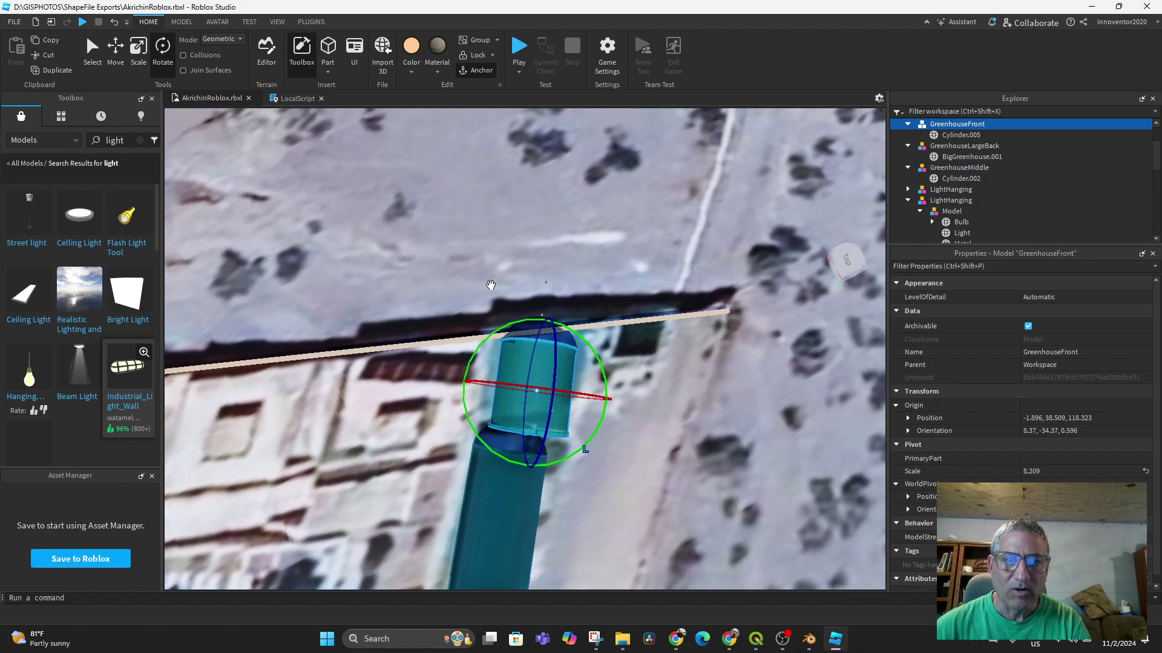
pyautogui.scroll(2, 485, 291)
# Unlock Wall2 and nudge it slightly outward, away from GreenhouseFront.
pyautogui.click(459, 362)
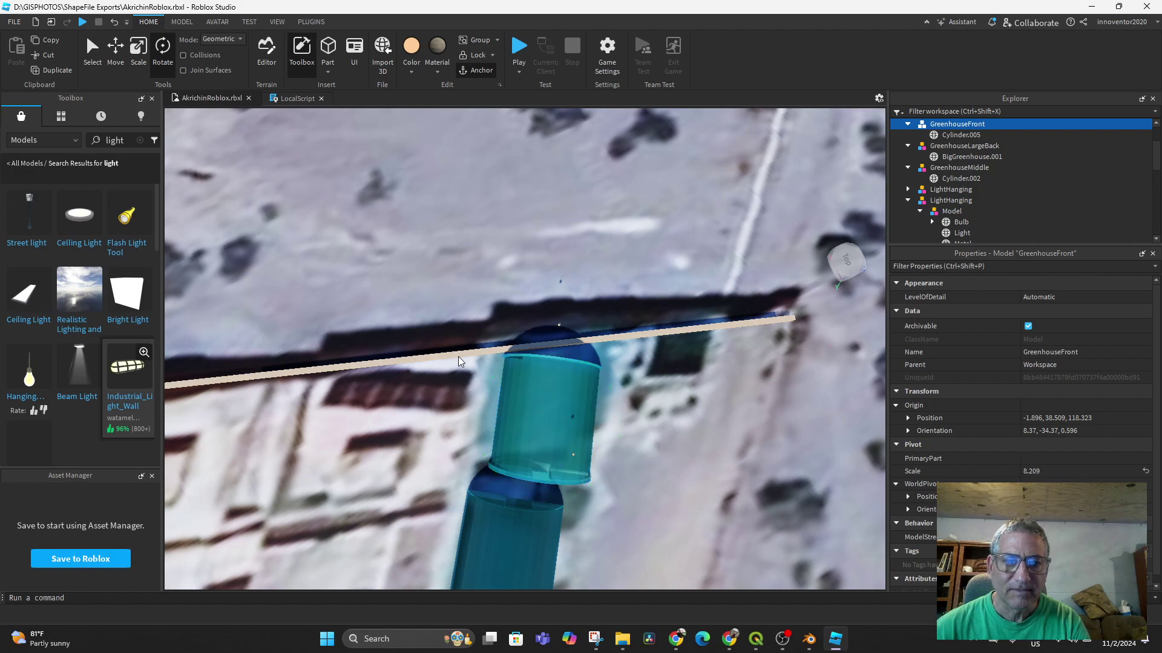
pyautogui.click(475, 56)
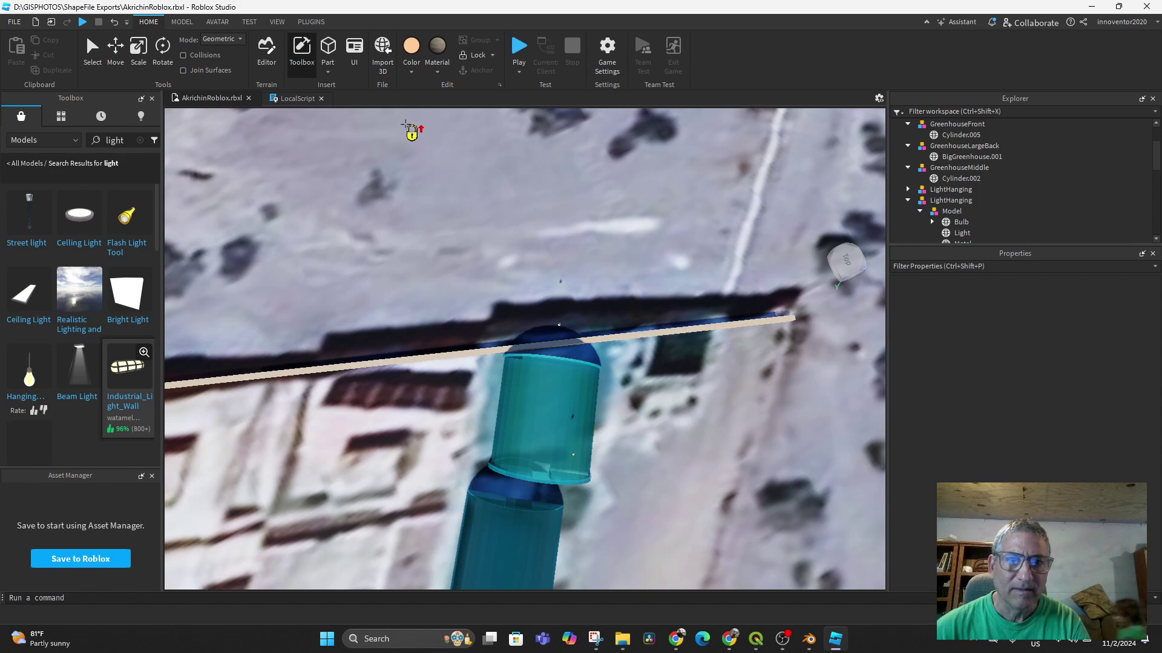
pyautogui.click(450, 363)
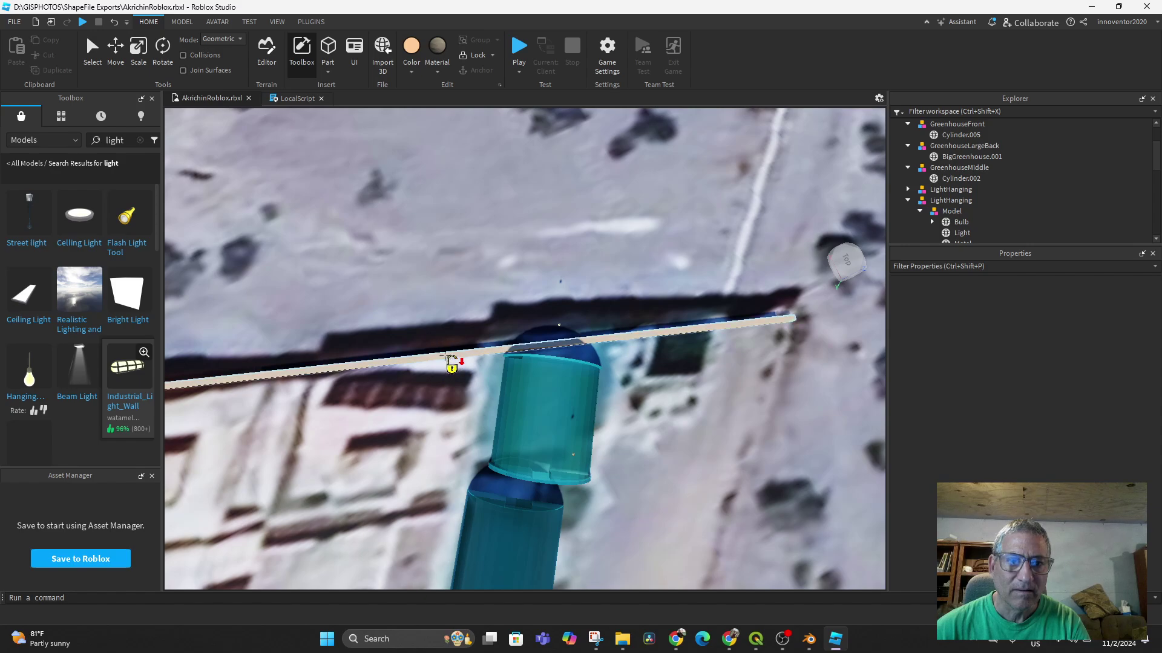
pyautogui.click(113, 52)
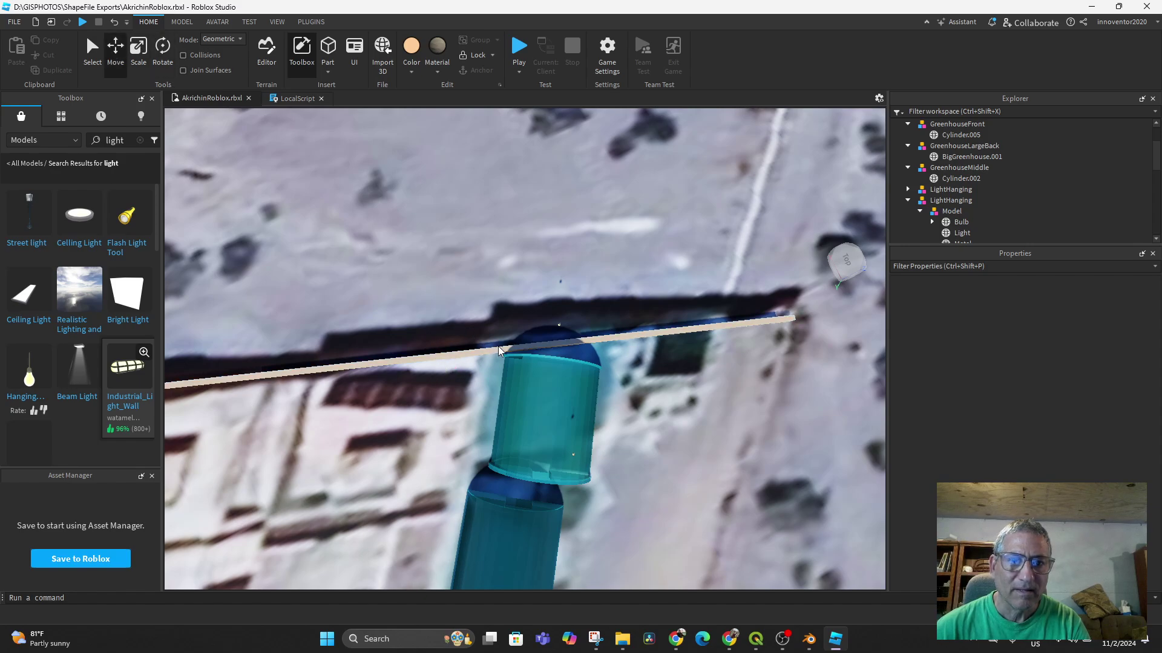
pyautogui.click(486, 351)
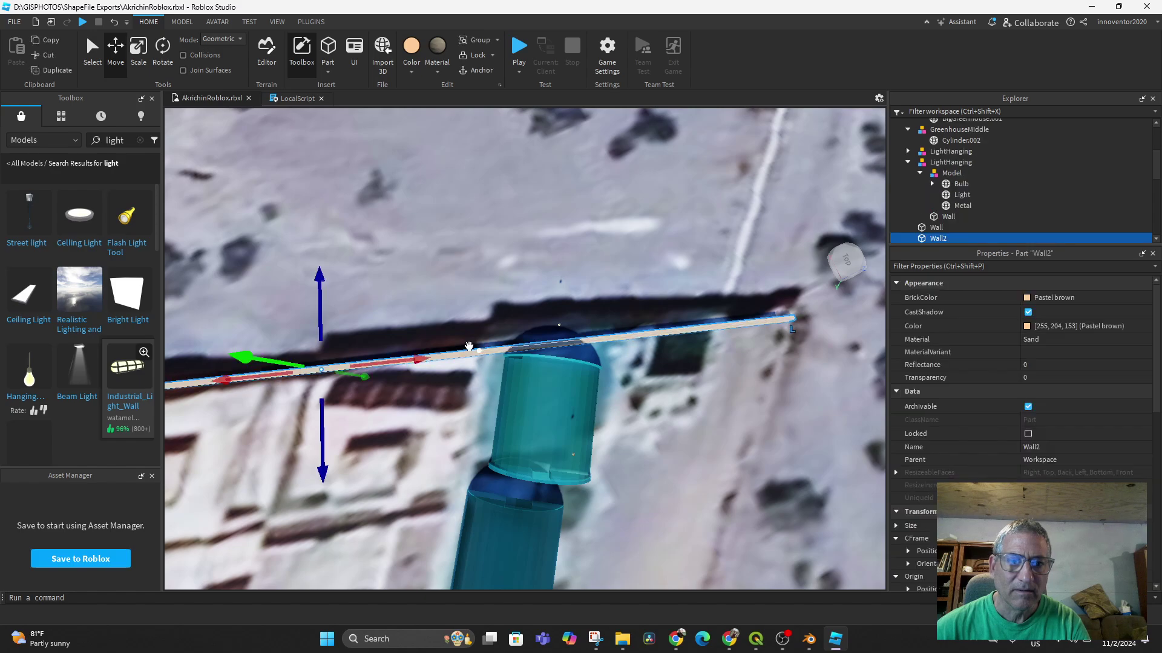
pyautogui.moveTo(321, 271); pyautogui.dragTo(322, 270)
# Move GreenhouseFront 3.6 studs toward Wall2 and 3.6 studs along the wall away from the near corner.
pyautogui.click(565, 417)
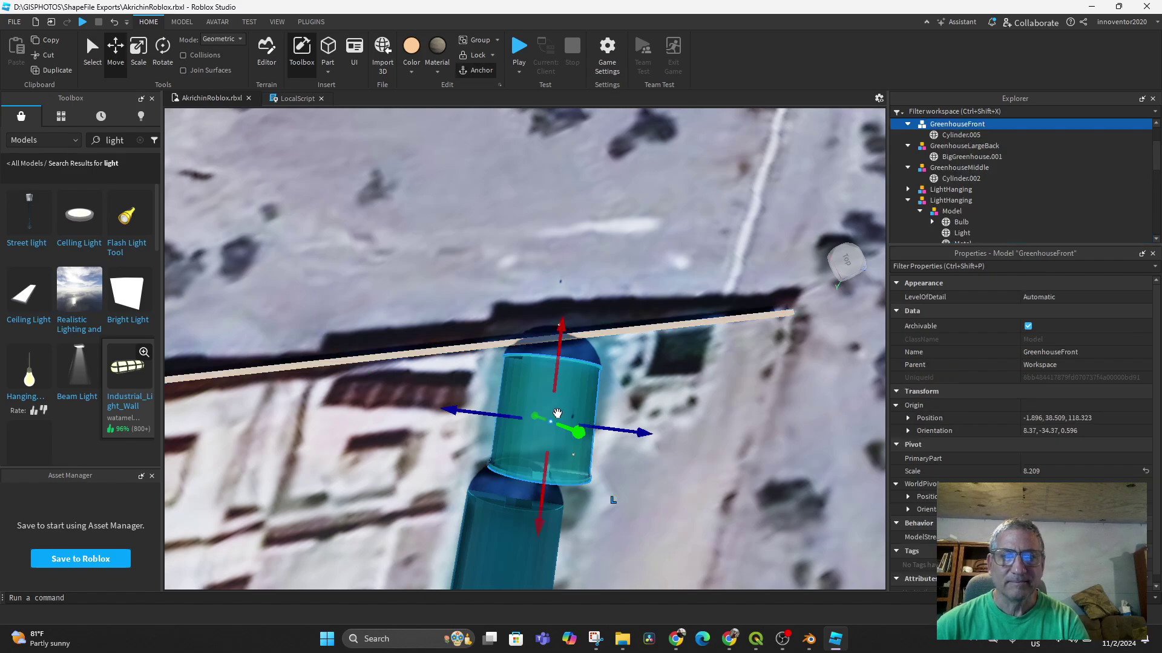
pyautogui.moveTo(562, 327); pyautogui.dragTo(565, 321)
pyautogui.moveTo(682, 485); pyautogui.dragTo(709, 312, button='middle')
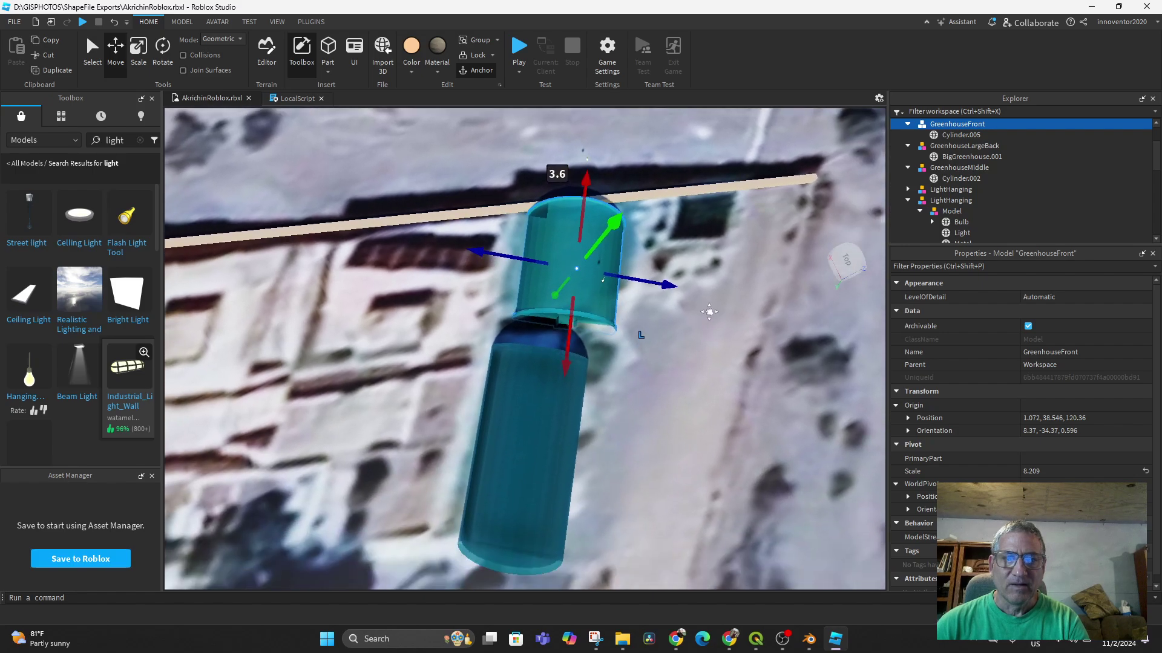
pyautogui.moveTo(669, 282); pyautogui.dragTo(663, 281)
pyautogui.moveTo(677, 357); pyautogui.dragTo(684, 299, button='middle')
pyautogui.moveTo(670, 343); pyautogui.dragTo(564, 376, button='right')
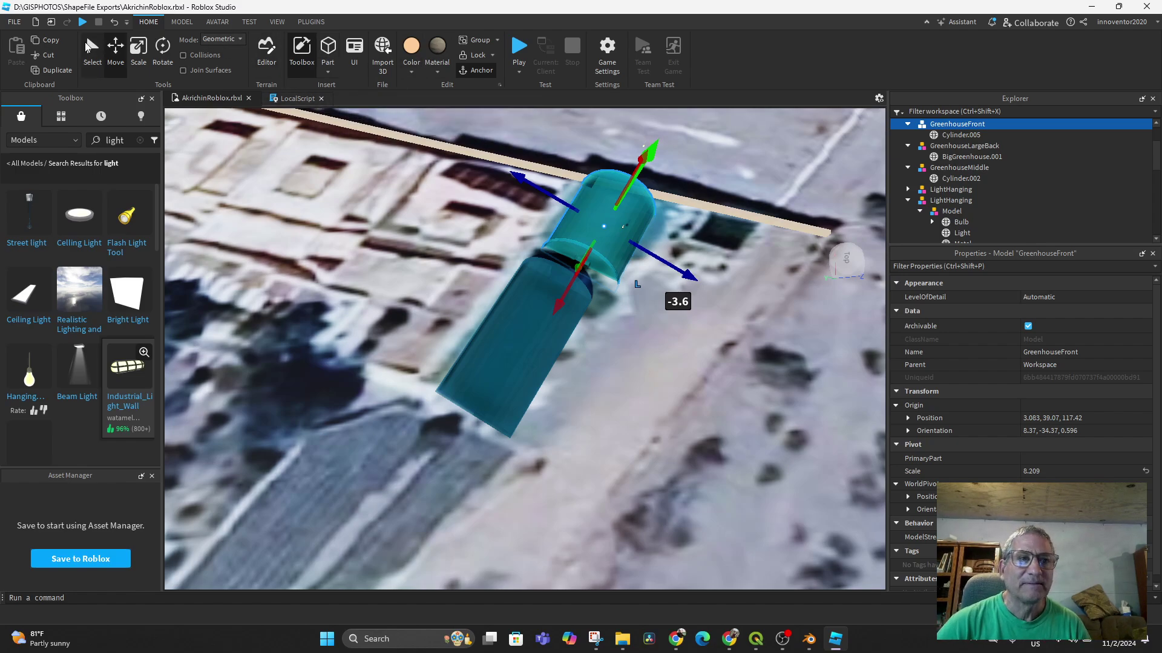
# Insert a block part inside the compound and move it 87.6 studs toward the back boundary.
pyautogui.scroll(-3, 587, 442)
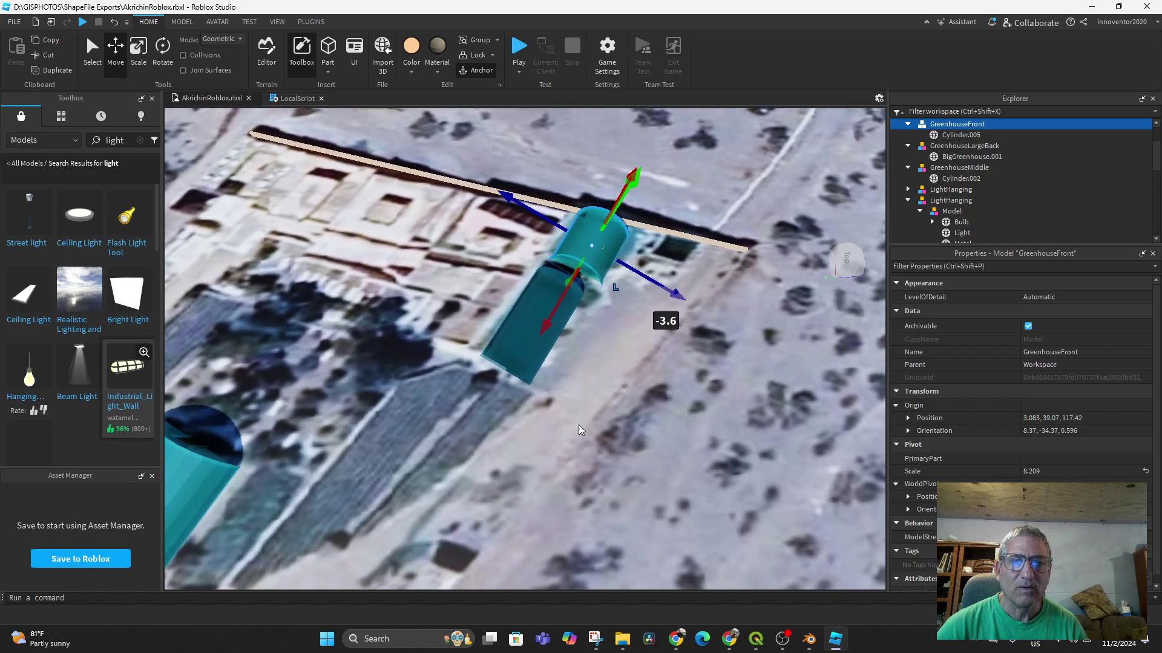
pyautogui.moveTo(579, 430); pyautogui.dragTo(560, 395, button='right')
pyautogui.moveTo(560, 394); pyautogui.dragTo(718, 513, button='middle')
pyautogui.scroll(4, 538, 372)
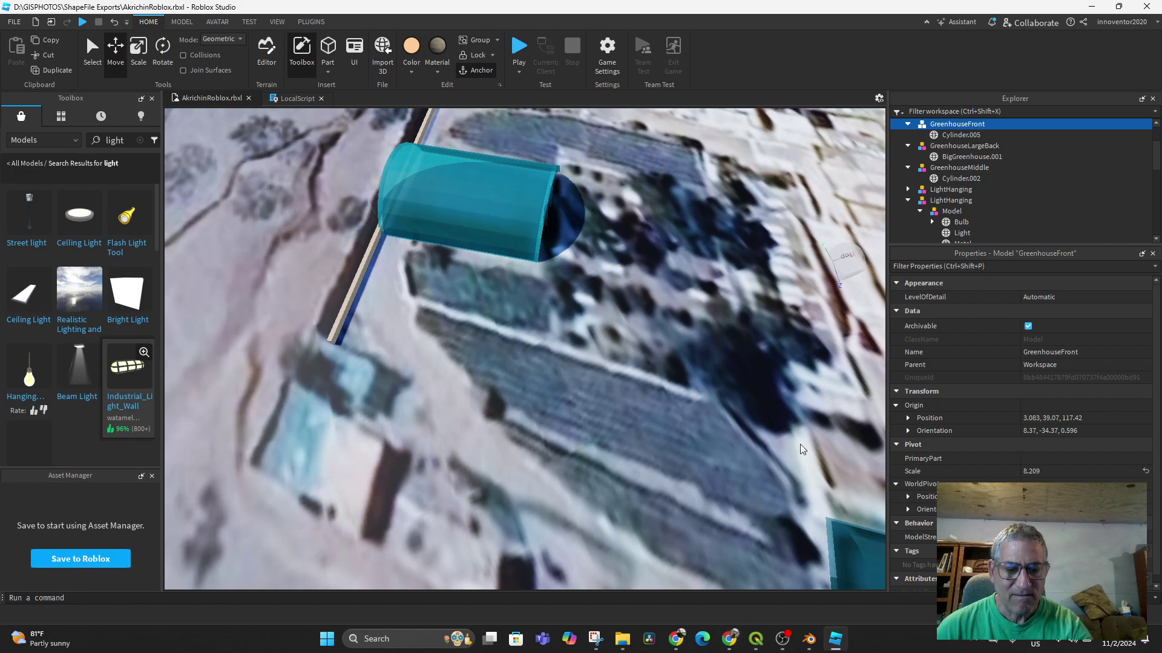
pyautogui.moveTo(802, 449); pyautogui.dragTo(692, 422, button='right')
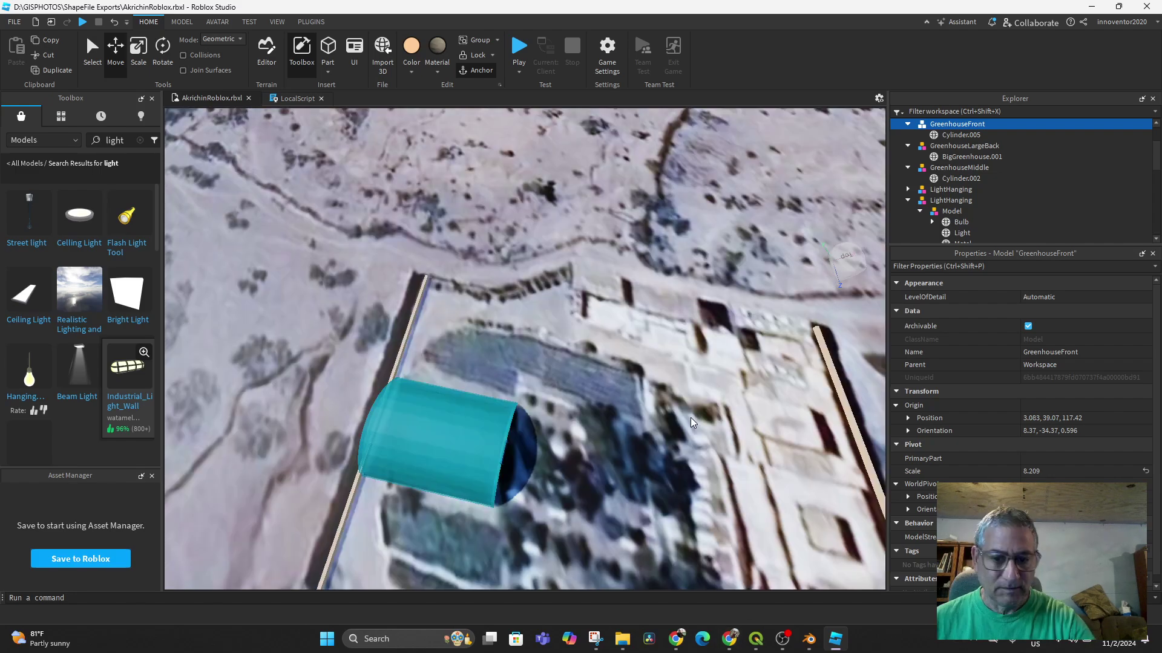
pyautogui.click(412, 322)
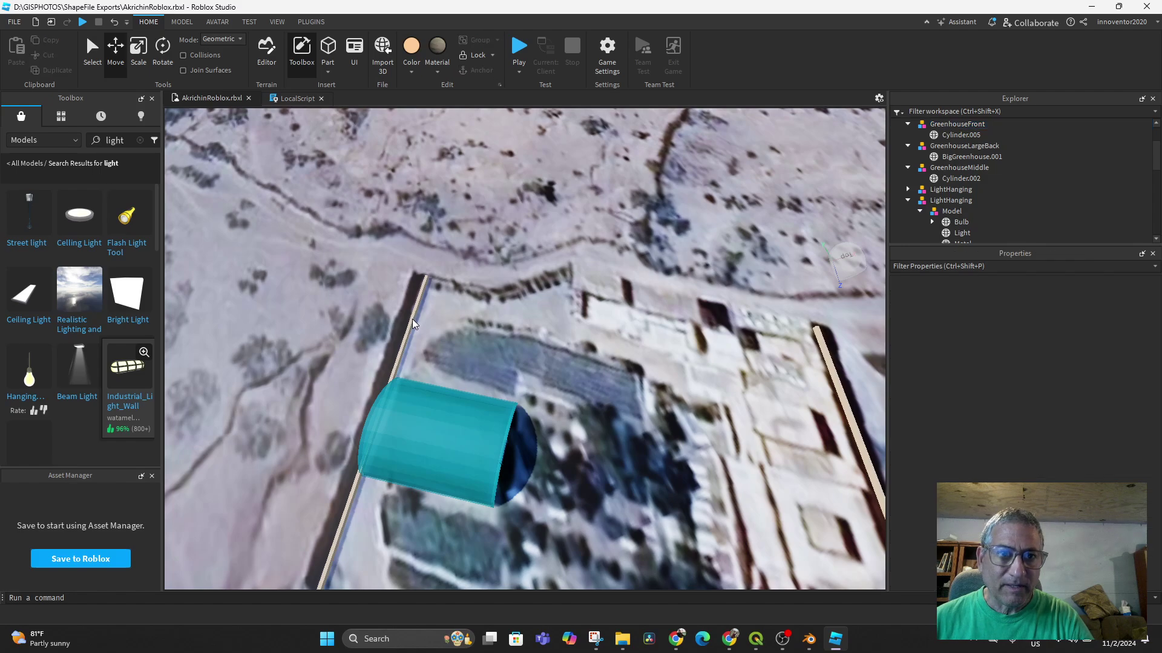
pyautogui.scroll(-2, 282, 81)
pyautogui.scroll(2, 347, 66)
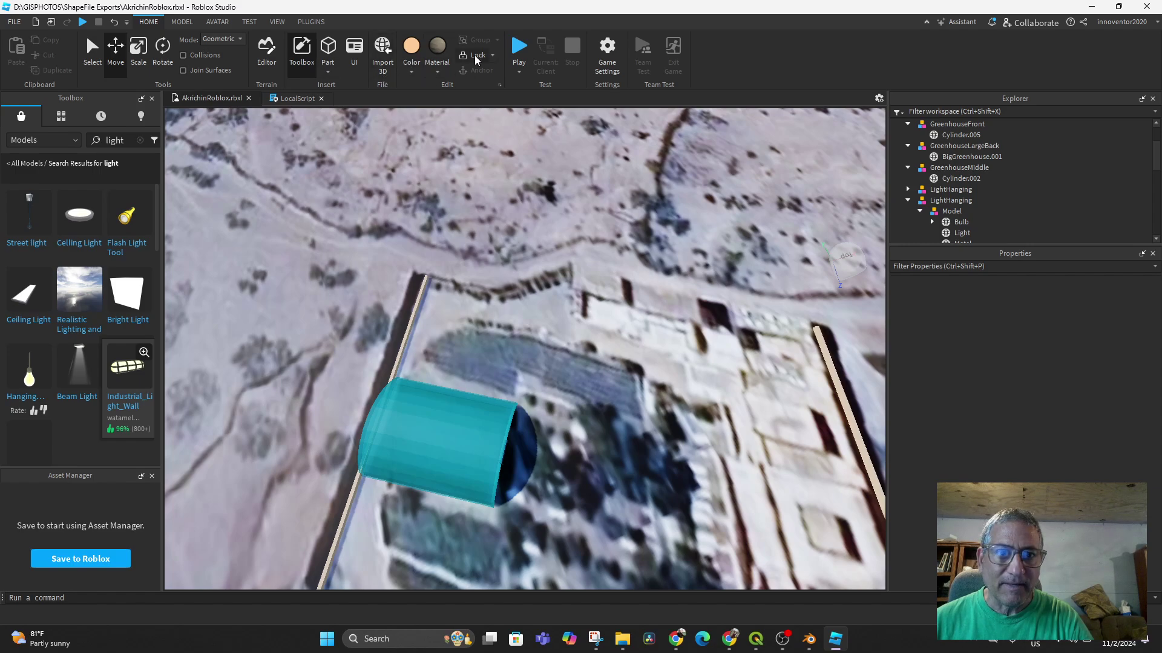
pyautogui.click(327, 74)
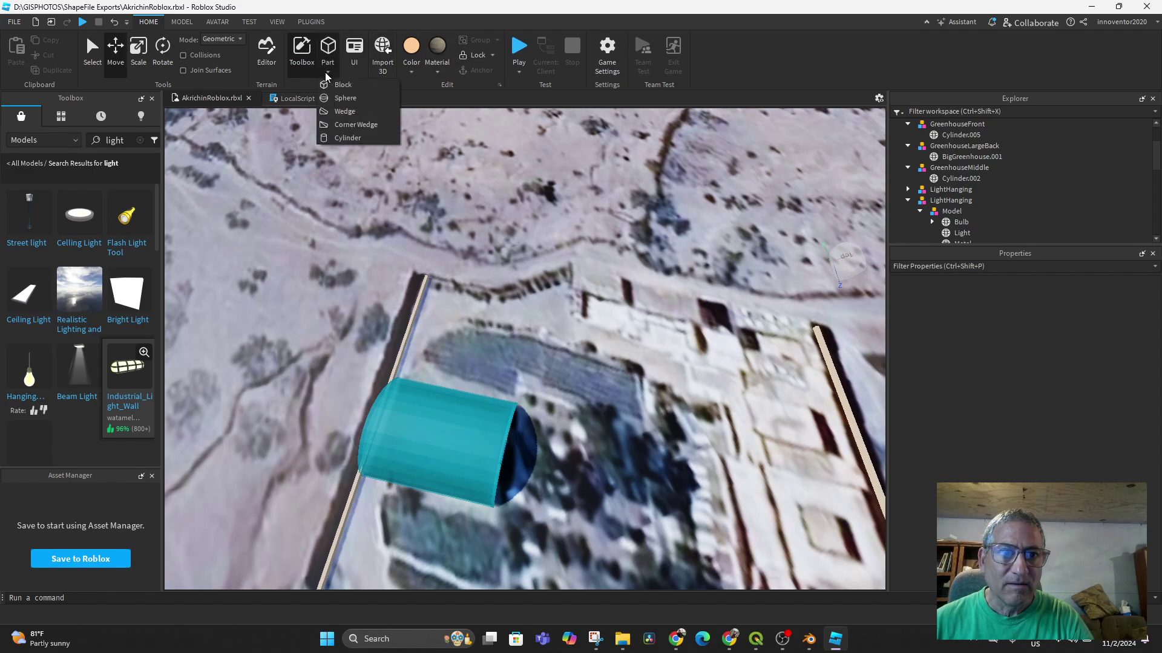
pyautogui.click(338, 88)
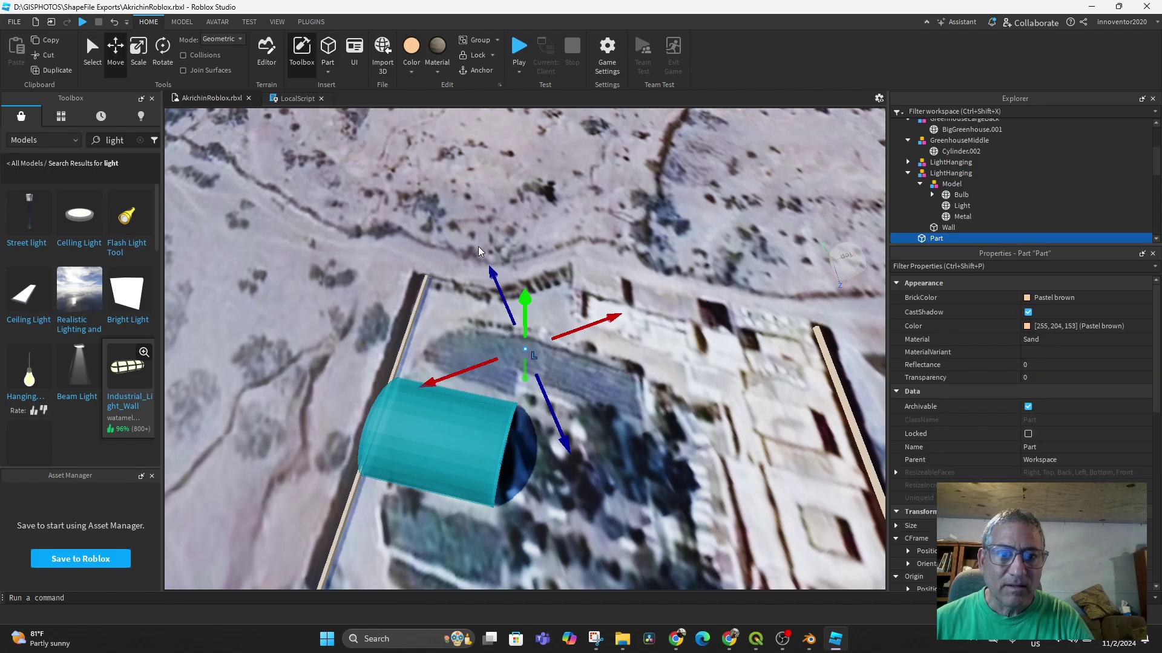
pyautogui.moveTo(488, 263); pyautogui.dragTo(466, 199)
# Move the new part 61.2 studs sideways toward the back end of the wall opposite Wall2.
pyautogui.scroll(3, 589, 314)
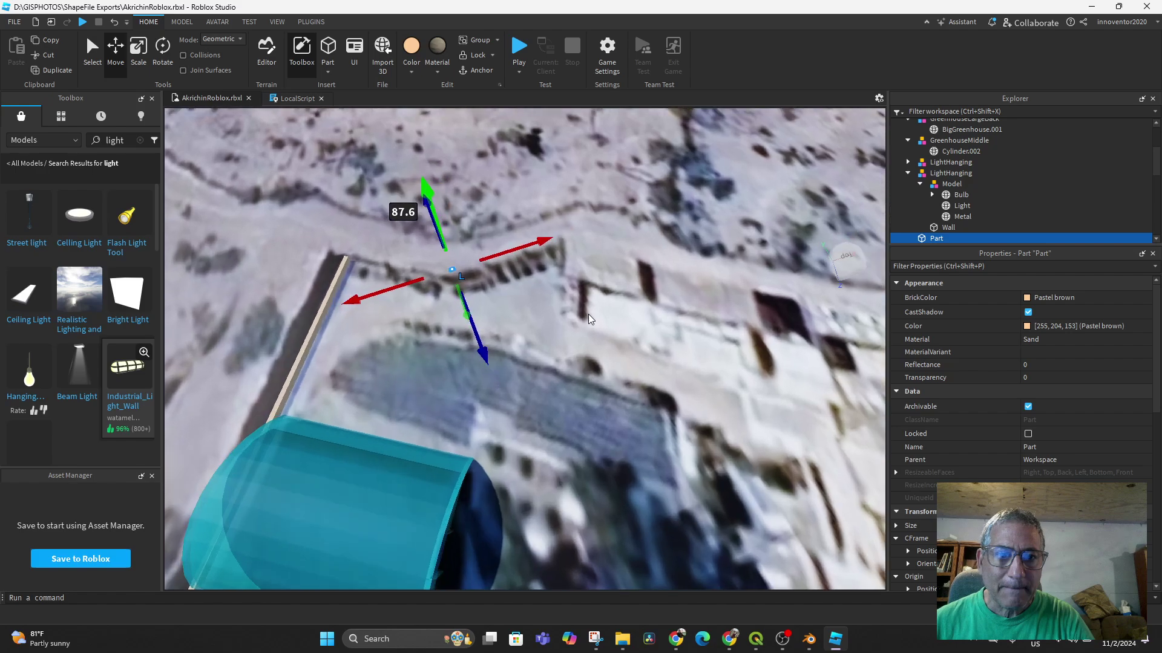
pyautogui.scroll(1, 588, 314)
pyautogui.press('f')
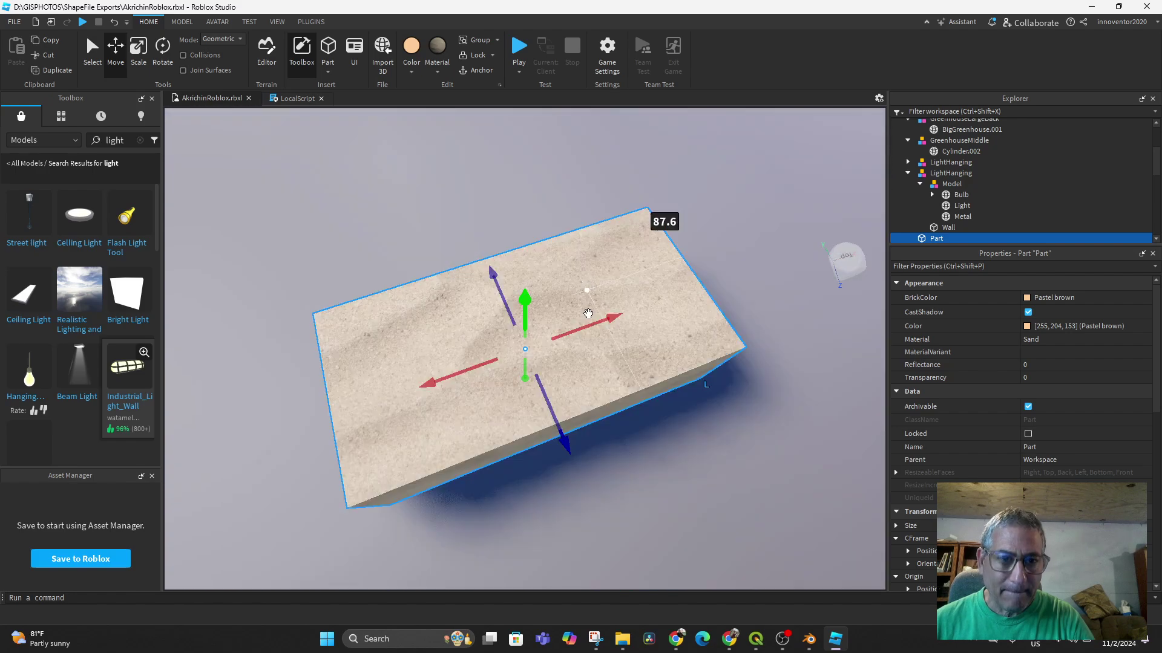
pyautogui.scroll(-5, 569, 339)
pyautogui.scroll(-2, 569, 339)
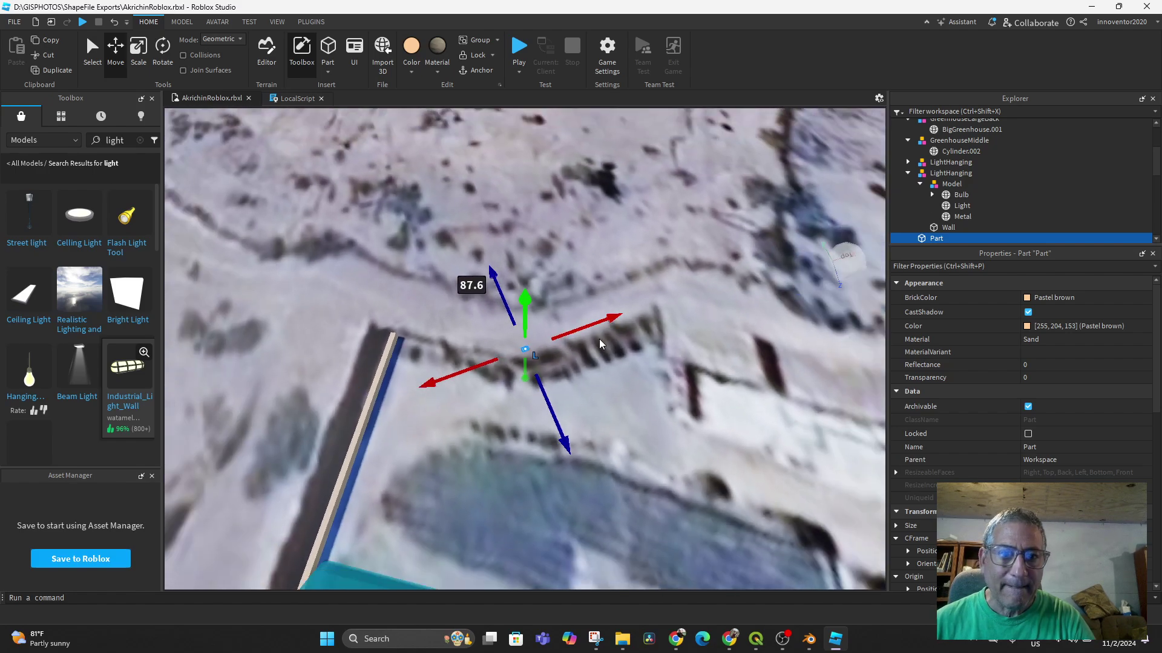
pyautogui.moveTo(519, 350); pyautogui.dragTo(466, 339)
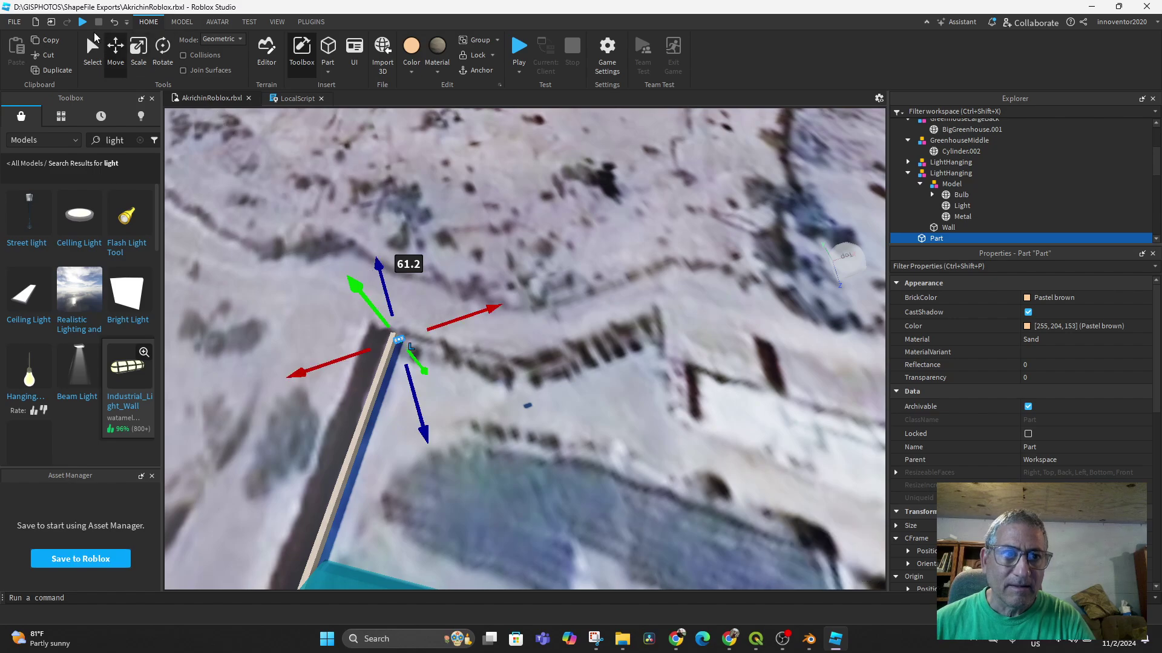
# Rotate the new part horizontally so its long side follows the back boundary on the aerial image.
pyautogui.click(162, 48)
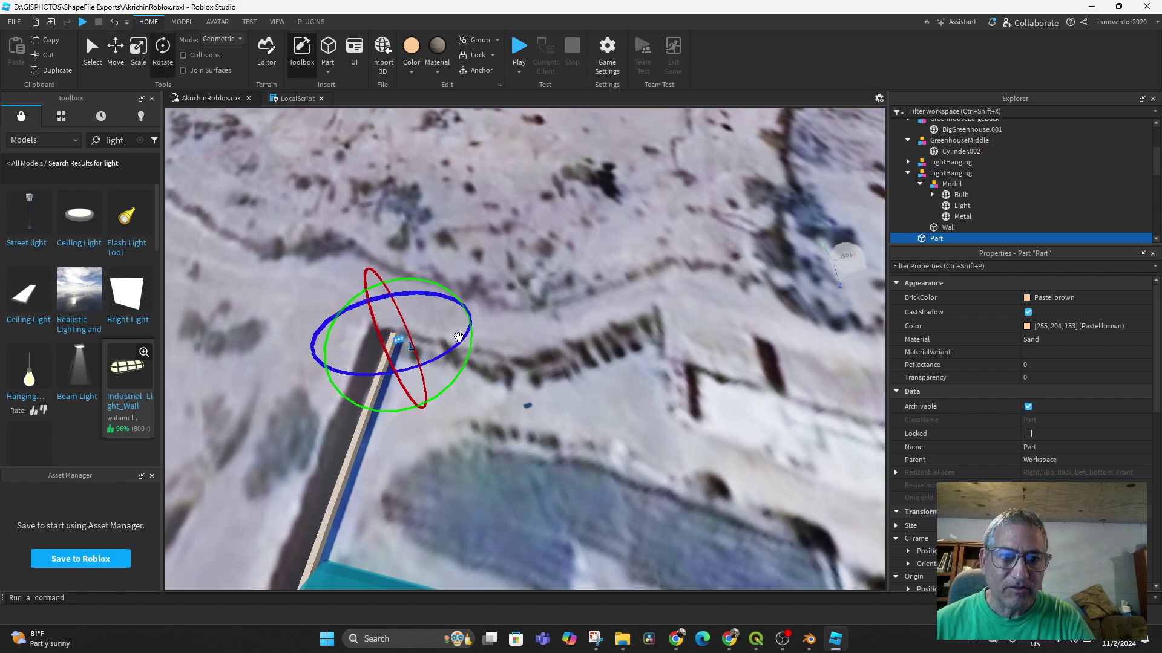
pyautogui.moveTo(471, 354); pyautogui.dragTo(440, 384)
pyautogui.scroll(5, 330, 371)
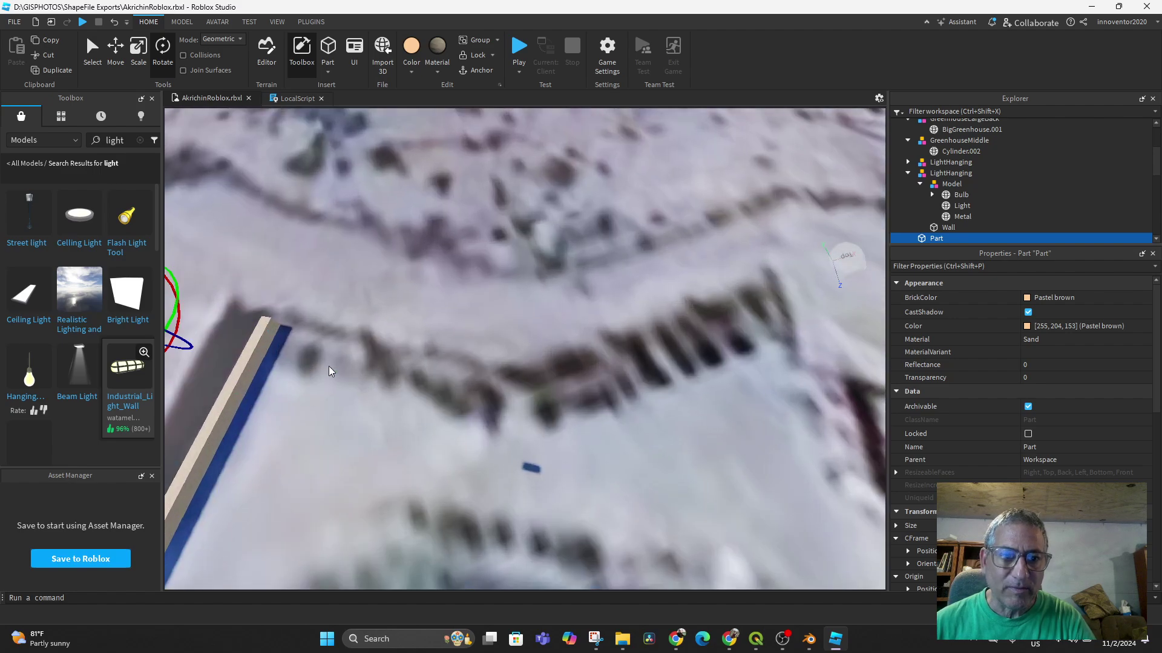
pyautogui.scroll(-3, 330, 370)
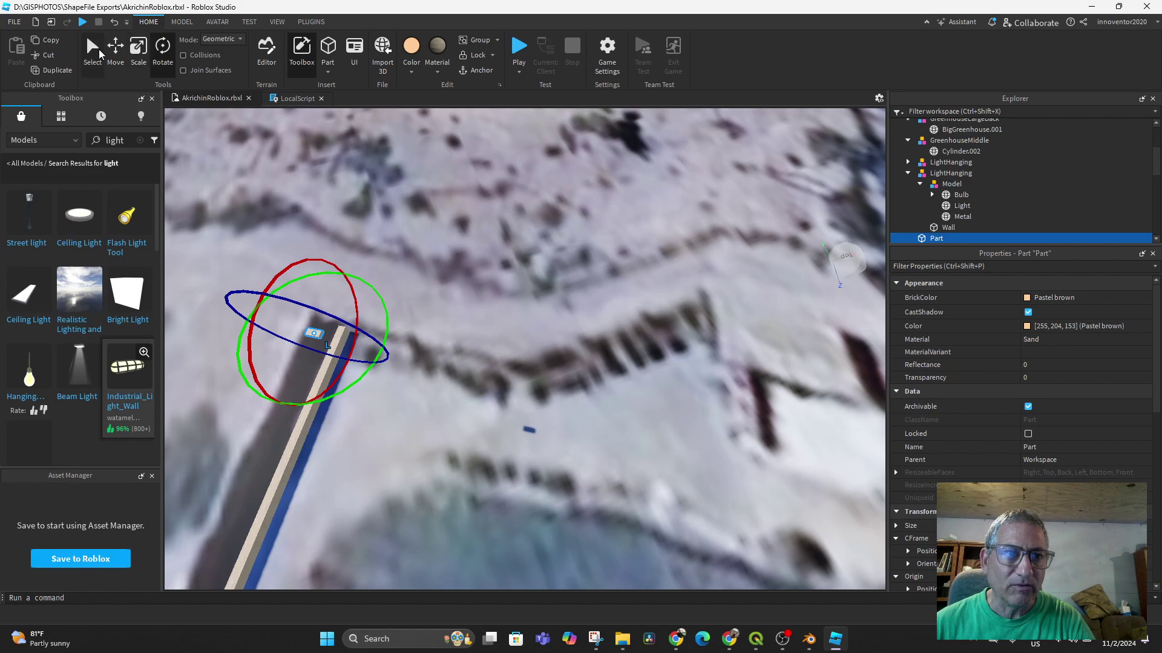
# Shift the part along the back boundary past the wall's end and 2.4 studs outward.
pyautogui.click(122, 47)
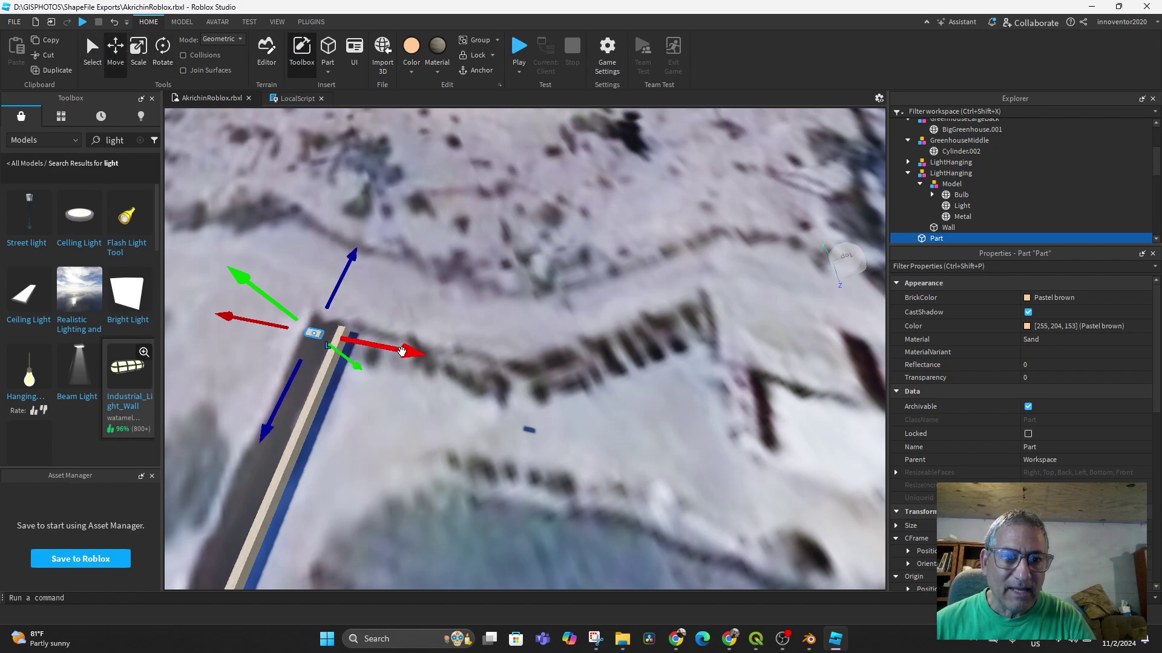
pyautogui.moveTo(401, 352); pyautogui.dragTo(432, 363)
pyautogui.moveTo(384, 261); pyautogui.dragTo(391, 253)
pyautogui.moveTo(406, 381); pyautogui.dragTo(464, 351, button='middle')
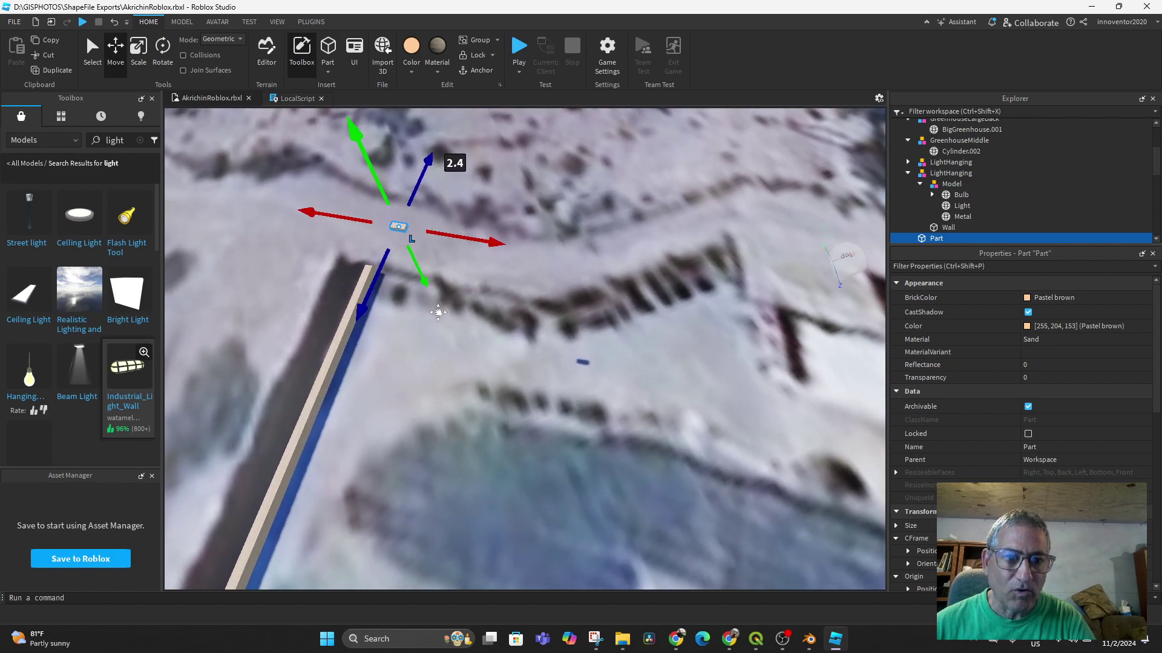
pyautogui.moveTo(464, 351); pyautogui.dragTo(465, 351, button='right')
# Lower the part 60 studs to the ground, then shift it 19.2 studs outward, 38.4 studs toward the wall's end and 2.4 studs further outward.
pyautogui.moveTo(321, 234); pyautogui.dragTo(359, 377)
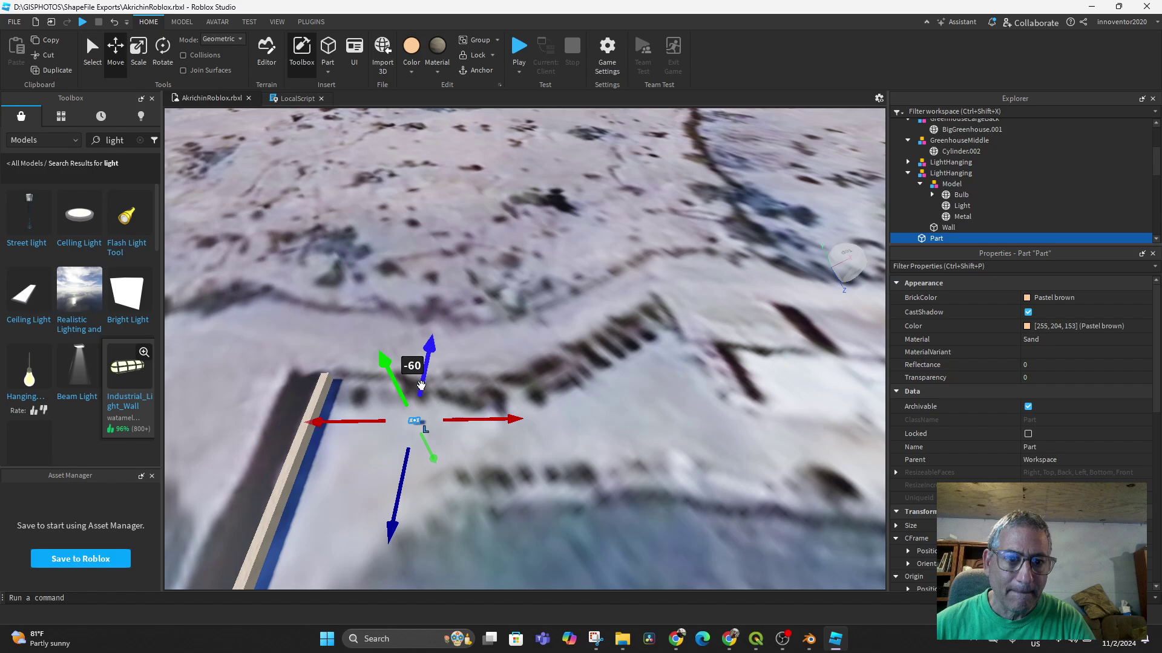
pyautogui.moveTo(436, 342); pyautogui.dragTo(436, 311)
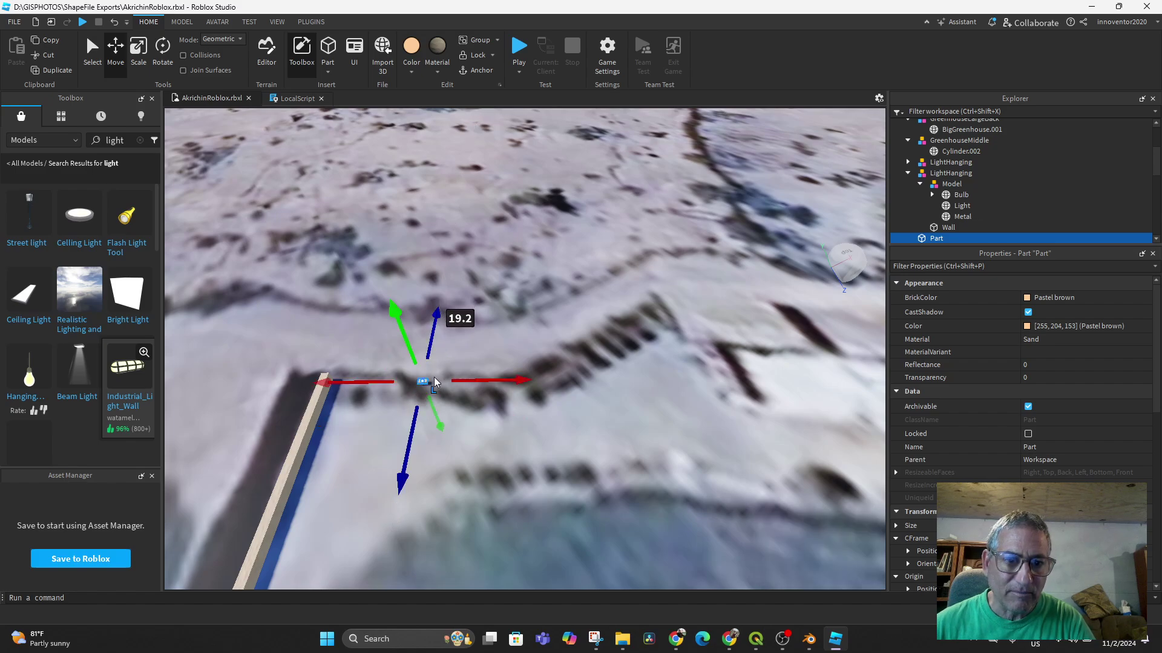
pyautogui.moveTo(519, 382); pyautogui.dragTo(431, 371)
pyautogui.moveTo(426, 354); pyautogui.dragTo(425, 361, button='right')
pyautogui.moveTo(425, 360); pyautogui.dragTo(428, 381, button='middle')
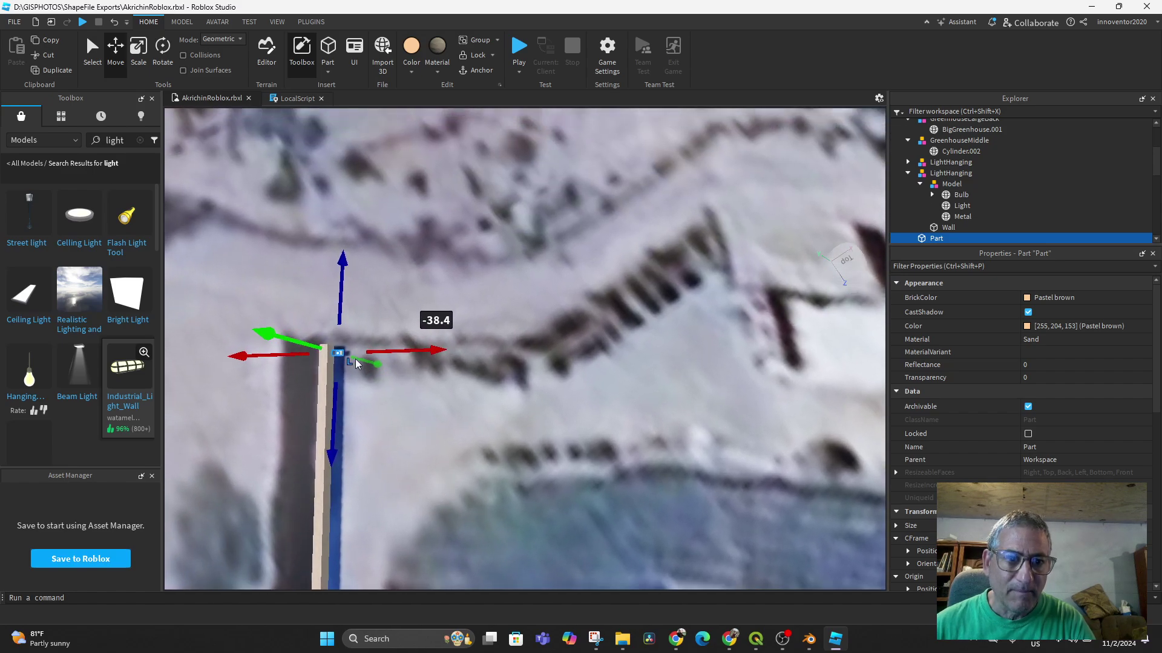
pyautogui.moveTo(341, 262); pyautogui.dragTo(341, 256)
# Stretch the new back-boundary part upward to the height of the adjoining long wall.
pyautogui.moveTo(404, 354); pyautogui.dragTo(404, 389, button='right')
pyautogui.moveTo(404, 389); pyautogui.dragTo(488, 249, button='middle')
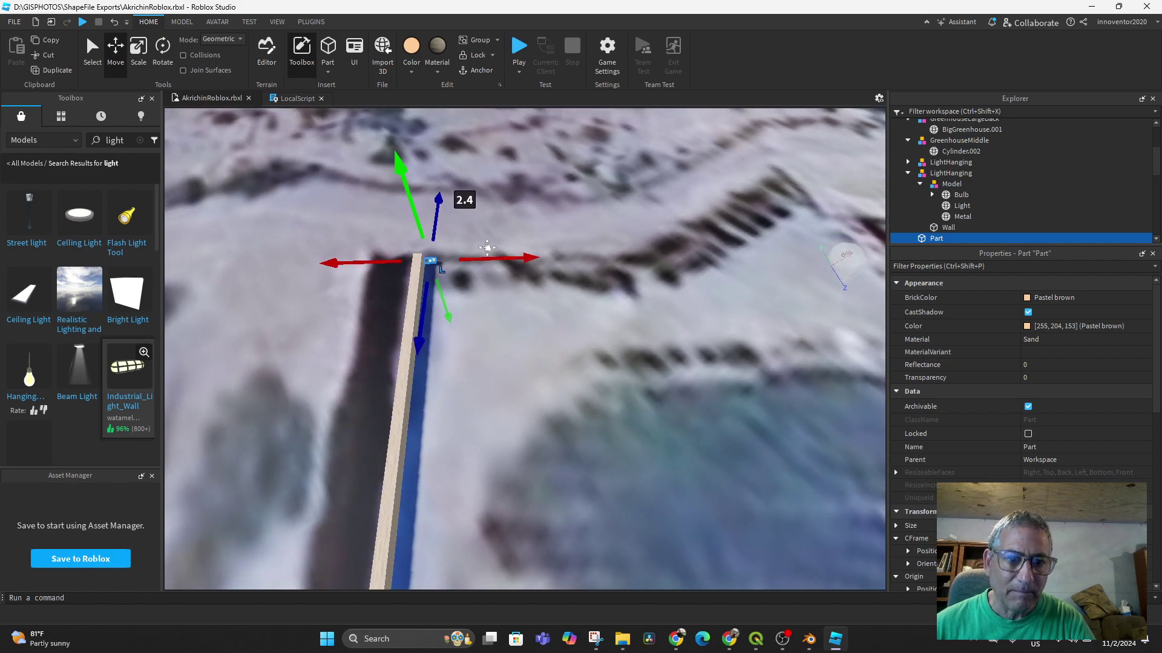
pyautogui.moveTo(510, 412); pyautogui.dragTo(510, 412, button='right')
pyautogui.moveTo(510, 412); pyautogui.dragTo(441, 467, button='middle')
pyautogui.moveTo(488, 475); pyautogui.dragTo(487, 474, button='right')
pyautogui.moveTo(487, 474); pyautogui.dragTo(500, 438, button='middle')
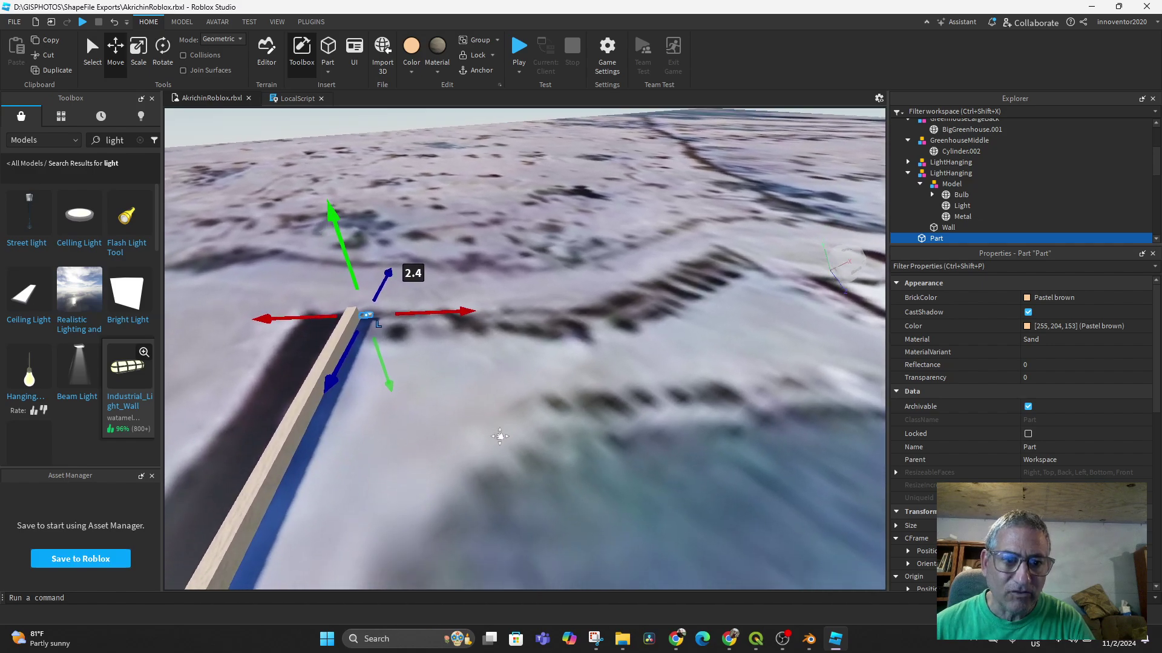
pyautogui.moveTo(501, 438); pyautogui.dragTo(501, 438, button='right')
pyautogui.moveTo(432, 407); pyautogui.dragTo(313, 242, button='right')
pyautogui.click(138, 51)
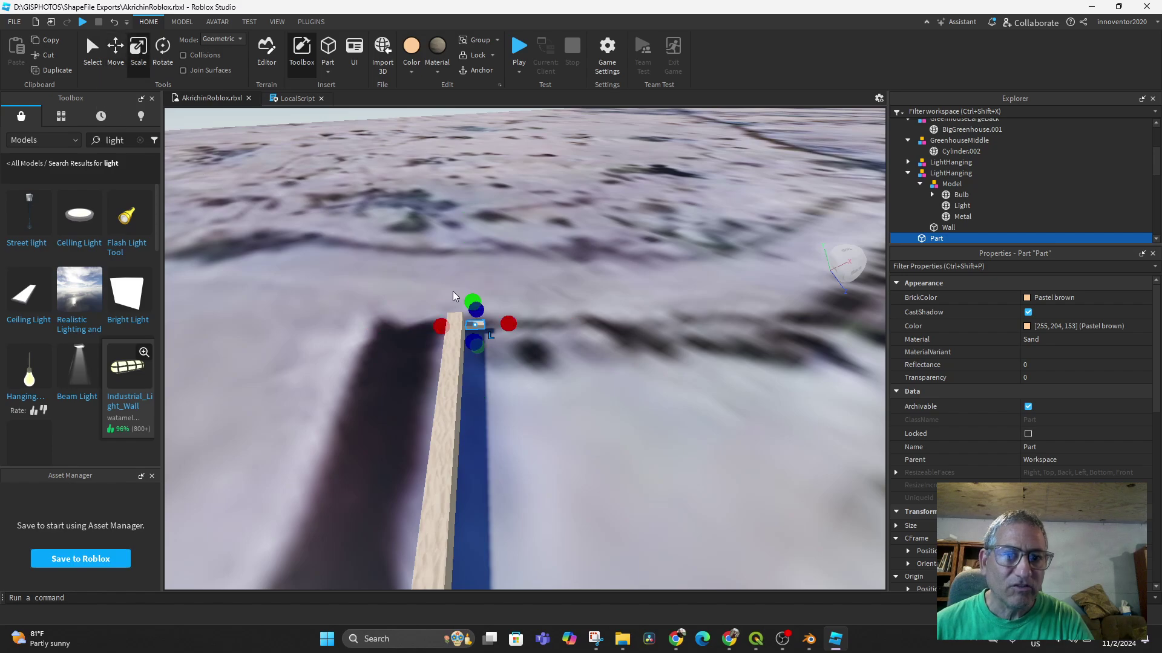
pyautogui.moveTo(479, 309)
pyautogui.mouseDown()
pyautogui.moveTo(478, 289)
pyautogui.moveTo(480, 301)
pyautogui.mouseUp()
pyautogui.scroll(2, 537, 358)
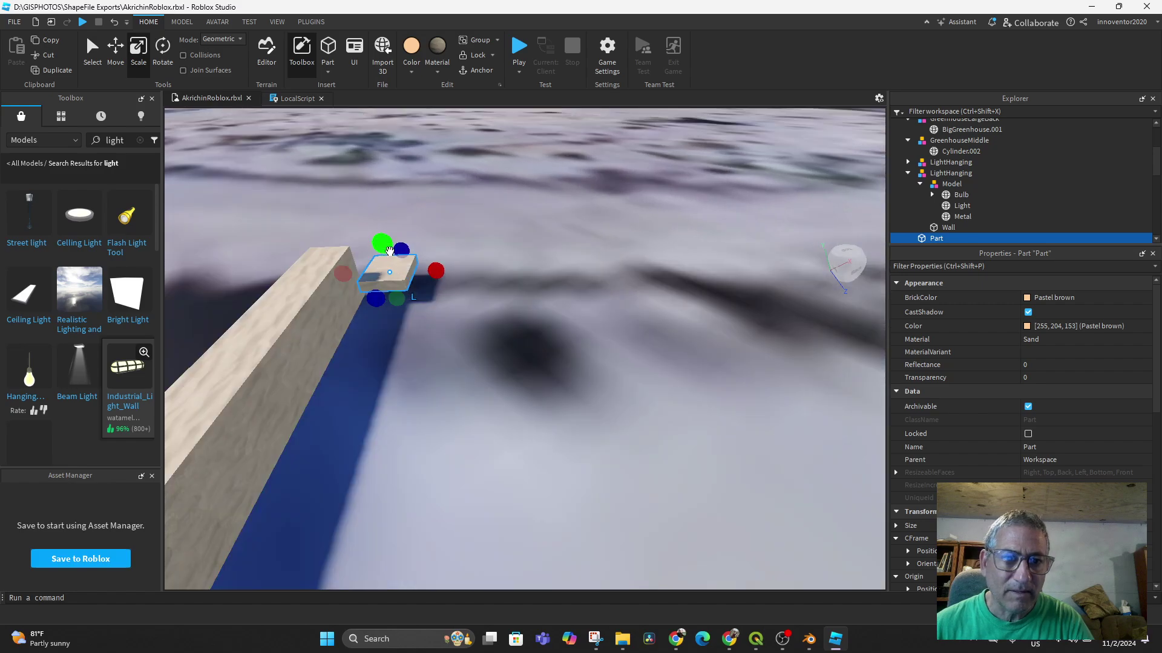
pyautogui.moveTo(385, 244); pyautogui.dragTo(381, 212)
pyautogui.moveTo(532, 297); pyautogui.dragTo(525, 304, button='right')
pyautogui.moveTo(525, 304); pyautogui.dragTo(534, 358, button='middle')
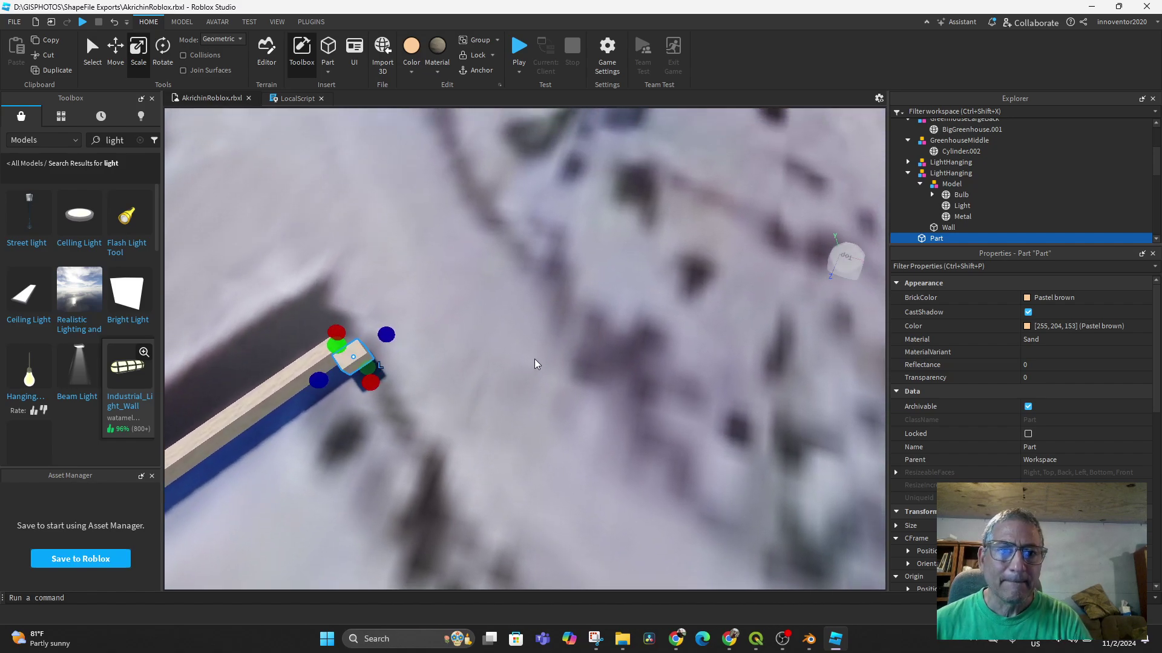
# Try to unlock and select the long wall that meets the new part at the back corner.
pyautogui.moveTo(535, 359); pyautogui.dragTo(534, 358, button='right')
pyautogui.click(368, 207)
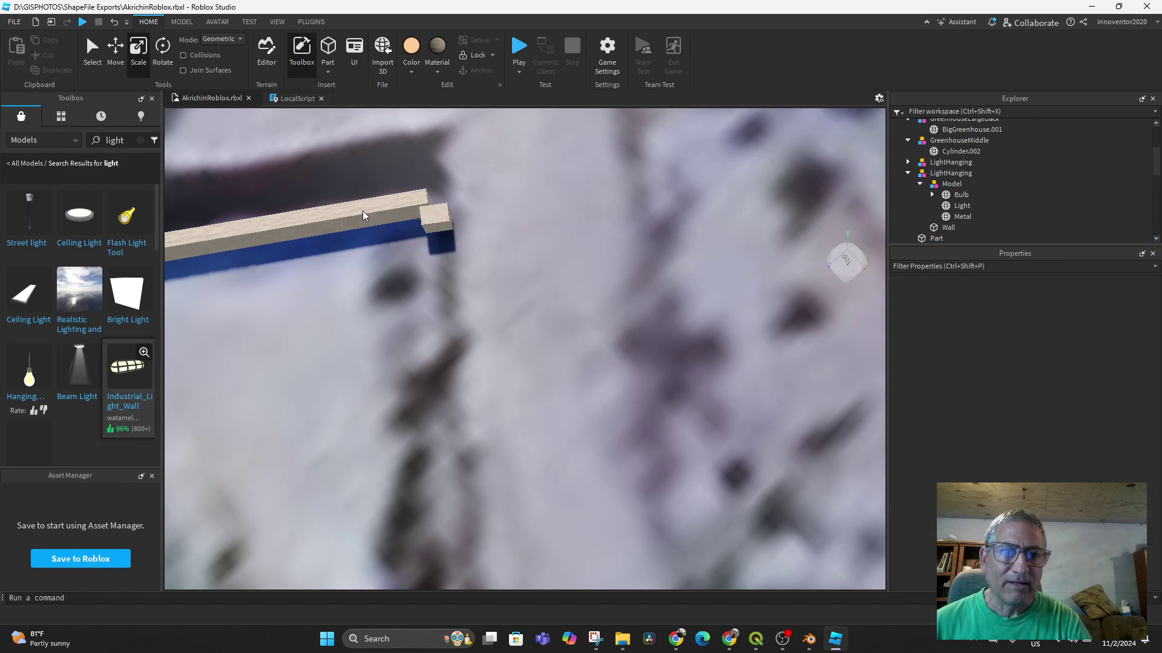
pyautogui.click(481, 57)
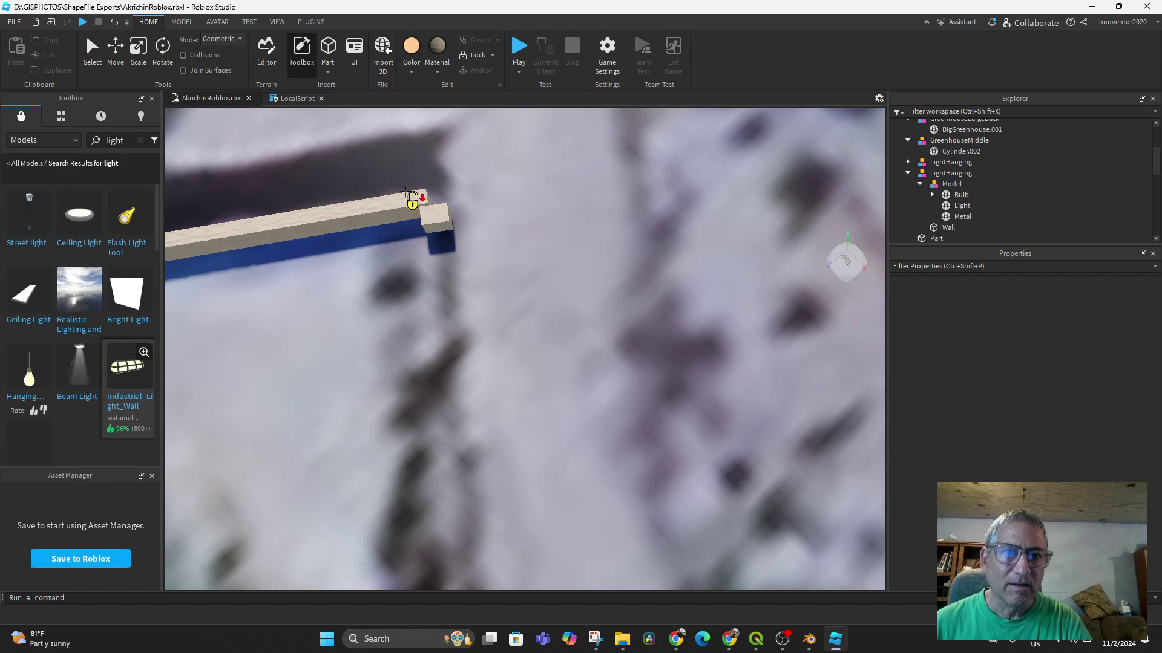
pyautogui.click(139, 48)
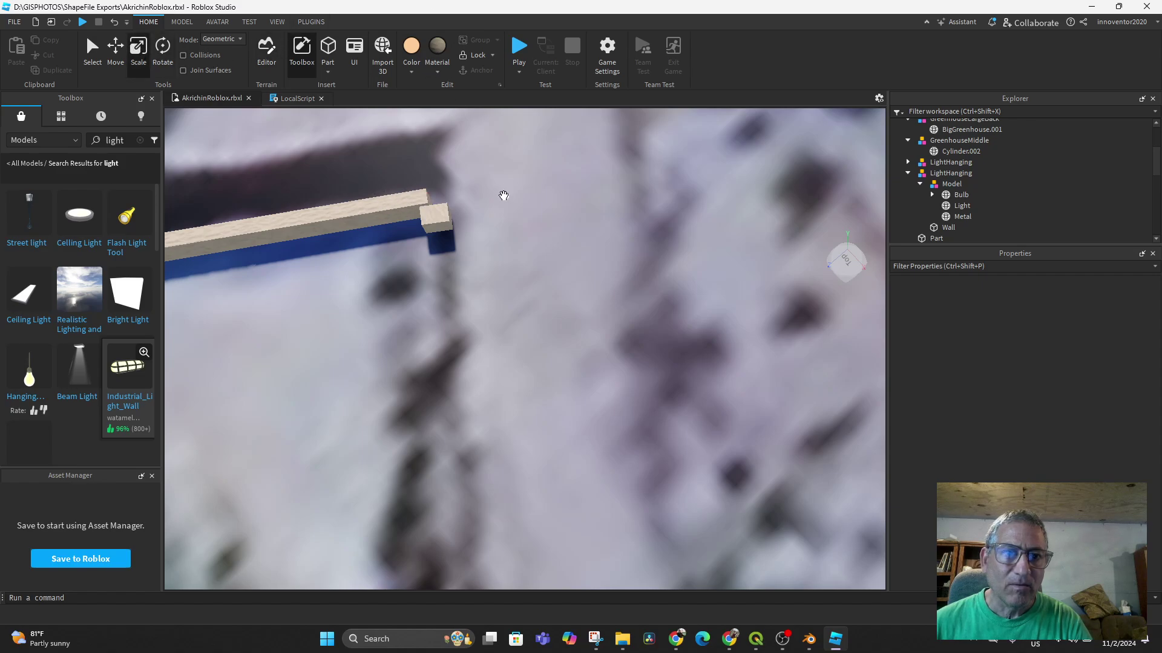
pyautogui.scroll(-5, 316, 176)
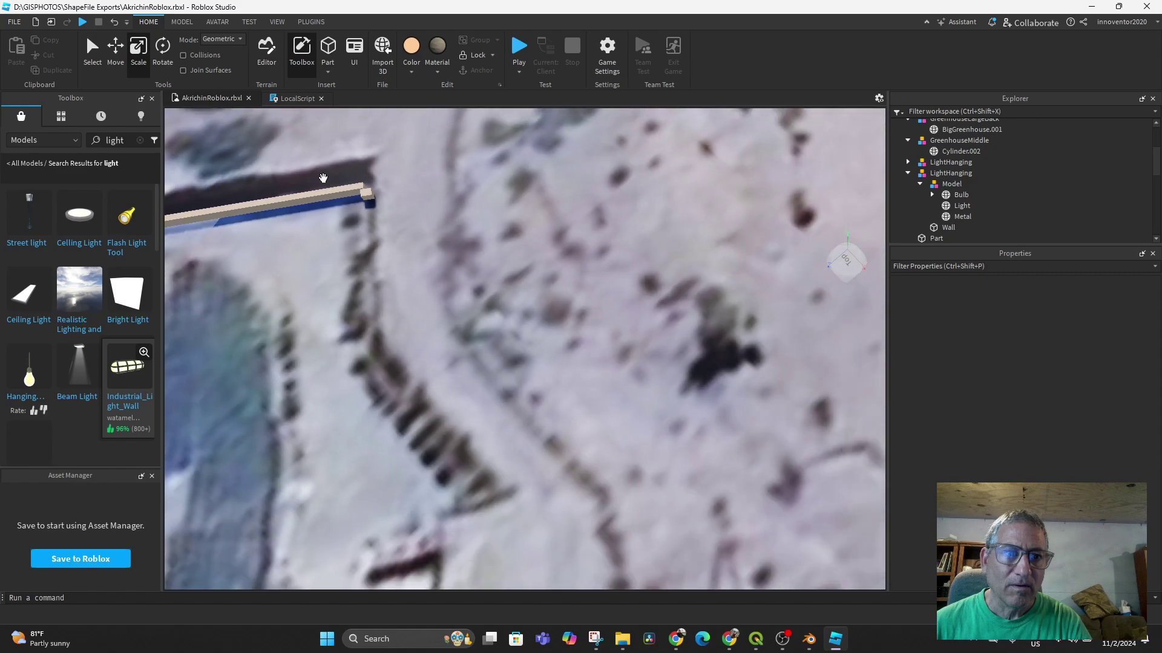
pyautogui.scroll(-4, 277, 201)
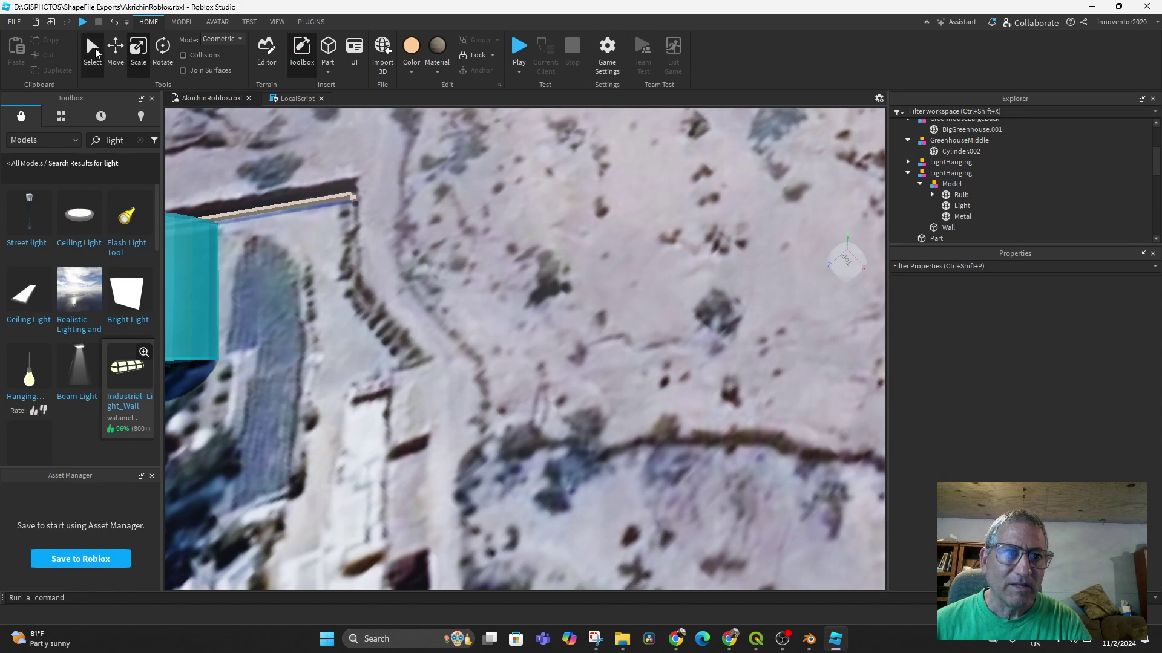
pyautogui.click(94, 52)
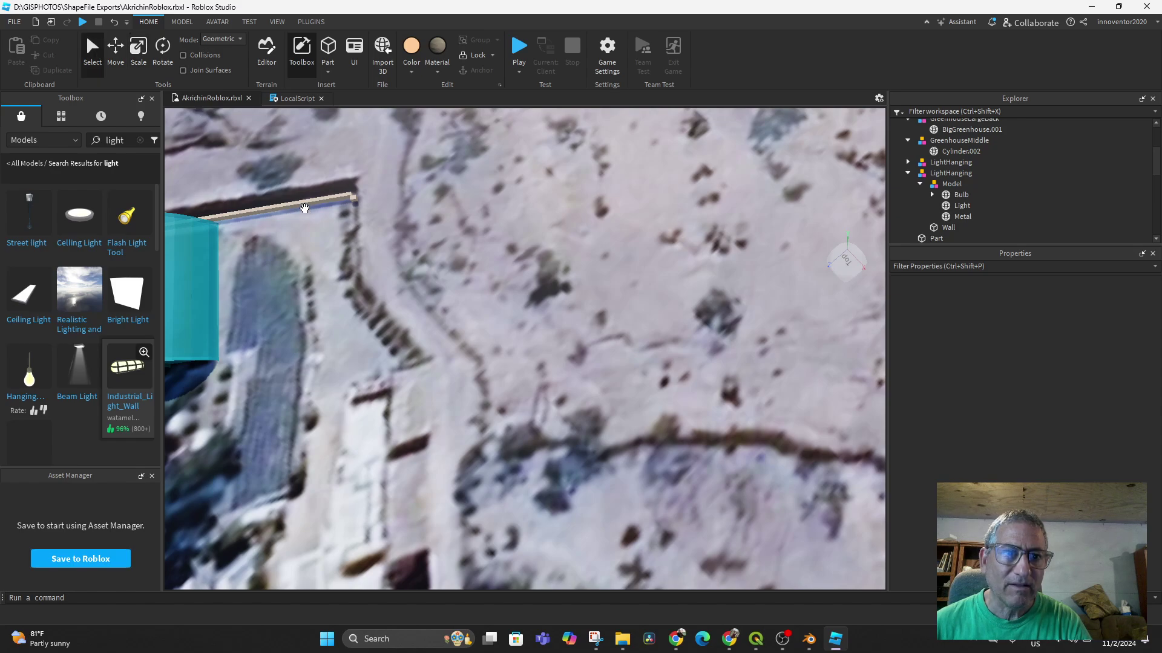
pyautogui.click(303, 208)
pyautogui.click(305, 205)
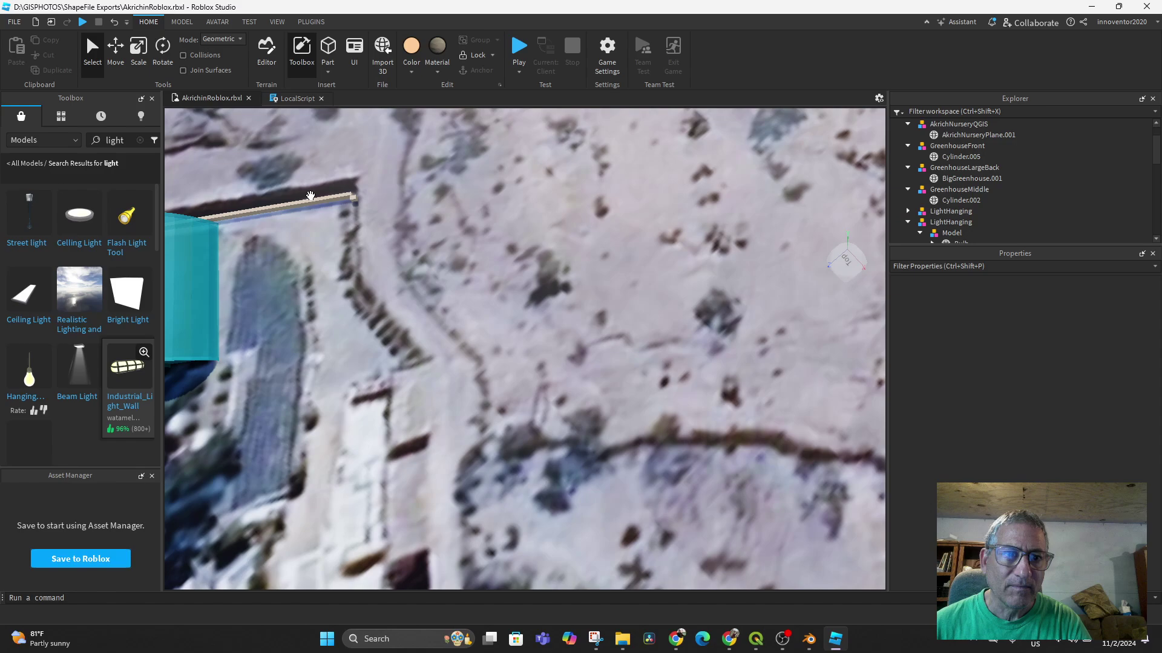
# Unlock the long wall and extend its back-corner end slightly toward the new part.
pyautogui.click(478, 59)
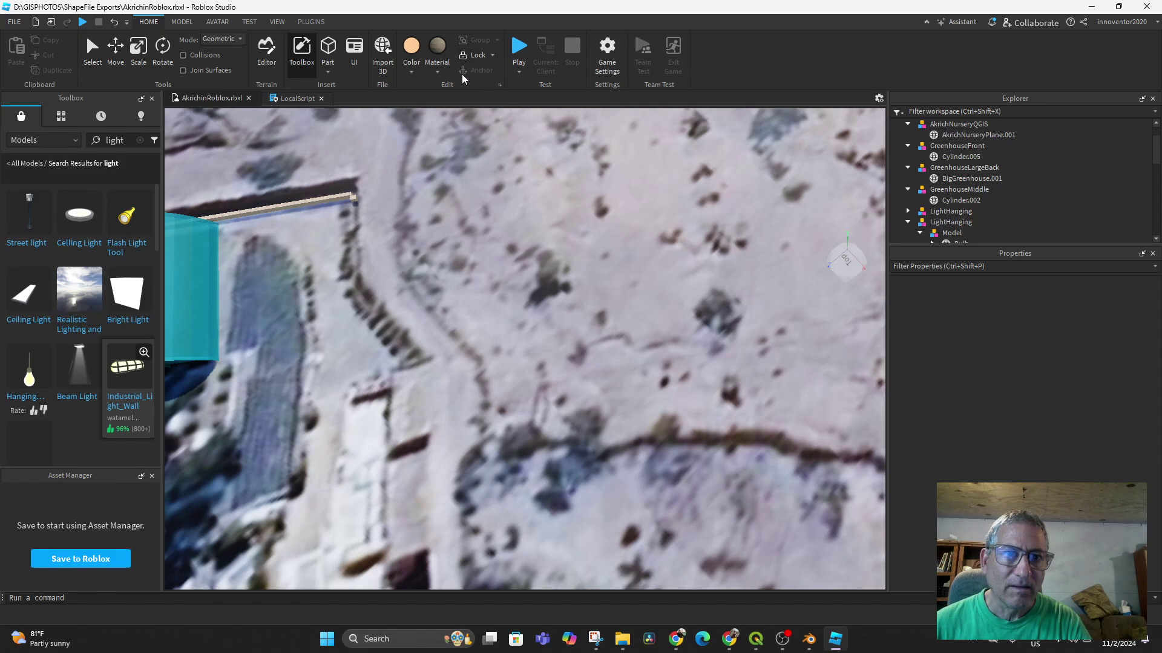
pyautogui.click(325, 209)
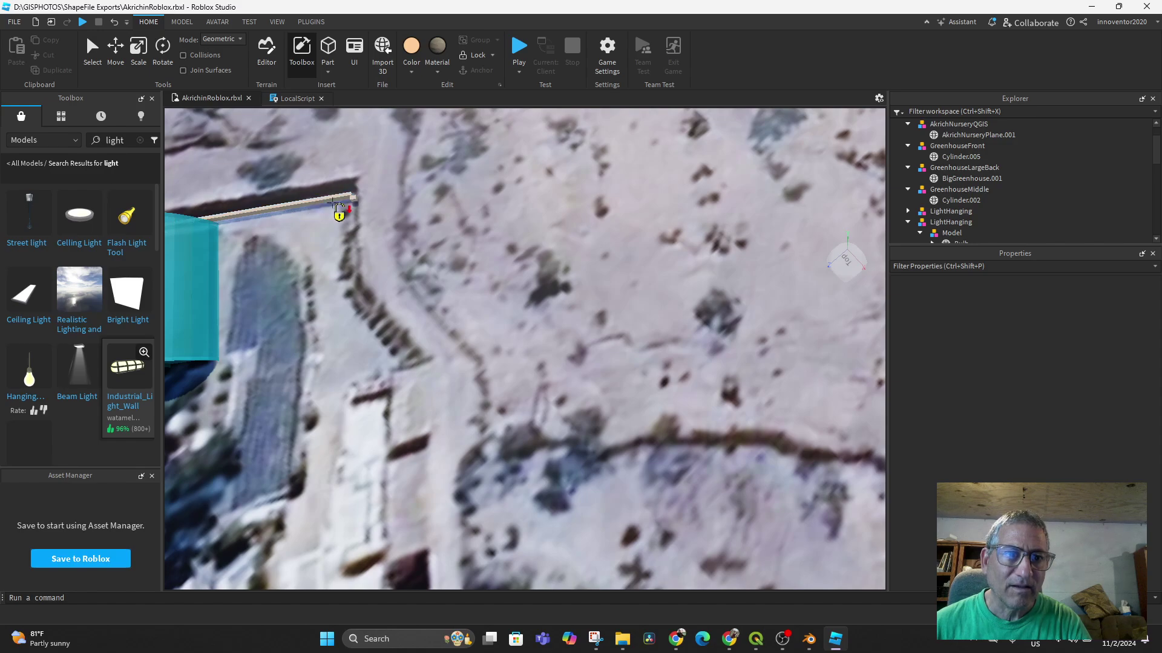
pyautogui.click(135, 52)
pyautogui.scroll(-3, 344, 192)
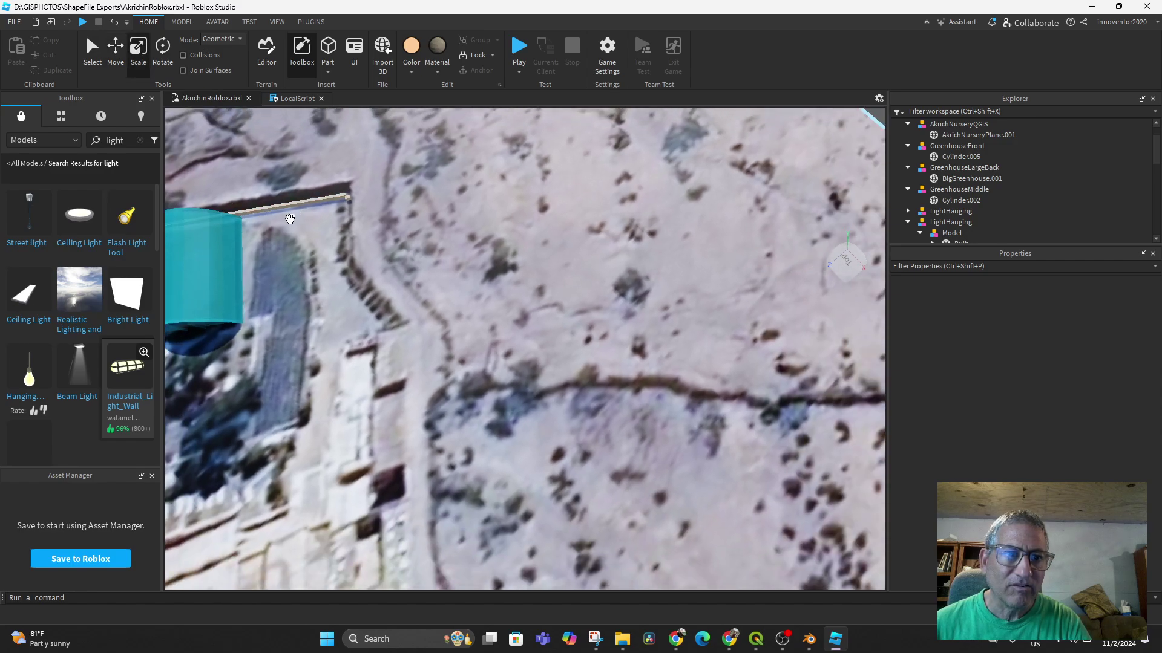
pyautogui.moveTo(528, 307); pyautogui.dragTo(544, 316, button='middle')
pyautogui.scroll(-2, 587, 335)
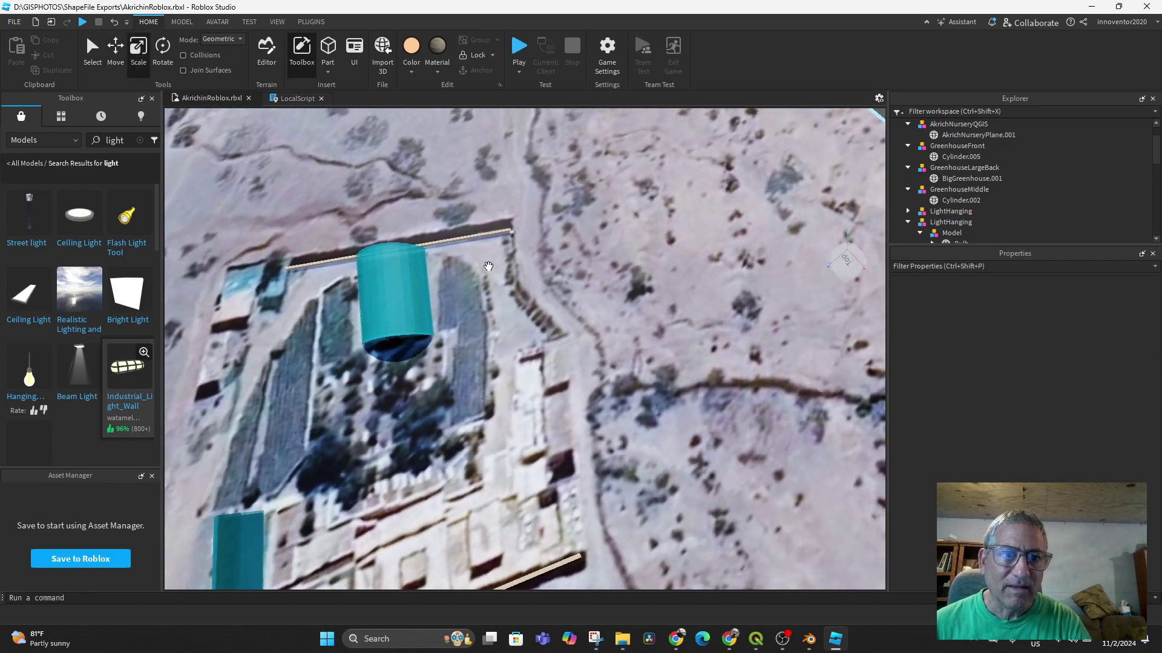
pyautogui.click(461, 239)
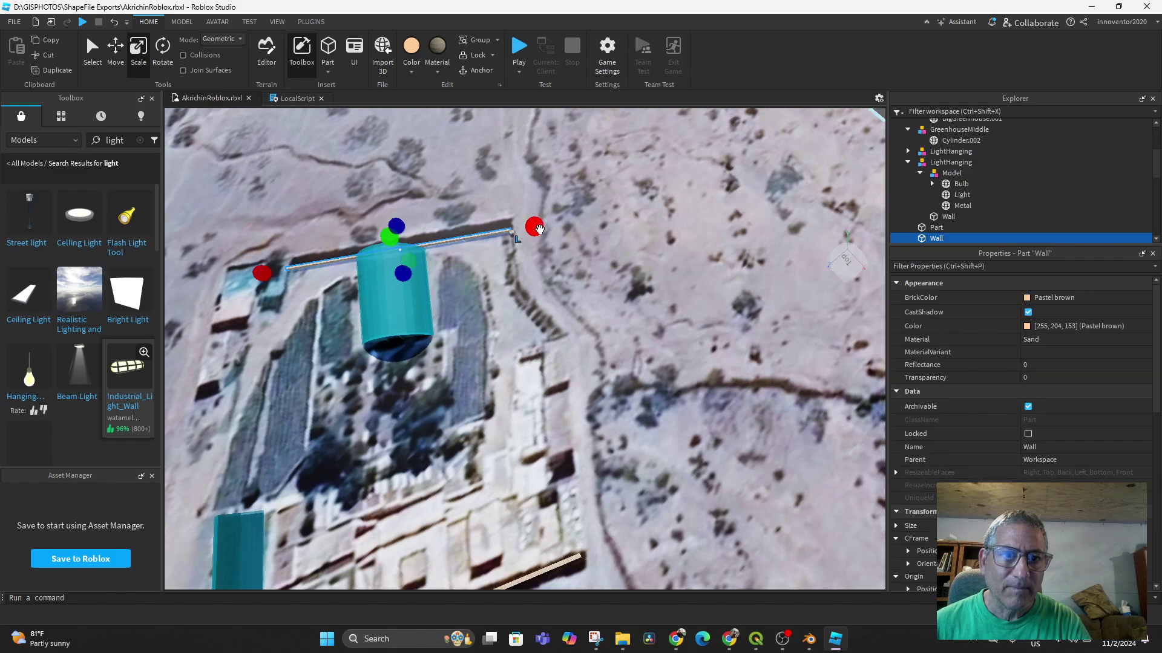
pyautogui.moveTo(539, 229); pyautogui.dragTo(542, 229)
pyautogui.scroll(3, 508, 242)
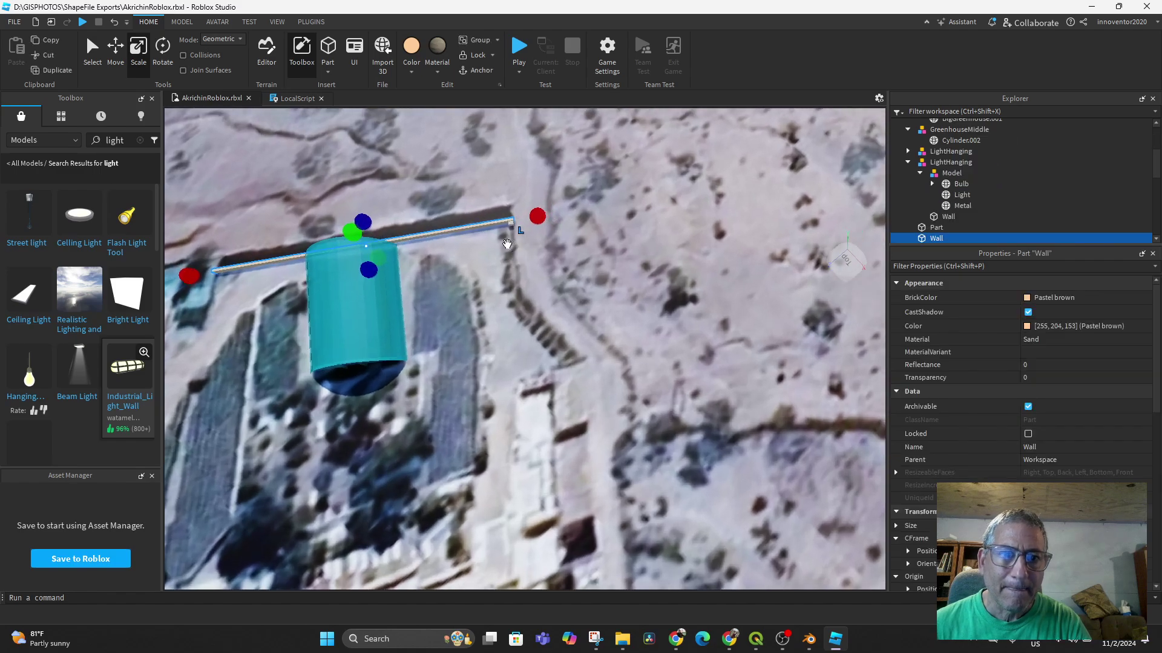
pyautogui.scroll(6, 507, 244)
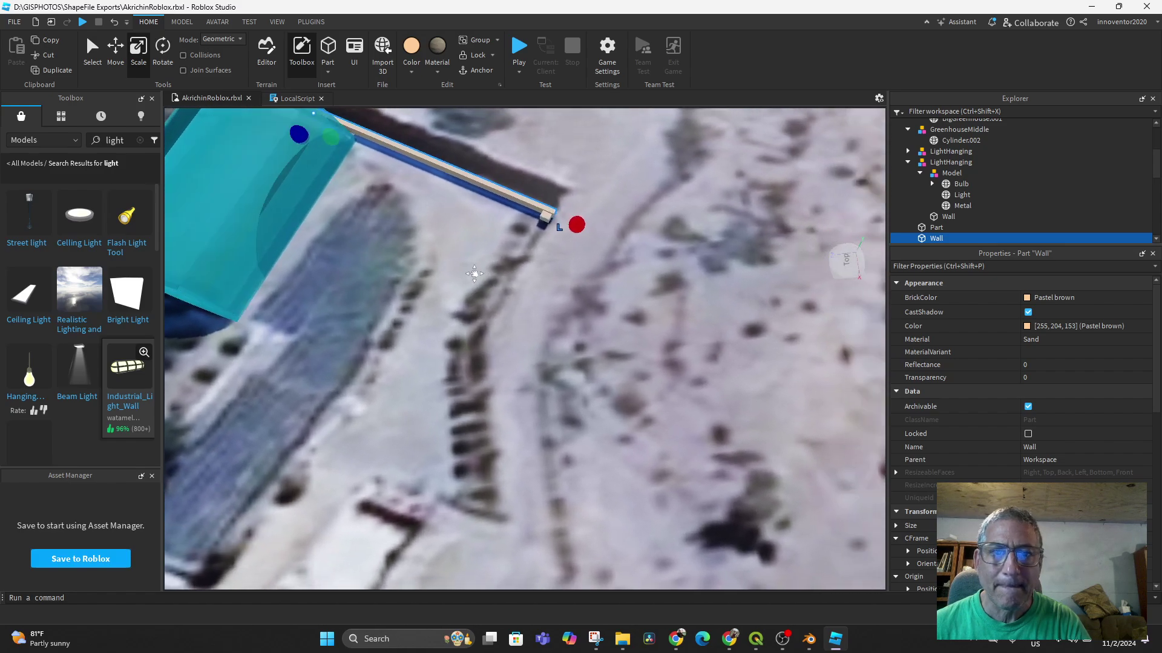
# Lengthen the new part from the corner along the row of dark marks on the back boundary.
pyautogui.click(532, 226)
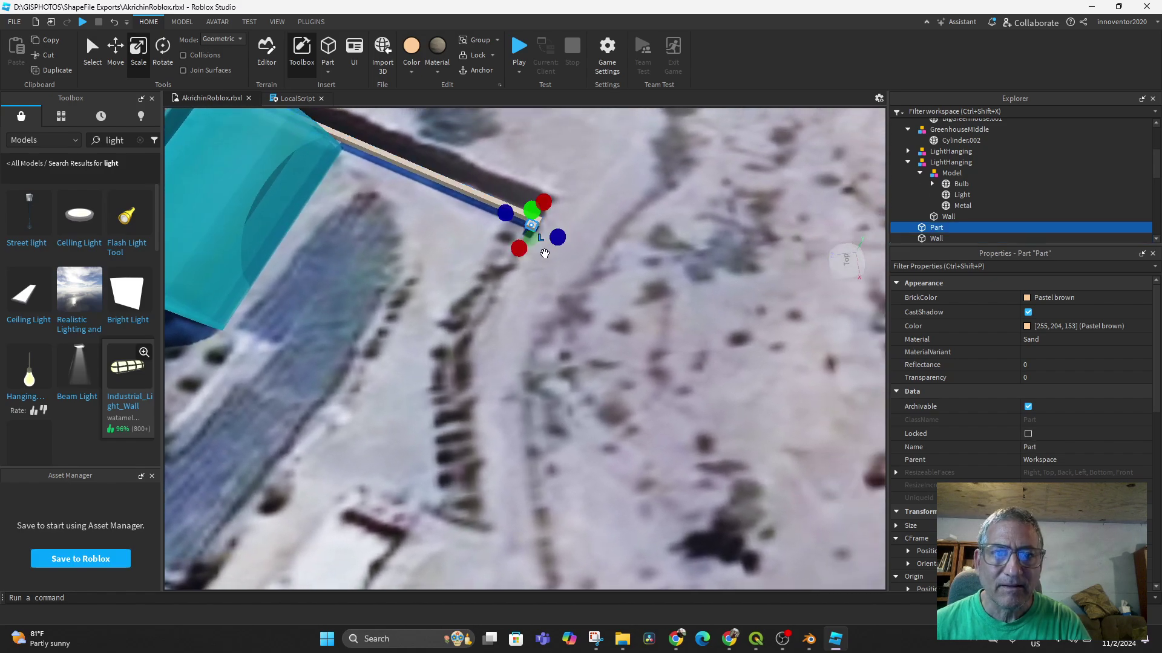
pyautogui.moveTo(515, 248); pyautogui.dragTo(475, 310)
pyautogui.moveTo(622, 350); pyautogui.dragTo(617, 352, button='right')
pyautogui.moveTo(617, 353); pyautogui.dragTo(603, 159, button='middle')
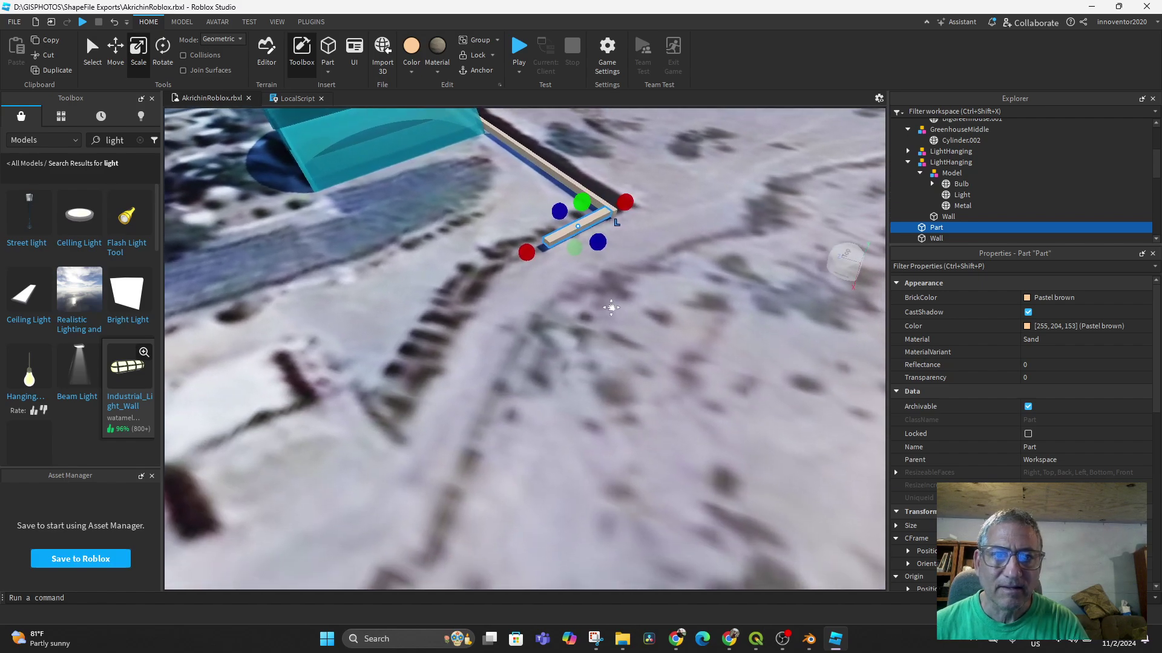
pyautogui.moveTo(611, 308); pyautogui.dragTo(541, 280, button='middle')
pyautogui.moveTo(482, 255); pyautogui.dragTo(444, 282)
pyautogui.moveTo(590, 352); pyautogui.dragTo(653, 423, button='middle')
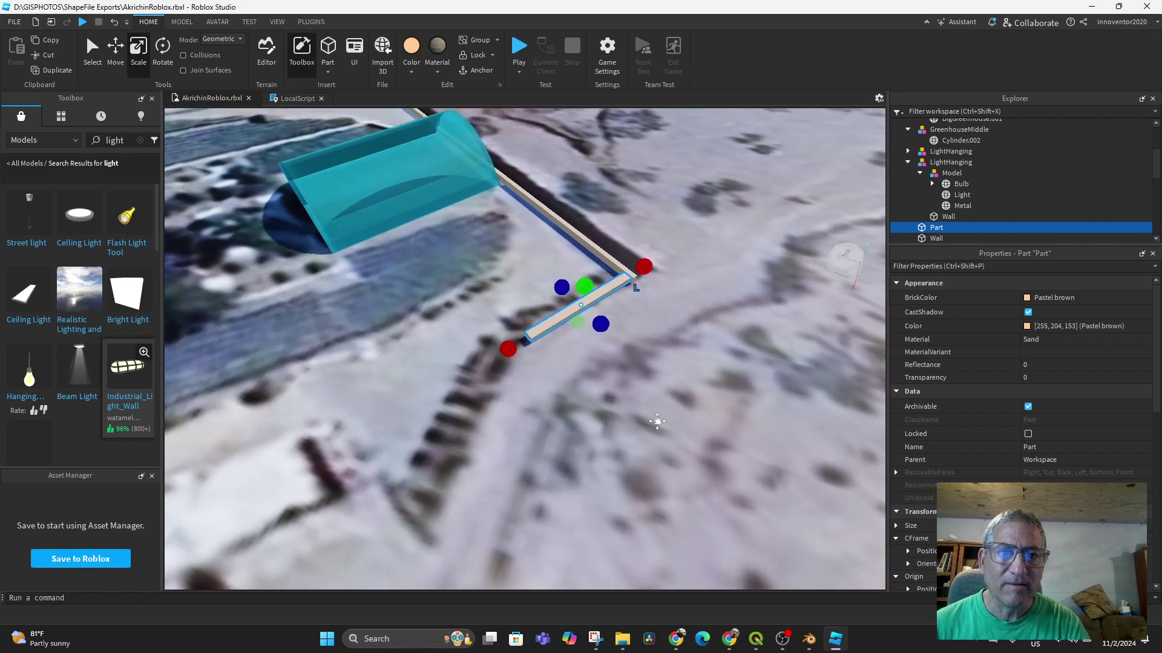
pyautogui.moveTo(654, 423); pyautogui.dragTo(614, 413, button='right')
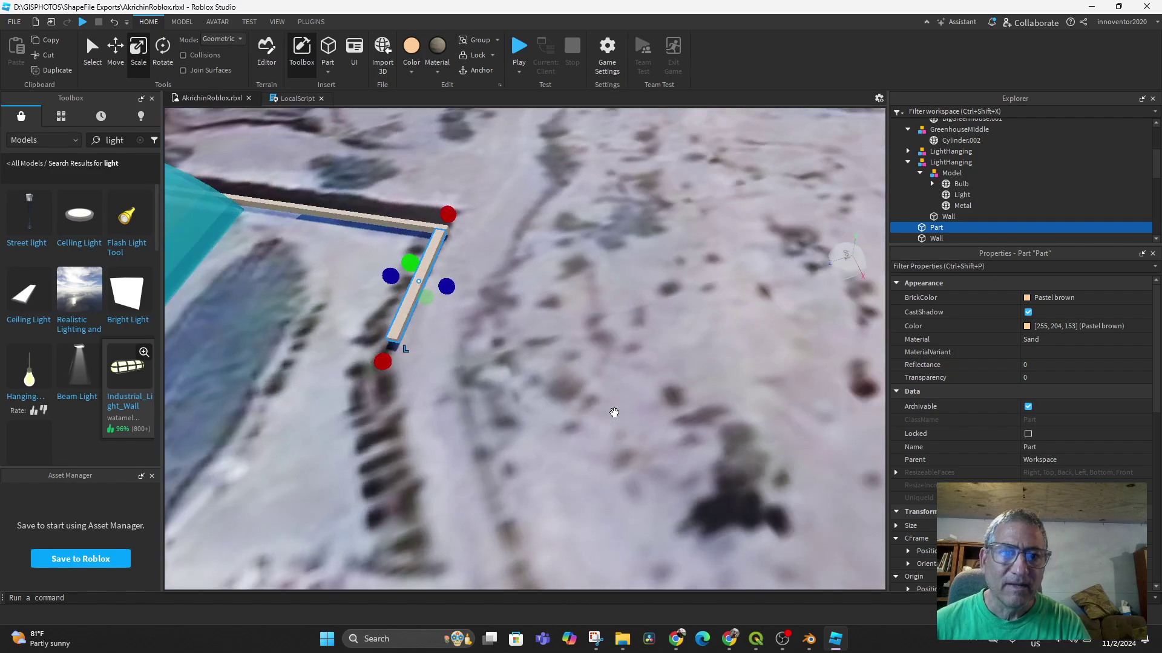
# Duplicate the lengthened back-boundary part in place.
pyautogui.click(162, 50)
pyautogui.moveTo(447, 334); pyautogui.dragTo(446, 332)
pyautogui.moveTo(446, 332); pyautogui.dragTo(538, 374, button='middle')
pyautogui.scroll(3, 513, 293)
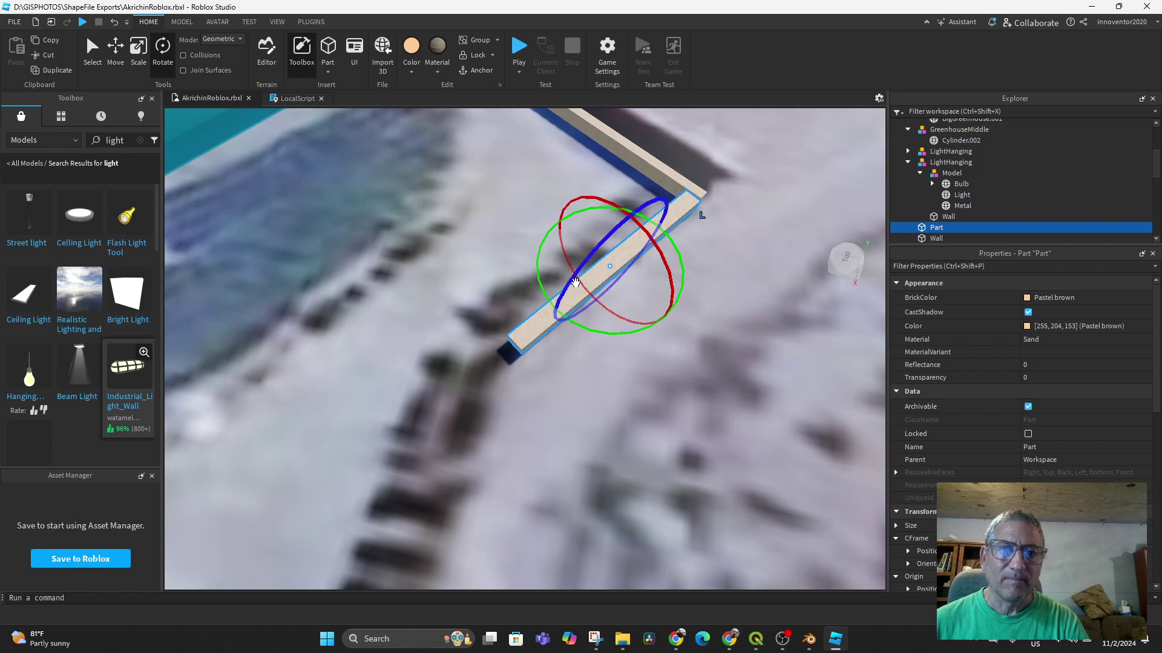
pyautogui.press('d')
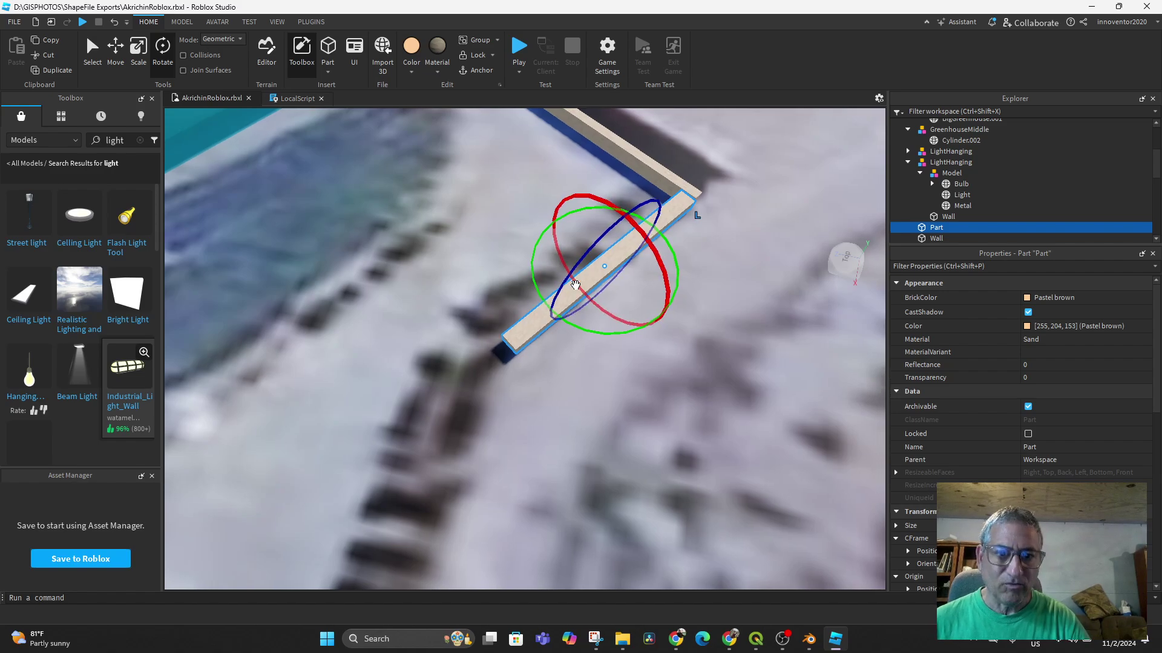
pyautogui.hotkey('ctrl', 'd')
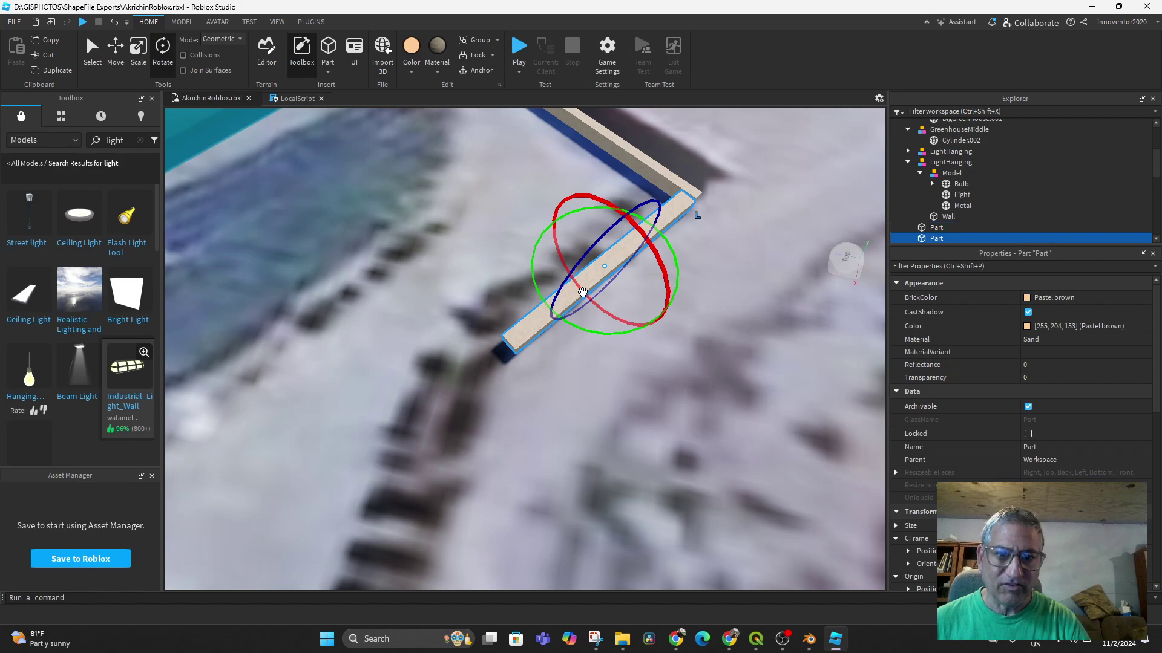
# Rename the back-boundary part and its duplicate to Wall.
pyautogui.click(938, 229)
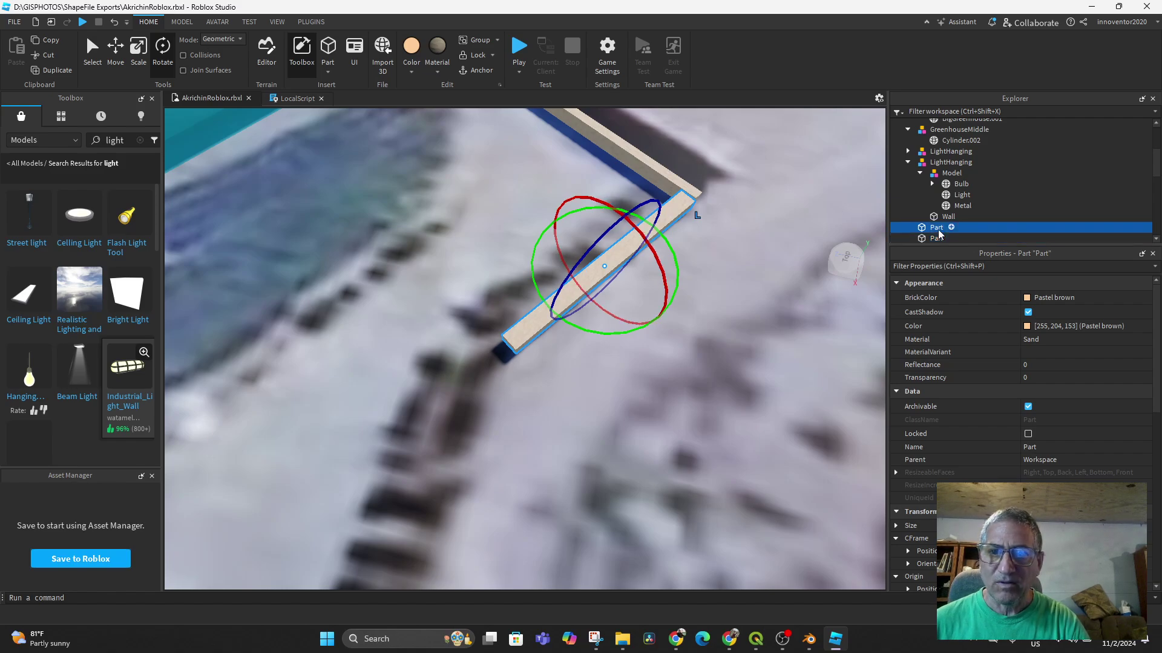
pyautogui.rightClick(940, 234)
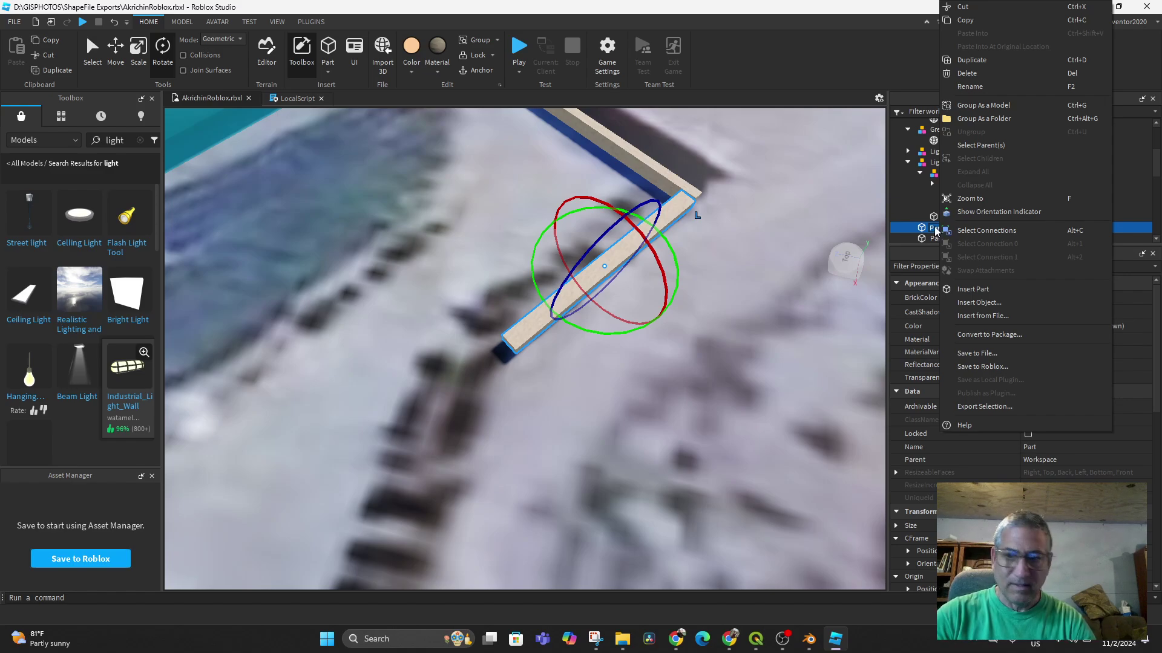
pyautogui.click(936, 228)
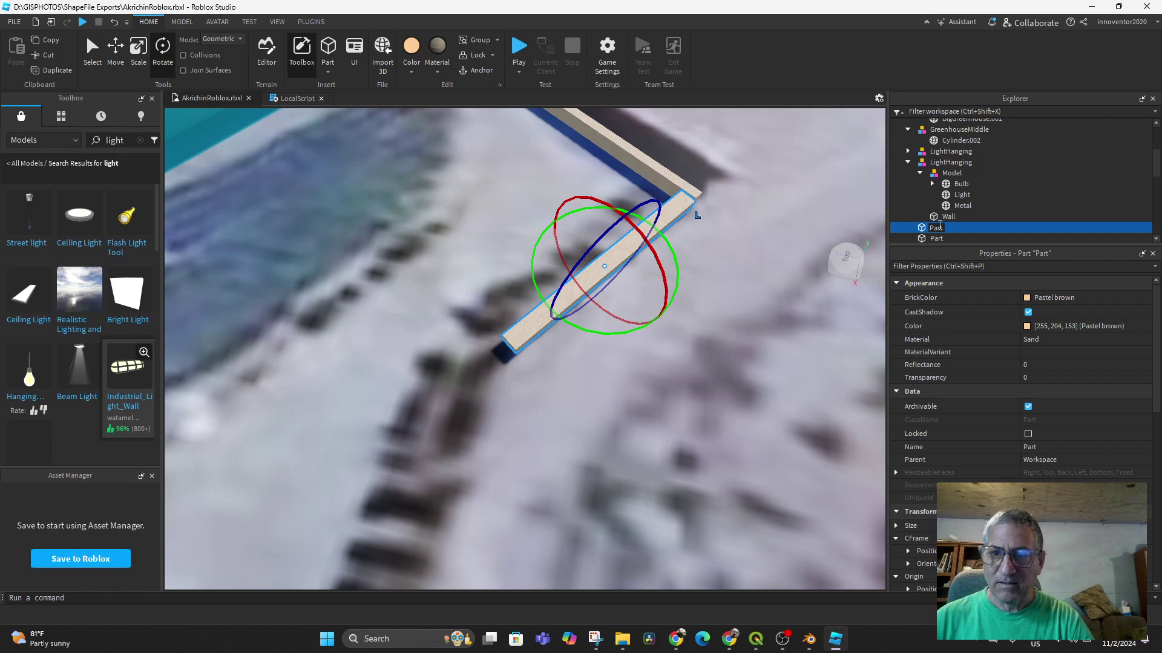
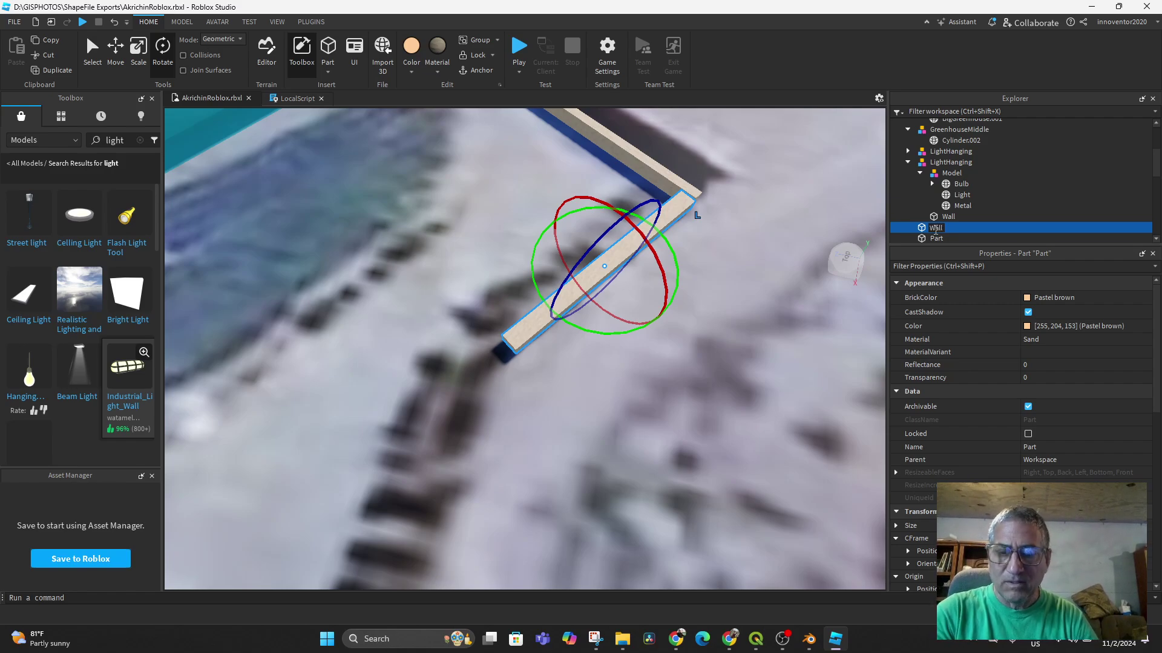
pyautogui.press('Return')
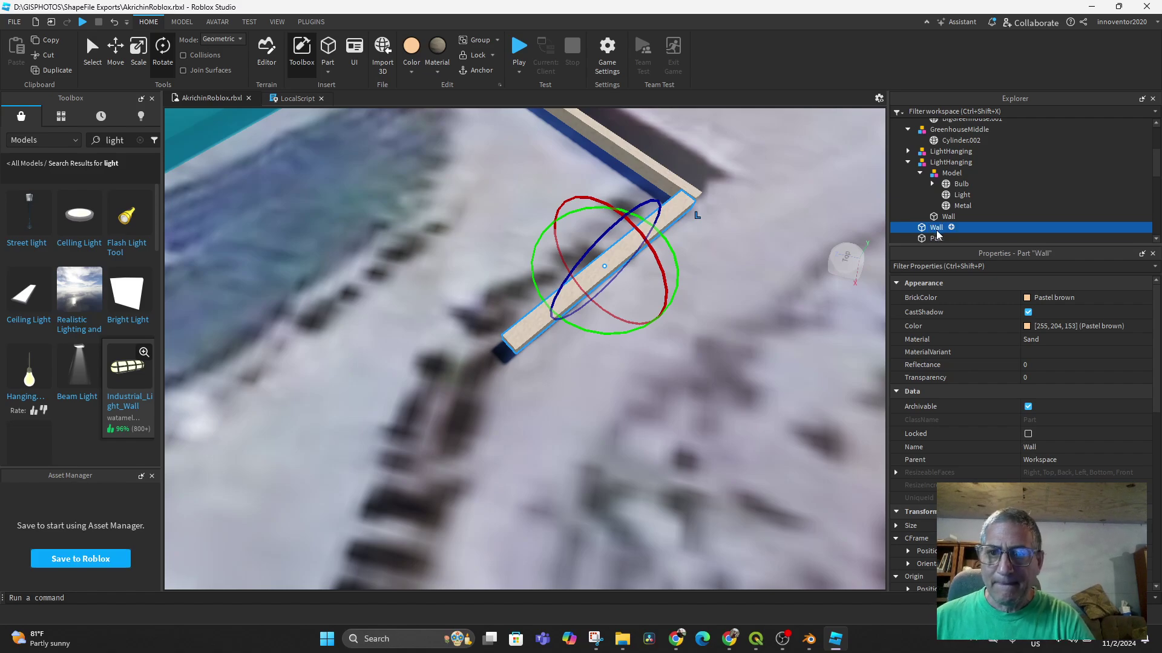
pyautogui.click(934, 239)
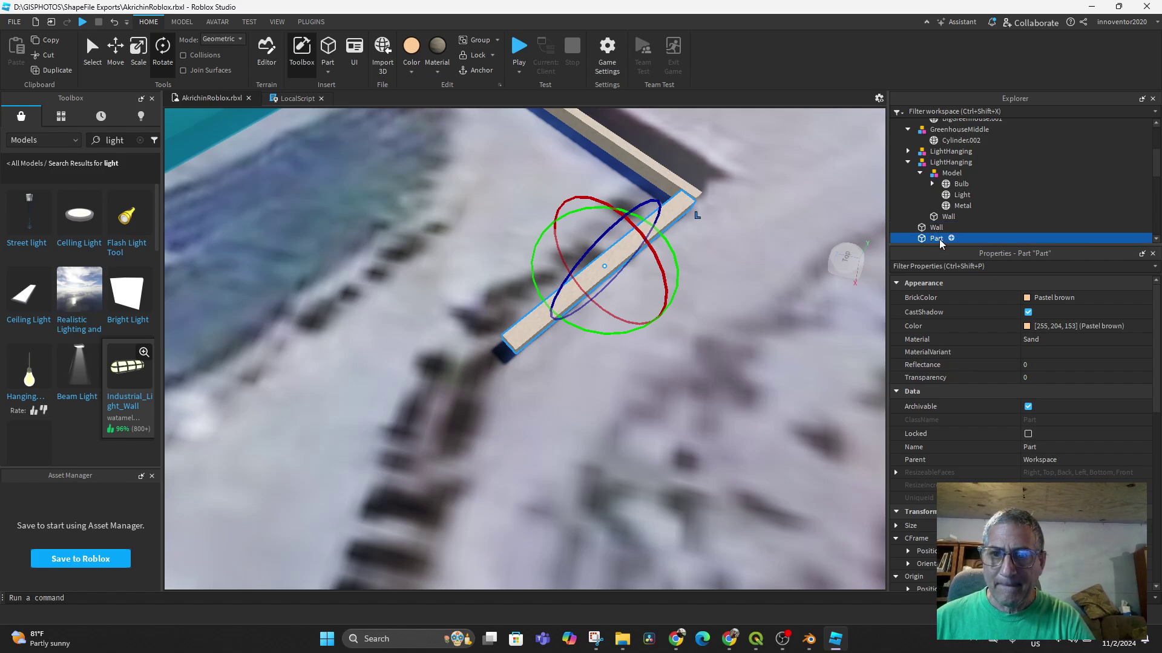
pyautogui.rightClick(939, 238)
pyautogui.click(970, 86)
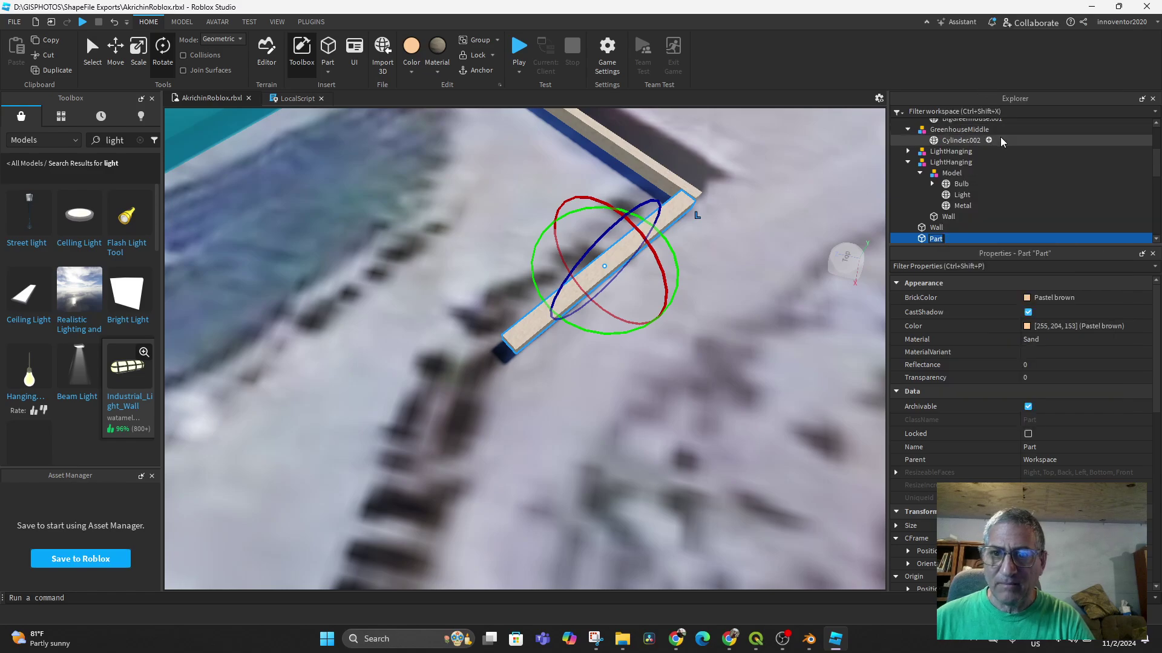
pyautogui.write('Wall')
pyautogui.press('Return')
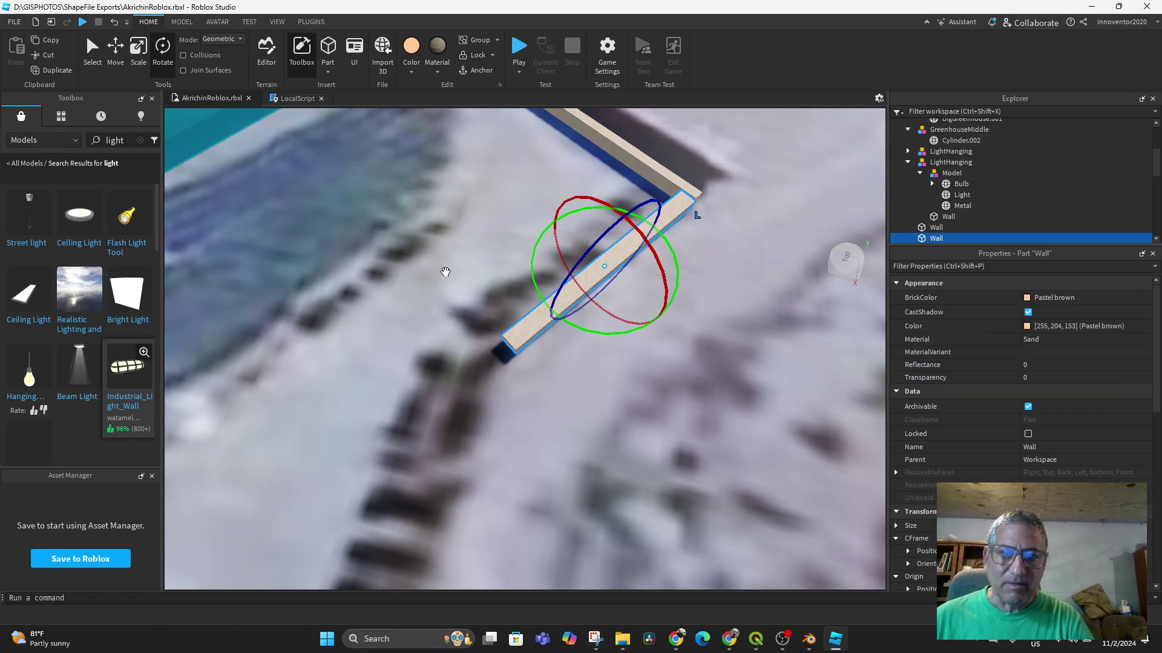
# Move the duplicate wall 72 studs along its length so it continues from the first segment's far end.
pyautogui.click(115, 51)
pyautogui.moveTo(665, 218); pyautogui.dragTo(482, 391)
pyautogui.moveTo(764, 383); pyautogui.dragTo(710, 208, button='right')
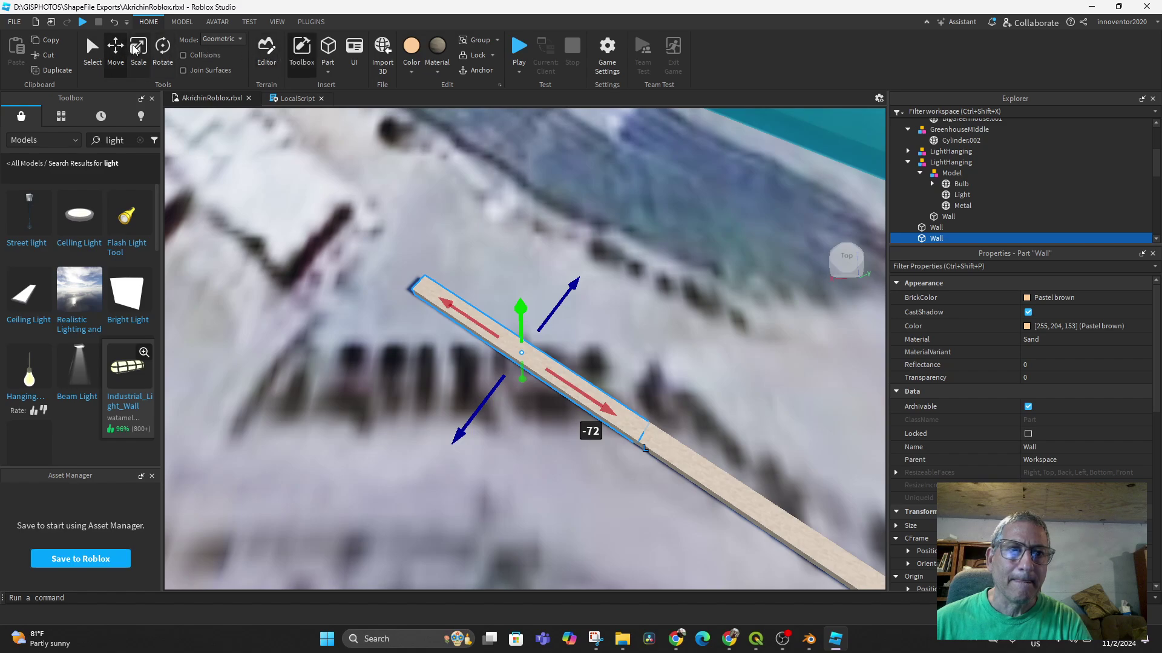
# Rotate the duplicate wall parallel to the row of dark marks and shift it sideways 19.2 studs to their outer side.
pyautogui.click(162, 48)
pyautogui.moveTo(594, 358); pyautogui.dragTo(588, 308)
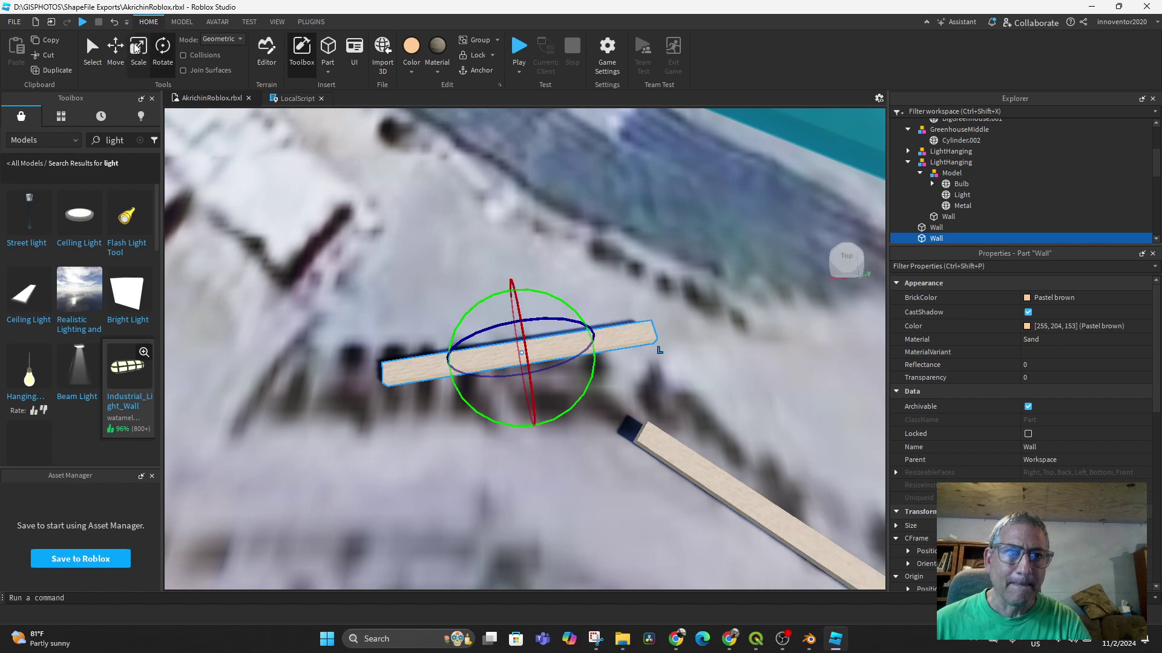
pyautogui.click(115, 55)
pyautogui.moveTo(508, 330)
pyautogui.mouseDown()
pyautogui.moveTo(505, 306)
pyautogui.moveTo(488, 340)
pyautogui.mouseUp()
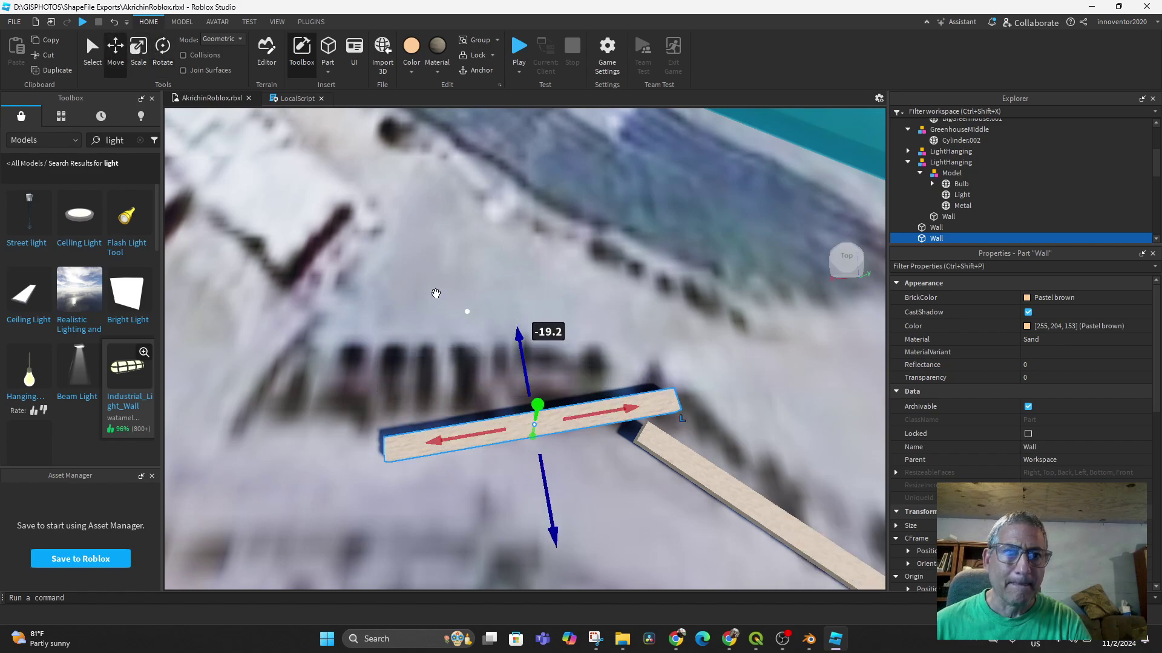
pyautogui.click(162, 52)
pyautogui.moveTo(519, 509); pyautogui.dragTo(503, 505)
pyautogui.moveTo(504, 506); pyautogui.dragTo(502, 436)
# Nudge the rotated duplicate wall so its end meets the end of the first back-wall segment.
pyautogui.click(114, 52)
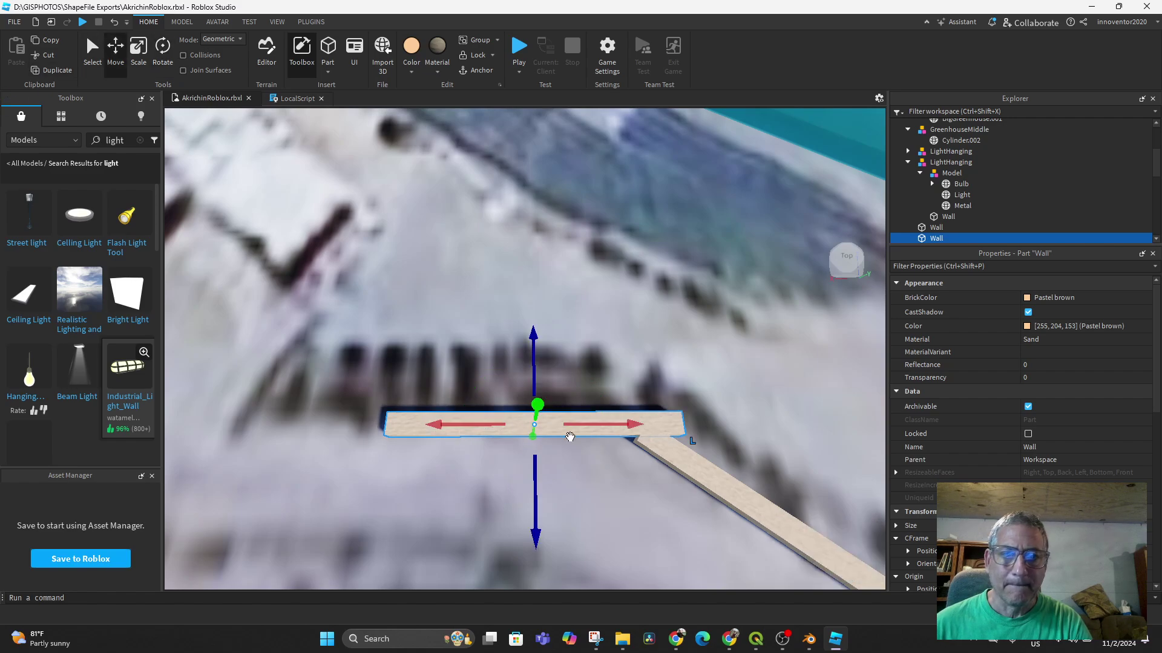
pyautogui.moveTo(602, 426); pyautogui.dragTo(586, 443)
pyautogui.moveTo(388, 426); pyautogui.dragTo(381, 426)
pyautogui.moveTo(490, 337); pyautogui.dragTo(490, 341)
pyautogui.moveTo(454, 443); pyautogui.dragTo(495, 387, button='middle')
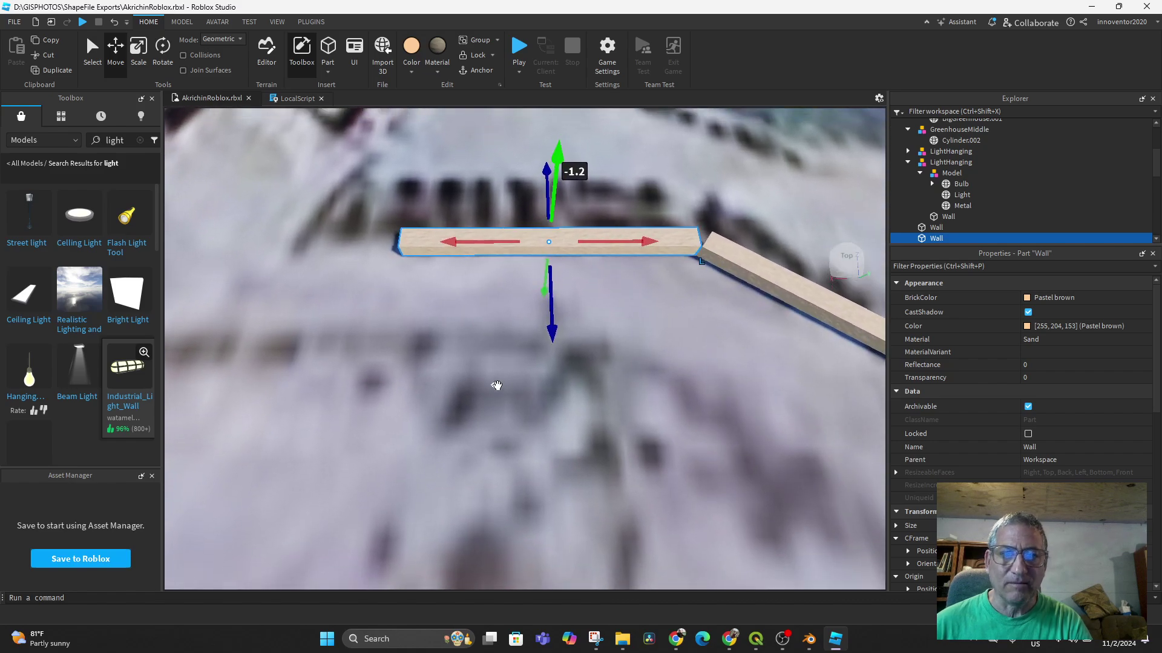
pyautogui.moveTo(496, 386); pyautogui.dragTo(496, 405, button='right')
pyautogui.moveTo(495, 404); pyautogui.dragTo(594, 383, button='middle')
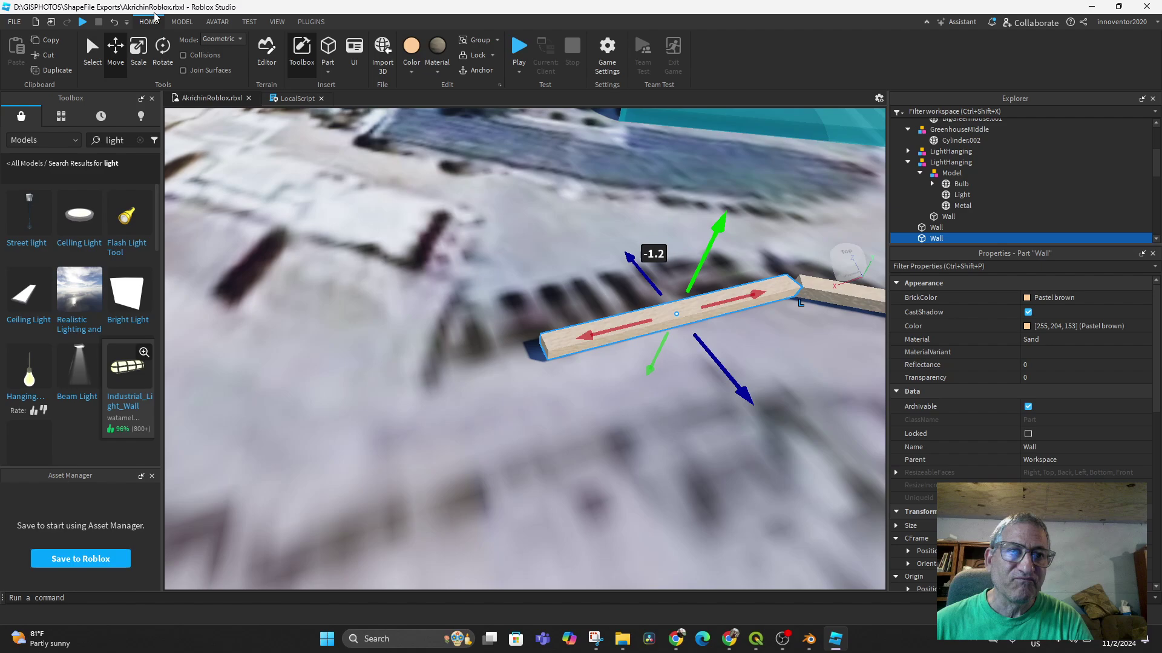
# Lengthen the duplicate wall from its free end to span the whole row of dark marks.
pyautogui.click(136, 53)
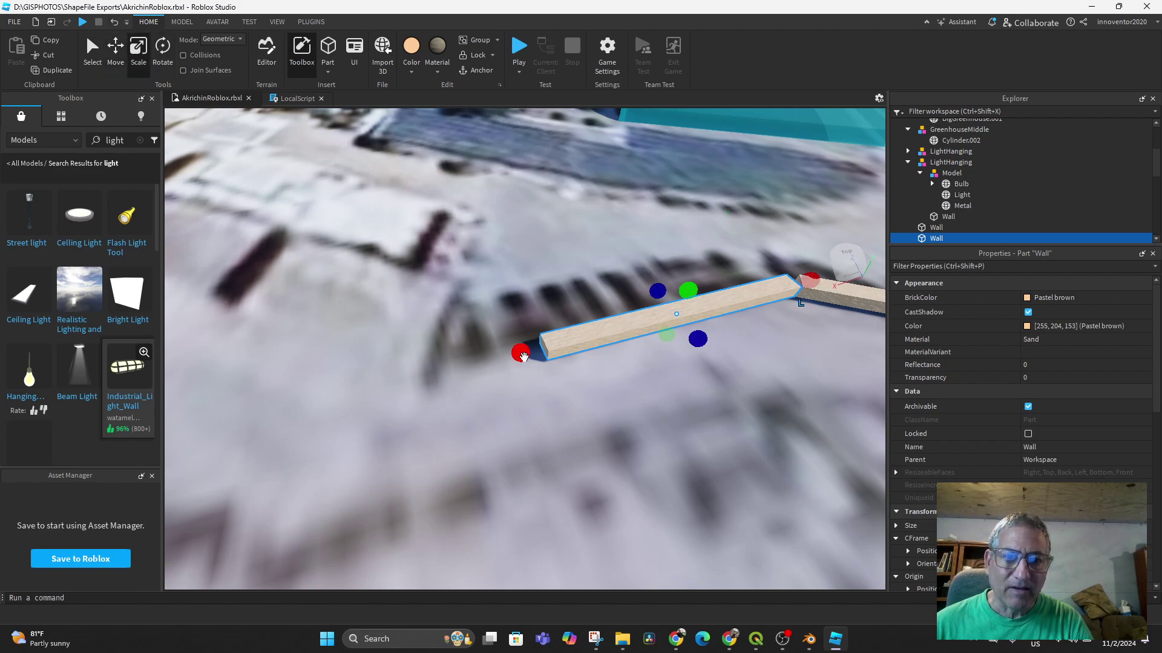
pyautogui.moveTo(523, 357); pyautogui.dragTo(407, 386)
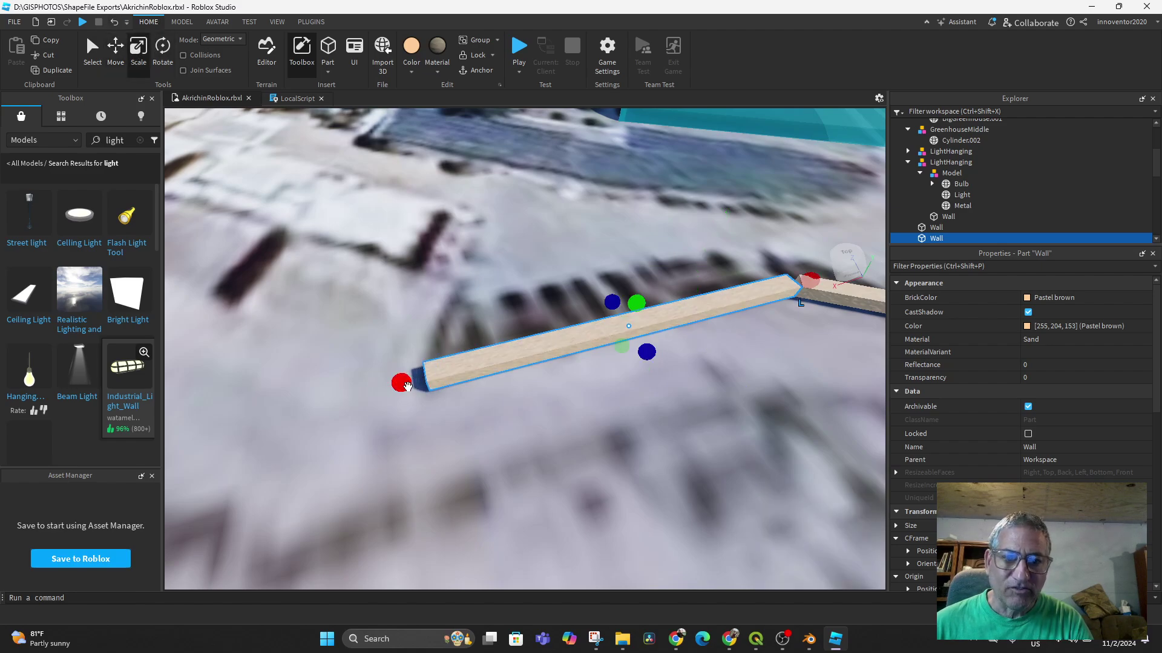
pyautogui.moveTo(562, 409); pyautogui.dragTo(560, 409, button='right')
pyautogui.moveTo(551, 390); pyautogui.dragTo(391, 425, button='middle')
pyautogui.moveTo(391, 425); pyautogui.dragTo(392, 425, button='right')
pyautogui.moveTo(390, 415); pyautogui.dragTo(441, 337, button='middle')
pyautogui.moveTo(441, 337); pyautogui.dragTo(443, 339, button='right')
pyautogui.moveTo(511, 378); pyautogui.dragTo(484, 398)
pyautogui.rightClick(467, 411)
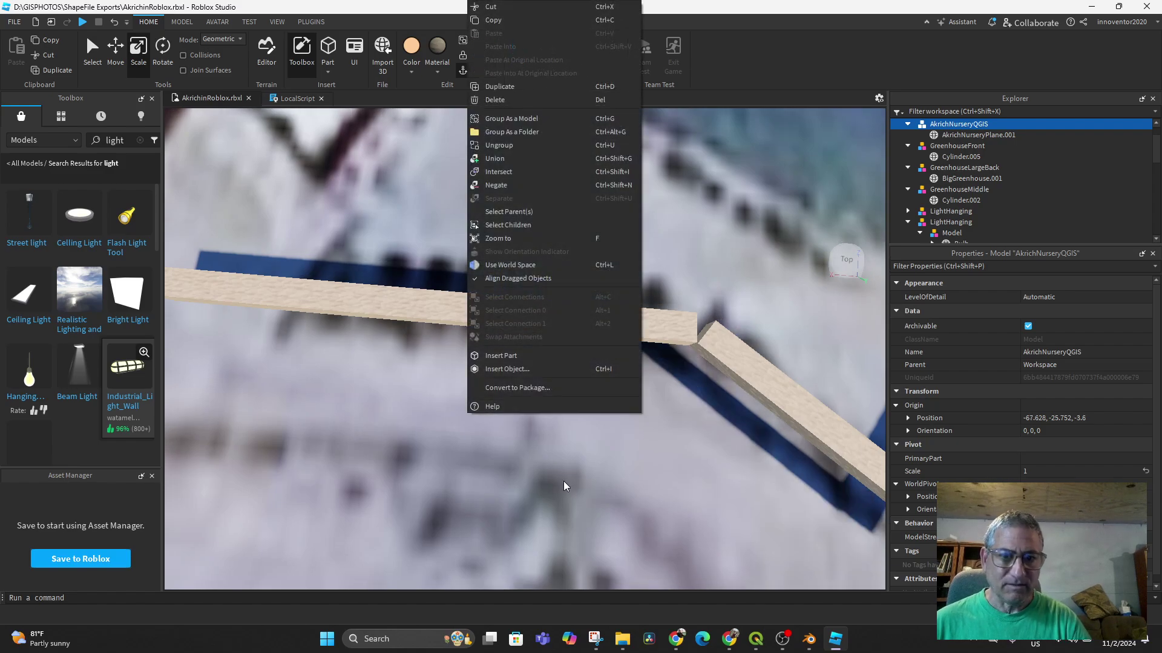
pyautogui.click(583, 467)
pyautogui.rightClick(583, 467)
pyautogui.click(482, 410)
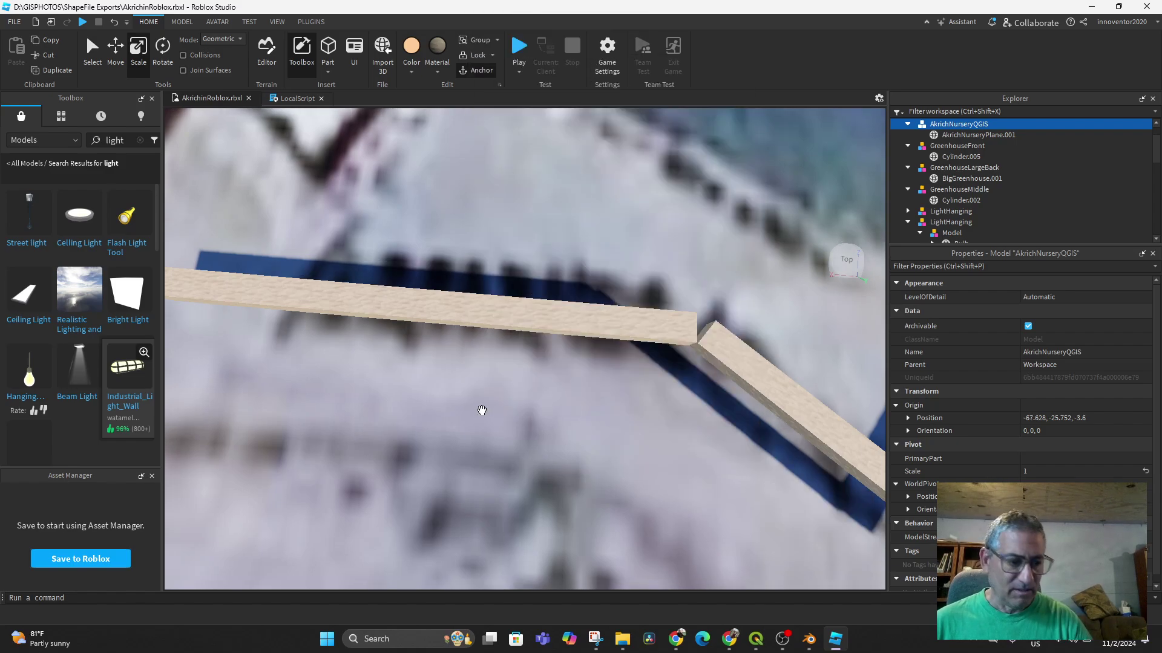
pyautogui.hotkey('ctrl', 'z')
# Lock the AkrichNurseryQGIS aerial ground model.
pyautogui.scroll(-3, 473, 403)
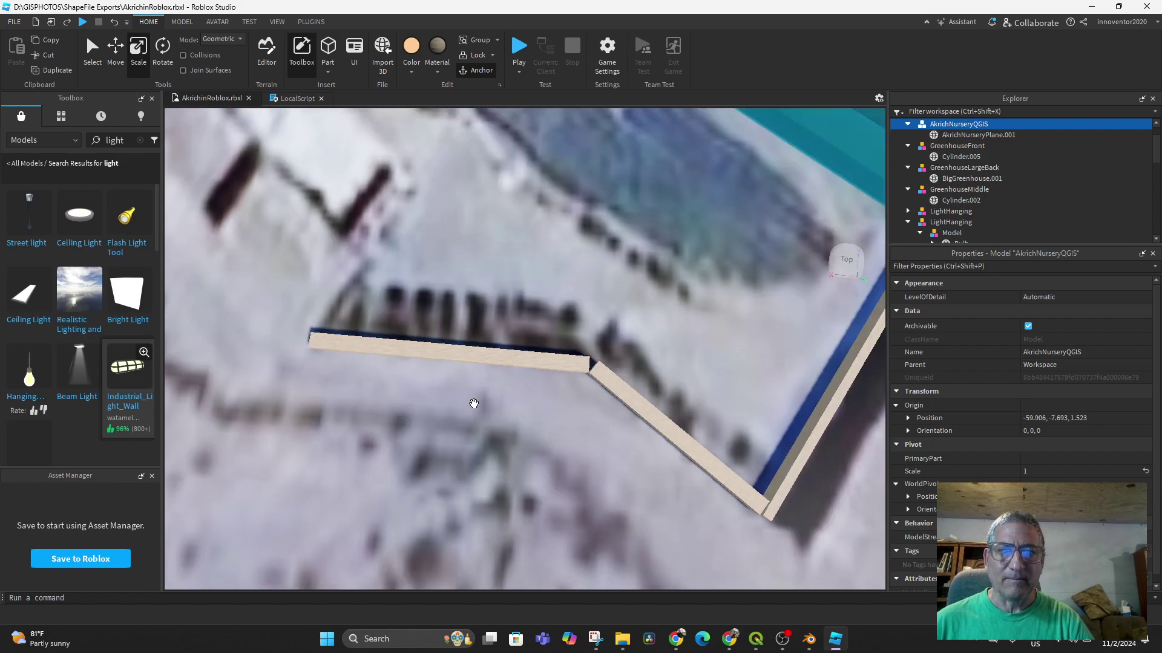
pyautogui.scroll(-3, 474, 404)
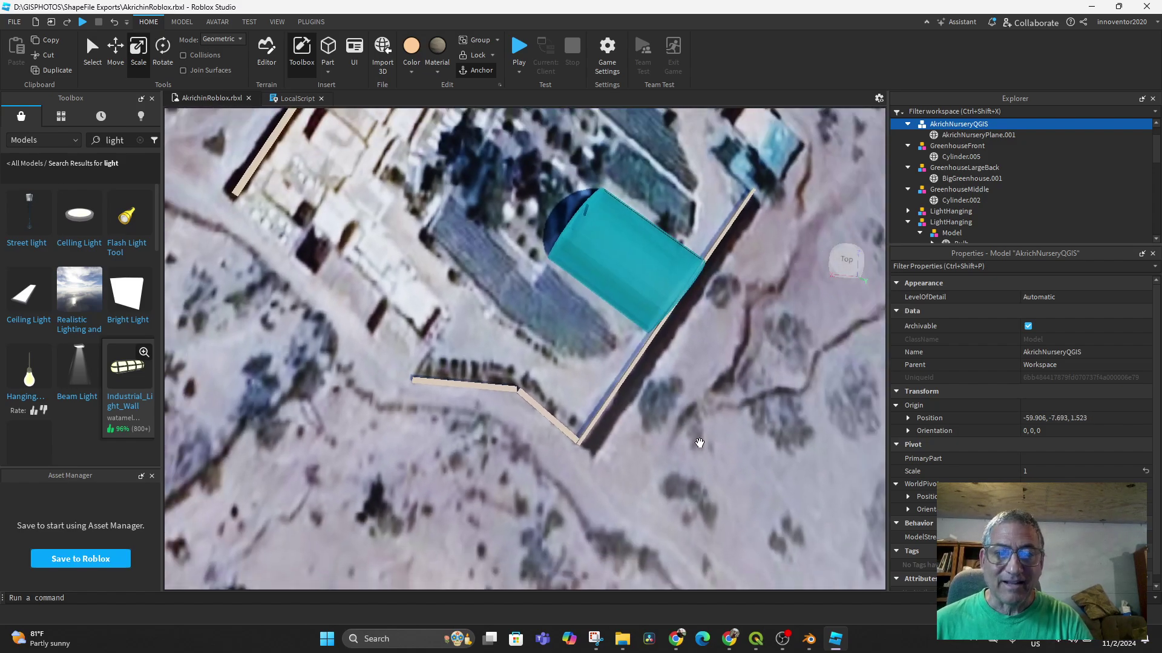
pyautogui.scroll(-6, 557, 306)
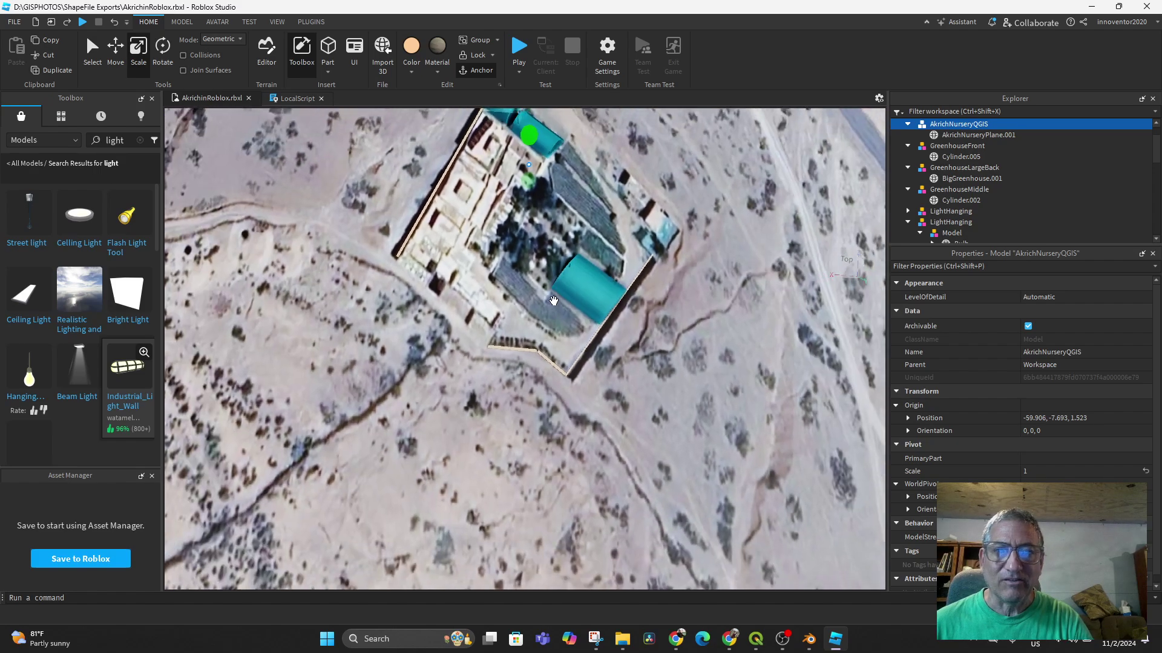
pyautogui.scroll(-1, 555, 306)
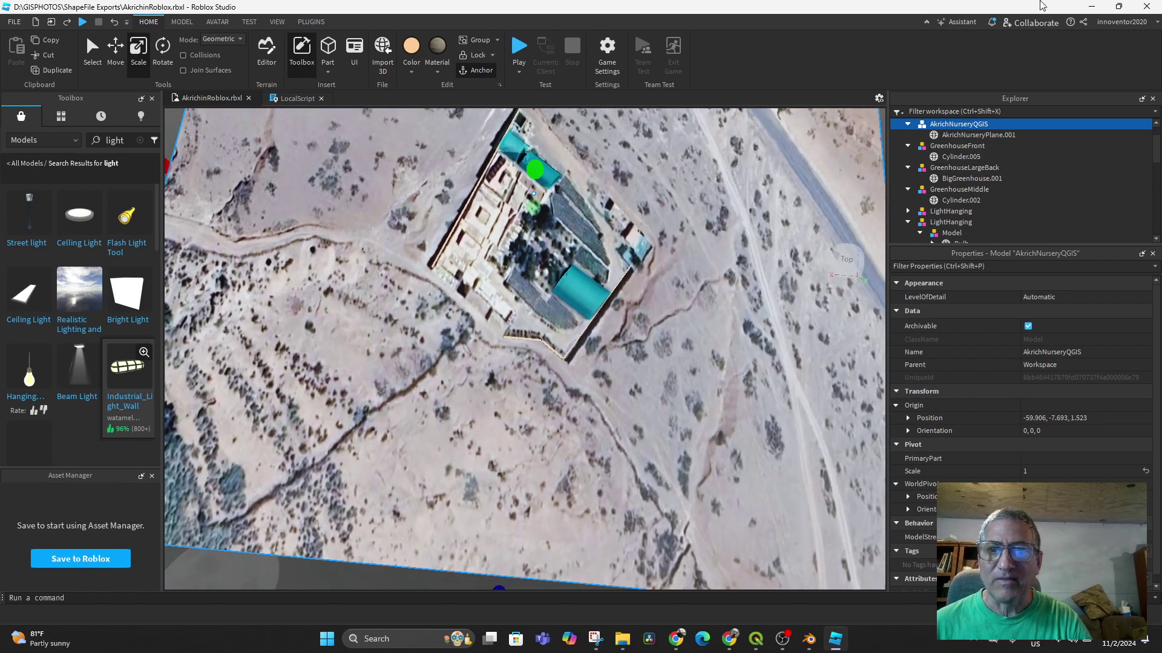
pyautogui.click(477, 60)
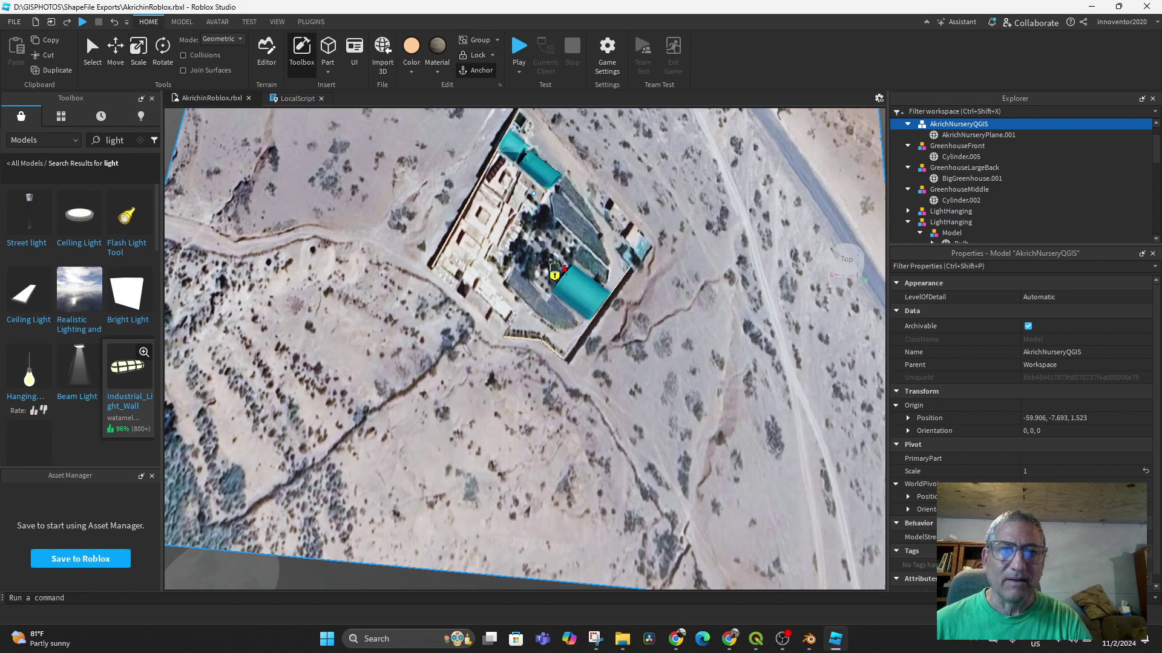
# Duplicate the back-wall segment that runs along the row of dark marks.
pyautogui.scroll(2, 551, 267)
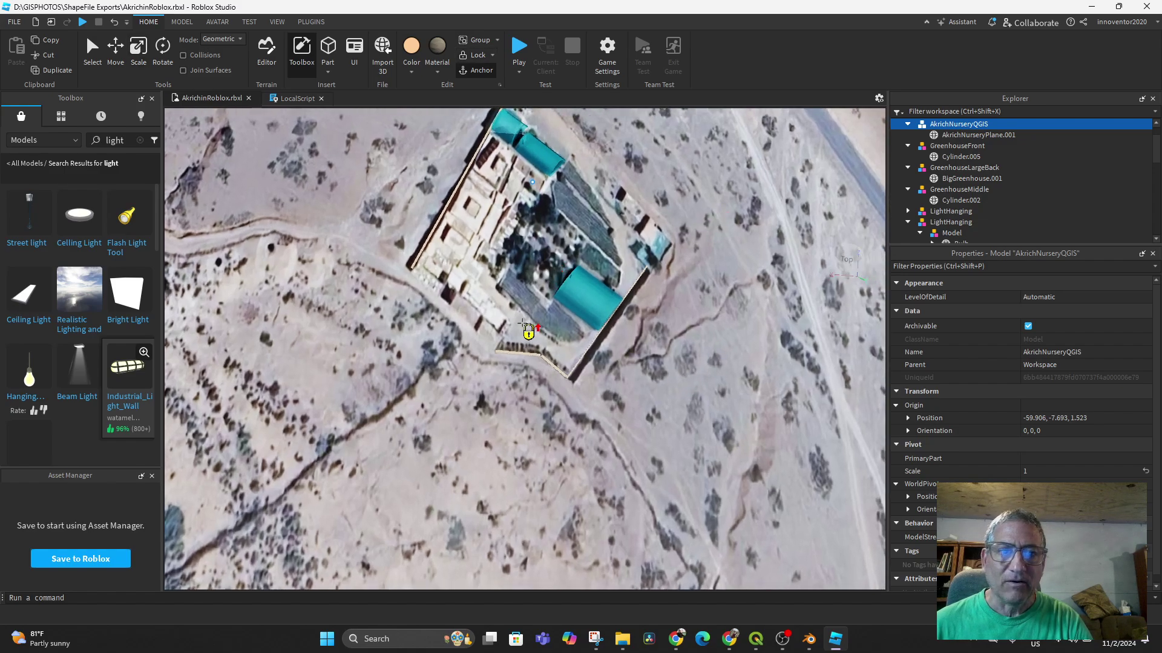
pyautogui.scroll(6, 453, 275)
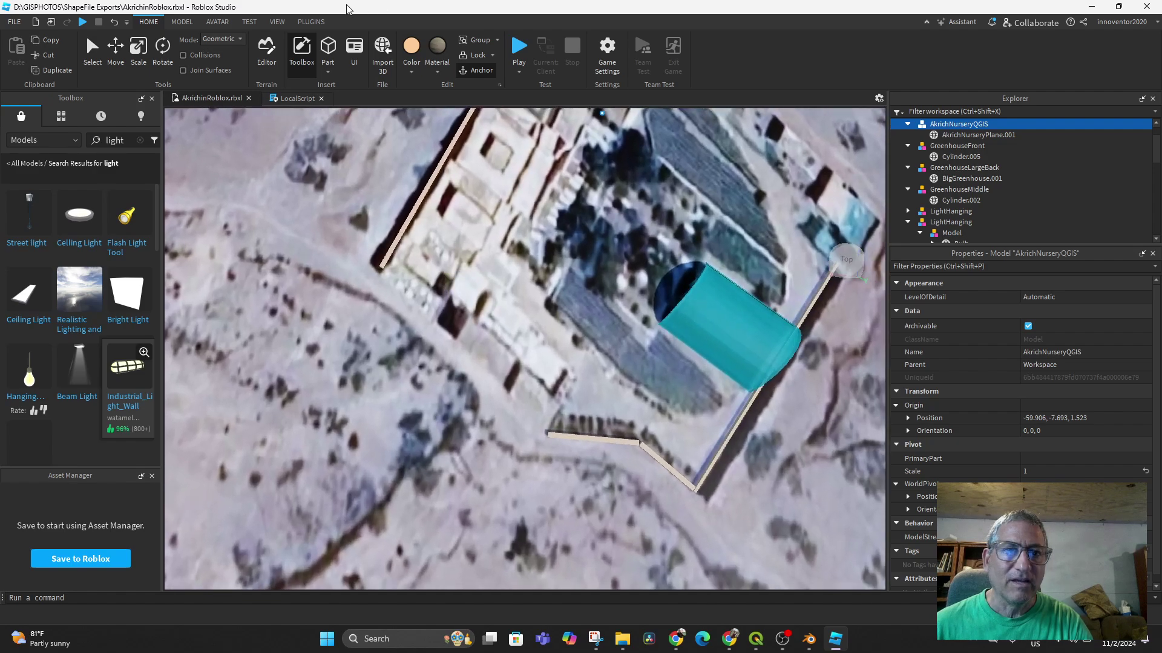
pyautogui.click(89, 54)
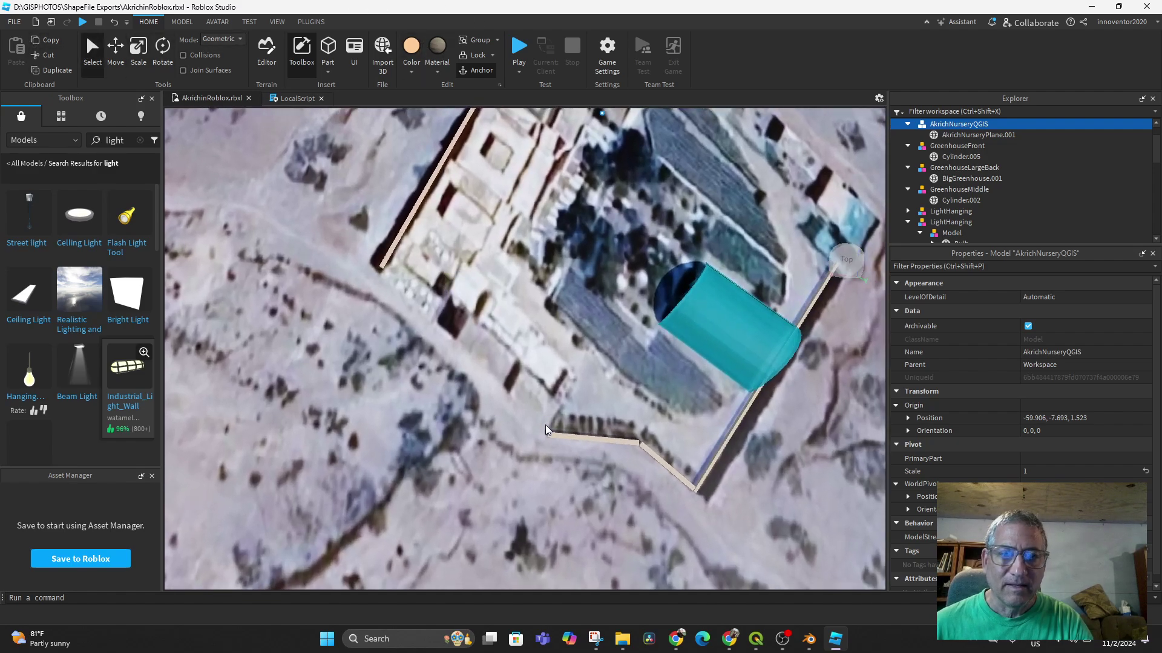
pyautogui.moveTo(421, 441); pyautogui.dragTo(482, 512, button='right')
pyautogui.moveTo(482, 512); pyautogui.dragTo(514, 433, button='middle')
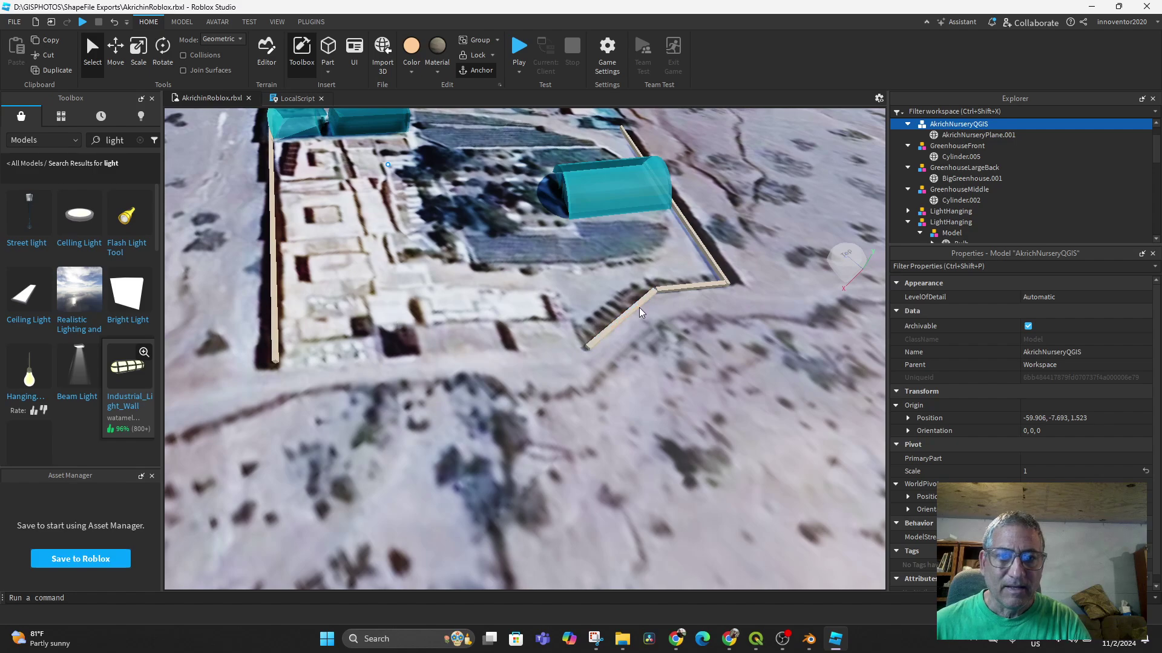
pyautogui.click(622, 317)
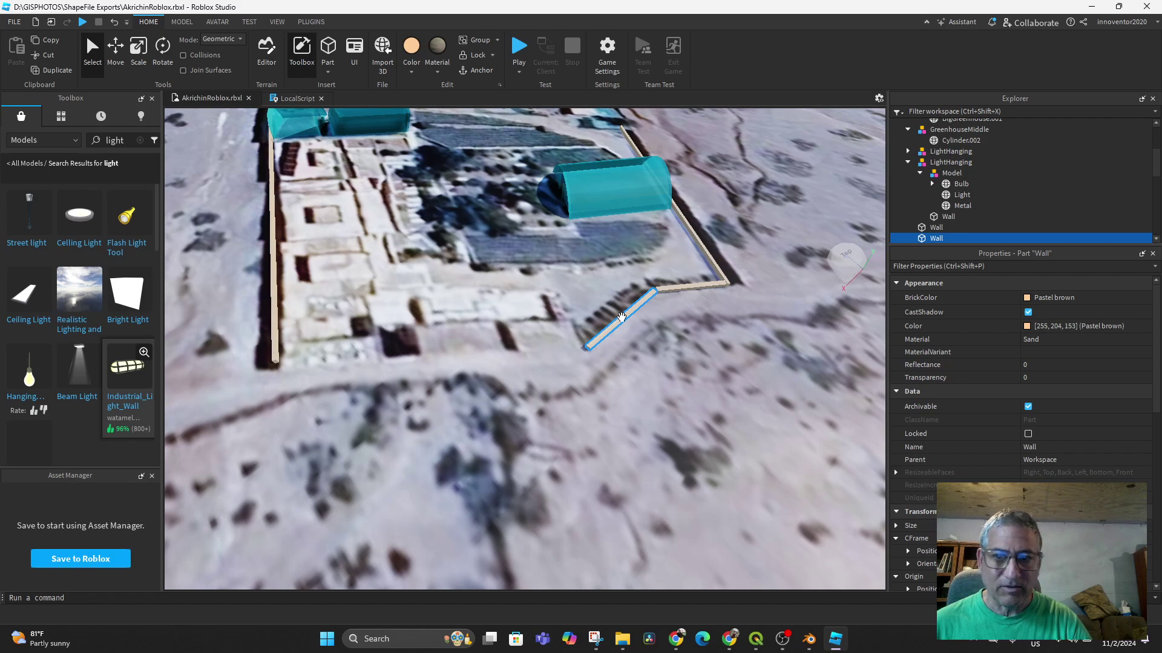
pyautogui.hotkey('ctrl', 'd')
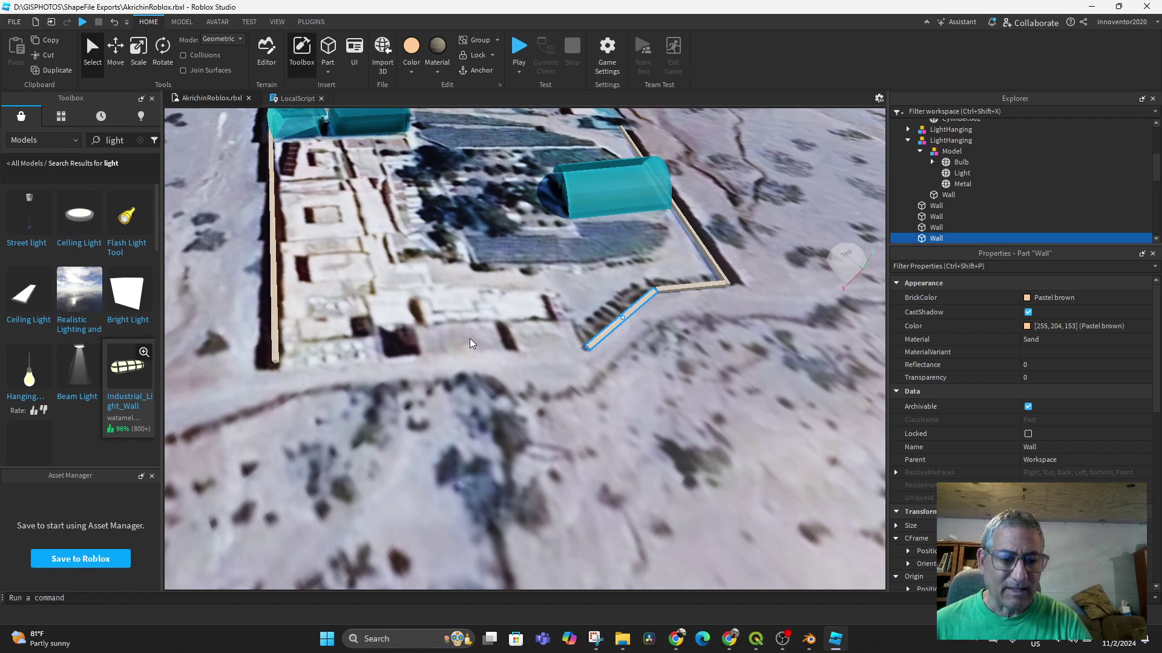
# Move the new duplicate 99.6 studs along its length past the free end and rotate it parallel to the buildings' back edge.
pyautogui.click(113, 50)
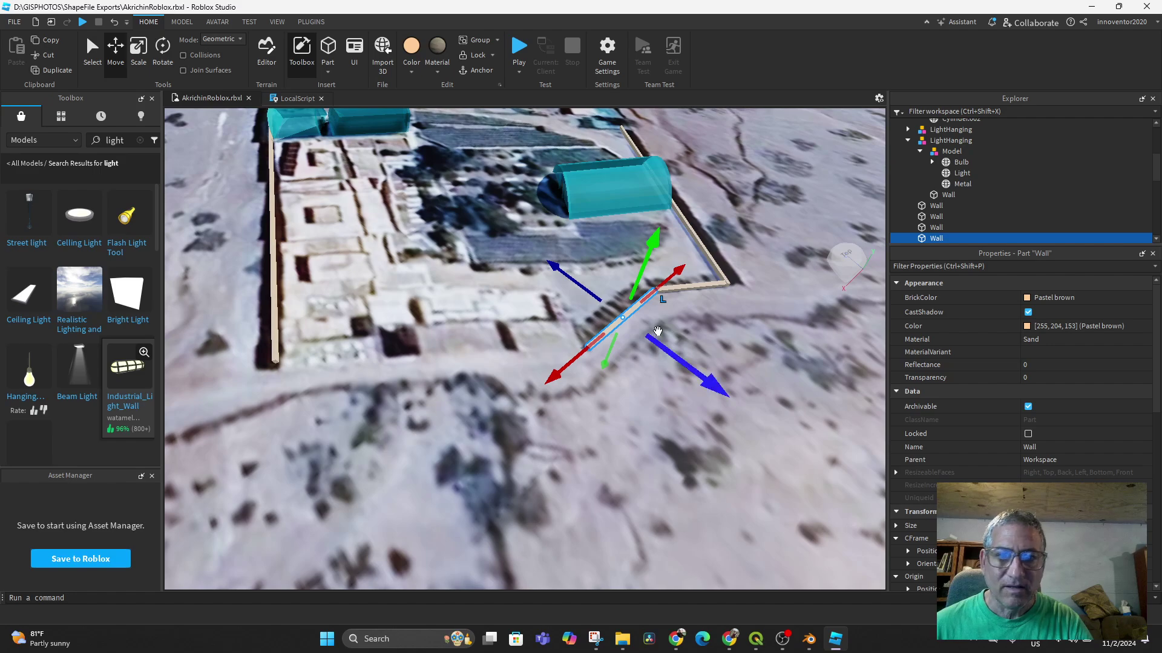
pyautogui.moveTo(683, 267); pyautogui.dragTo(611, 328)
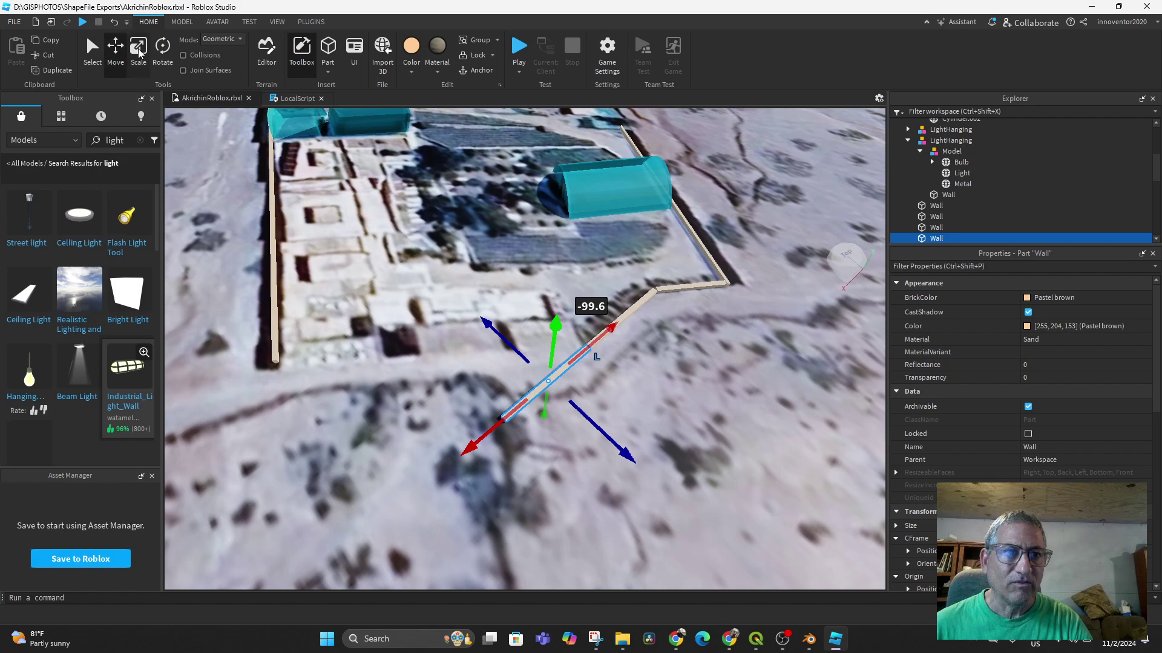
pyautogui.click(161, 51)
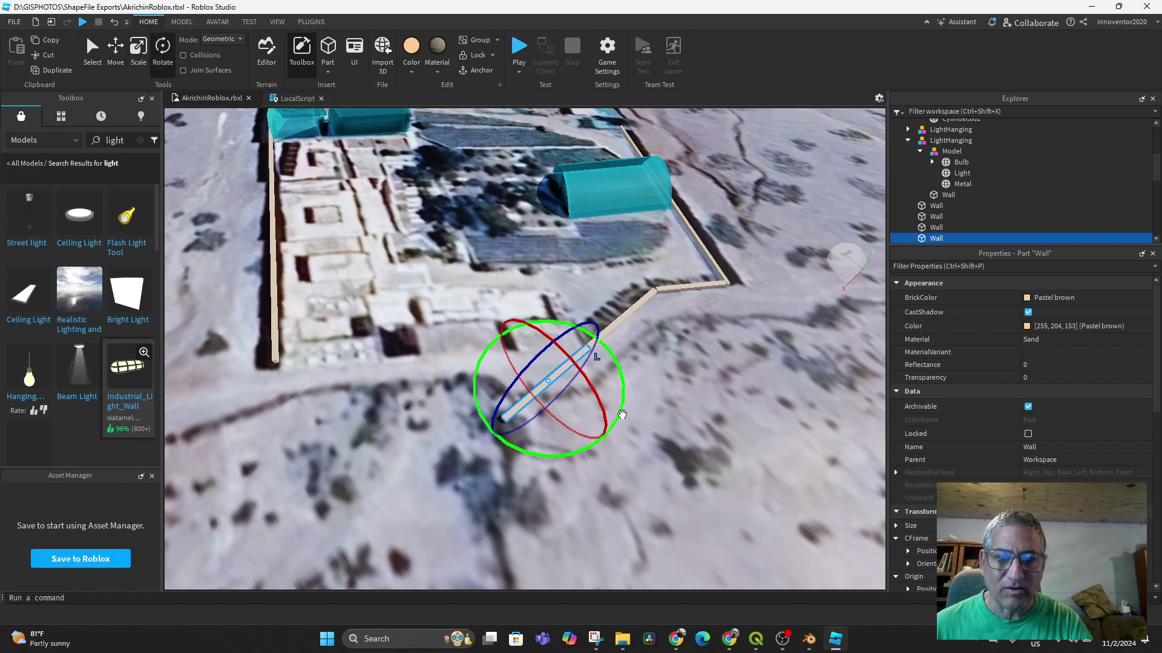
pyautogui.moveTo(620, 411); pyautogui.dragTo(578, 431)
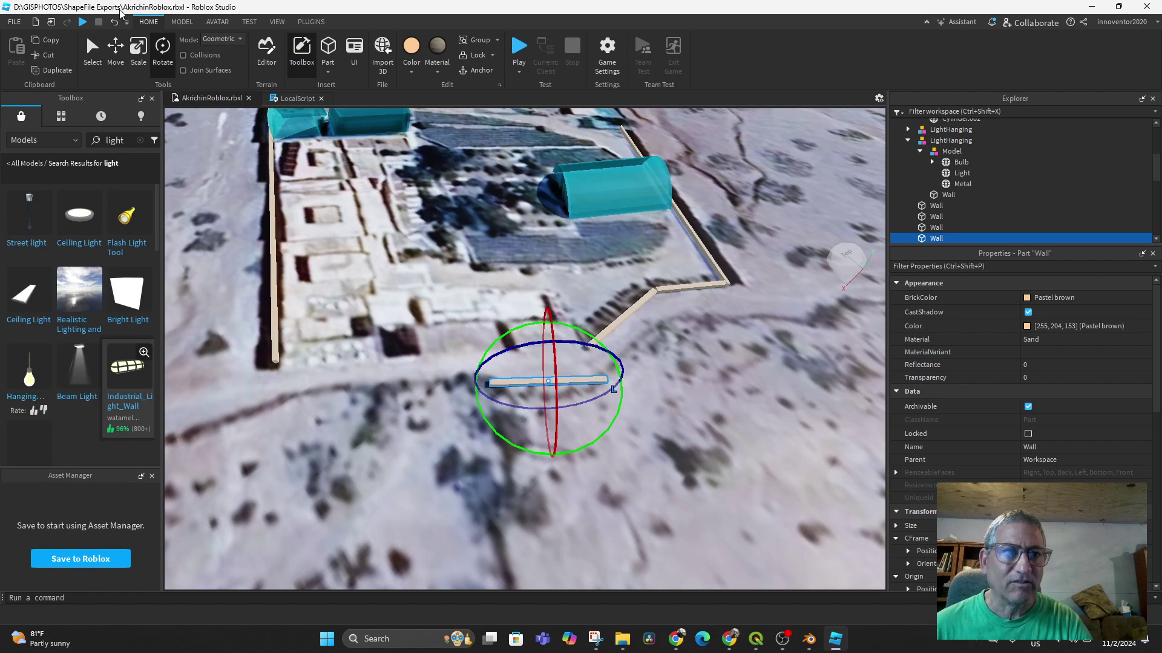
# Shift the rotated duplicate toward the buildings and along its length so its end meets the previous back-wall segment.
pyautogui.click(118, 48)
pyautogui.moveTo(548, 468)
pyautogui.mouseDown()
pyautogui.moveTo(521, 480)
pyautogui.moveTo(551, 454)
pyautogui.mouseUp()
pyautogui.moveTo(645, 350); pyautogui.dragTo(629, 349)
pyautogui.scroll(8, 607, 405)
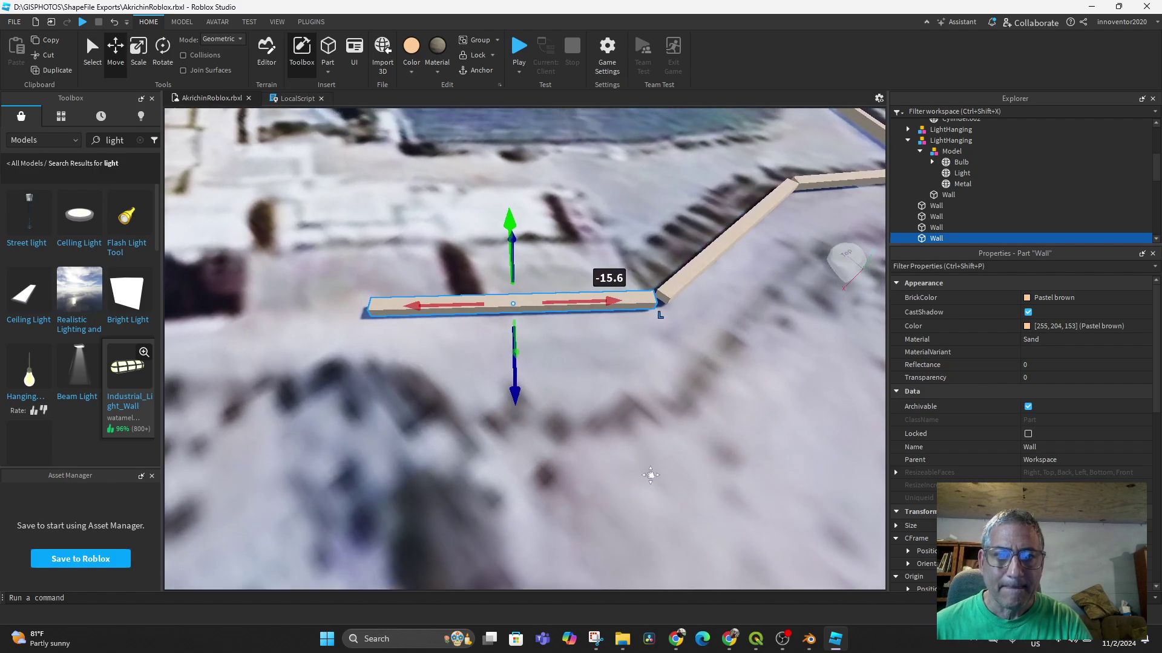
pyautogui.moveTo(650, 475); pyautogui.dragTo(665, 493, button='middle')
pyautogui.moveTo(624, 316); pyautogui.dragTo(630, 363)
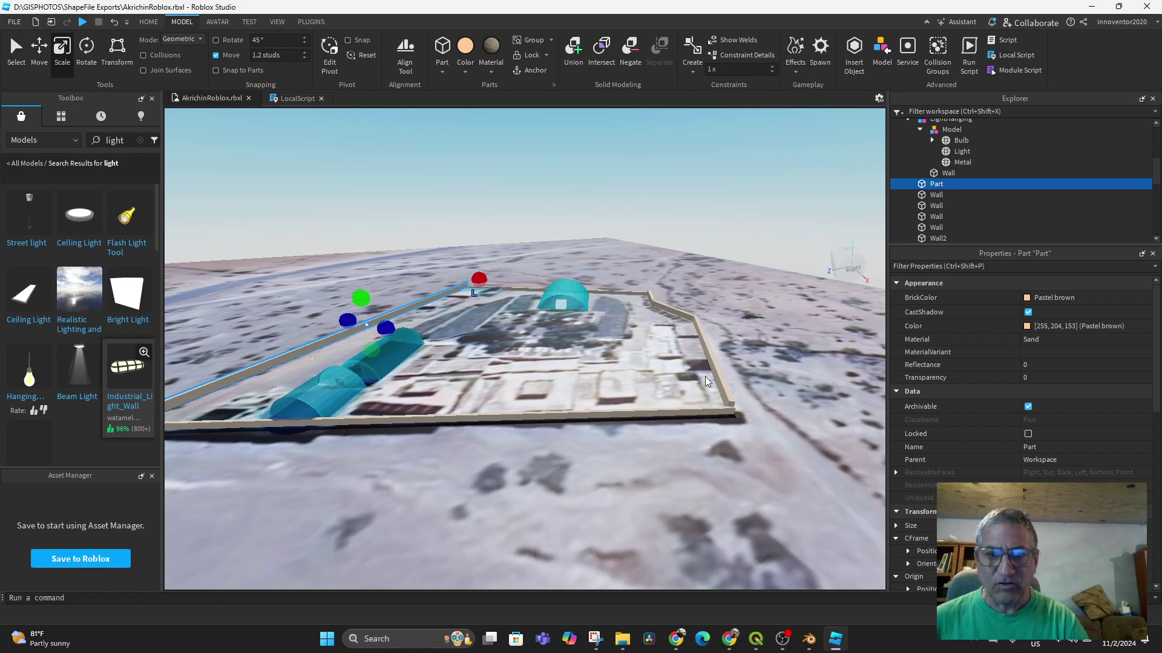
# Shift the raised segment beside the dark marks against its neighbour and lower it 3.6 studs to align their tops.
pyautogui.scroll(2, 706, 381)
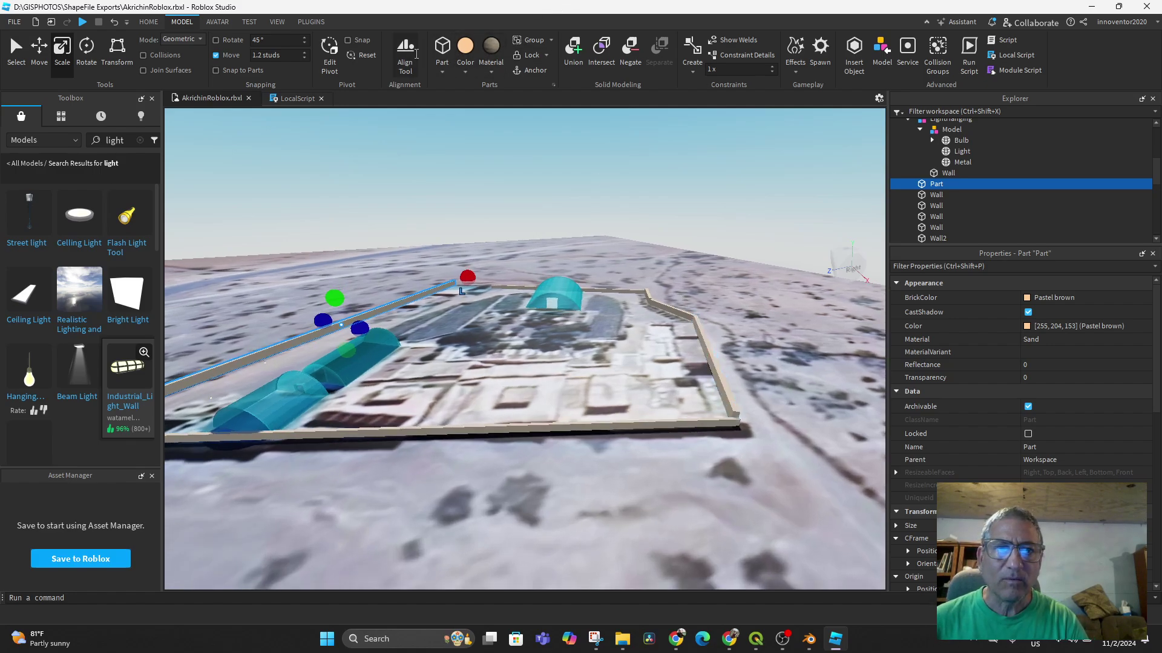
pyautogui.scroll(-1, 587, 61)
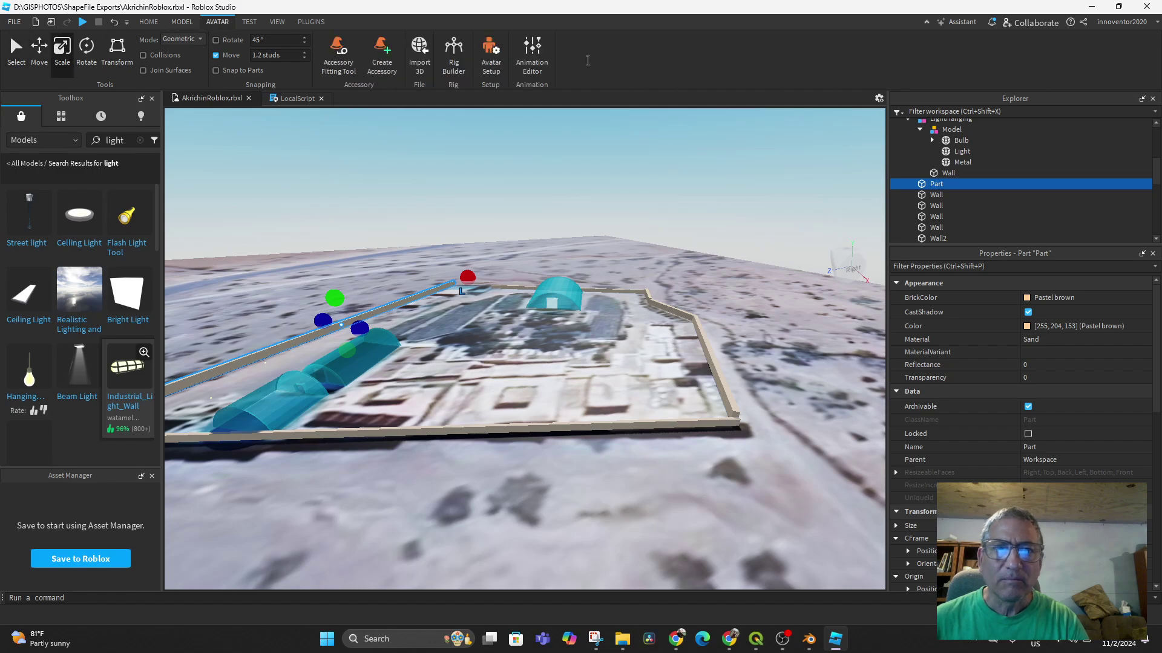
pyautogui.scroll(2, 587, 61)
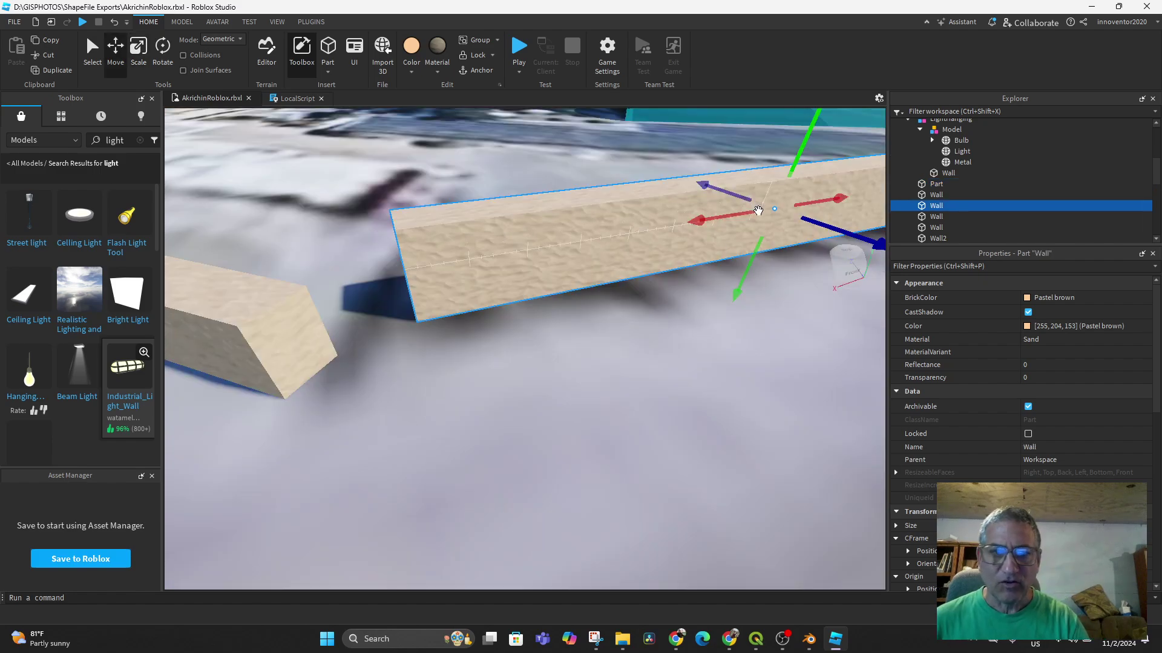
pyautogui.scroll(-3, 758, 210)
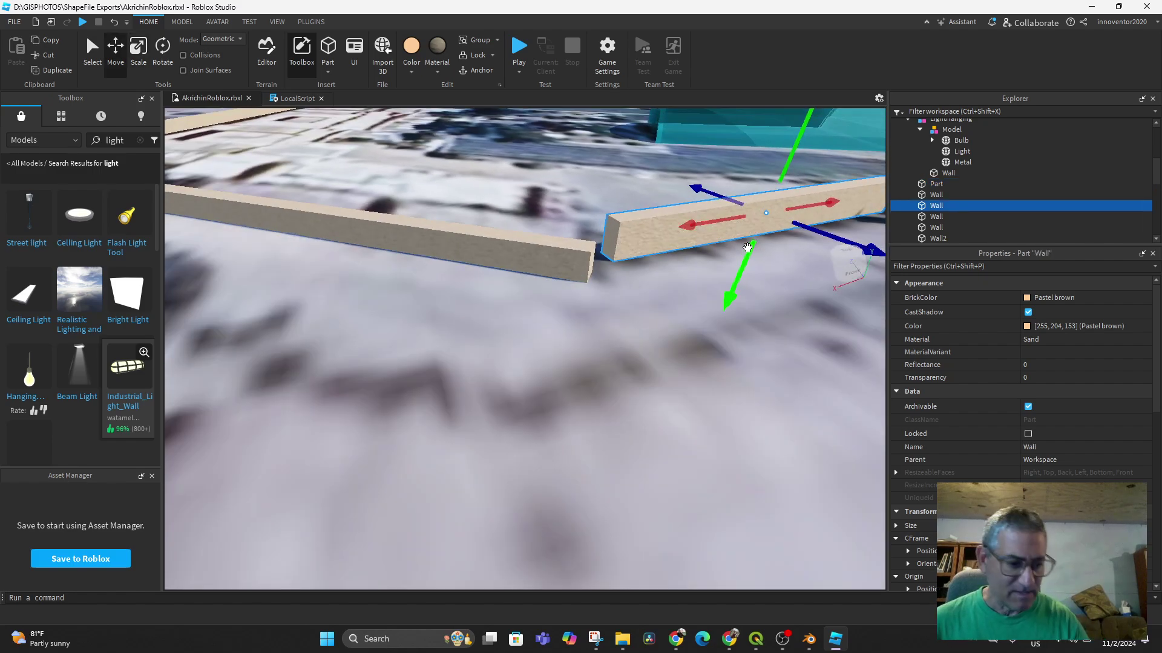
pyautogui.moveTo(746, 246); pyautogui.dragTo(747, 239)
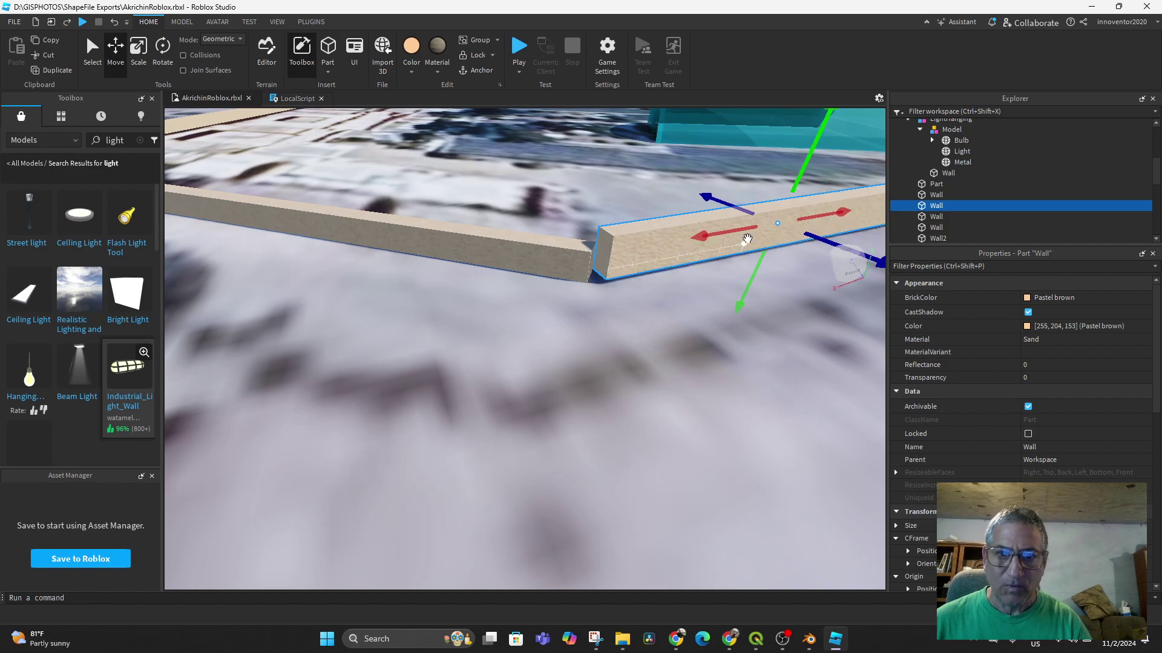
pyautogui.moveTo(824, 119); pyautogui.dragTo(818, 148)
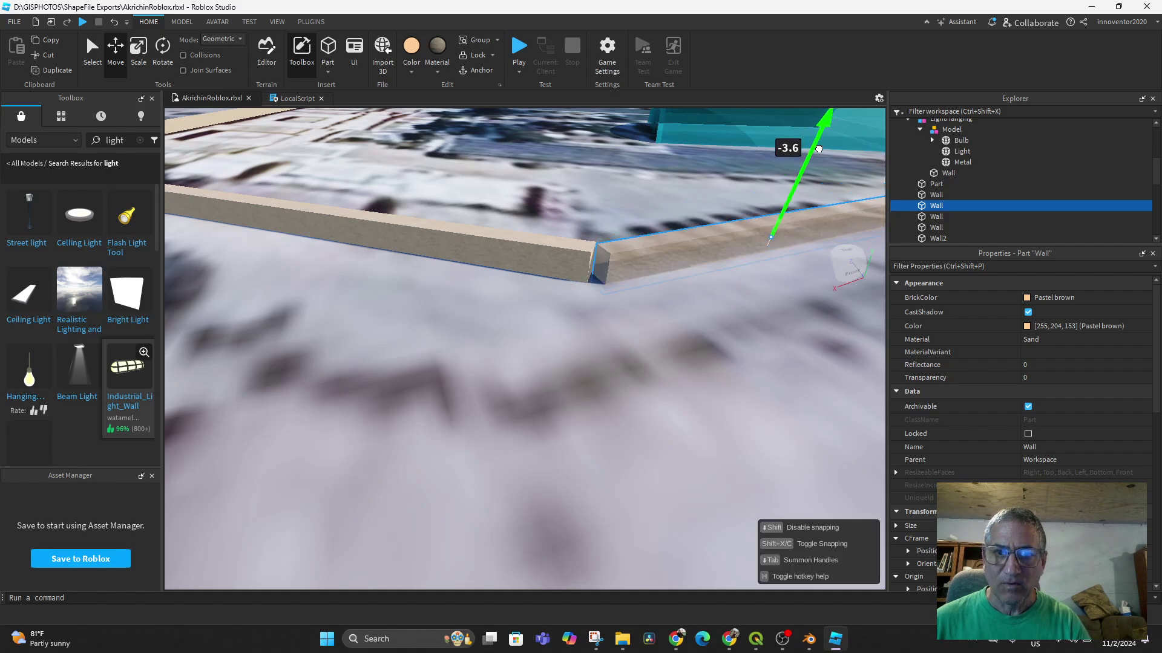
# Lower the adjoining back-wall segment at the corner by 4.8 studs to match the neighbouring walls.
pyautogui.moveTo(703, 351); pyautogui.dragTo(396, 427, button='middle')
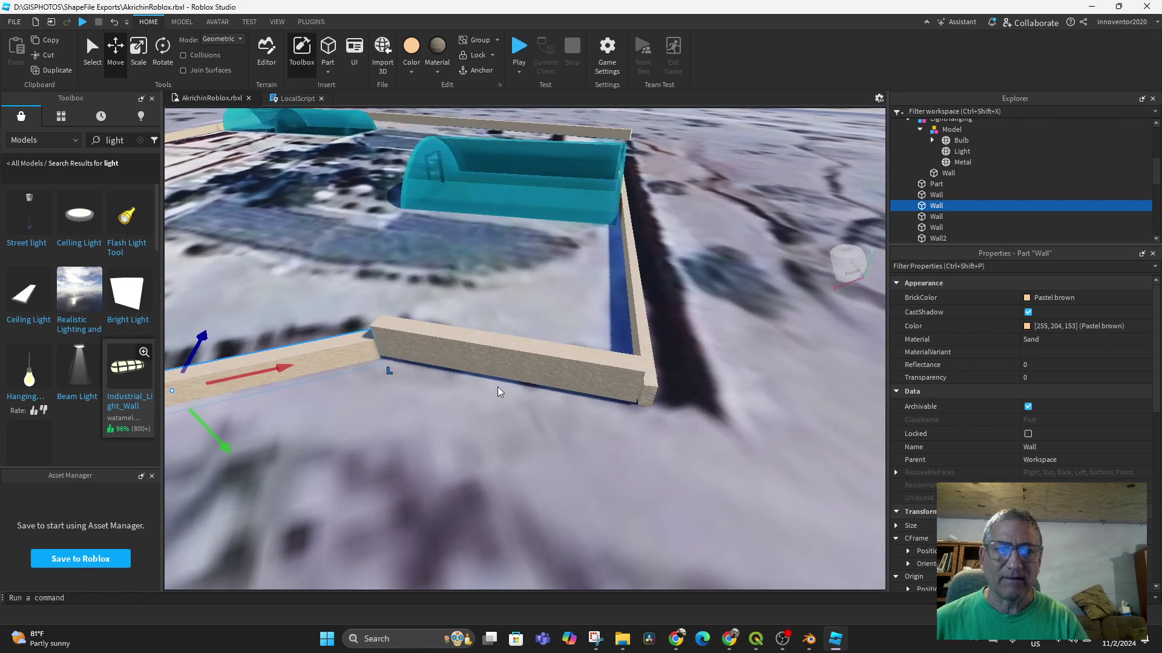
pyautogui.click(485, 344)
pyautogui.moveTo(496, 263); pyautogui.dragTo(499, 283)
pyautogui.moveTo(683, 370); pyautogui.dragTo(614, 325, button='middle')
pyautogui.moveTo(614, 326); pyautogui.dragTo(620, 328, button='right')
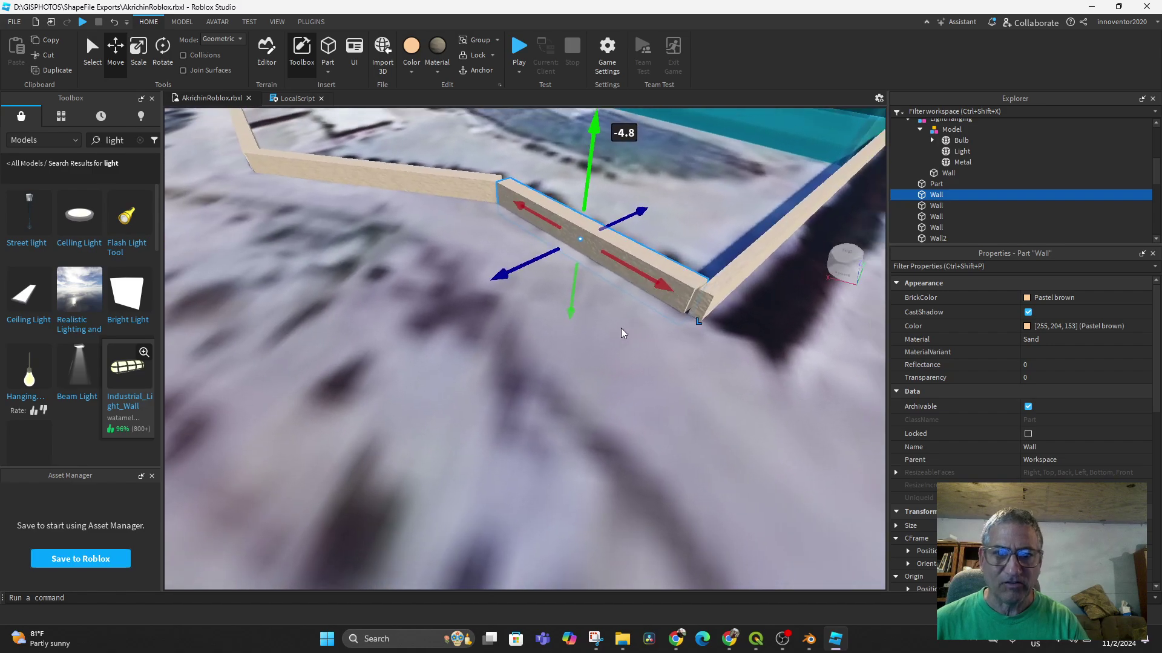
# Examine the open gap between the two wall ends at the corner by the small blue-roofed building.
pyautogui.moveTo(621, 328); pyautogui.dragTo(329, 467, button='middle')
pyautogui.moveTo(555, 357); pyautogui.dragTo(415, 446, button='middle')
pyautogui.moveTo(581, 390); pyautogui.dragTo(754, 444, button='right')
pyautogui.moveTo(754, 444); pyautogui.dragTo(645, 408, button='middle')
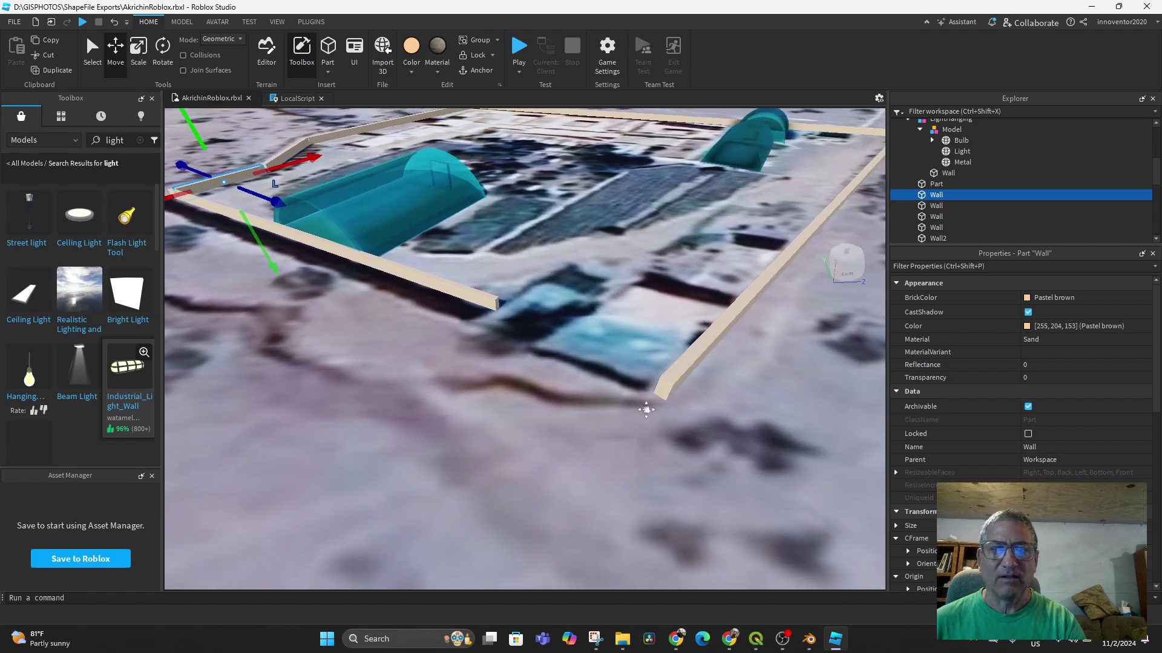
# Save the place with its boundary walls to the local file AkrichinRoblox.rbxl.
pyautogui.scroll(-3, 702, 447)
pyautogui.moveTo(711, 474); pyautogui.dragTo(603, 434, button='middle')
pyautogui.moveTo(602, 433); pyautogui.dragTo(752, 430, button='right')
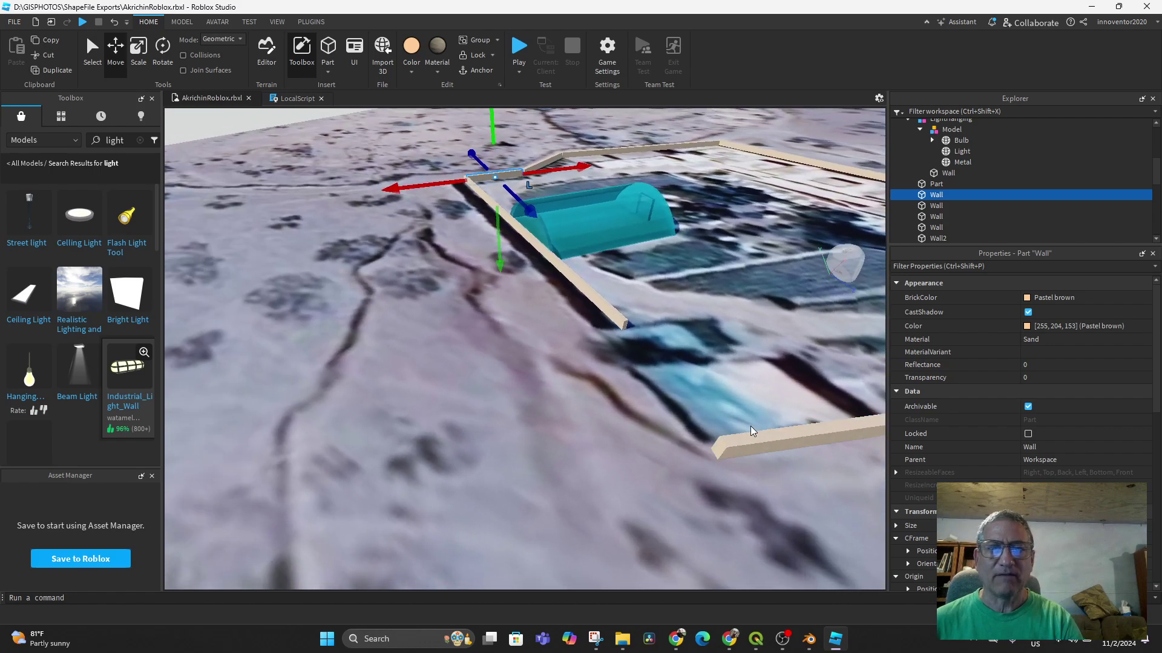
pyautogui.moveTo(752, 430); pyautogui.dragTo(705, 423, button='middle')
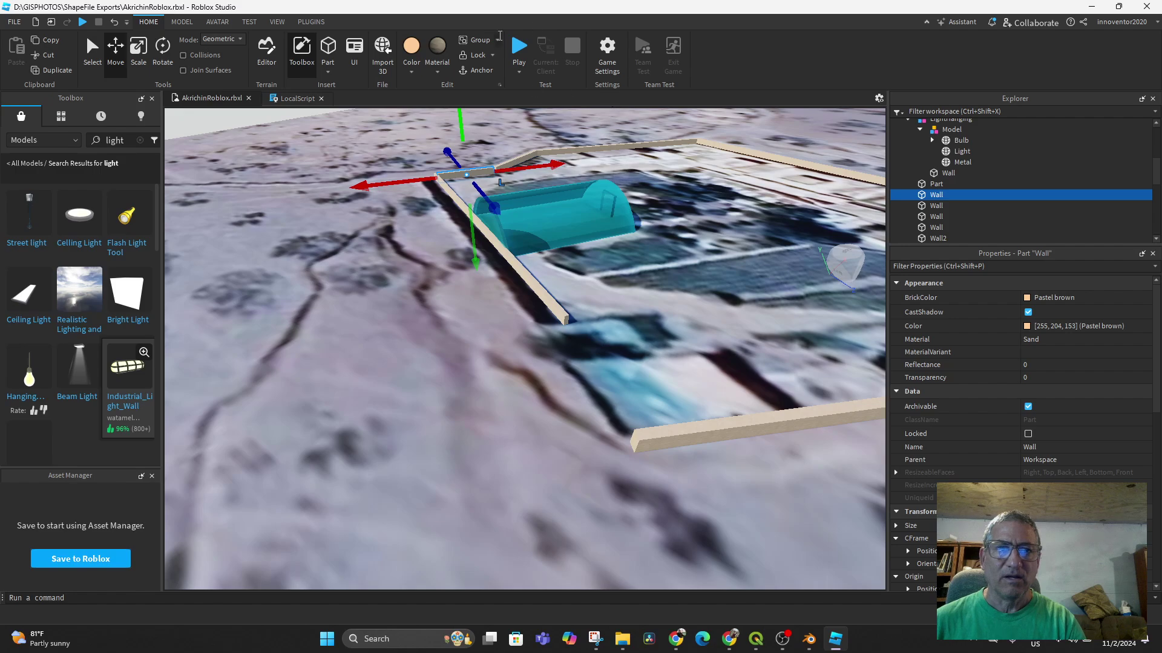
pyautogui.click(15, 22)
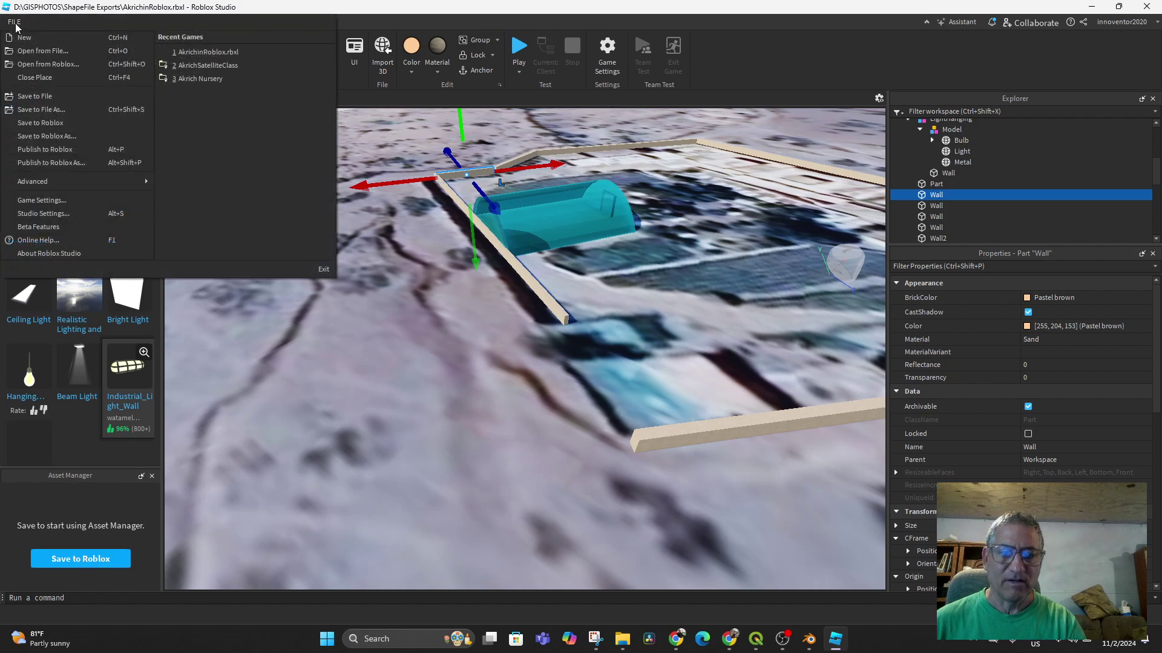
pyautogui.click(35, 95)
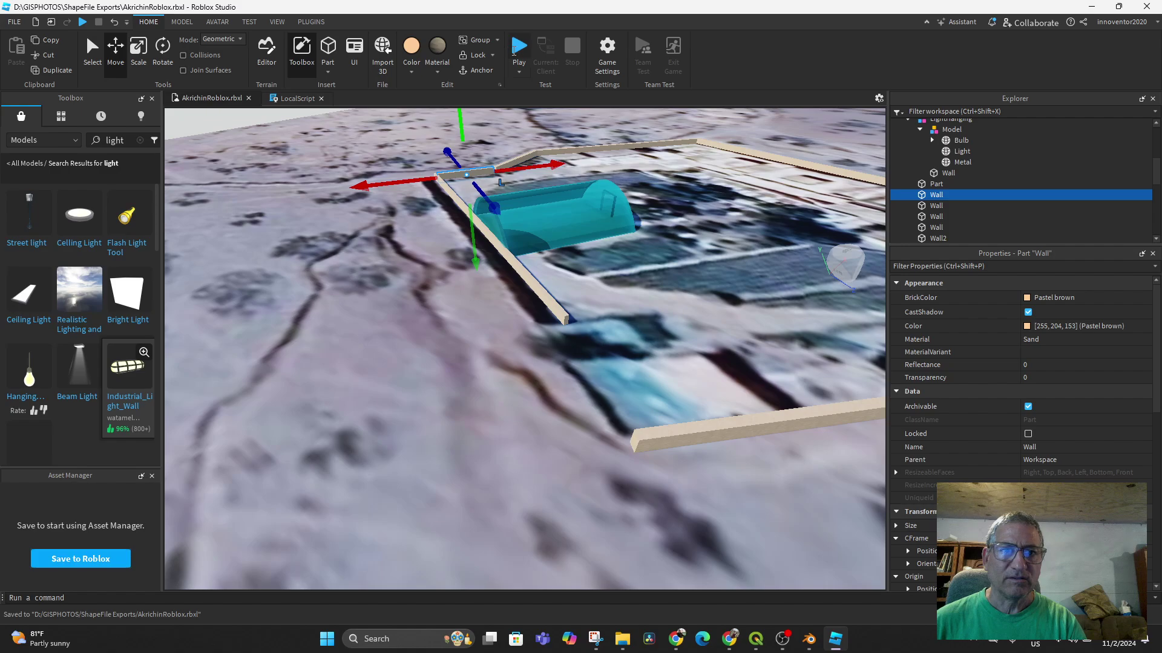
# Play-test the place and examine the walled compound and greenhouses from several angles and distances.
pyautogui.click(515, 50)
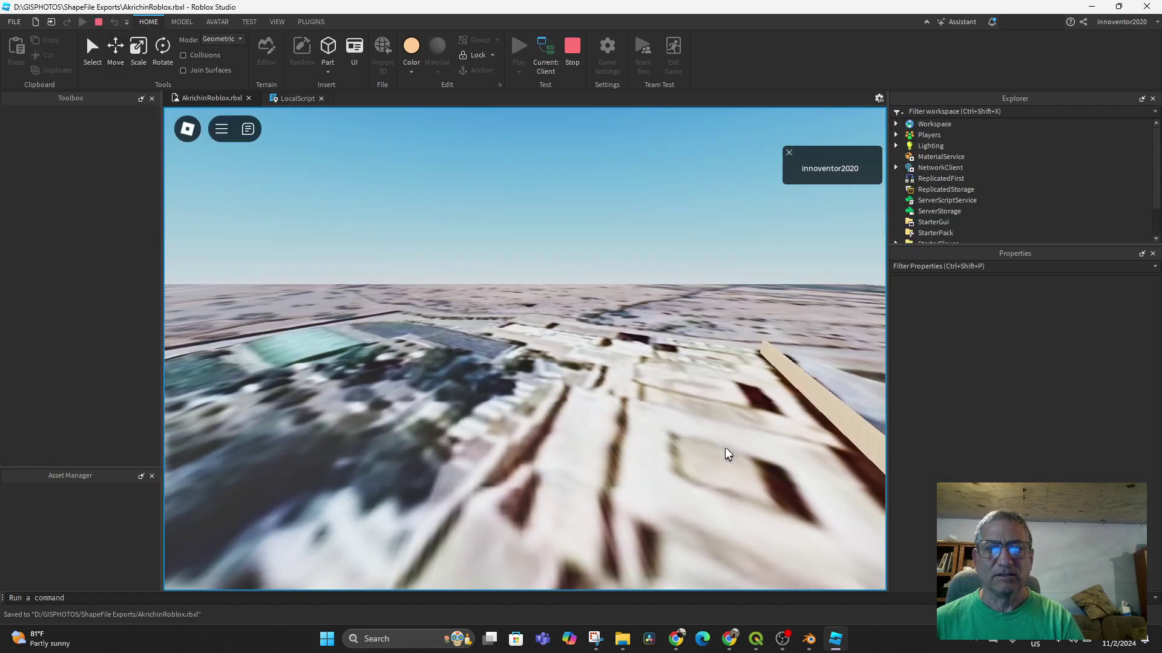
pyautogui.scroll(-4, 724, 467)
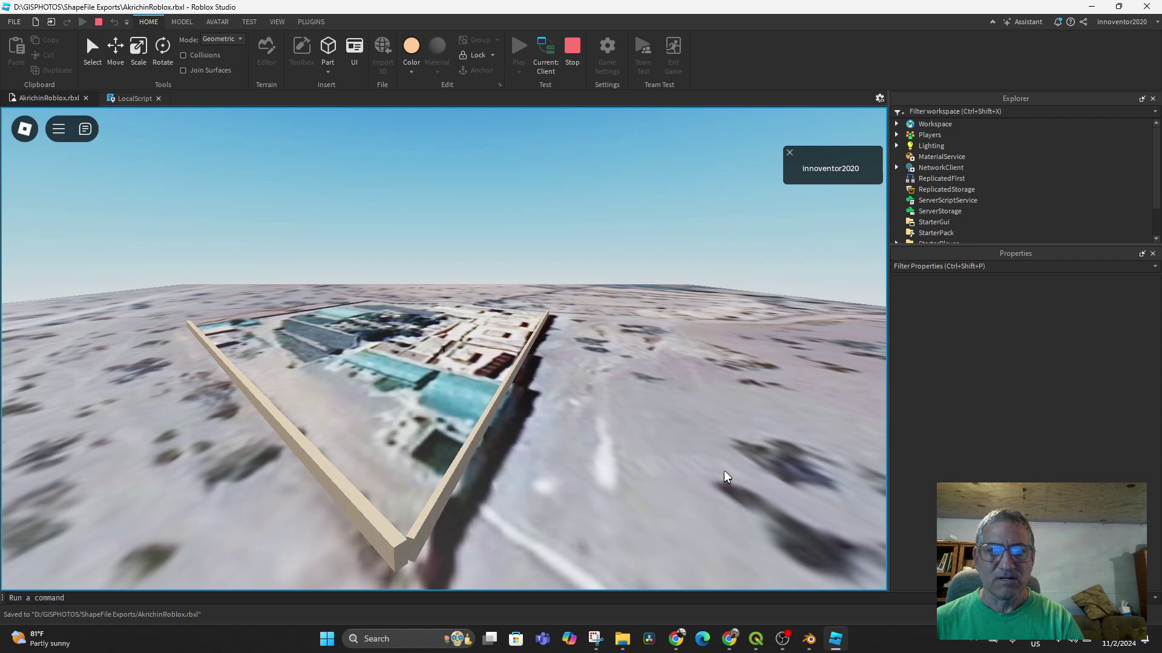
pyautogui.moveTo(696, 485); pyautogui.dragTo(692, 485, button='right')
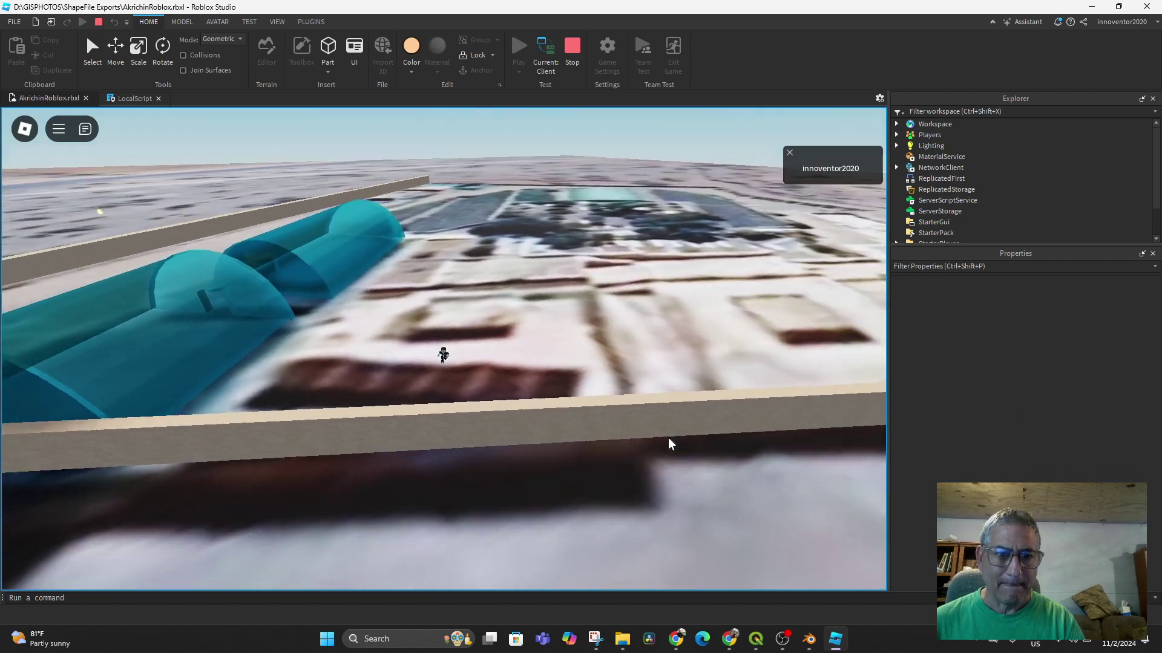
pyautogui.moveTo(668, 437); pyautogui.dragTo(703, 426, button='right')
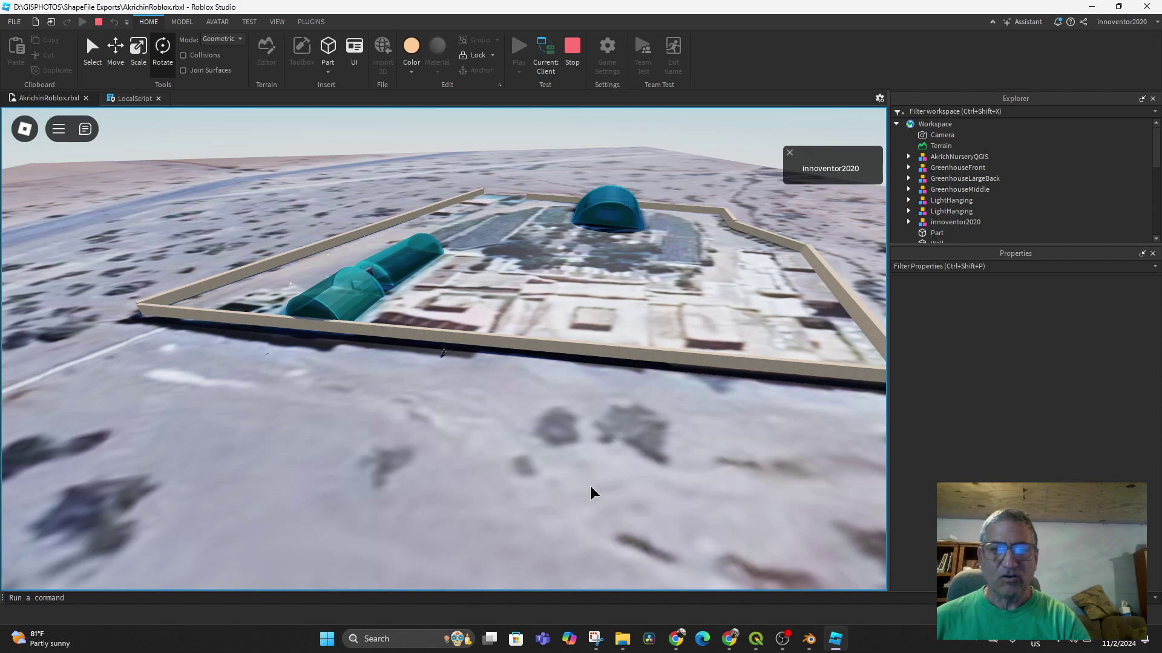
pyautogui.scroll(4, 532, 442)
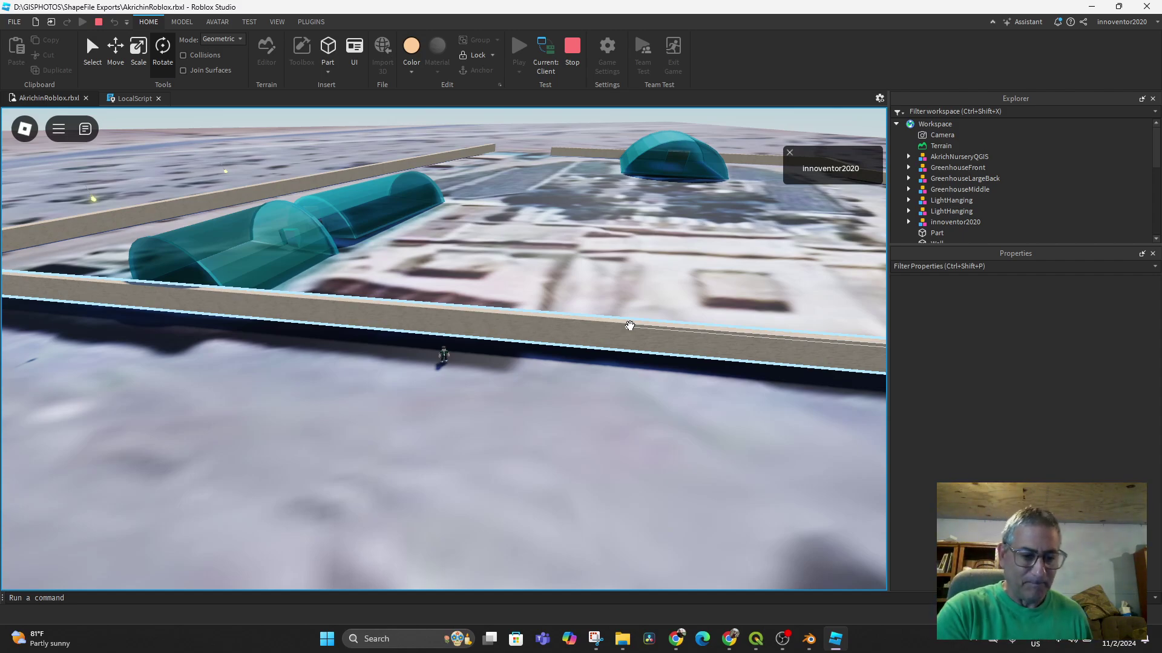
pyautogui.scroll(-10, 612, 446)
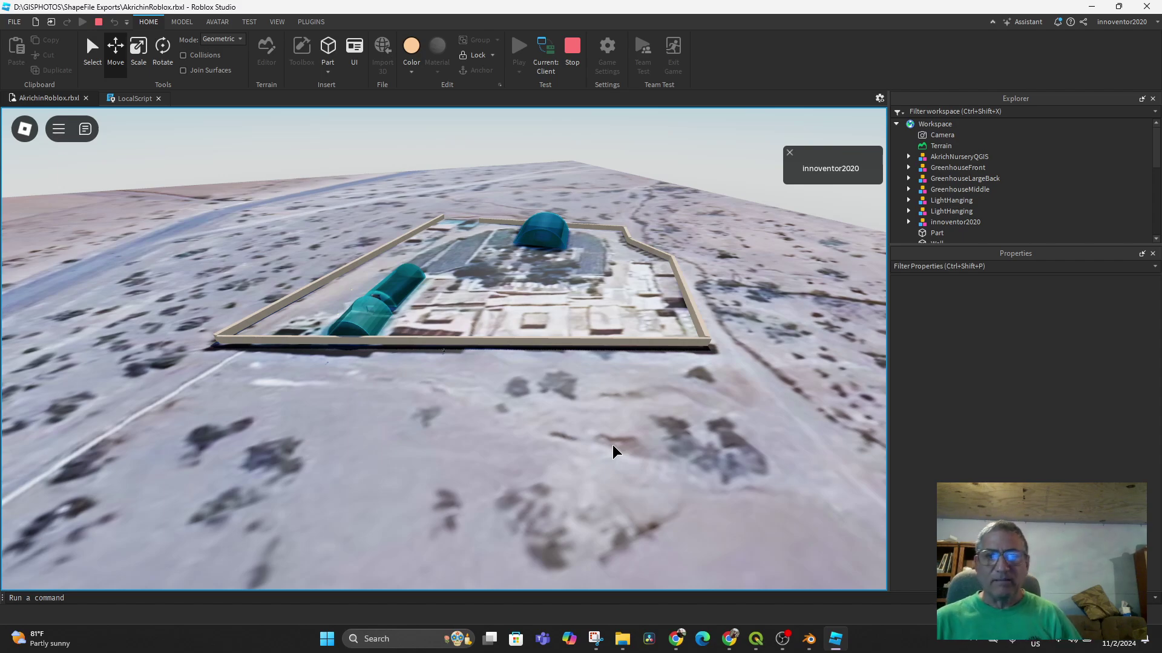
pyautogui.scroll(10, 641, 323)
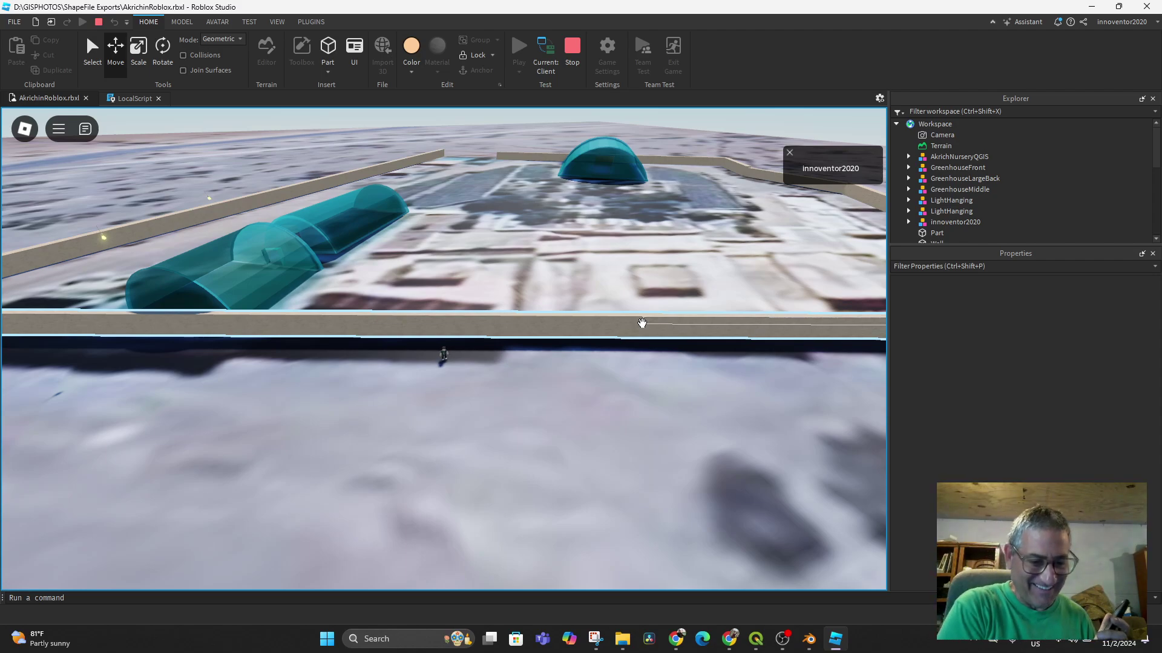
pyautogui.scroll(-8, 642, 323)
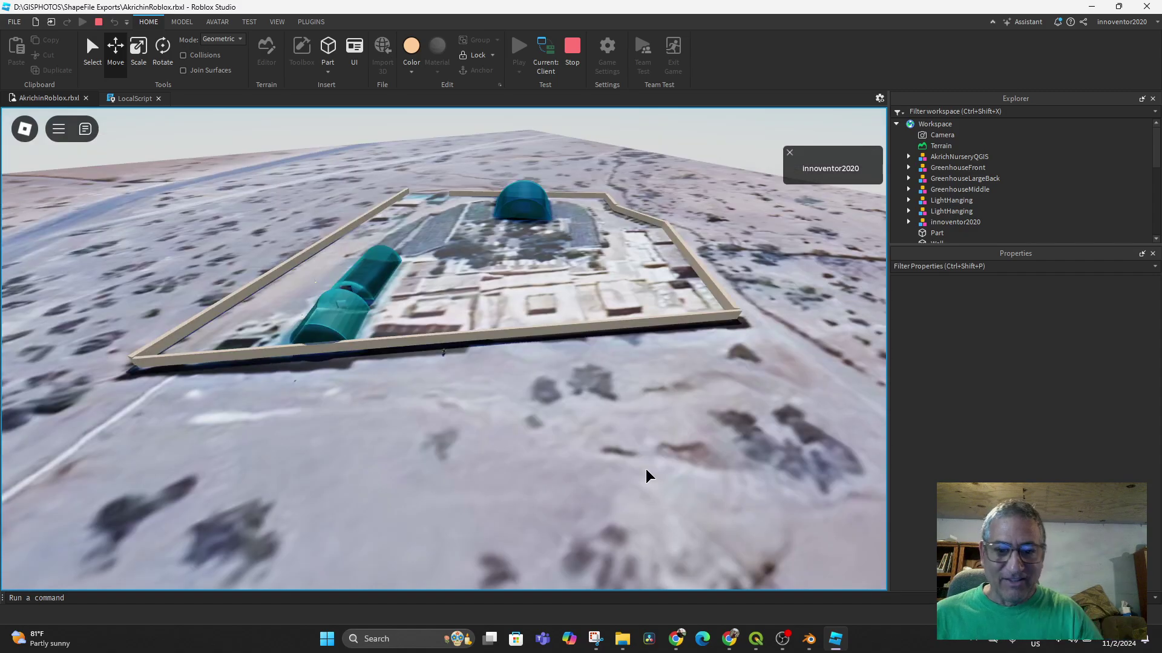
pyautogui.scroll(5, 647, 474)
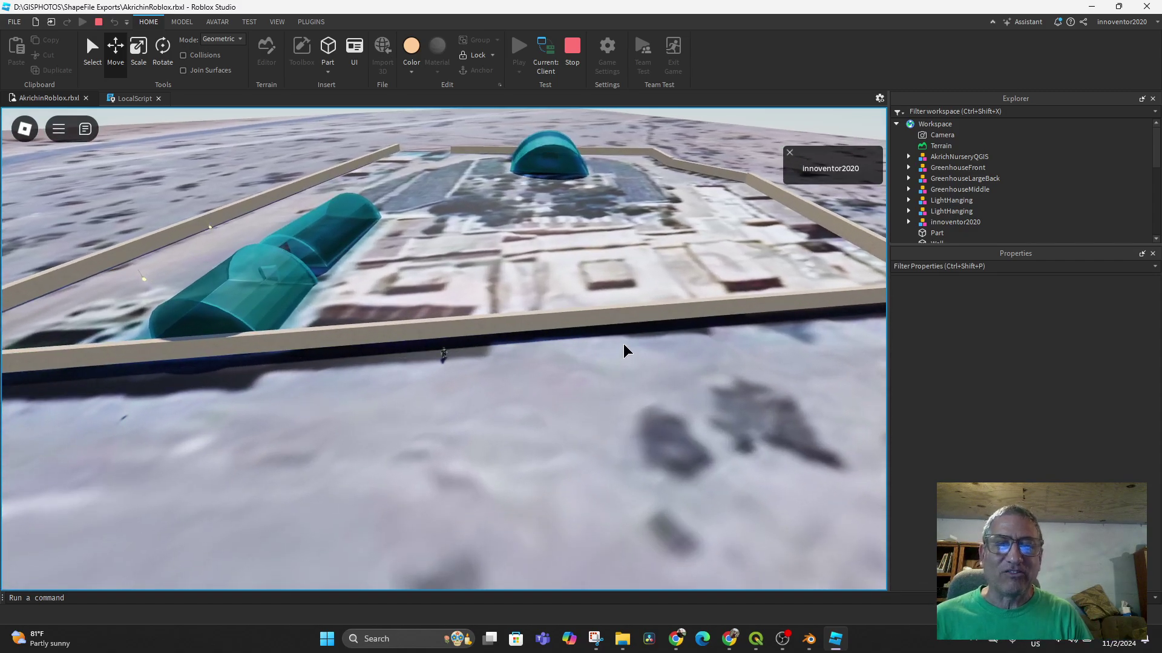
pyautogui.moveTo(624, 344); pyautogui.dragTo(593, 314, button='right')
pyautogui.scroll(-5, 609, 311)
pyautogui.scroll(-3, 593, 315)
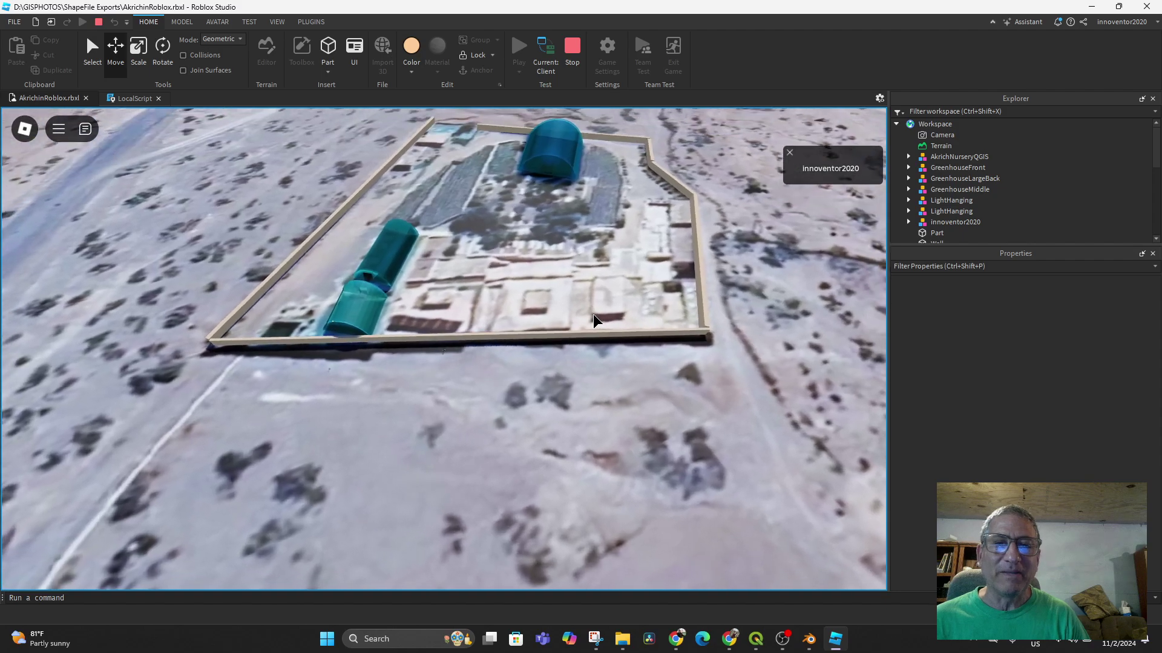
pyautogui.scroll(3, 532, 289)
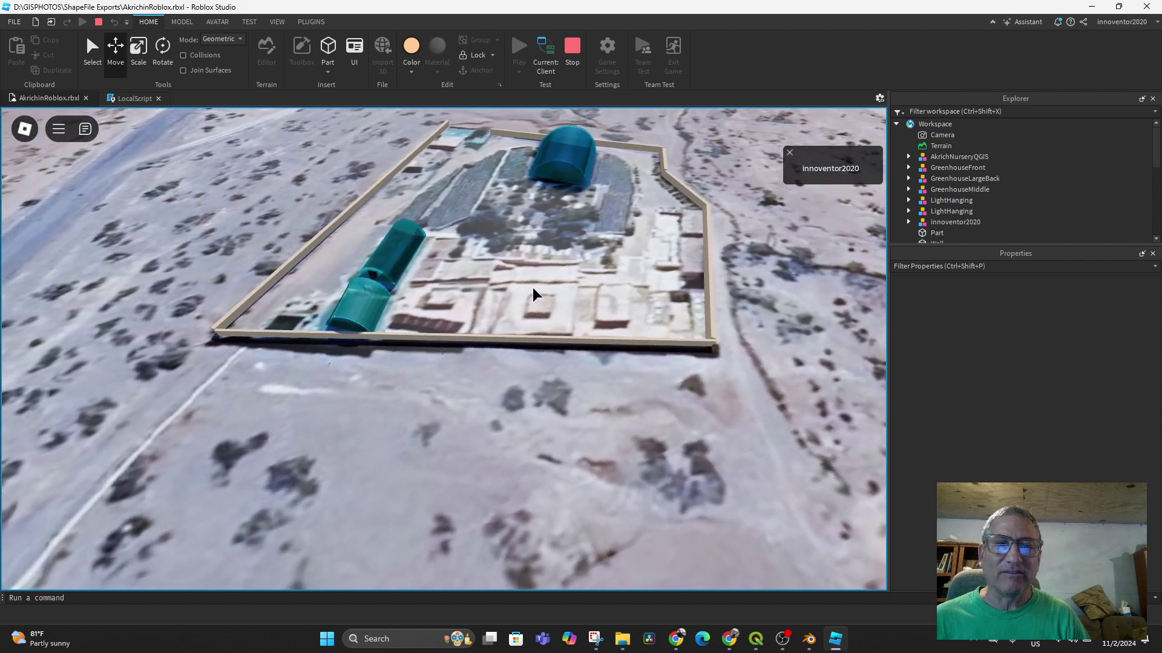
# Insert a block part and shift it inside the front wall over the building outlines on the aerial image.
pyautogui.click(326, 64)
pyautogui.click(347, 85)
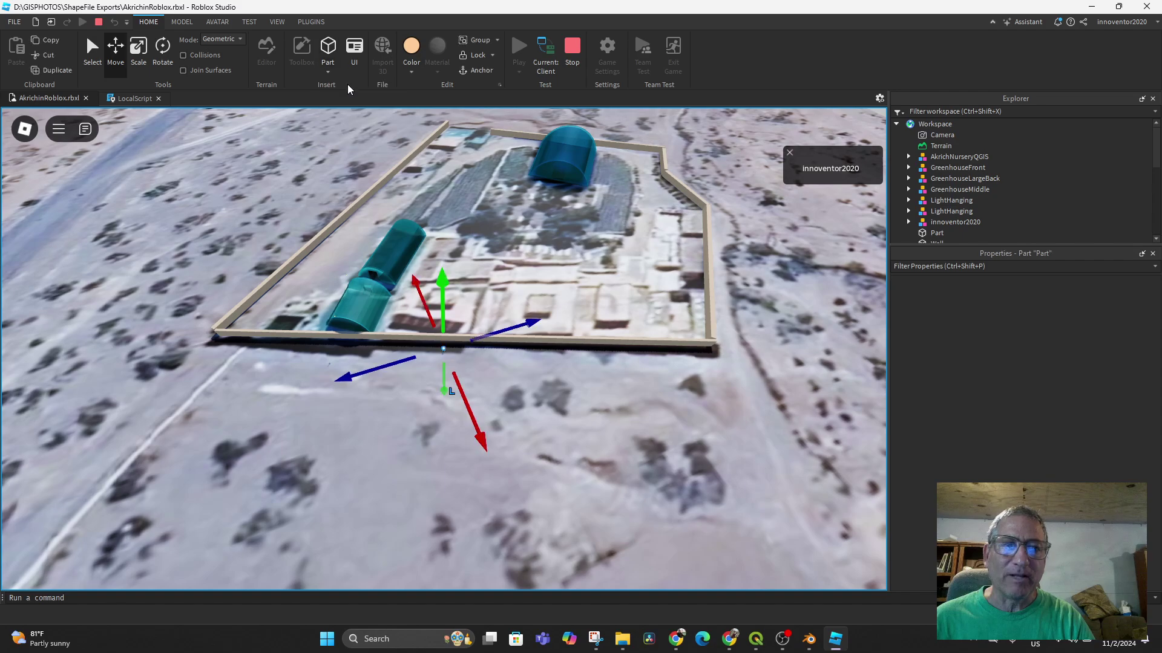
pyautogui.moveTo(532, 325); pyautogui.dragTo(630, 294)
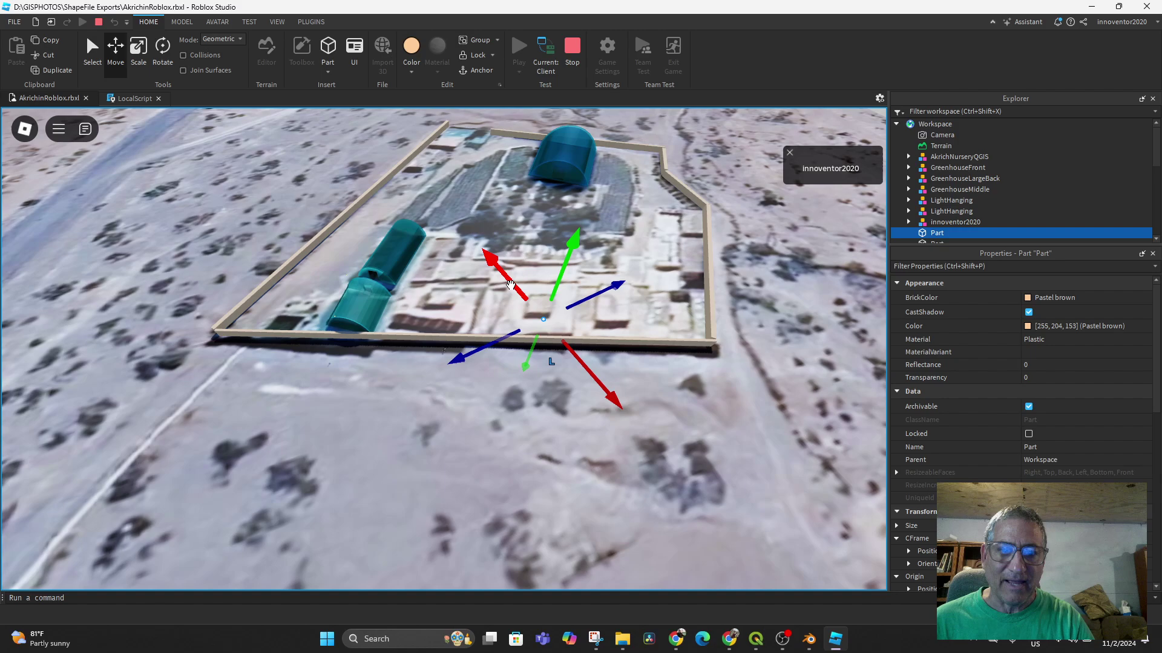
pyautogui.moveTo(510, 284); pyautogui.dragTo(501, 276)
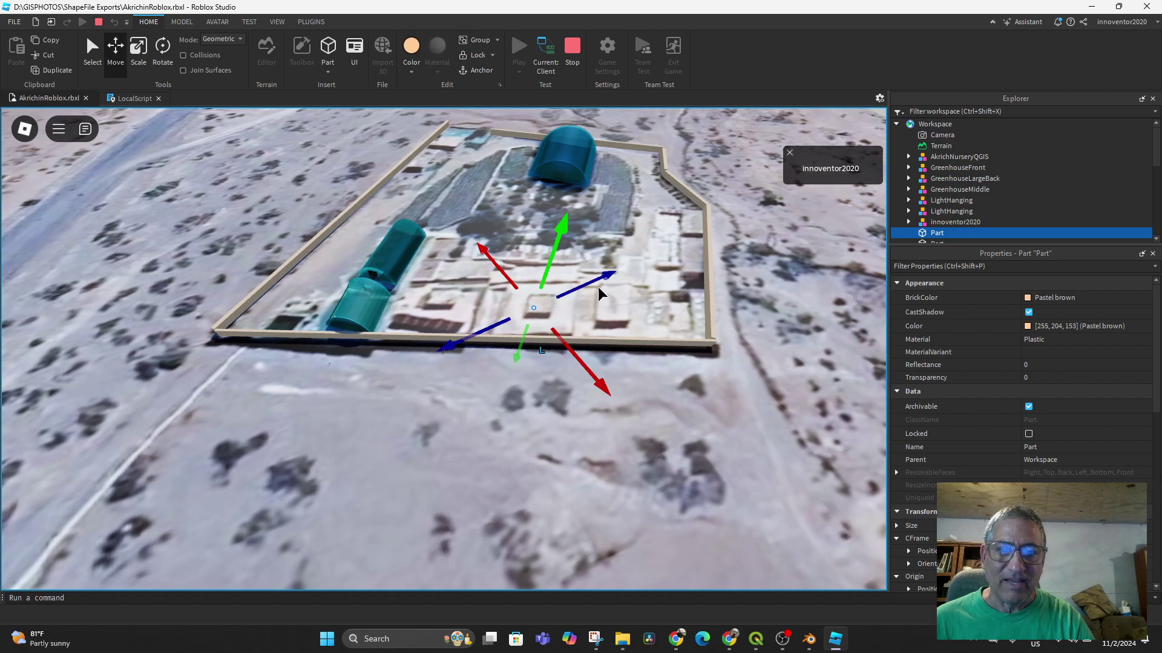
pyautogui.moveTo(604, 279); pyautogui.dragTo(608, 273)
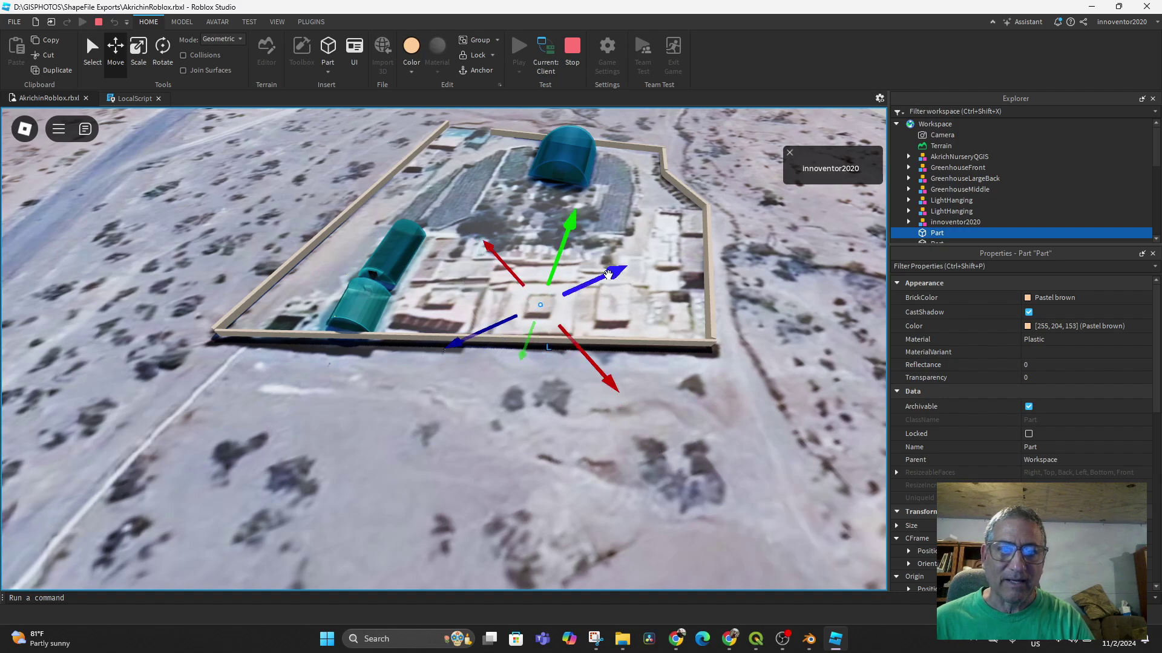
# Scale the new block into a building volume by raising its height, widening it and shortening its length.
pyautogui.click(141, 52)
pyautogui.moveTo(558, 296); pyautogui.dragTo(579, 245)
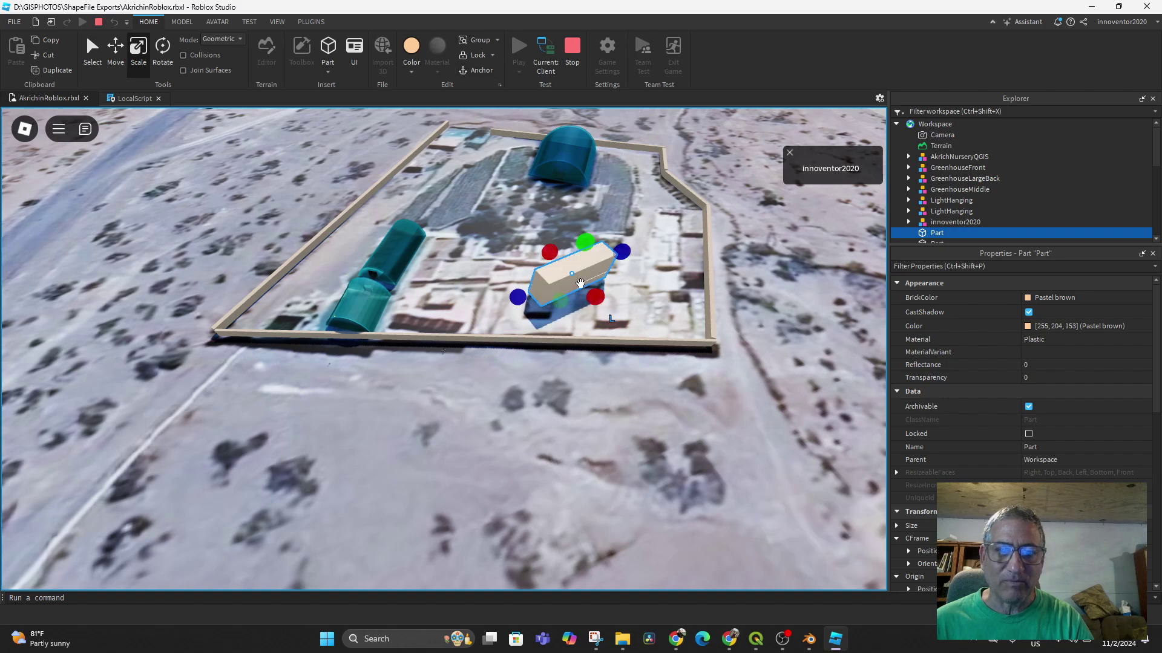
pyautogui.moveTo(596, 295); pyautogui.dragTo(612, 312)
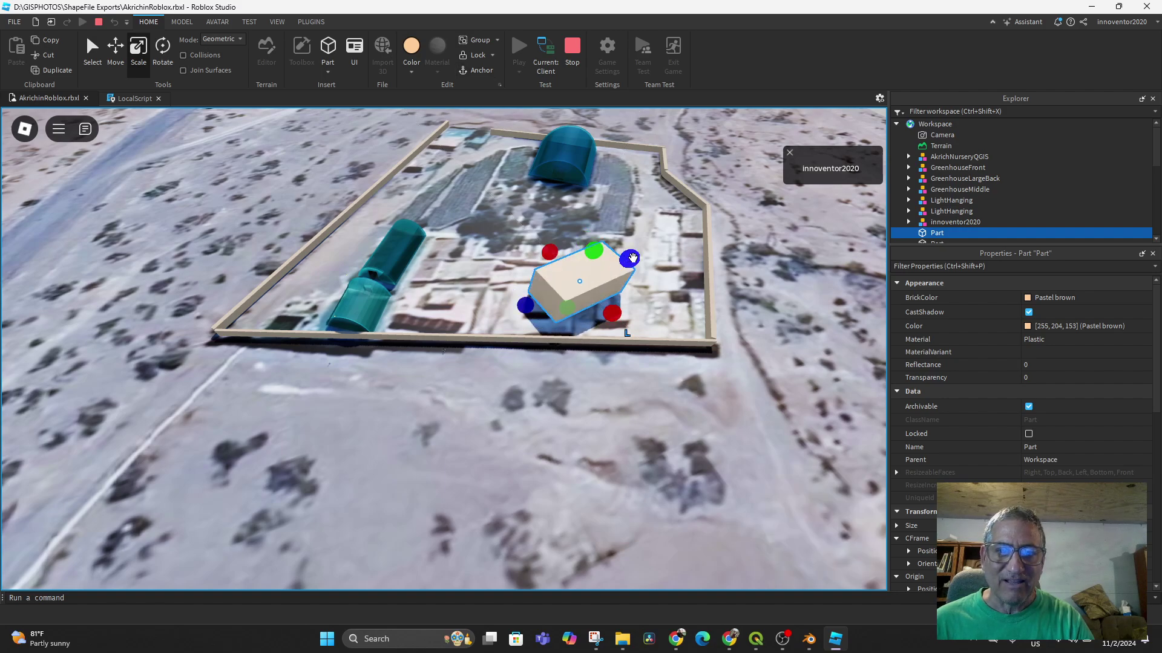
pyautogui.moveTo(632, 258); pyautogui.dragTo(585, 303)
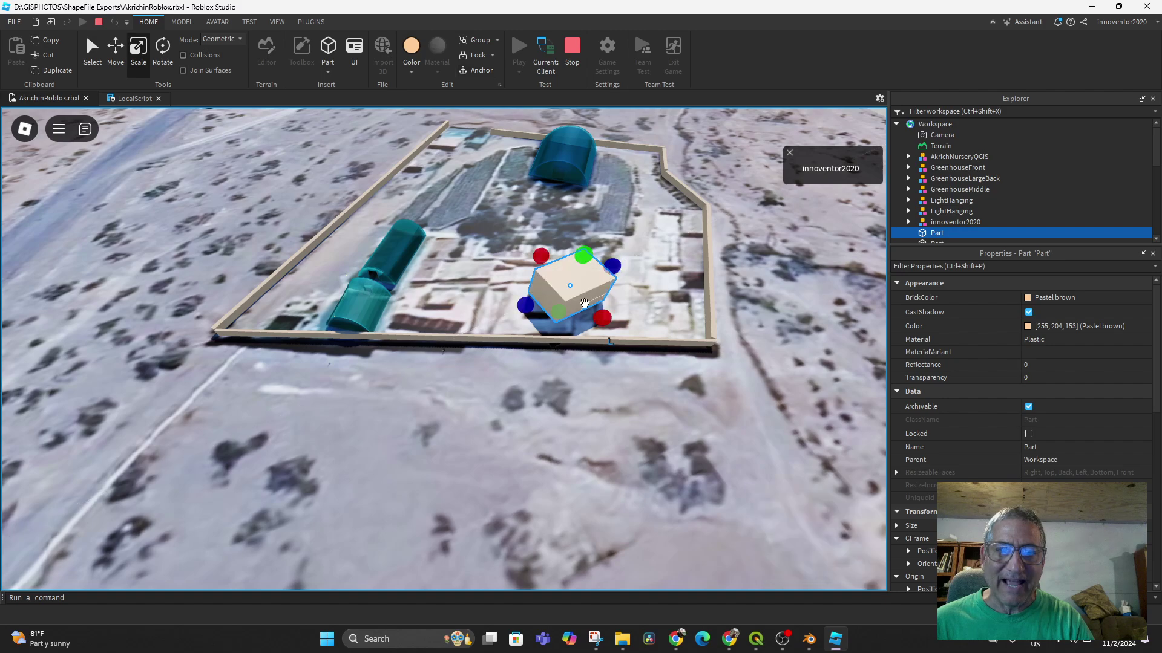
# Rotate the building block about its vertical axis toward the building outlines and adjust its tilt slightly.
pyautogui.click(161, 55)
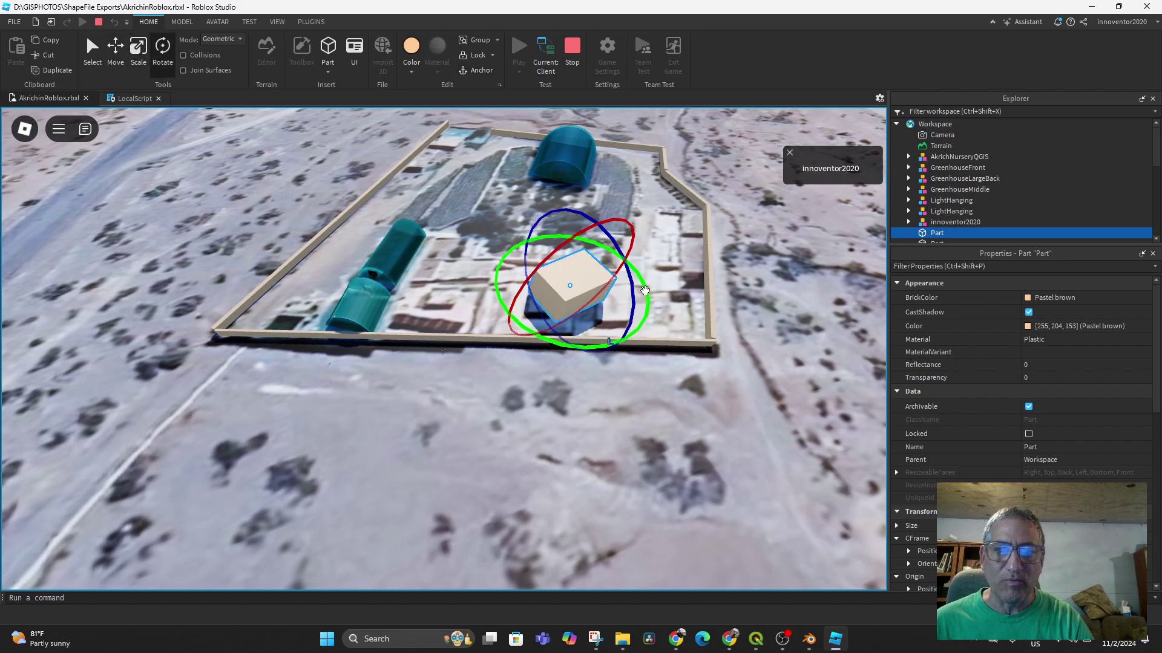
pyautogui.moveTo(649, 309); pyautogui.dragTo(618, 335)
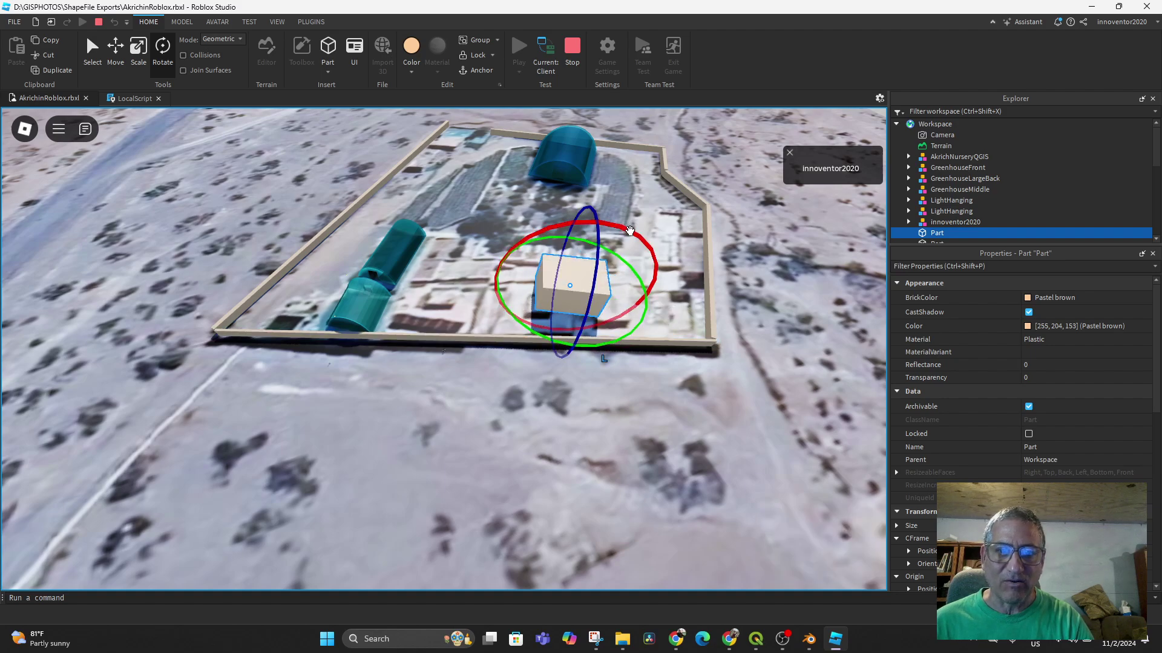
pyautogui.moveTo(629, 231); pyautogui.dragTo(599, 218)
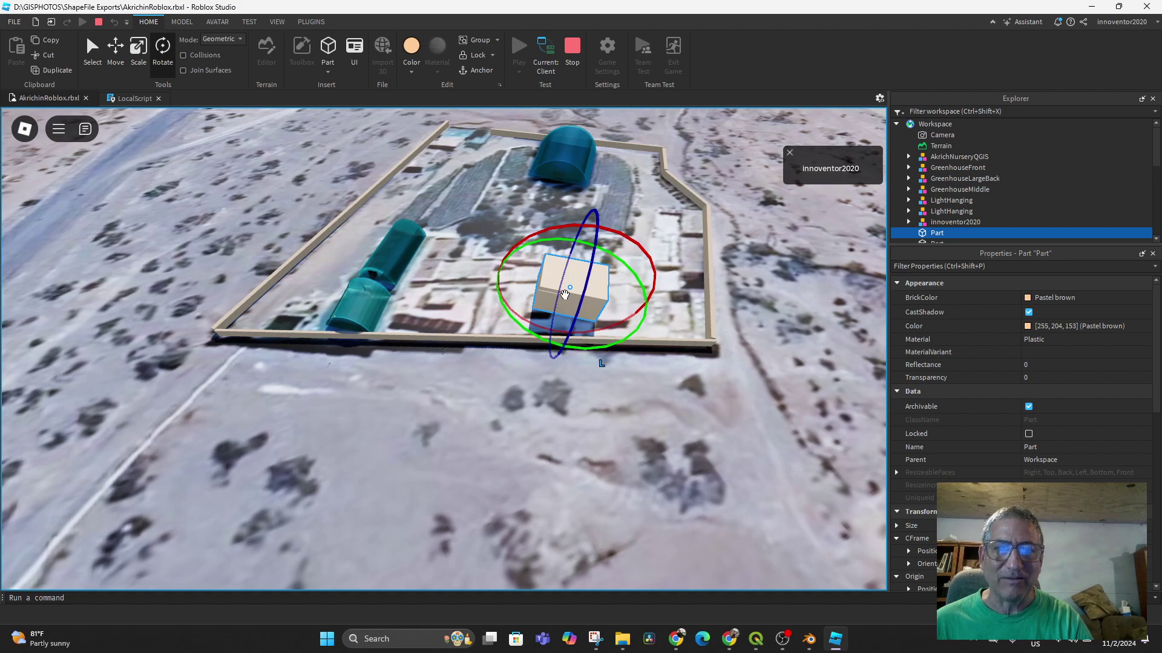
# Shift the rotated block sideways and toward the front wall to position it over the building outline.
pyautogui.click(116, 52)
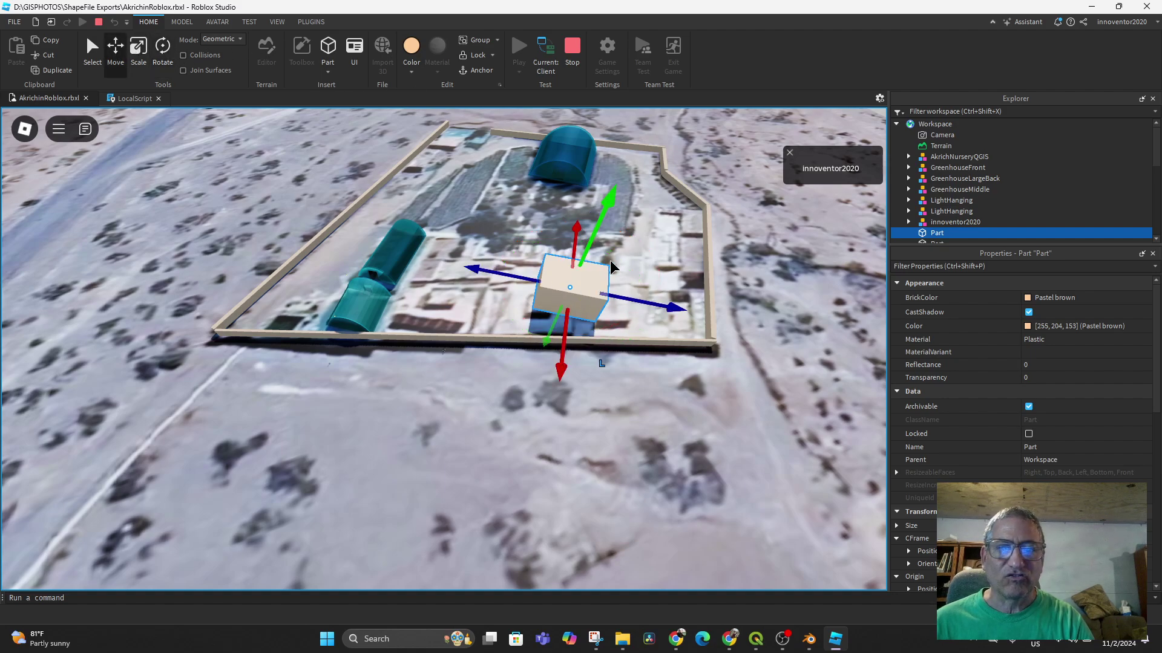
pyautogui.moveTo(681, 308); pyautogui.dragTo(610, 301)
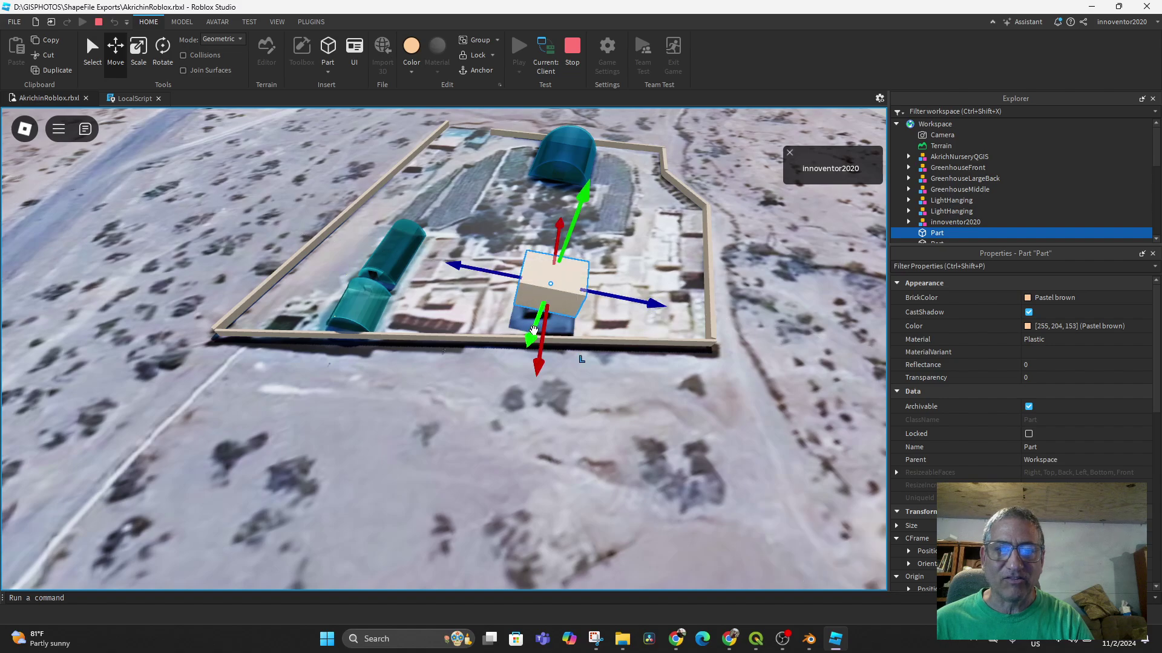
pyautogui.moveTo(543, 357); pyautogui.dragTo(539, 375)
# Fine-tune the building block's rotation as seen from the inner side of the compound.
pyautogui.moveTo(648, 355); pyautogui.dragTo(648, 355, button='right')
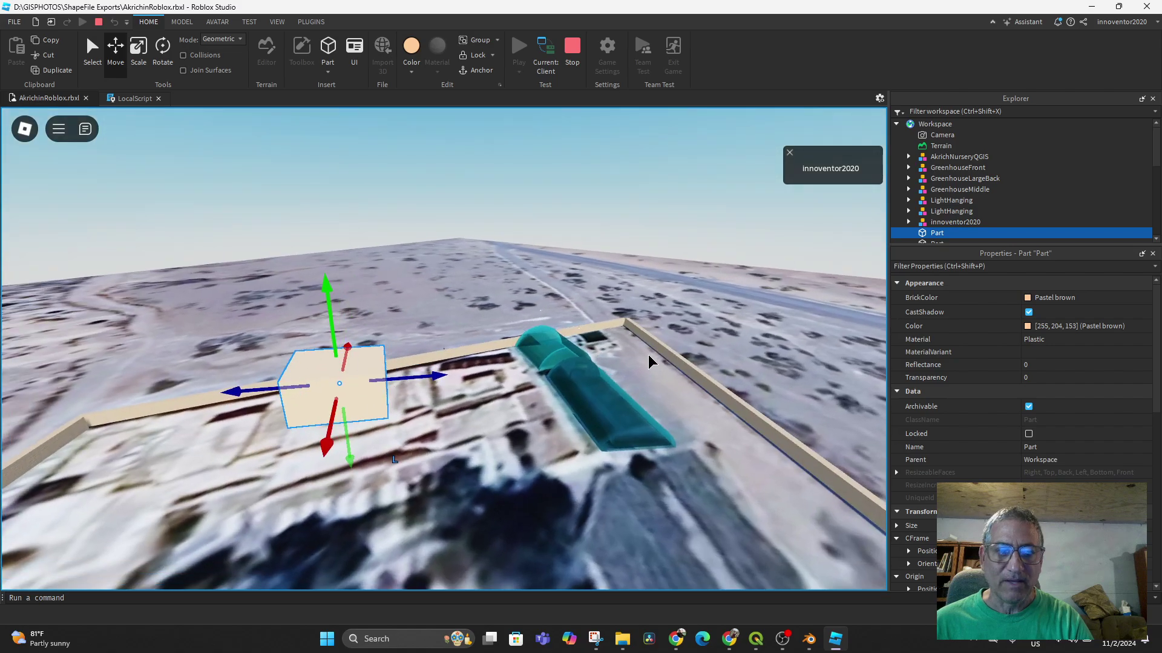
pyautogui.click(164, 51)
pyautogui.moveTo(377, 417); pyautogui.dragTo(385, 415)
pyautogui.moveTo(210, 393); pyautogui.dragTo(209, 393, button='right')
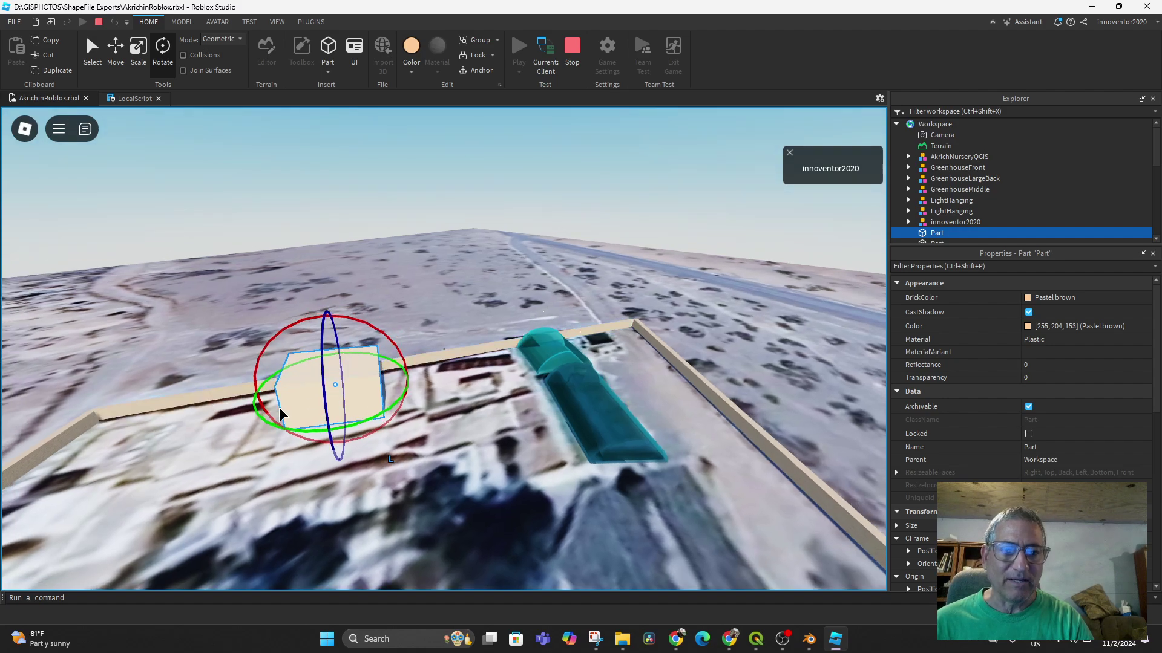
# Deselect the building block and save the place to its local file.
pyautogui.click(441, 332)
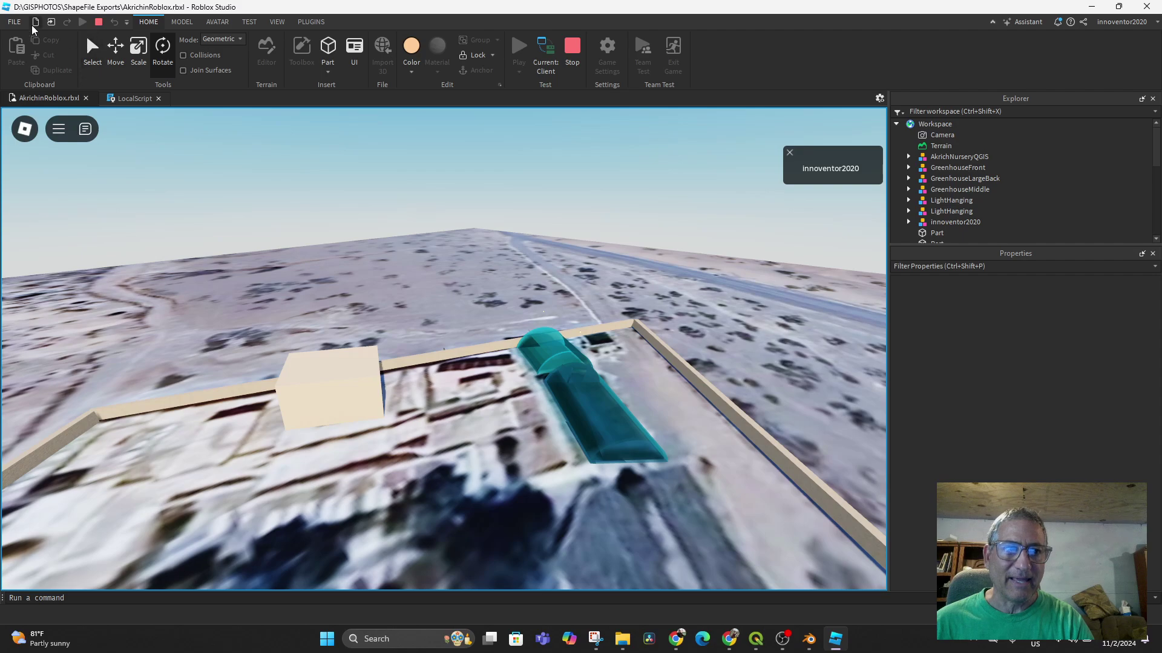
pyautogui.click(15, 23)
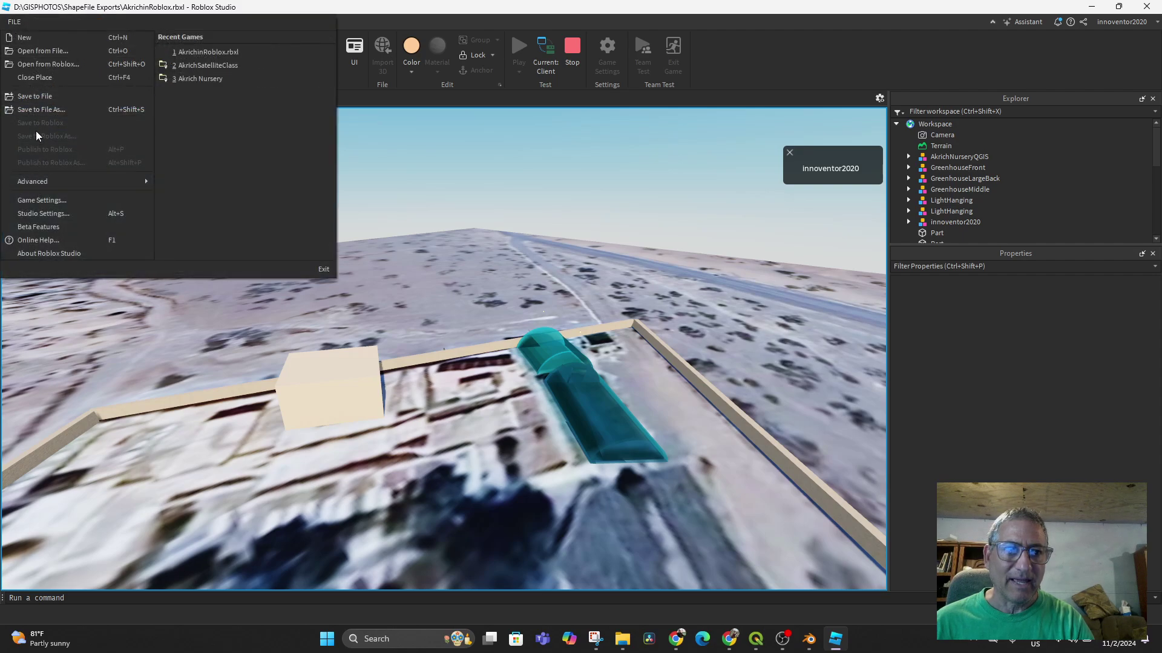
pyautogui.click(37, 97)
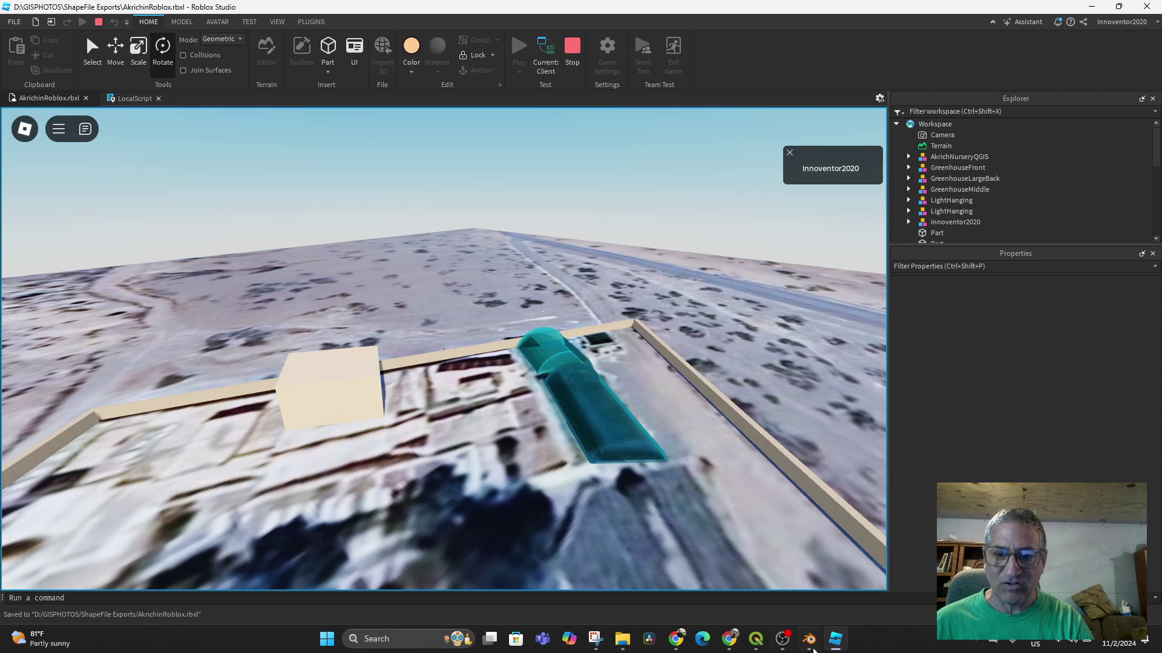
# Switch to Blender, open the AkrichPlaneforRoblox scene and examine the building blocks behind the front wall.
pyautogui.click(811, 646)
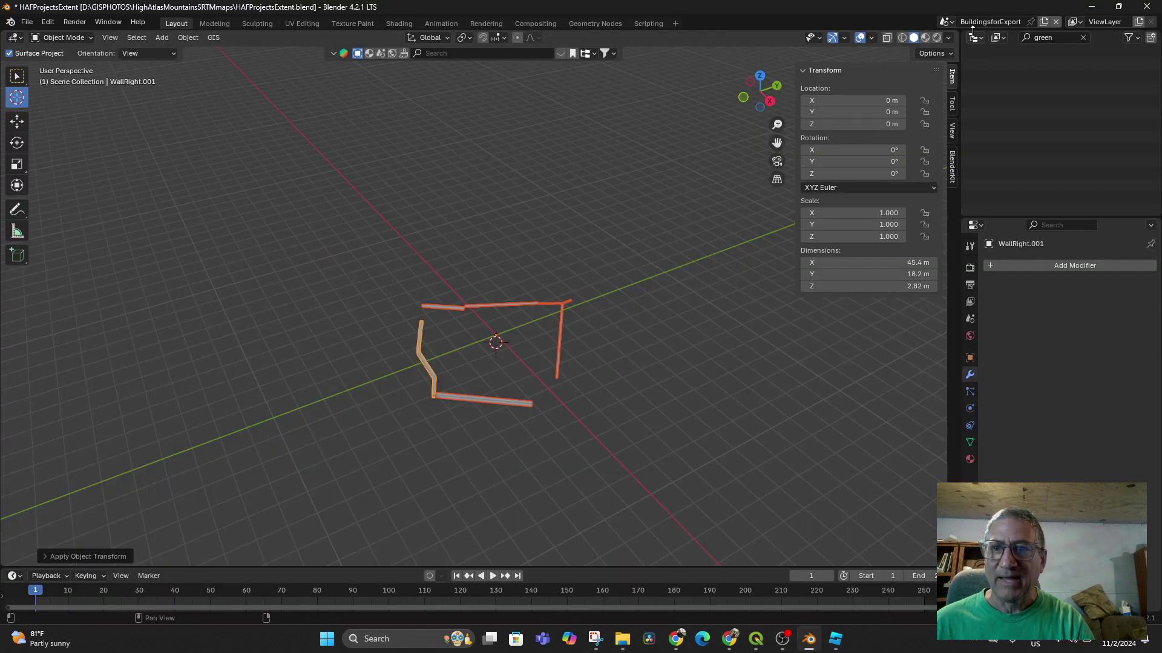
pyautogui.click(944, 21)
pyautogui.click(983, 45)
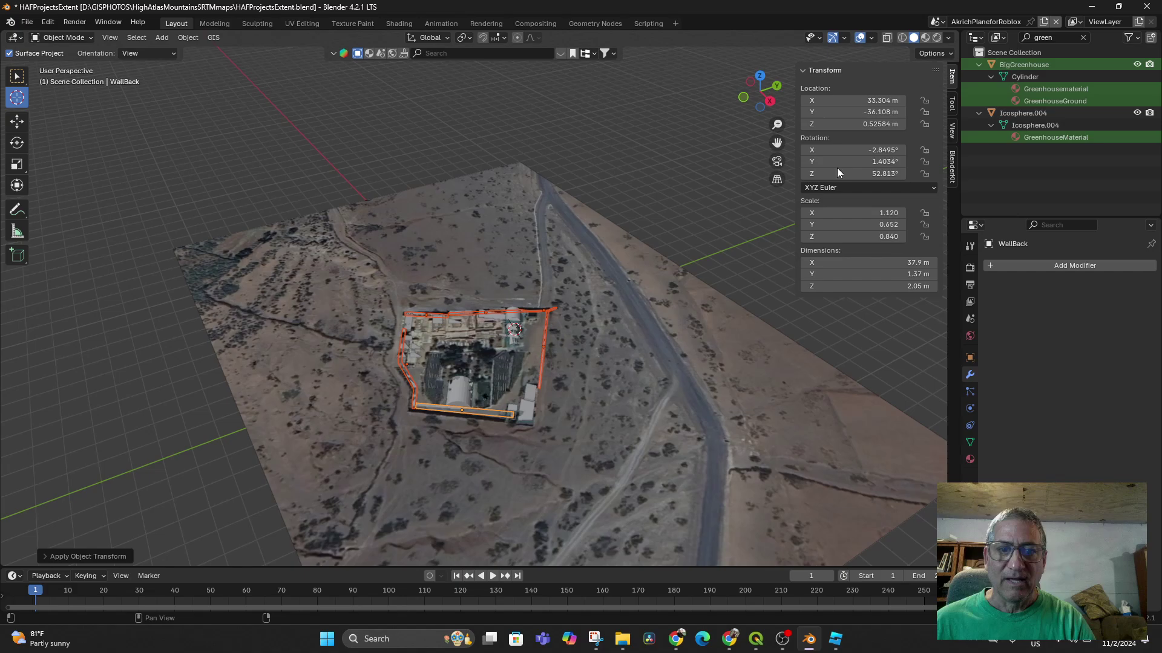
pyautogui.scroll(5, 588, 306)
pyautogui.moveTo(588, 306); pyautogui.dragTo(654, 325, button='middle')
pyautogui.moveTo(510, 392); pyautogui.dragTo(586, 376, button='middle')
pyautogui.scroll(2, 585, 378)
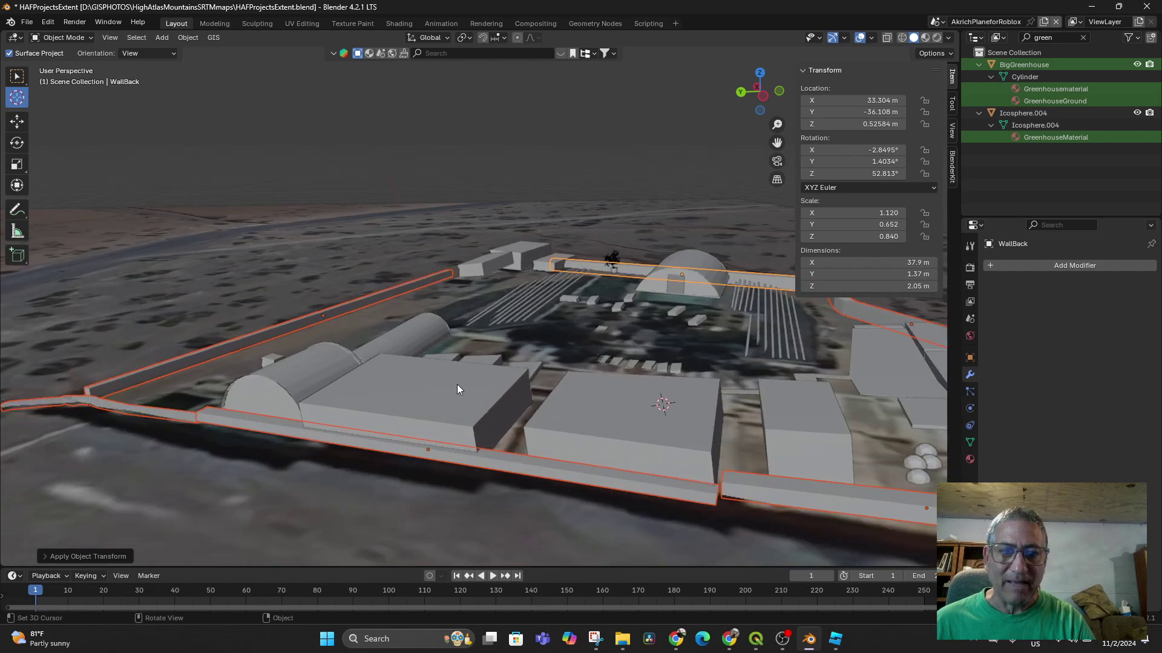
# Examine the whole reference compound from outside the front wall, comparing the building blocks, greenhouses, planting rows and boundary walls.
pyautogui.scroll(-2, 458, 381)
pyautogui.scroll(-2, 584, 416)
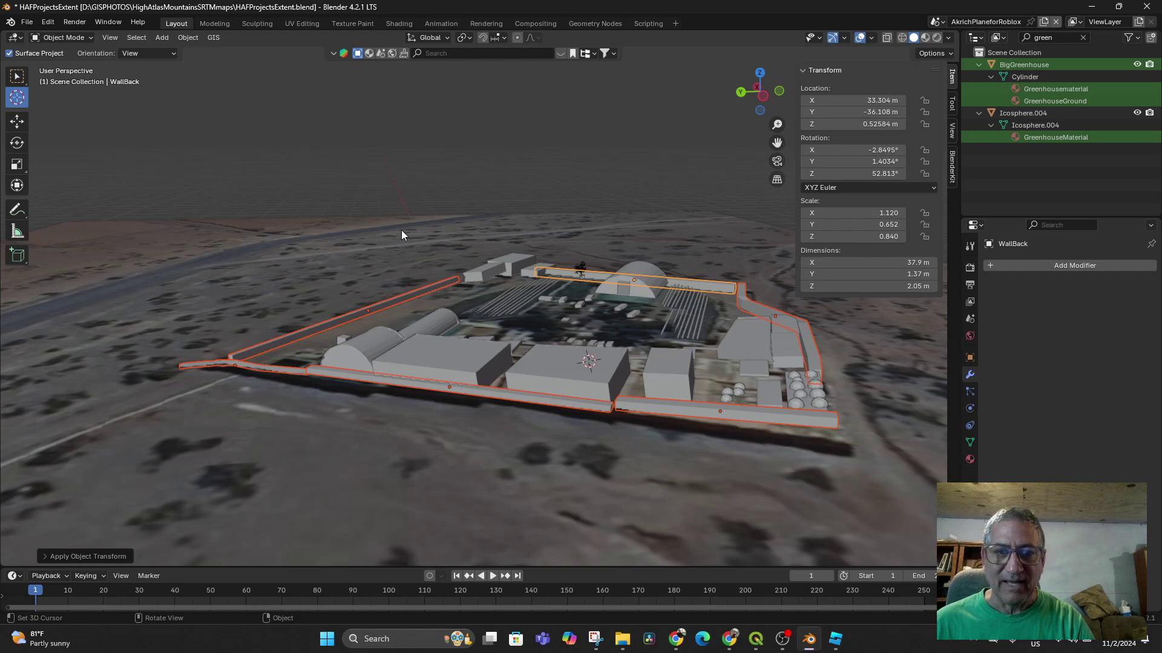
pyautogui.scroll(3, 547, 481)
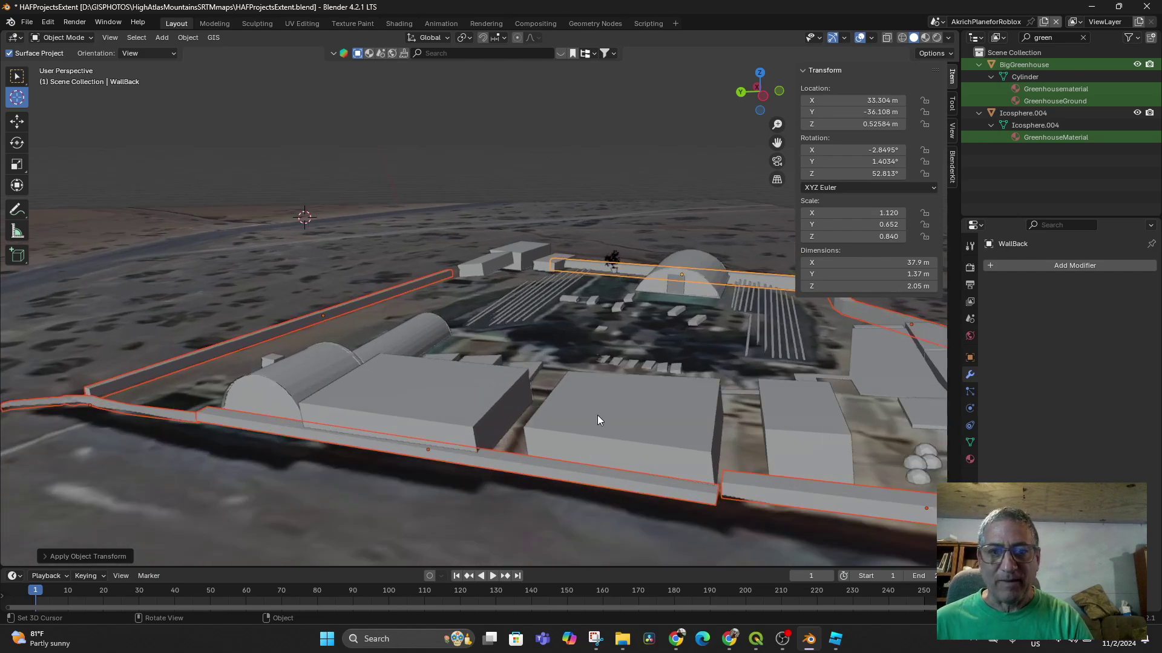
pyautogui.moveTo(618, 418); pyautogui.dragTo(623, 421, button='middle')
pyautogui.scroll(-3, 624, 418)
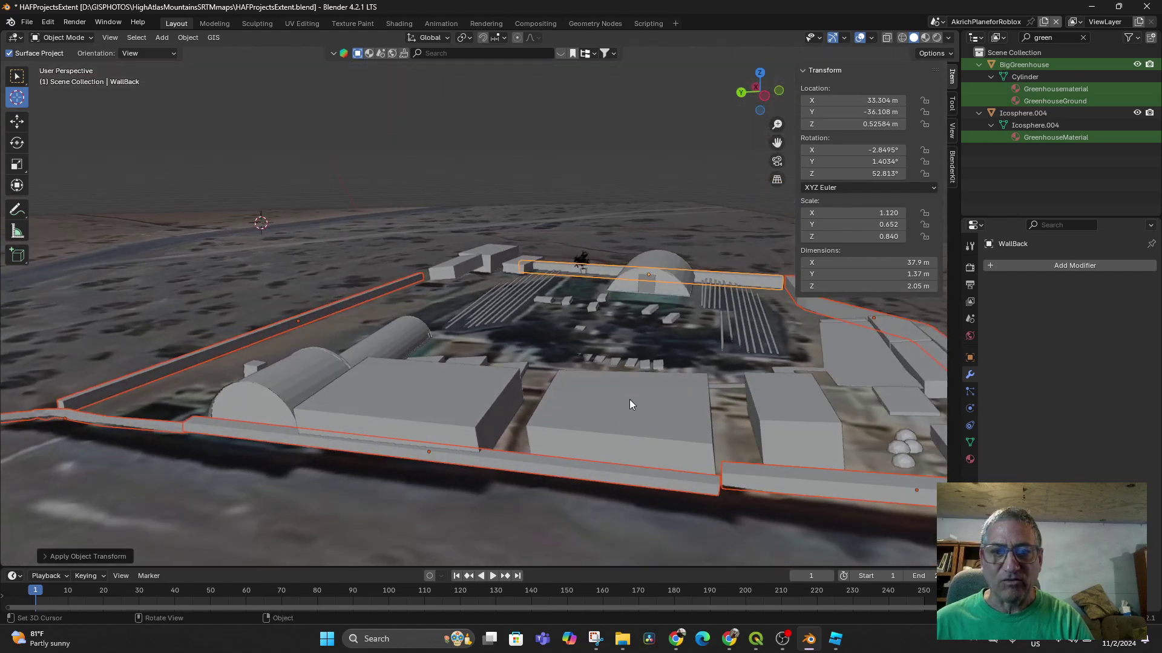
pyautogui.scroll(-2, 678, 375)
pyautogui.scroll(3, 578, 379)
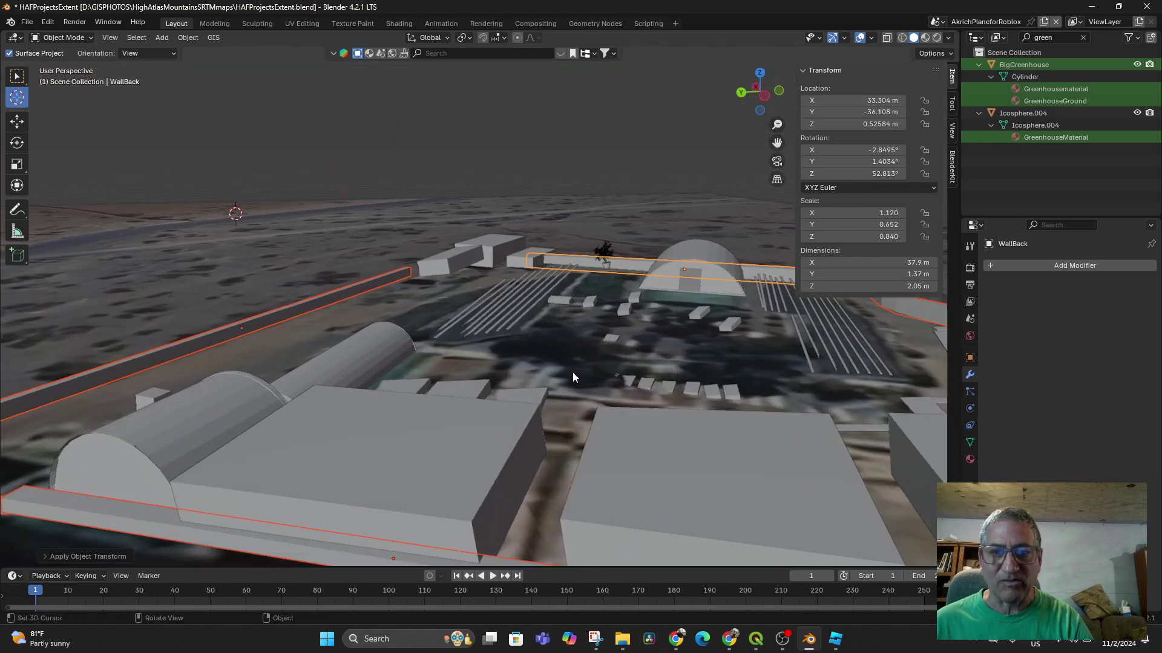
pyautogui.scroll(-4, 567, 398)
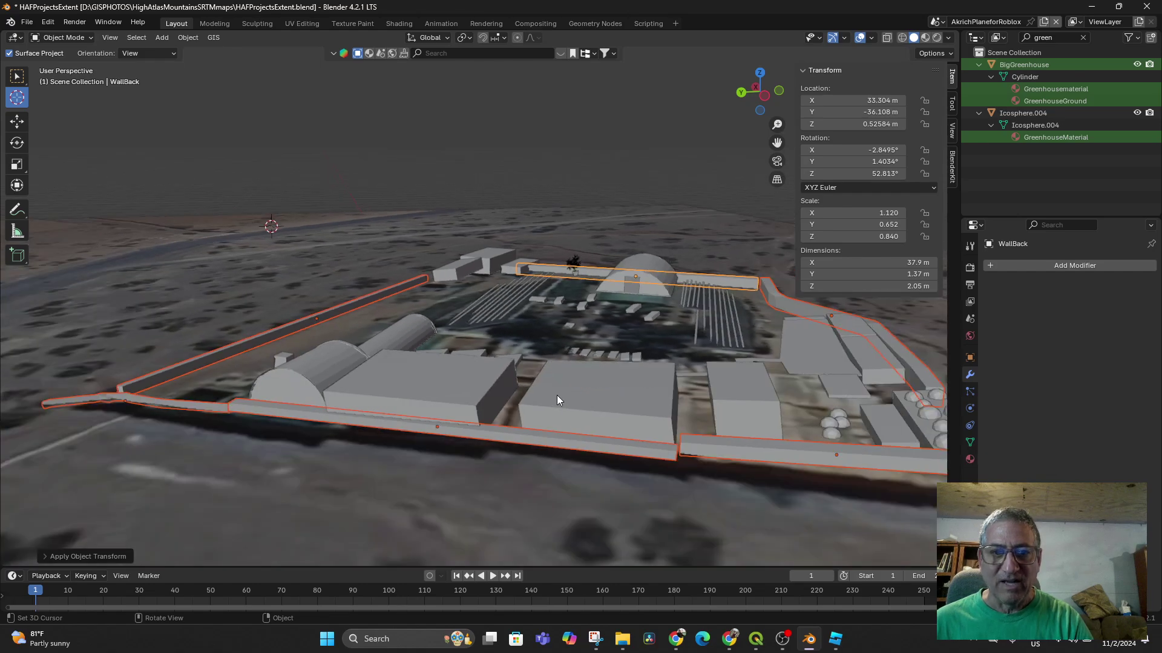
pyautogui.moveTo(557, 394); pyautogui.dragTo(629, 424, button='middle')
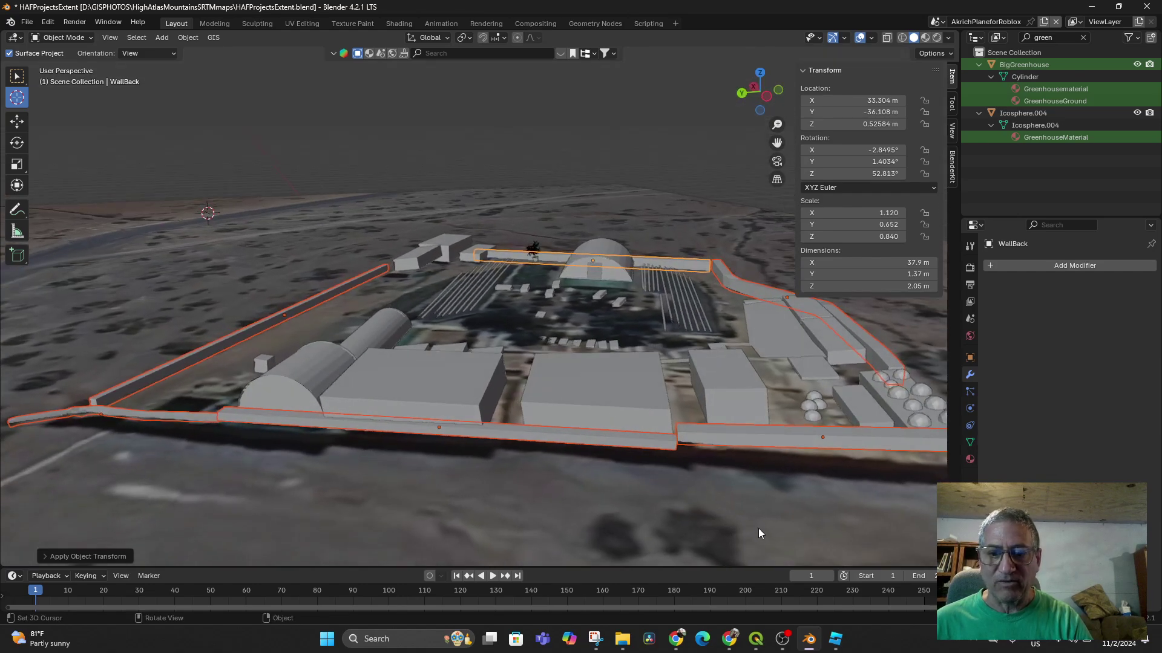
pyautogui.click(782, 639)
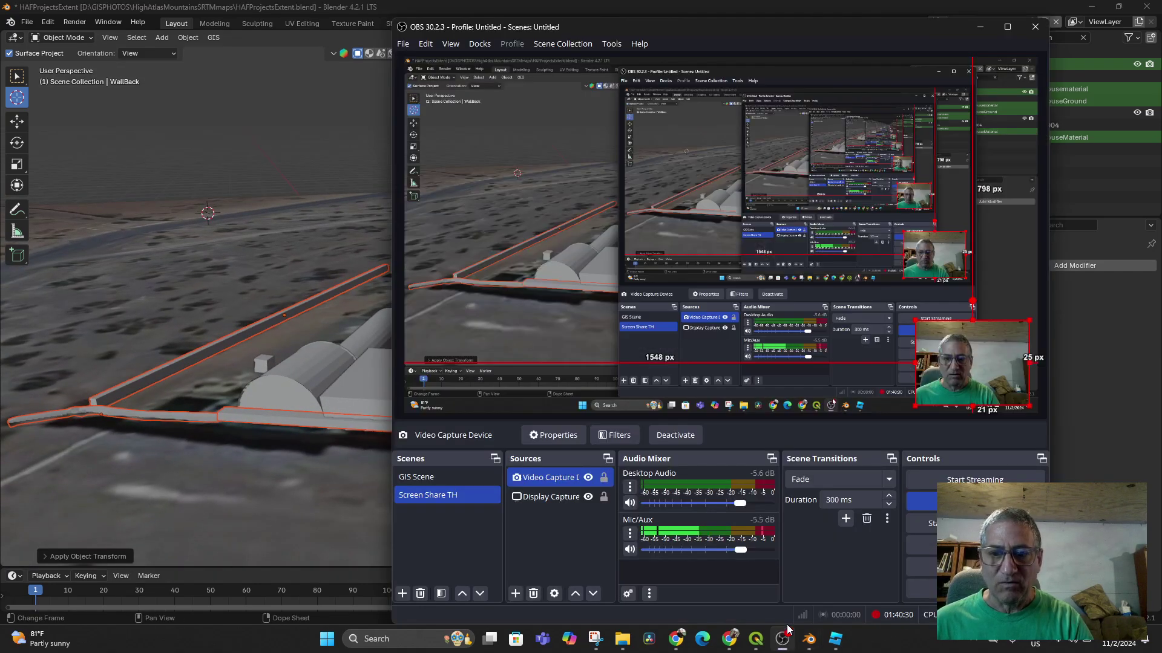